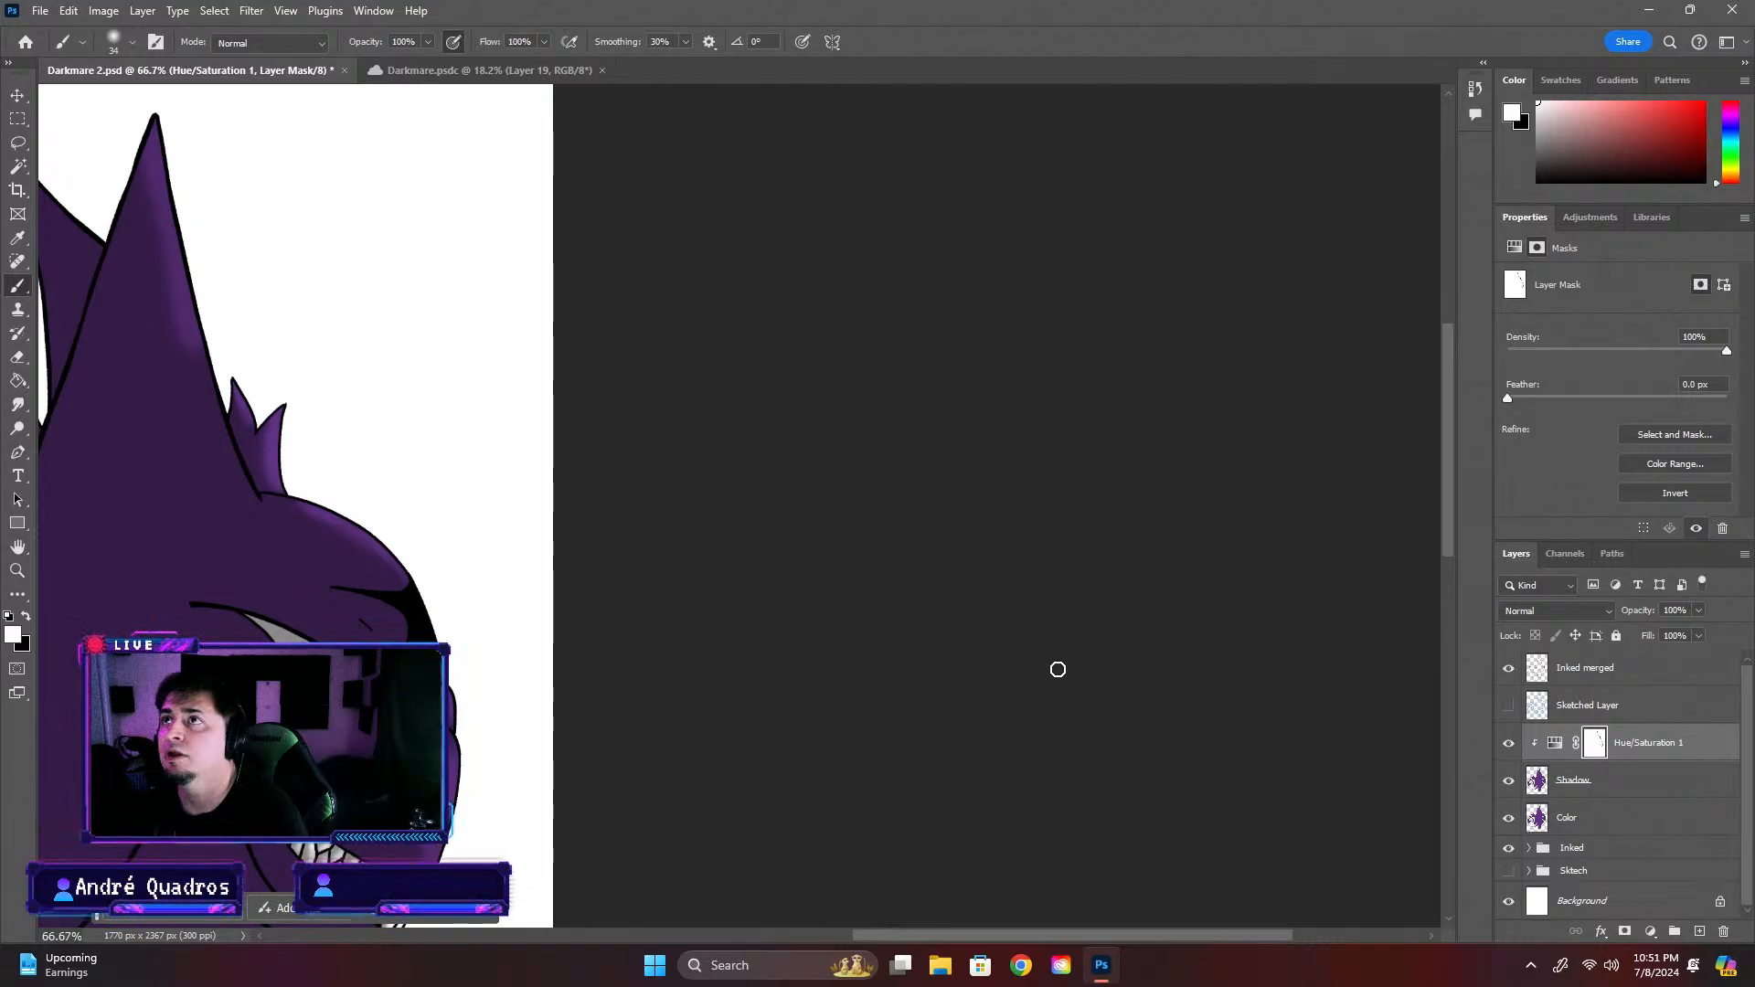
Toggle the Hue/Saturation 1 adjustment layer's visibility to compare the creature with and without its shading
{"action": "scroll", "coordinate": [941, 607], "scroll_direction": "down", "scroll_amount": 1}
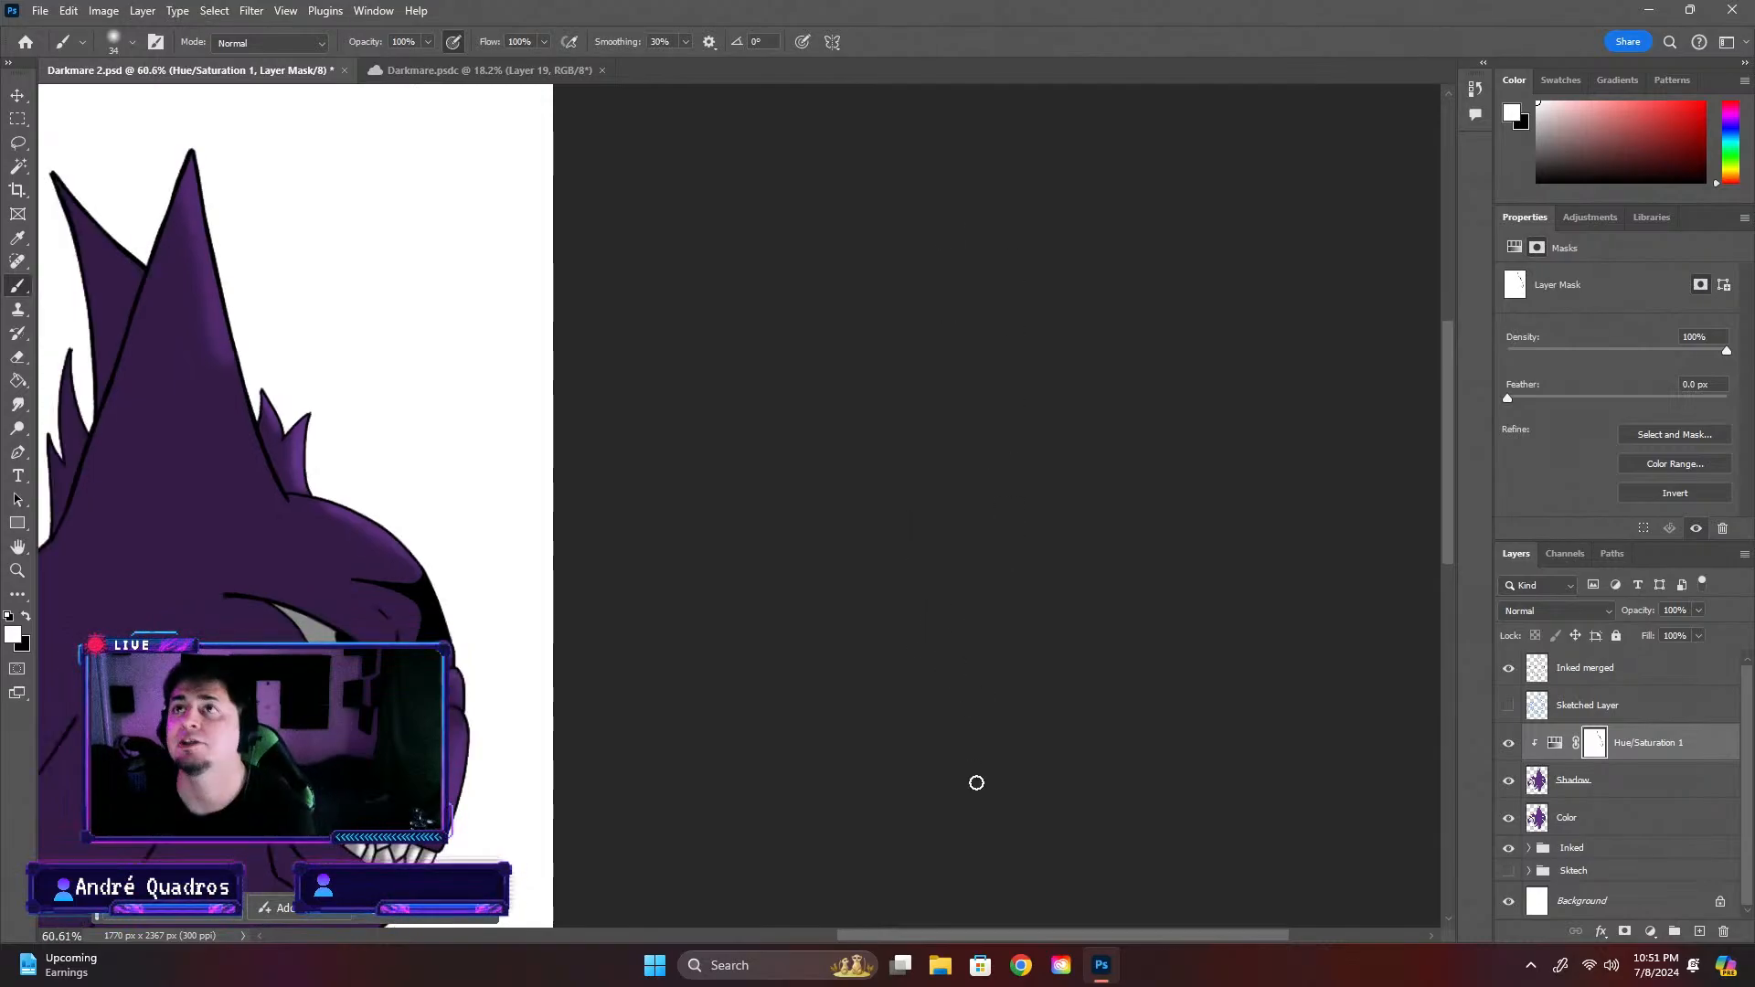
{"action": "scroll", "coordinate": [460, 546], "scroll_direction": "down", "scroll_amount": 8}
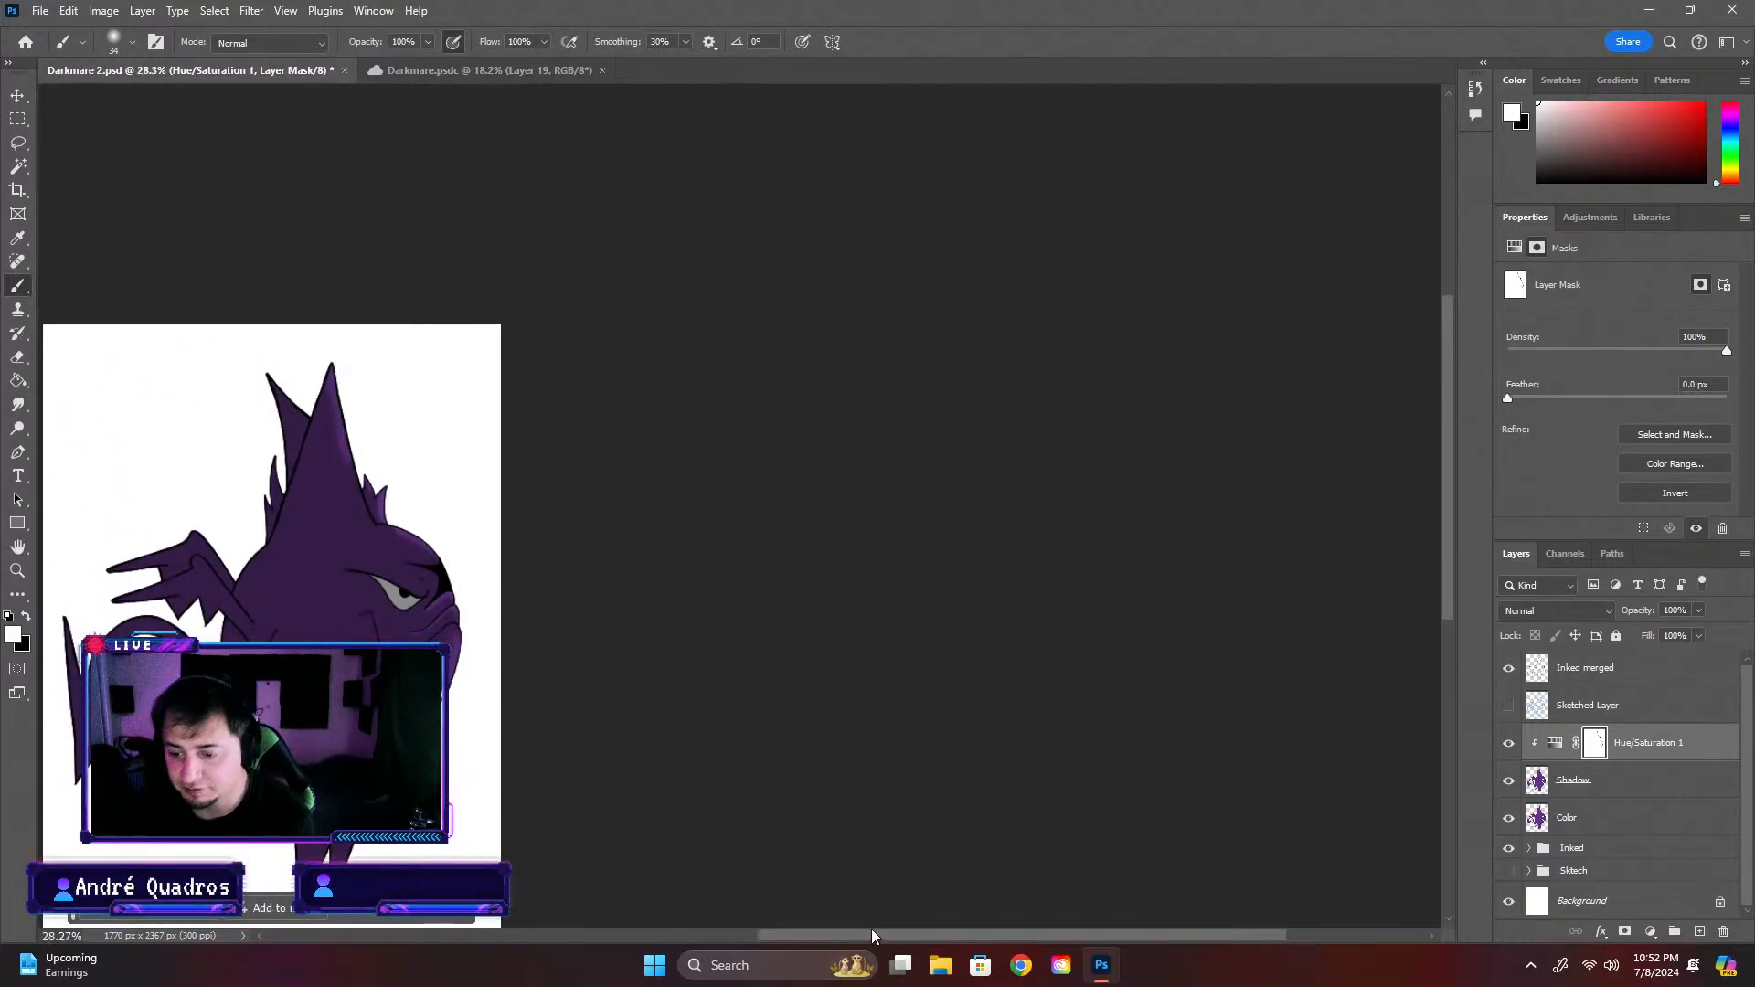
{"action": "left_click_drag", "start_coordinate": [857, 936], "coordinate": [637, 906]}
{"action": "scroll", "coordinate": [868, 583], "scroll_direction": "up", "scroll_amount": 5}
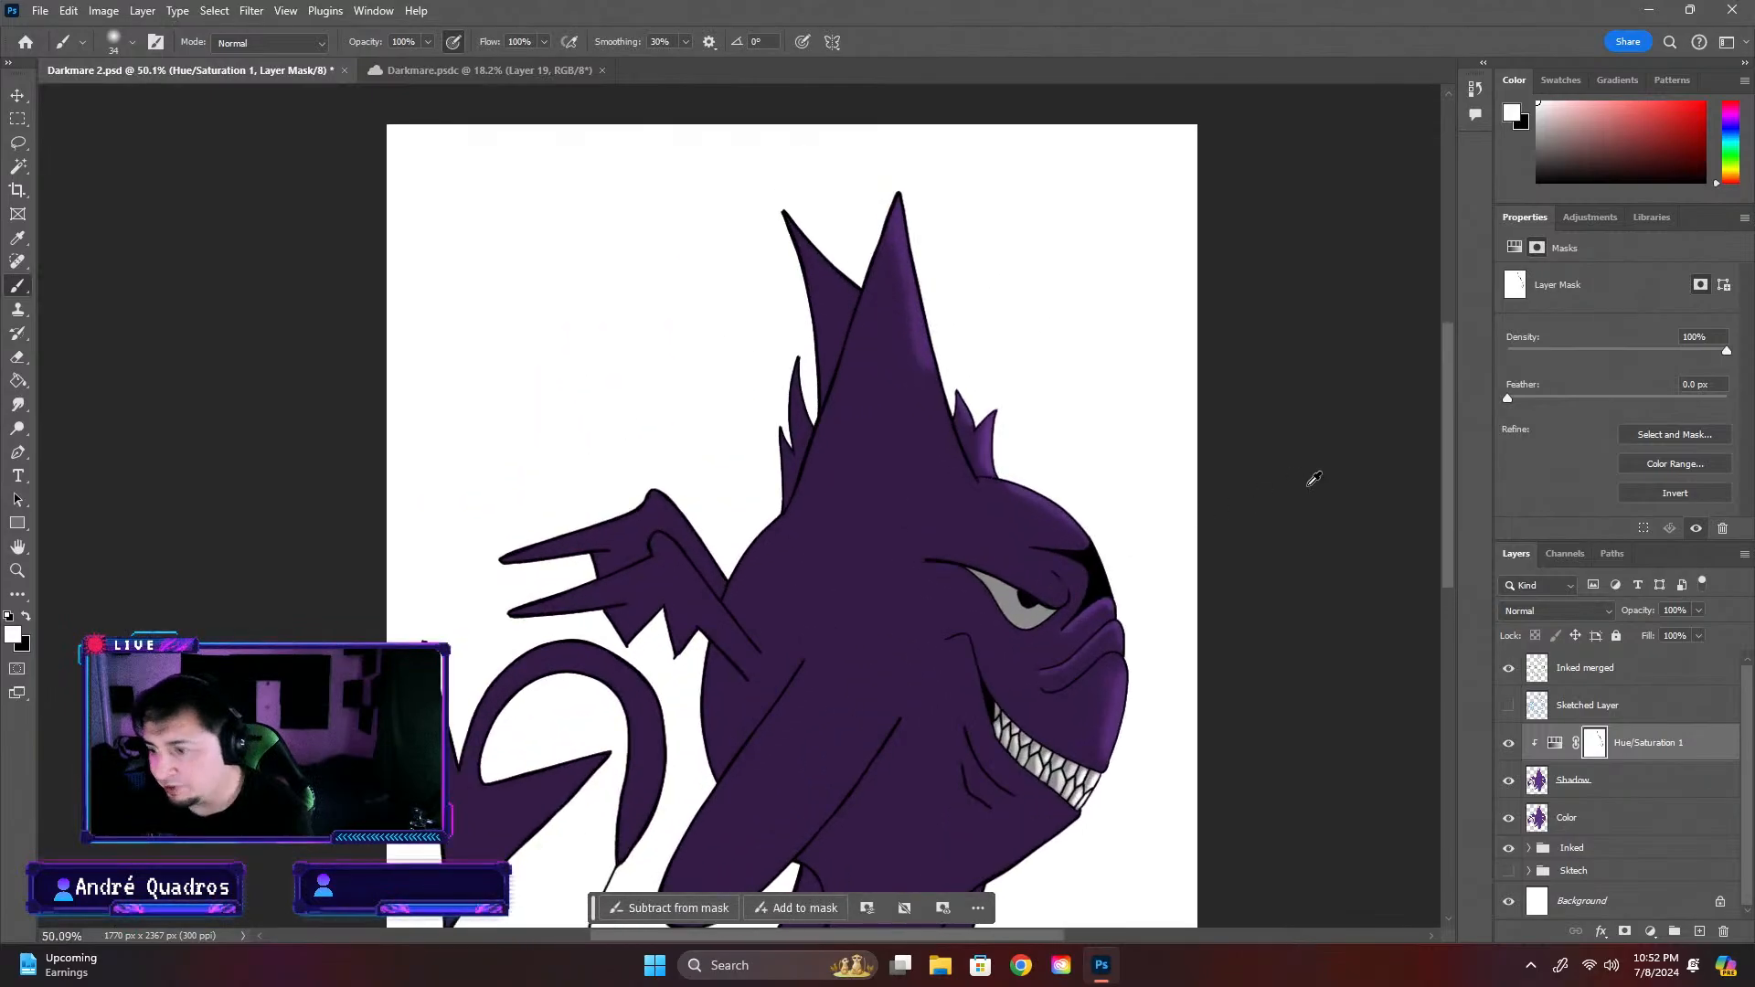
{"action": "scroll", "coordinate": [1451, 451], "scroll_direction": "up", "scroll_amount": 3}
{"action": "scroll", "coordinate": [1234, 450], "scroll_direction": "down", "scroll_amount": 1}
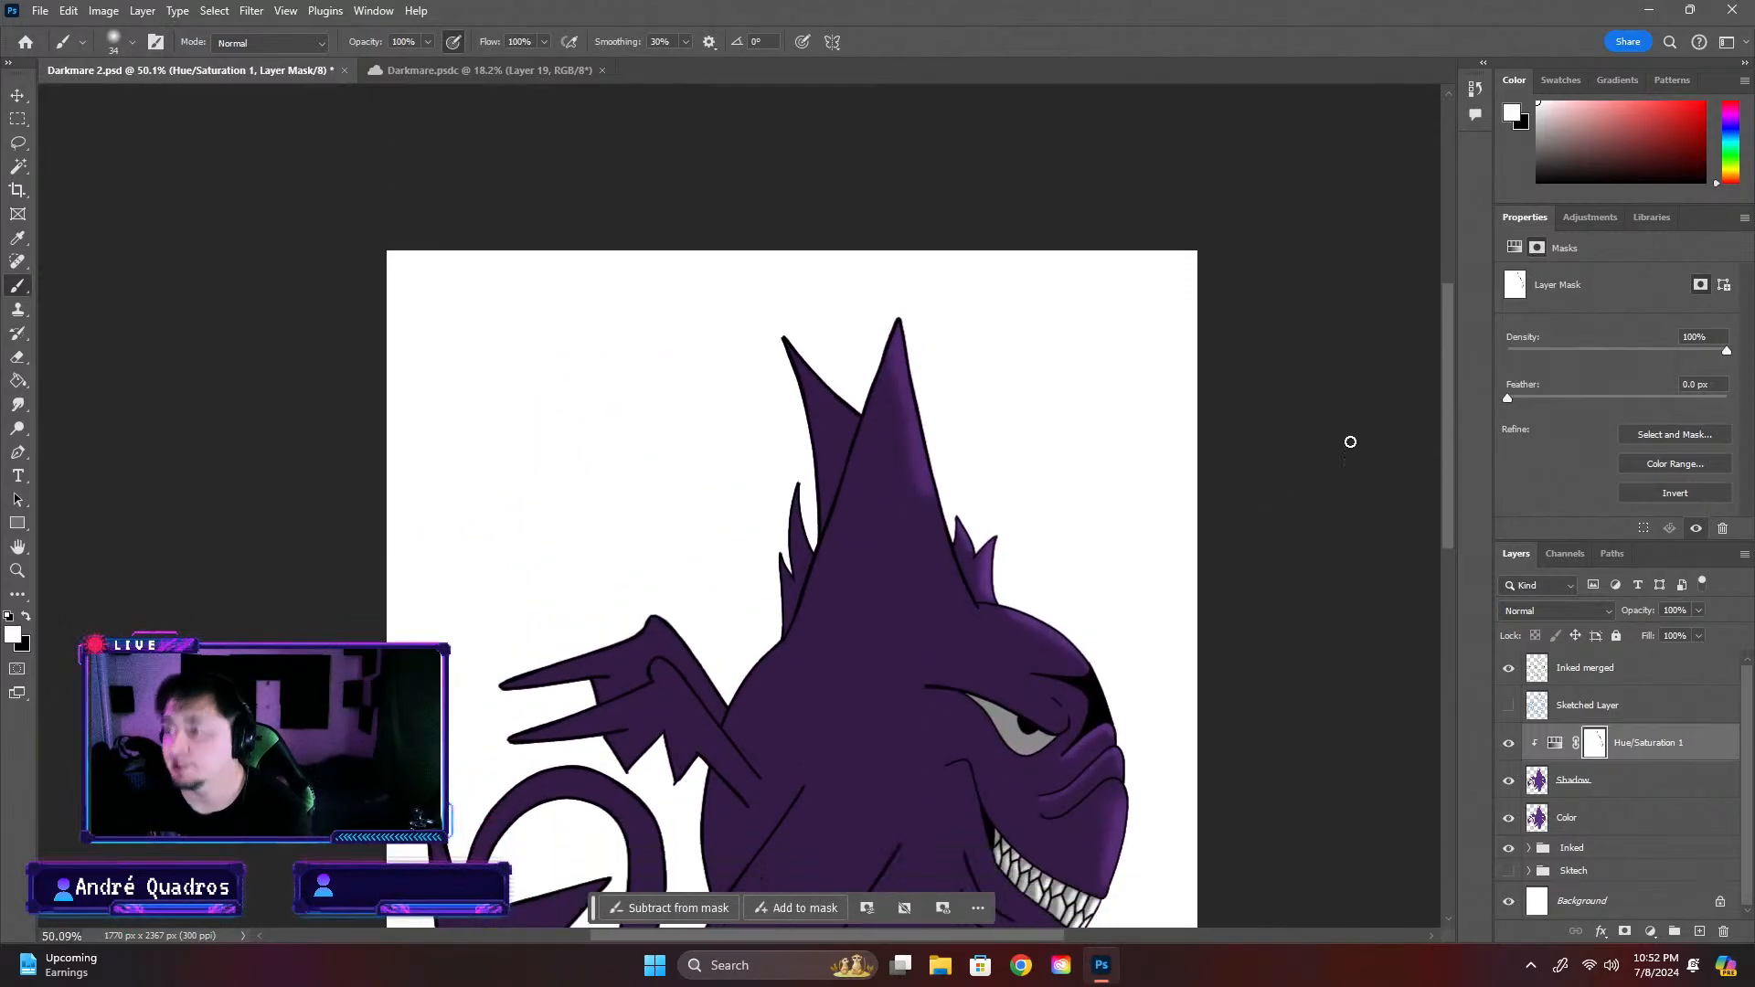
{"action": "scroll", "coordinate": [1451, 416], "scroll_direction": "down", "scroll_amount": 4}
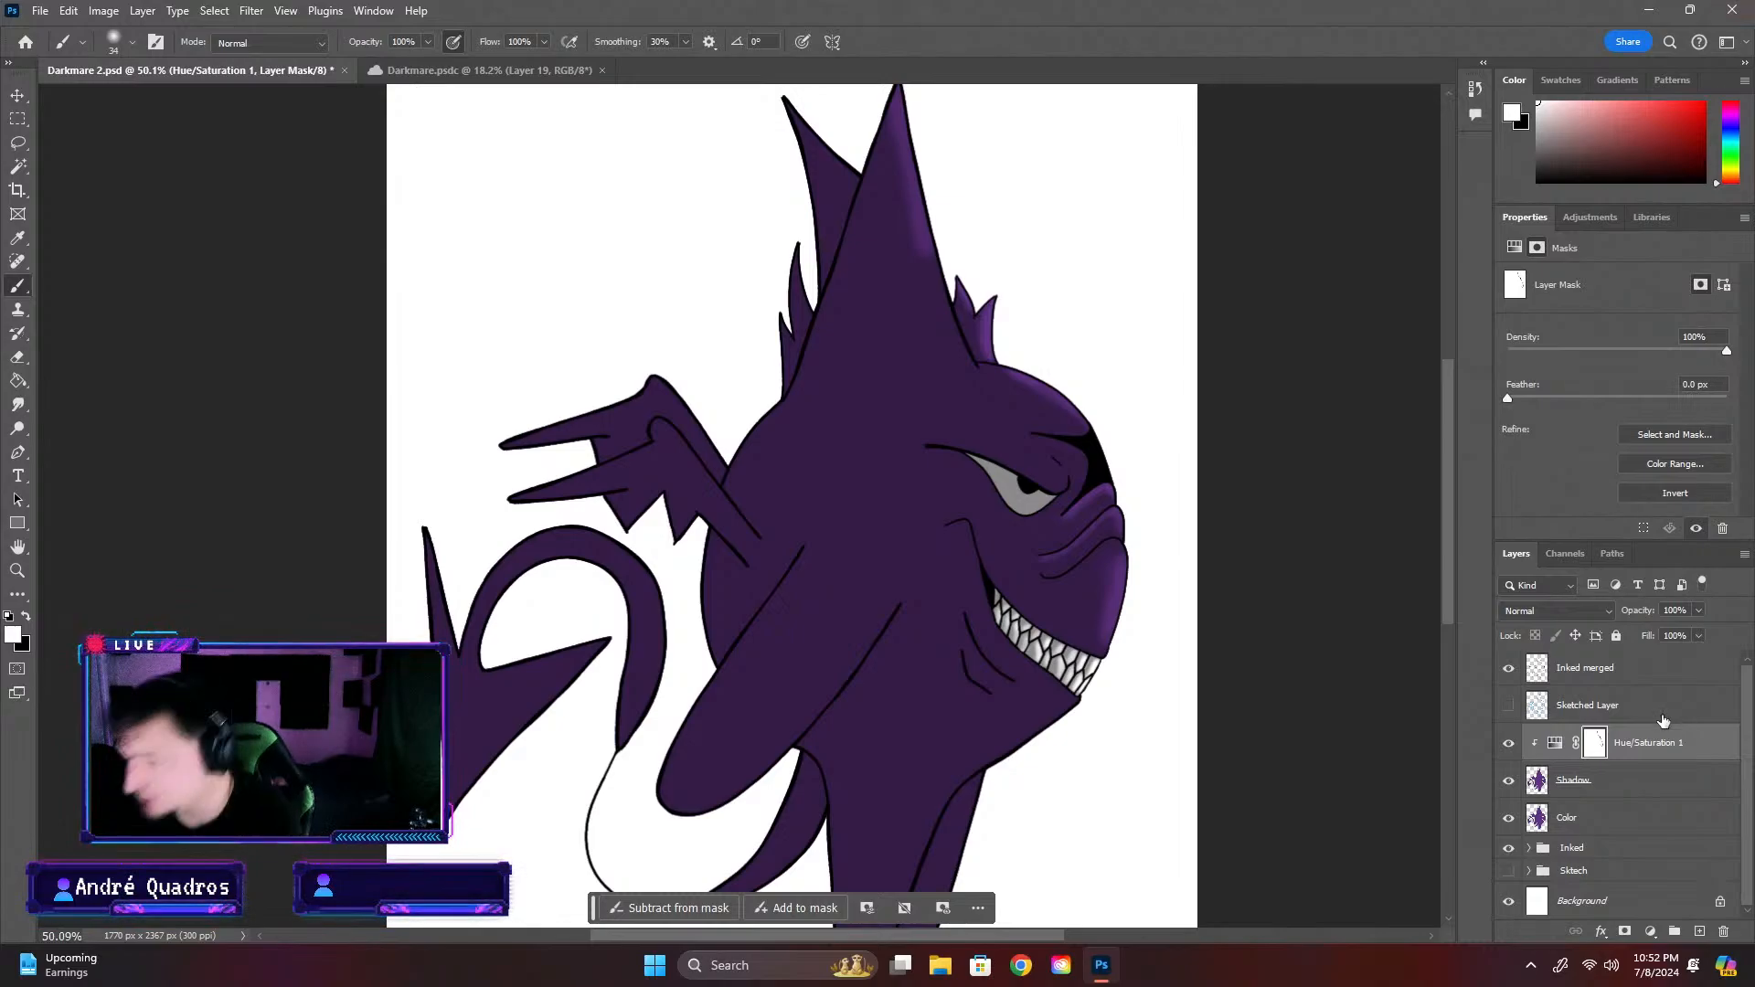
{"action": "double_click", "coordinate": [1656, 751]}
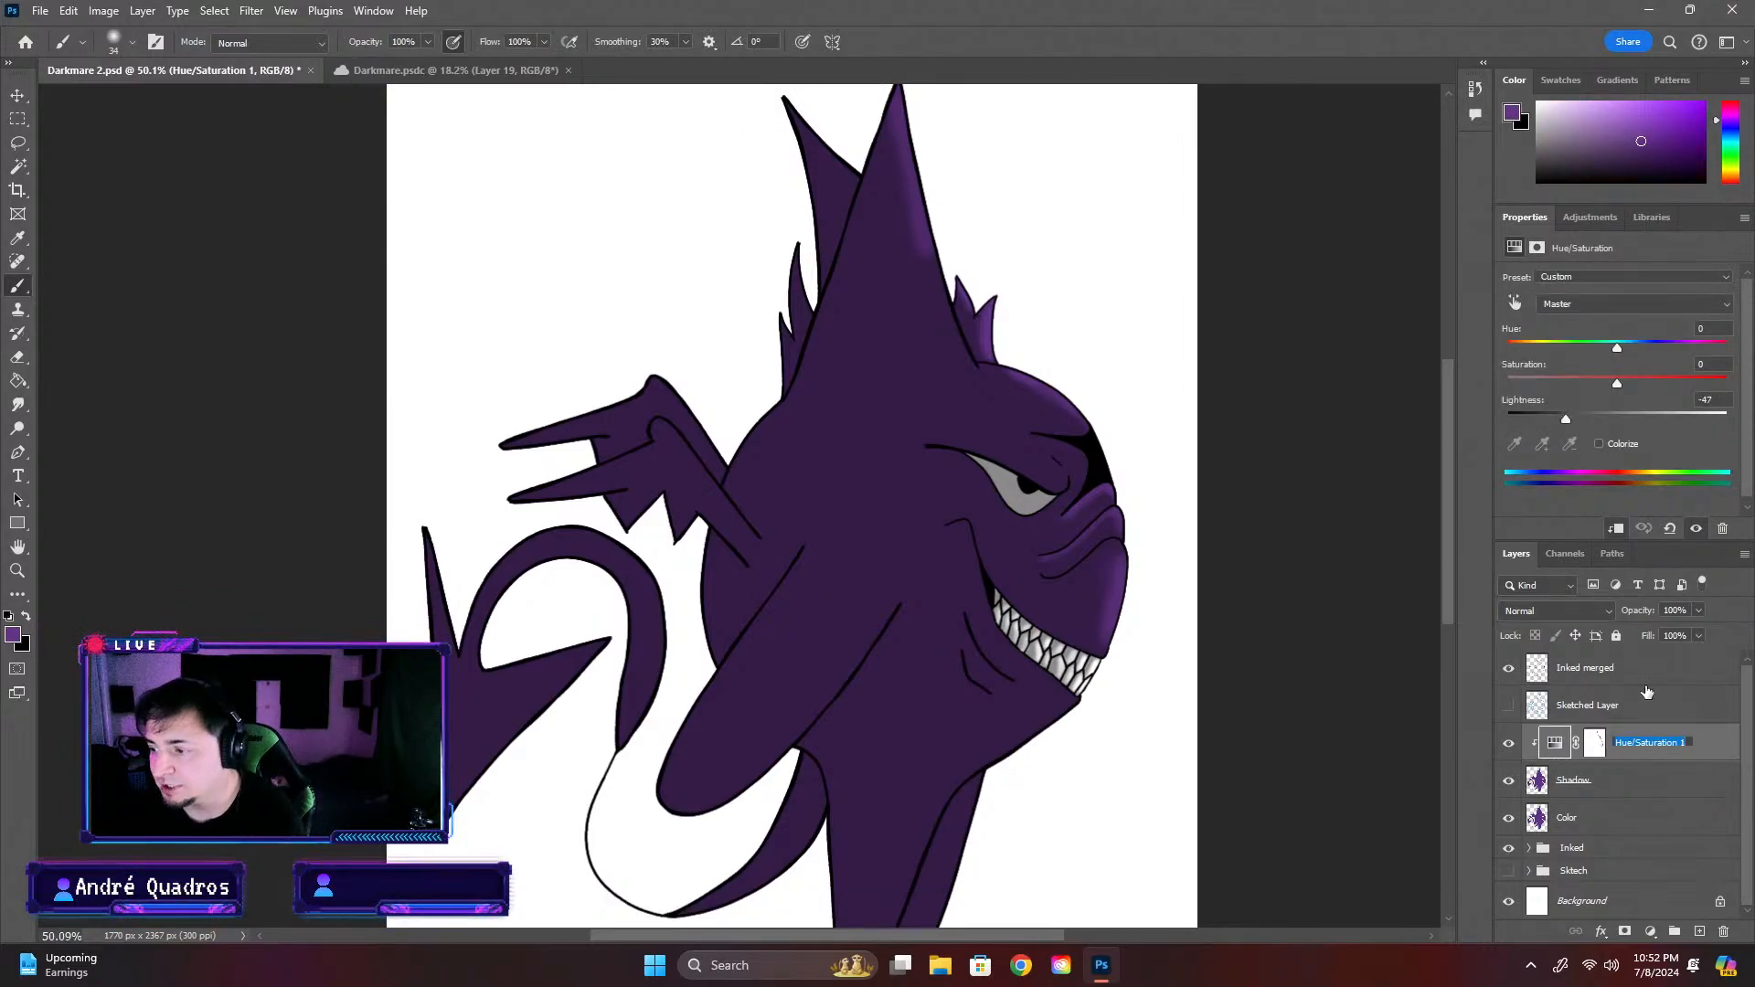
{"action": "left_click", "coordinate": [1508, 743]}
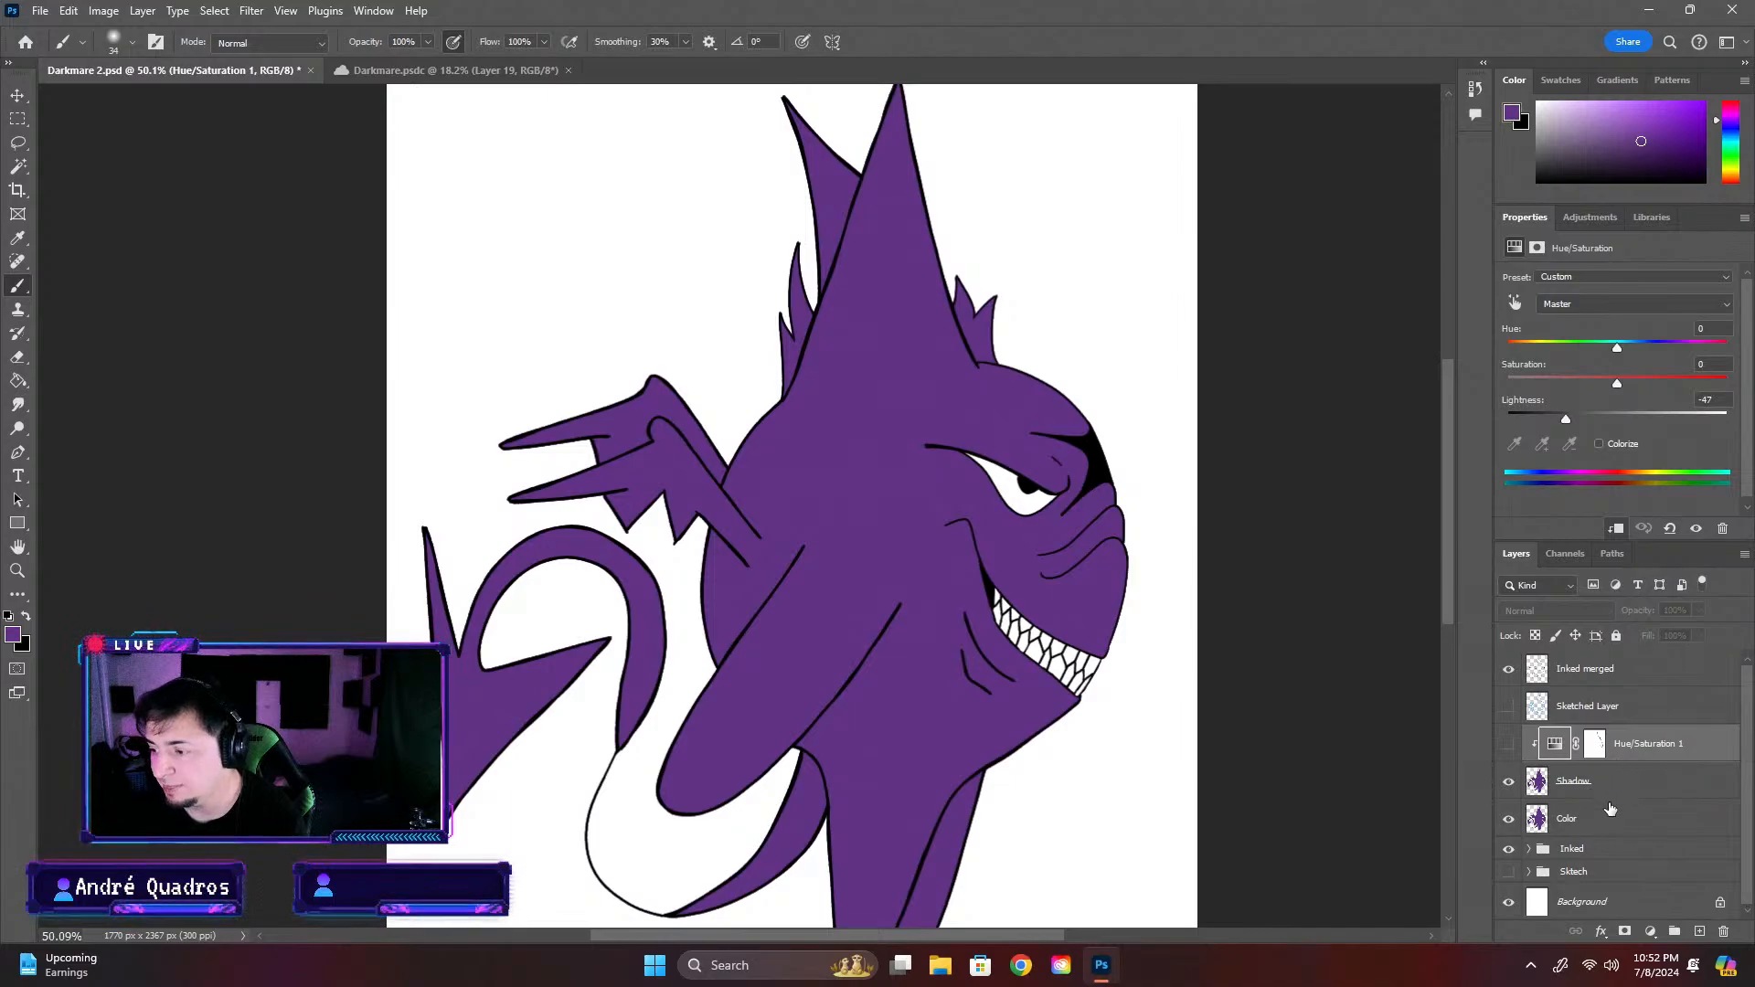
{"action": "left_click", "coordinate": [1508, 745]}
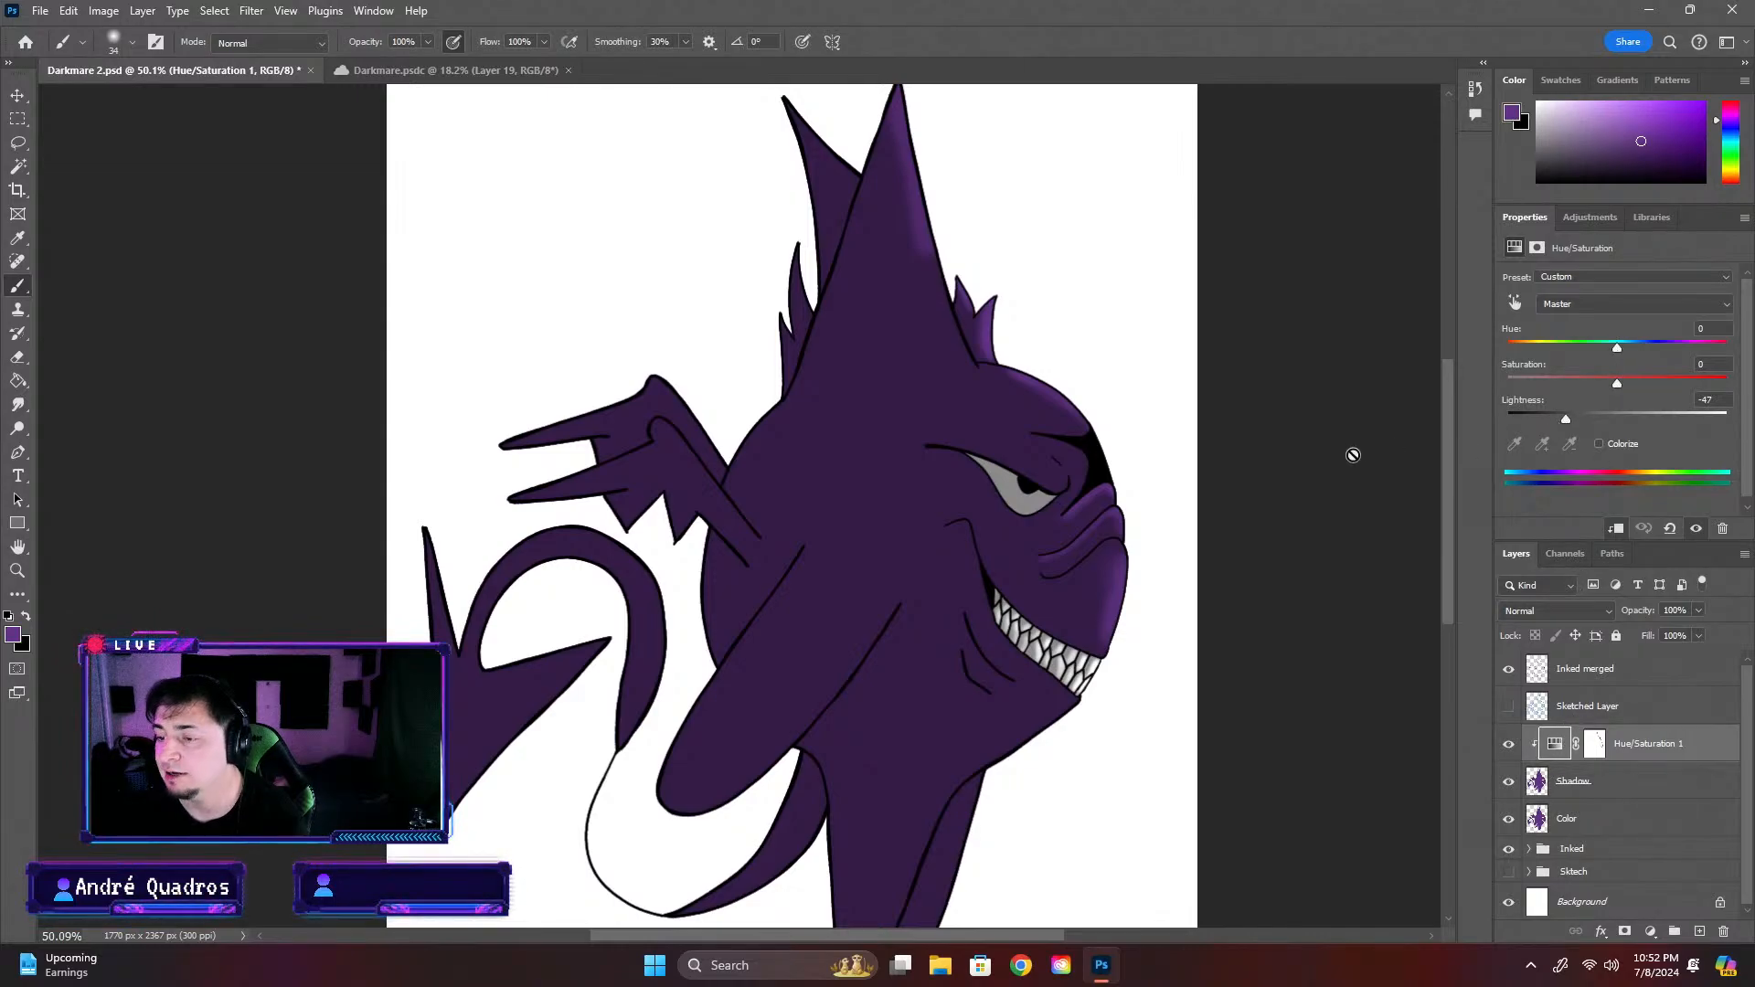
Target the Hue/Saturation 1 layer mask with black as the painting colour and set the Air Brush size to 18 px
{"action": "left_click", "coordinate": [1599, 747]}
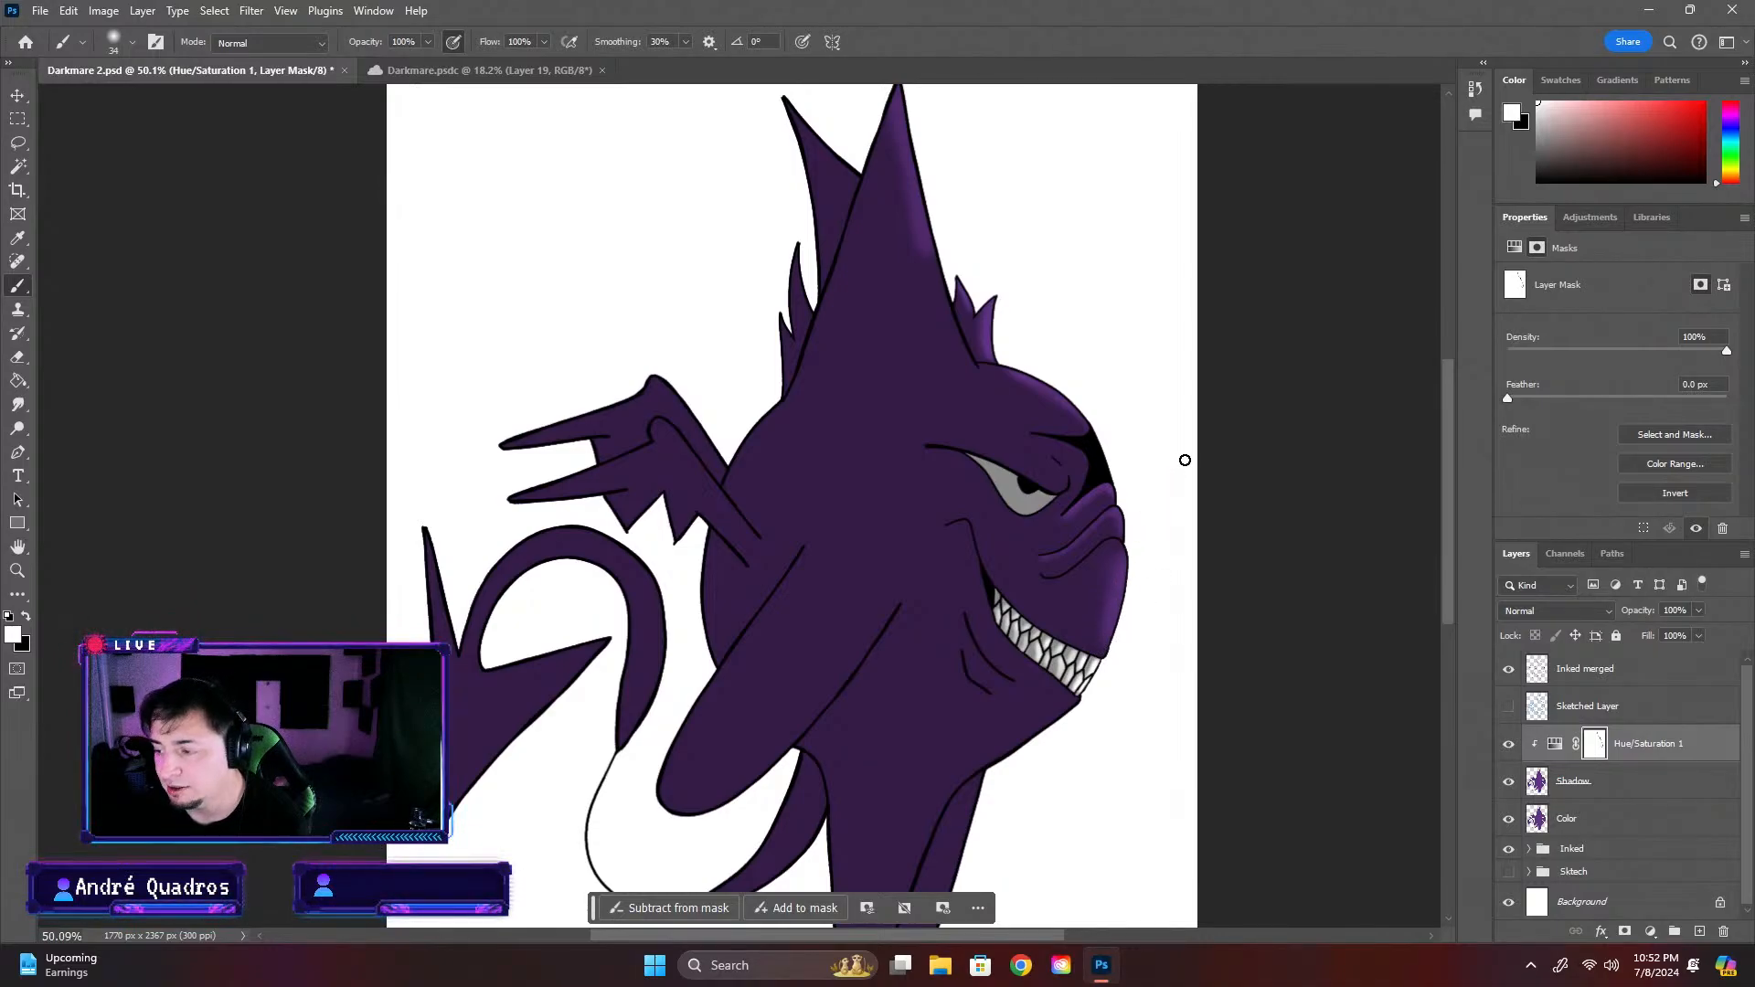
{"action": "scroll", "coordinate": [1075, 576], "scroll_direction": "up", "scroll_amount": 1}
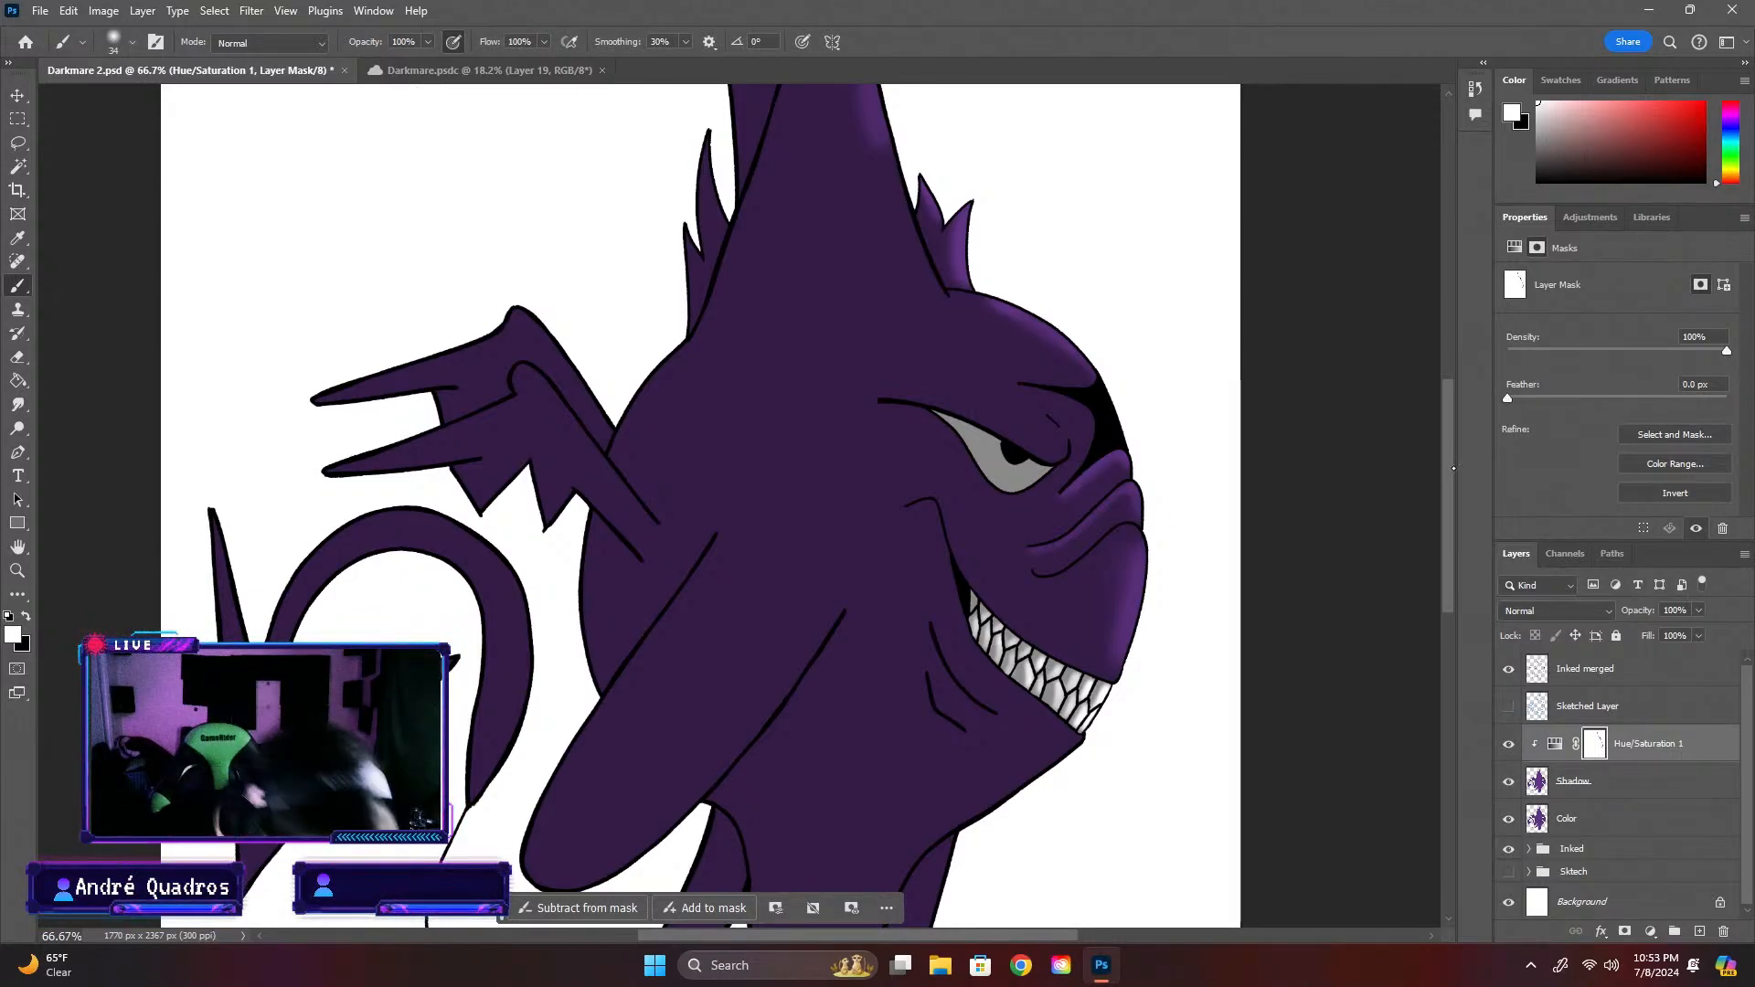
{"action": "key", "text": "ctrl+plus"}
{"action": "key", "text": "ctrl+minus"}
{"action": "key", "text": "ctrl+minus"}
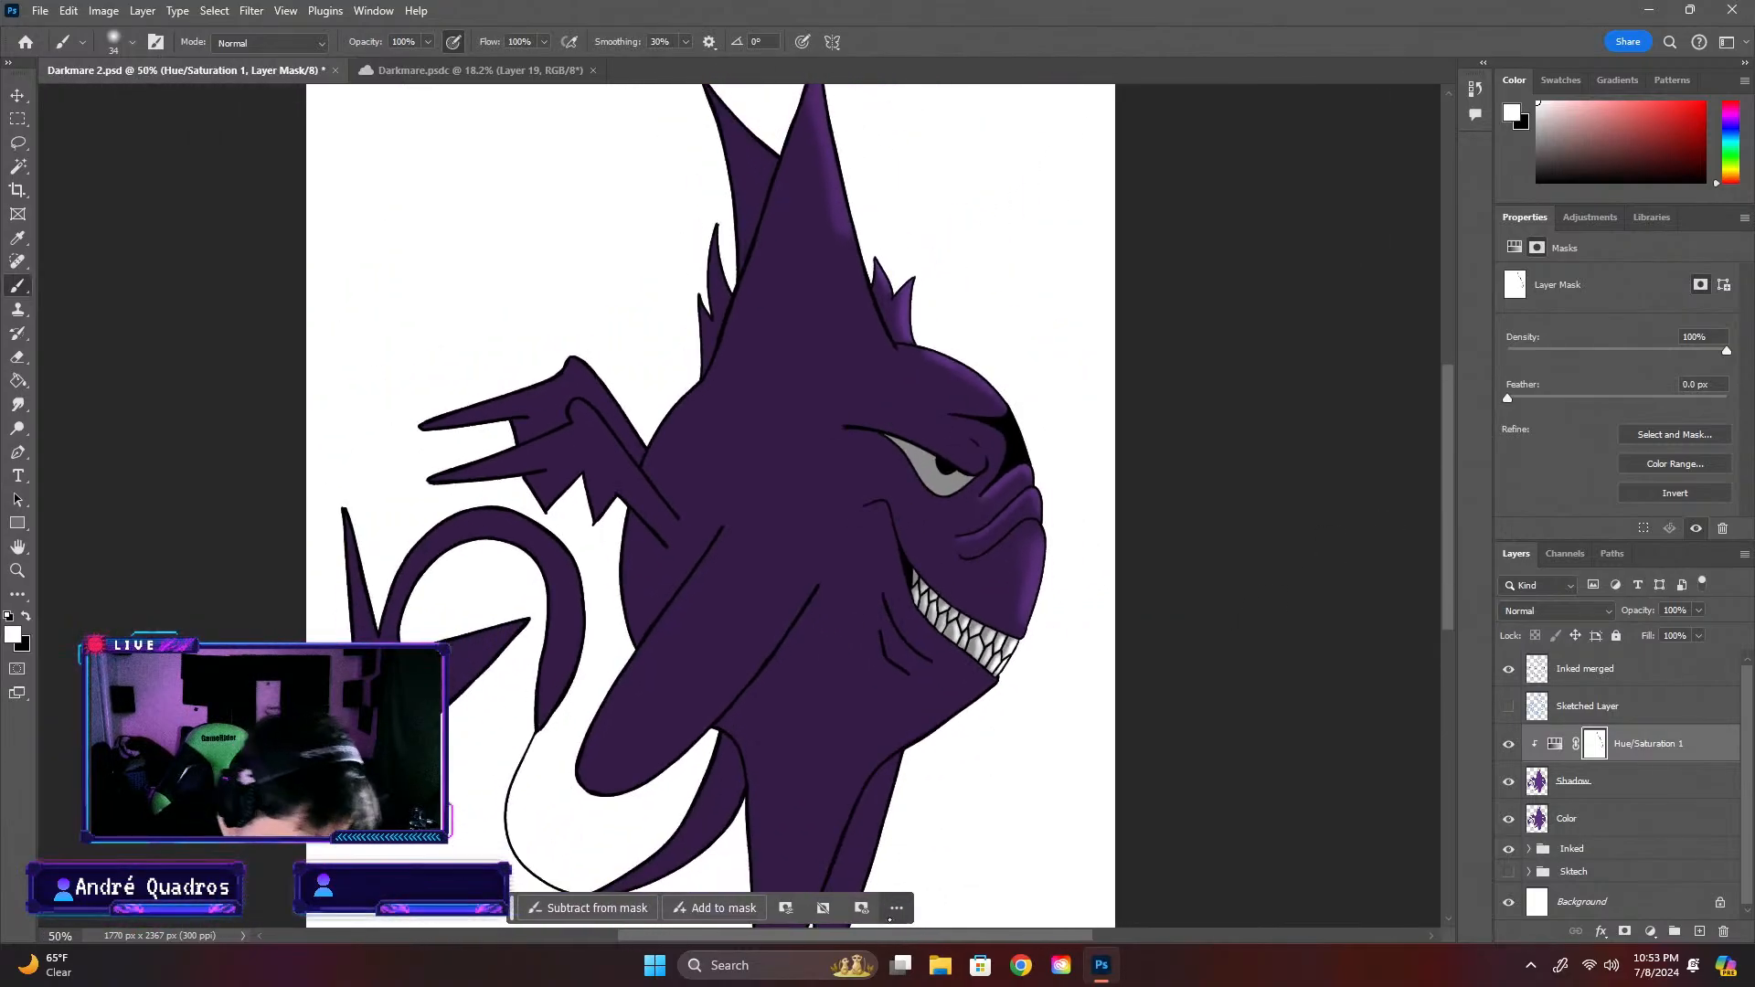
{"action": "left_click_drag", "start_coordinate": [896, 935], "coordinate": [987, 935]}
{"action": "key", "text": "ctrl+plus"}
{"action": "key", "text": "ctrl+plus"}
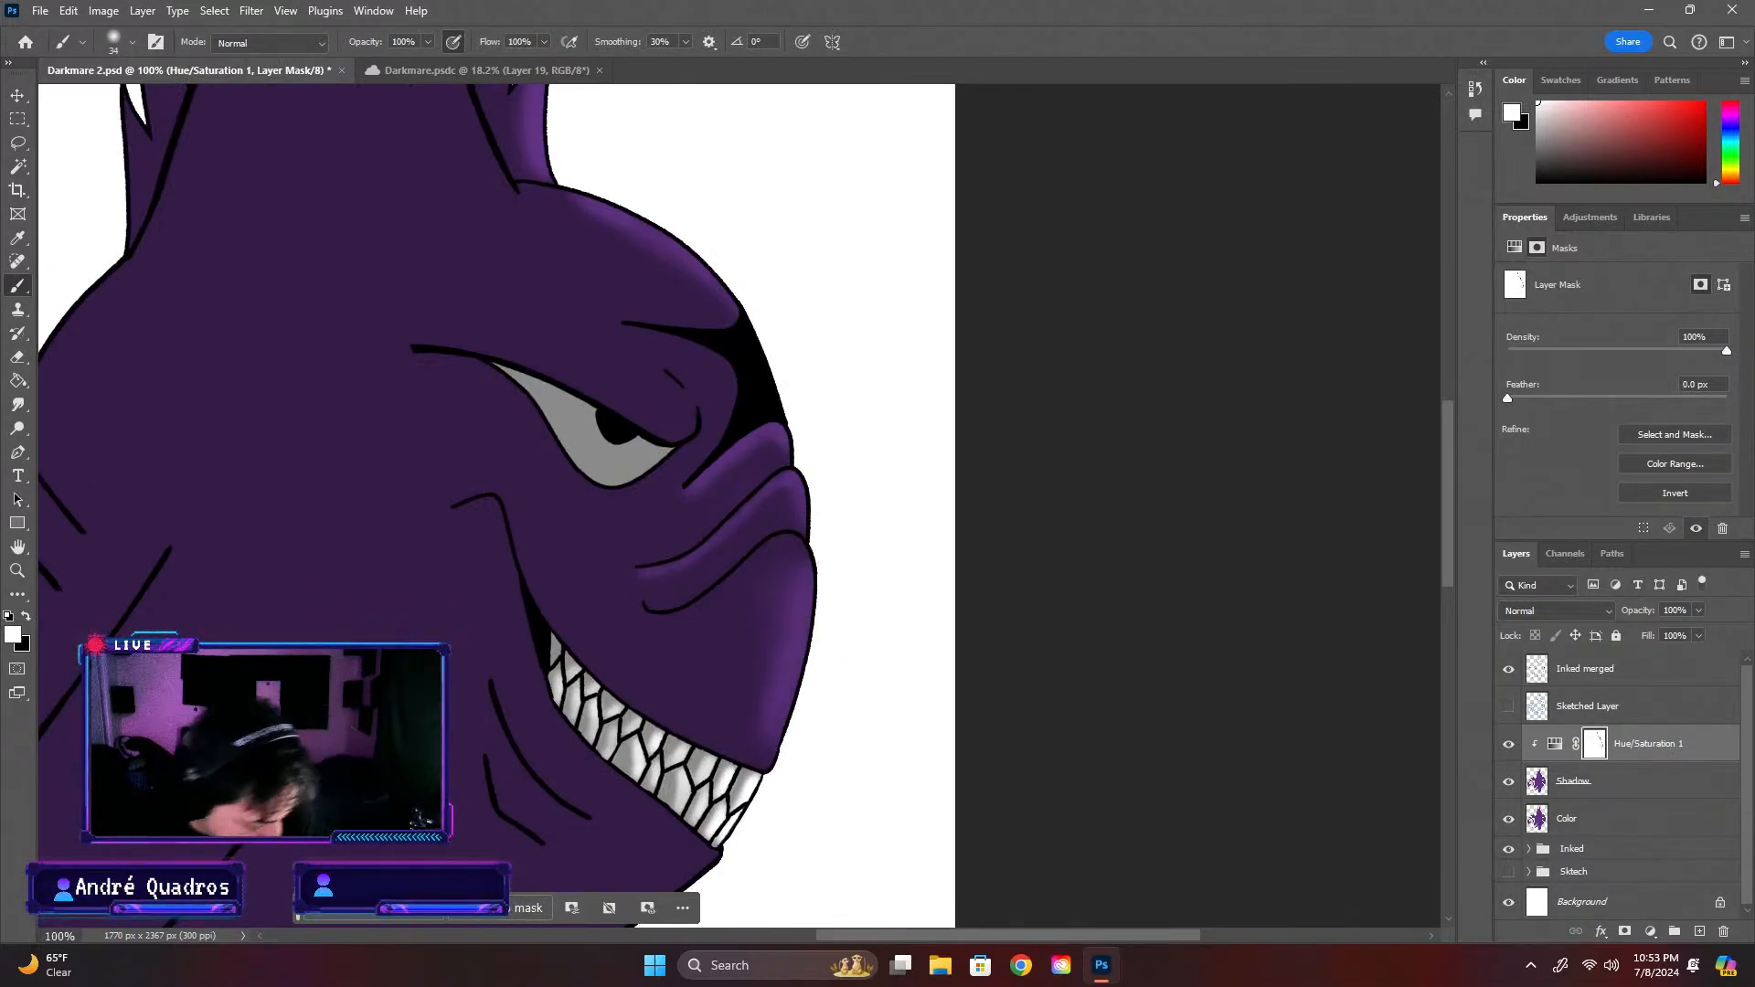
{"action": "key", "text": "x"}
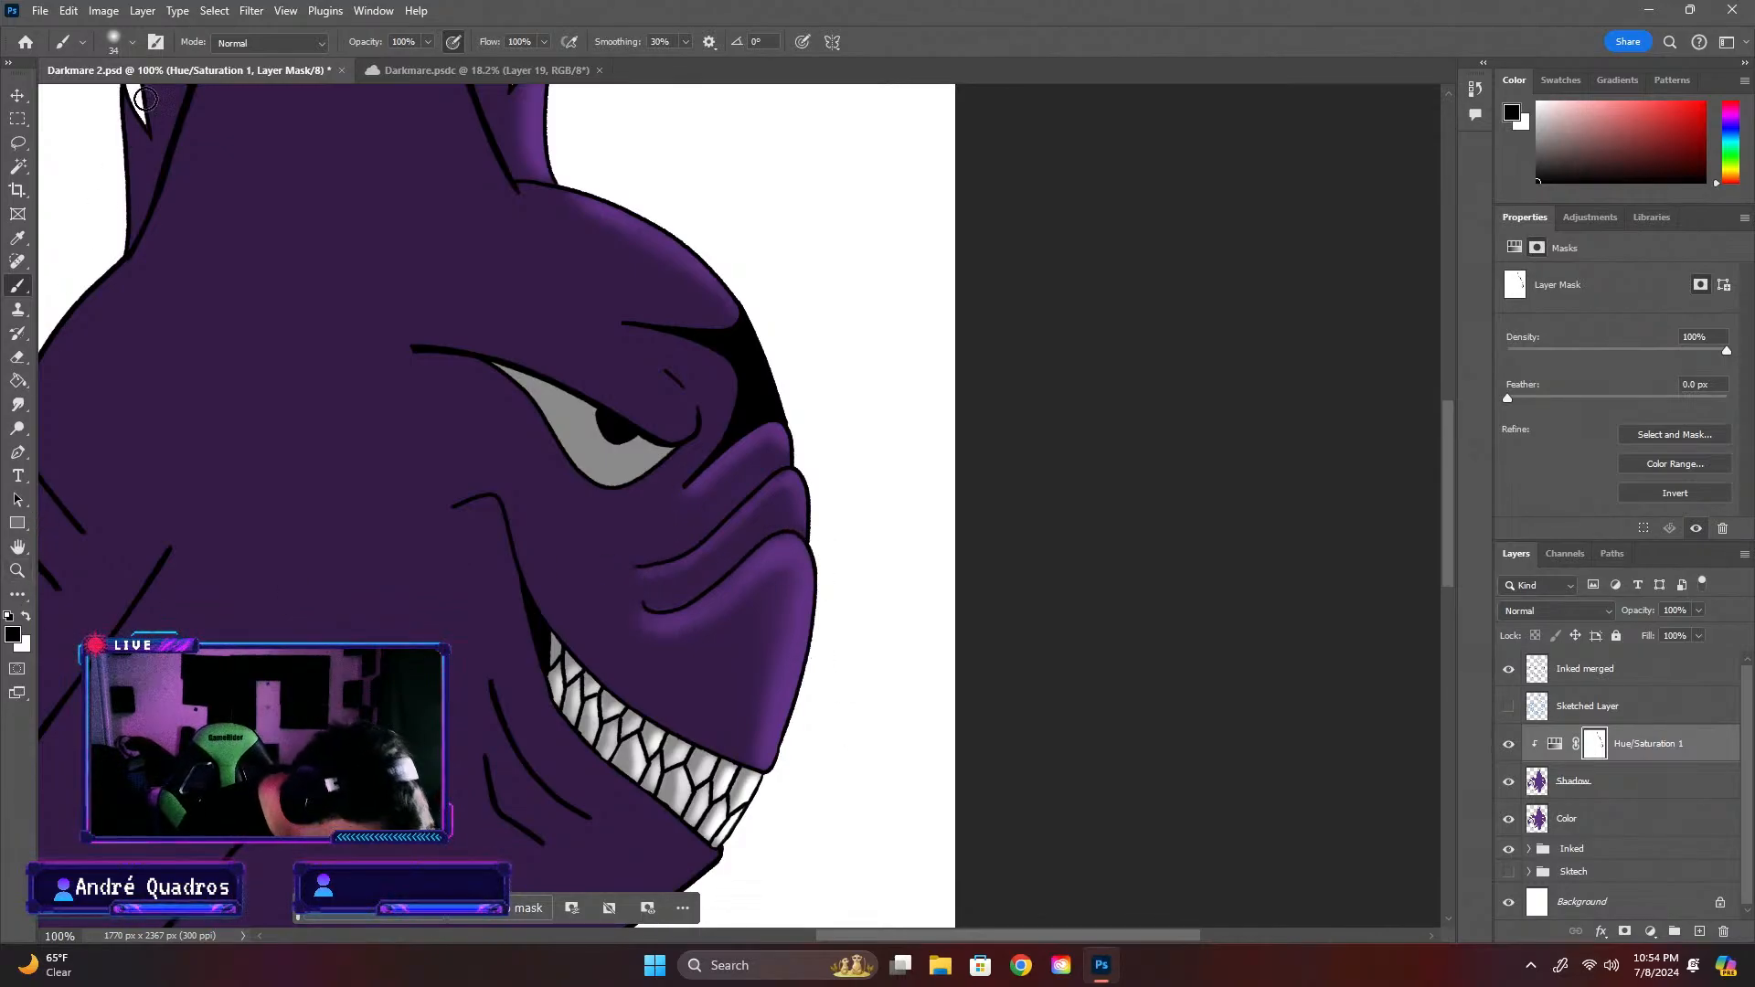
{"action": "left_click", "coordinate": [132, 42]}
{"action": "left_click_drag", "start_coordinate": [115, 100], "coordinate": [113, 101]}
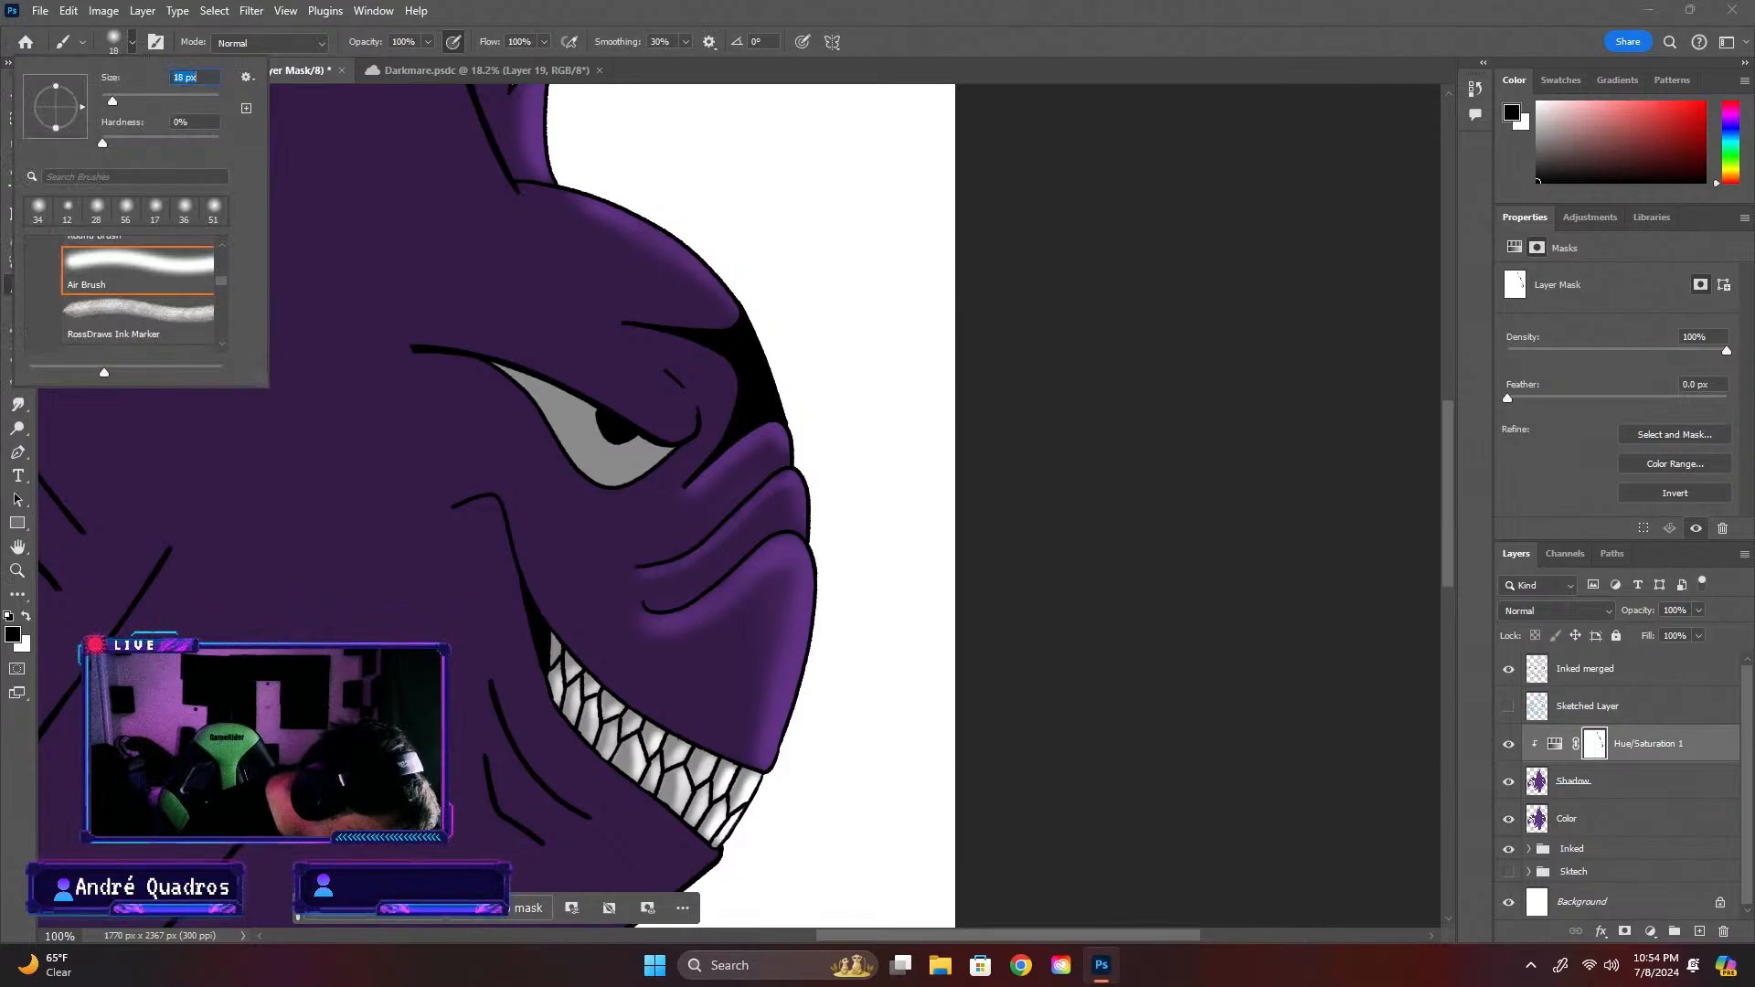
Refine the highlight beneath the lowest snout fold by painting alternately in black and white on the Hue/Saturation 1 mask
{"action": "left_click", "coordinate": [638, 614]}
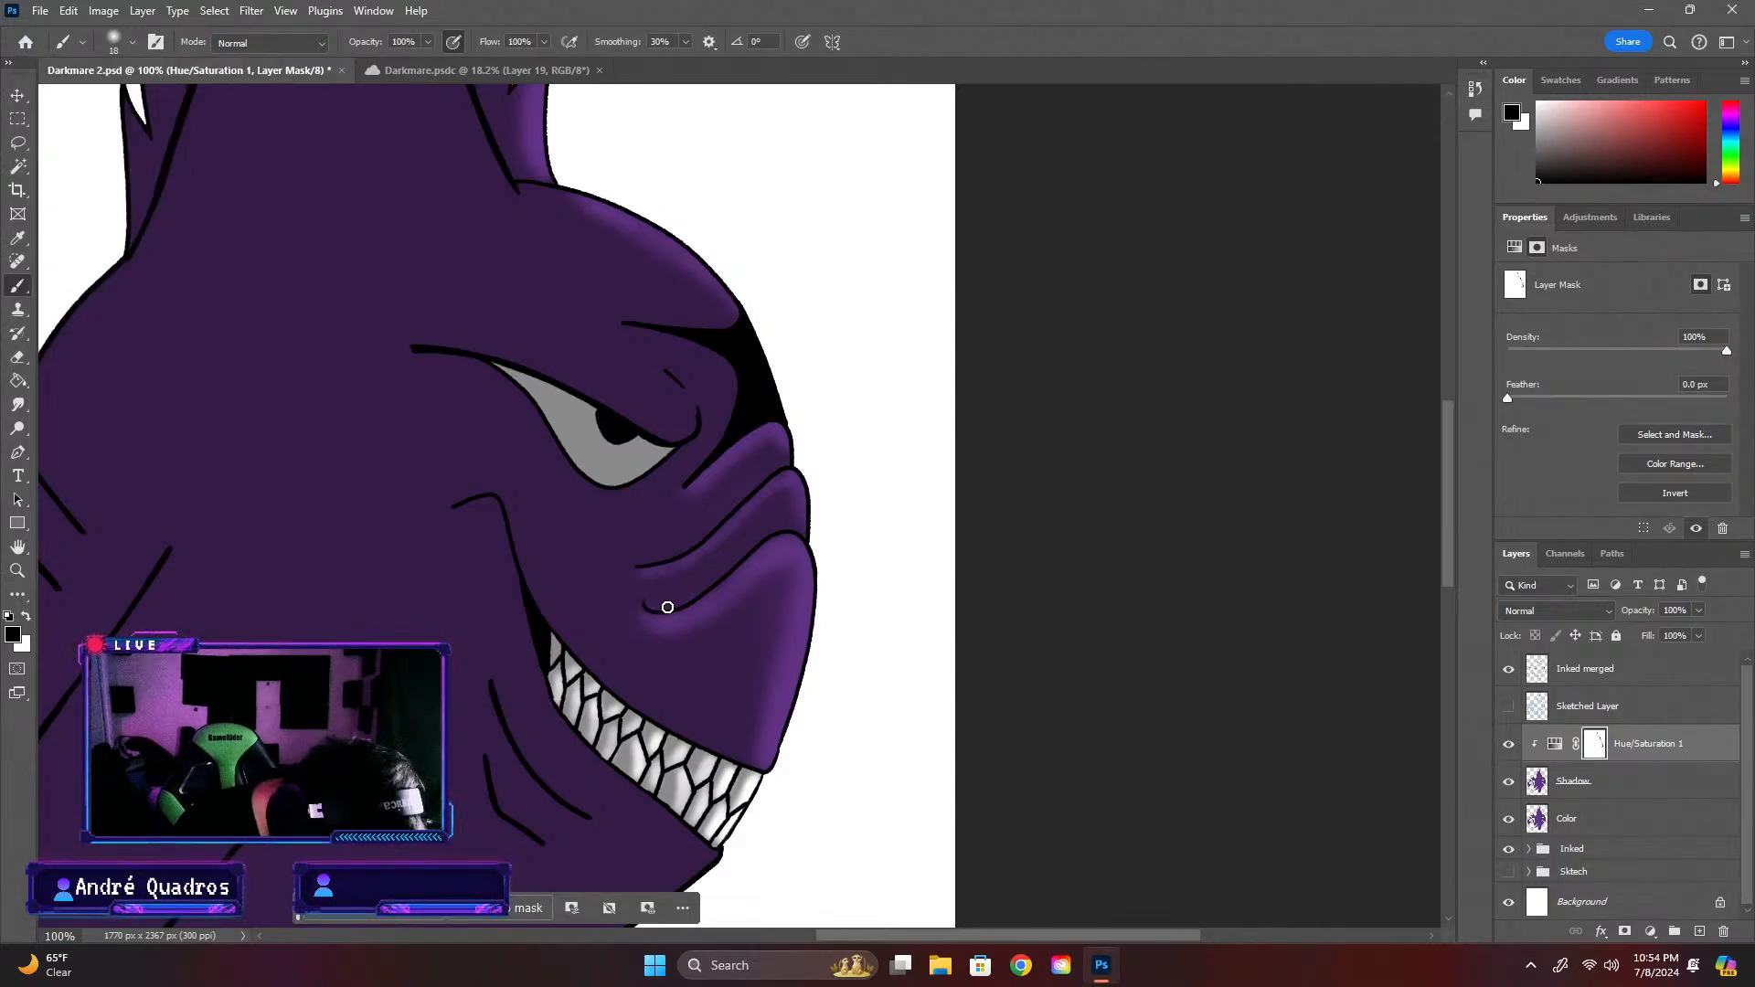
{"action": "key", "text": "x"}
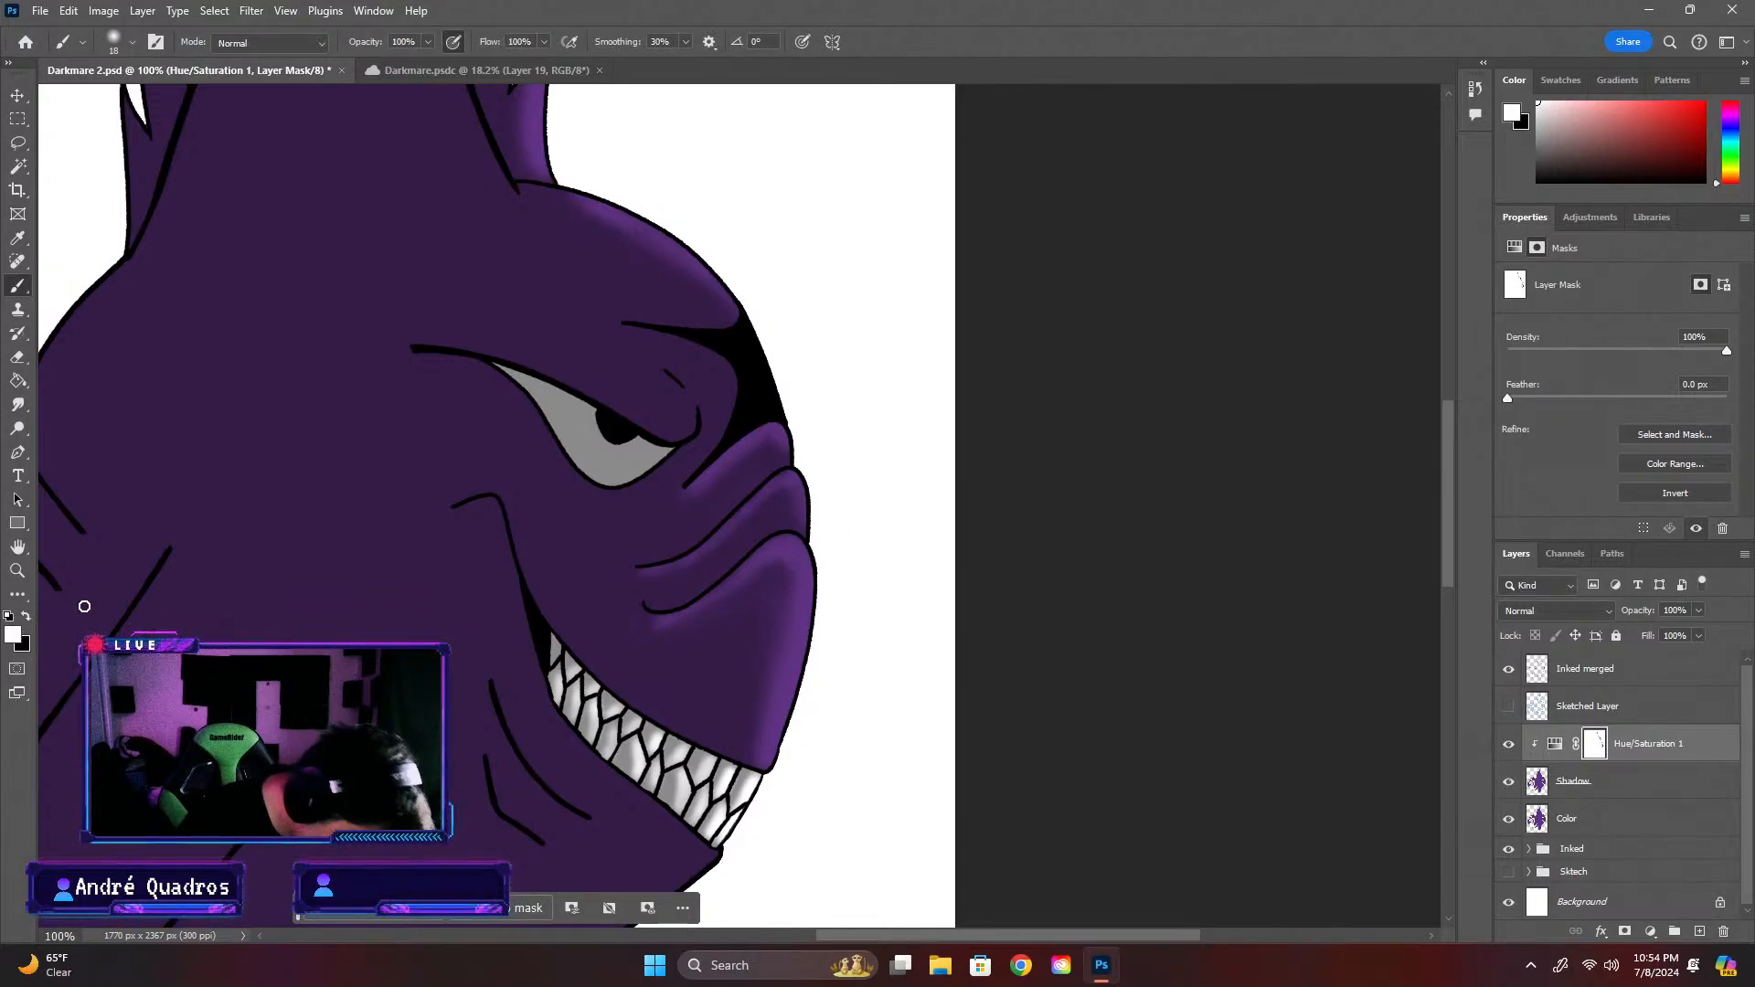
{"action": "key", "text": "x"}
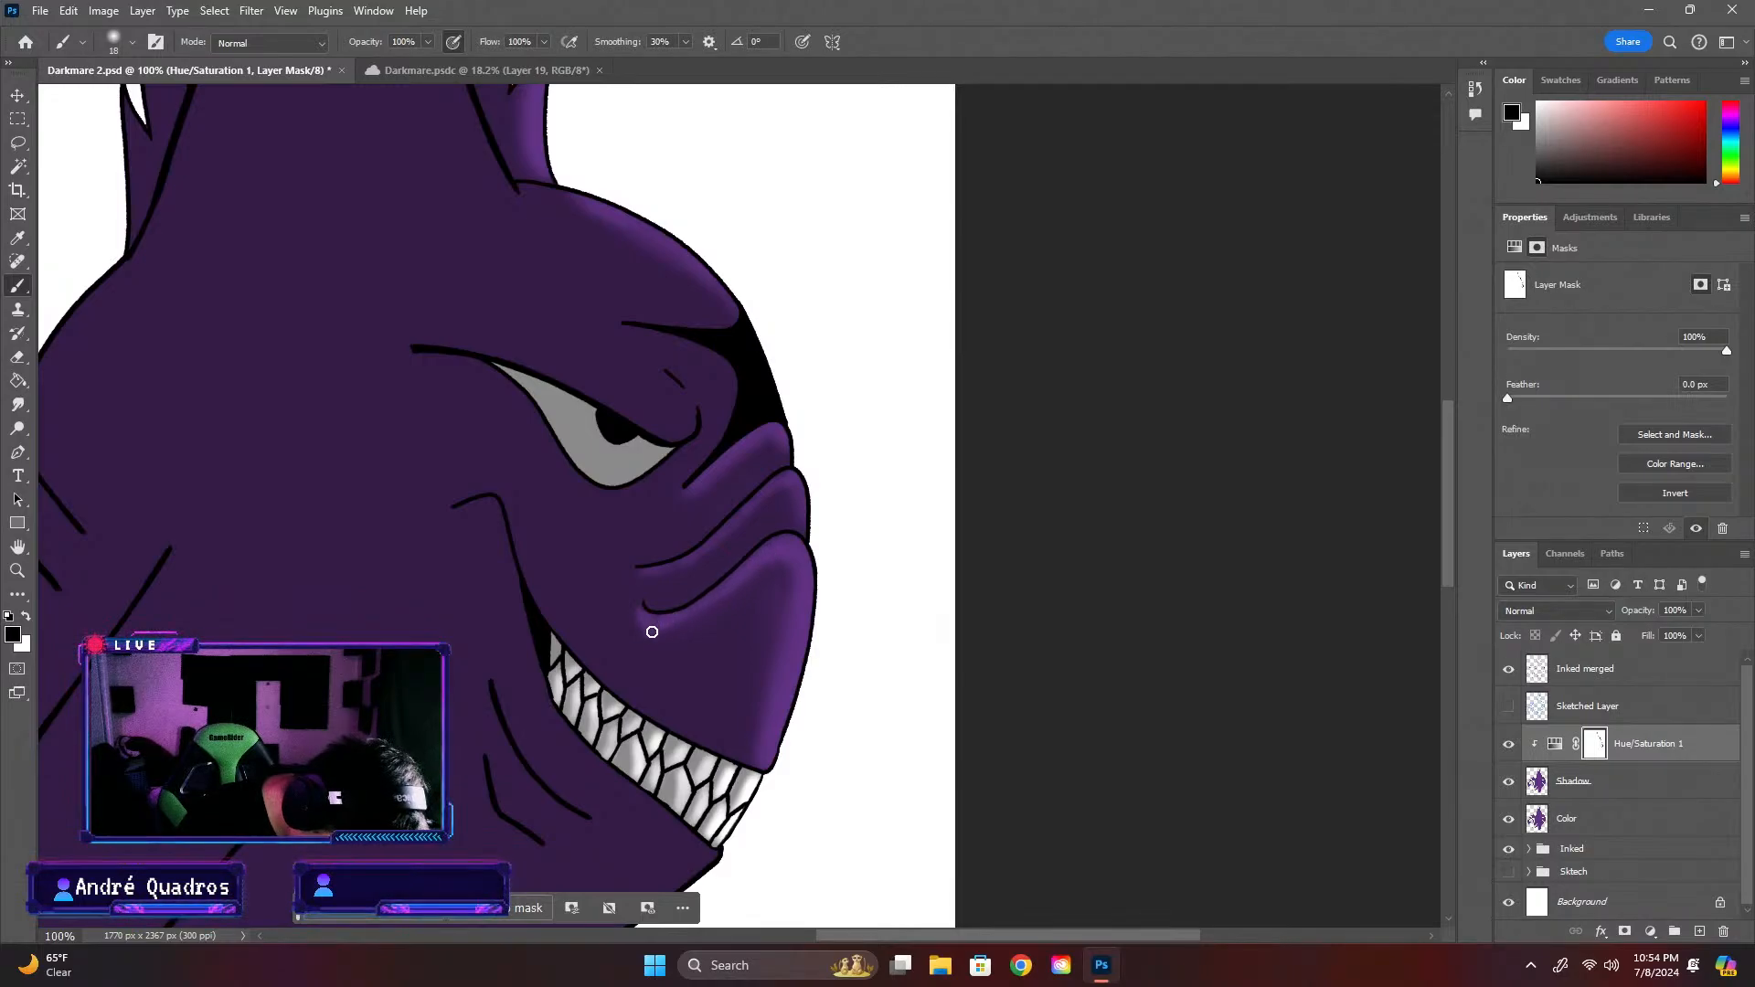
{"action": "key", "text": "x"}
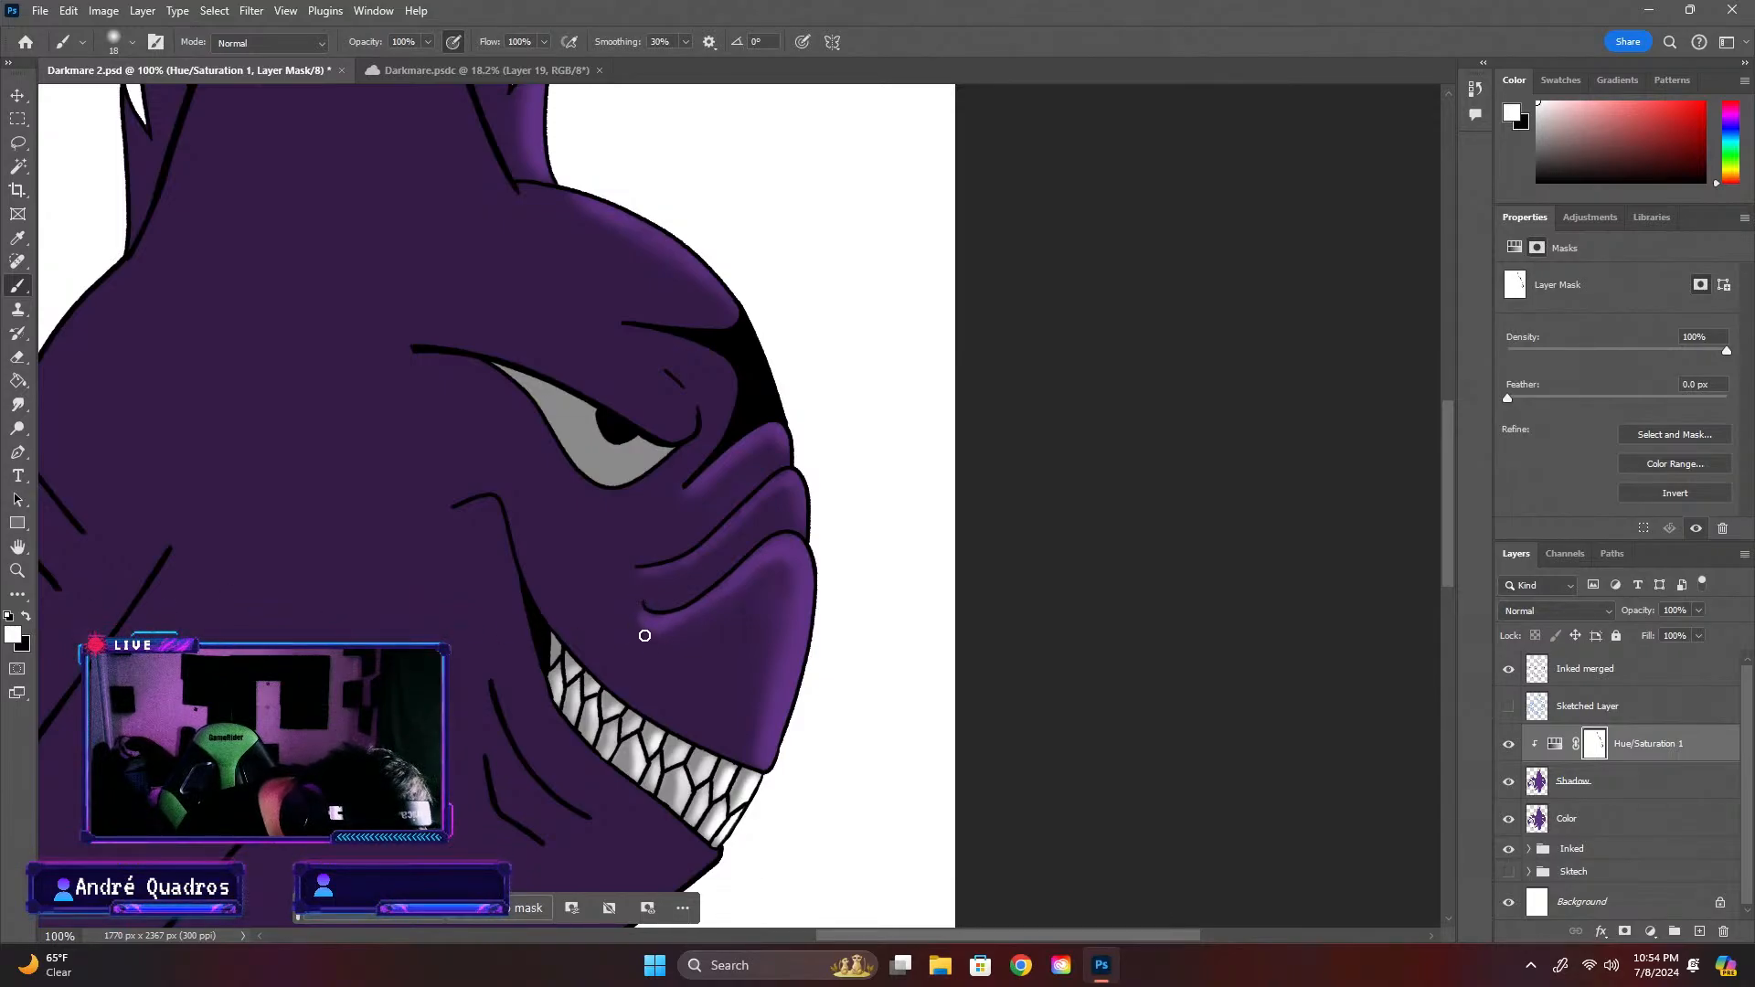
{"action": "key", "text": "x"}
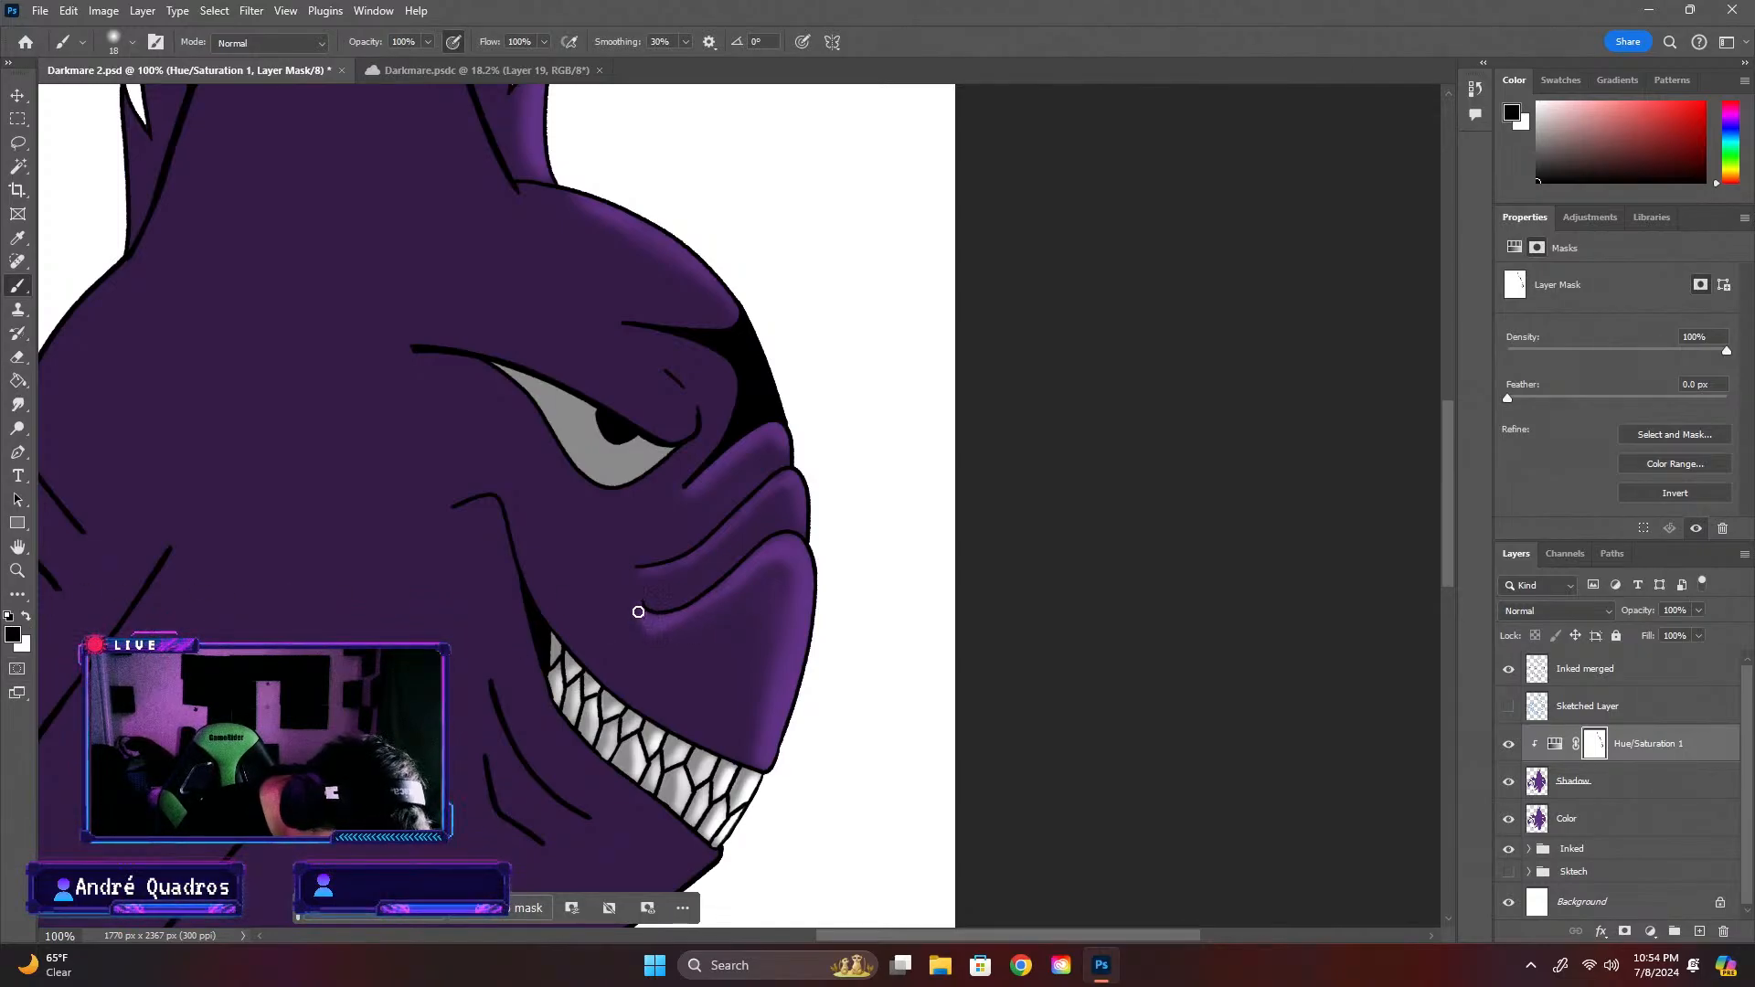
Set the brush size to 37 px and paint white on the mask under the lowest snout fold to soften its highlight
{"action": "left_click", "coordinate": [134, 42]}
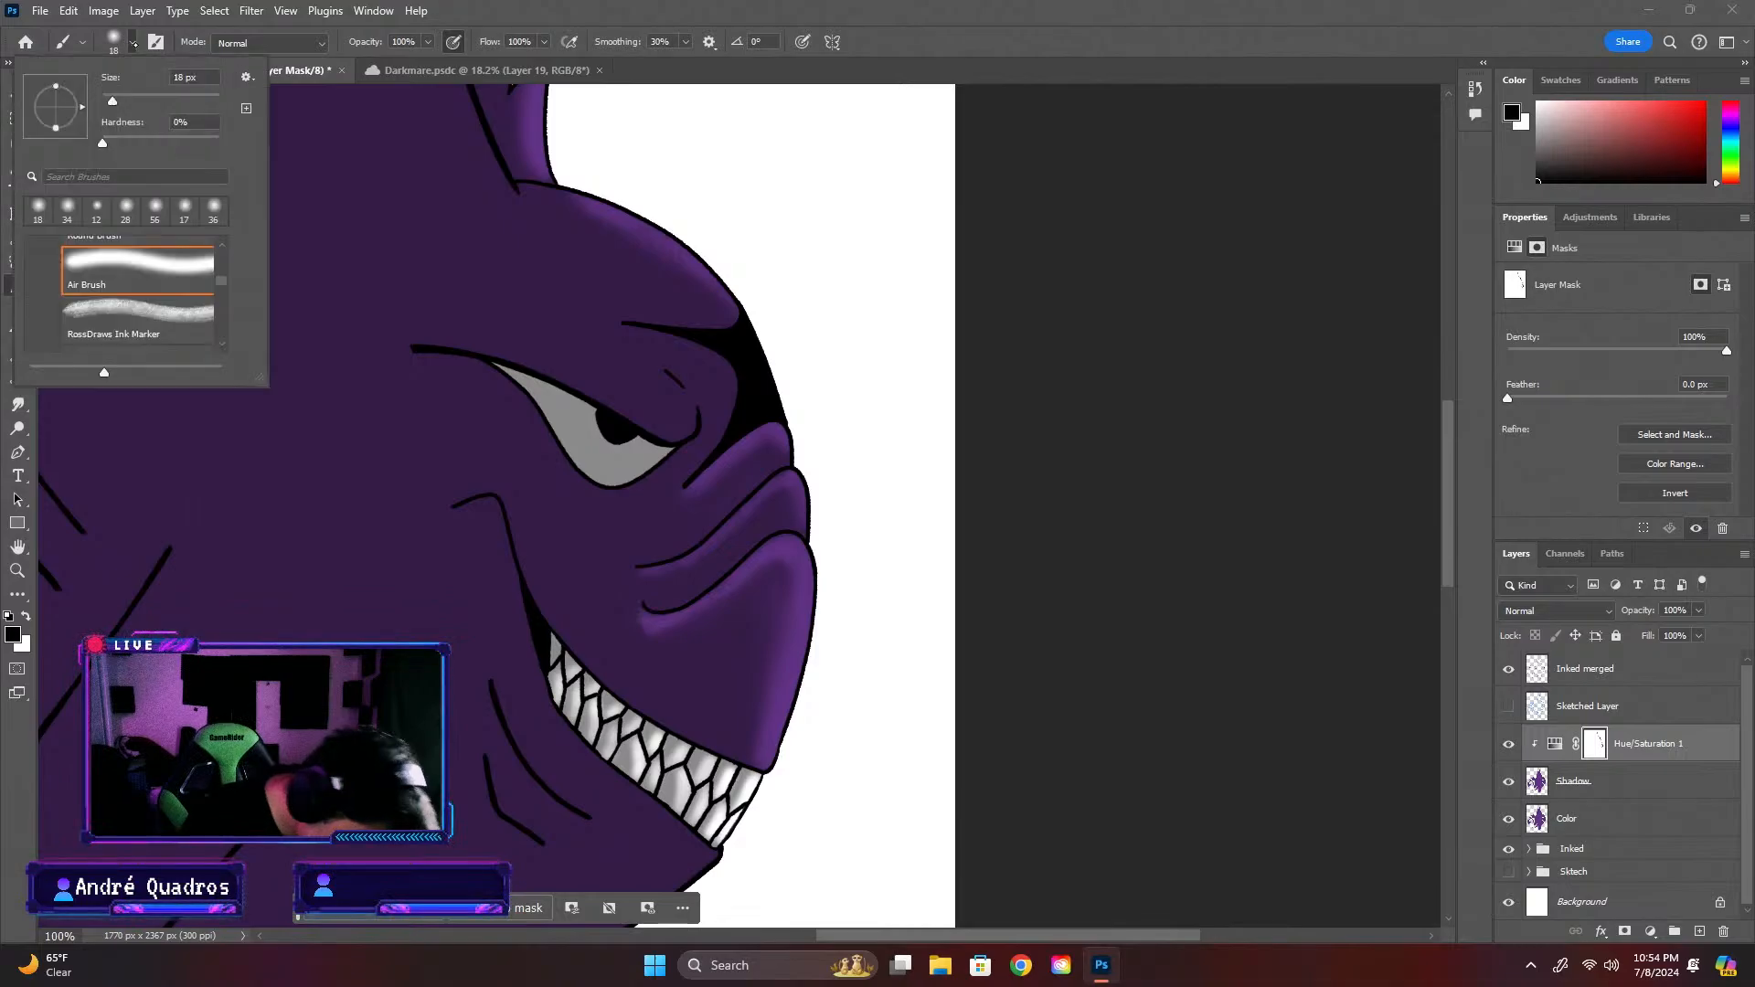
{"action": "left_click_drag", "start_coordinate": [112, 100], "coordinate": [123, 101]}
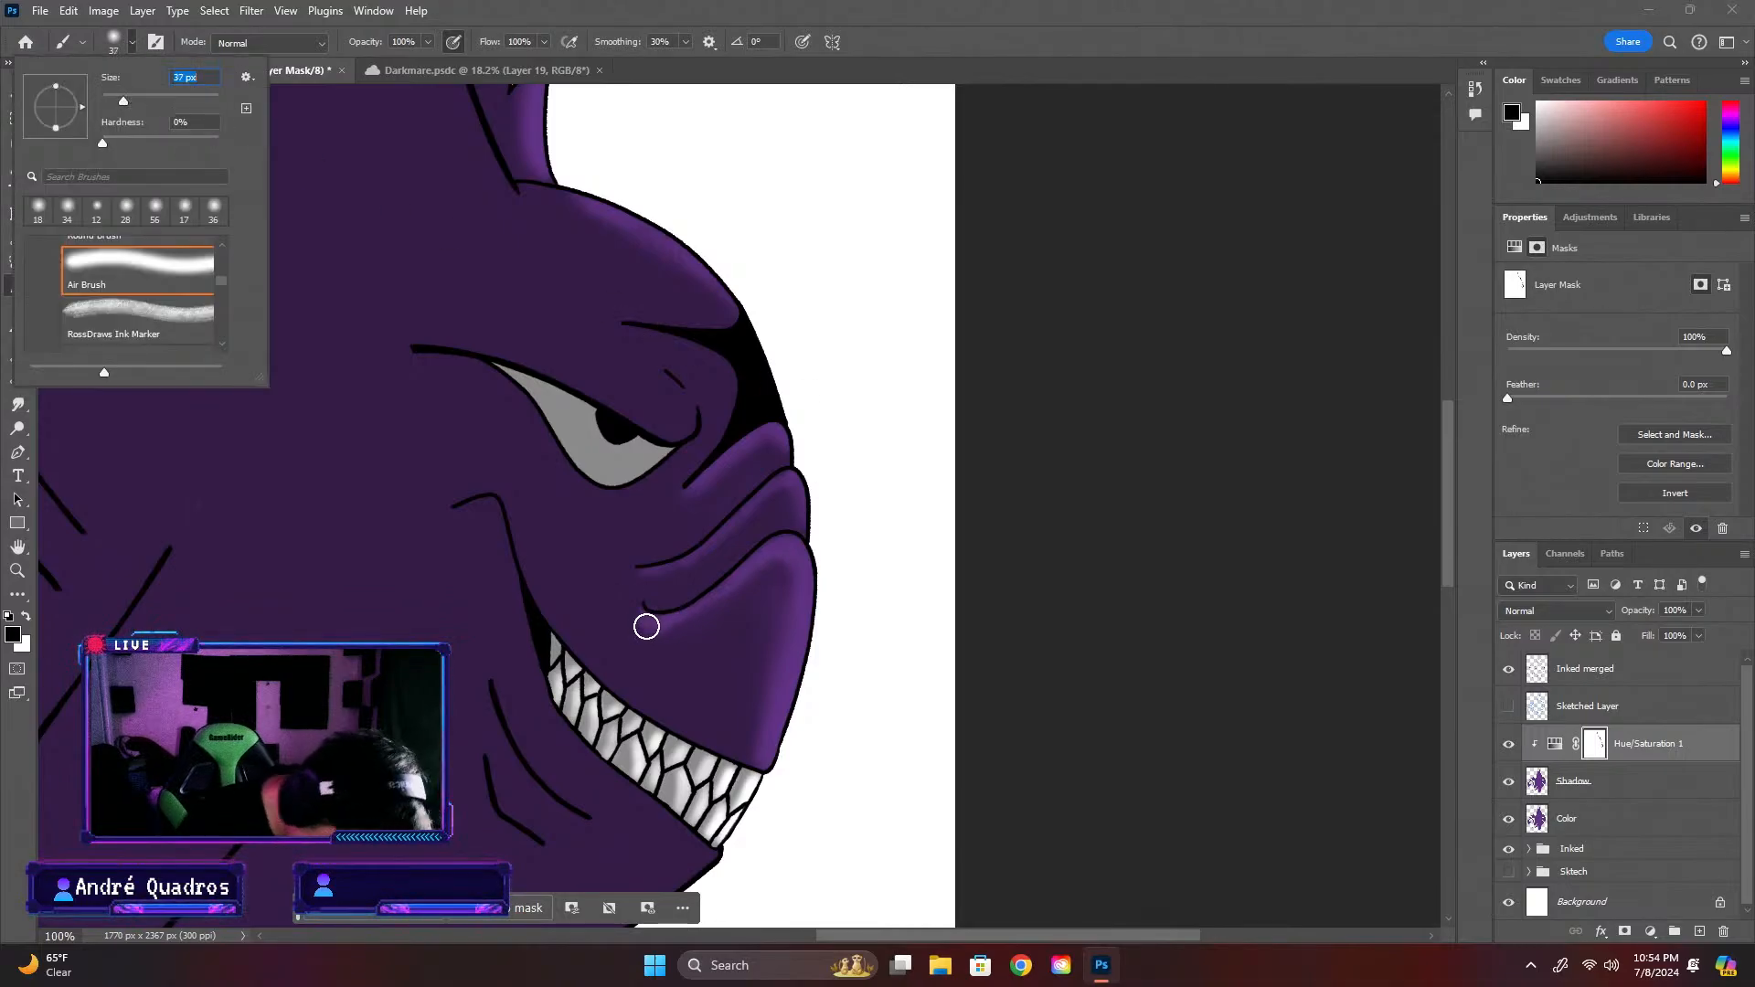
{"action": "key", "text": "Return"}
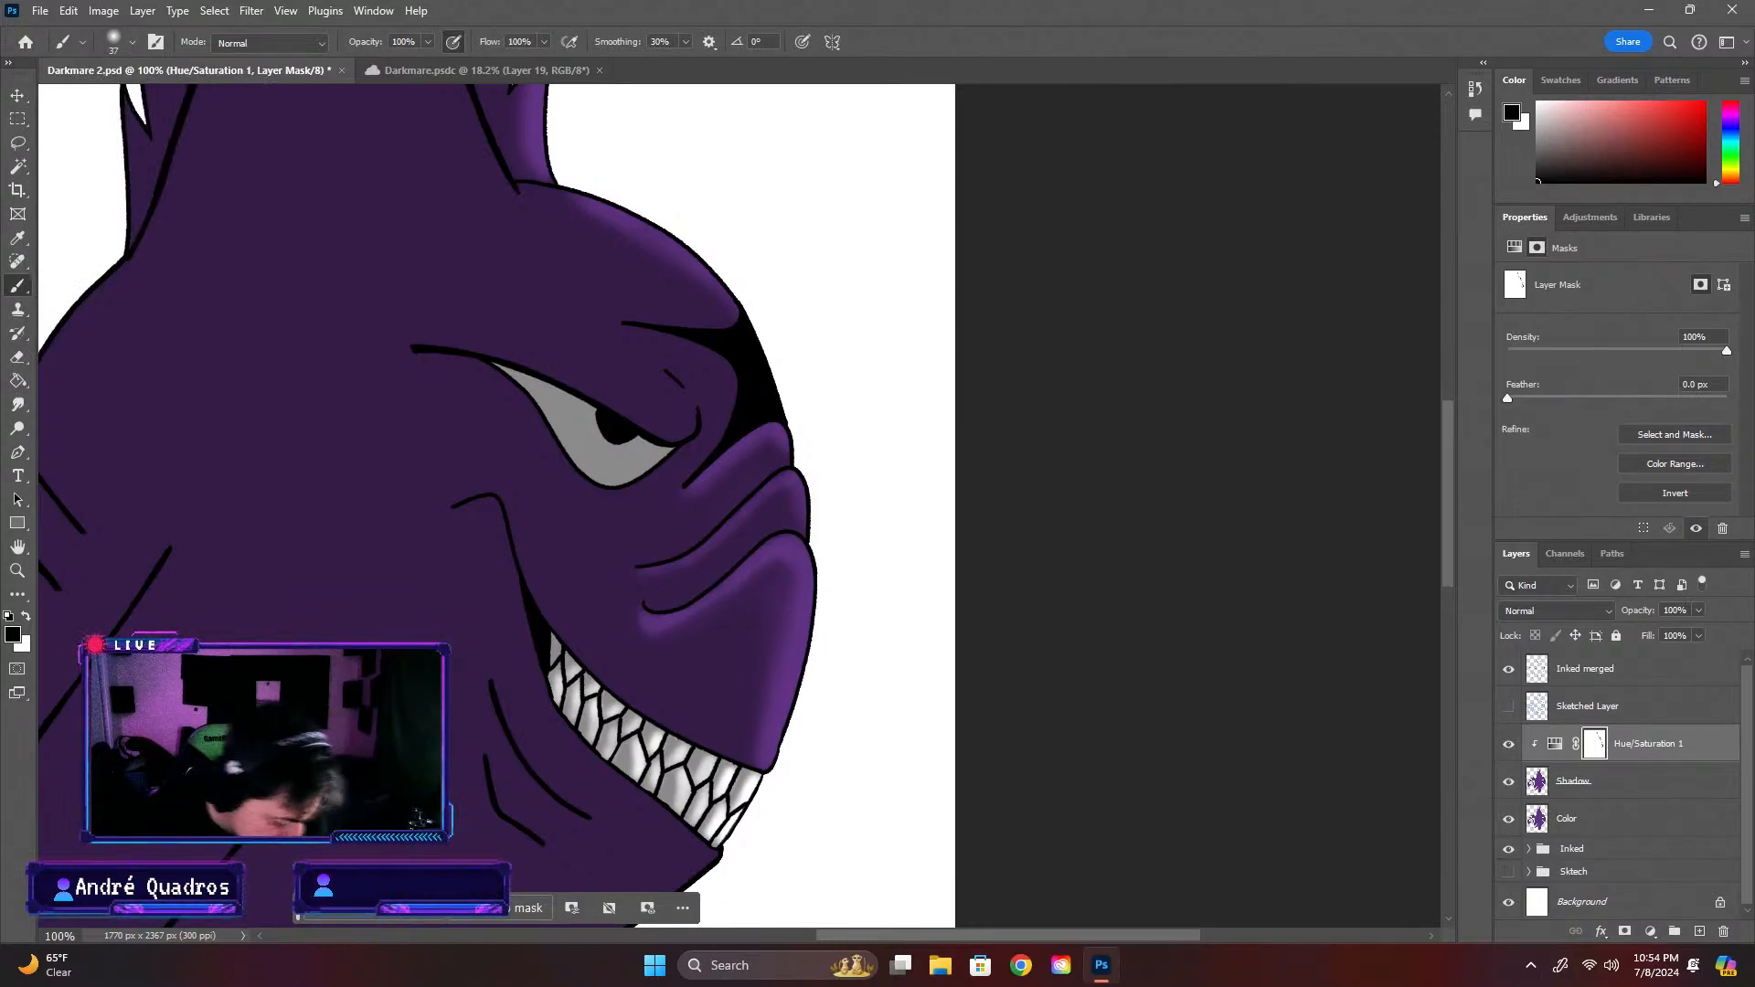
{"action": "key", "text": "x"}
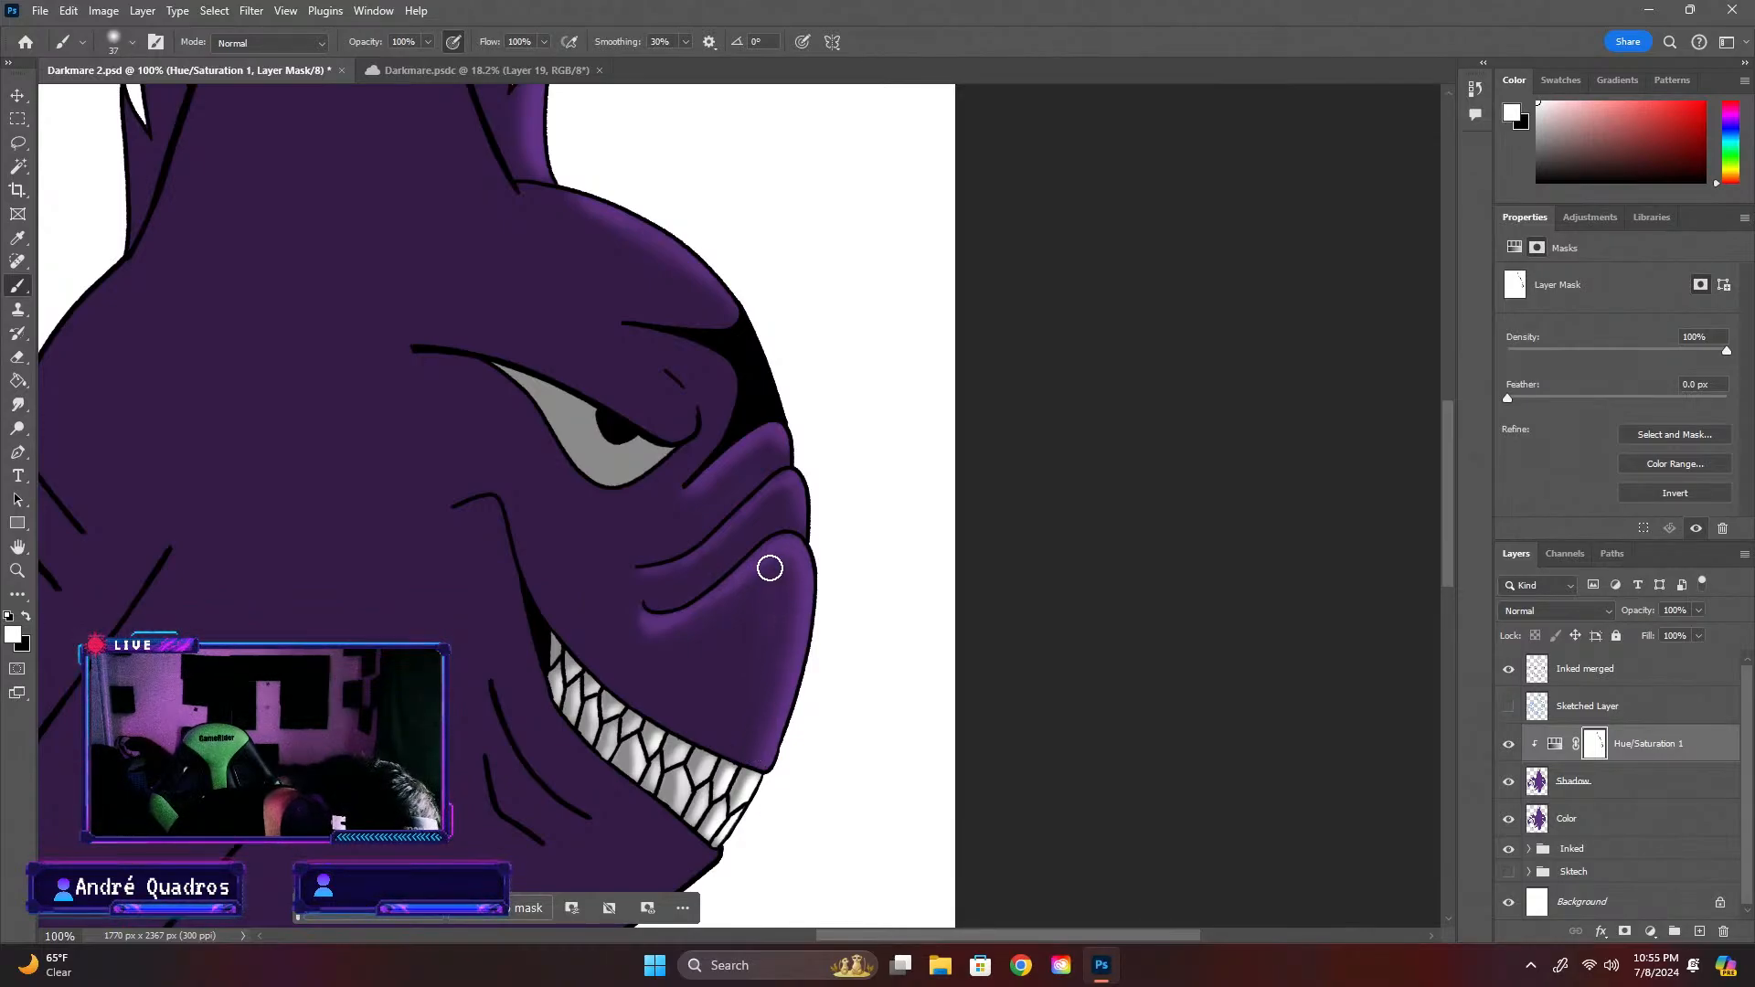
{"action": "mouse_move", "coordinate": [769, 569]}
{"action": "left_mouse_down"}
{"action": "mouse_move", "coordinate": [654, 631]}
{"action": "mouse_move", "coordinate": [643, 603]}
{"action": "left_mouse_up"}
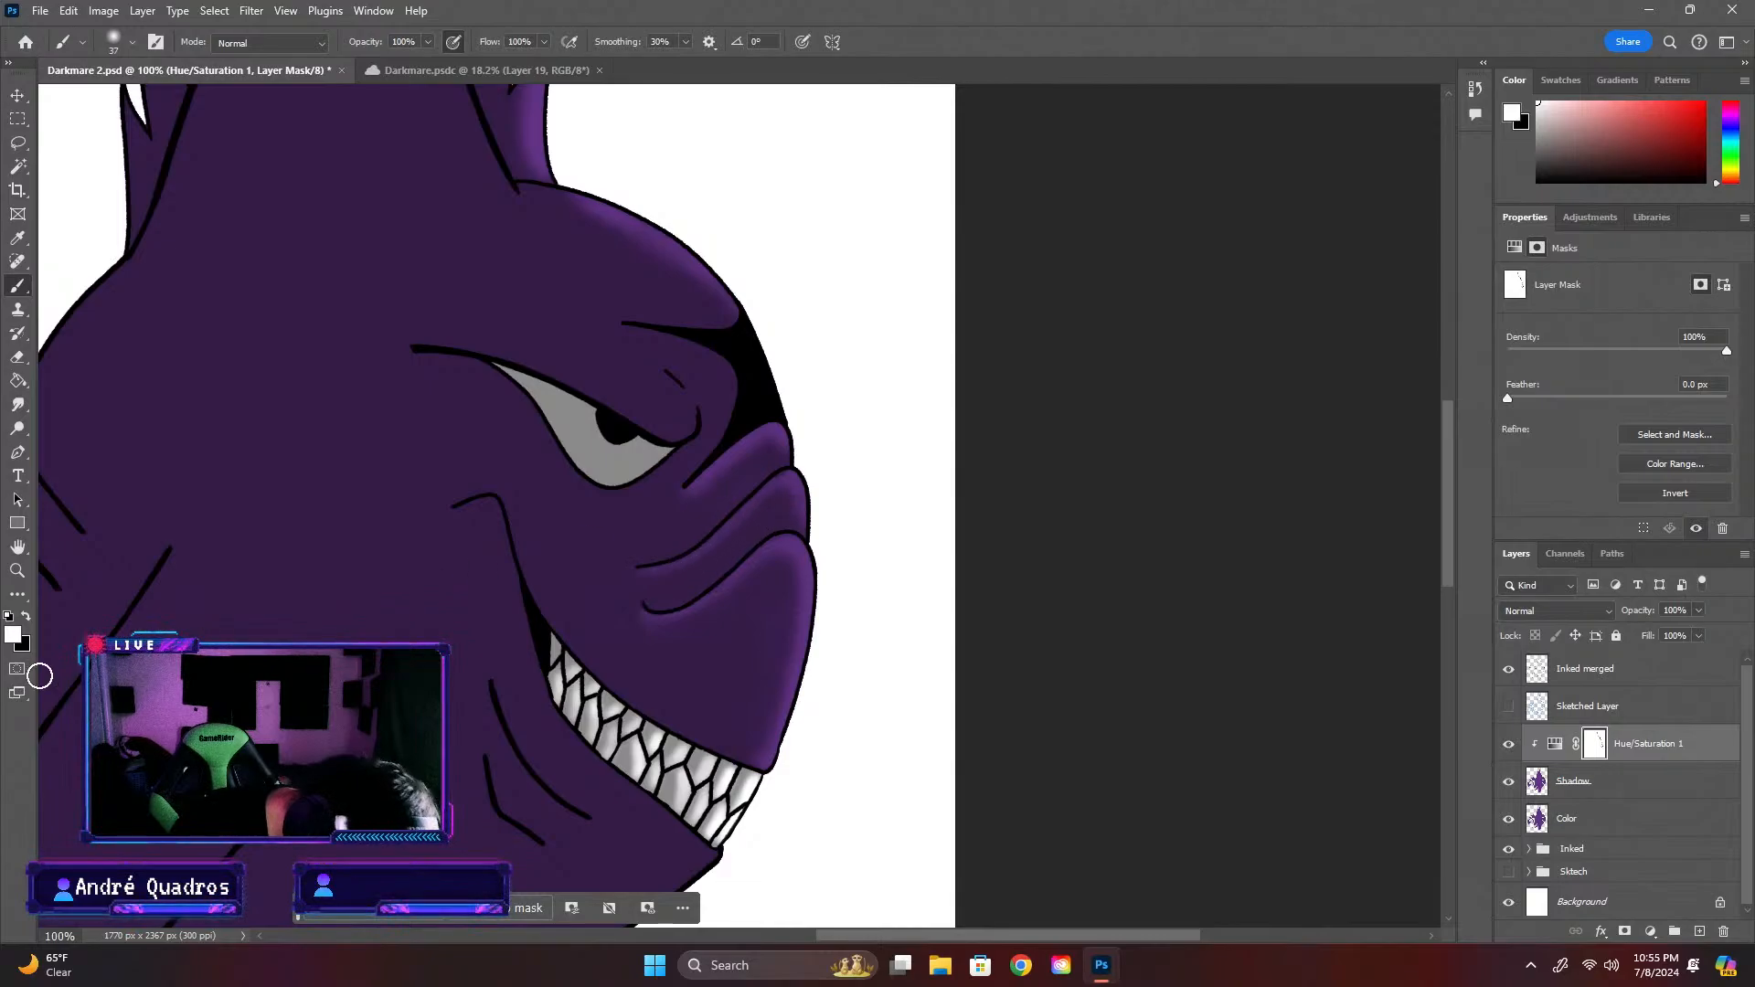
Reduce the brush to 20 px and paint black on the mask along the snout folds and forehead edge to add highlights
{"action": "key", "text": "x"}
{"action": "left_click", "coordinate": [132, 41]}
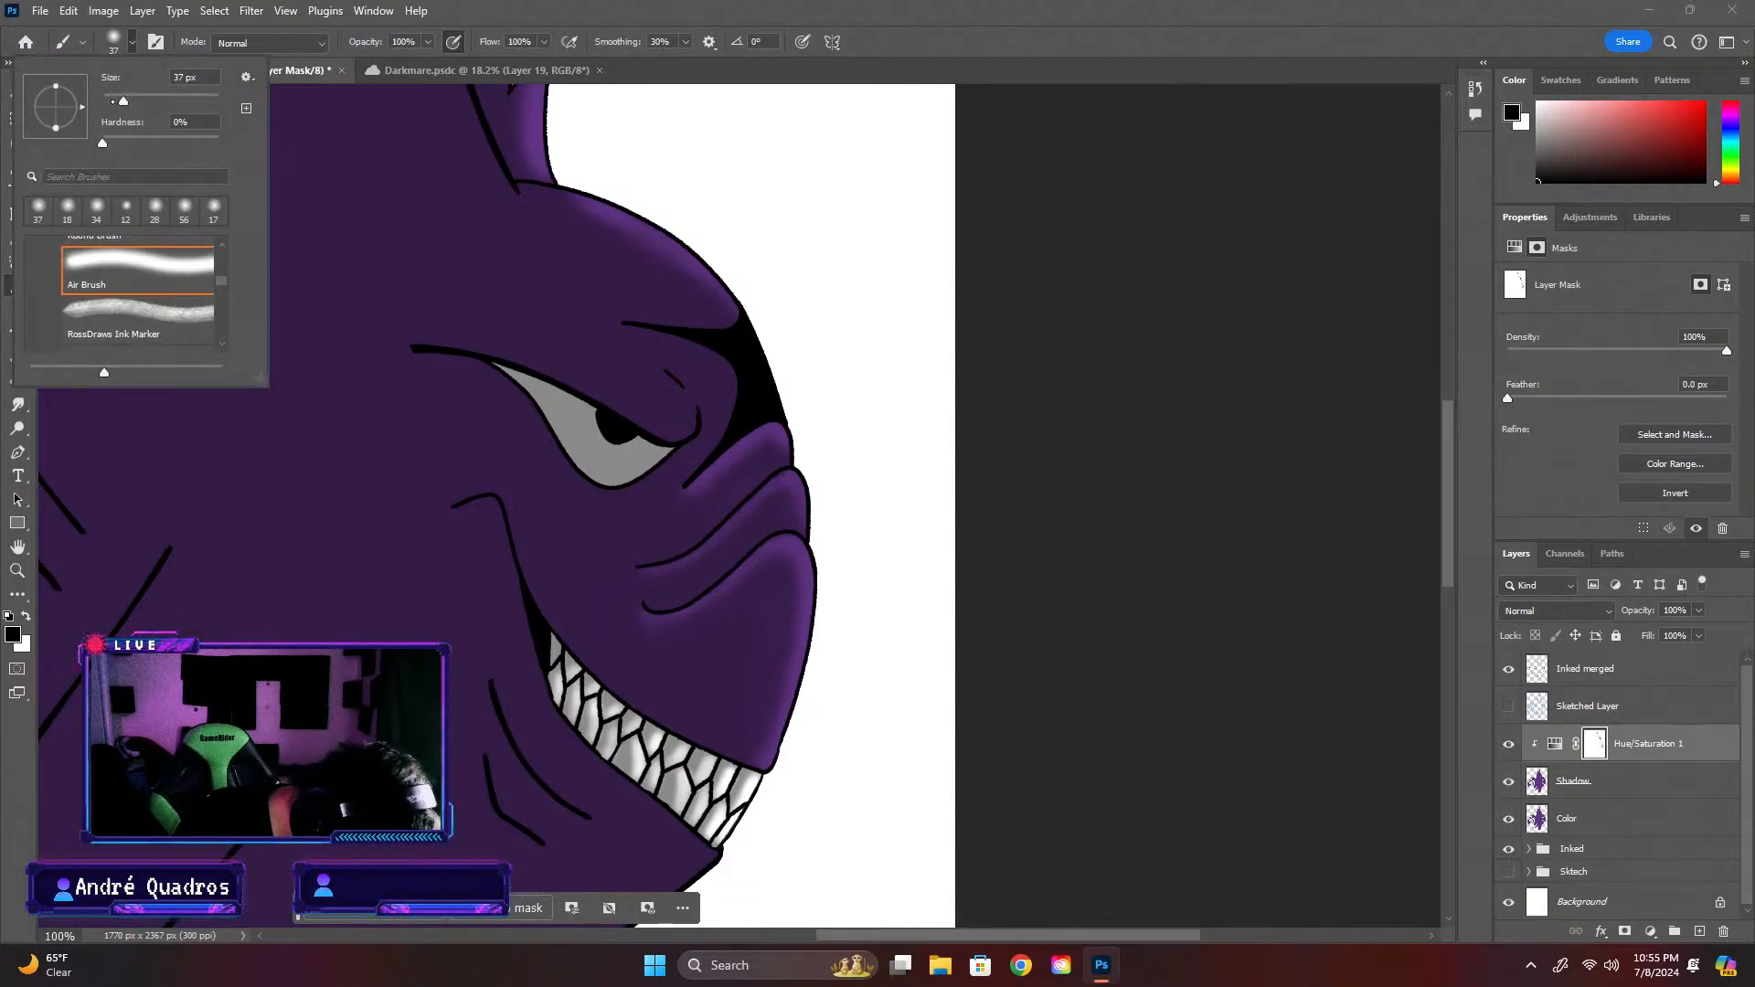
{"action": "left_click_drag", "start_coordinate": [124, 100], "coordinate": [113, 100]}
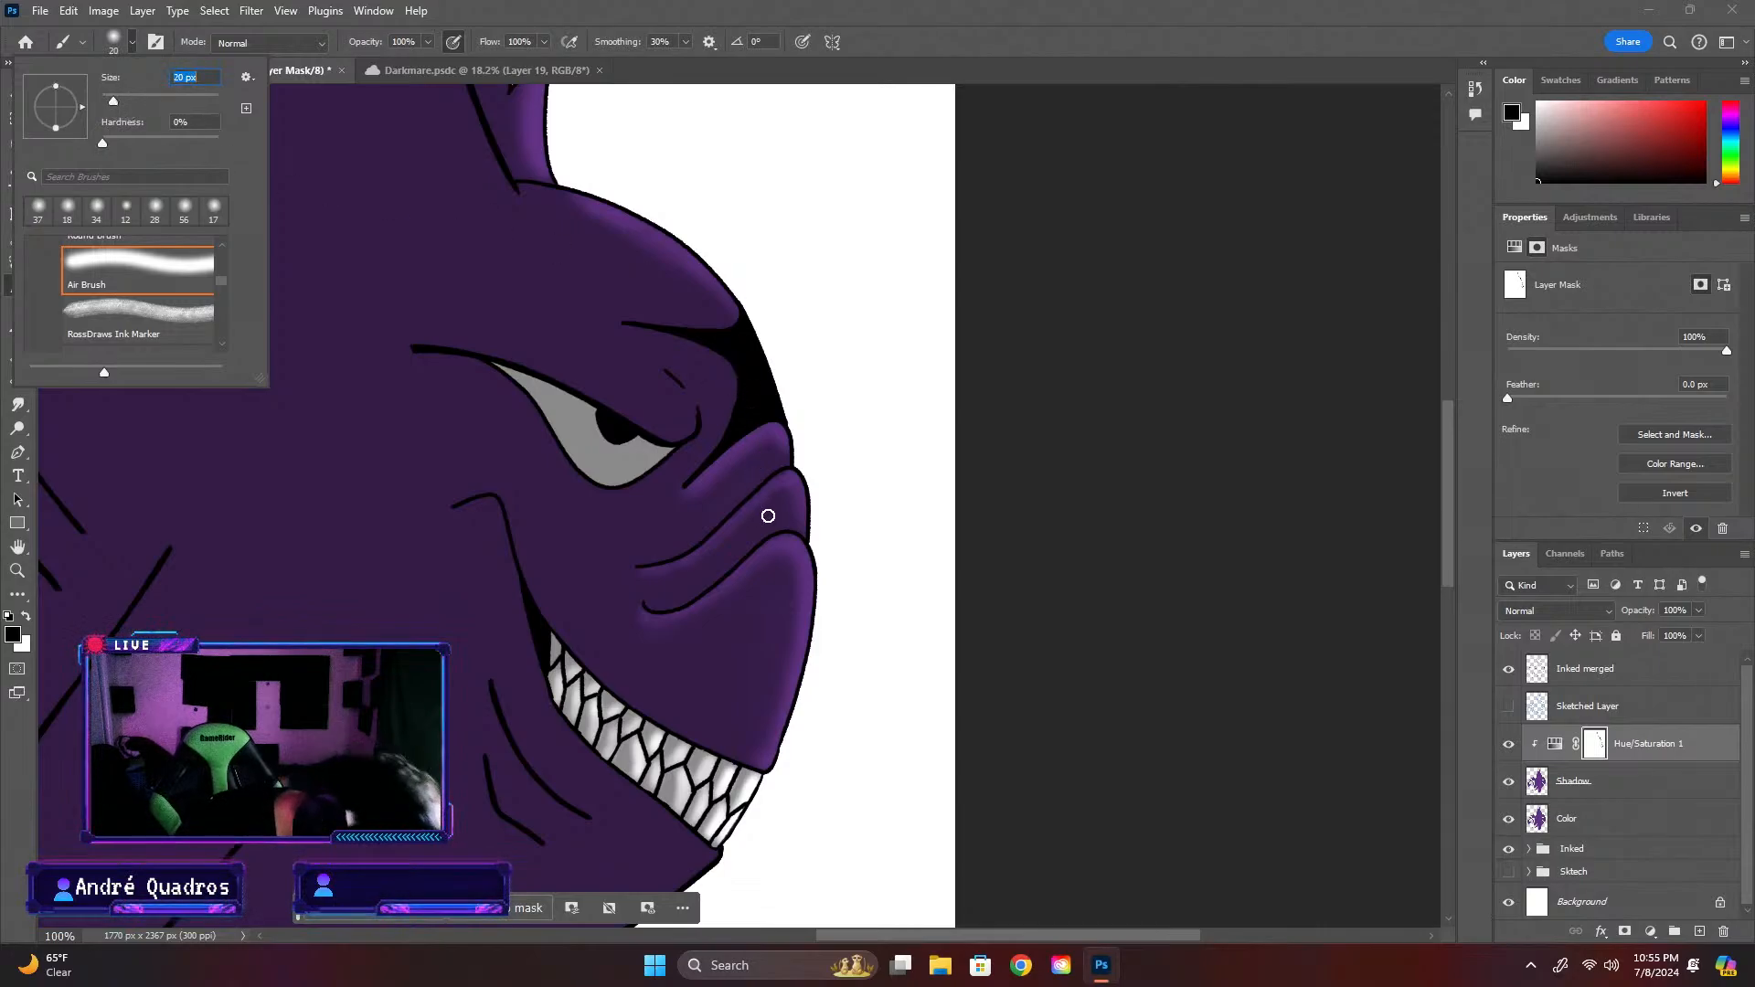
{"action": "left_click", "coordinate": [739, 513]}
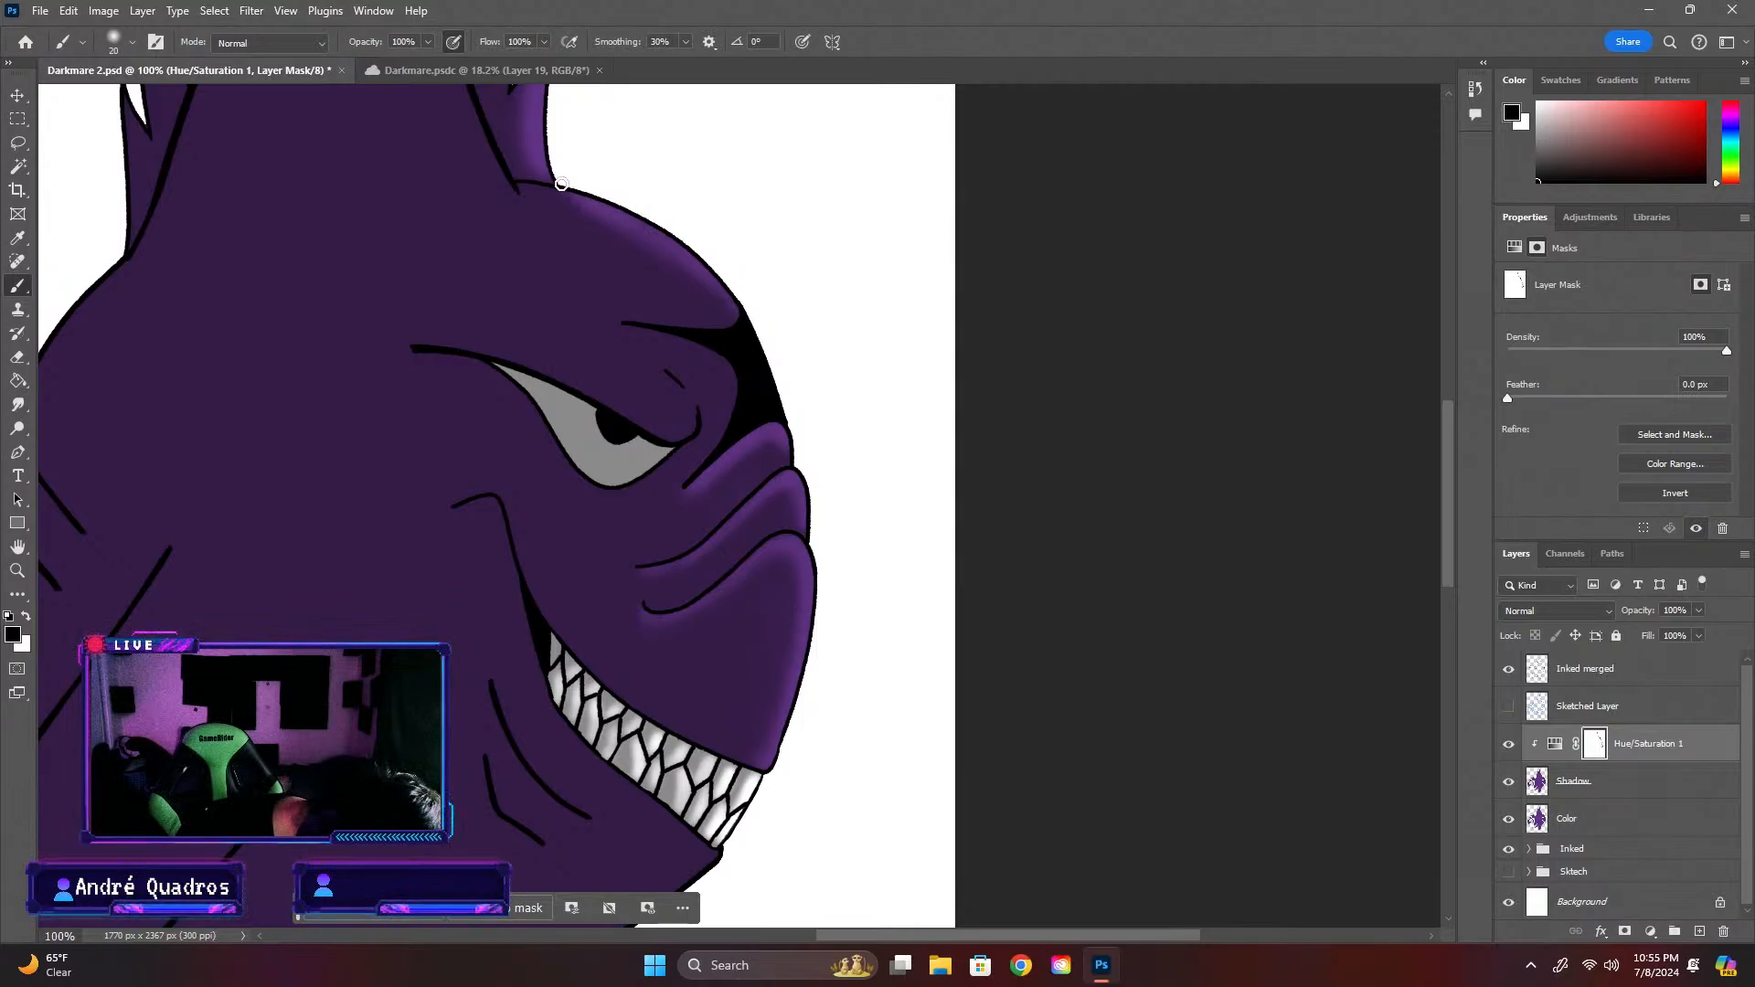
{"action": "mouse_move", "coordinate": [562, 187]}
{"action": "left_mouse_down"}
{"action": "mouse_move", "coordinate": [745, 306]}
{"action": "mouse_move", "coordinate": [708, 274]}
{"action": "left_mouse_up"}
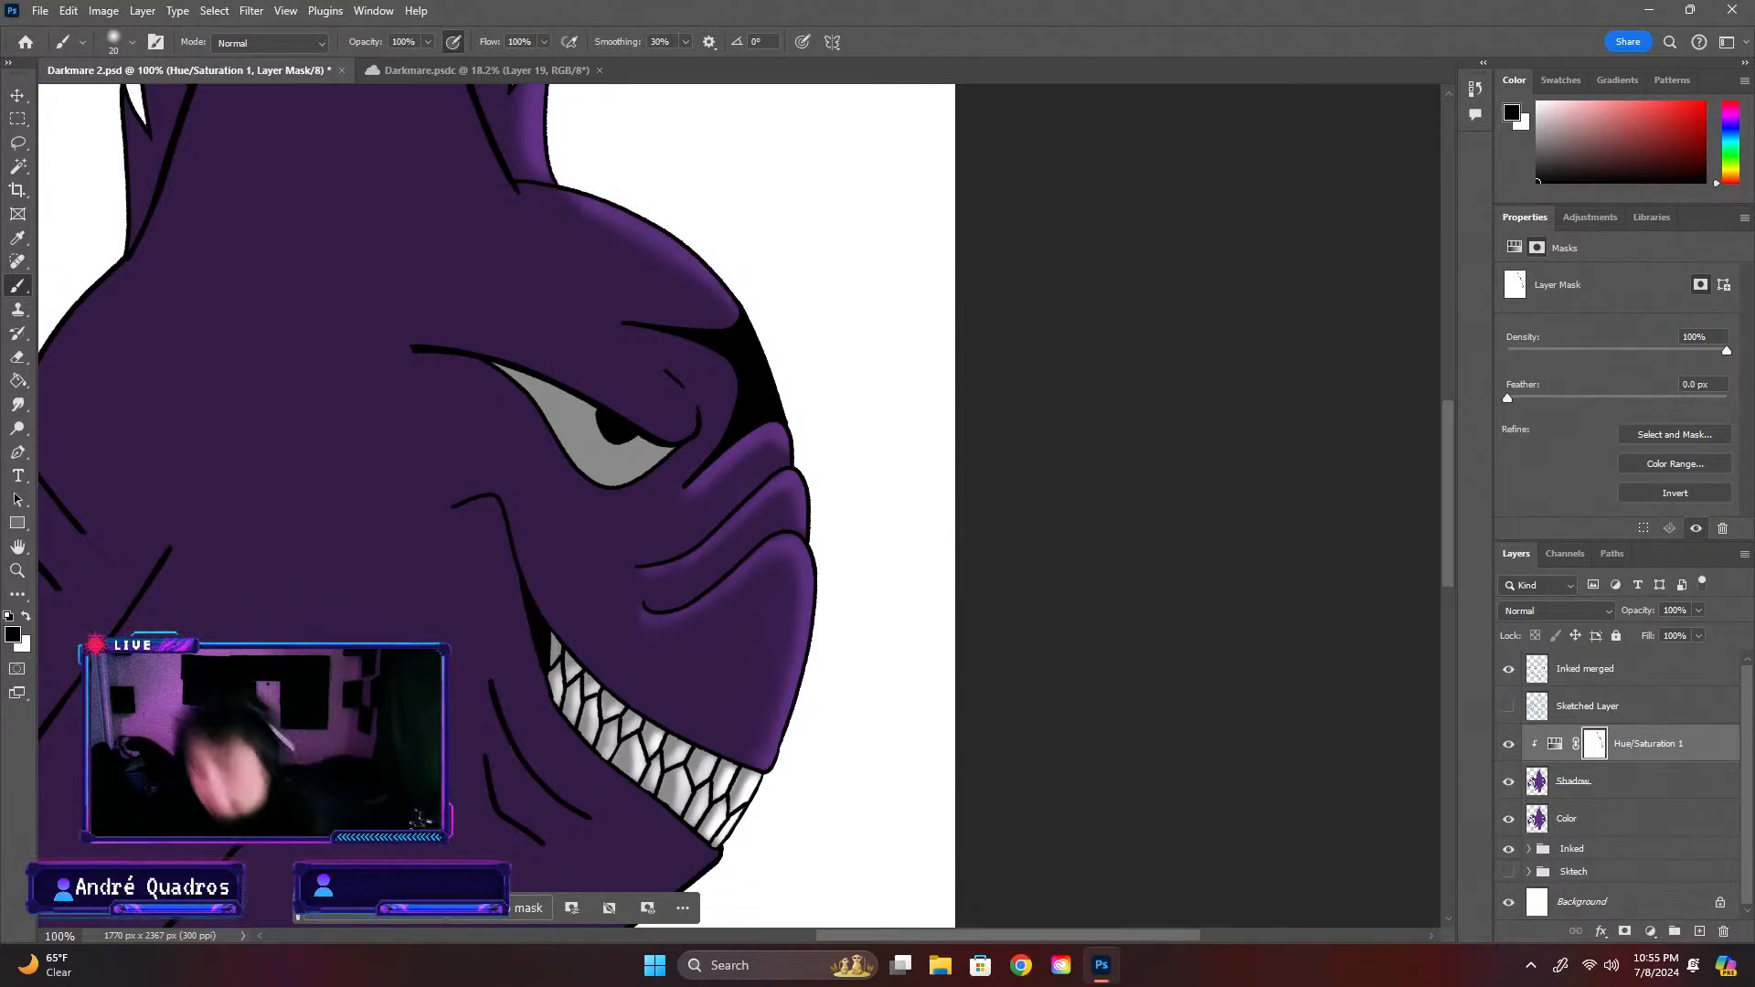
Hide the white Background layer behind the creature
{"action": "scroll", "coordinate": [768, 512], "scroll_direction": "down", "scroll_amount": 3}
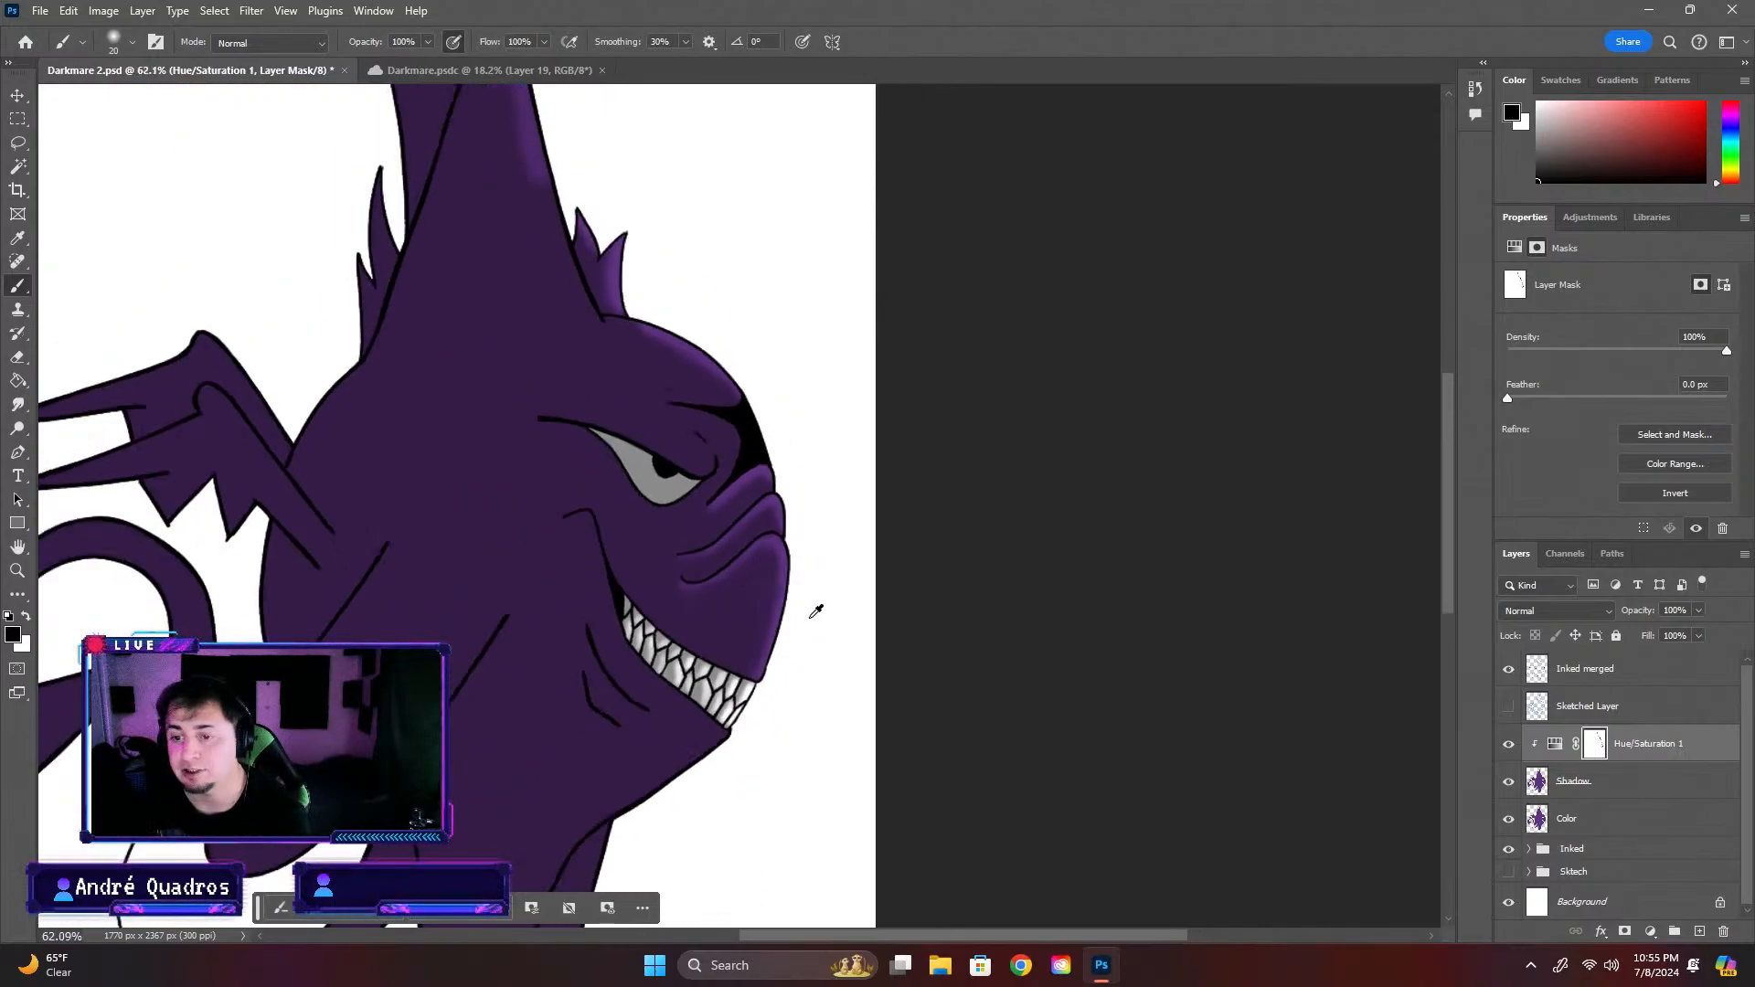
{"action": "scroll", "coordinate": [804, 596], "scroll_direction": "down", "scroll_amount": 1}
{"action": "scroll", "coordinate": [804, 596], "scroll_direction": "up", "scroll_amount": 4}
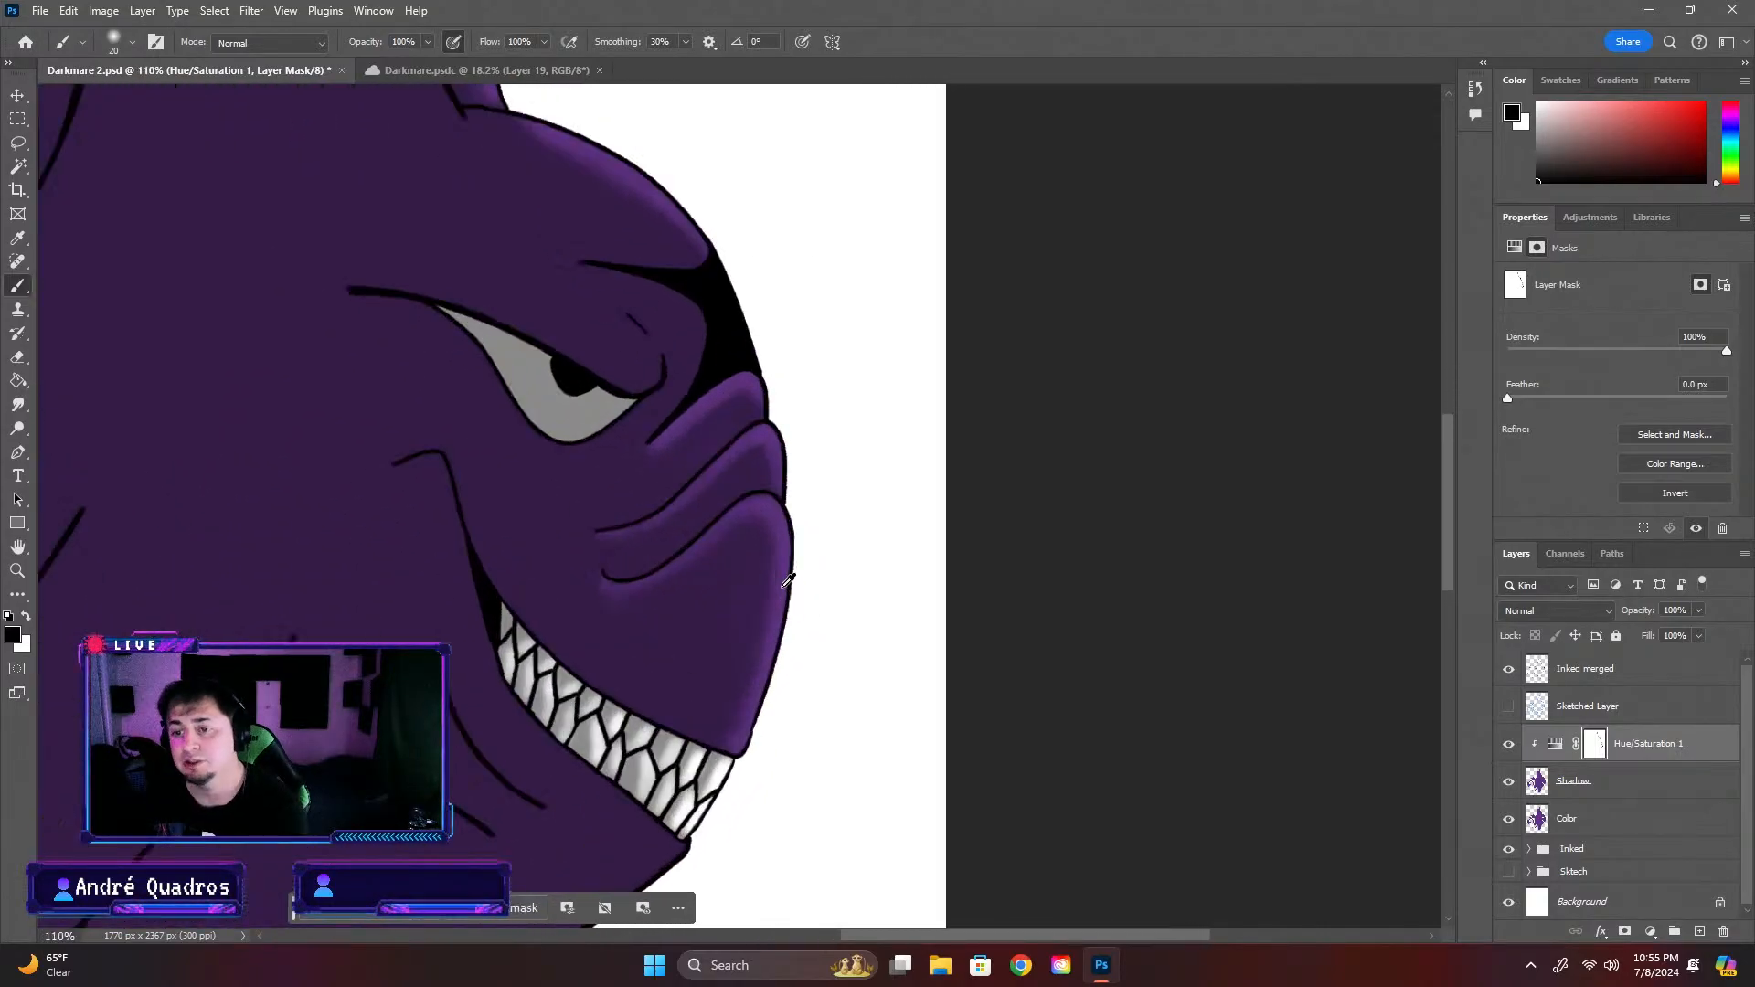
{"action": "left_click", "coordinate": [1504, 902]}
{"action": "scroll", "coordinate": [754, 515], "scroll_direction": "down", "scroll_amount": 2}
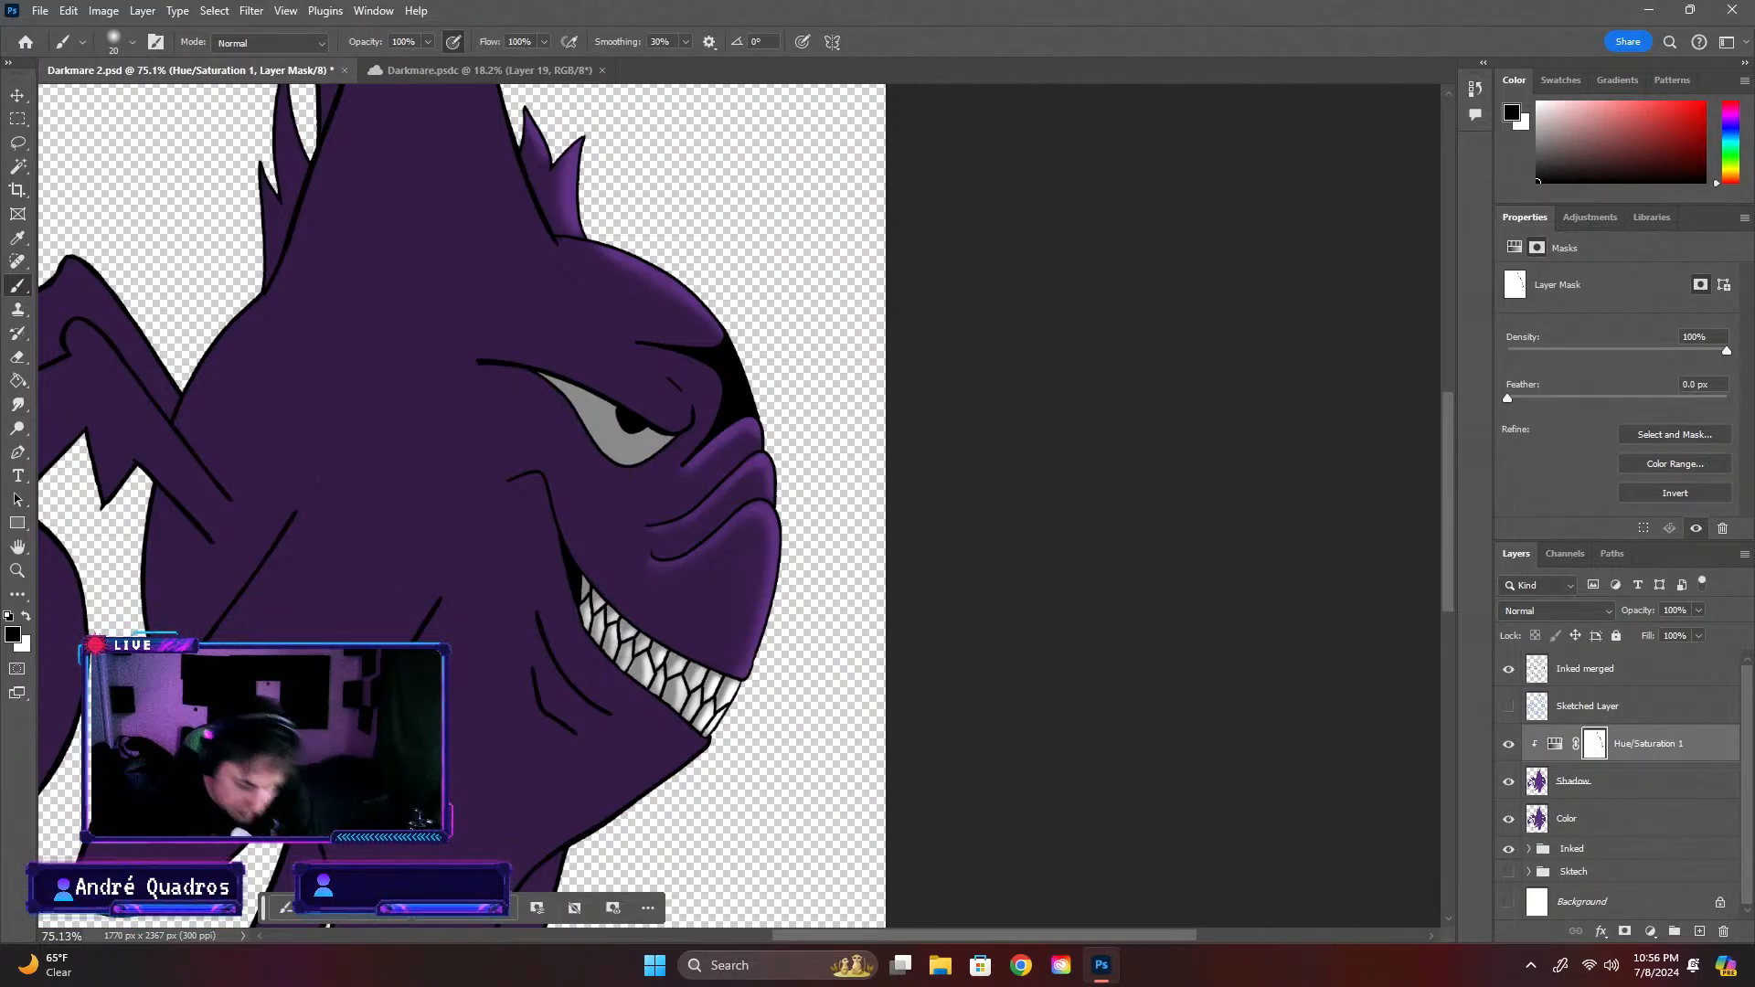
Set the brush size to 48 px and paint black on the mask along the large horn's front edge down to its base
{"action": "key", "text": "ctrl+plus"}
{"action": "key", "text": "ctrl+plus"}
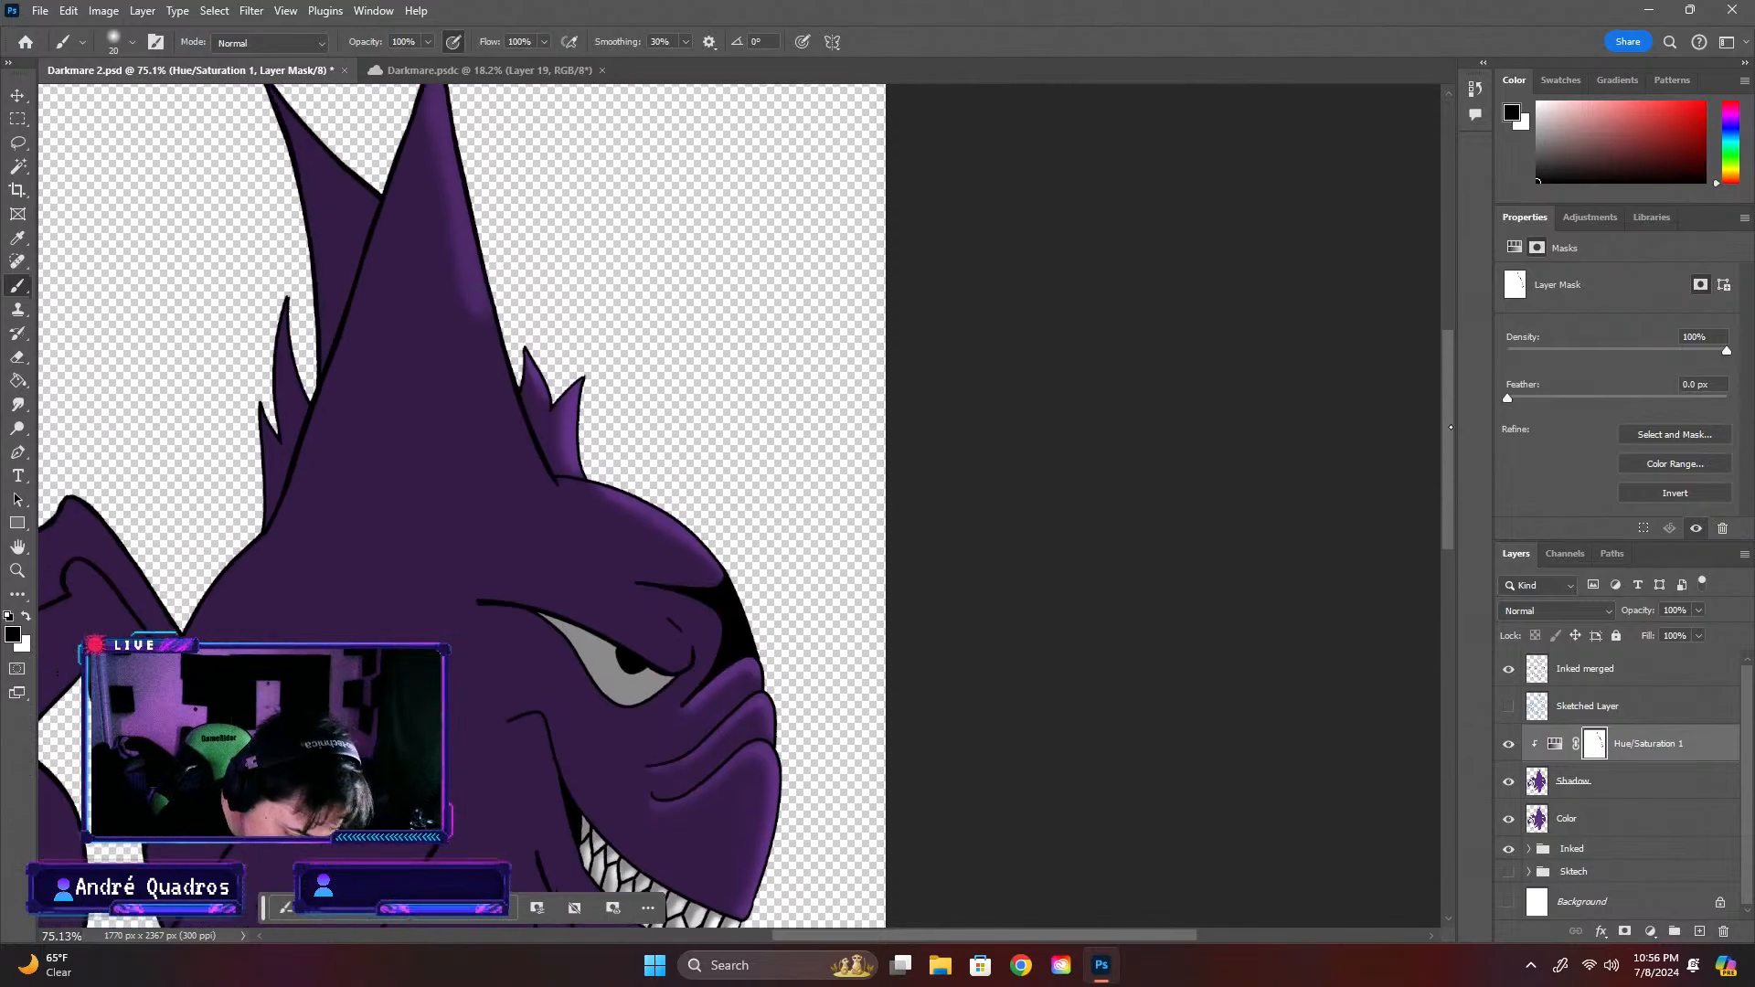
{"action": "key", "text": "ctrl+minus"}
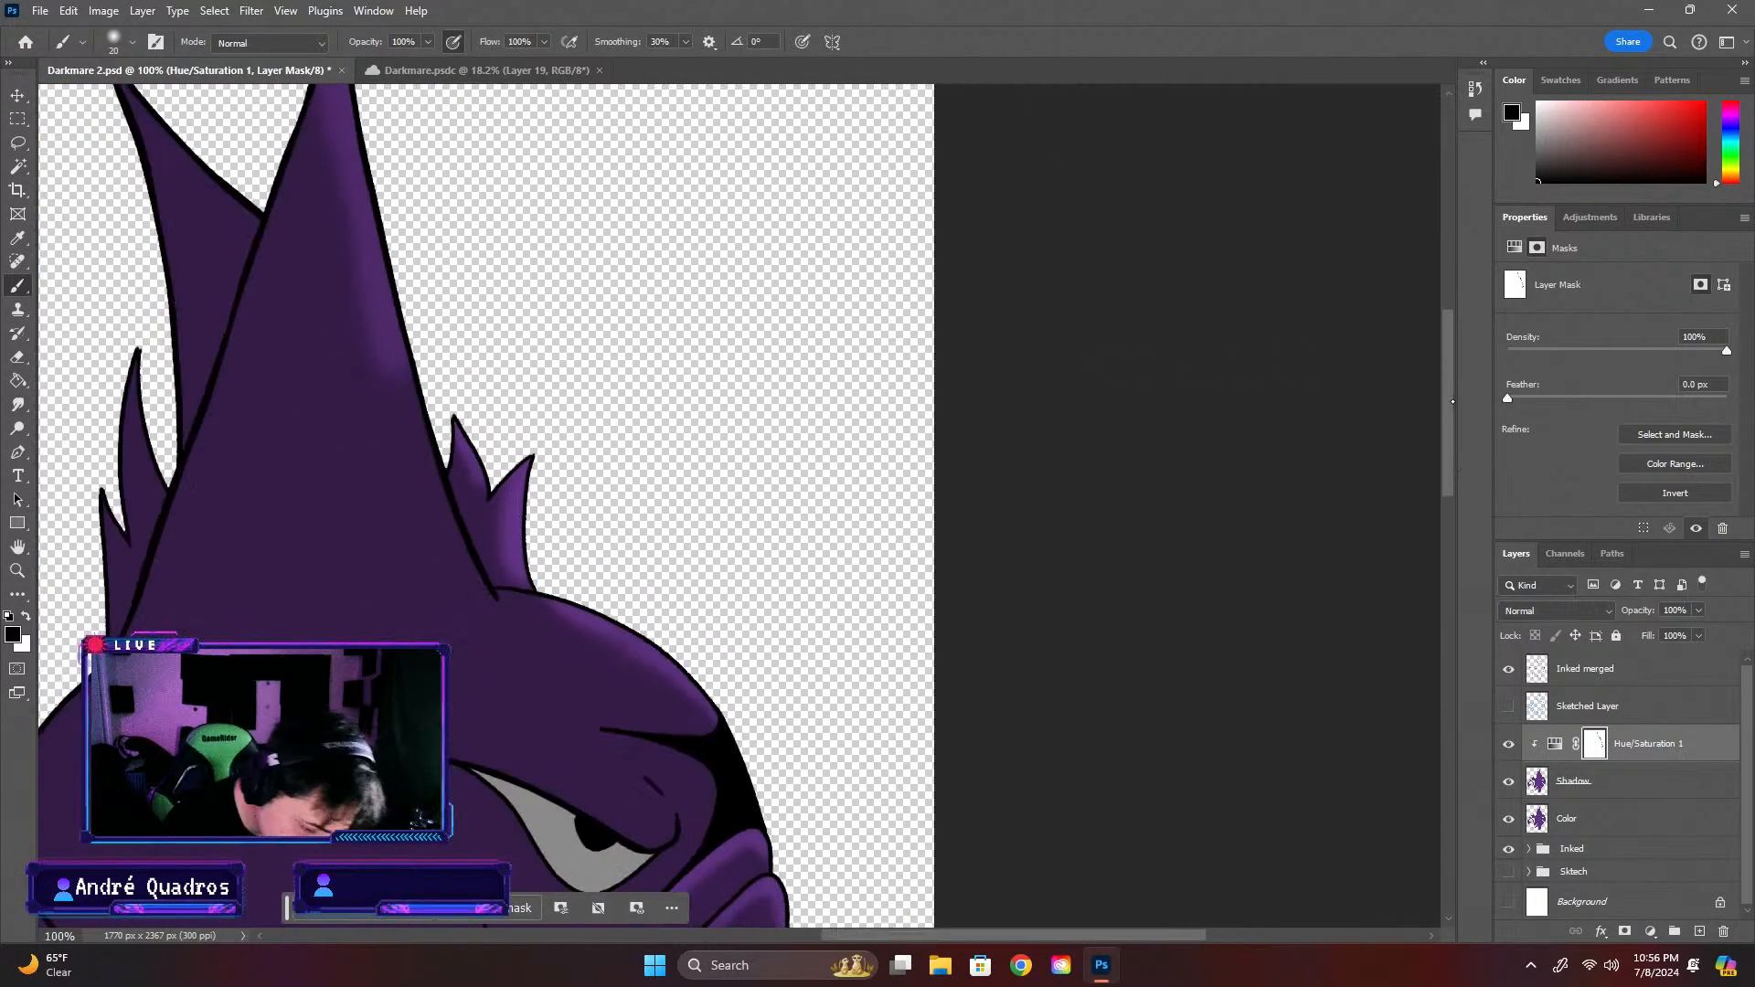
{"action": "left_click_drag", "start_coordinate": [1447, 395], "coordinate": [1447, 329]}
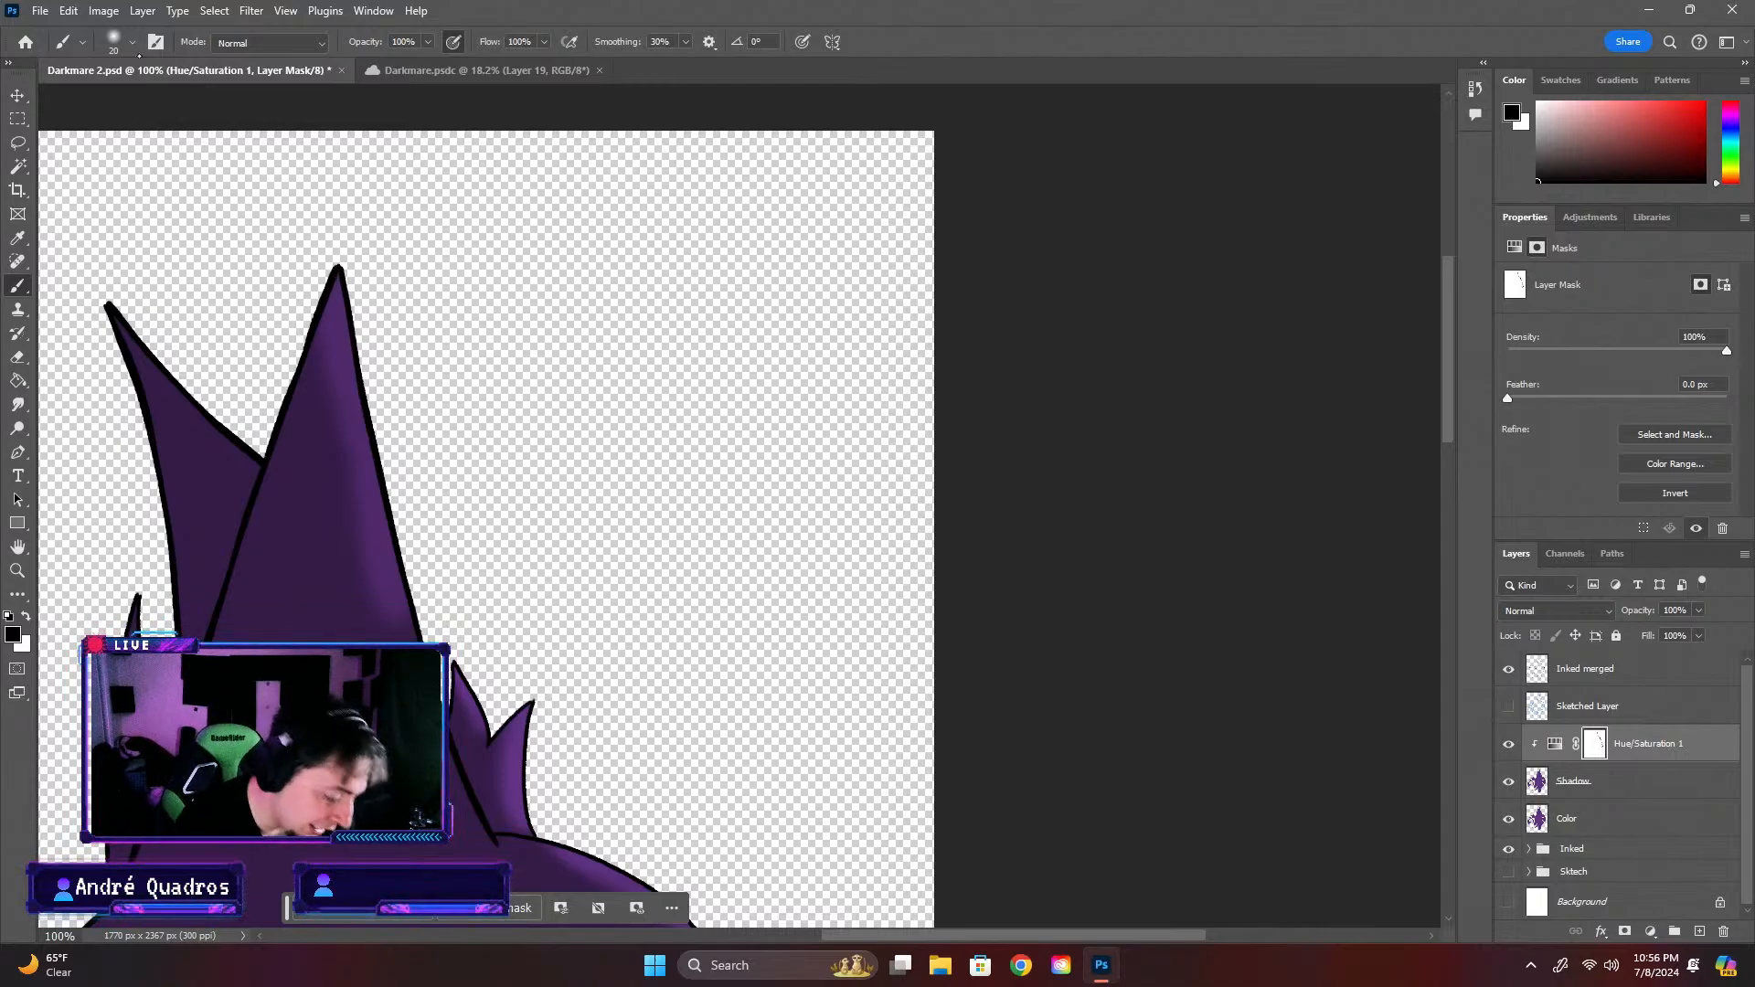
{"action": "left_click", "coordinate": [132, 41]}
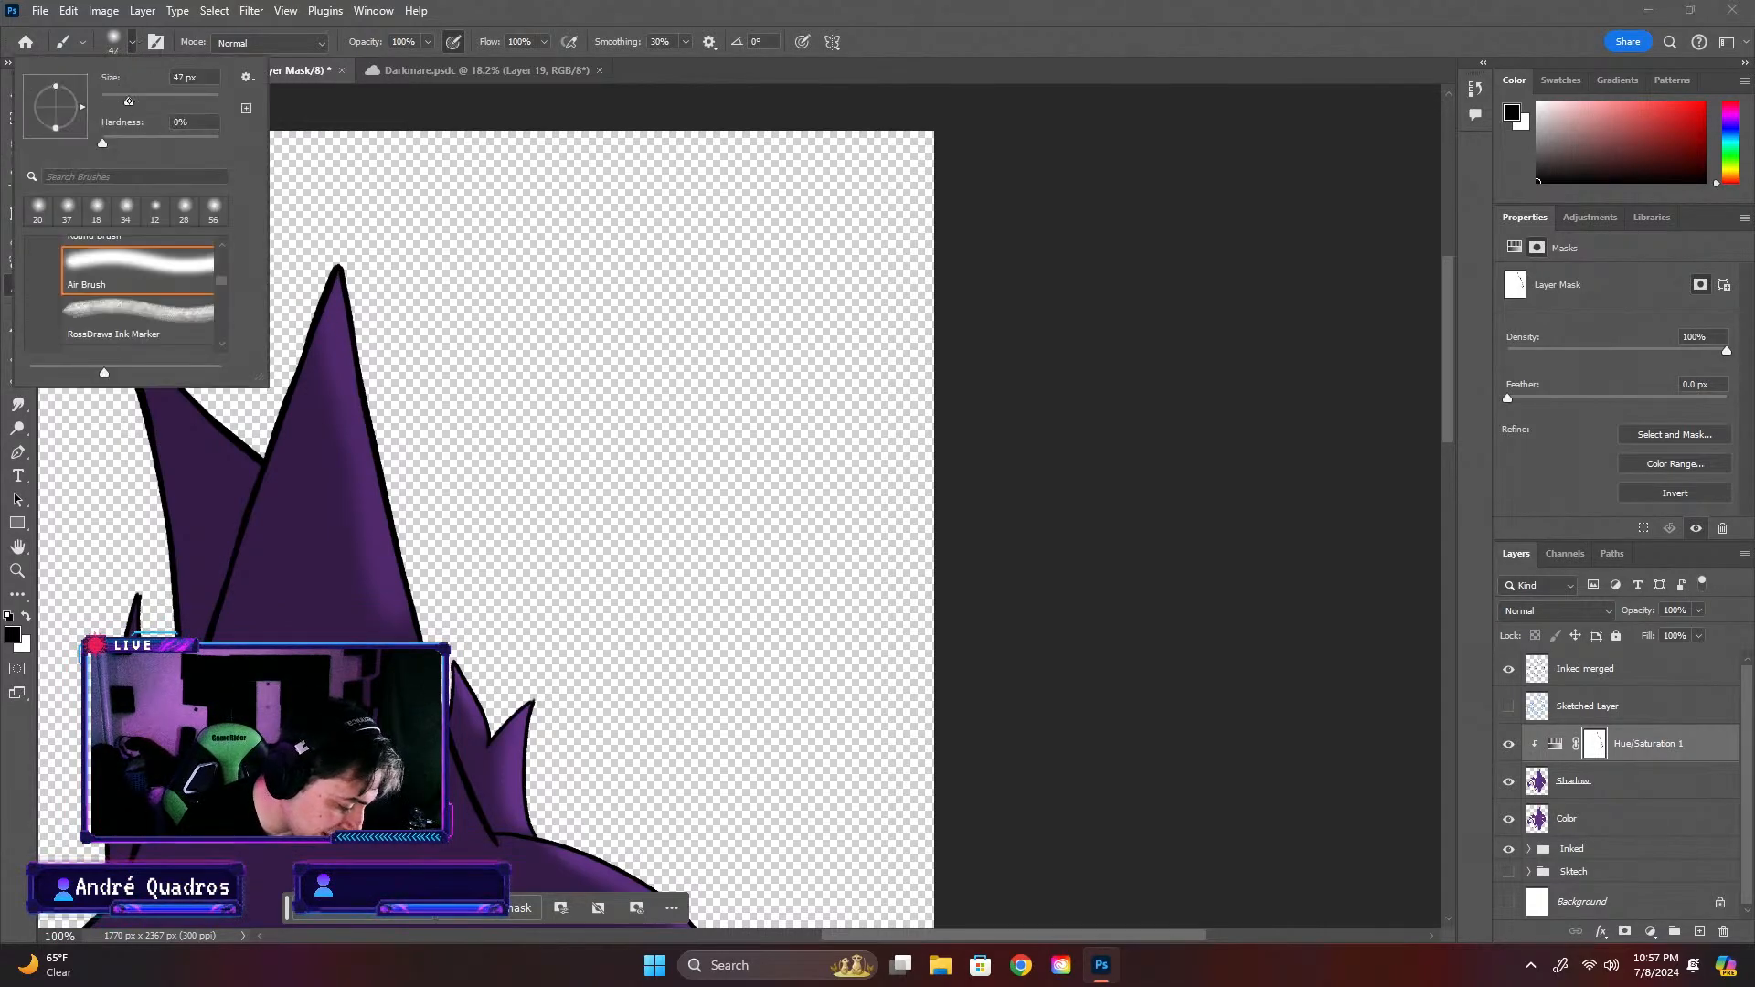
{"action": "left_click_drag", "start_coordinate": [129, 101], "coordinate": [131, 101]}
{"action": "left_click", "coordinate": [369, 545]}
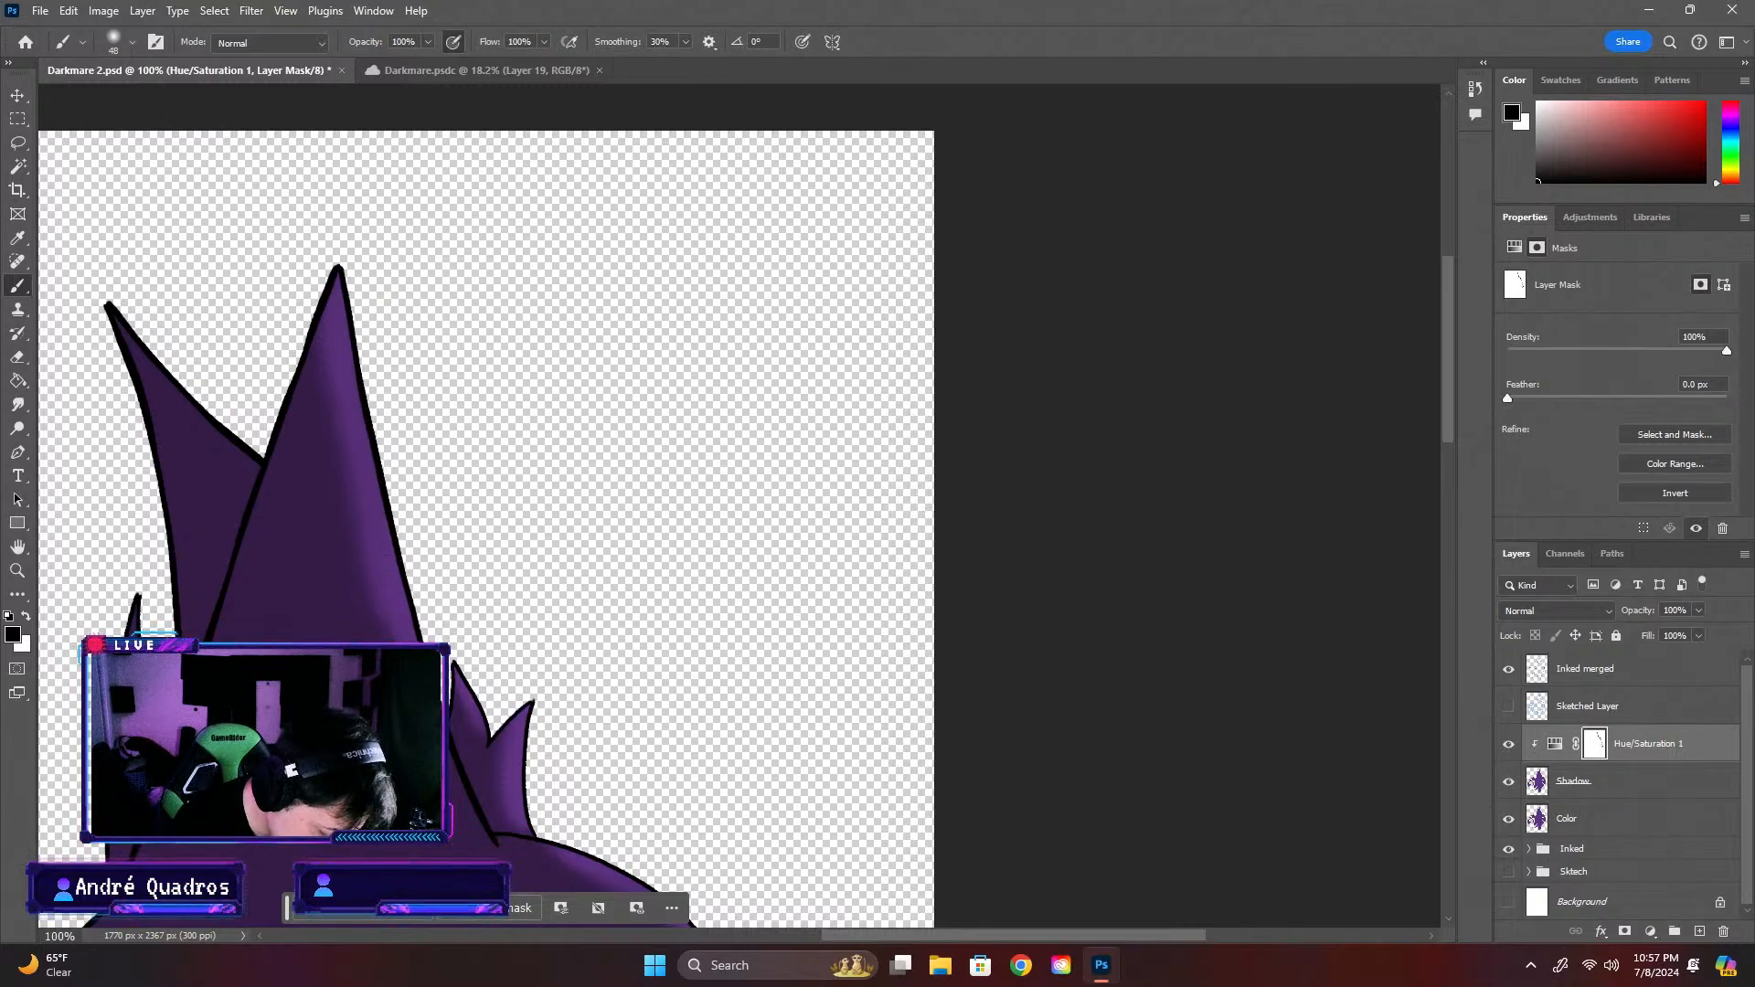
{"action": "scroll", "coordinate": [1435, 393], "scroll_direction": "down", "scroll_amount": 5}
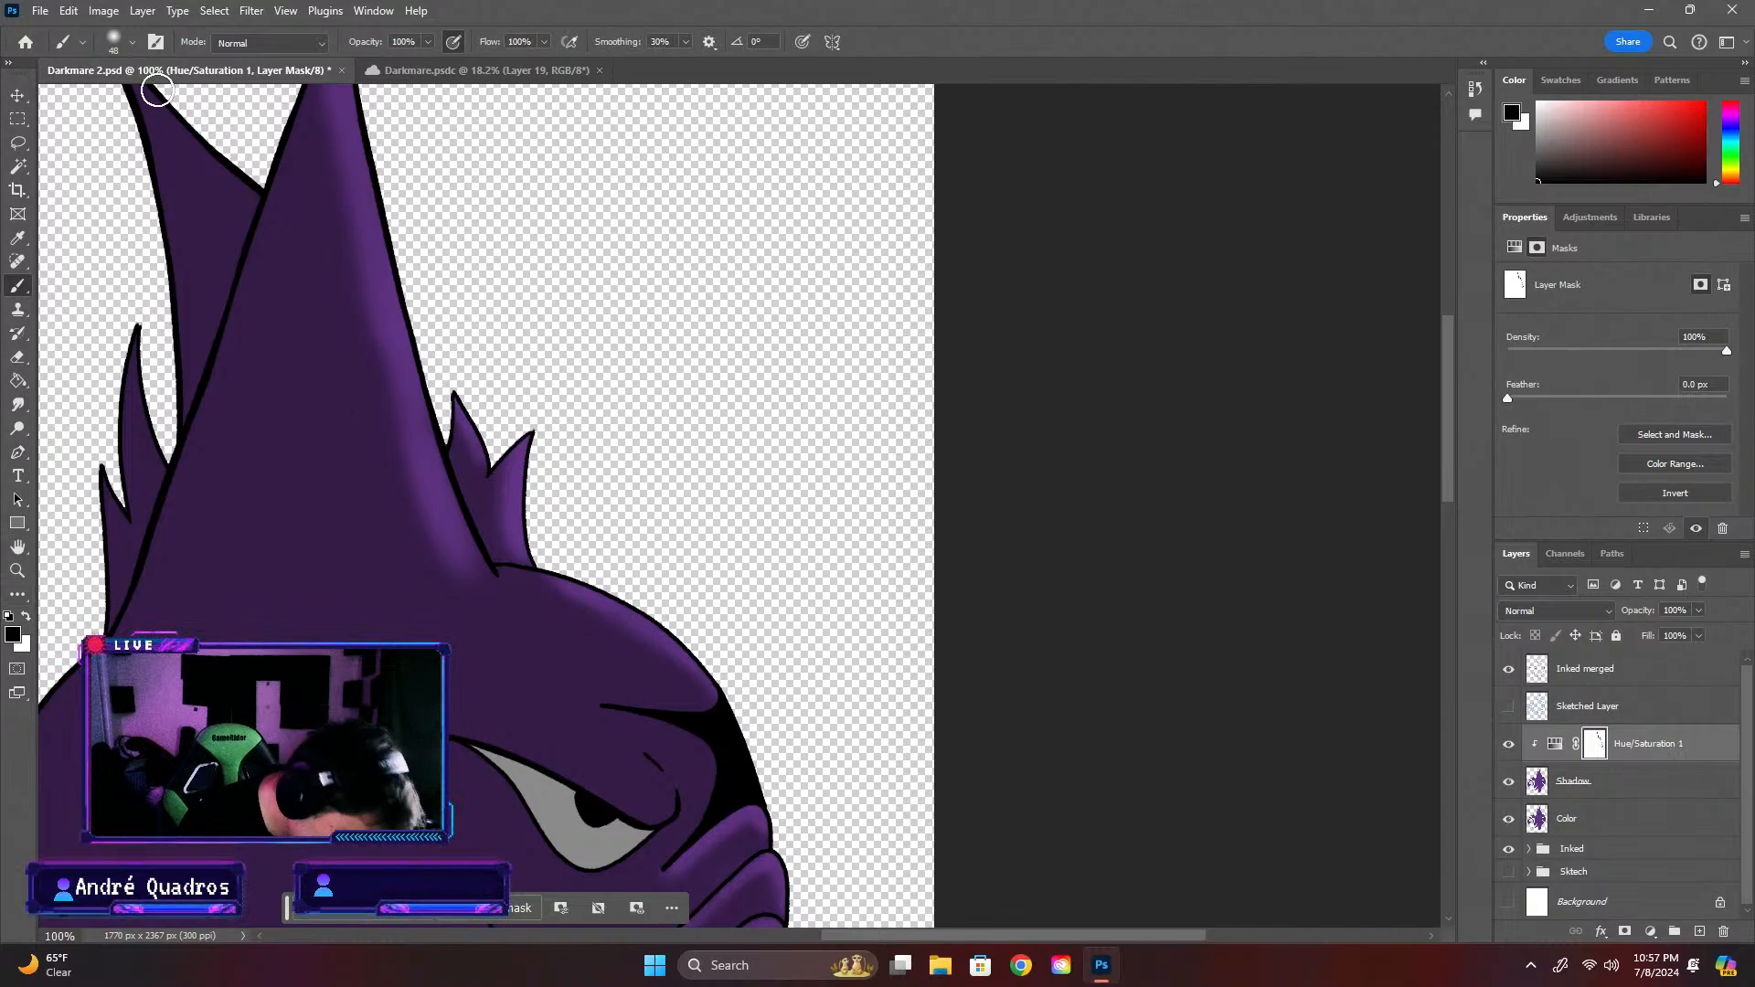
Paint a black highlight on the mask over the rear horn's tip and outer edge, using a 26 px brush and widening it at 66 px
{"action": "left_click", "coordinate": [133, 42]}
{"action": "left_click_drag", "start_coordinate": [130, 99], "coordinate": [117, 101]}
{"action": "left_click", "coordinate": [25, 616]}
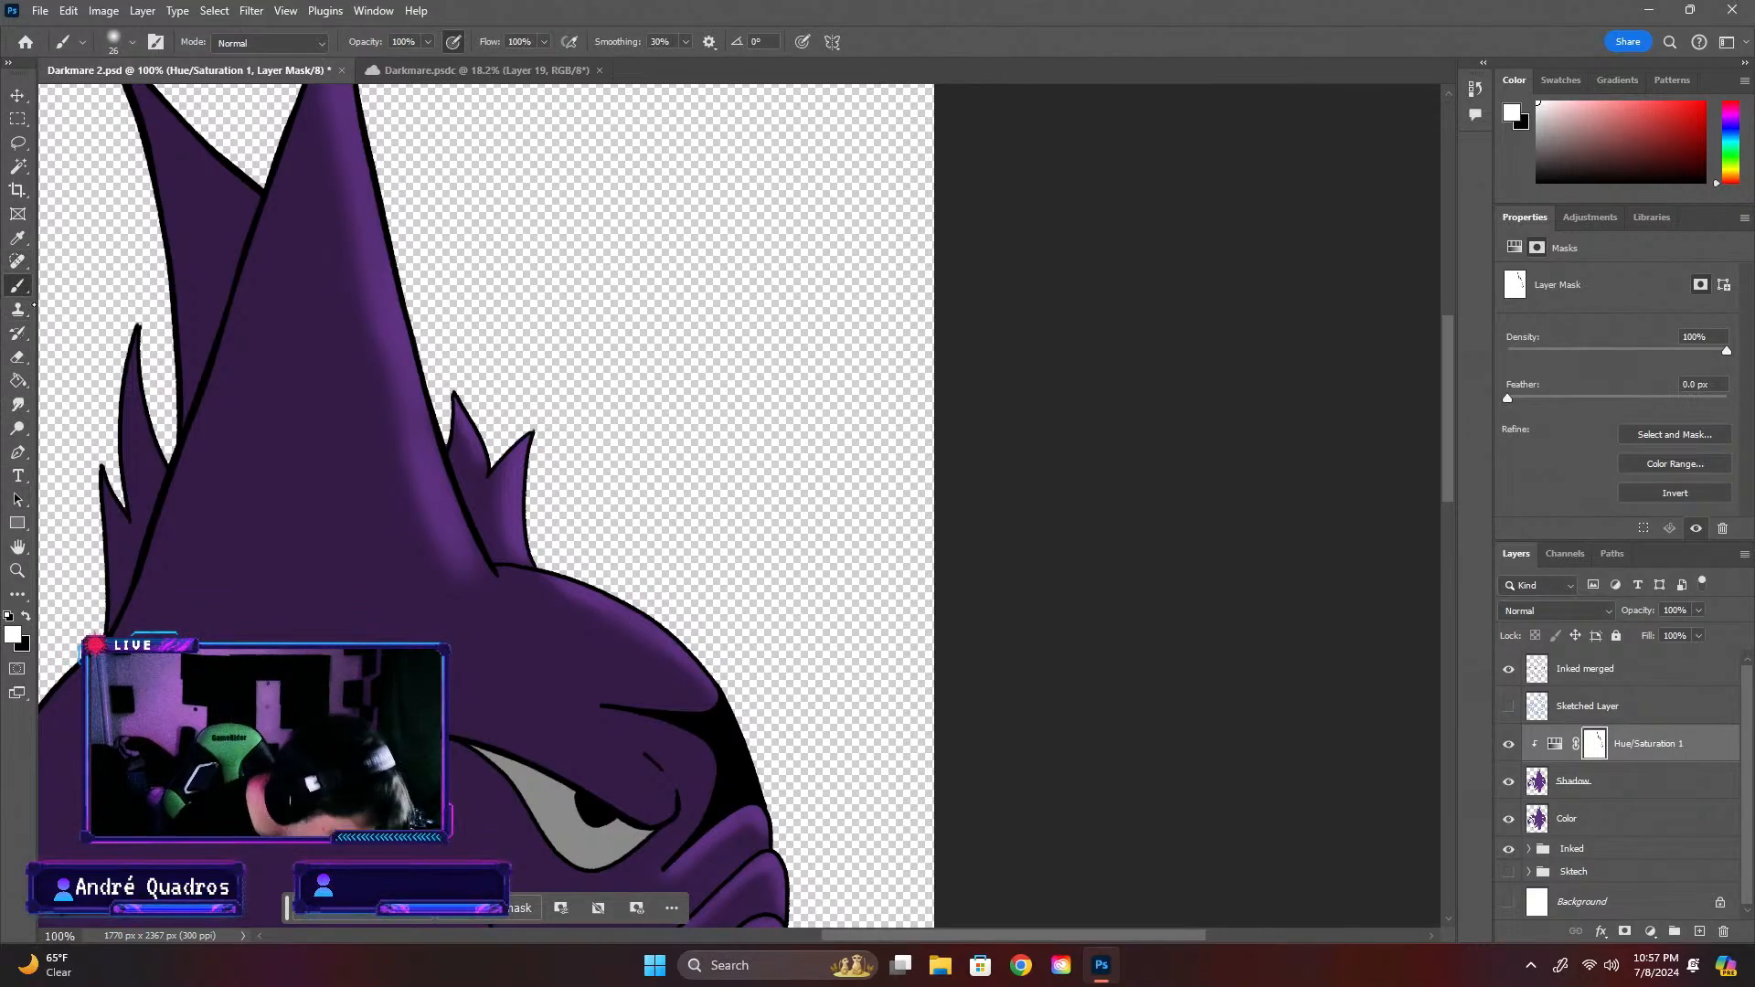
{"action": "left_click", "coordinate": [25, 616]}
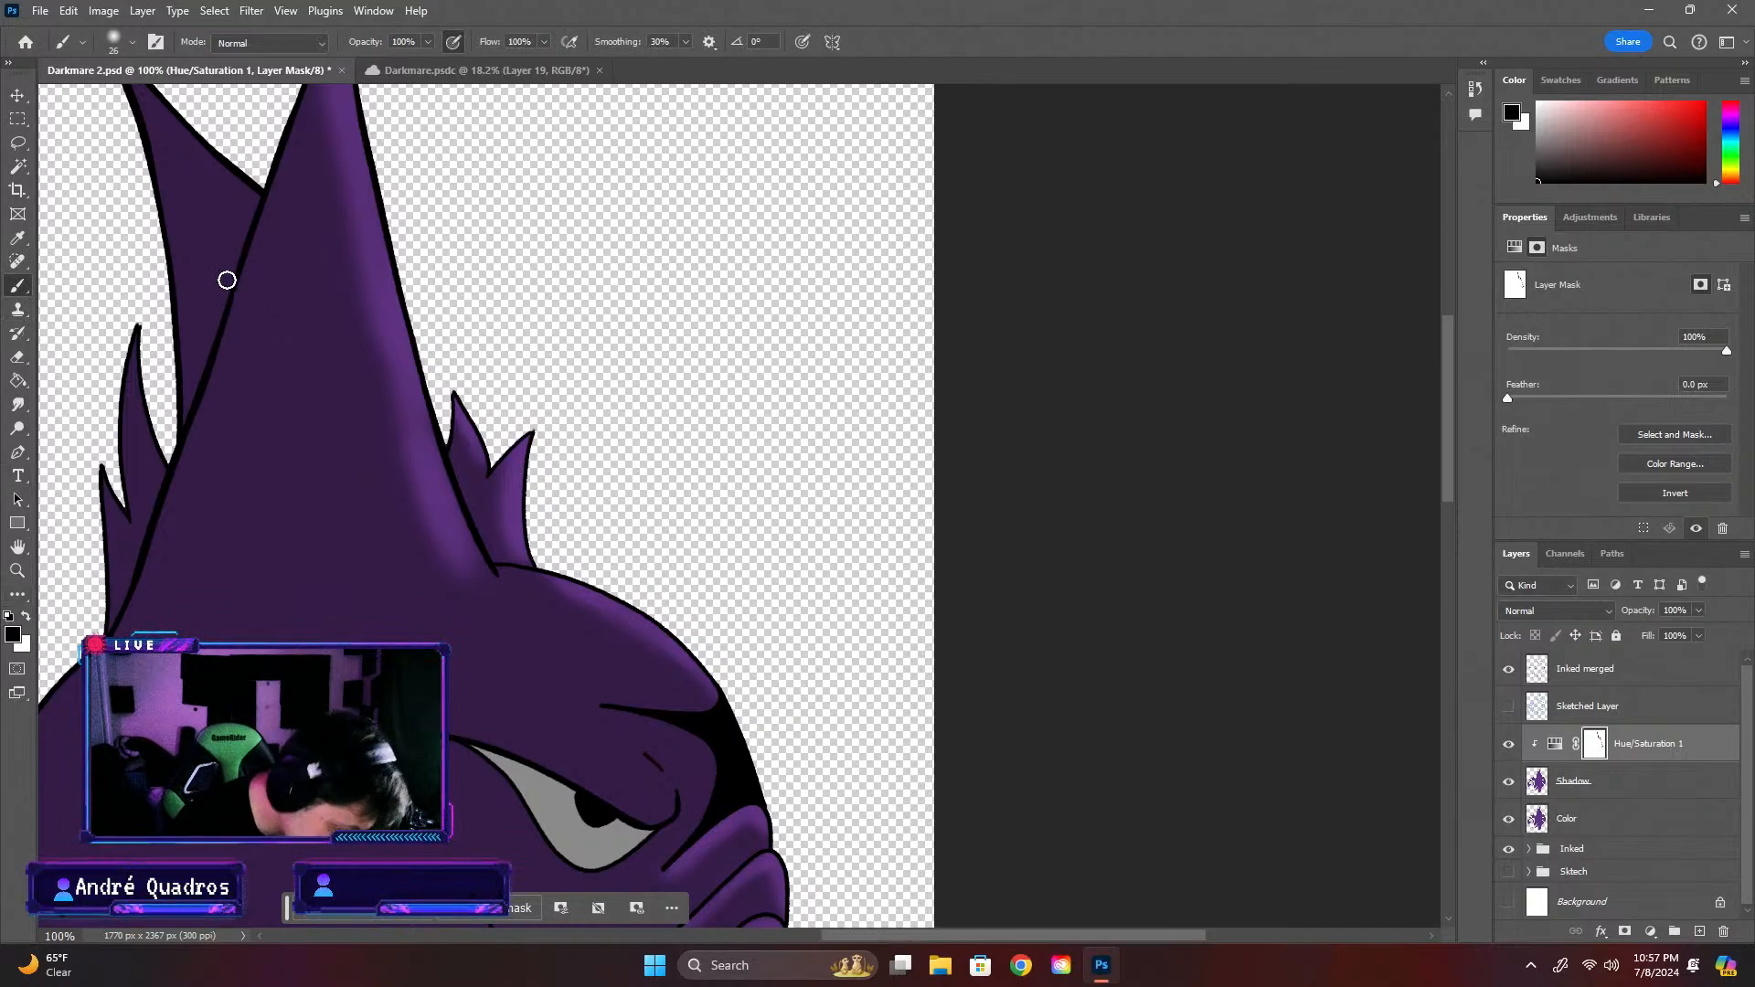
{"action": "scroll", "coordinate": [1442, 426], "scroll_direction": "up", "scroll_amount": 5}
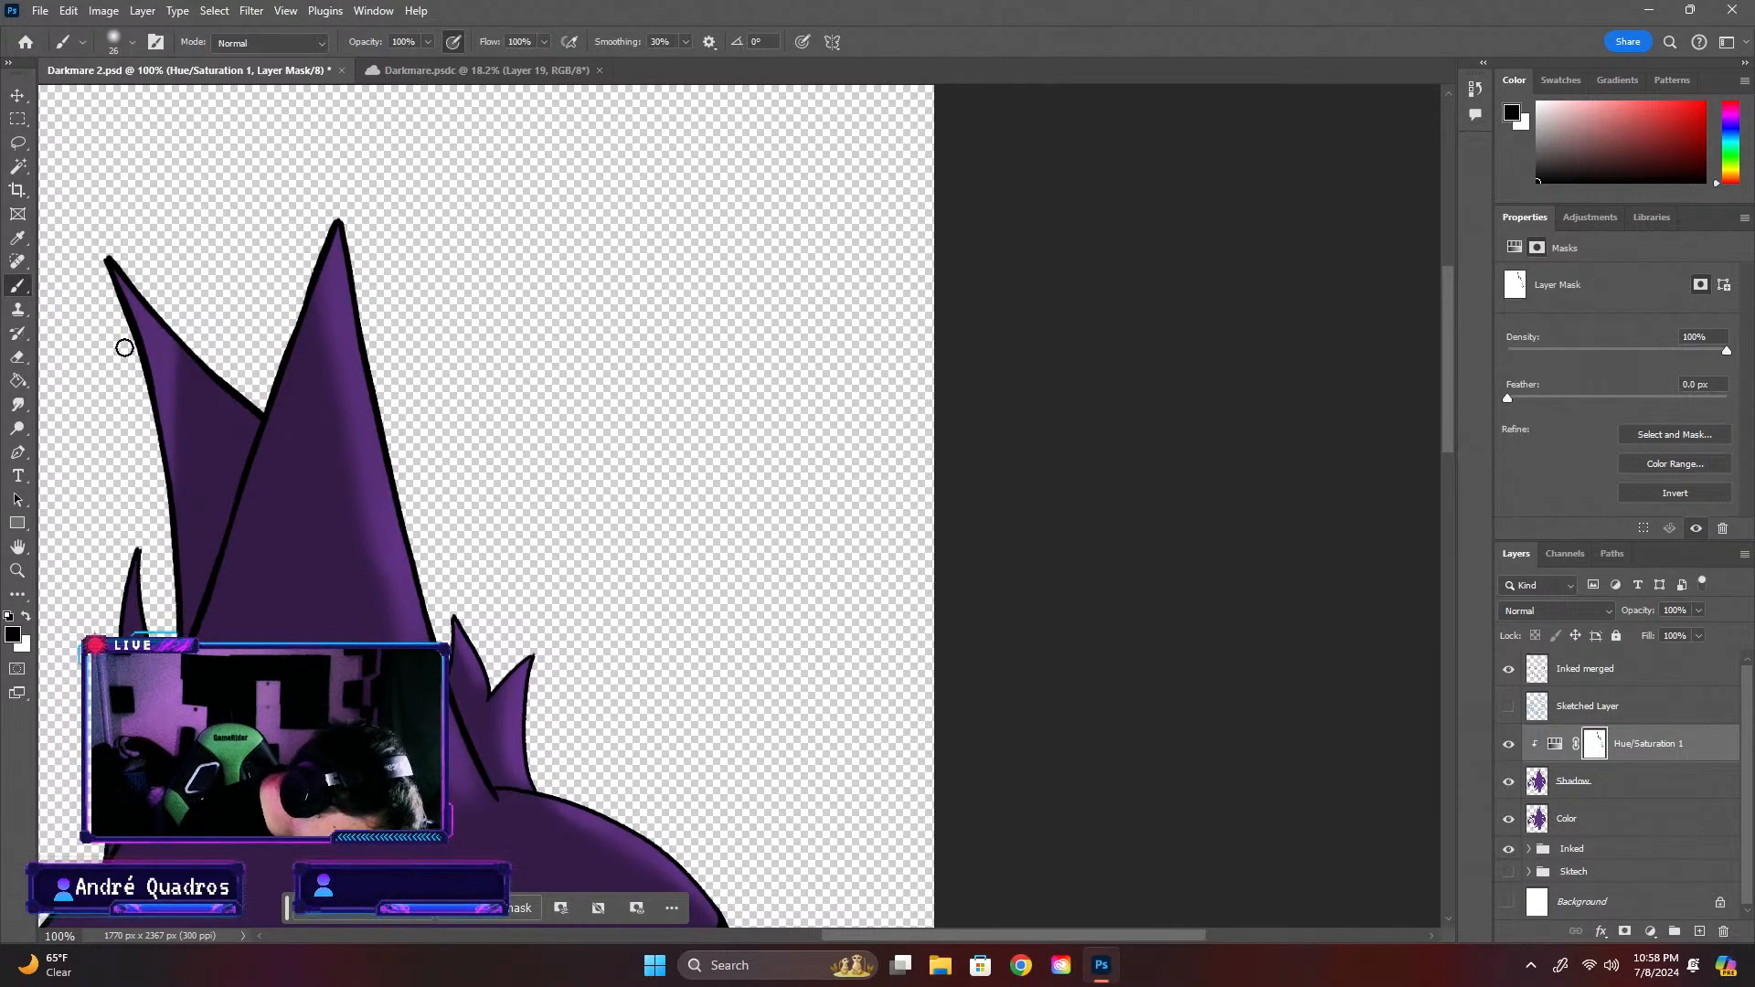
{"action": "left_click", "coordinate": [132, 42]}
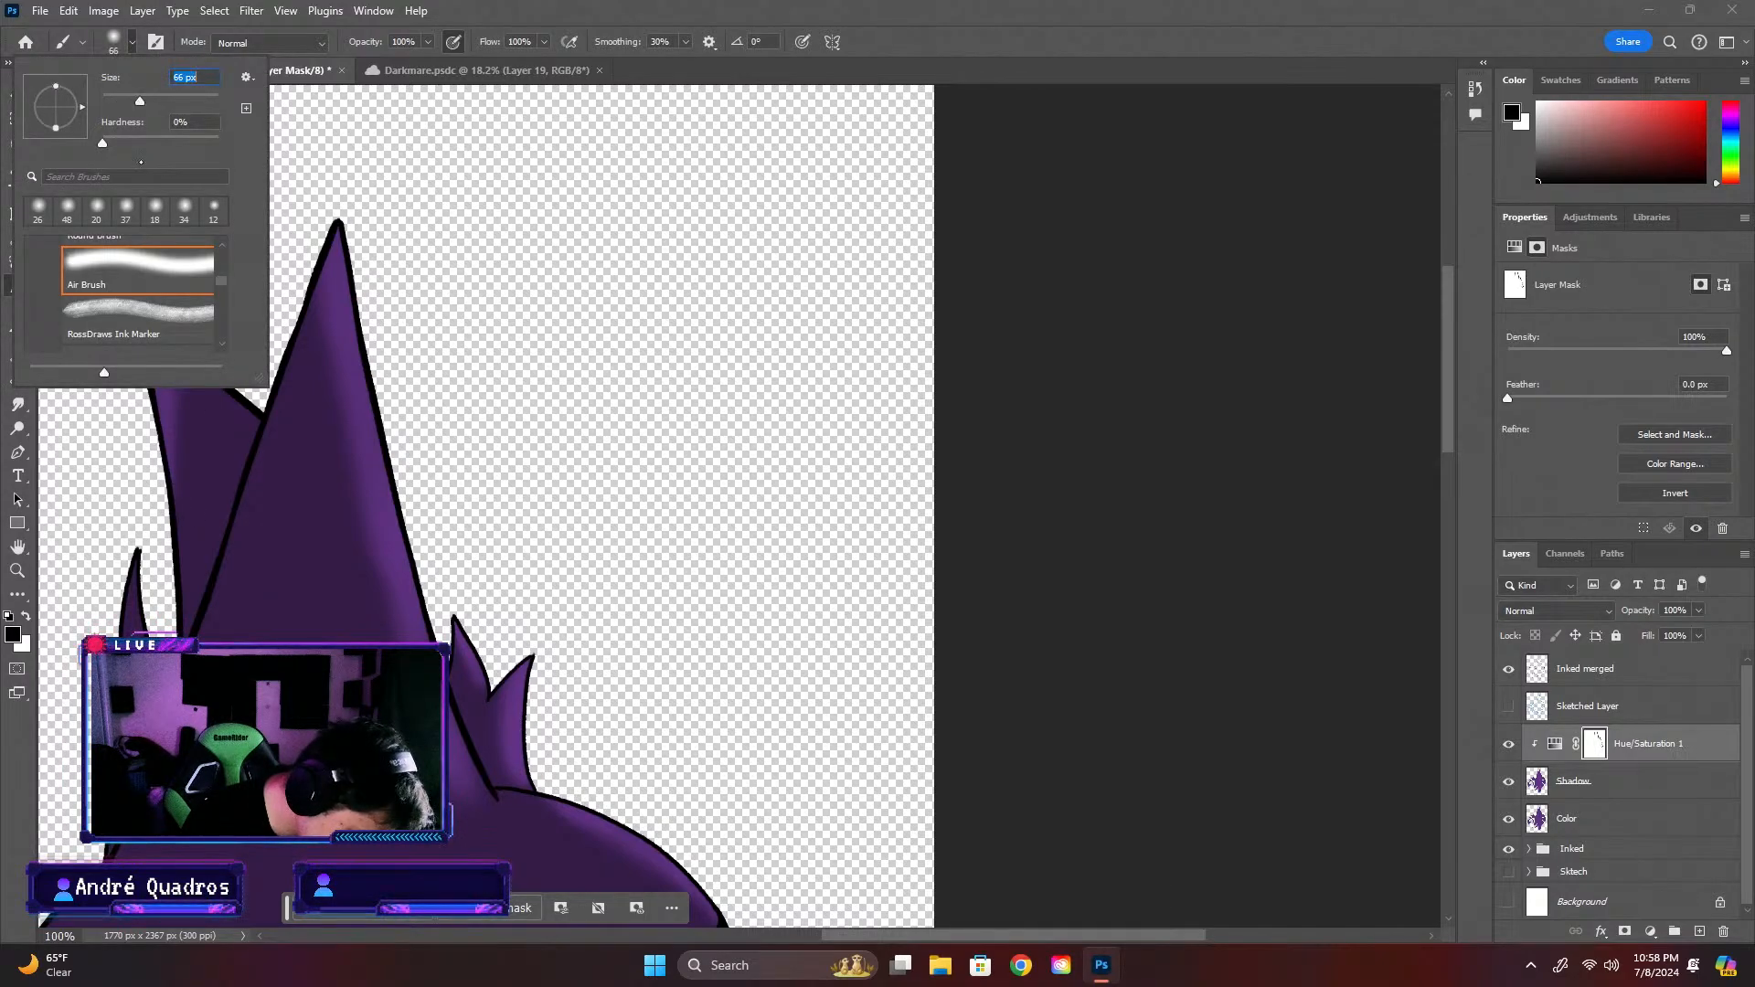
{"action": "left_click", "coordinate": [109, 471]}
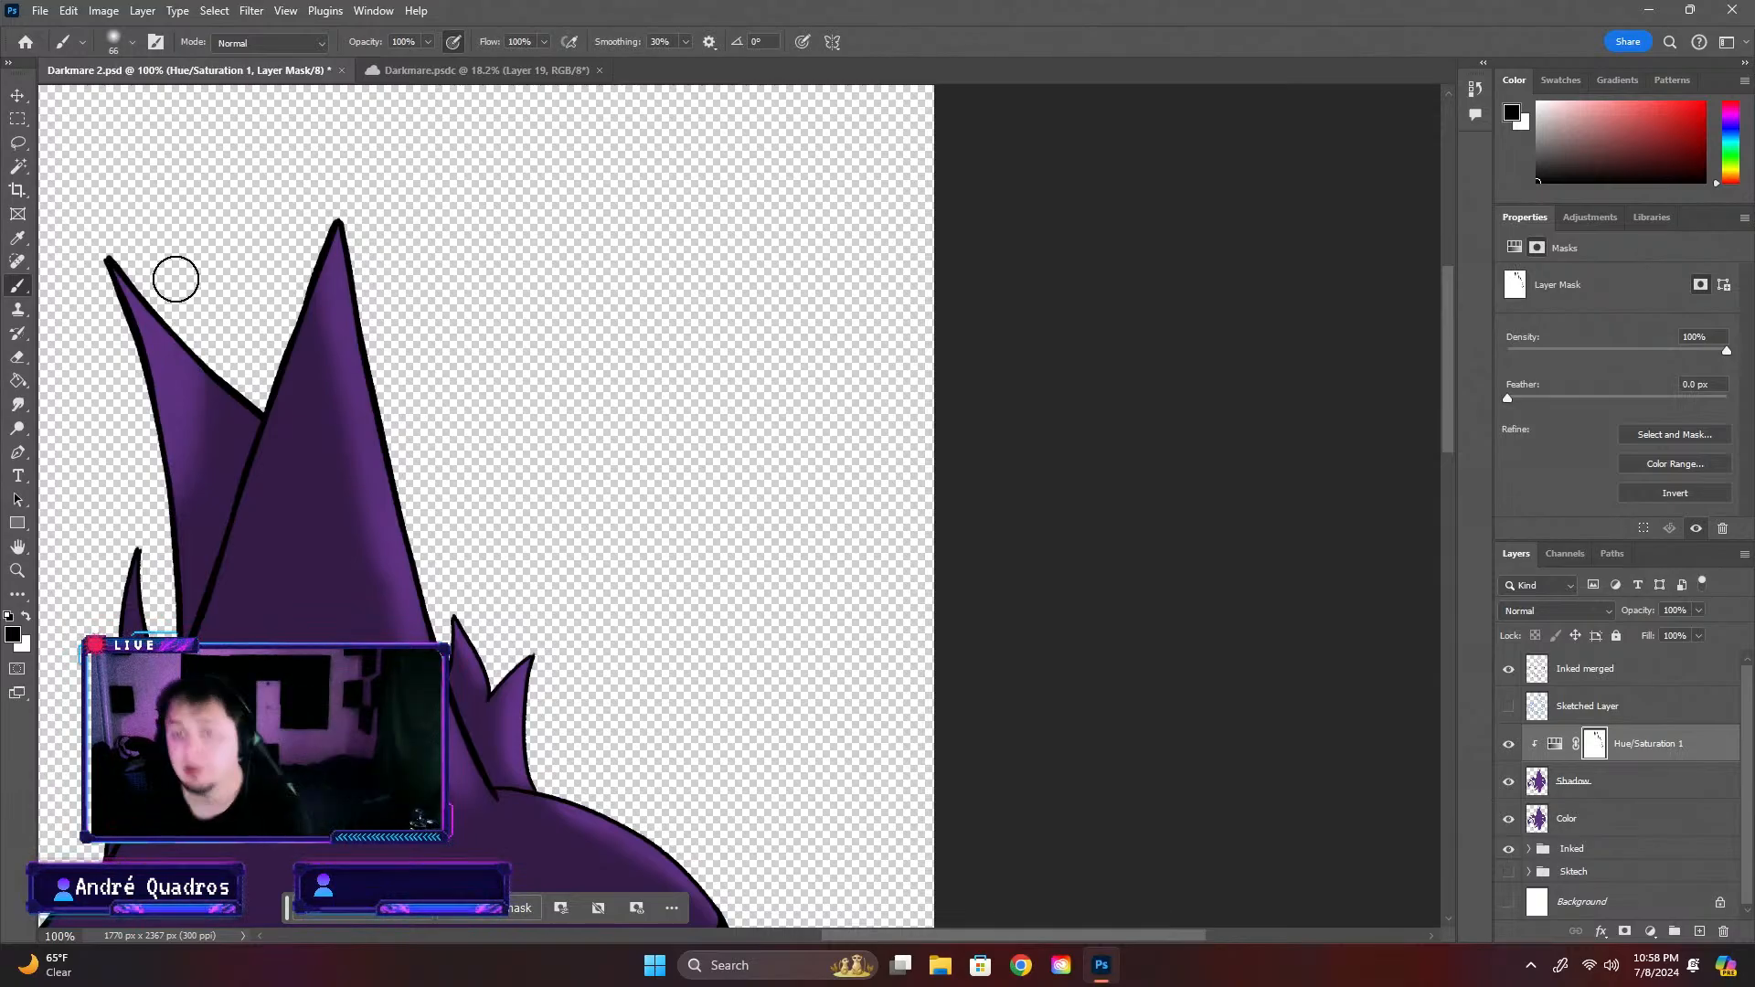
Examine the highlight blending on both horns up close and in a wider view of the head
{"action": "scroll", "coordinate": [203, 475], "scroll_direction": "up", "scroll_amount": 3}
{"action": "scroll", "coordinate": [145, 439], "scroll_direction": "down", "scroll_amount": 2}
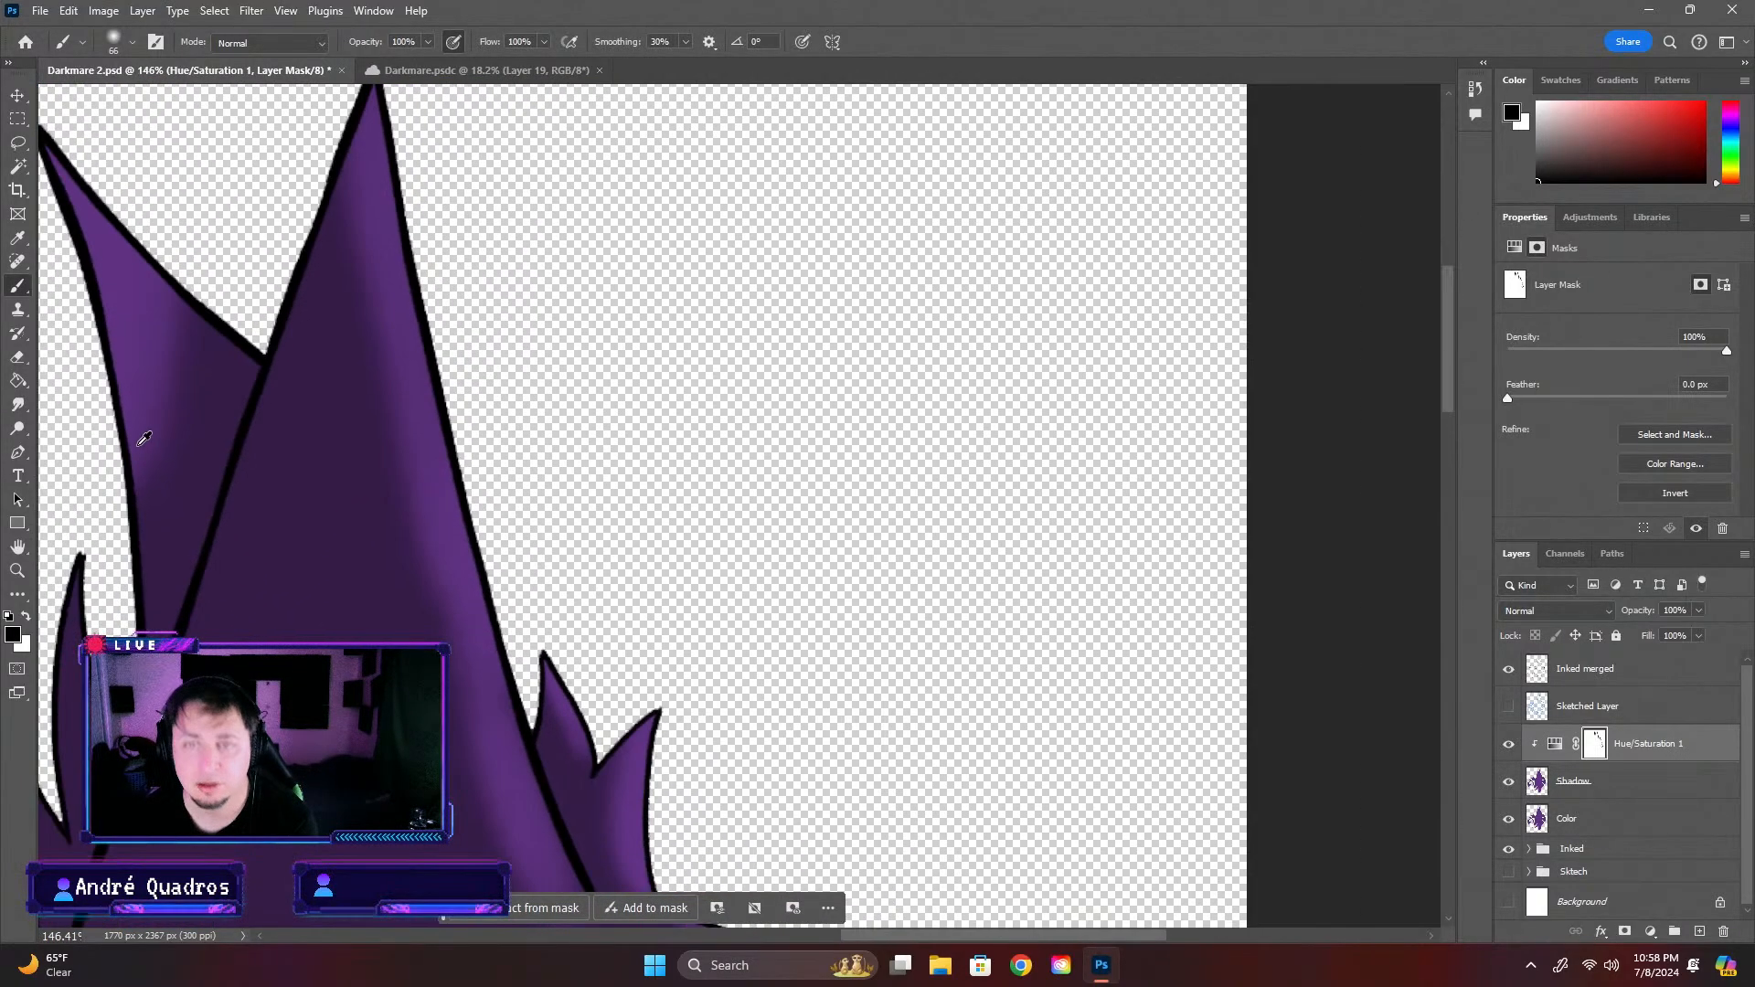
{"action": "scroll", "coordinate": [98, 478], "scroll_direction": "up", "scroll_amount": 3}
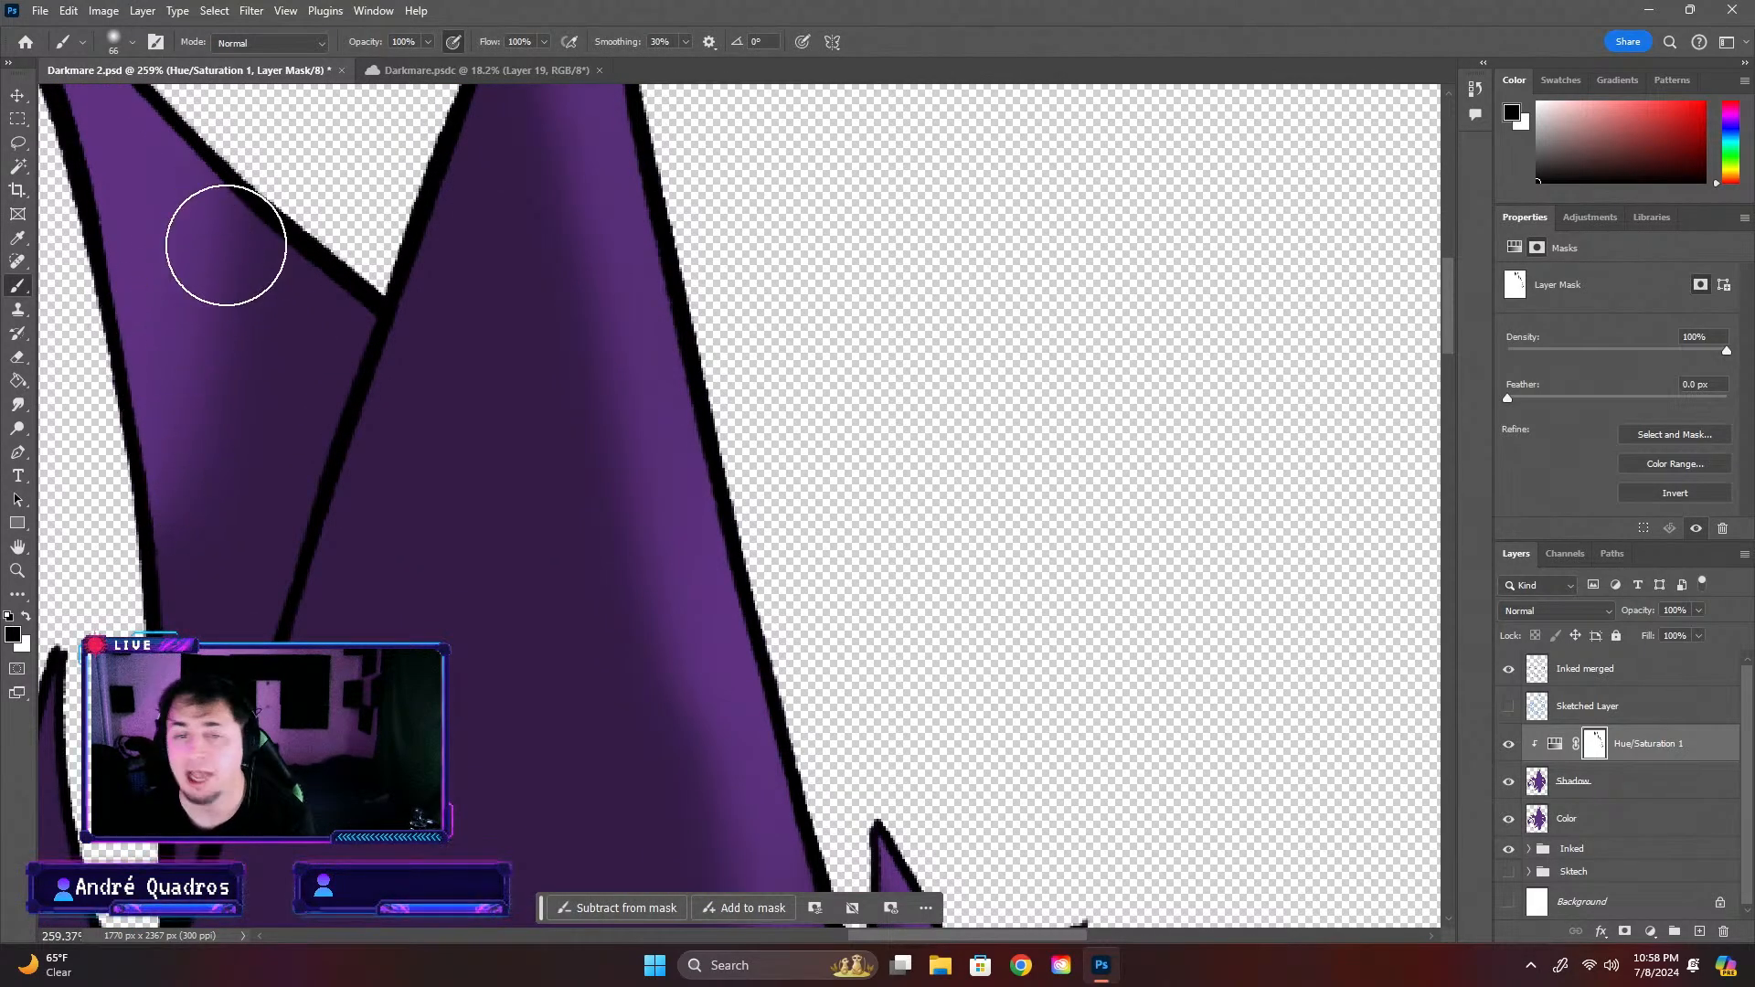
{"action": "scroll", "coordinate": [244, 251], "scroll_direction": "down", "scroll_amount": 1}
{"action": "scroll", "coordinate": [245, 254], "scroll_direction": "down", "scroll_amount": 1}
{"action": "scroll", "coordinate": [243, 263], "scroll_direction": "down", "scroll_amount": 2}
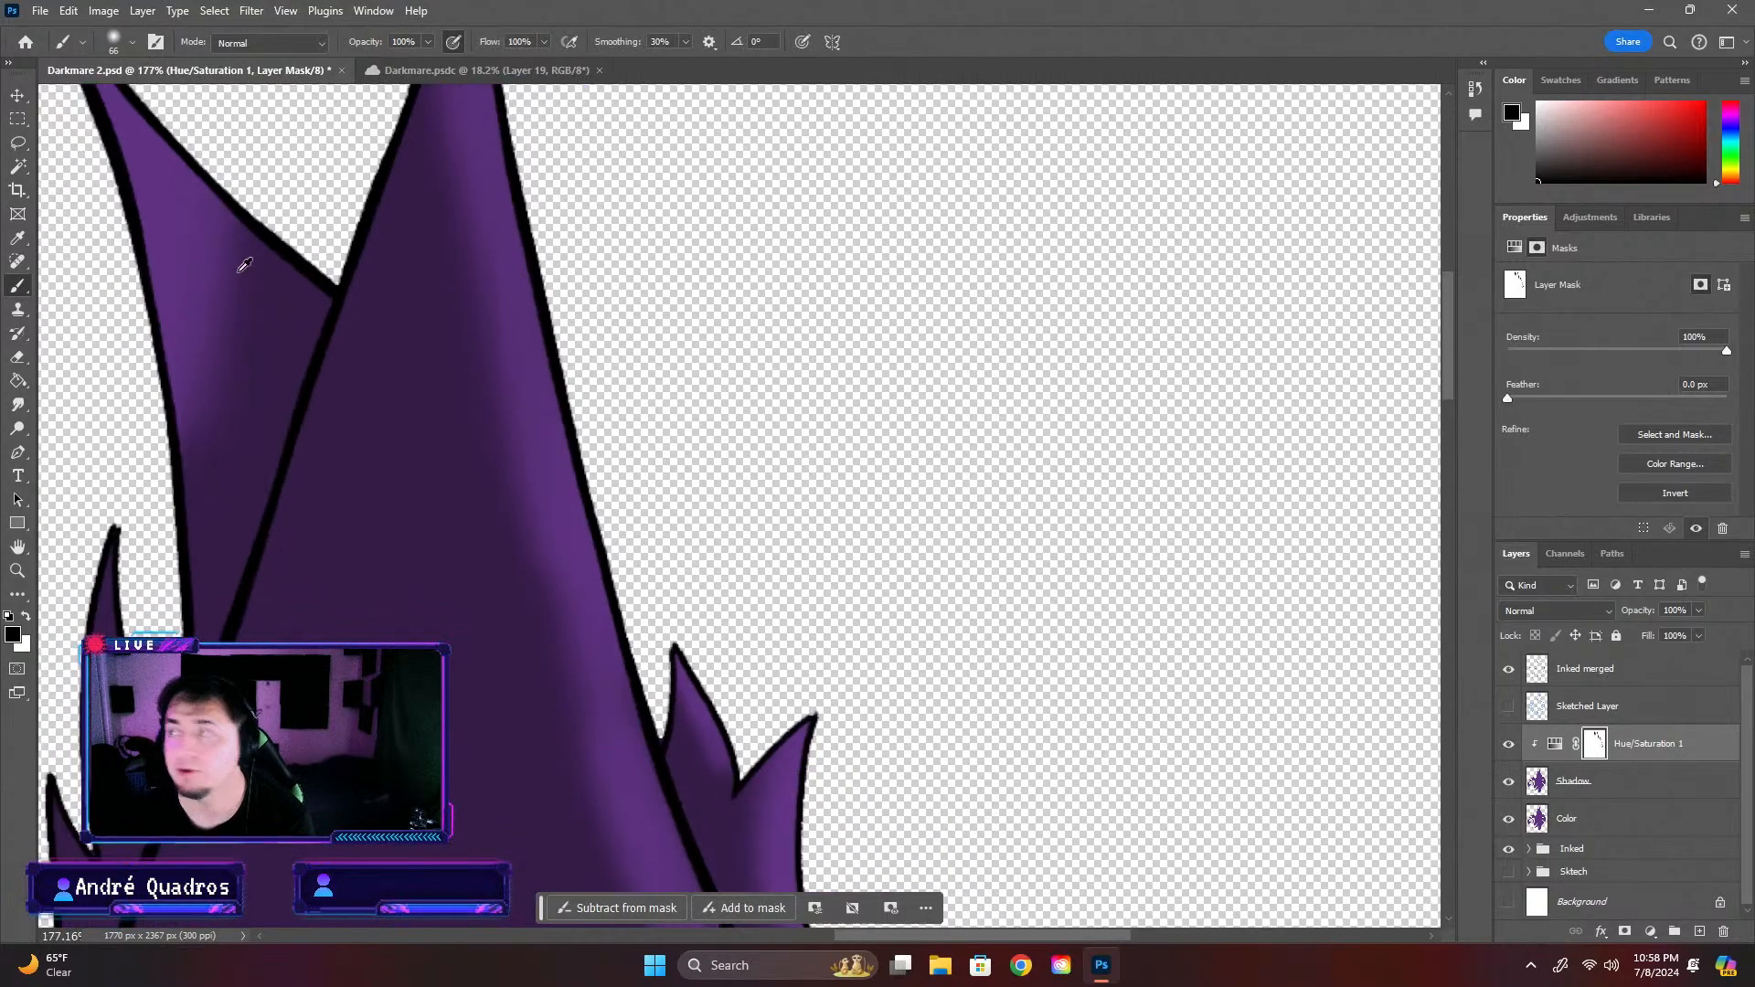
{"action": "scroll", "coordinate": [312, 340], "scroll_direction": "down", "scroll_amount": 2}
{"action": "scroll", "coordinate": [312, 340], "scroll_direction": "down", "scroll_amount": 5}
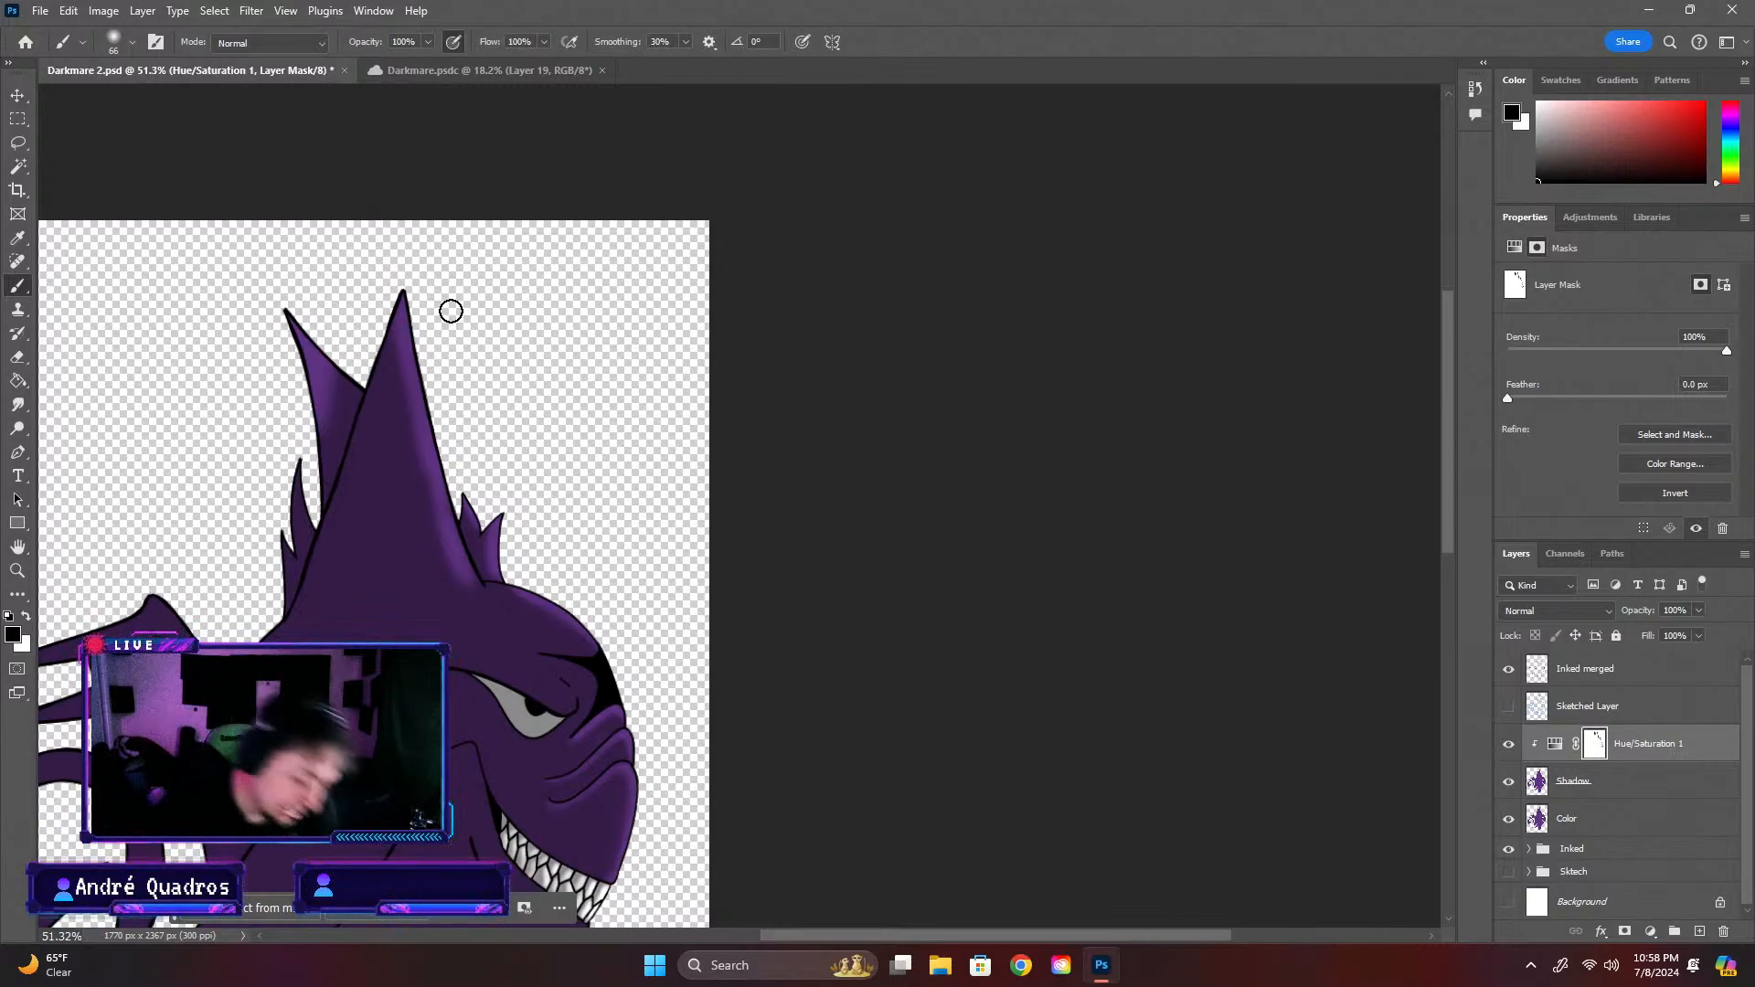
{"action": "scroll", "coordinate": [1437, 347], "scroll_direction": "down", "scroll_amount": 2}
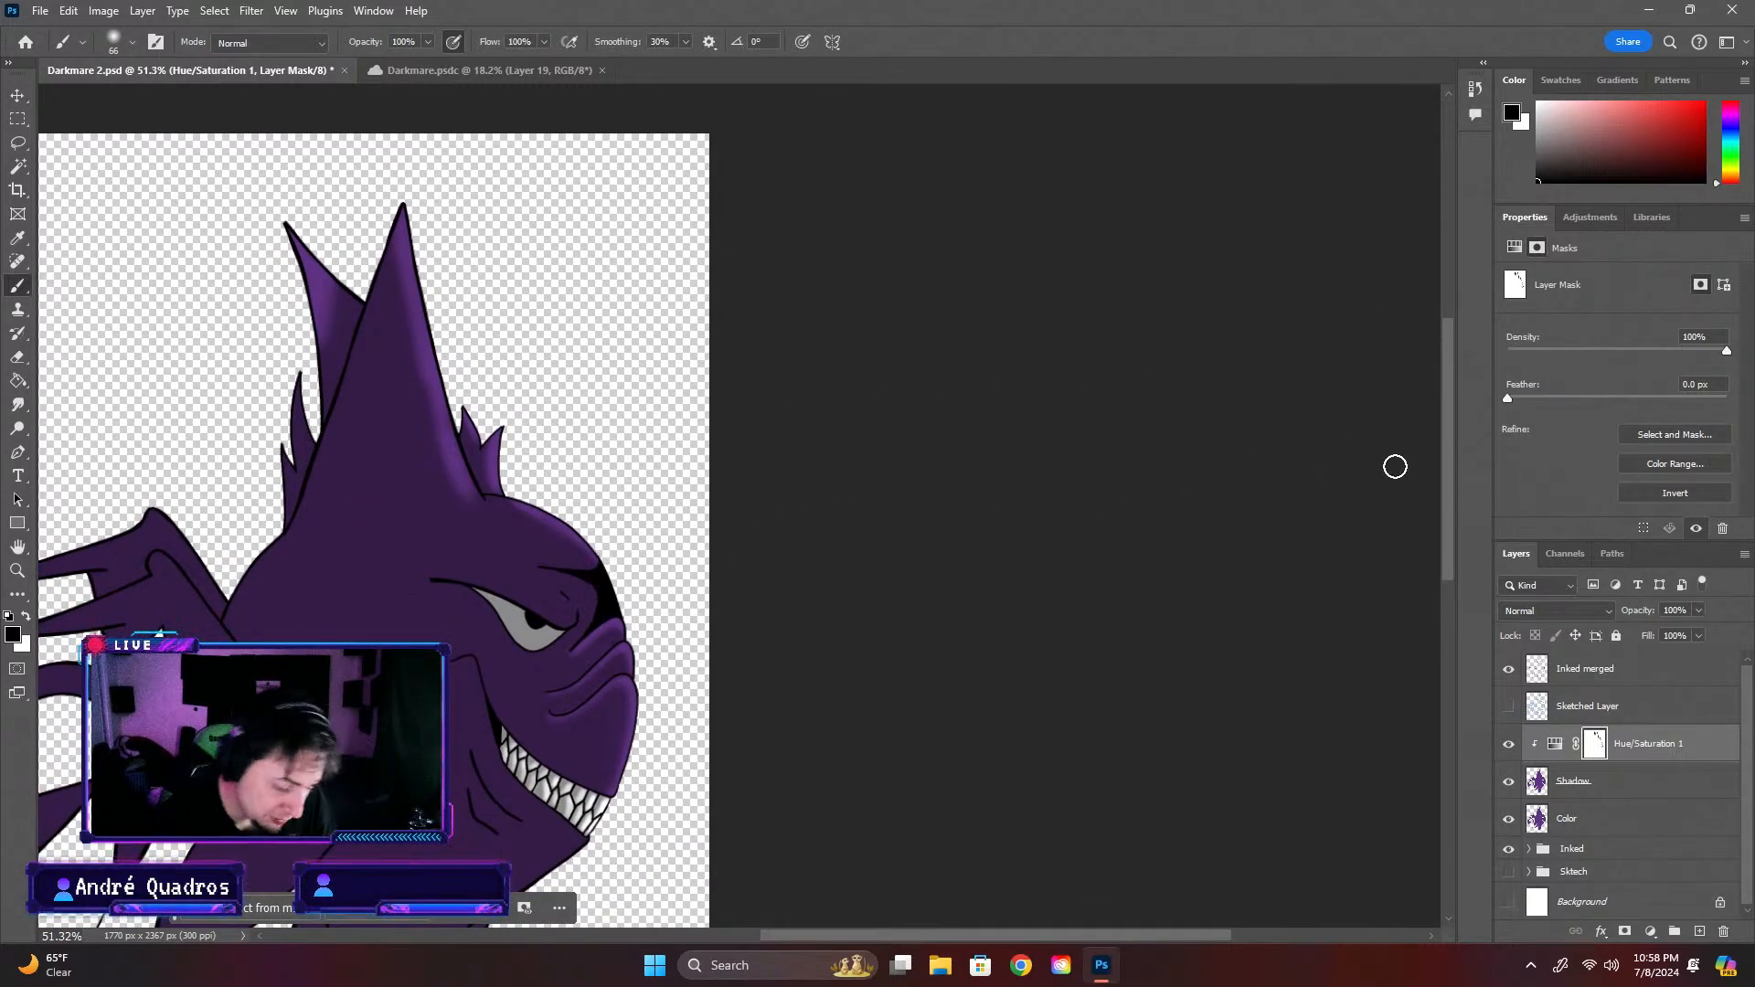
Paint black on the mask with the 66 px brush across the upper forehead to broaden its highlight
{"action": "scroll", "coordinate": [1395, 466], "scroll_direction": "up", "scroll_amount": 1}
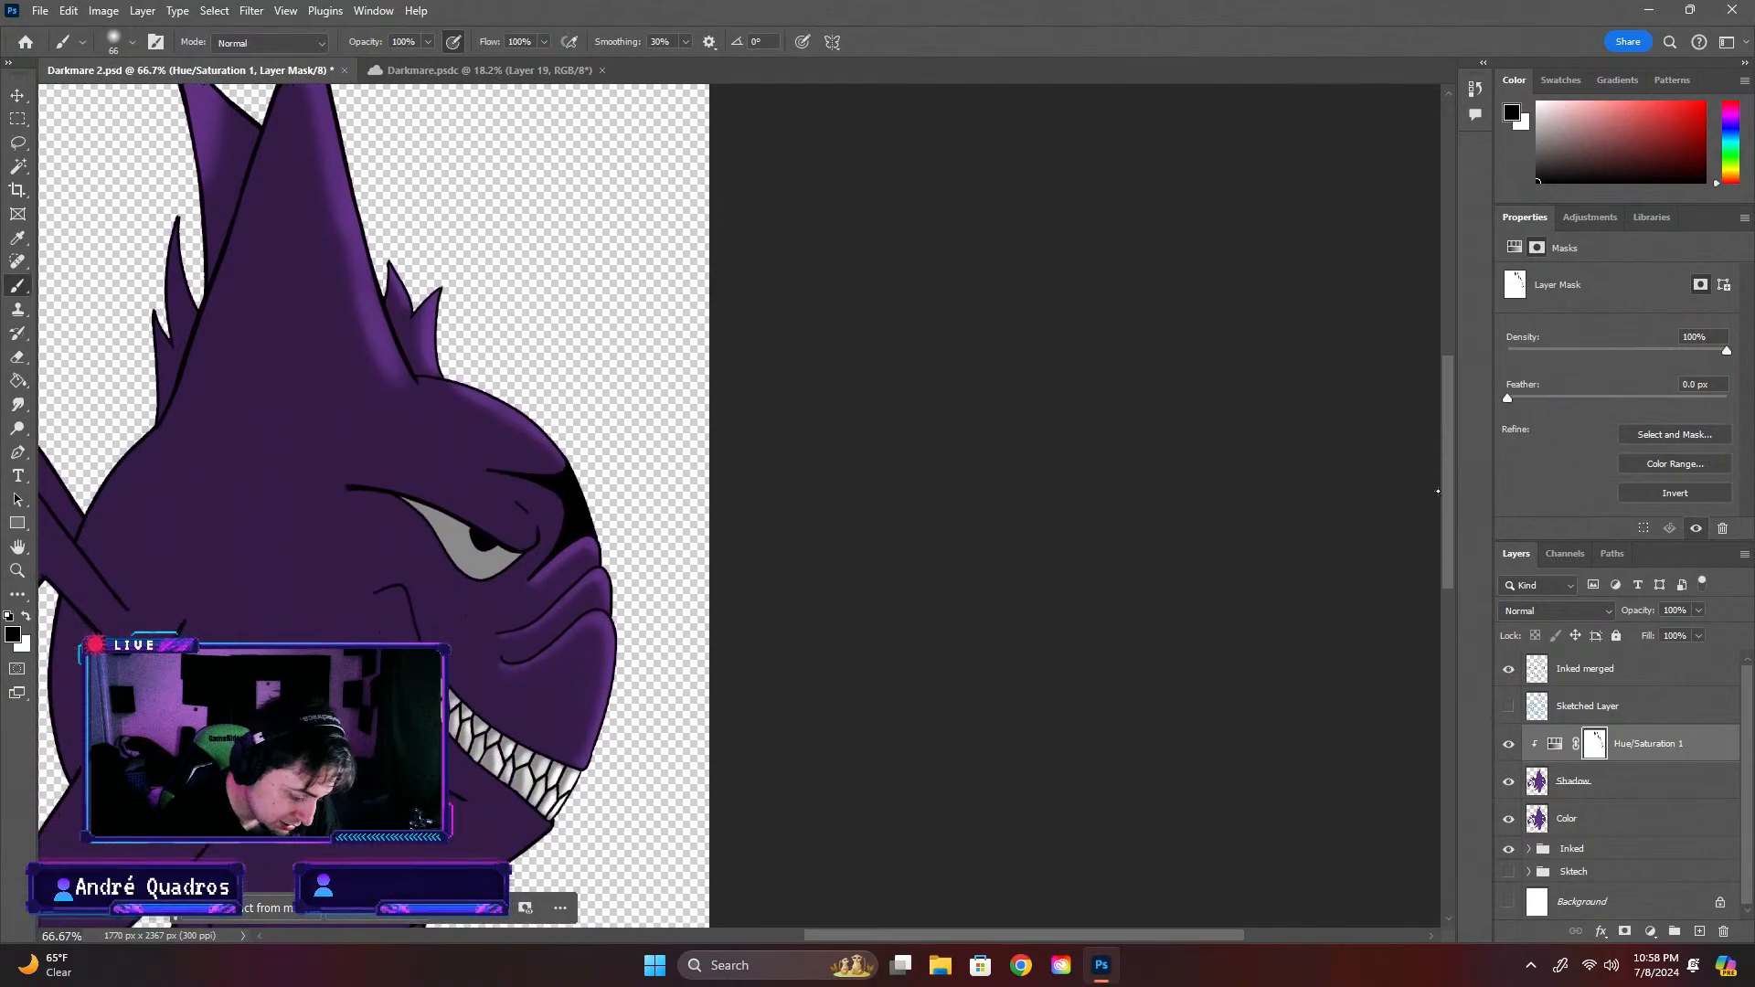
{"action": "scroll", "coordinate": [627, 587], "scroll_direction": "up", "scroll_amount": 2}
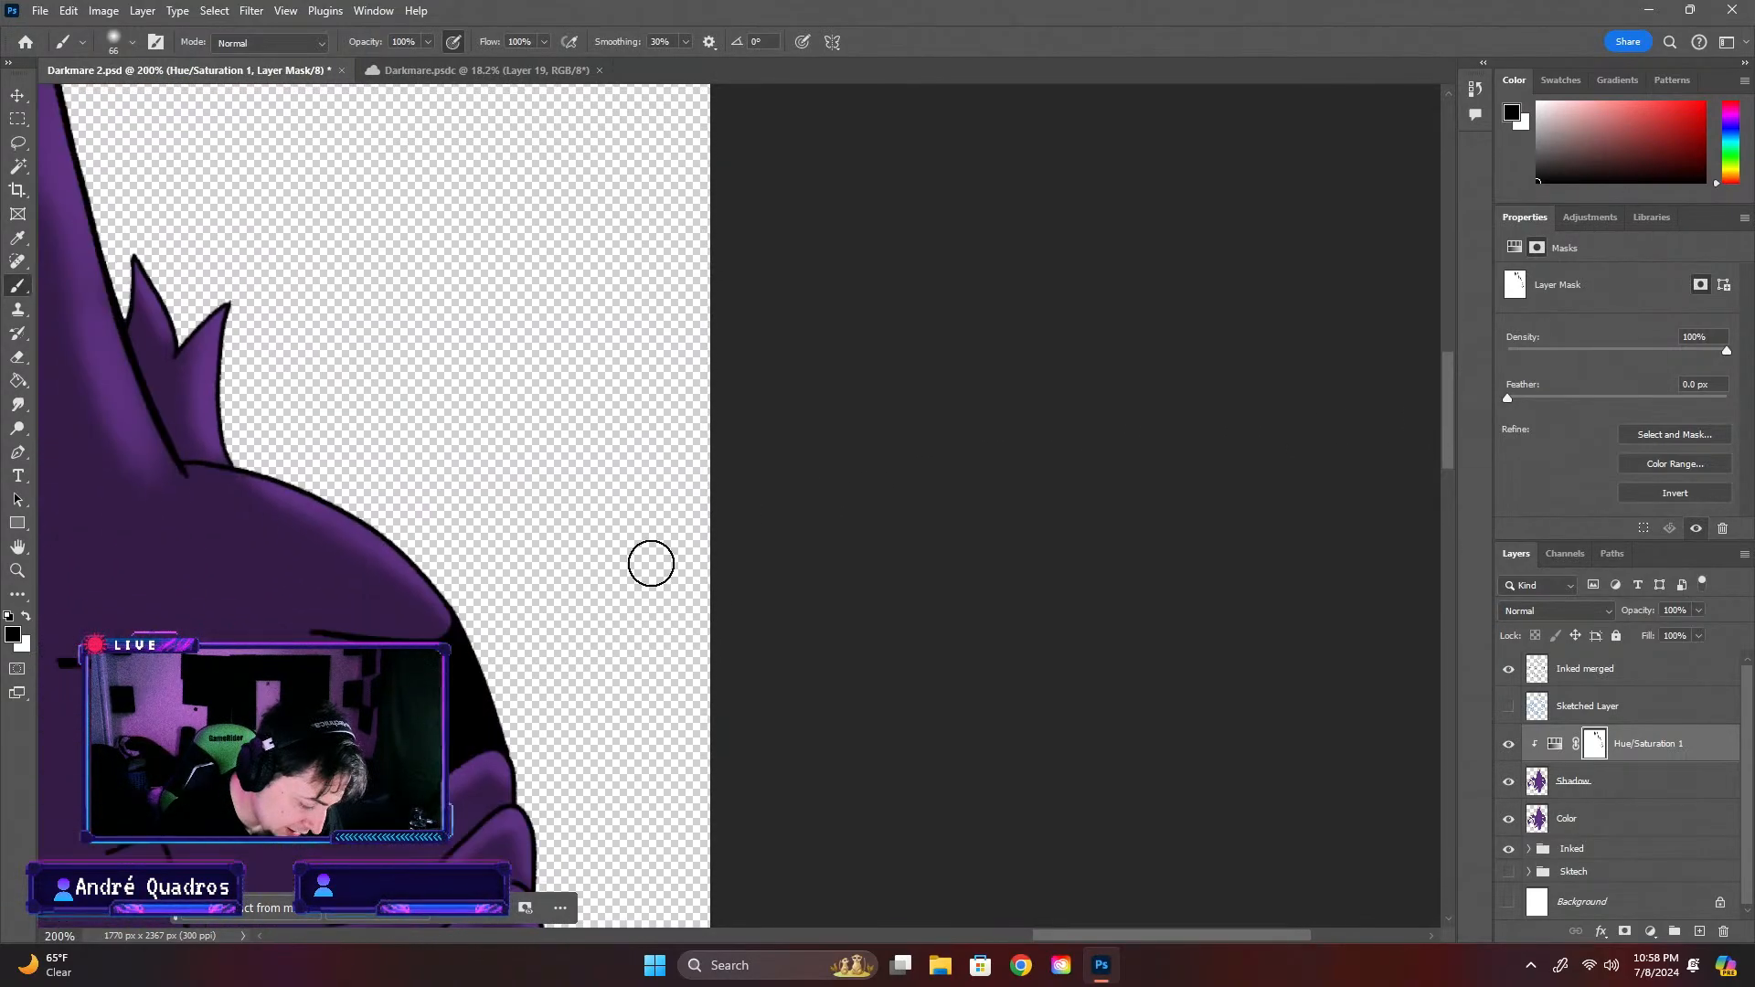
{"action": "scroll", "coordinate": [651, 564], "scroll_direction": "down", "scroll_amount": 2}
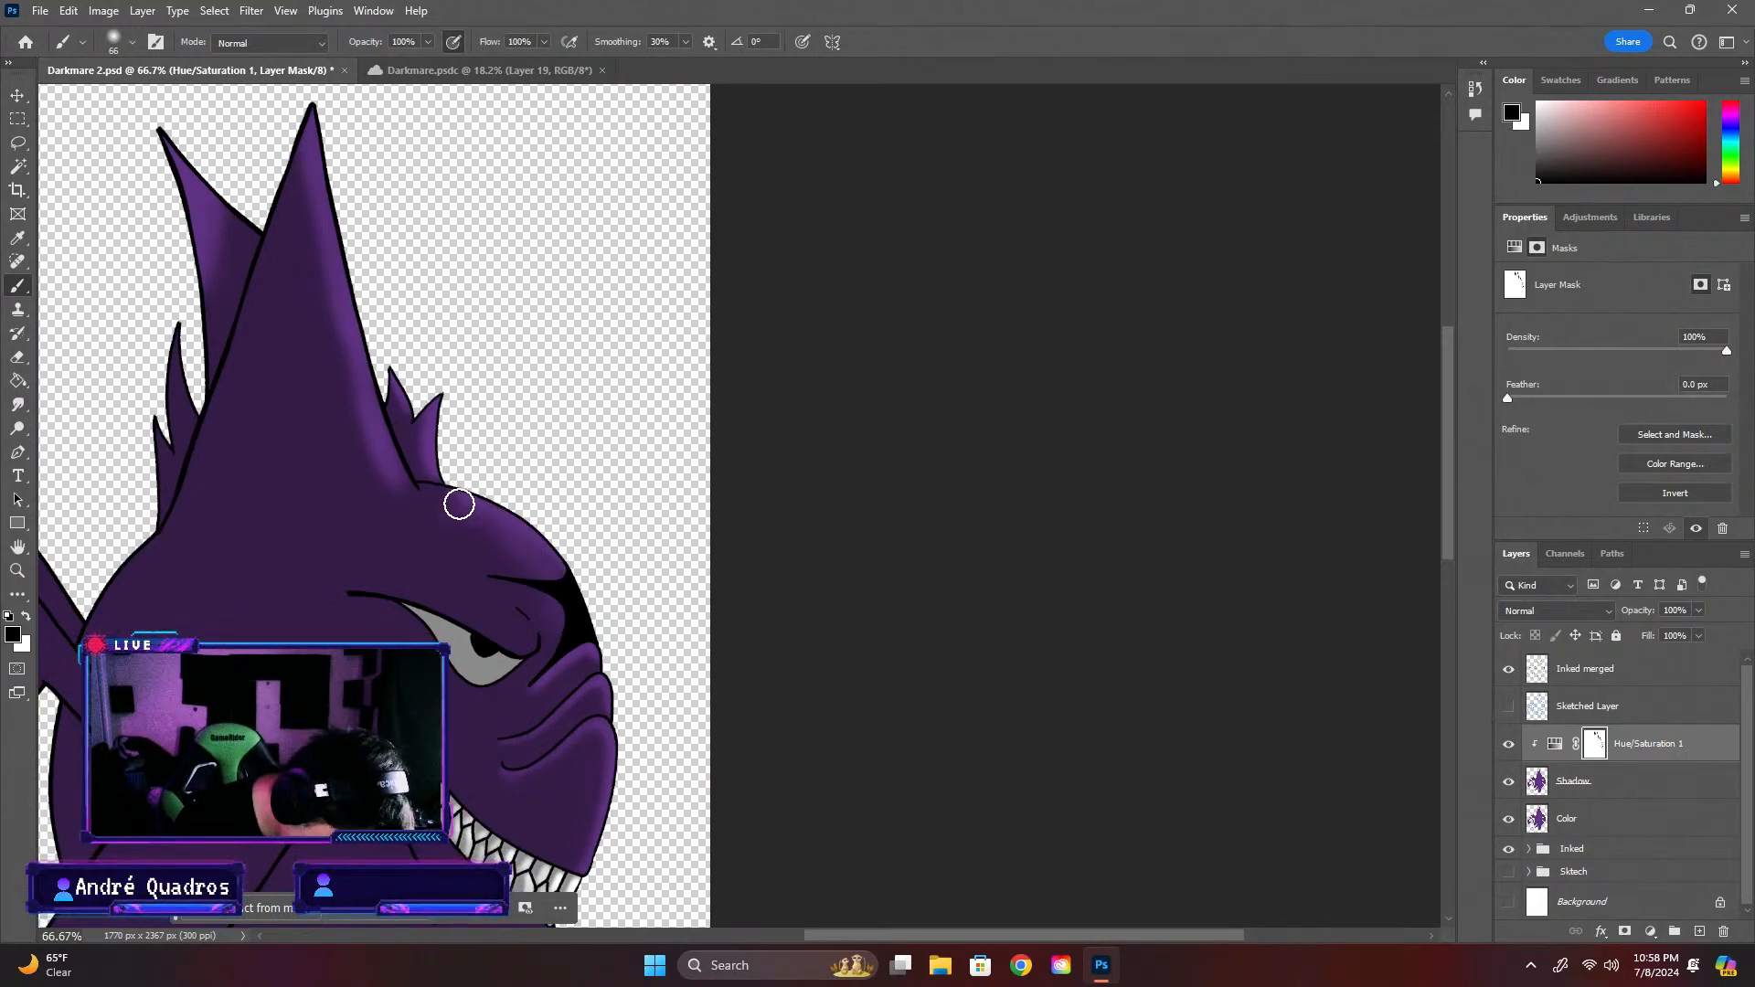
{"action": "mouse_move", "coordinate": [459, 504]}
{"action": "left_mouse_down"}
{"action": "mouse_move", "coordinate": [522, 537]}
{"action": "mouse_move", "coordinate": [572, 630]}
{"action": "left_mouse_up"}
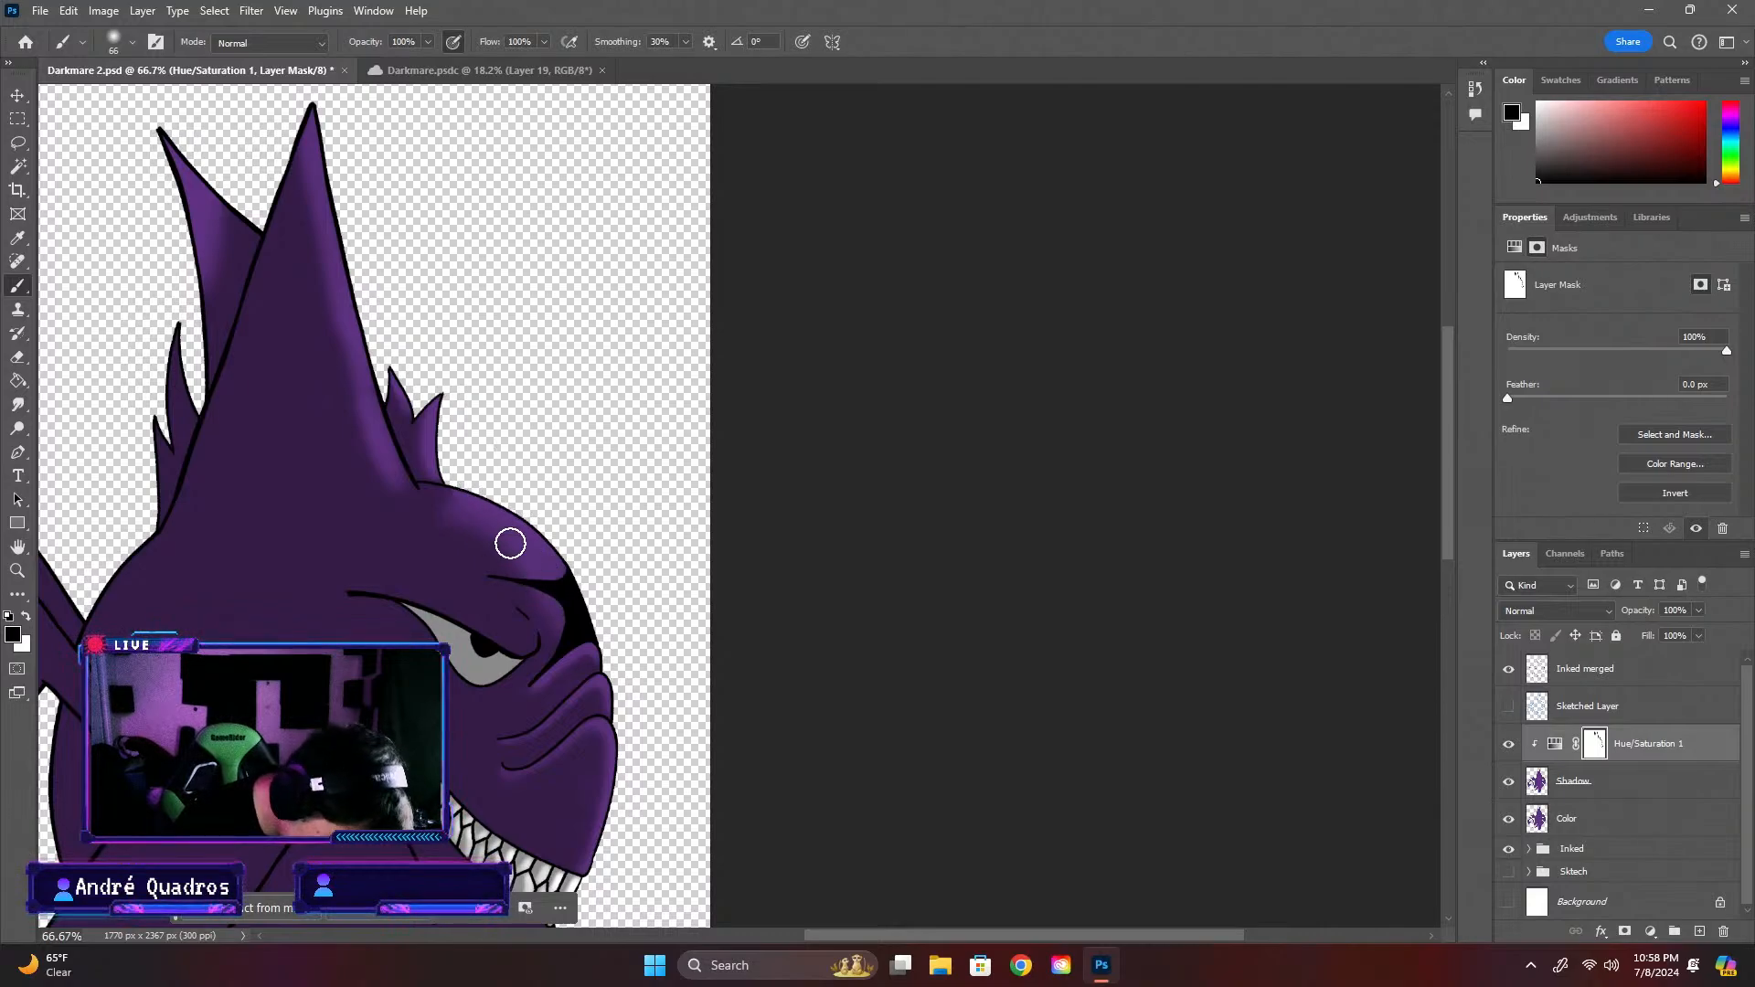
Reduce the brush to 37 px and further to 25 px, painting black on the mask over the eye and brow bulge to brighten them
{"action": "key", "text": "ctrl+plus"}
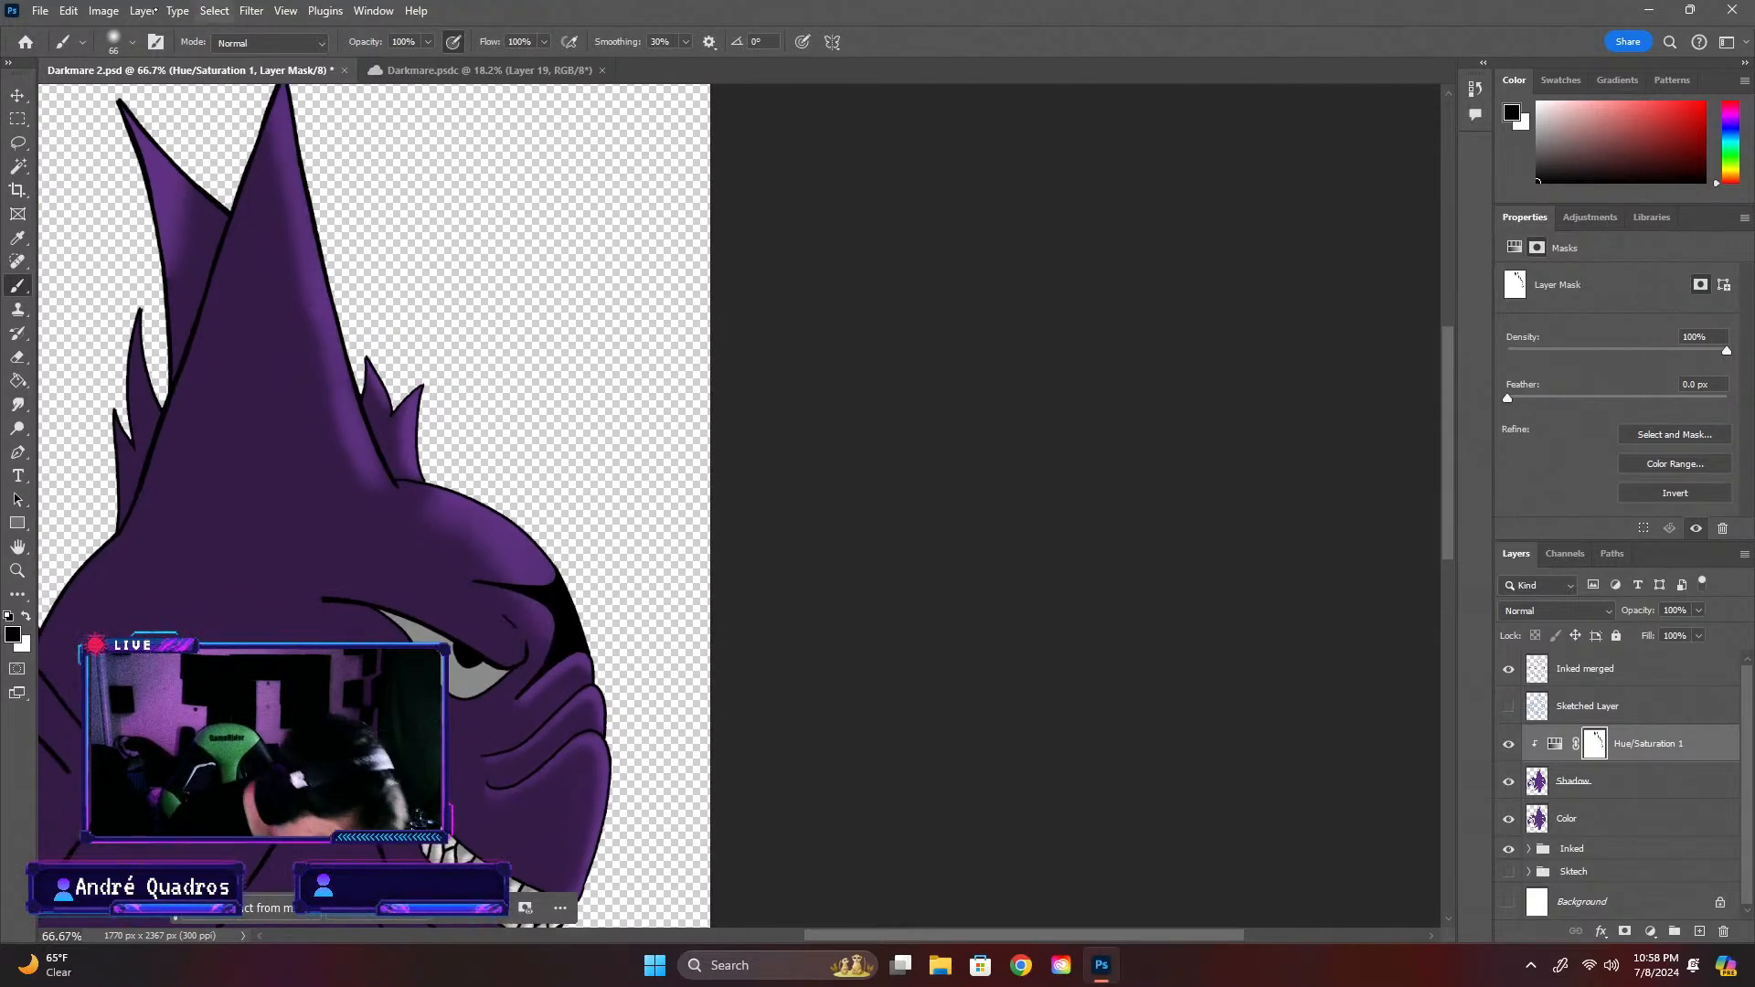
{"action": "left_click", "coordinate": [133, 42]}
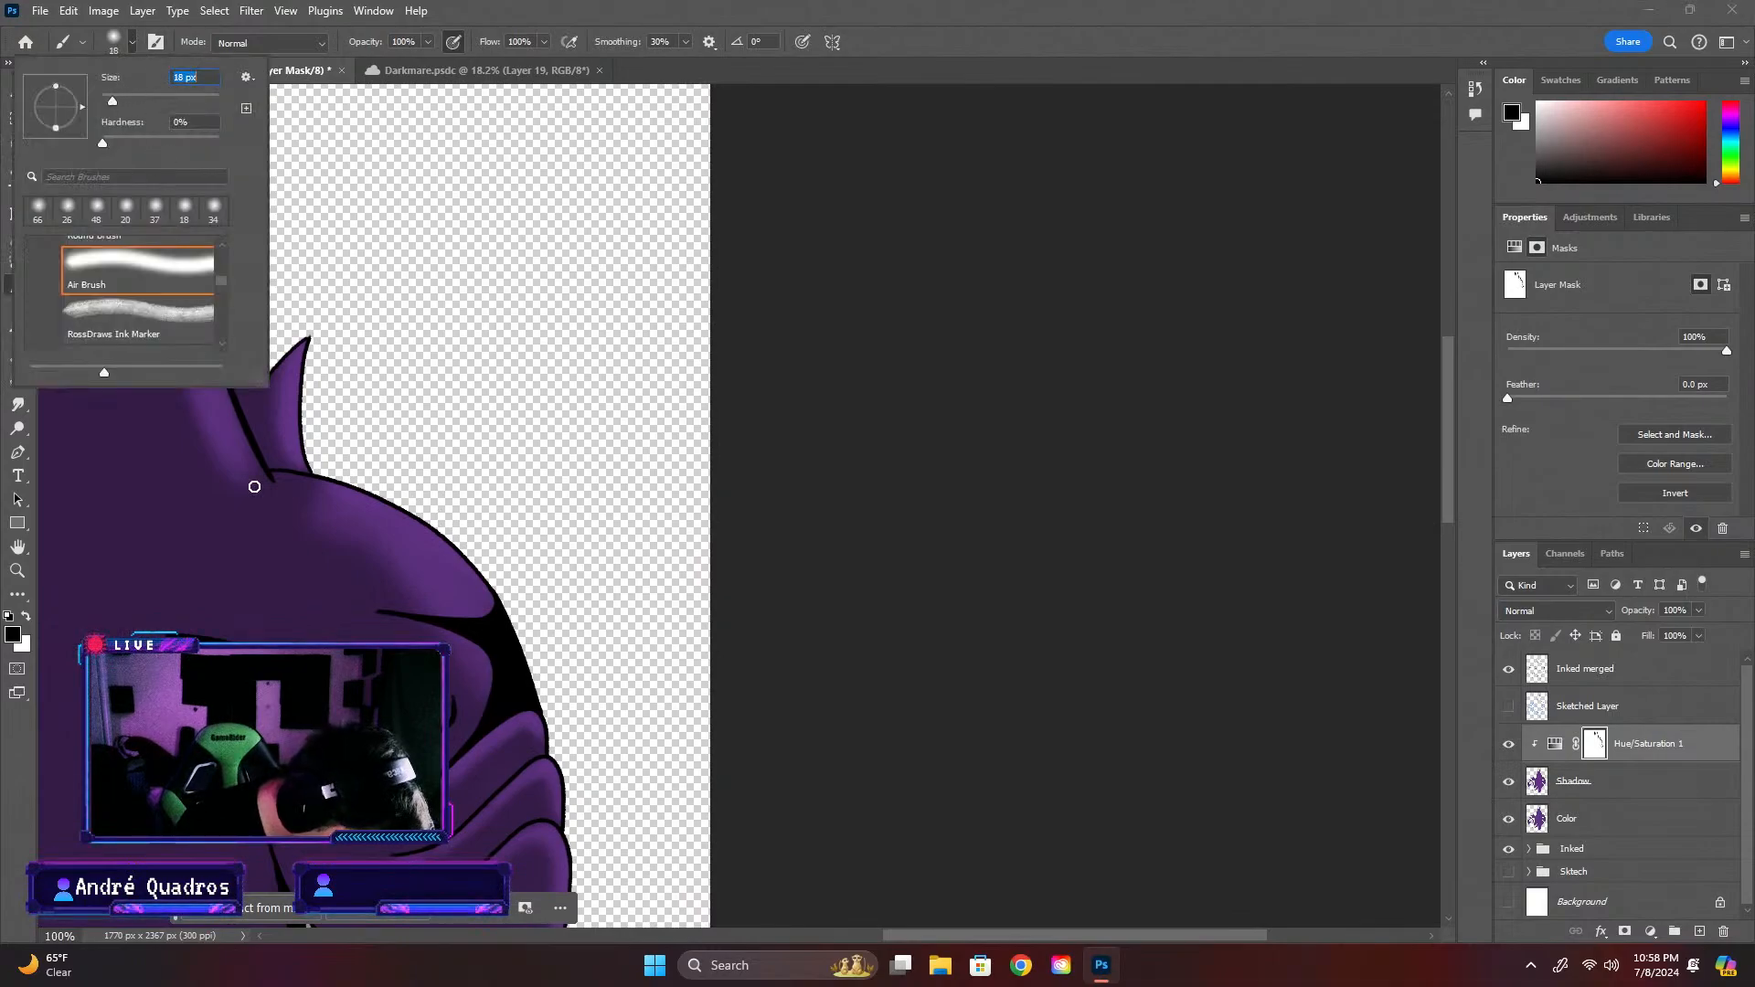
{"action": "type", "text": "37"}
{"action": "key", "text": "Return"}
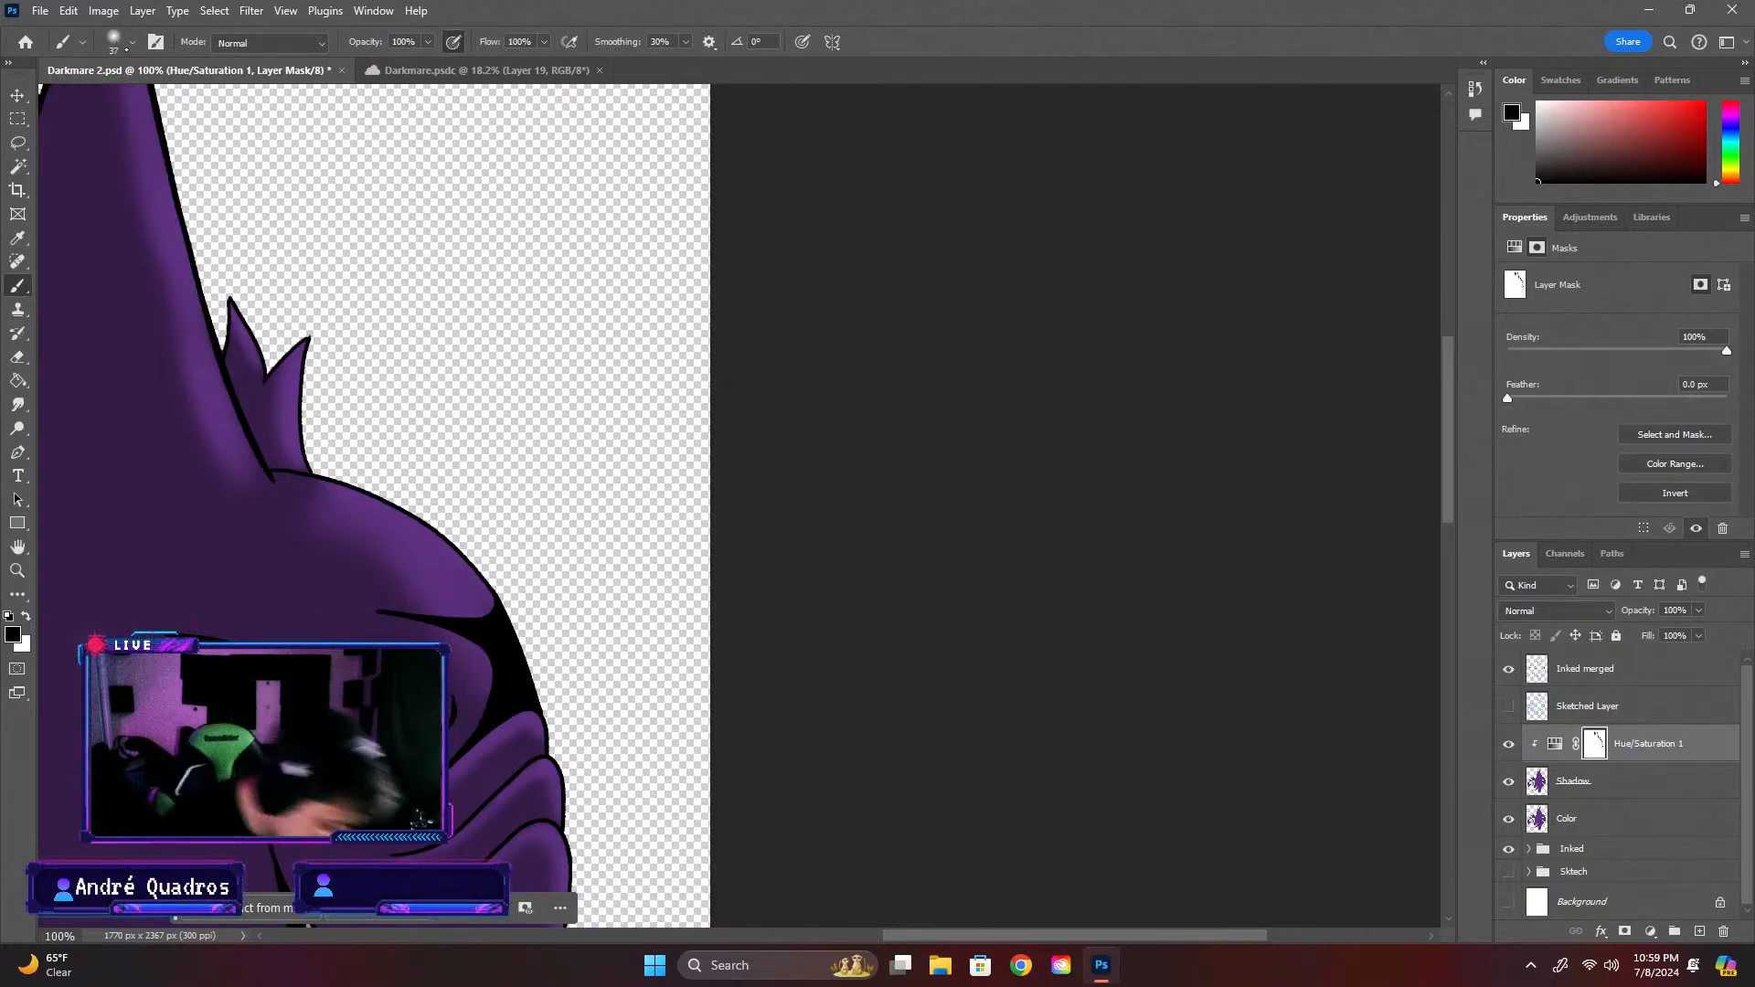
{"action": "left_click", "coordinate": [132, 41]}
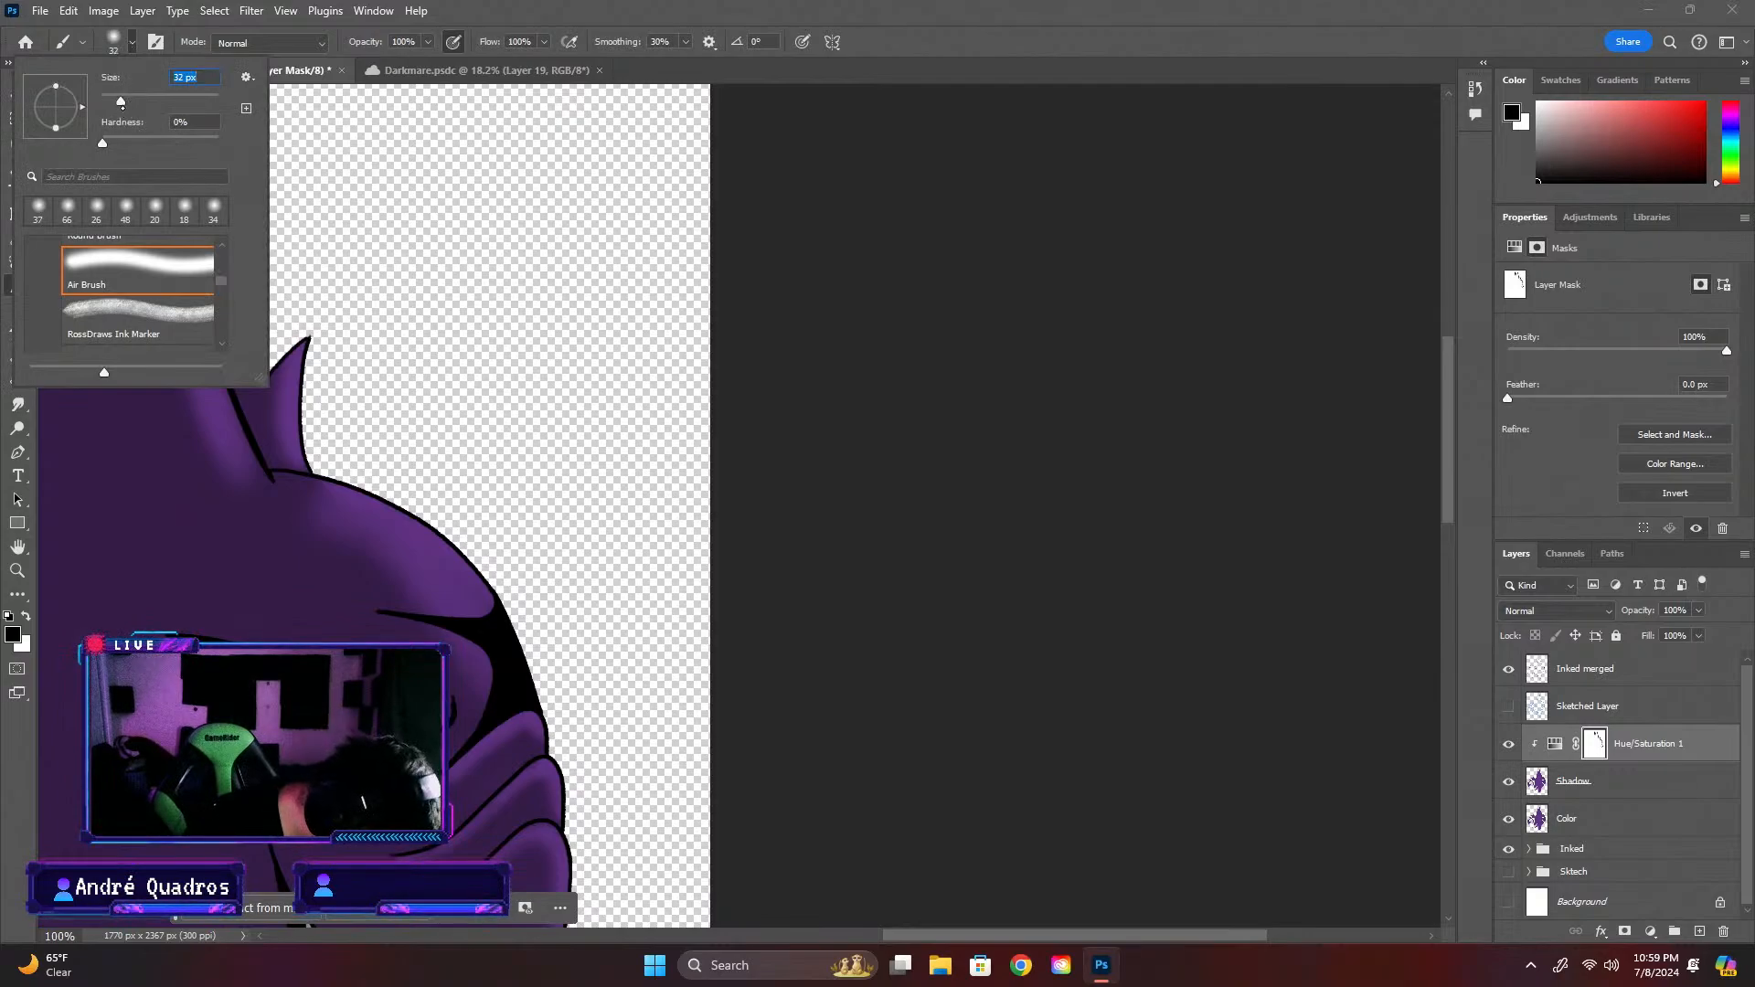
{"action": "left_click_drag", "start_coordinate": [120, 100], "coordinate": [114, 106]}
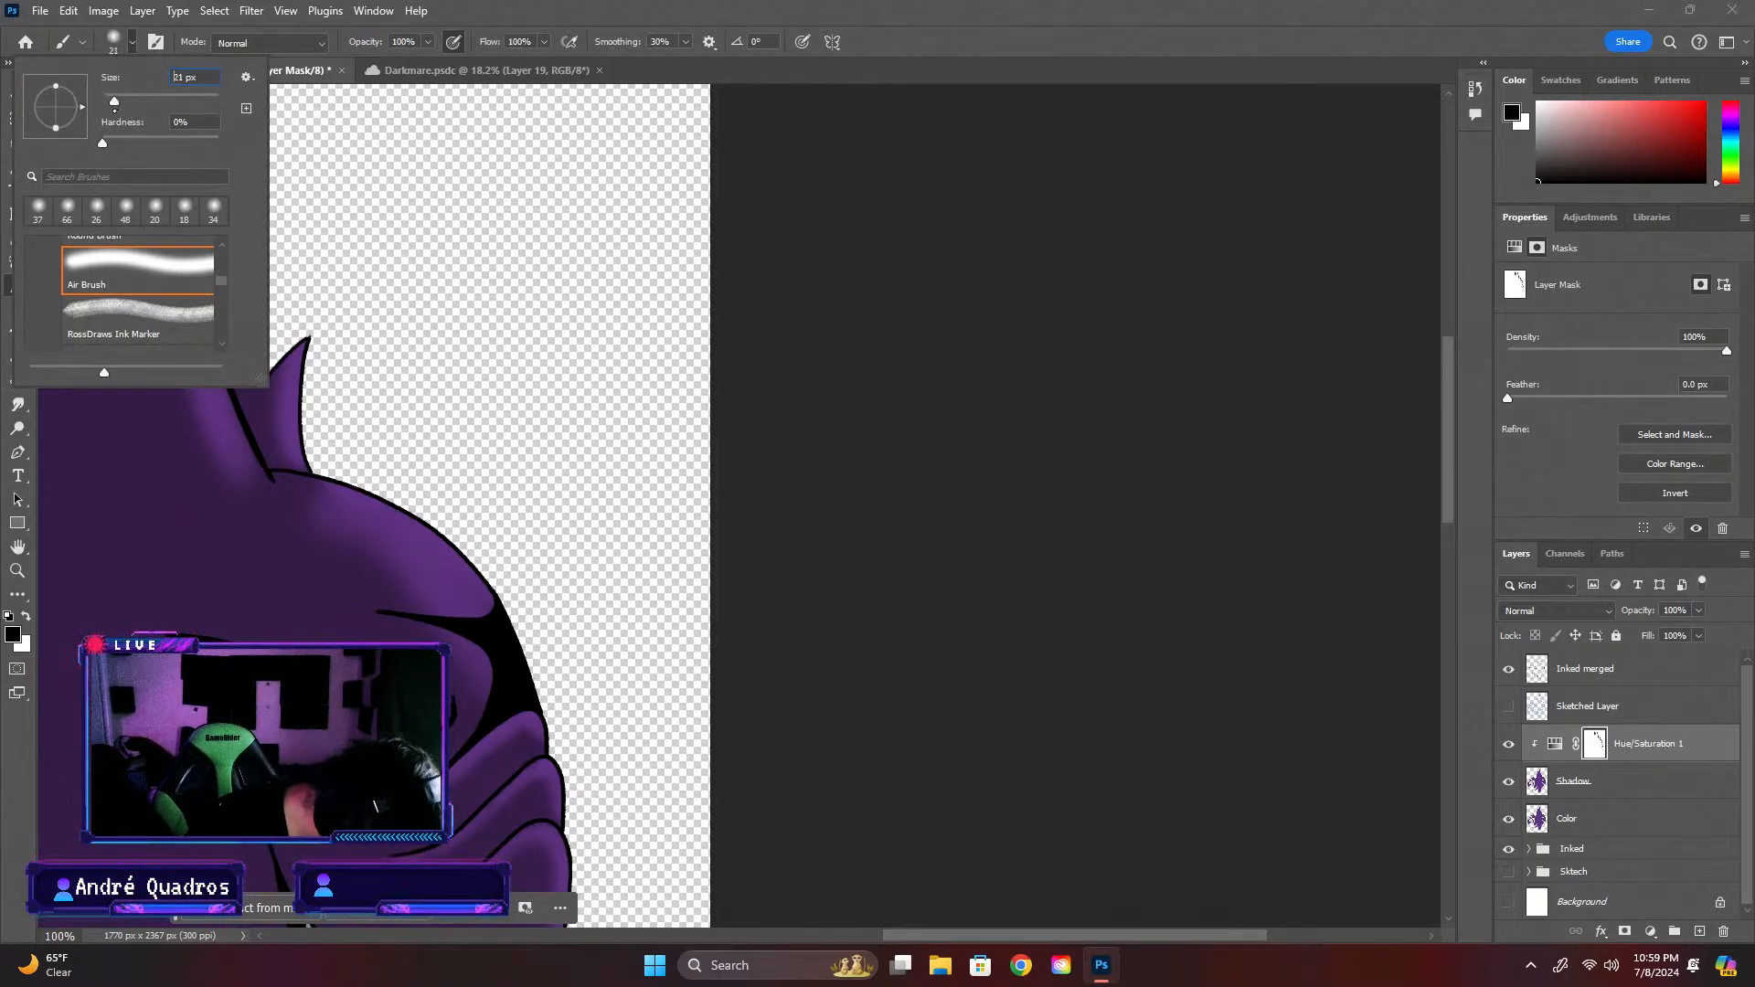
{"action": "key", "text": "Return"}
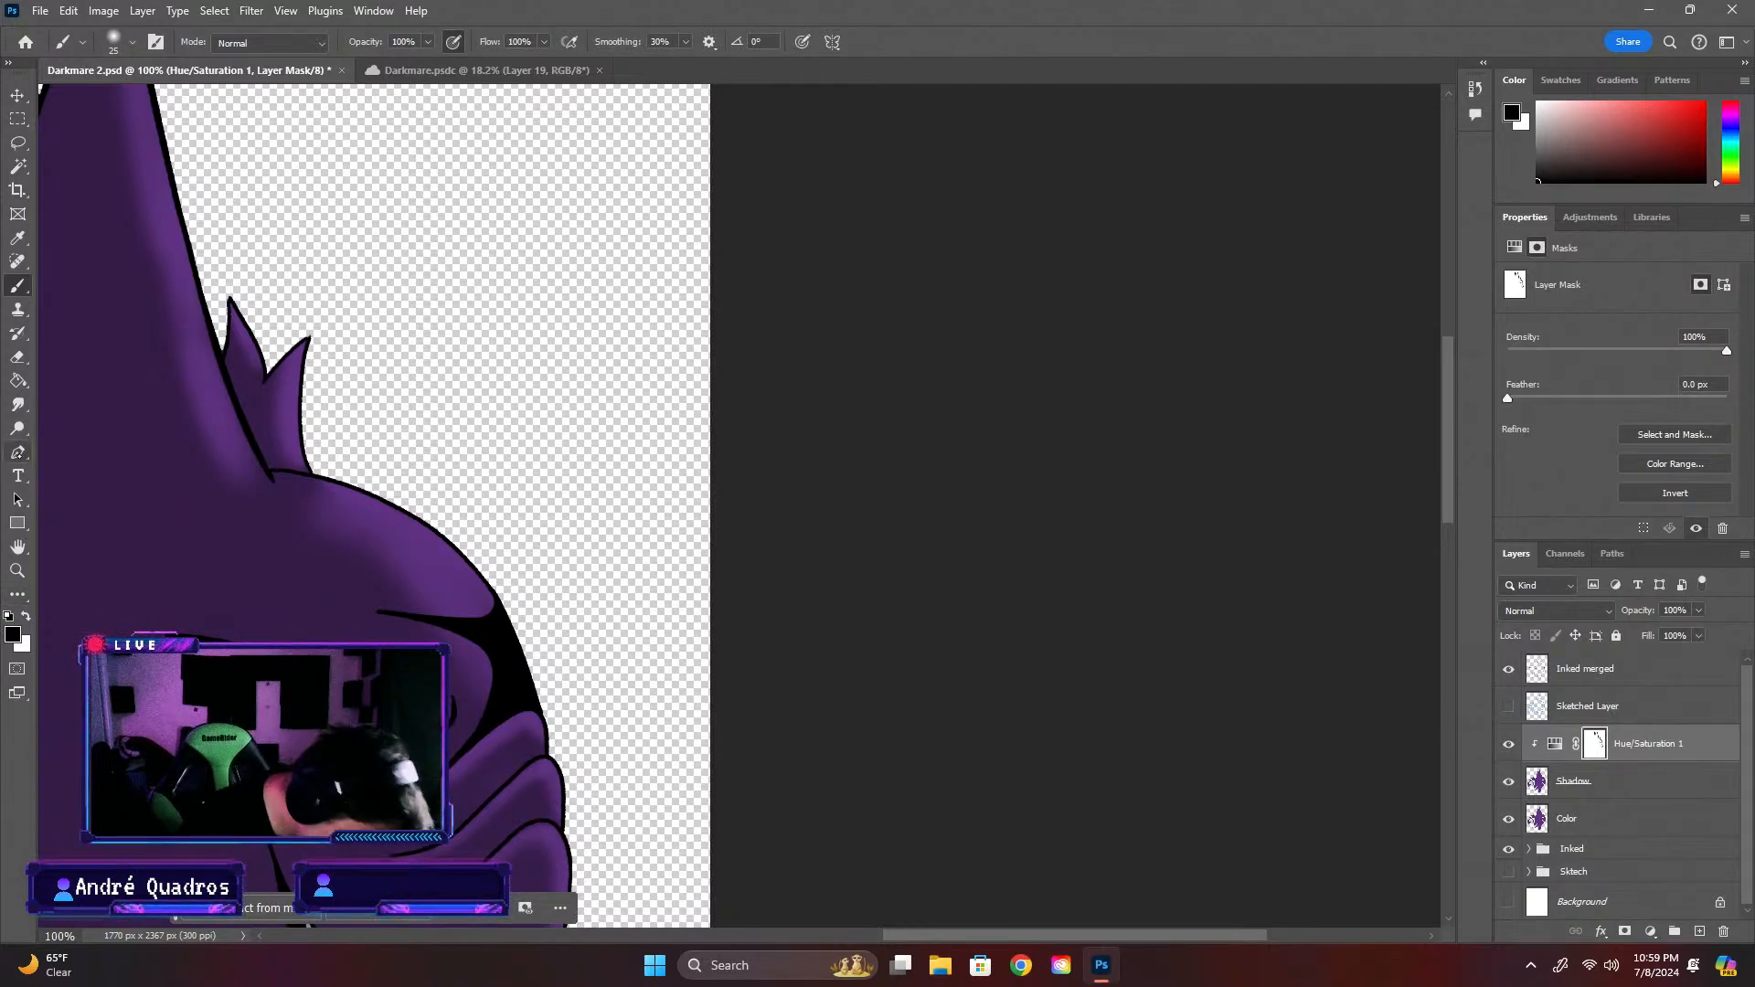
Switch to white with a 17 px brush and paint on the mask along the eye's edges to restore the shadows
{"action": "left_click", "coordinate": [25, 616]}
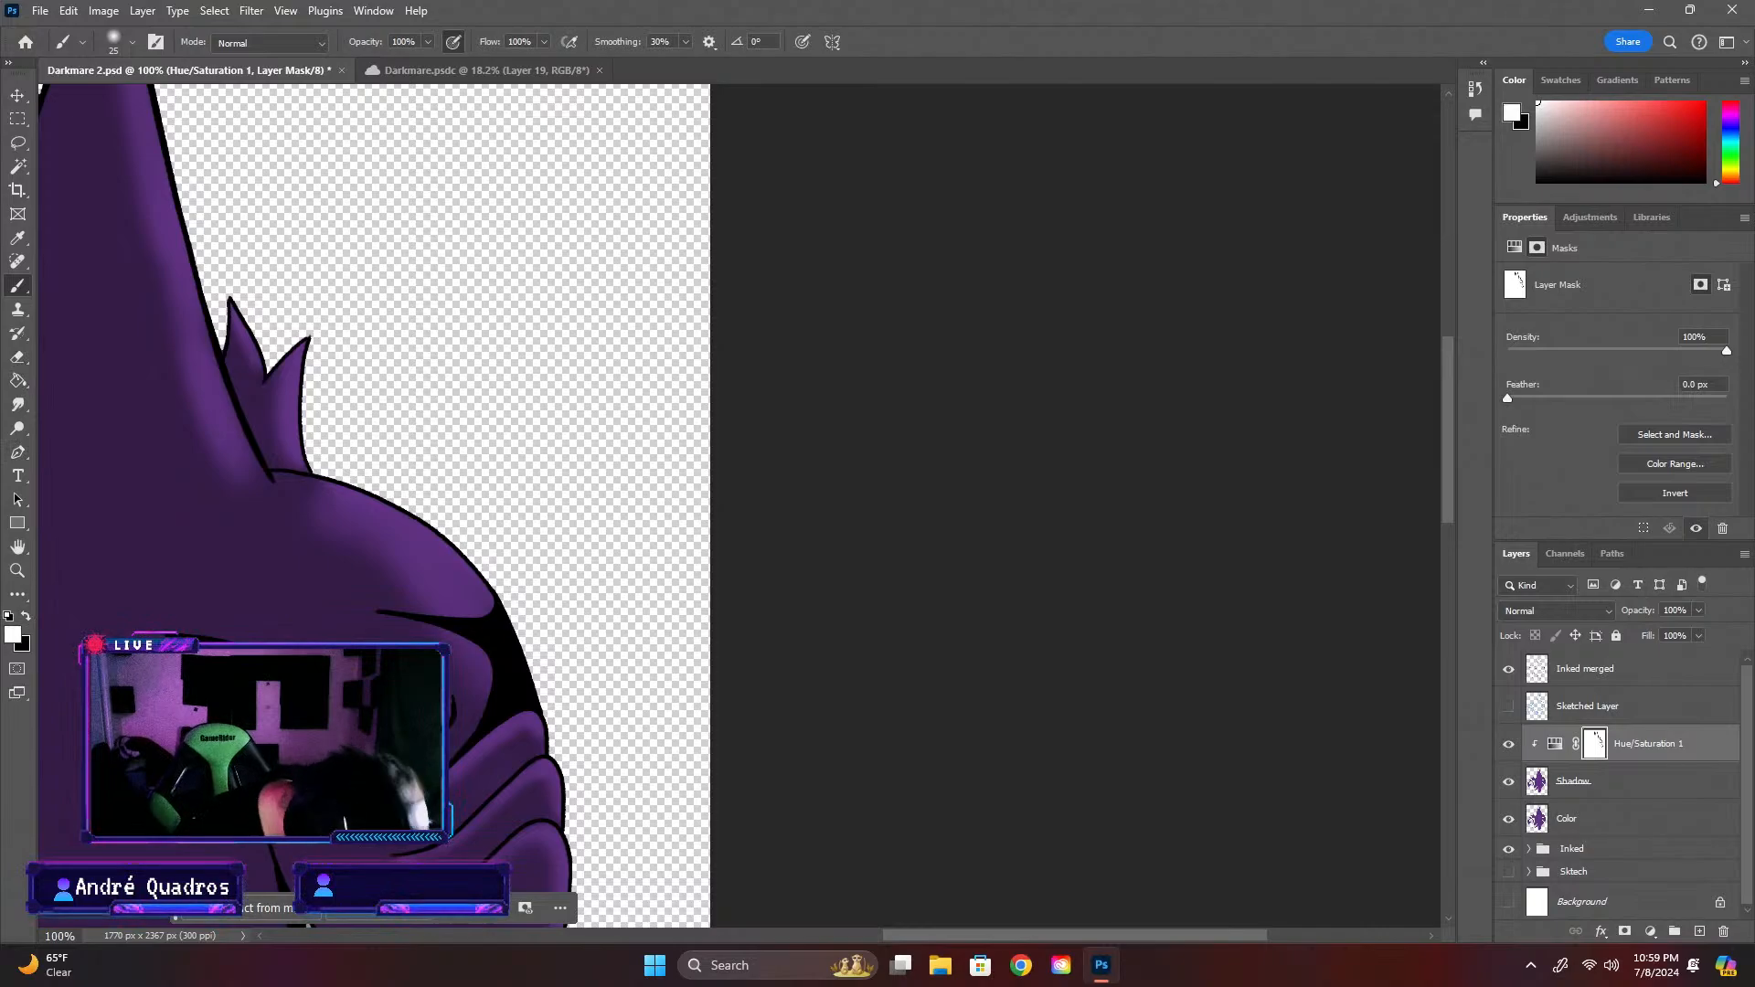
{"action": "left_click", "coordinate": [133, 41]}
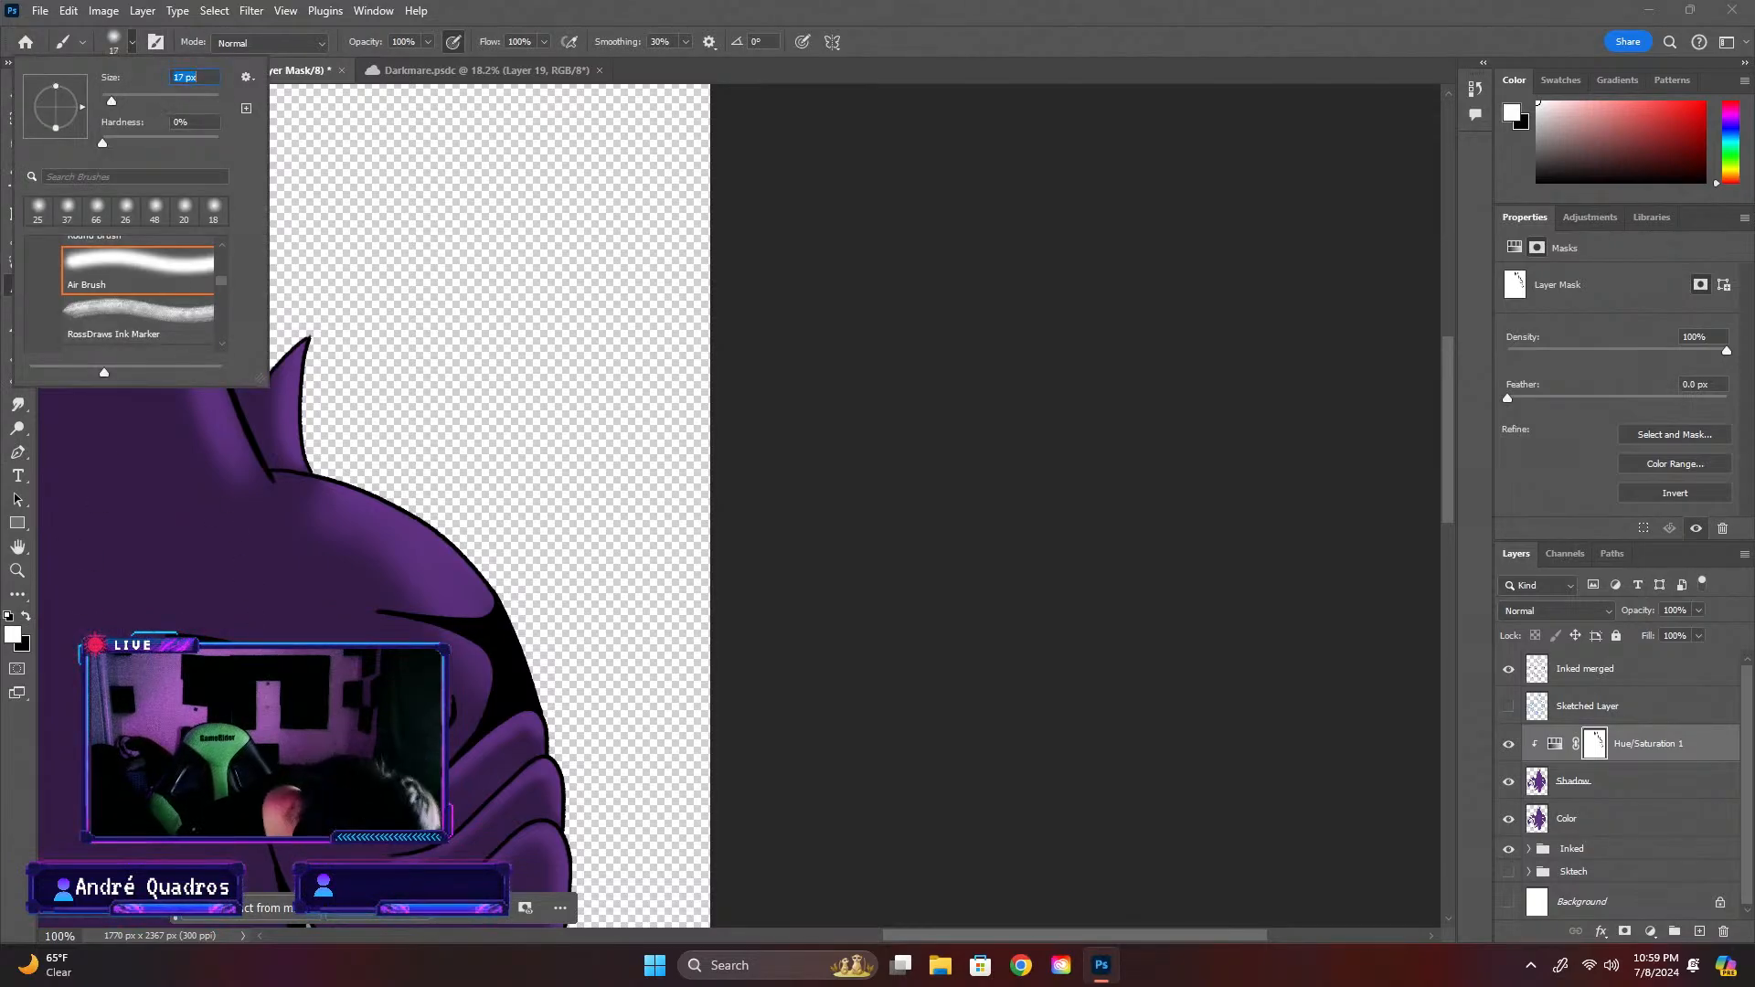
{"action": "key", "text": "Return"}
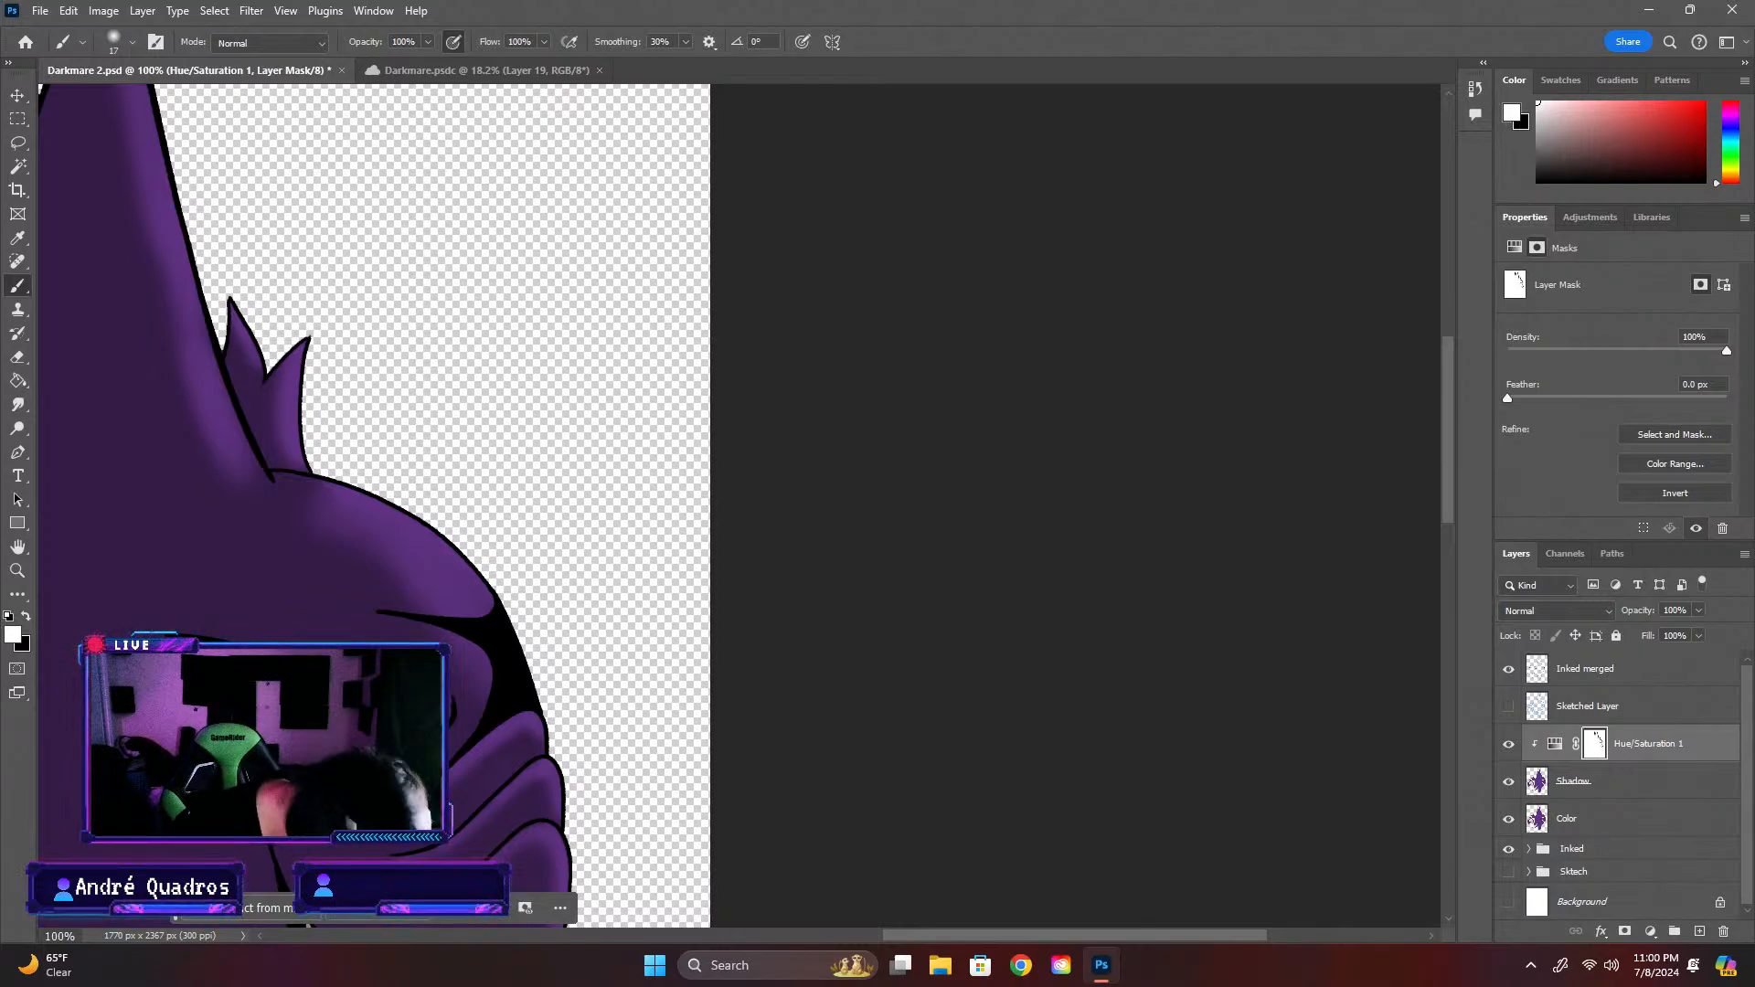
Redo the last undone brush stroke on the Hue/Saturation 1 mask
{"action": "scroll", "coordinate": [522, 659], "scroll_direction": "down", "scroll_amount": 5}
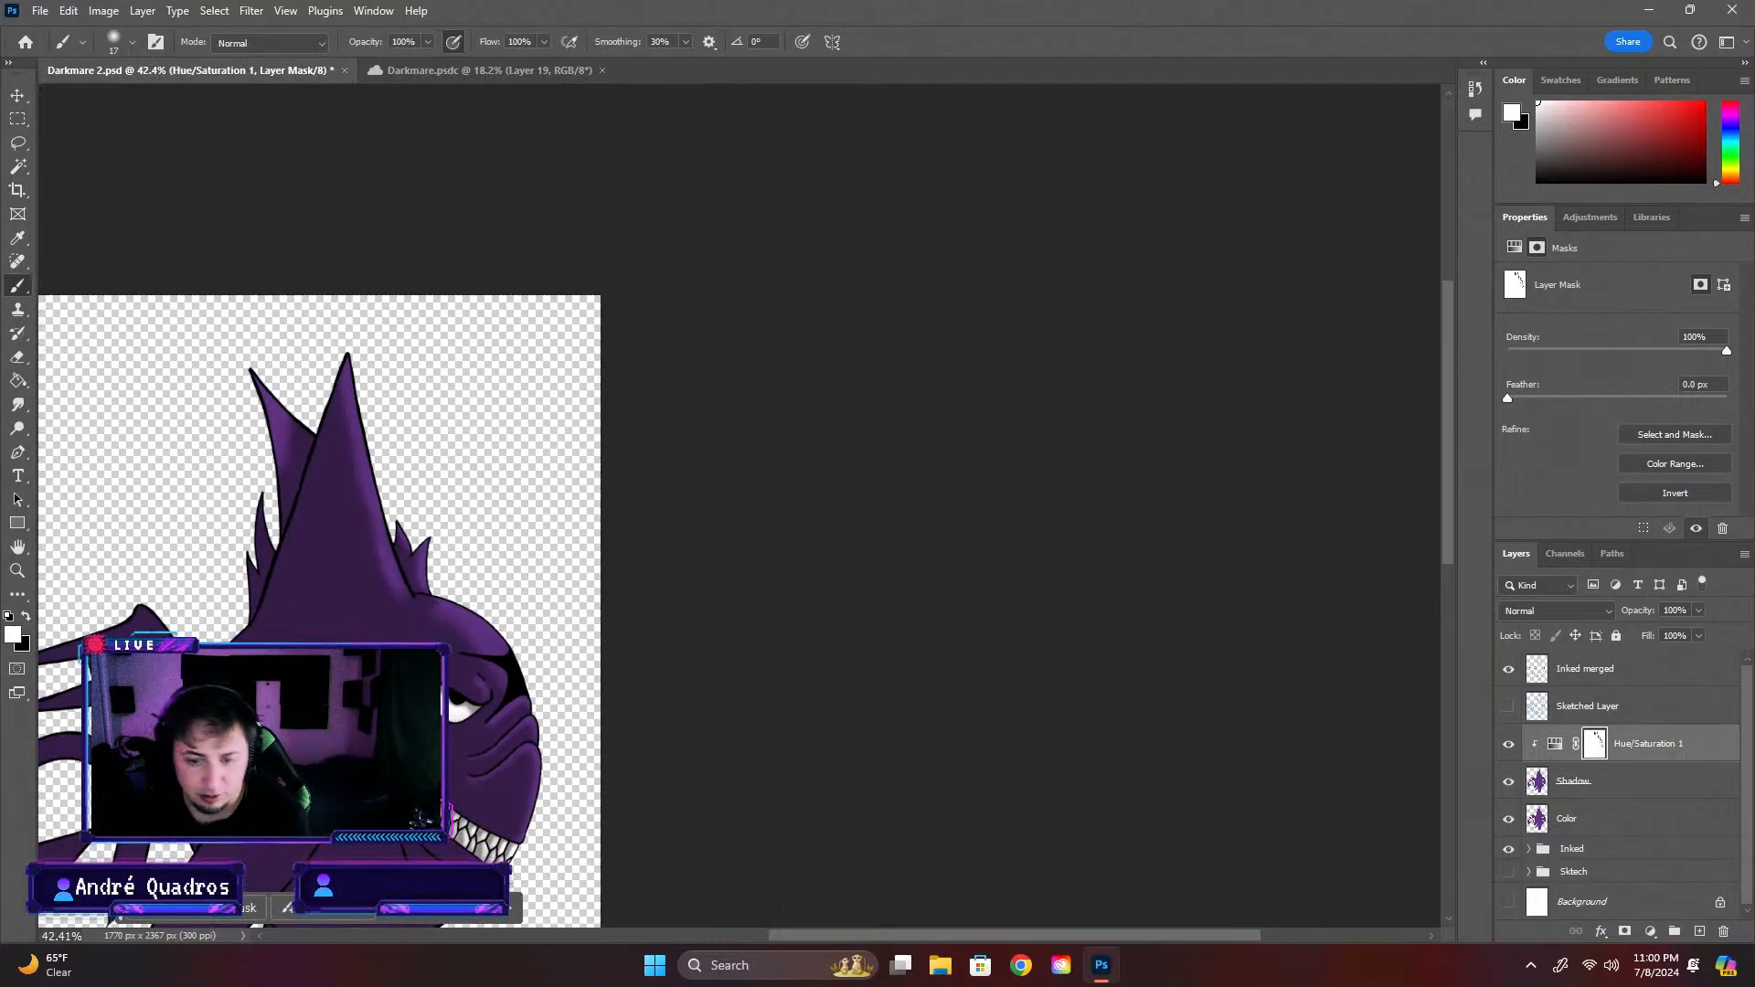
{"action": "left_click", "coordinate": [69, 10]}
{"action": "left_click", "coordinate": [68, 10]}
{"action": "left_click", "coordinate": [68, 10]}
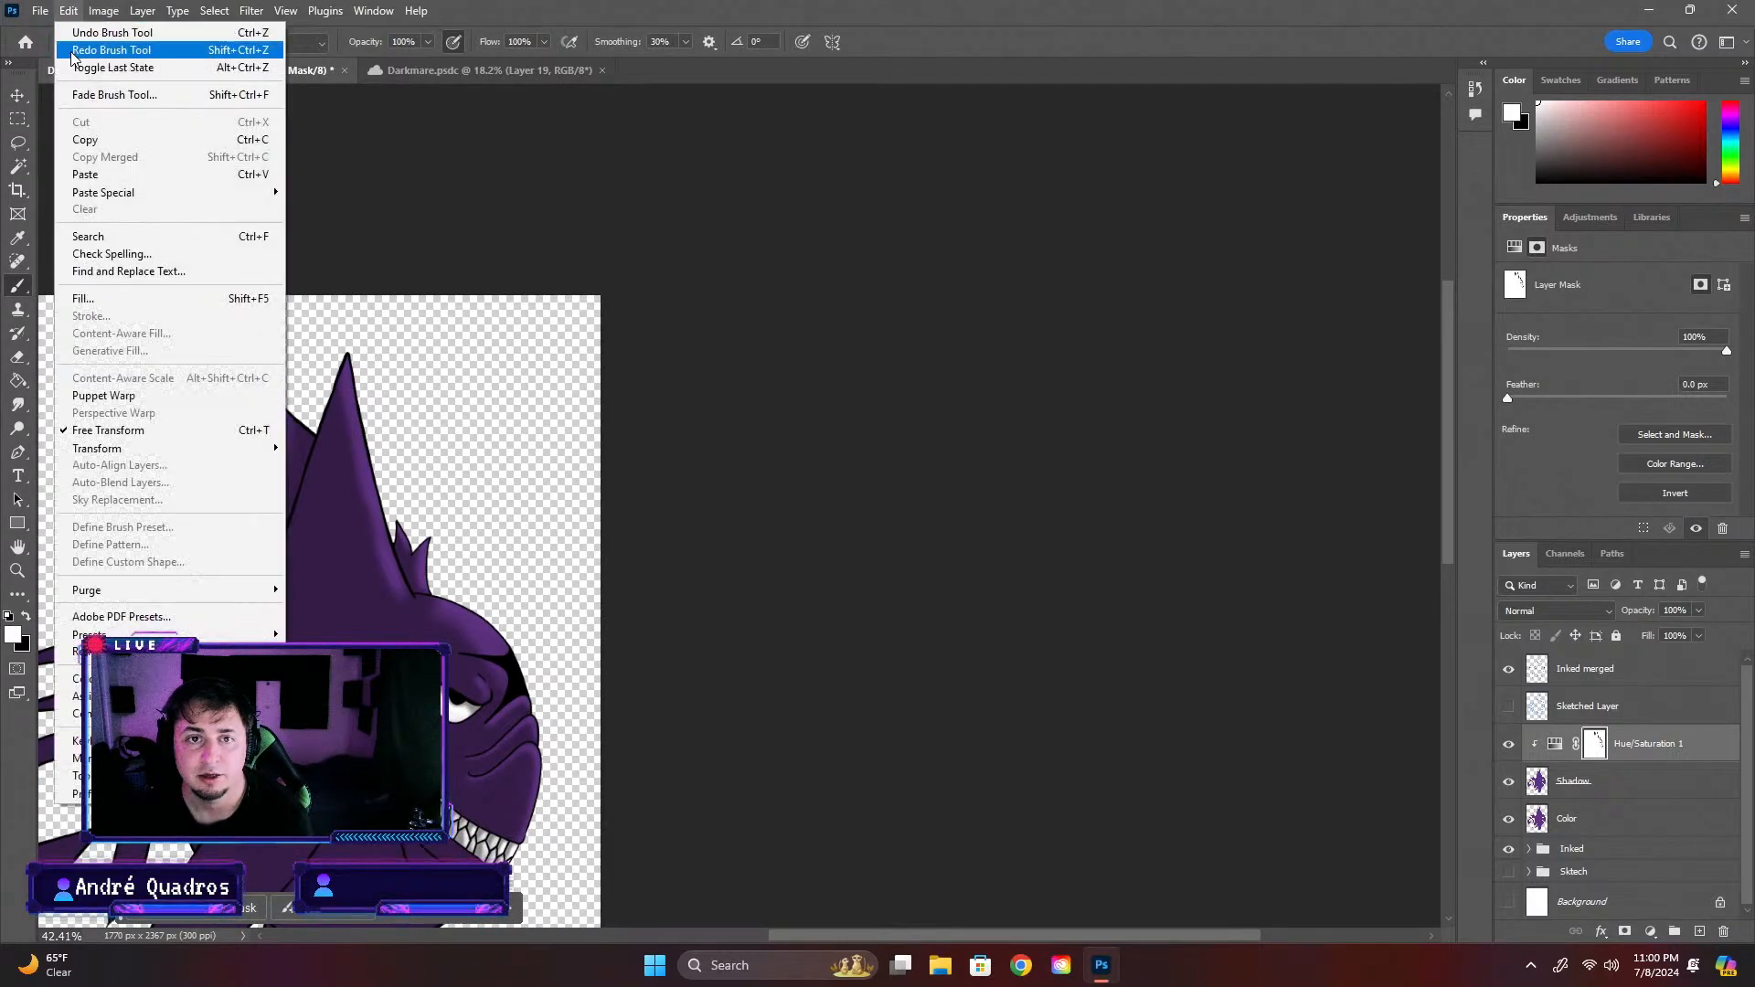
{"action": "left_click", "coordinate": [73, 50]}
{"action": "scroll", "coordinate": [456, 782], "scroll_direction": "up", "scroll_amount": 4}
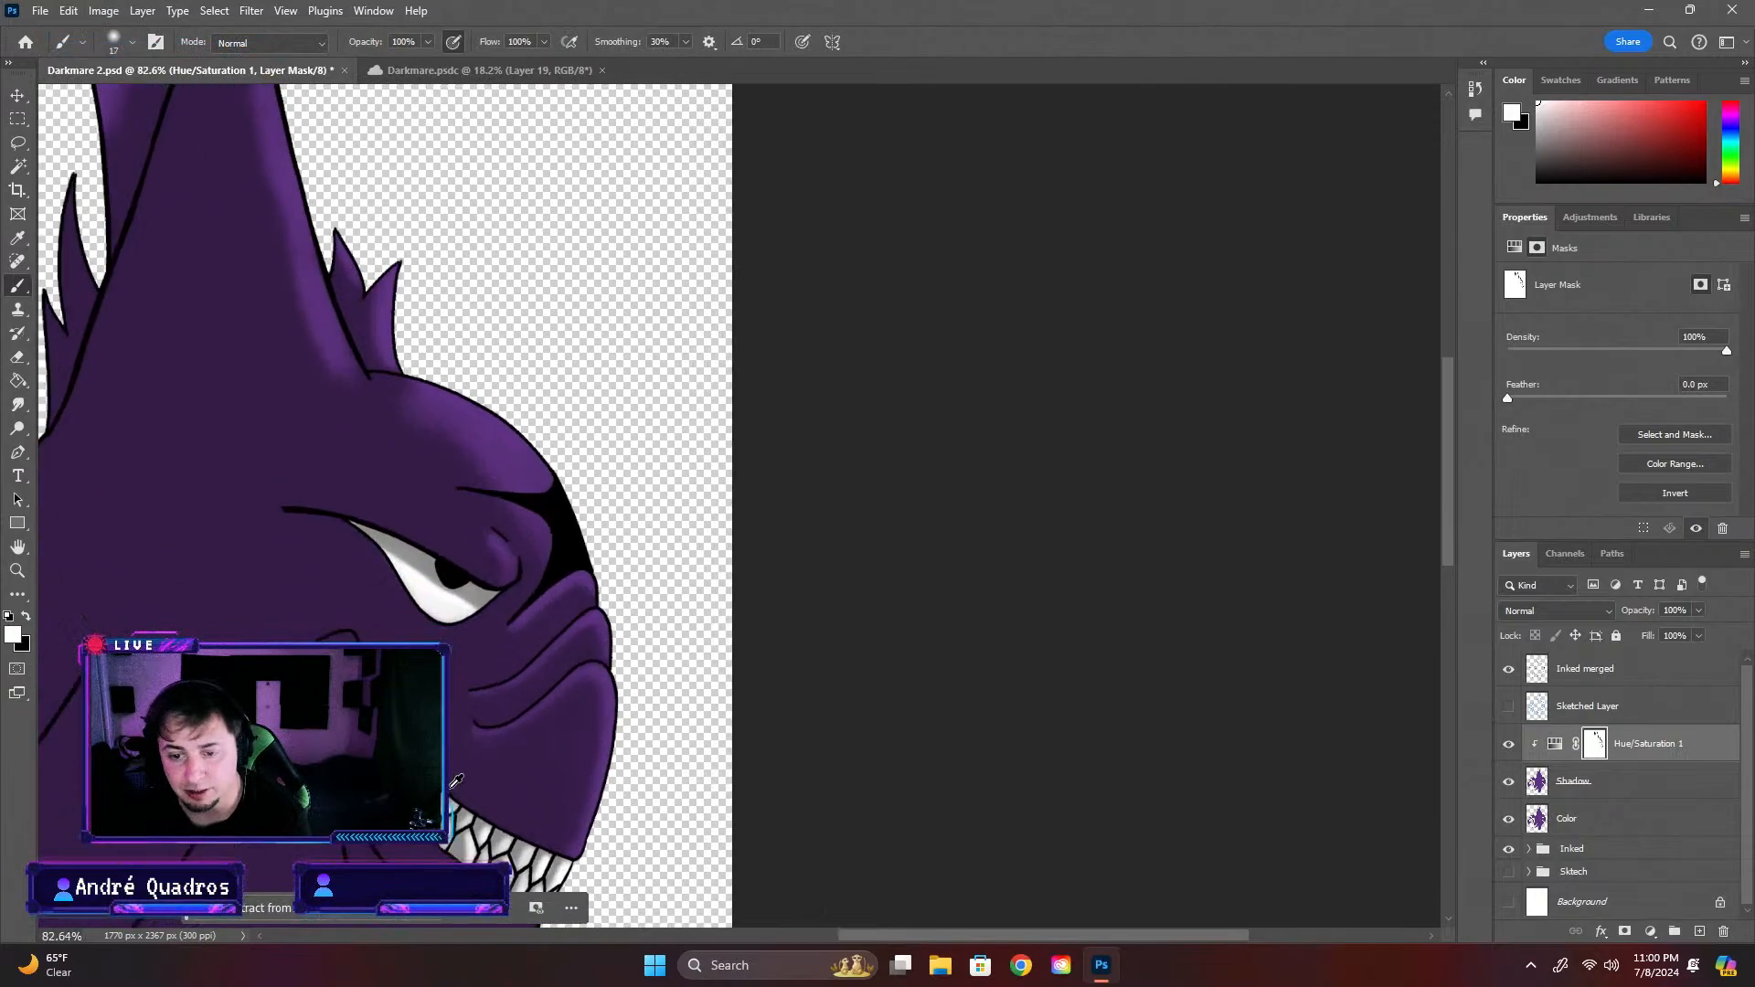
{"action": "scroll", "coordinate": [456, 776], "scroll_direction": "up", "scroll_amount": 3}
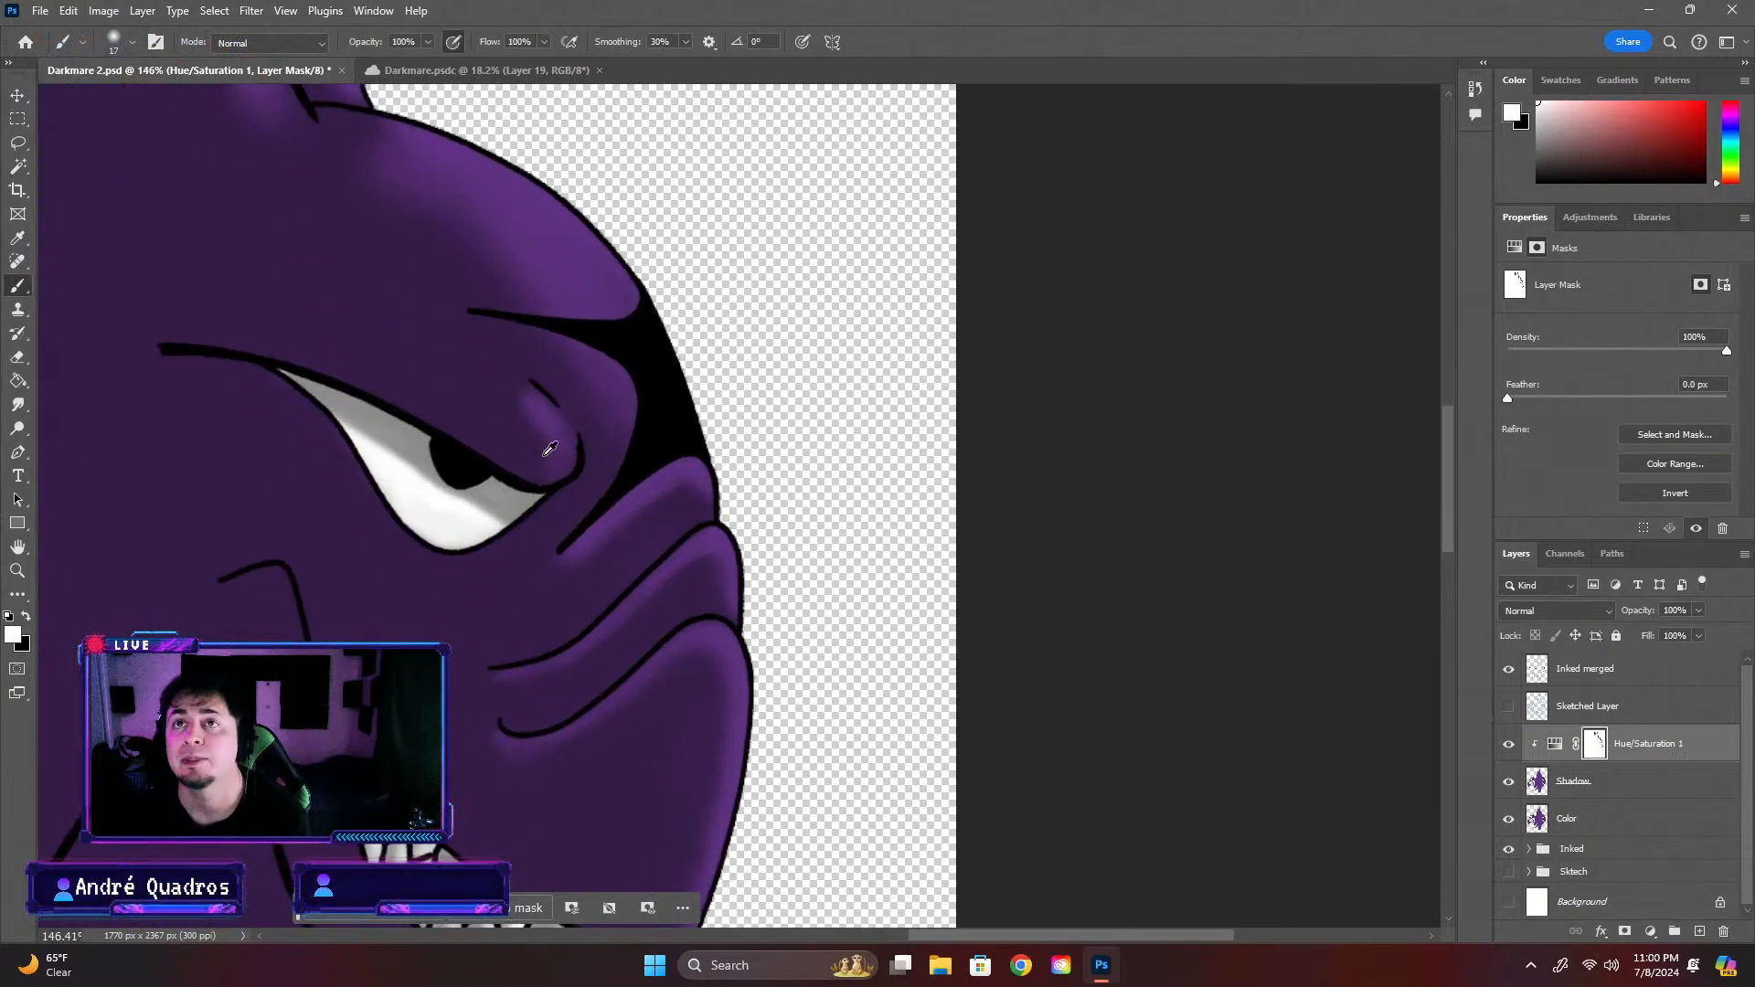
{"action": "scroll", "coordinate": [370, 430], "scroll_direction": "down", "scroll_amount": 2}
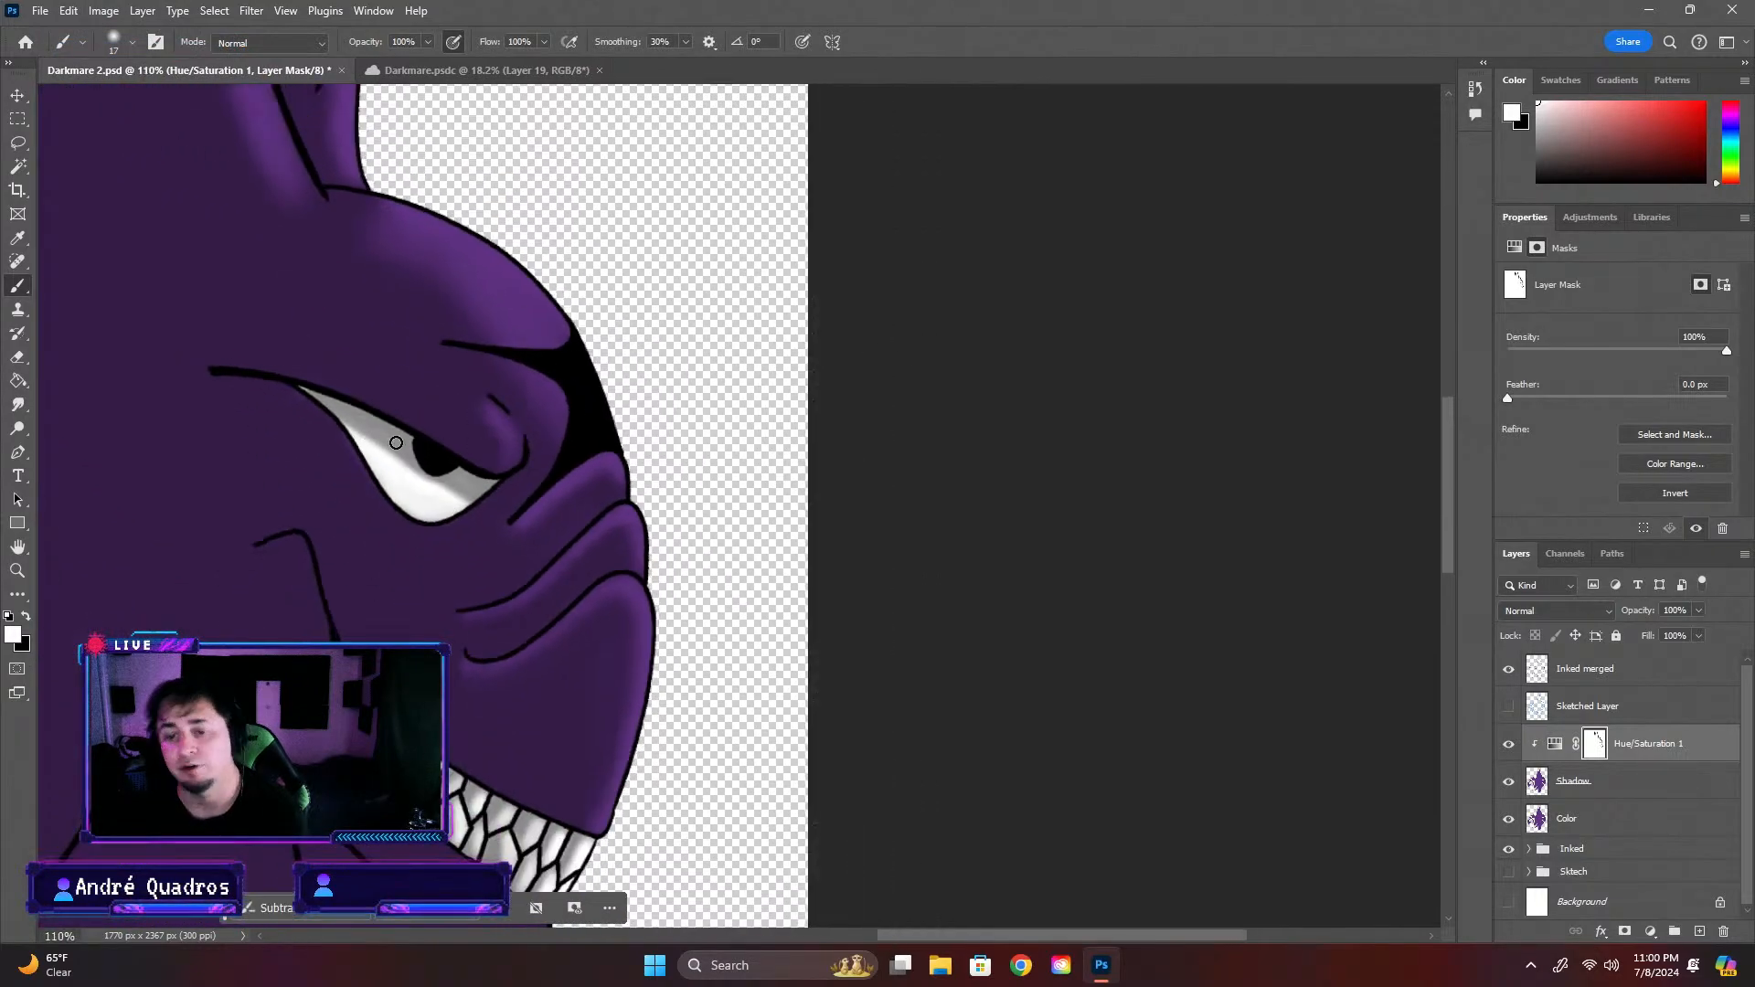
{"action": "scroll", "coordinate": [480, 471], "scroll_direction": "down", "scroll_amount": 4}
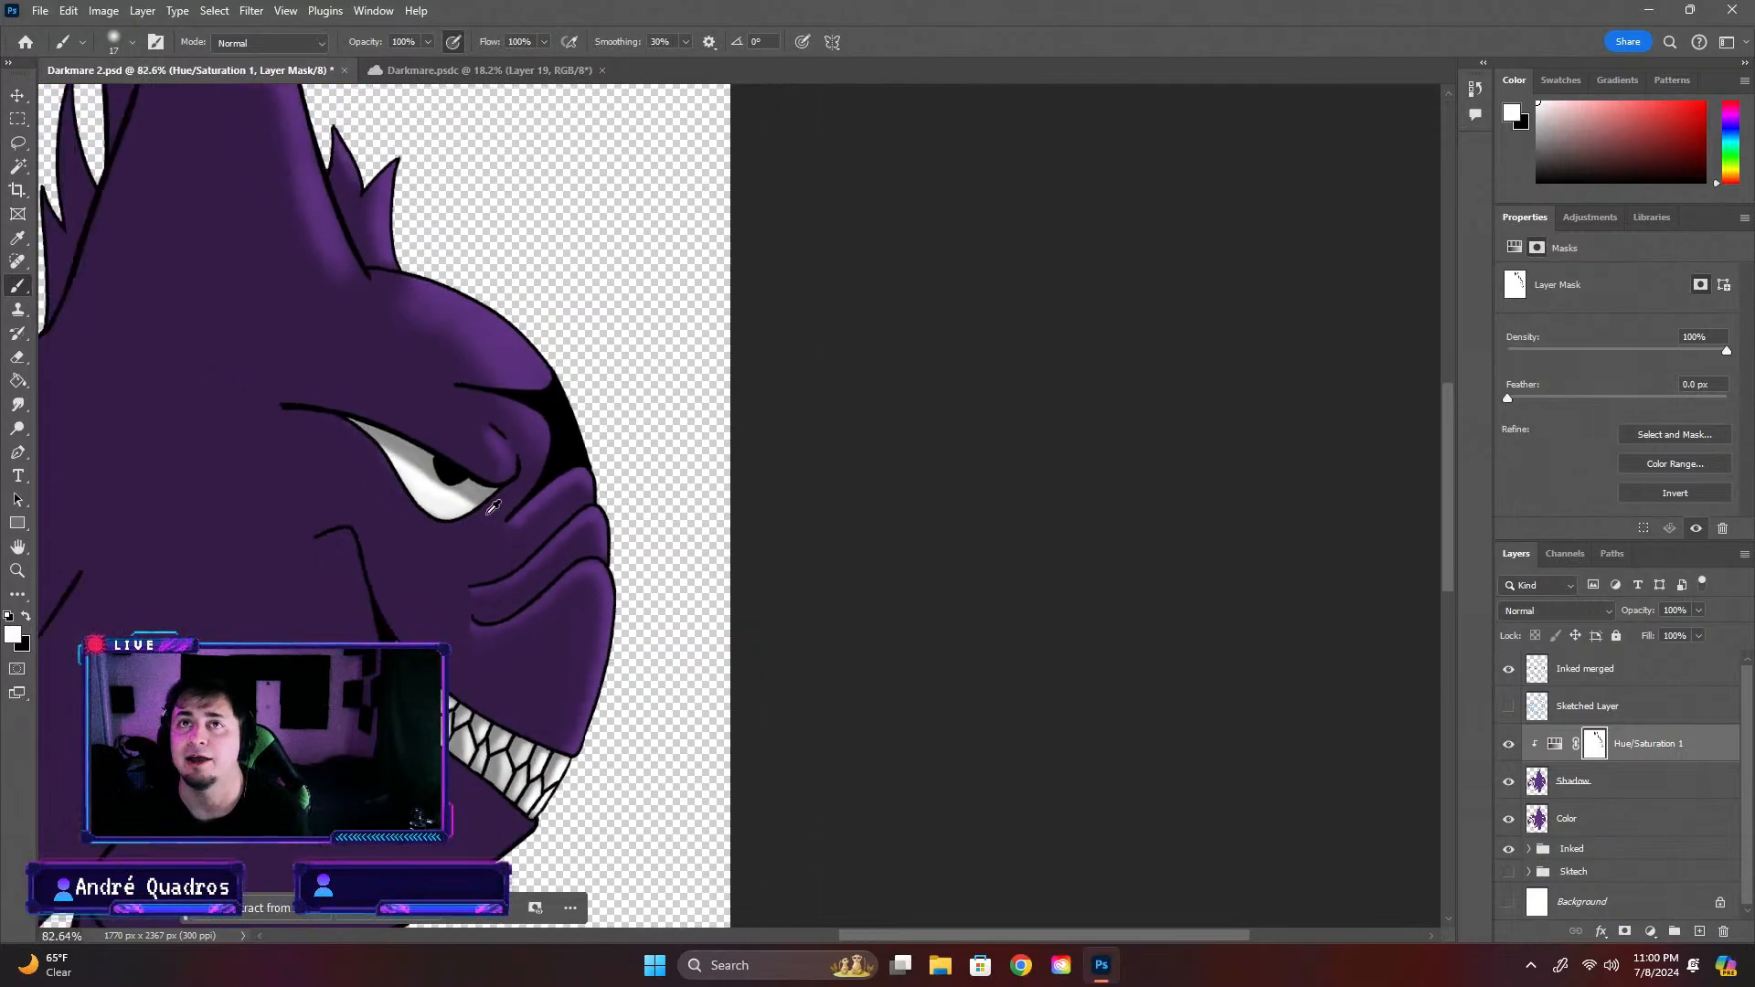
Set the brush to 29 px and paint black on the mask to lighten the shadow across the upper eye white
{"action": "scroll", "coordinate": [462, 508], "scroll_direction": "up", "scroll_amount": 5}
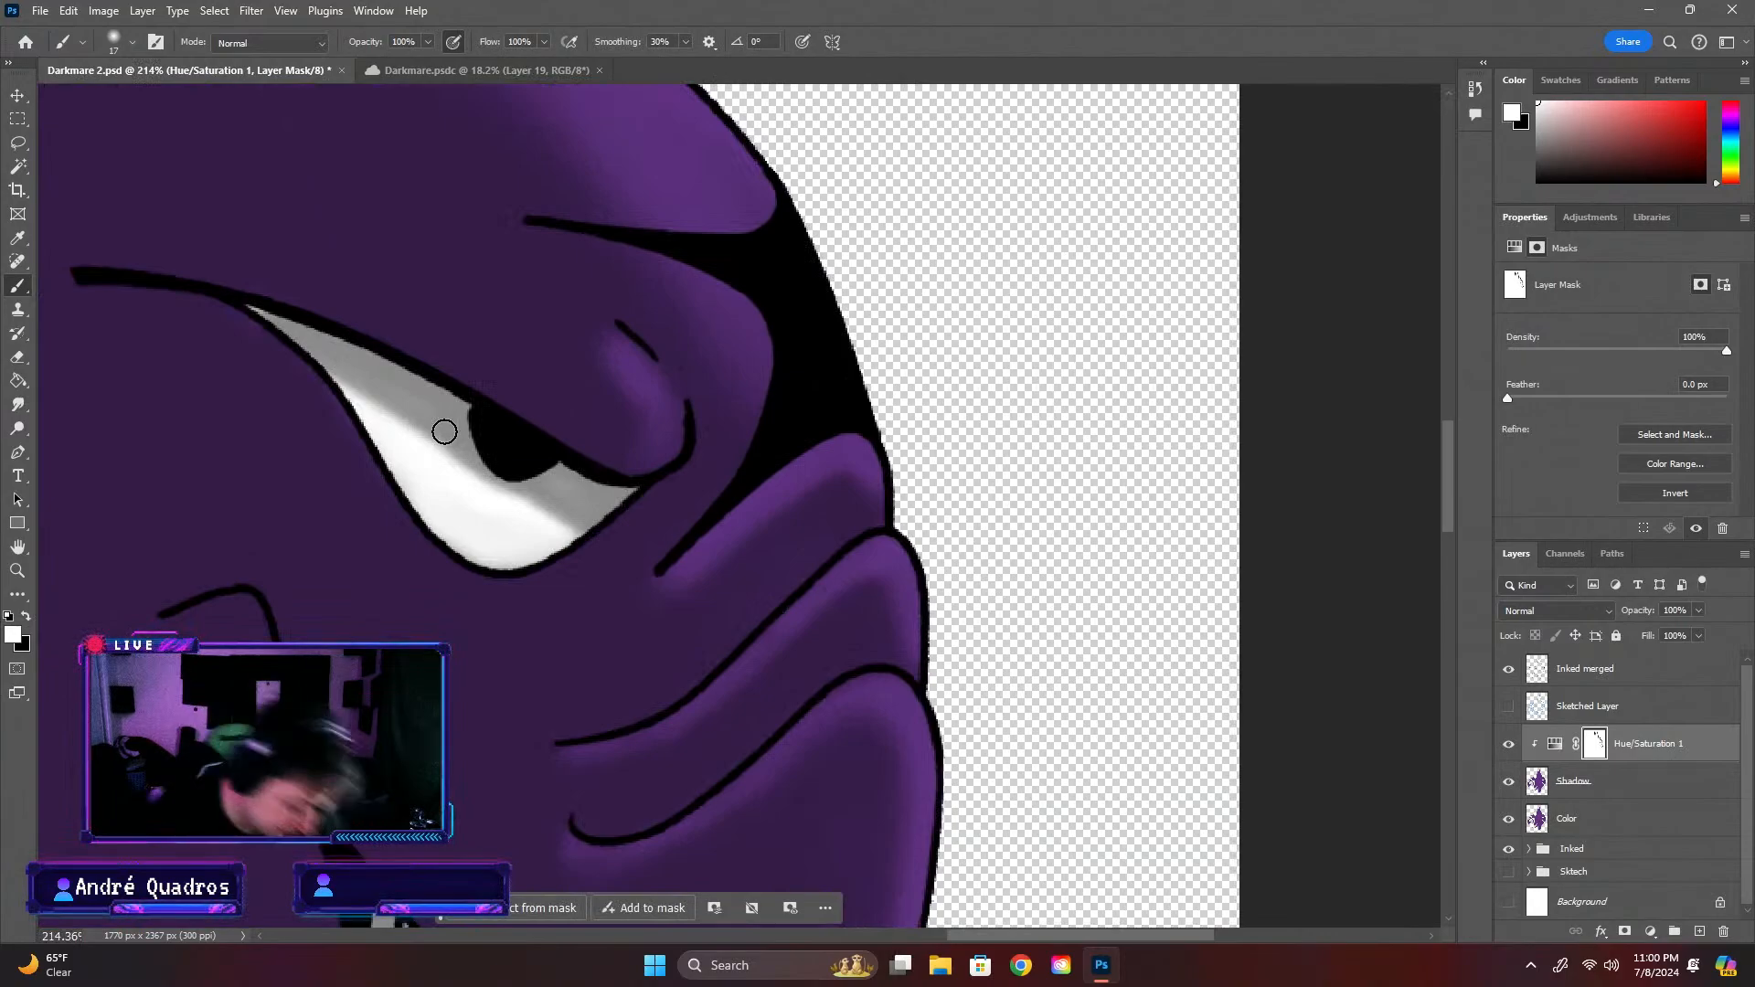
{"action": "right_click", "coordinate": [304, 376]}
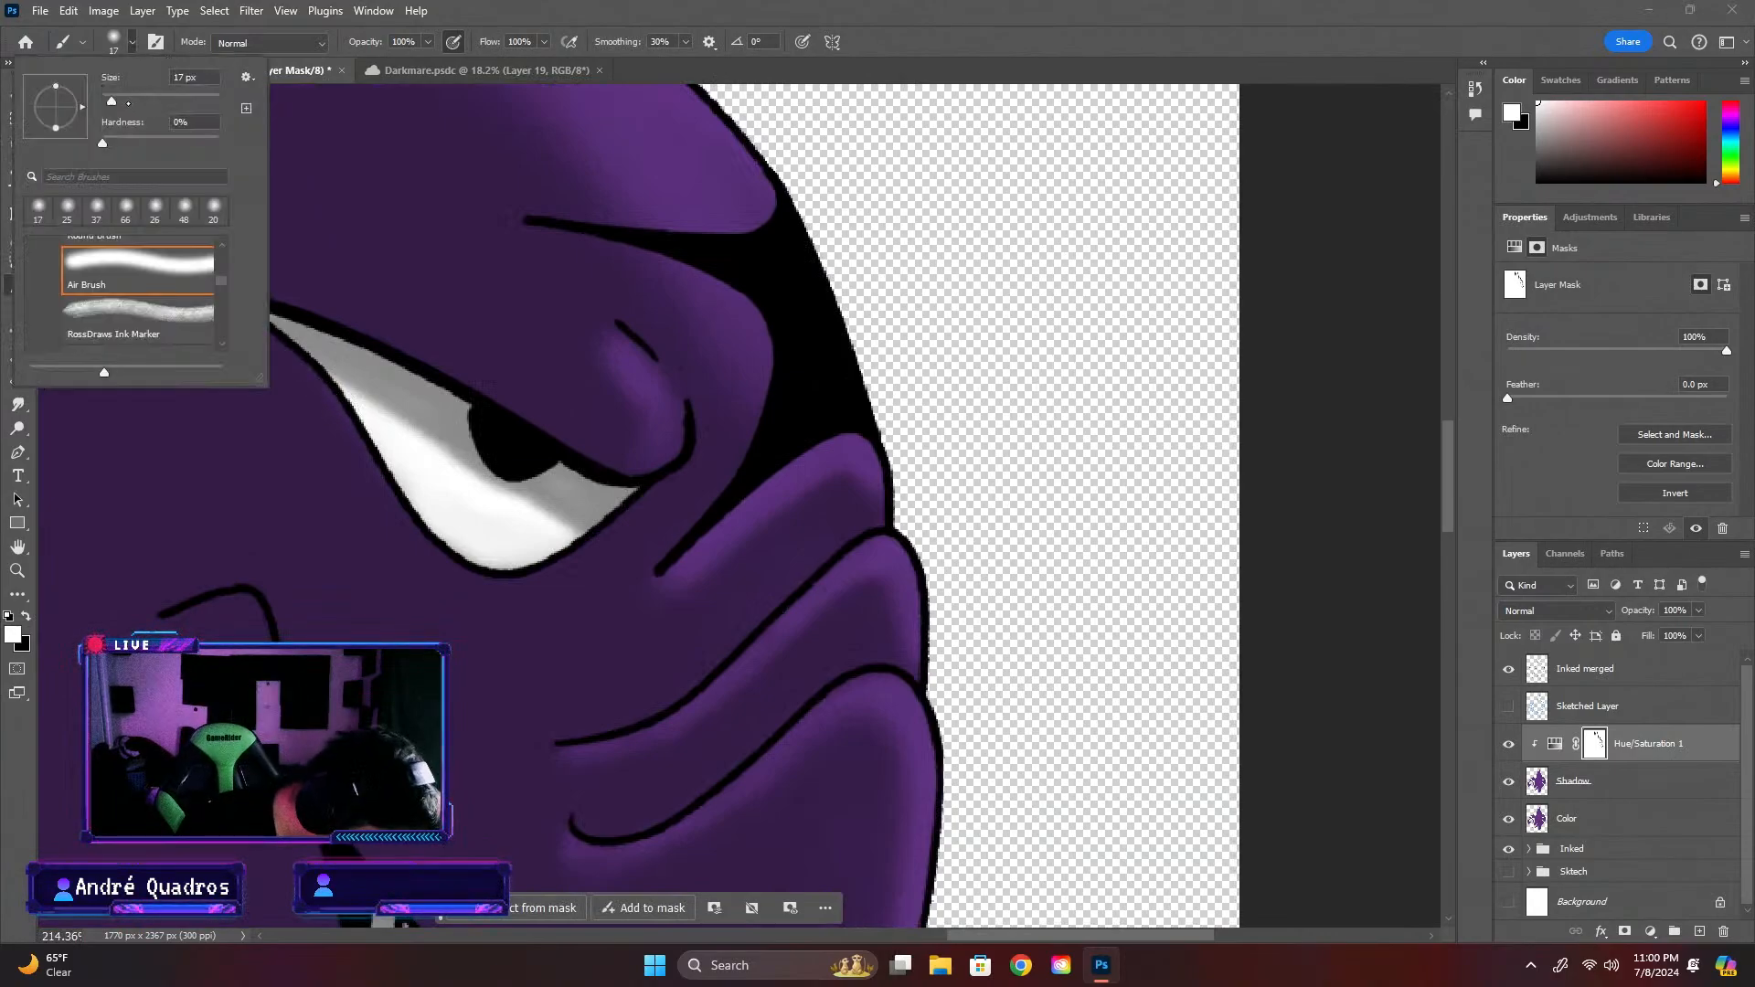
{"action": "left_click_drag", "start_coordinate": [133, 102], "coordinate": [119, 102]}
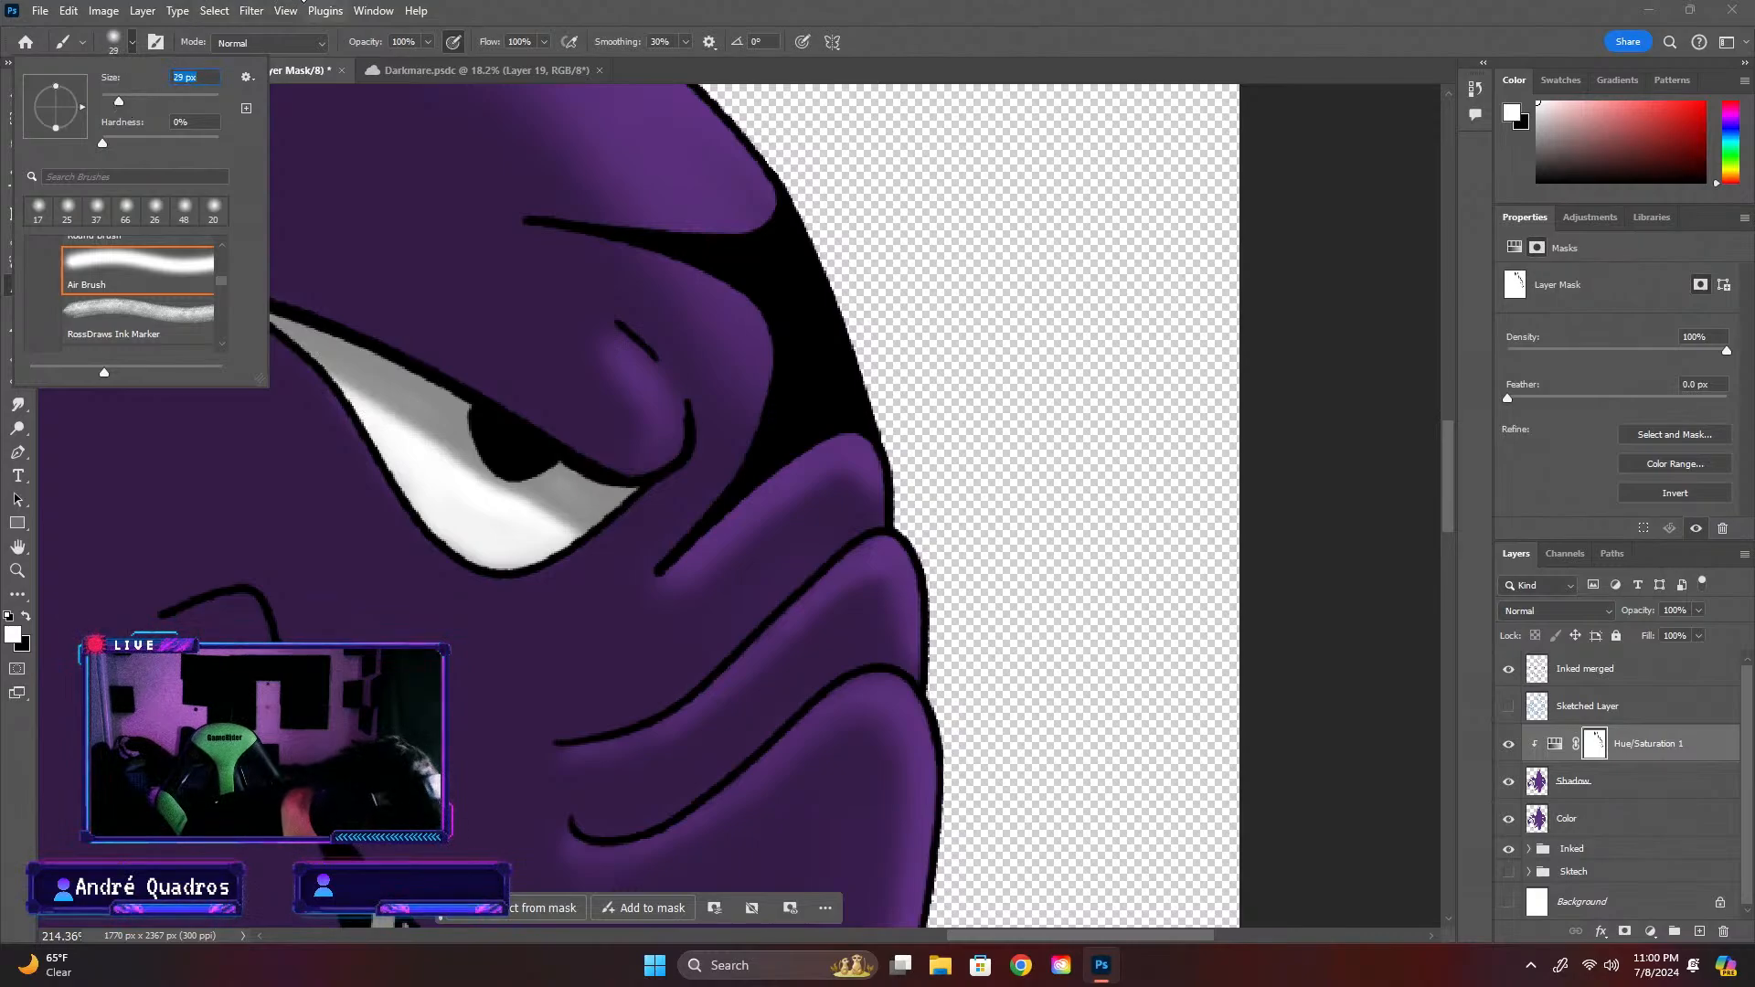
{"action": "left_click", "coordinate": [296, 8]}
{"action": "left_click", "coordinate": [124, 376]}
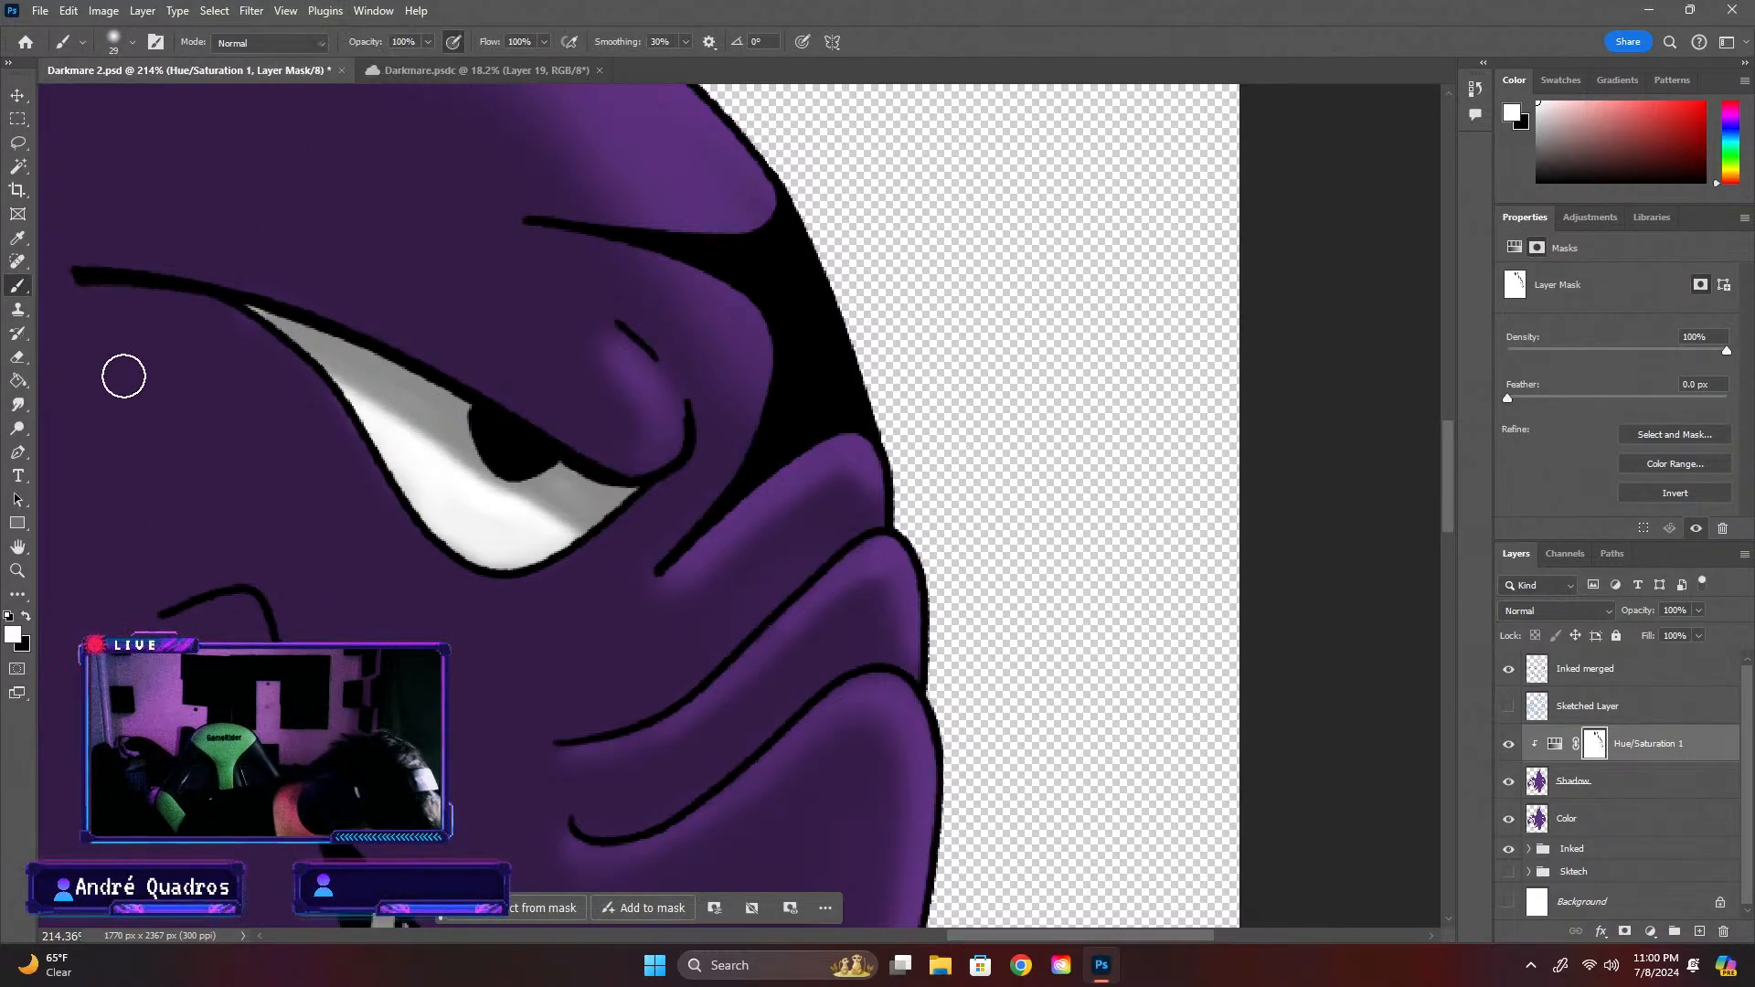
{"action": "key", "text": "x"}
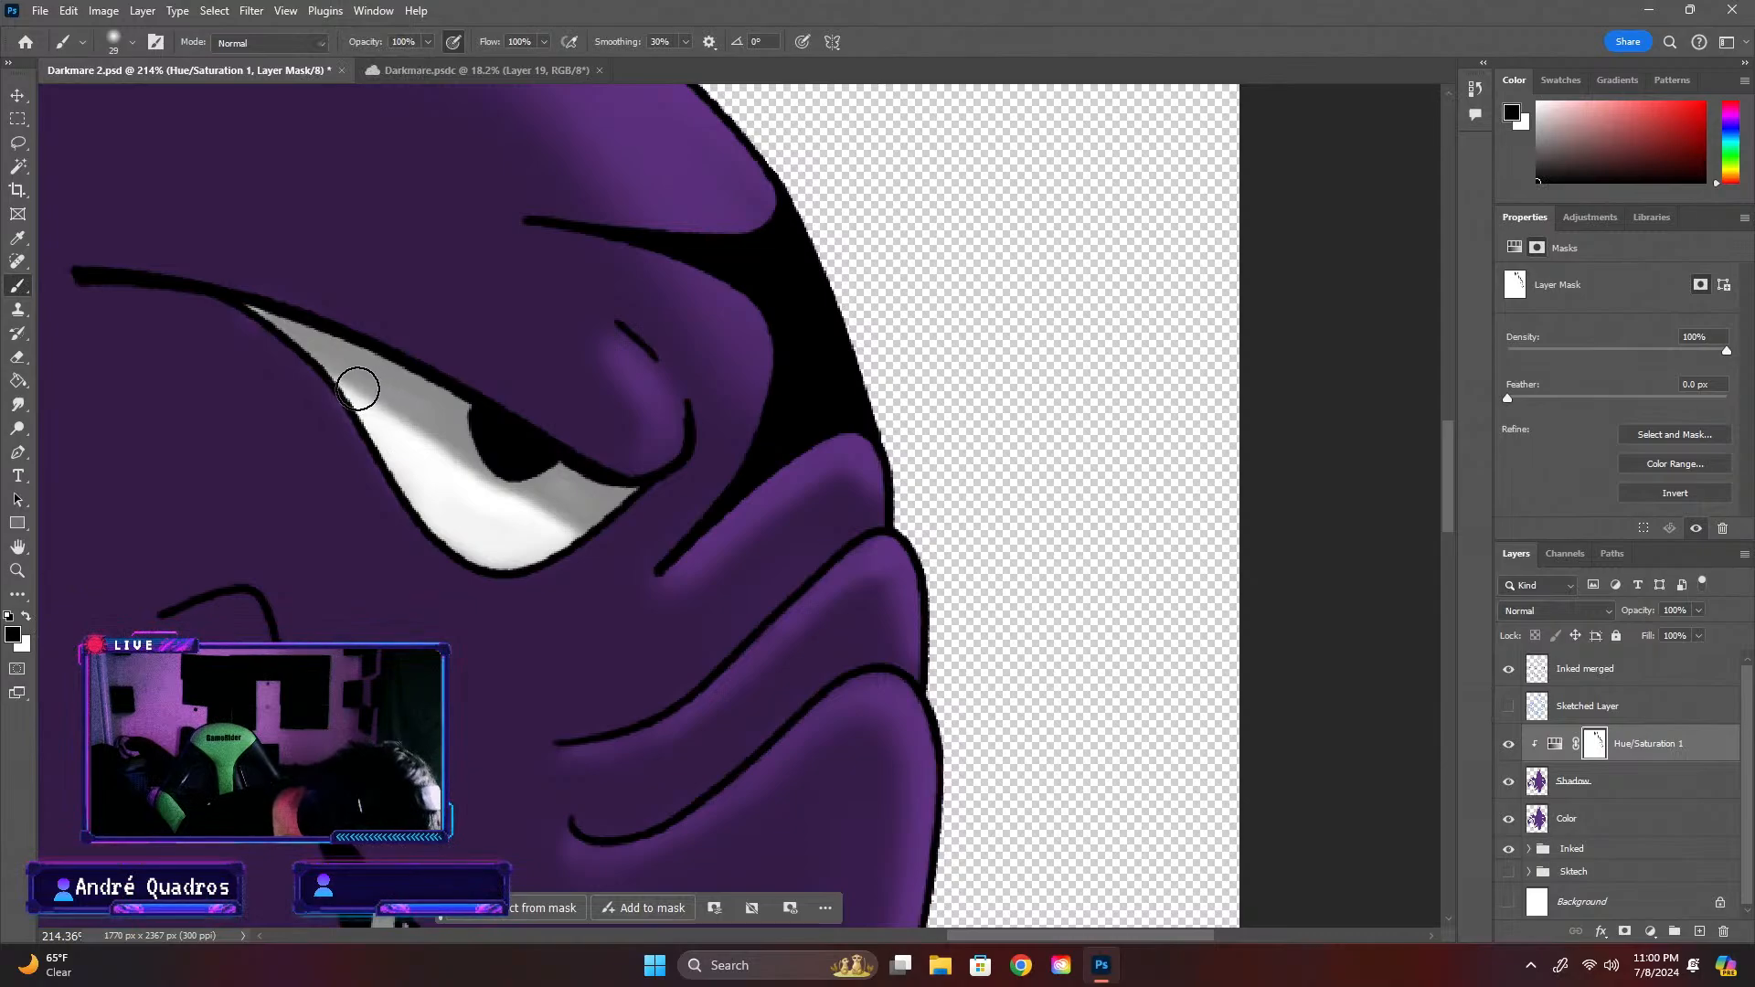
{"action": "left_click_drag", "start_coordinate": [396, 412], "coordinate": [428, 422]}
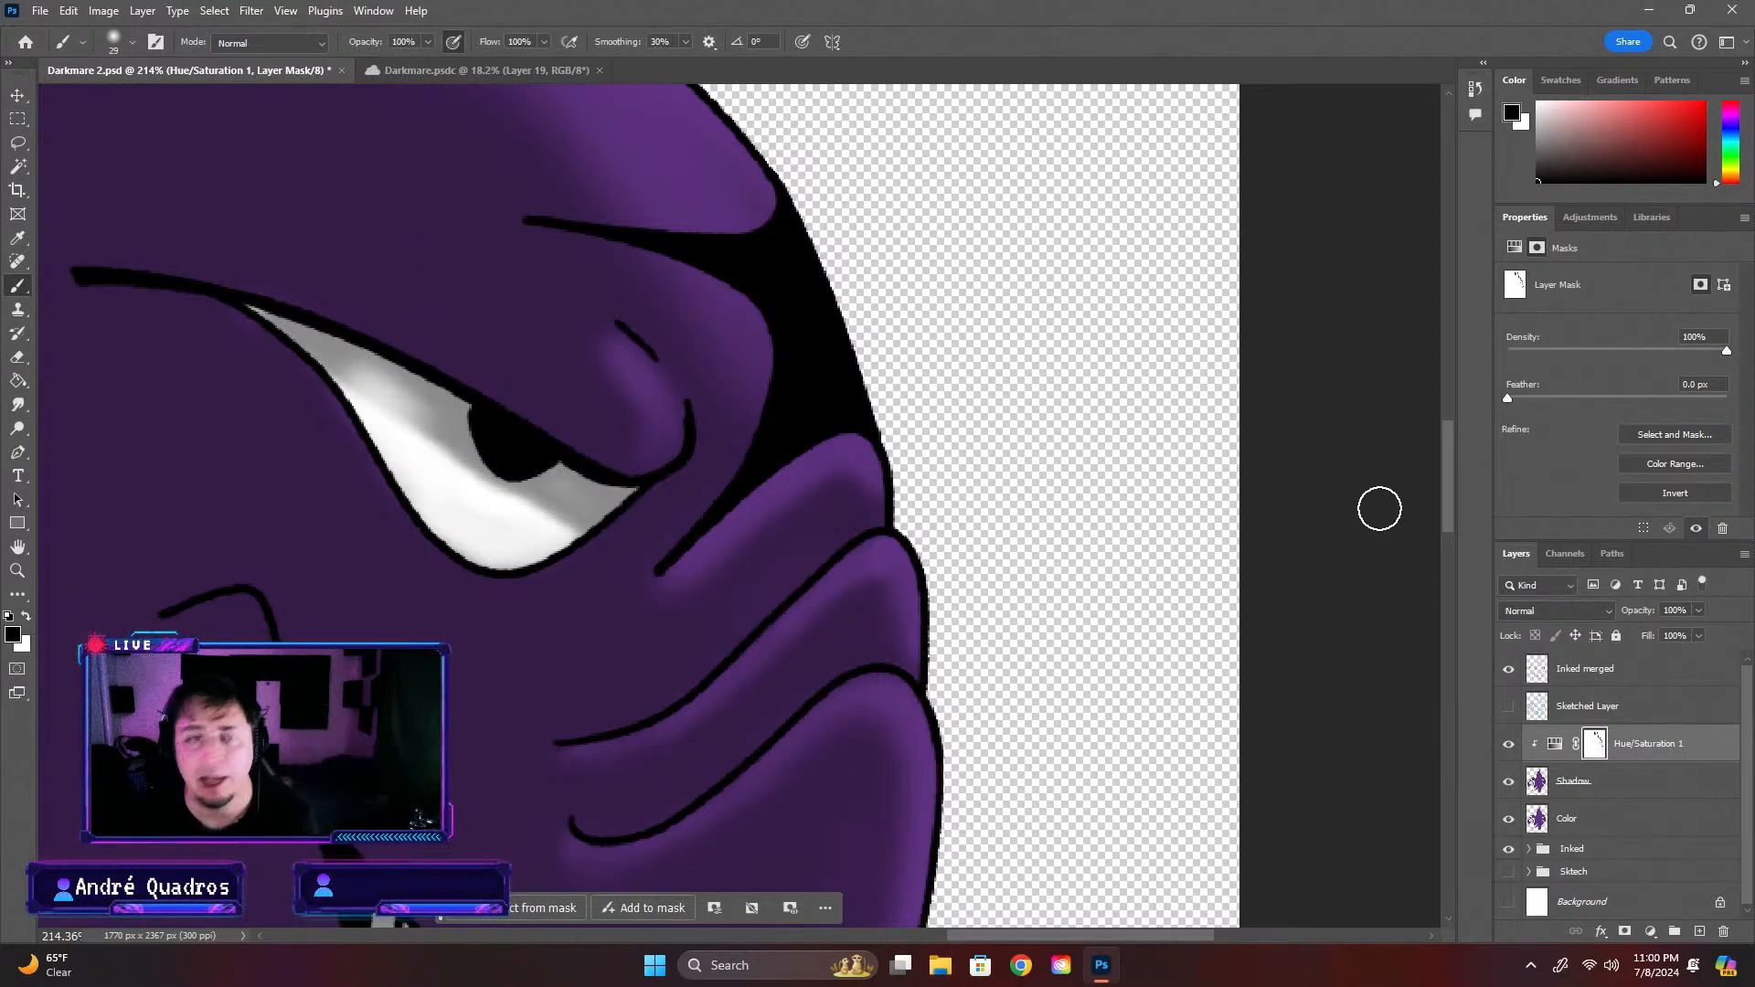
Reduce the brush to 25 px and paint white on the mask to restore the shadow under the upper eyelid
{"action": "left_click", "coordinate": [114, 42]}
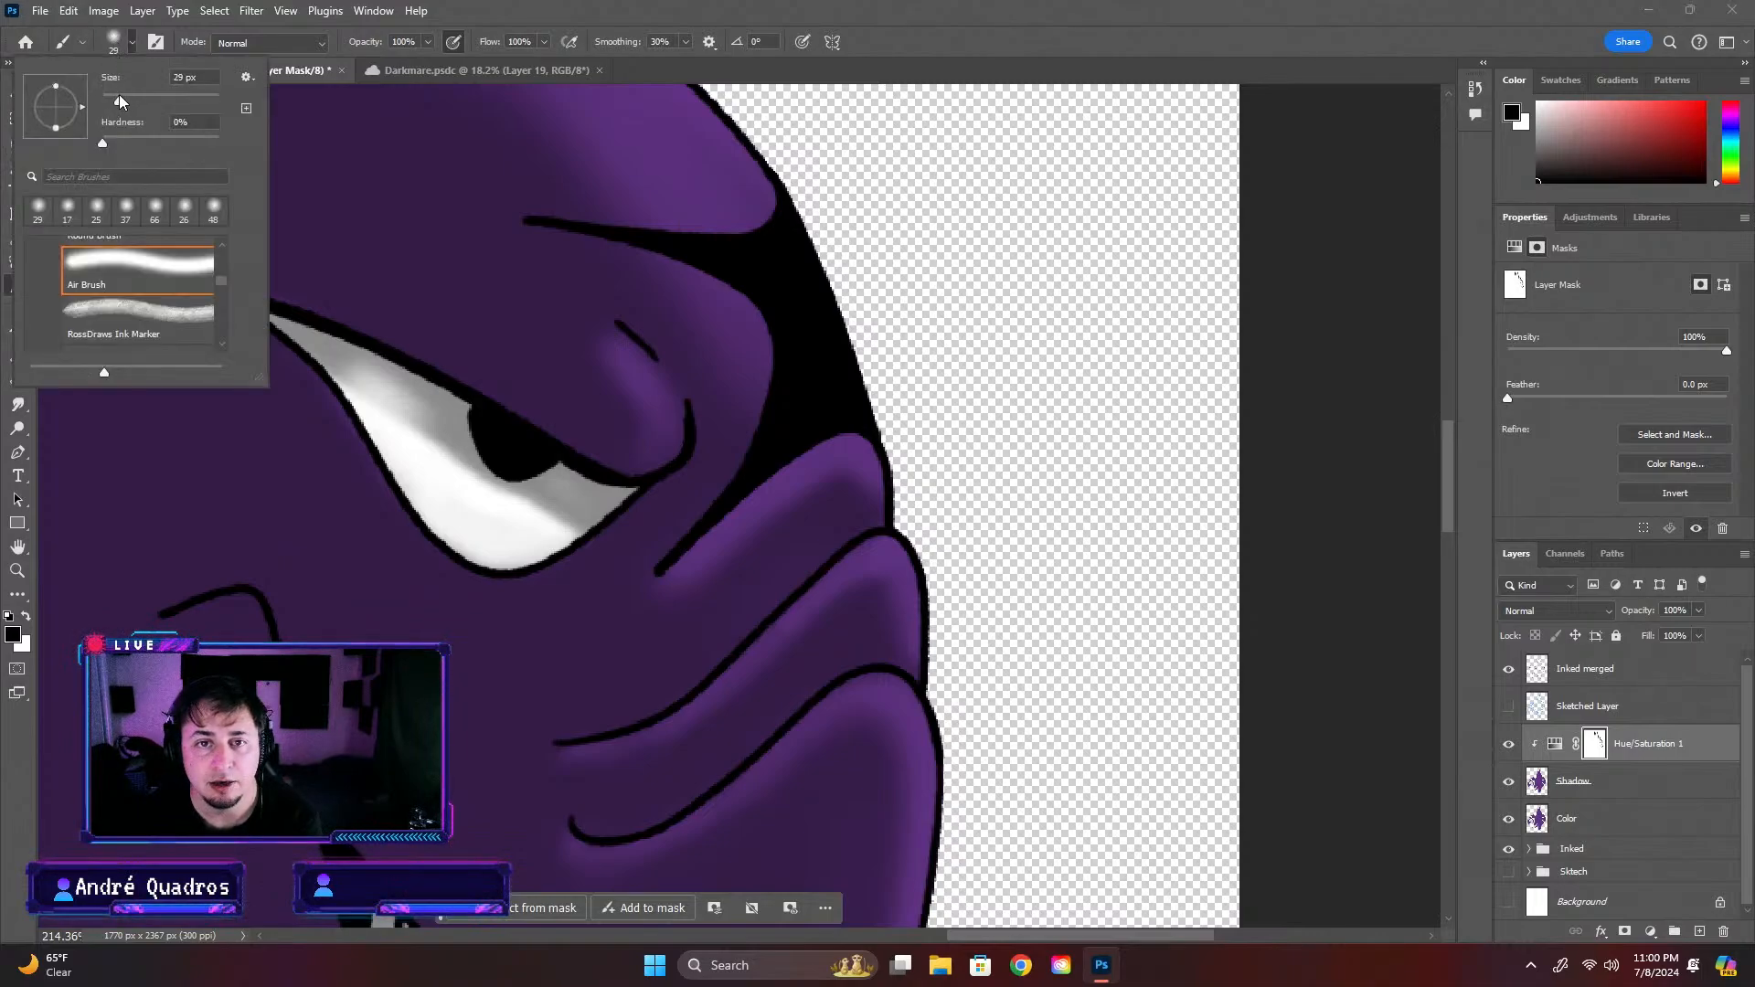
{"action": "left_click_drag", "start_coordinate": [113, 102], "coordinate": [105, 95]}
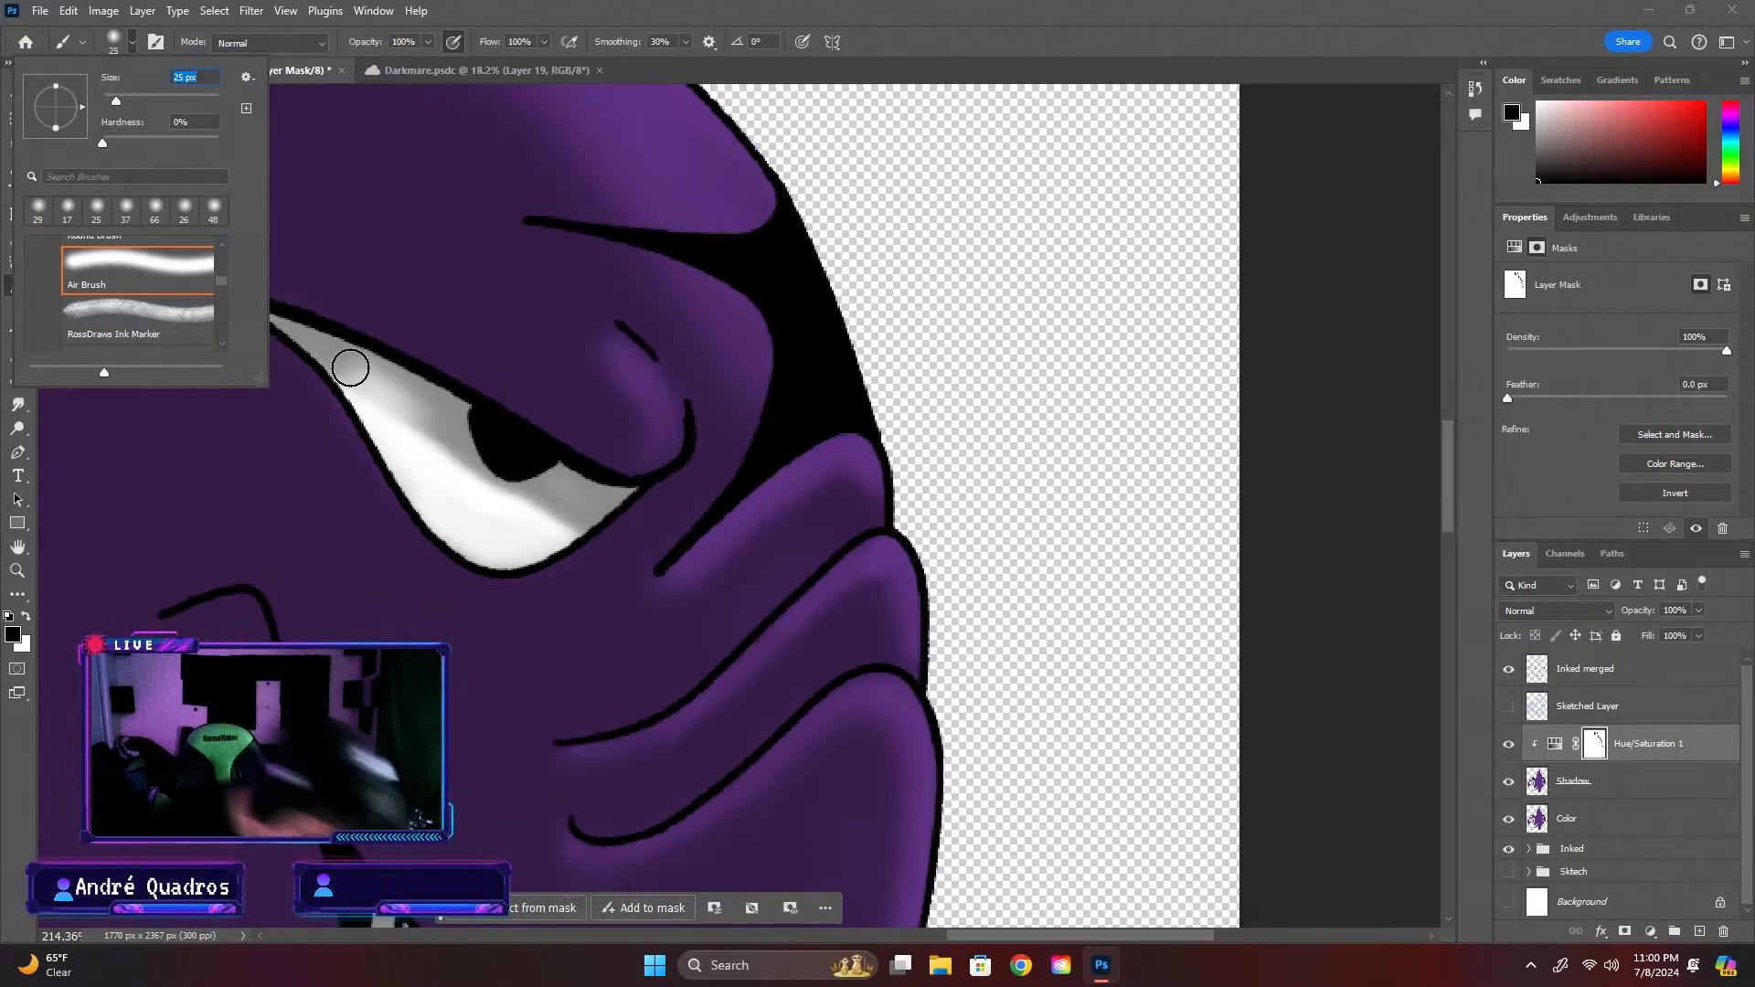
{"action": "left_click", "coordinate": [585, 6]}
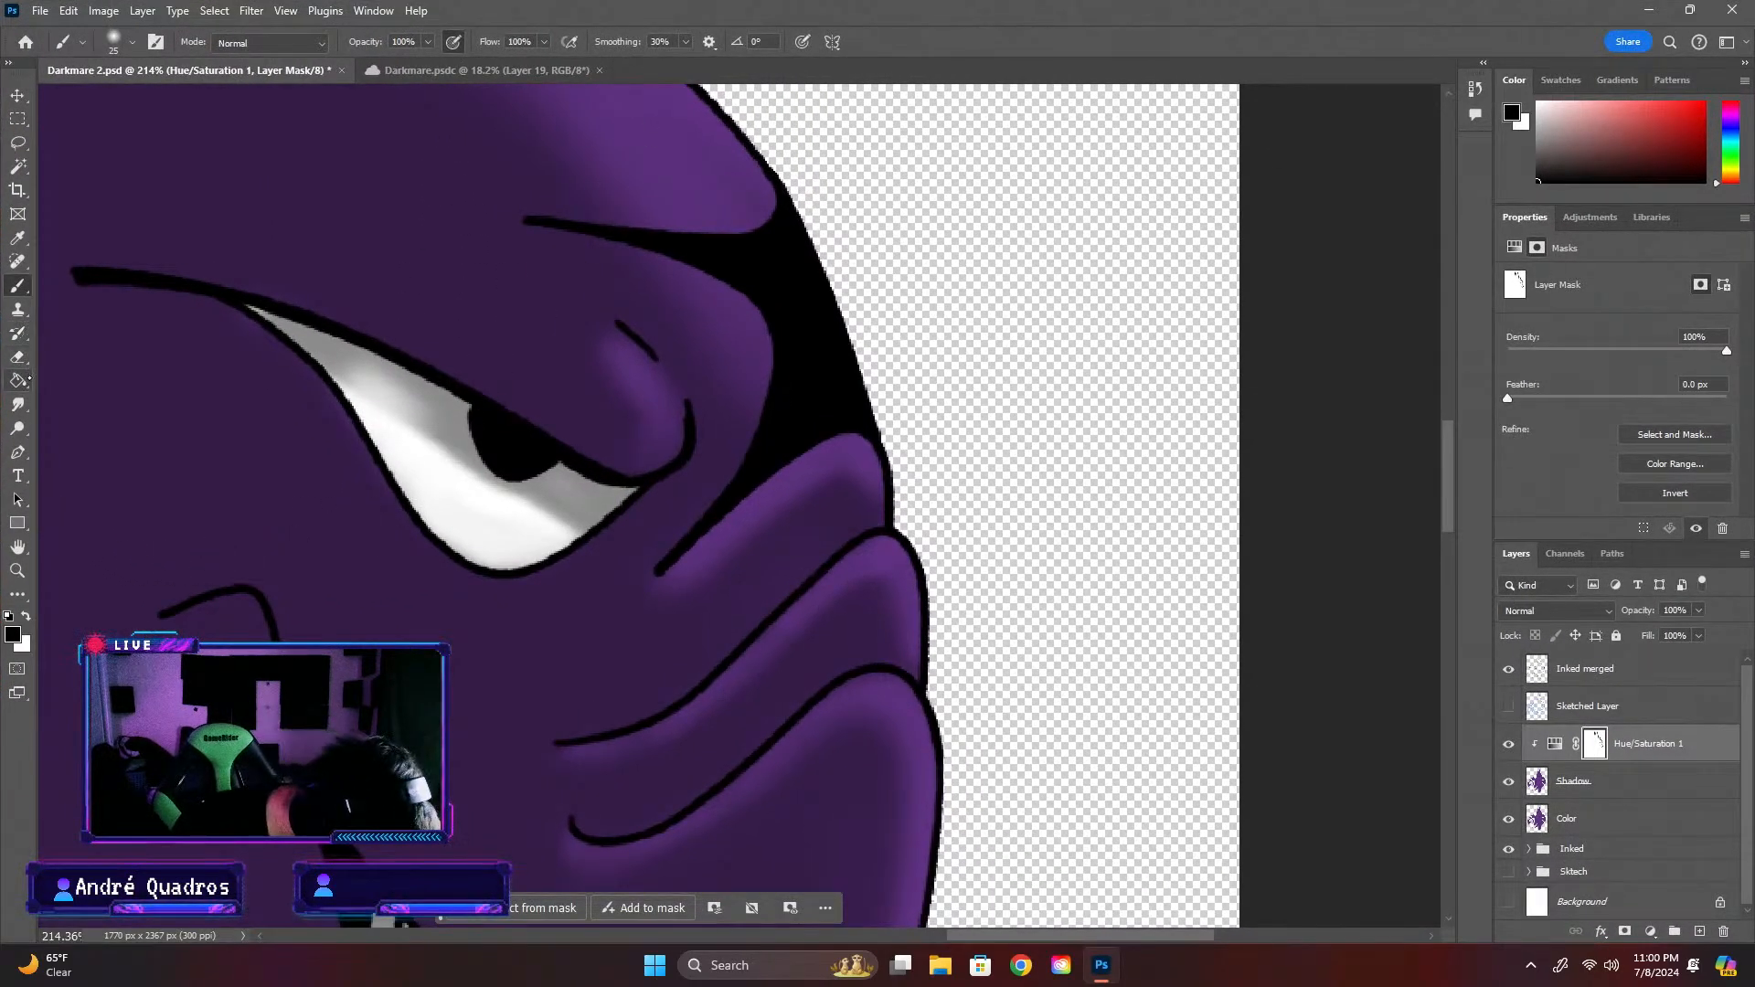
{"action": "left_click", "coordinate": [26, 616]}
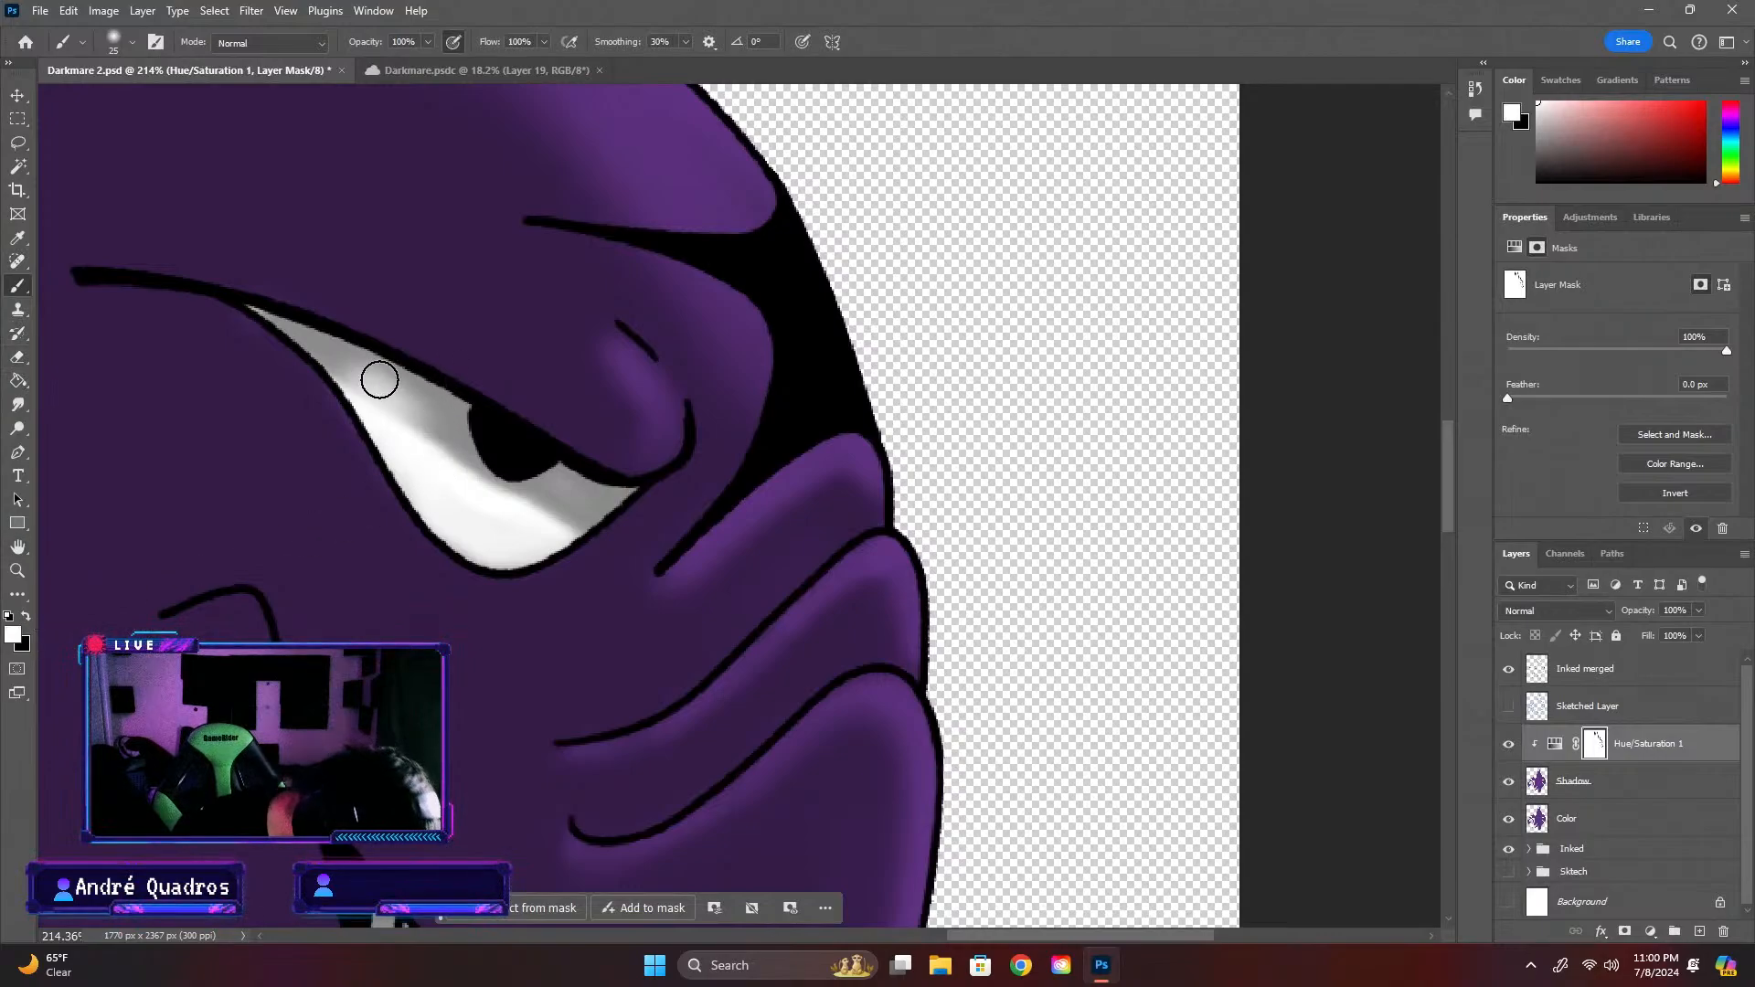
{"action": "left_click_drag", "start_coordinate": [380, 380], "coordinate": [430, 412]}
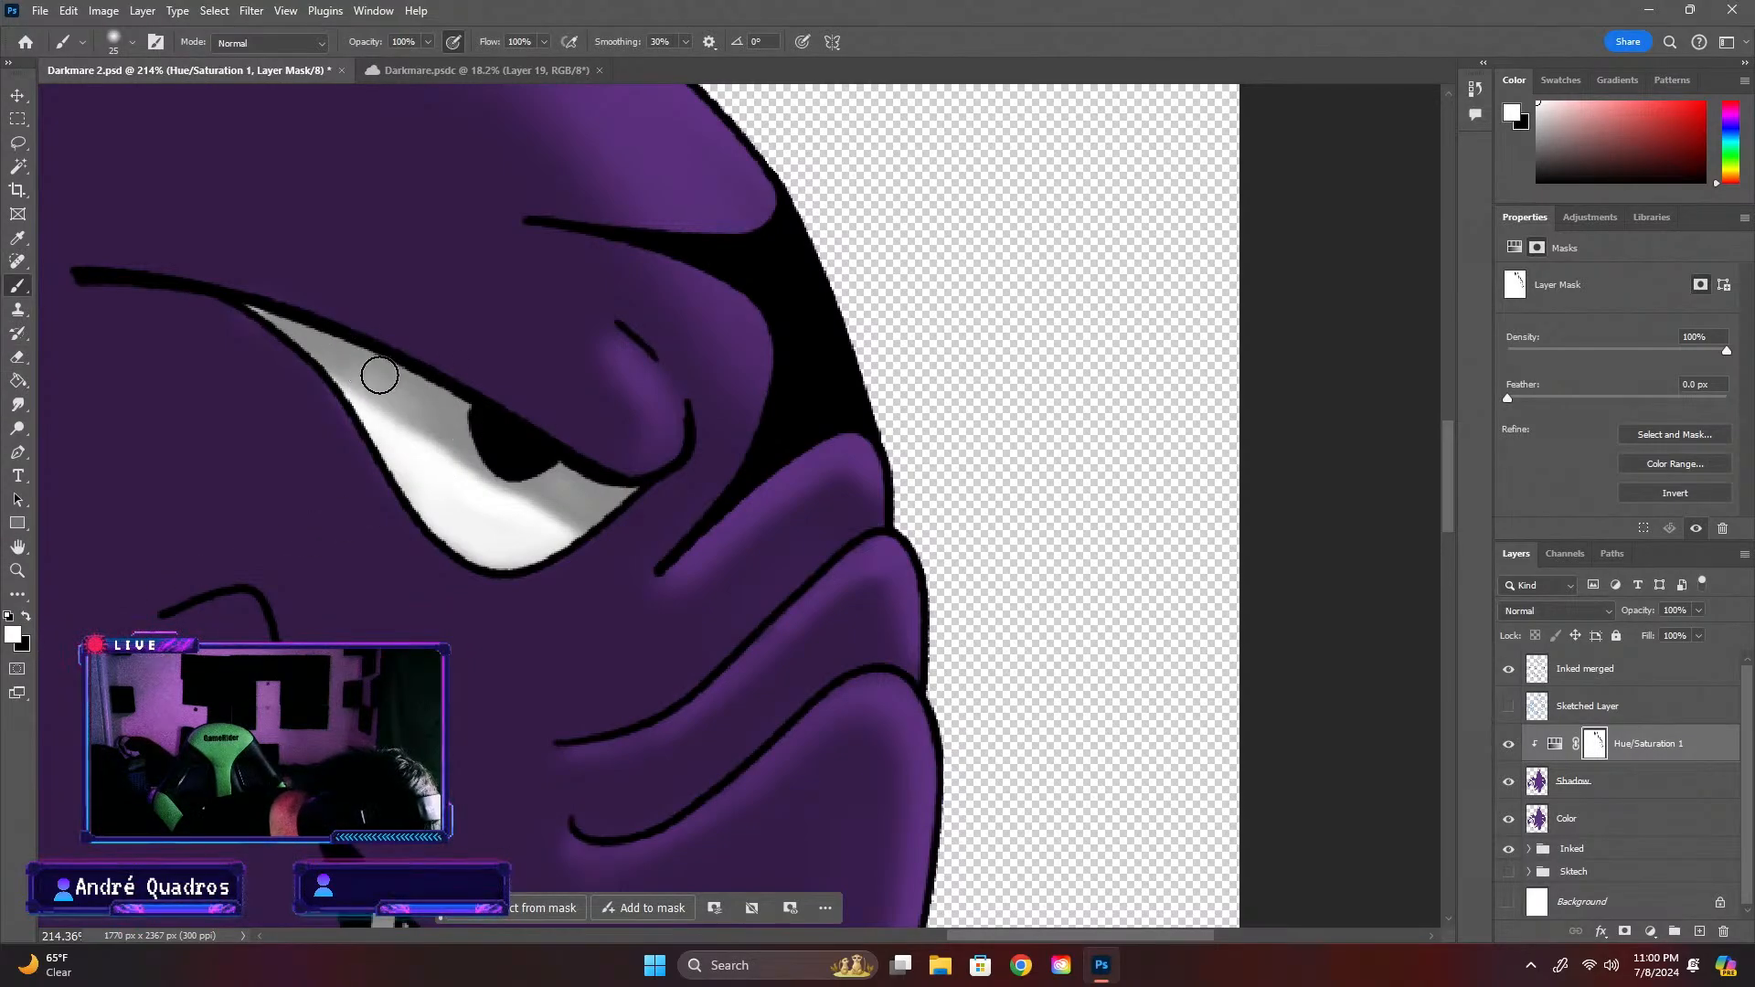
Switch to black and paint on the mask across the eye white below the lid to soften its shadow
{"action": "key", "text": "x"}
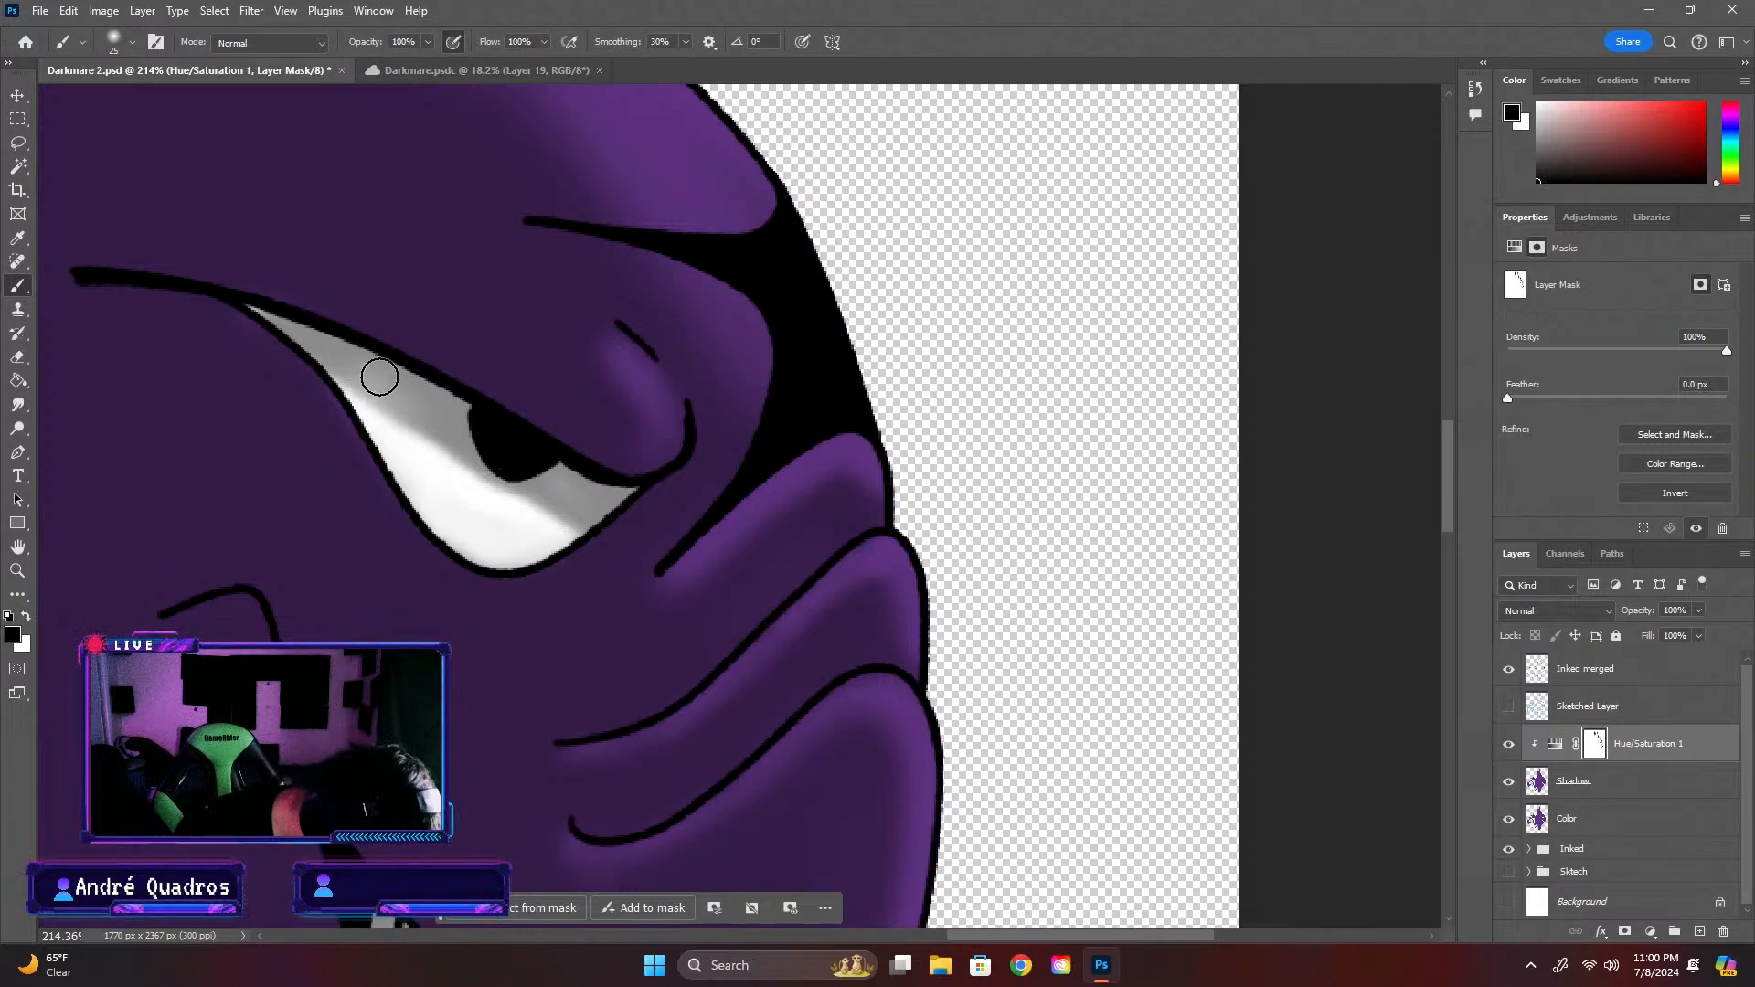
{"action": "mouse_move", "coordinate": [388, 404]}
{"action": "left_mouse_down"}
{"action": "mouse_move", "coordinate": [576, 530]}
{"action": "mouse_move", "coordinate": [442, 462]}
{"action": "mouse_move", "coordinate": [501, 493]}
{"action": "mouse_move", "coordinate": [359, 392]}
{"action": "mouse_move", "coordinate": [562, 528]}
{"action": "mouse_move", "coordinate": [457, 512]}
{"action": "left_mouse_up"}
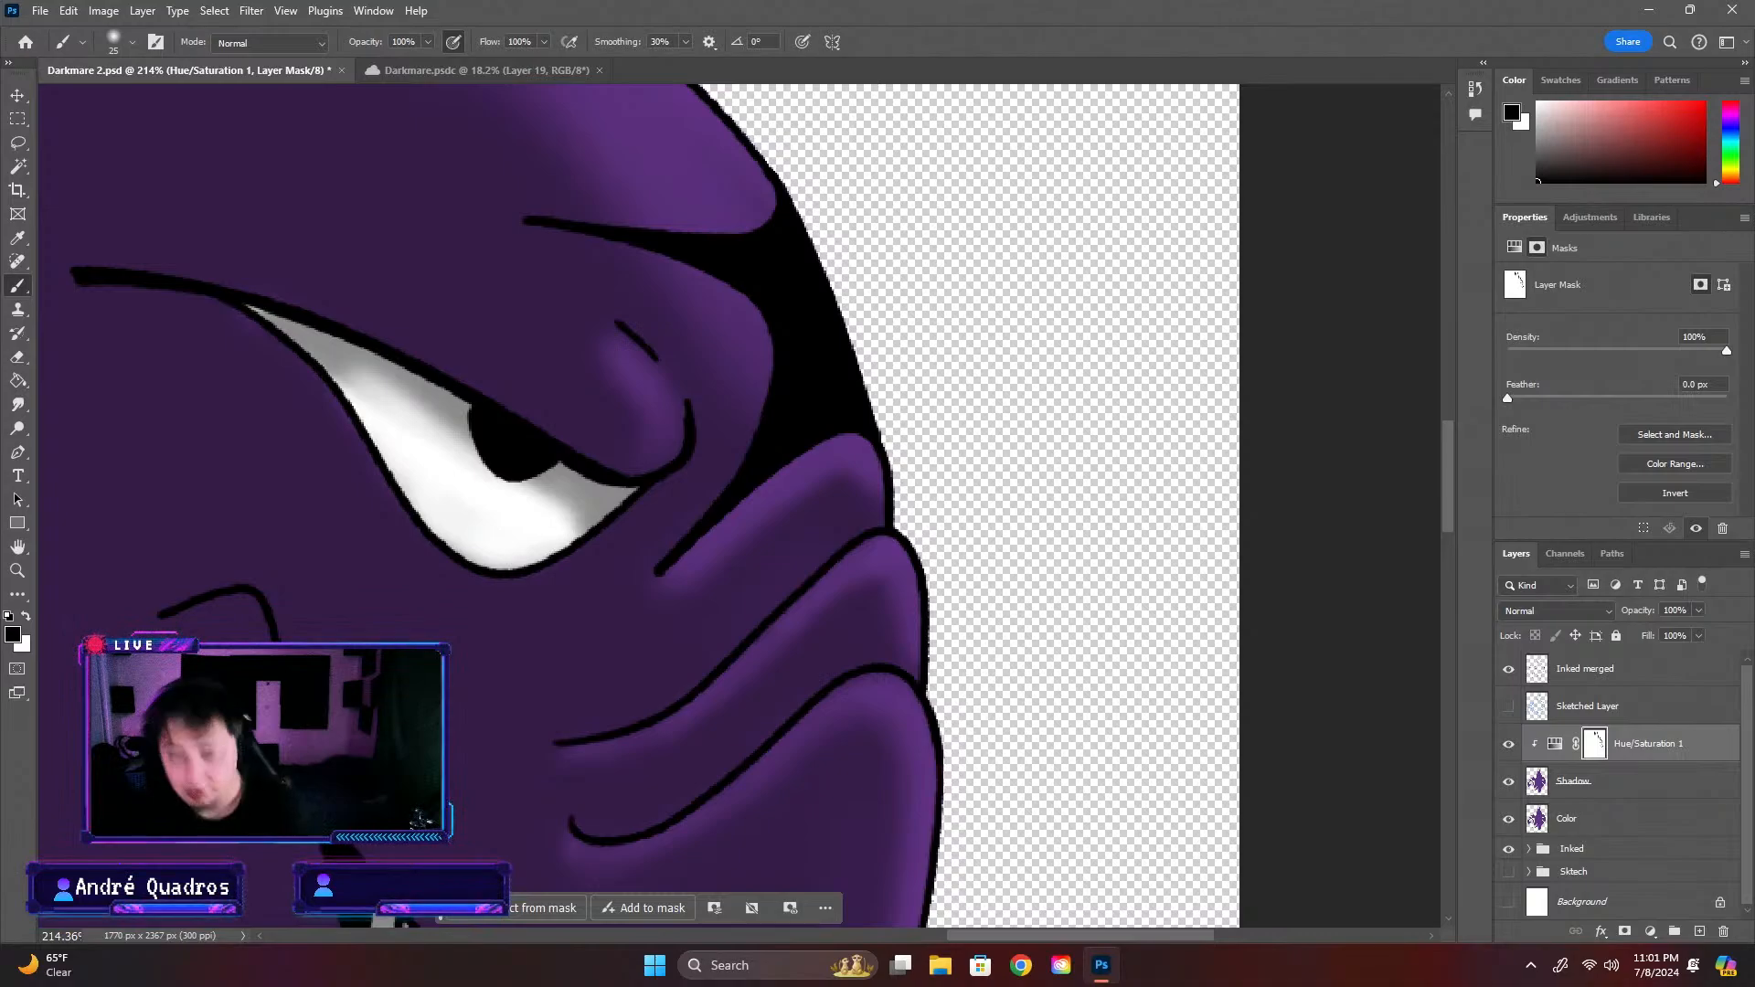
Compare the creature's overall shading with the finished artwork in Darkmare.psdc and return to Darkmare 2.psd
{"action": "scroll", "coordinate": [685, 635], "scroll_direction": "down", "scroll_amount": 5}
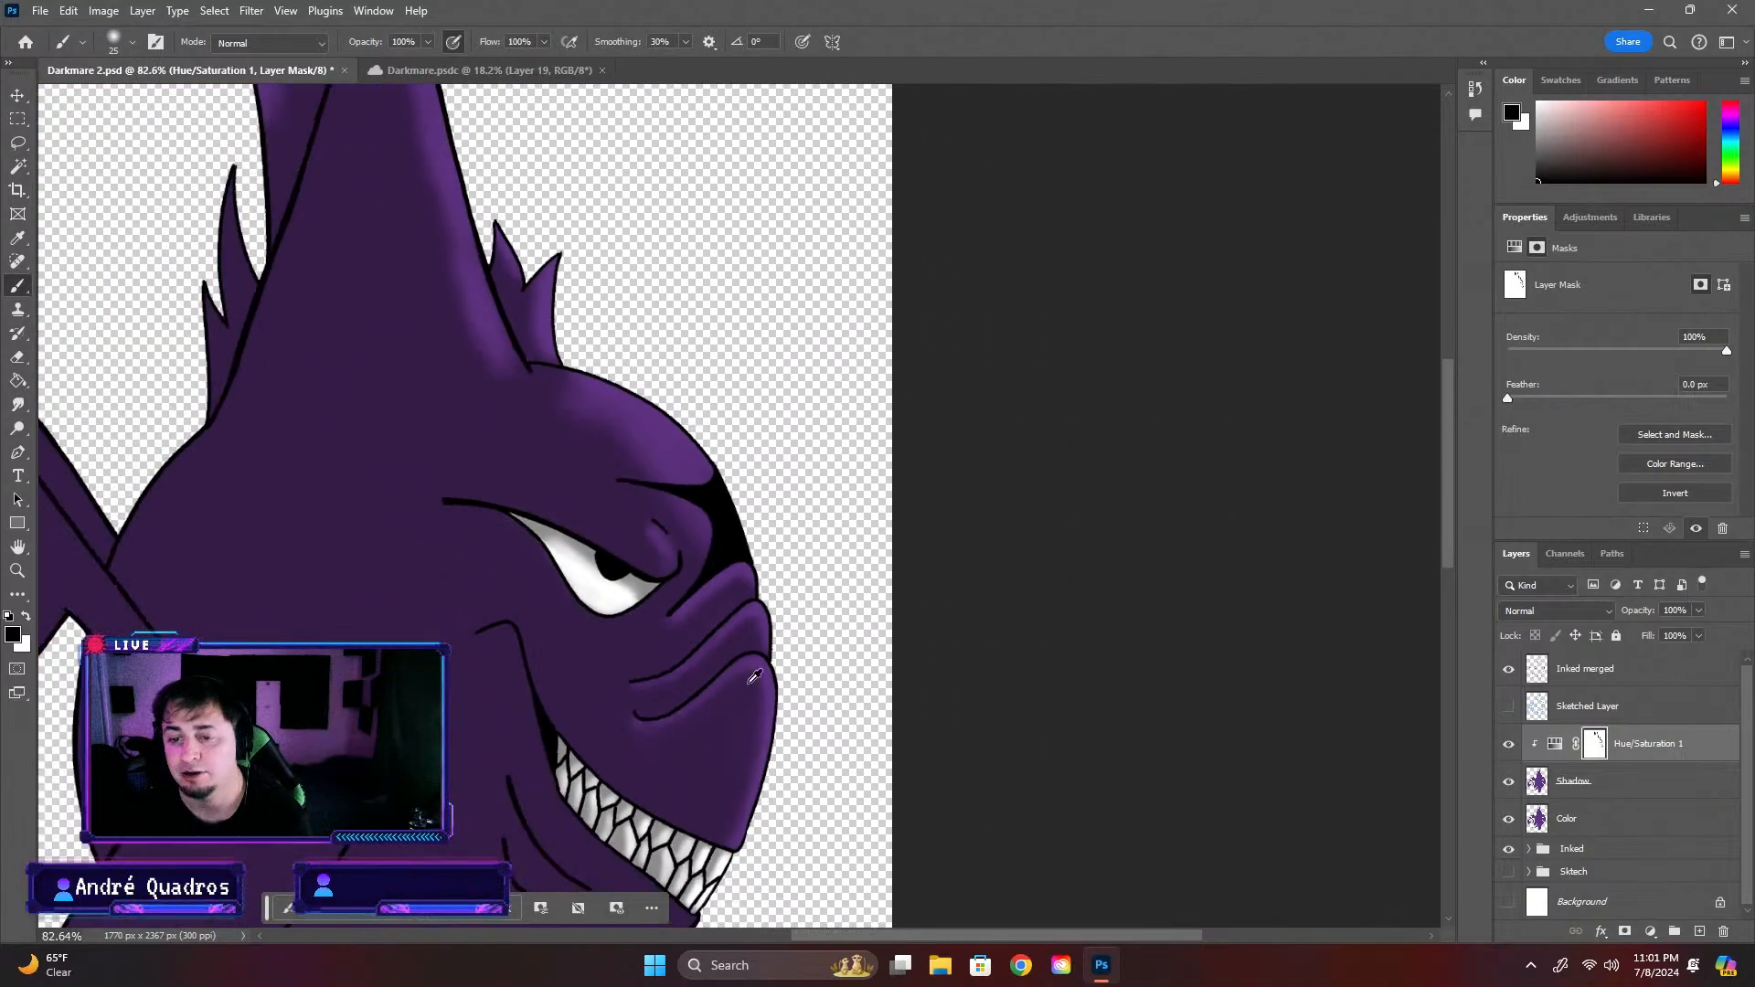
{"action": "scroll", "coordinate": [755, 677], "scroll_direction": "down", "scroll_amount": 2}
{"action": "scroll", "coordinate": [703, 521], "scroll_direction": "up", "scroll_amount": 4}
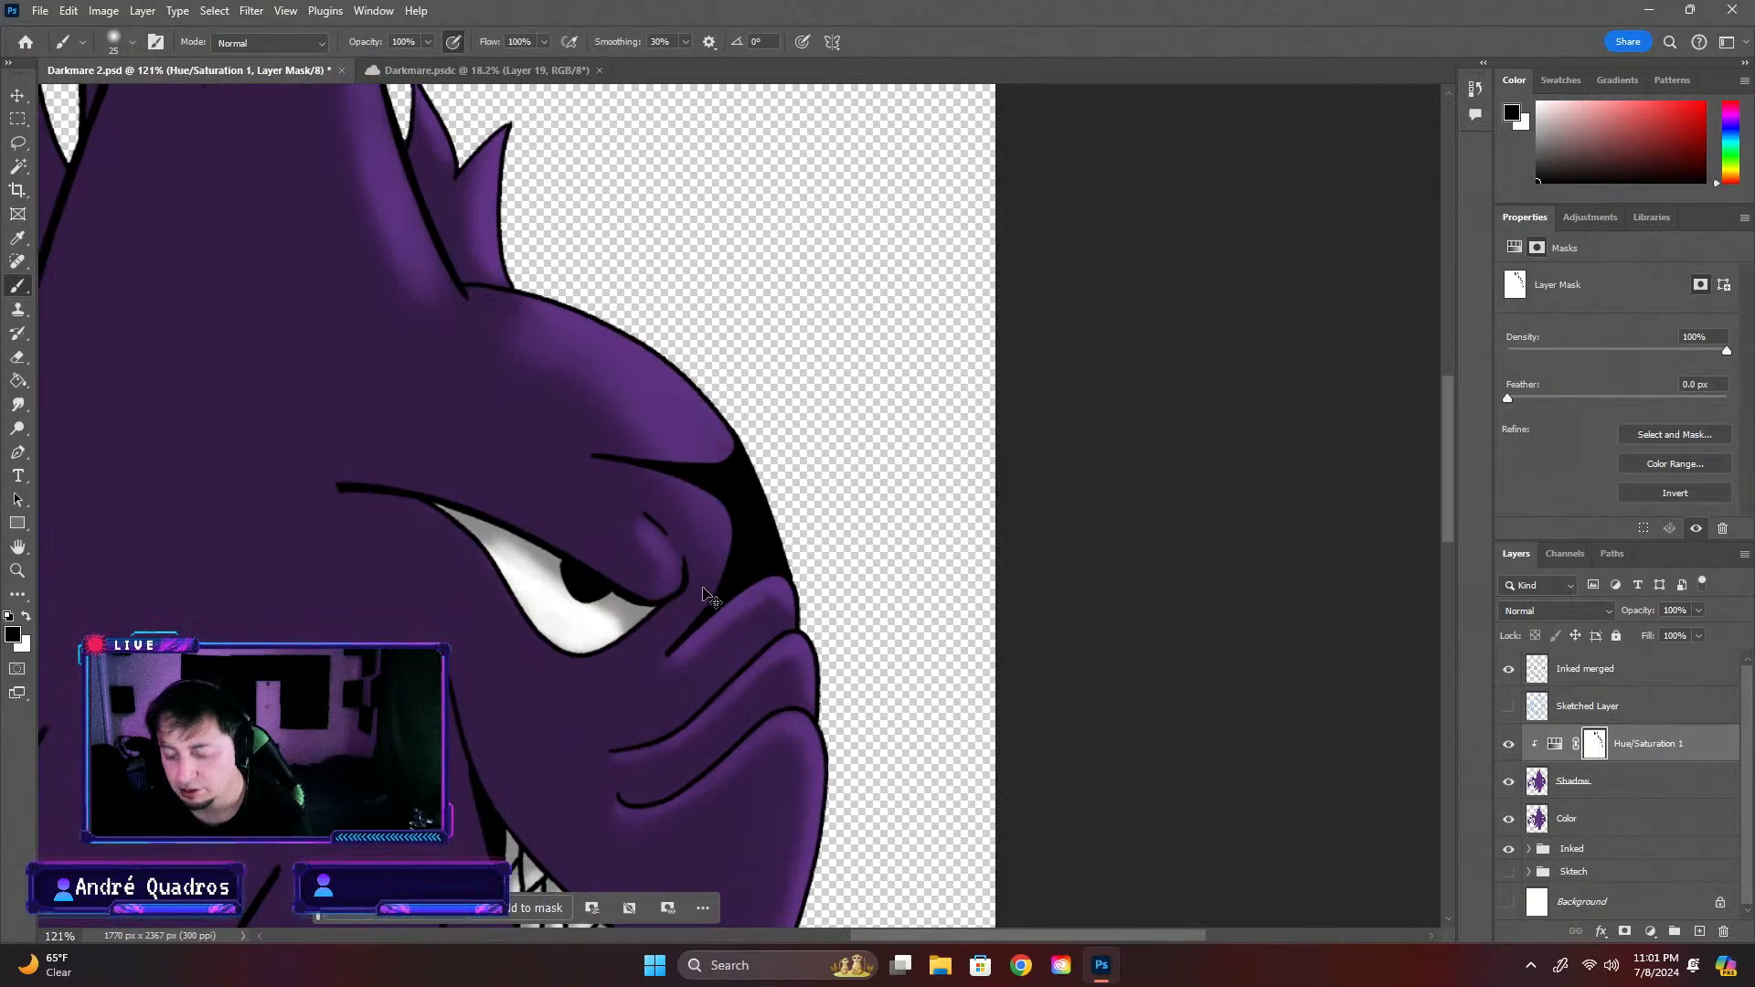
{"action": "scroll", "coordinate": [648, 621], "scroll_direction": "down", "scroll_amount": 5}
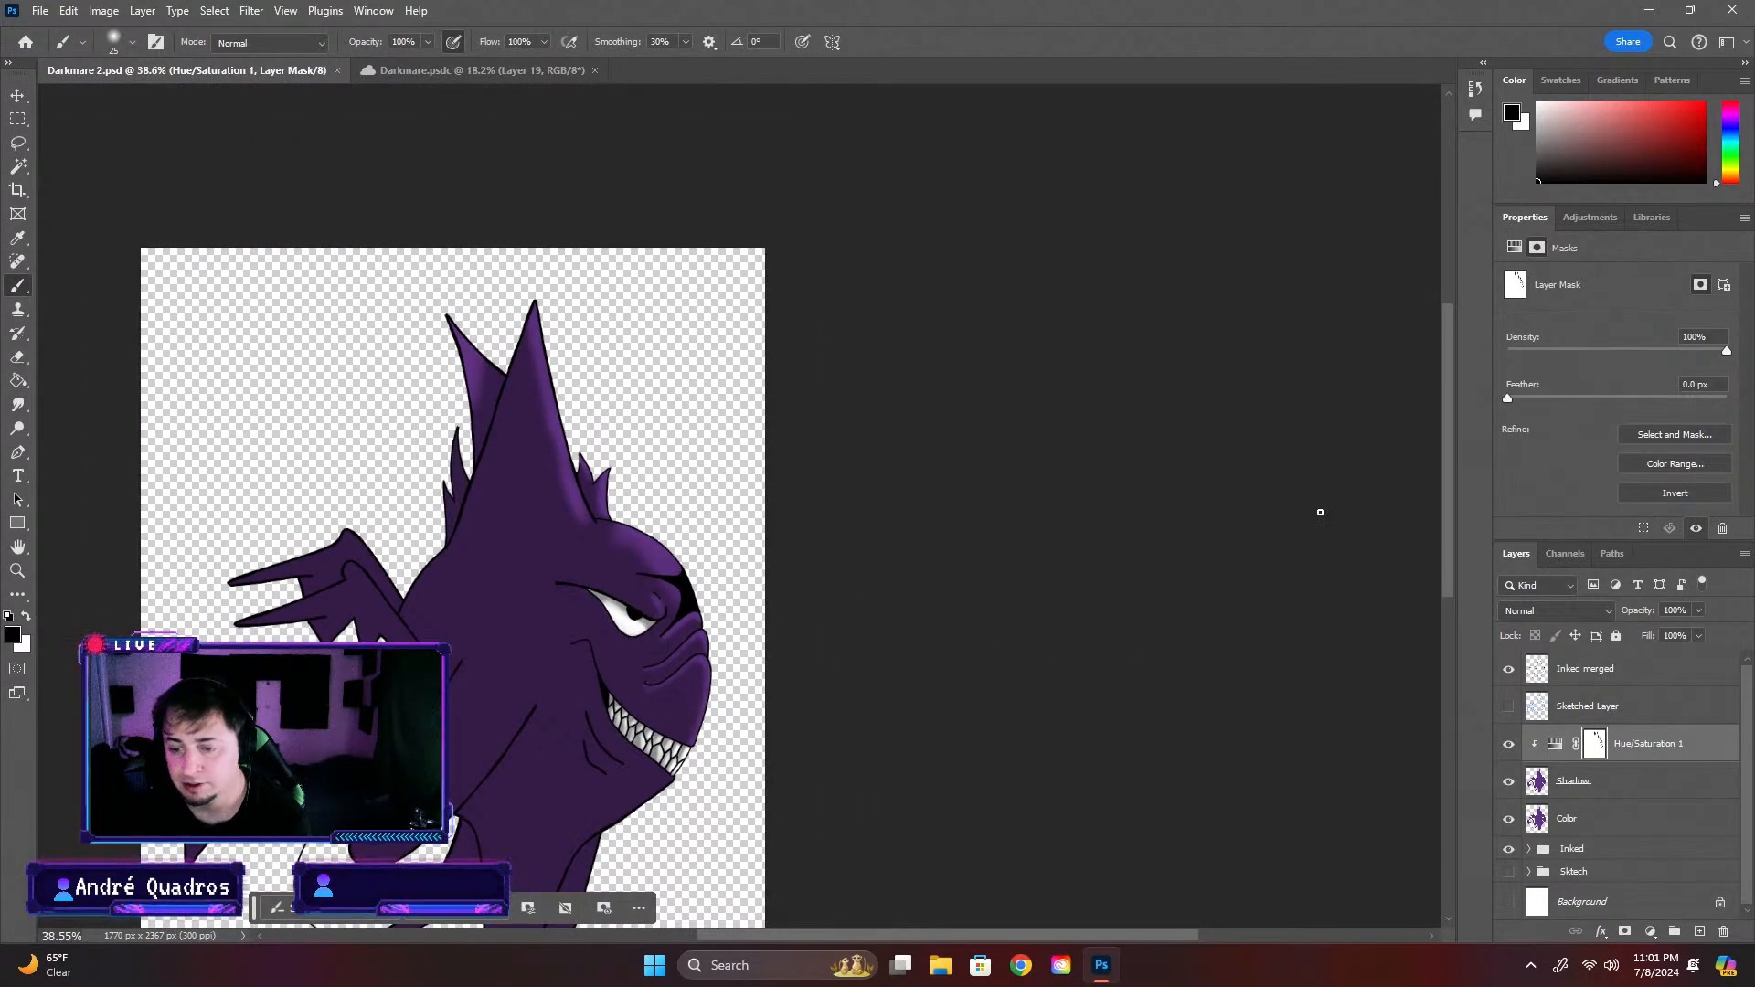
{"action": "left_click", "coordinate": [393, 70]}
{"action": "scroll", "coordinate": [845, 411], "scroll_direction": "up", "scroll_amount": 4}
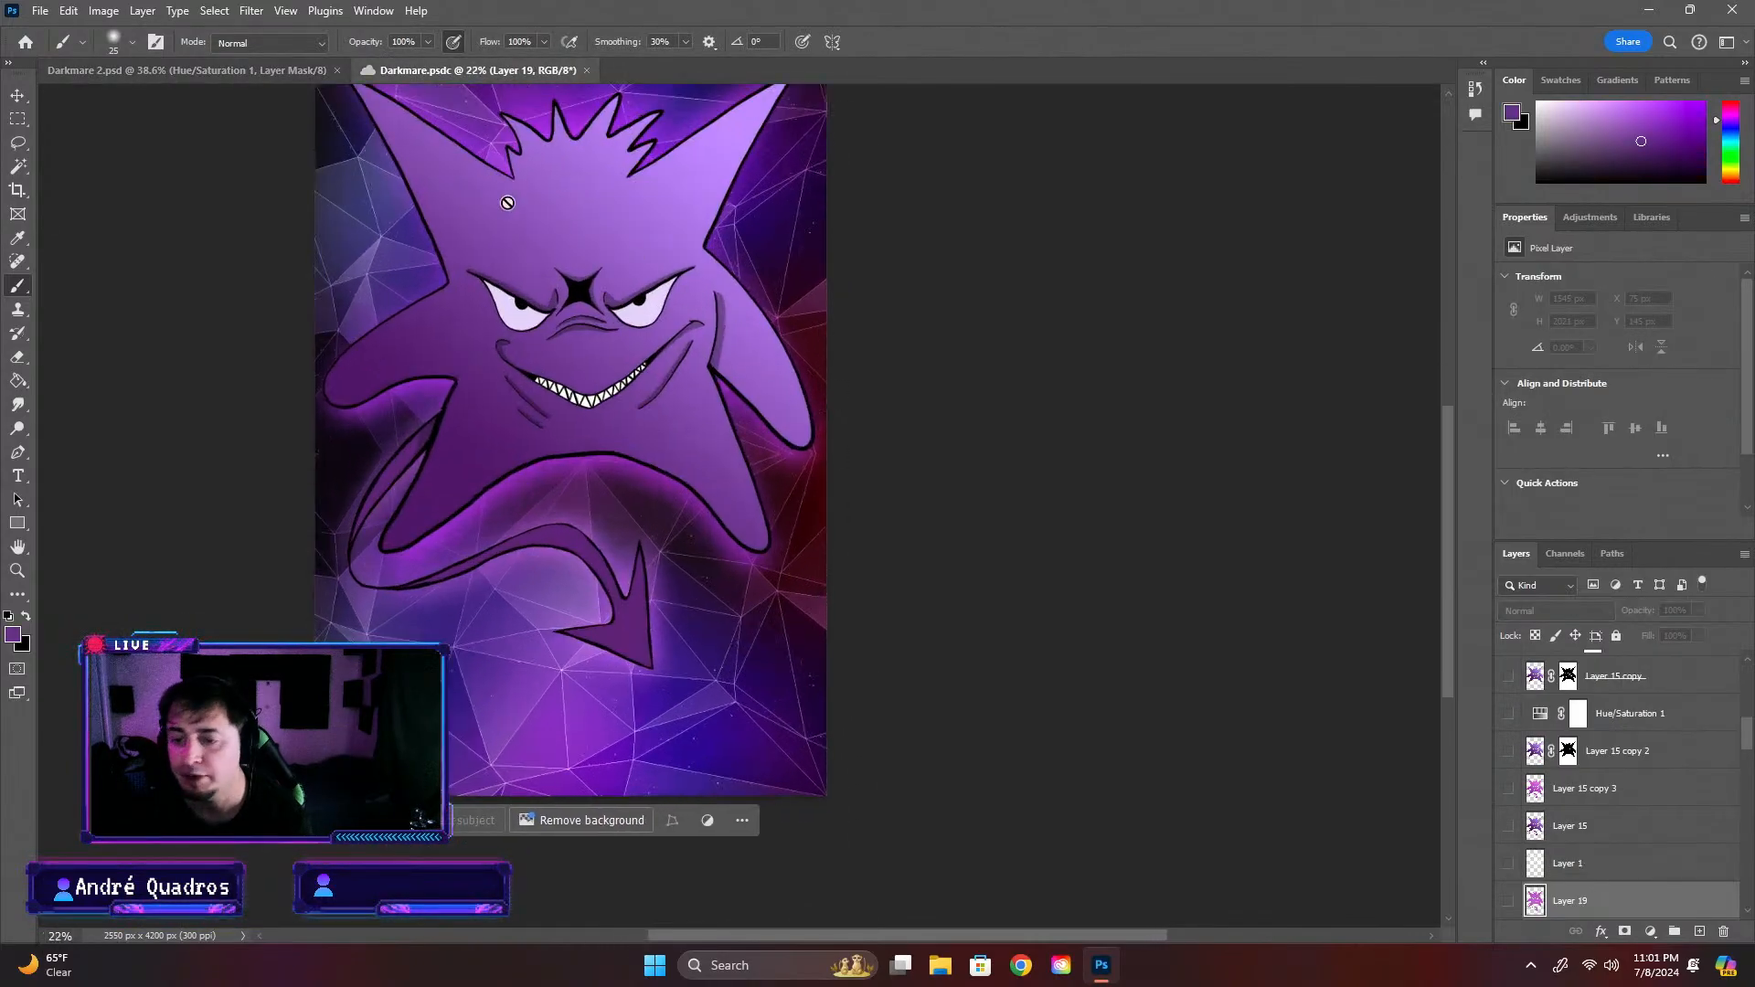
{"action": "scroll", "coordinate": [687, 210], "scroll_direction": "down", "scroll_amount": 2}
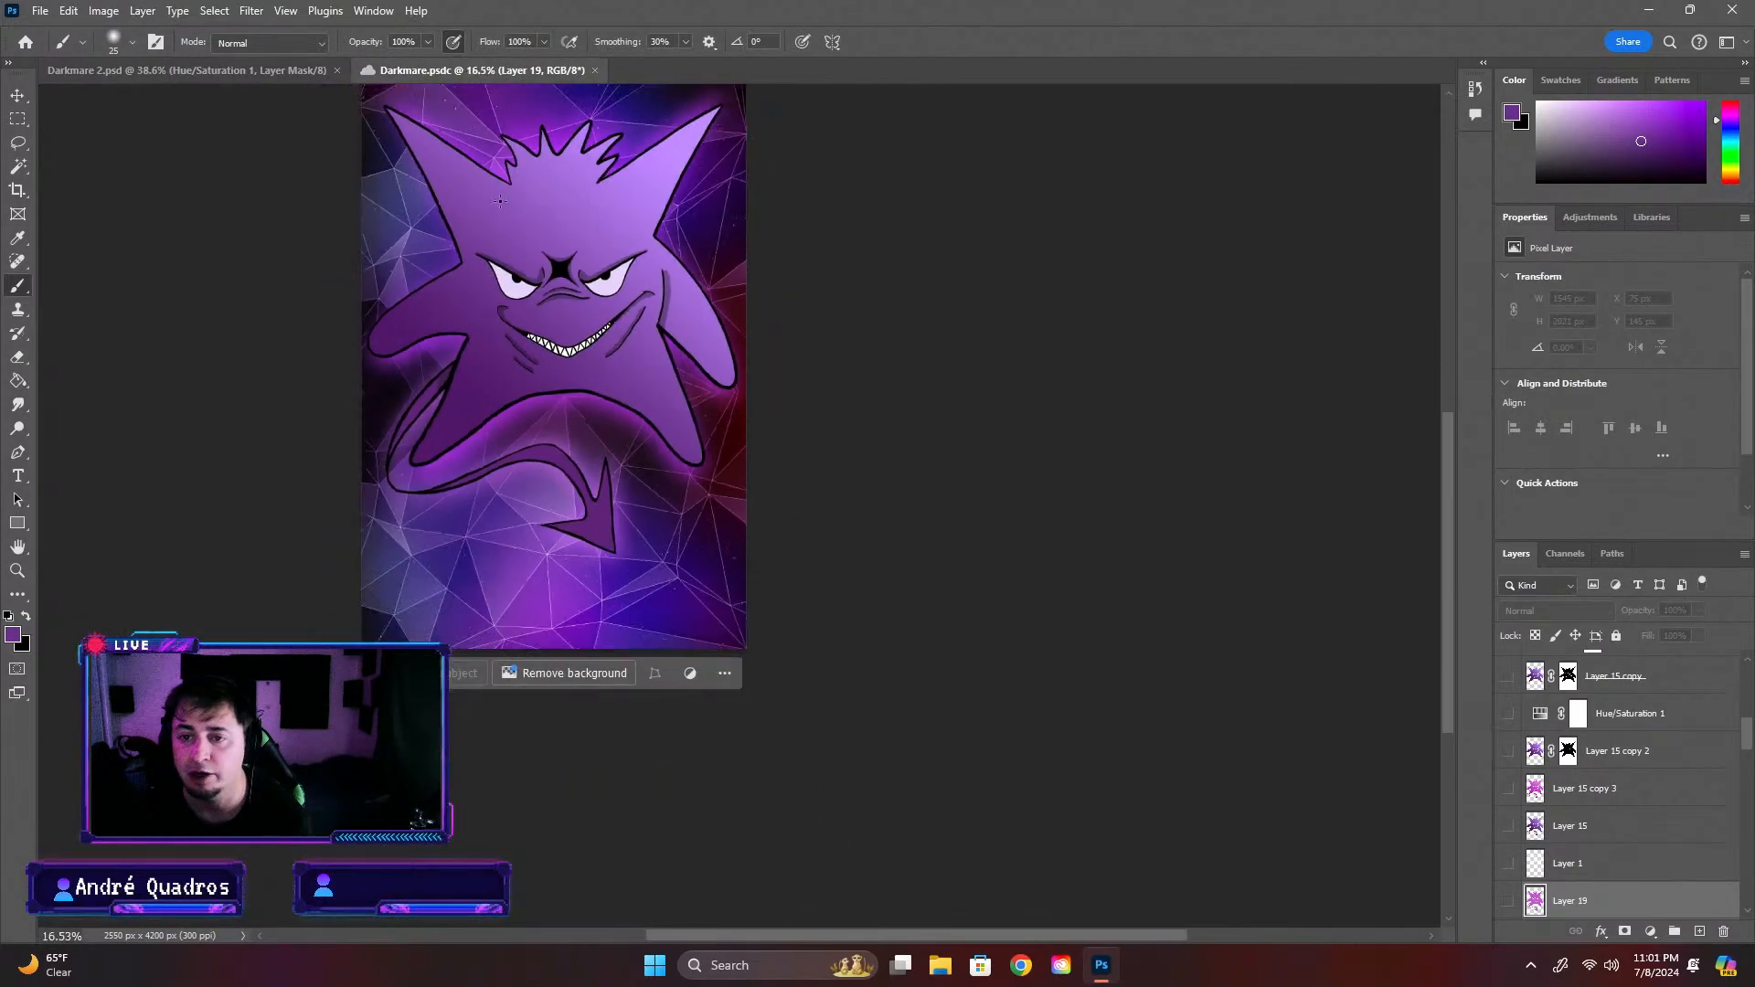
{"action": "left_click", "coordinate": [275, 75]}
{"action": "scroll", "coordinate": [600, 382], "scroll_direction": "down", "scroll_amount": 2}
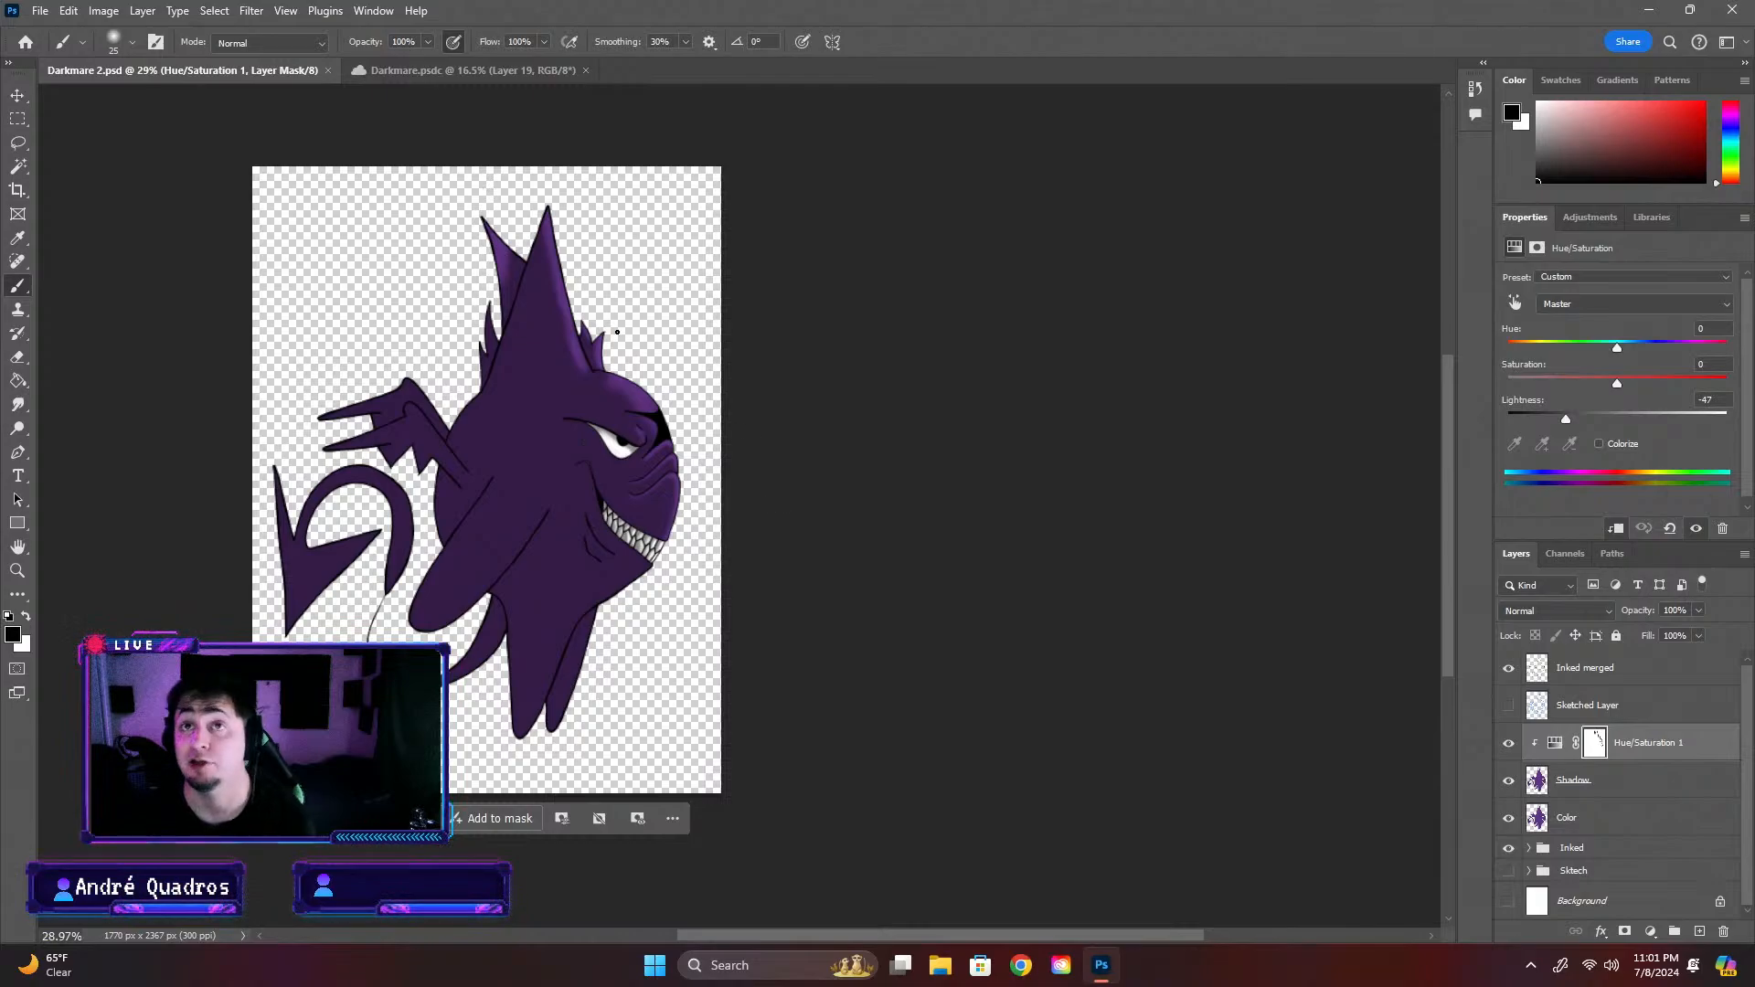
{"action": "left_click", "coordinate": [451, 73]}
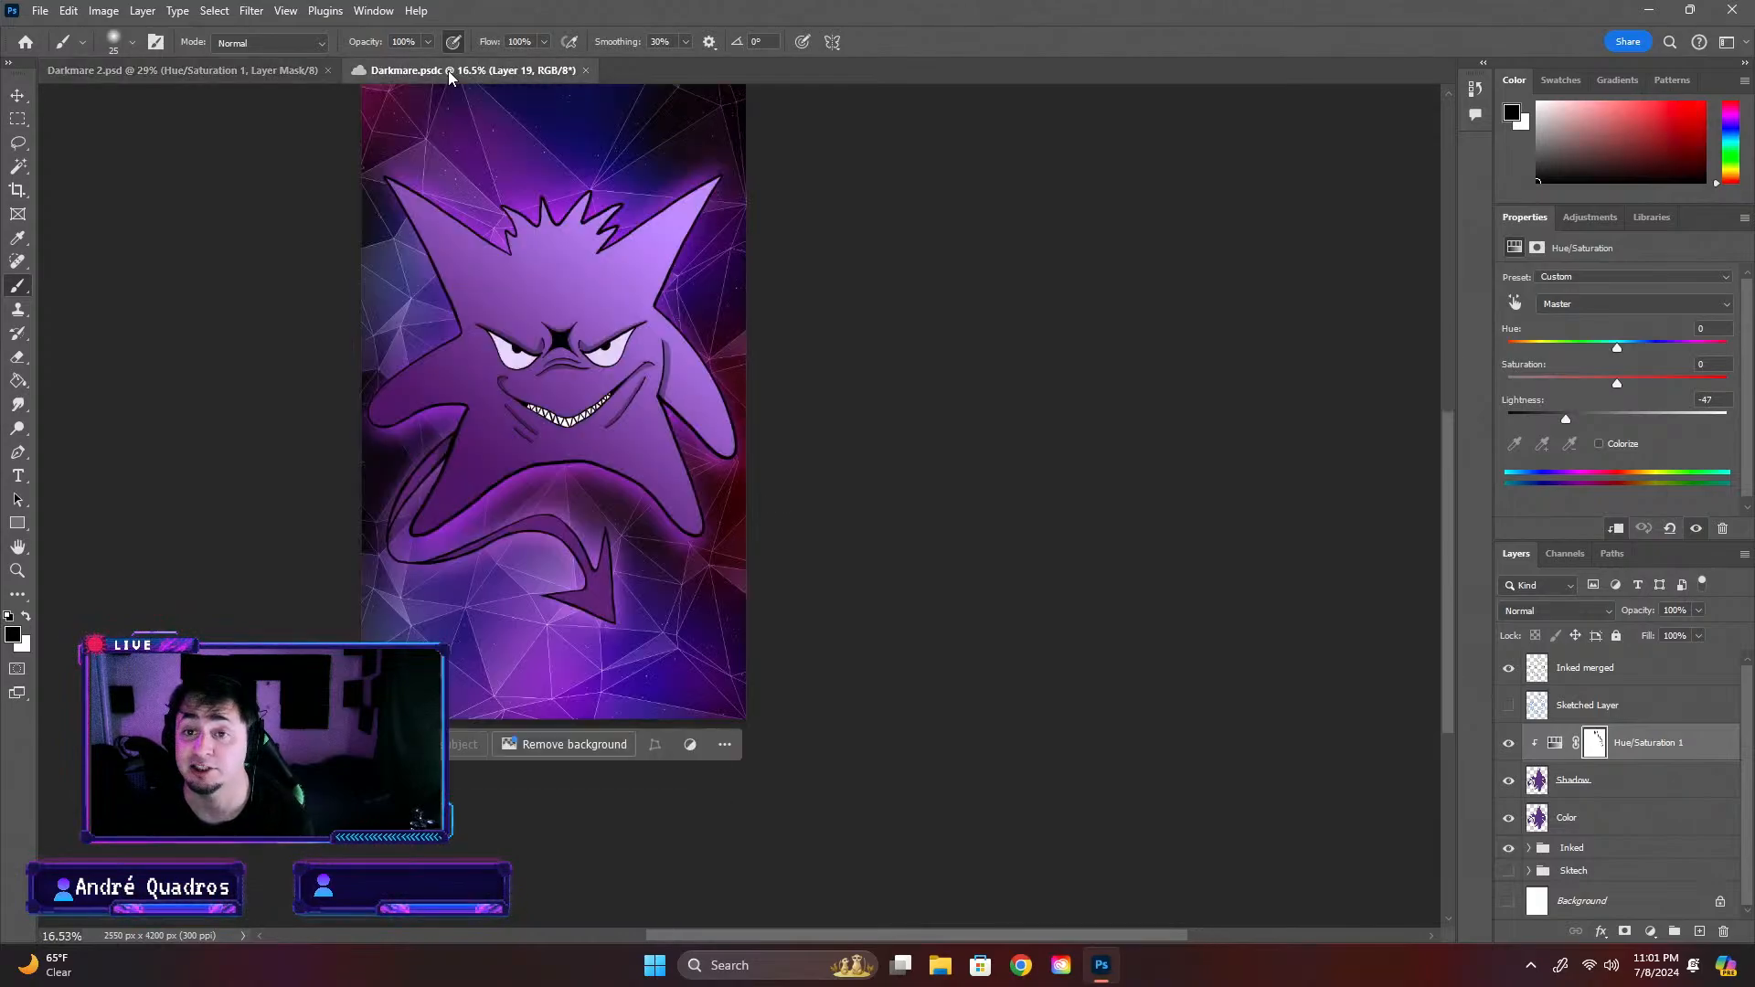
{"action": "left_click", "coordinate": [299, 71]}
Reduce the brush to 15 px and paint black on the mask over the teeth to add highlights
{"action": "scroll", "coordinate": [804, 553], "scroll_direction": "up", "scroll_amount": 10}
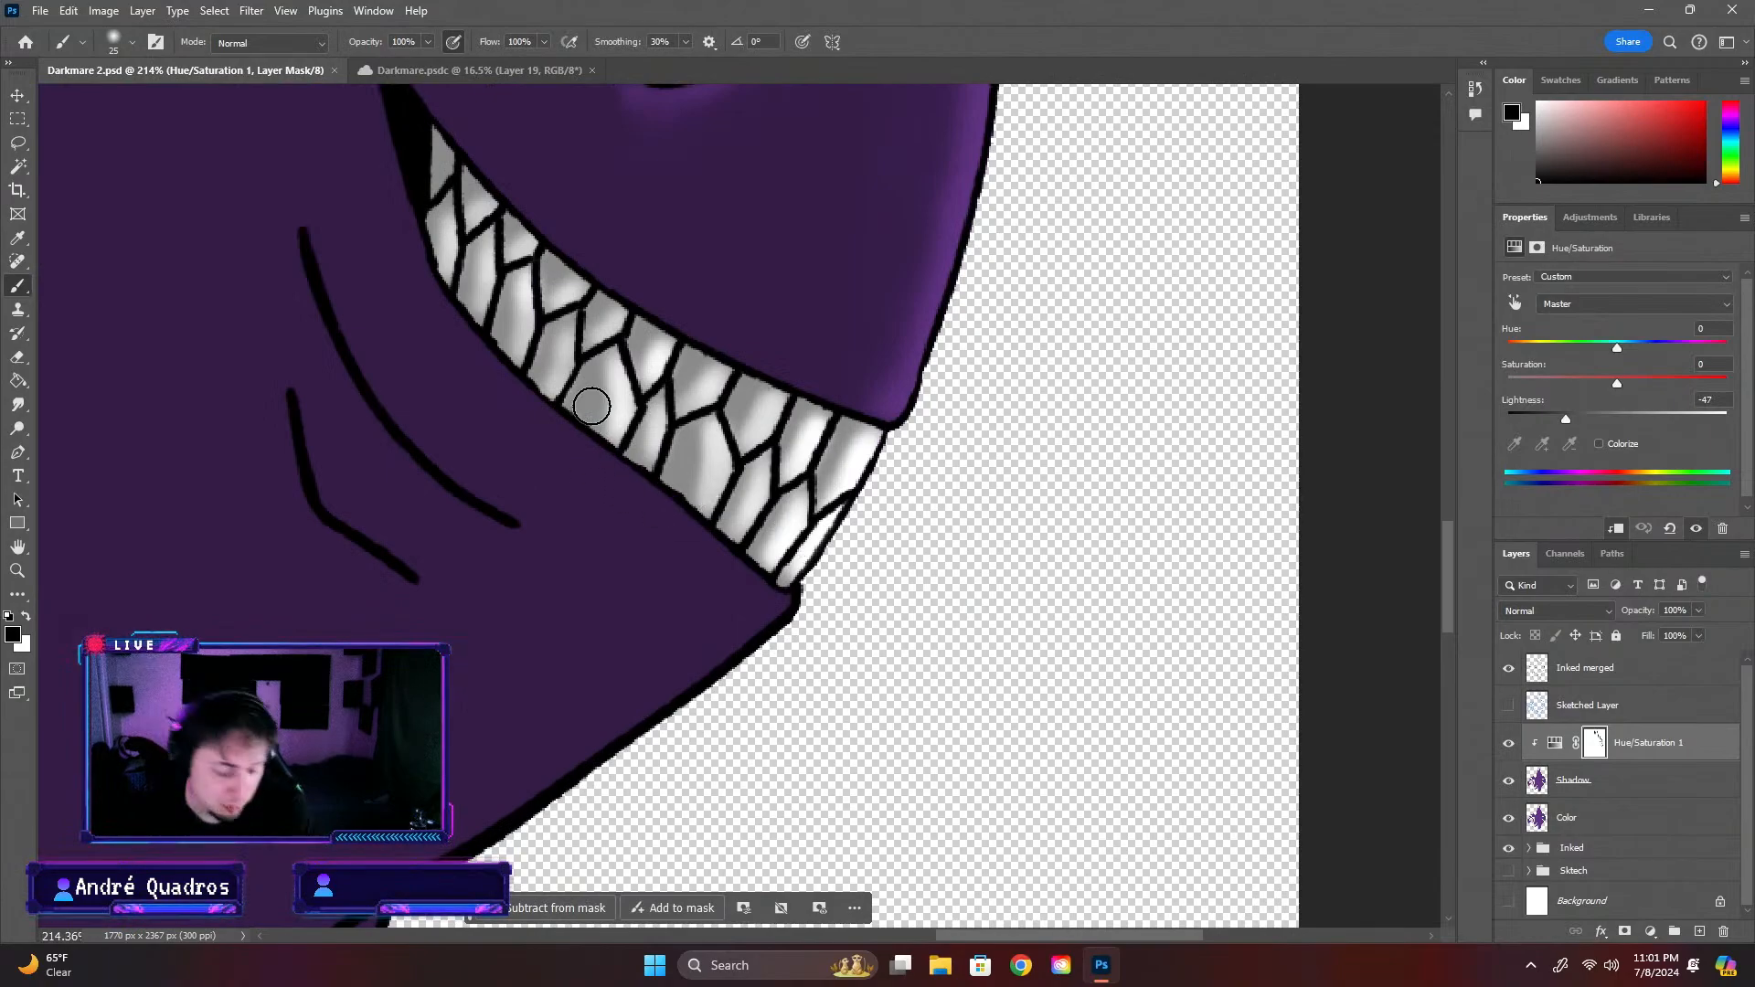
{"action": "left_click", "coordinate": [132, 42]}
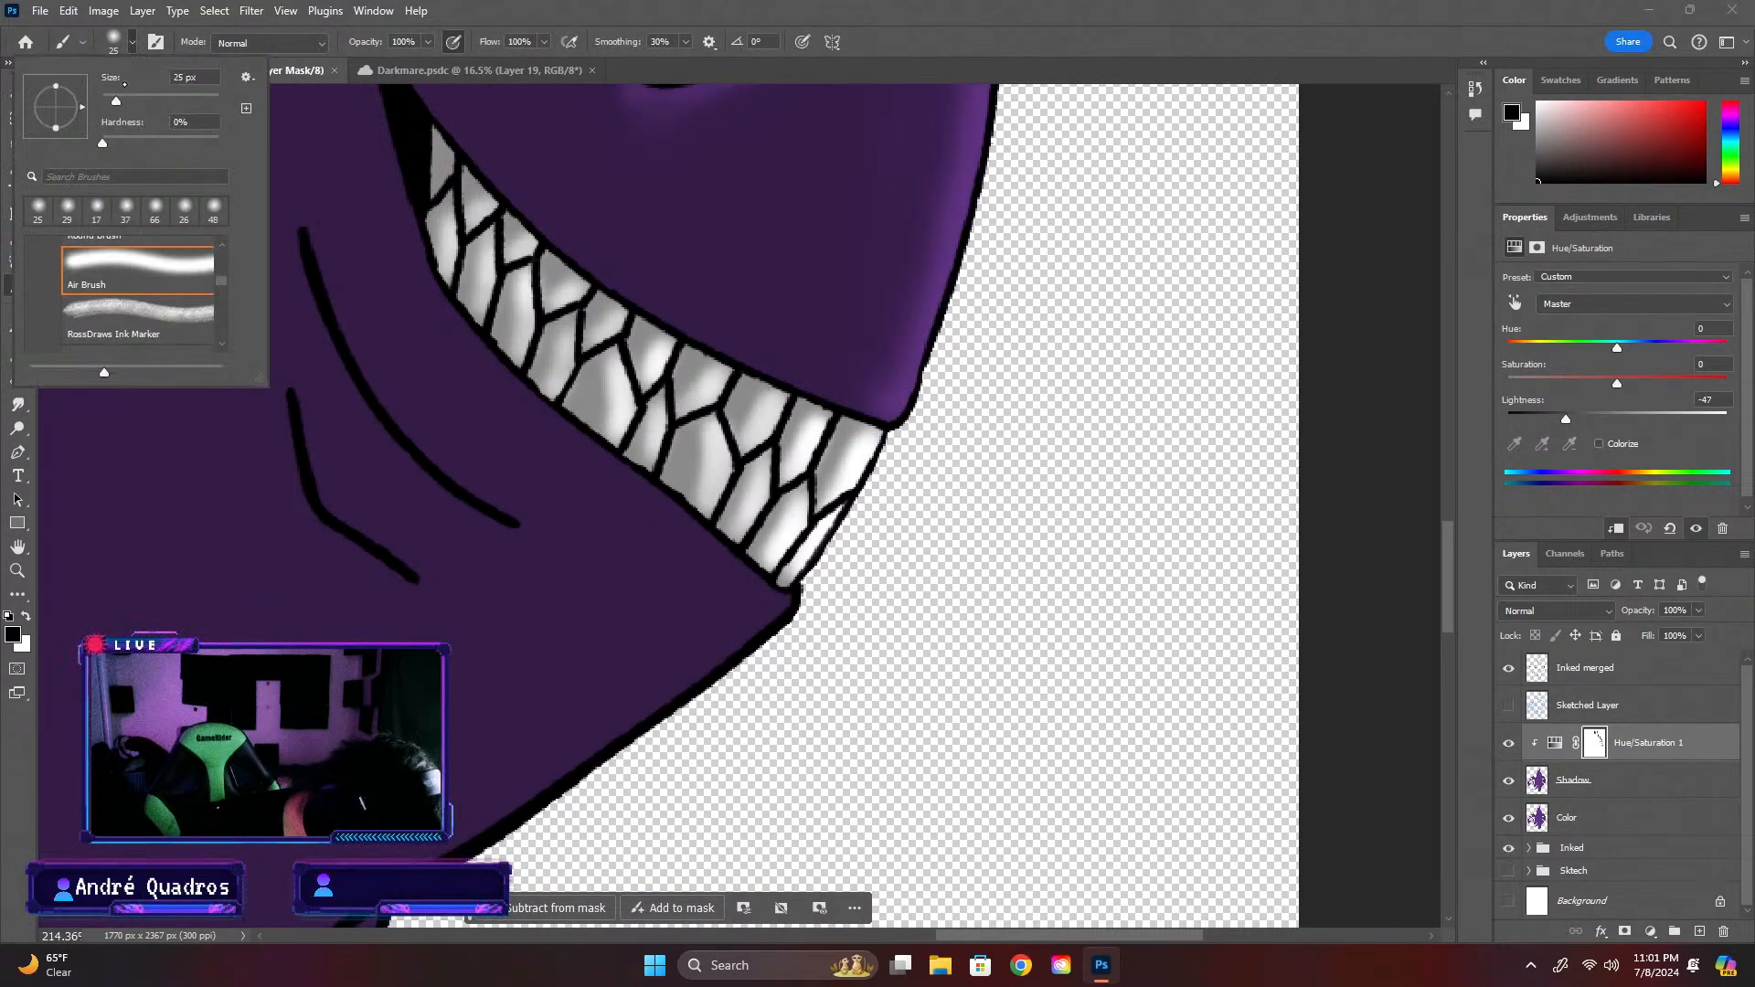
{"action": "left_click_drag", "start_coordinate": [116, 101], "coordinate": [112, 101]}
{"action": "left_click", "coordinate": [617, 429]}
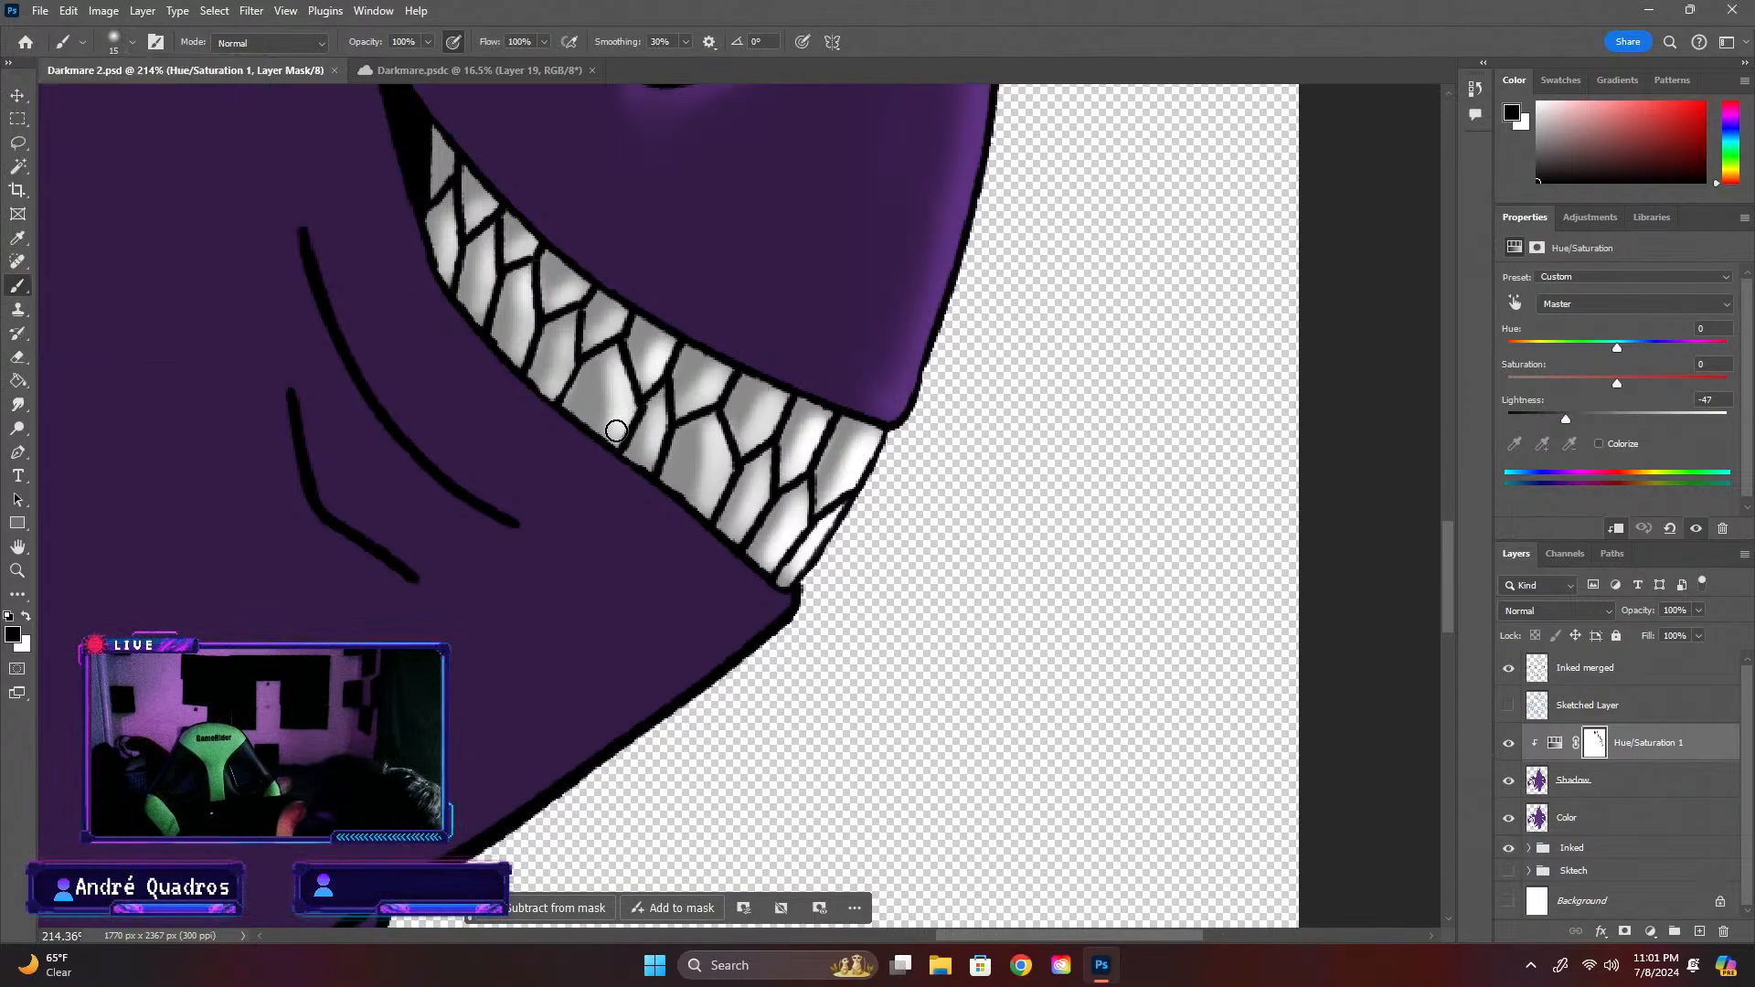
{"action": "left_click", "coordinate": [614, 364]}
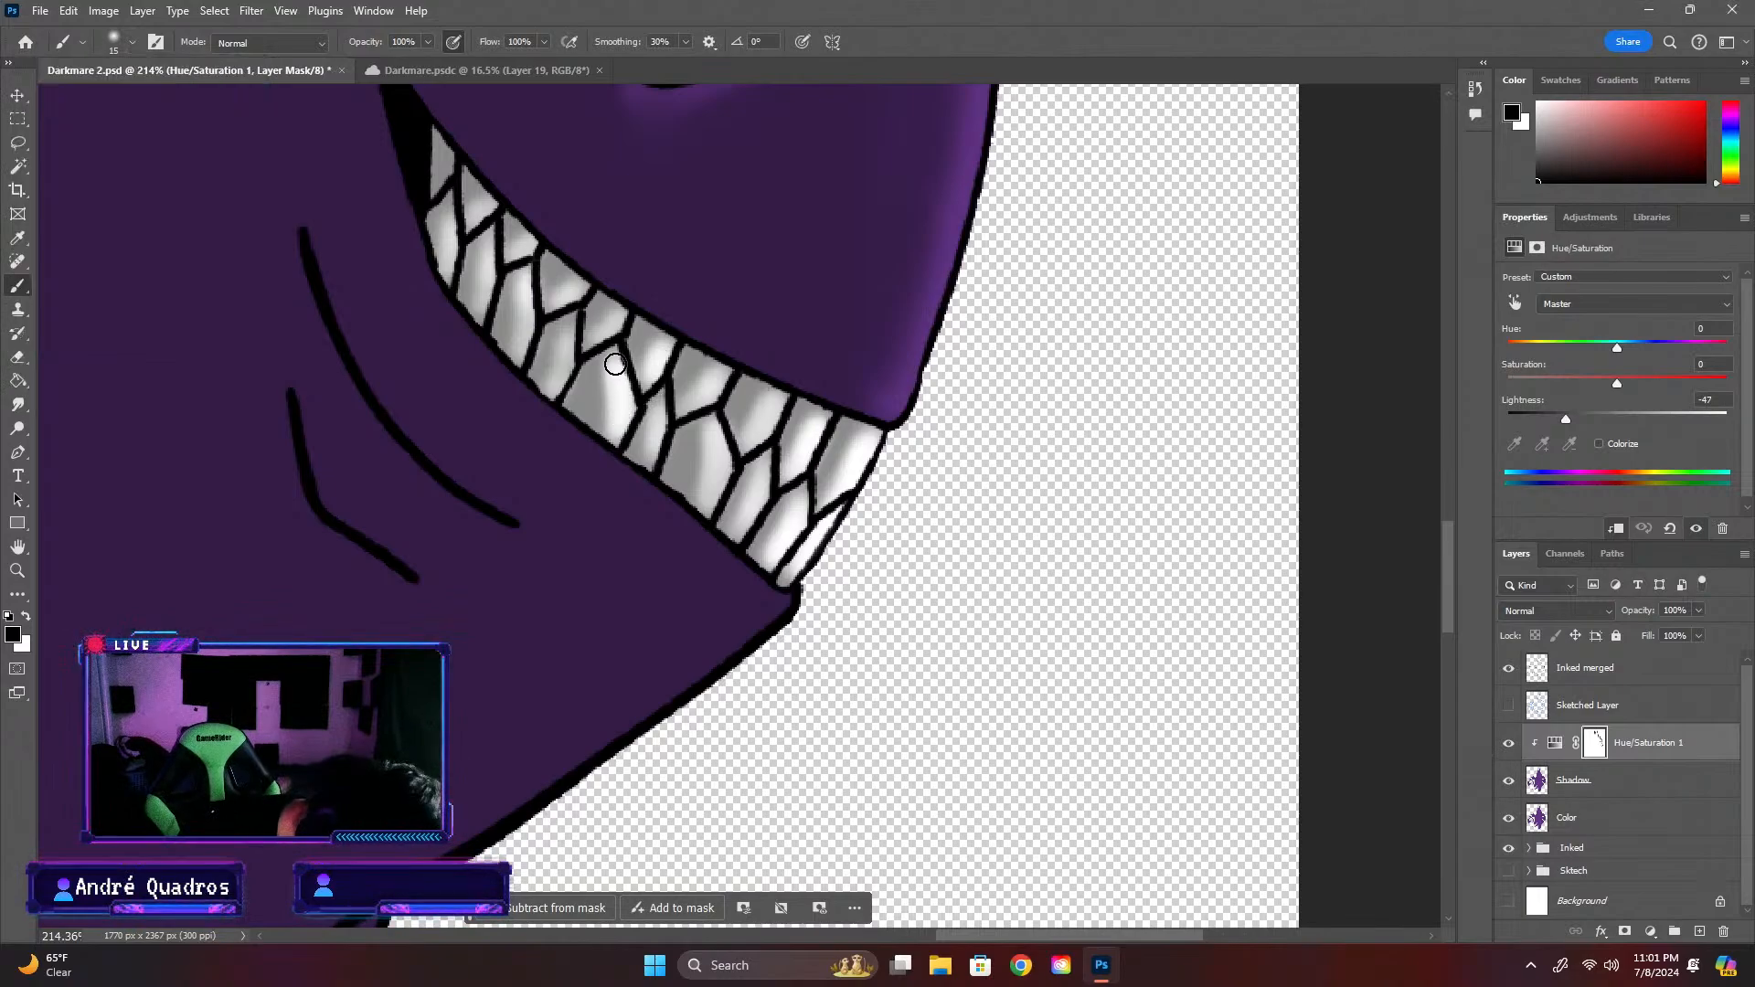
{"action": "mouse_move", "coordinate": [658, 416]}
{"action": "left_mouse_down"}
{"action": "mouse_move", "coordinate": [650, 462]}
{"action": "mouse_move", "coordinate": [664, 400]}
{"action": "mouse_move", "coordinate": [663, 420]}
{"action": "mouse_move", "coordinate": [721, 449]}
{"action": "mouse_move", "coordinate": [715, 428]}
{"action": "mouse_move", "coordinate": [709, 507]}
{"action": "mouse_move", "coordinate": [735, 471]}
{"action": "mouse_move", "coordinate": [763, 550]}
{"action": "mouse_move", "coordinate": [740, 534]}
{"action": "mouse_move", "coordinate": [769, 447]}
{"action": "mouse_move", "coordinate": [750, 437]}
{"action": "mouse_move", "coordinate": [777, 401]}
{"action": "mouse_move", "coordinate": [806, 427]}
{"action": "mouse_move", "coordinate": [794, 476]}
{"action": "mouse_move", "coordinate": [819, 423]}
{"action": "mouse_move", "coordinate": [799, 525]}
{"action": "mouse_move", "coordinate": [803, 502]}
{"action": "mouse_move", "coordinate": [768, 564]}
{"action": "mouse_move", "coordinate": [799, 558]}
{"action": "mouse_move", "coordinate": [795, 582]}
{"action": "mouse_move", "coordinate": [874, 444]}
{"action": "left_mouse_up"}
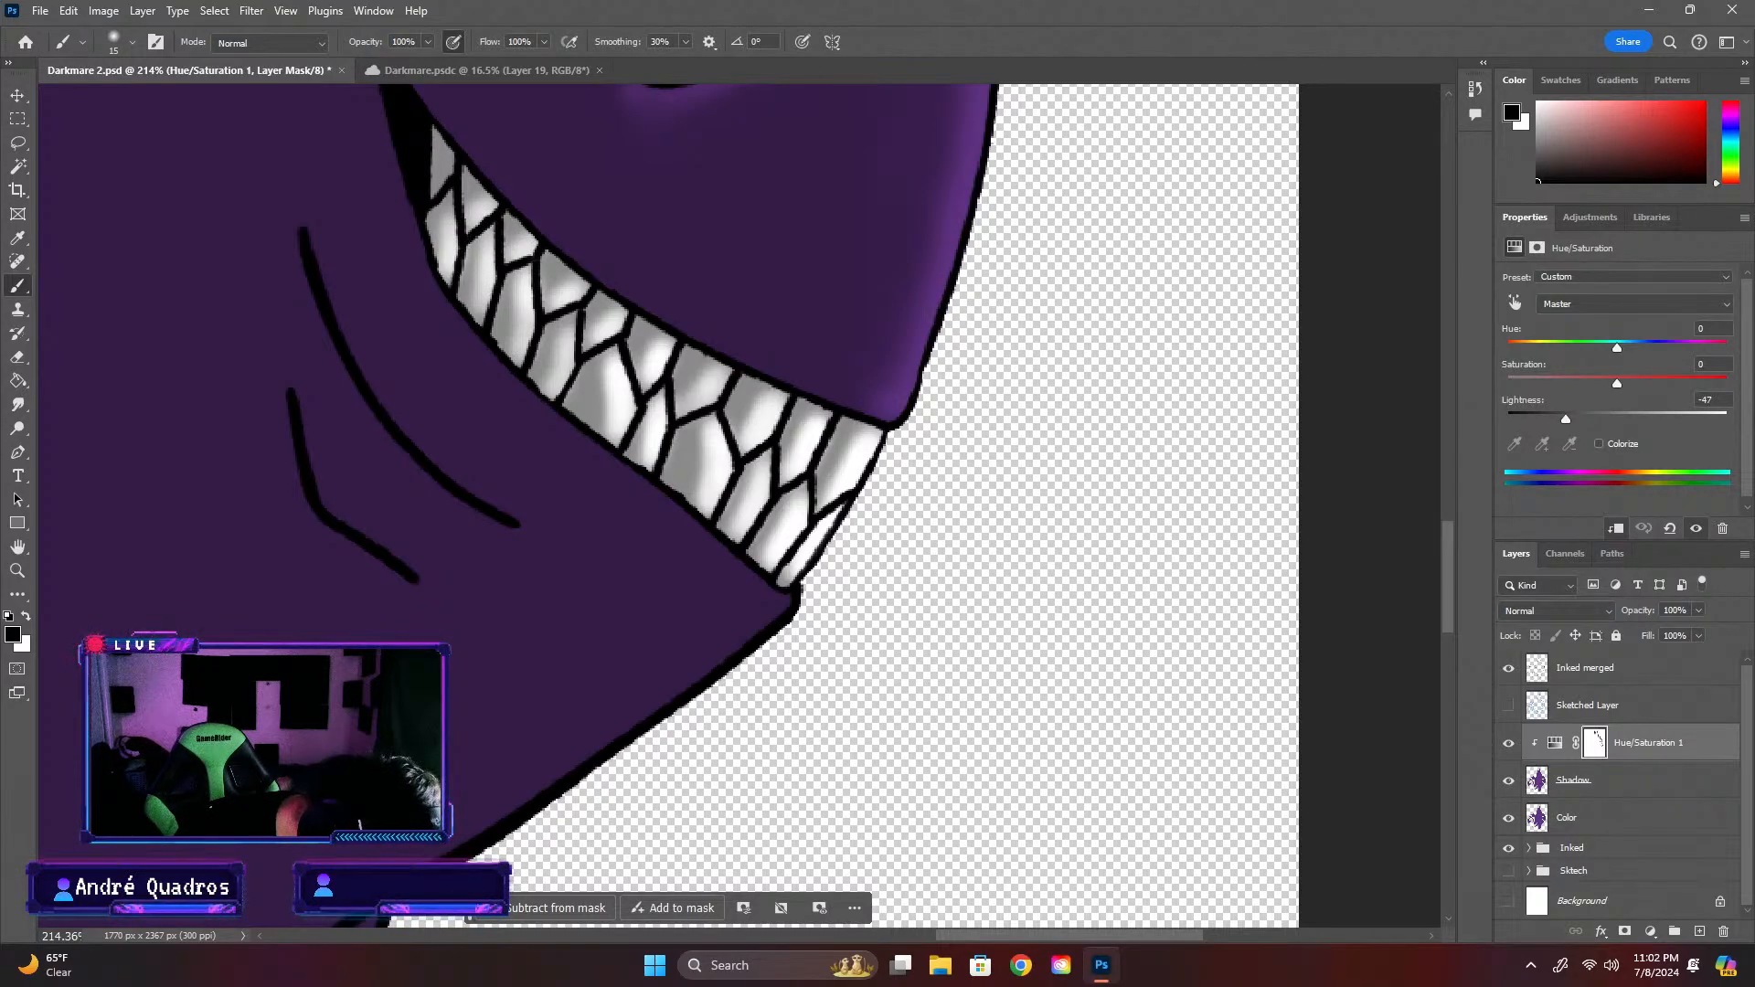
Examine the shaded teeth against the whole creature, and inspect the horns and small head spikes up close
{"action": "scroll", "coordinate": [919, 407], "scroll_direction": "down", "scroll_amount": 10}
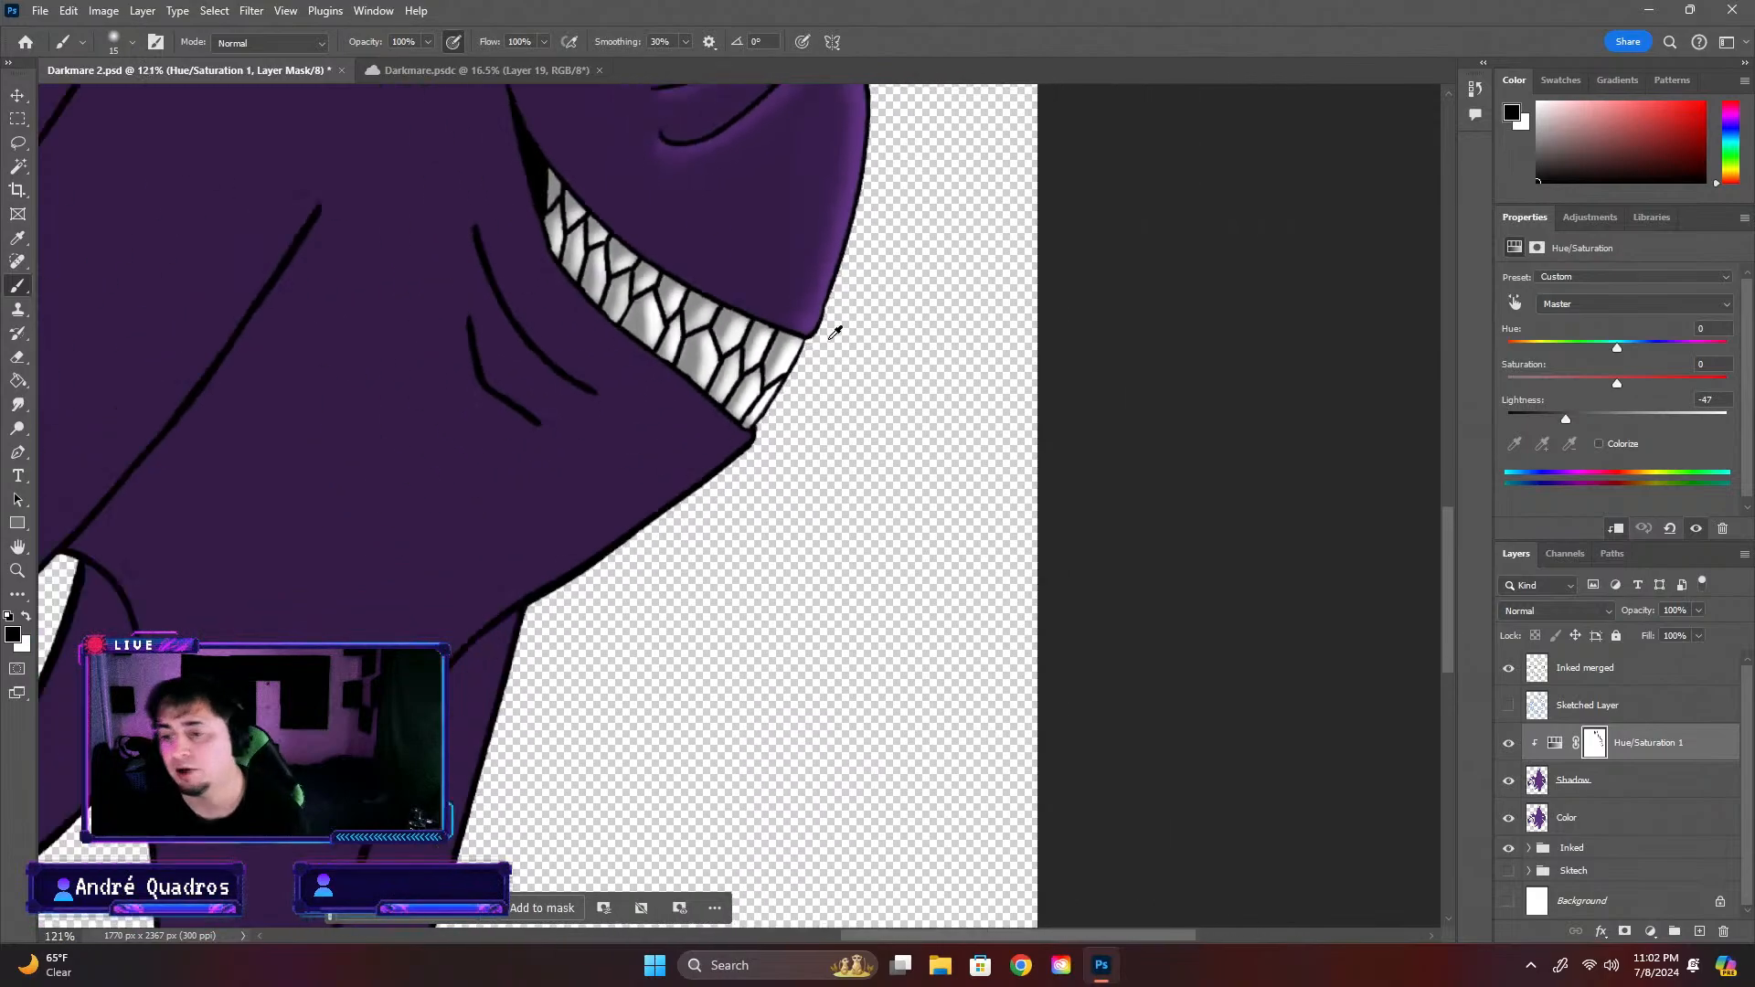
{"action": "left_click_drag", "start_coordinate": [1448, 565], "coordinate": [1444, 488]}
{"action": "scroll", "coordinate": [723, 481], "scroll_direction": "down", "scroll_amount": 3}
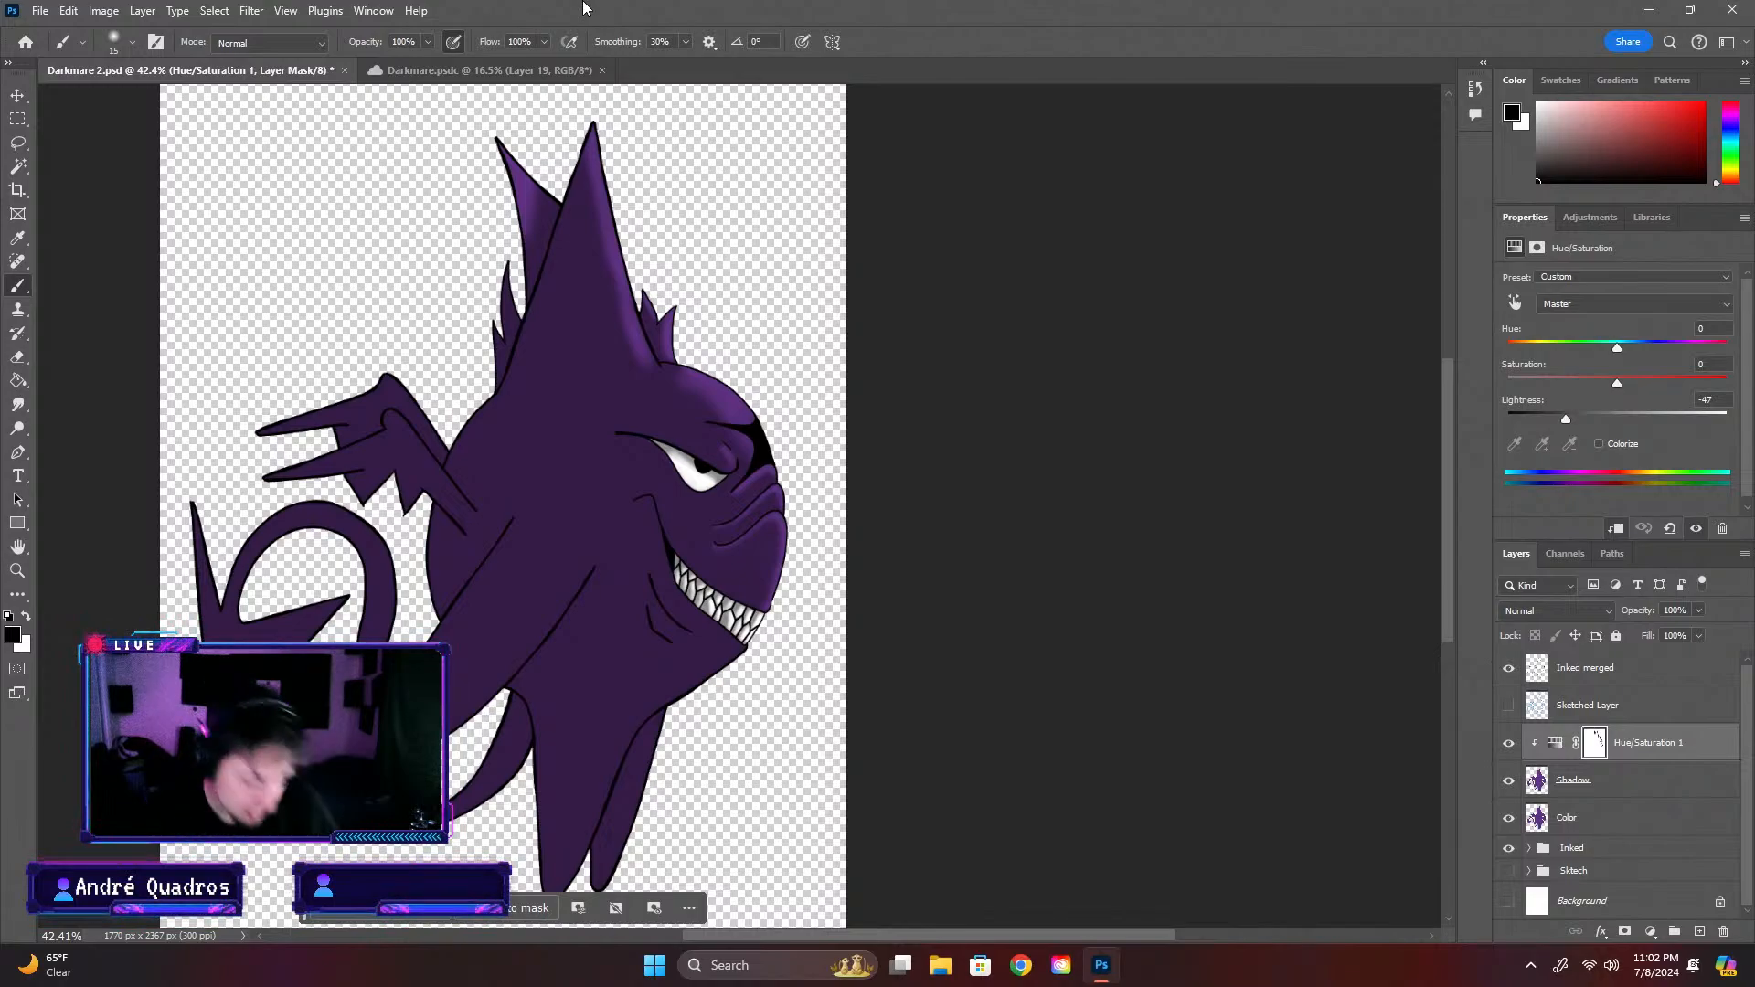
{"action": "key", "text": "ctrl+plus"}
{"action": "key", "text": "ctrl+plus"}
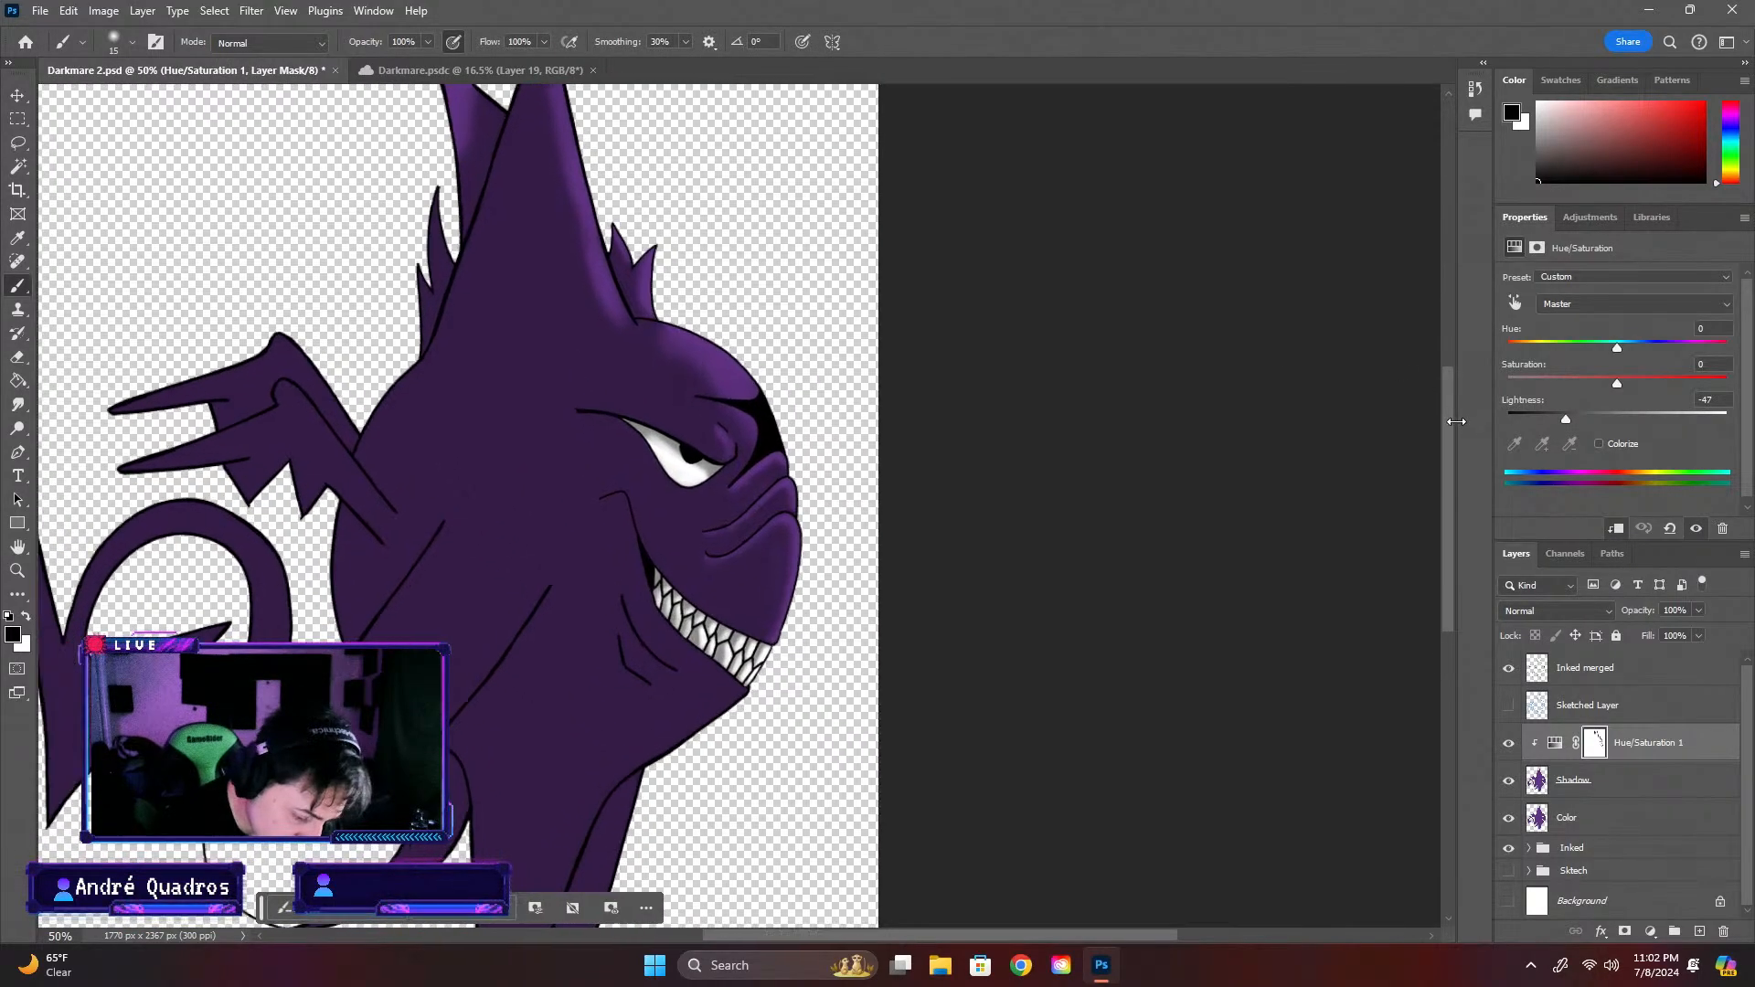
{"action": "key", "text": "ctrl+plus"}
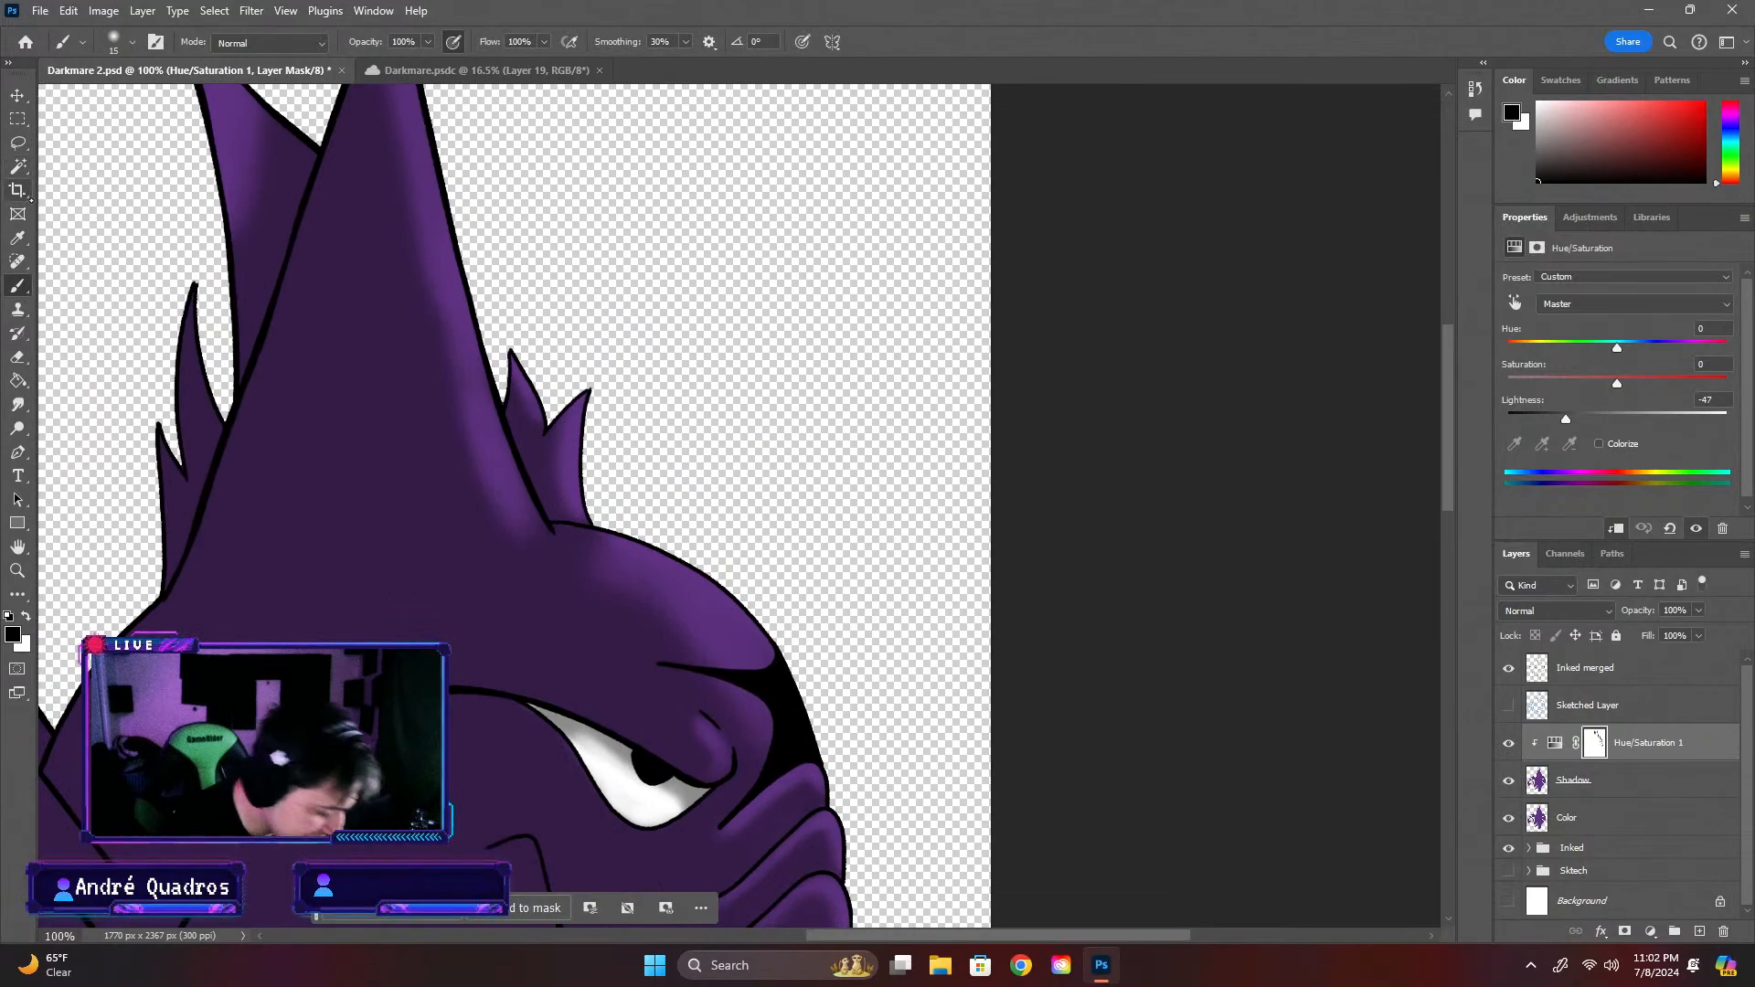
{"action": "key", "text": "ctrl+minus"}
{"action": "key", "text": "ctrl+plus"}
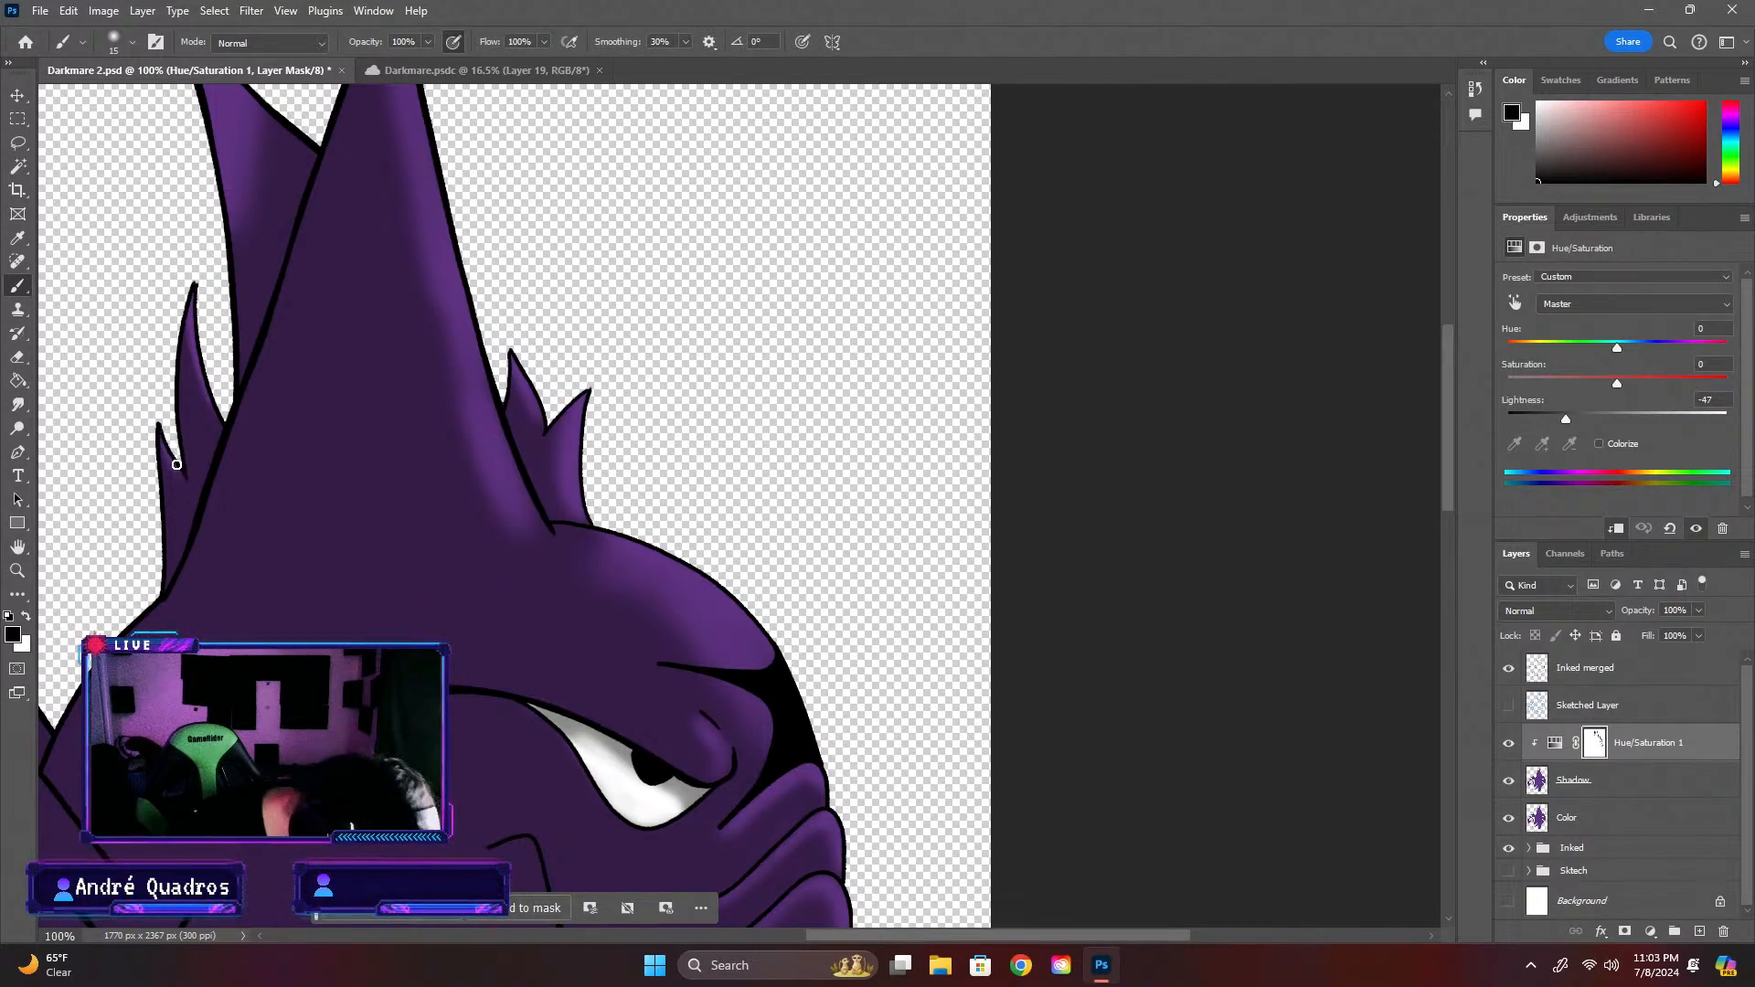
Examine the shading of the horns, spikes, wing and face at several magnifications
{"action": "scroll", "coordinate": [531, 393], "scroll_direction": "down", "scroll_amount": 8}
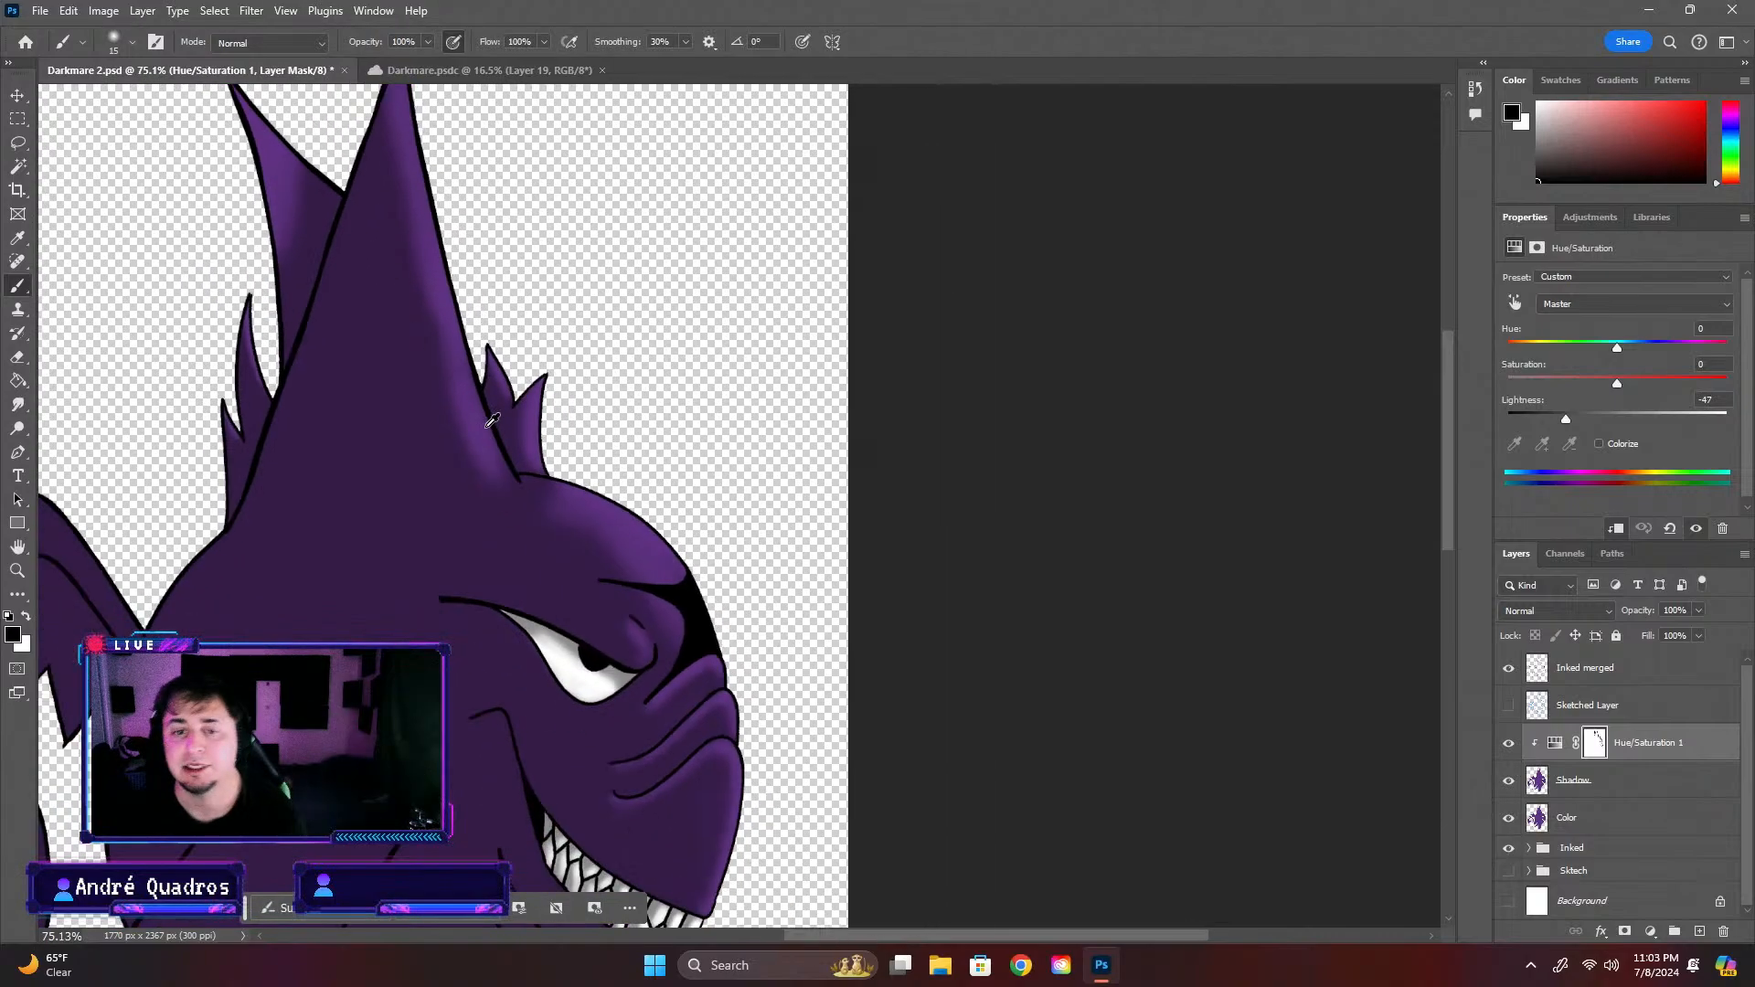
{"action": "scroll", "coordinate": [327, 416], "scroll_direction": "up", "scroll_amount": 3}
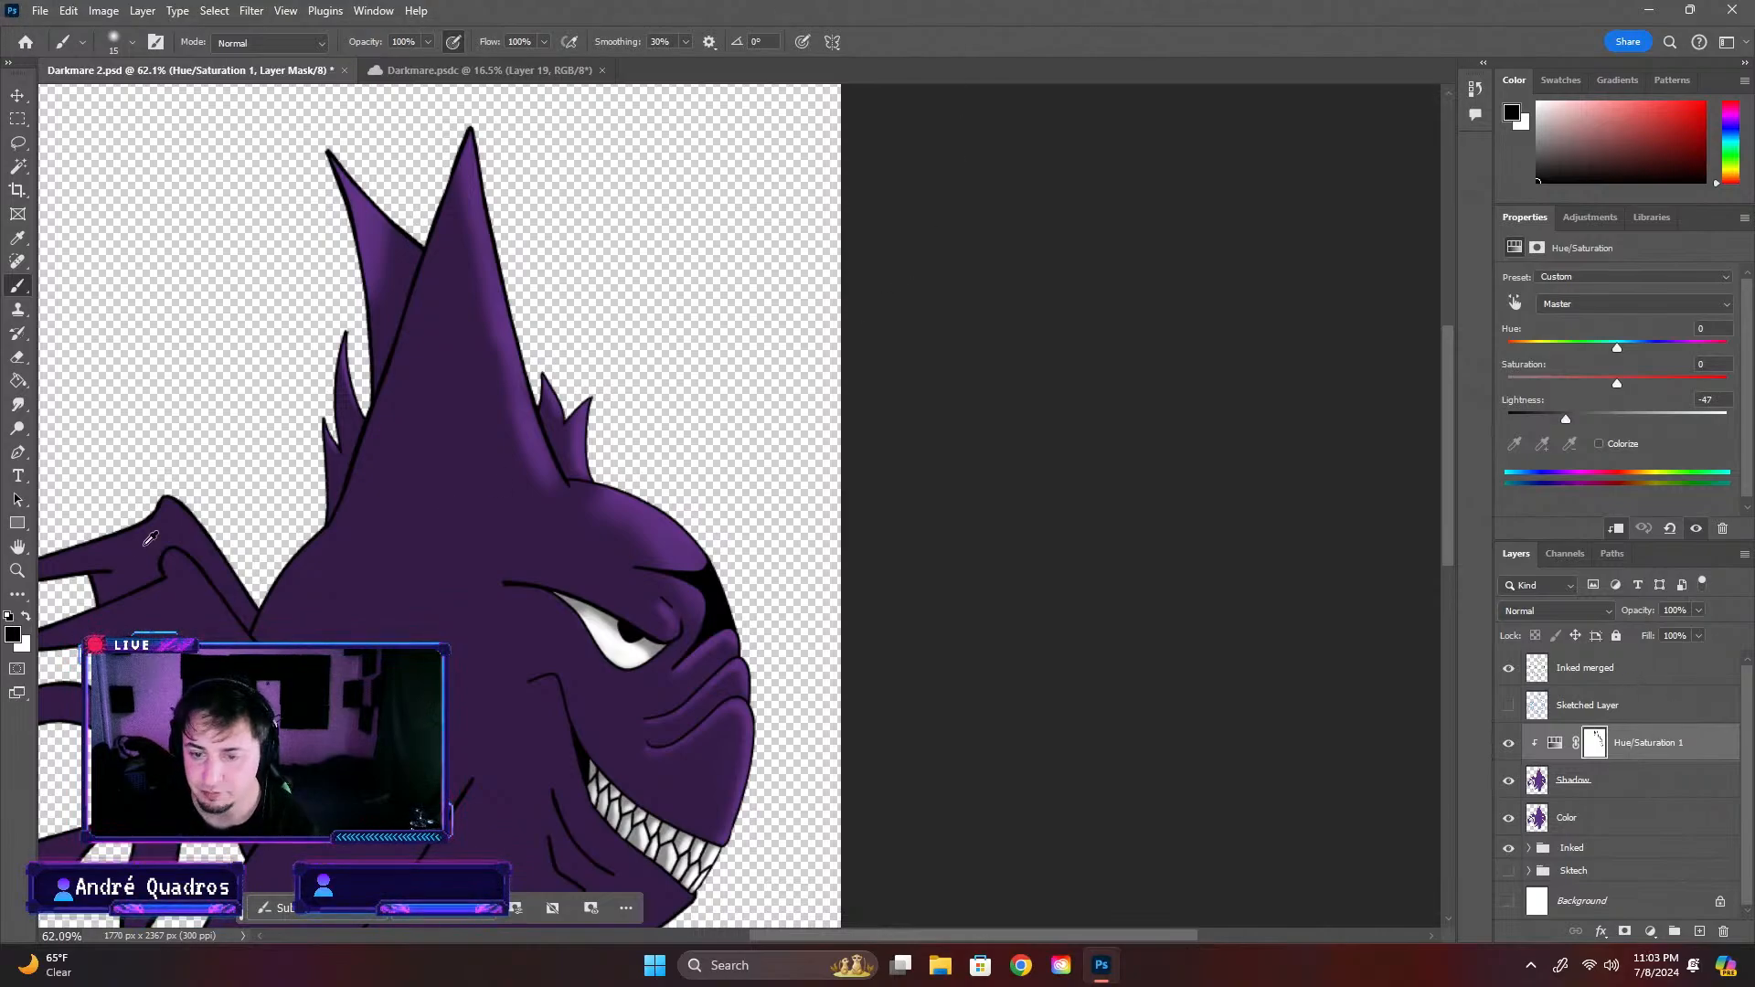
{"action": "scroll", "coordinate": [211, 551], "scroll_direction": "down", "scroll_amount": 3}
{"action": "scroll", "coordinate": [97, 559], "scroll_direction": "up", "scroll_amount": 2}
{"action": "scroll", "coordinate": [97, 559], "scroll_direction": "down", "scroll_amount": 3}
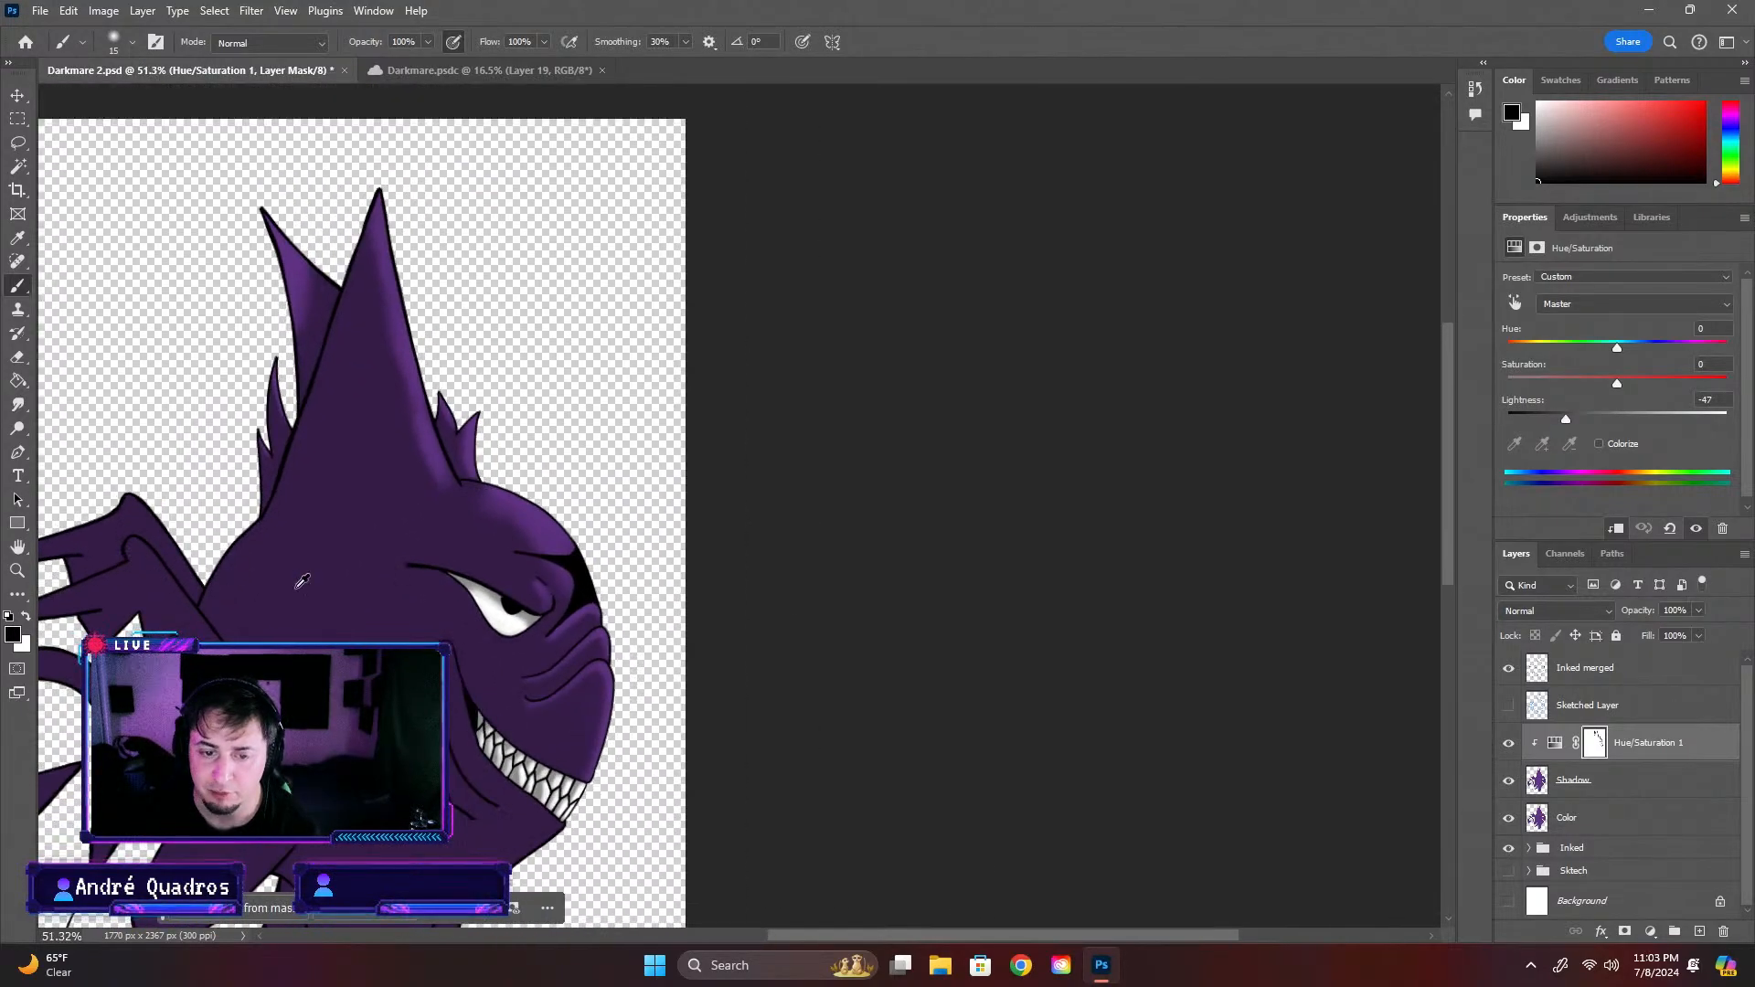
{"action": "mouse_move", "coordinate": [1446, 446]}
{"action": "left_mouse_down"}
{"action": "mouse_move", "coordinate": [1455, 402]}
{"action": "mouse_move", "coordinate": [1454, 451]}
{"action": "left_mouse_up"}
{"action": "left_click_drag", "start_coordinate": [781, 940], "coordinate": [722, 936]}
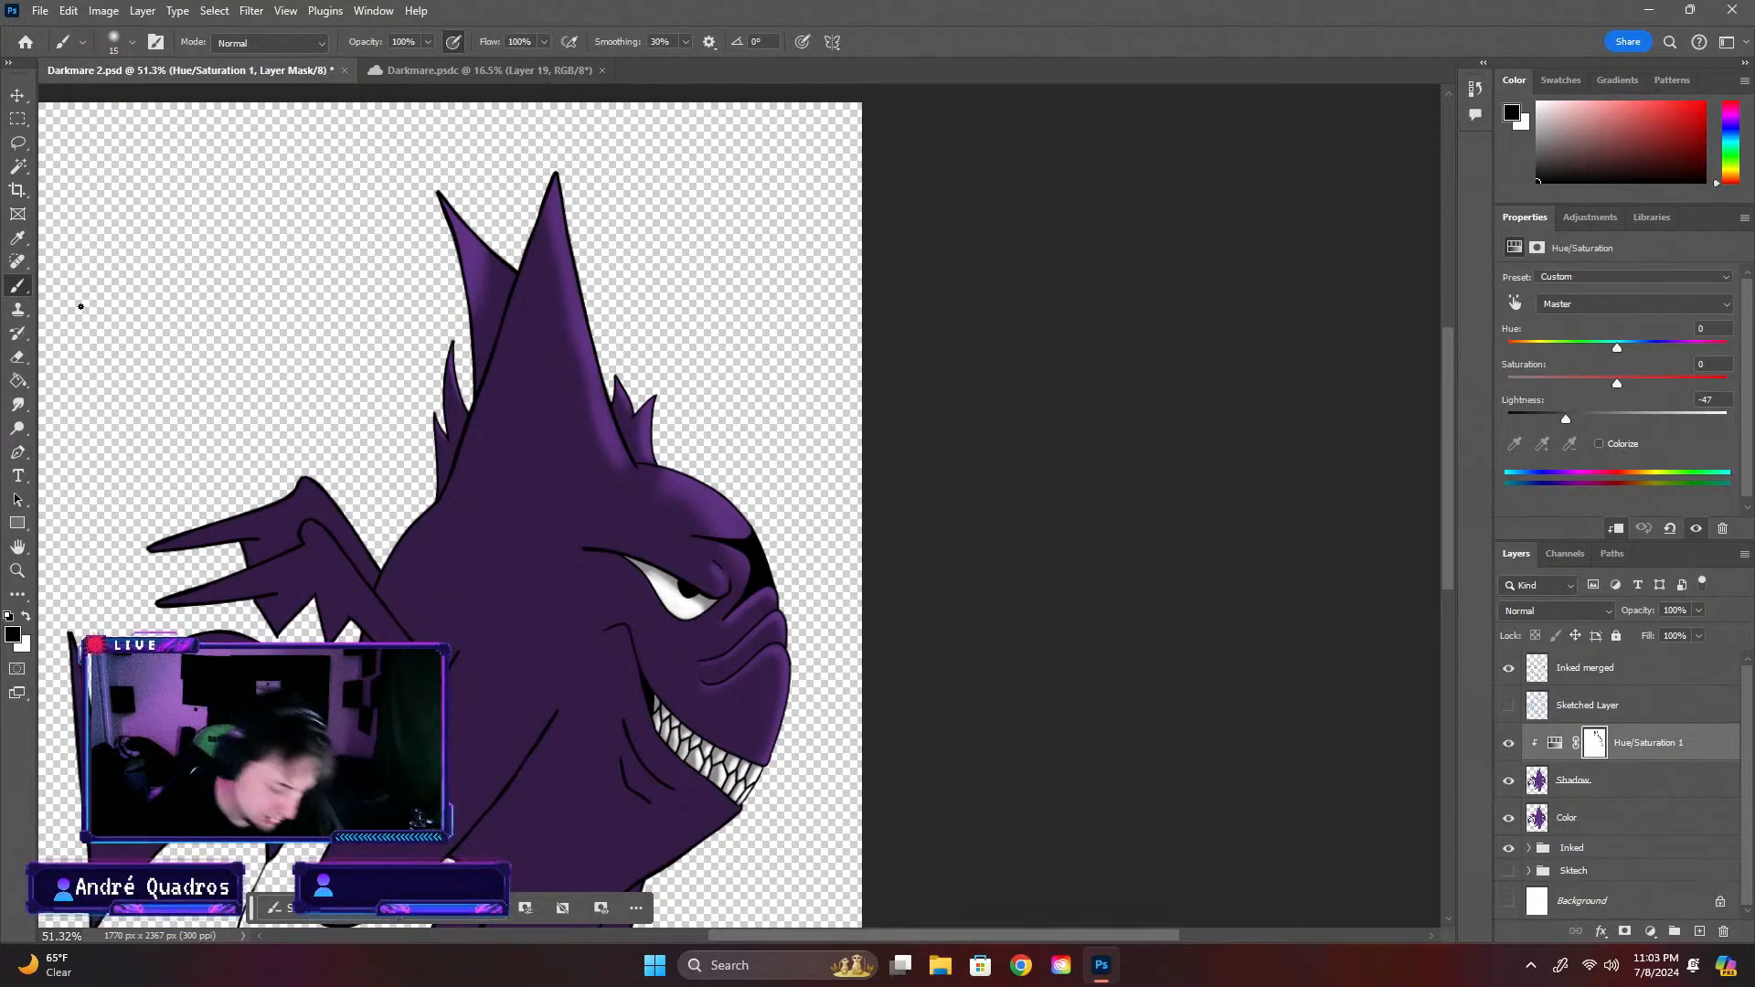
{"action": "key", "text": "ctrl+plus"}
{"action": "key", "text": "ctrl+plus"}
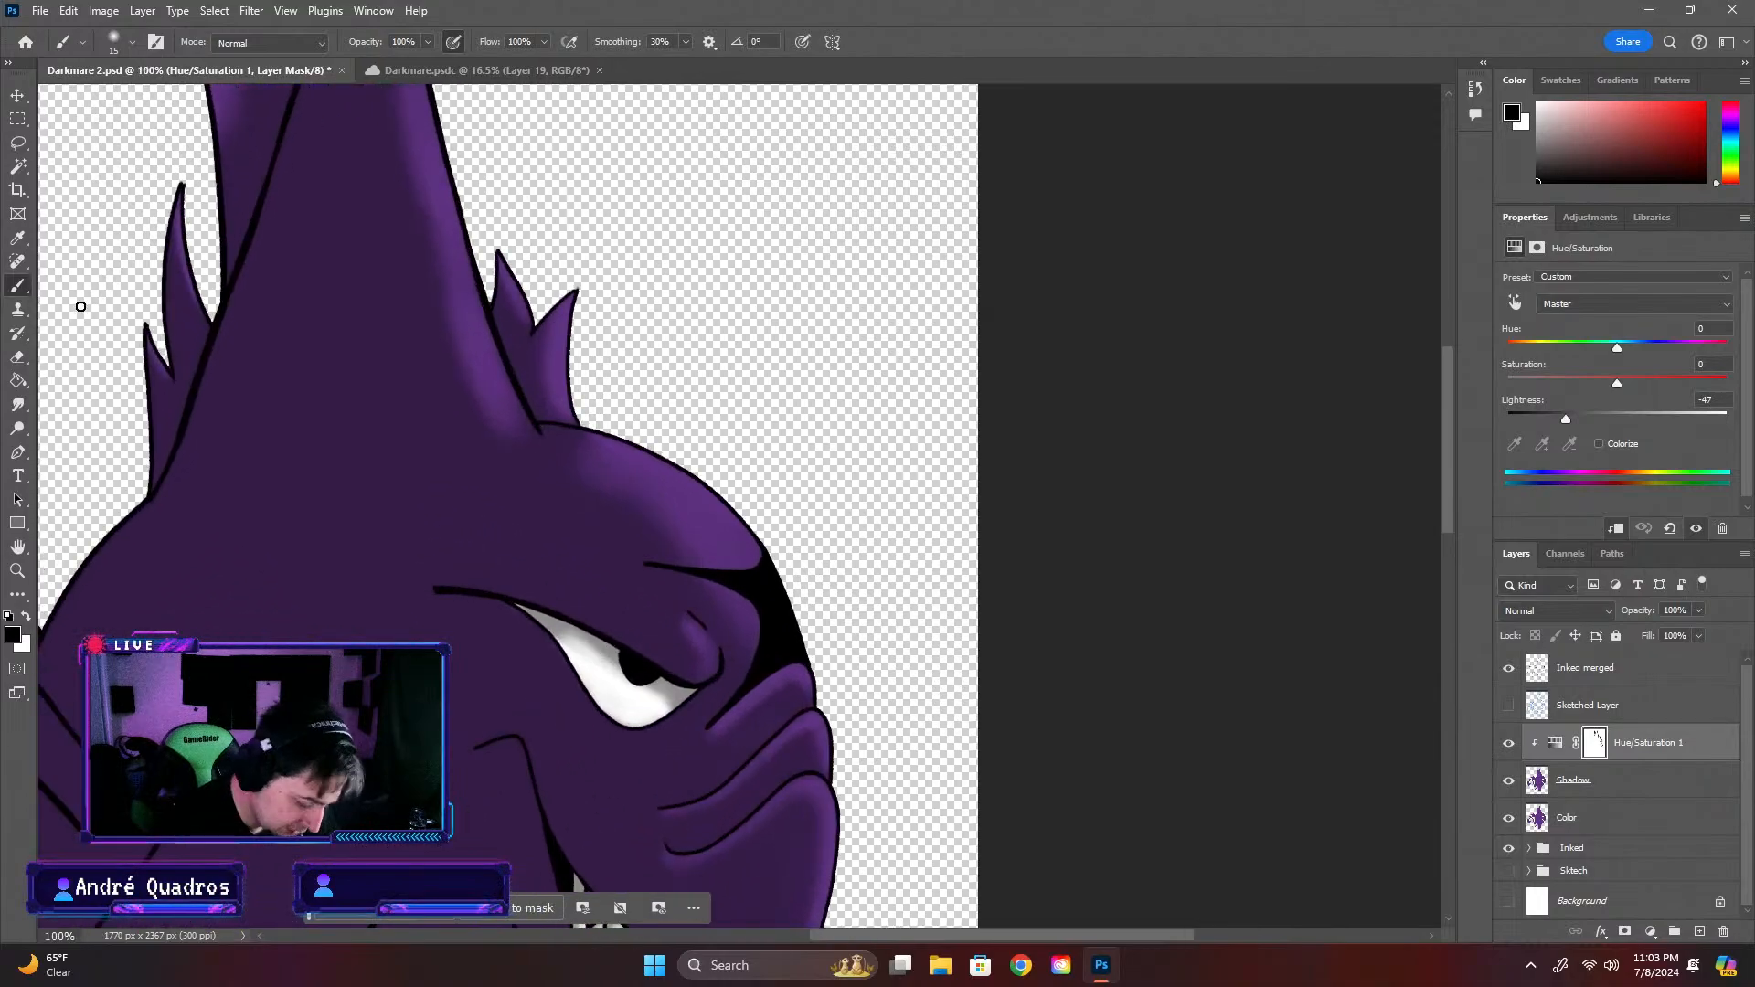
Enlarge the brush to 44 px and paint black on the mask along the rear wing's upper edge to add highlights
{"action": "scroll", "coordinate": [1051, 676], "scroll_direction": "up", "scroll_amount": 5}
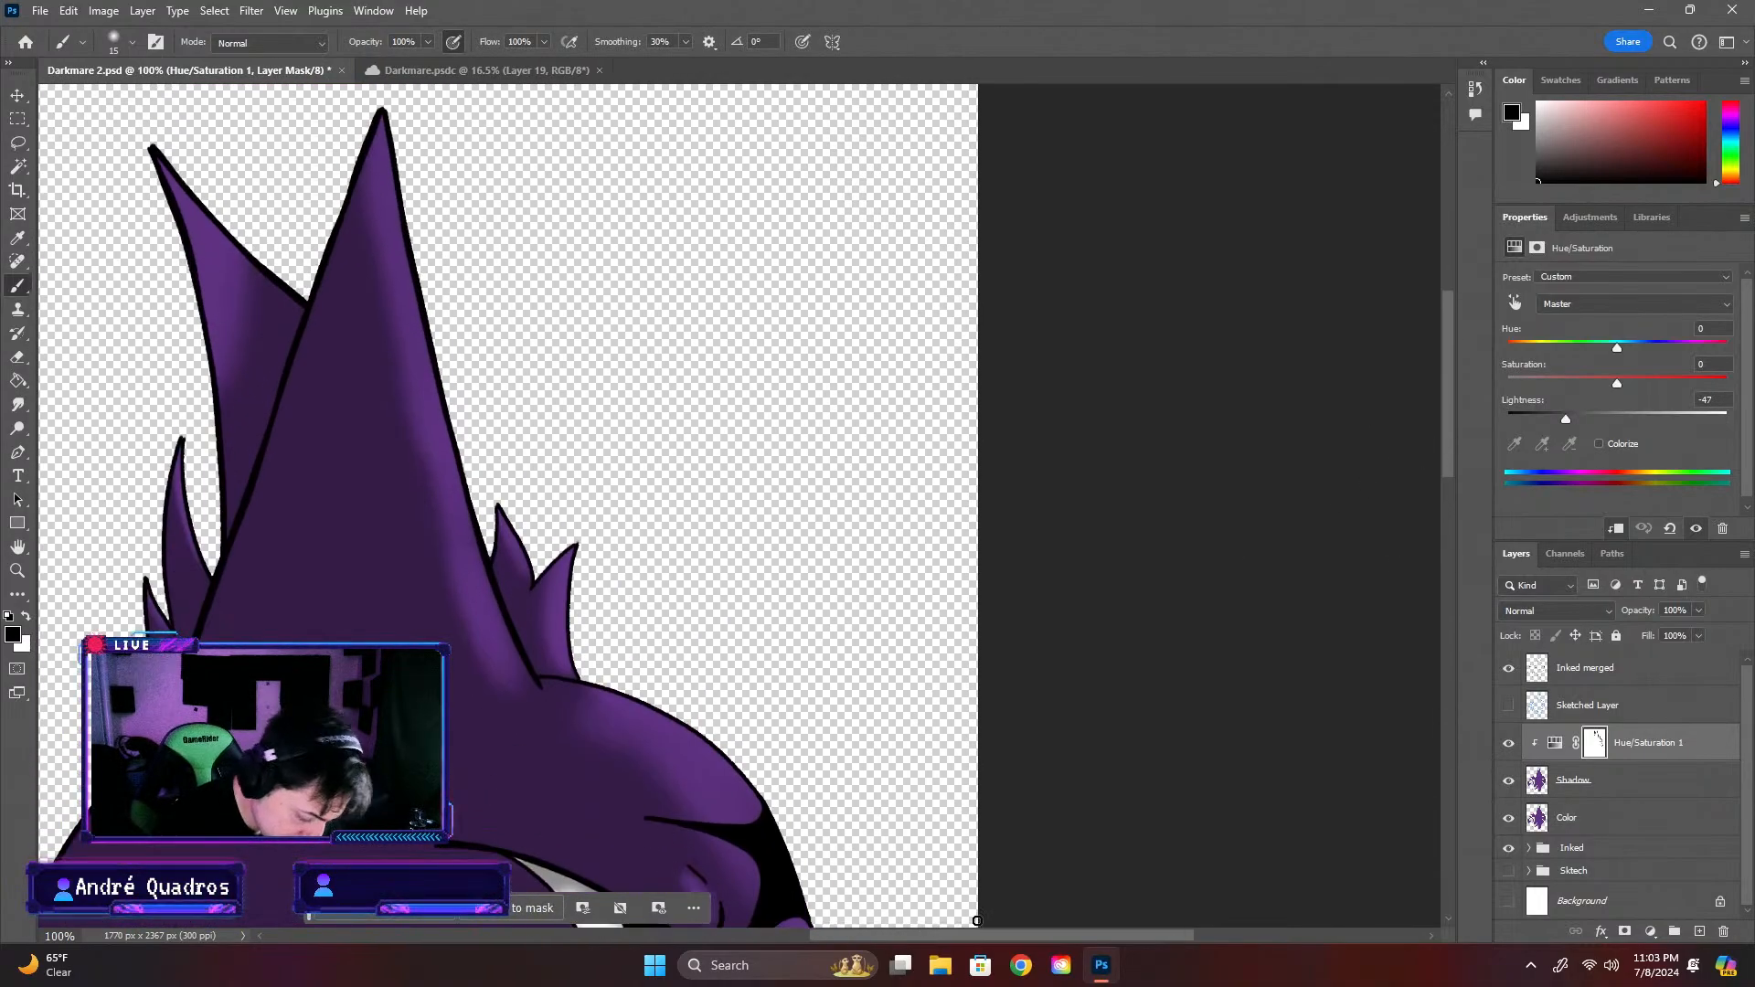
{"action": "scroll", "coordinate": [1023, 767], "scroll_direction": "left", "scroll_amount": 10}
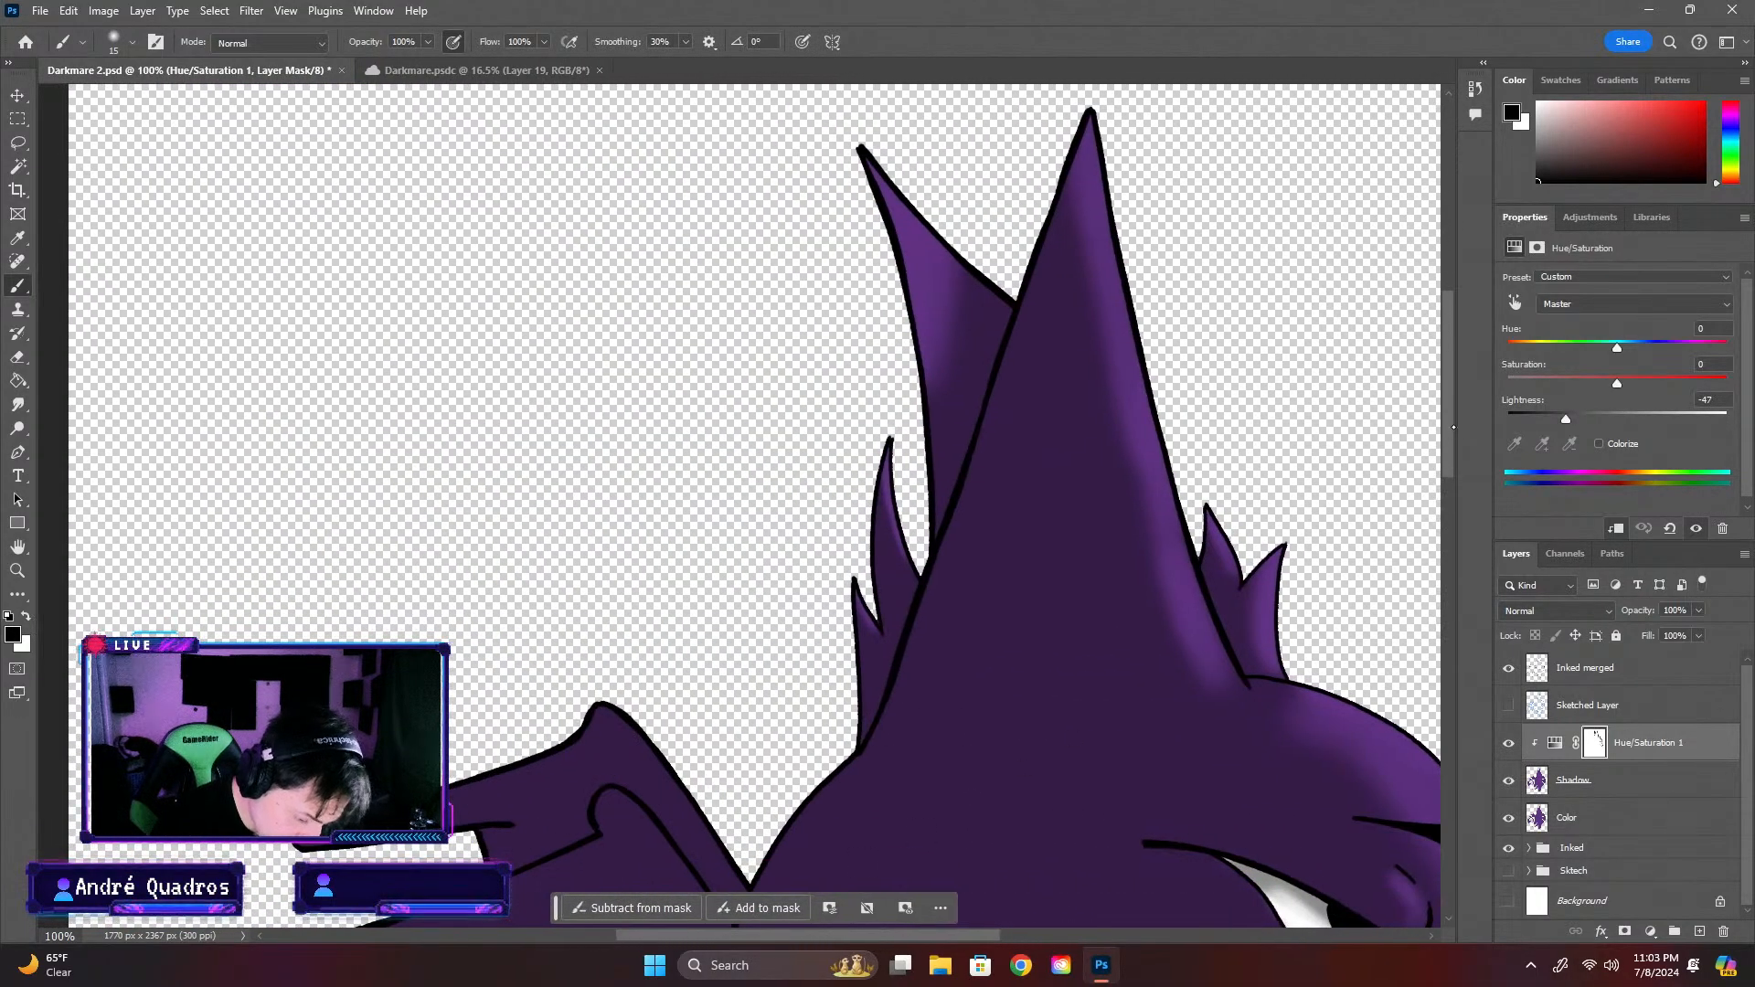
{"action": "scroll", "coordinate": [1051, 457], "scroll_direction": "down", "scroll_amount": 4}
{"action": "left_click", "coordinate": [133, 41]}
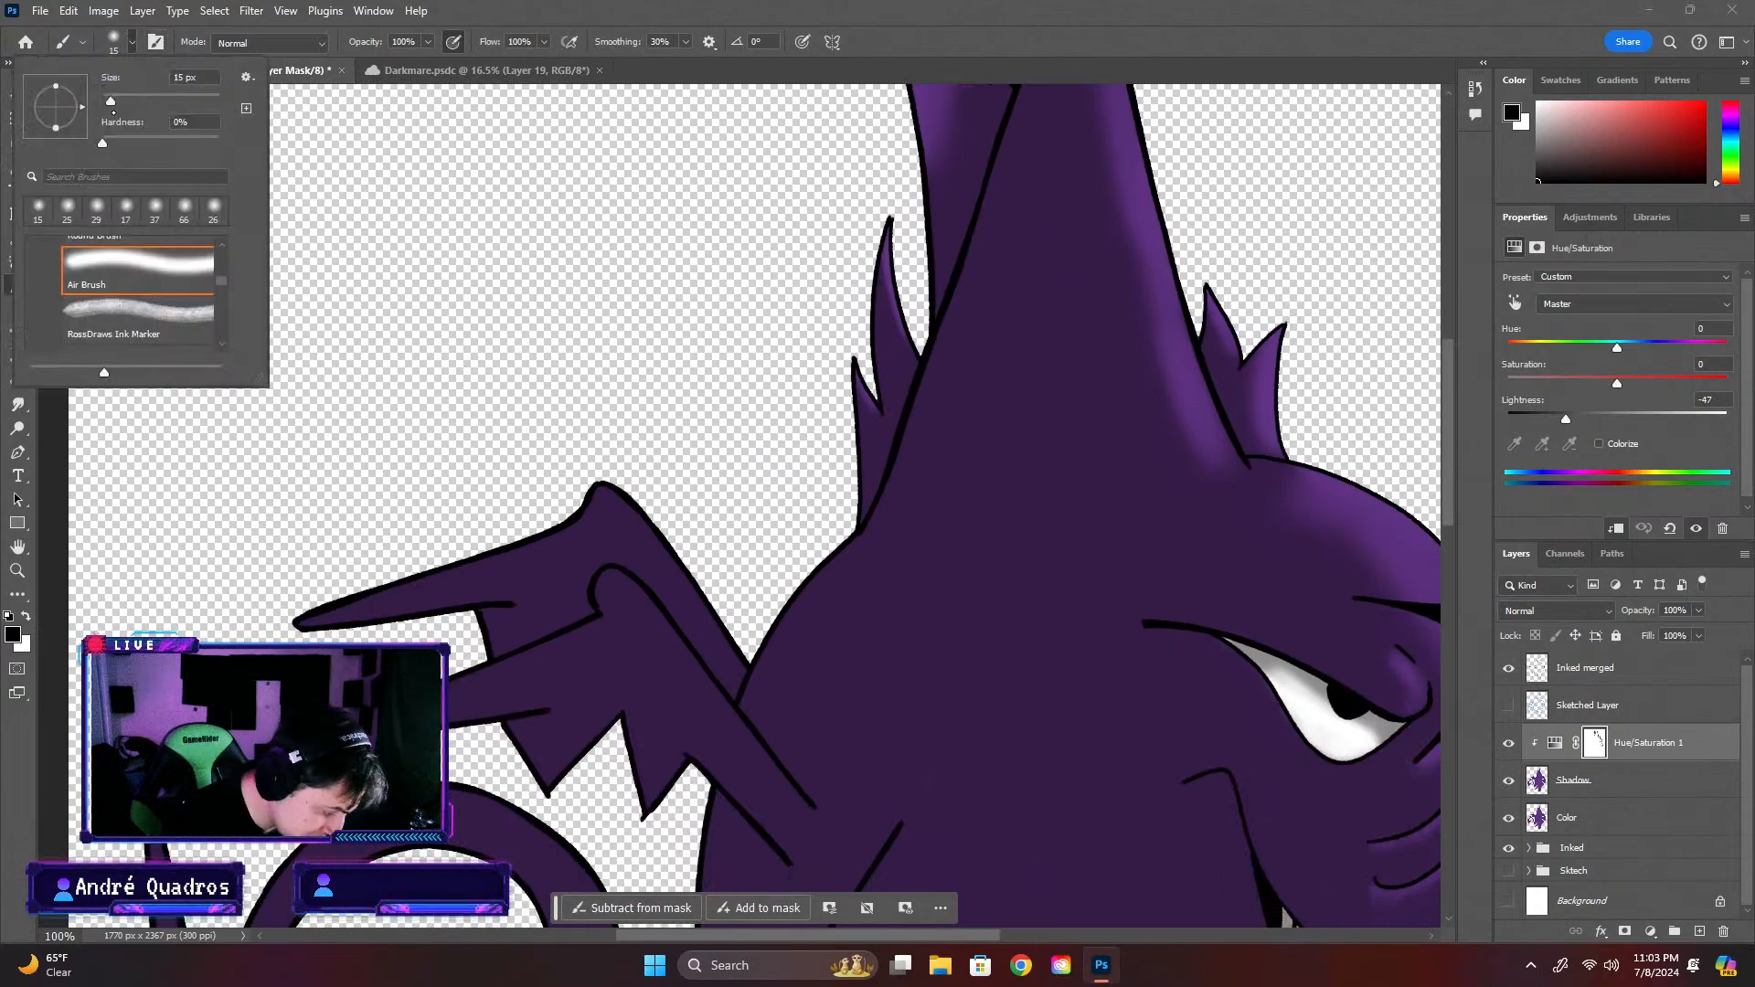
{"action": "left_click_drag", "start_coordinate": [111, 100], "coordinate": [127, 101]}
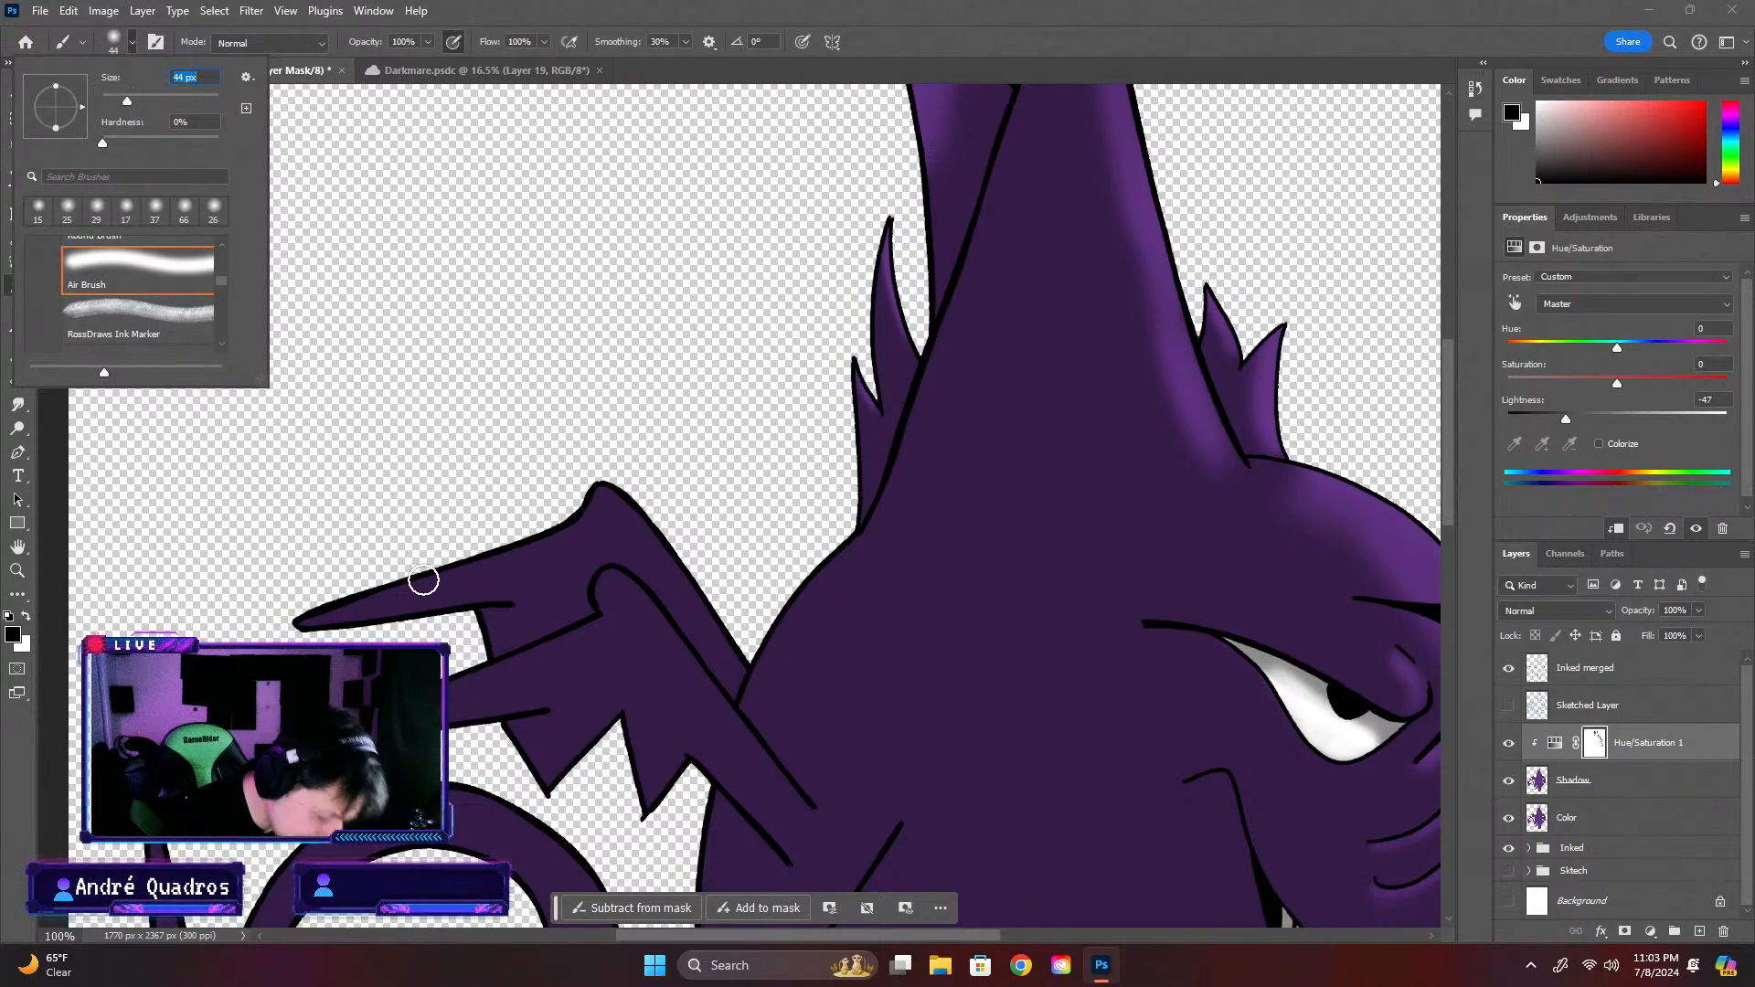
{"action": "left_click", "coordinate": [290, 618]}
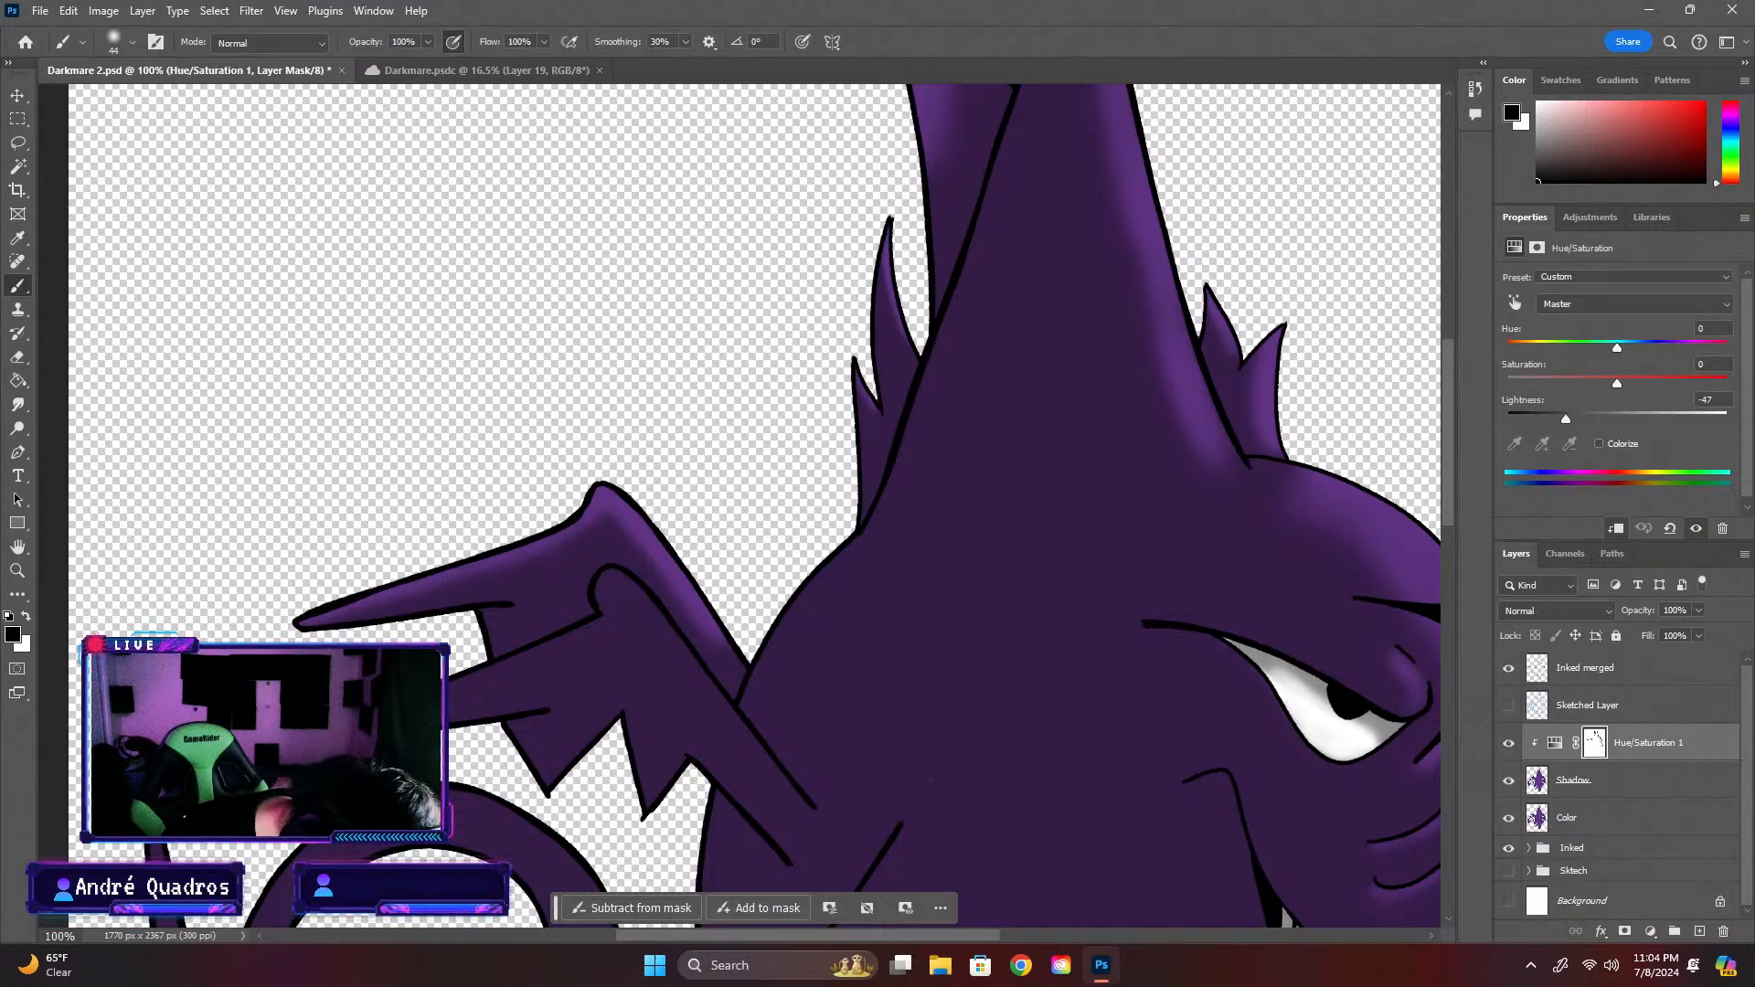
Reduce the brush to 32 px and paint black on the mask along the front wing's finger, knuckle and arm
{"action": "scroll", "coordinate": [877, 611], "scroll_direction": "down", "scroll_amount": 5}
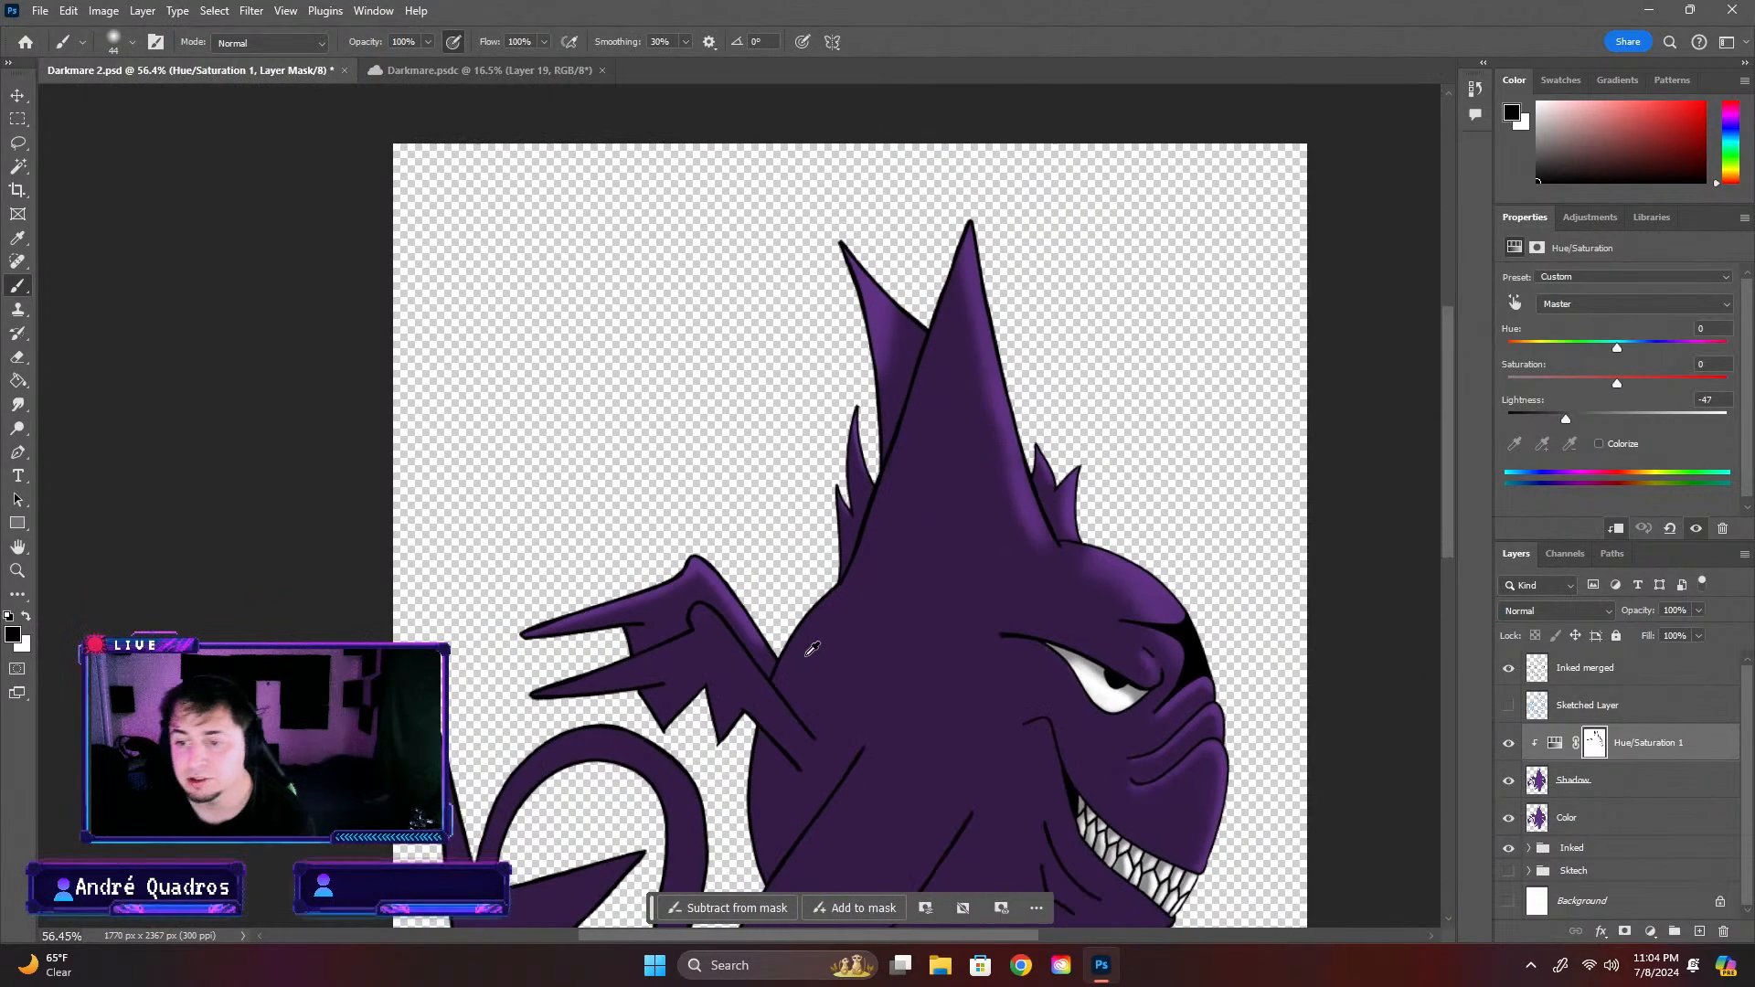
{"action": "scroll", "coordinate": [831, 697], "scroll_direction": "up", "scroll_amount": 3}
{"action": "scroll", "coordinate": [830, 697], "scroll_direction": "down", "scroll_amount": 2}
{"action": "scroll", "coordinate": [831, 697], "scroll_direction": "up", "scroll_amount": 2}
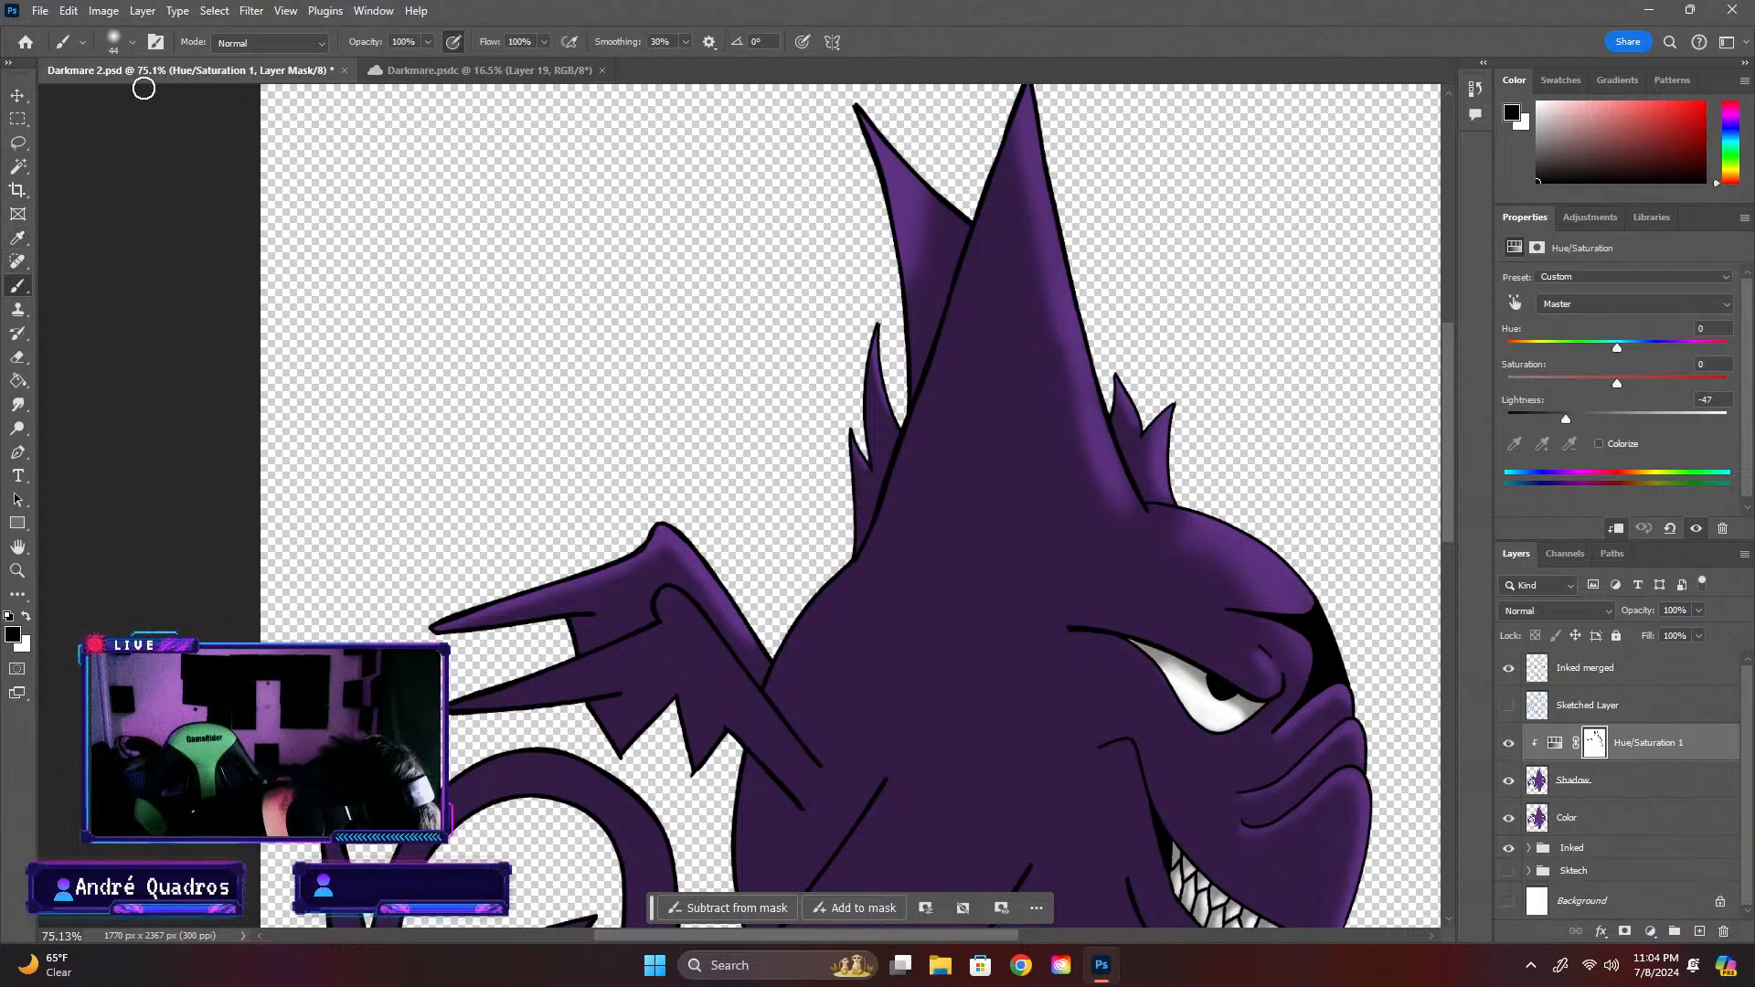
{"action": "left_click", "coordinate": [133, 41]}
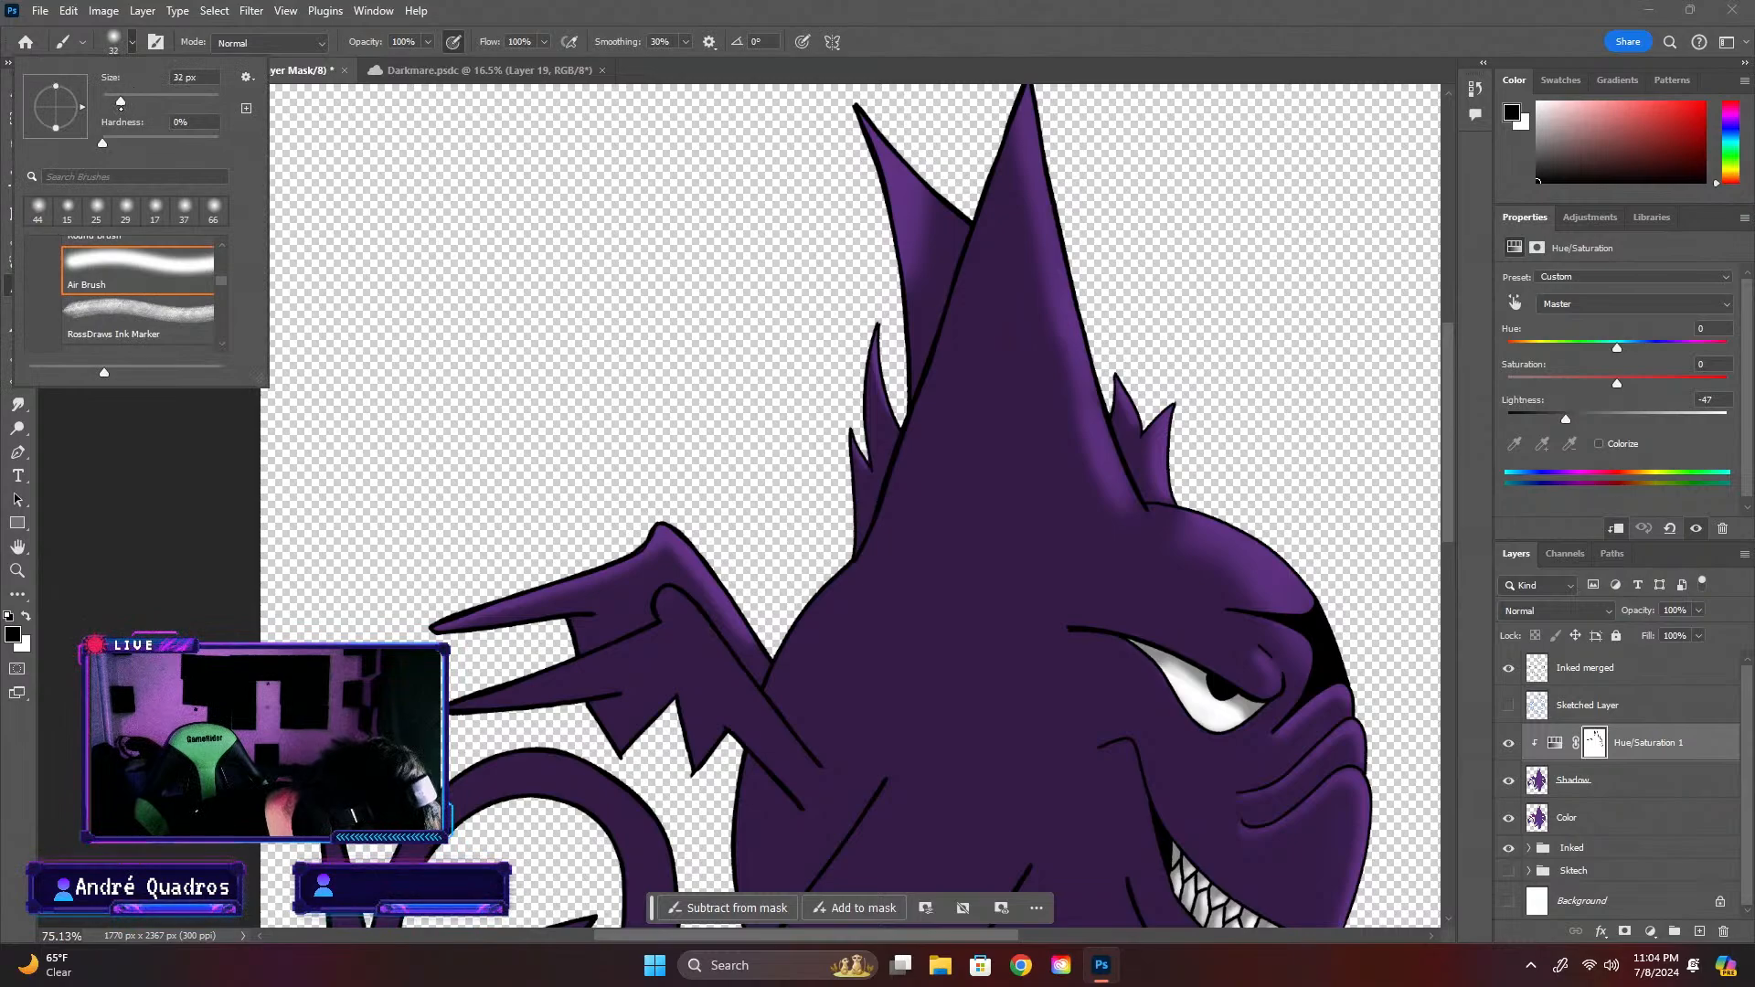
{"action": "left_click", "coordinate": [456, 696]}
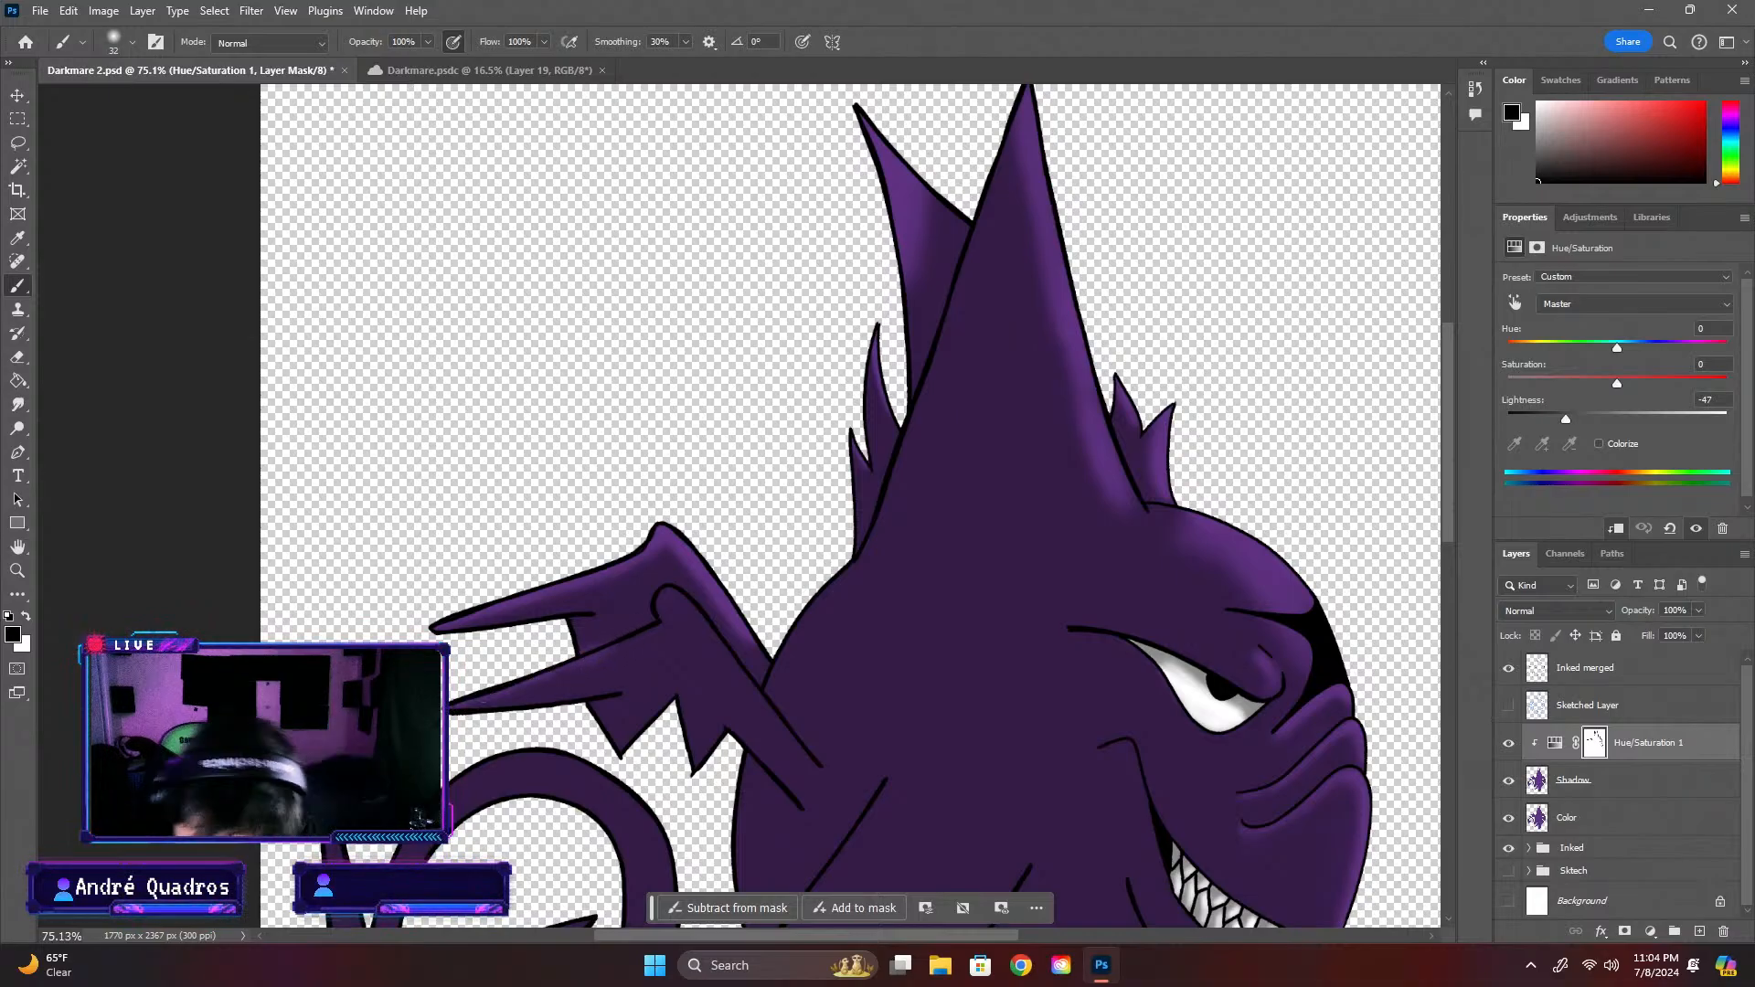
{"action": "key", "text": "ctrl+plus"}
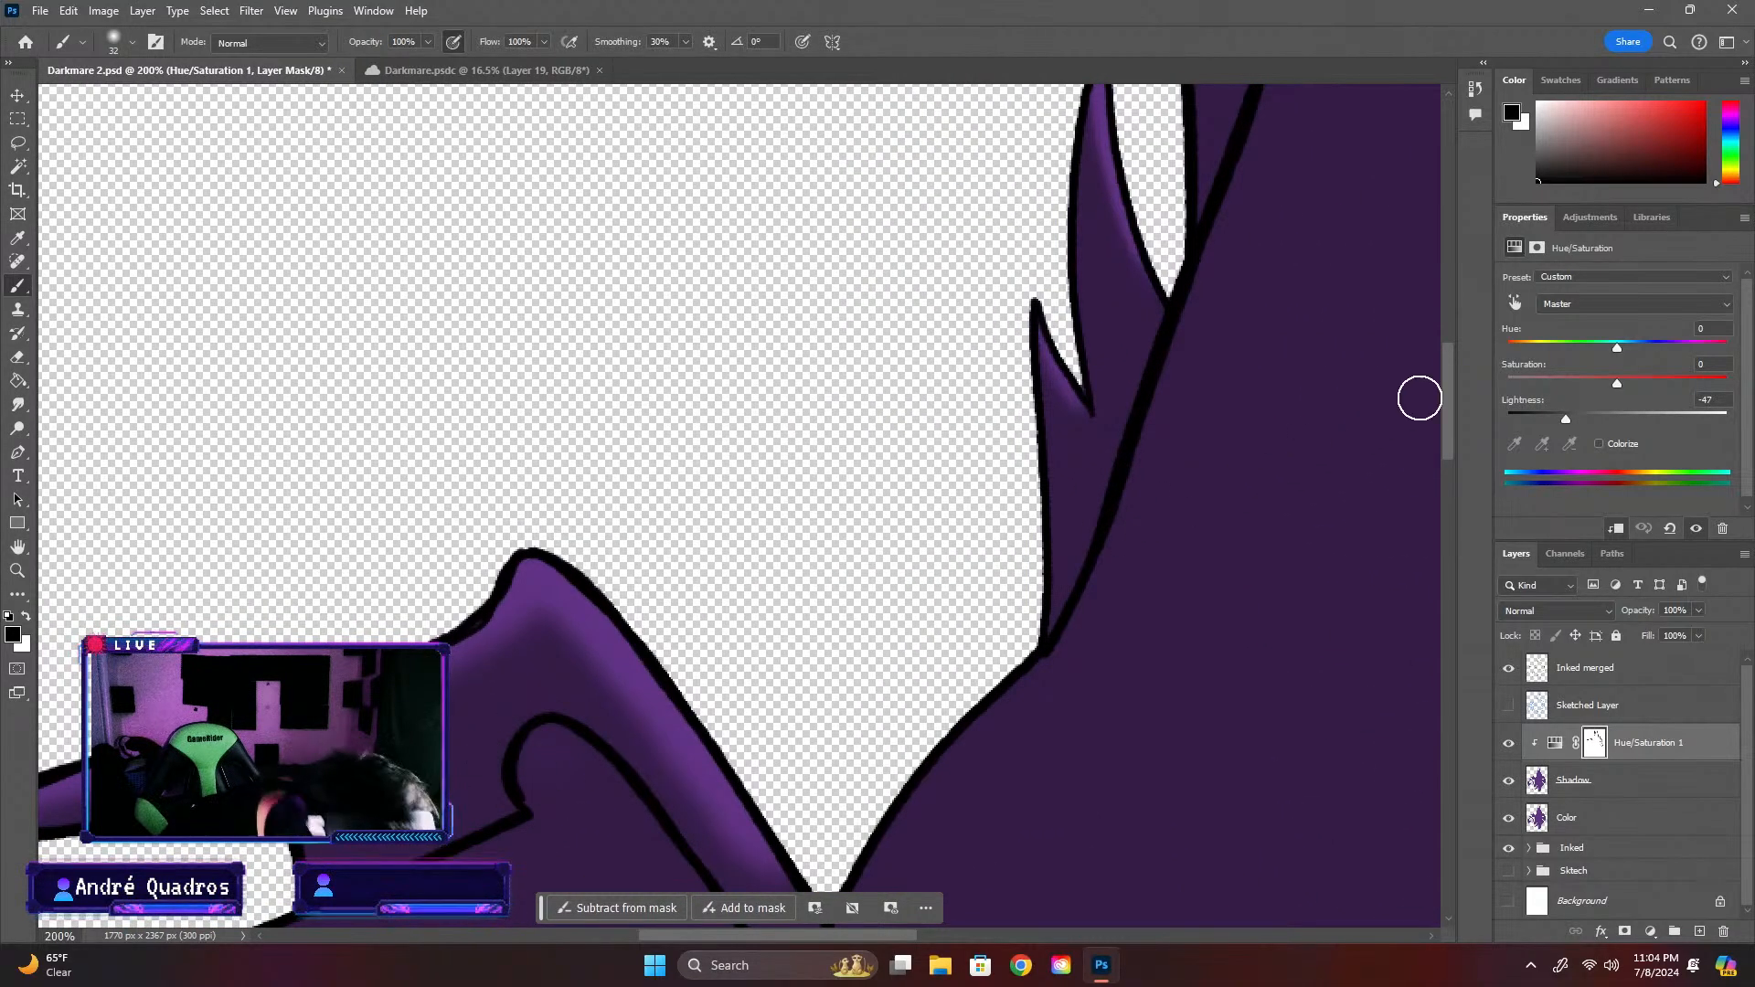
{"action": "key", "text": "ctrl+plus"}
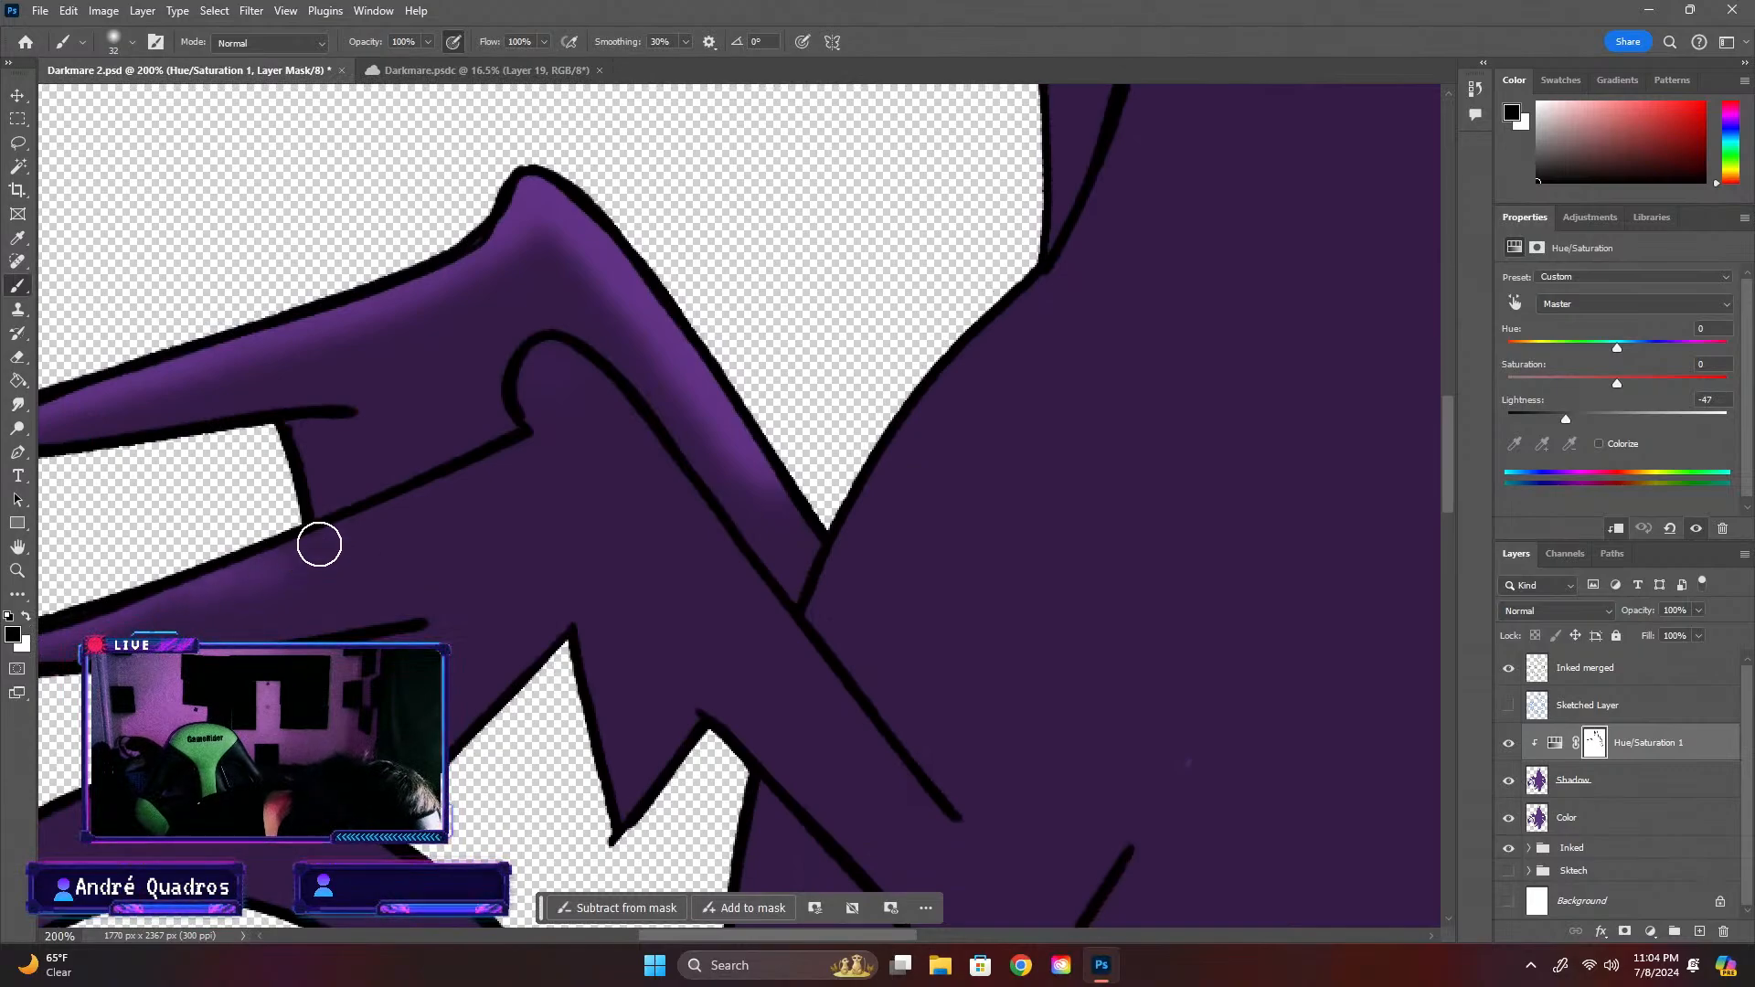
{"action": "mouse_move", "coordinate": [327, 545]}
{"action": "left_mouse_down"}
{"action": "mouse_move", "coordinate": [530, 457]}
{"action": "mouse_move", "coordinate": [115, 622]}
{"action": "mouse_move", "coordinate": [570, 439]}
{"action": "mouse_move", "coordinate": [88, 629]}
{"action": "mouse_move", "coordinate": [566, 442]}
{"action": "mouse_move", "coordinate": [550, 366]}
{"action": "mouse_move", "coordinate": [533, 396]}
{"action": "mouse_move", "coordinate": [605, 404]}
{"action": "mouse_move", "coordinate": [580, 380]}
{"action": "mouse_move", "coordinate": [536, 403]}
{"action": "mouse_move", "coordinate": [585, 391]}
{"action": "mouse_move", "coordinate": [603, 408]}
{"action": "mouse_move", "coordinate": [595, 395]}
{"action": "mouse_move", "coordinate": [640, 453]}
{"action": "mouse_move", "coordinate": [610, 400]}
{"action": "mouse_move", "coordinate": [717, 545]}
{"action": "mouse_move", "coordinate": [705, 473]}
{"action": "mouse_move", "coordinate": [682, 496]}
{"action": "mouse_move", "coordinate": [770, 605]}
{"action": "mouse_move", "coordinate": [699, 529]}
{"action": "mouse_move", "coordinate": [933, 815]}
{"action": "mouse_move", "coordinate": [605, 404]}
{"action": "mouse_move", "coordinate": [927, 810]}
{"action": "mouse_move", "coordinate": [818, 686]}
{"action": "left_mouse_up"}
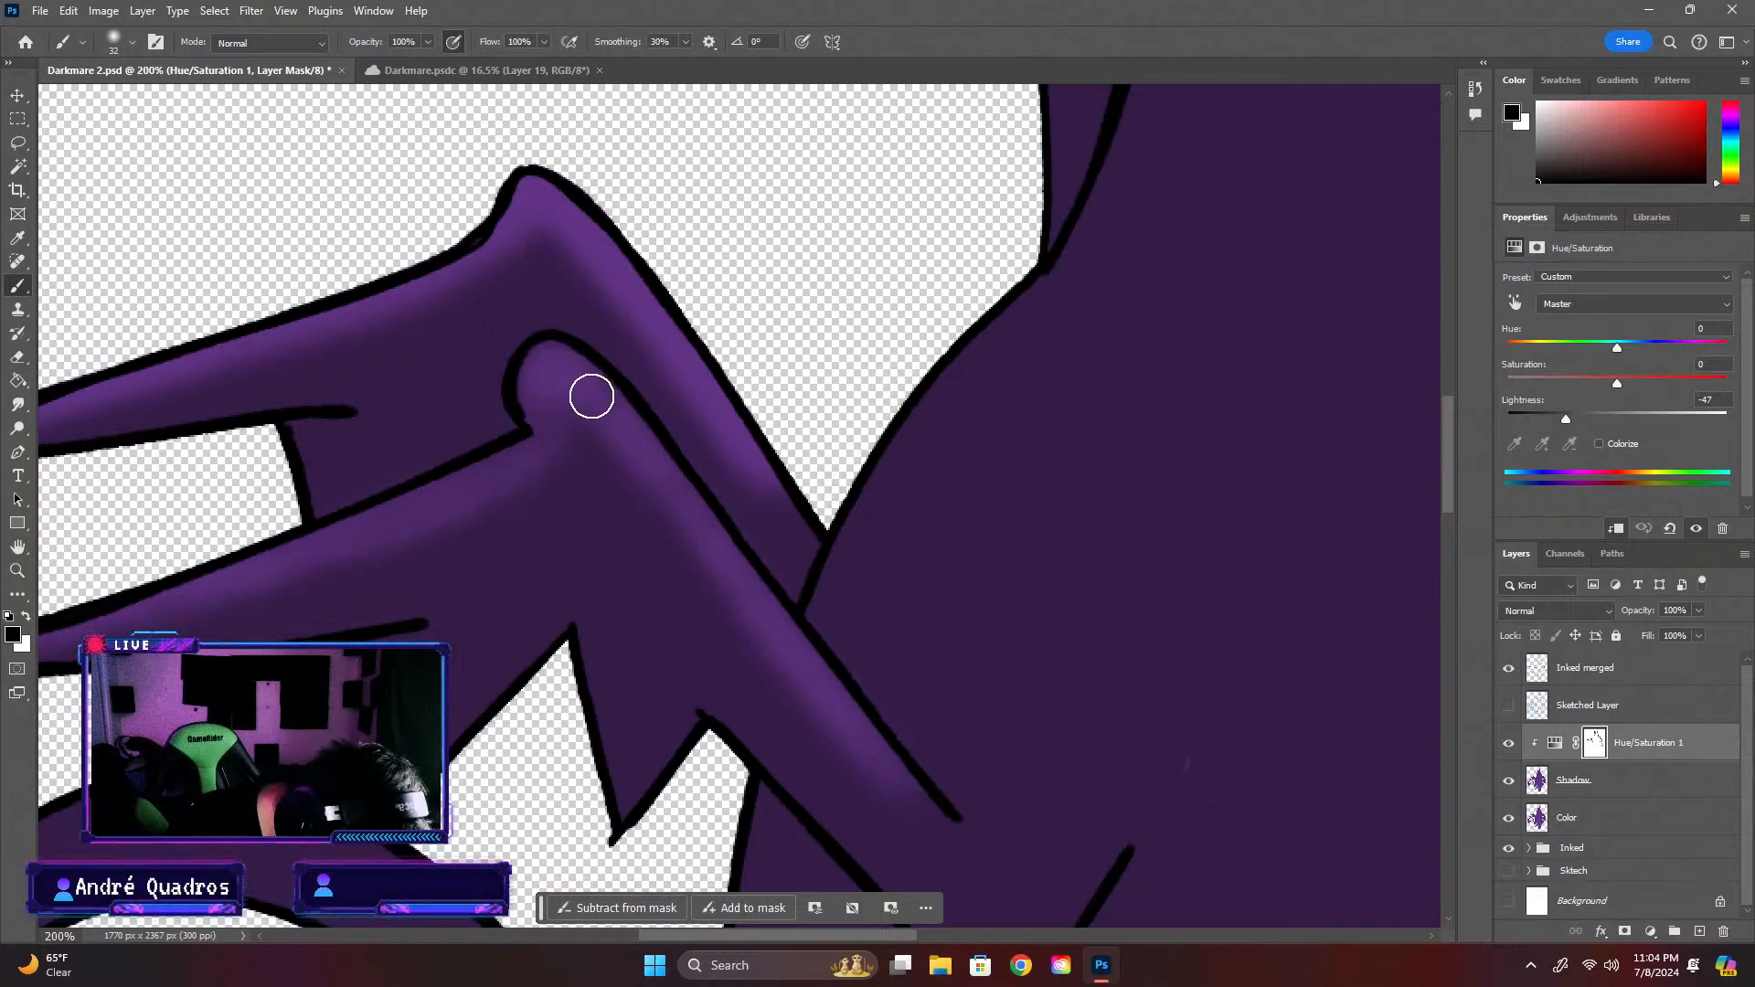
Switch to white with a 7 px brush and clean up the mask along the front wing's outline
{"action": "key", "text": "ctrl+minus"}
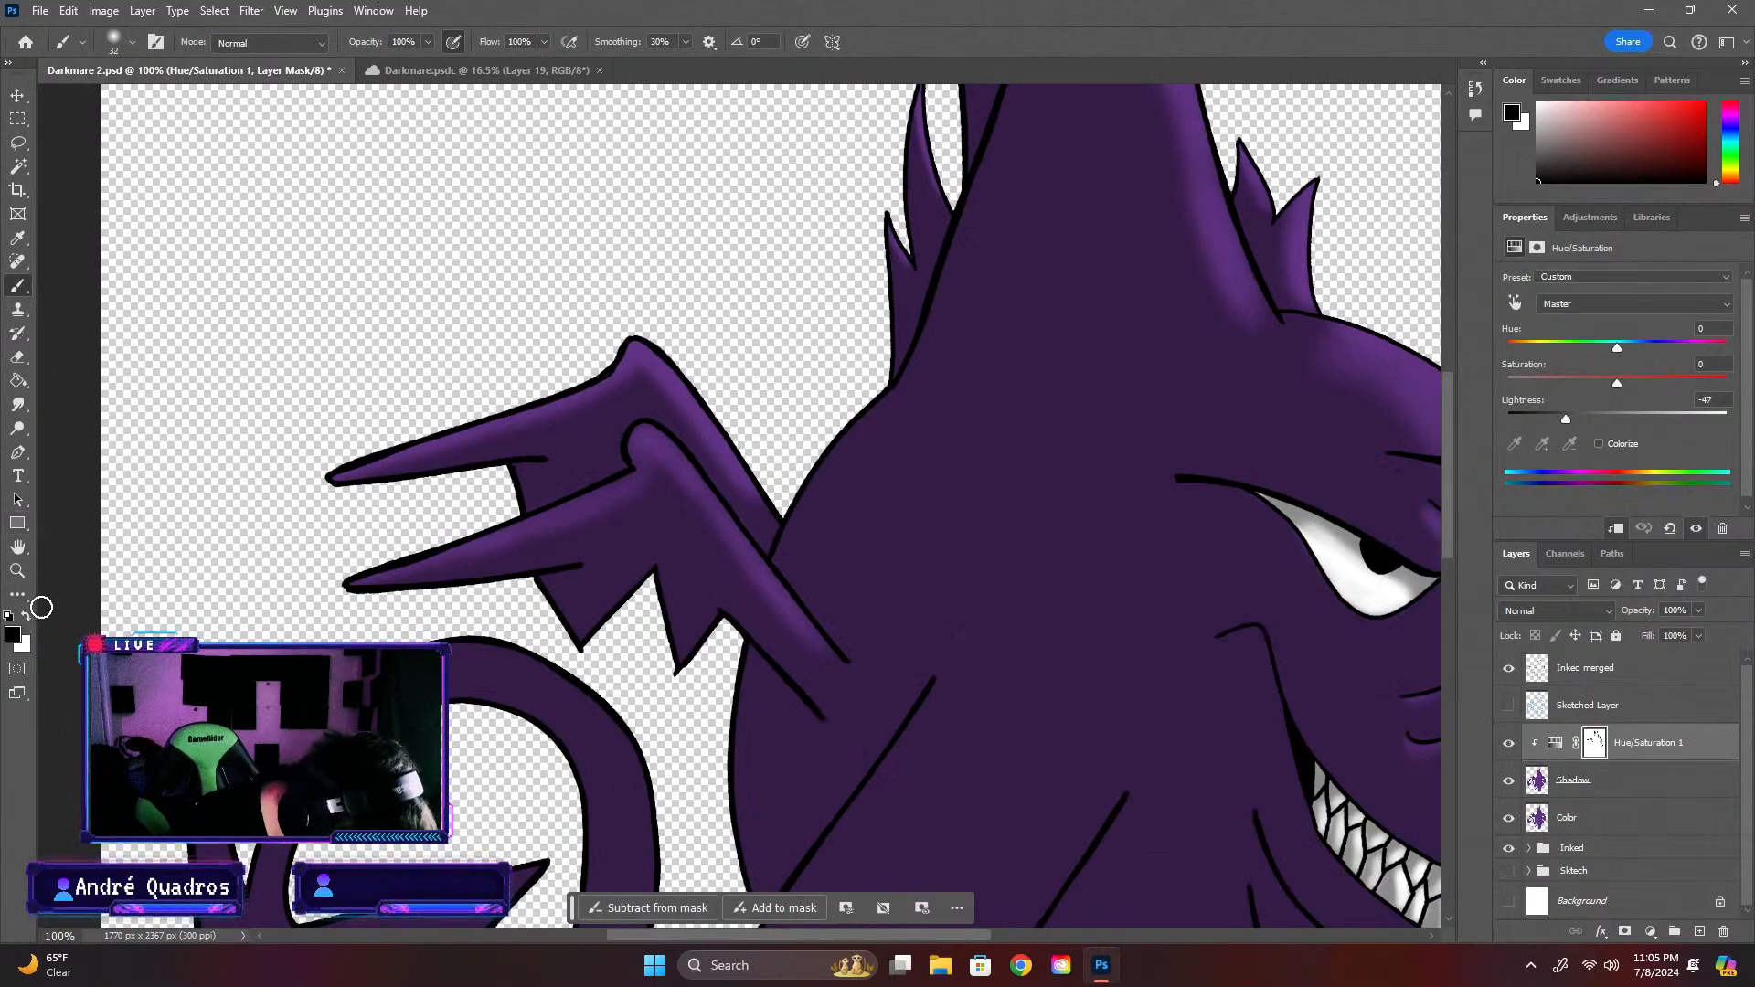
{"action": "key", "text": "x"}
{"action": "key", "text": "ctrl+plus"}
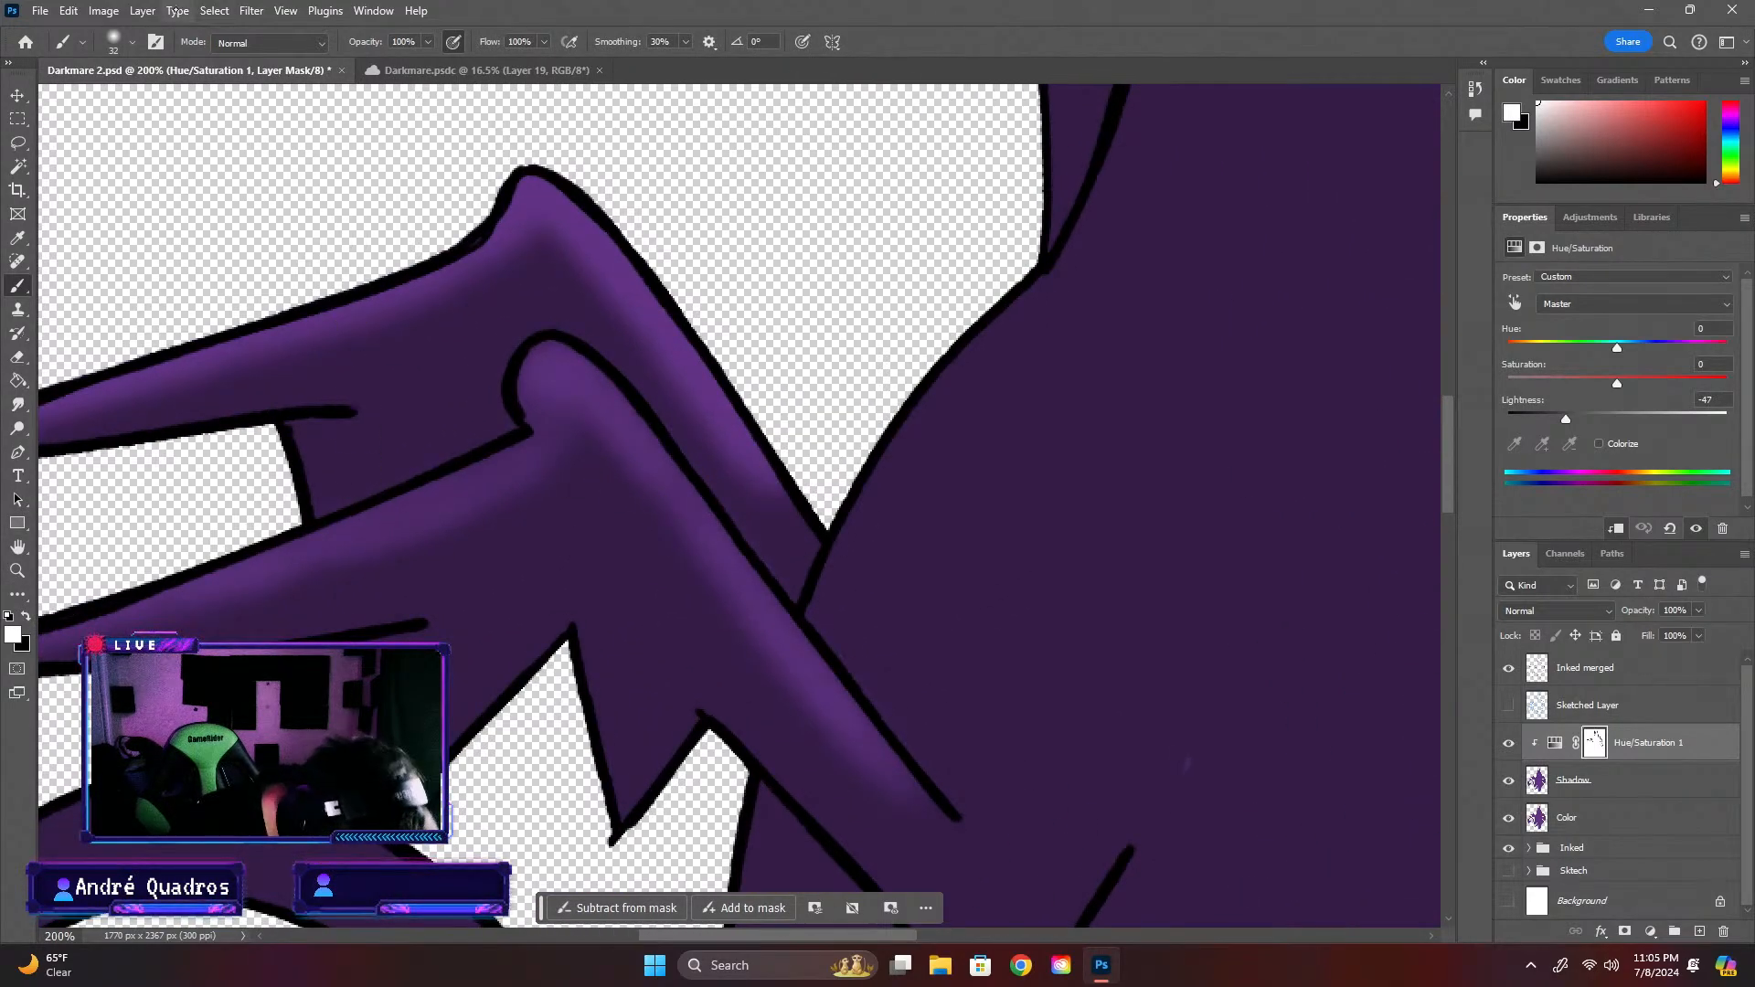
{"action": "left_click", "coordinate": [133, 42]}
{"action": "left_click_drag", "start_coordinate": [119, 100], "coordinate": [106, 101]}
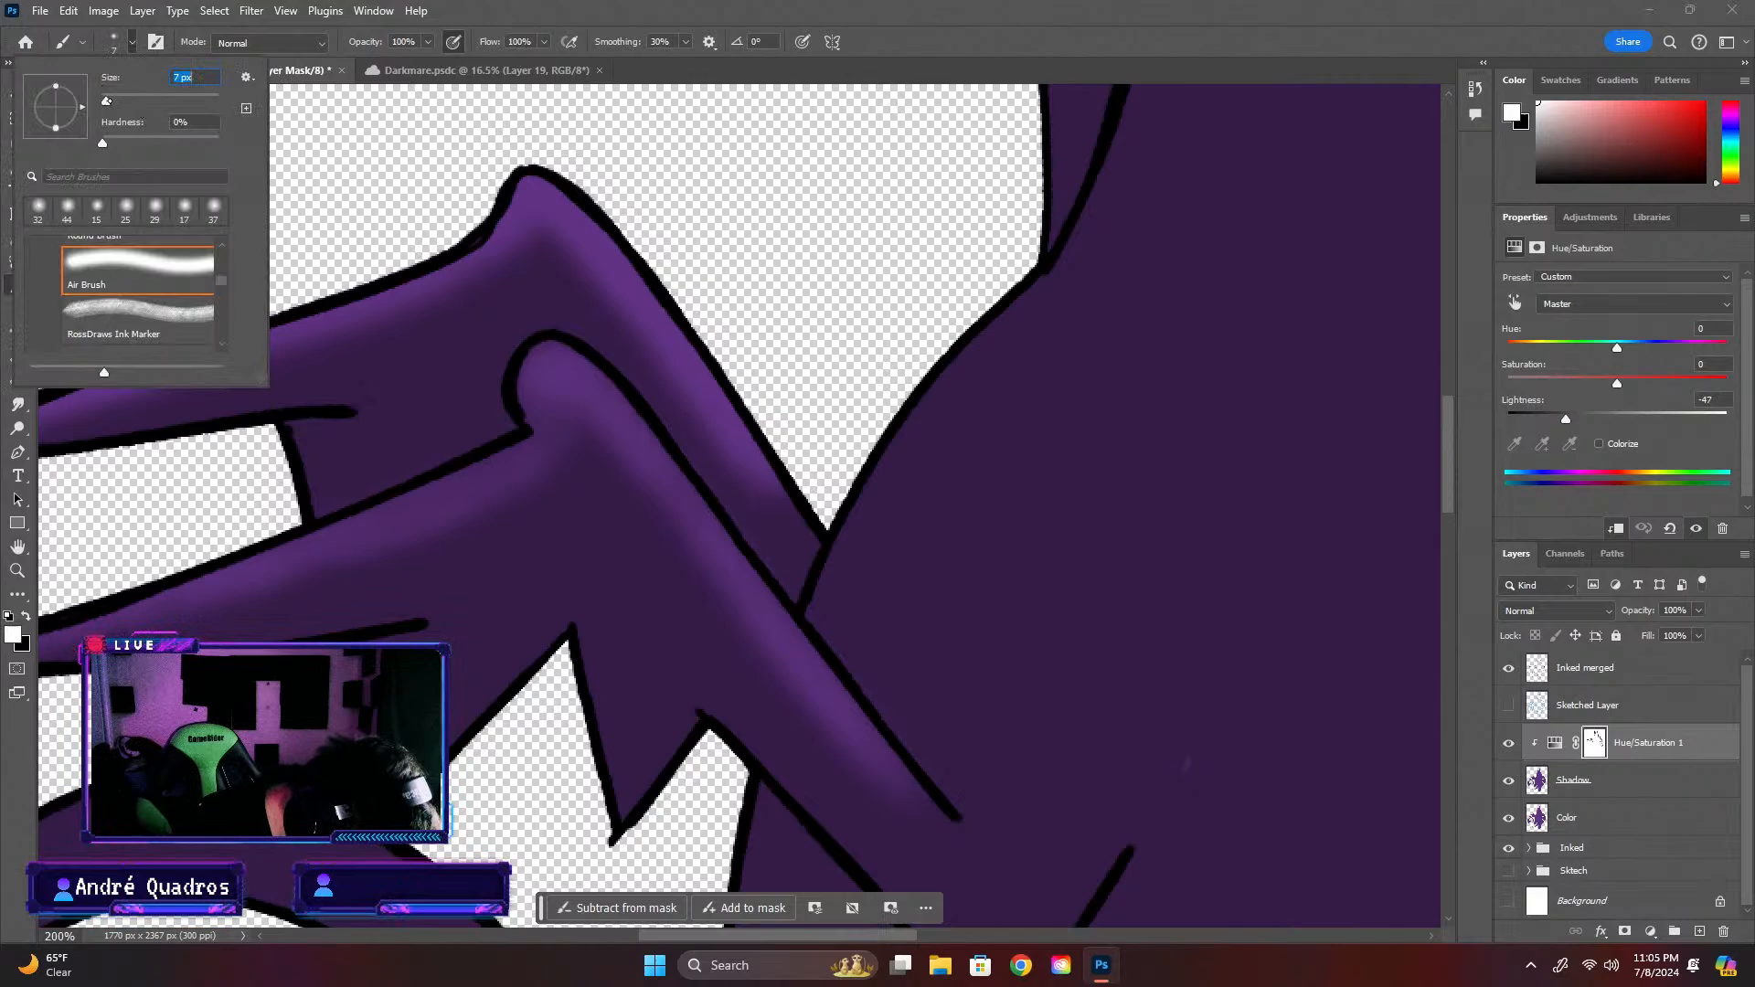
{"action": "left_click", "coordinate": [353, 497]}
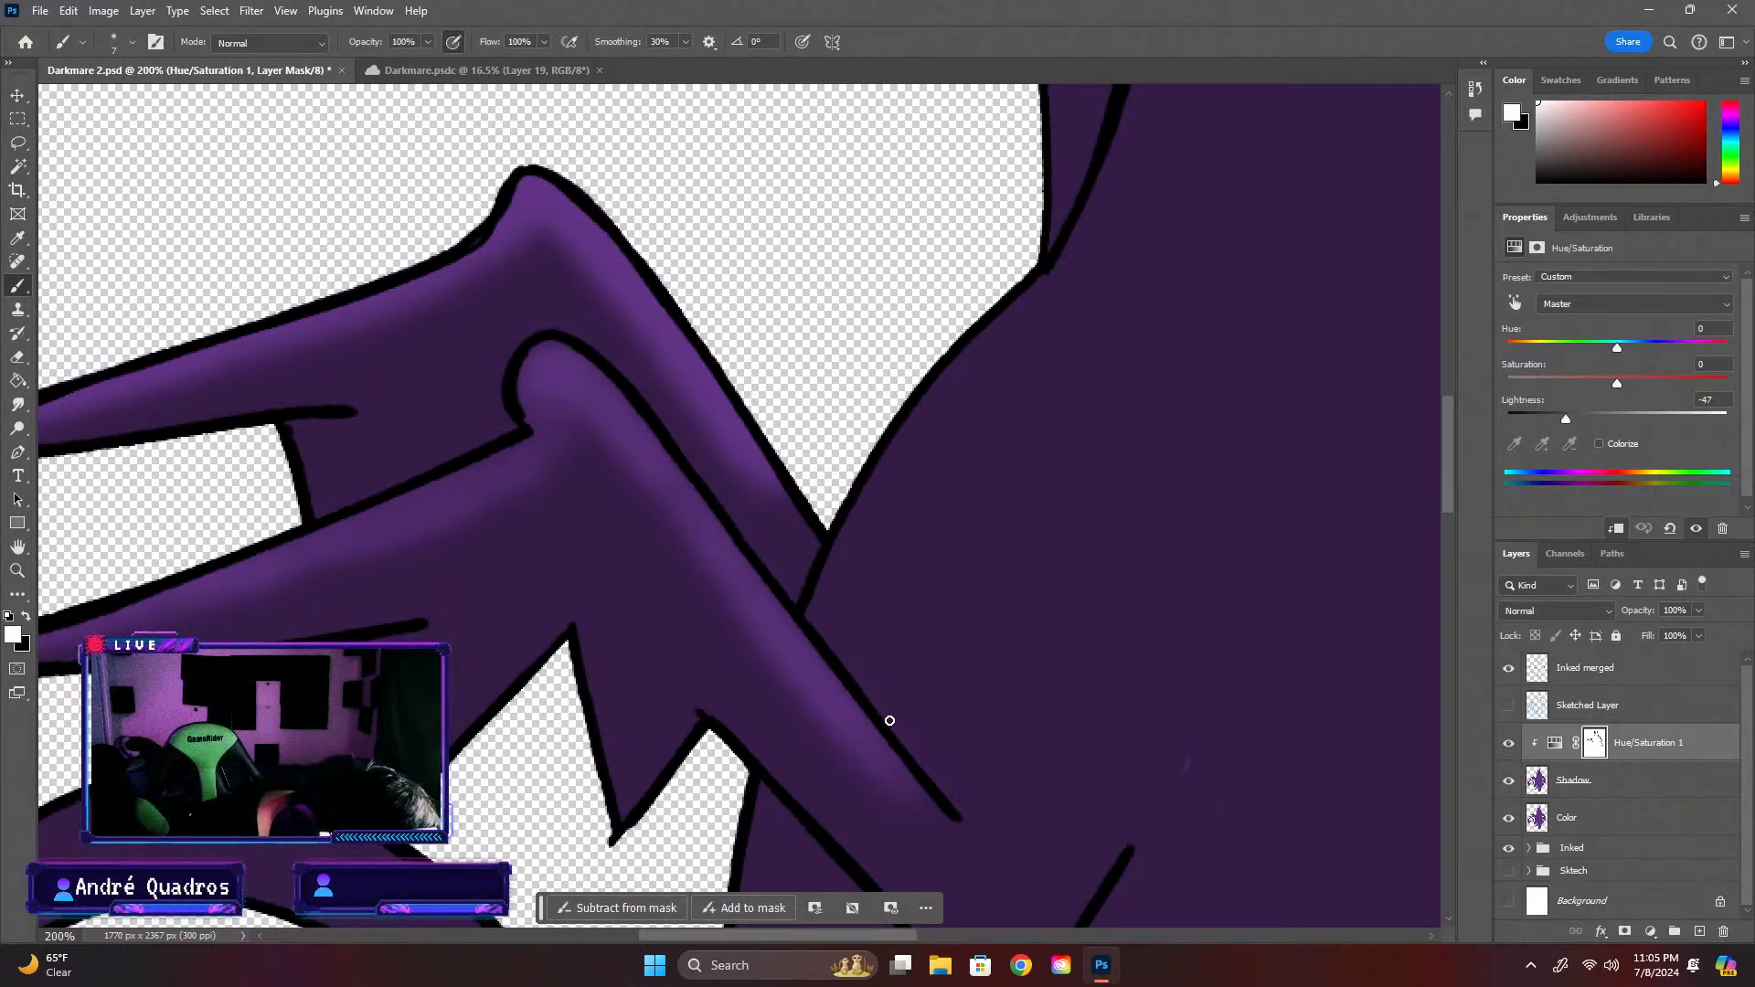
{"action": "key", "text": "ctrl+minus"}
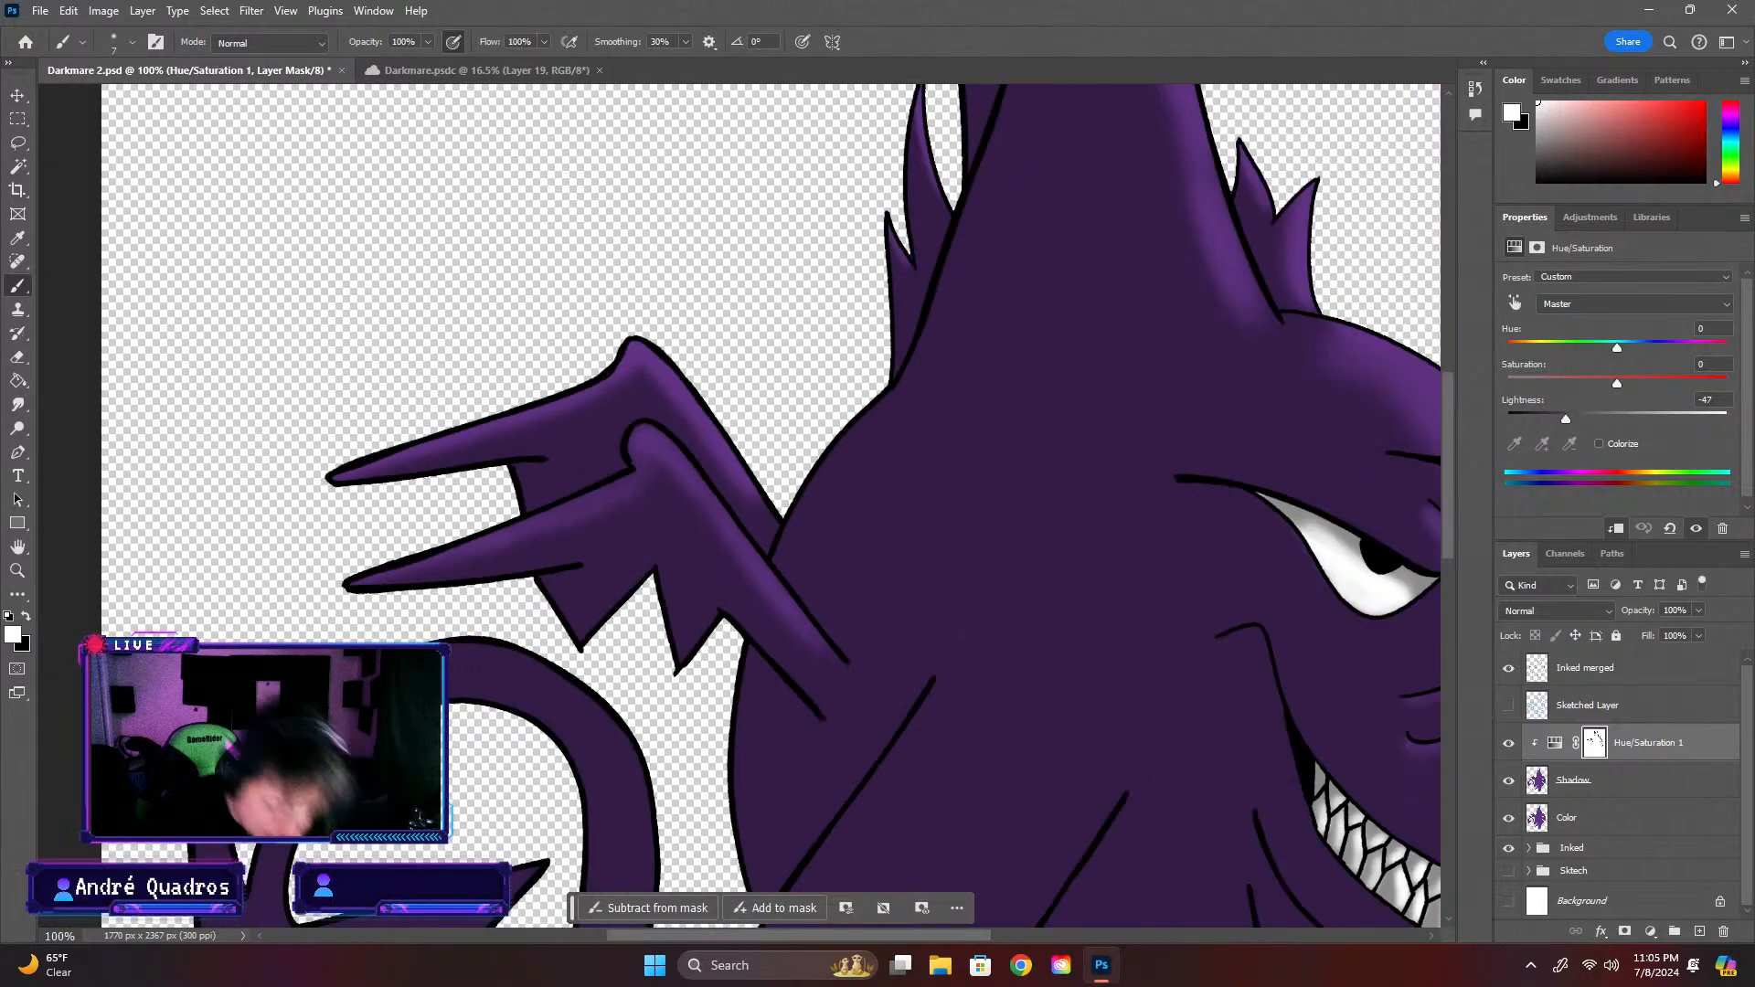
{"action": "key", "text": "ctrl+minus"}
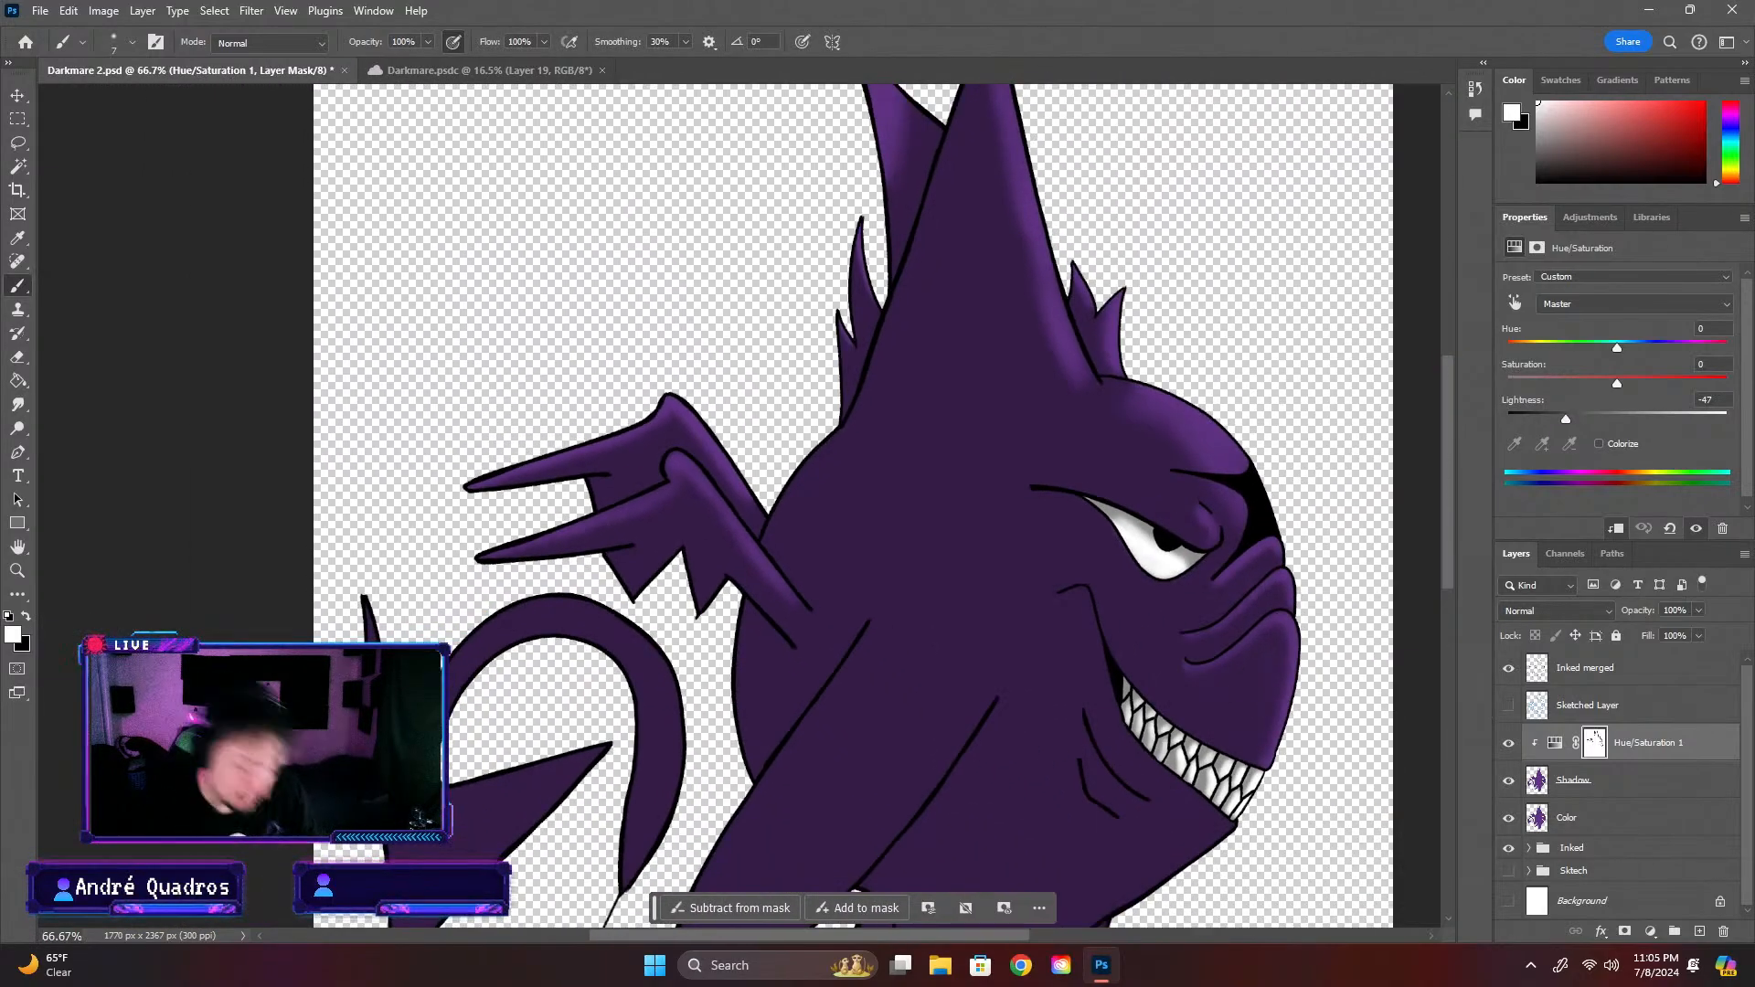
Set the brush to 34 px and touch up the front wing's membrane on the mask, switching from white to black
{"action": "key", "text": "ctrl+plus"}
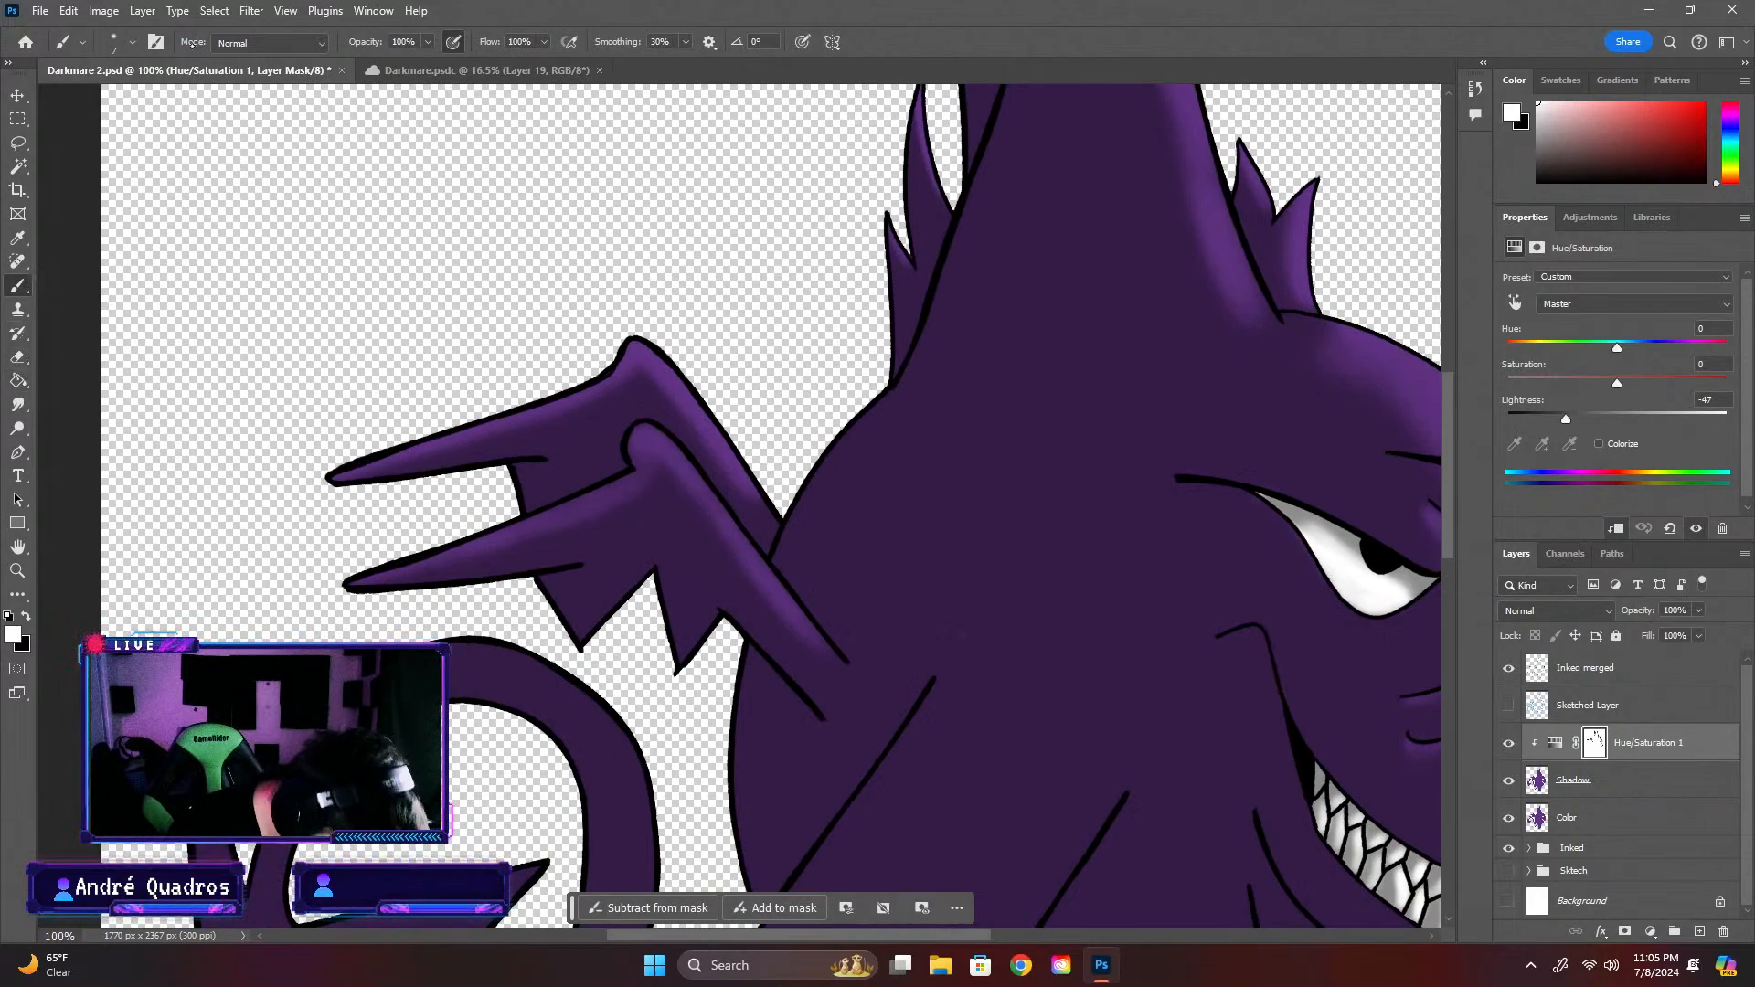
{"action": "left_click", "coordinate": [132, 42]}
{"action": "left_click_drag", "start_coordinate": [106, 101], "coordinate": [124, 102]}
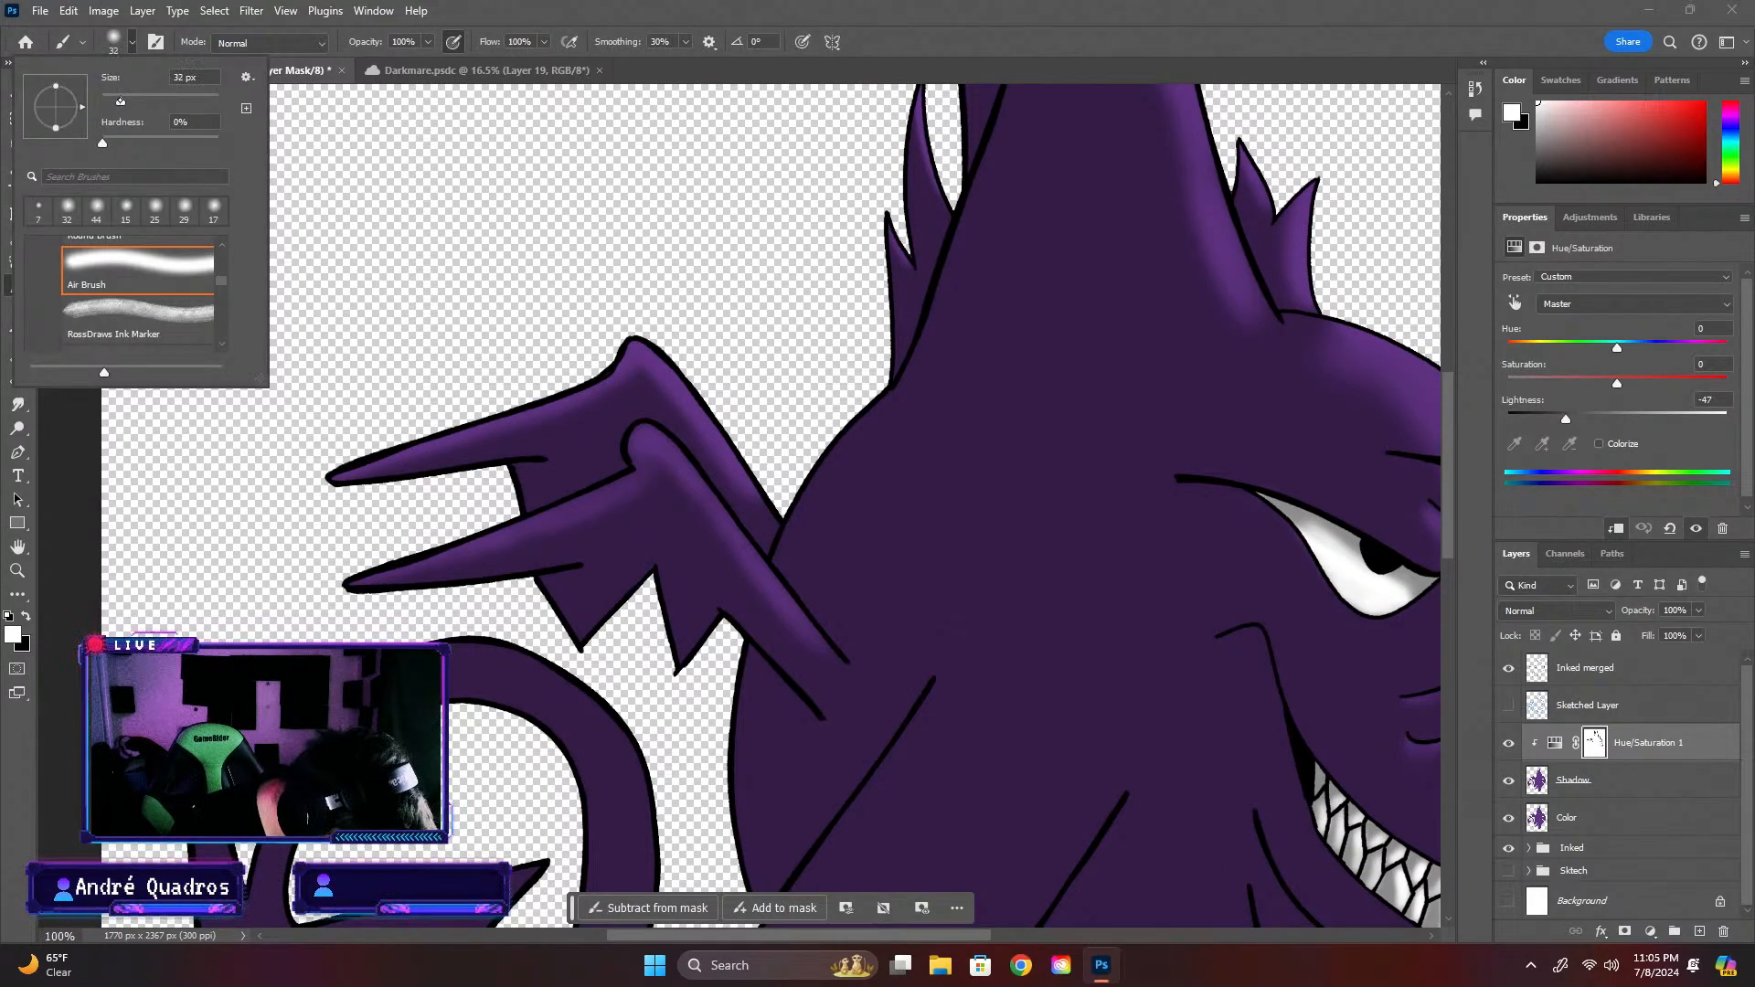
{"action": "left_click", "coordinate": [717, 625]}
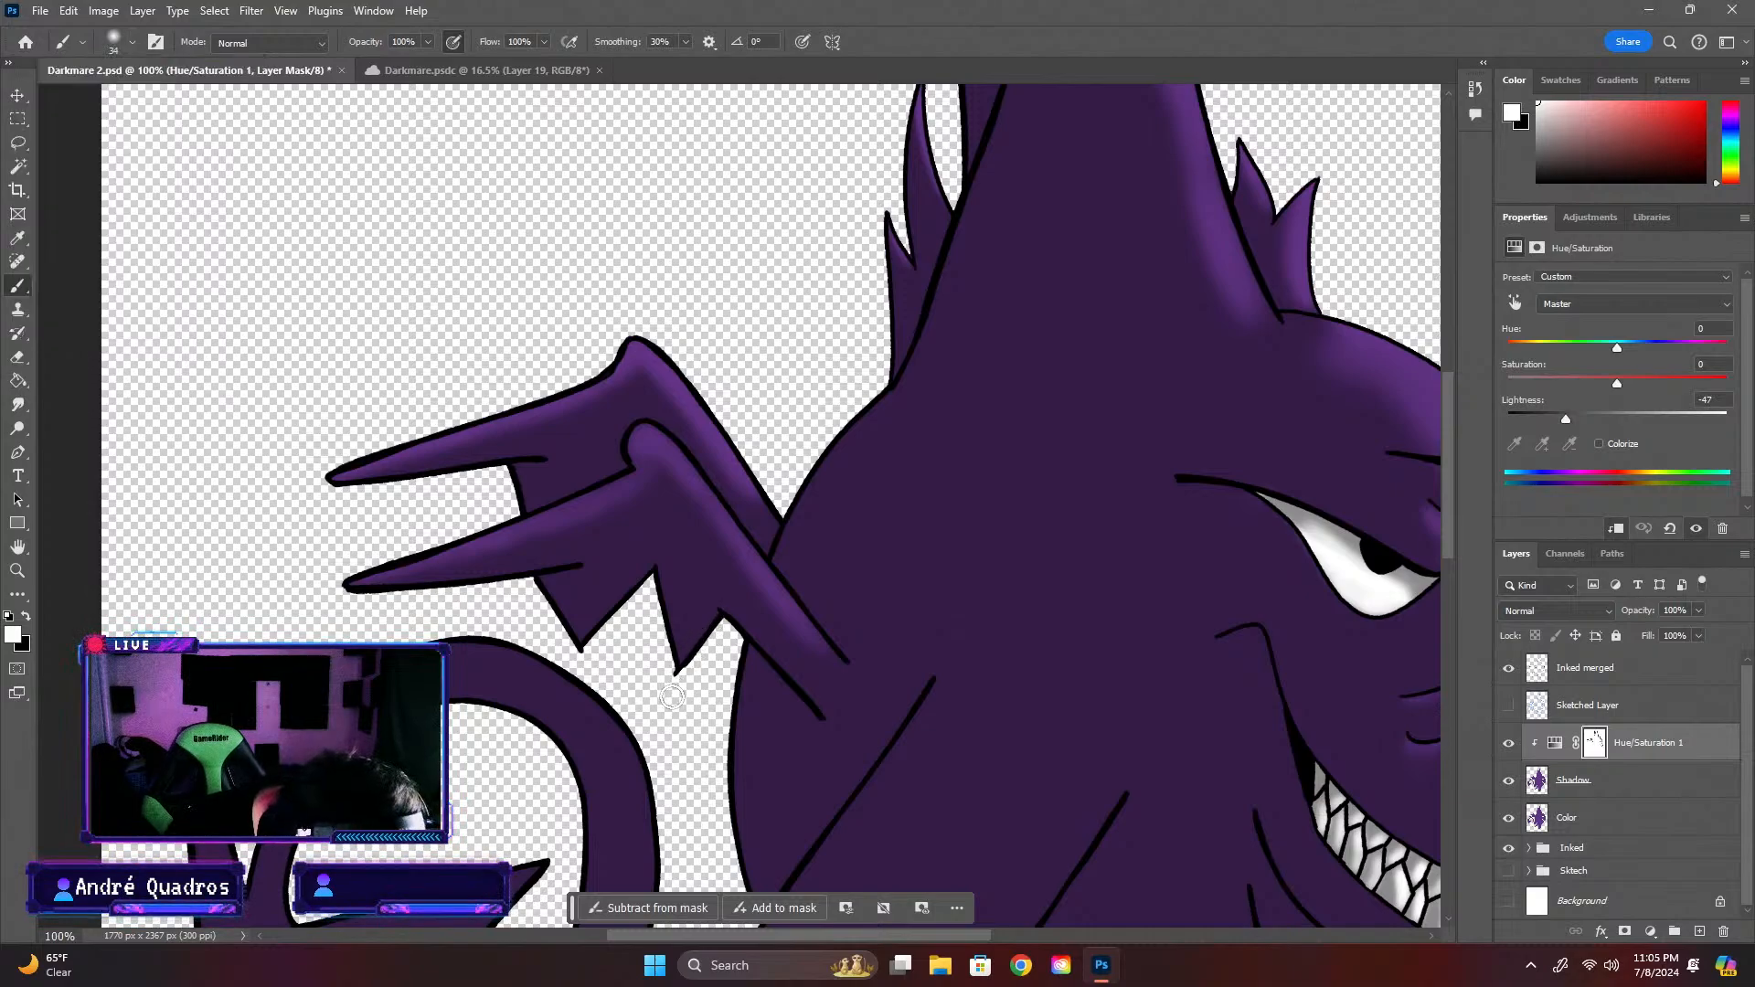
{"action": "key", "text": "ctrl+plus"}
{"action": "key", "text": "x"}
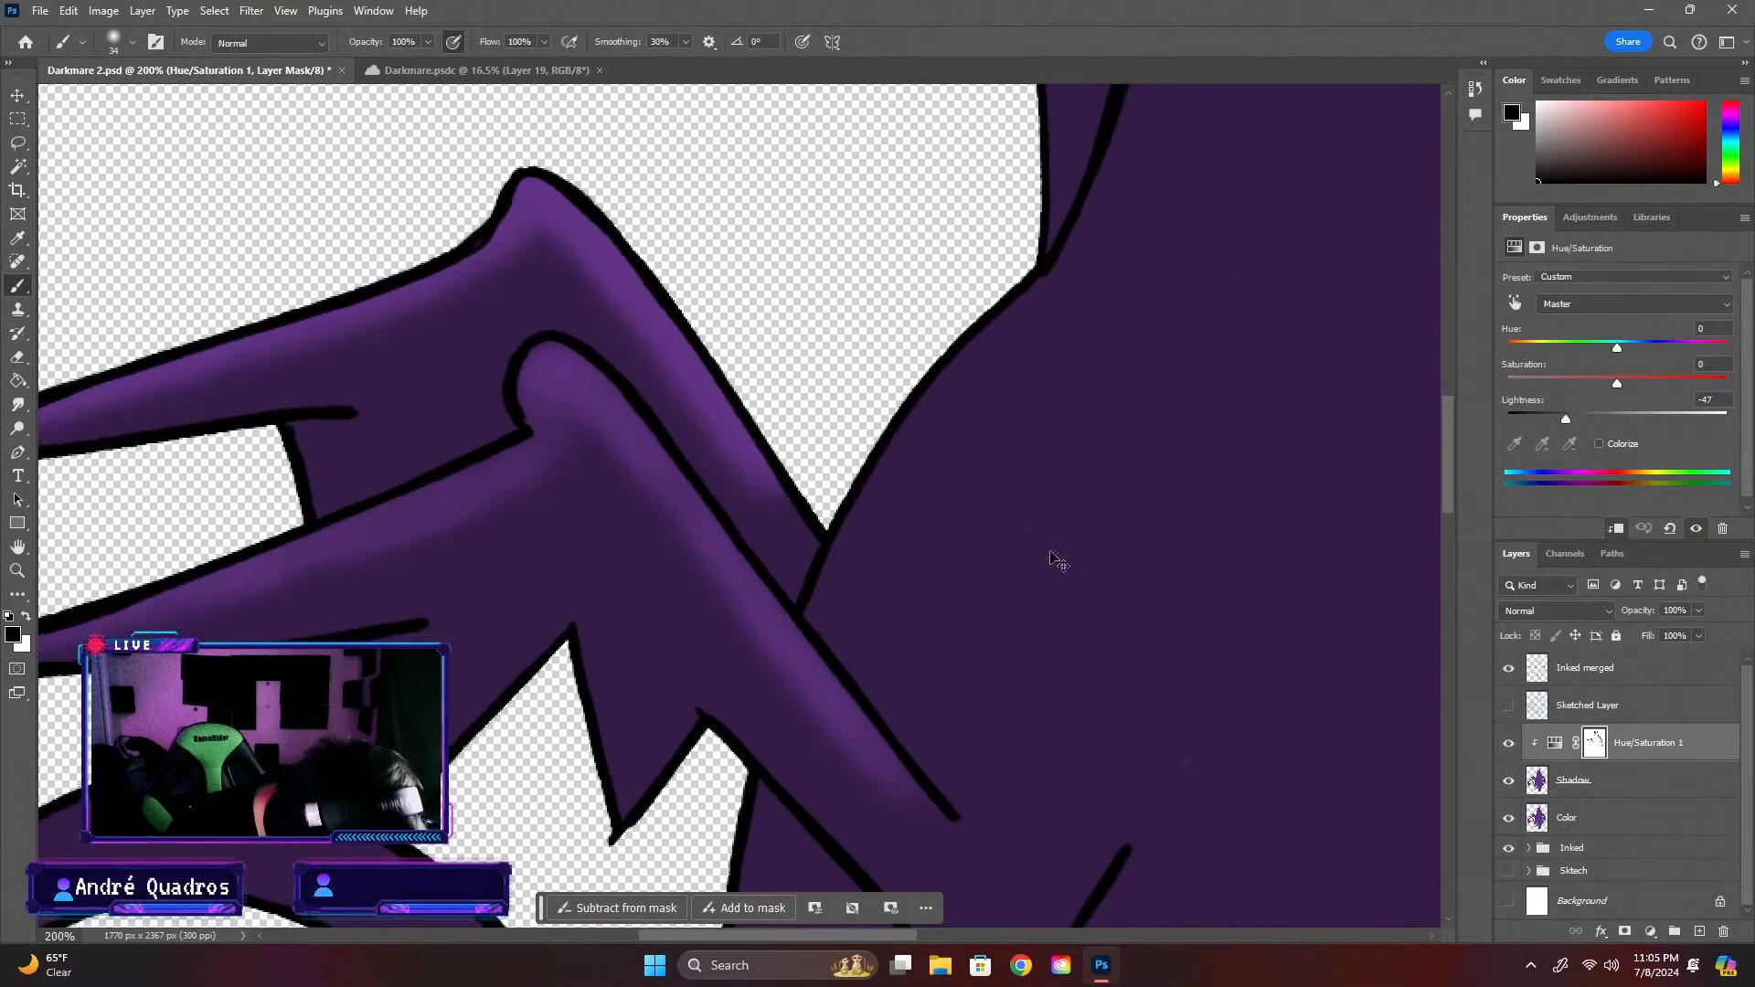
{"action": "key", "text": "ctrl+minus"}
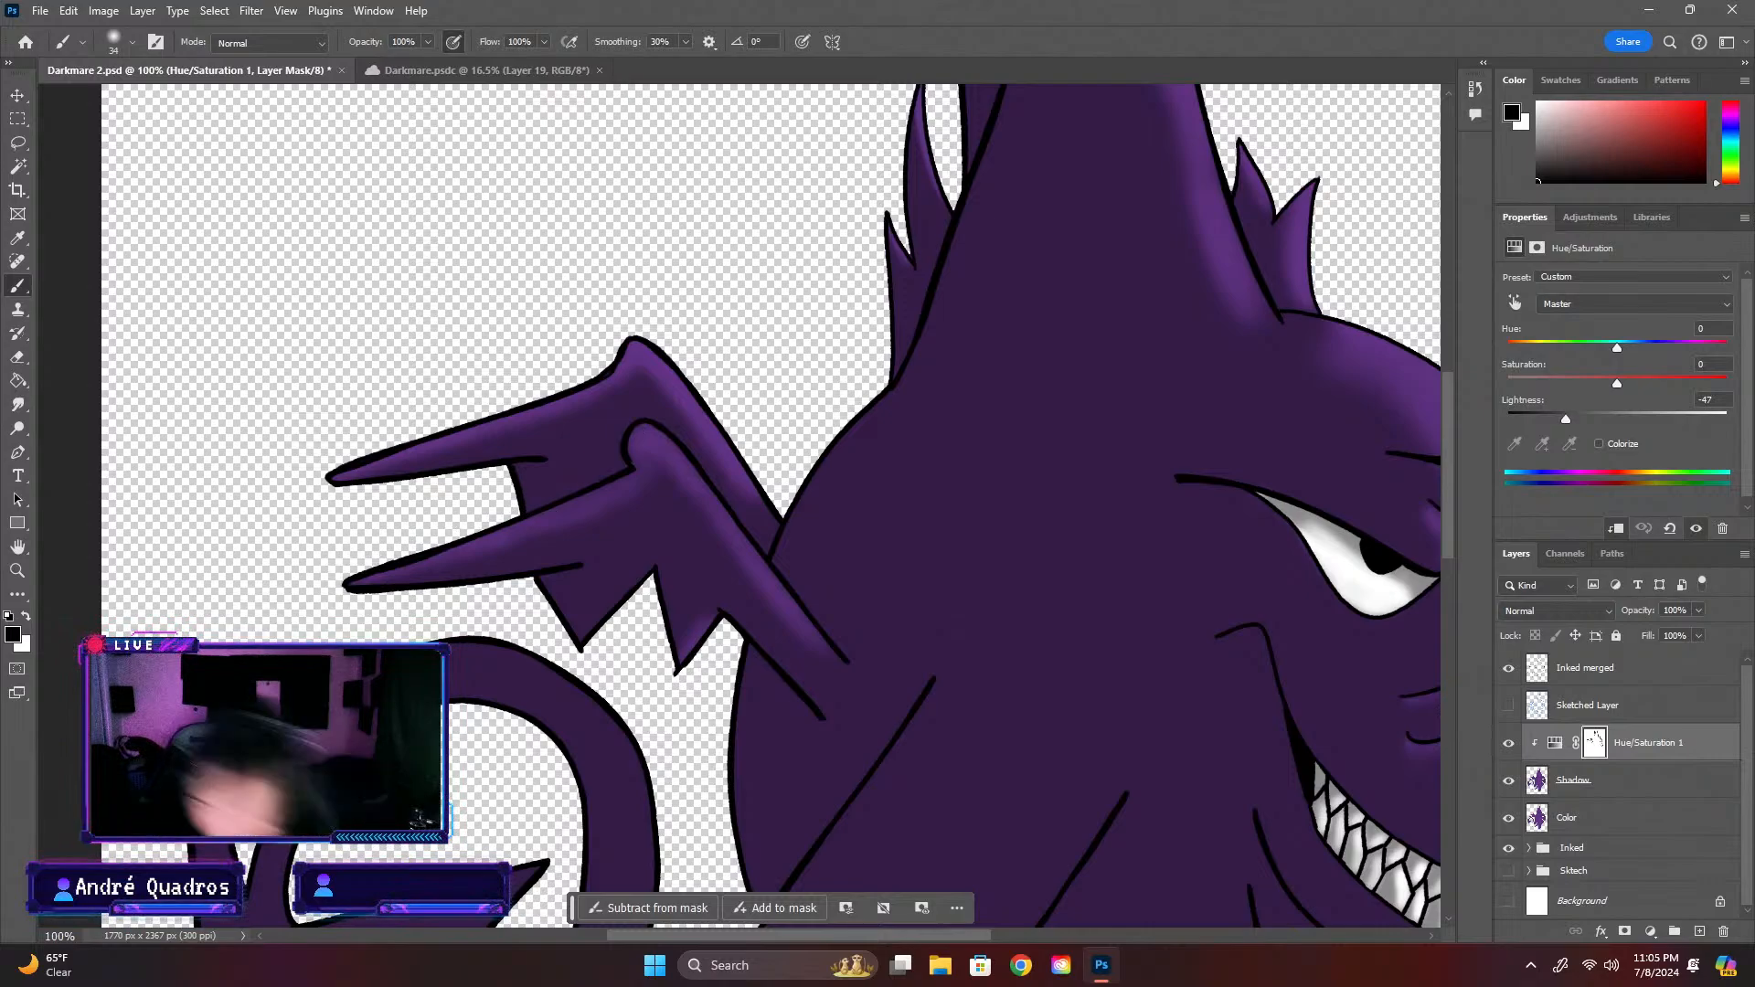
Examine the shading of the wings, tail, body and face at several magnifications
{"action": "scroll", "coordinate": [1067, 755], "scroll_direction": "down", "scroll_amount": 8}
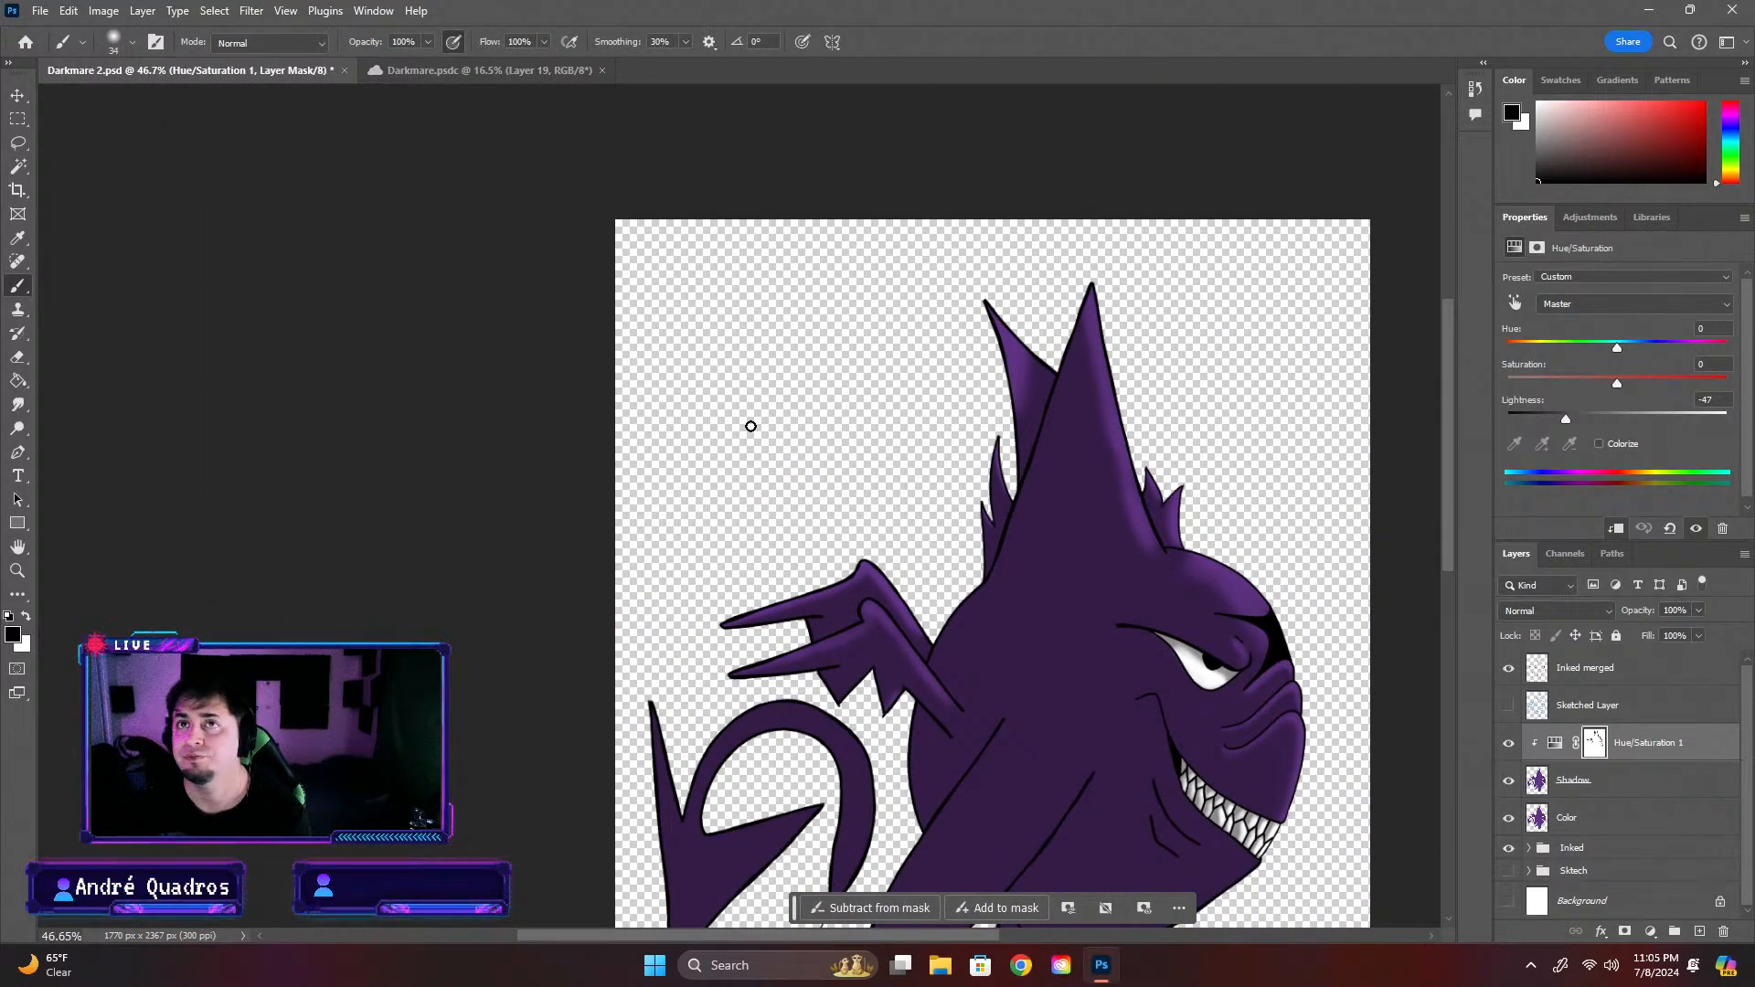
{"action": "scroll", "coordinate": [850, 700], "scroll_direction": "up", "scroll_amount": 6}
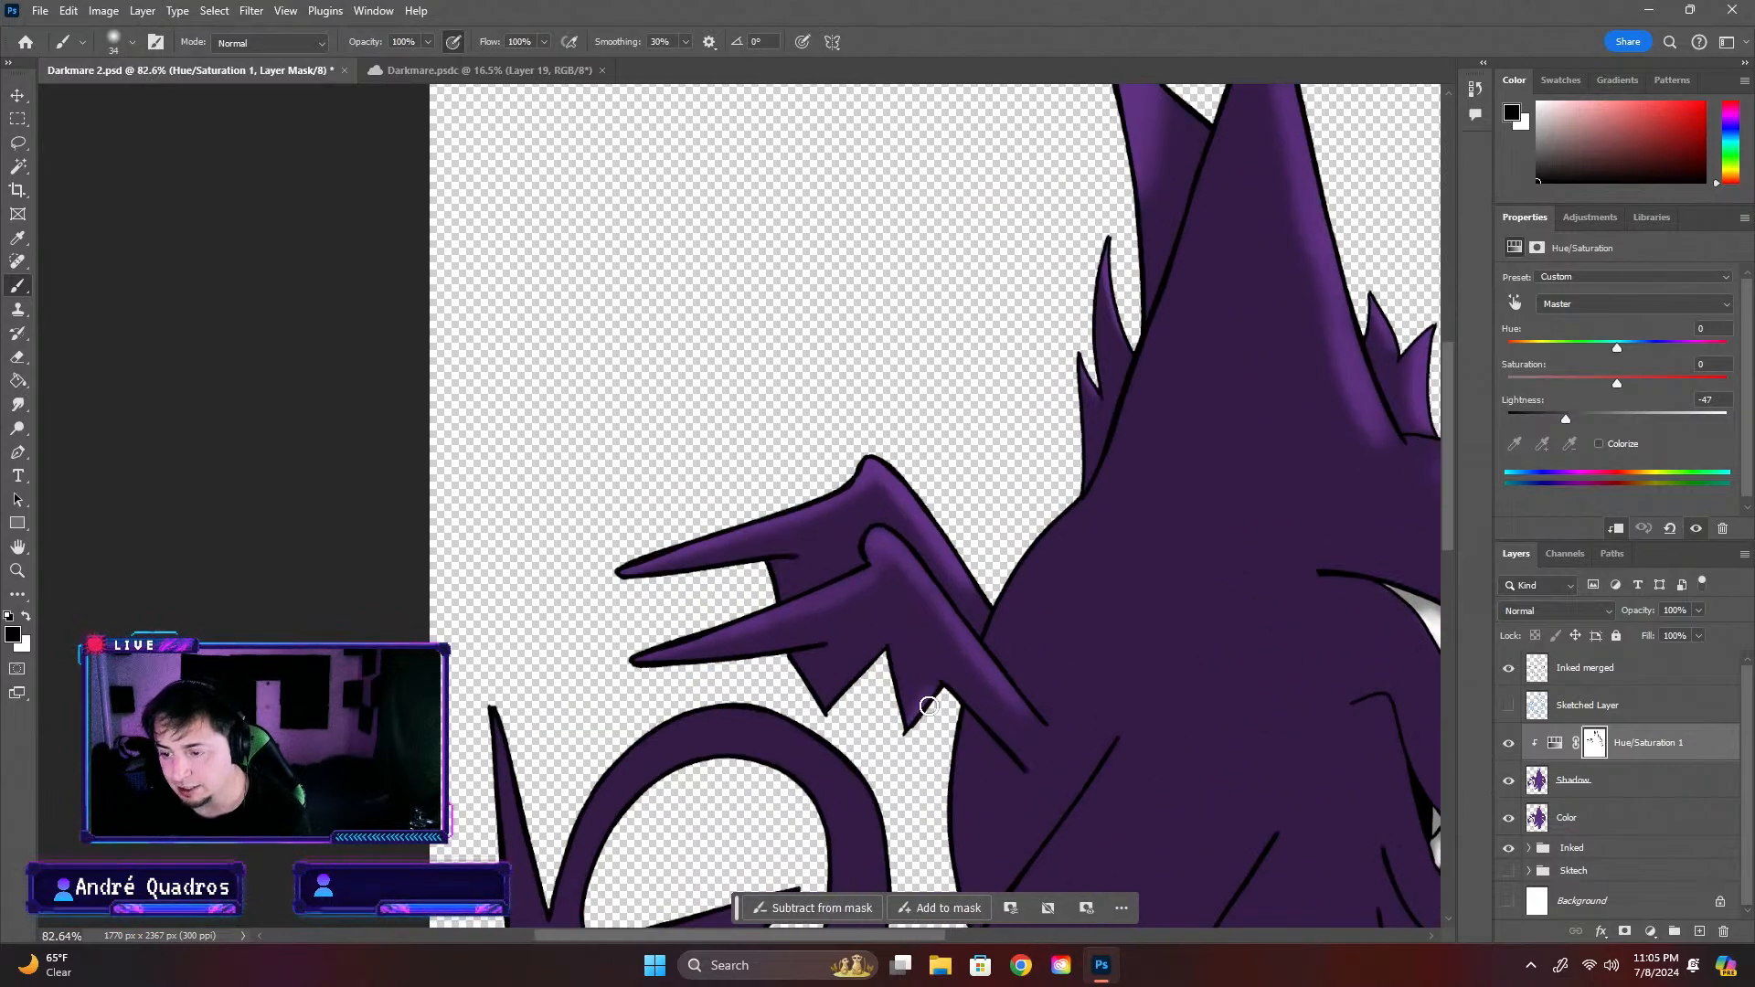
{"action": "scroll", "coordinate": [917, 731], "scroll_direction": "down", "scroll_amount": 3}
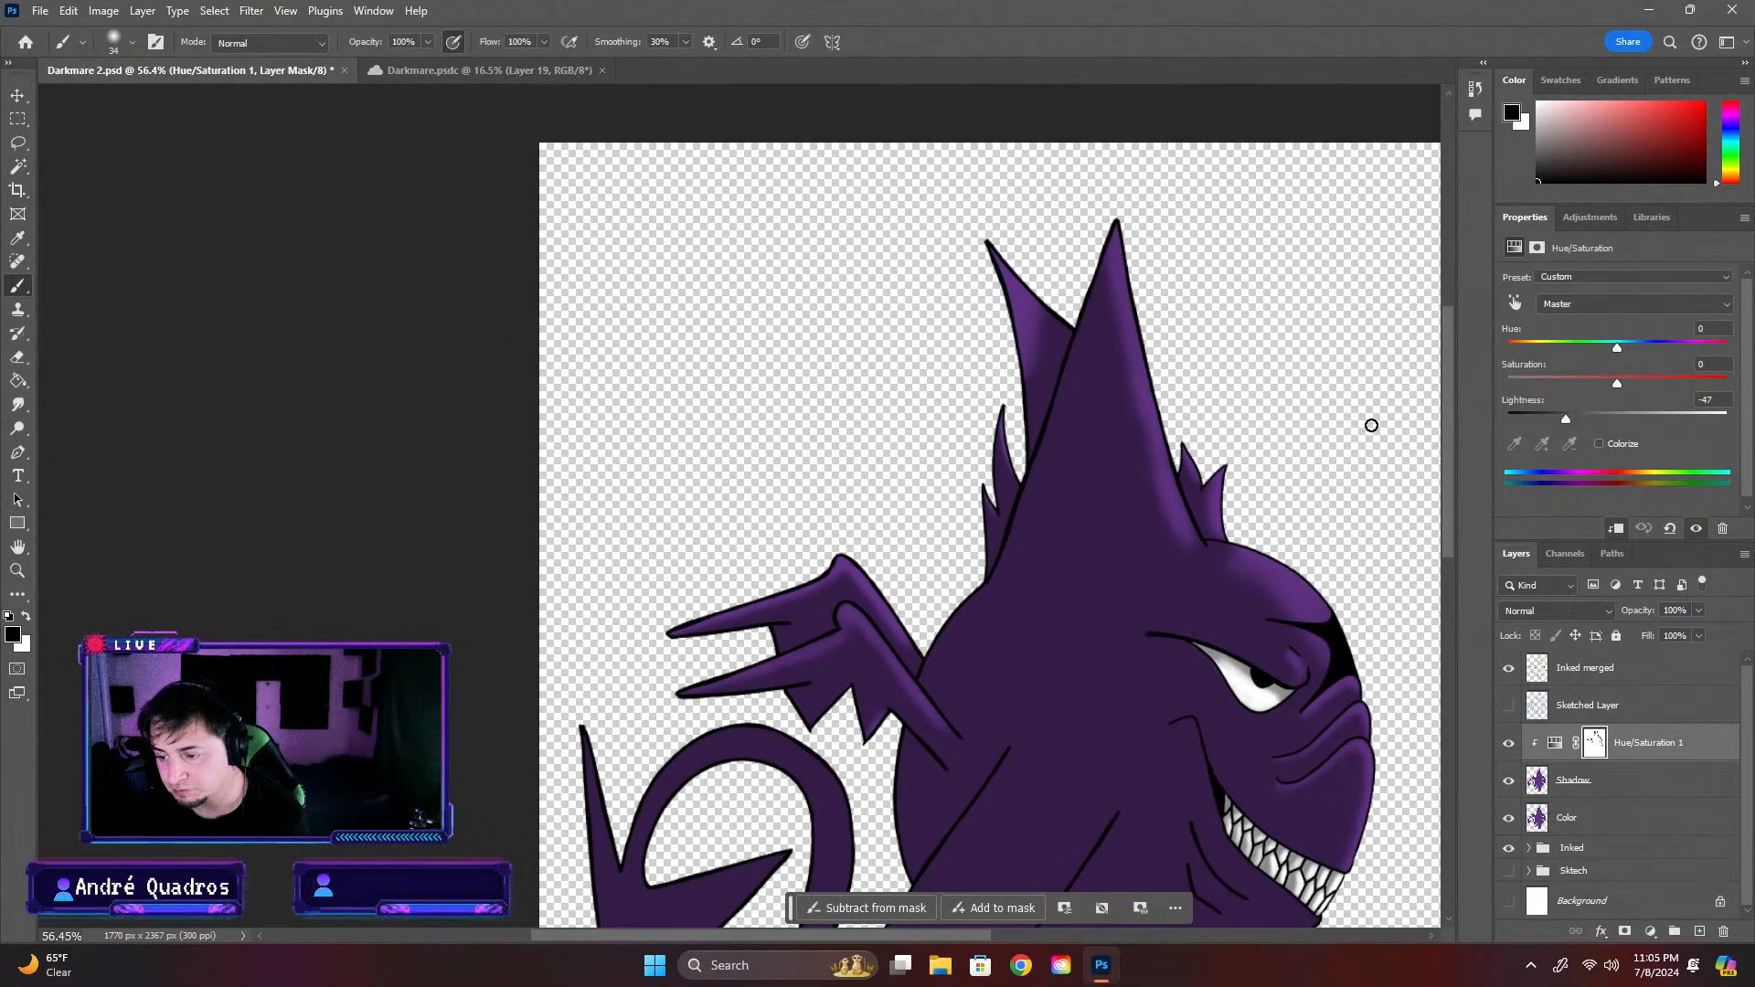
{"action": "scroll", "coordinate": [950, 494], "scroll_direction": "up", "scroll_amount": 6}
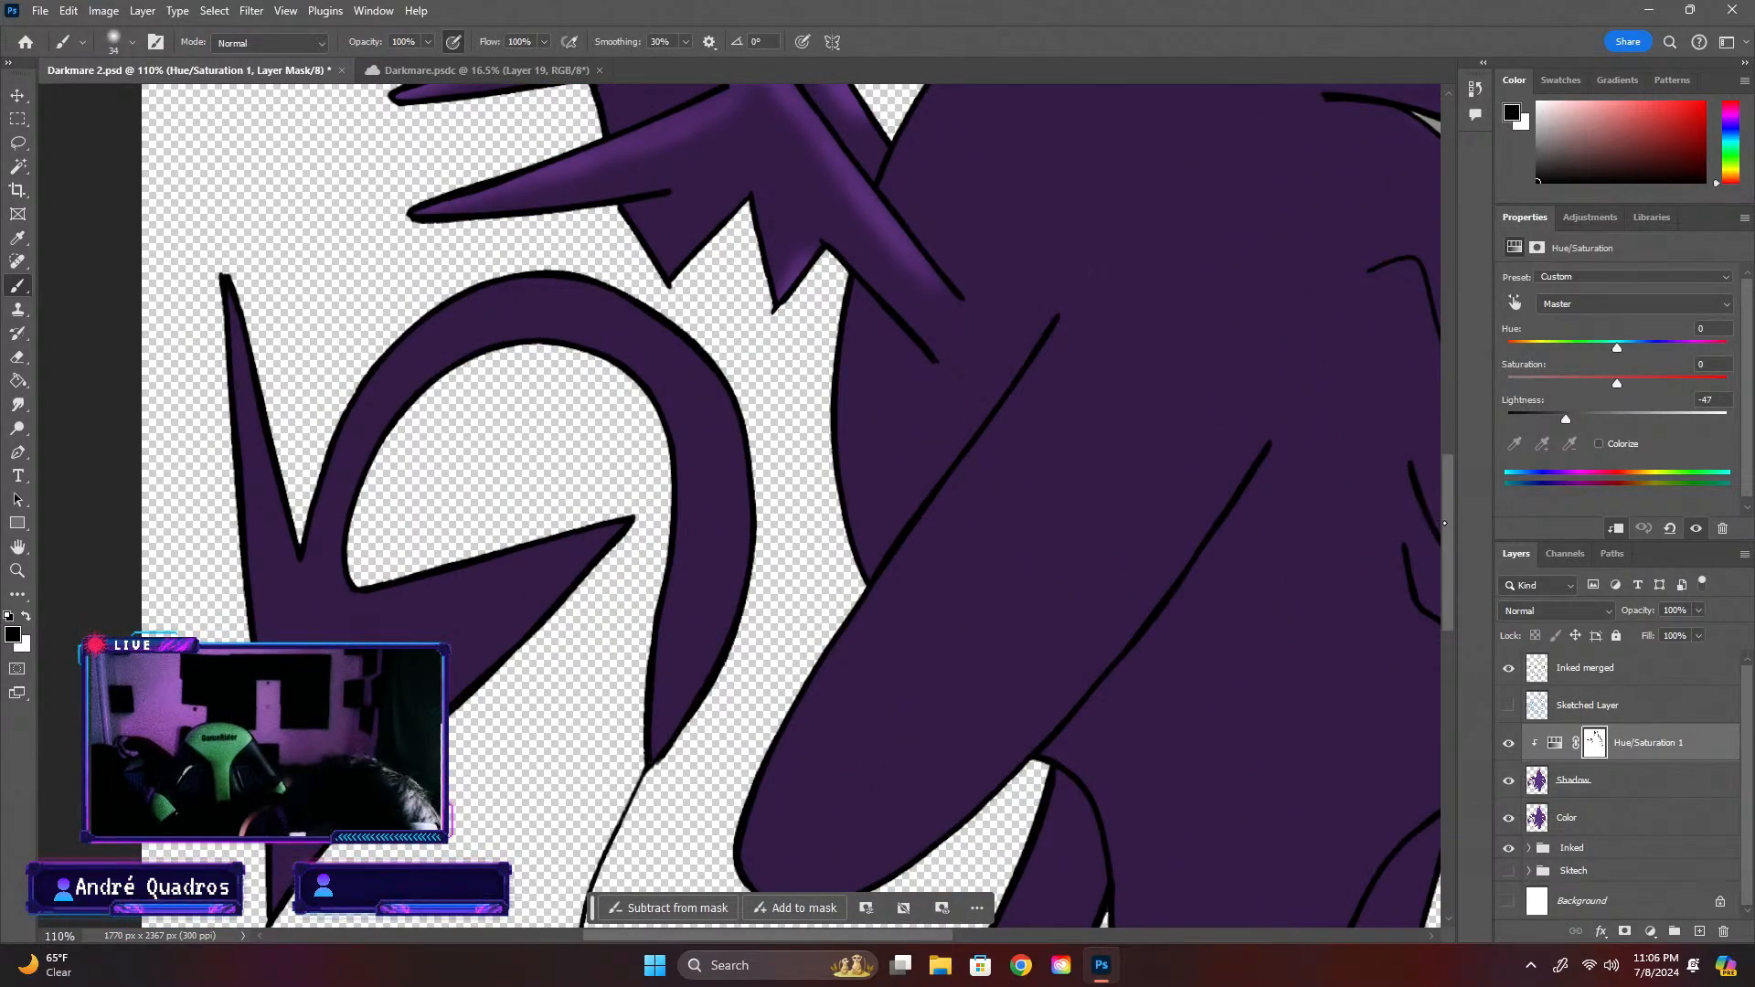
{"action": "scroll", "coordinate": [973, 457], "scroll_direction": "up", "scroll_amount": 2}
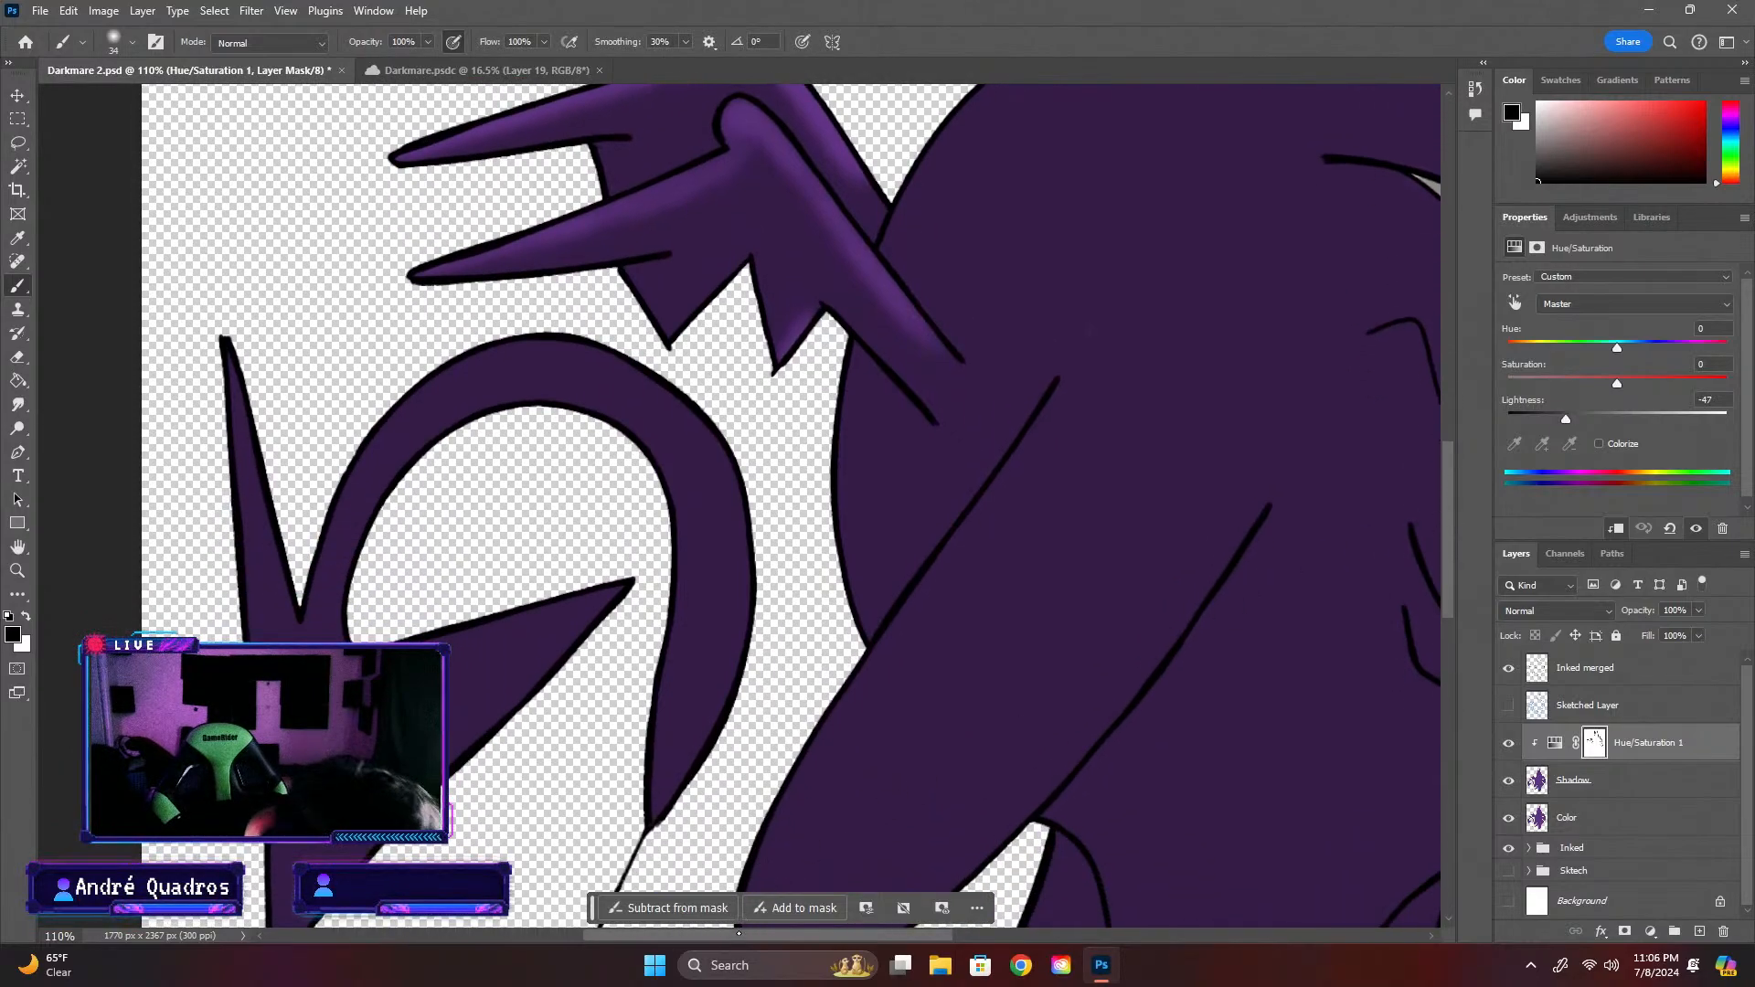
{"action": "scroll", "coordinate": [948, 572], "scroll_direction": "right", "scroll_amount": 5}
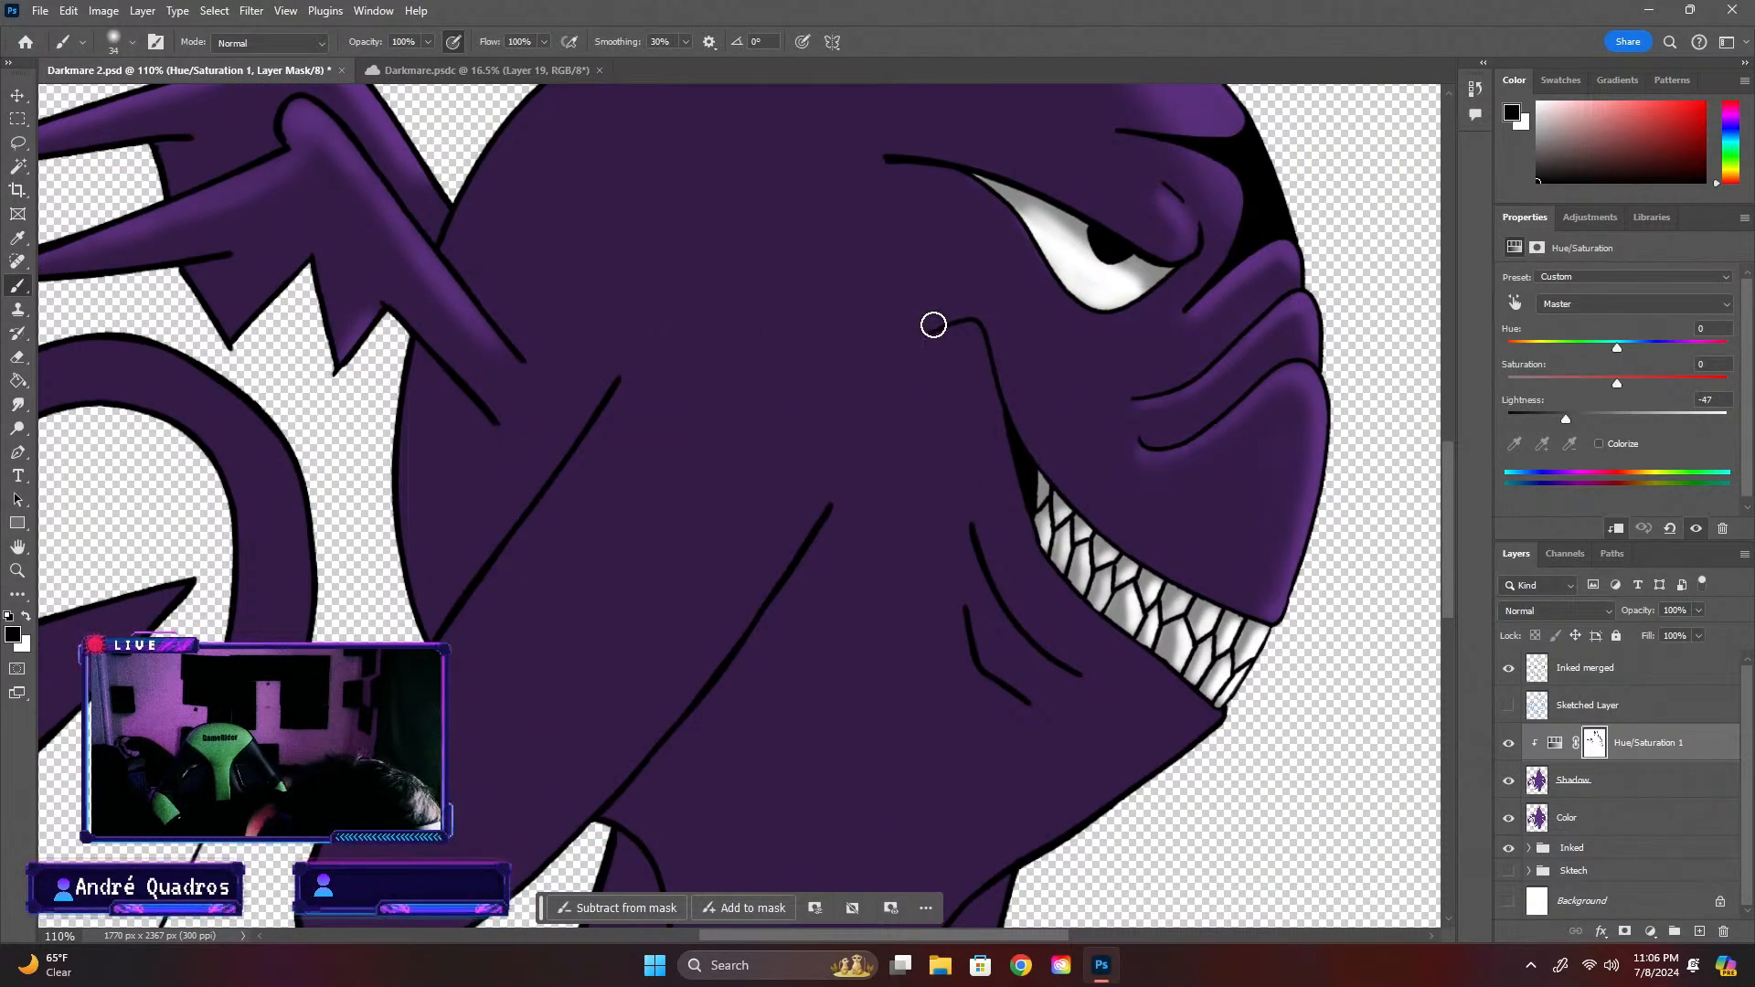
{"action": "key", "text": "x"}
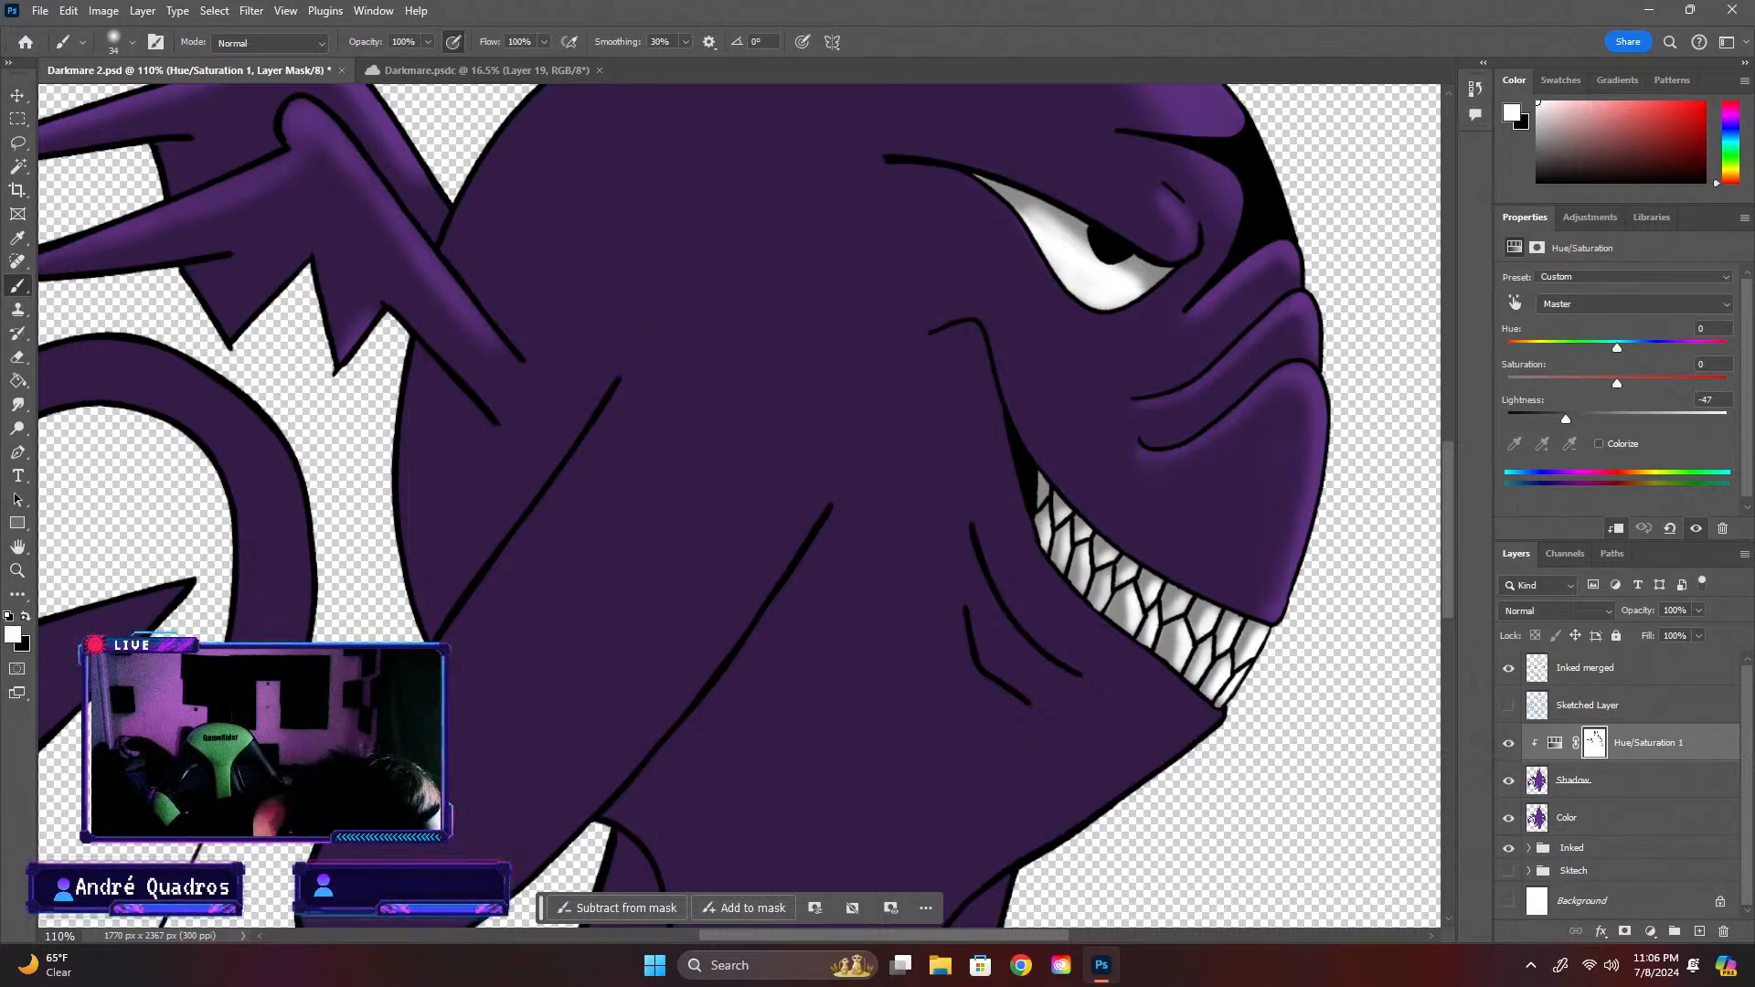
{"action": "key", "text": "x"}
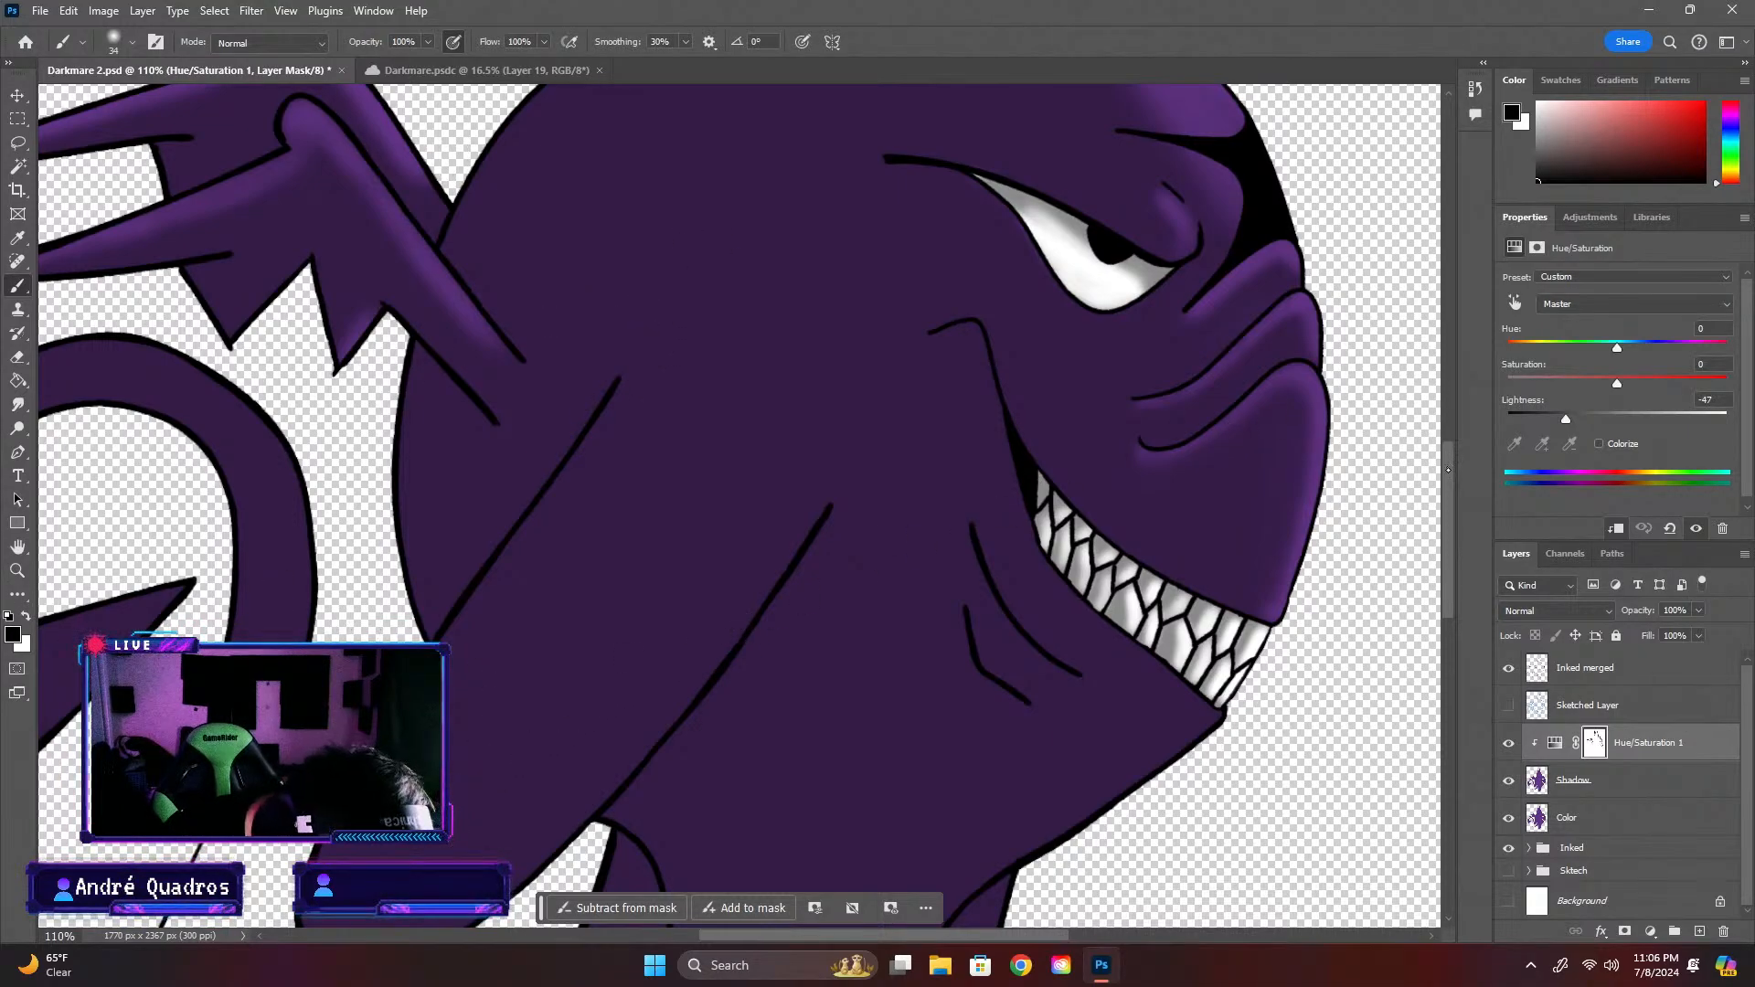
Enlarge the brush to 66 px and paint black highlights on the mask along the arm's lower edge and beneath the lower jaw
{"action": "scroll", "coordinate": [1448, 470], "scroll_direction": "down", "scroll_amount": 3}
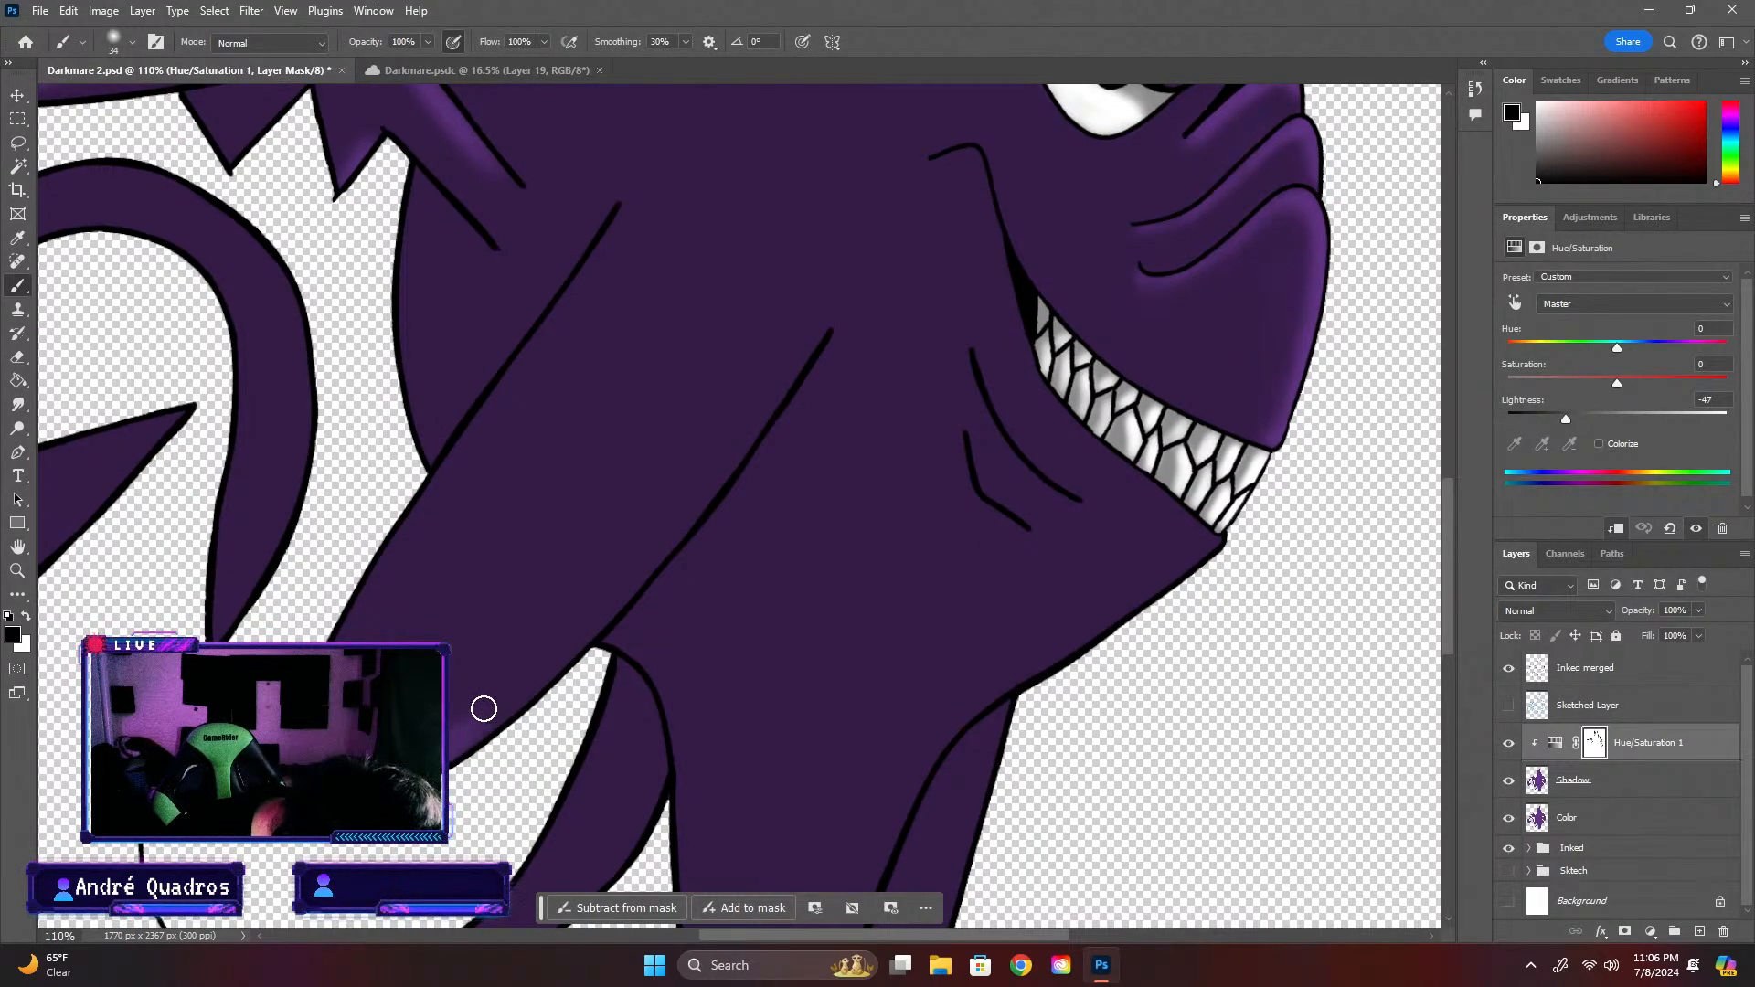
{"action": "left_click", "coordinate": [132, 41]}
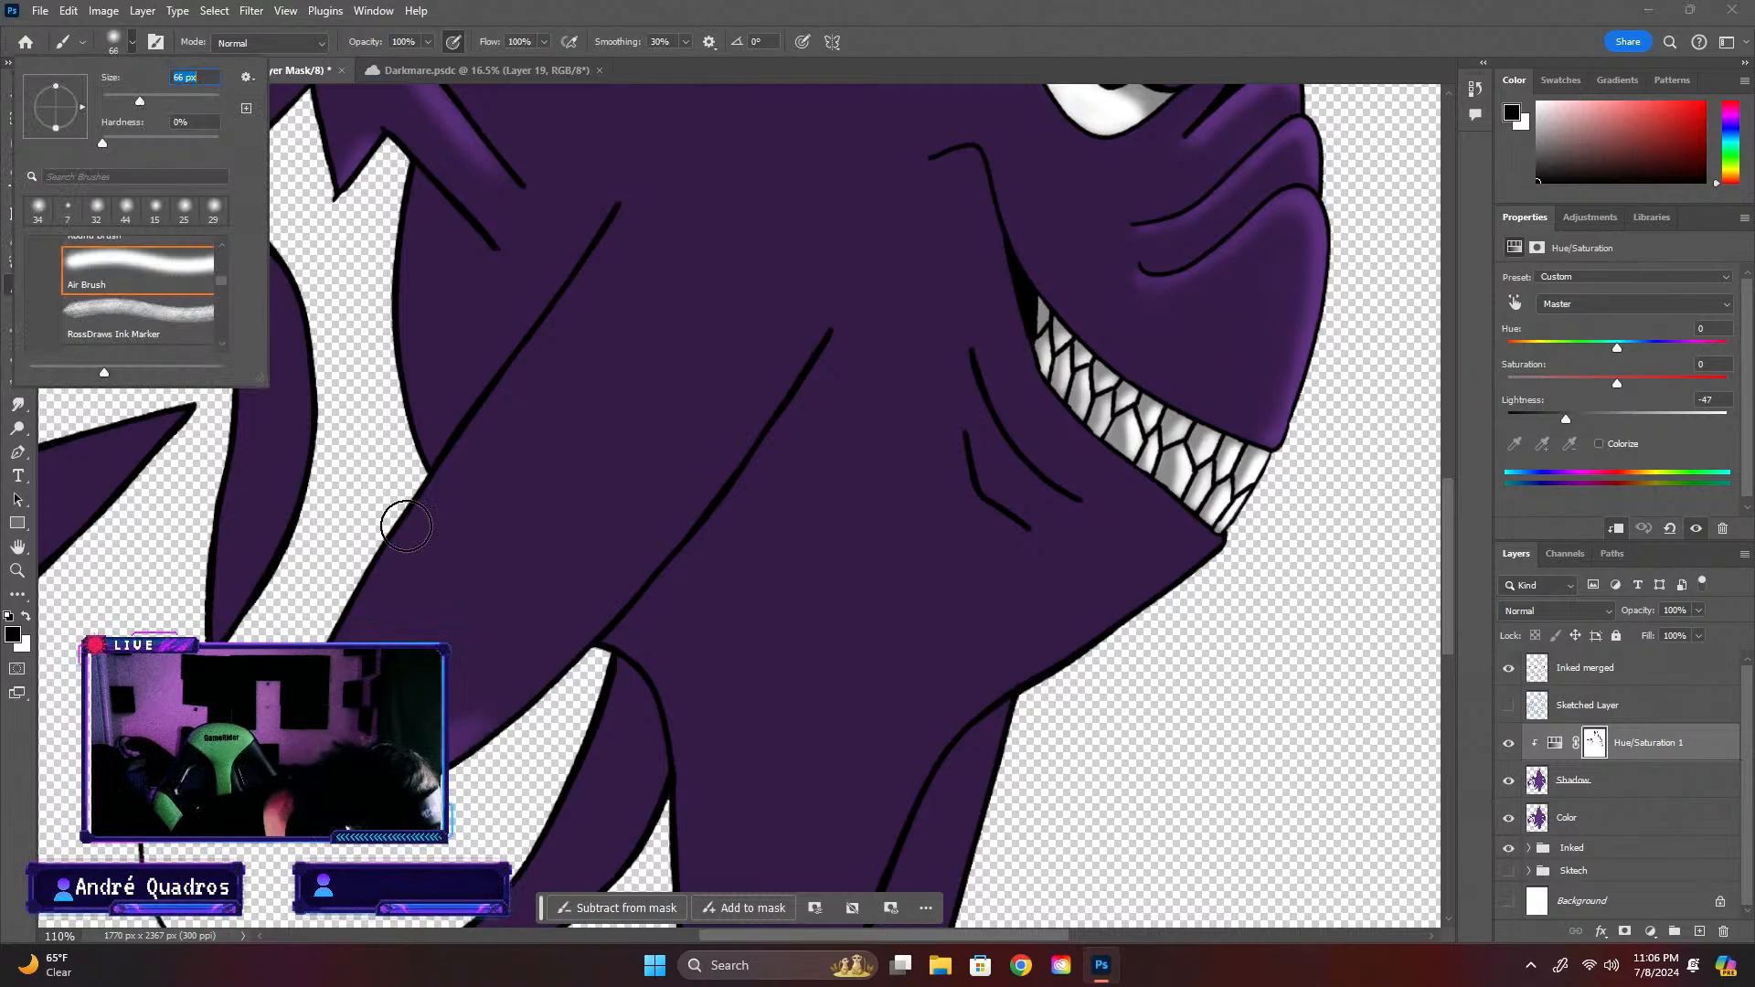
{"action": "mouse_move", "coordinate": [446, 724]}
{"action": "left_mouse_down"}
{"action": "mouse_move", "coordinate": [491, 678]}
{"action": "mouse_move", "coordinate": [437, 726]}
{"action": "mouse_move", "coordinate": [524, 665]}
{"action": "mouse_move", "coordinate": [429, 730]}
{"action": "mouse_move", "coordinate": [499, 696]}
{"action": "mouse_move", "coordinate": [610, 591]}
{"action": "mouse_move", "coordinate": [657, 529]}
{"action": "mouse_move", "coordinate": [569, 622]}
{"action": "mouse_move", "coordinate": [807, 322]}
{"action": "mouse_move", "coordinate": [504, 665]}
{"action": "mouse_move", "coordinate": [712, 451]}
{"action": "mouse_move", "coordinate": [590, 608]}
{"action": "mouse_move", "coordinate": [755, 392]}
{"action": "mouse_move", "coordinate": [682, 500]}
{"action": "mouse_move", "coordinate": [824, 292]}
{"action": "mouse_move", "coordinate": [753, 403]}
{"action": "mouse_move", "coordinate": [765, 336]}
{"action": "mouse_move", "coordinate": [746, 329]}
{"action": "mouse_move", "coordinate": [798, 287]}
{"action": "left_mouse_up"}
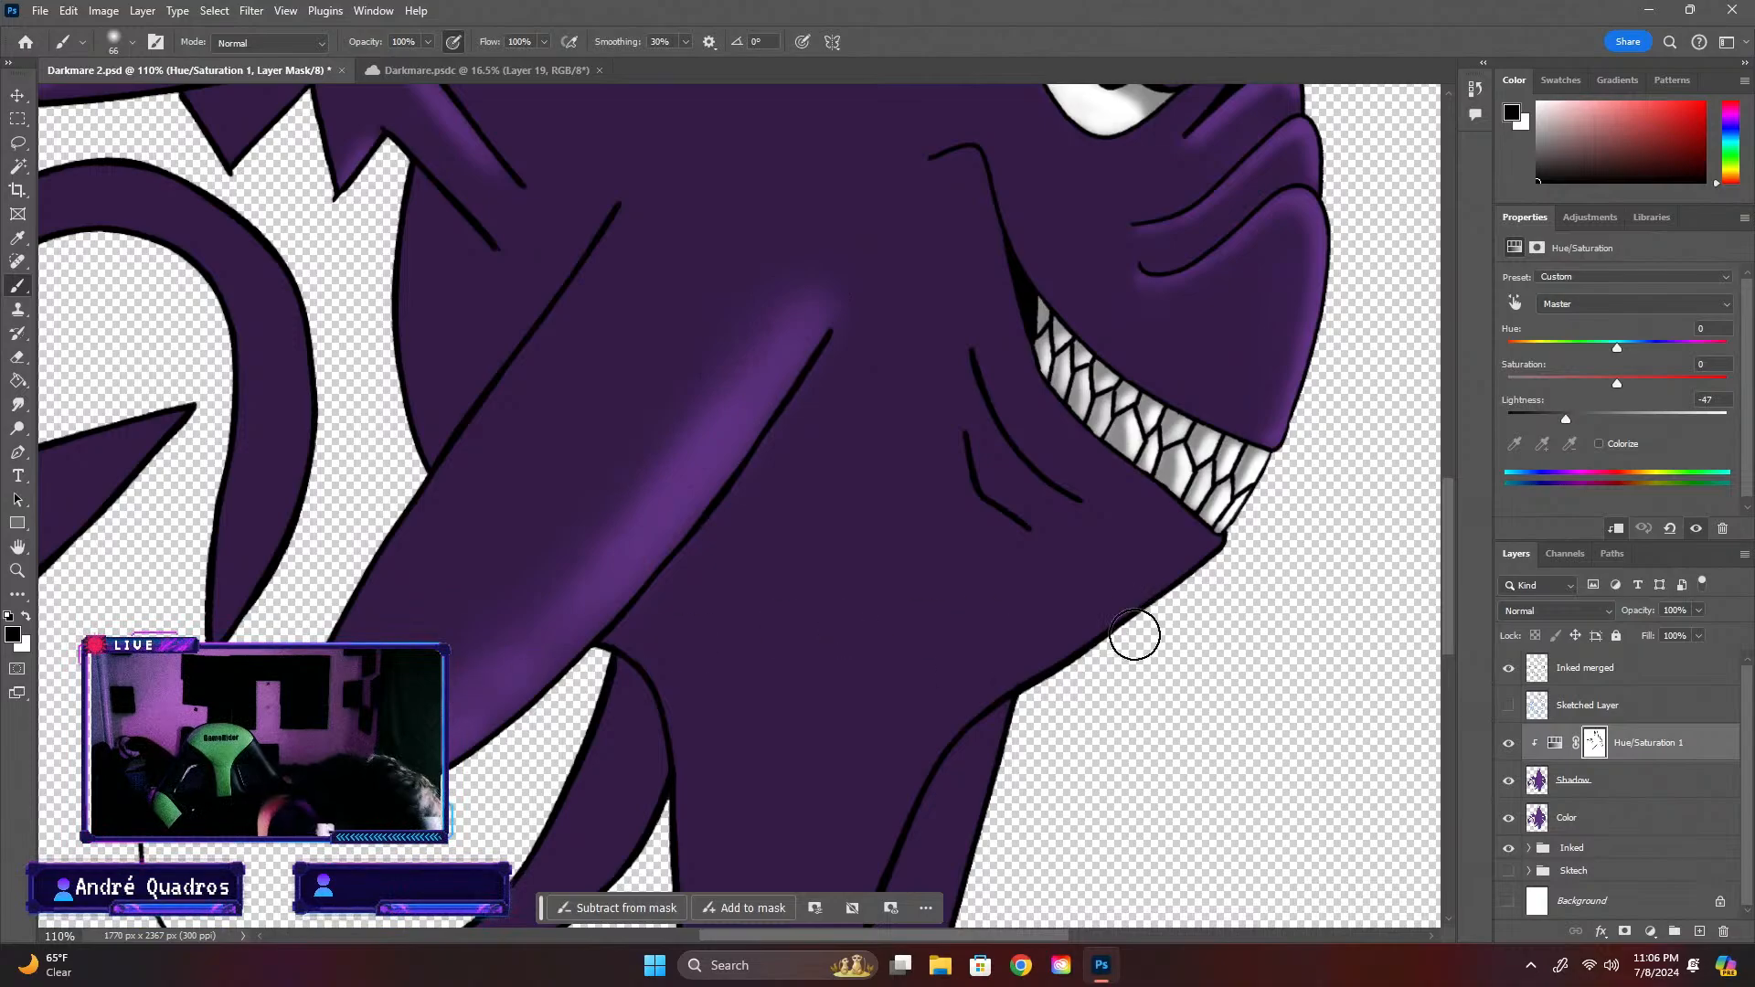
{"action": "mouse_move", "coordinate": [1019, 684]}
{"action": "left_mouse_down"}
{"action": "mouse_move", "coordinate": [1205, 561]}
{"action": "mouse_move", "coordinate": [1169, 588]}
{"action": "mouse_move", "coordinate": [1203, 564]}
{"action": "left_mouse_up"}
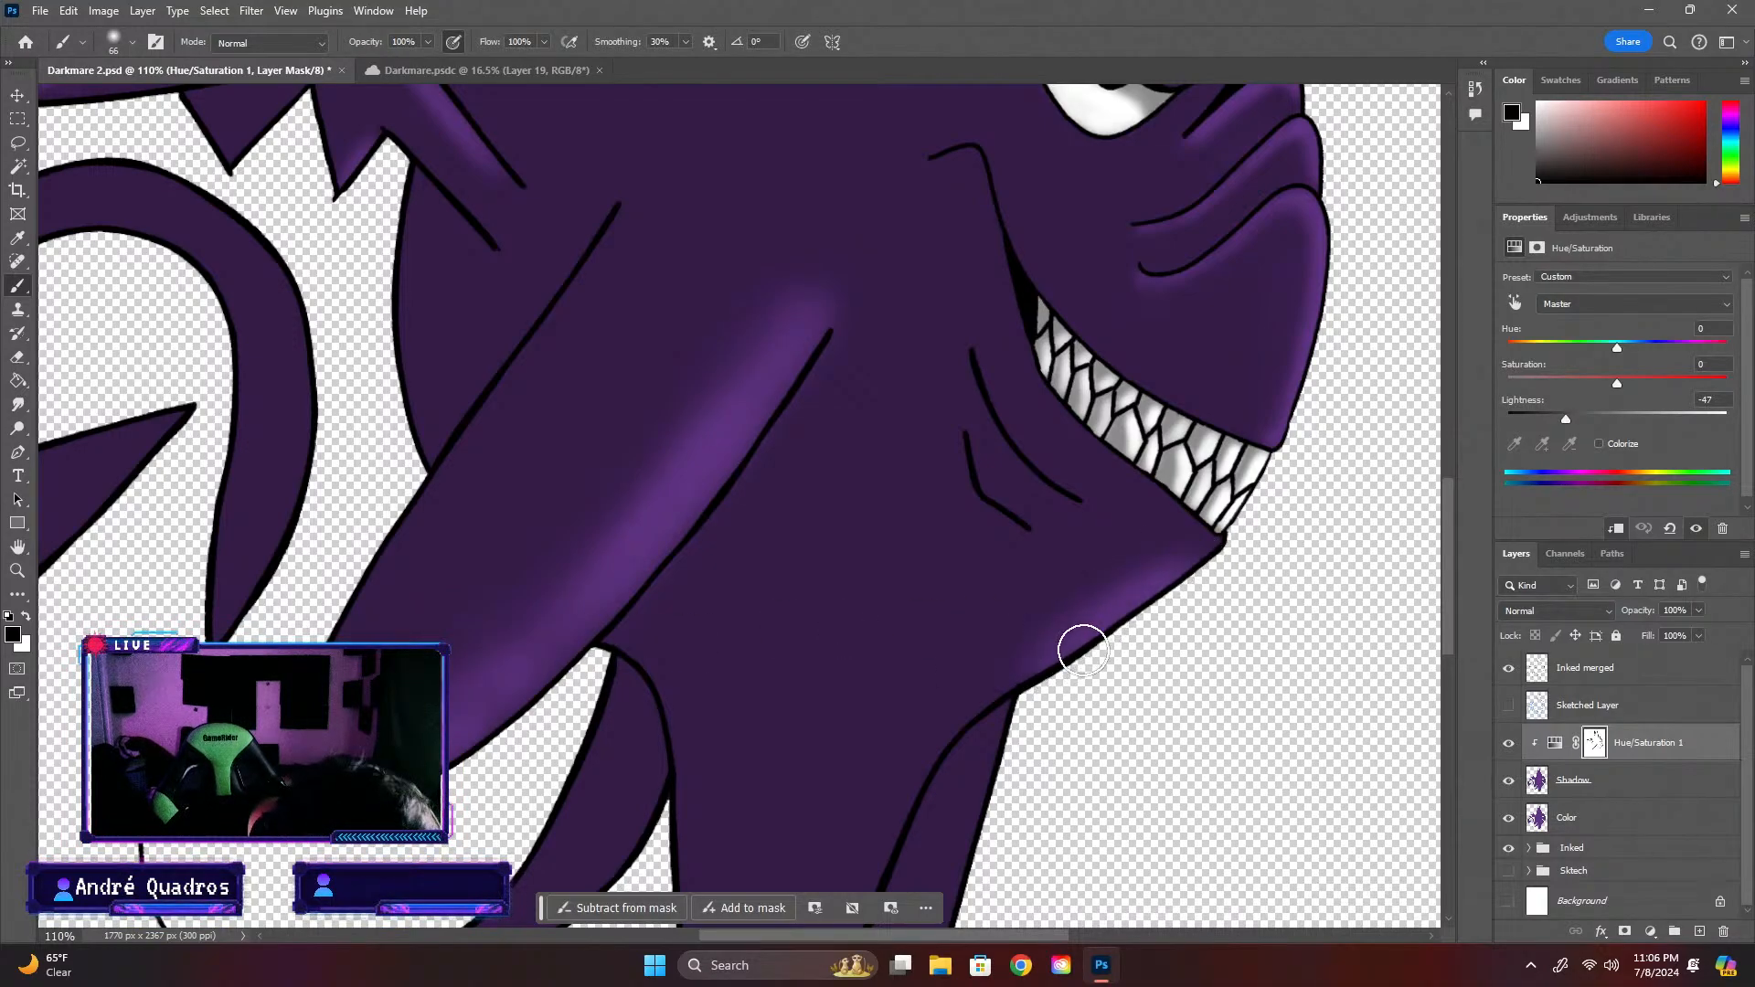
Paint black highlights on the mask along the rear leg, and with a 32 px brush from the jaw down the front leg's edge
{"action": "scroll", "coordinate": [1123, 626], "scroll_direction": "down", "scroll_amount": 3}
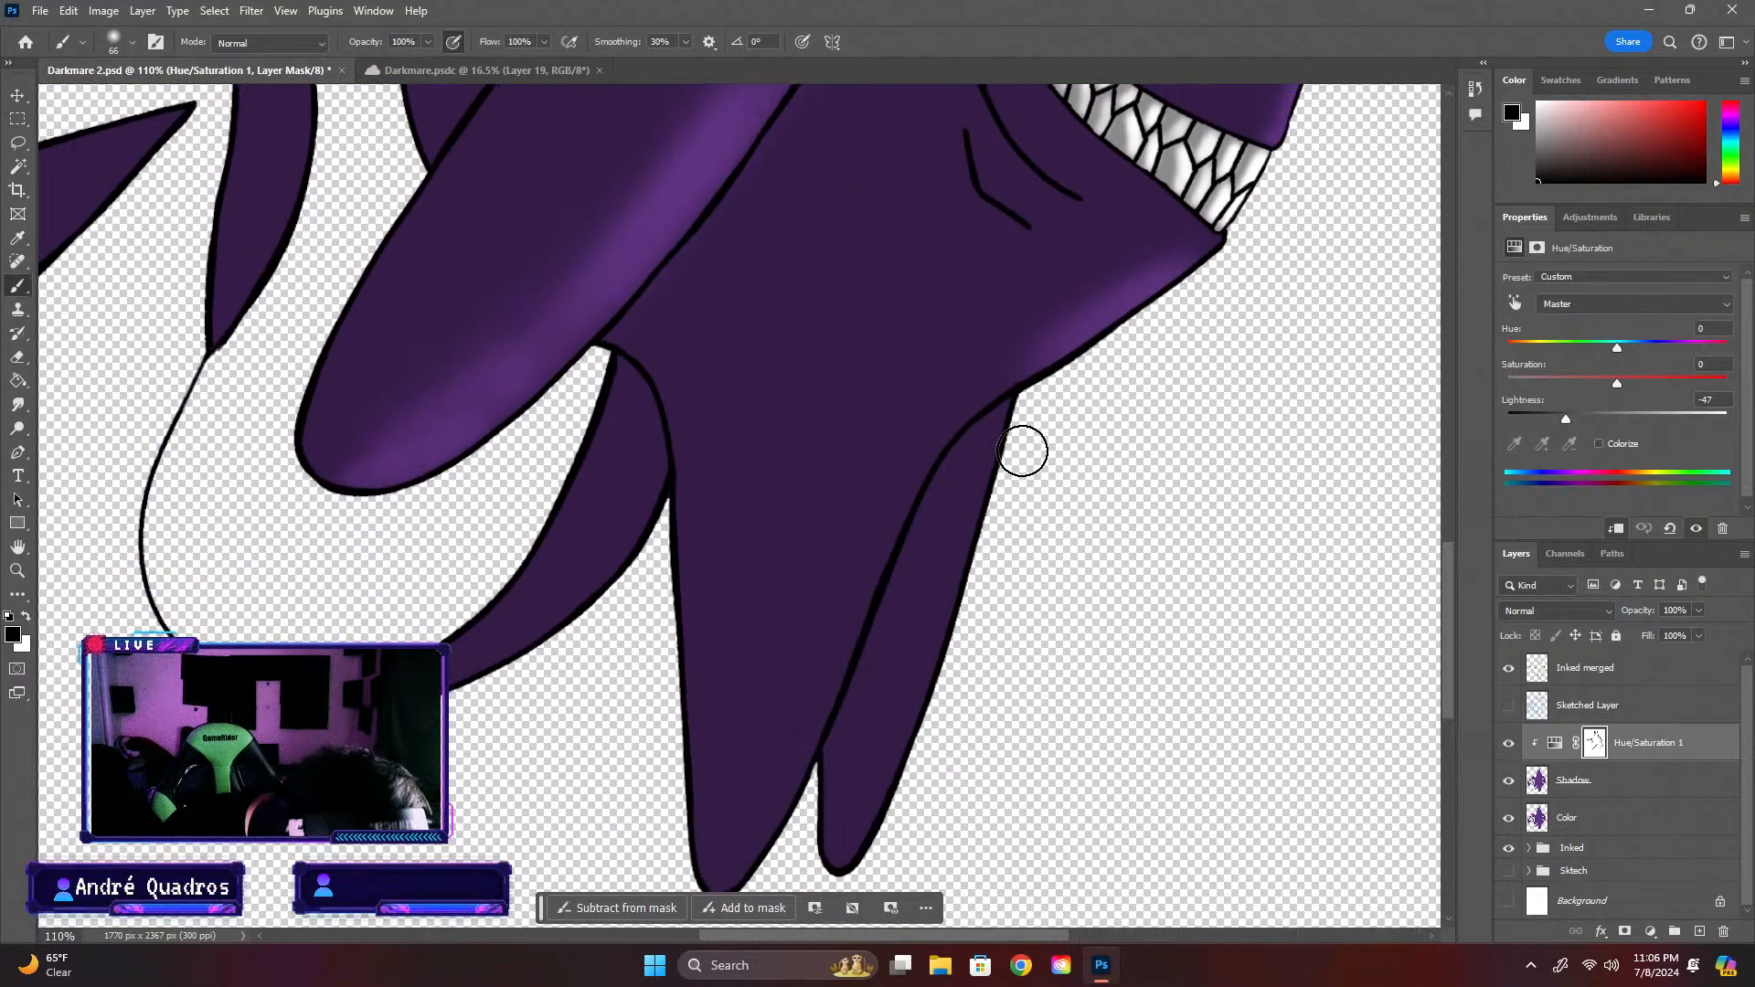
{"action": "mouse_move", "coordinate": [1011, 470]}
{"action": "left_mouse_down"}
{"action": "mouse_move", "coordinate": [893, 803]}
{"action": "mouse_move", "coordinate": [845, 877]}
{"action": "left_mouse_up"}
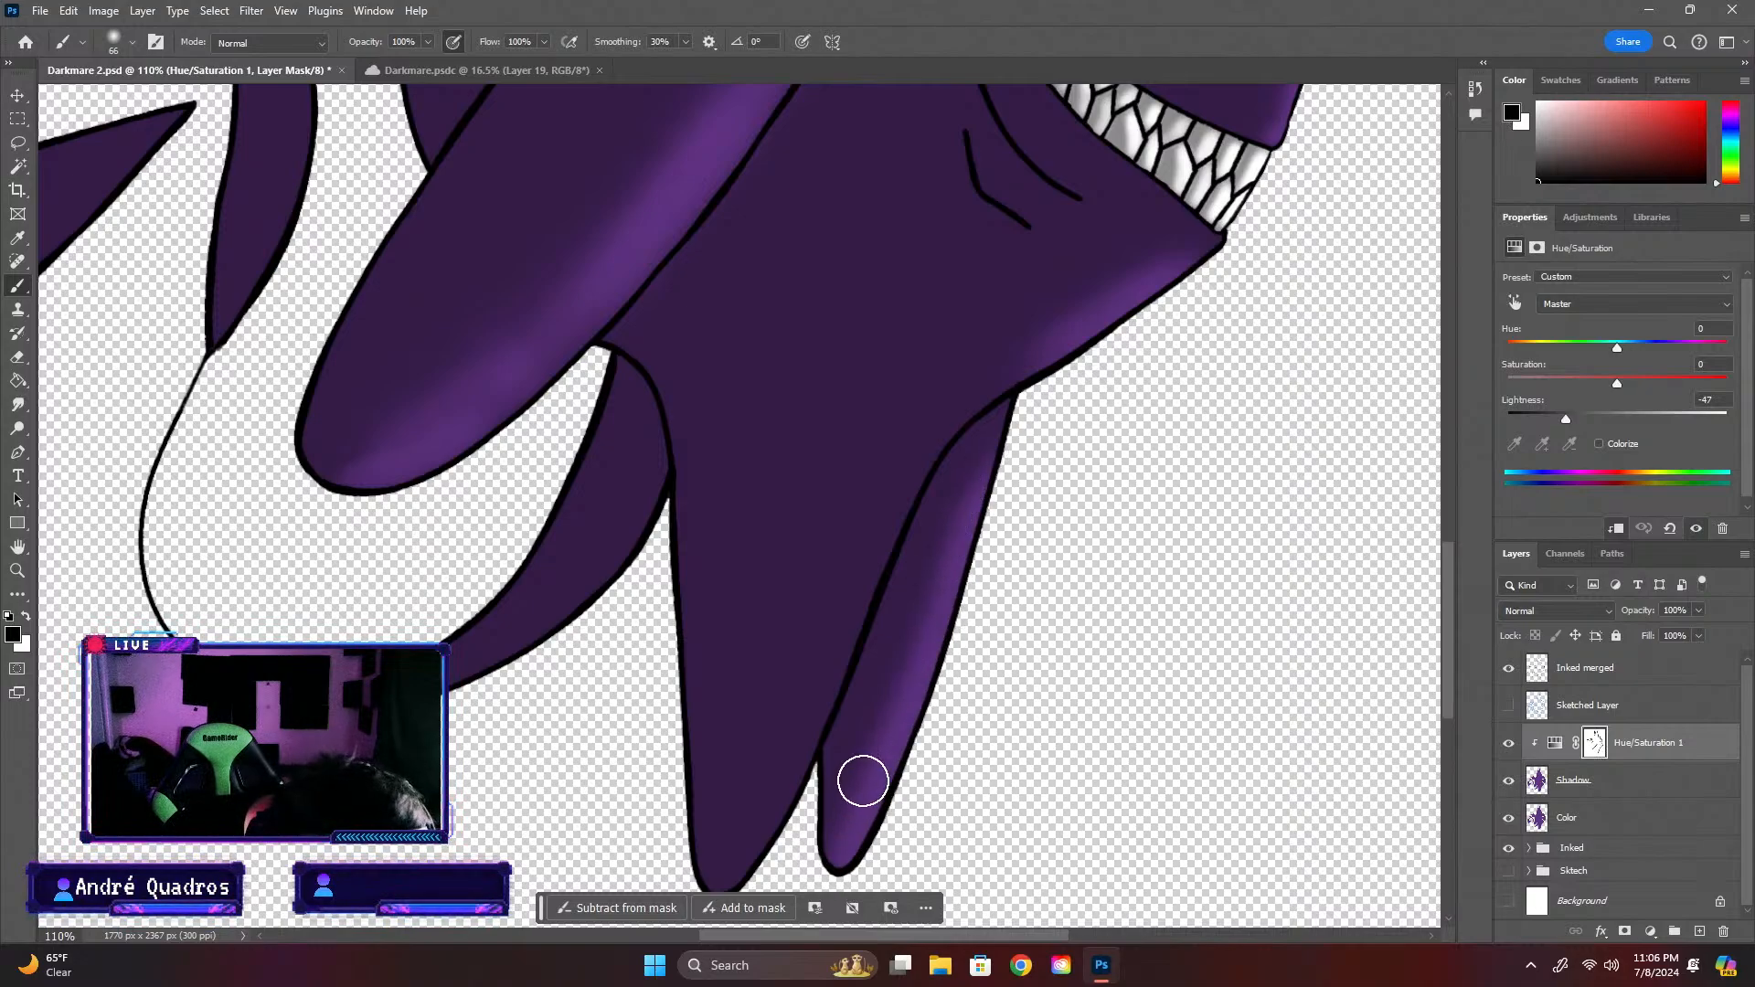
{"action": "left_click", "coordinate": [133, 42]}
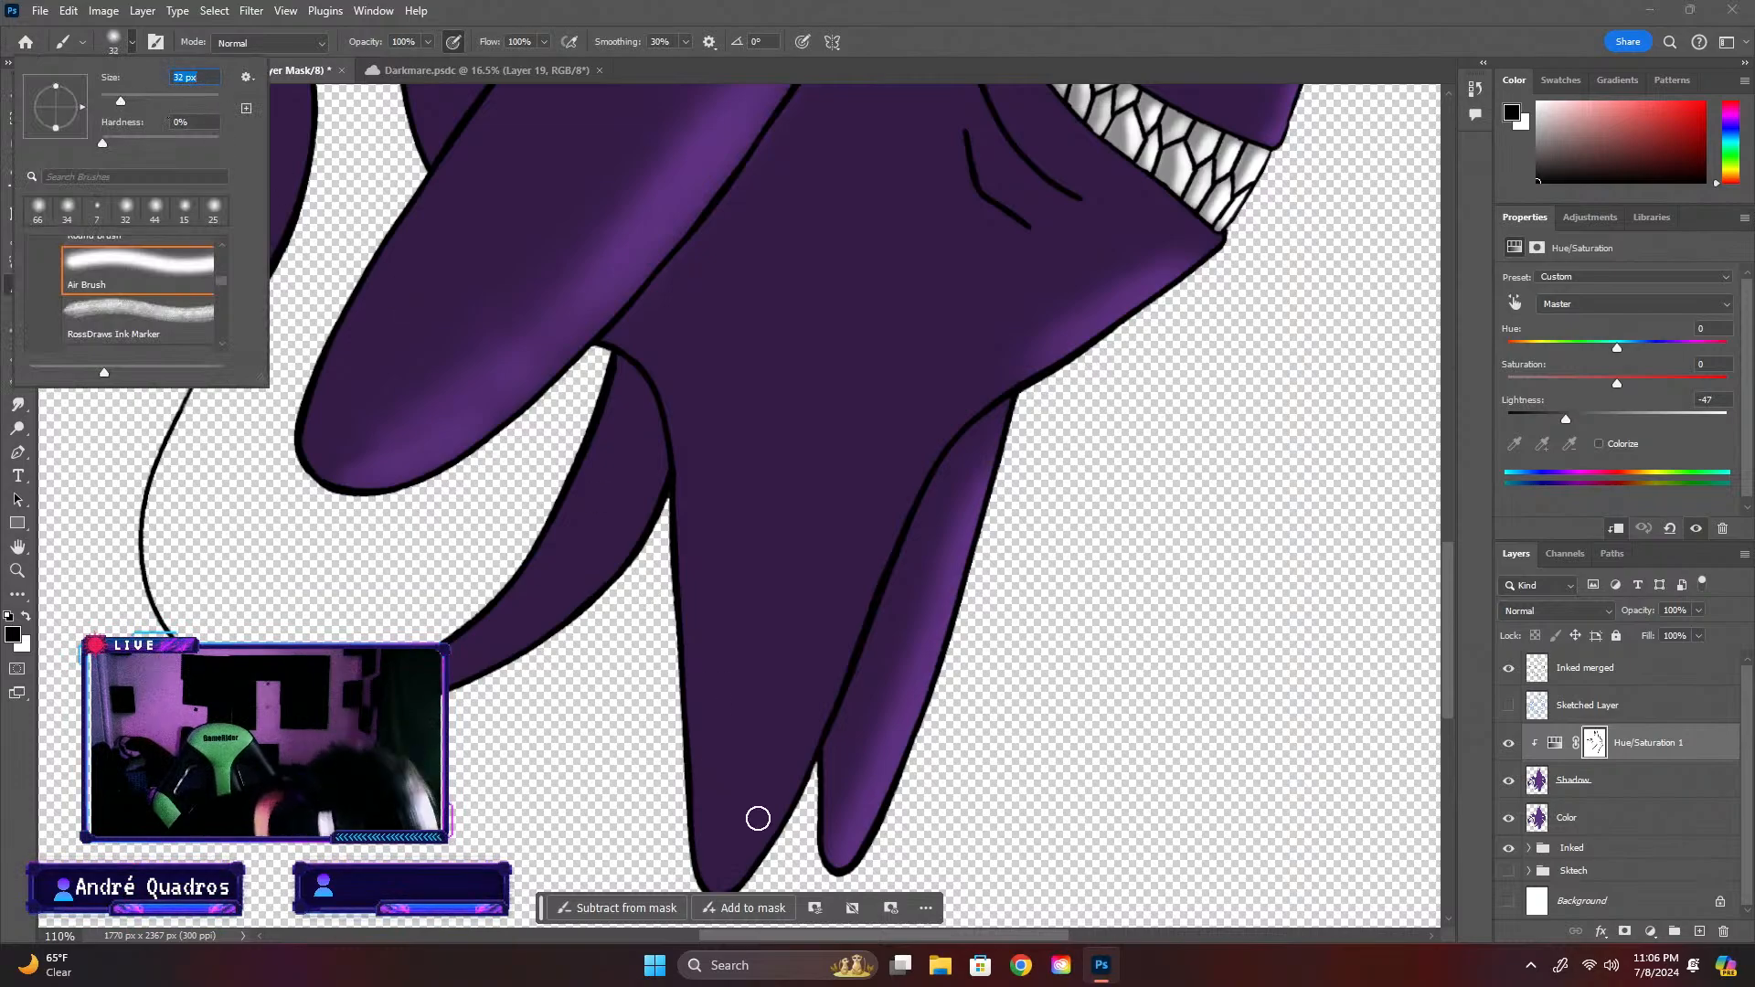
{"action": "mouse_move", "coordinate": [998, 387]}
{"action": "left_mouse_down"}
{"action": "mouse_move", "coordinate": [1048, 349]}
{"action": "mouse_move", "coordinate": [976, 396]}
{"action": "mouse_move", "coordinate": [1041, 358]}
{"action": "mouse_move", "coordinate": [969, 406]}
{"action": "mouse_move", "coordinate": [880, 531]}
{"action": "mouse_move", "coordinate": [964, 413]}
{"action": "mouse_move", "coordinate": [925, 458]}
{"action": "mouse_move", "coordinate": [1117, 304]}
{"action": "left_mouse_up"}
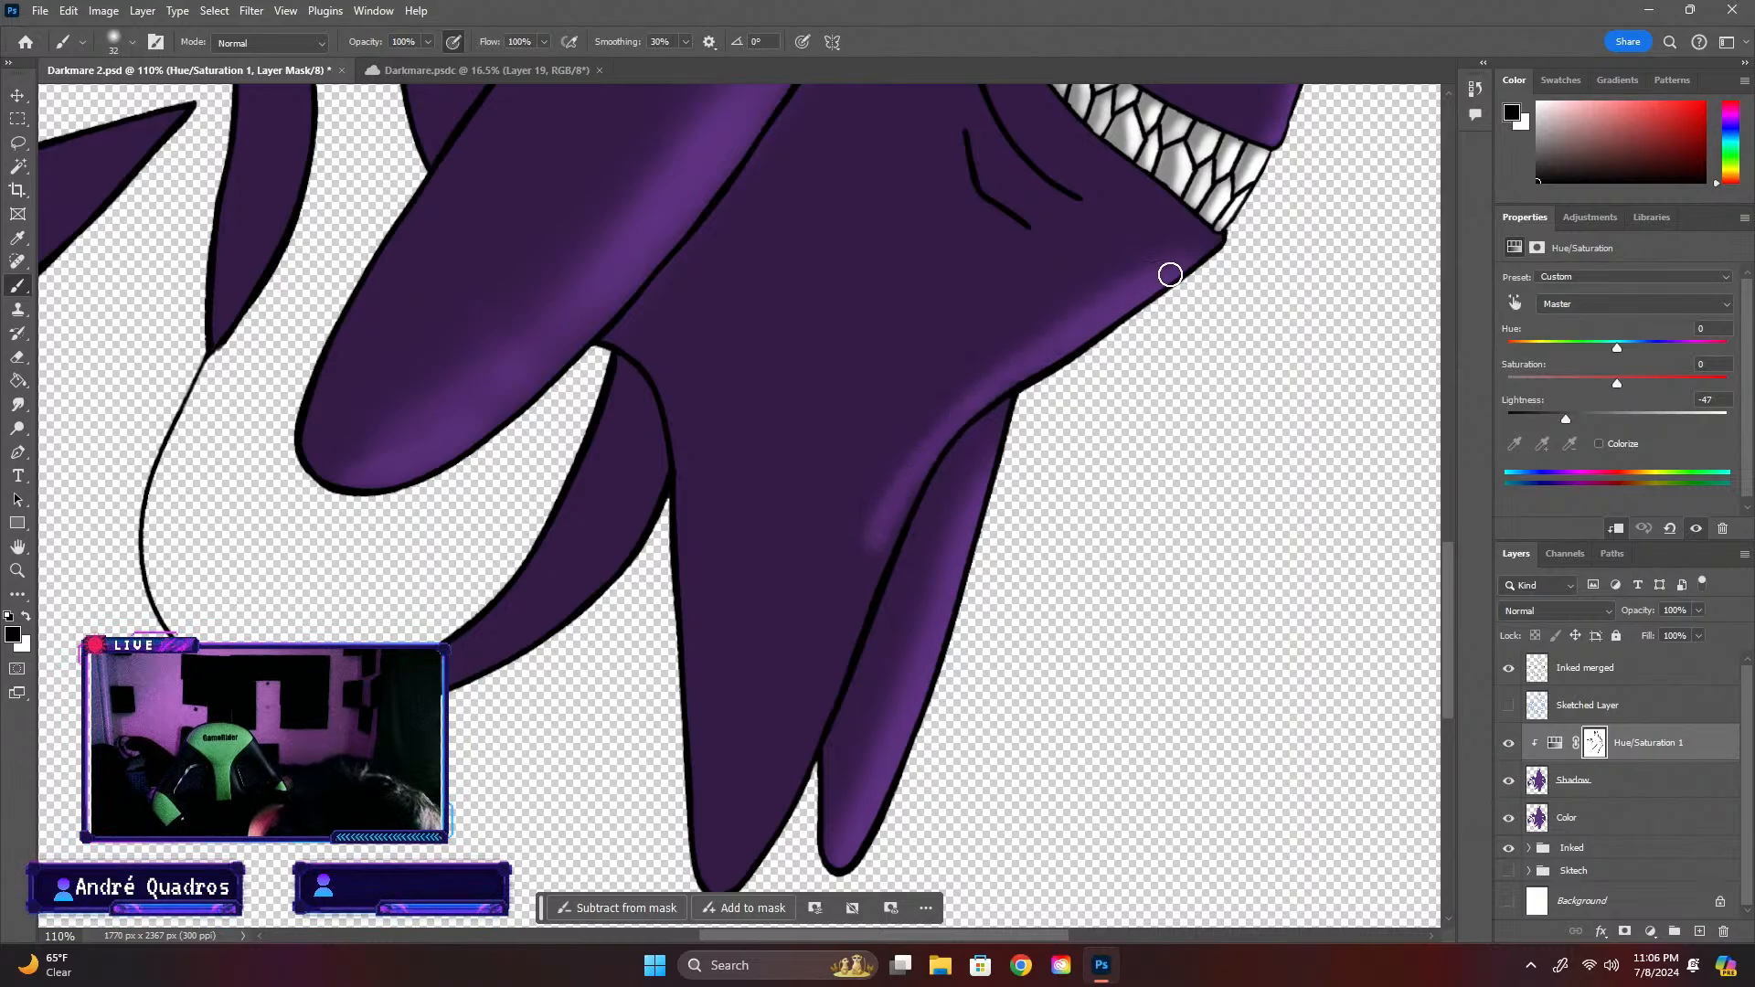
{"action": "left_click_drag", "start_coordinate": [873, 551], "coordinate": [727, 881]}
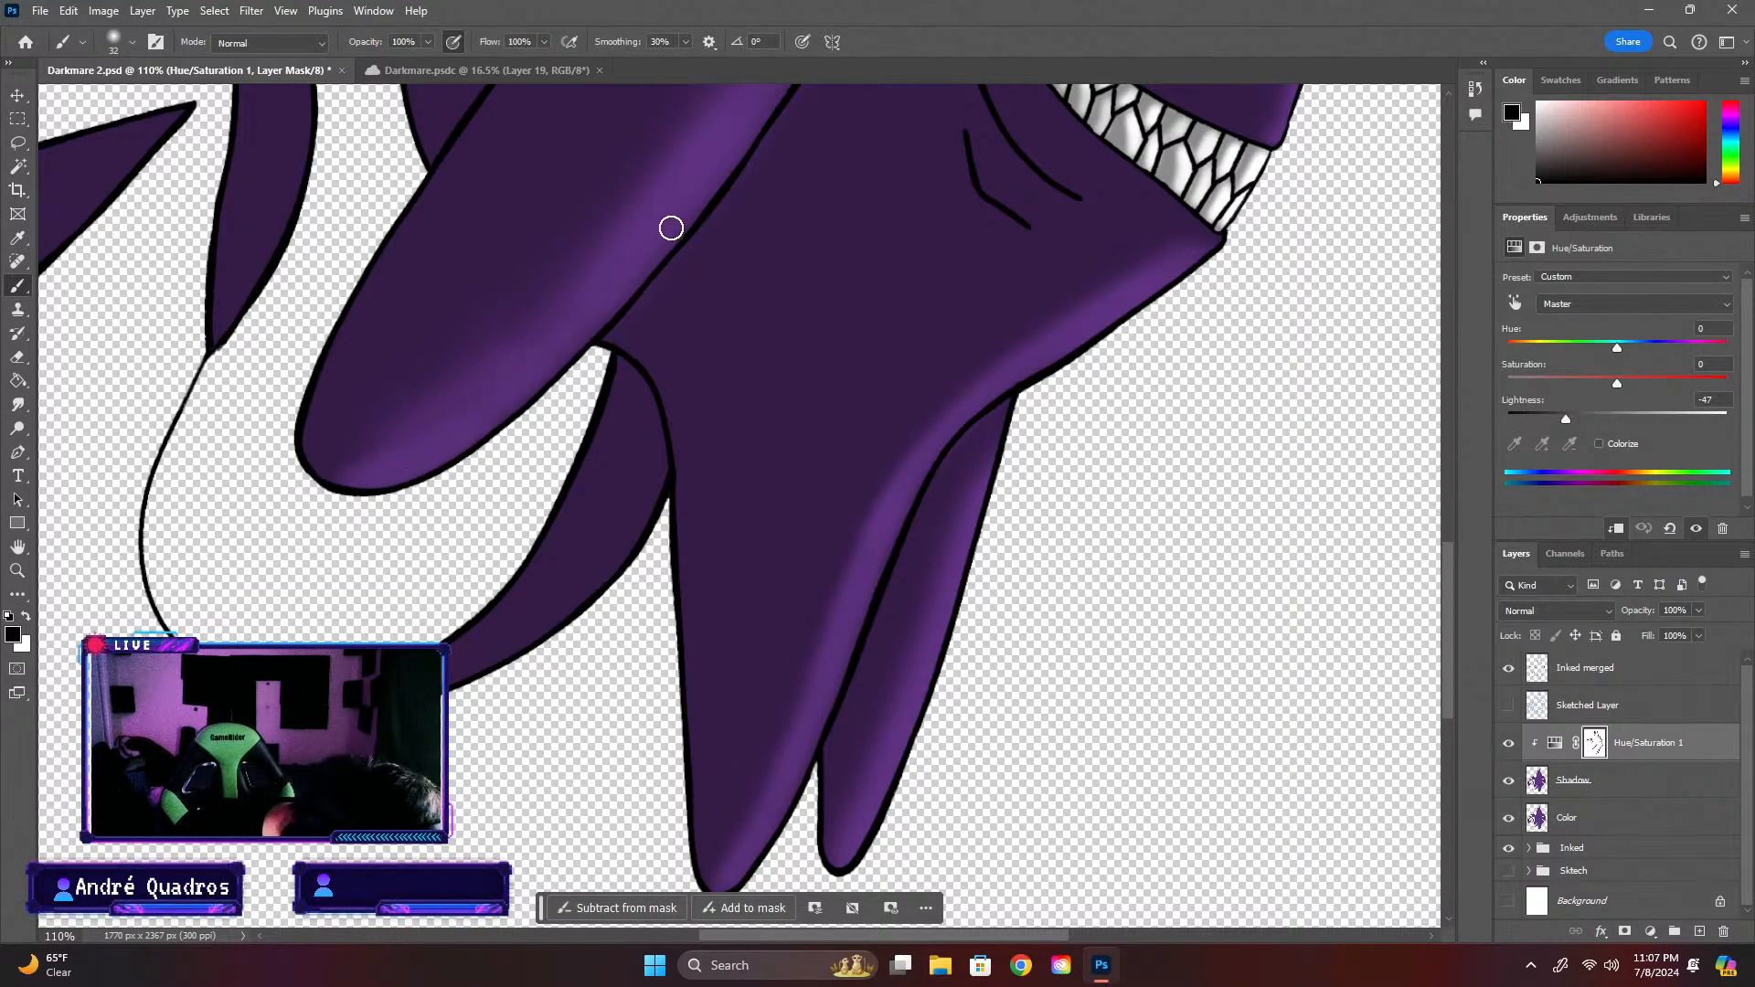
Set the brush to 15 px and paint black highlights on the mask along the cheek creases and the corner of the mouth
{"action": "scroll", "coordinate": [1435, 549], "scroll_direction": "up", "scroll_amount": 3}
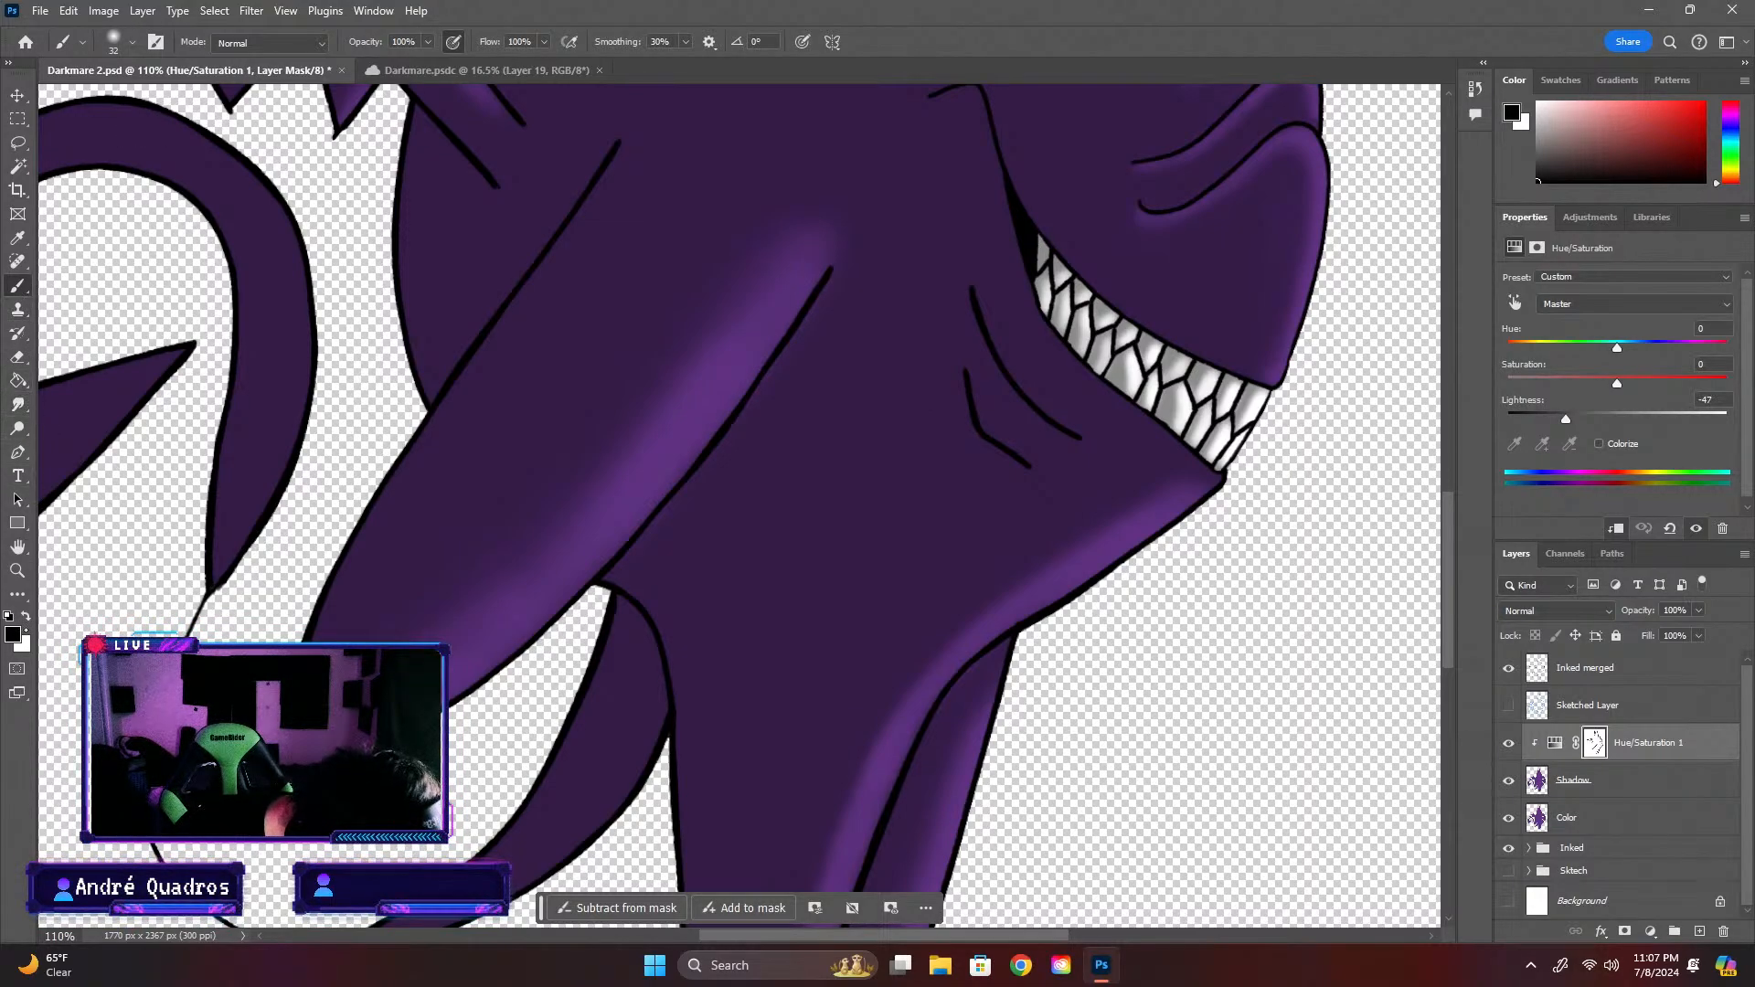
{"action": "key", "text": "x"}
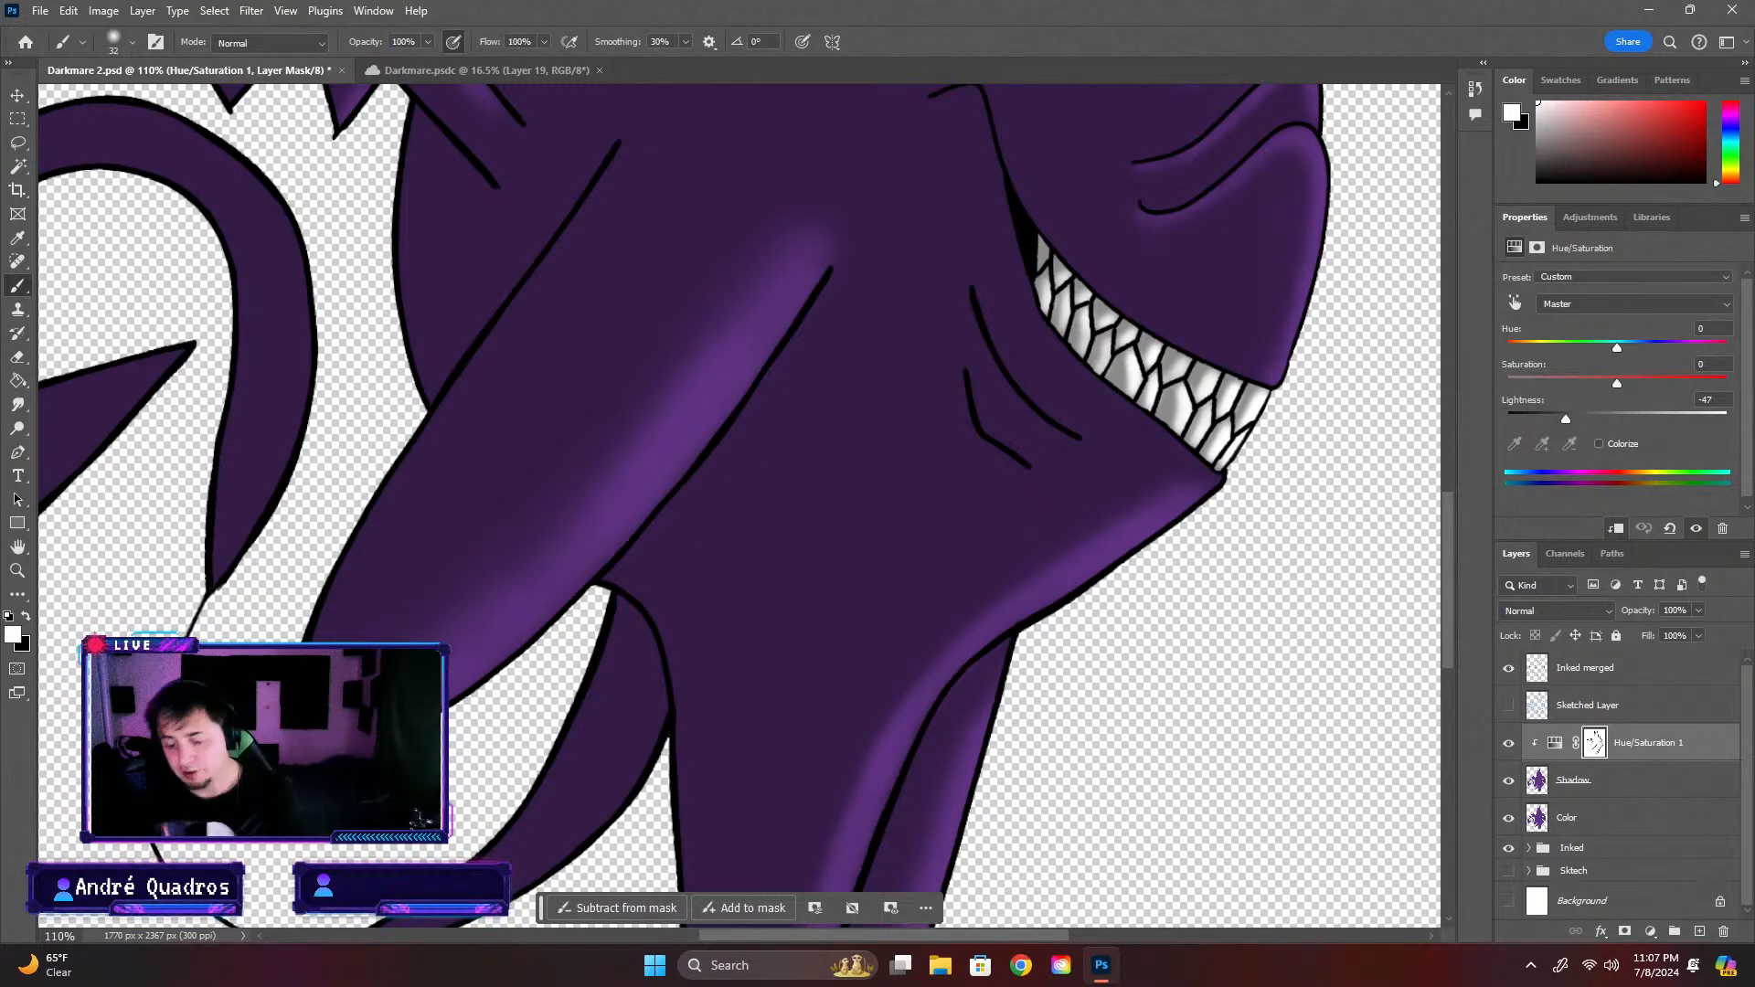
{"action": "scroll", "coordinate": [868, 621], "scroll_direction": "down", "scroll_amount": 3}
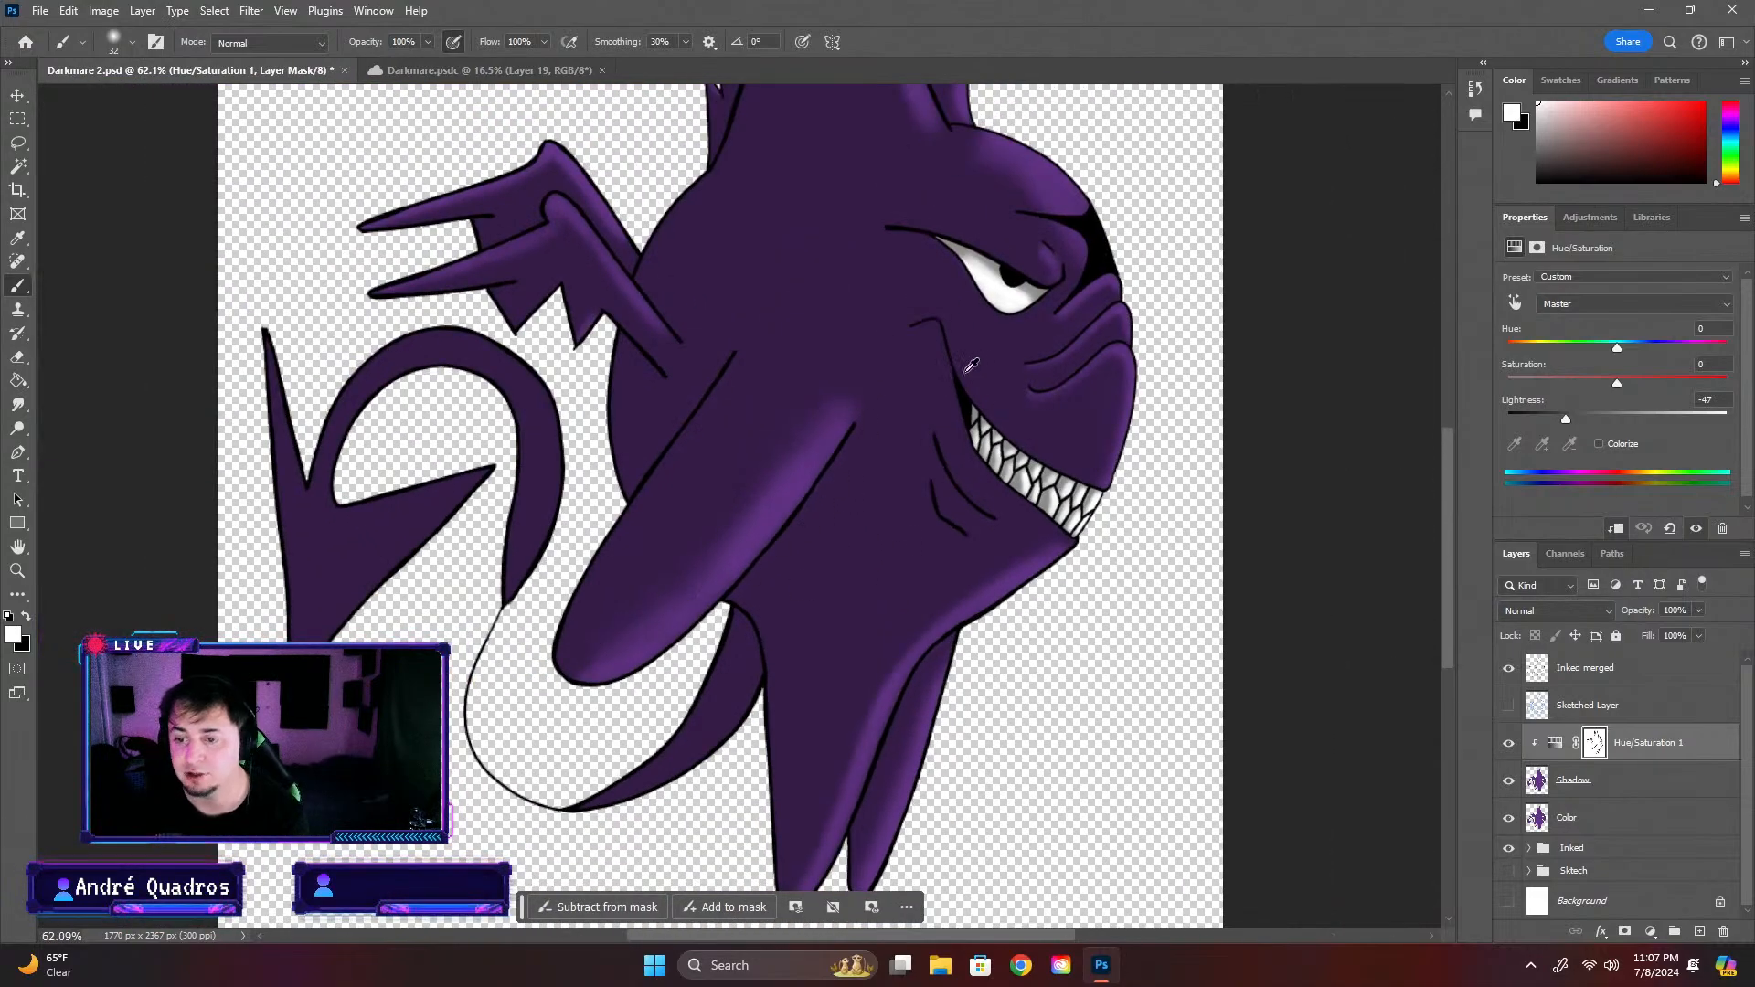
{"action": "scroll", "coordinate": [1033, 272], "scroll_direction": "up", "scroll_amount": 3}
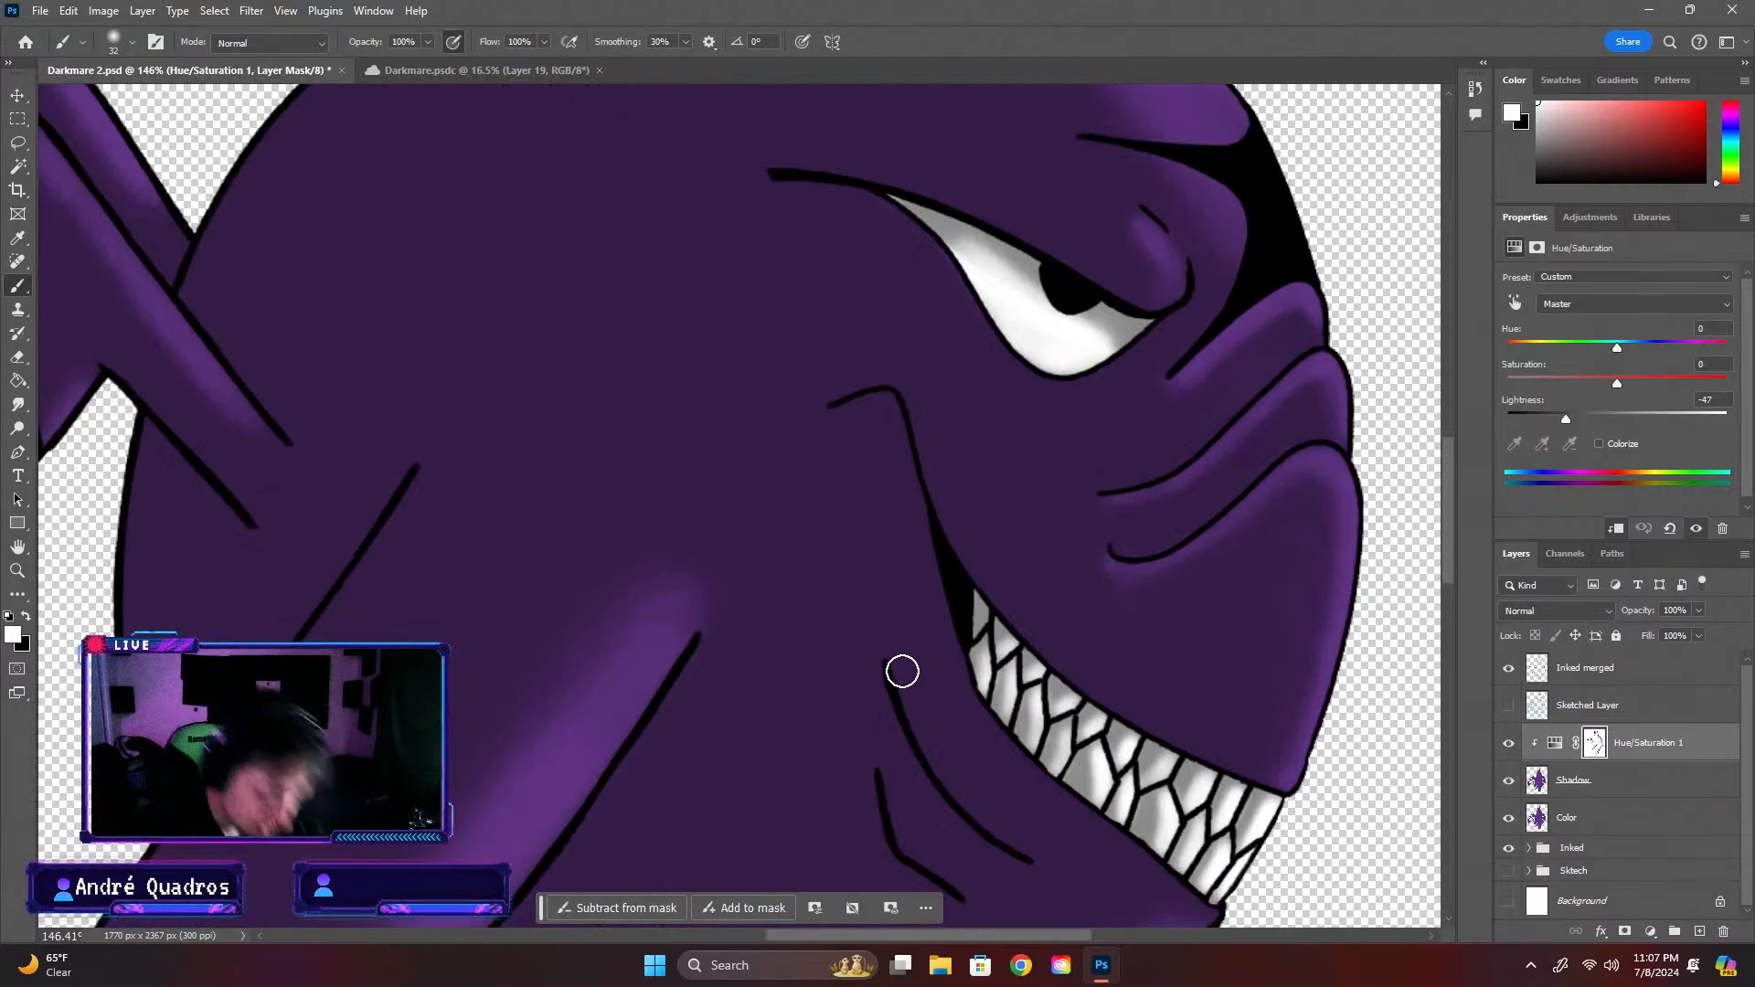
{"action": "left_click", "coordinate": [133, 43]}
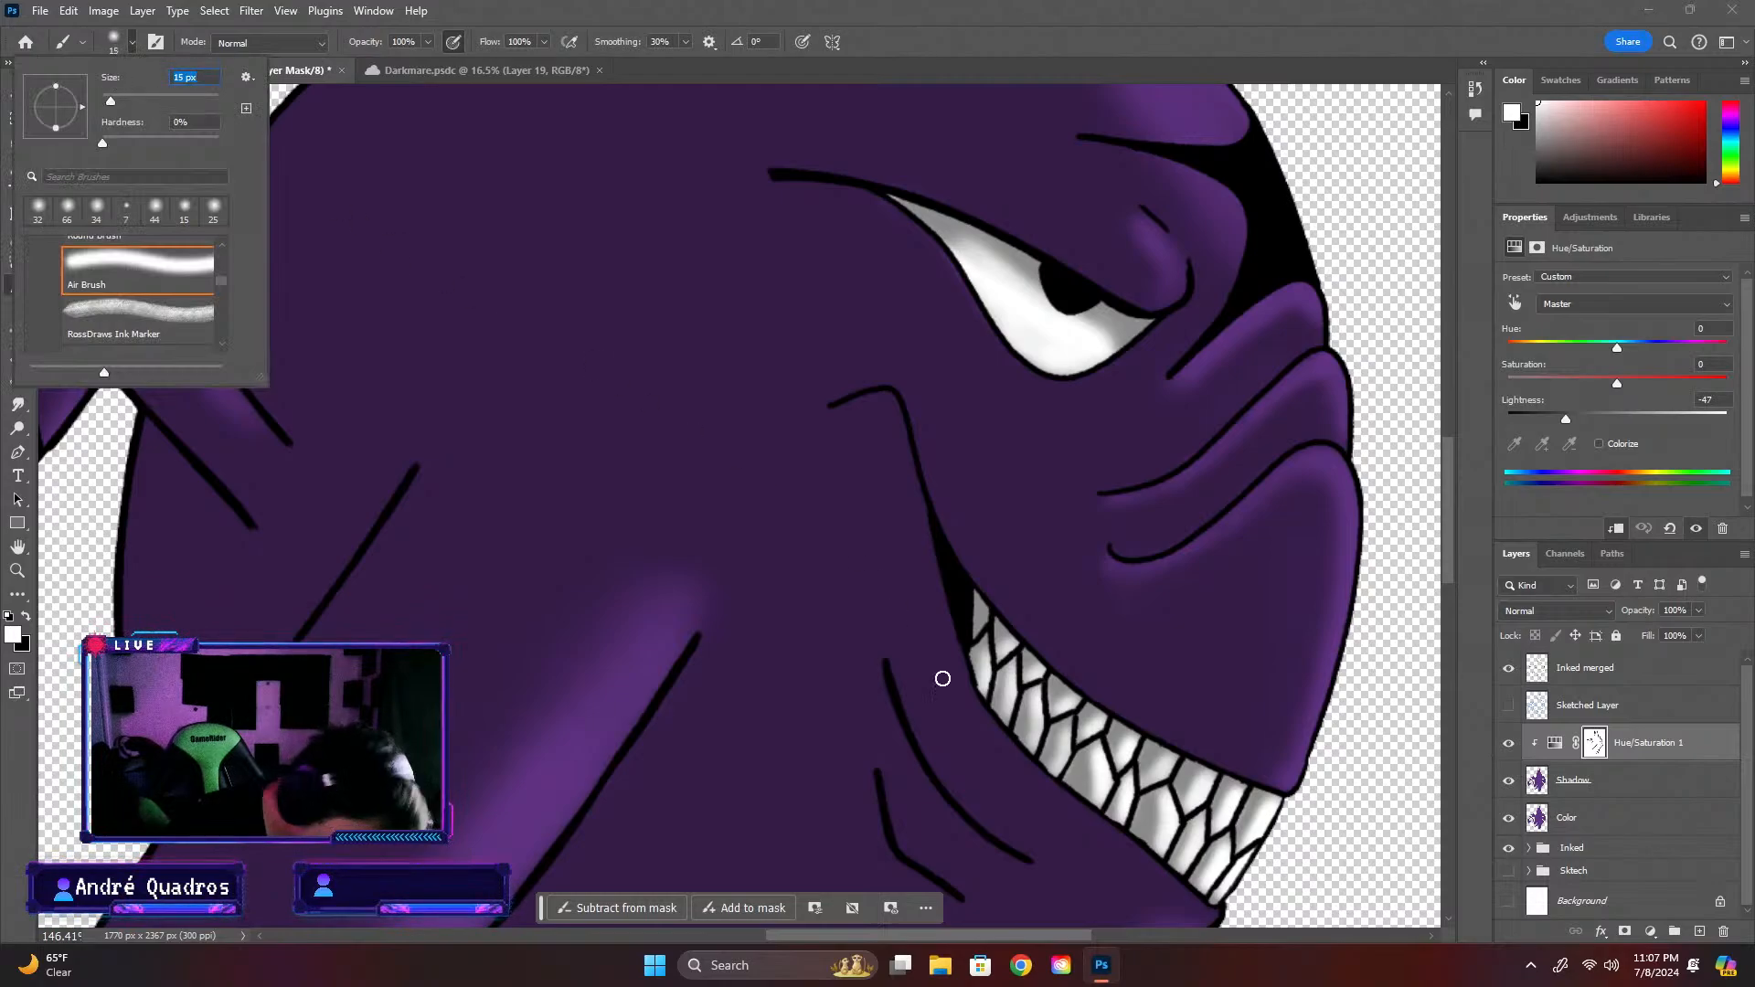
{"action": "left_click_drag", "start_coordinate": [897, 672], "coordinate": [908, 701]}
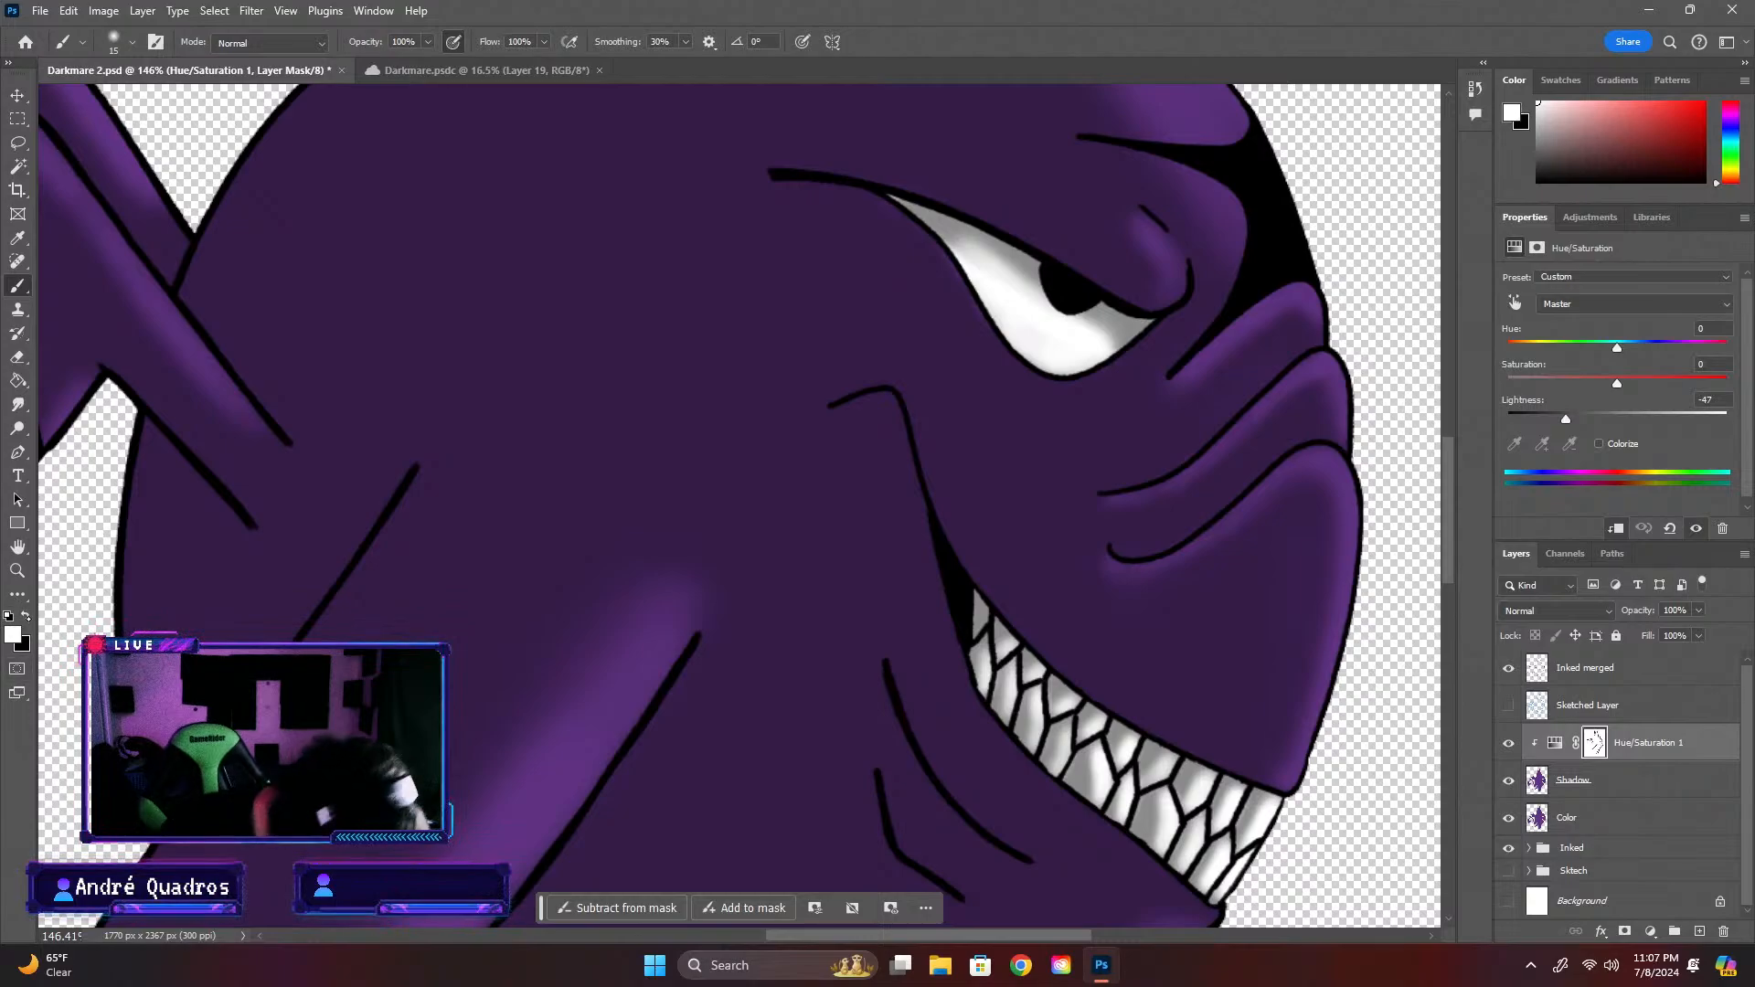
{"action": "key", "text": "x"}
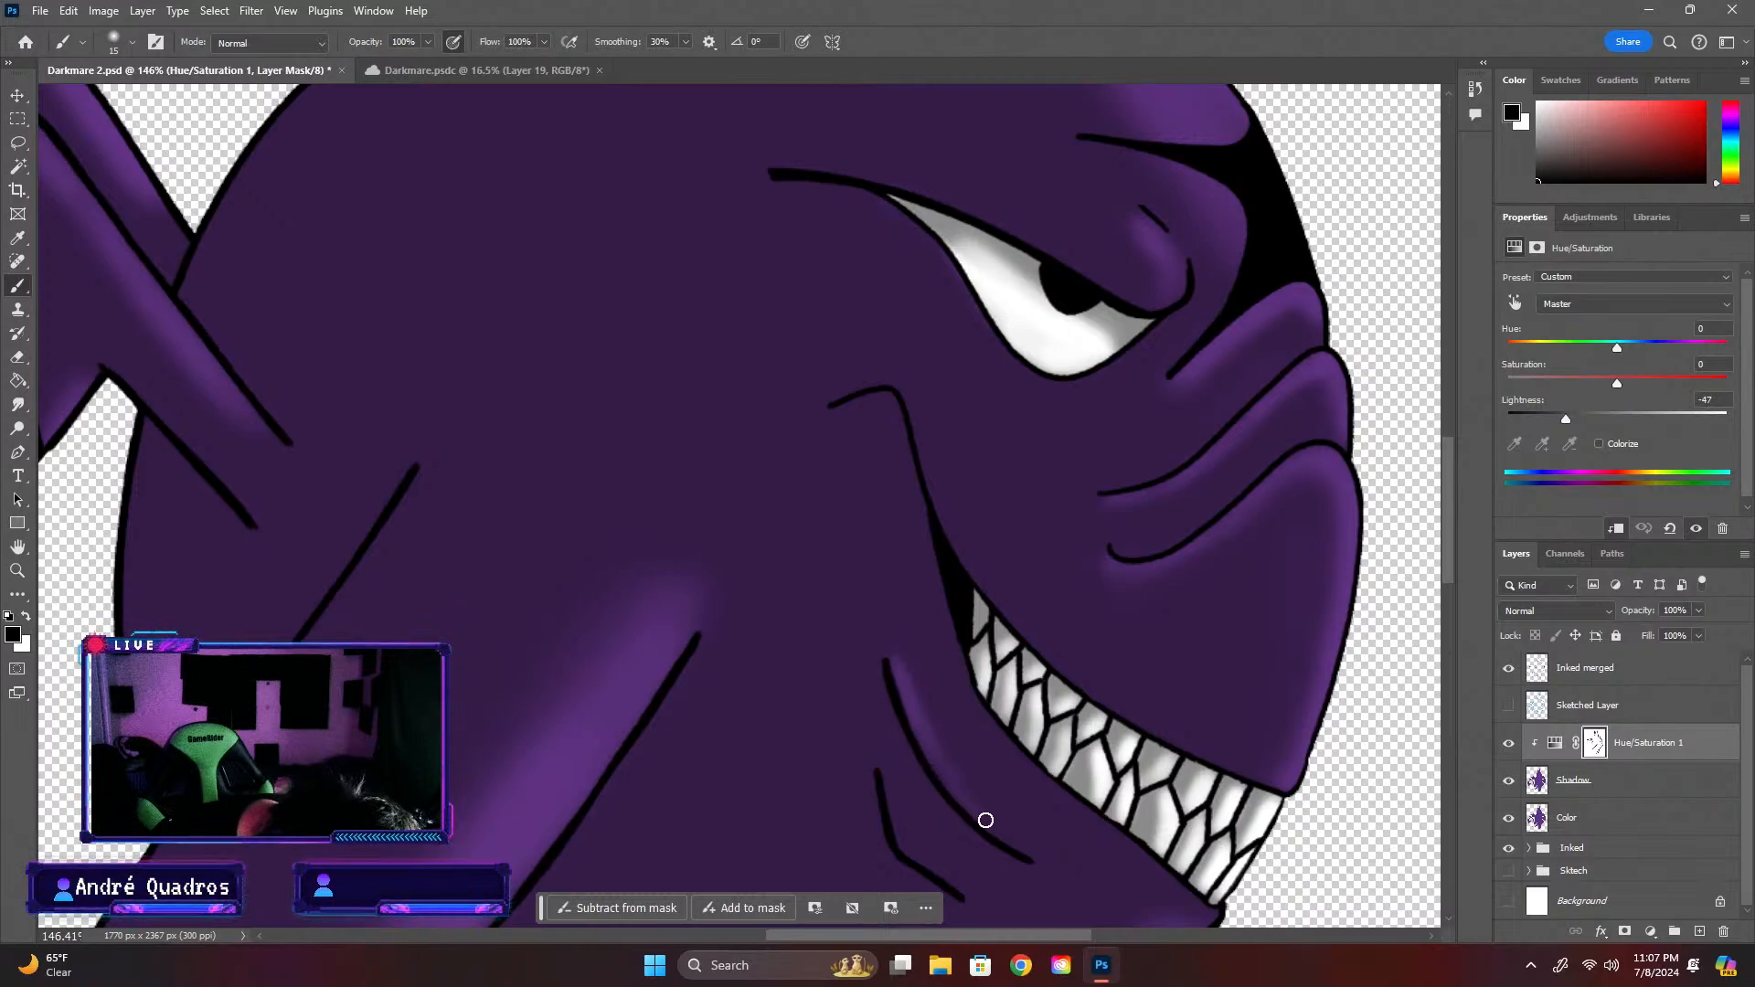
{"action": "left_click_drag", "start_coordinate": [1033, 848], "coordinate": [928, 748]}
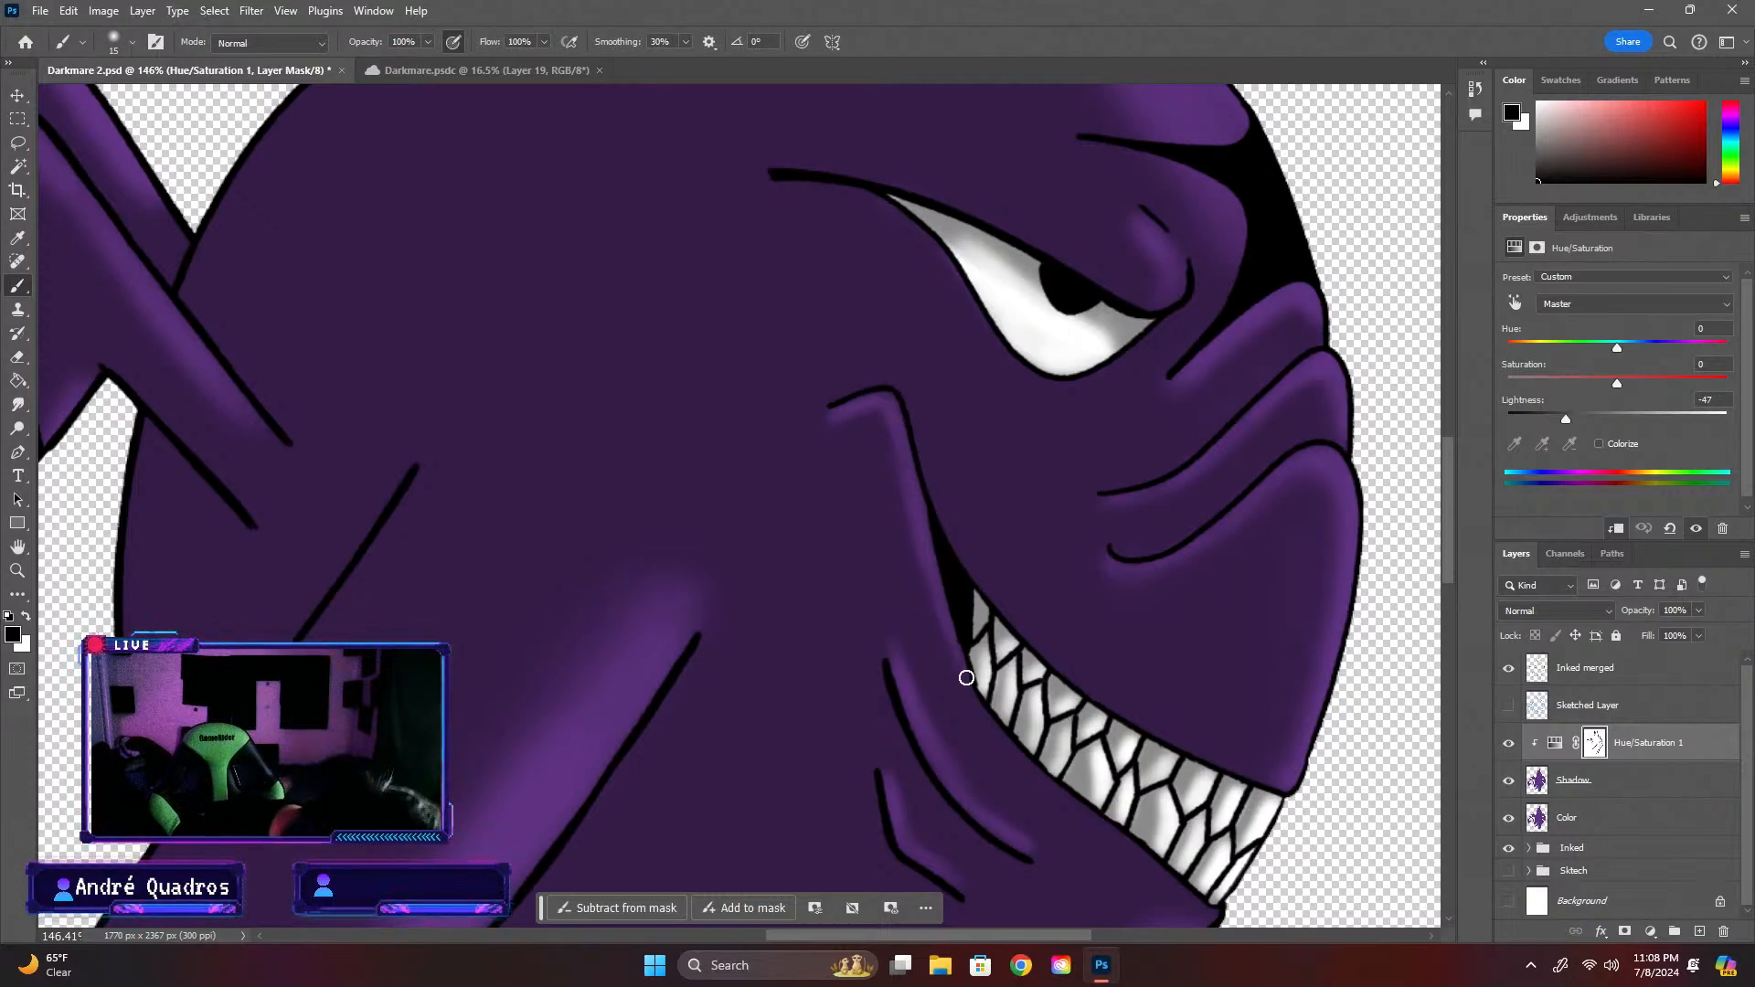
Enlarge the brush to 50 px and paint a black highlight on the mask along the lower edge of the tail's base
{"action": "key", "text": "x"}
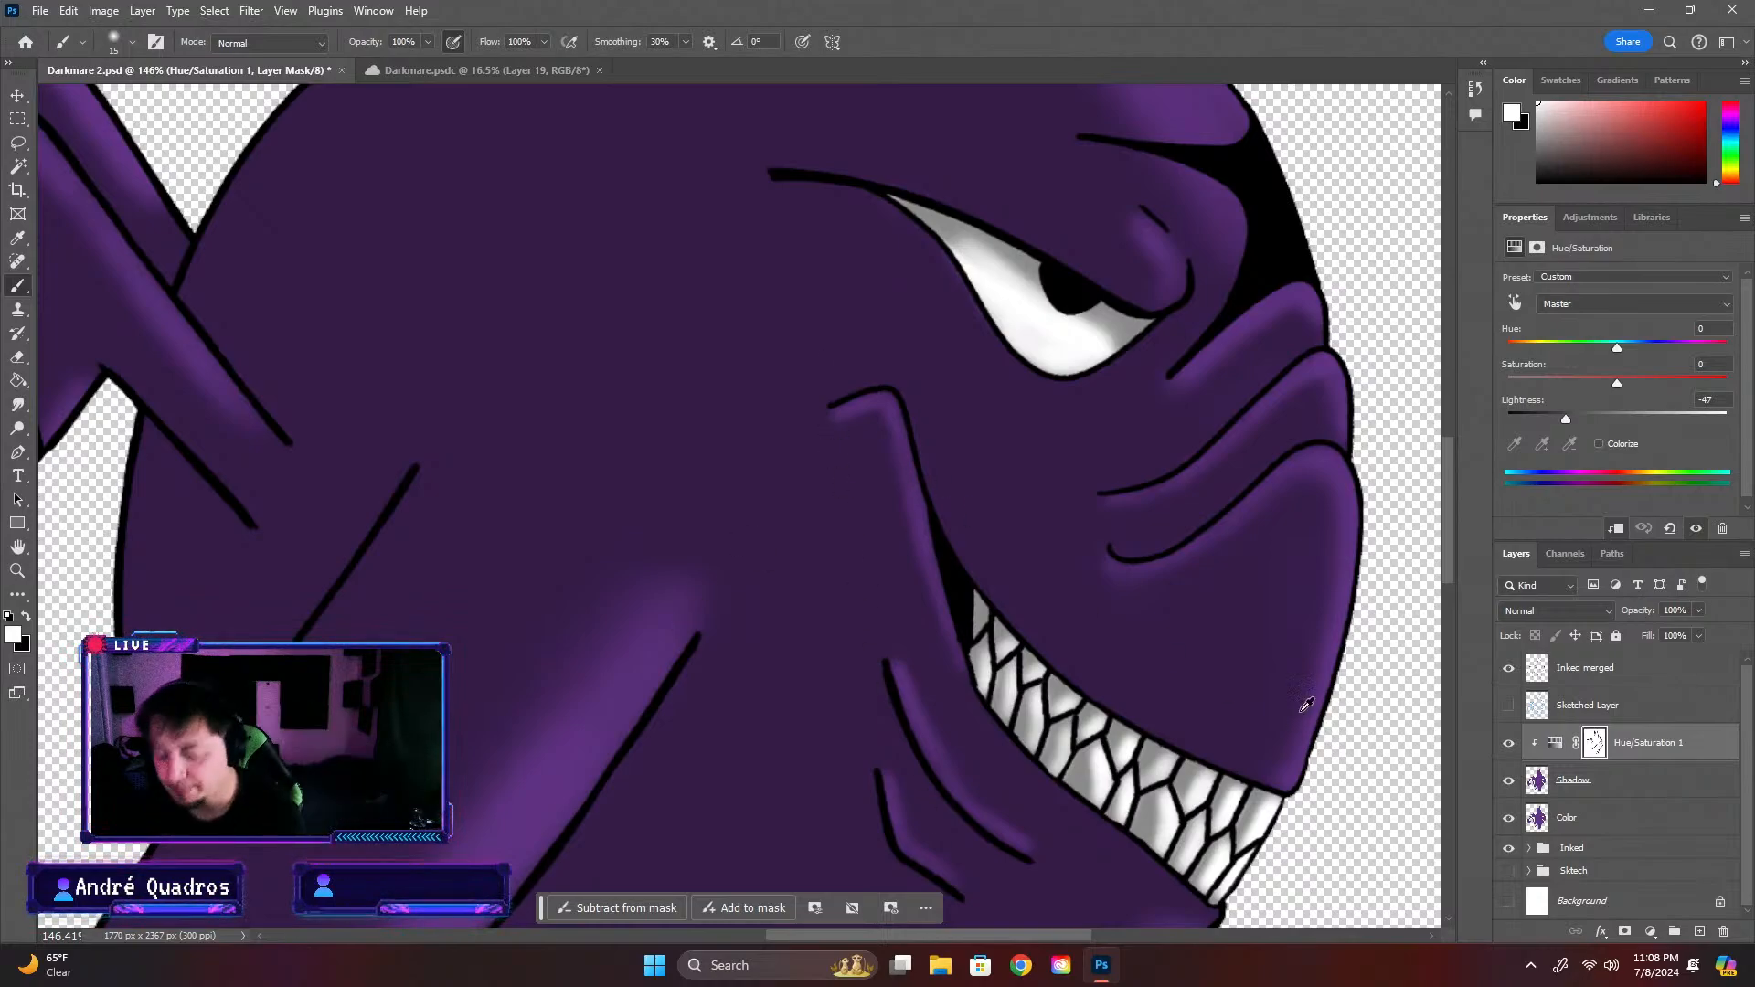
{"action": "scroll", "coordinate": [1306, 705], "scroll_direction": "down", "scroll_amount": 5}
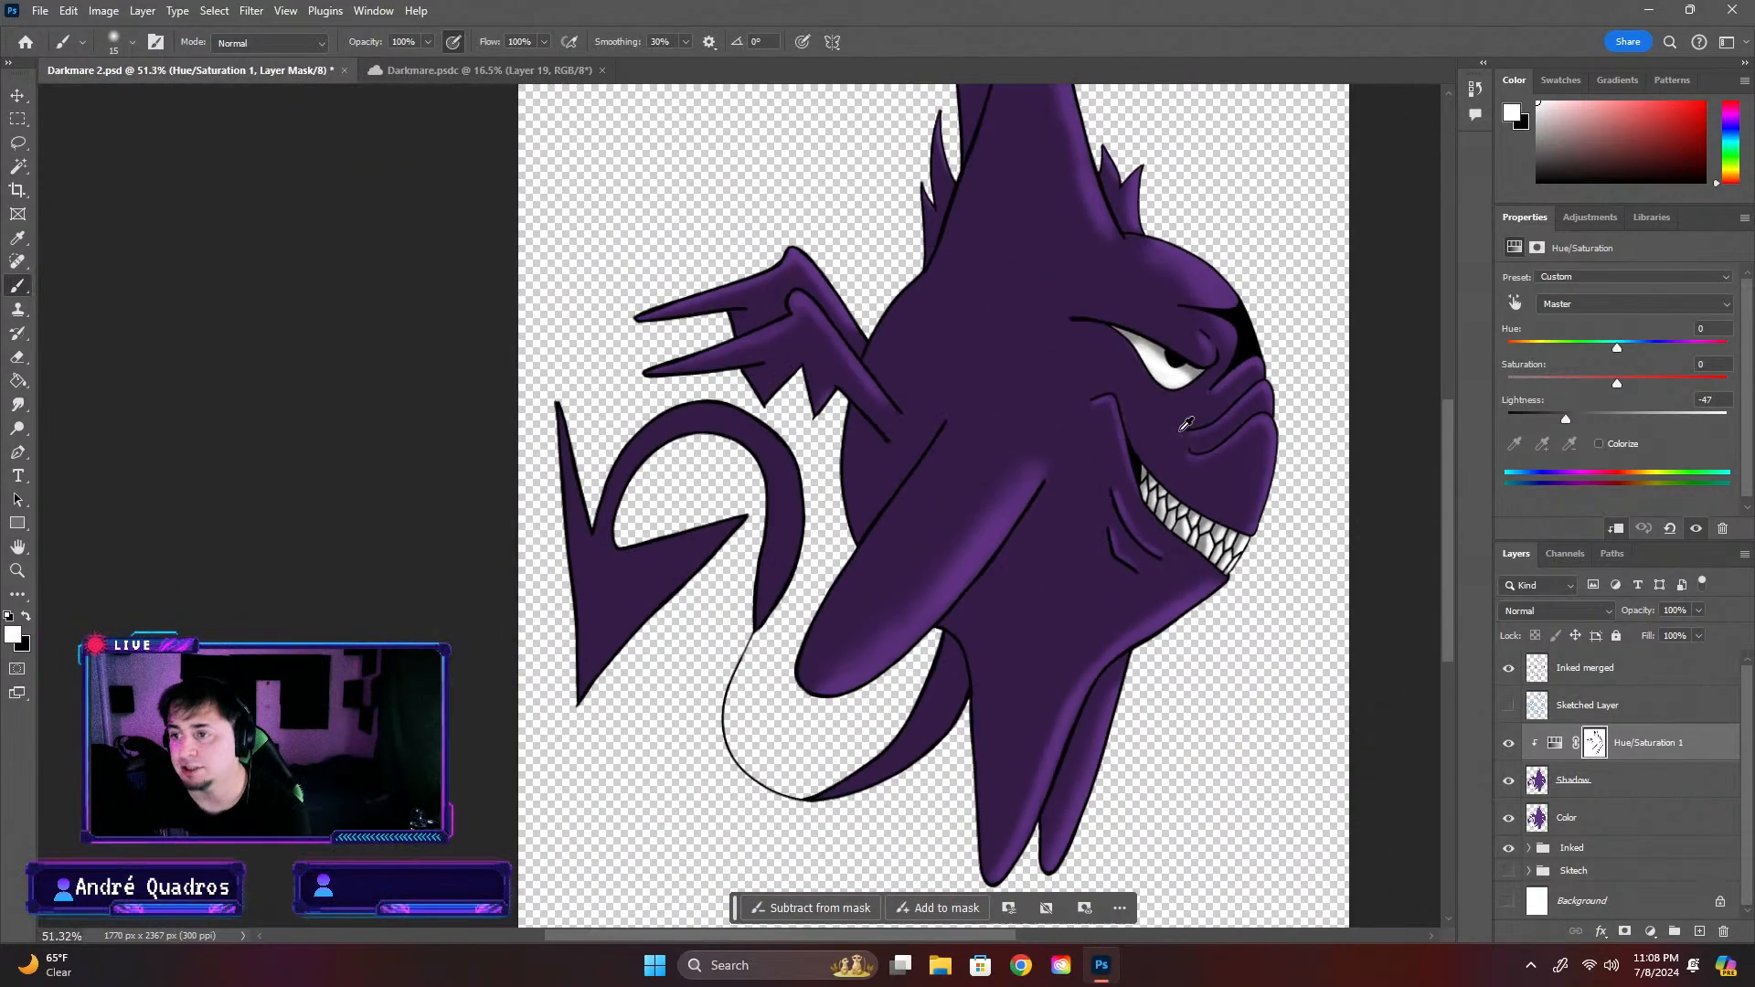
{"action": "scroll", "coordinate": [996, 612], "scroll_direction": "down", "scroll_amount": 2}
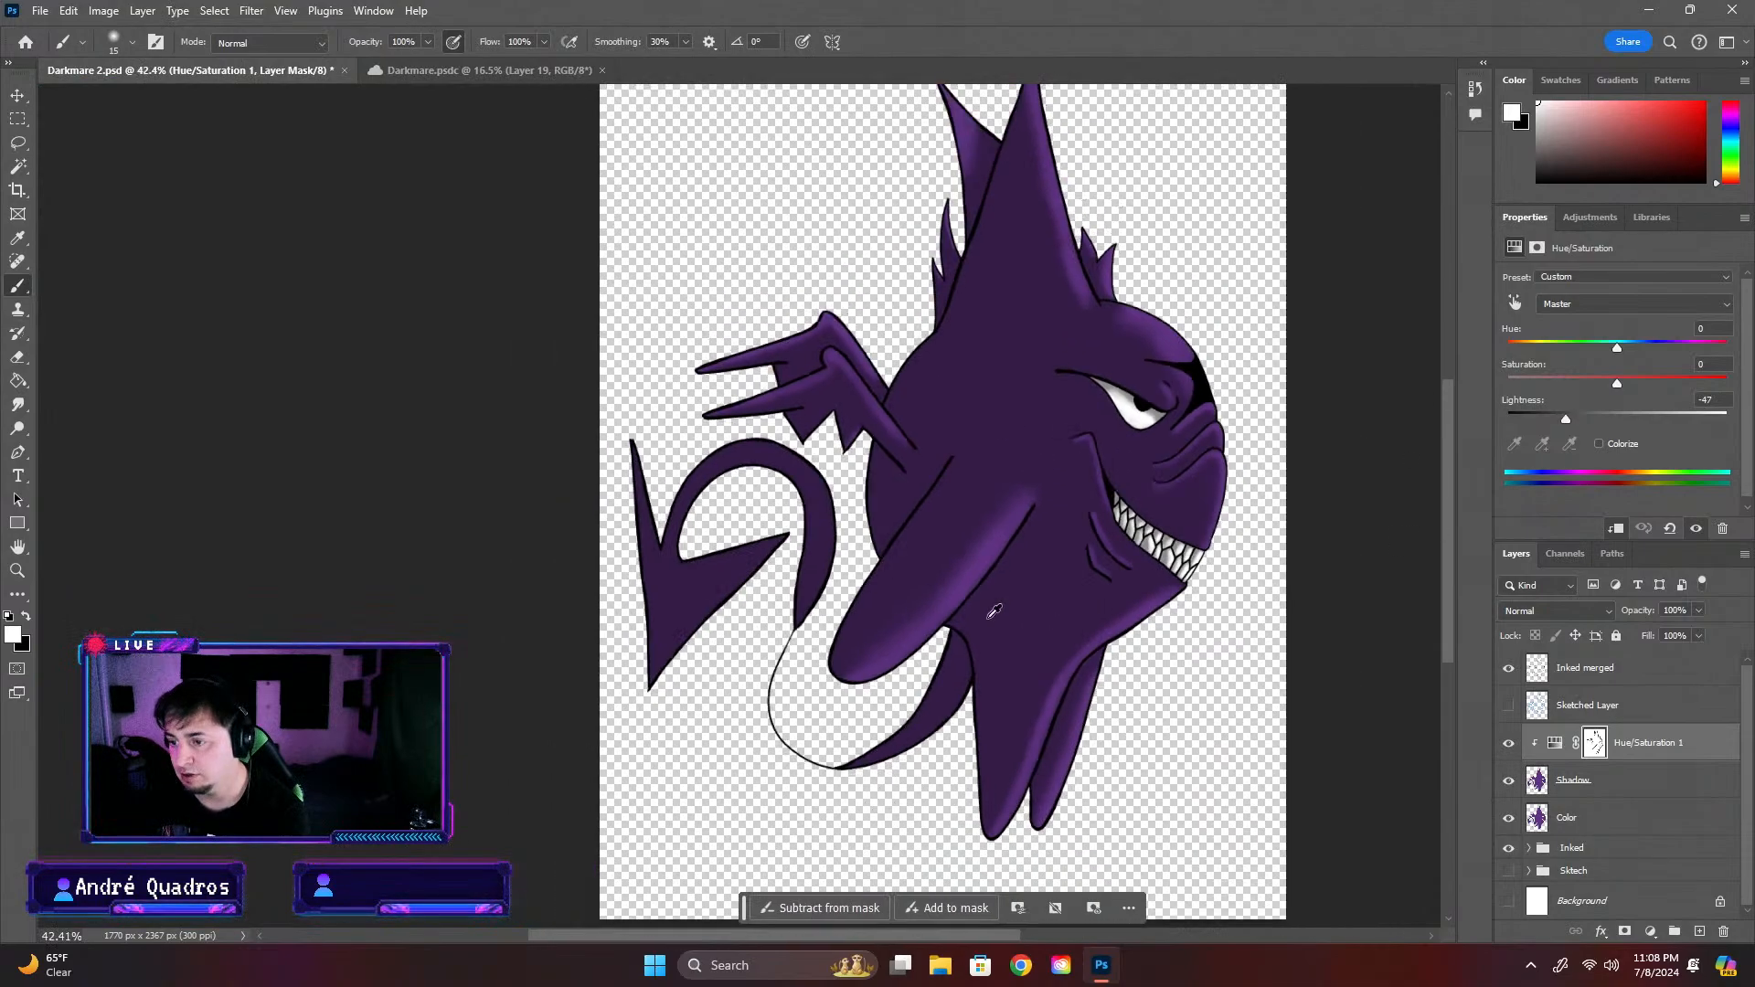
{"action": "scroll", "coordinate": [1147, 546], "scroll_direction": "up", "scroll_amount": 3}
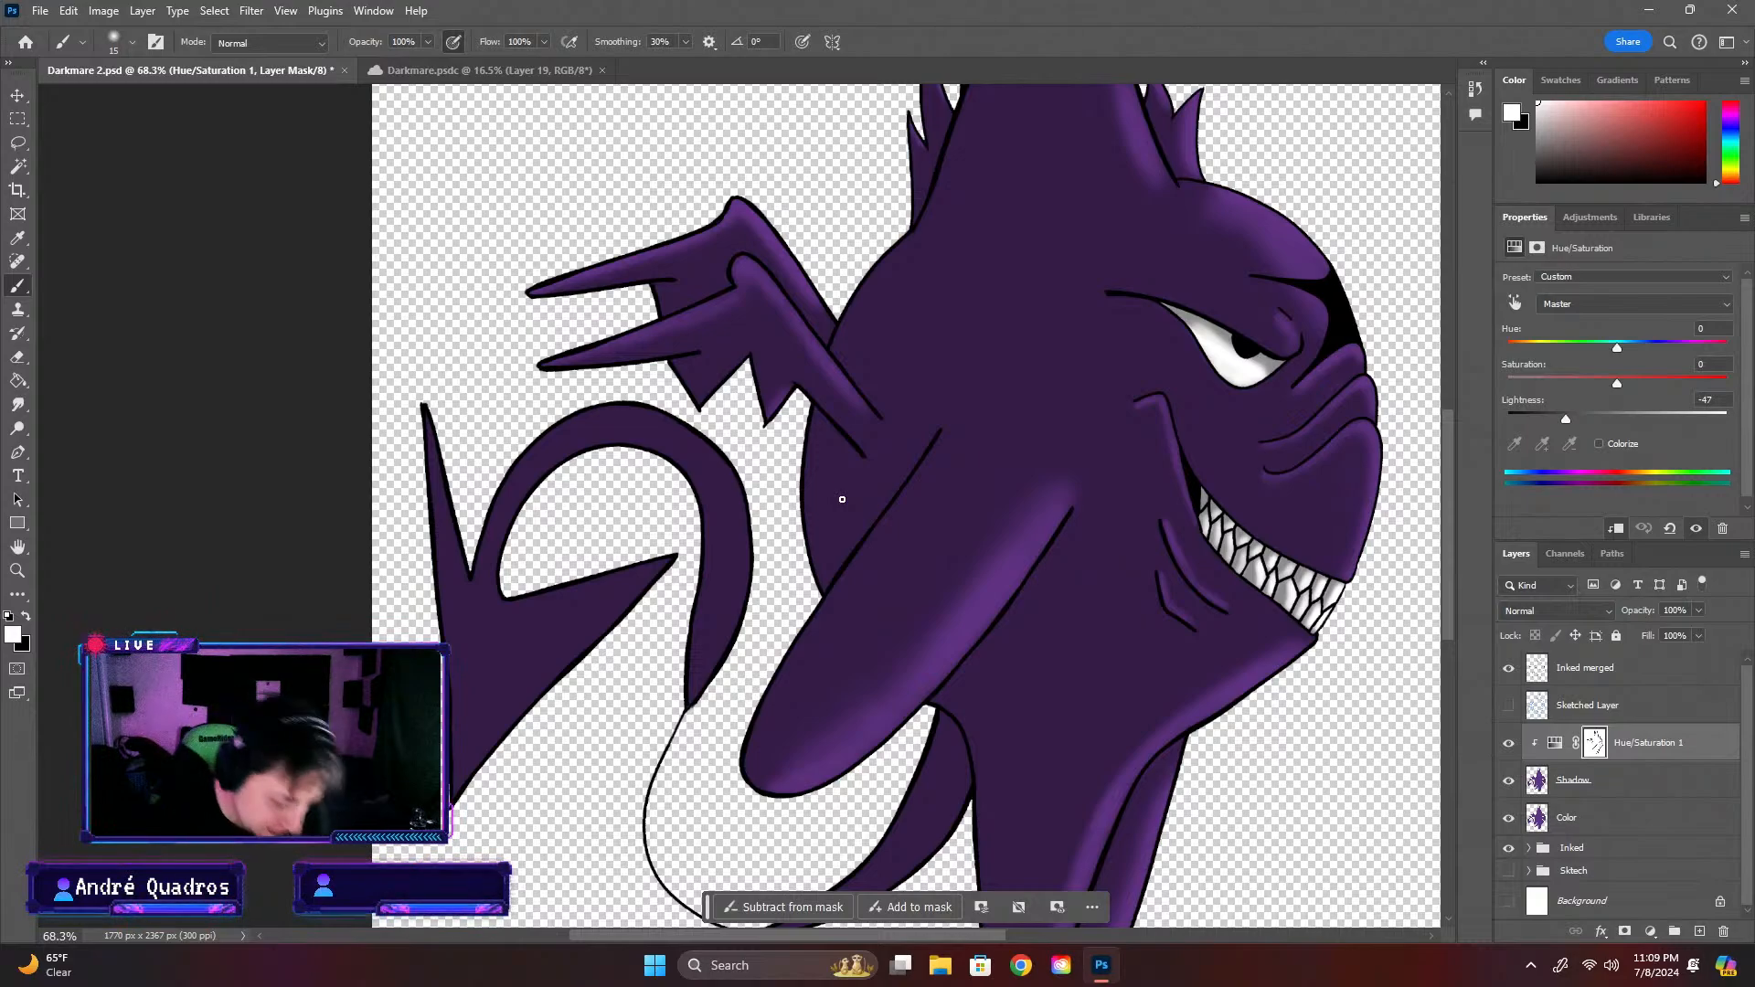
{"action": "left_click_drag", "start_coordinate": [1448, 468], "coordinate": [1445, 528]}
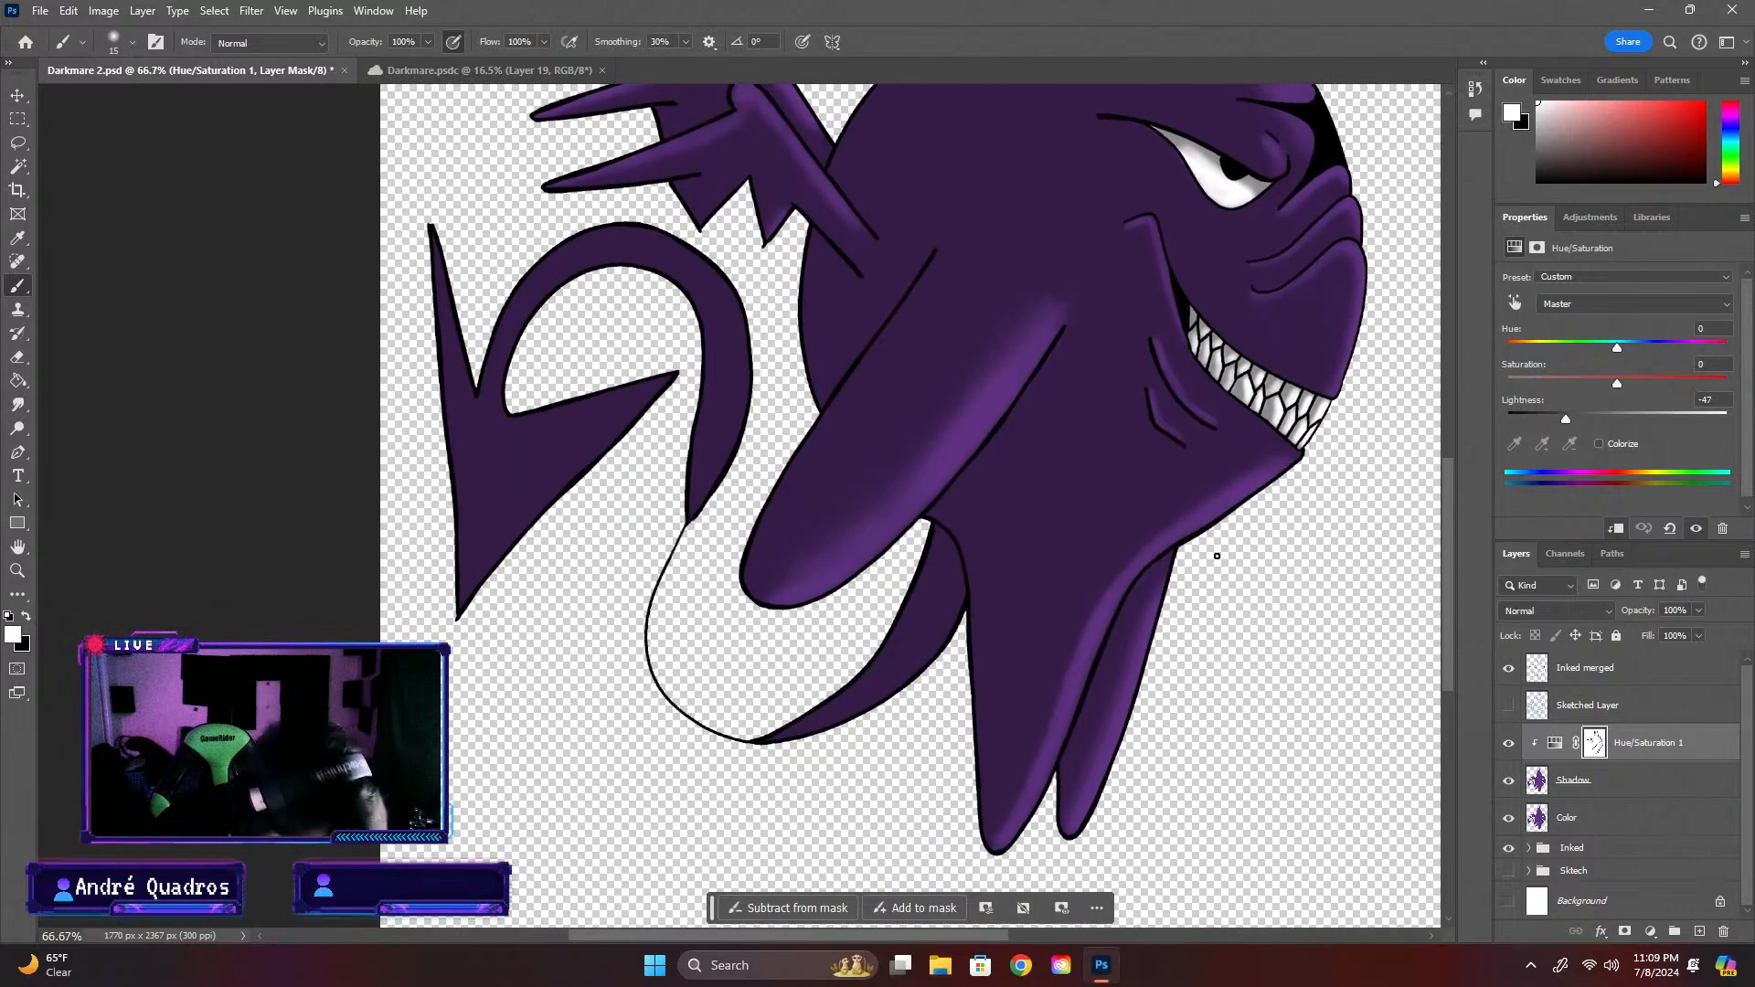
{"action": "key", "text": "ctrl+1"}
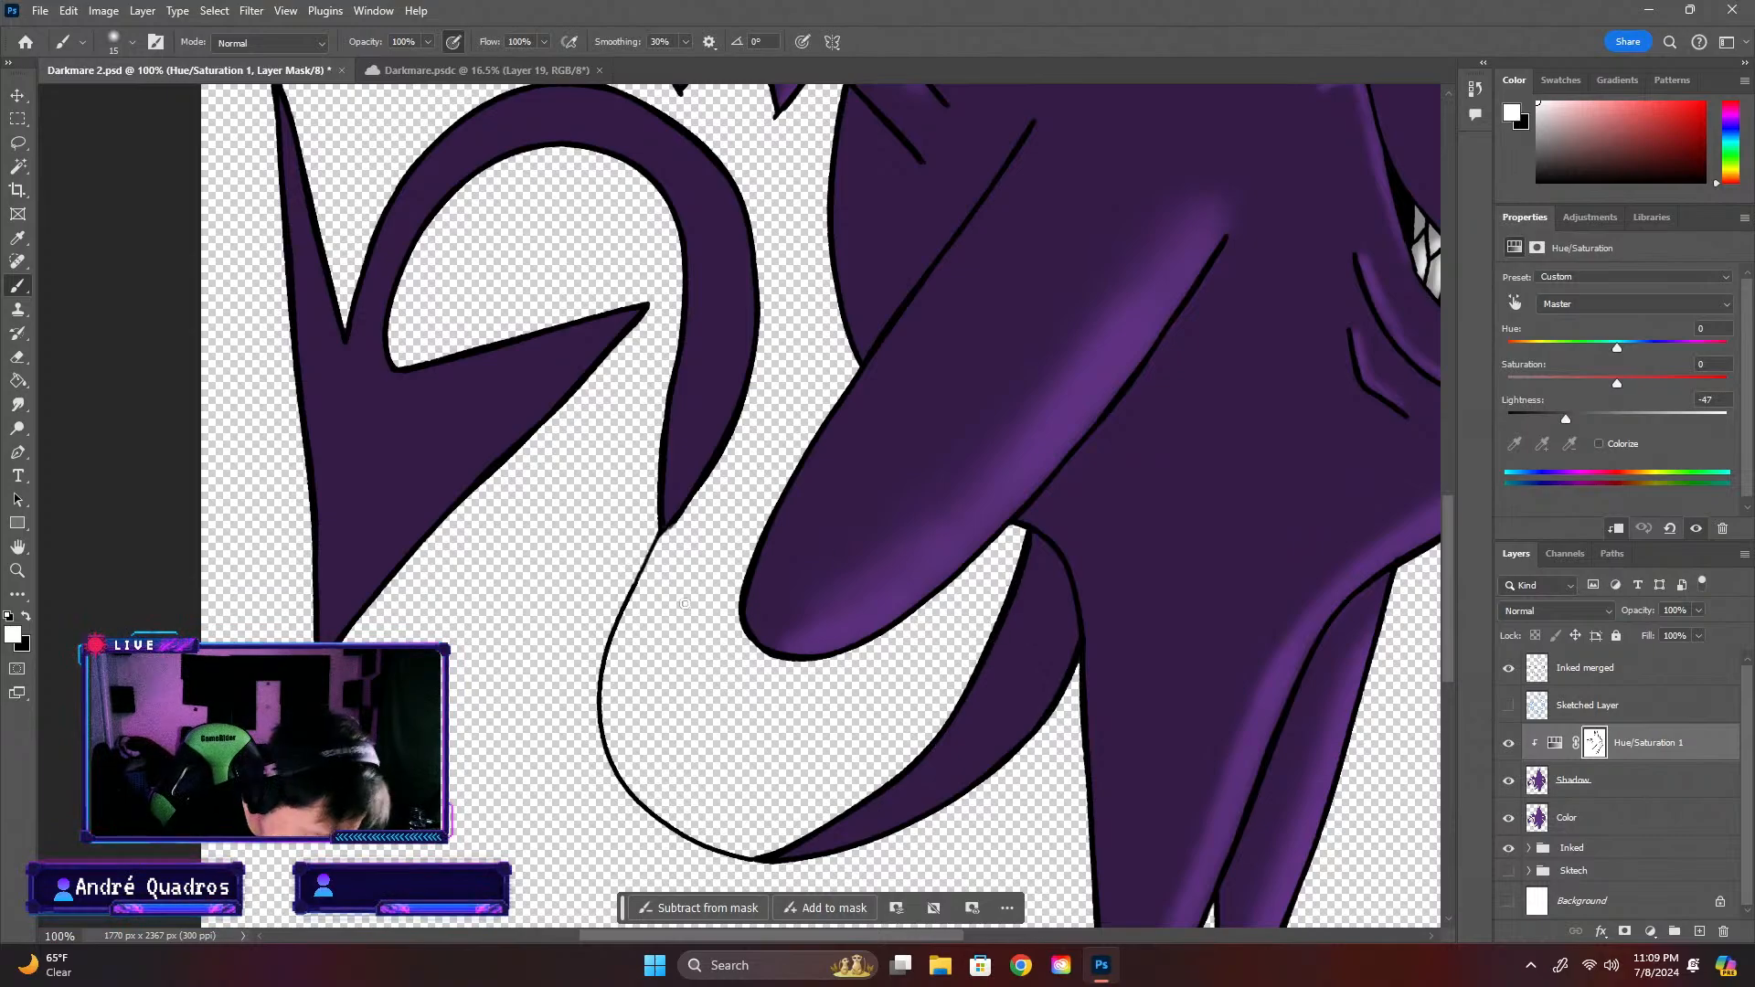
{"action": "left_click", "coordinate": [113, 46]}
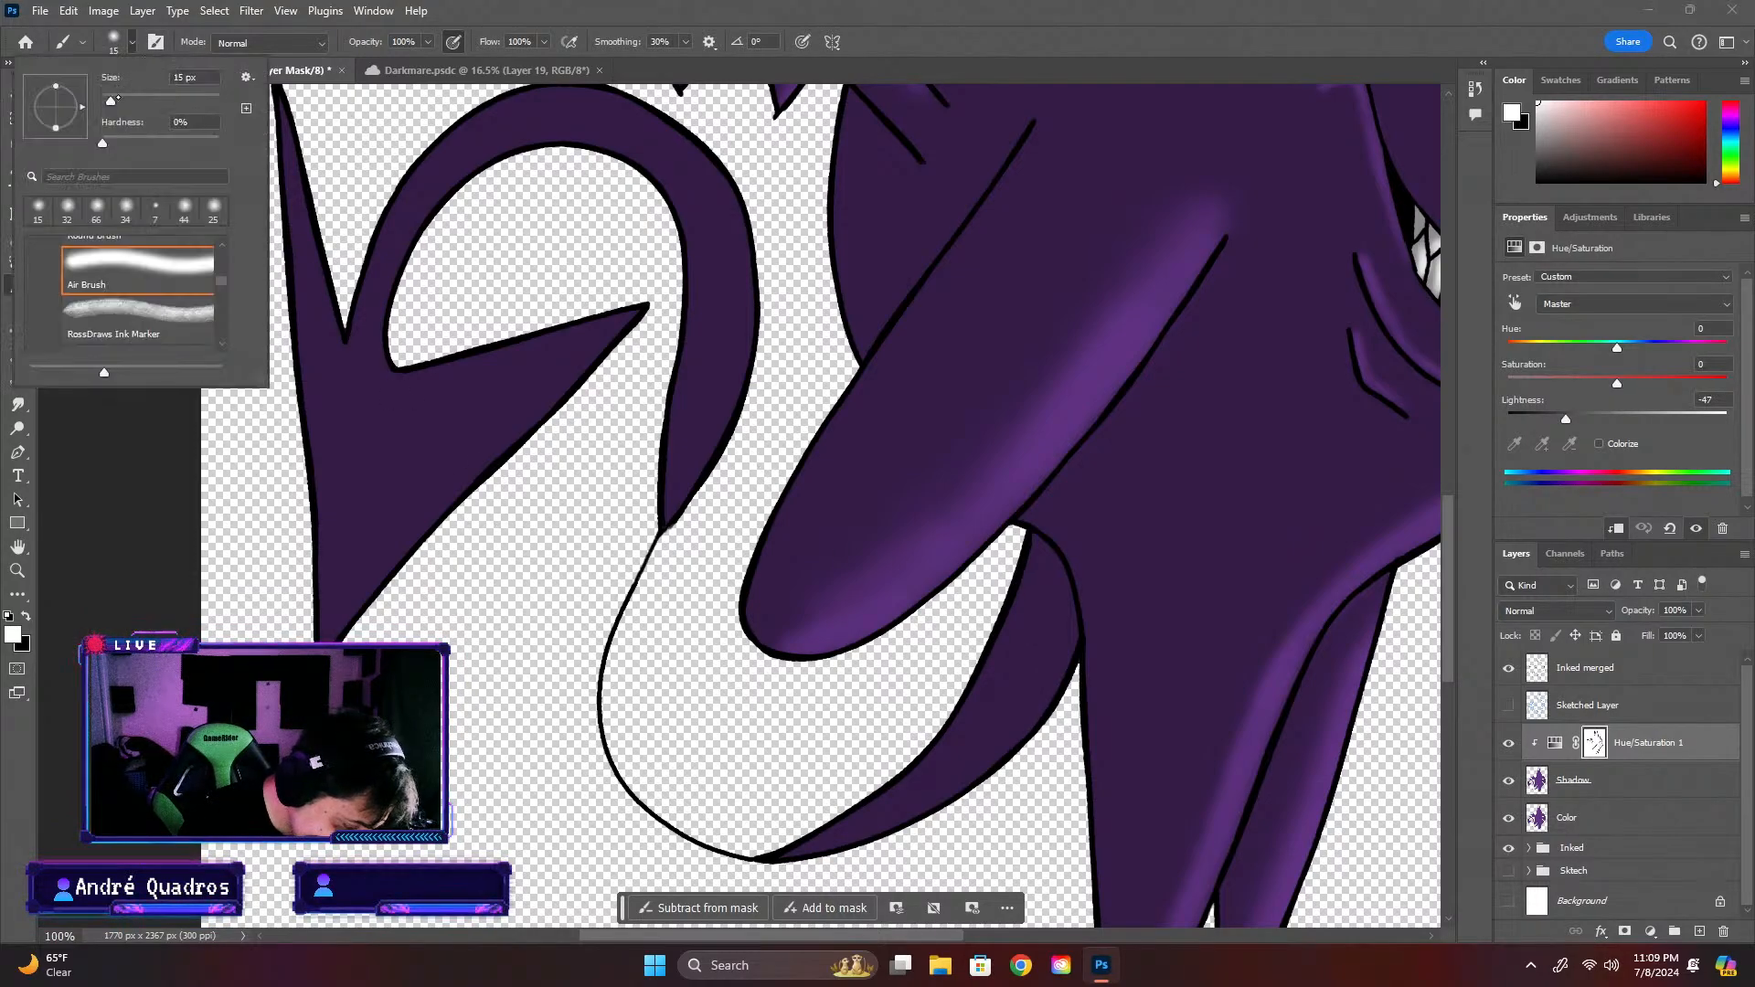
{"action": "left_click_drag", "start_coordinate": [112, 99], "coordinate": [131, 100]}
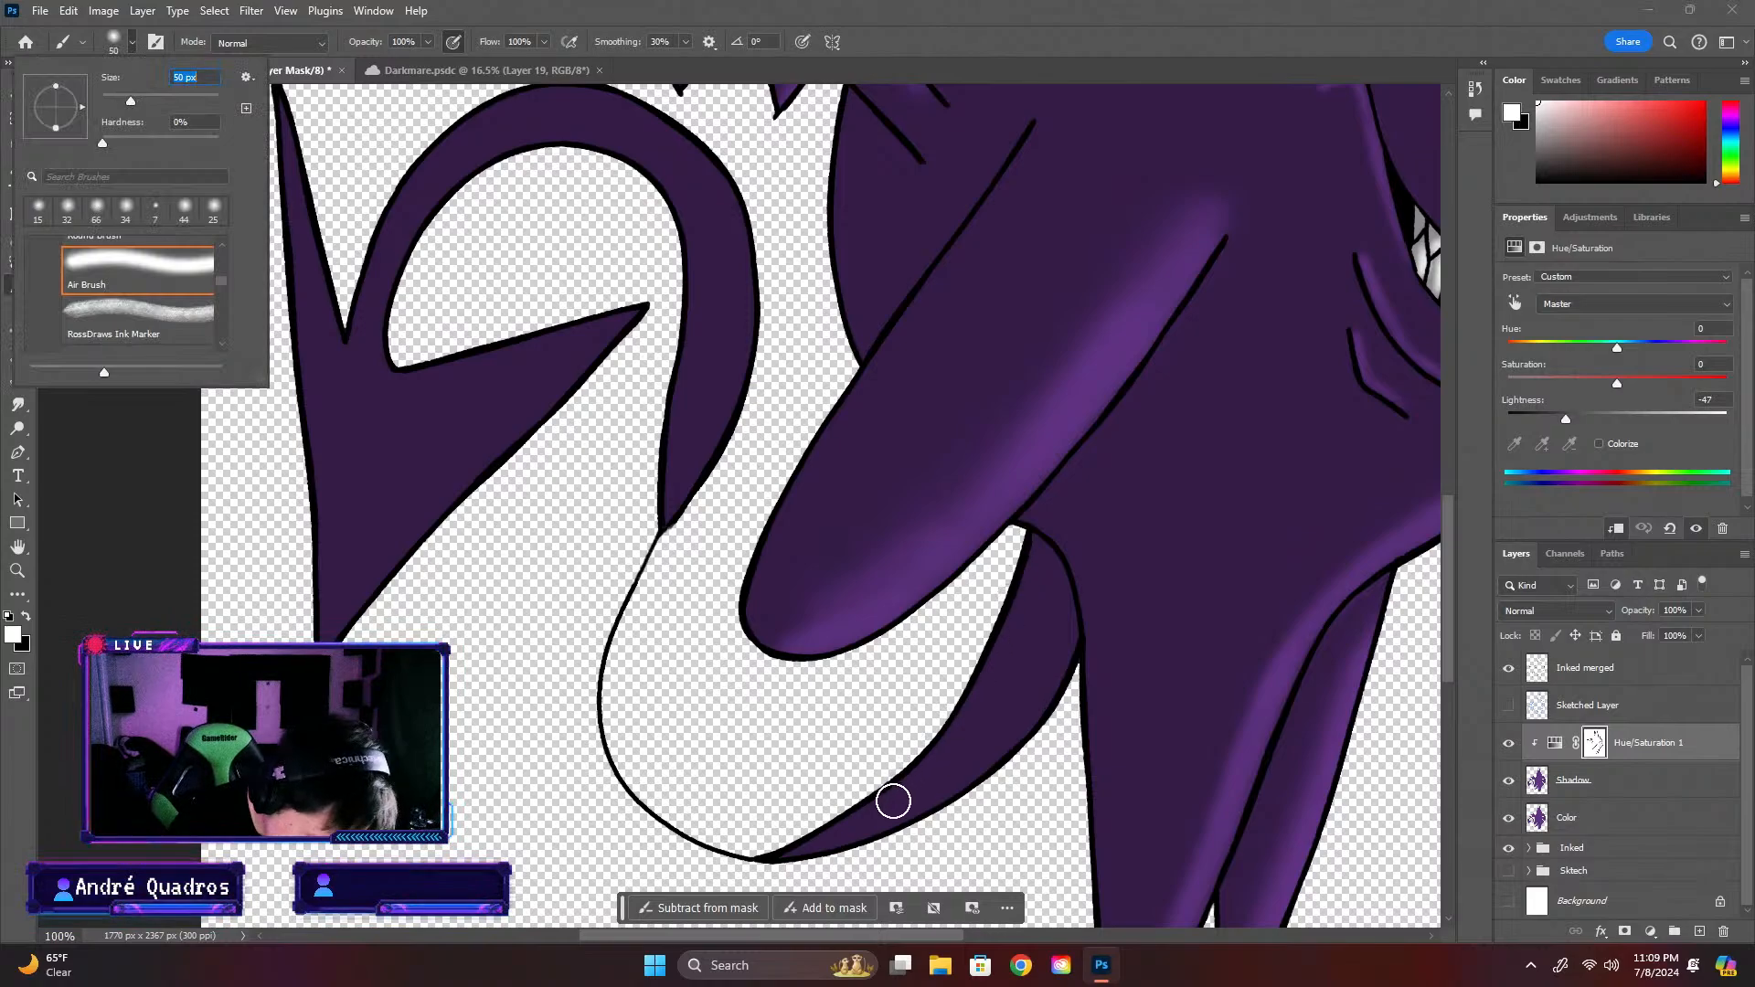
{"action": "left_click", "coordinate": [821, 861]}
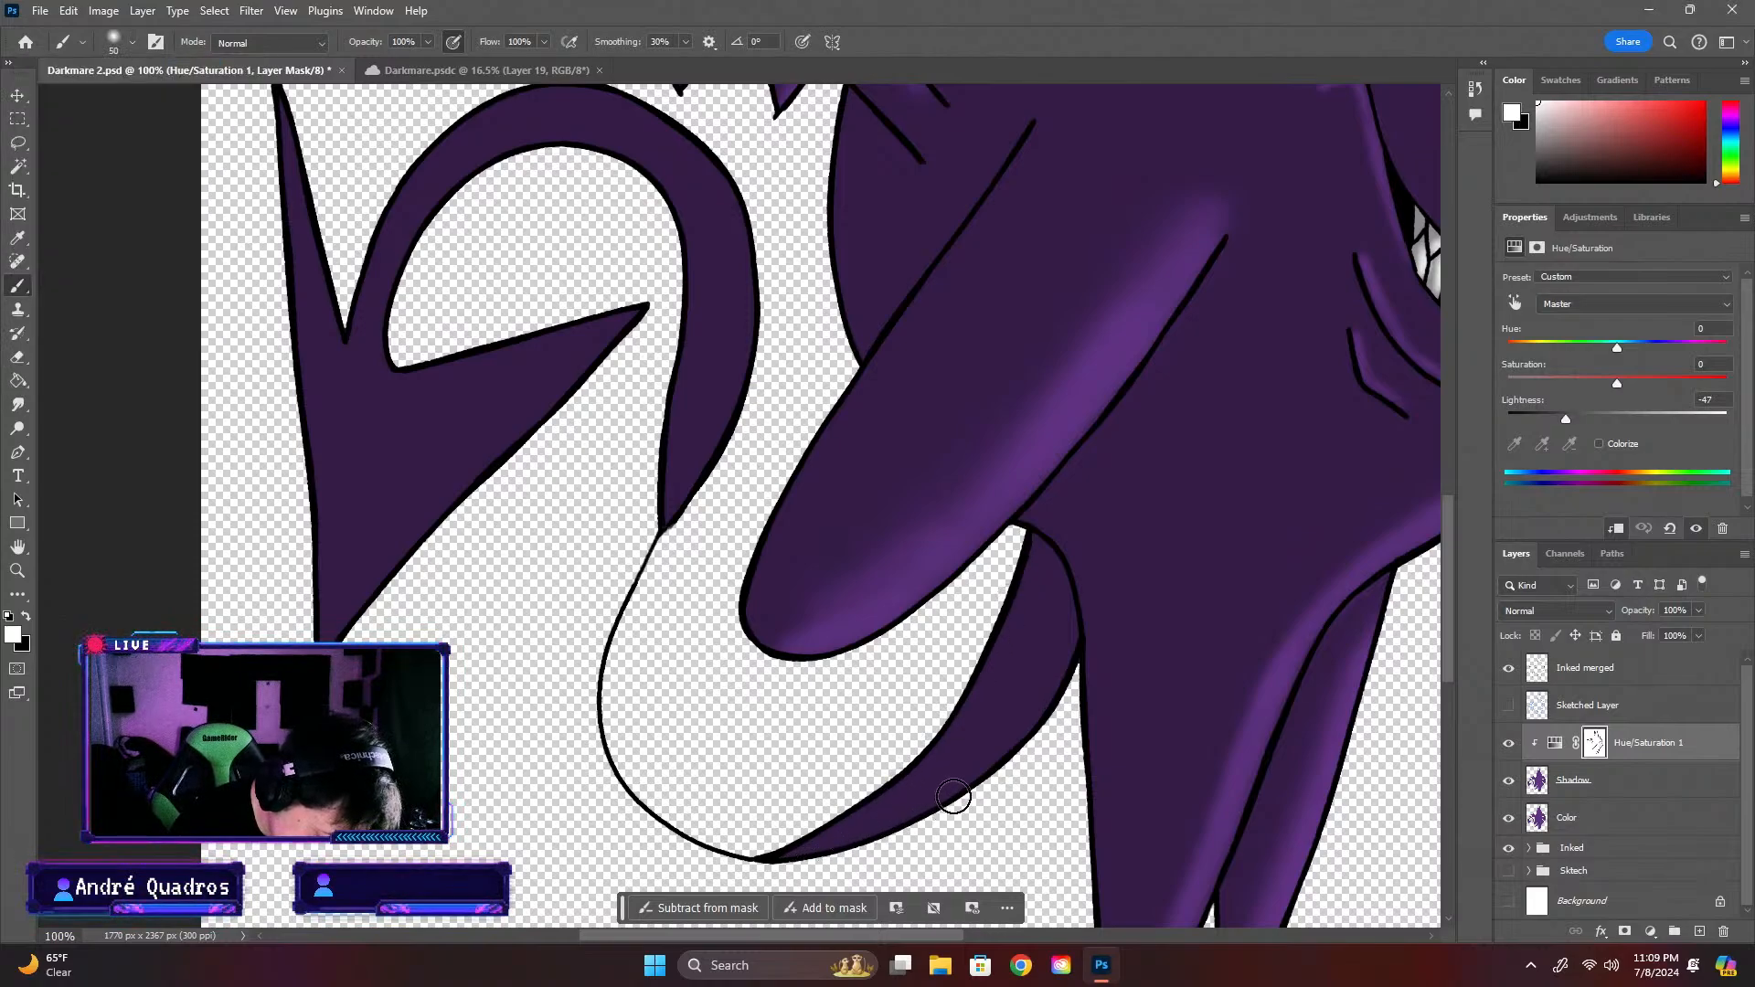
{"action": "key", "text": "x"}
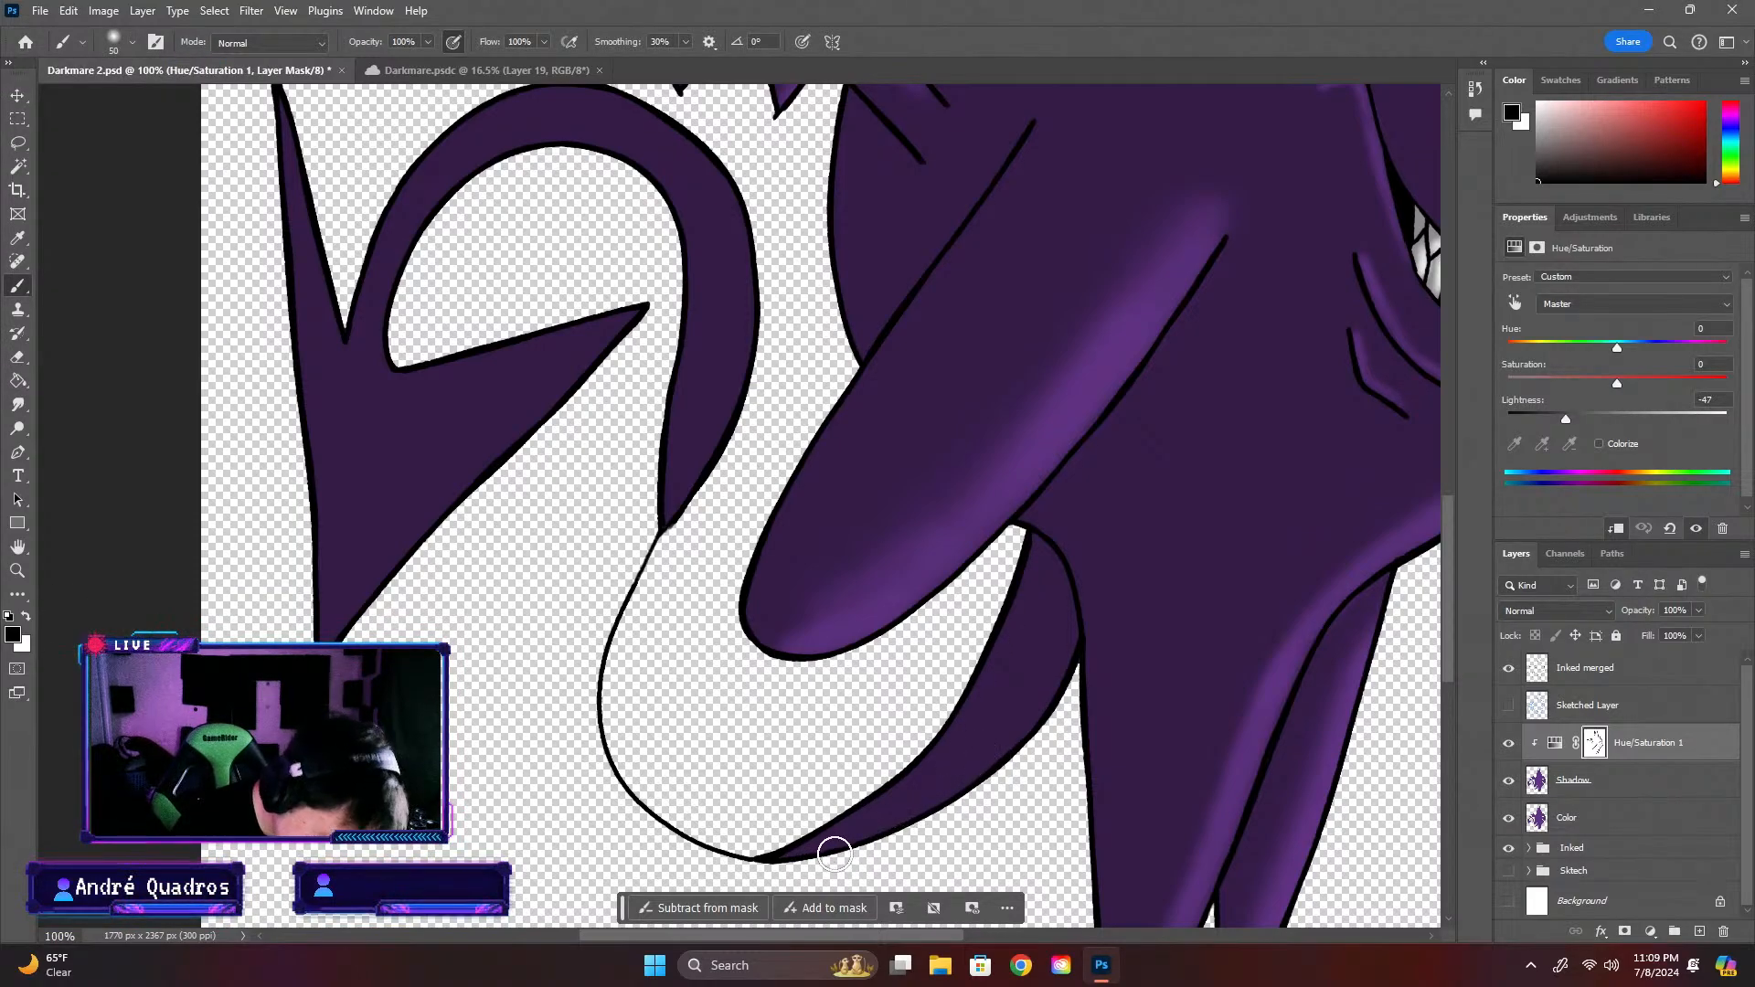
{"action": "mouse_move", "coordinate": [804, 854]}
{"action": "left_mouse_down"}
{"action": "mouse_move", "coordinate": [942, 800]}
{"action": "mouse_move", "coordinate": [1063, 680]}
{"action": "mouse_move", "coordinate": [968, 799]}
{"action": "mouse_move", "coordinate": [996, 762]}
{"action": "mouse_move", "coordinate": [794, 872]}
{"action": "mouse_move", "coordinate": [908, 824]}
{"action": "mouse_move", "coordinate": [1067, 683]}
{"action": "left_mouse_up"}
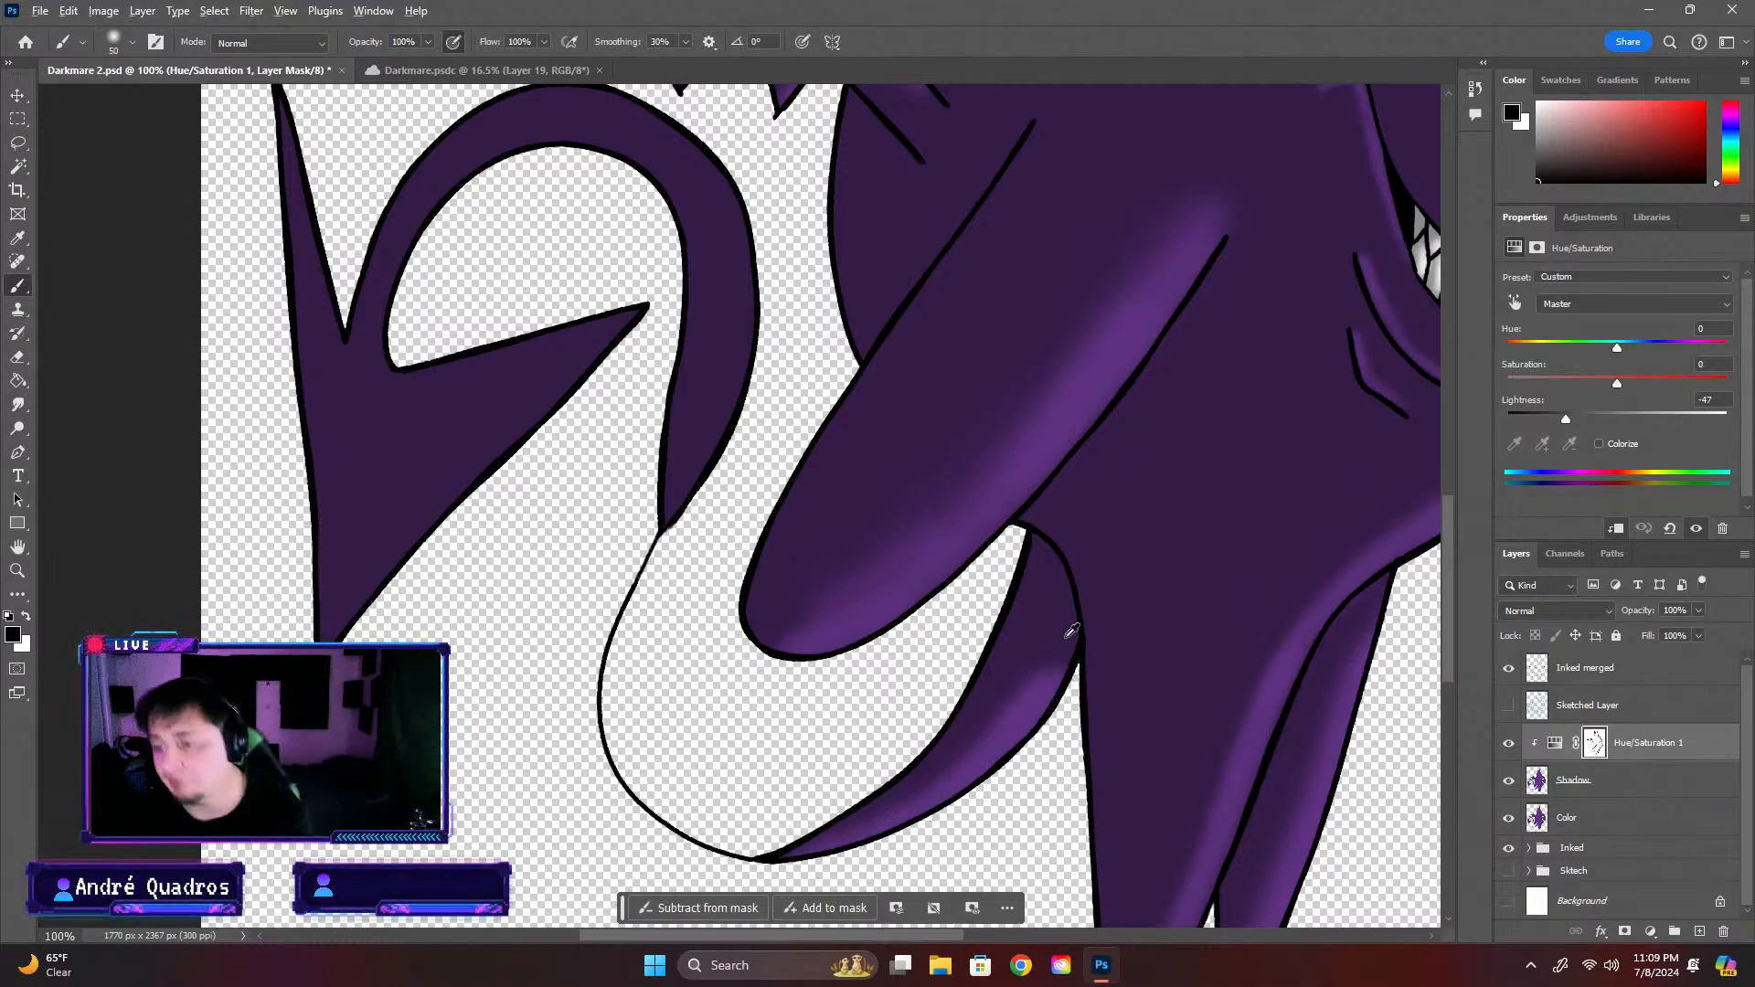
Extend the black mask highlights over the tail's base, along its curved section and down the outer edge of the arrow-shaped tip
{"action": "scroll", "coordinate": [1072, 631], "scroll_direction": "down", "scroll_amount": 8}
{"action": "scroll", "coordinate": [841, 739], "scroll_direction": "up", "scroll_amount": 4}
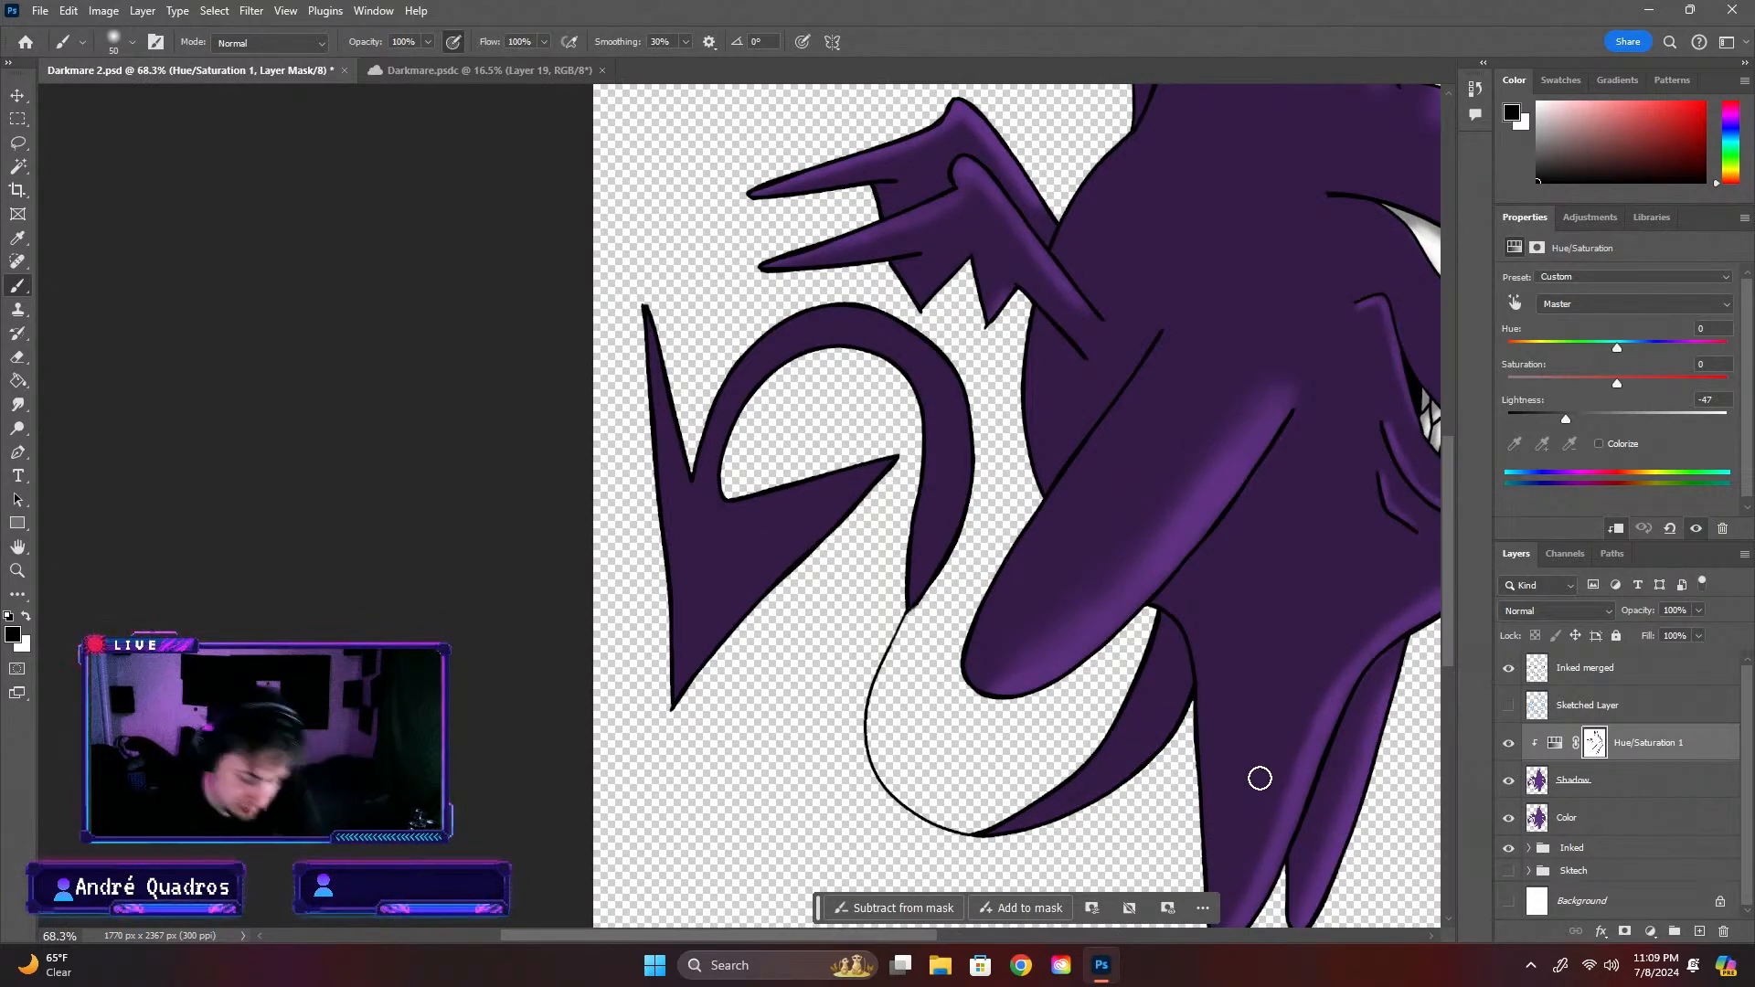
{"action": "mouse_move", "coordinate": [1135, 682]}
{"action": "left_mouse_down"}
{"action": "mouse_move", "coordinate": [1072, 773]}
{"action": "mouse_move", "coordinate": [988, 822]}
{"action": "left_mouse_up"}
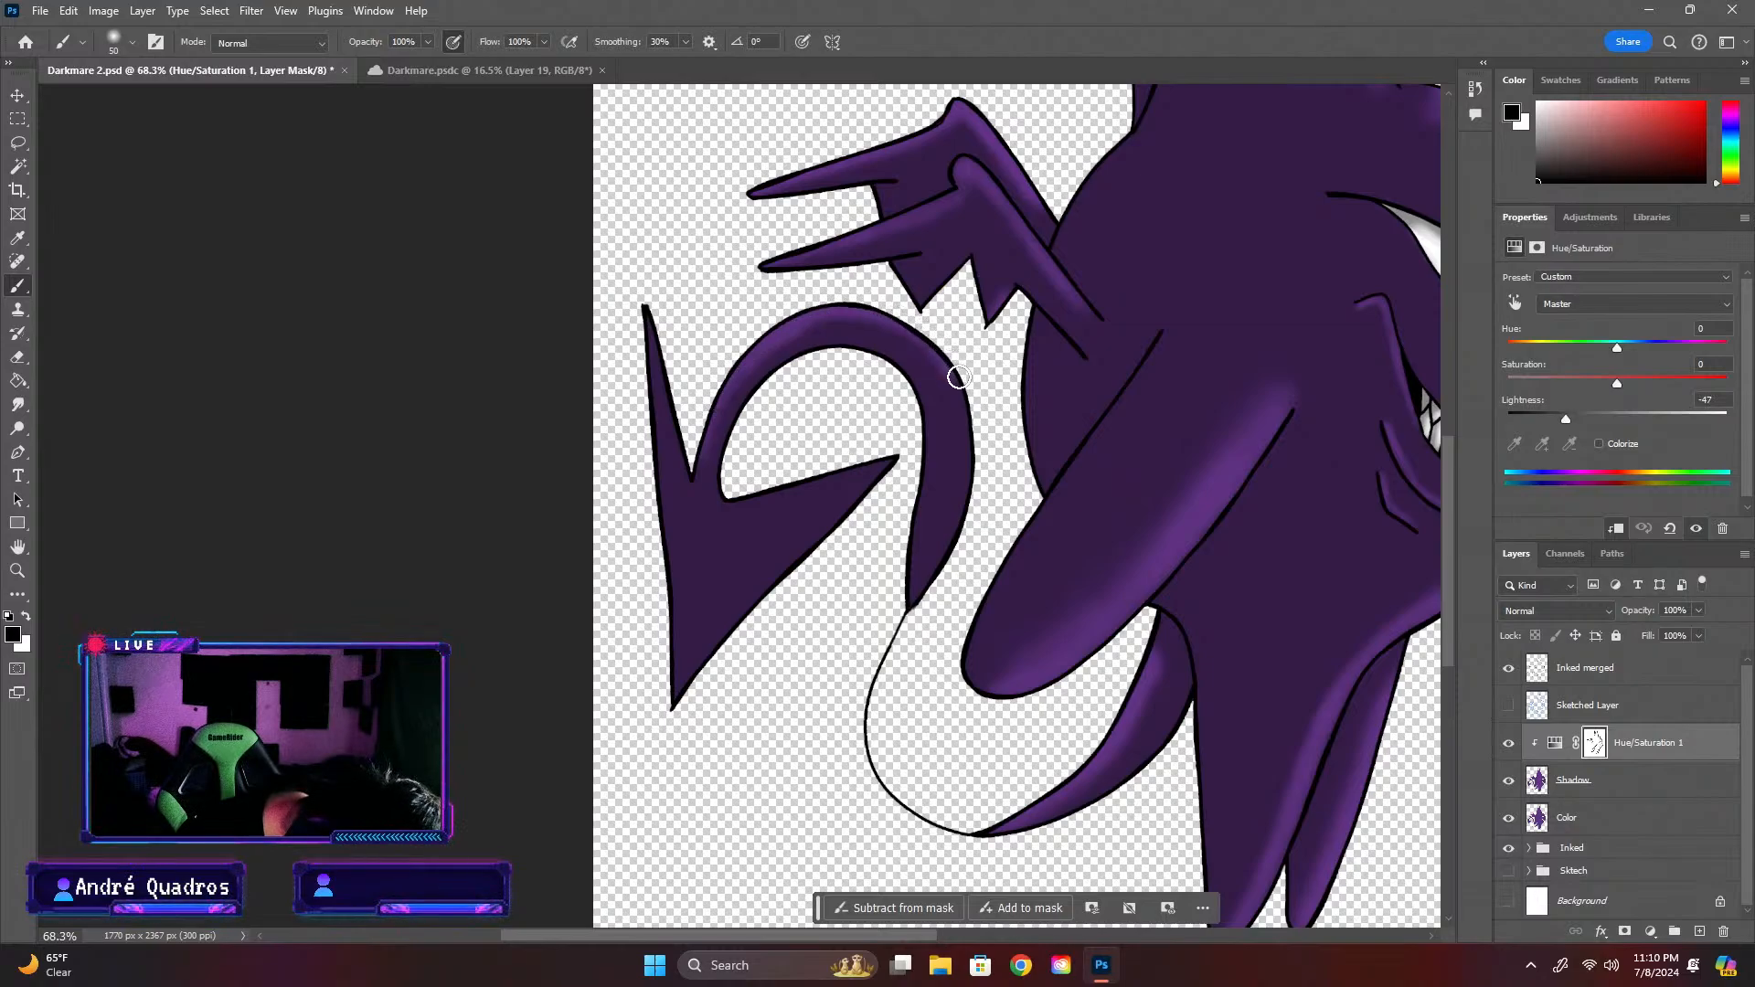
{"action": "mouse_move", "coordinate": [959, 377]}
{"action": "left_mouse_down"}
{"action": "mouse_move", "coordinate": [963, 519]}
{"action": "mouse_move", "coordinate": [915, 617]}
{"action": "left_mouse_up"}
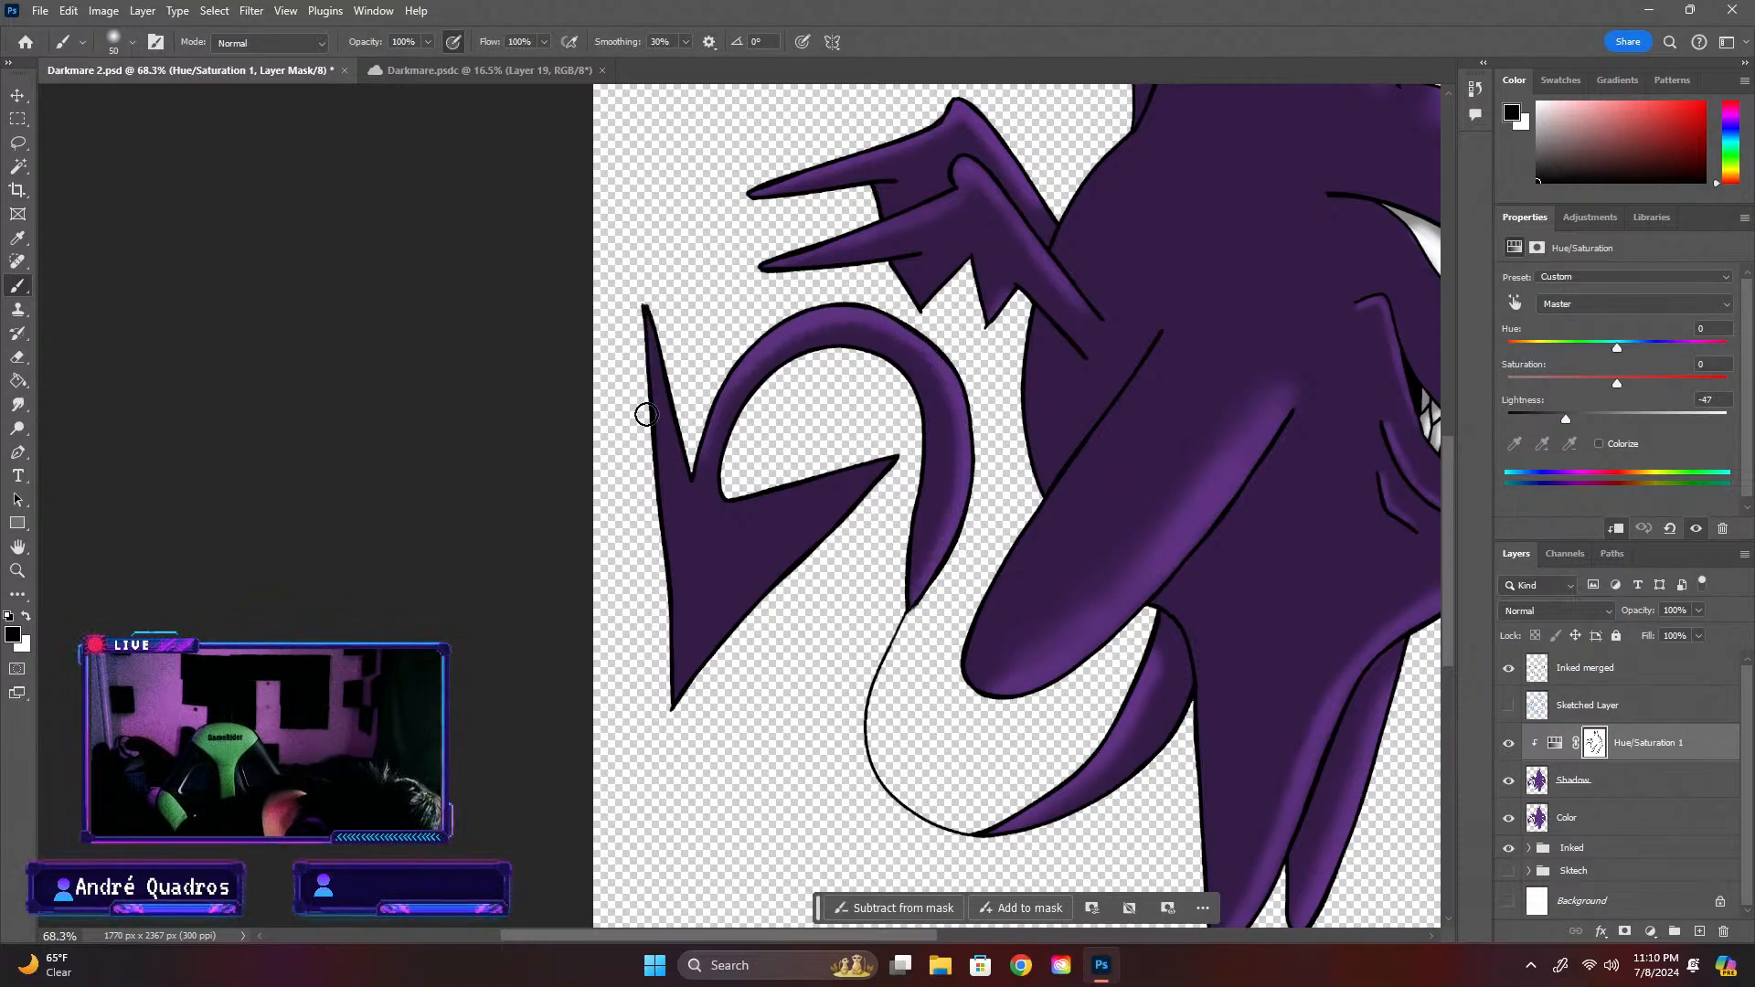
{"action": "left_click_drag", "start_coordinate": [647, 414], "coordinate": [660, 533]}
{"action": "left_click_drag", "start_coordinate": [644, 338], "coordinate": [677, 709]}
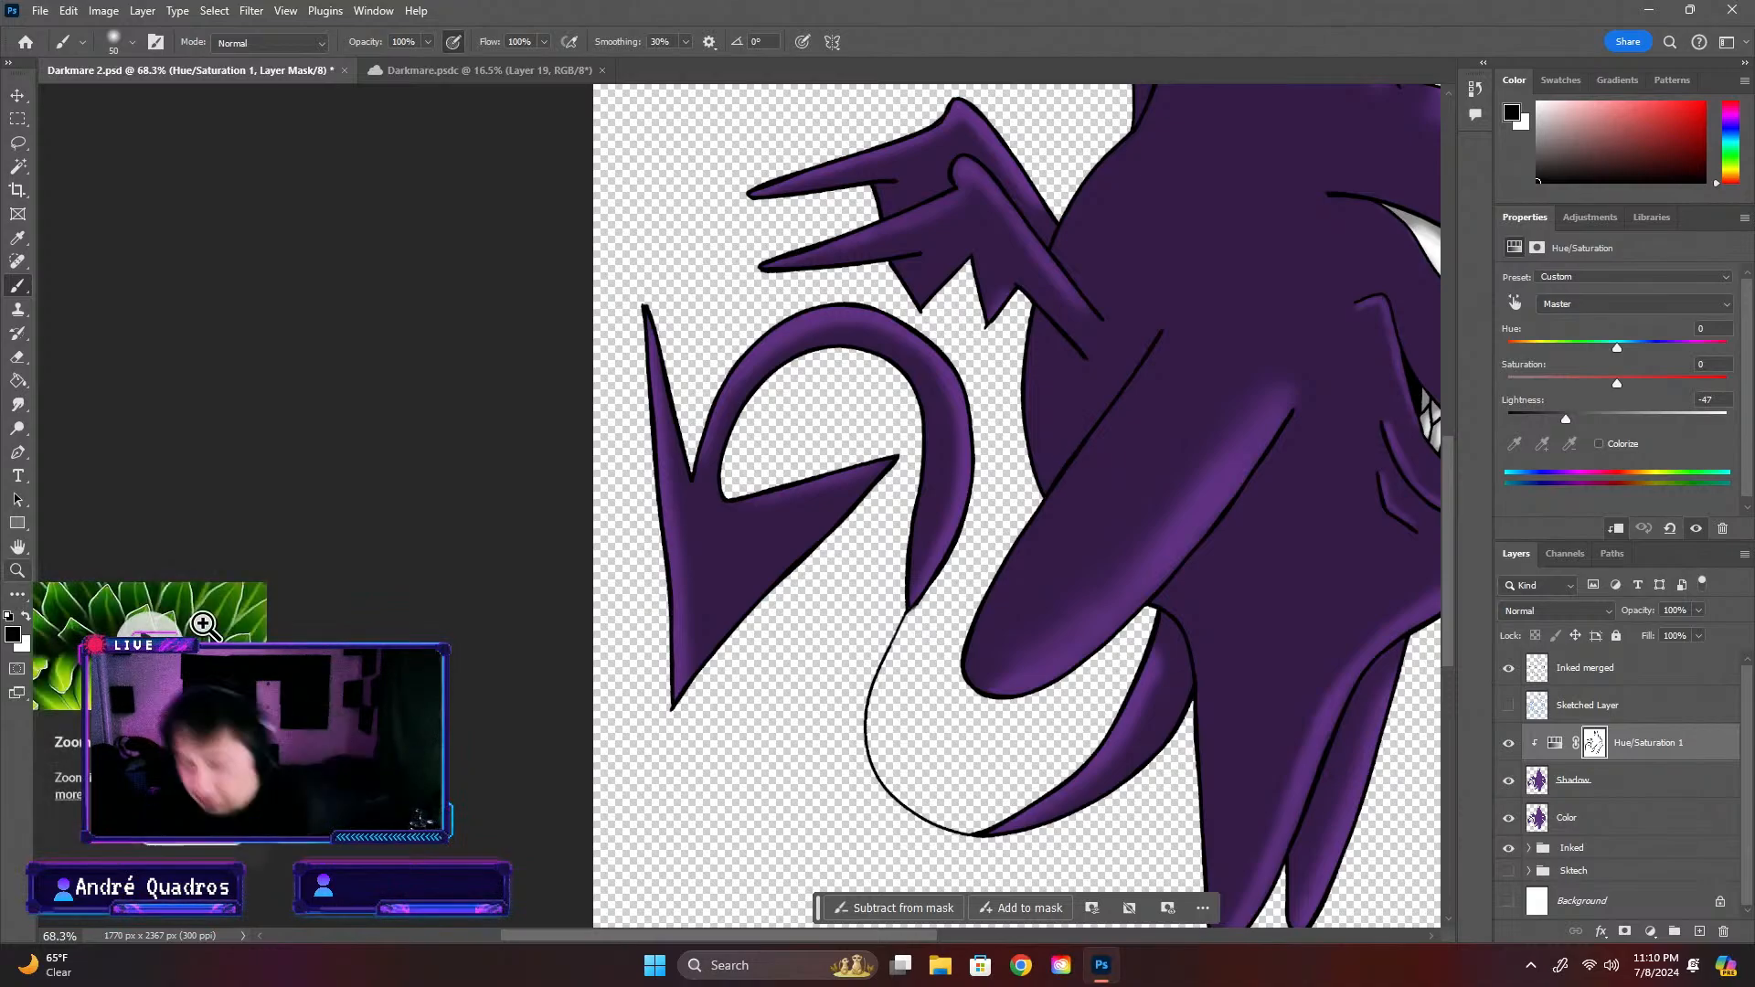
Examine the shading of the whole creature at several magnifications, including the tail, wings, body and legs
{"action": "scroll", "coordinate": [739, 506], "scroll_direction": "down", "scroll_amount": 7}
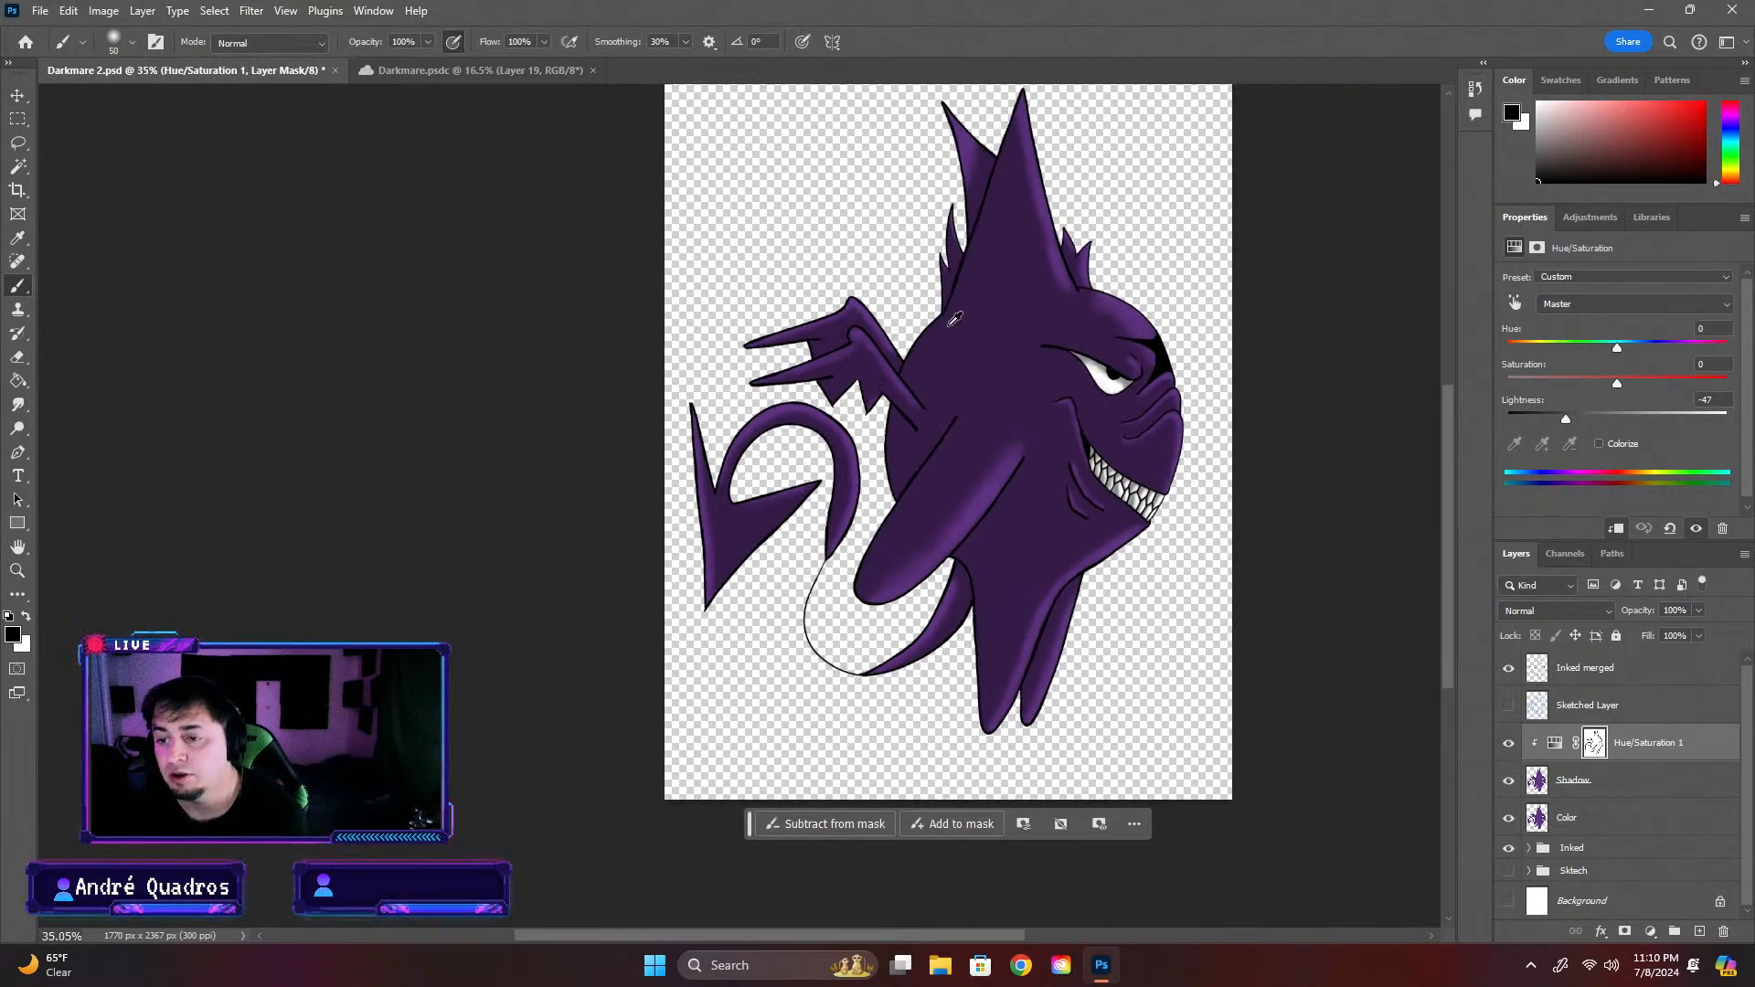
{"action": "scroll", "coordinate": [954, 318], "scroll_direction": "down", "scroll_amount": 1}
{"action": "scroll", "coordinate": [954, 318], "scroll_direction": "up", "scroll_amount": 6}
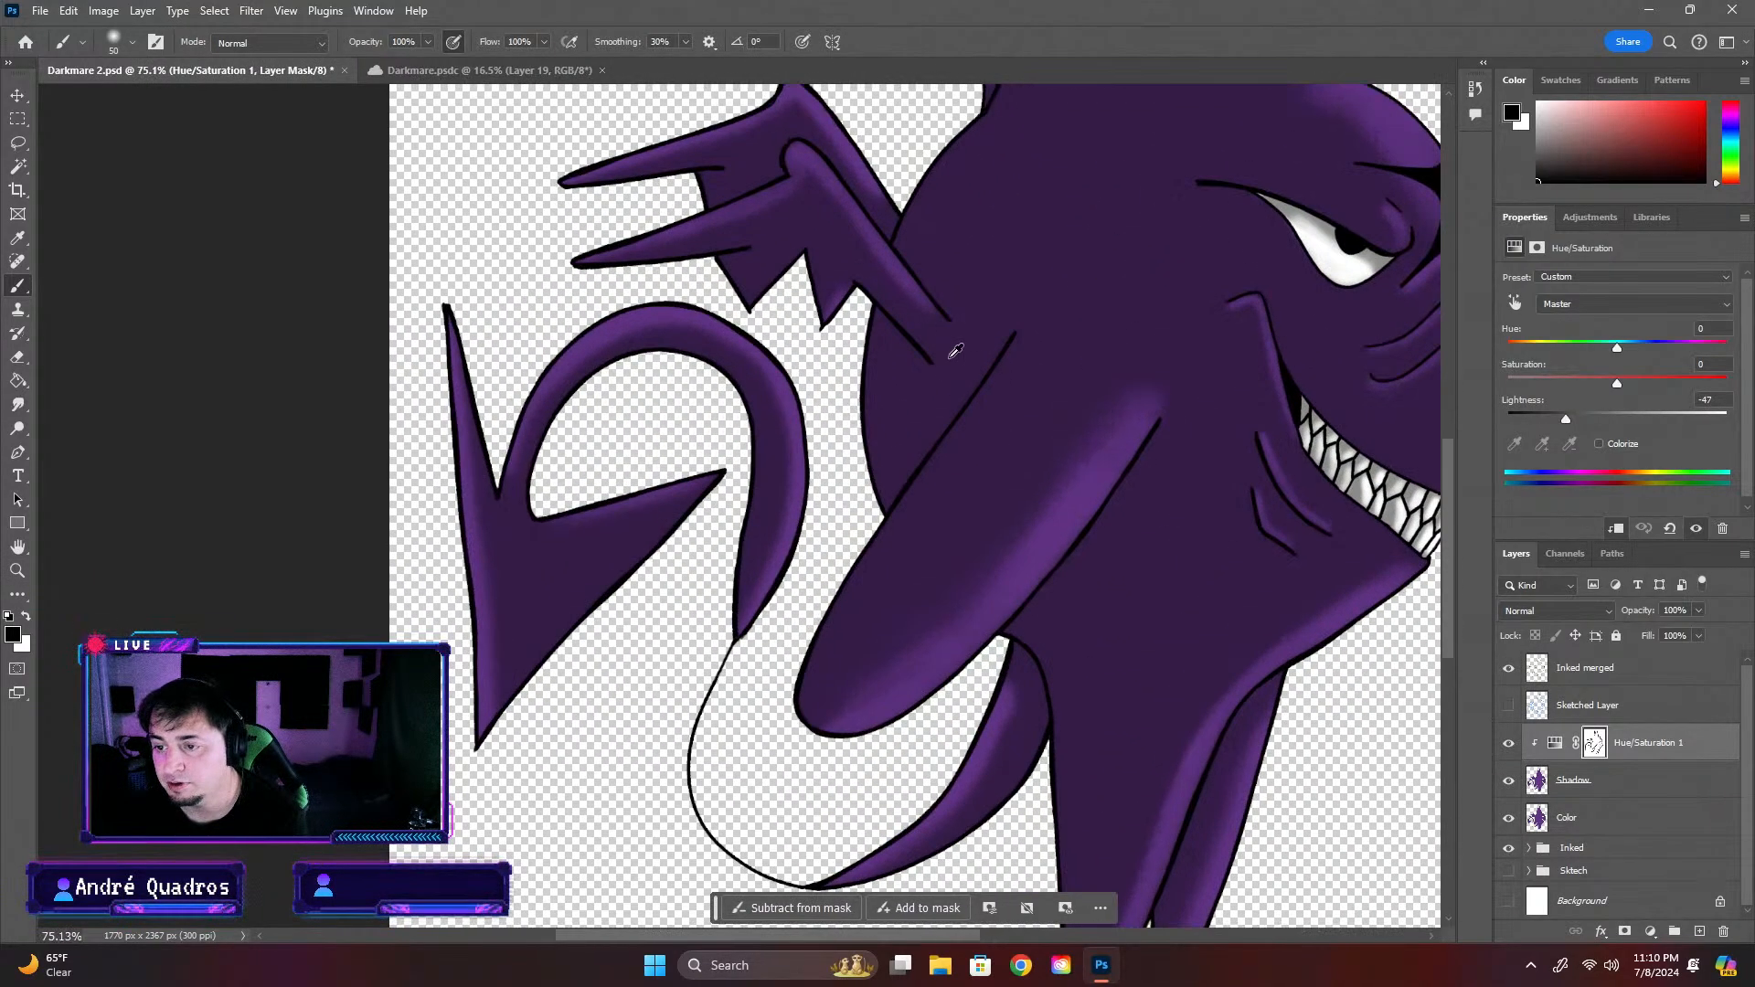
{"action": "scroll", "coordinate": [954, 350], "scroll_direction": "down", "scroll_amount": 3}
{"action": "scroll", "coordinate": [947, 271], "scroll_direction": "up", "scroll_amount": 2}
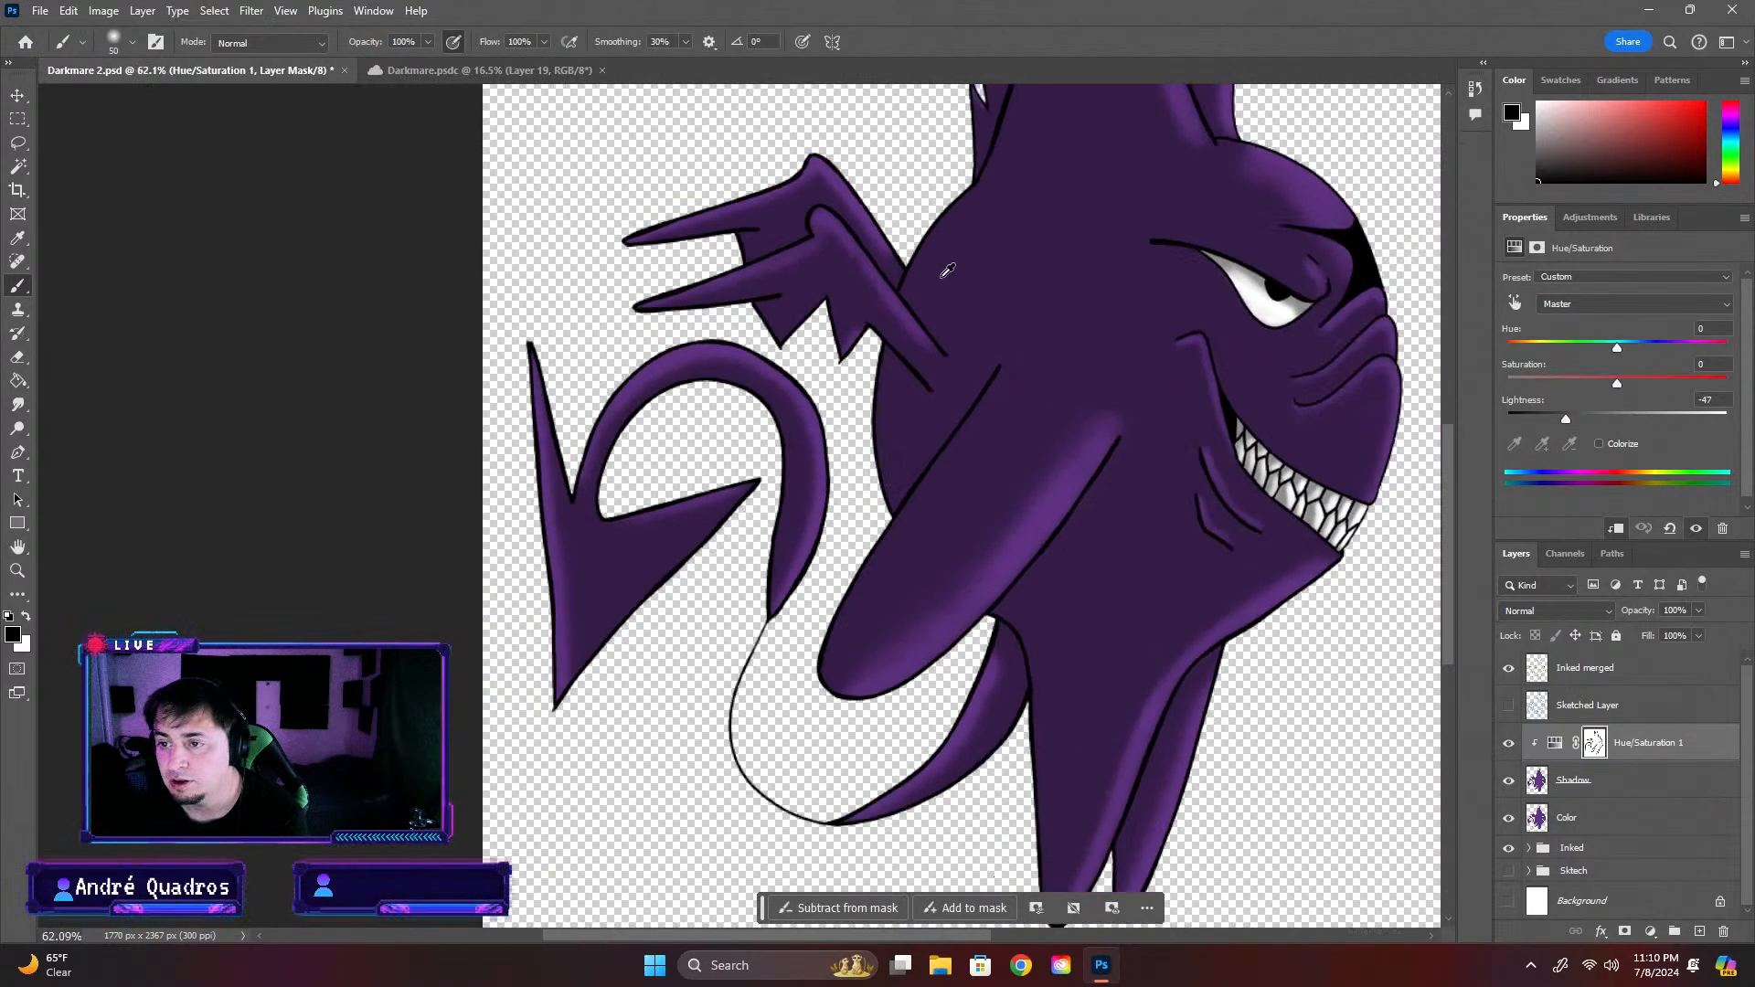
{"action": "scroll", "coordinate": [947, 271], "scroll_direction": "down", "scroll_amount": 3}
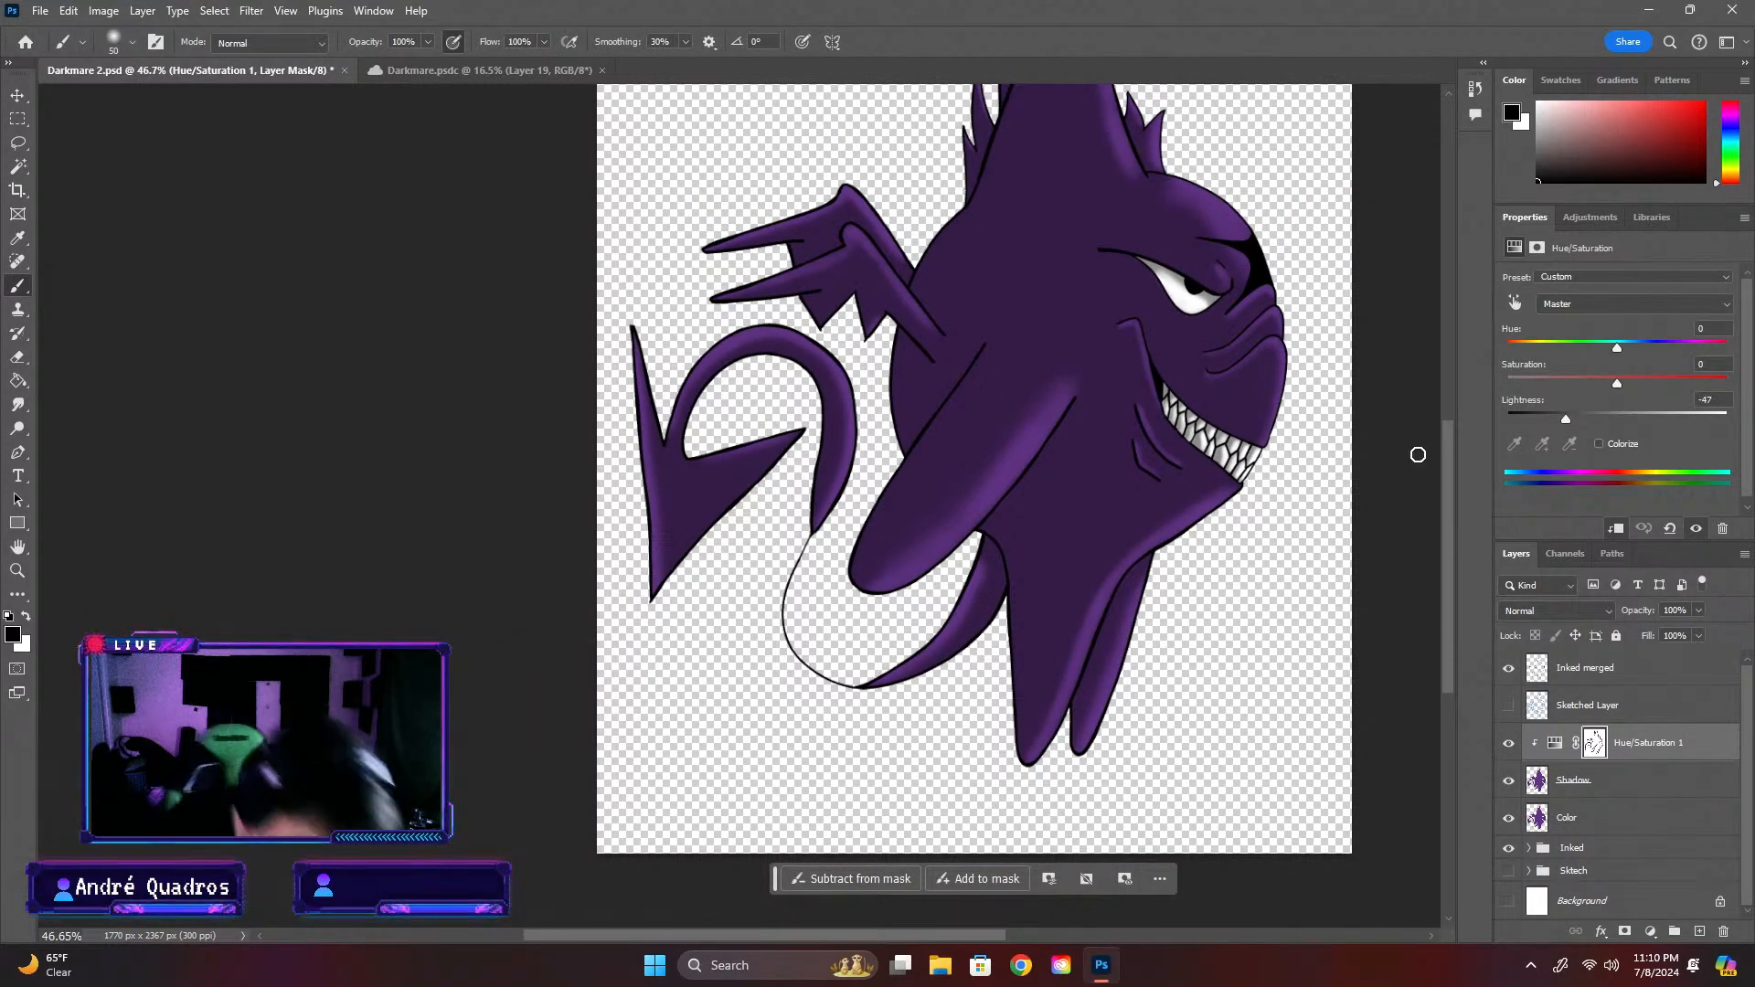
{"action": "scroll", "coordinate": [967, 365], "scroll_direction": "up", "scroll_amount": 5}
{"action": "key", "text": "ctrl+plus"}
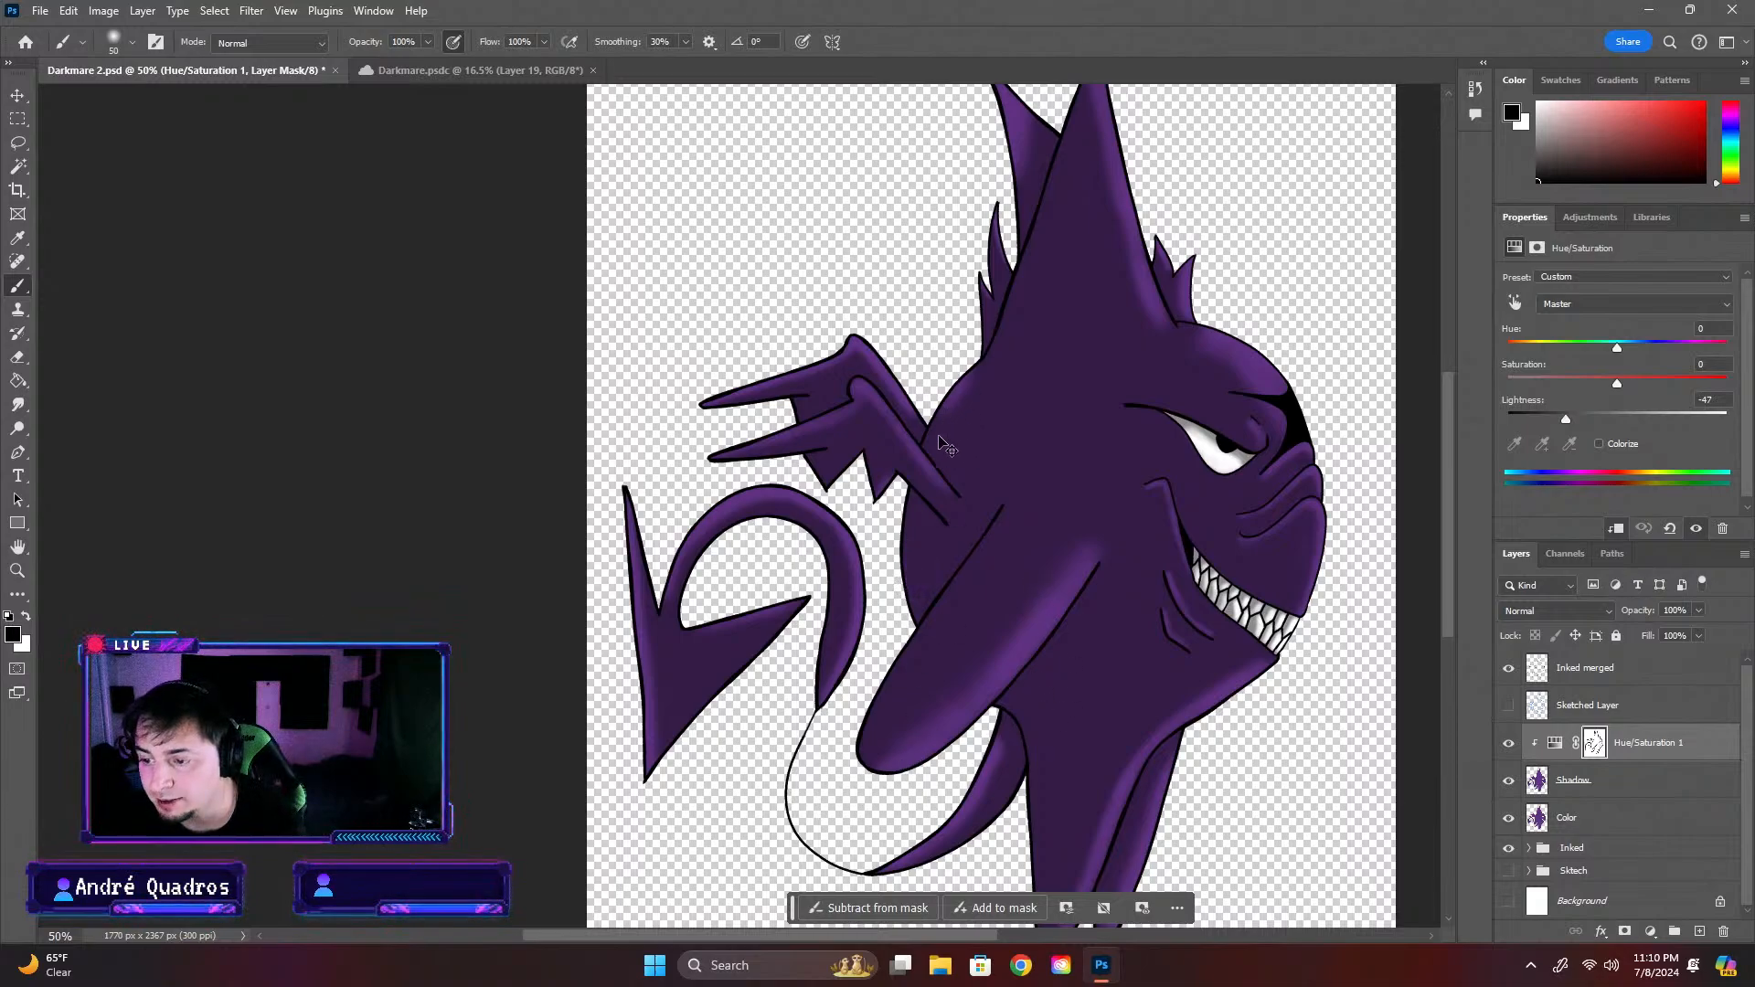
{"action": "scroll", "coordinate": [912, 440], "scroll_direction": "down", "scroll_amount": 7}
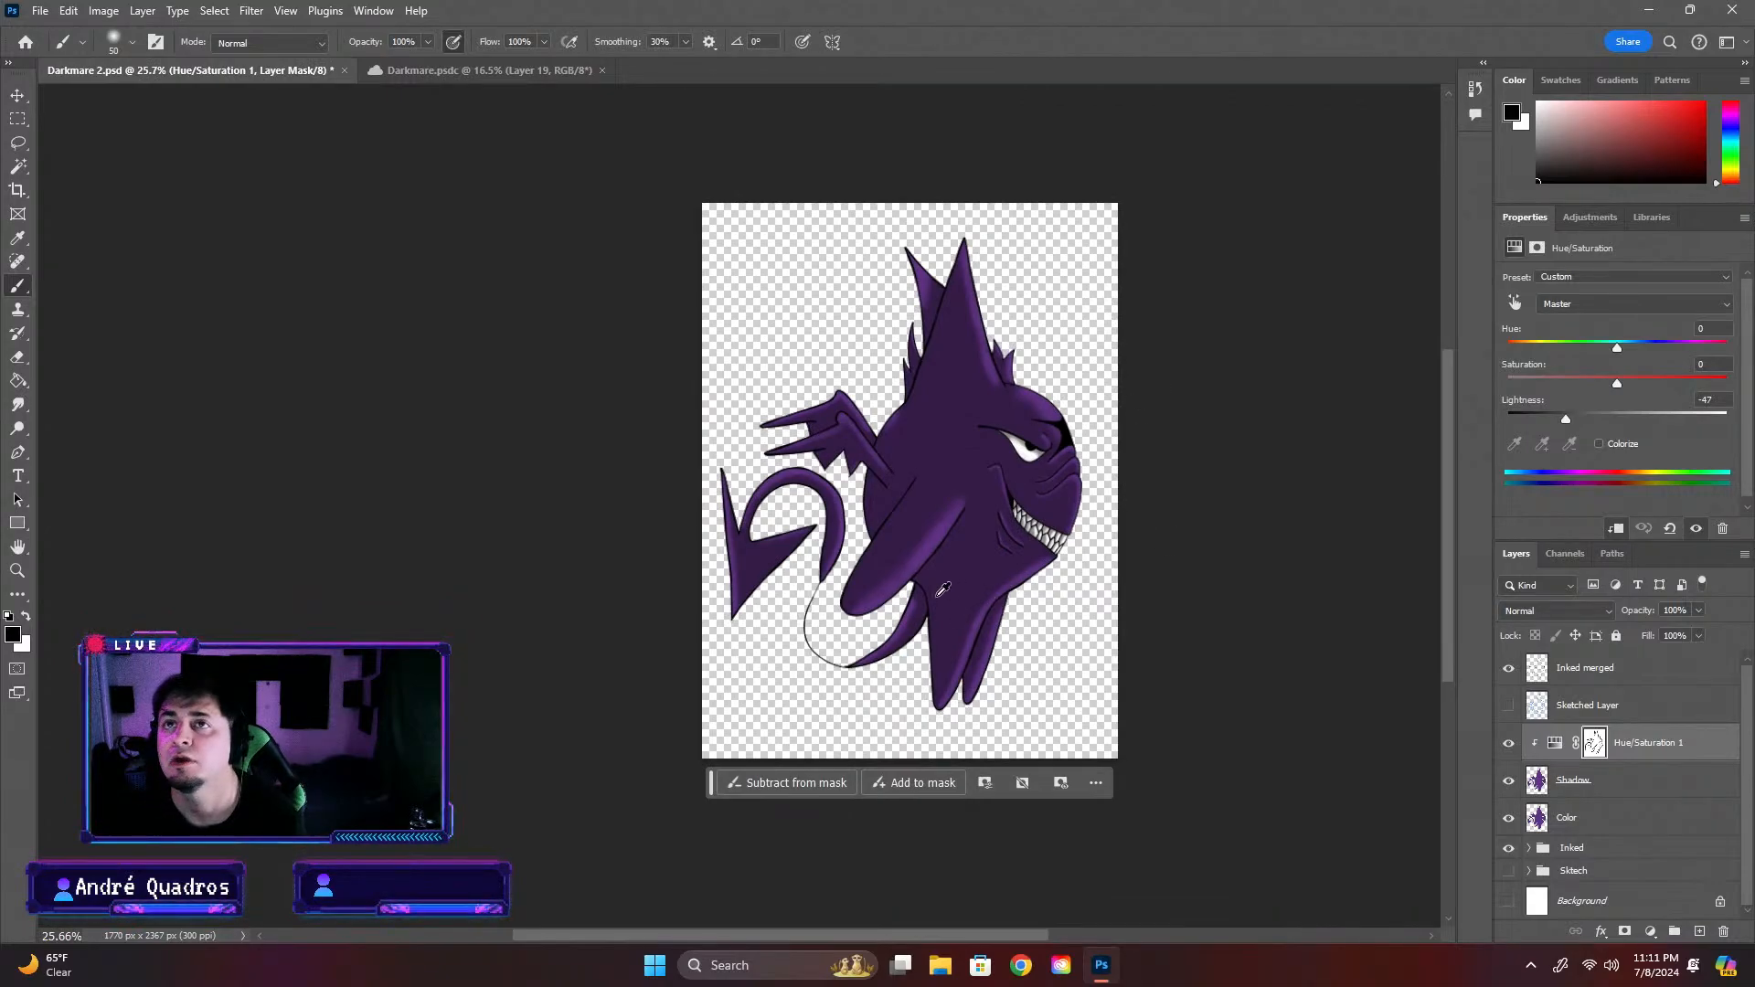
{"action": "scroll", "coordinate": [942, 590], "scroll_direction": "up", "scroll_amount": 7}
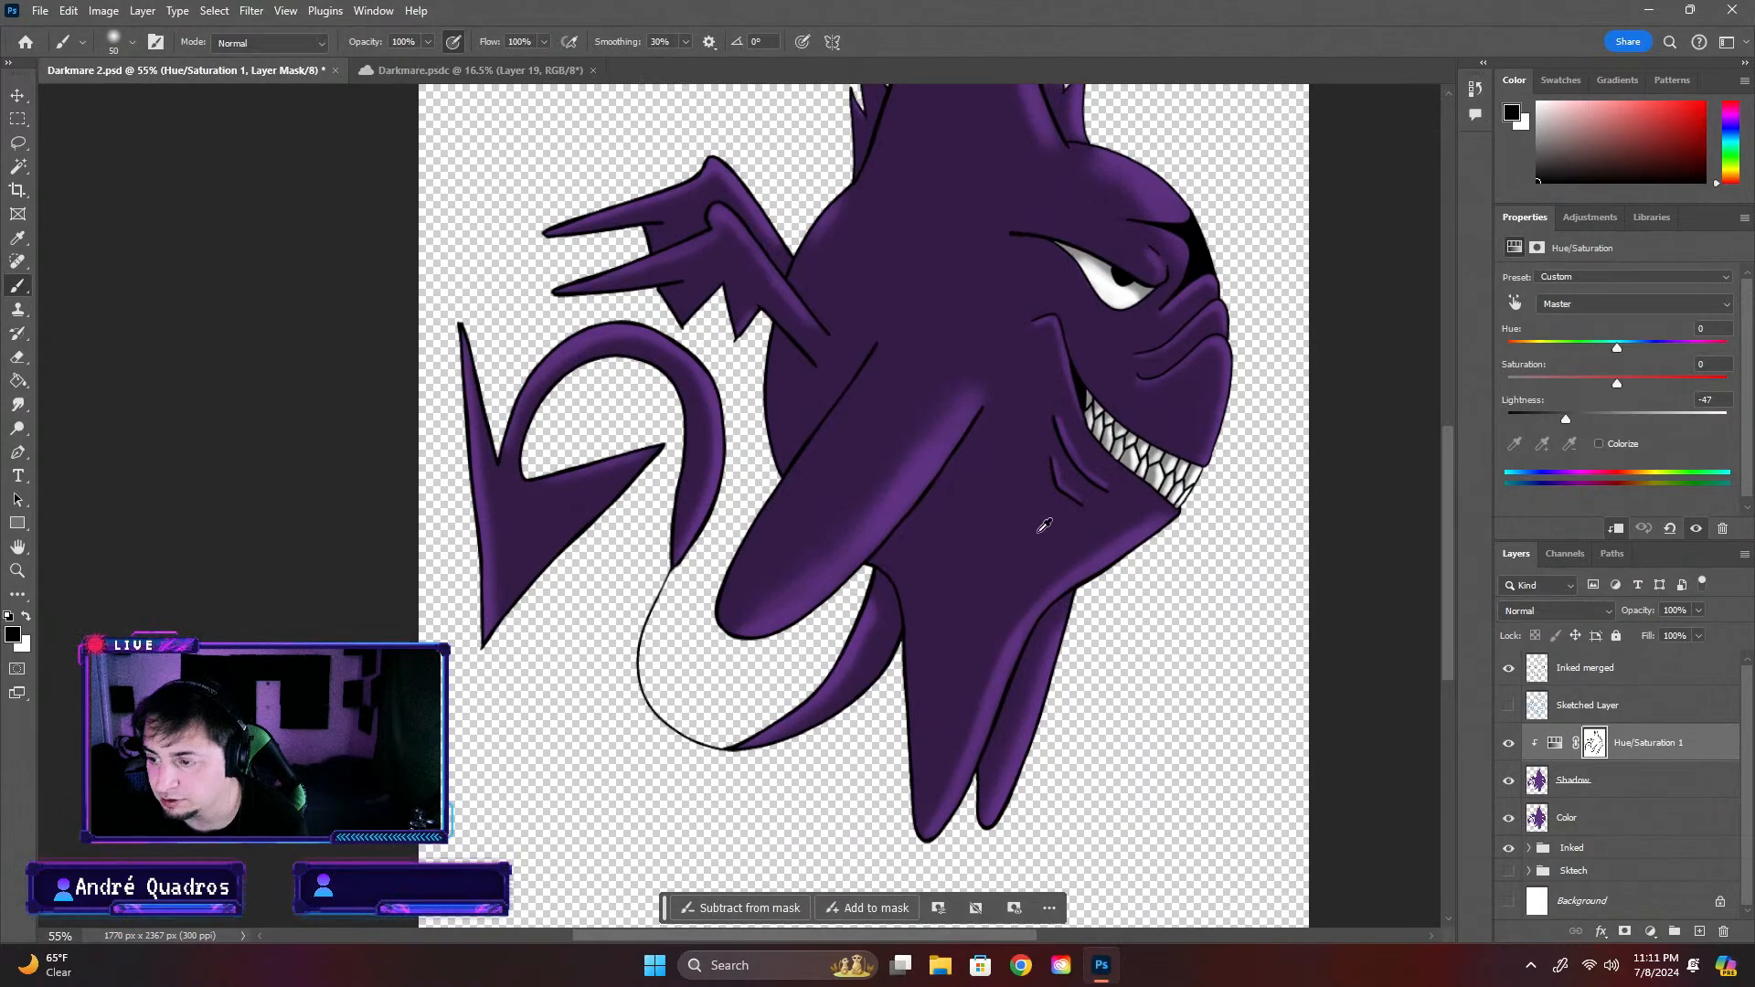
Set the brush to 12 px and paint a thin black highlight on the mask along the brow line above the eye
{"action": "scroll", "coordinate": [1044, 525], "scroll_direction": "up", "scroll_amount": 3}
{"action": "scroll", "coordinate": [1274, 655], "scroll_direction": "up", "scroll_amount": 4}
{"action": "scroll", "coordinate": [1217, 507], "scroll_direction": "down", "scroll_amount": 4}
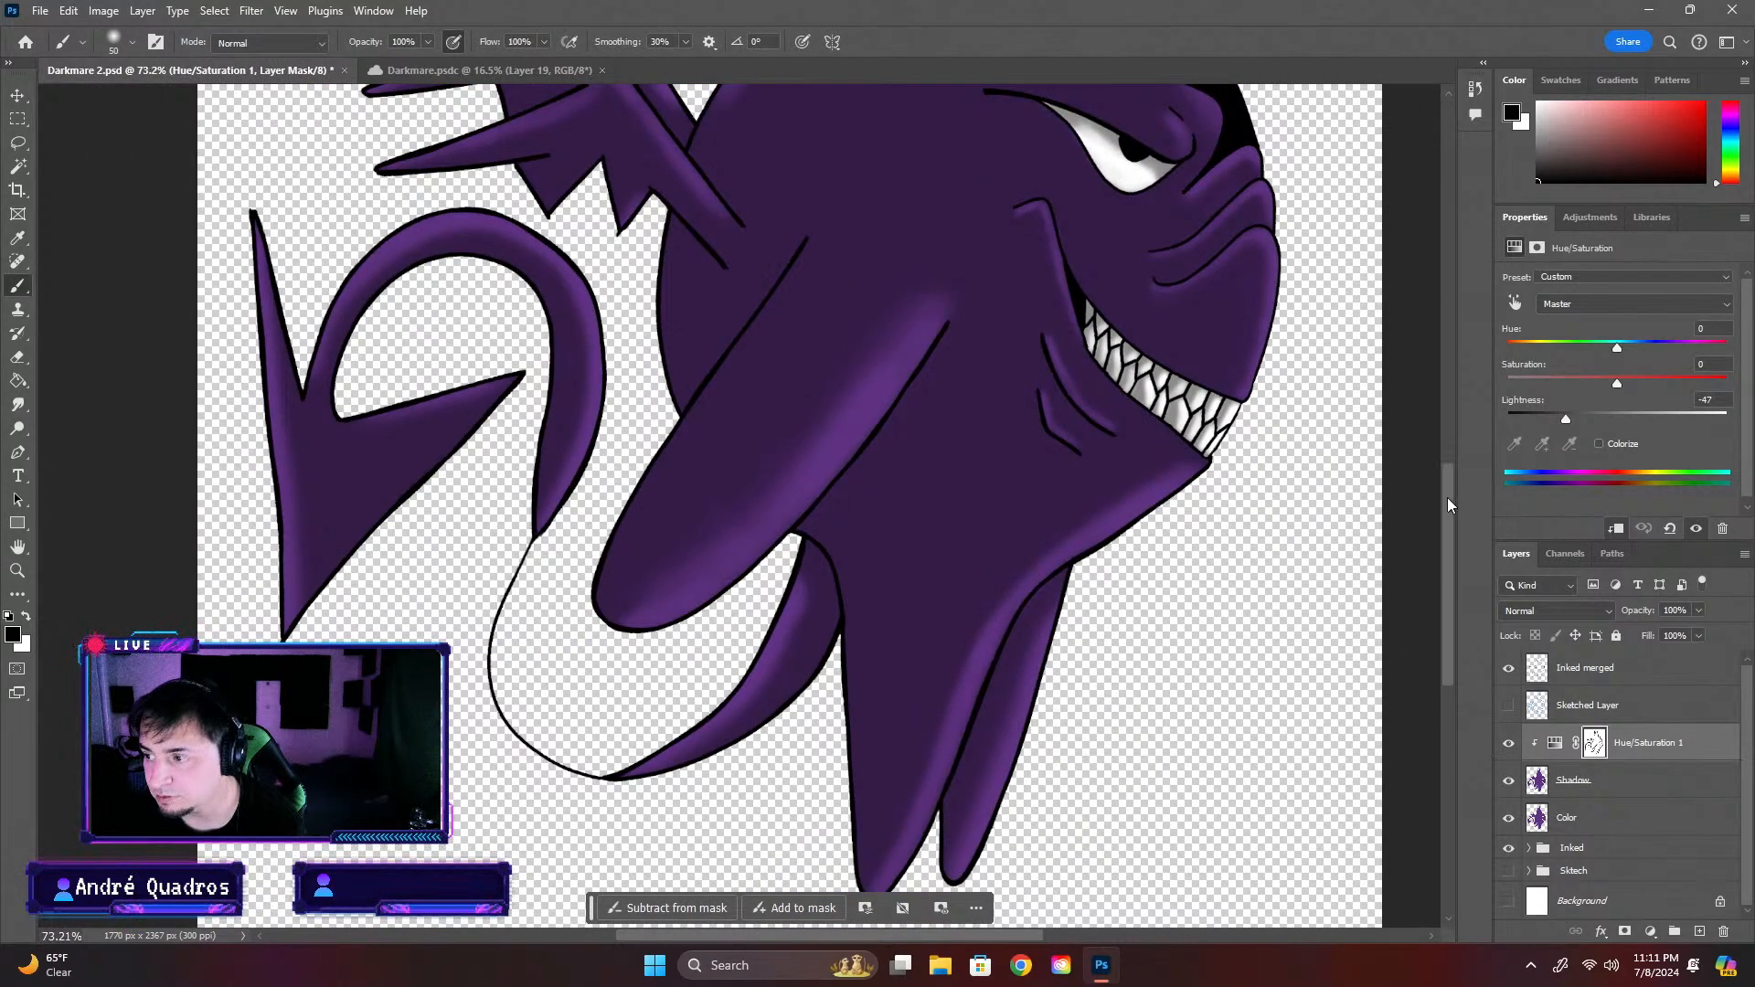
{"action": "left_click_drag", "start_coordinate": [1446, 497], "coordinate": [1445, 430]}
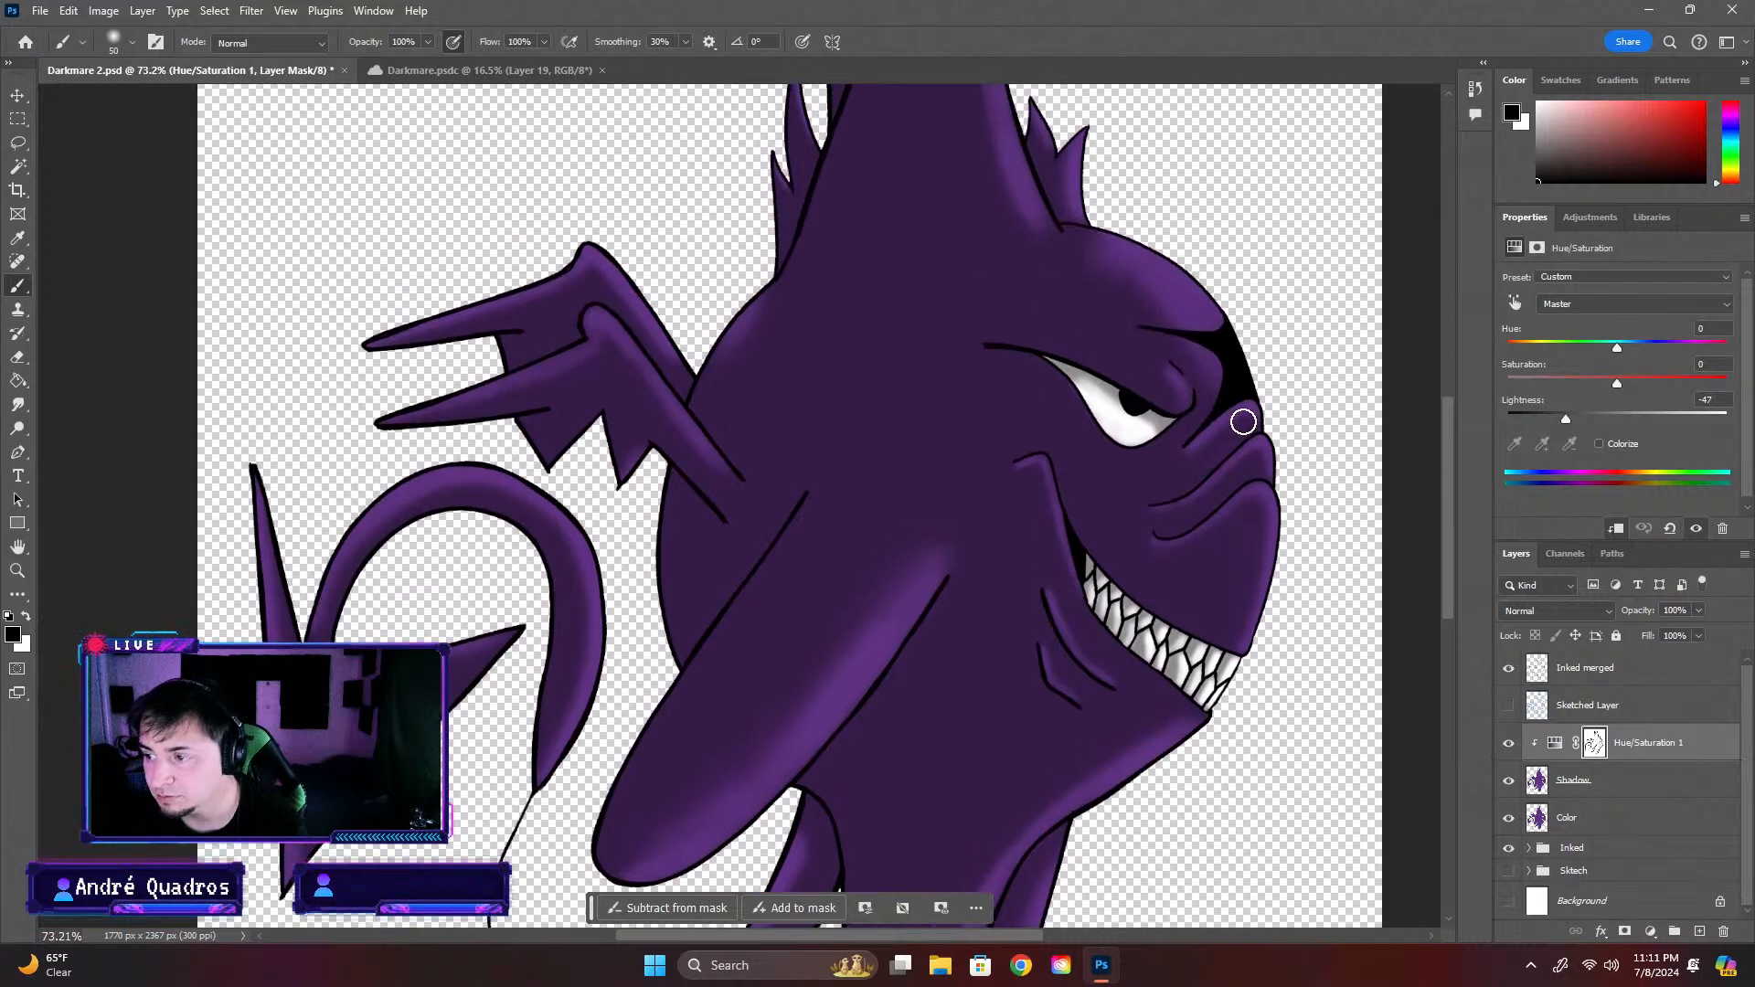
{"action": "scroll", "coordinate": [1079, 352], "scroll_direction": "down", "scroll_amount": 2}
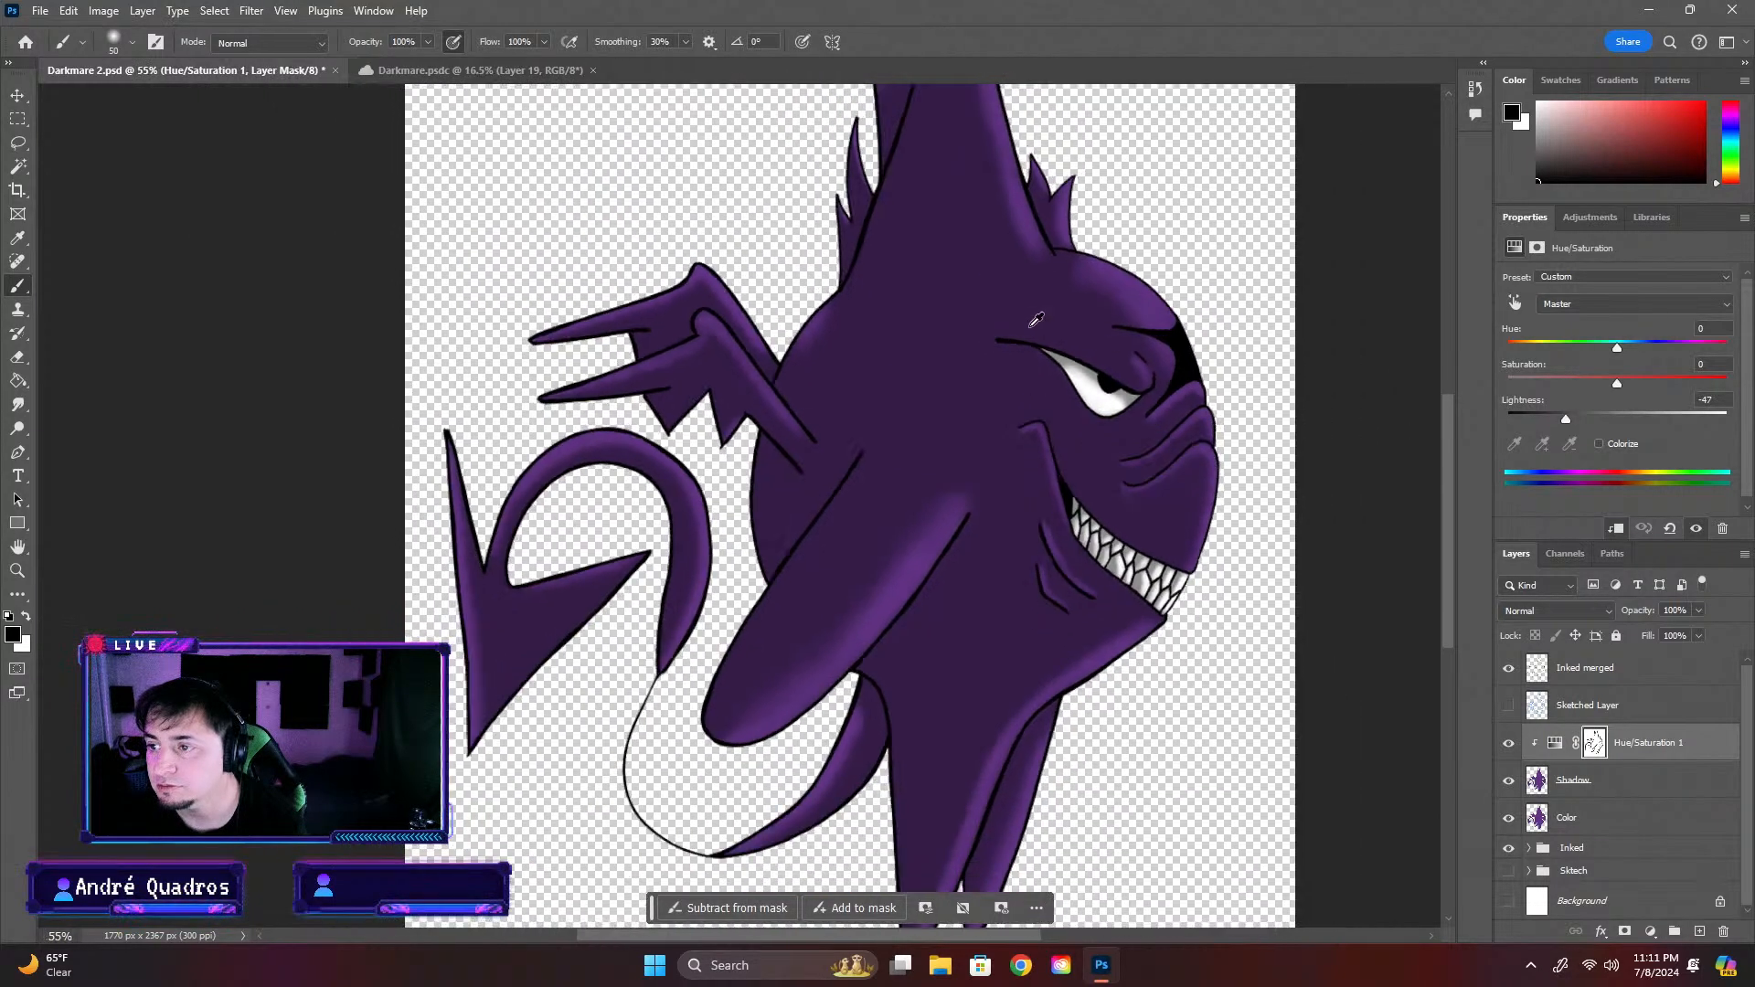
{"action": "scroll", "coordinate": [1132, 382], "scroll_direction": "up", "scroll_amount": 2}
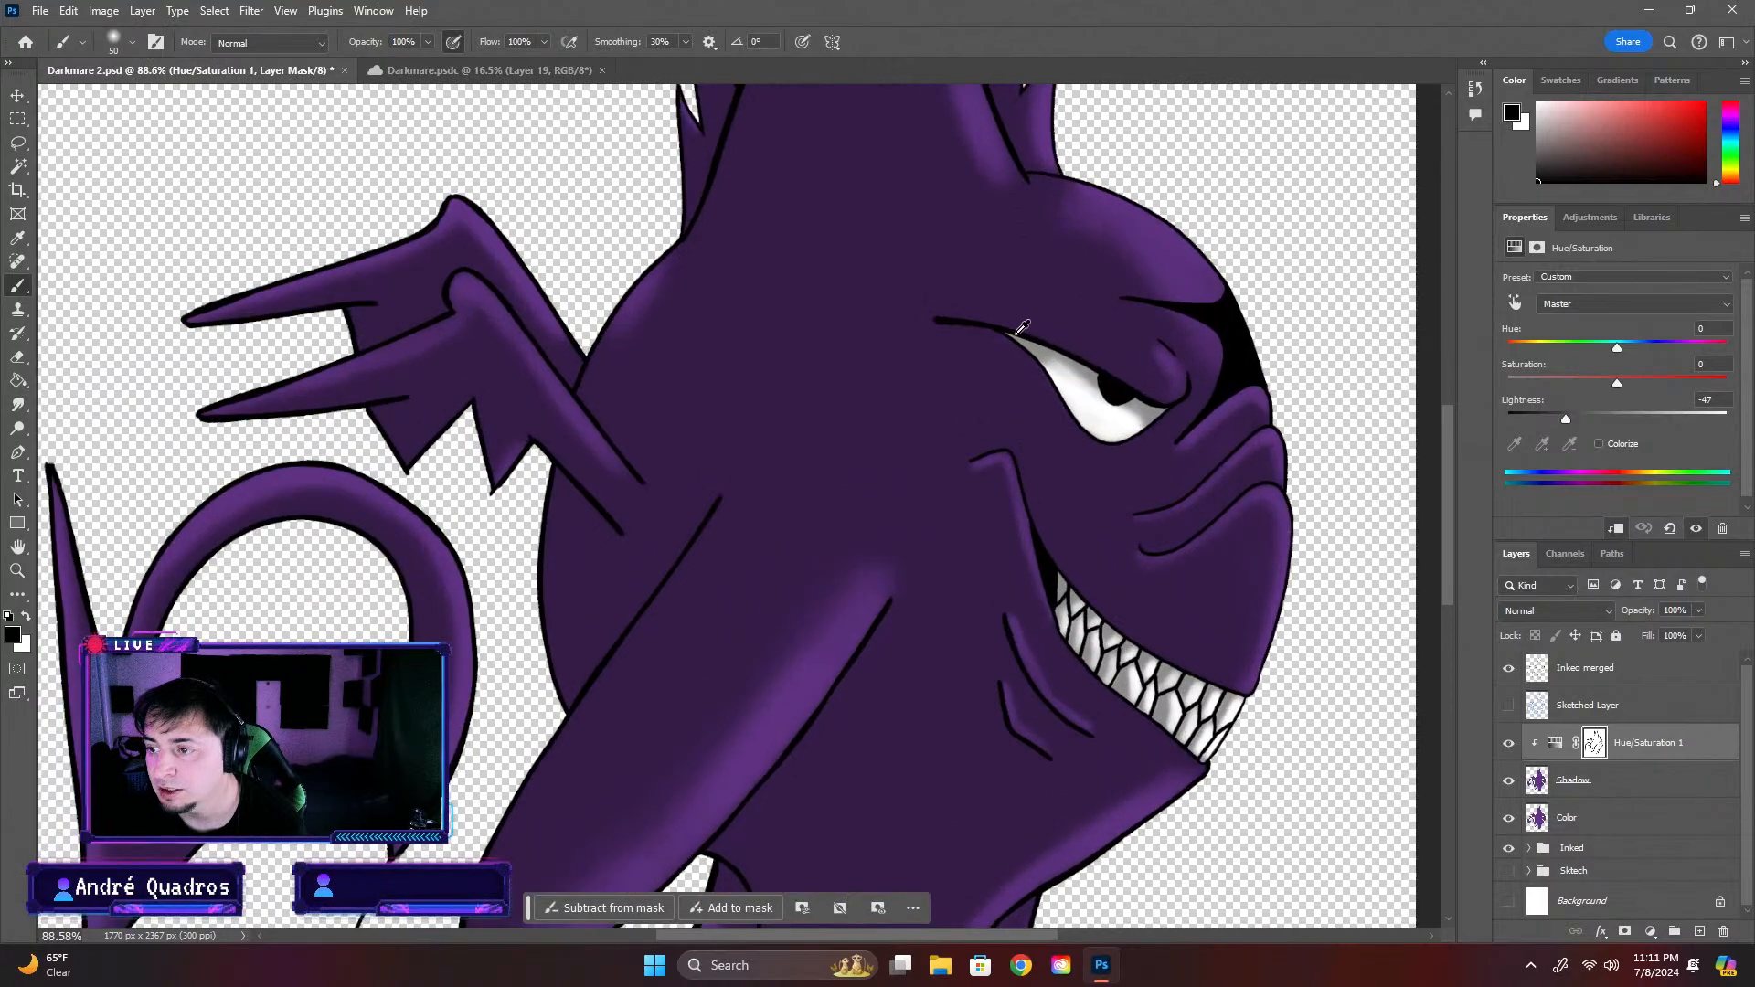
{"action": "scroll", "coordinate": [1115, 384], "scroll_direction": "up", "scroll_amount": 1}
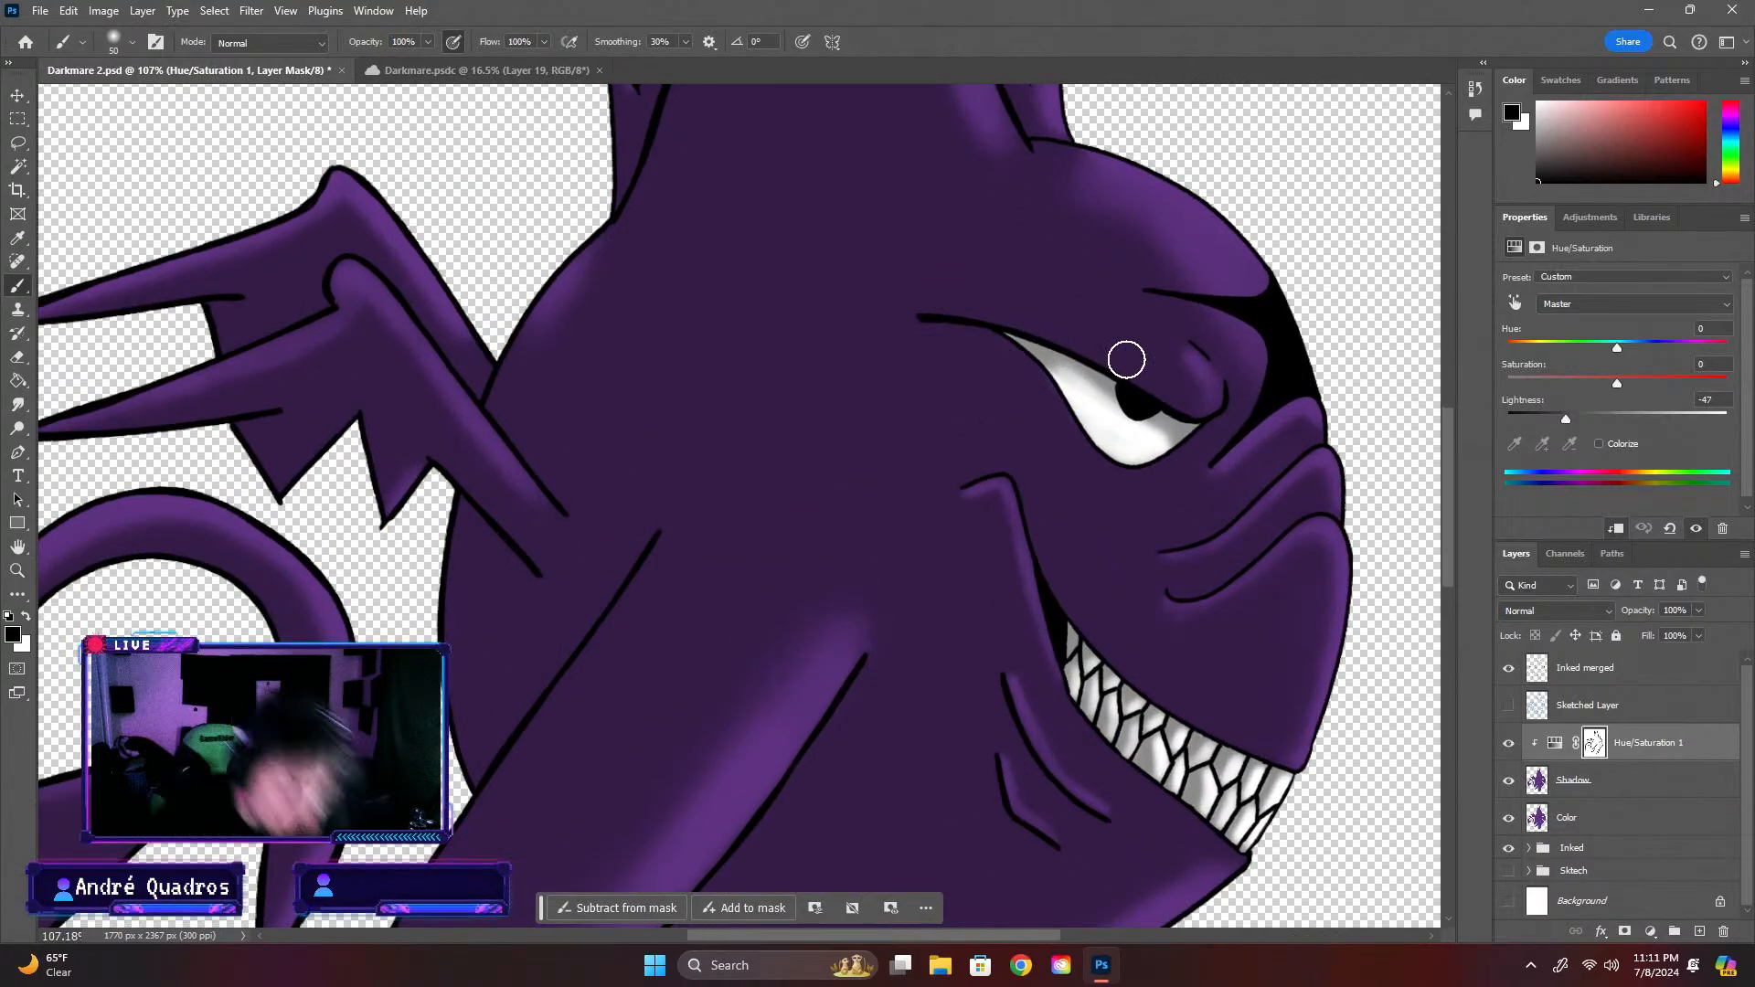
{"action": "left_click", "coordinate": [131, 41]}
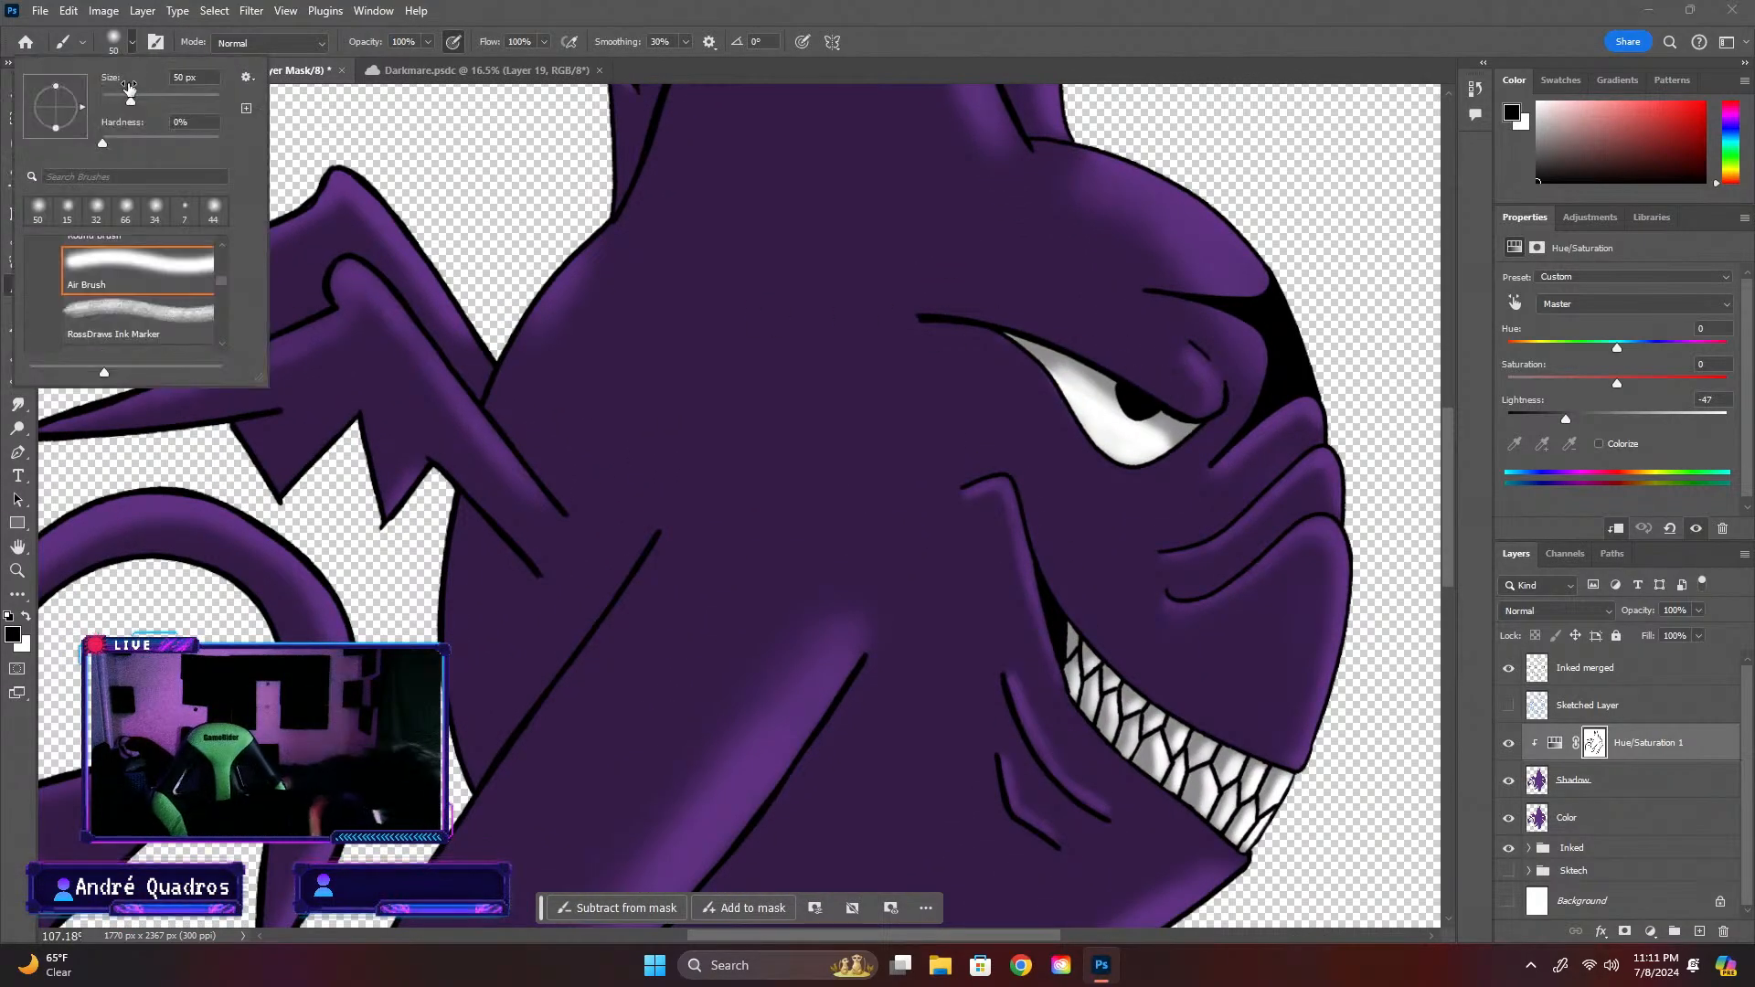
{"action": "left_click_drag", "start_coordinate": [119, 100], "coordinate": [109, 102]}
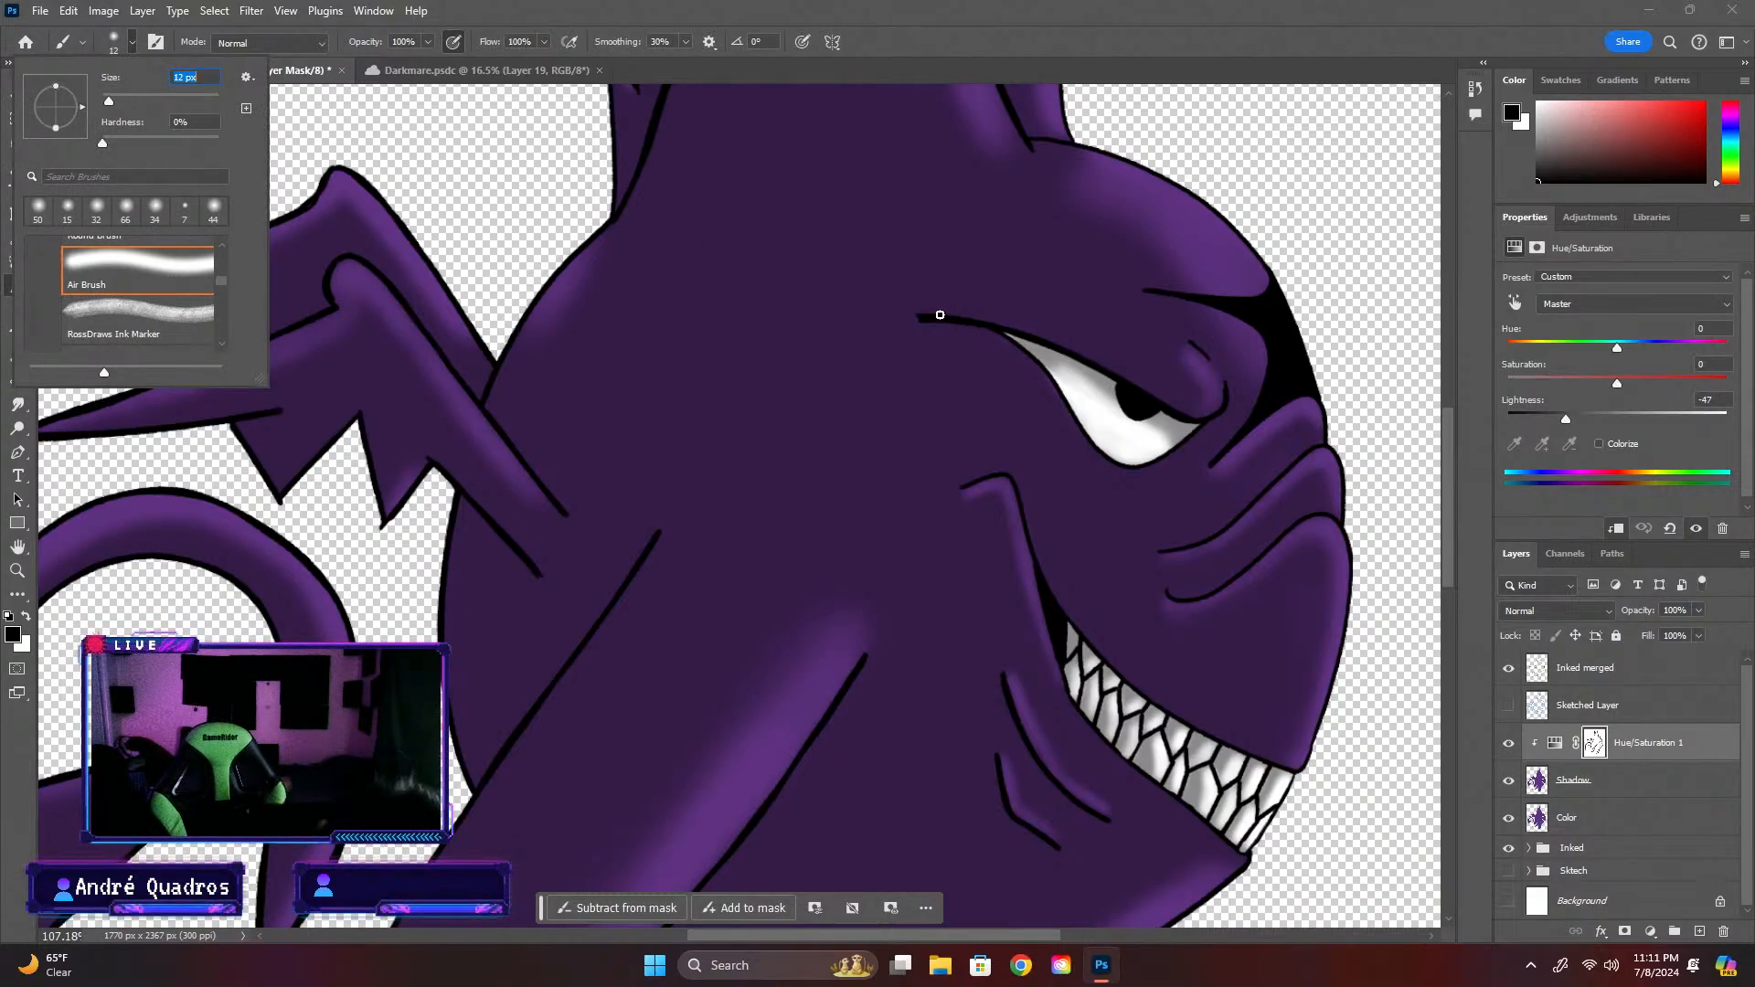
{"action": "left_click", "coordinate": [924, 312]}
{"action": "mouse_move", "coordinate": [981, 318]}
{"action": "left_mouse_down"}
{"action": "mouse_move", "coordinate": [1050, 333]}
{"action": "mouse_move", "coordinate": [1177, 404]}
{"action": "left_mouse_up"}
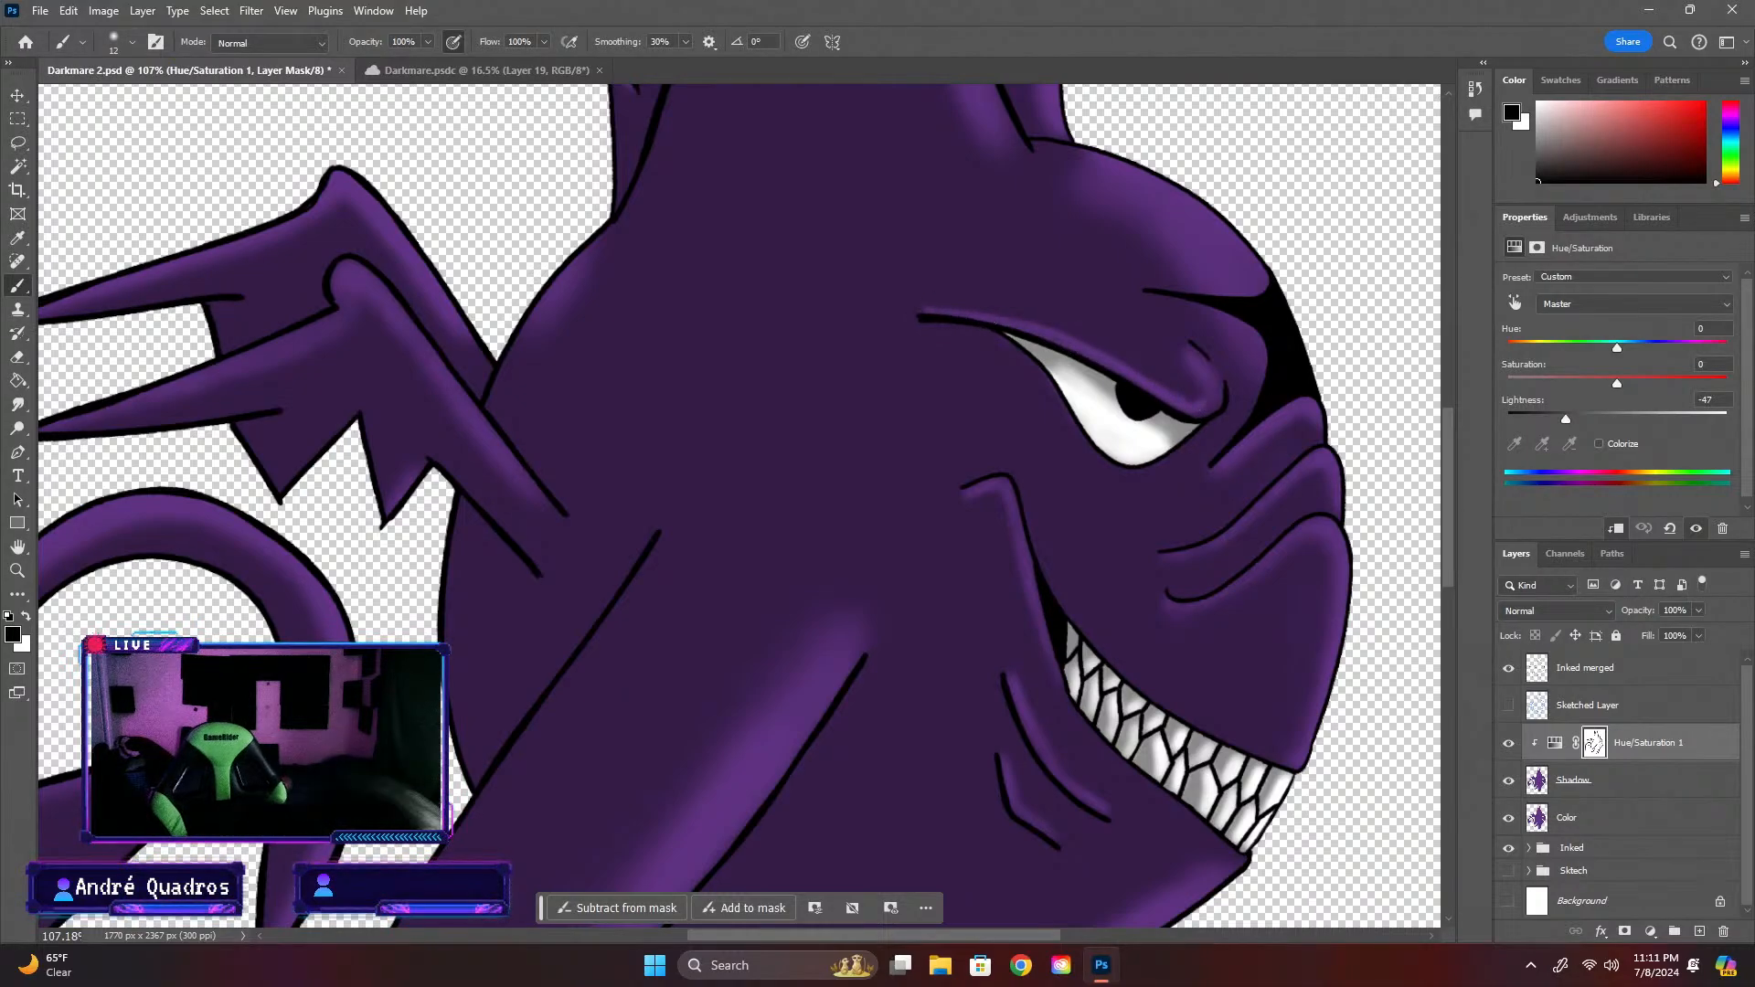
Compare the creature with and without its shading by toggling the visibility of the Hue/Saturation 1 layer
{"action": "scroll", "coordinate": [1334, 363], "scroll_direction": "down", "scroll_amount": 10}
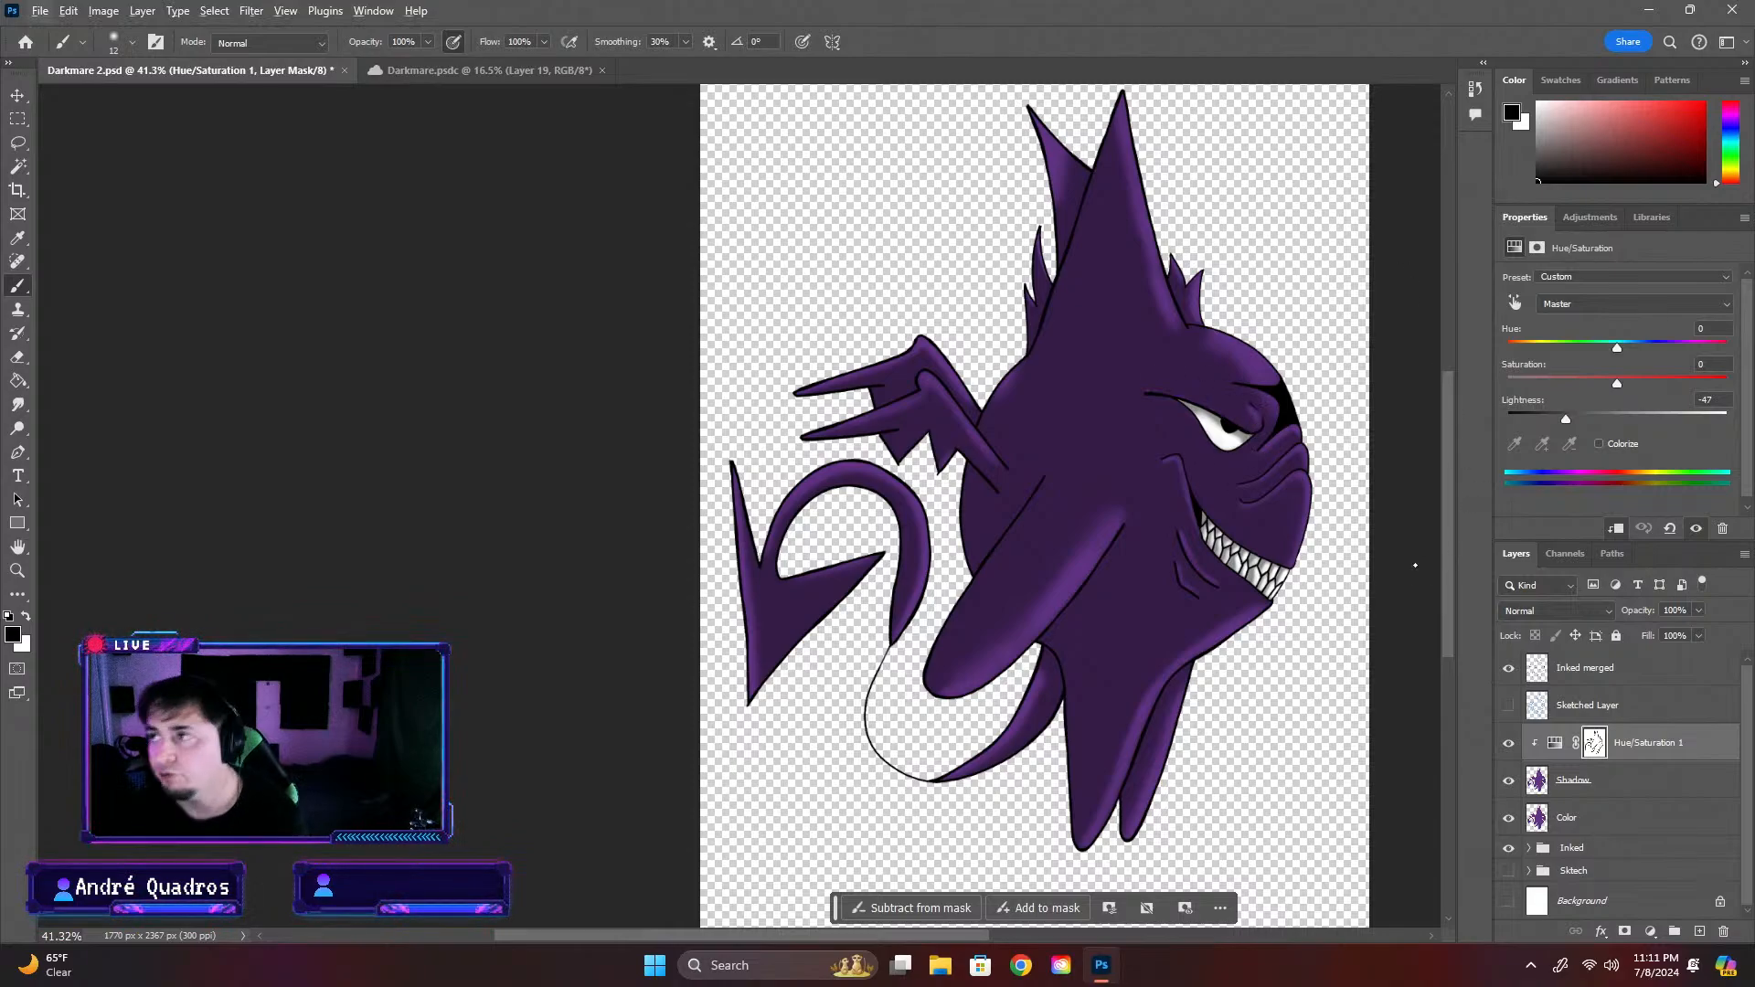
{"action": "scroll", "coordinate": [1253, 433], "scroll_direction": "up", "scroll_amount": 15}
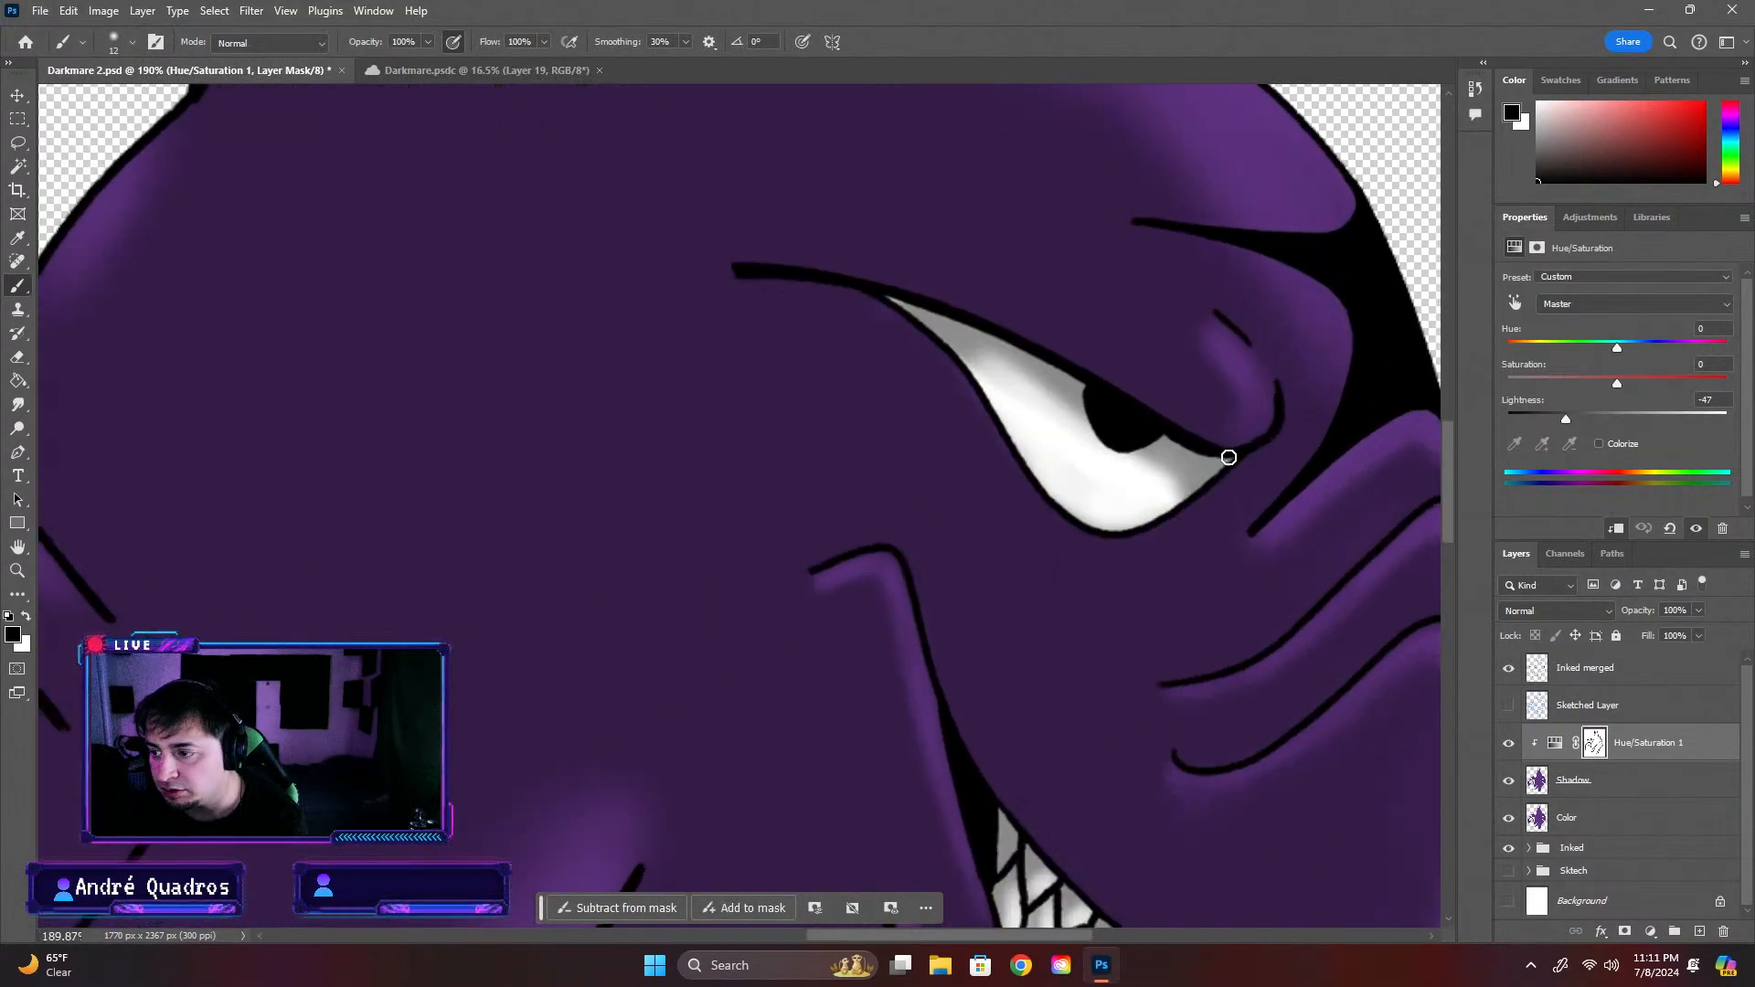
{"action": "scroll", "coordinate": [1073, 478], "scroll_direction": "down", "scroll_amount": 11}
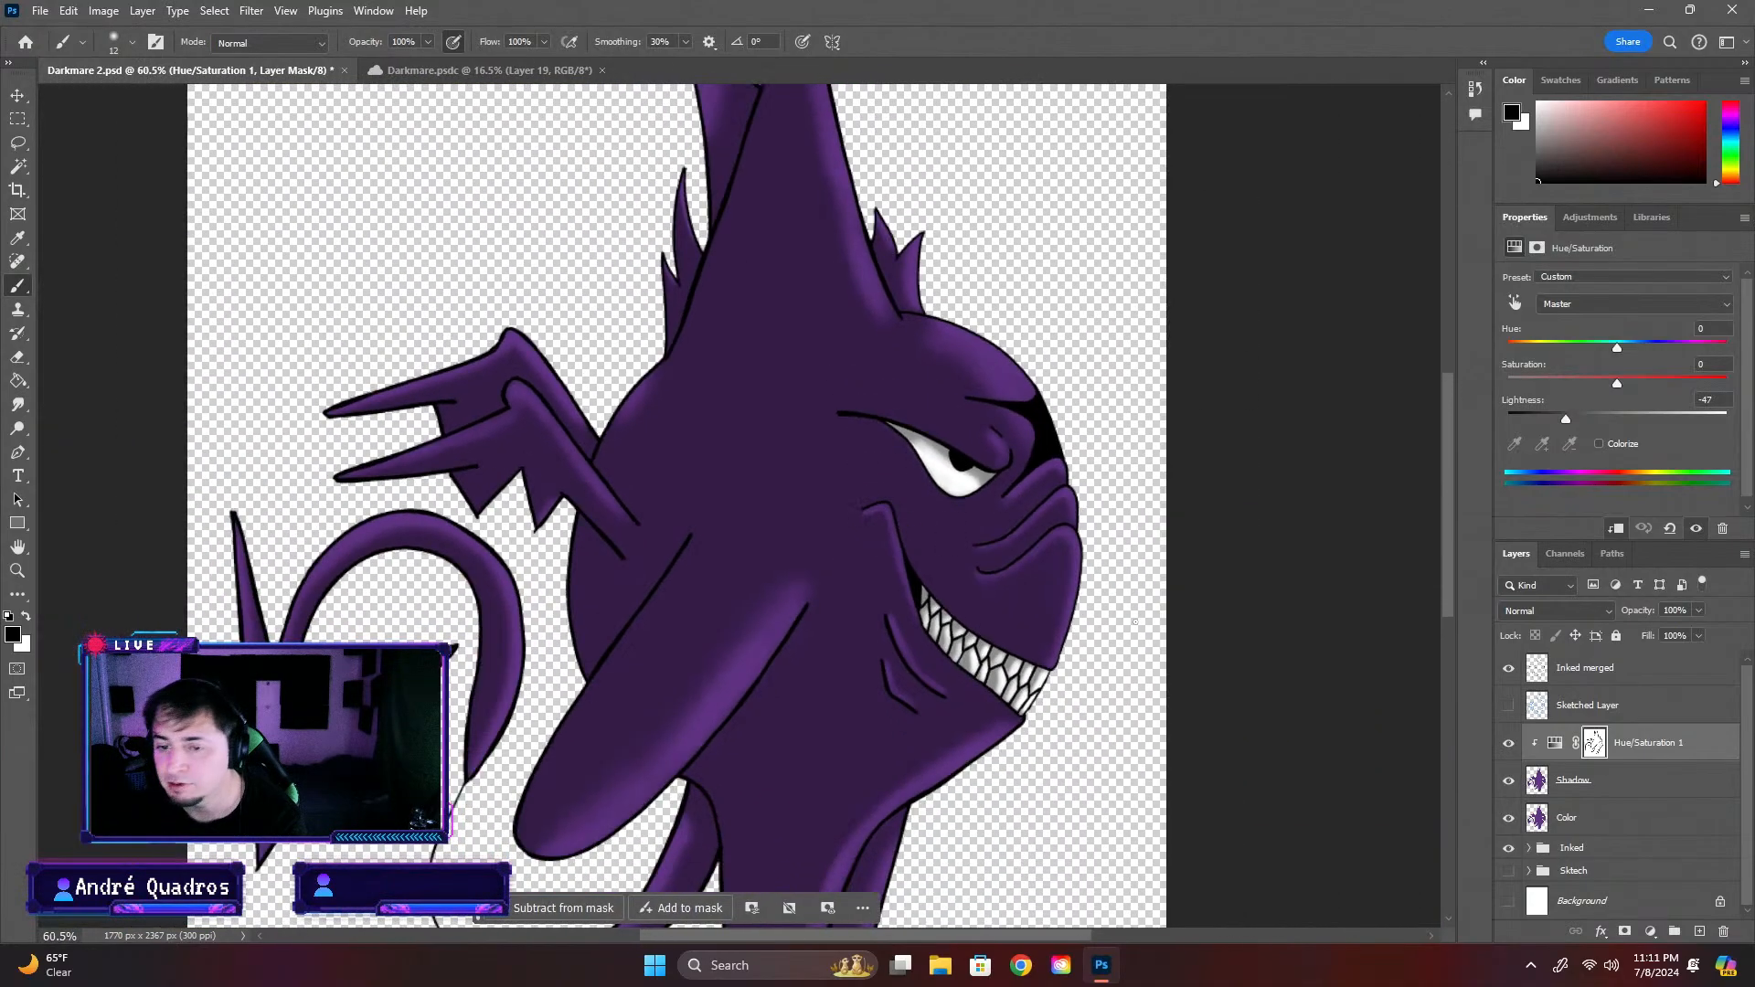
{"action": "left_click", "coordinate": [1504, 743]}
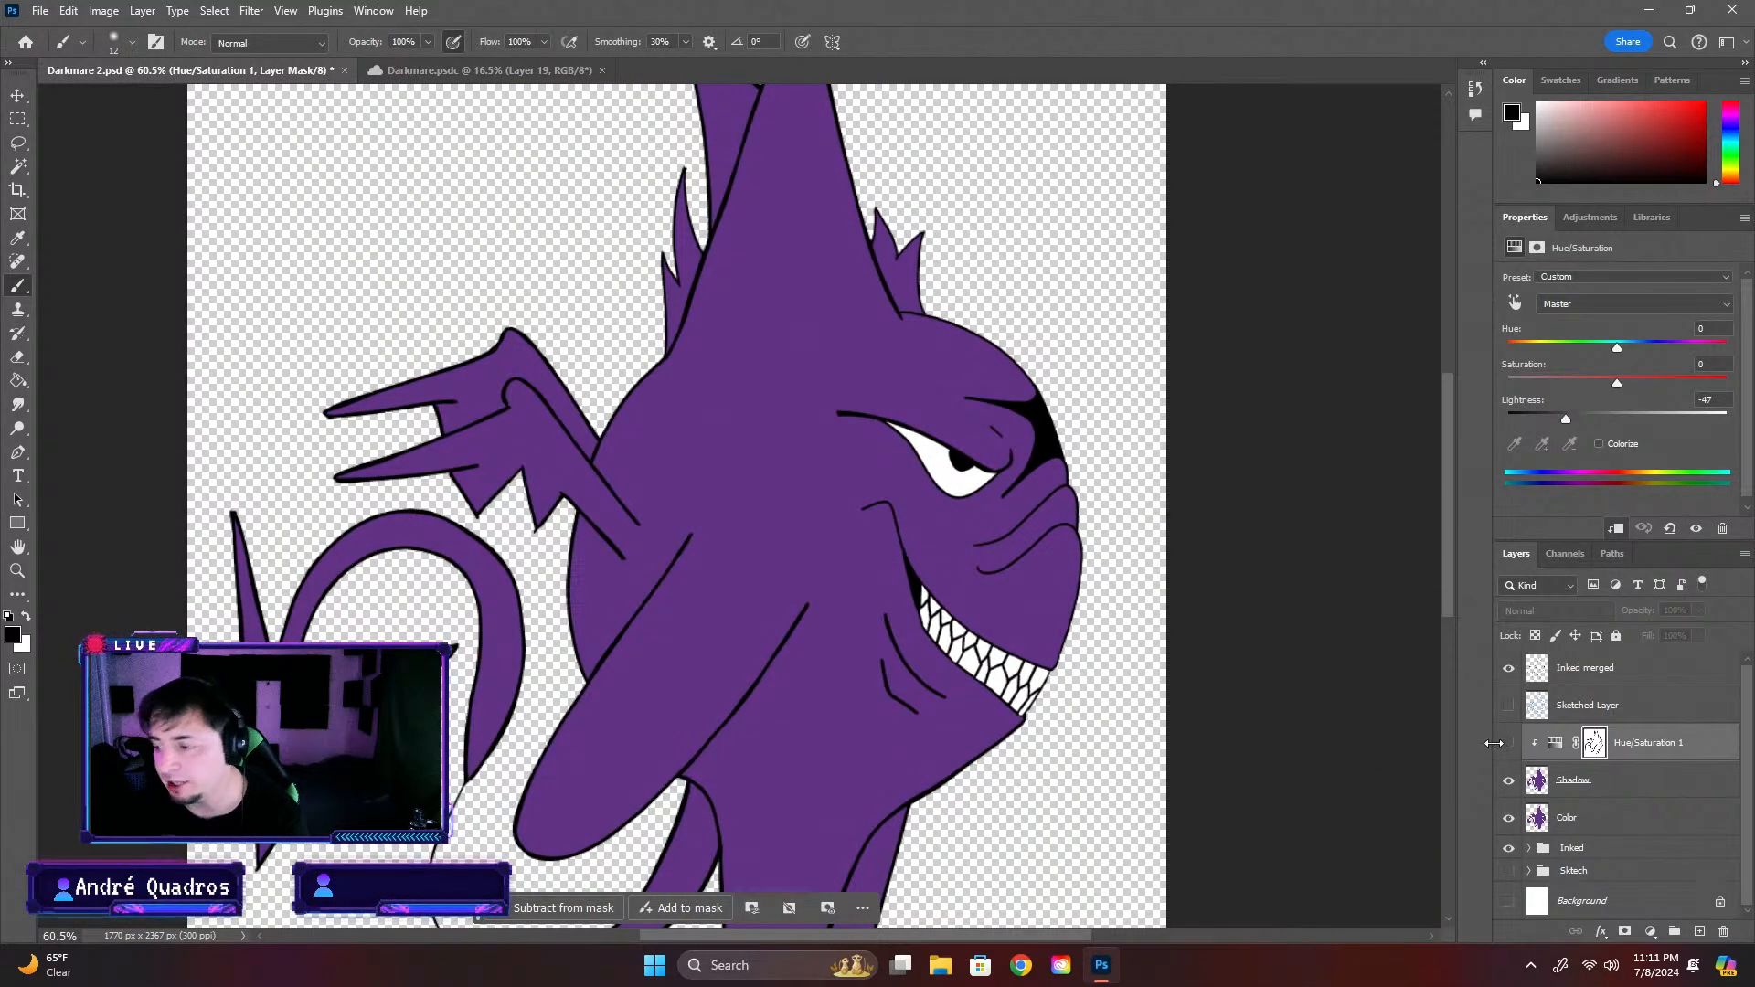
{"action": "left_click", "coordinate": [1509, 744]}
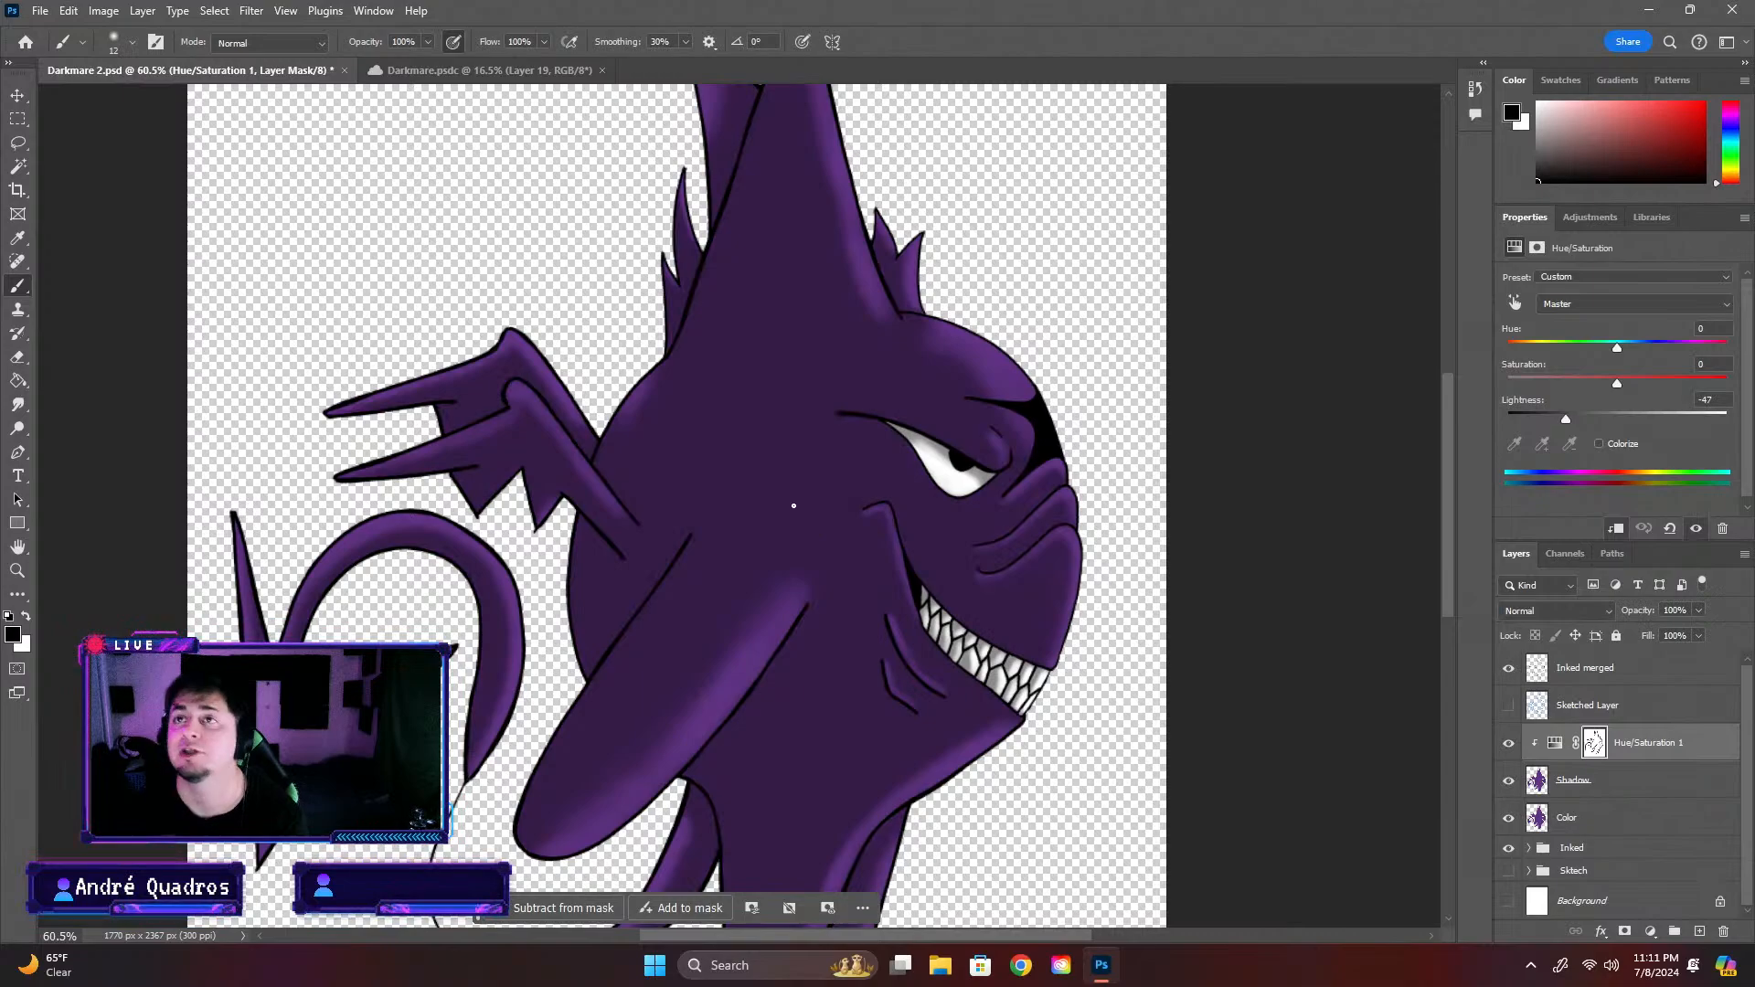
{"action": "left_click", "coordinate": [1509, 744]}
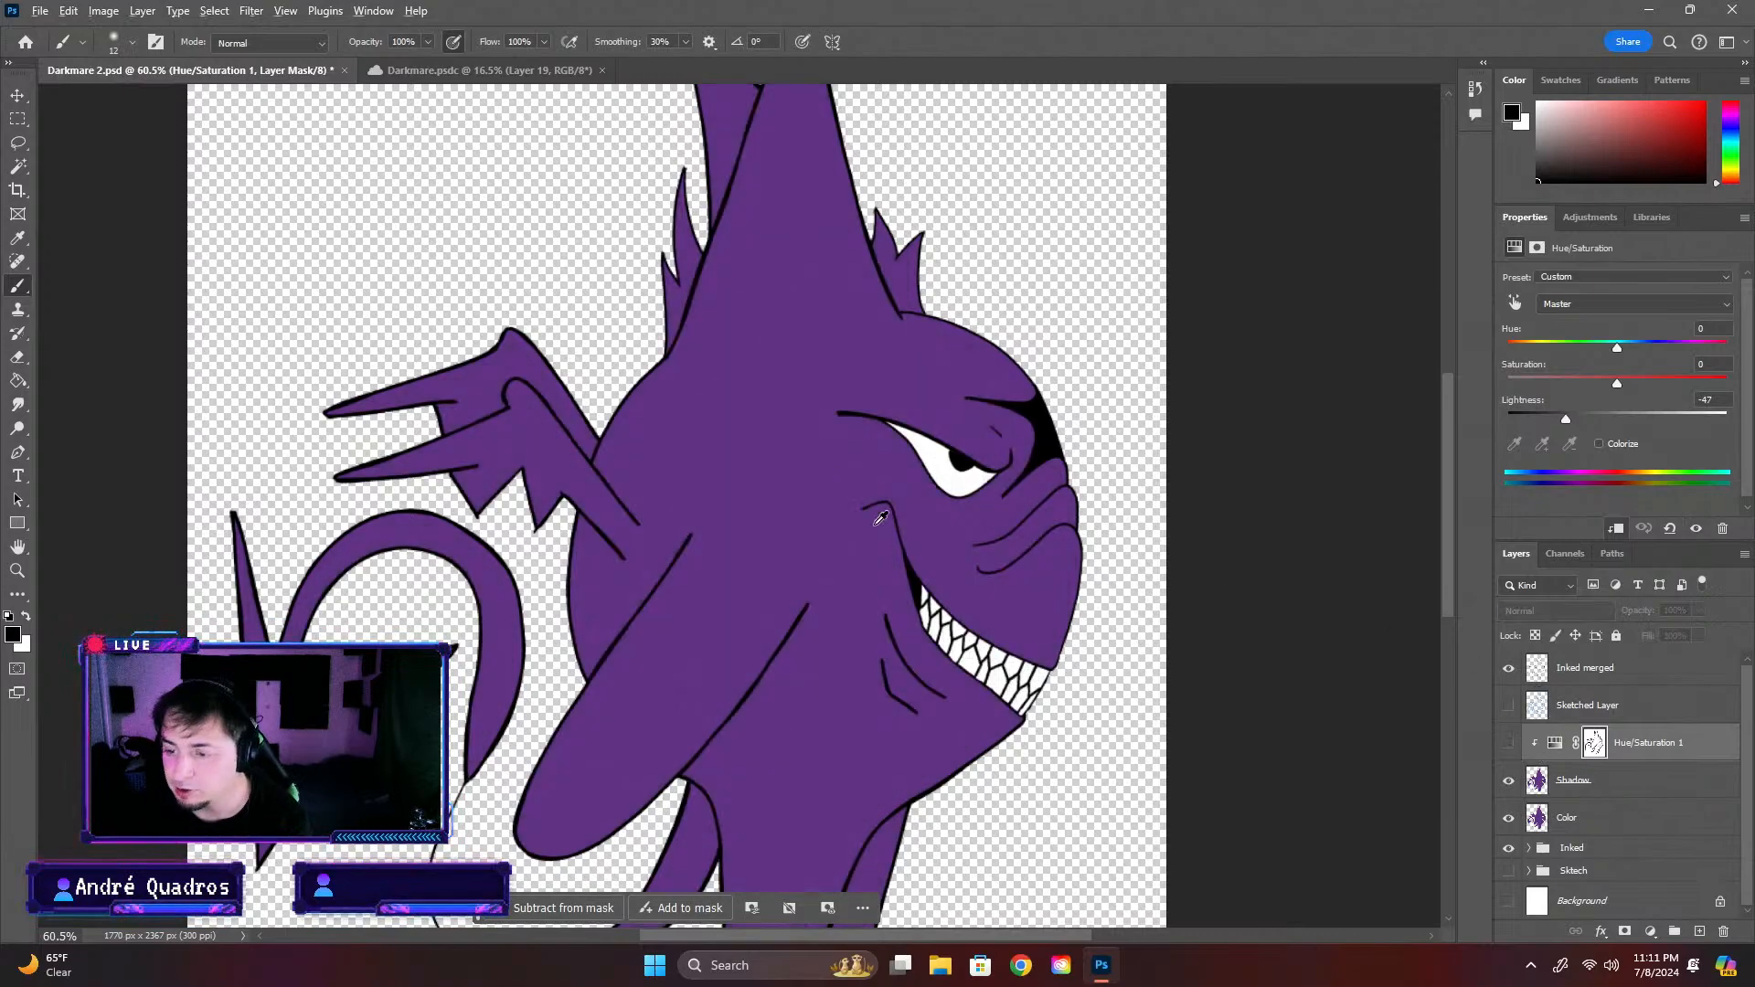
{"action": "scroll", "coordinate": [882, 521], "scroll_direction": "down", "scroll_amount": 5}
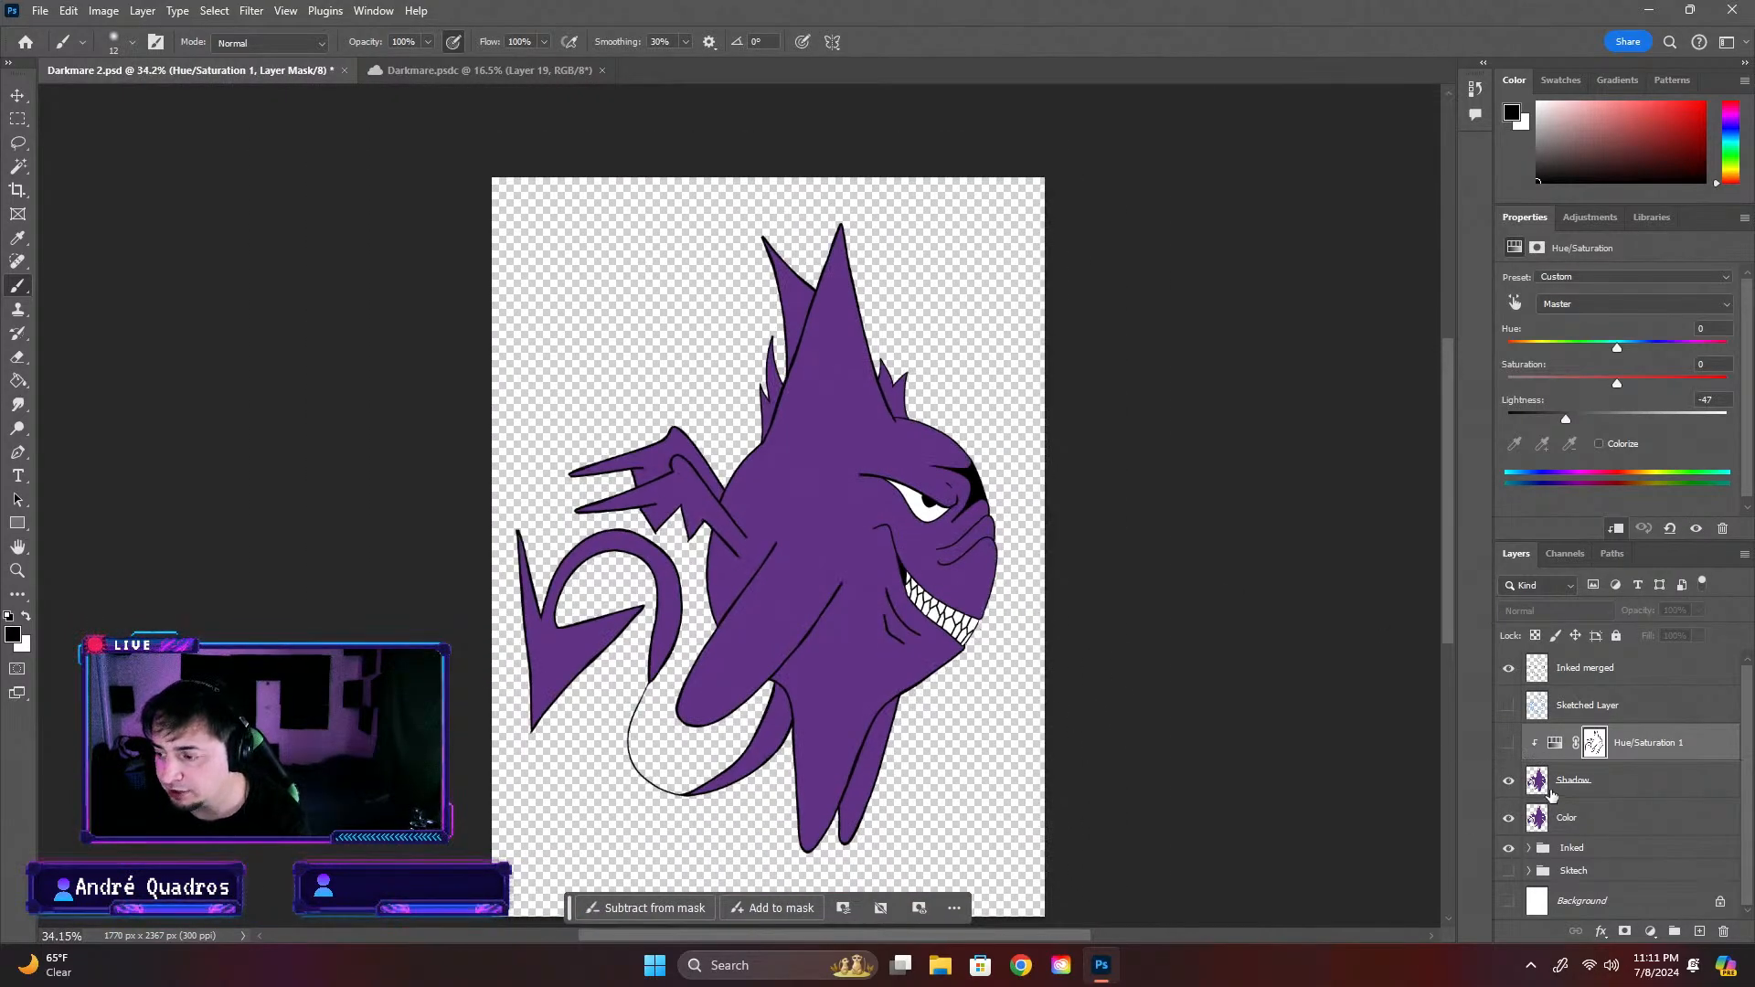
{"action": "left_click", "coordinate": [1506, 744]}
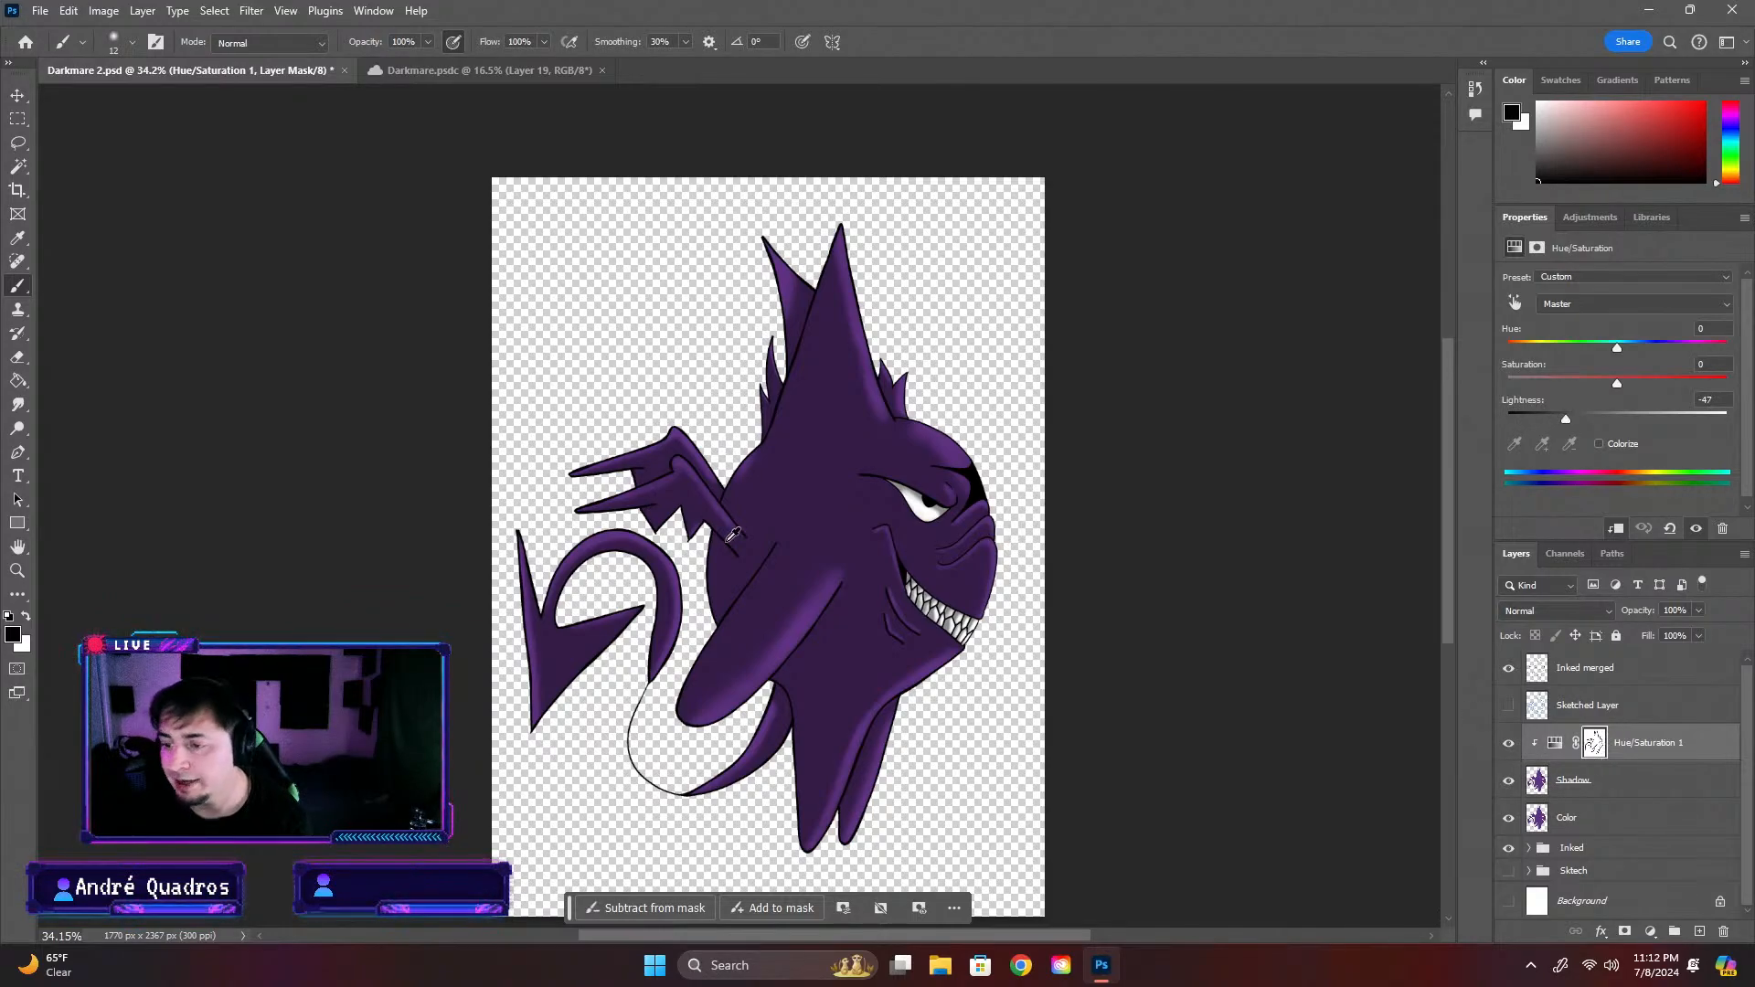
Examine the shaded creature from close up and as a whole, and compare it with the artwork in Darkmare.psdc
{"action": "scroll", "coordinate": [795, 576], "scroll_direction": "up", "scroll_amount": 5}
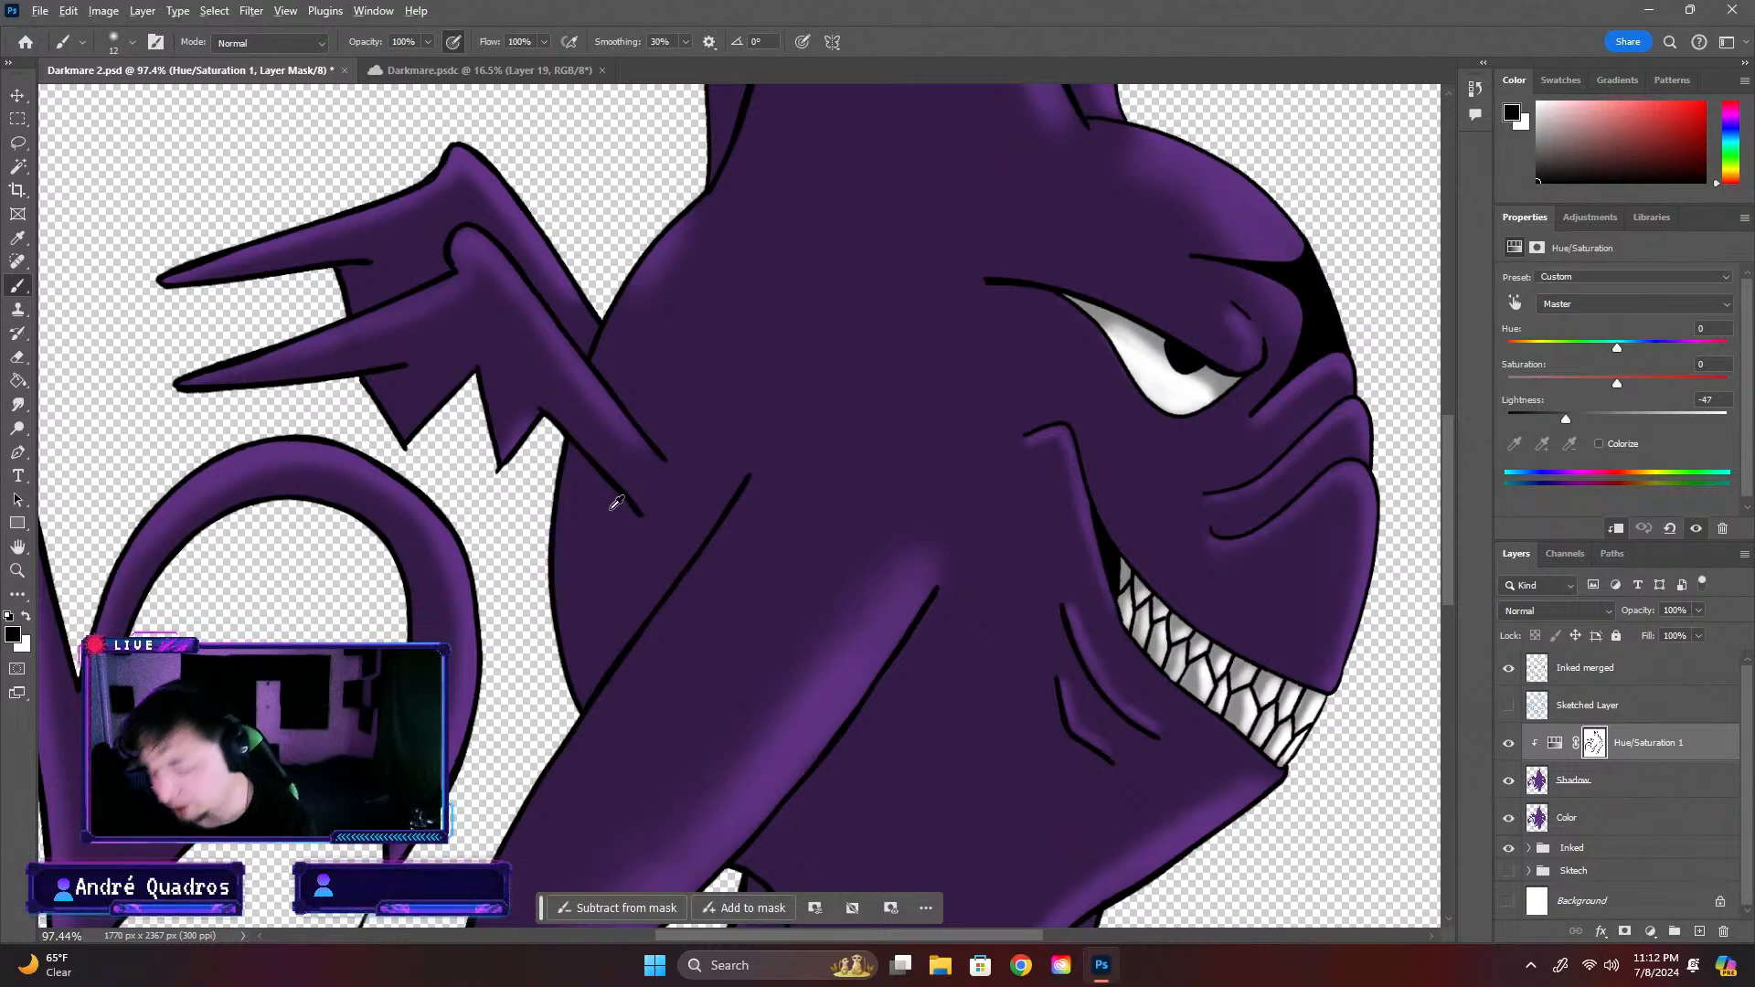
{"action": "scroll", "coordinate": [616, 503], "scroll_direction": "down", "scroll_amount": 2}
{"action": "left_click_drag", "start_coordinate": [1449, 509], "coordinate": [1451, 462]}
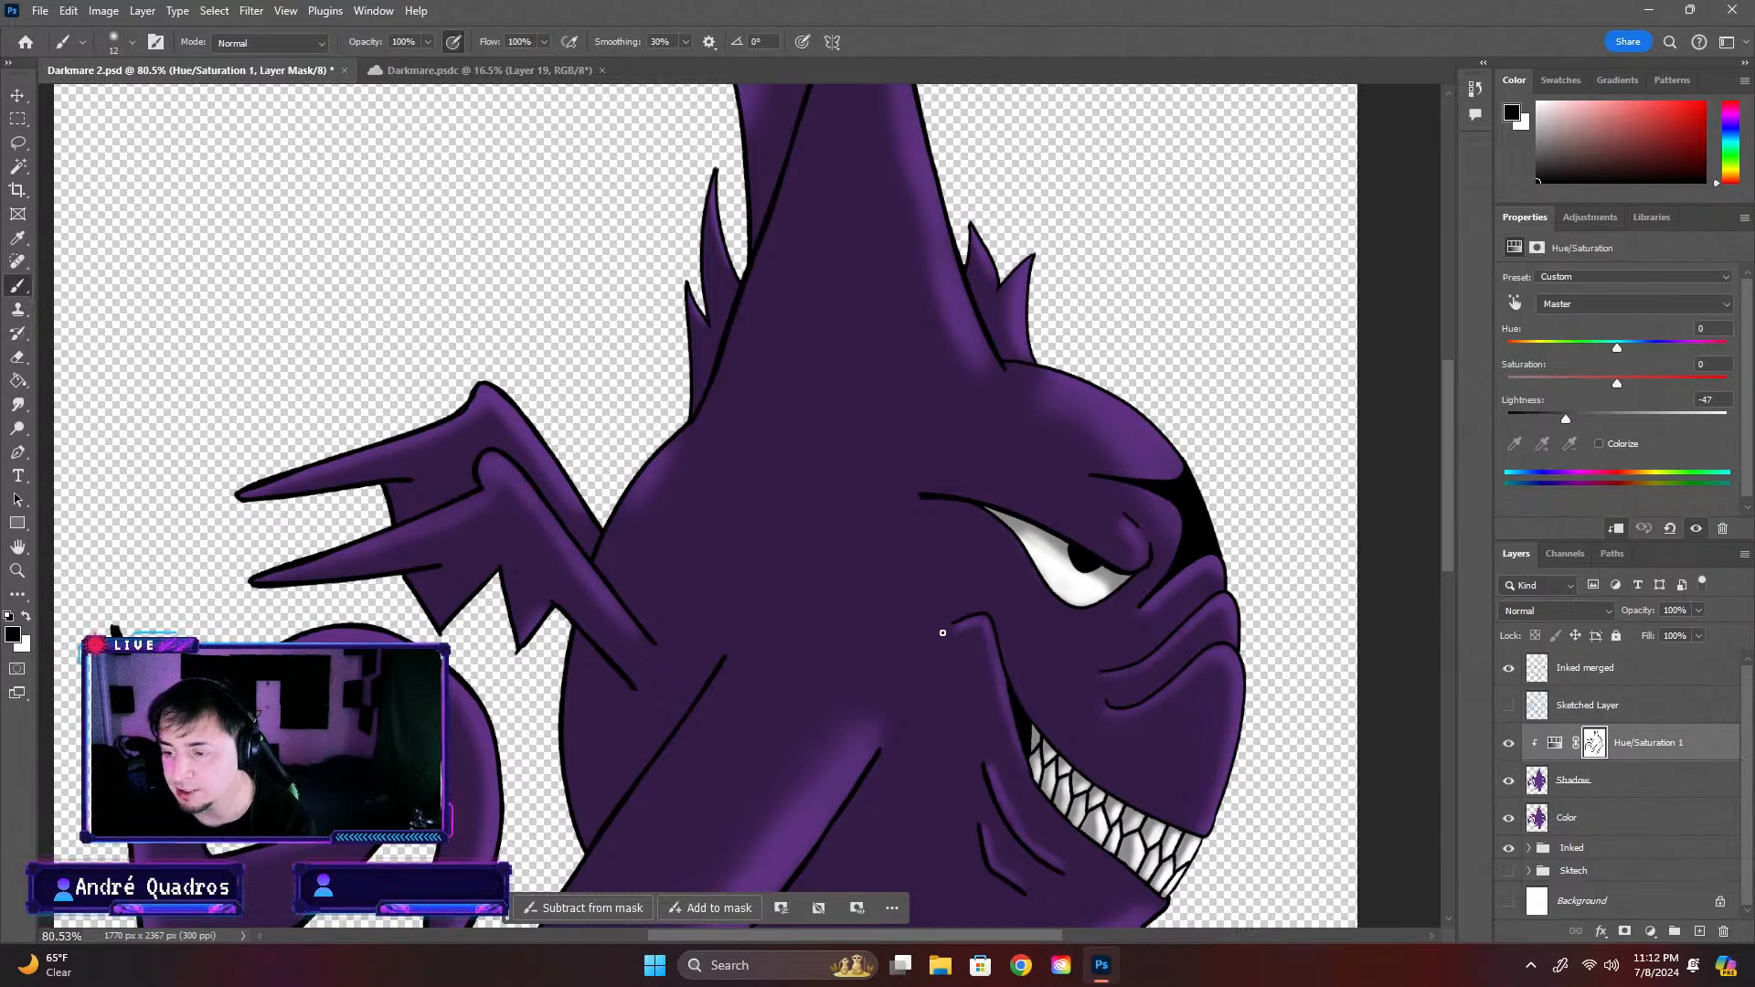
{"action": "scroll", "coordinate": [925, 629], "scroll_direction": "down", "scroll_amount": 3}
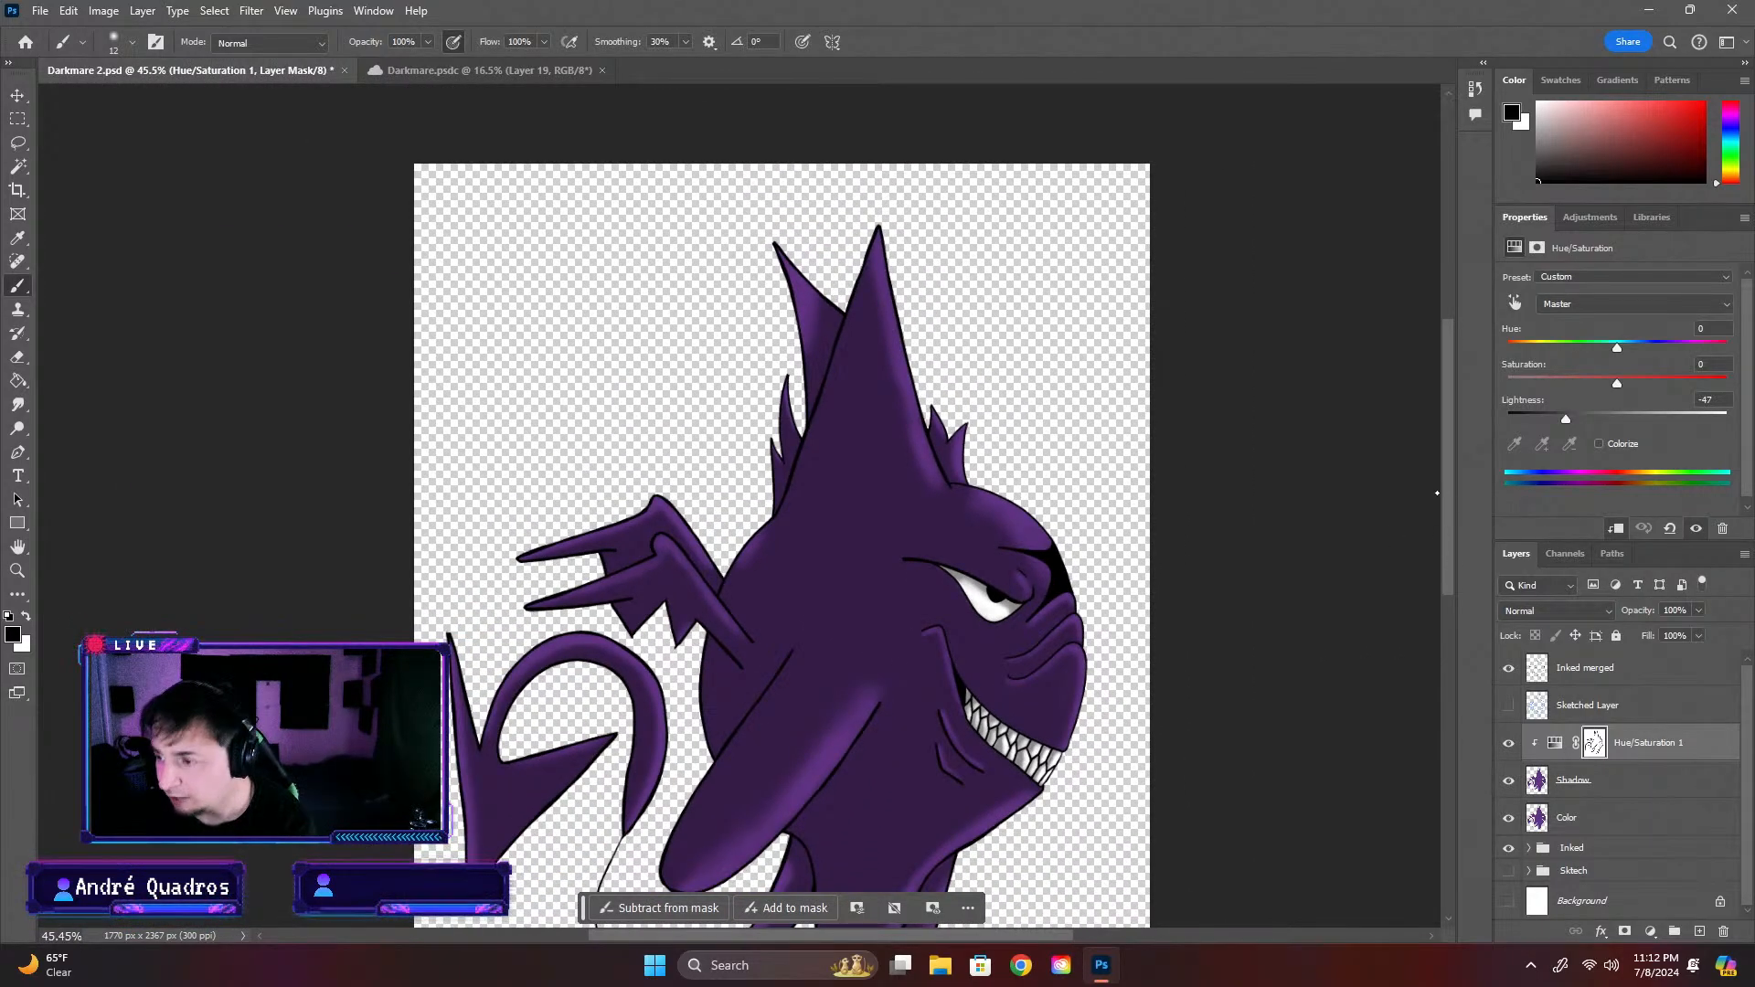
{"action": "left_click_drag", "start_coordinate": [1450, 494], "coordinate": [1450, 549]}
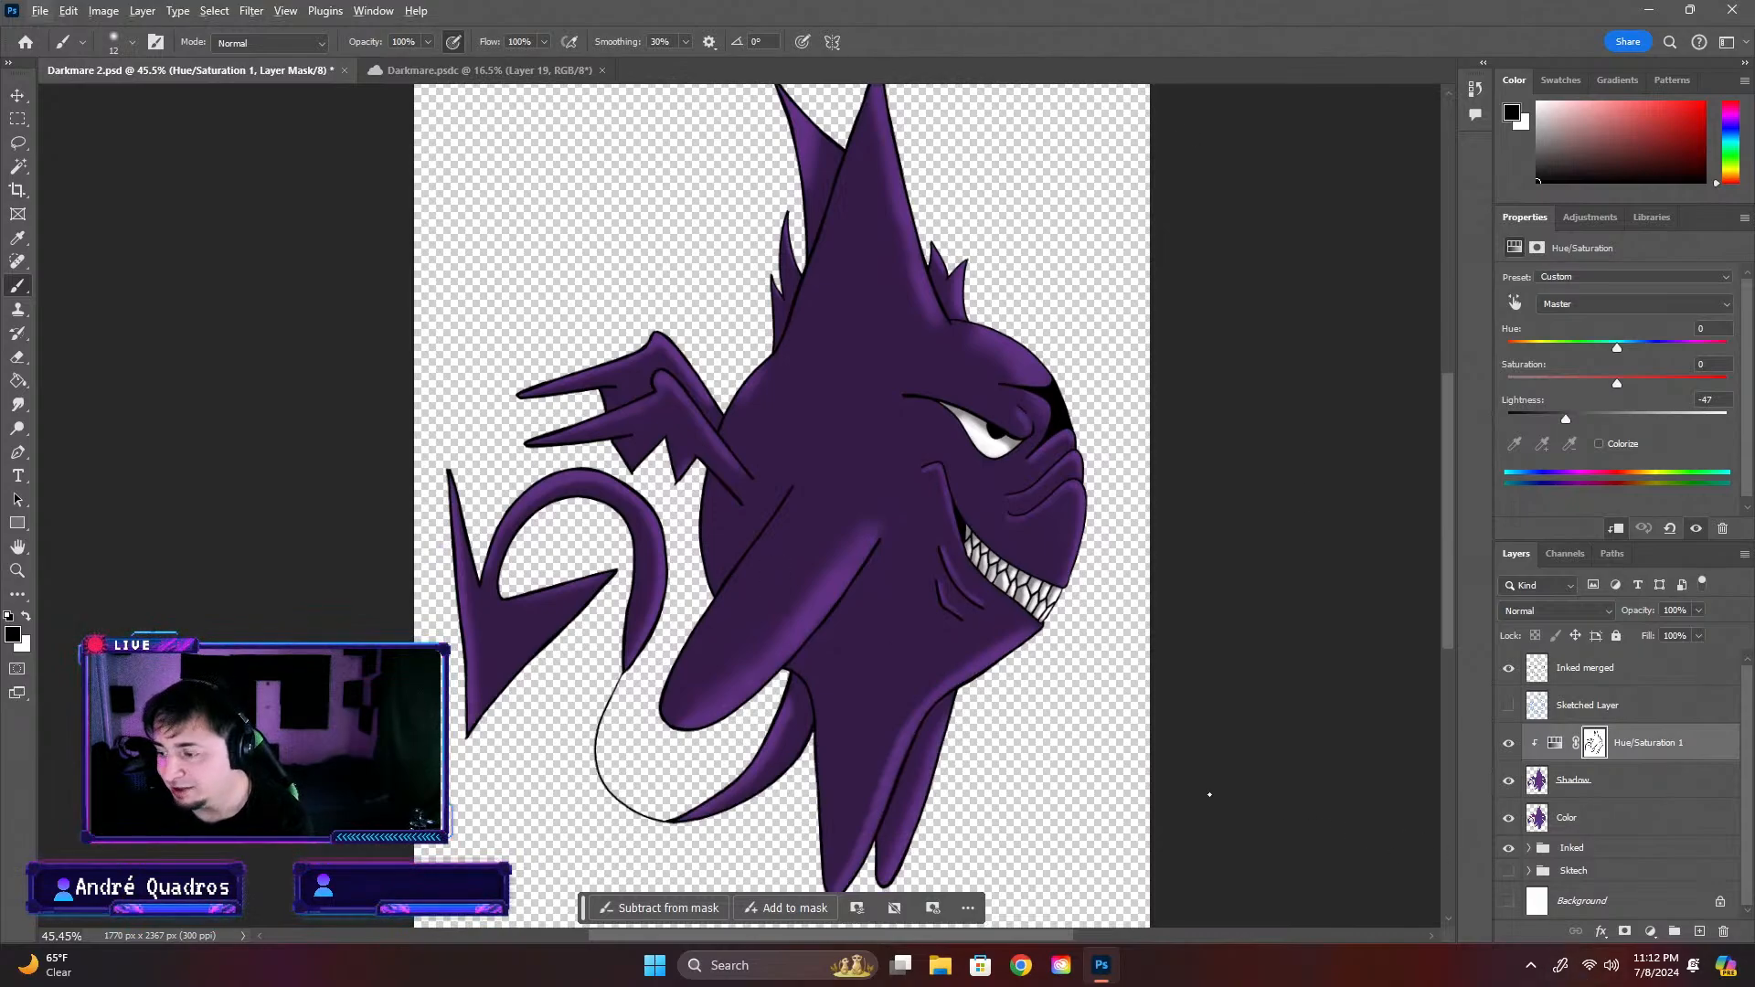
{"action": "left_click", "coordinate": [430, 71]}
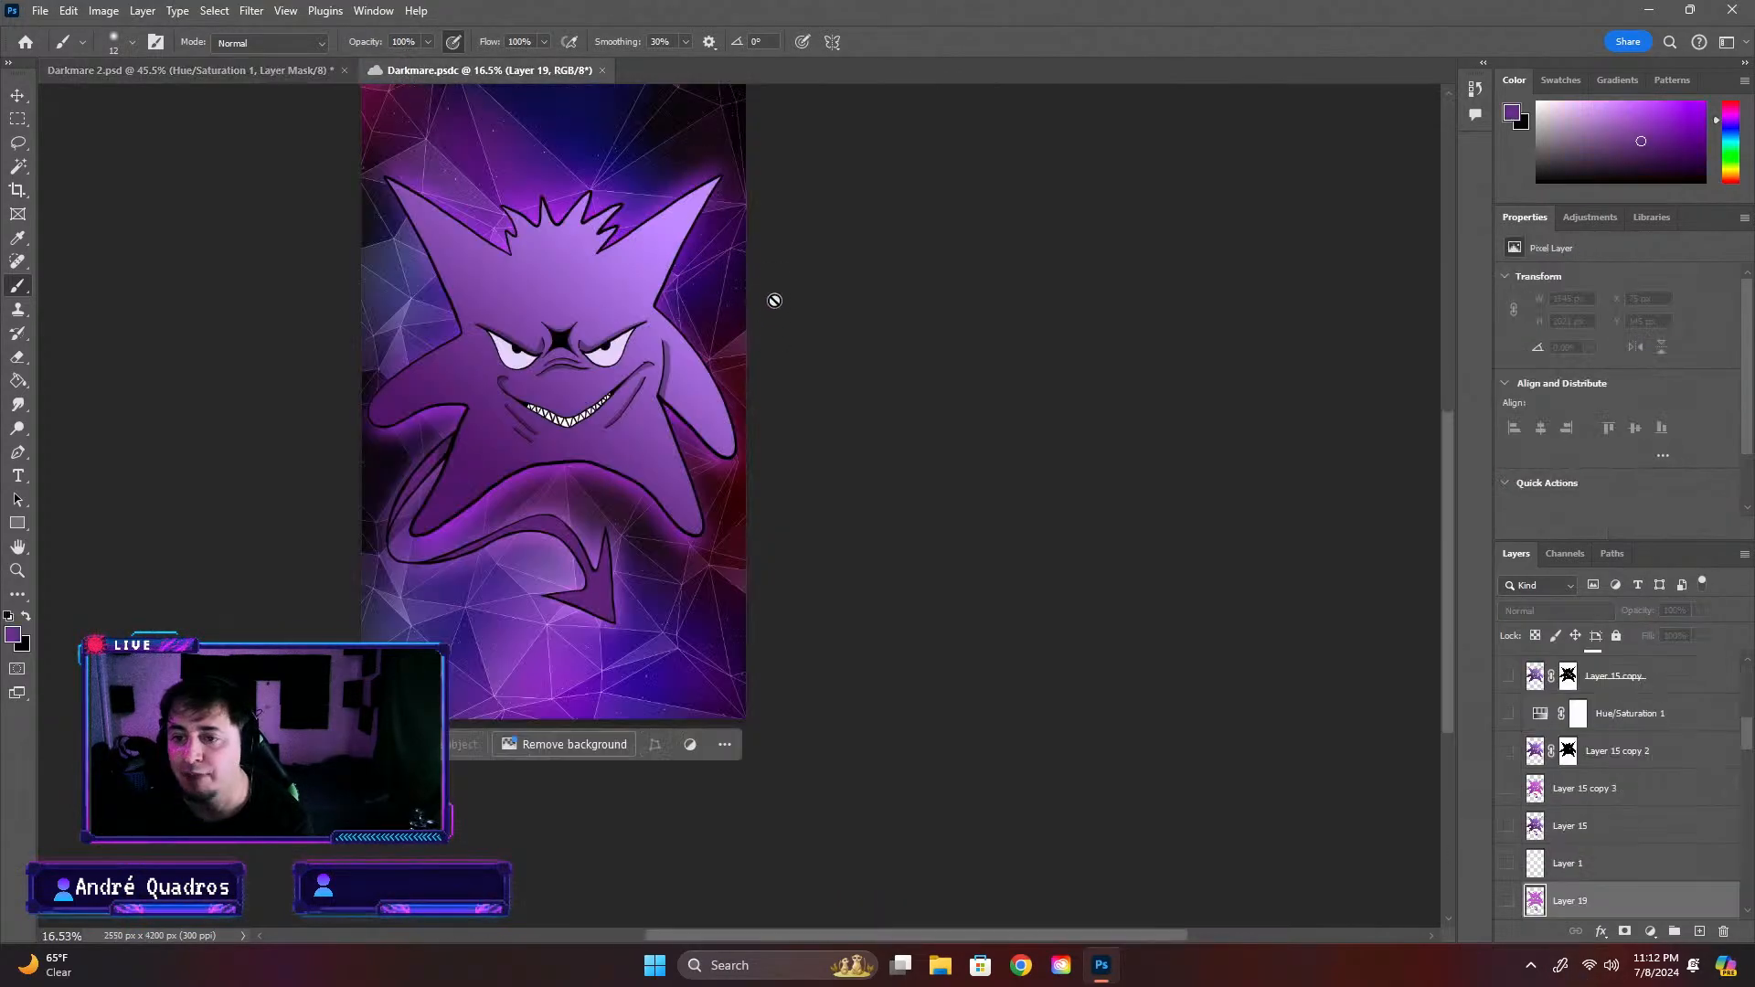
{"action": "left_click", "coordinate": [266, 71]}
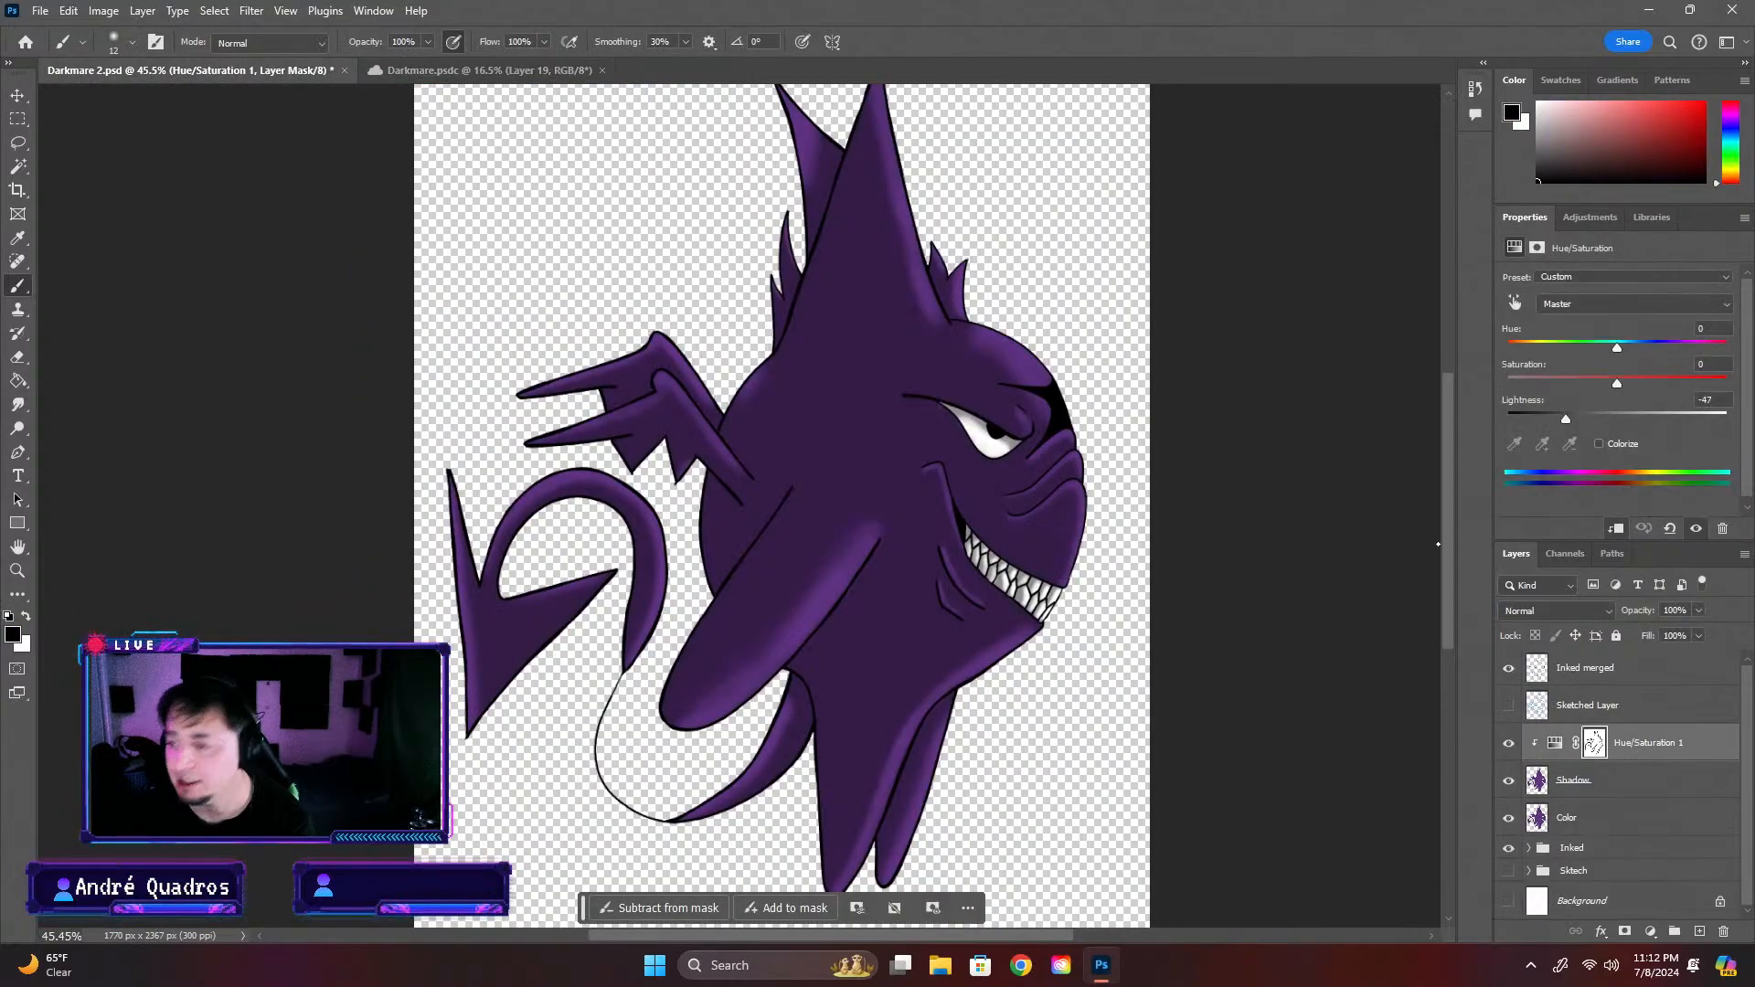
{"action": "key", "text": "ctrl+plus"}
{"action": "left_click", "coordinate": [493, 71]}
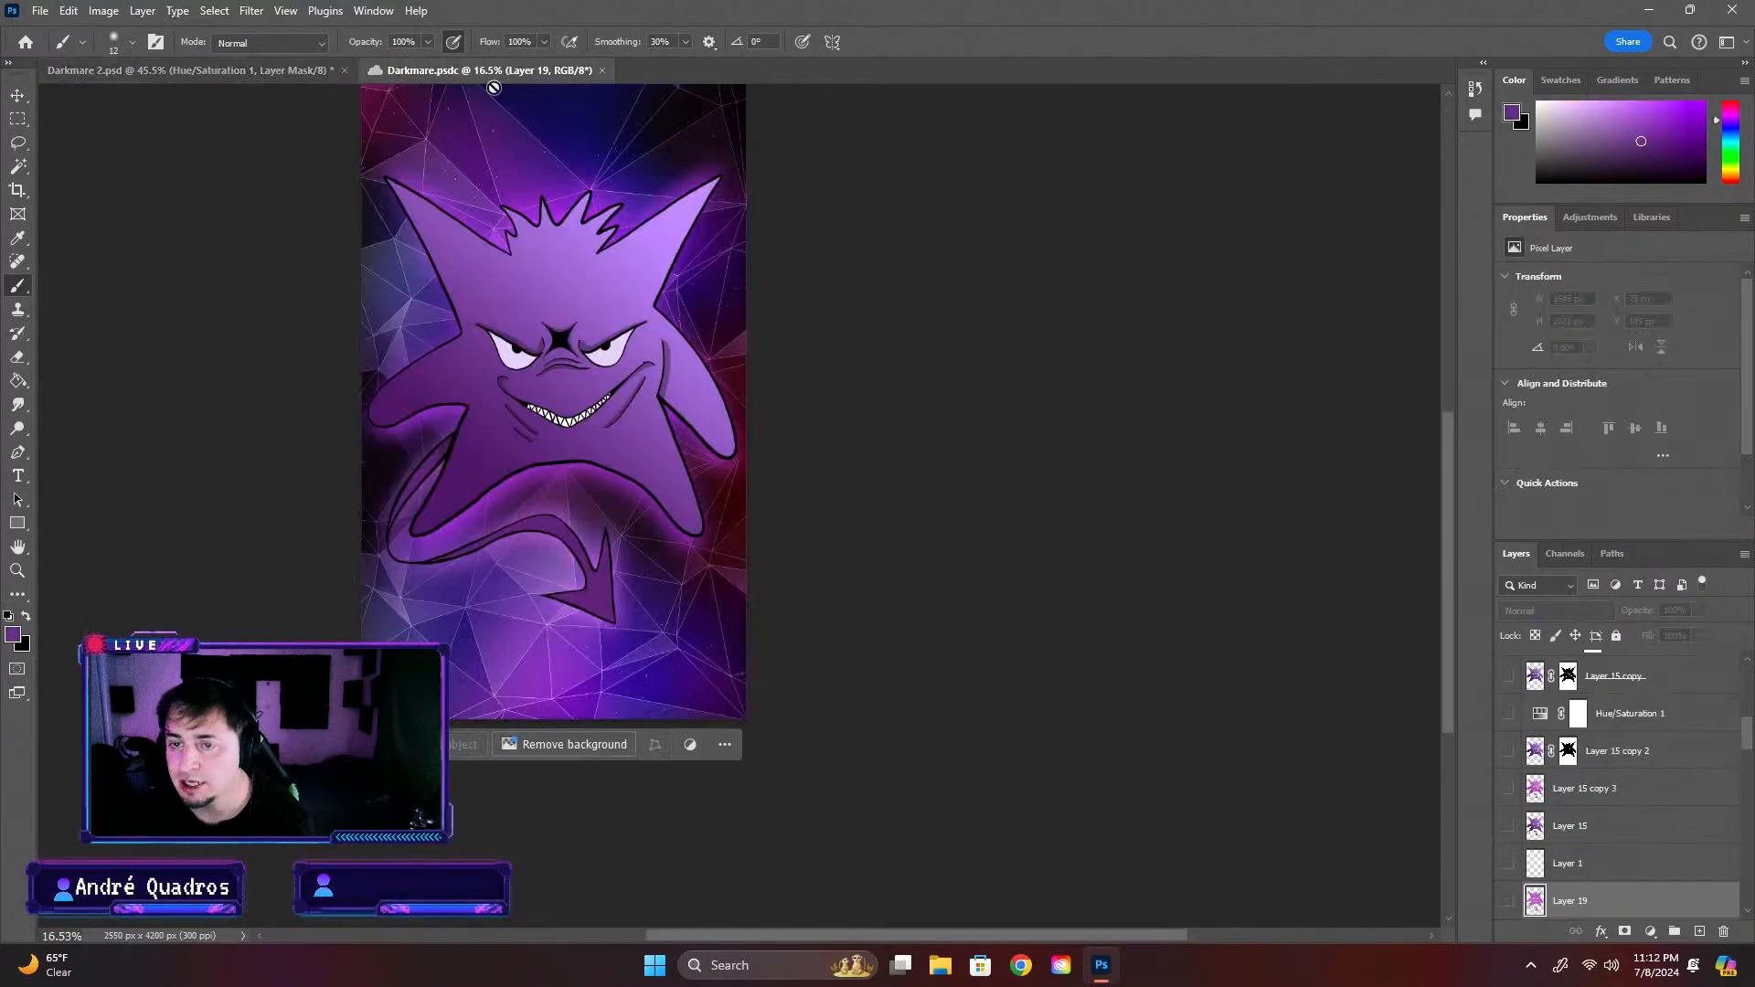
{"action": "left_click", "coordinate": [274, 70]}
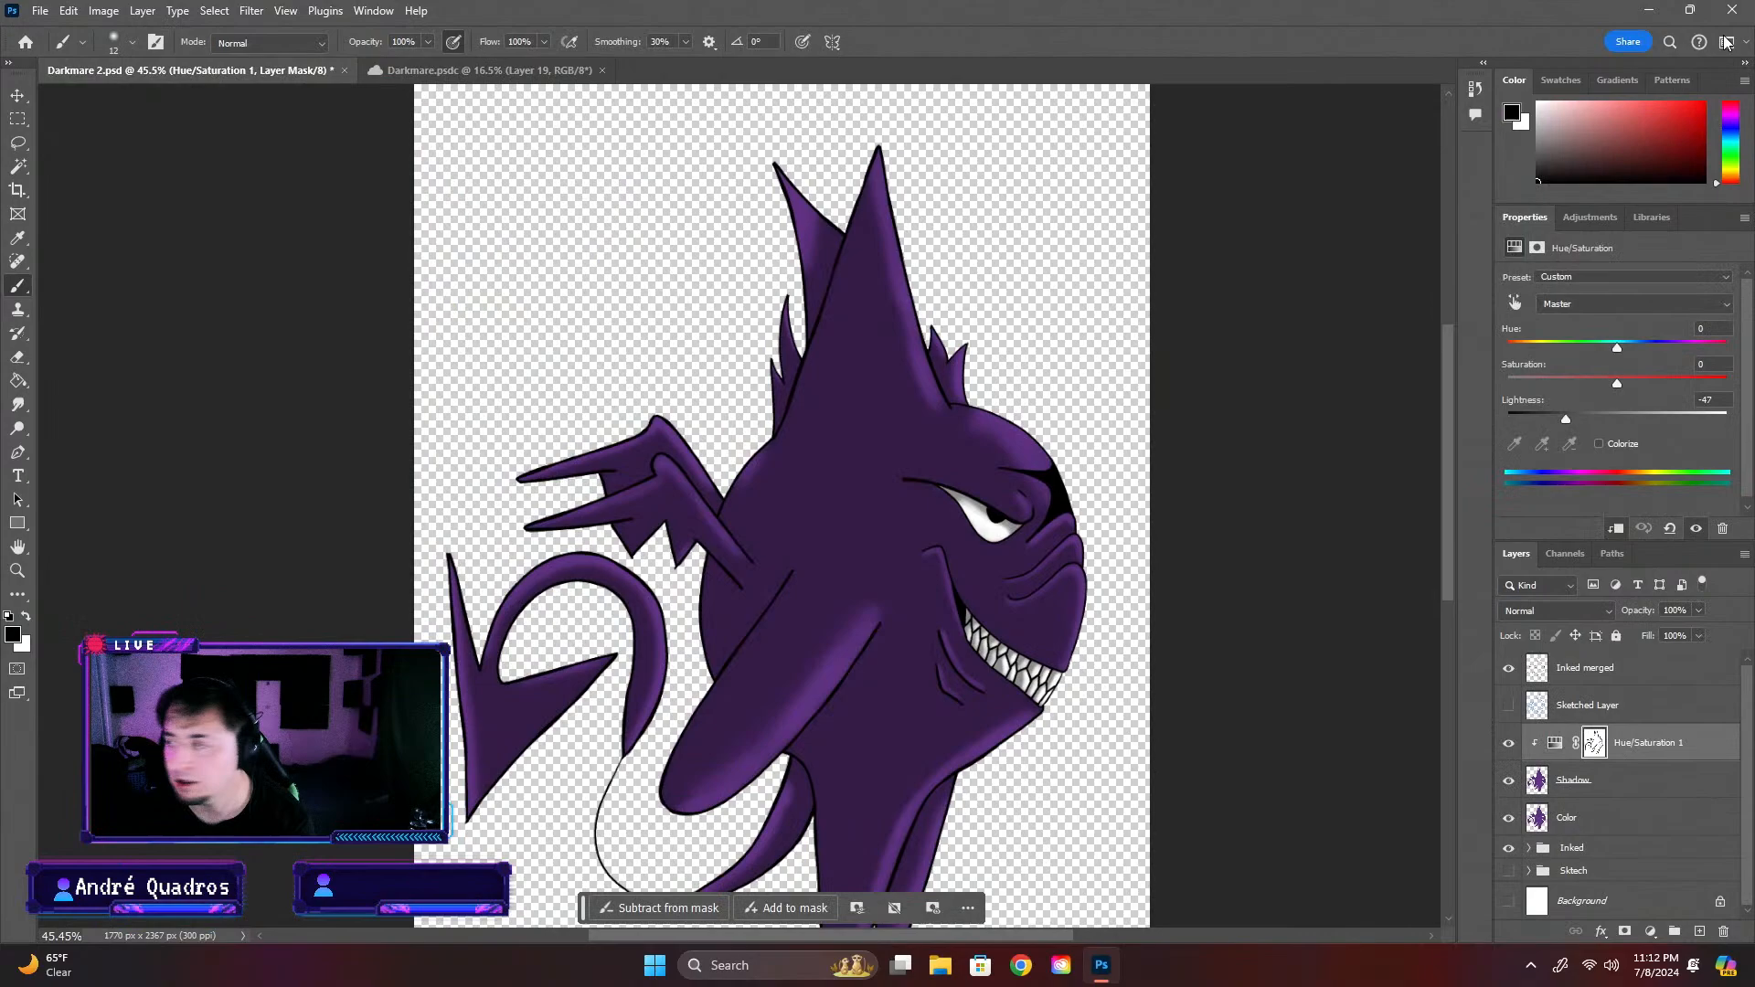
Switch to File Explorer and open the Backgrounds folder on New Volume (D:)
{"action": "left_click", "coordinate": [1645, 11]}
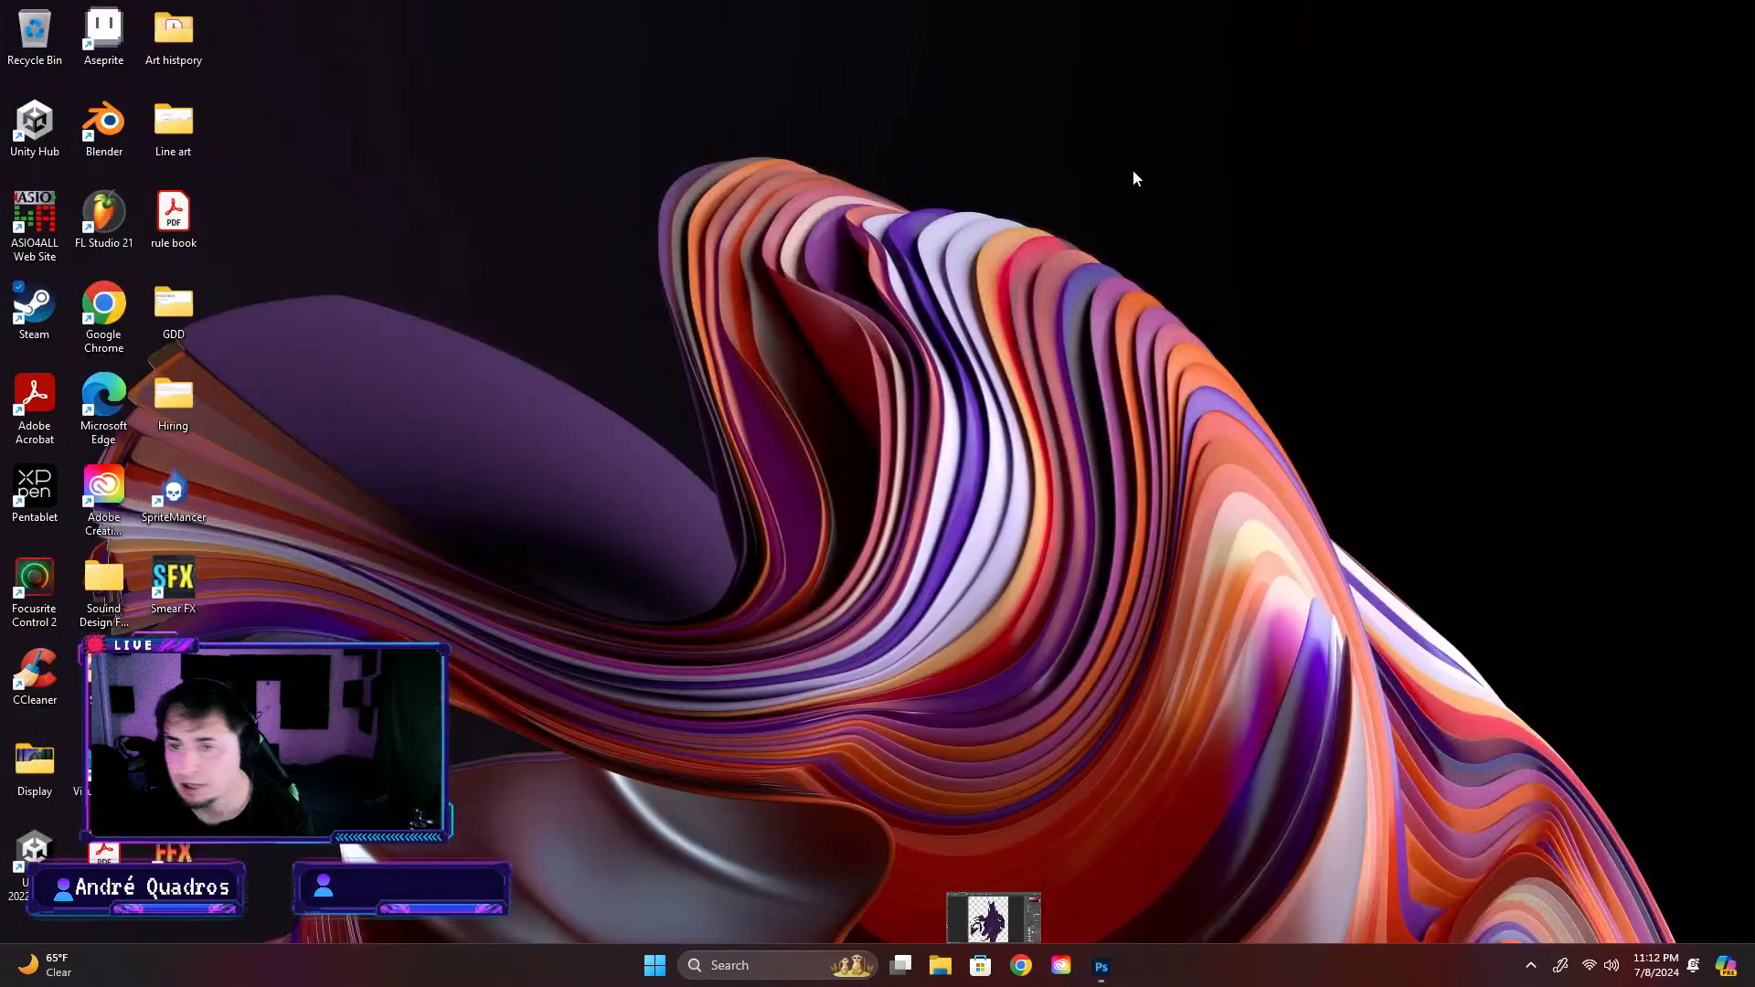
{"action": "left_click", "coordinate": [942, 965]}
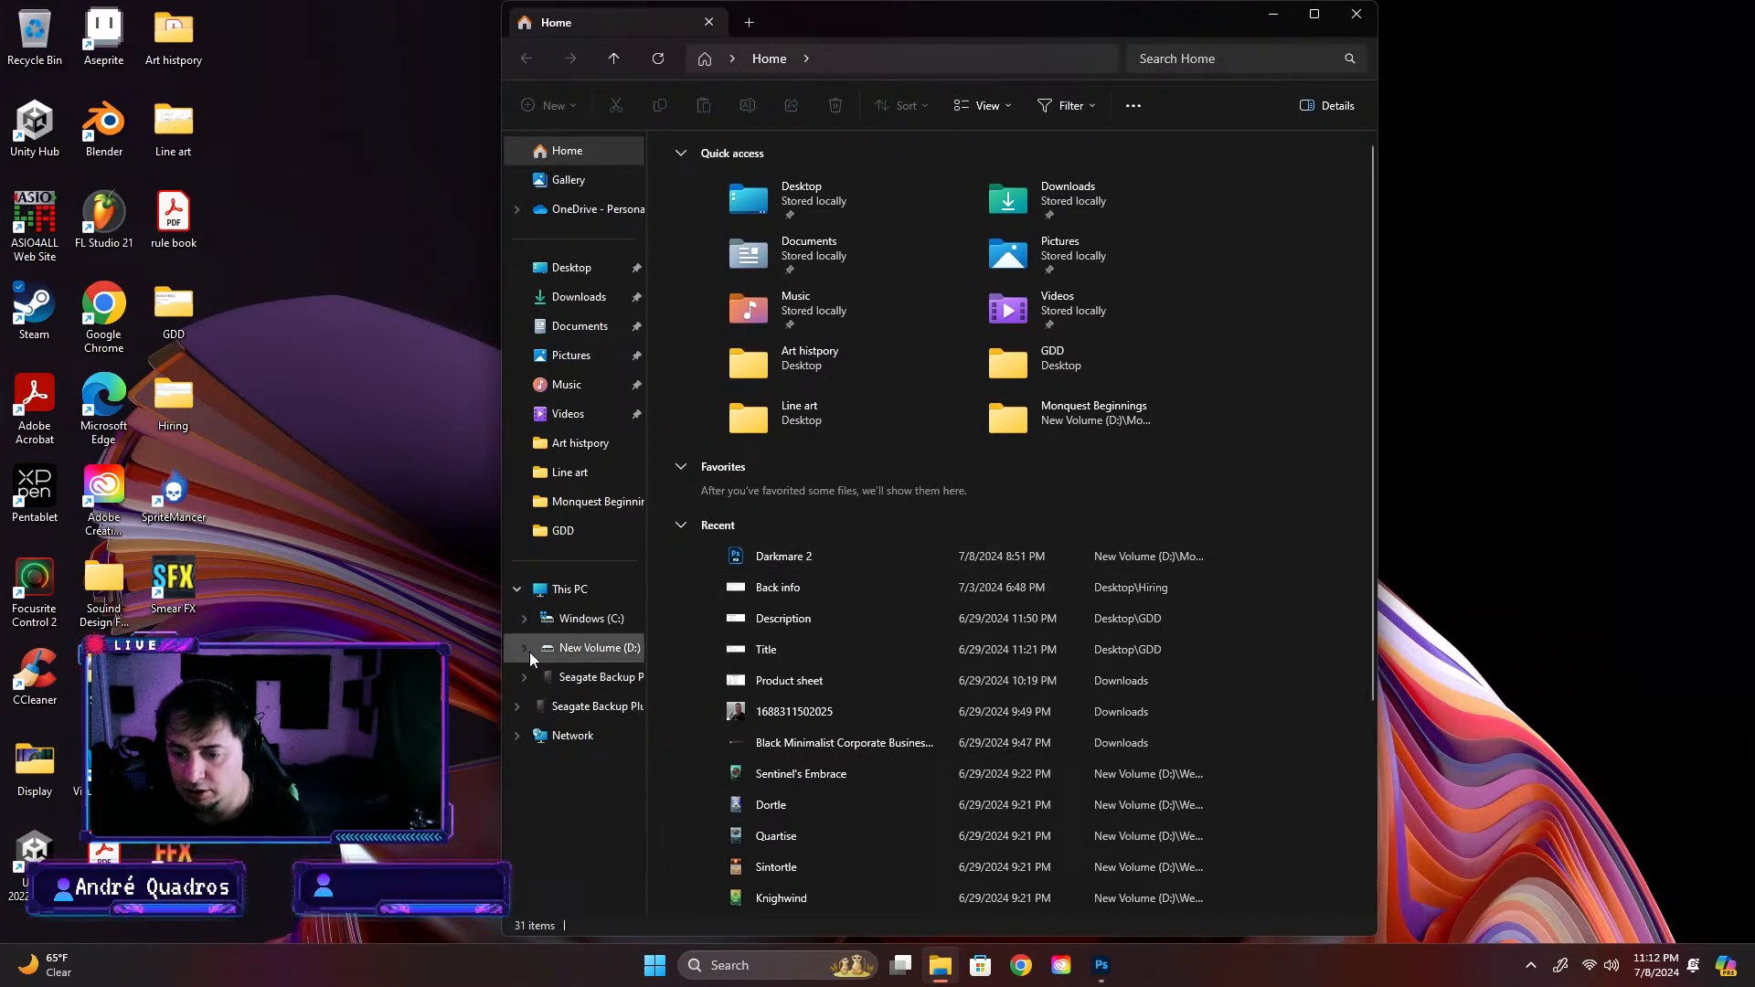
{"action": "left_click", "coordinate": [599, 649]}
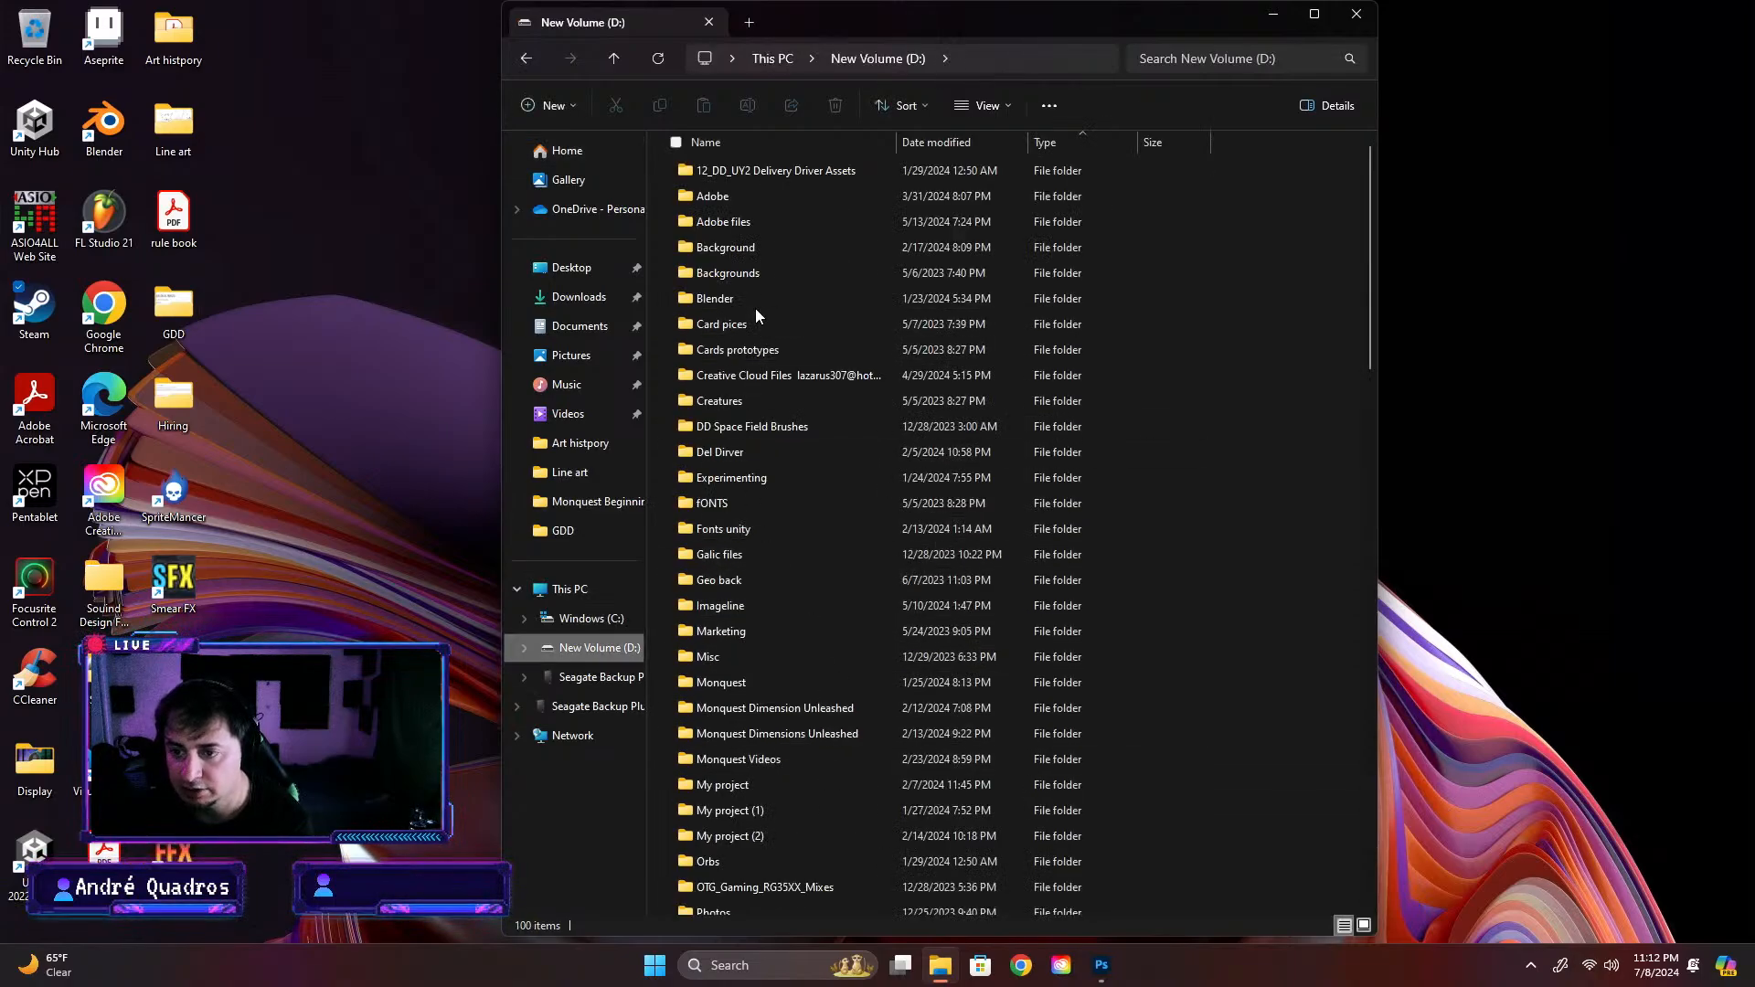
{"action": "left_click", "coordinate": [742, 273]}
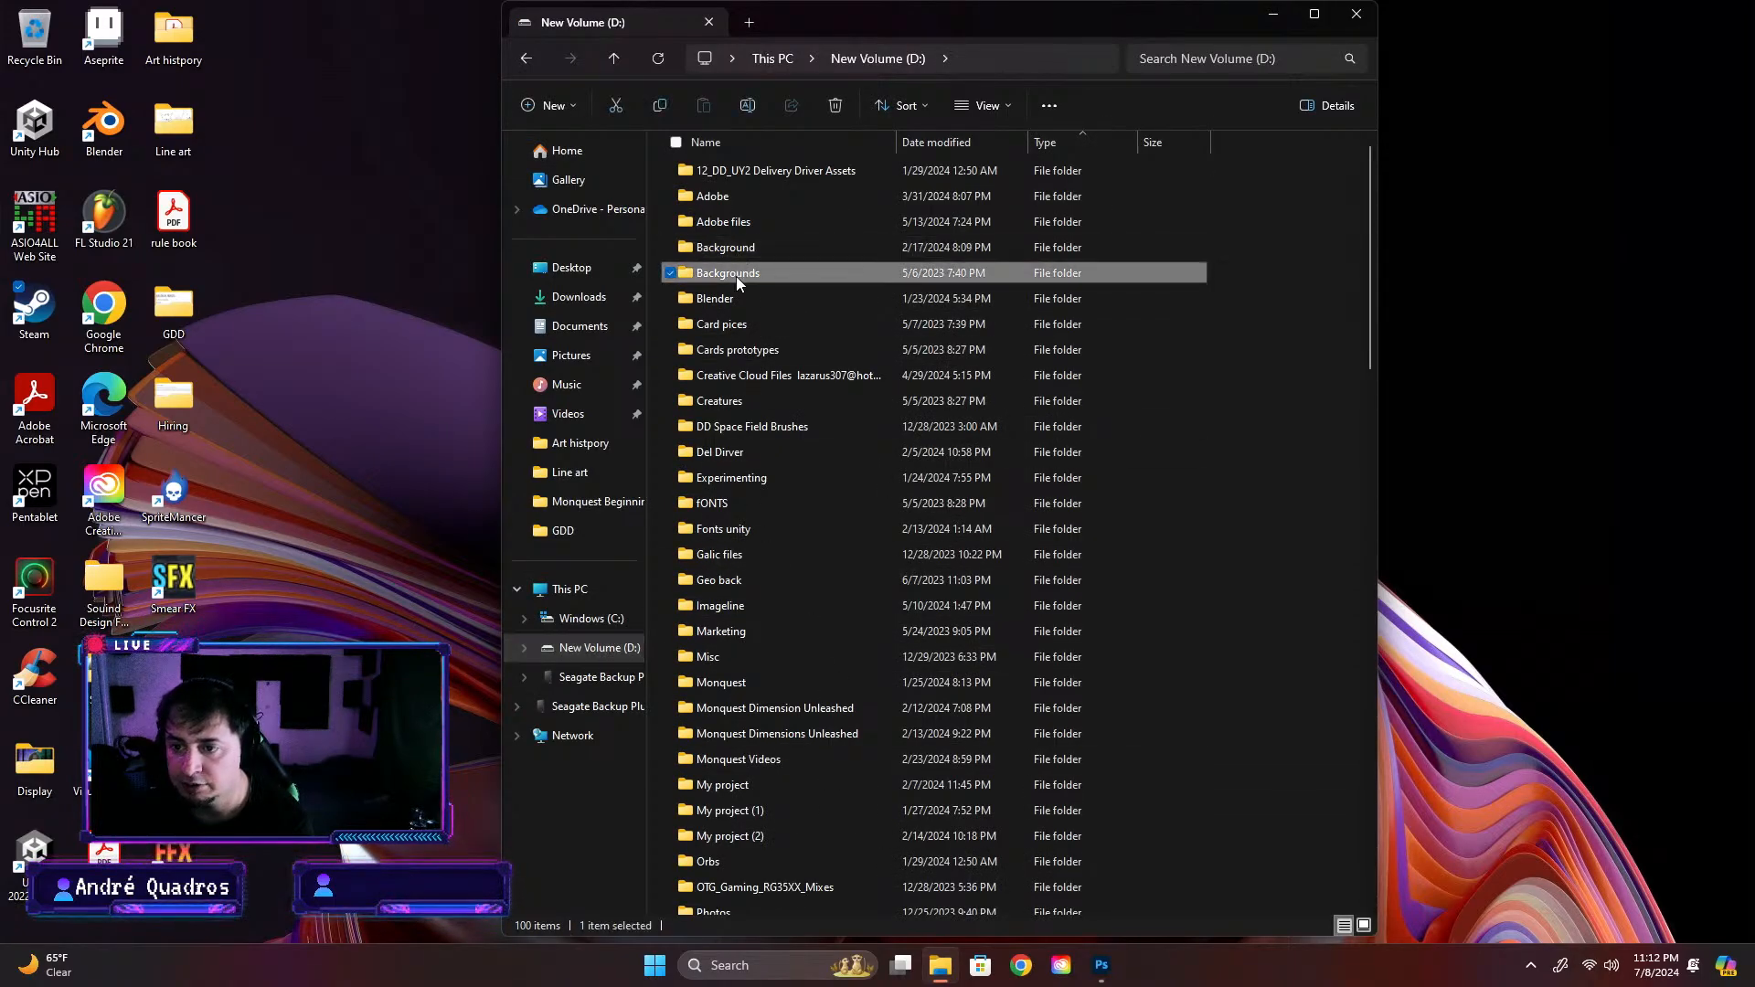
{"action": "double_click", "coordinate": [737, 276]}
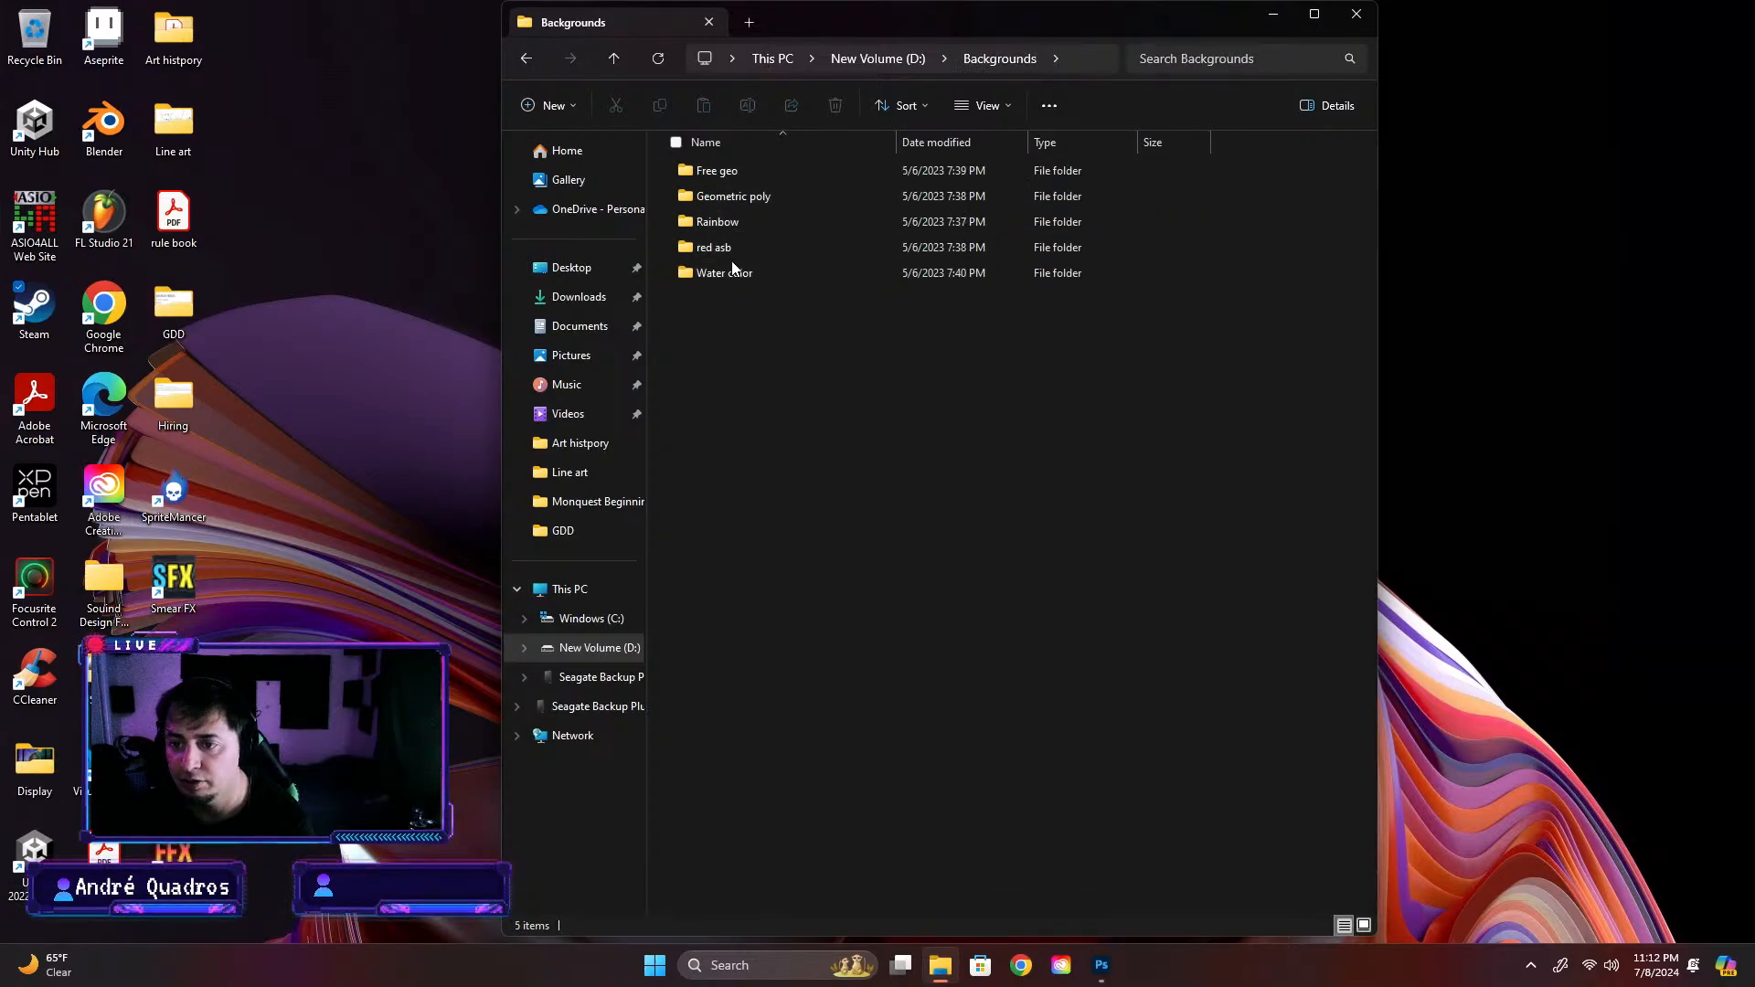
Look through the background images in the Water color, Rainbow, Geometric poly and Free geo folders, ending back in Backgrounds
{"action": "double_click", "coordinate": [727, 273]}
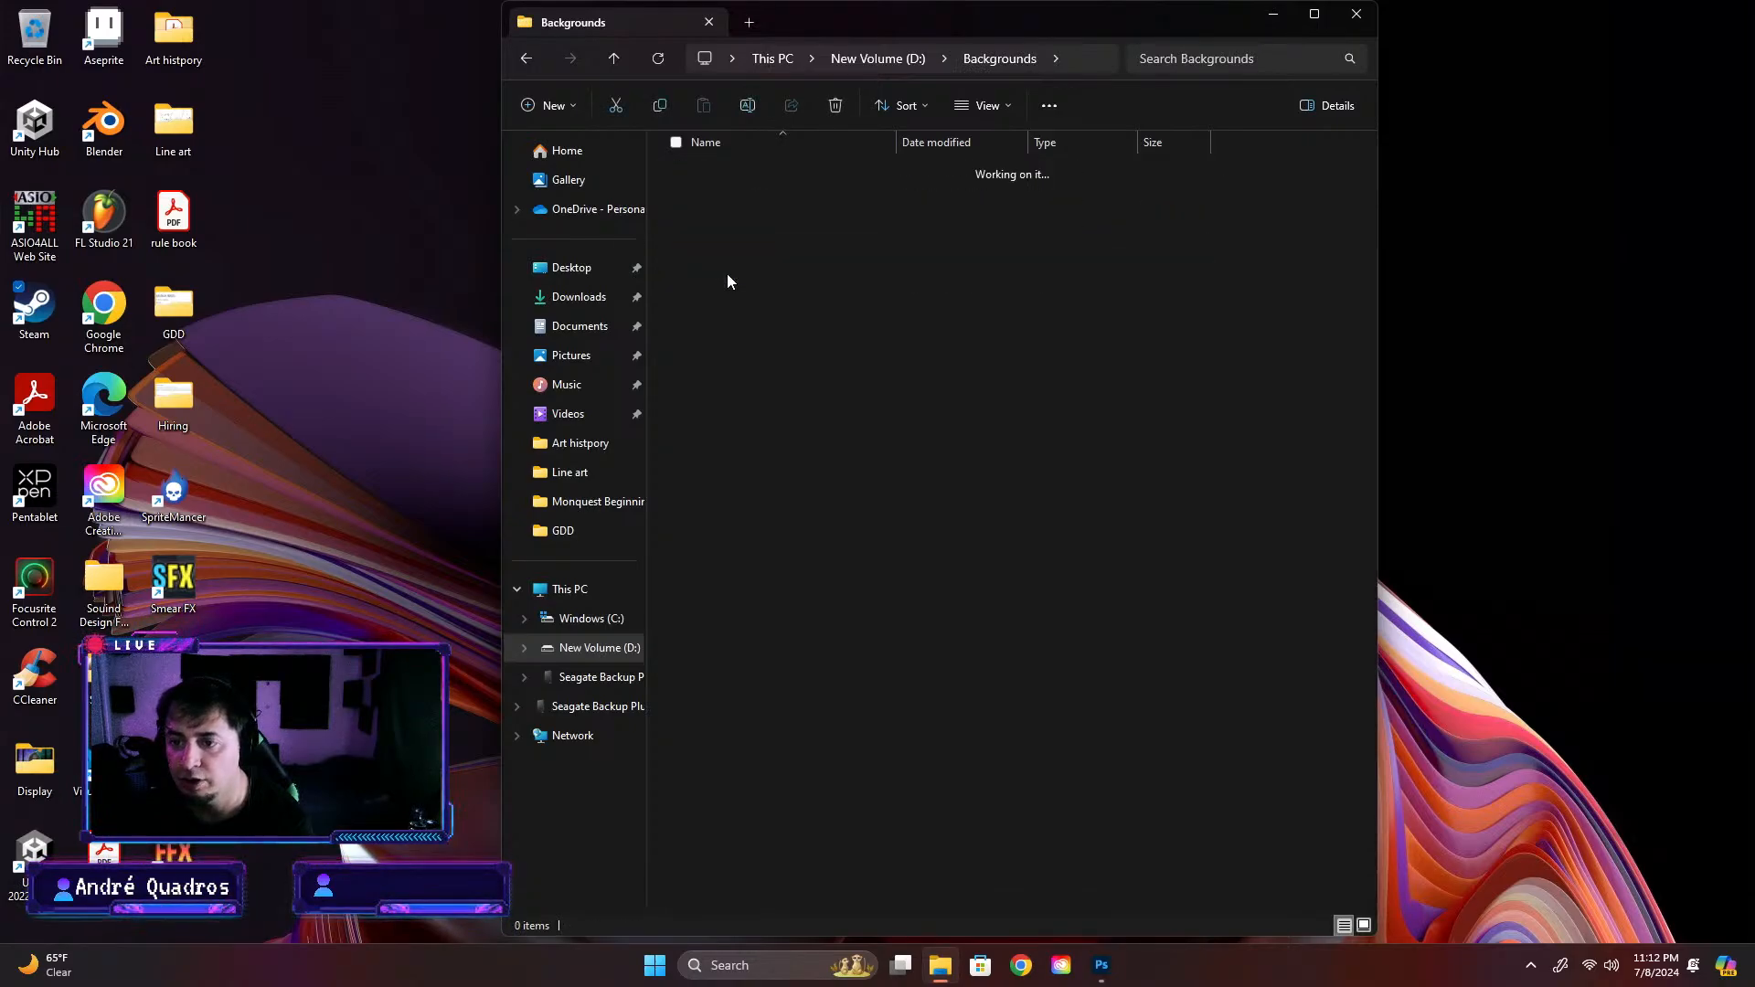
{"action": "left_click", "coordinate": [527, 59]}
{"action": "double_click", "coordinate": [720, 223]}
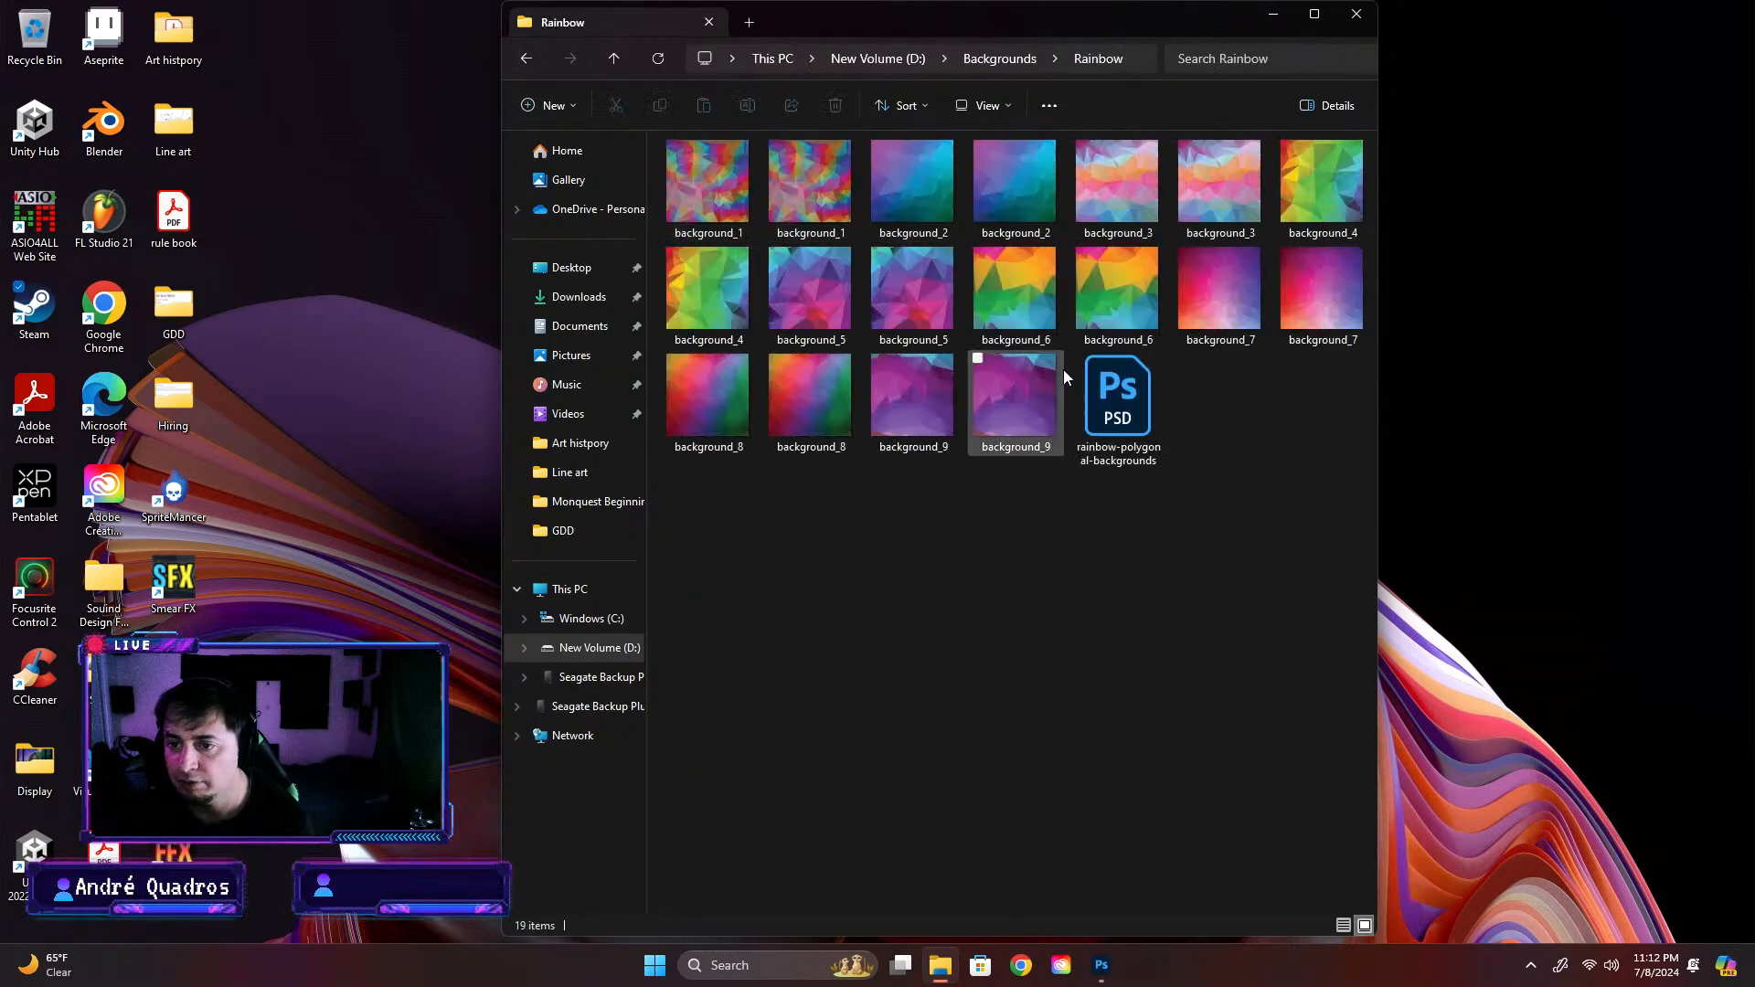
{"action": "left_click", "coordinate": [526, 59]}
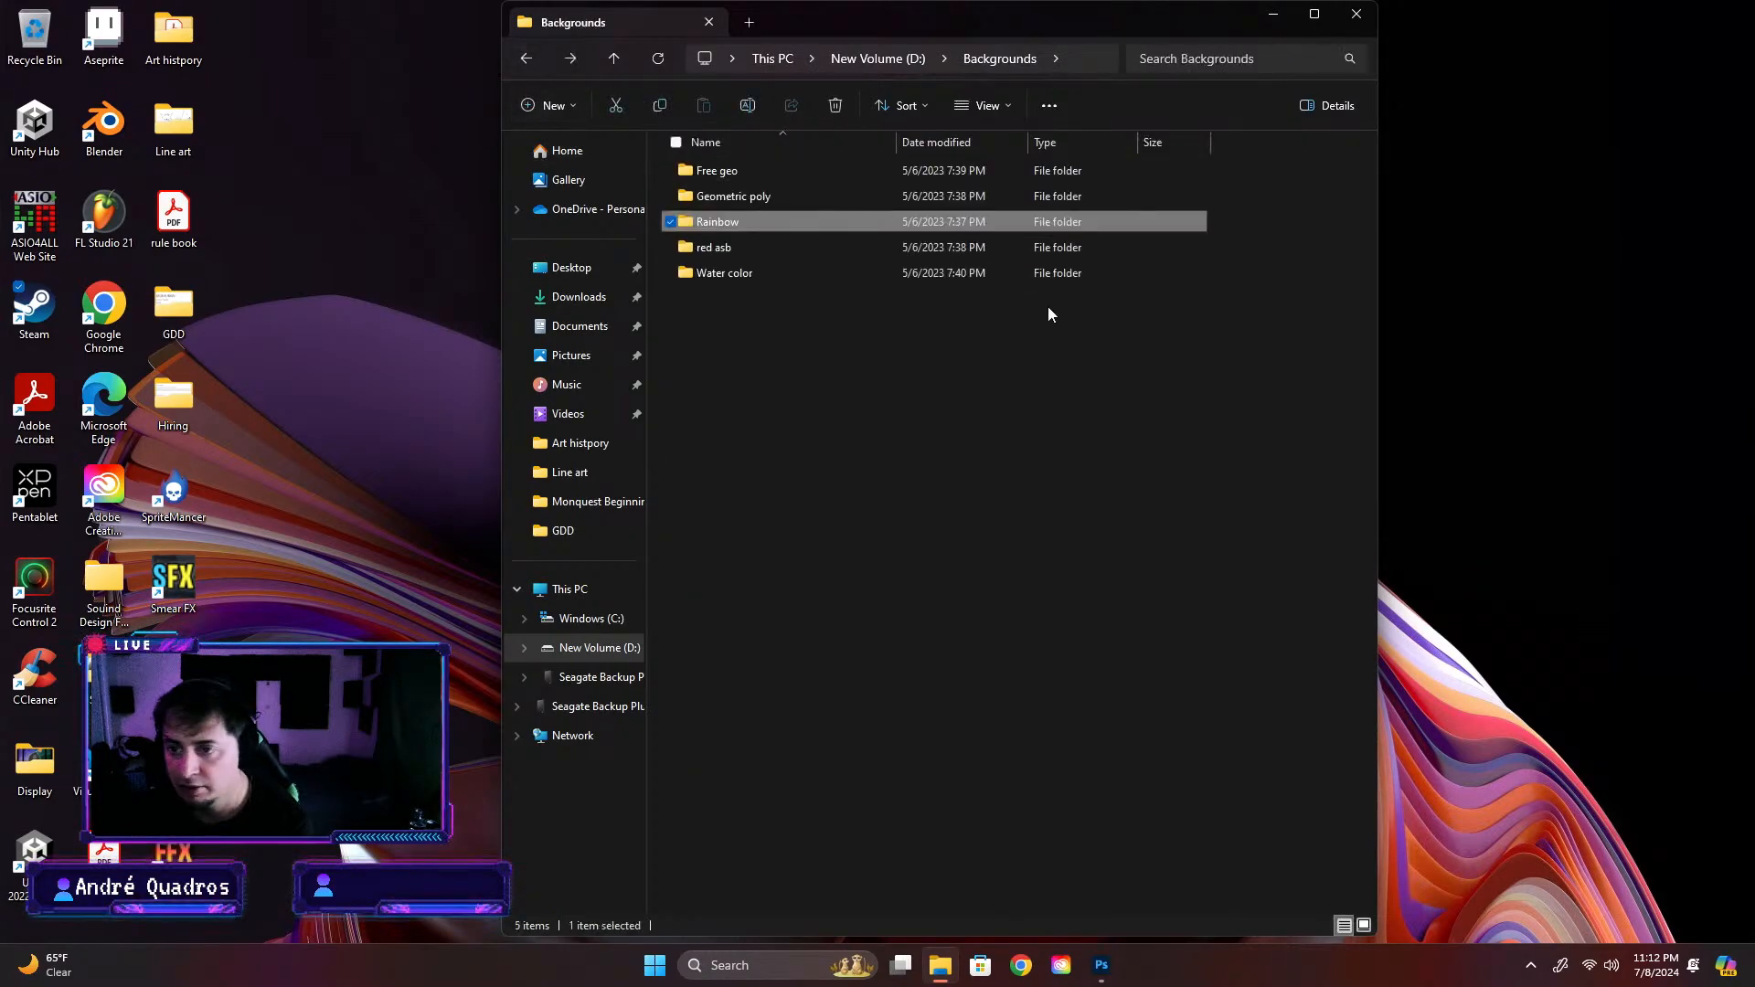
{"action": "double_click", "coordinate": [764, 192]}
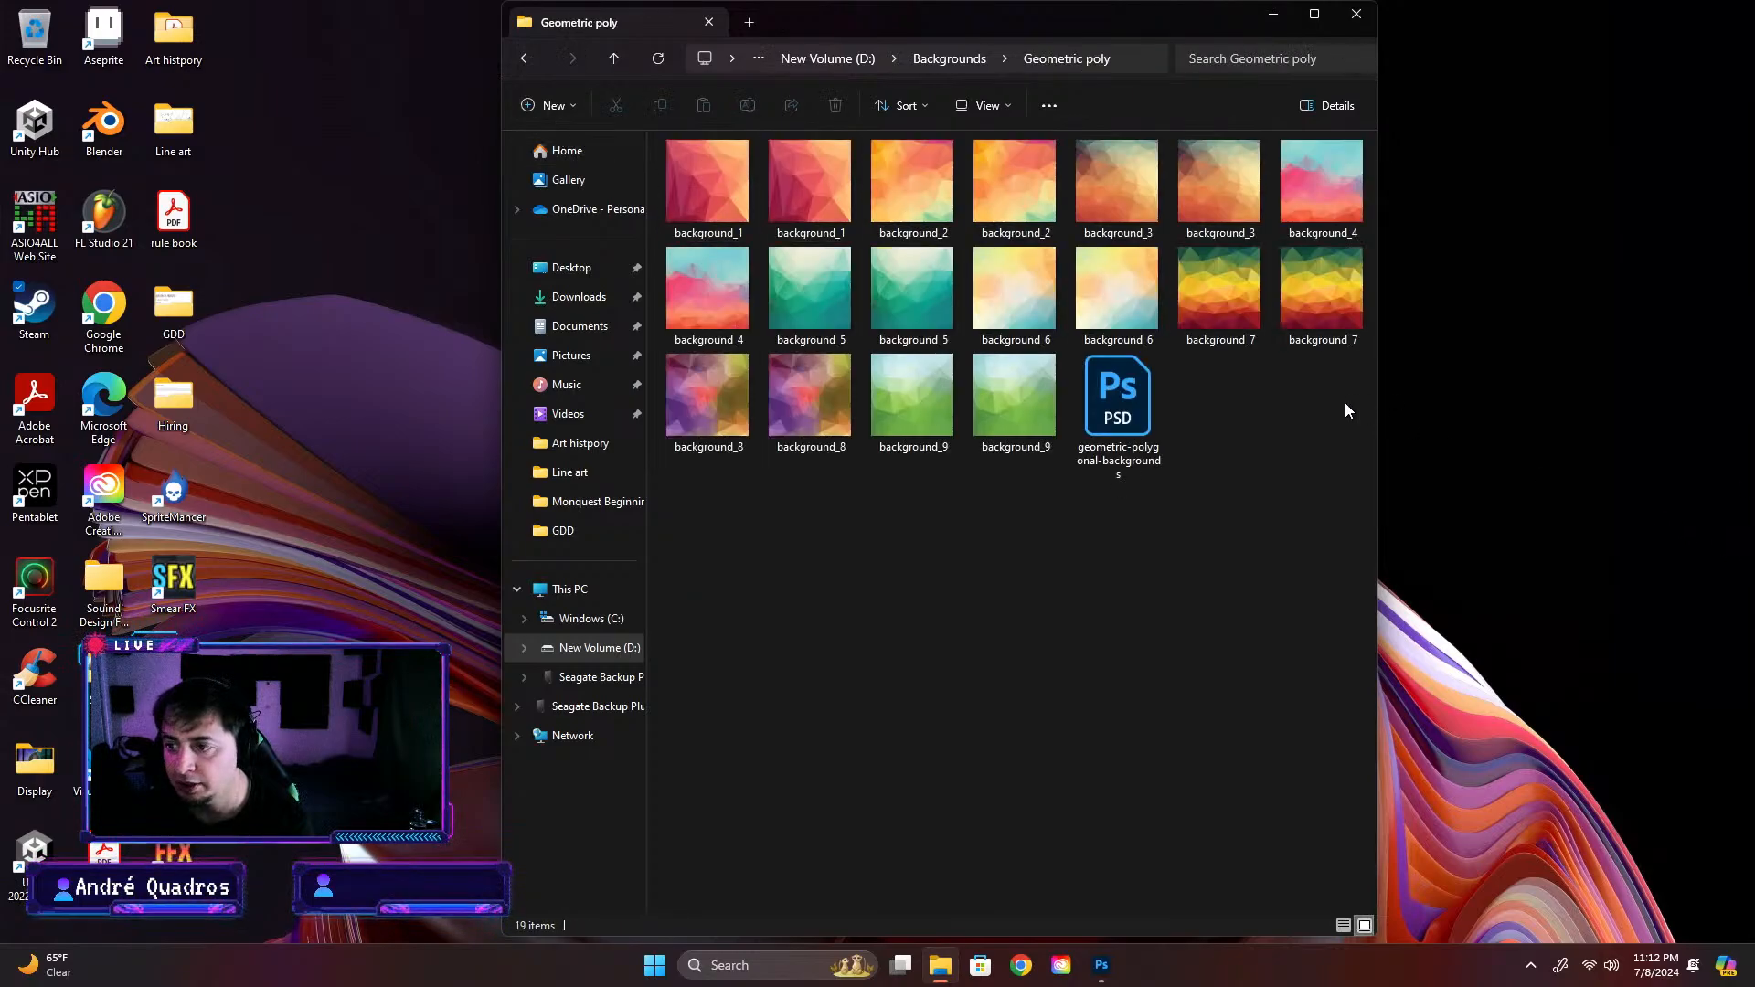
{"action": "left_click", "coordinate": [527, 58]}
{"action": "double_click", "coordinate": [797, 173]}
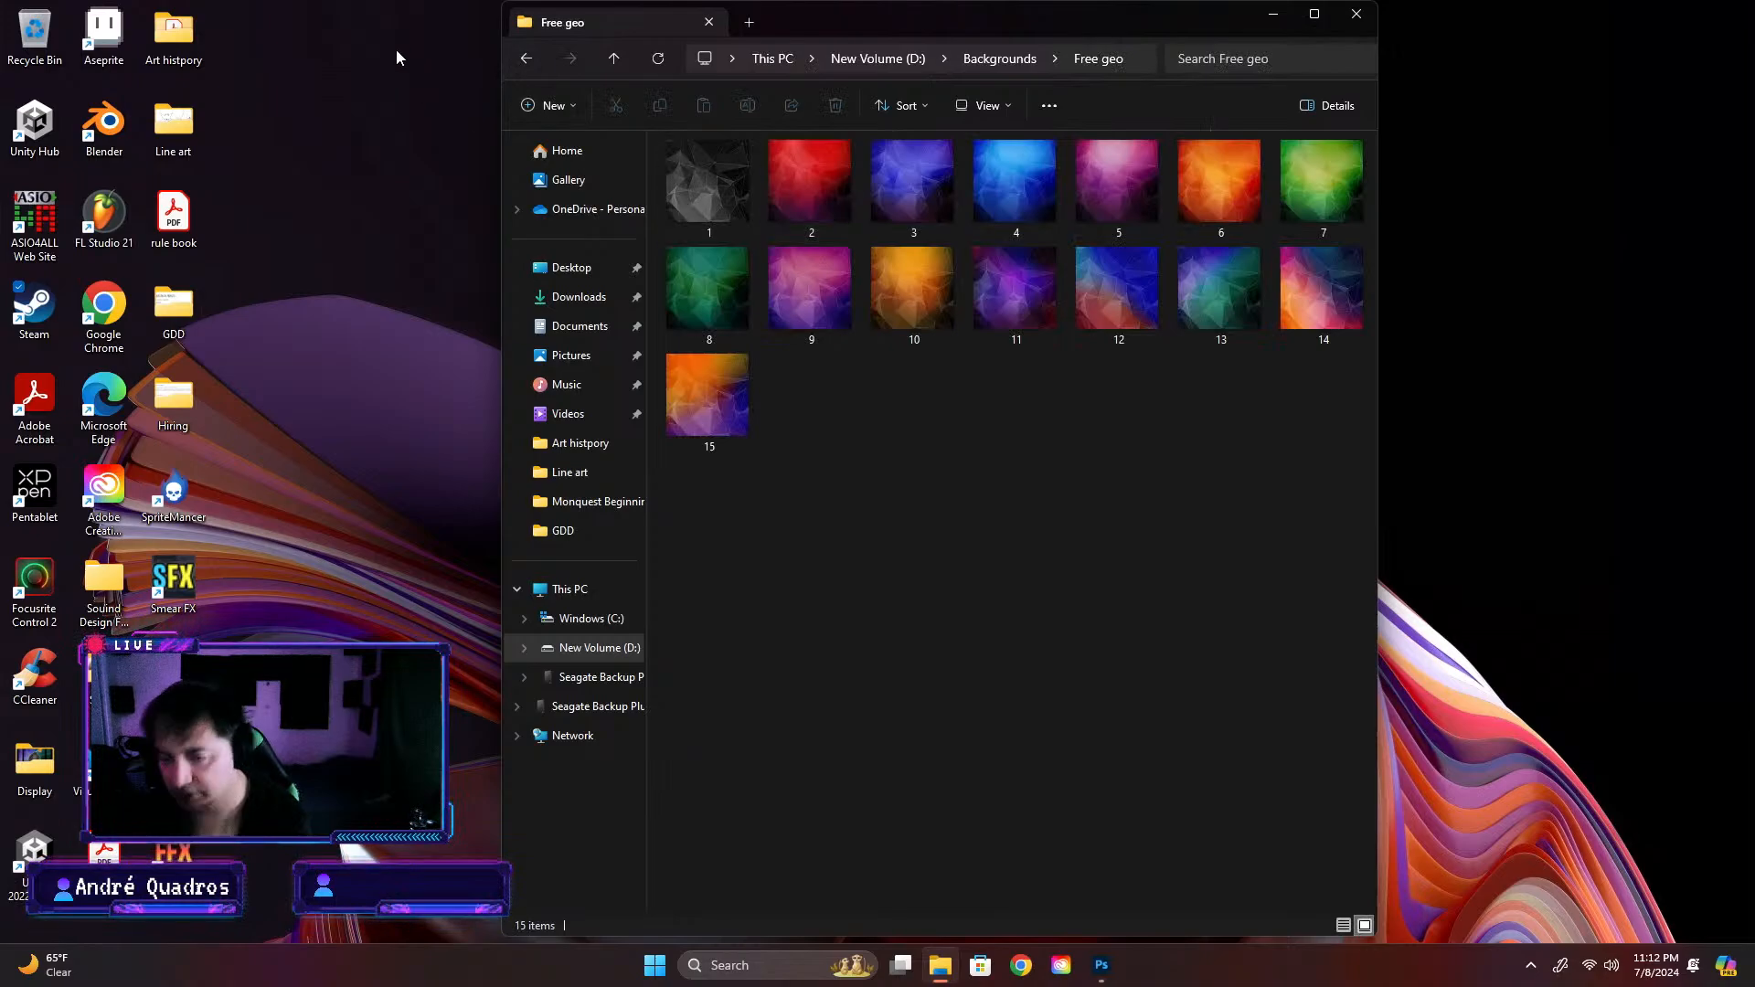
{"action": "left_click", "coordinate": [517, 60]}
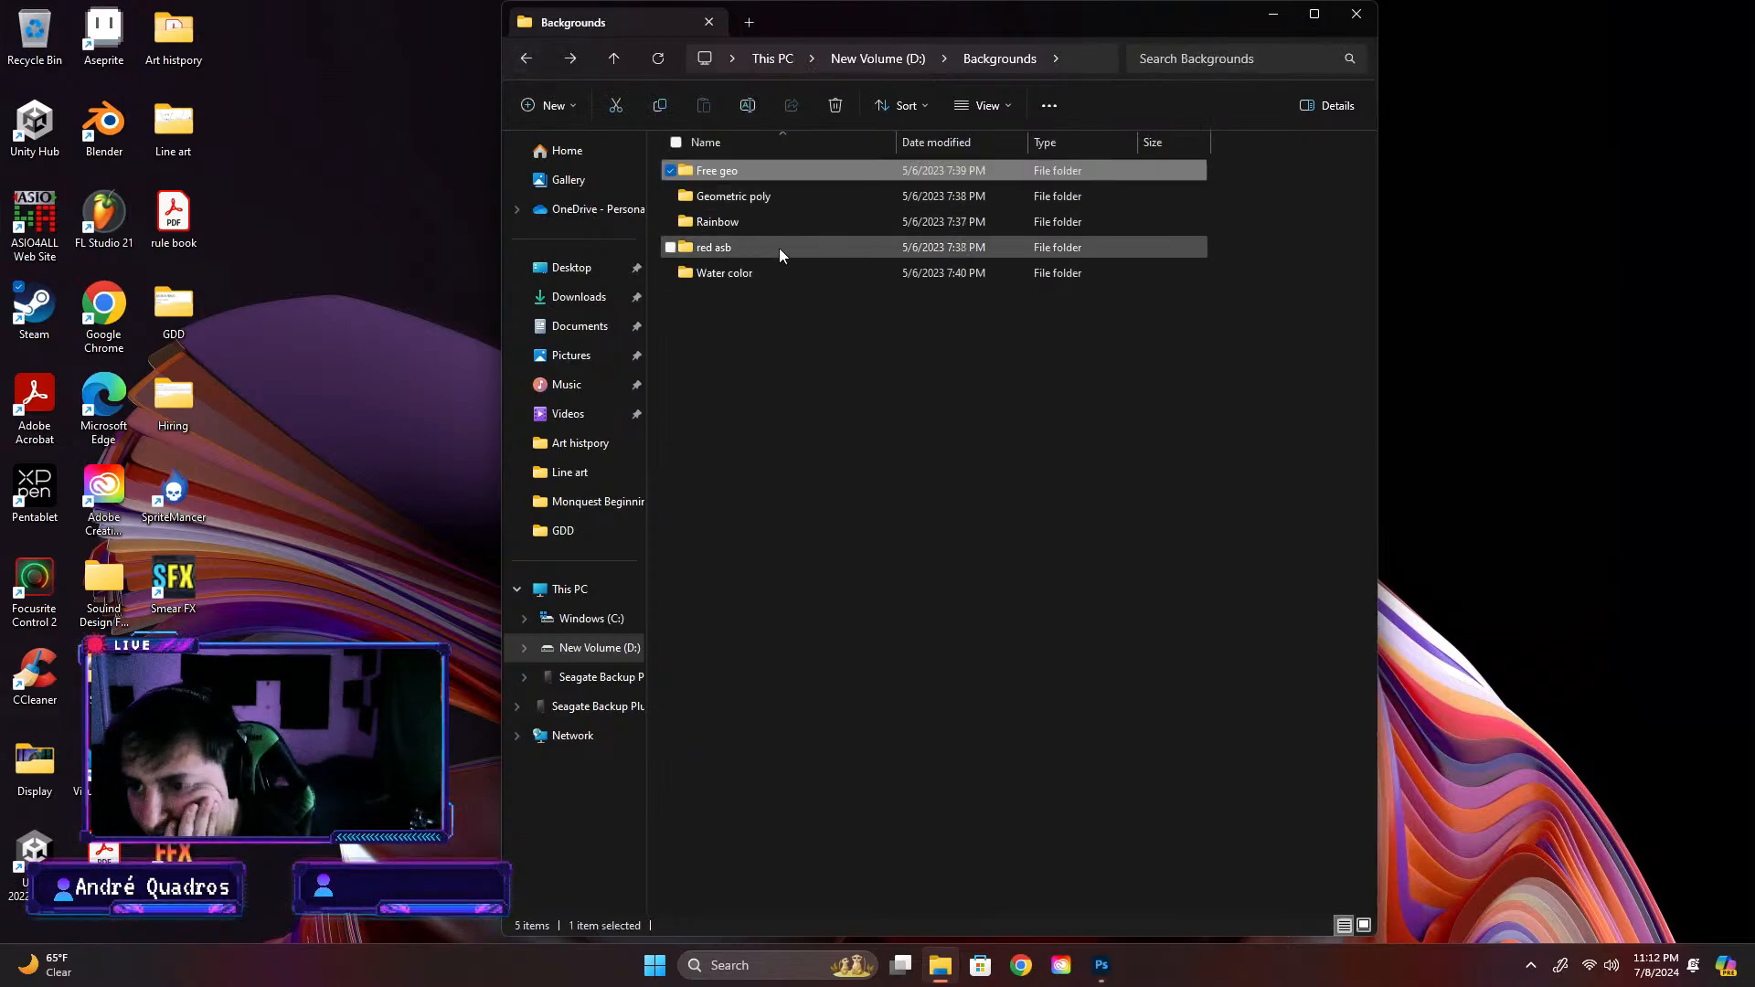
Look through the background images in the Water color, red asb and Rainbow folders, ending back in Backgrounds
{"action": "double_click", "coordinate": [753, 267]}
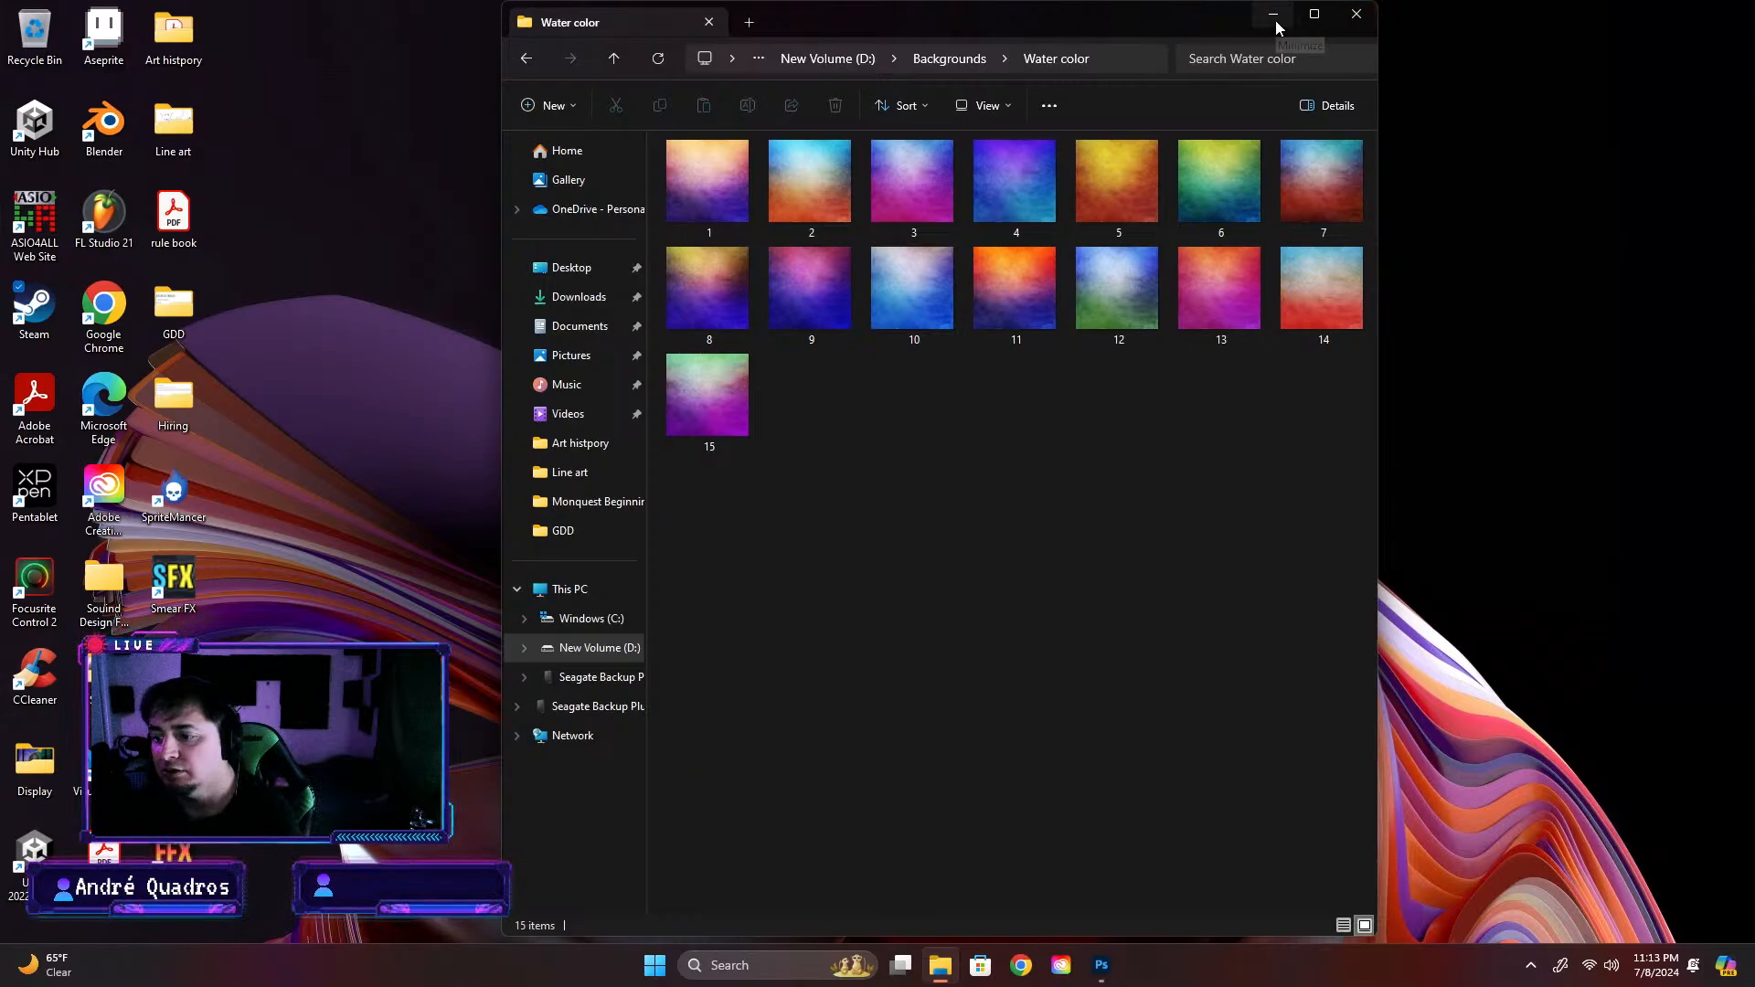
{"action": "left_click", "coordinate": [525, 59]}
{"action": "double_click", "coordinate": [726, 249]}
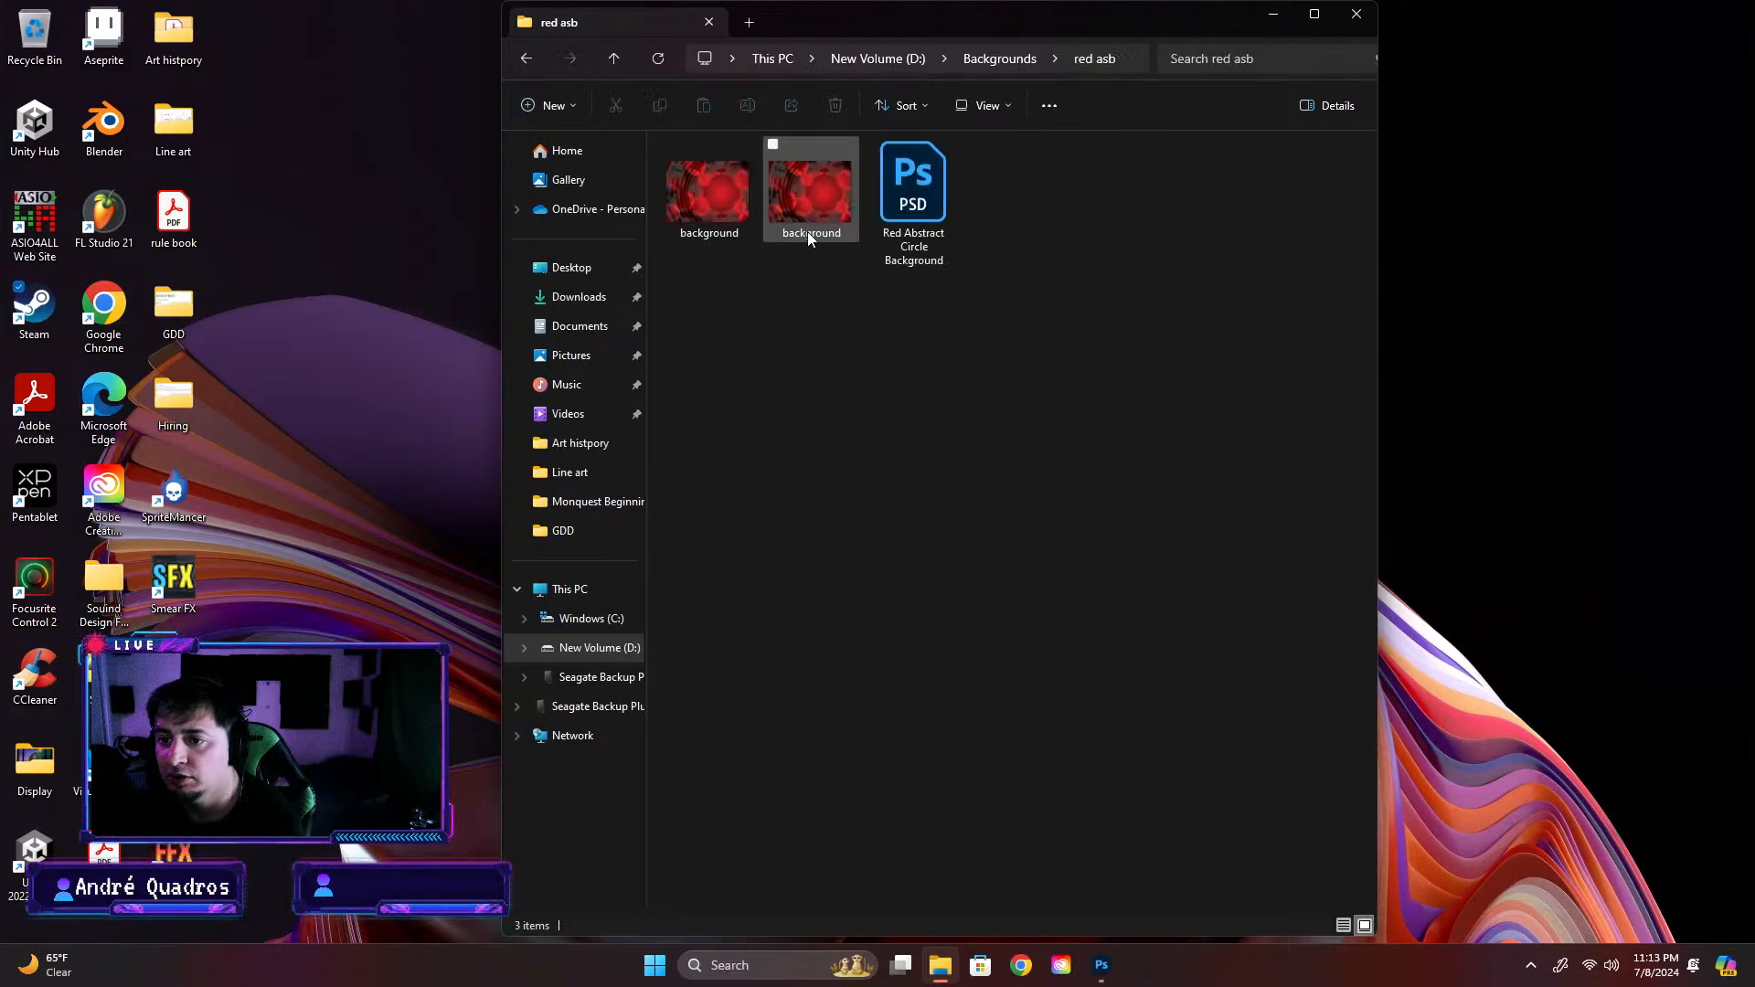
{"action": "left_click", "coordinate": [523, 60]}
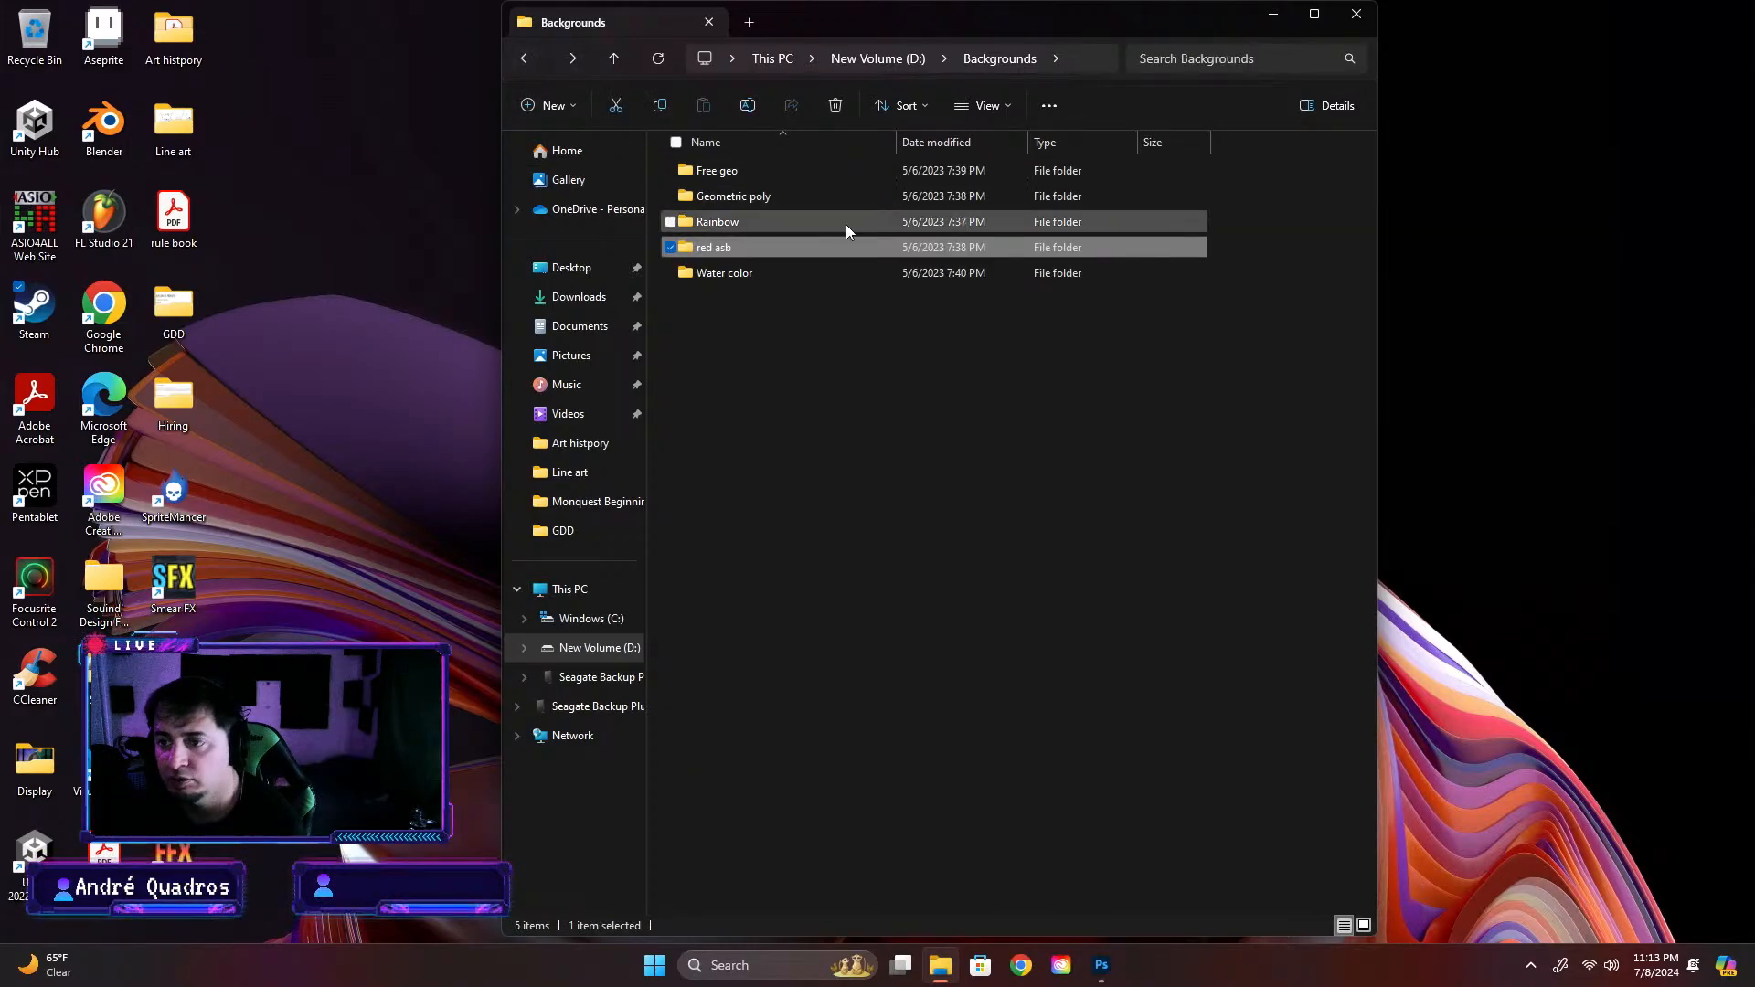
{"action": "double_click", "coordinate": [751, 217]}
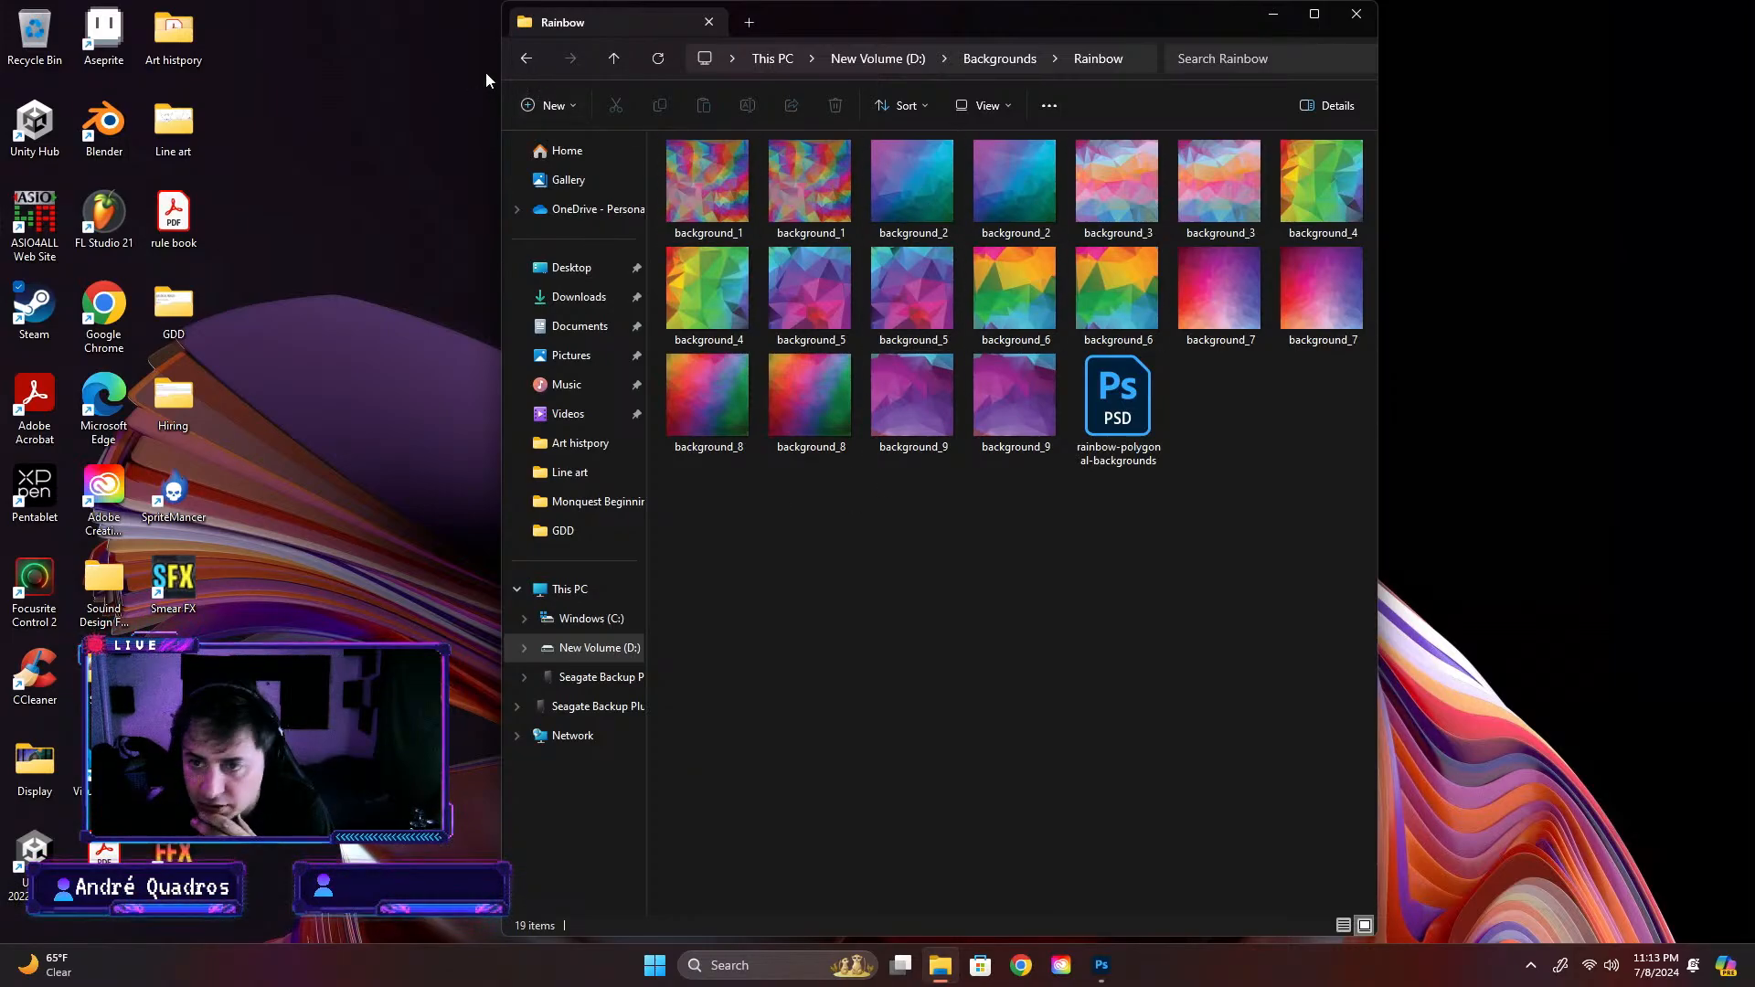
{"action": "left_click", "coordinate": [526, 57]}
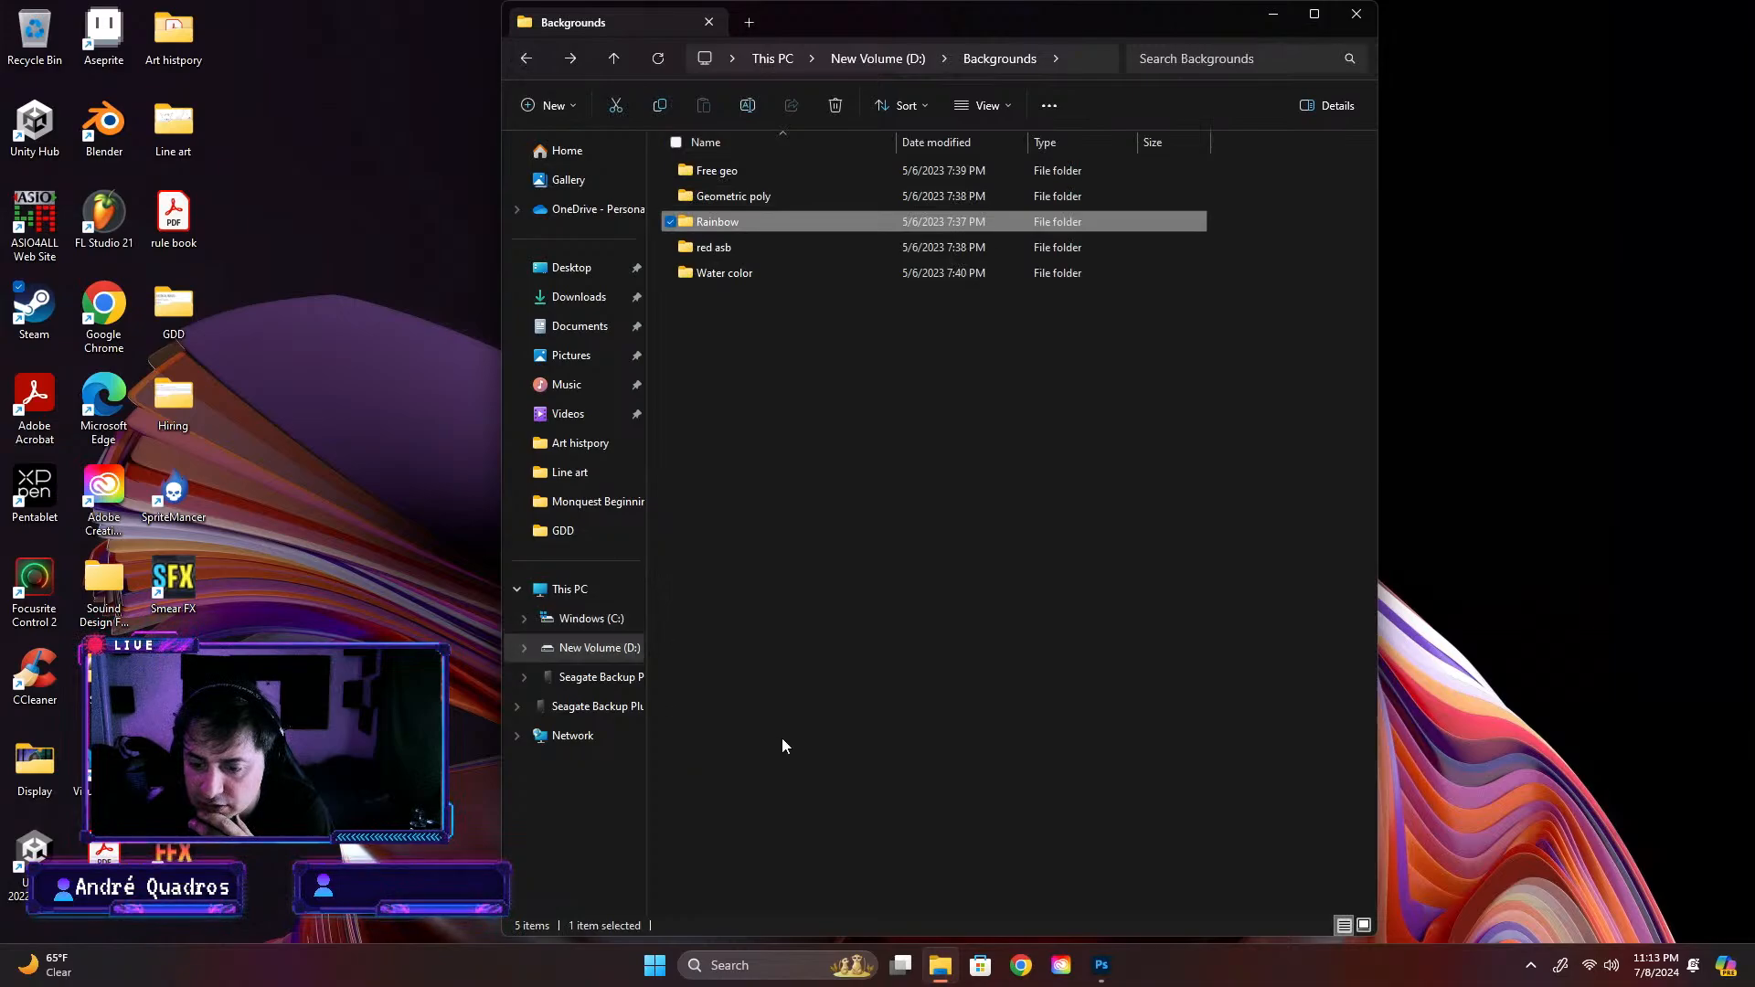
Switch to Photoshop and show the white Background layer behind the creature in Darkmare 2.psd
{"action": "left_click", "coordinate": [1101, 965]}
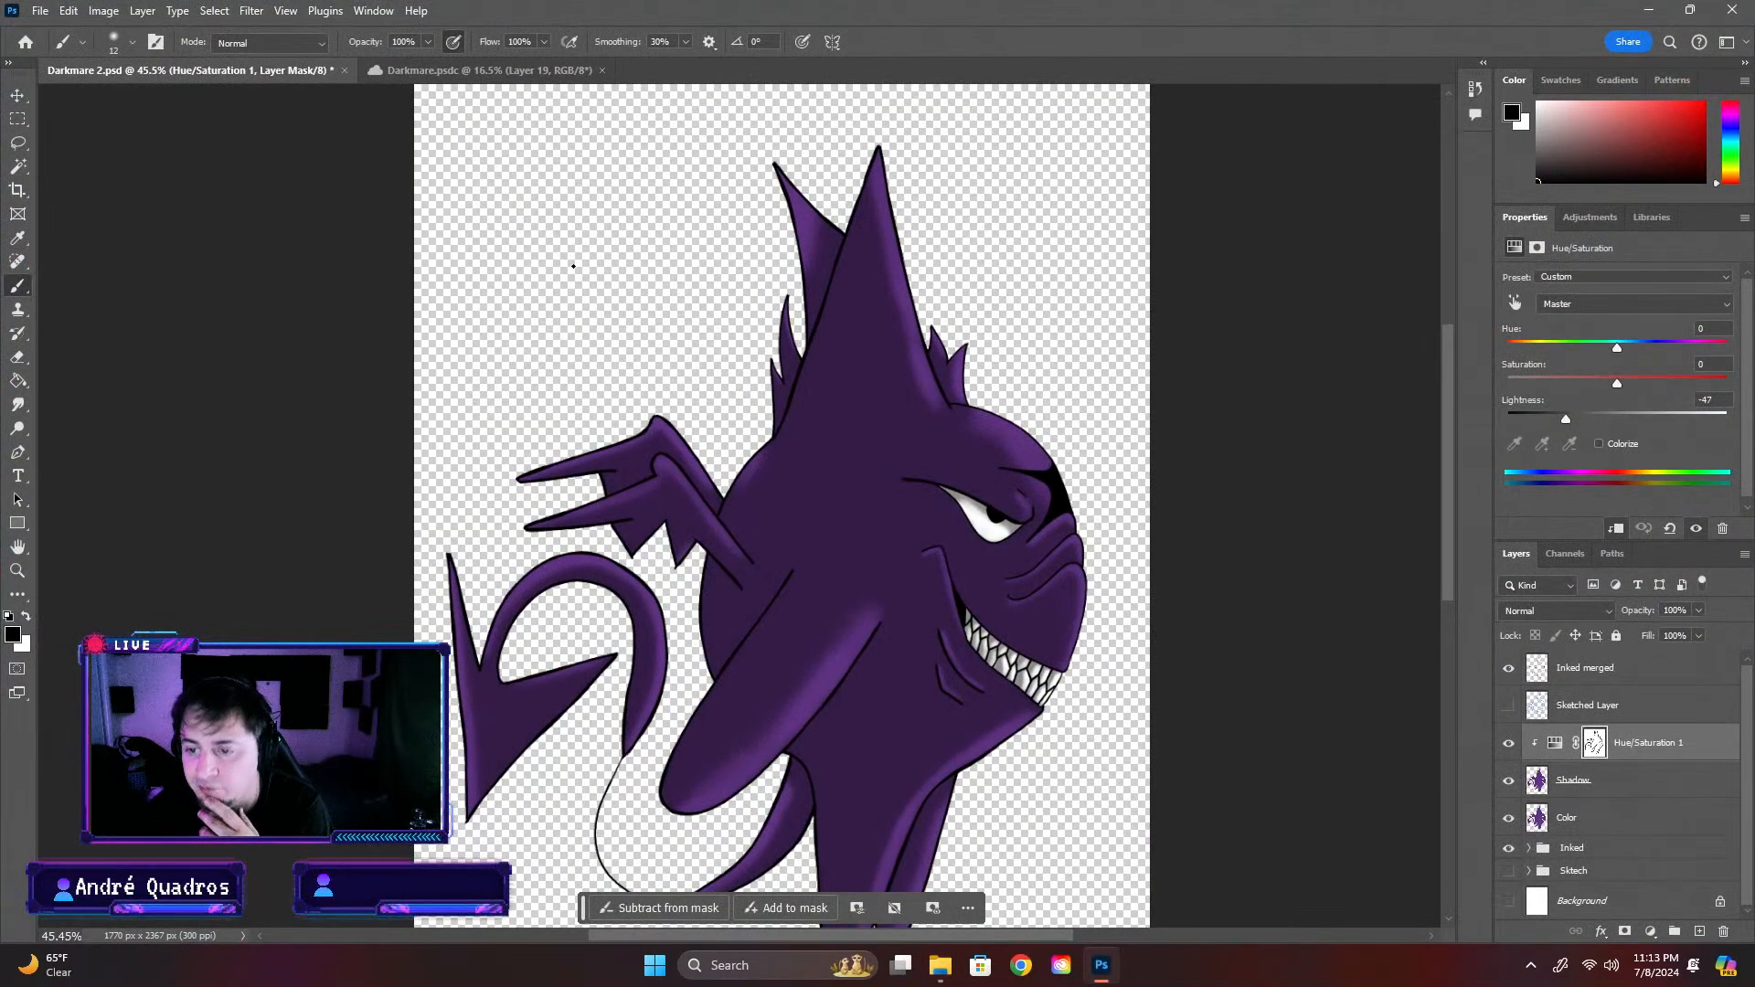
{"action": "left_click", "coordinate": [1506, 902]}
{"action": "scroll", "coordinate": [579, 631], "scroll_direction": "down", "scroll_amount": 3}
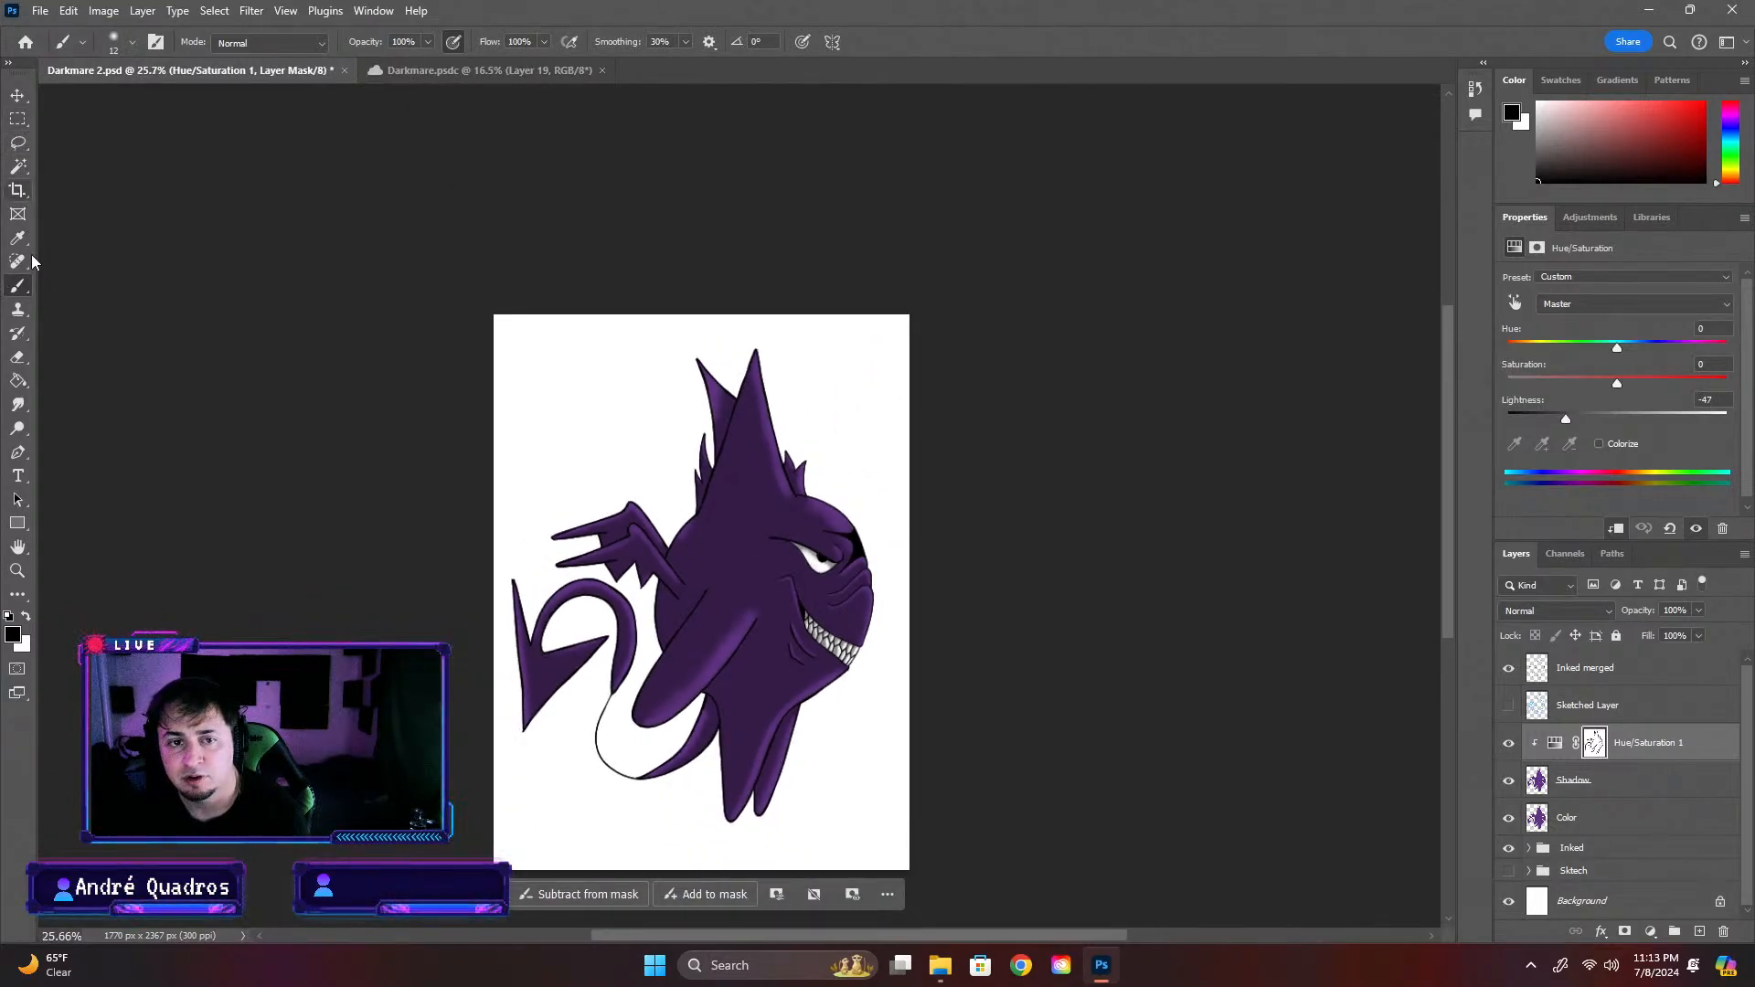
Add a new layer directly above the Background layer for a Paint Bucket fill, and hide the Background layer
{"action": "left_click", "coordinate": [19, 381]}
{"action": "left_click", "coordinate": [1699, 931]}
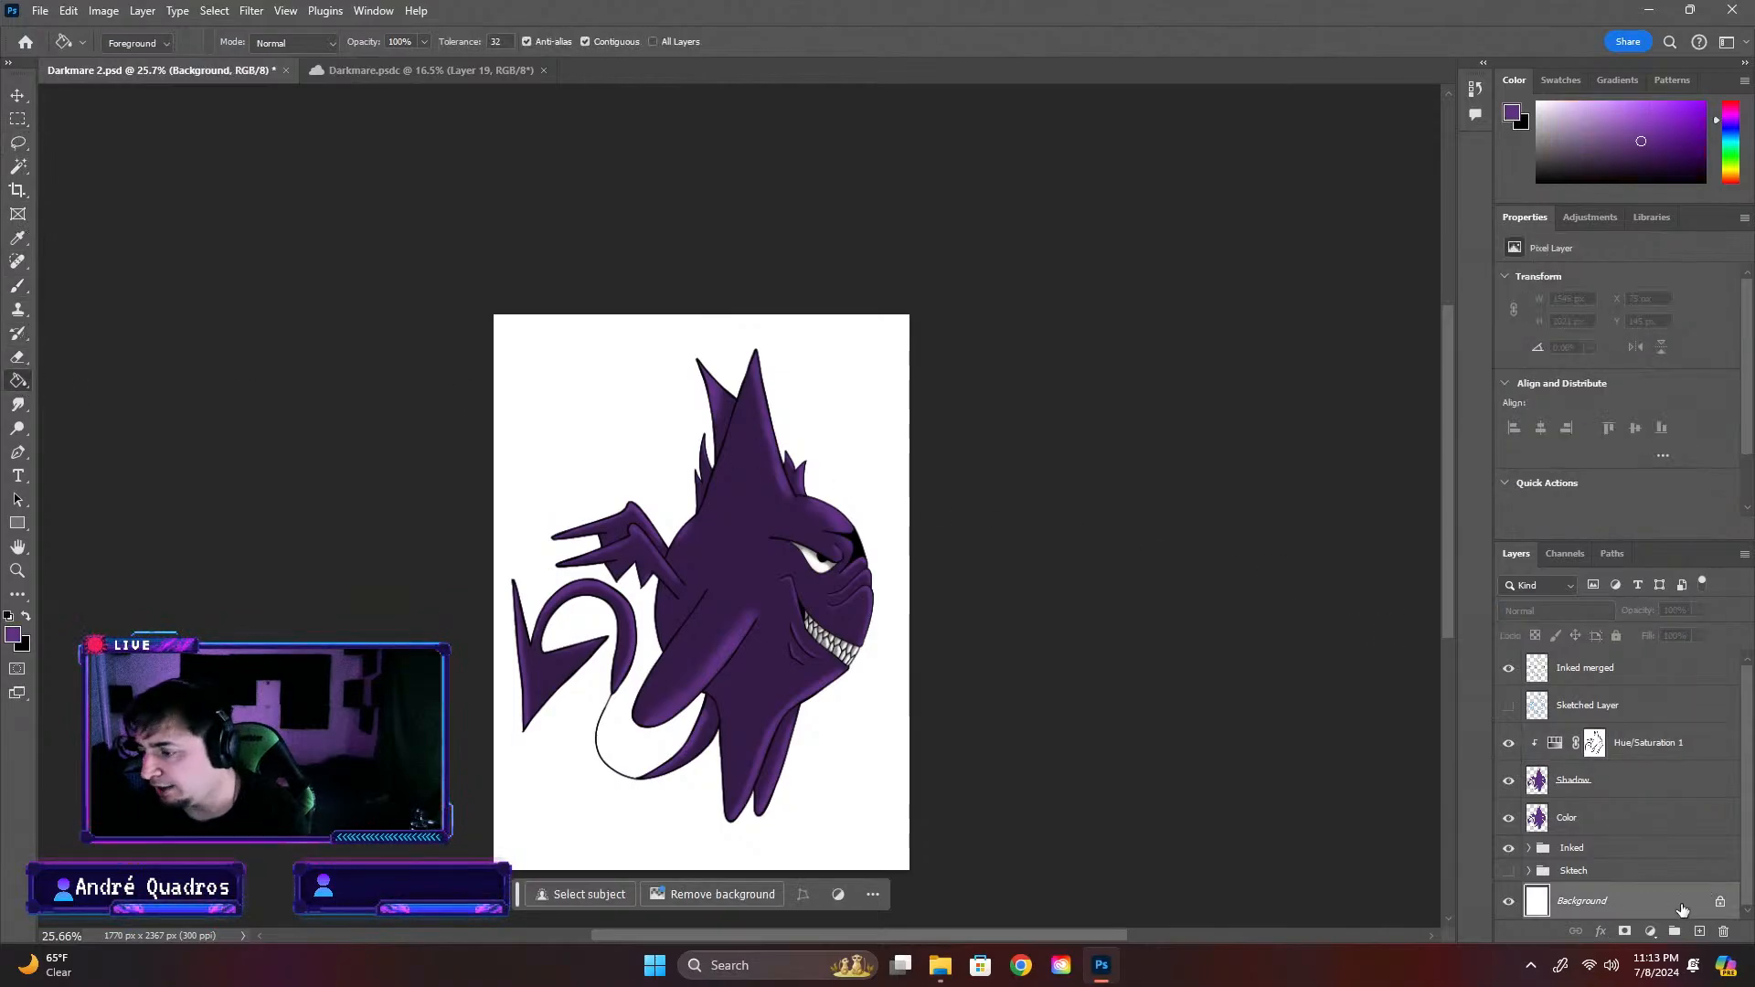
{"action": "scroll", "coordinate": [1524, 905], "scroll_direction": "down", "scroll_amount": 1}
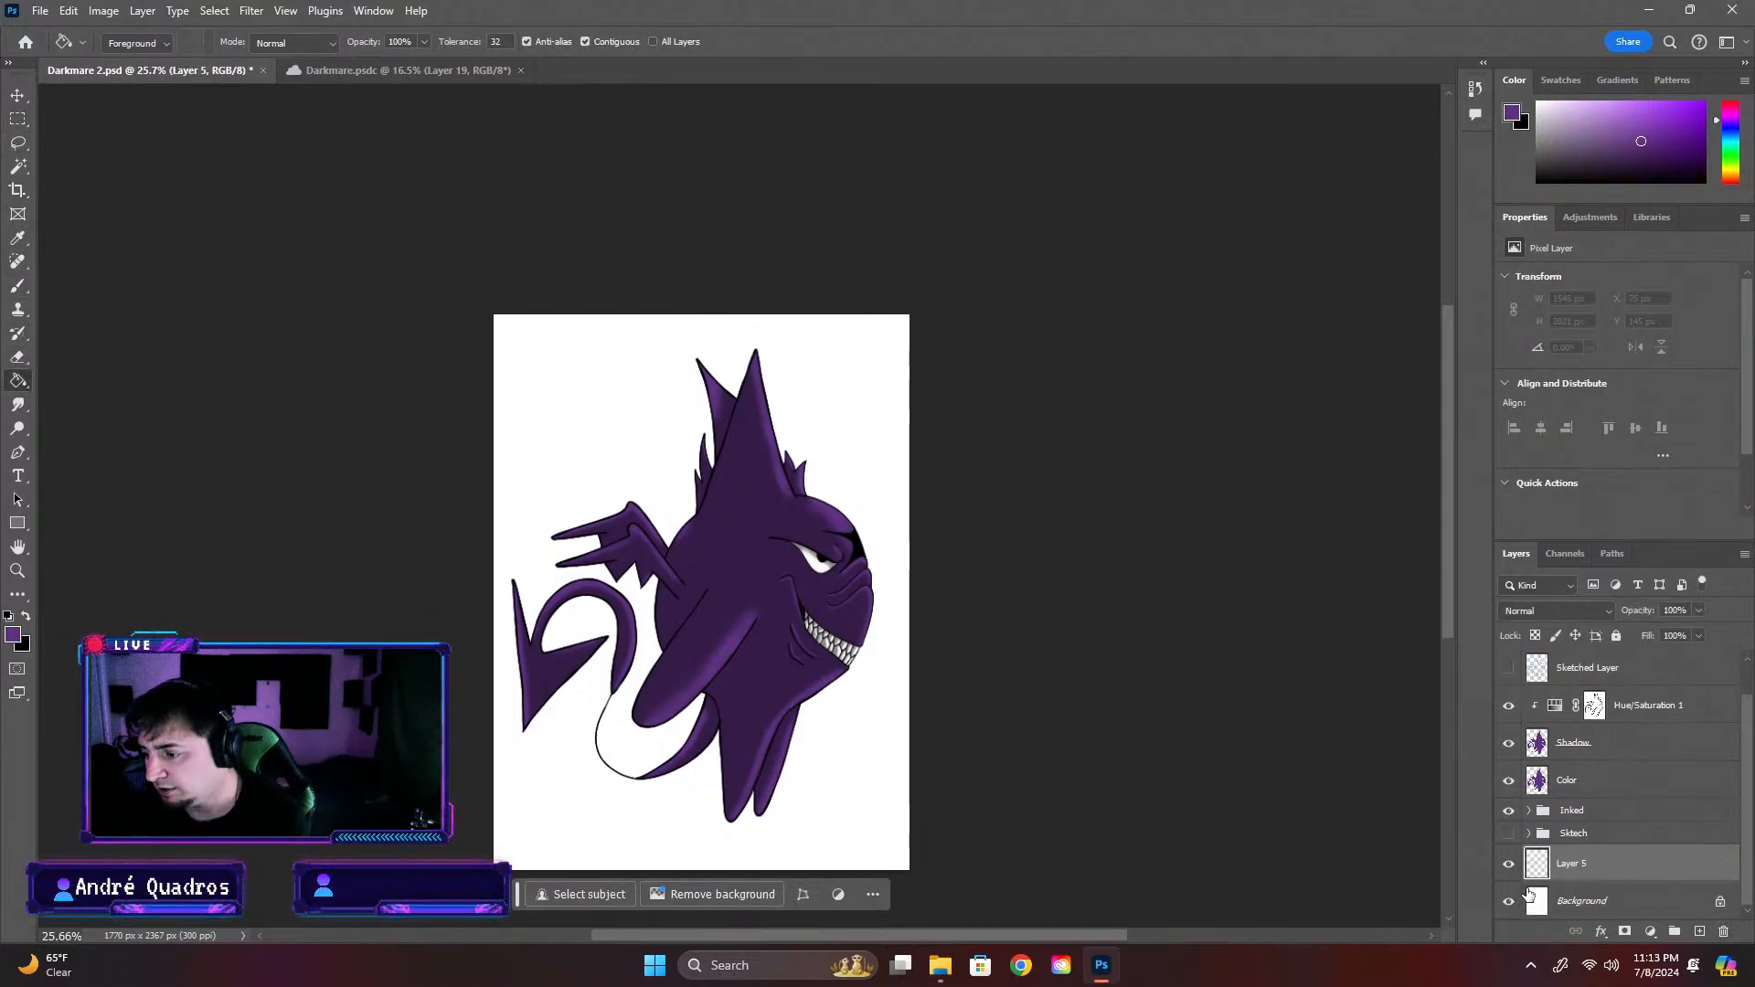
{"action": "left_click", "coordinate": [1508, 900]}
Try a purple fill on the new layer, undo it, and fill the layer with black instead
{"action": "left_click", "coordinate": [879, 756]}
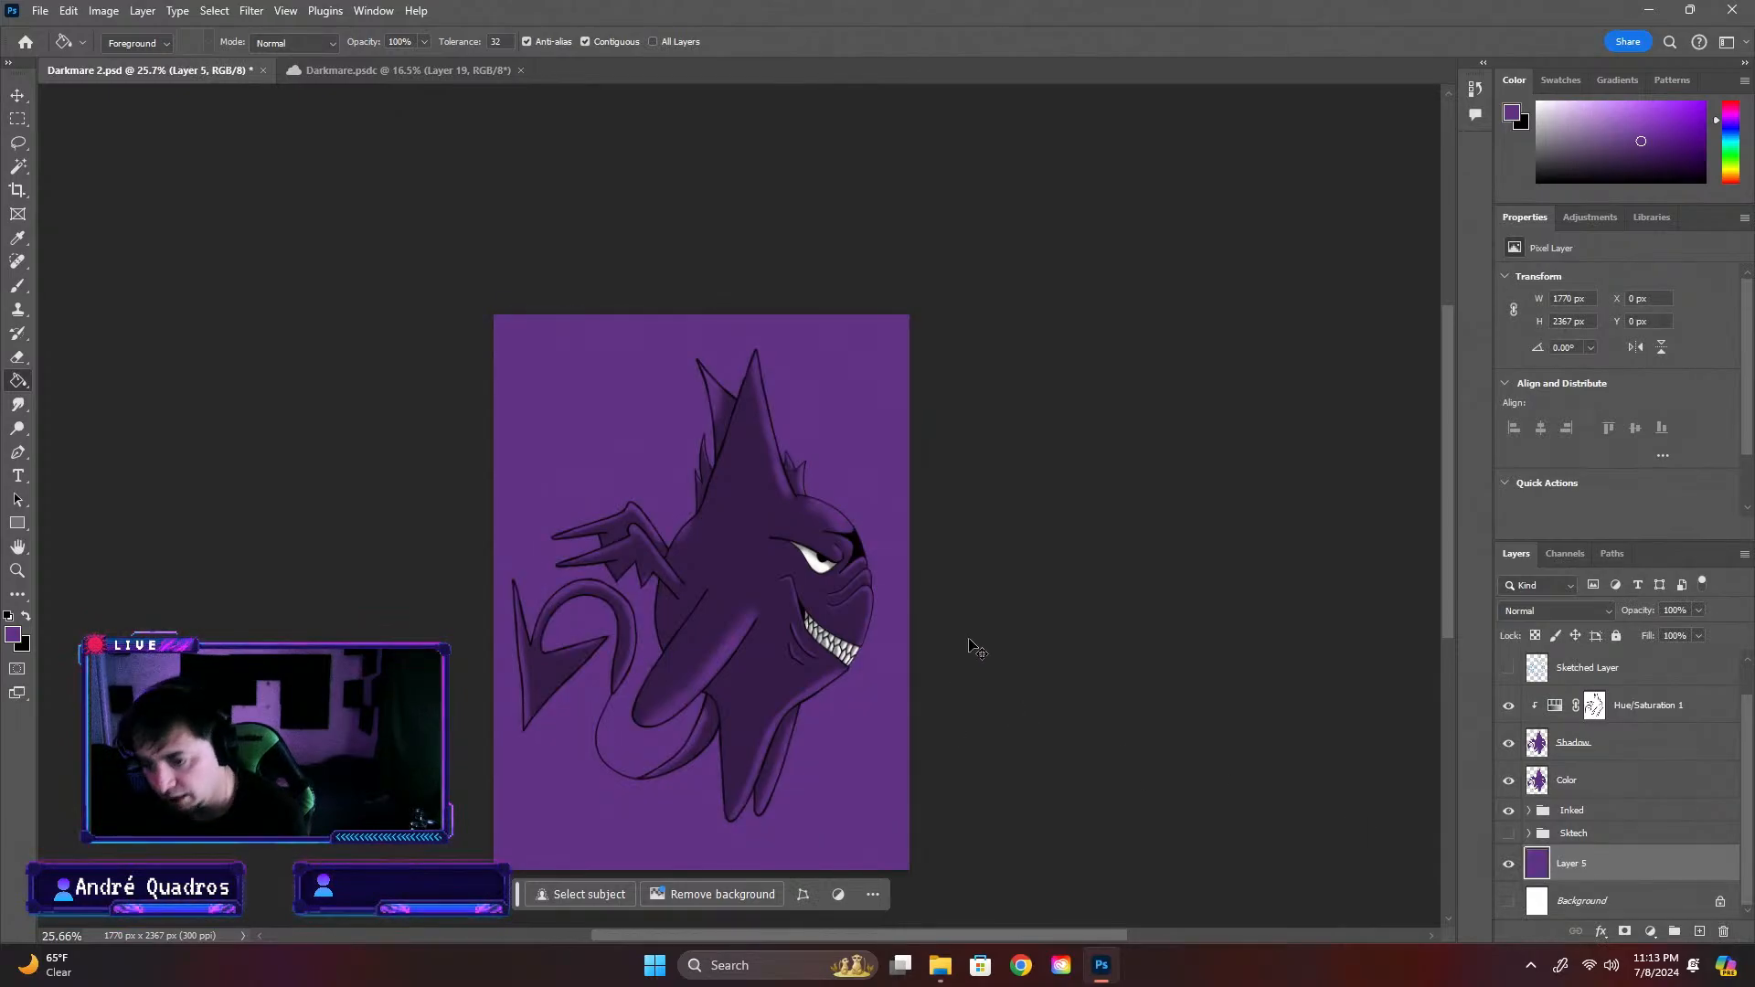
{"action": "key", "text": "ctrl+z"}
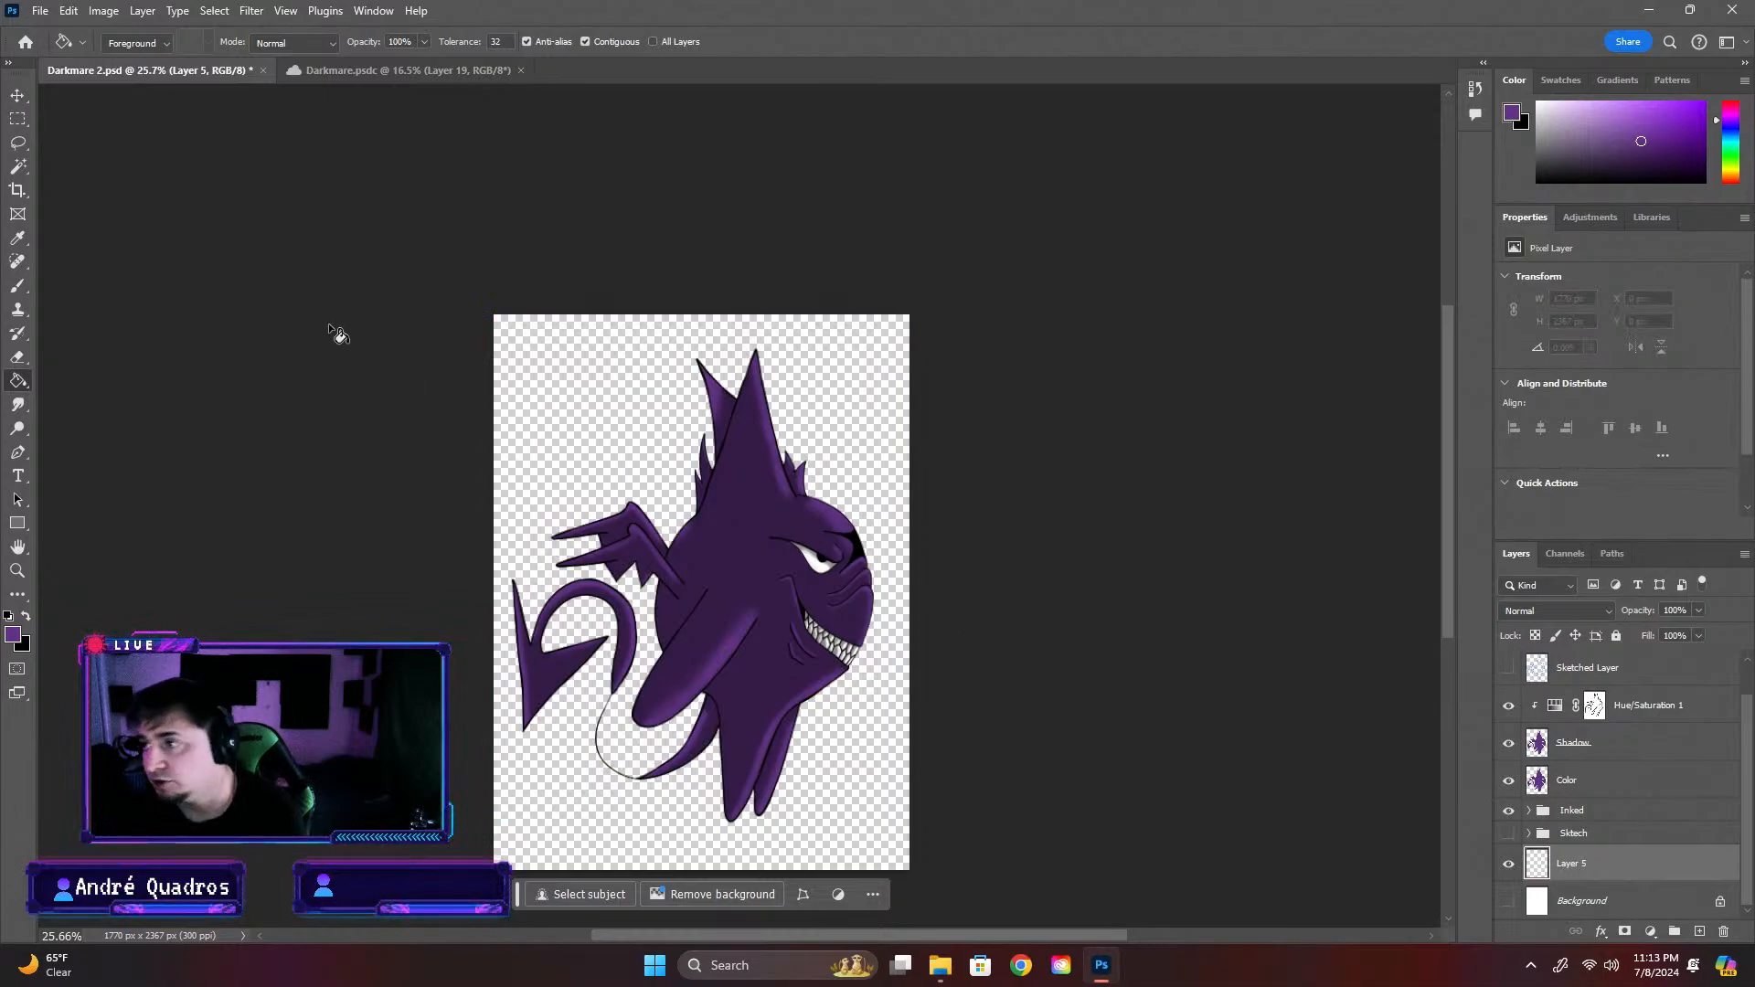
{"action": "left_click", "coordinate": [27, 617]}
{"action": "left_click", "coordinate": [670, 426]}
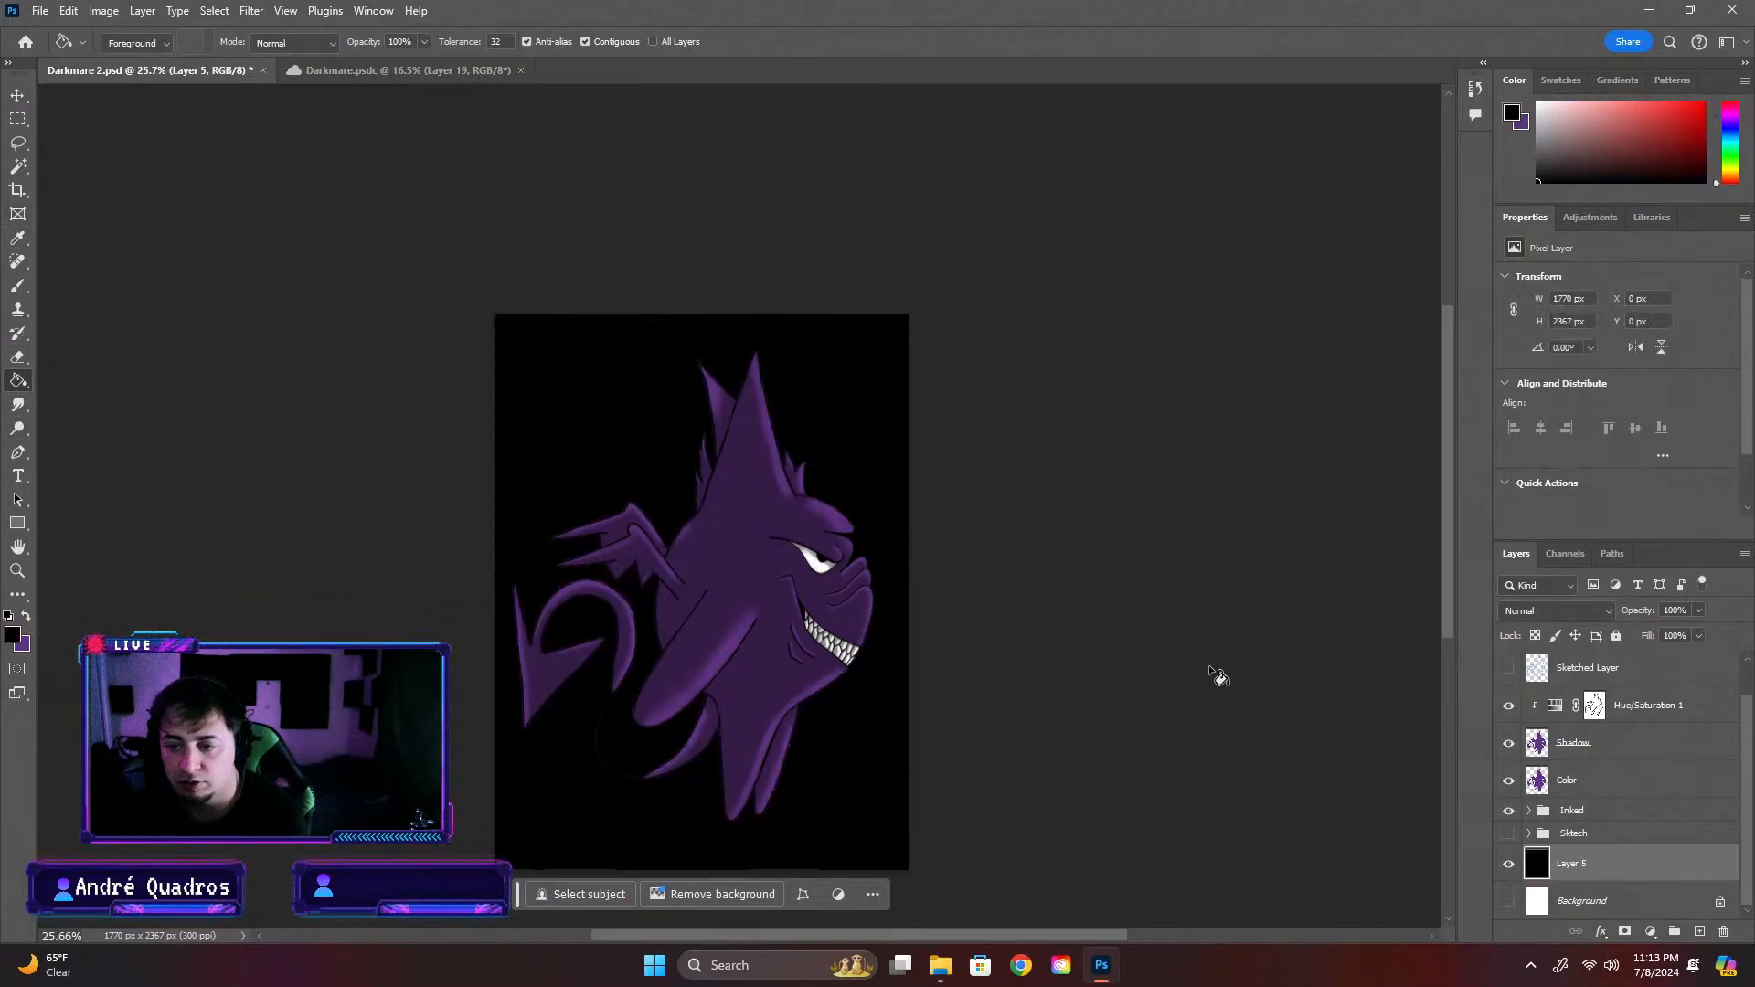
Examine the creature's edges against the black backdrop from close up and as a whole, toggling the Shadow layer's visibility to compare
{"action": "scroll", "coordinate": [811, 533], "scroll_direction": "up", "scroll_amount": 5}
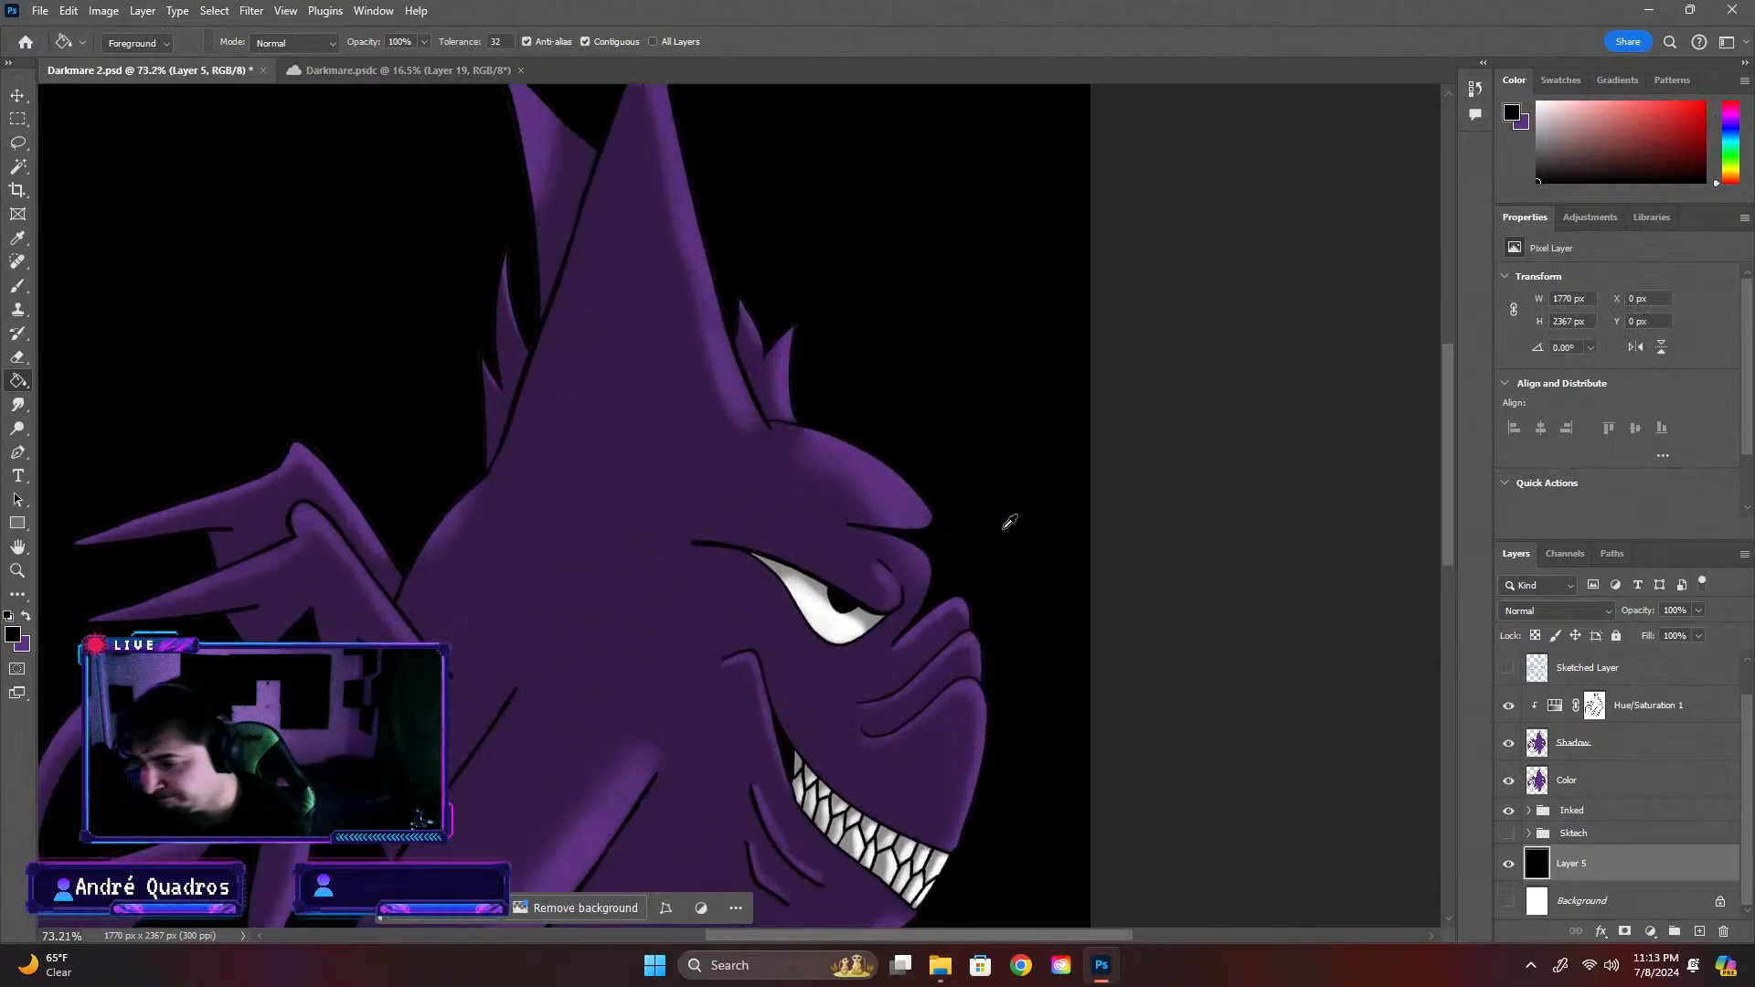
{"action": "scroll", "coordinate": [337, 476], "scroll_direction": "up", "scroll_amount": 1}
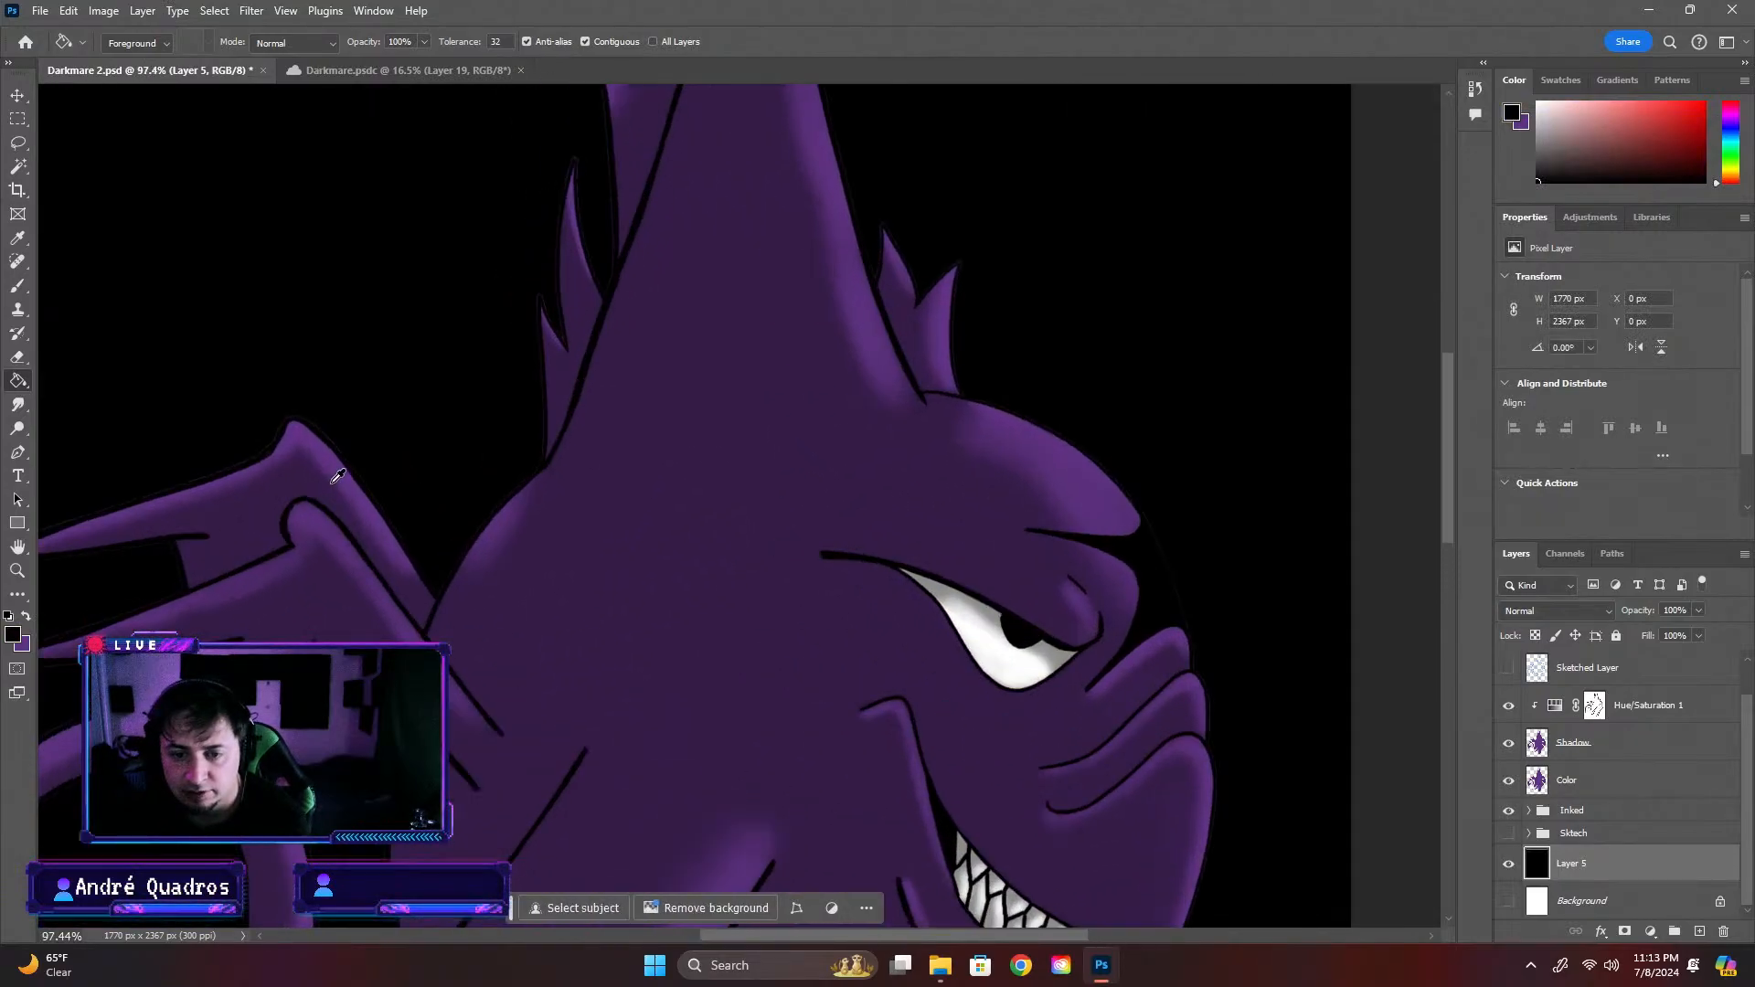
{"action": "scroll", "coordinate": [334, 477], "scroll_direction": "up", "scroll_amount": 8}
{"action": "scroll", "coordinate": [360, 419], "scroll_direction": "down", "scroll_amount": 17}
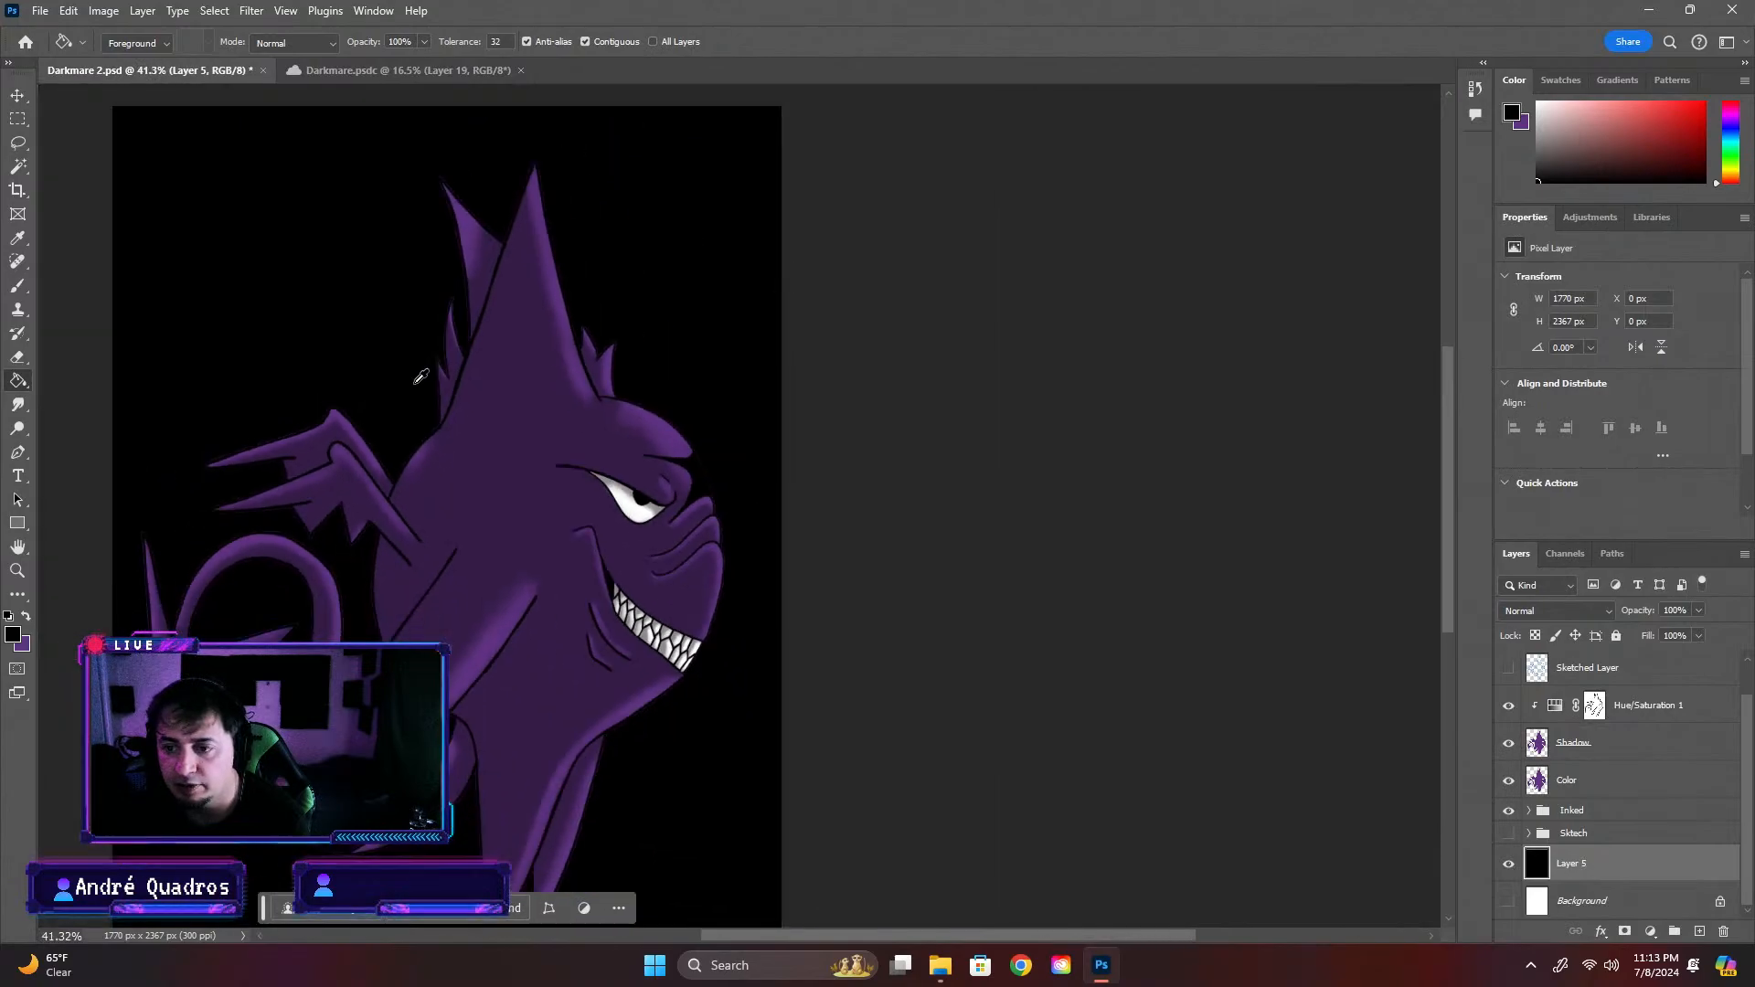
{"action": "scroll", "coordinate": [955, 569], "scroll_direction": "down", "scroll_amount": 1}
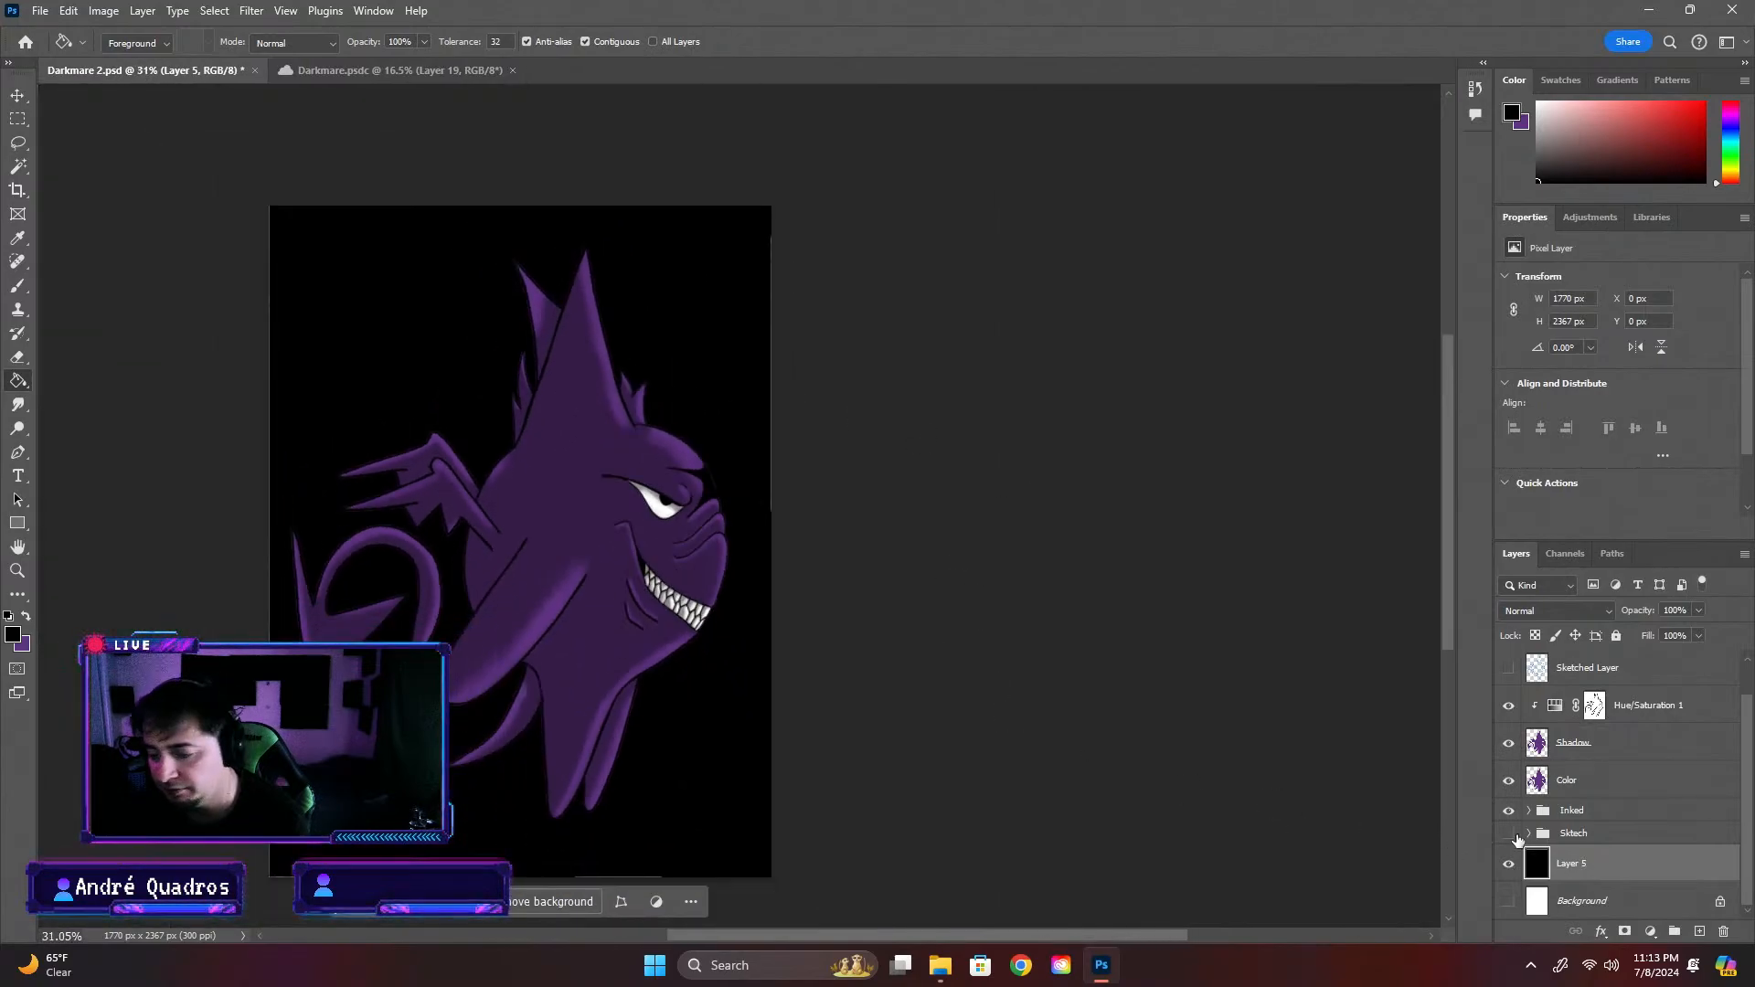
{"action": "scroll", "coordinate": [705, 674], "scroll_direction": "up", "scroll_amount": 10}
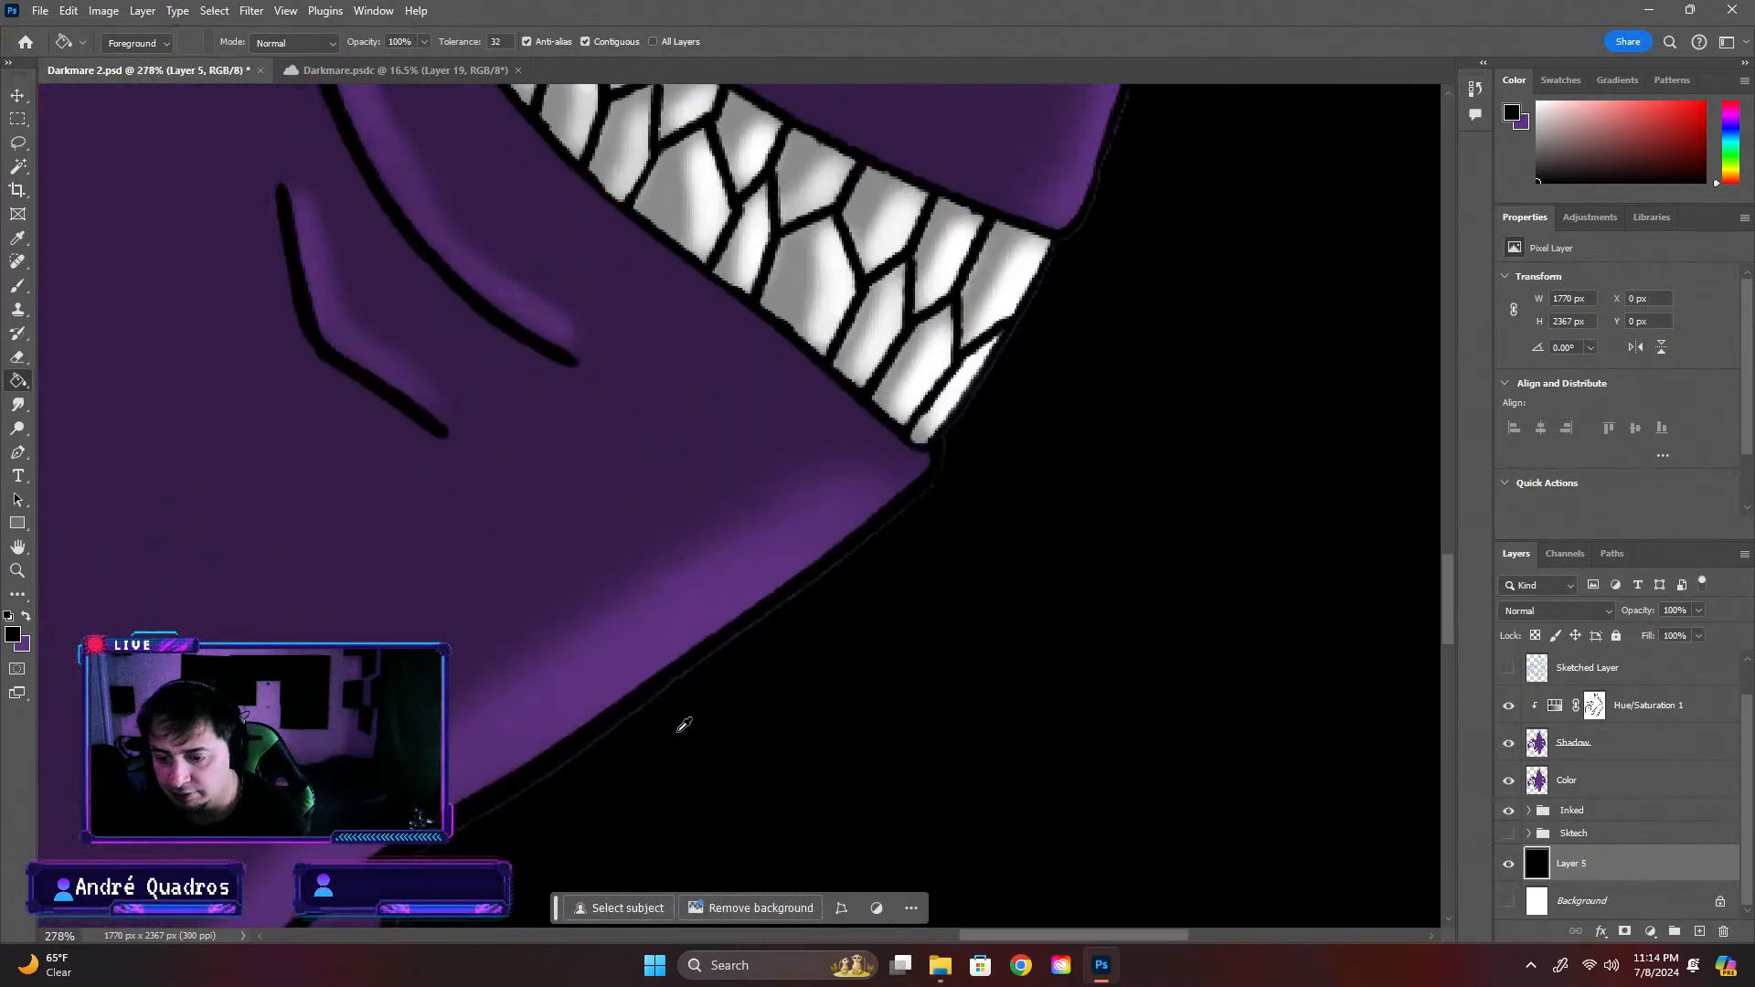
{"action": "scroll", "coordinate": [676, 713], "scroll_direction": "up", "scroll_amount": 1}
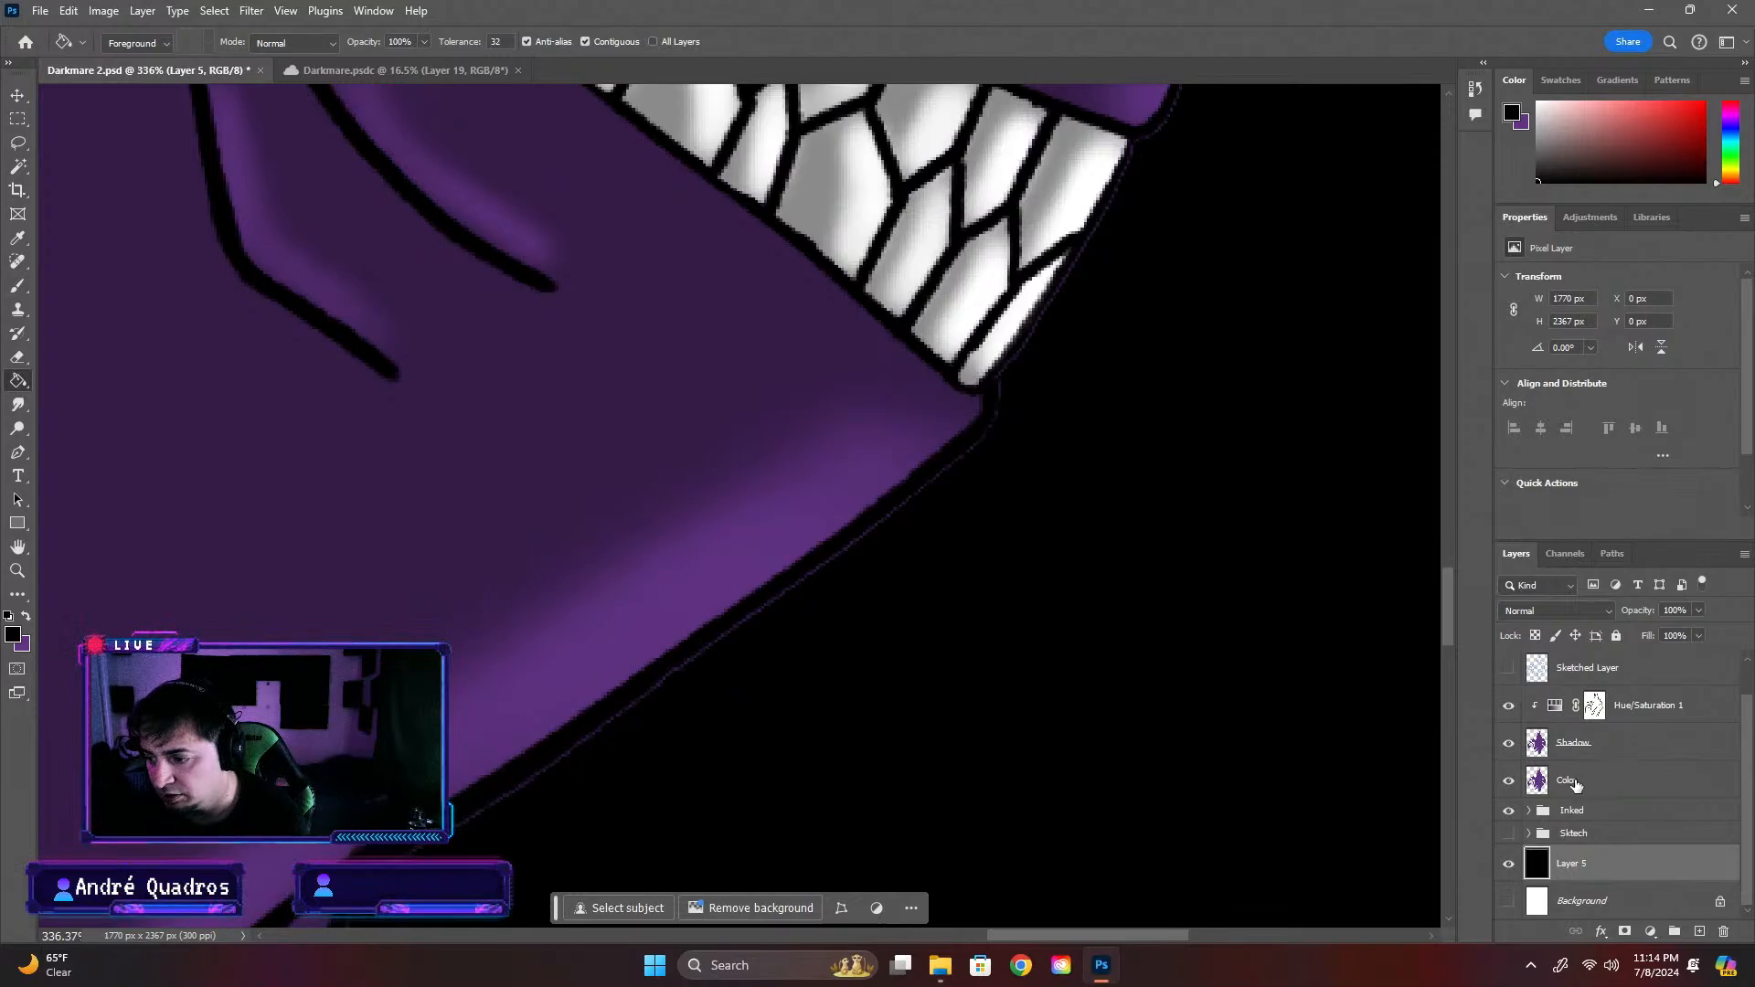
{"action": "left_click", "coordinate": [1509, 745]}
{"action": "left_click", "coordinate": [1509, 745]}
{"action": "scroll", "coordinate": [1194, 755], "scroll_direction": "down", "scroll_amount": 10}
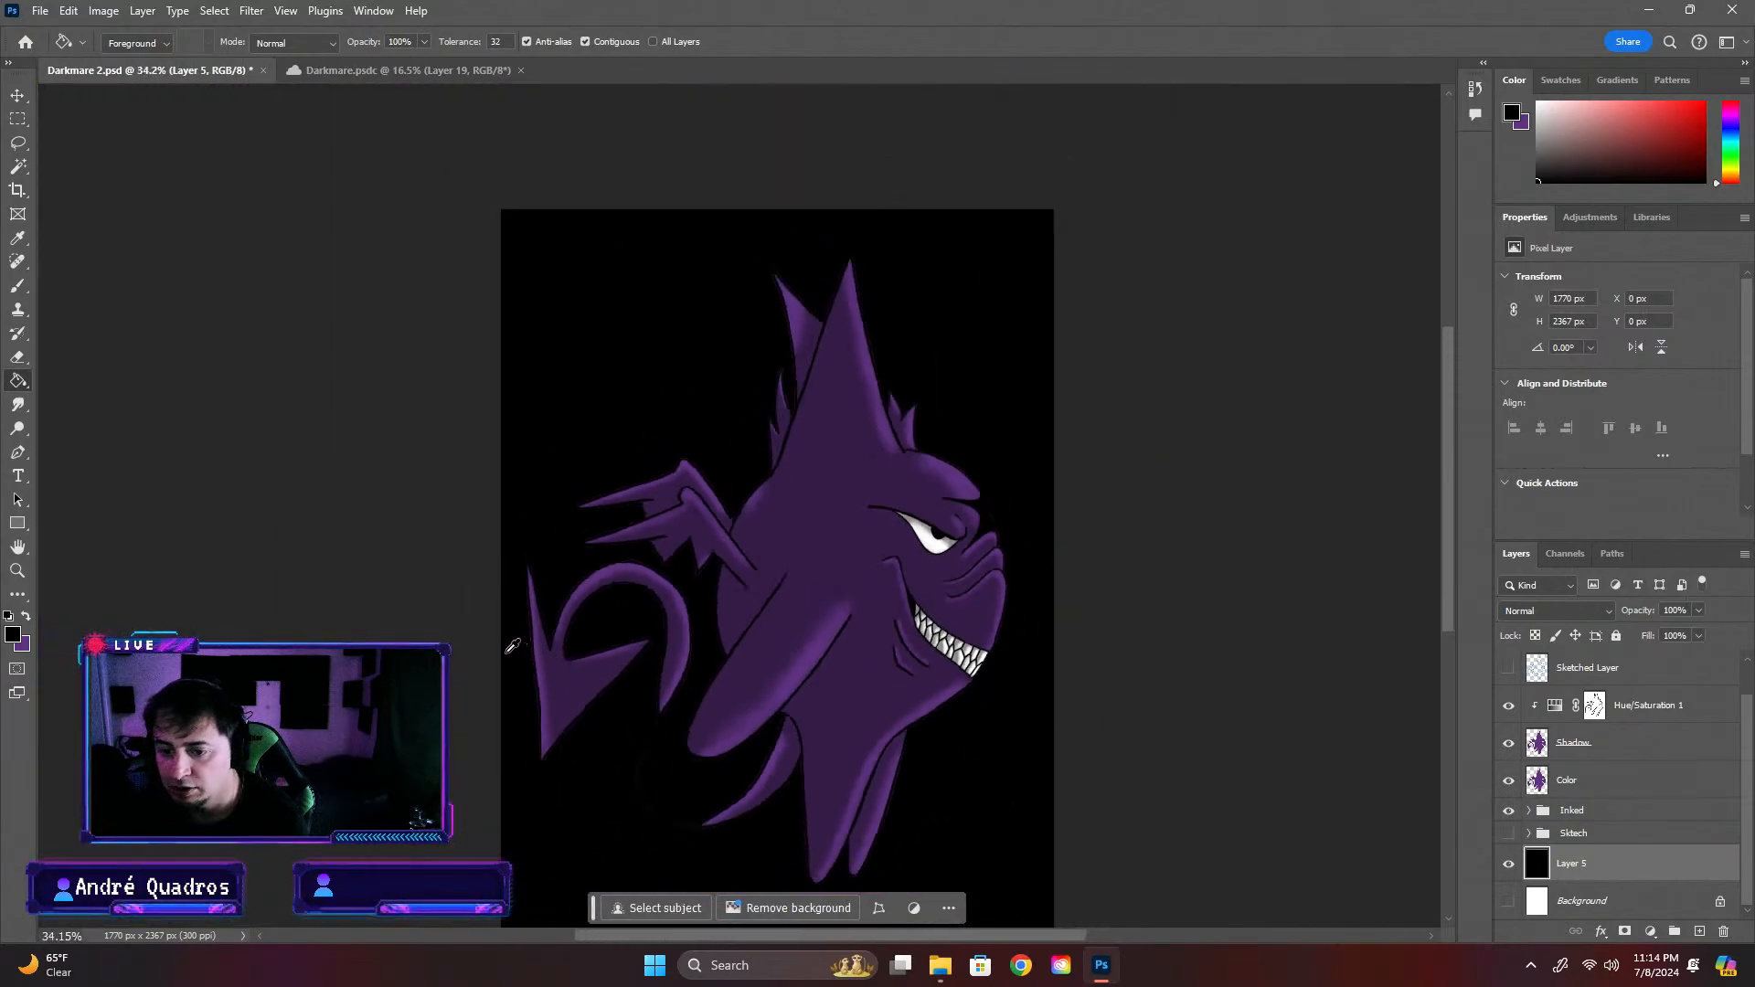
{"action": "scroll", "coordinate": [513, 647], "scroll_direction": "down", "scroll_amount": 2}
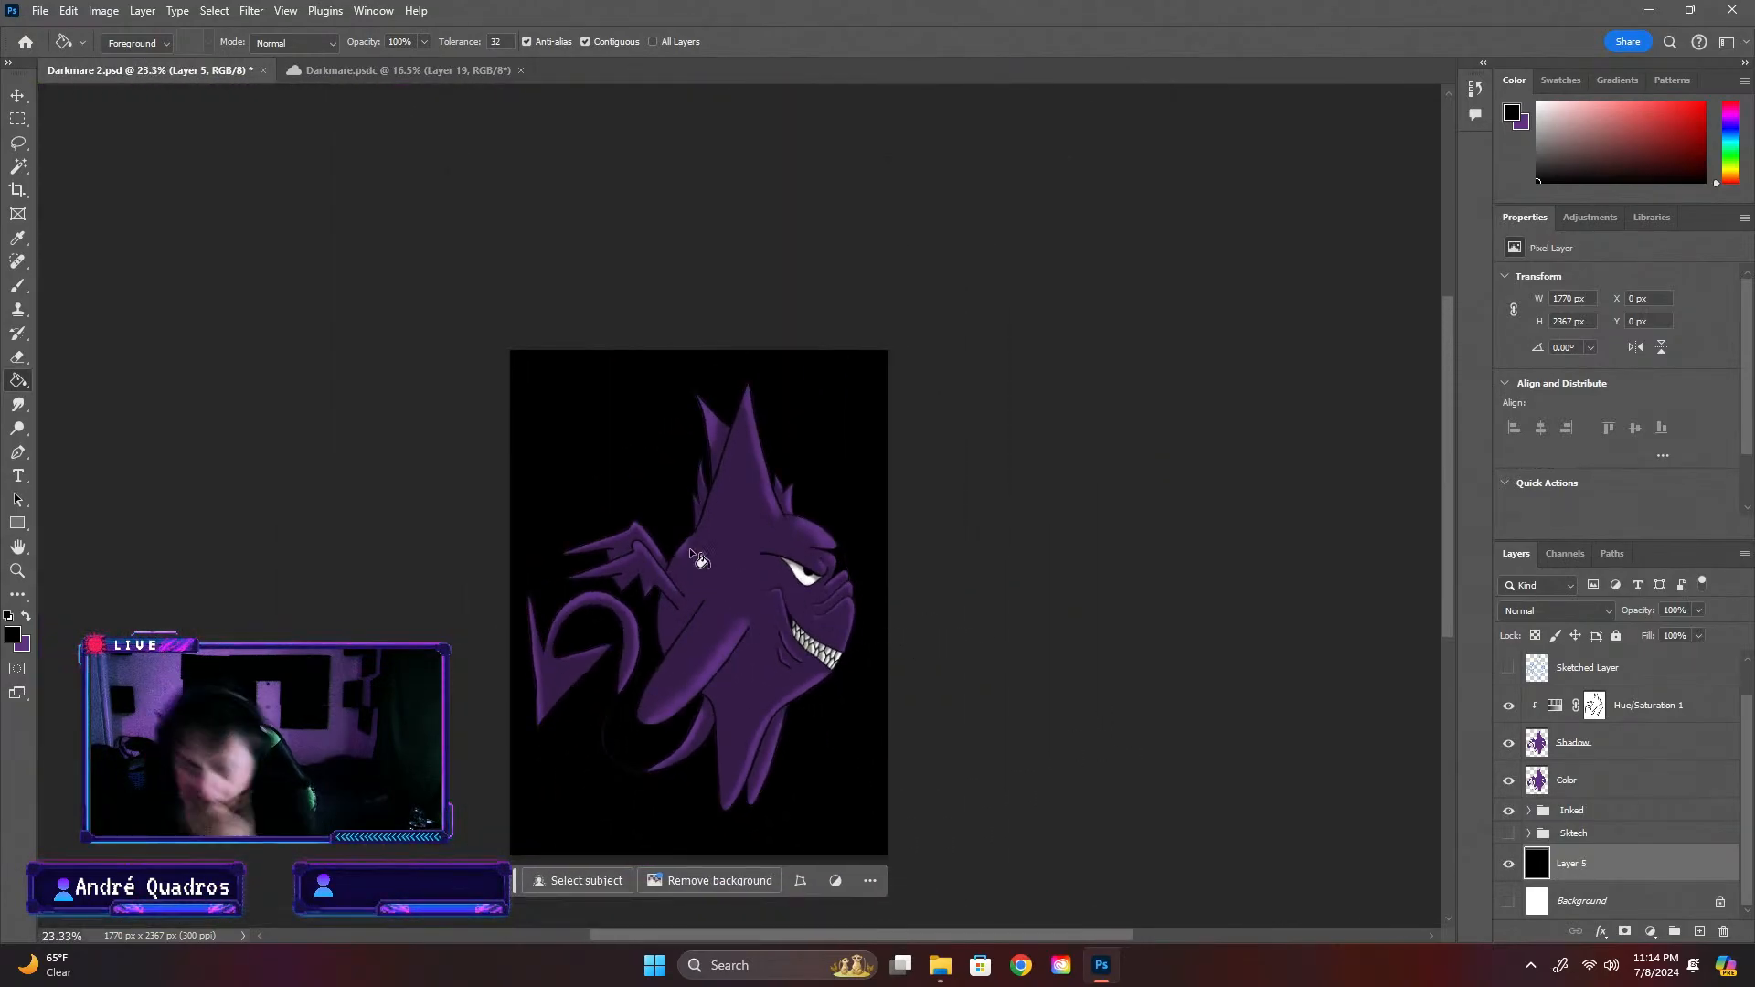
{"action": "scroll", "coordinate": [733, 671], "scroll_direction": "up", "scroll_amount": 3}
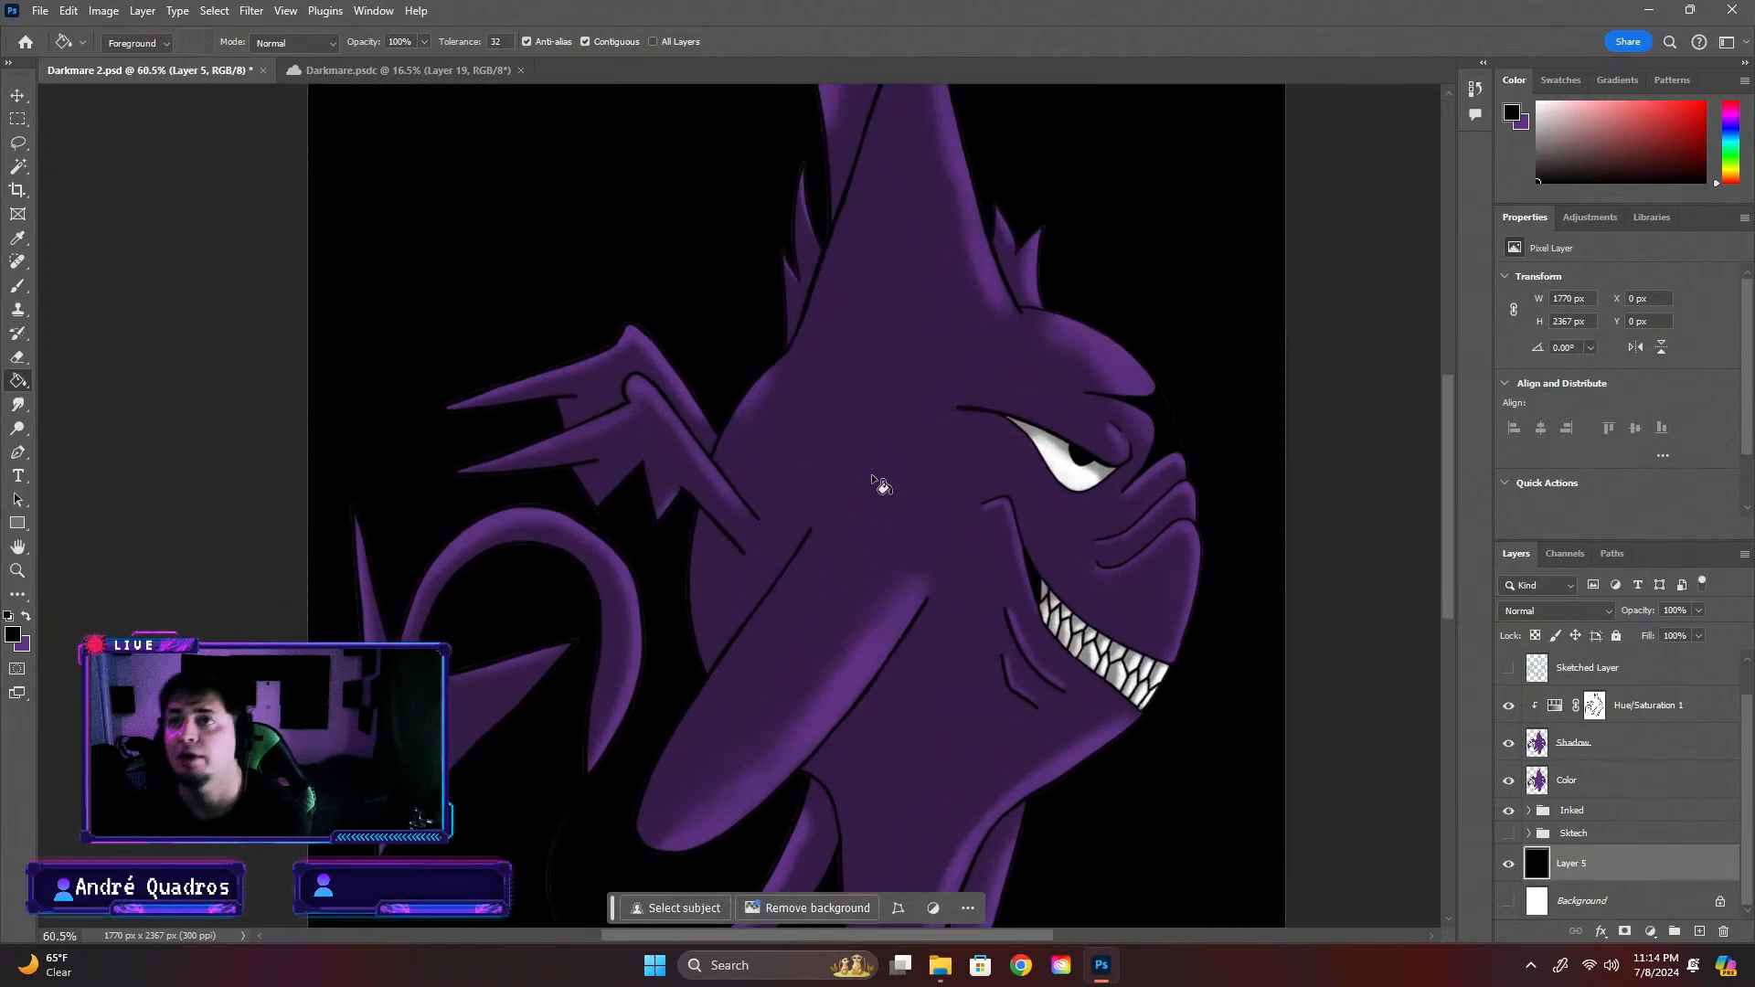
Select the Color layer and set up the Eraser with the hard Round Brush at 12 px near the upper wing spike
{"action": "left_click", "coordinate": [18, 356]}
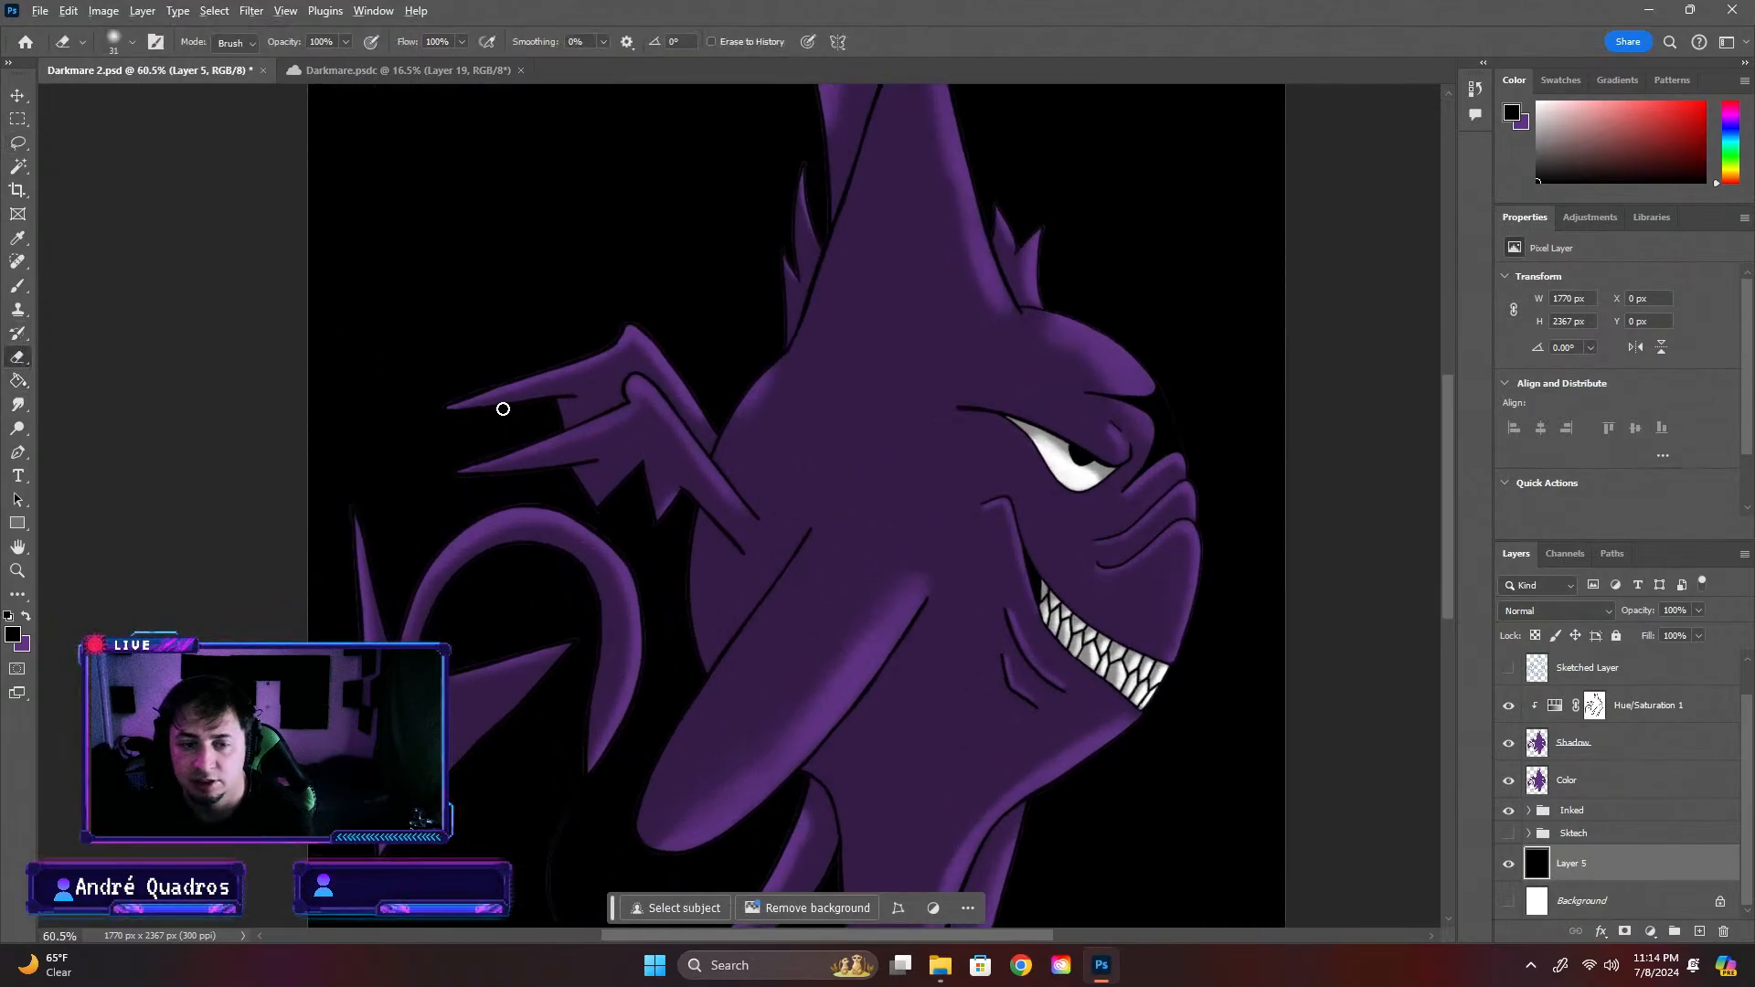
{"action": "scroll", "coordinate": [501, 403], "scroll_direction": "up", "scroll_amount": 5}
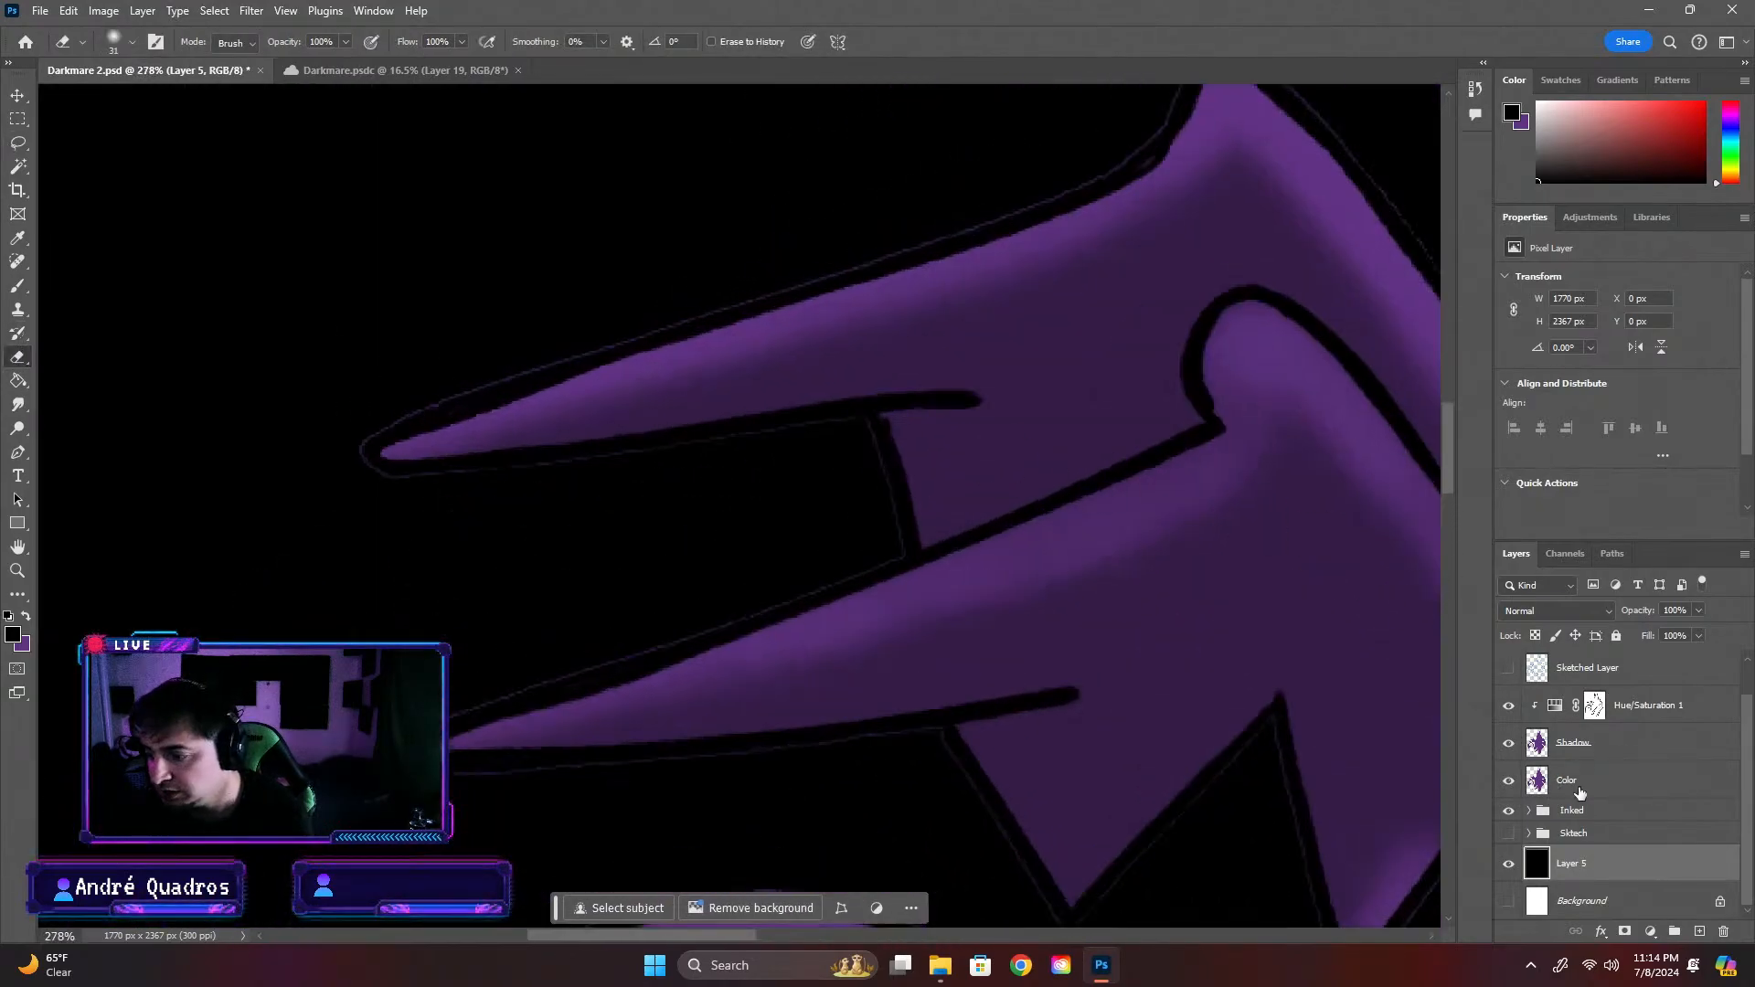
{"action": "left_click", "coordinate": [1581, 784]}
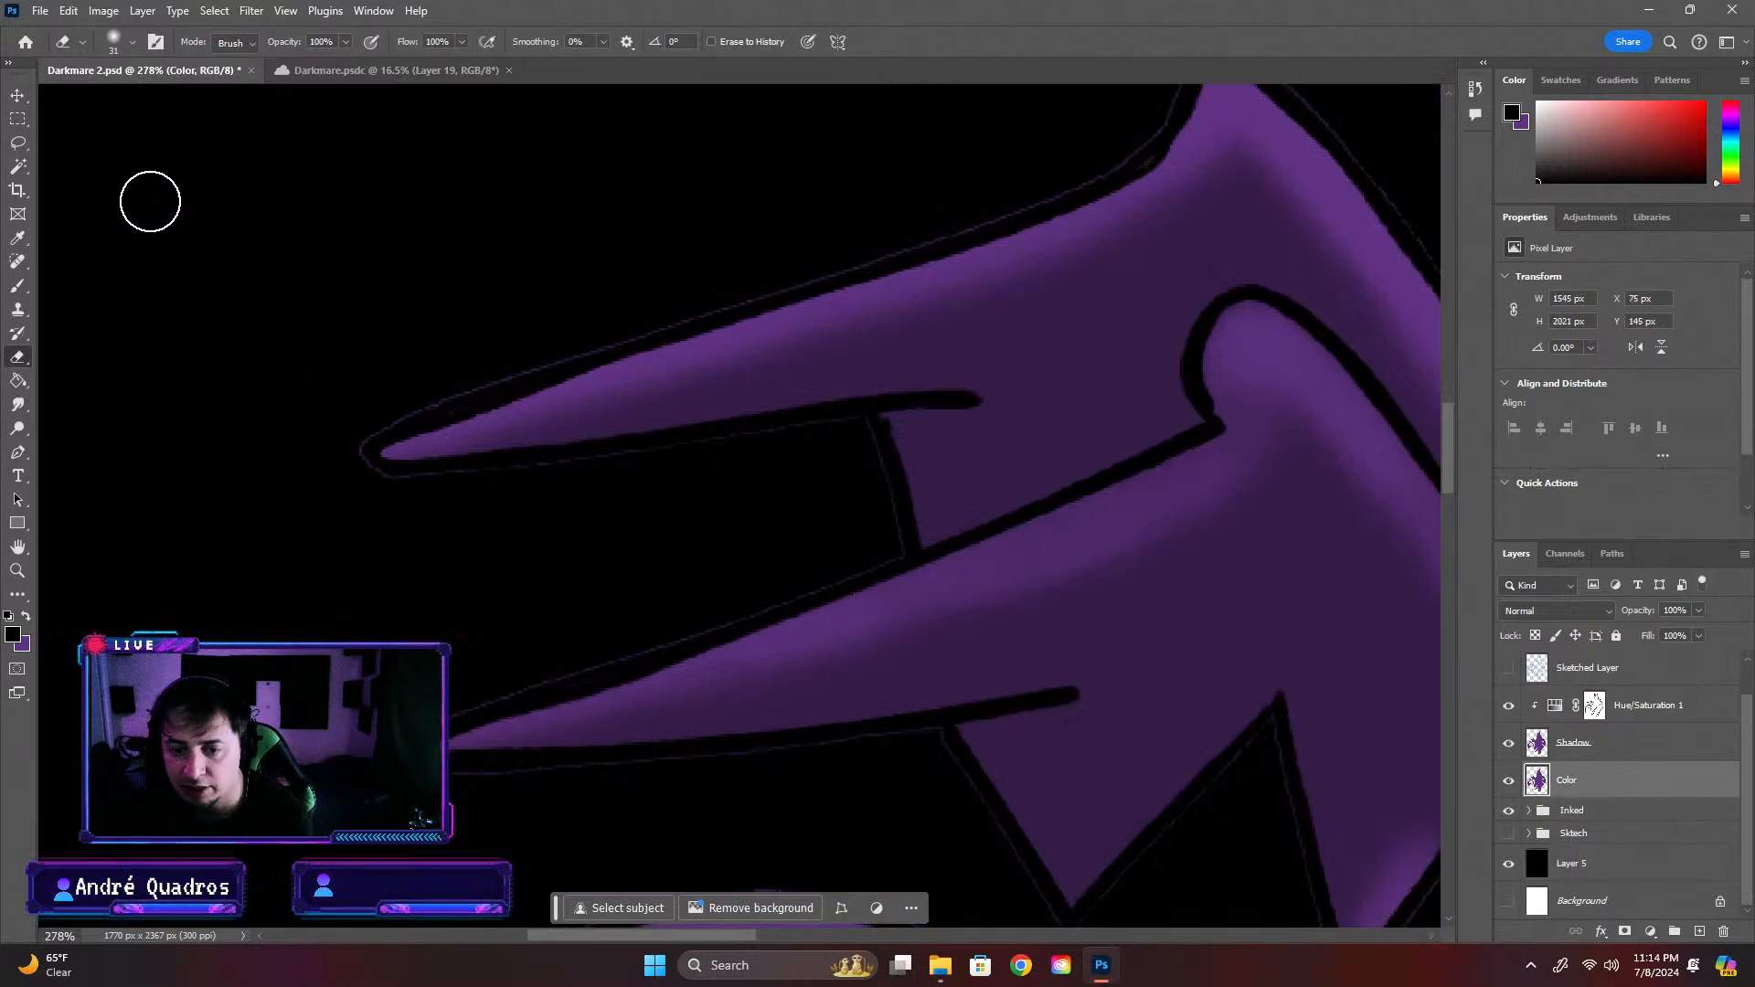
{"action": "left_click", "coordinate": [116, 41]}
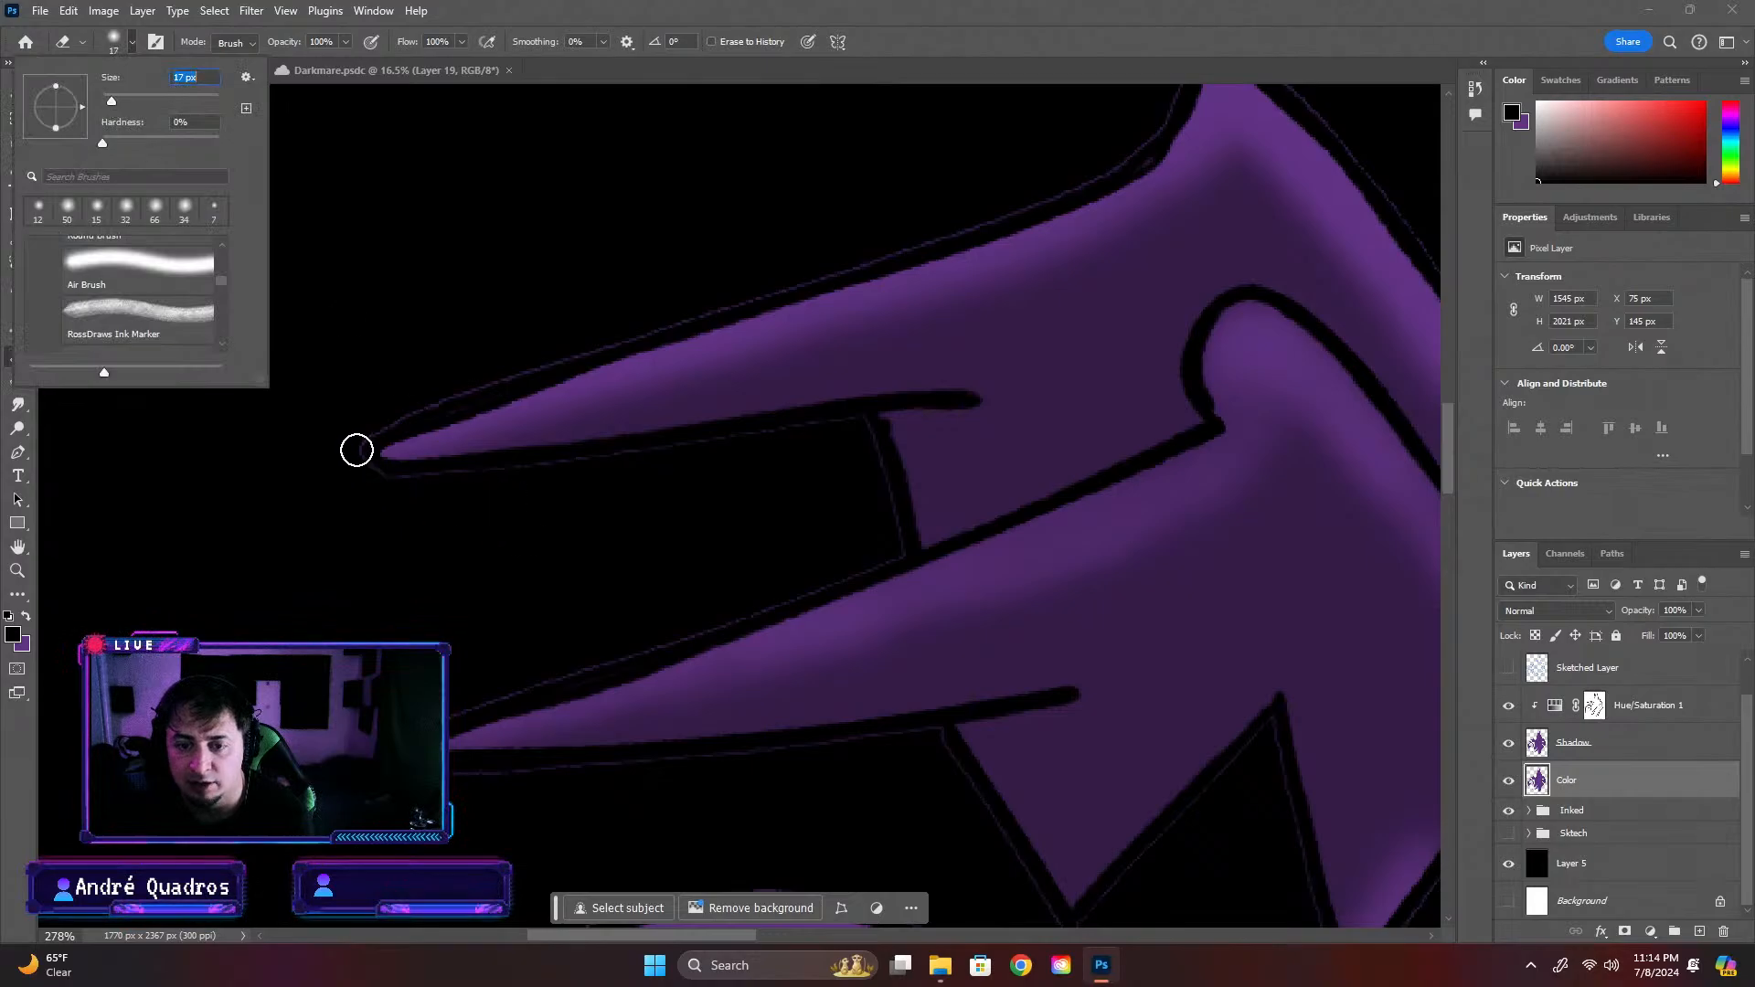
{"action": "left_click", "coordinate": [356, 462]}
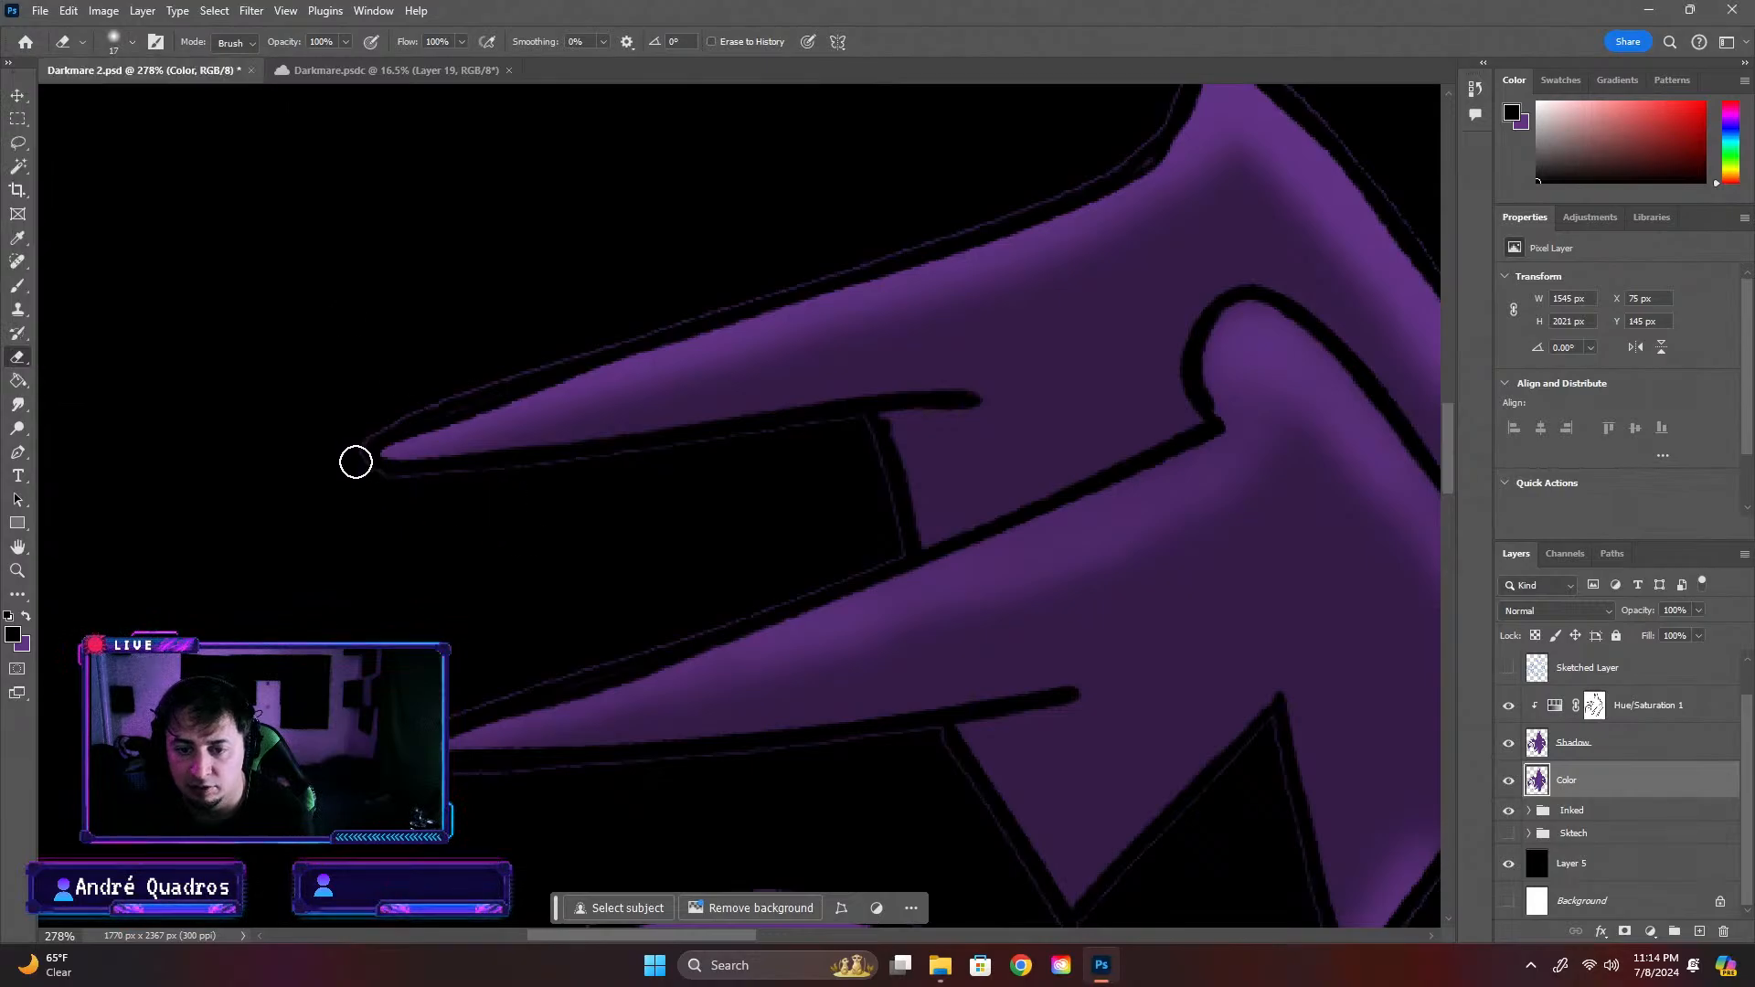
{"action": "left_click", "coordinate": [128, 42]}
{"action": "scroll", "coordinate": [98, 261], "scroll_direction": "up", "scroll_amount": 2}
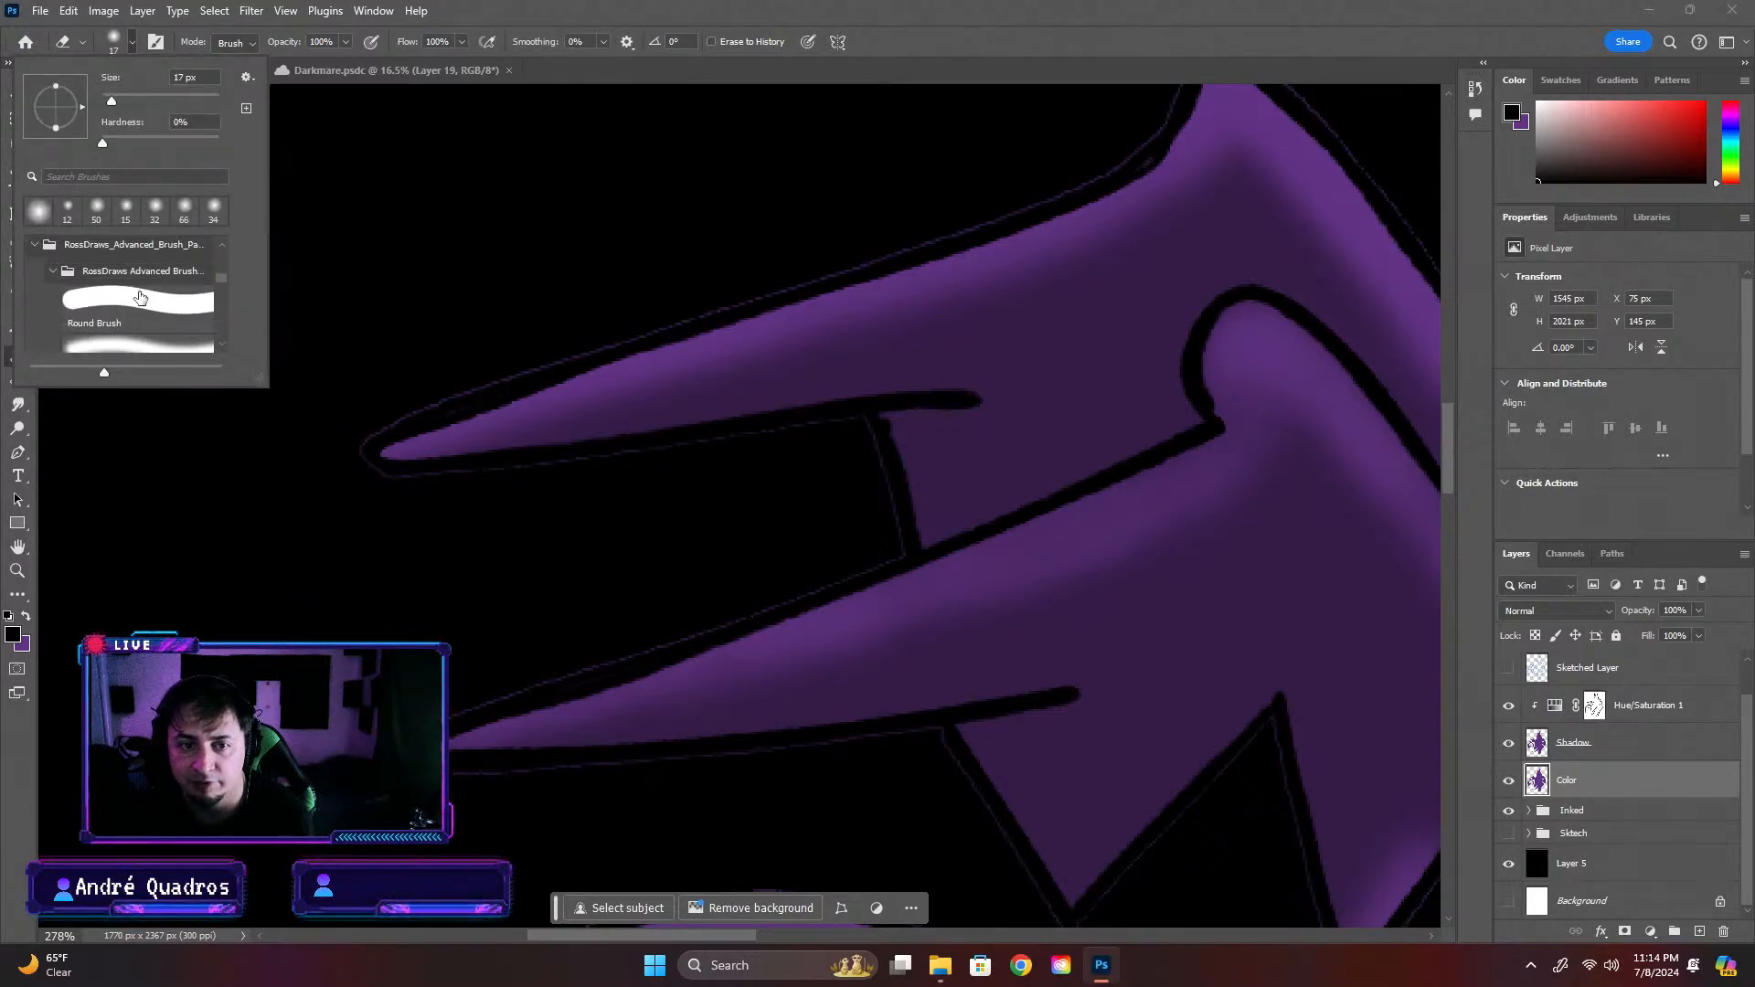
{"action": "left_click", "coordinate": [138, 314]}
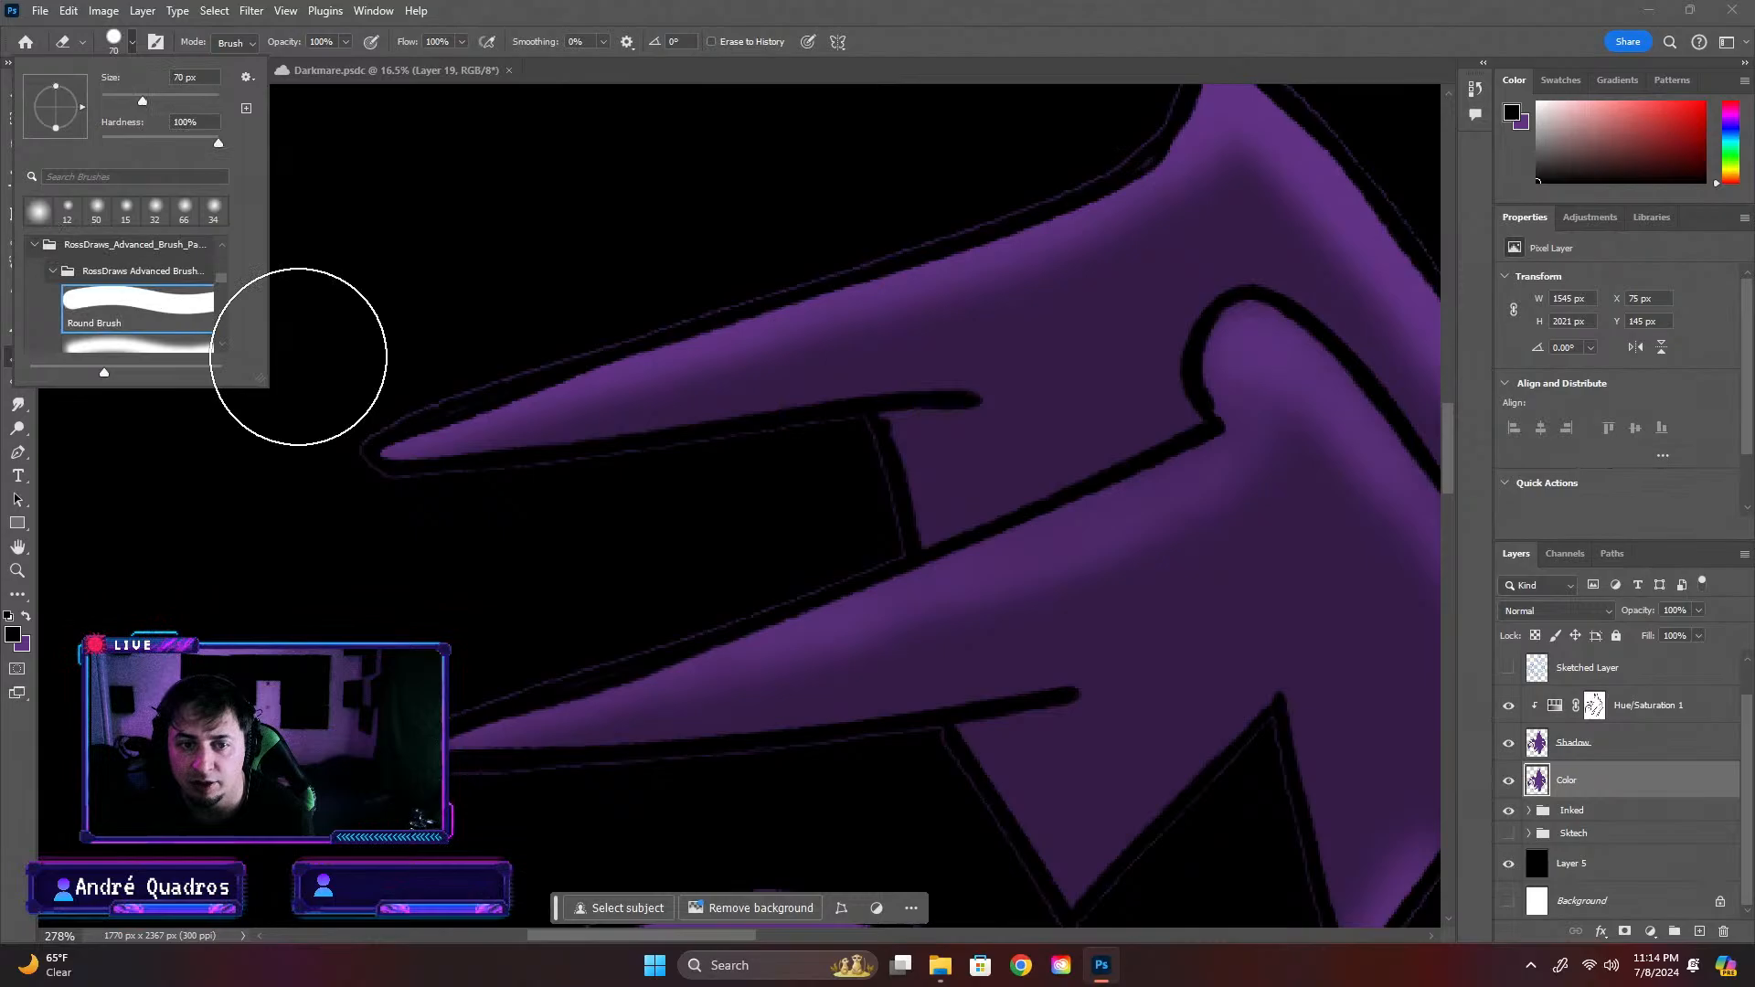
{"action": "left_click", "coordinate": [133, 46]}
{"action": "left_click", "coordinate": [130, 45]}
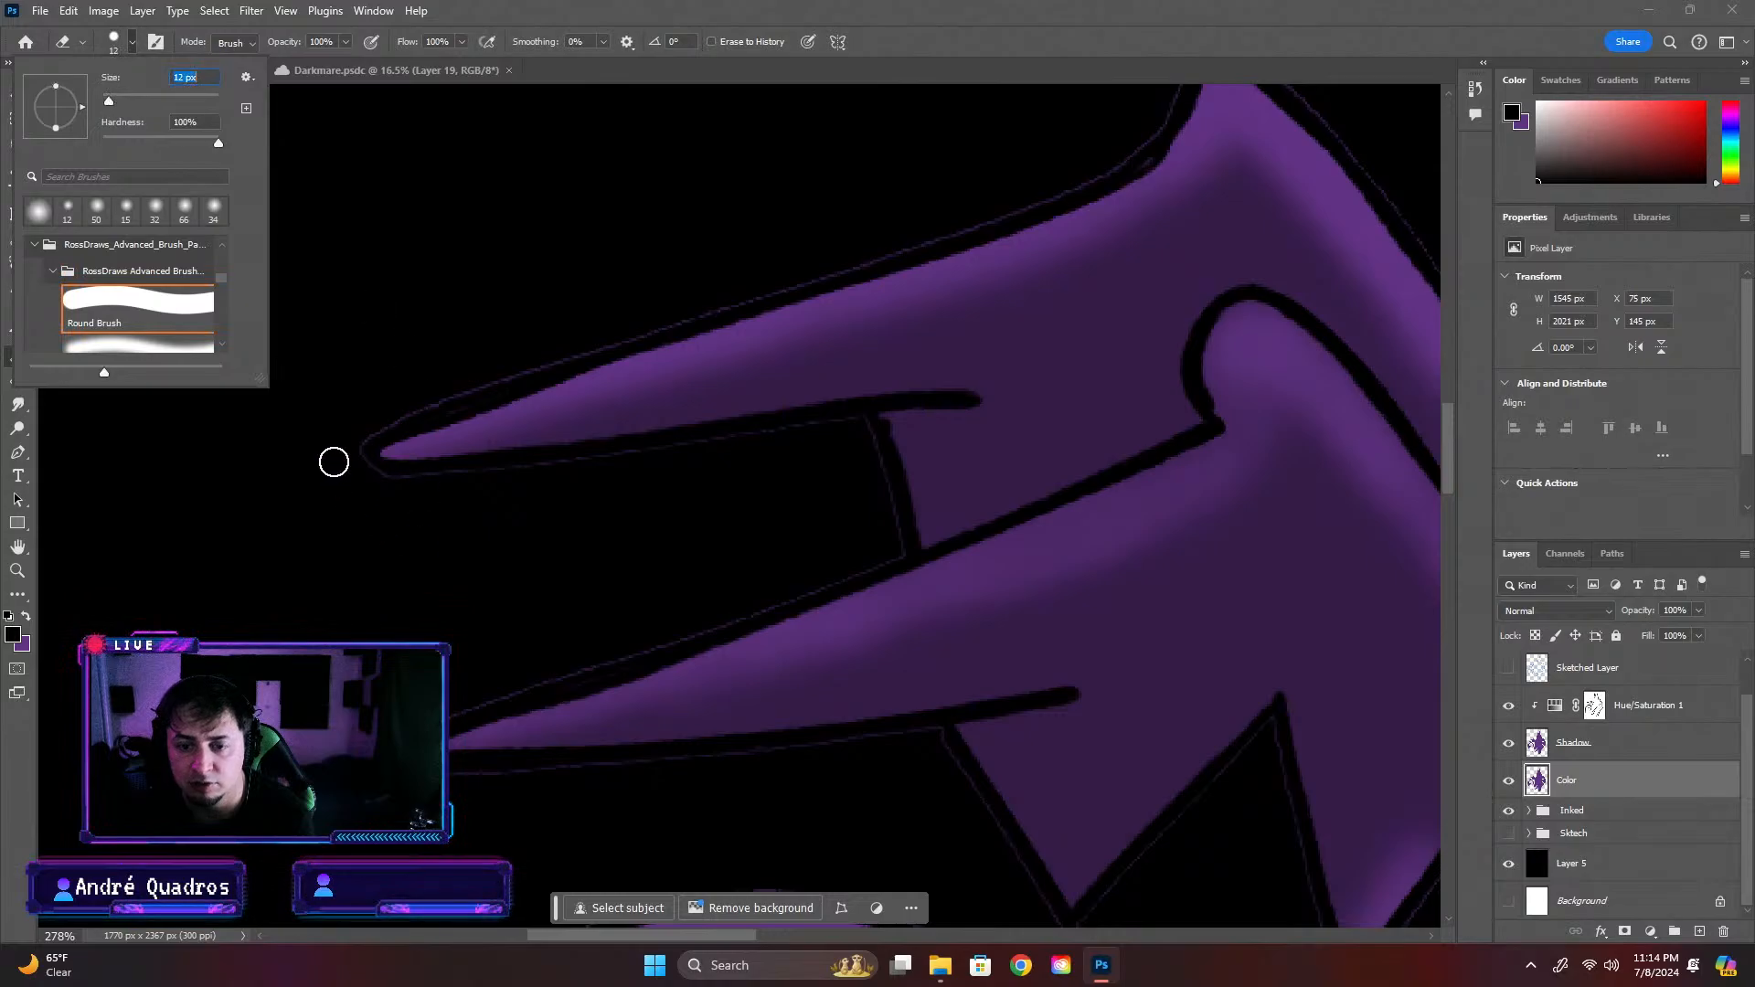
Hide the Shadow layer and erase the thin purple fringe around the upper wing spike's tip on the Color layer
{"action": "left_click", "coordinate": [363, 477]}
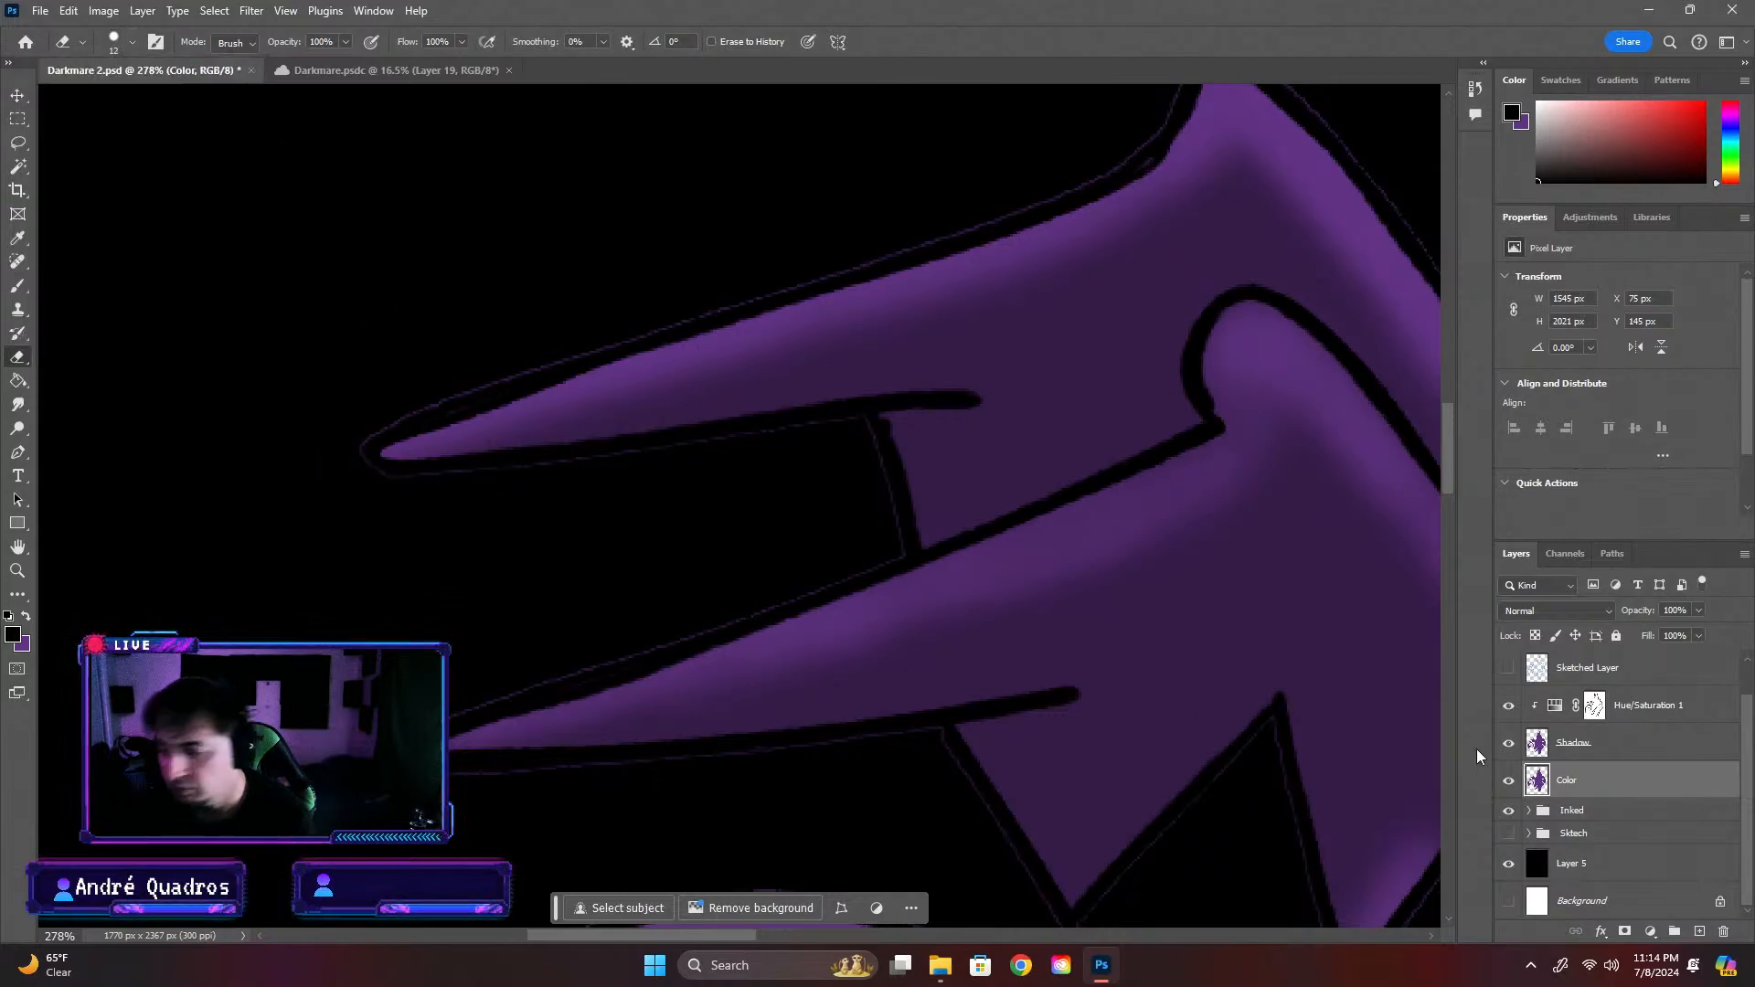
{"action": "left_click", "coordinate": [1508, 742]}
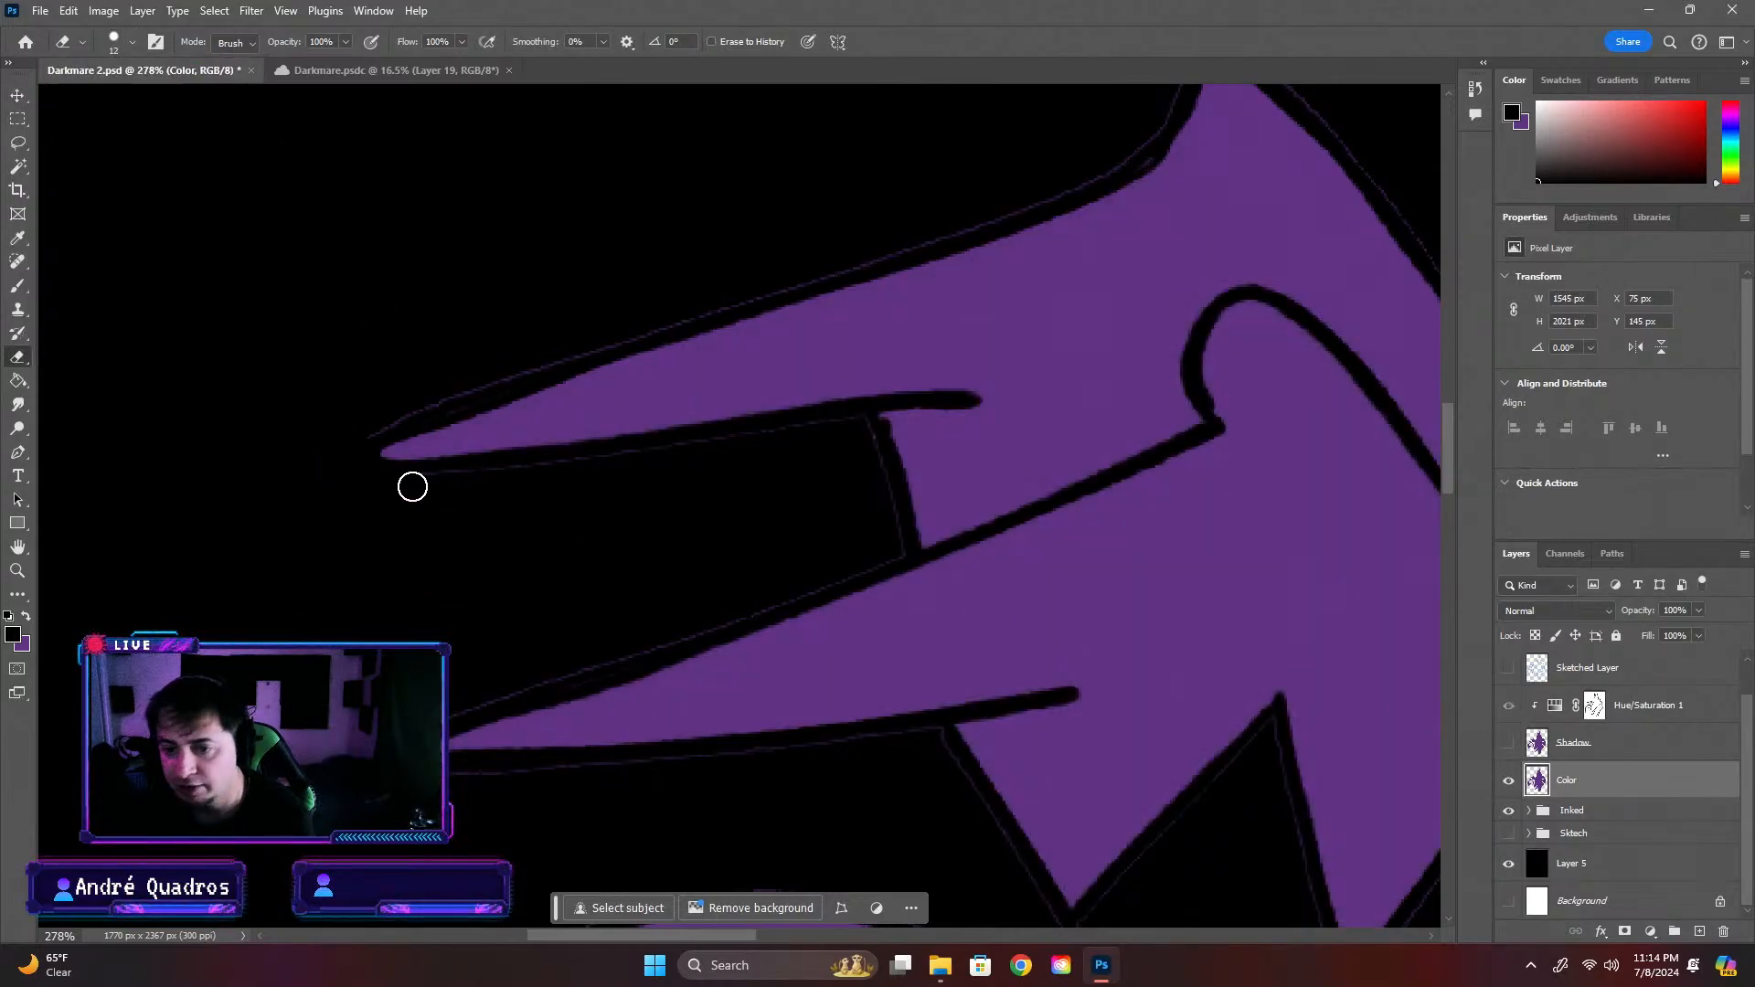
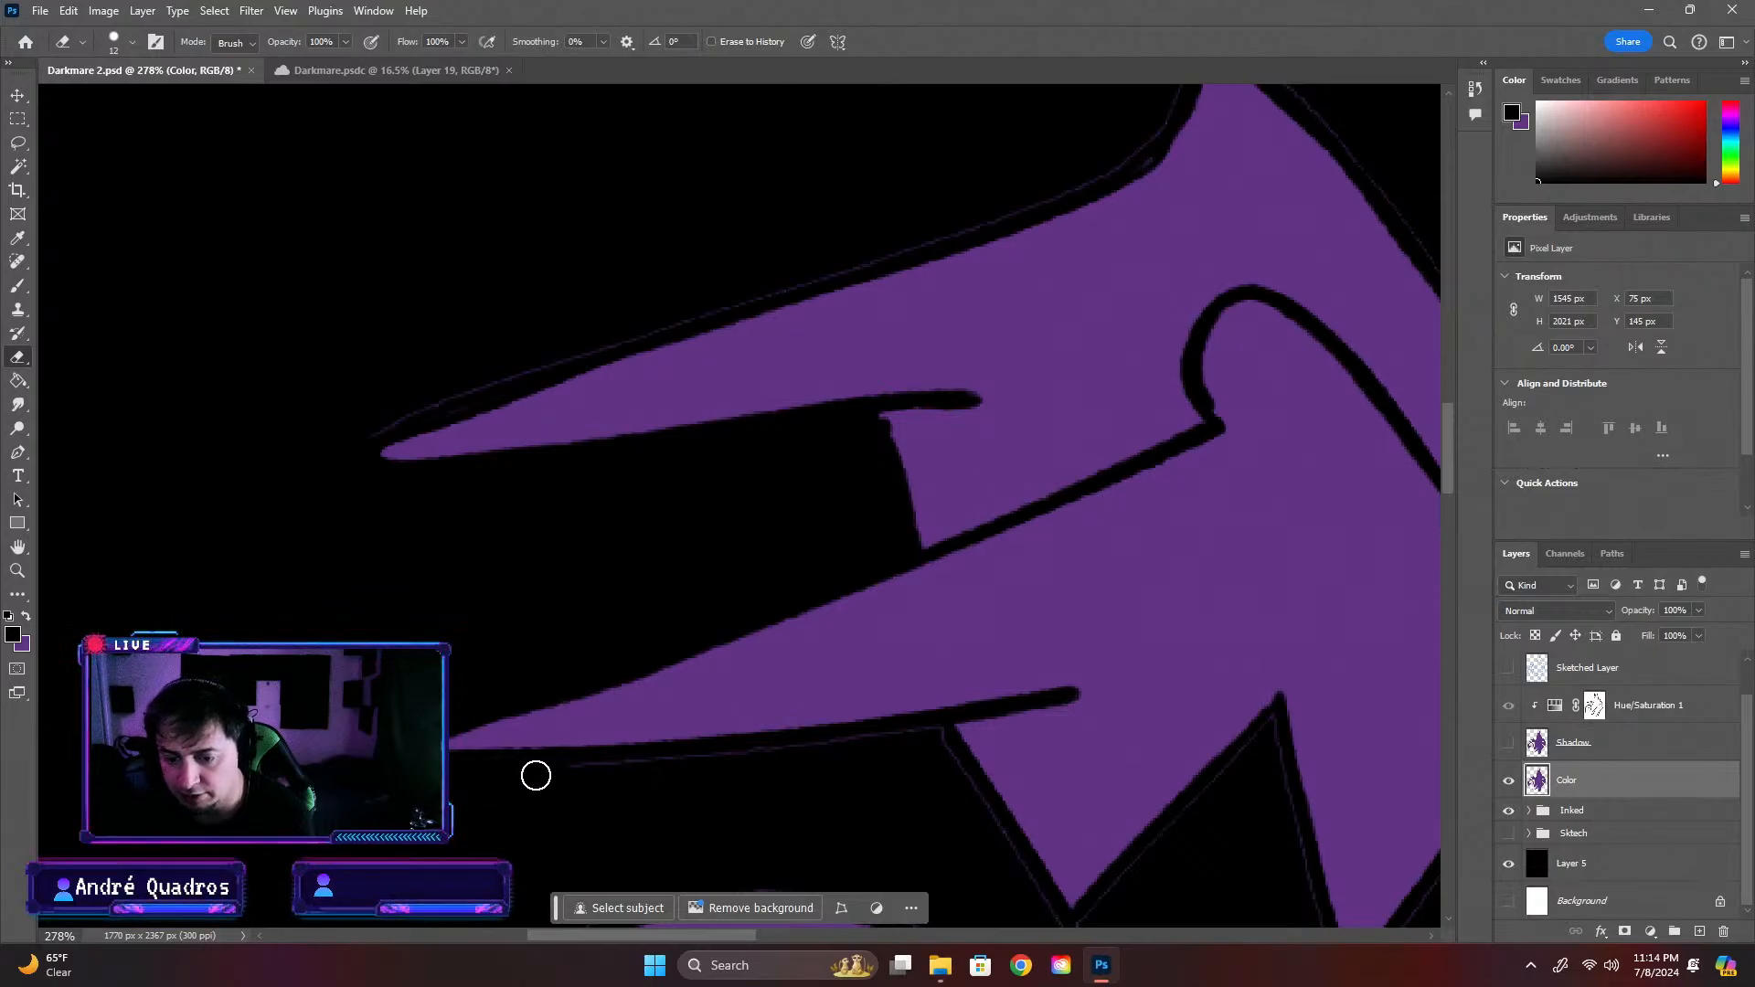
Erase the thin purple fringe along the underside of the lower wing spike and the adjoining wing edge on the Color layer
{"action": "left_click_drag", "start_coordinate": [536, 775], "coordinate": [890, 744]}
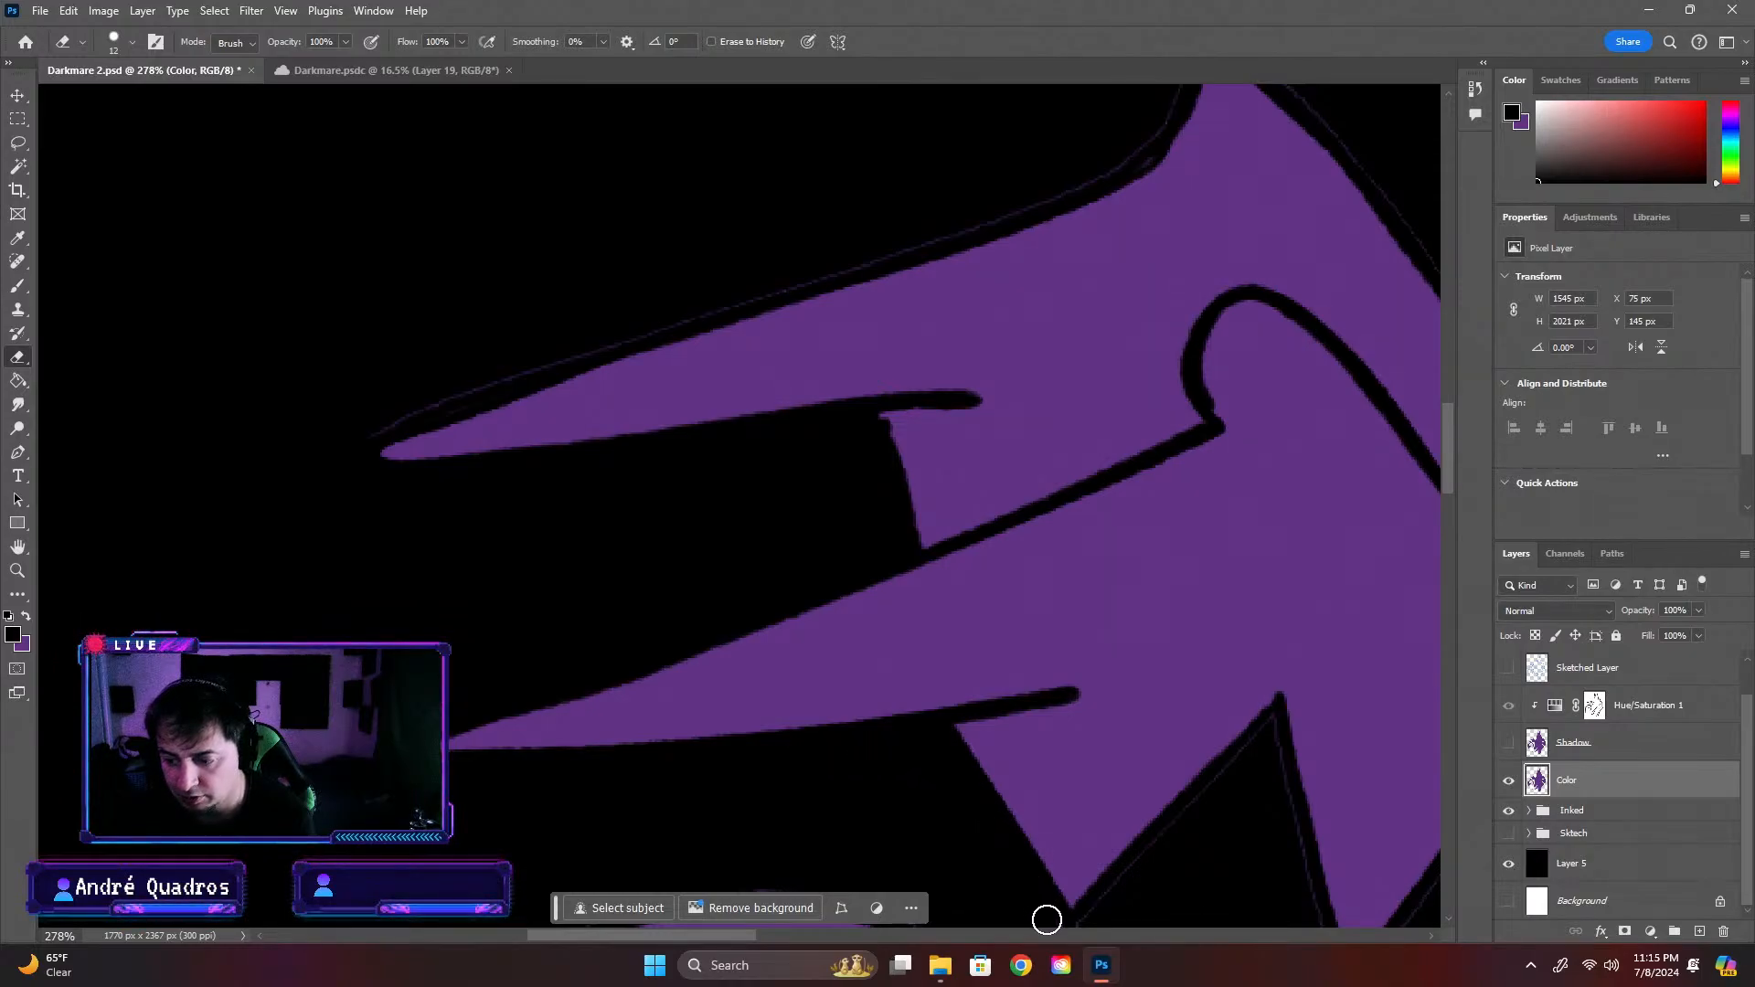
{"action": "scroll", "coordinate": [859, 858], "scroll_direction": "down", "scroll_amount": 5}
{"action": "scroll", "coordinate": [613, 841], "scroll_direction": "up", "scroll_amount": 5}
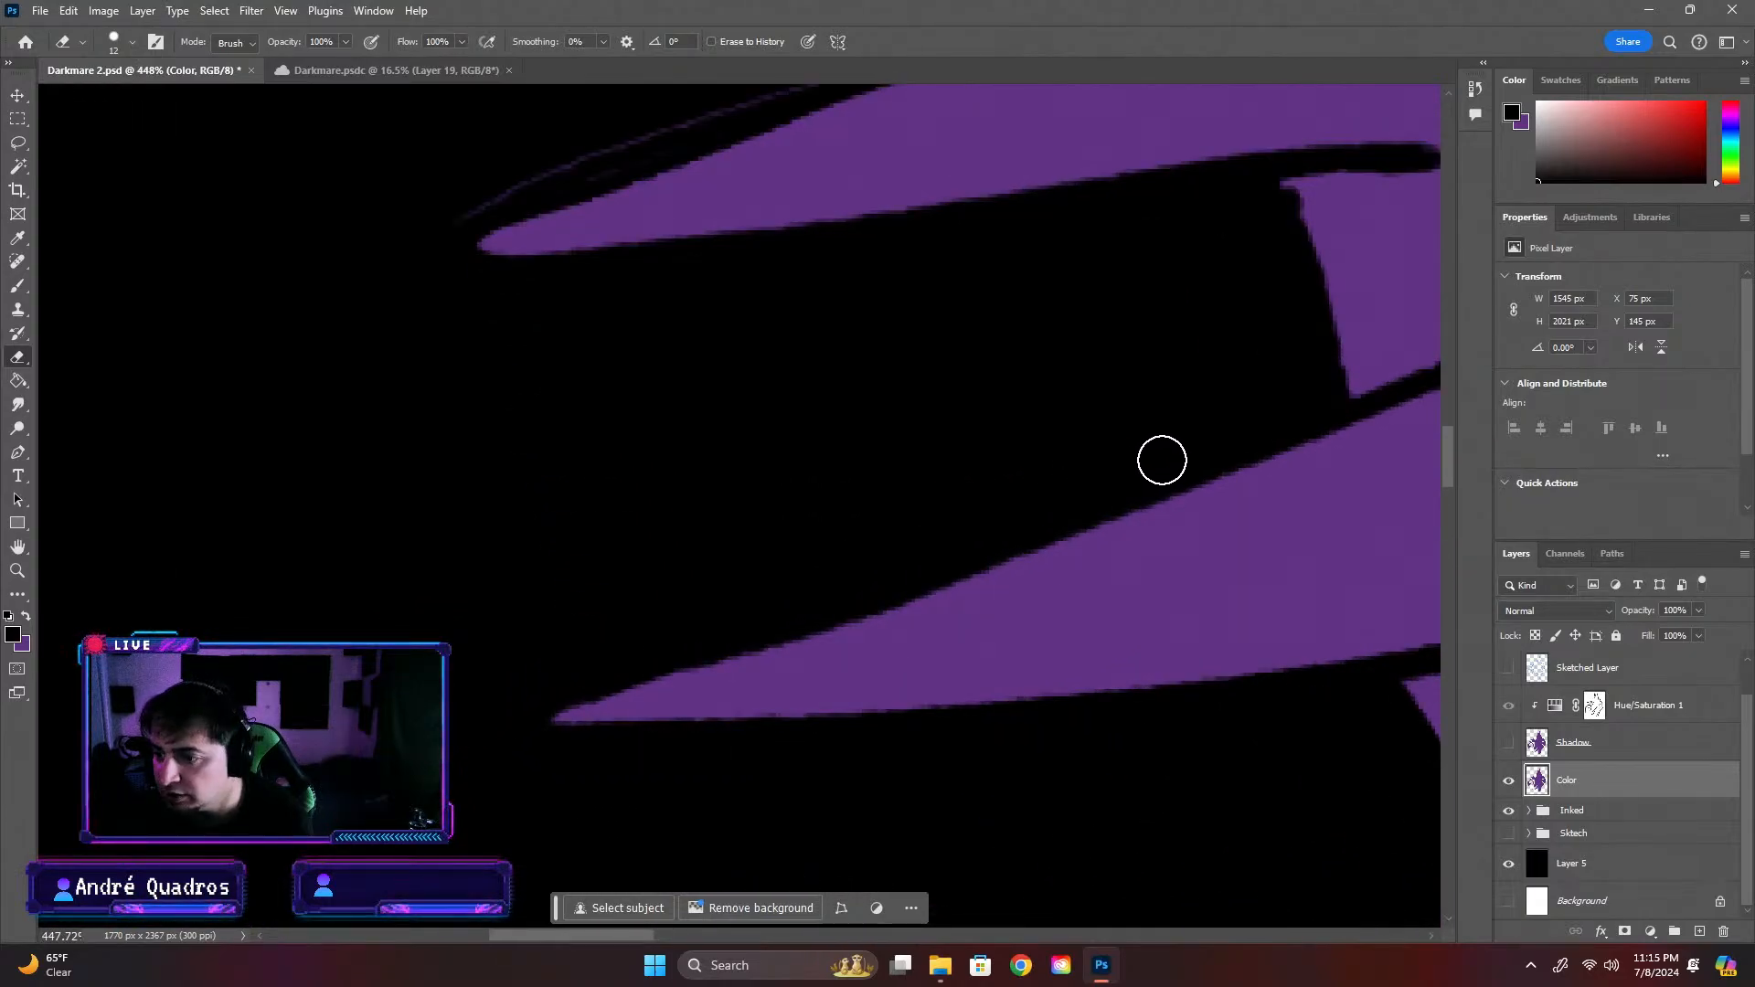
{"action": "scroll", "coordinate": [444, 325], "scroll_direction": "down", "scroll_amount": 1}
{"action": "scroll", "coordinate": [444, 326], "scroll_direction": "down", "scroll_amount": 2}
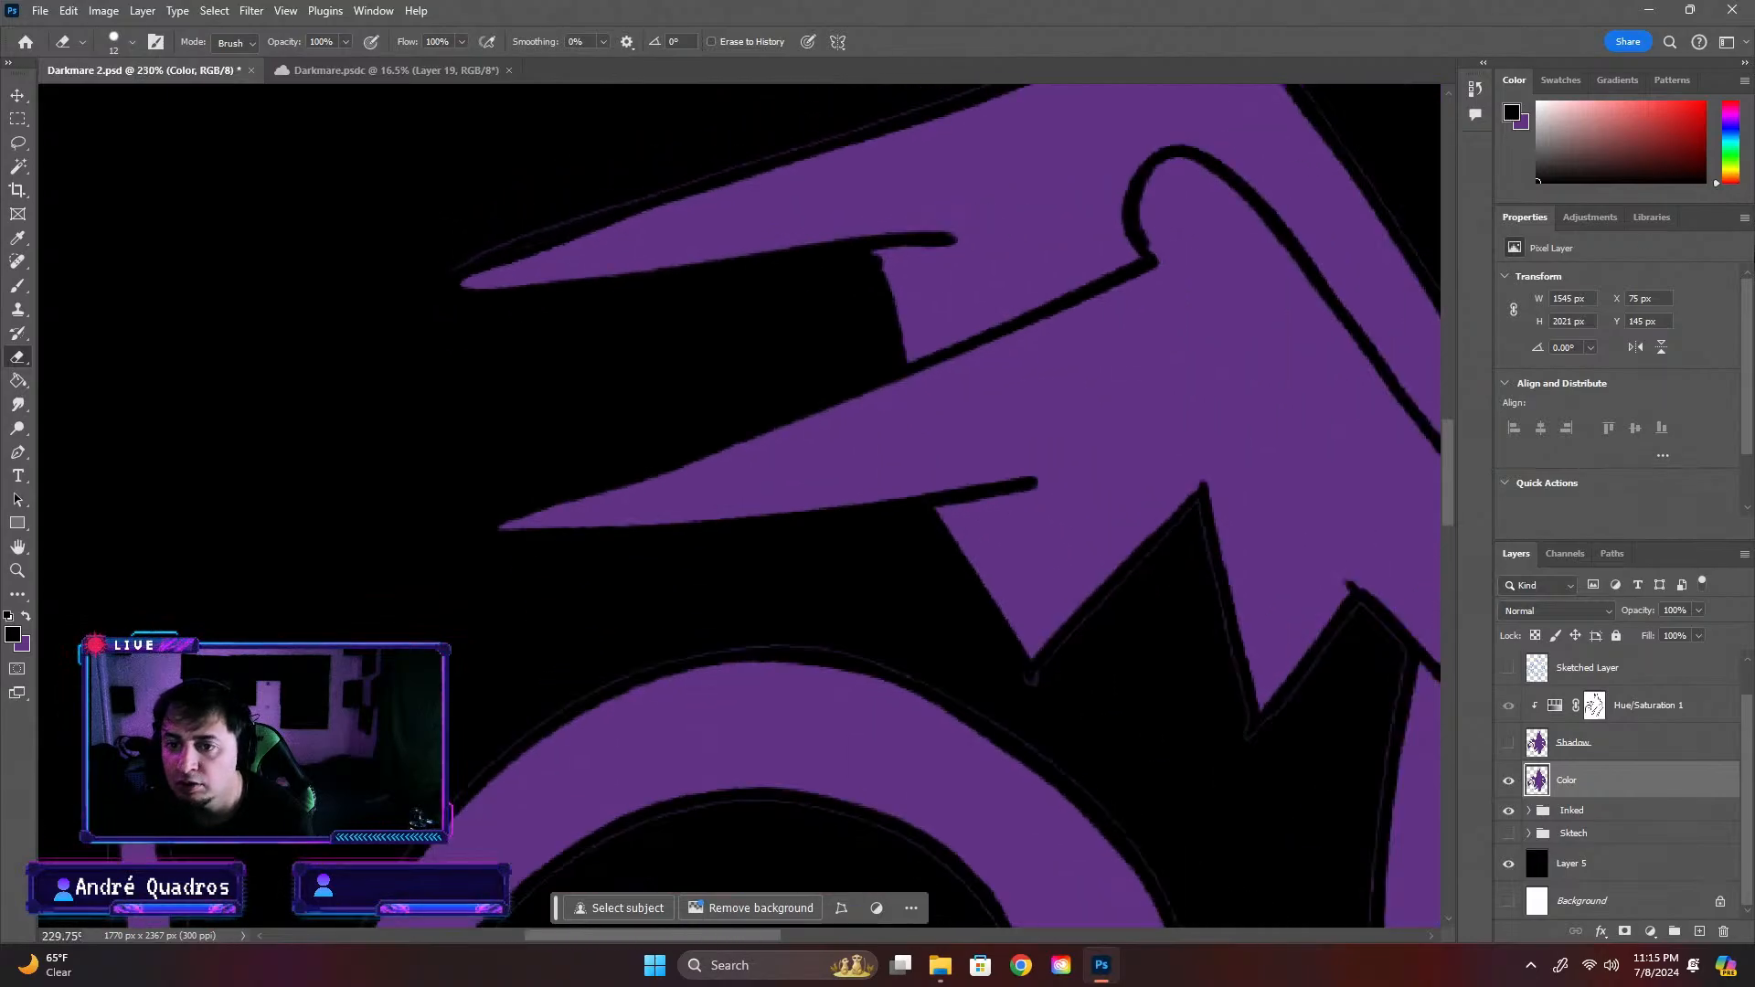
{"action": "left_click_drag", "start_coordinate": [1450, 460], "coordinate": [1455, 427]}
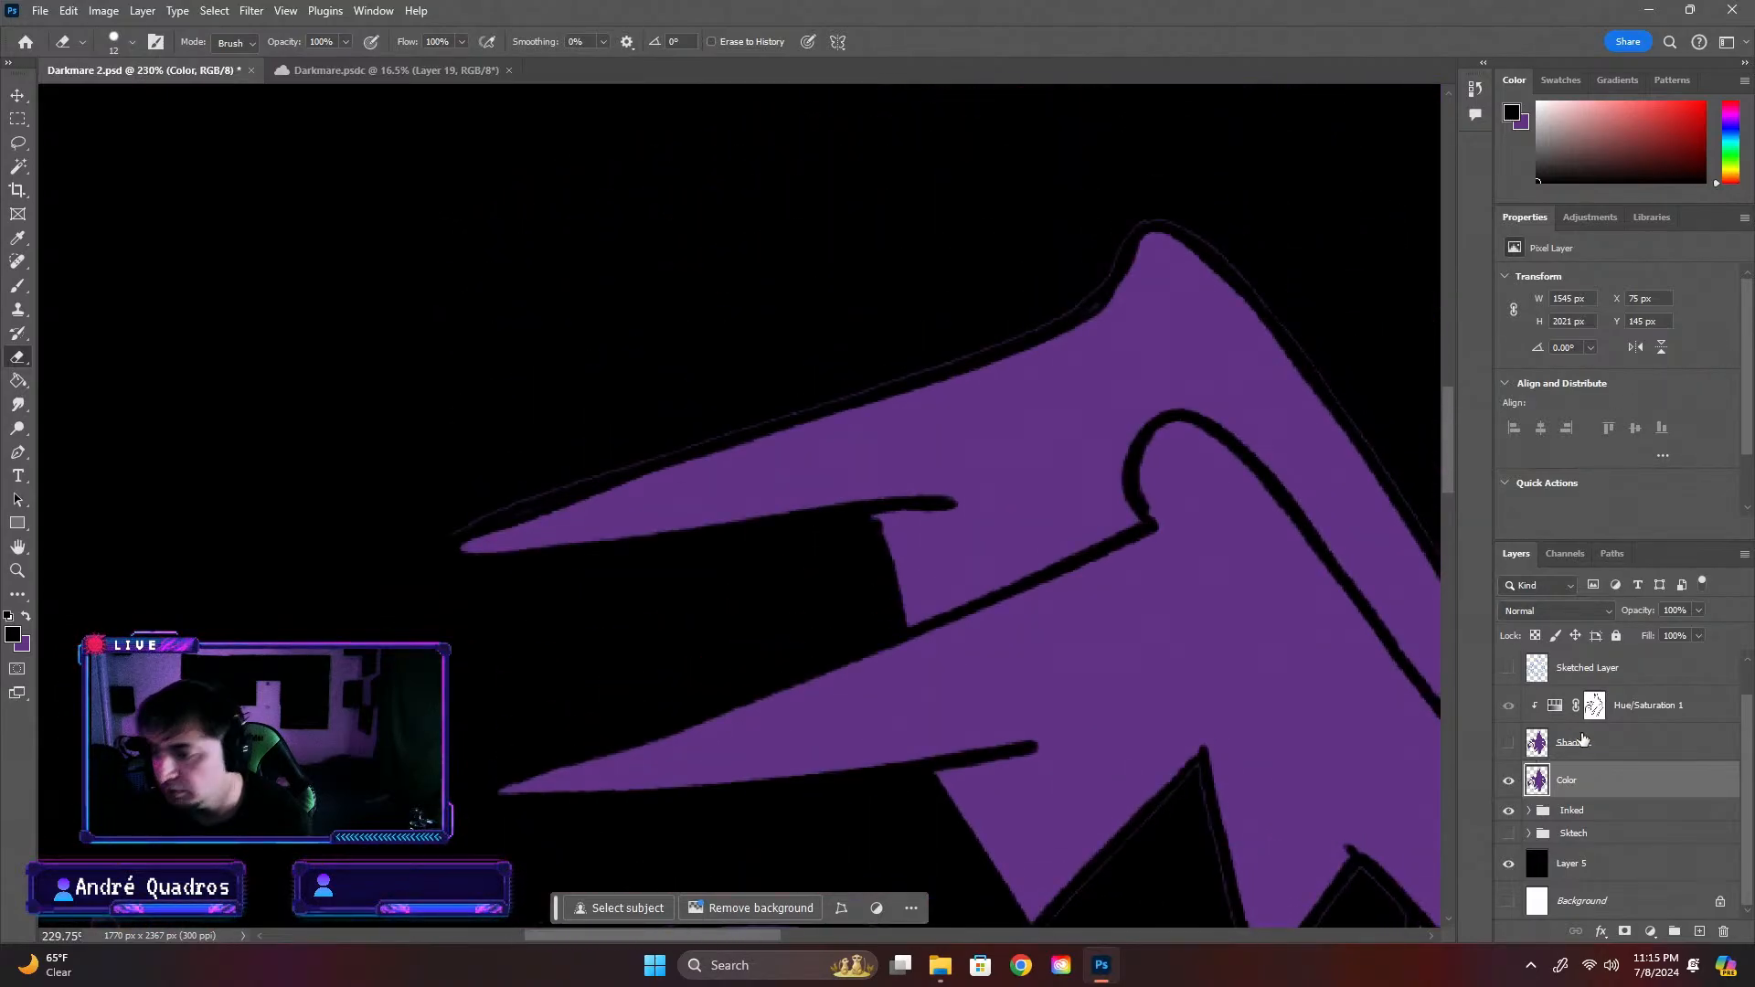
{"action": "scroll", "coordinate": [1636, 730], "scroll_direction": "up", "scroll_amount": 1}
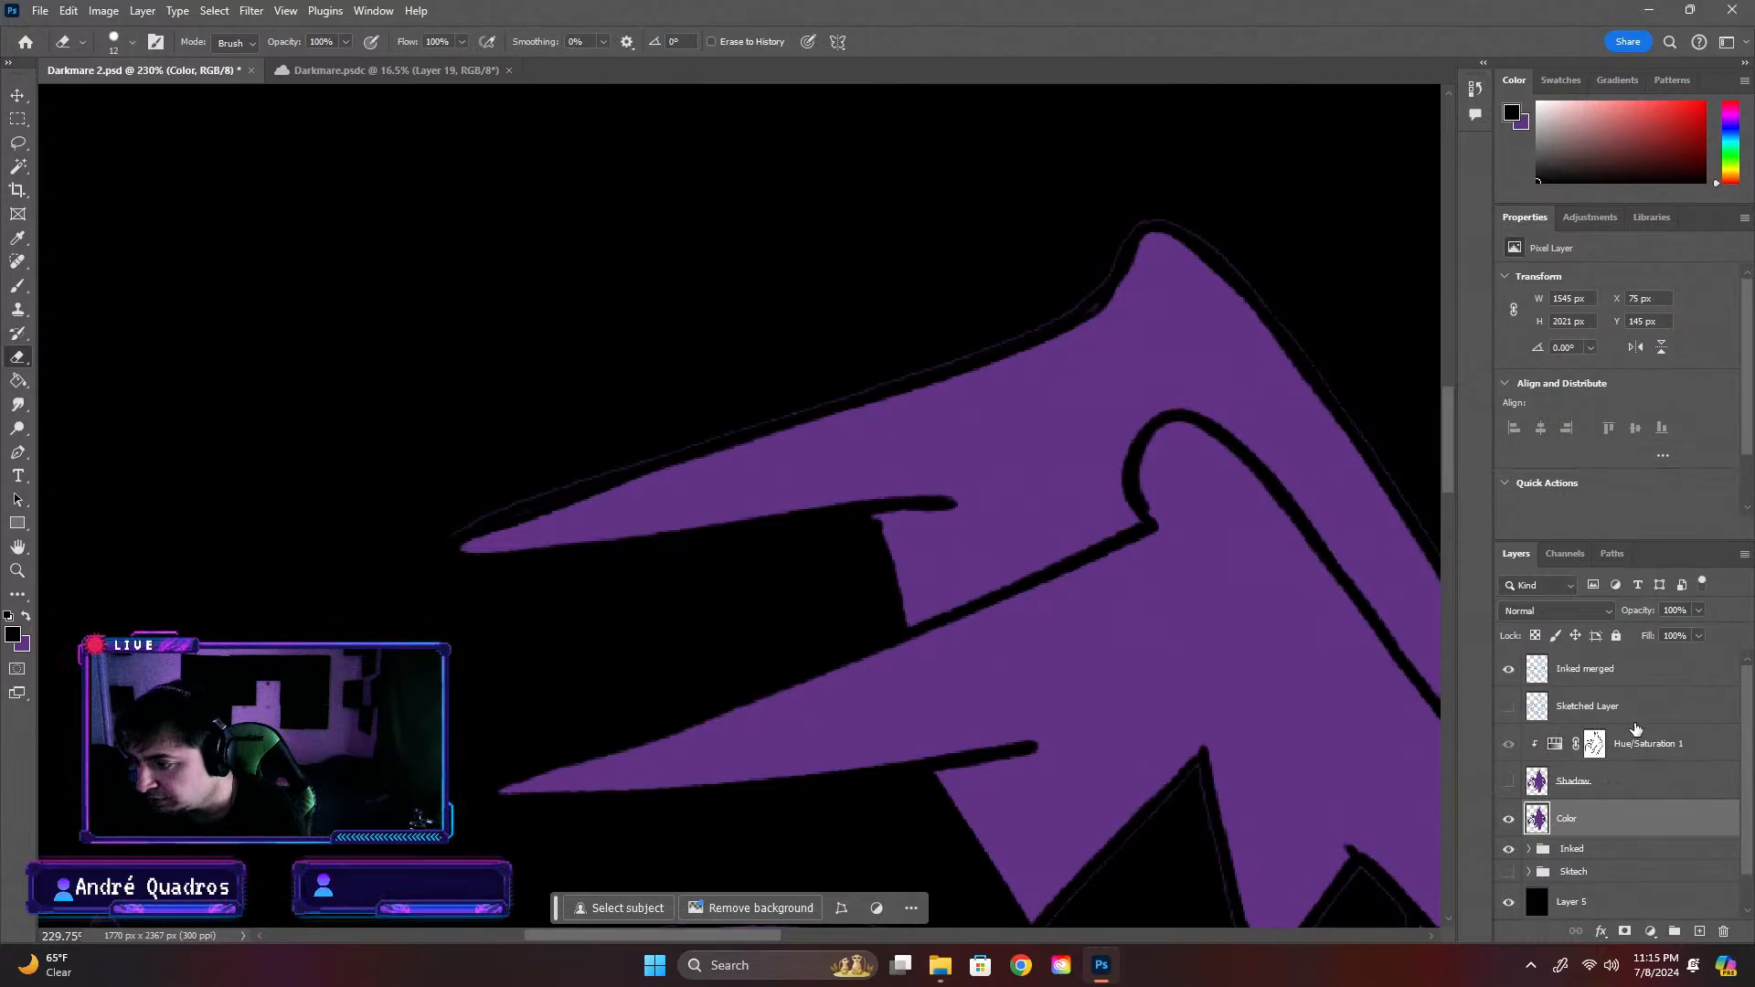
Select the empty area around the creature on the Inked merged layer with the Magic Wand at tolerance 32
{"action": "left_click", "coordinate": [1621, 685]}
{"action": "left_click", "coordinate": [18, 166]}
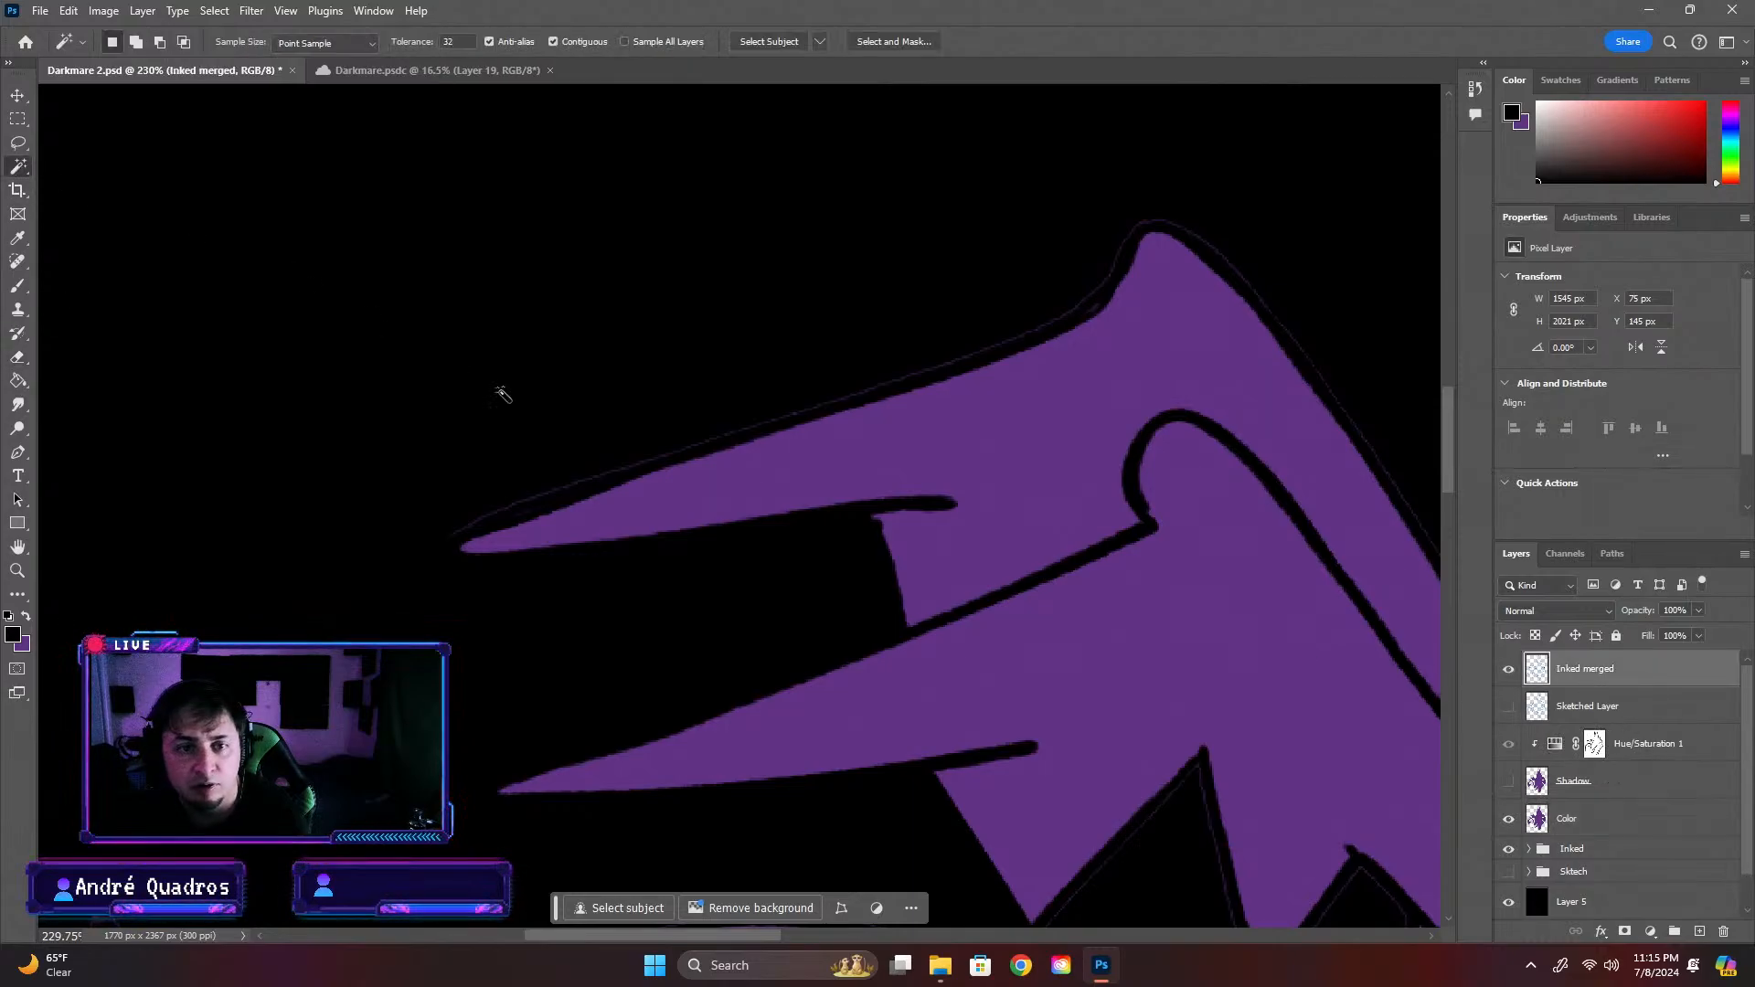
{"action": "left_click", "coordinate": [527, 438]}
{"action": "scroll", "coordinate": [577, 537], "scroll_direction": "up", "scroll_amount": 5}
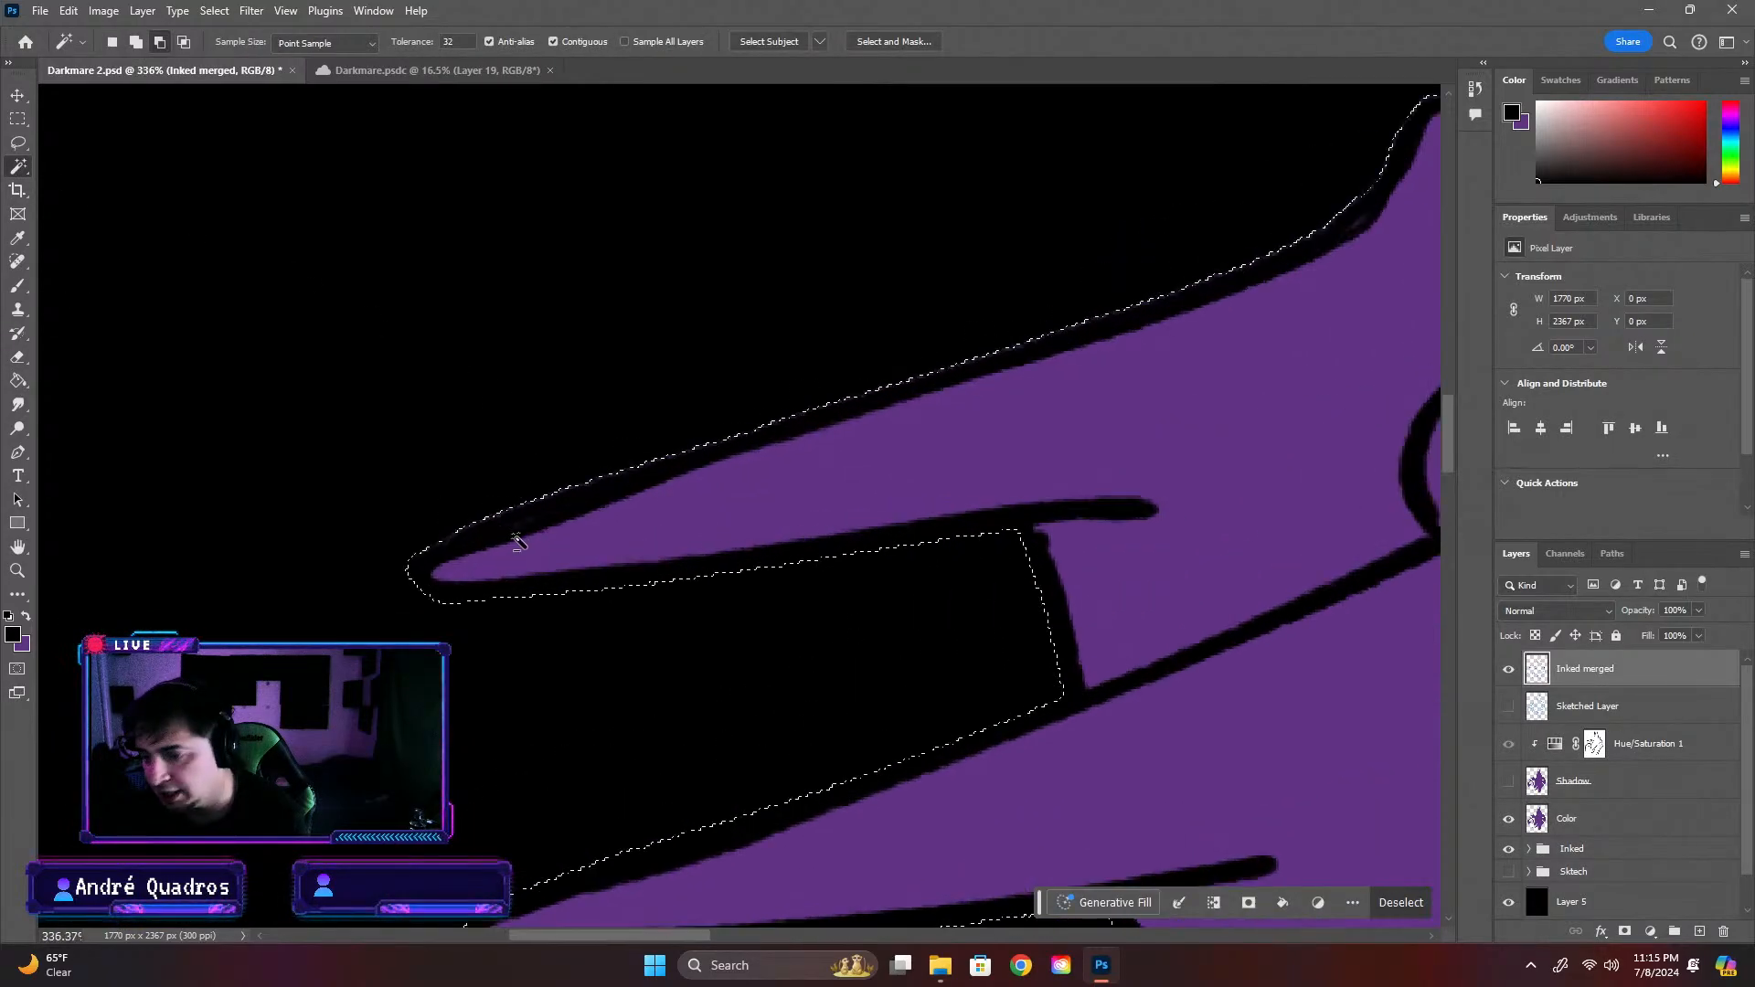
{"action": "scroll", "coordinate": [530, 508], "scroll_direction": "down", "scroll_amount": 4}
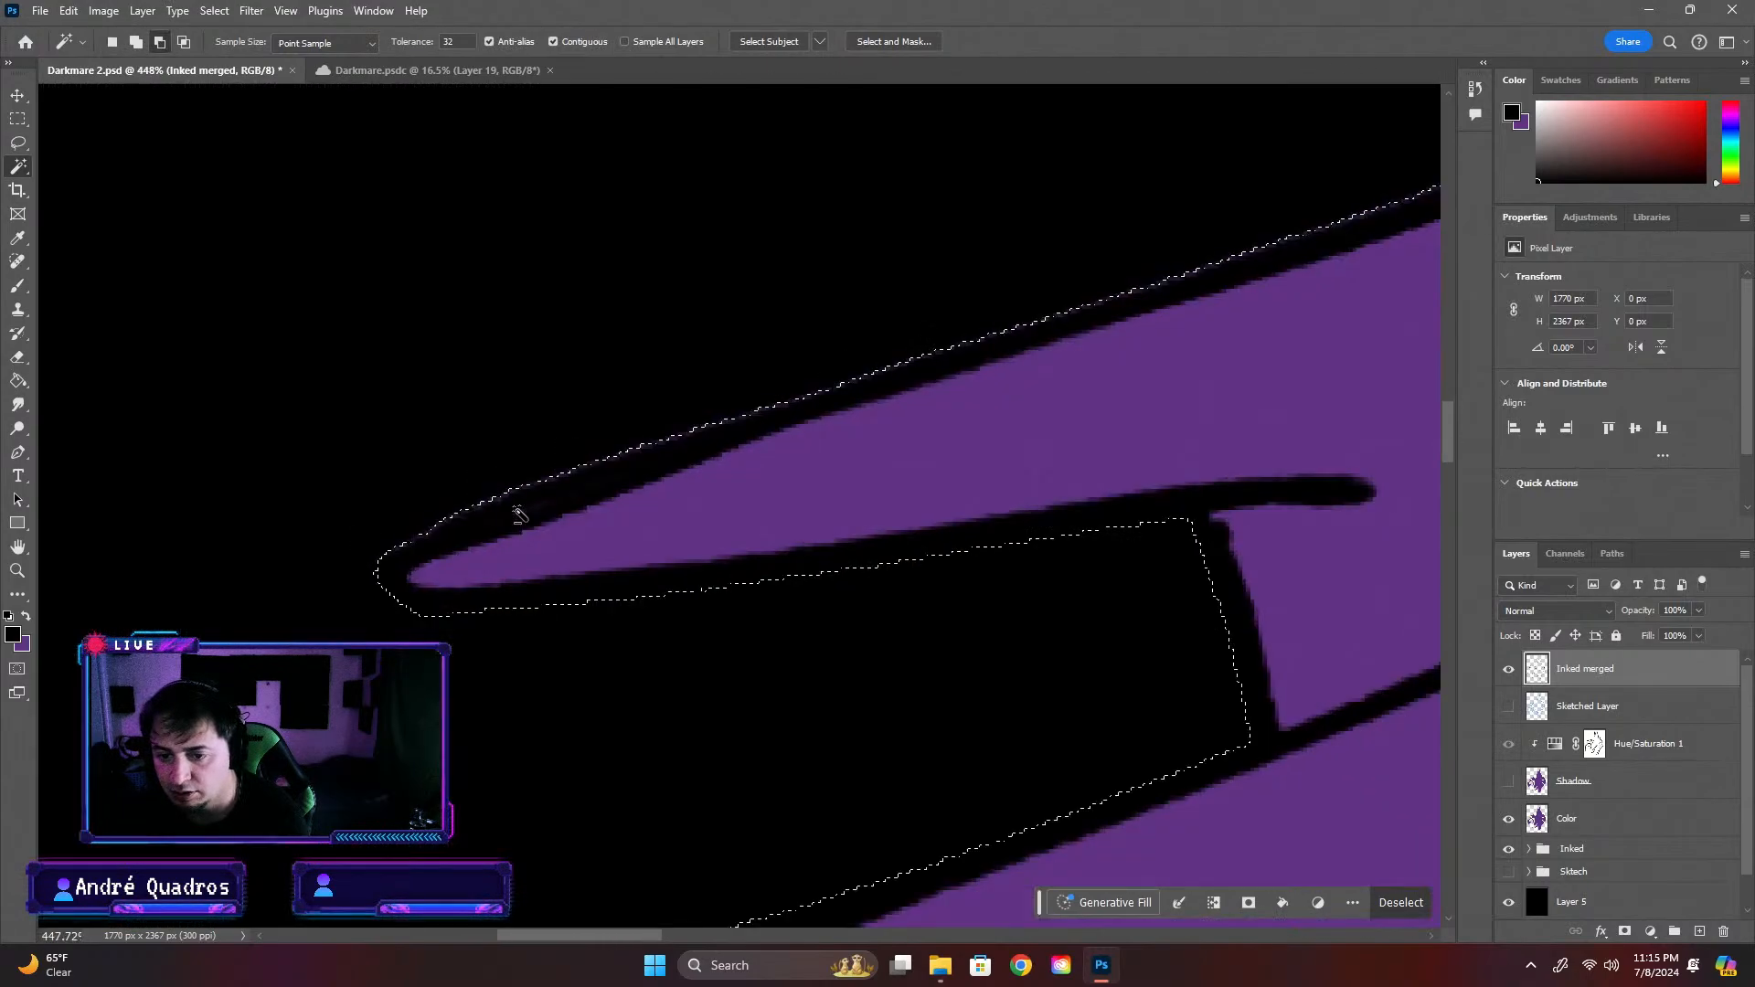
Feather the selection around the creature by 2 pixels, and apply the same 2-pixel feather once more
{"action": "right_click", "coordinate": [567, 500]}
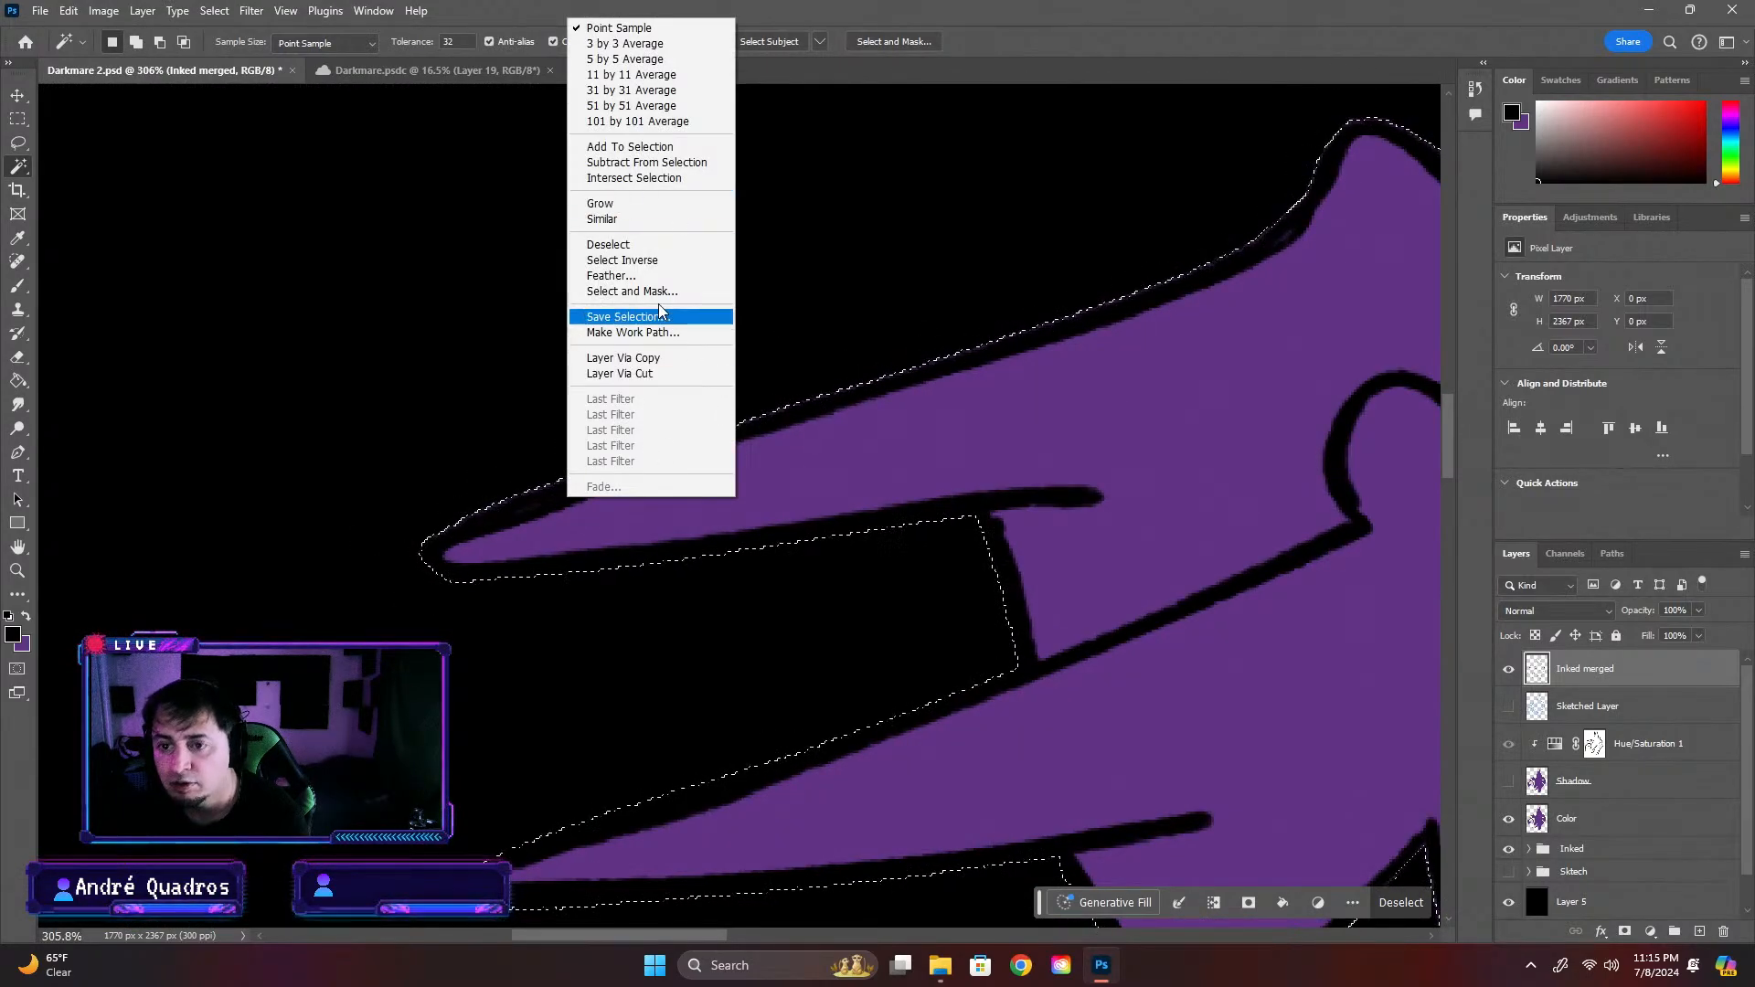
{"action": "left_click", "coordinate": [640, 275]}
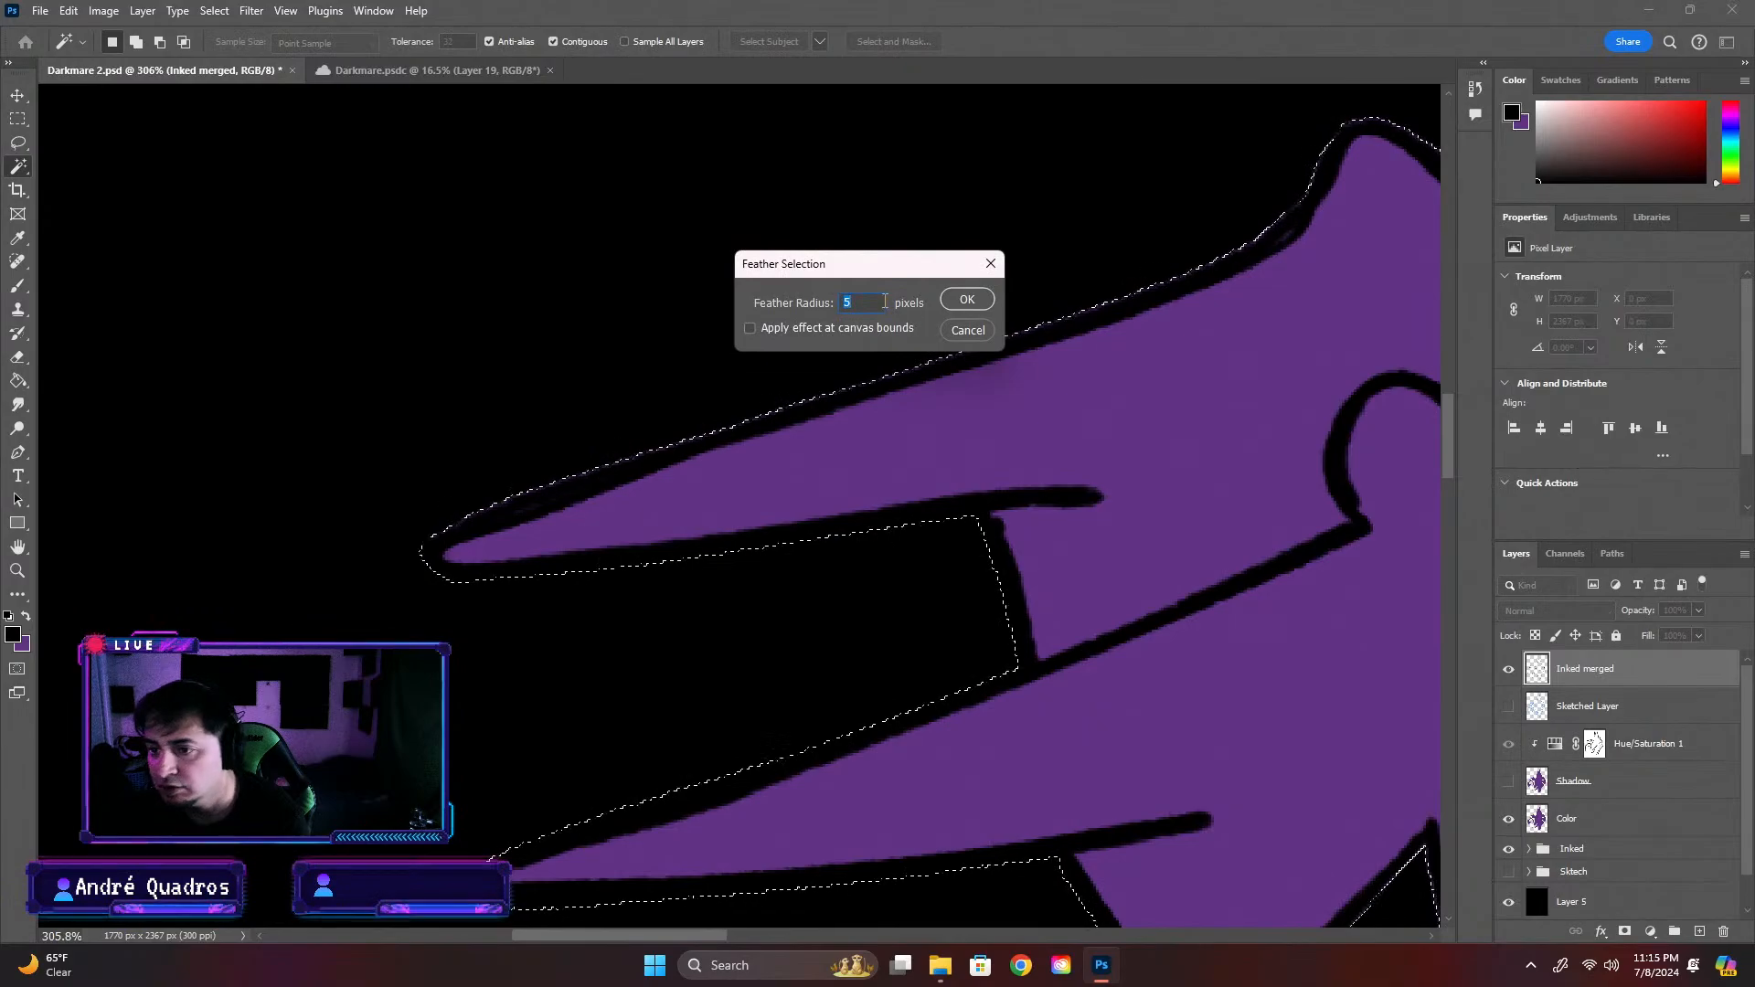
{"action": "type", "text": "2"}
{"action": "key", "text": "Return"}
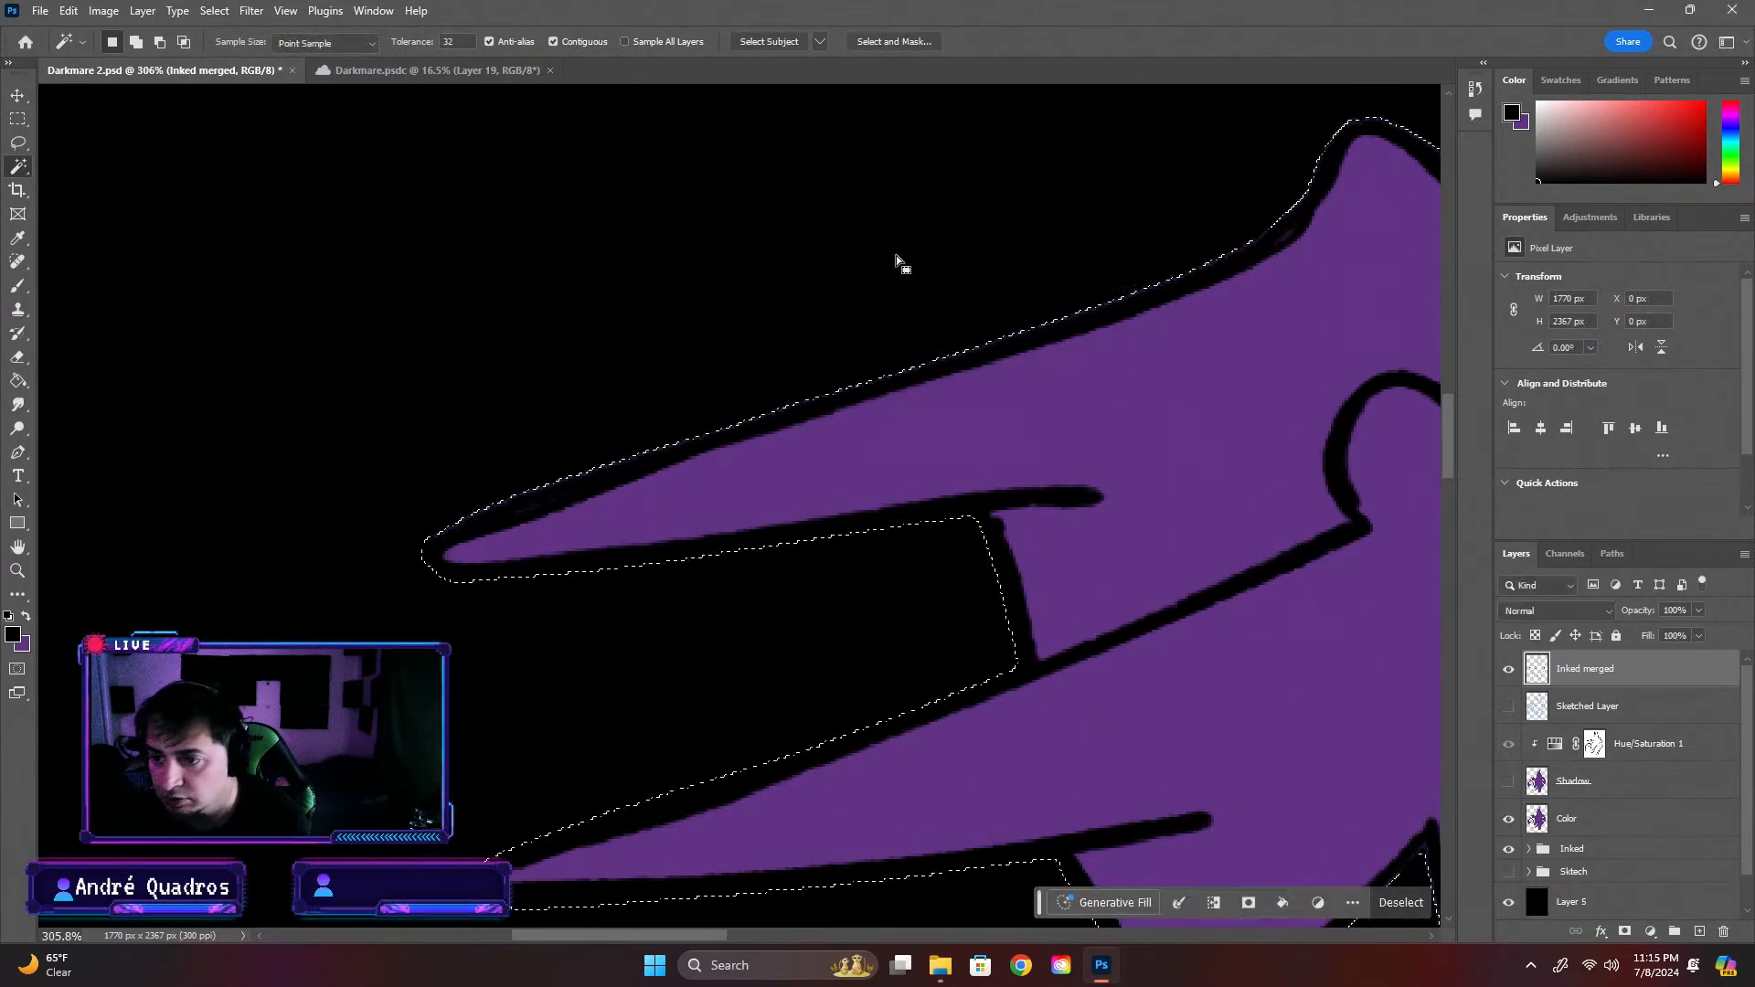
{"action": "right_click", "coordinate": [601, 463]}
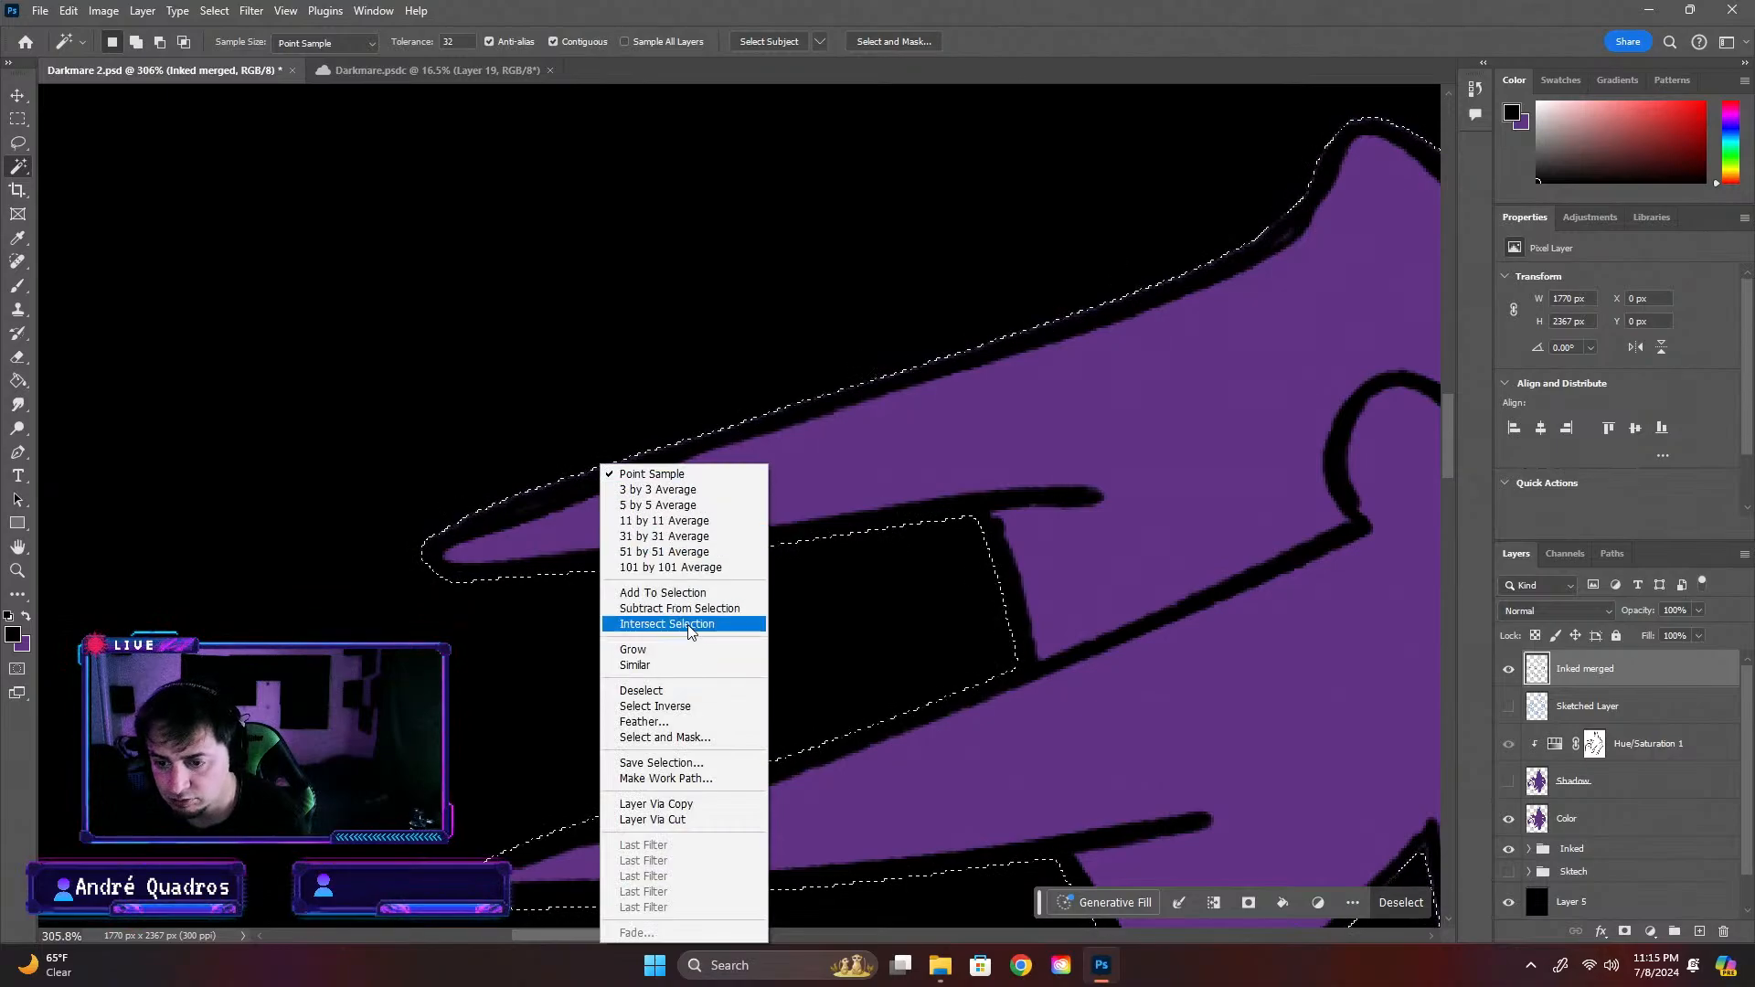
{"action": "left_click", "coordinate": [681, 722]}
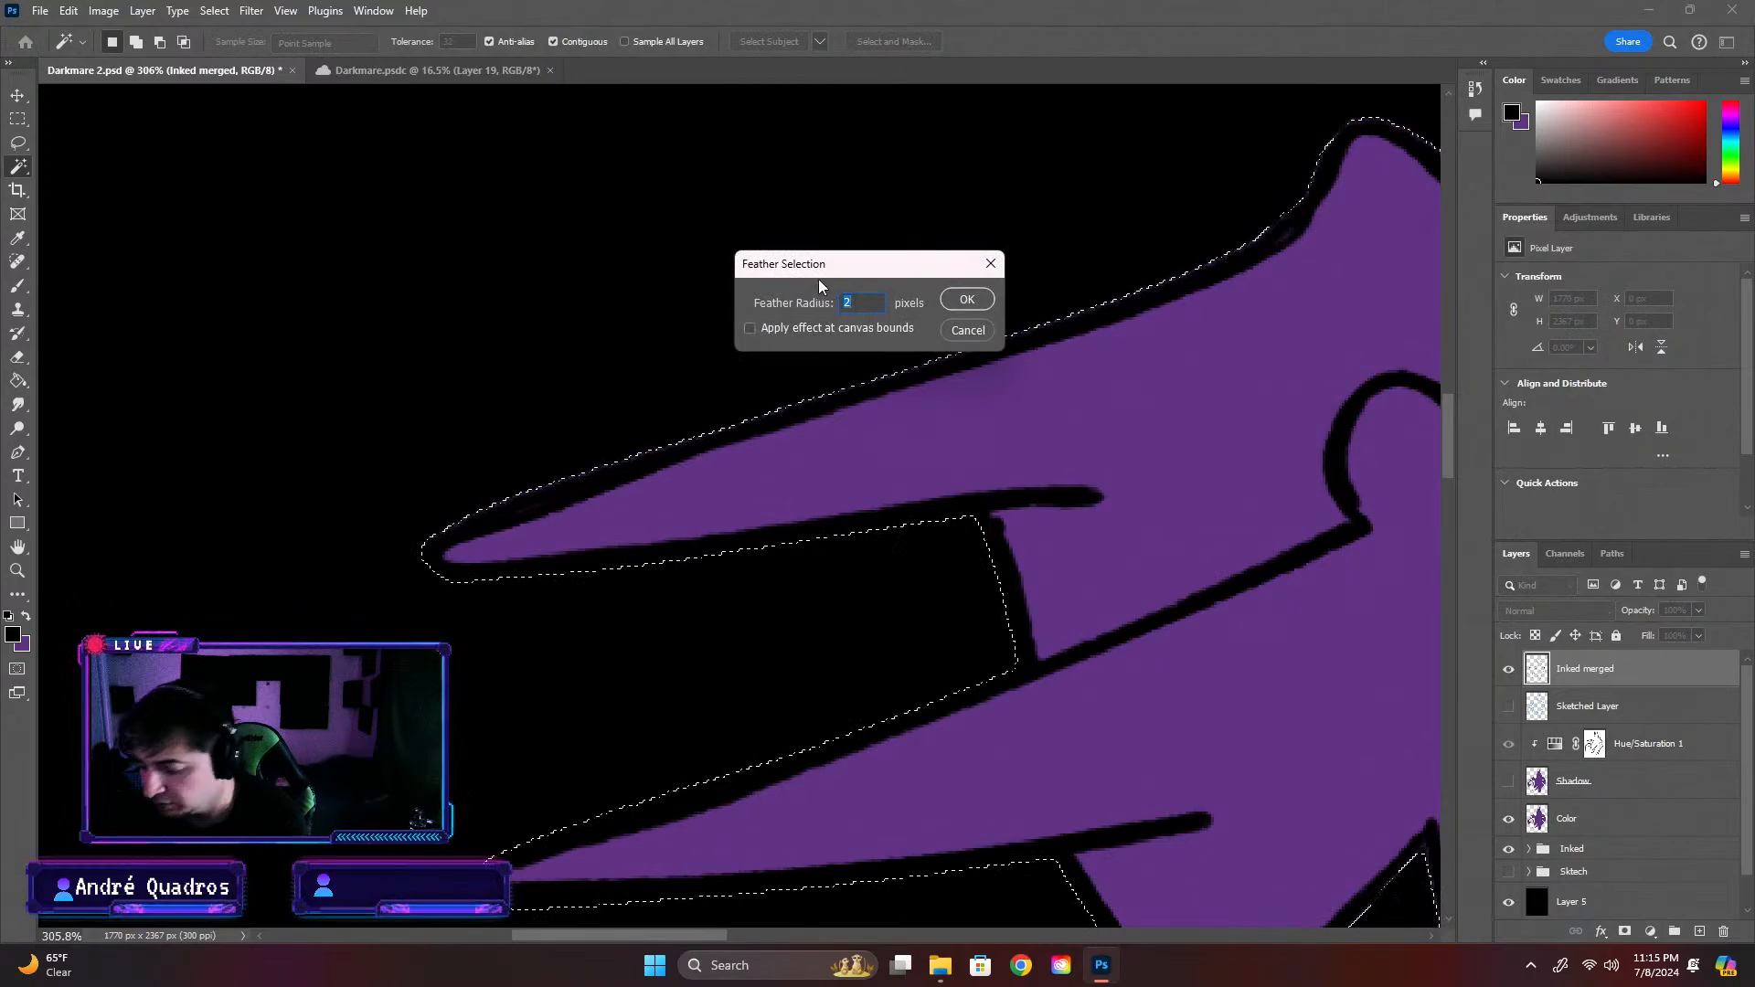
{"action": "key", "text": "Return"}
{"action": "scroll", "coordinate": [709, 549], "scroll_direction": "up", "scroll_amount": 4}
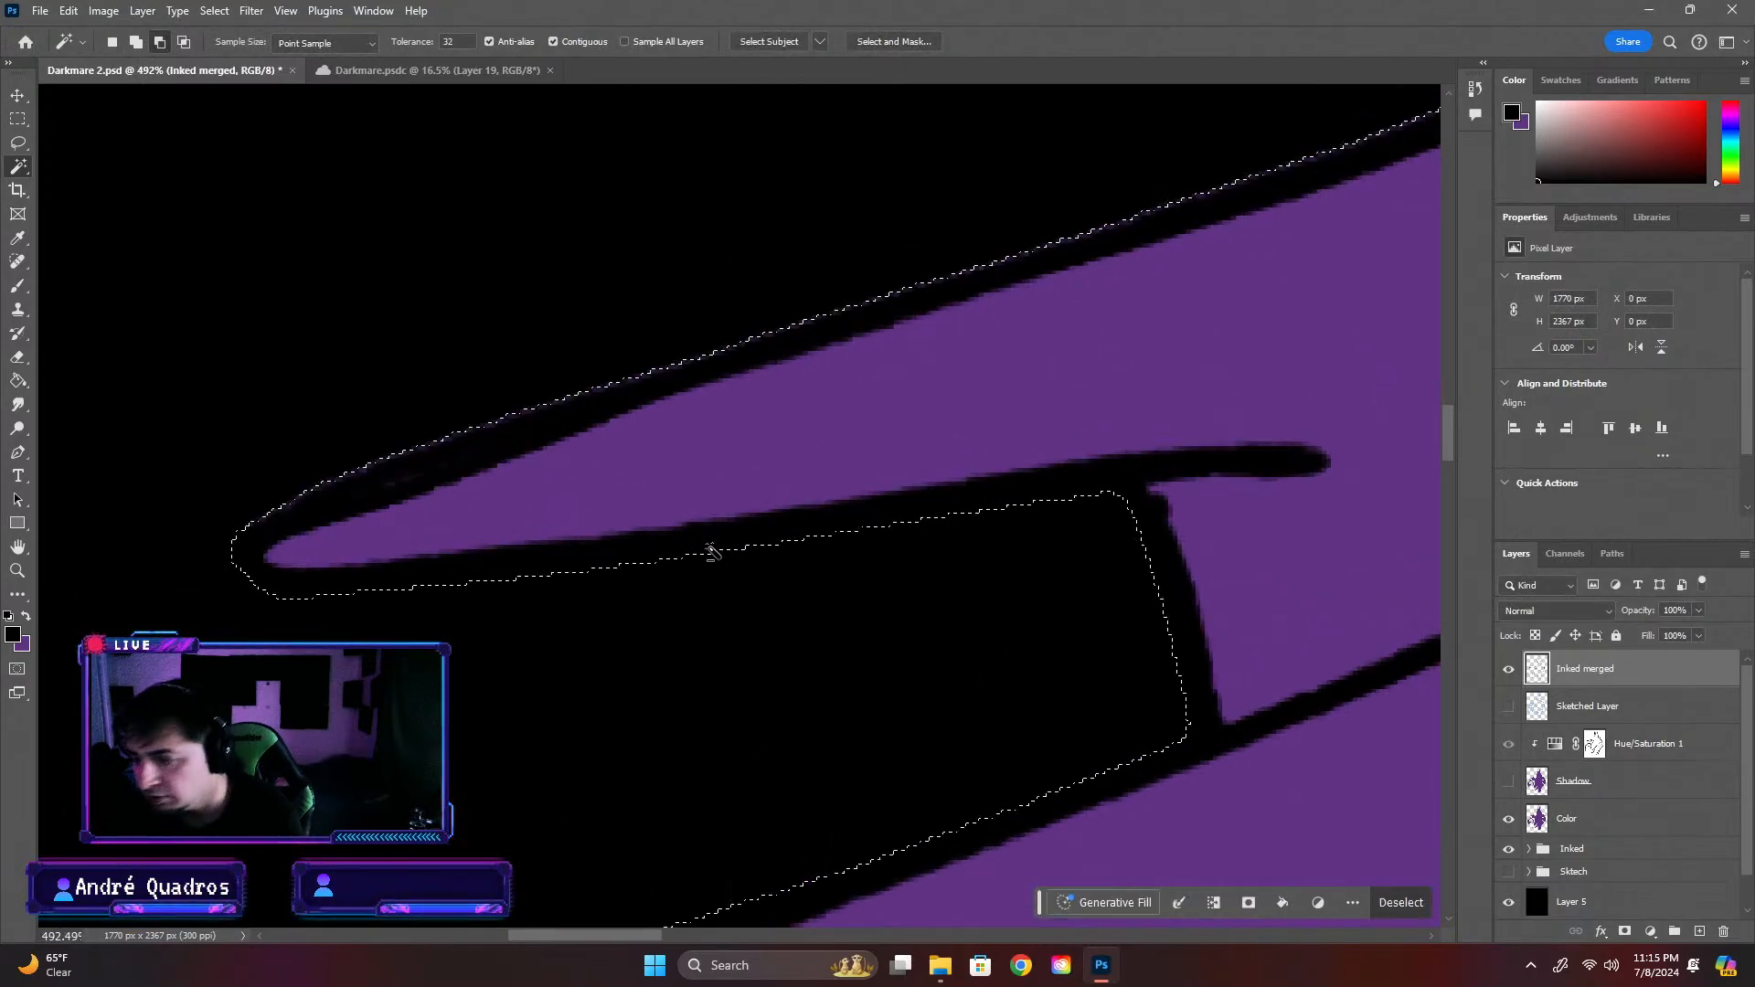
{"action": "scroll", "coordinate": [274, 493], "scroll_direction": "down", "scroll_amount": 3}
{"action": "scroll", "coordinate": [294, 487], "scroll_direction": "down", "scroll_amount": 2}
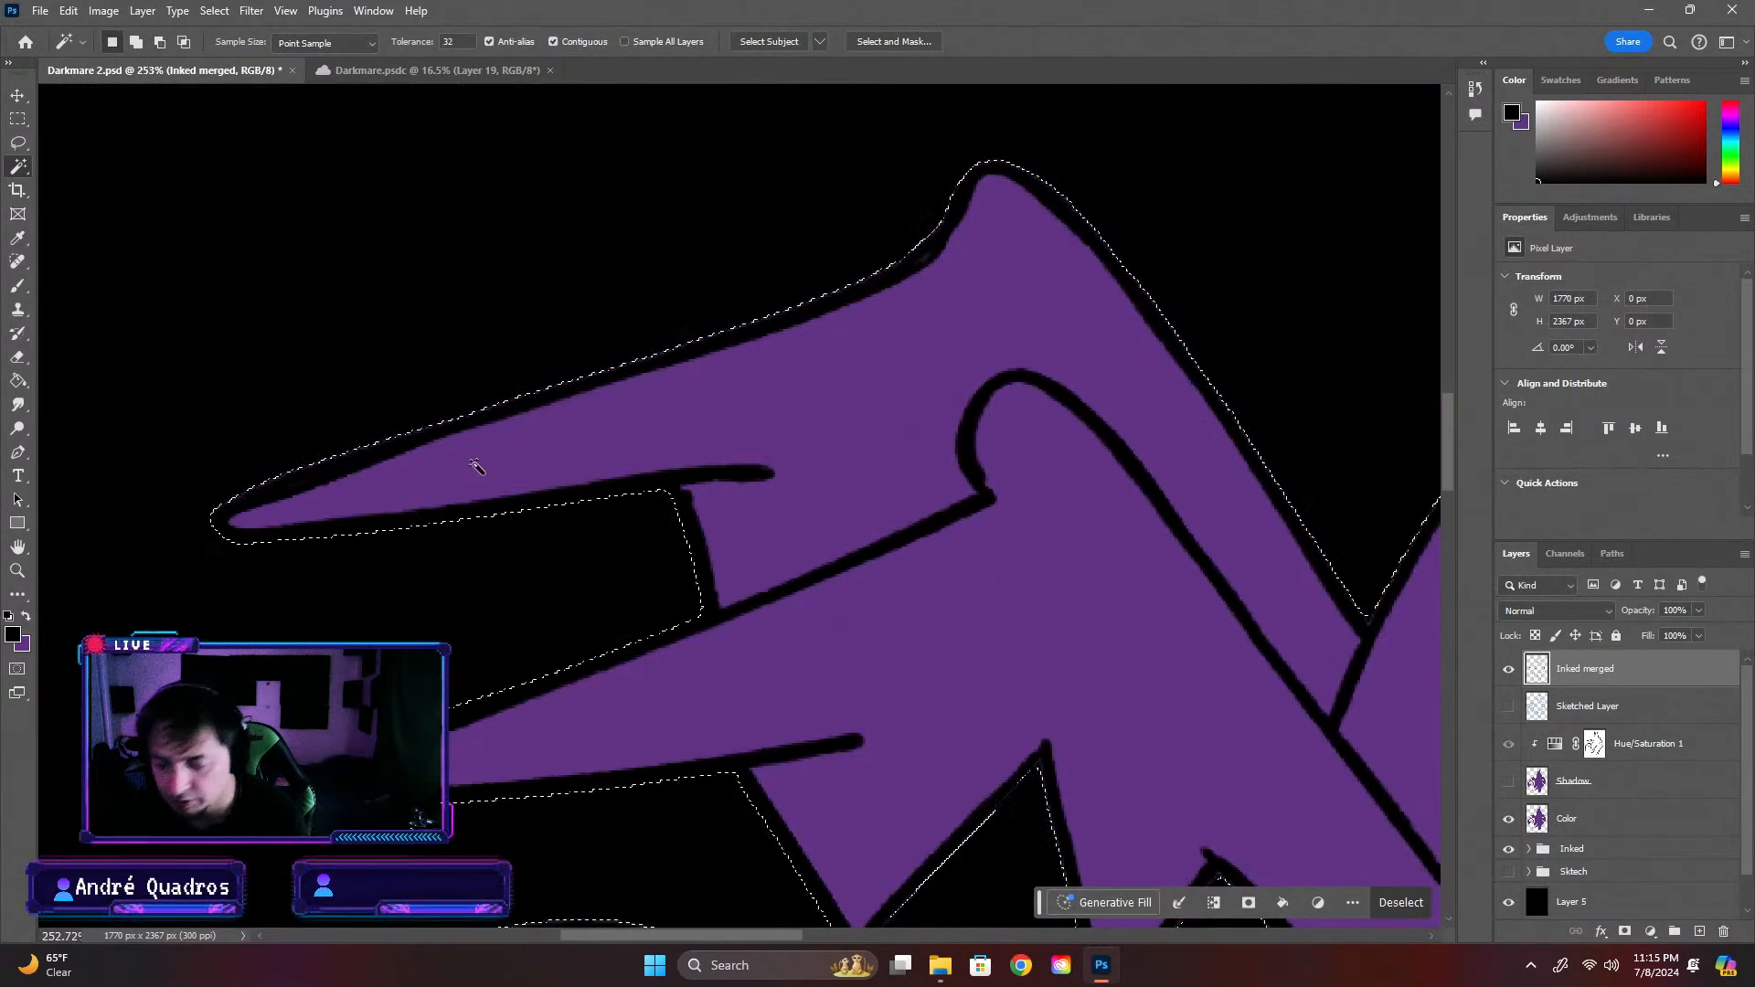
Try to squash the Inked merged layer's selection to 98% height with Free Transform, cancel it, and clear the reselected surroundings
{"action": "key", "text": "ctrl+t"}
{"action": "scroll", "coordinate": [585, 361], "scroll_direction": "down", "scroll_amount": 12}
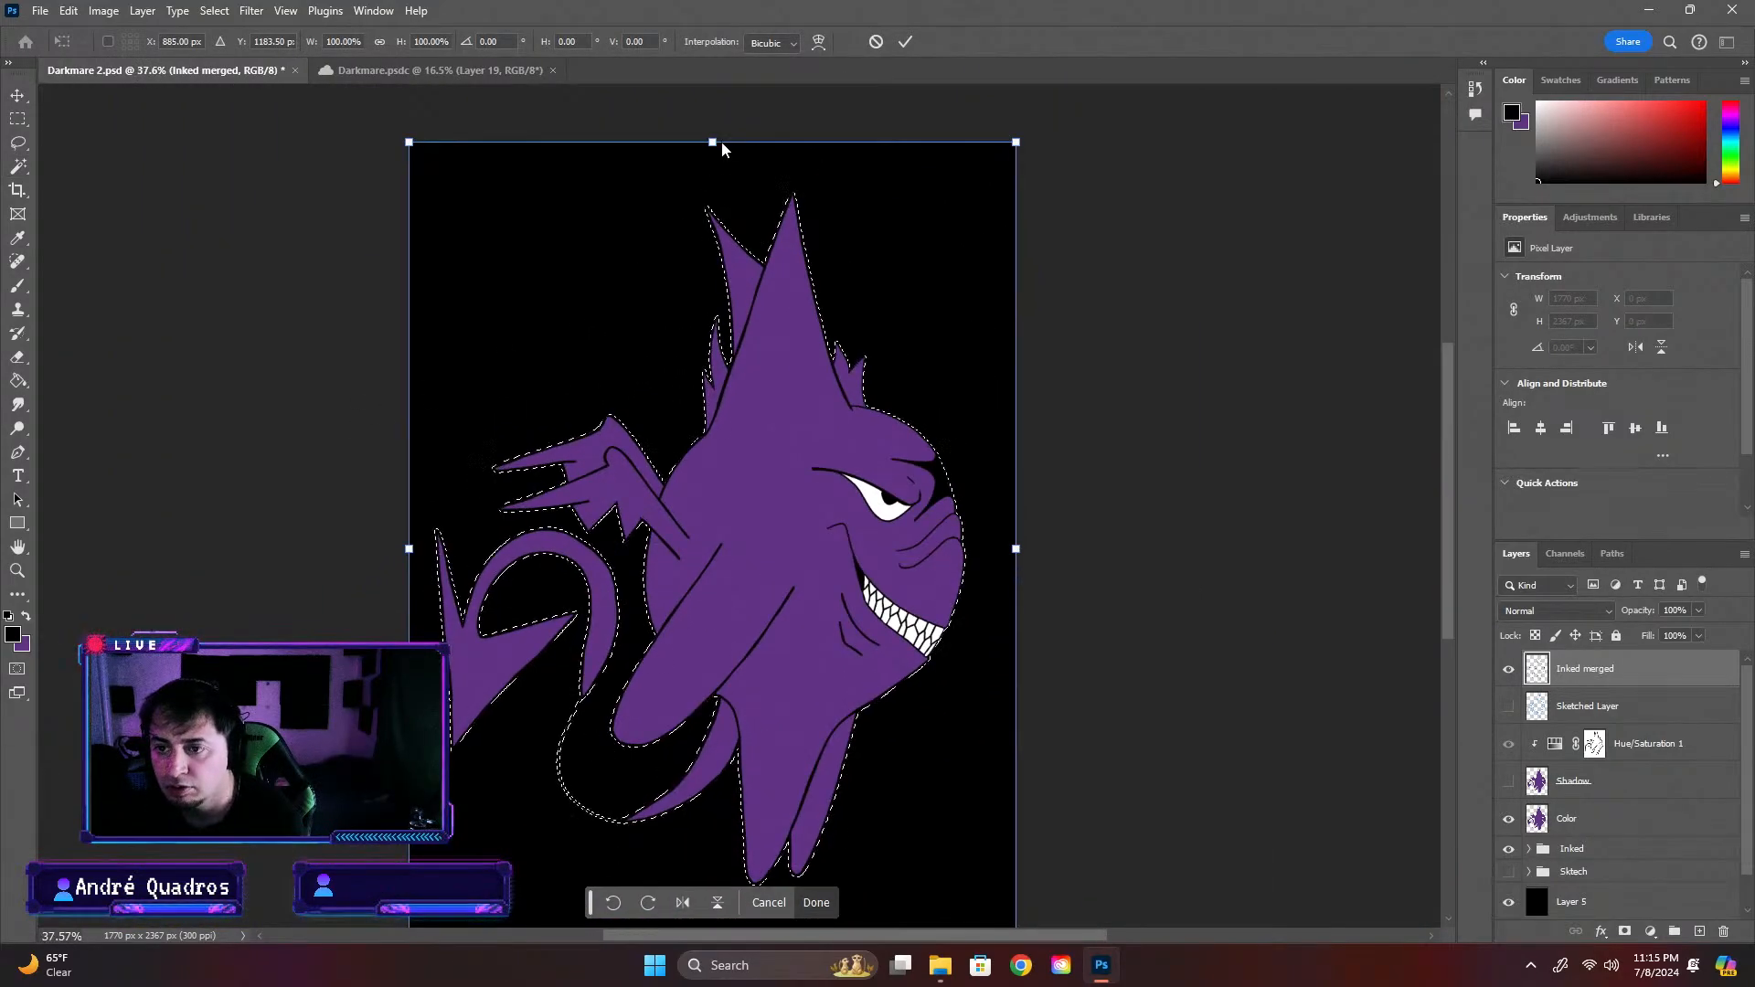
{"action": "scroll", "coordinate": [719, 146], "scroll_direction": "up", "scroll_amount": 3}
{"action": "scroll", "coordinate": [720, 148], "scroll_direction": "up", "scroll_amount": 4}
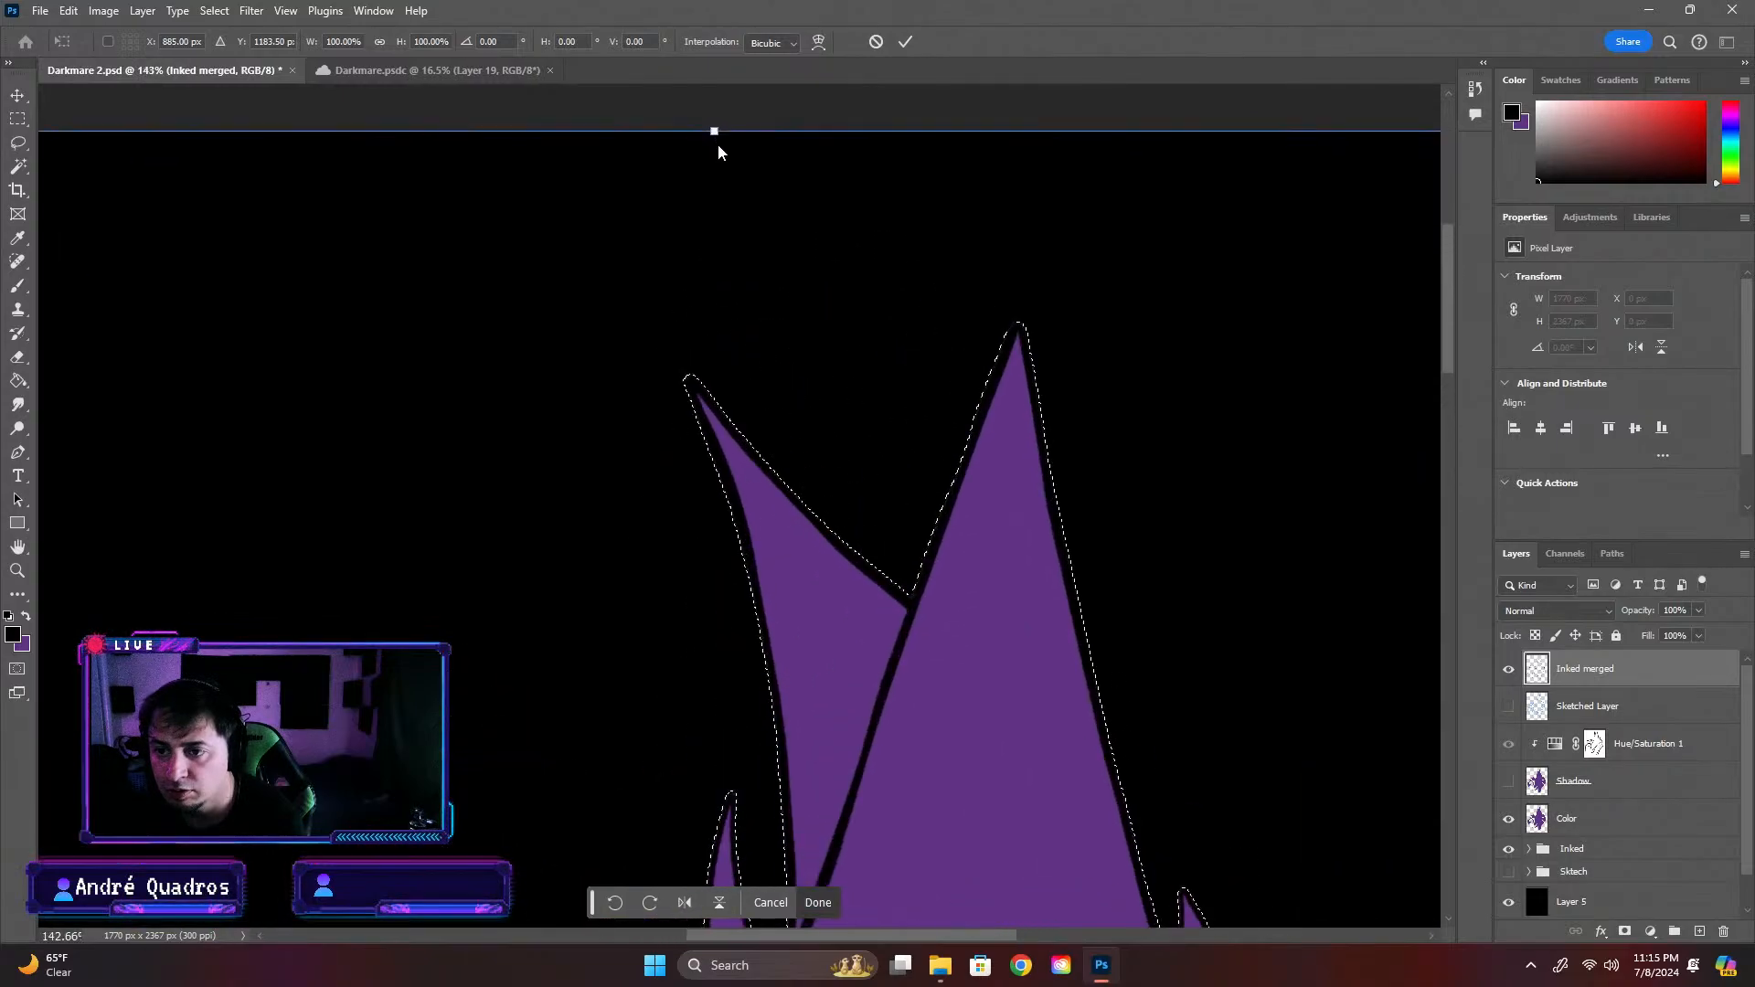
{"action": "left_click_drag", "start_coordinate": [711, 132], "coordinate": [714, 188]}
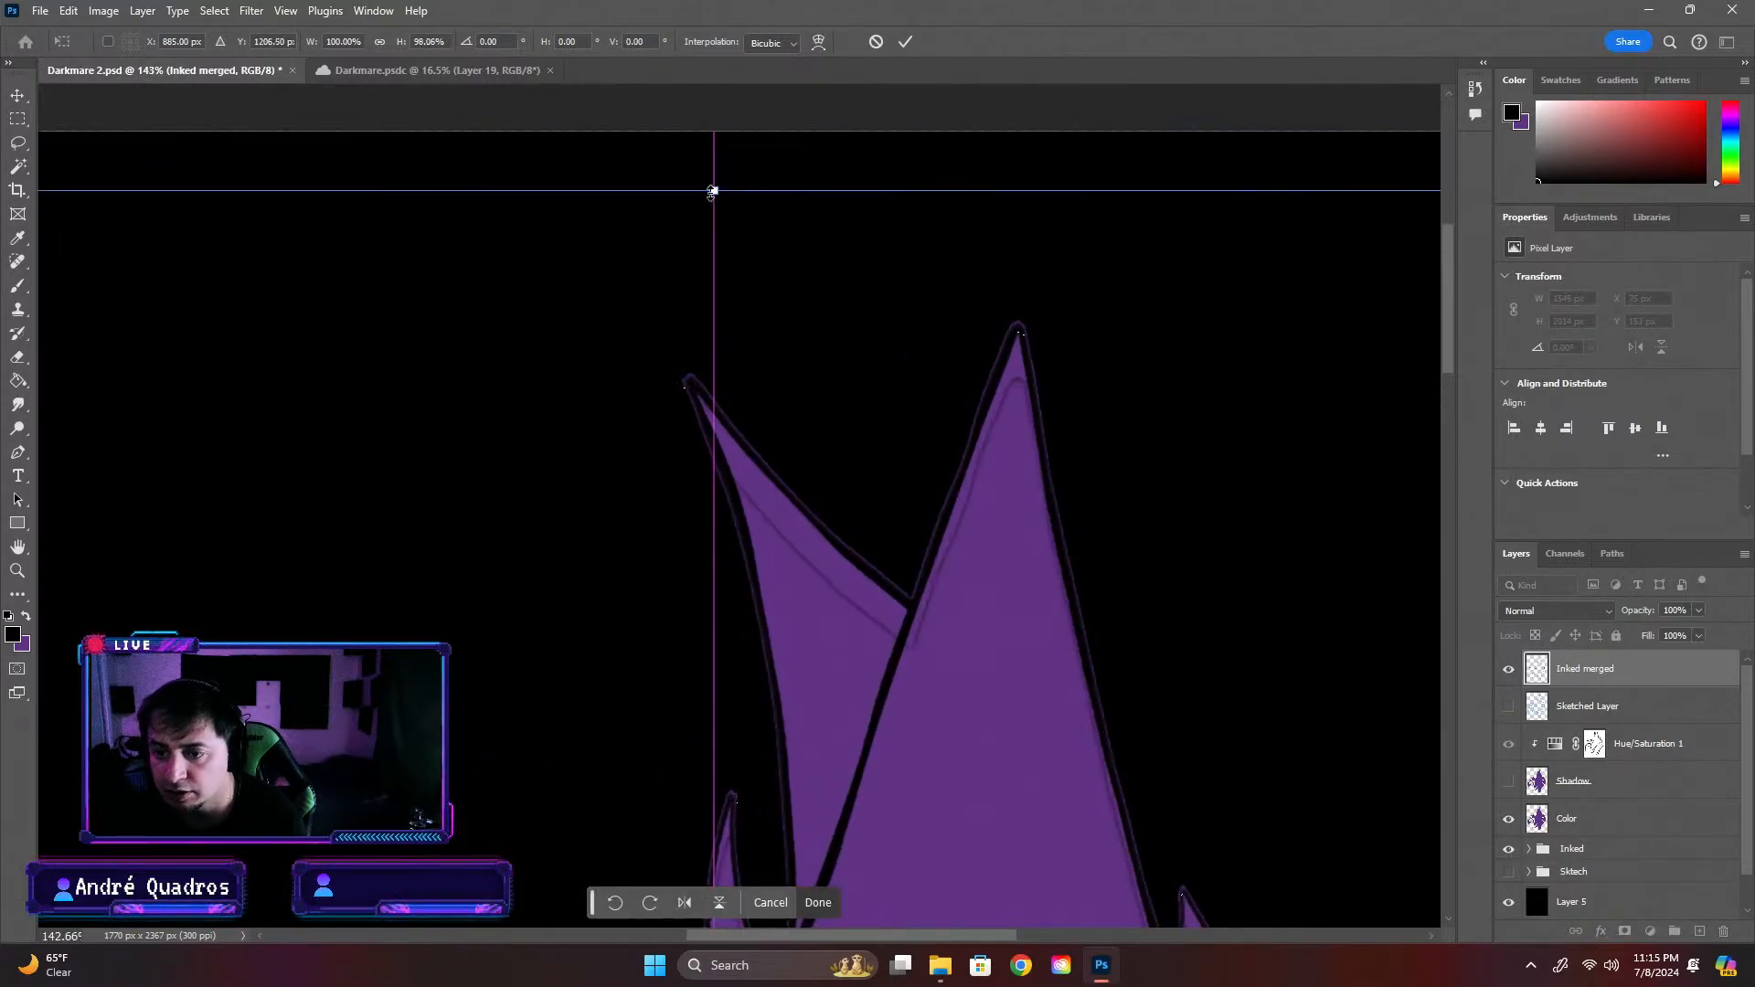
{"action": "key", "text": "ctrl+z"}
{"action": "key", "text": "ctrl+z"}
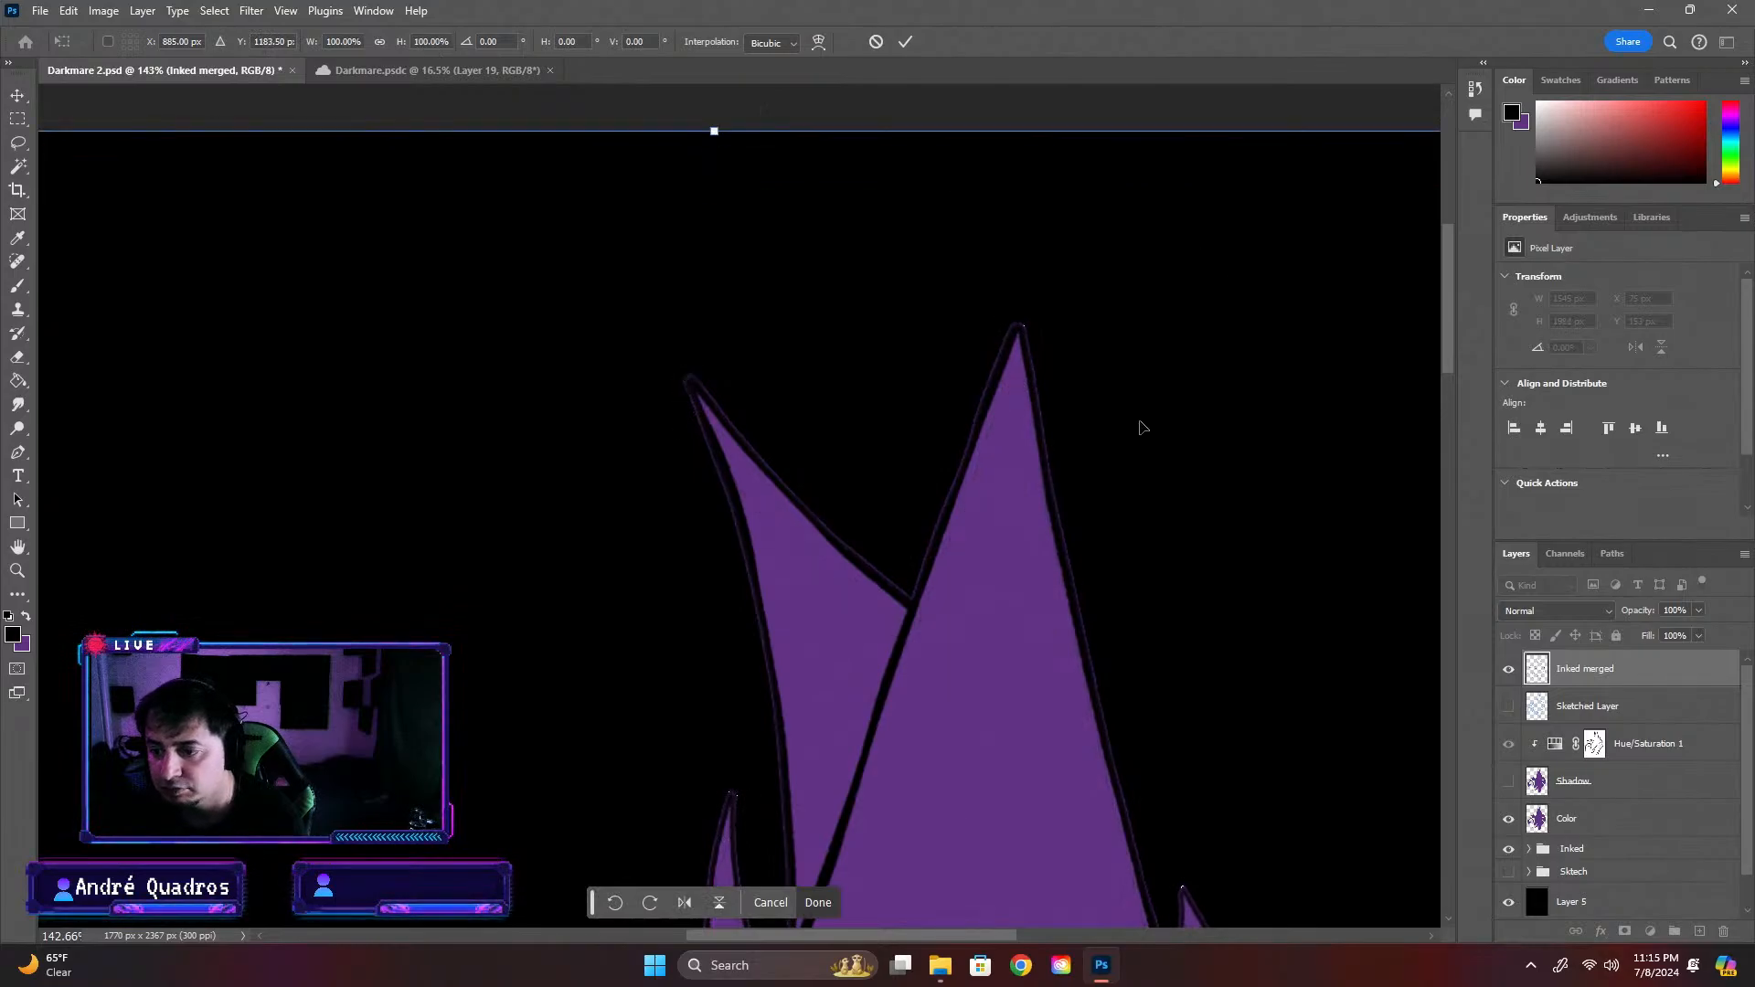
{"action": "key", "text": "Escape"}
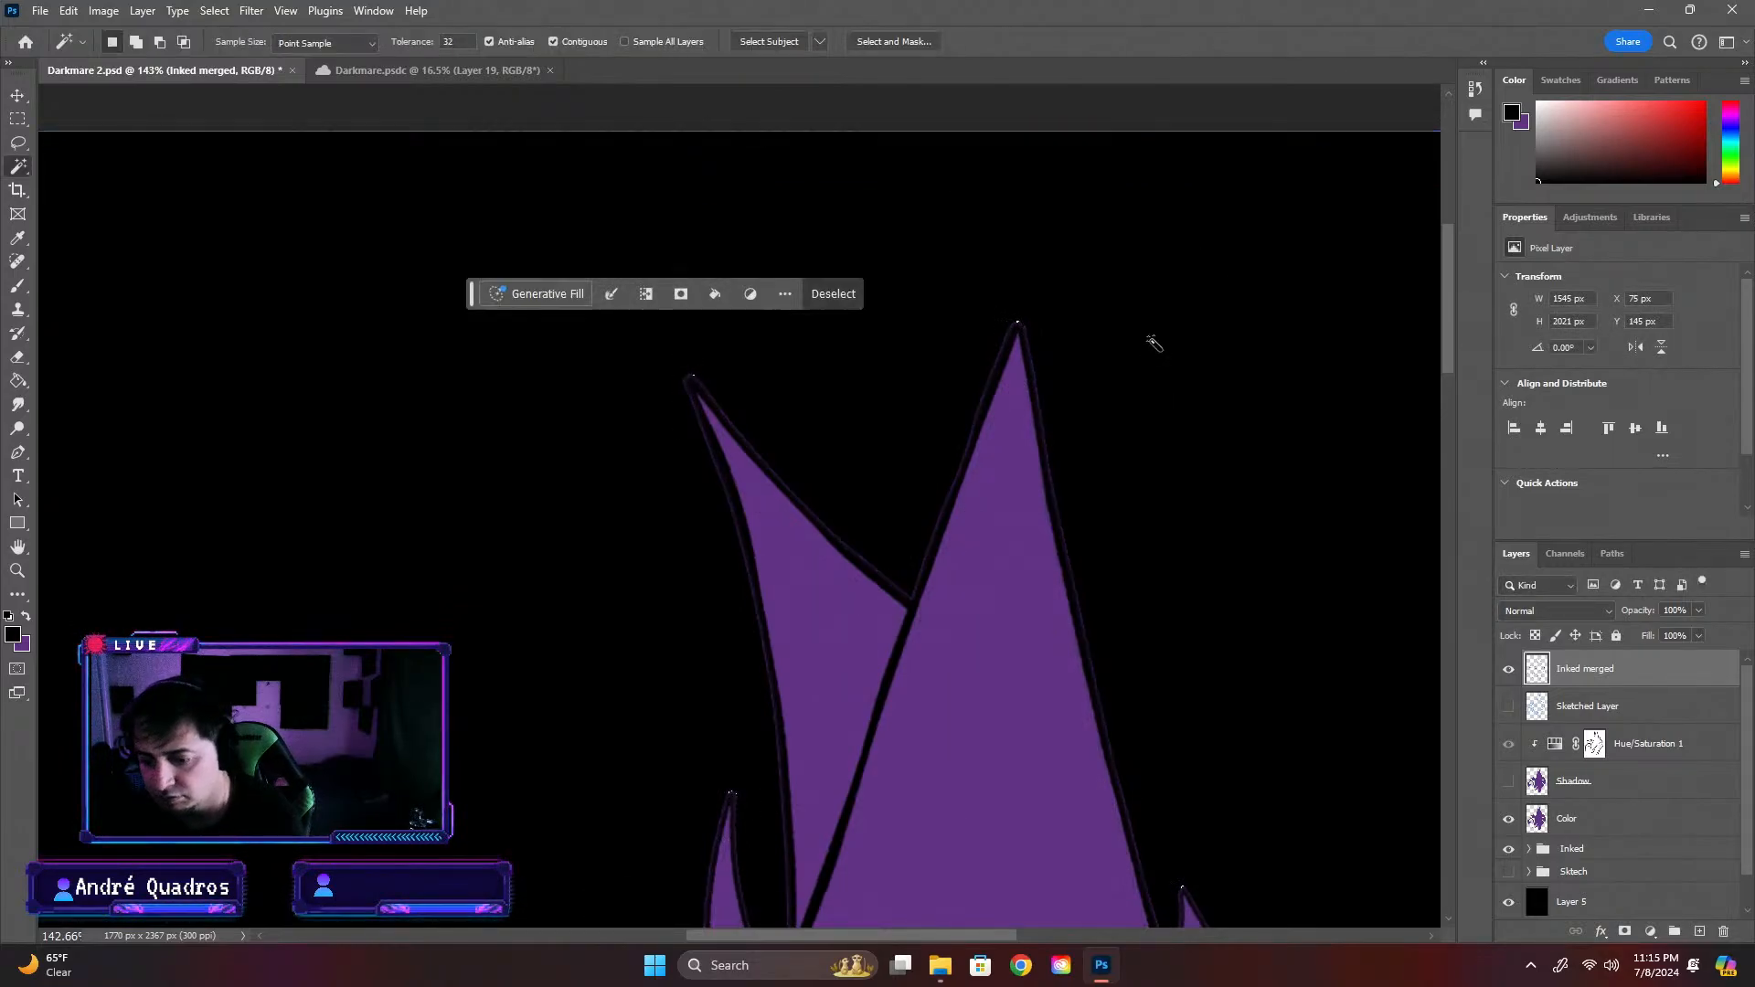
{"action": "left_click", "coordinate": [1280, 453]}
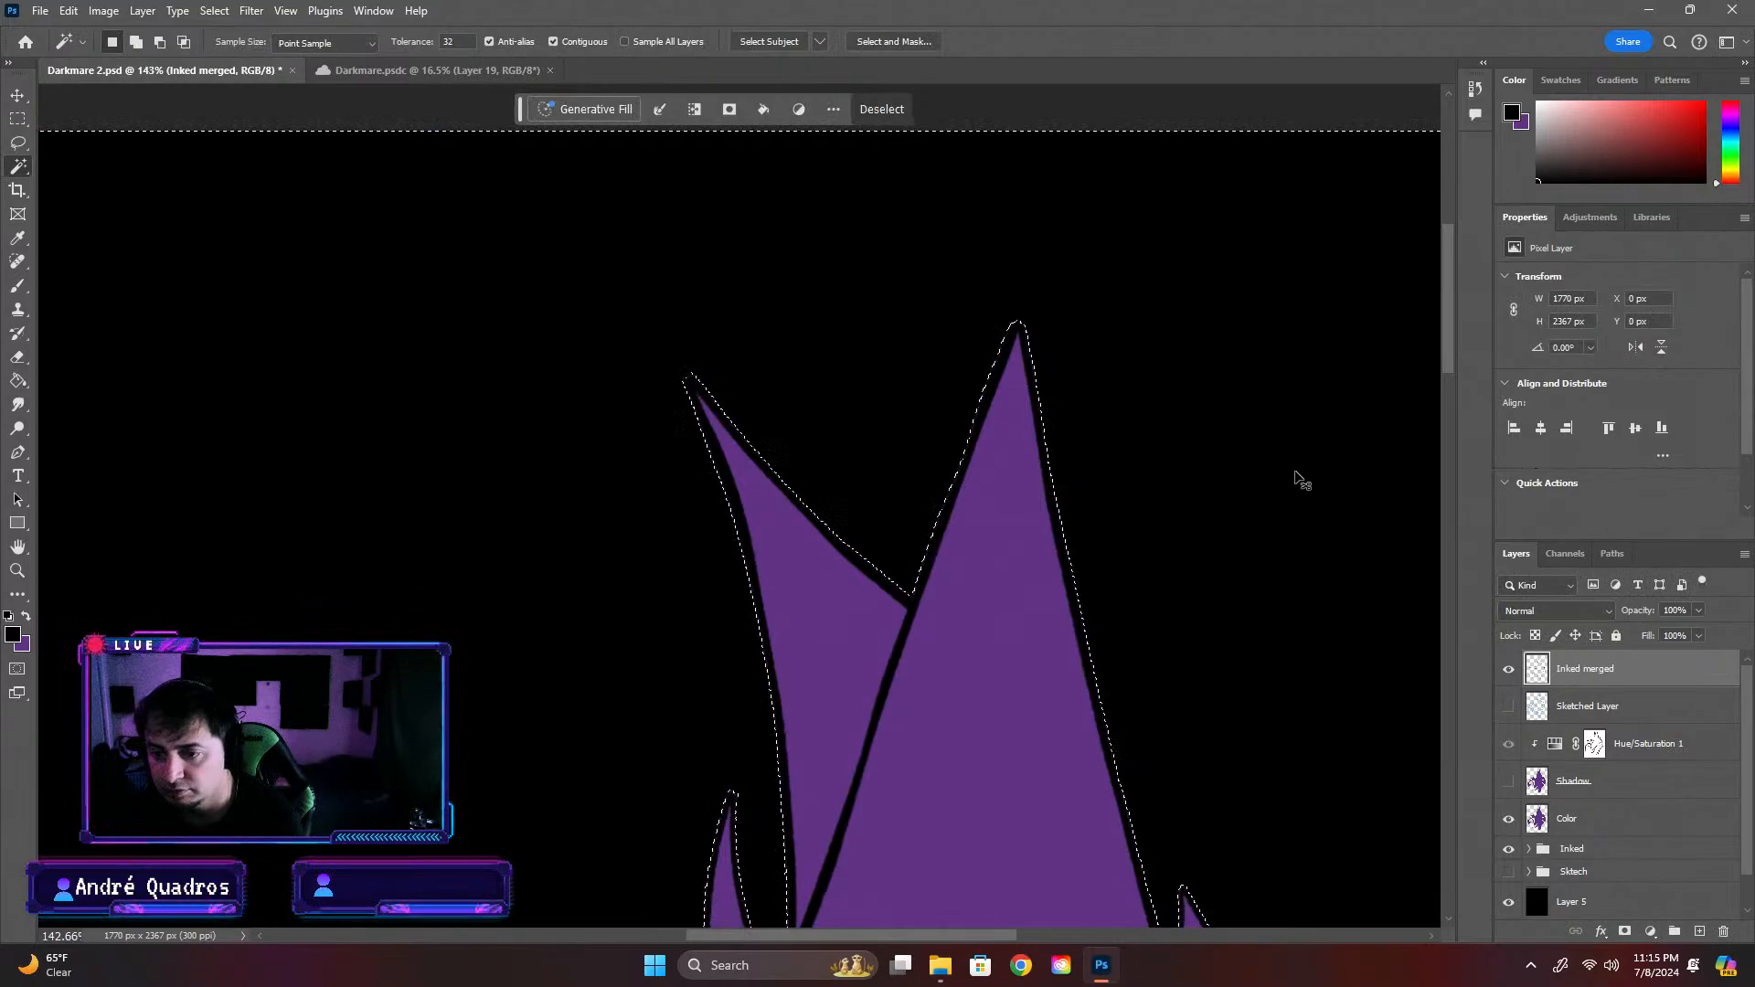
{"action": "key", "text": "ctrl+d"}
Select the creature's black outline on the Inked merged layer with the Magic Wand, delete that area from the Color layer and deselect
{"action": "scroll", "coordinate": [693, 545], "scroll_direction": "down", "scroll_amount": 3}
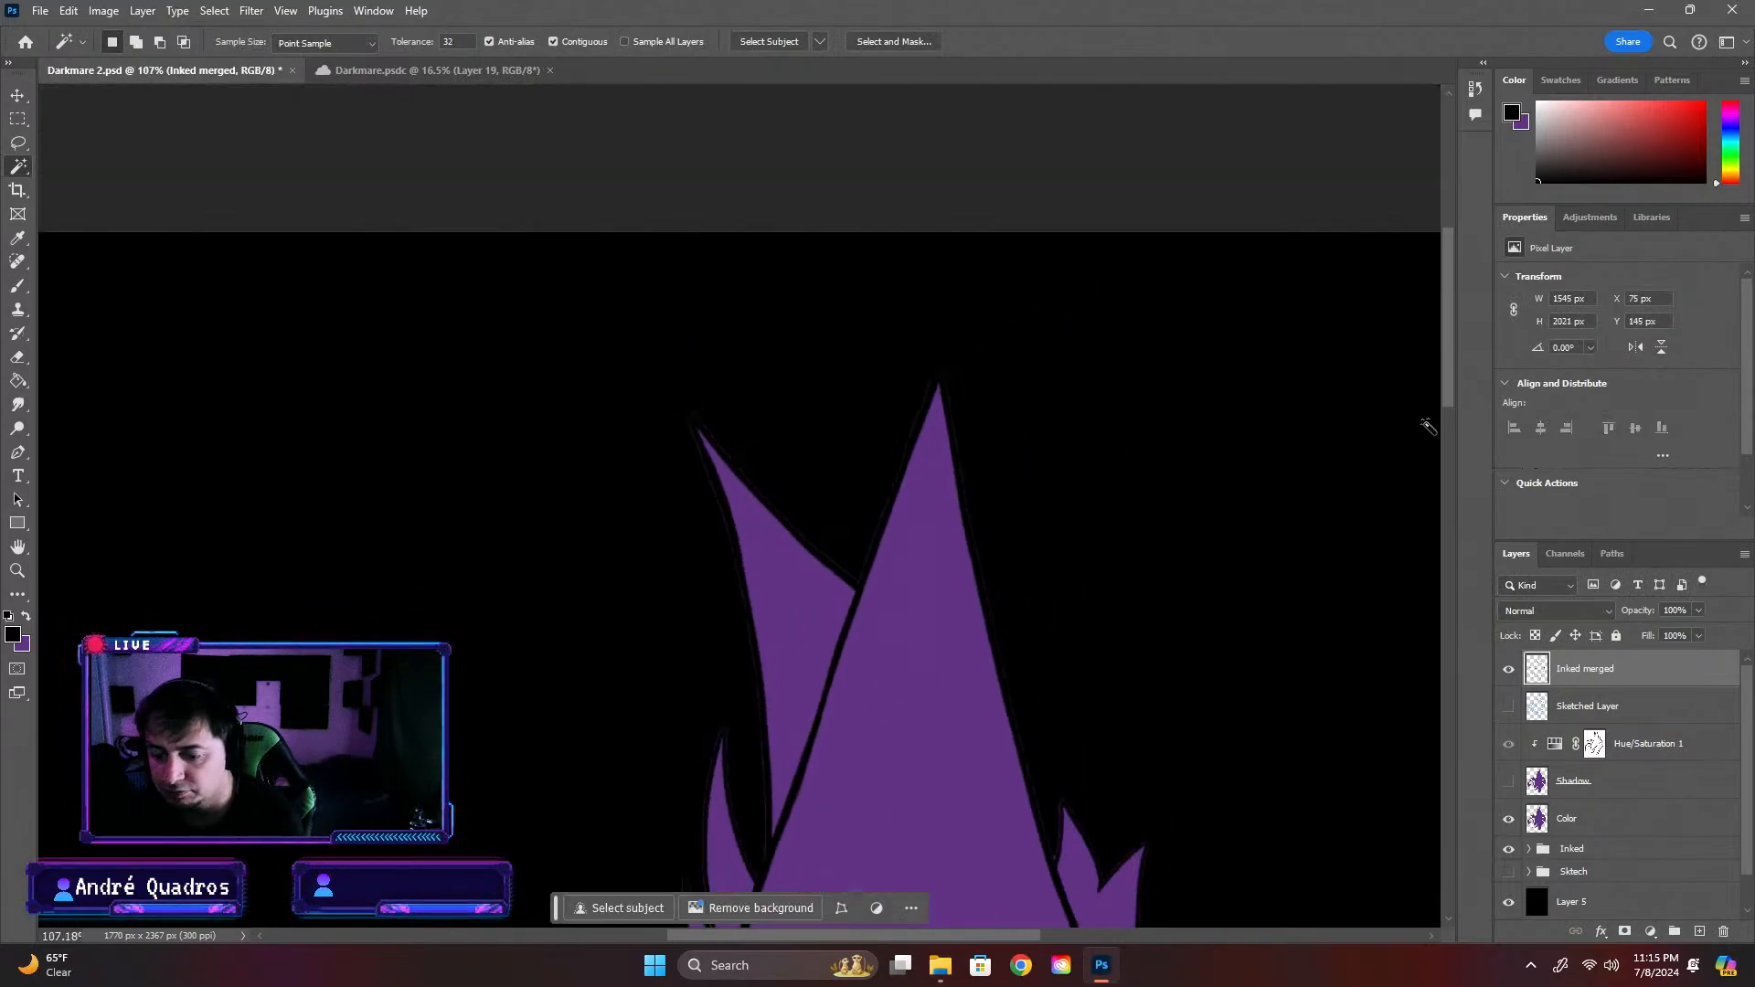
{"action": "left_click_drag", "start_coordinate": [1451, 411], "coordinate": [1449, 490]}
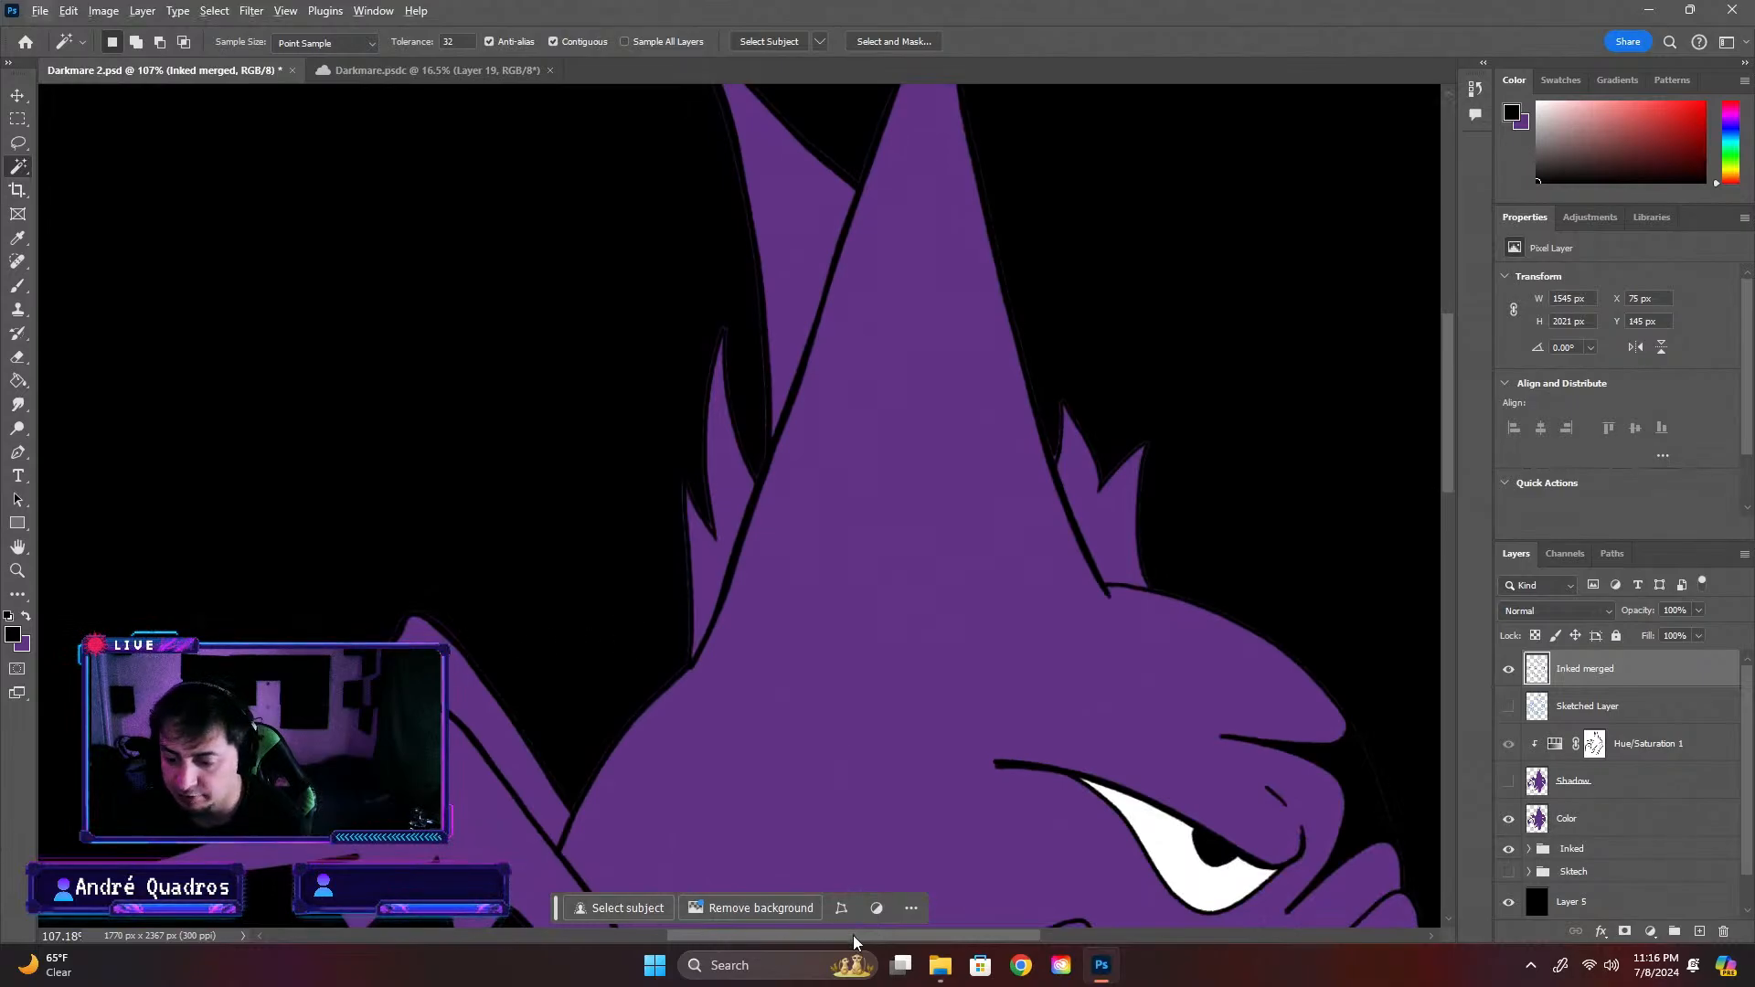
{"action": "left_click_drag", "start_coordinate": [853, 935], "coordinate": [744, 937]}
{"action": "scroll", "coordinate": [636, 854], "scroll_direction": "up", "scroll_amount": 5}
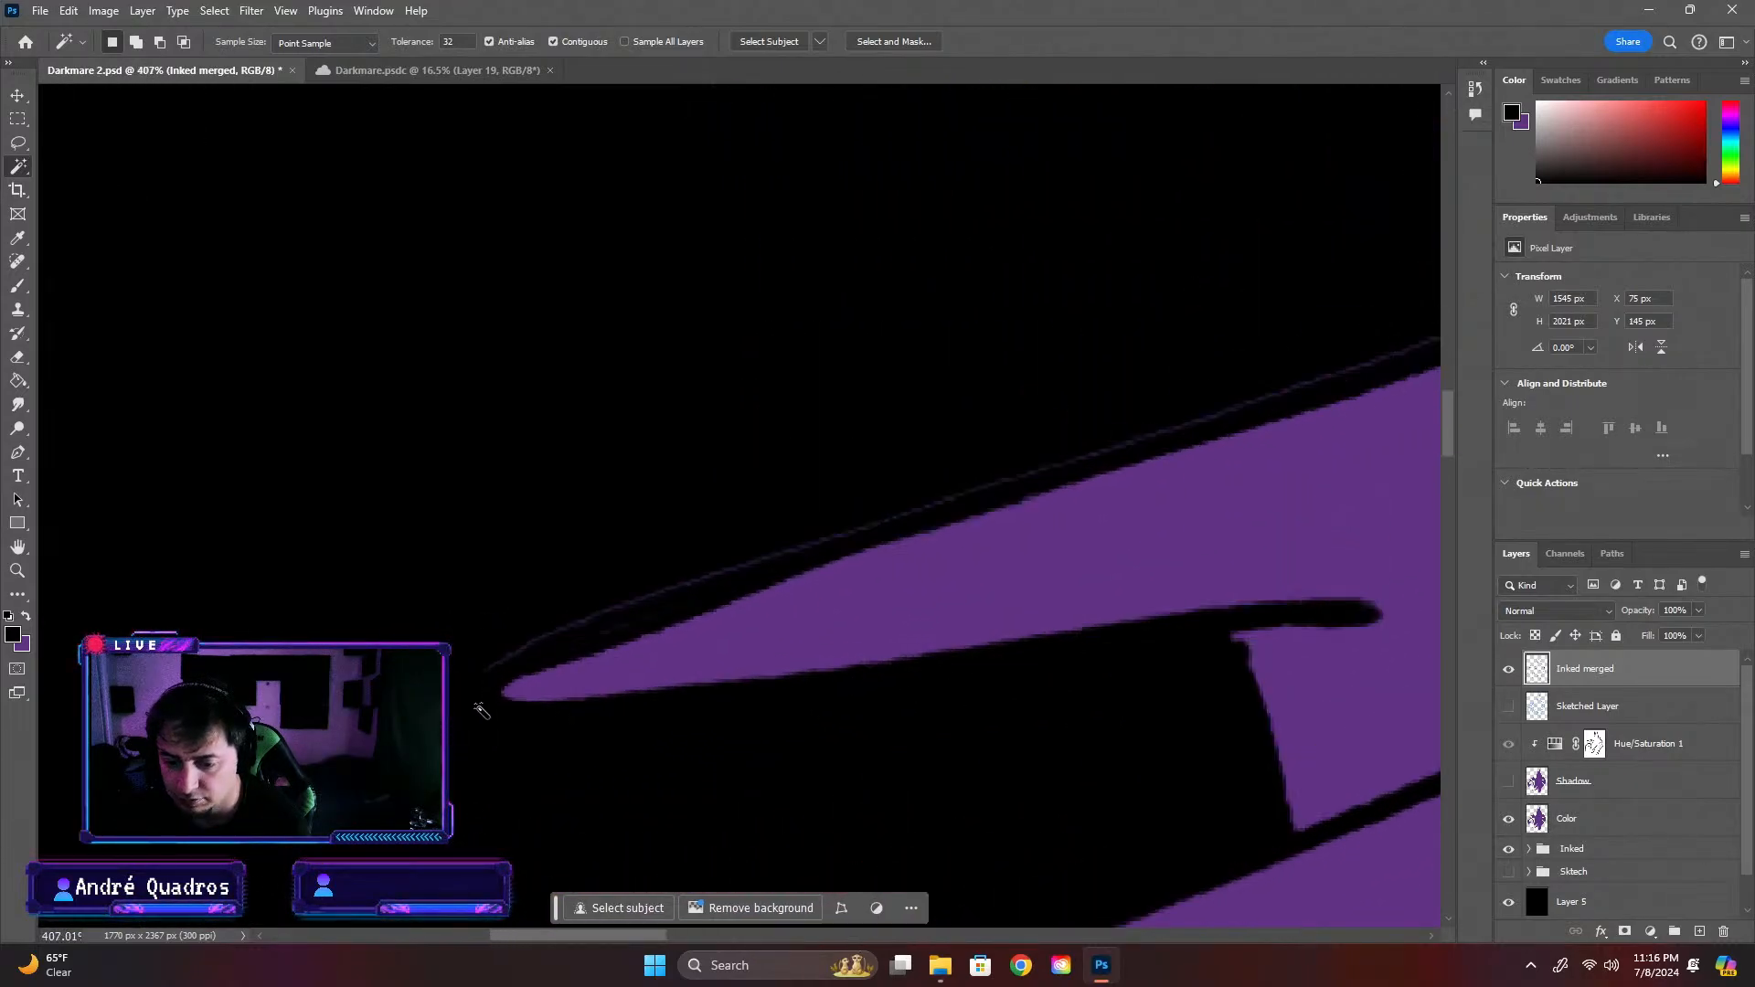
{"action": "left_click", "coordinate": [542, 672]}
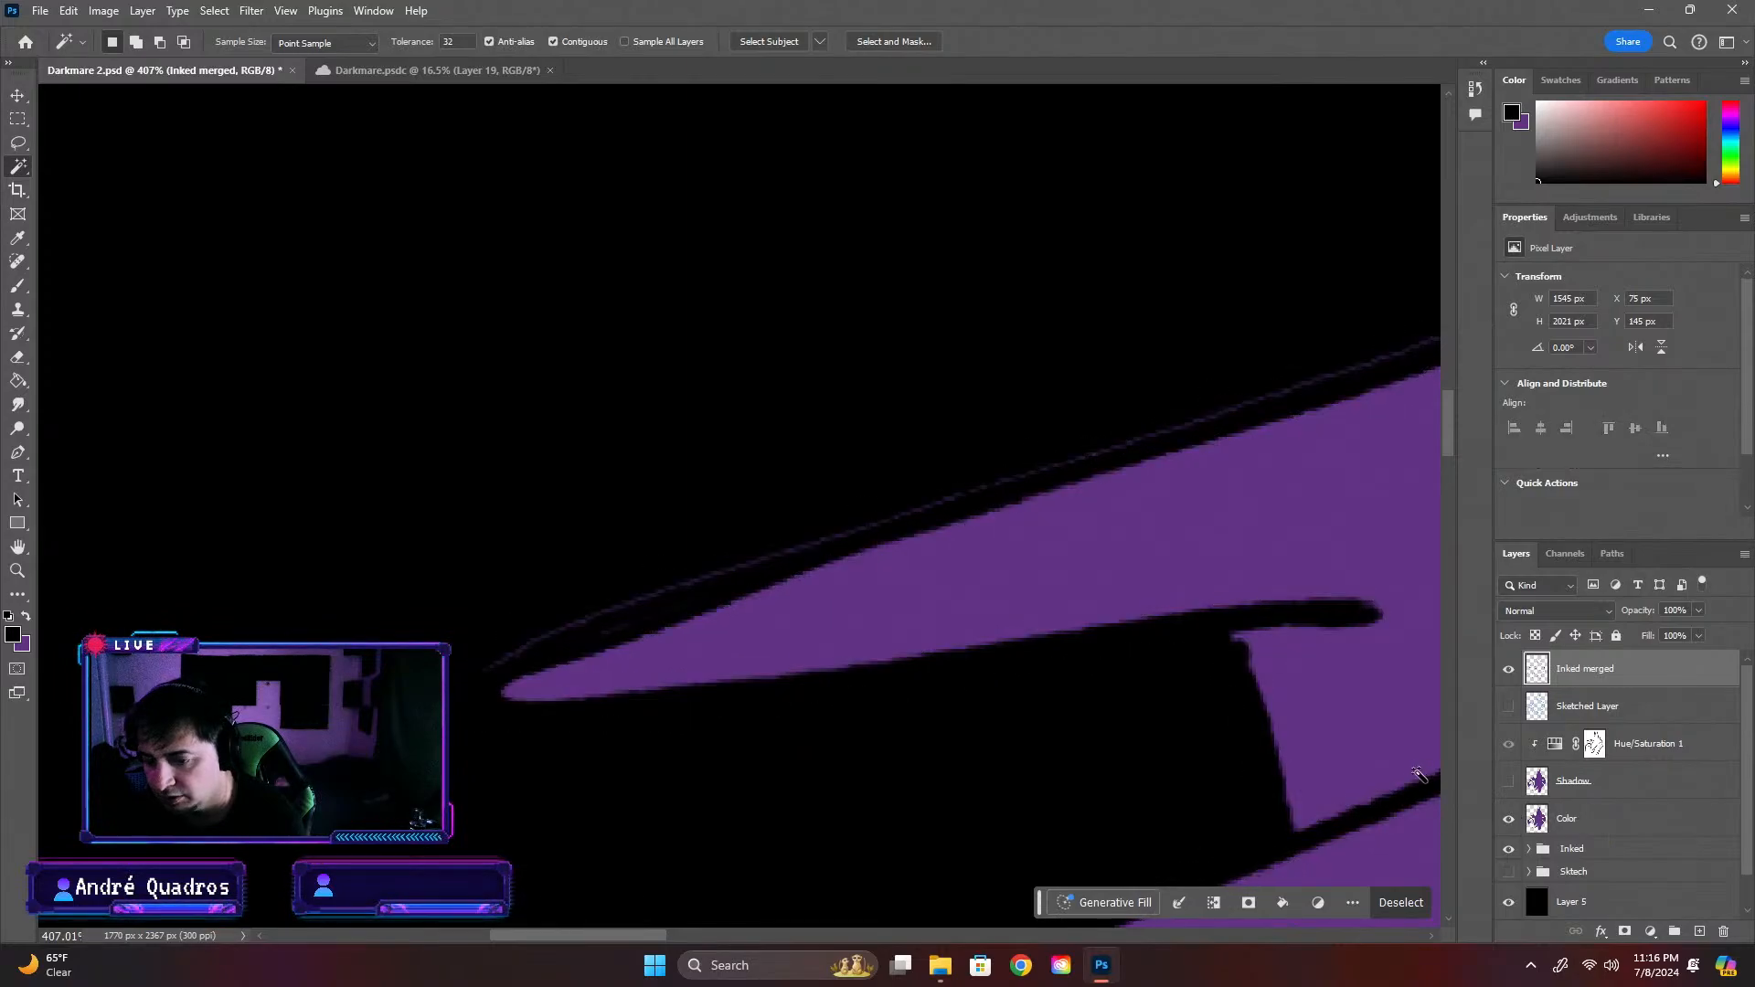
{"action": "key", "text": "ctrl+d"}
{"action": "left_click", "coordinate": [672, 709]}
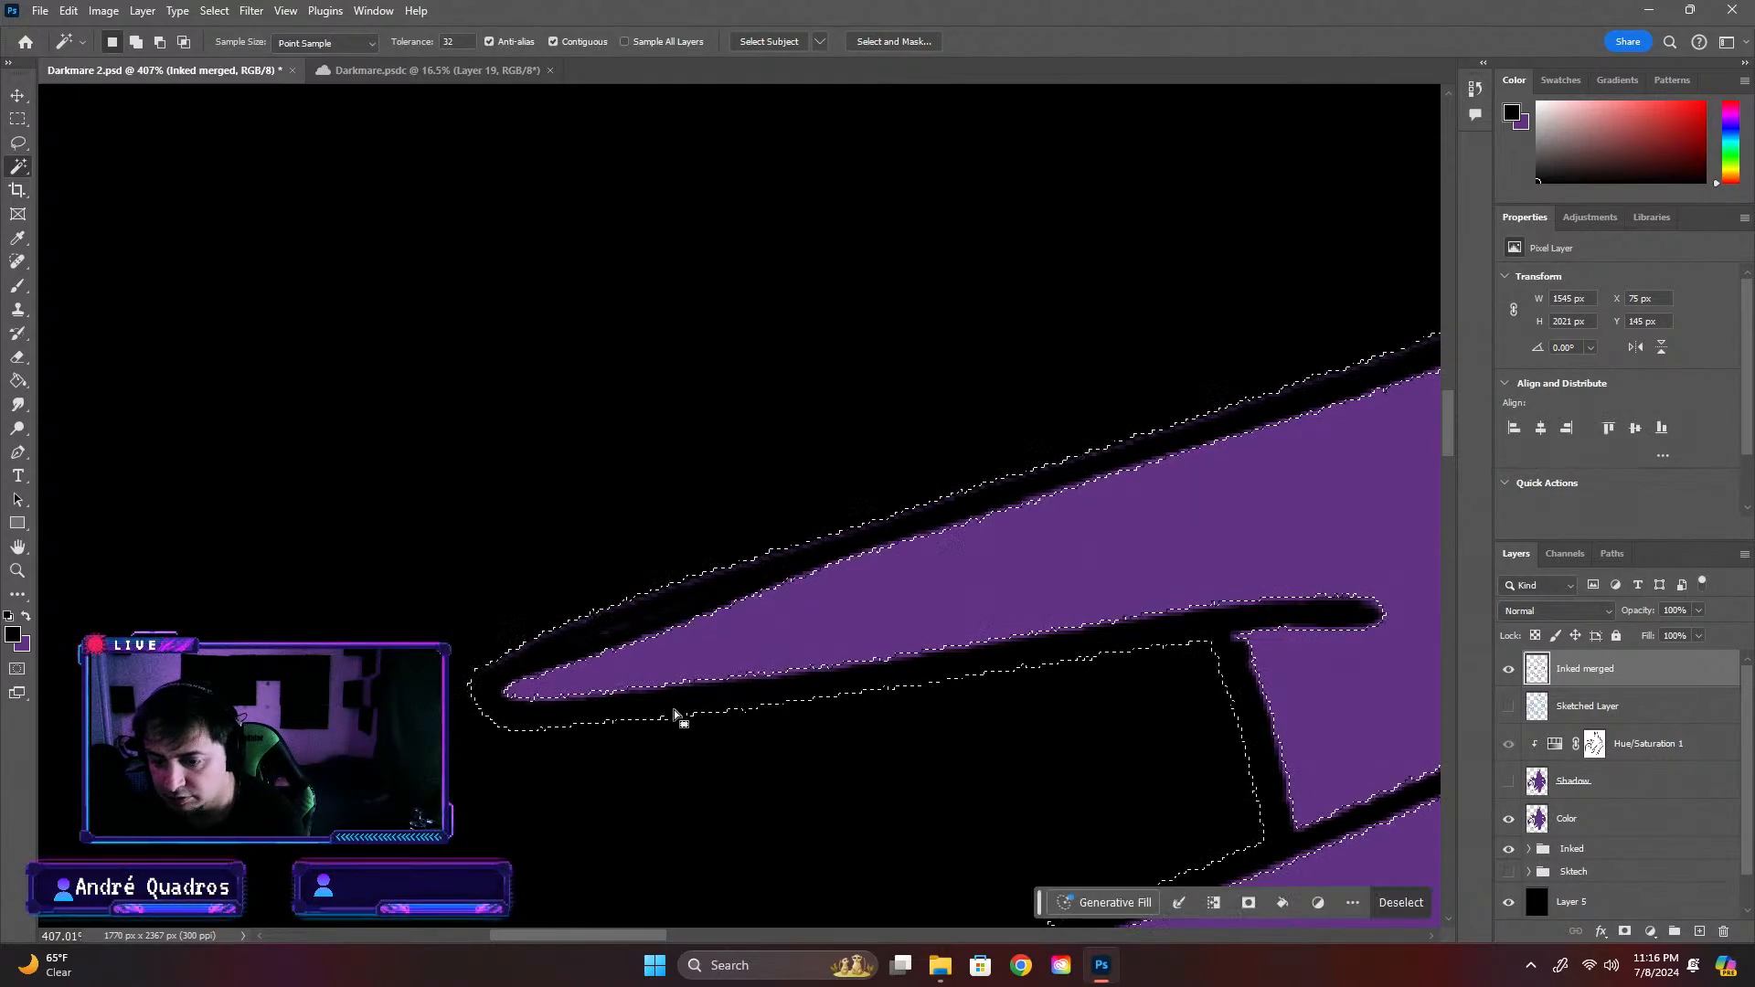
{"action": "scroll", "coordinate": [693, 709], "scroll_direction": "down", "scroll_amount": 5}
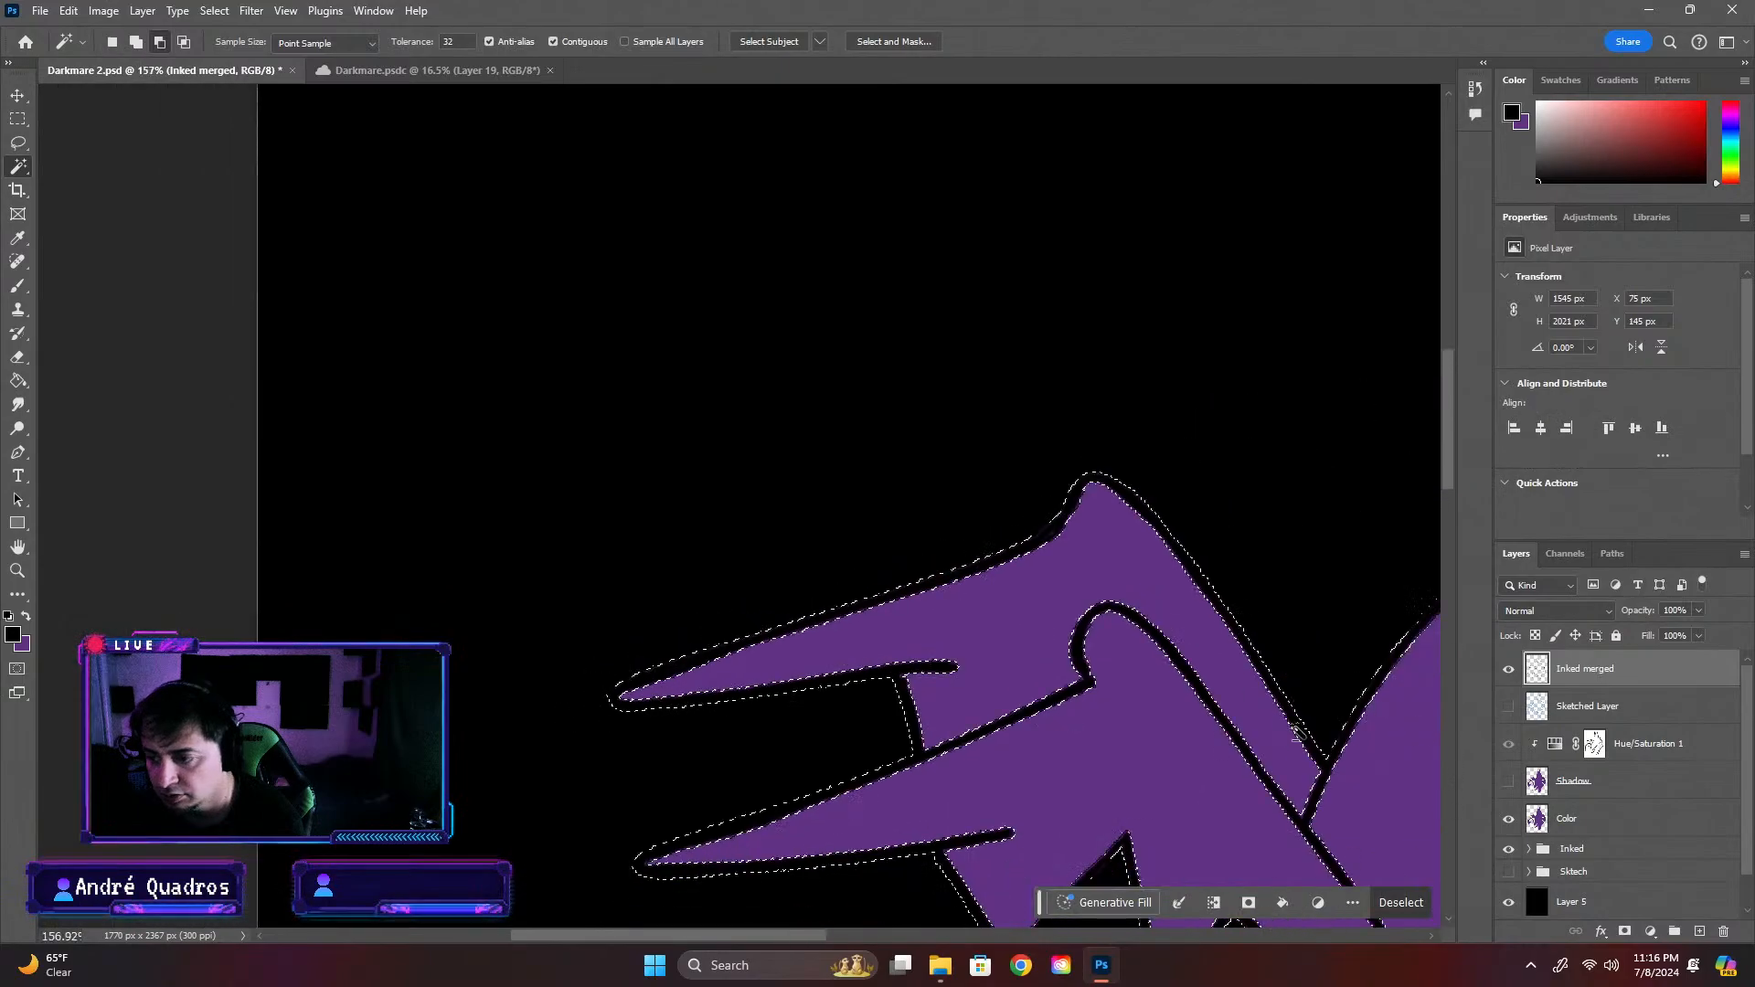
{"action": "left_click", "coordinate": [1607, 823]}
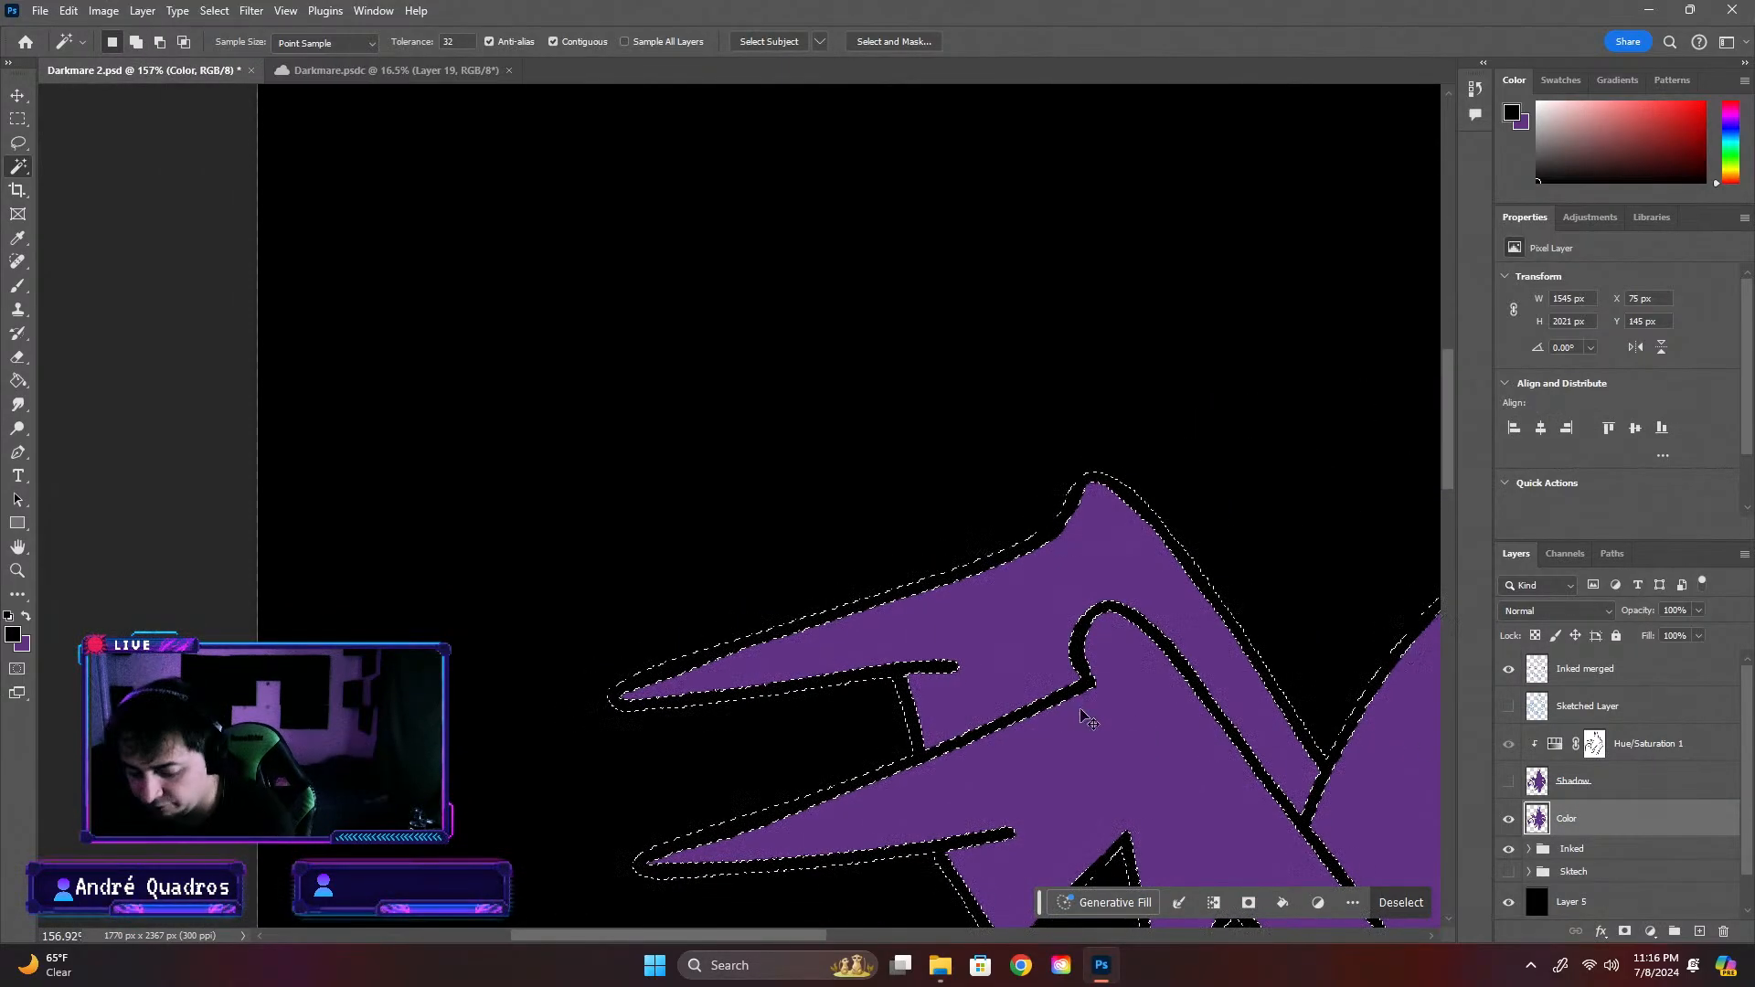
{"action": "key", "text": "ctrl+d"}
Examine the trimmed color edges on the whole creature, toggling the Shadow layer's visibility and hiding the black Layer 5
{"action": "scroll", "coordinate": [875, 673], "scroll_direction": "down", "scroll_amount": 2}
{"action": "scroll", "coordinate": [875, 672], "scroll_direction": "down", "scroll_amount": 2}
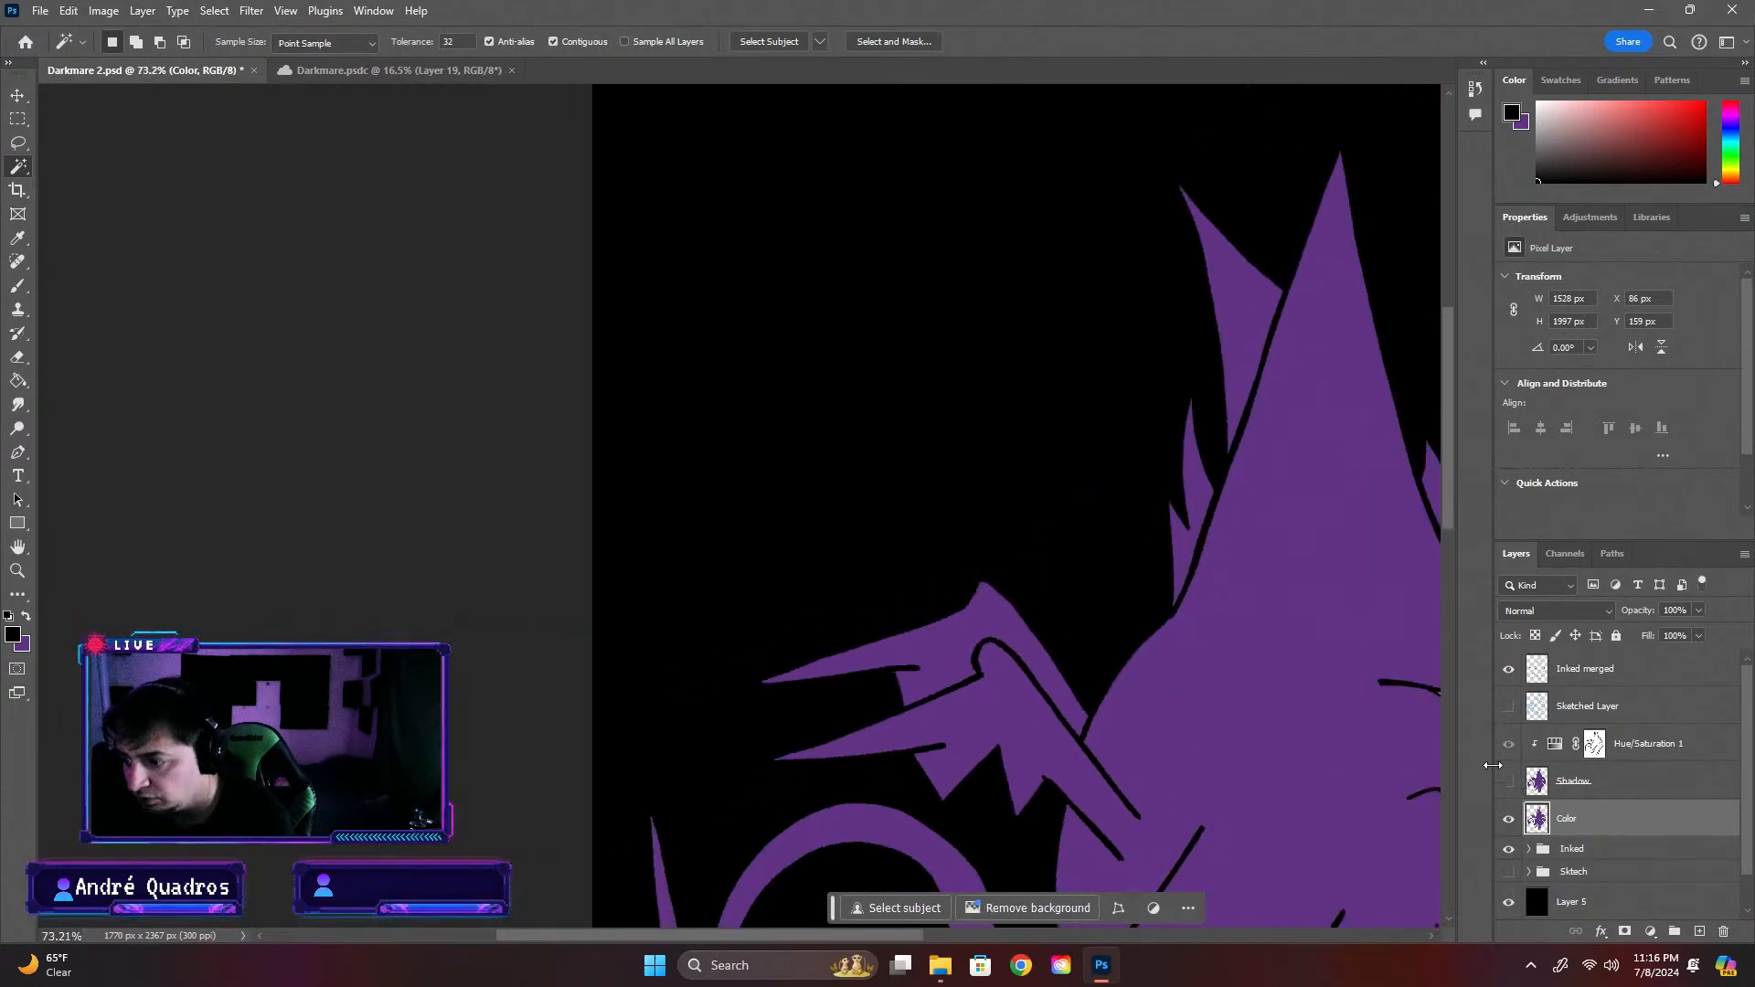
{"action": "scroll", "coordinate": [883, 692], "scroll_direction": "down", "scroll_amount": 5}
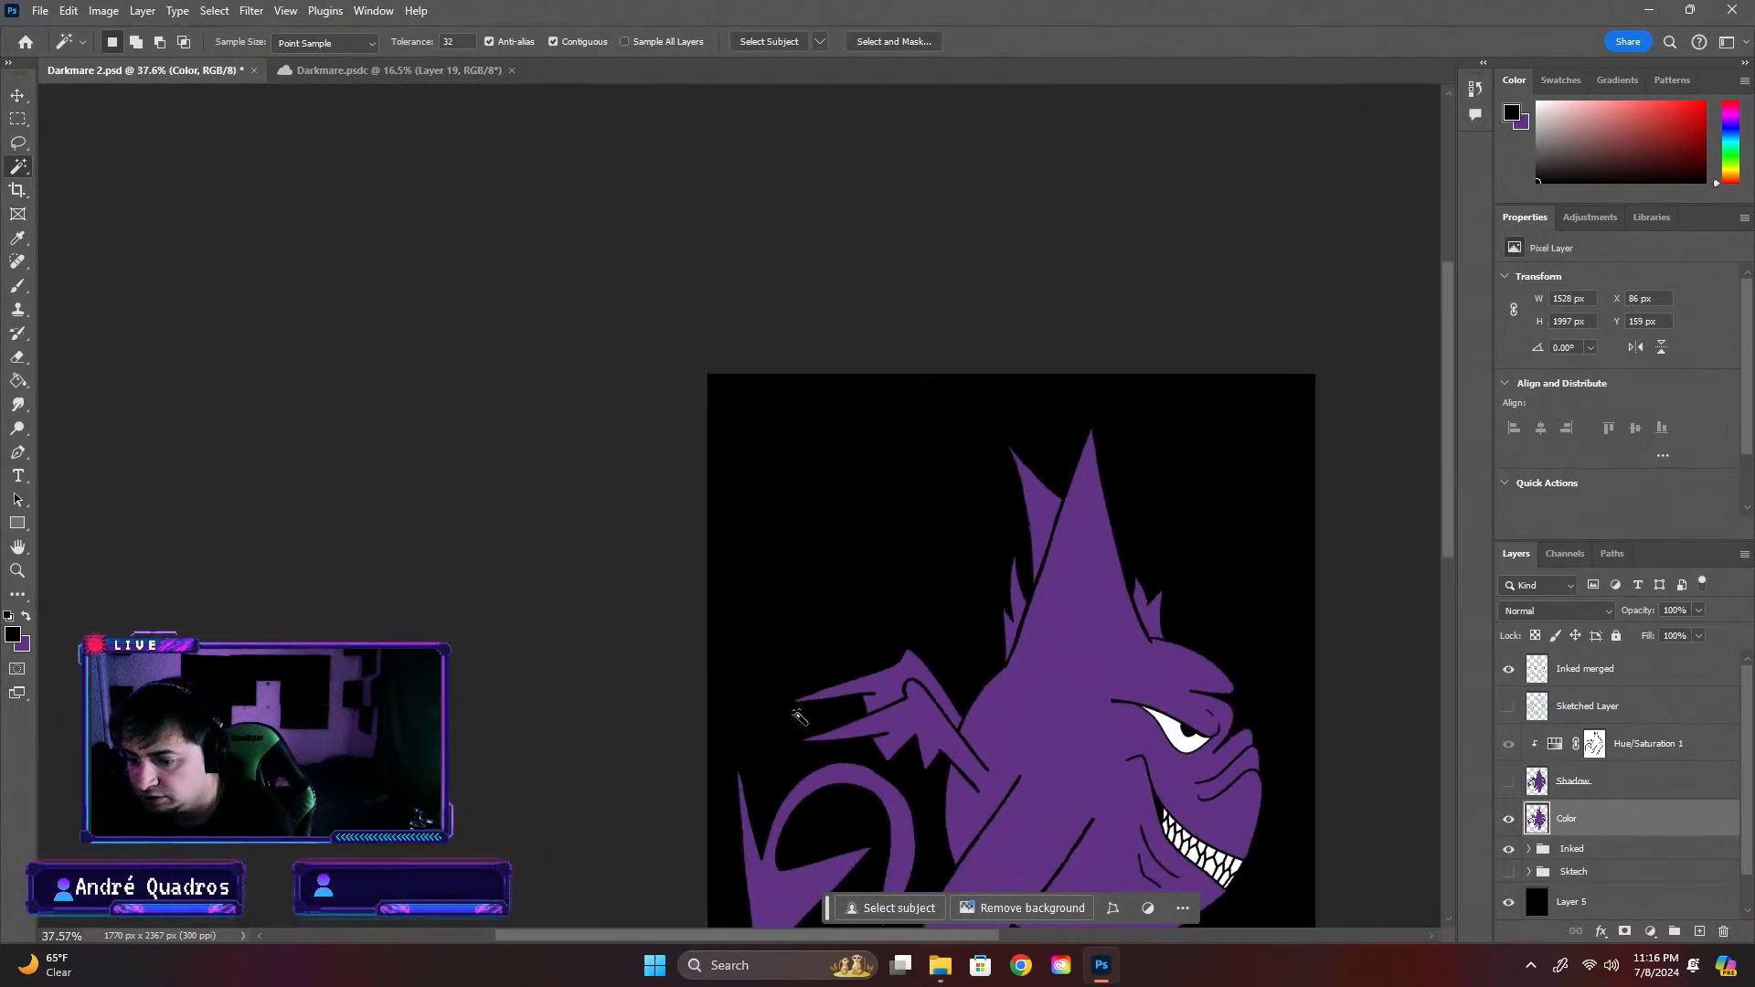
{"action": "scroll", "coordinate": [1106, 742], "scroll_direction": "up", "scroll_amount": 2}
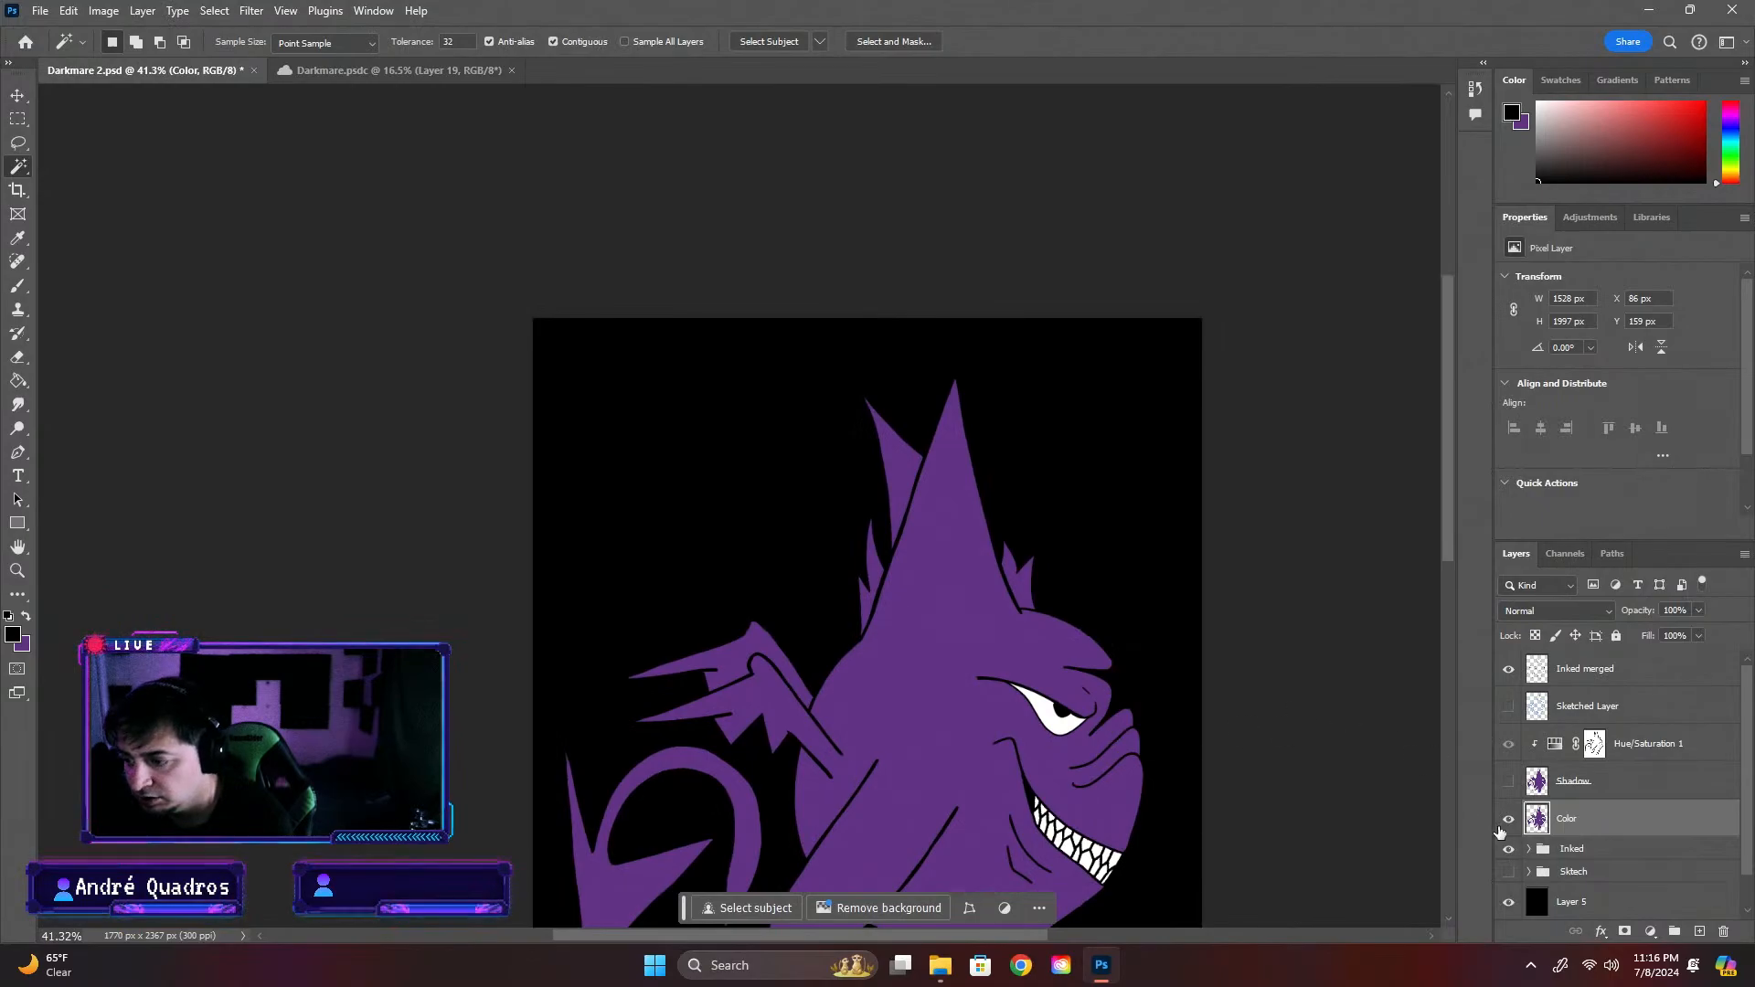
{"action": "left_click", "coordinate": [1509, 783]}
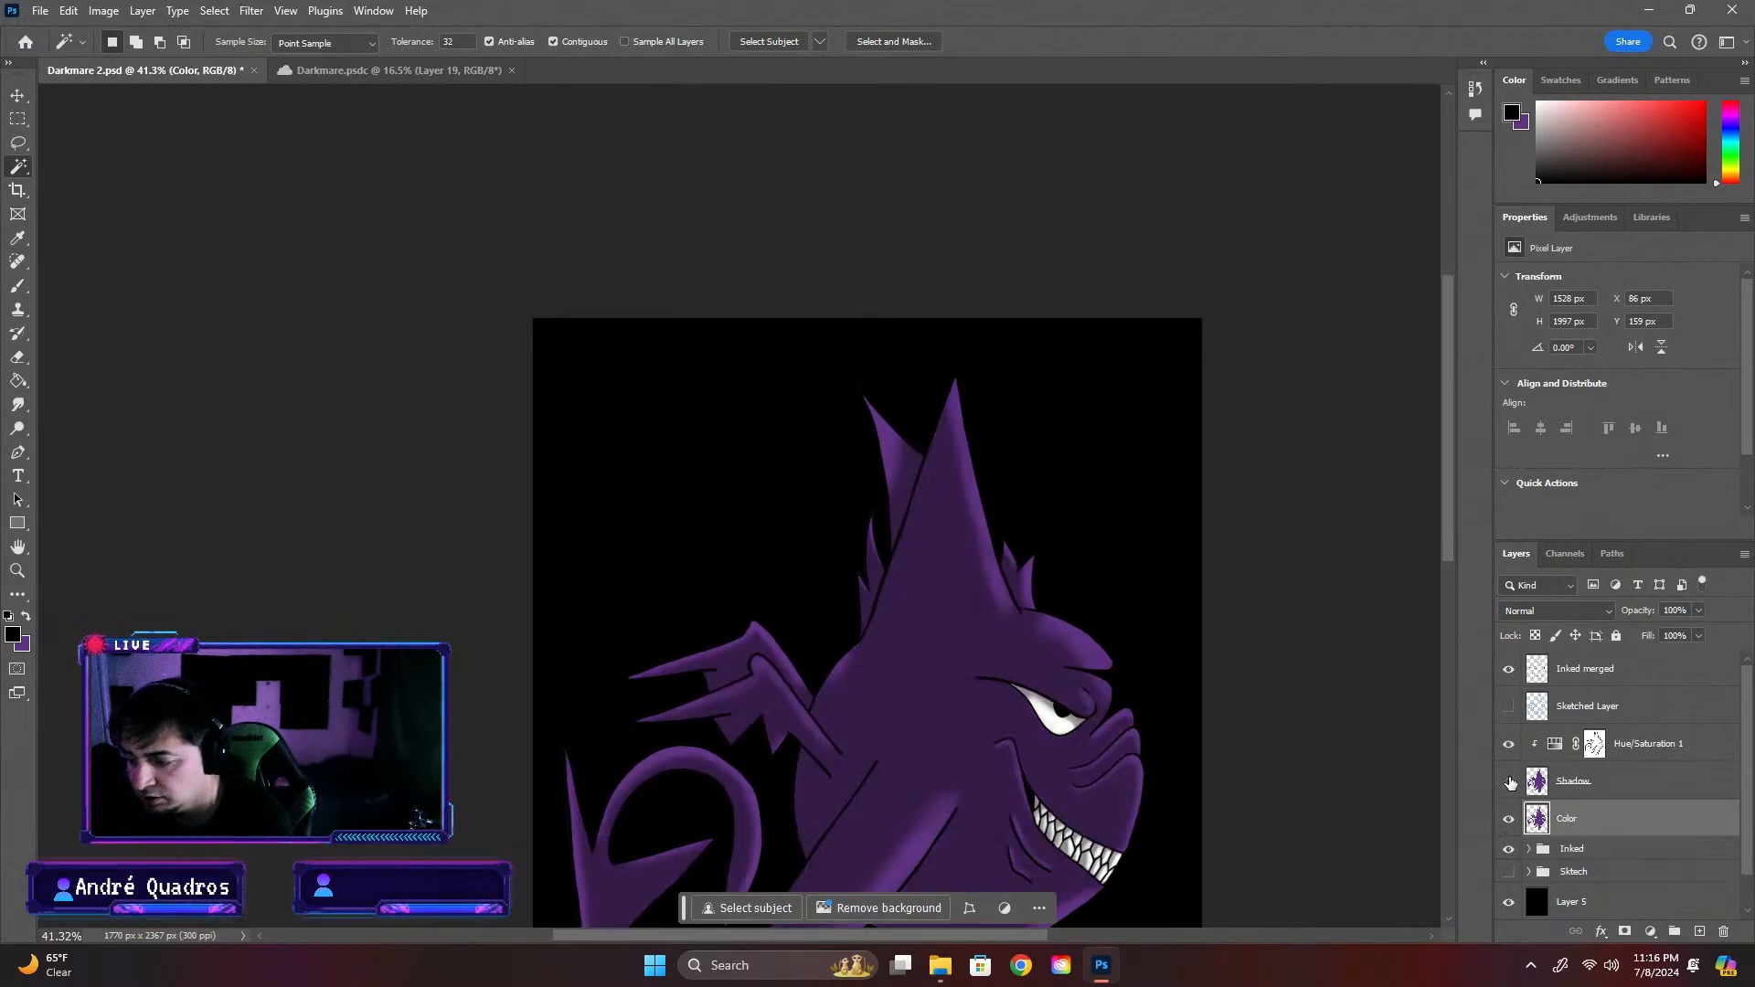
{"action": "left_click", "coordinate": [1509, 782]}
{"action": "left_click", "coordinate": [1509, 902]}
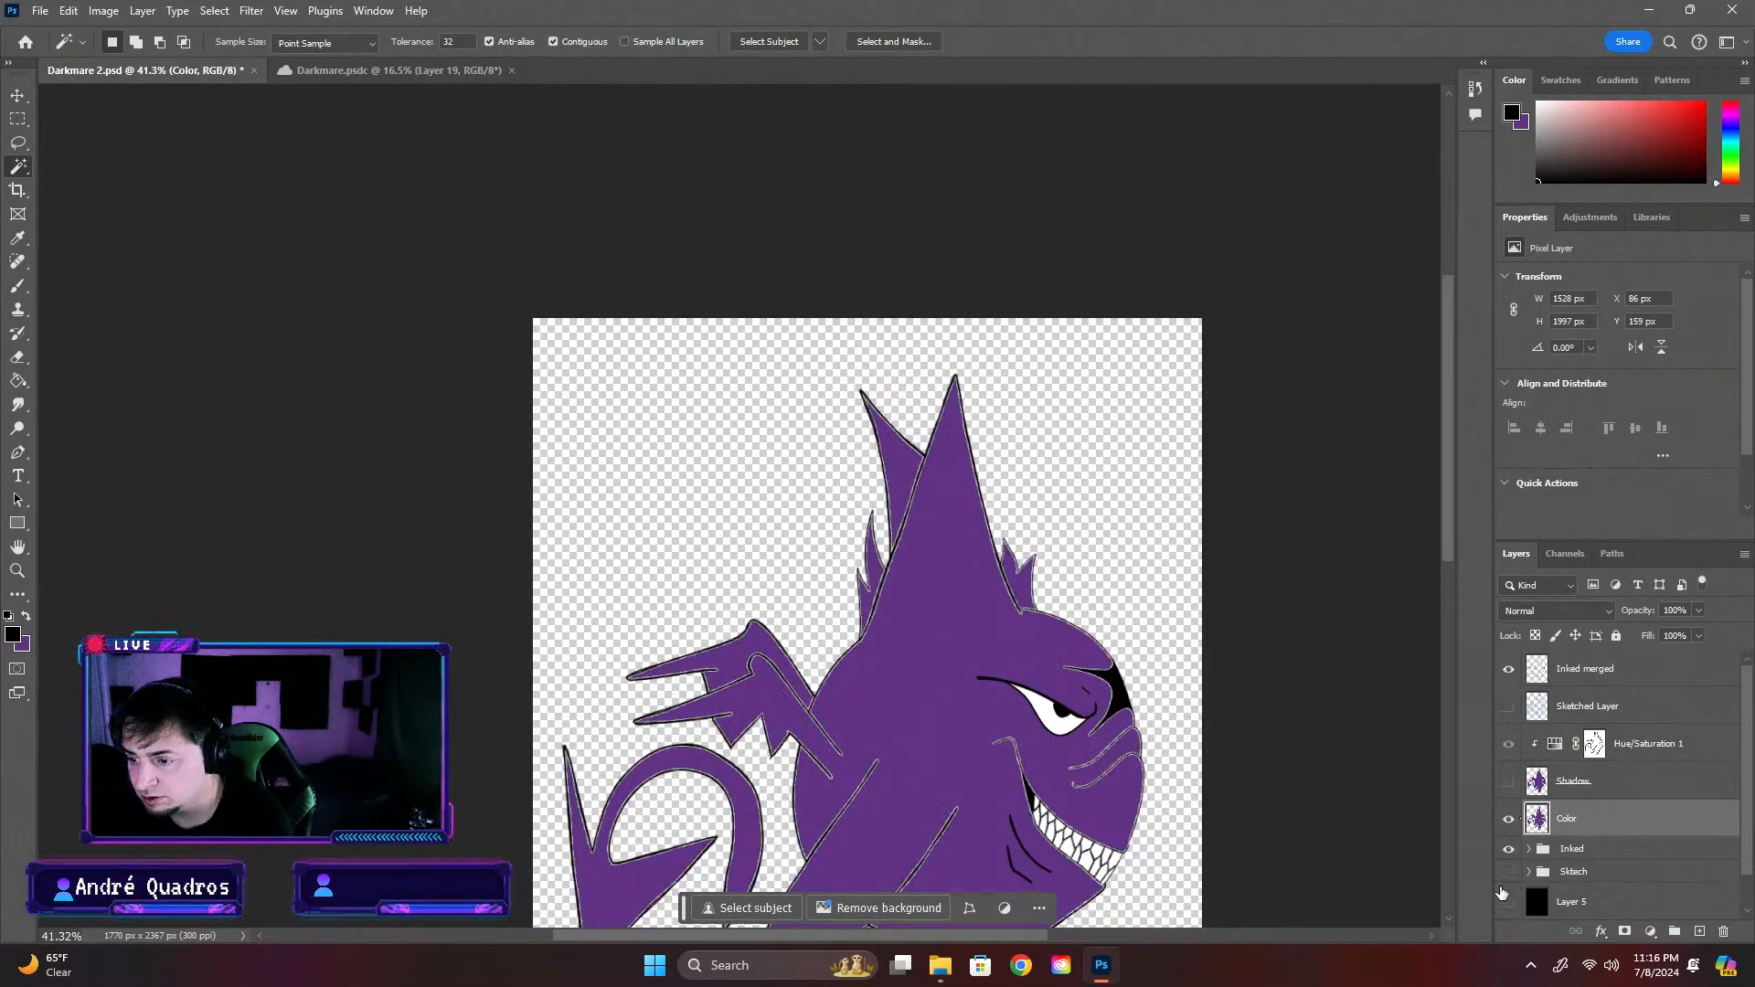
{"action": "scroll", "coordinate": [950, 663], "scroll_direction": "up", "scroll_amount": 5}
Restore the black Layer 5 backdrop and undo the deselection and the deletion of the outline area from the Color layer
{"action": "key", "text": "ctrl+z"}
{"action": "key", "text": "ctrl+z"}
{"action": "key", "text": "ctrl+z"}
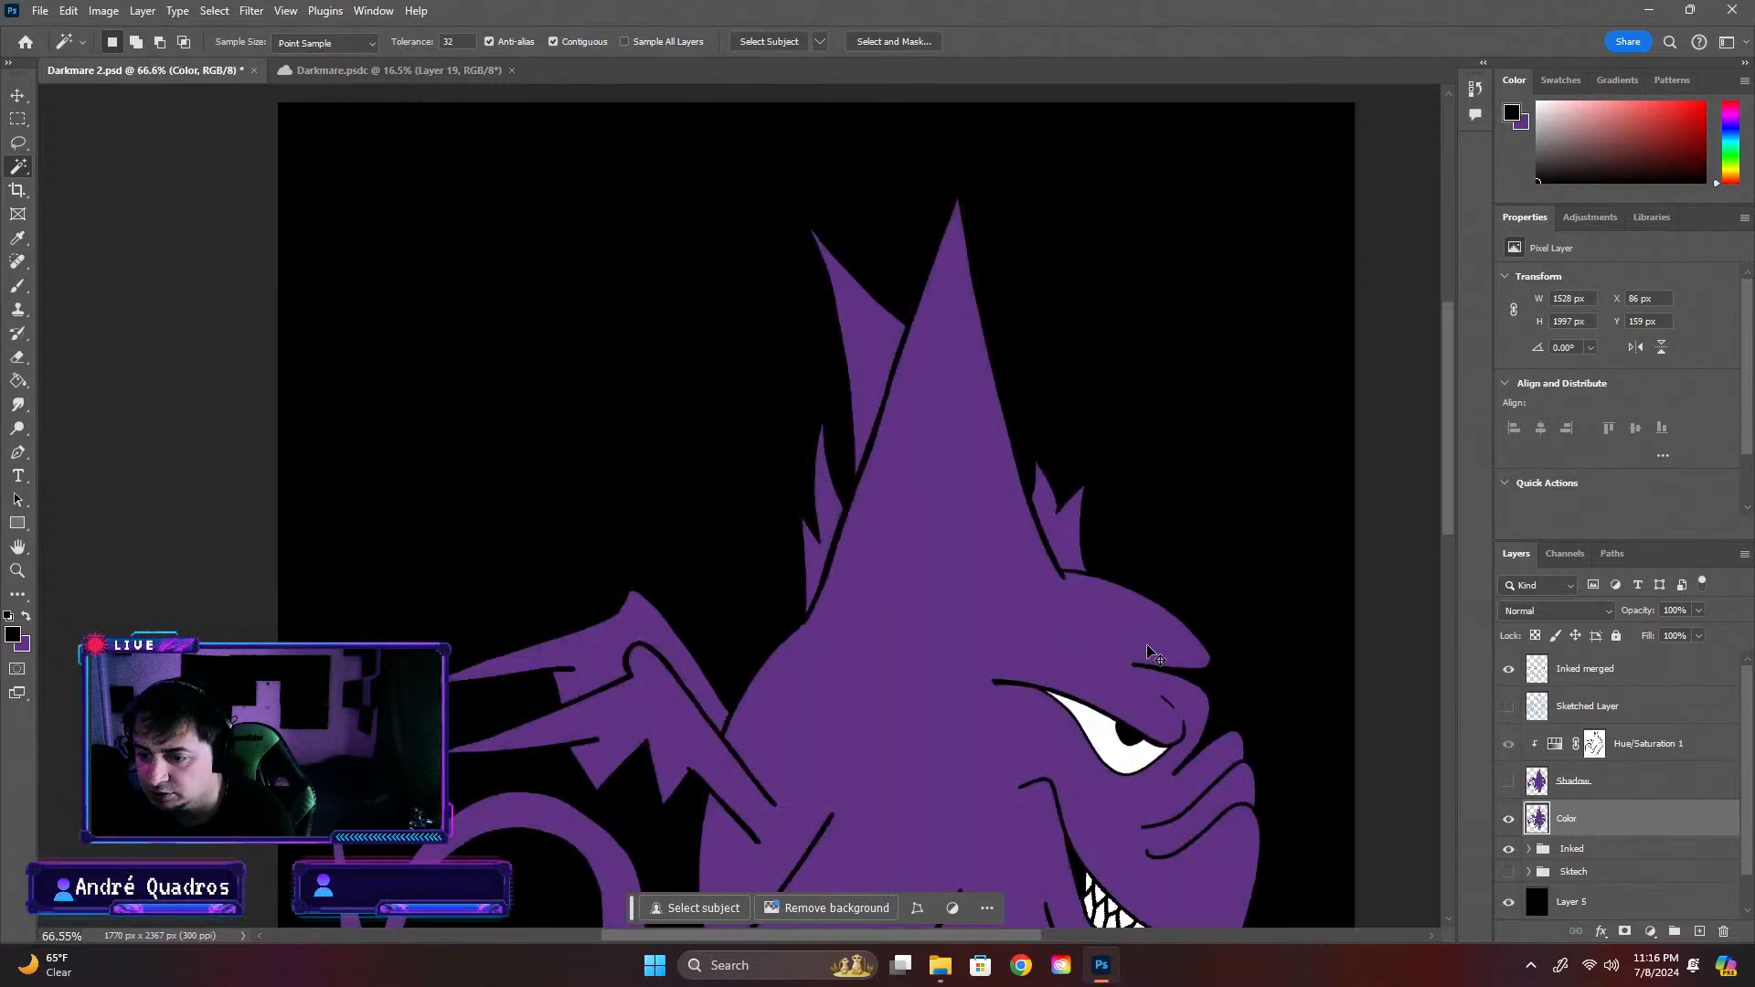
{"action": "left_click", "coordinate": [1149, 651]}
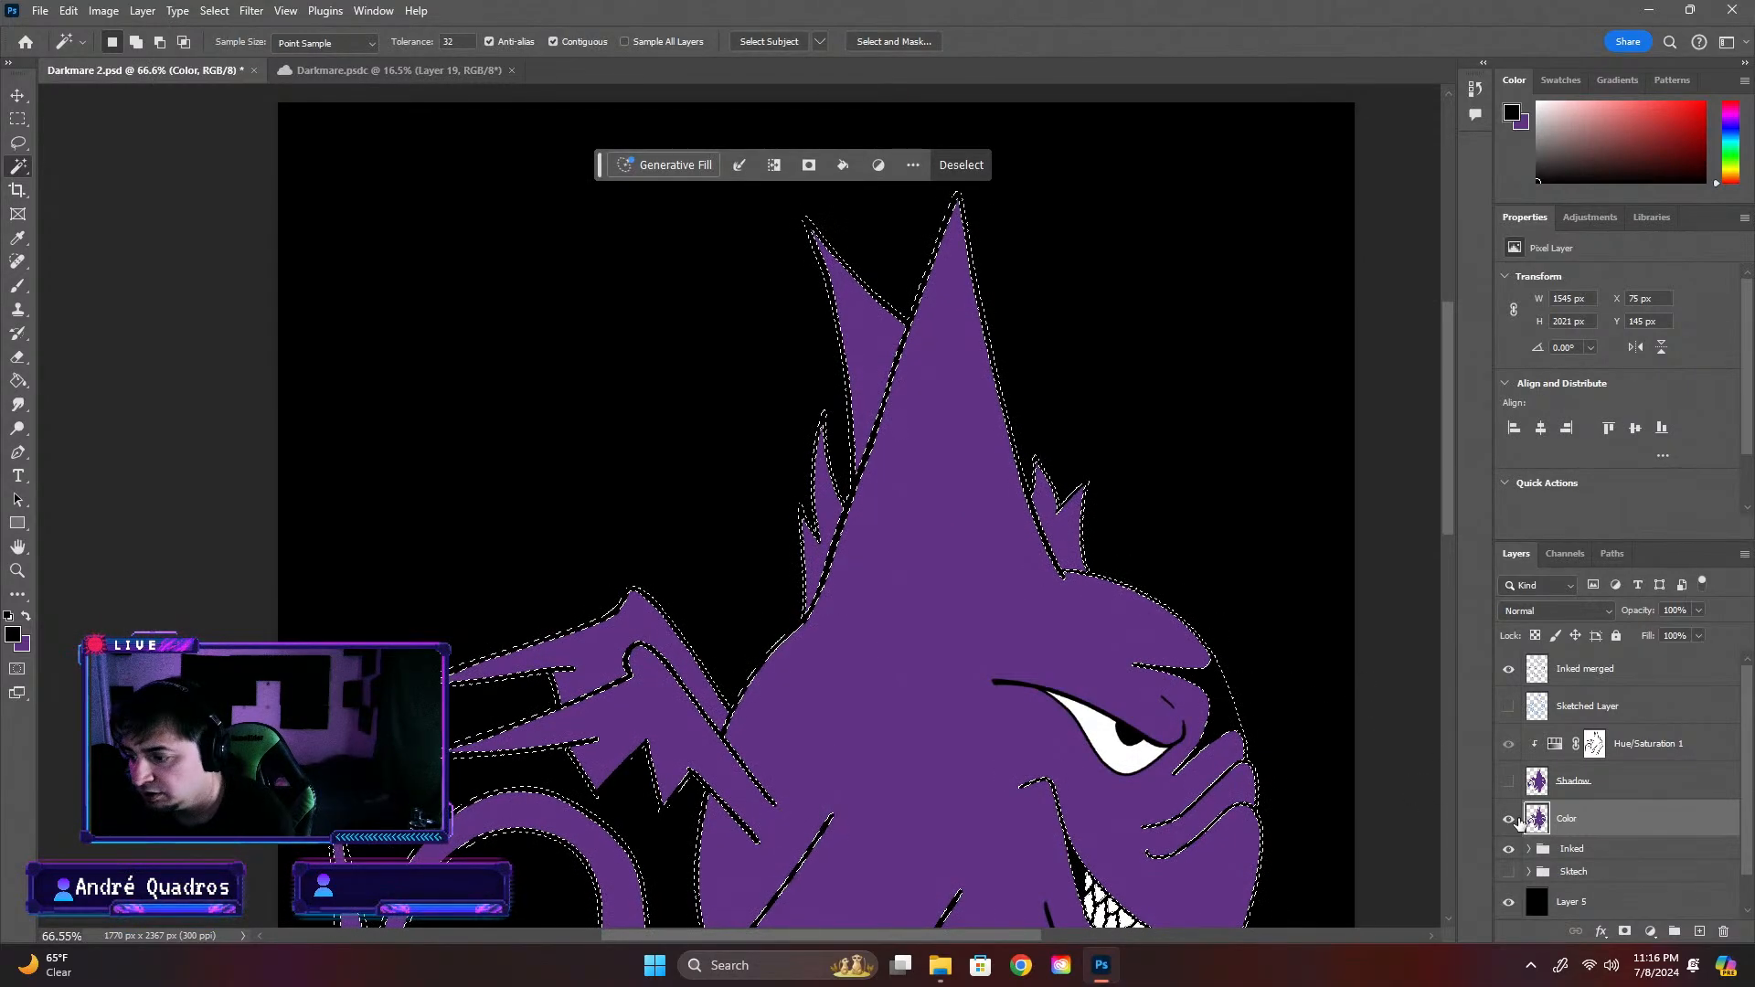
Check the Inked merged outlines and try deleting the selected outline area from the Color layer, viewing it without the black Layer 5
{"action": "left_click", "coordinate": [1510, 668]}
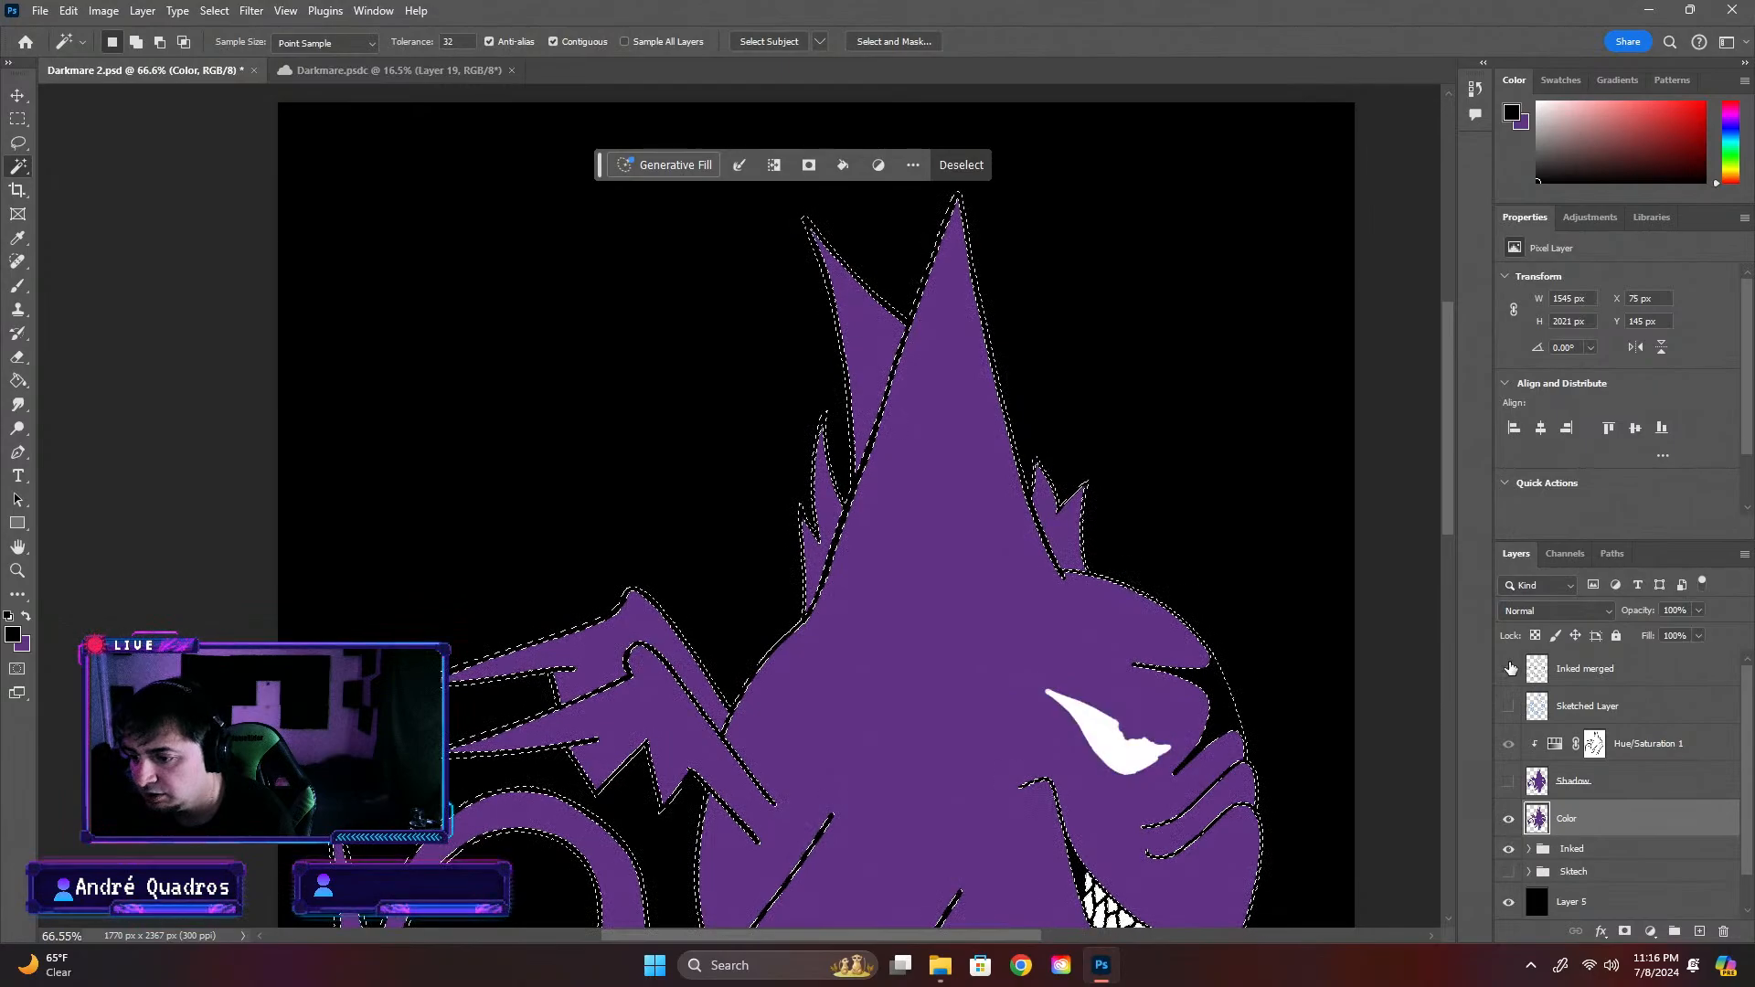
{"action": "left_click", "coordinate": [1510, 668]}
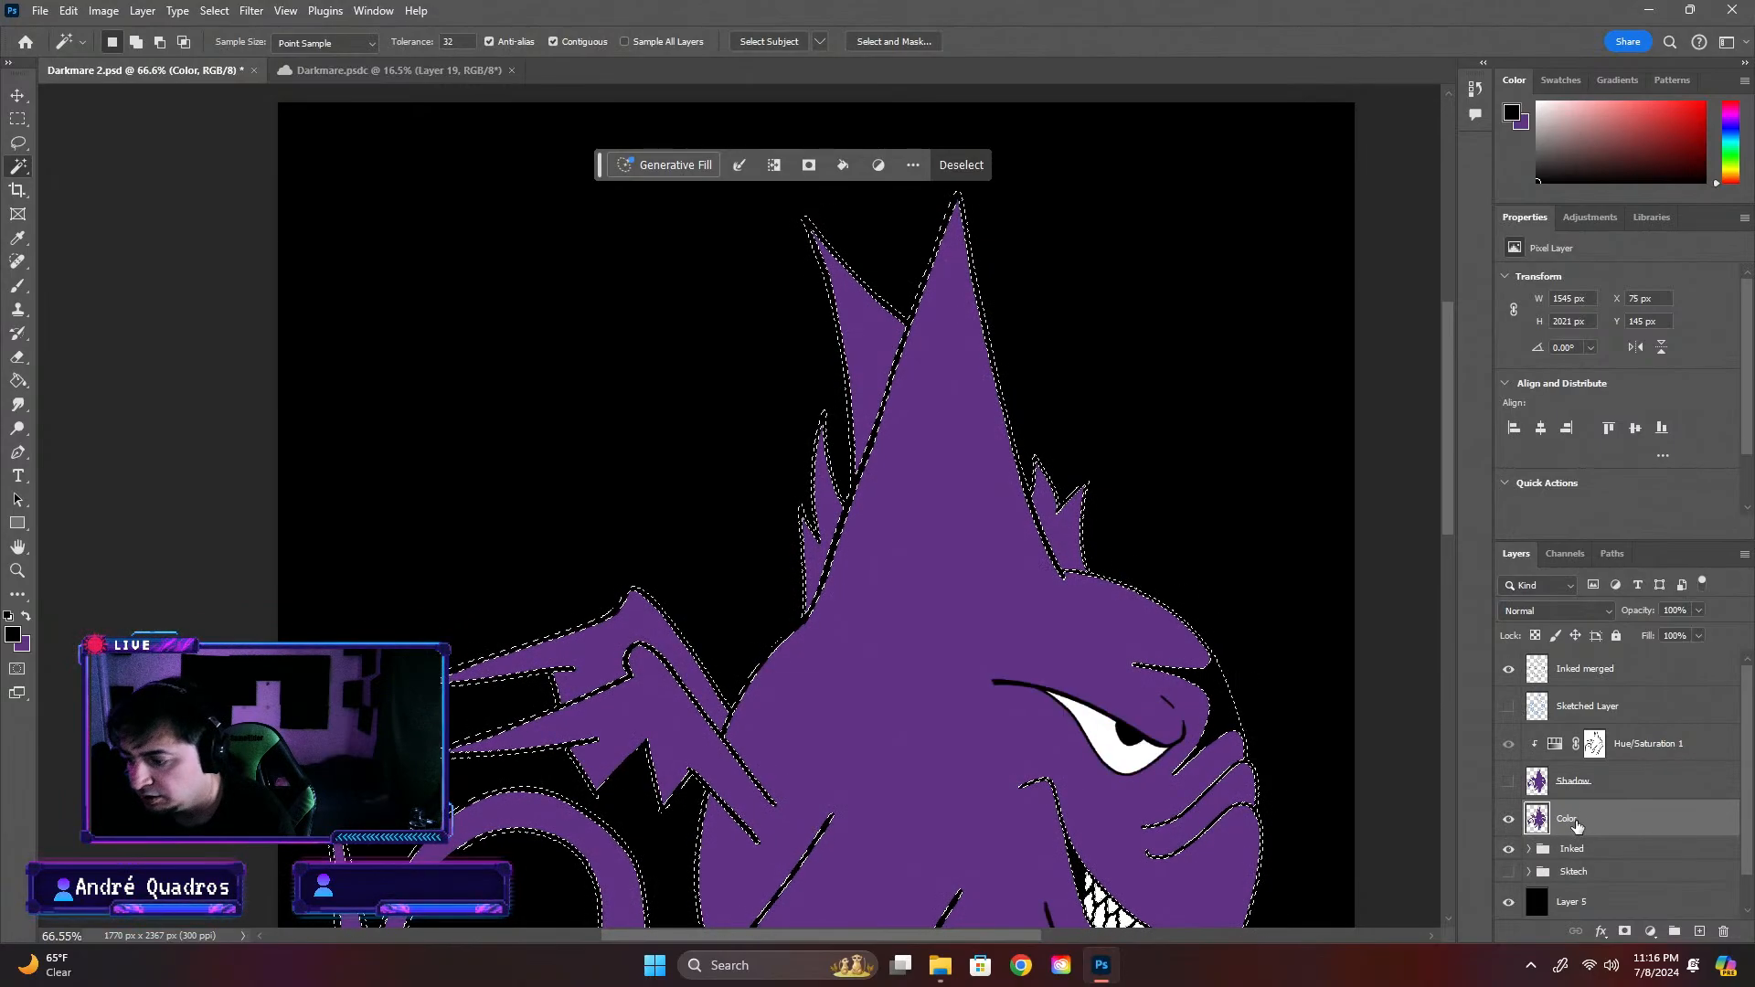
{"action": "left_click", "coordinate": [1507, 901]}
{"action": "left_click", "coordinate": [1405, 773]}
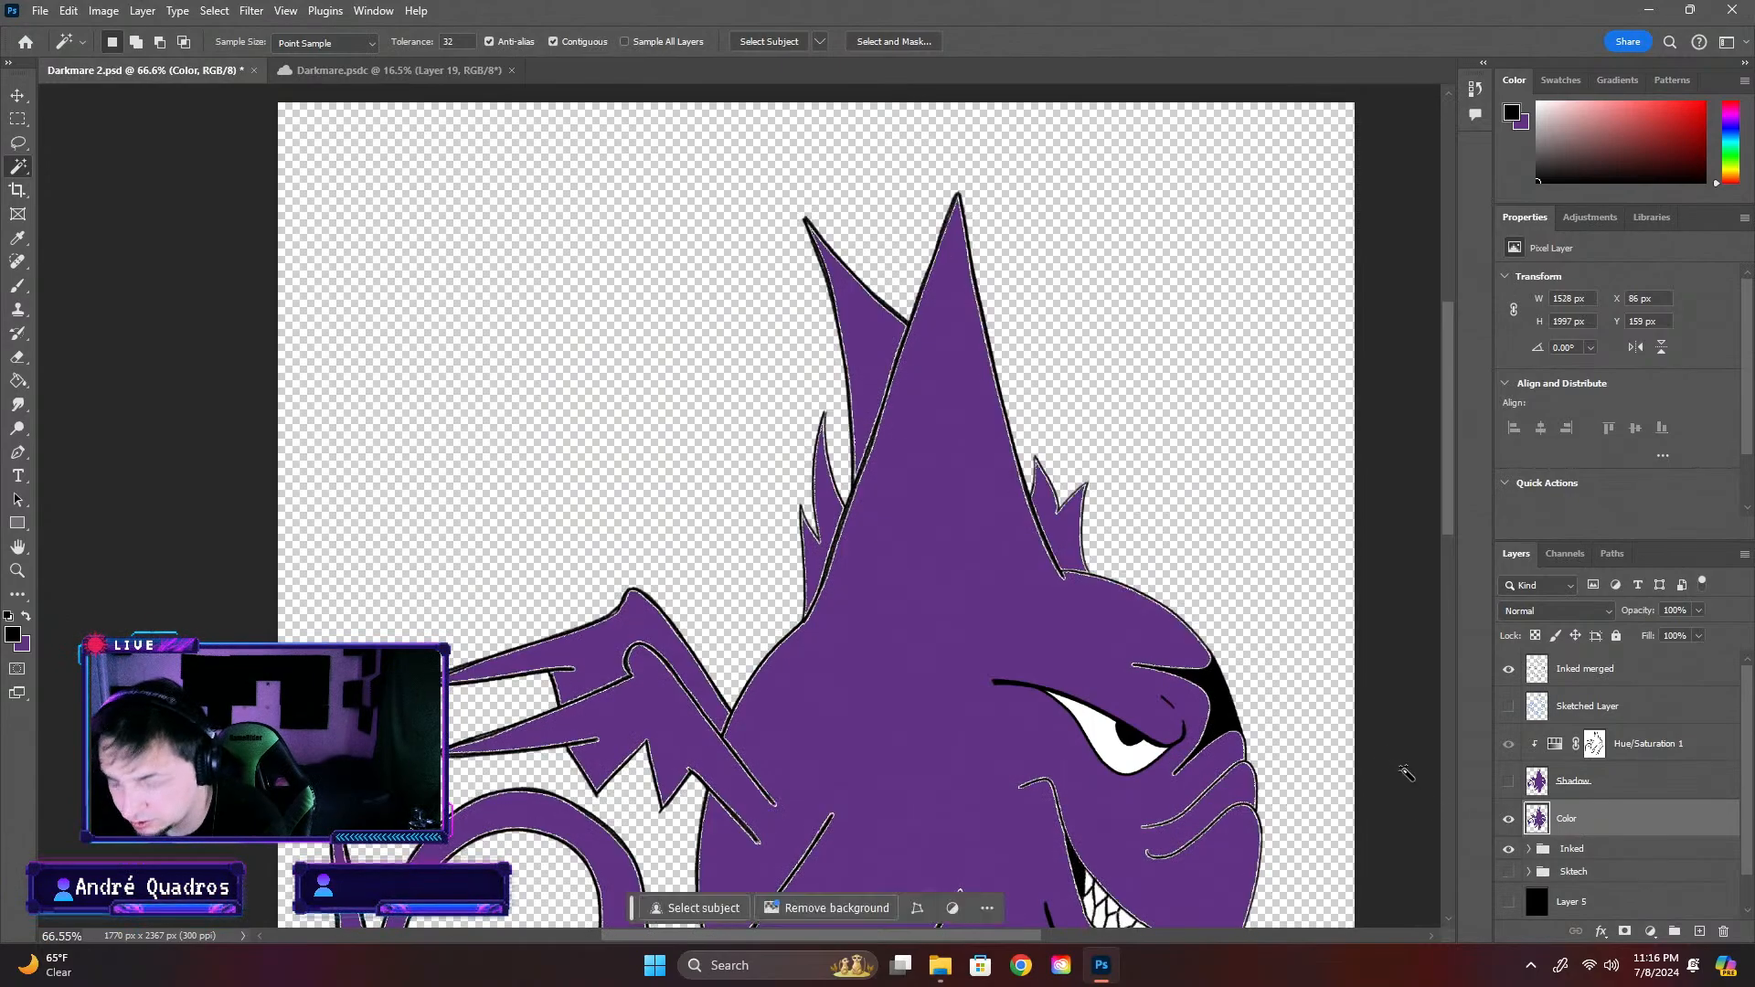
{"action": "scroll", "coordinate": [756, 618], "scroll_direction": "up", "scroll_amount": 5}
{"action": "scroll", "coordinate": [795, 622], "scroll_direction": "down", "scroll_amount": 4}
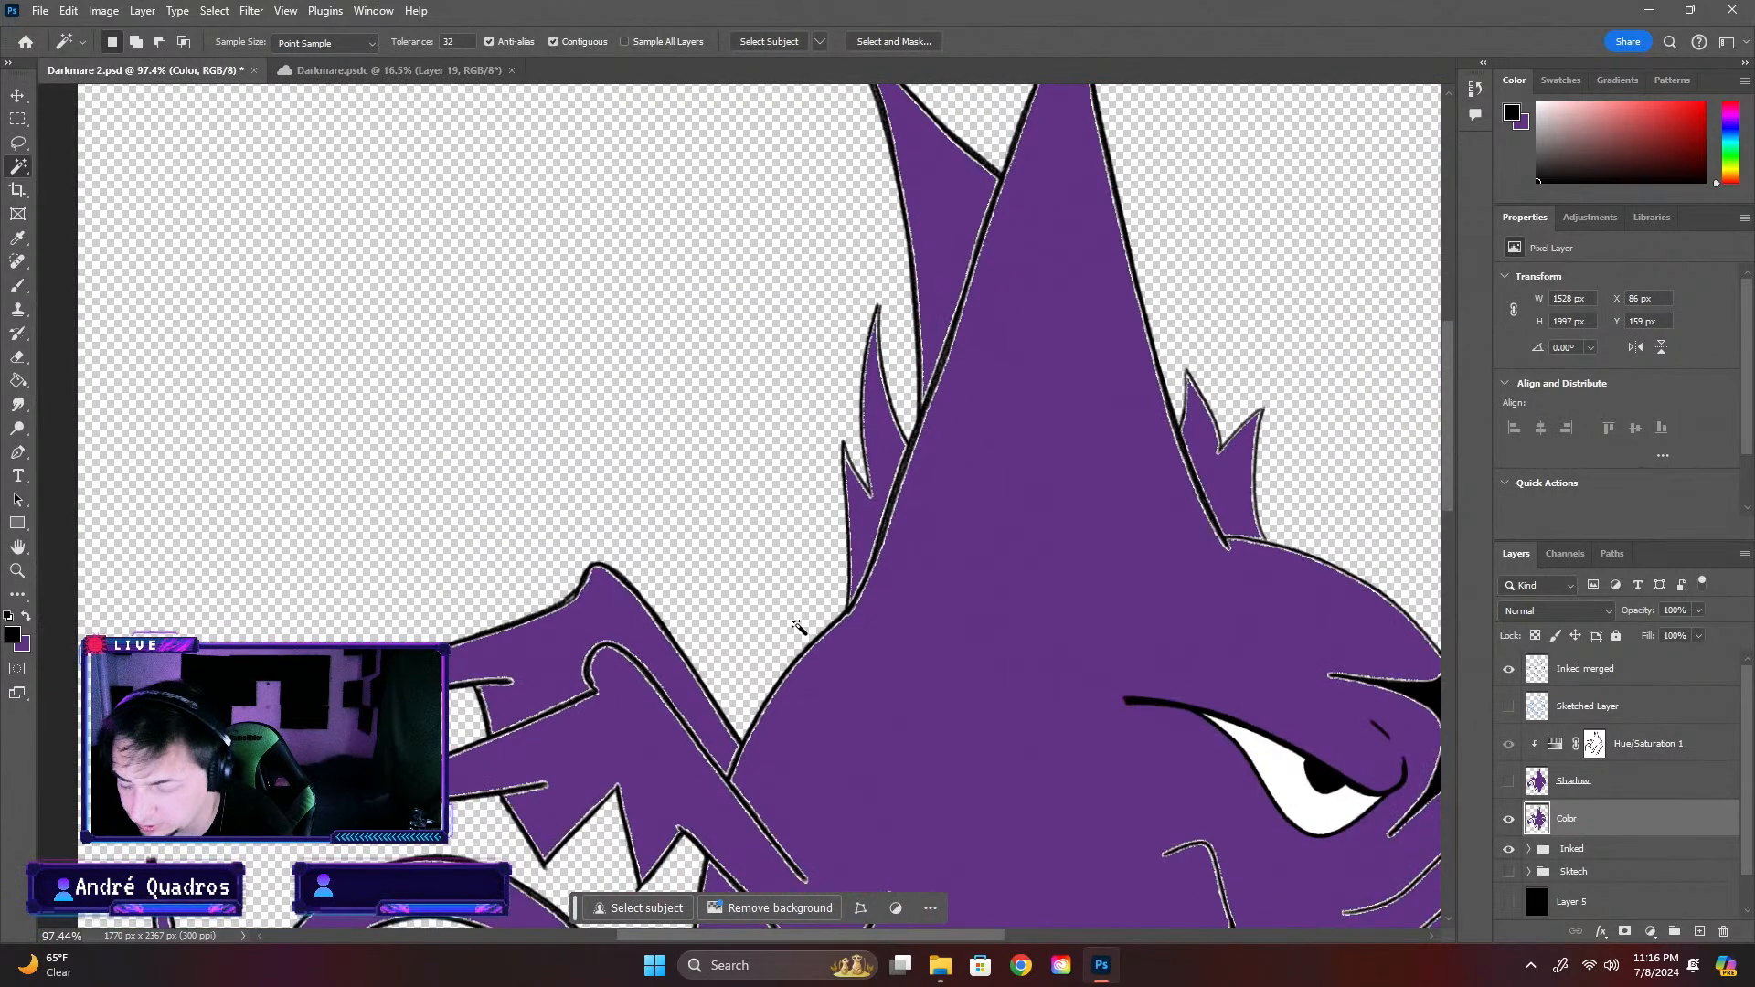
{"action": "left_click", "coordinate": [811, 630]}
{"action": "left_click", "coordinate": [1509, 901]}
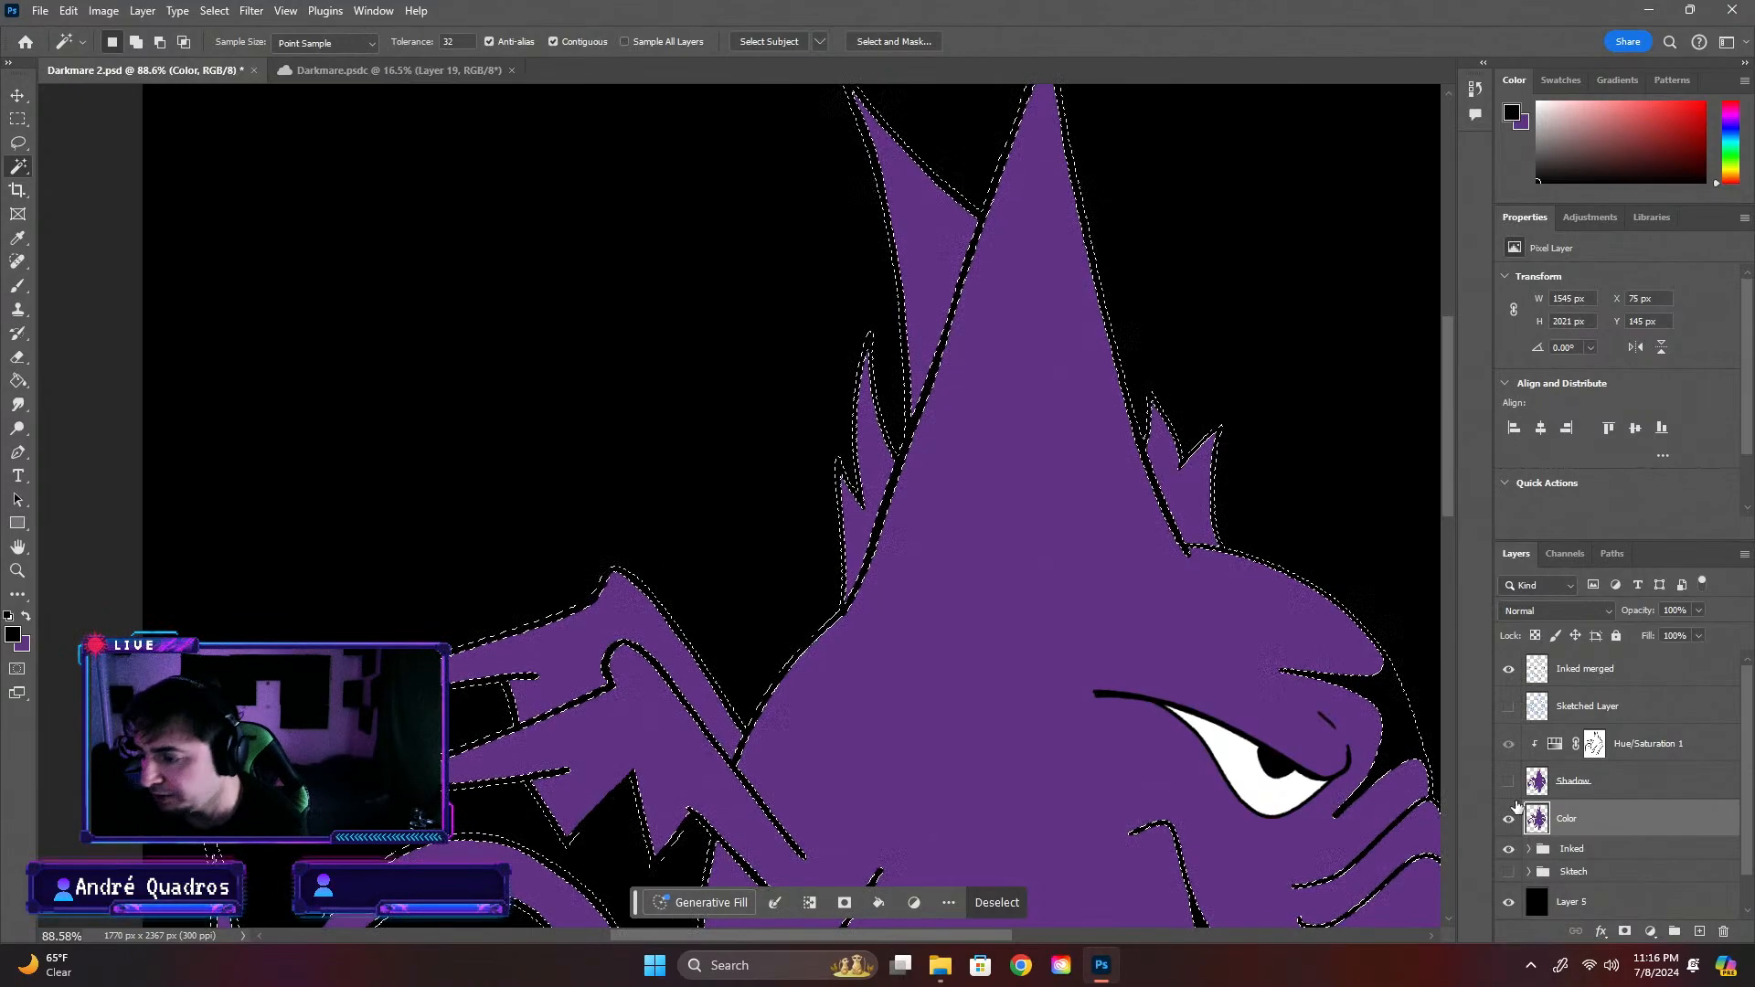
Delete the selected outline area from the Color layer again, deselect, and inspect the trimmed edges with the black Layer 5 hidden
{"action": "key", "text": "ctrl+d"}
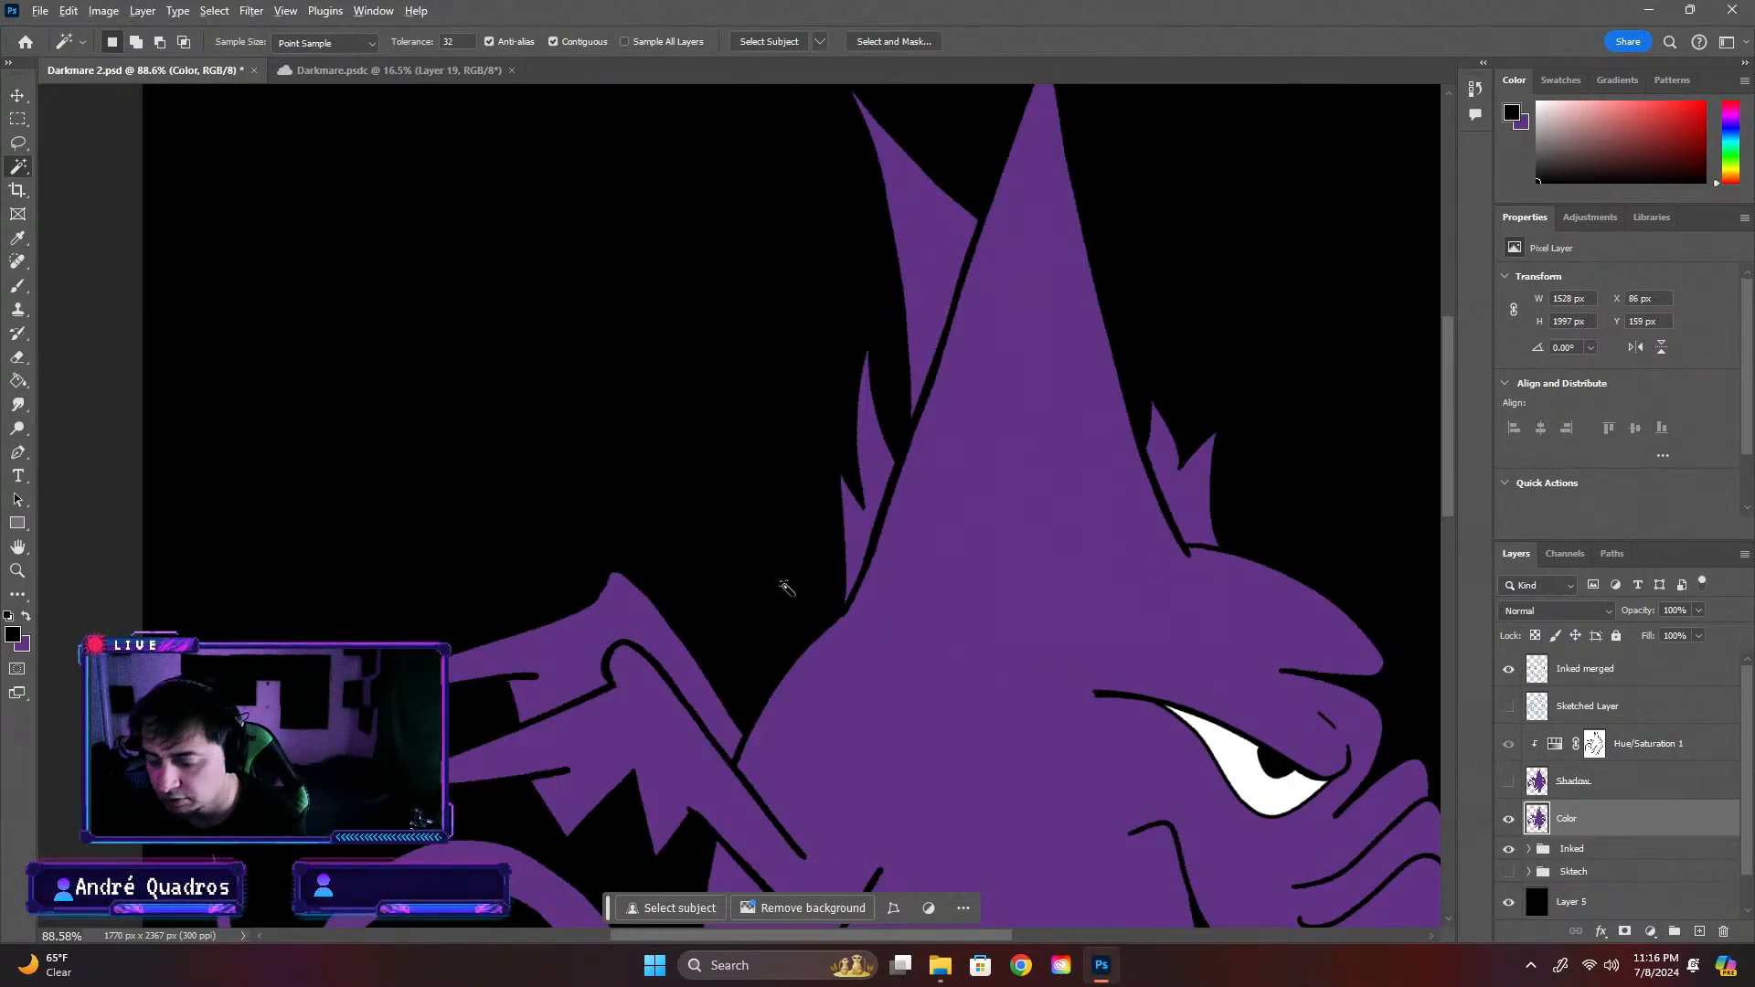
{"action": "scroll", "coordinate": [777, 594], "scroll_direction": "up", "scroll_amount": 5}
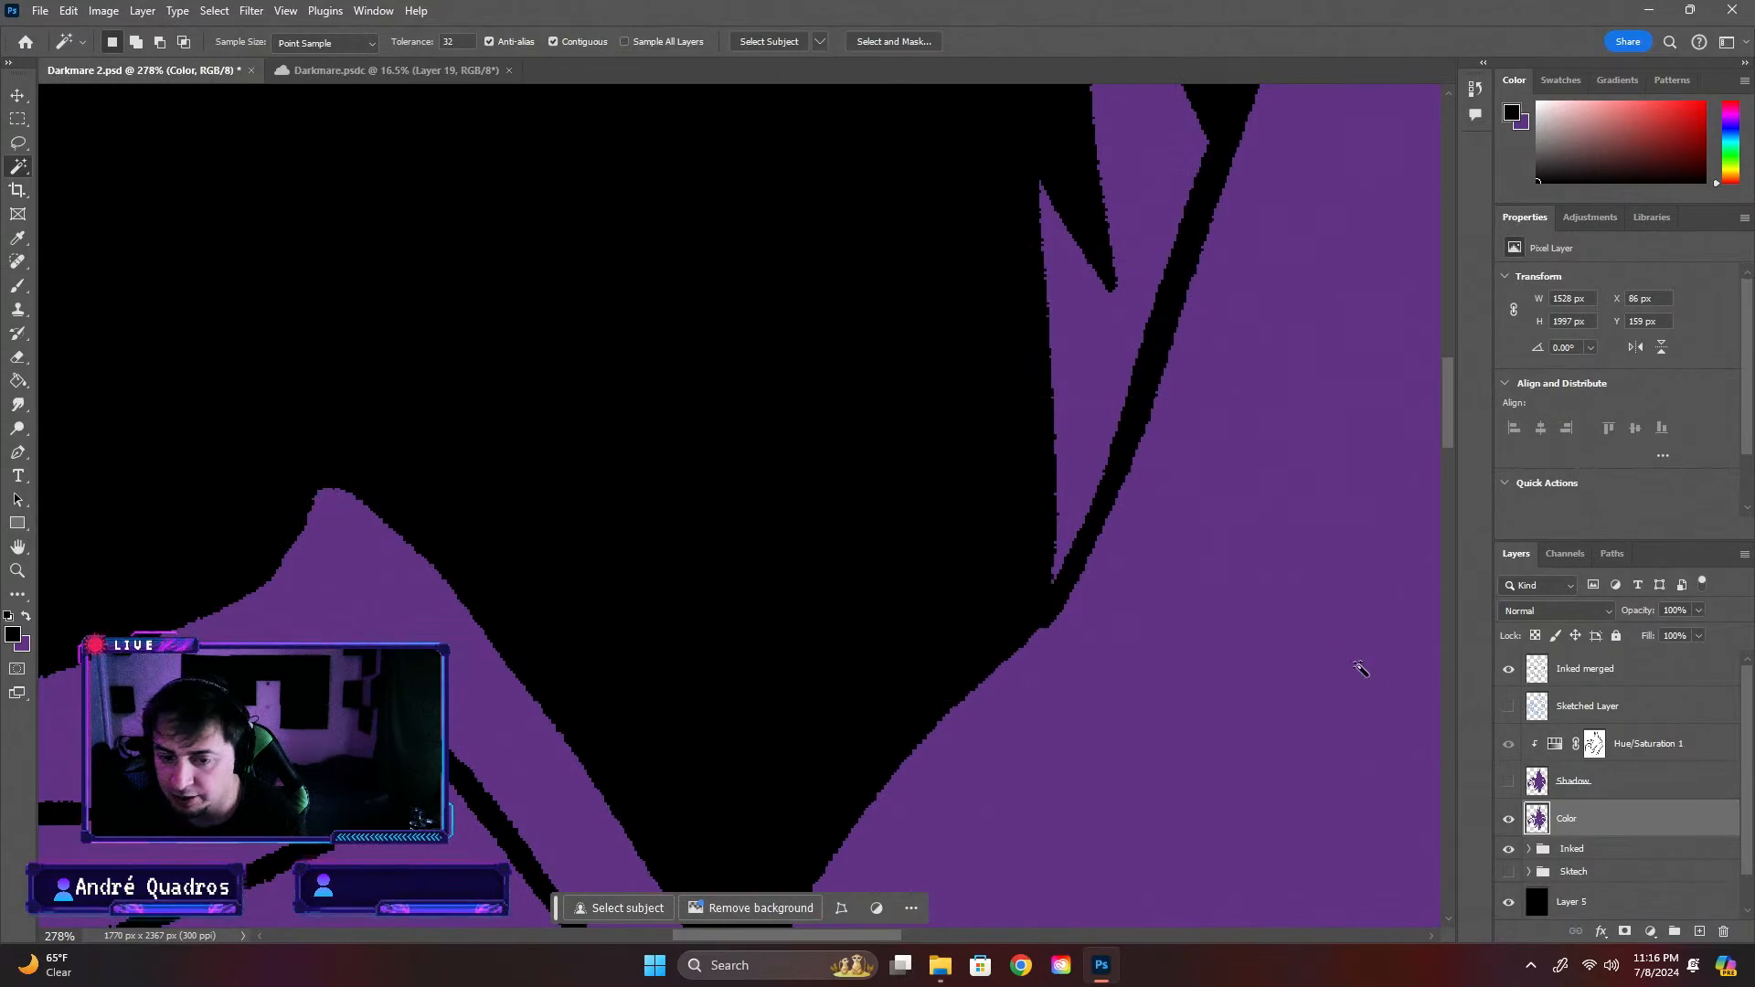
{"action": "left_click", "coordinate": [1509, 907]}
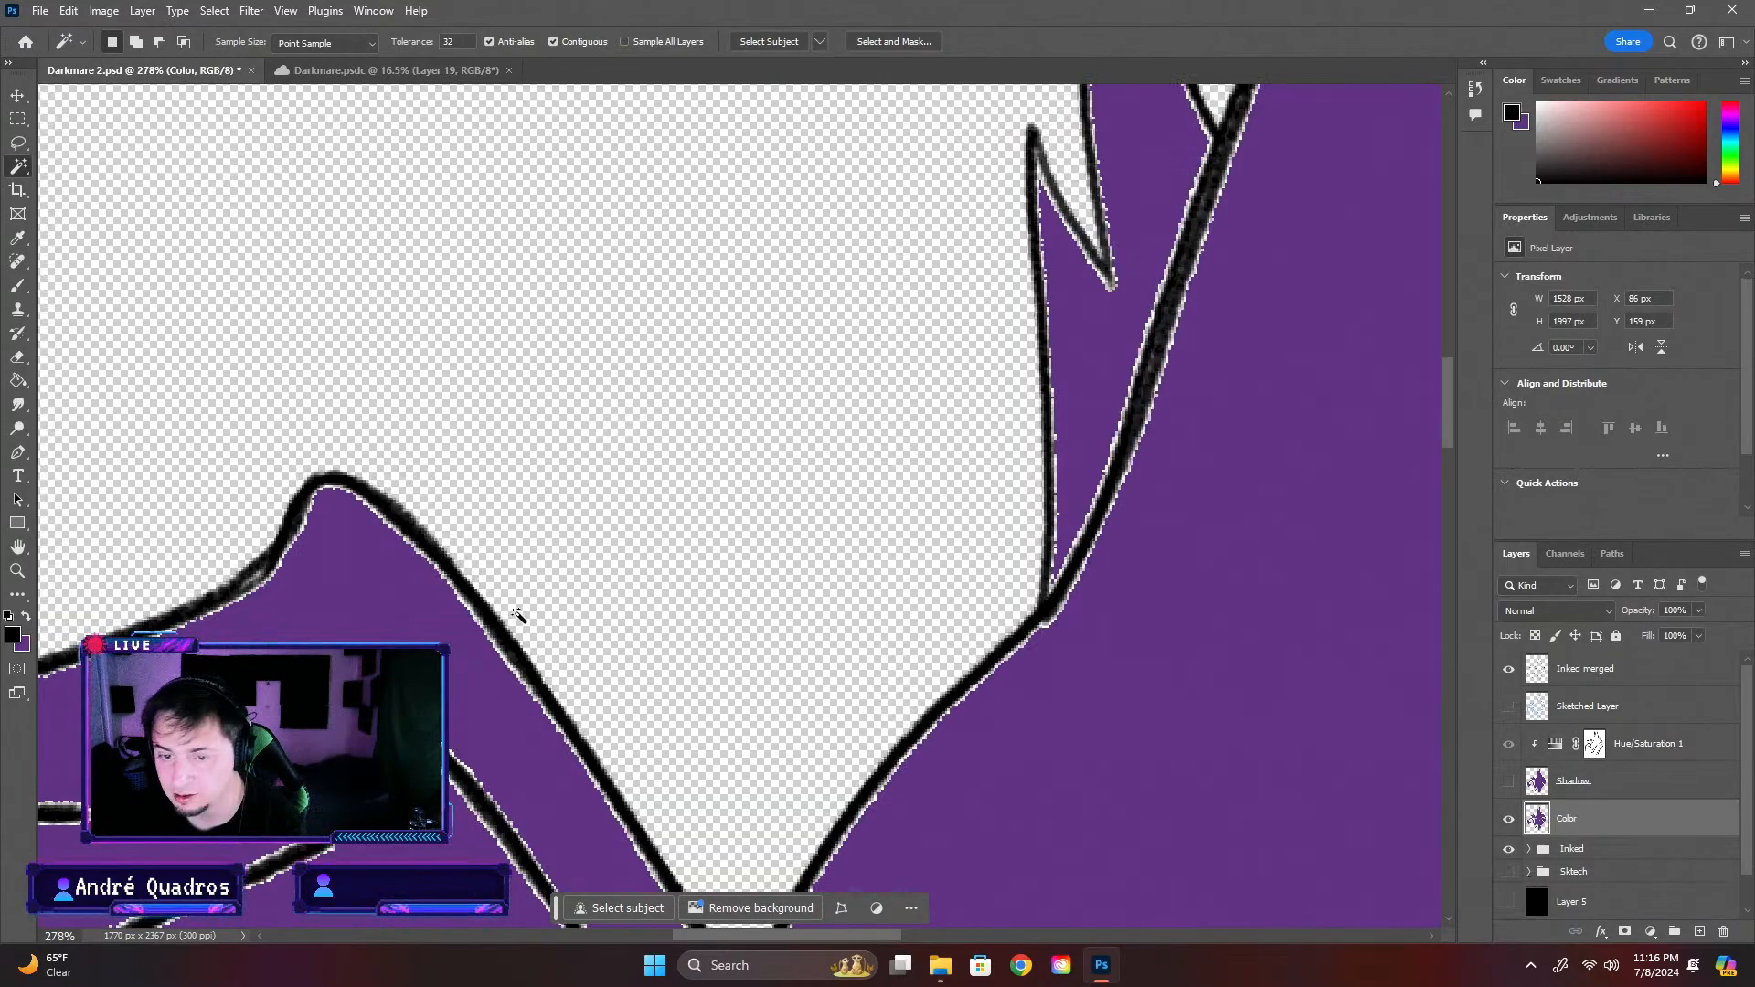
{"action": "scroll", "coordinate": [556, 607], "scroll_direction": "down", "scroll_amount": 5}
{"action": "scroll", "coordinate": [629, 632], "scroll_direction": "down", "scroll_amount": 1}
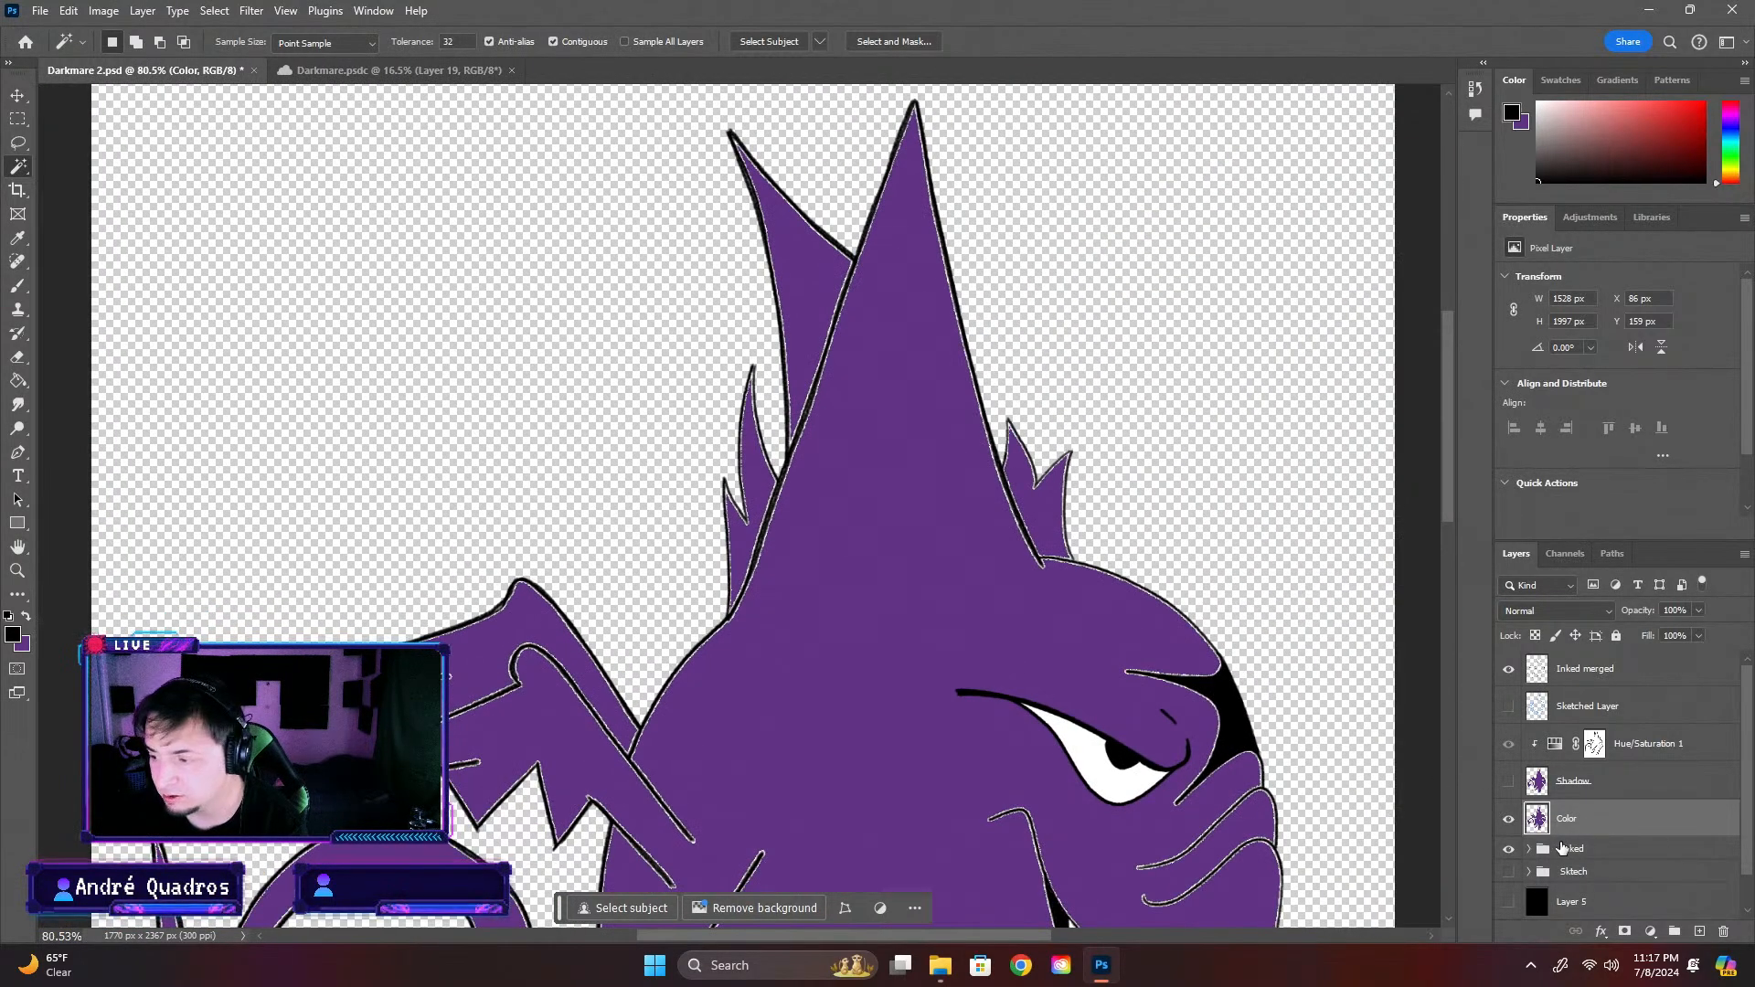
Undo the Color layer trimming, retry the outline deletion with Layer 5 hidden, and undo it again
{"action": "key", "text": "ctrl+z"}
{"action": "key", "text": "ctrl+z"}
{"action": "key", "text": "ctrl+z"}
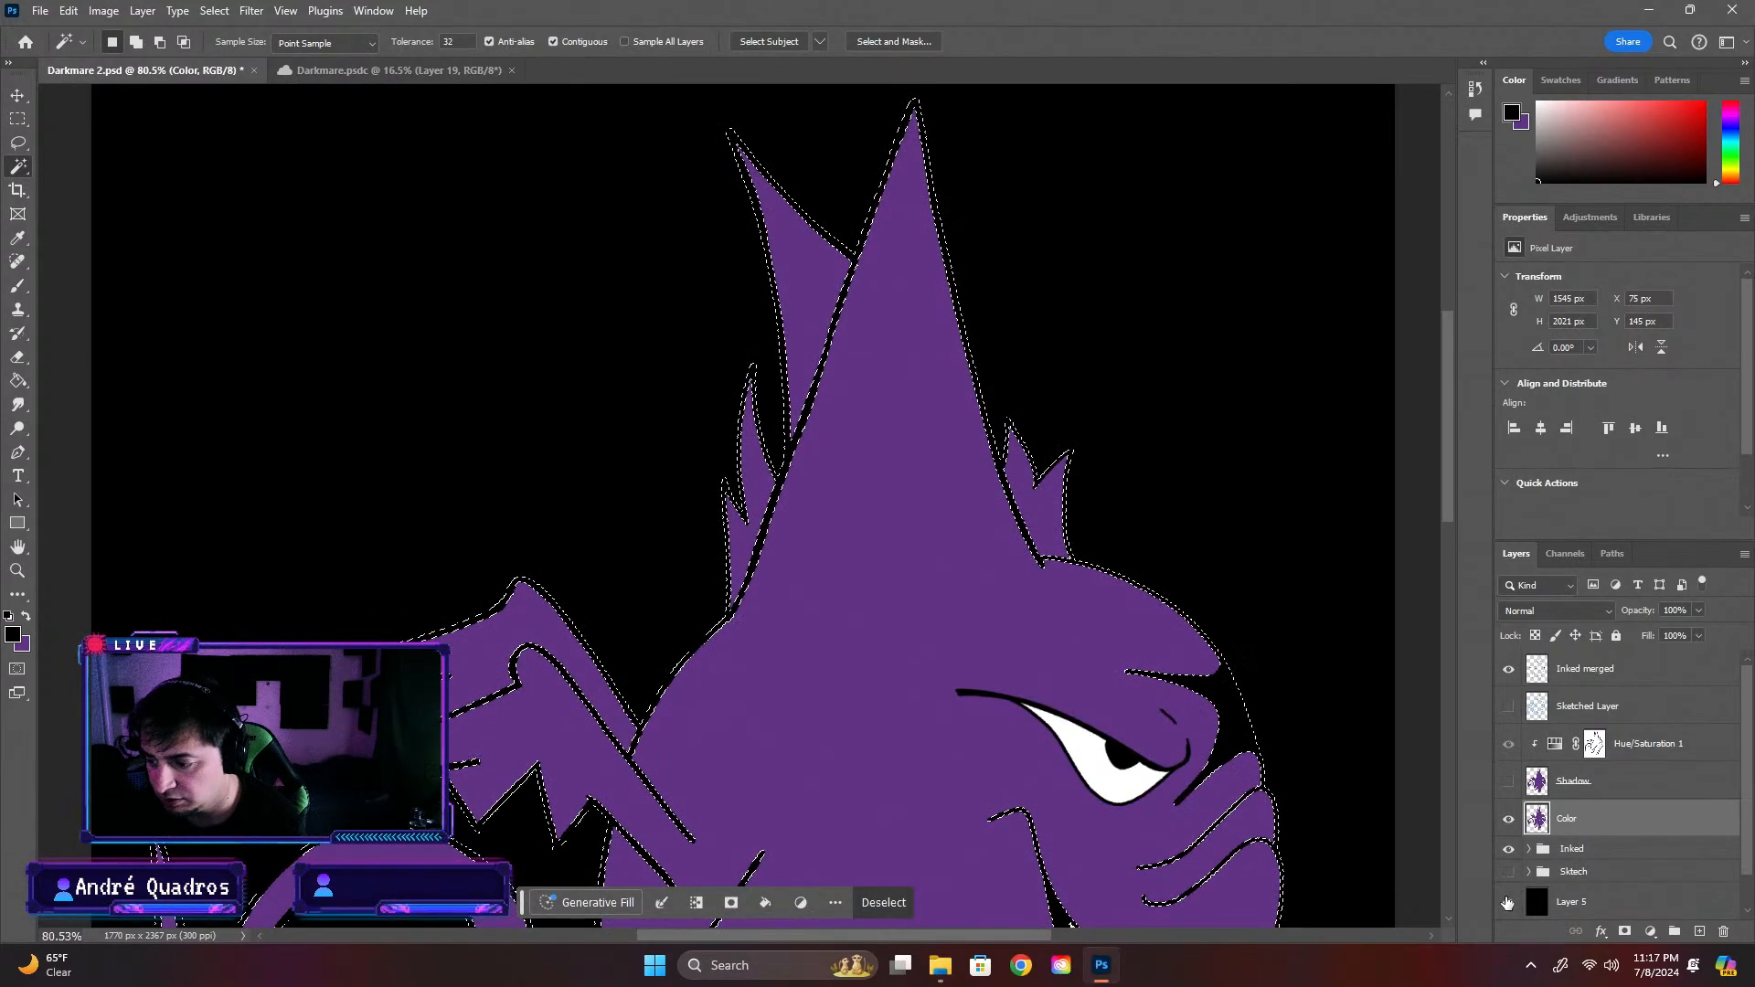
{"action": "left_click", "coordinate": [1507, 903]}
{"action": "key", "text": "ctrl+d"}
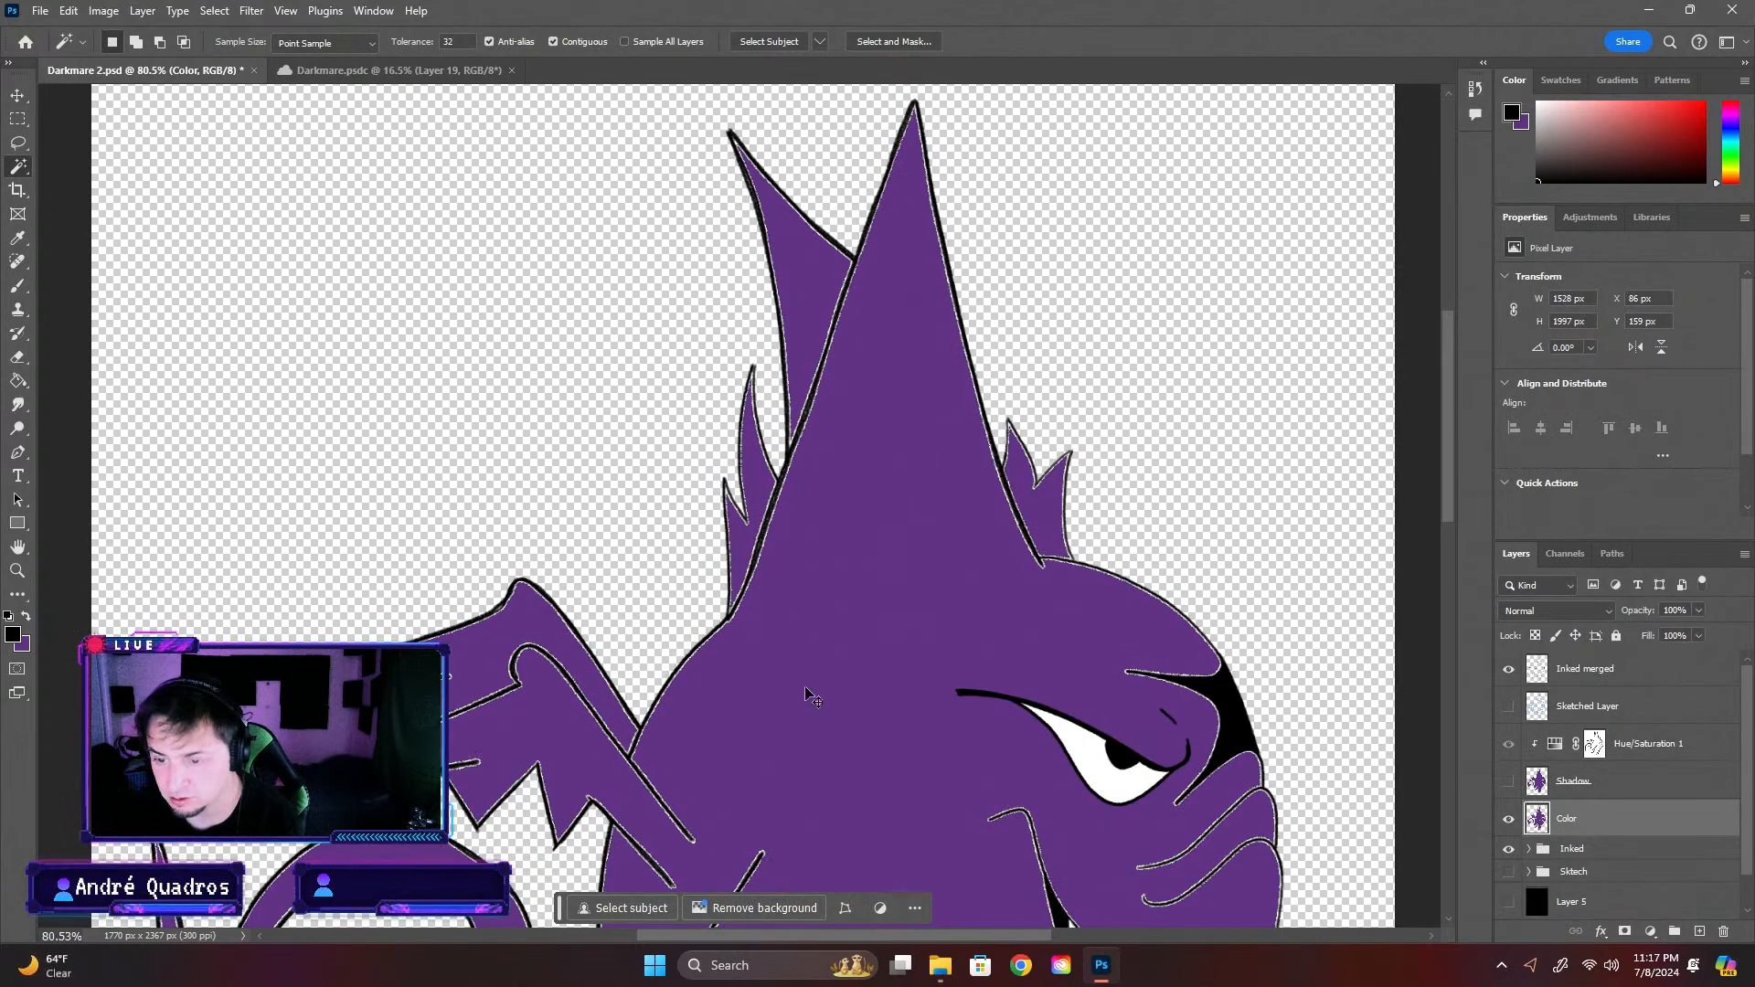
{"action": "key", "text": "ctrl+z"}
{"action": "key", "text": "ctrl+z"}
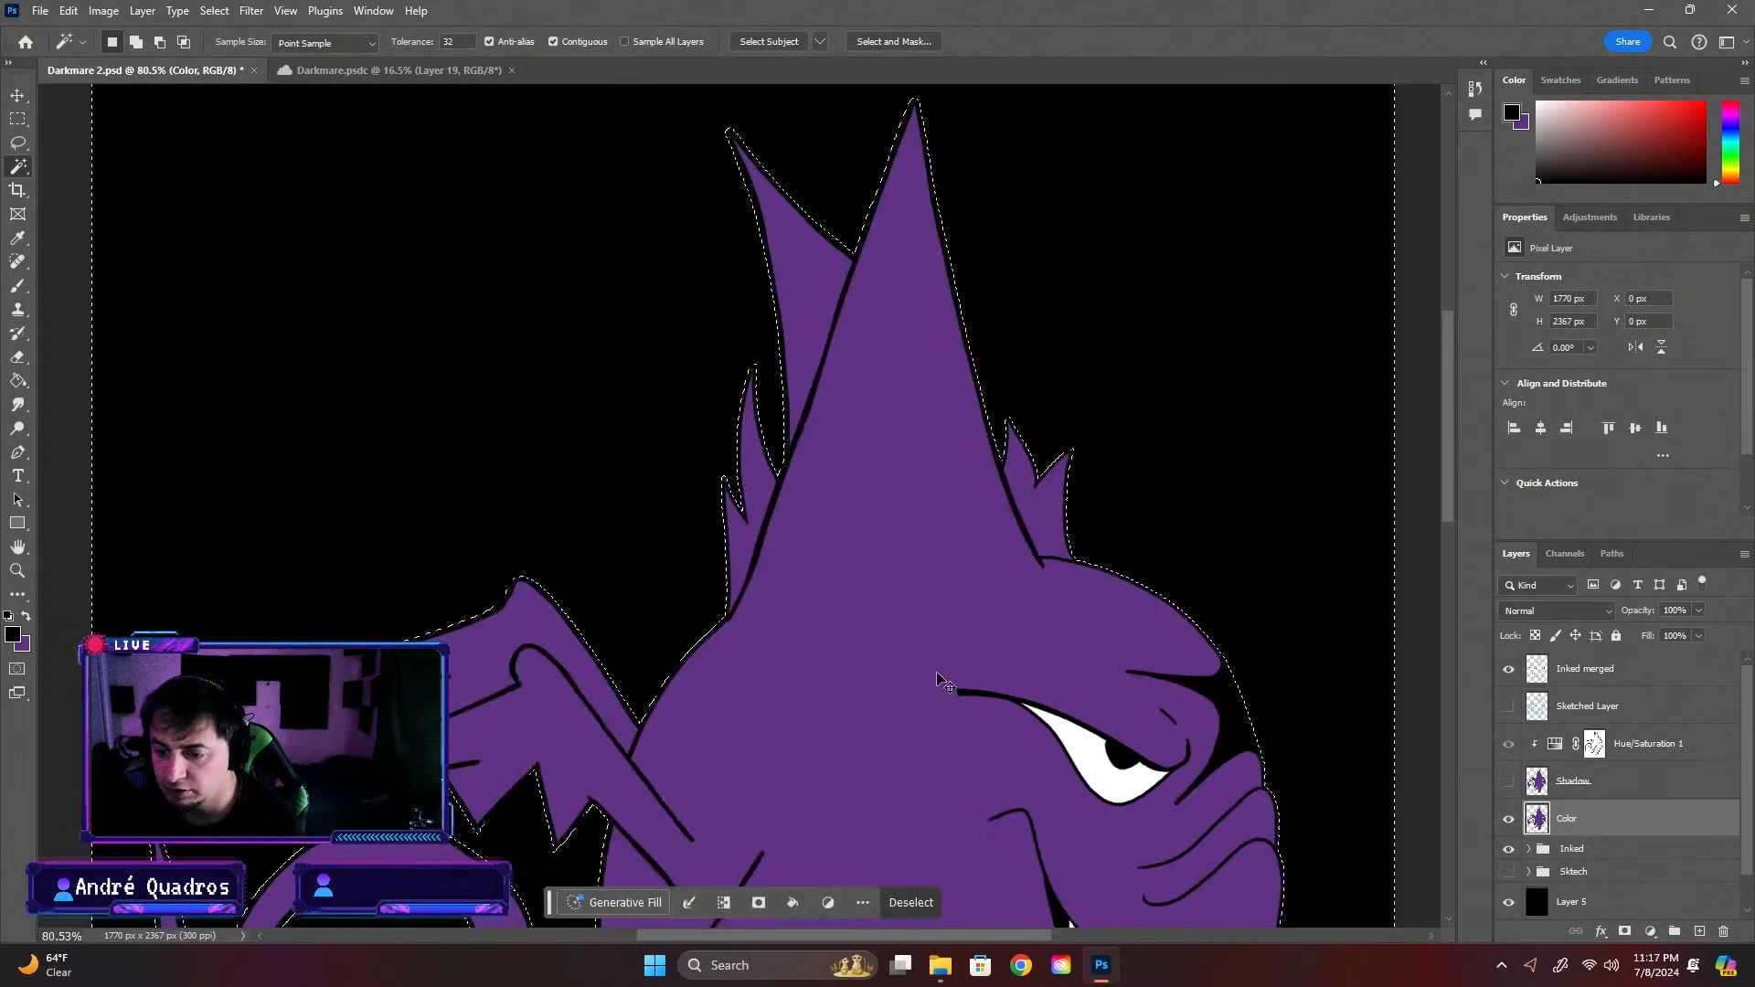
Clear the selection around the creature and check the untrimmed color edges with the black Layer 5 hidden
{"action": "key", "text": "ctrl+d"}
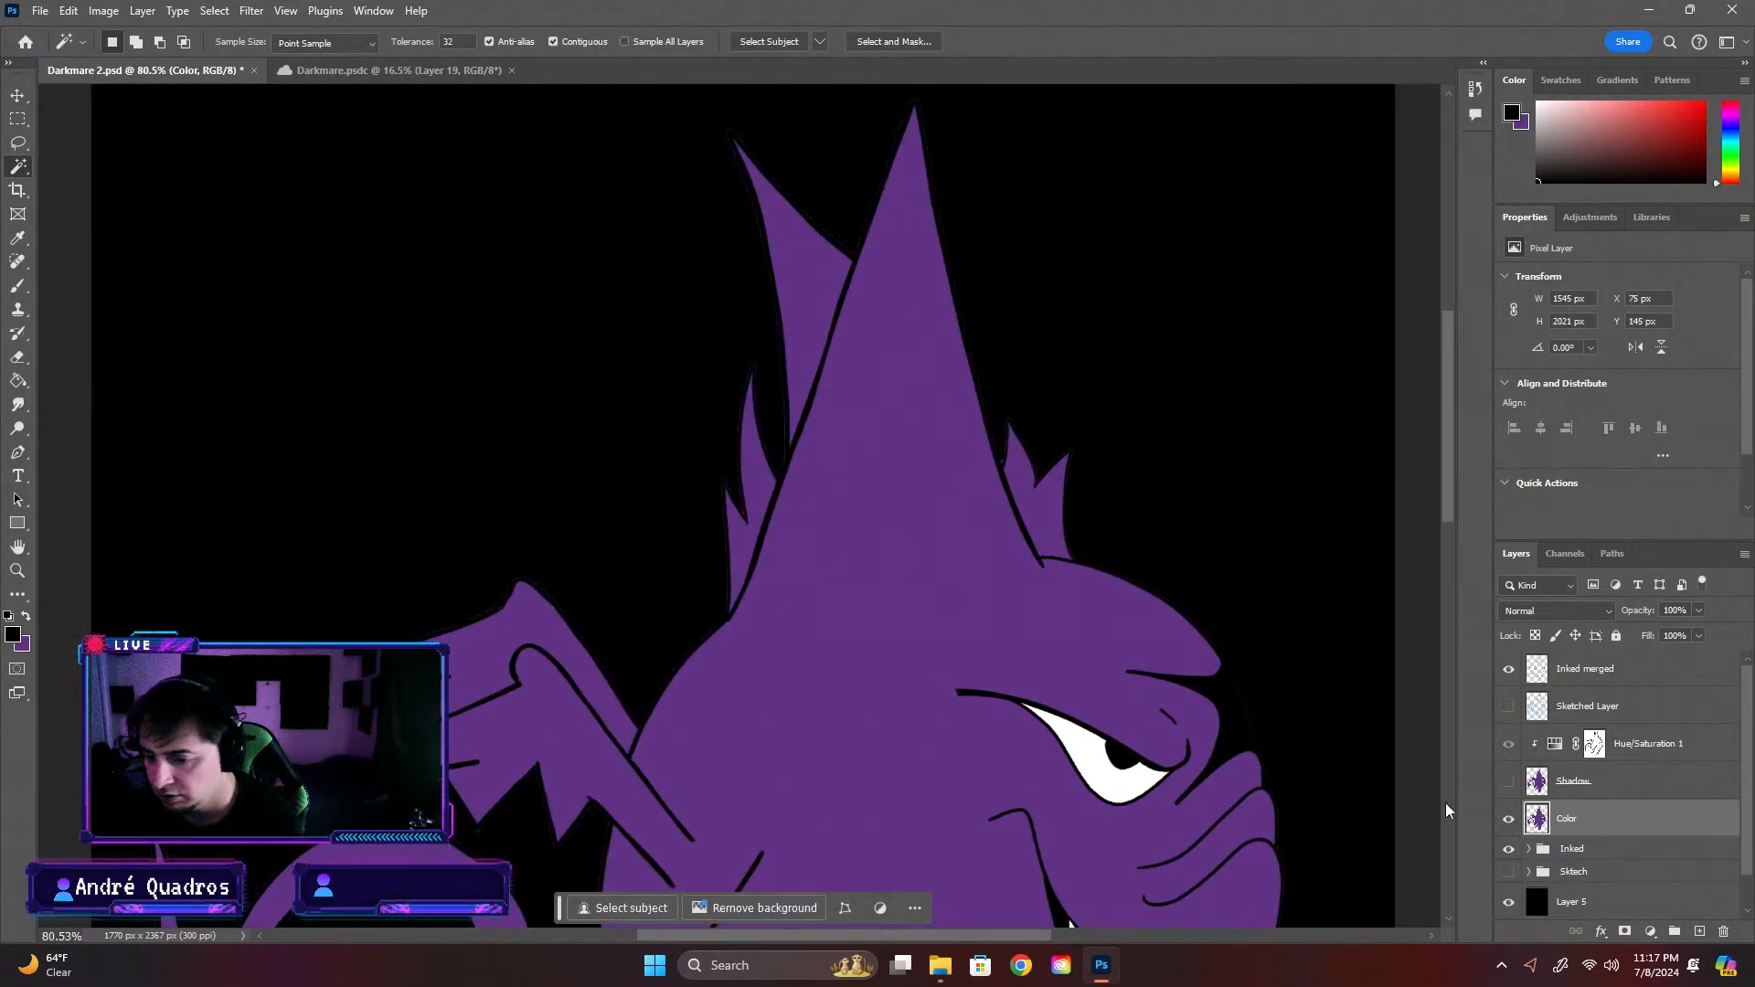
{"action": "left_click", "coordinate": [1510, 904]}
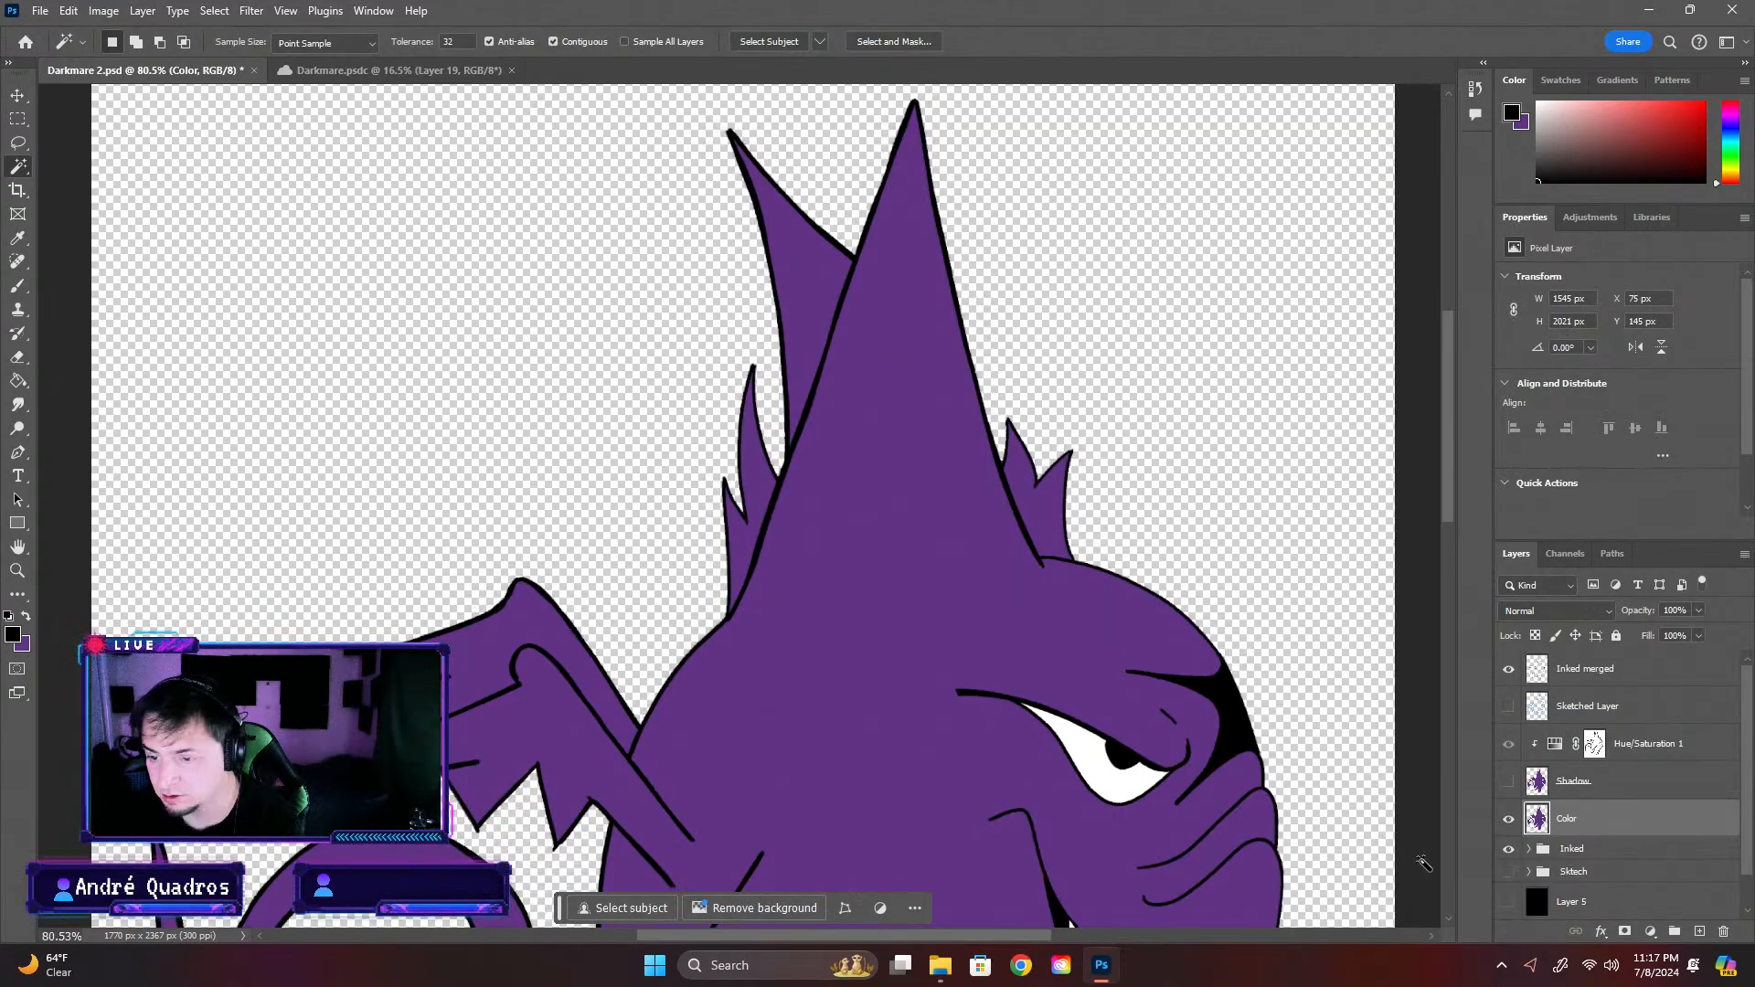
{"action": "scroll", "coordinate": [512, 594], "scroll_direction": "up", "scroll_amount": 5}
{"action": "scroll", "coordinate": [579, 617], "scroll_direction": "down", "scroll_amount": 5}
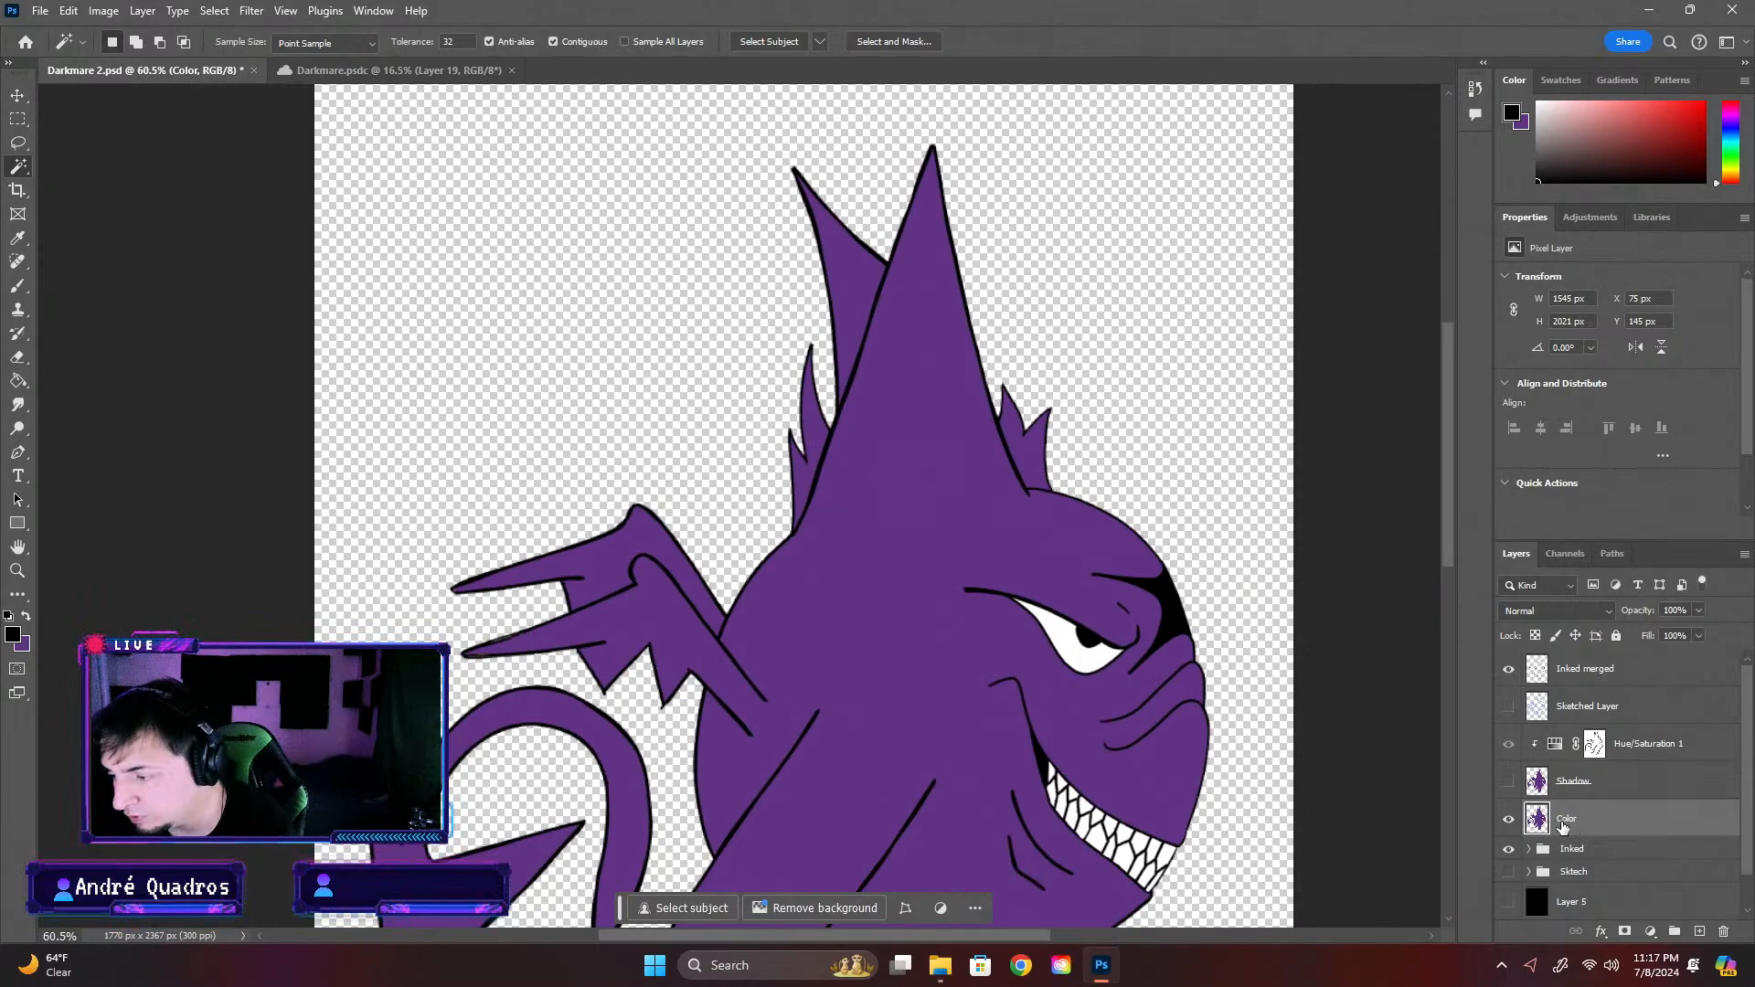
{"action": "scroll", "coordinate": [905, 560], "scroll_direction": "up", "scroll_amount": 2}
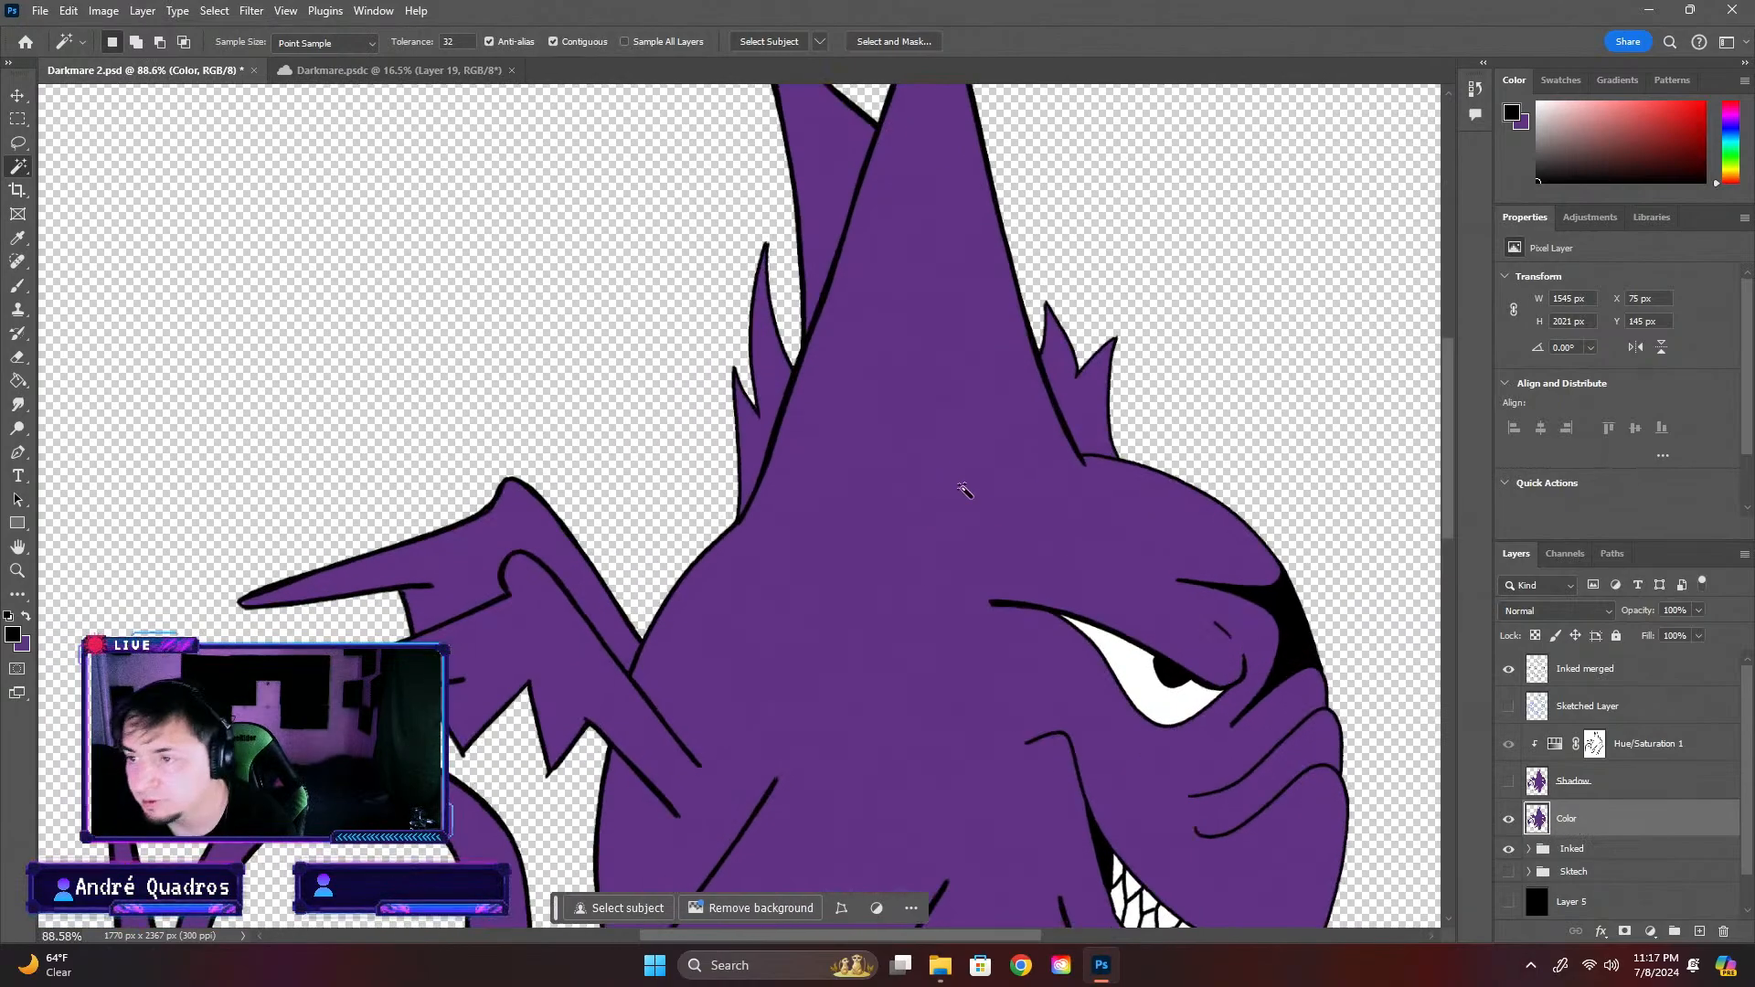
Try to shrink the Color layer slightly with Free Transform, comparing its bounds with the creature's outline on all sides
{"action": "key", "text": "ctrl+t"}
{"action": "scroll", "coordinate": [676, 507], "scroll_direction": "down", "scroll_amount": 2}
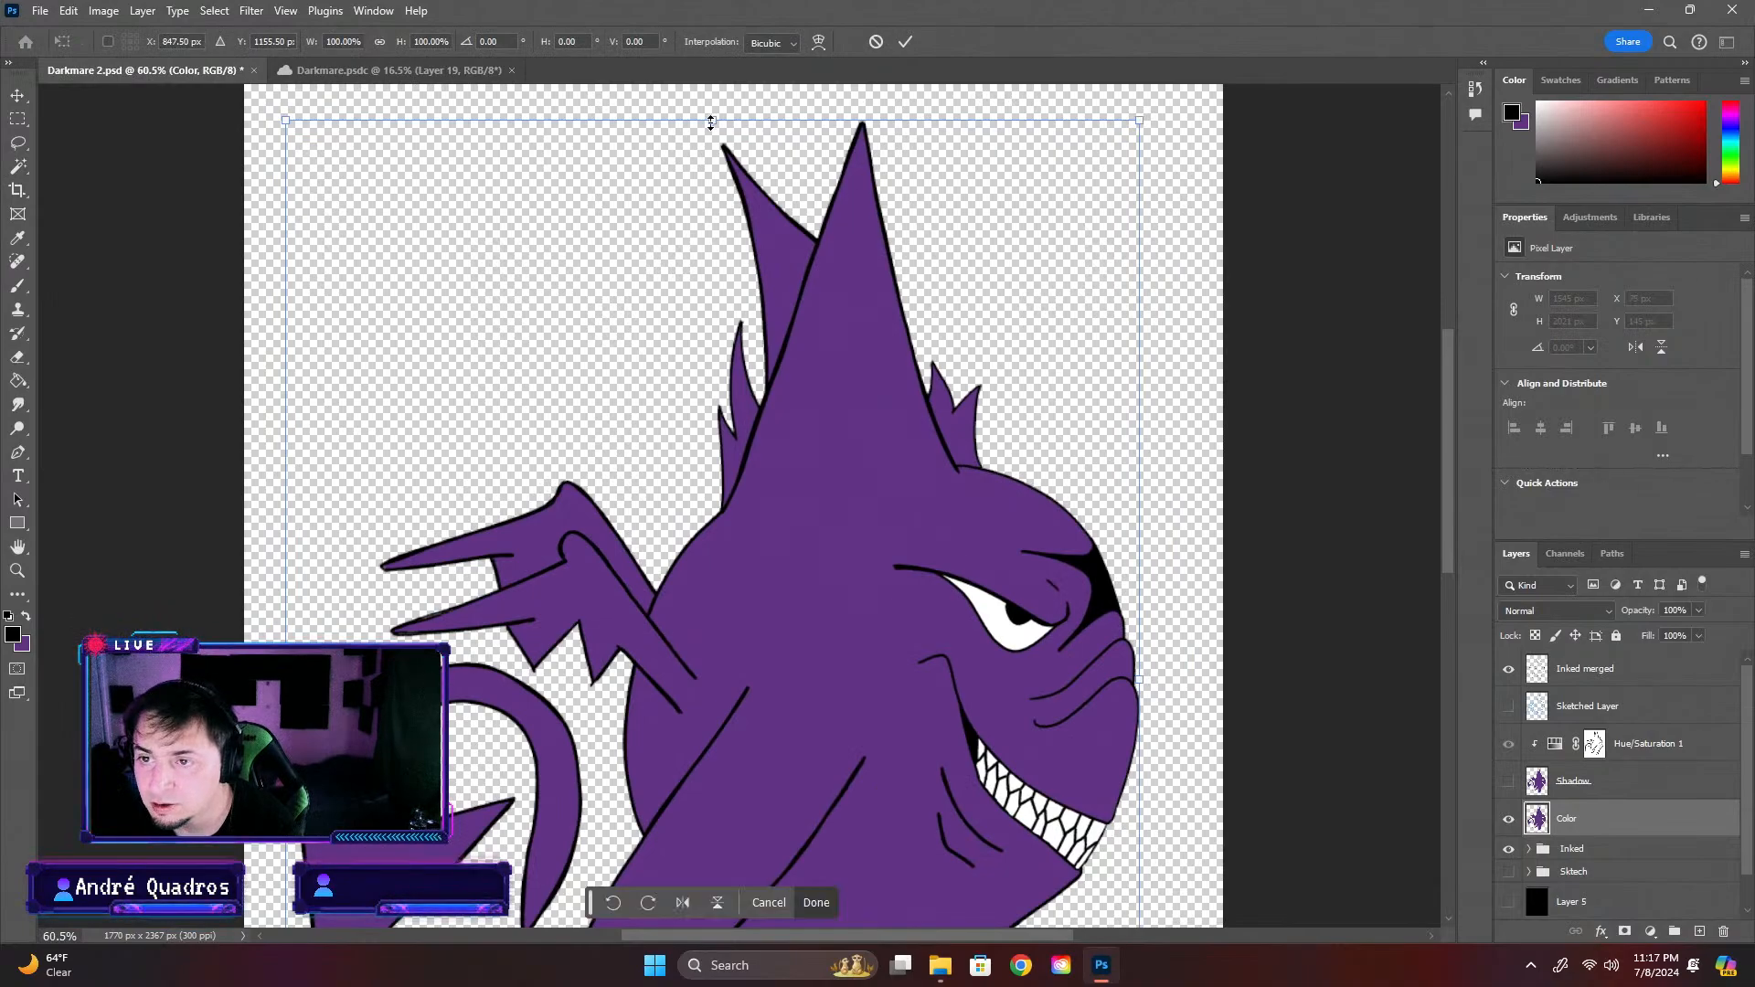
{"action": "left_click_drag", "start_coordinate": [711, 121], "coordinate": [713, 128]}
{"action": "scroll", "coordinate": [1175, 657], "scroll_direction": "up", "scroll_amount": 2}
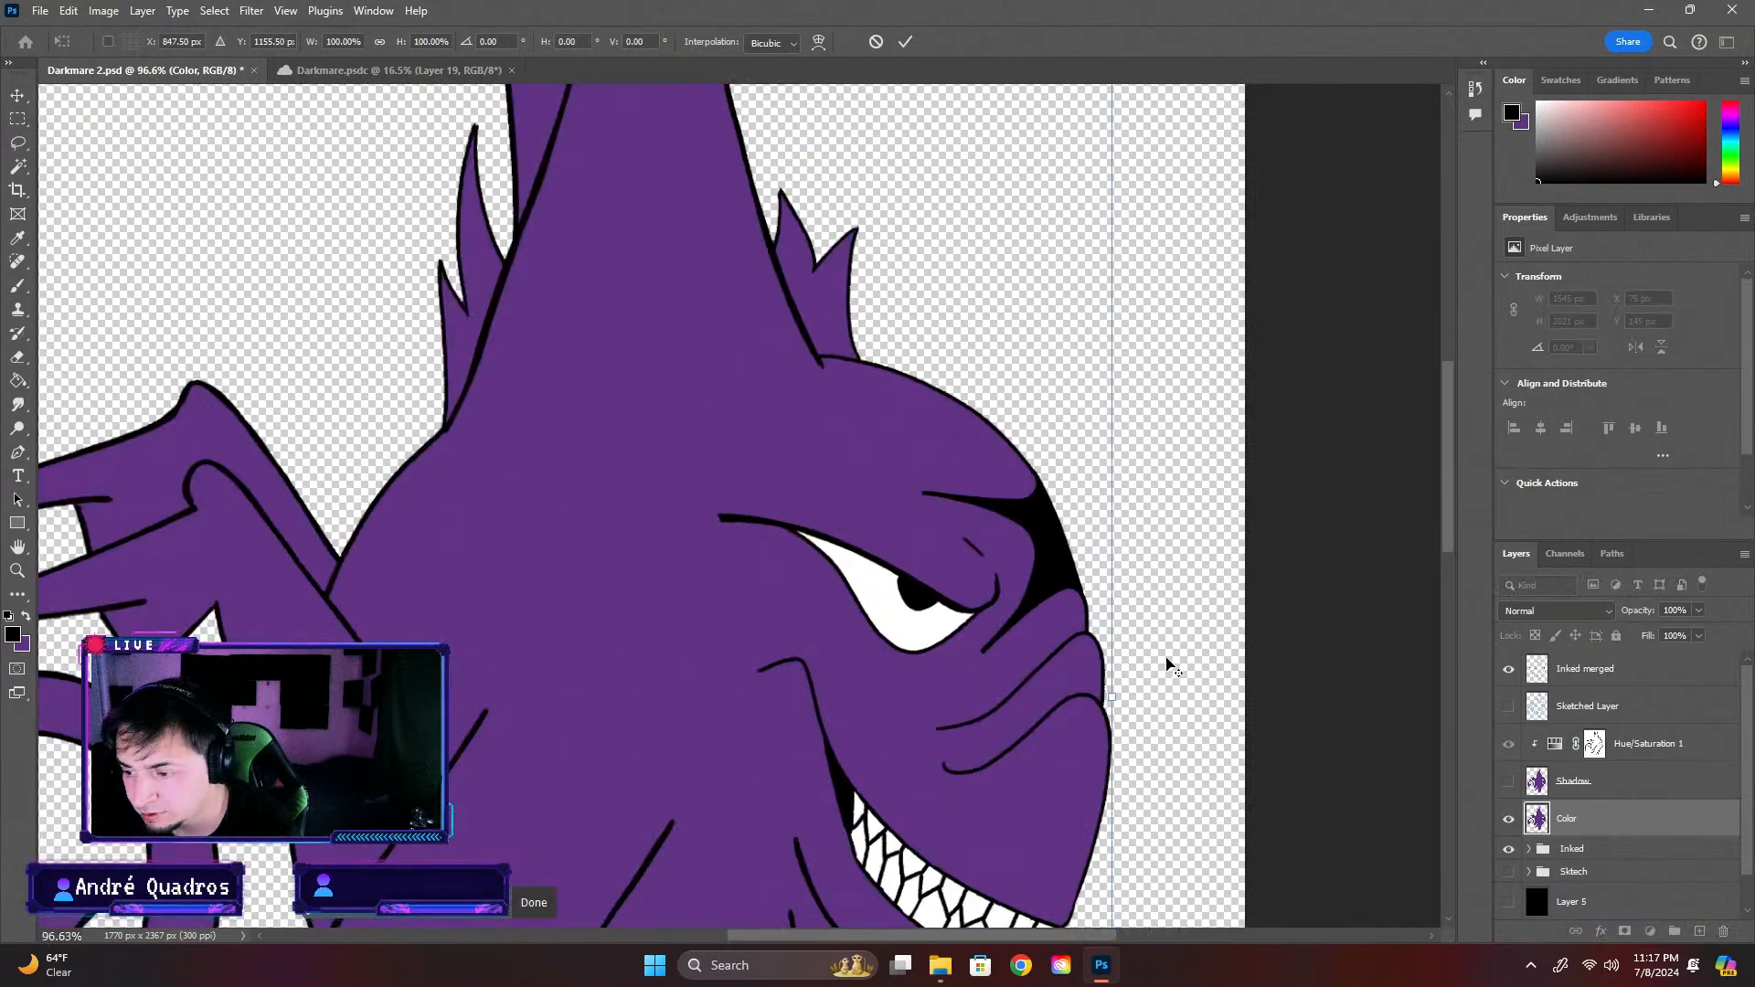
{"action": "scroll", "coordinate": [1172, 660], "scroll_direction": "down", "scroll_amount": 2}
{"action": "scroll", "coordinate": [1207, 647], "scroll_direction": "down", "scroll_amount": 2}
{"action": "left_click_drag", "start_coordinate": [1446, 548], "coordinate": [1450, 660]}
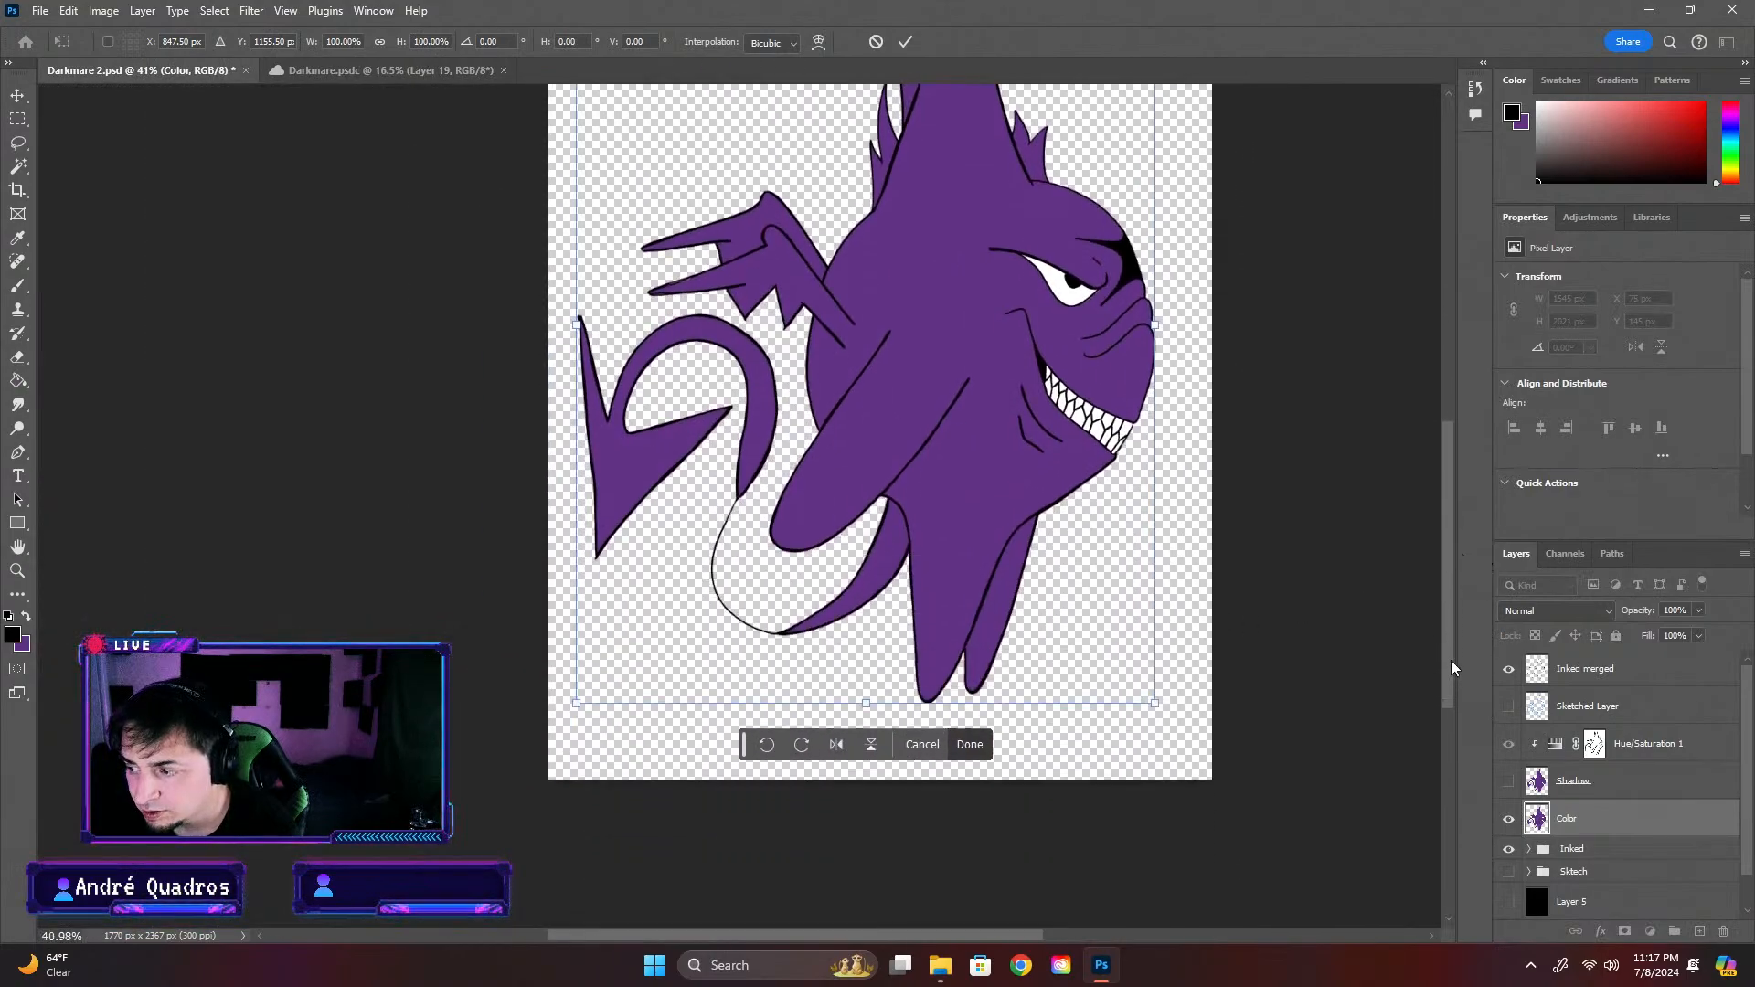
{"action": "scroll", "coordinate": [786, 731], "scroll_direction": "up", "scroll_amount": 7}
{"action": "scroll", "coordinate": [832, 711], "scroll_direction": "up", "scroll_amount": 1}
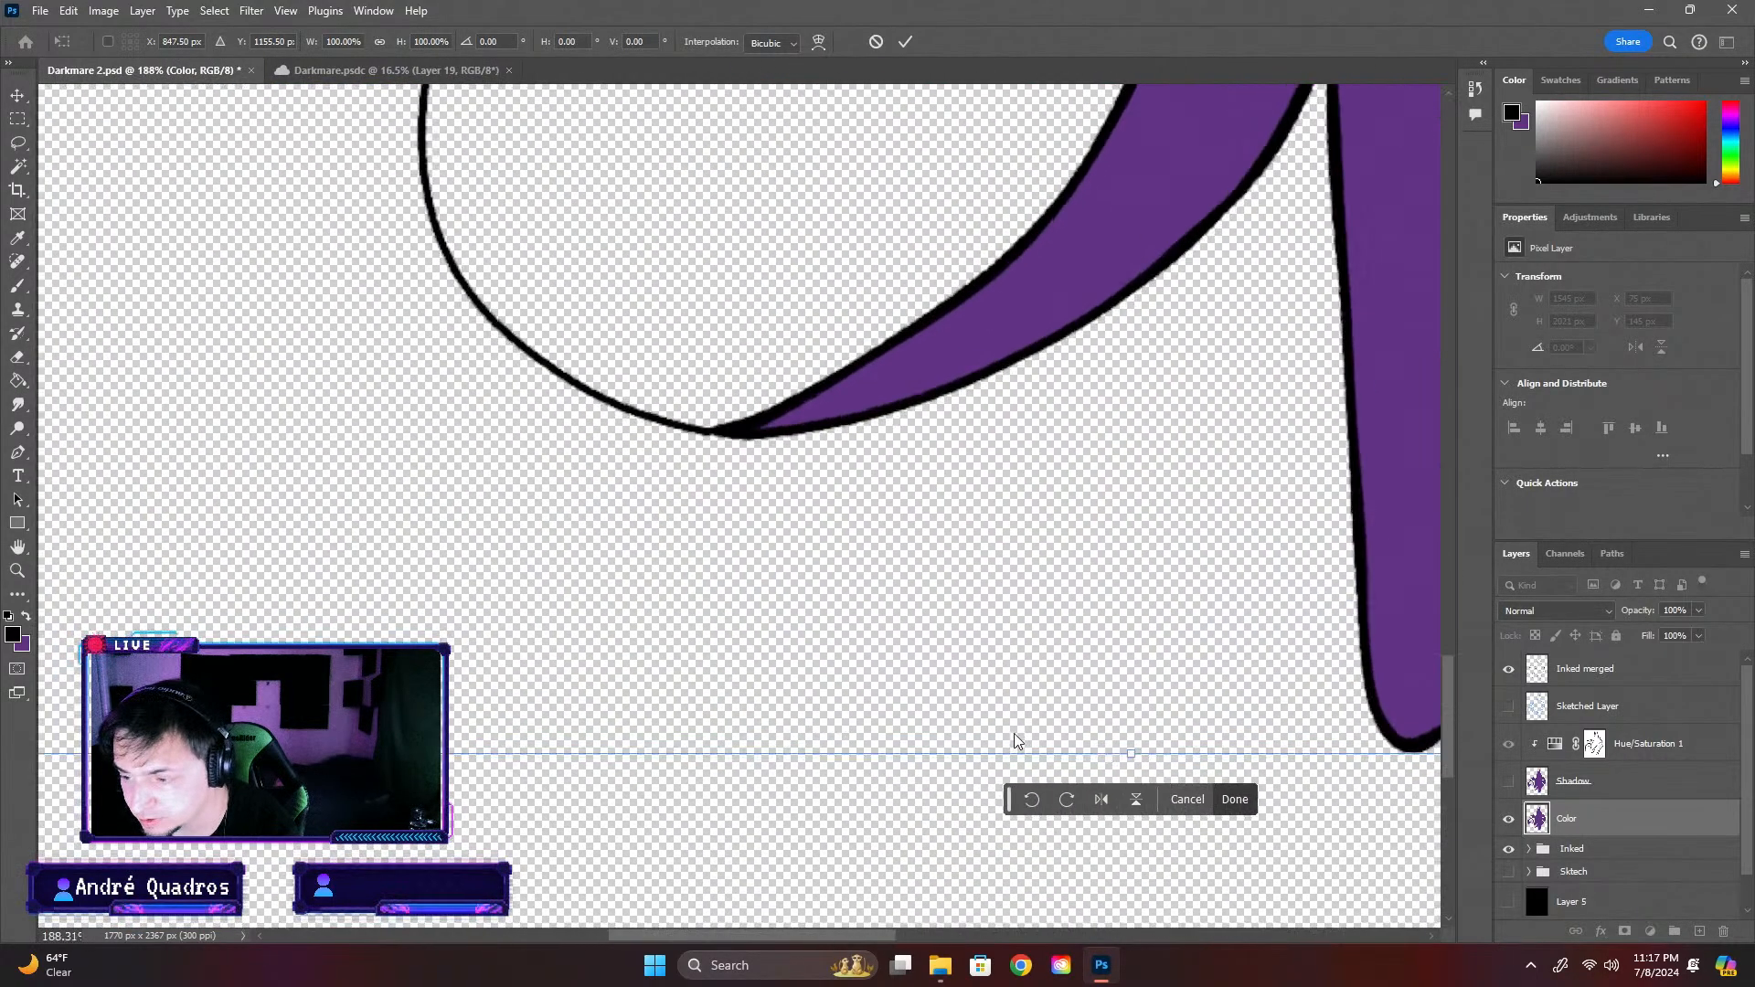
{"action": "scroll", "coordinate": [937, 725], "scroll_direction": "down", "scroll_amount": 2}
{"action": "key", "text": "Return"}
Show the black Layer 5 backdrop again and inspect the creature's tail outline closely against it
{"action": "key", "text": "w"}
{"action": "left_click", "coordinate": [1509, 902]}
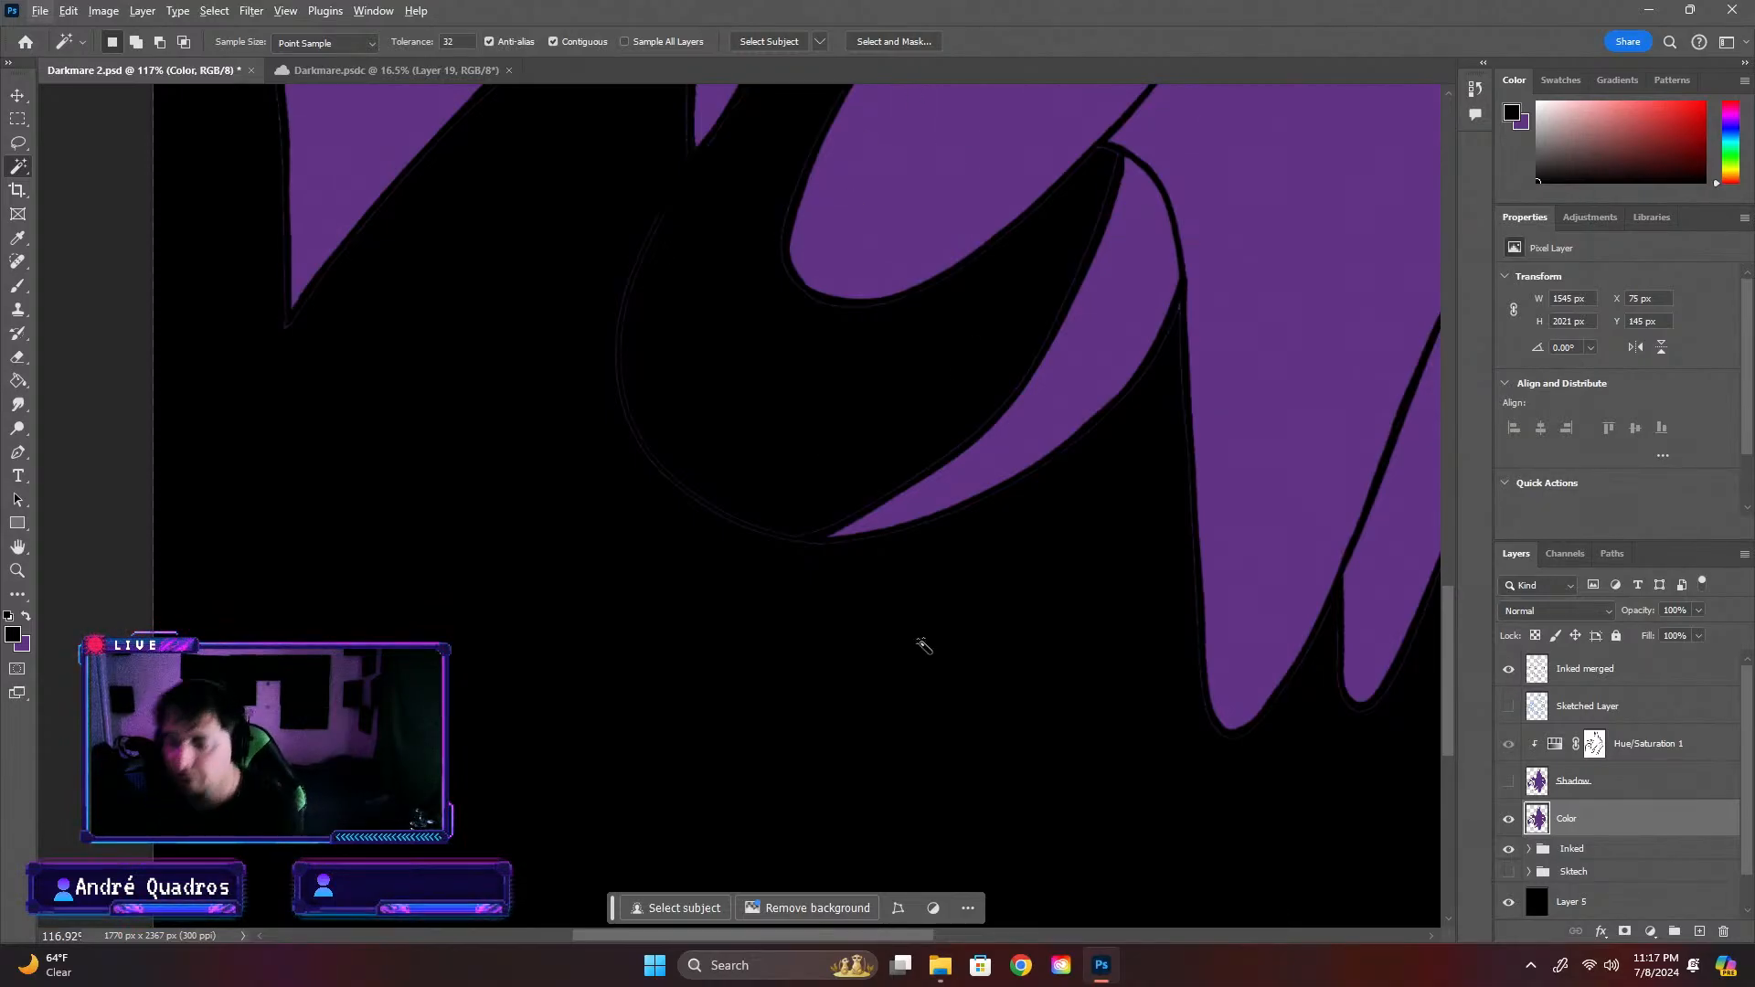
{"action": "scroll", "coordinate": [923, 645], "scroll_direction": "down", "scroll_amount": 4}
{"action": "scroll", "coordinate": [908, 647], "scroll_direction": "up", "scroll_amount": 2}
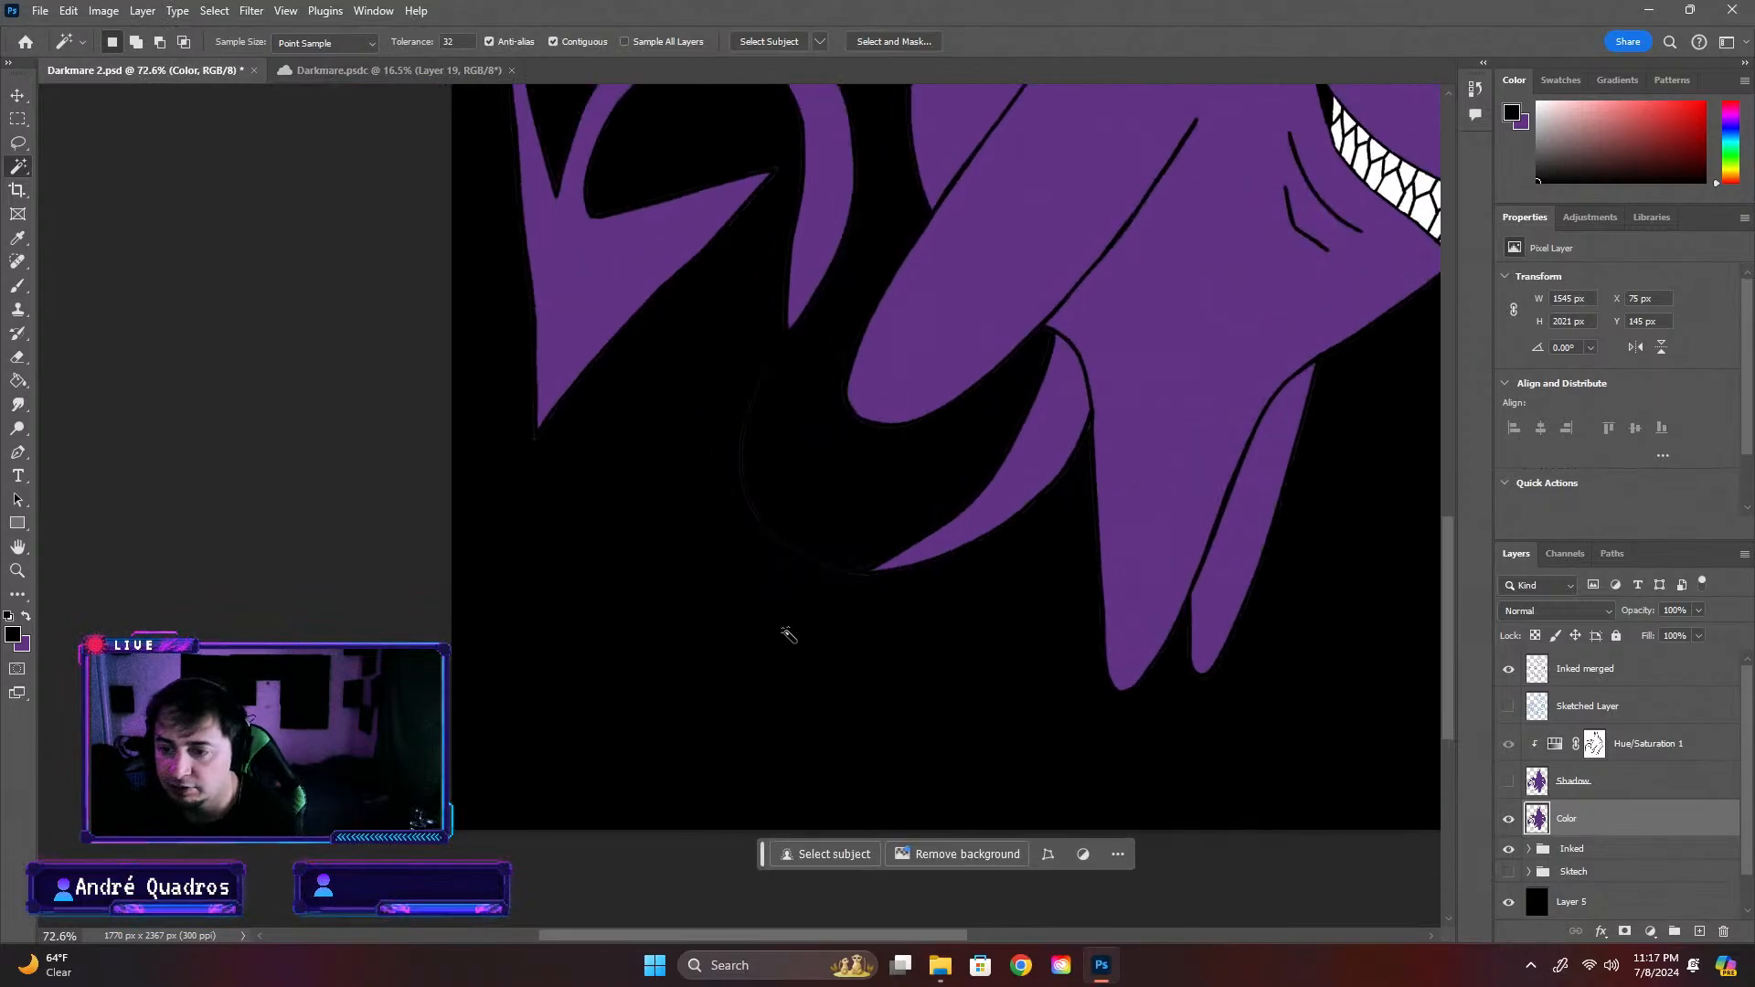
{"action": "scroll", "coordinate": [790, 608], "scroll_direction": "up", "scroll_amount": 2}
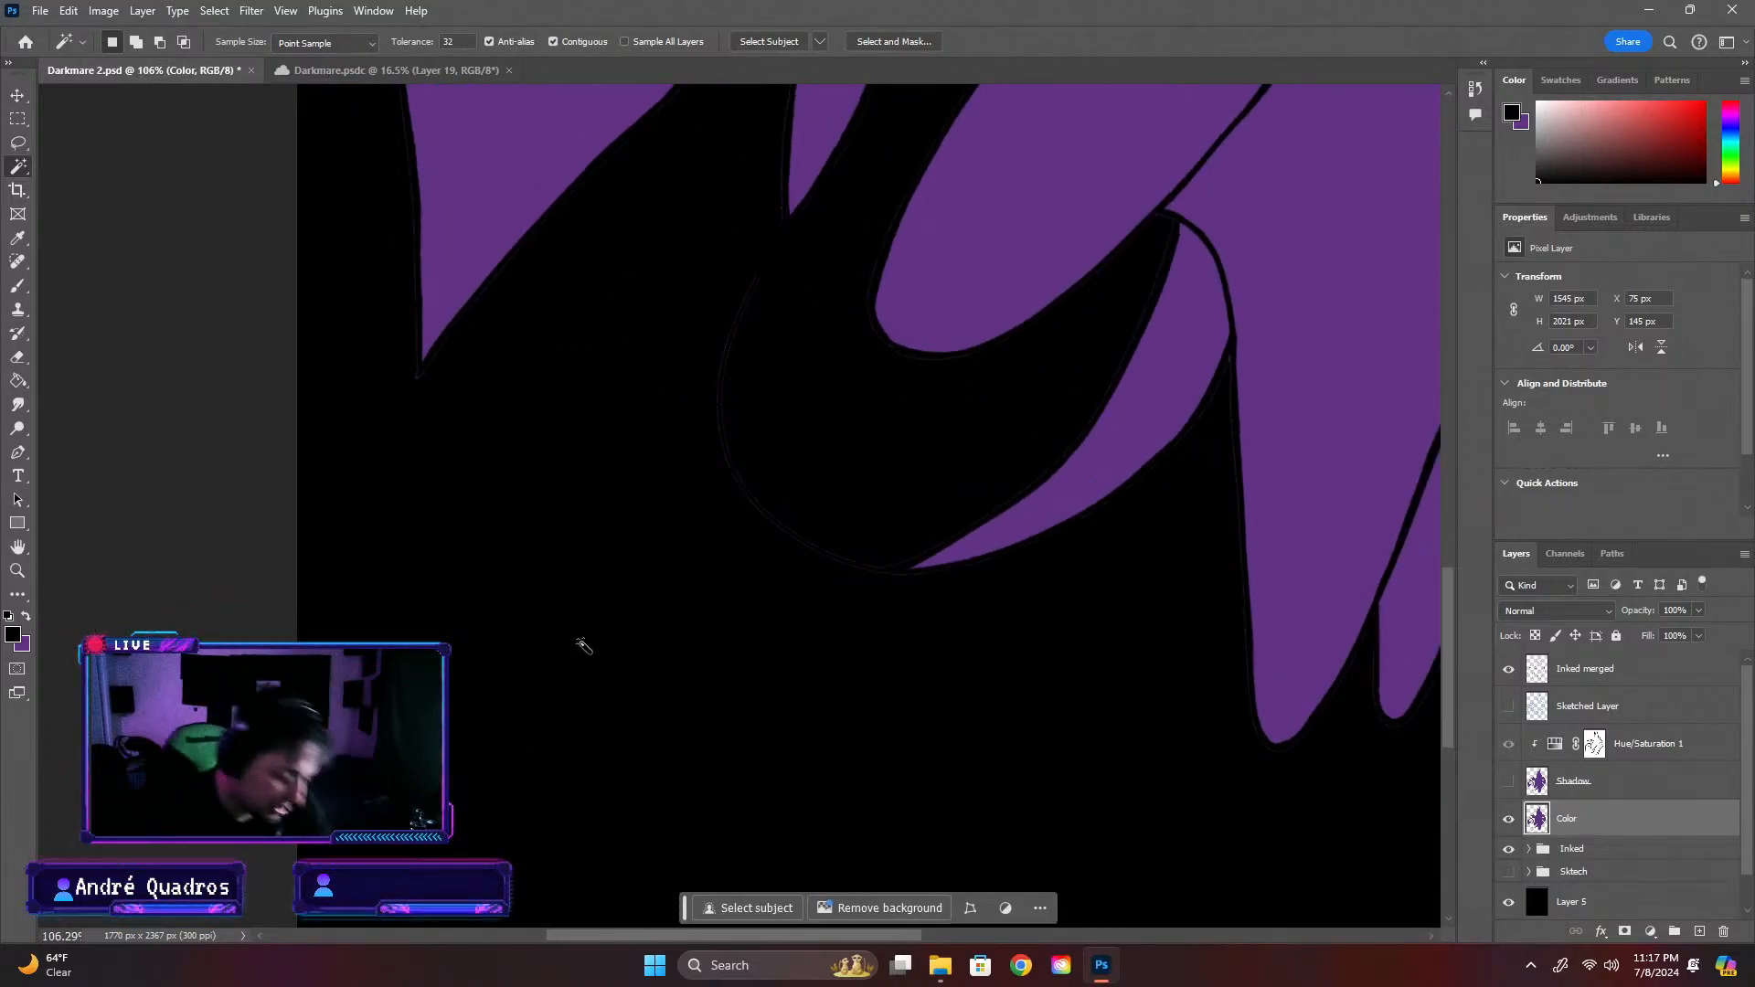
{"action": "scroll", "coordinate": [584, 646], "scroll_direction": "up", "scroll_amount": 2}
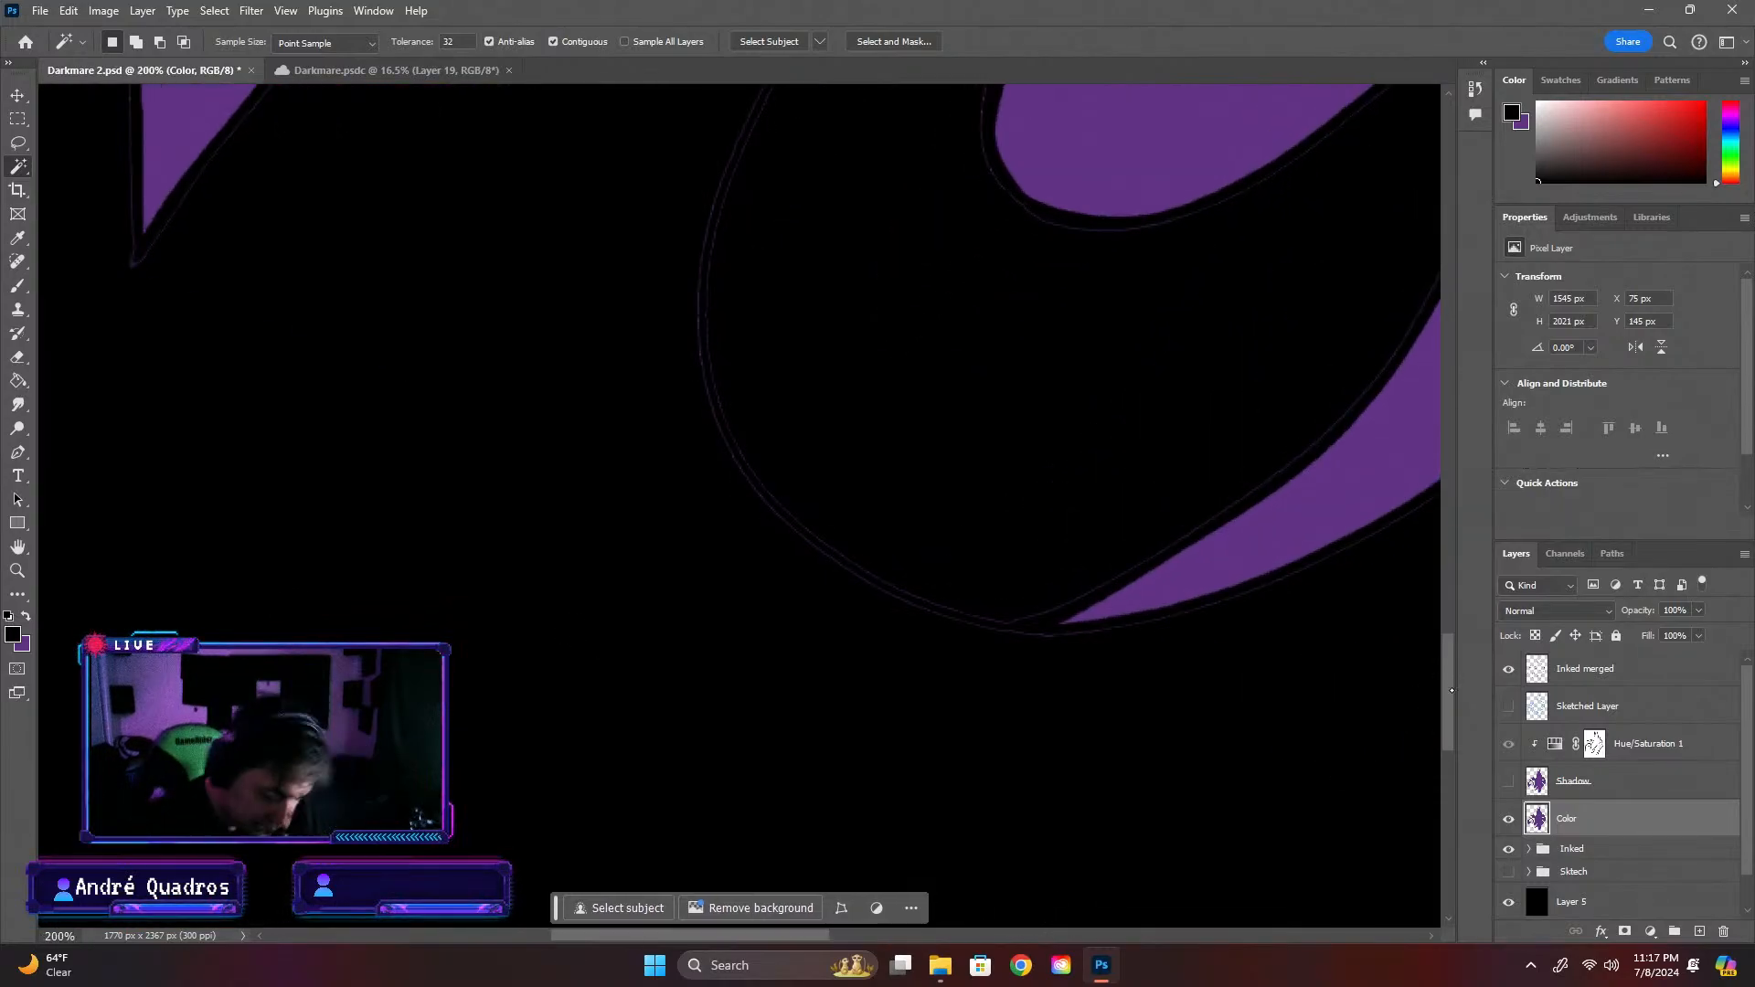
{"action": "scroll", "coordinate": [1426, 676], "scroll_direction": "up", "scroll_amount": 5}
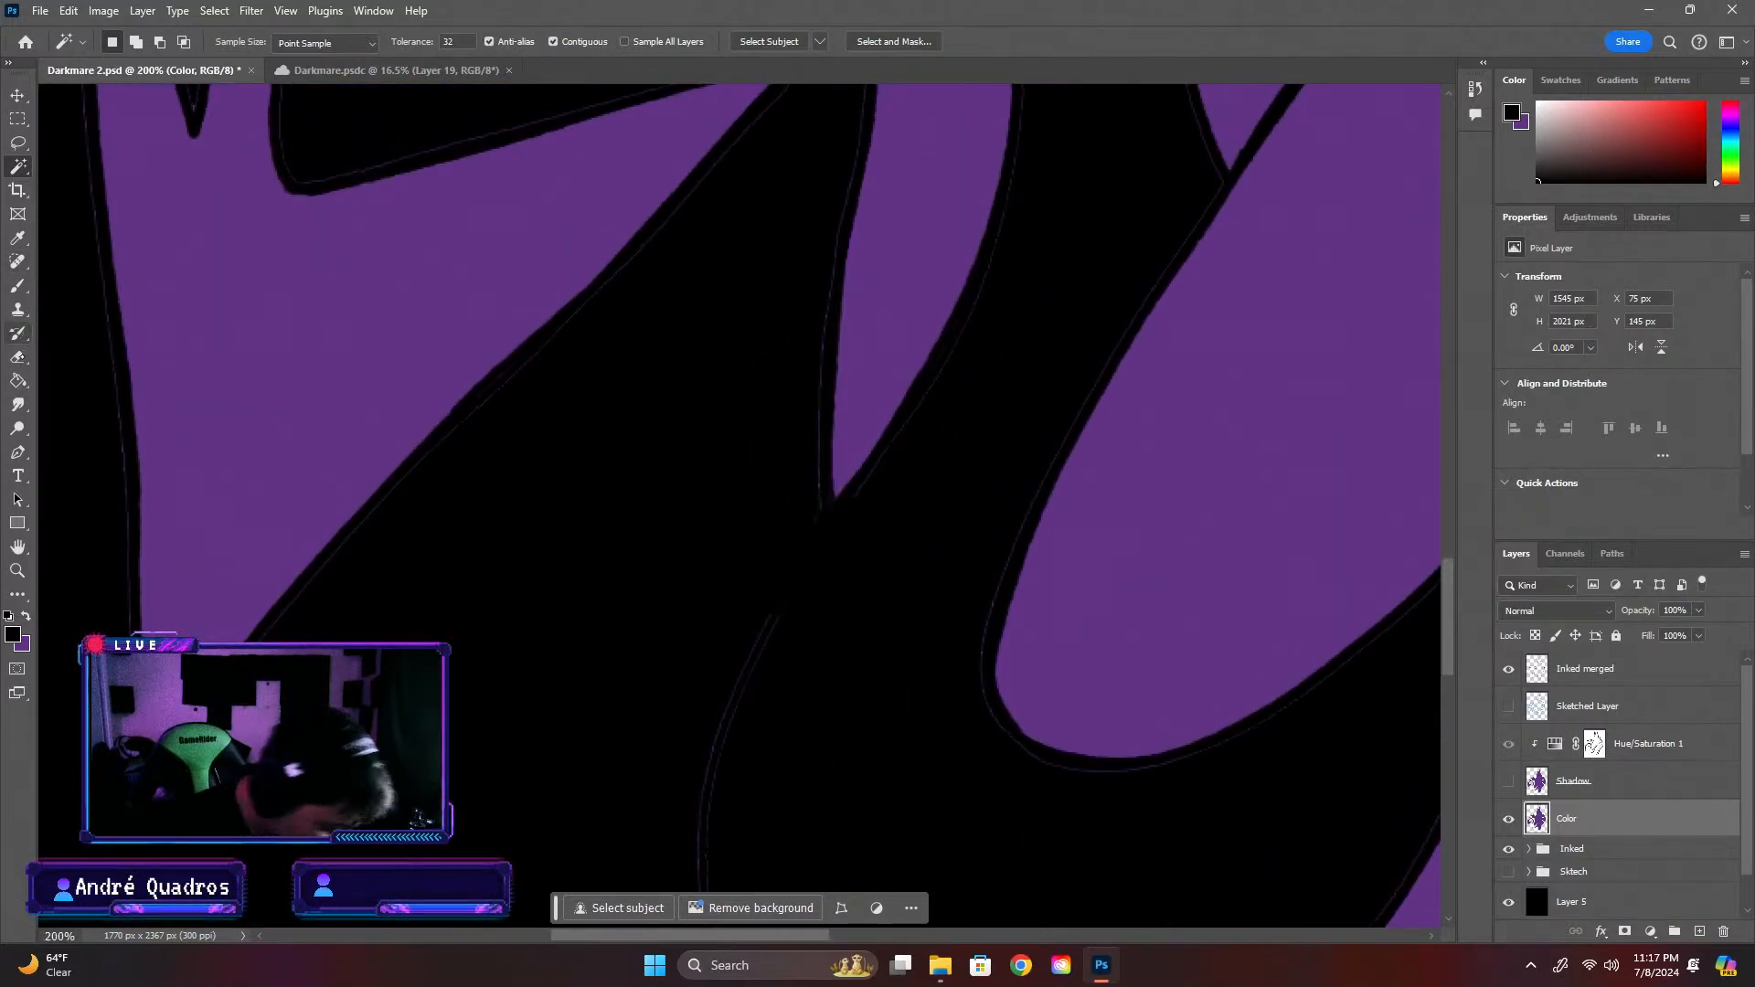
Erase the stray purple fringe on the Color layer along the tail's thin curve and around its tapered base segment
{"action": "left_click", "coordinate": [18, 356]}
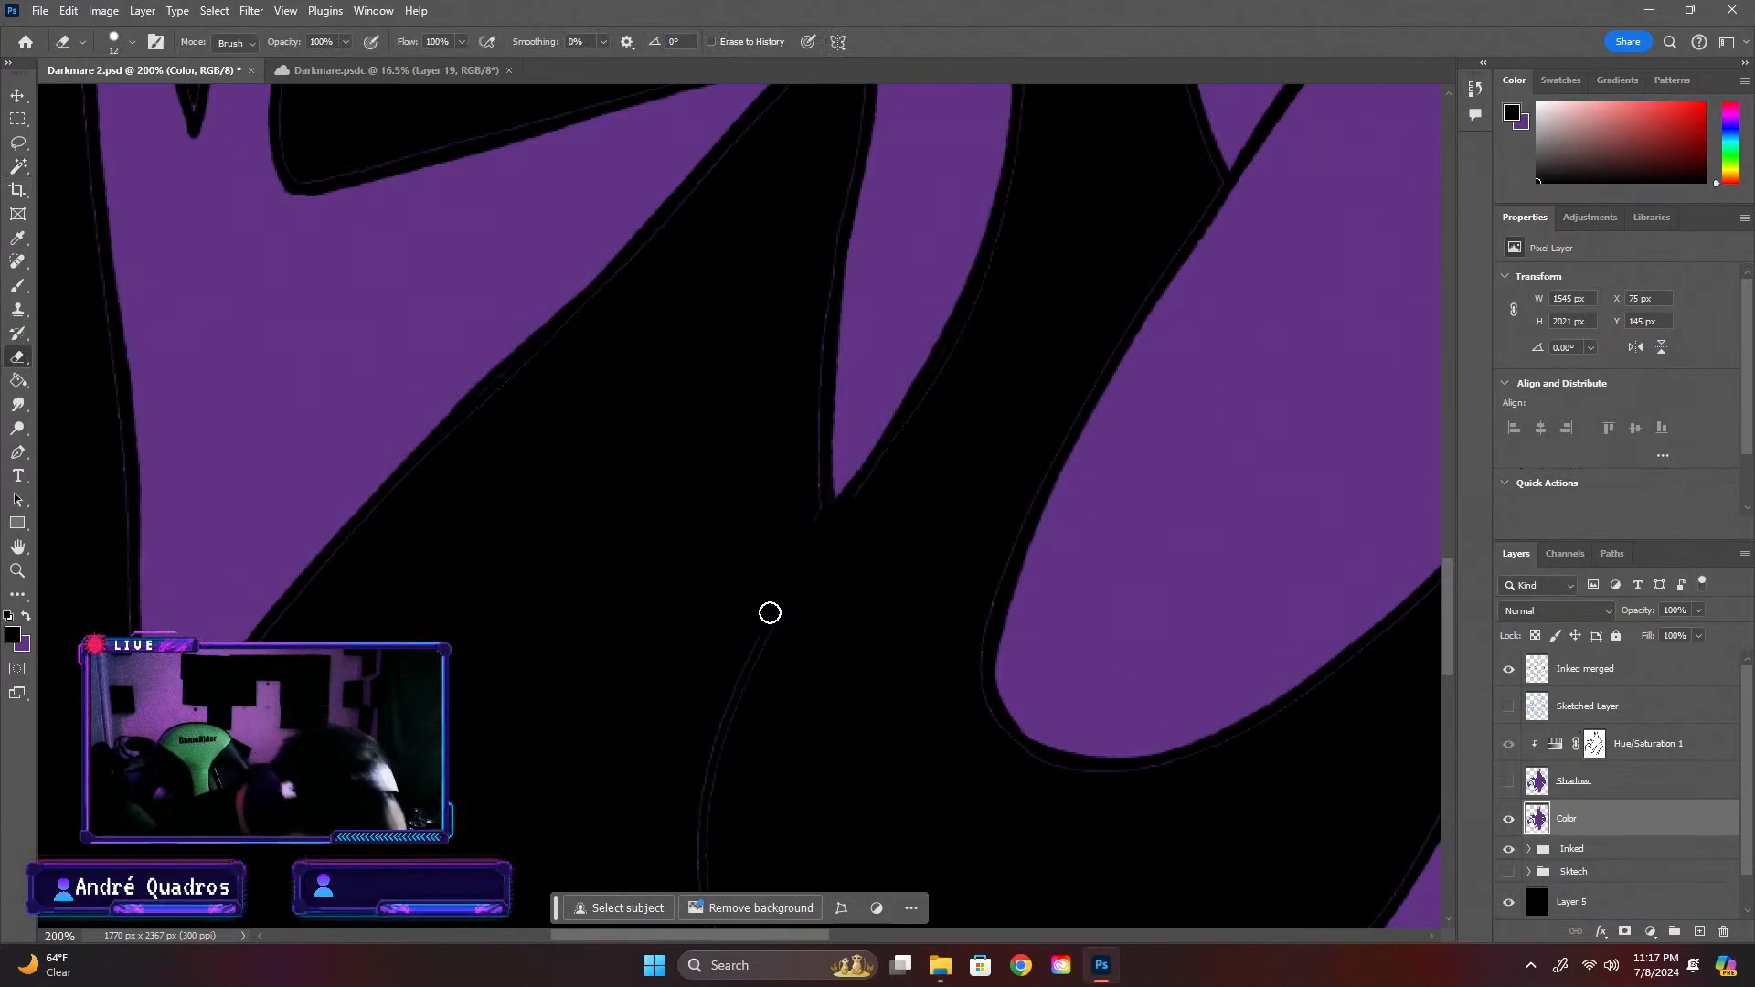
{"action": "mouse_move", "coordinate": [750, 627]}
{"action": "left_mouse_down"}
{"action": "mouse_move", "coordinate": [719, 673]}
{"action": "mouse_move", "coordinate": [716, 725]}
{"action": "left_mouse_up"}
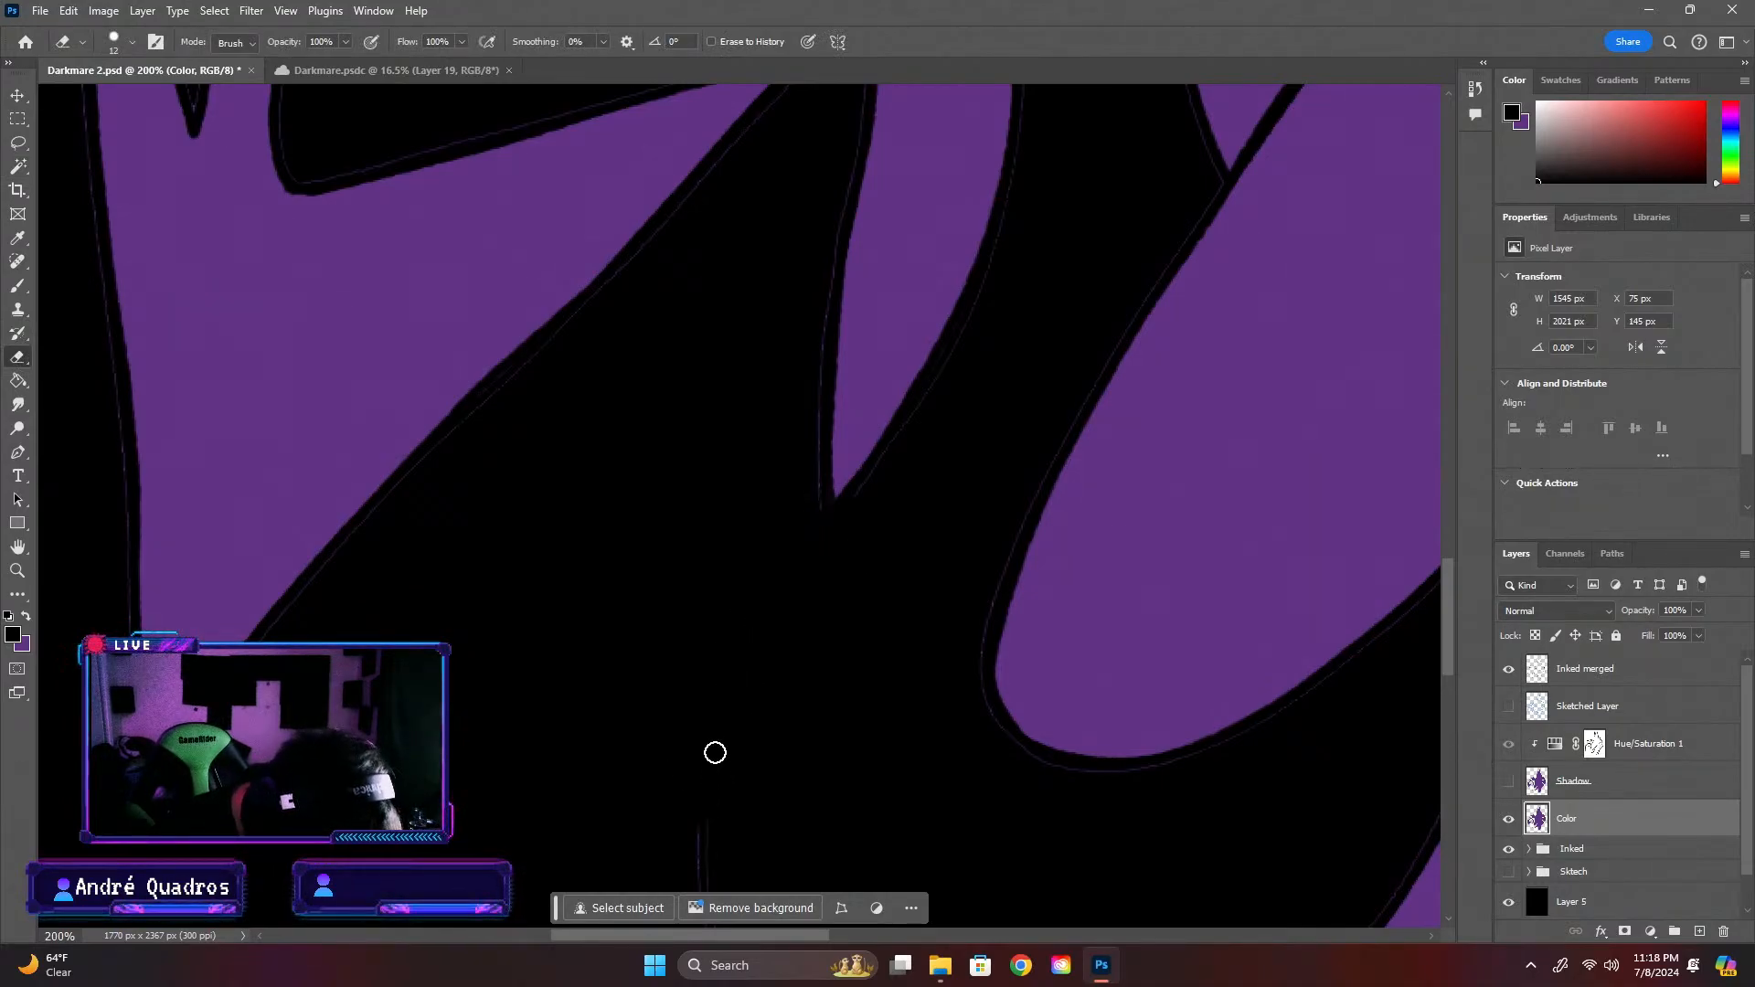
{"action": "left_click_drag", "start_coordinate": [701, 825], "coordinate": [699, 850]}
{"action": "mouse_move", "coordinate": [1448, 599]}
{"action": "left_mouse_down"}
{"action": "mouse_move", "coordinate": [1448, 544]}
{"action": "mouse_move", "coordinate": [1448, 626]}
{"action": "left_mouse_up"}
{"action": "left_click_drag", "start_coordinate": [704, 725], "coordinate": [711, 751]}
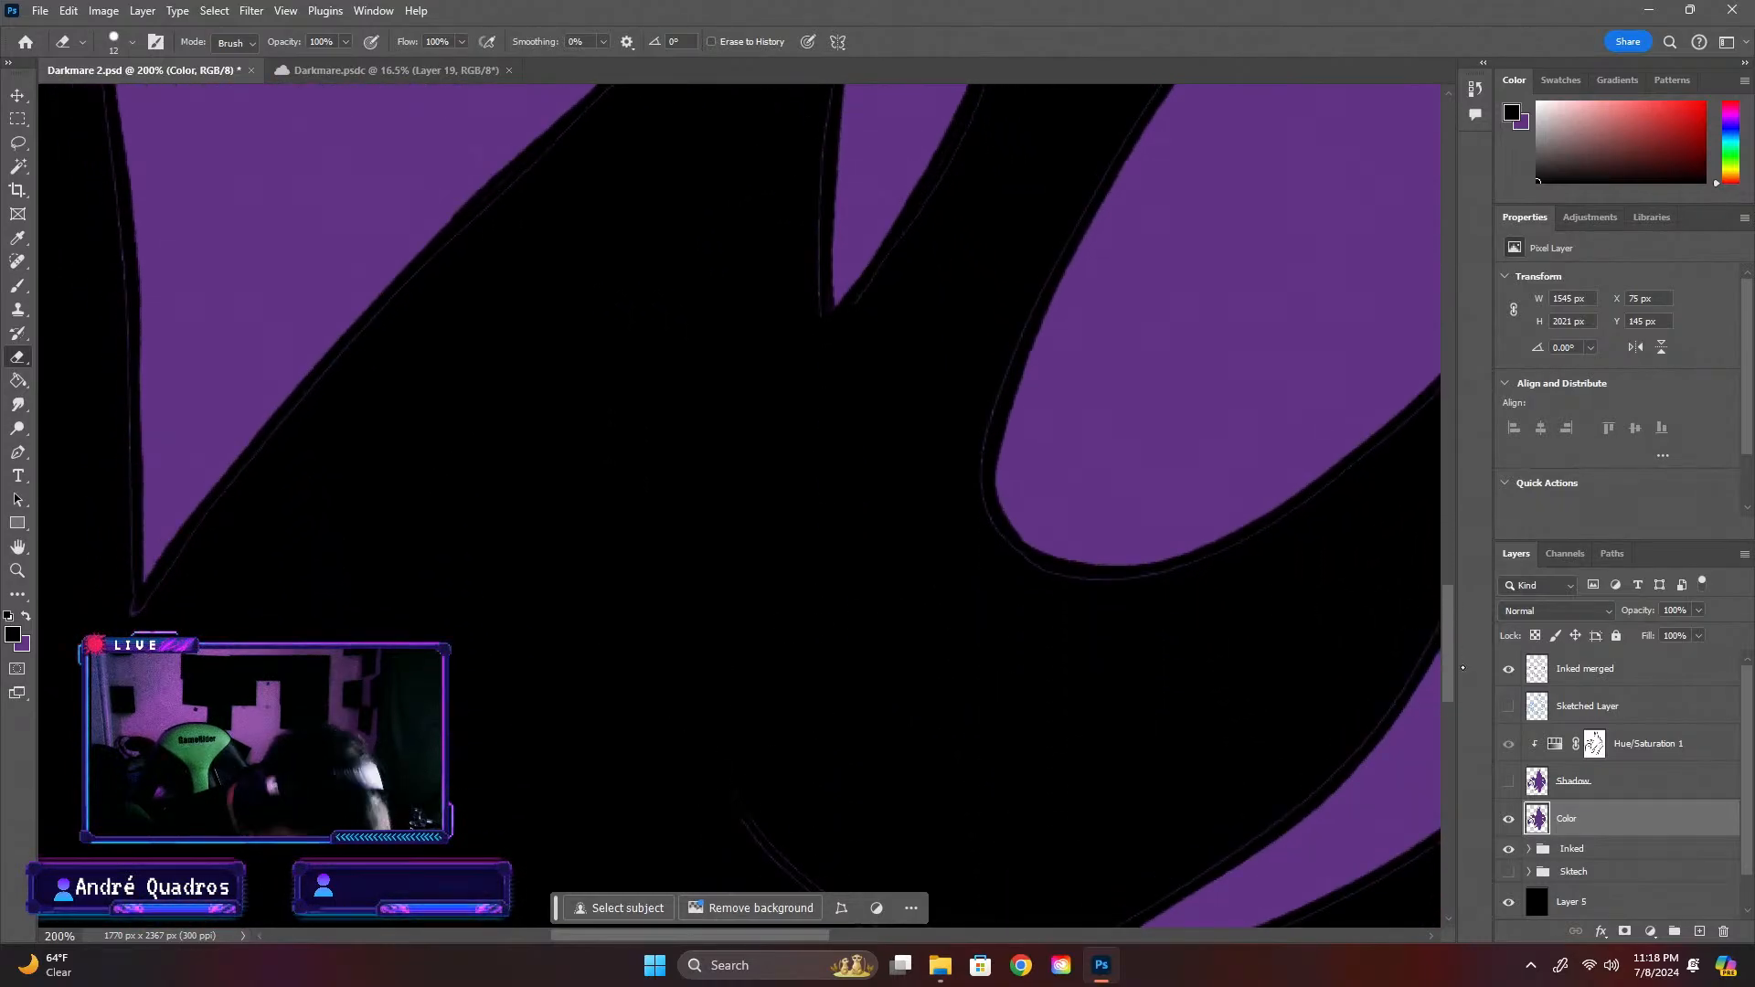
{"action": "left_click_drag", "start_coordinate": [1448, 595], "coordinate": [1414, 628]}
{"action": "mouse_move", "coordinate": [764, 588]}
{"action": "left_mouse_down"}
{"action": "mouse_move", "coordinate": [797, 691]}
{"action": "mouse_move", "coordinate": [803, 578]}
{"action": "mouse_move", "coordinate": [793, 620]}
{"action": "mouse_move", "coordinate": [819, 701]}
{"action": "mouse_move", "coordinate": [839, 610]}
{"action": "mouse_move", "coordinate": [914, 702]}
{"action": "mouse_move", "coordinate": [907, 660]}
{"action": "mouse_move", "coordinate": [957, 670]}
{"action": "left_mouse_up"}
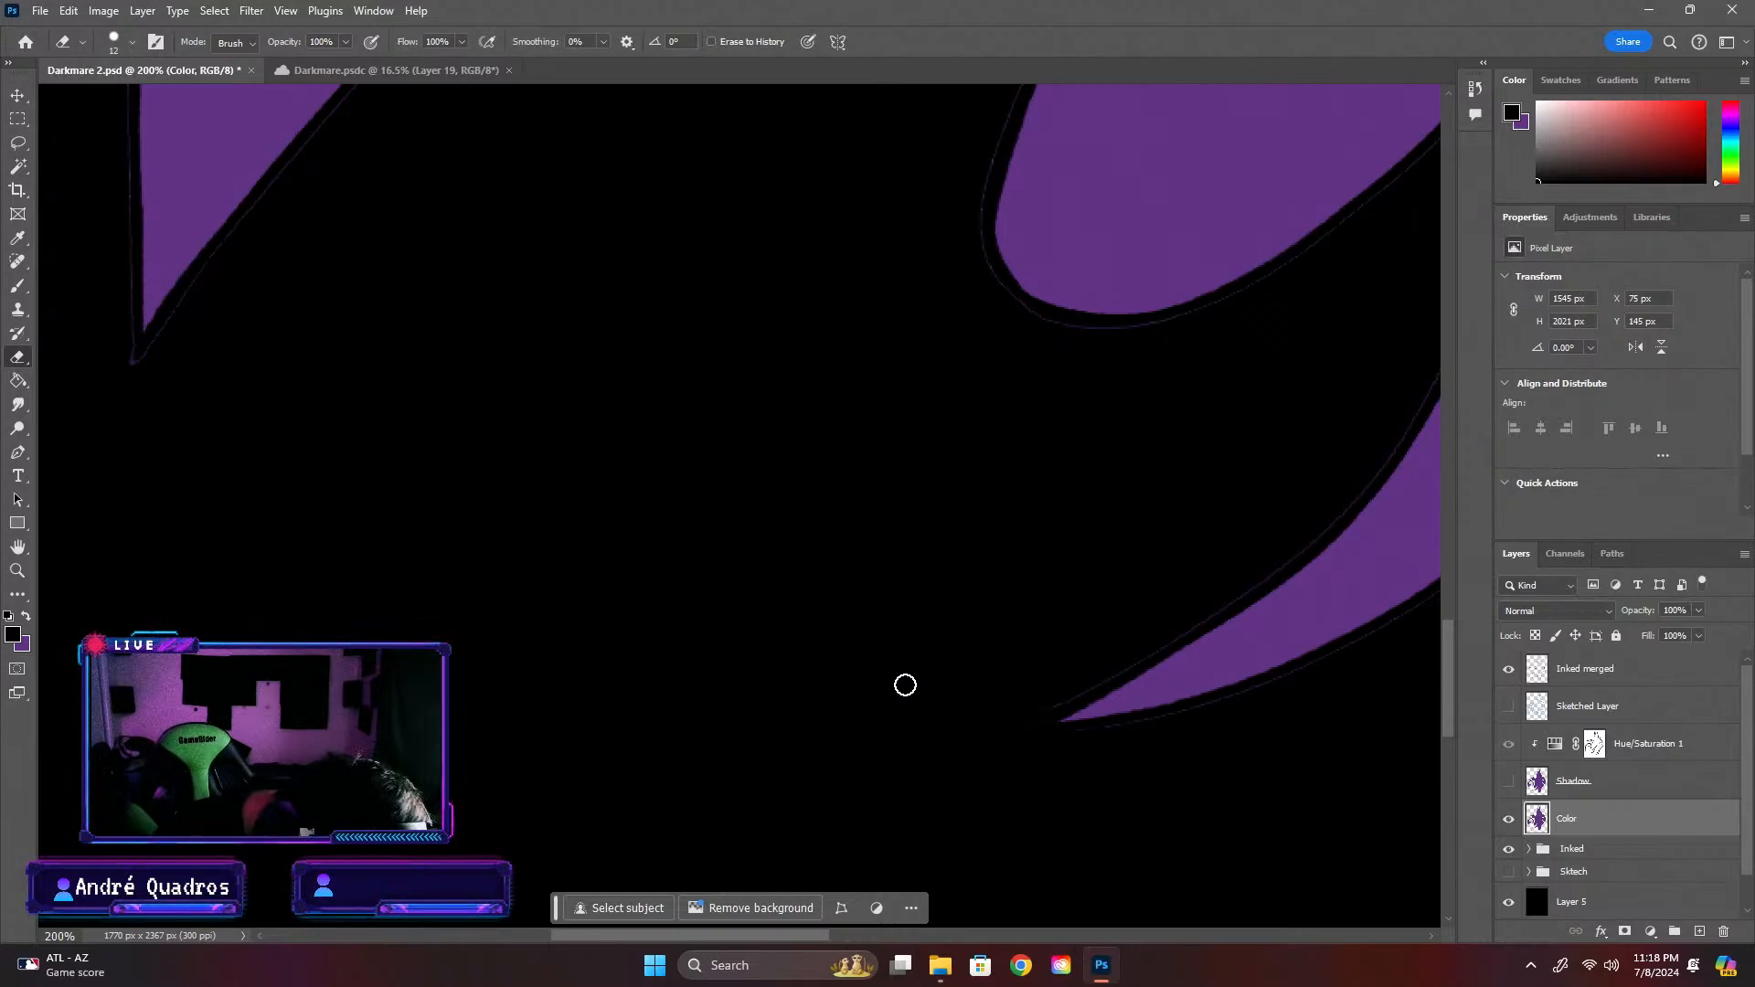
{"action": "mouse_move", "coordinate": [1088, 683]}
{"action": "left_mouse_down"}
{"action": "mouse_move", "coordinate": [1327, 528]}
{"action": "mouse_move", "coordinate": [1446, 350]}
{"action": "left_mouse_up"}
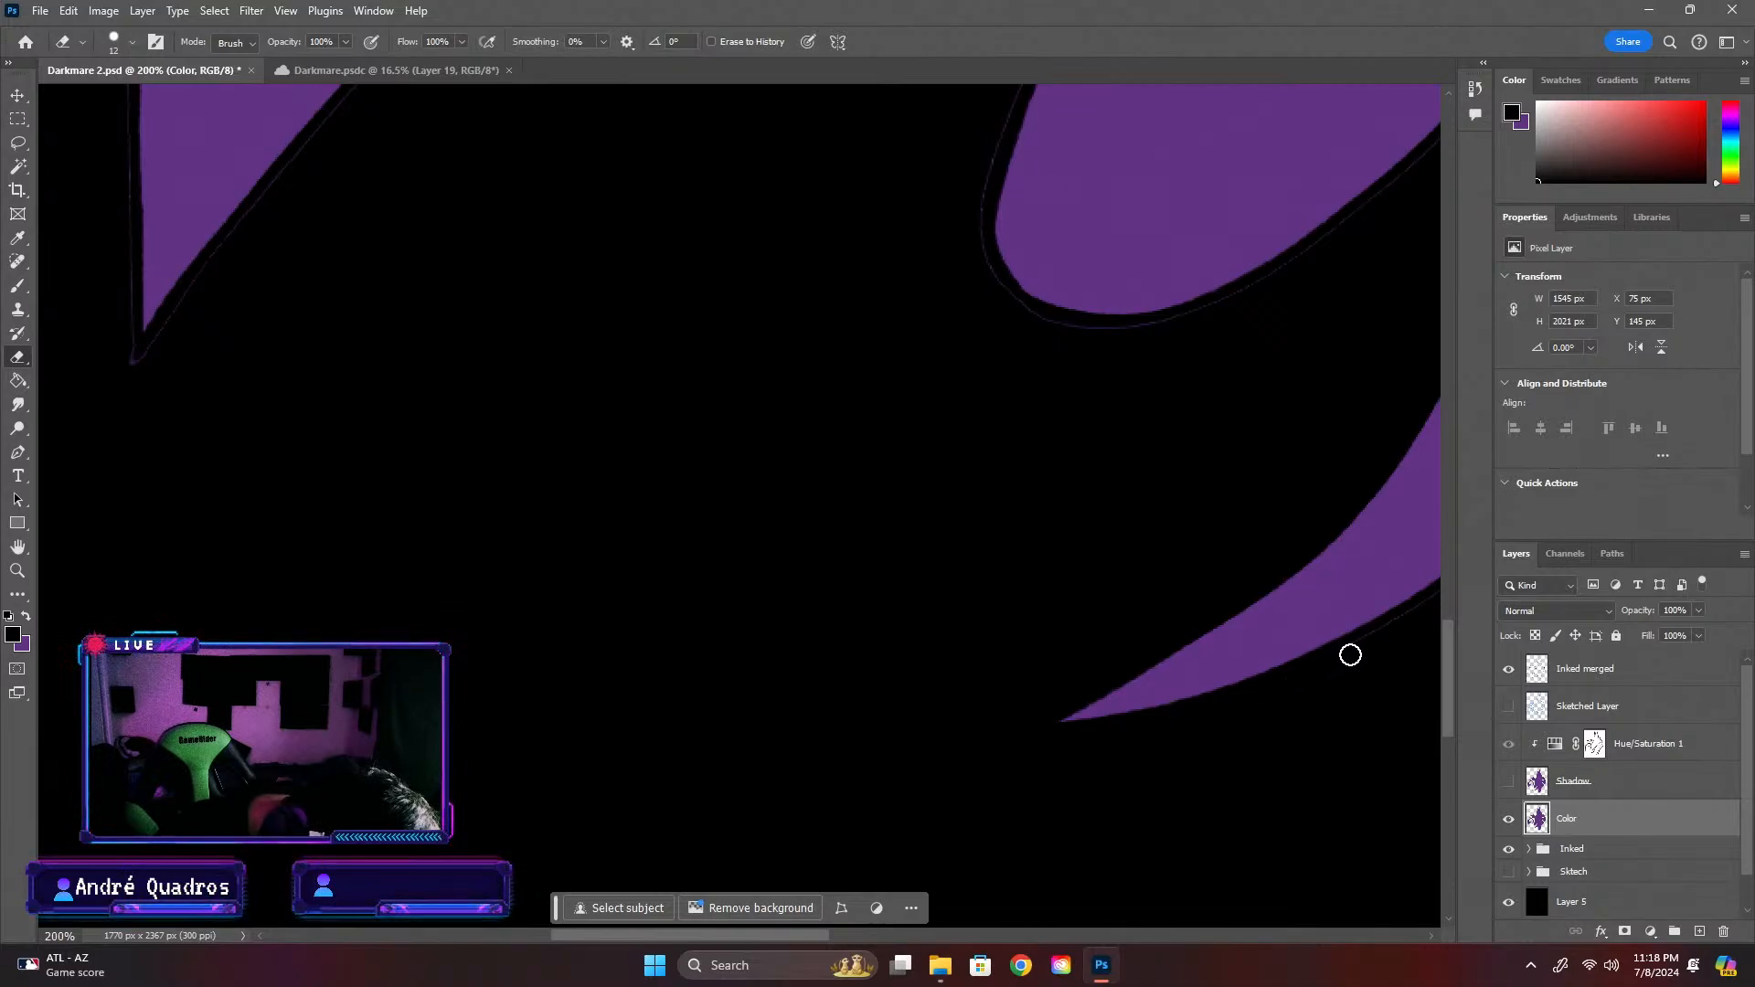
{"action": "left_click_drag", "start_coordinate": [796, 935], "coordinate": [883, 935]}
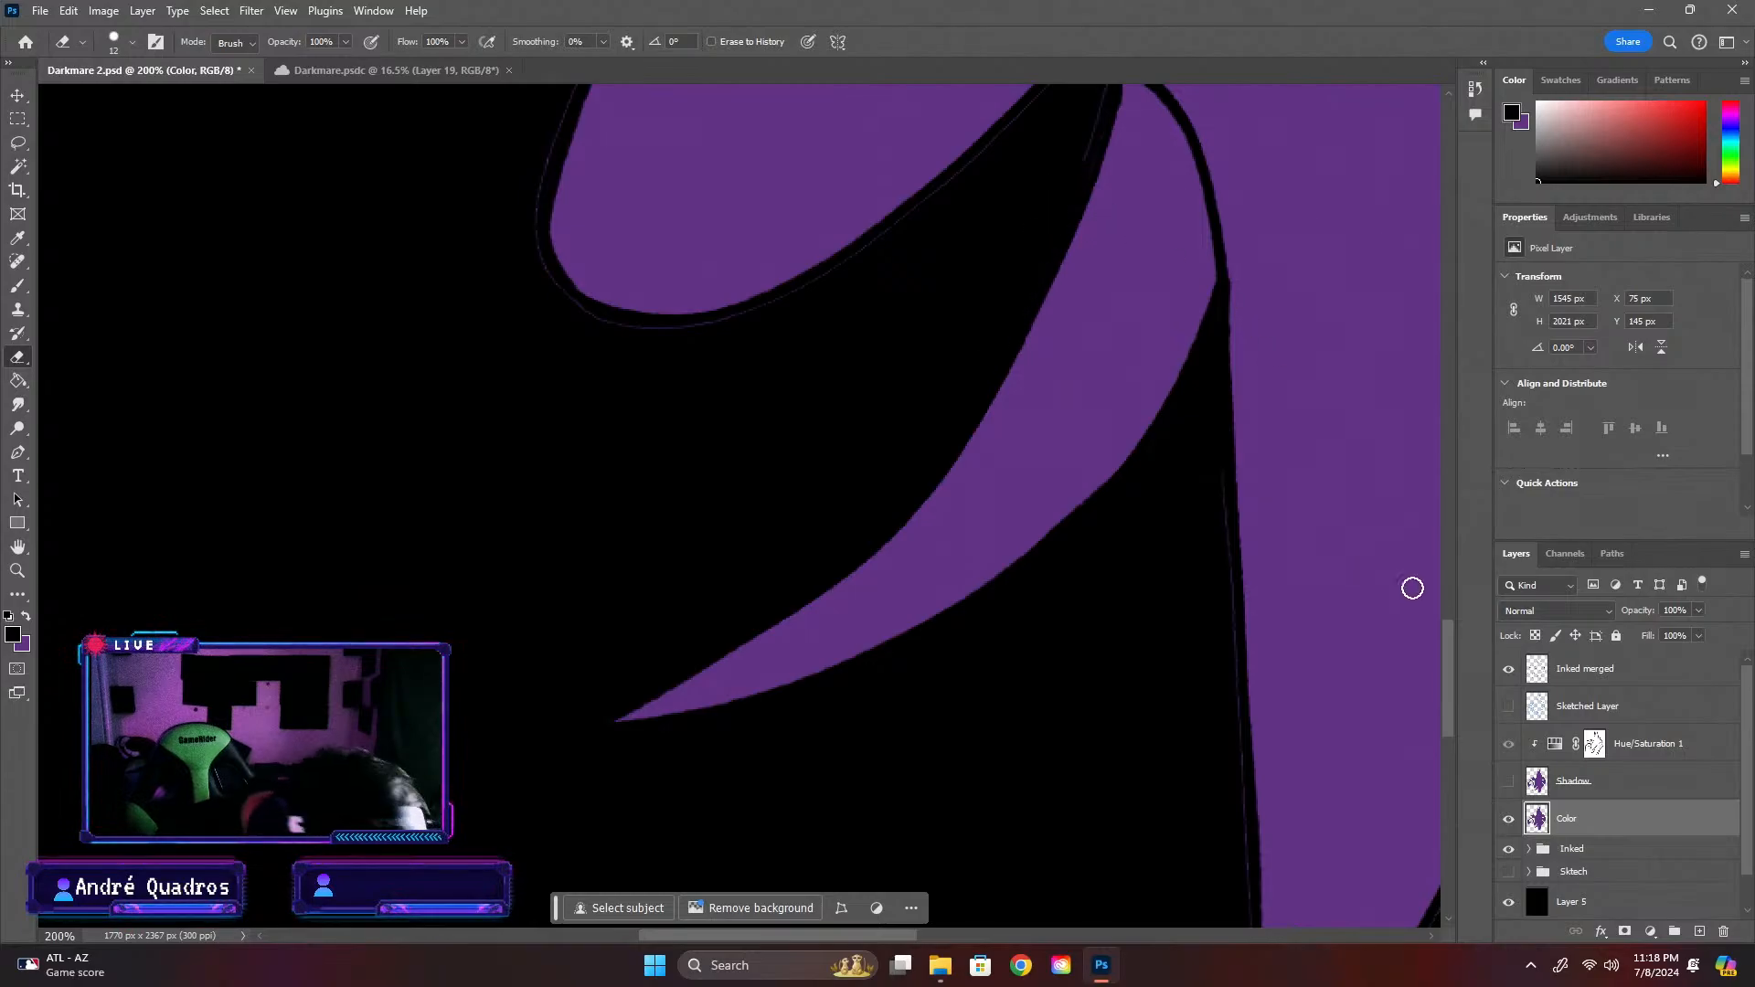
Erase the stray purple fringe on the Color layer around the arm's rounded lower end and up its outer edge
{"action": "left_click_drag", "start_coordinate": [1446, 656], "coordinate": [1454, 592]}
{"action": "mouse_move", "coordinate": [1109, 553]}
{"action": "left_mouse_down"}
{"action": "mouse_move", "coordinate": [1099, 519]}
{"action": "mouse_move", "coordinate": [1069, 527]}
{"action": "mouse_move", "coordinate": [953, 648]}
{"action": "mouse_move", "coordinate": [827, 732]}
{"action": "left_mouse_up"}
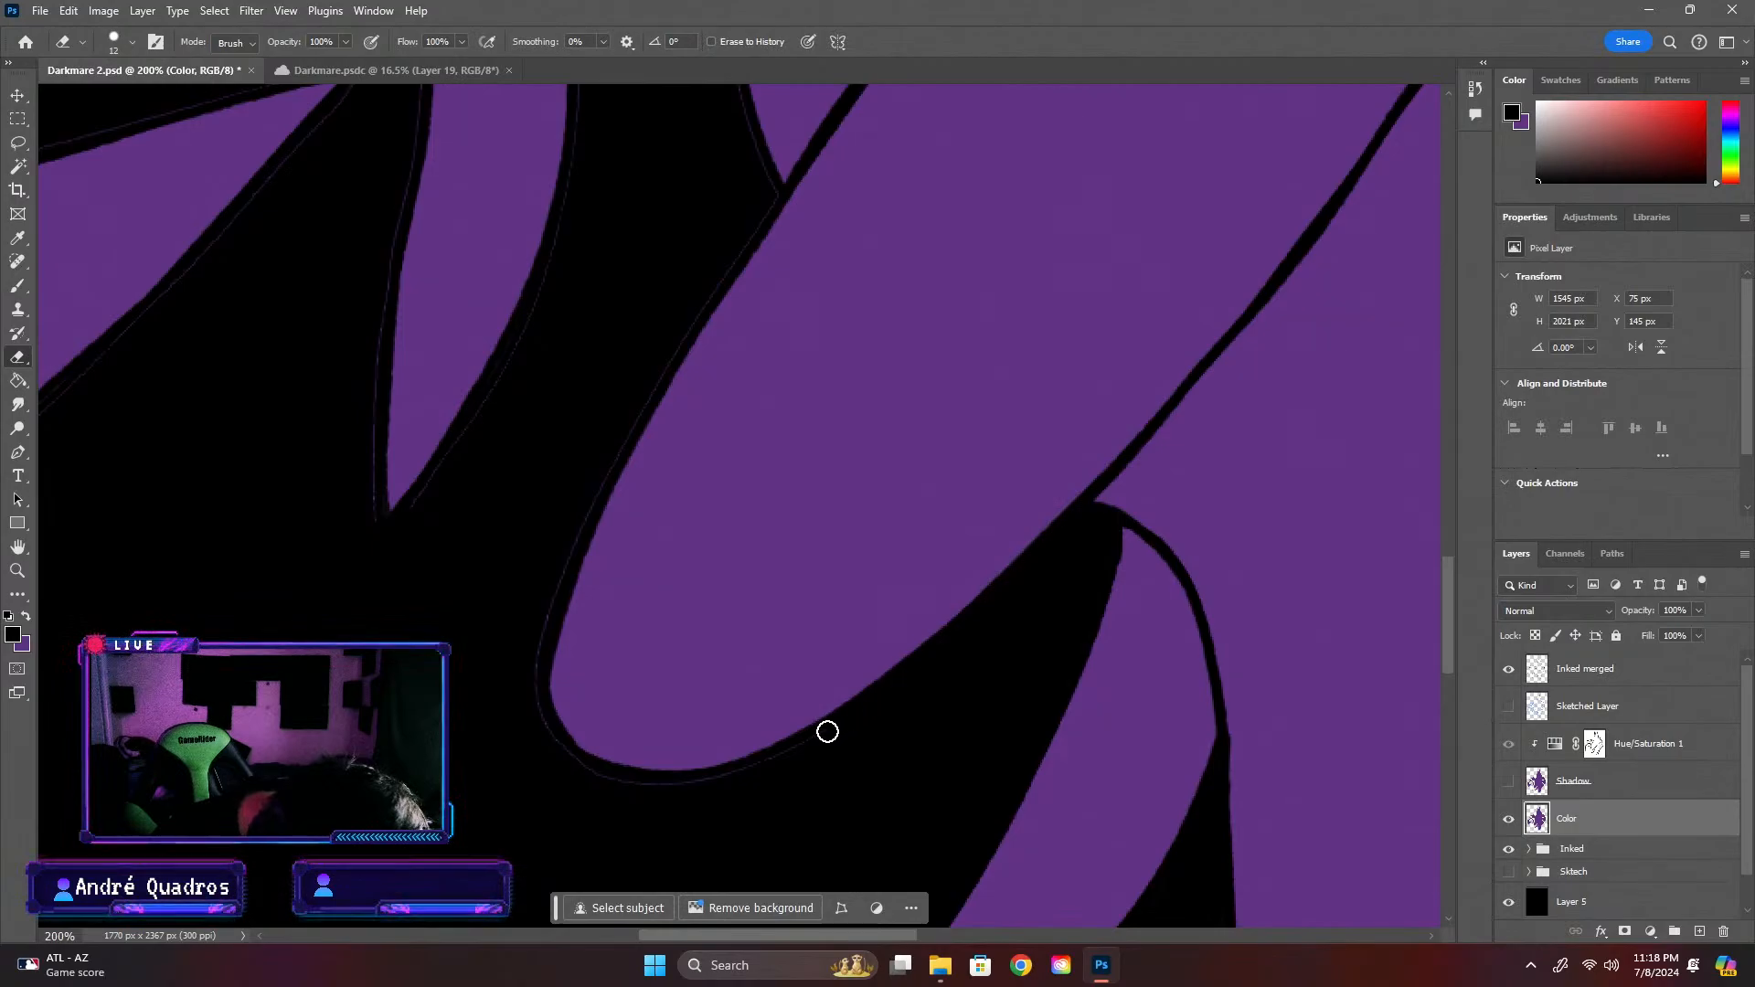
{"action": "left_click_drag", "start_coordinate": [708, 787], "coordinate": [644, 793]}
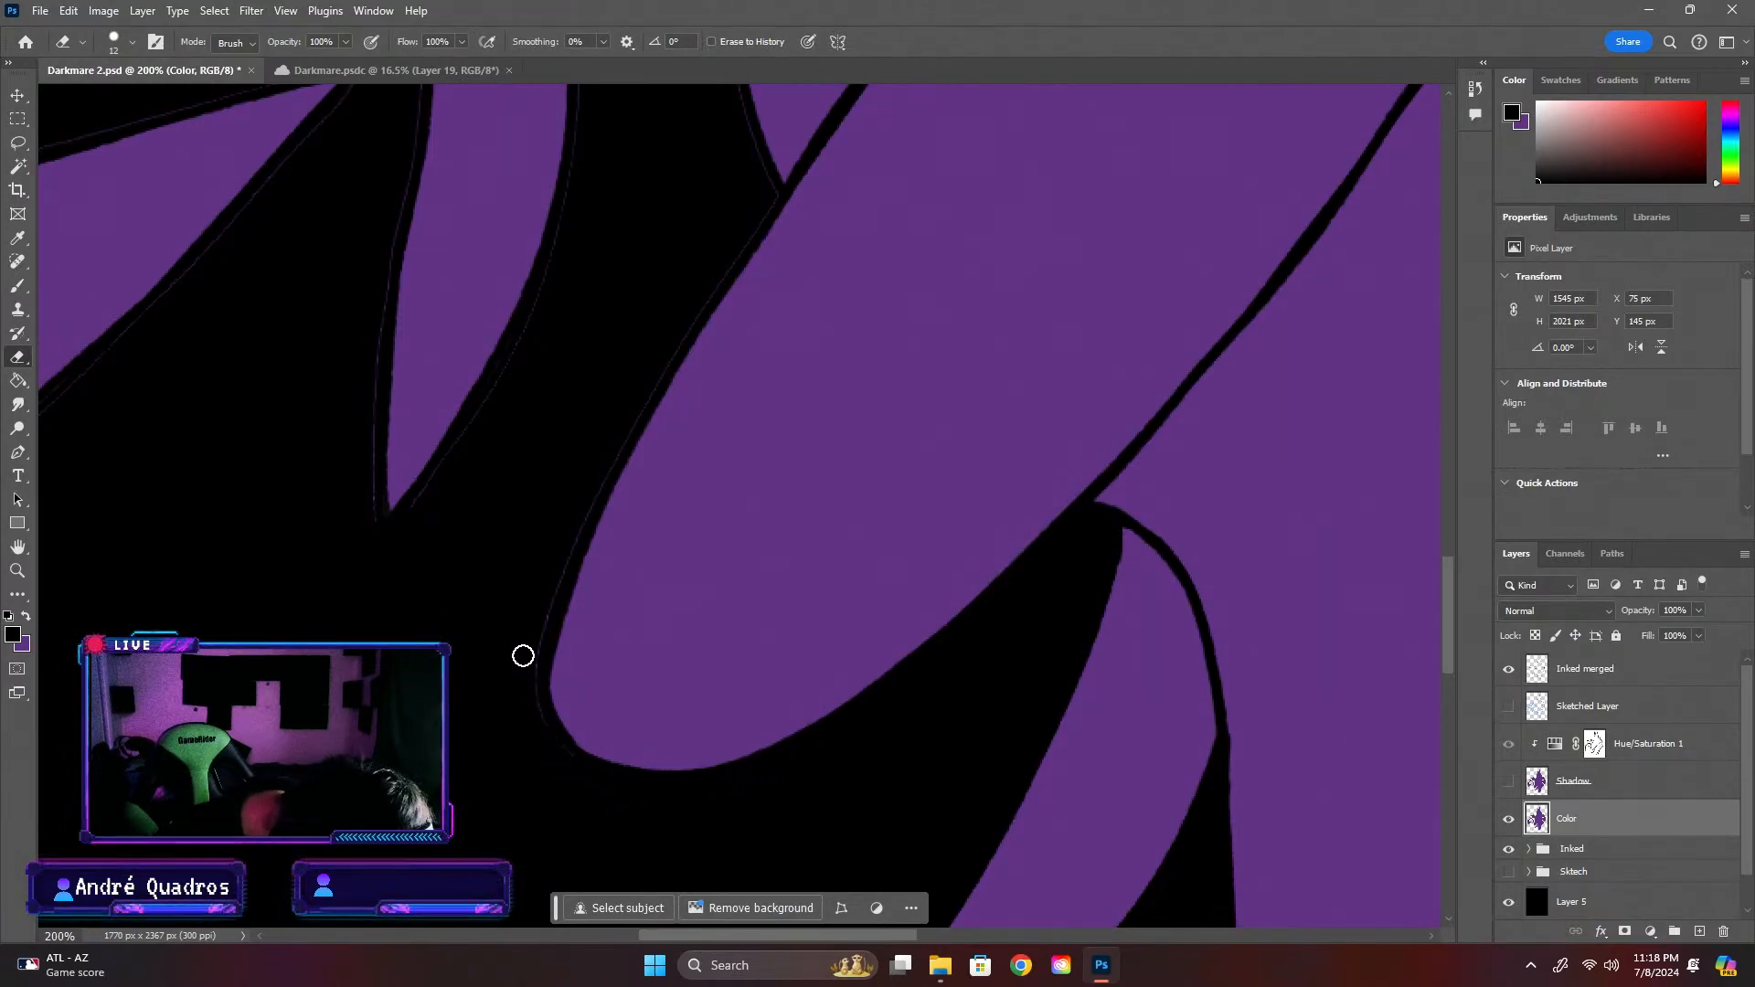
{"action": "mouse_move", "coordinate": [590, 774]}
{"action": "left_mouse_down"}
{"action": "mouse_move", "coordinate": [529, 639]}
{"action": "mouse_move", "coordinate": [571, 530]}
{"action": "mouse_move", "coordinate": [769, 199]}
{"action": "left_mouse_up"}
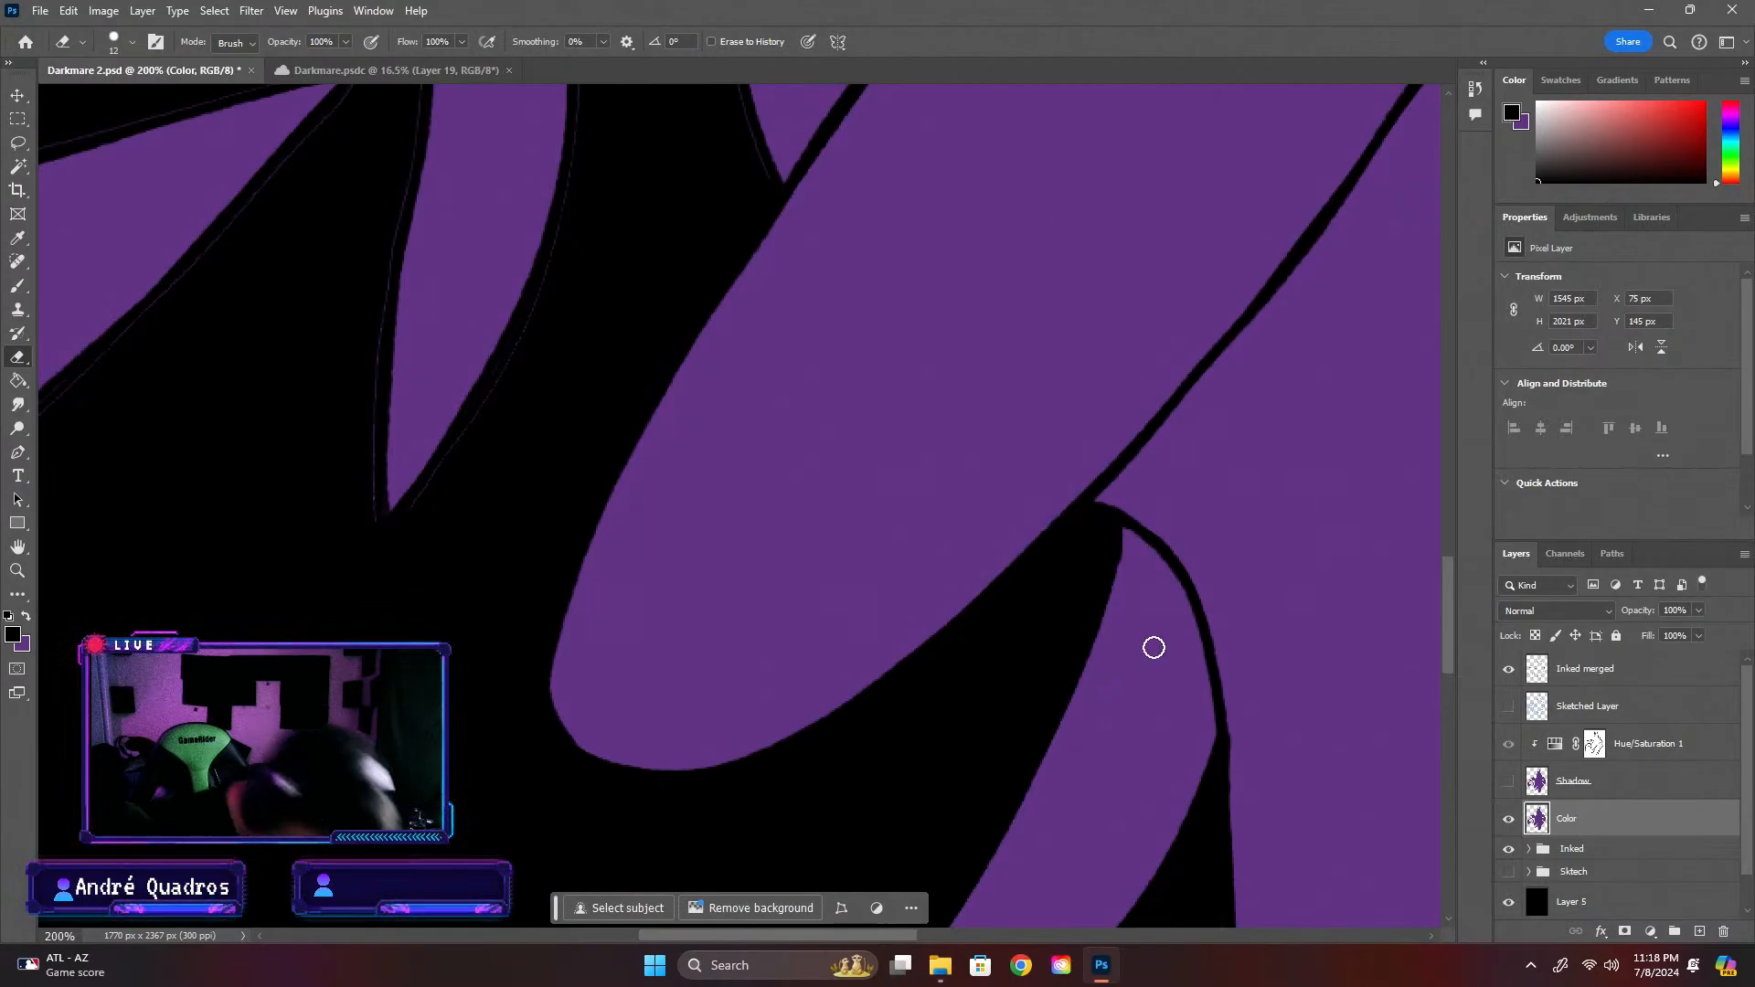
{"action": "left_click_drag", "start_coordinate": [1437, 605], "coordinate": [1447, 589]}
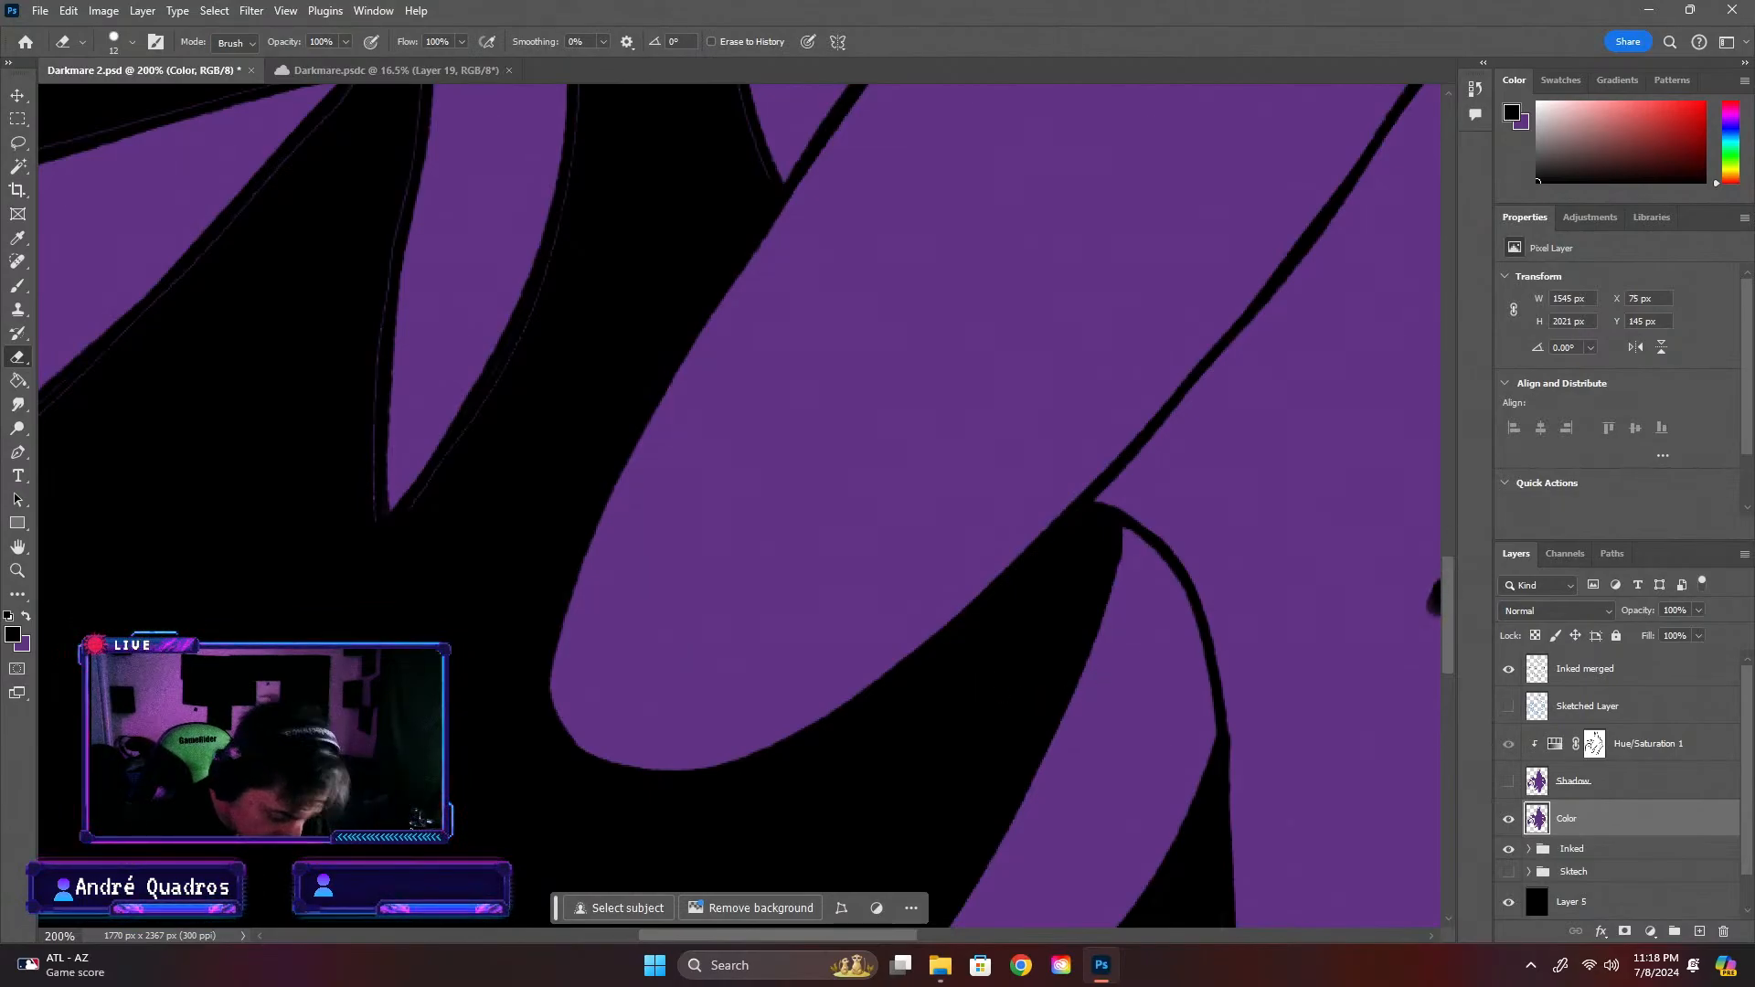
Erase the stray purple fringe on the Color layer along the body's back edge below the wing and the wing's jagged underside
{"action": "key", "text": "ctrl+z"}
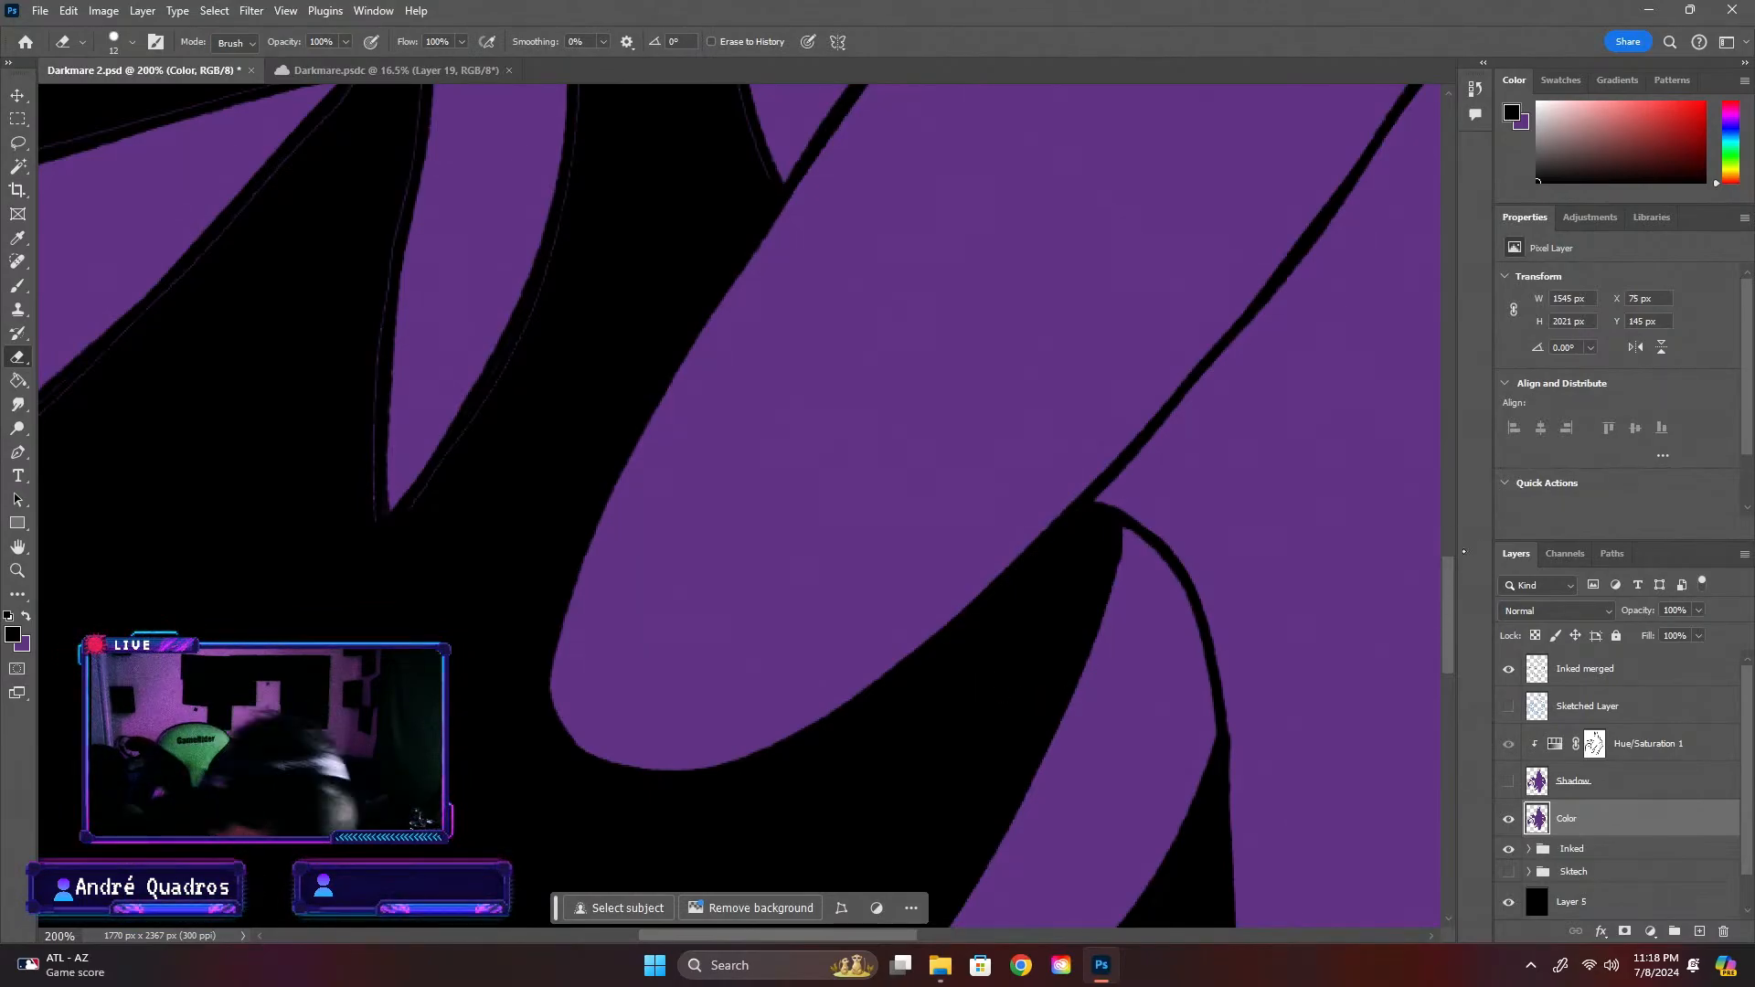
{"action": "scroll", "coordinate": [744, 410], "scroll_direction": "up", "scroll_amount": 5}
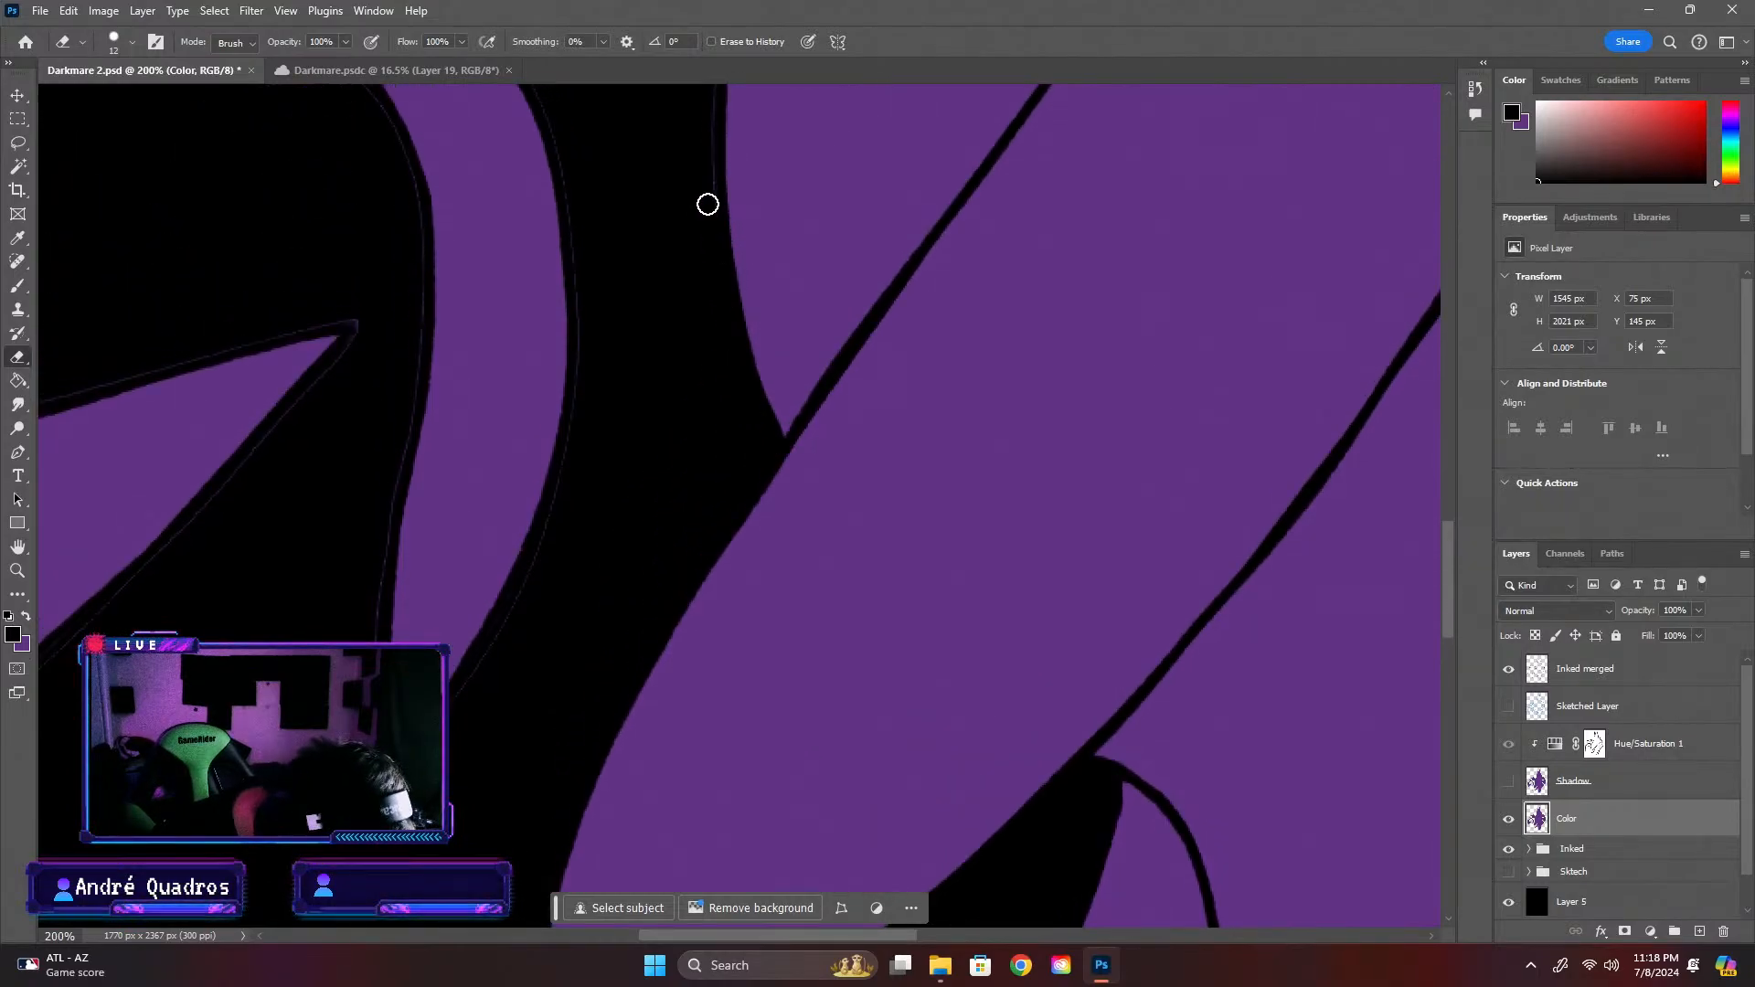
{"action": "scroll", "coordinate": [1454, 521], "scroll_direction": "up", "scroll_amount": 1}
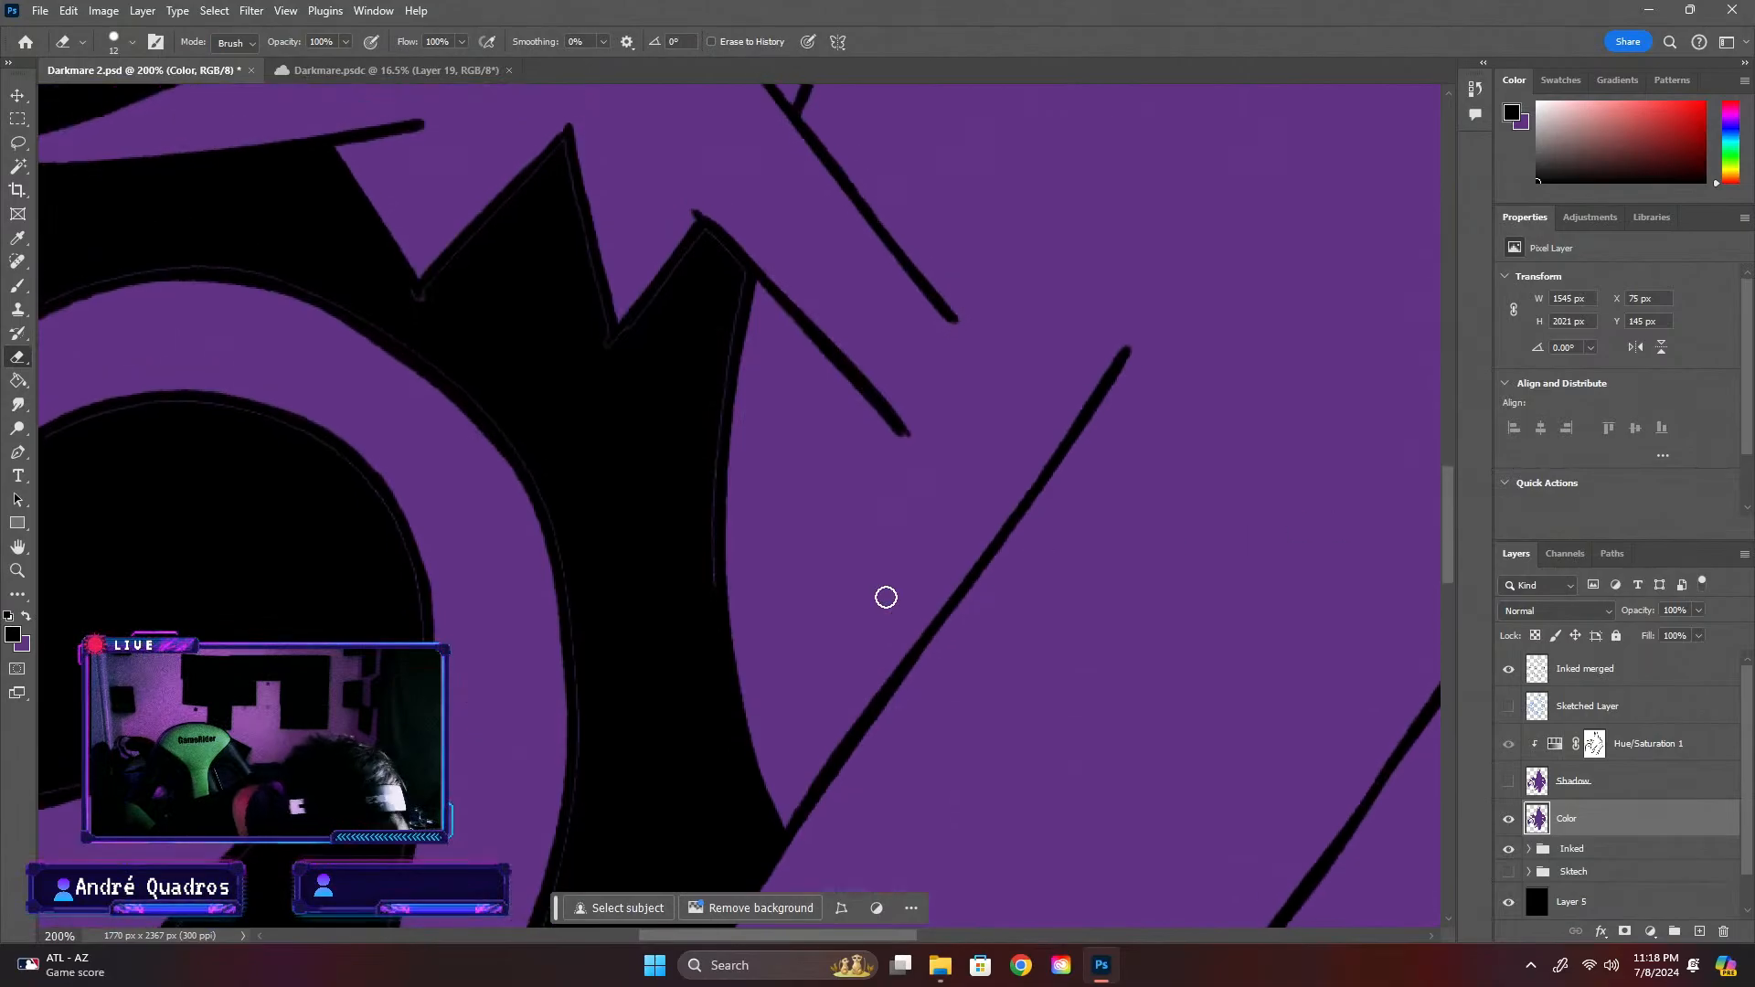
{"action": "mouse_move", "coordinate": [704, 507]}
{"action": "left_mouse_down"}
{"action": "mouse_move", "coordinate": [733, 294]}
{"action": "mouse_move", "coordinate": [704, 486]}
{"action": "mouse_move", "coordinate": [720, 235]}
{"action": "mouse_move", "coordinate": [617, 358]}
{"action": "left_mouse_up"}
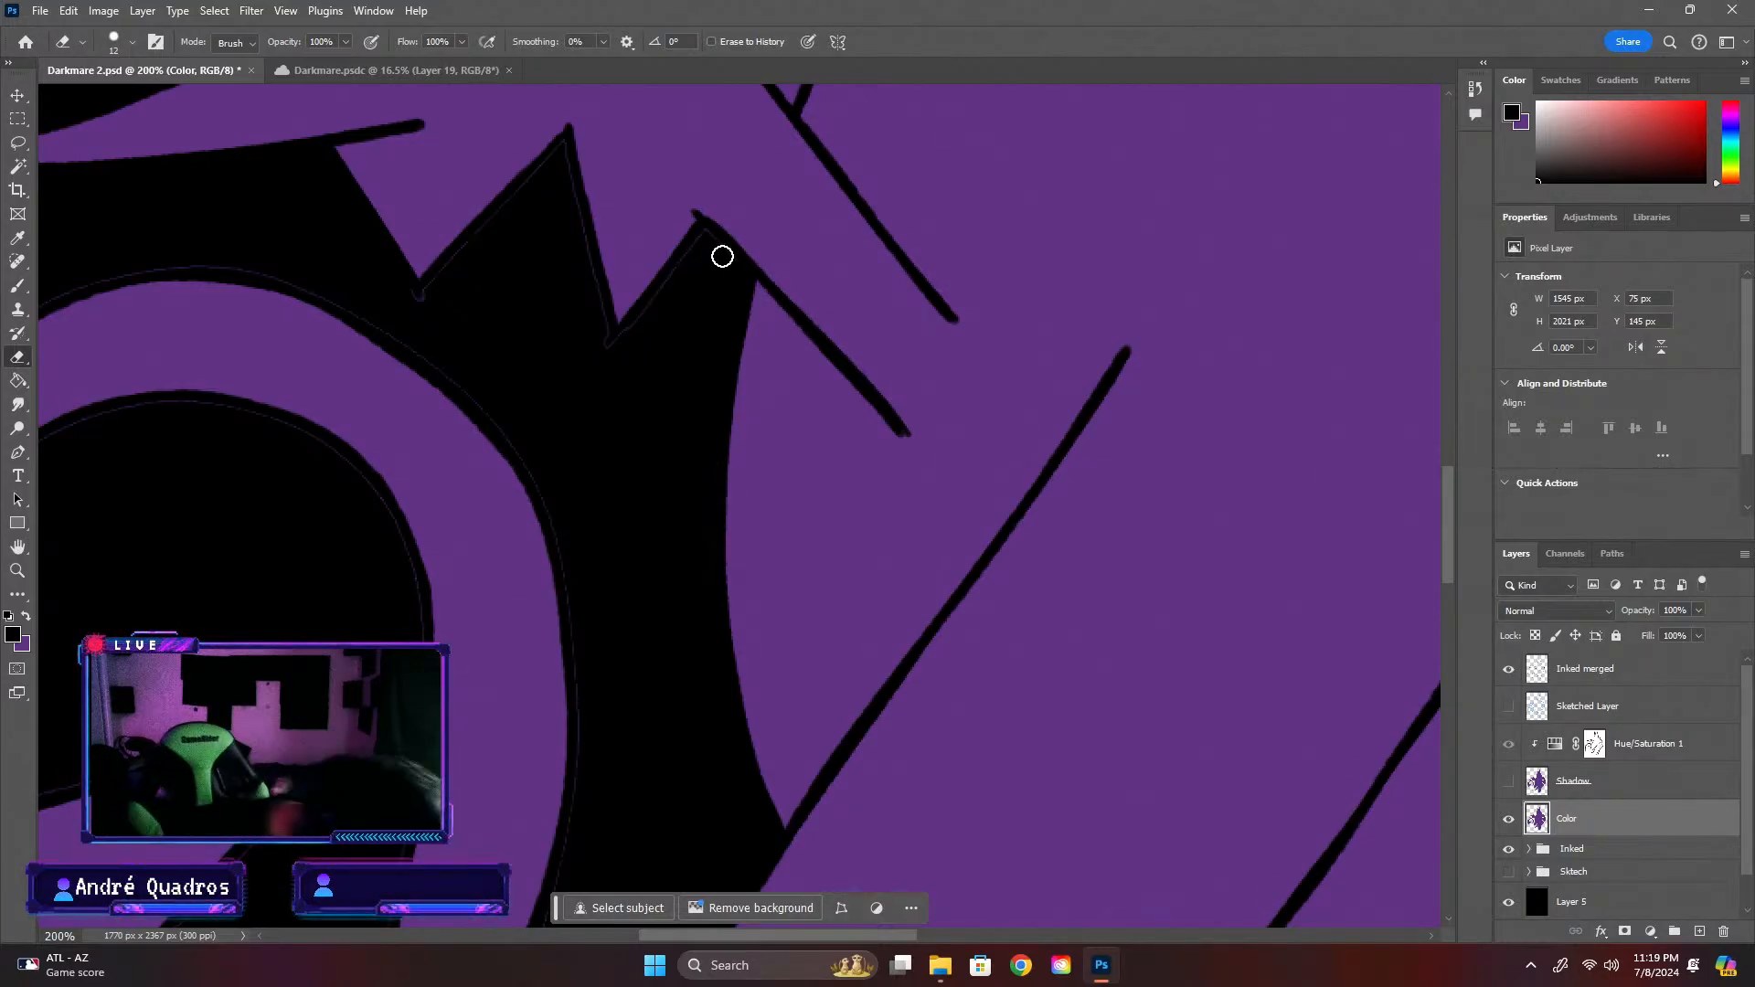
{"action": "mouse_move", "coordinate": [719, 253]}
{"action": "left_mouse_down"}
{"action": "mouse_move", "coordinate": [609, 365]}
{"action": "mouse_move", "coordinate": [686, 263]}
{"action": "mouse_move", "coordinate": [723, 256]}
{"action": "left_mouse_up"}
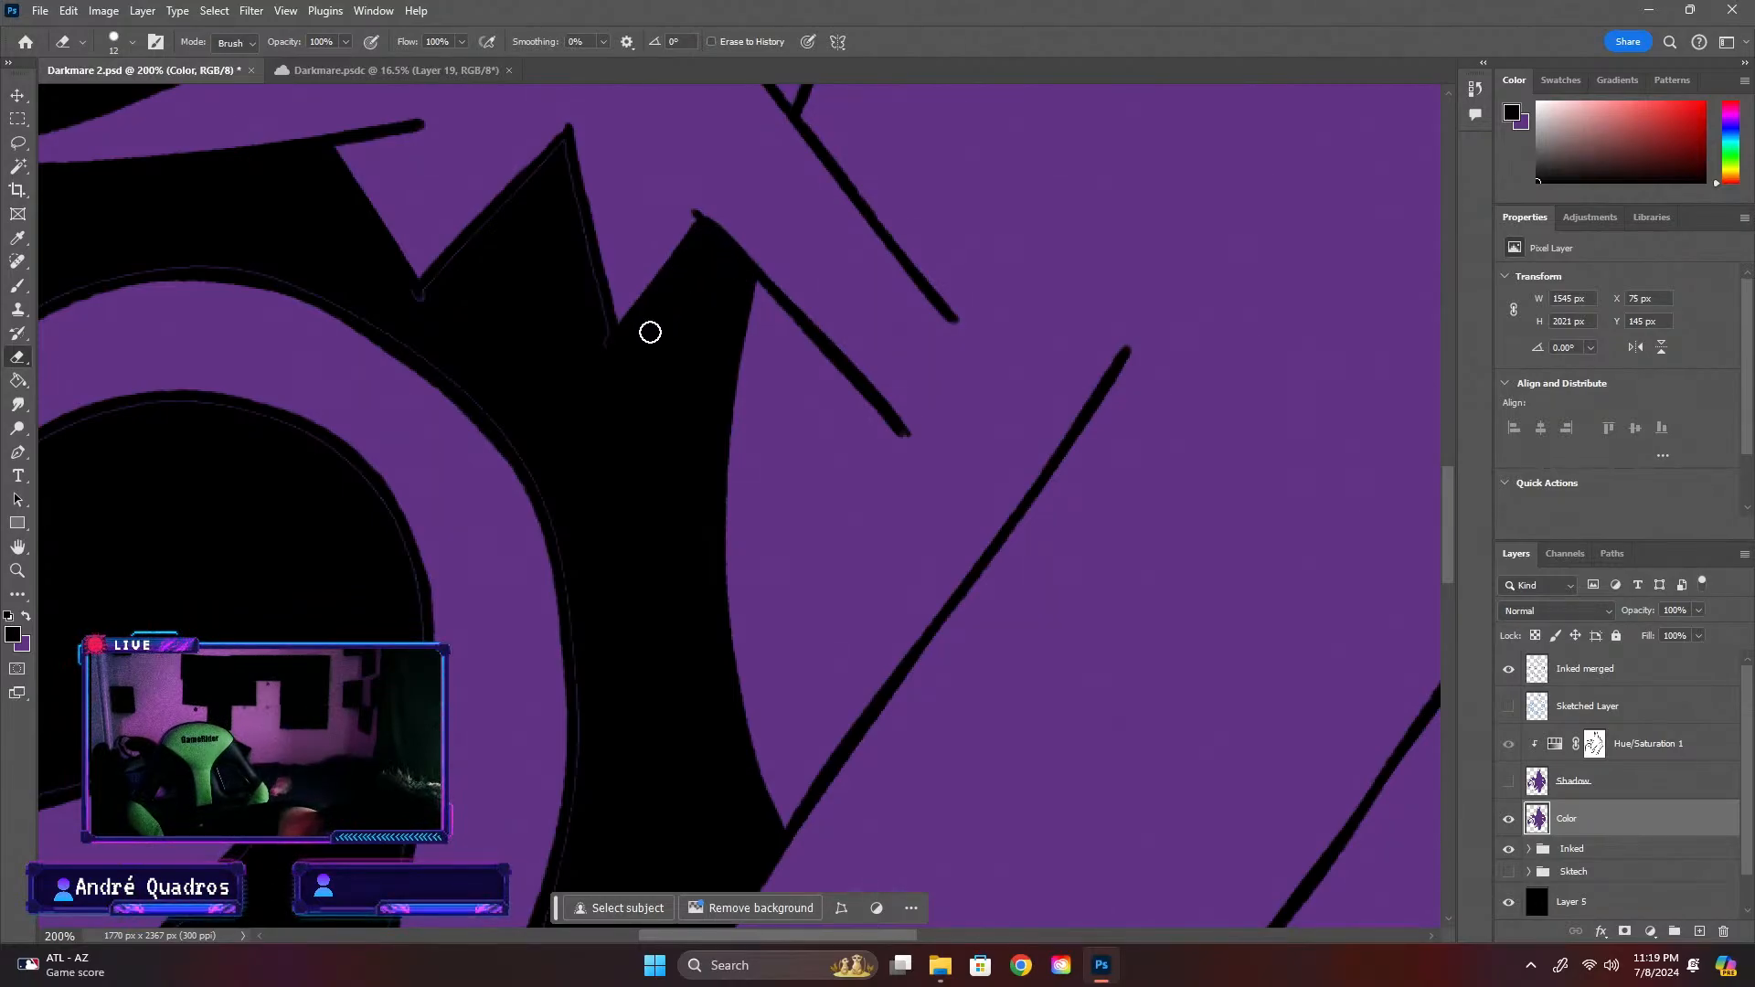
{"action": "mouse_move", "coordinate": [618, 371]}
{"action": "left_mouse_down"}
{"action": "mouse_move", "coordinate": [599, 362]}
{"action": "mouse_move", "coordinate": [560, 157]}
{"action": "mouse_move", "coordinate": [568, 239]}
{"action": "mouse_move", "coordinate": [597, 351]}
{"action": "mouse_move", "coordinate": [565, 150]}
{"action": "mouse_move", "coordinate": [415, 298]}
{"action": "mouse_move", "coordinate": [478, 284]}
{"action": "left_mouse_up"}
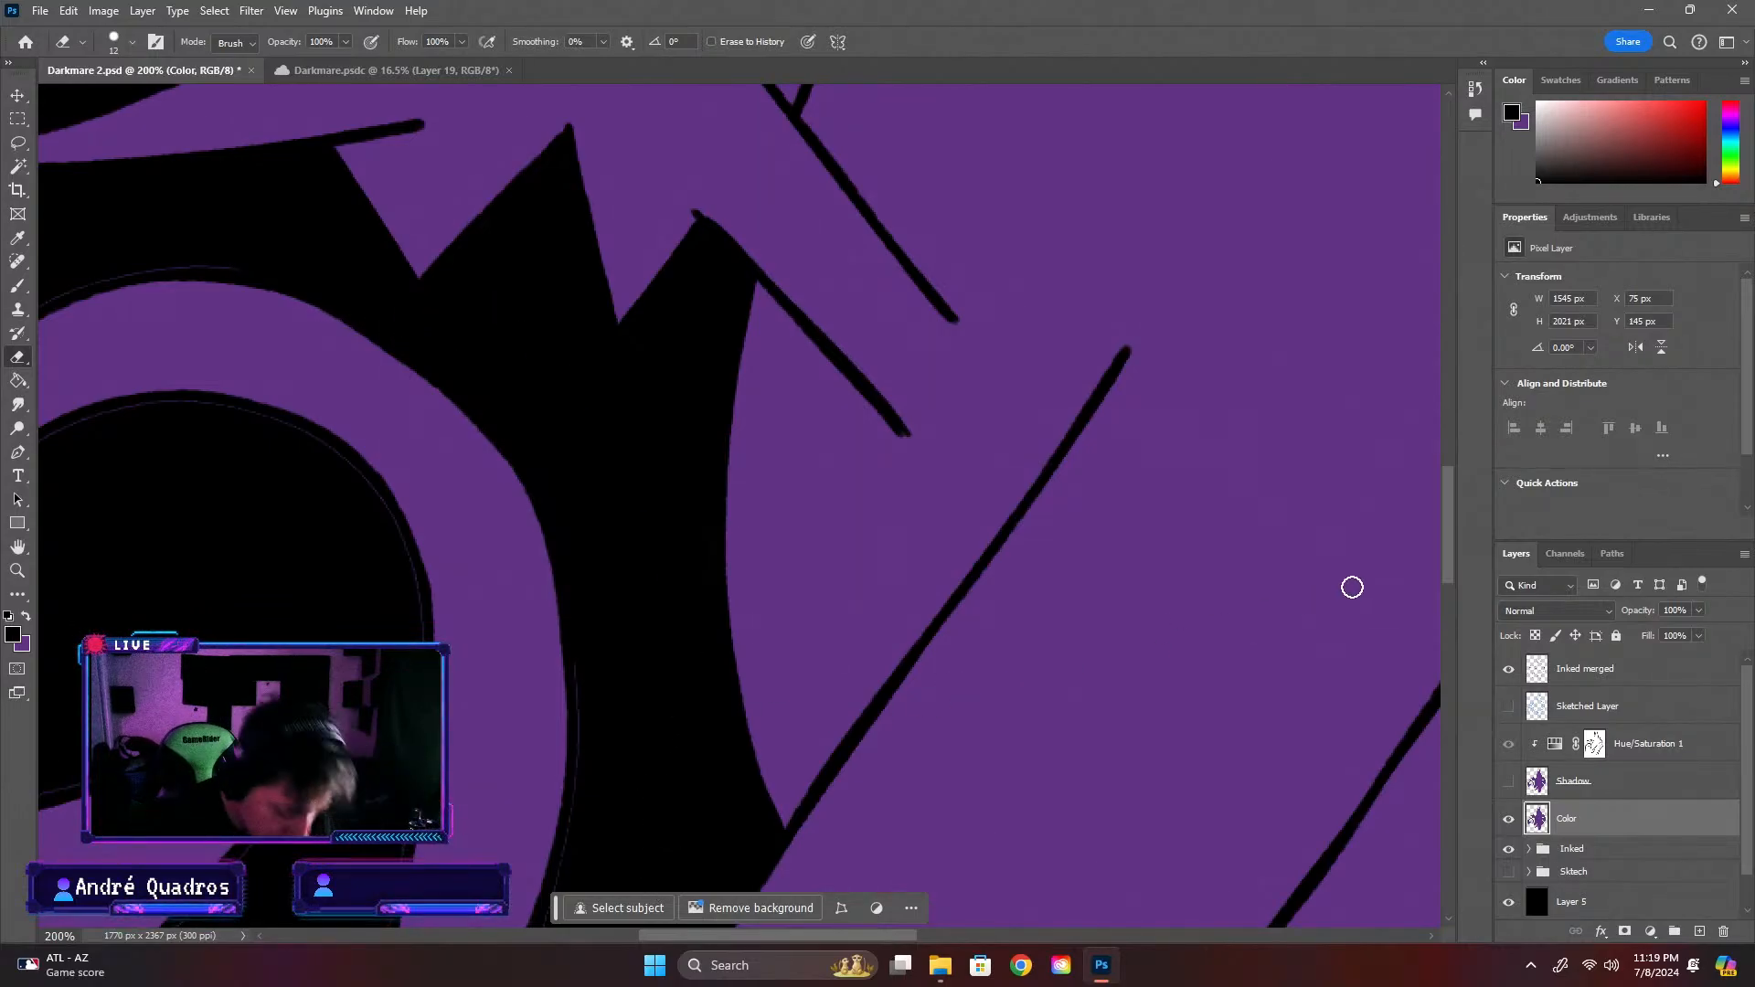
Inspect the cleaned creature on black, then hide the Layer 5 backdrop and examine its tail, arm and legs against transparency
{"action": "key", "text": "ctrl+minus"}
{"action": "key", "text": "ctrl+minus"}
{"action": "key", "text": "ctrl+plus"}
{"action": "key", "text": "ctrl+minus"}
{"action": "key", "text": "ctrl+minus"}
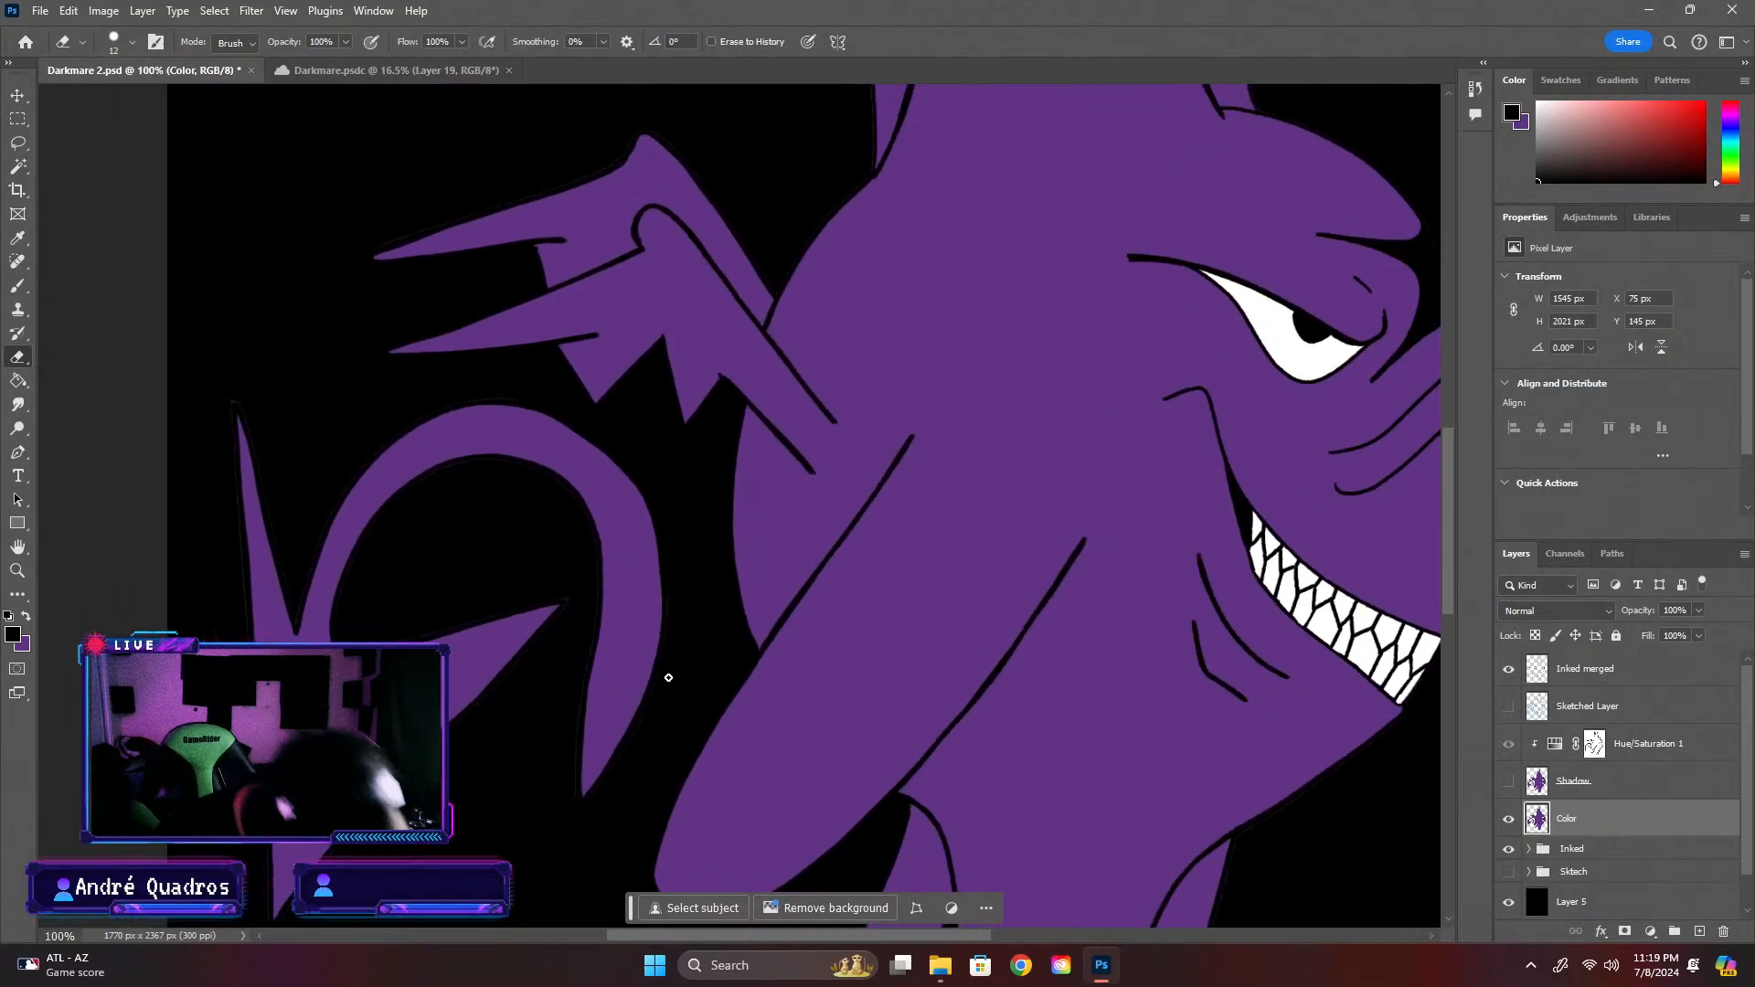
{"action": "scroll", "coordinate": [1442, 539], "scroll_direction": "up", "scroll_amount": 2}
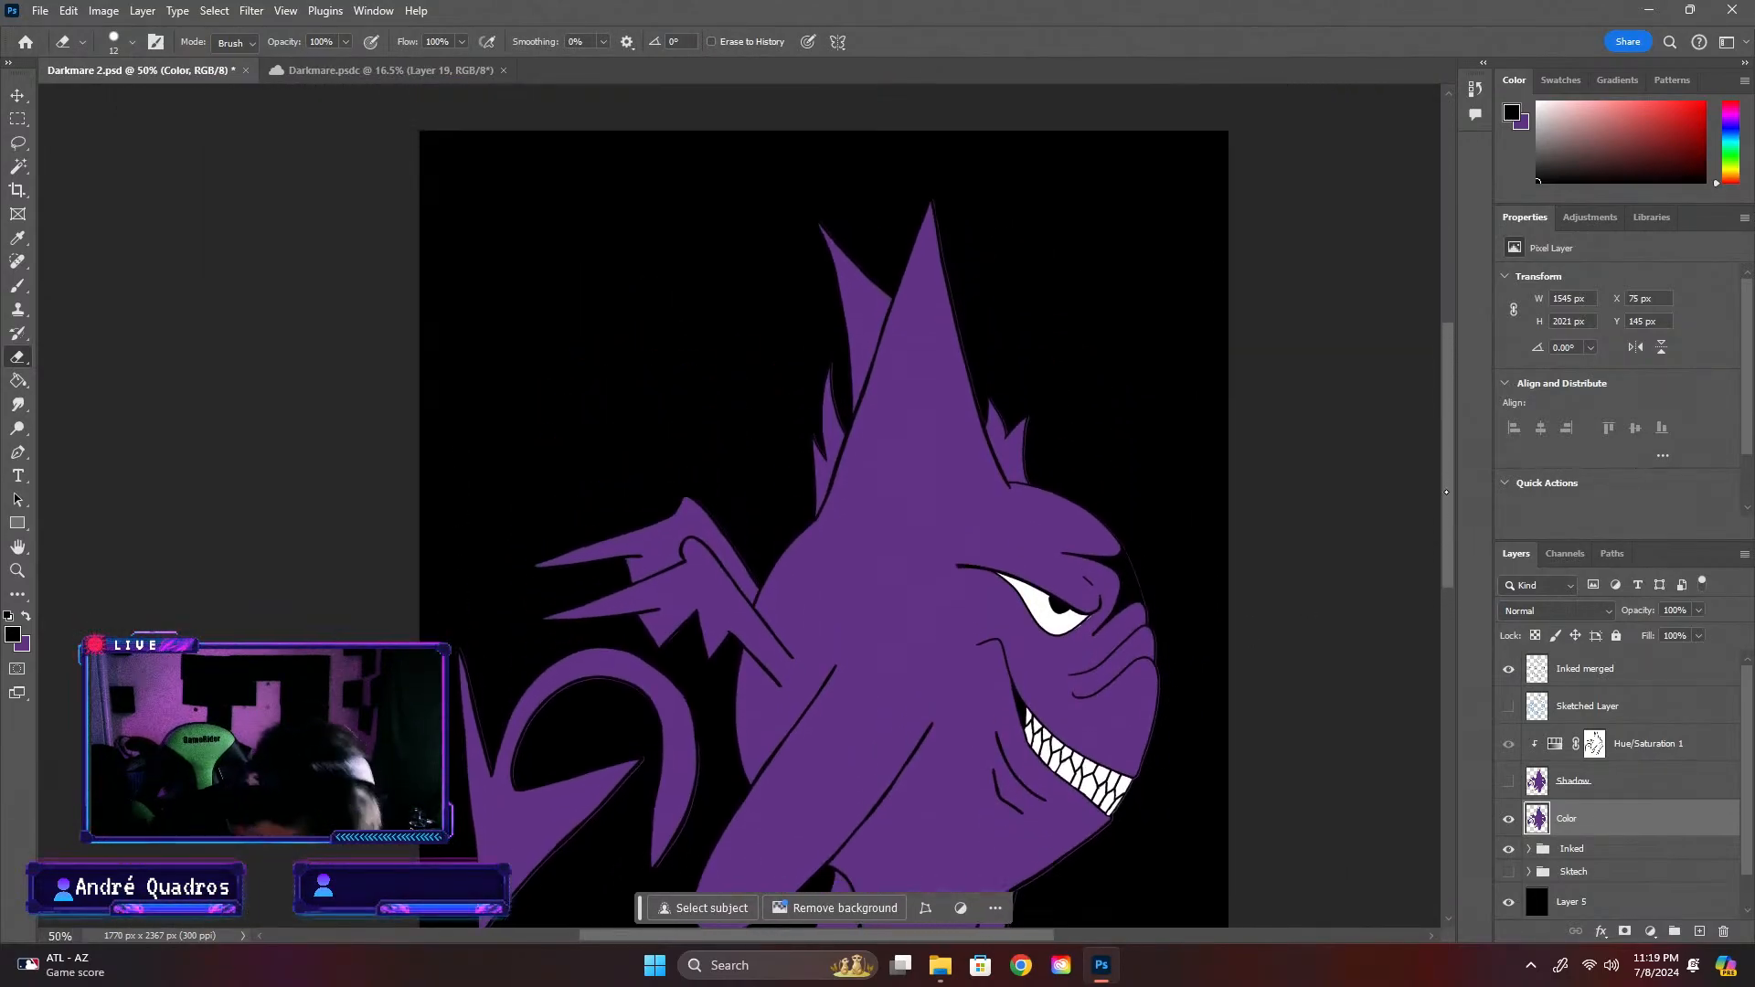
{"action": "scroll", "coordinate": [1448, 558], "scroll_direction": "down", "scroll_amount": 5}
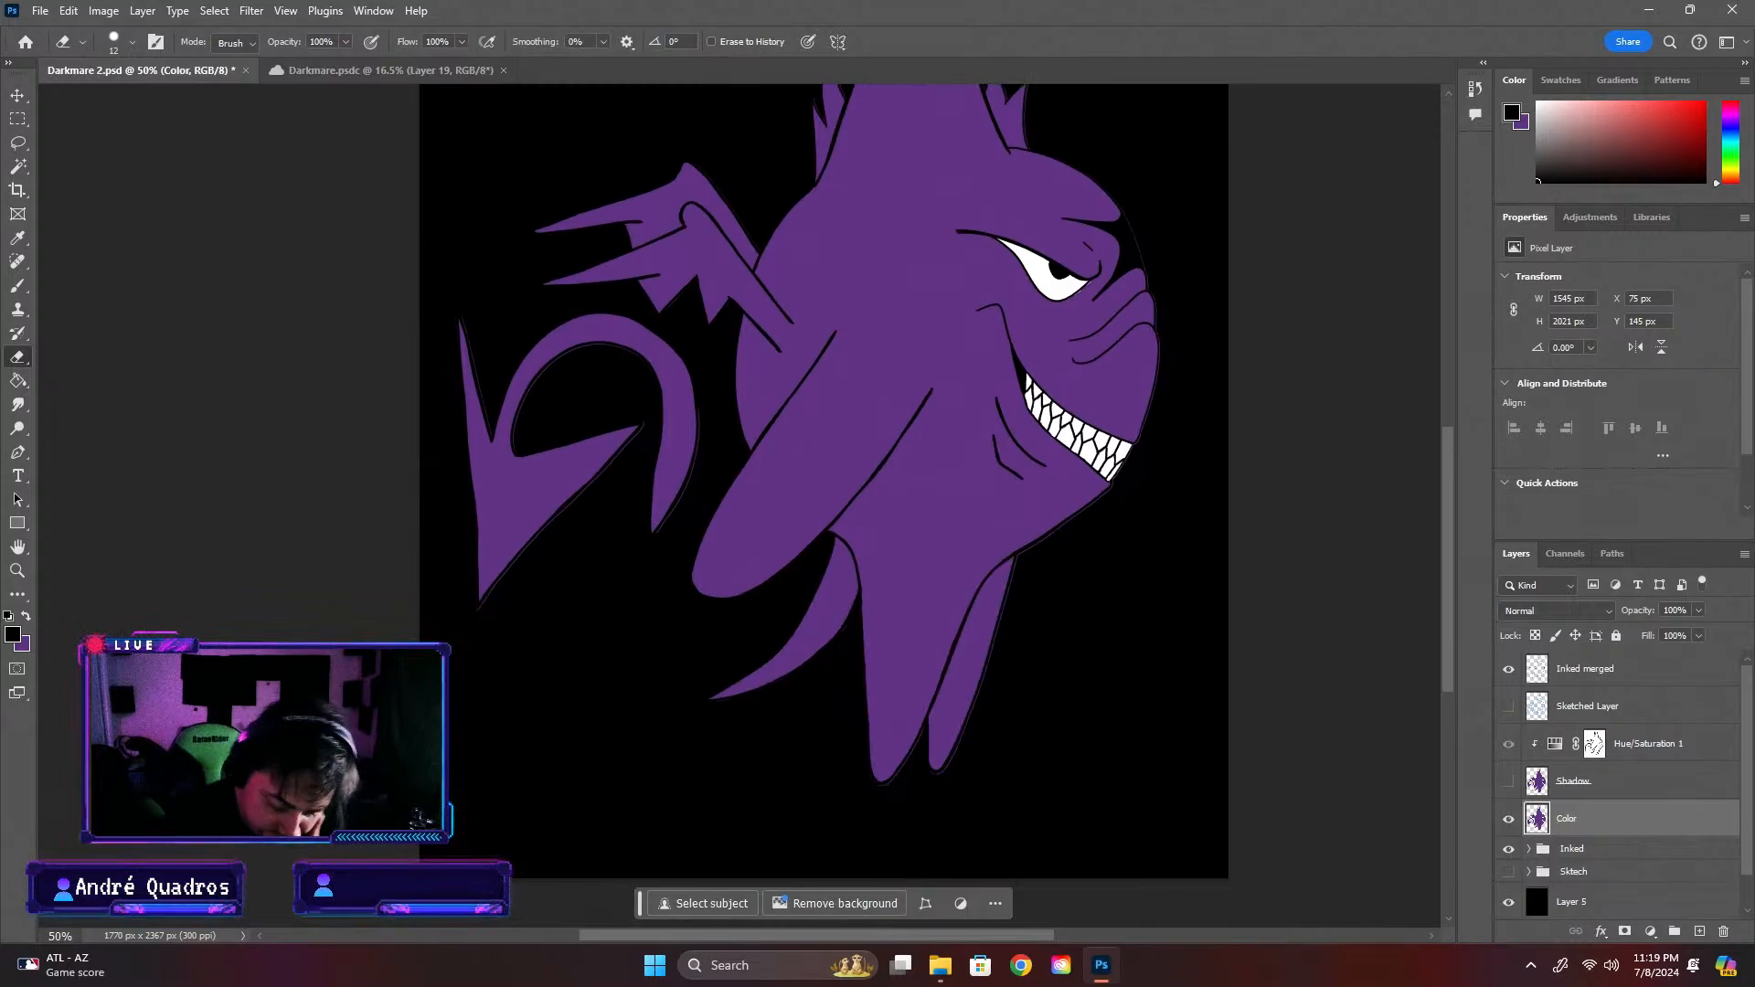
{"action": "left_click", "coordinate": [1509, 905]}
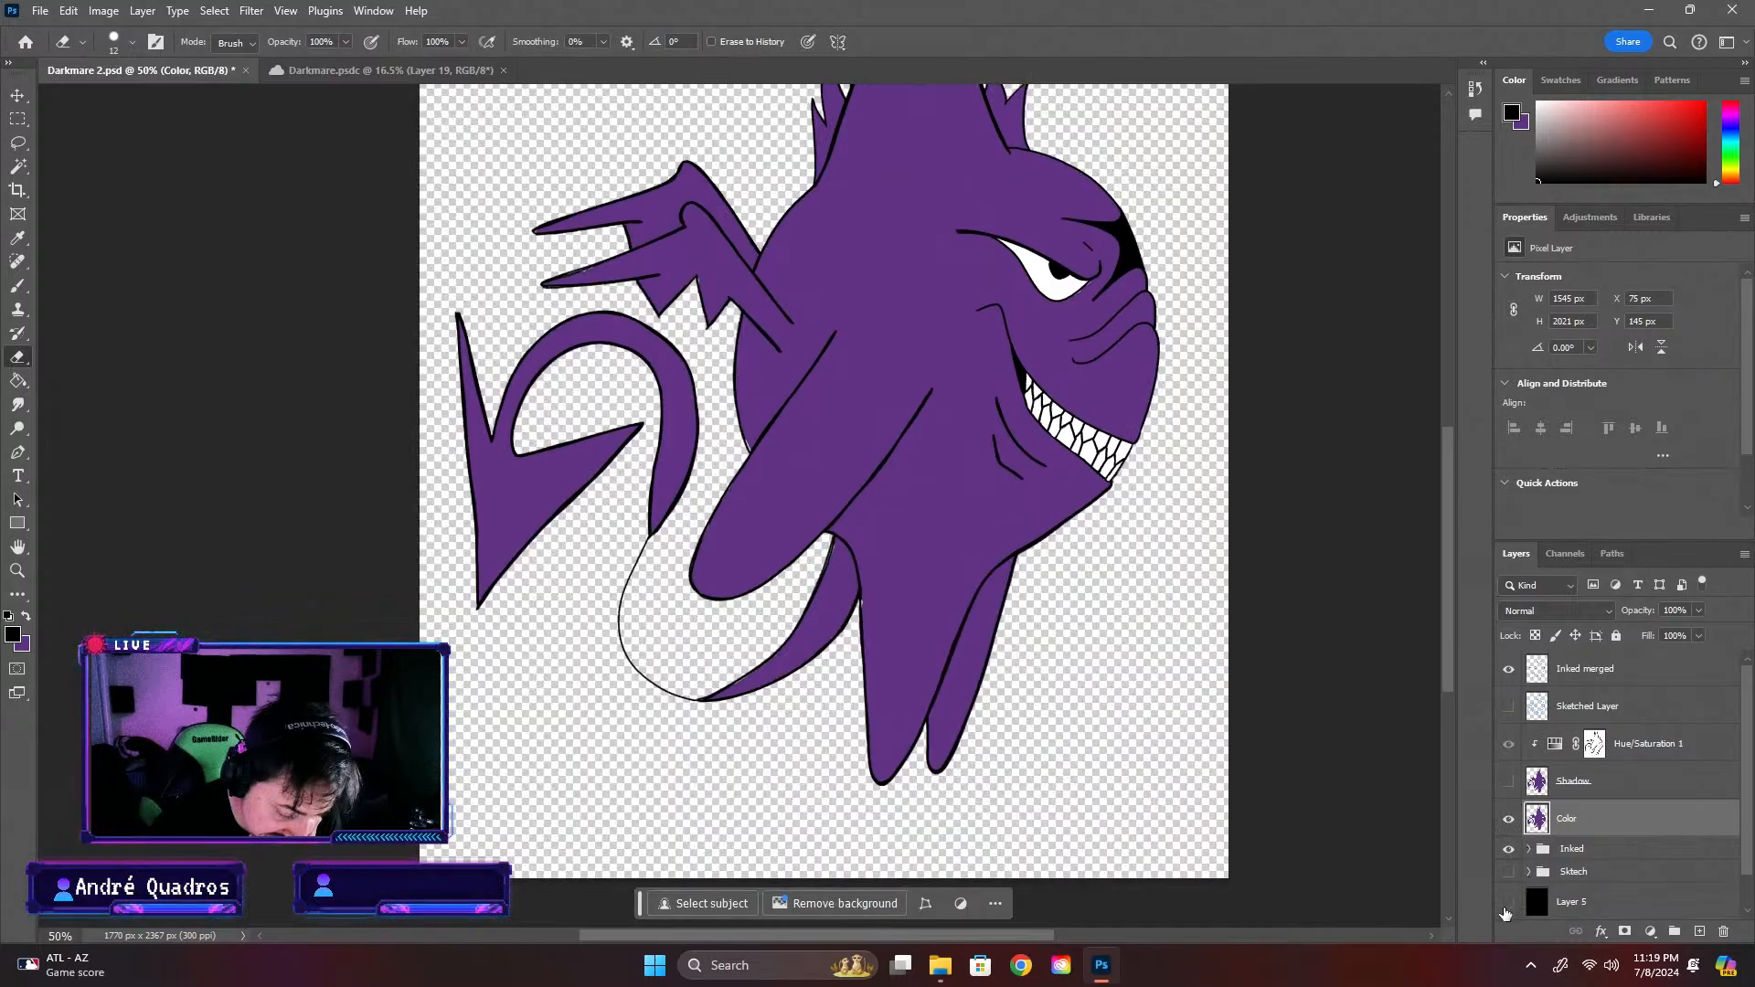
{"action": "key", "text": "ctrl+plus"}
{"action": "key", "text": "ctrl+plus"}
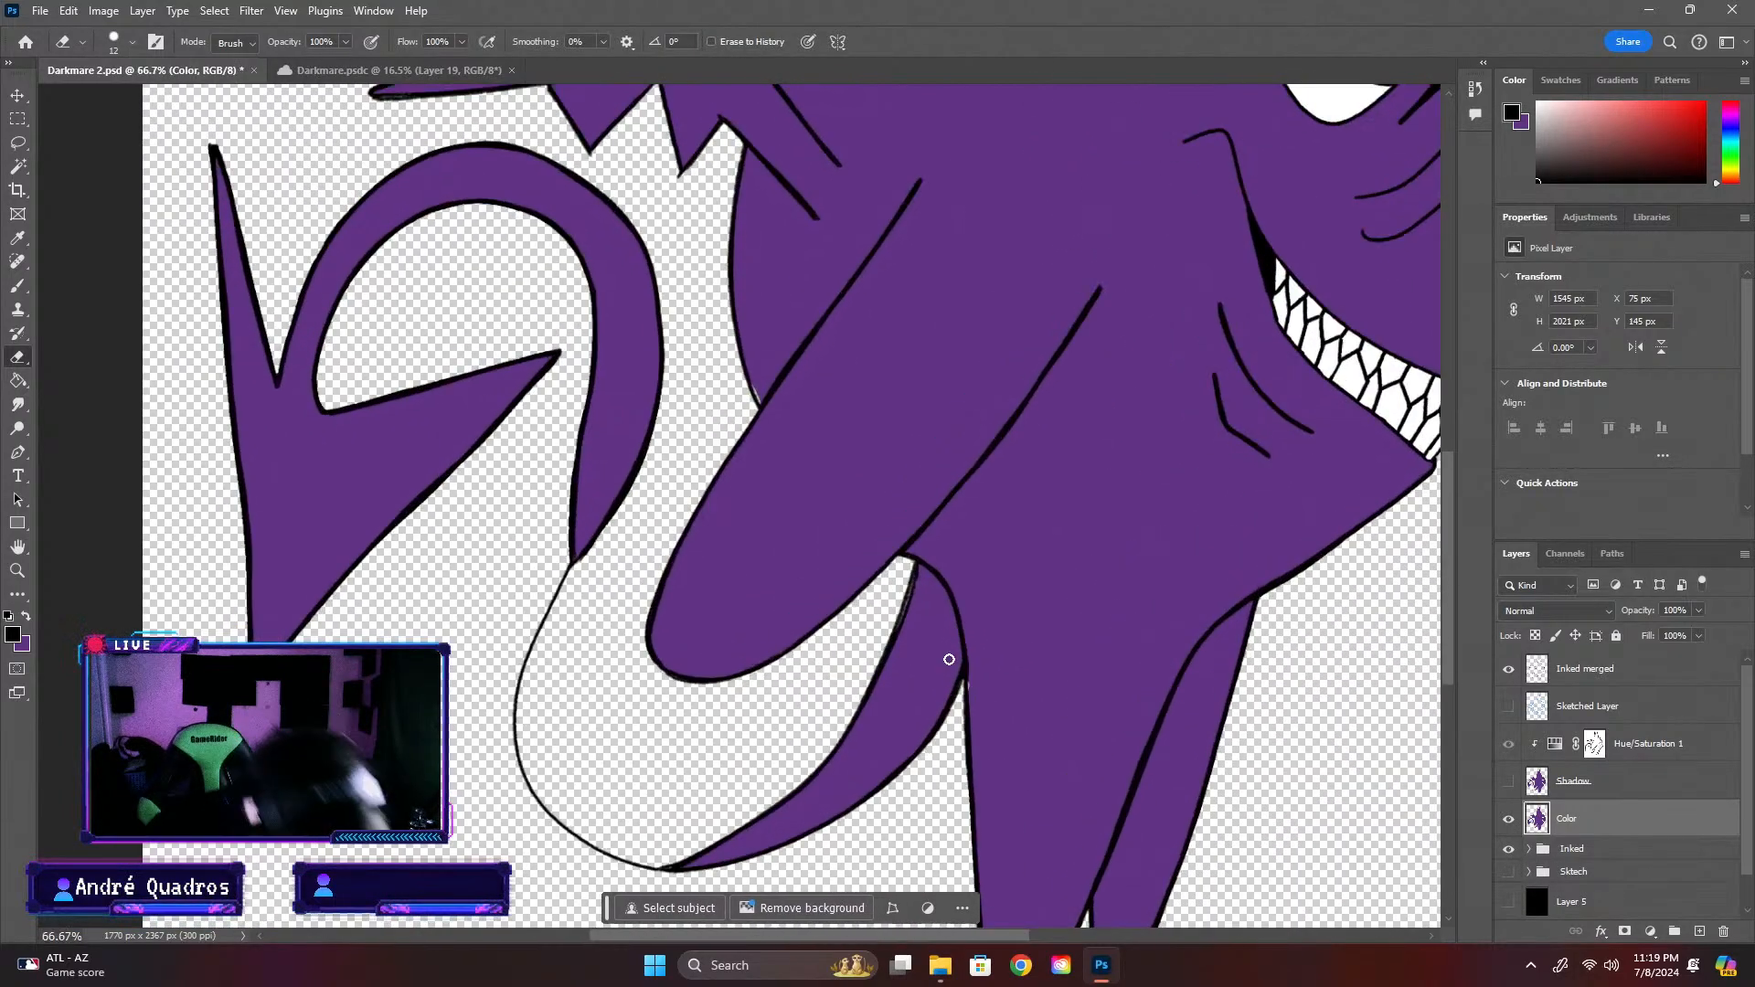
{"action": "key", "text": "ctrl+plus"}
{"action": "key", "text": "ctrl+minus"}
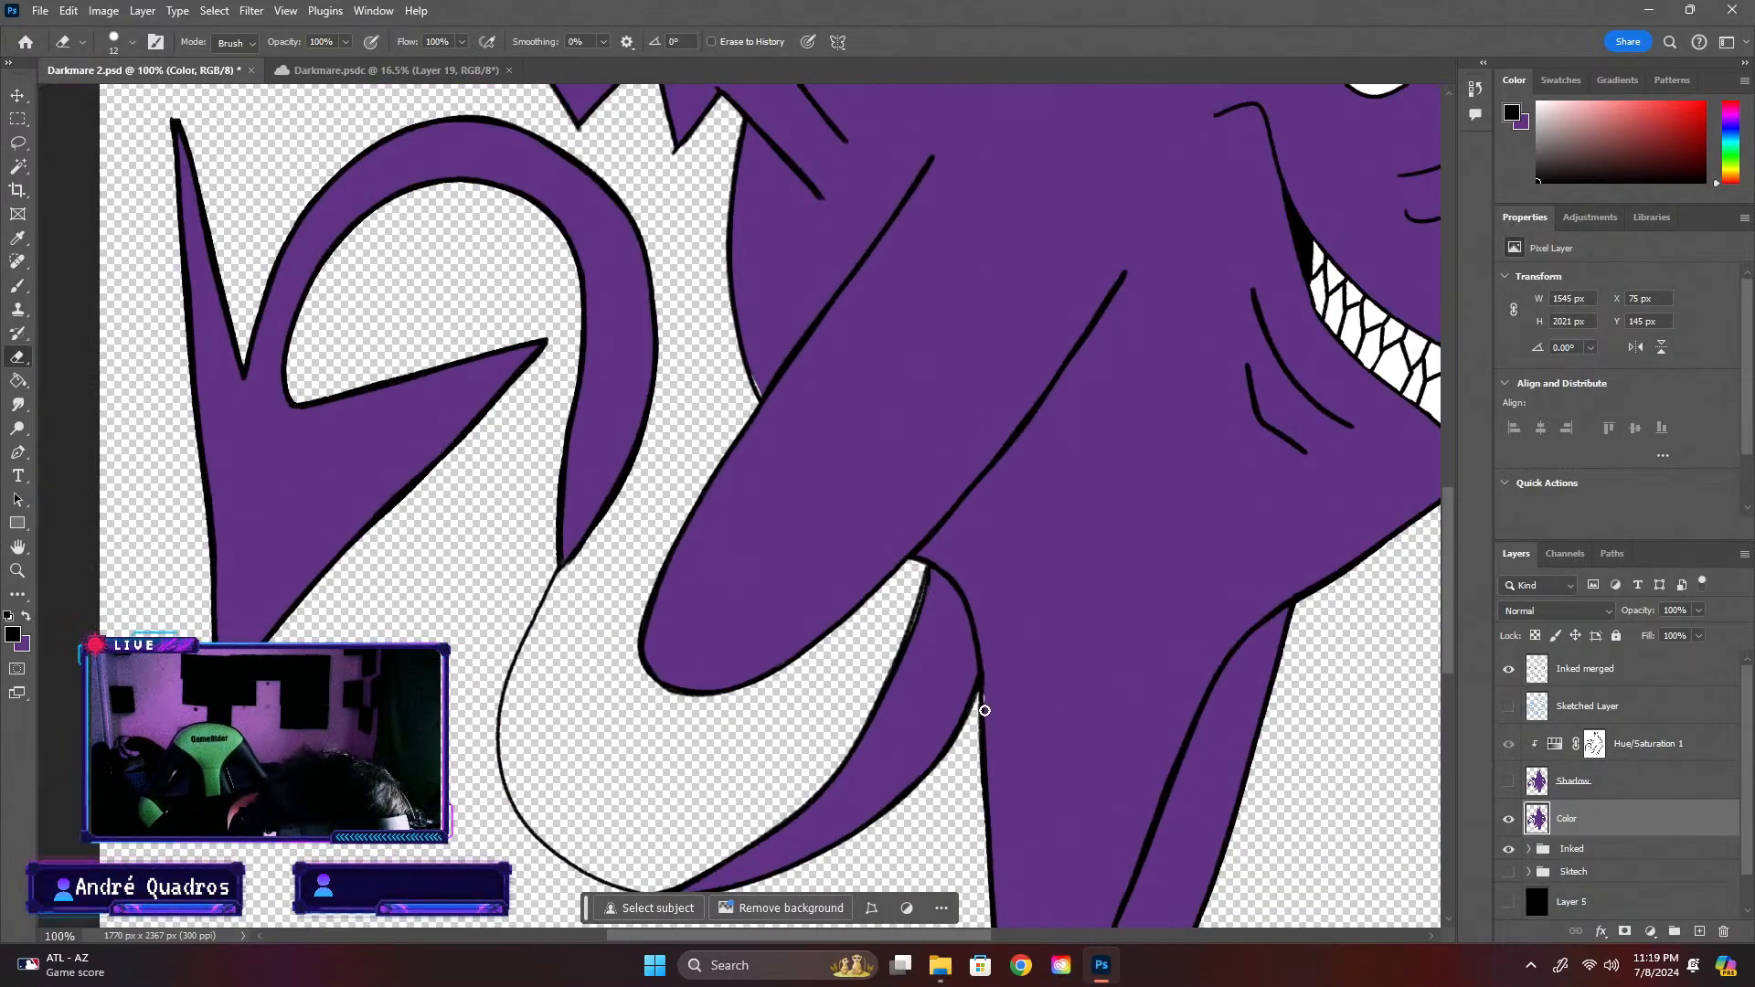
Toggle the Layer 5 backdrop on and off to compare the tail's thin tip and the whole outline on black and on transparency
{"action": "left_click", "coordinate": [1508, 901]}
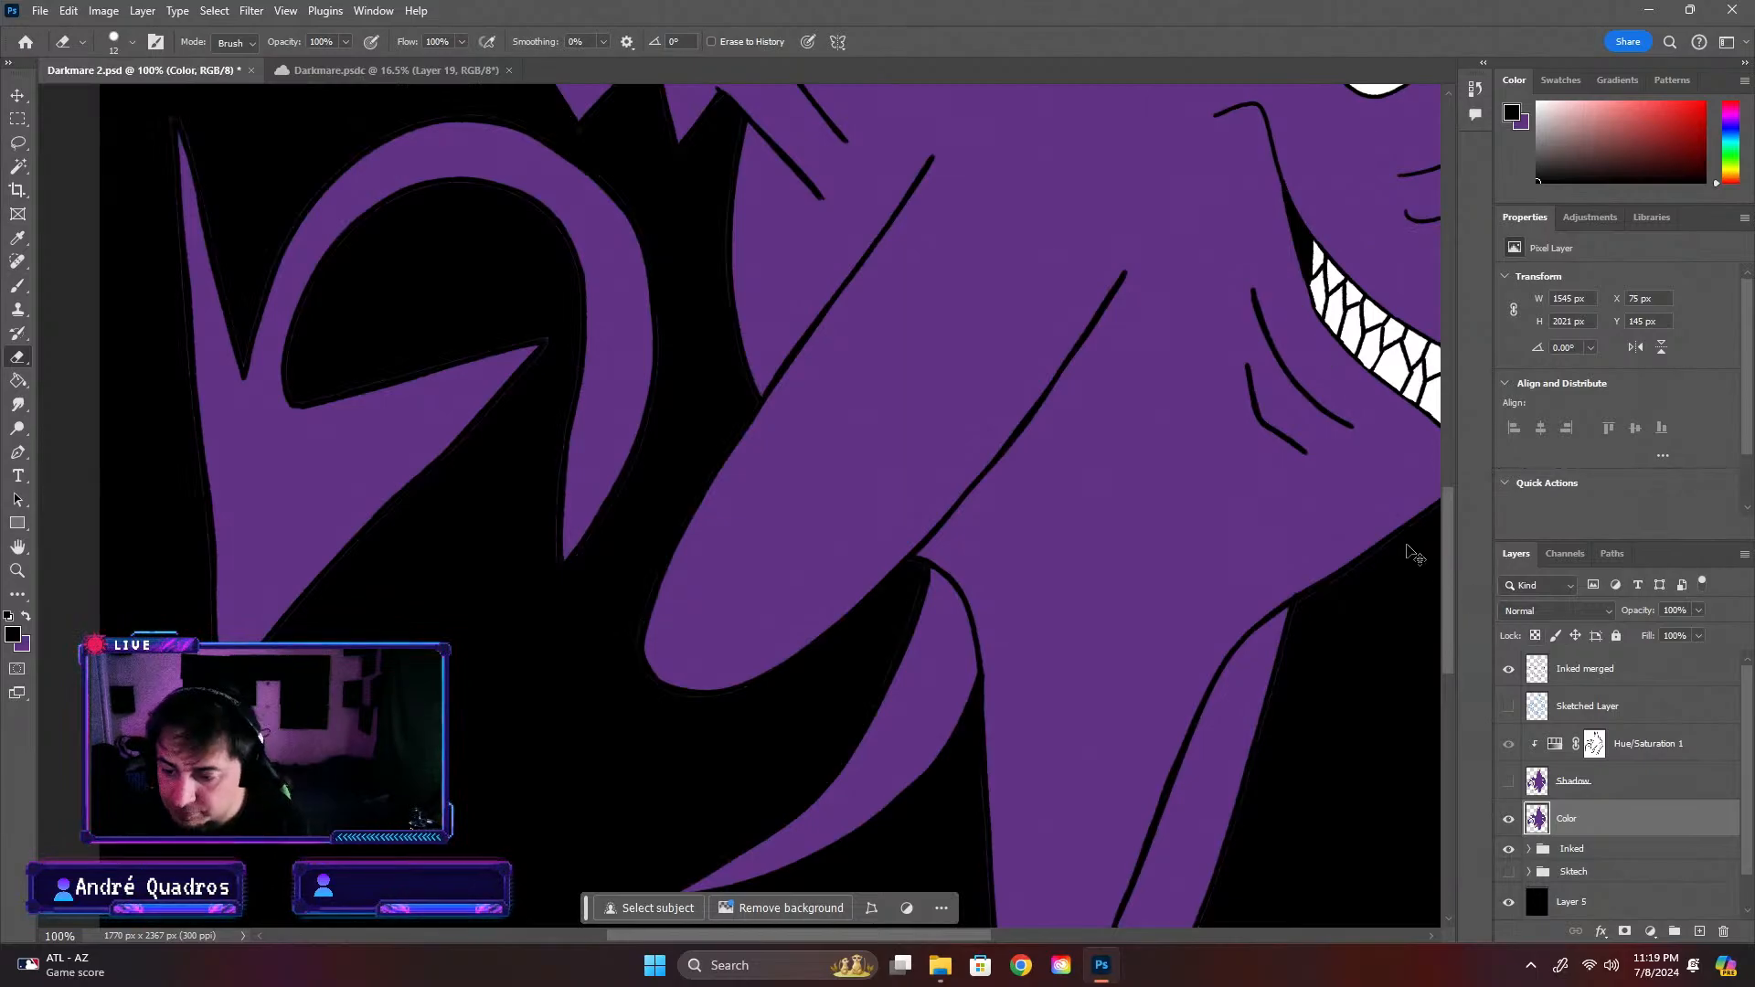
{"action": "key", "text": "ctrl+z"}
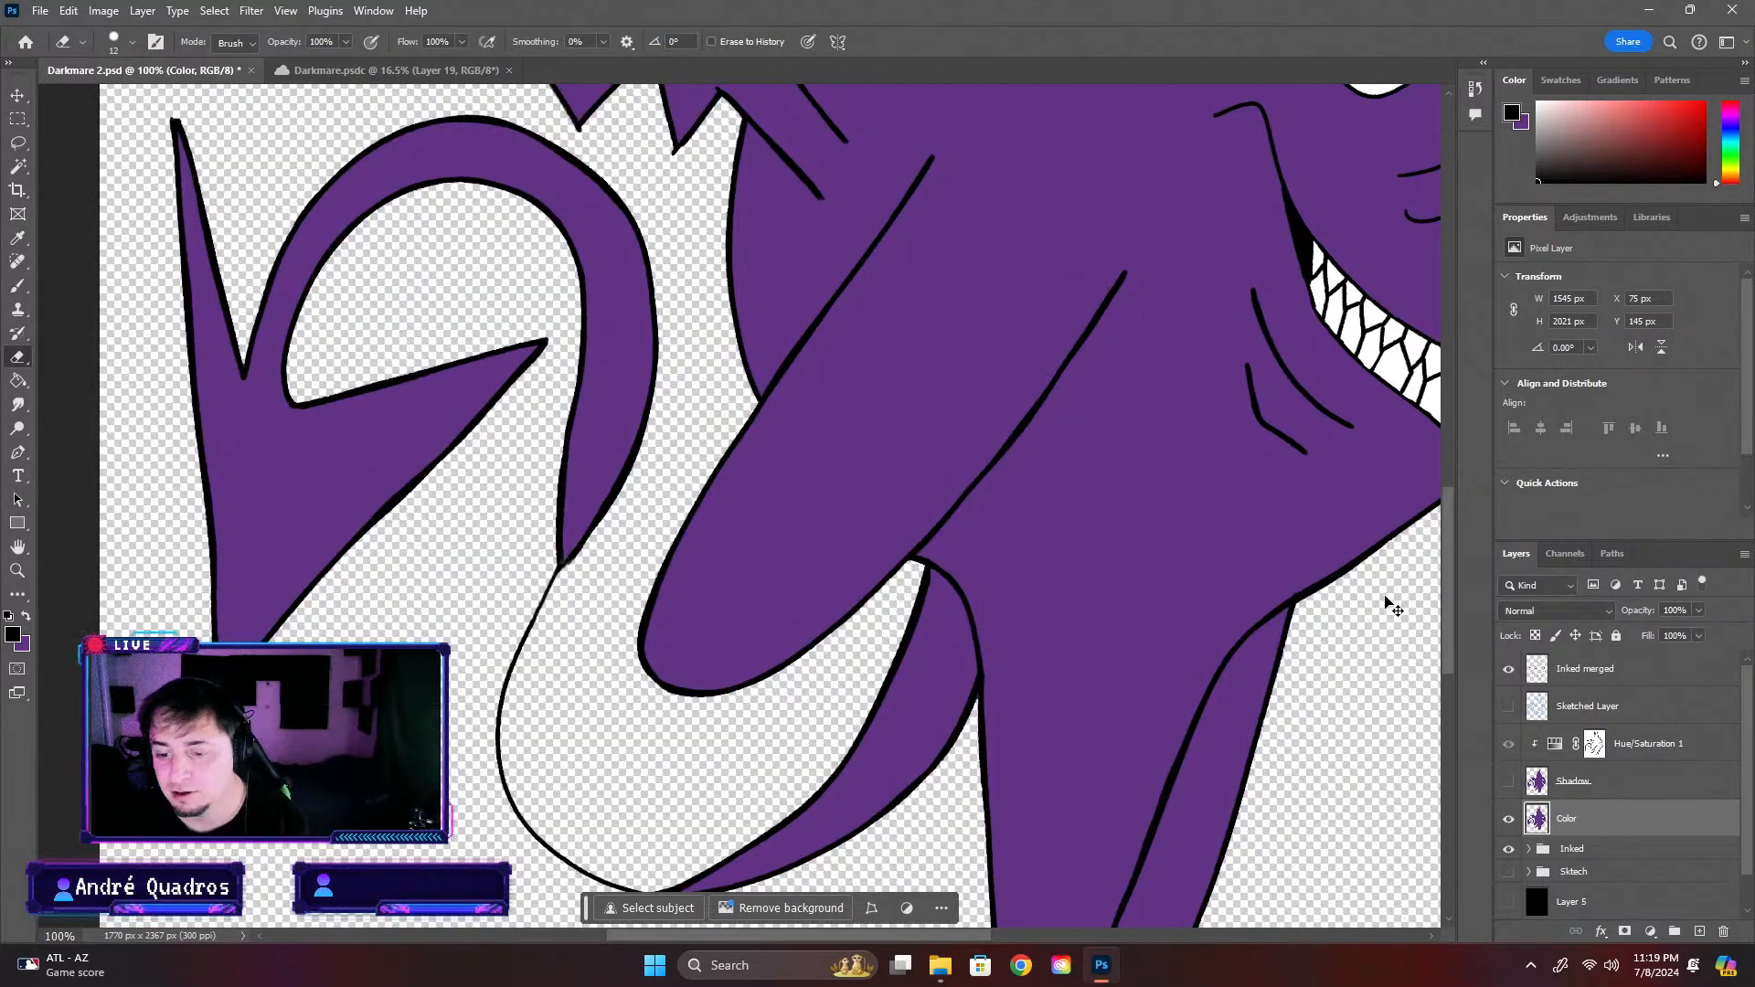
{"action": "scroll", "coordinate": [565, 581], "scroll_direction": "up", "scroll_amount": 19}
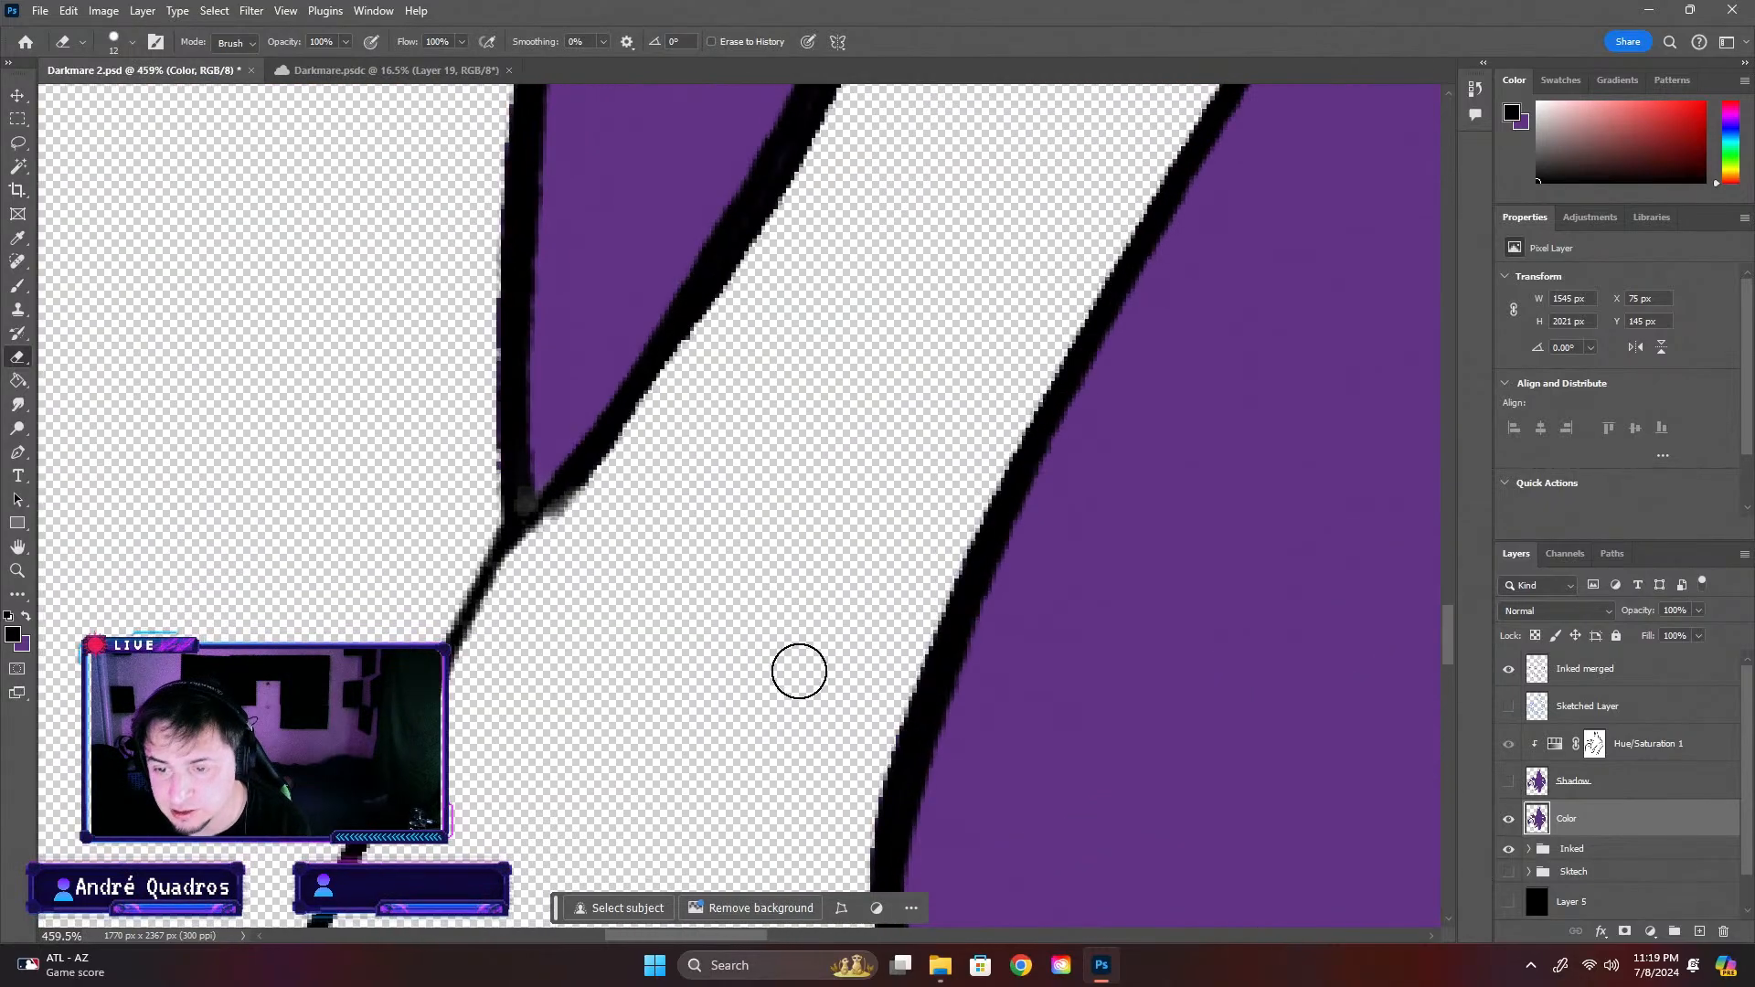
{"action": "scroll", "coordinate": [539, 572], "scroll_direction": "down", "scroll_amount": 12}
{"action": "scroll", "coordinate": [352, 549], "scroll_direction": "down", "scroll_amount": 8}
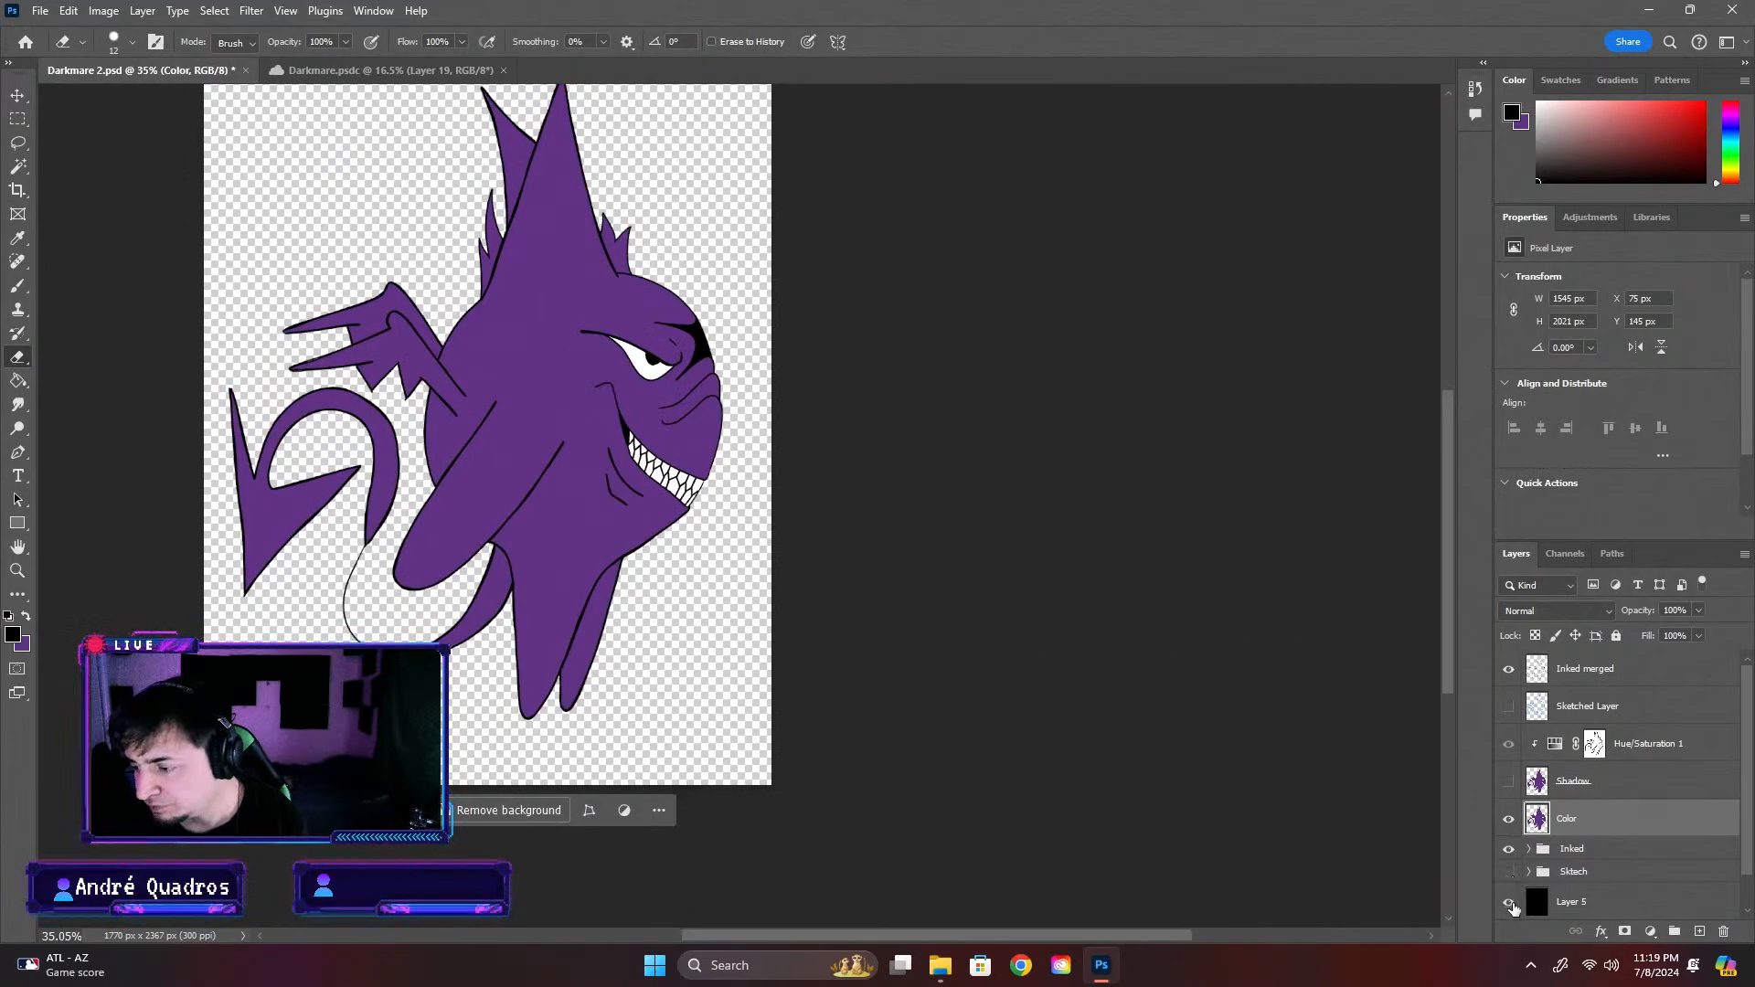
{"action": "left_click", "coordinate": [1510, 905]}
{"action": "left_click", "coordinate": [1510, 903]}
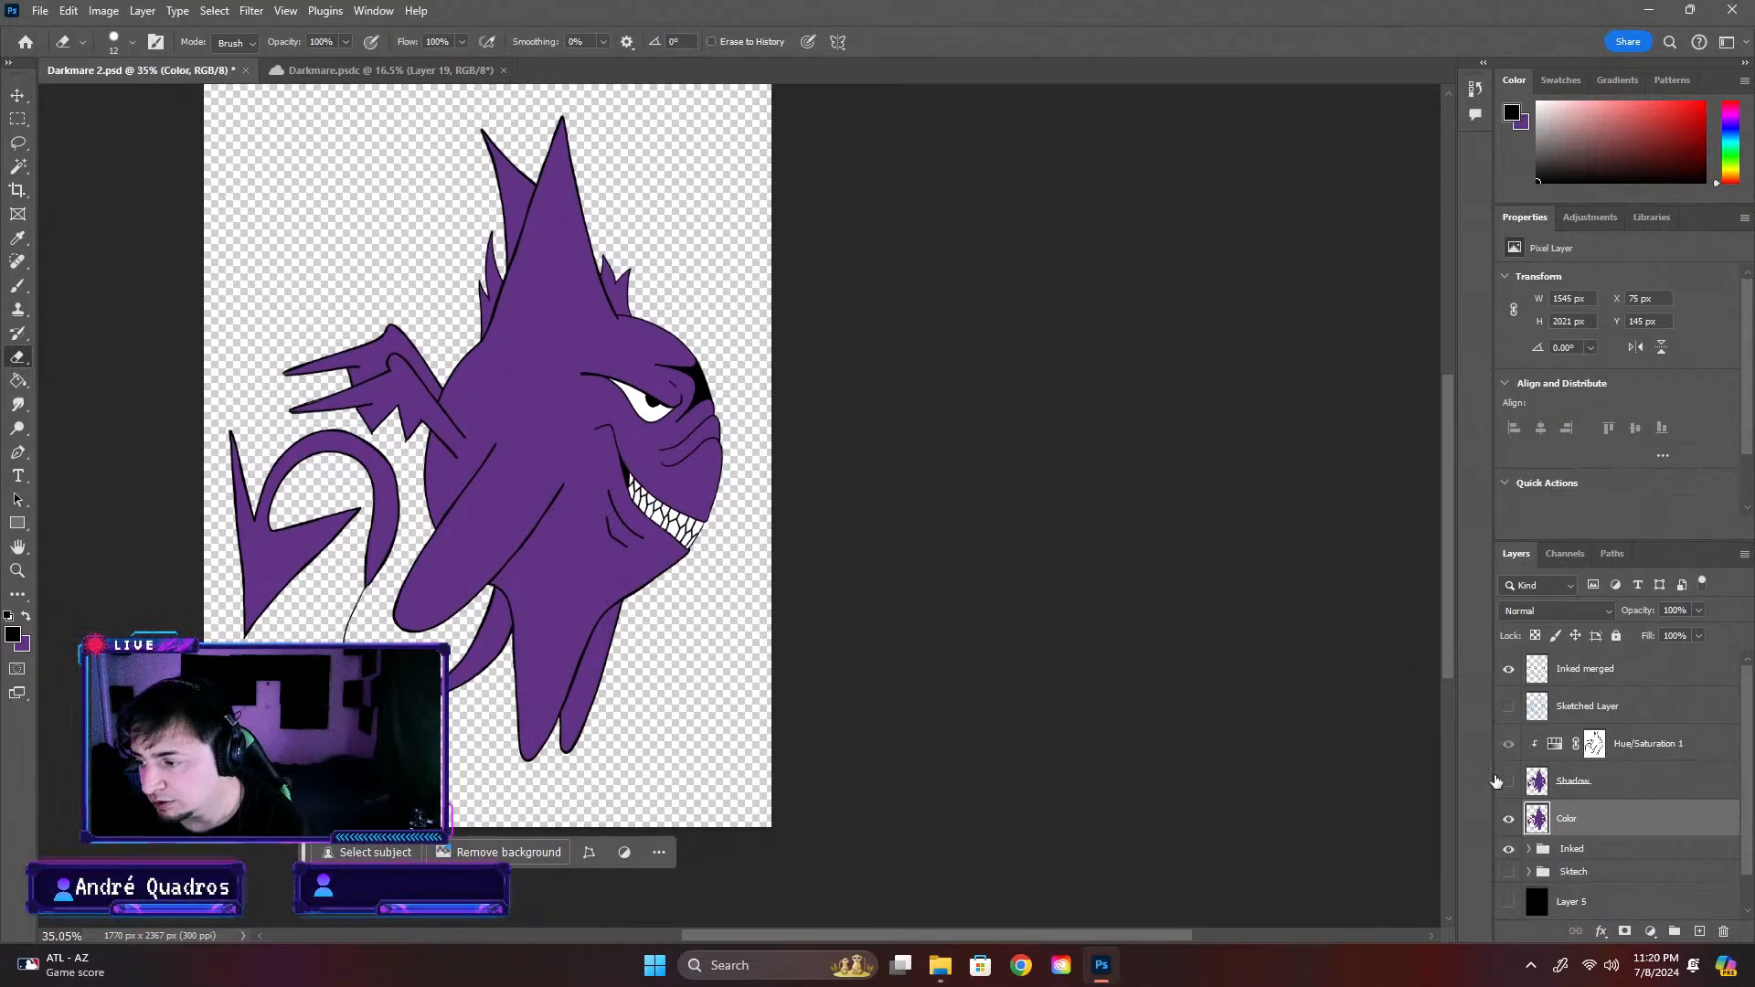
Show the Shadow layer, check the shaded face and jaw closely, and turn the black Layer 5 backdrop back on
{"action": "left_click", "coordinate": [1509, 782]}
{"action": "scroll", "coordinate": [662, 570], "scroll_direction": "up", "scroll_amount": 16}
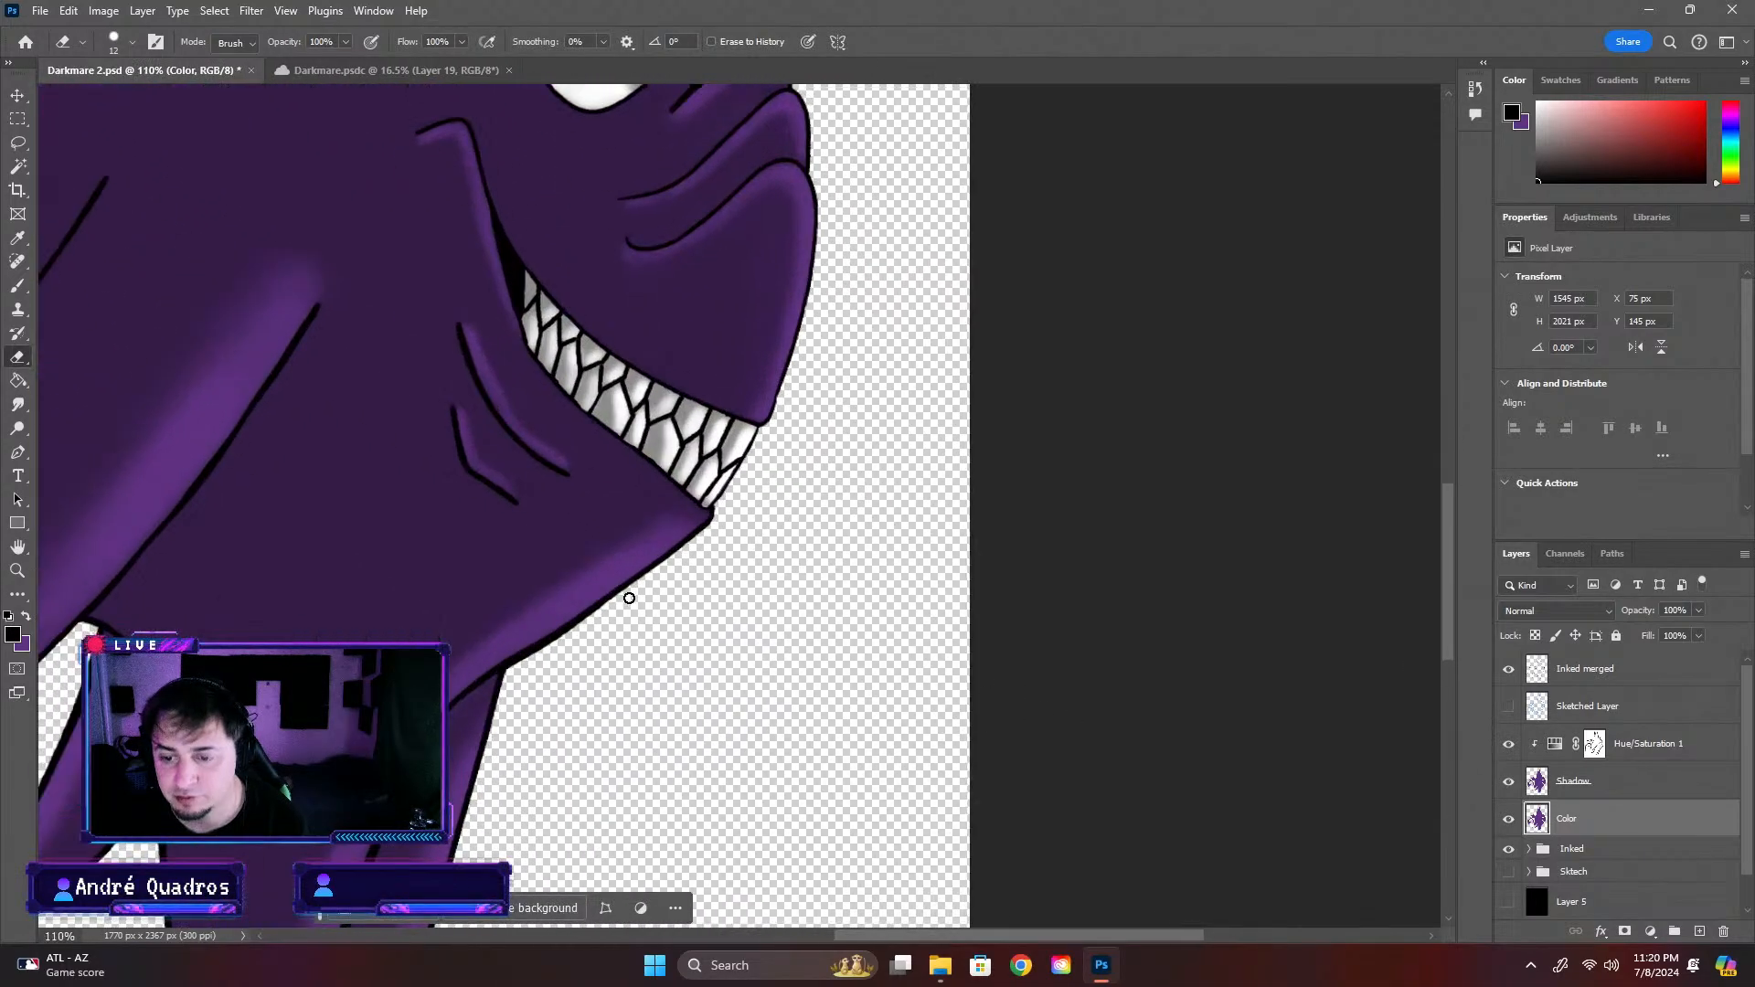
{"action": "scroll", "coordinate": [539, 677], "scroll_direction": "down", "scroll_amount": 8}
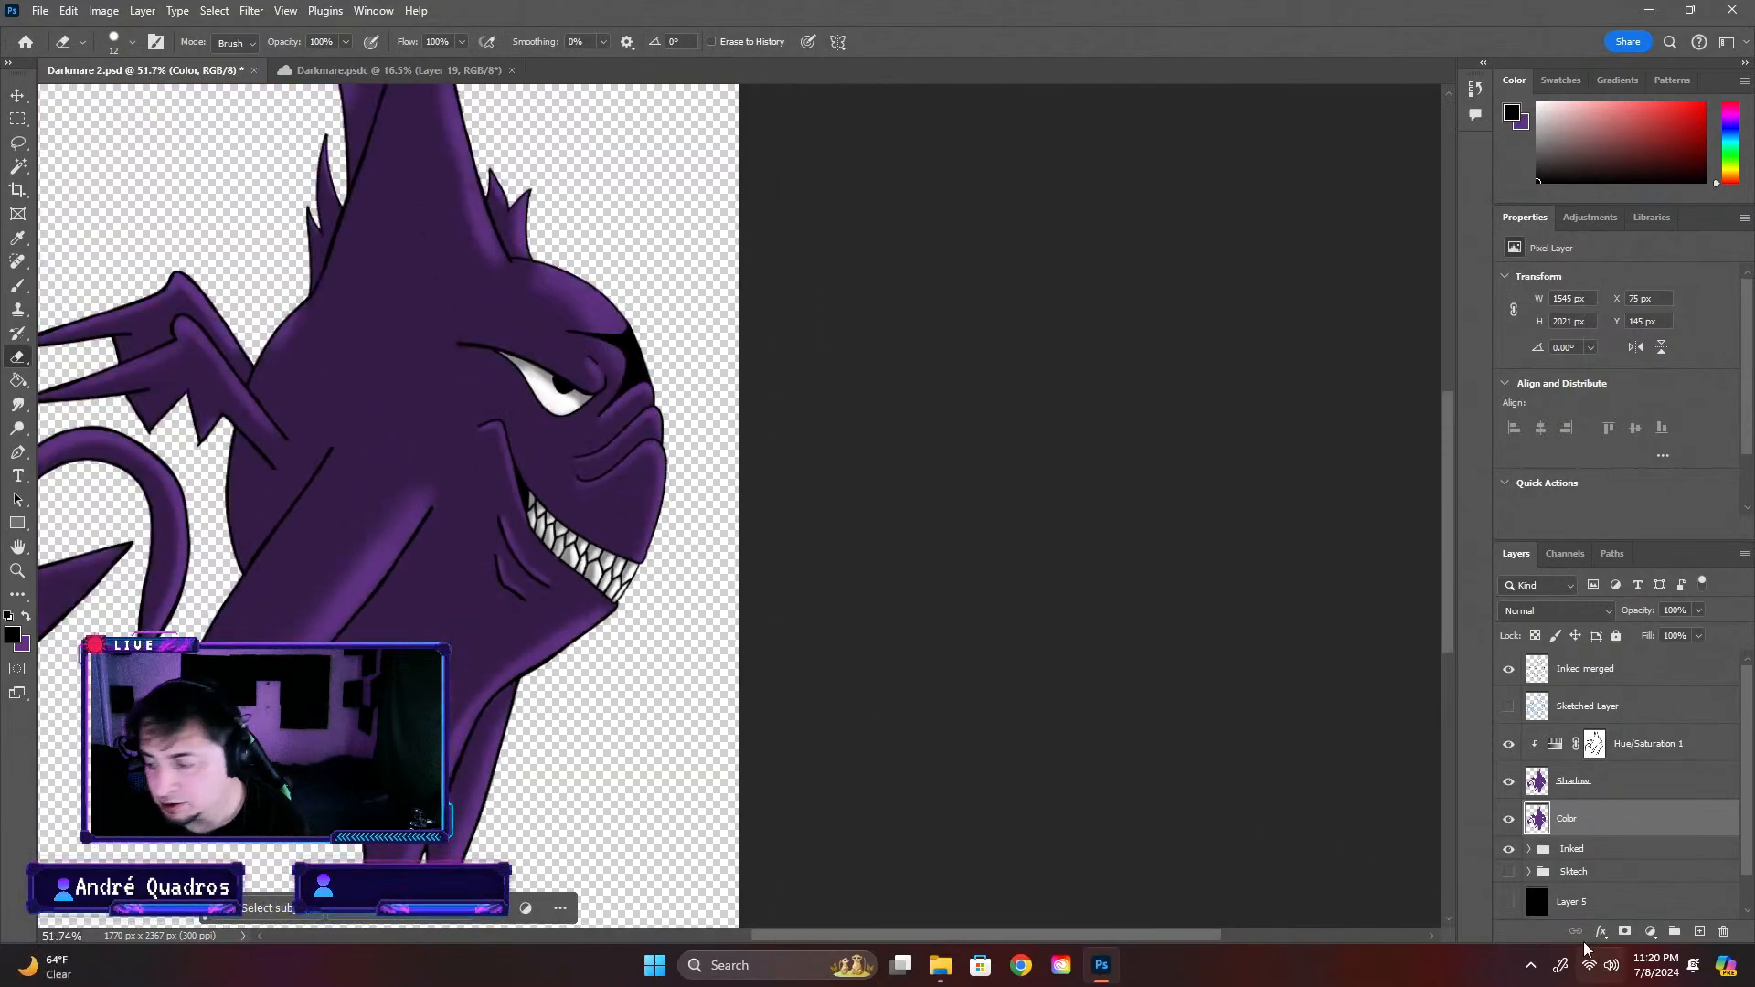
{"action": "left_click", "coordinate": [1509, 903]}
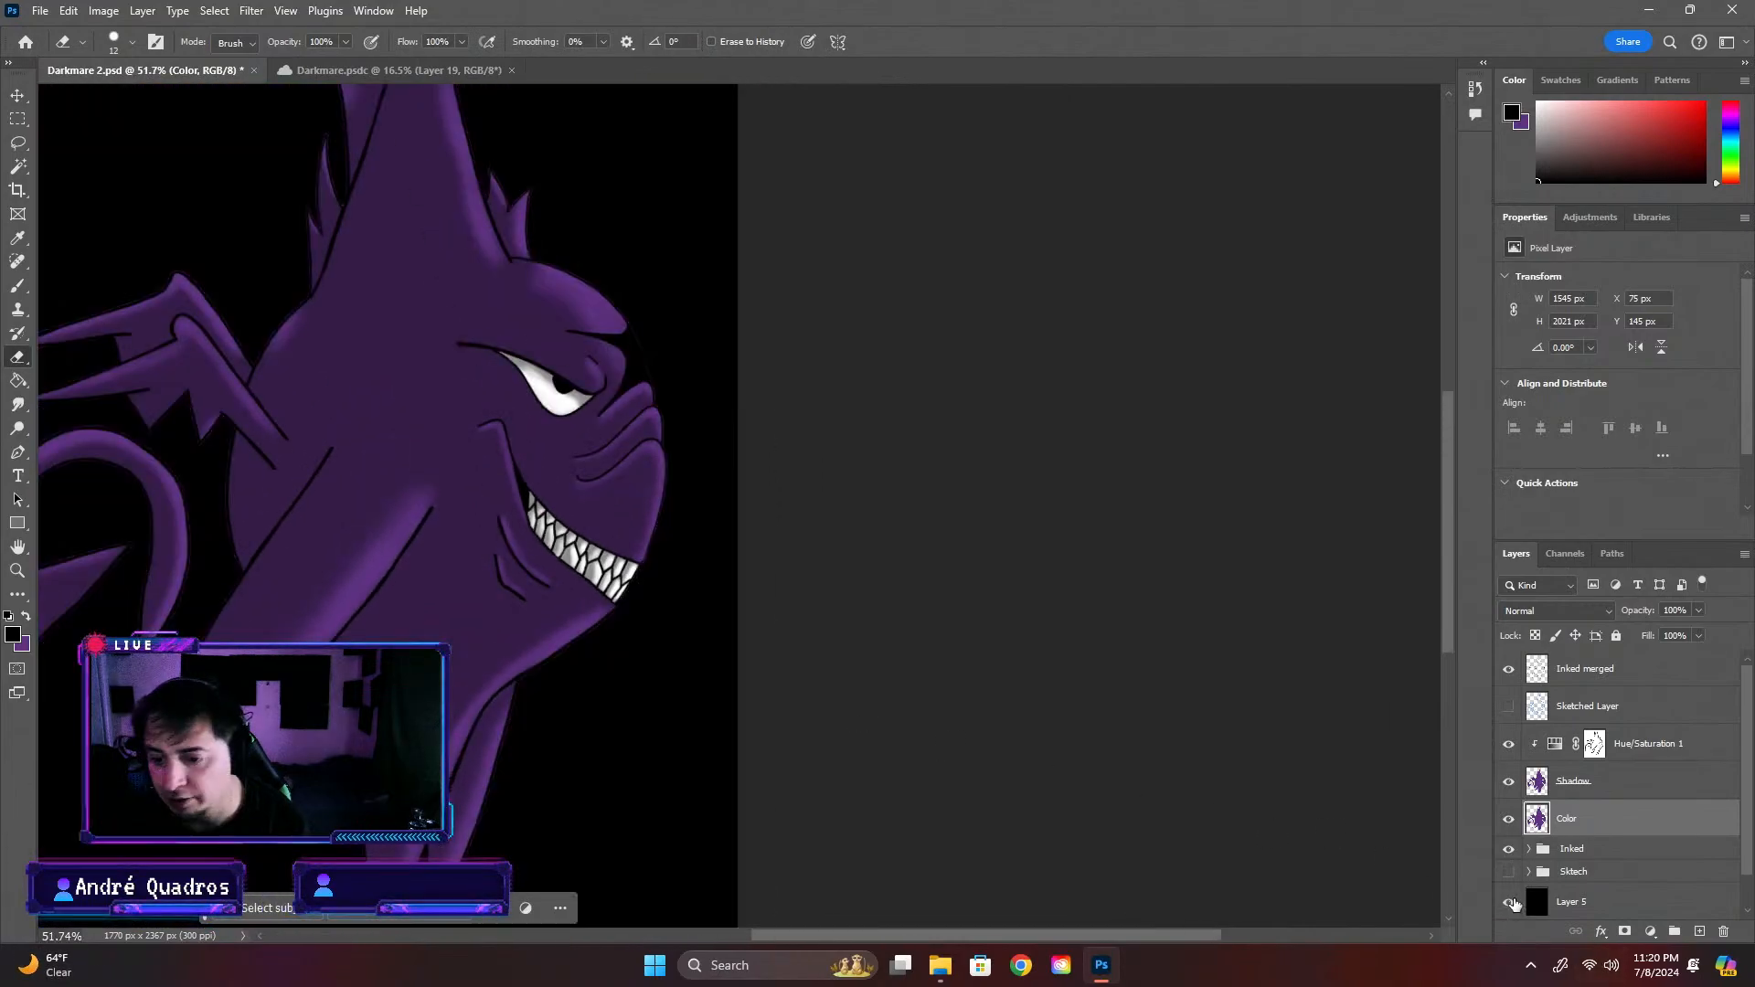
Try to fill the area around the creature with the purple foreground colour while the Color layer is active
{"action": "left_click", "coordinate": [25, 617]}
{"action": "left_click", "coordinate": [18, 380]}
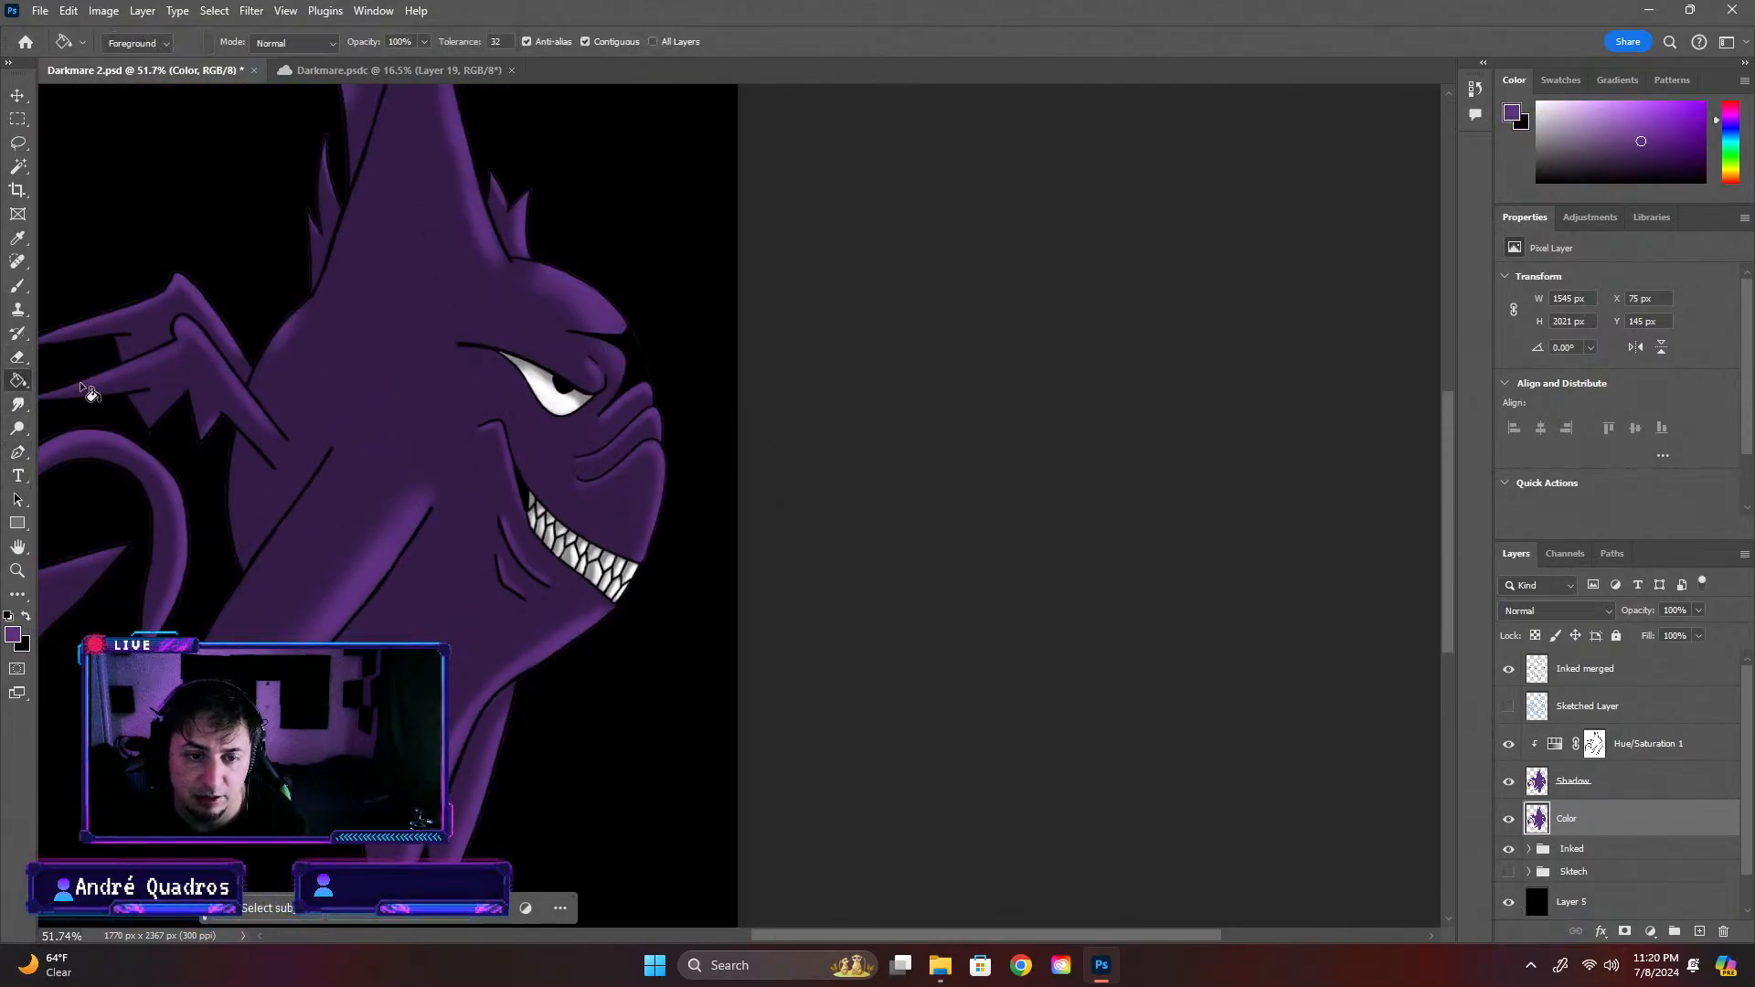
{"action": "left_click", "coordinate": [647, 660]}
{"action": "scroll", "coordinate": [814, 727], "scroll_direction": "down", "scroll_amount": 3}
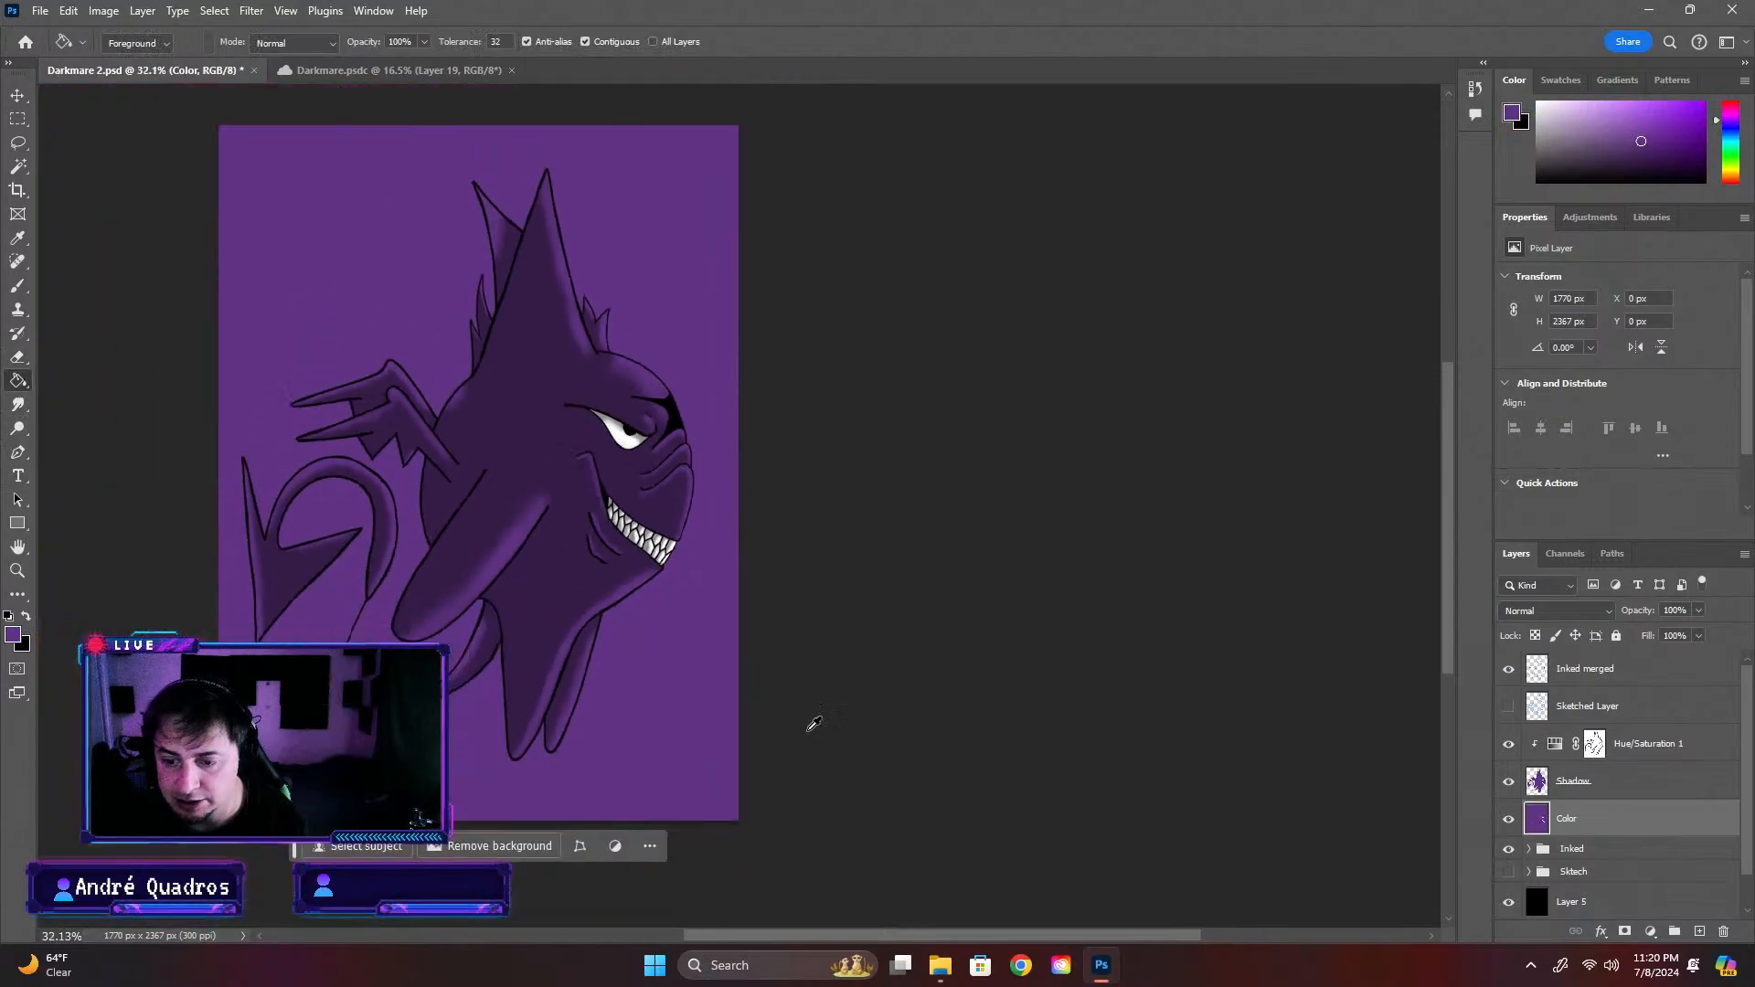
Set the foreground colour to dark purple 2e1145 and undo the purple fill on the Color layer
{"action": "left_click", "coordinate": [12, 640]}
{"action": "left_click_drag", "start_coordinate": [1188, 428], "coordinate": [1250, 473]}
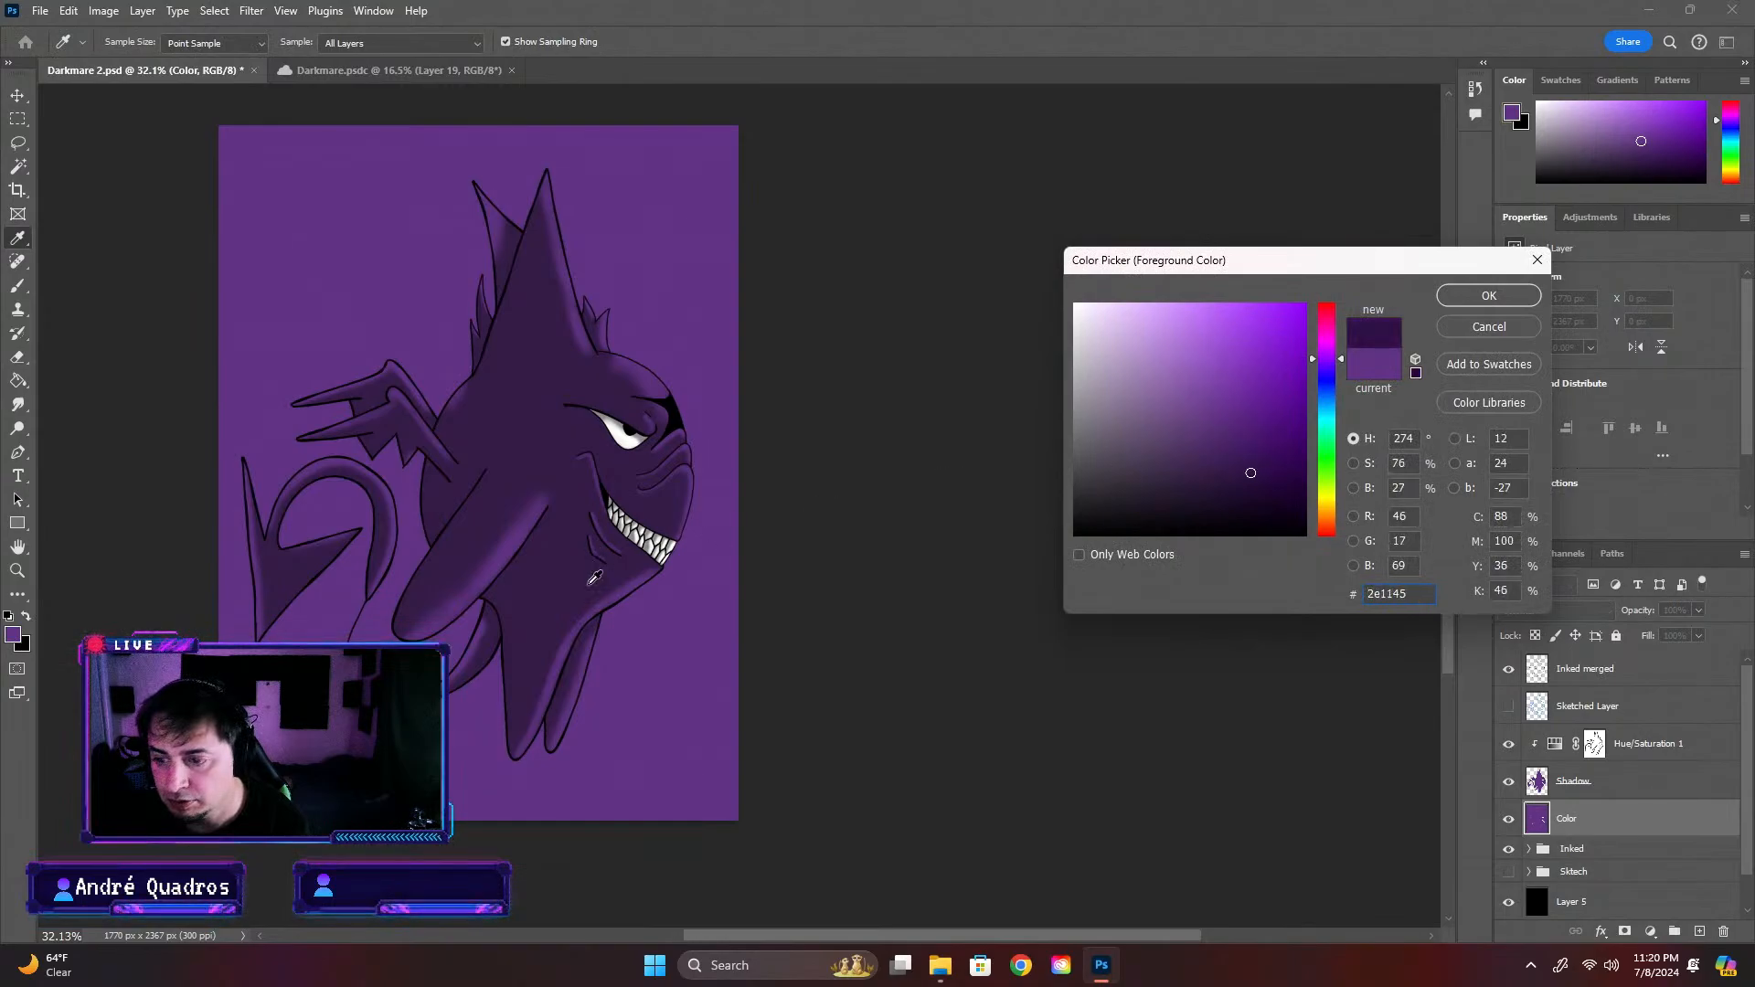
{"action": "left_click", "coordinate": [1489, 295]}
{"action": "key", "text": "g"}
{"action": "key", "text": "ctrl+z"}
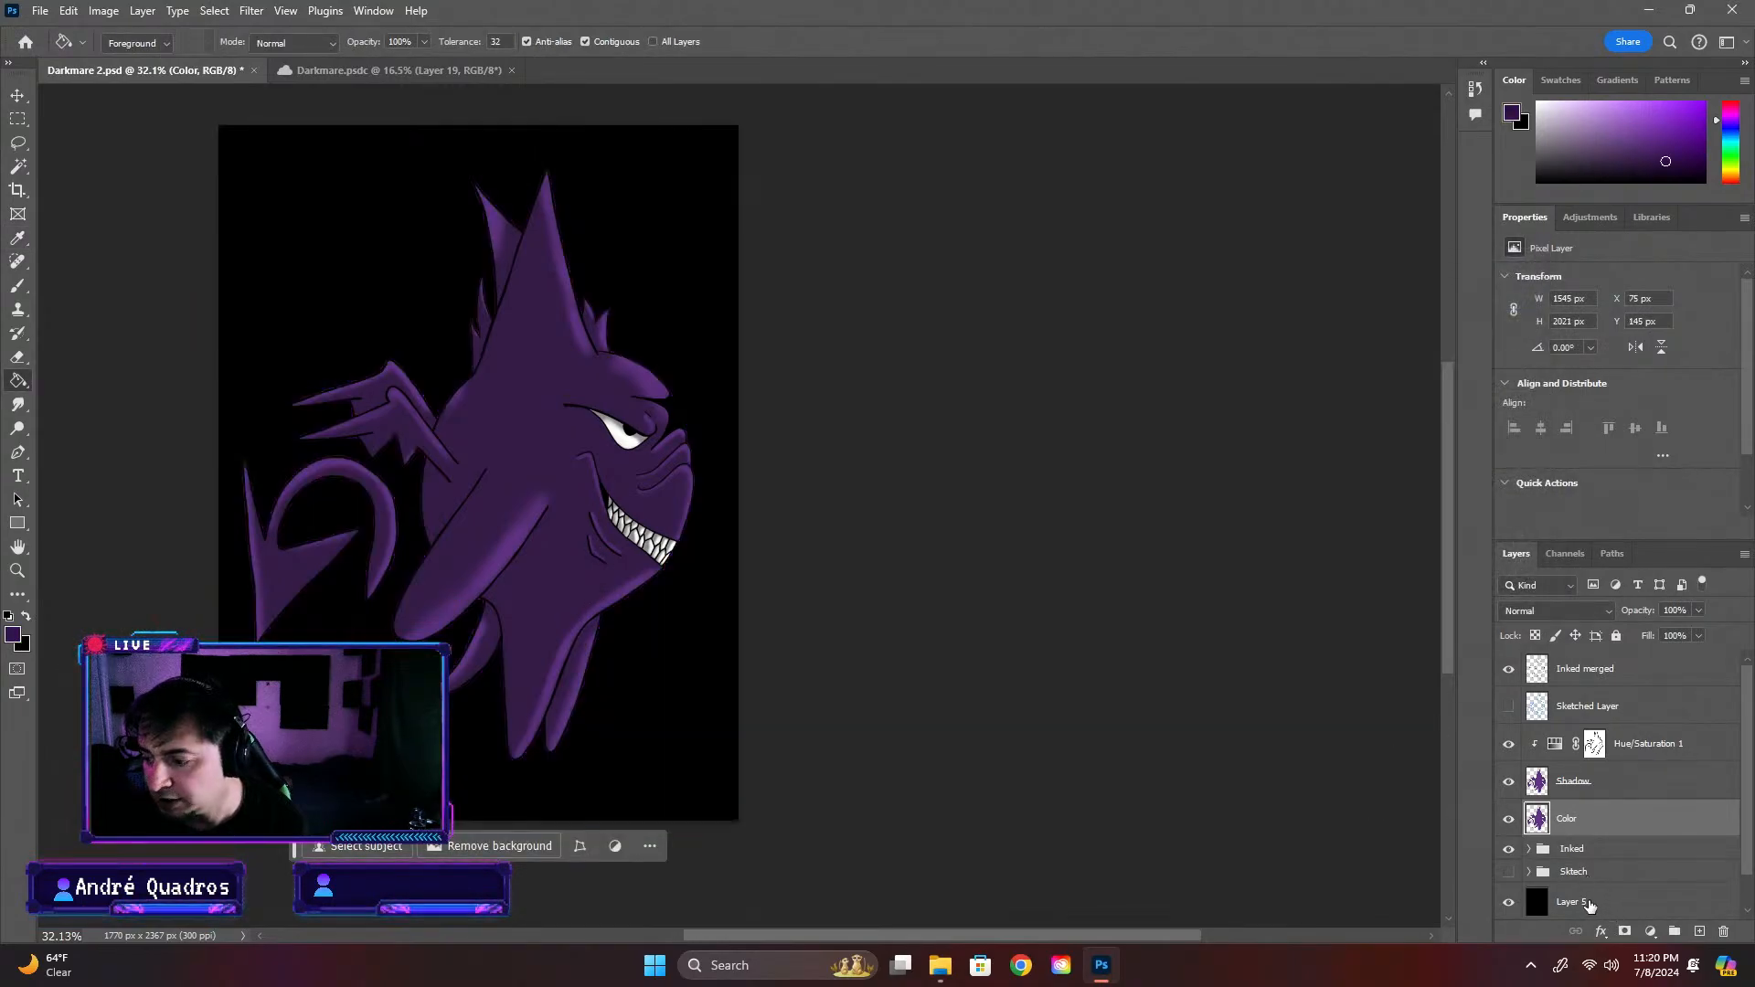
Try the dark purple foreground colour as a solid fill on Layer 5, then undo it
{"action": "left_click", "coordinate": [1589, 903]}
{"action": "left_click", "coordinate": [715, 748]}
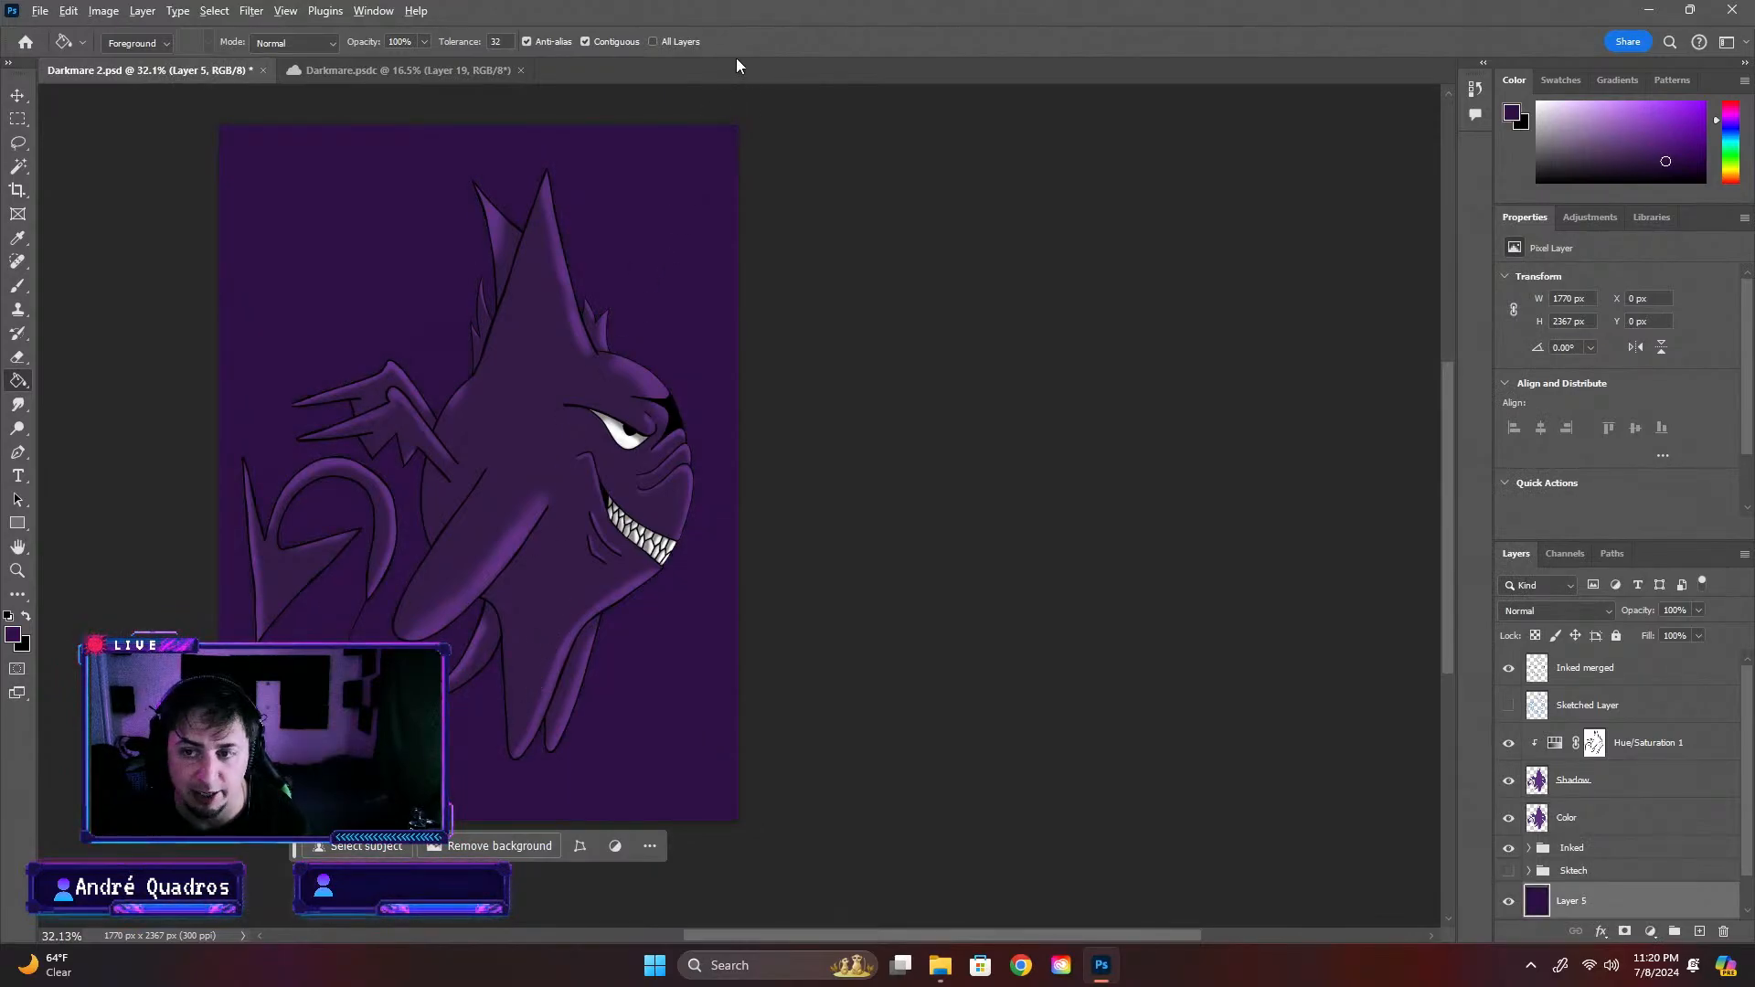
{"action": "key", "text": "ctrl+z"}
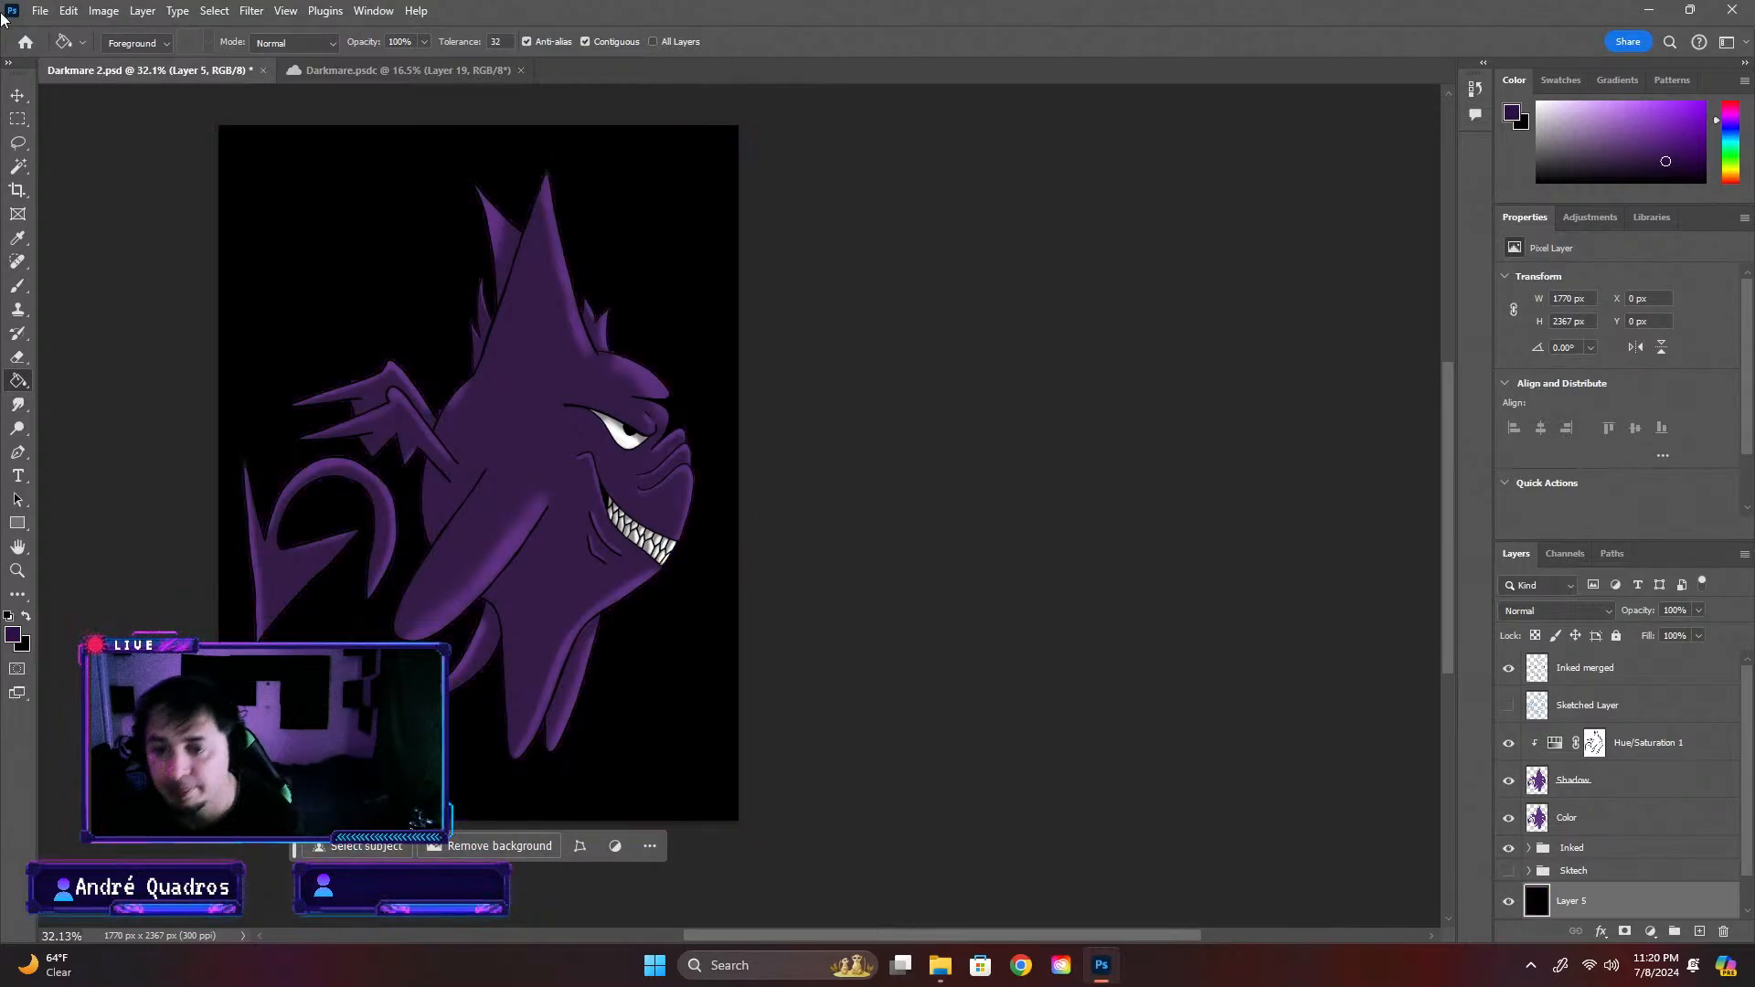
Add a purple-to-white linear gradient fill above Layer 5, running diagonally from the canvas's lower-left corner to beyond its upper-right corner
{"action": "right_click", "coordinate": [26, 384]}
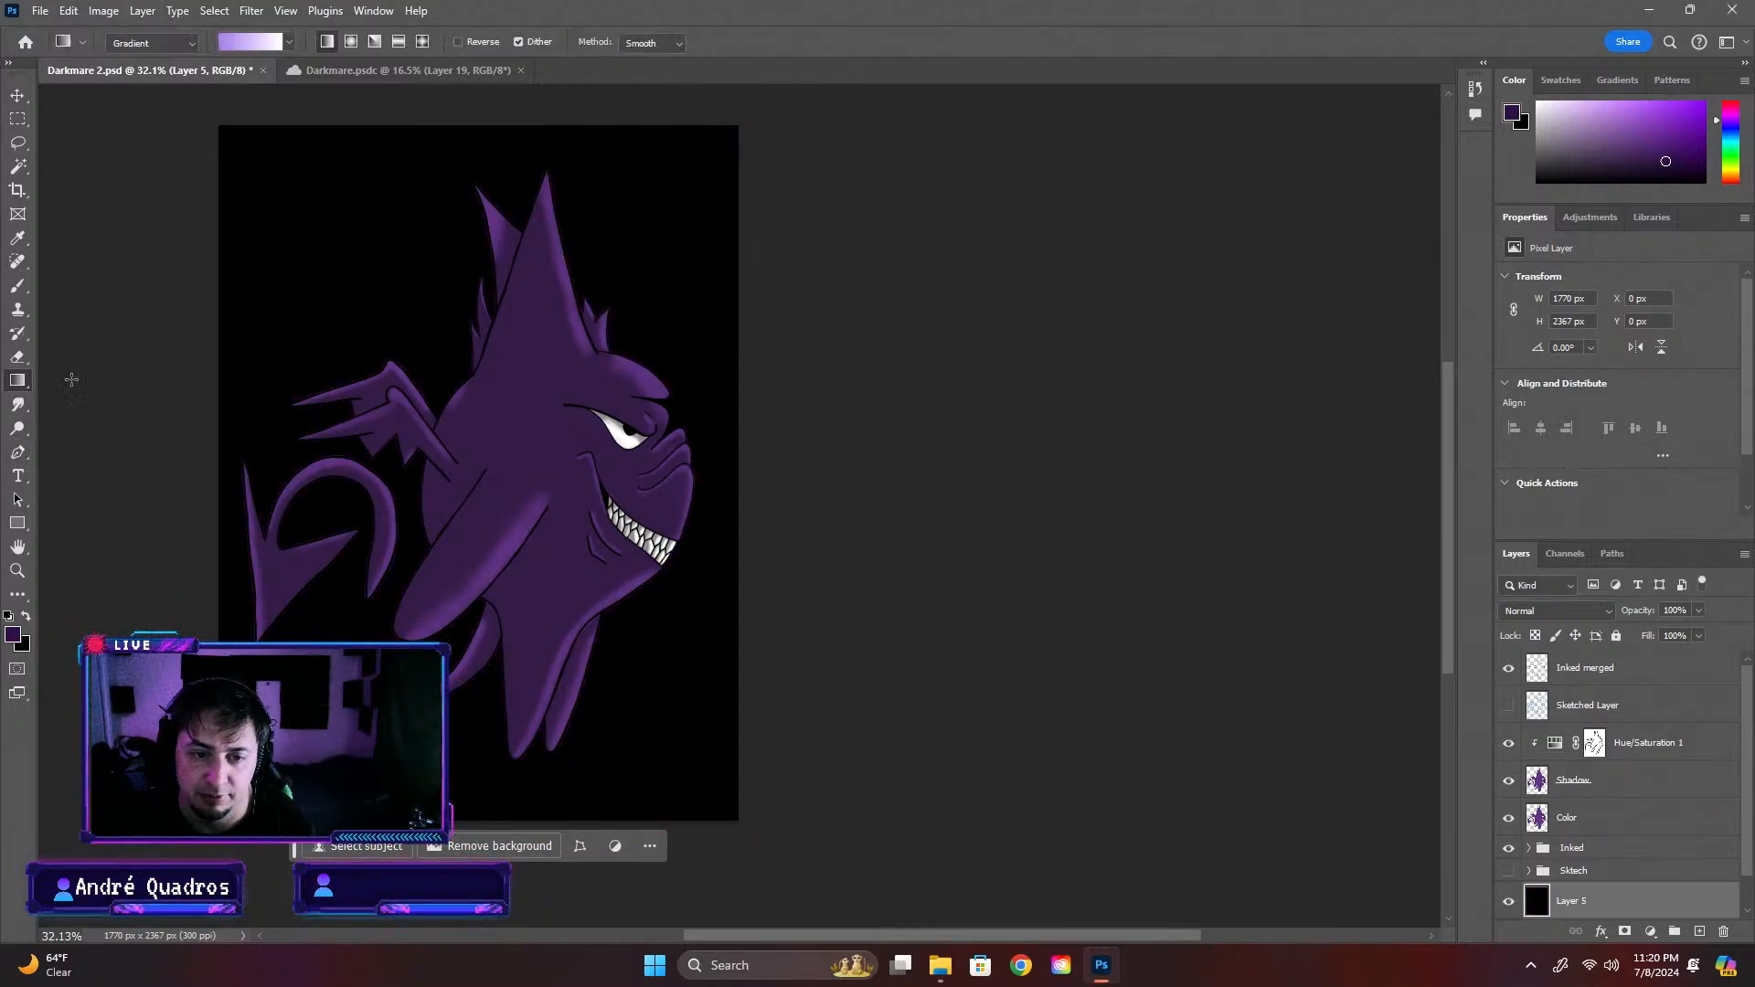
{"action": "left_click", "coordinate": [71, 379]}
{"action": "left_click_drag", "start_coordinate": [715, 152], "coordinate": [1309, 713]}
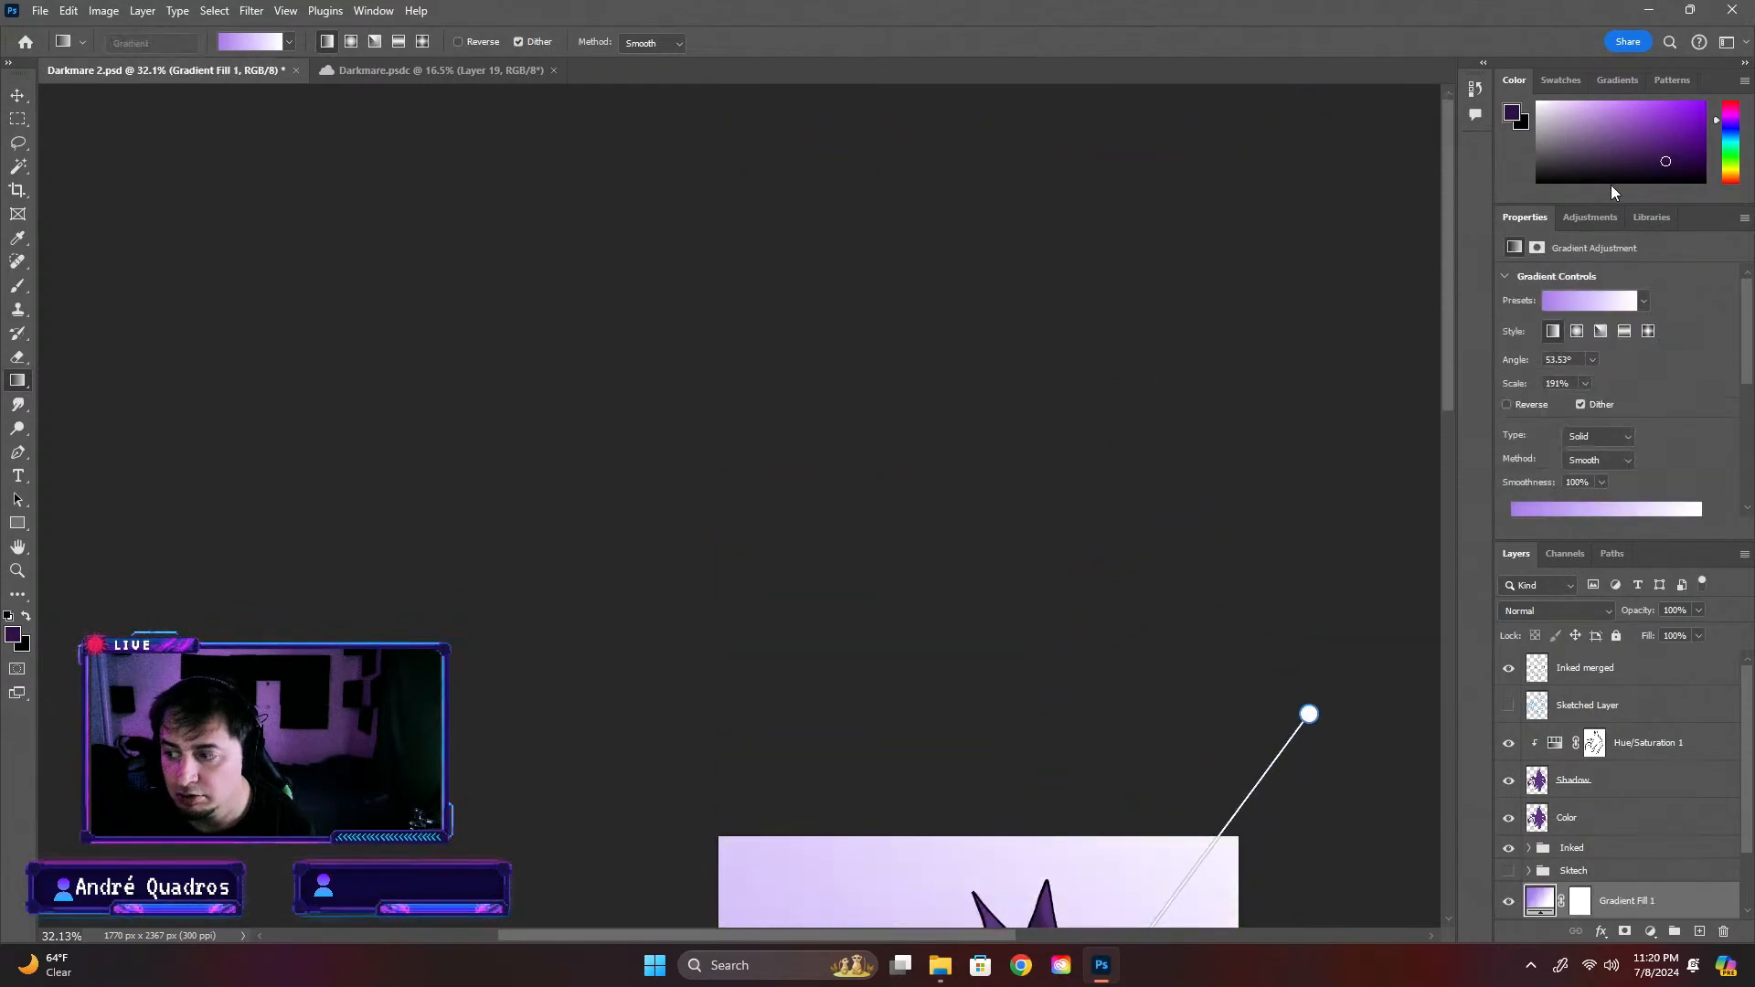
{"action": "left_click_drag", "start_coordinate": [1444, 234], "coordinate": [1437, 467]}
{"action": "scroll", "coordinate": [1363, 429], "scroll_direction": "down", "scroll_amount": 4}
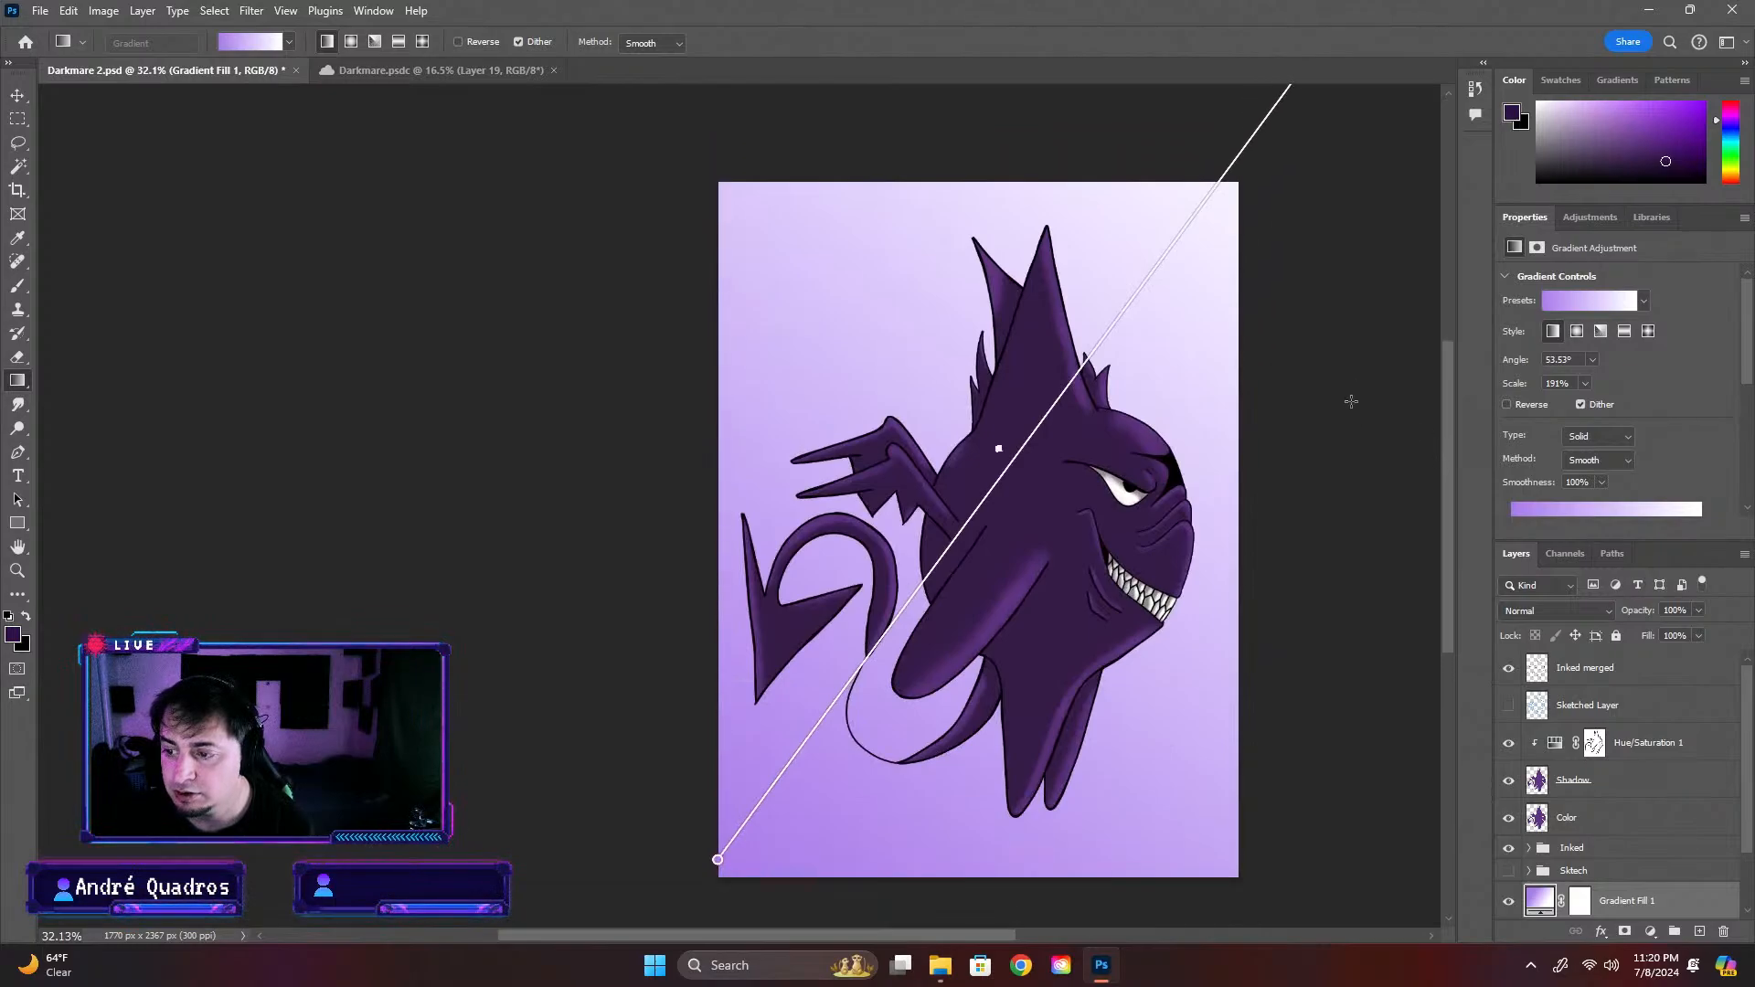
Reposition both ends of the background gradient so it starts beside the creature's arm, at about 52° and 174% scale
{"action": "left_click_drag", "start_coordinate": [1168, 171], "coordinate": [1291, 239]}
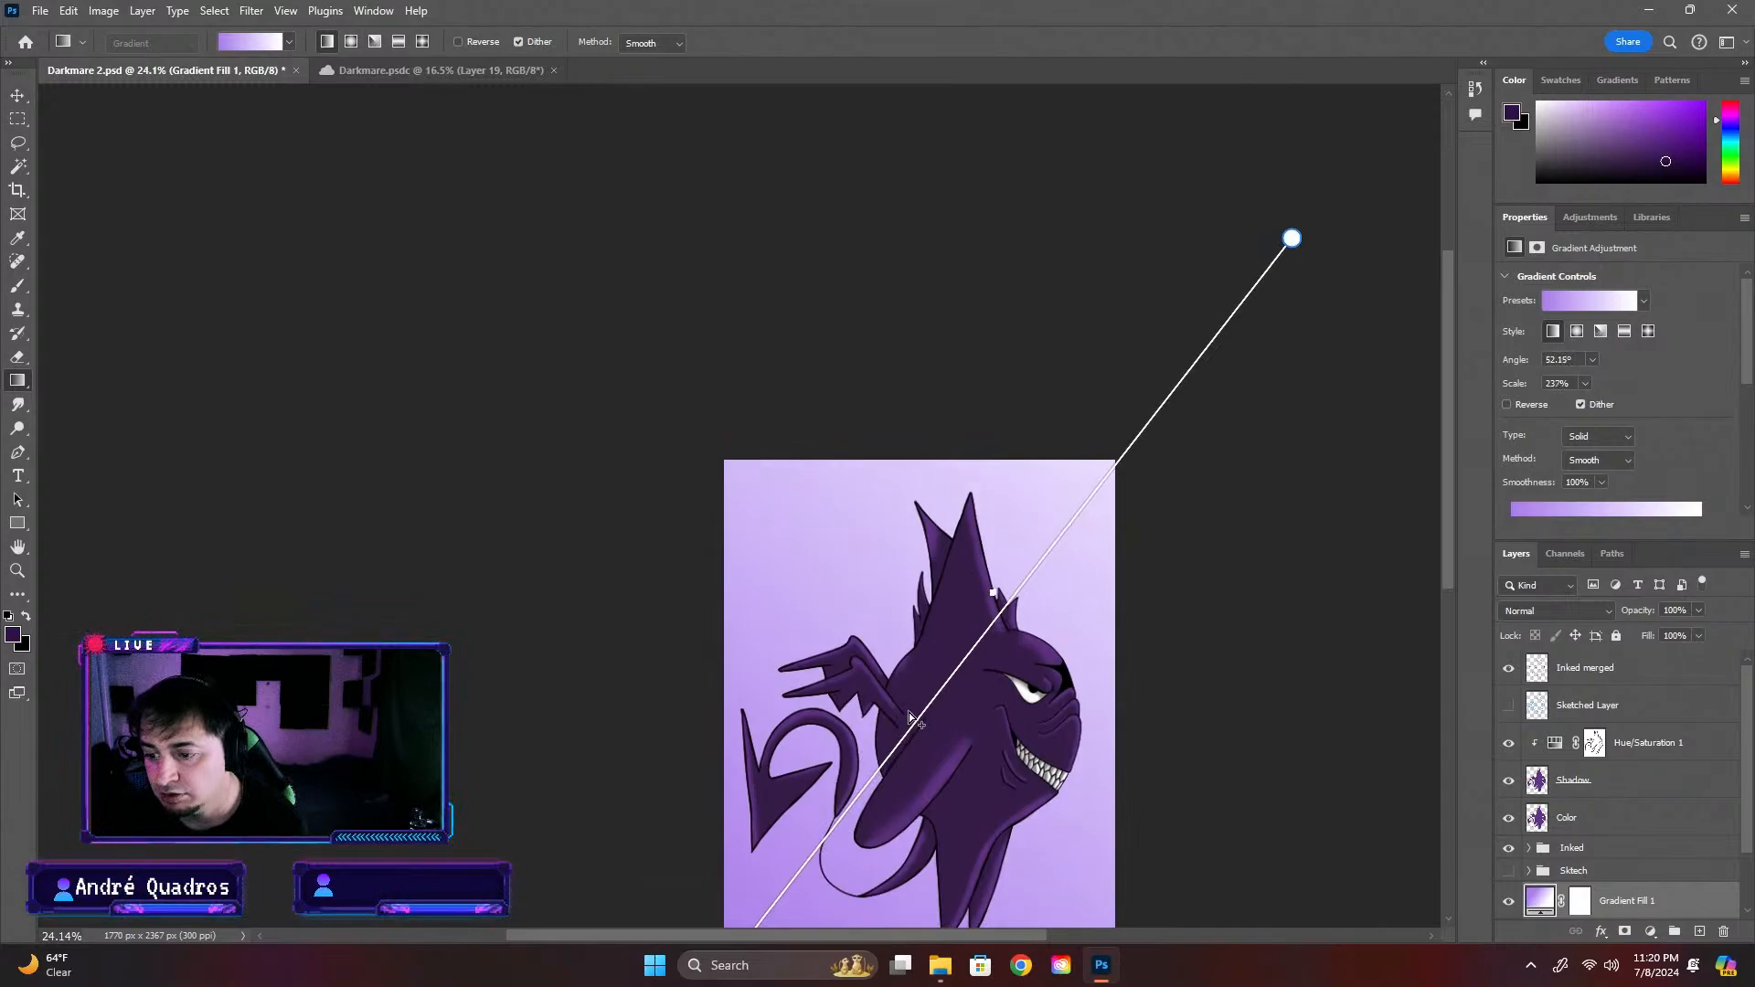
{"action": "scroll", "coordinate": [908, 711], "scroll_direction": "down", "scroll_amount": 3}
{"action": "left_click_drag", "start_coordinate": [724, 823], "coordinate": [873, 629]}
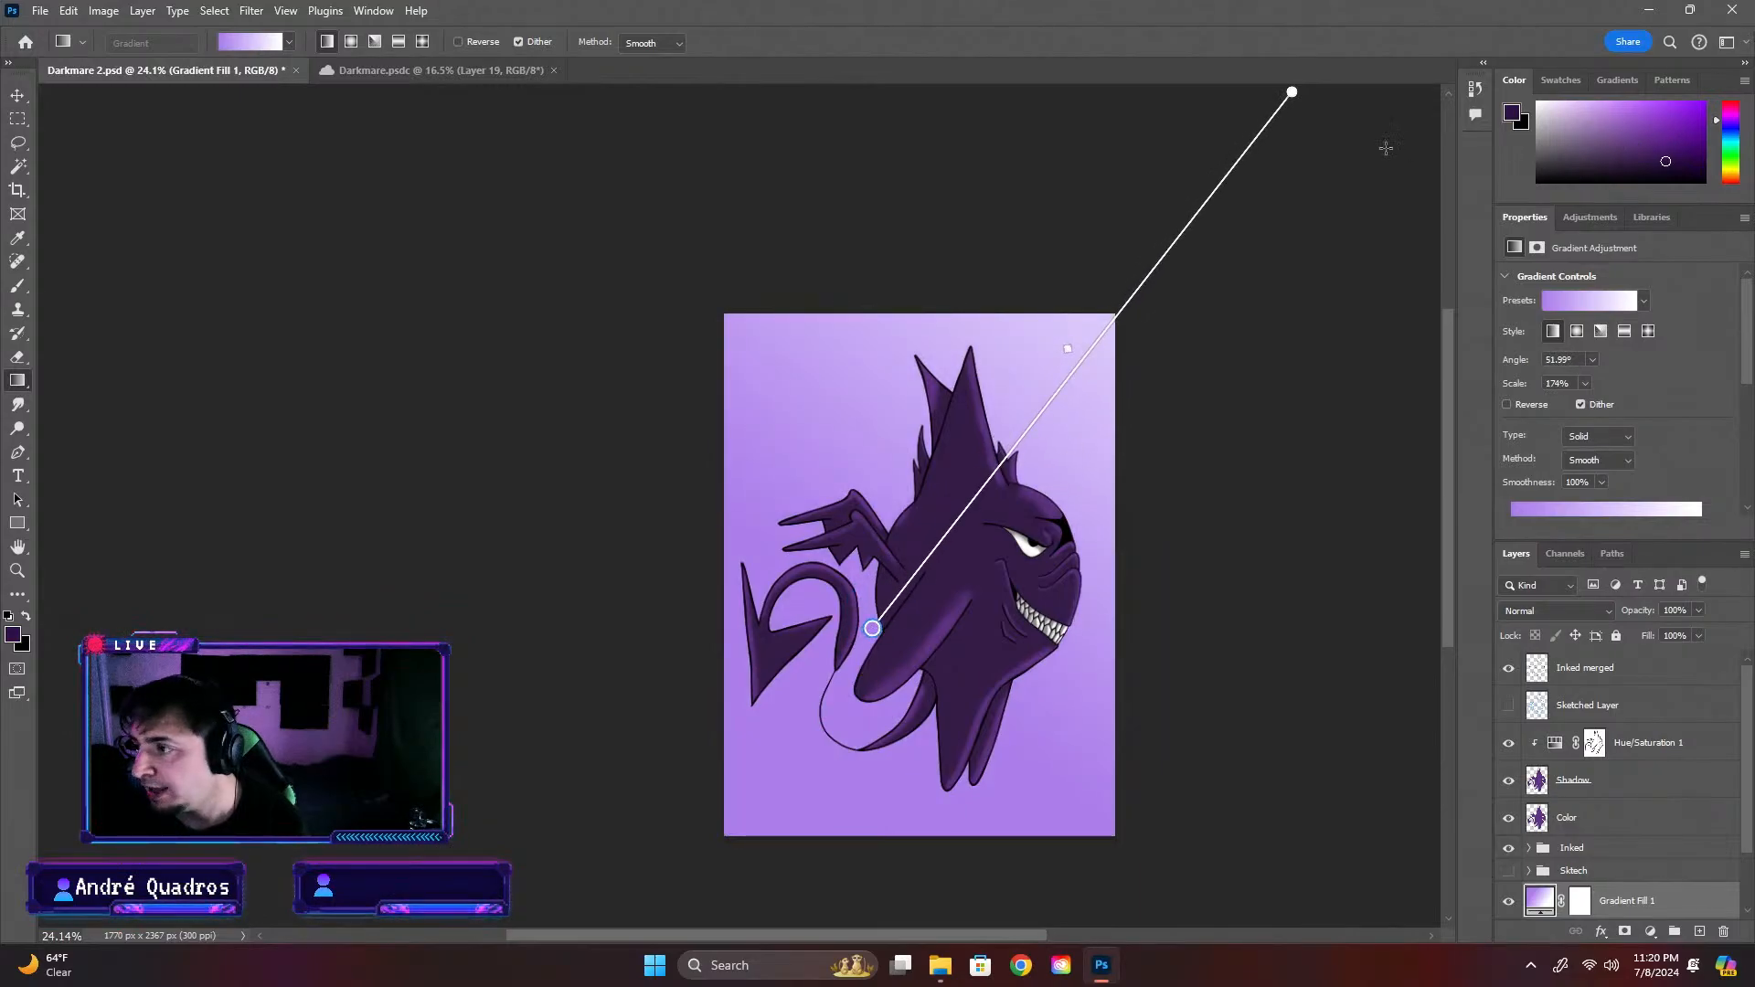
Try several presets from the Purples group on the background gradient fill and apply the light-blue-to-purple one
{"action": "left_click", "coordinate": [290, 43]}
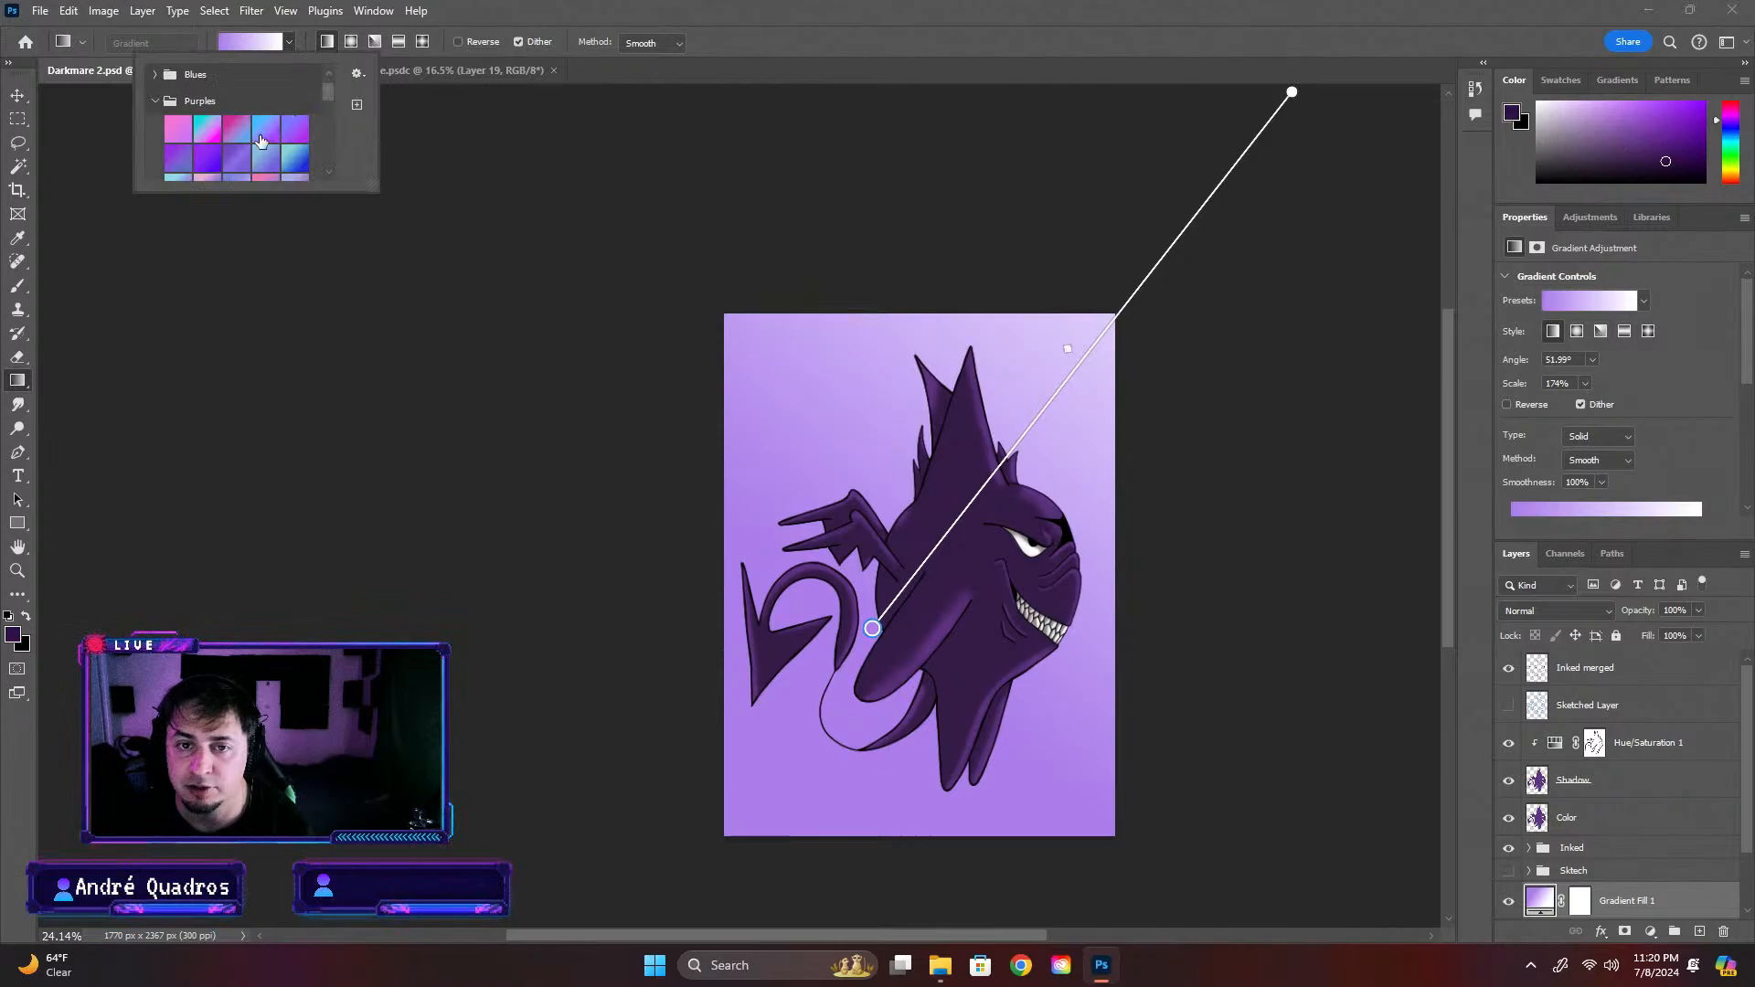
{"action": "scroll", "coordinate": [259, 142], "scroll_direction": "down", "scroll_amount": 2}
{"action": "left_click", "coordinate": [176, 85]}
{"action": "scroll", "coordinate": [214, 95], "scroll_direction": "up", "scroll_amount": 2}
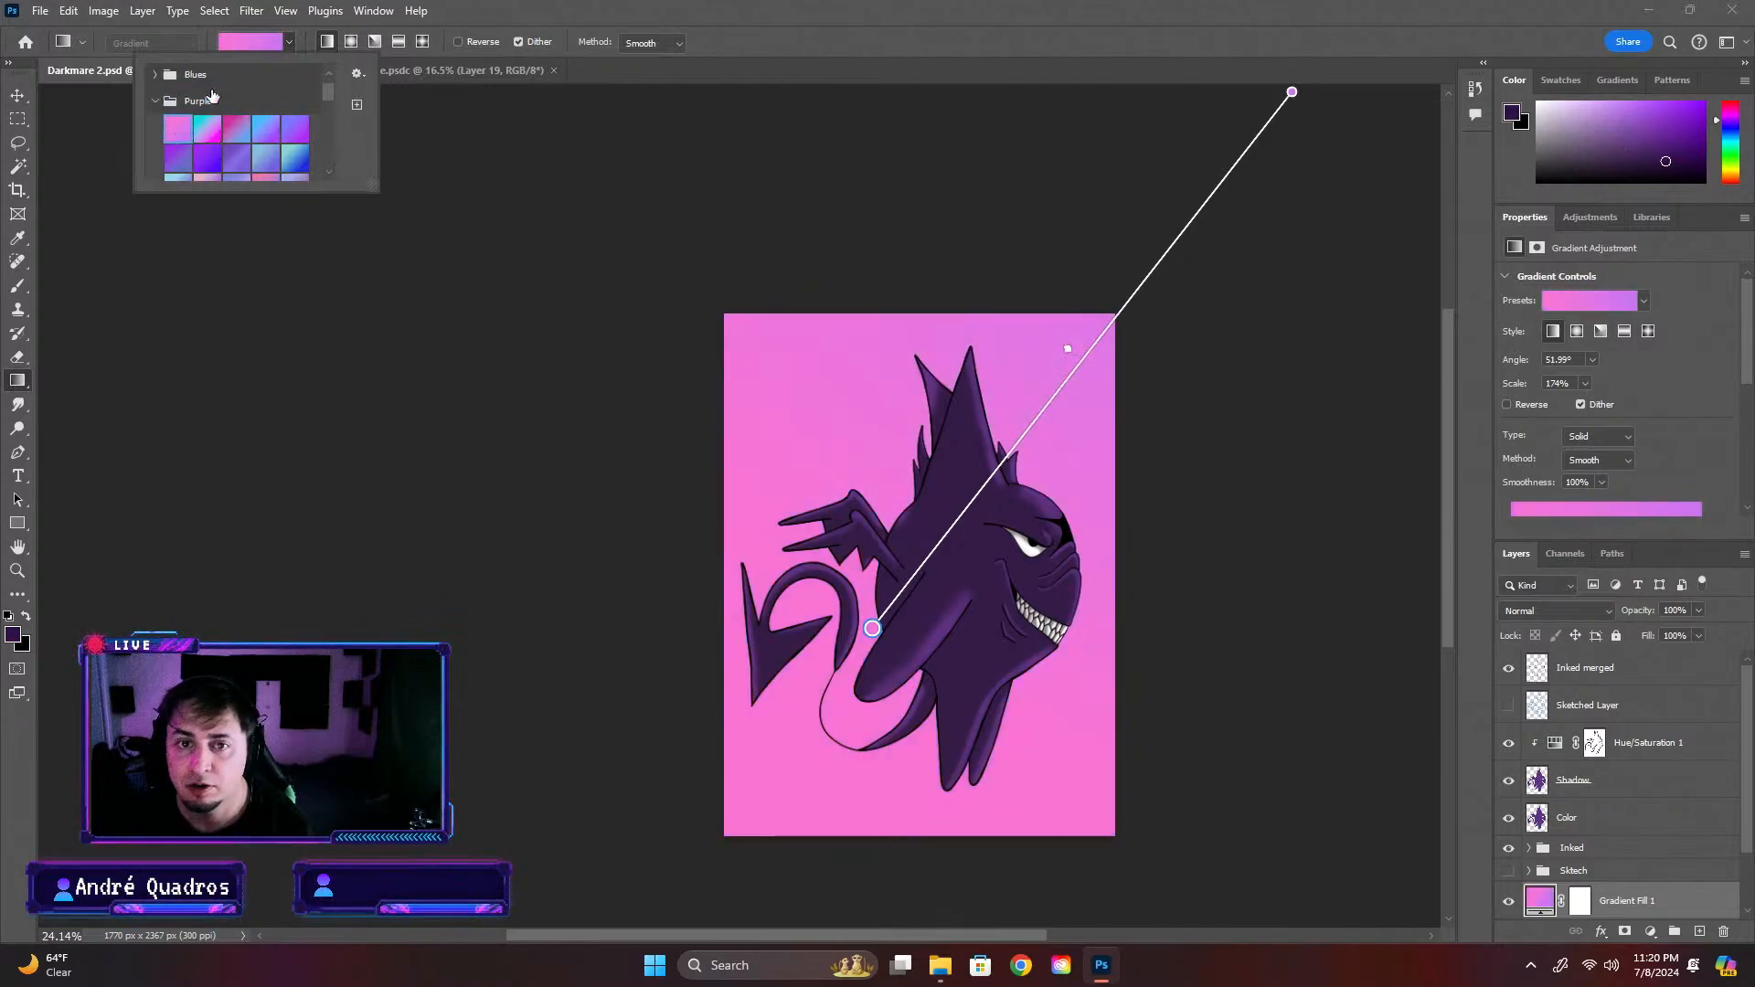
{"action": "scroll", "coordinate": [212, 96], "scroll_direction": "up", "scroll_amount": 1}
{"action": "left_click", "coordinate": [212, 149]}
{"action": "left_click", "coordinate": [292, 146]}
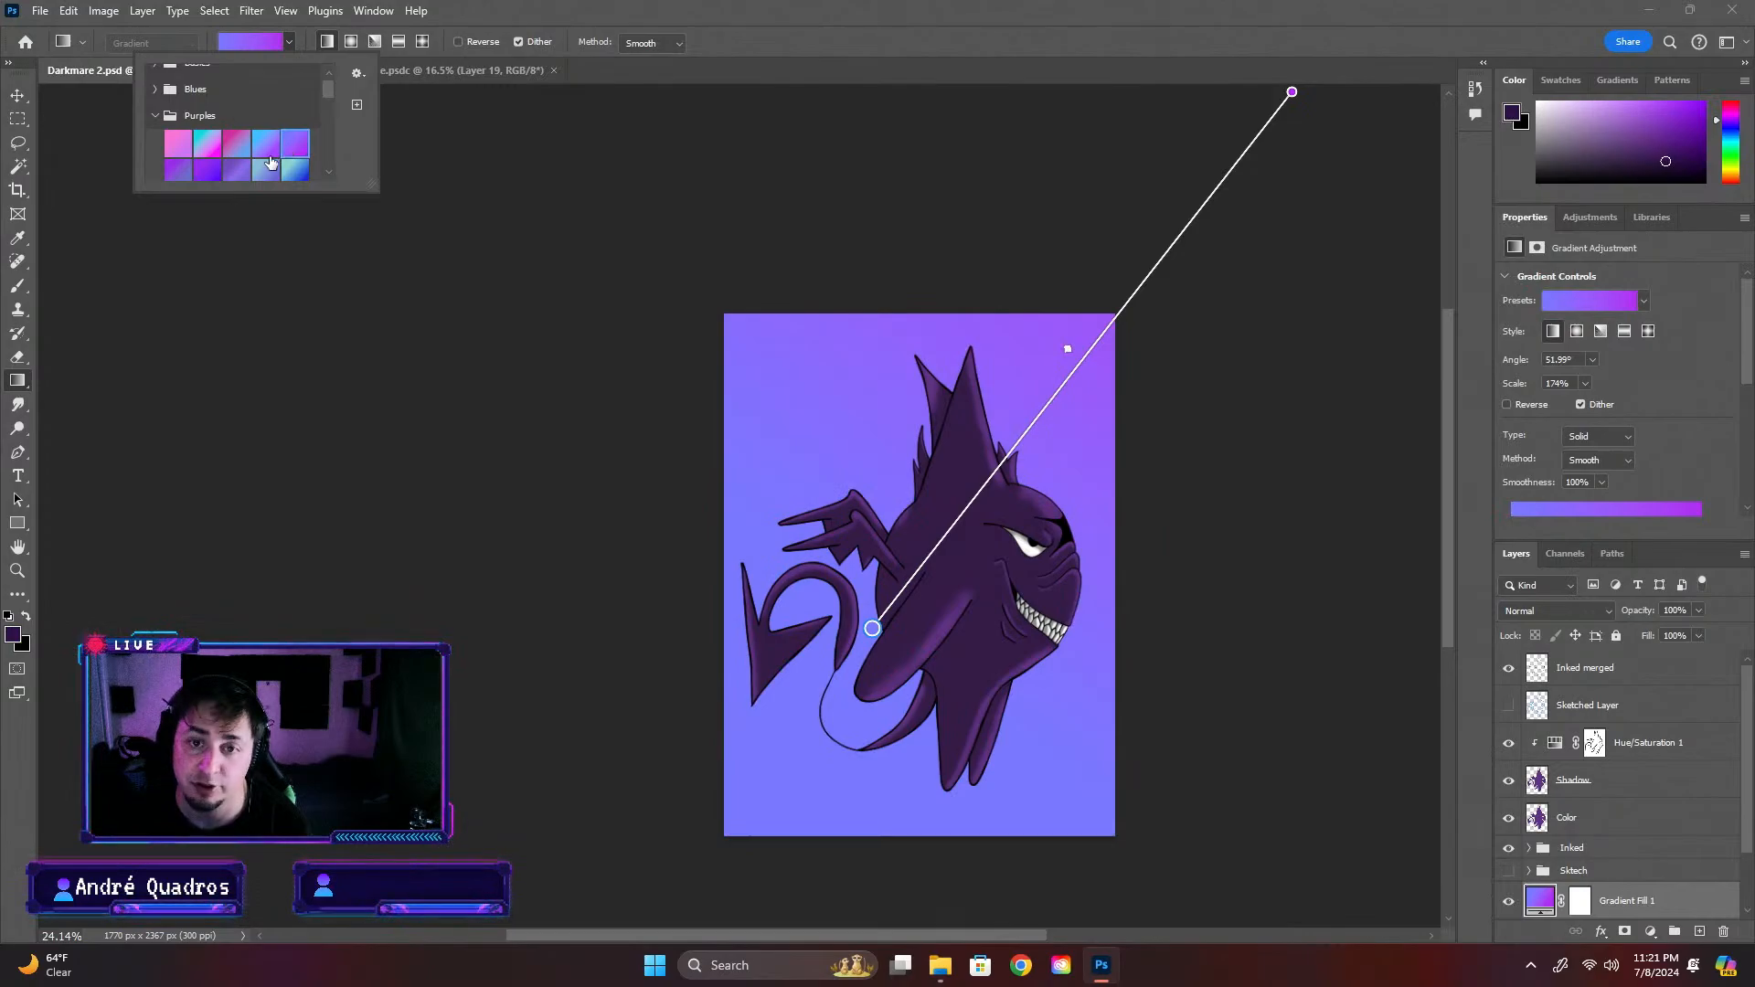
{"action": "left_click", "coordinate": [266, 145]}
{"action": "left_click", "coordinate": [301, 145]}
{"action": "left_click", "coordinate": [264, 145]}
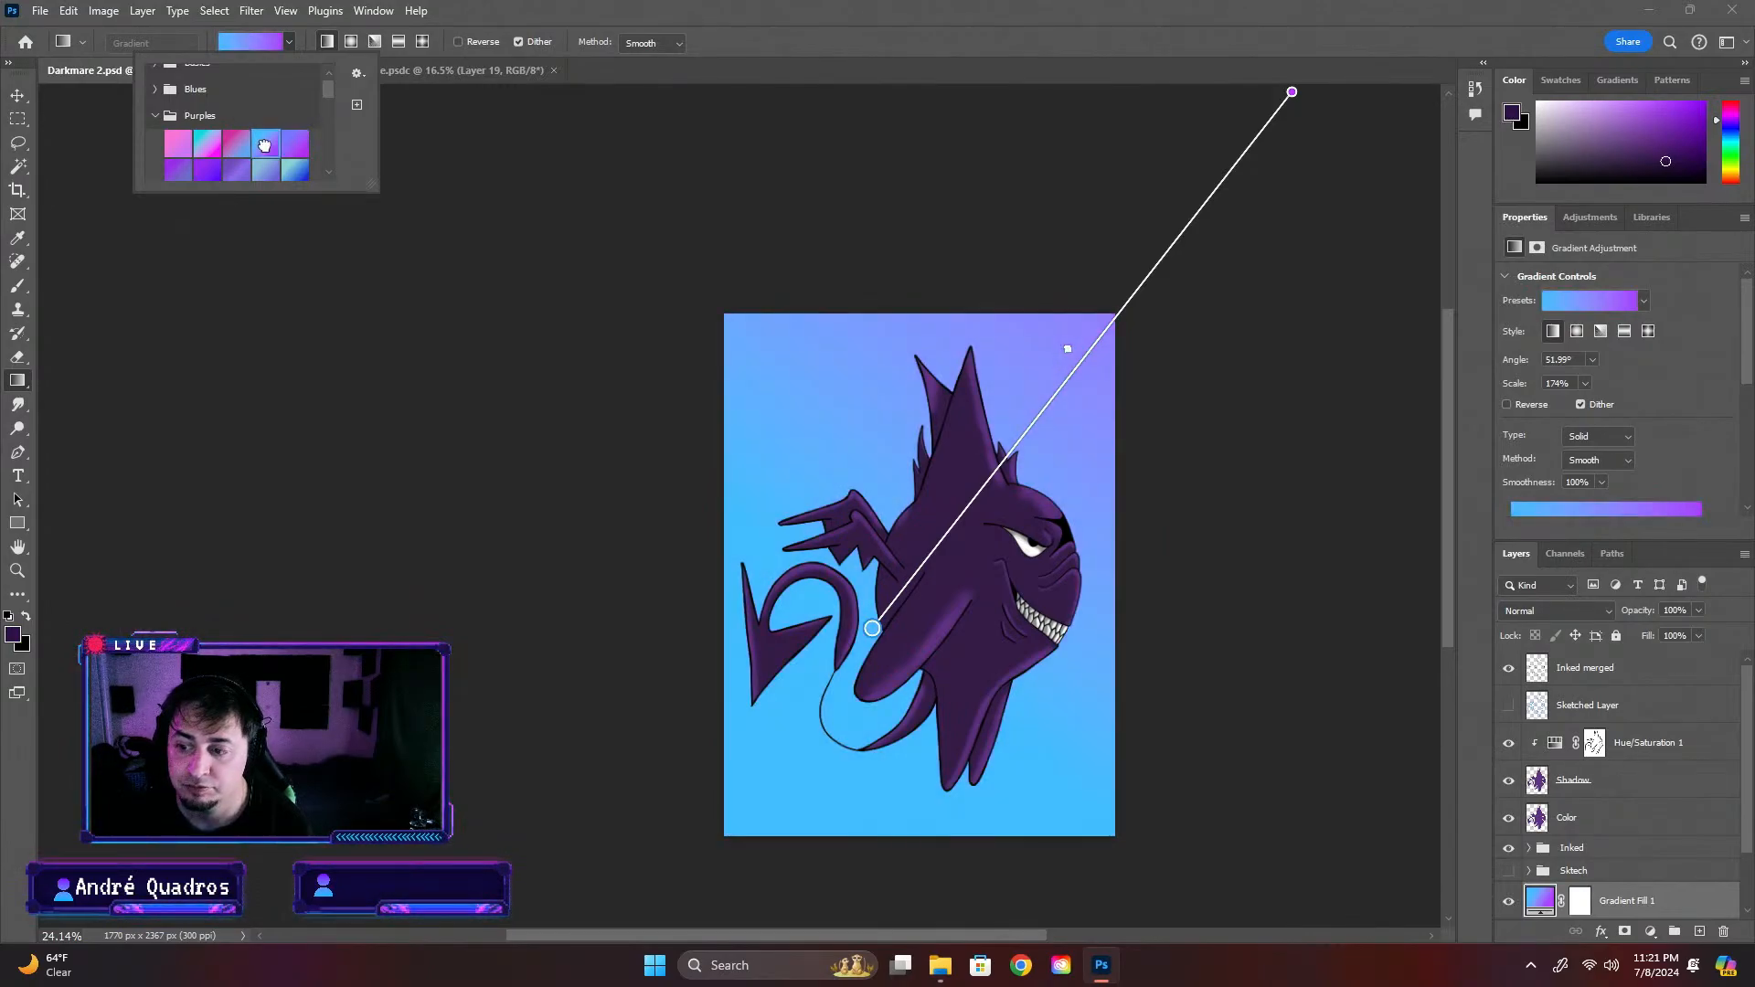
Try several more Purples presets on the background gradient fill, apply the pink-to-violet one and reverse its direction
{"action": "left_click", "coordinate": [297, 147]}
{"action": "left_click", "coordinate": [235, 169]}
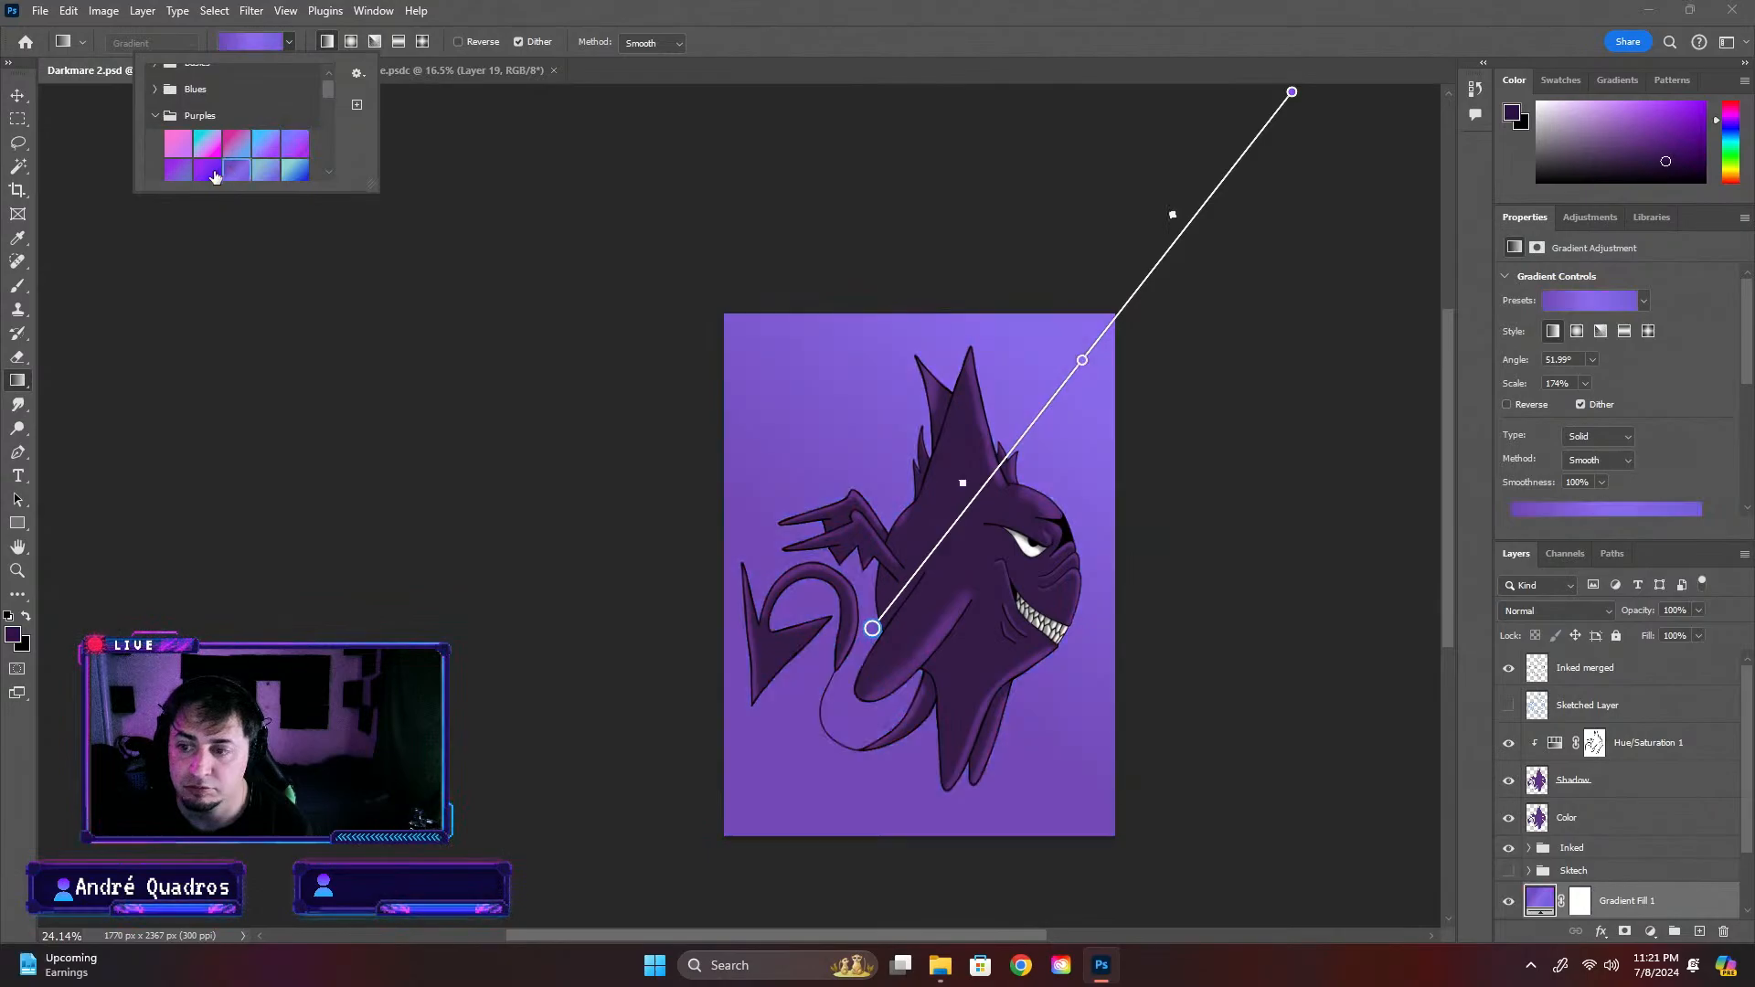
{"action": "left_click", "coordinate": [208, 170]}
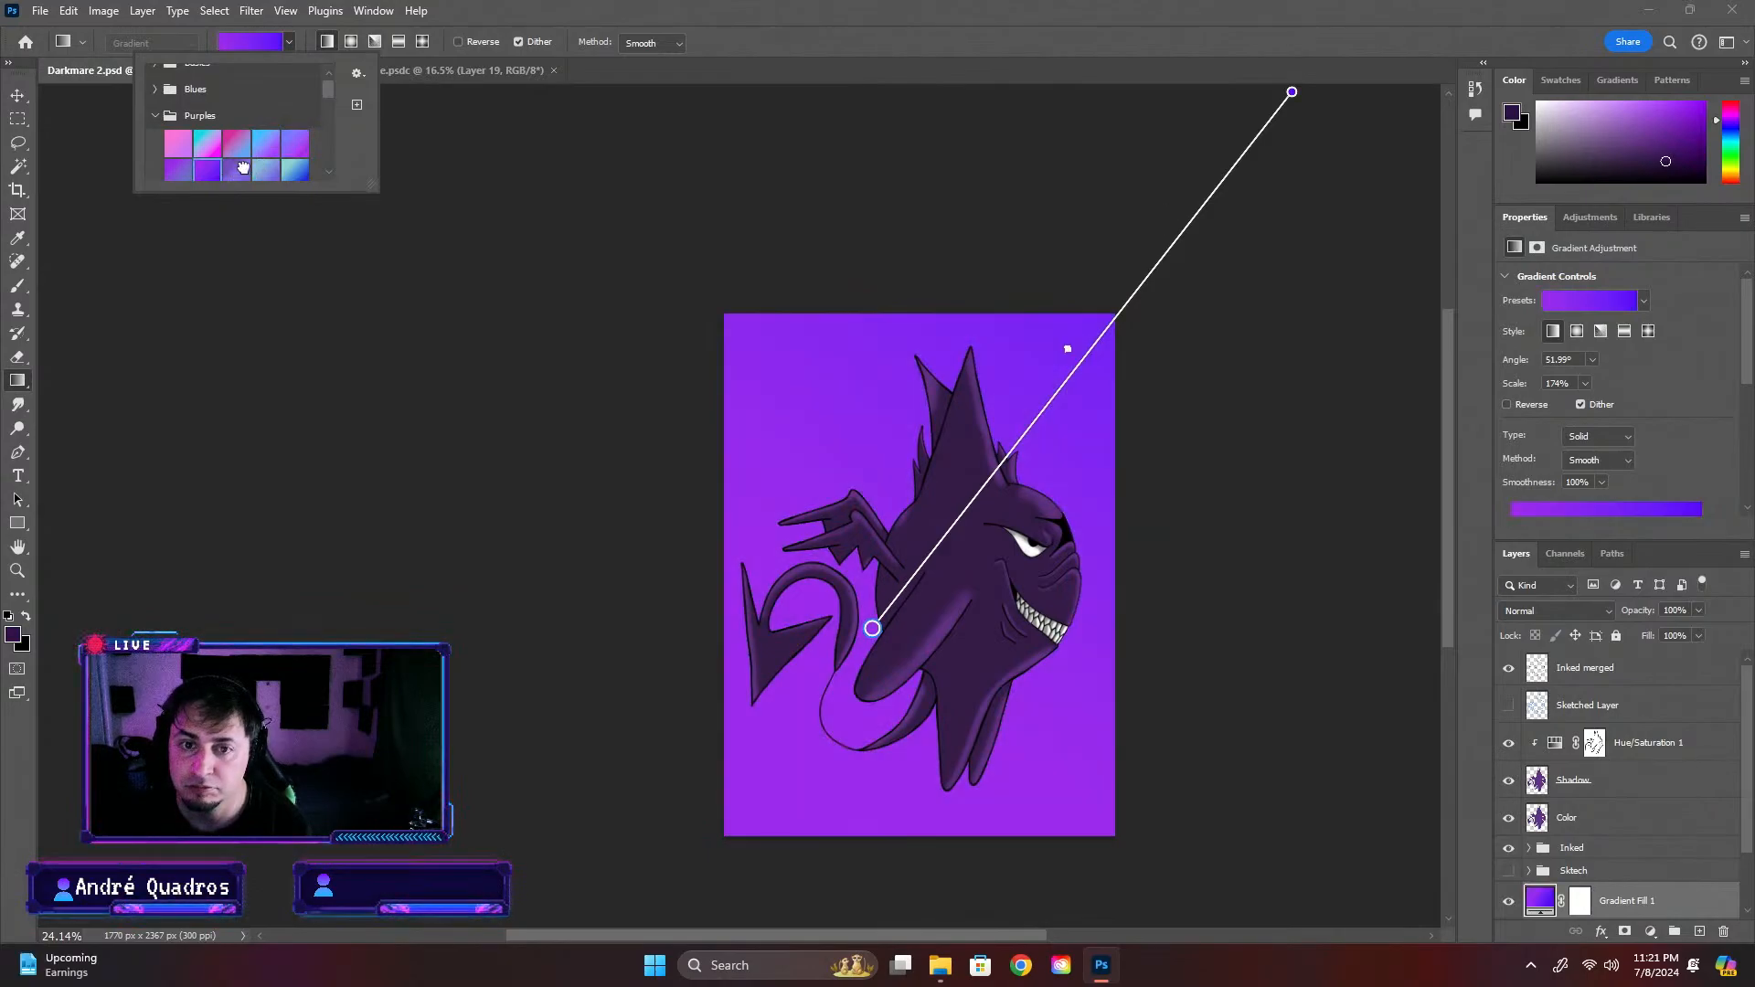
{"action": "left_click", "coordinate": [239, 168]}
{"action": "scroll", "coordinate": [245, 170], "scroll_direction": "down", "scroll_amount": 1}
{"action": "left_click", "coordinate": [211, 167]}
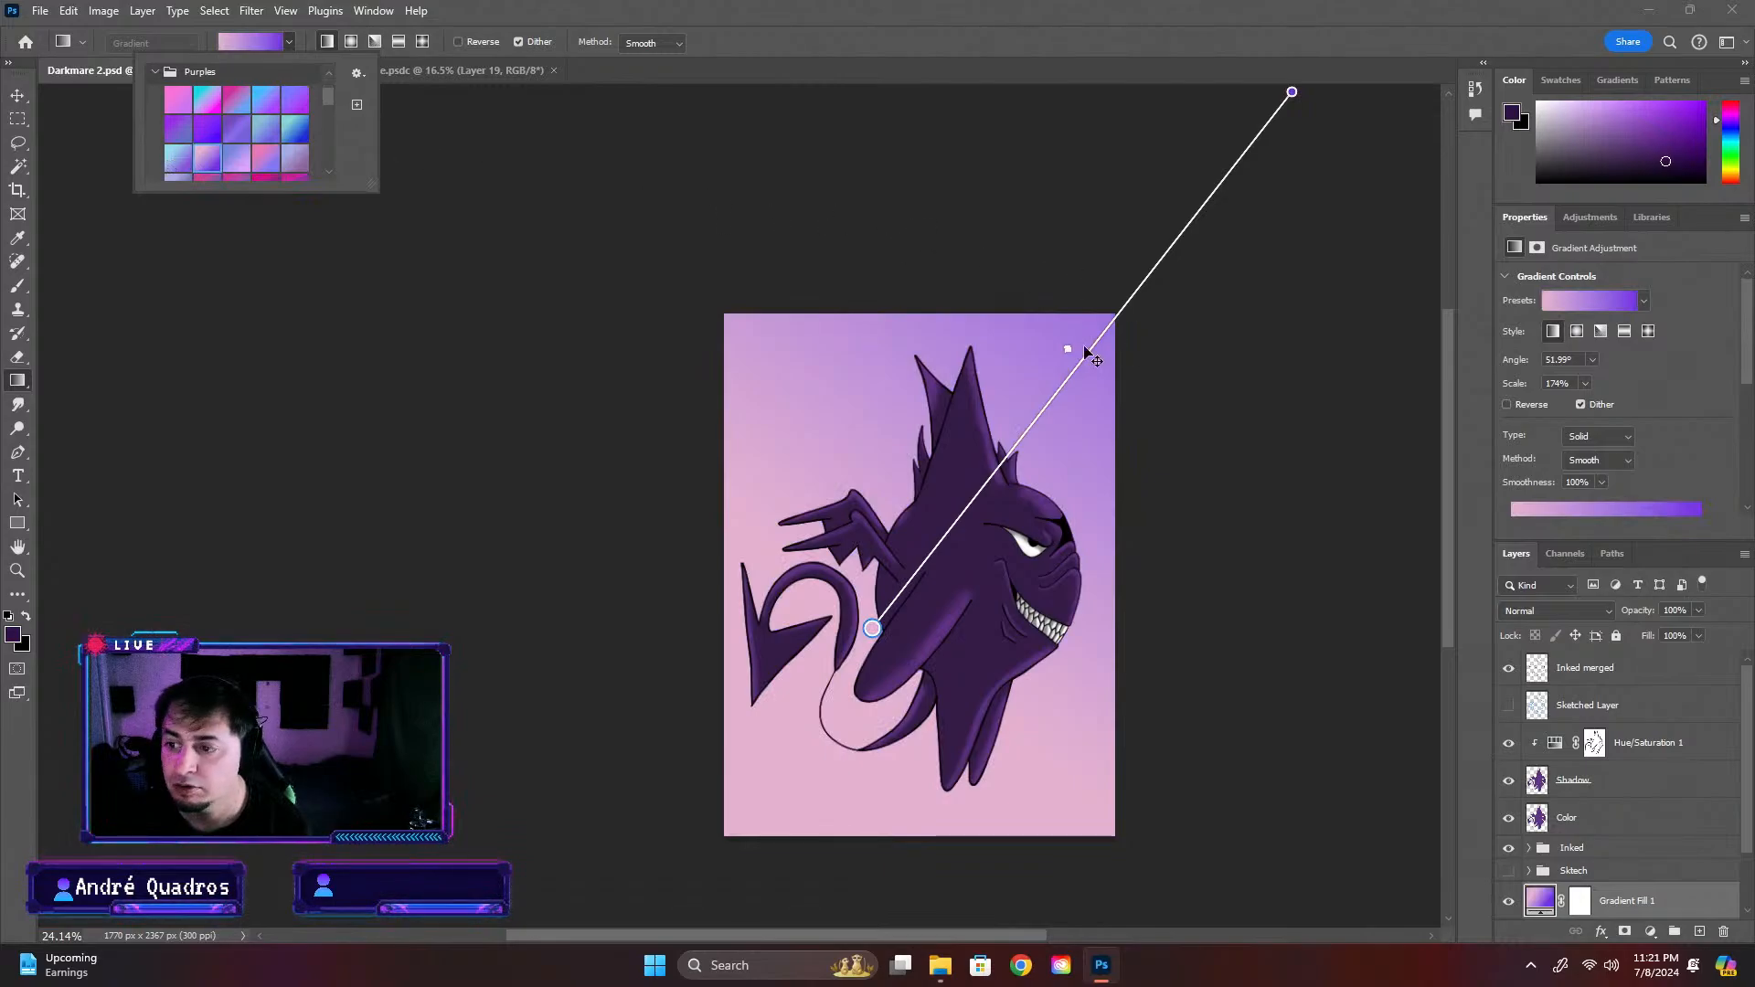
{"action": "left_click", "coordinate": [458, 42]}
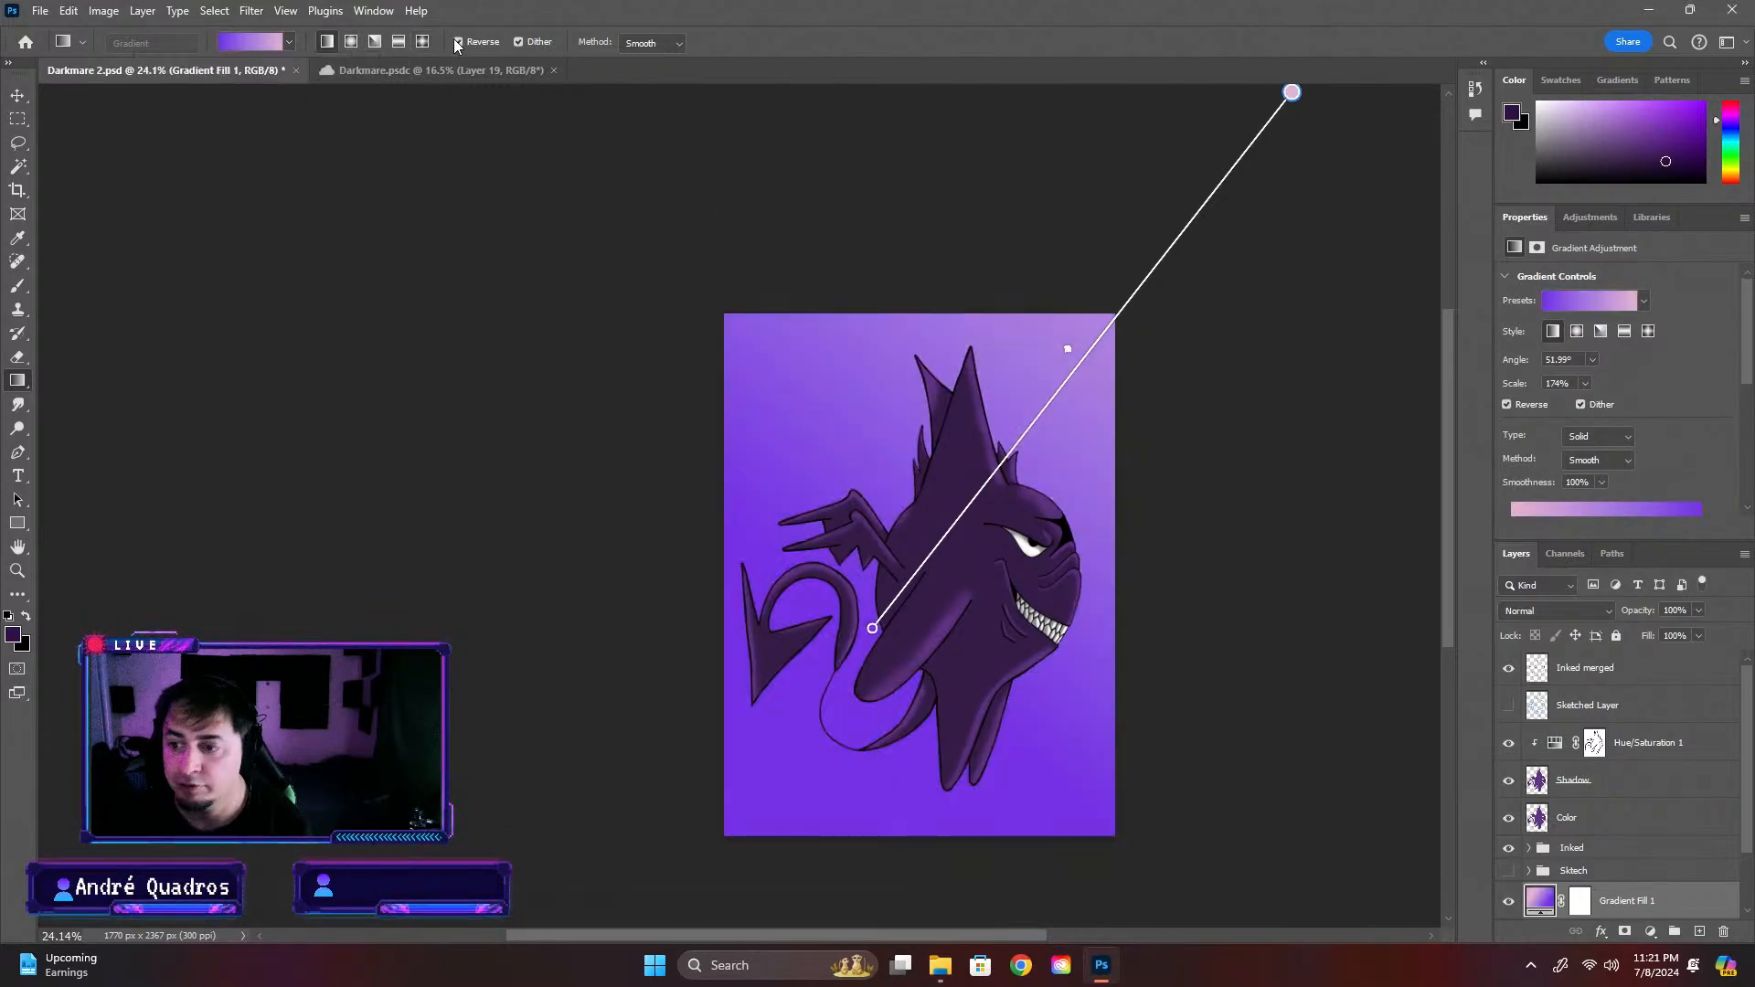
Compare the orange-to-blue, slate-blue and pink-to-blue presets at the end of the Purples group on the reversed background gradient
{"action": "left_click", "coordinate": [288, 42]}
{"action": "scroll", "coordinate": [224, 164], "scroll_direction": "down", "scroll_amount": 2}
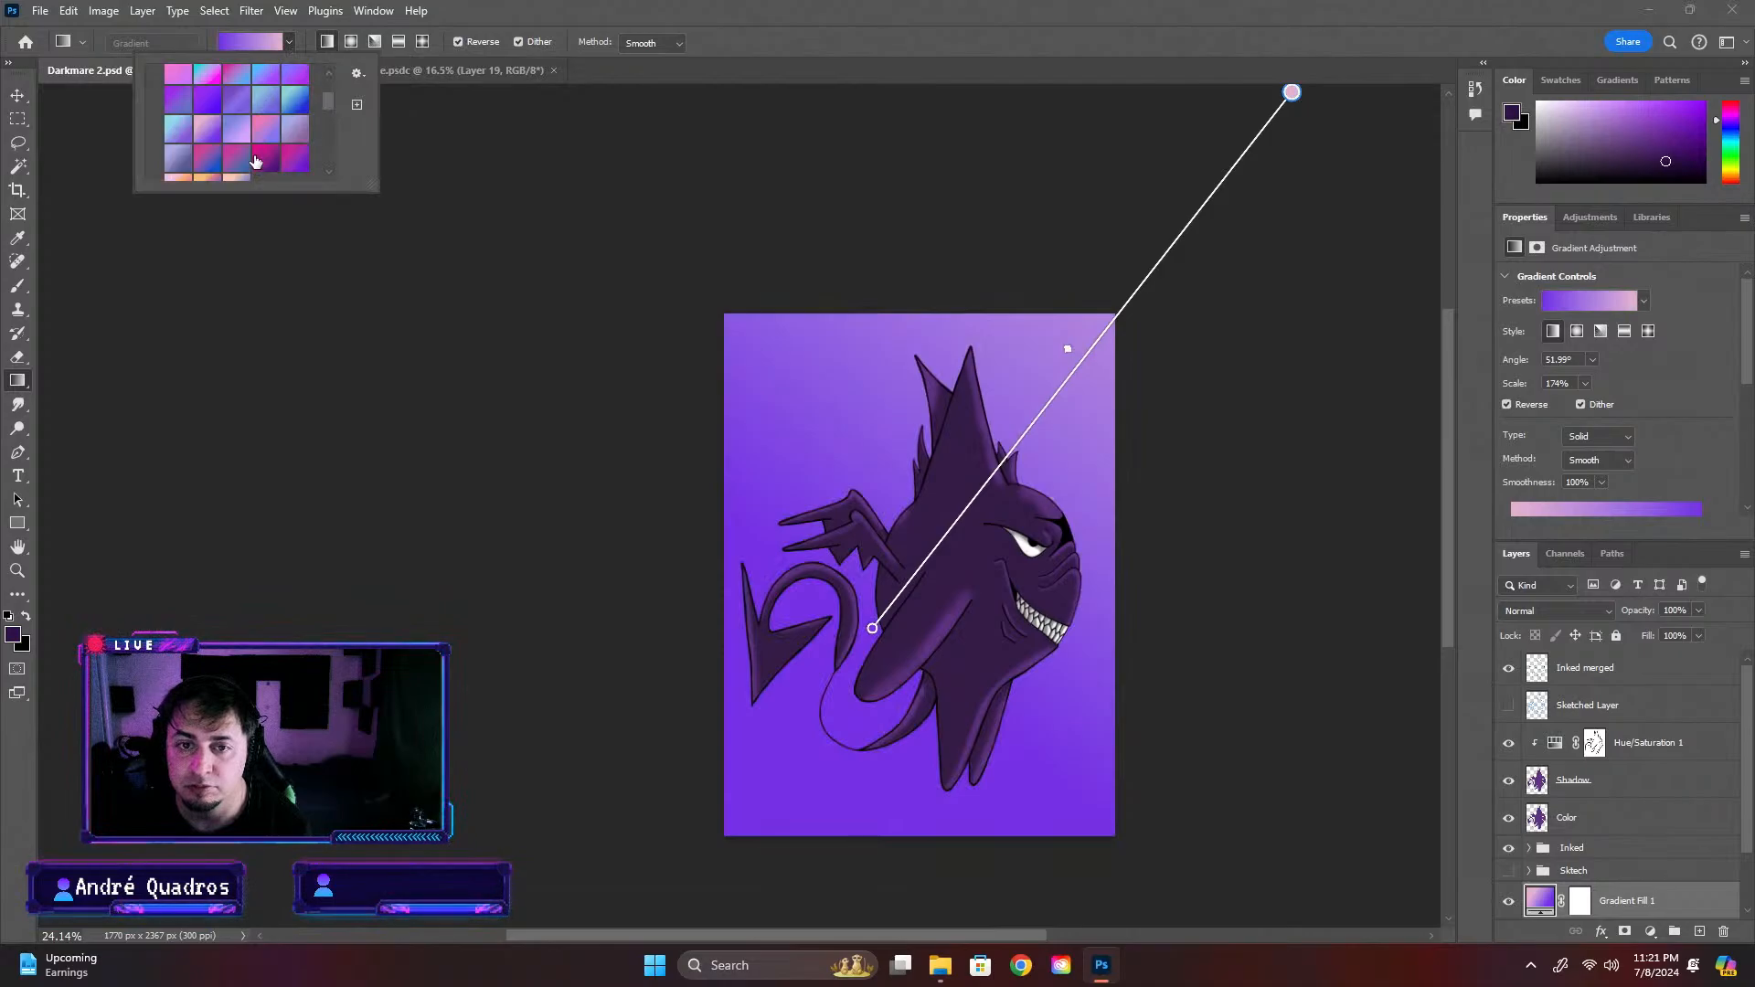
{"action": "left_click", "coordinate": [232, 149]}
{"action": "left_click", "coordinate": [200, 149]}
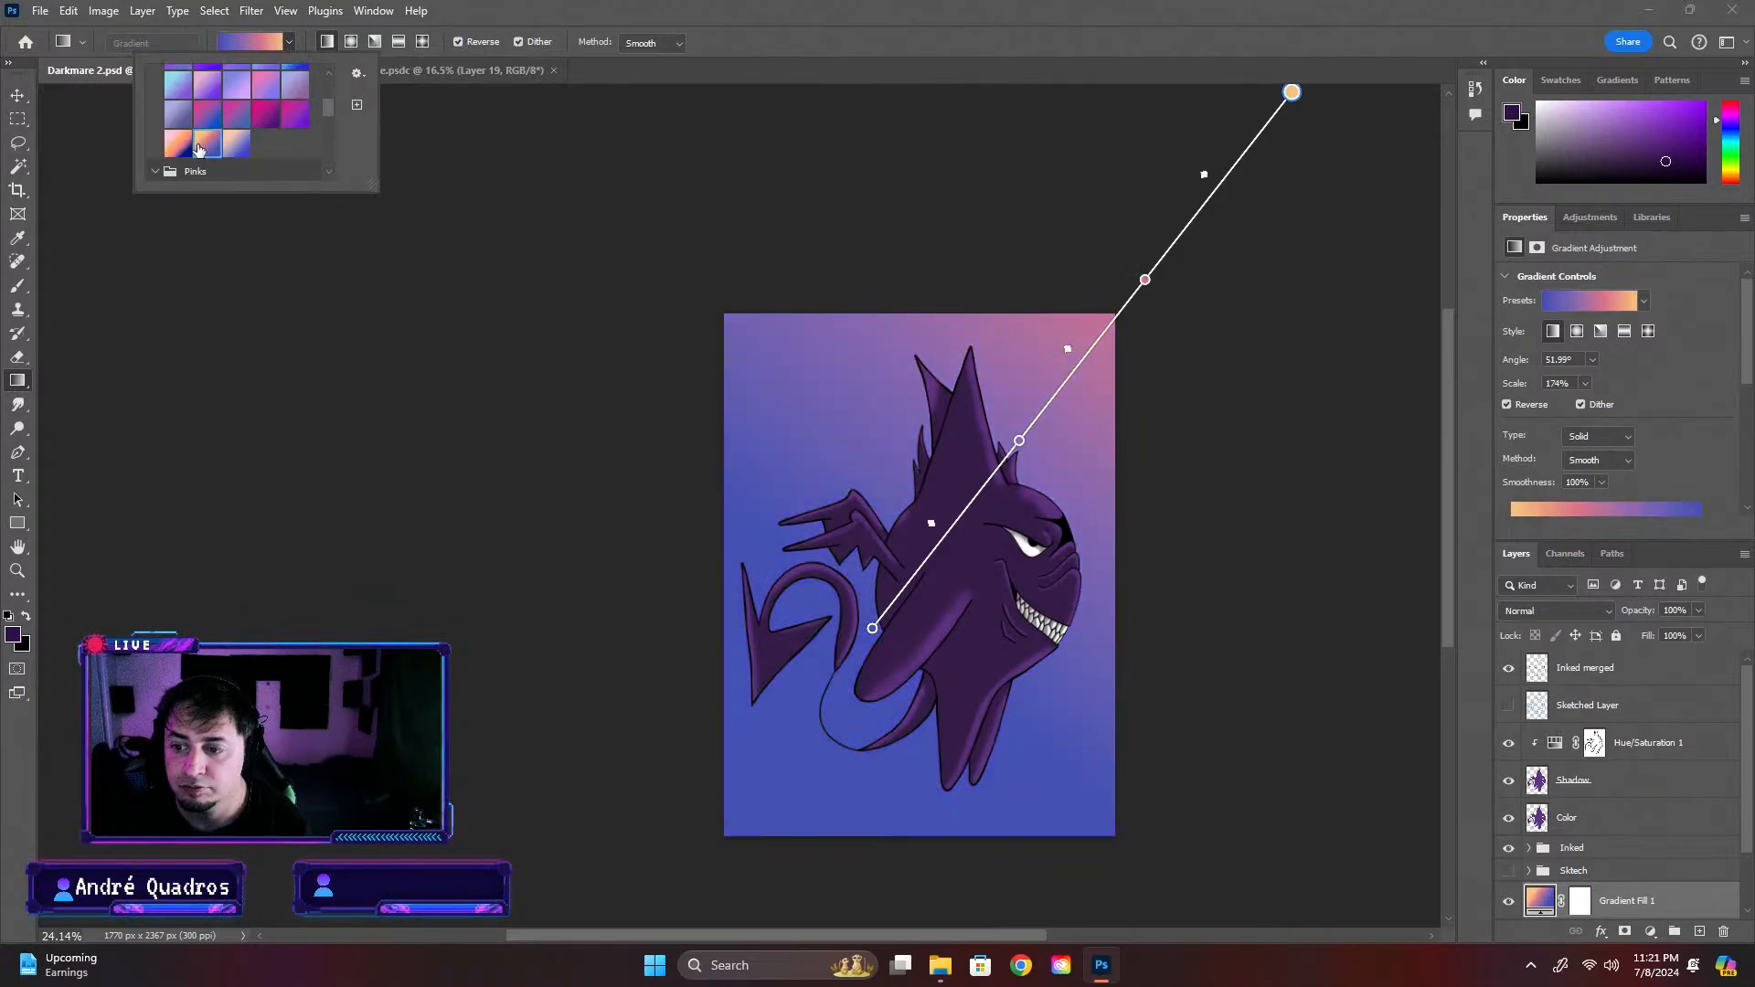
{"action": "left_click", "coordinate": [178, 145]}
{"action": "left_click", "coordinate": [177, 114]}
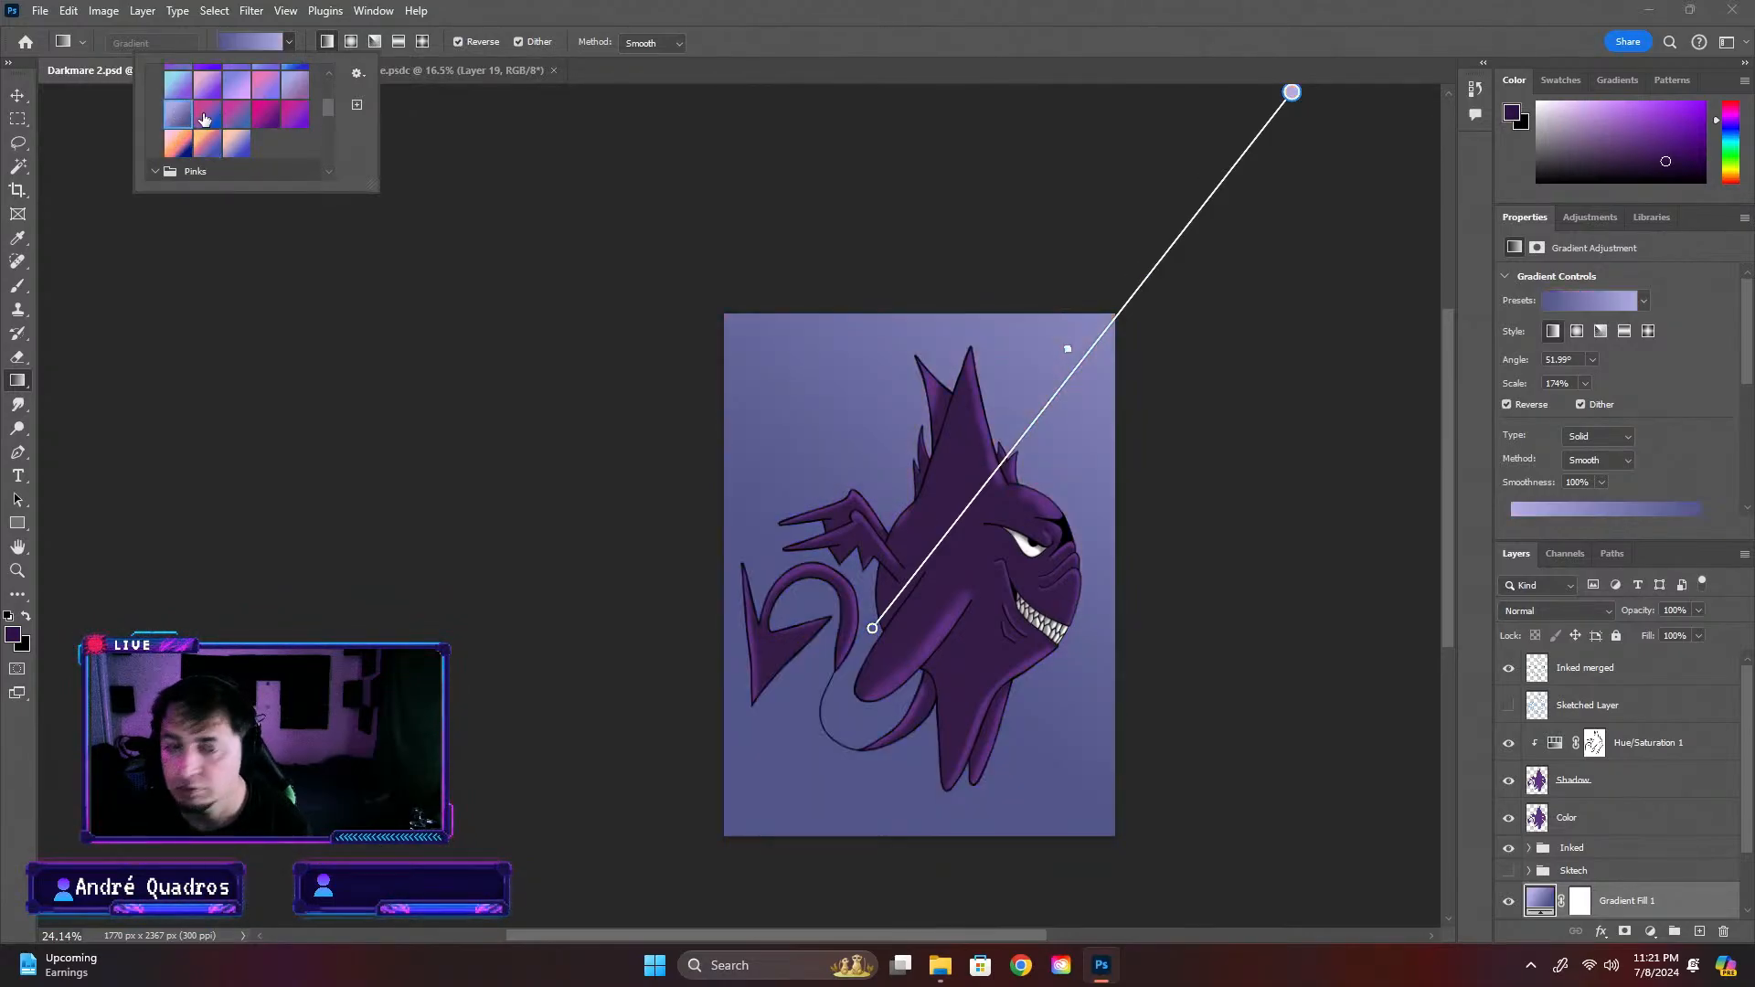
{"action": "left_click", "coordinate": [206, 118]}
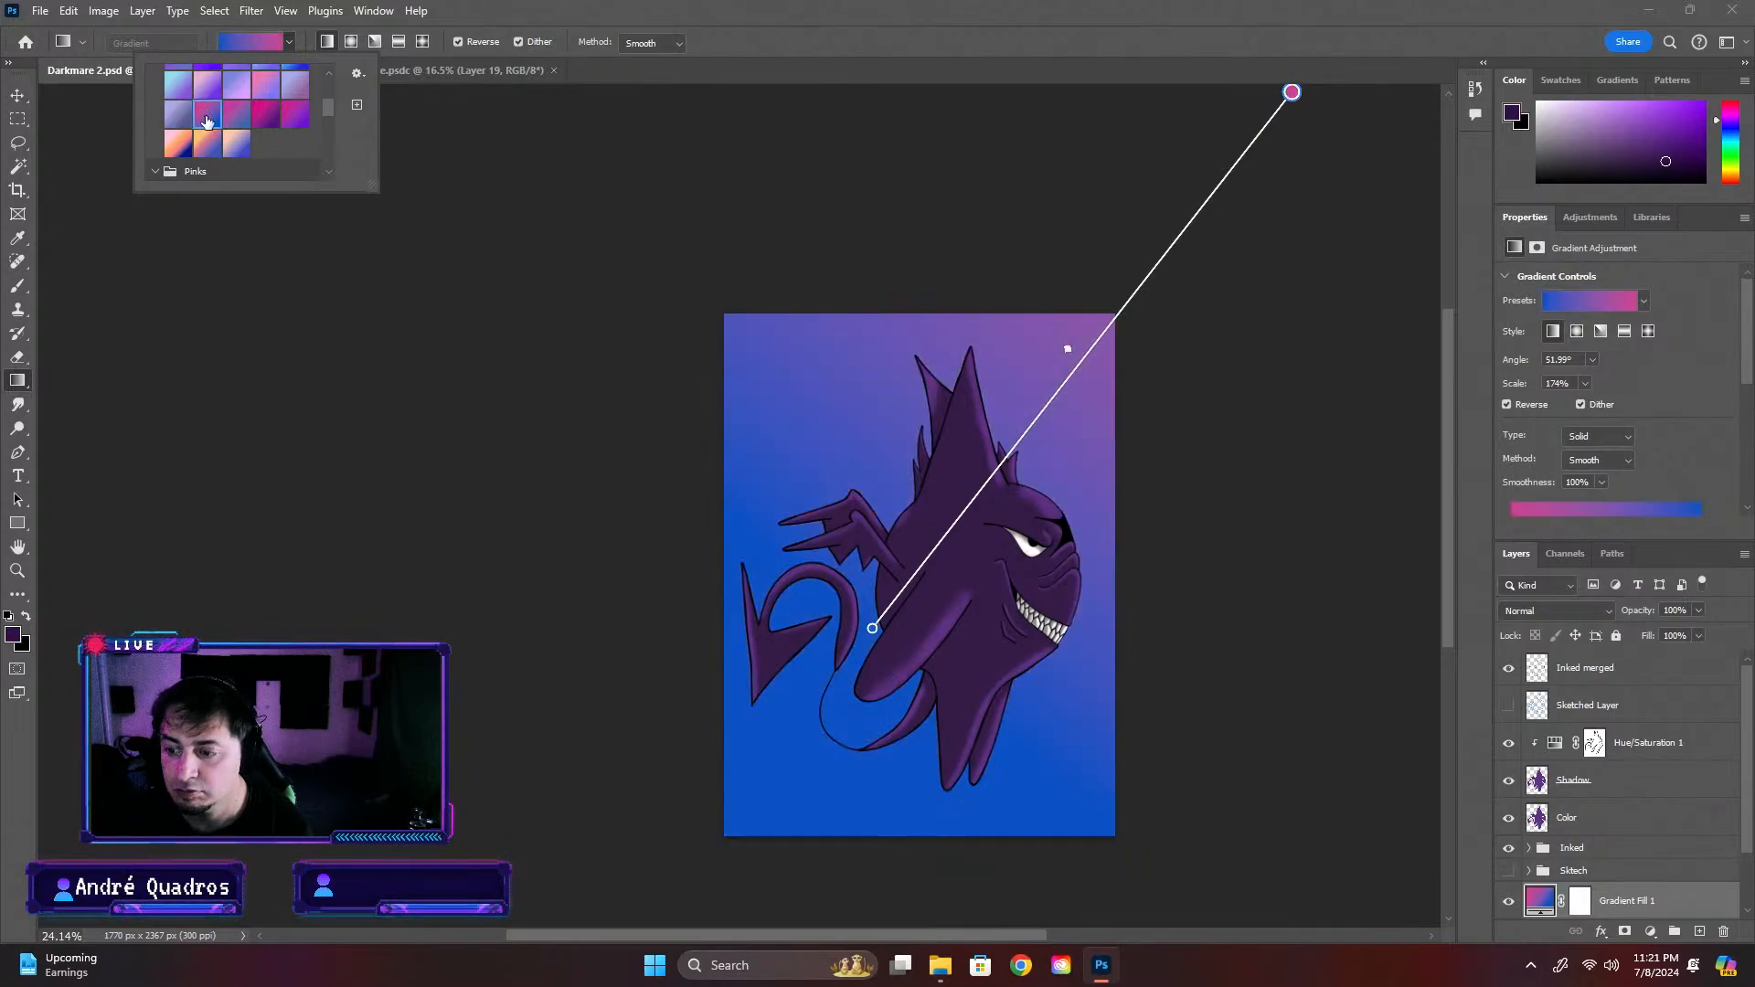
{"action": "left_click", "coordinate": [179, 114]}
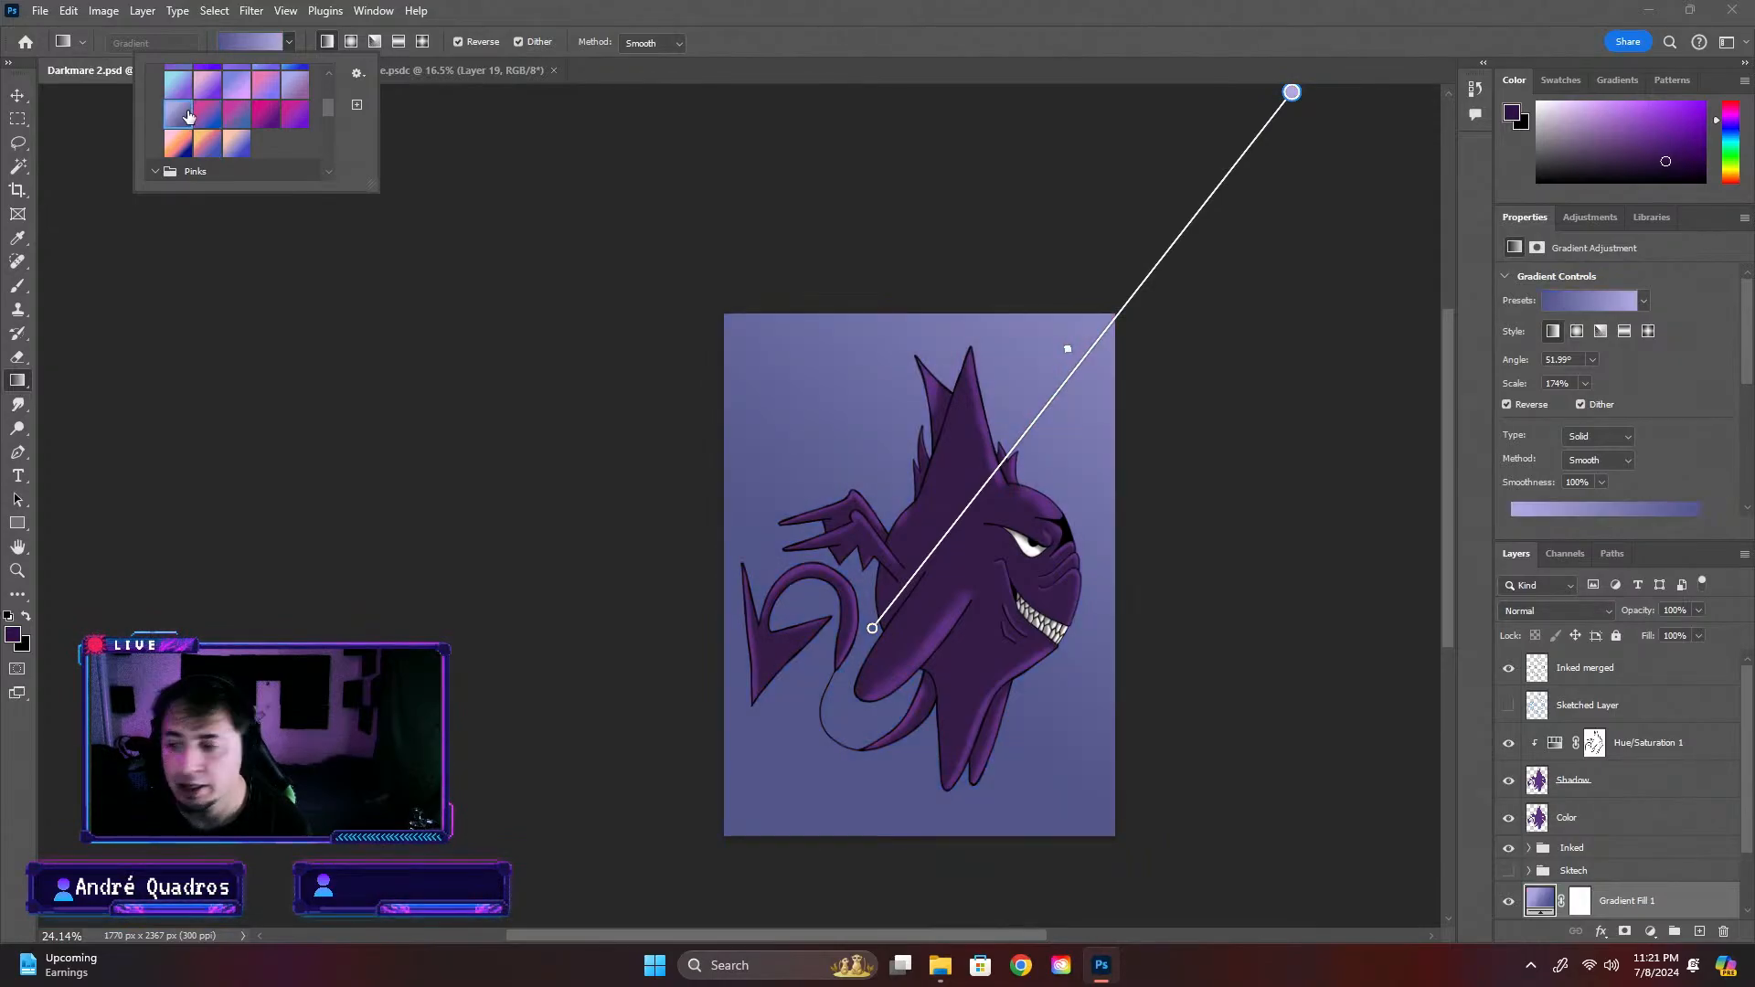
Try the magenta-to-violet, muted blue-to-purple, pink-to-blue and pink-to-violet Purples presets on the background gradient
{"action": "left_click", "coordinate": [257, 112]}
{"action": "scroll", "coordinate": [293, 135], "scroll_direction": "up", "scroll_amount": 1}
{"action": "left_click", "coordinate": [299, 143]}
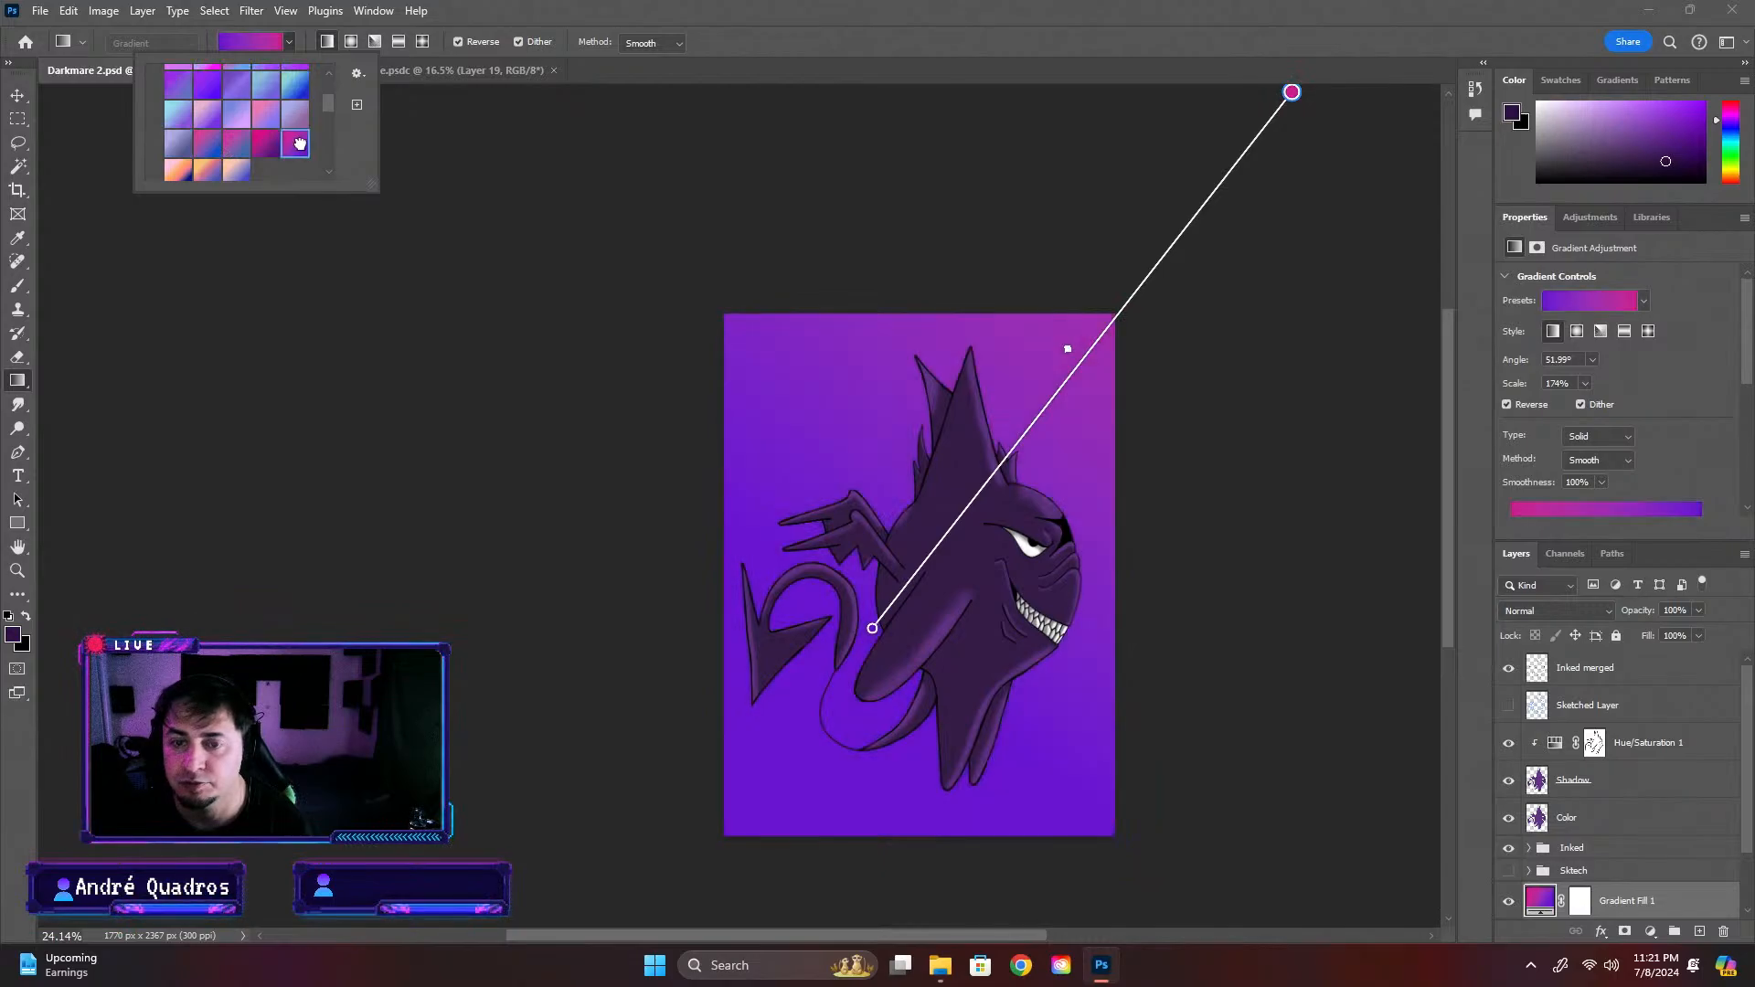
{"action": "left_click", "coordinate": [285, 116]}
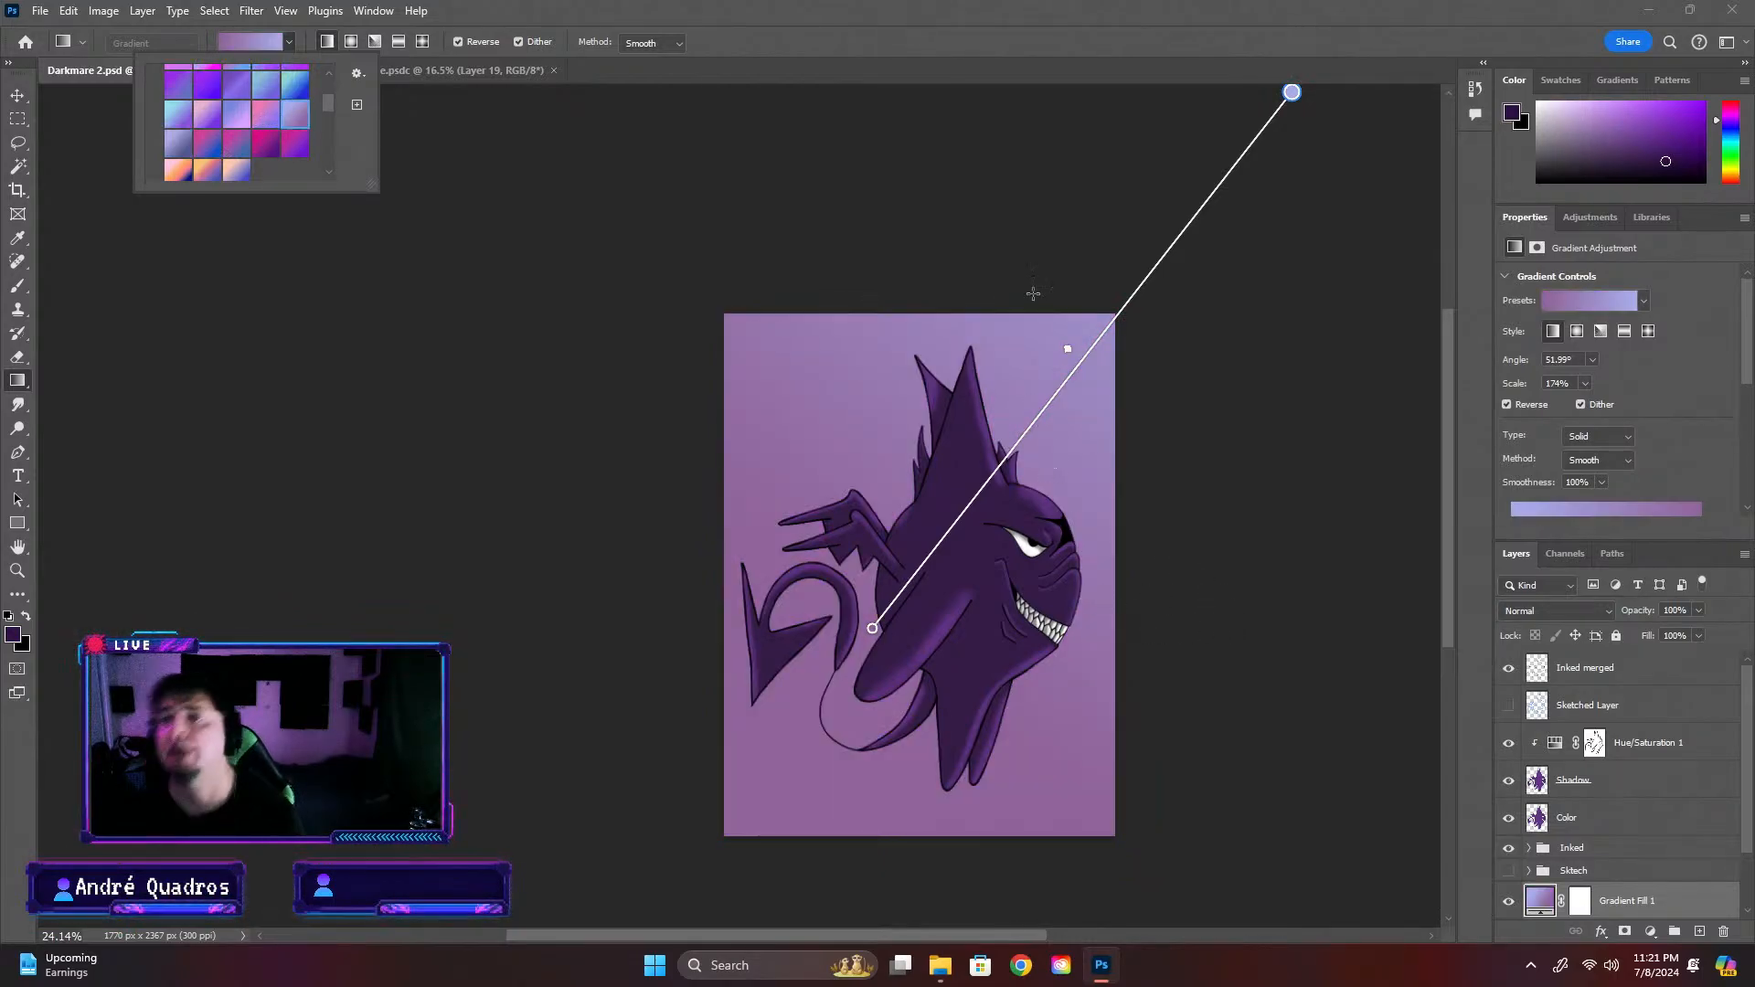
{"action": "left_click", "coordinate": [283, 116]}
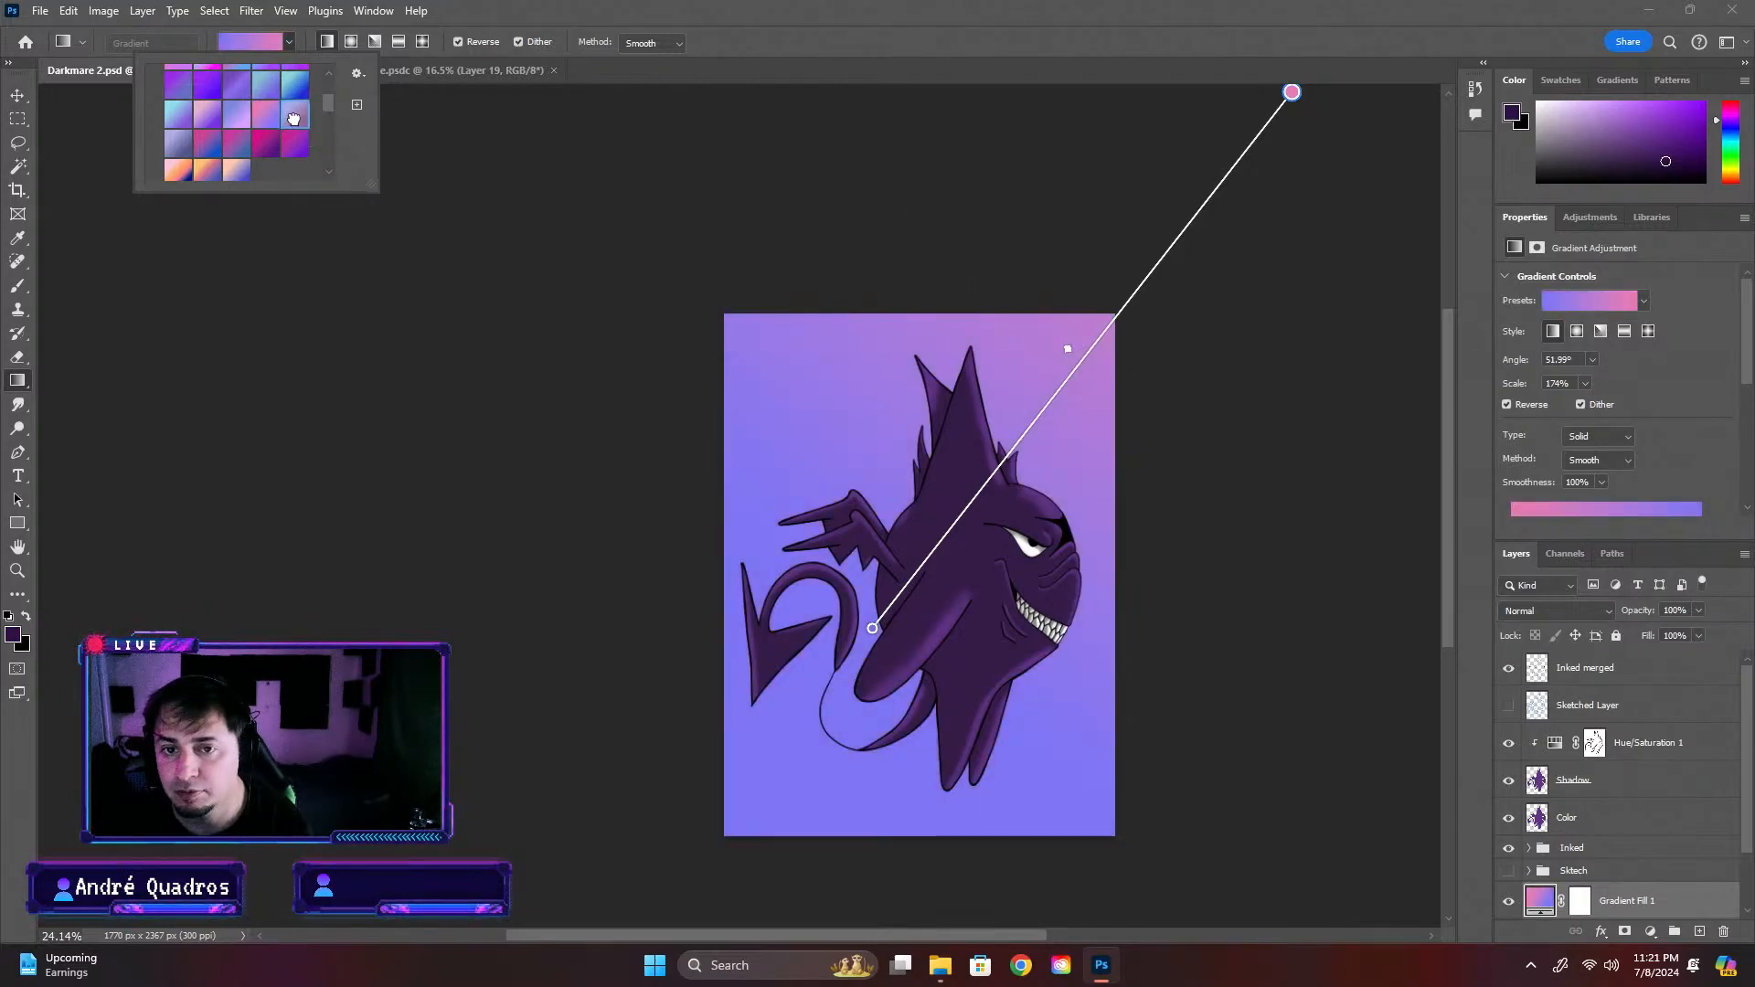
{"action": "left_click", "coordinate": [250, 121]}
{"action": "left_click", "coordinate": [218, 128]}
Try the first row of Purples presets on the background gradient and apply the muted periwinkle-to-mauve one
{"action": "scroll", "coordinate": [249, 127], "scroll_direction": "up", "scroll_amount": 1}
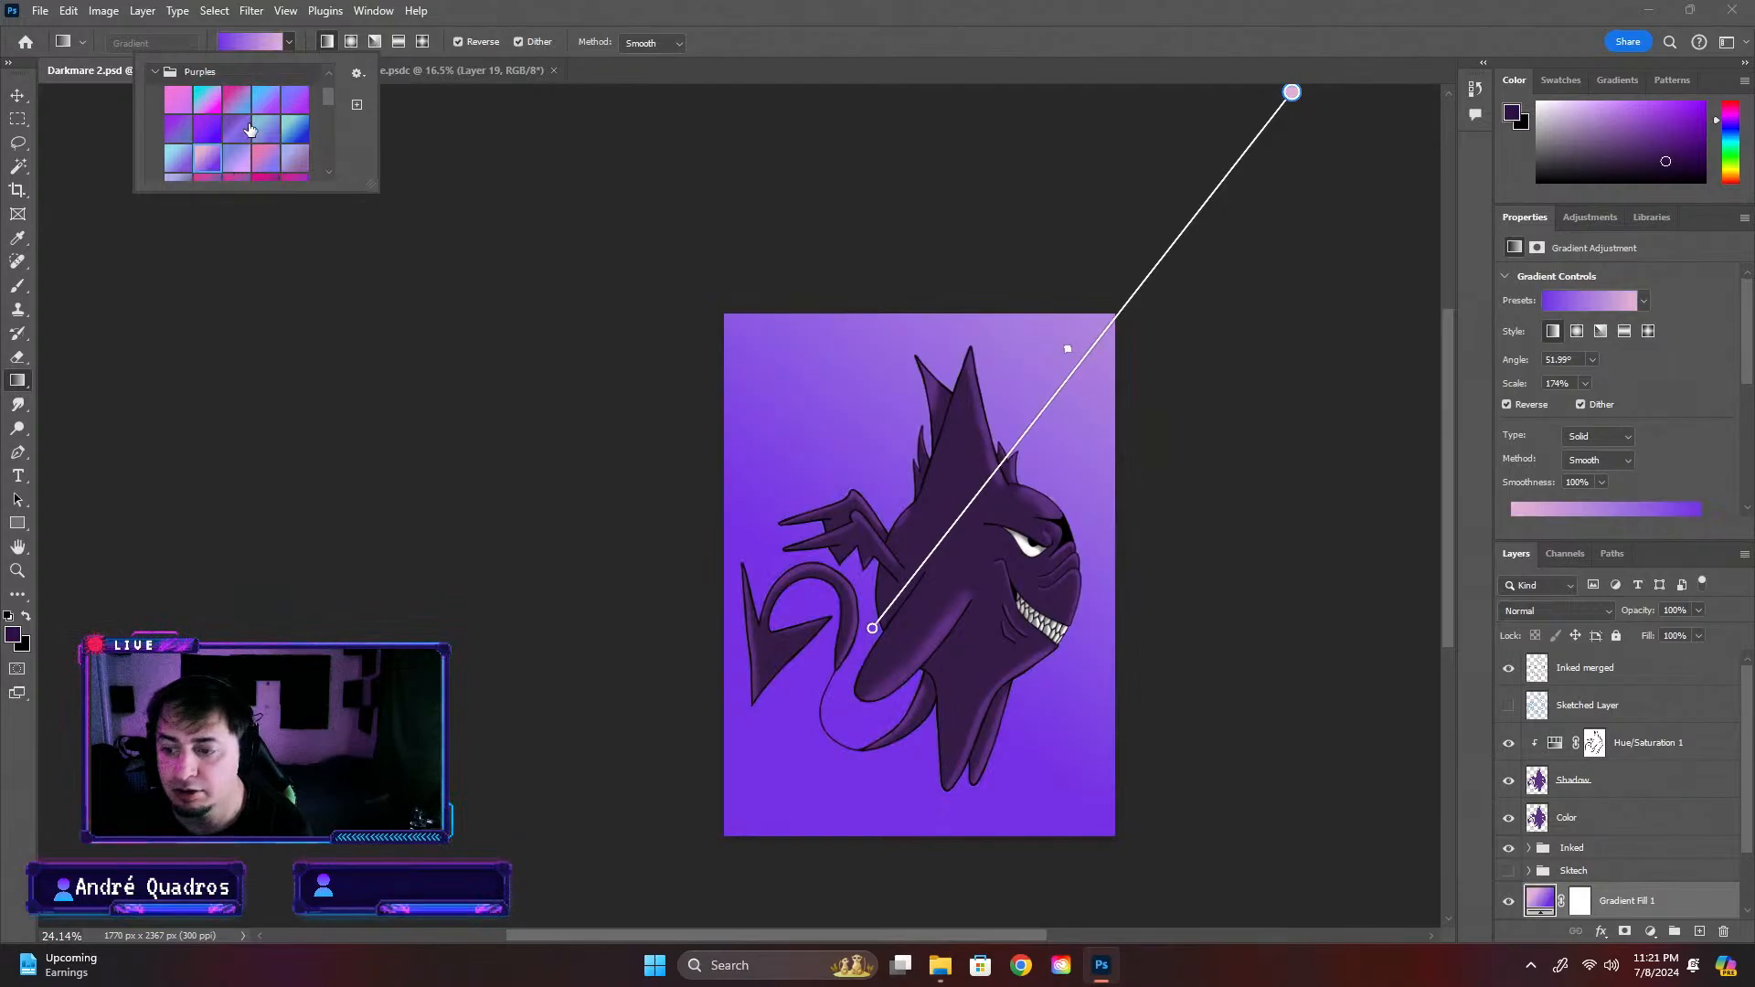
{"action": "left_click", "coordinate": [297, 98]}
{"action": "left_click", "coordinate": [267, 100]}
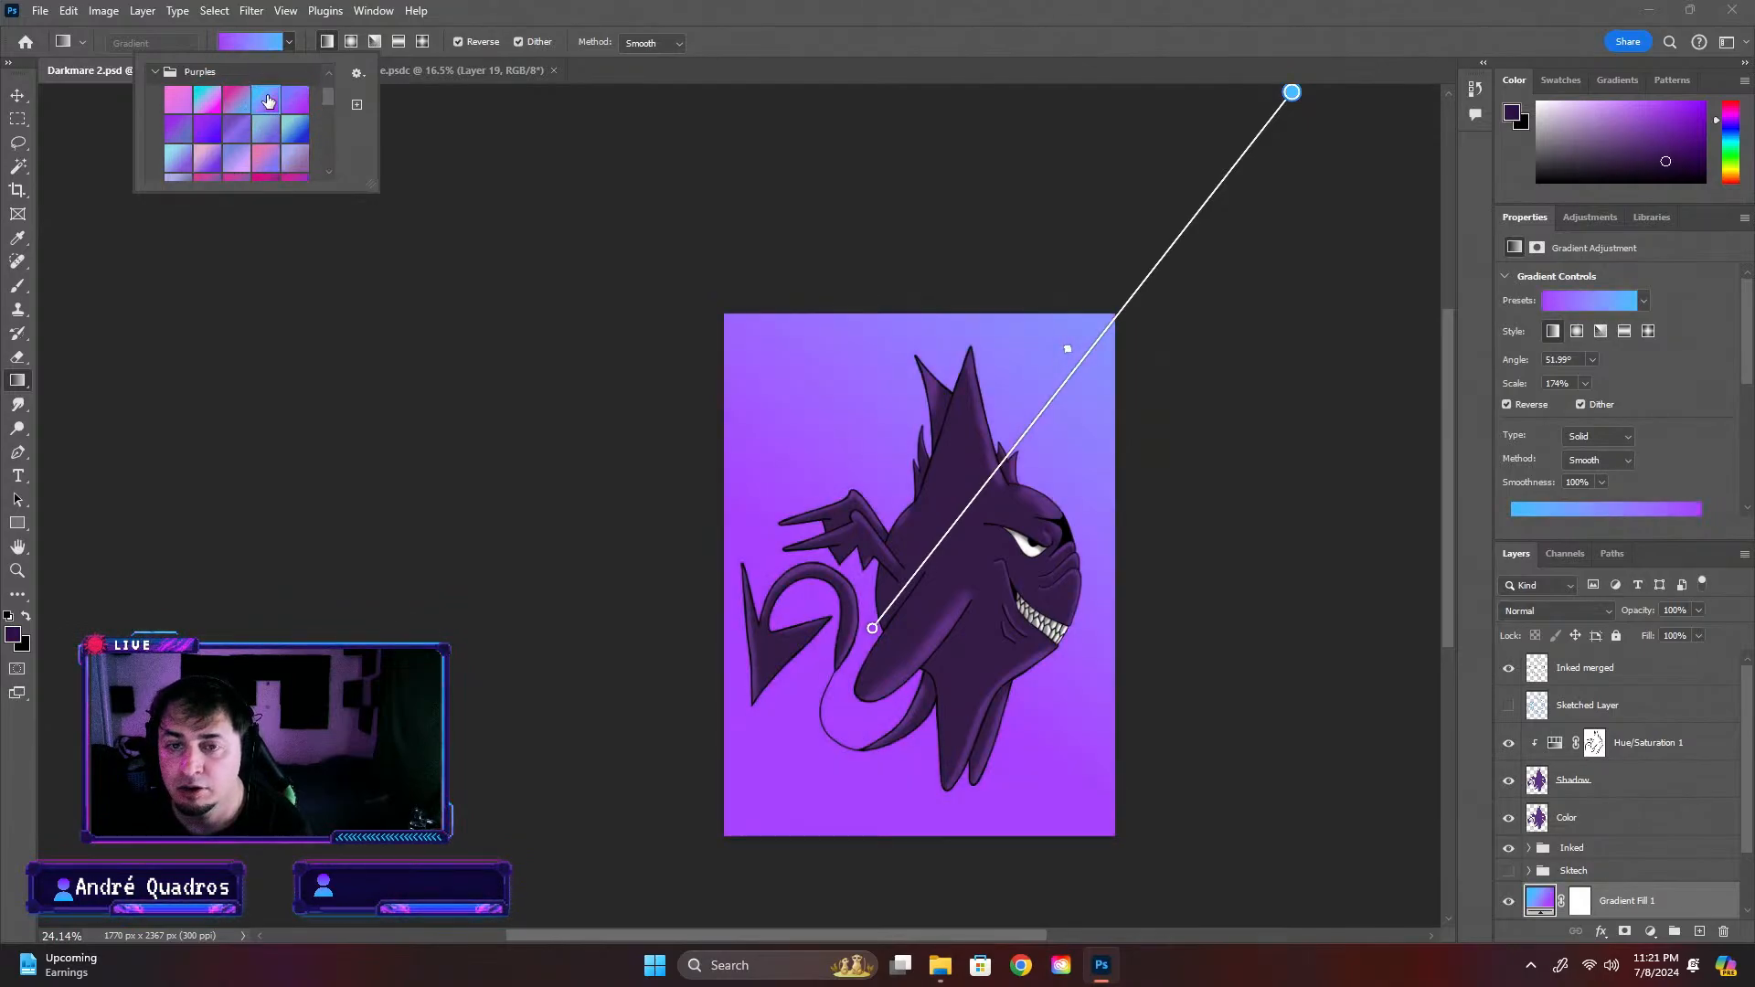
{"action": "left_click", "coordinate": [304, 159]}
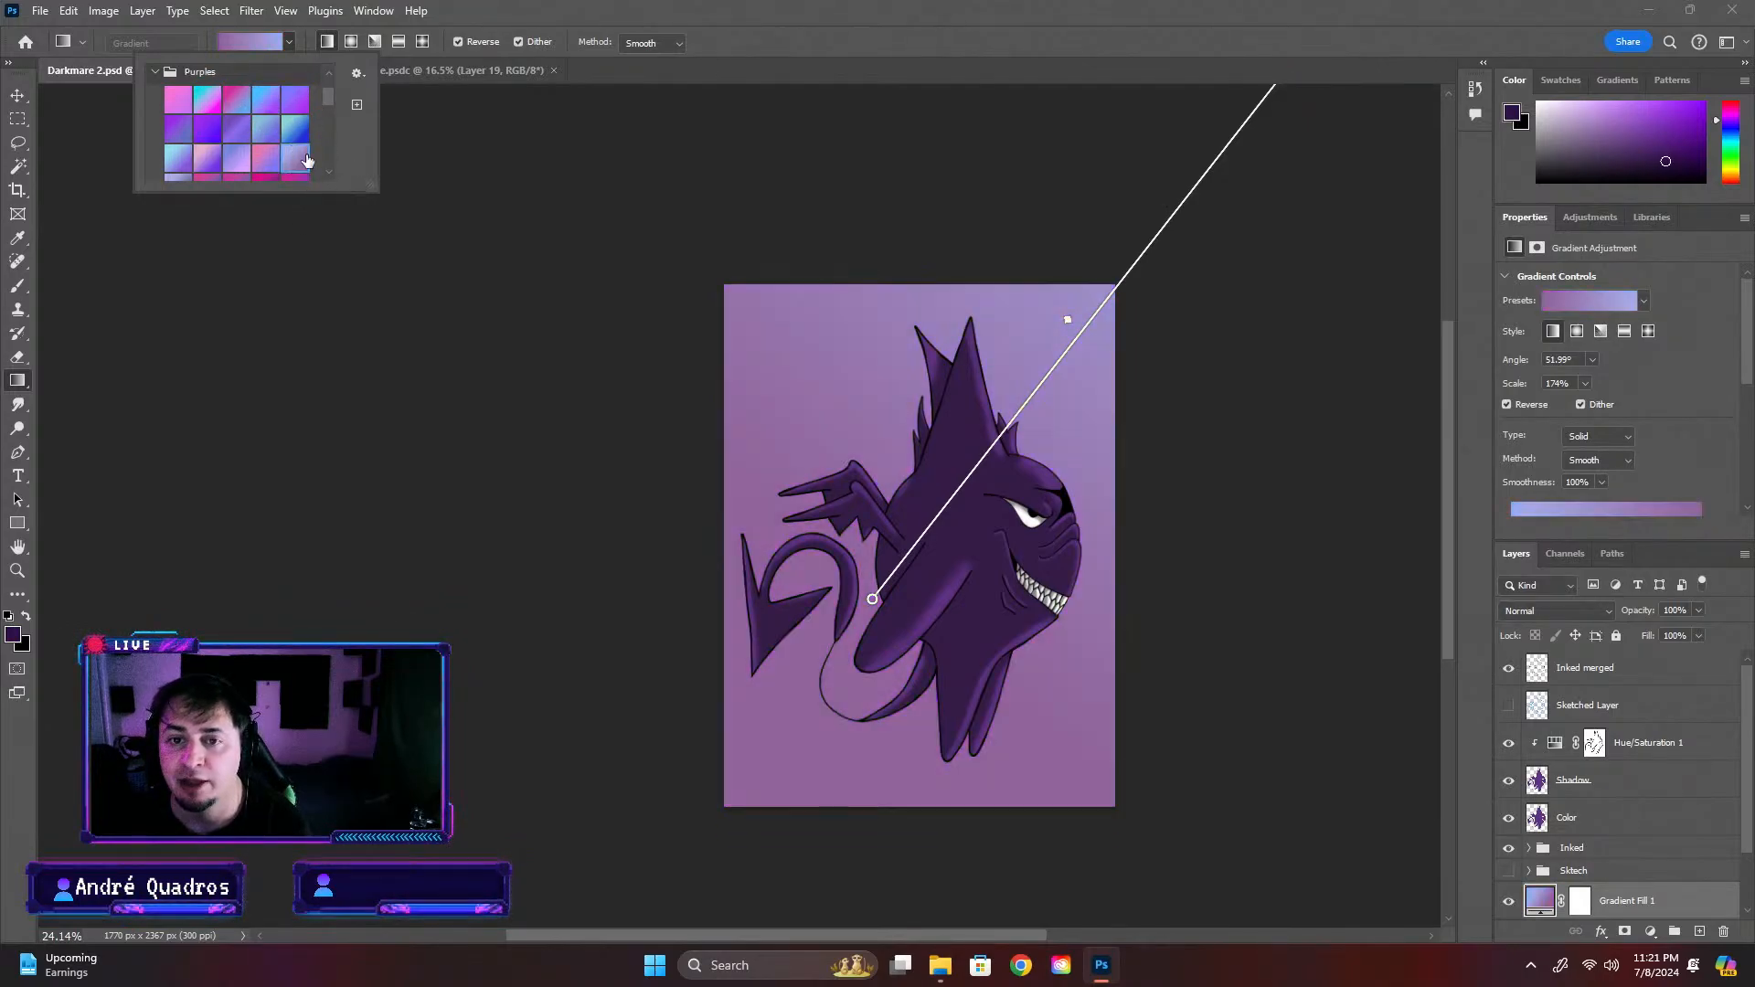
{"action": "scroll", "coordinate": [266, 164], "scroll_direction": "down", "scroll_amount": 2}
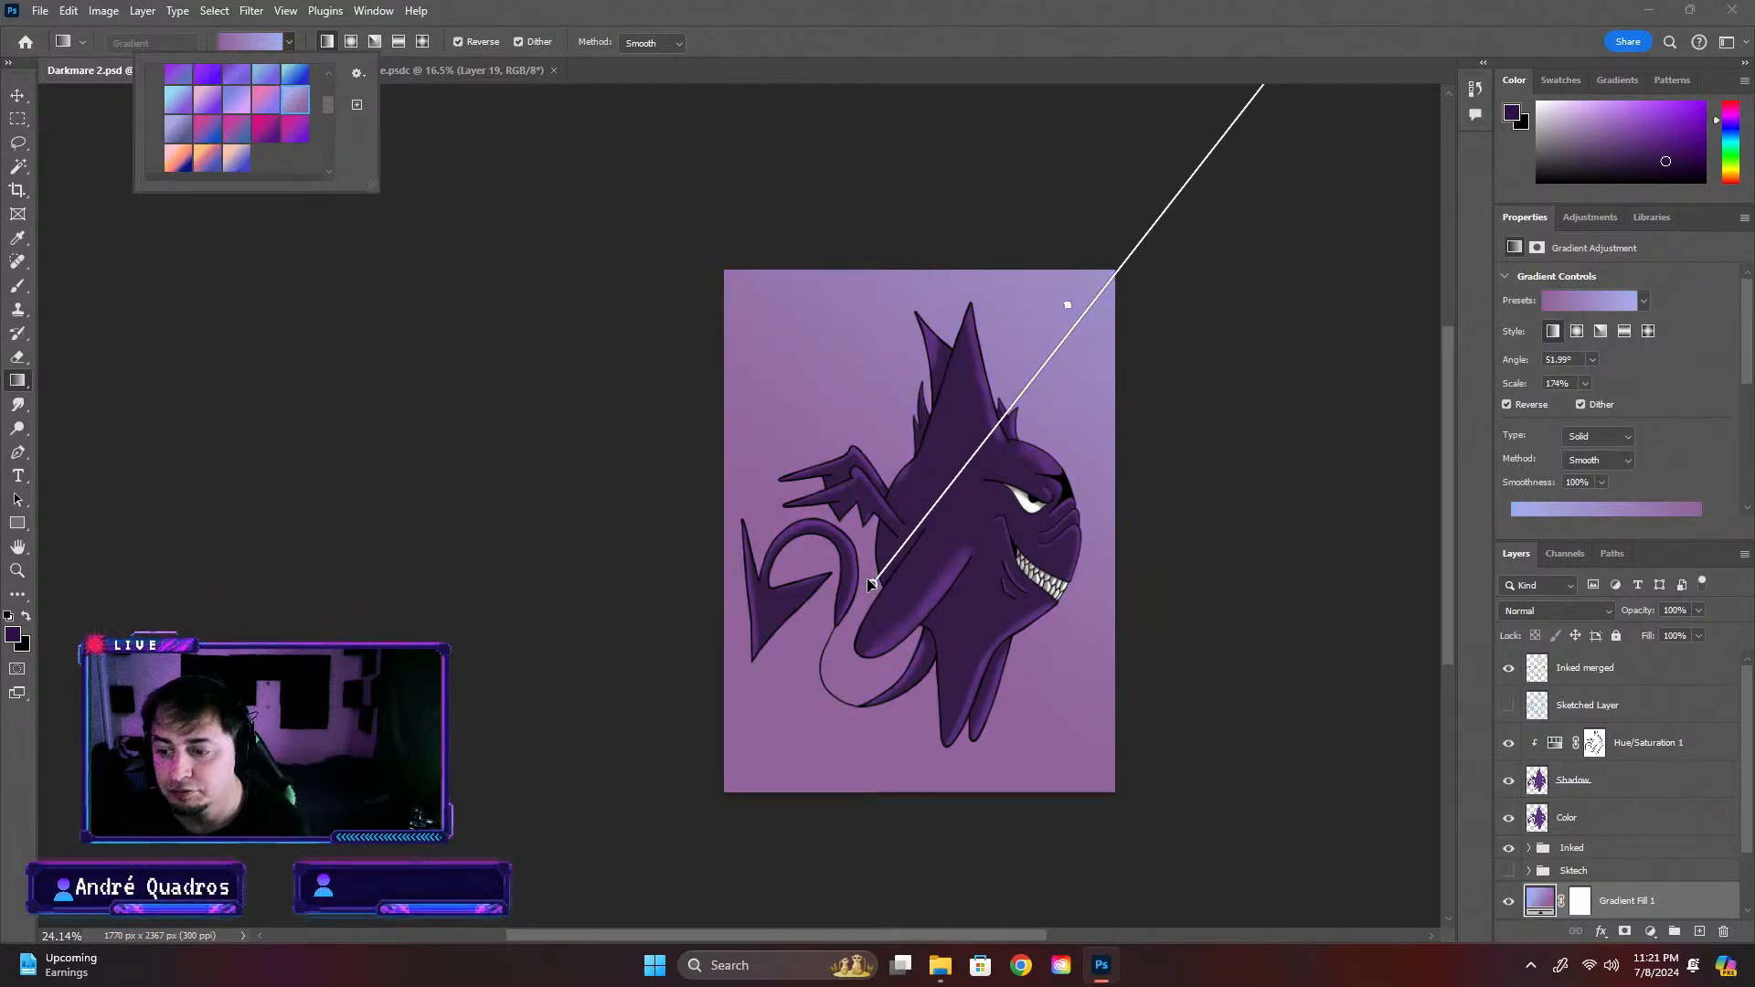
Turn off the gradient's reversal and place its ends just inside the canvas's lower-left and upper-right corners, at about 55° and 141% scale
{"action": "left_click_drag", "start_coordinate": [873, 585], "coordinate": [742, 774]}
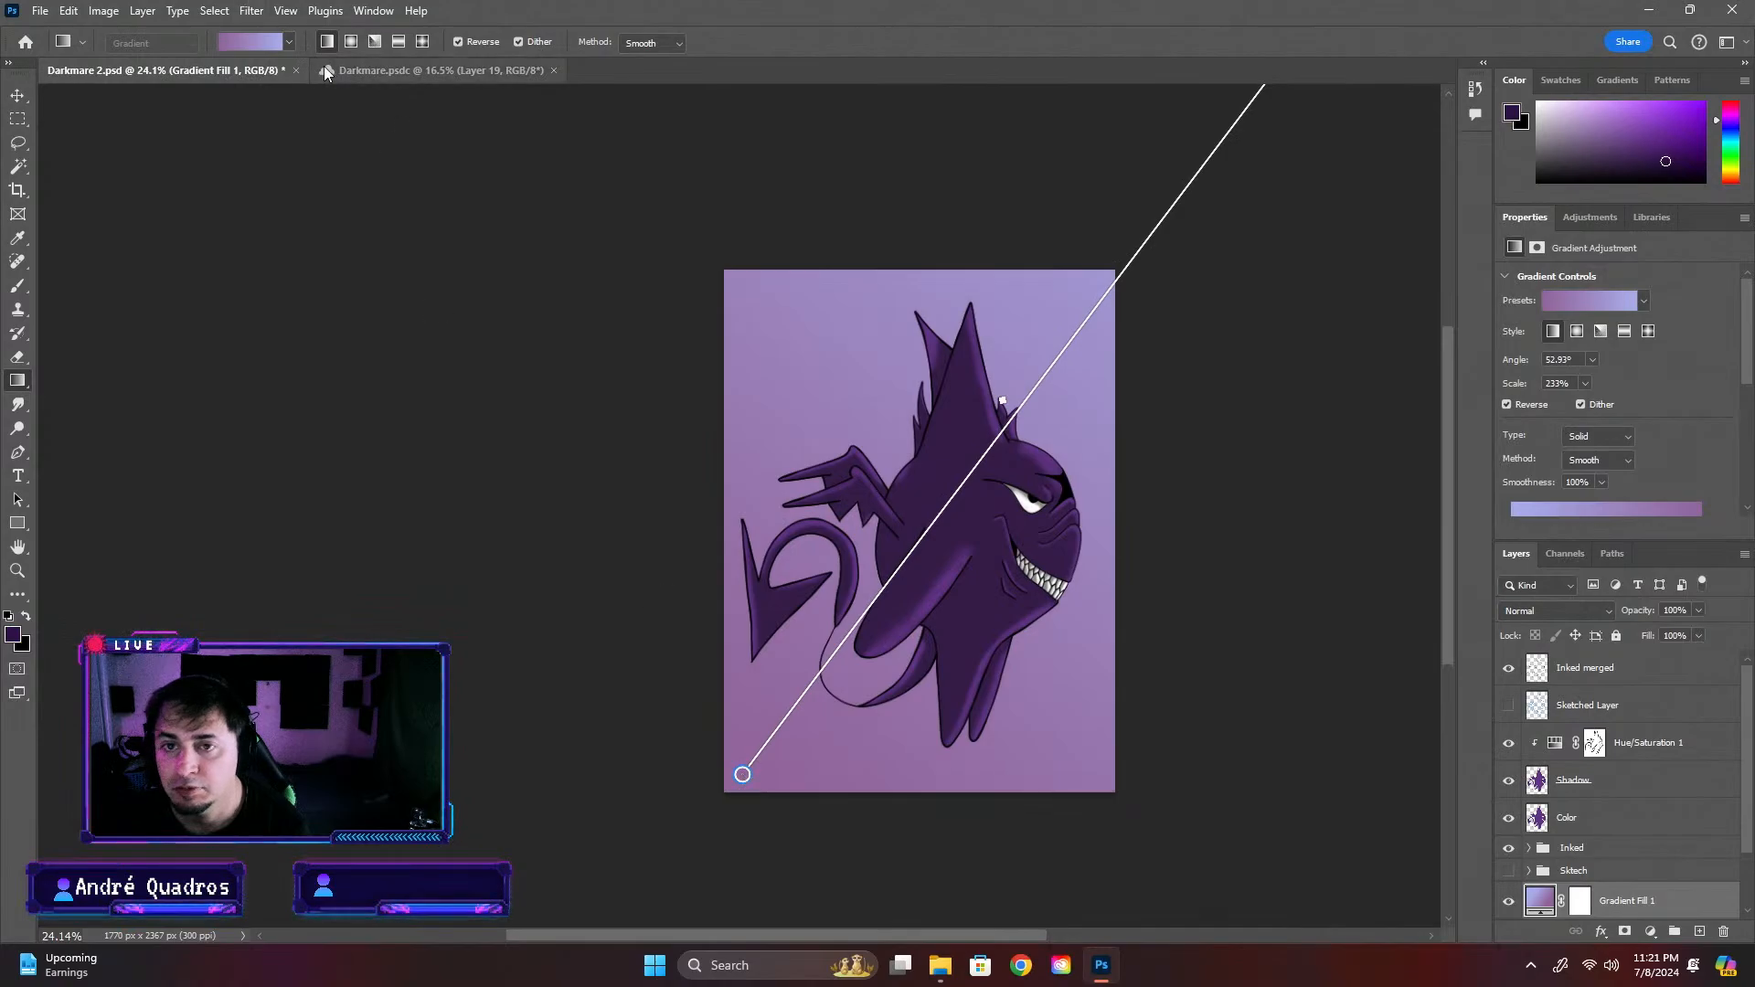
{"action": "left_click", "coordinate": [458, 42]}
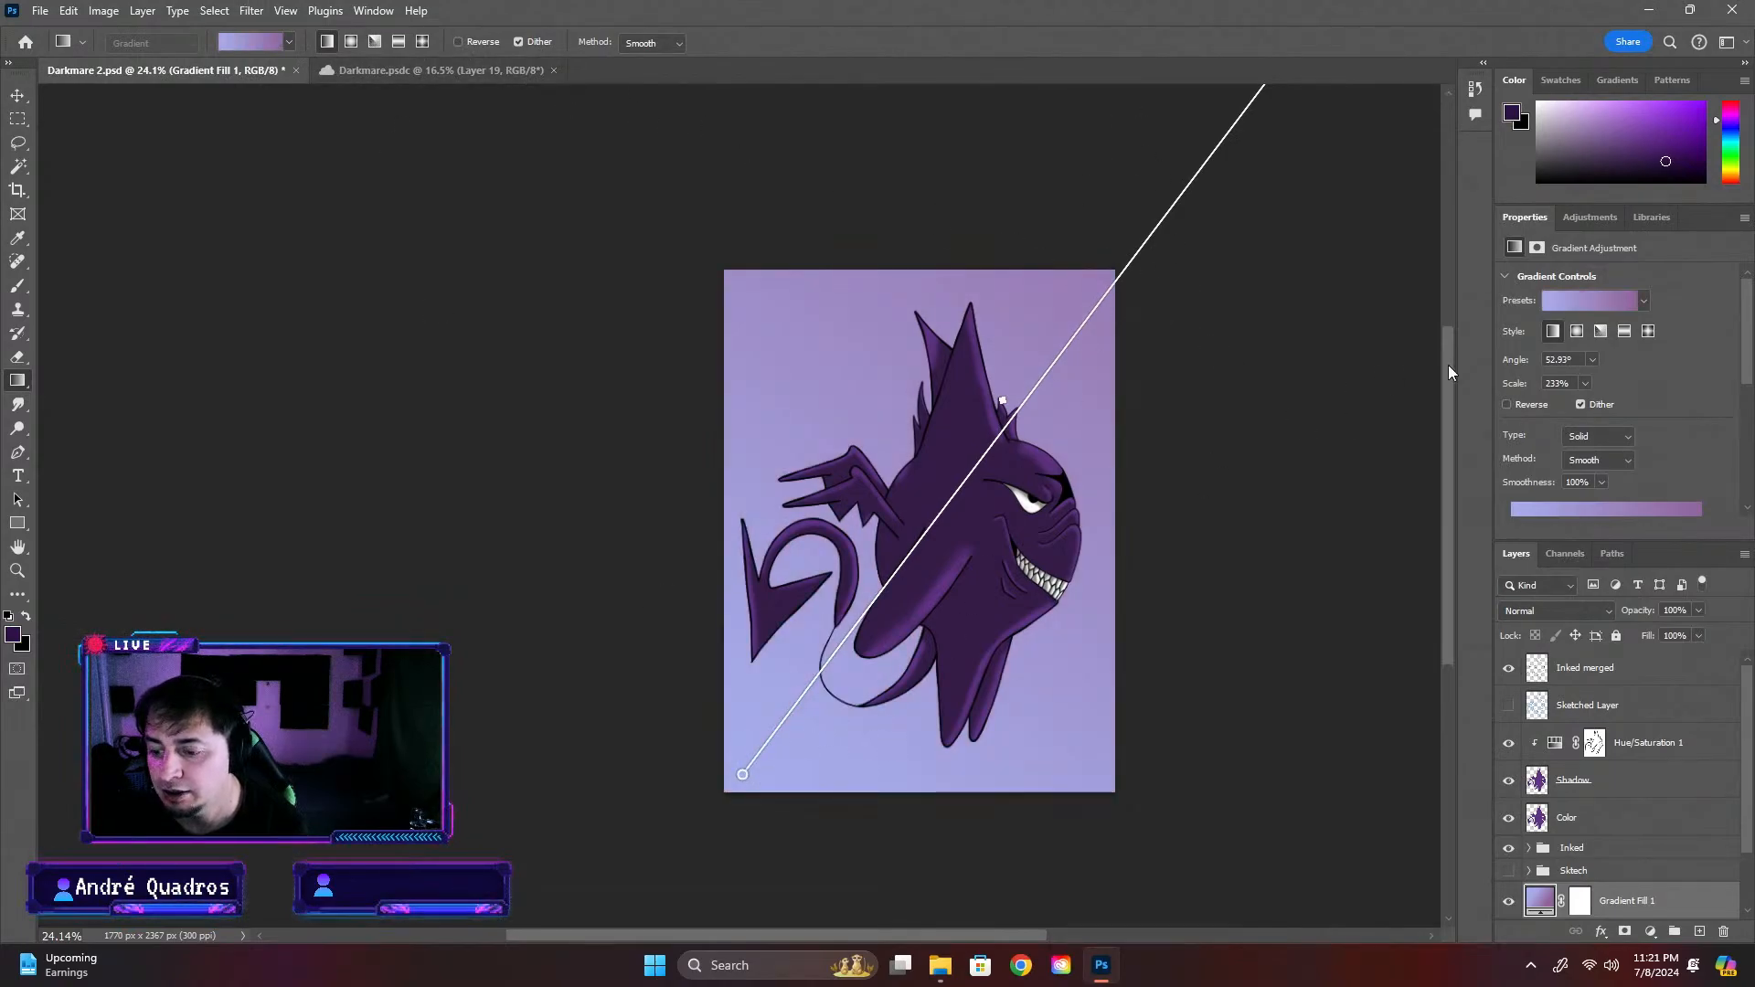
{"action": "left_click_drag", "start_coordinate": [1444, 380], "coordinate": [1441, 316]}
{"action": "left_click_drag", "start_coordinate": [1291, 207], "coordinate": [1088, 454]}
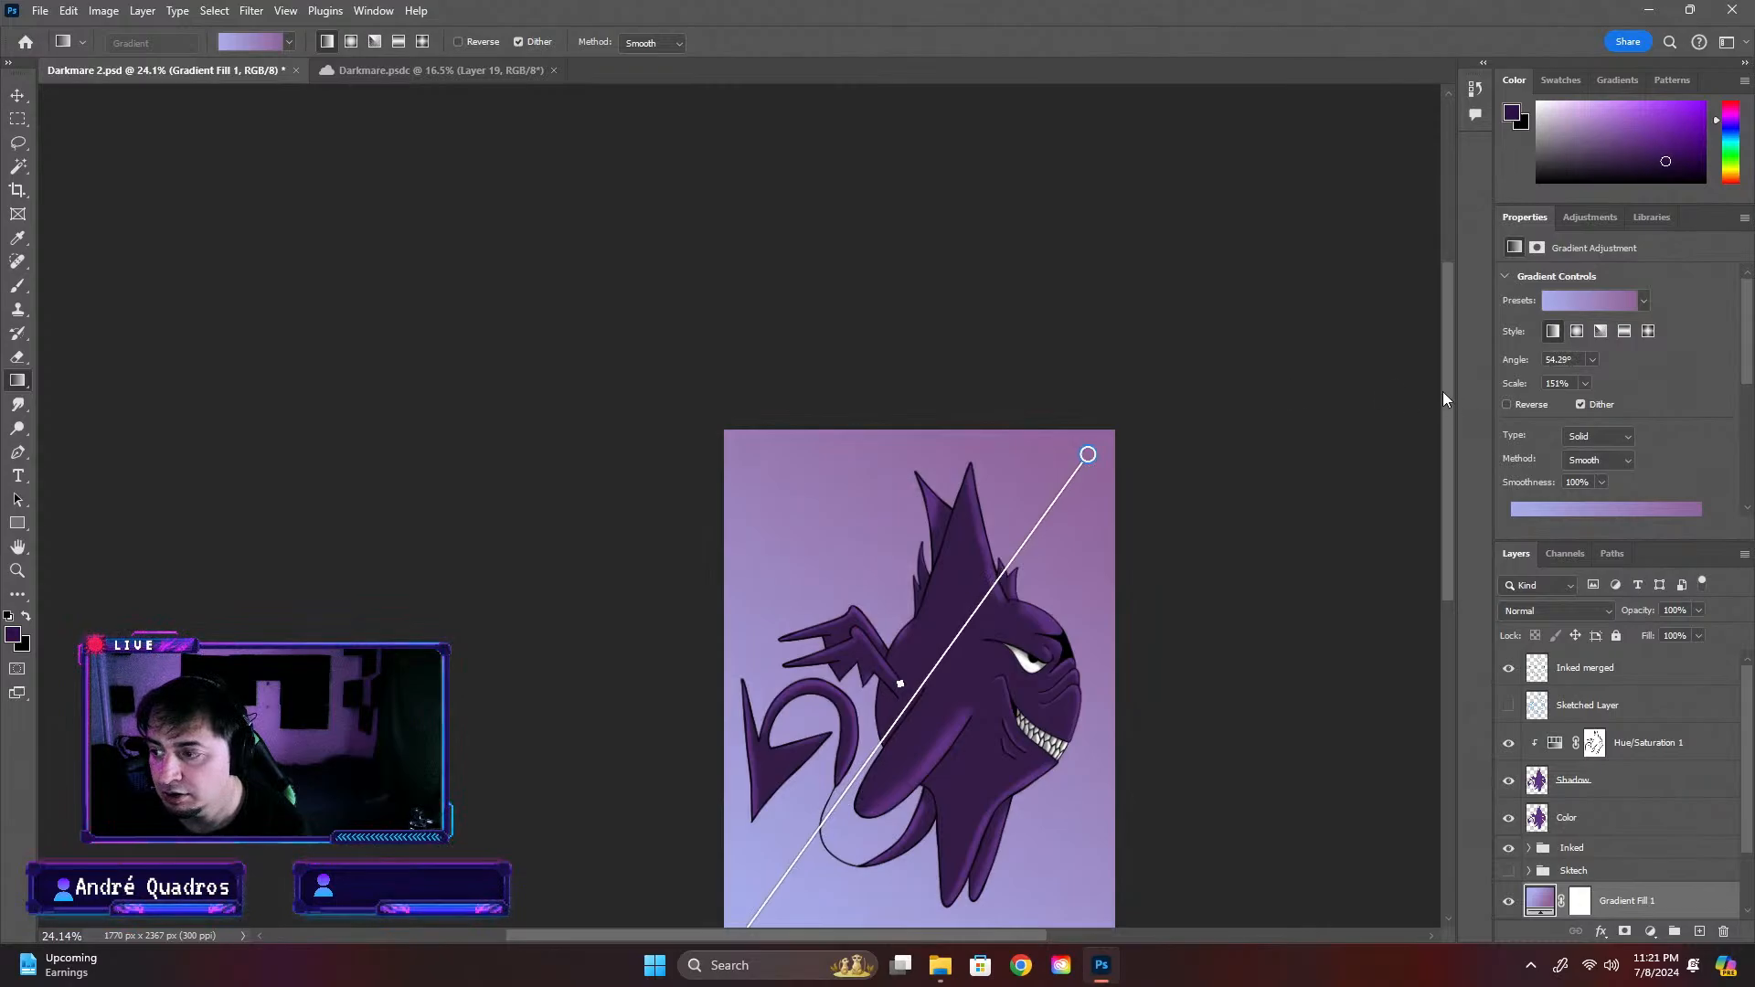
{"action": "left_click_drag", "start_coordinate": [1443, 393], "coordinate": [1404, 453]}
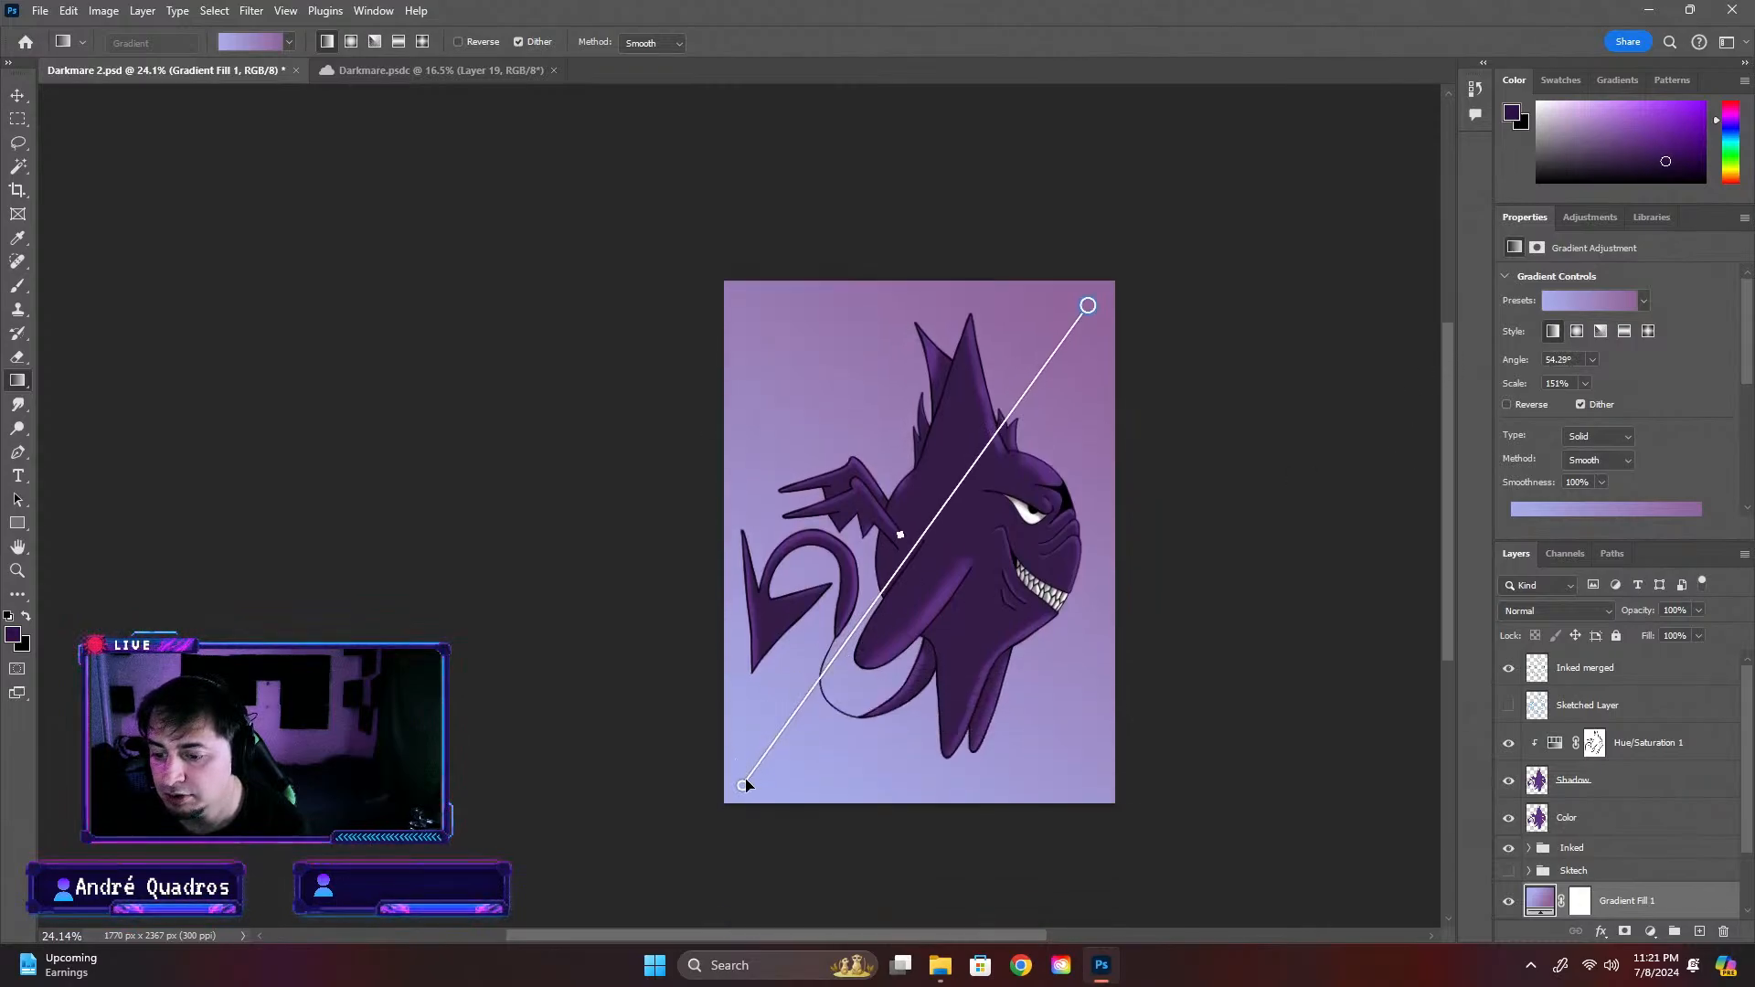
{"action": "left_click_drag", "start_coordinate": [744, 785], "coordinate": [775, 761]}
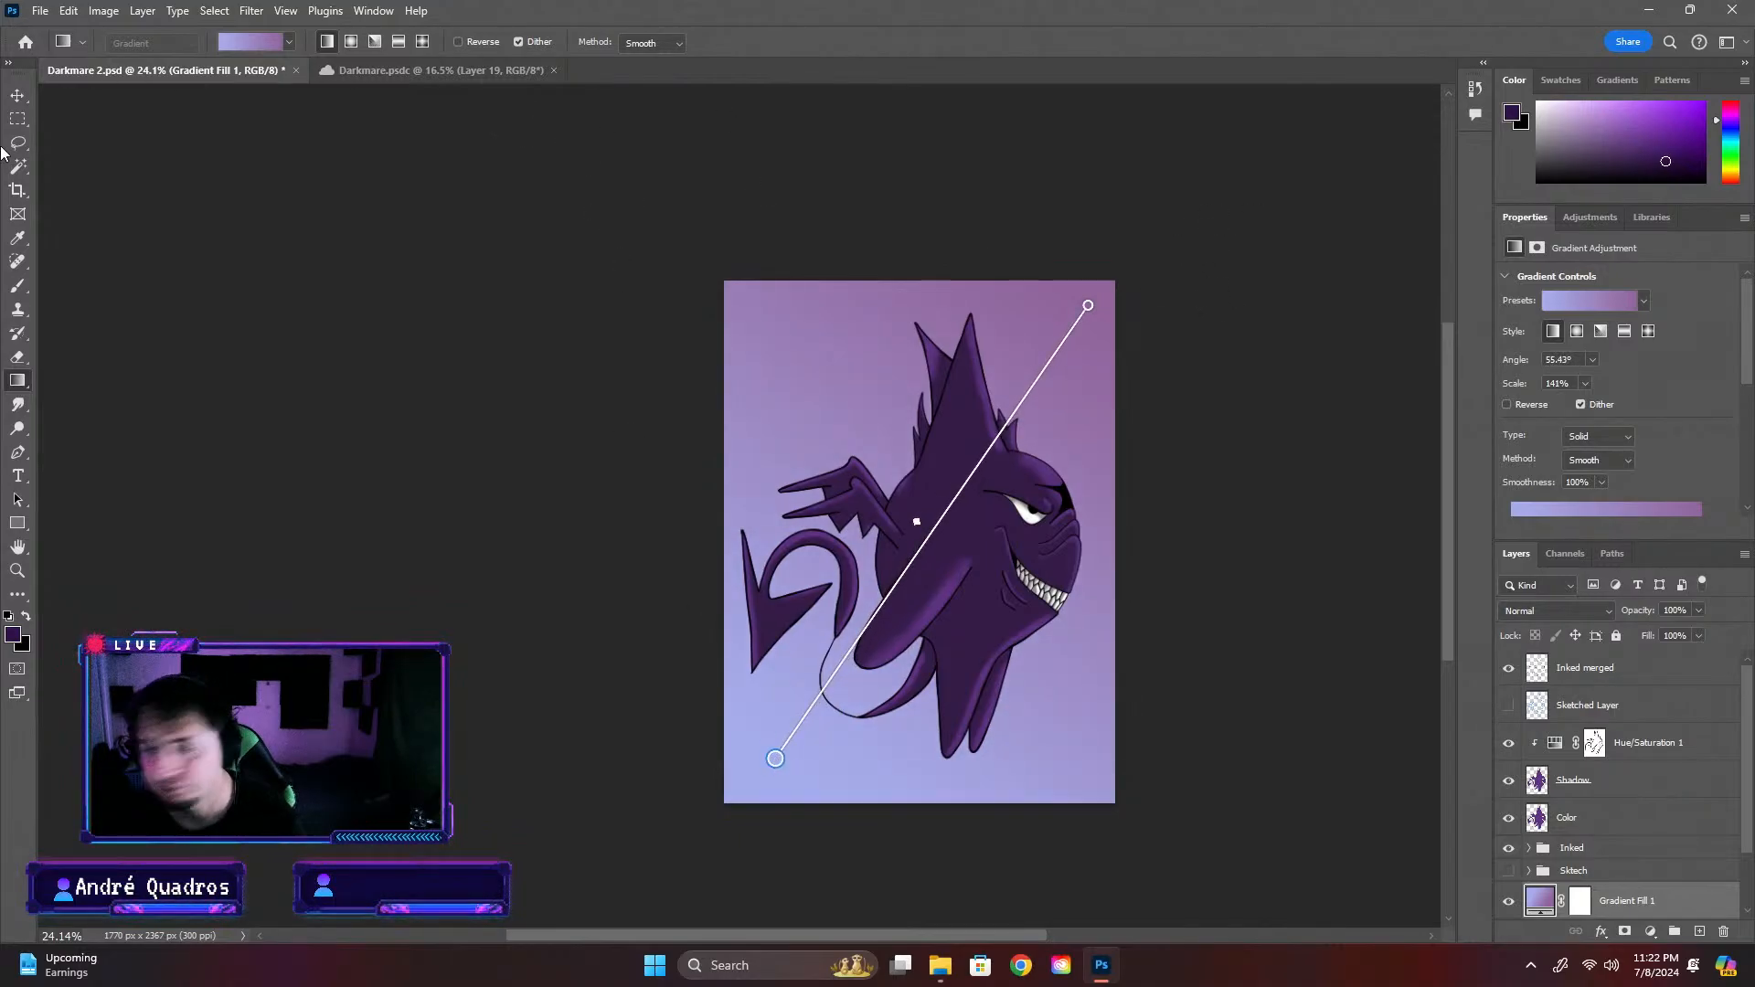
Rename the gradient fill layer as Back Ground
{"action": "left_click", "coordinate": [18, 95]}
{"action": "scroll", "coordinate": [777, 560], "scroll_direction": "down", "scroll_amount": 5}
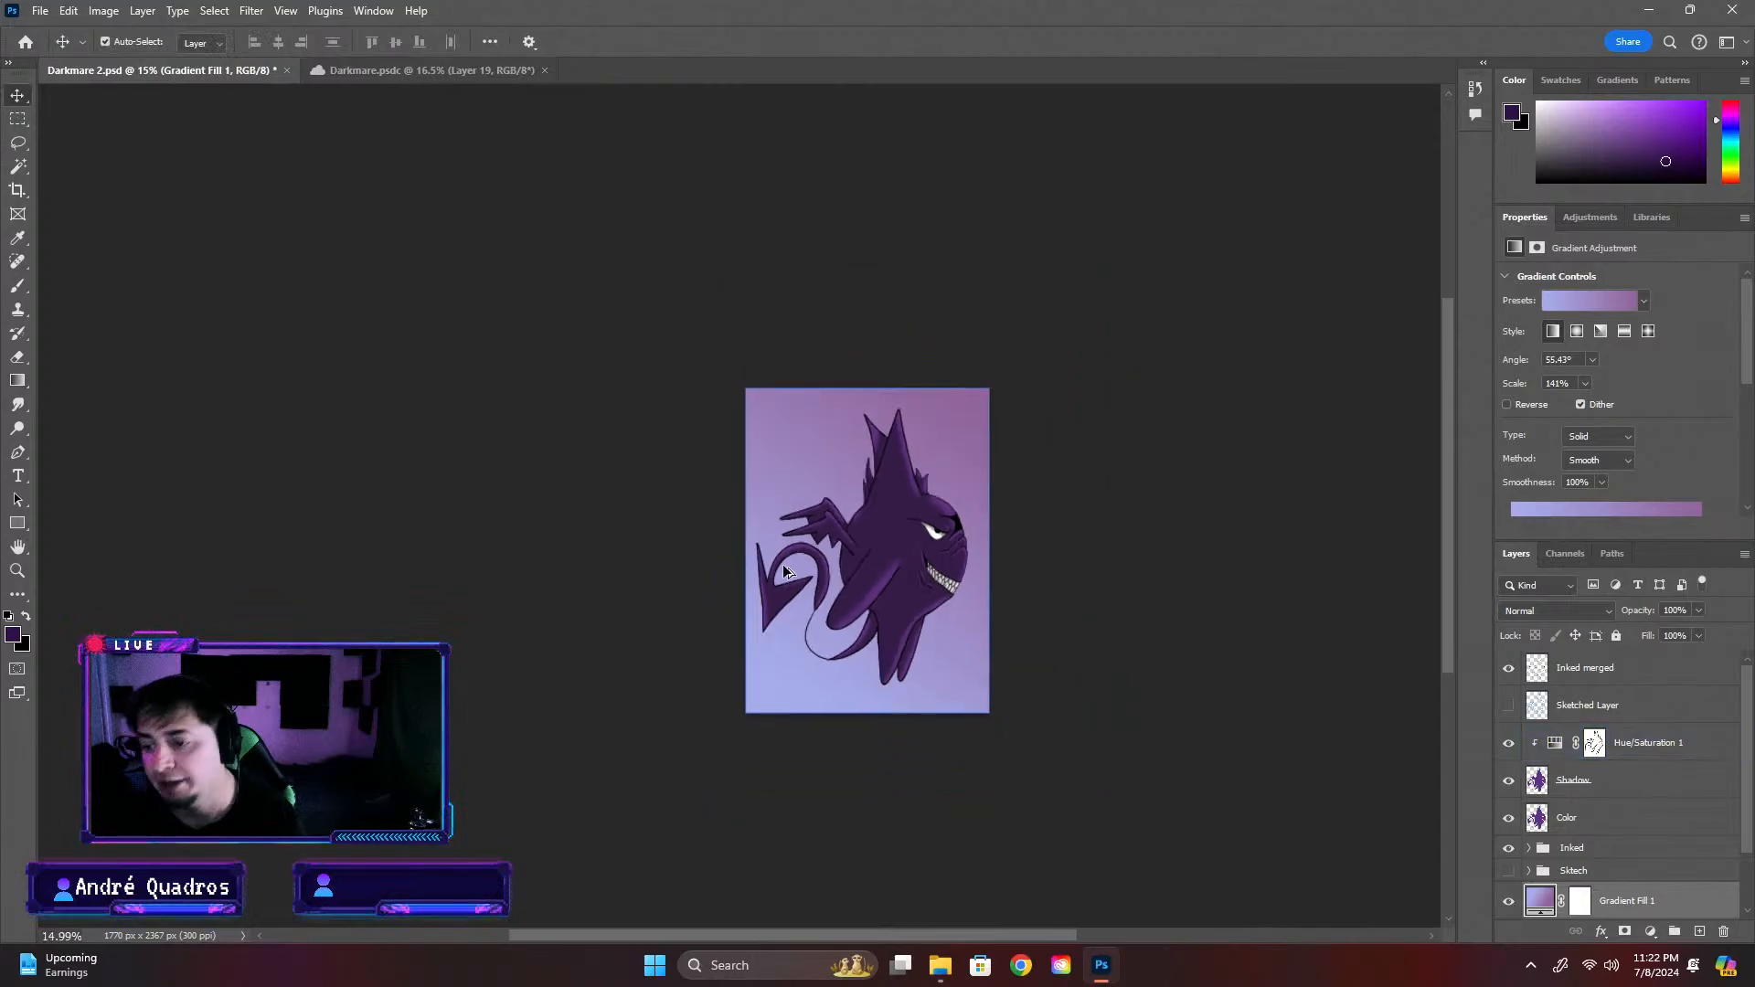
{"action": "scroll", "coordinate": [790, 494], "scroll_direction": "up", "scroll_amount": 8}
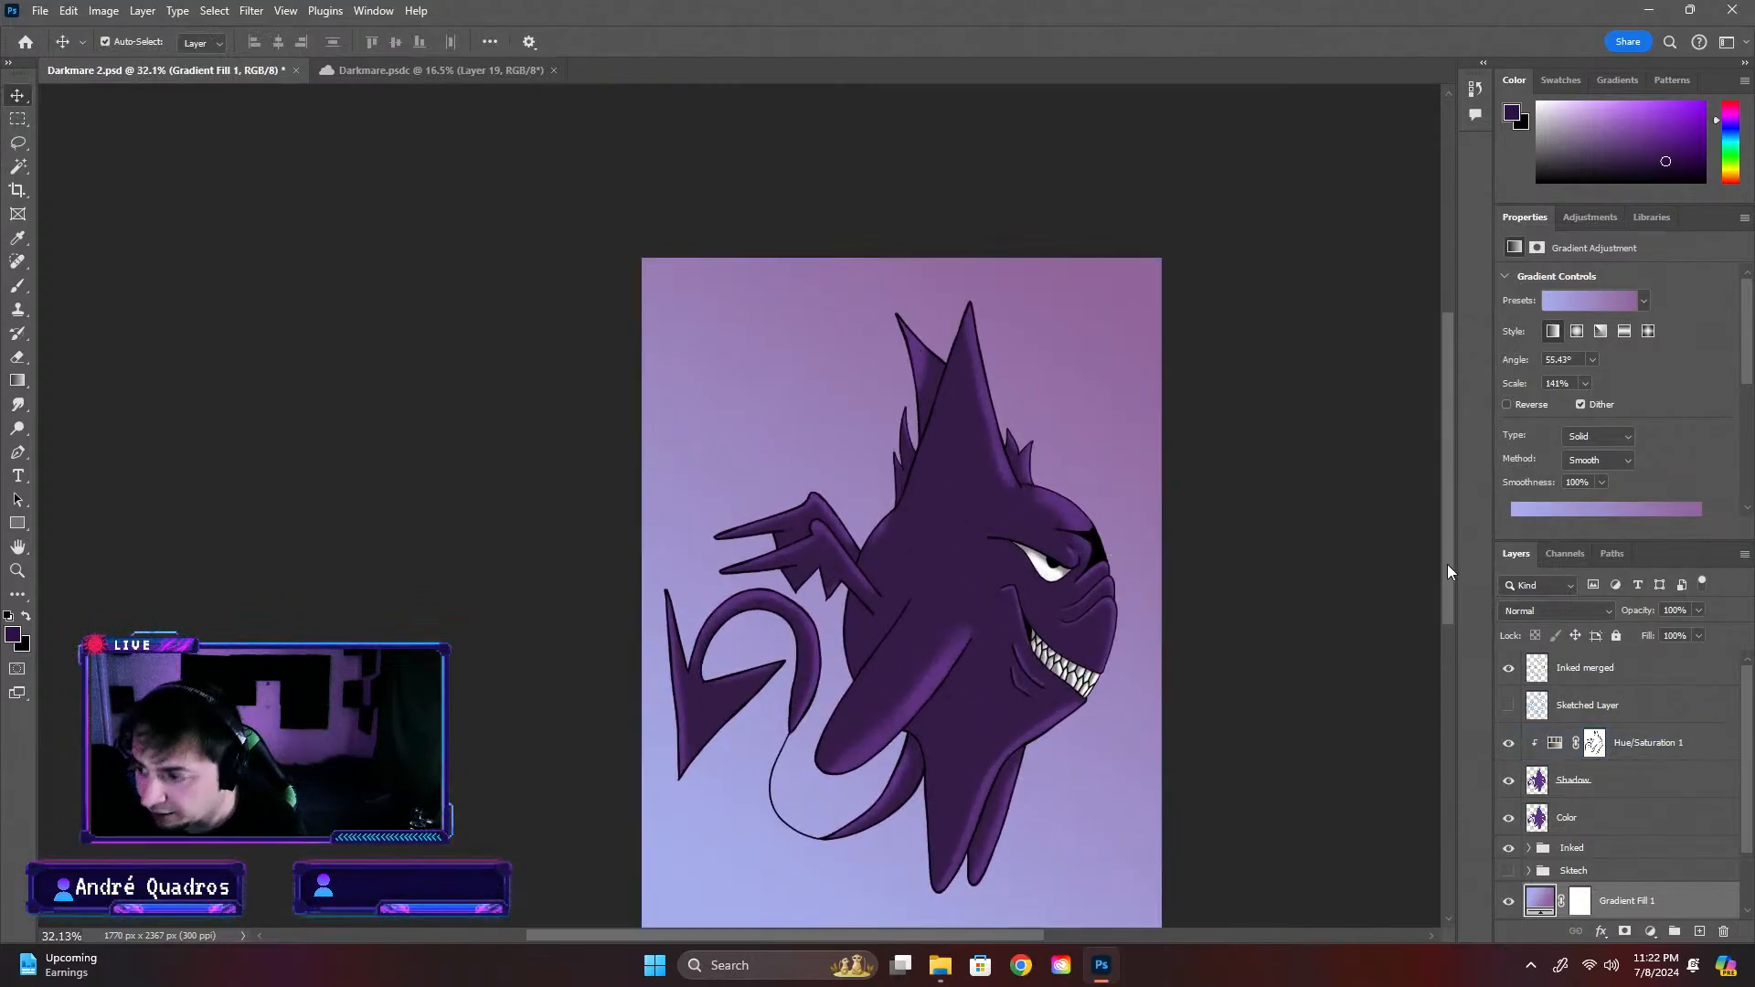
{"action": "left_click_drag", "start_coordinate": [1446, 563], "coordinate": [1446, 600]}
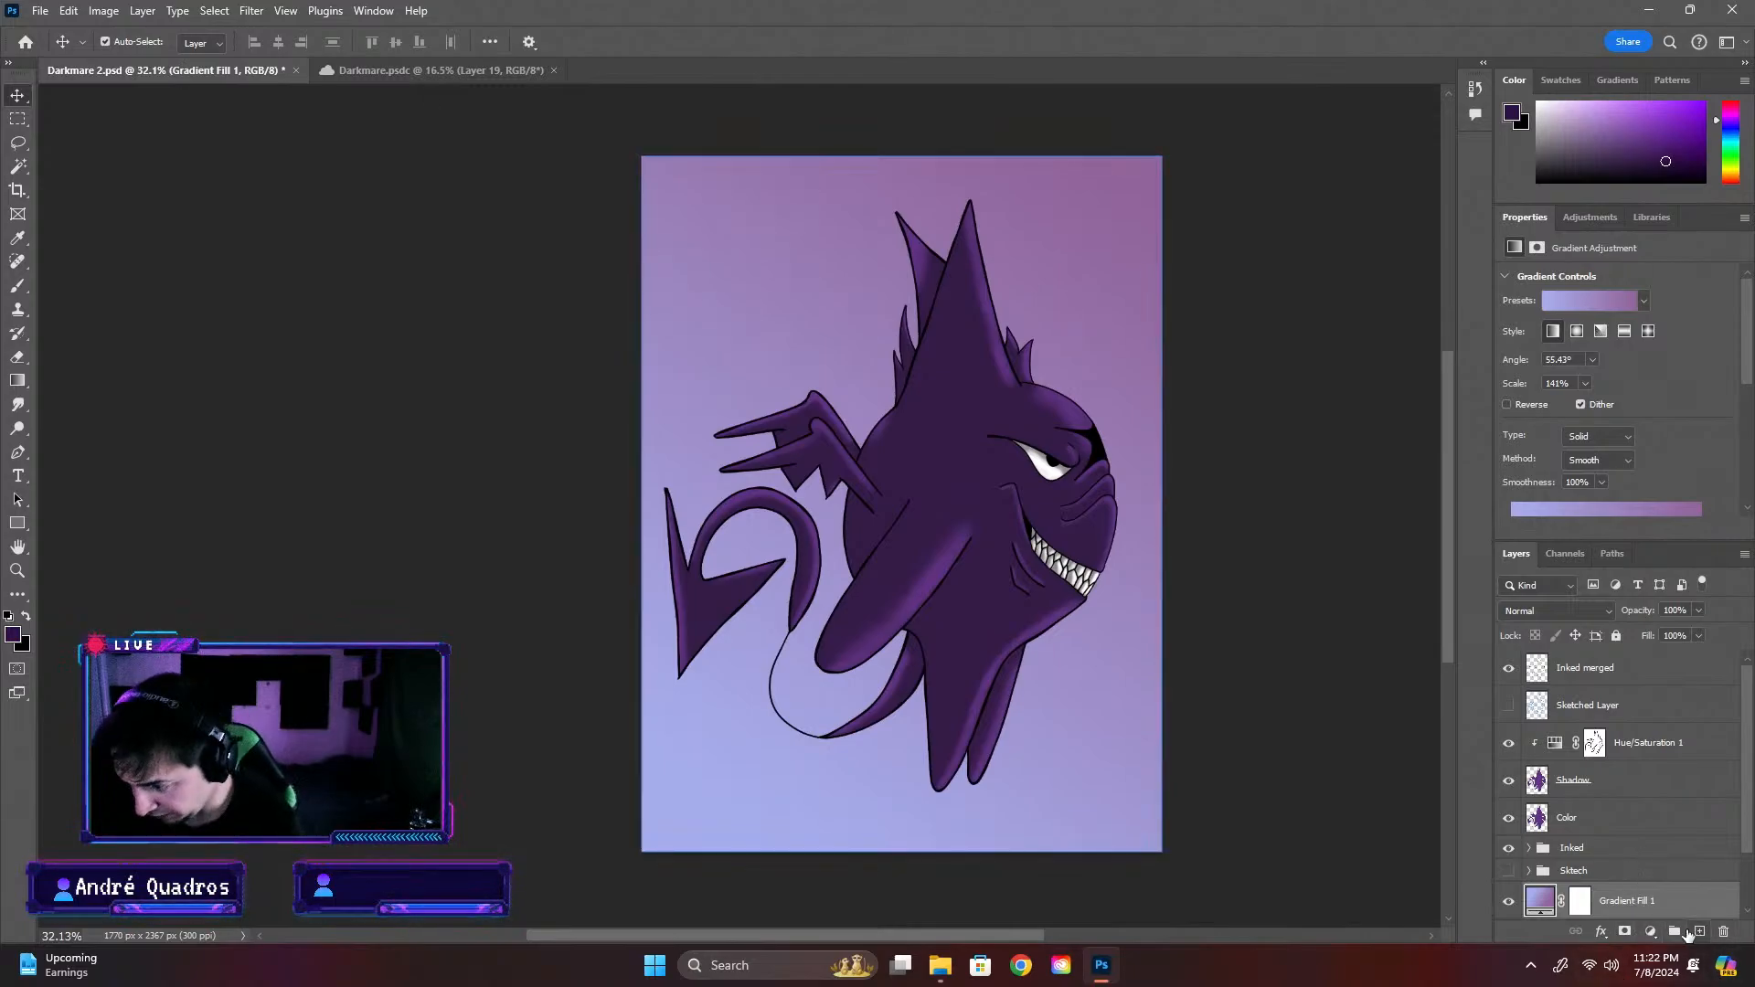
{"action": "left_click", "coordinate": [1577, 834]}
{"action": "type", "text": "Back Ground"}
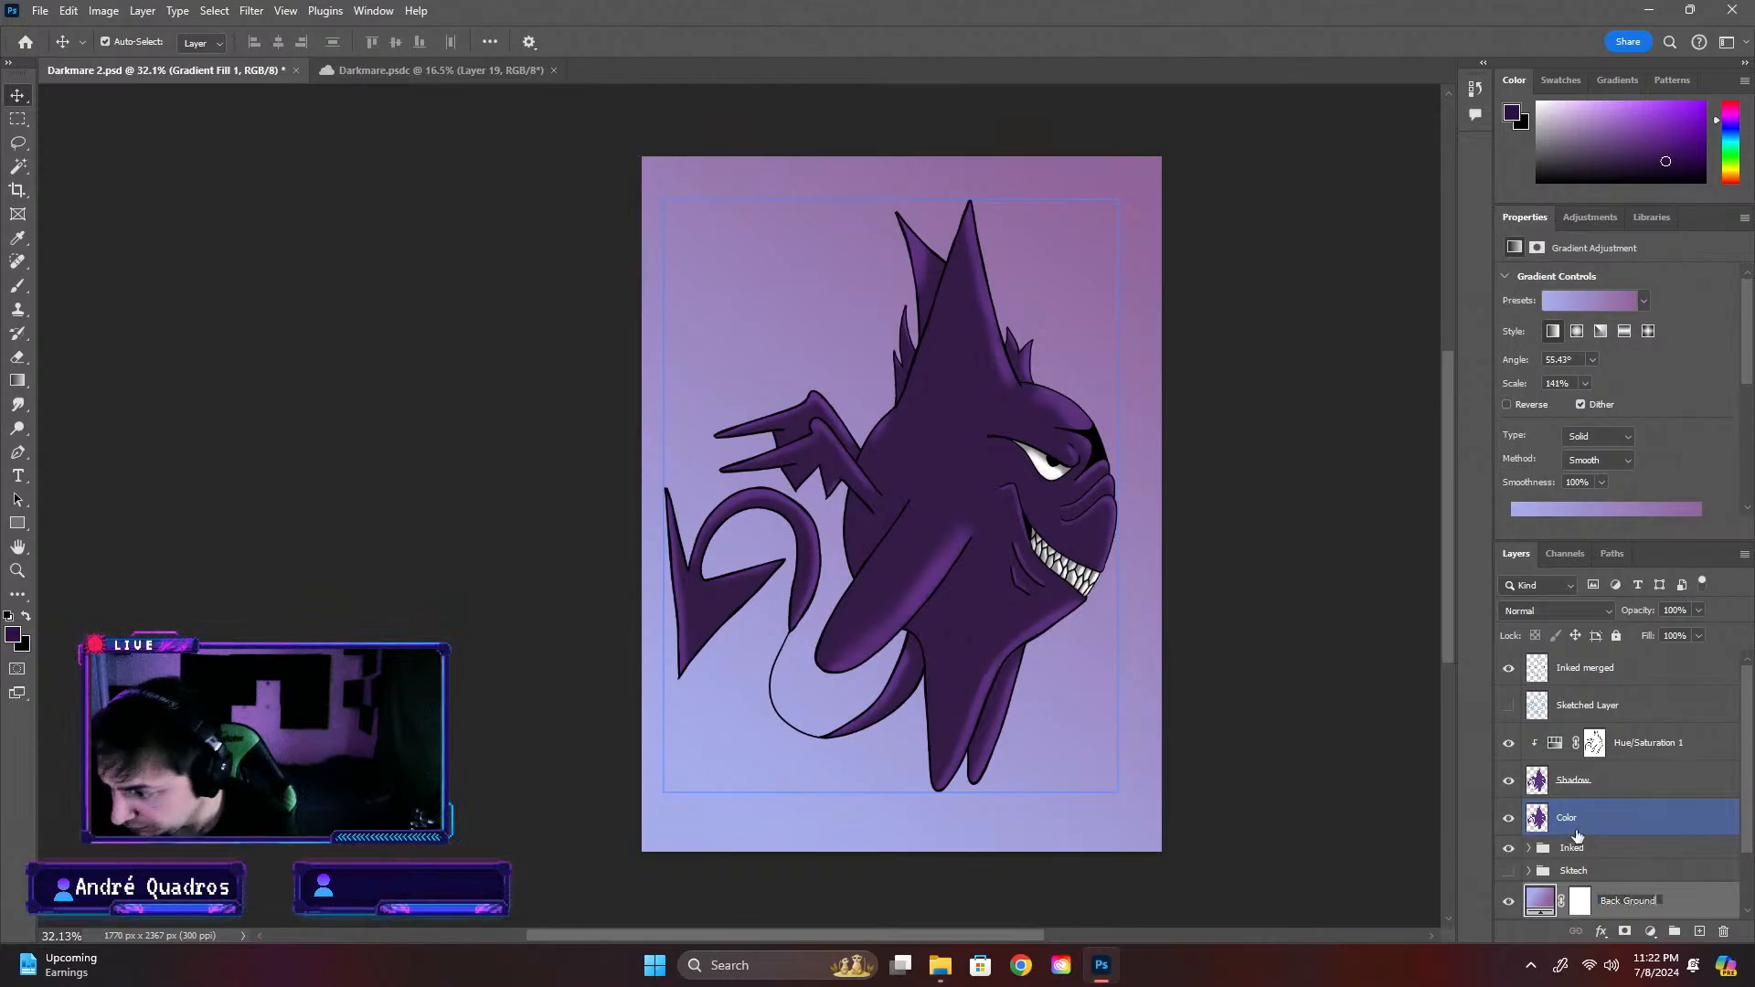
{"action": "key", "text": "Return"}
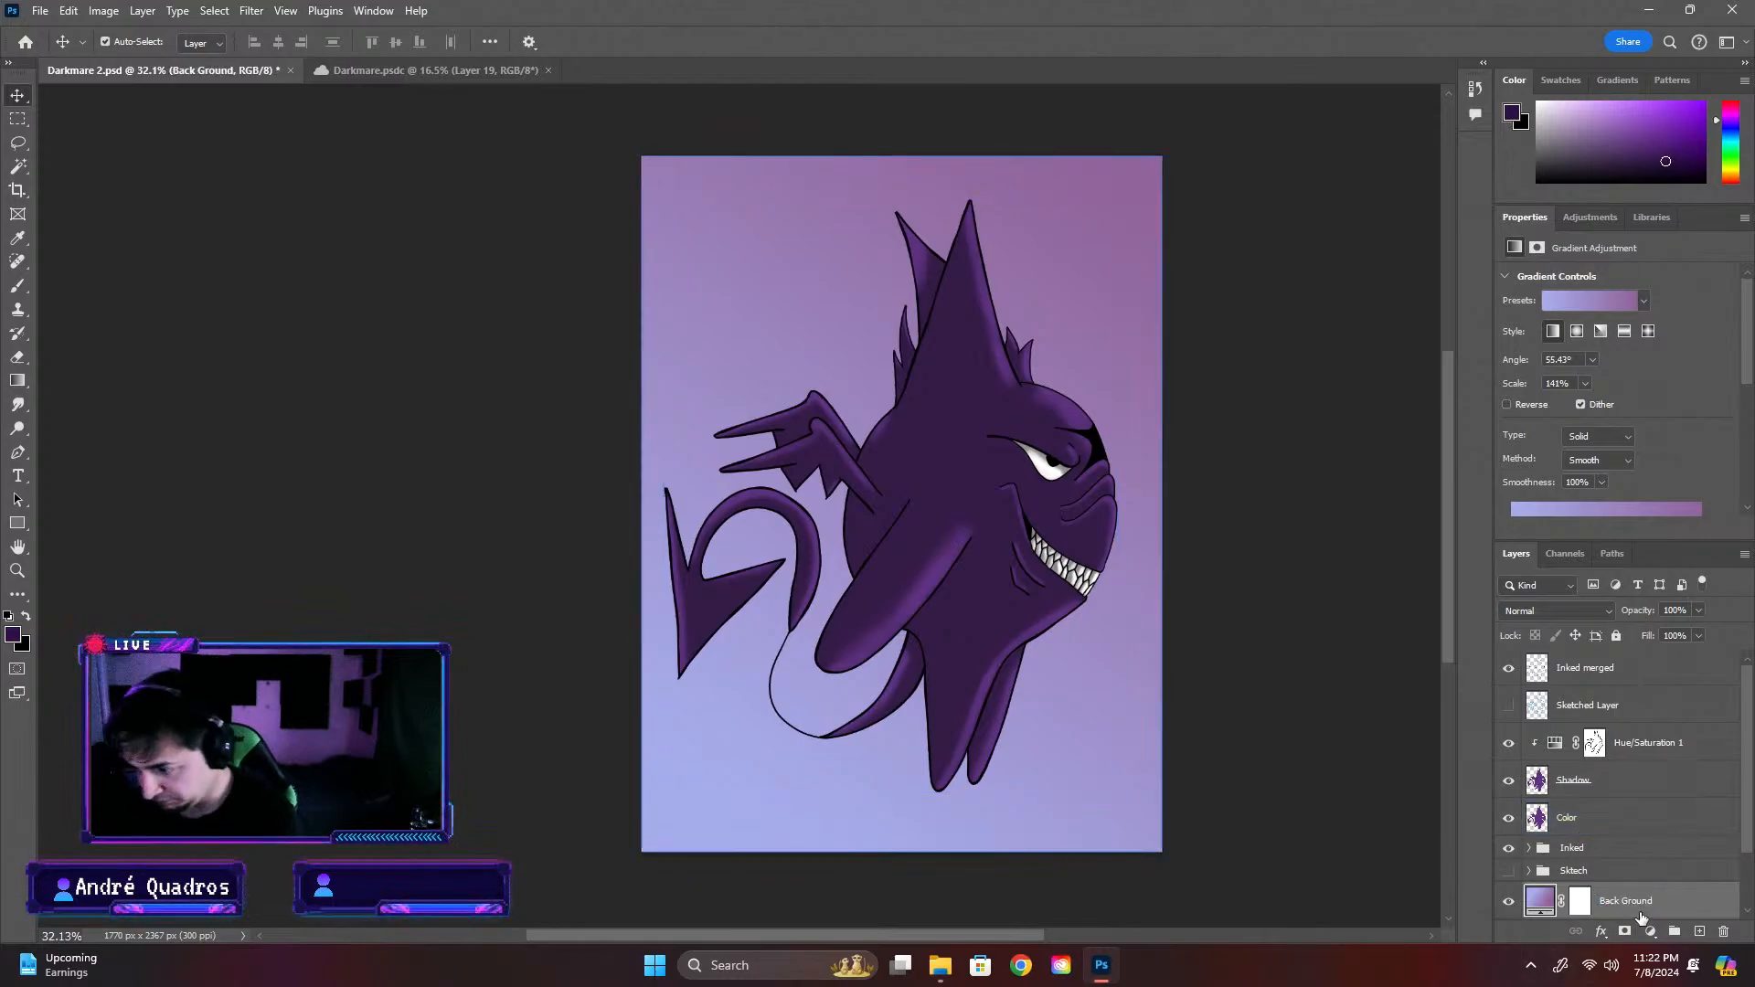
Add a new layer above Back Ground, try a thin curved brush stroke around the creature and undo it
{"action": "left_click", "coordinate": [1697, 931]}
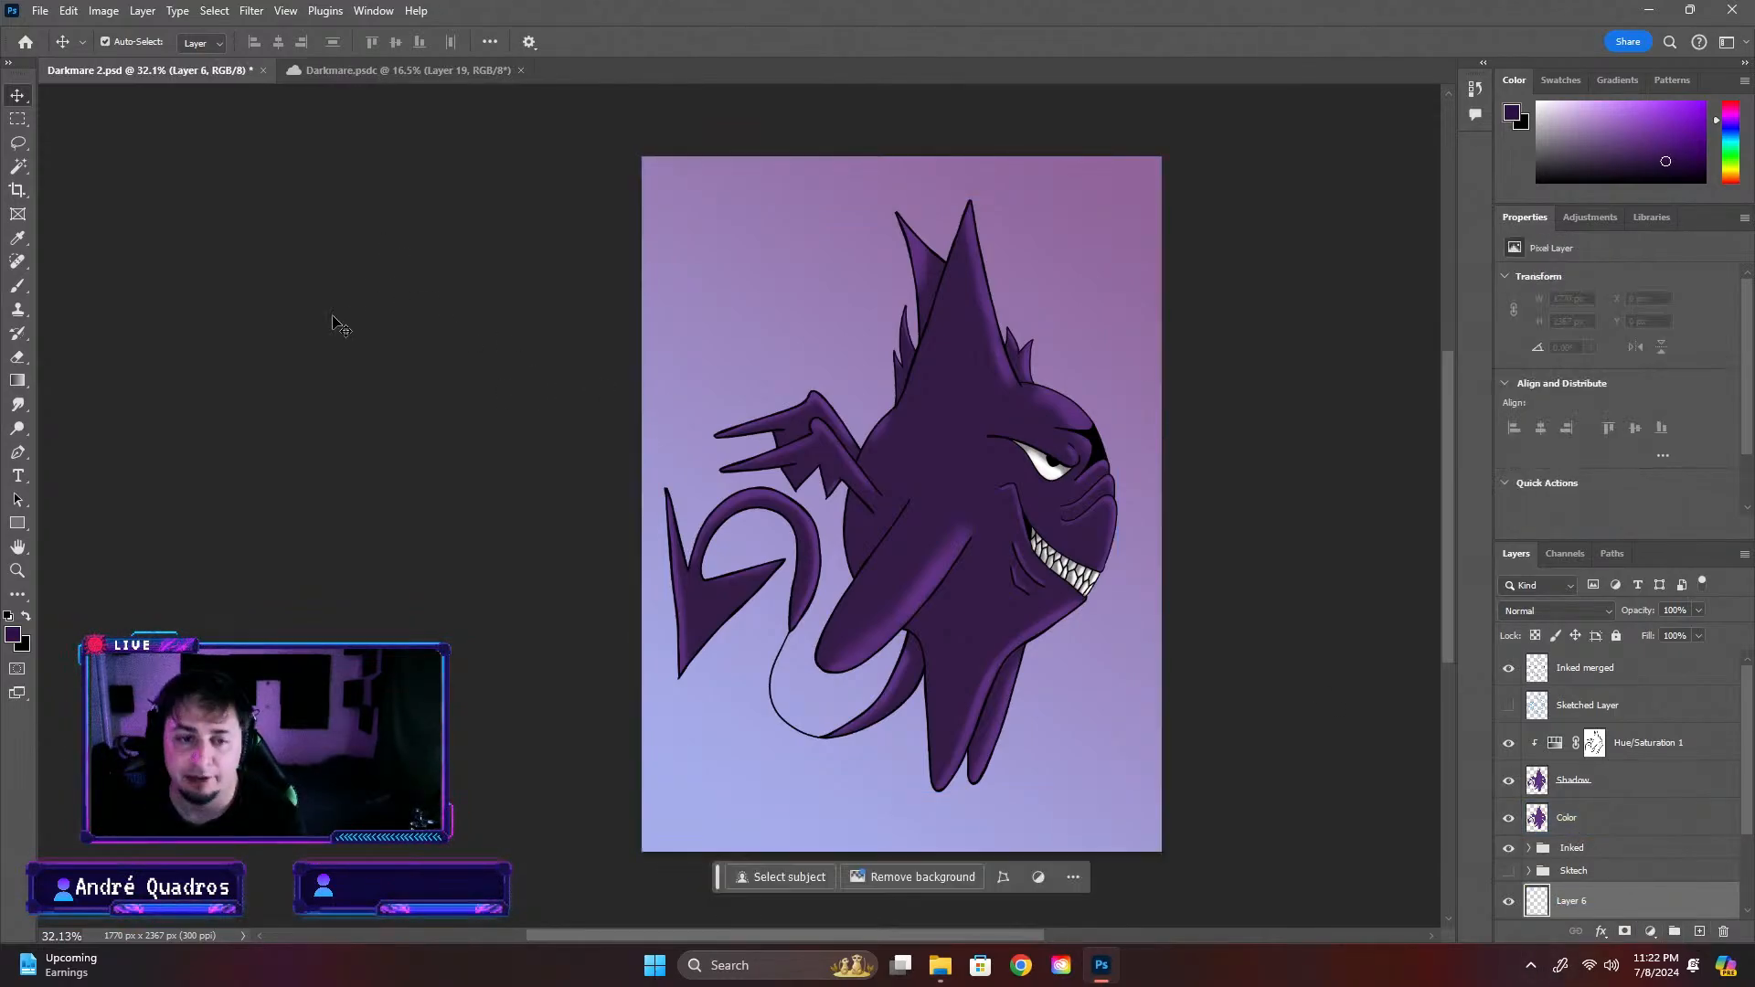
{"action": "left_click", "coordinate": [18, 286]}
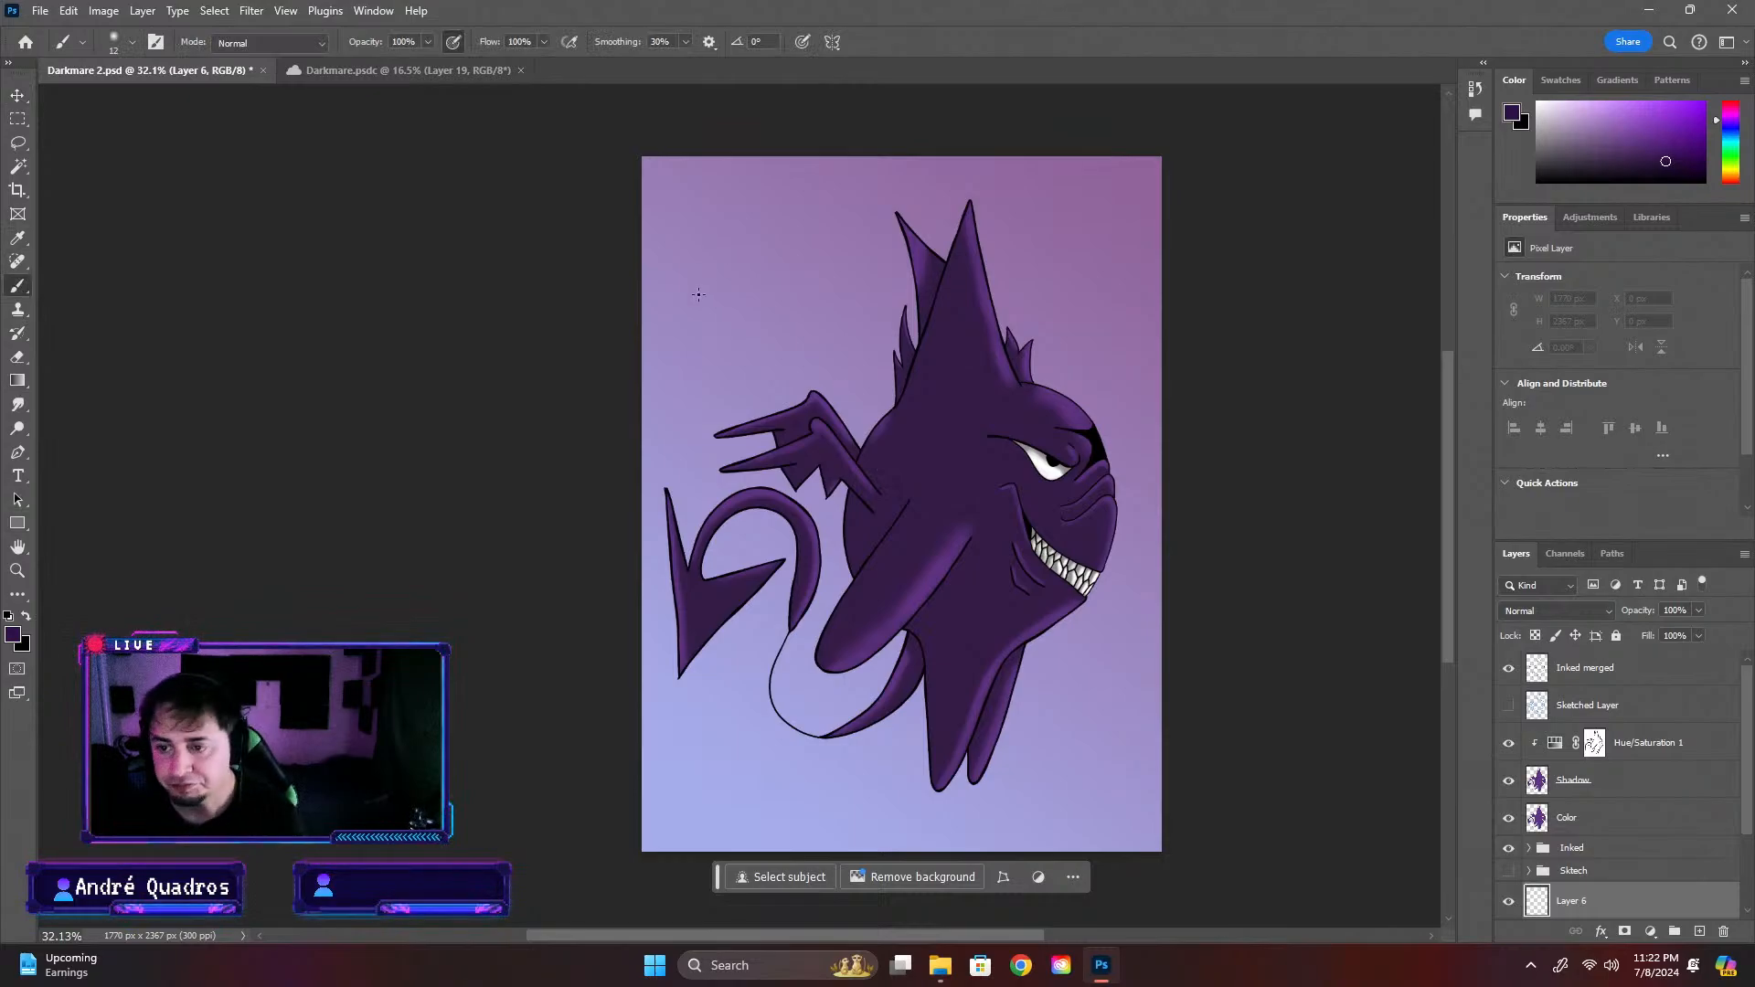
{"action": "left_click_drag", "start_coordinate": [1054, 624], "coordinate": [997, 679]}
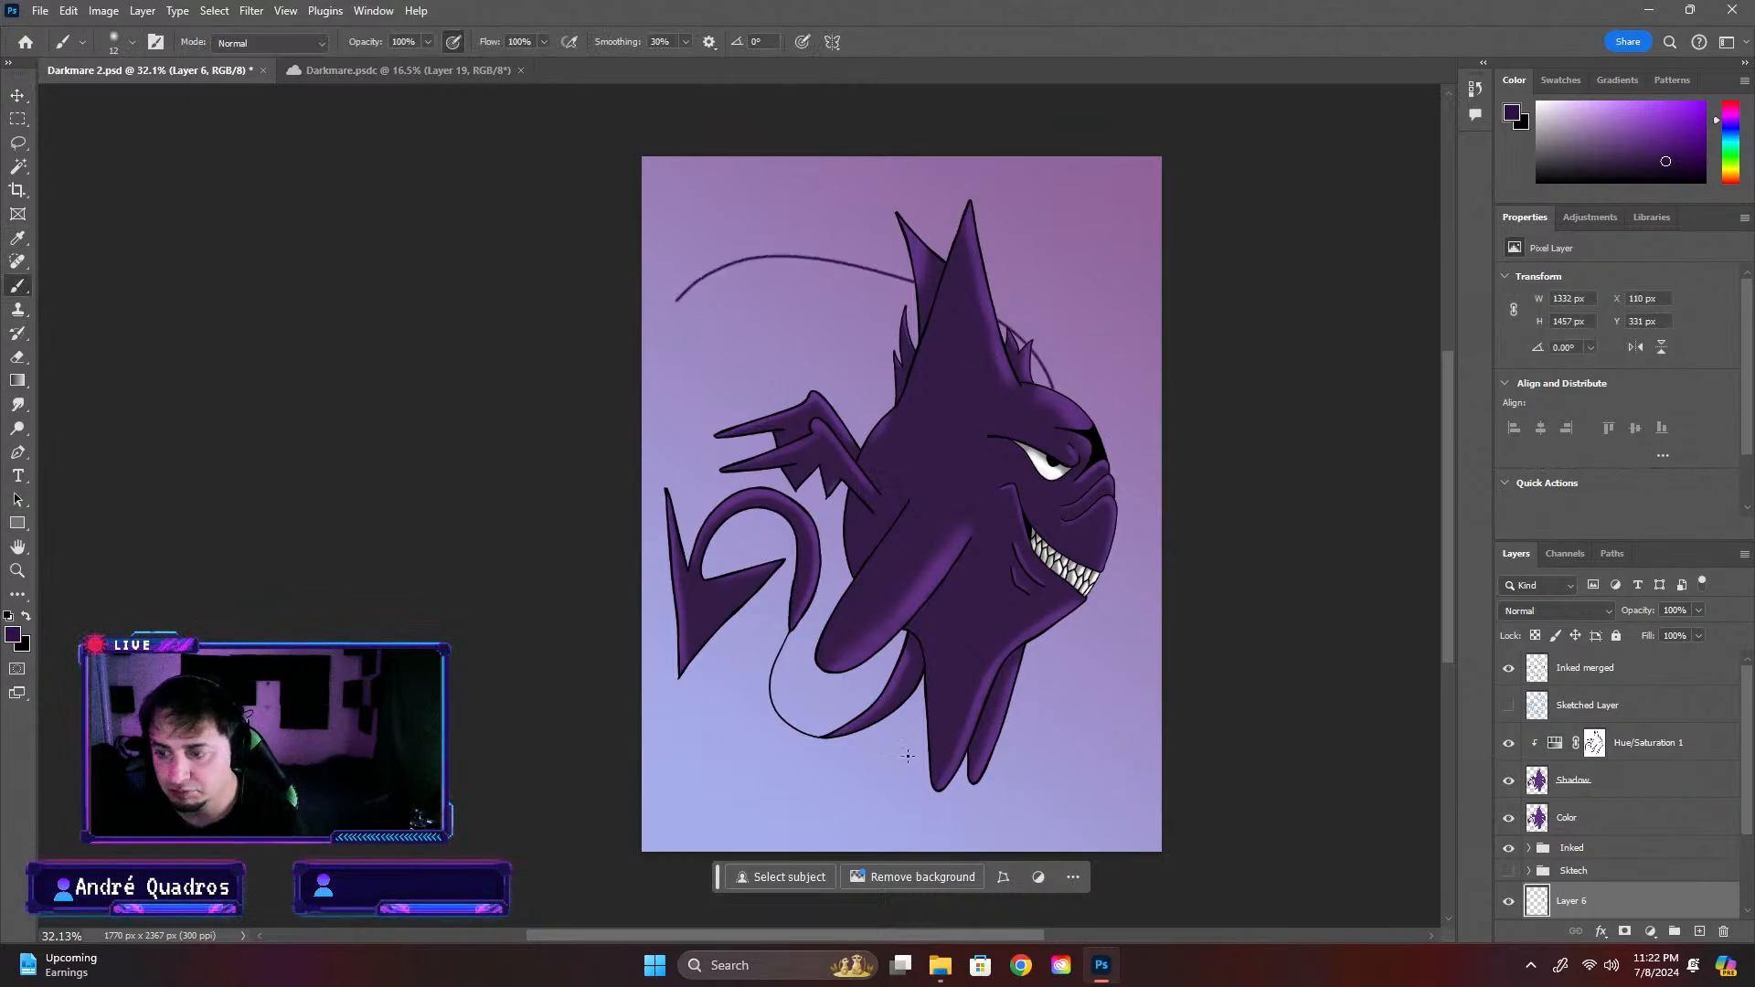
{"action": "key", "text": "ctrl+z"}
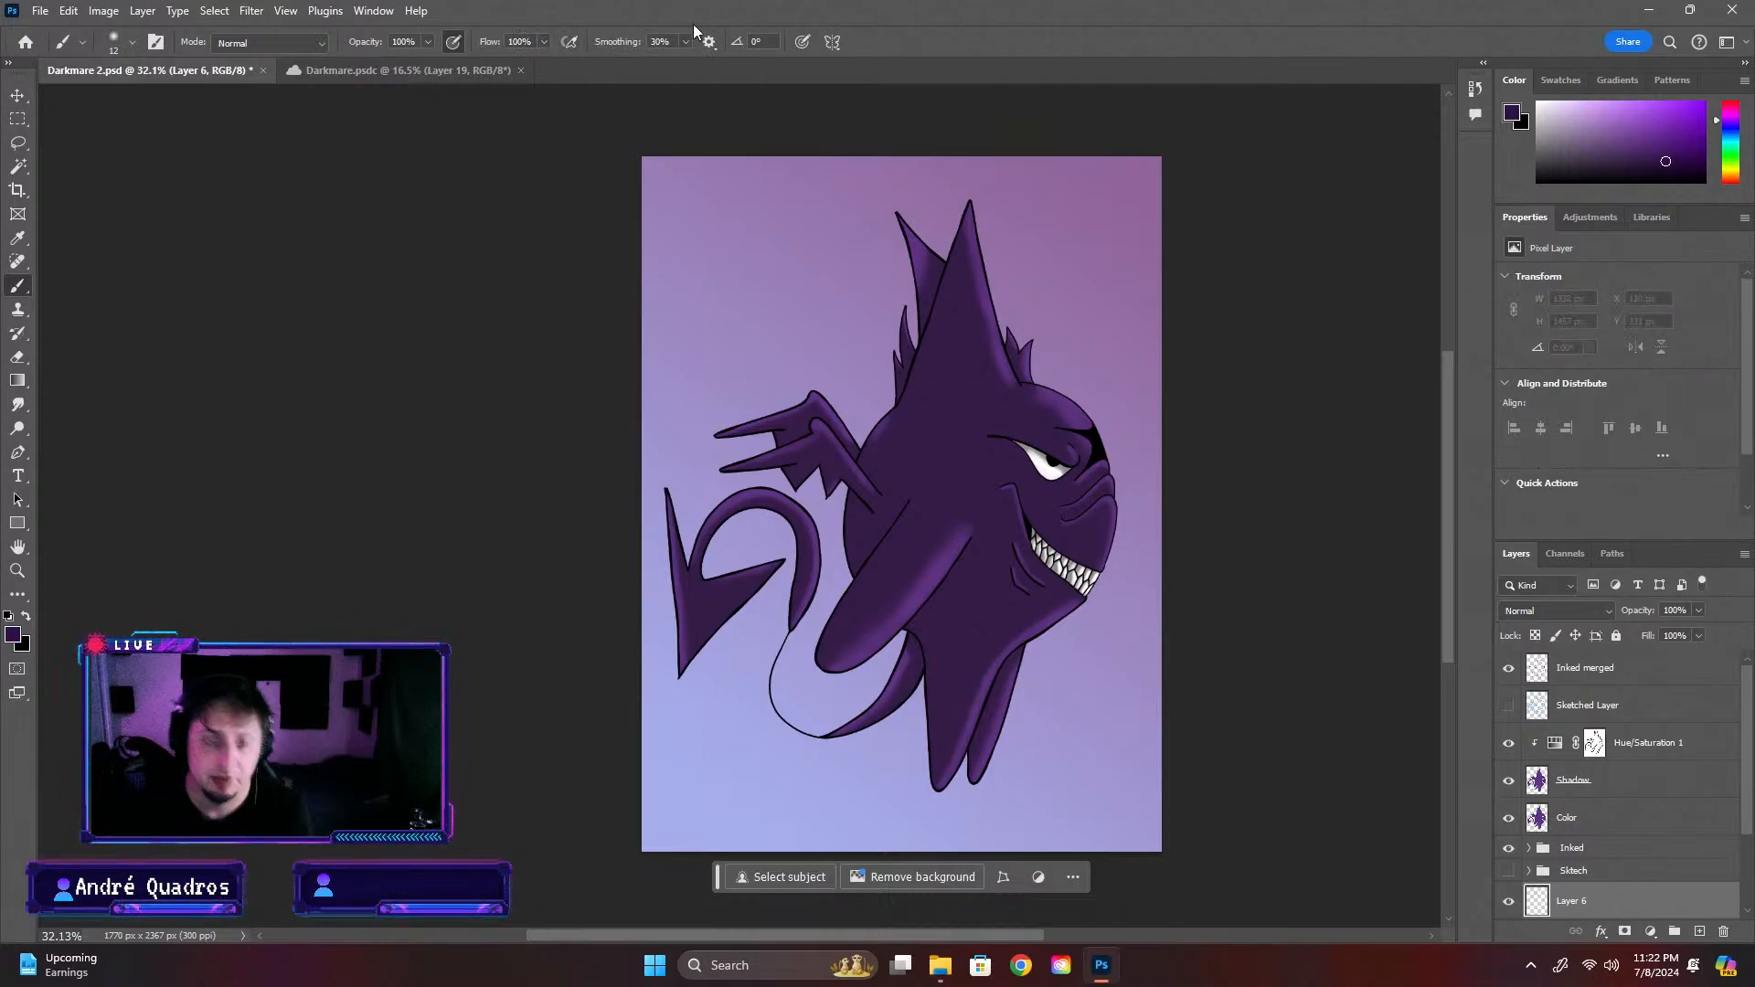
Choose the soft Air Brush at 143 px and 0% hardness, try a large spiral stroke behind the creature and undo it
{"action": "left_click", "coordinate": [131, 42]}
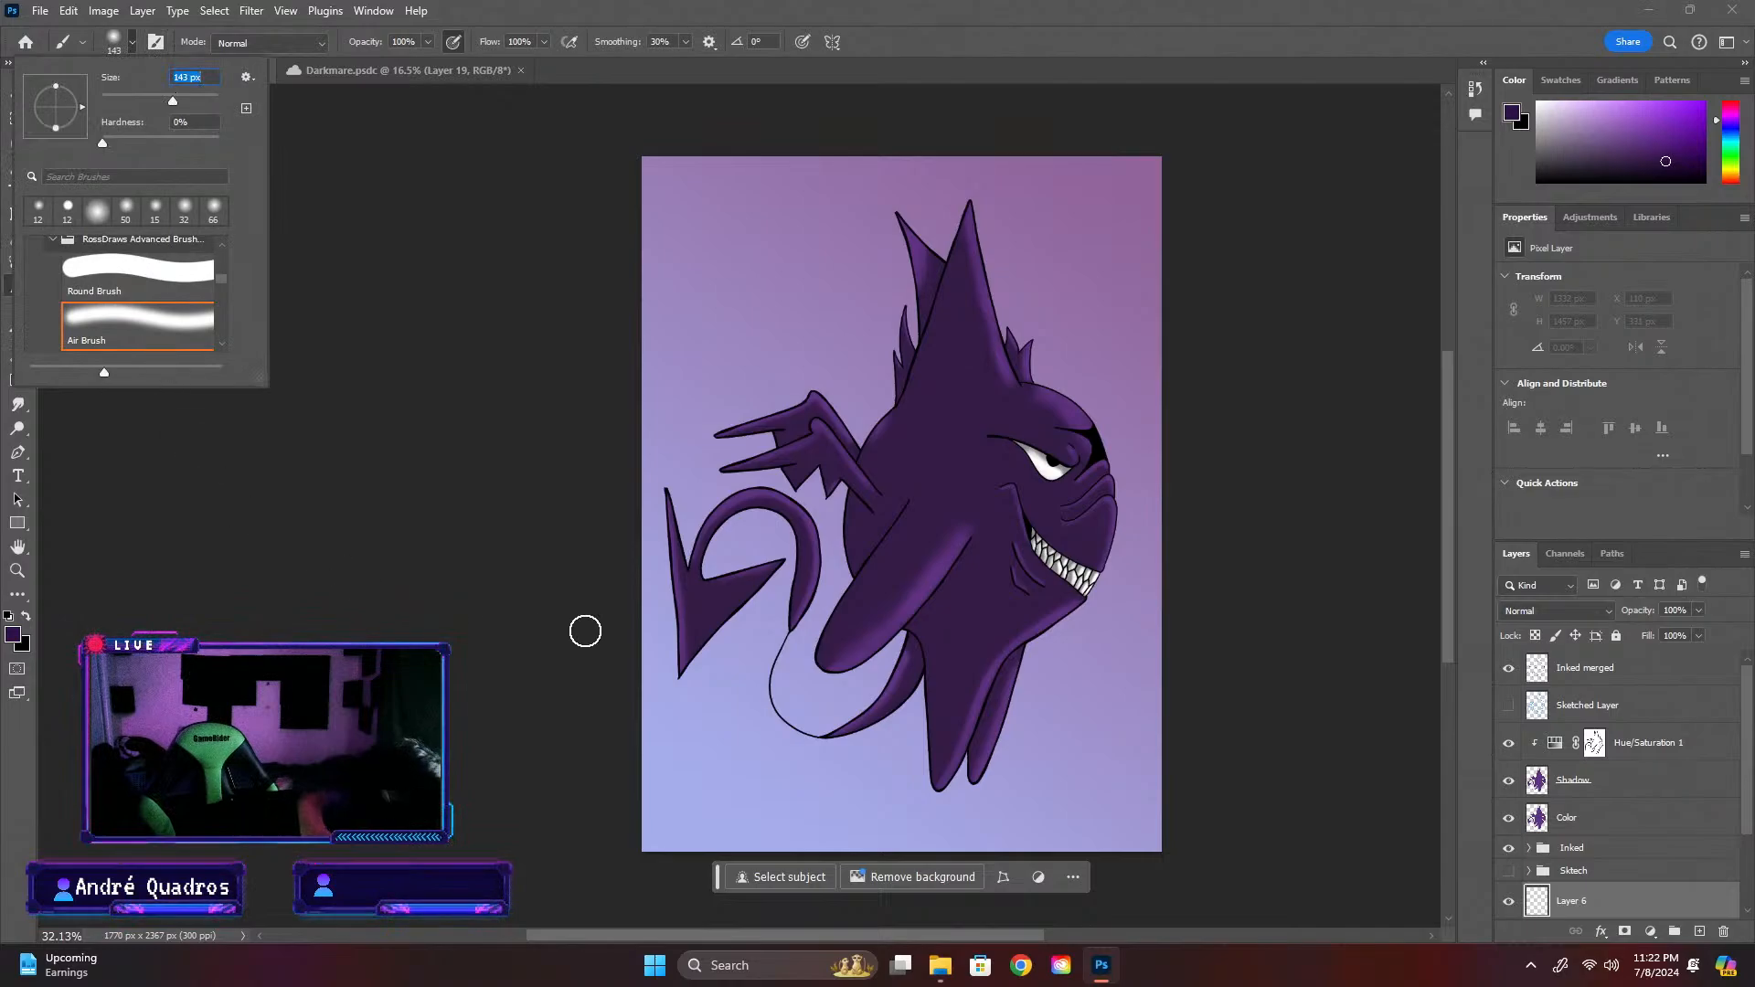
{"action": "mouse_move", "coordinate": [662, 459]}
{"action": "left_mouse_down"}
{"action": "mouse_move", "coordinate": [702, 319]}
{"action": "mouse_move", "coordinate": [830, 210]}
{"action": "mouse_move", "coordinate": [982, 205]}
{"action": "mouse_move", "coordinate": [1107, 288]}
{"action": "mouse_move", "coordinate": [1139, 395]}
{"action": "mouse_move", "coordinate": [1127, 533]}
{"action": "mouse_move", "coordinate": [1079, 676]}
{"action": "mouse_move", "coordinate": [988, 759]}
{"action": "mouse_move", "coordinate": [859, 780]}
{"action": "mouse_move", "coordinate": [741, 704]}
{"action": "mouse_move", "coordinate": [721, 524]}
{"action": "mouse_move", "coordinate": [795, 342]}
{"action": "mouse_move", "coordinate": [955, 316]}
{"action": "mouse_move", "coordinate": [1059, 405]}
{"action": "mouse_move", "coordinate": [1056, 548]}
{"action": "left_mouse_up"}
{"action": "mouse_move", "coordinate": [835, 575]}
{"action": "left_mouse_down"}
{"action": "mouse_move", "coordinate": [845, 437]}
{"action": "mouse_move", "coordinate": [891, 415]}
{"action": "left_mouse_up"}
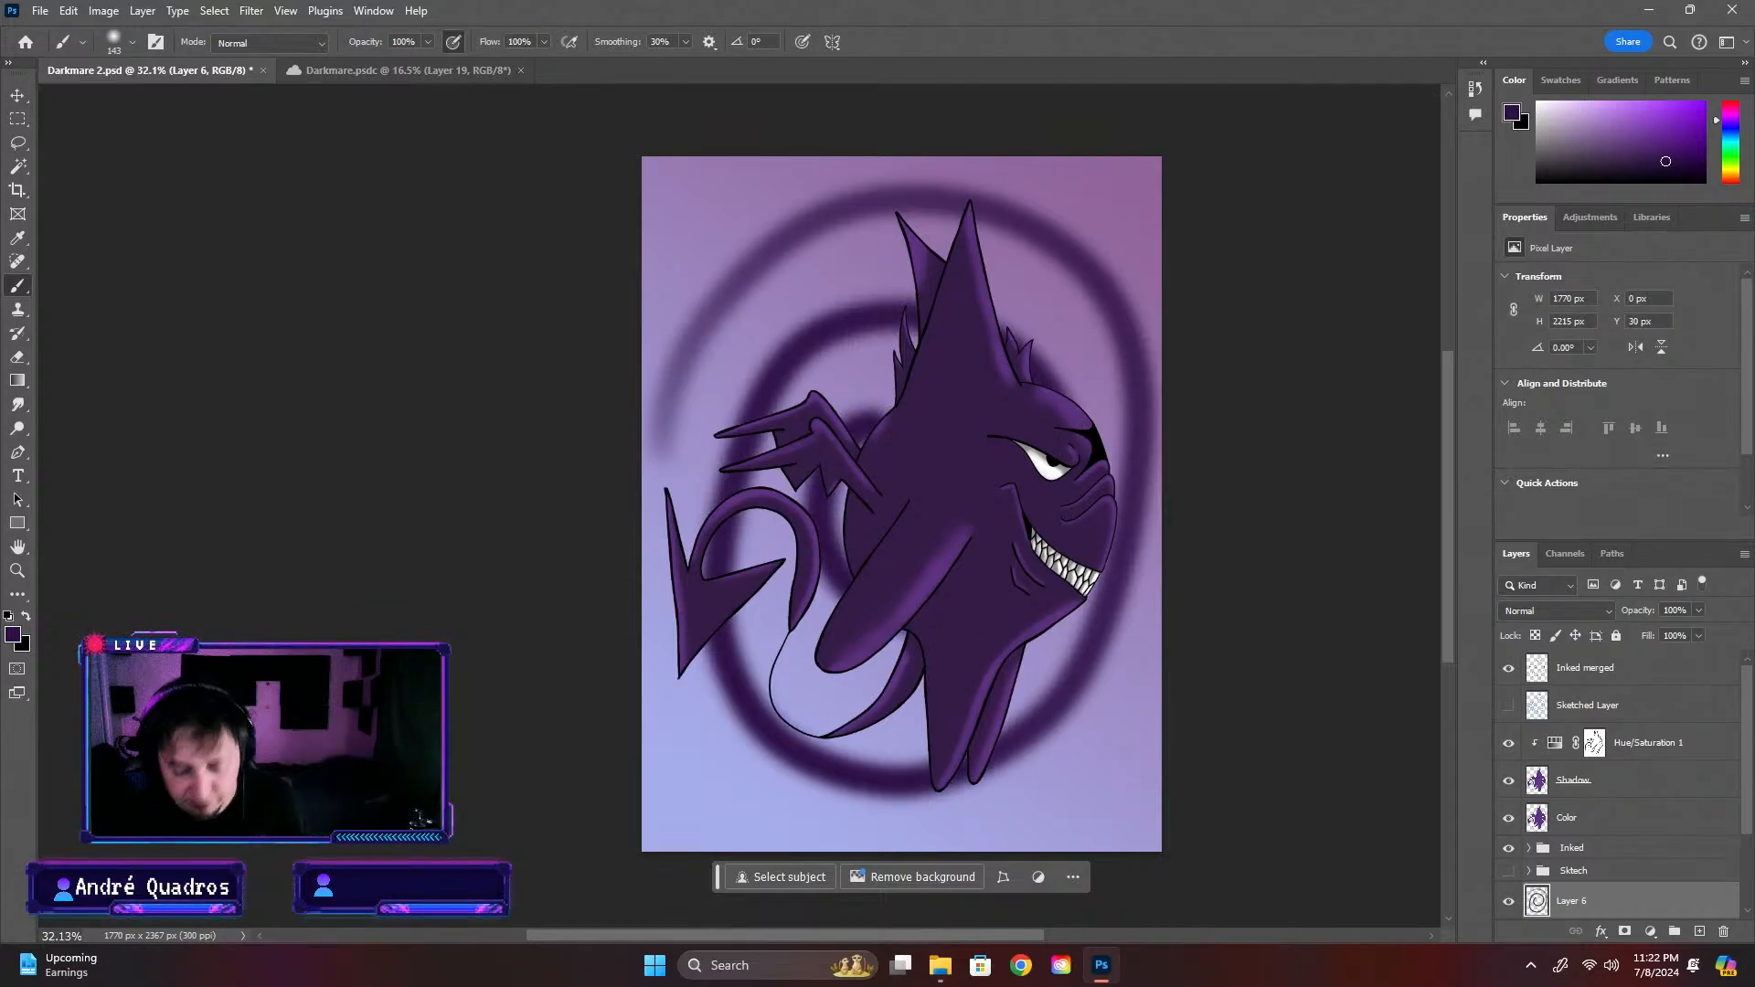
{"action": "key", "text": "ctrl+z"}
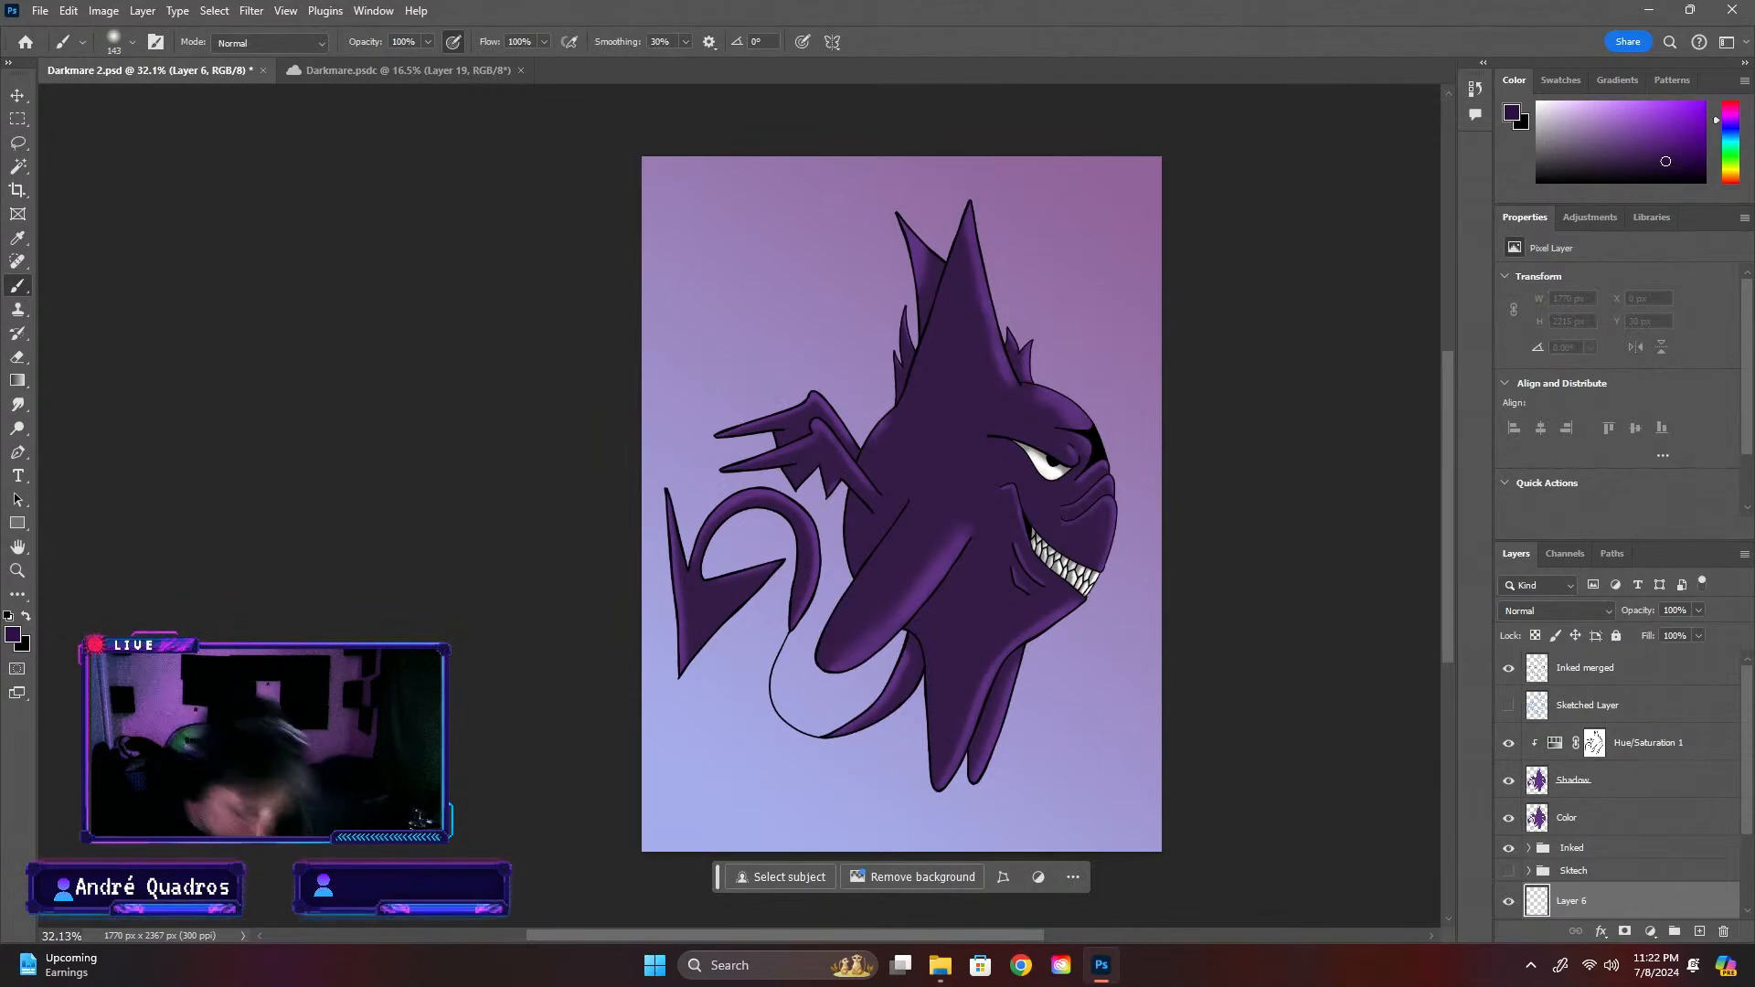
Set the brush smoothing to 100%
{"action": "left_click", "coordinate": [684, 41]}
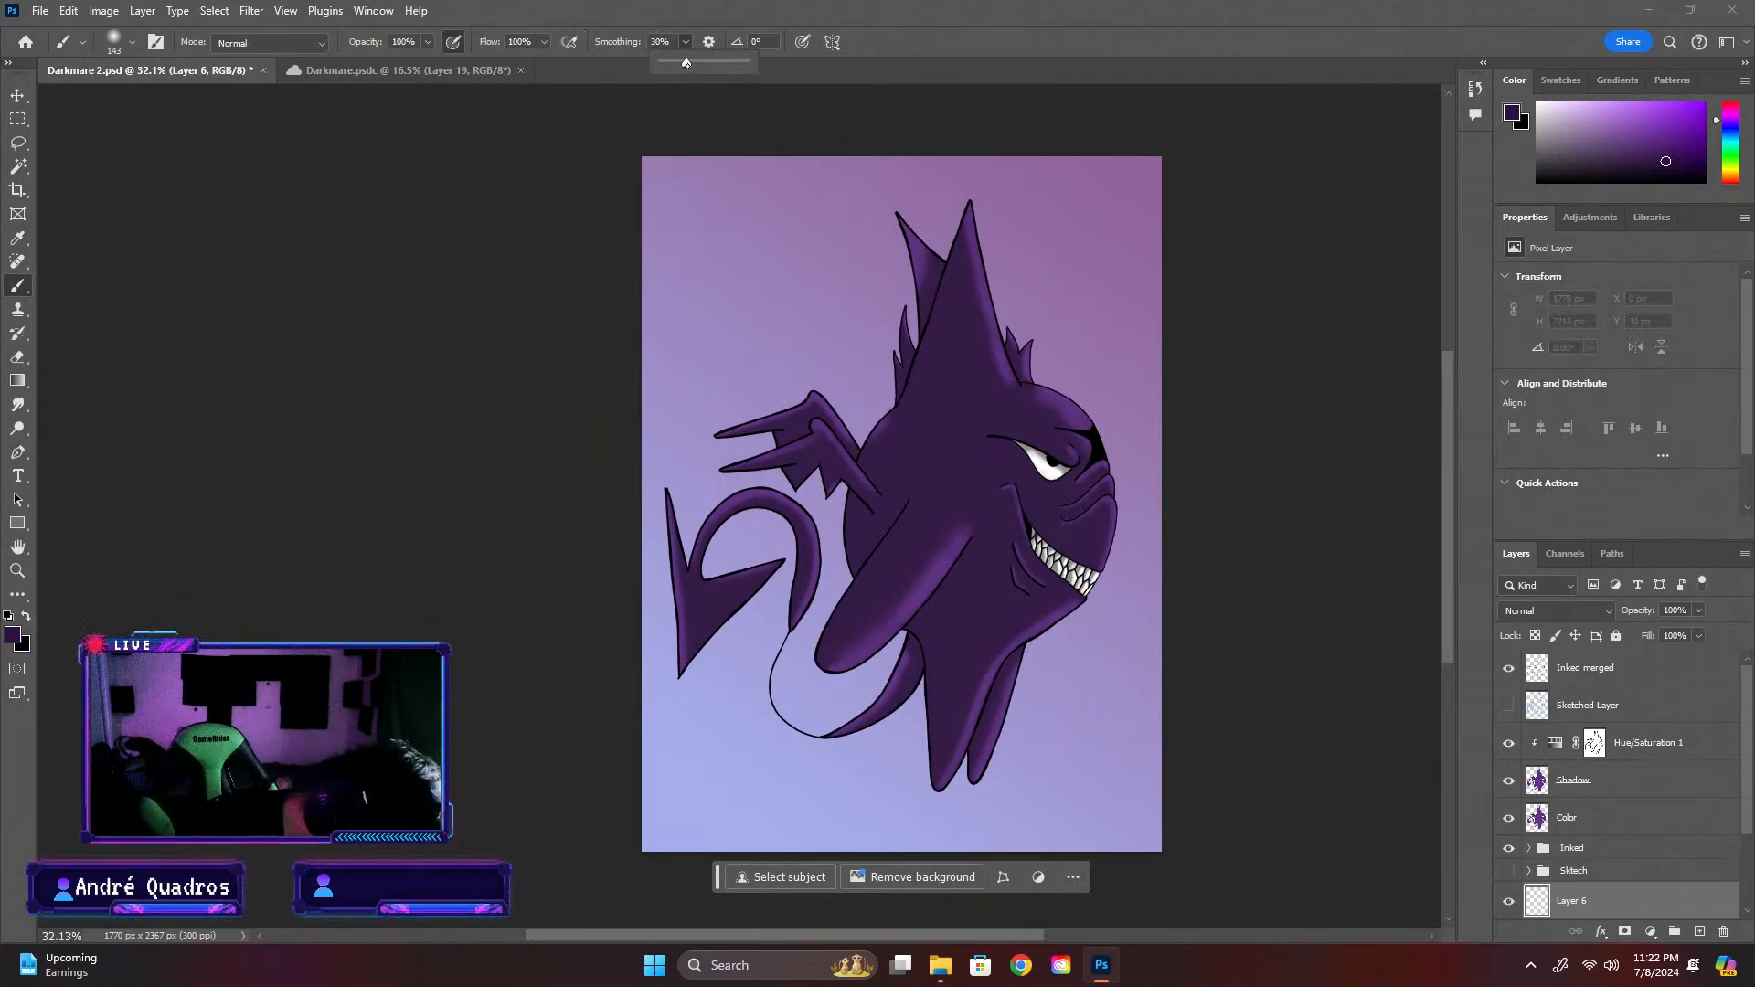
{"action": "left_click", "coordinate": [647, 320]}
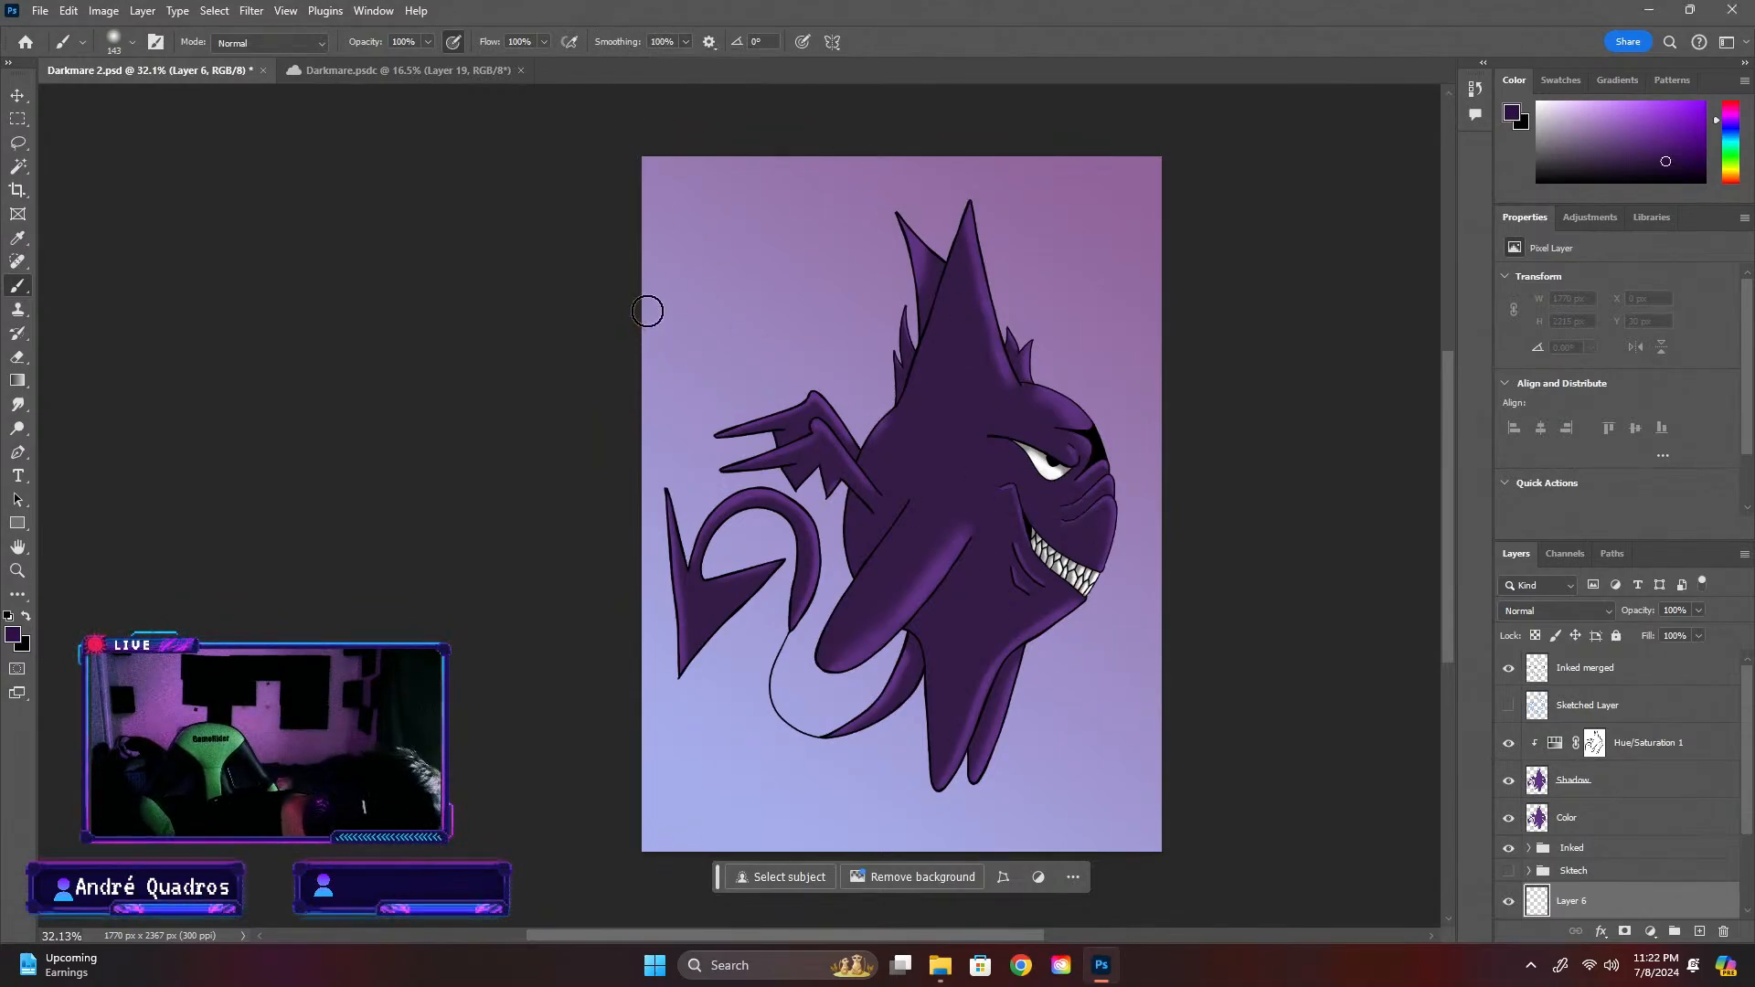
Paint a large soft dark-purple spiral on Layer 6, winding from the canvas edges inward behind the creature
{"action": "mouse_move", "coordinate": [647, 320]}
{"action": "left_mouse_down"}
{"action": "mouse_move", "coordinate": [719, 206]}
{"action": "mouse_move", "coordinate": [866, 144]}
{"action": "mouse_move", "coordinate": [1018, 164]}
{"action": "mouse_move", "coordinate": [1157, 306]}
{"action": "mouse_move", "coordinate": [1197, 425]}
{"action": "left_mouse_up"}
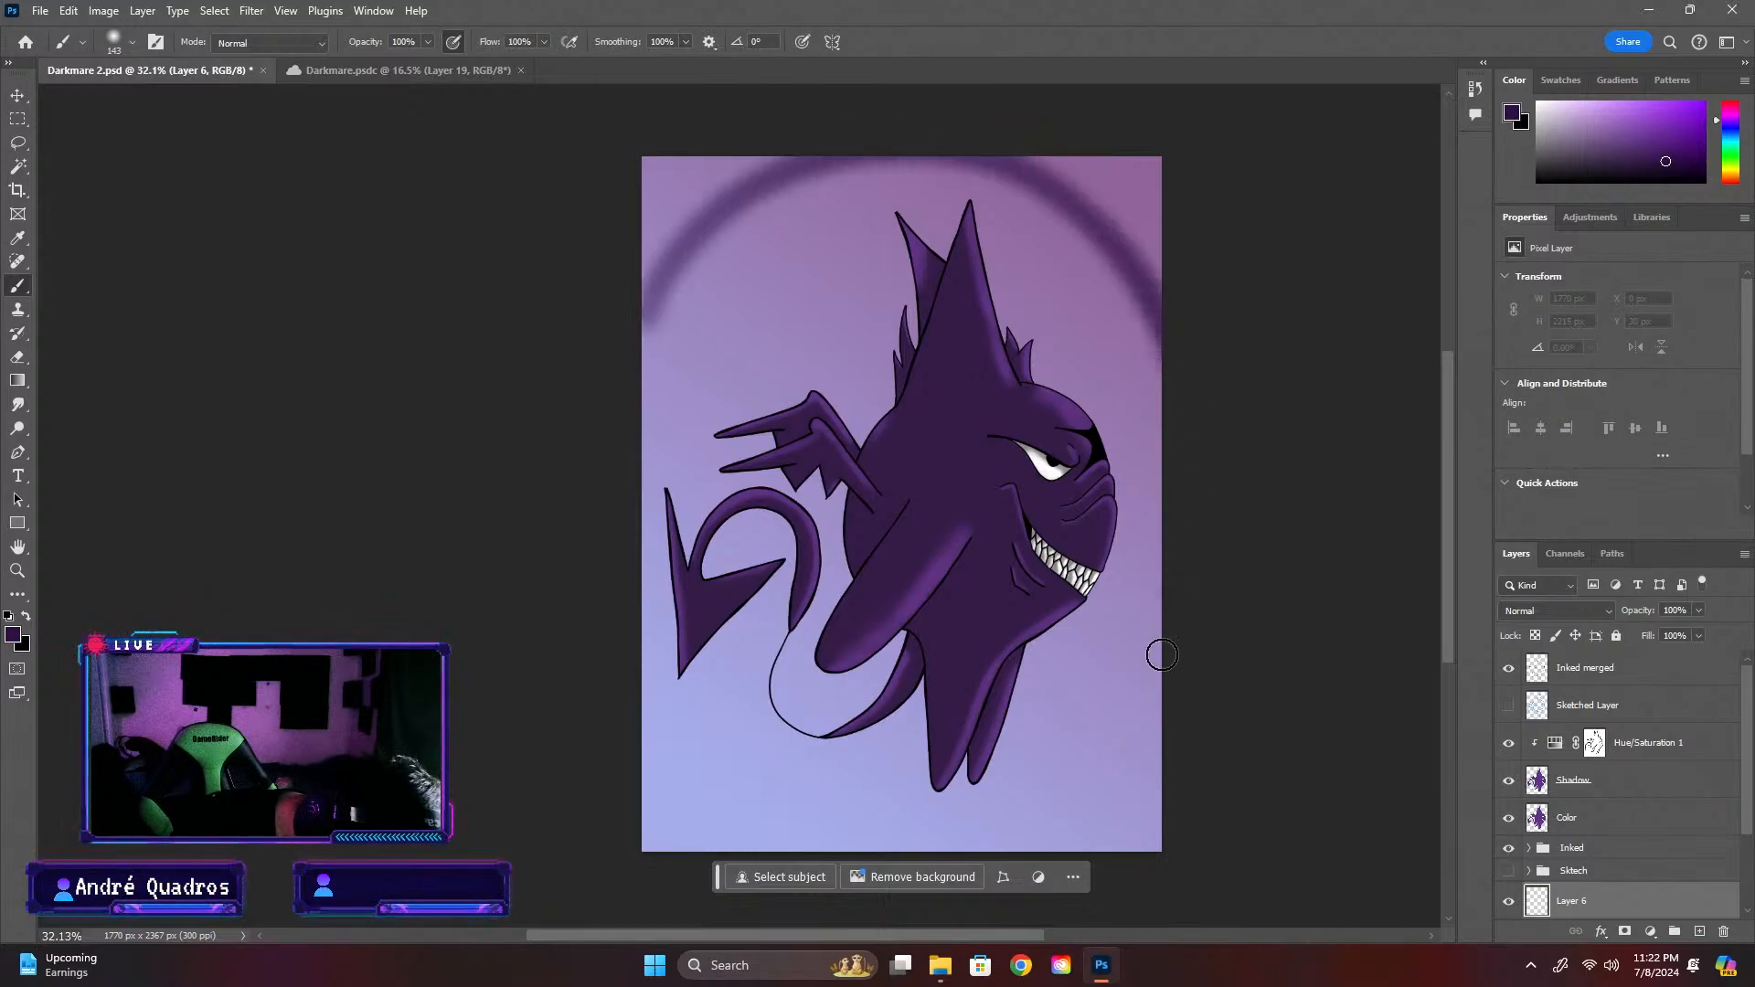
{"action": "mouse_move", "coordinate": [1162, 654]}
{"action": "left_mouse_down"}
{"action": "mouse_move", "coordinate": [1059, 792]}
{"action": "mouse_move", "coordinate": [875, 831]}
{"action": "mouse_move", "coordinate": [648, 691]}
{"action": "mouse_move", "coordinate": [645, 454]}
{"action": "left_mouse_up"}
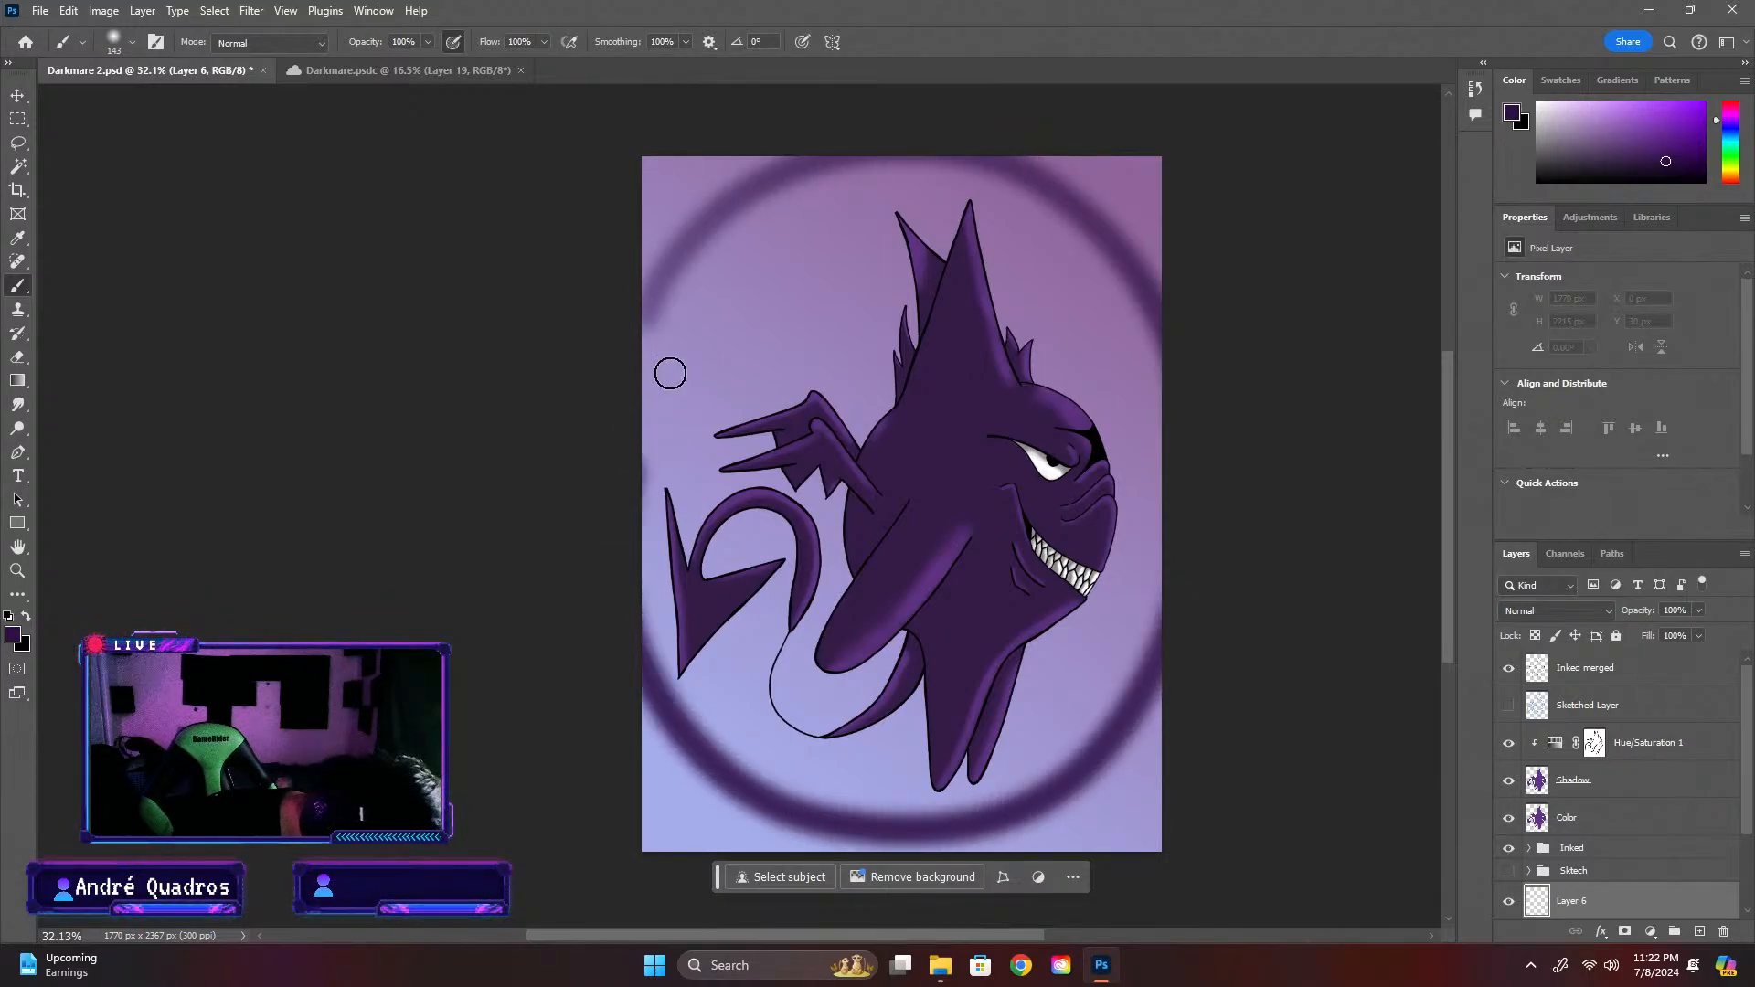
{"action": "mouse_move", "coordinate": [670, 372]}
{"action": "left_mouse_down"}
{"action": "mouse_move", "coordinate": [773, 283]}
{"action": "mouse_move", "coordinate": [903, 263]}
{"action": "mouse_move", "coordinate": [1011, 311]}
{"action": "mouse_move", "coordinate": [1104, 391]}
{"action": "mouse_move", "coordinate": [1121, 494]}
{"action": "mouse_move", "coordinate": [1063, 613]}
{"action": "mouse_move", "coordinate": [967, 691]}
{"action": "mouse_move", "coordinate": [851, 687]}
{"action": "mouse_move", "coordinate": [779, 599]}
{"action": "mouse_move", "coordinate": [765, 491]}
{"action": "mouse_move", "coordinate": [811, 401]}
{"action": "mouse_move", "coordinate": [870, 389]}
{"action": "mouse_move", "coordinate": [987, 491]}
{"action": "left_mouse_up"}
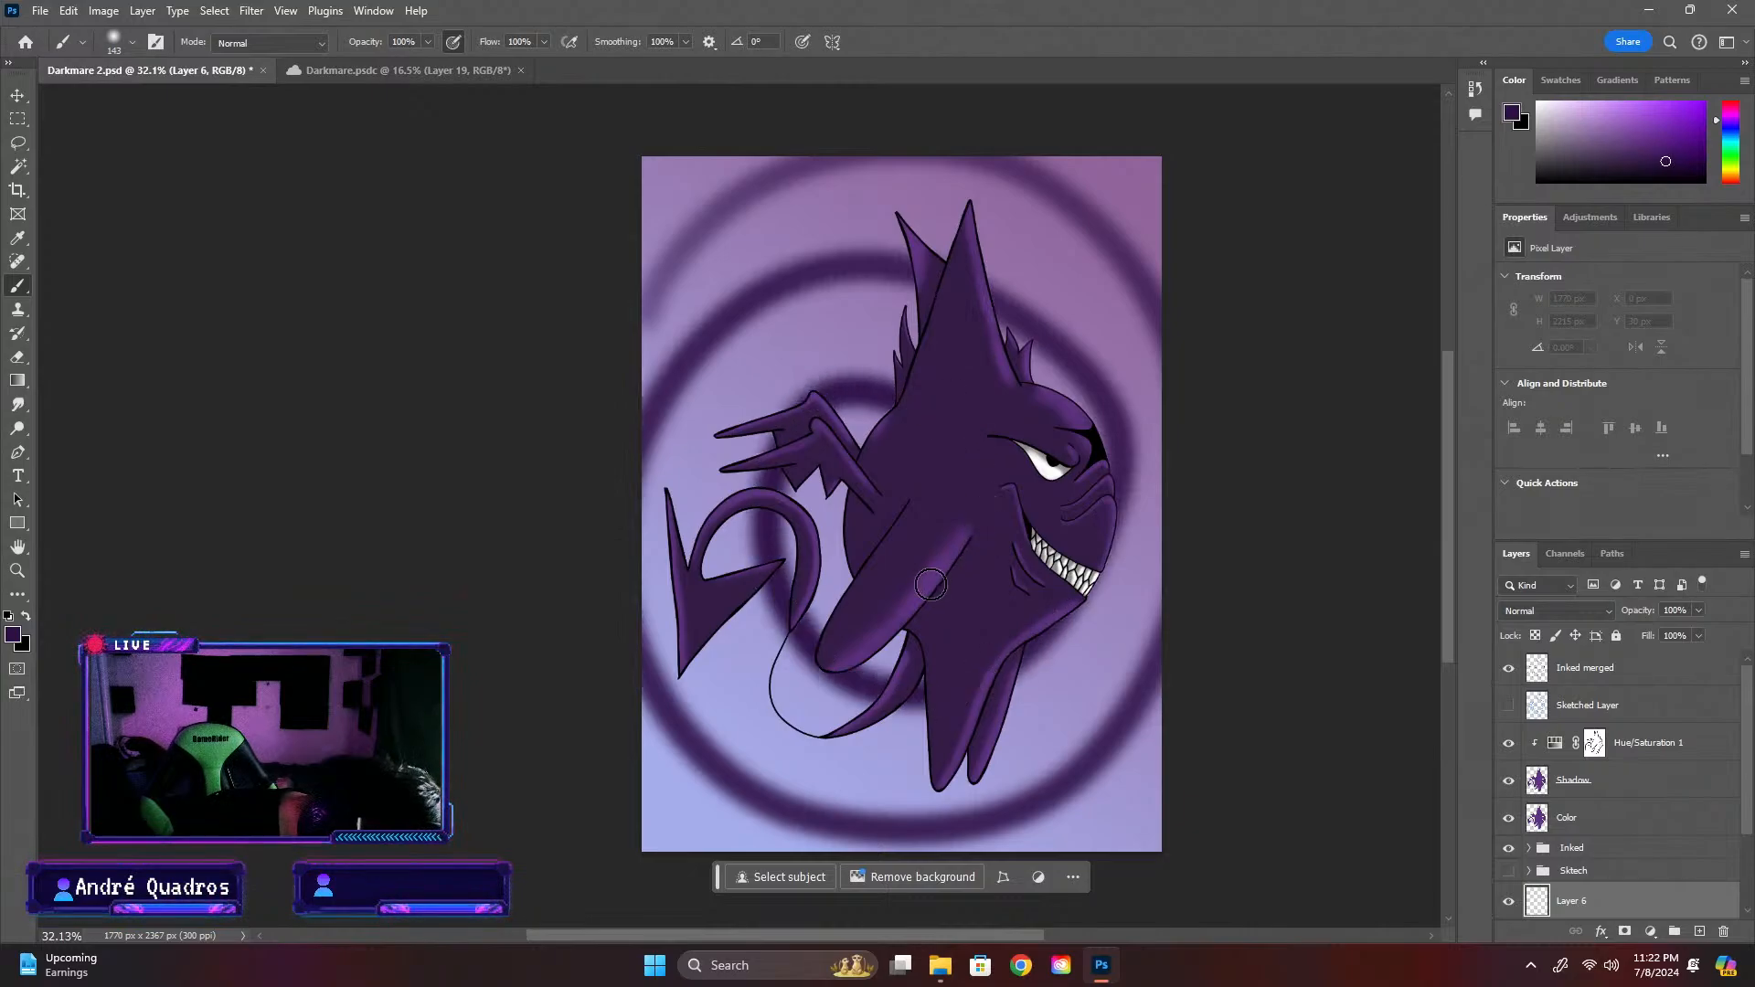
{"action": "left_click_drag", "start_coordinate": [930, 584], "coordinate": [850, 539]}
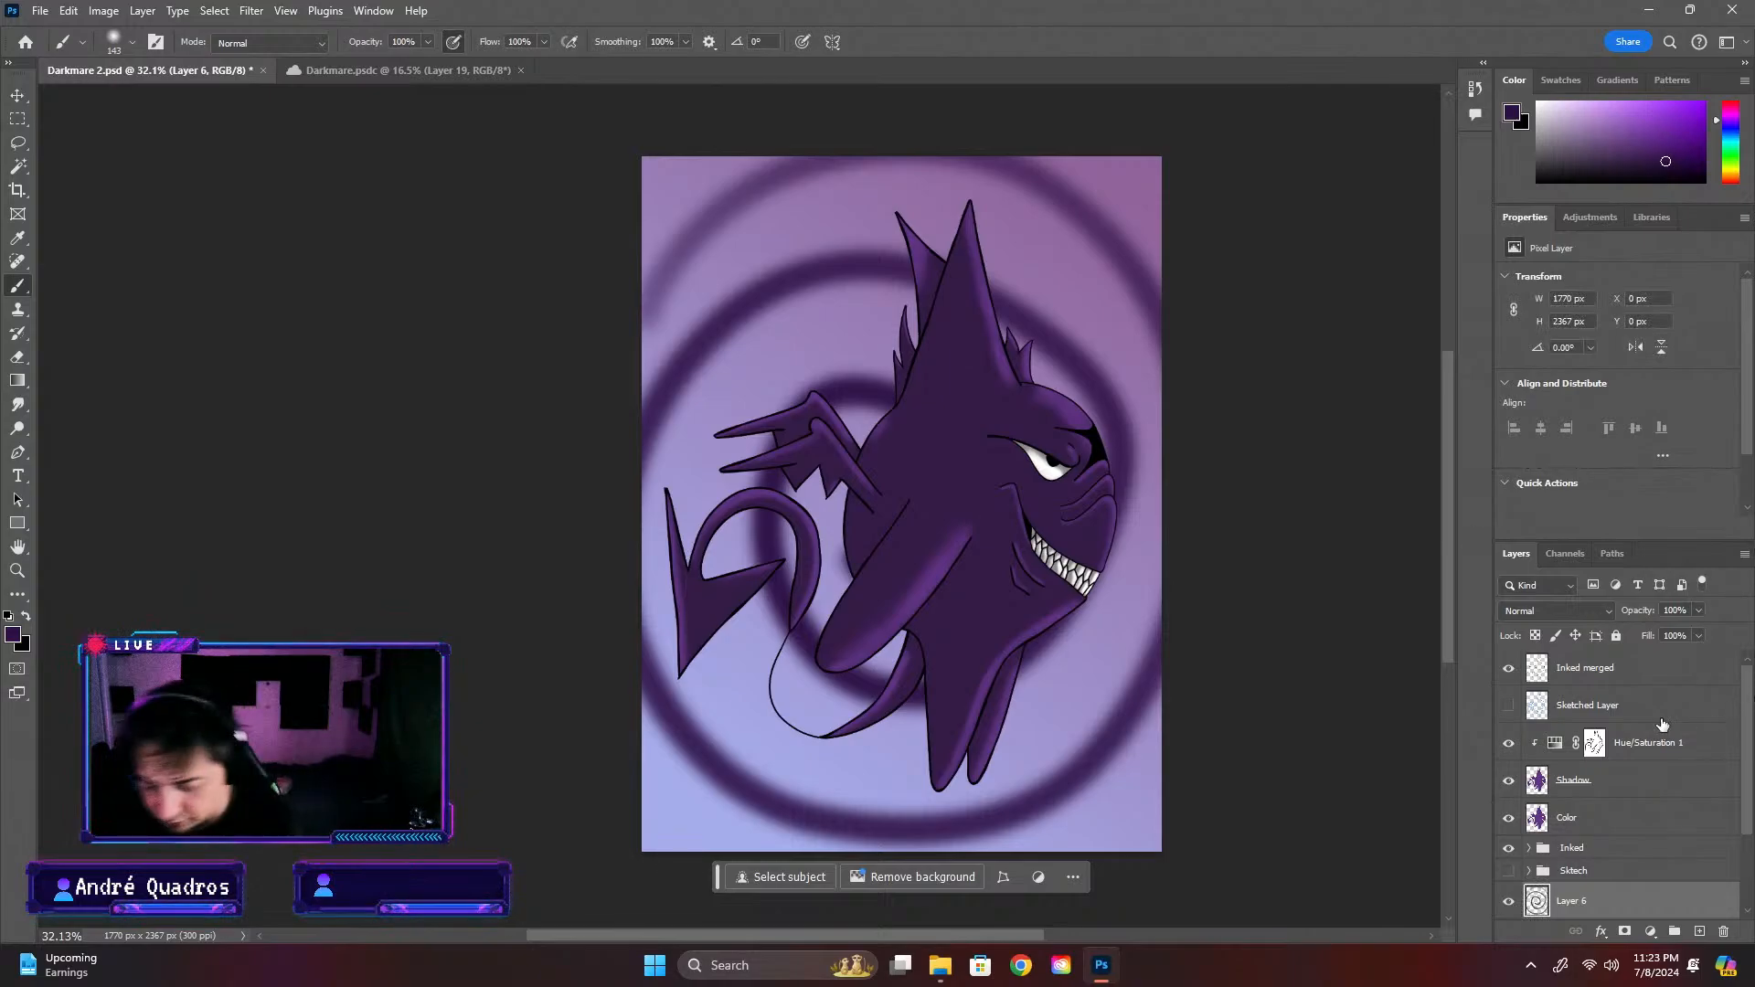
Try a free transform on the painted spiral, cancel it and undo the spiral strokes
{"action": "key", "text": "ctrl+t"}
{"action": "left_click_drag", "start_coordinate": [899, 163], "coordinate": [902, 214]}
{"action": "key", "text": "ctrl+z"}
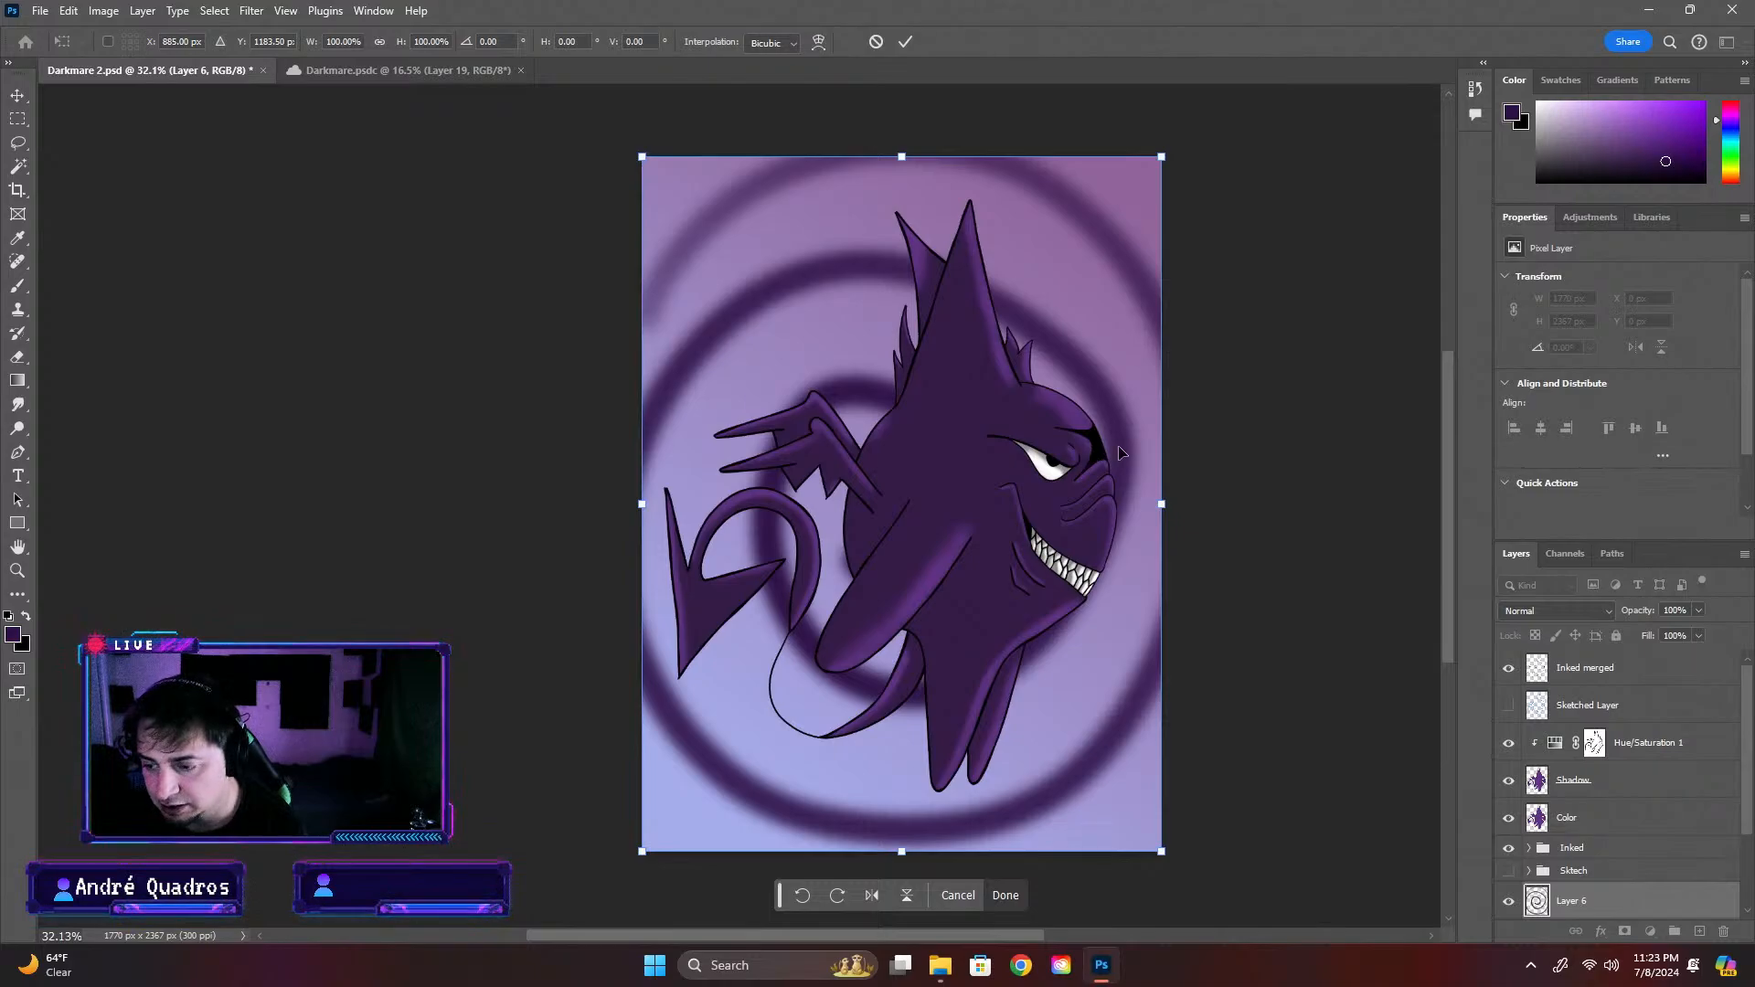
{"action": "key", "text": "b"}
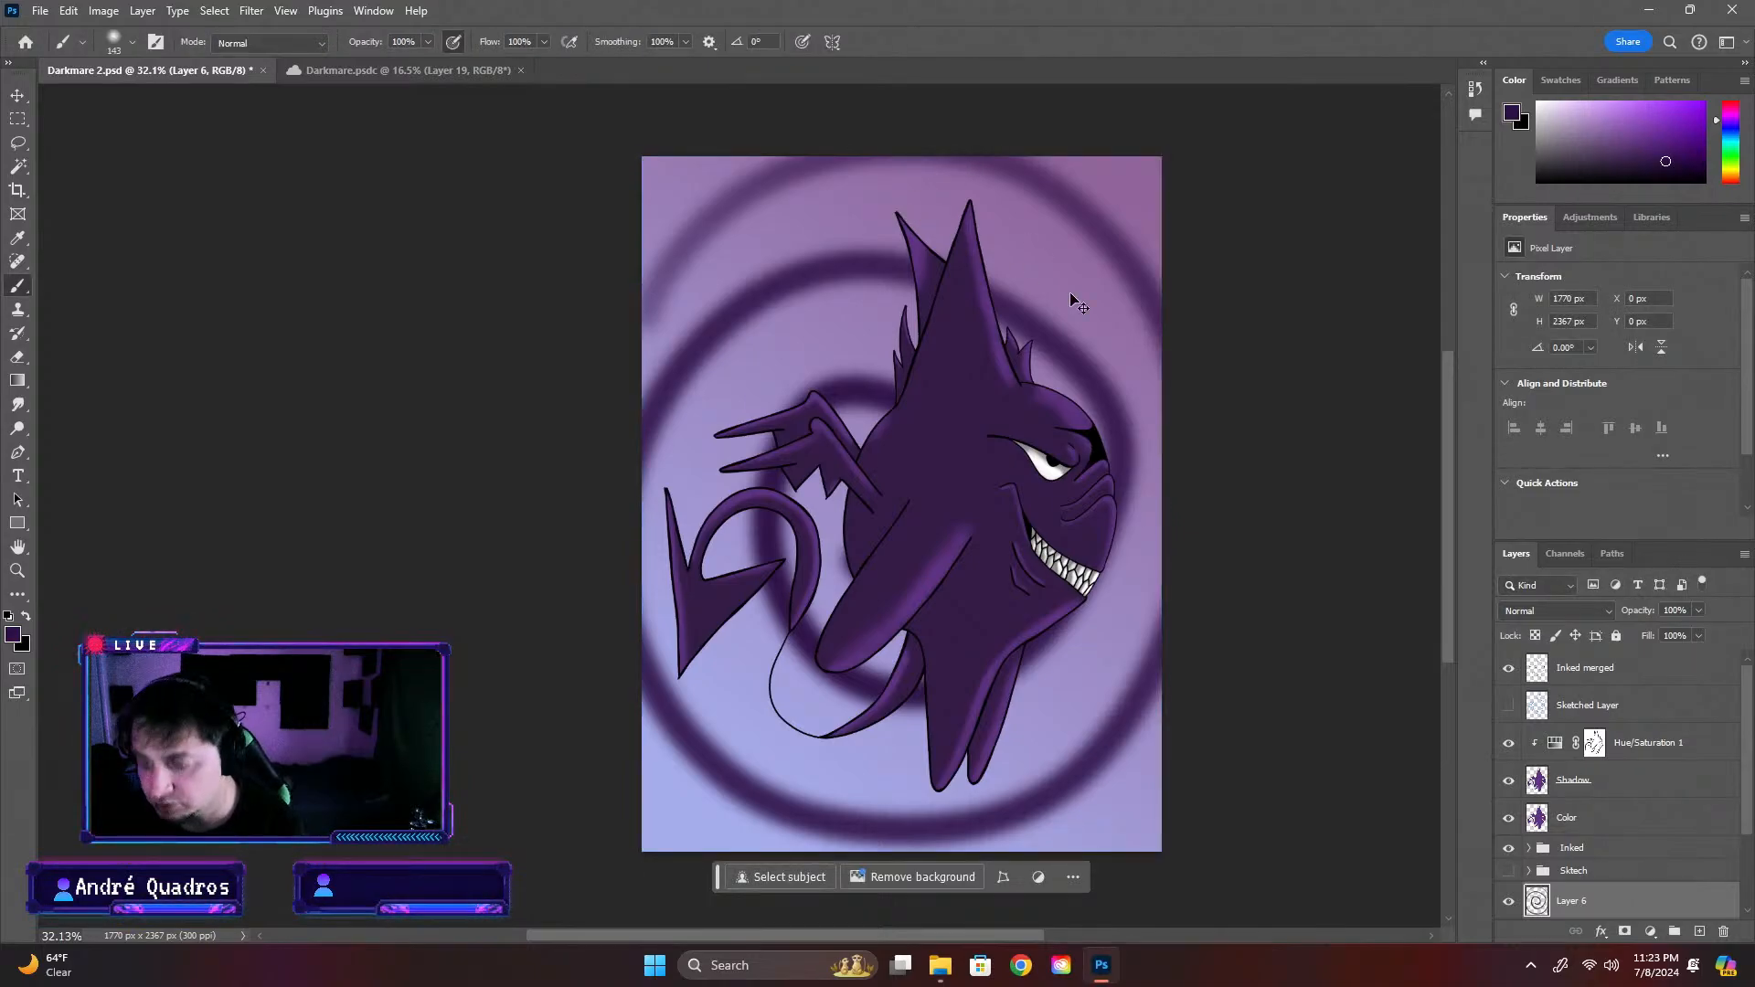
{"action": "key", "text": "ctrl+z"}
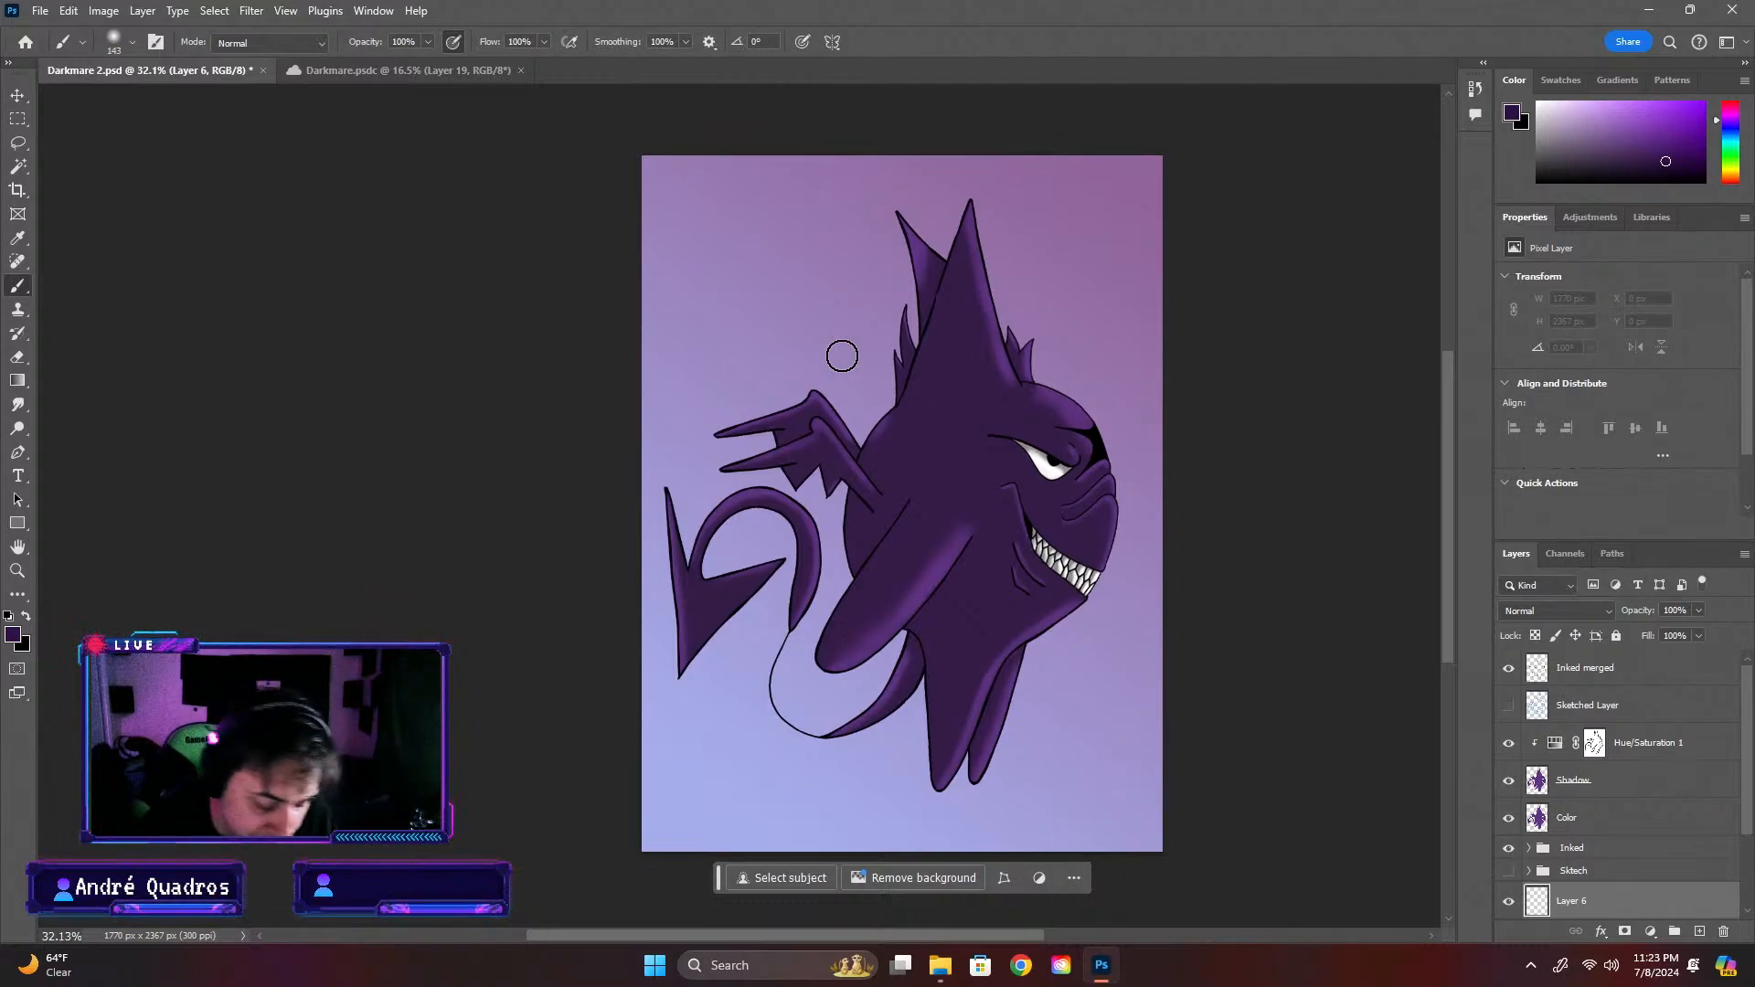
Try a soft arc over the creature's head at 50% zoom and undo it
{"action": "key", "text": "ctrl+minus"}
{"action": "key", "text": "ctrl+minus"}
{"action": "mouse_move", "coordinate": [1447, 437]}
{"action": "left_mouse_down"}
{"action": "mouse_move", "coordinate": [1450, 379]}
{"action": "mouse_move", "coordinate": [1449, 424]}
{"action": "left_mouse_up"}
{"action": "key", "text": "ctrl+plus"}
{"action": "key", "text": "ctrl+plus"}
{"action": "key", "text": "ctrl+plus"}
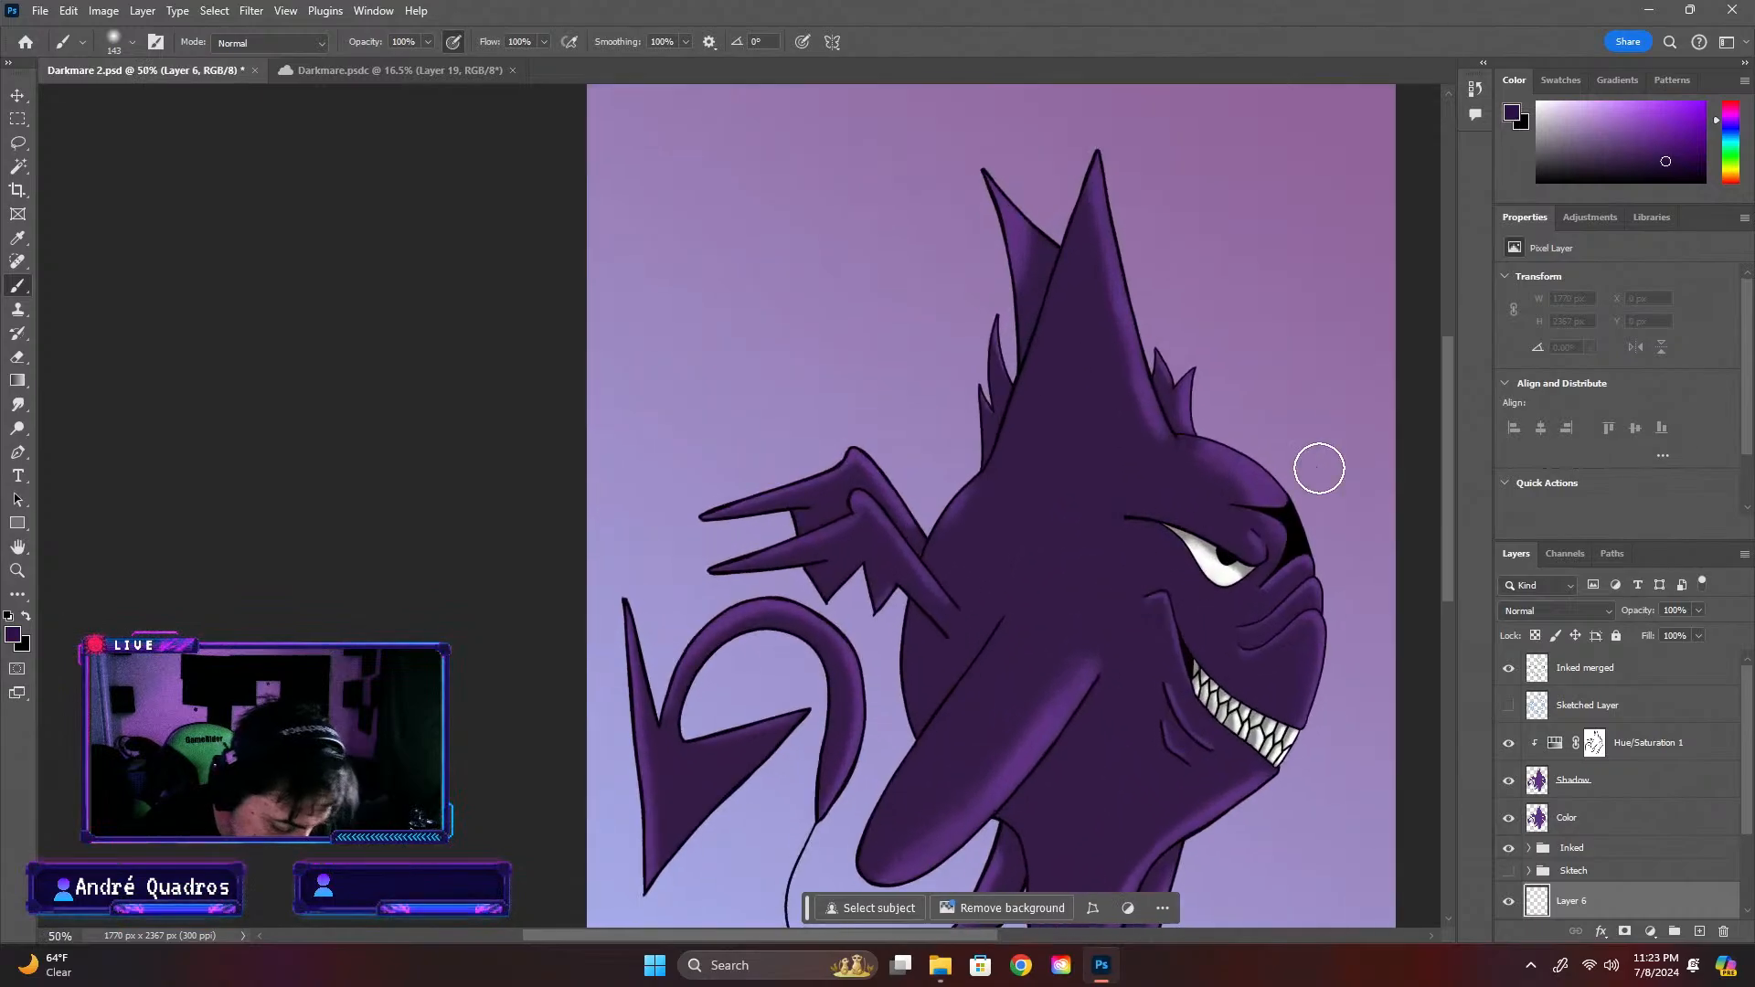
{"action": "scroll", "coordinate": [1449, 454], "scroll_direction": "up", "scroll_amount": 2}
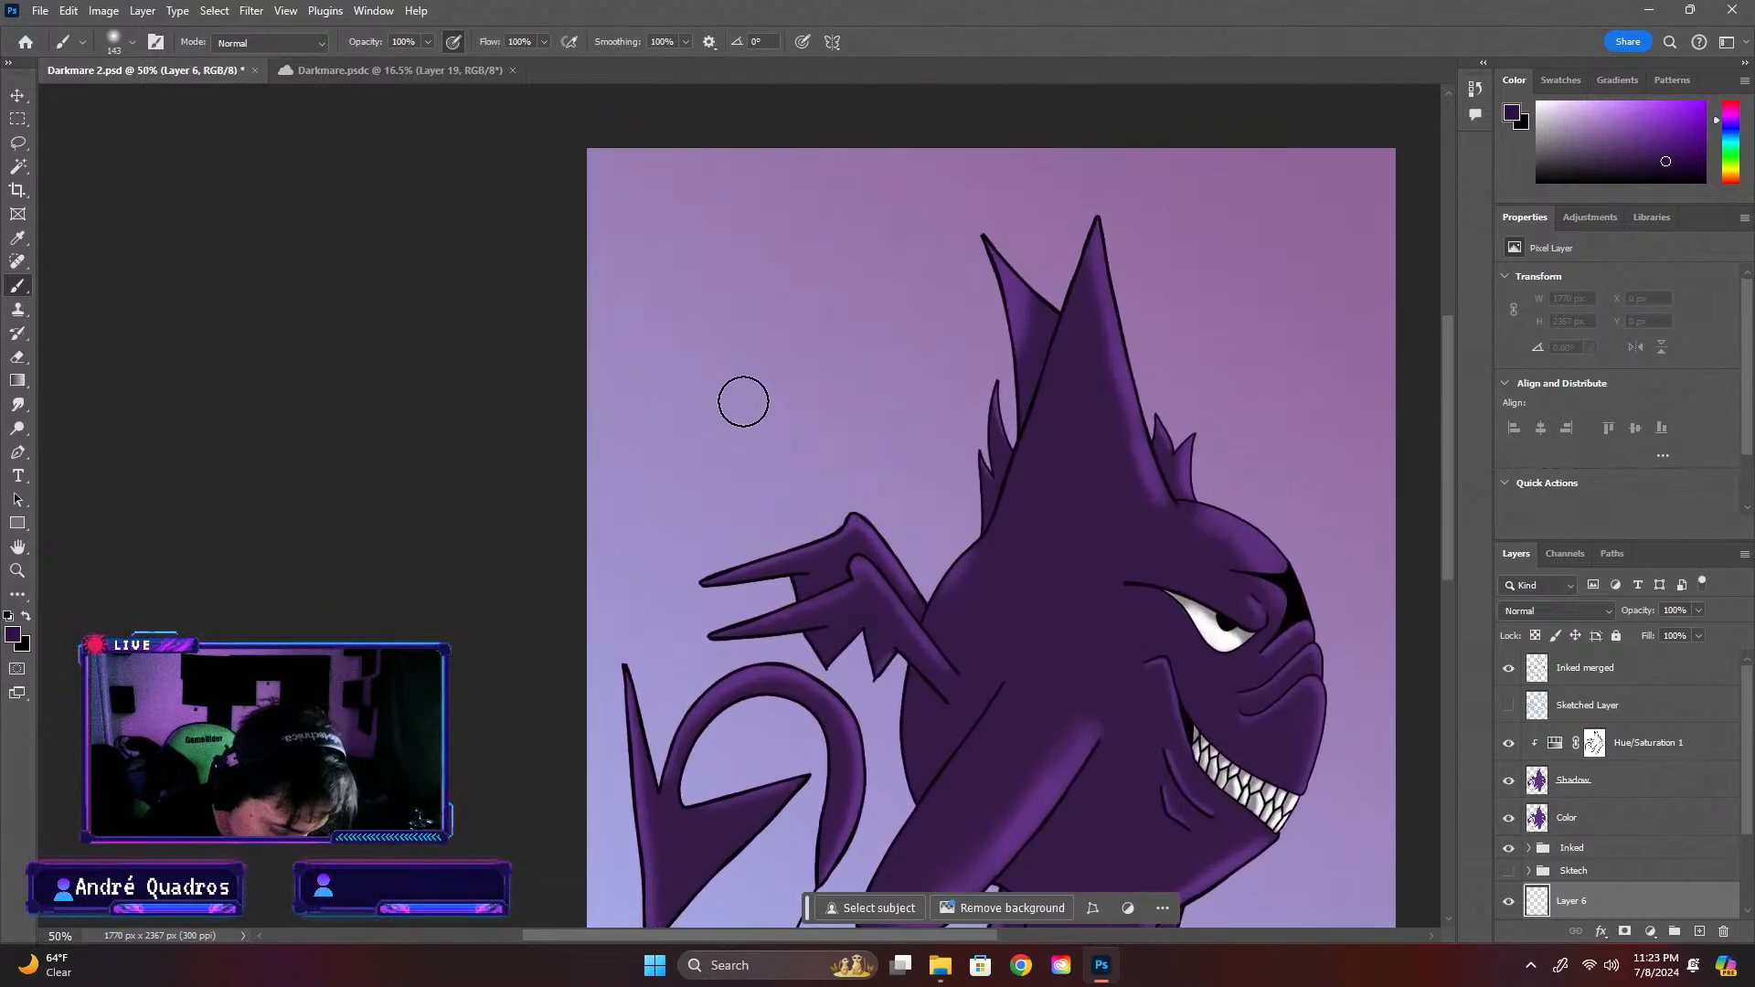
{"action": "mouse_move", "coordinate": [630, 389]}
{"action": "left_mouse_down"}
{"action": "mouse_move", "coordinate": [680, 311]}
{"action": "mouse_move", "coordinate": [819, 227]}
{"action": "mouse_move", "coordinate": [956, 210]}
{"action": "mouse_move", "coordinate": [1079, 223]}
{"action": "mouse_move", "coordinate": [1203, 295]}
{"action": "mouse_move", "coordinate": [1318, 498]}
{"action": "left_mouse_up"}
{"action": "scroll", "coordinate": [1406, 438], "scroll_direction": "down", "scroll_amount": 3}
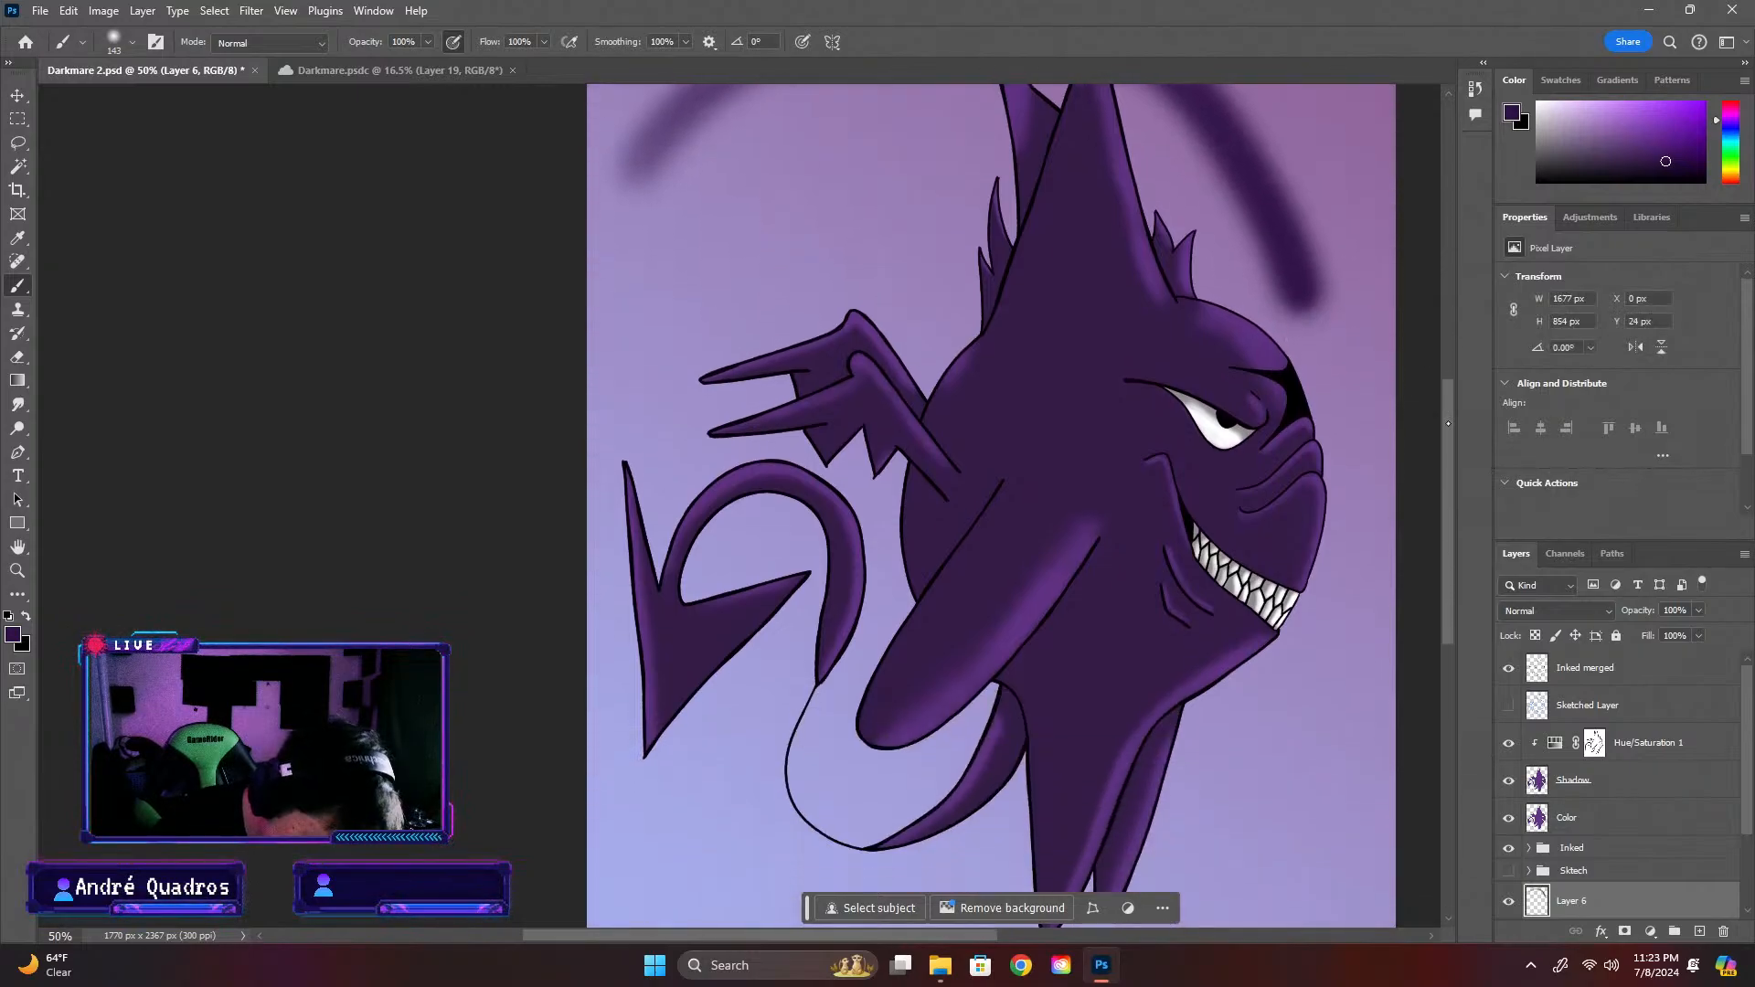
{"action": "key", "text": "ctrl+minus"}
{"action": "key", "text": "ctrl+z"}
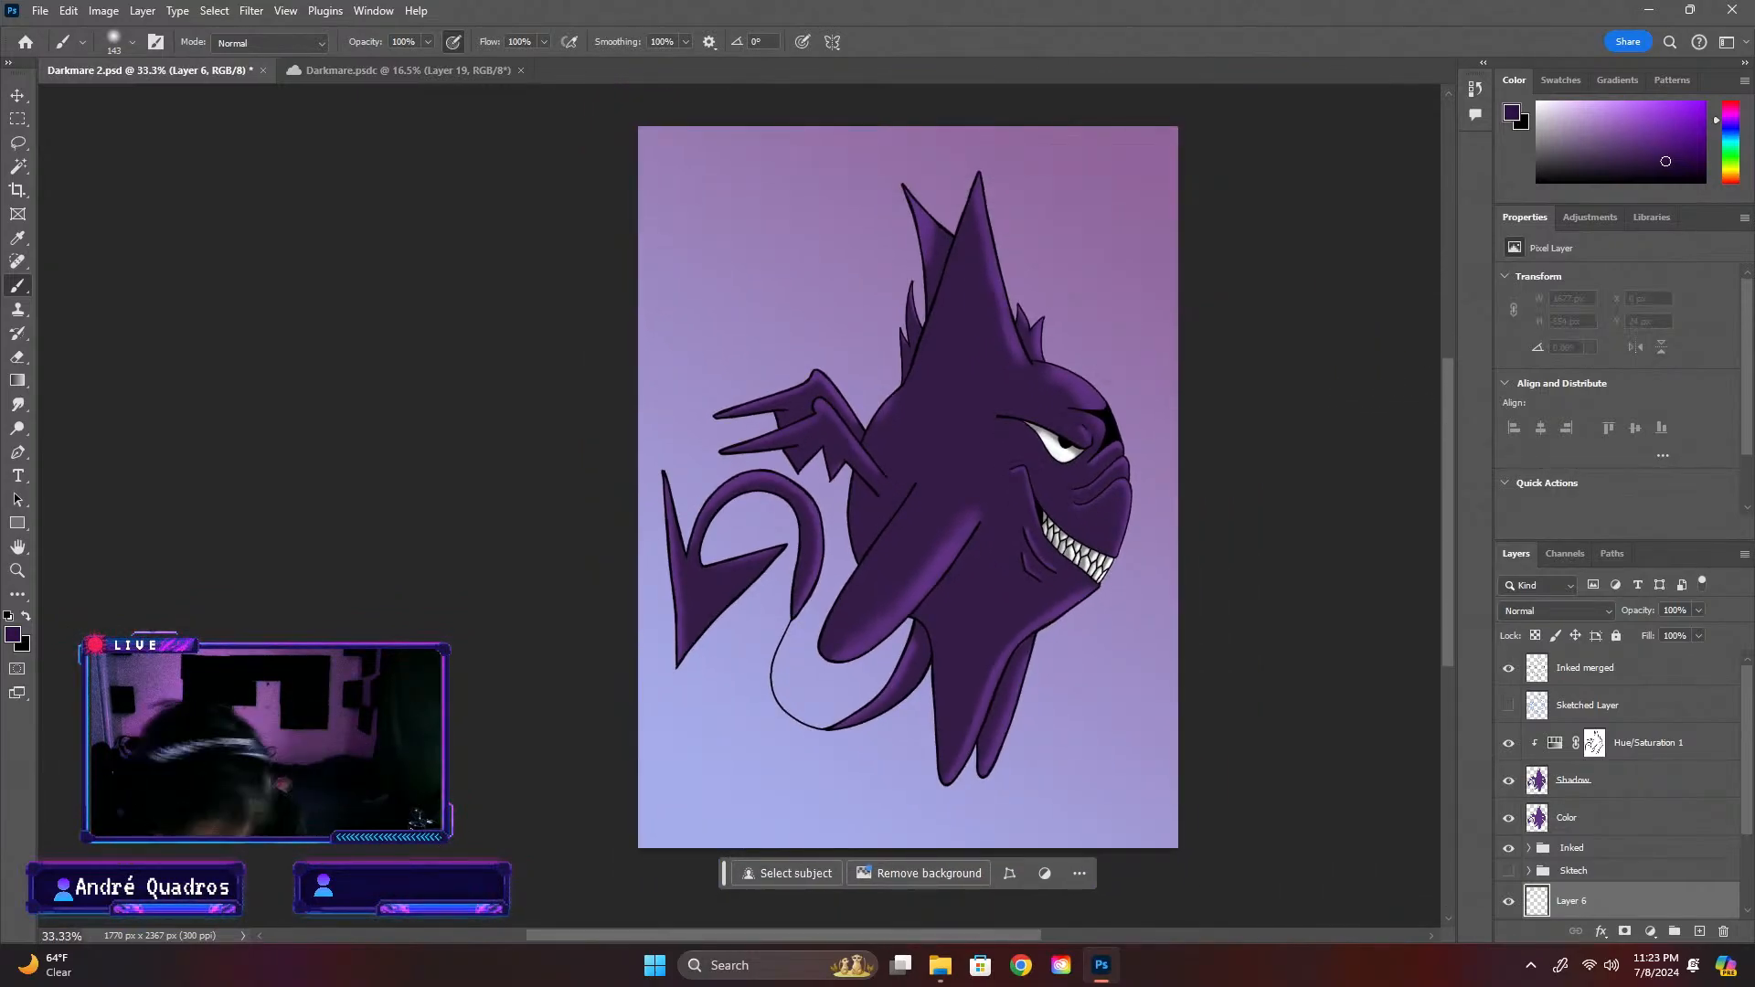
Try several soft dark-purple arcs and spirals around the creature at 33.3% zoom, removing each attempt
{"action": "mouse_move", "coordinate": [678, 364]}
{"action": "left_mouse_down"}
{"action": "mouse_move", "coordinate": [786, 222]}
{"action": "mouse_move", "coordinate": [899, 167]}
{"action": "mouse_move", "coordinate": [979, 165]}
{"action": "mouse_move", "coordinate": [1074, 211]}
{"action": "mouse_move", "coordinate": [1114, 286]}
{"action": "mouse_move", "coordinate": [1122, 484]}
{"action": "left_mouse_up"}
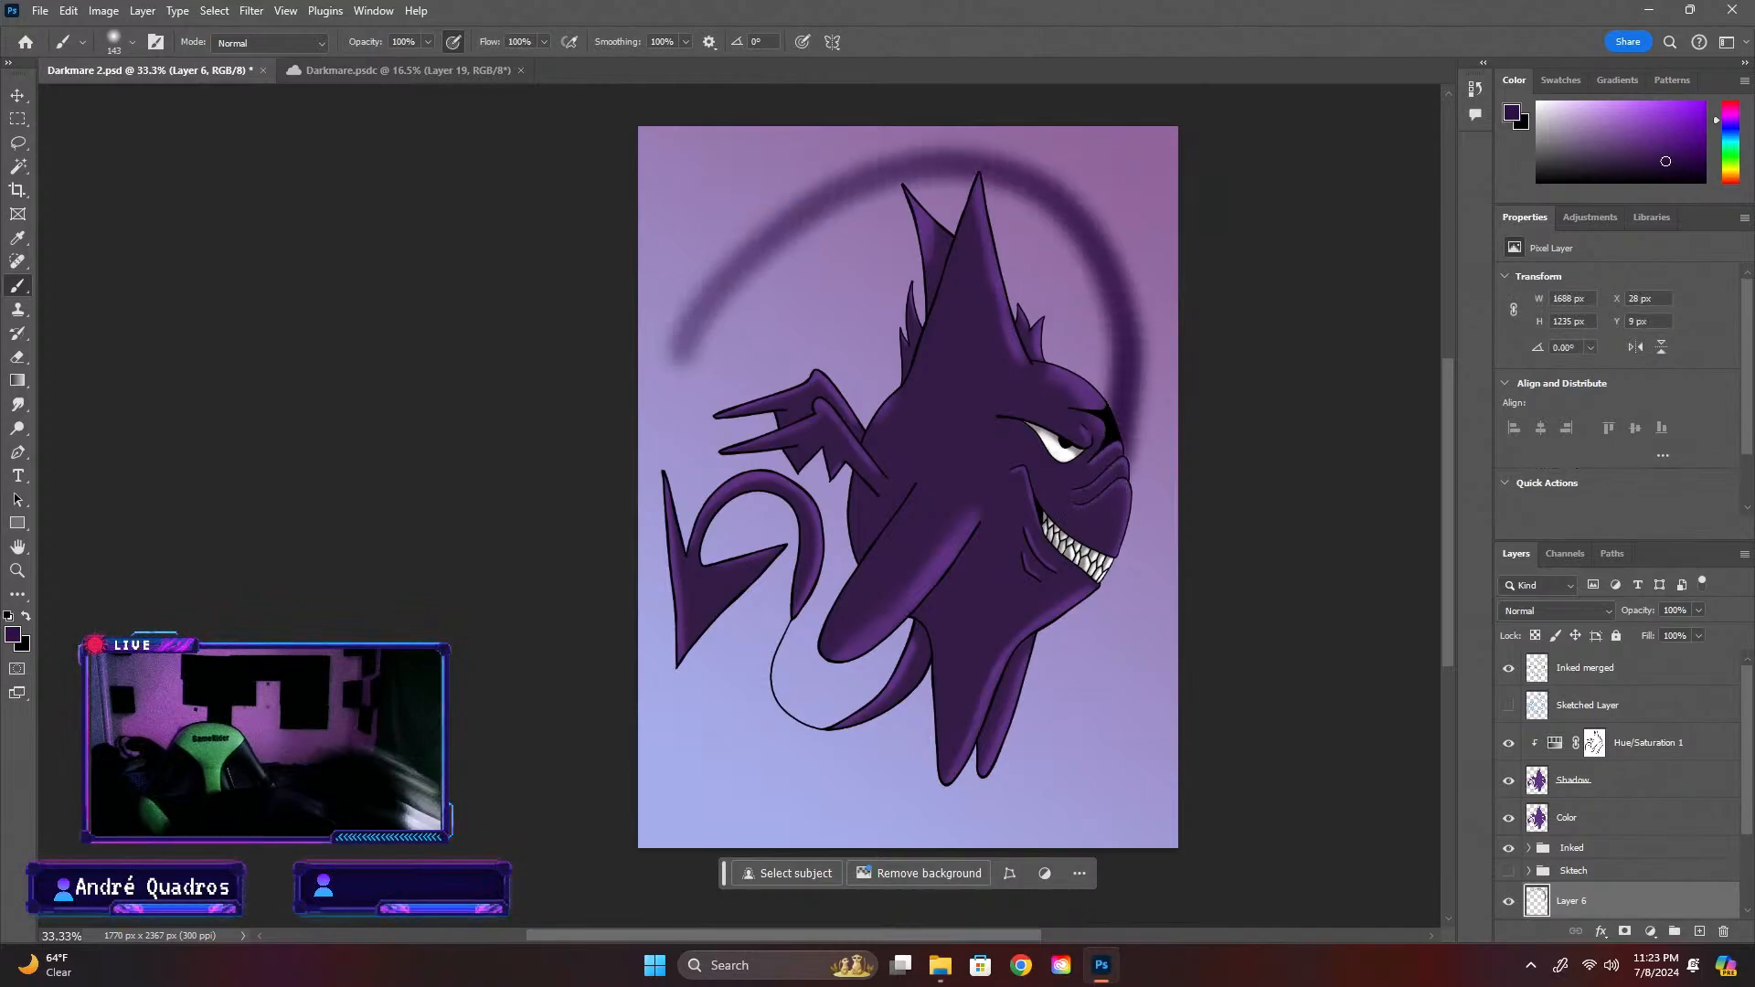
{"action": "key", "text": "ctrl+z"}
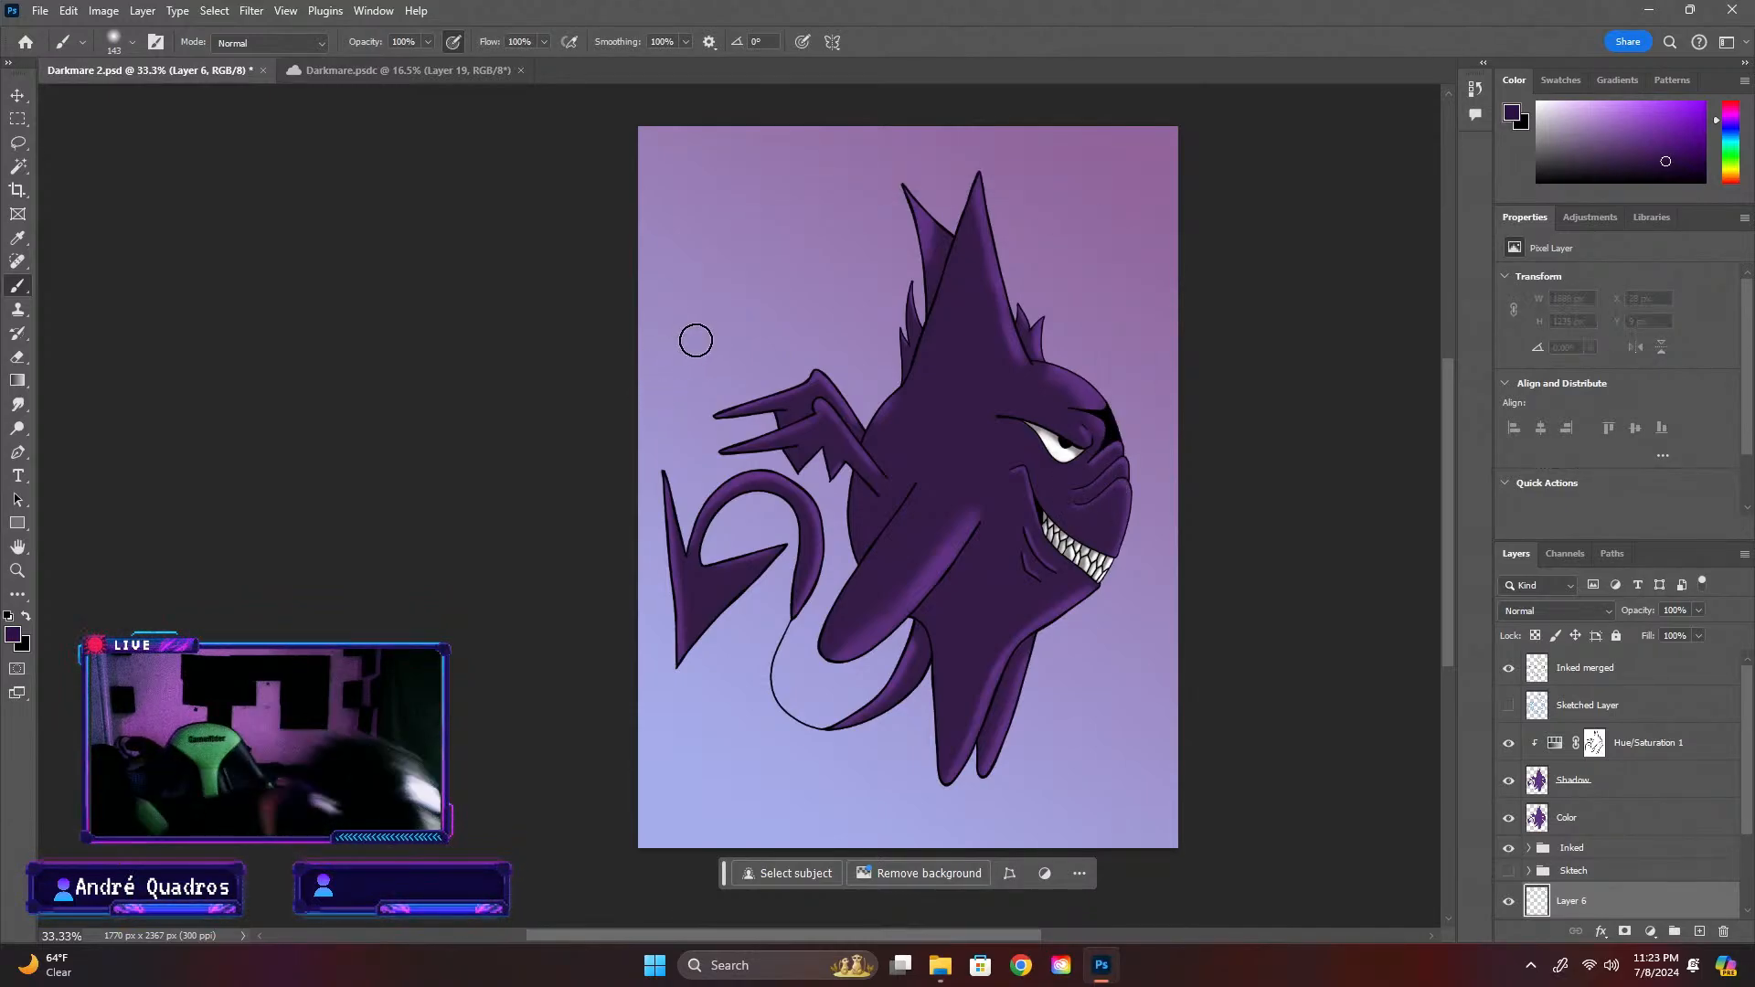
{"action": "mouse_move", "coordinate": [695, 341]}
{"action": "left_mouse_down"}
{"action": "mouse_move", "coordinate": [728, 270]}
{"action": "mouse_move", "coordinate": [916, 181]}
{"action": "mouse_move", "coordinate": [991, 194]}
{"action": "mouse_move", "coordinate": [1085, 279]}
{"action": "mouse_move", "coordinate": [1129, 462]}
{"action": "mouse_move", "coordinate": [1103, 623]}
{"action": "mouse_move", "coordinate": [1061, 698]}
{"action": "mouse_move", "coordinate": [992, 758]}
{"action": "mouse_move", "coordinate": [915, 777]}
{"action": "mouse_move", "coordinate": [812, 754]}
{"action": "mouse_move", "coordinate": [736, 681]}
{"action": "mouse_move", "coordinate": [713, 561]}
{"action": "mouse_move", "coordinate": [730, 445]}
{"action": "mouse_move", "coordinate": [793, 349]}
{"action": "mouse_move", "coordinate": [925, 318]}
{"action": "left_mouse_up"}
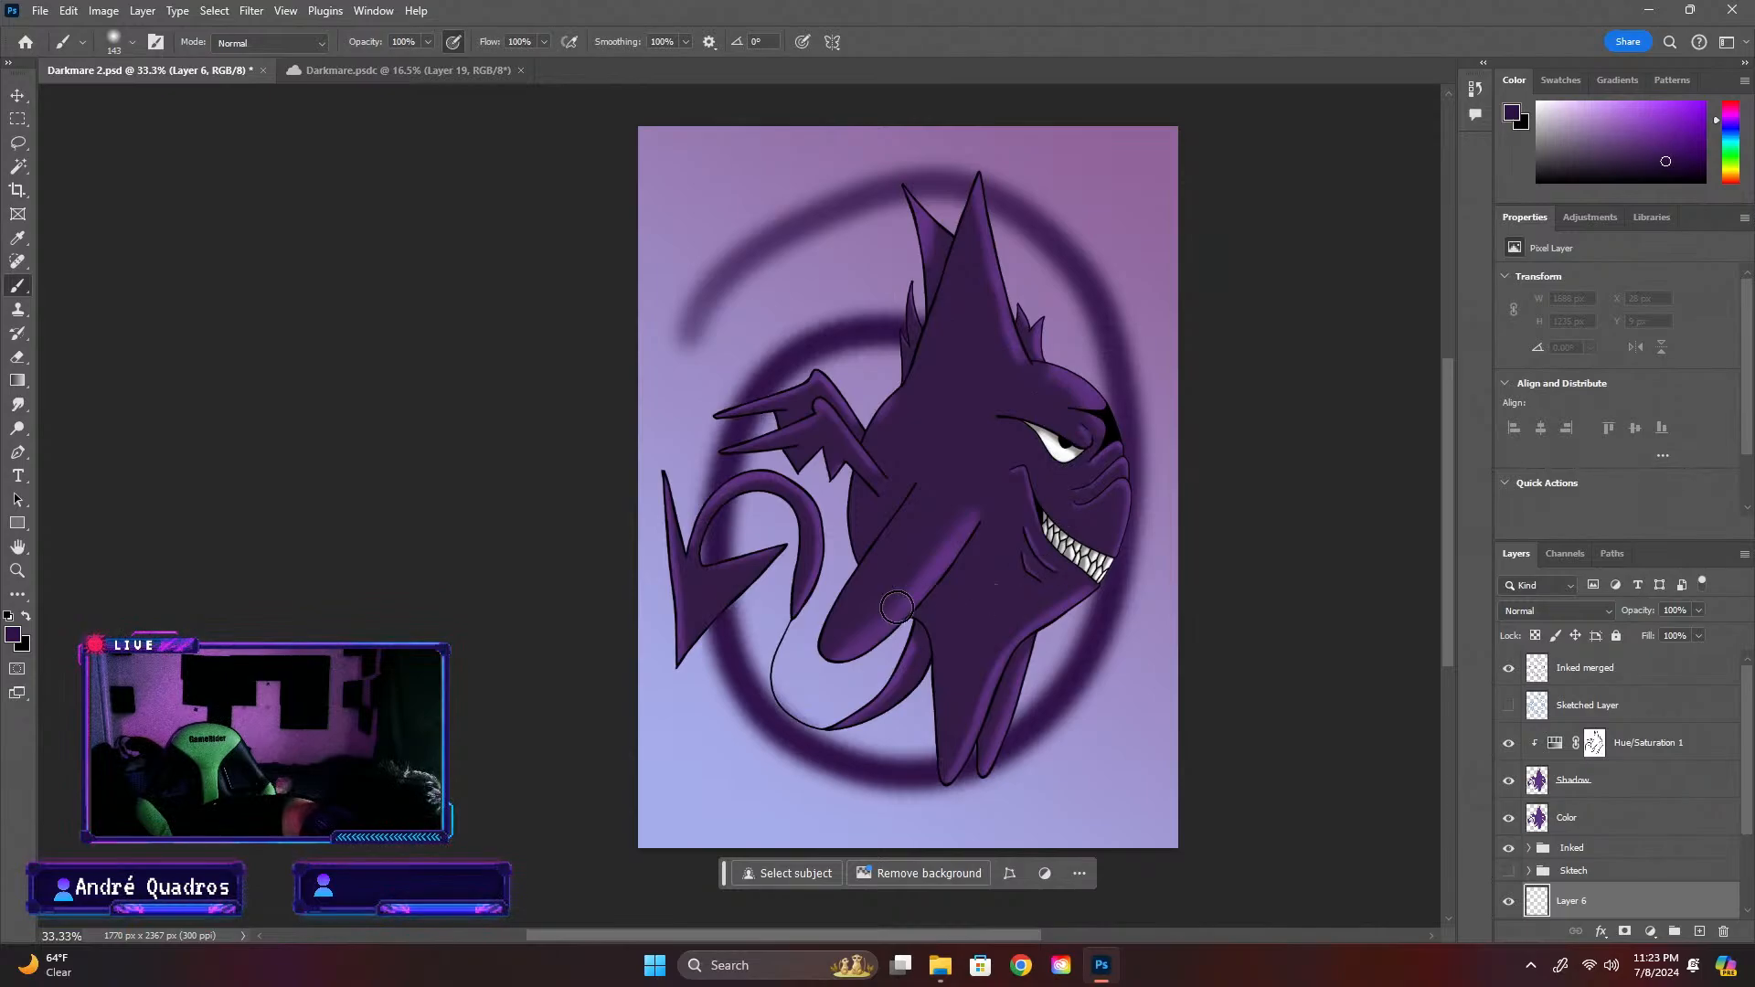
{"action": "mouse_move", "coordinate": [897, 607]}
{"action": "left_mouse_down"}
{"action": "mouse_move", "coordinate": [819, 489]}
{"action": "mouse_move", "coordinate": [879, 402]}
{"action": "left_mouse_up"}
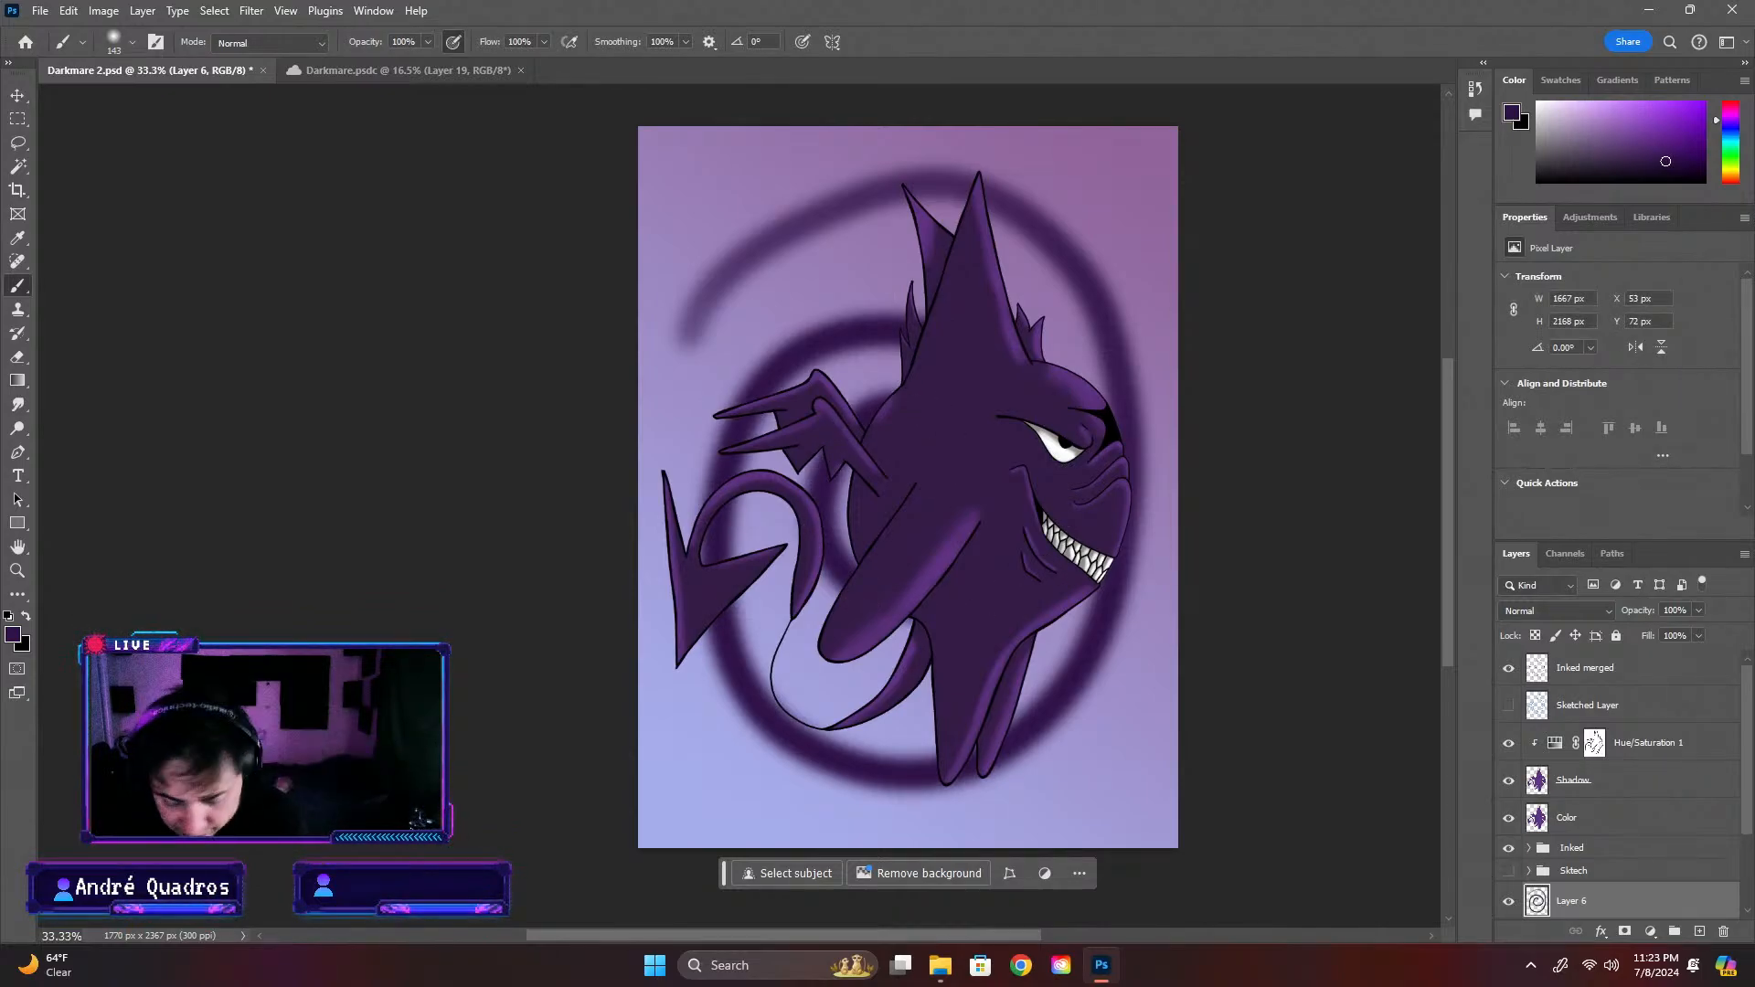
{"action": "key", "text": "ctrl+z"}
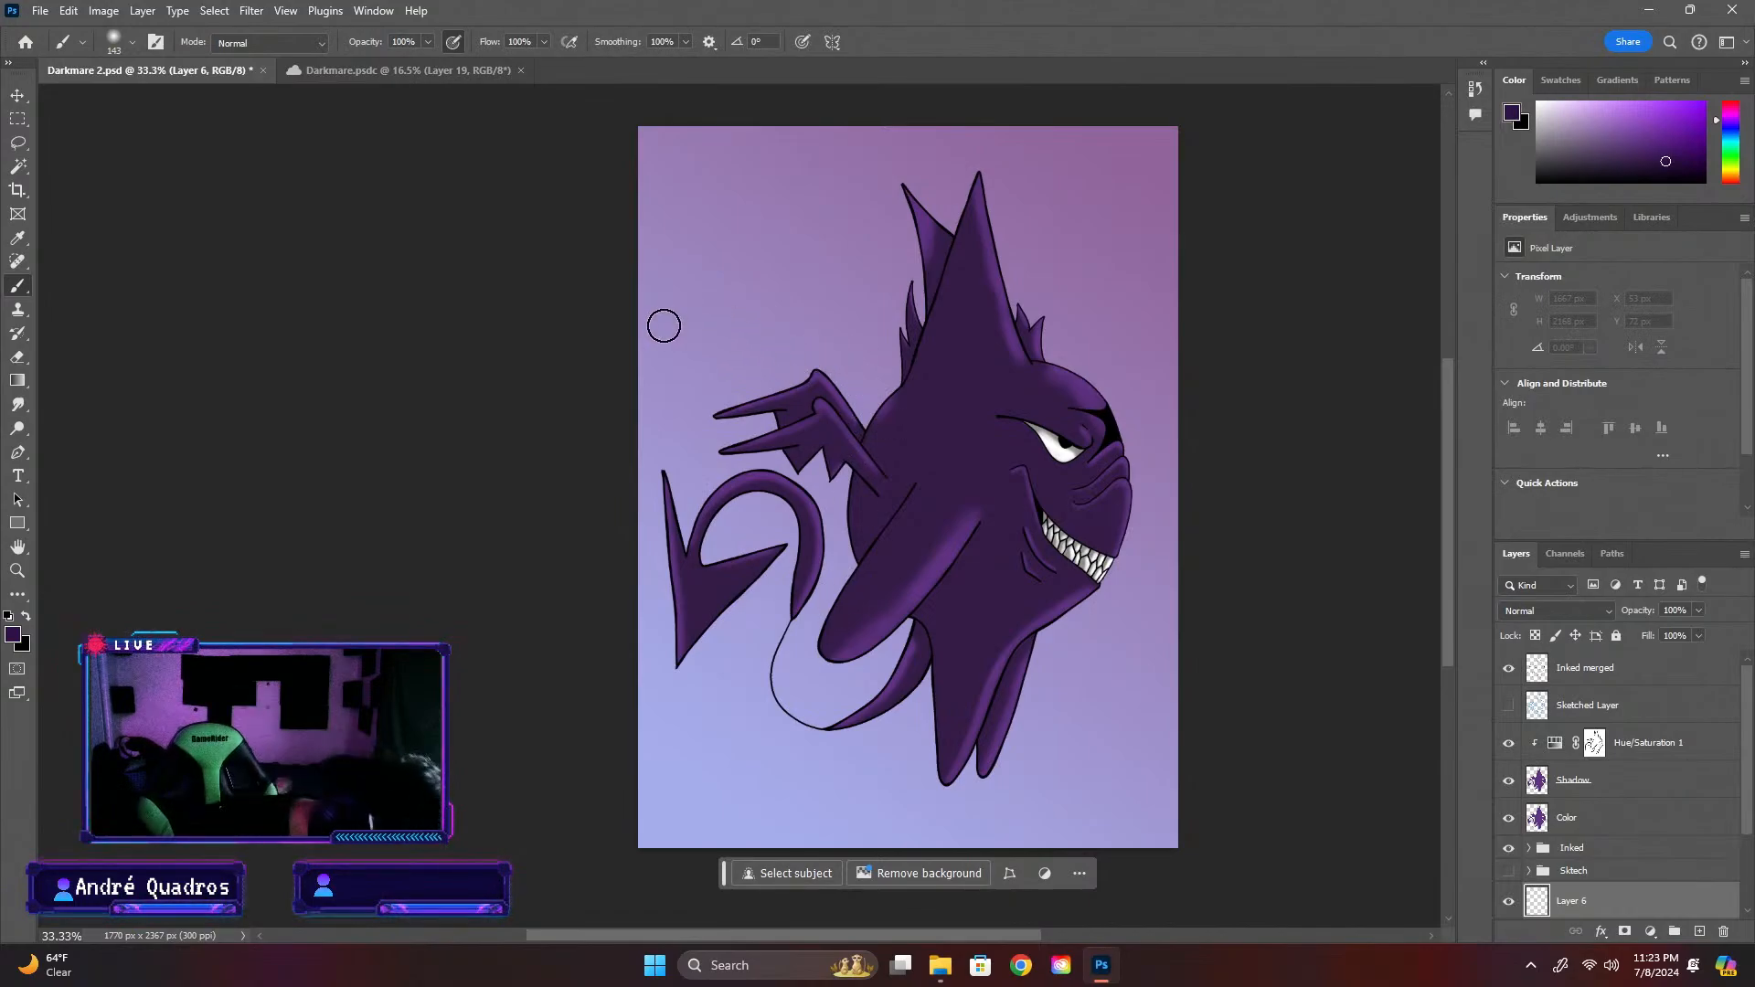
{"action": "mouse_move", "coordinate": [662, 325]}
{"action": "left_mouse_down"}
{"action": "mouse_move", "coordinate": [736, 215]}
{"action": "mouse_move", "coordinate": [795, 178]}
{"action": "mouse_move", "coordinate": [916, 162]}
{"action": "mouse_move", "coordinate": [1057, 208]}
{"action": "mouse_move", "coordinate": [1140, 290]}
{"action": "mouse_move", "coordinate": [1153, 381]}
{"action": "mouse_move", "coordinate": [1130, 597]}
{"action": "mouse_move", "coordinate": [1080, 747]}
{"action": "mouse_move", "coordinate": [1040, 795]}
{"action": "mouse_move", "coordinate": [957, 811]}
{"action": "mouse_move", "coordinate": [781, 732]}
{"action": "mouse_move", "coordinate": [720, 656]}
{"action": "mouse_move", "coordinate": [705, 536]}
{"action": "mouse_move", "coordinate": [738, 433]}
{"action": "mouse_move", "coordinate": [830, 359]}
{"action": "mouse_move", "coordinate": [956, 354]}
{"action": "mouse_move", "coordinate": [1041, 546]}
{"action": "left_mouse_up"}
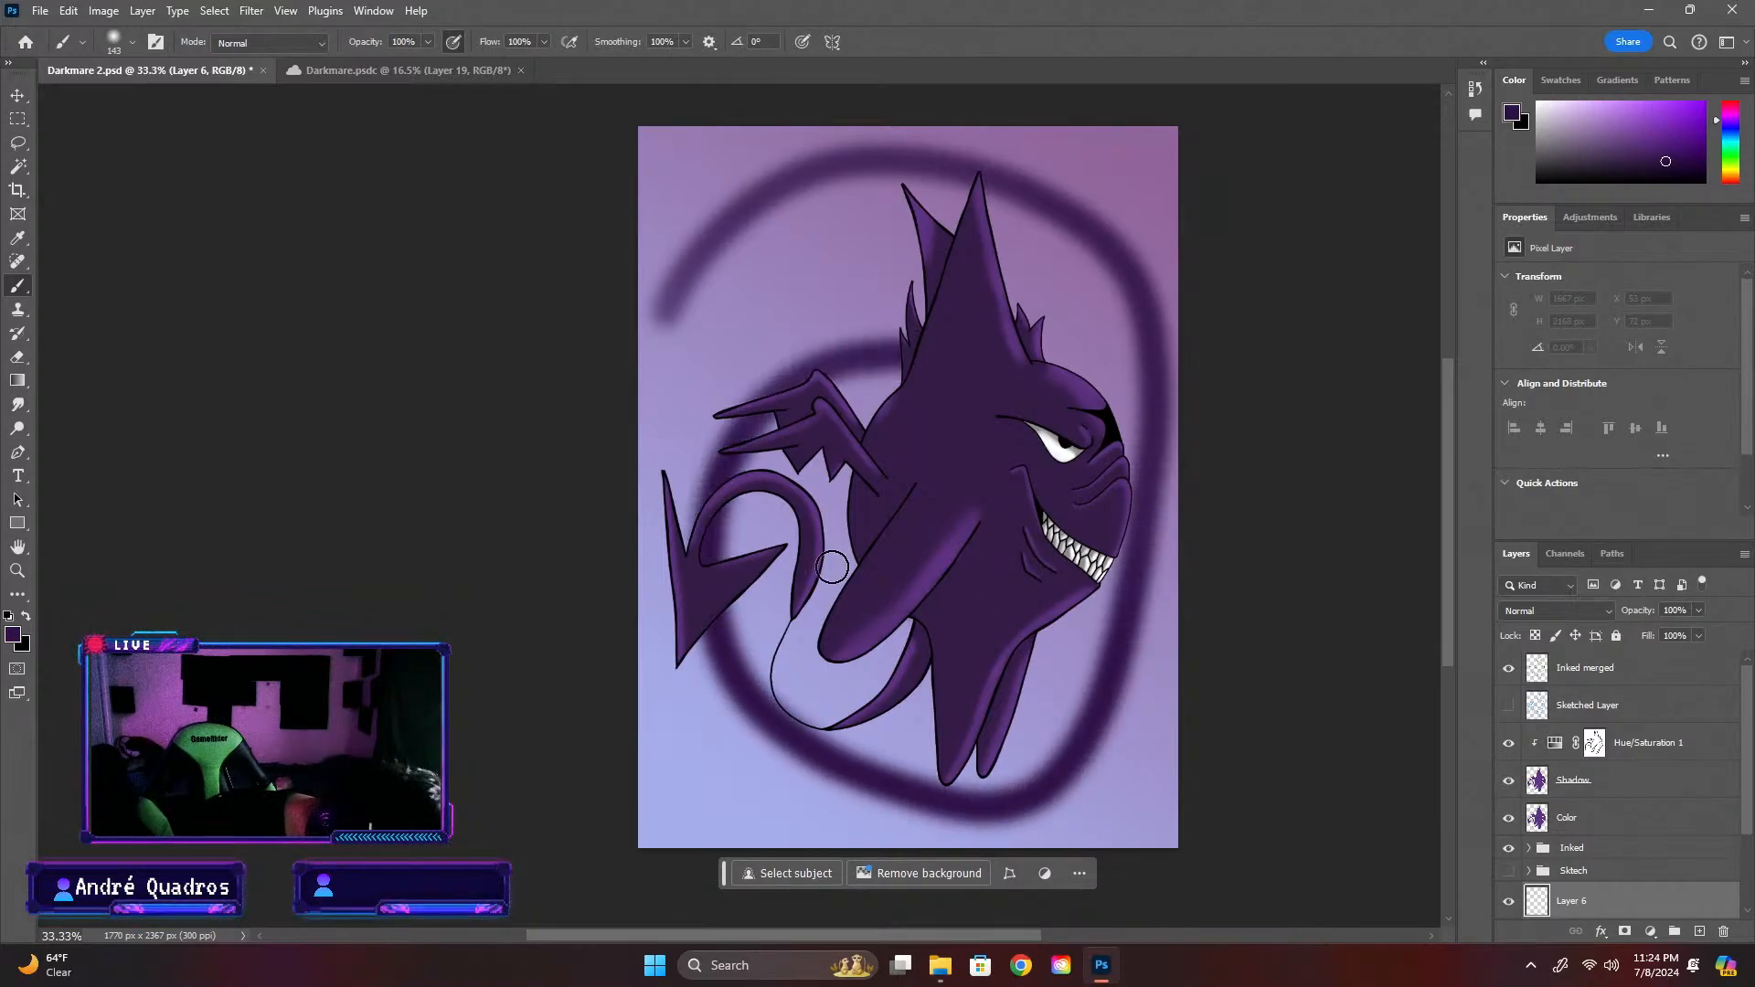
{"action": "left_click_drag", "start_coordinate": [832, 567], "coordinate": [896, 416]}
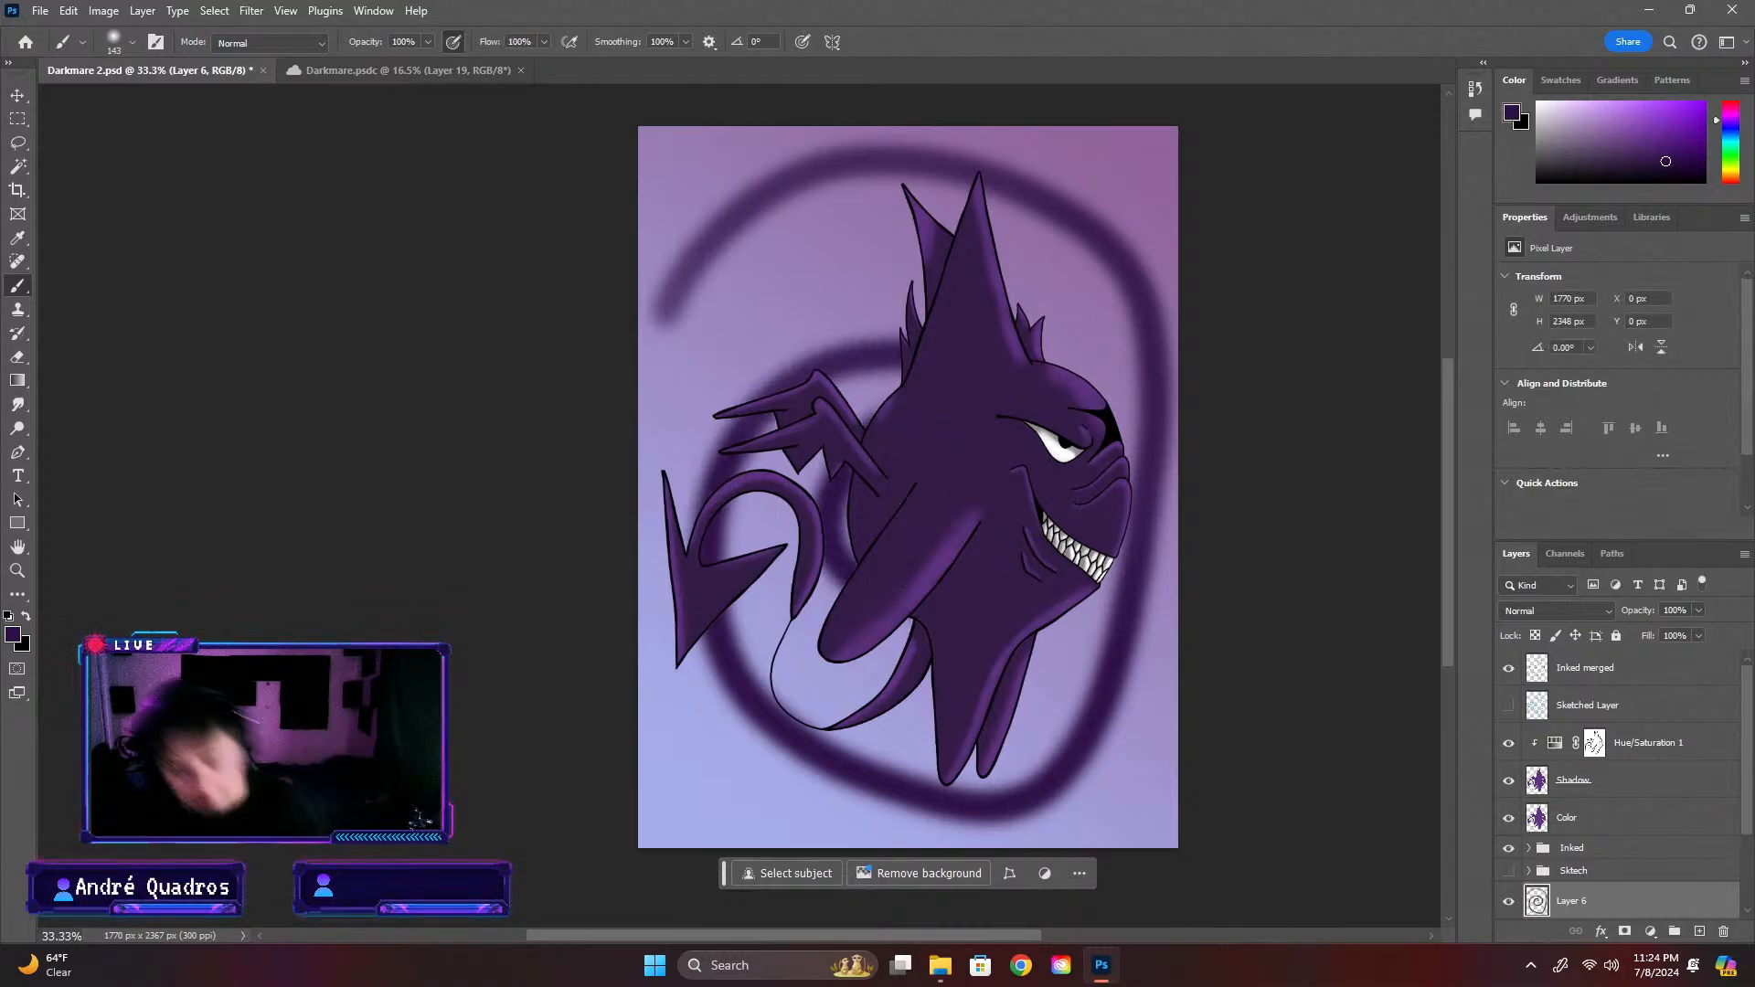
{"action": "key", "text": "Delete"}
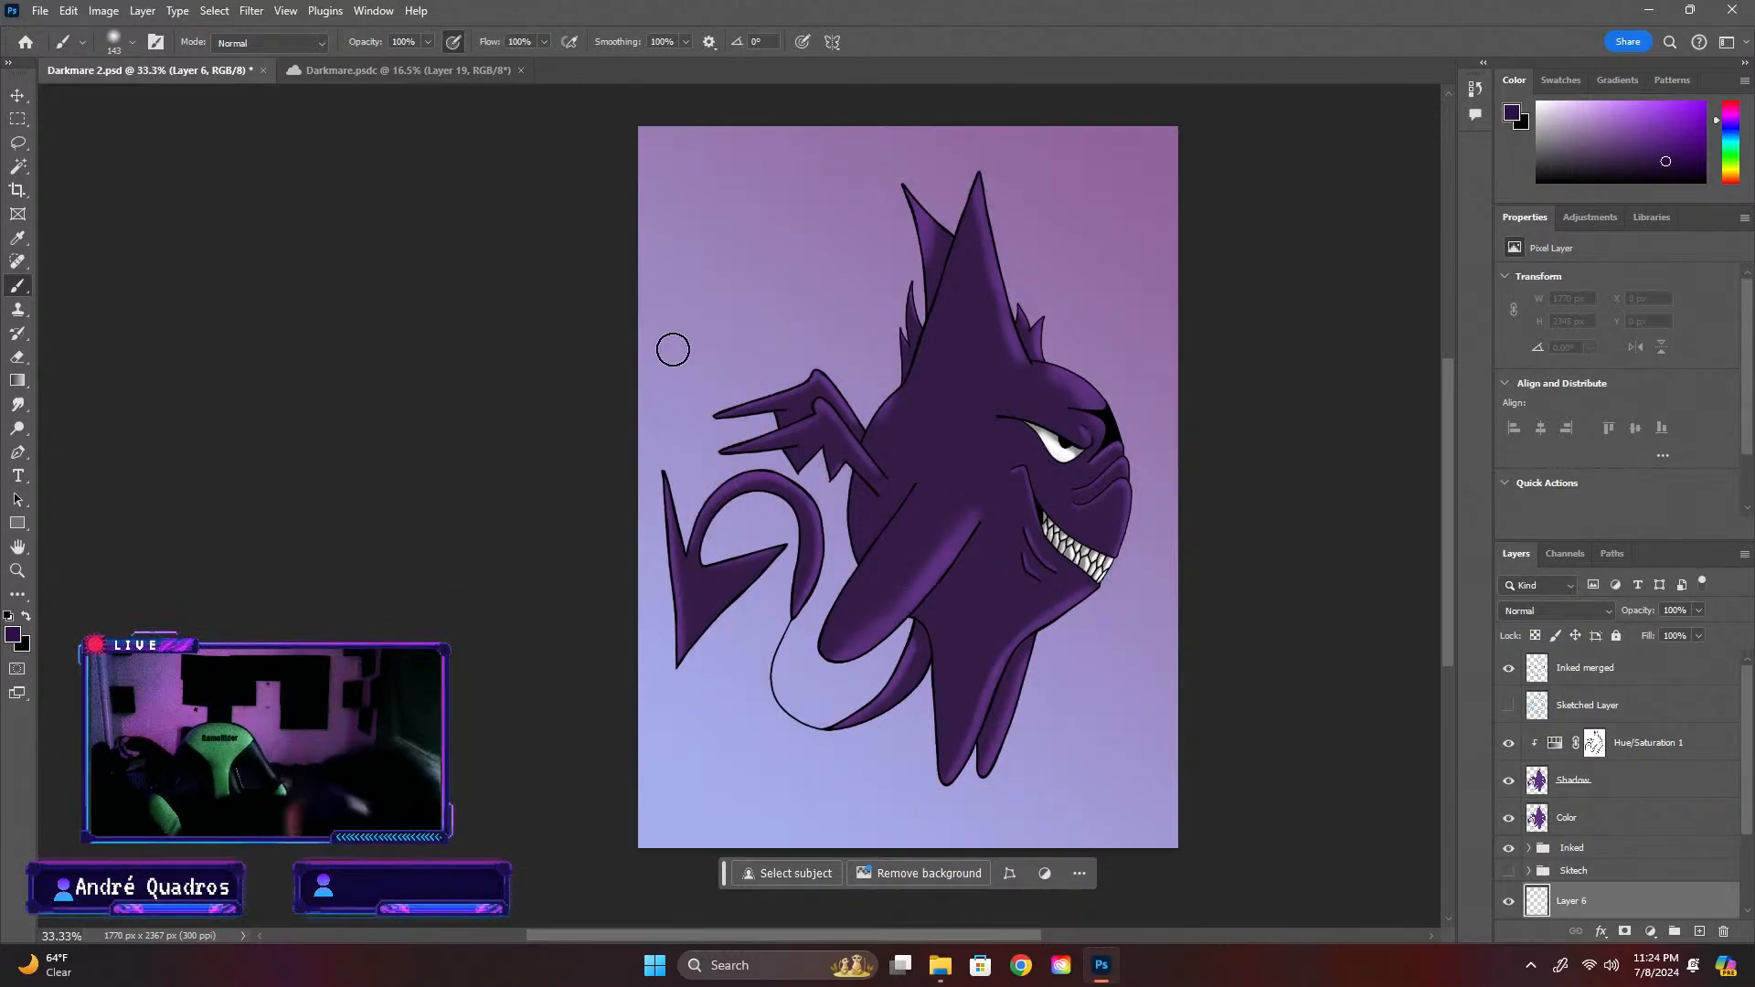
Paint a soft dark-purple oval spiral on Layer 6, circling the creature and winding in behind its body
{"action": "mouse_move", "coordinate": [670, 348]}
{"action": "left_mouse_down"}
{"action": "mouse_move", "coordinate": [708, 293]}
{"action": "mouse_move", "coordinate": [813, 222]}
{"action": "mouse_move", "coordinate": [918, 188]}
{"action": "mouse_move", "coordinate": [1012, 202]}
{"action": "mouse_move", "coordinate": [1083, 254]}
{"action": "mouse_move", "coordinate": [1119, 324]}
{"action": "mouse_move", "coordinate": [1149, 469]}
{"action": "mouse_move", "coordinate": [1091, 666]}
{"action": "mouse_move", "coordinate": [1038, 735]}
{"action": "mouse_move", "coordinate": [956, 776]}
{"action": "mouse_move", "coordinate": [869, 784]}
{"action": "mouse_move", "coordinate": [771, 720]}
{"action": "mouse_move", "coordinate": [678, 610]}
{"action": "mouse_move", "coordinate": [680, 499]}
{"action": "mouse_move", "coordinate": [737, 399]}
{"action": "mouse_move", "coordinate": [867, 332]}
{"action": "mouse_move", "coordinate": [1015, 371]}
{"action": "left_mouse_up"}
{"action": "mouse_move", "coordinate": [1008, 594]}
{"action": "left_mouse_down"}
{"action": "mouse_move", "coordinate": [835, 562]}
{"action": "mouse_move", "coordinate": [928, 448]}
{"action": "left_mouse_up"}
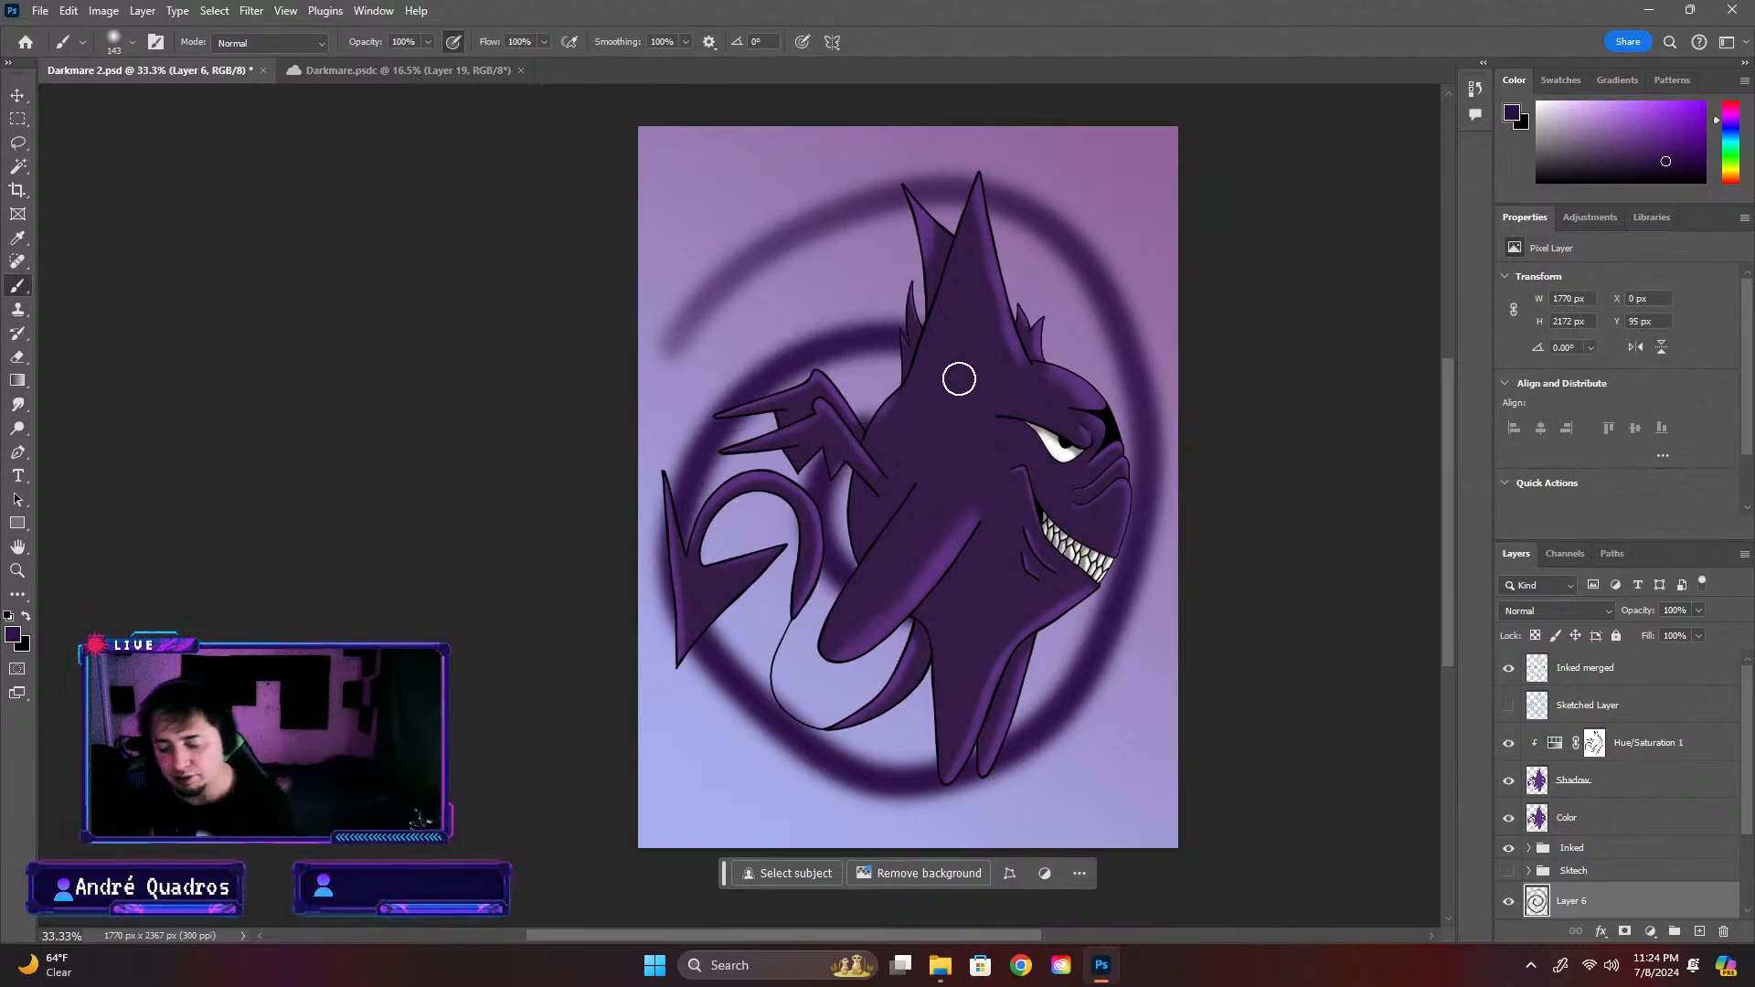
Try a Radial Blur on the spiral with amount 47, Spin method and Good quality, and undo it
{"action": "left_click", "coordinate": [242, 12]}
{"action": "mouse_move", "coordinate": [313, 254]}
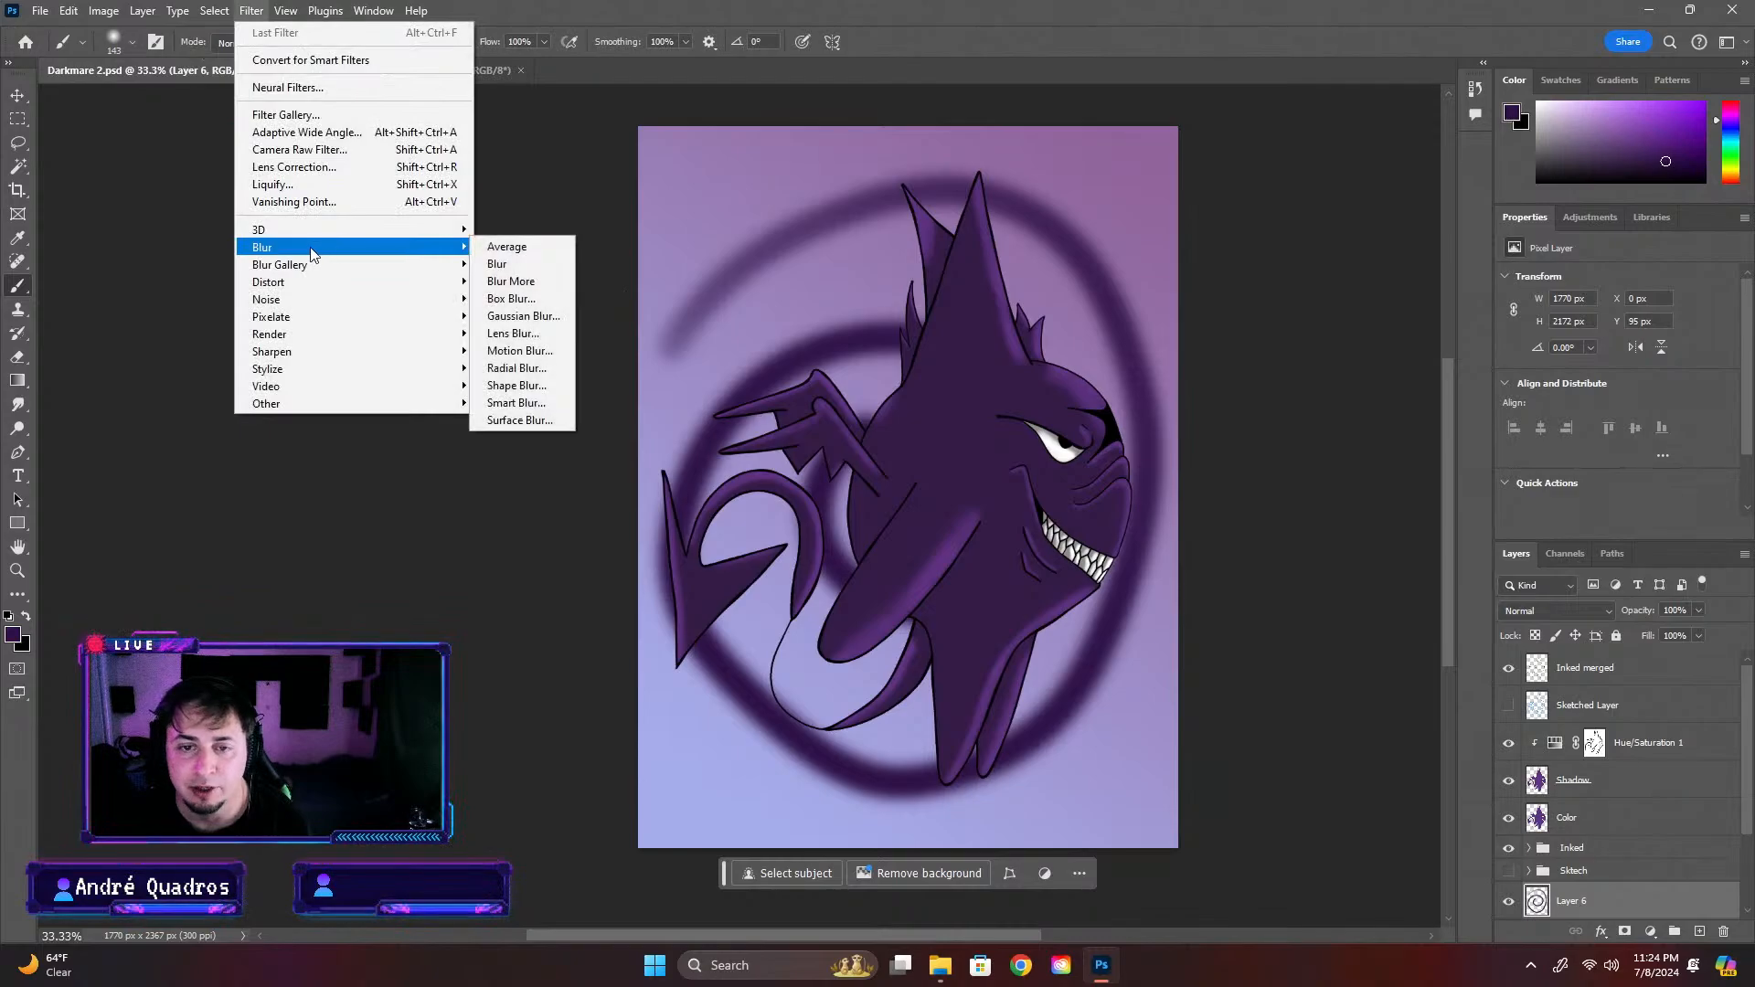
{"action": "left_click", "coordinate": [530, 368]}
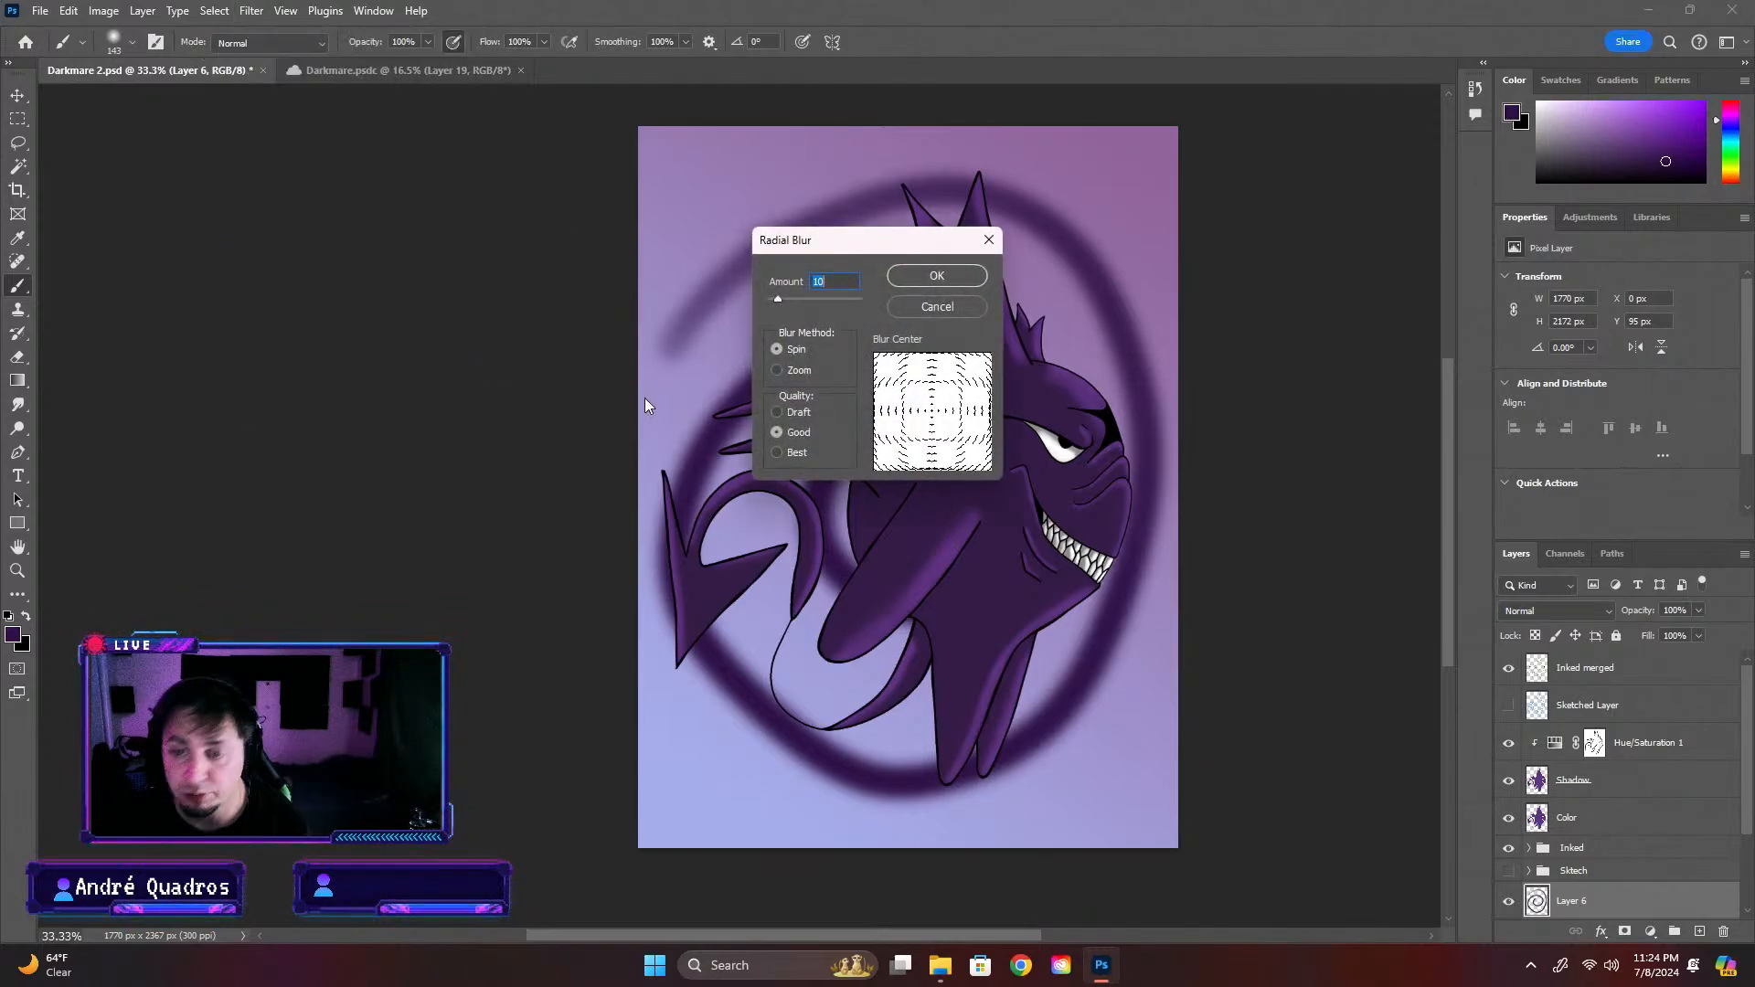
{"action": "left_click_drag", "start_coordinate": [872, 248], "coordinate": [447, 187]}
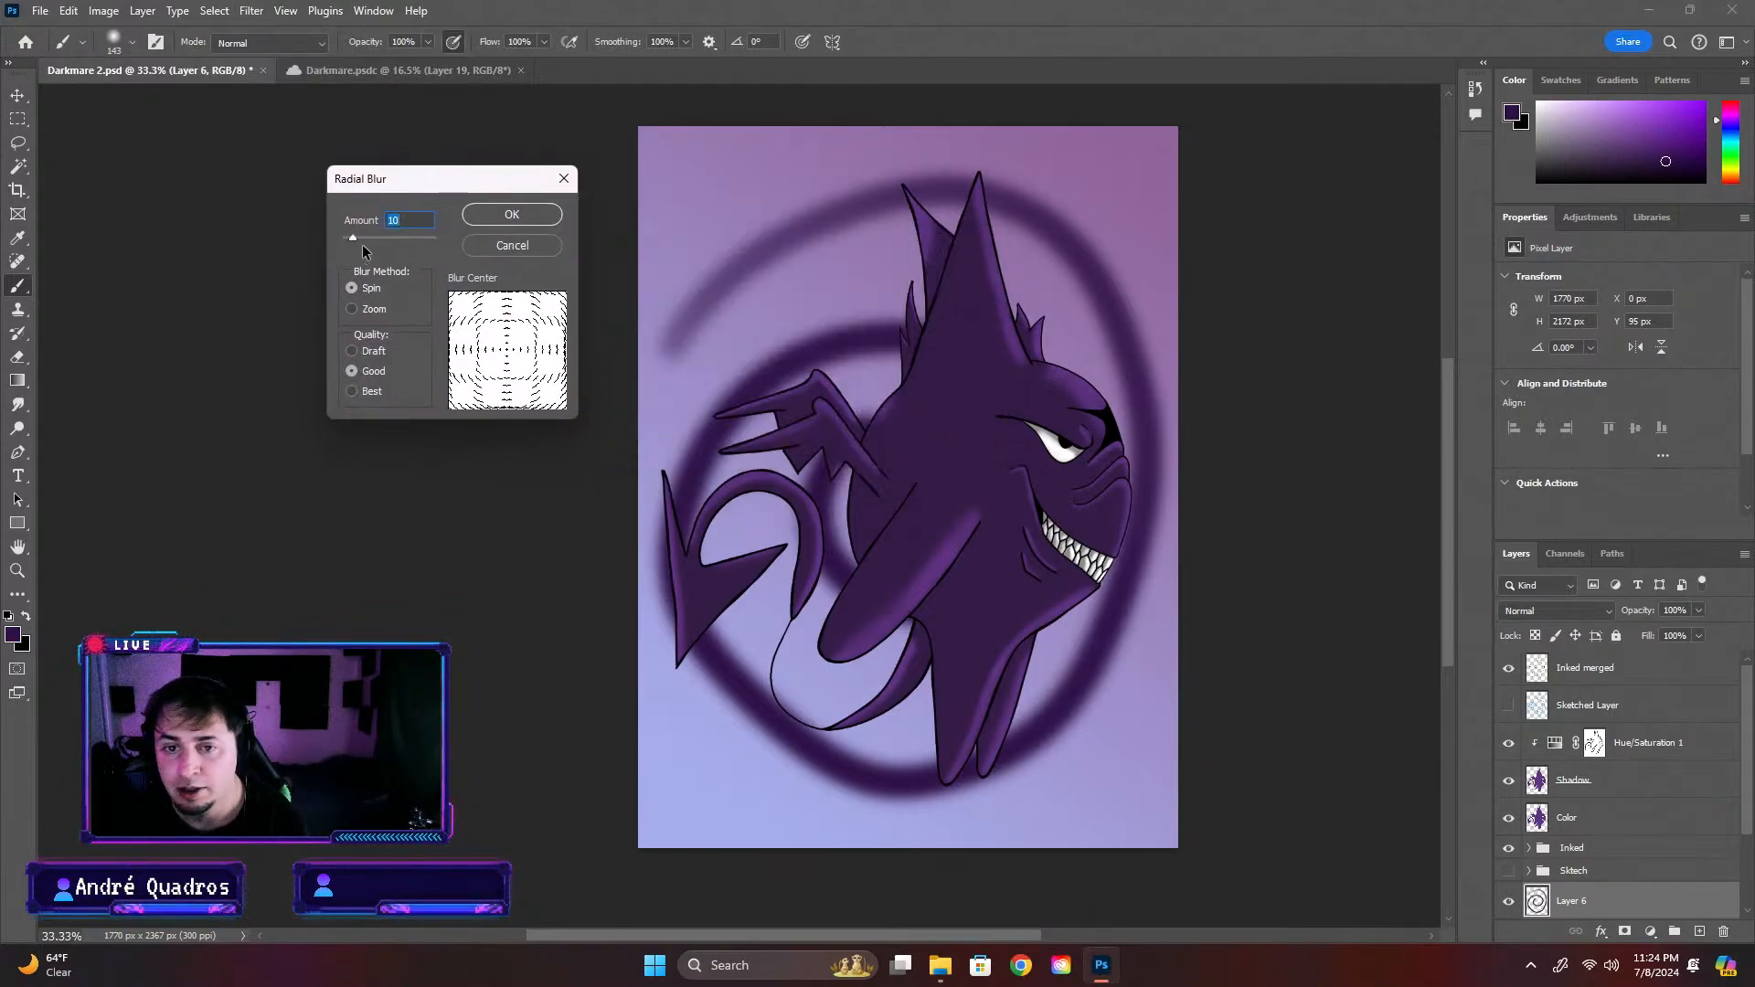
{"action": "mouse_move", "coordinate": [358, 240]}
{"action": "left_mouse_down"}
{"action": "mouse_move", "coordinate": [441, 242]}
{"action": "mouse_move", "coordinate": [388, 245]}
{"action": "left_mouse_up"}
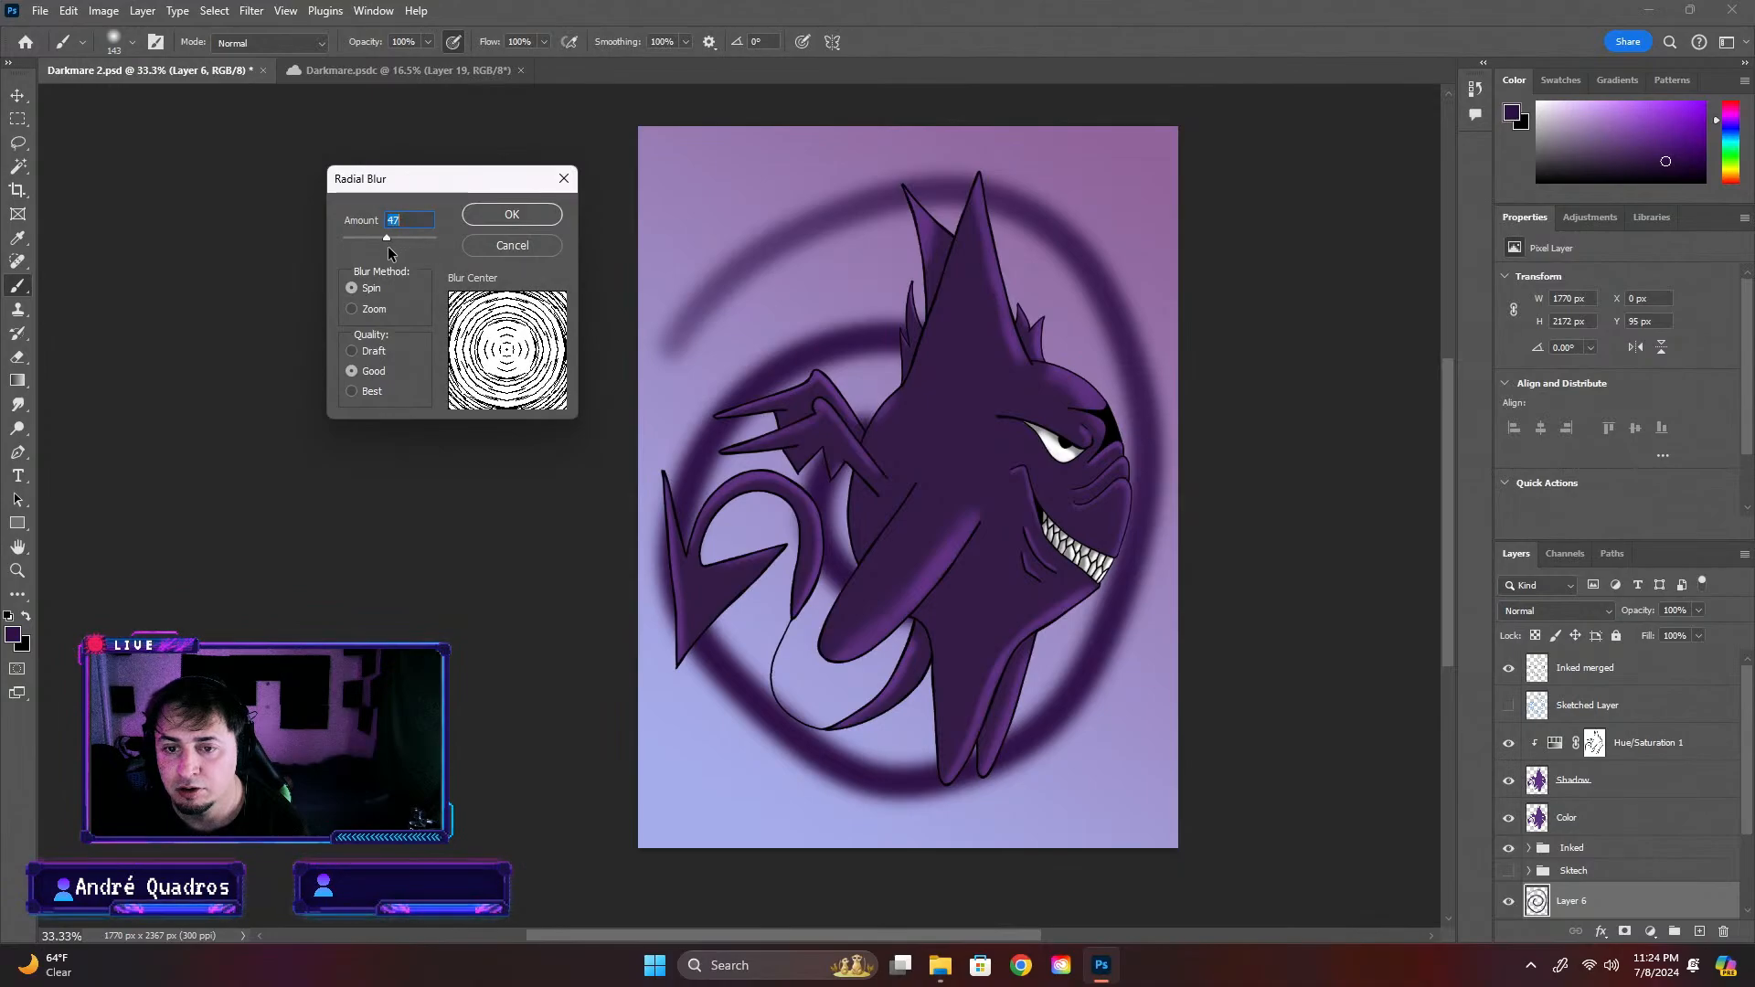
{"action": "left_click", "coordinate": [352, 311]}
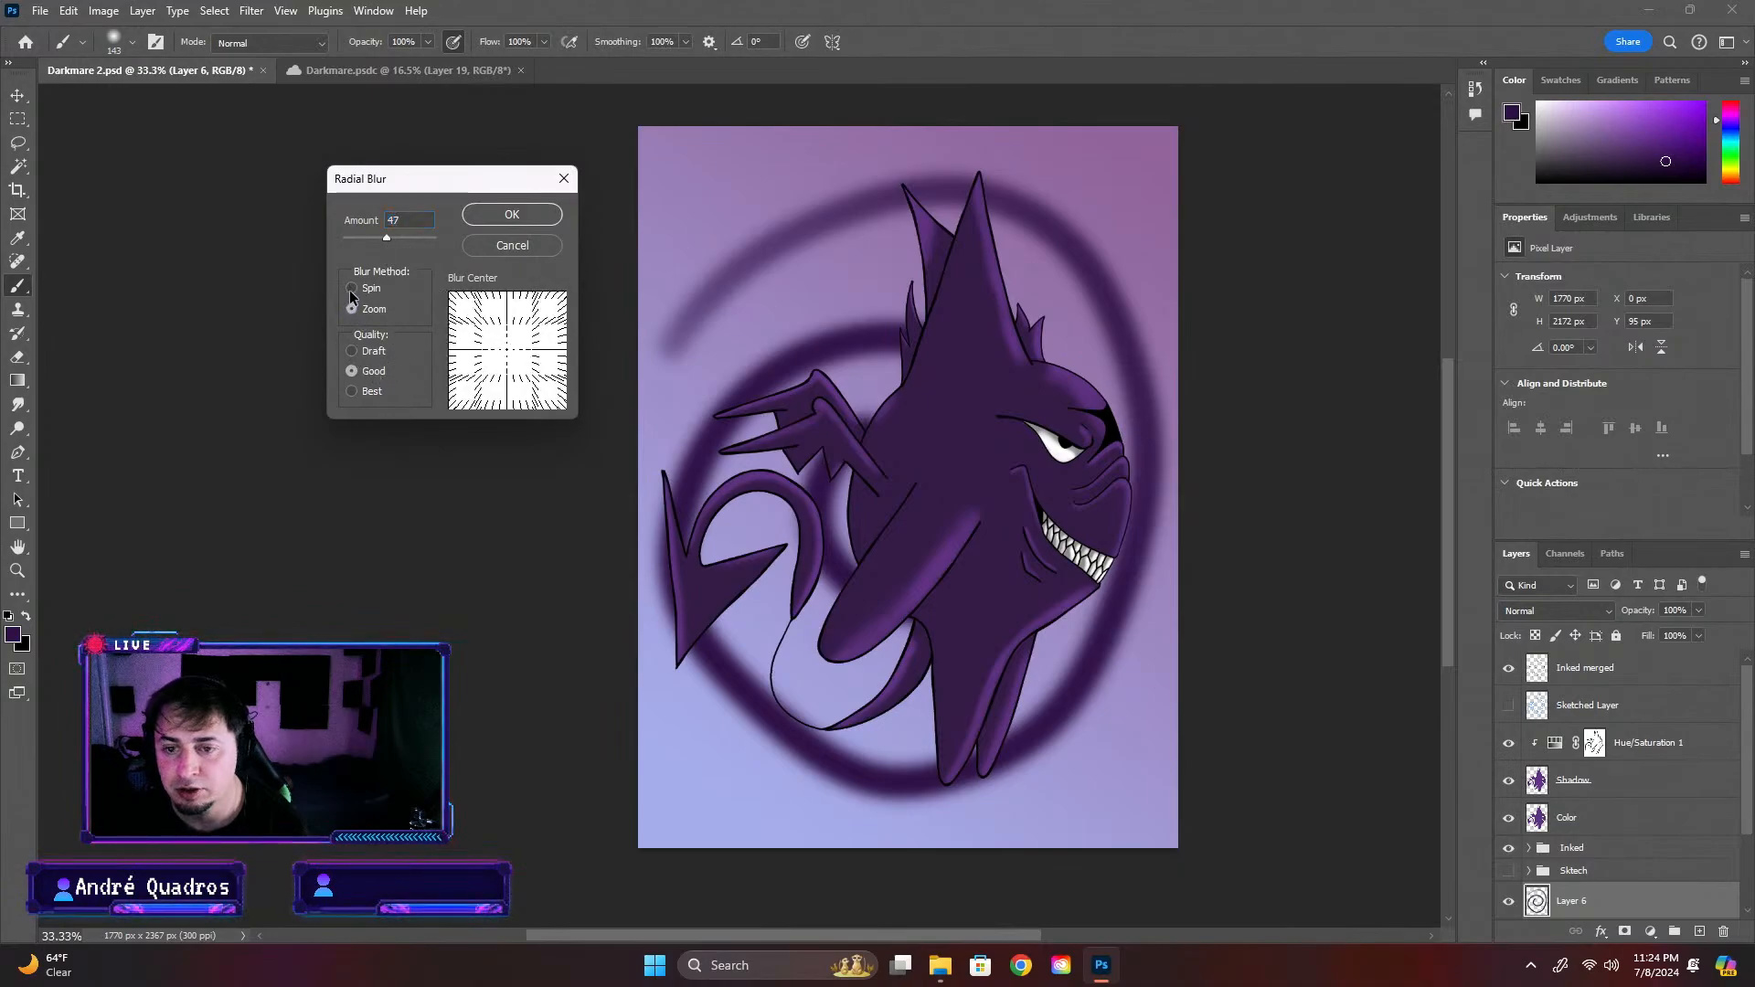
{"action": "left_click", "coordinate": [353, 289]}
{"action": "left_click", "coordinate": [472, 222]}
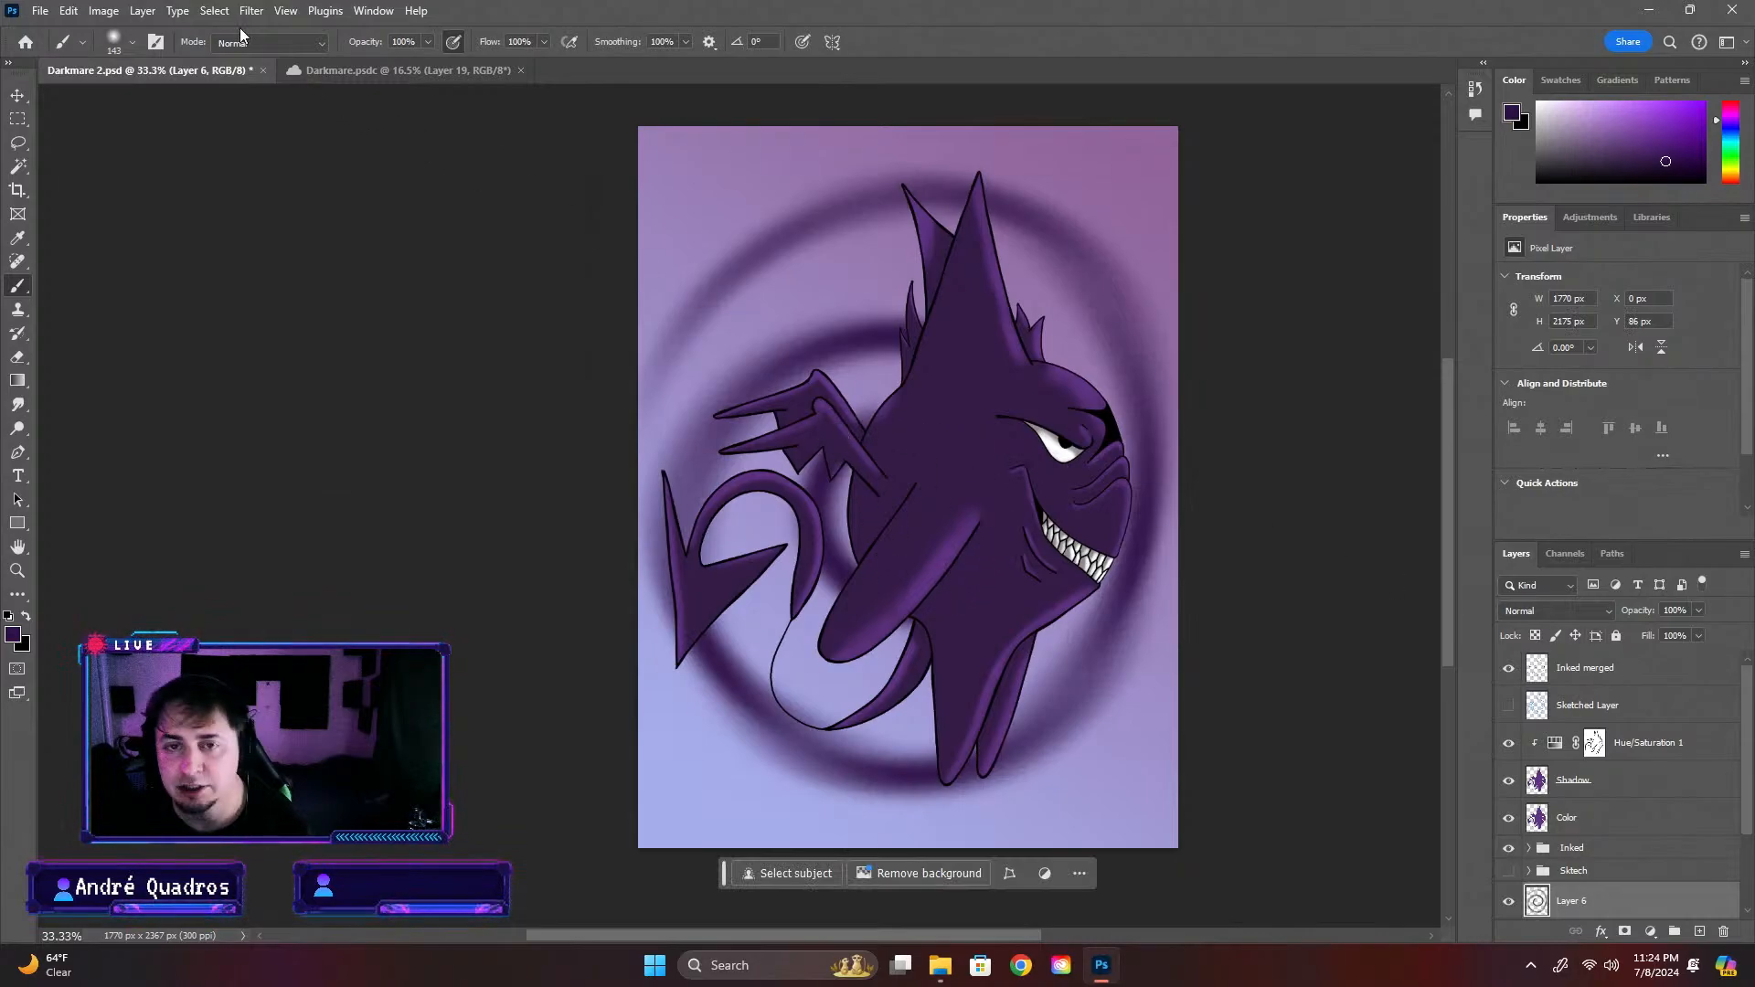
{"action": "key", "text": "ctrl+z"}
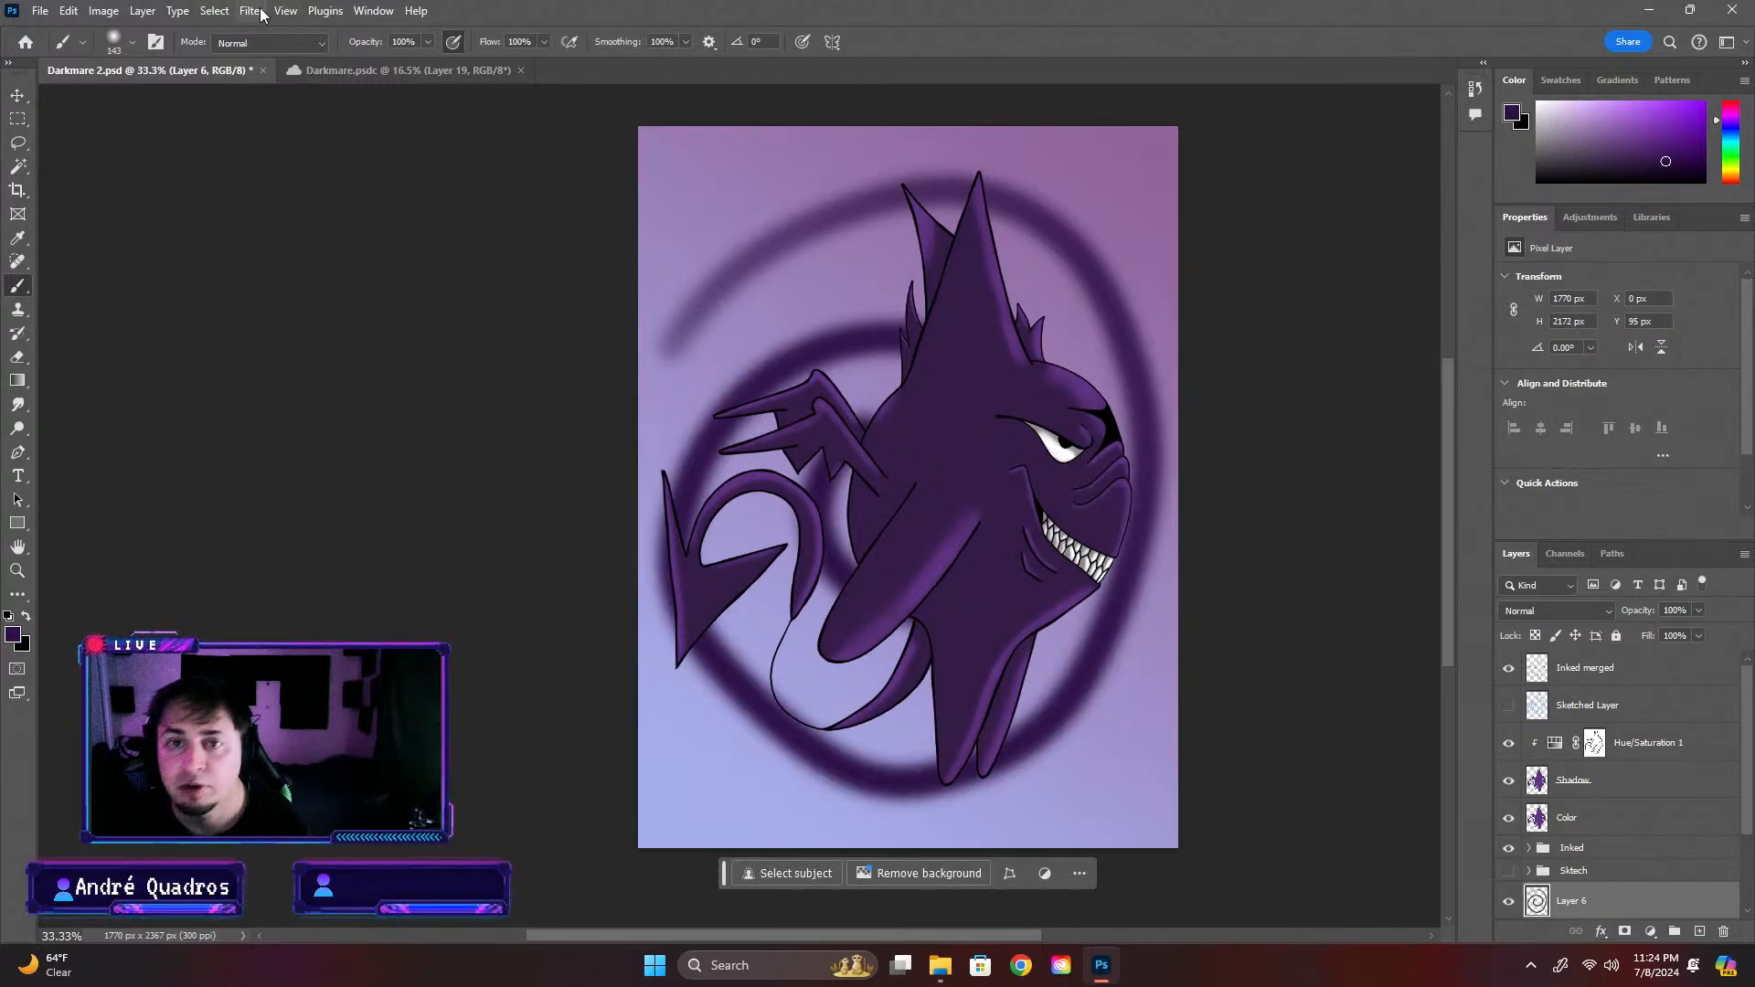
Apply a stronger Radial Blur to the spiral with an amount above 47, using Spin and Good quality
{"action": "left_click", "coordinate": [260, 13]}
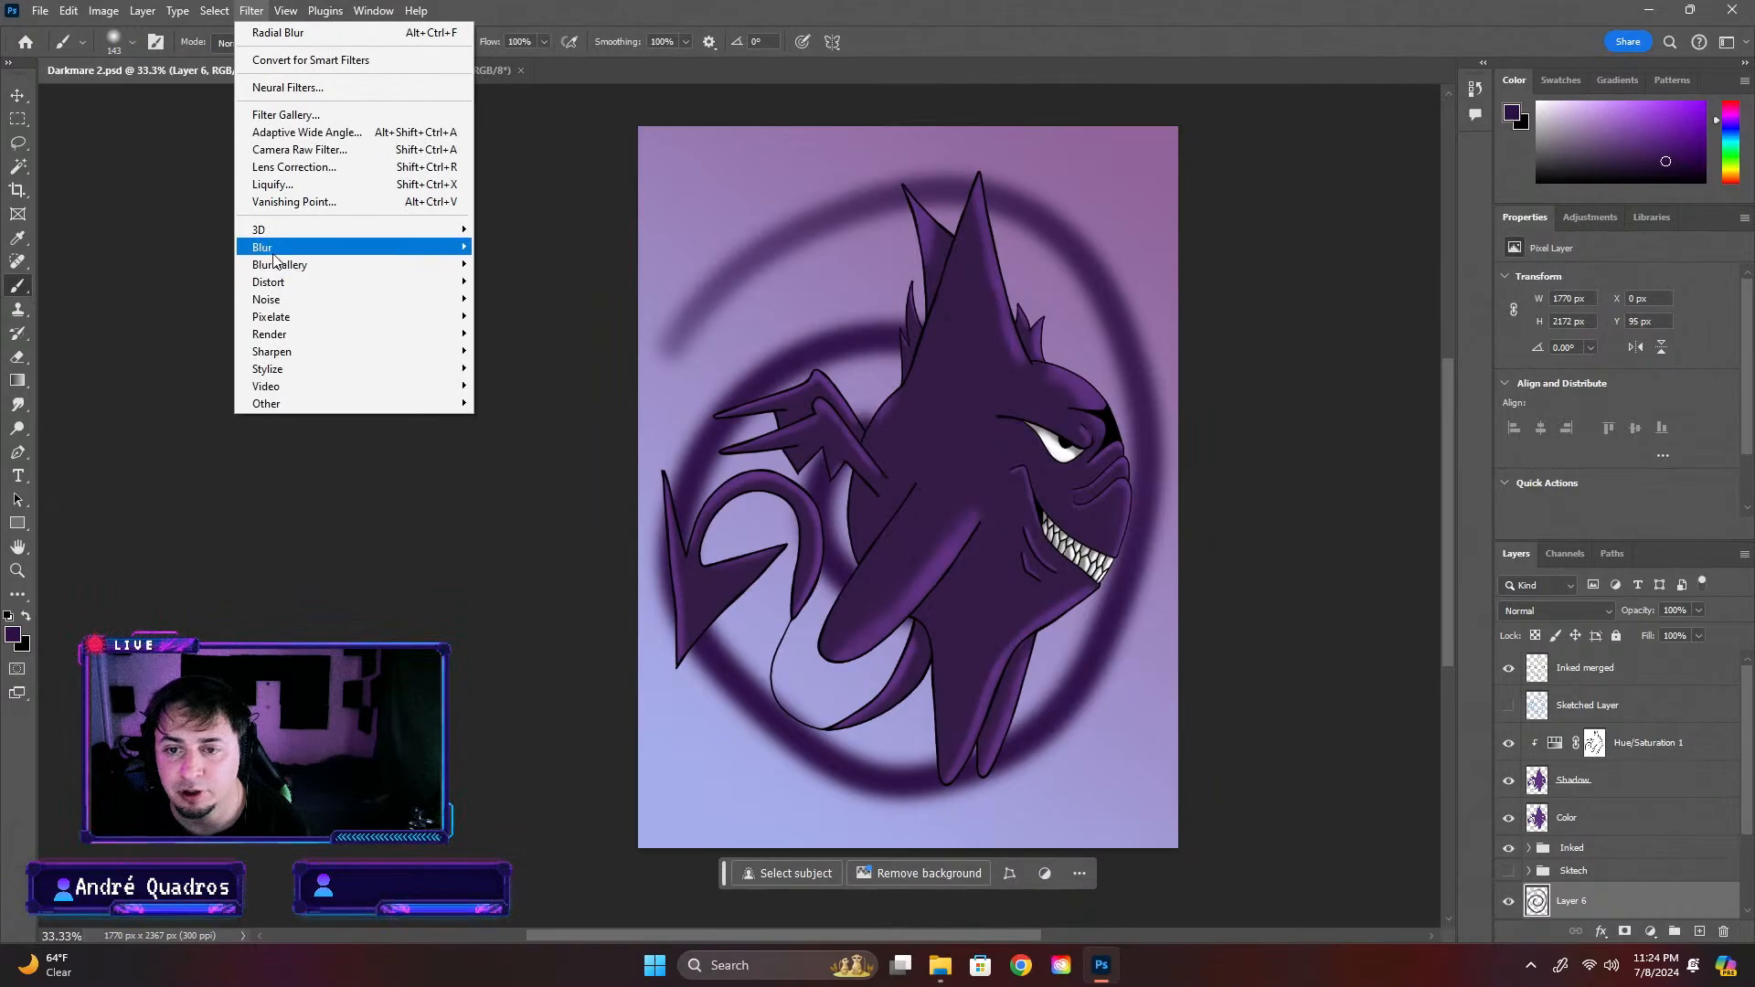
{"action": "mouse_move", "coordinate": [274, 261]}
{"action": "left_click", "coordinate": [530, 367]}
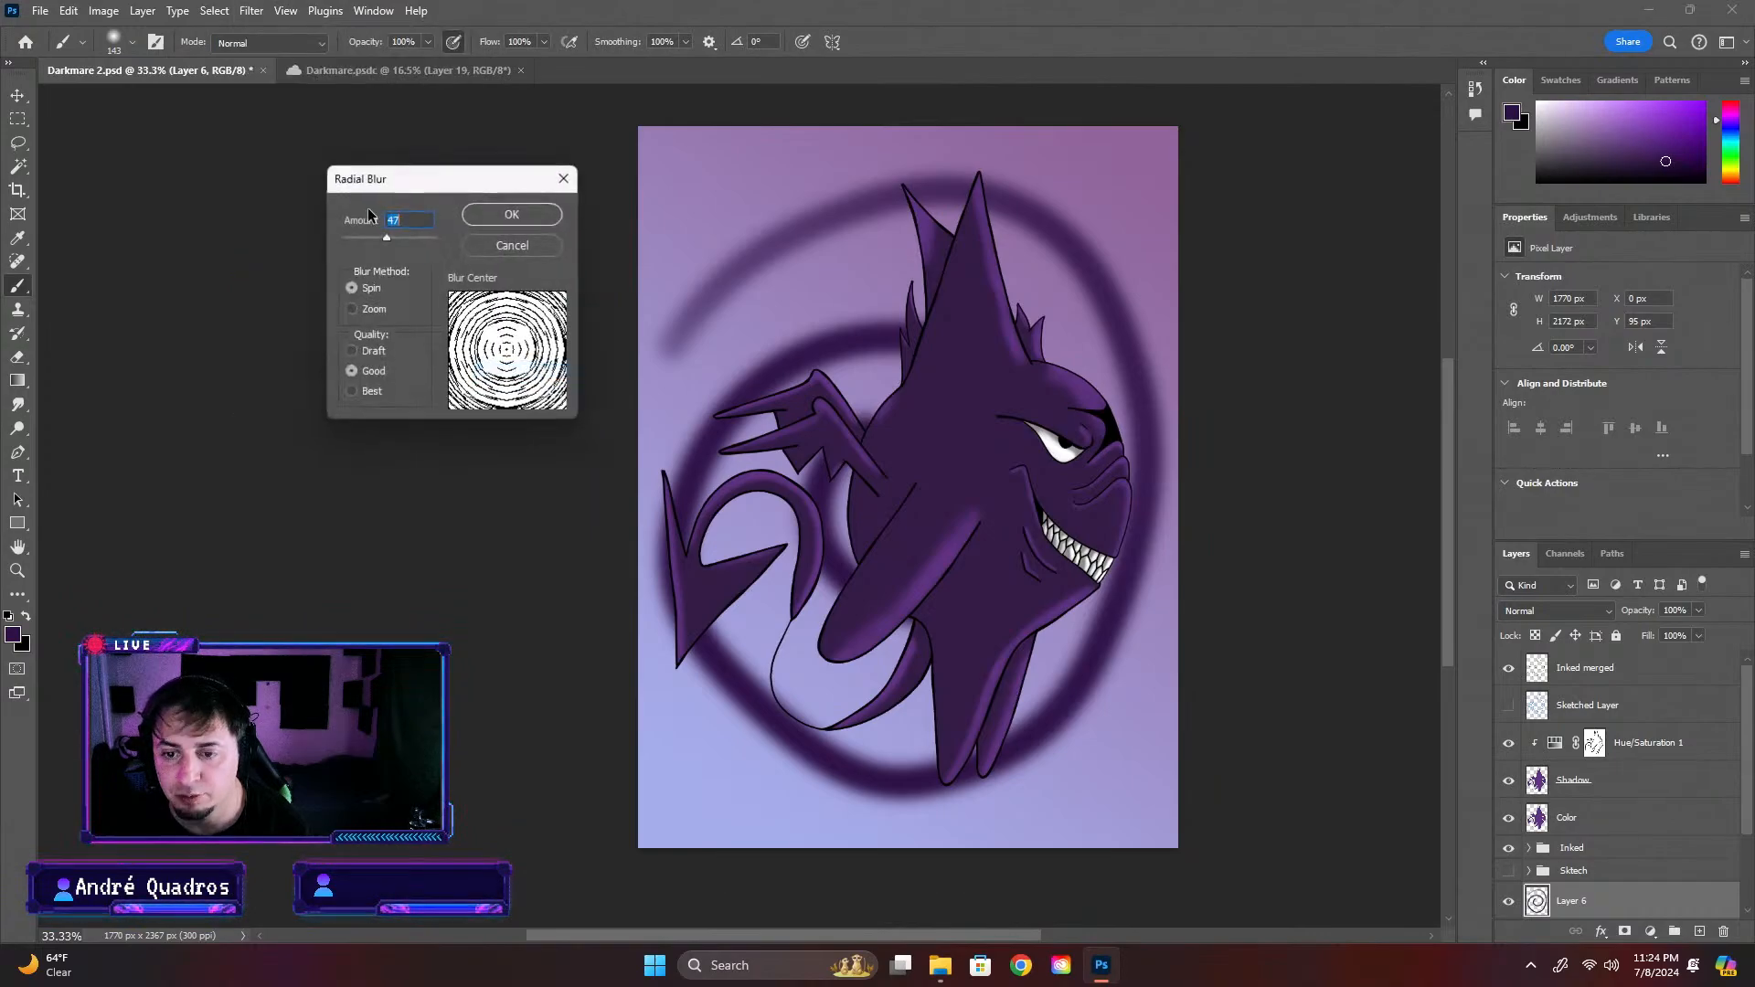
{"action": "left_click_drag", "start_coordinate": [391, 239], "coordinate": [419, 238]}
{"action": "left_click", "coordinate": [509, 213]}
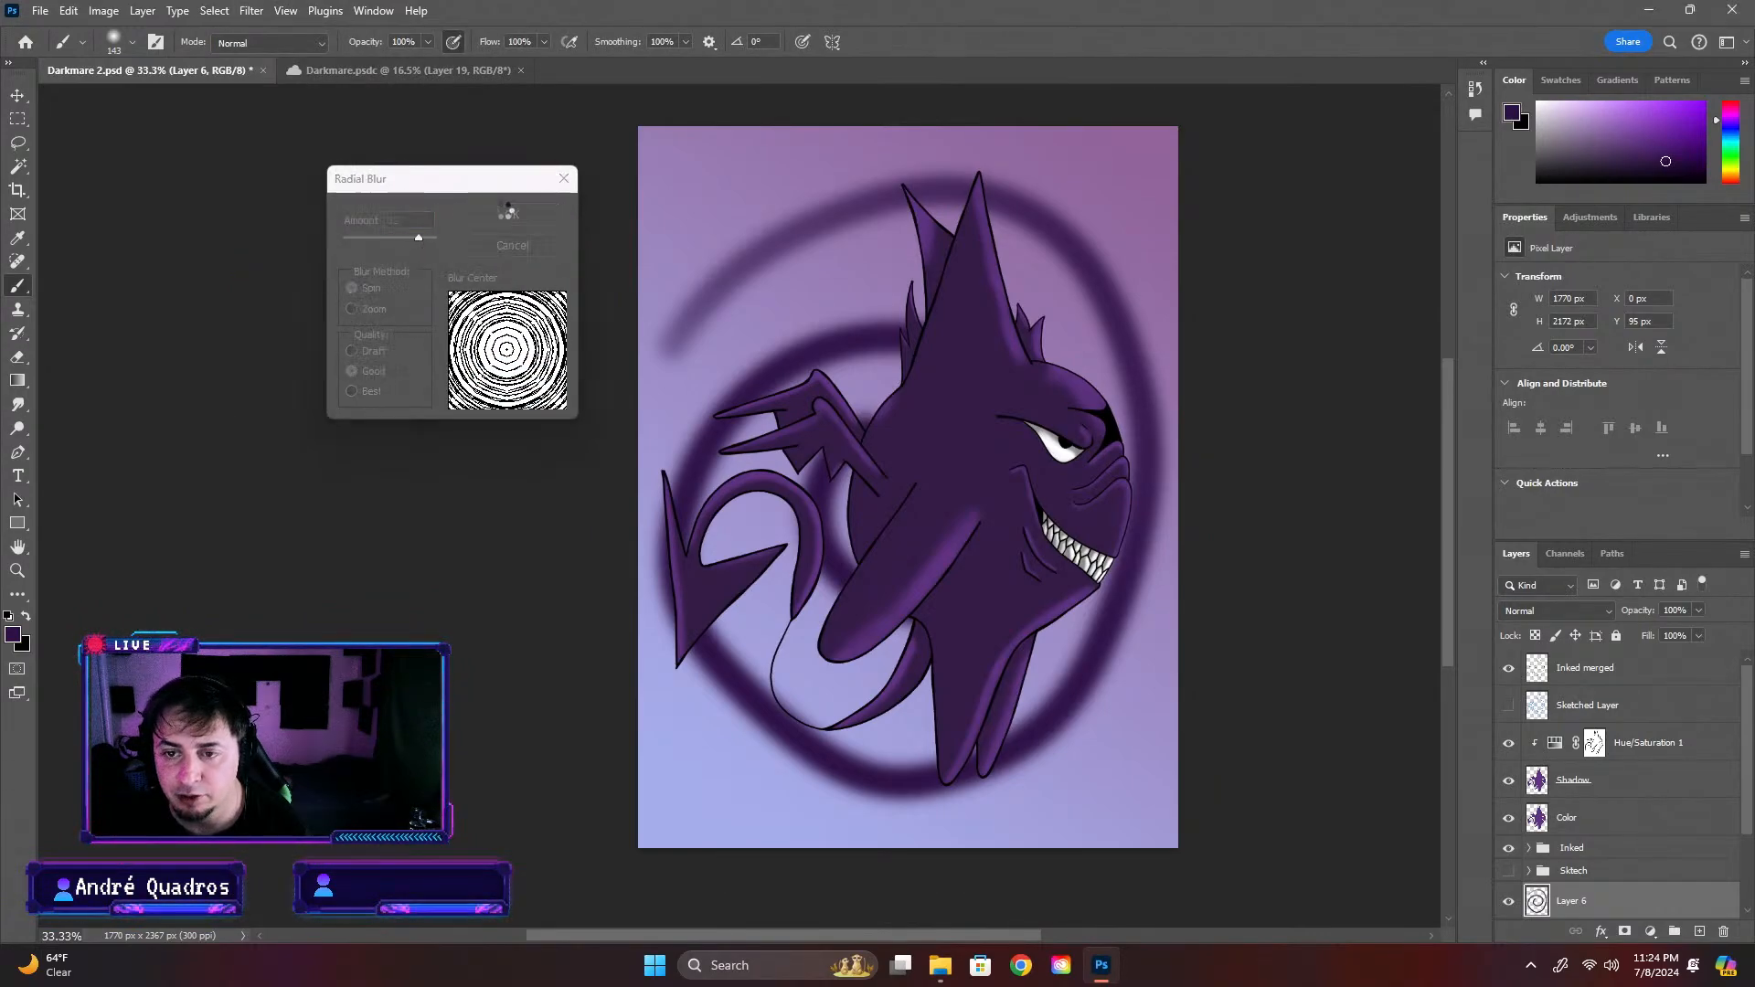
{"action": "scroll", "coordinate": [1033, 560], "scroll_direction": "down", "scroll_amount": 3}
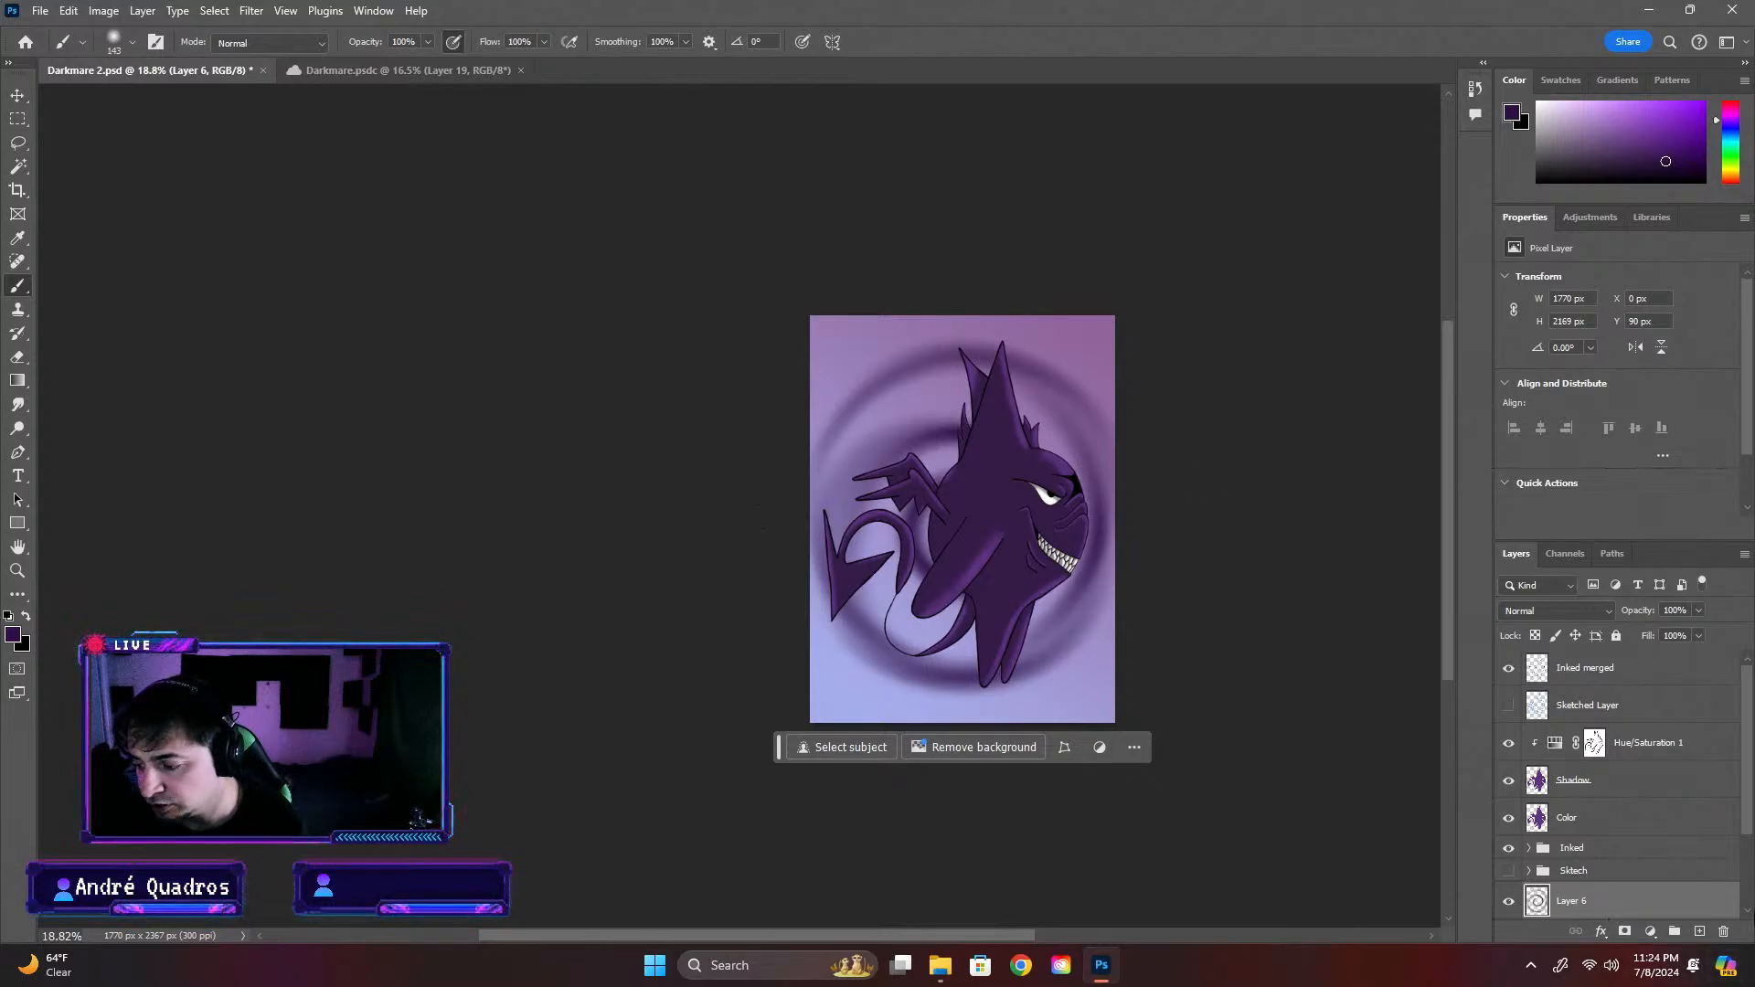
Try duplicating the blurred spiral and moving the copy up to the canvas's upper edge, and undo the move, copy and blur
{"action": "key", "text": "ctrl+v"}
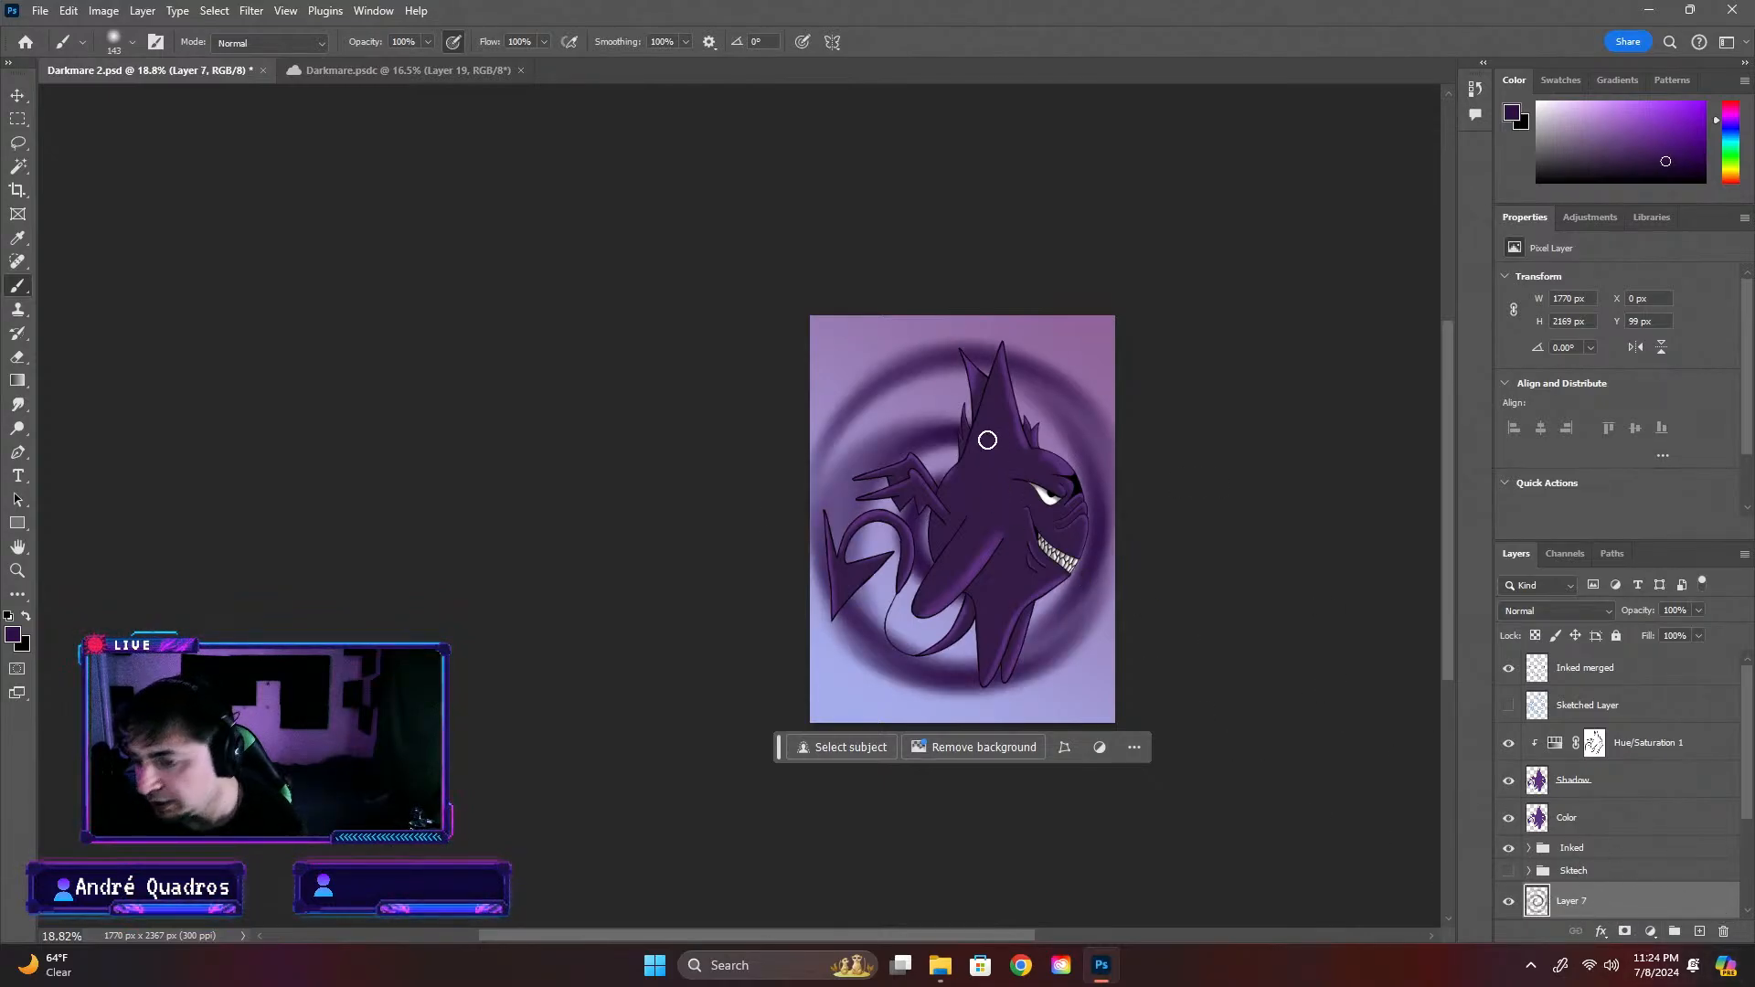
{"action": "left_click", "coordinate": [16, 95]}
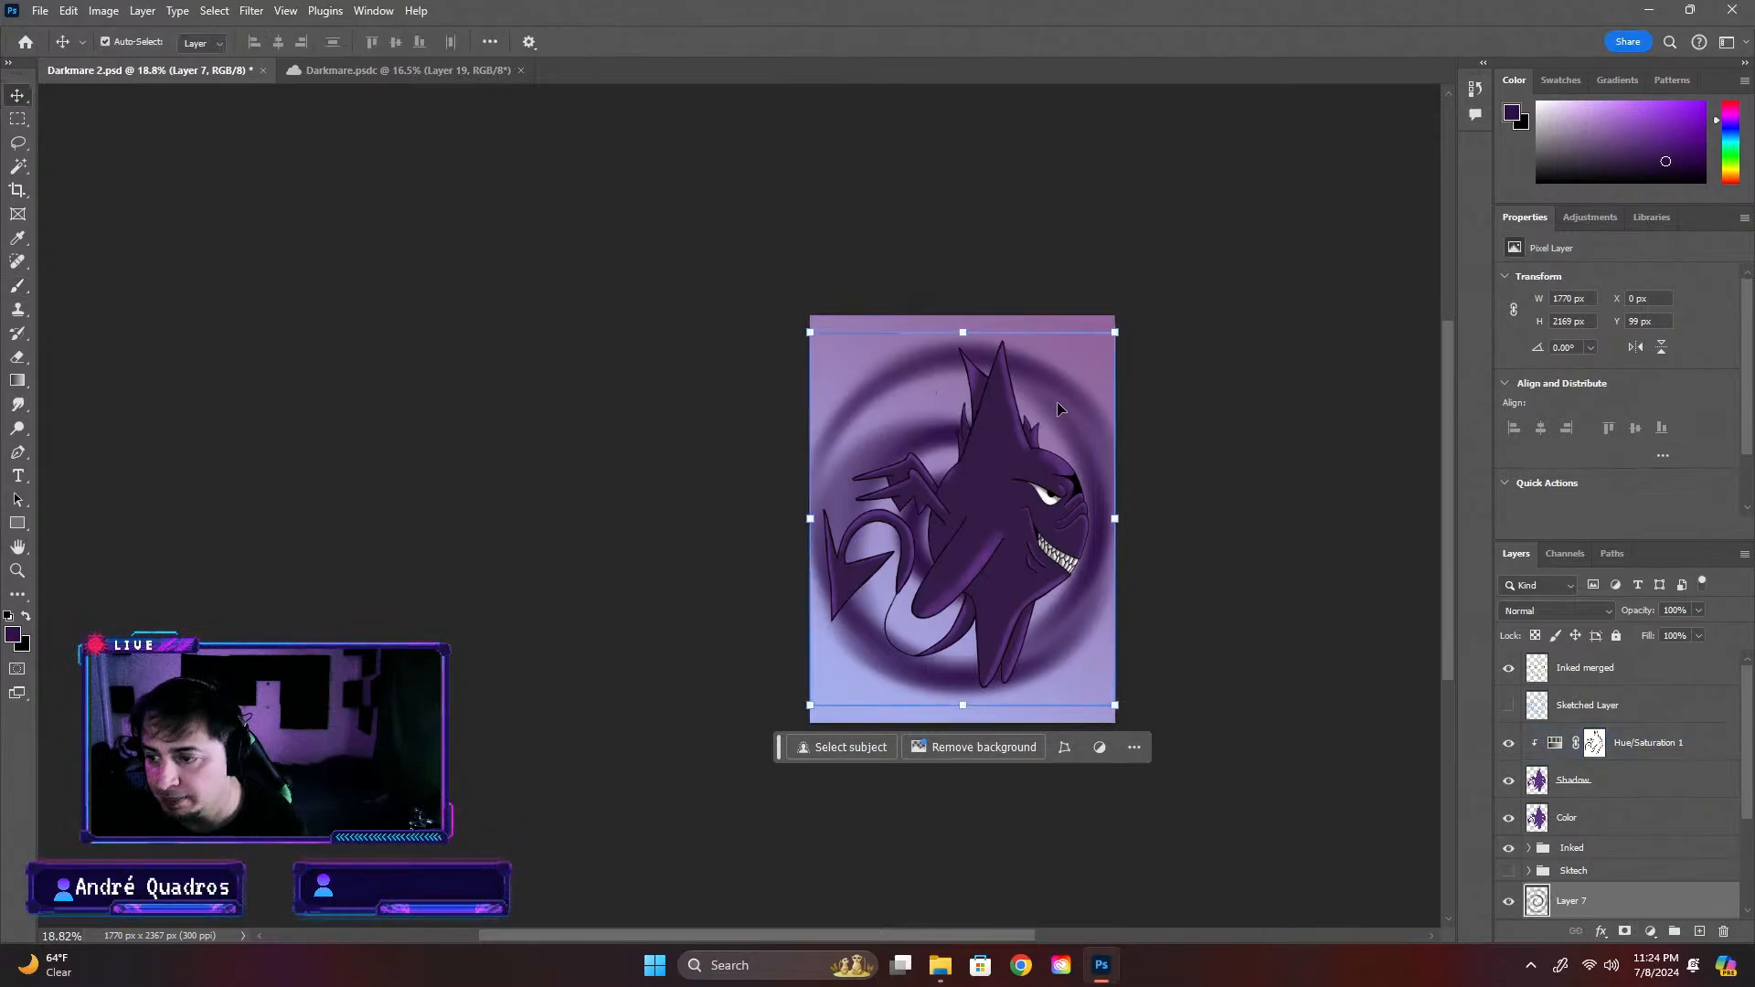
{"action": "mouse_move", "coordinate": [1062, 402]}
{"action": "left_mouse_down"}
{"action": "mouse_move", "coordinate": [1069, 371]}
{"action": "mouse_move", "coordinate": [1052, 426]}
{"action": "mouse_move", "coordinate": [1068, 376]}
{"action": "mouse_move", "coordinate": [985, 386]}
{"action": "mouse_move", "coordinate": [1057, 390]}
{"action": "left_mouse_up"}
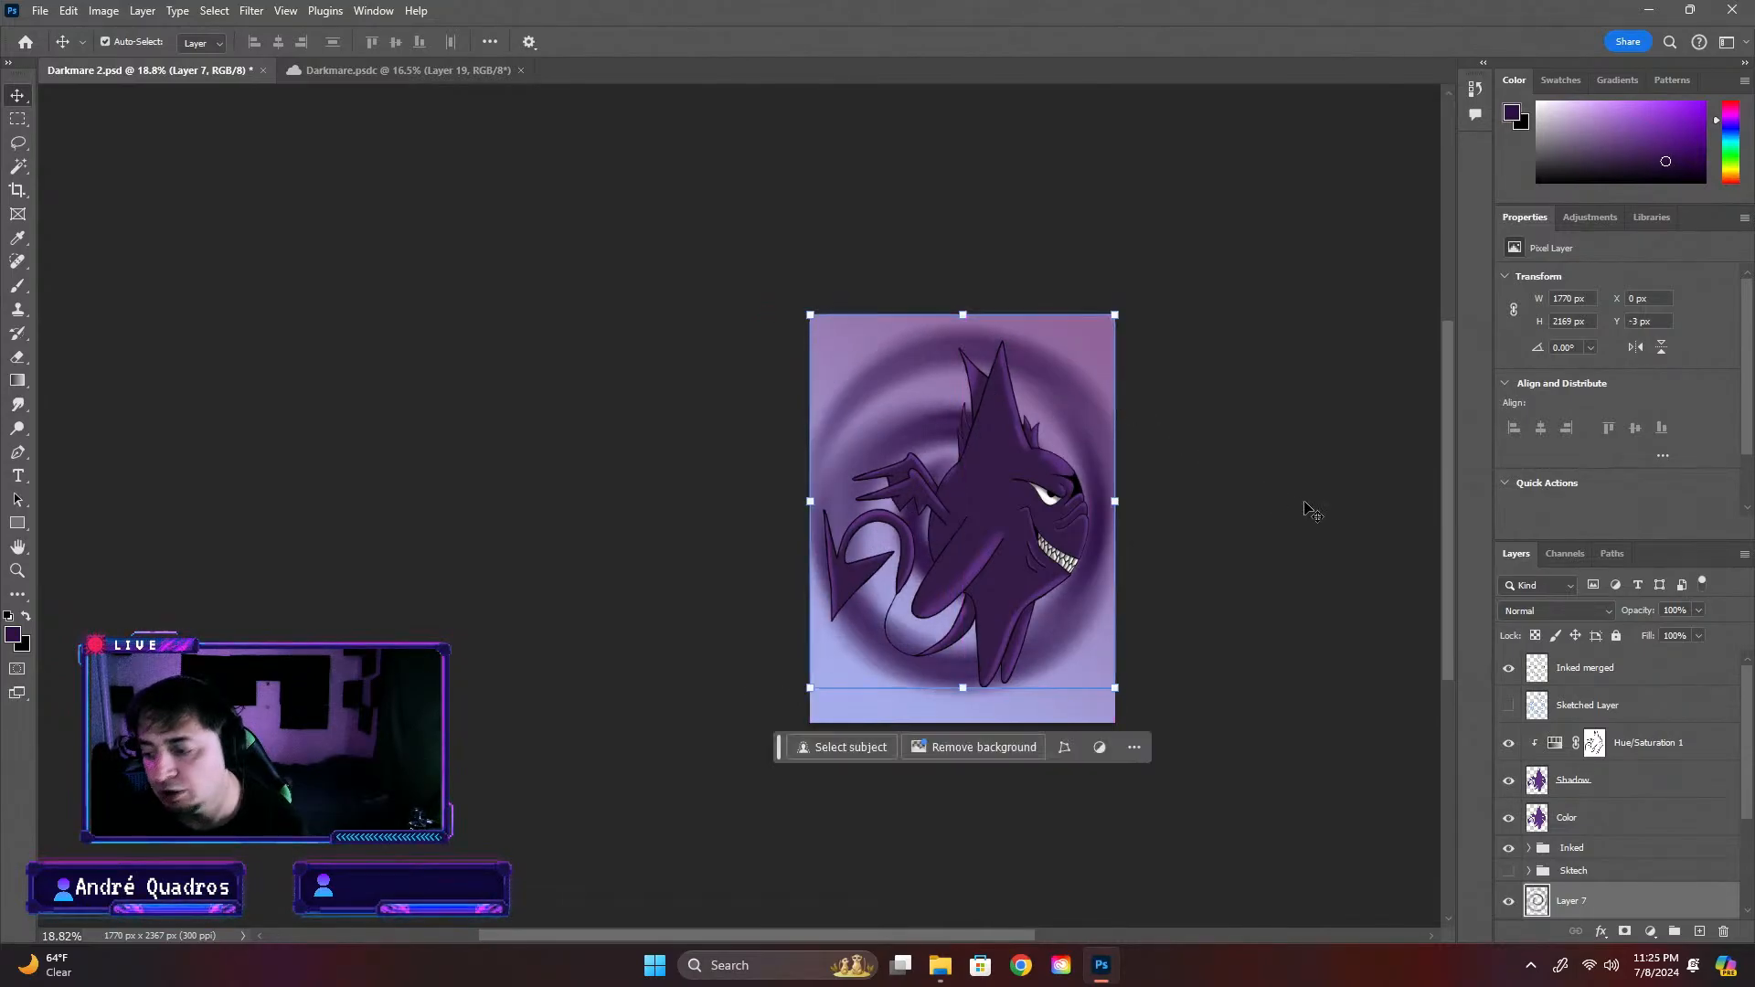
{"action": "key", "text": "ctrl+z"}
{"action": "key", "text": "ctrl+z"}
{"action": "key", "text": "ctrl+z"}
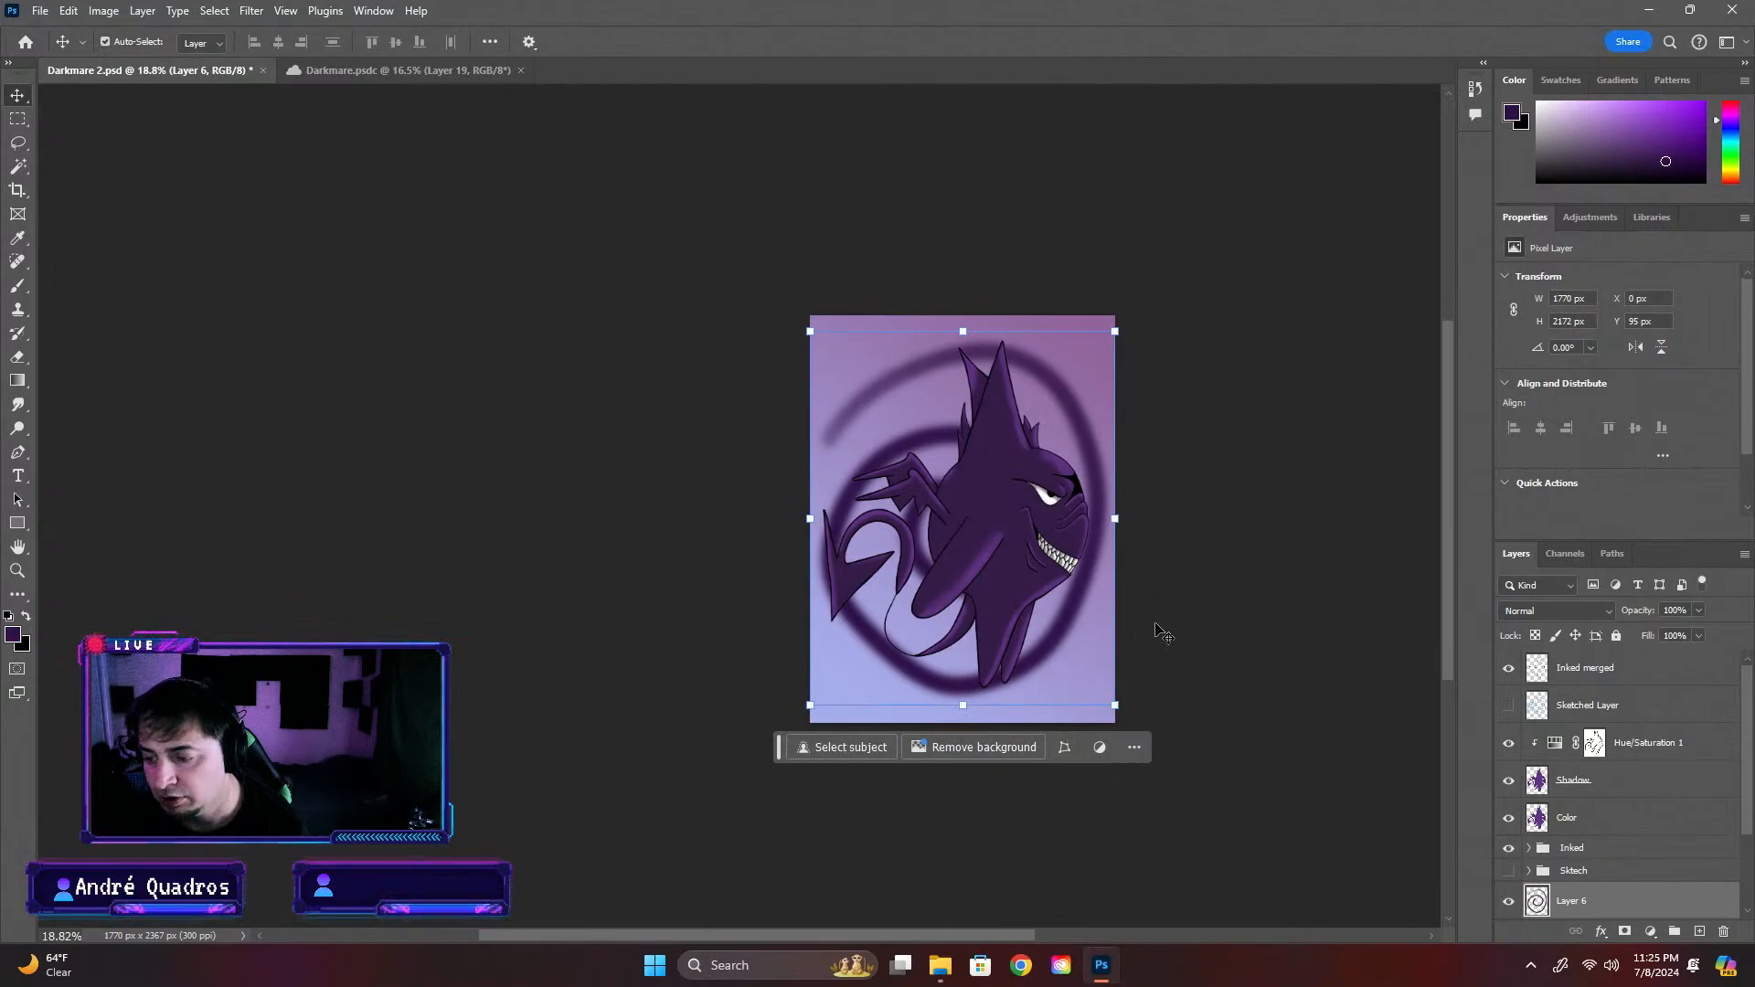
{"action": "left_click", "coordinate": [1384, 582]}
{"action": "left_click", "coordinate": [1610, 847]}
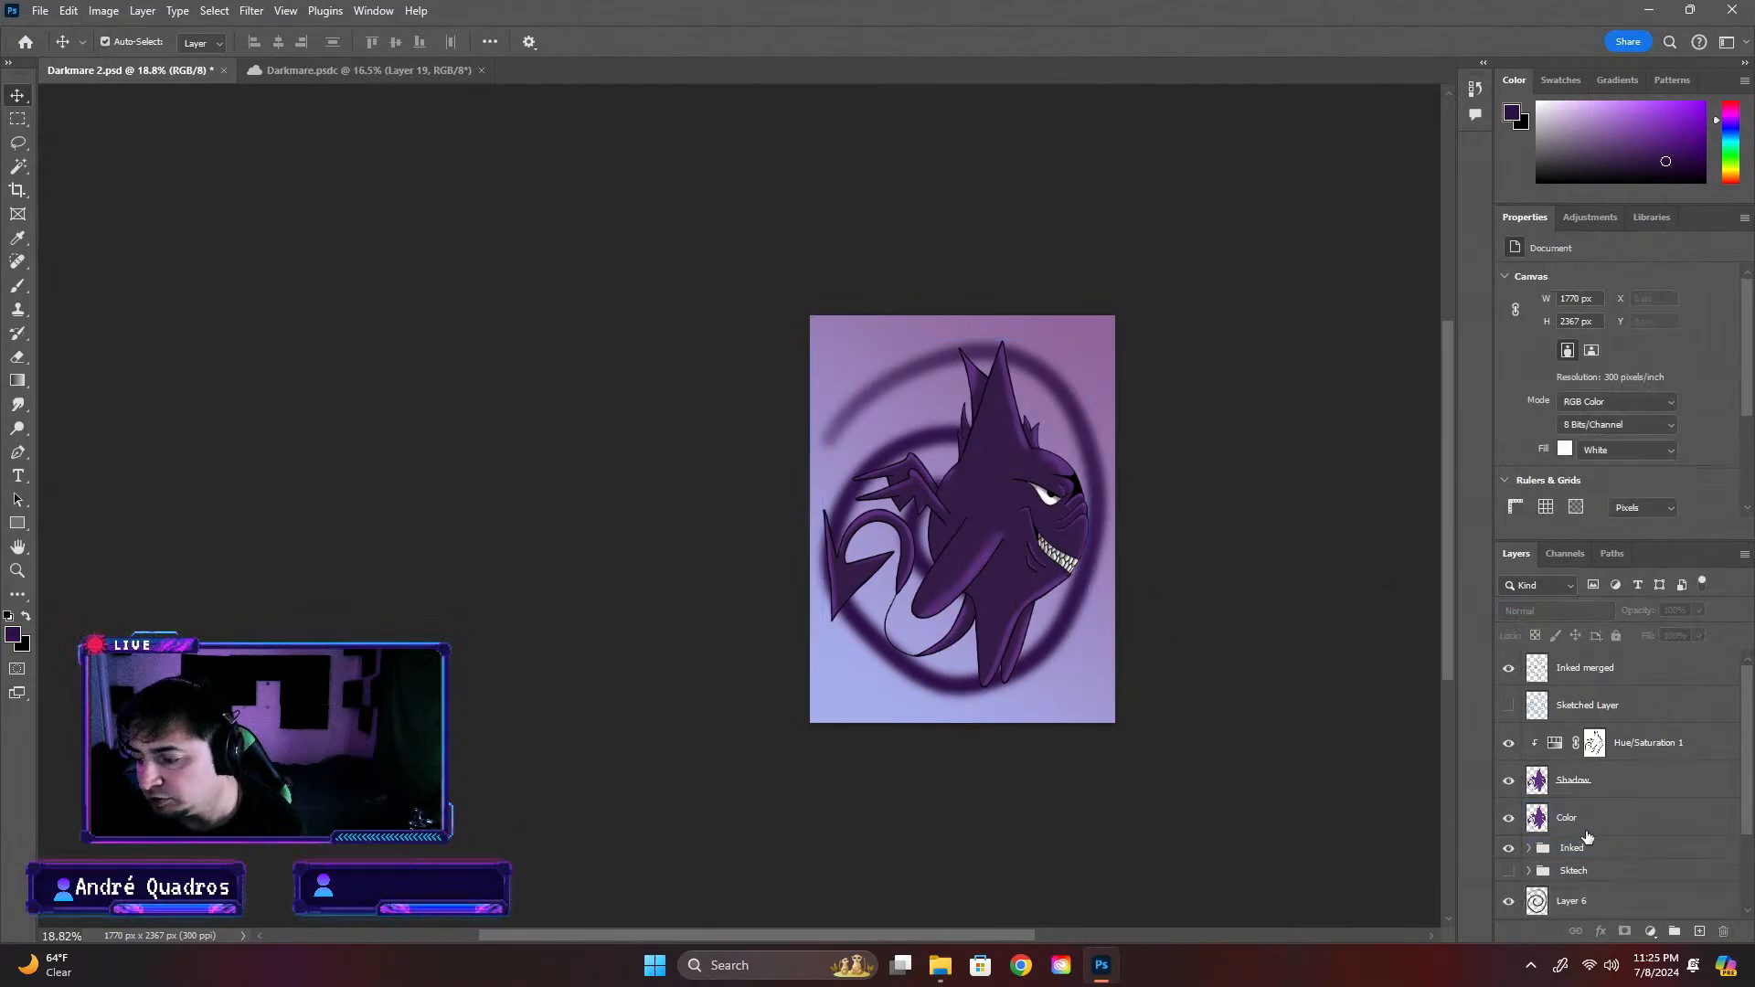
{"action": "left_click", "coordinate": [1672, 901]}
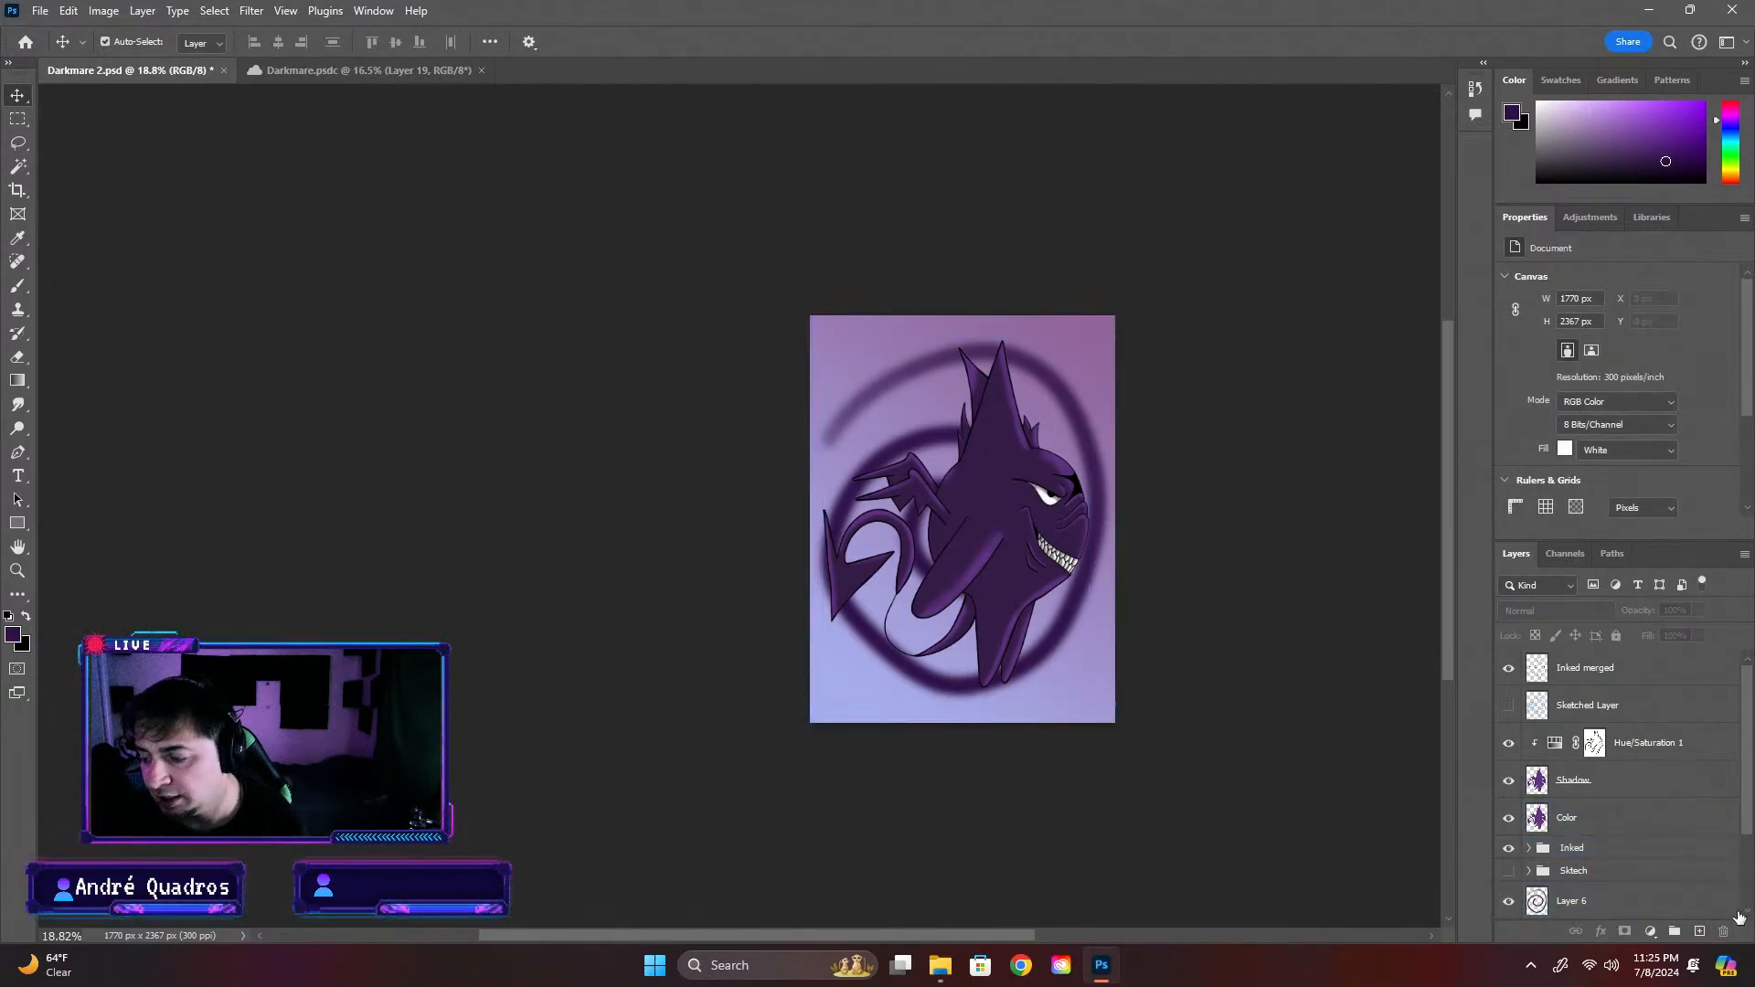
{"action": "left_click", "coordinate": [1359, 689]}
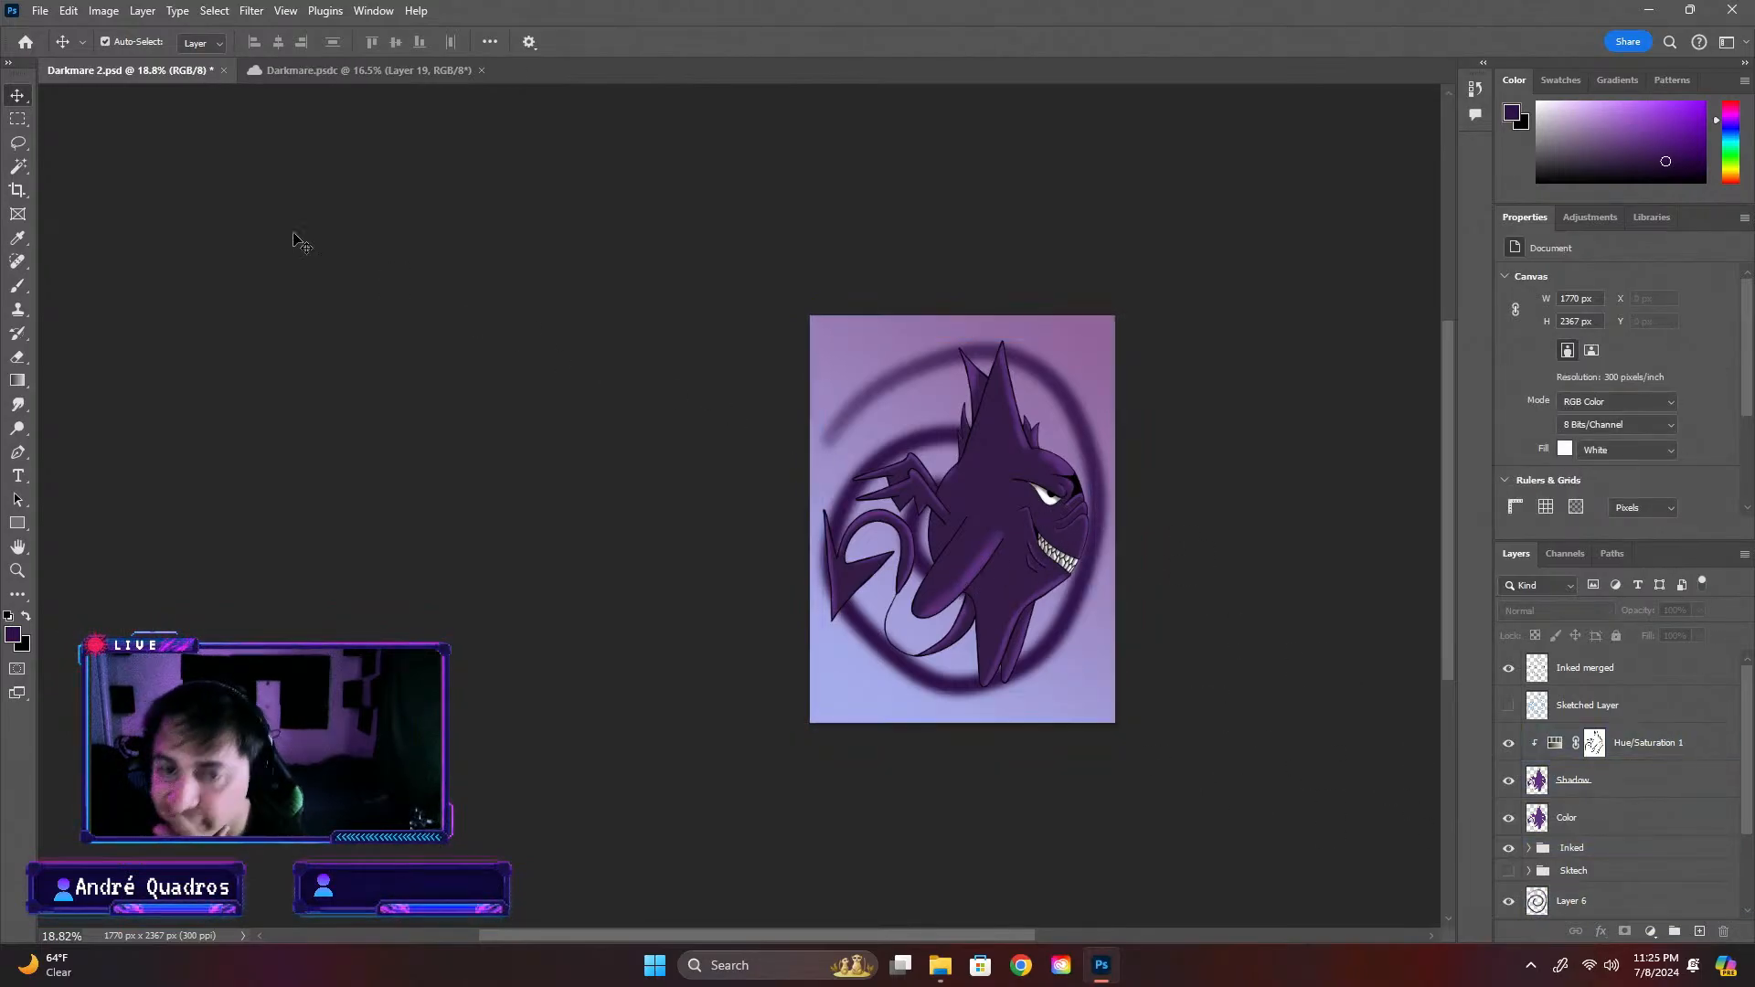
Try a Radial Blur of amount 86 with Spin and Good quality on Layer 6's spiral, shift it up and left, and undo both
{"action": "left_click", "coordinate": [1689, 901]}
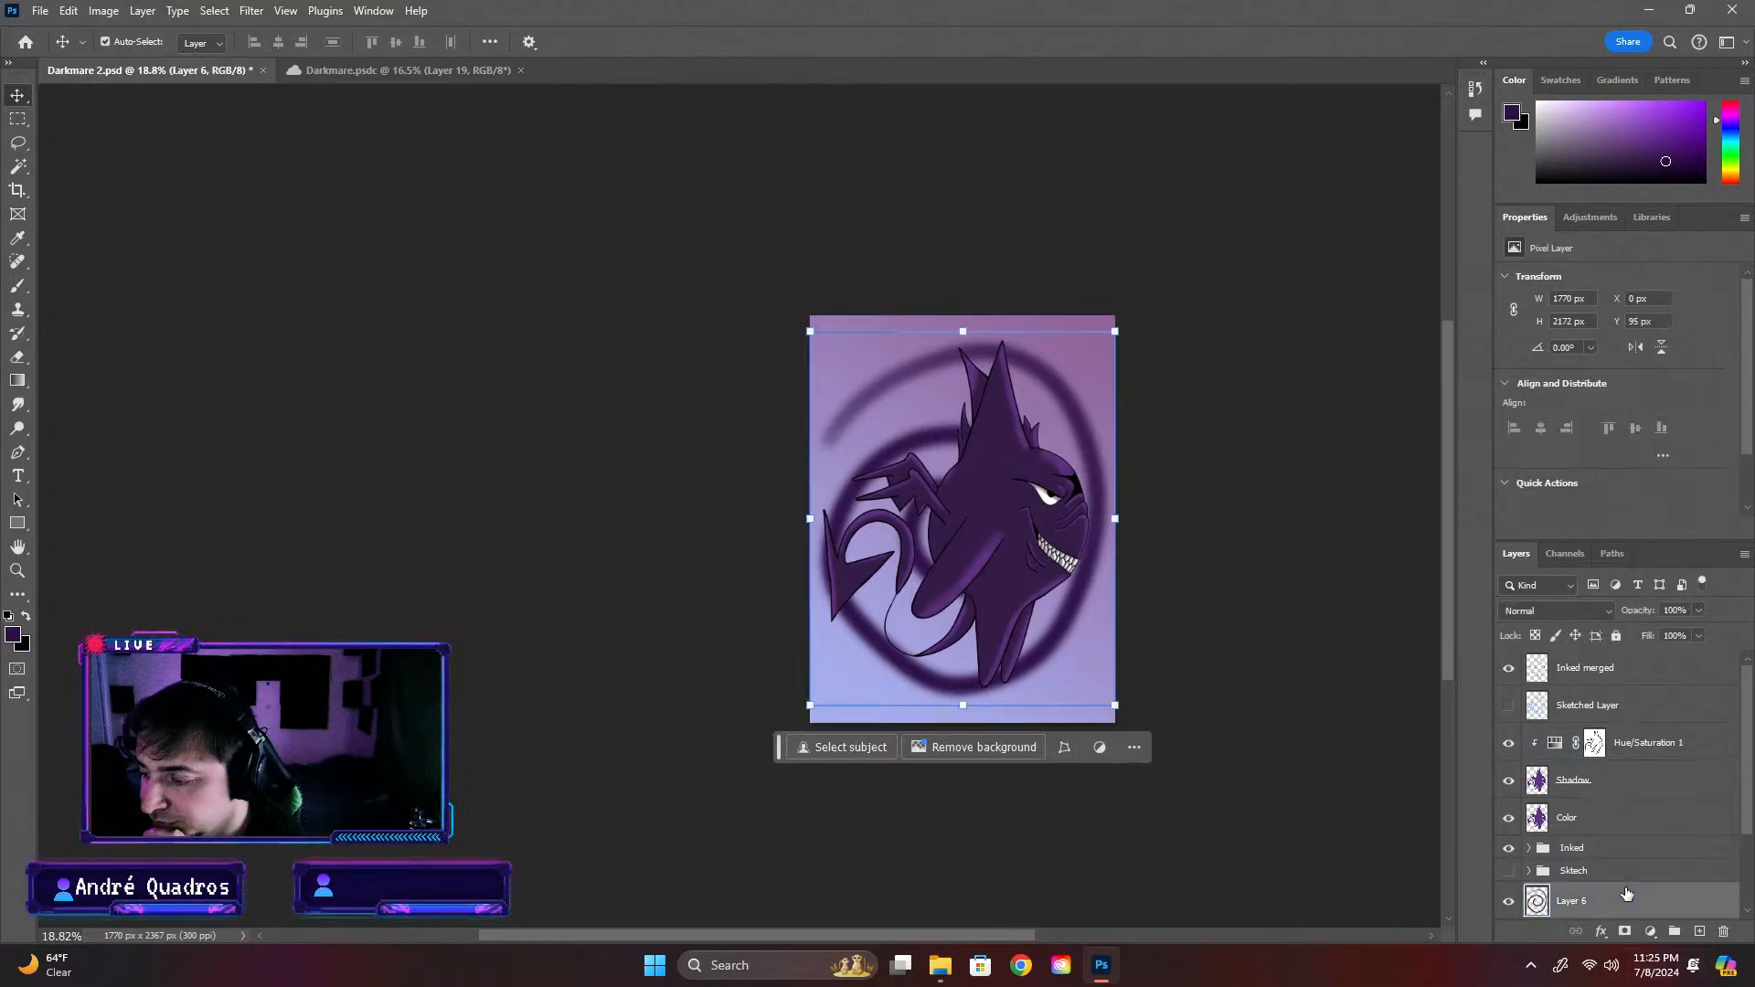
{"action": "left_click", "coordinate": [175, 9]}
{"action": "mouse_move", "coordinate": [251, 11]}
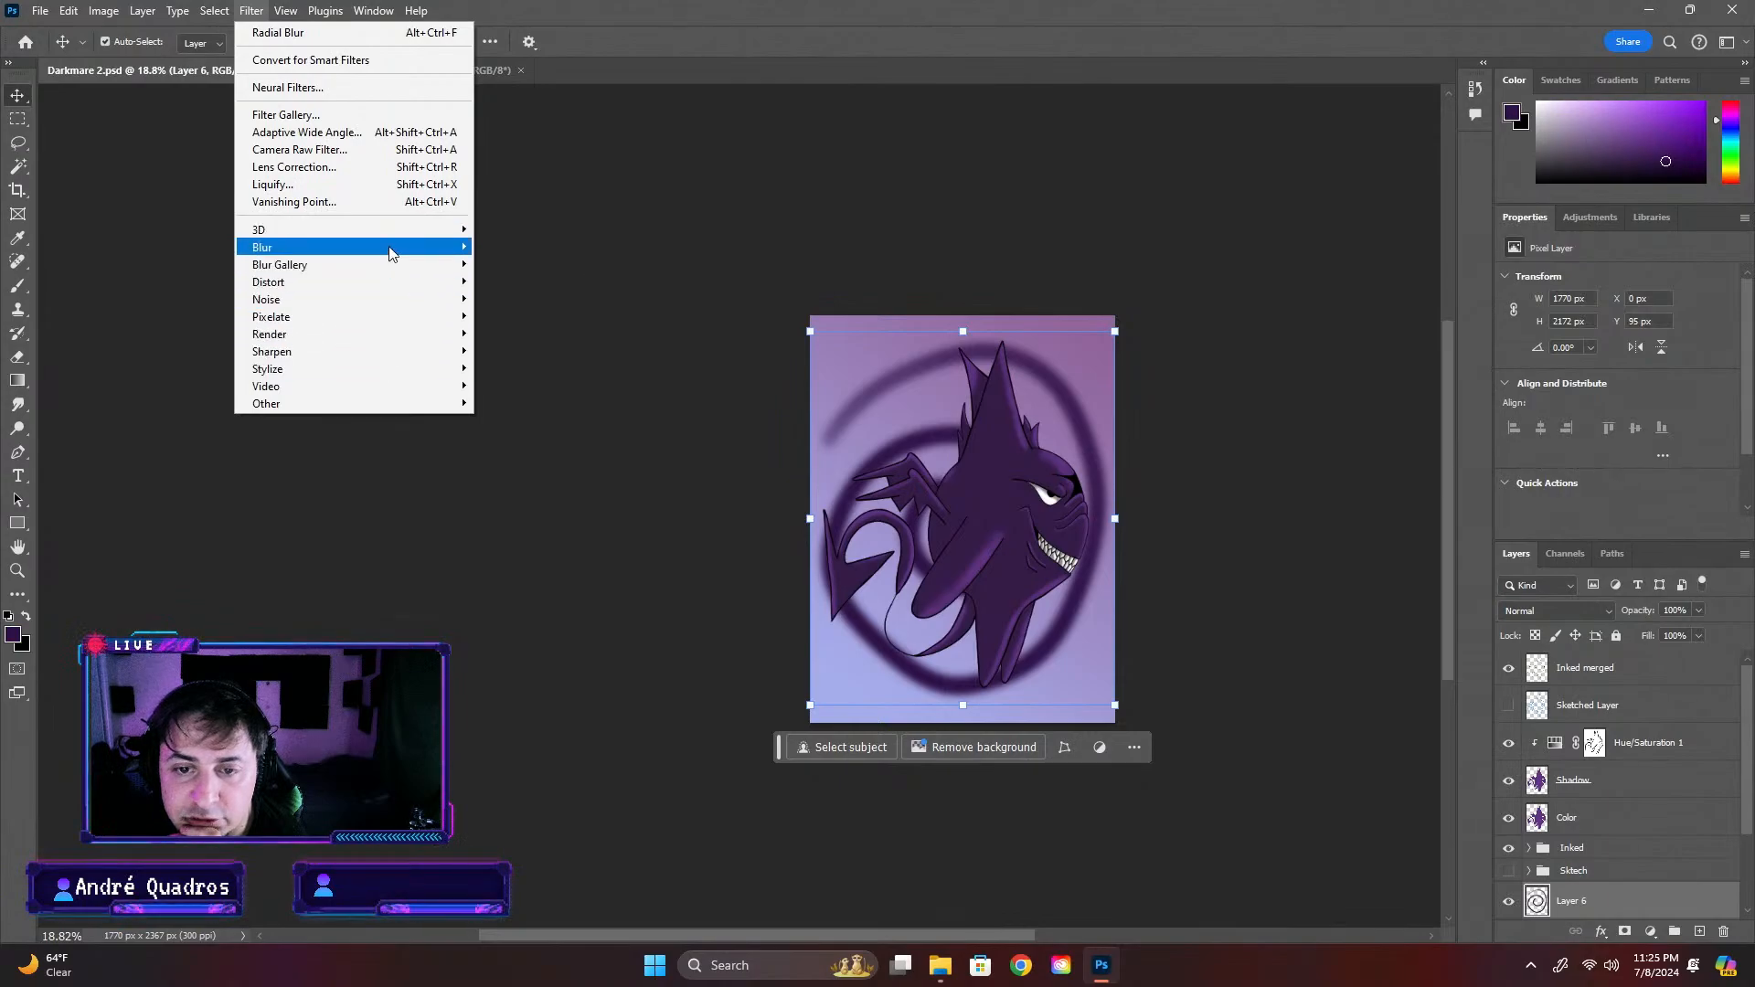
{"action": "mouse_move", "coordinate": [391, 248]}
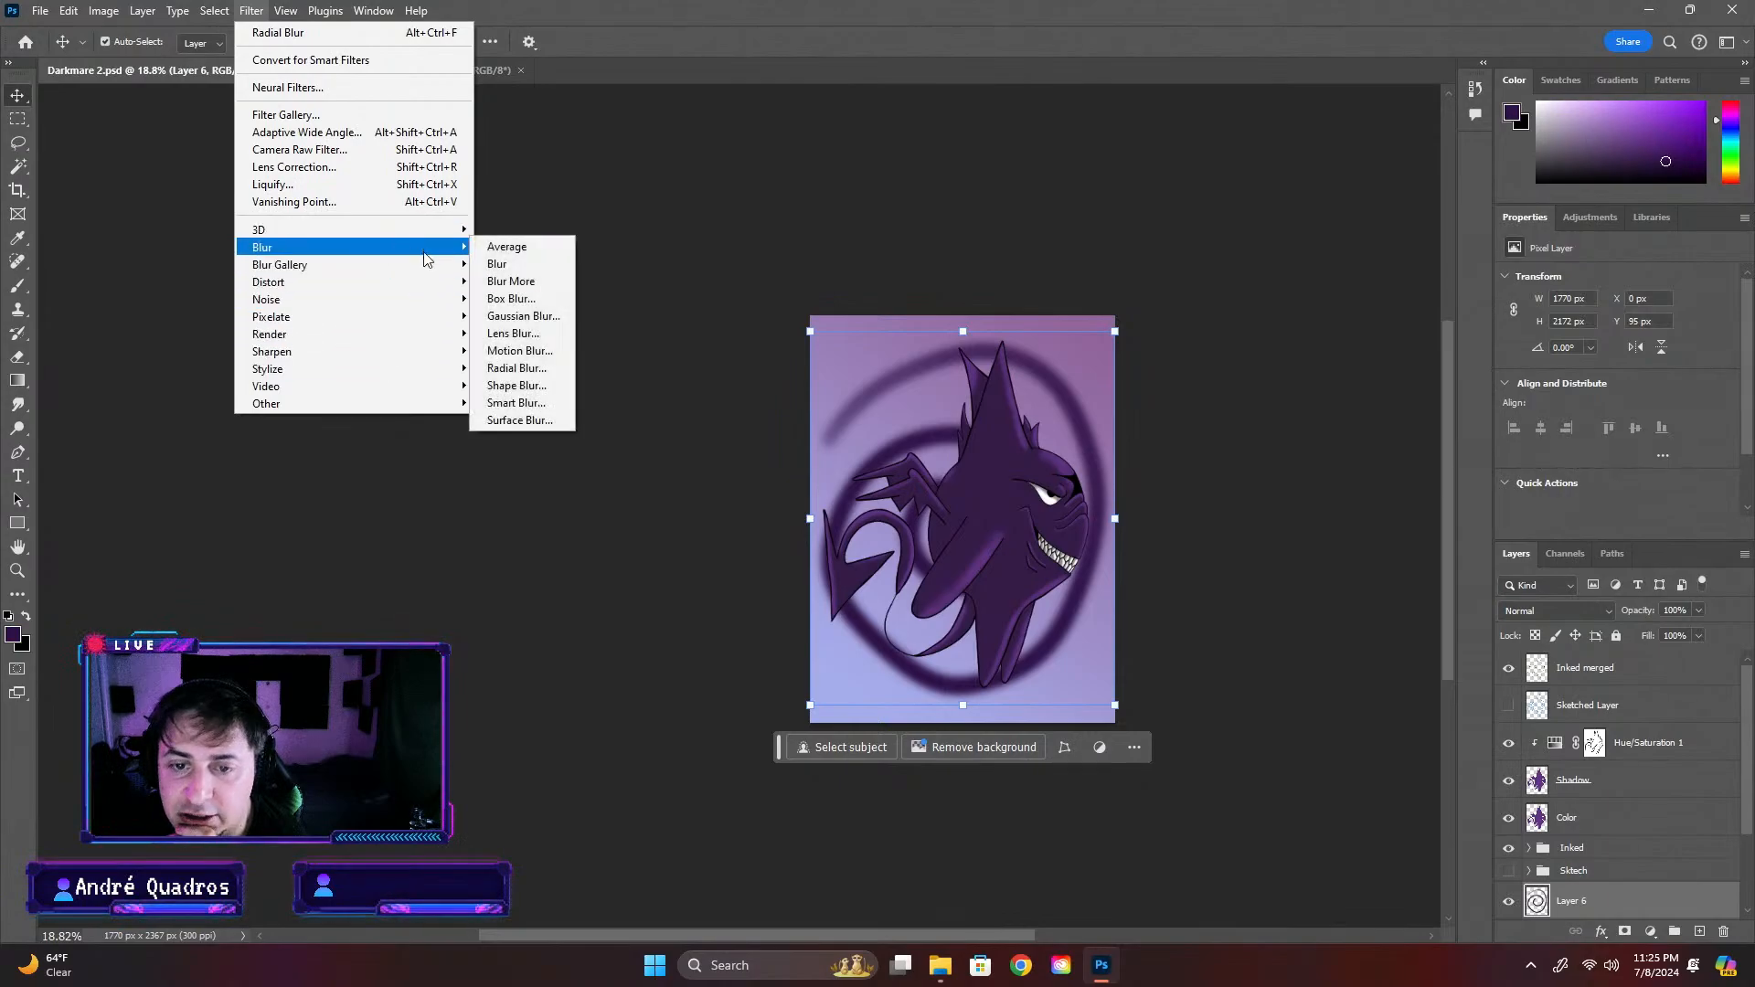
{"action": "left_click", "coordinate": [520, 368]}
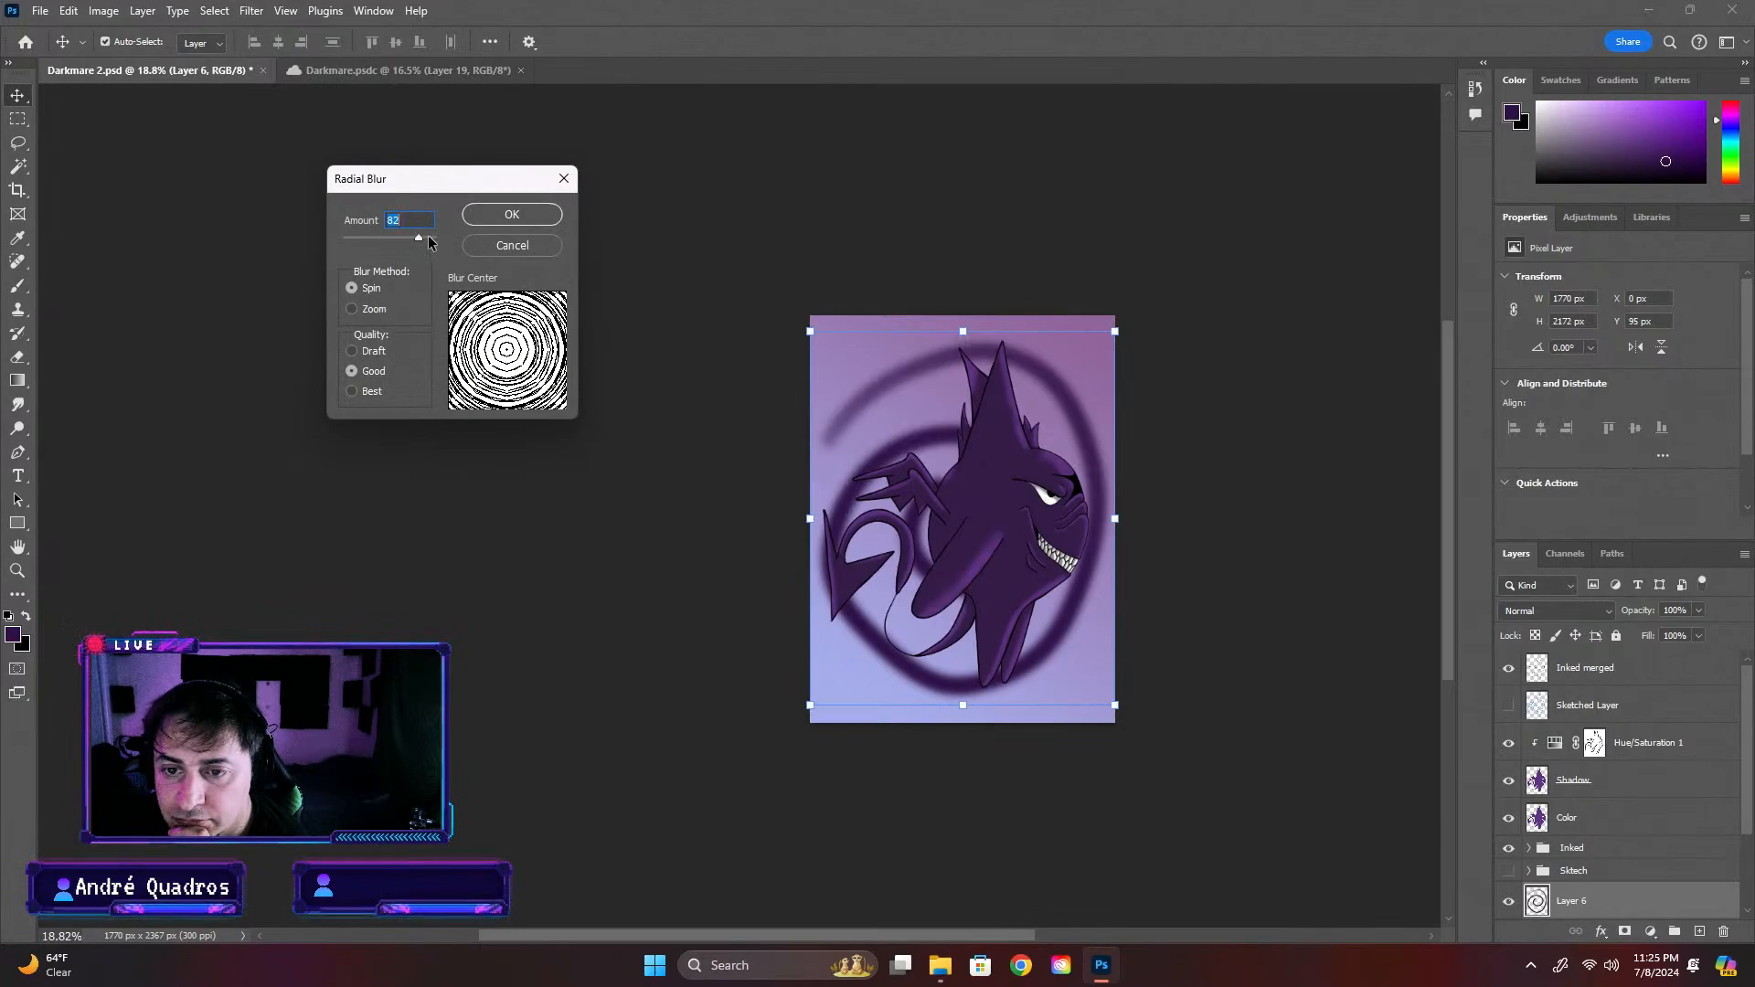
{"action": "left_click_drag", "start_coordinate": [420, 242], "coordinate": [423, 244]}
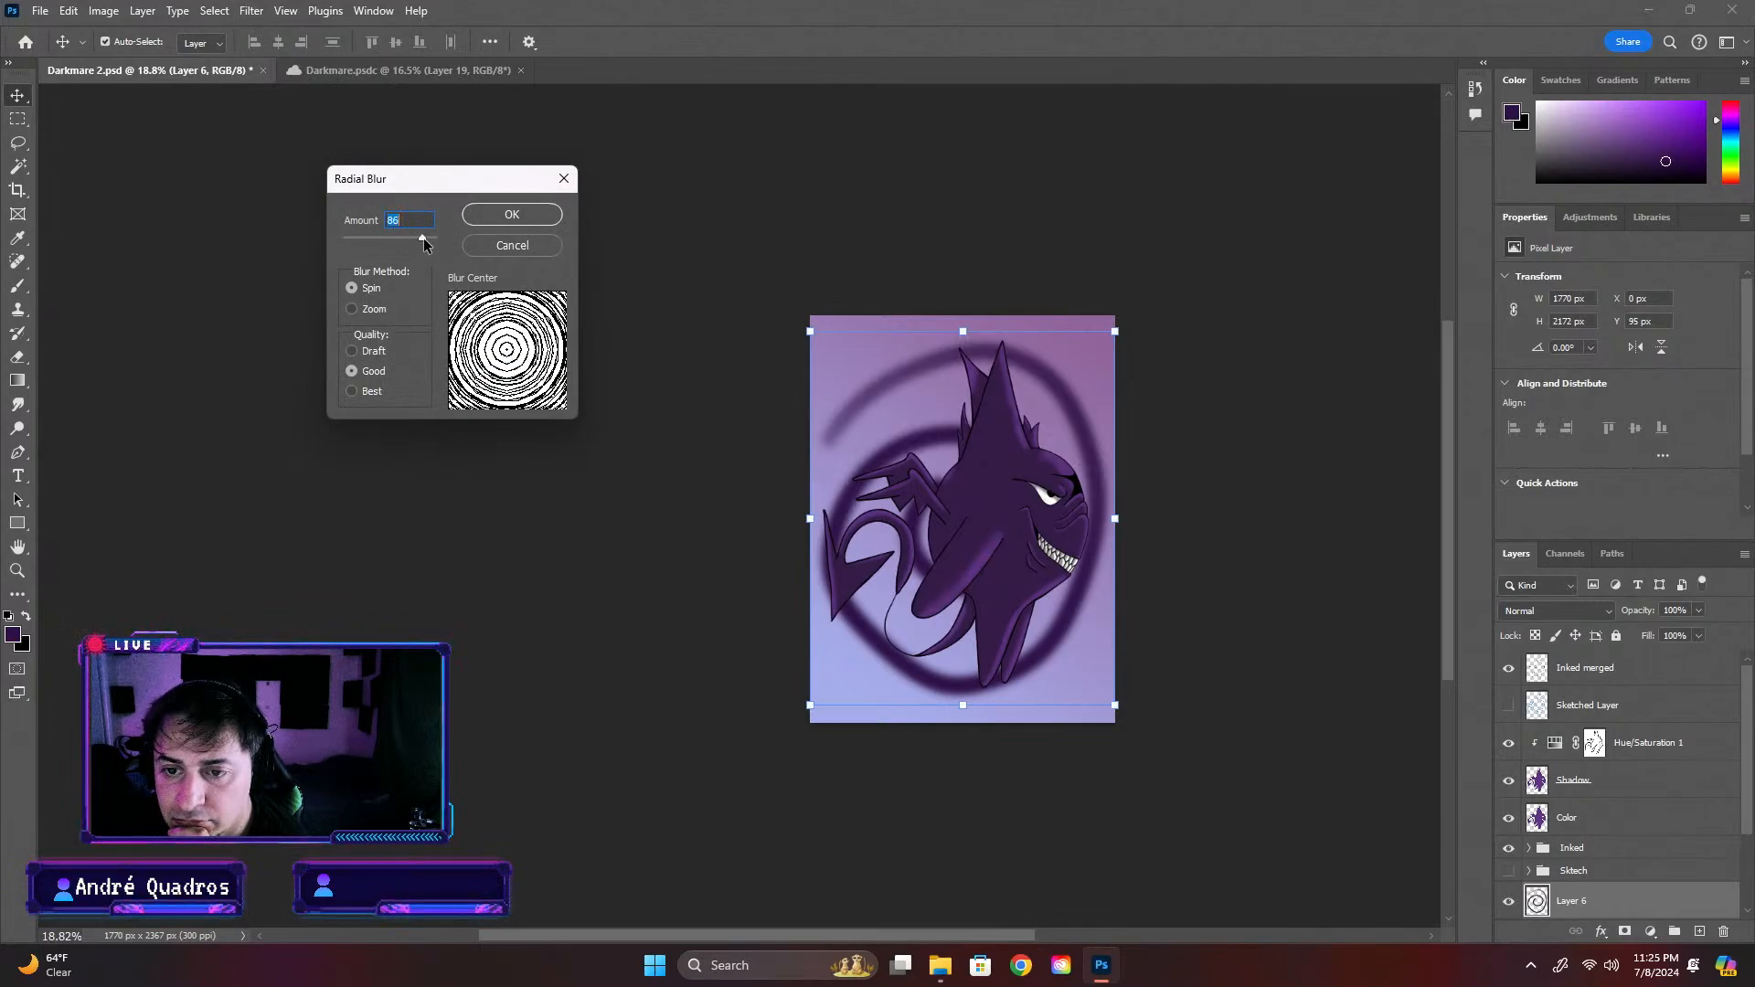
{"action": "left_click", "coordinate": [514, 215]}
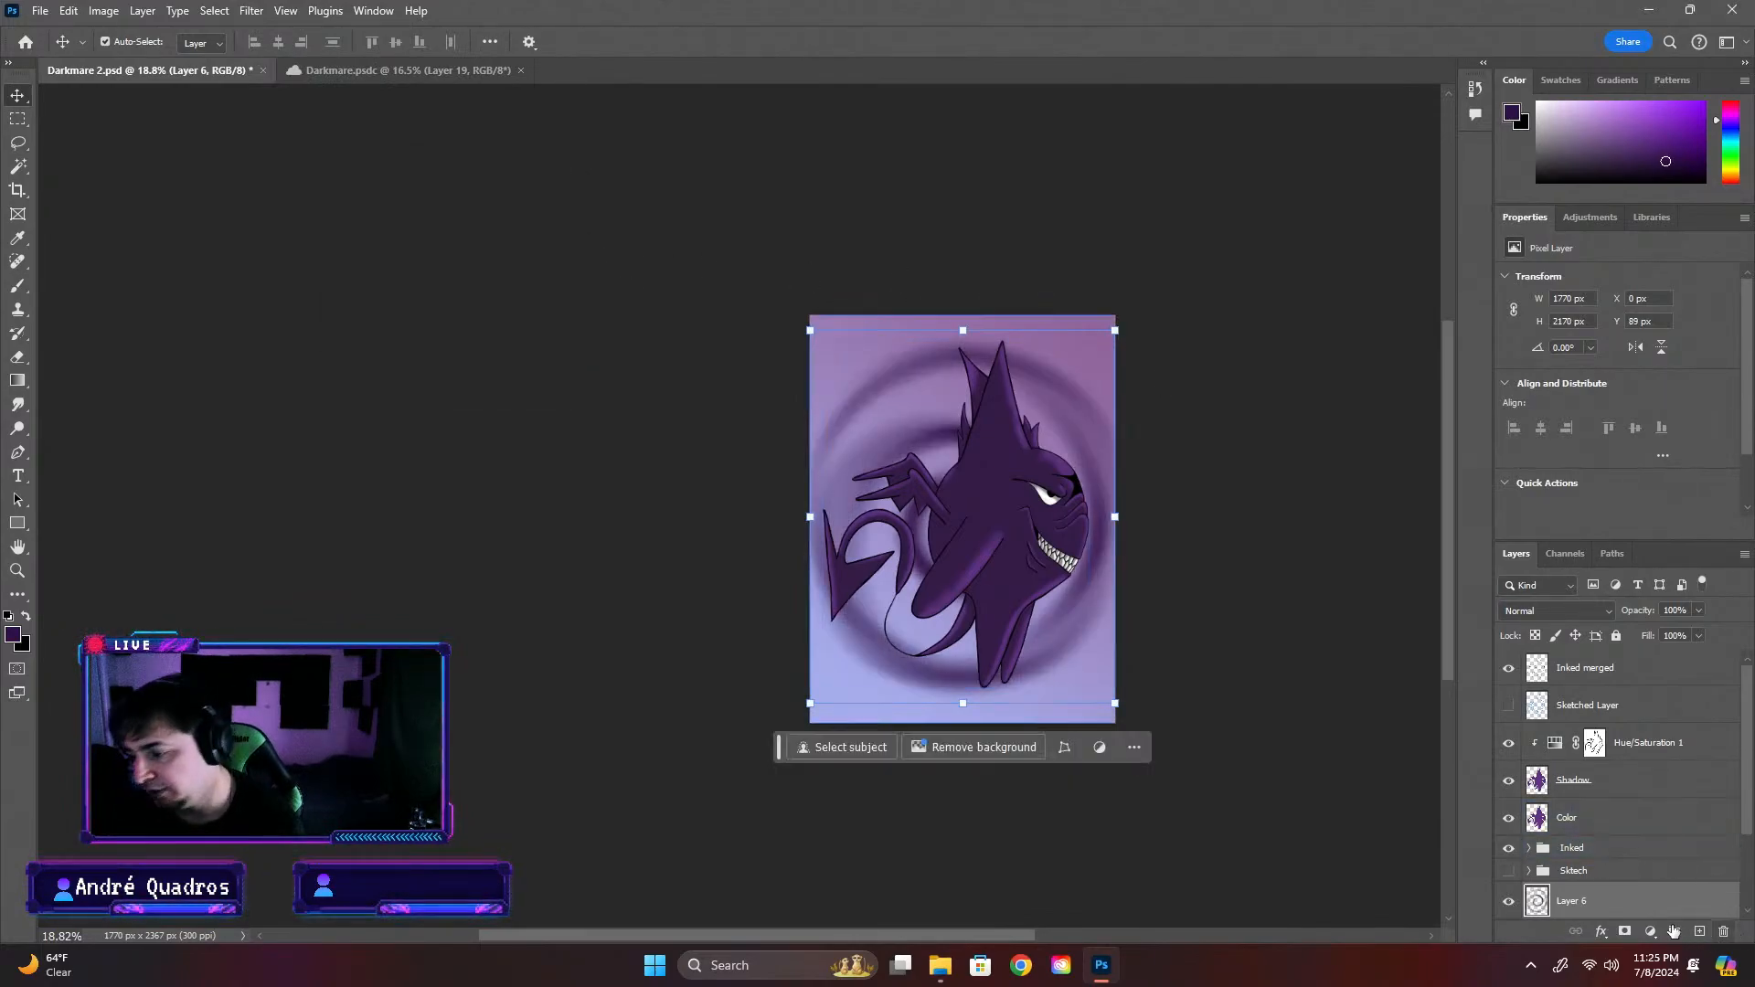
{"action": "left_click_drag", "start_coordinate": [1093, 432], "coordinate": [1049, 442]}
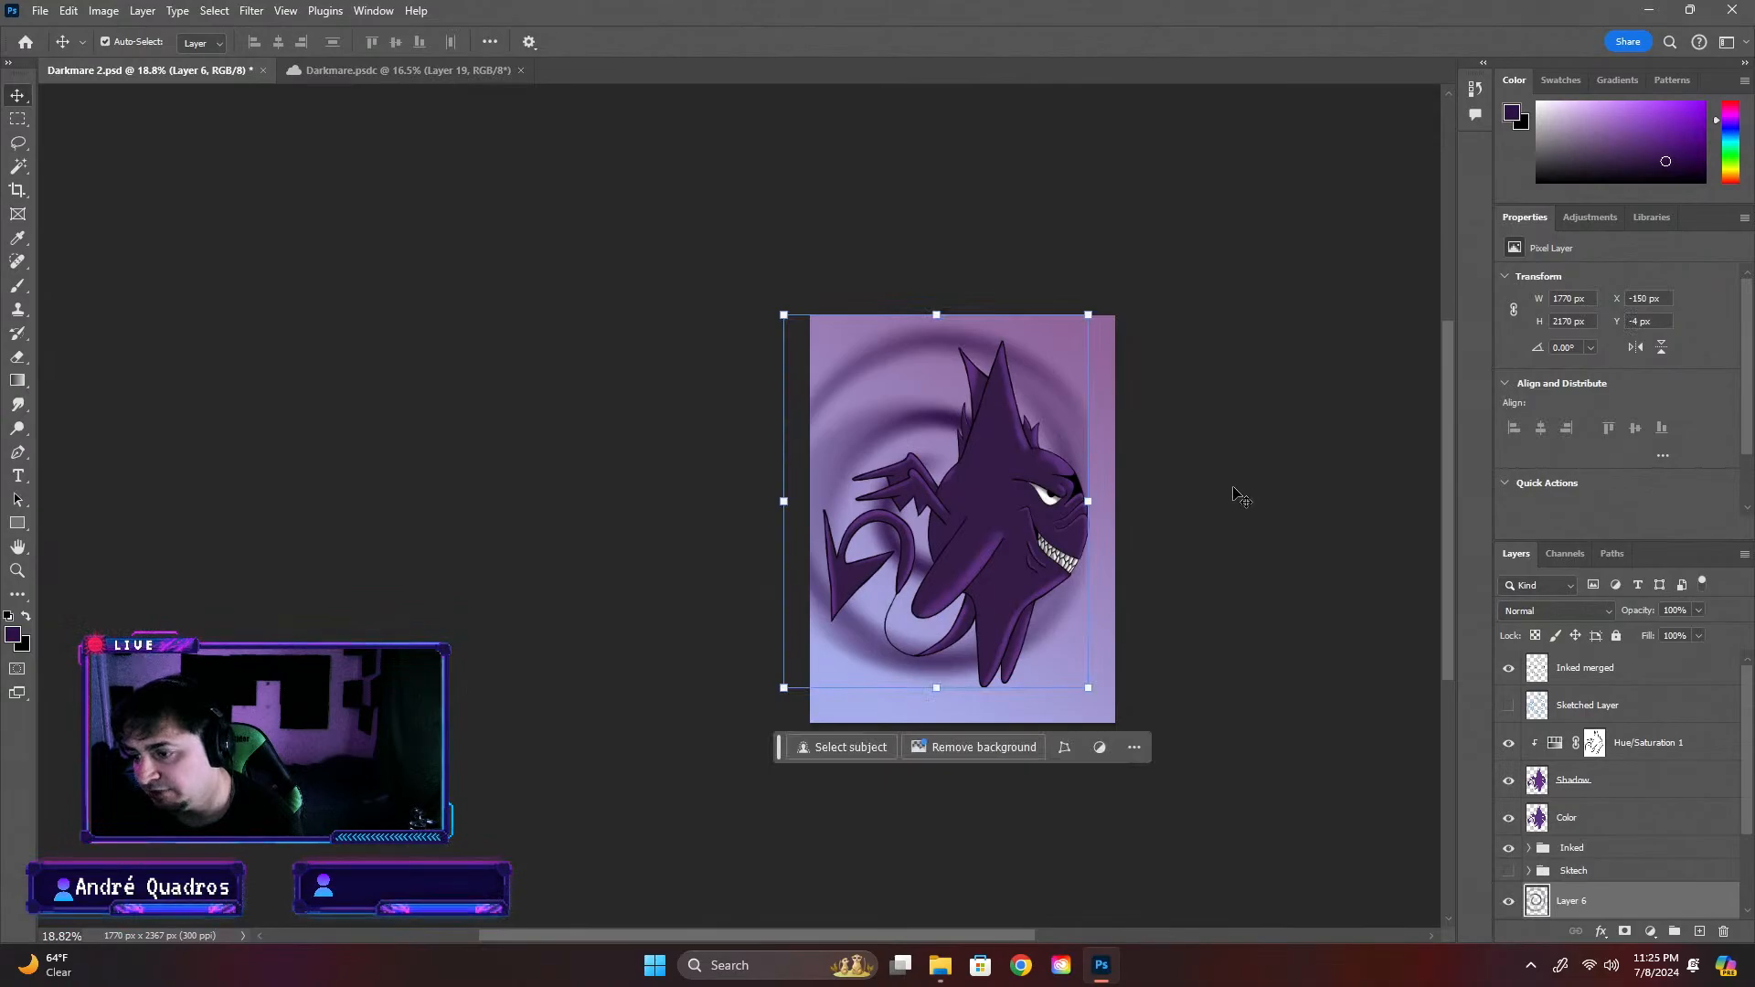
{"action": "key", "text": "ctrl+z"}
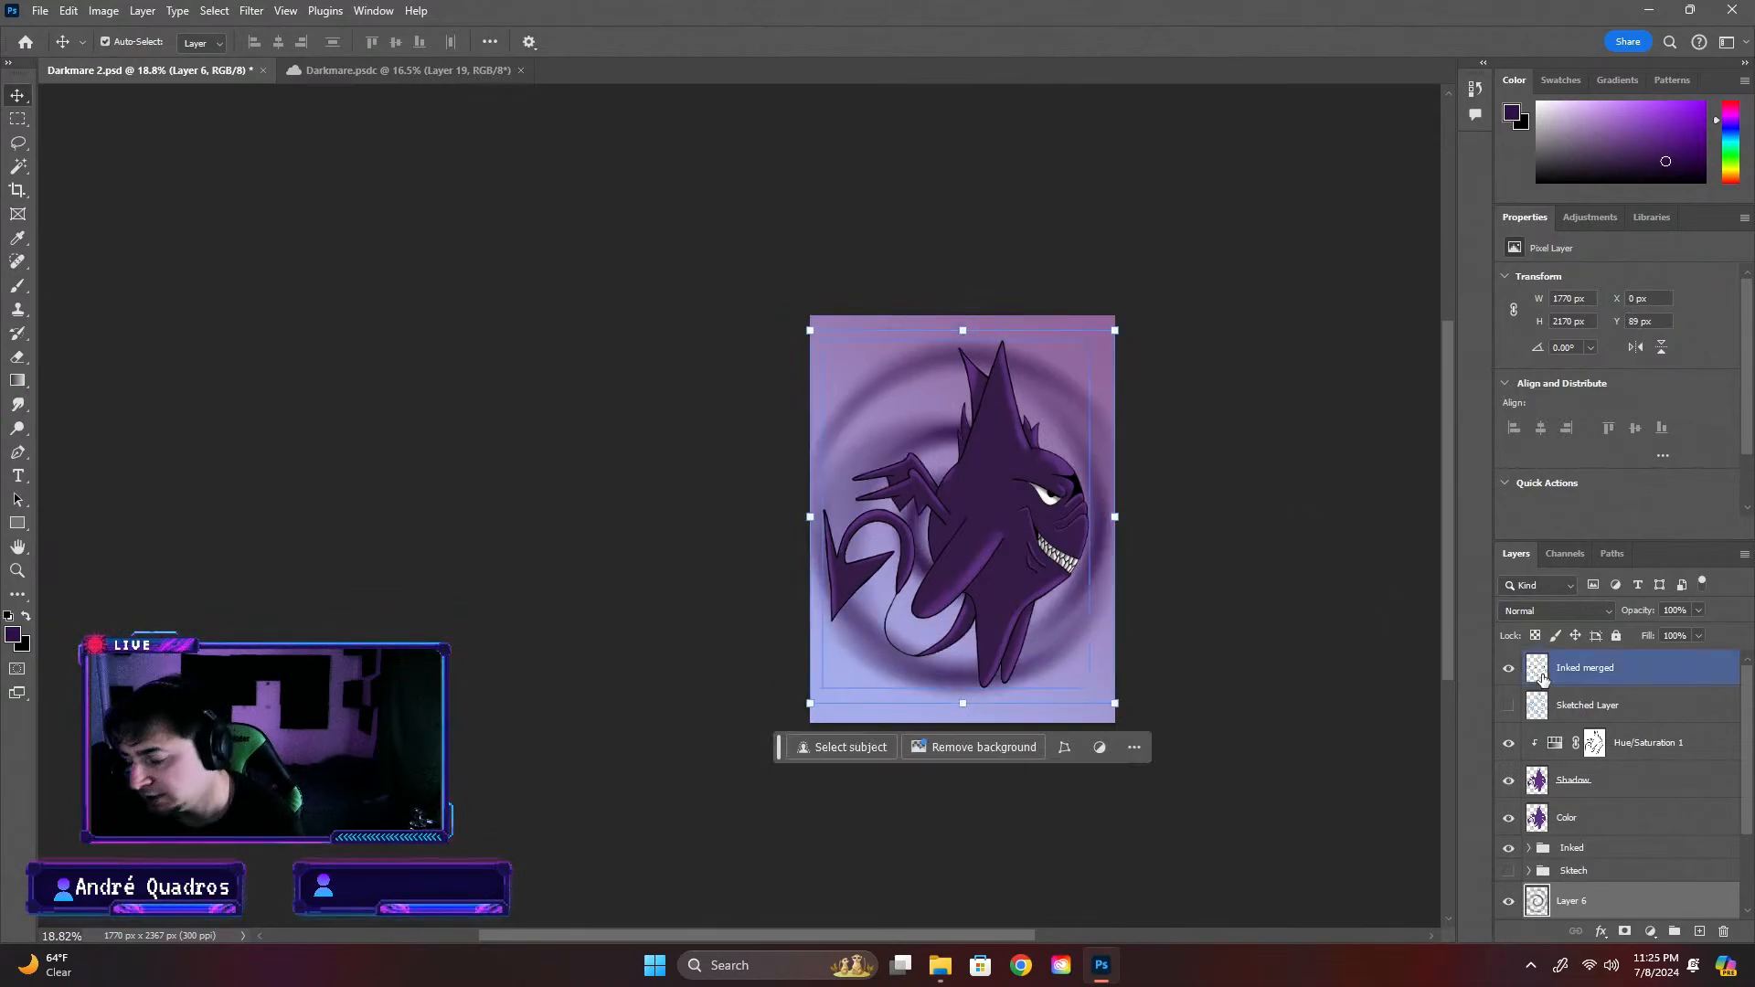
{"action": "key", "text": "ctrl+z"}
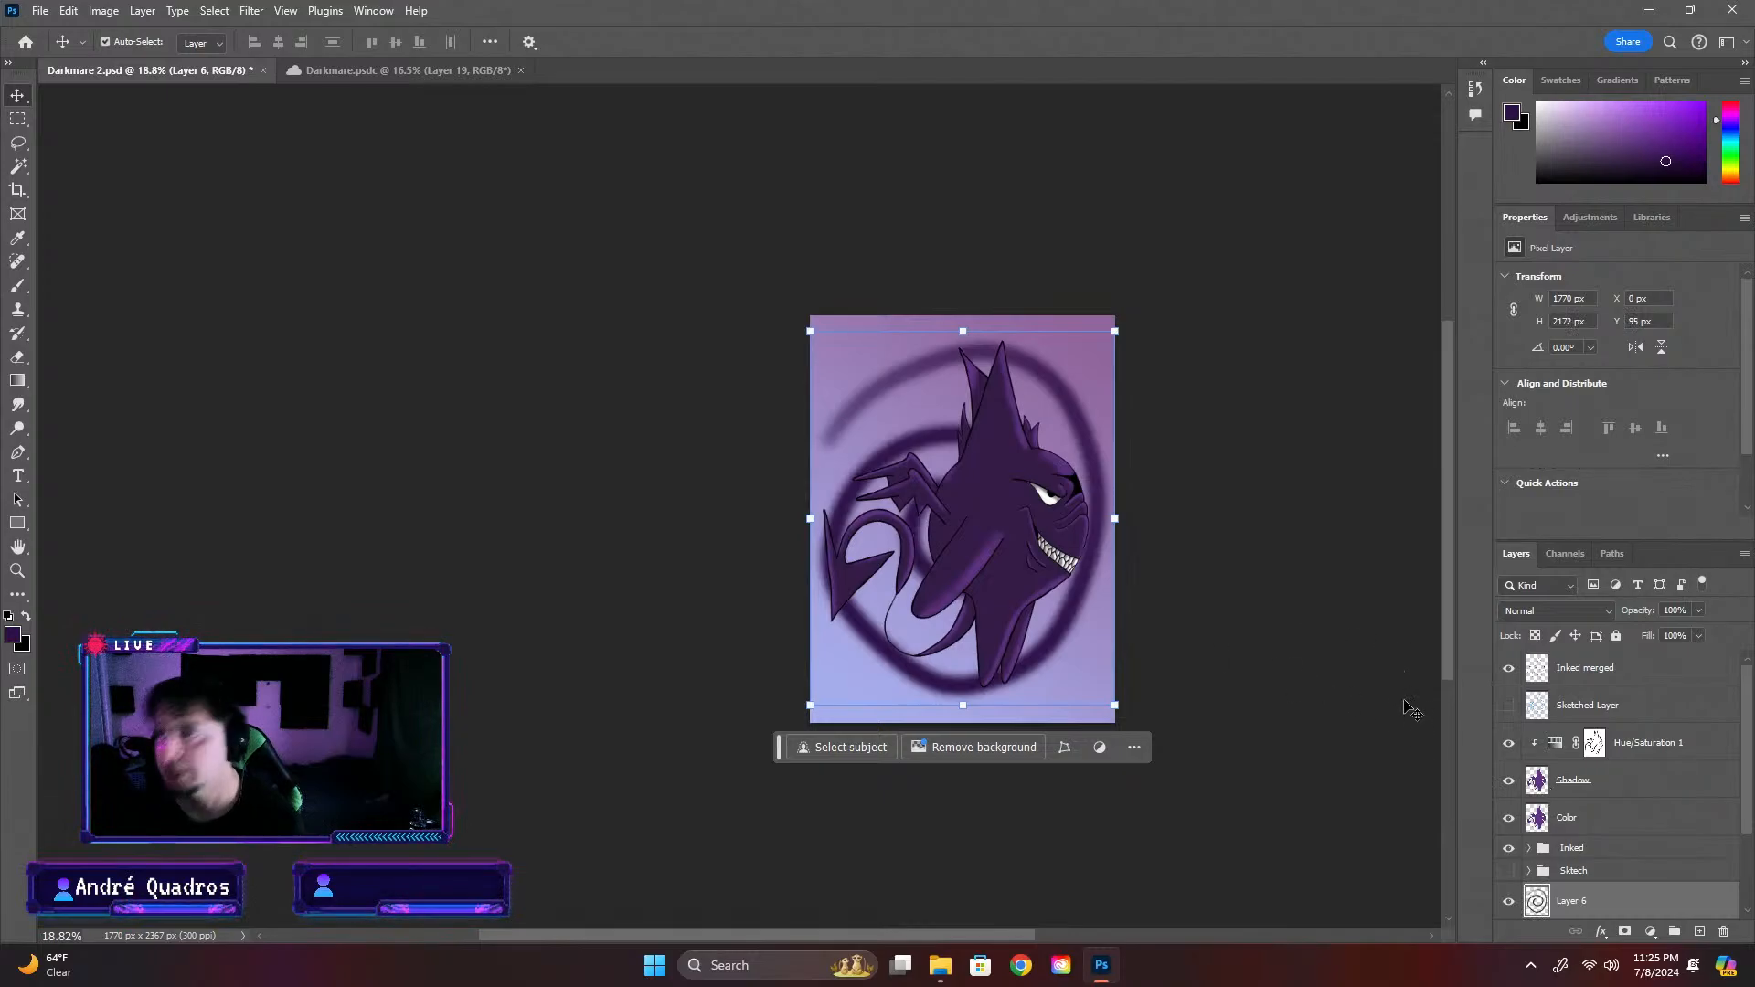
Apply a Radial Blur to the spiral on Layer 6 with amount 86, Spin method and Good quality, keeping it in place
{"action": "scroll", "coordinate": [1673, 919], "scroll_direction": "down", "scroll_amount": 3}
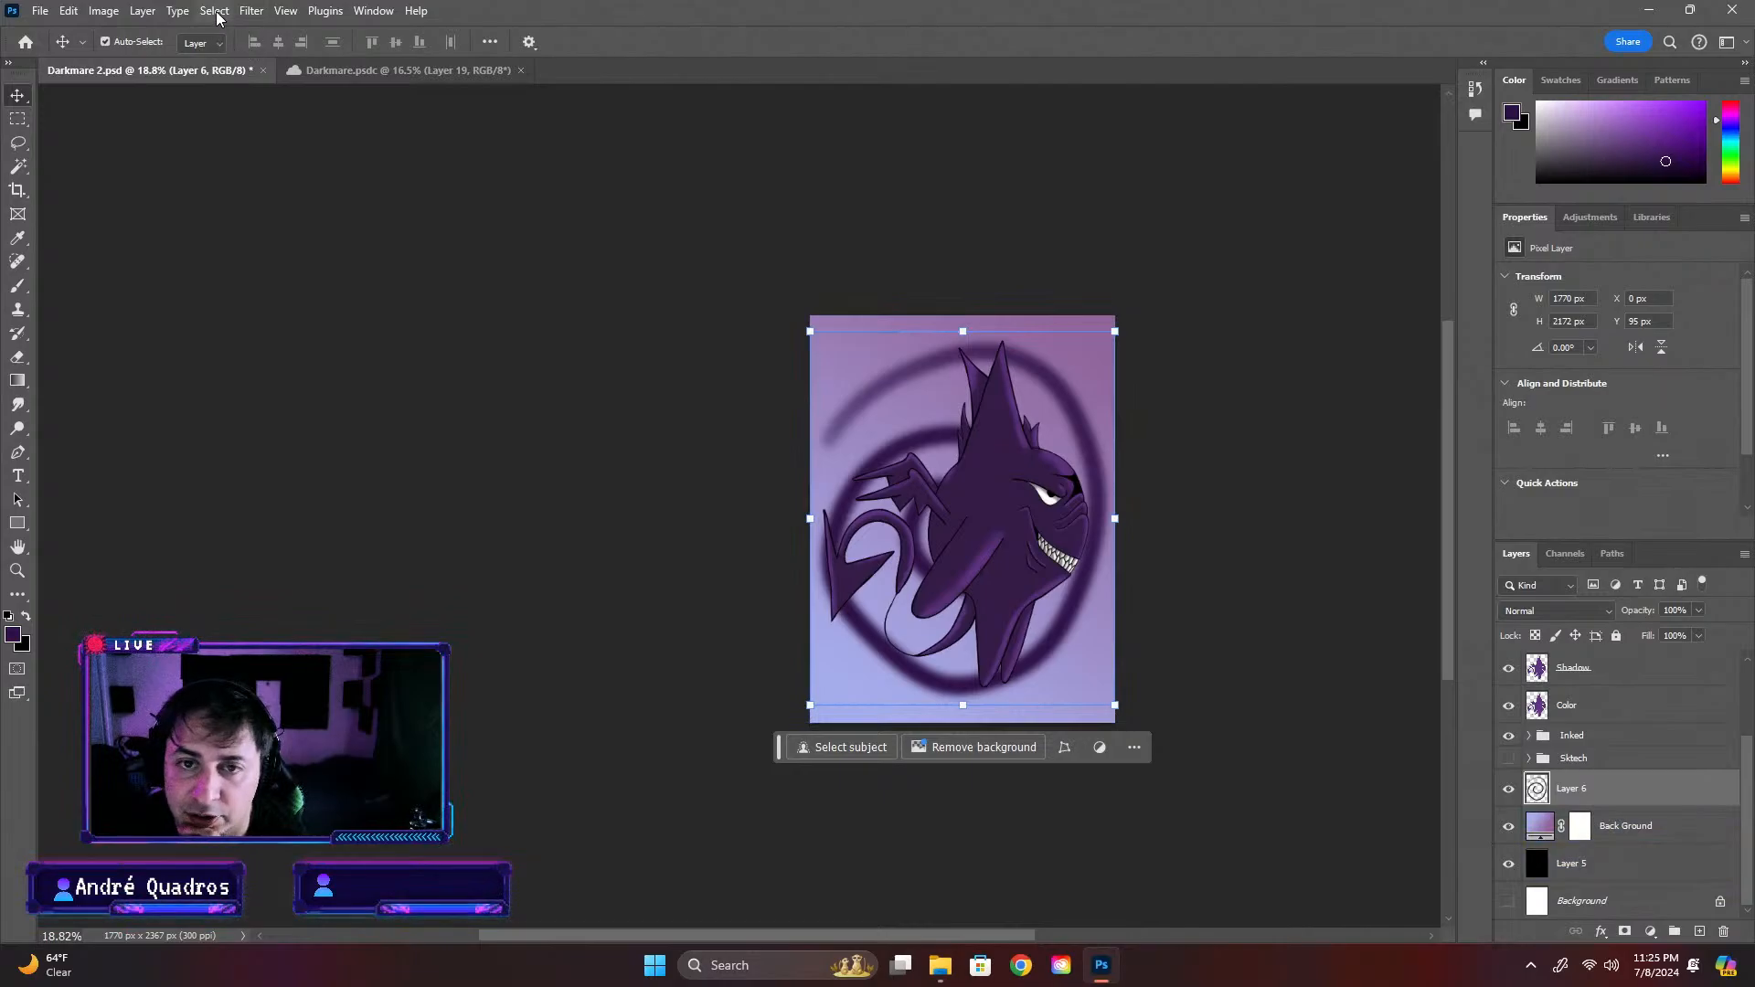
{"action": "left_click", "coordinate": [251, 11]}
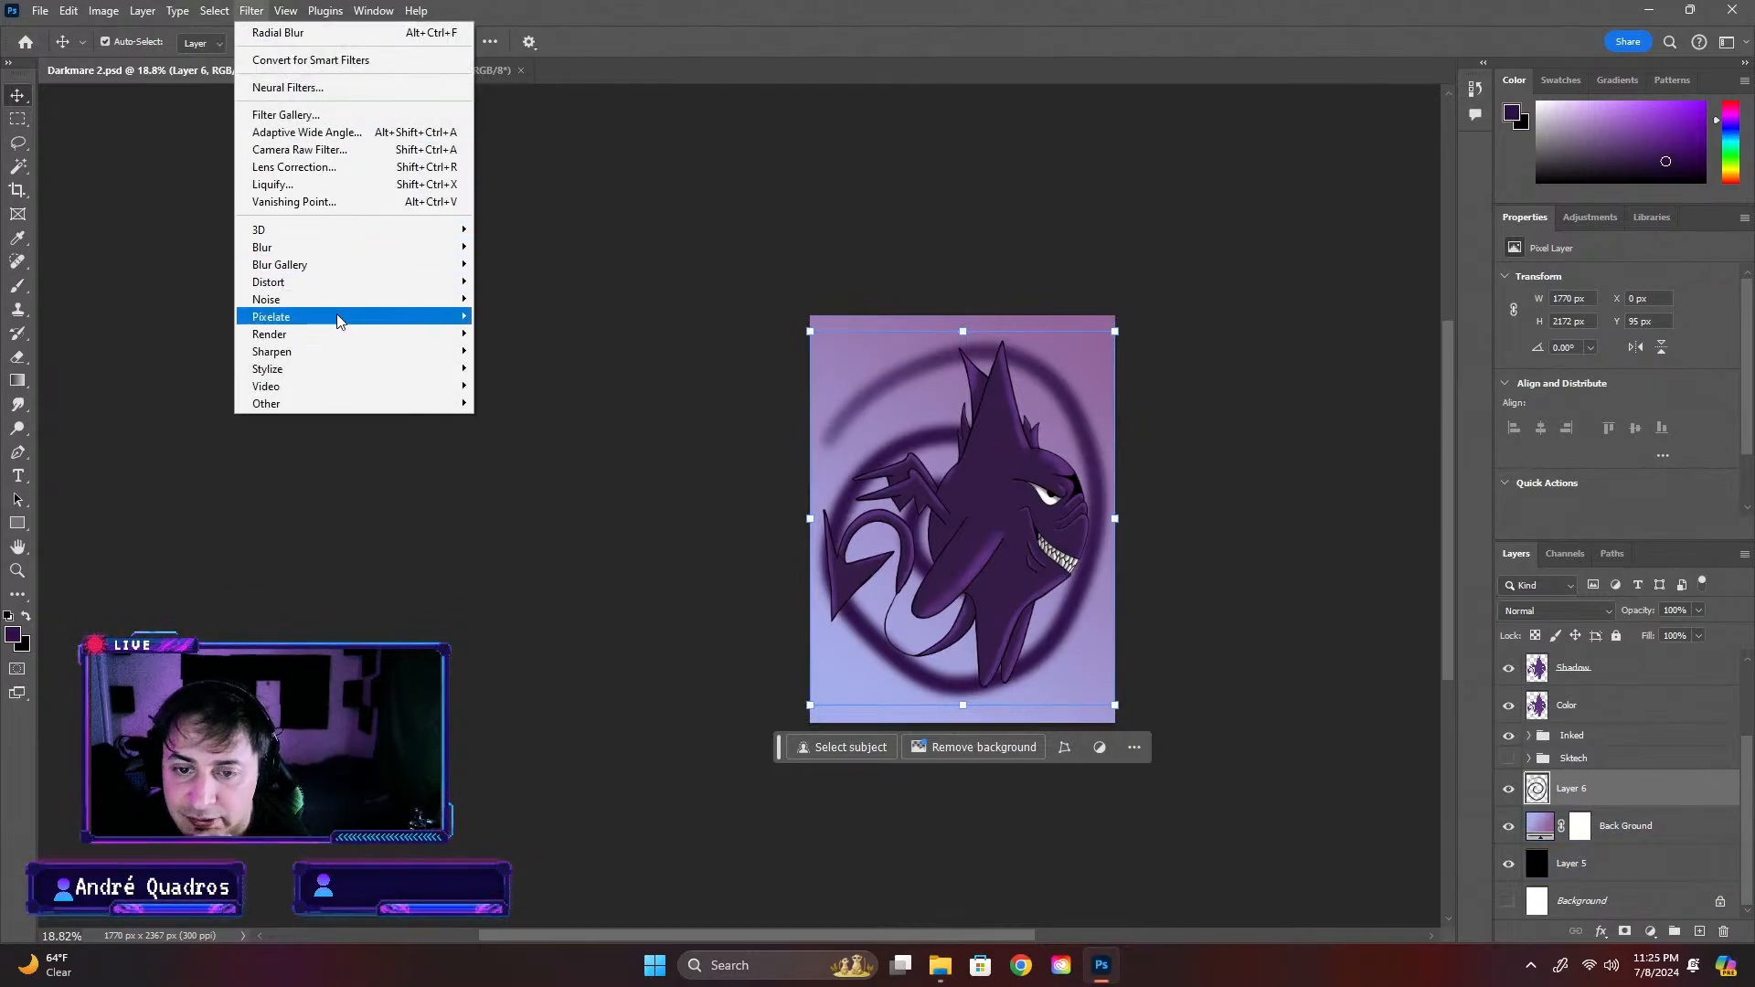
{"action": "mouse_move", "coordinate": [406, 247]}
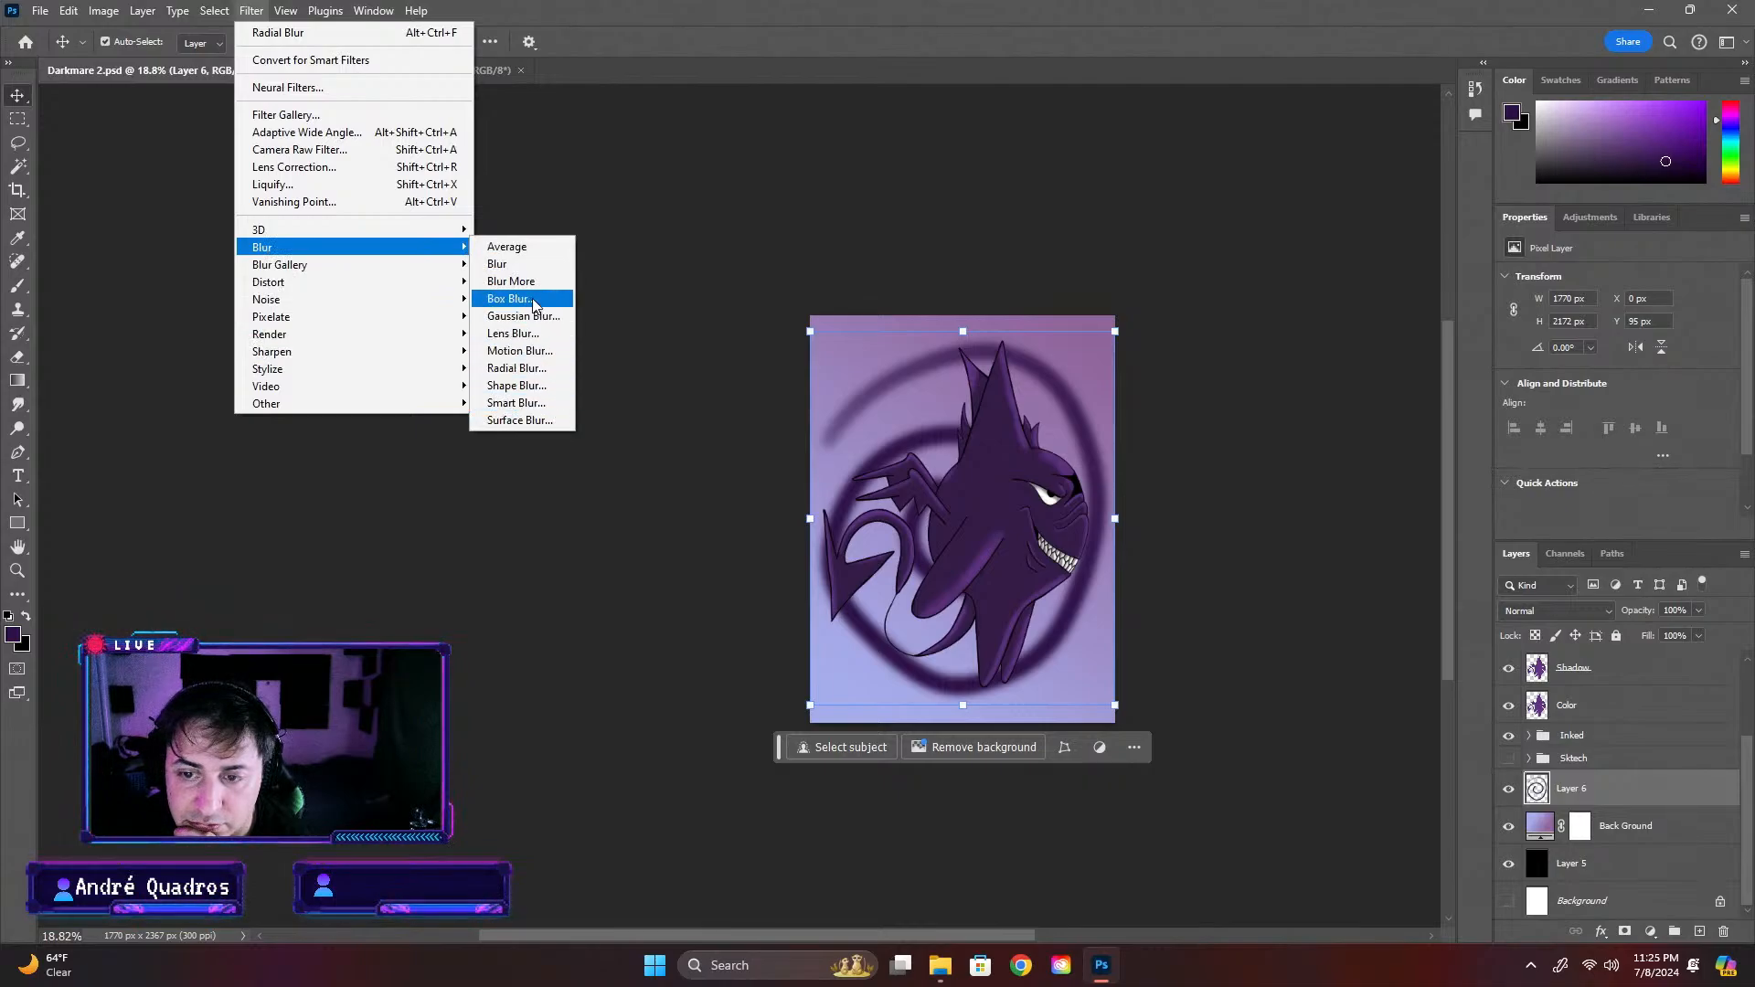
{"action": "left_click", "coordinate": [559, 369]}
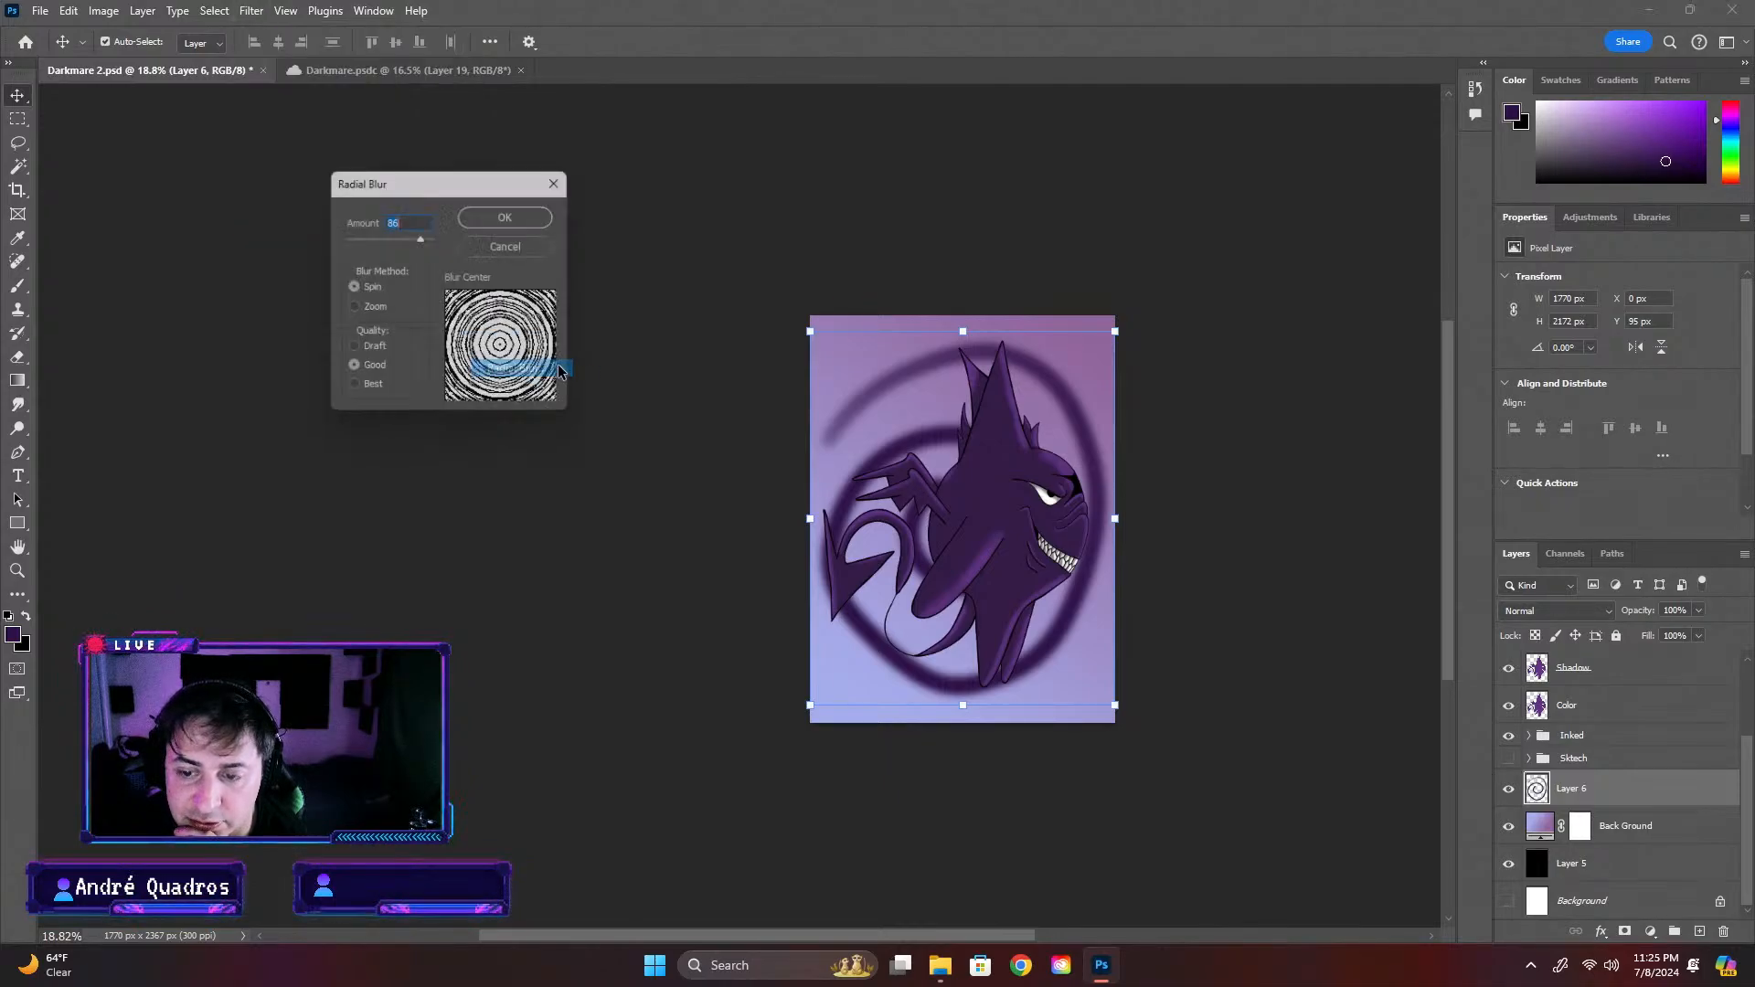
{"action": "left_click", "coordinate": [513, 215]}
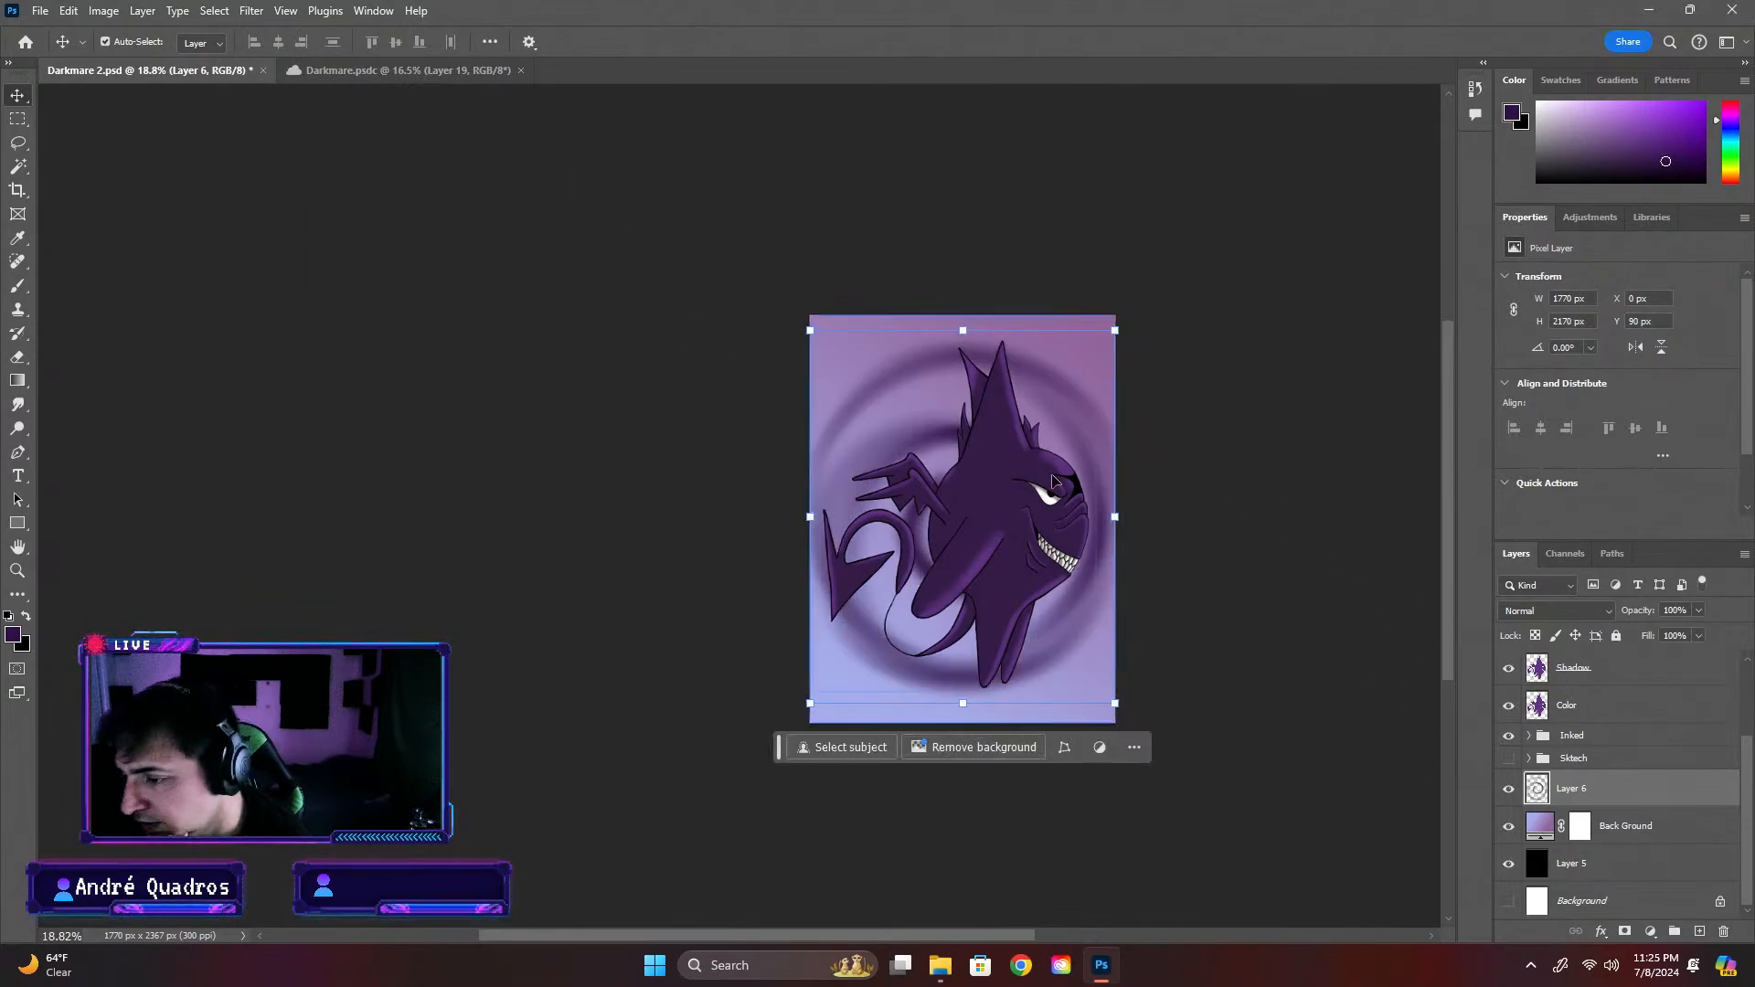
{"action": "left_click_drag", "start_coordinate": [1072, 452], "coordinate": [1094, 395]}
{"action": "key", "text": "ctrl+z"}
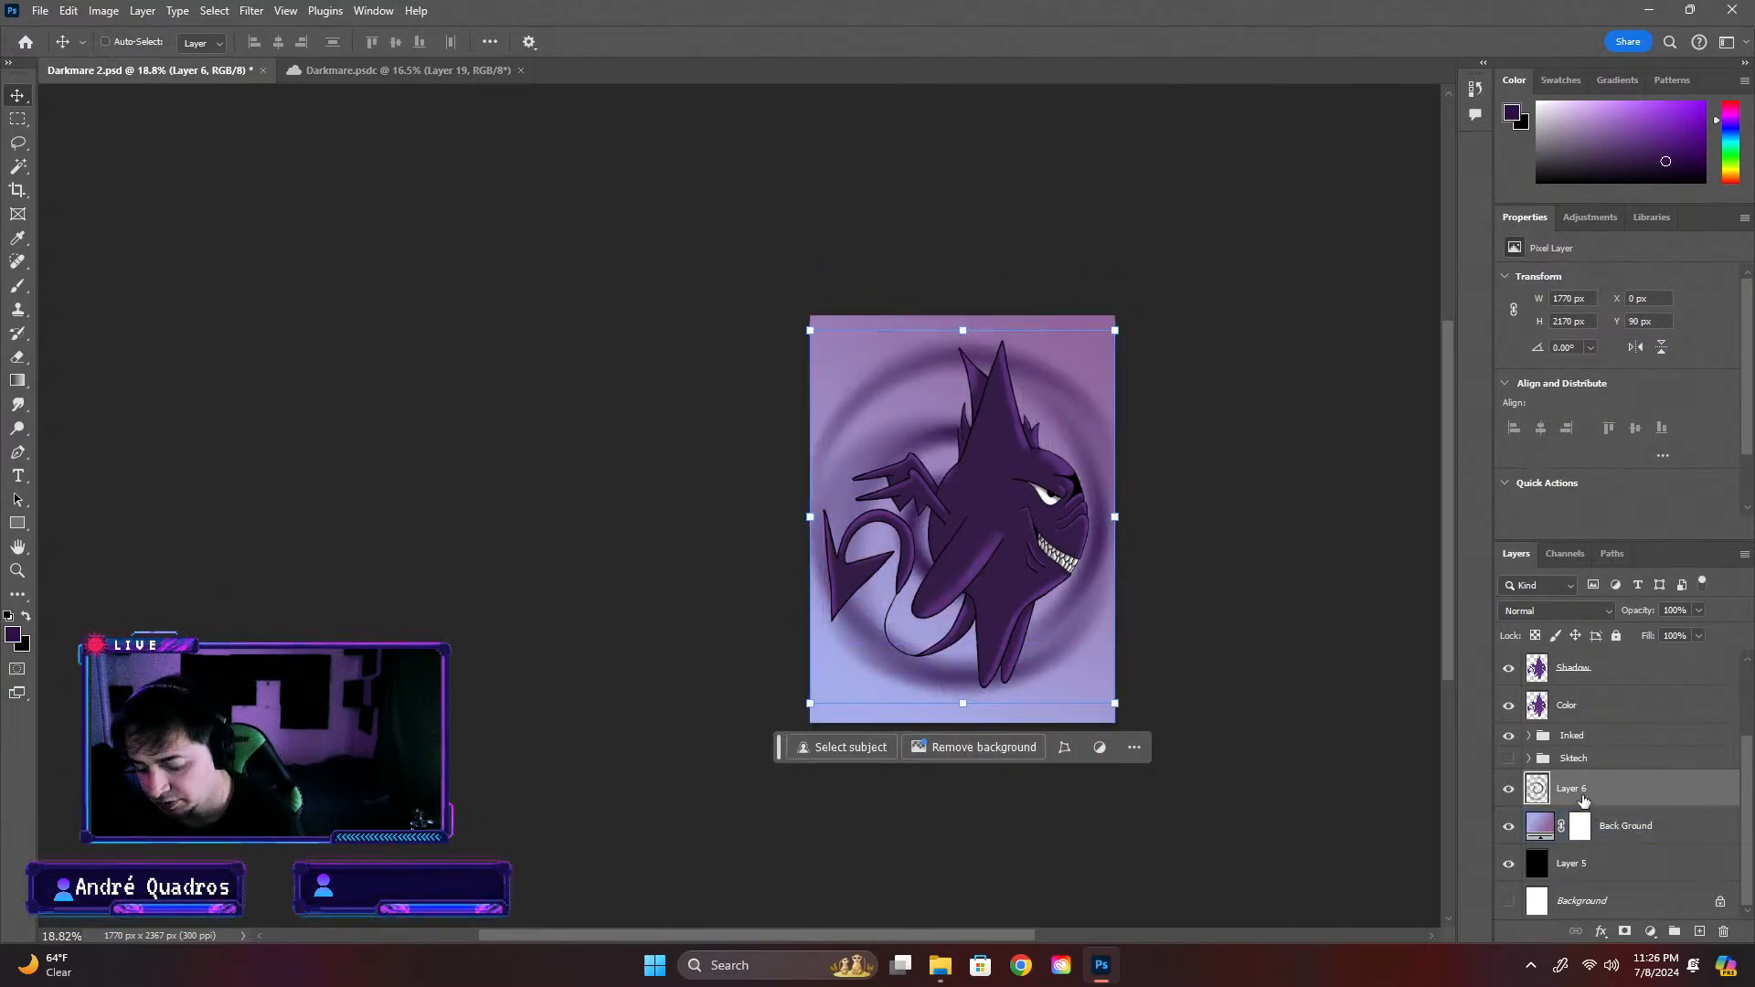
Duplicate the blurred spiral onto its own layer and move the copy up until it extends past the canvas's upper edge
{"action": "key", "text": "ctrl+c"}
{"action": "key", "text": "ctrl+v"}
{"action": "left_click_drag", "start_coordinate": [1088, 539], "coordinate": [1080, 375]}
{"action": "right_click", "coordinate": [1081, 372]}
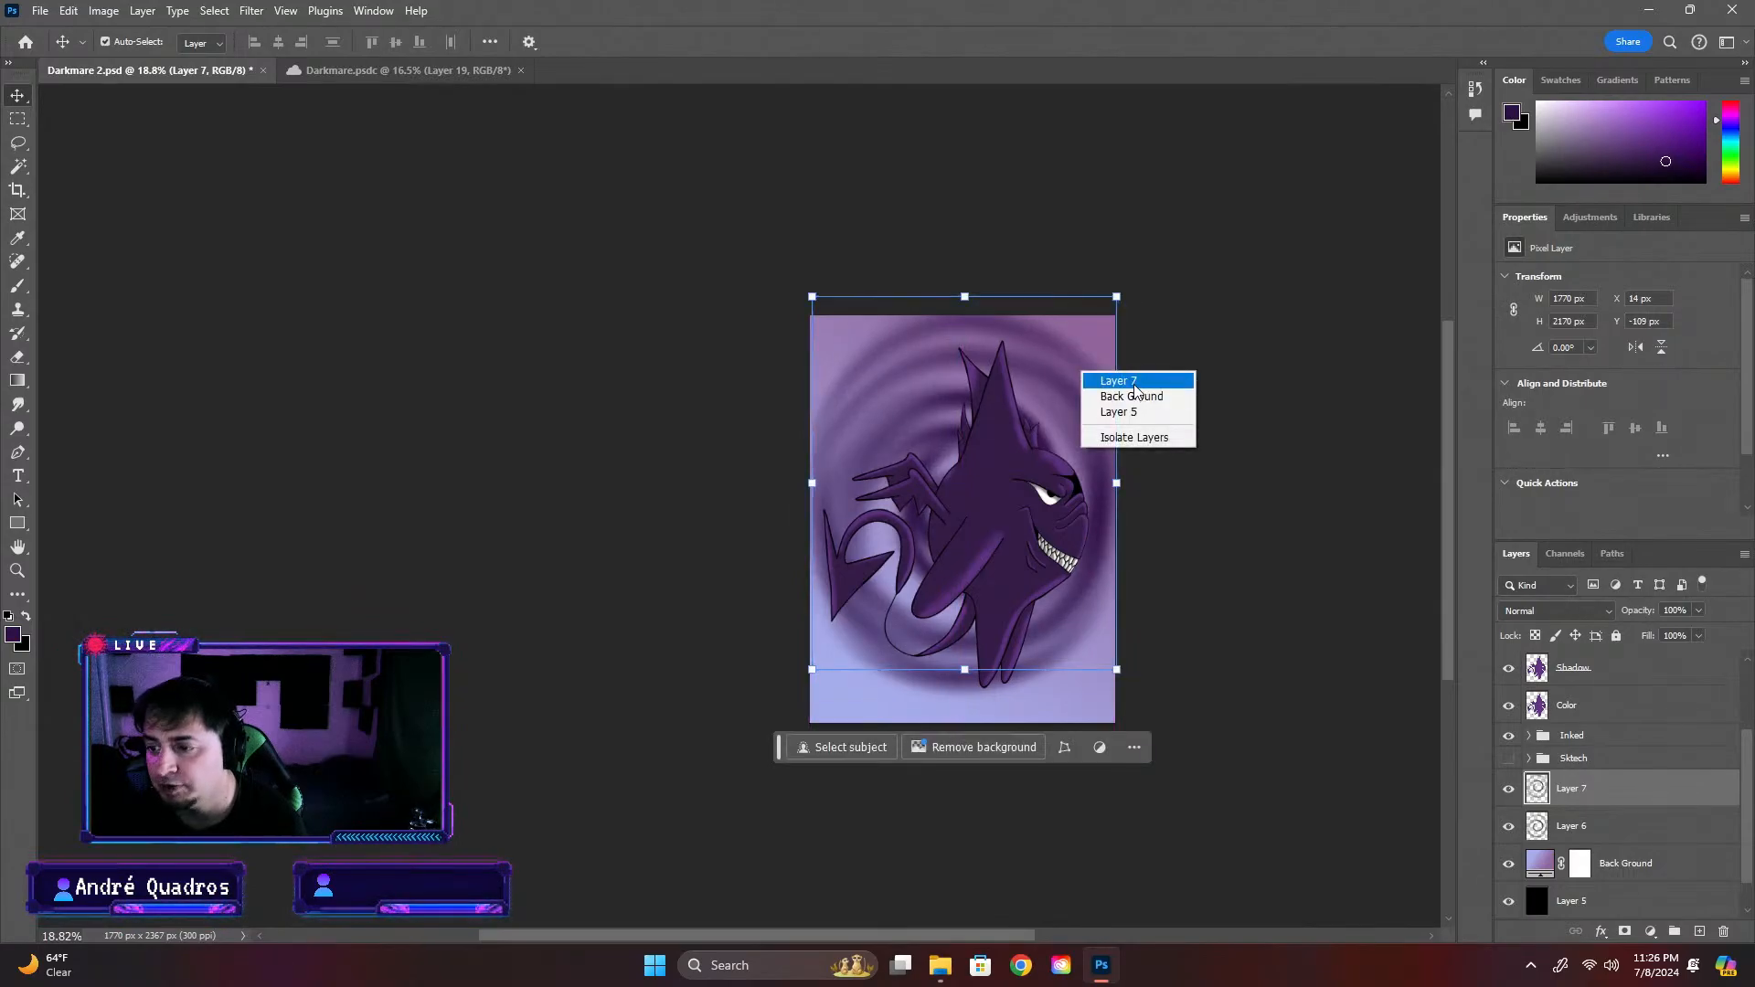
{"action": "left_click", "coordinate": [1062, 368]}
Rotate the copied spiral 180° and move it down until its bounds meet the canvas's bottom edge
{"action": "key", "text": "ctrl+t"}
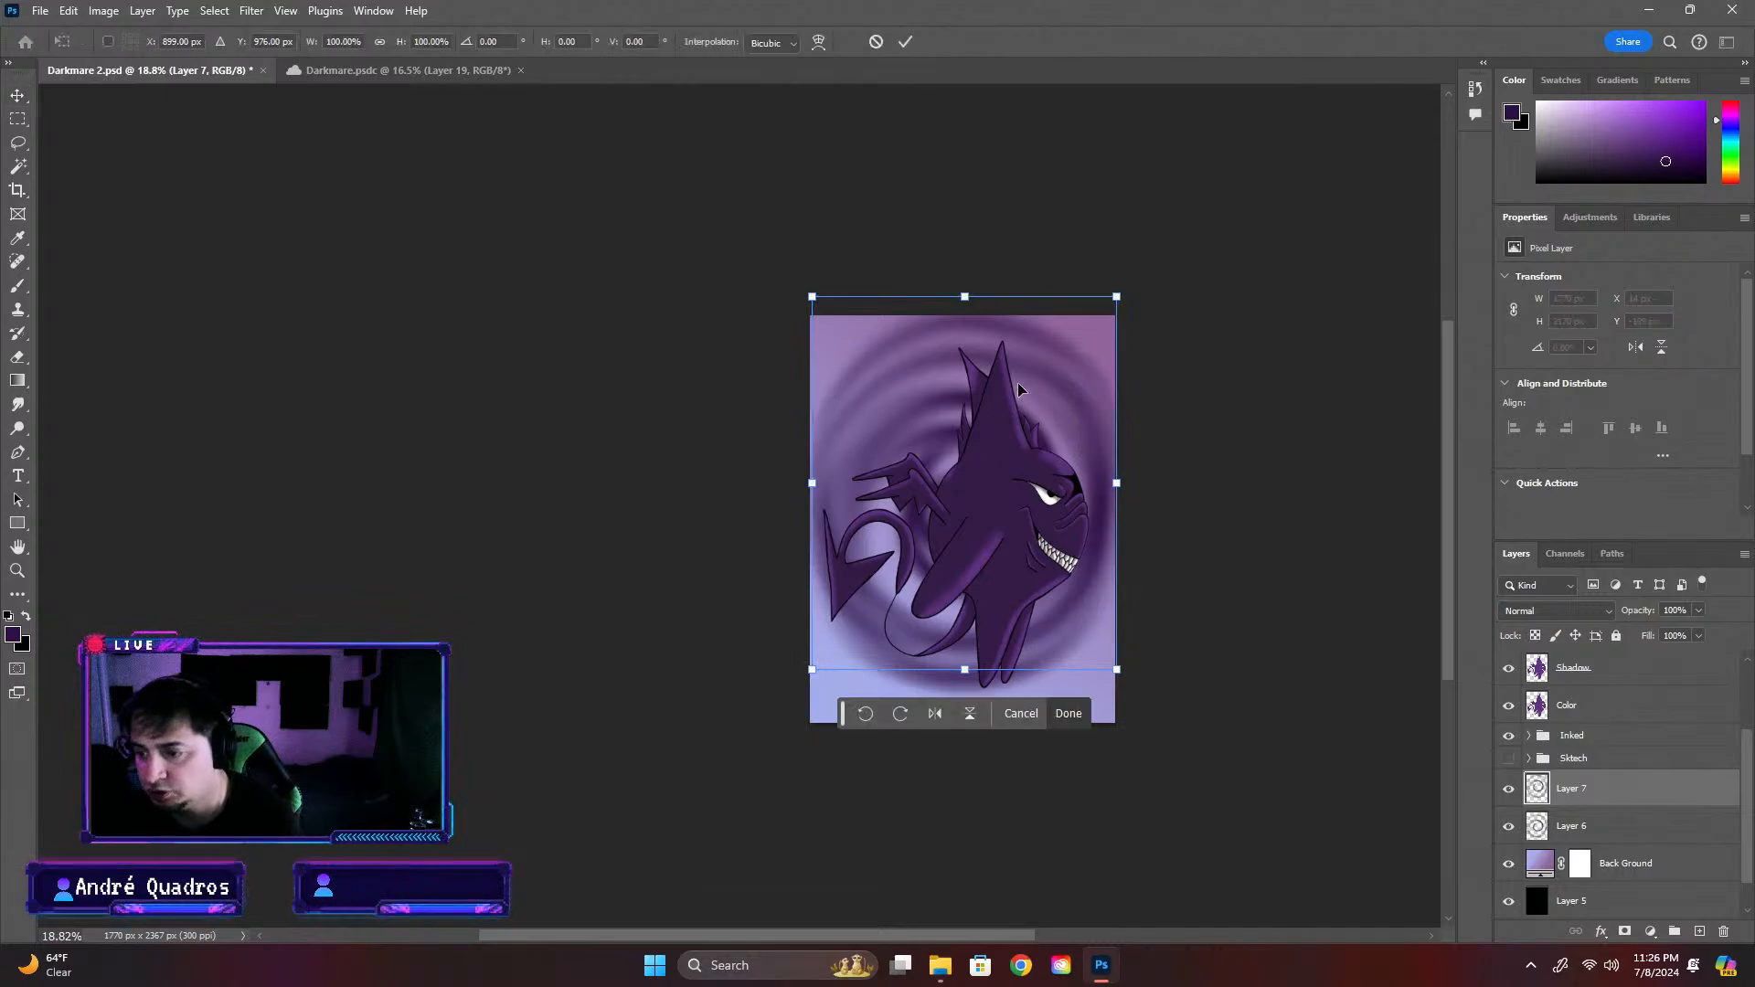
{"action": "right_click", "coordinate": [1020, 391]}
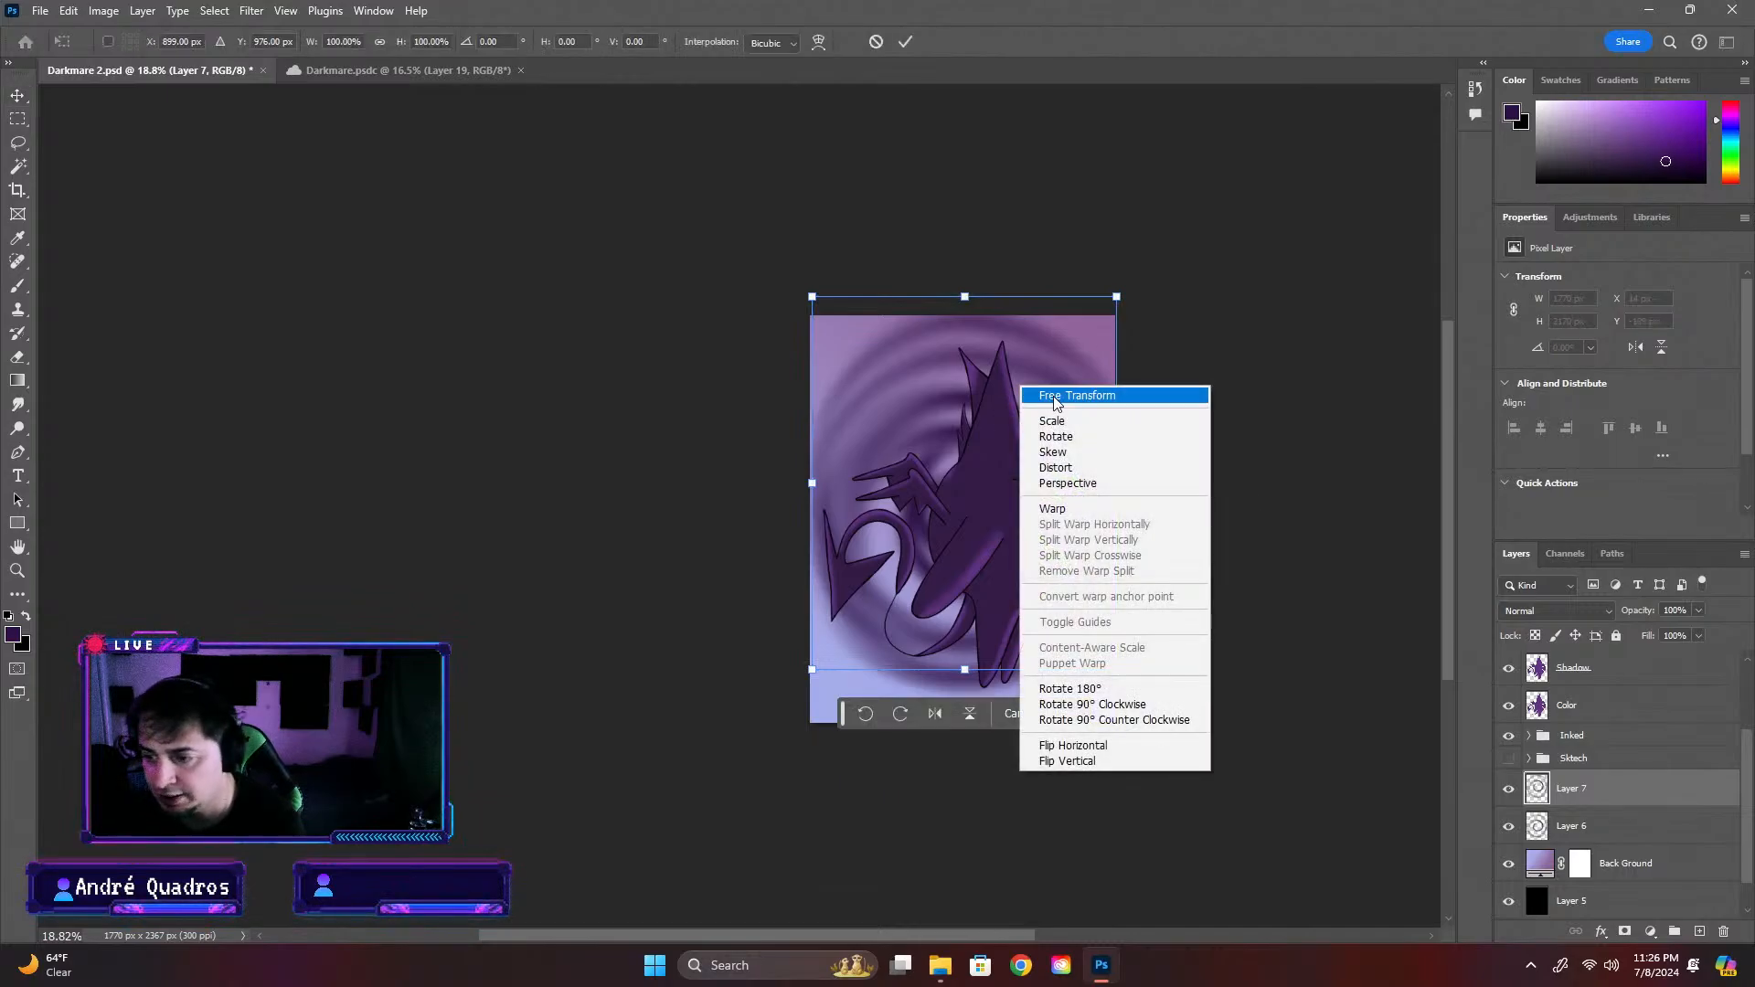
{"action": "left_click", "coordinate": [1105, 694]}
{"action": "left_click_drag", "start_coordinate": [1041, 366], "coordinate": [1043, 409]}
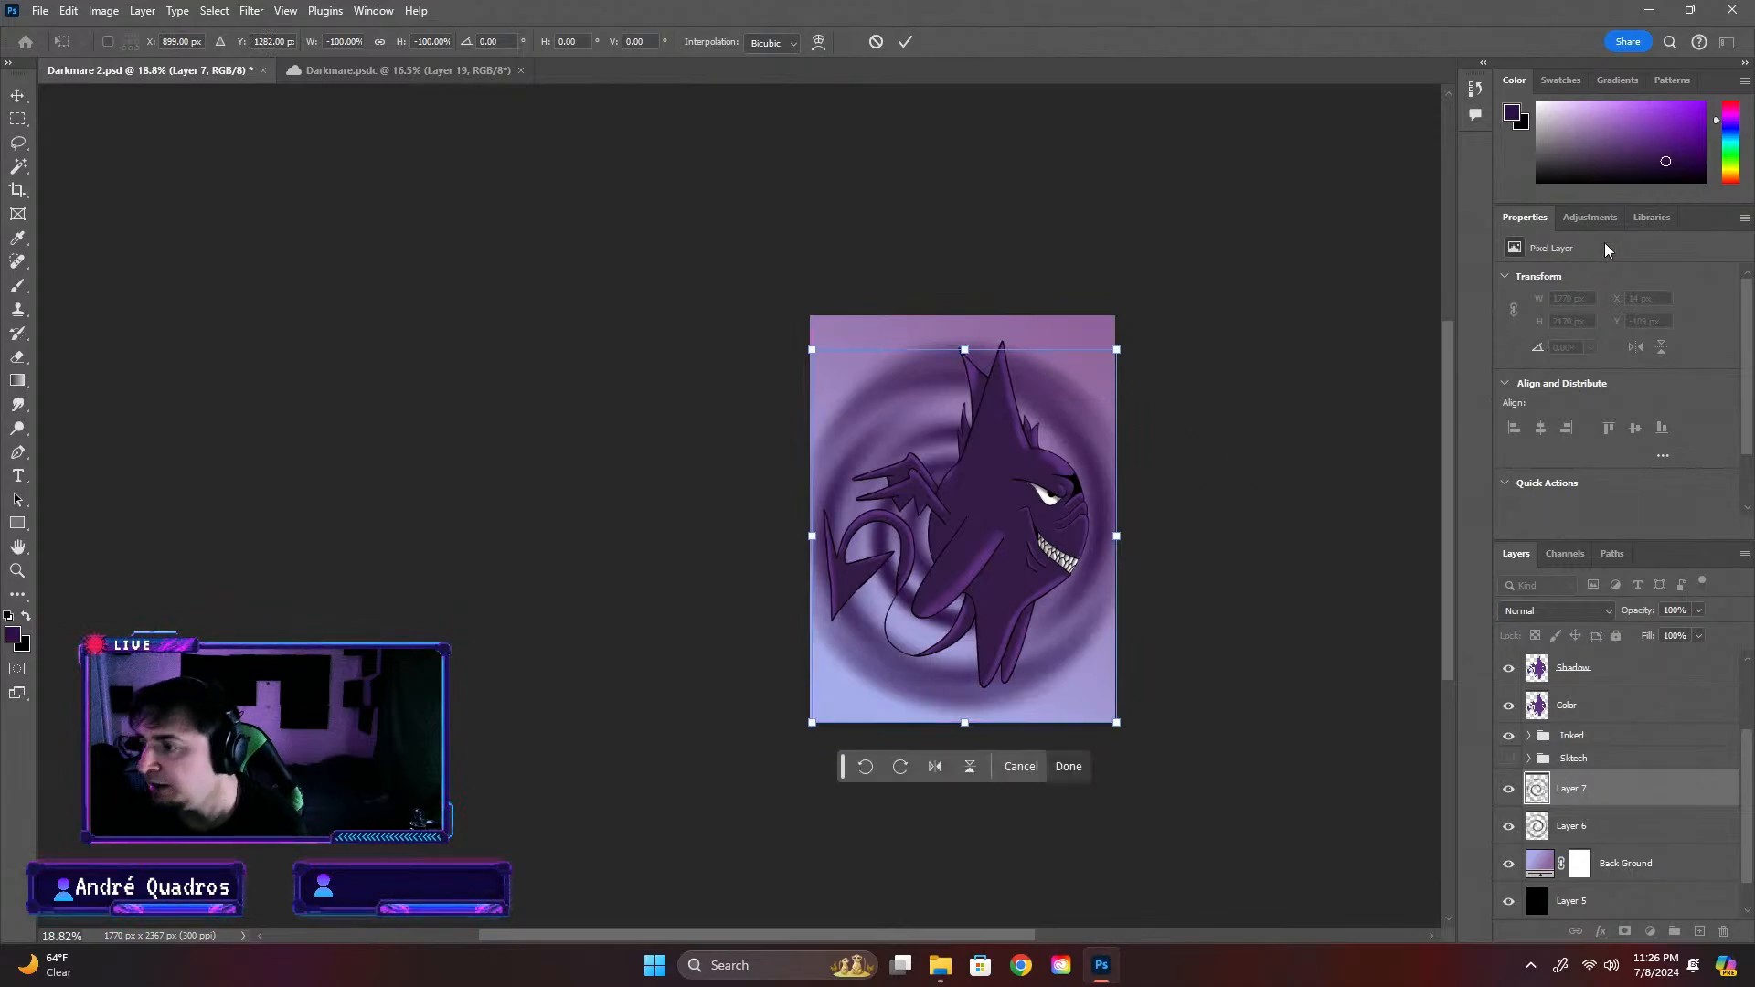
{"action": "left_click", "coordinate": [1589, 217]}
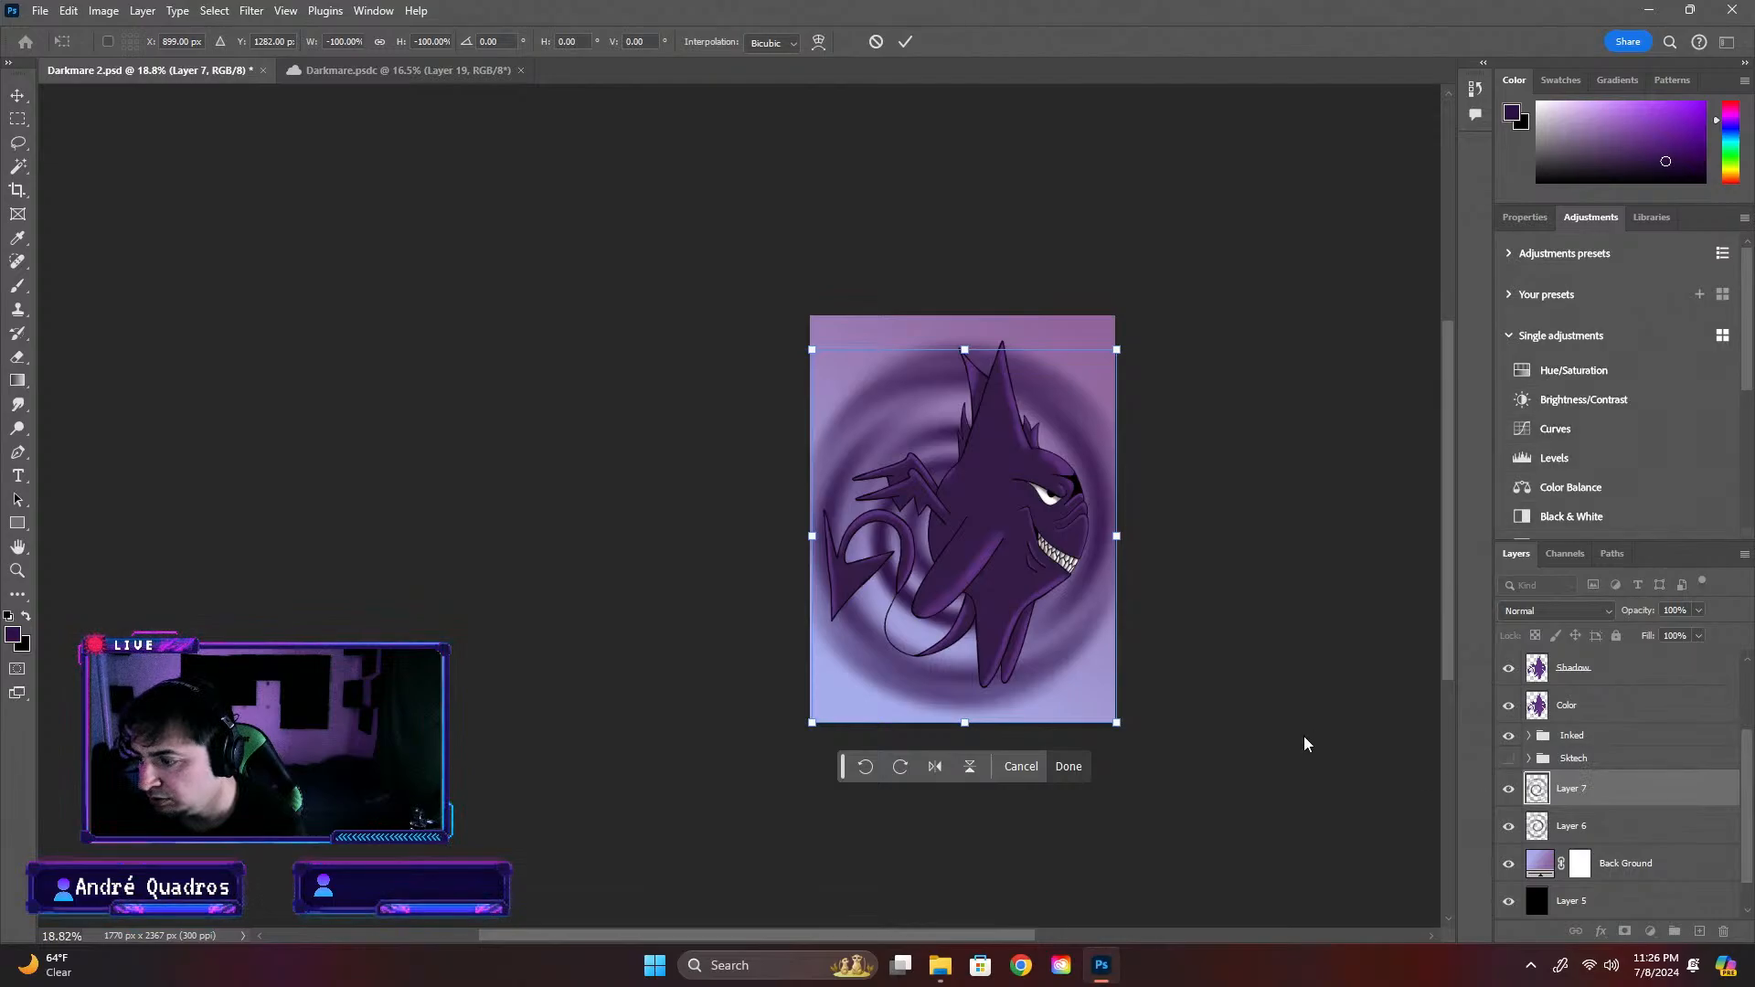
{"action": "key", "text": "Return"}
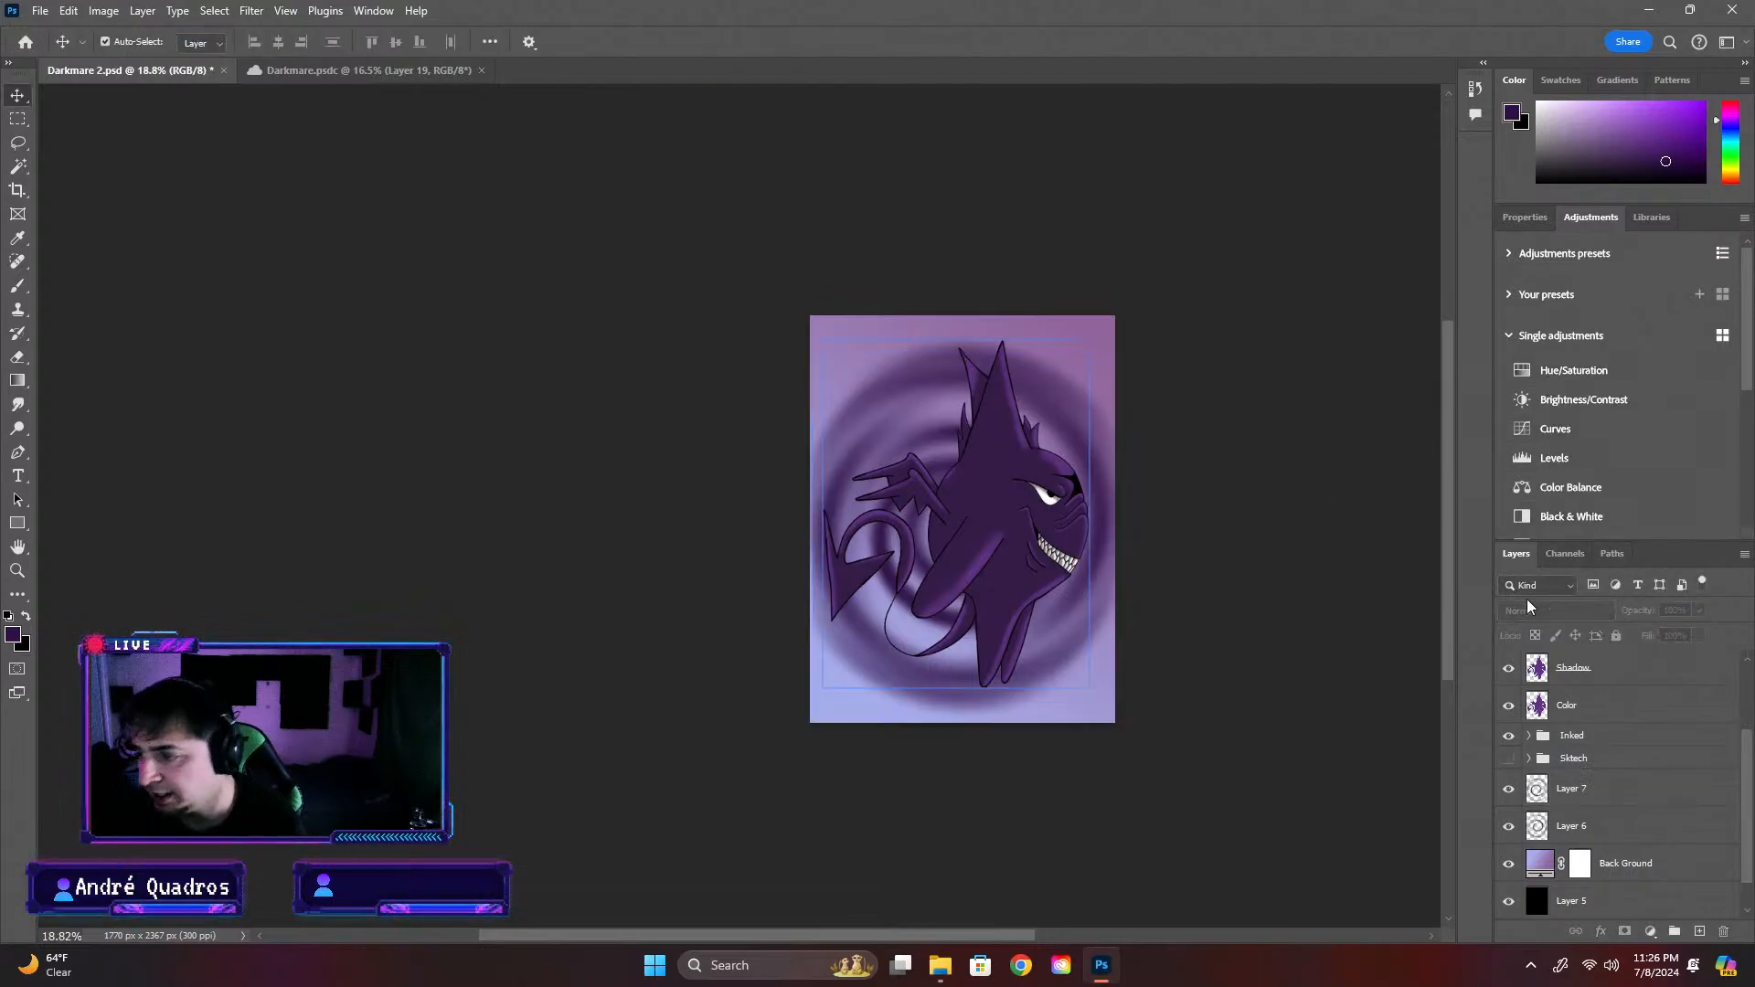
Add a Hue/Saturation adjustment clipped to the copied spiral's layer and enable Colorize
{"action": "left_click", "coordinate": [1578, 375]}
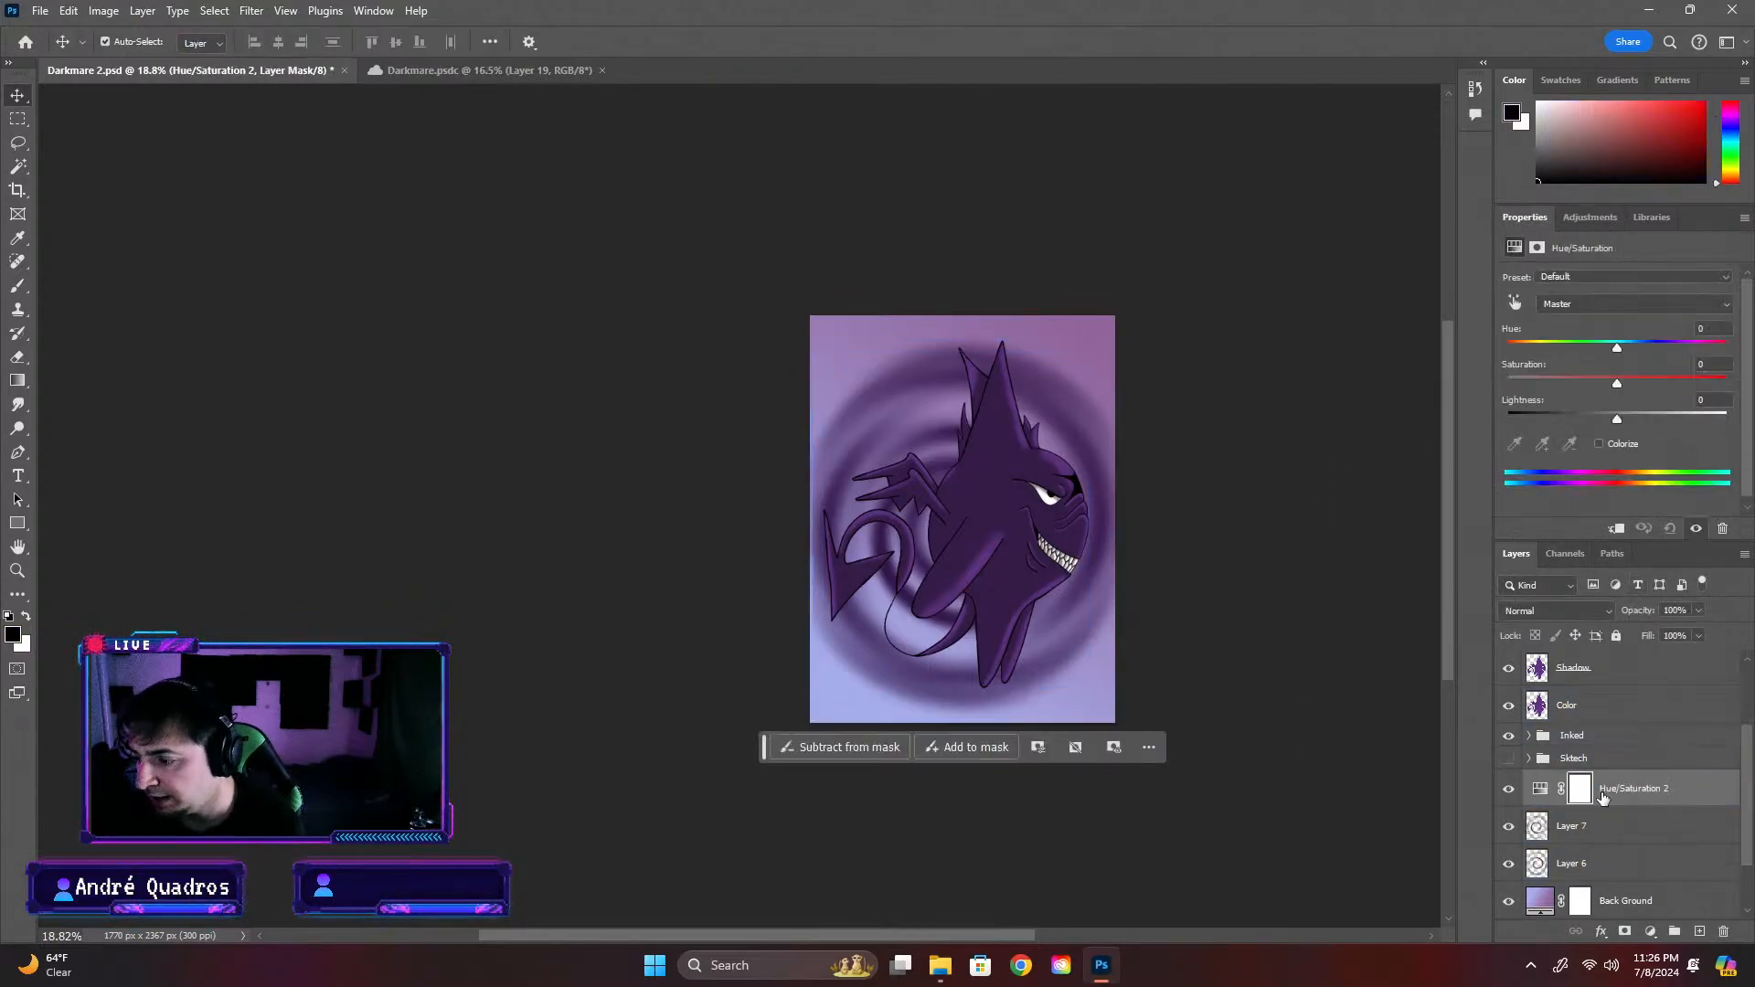
{"action": "left_click", "coordinate": [1543, 805], "text": "alt"}
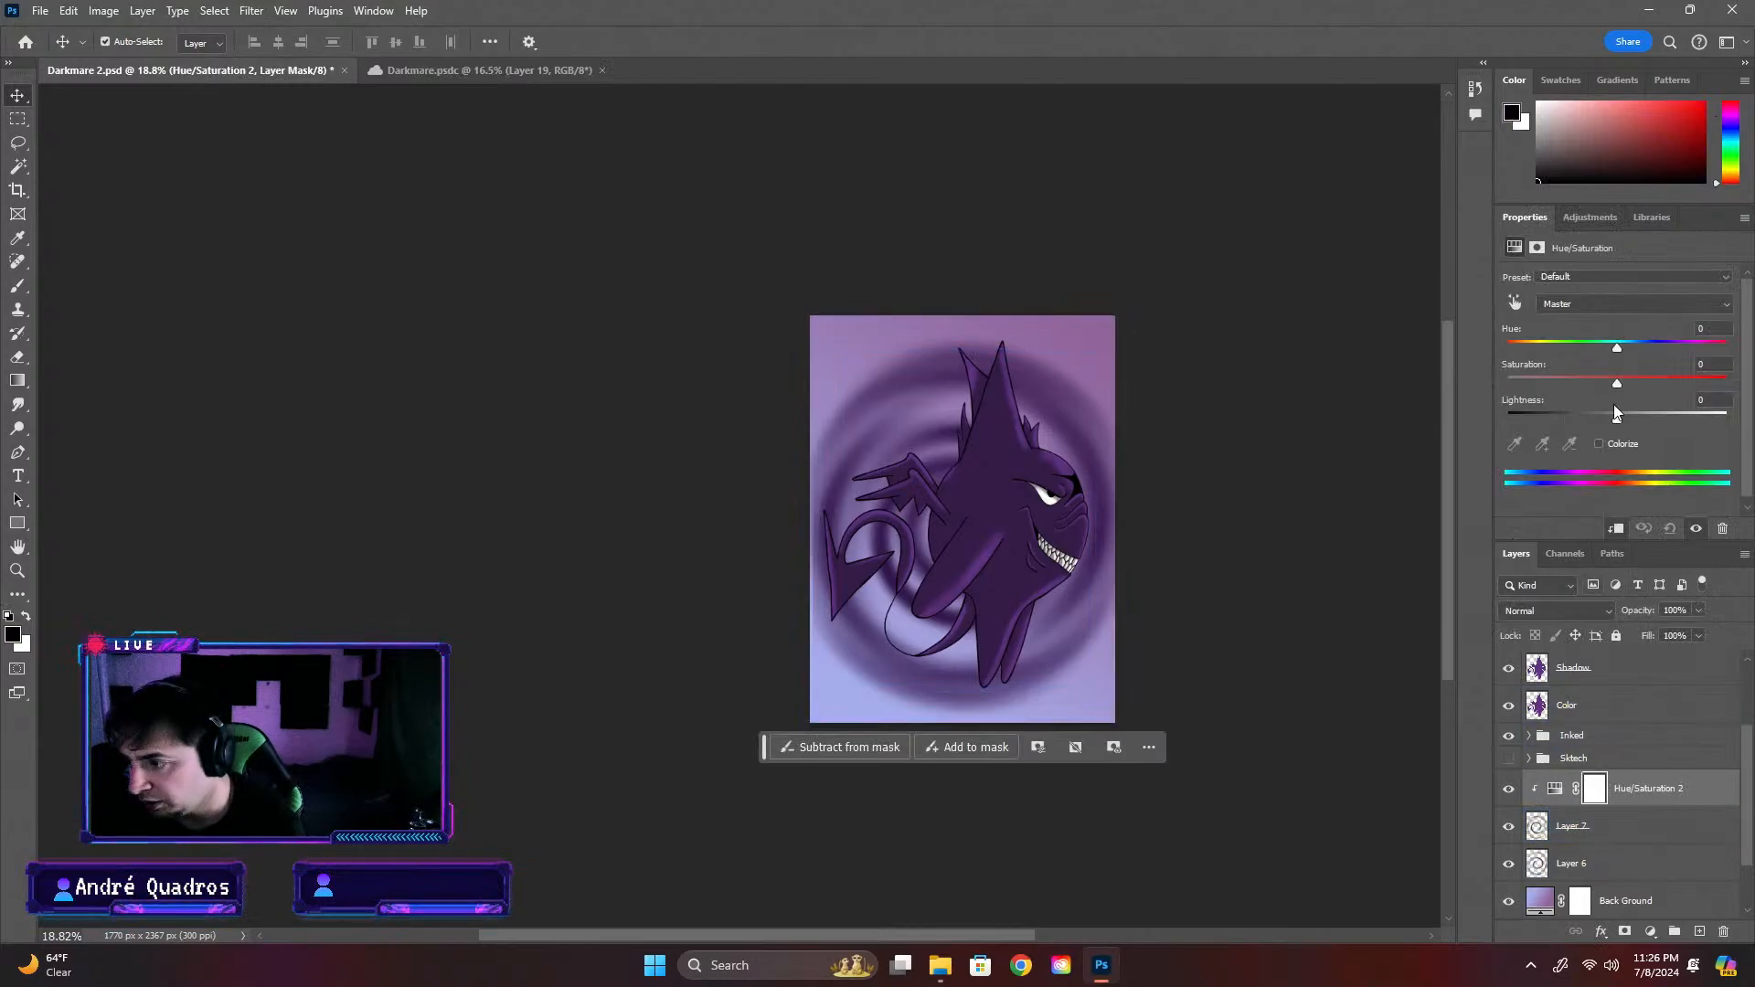
{"action": "left_click", "coordinate": [1596, 445]}
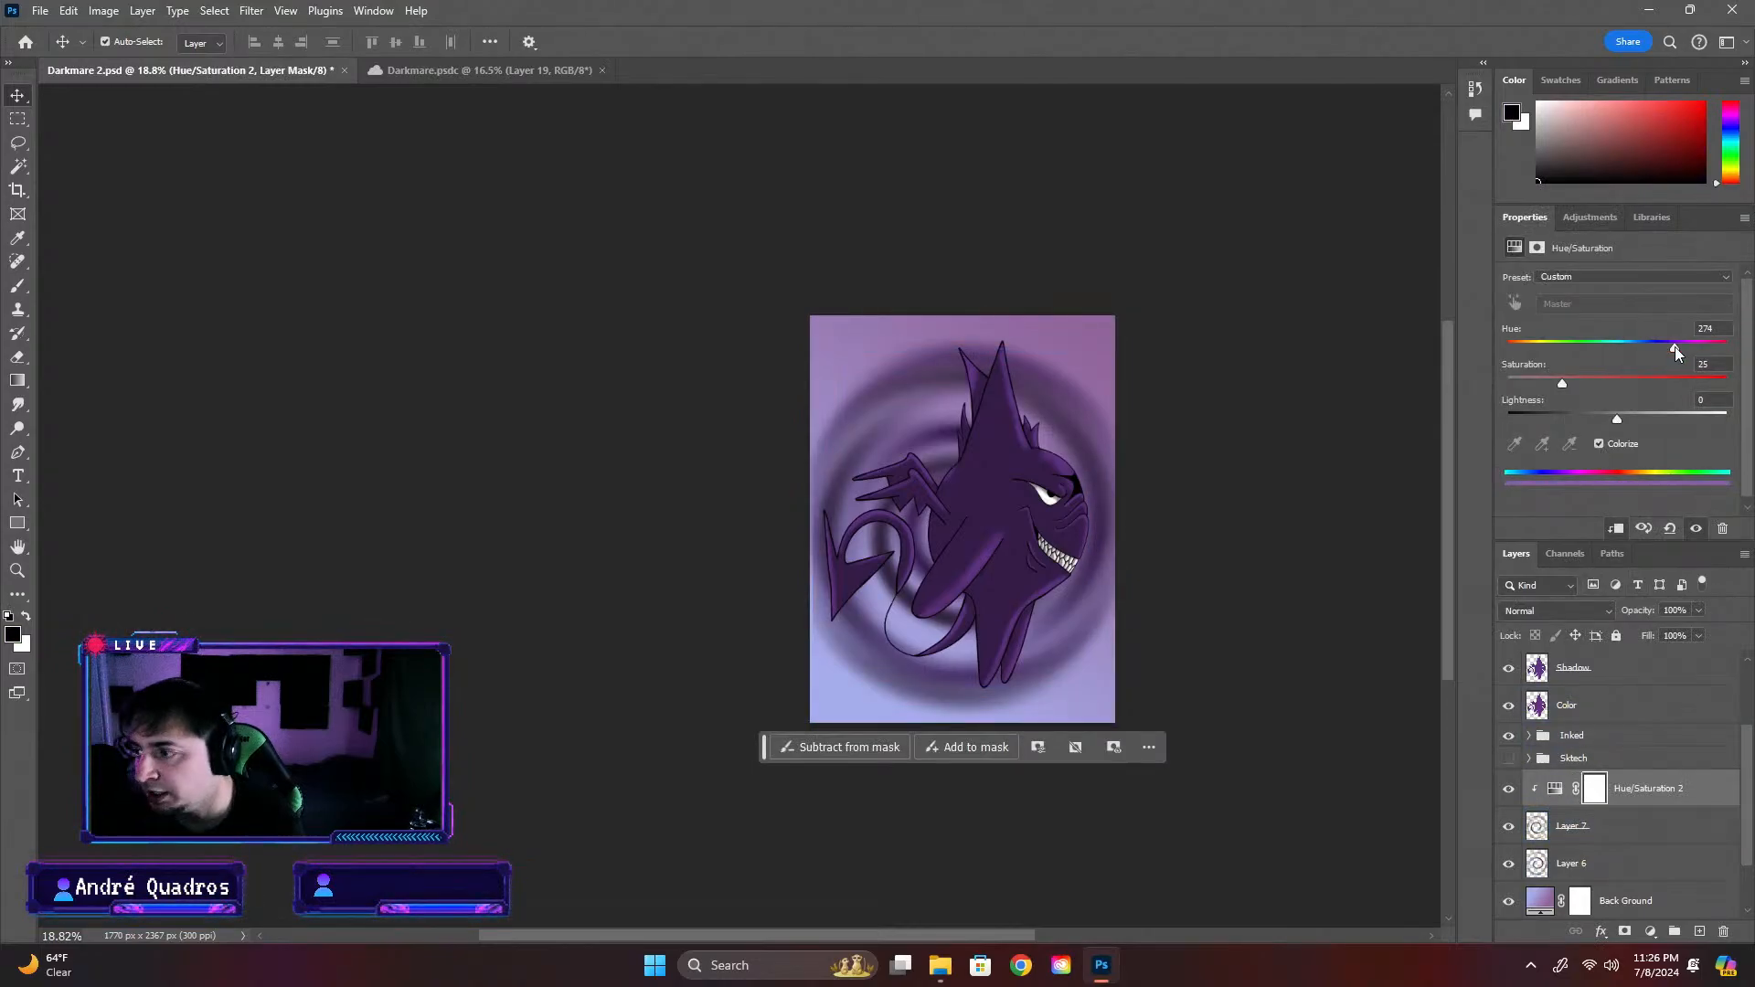
Tint the copied spiral bright purple with Hue 278, Saturation 69 and Lightness +28
{"action": "mouse_move", "coordinate": [1736, 353]}
{"action": "left_mouse_down"}
{"action": "mouse_move", "coordinate": [1492, 369]}
{"action": "mouse_move", "coordinate": [1710, 374]}
{"action": "left_mouse_up"}
{"action": "left_click_drag", "start_coordinate": [1600, 384], "coordinate": [1505, 353]}
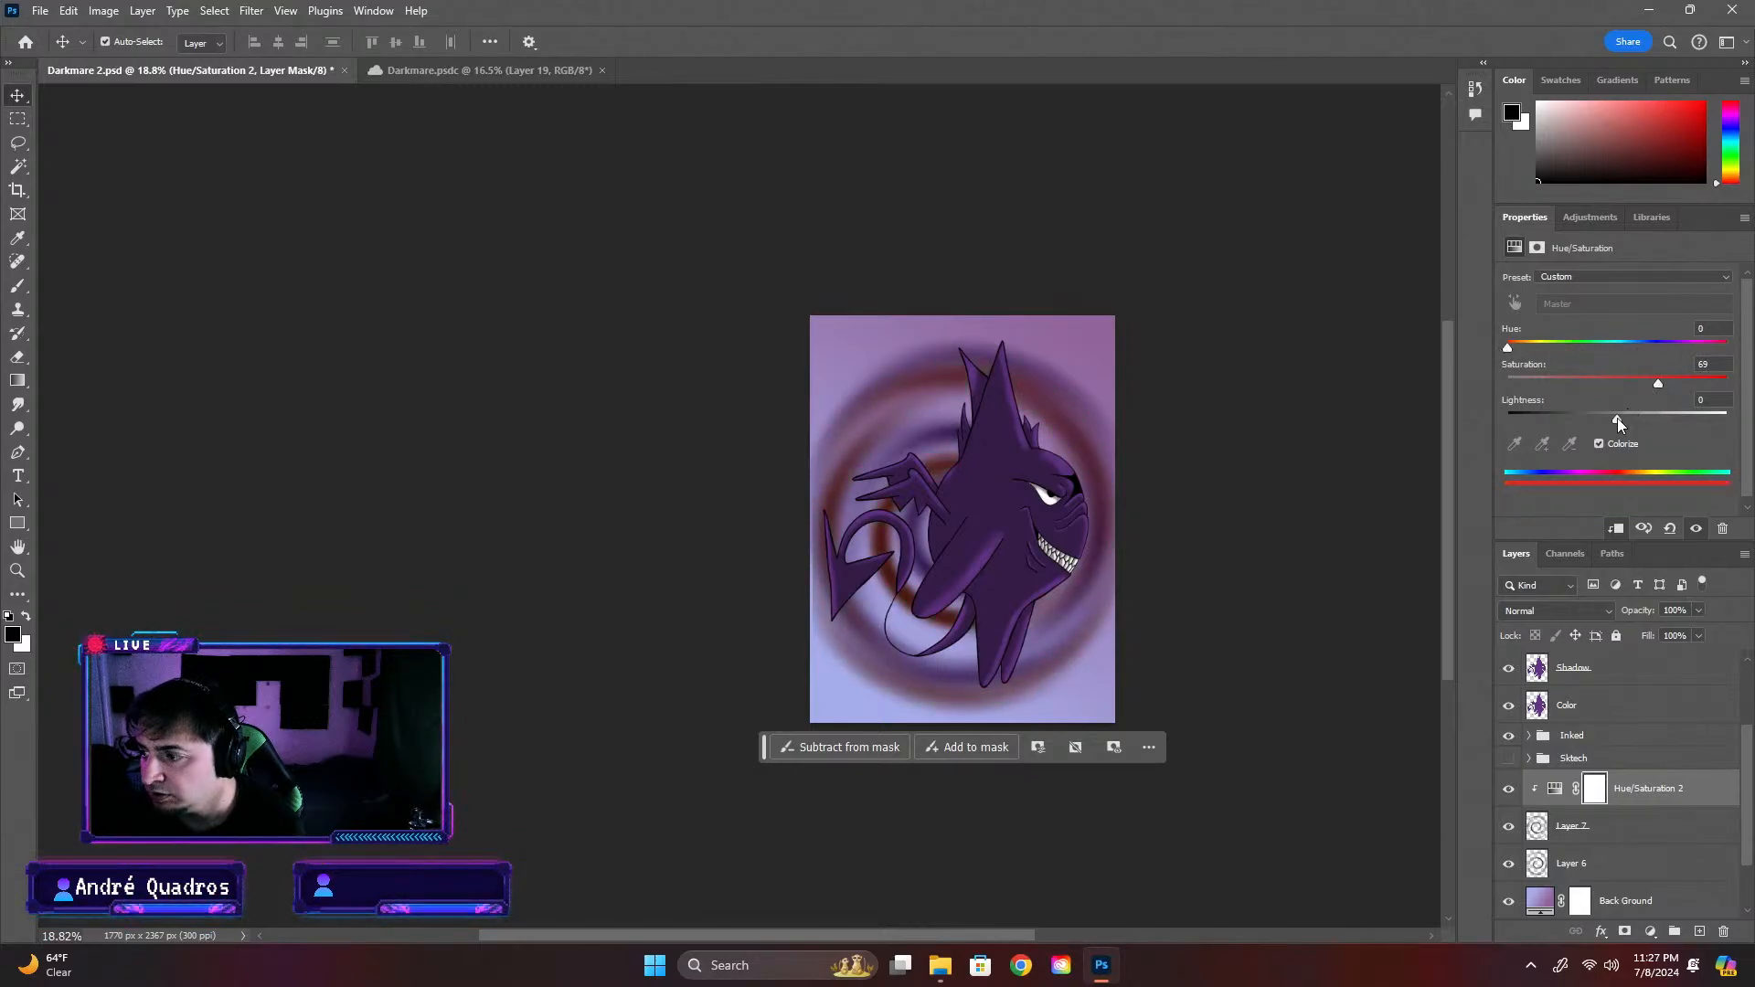
{"action": "left_click_drag", "start_coordinate": [1617, 421], "coordinate": [1656, 421]}
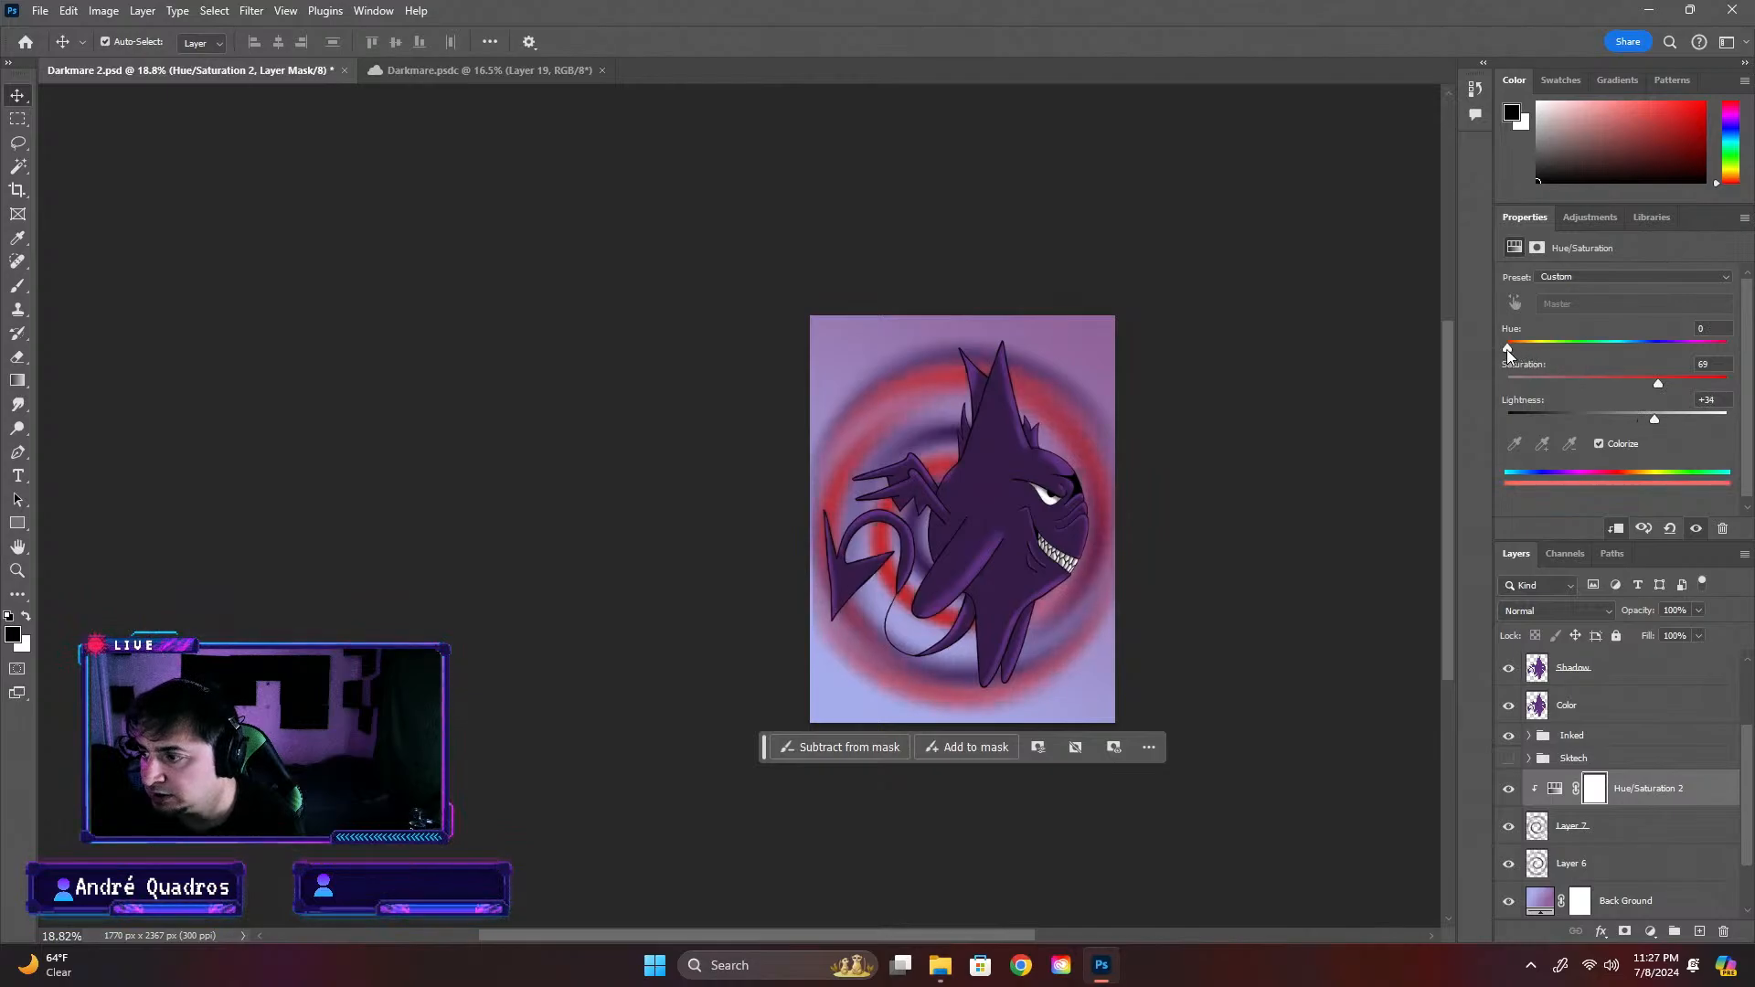
{"action": "left_click_drag", "start_coordinate": [1507, 351], "coordinate": [1688, 356]}
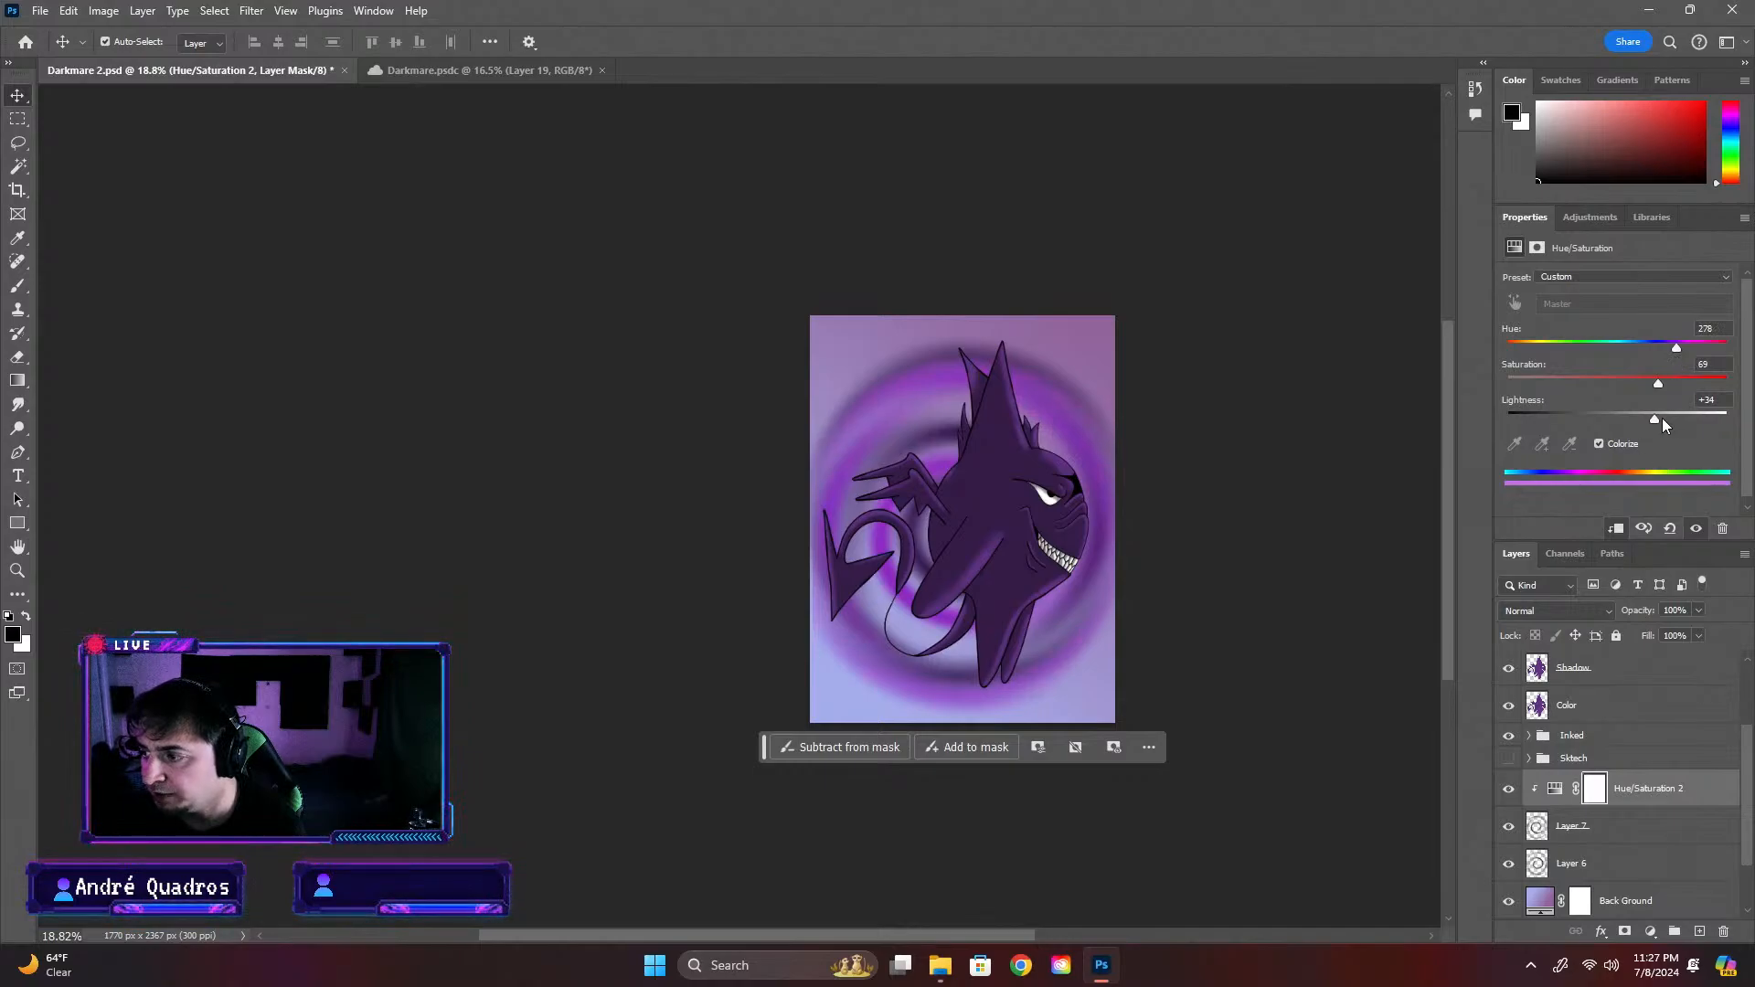
{"action": "left_click_drag", "start_coordinate": [1661, 418], "coordinate": [1648, 419]}
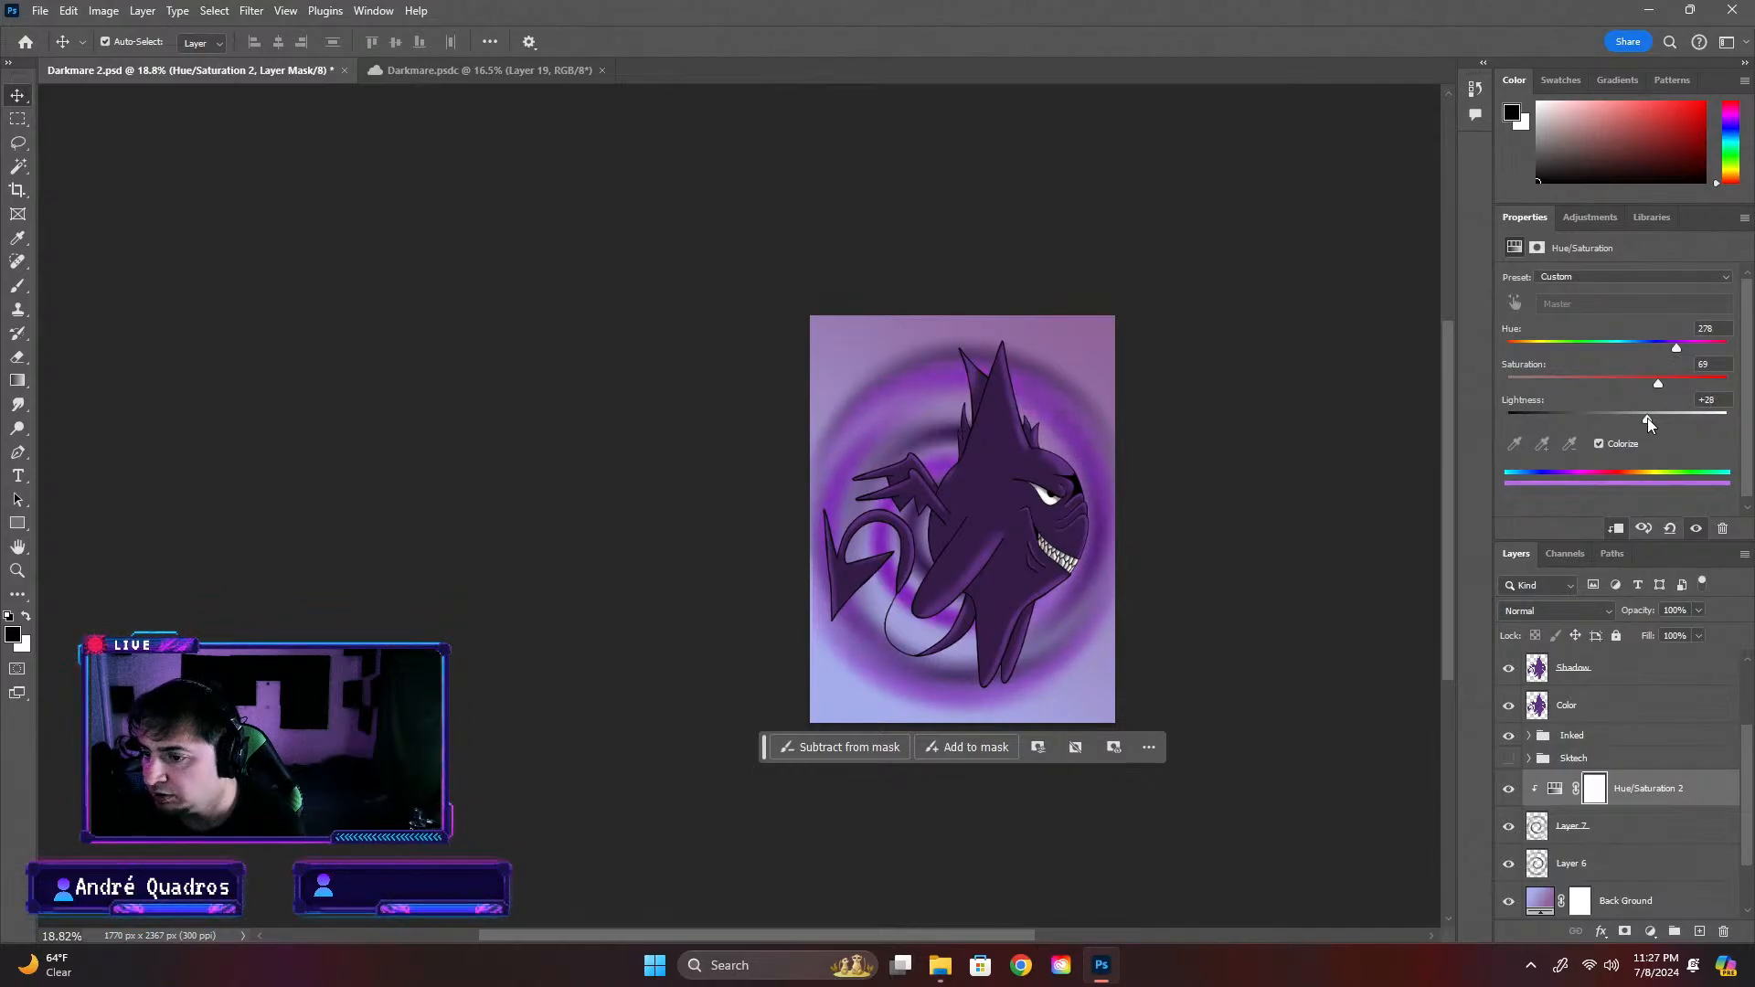
Apply a Radial Blur of amount 86, Spin method and Good quality to the Hue/Saturation 2 layer mask, and deselect the layer
{"action": "left_click", "coordinate": [251, 11]}
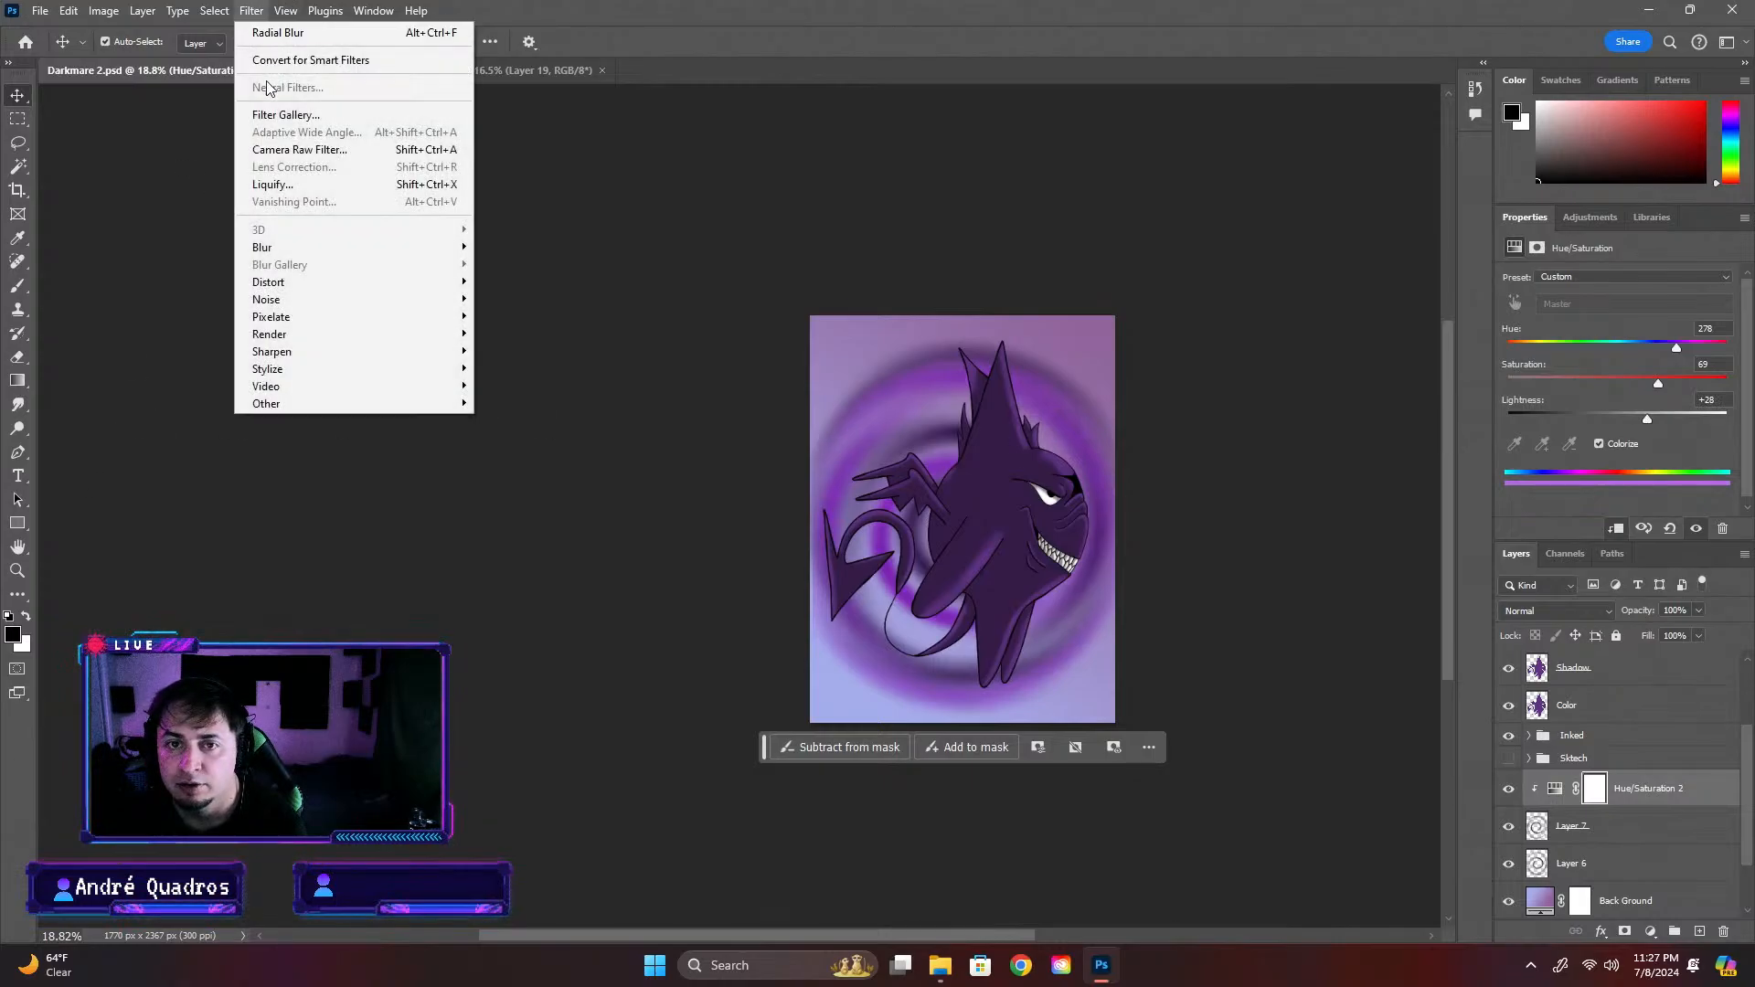
{"action": "mouse_move", "coordinate": [286, 253]}
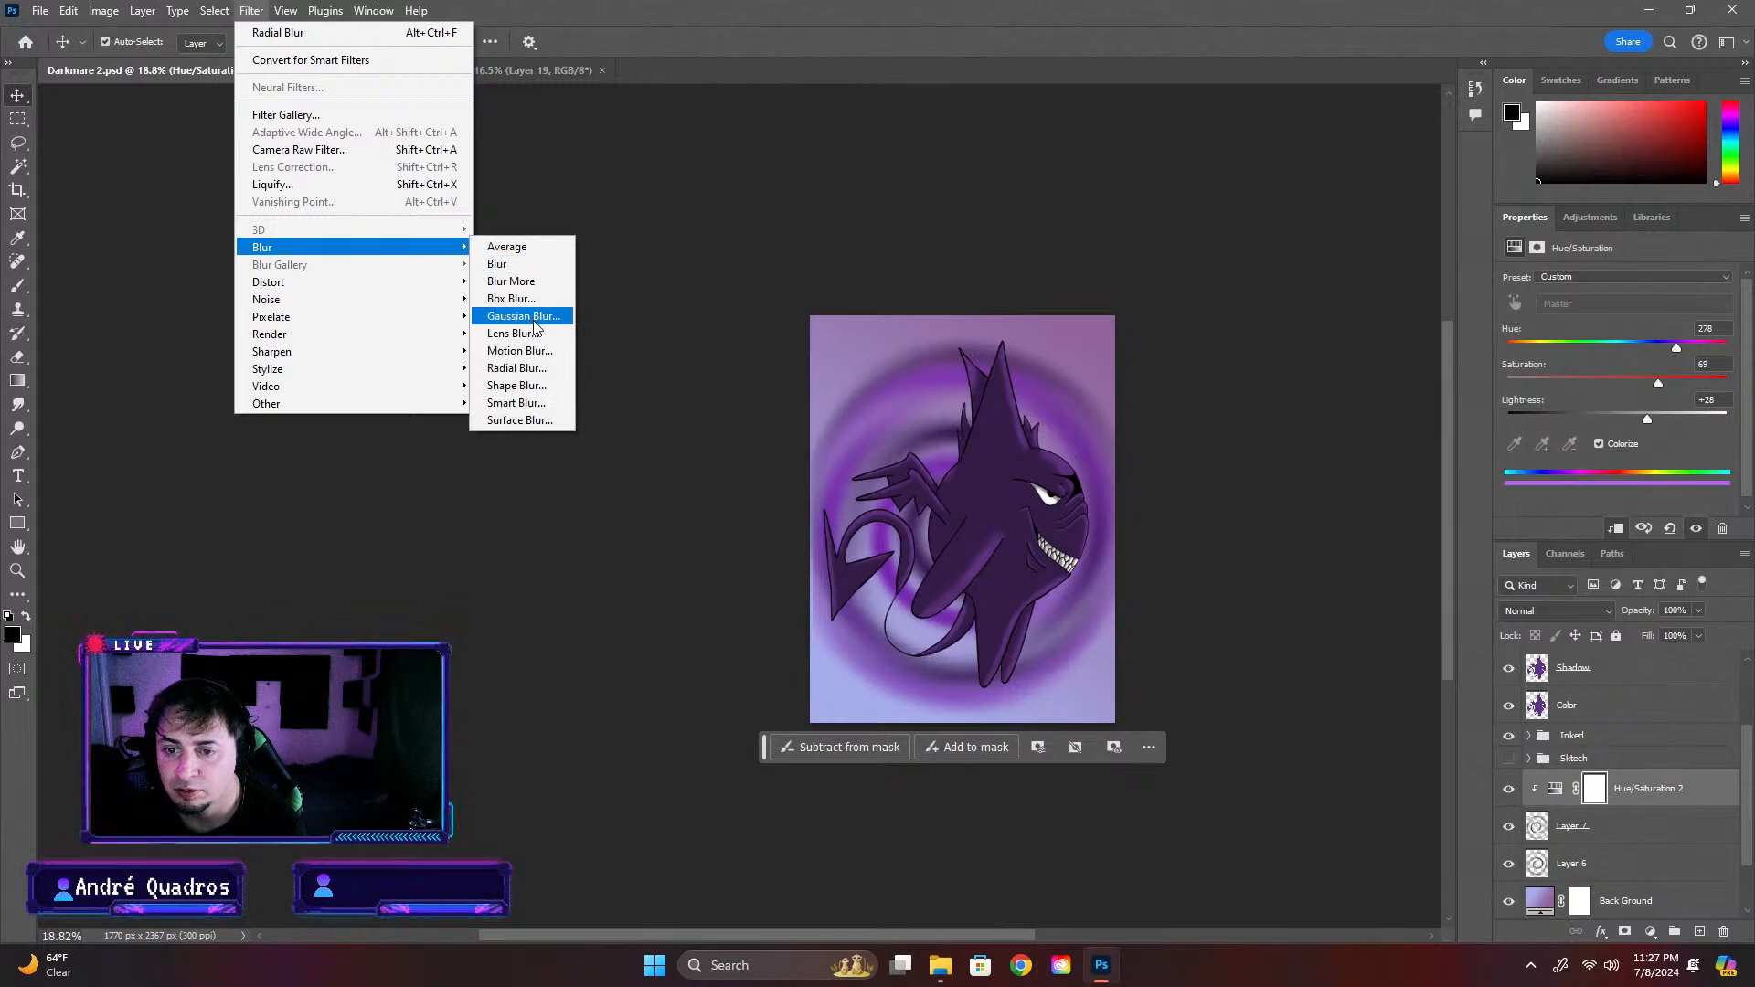
{"action": "left_click", "coordinate": [531, 369]}
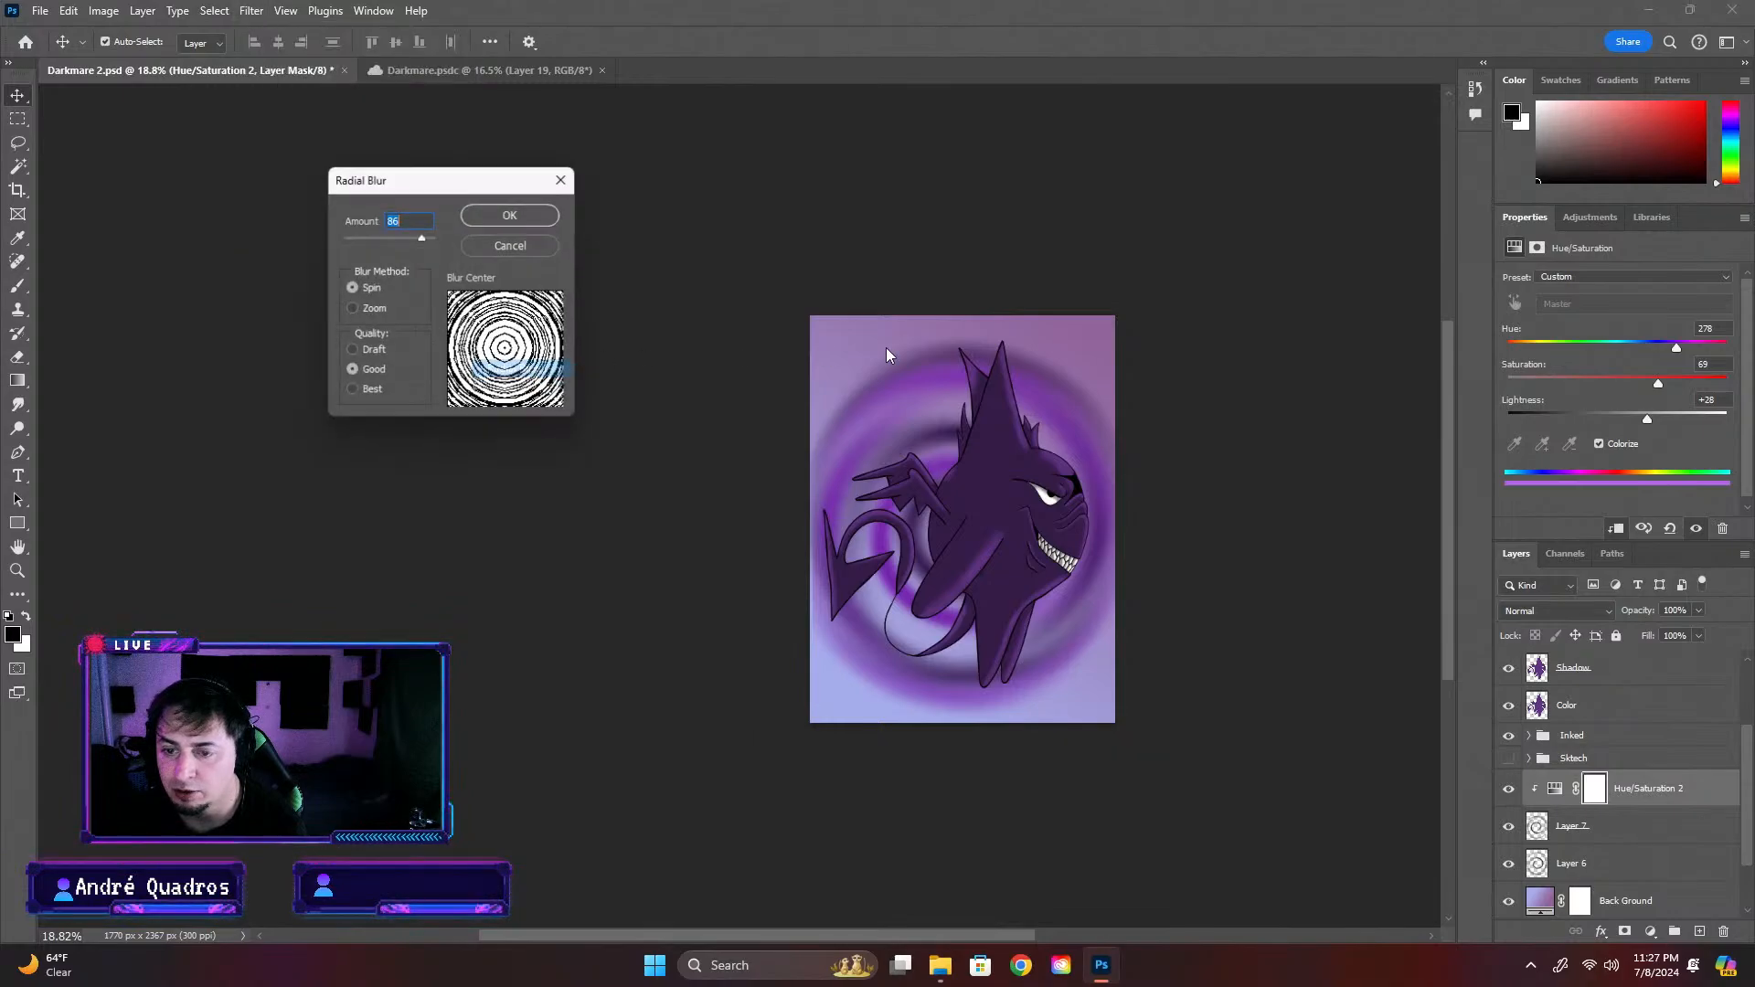
{"action": "left_click", "coordinate": [523, 218]}
{"action": "left_click", "coordinate": [1225, 514]}
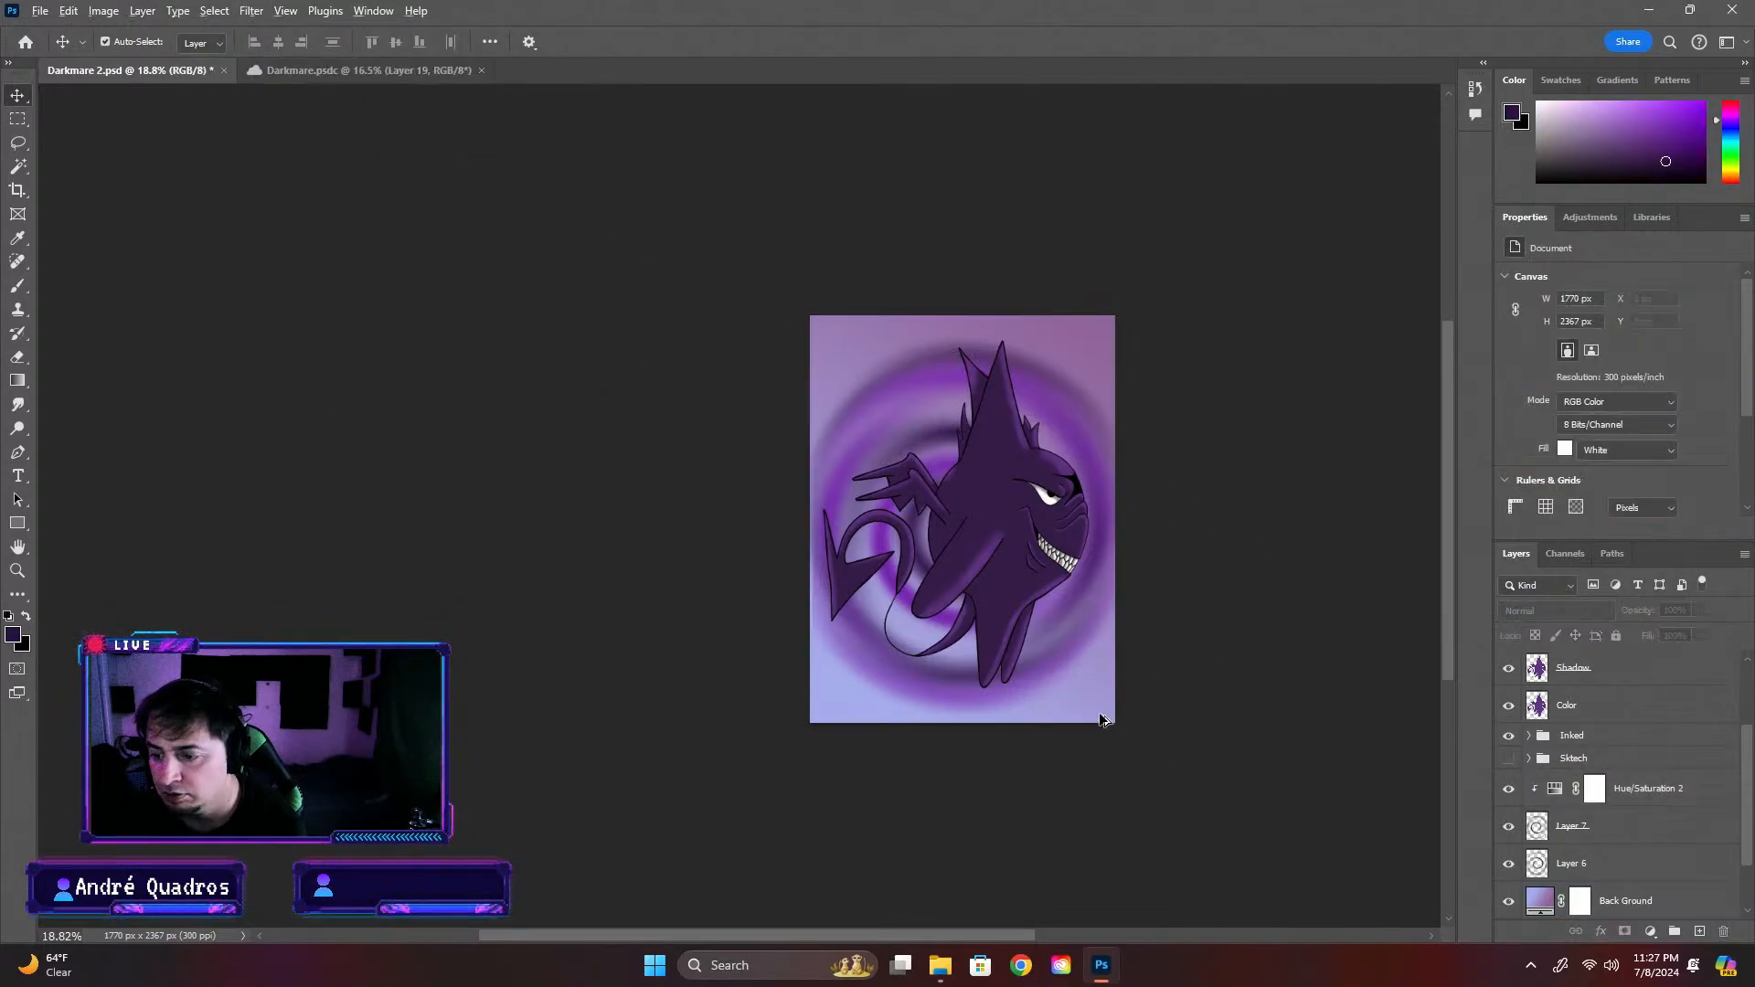
Add a new empty layer directly above the Hue/Saturation 2 adjustment
{"action": "scroll", "coordinate": [1092, 711], "scroll_direction": "down", "scroll_amount": 5}
{"action": "scroll", "coordinate": [919, 576], "scroll_direction": "up", "scroll_amount": 10}
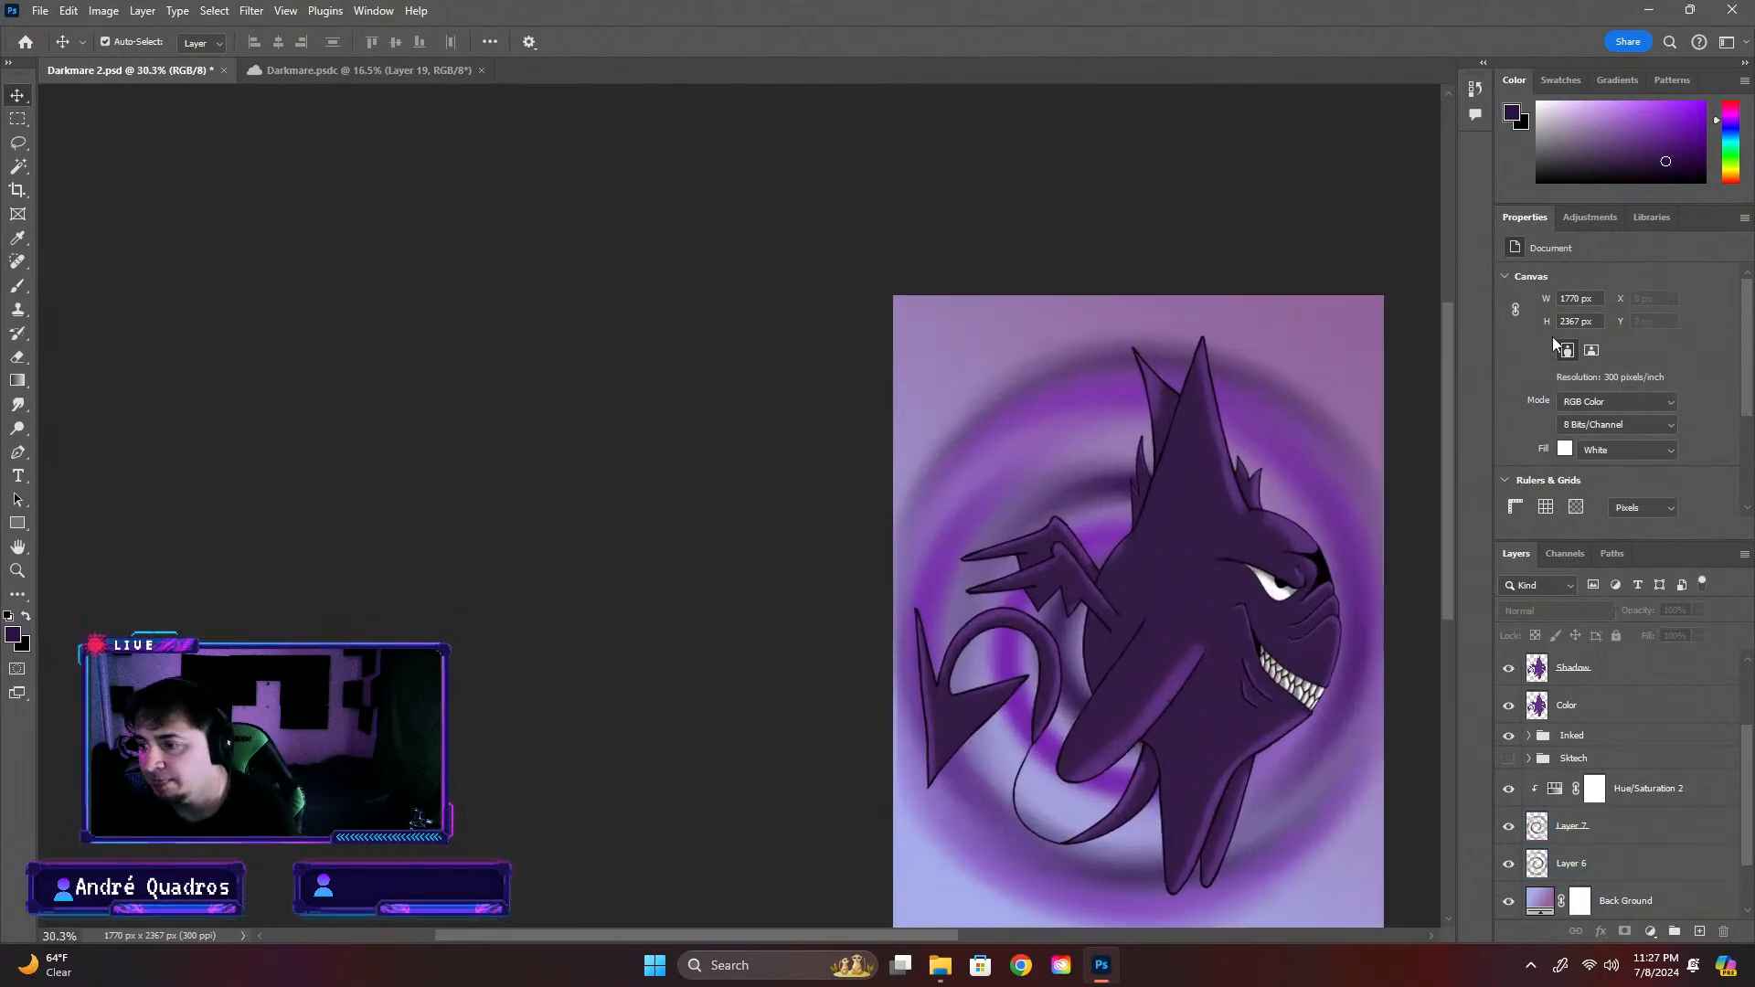
{"action": "left_click_drag", "start_coordinate": [1450, 432], "coordinate": [1446, 518]}
{"action": "scroll", "coordinate": [923, 677], "scroll_direction": "down", "scroll_amount": 4}
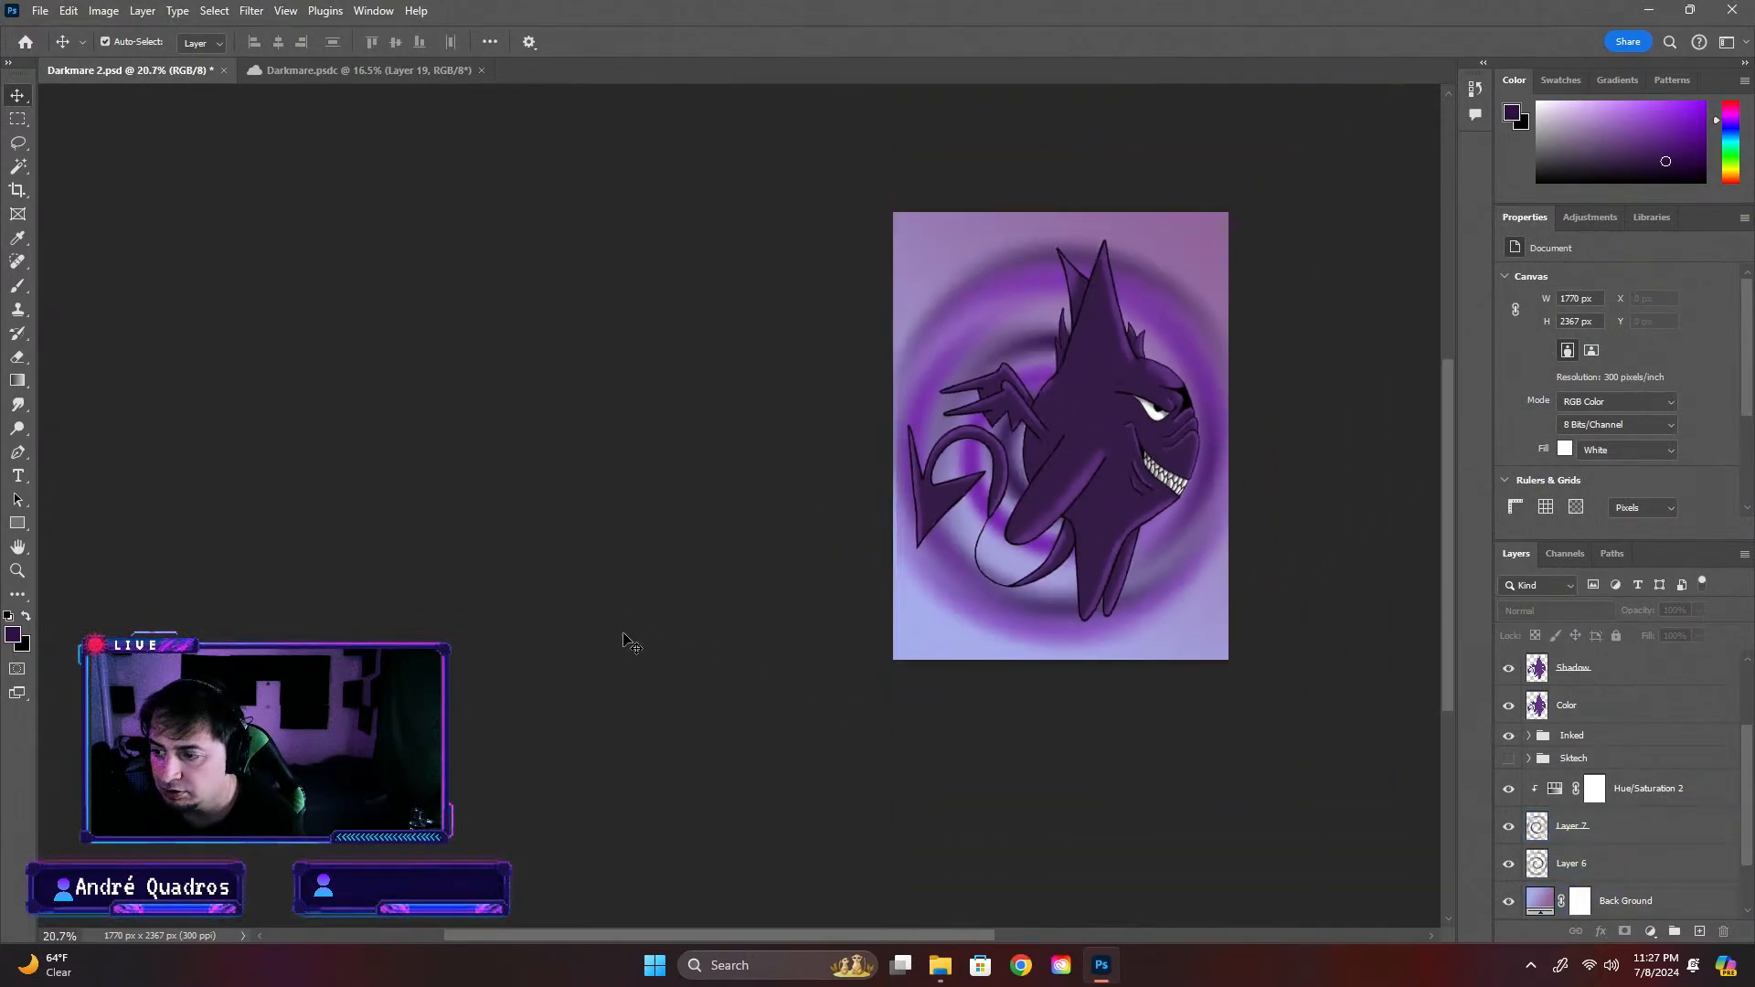
{"action": "left_click_drag", "start_coordinate": [949, 933], "coordinate": [1066, 930]}
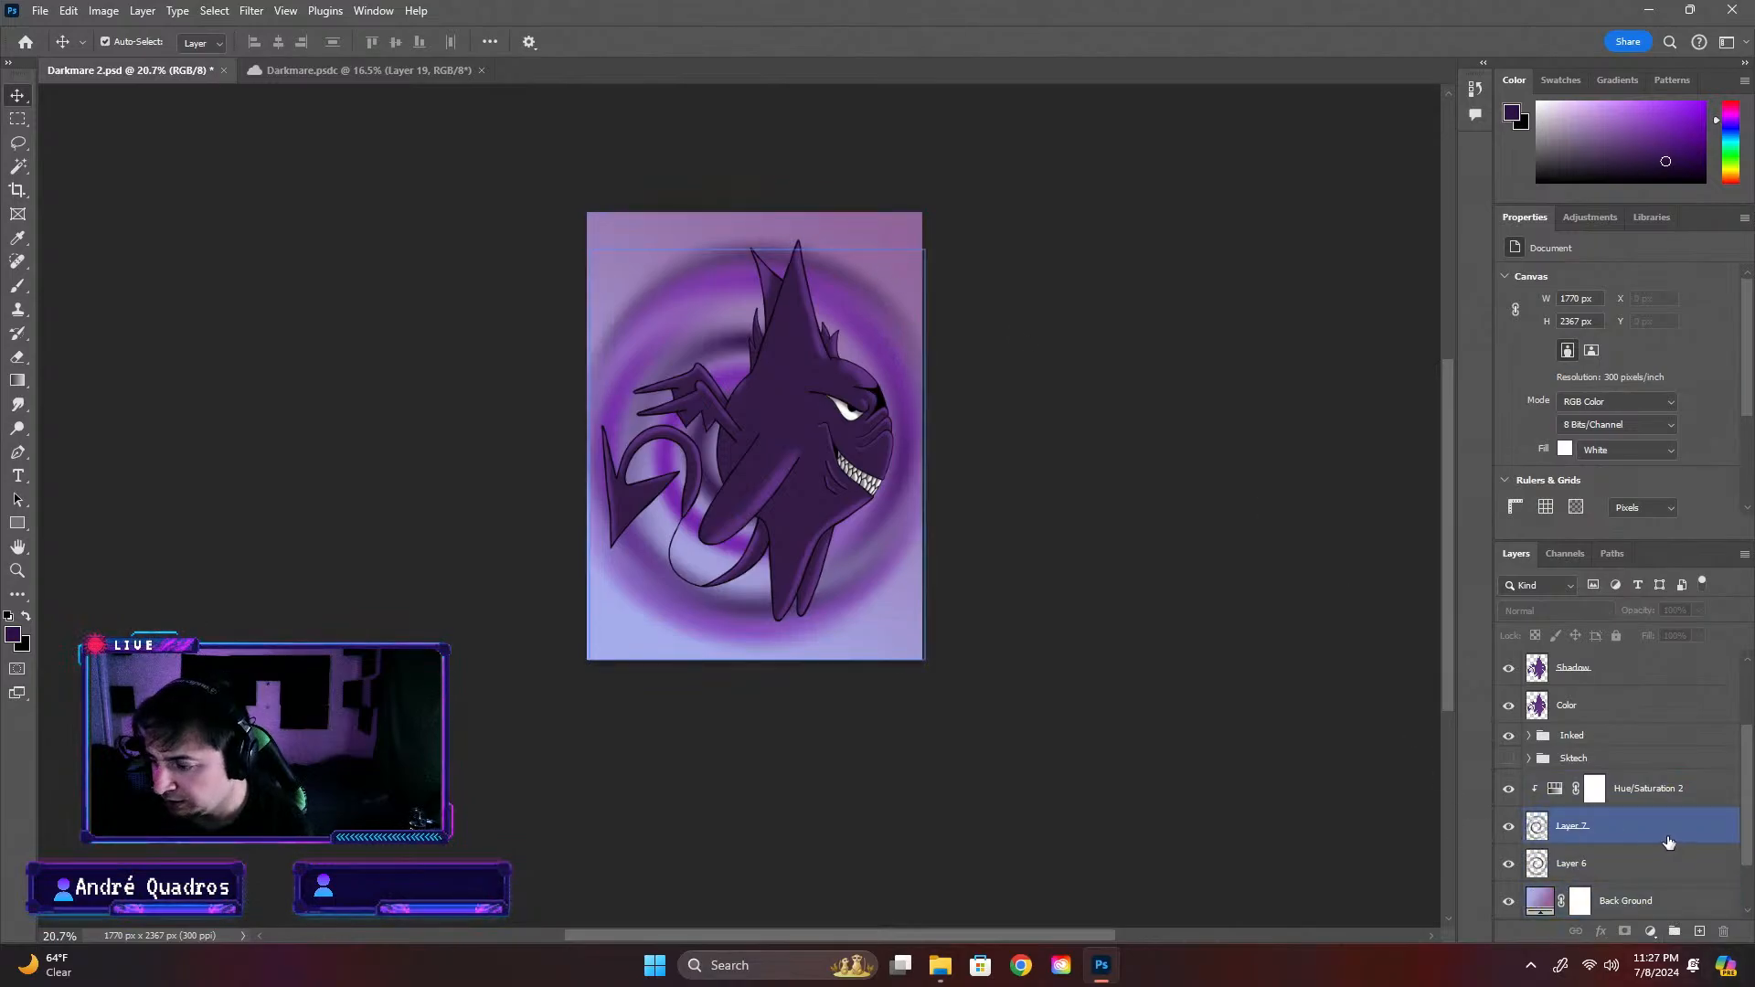
{"action": "left_click", "coordinate": [1656, 794]}
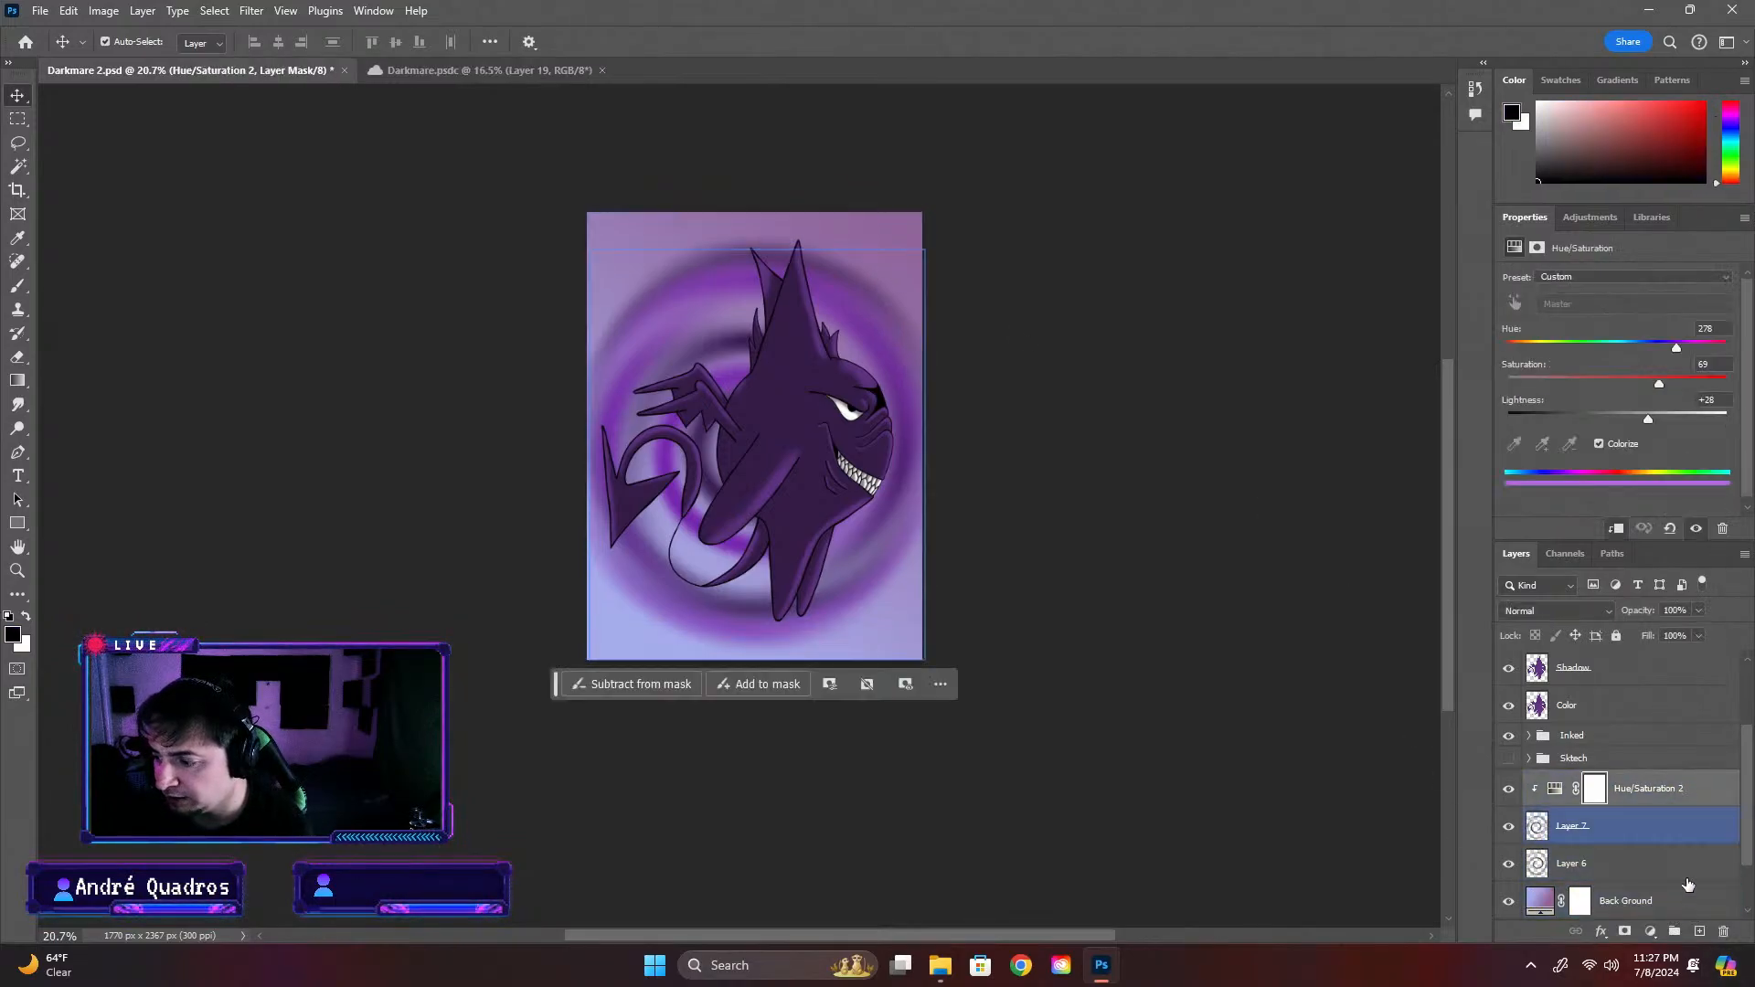
{"action": "left_click", "coordinate": [1699, 931]}
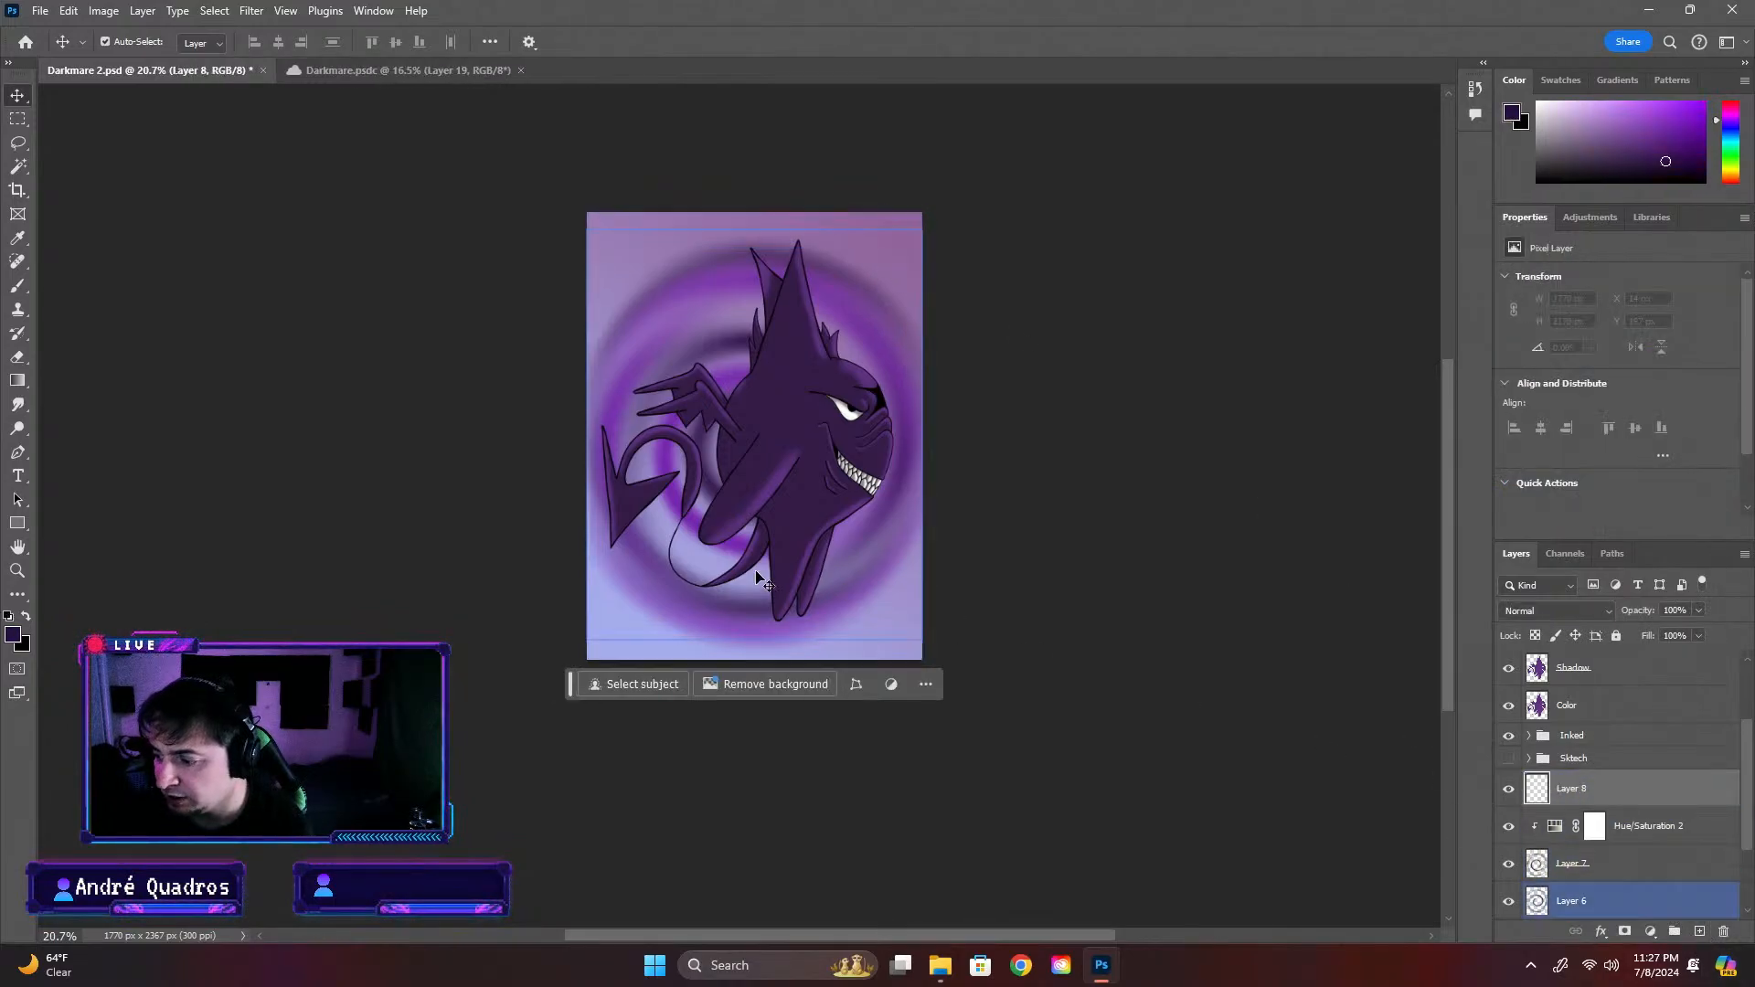
Choose the flare 1 brush from the Free Lens Flares Photoshop Brushes set, test it once over the creature and undo the stamp
{"action": "left_click", "coordinate": [22, 288]}
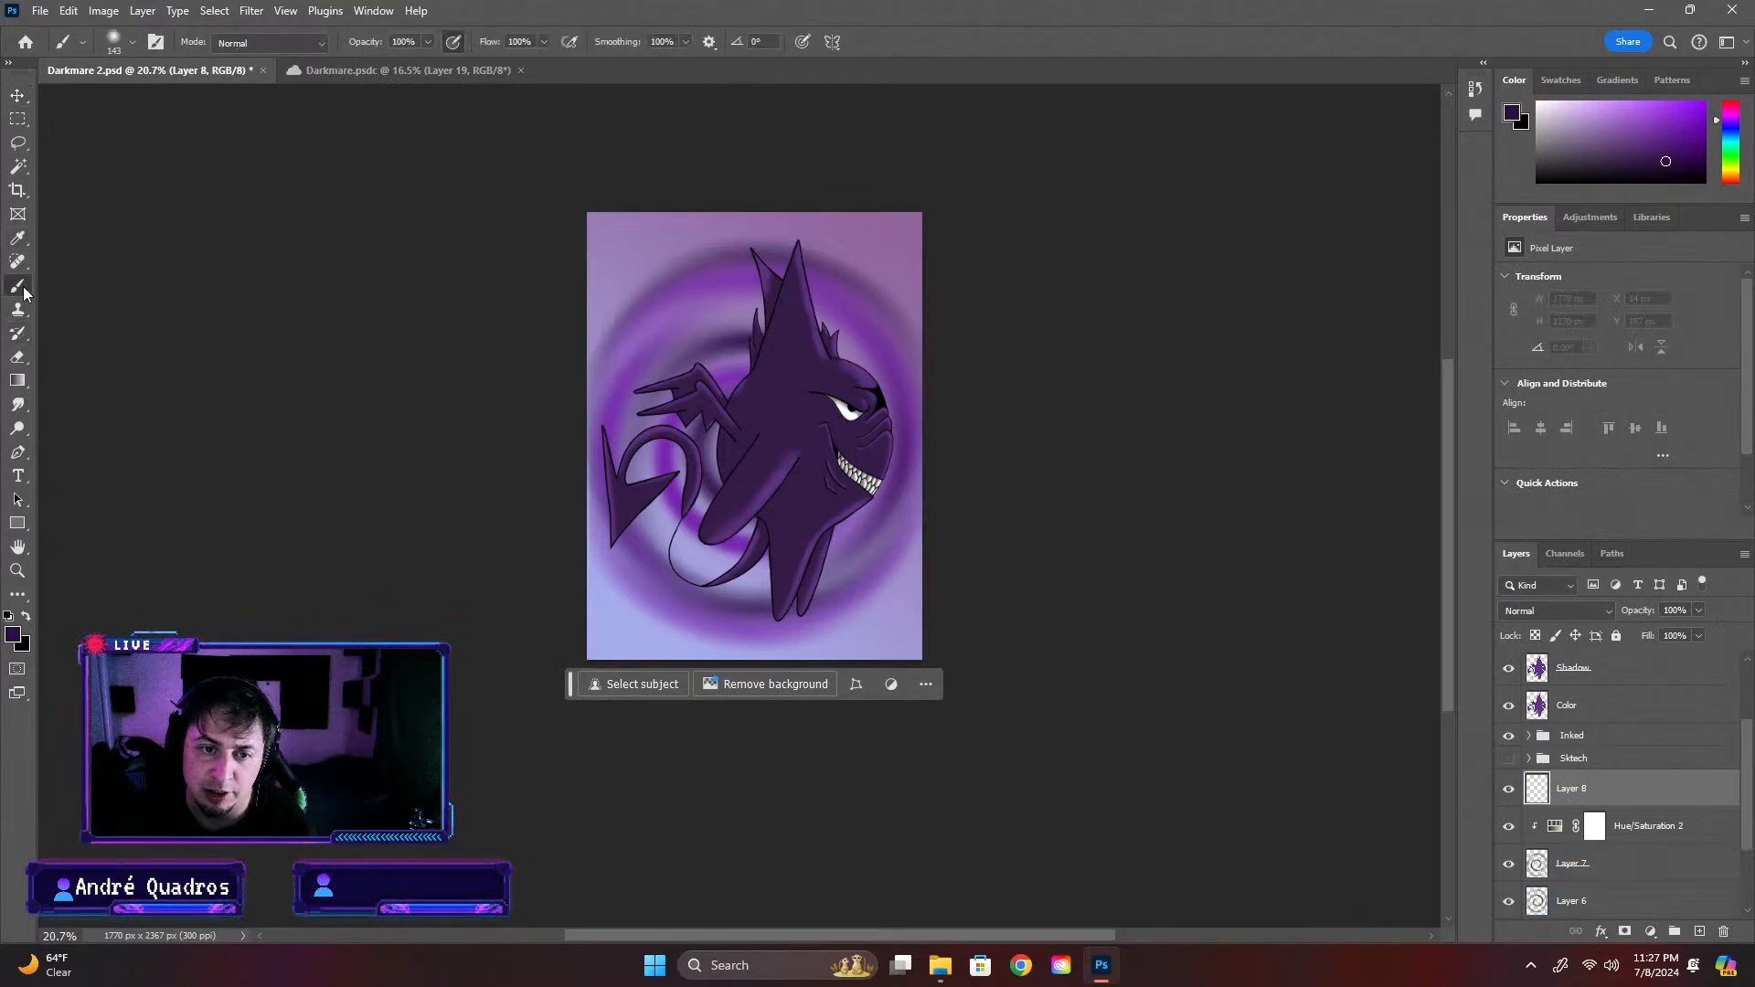
{"action": "left_click", "coordinate": [128, 42]}
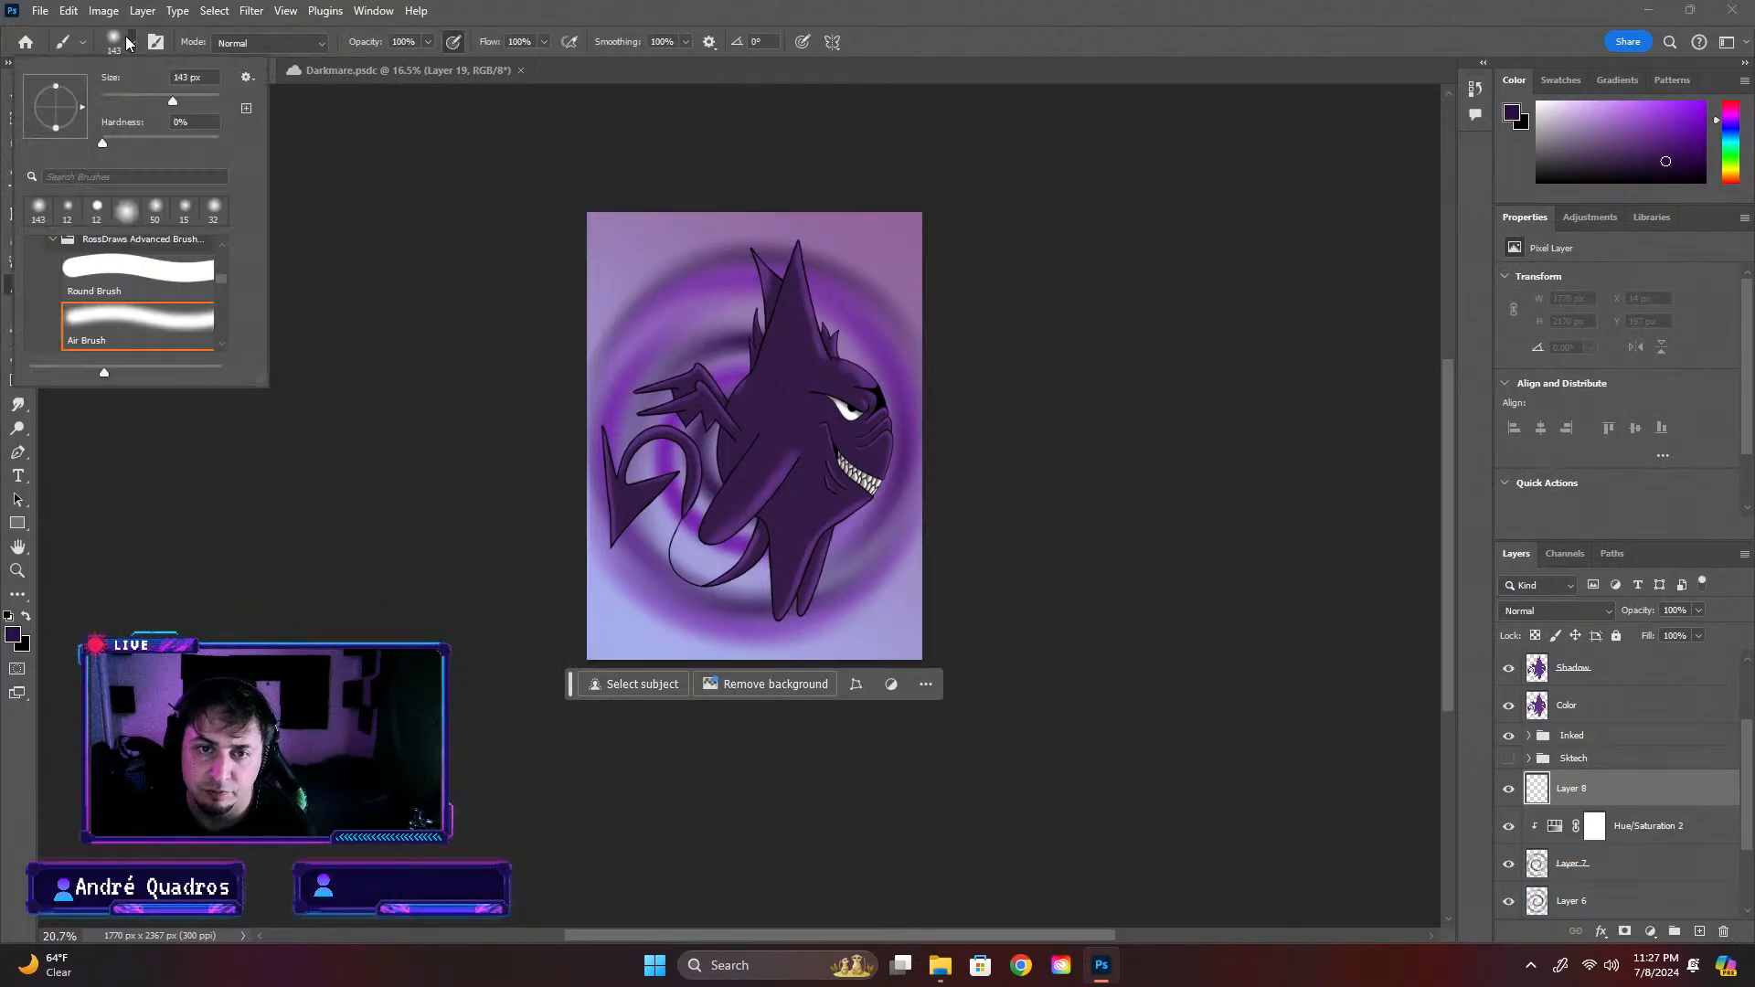
{"action": "left_click", "coordinate": [53, 240]}
{"action": "left_click", "coordinate": [30, 287]}
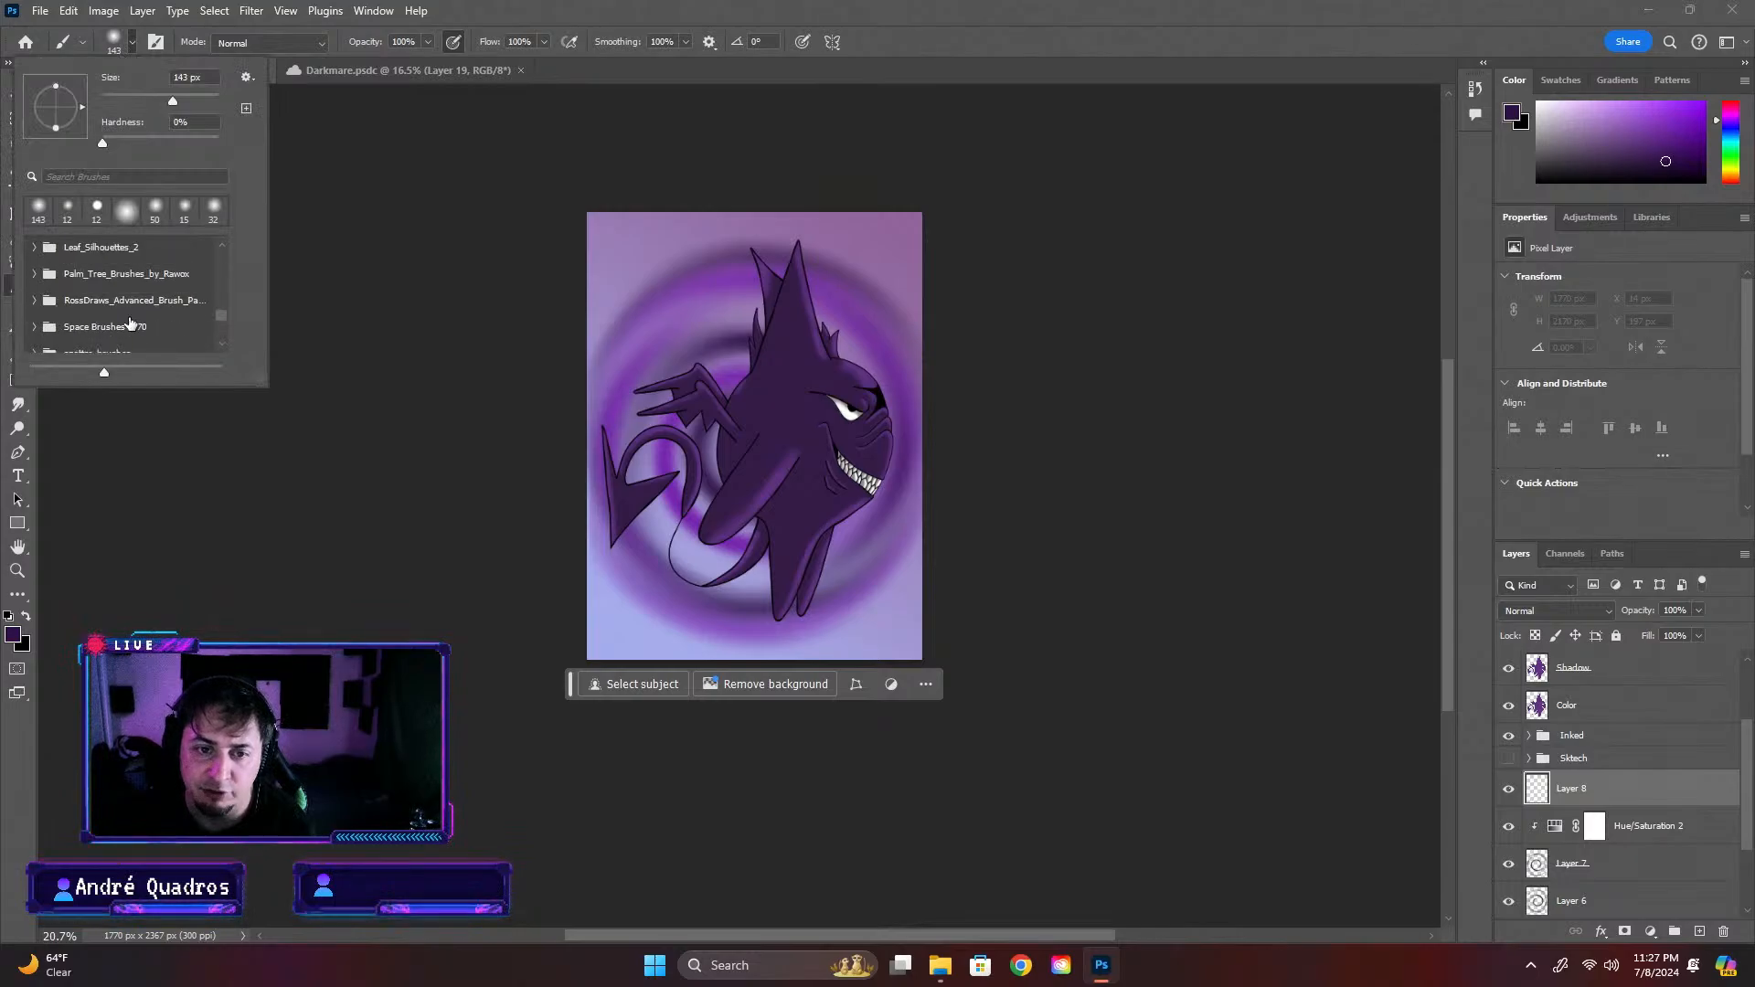
{"action": "scroll", "coordinate": [66, 320], "scroll_direction": "up", "scroll_amount": 5}
{"action": "scroll", "coordinate": [66, 324], "scroll_direction": "up", "scroll_amount": 5}
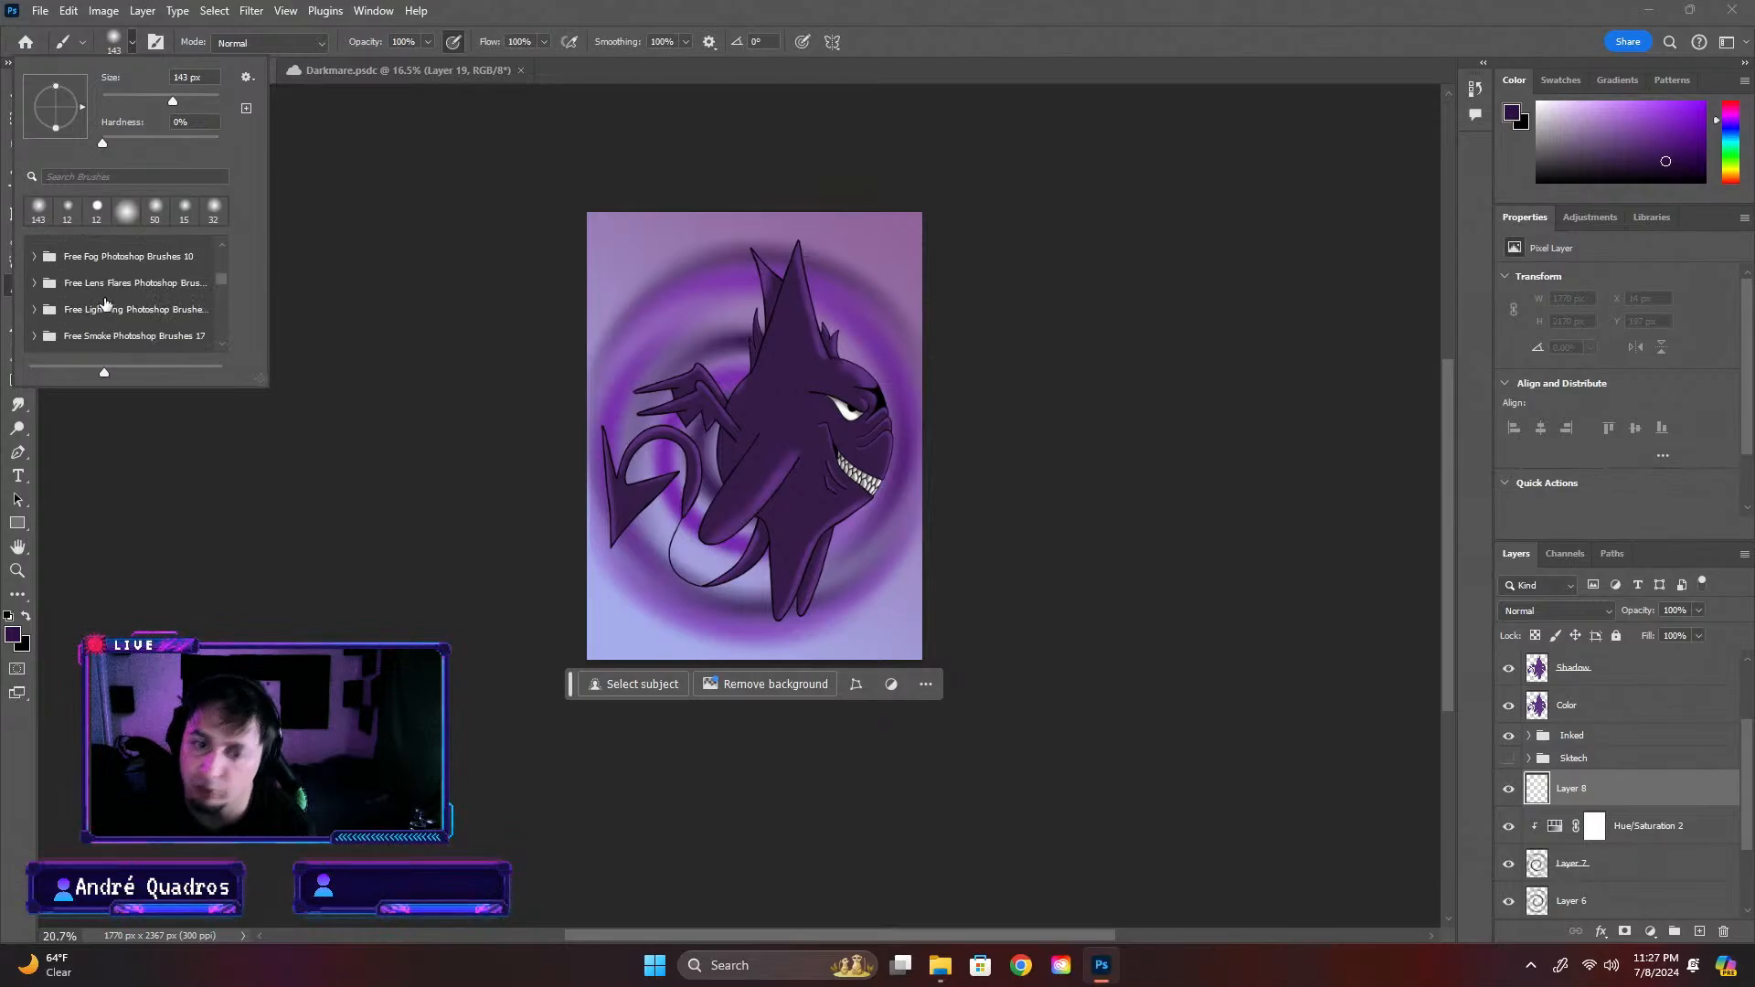
{"action": "left_click", "coordinate": [30, 284]}
{"action": "scroll", "coordinate": [105, 333], "scroll_direction": "down", "scroll_amount": 1}
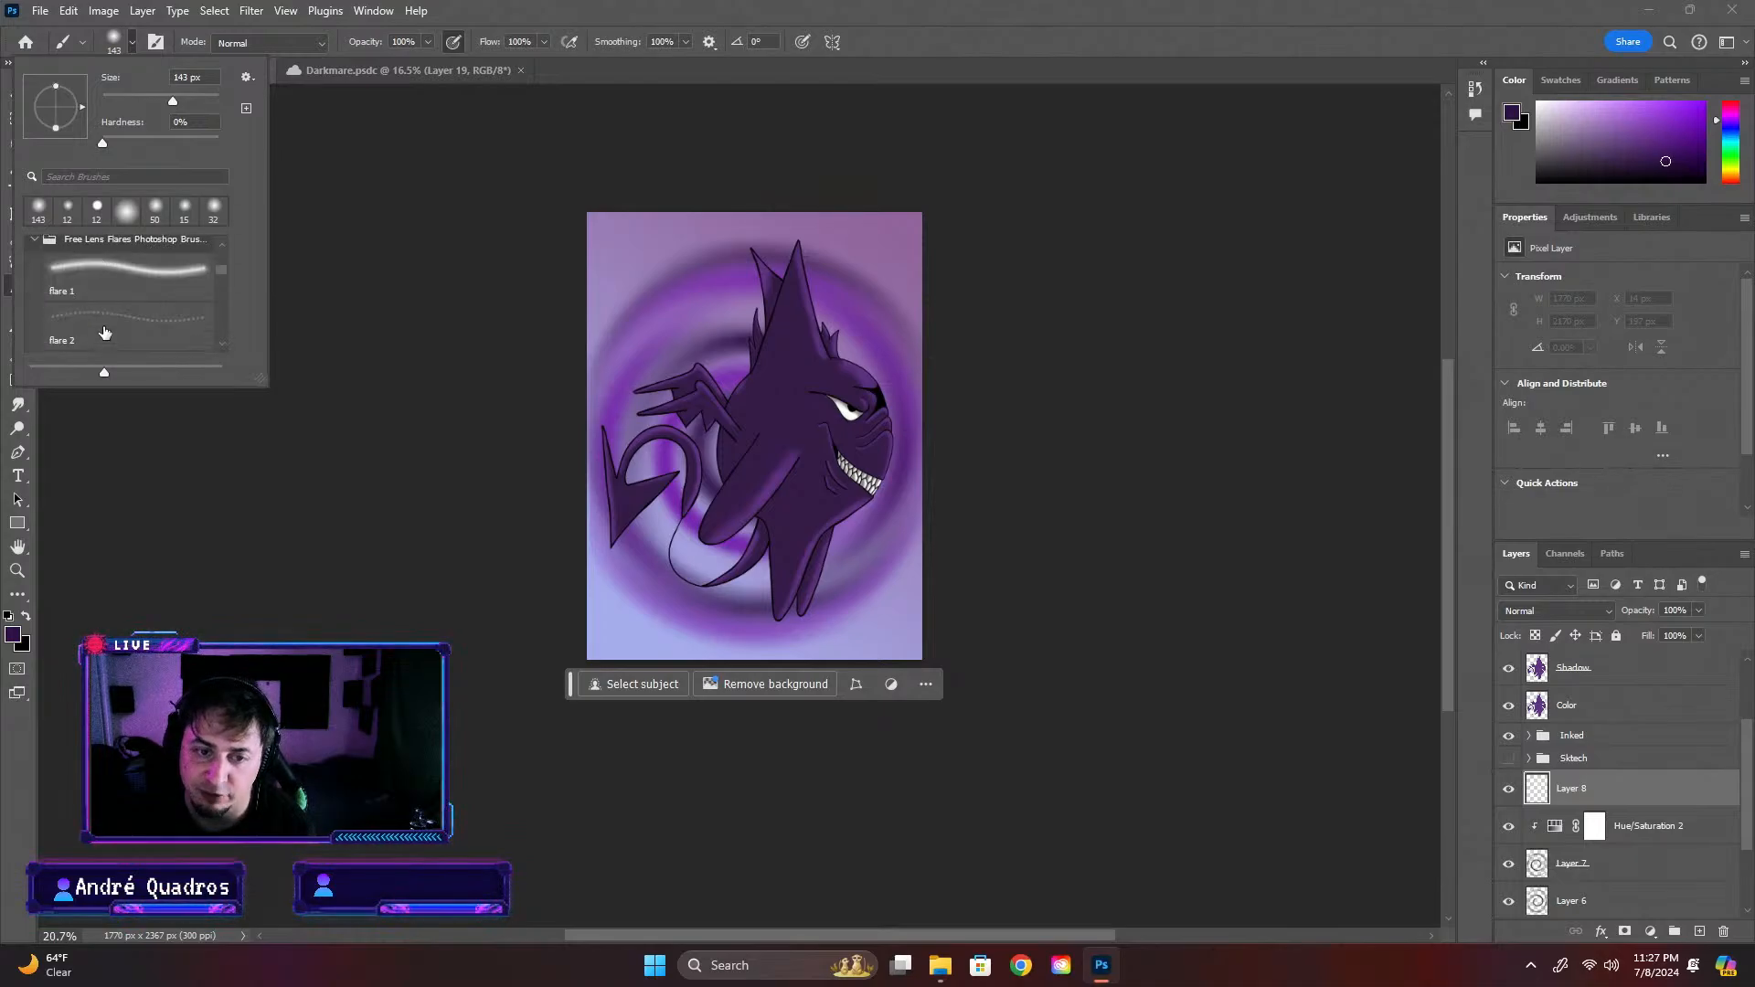
{"action": "left_click", "coordinate": [146, 270]}
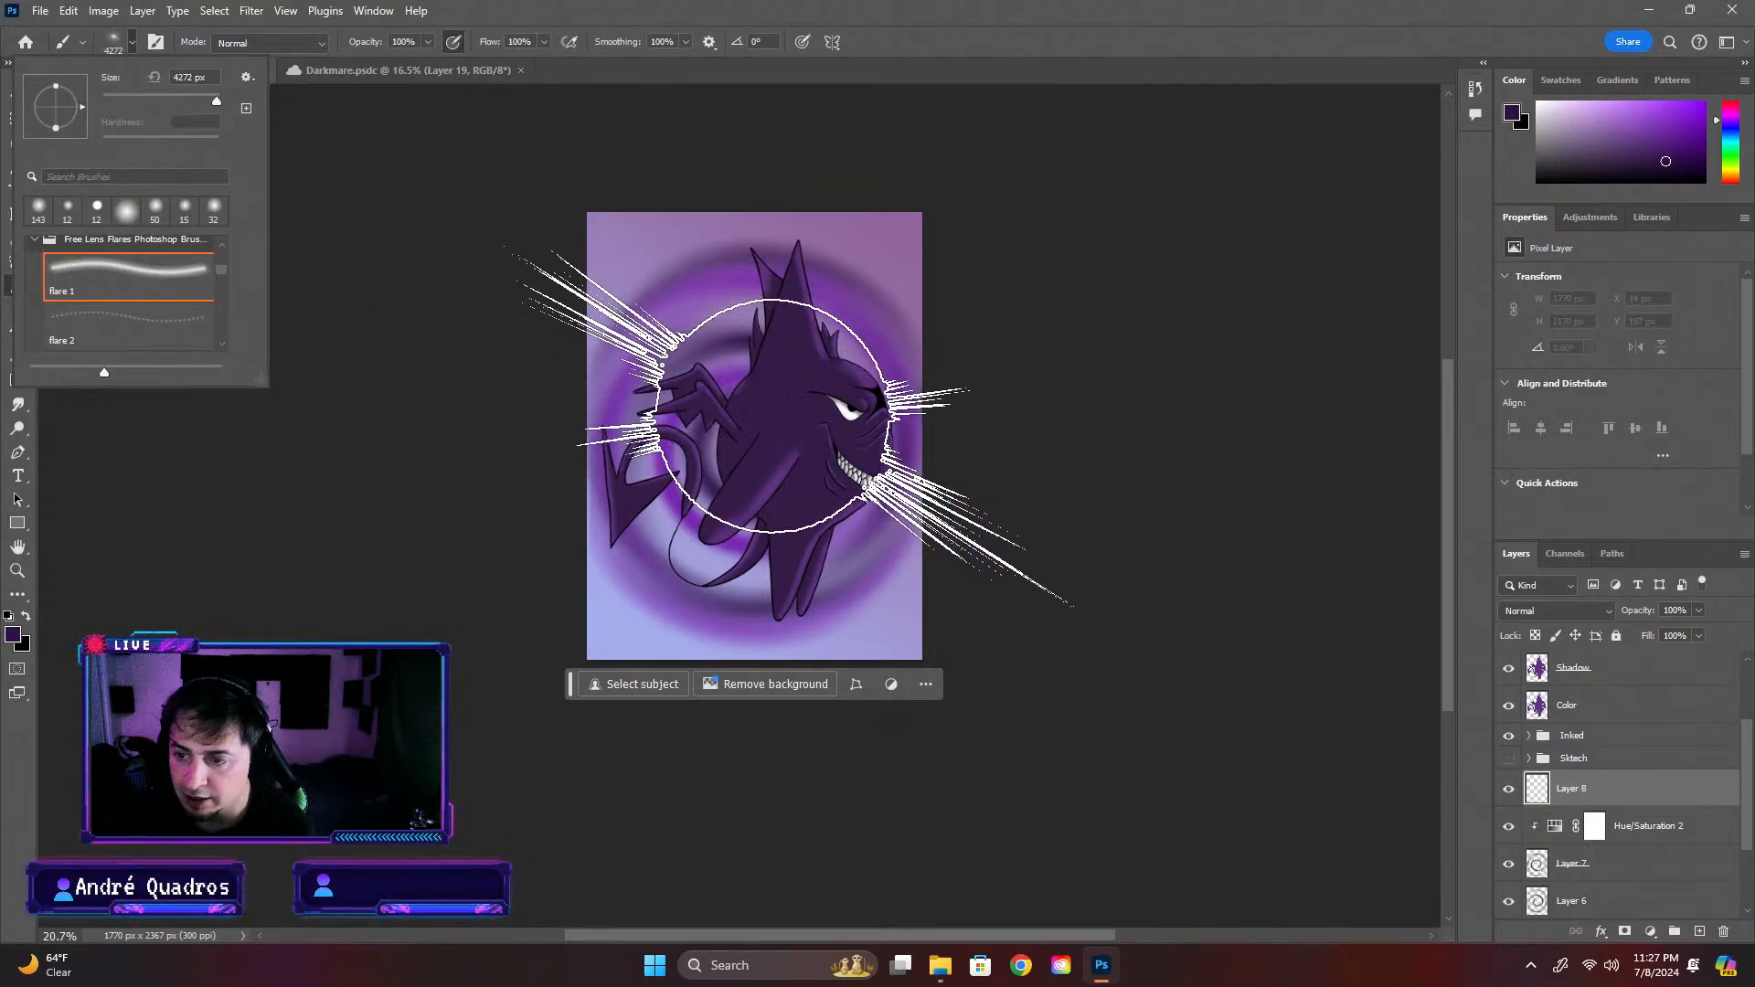
{"action": "left_click", "coordinate": [773, 417]}
{"action": "key", "text": "ctrl+z"}
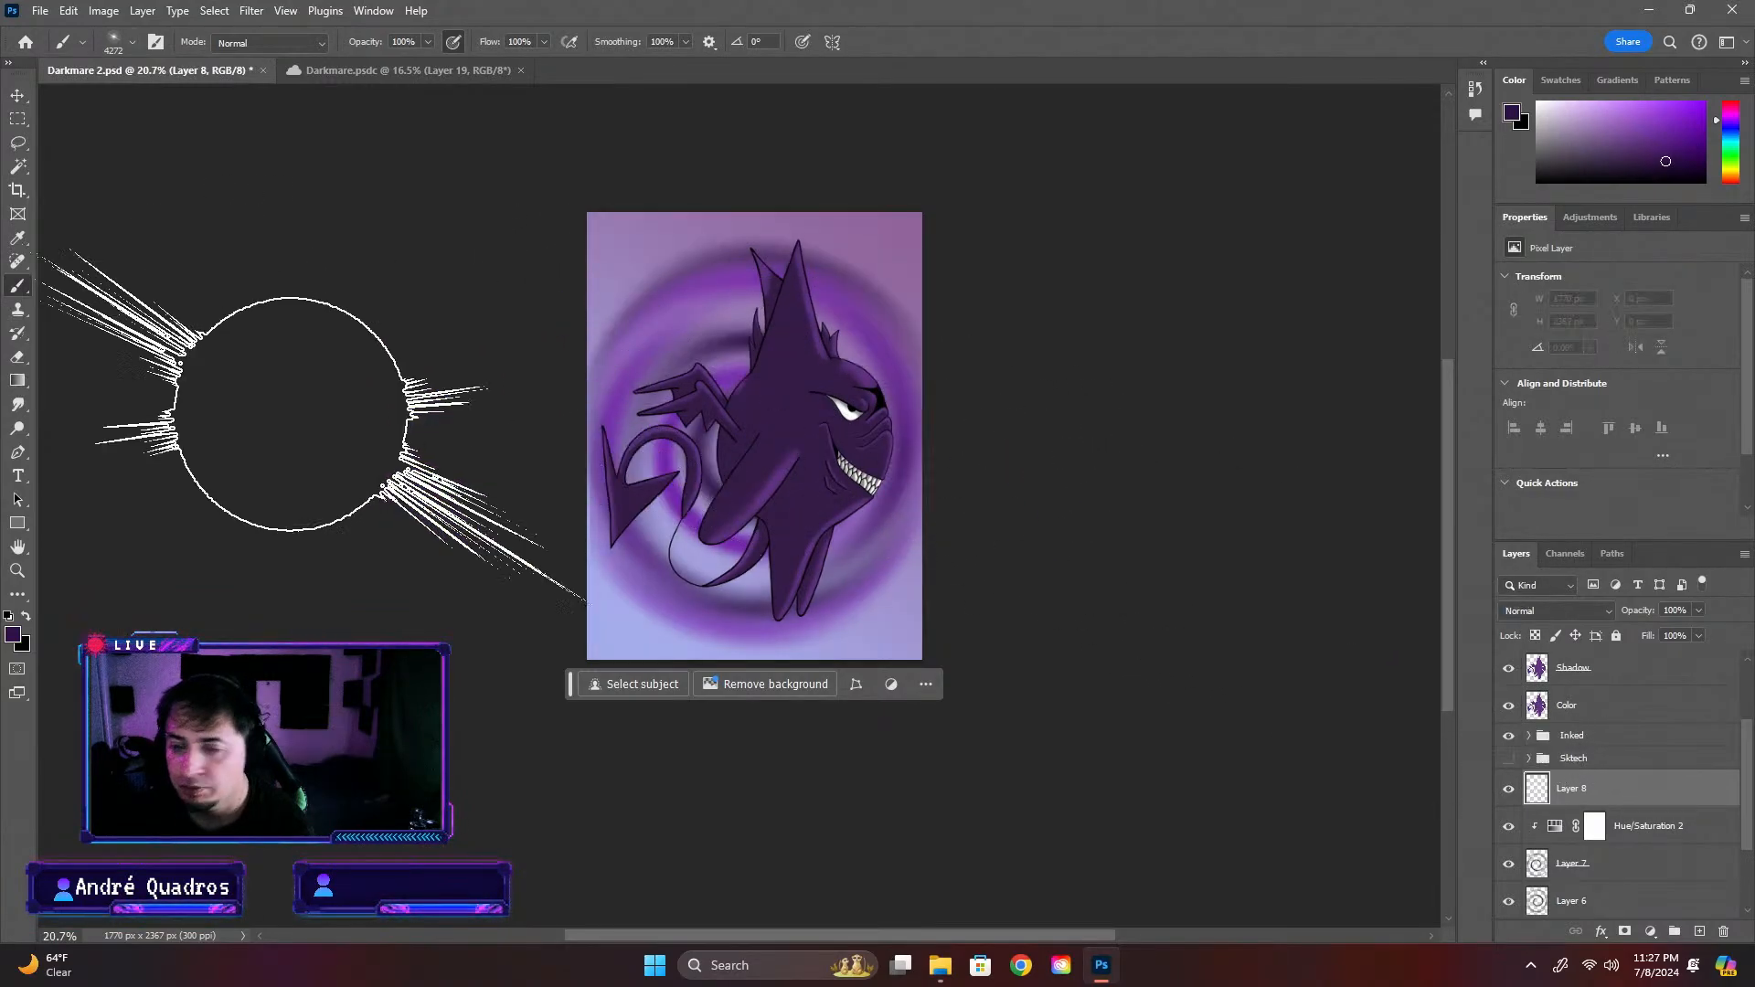
Set the foreground color to white (ffffff) and stamp the flare once at 1811 px, centered on the creature's body
{"action": "left_click", "coordinate": [14, 632]}
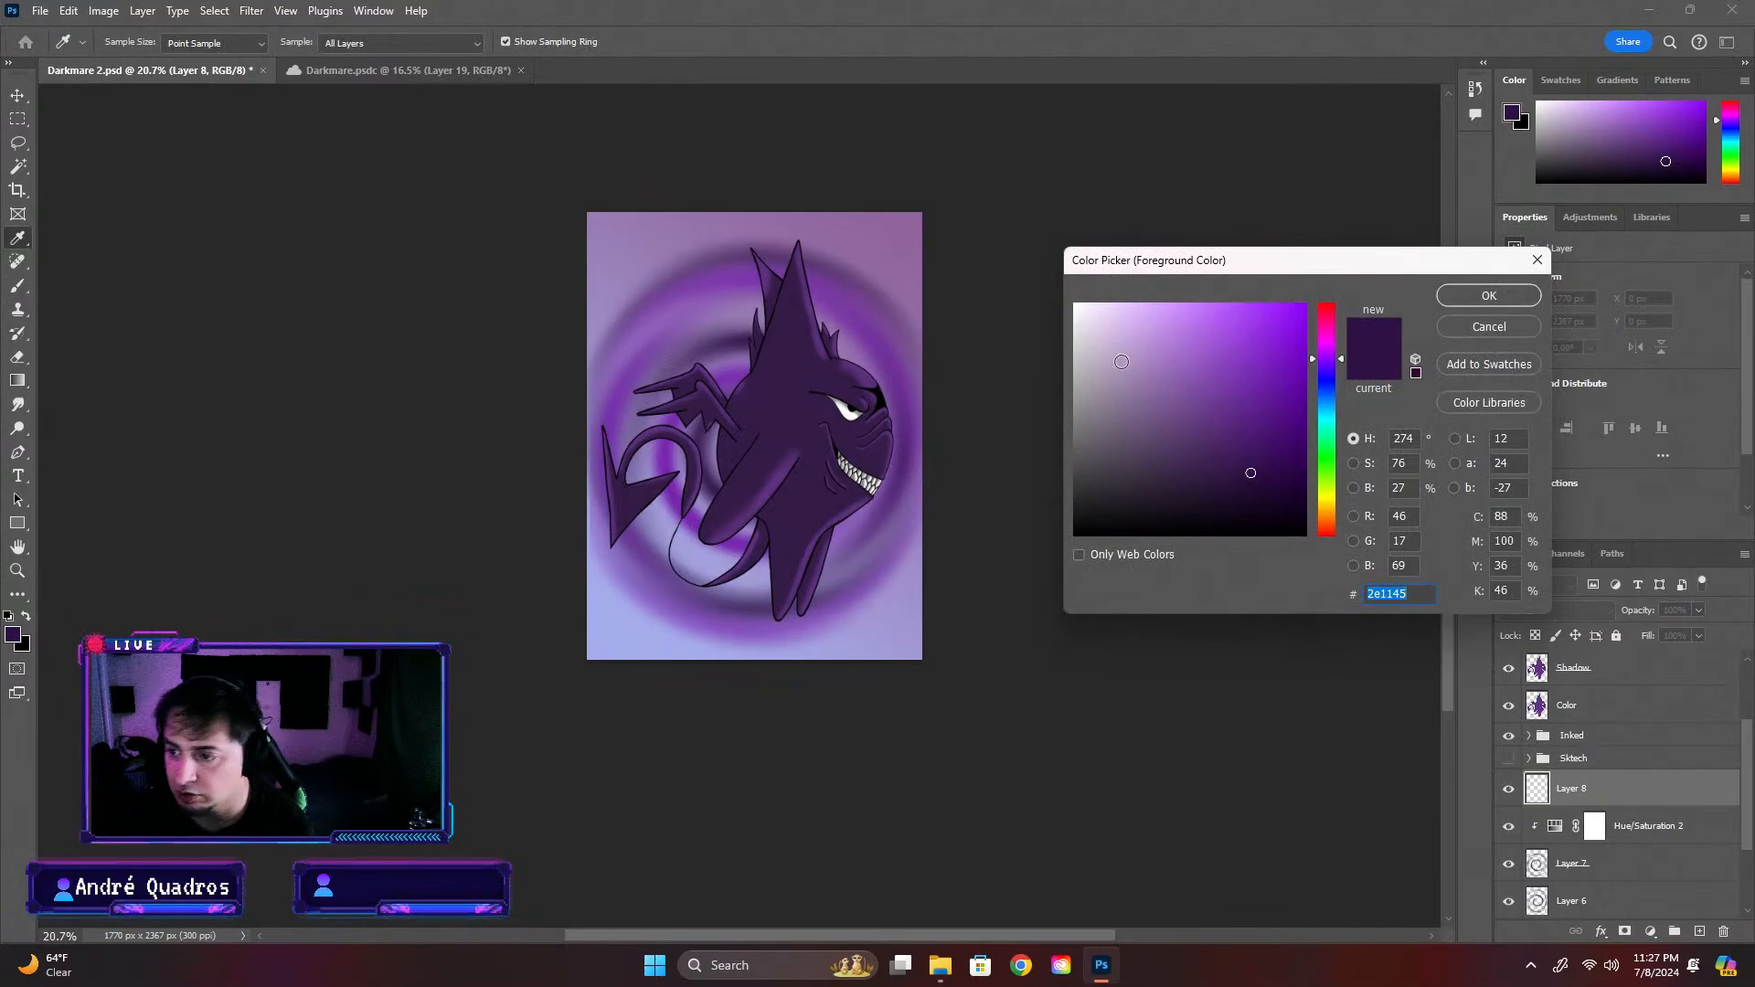
{"action": "left_click_drag", "start_coordinate": [1122, 361], "coordinate": [1035, 266]}
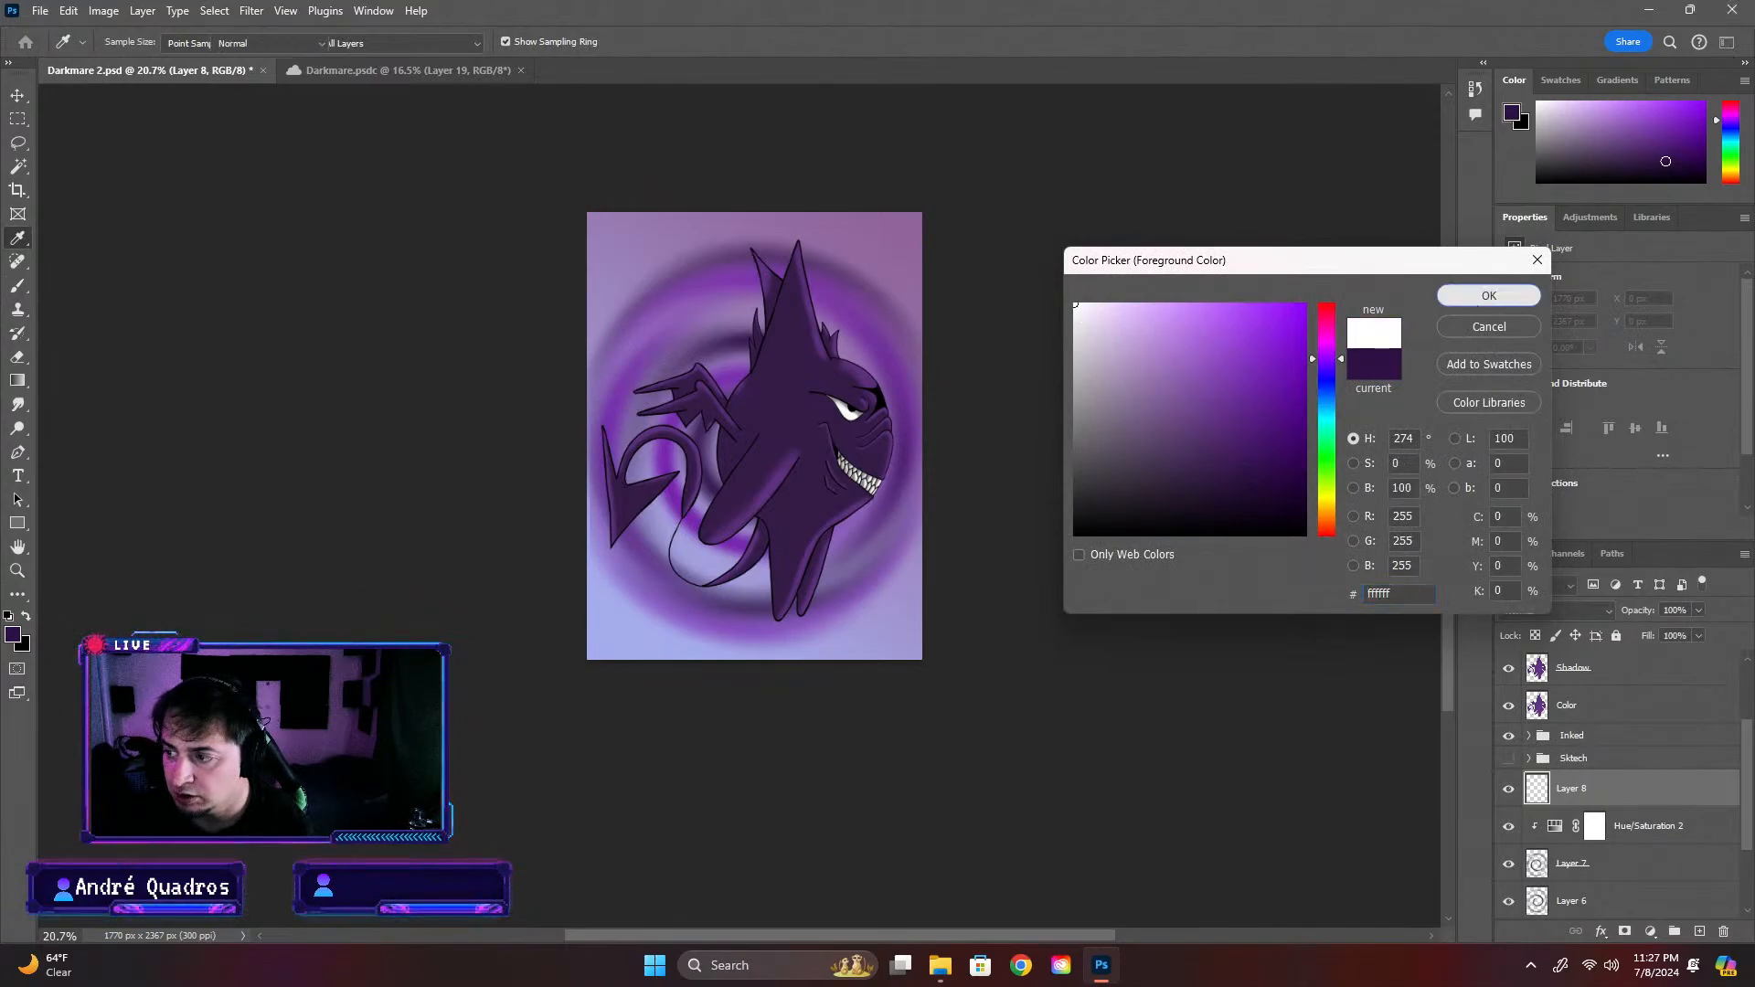
{"action": "left_click", "coordinate": [1481, 295]}
{"action": "left_click", "coordinate": [127, 45]}
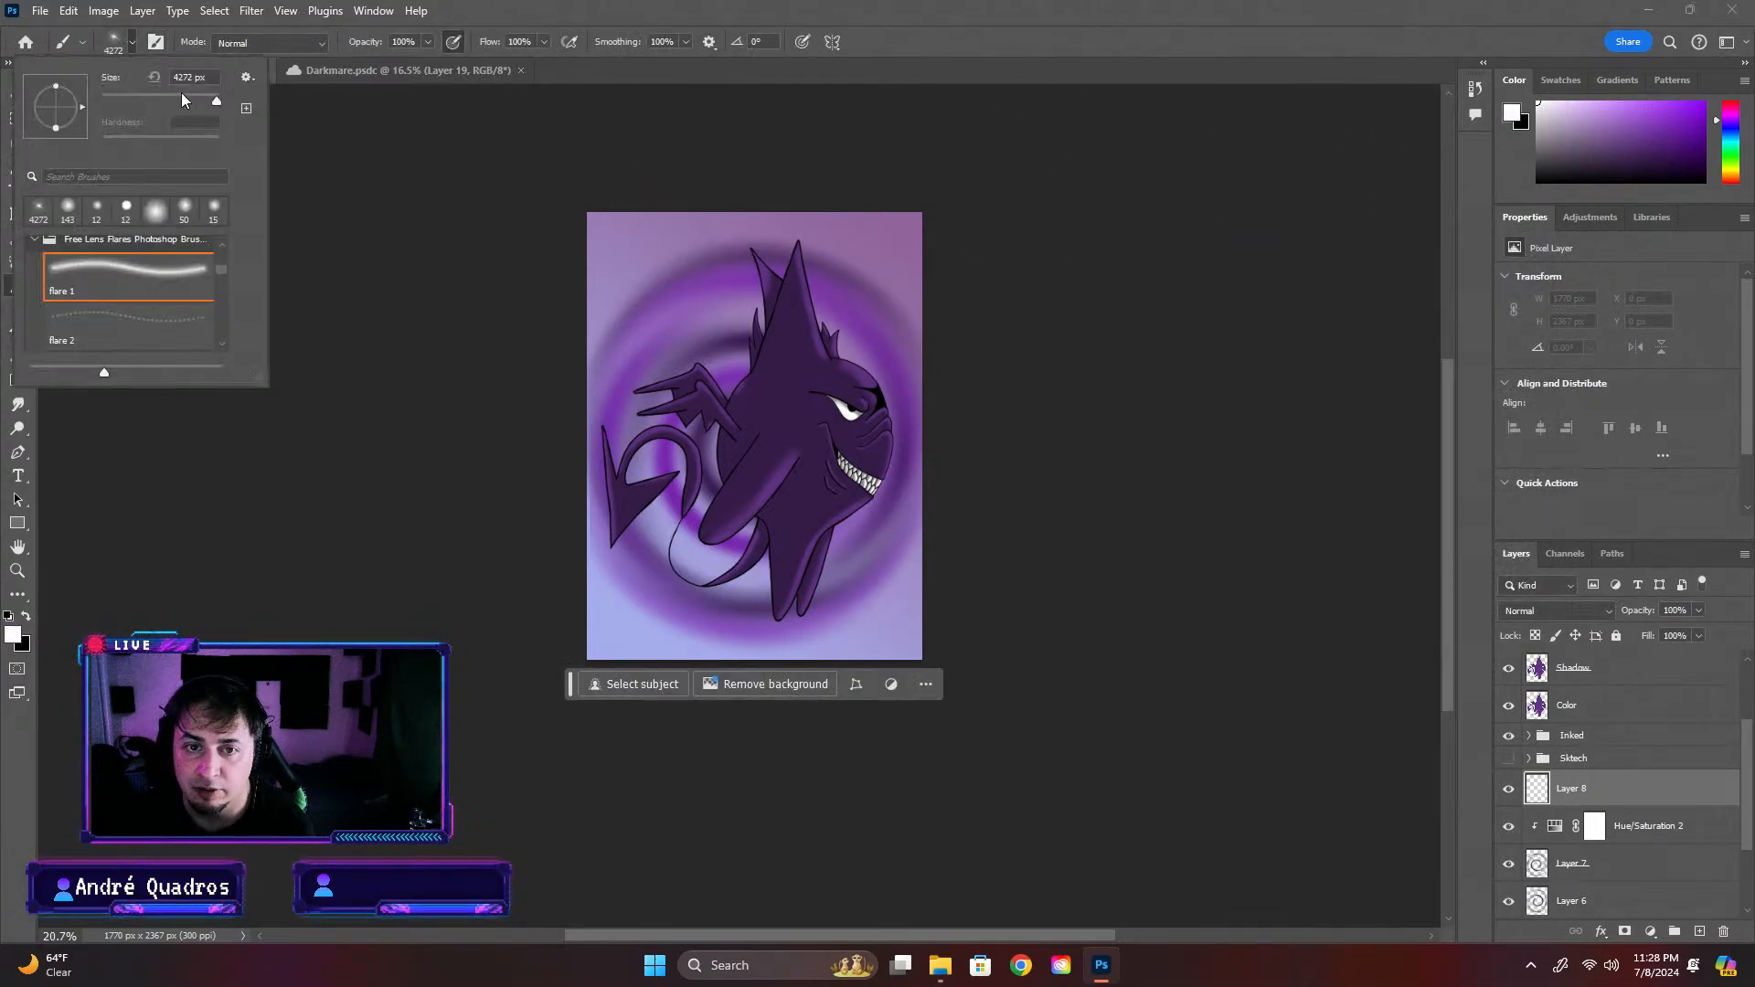
{"action": "left_click_drag", "start_coordinate": [181, 92], "coordinate": [216, 95]}
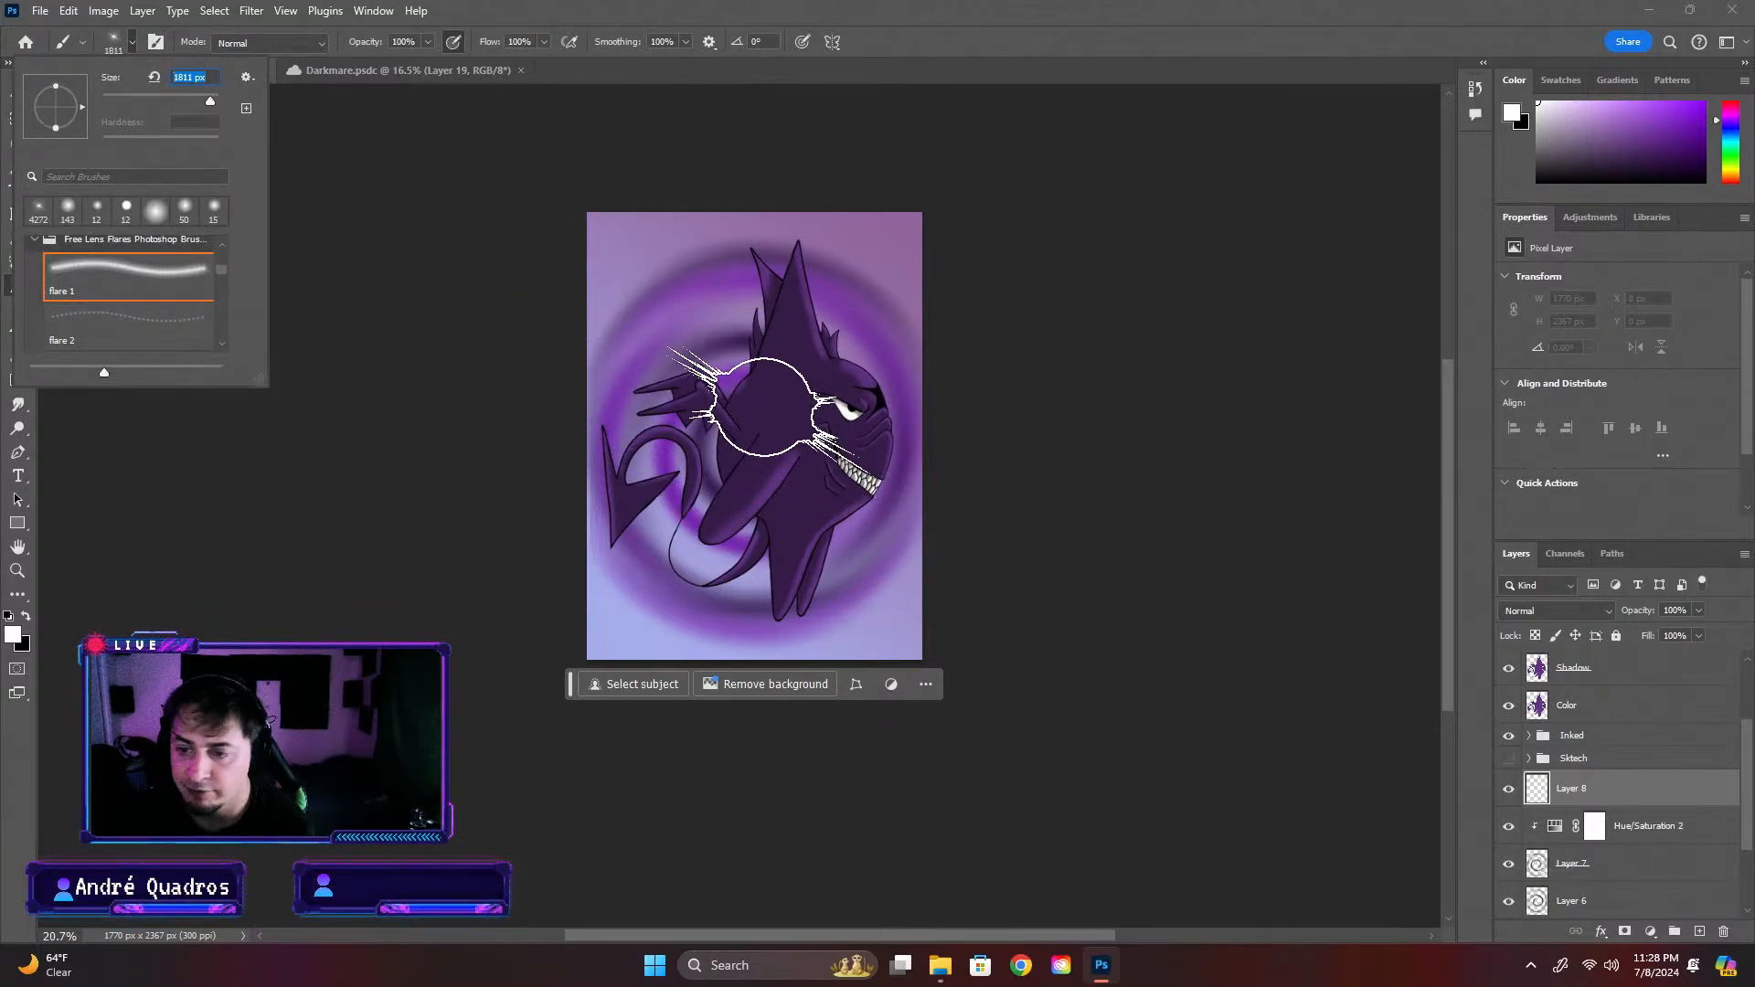
{"action": "left_click", "coordinate": [759, 398]}
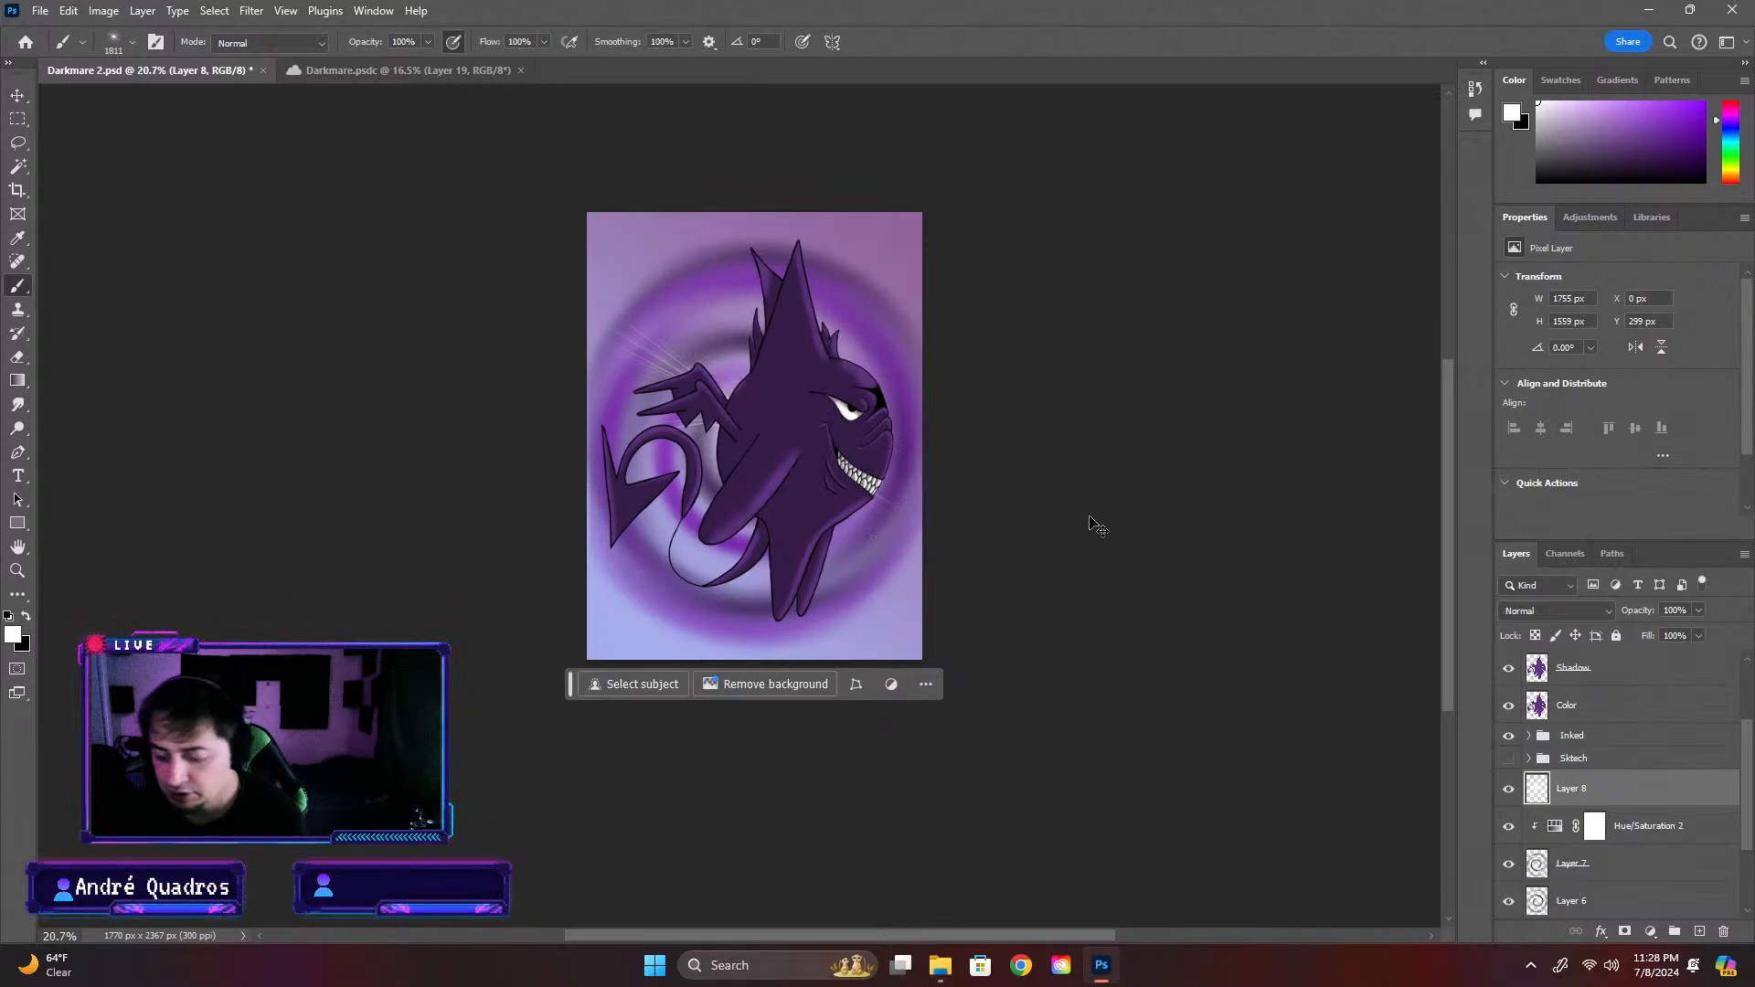
{"action": "key", "text": "ctrl+t"}
{"action": "left_click_drag", "start_coordinate": [941, 255], "coordinate": [594, 117]}
{"action": "left_click_drag", "start_coordinate": [853, 607], "coordinate": [885, 677]}
{"action": "left_click_drag", "start_coordinate": [1005, 221], "coordinate": [966, 251]}
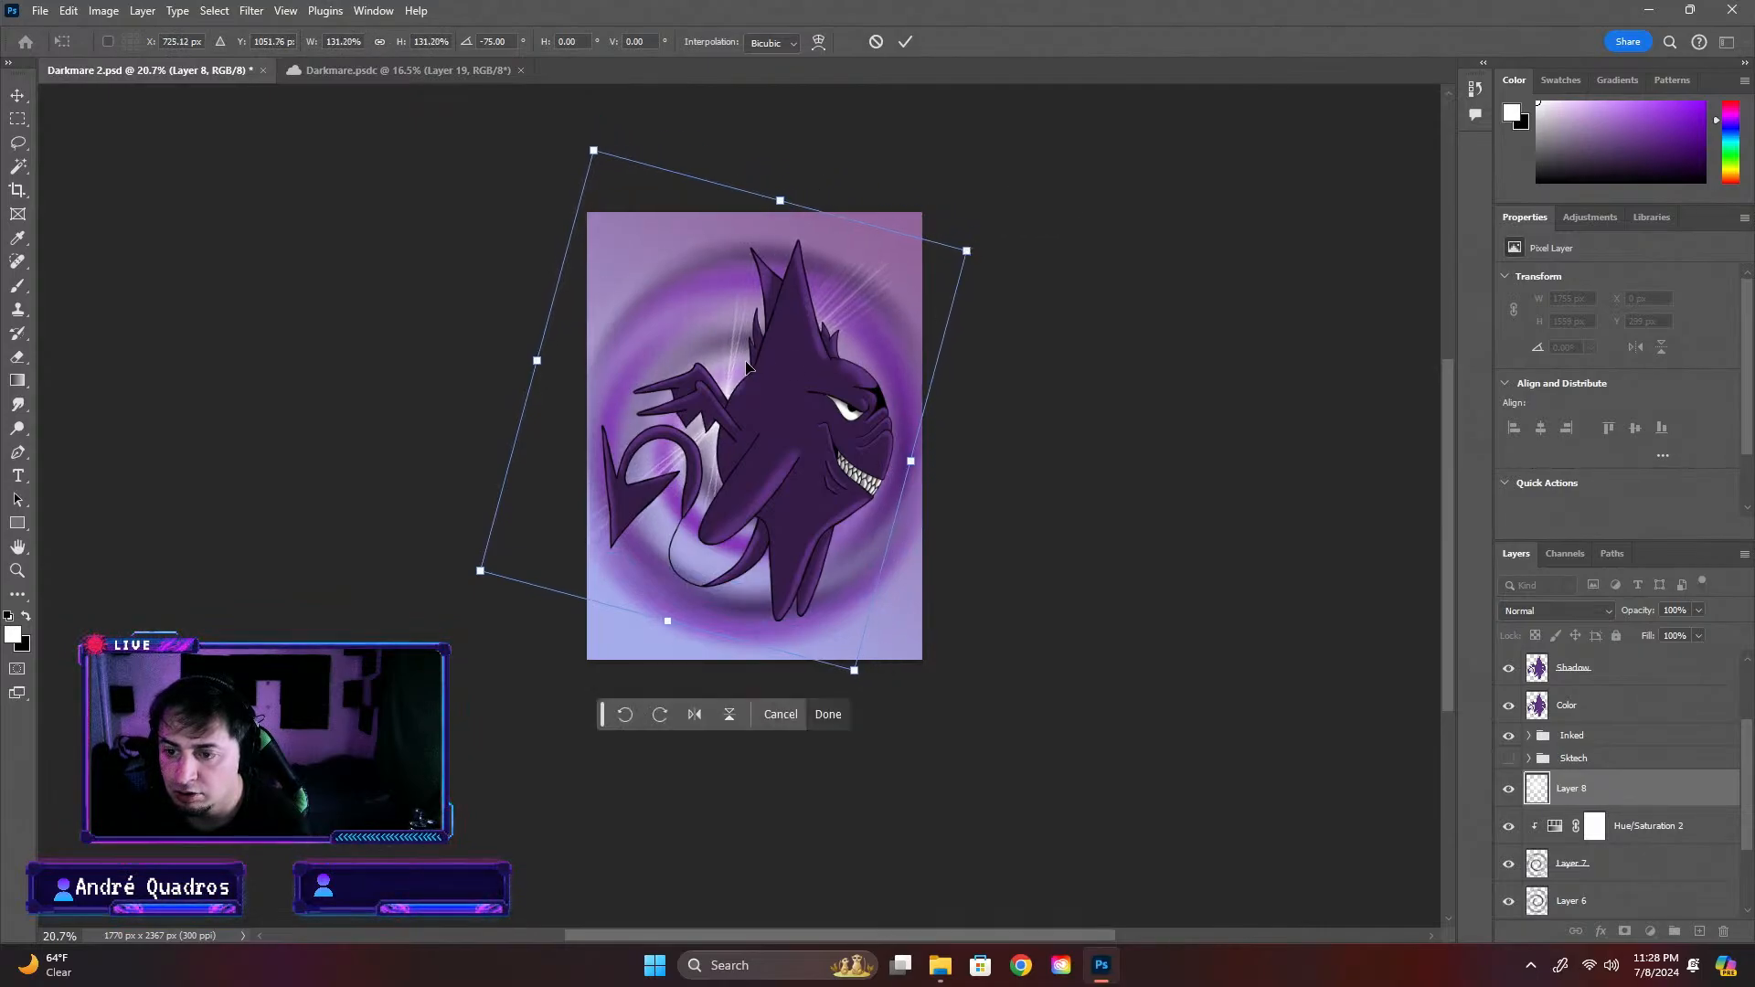
{"action": "key", "text": "Escape"}
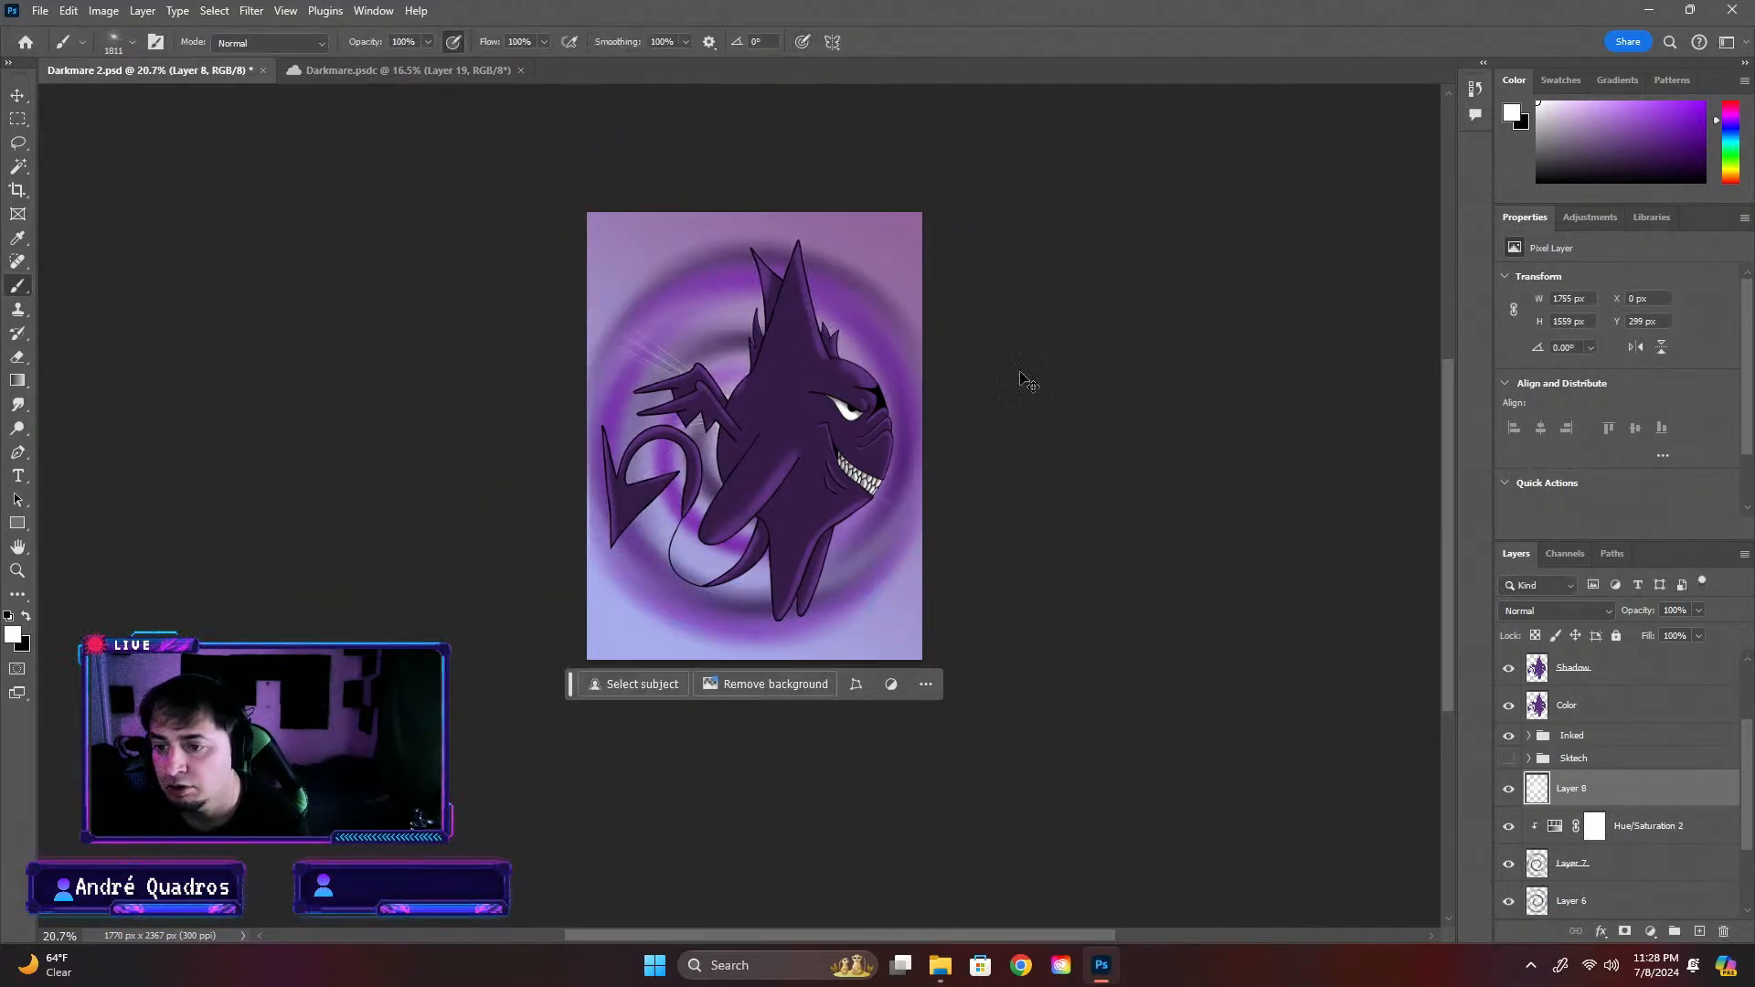
{"action": "key", "text": "ctrl+t"}
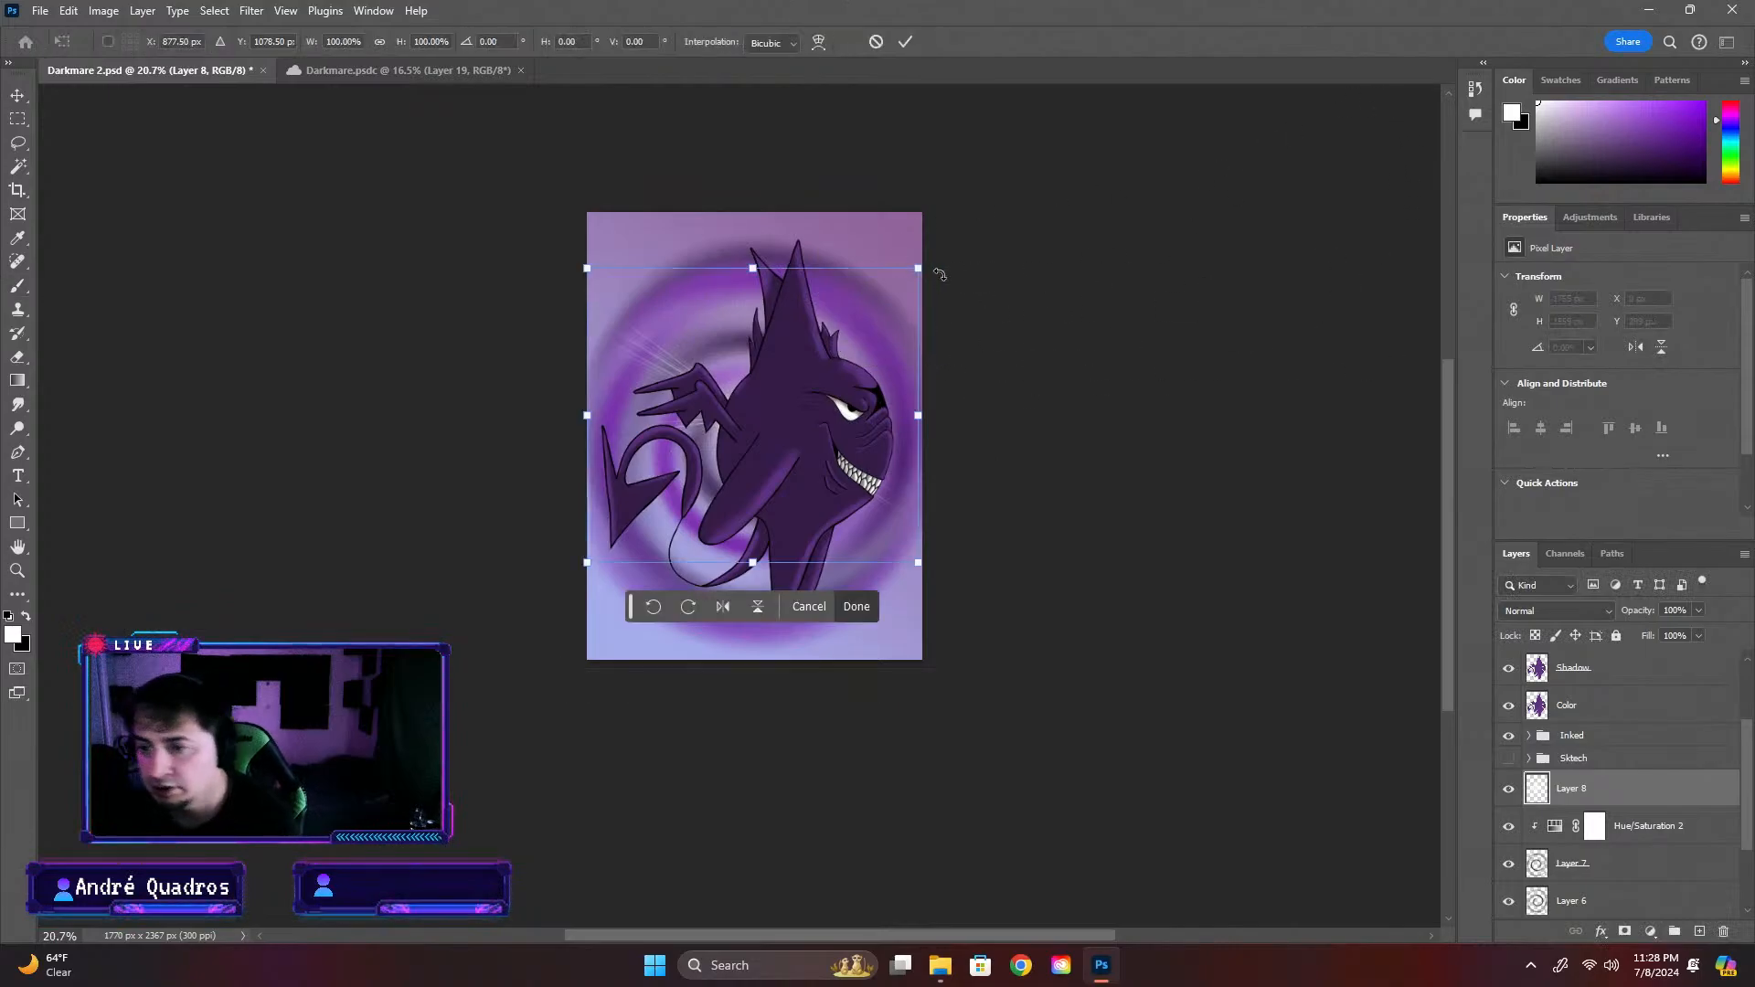
{"action": "left_click_drag", "start_coordinate": [919, 270], "coordinate": [1037, 161]}
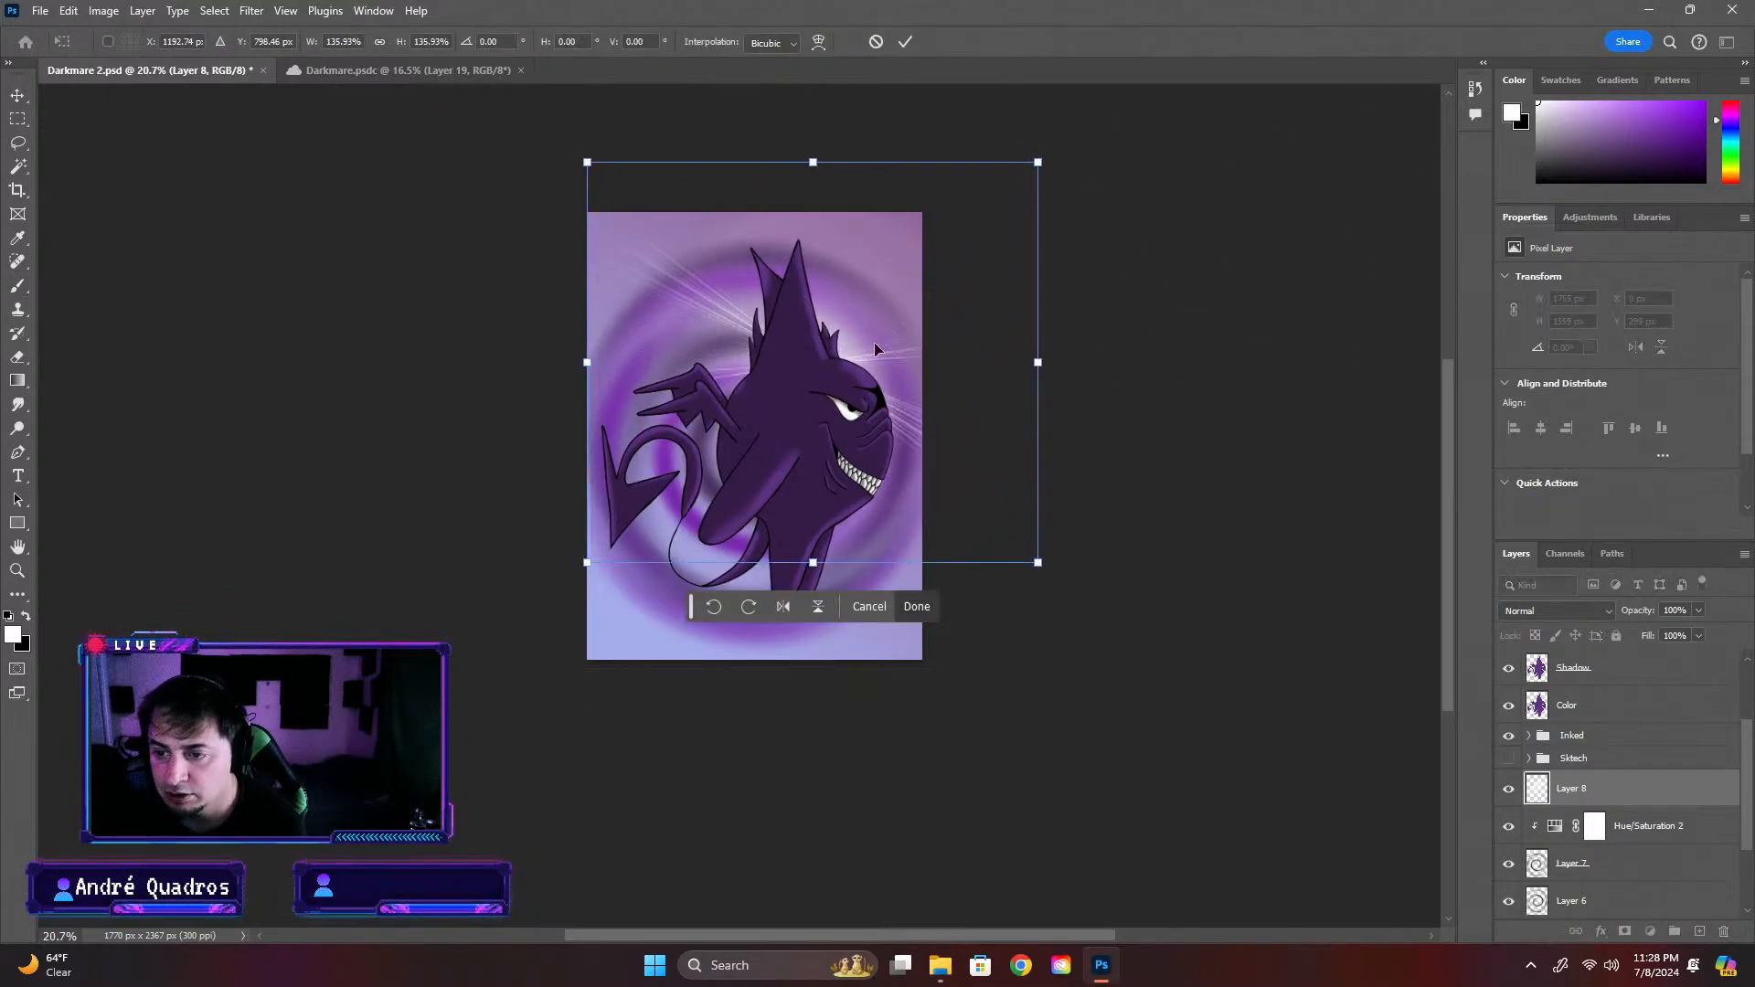
{"action": "left_click_drag", "start_coordinate": [583, 573], "coordinate": [531, 621]}
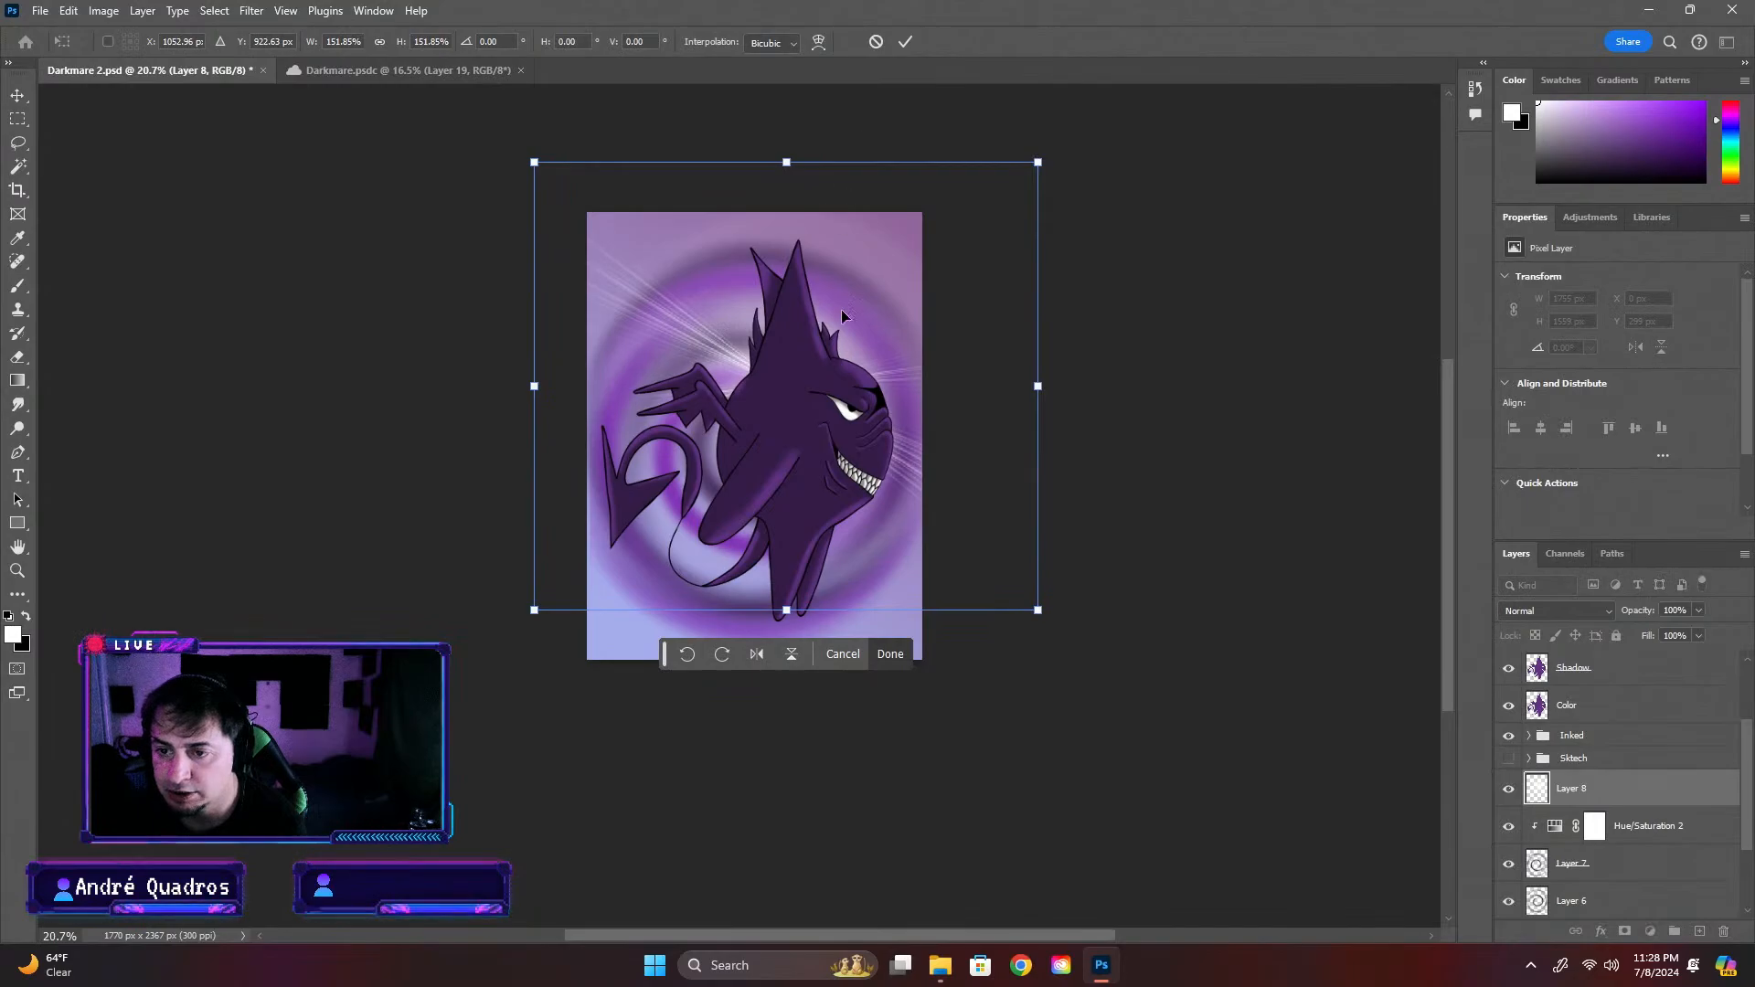
{"action": "left_click_drag", "start_coordinate": [857, 322], "coordinate": [854, 360]}
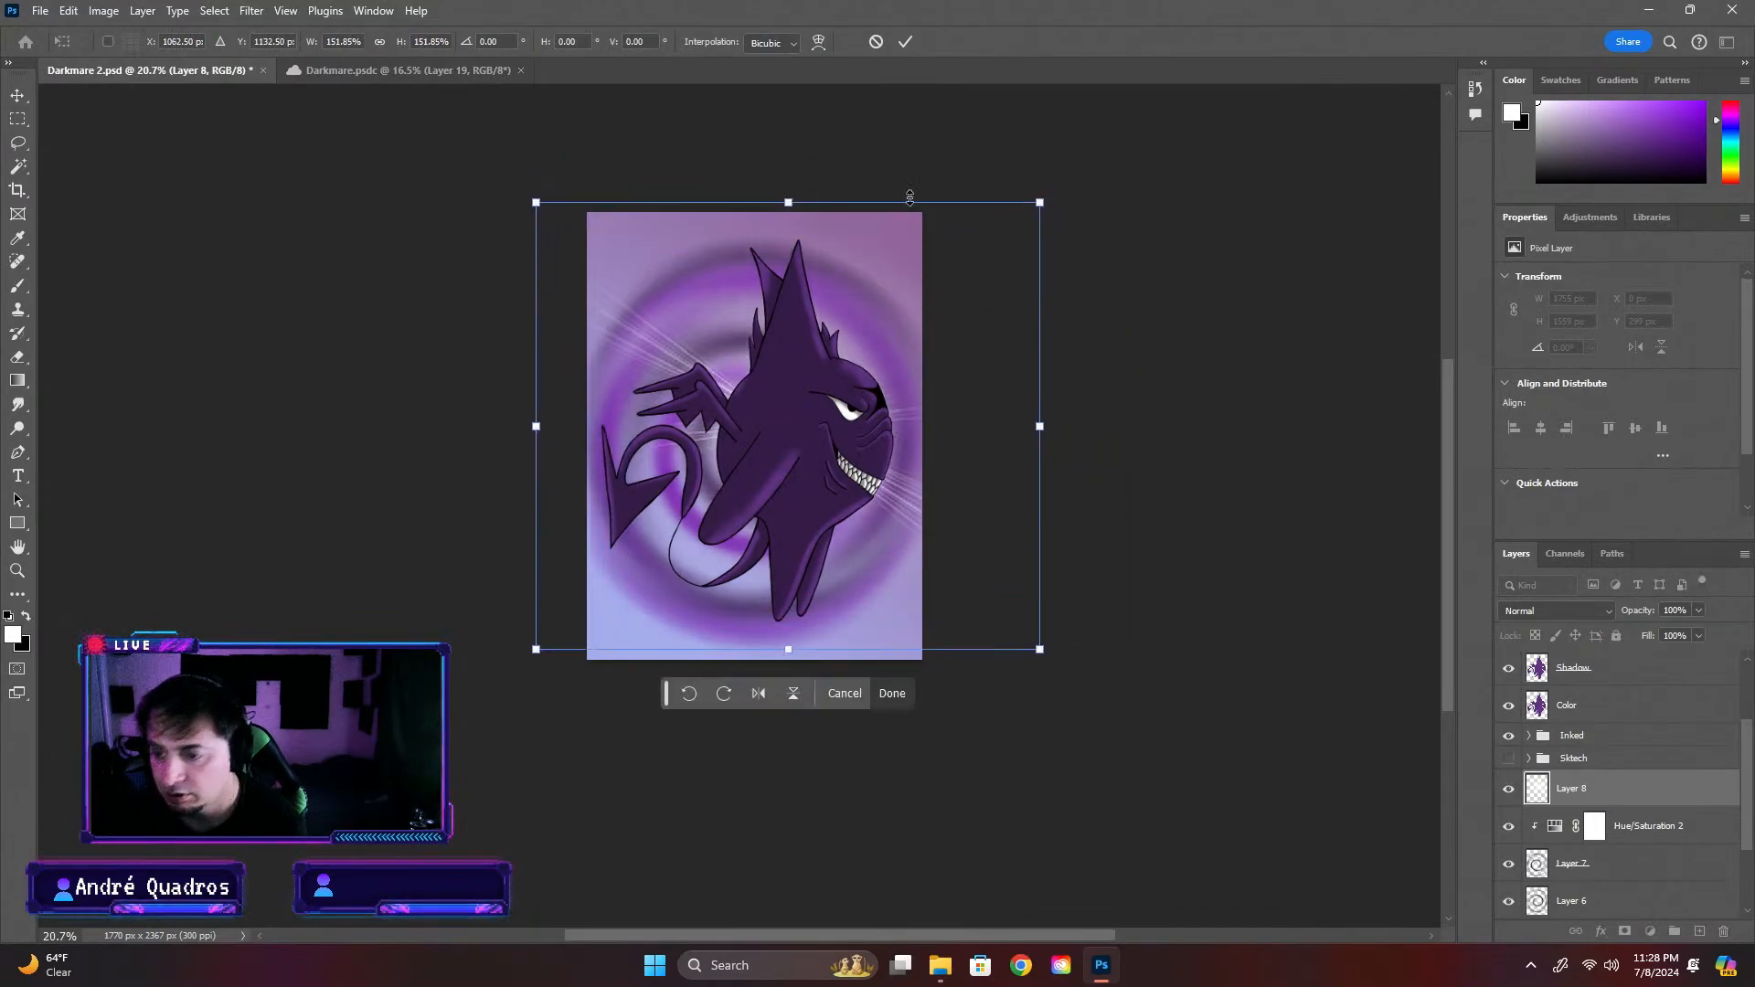
{"action": "key", "text": "Return"}
{"action": "key", "text": "b"}
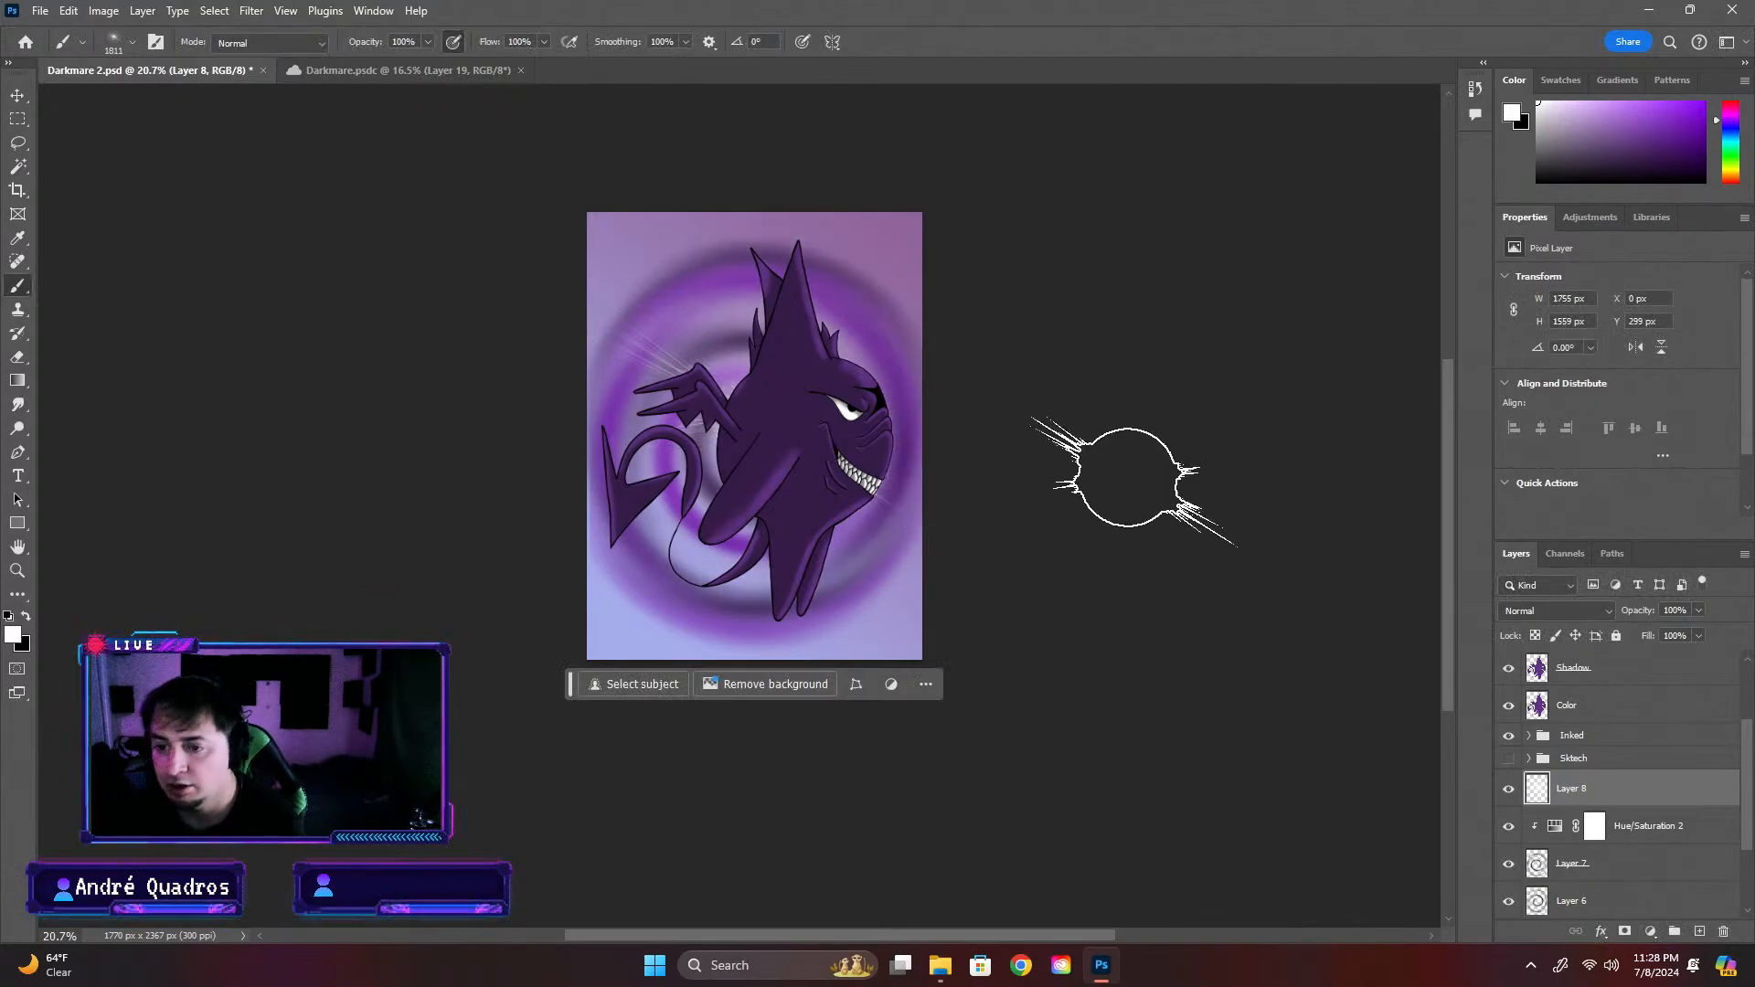
Scale the white flare up slightly to about 1849 × 1642 px, keeping its proportions
{"action": "key", "text": "ctrl+t"}
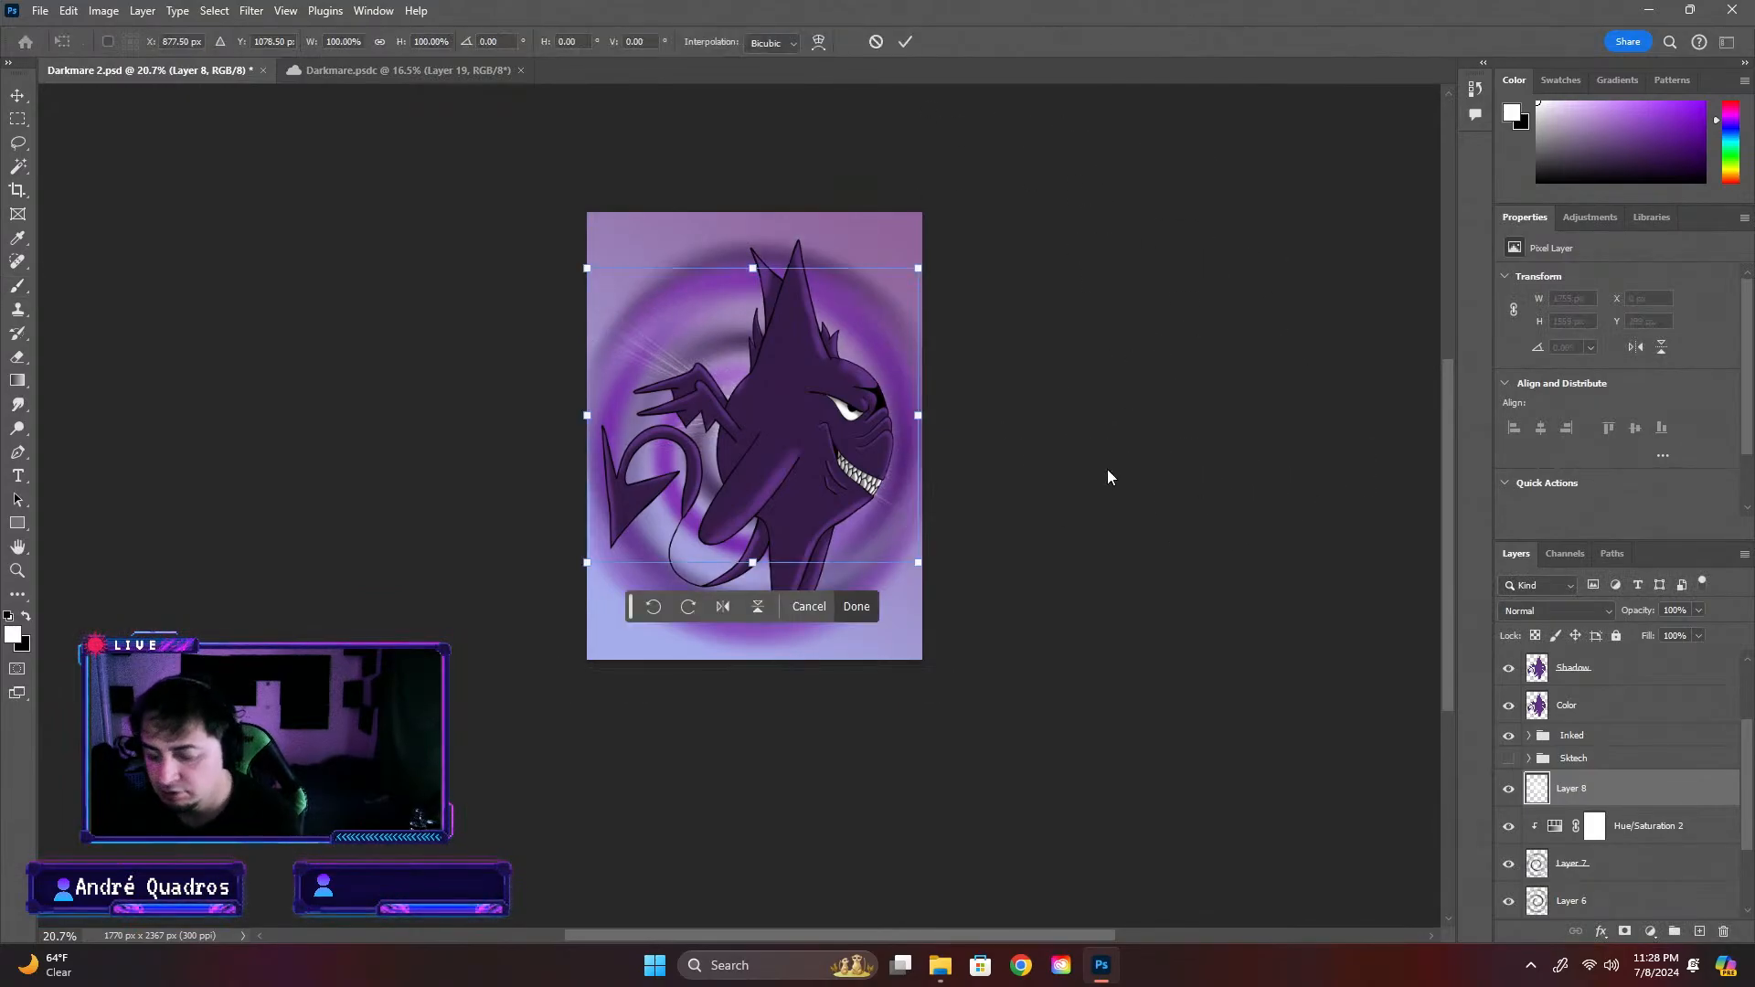
{"action": "left_click_drag", "start_coordinate": [917, 563], "coordinate": [936, 578]}
{"action": "key", "text": "Return"}
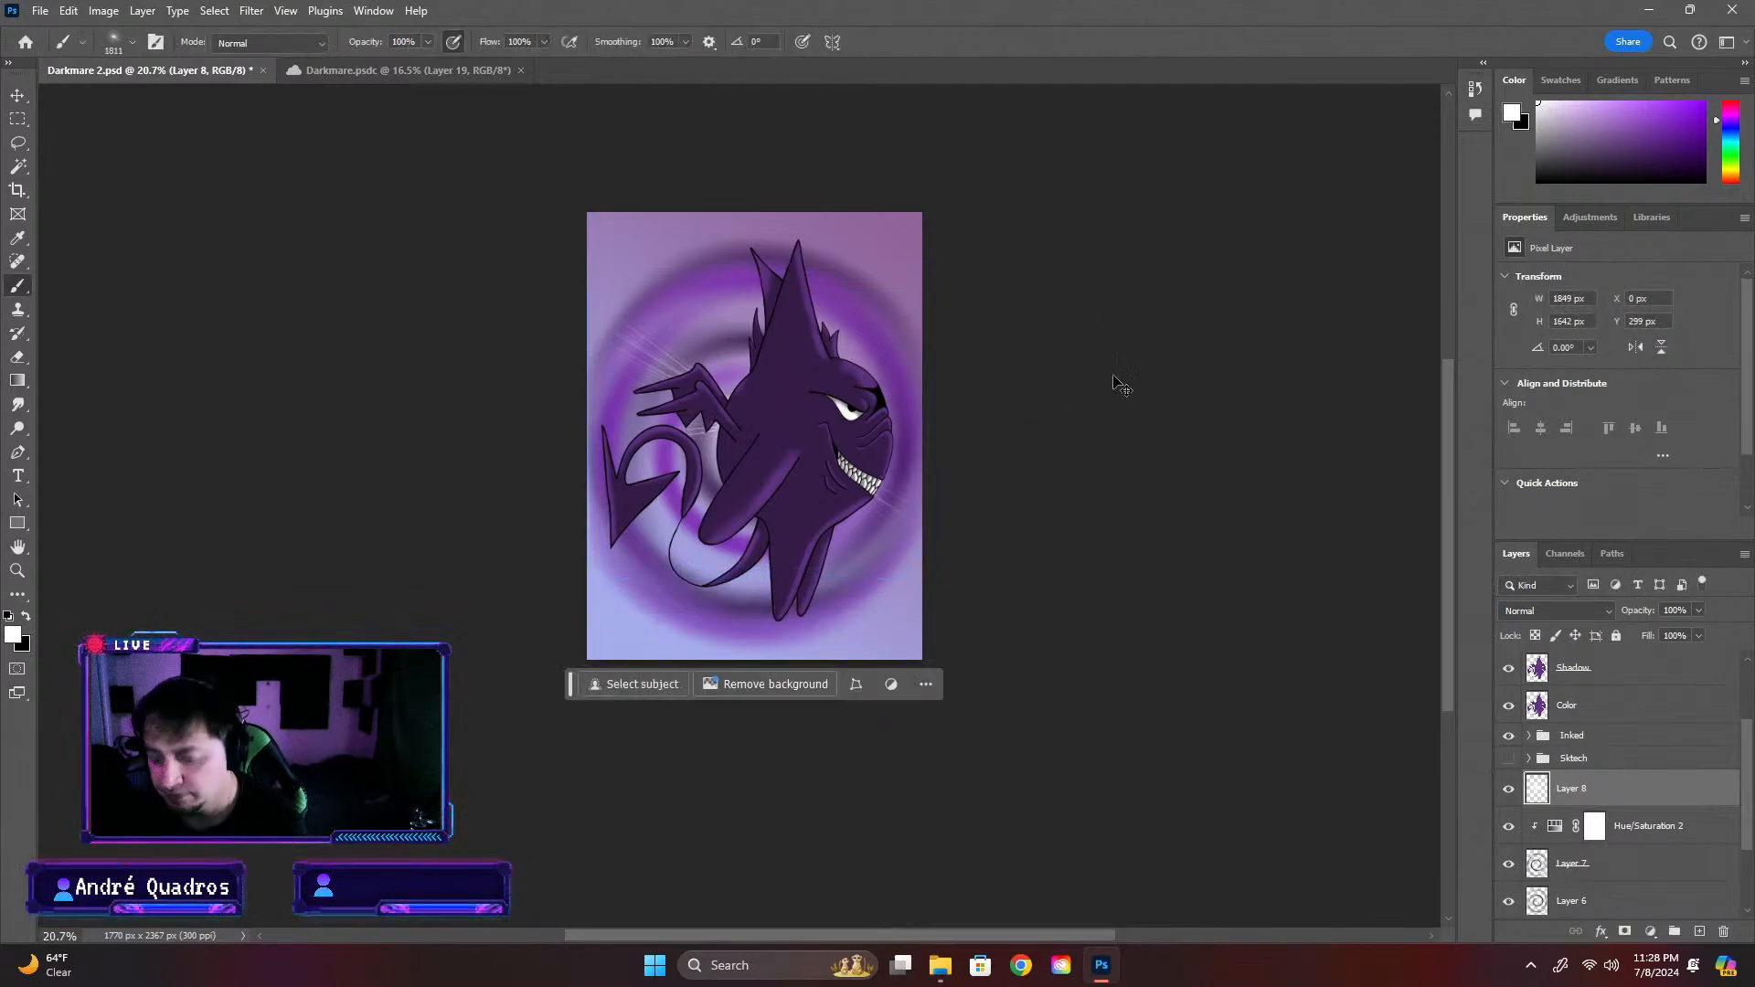
Duplicate the flare layer and rotate the copy about 105° so its rays cross the original's behind the creature
{"action": "key", "text": "ctrl+j"}
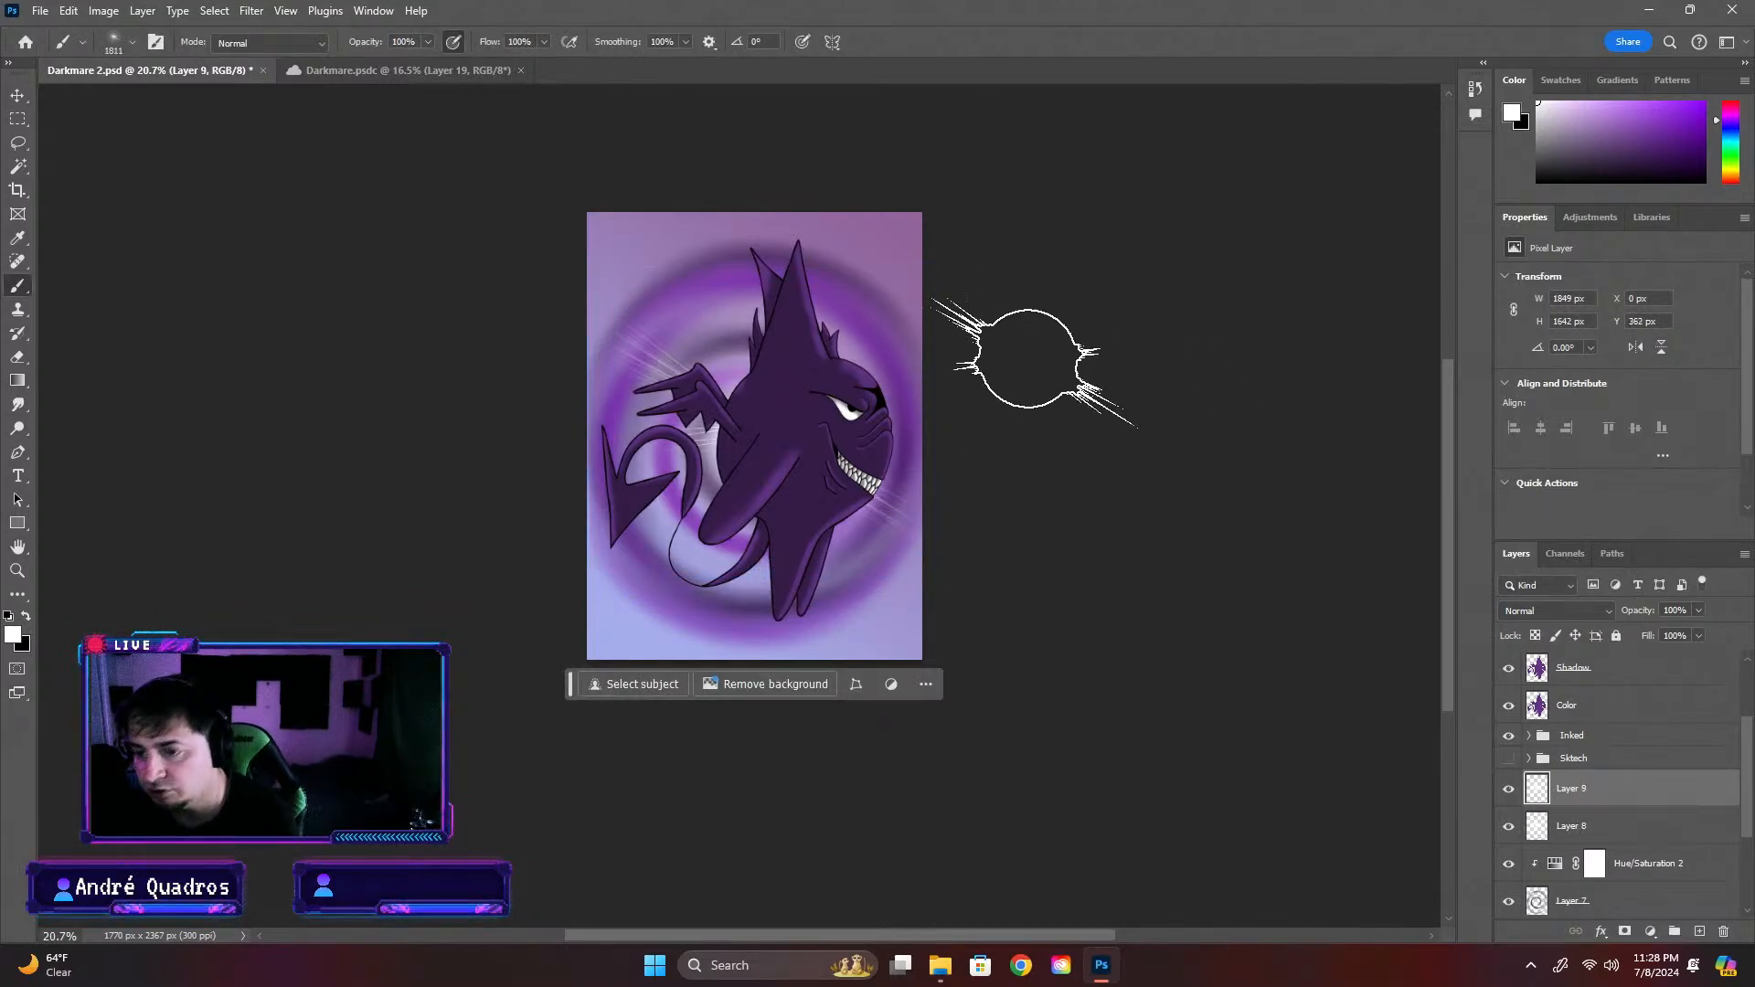
{"action": "key", "text": "ctrl+t"}
{"action": "left_click_drag", "start_coordinate": [969, 266], "coordinate": [800, 499]}
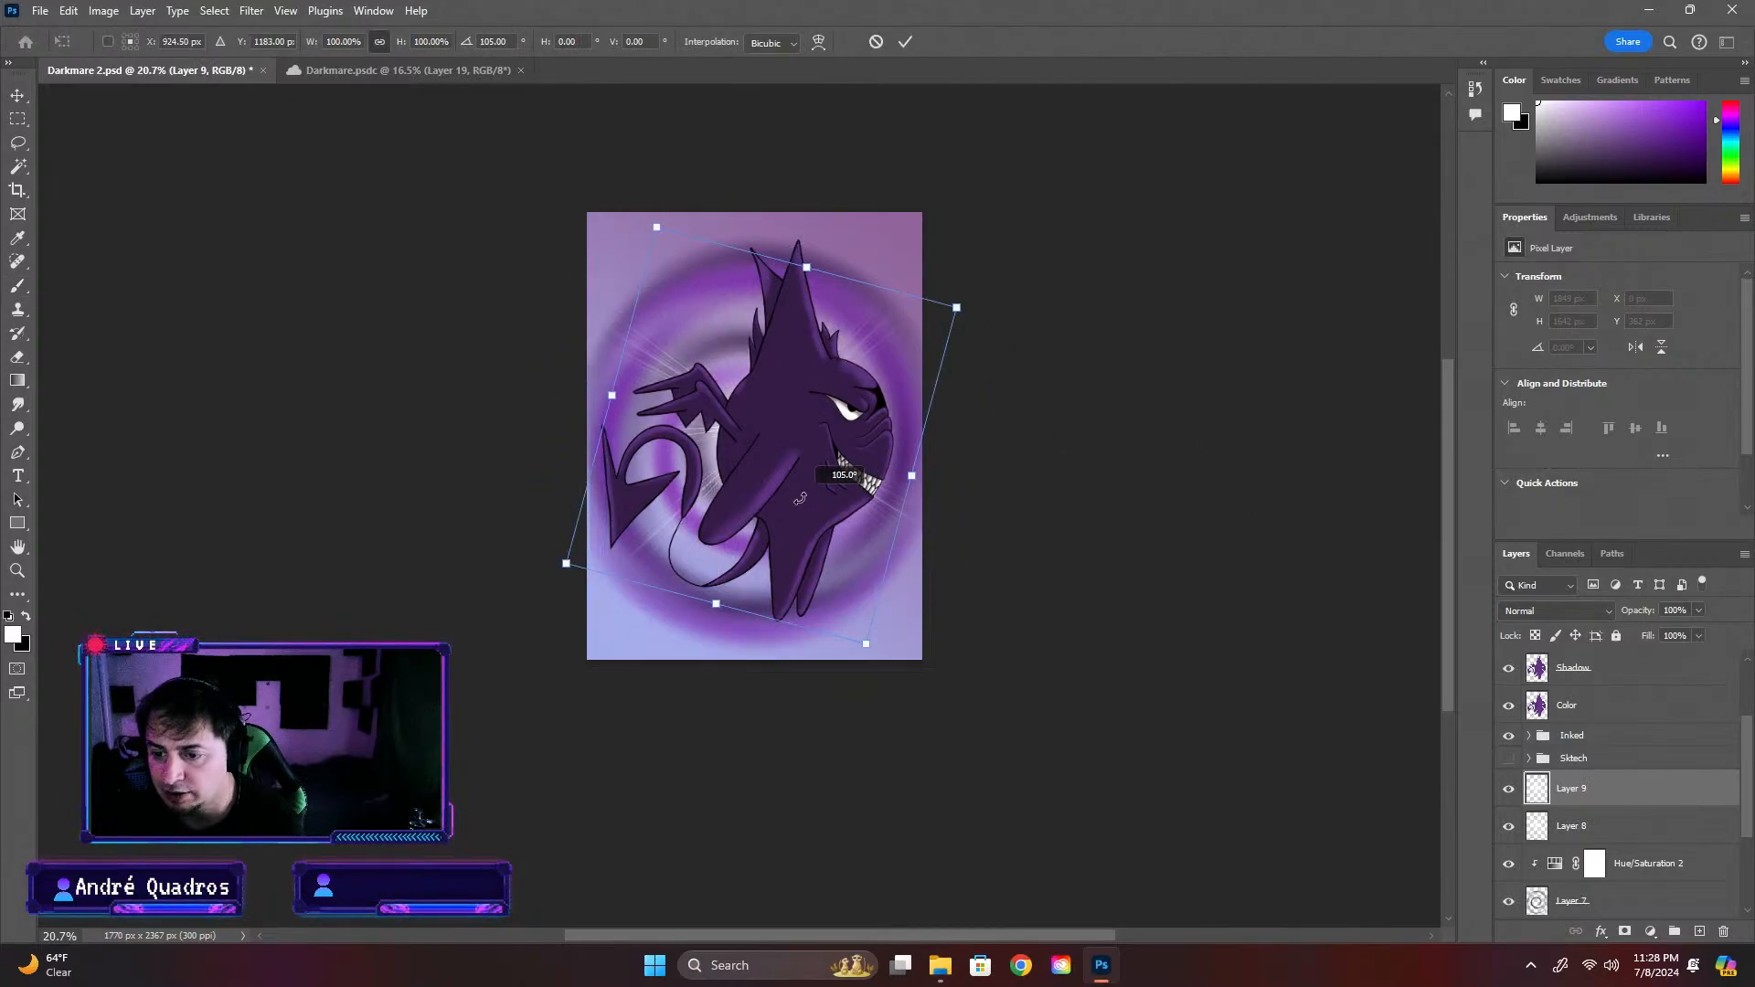
{"action": "left_click_drag", "start_coordinate": [903, 342], "coordinate": [881, 315]}
{"action": "left_click_drag", "start_coordinate": [893, 291], "coordinate": [975, 301]}
{"action": "key", "text": "Return"}
{"action": "key", "text": "b"}
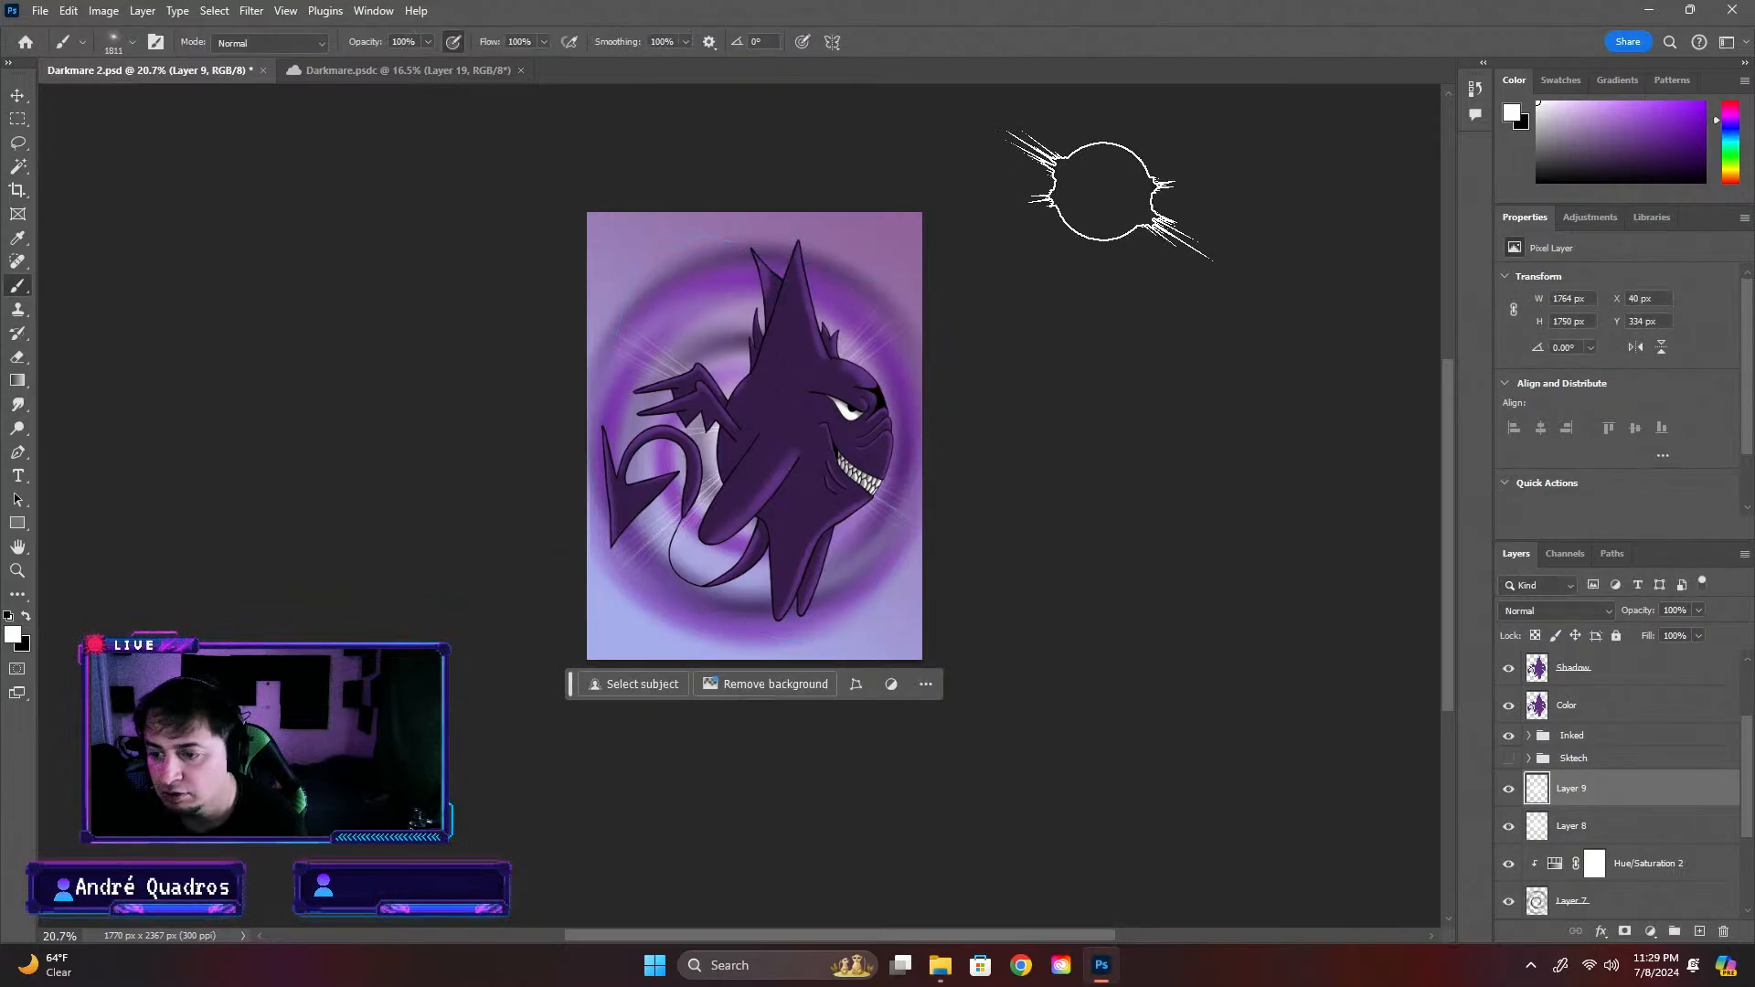
Add a new empty layer above the two flare layers and hide both flare layers, Layer 8 and Layer 9
{"action": "scroll", "coordinate": [1122, 477], "scroll_direction": "up", "scroll_amount": 2}
{"action": "scroll", "coordinate": [1076, 439], "scroll_direction": "down", "scroll_amount": 4}
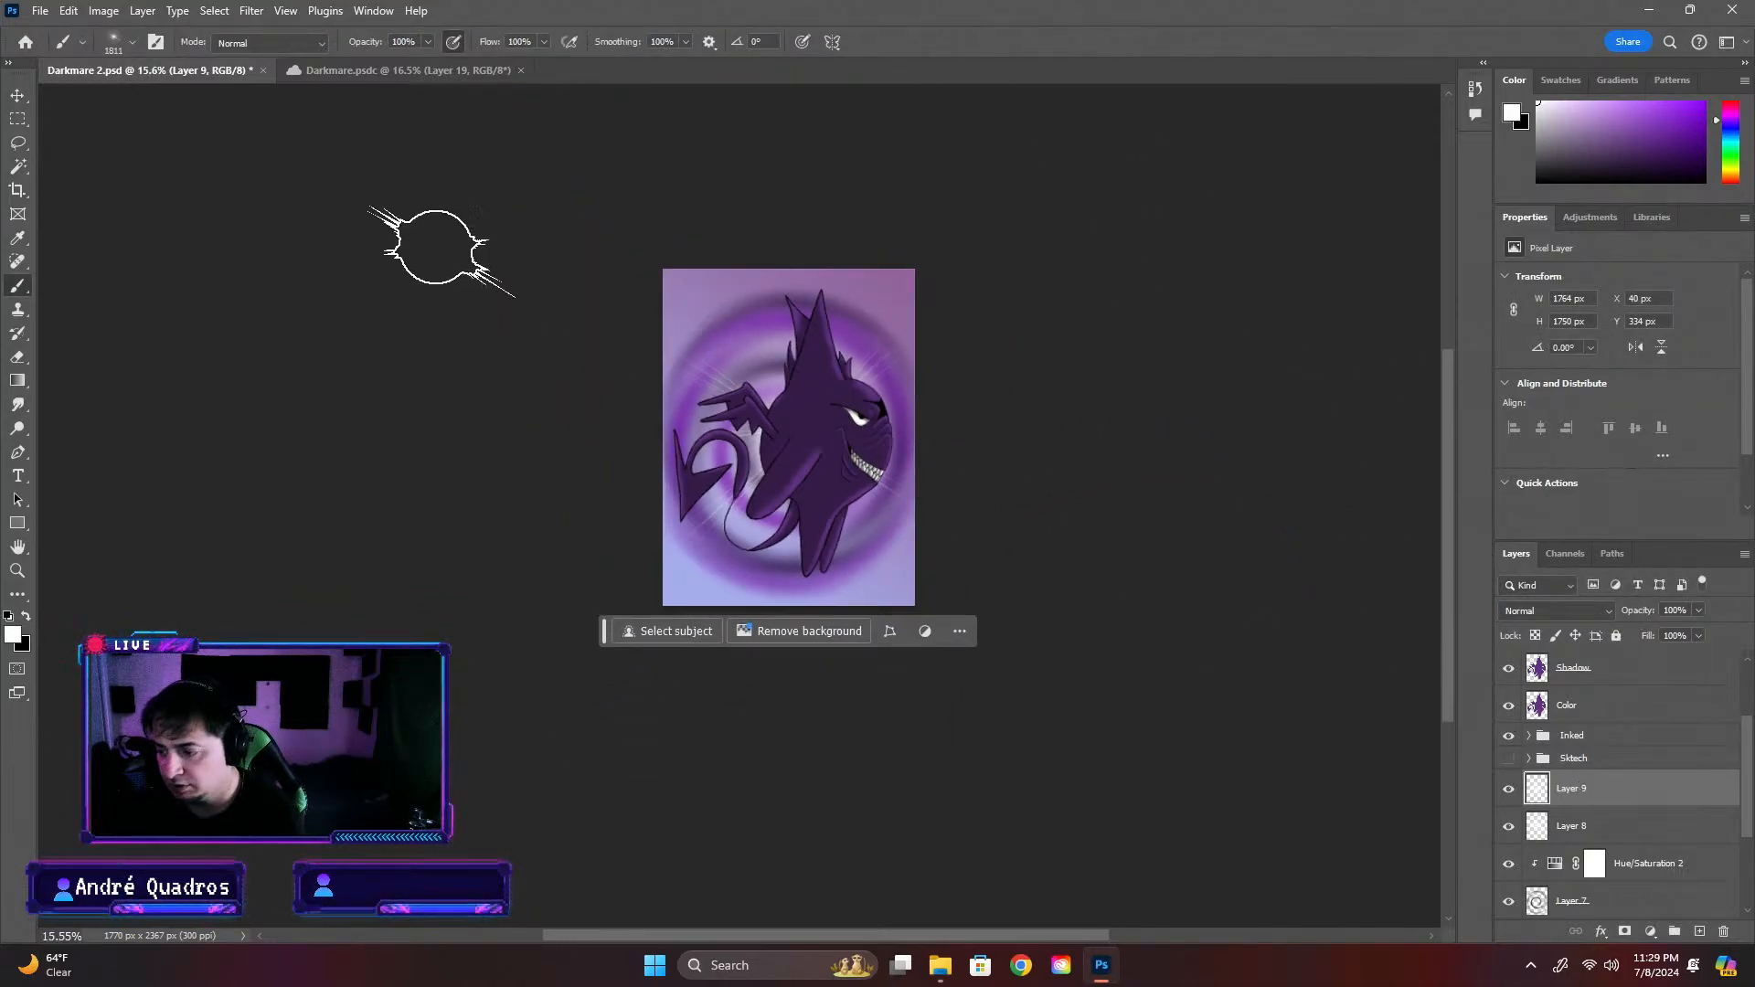
{"action": "scroll", "coordinate": [773, 410], "scroll_direction": "up", "scroll_amount": 2}
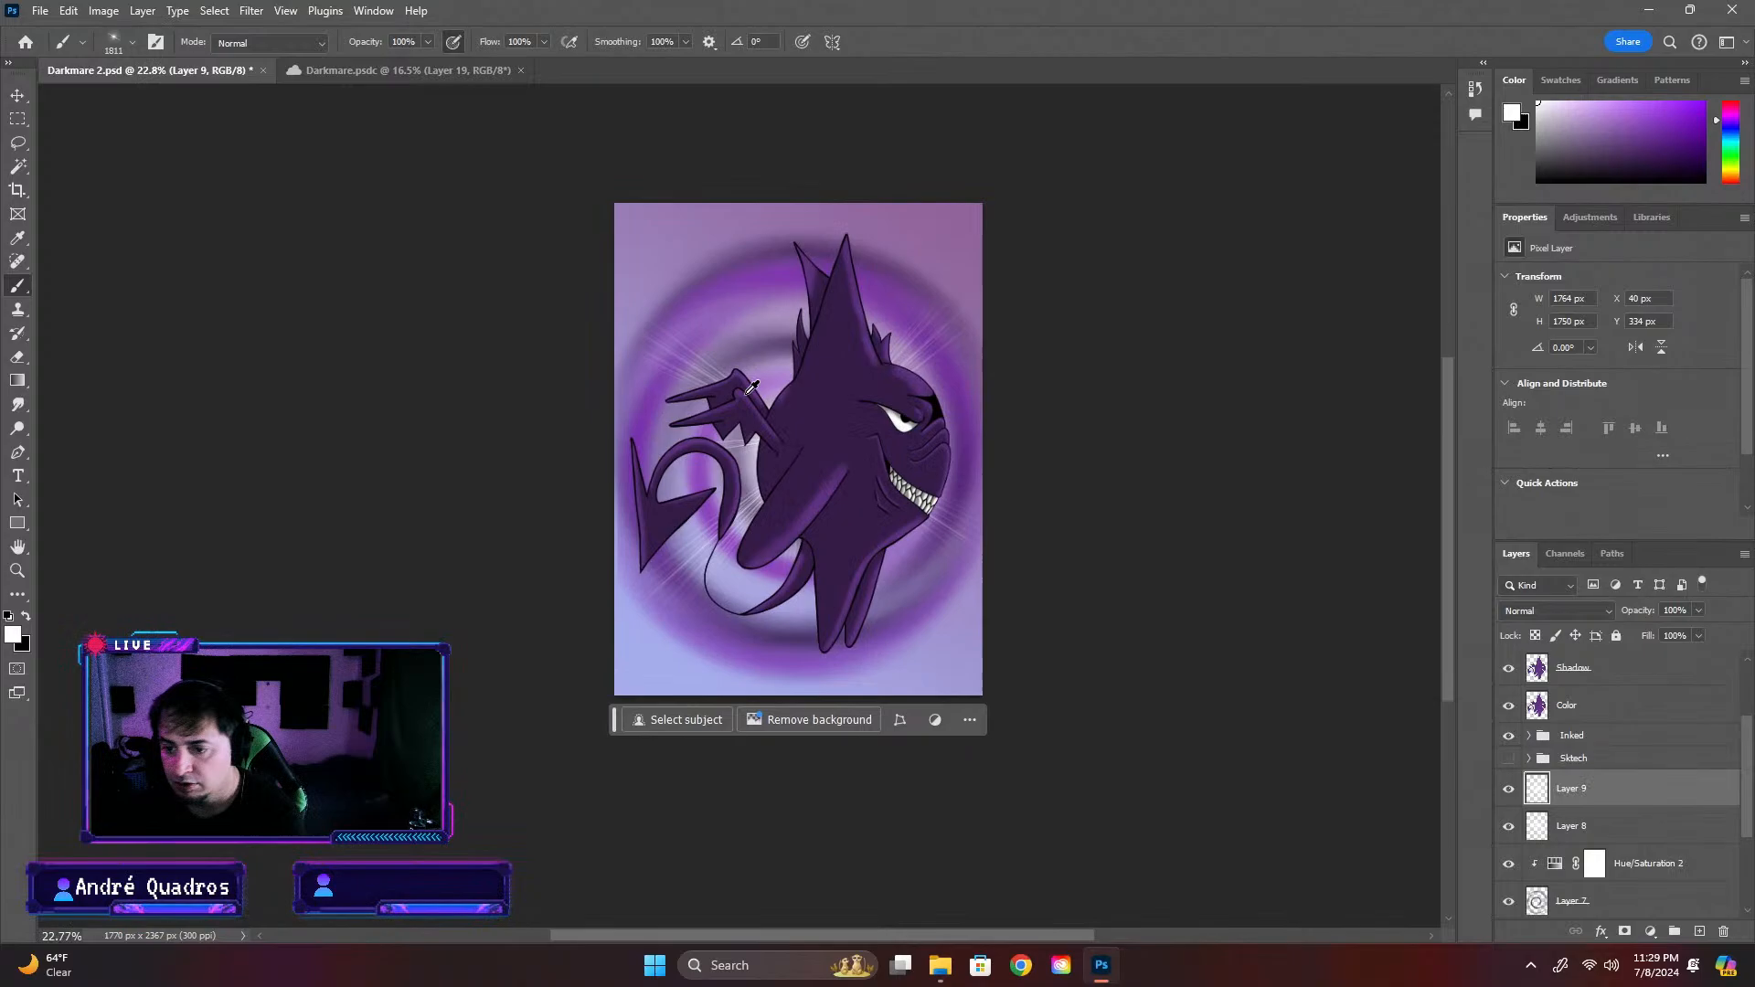
{"action": "left_click", "coordinate": [17, 96]}
{"action": "left_click", "coordinate": [1614, 714]}
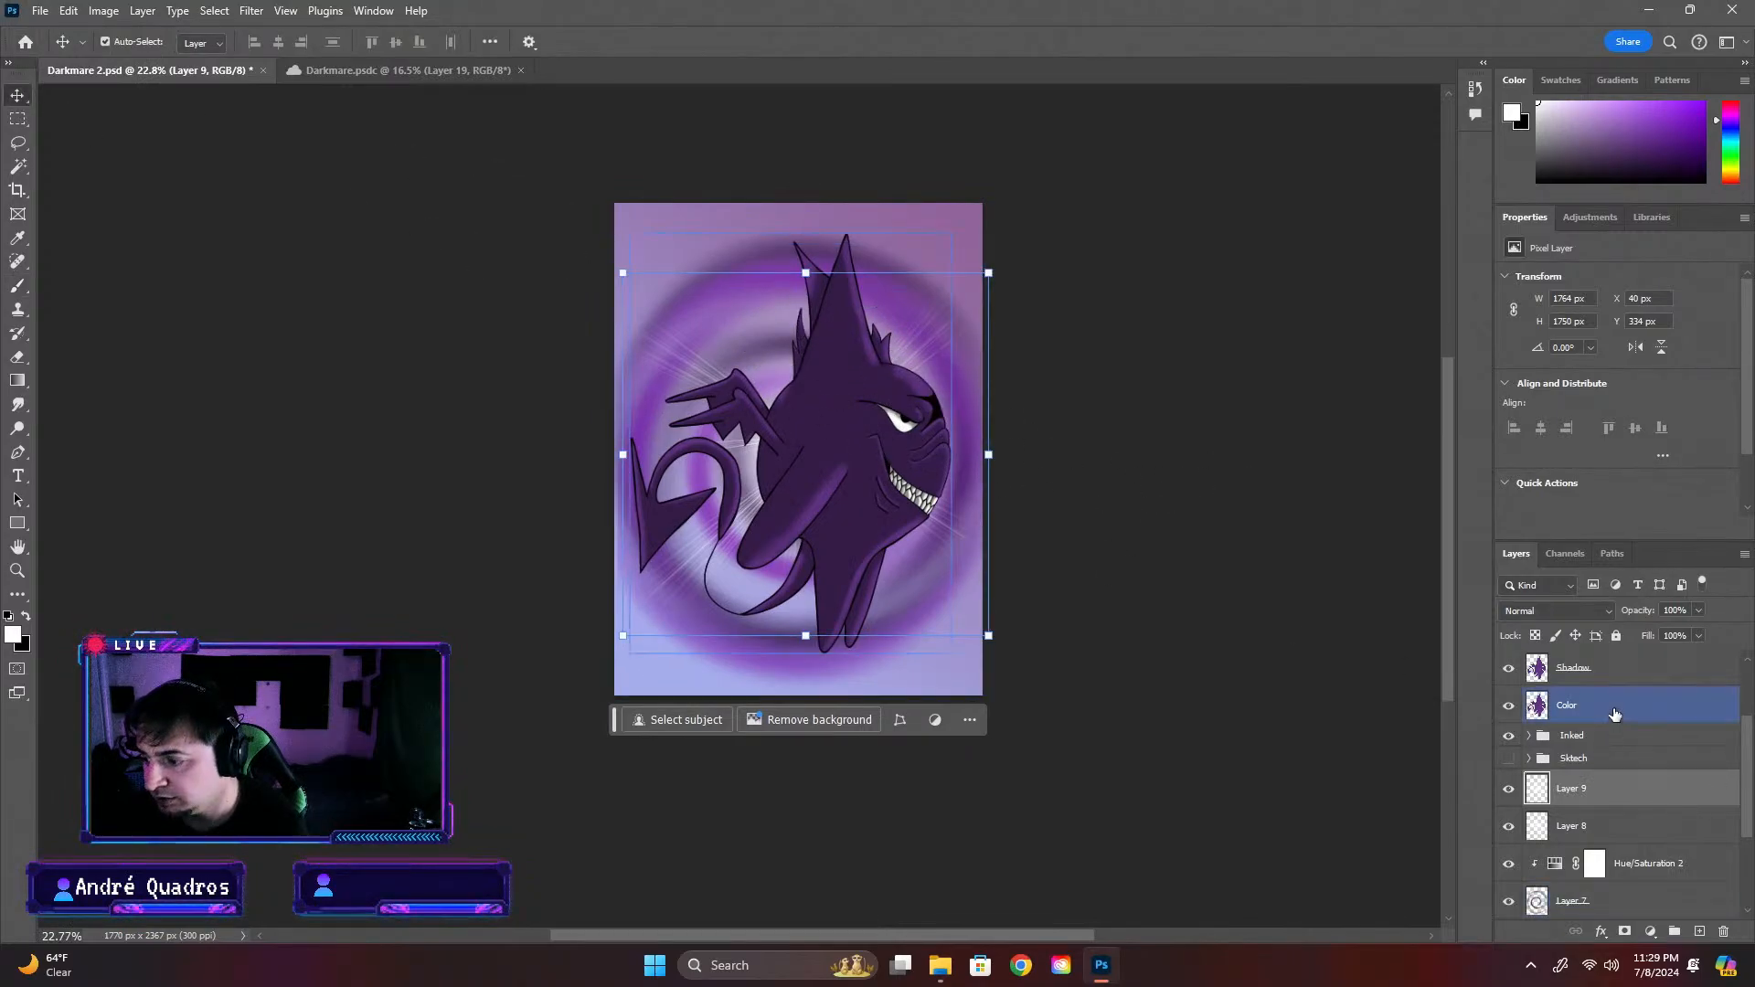
{"action": "scroll", "coordinate": [1618, 714], "scroll_direction": "up", "scroll_amount": 3}
{"action": "scroll", "coordinate": [1627, 740], "scroll_direction": "down", "scroll_amount": 4}
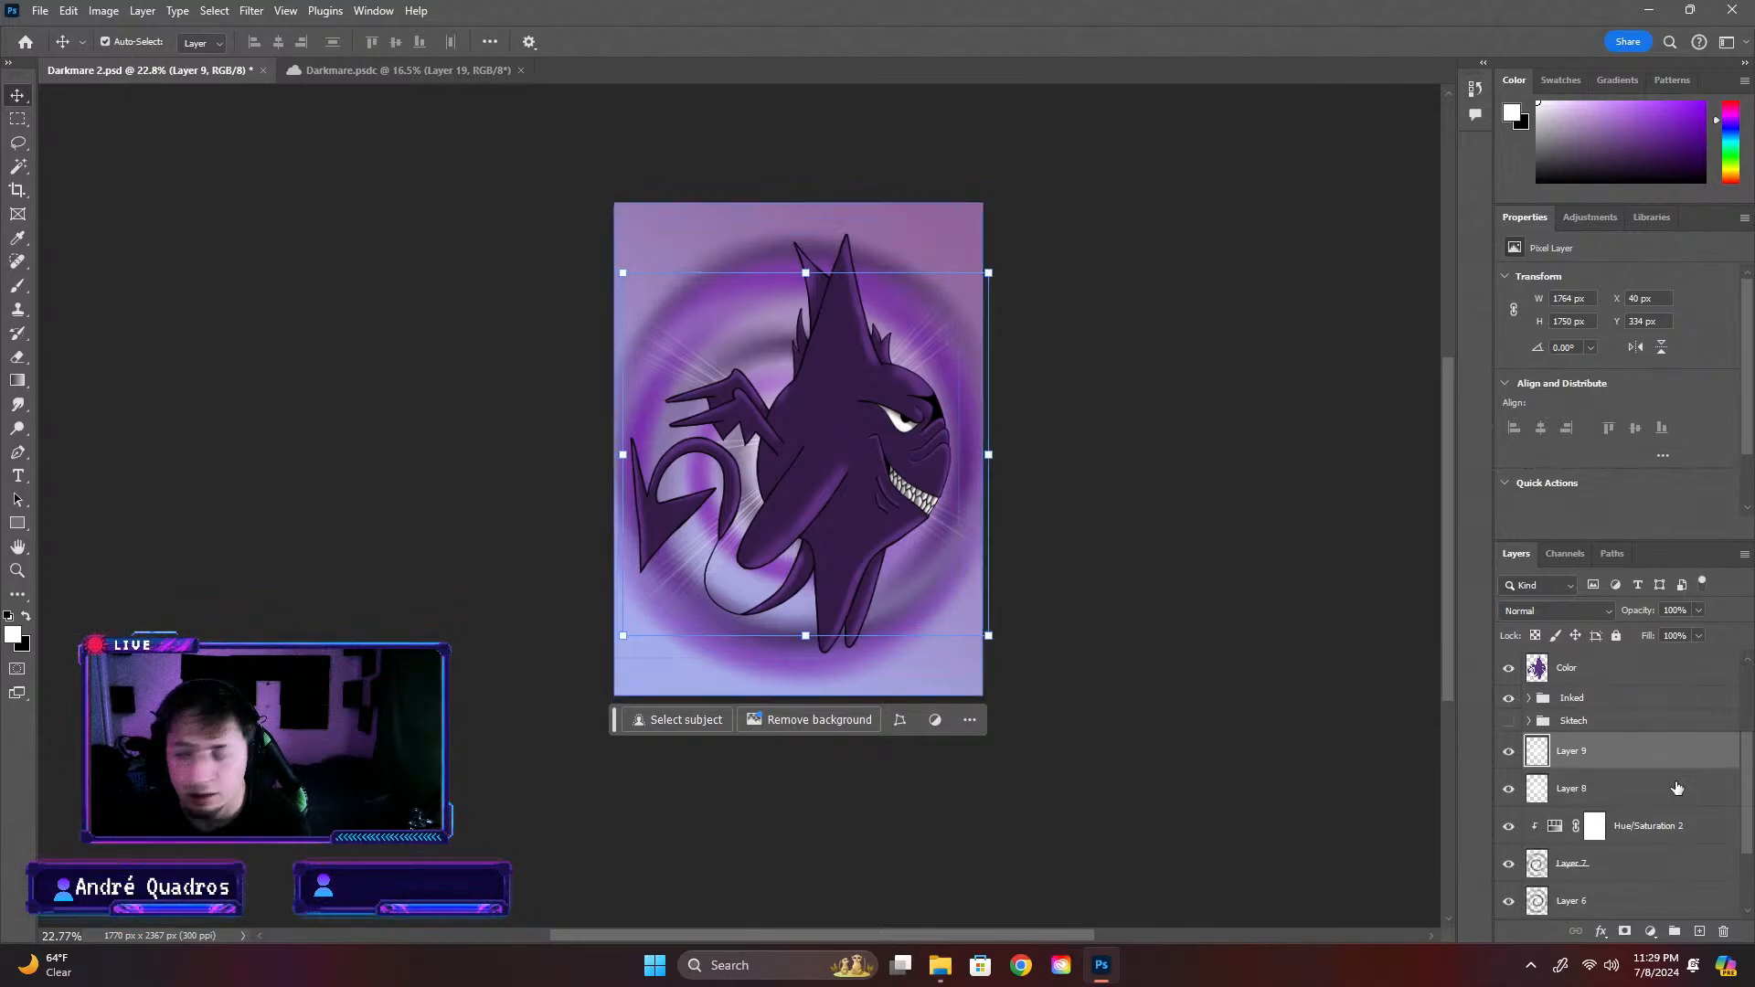
{"action": "left_click", "coordinate": [1700, 932]}
{"action": "left_click", "coordinate": [1508, 825]}
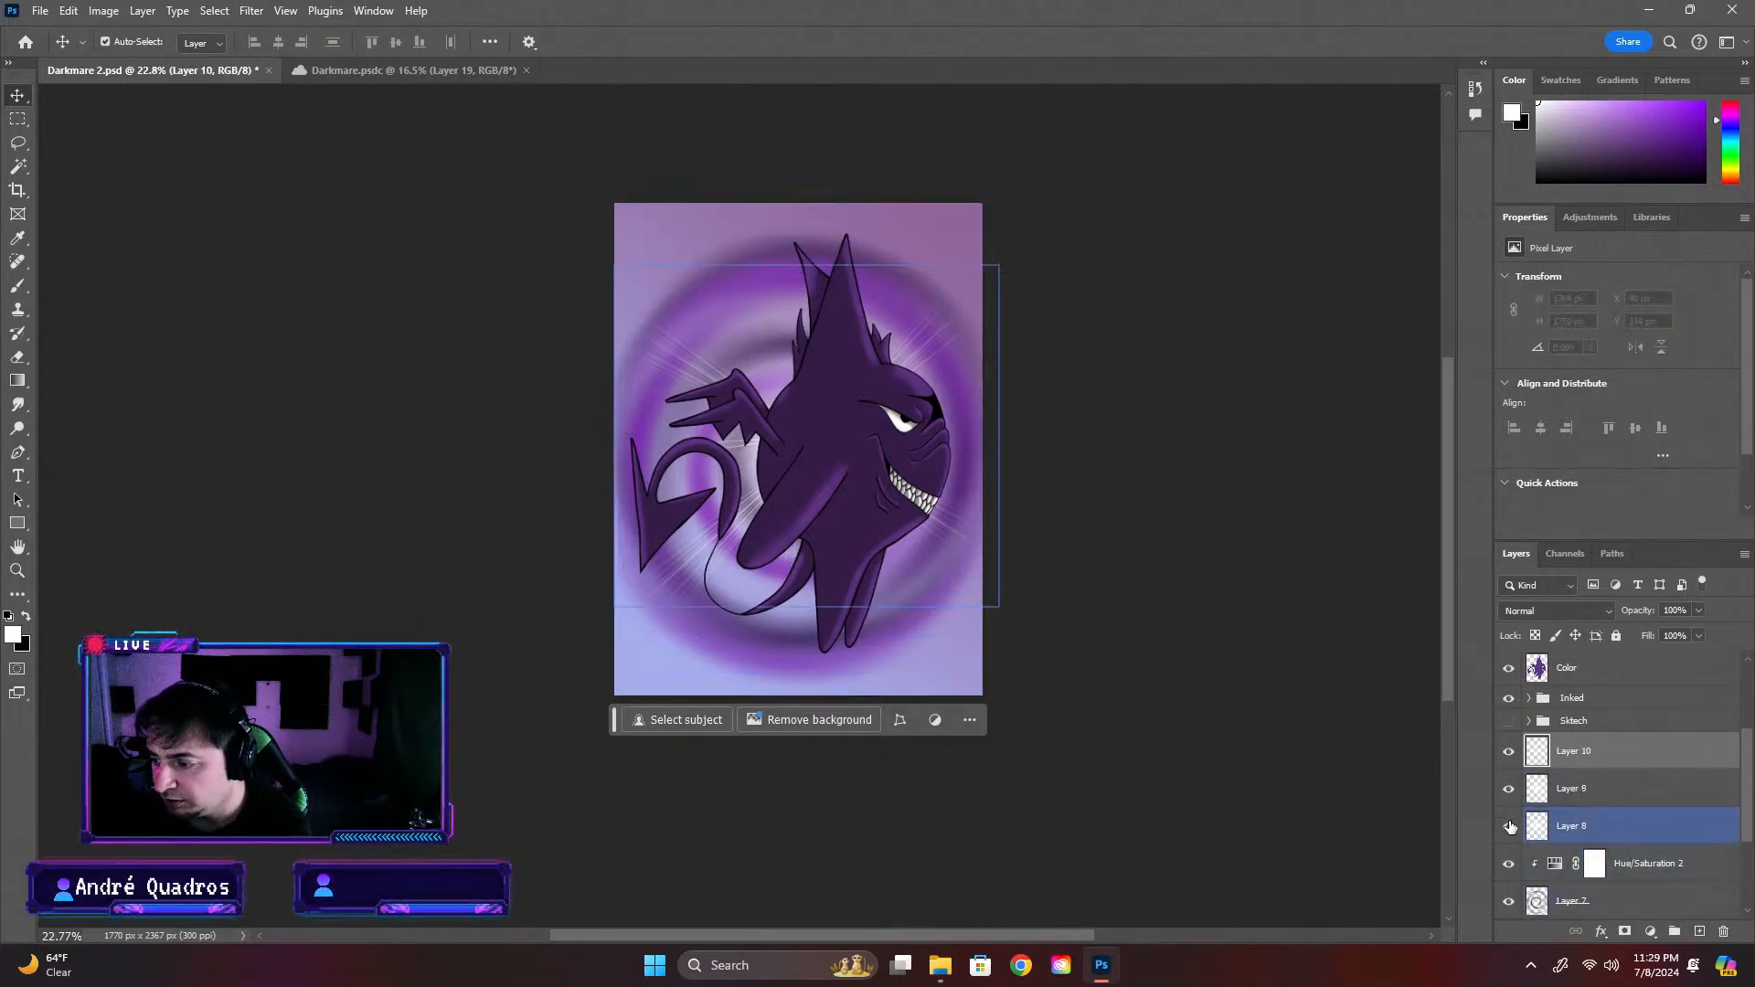
{"action": "left_click", "coordinate": [1508, 788]}
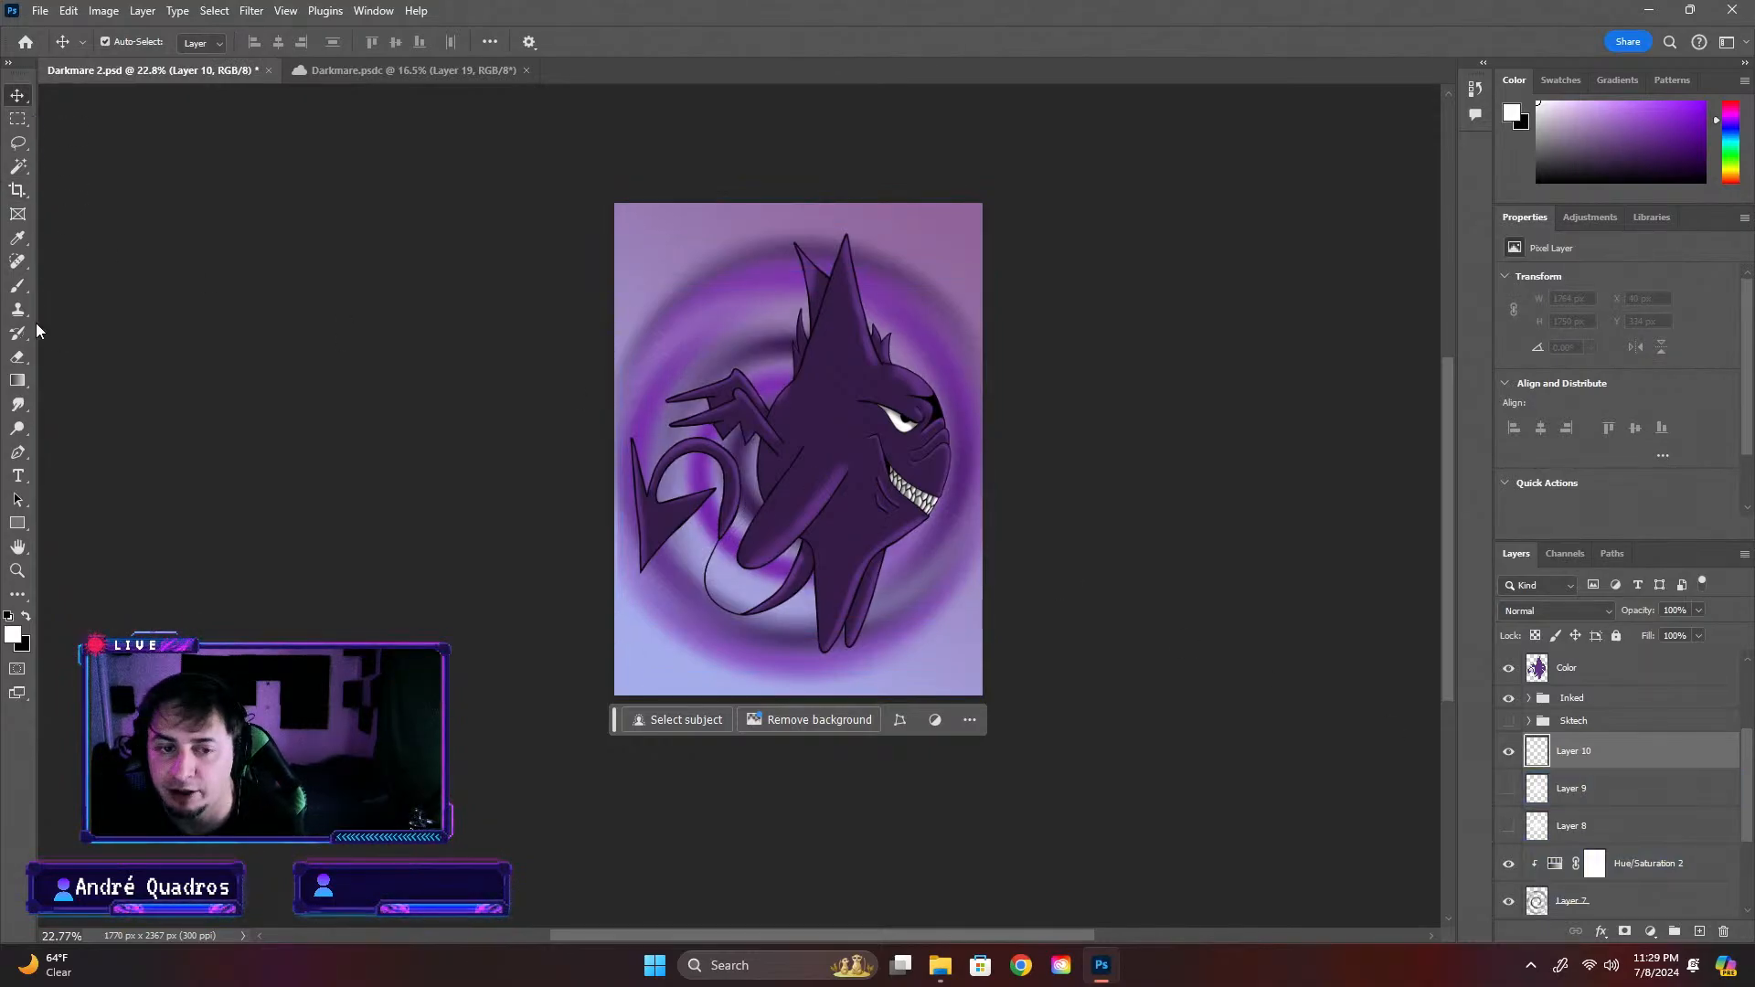
Try the flare brushes on Layer 10, stamping flare 3 in white at 2547 px over the creature's body
{"action": "left_click", "coordinate": [24, 287]}
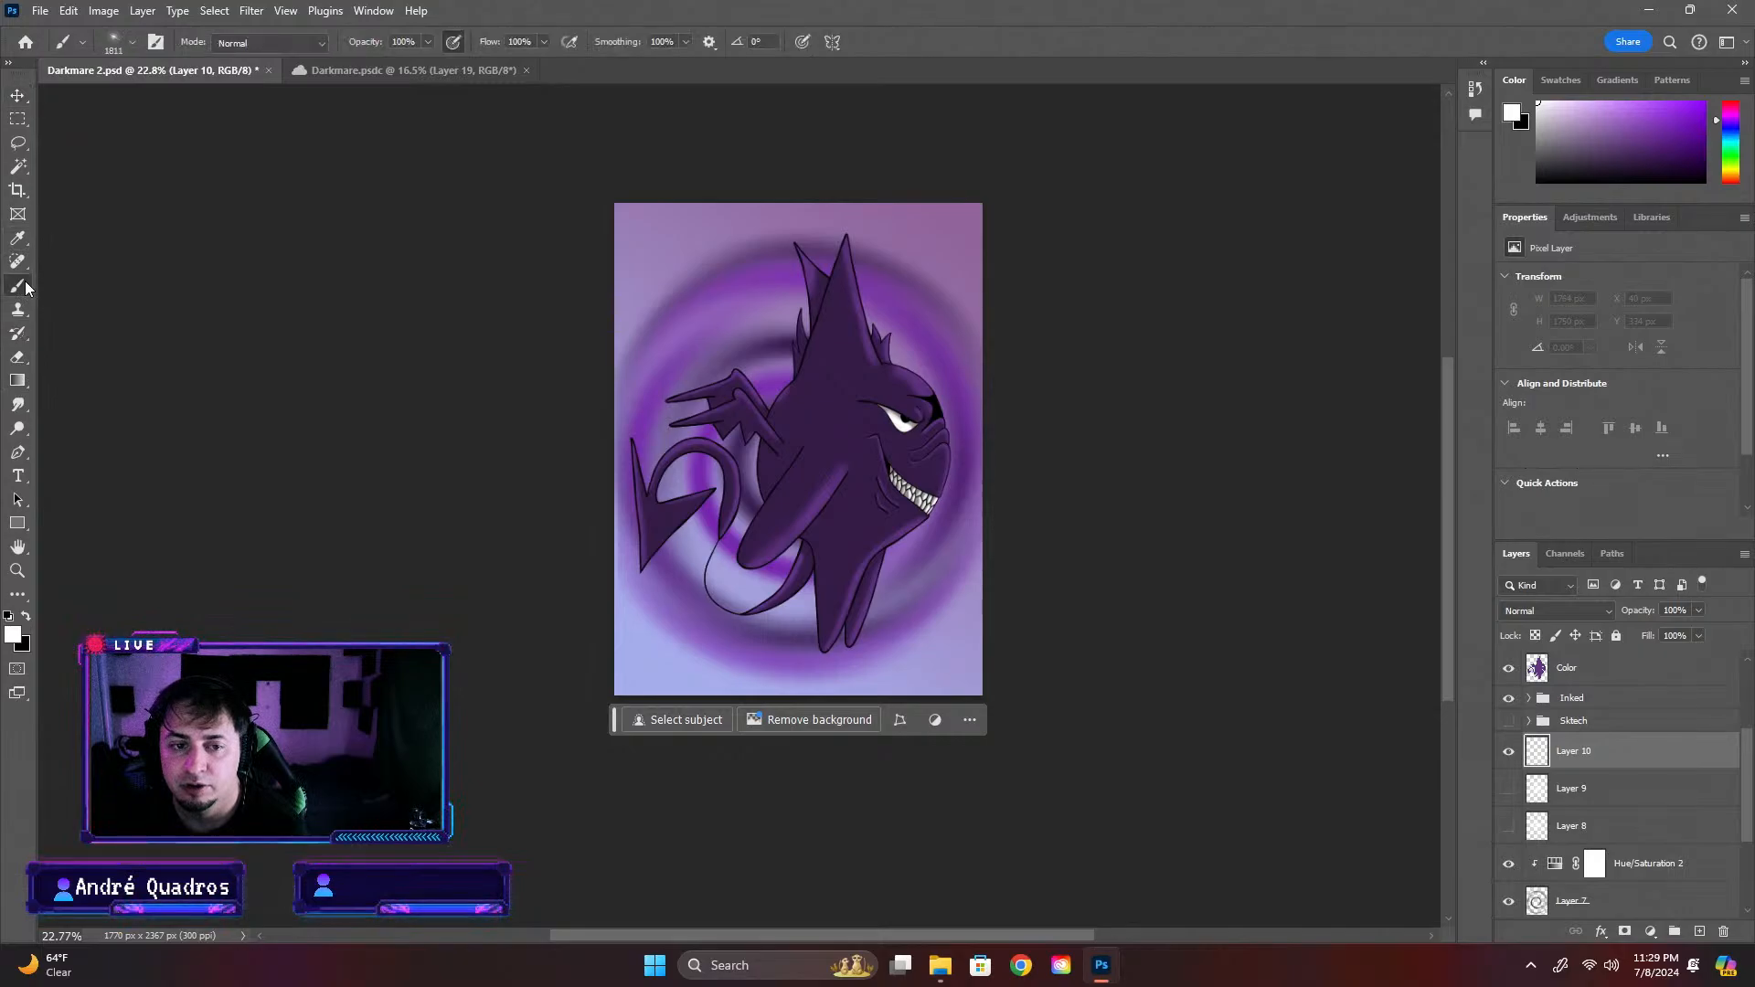
{"action": "left_click", "coordinate": [121, 42]}
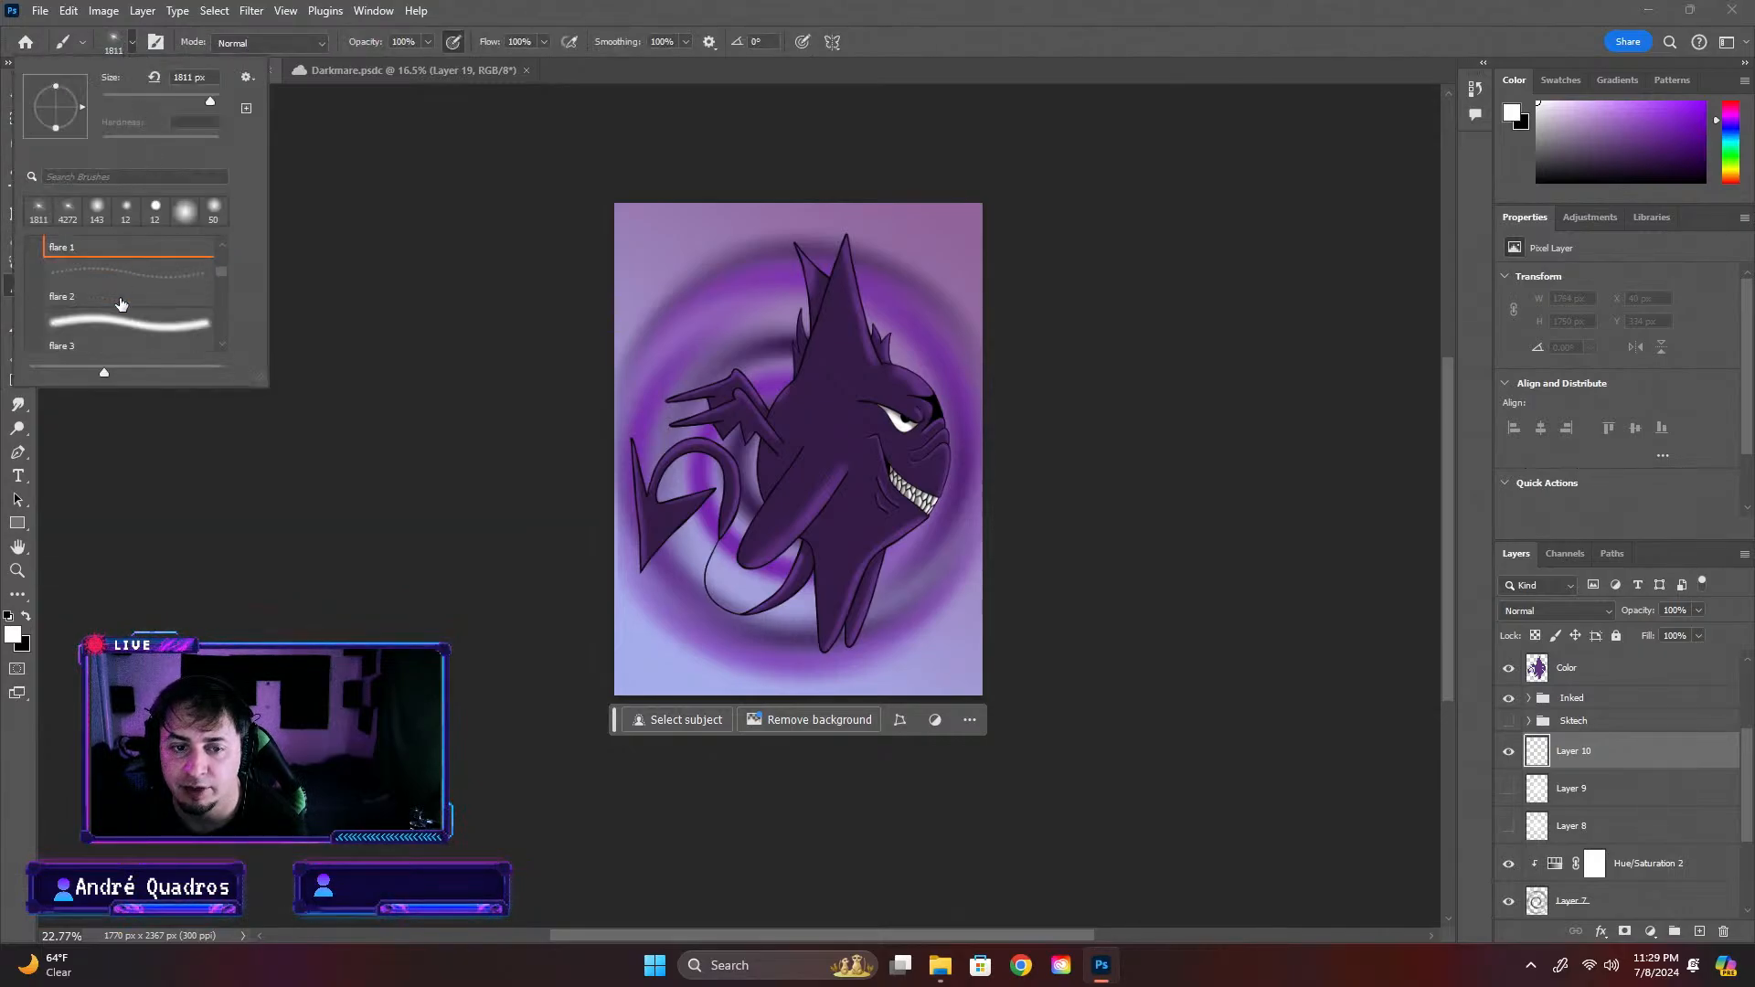
{"action": "left_click", "coordinate": [121, 303]}
{"action": "left_click", "coordinate": [765, 392]}
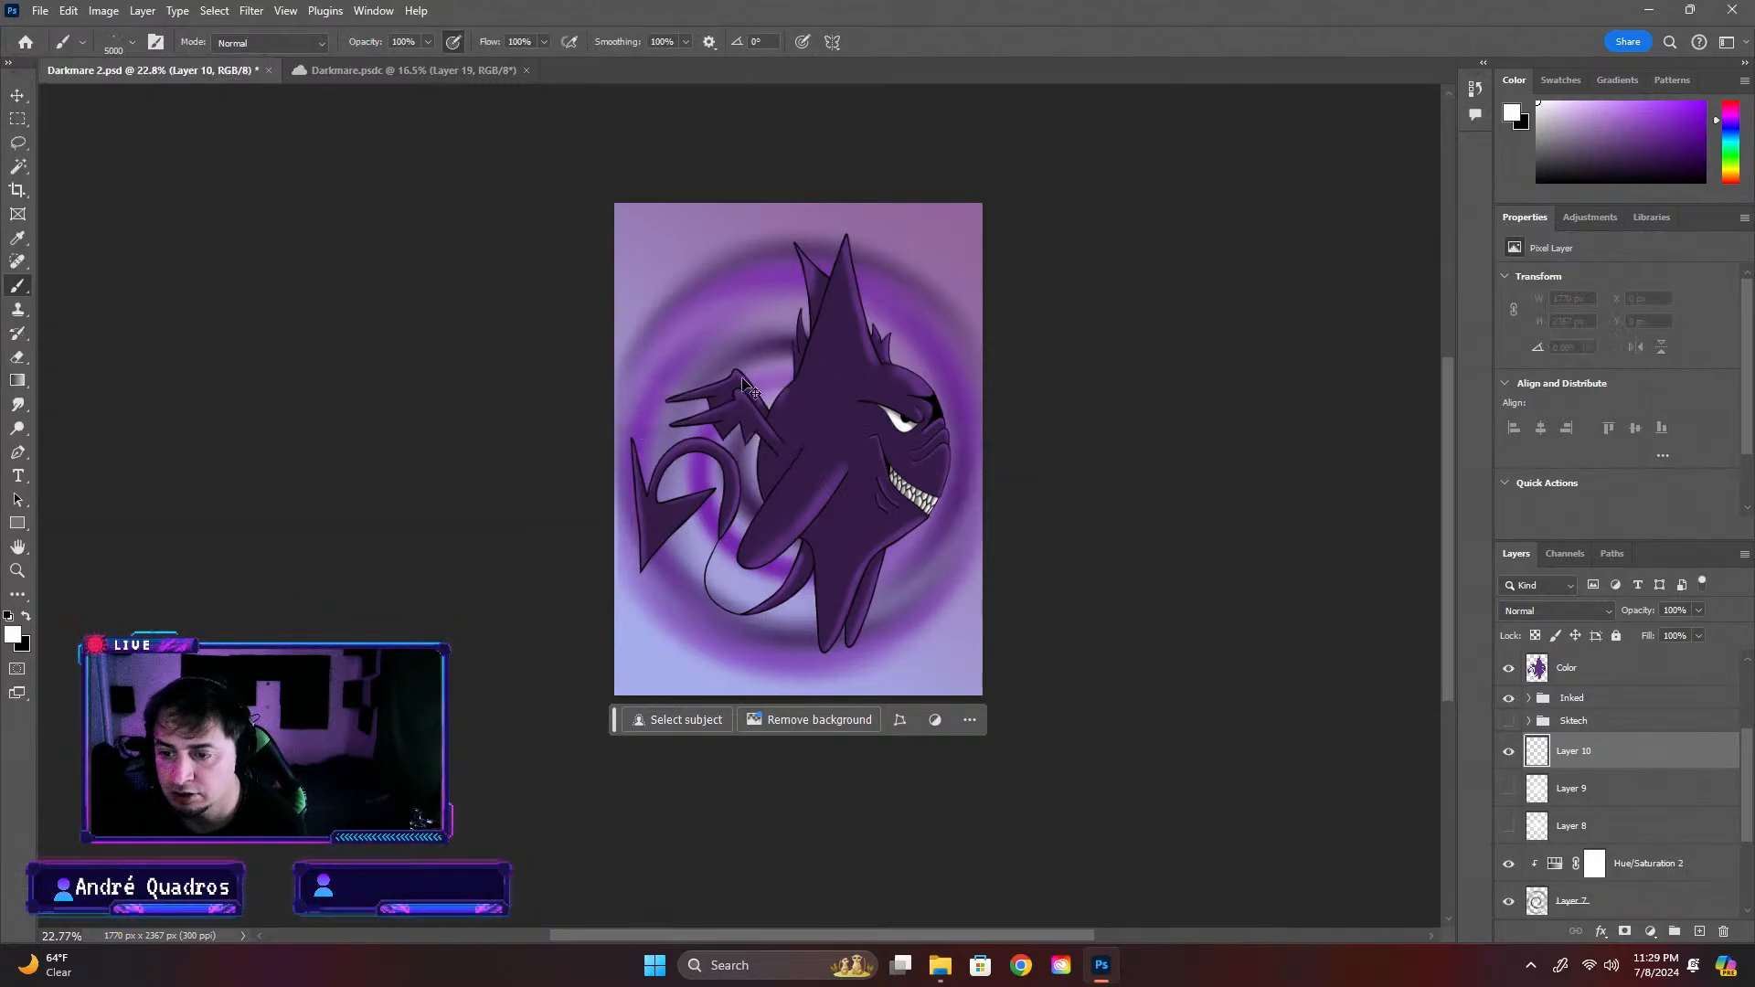
{"action": "left_click", "coordinate": [131, 46]}
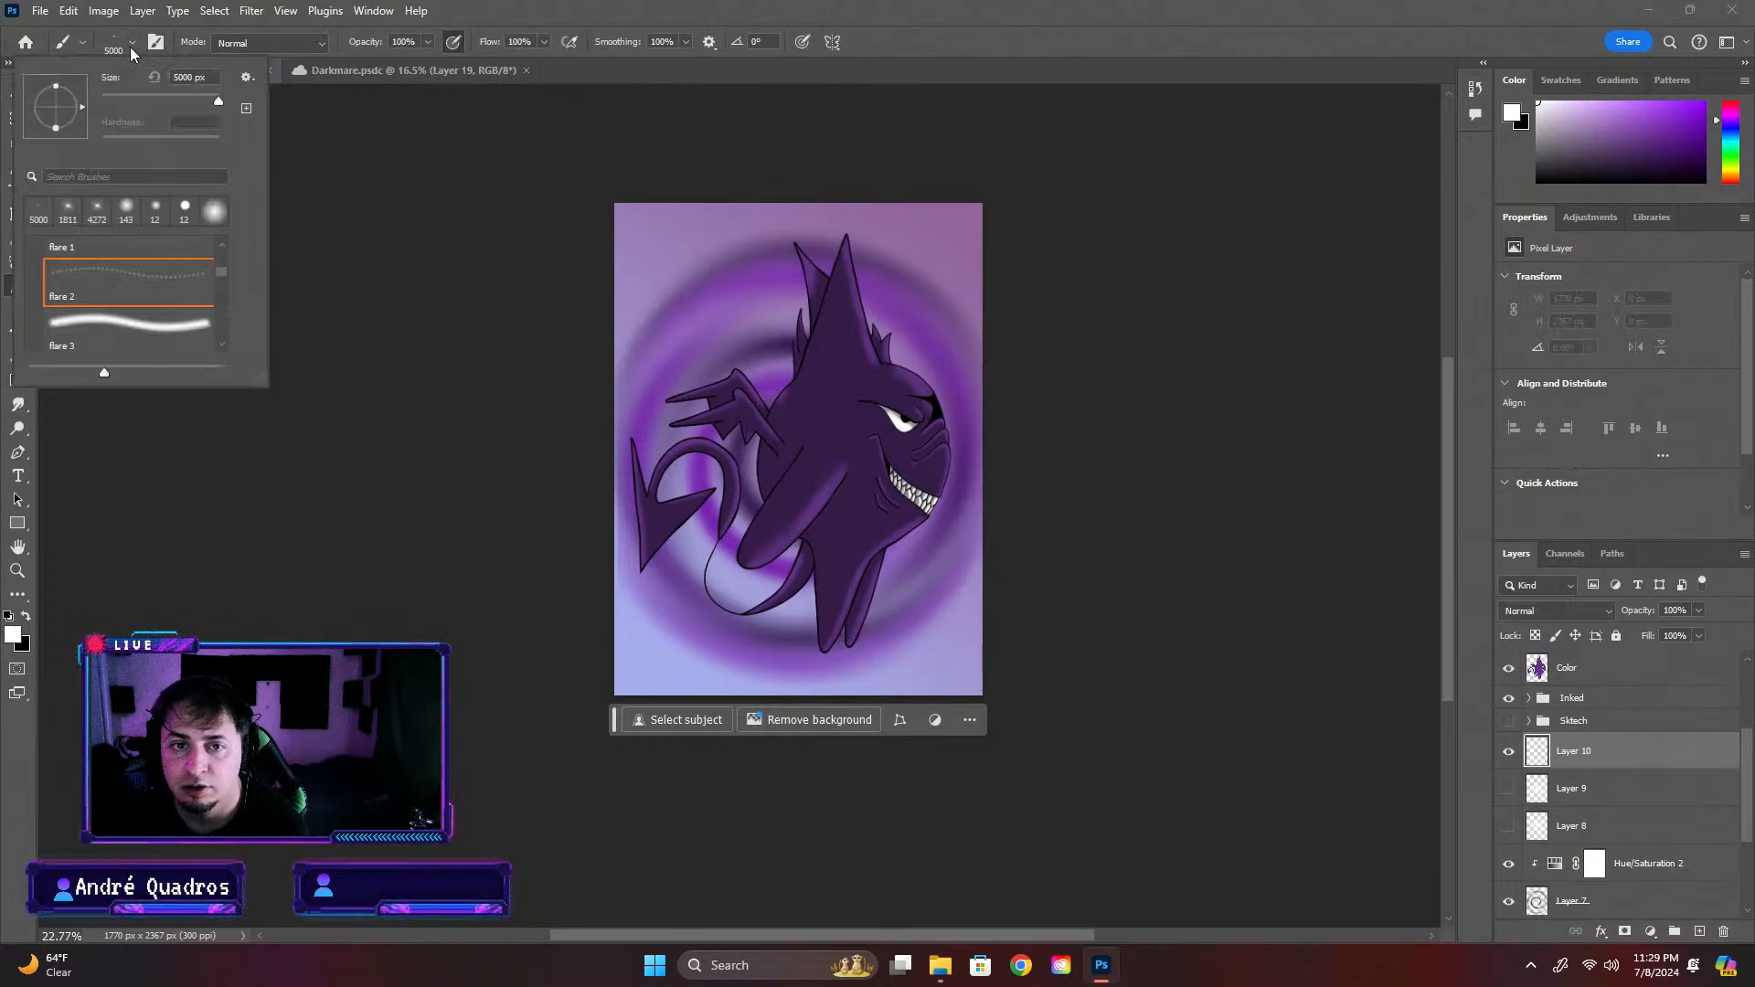
{"action": "left_click", "coordinate": [161, 322]}
{"action": "left_click", "coordinate": [823, 448]}
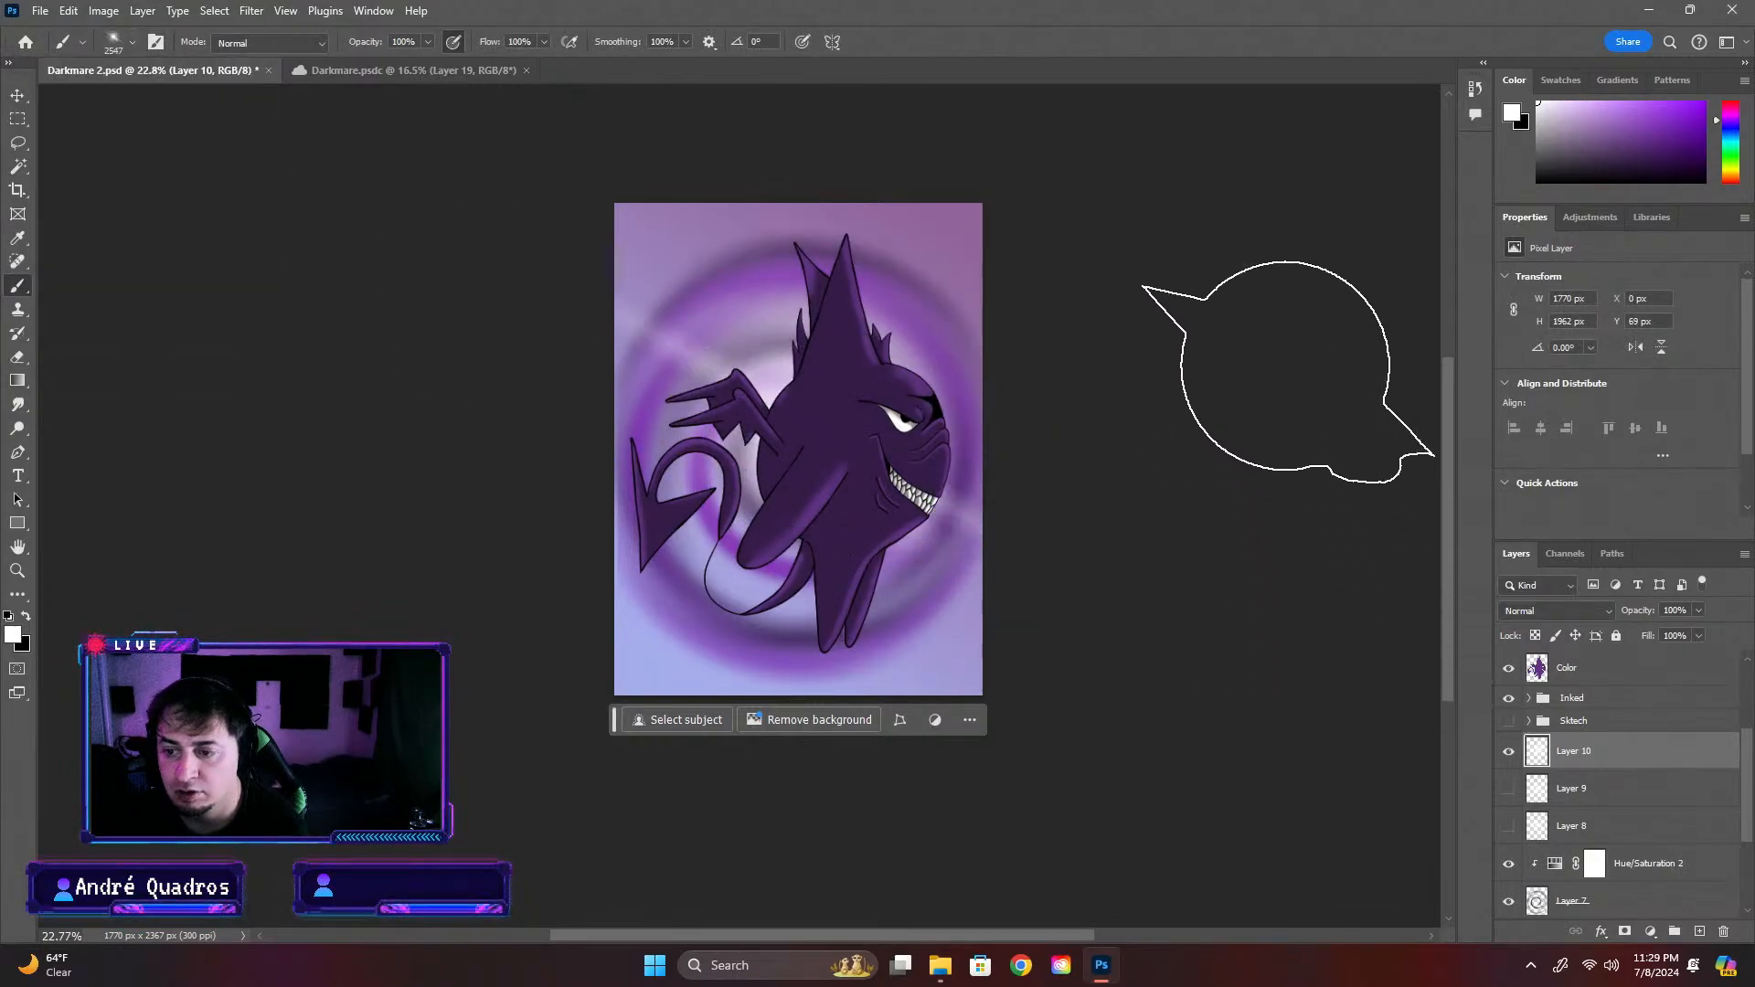
{"action": "key", "text": "ctrl+z"}
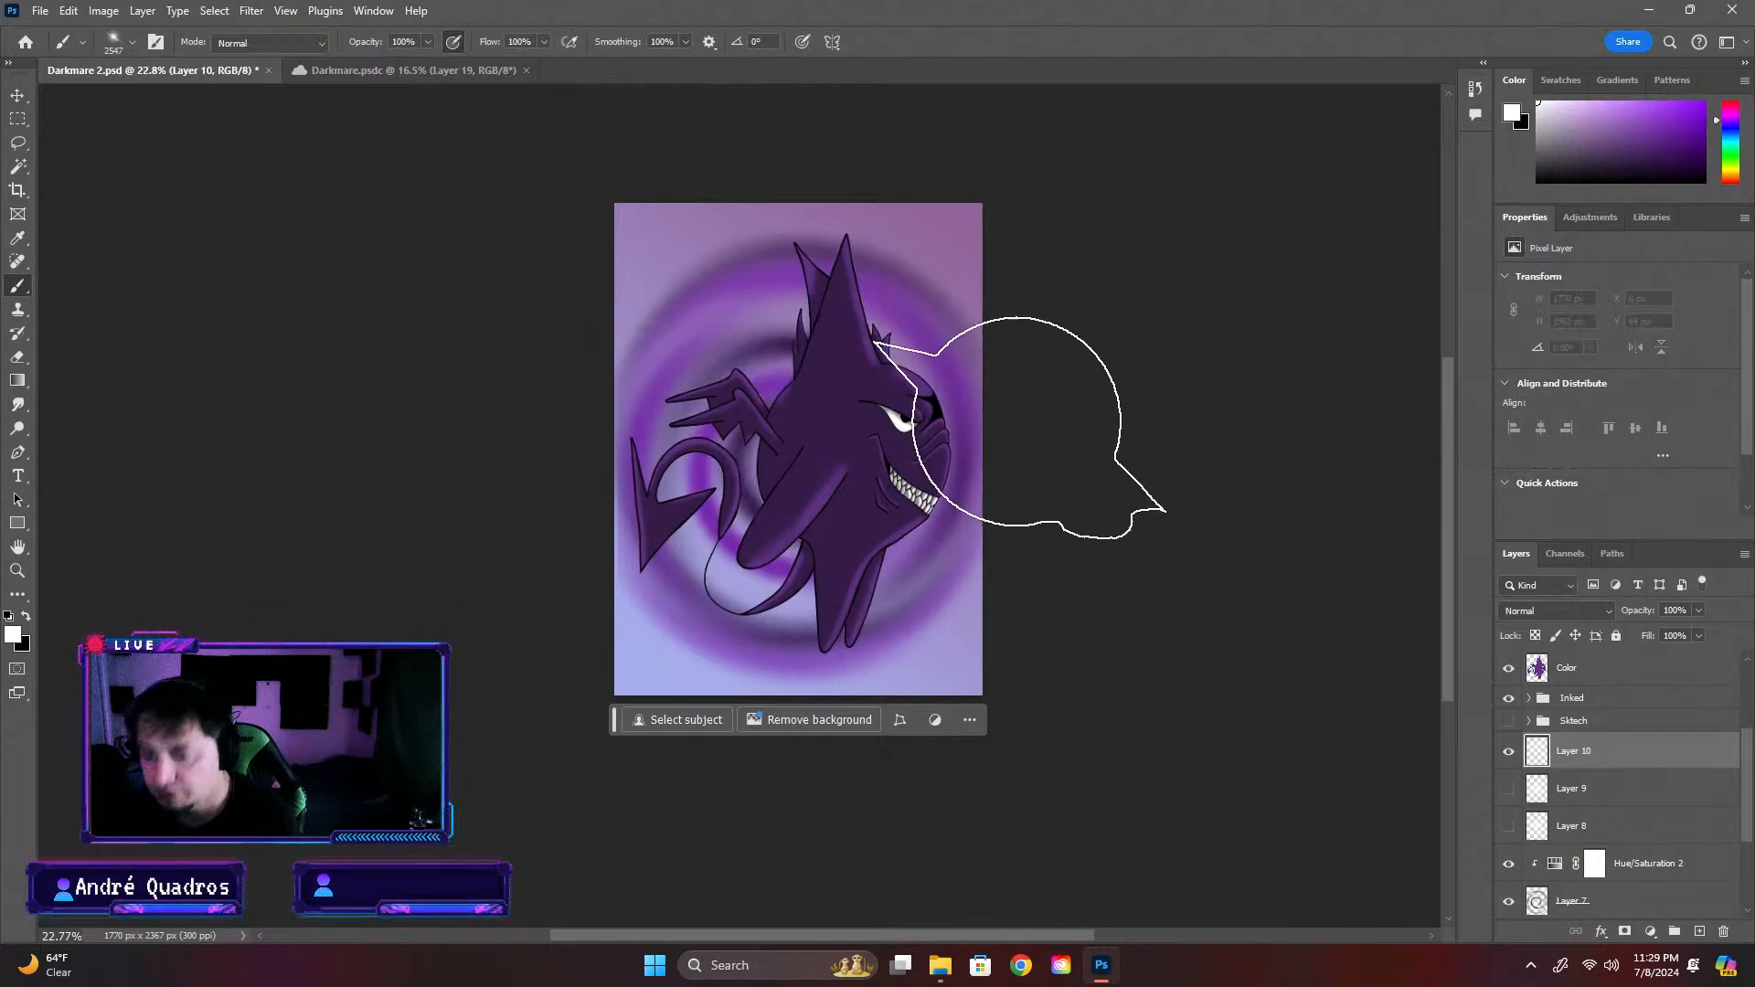
{"action": "left_click", "coordinate": [795, 438]}
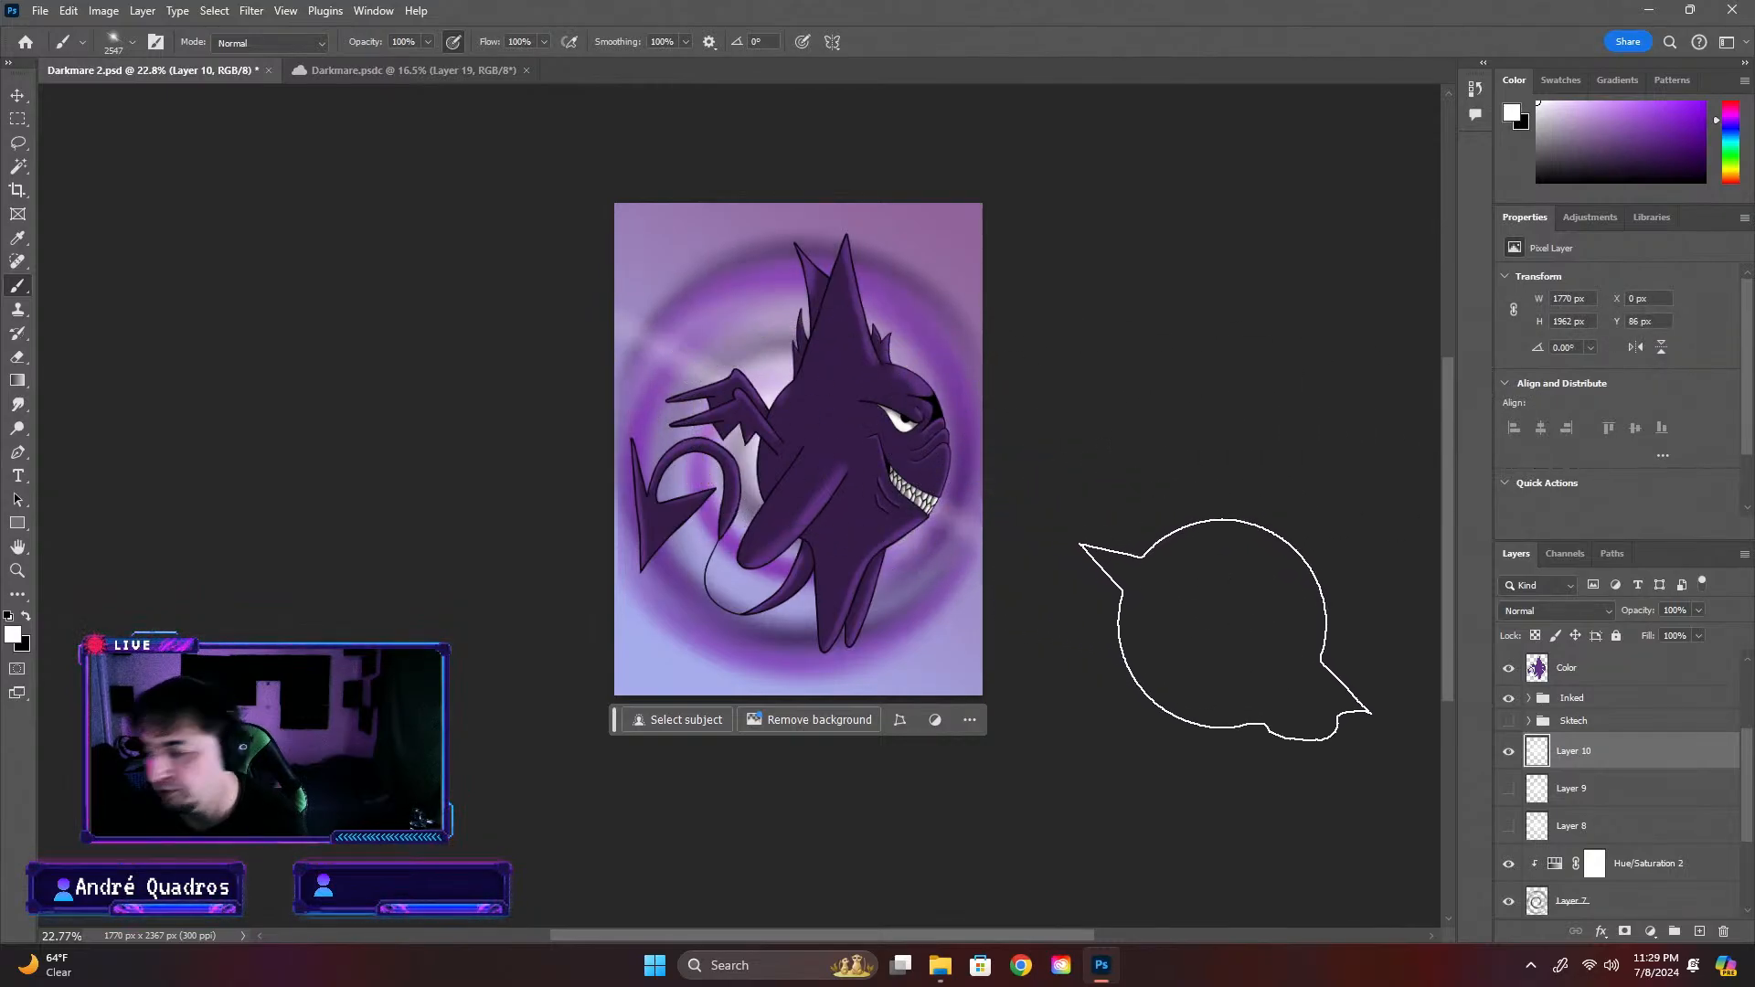
{"action": "key", "text": "ctrl+z"}
{"action": "left_click", "coordinate": [800, 450]}
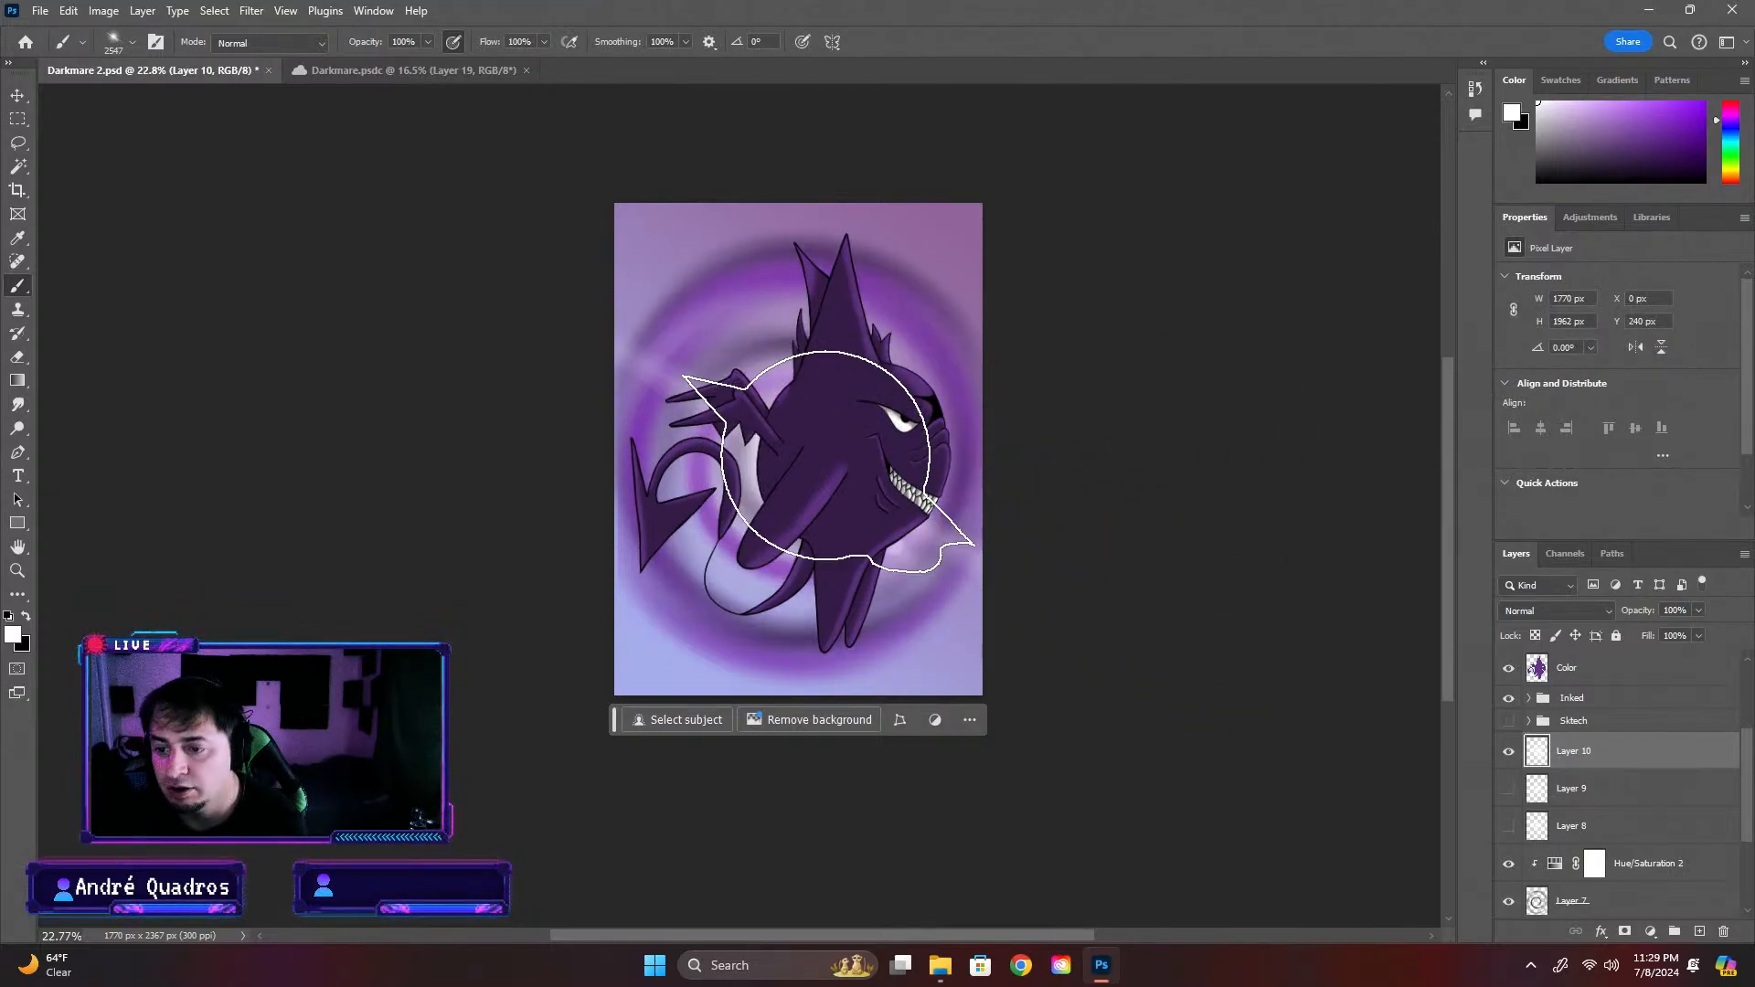
Show the flare layers Layer 8 and Layer 9 again and hide Layer 10
{"action": "left_click", "coordinate": [1509, 827]}
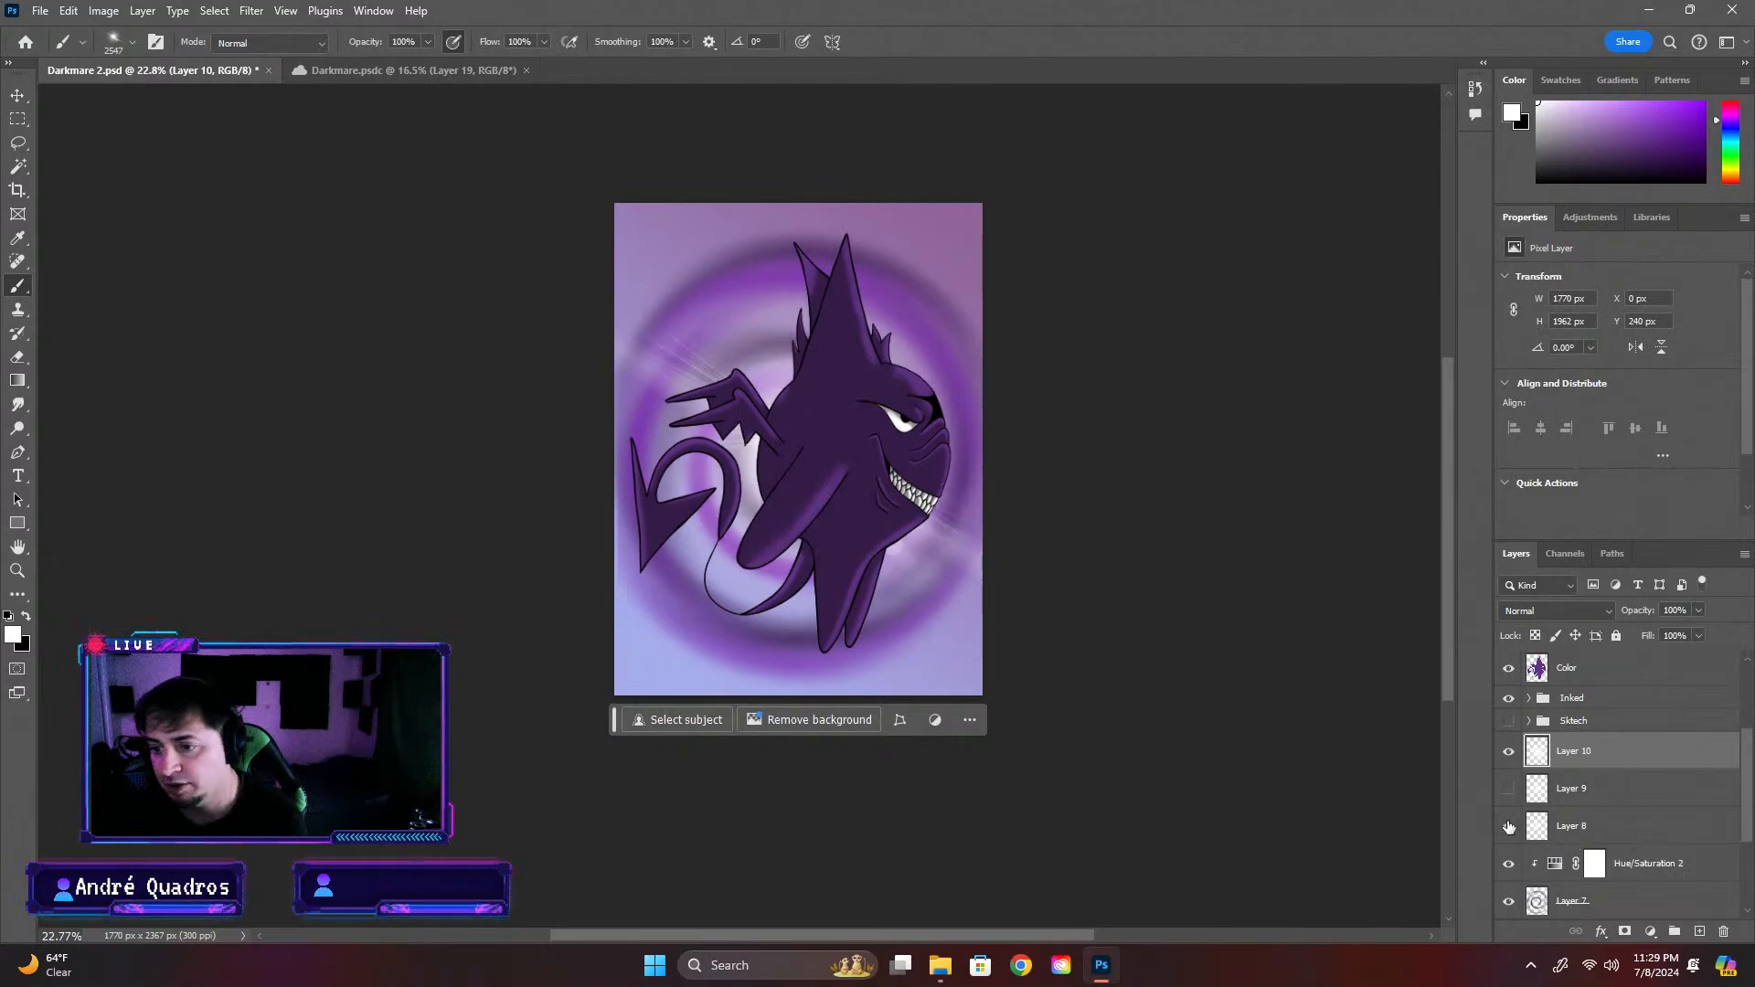
{"action": "left_click", "coordinate": [1509, 787]}
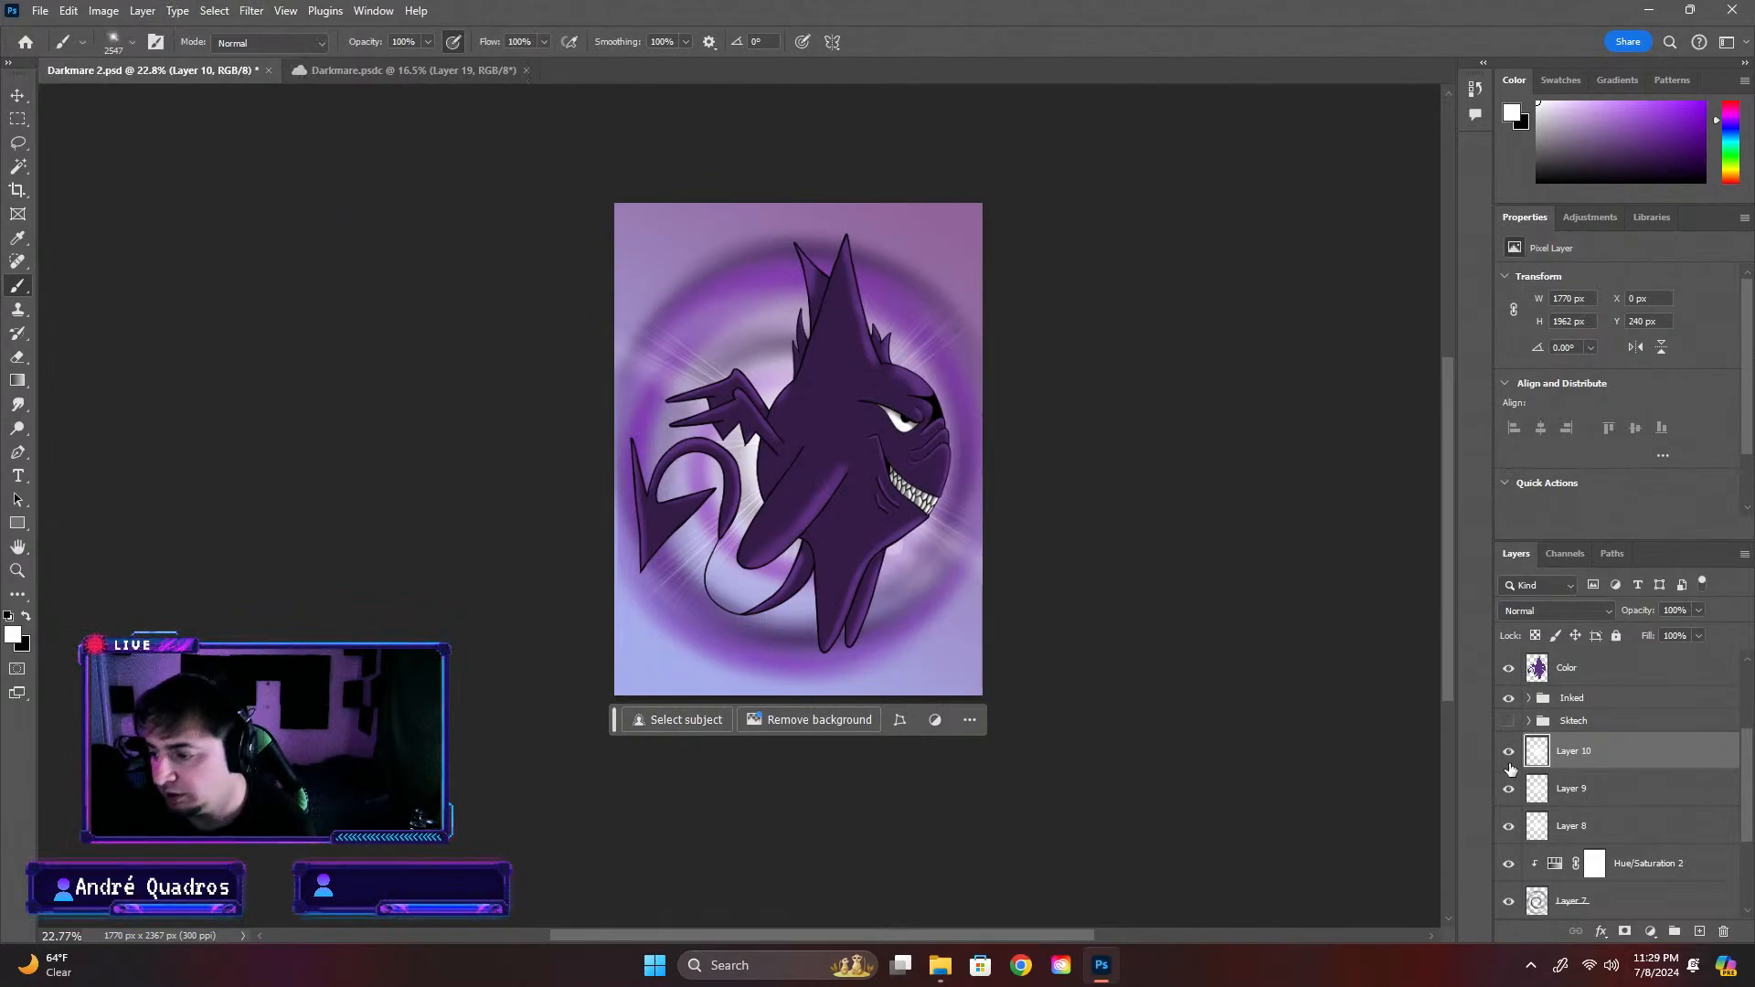
{"action": "left_click", "coordinate": [1509, 753]}
Choose the flare 4 brush and add a new empty layer above Layer 10
{"action": "left_click", "coordinate": [123, 52]}
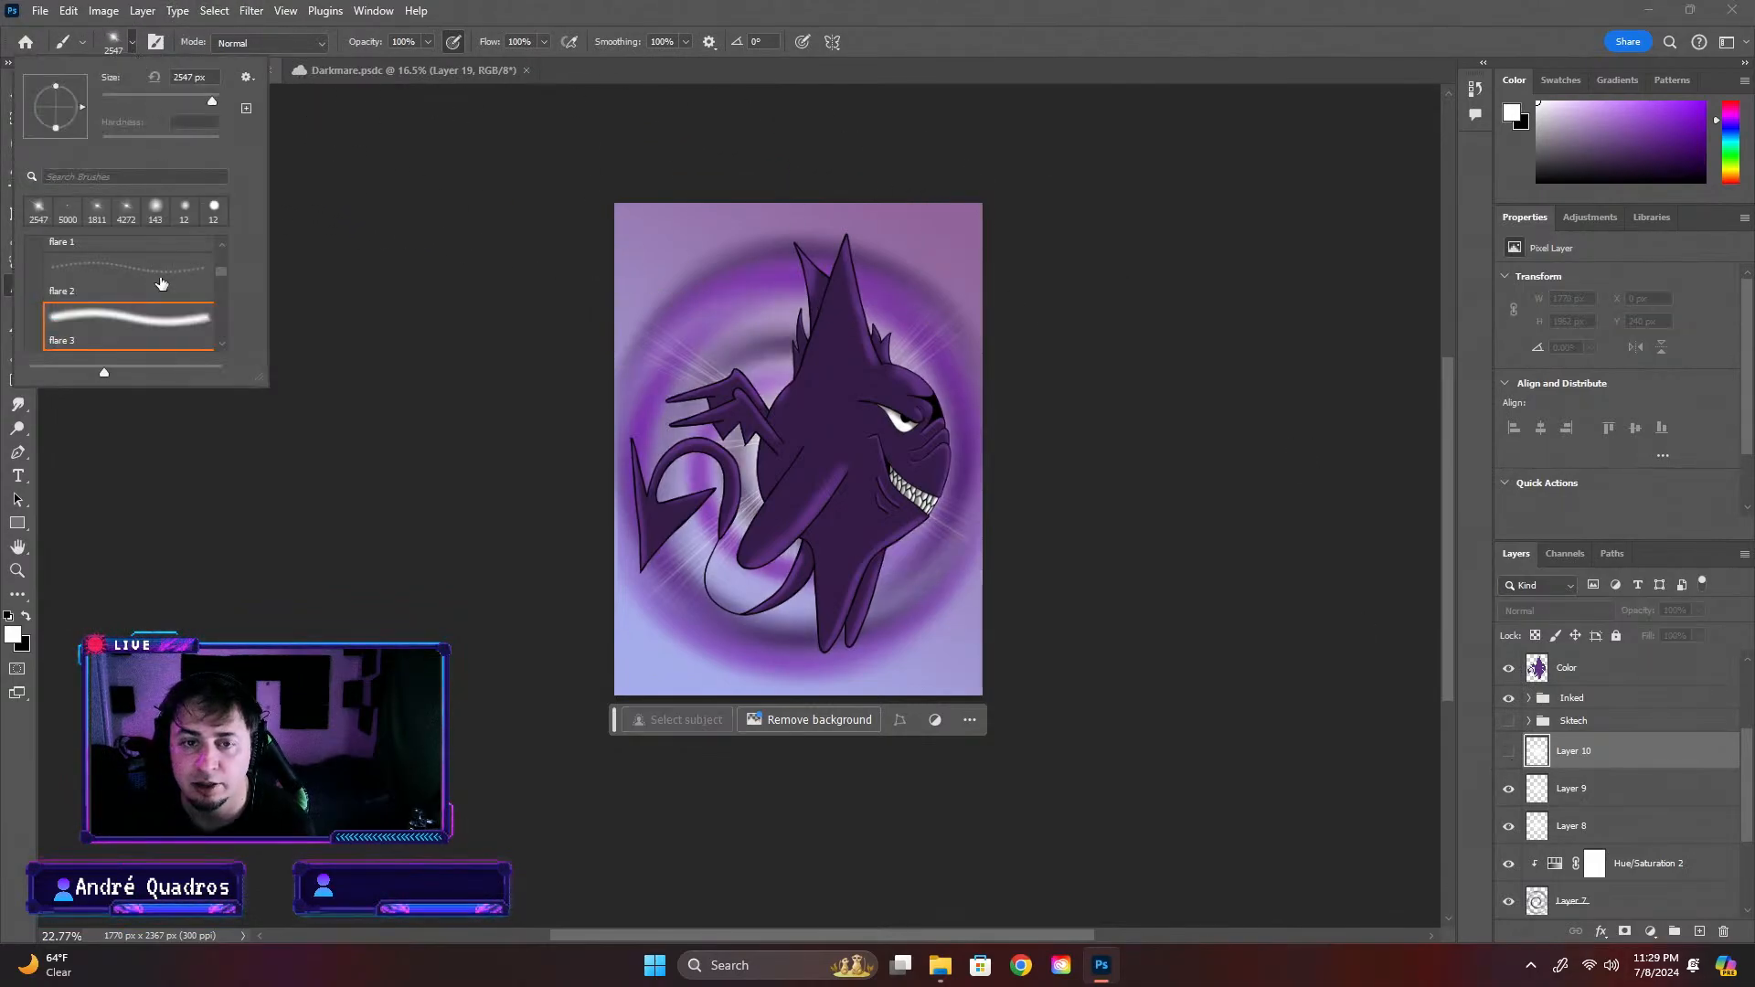
{"action": "left_click", "coordinate": [119, 325]}
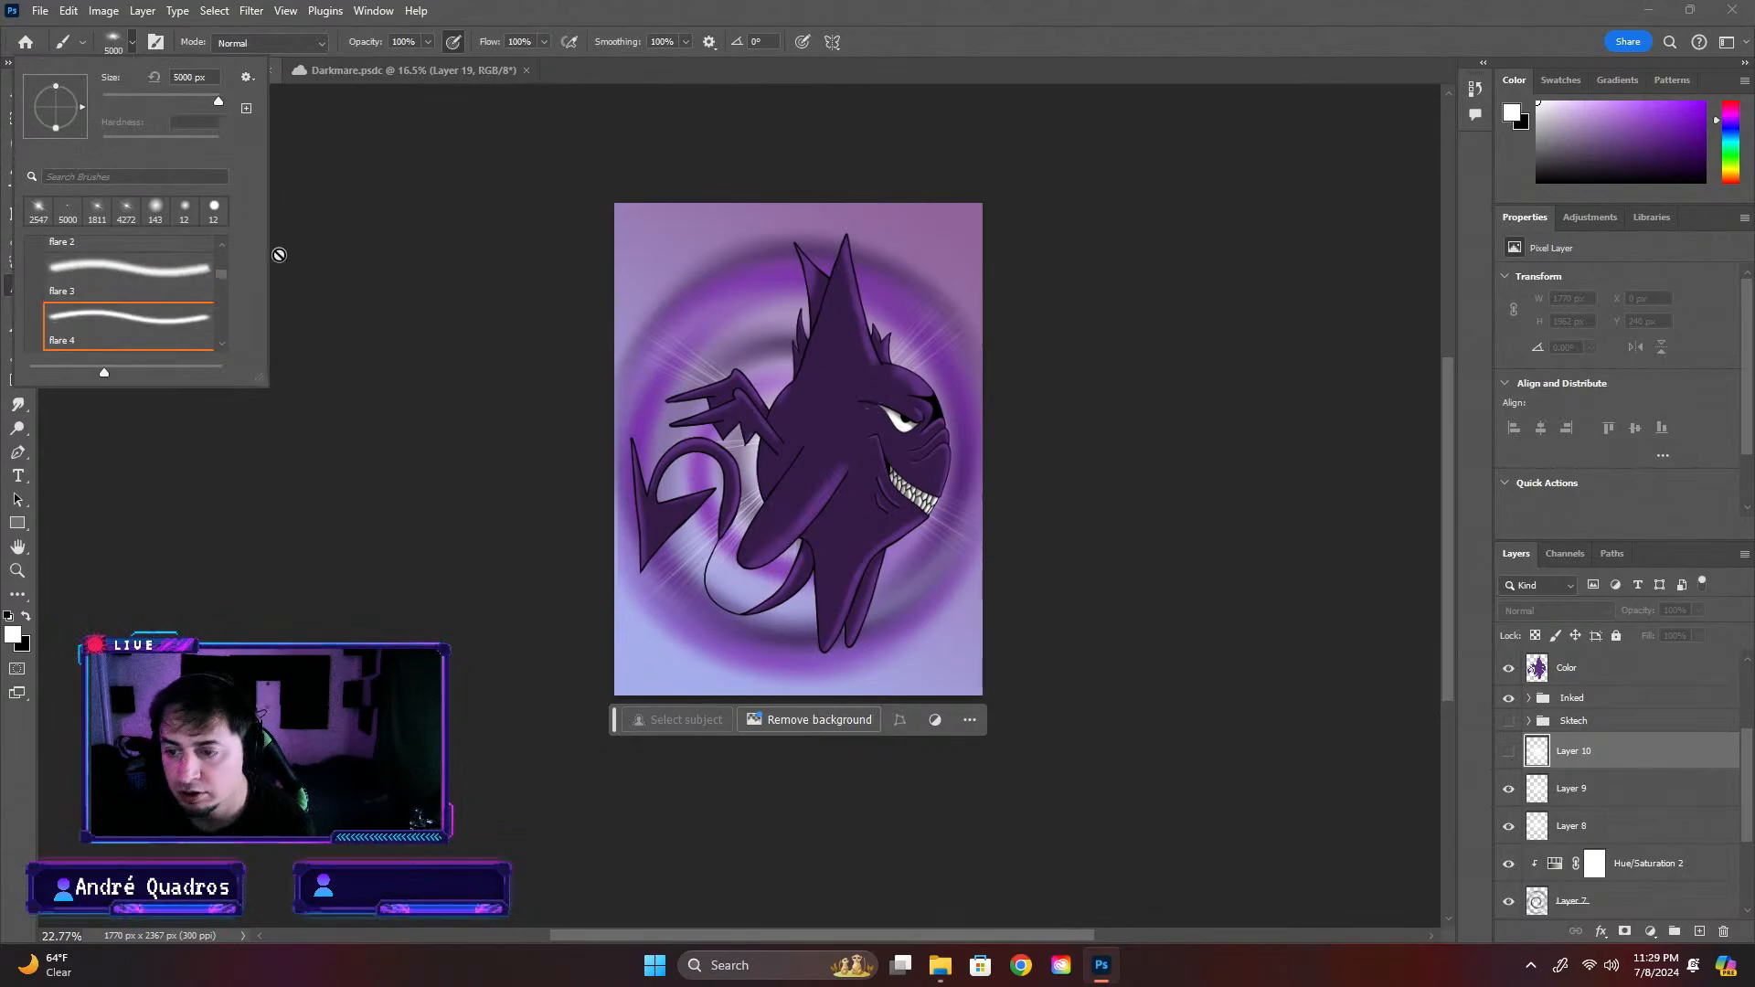
{"action": "left_click", "coordinate": [1724, 932]}
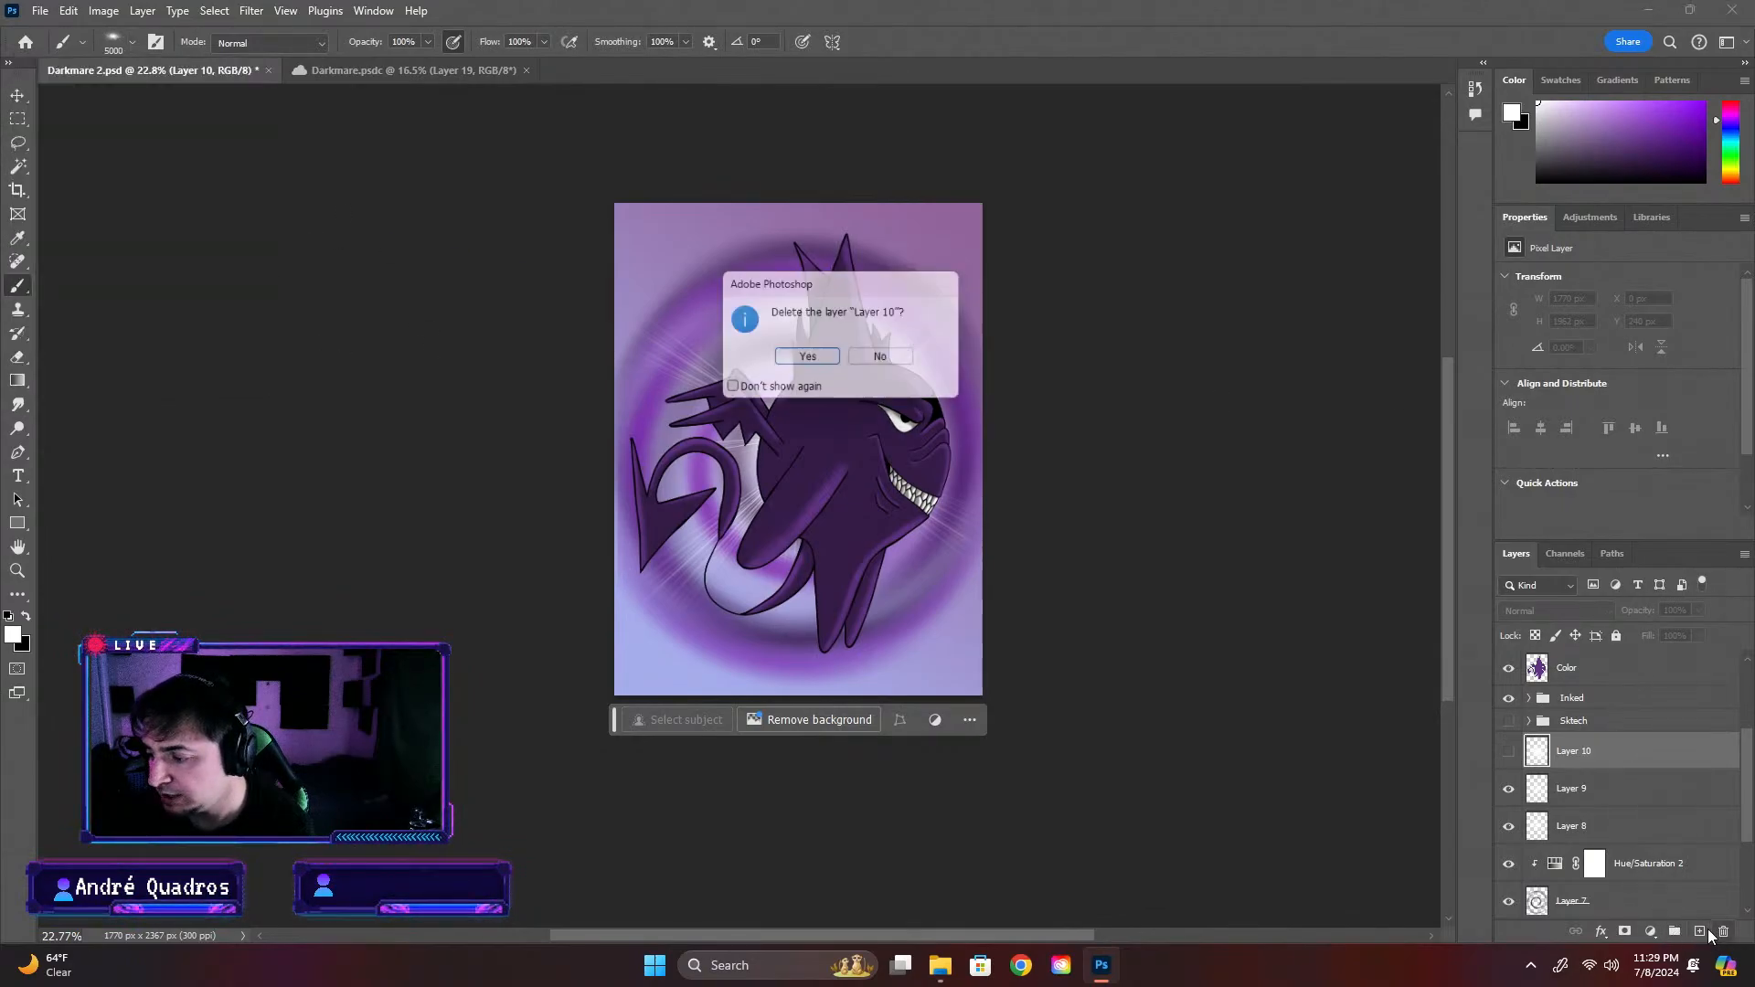
{"action": "left_click", "coordinate": [914, 362]}
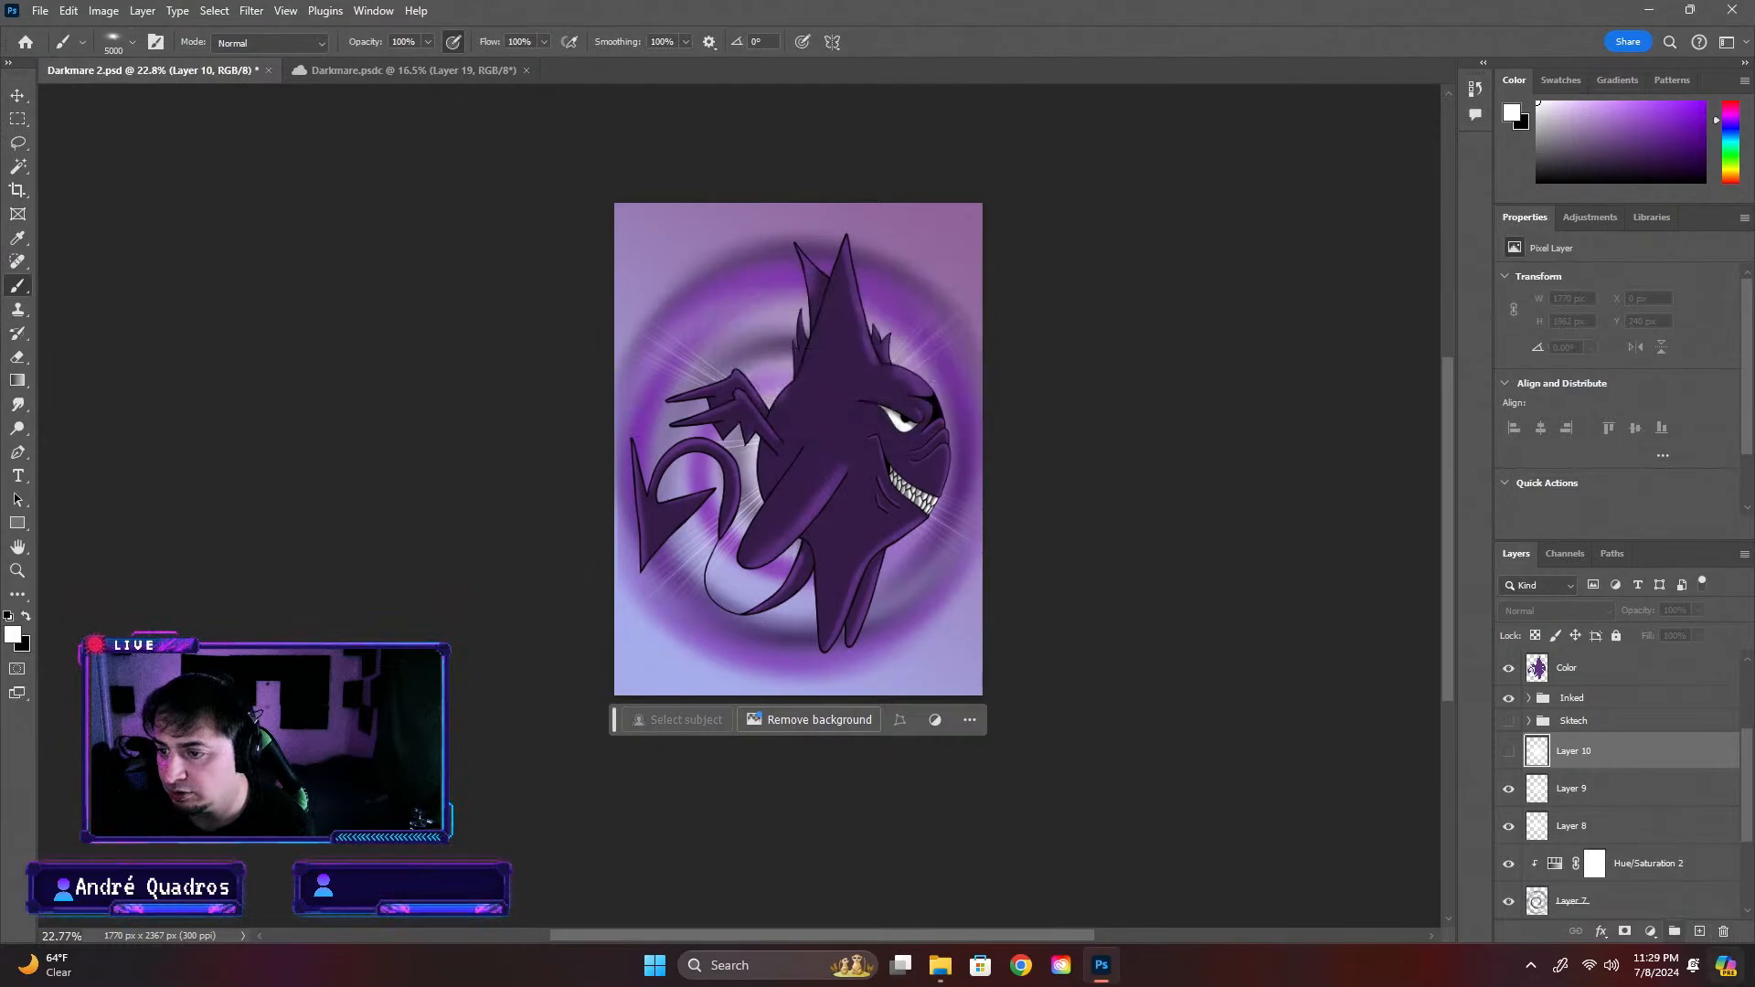
{"action": "left_click", "coordinate": [1699, 932]}
Try stamping the white flare 4 brush at 5000 px over the creature's body on the new layer
{"action": "left_click", "coordinate": [823, 434]}
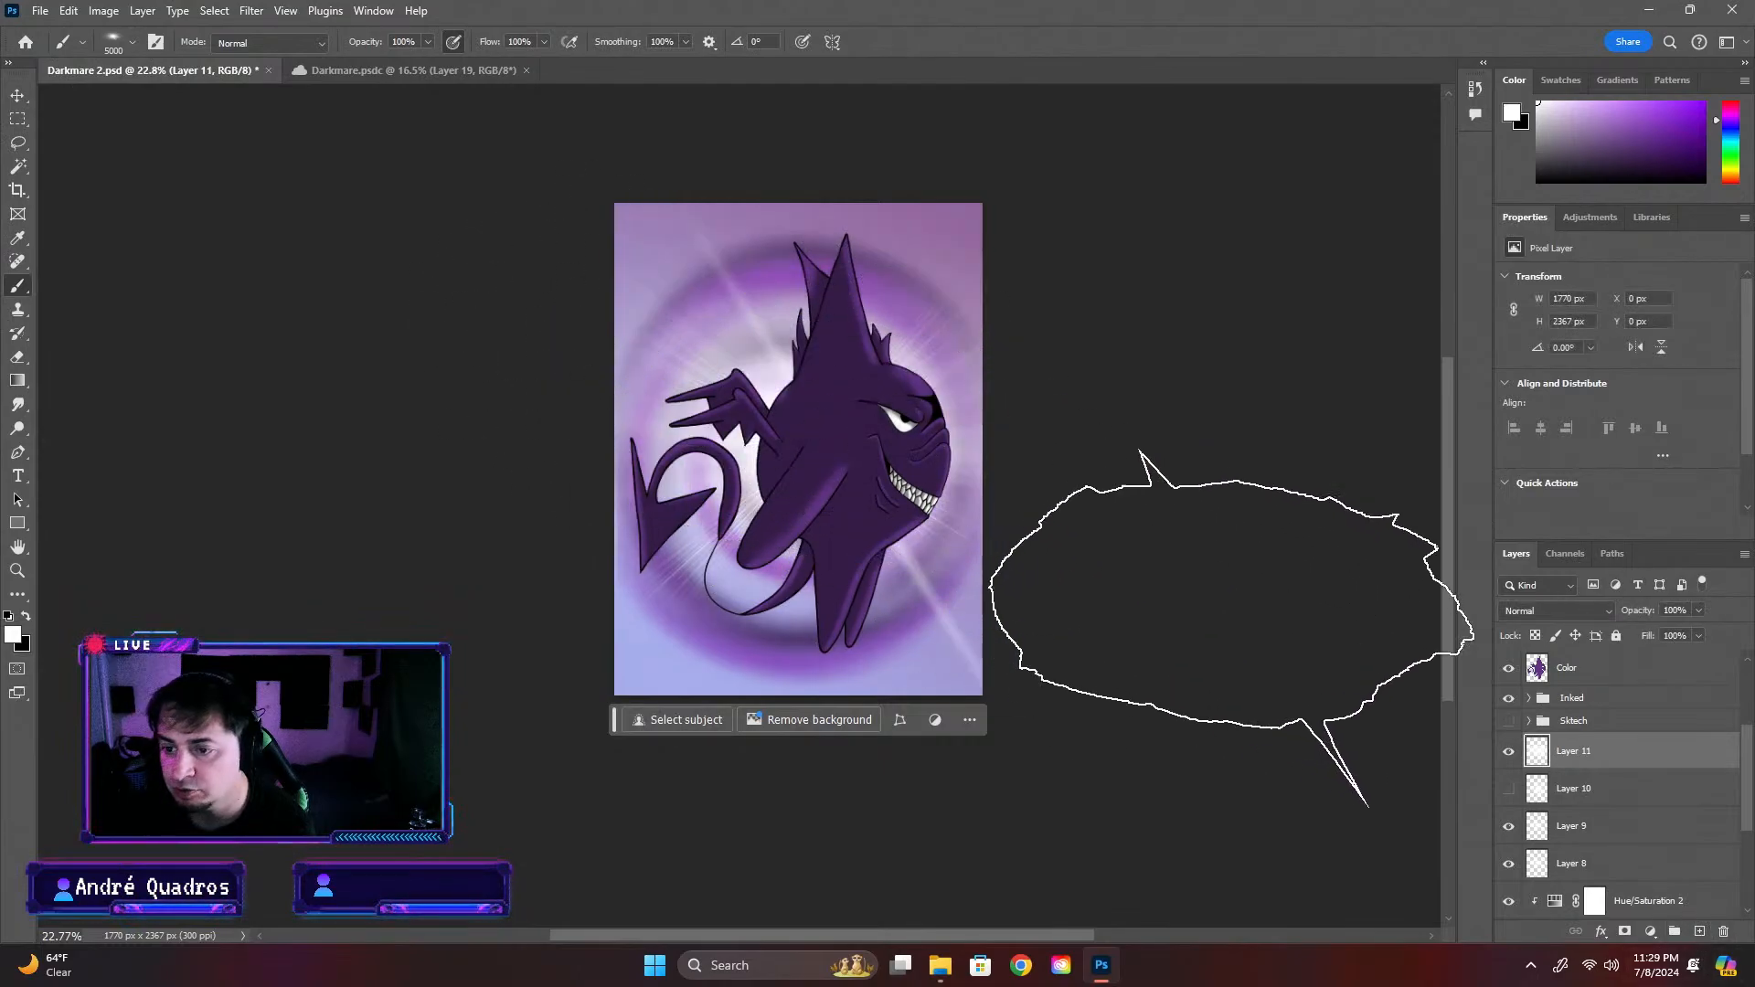
{"action": "key", "text": "ctrl+z"}
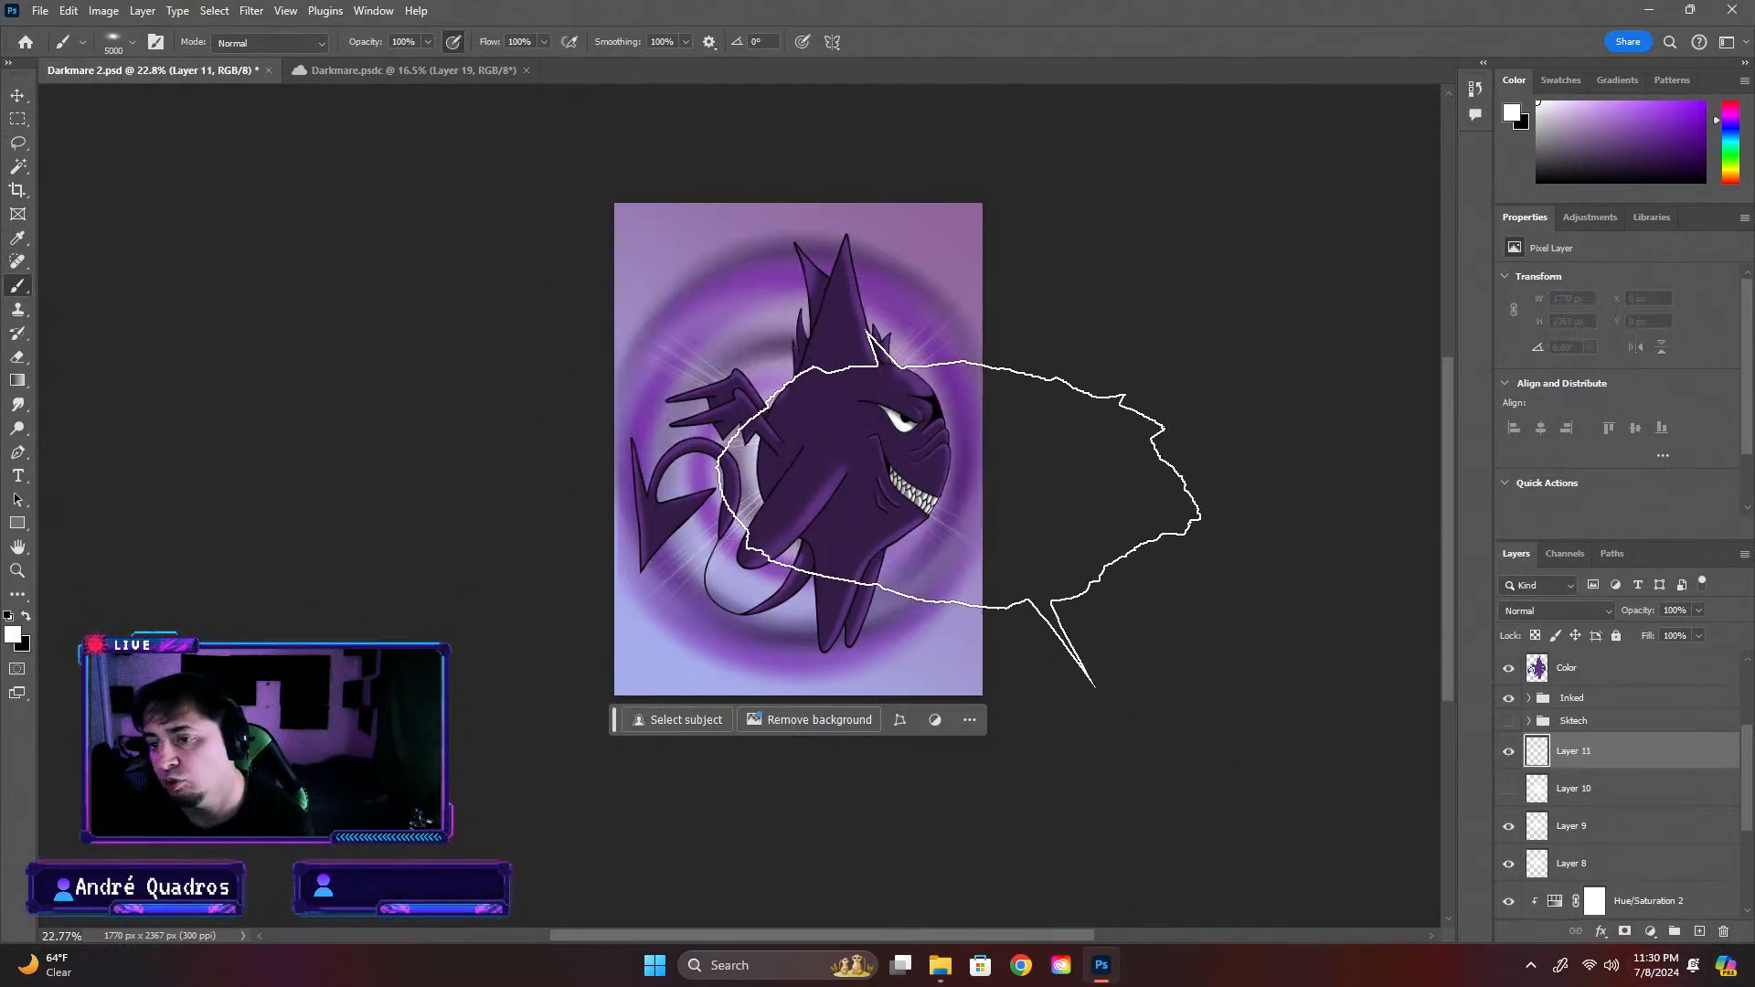
{"action": "left_click", "coordinate": [877, 475]}
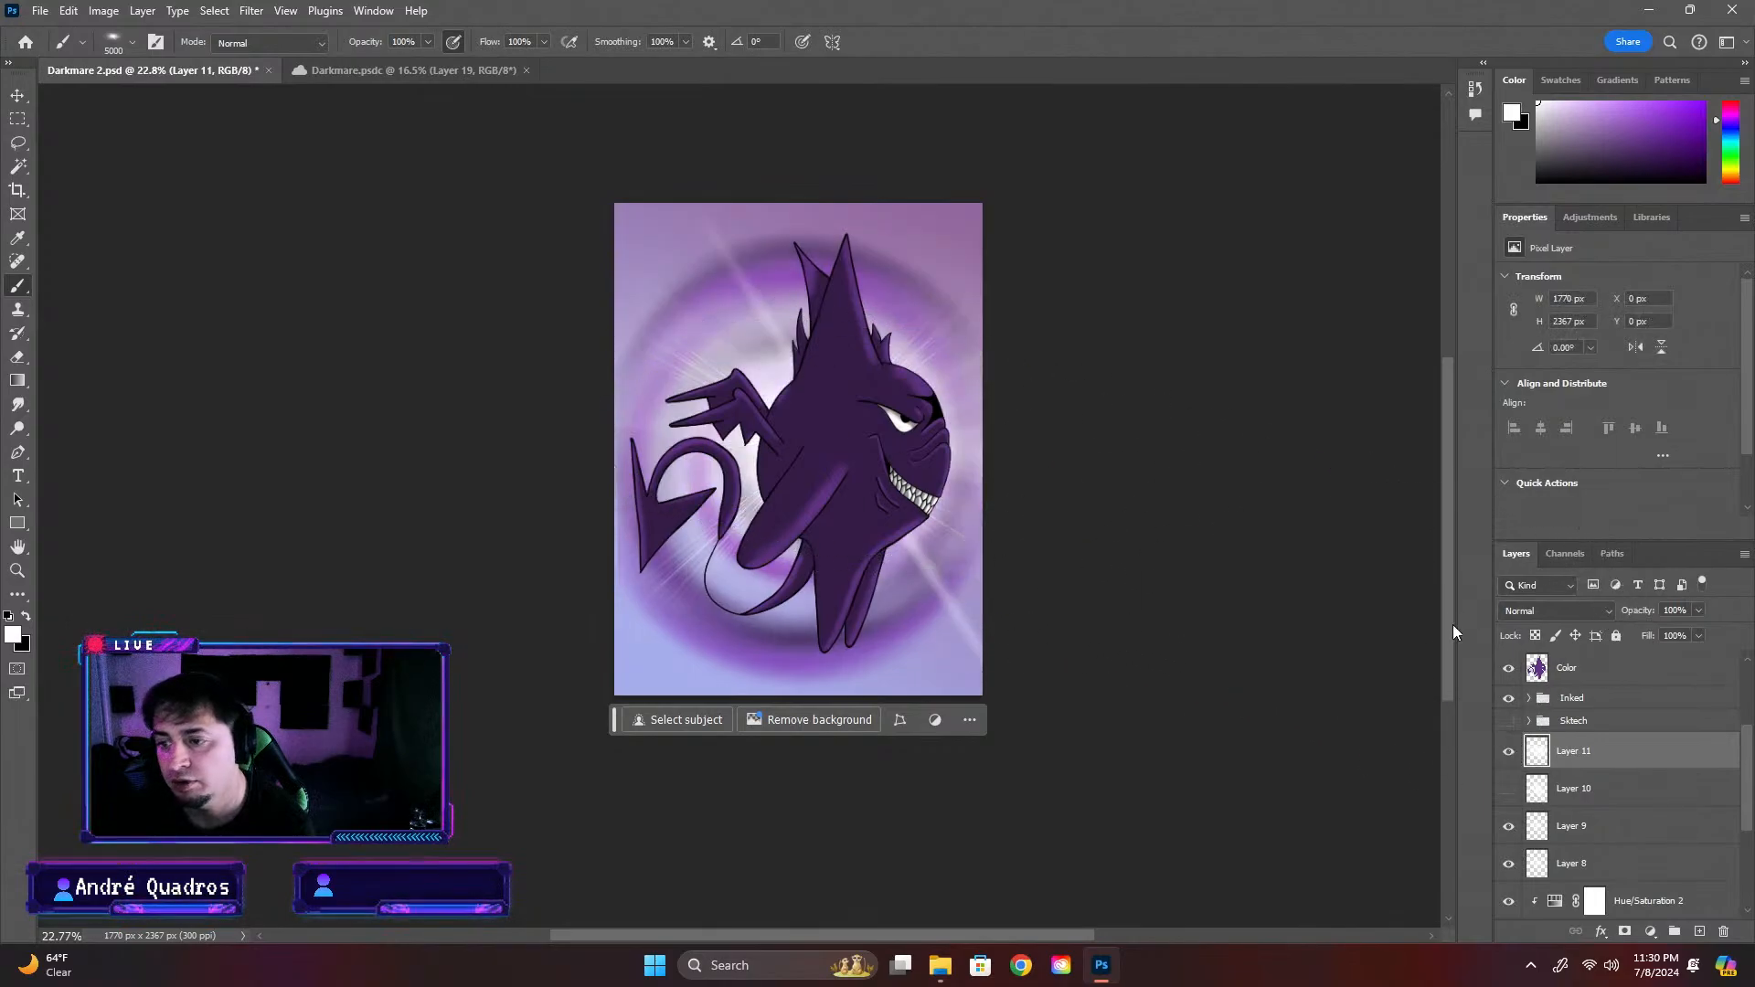
{"action": "key", "text": "ctrl+z"}
Delete Layer 10, which holds the unwanted flare 3 stamp
{"action": "left_click", "coordinate": [1508, 789]}
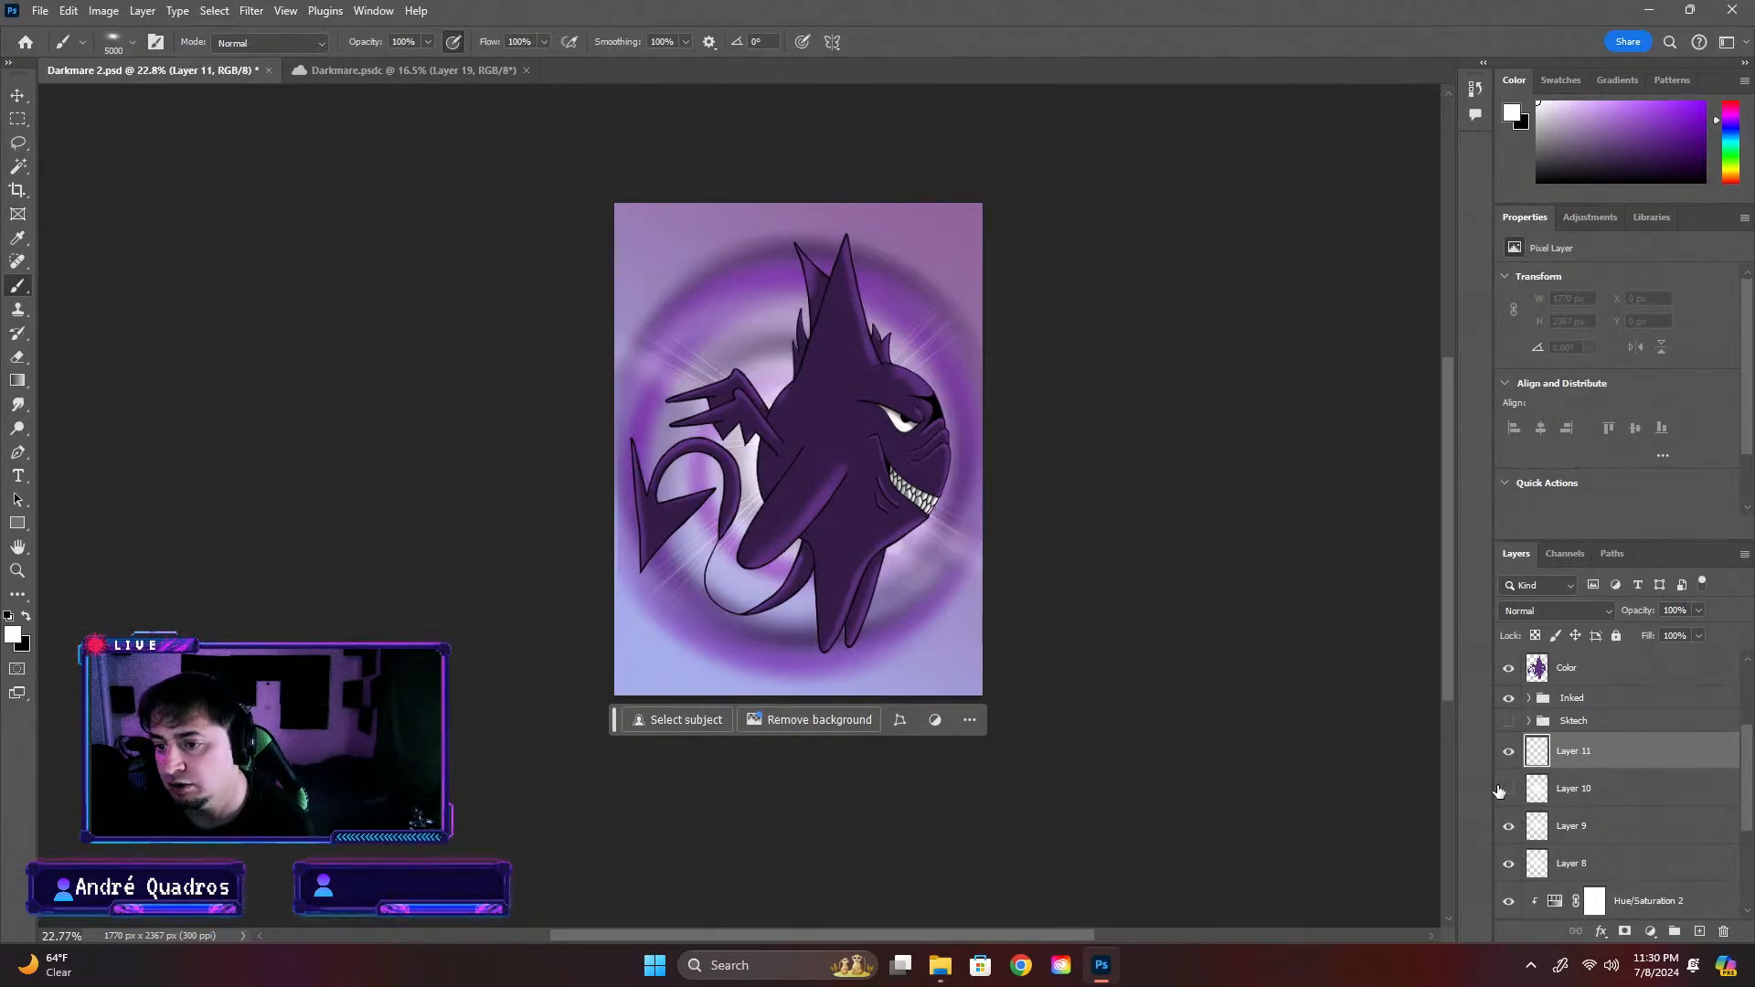
{"action": "left_click", "coordinate": [1572, 790]}
{"action": "key", "text": "Delete"}
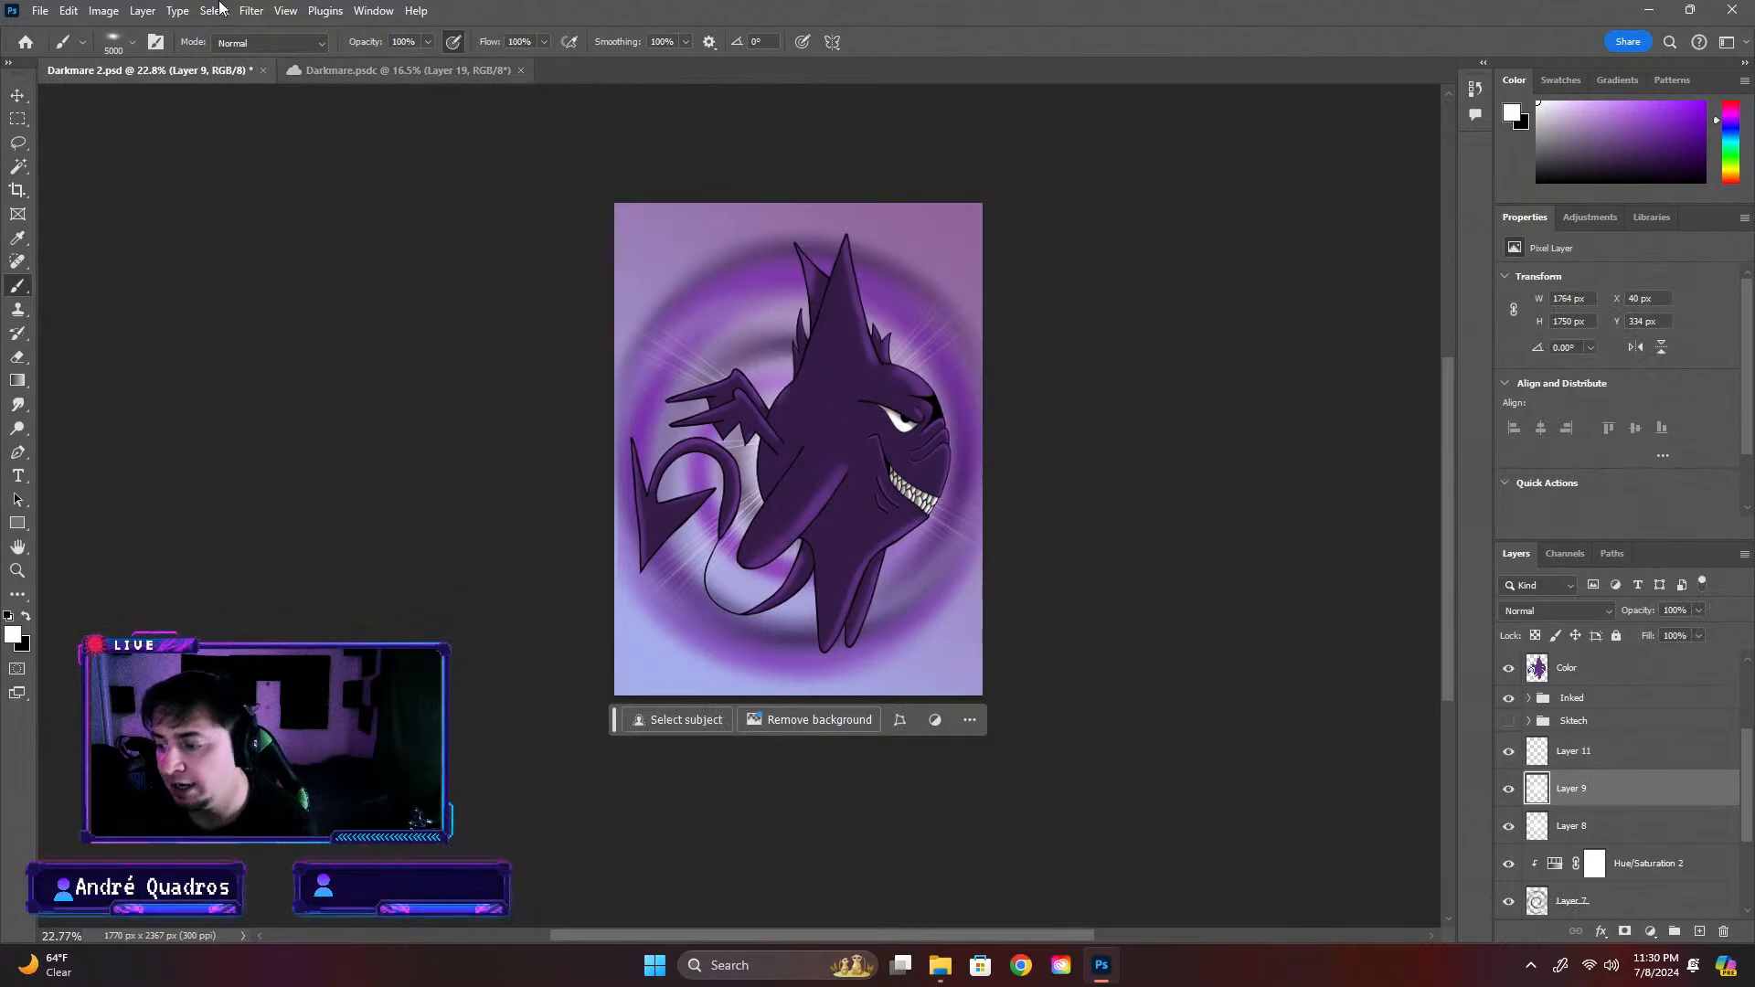
Reduce the flare 4 brush size to 2874 px
{"action": "left_click", "coordinate": [135, 44]}
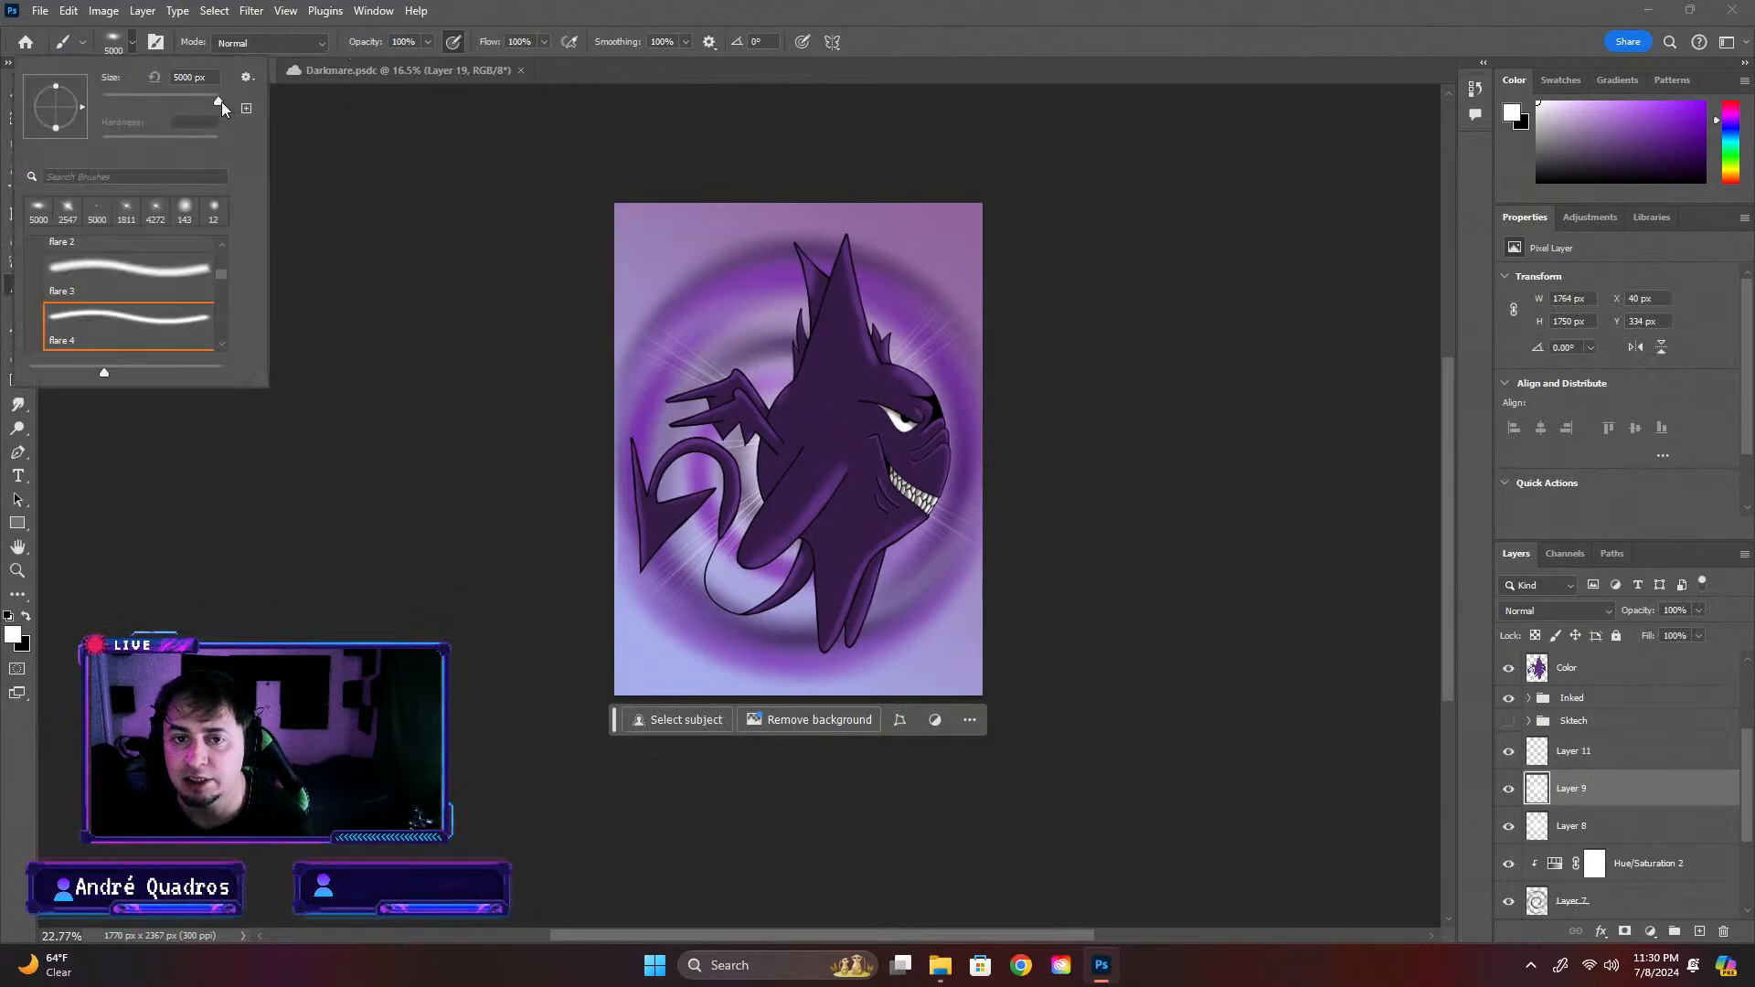
{"action": "left_click_drag", "start_coordinate": [221, 103], "coordinate": [216, 103]}
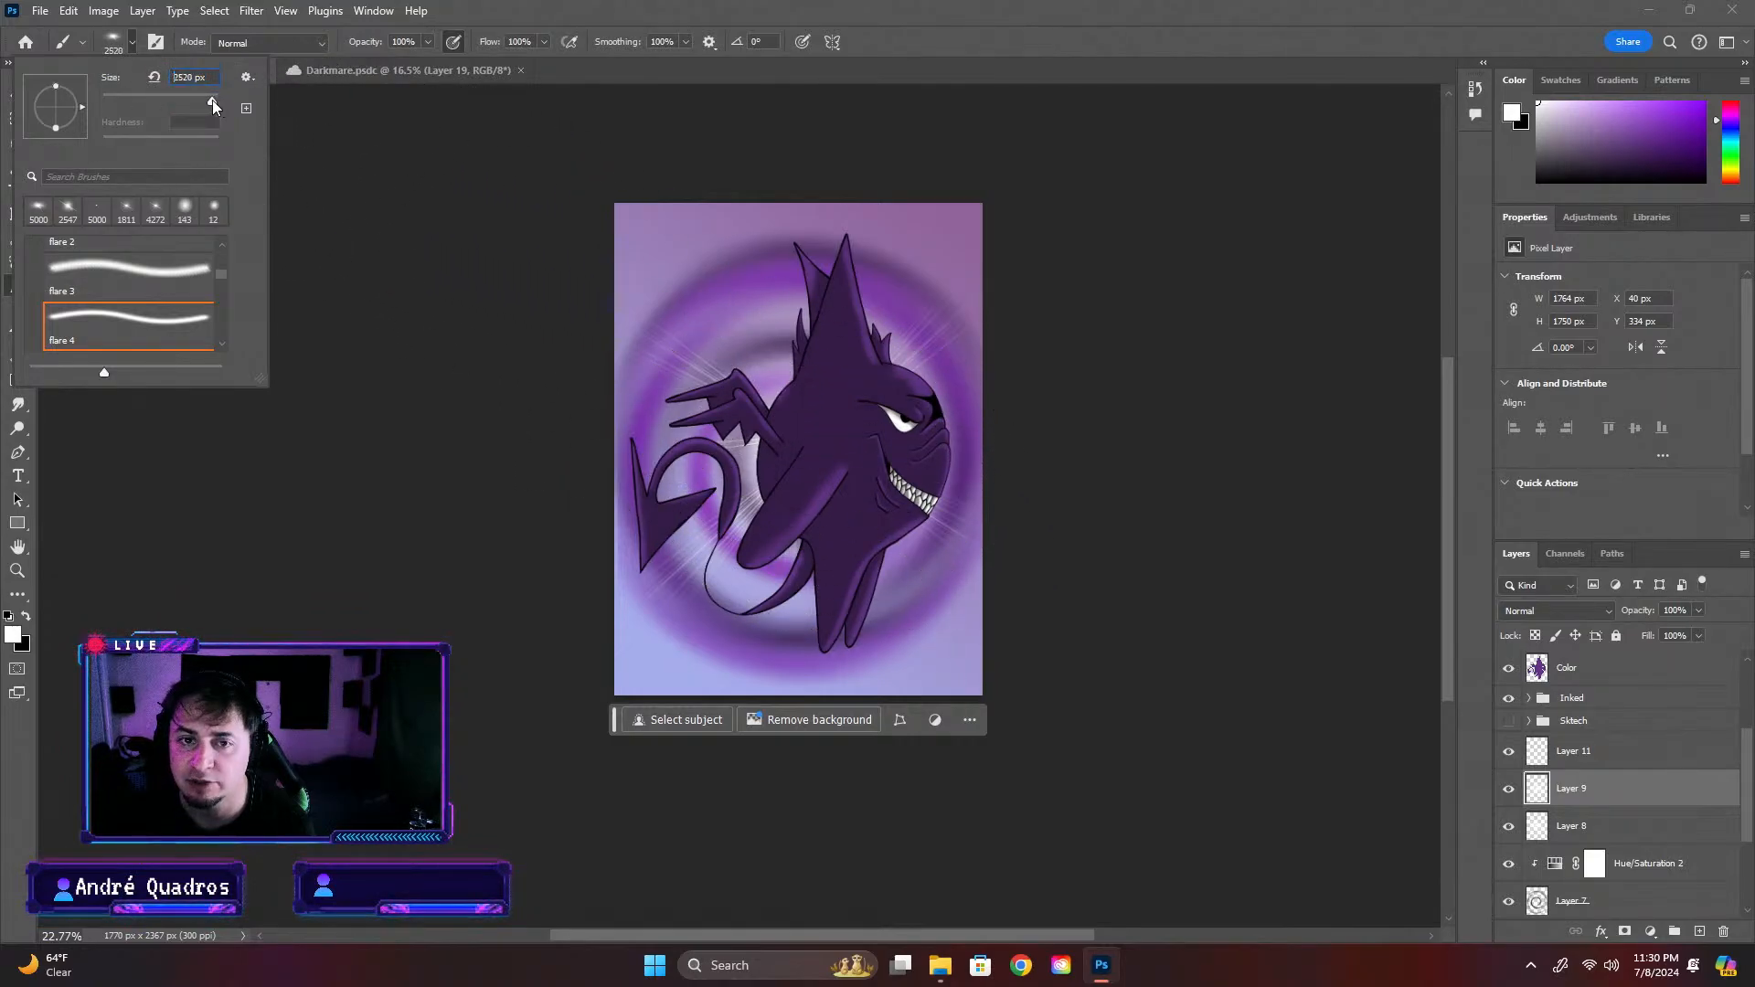
{"action": "left_click_drag", "start_coordinate": [212, 101], "coordinate": [212, 100]}
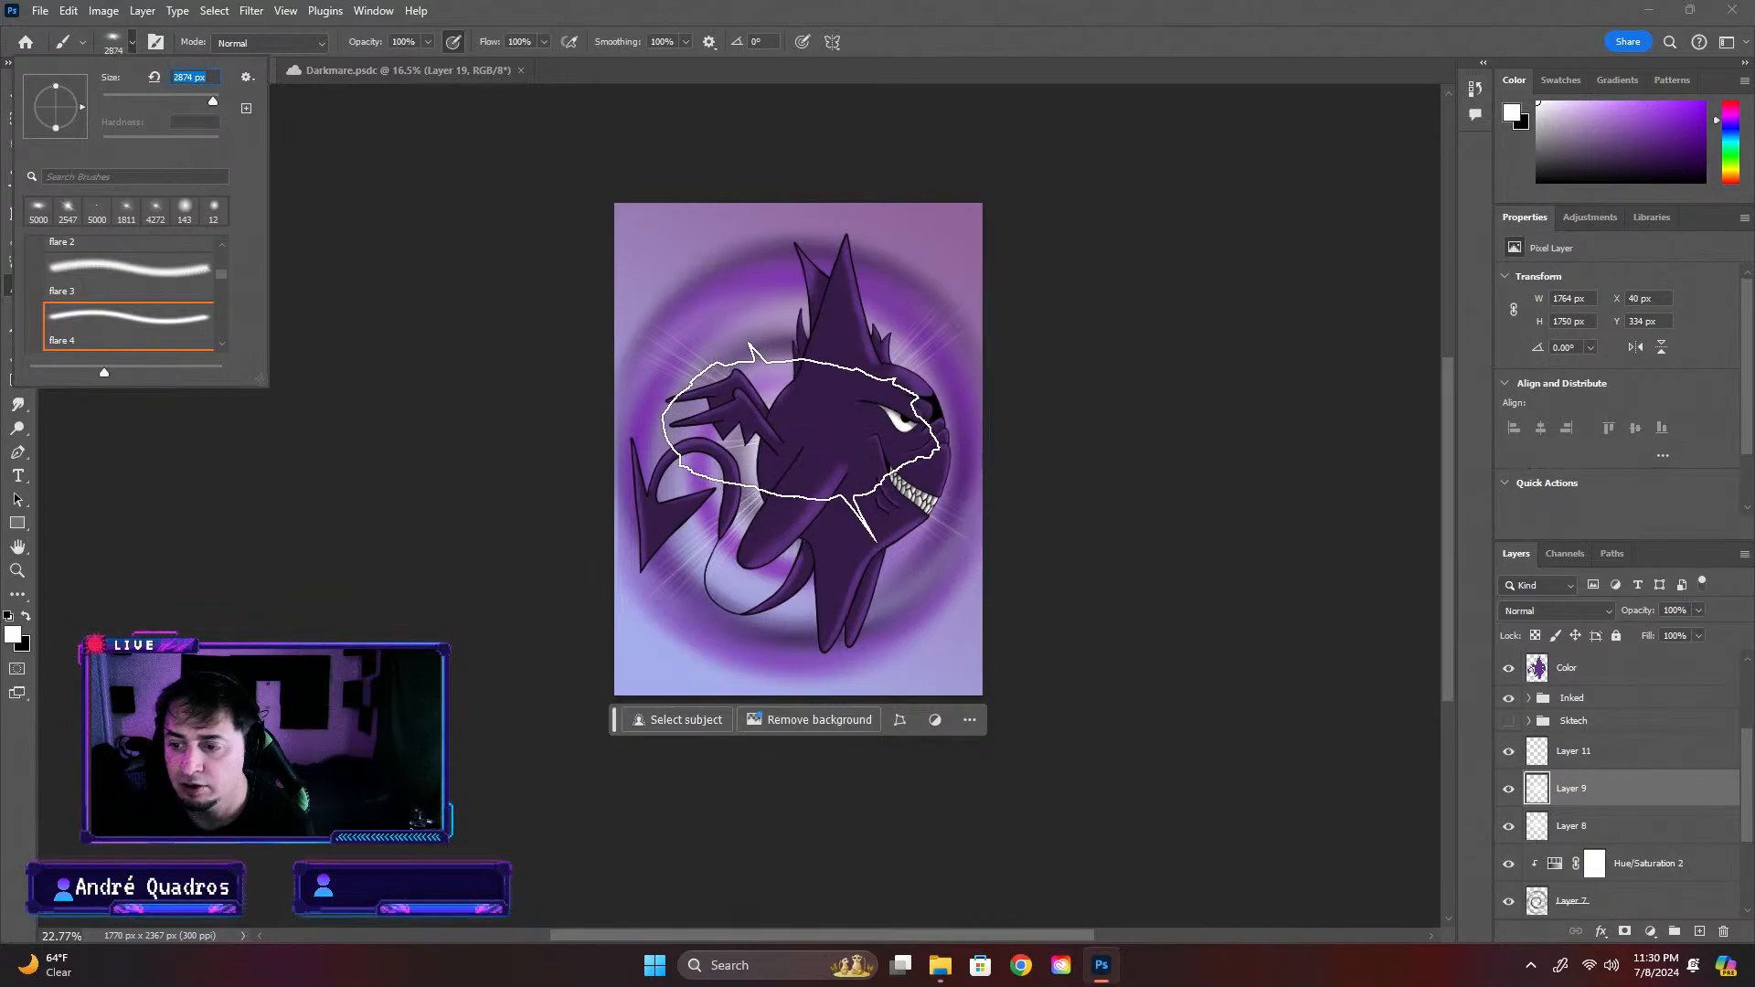
Try stamping the flare 4 brush on Layer 9 and scaling that layer up to about 109%
{"action": "key", "text": "Return"}
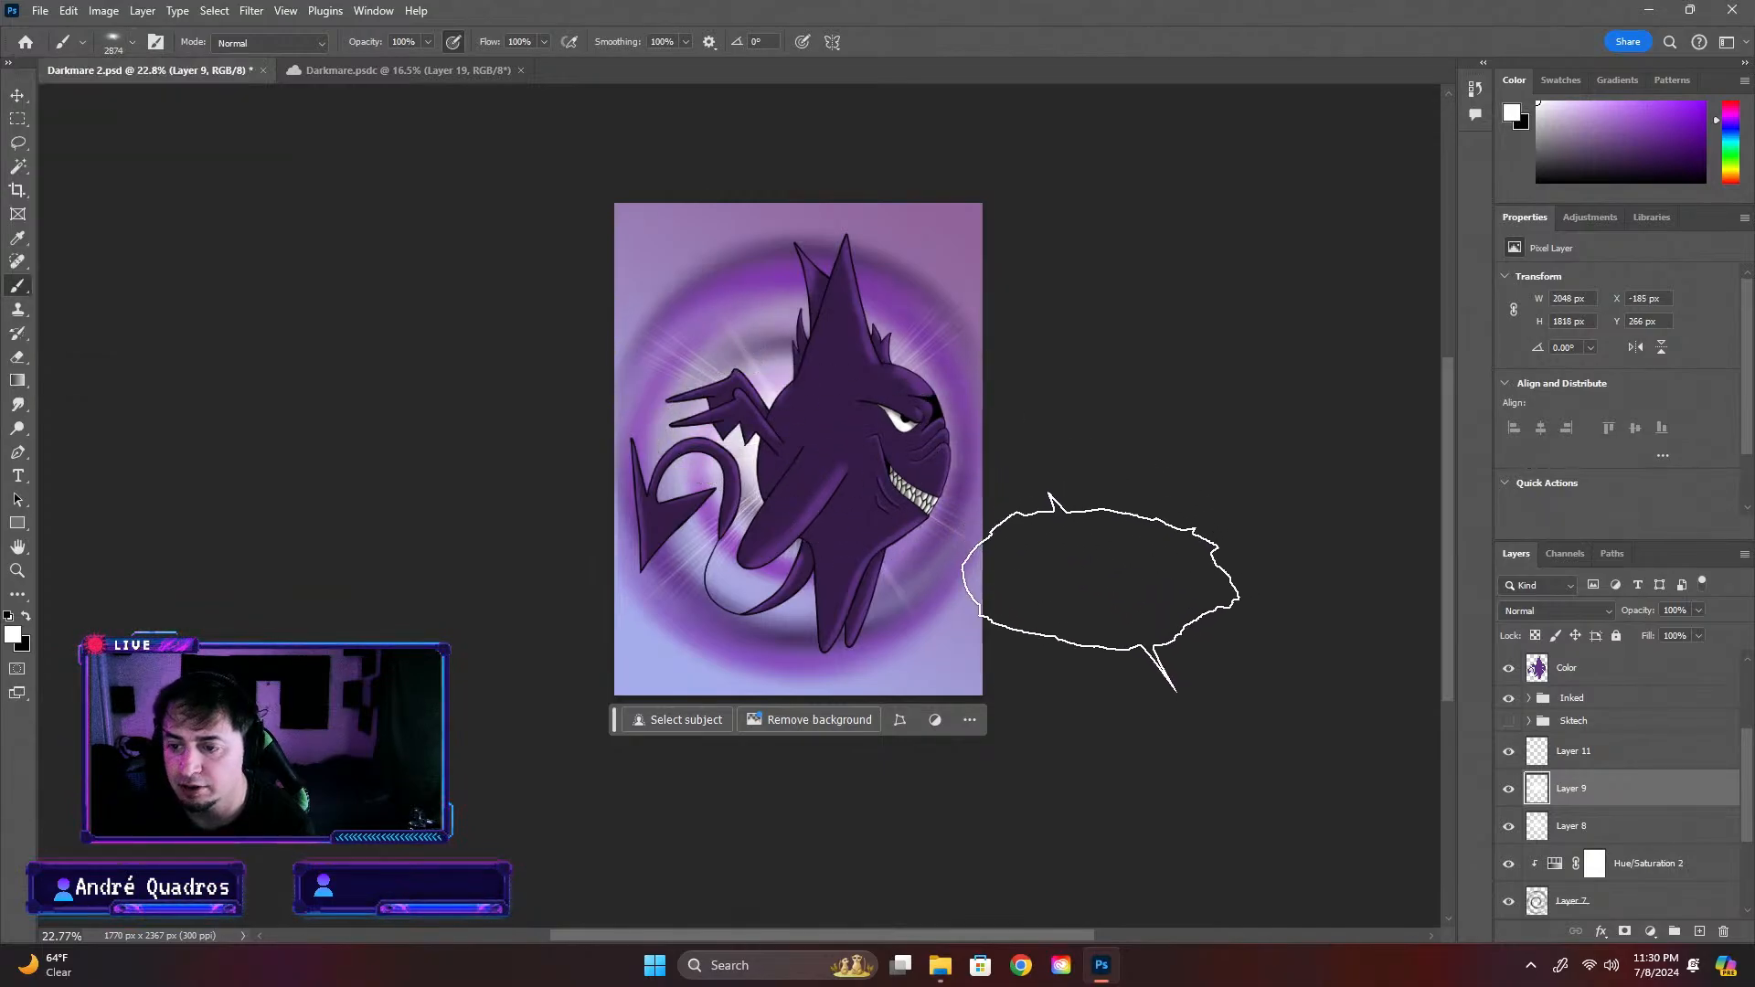
{"action": "key", "text": "ctrl+t"}
{"action": "left_click_drag", "start_coordinate": [574, 258], "coordinate": [538, 225]}
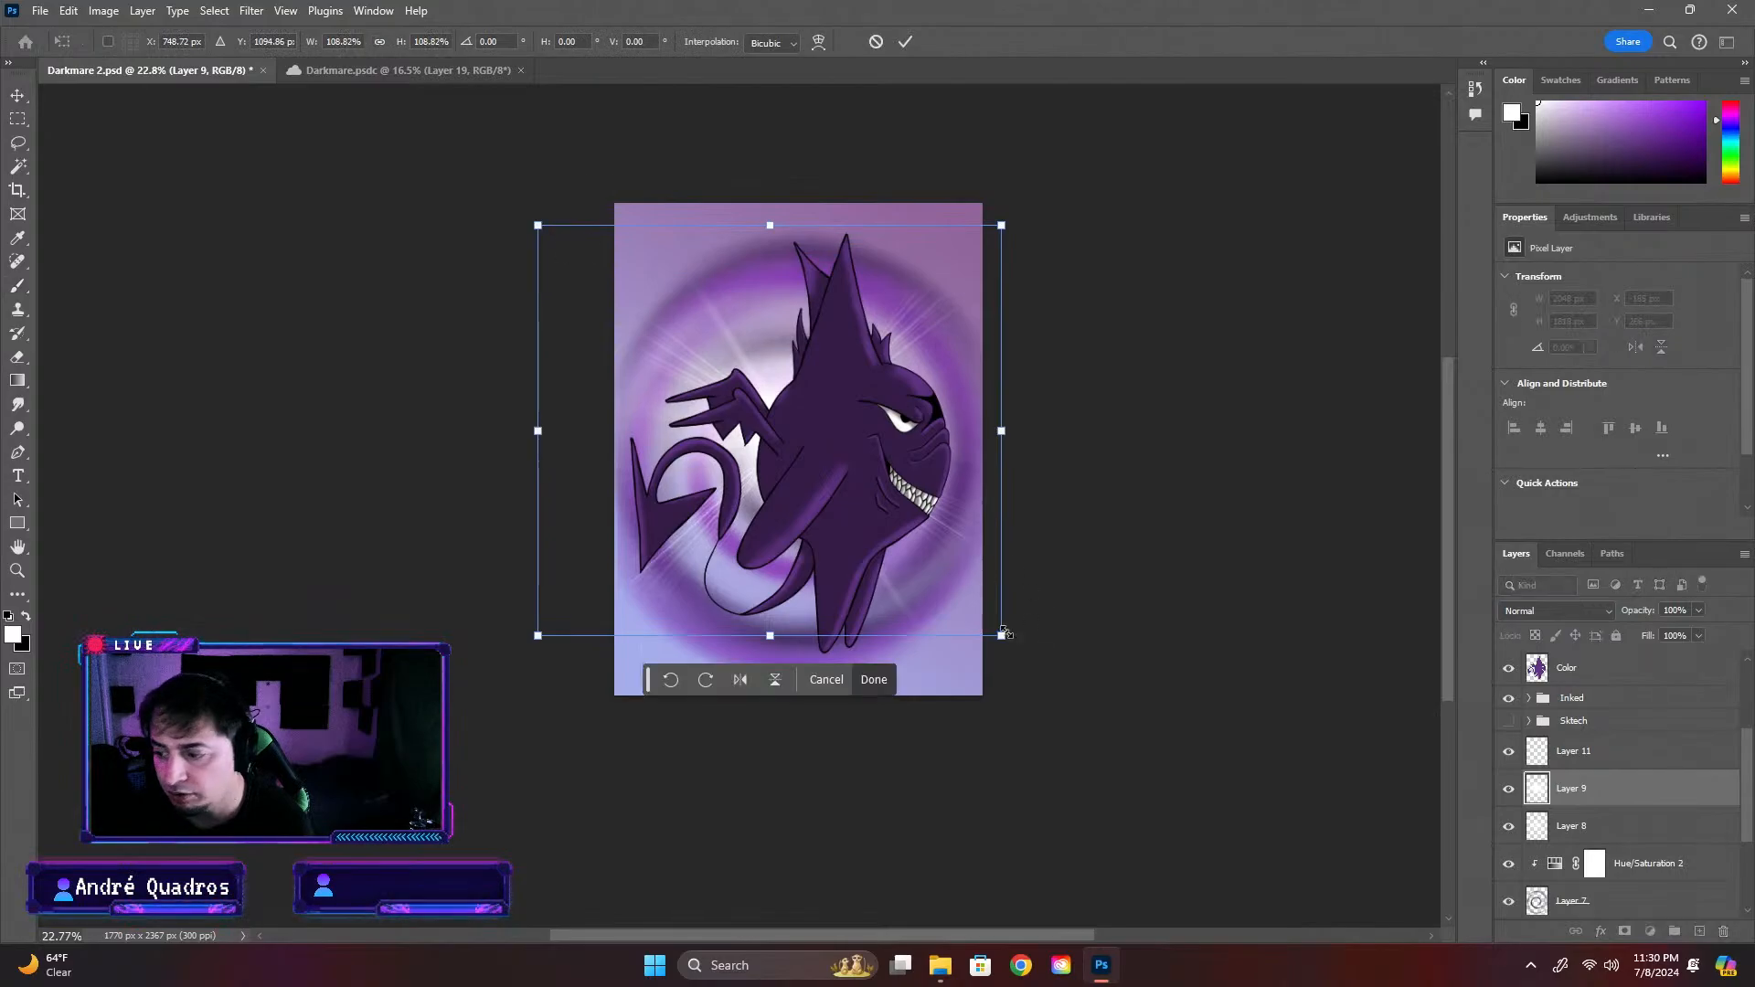
{"action": "key", "text": "ctrl+z"}
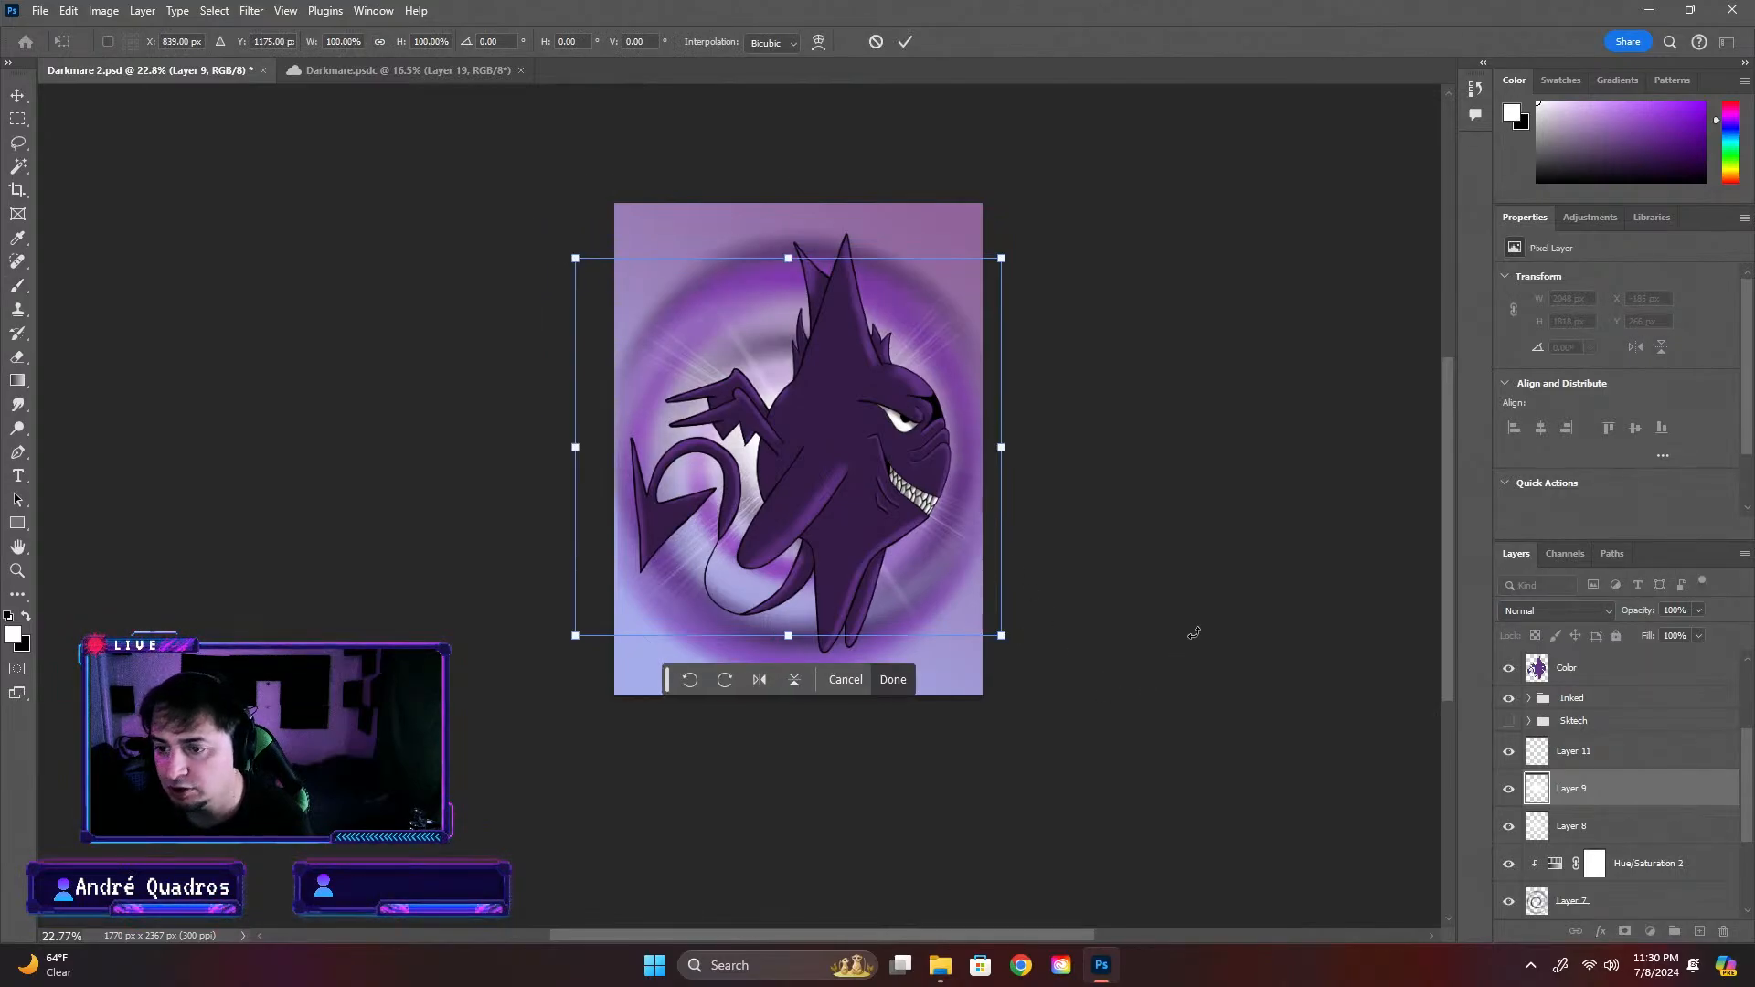
{"action": "key", "text": "Escape"}
{"action": "key", "text": "ctrl+z"}
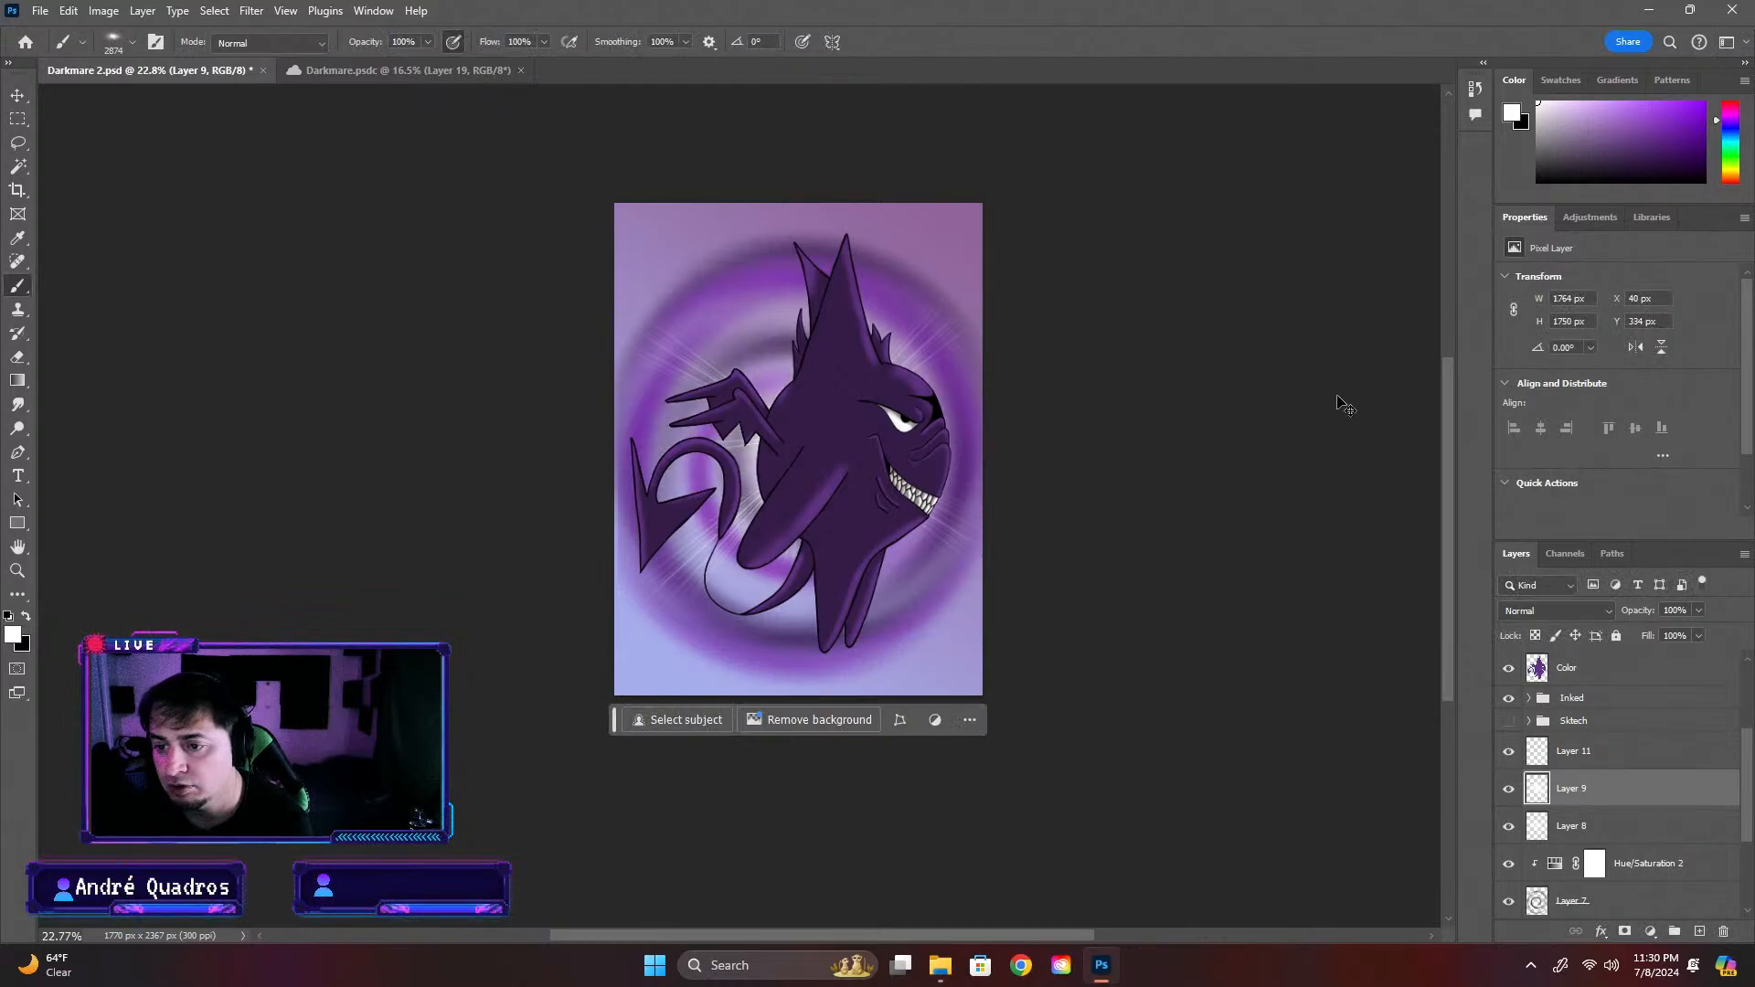
Stamp the white flare 4 brush once on Layer 11 over the creature's body, and scale it to about 119%, shifted slightly up and left
{"action": "left_click", "coordinate": [1606, 758]}
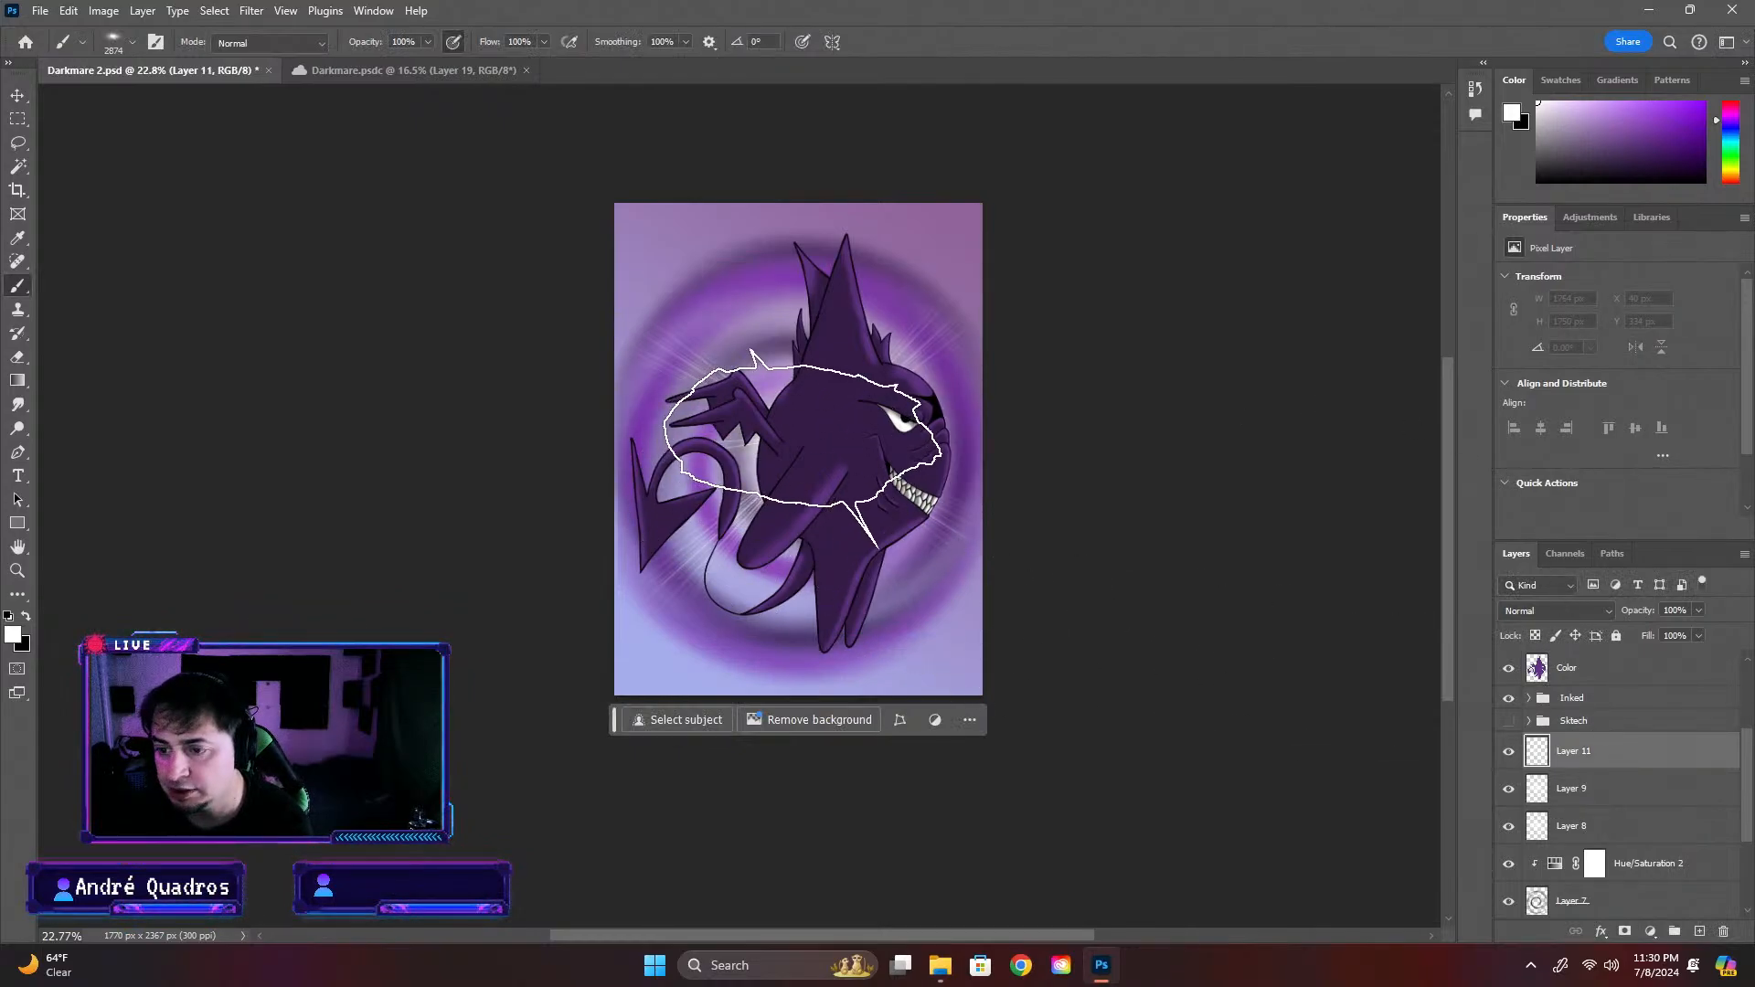
{"action": "left_click", "coordinate": [814, 458]}
{"action": "key", "text": "ctrl+t"}
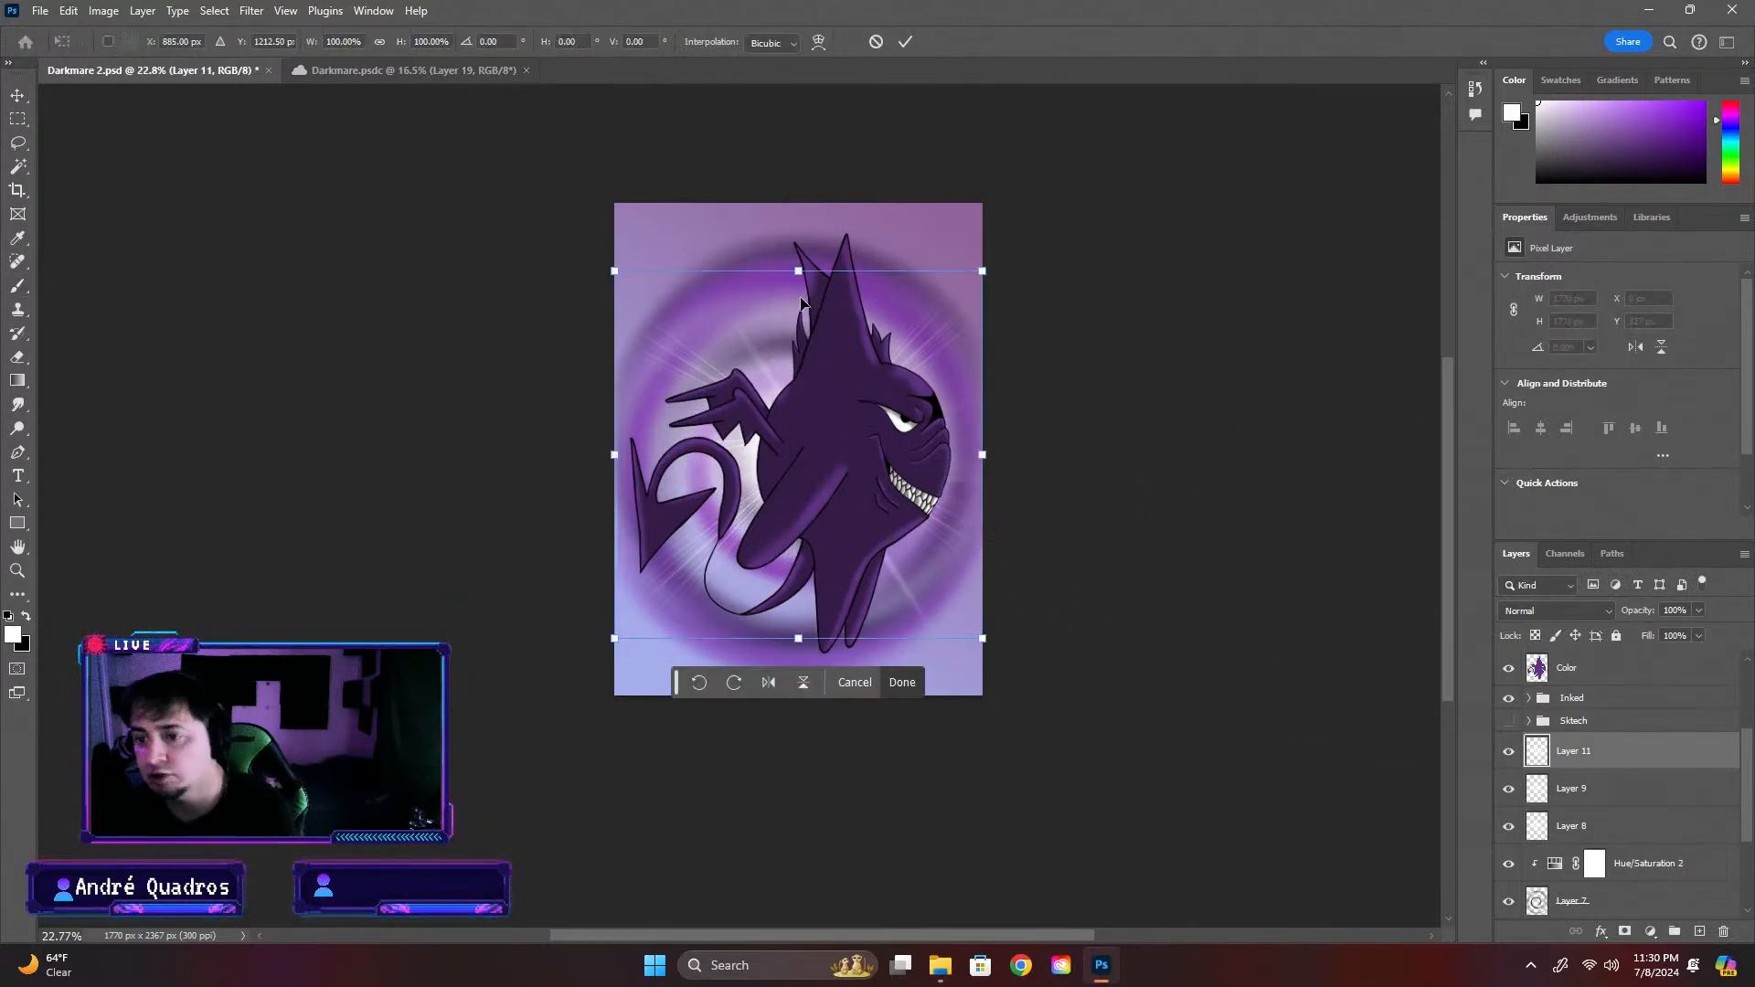
{"action": "left_click_drag", "start_coordinate": [614, 270], "coordinate": [581, 238]}
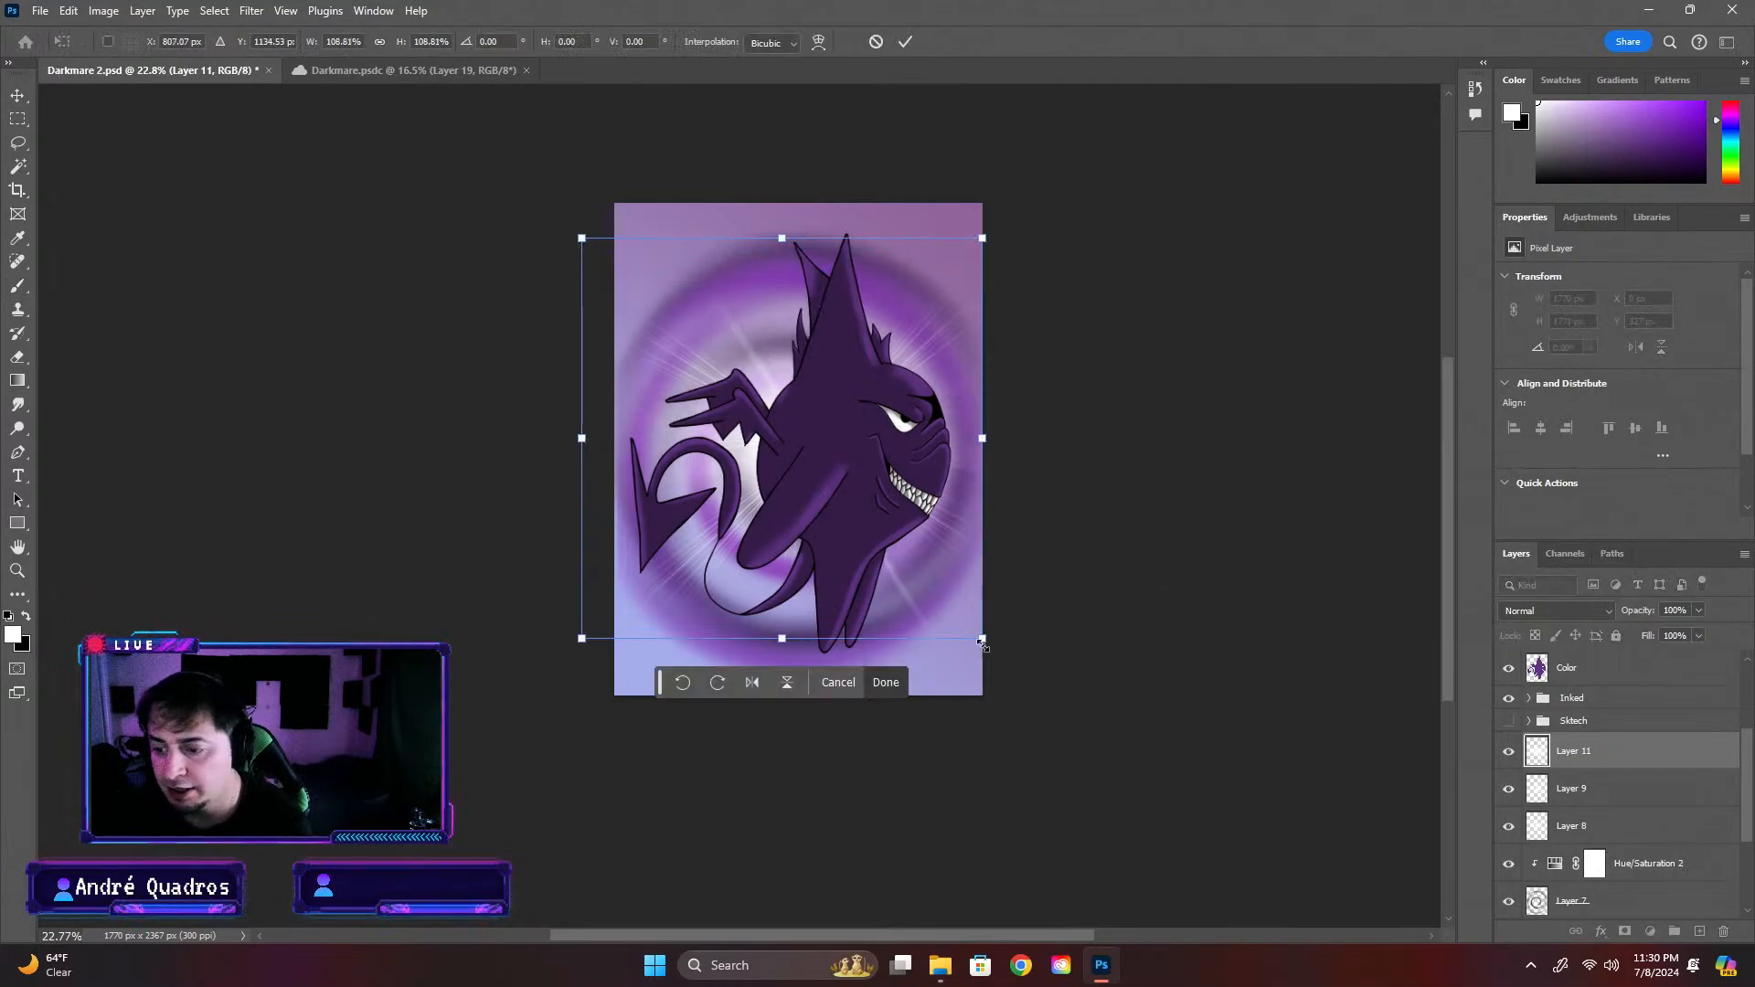
{"action": "left_click_drag", "start_coordinate": [982, 638], "coordinate": [1019, 676]}
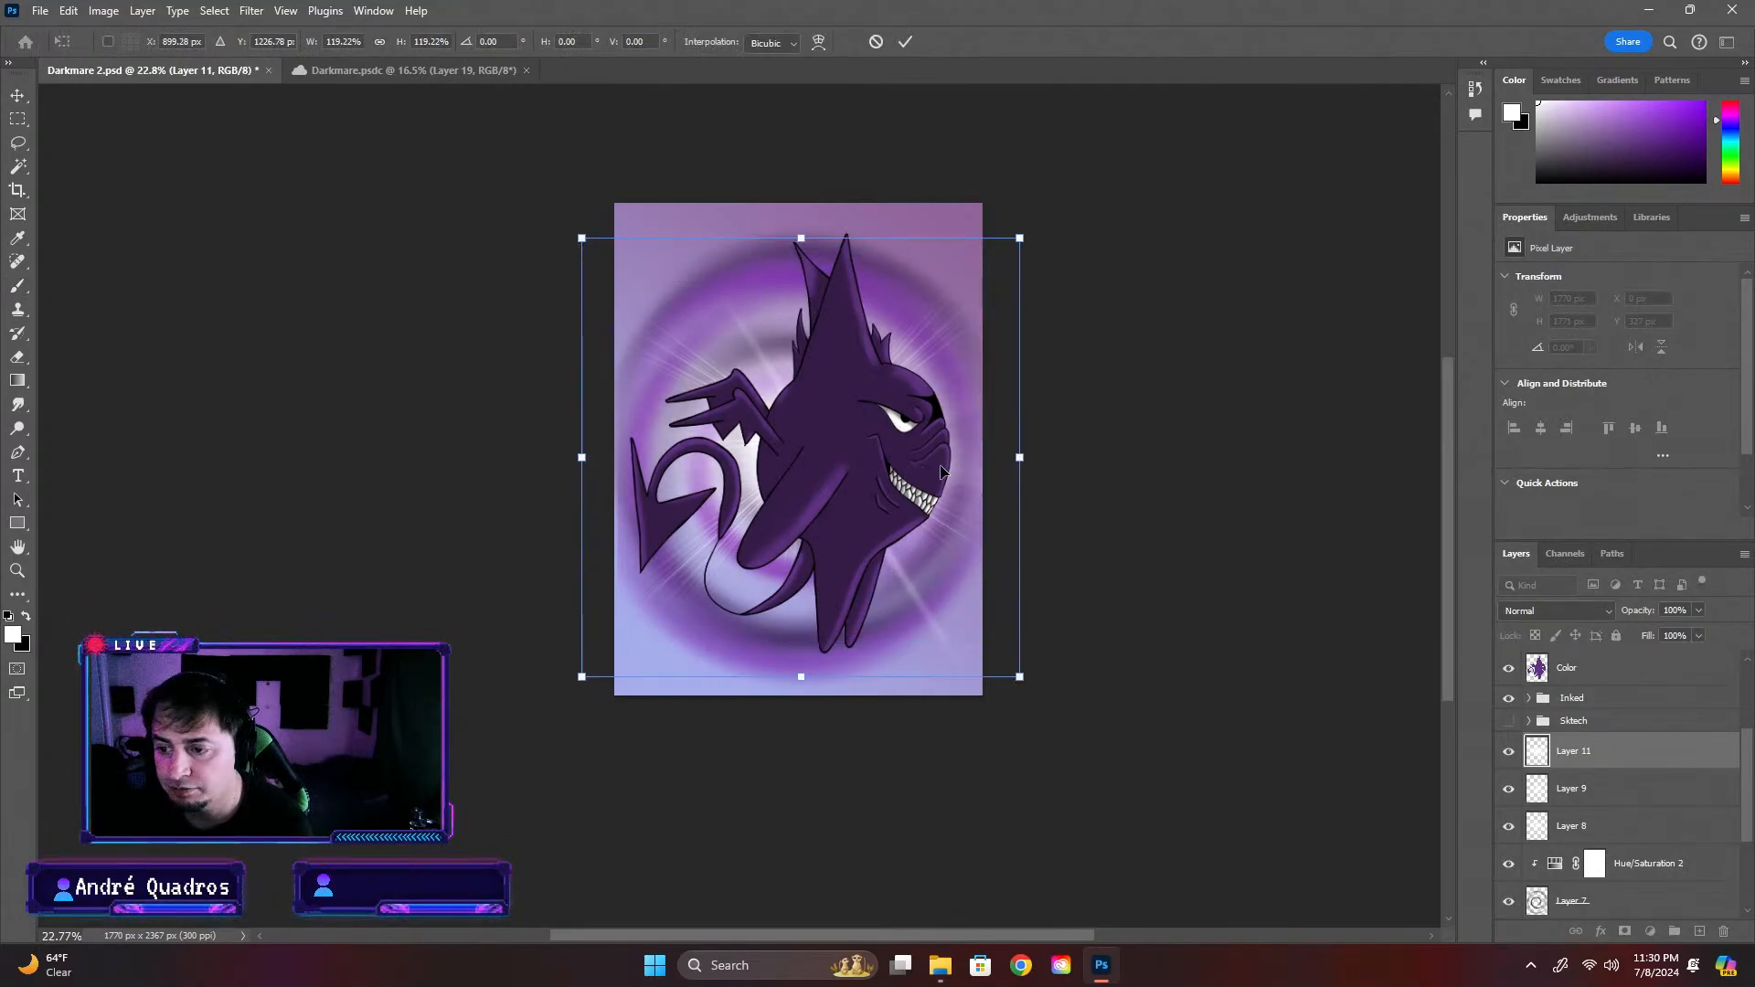
{"action": "mouse_move", "coordinate": [941, 471]}
{"action": "left_mouse_down"}
{"action": "mouse_move", "coordinate": [899, 372]}
{"action": "mouse_move", "coordinate": [927, 403]}
{"action": "mouse_move", "coordinate": [918, 454]}
{"action": "left_mouse_up"}
{"action": "key", "text": "Return"}
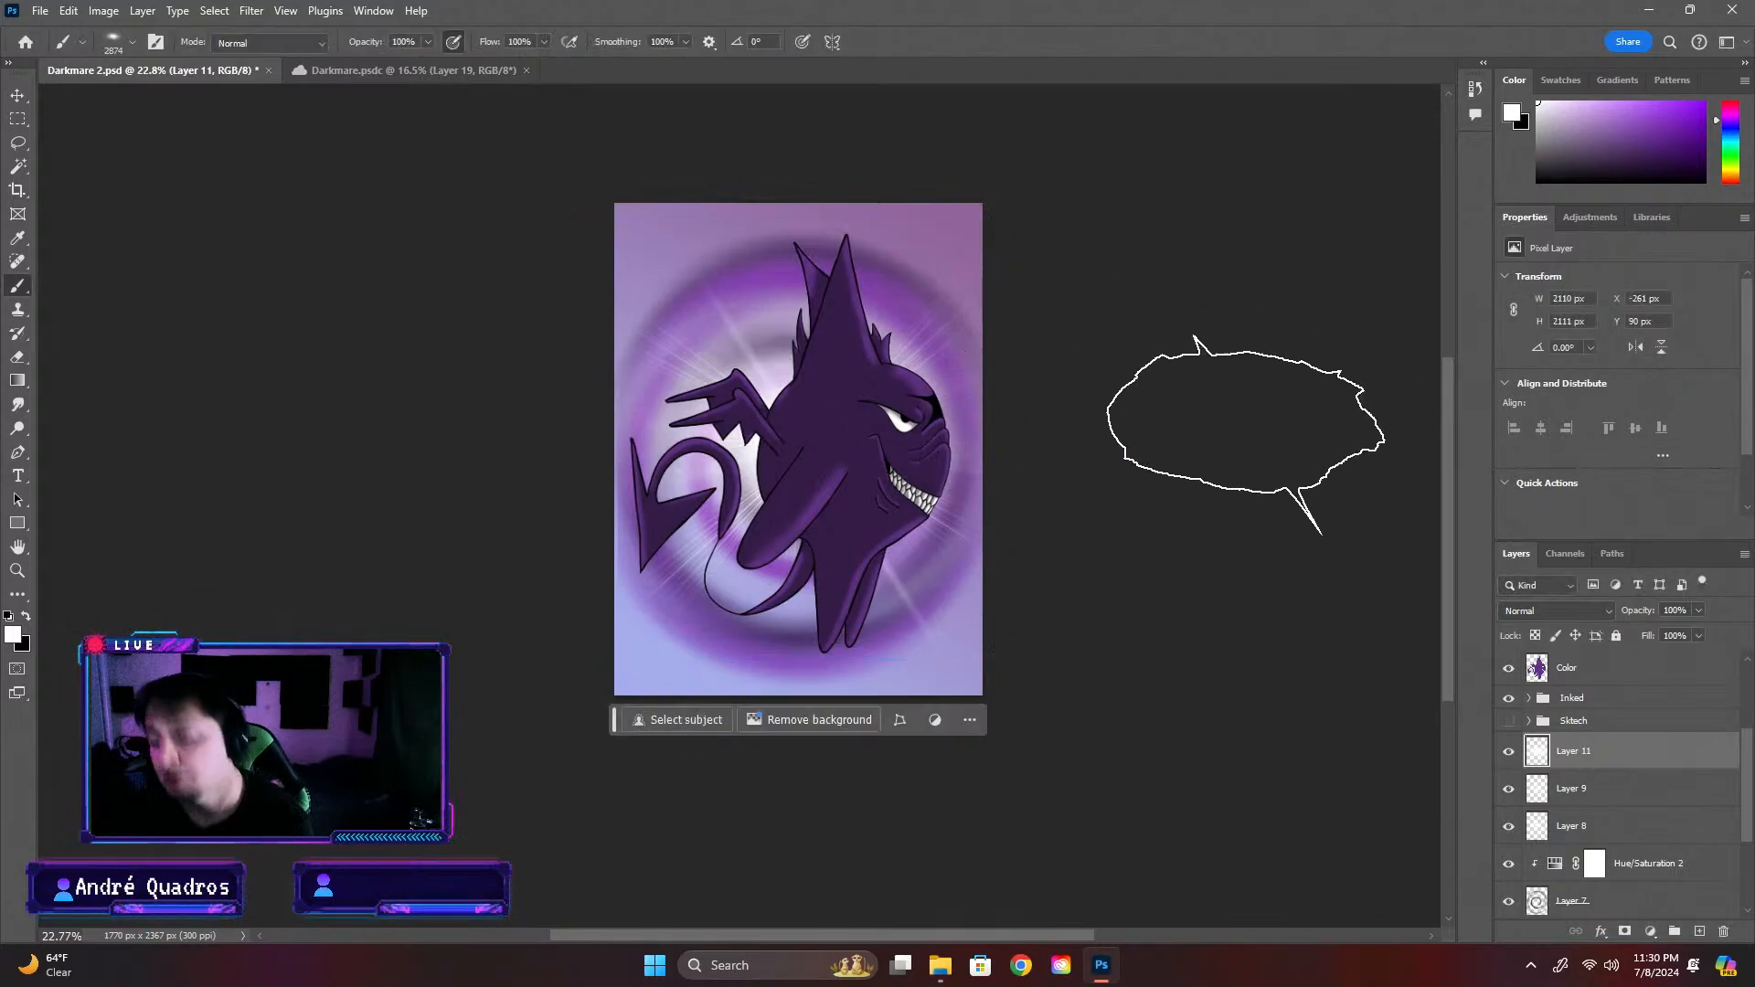
{"action": "scroll", "coordinate": [997, 456], "scroll_direction": "down", "scroll_amount": 2}
{"action": "scroll", "coordinate": [1045, 494], "scroll_direction": "up", "scroll_amount": 1}
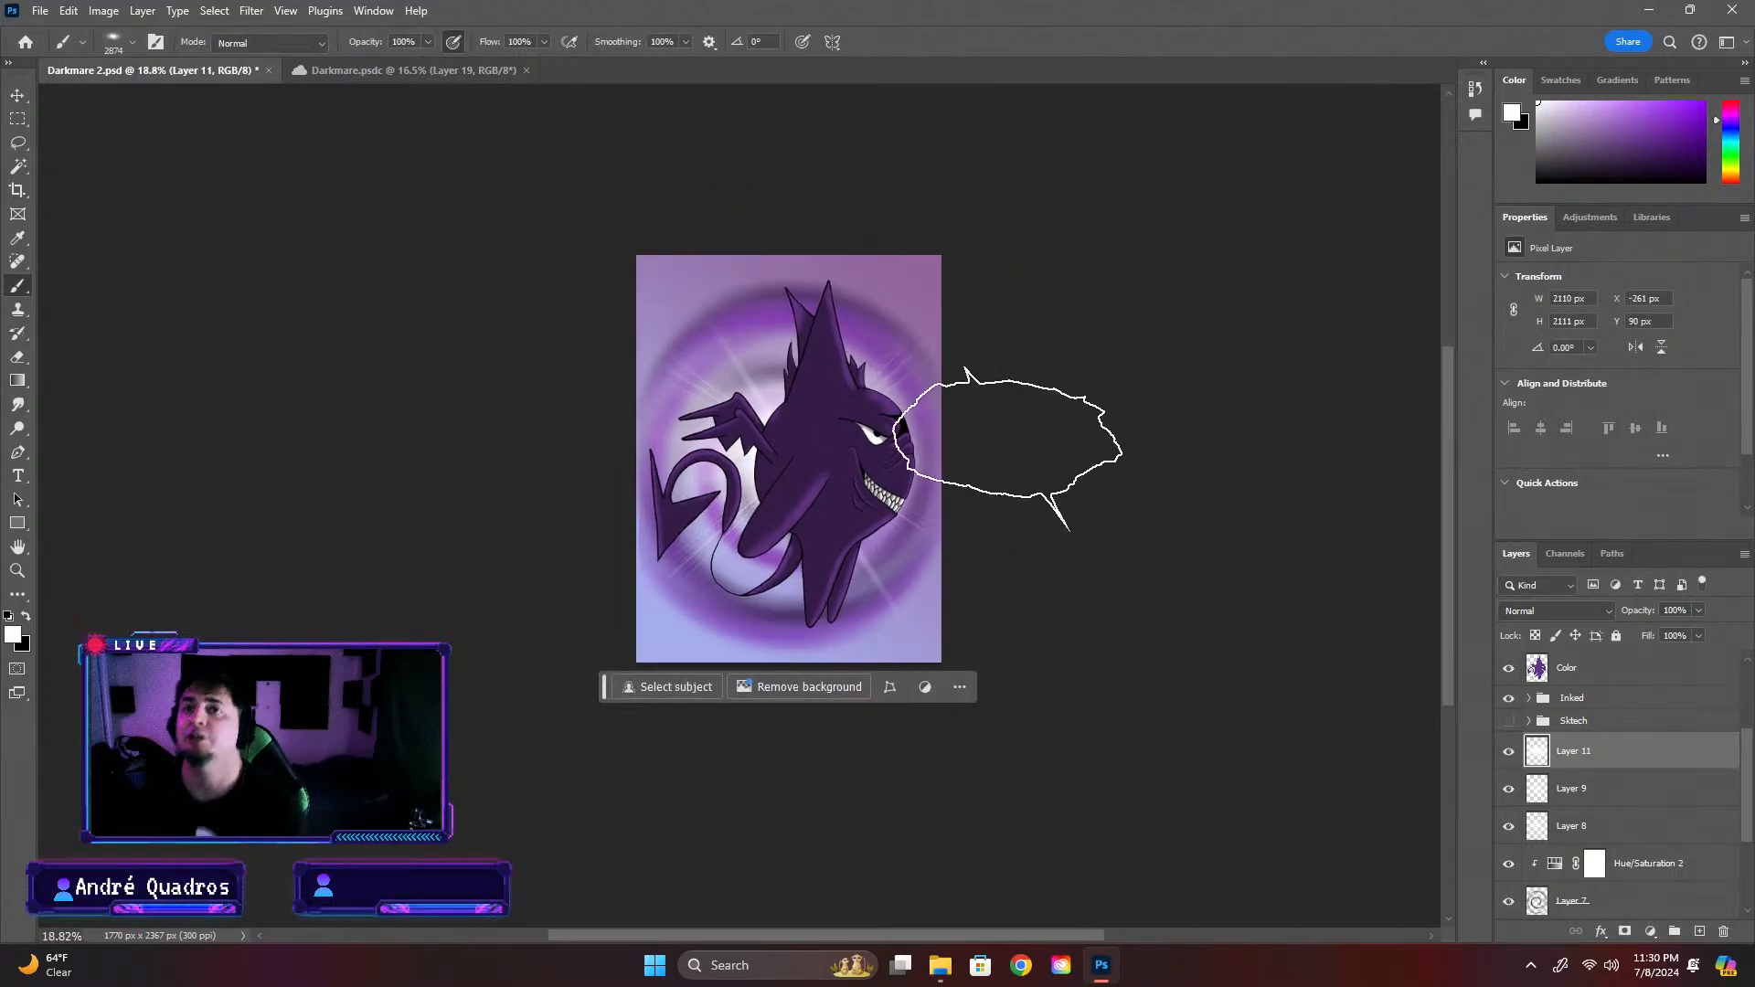
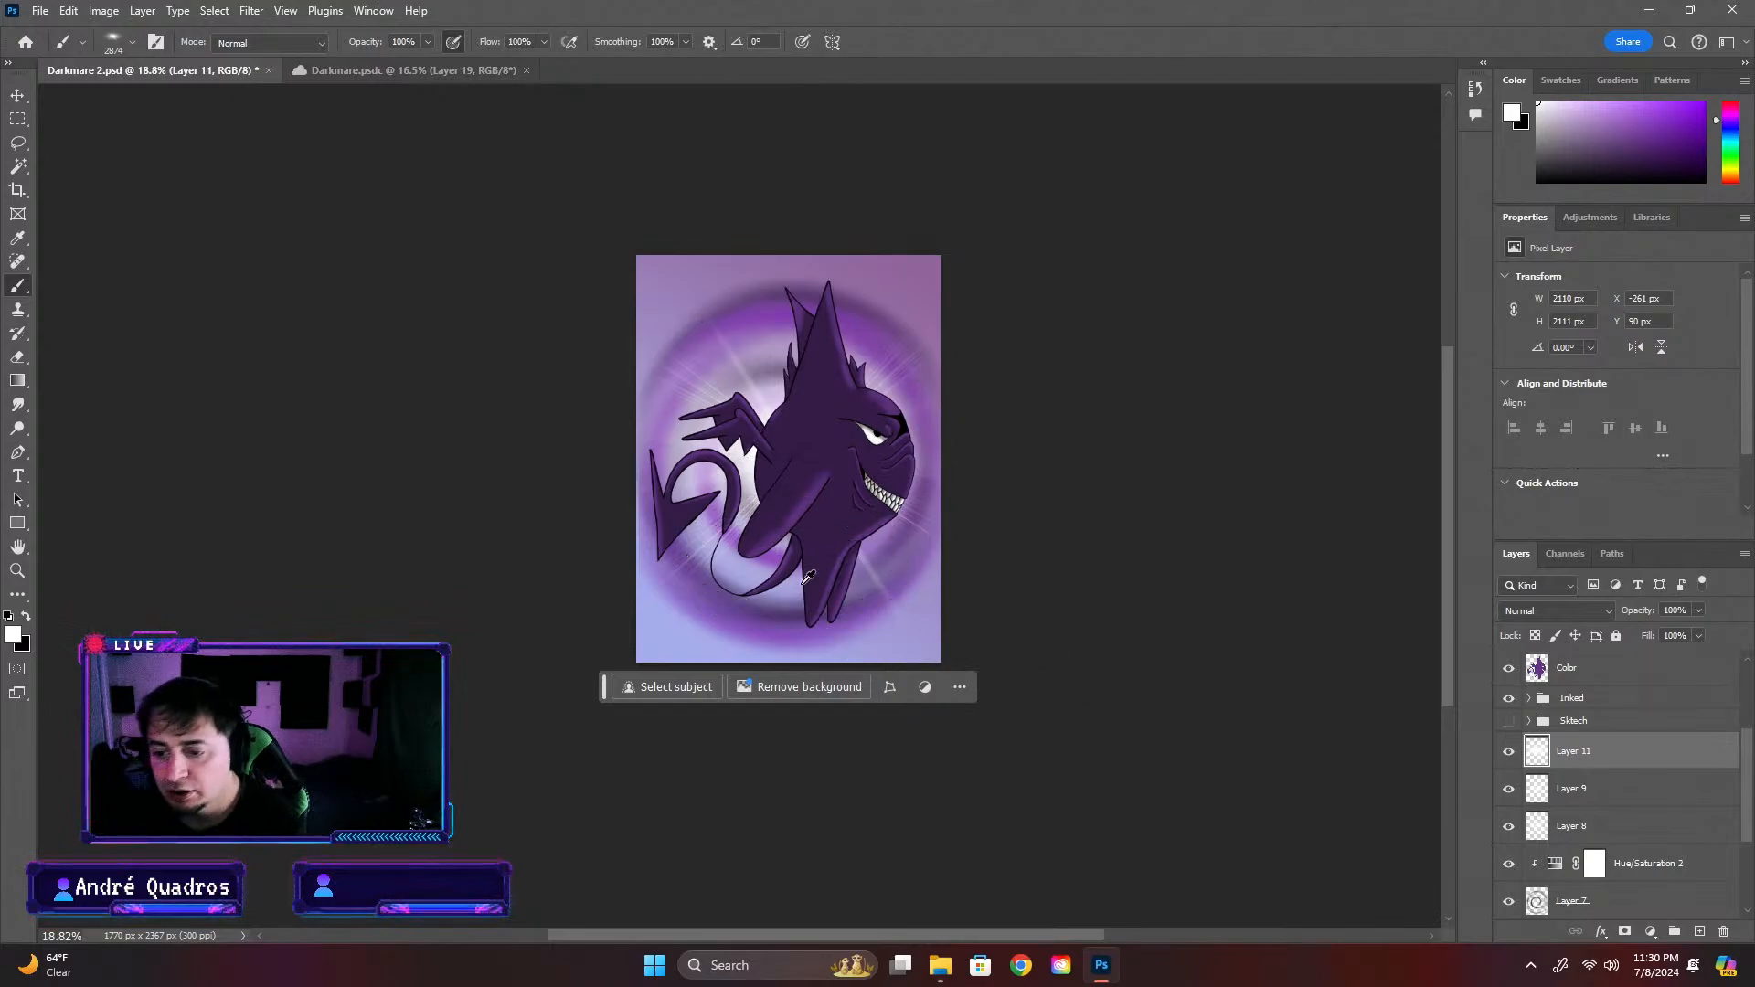
Select the empty area around the creature on the Inked merged layer with the Magic Wand, and invert the selection
{"action": "scroll", "coordinate": [808, 577], "scroll_direction": "up", "scroll_amount": 3}
{"action": "scroll", "coordinate": [815, 571], "scroll_direction": "down", "scroll_amount": 1}
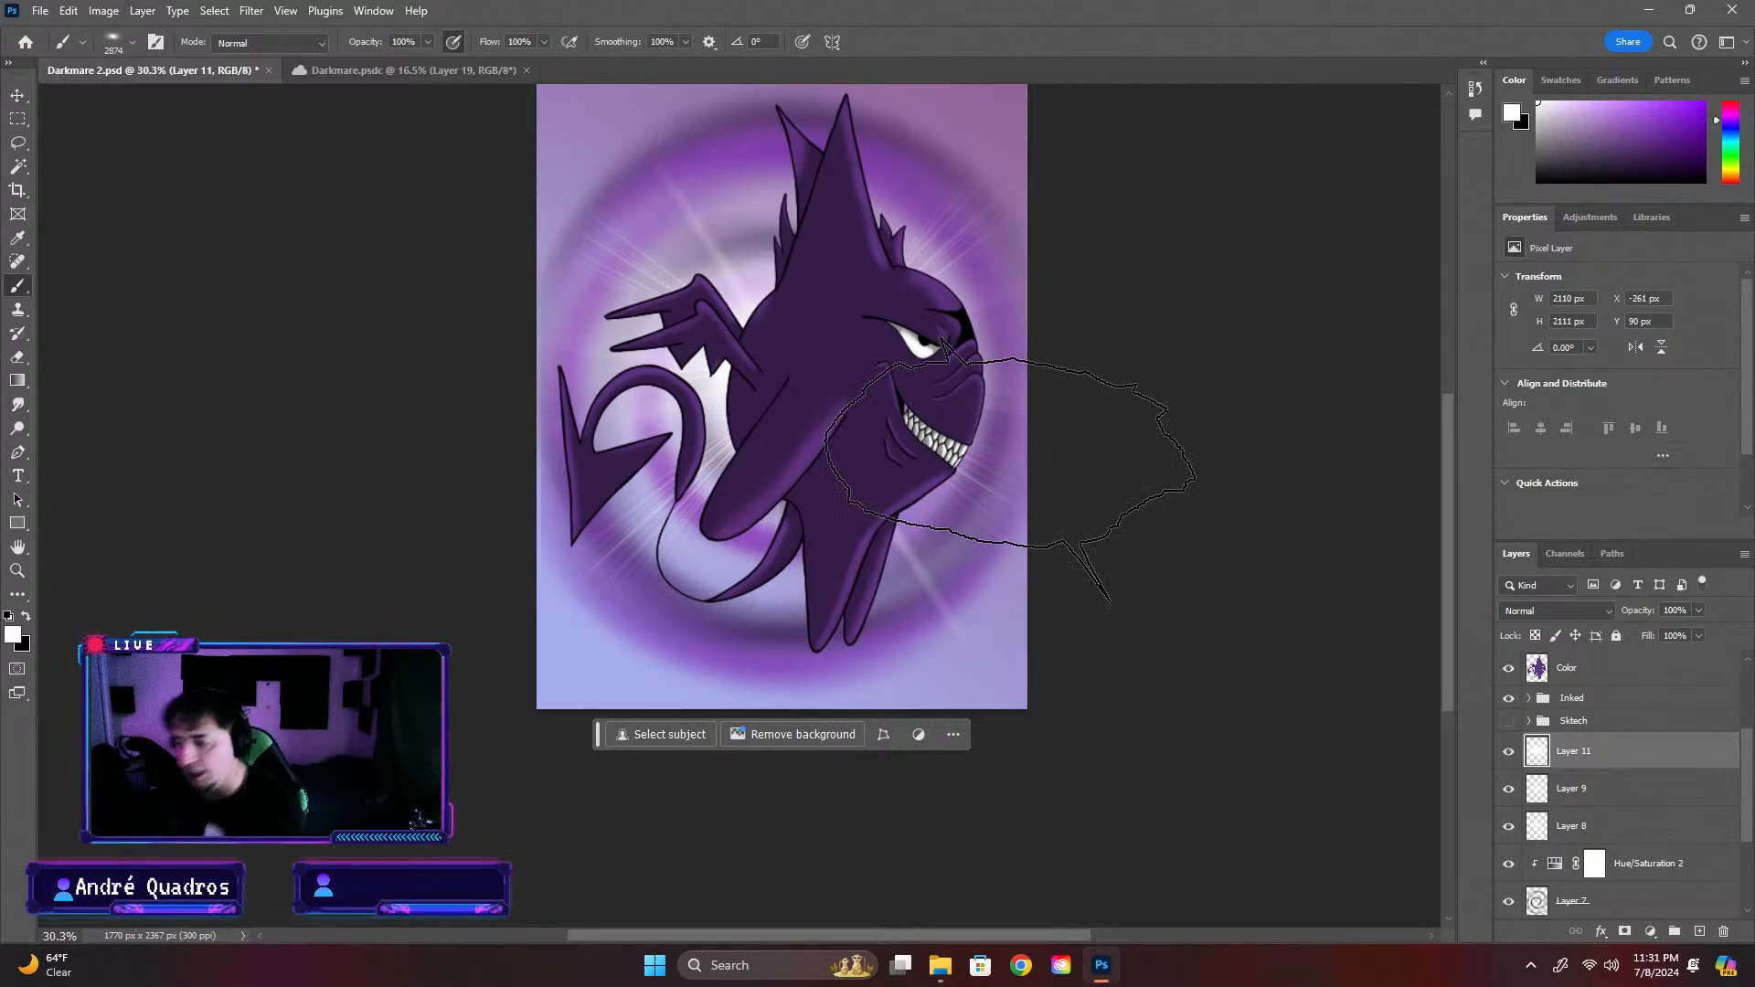
{"action": "left_click", "coordinate": [1568, 669]}
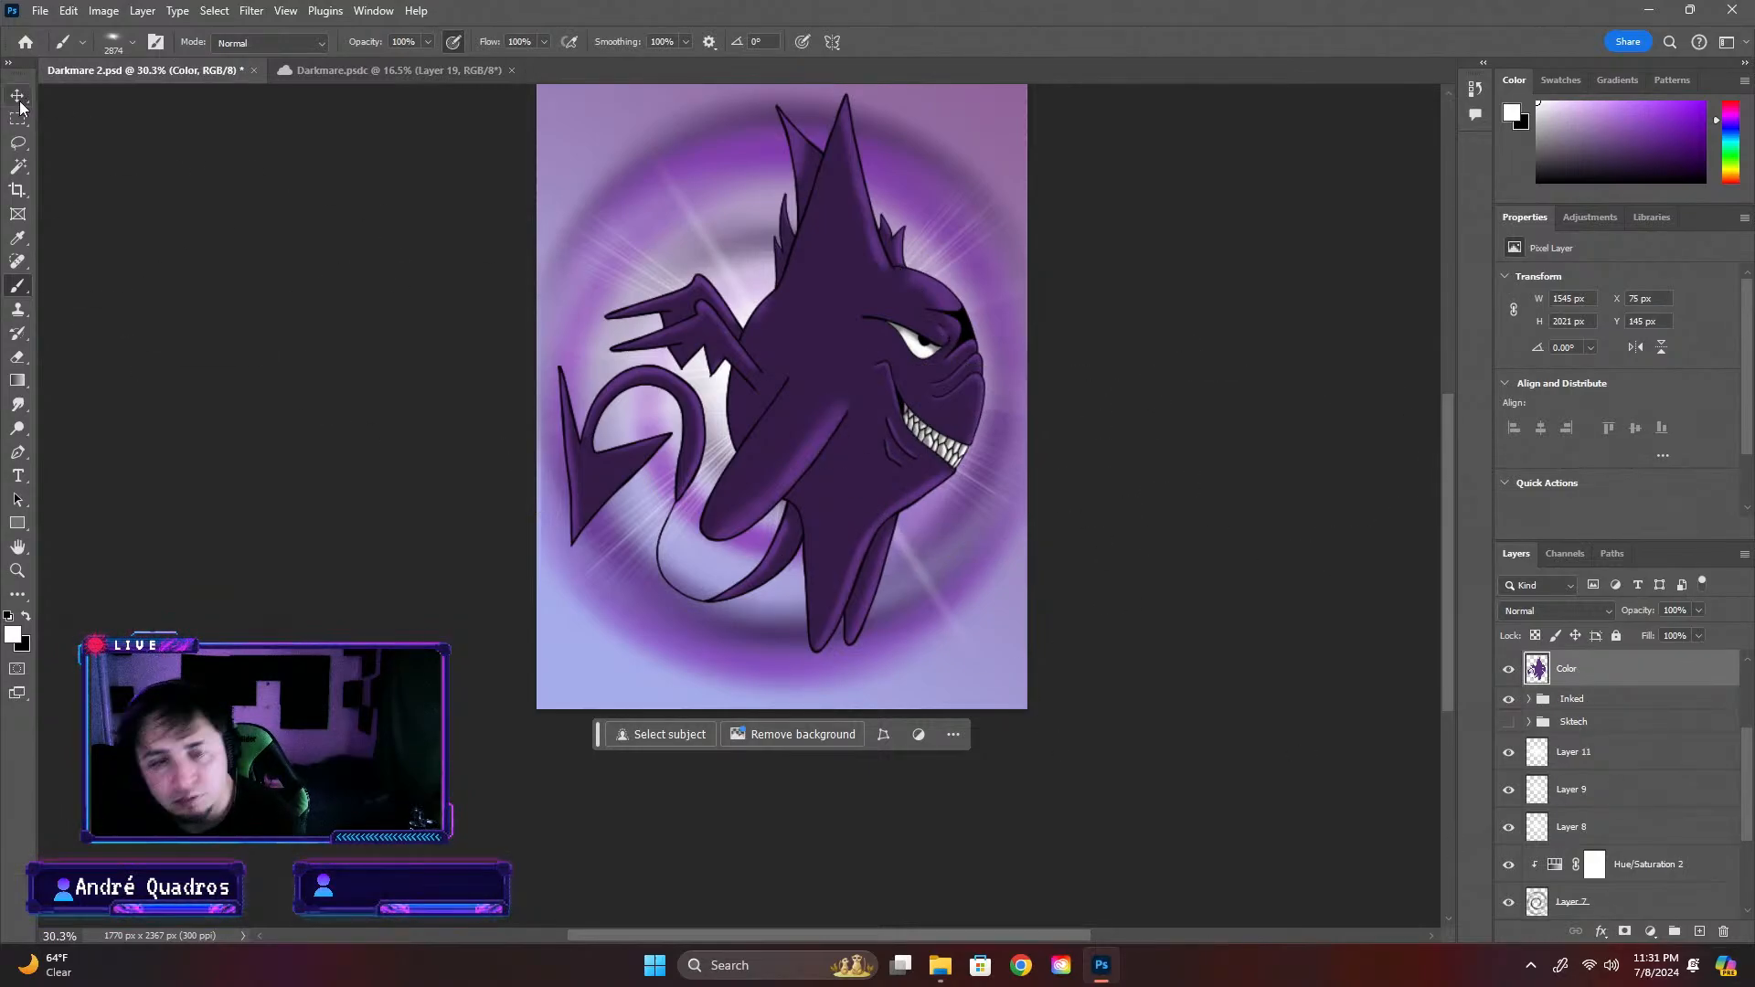
{"action": "left_click", "coordinate": [19, 168]}
{"action": "scroll", "coordinate": [1674, 739], "scroll_direction": "up", "scroll_amount": 3}
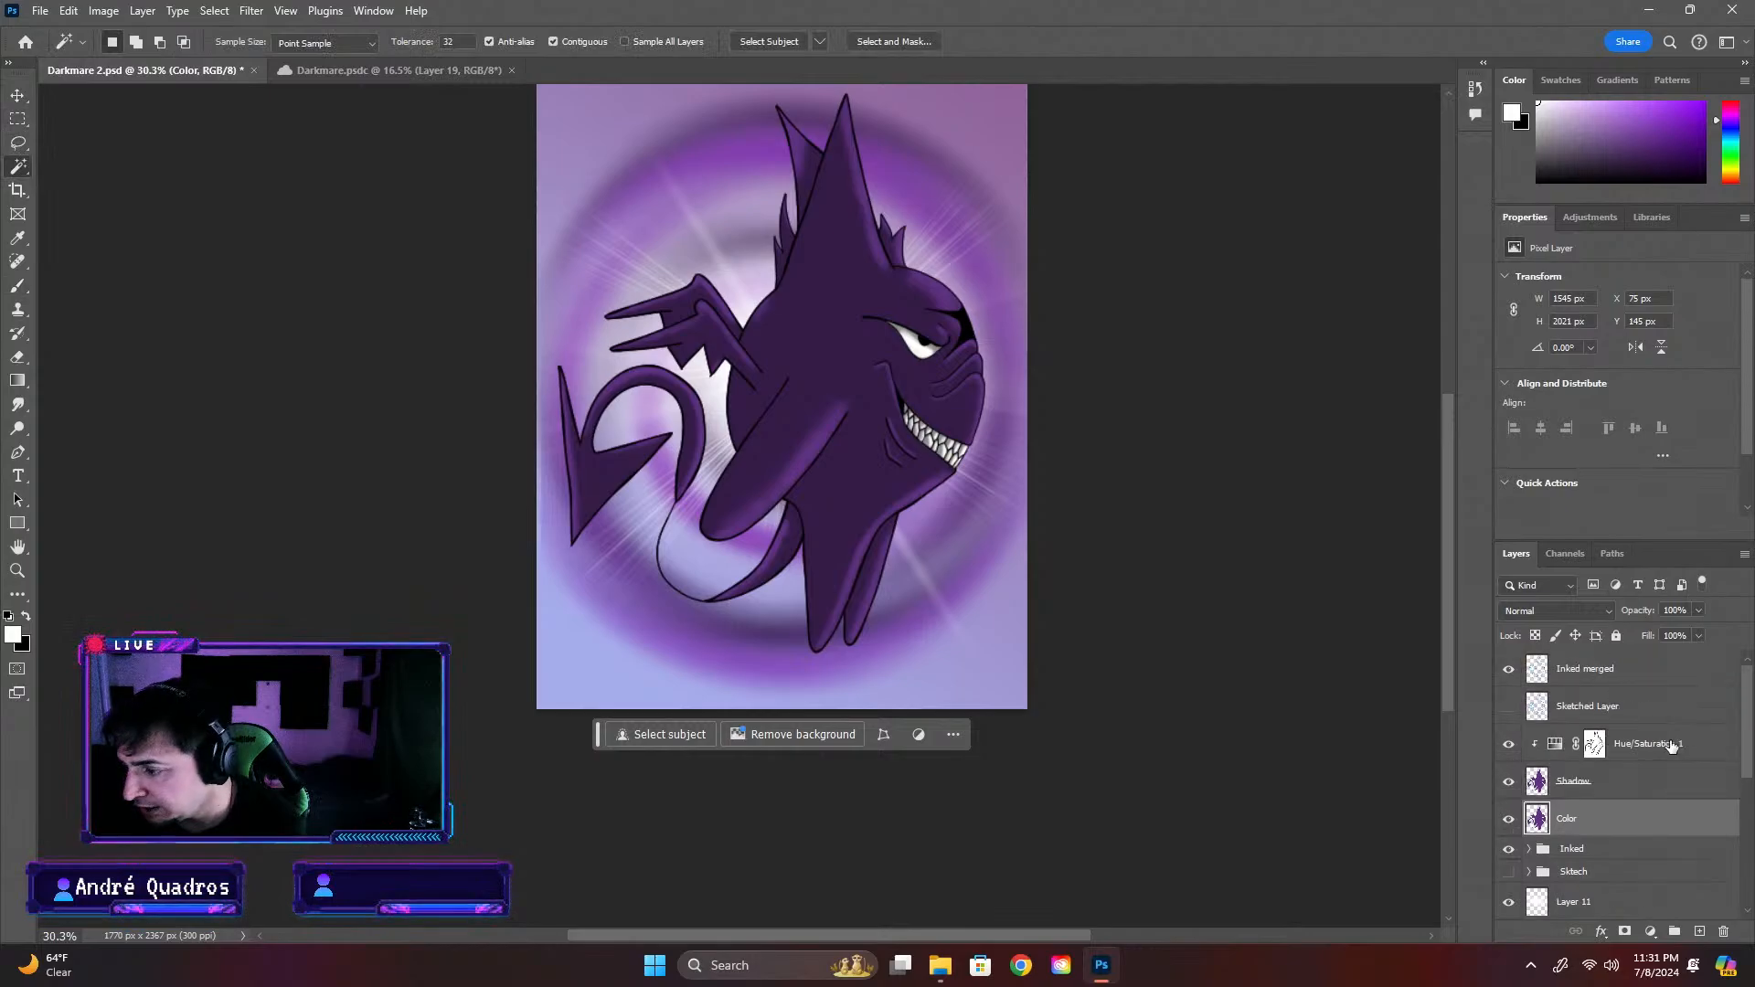
{"action": "left_click", "coordinate": [1646, 677]}
{"action": "left_click", "coordinate": [905, 576]}
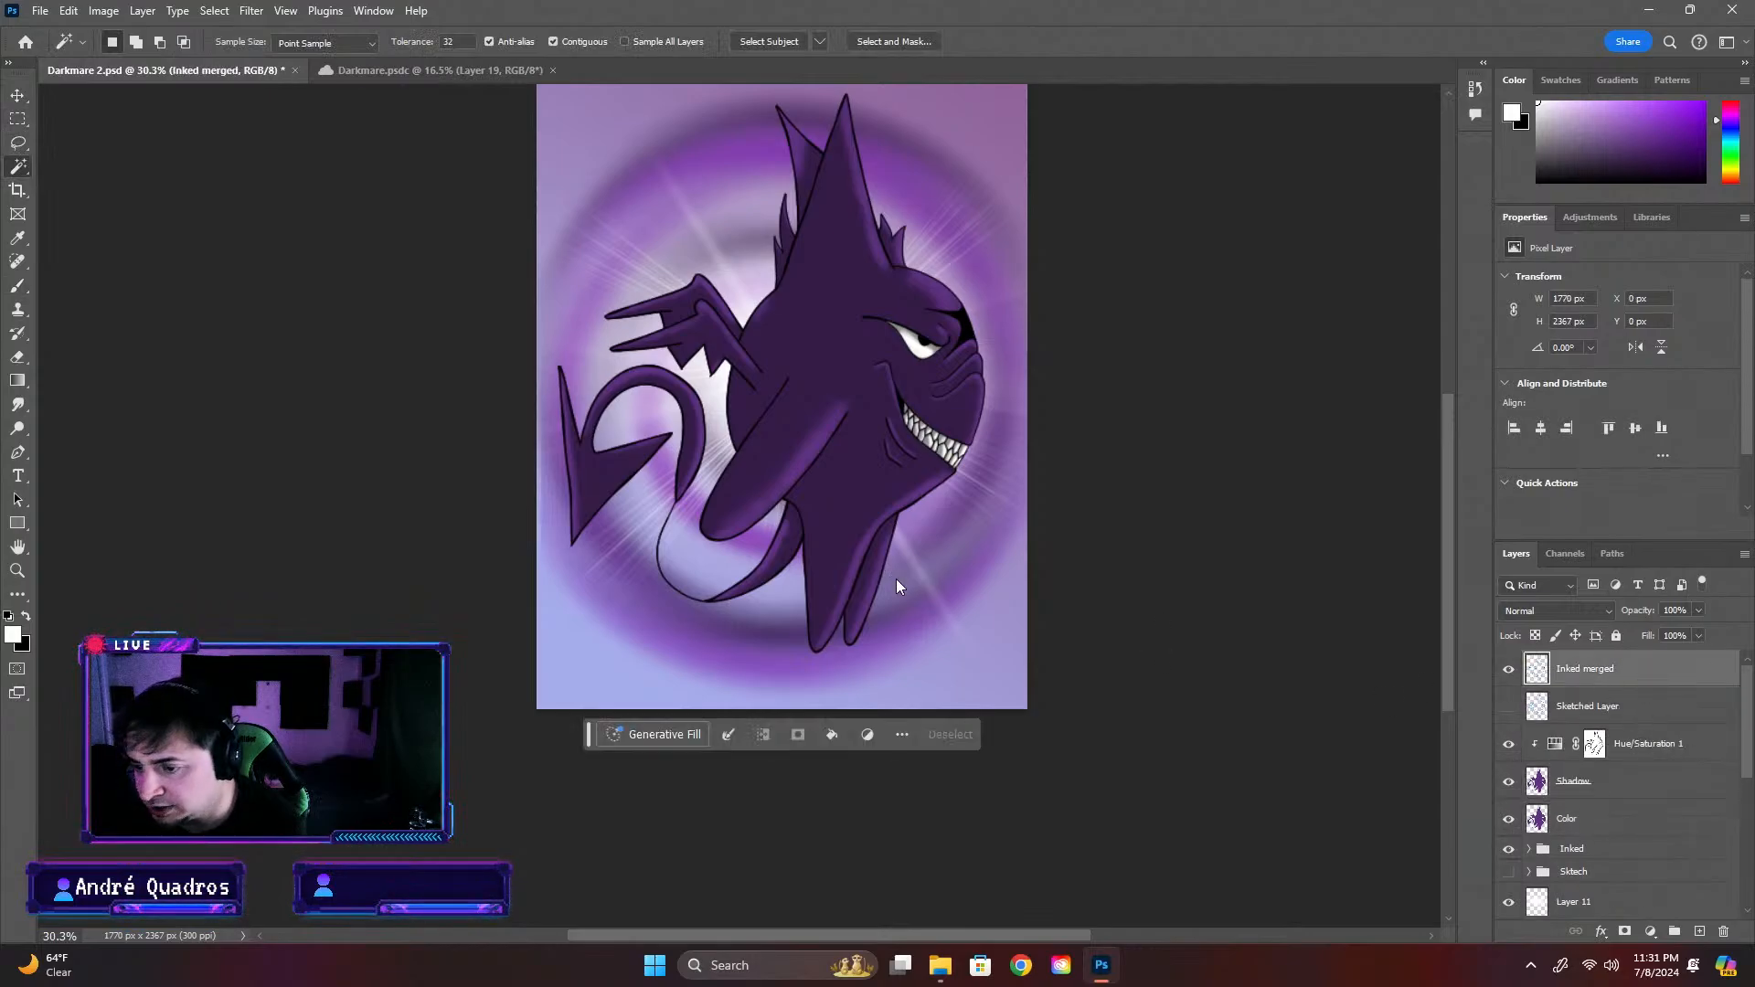
{"action": "right_click", "coordinate": [875, 455]}
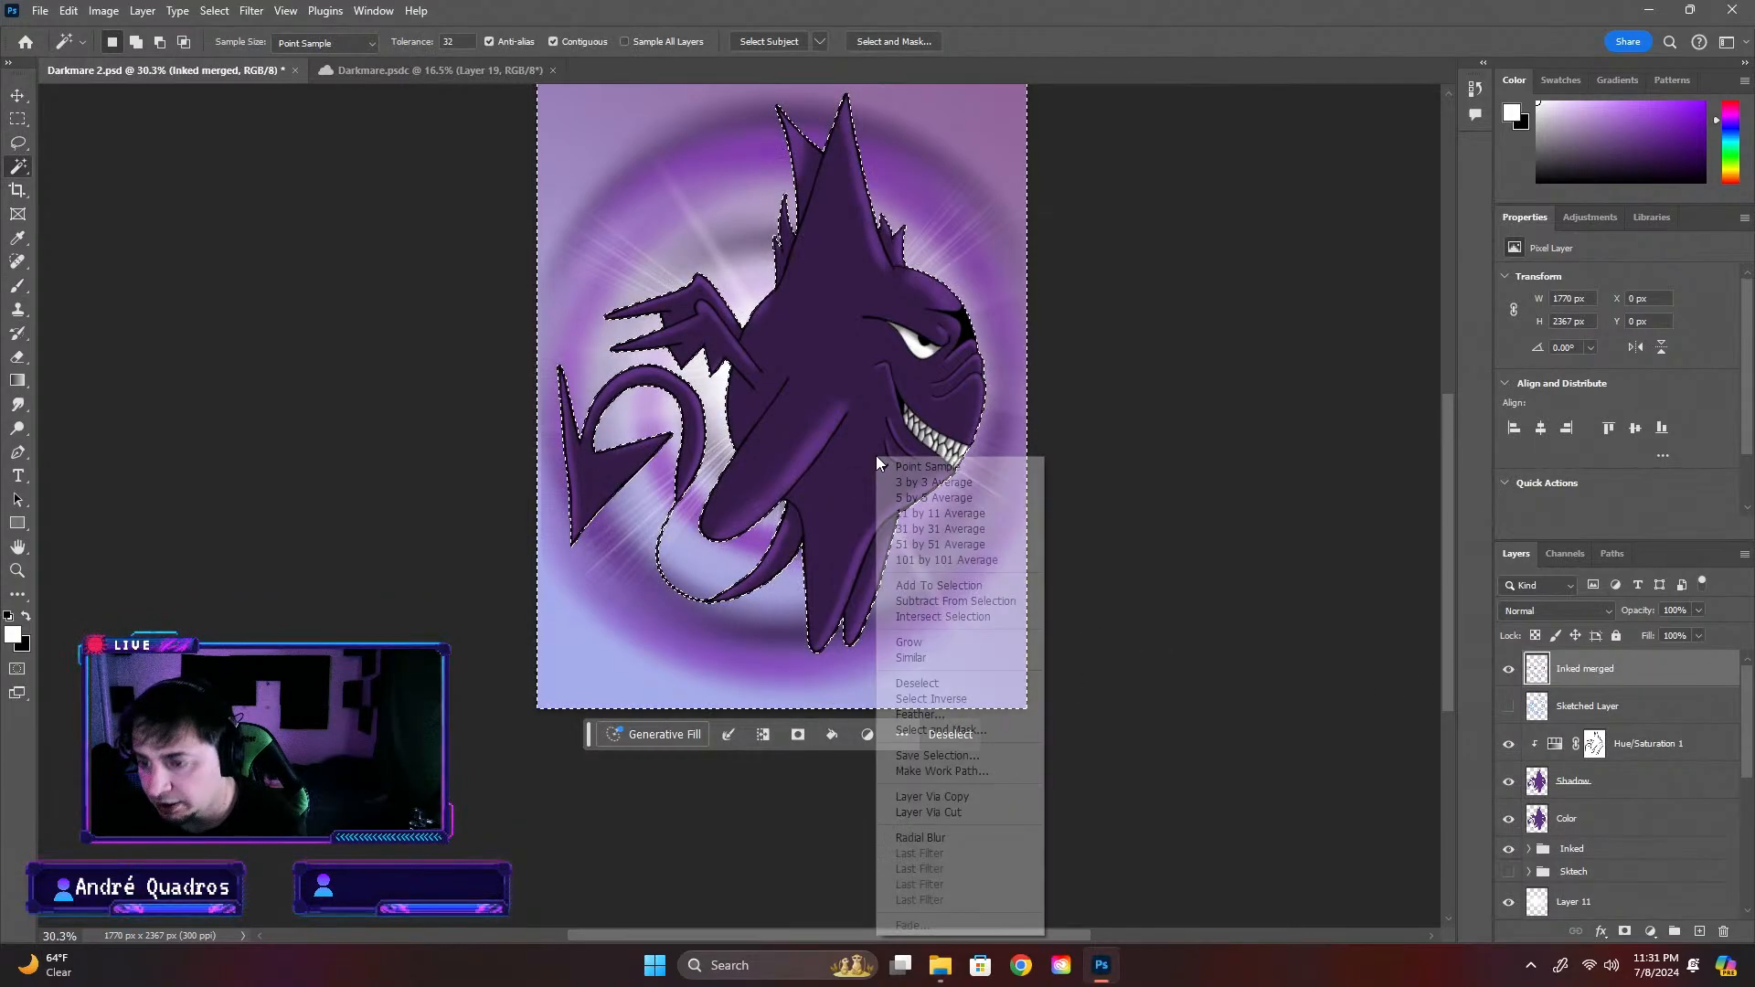
{"action": "left_click", "coordinate": [923, 700]}
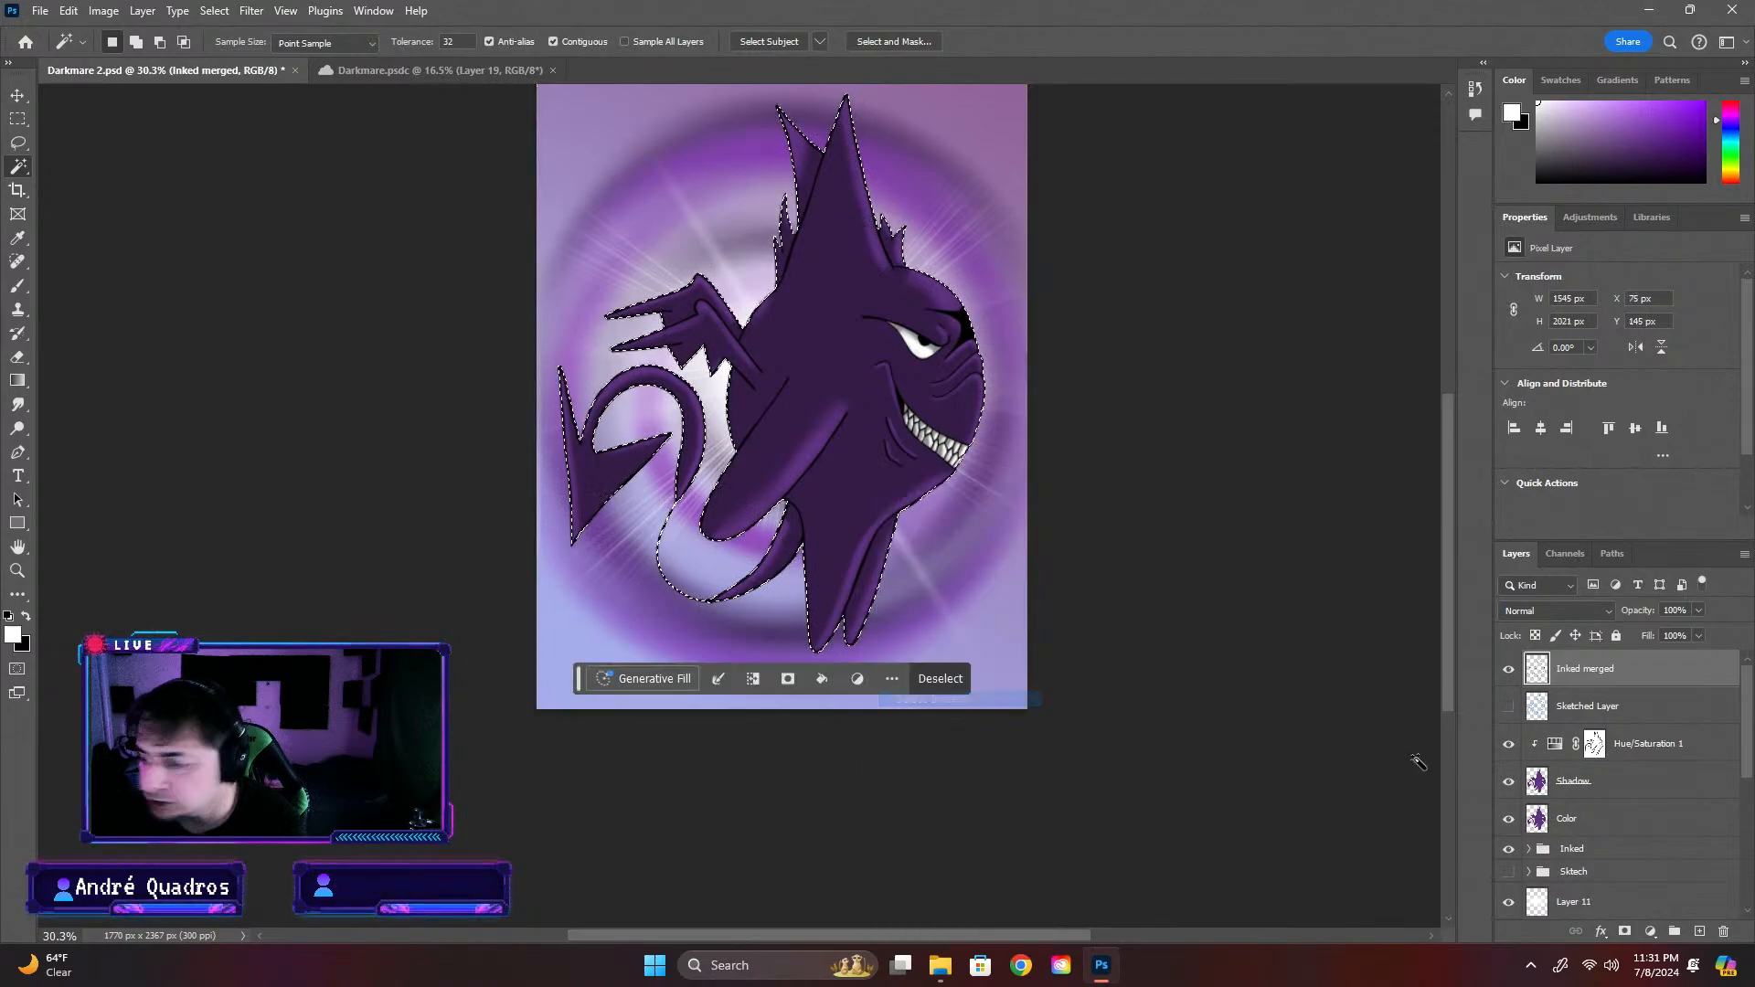
Create a new layer between the Color layer and the Inked group, and name it Highlight
{"action": "left_click", "coordinate": [1636, 785]}
{"action": "left_click", "coordinate": [1621, 829]}
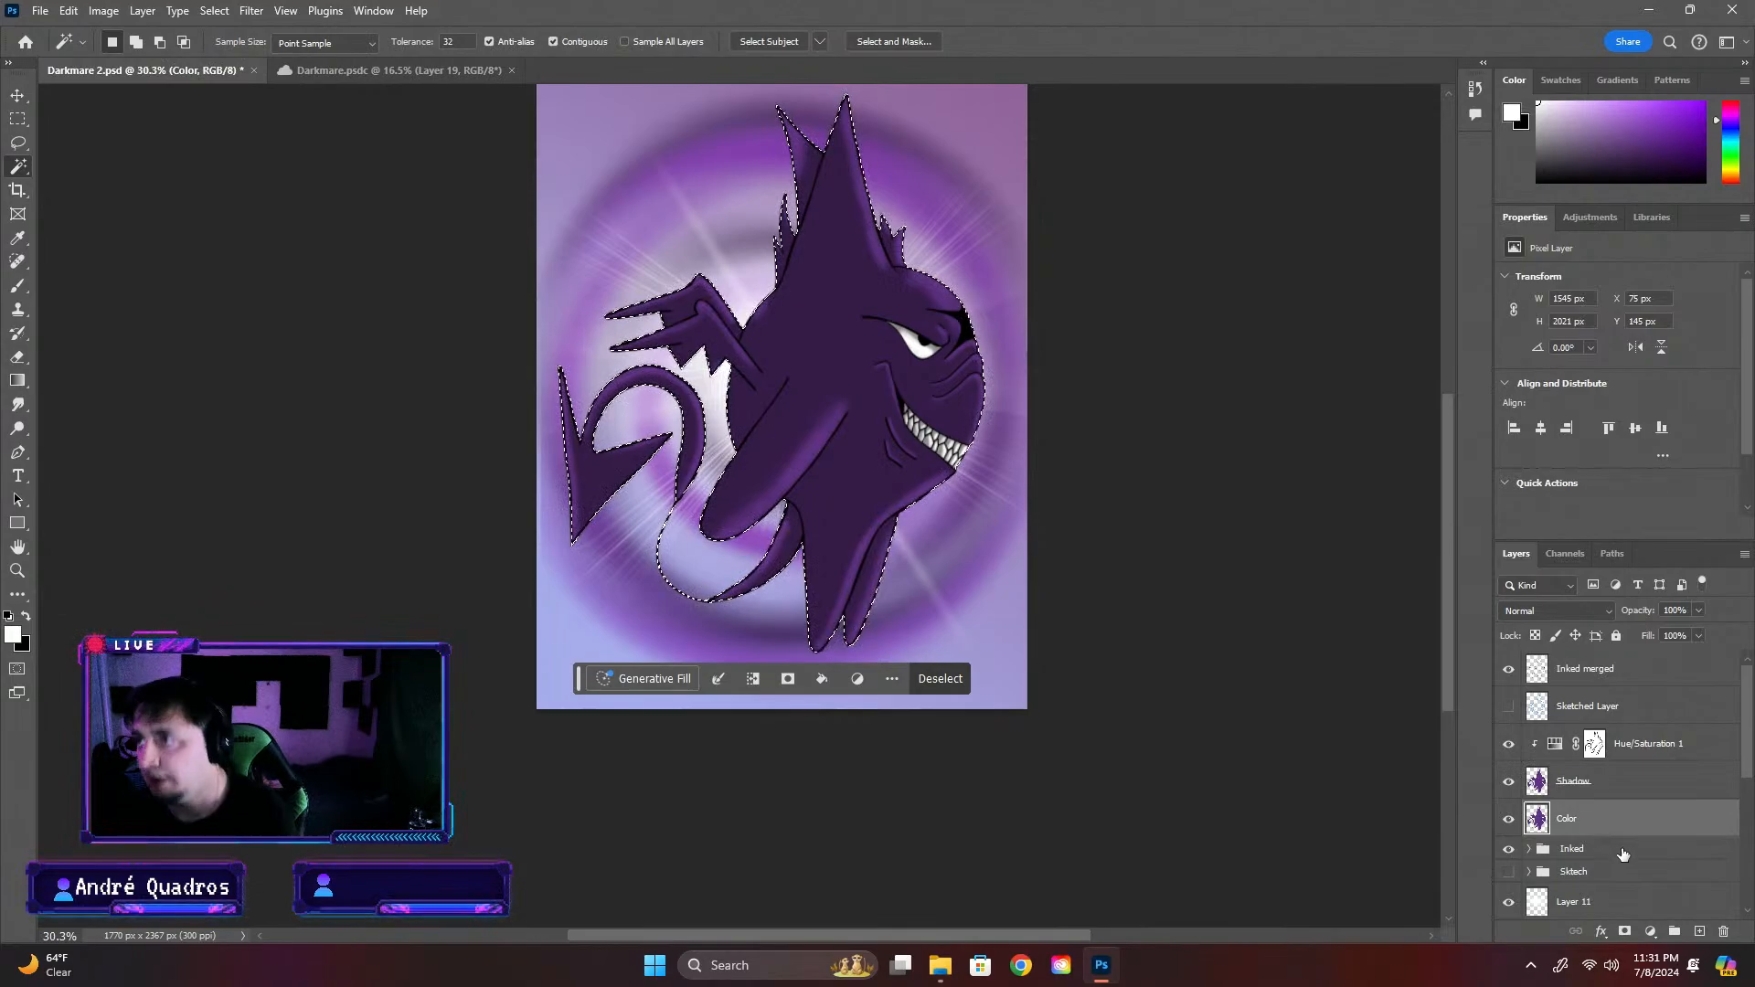
{"action": "left_click", "coordinate": [1604, 850]}
{"action": "left_click", "coordinate": [1698, 931]}
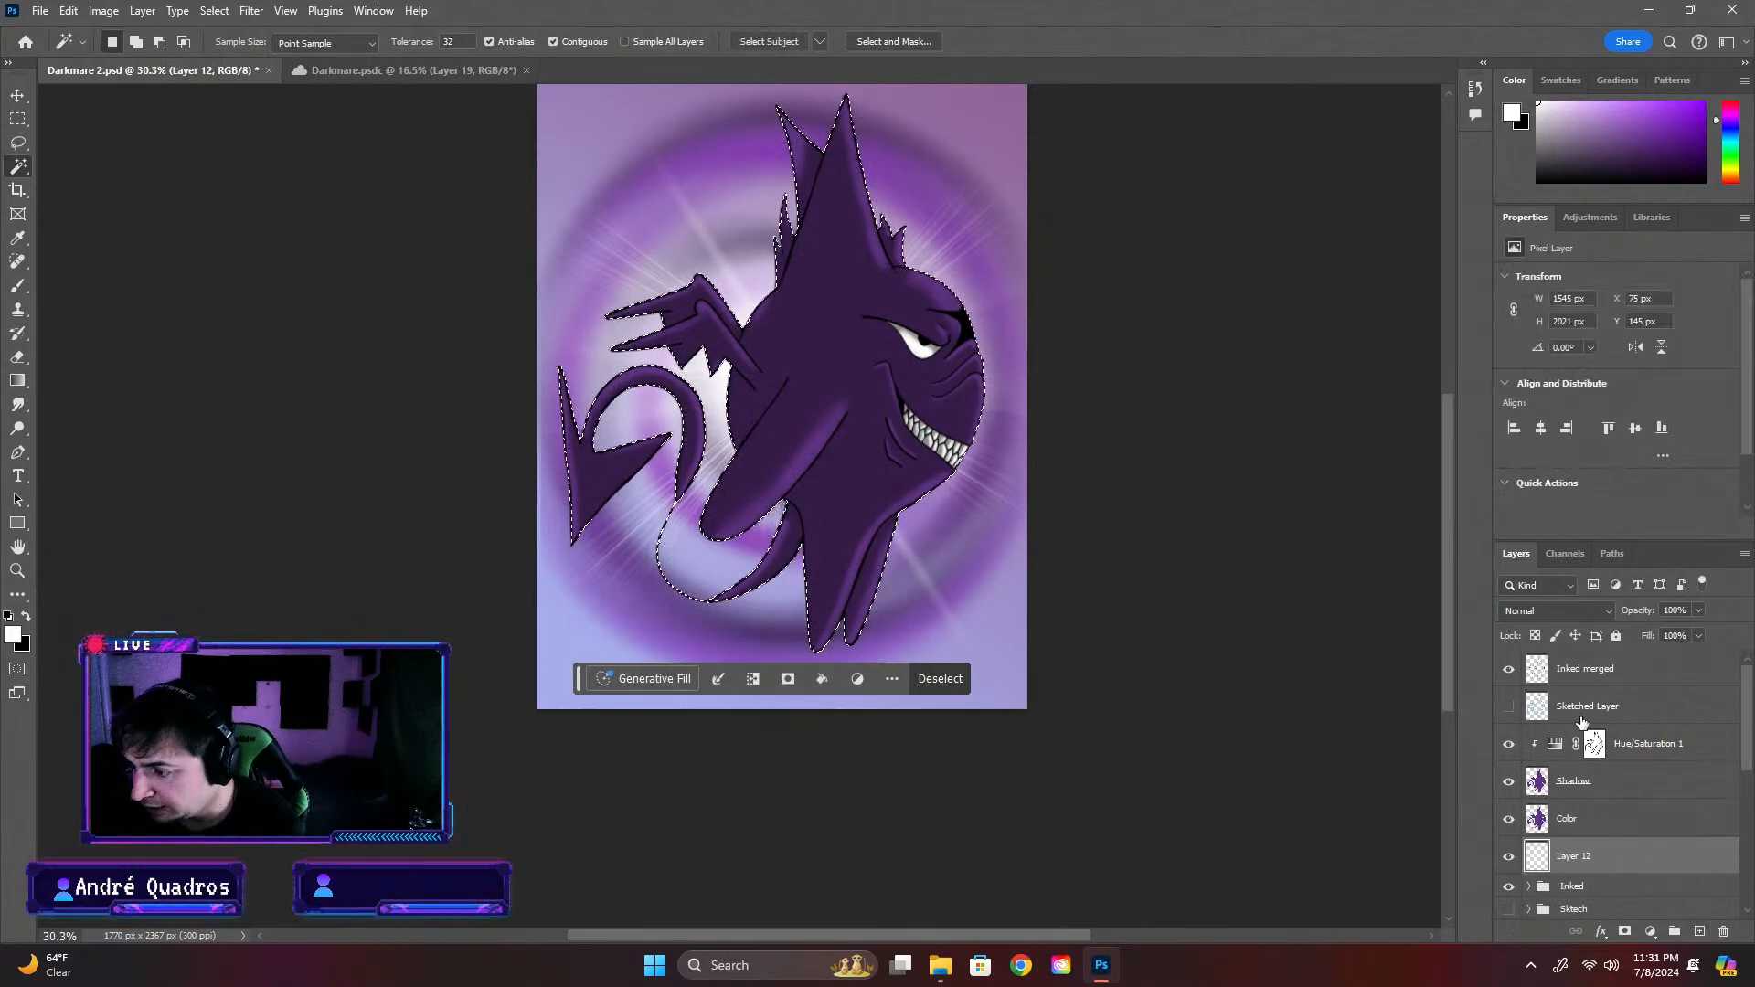
{"action": "scroll", "coordinate": [1588, 804], "scroll_direction": "down", "scroll_amount": 2}
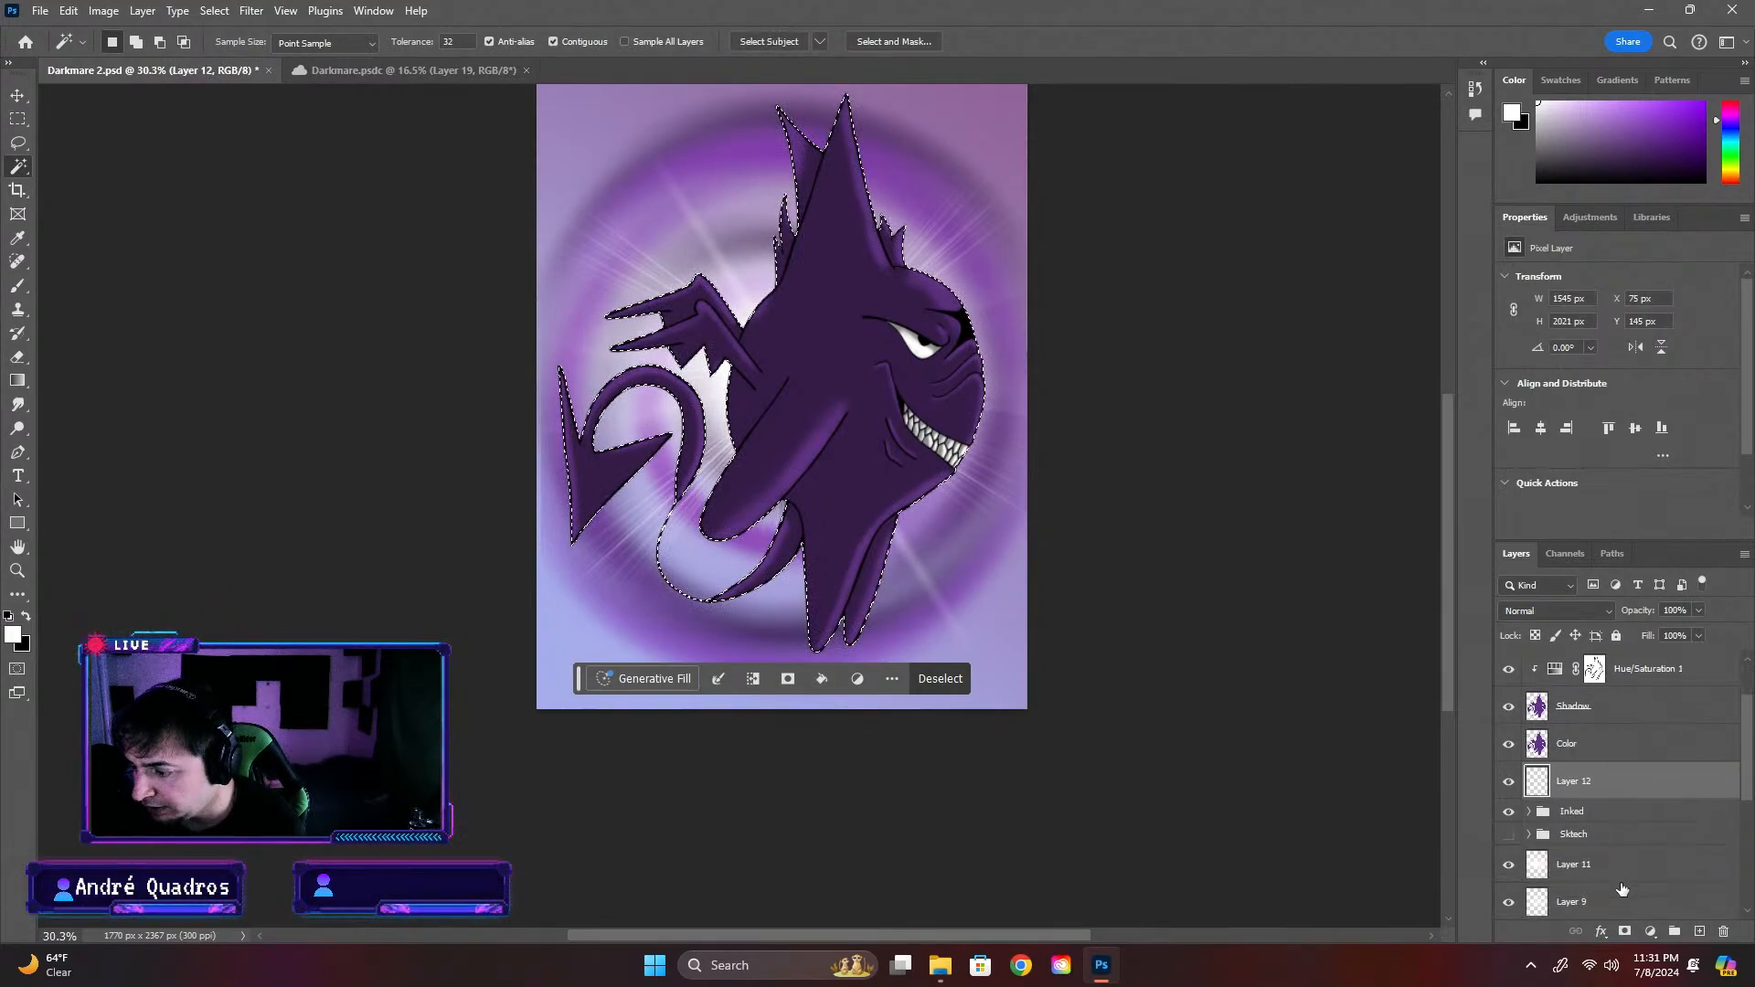
{"action": "double_click", "coordinate": [1574, 782]}
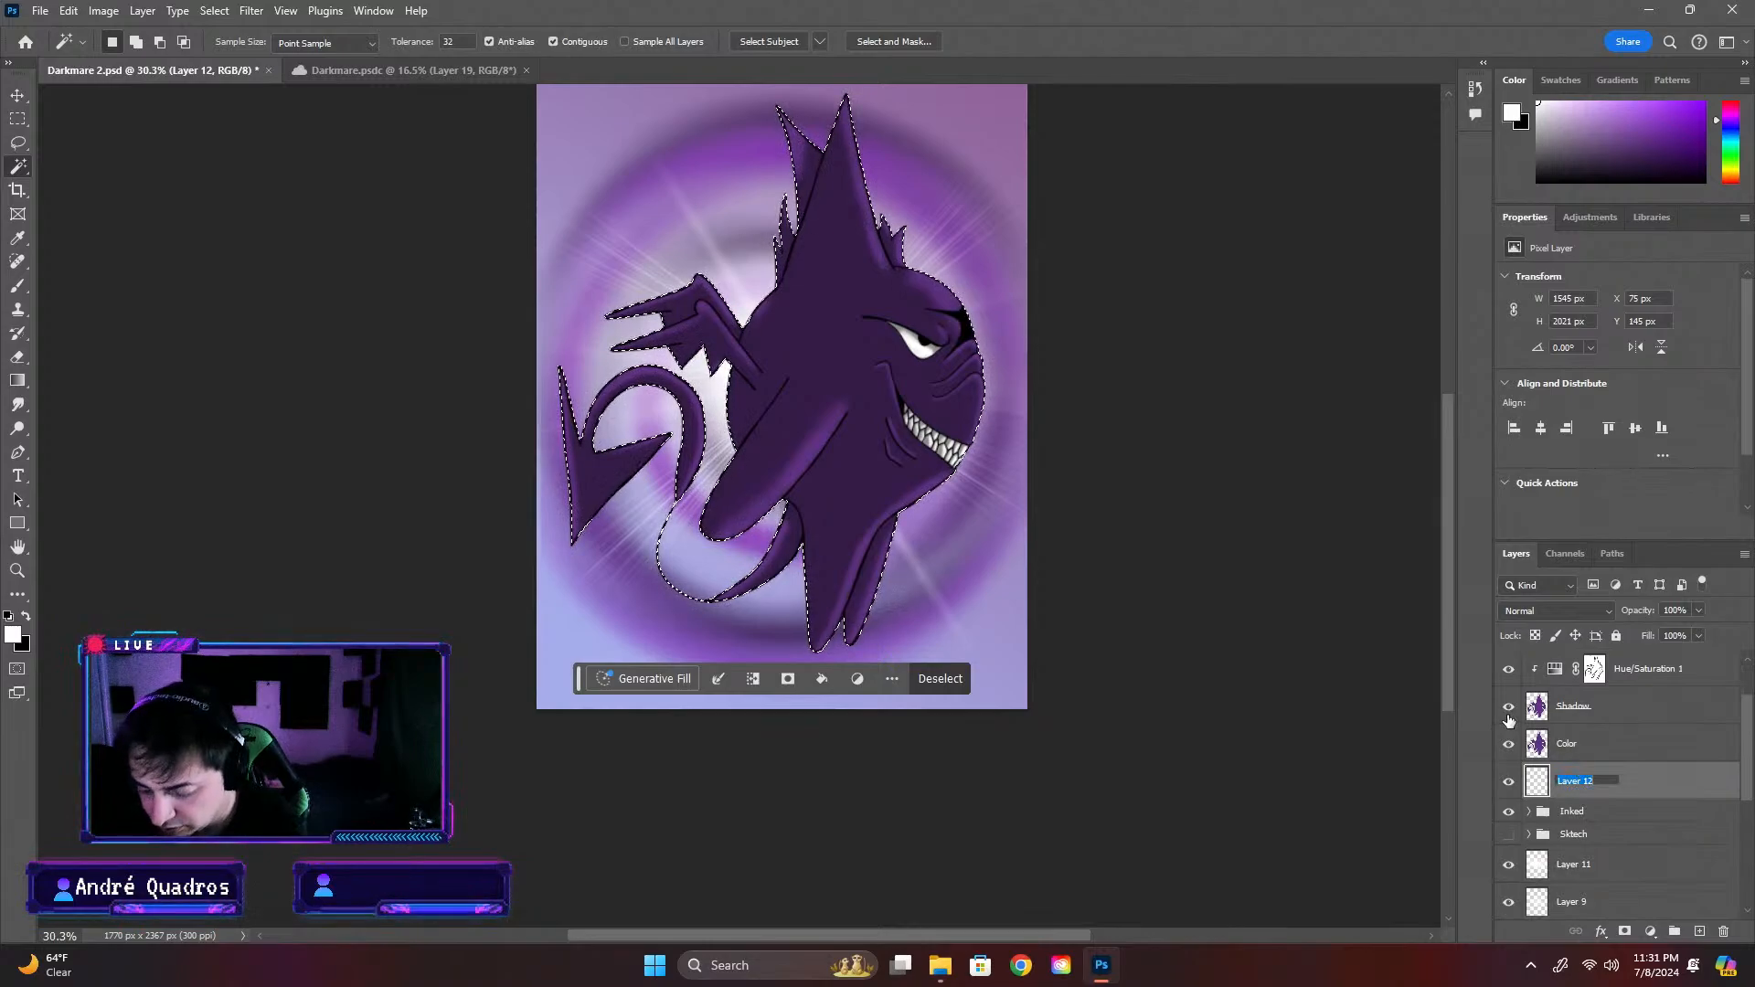
{"action": "type", "text": "Highlight"}
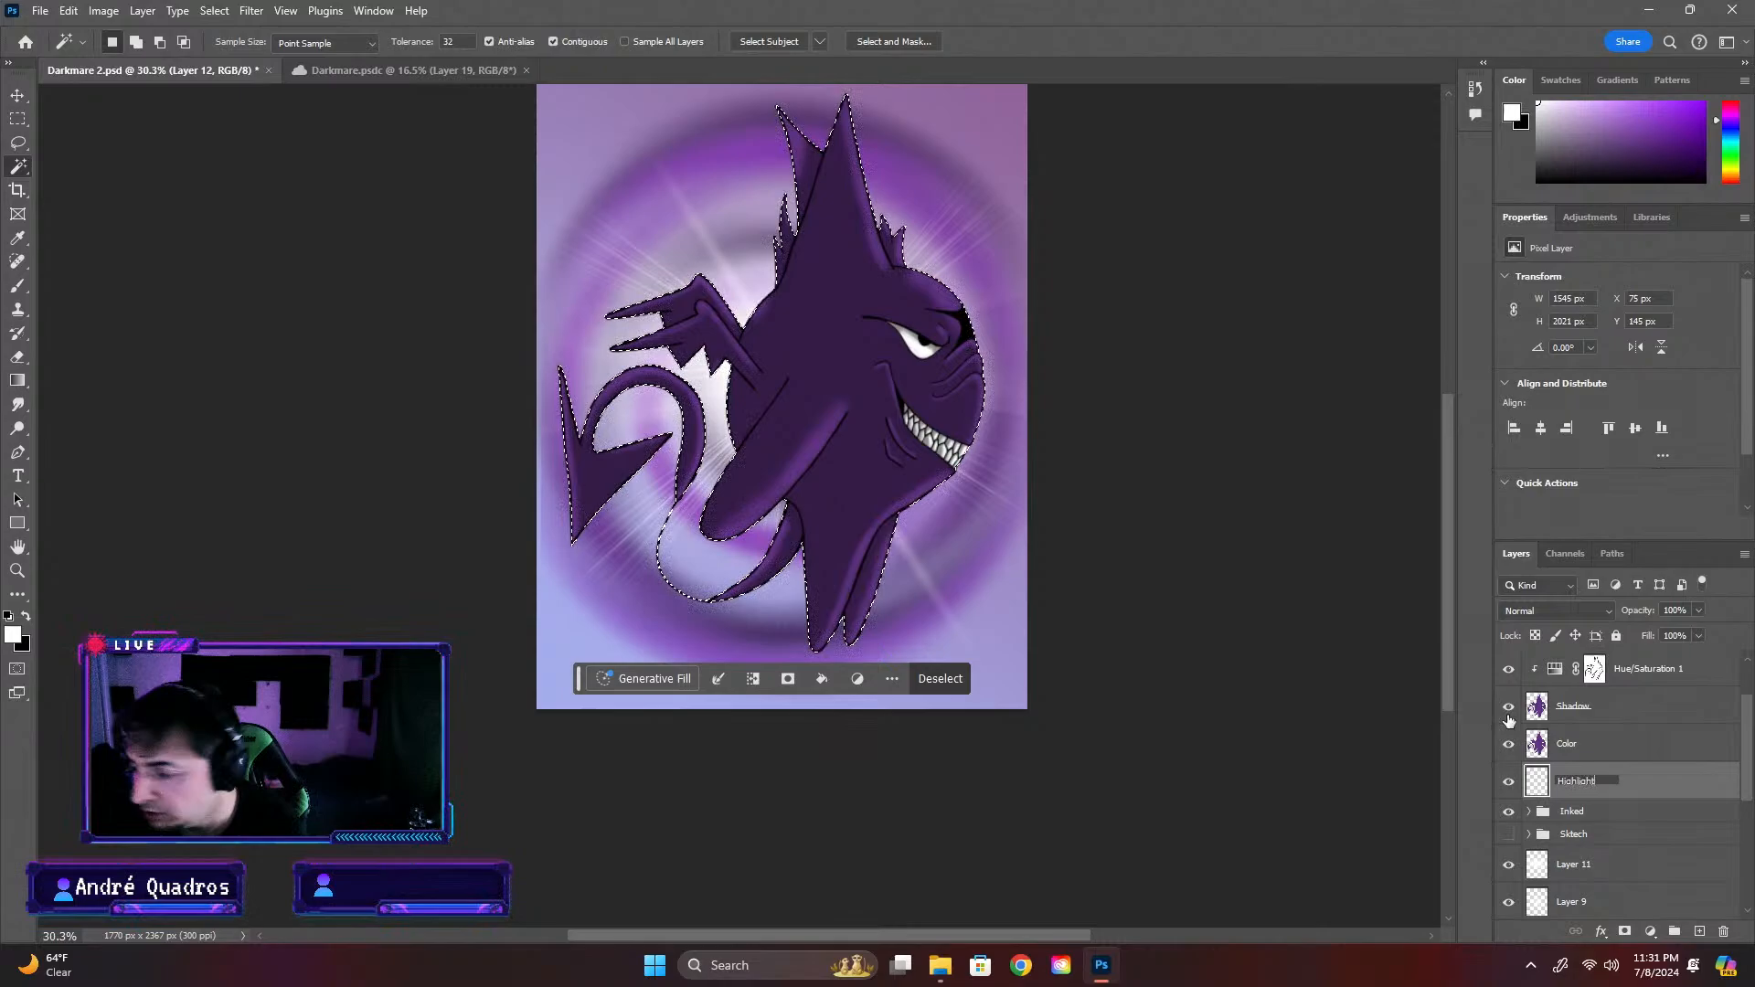
{"action": "key", "text": "Return"}
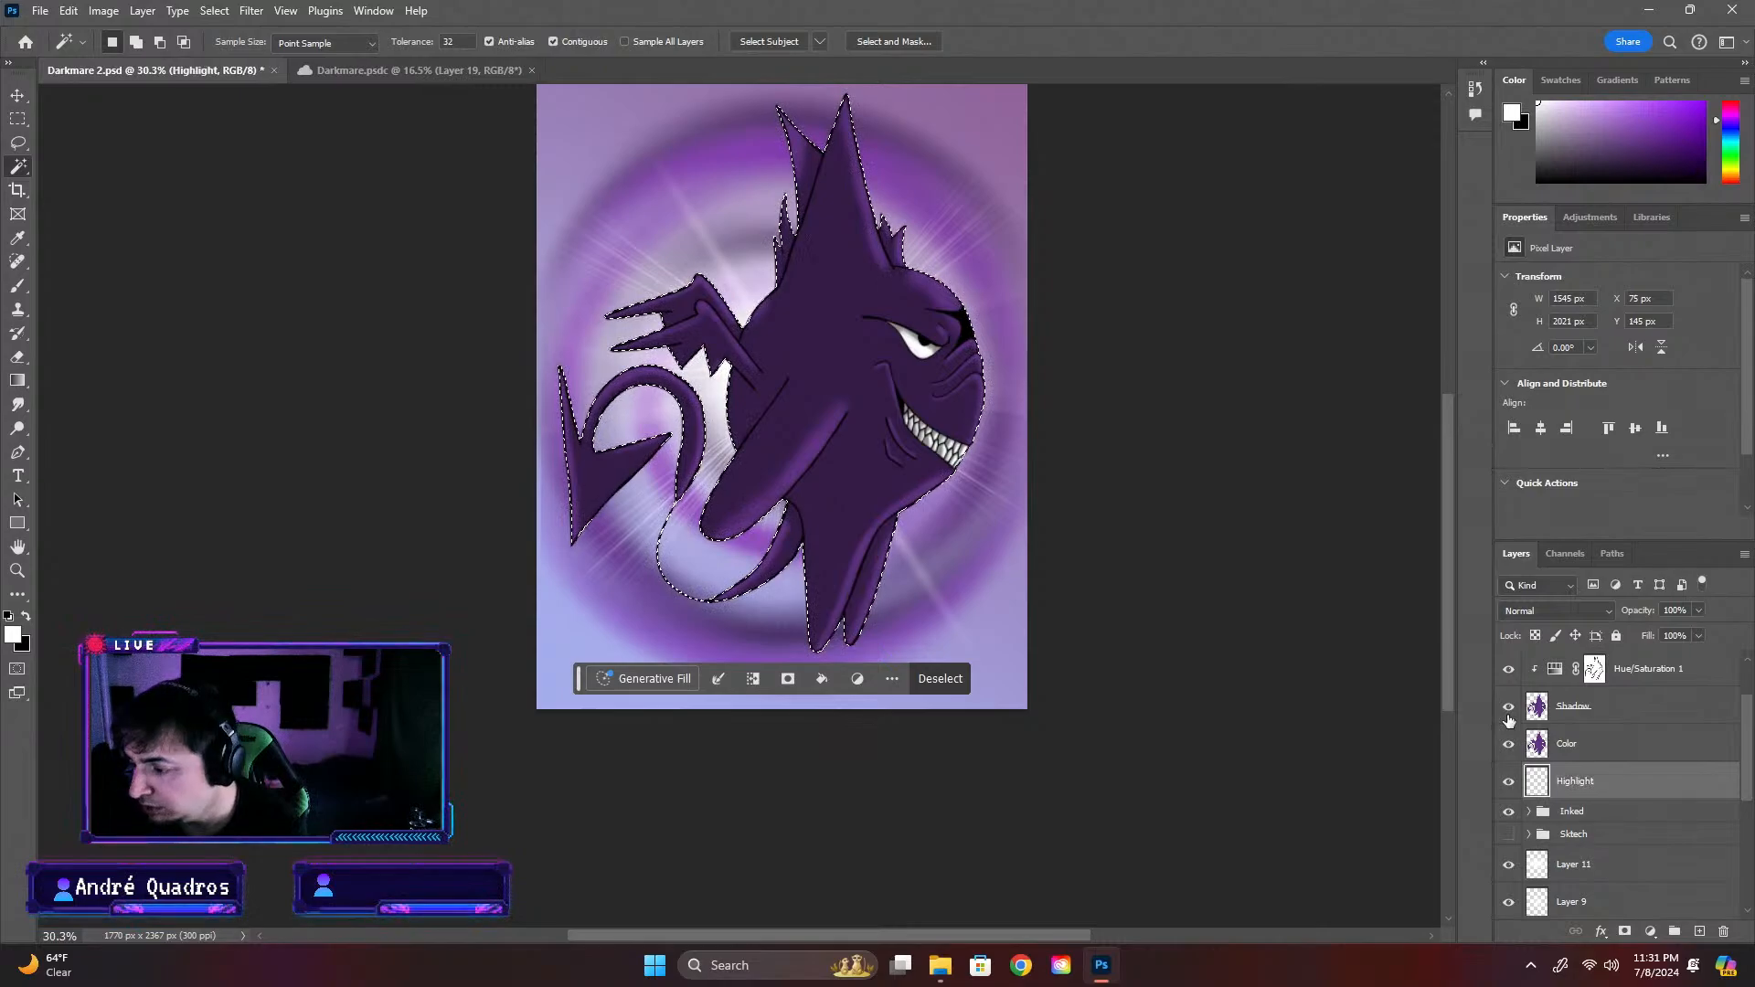
Group Layers 11, 9 and 8 into a layer group named Lens flare
{"action": "scroll", "coordinate": [1576, 830], "scroll_direction": "down", "scroll_amount": 3}
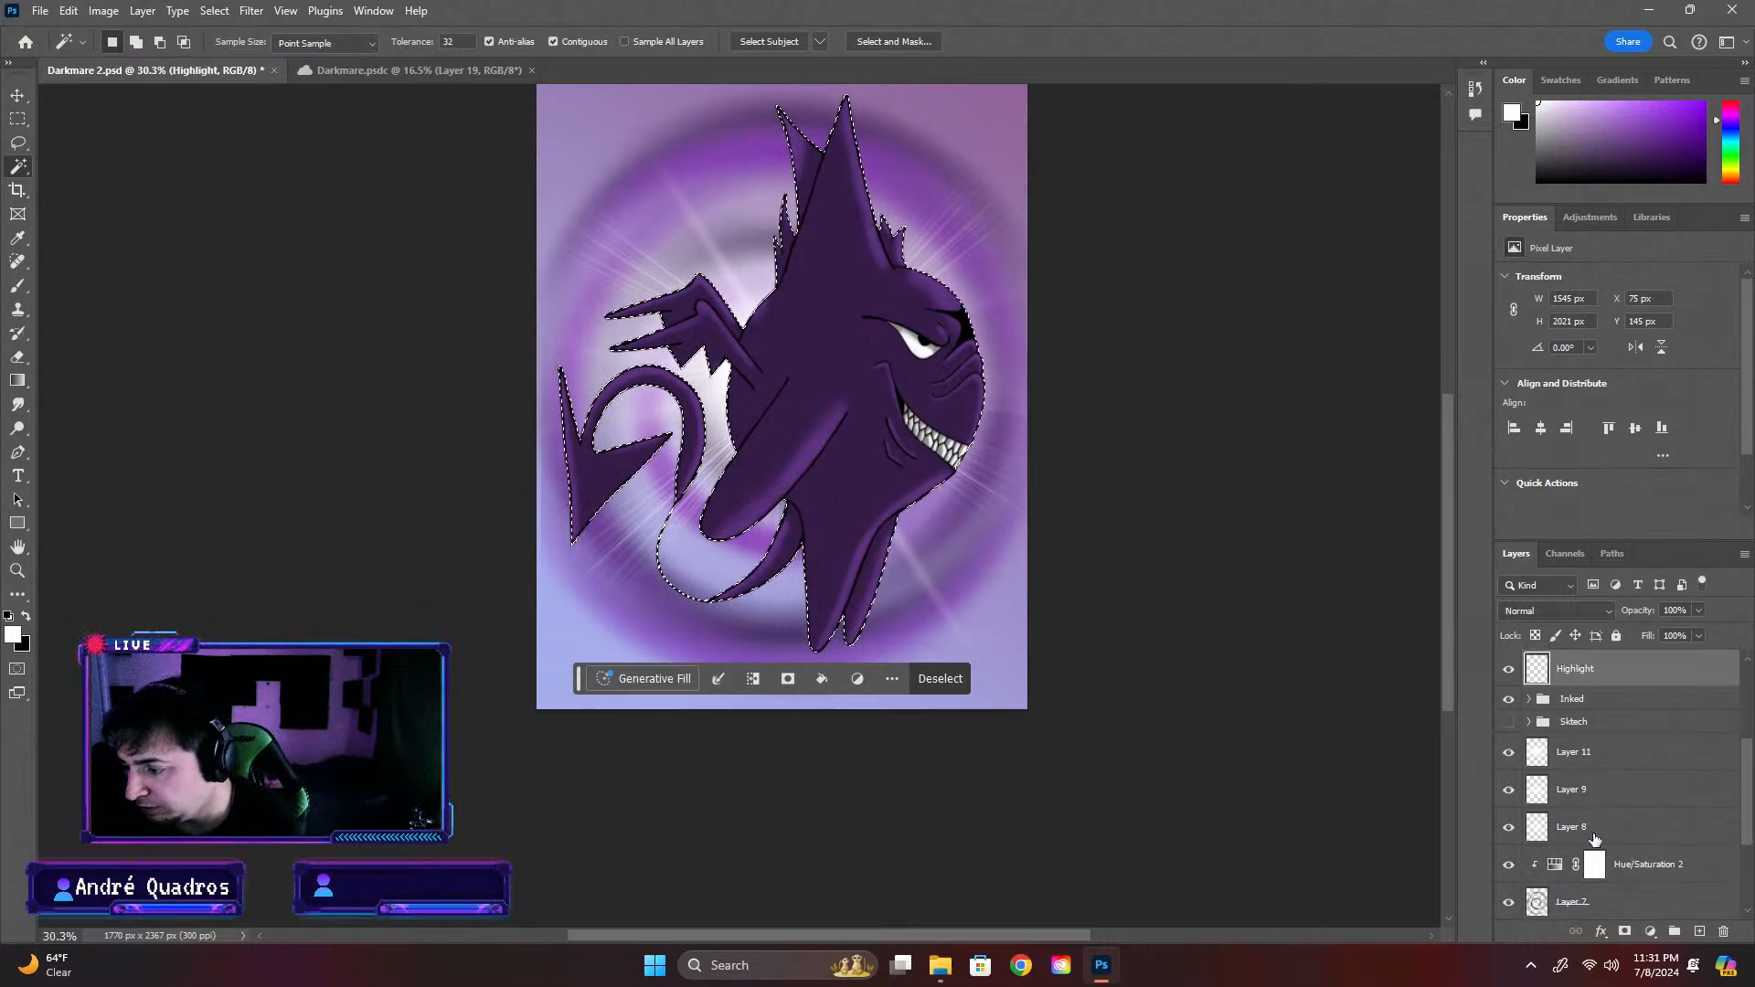
{"action": "left_click", "coordinate": [1594, 838]}
{"action": "left_click", "coordinate": [1599, 763], "text": "shift"}
{"action": "left_click", "coordinate": [1675, 932]}
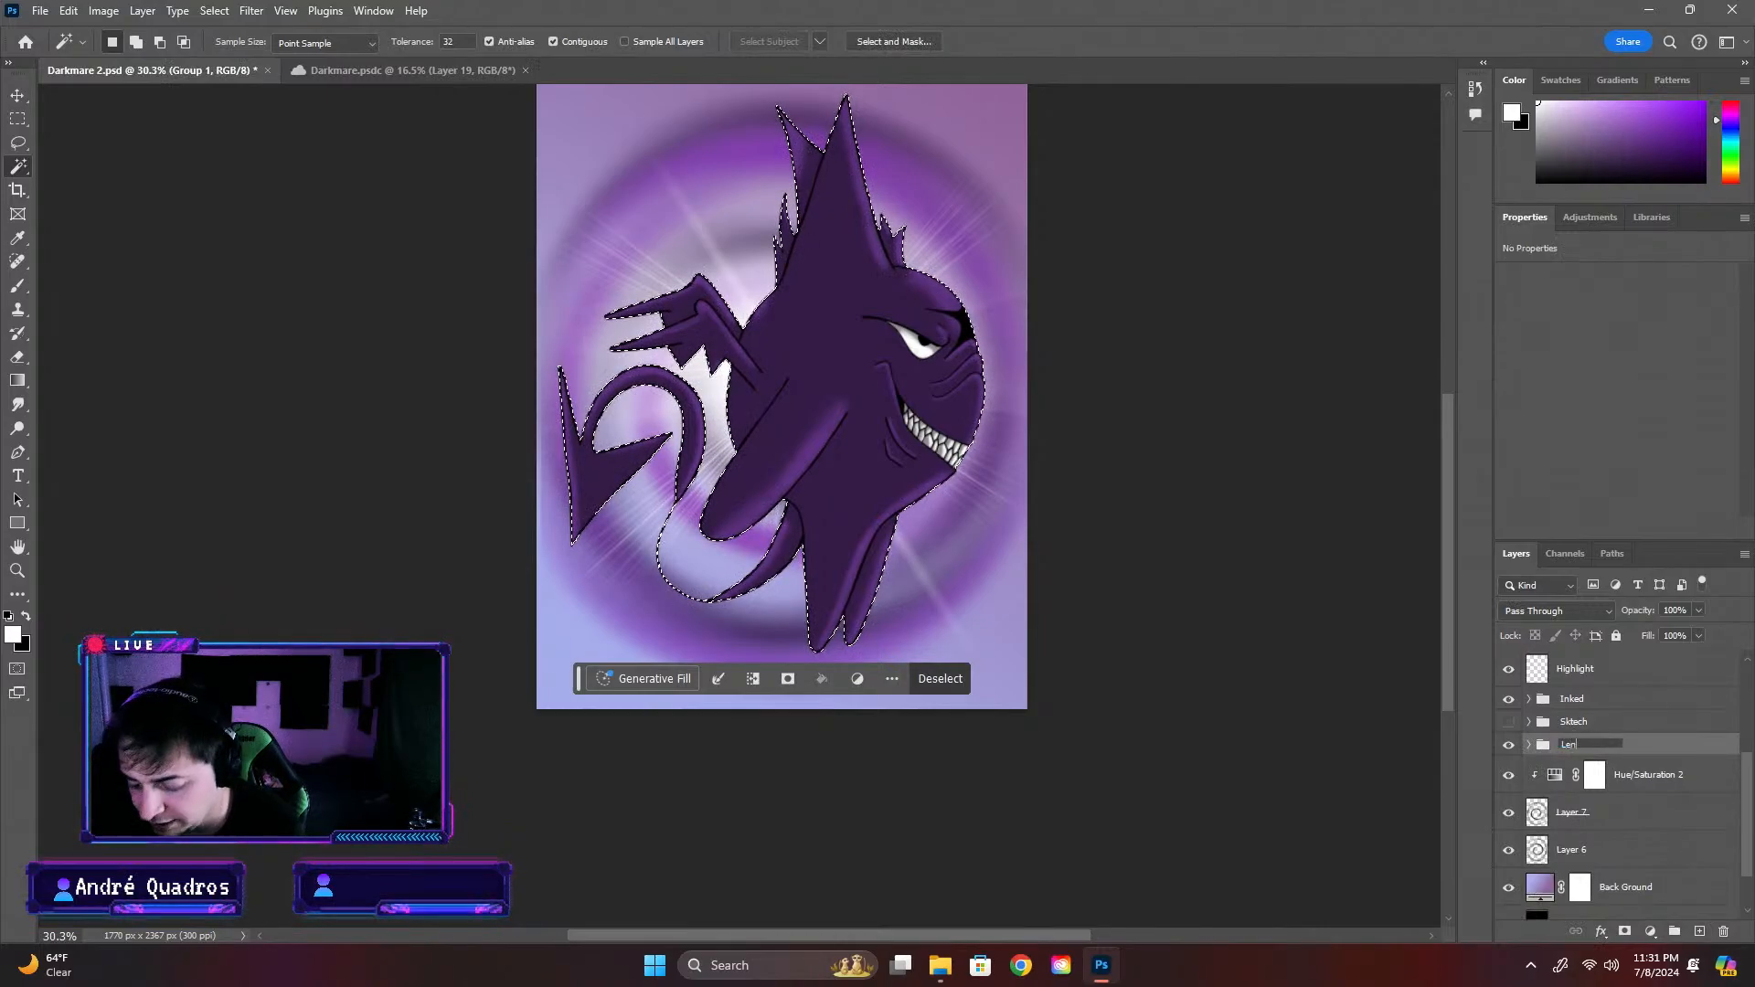
{"action": "type", "text": "Lens flare"}
{"action": "key", "text": "Return"}
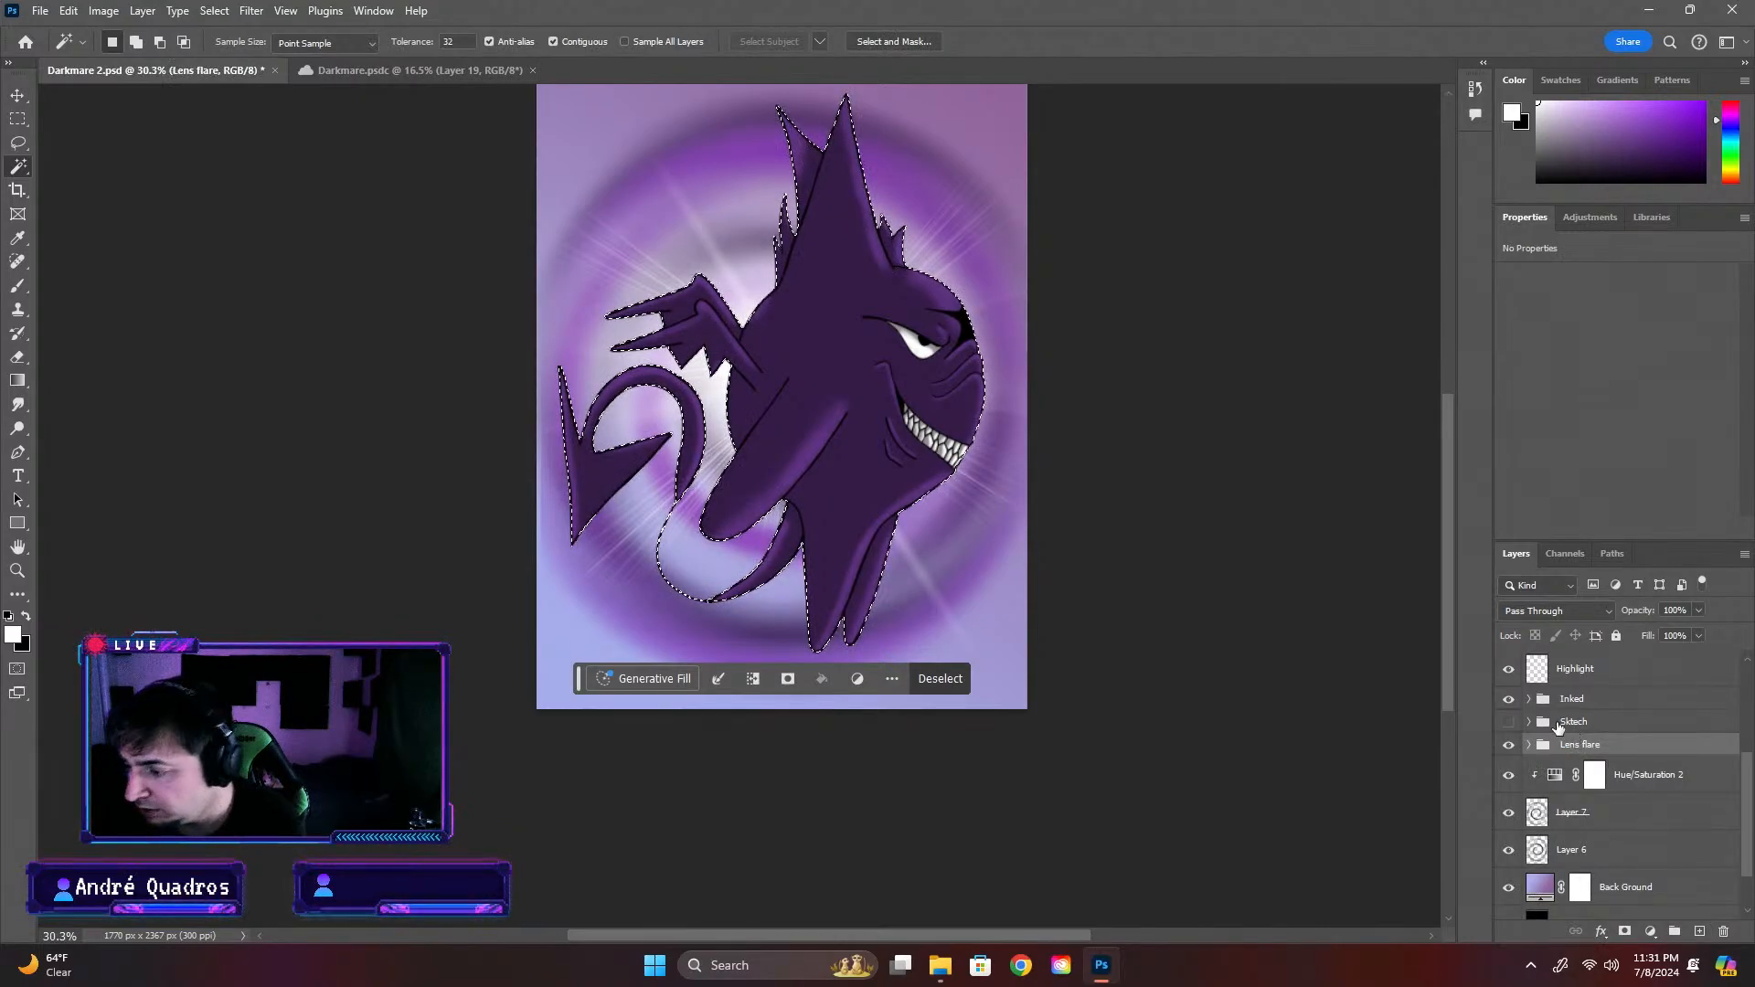
Expand the Lens flare group and rename Layer 11 as Lens1
{"action": "left_click", "coordinate": [1528, 746]}
{"action": "double_click", "coordinate": [1645, 775]}
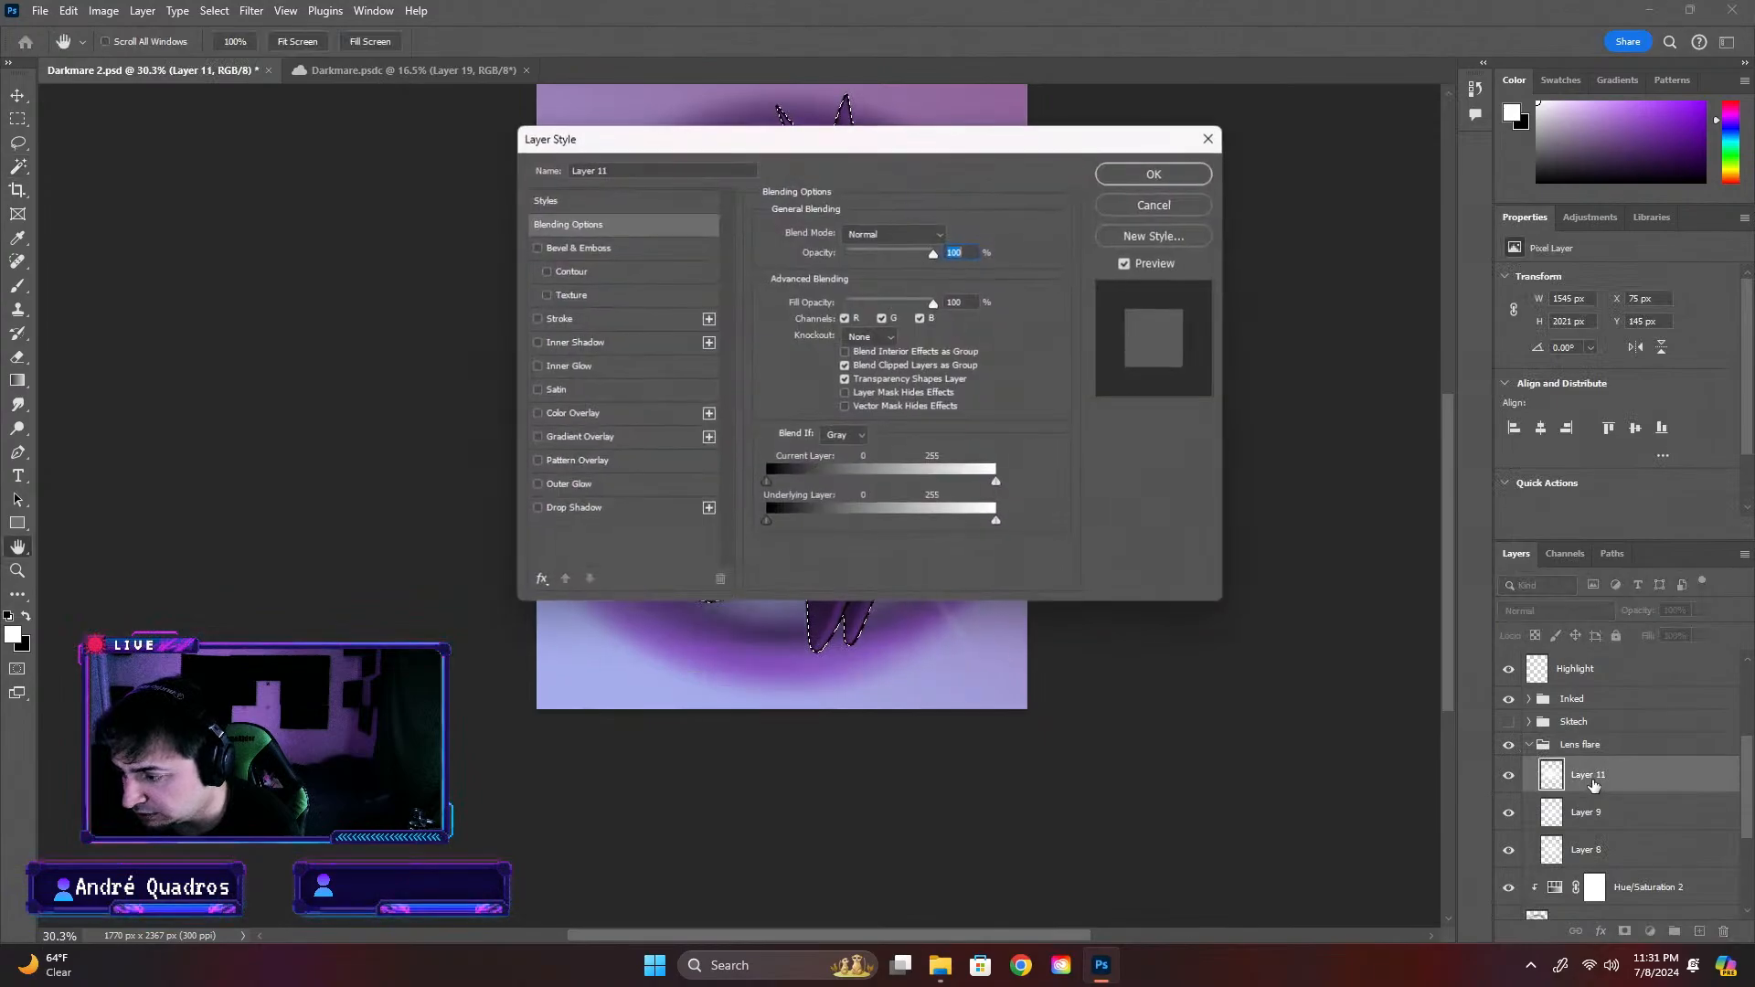
{"action": "left_click", "coordinate": [1210, 138]}
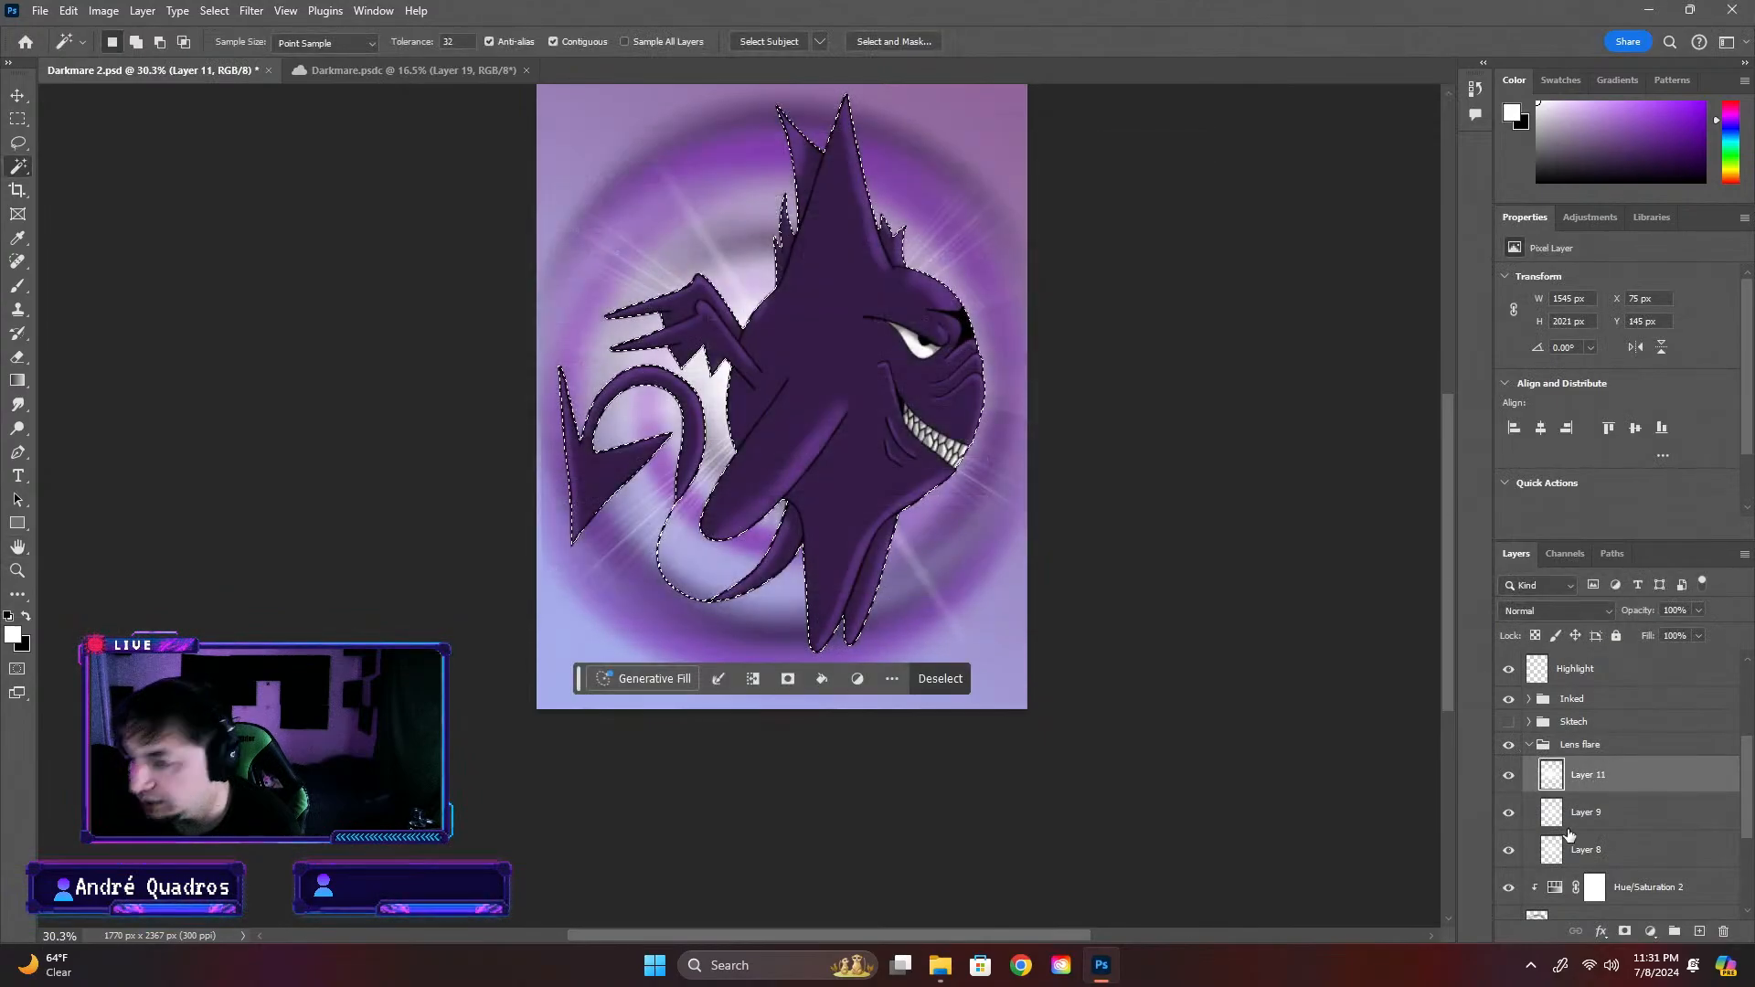
{"action": "left_click", "coordinate": [1588, 763]}
{"action": "type", "text": "Lens"}
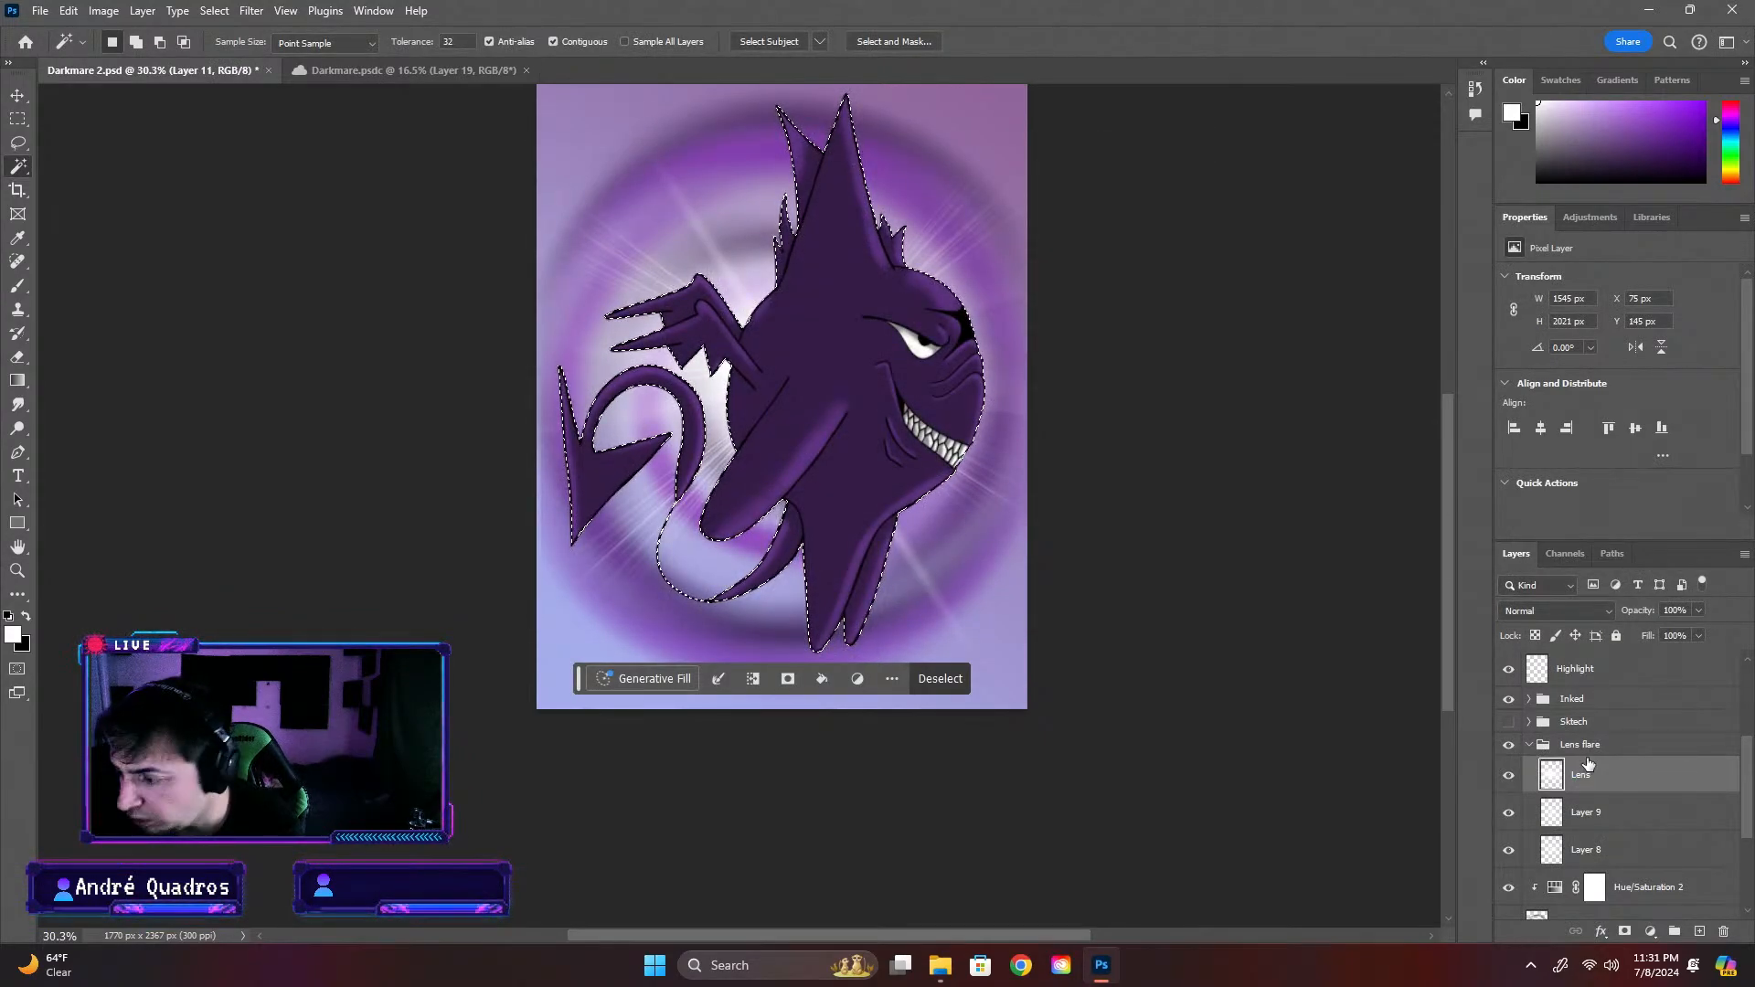
{"action": "key", "text": "Return"}
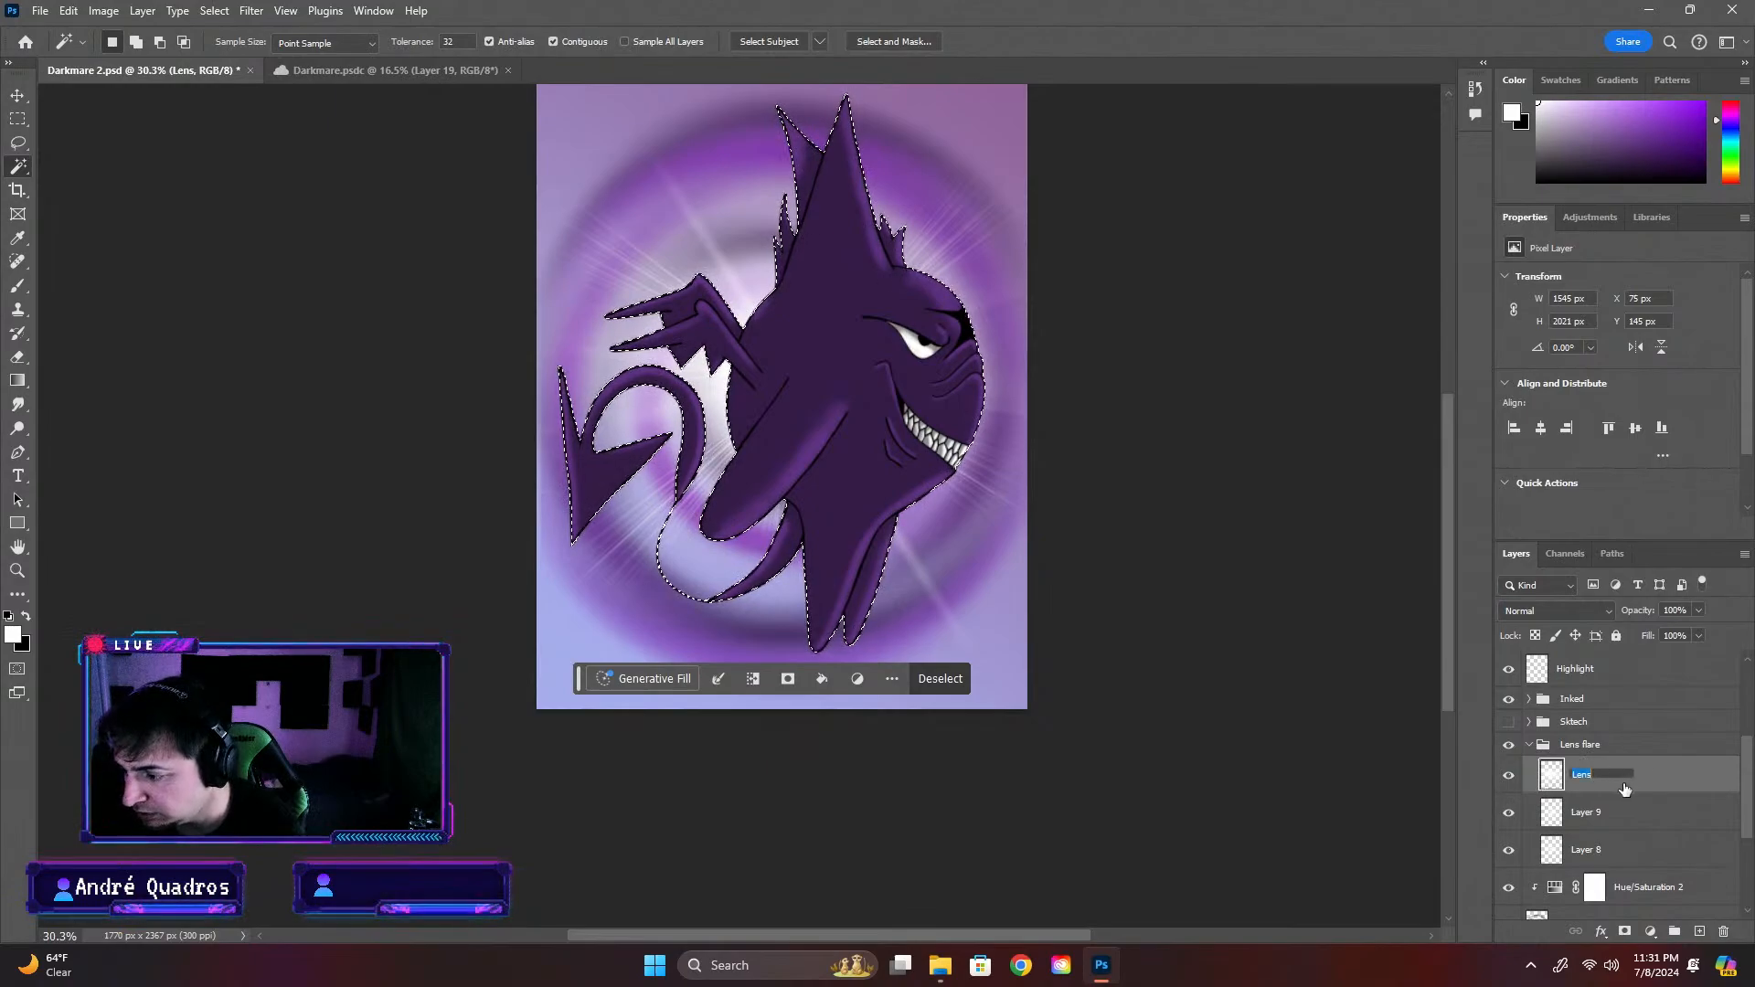
{"action": "type", "text": "1"}
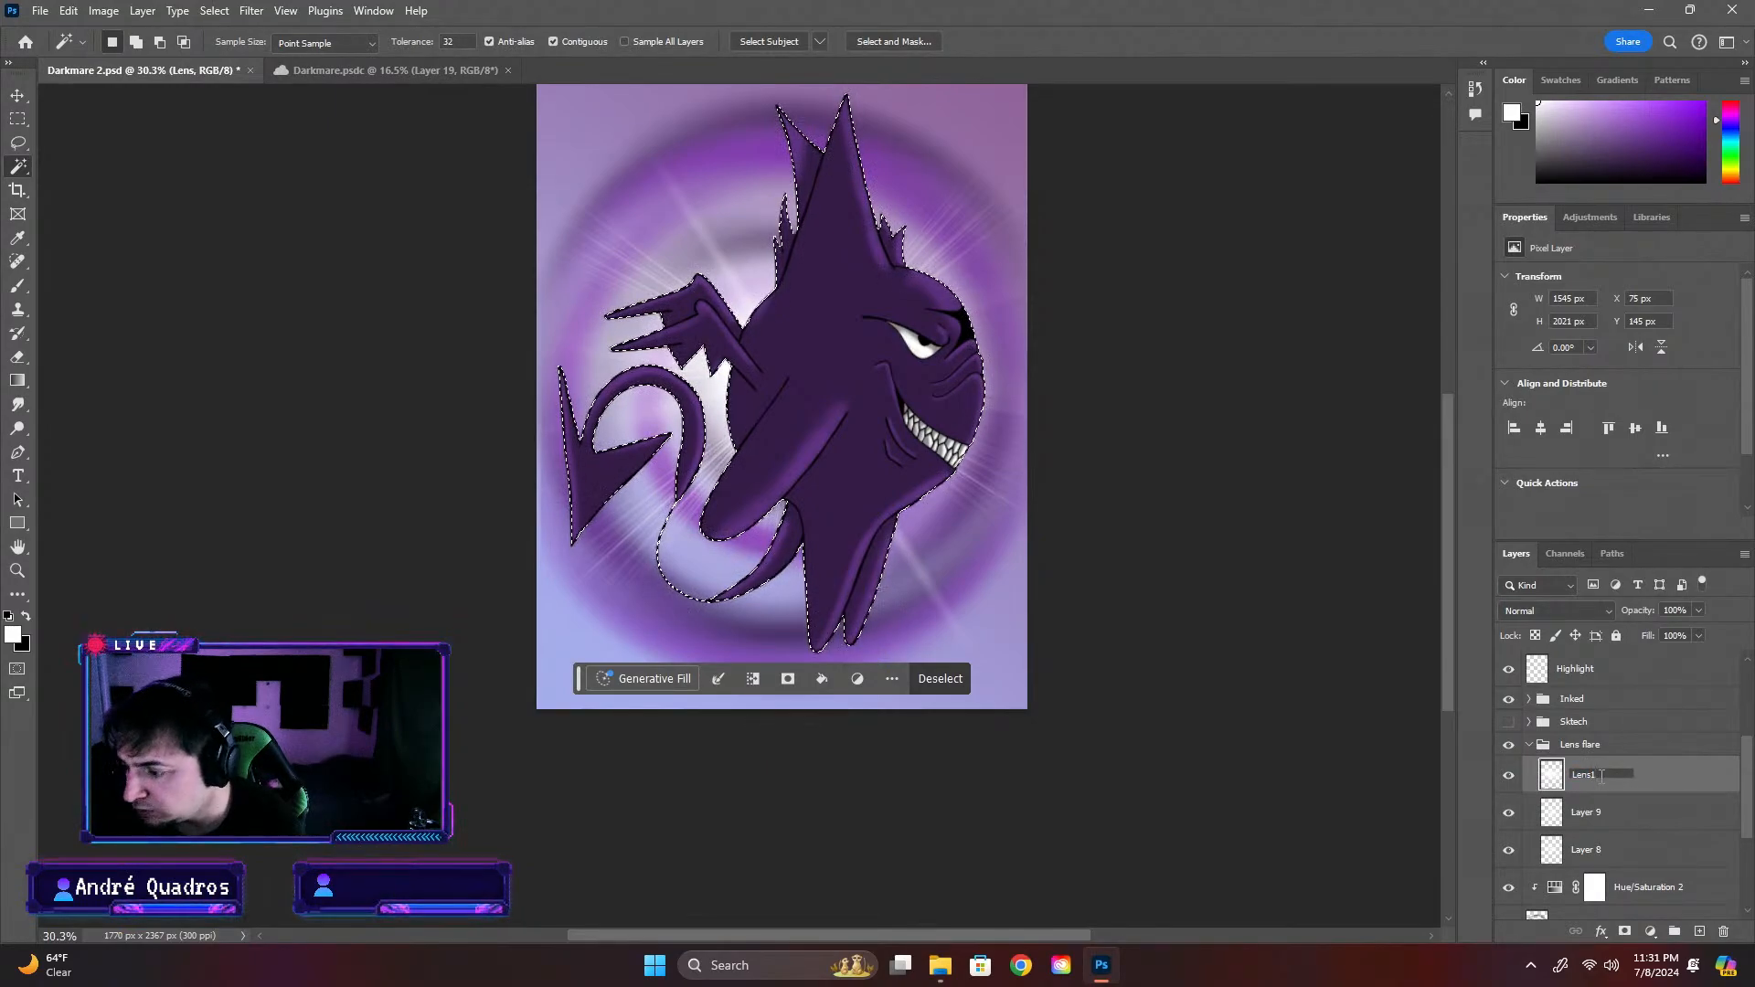
Rename Layer 9 as Lens2 and Layer 8 as Lens3, and clear the active selection
{"action": "left_click", "coordinate": [1591, 812]}
{"action": "double_click", "coordinate": [1591, 812]}
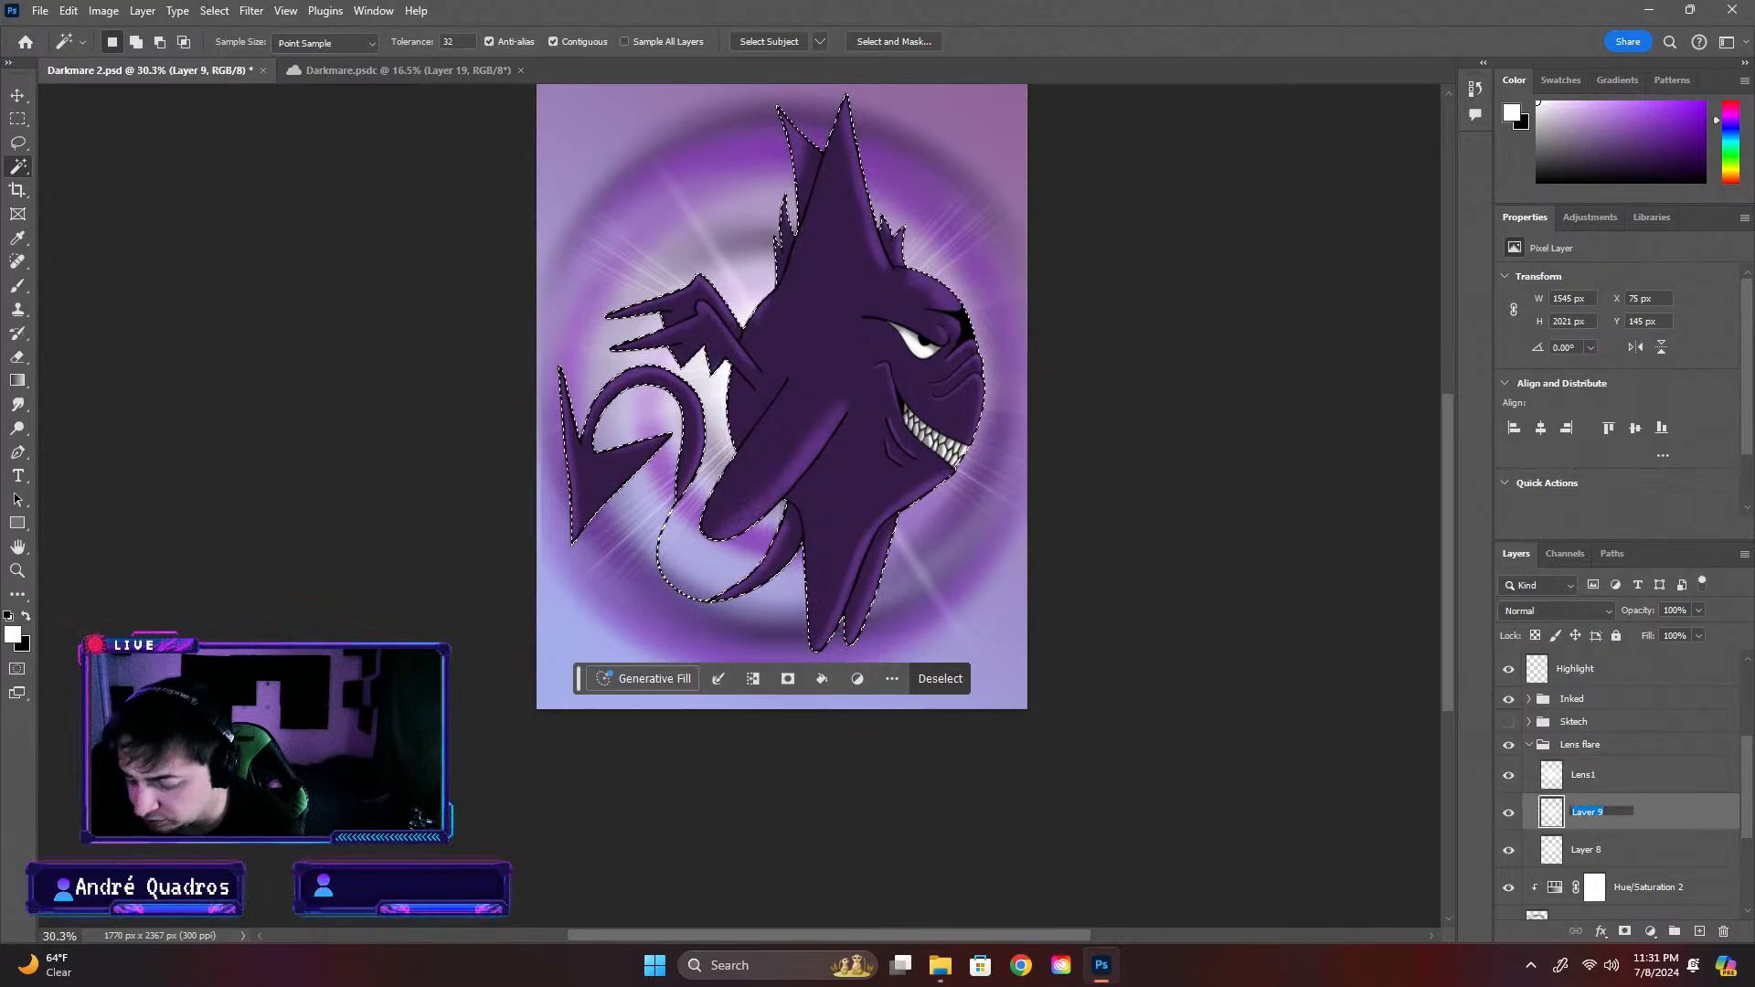
{"action": "type", "text": "Lens2"}
{"action": "key", "text": "Return"}
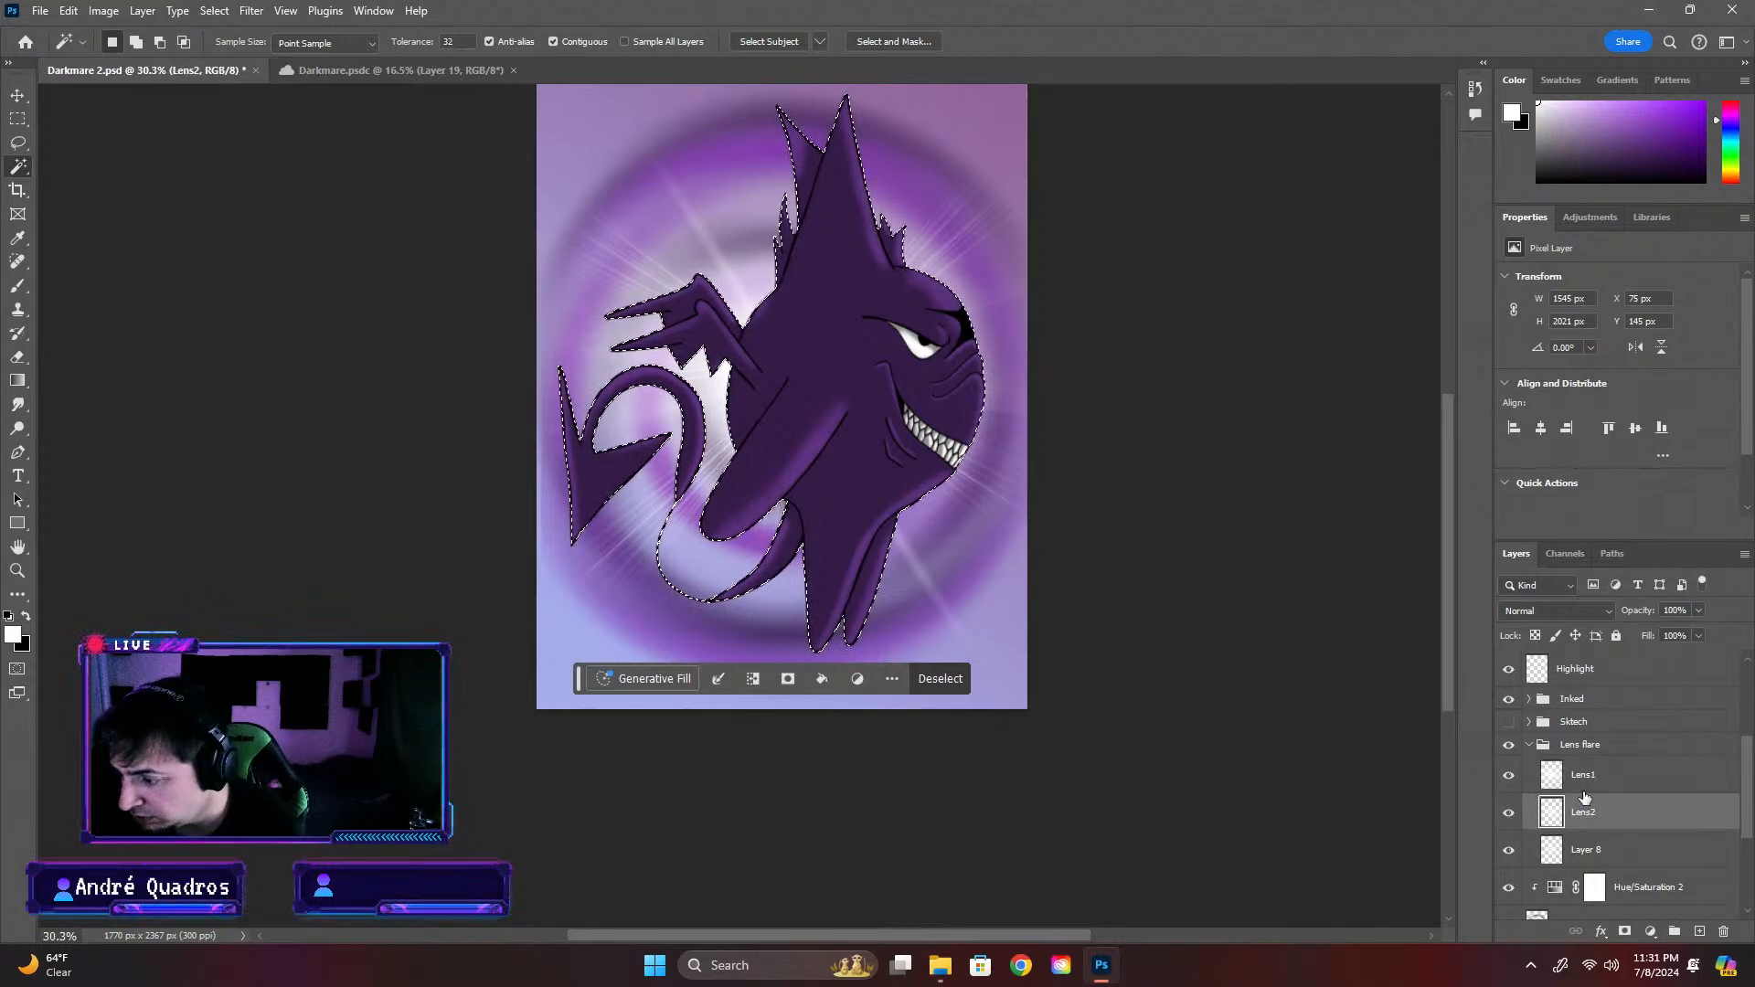
{"action": "double_click", "coordinate": [1584, 857]}
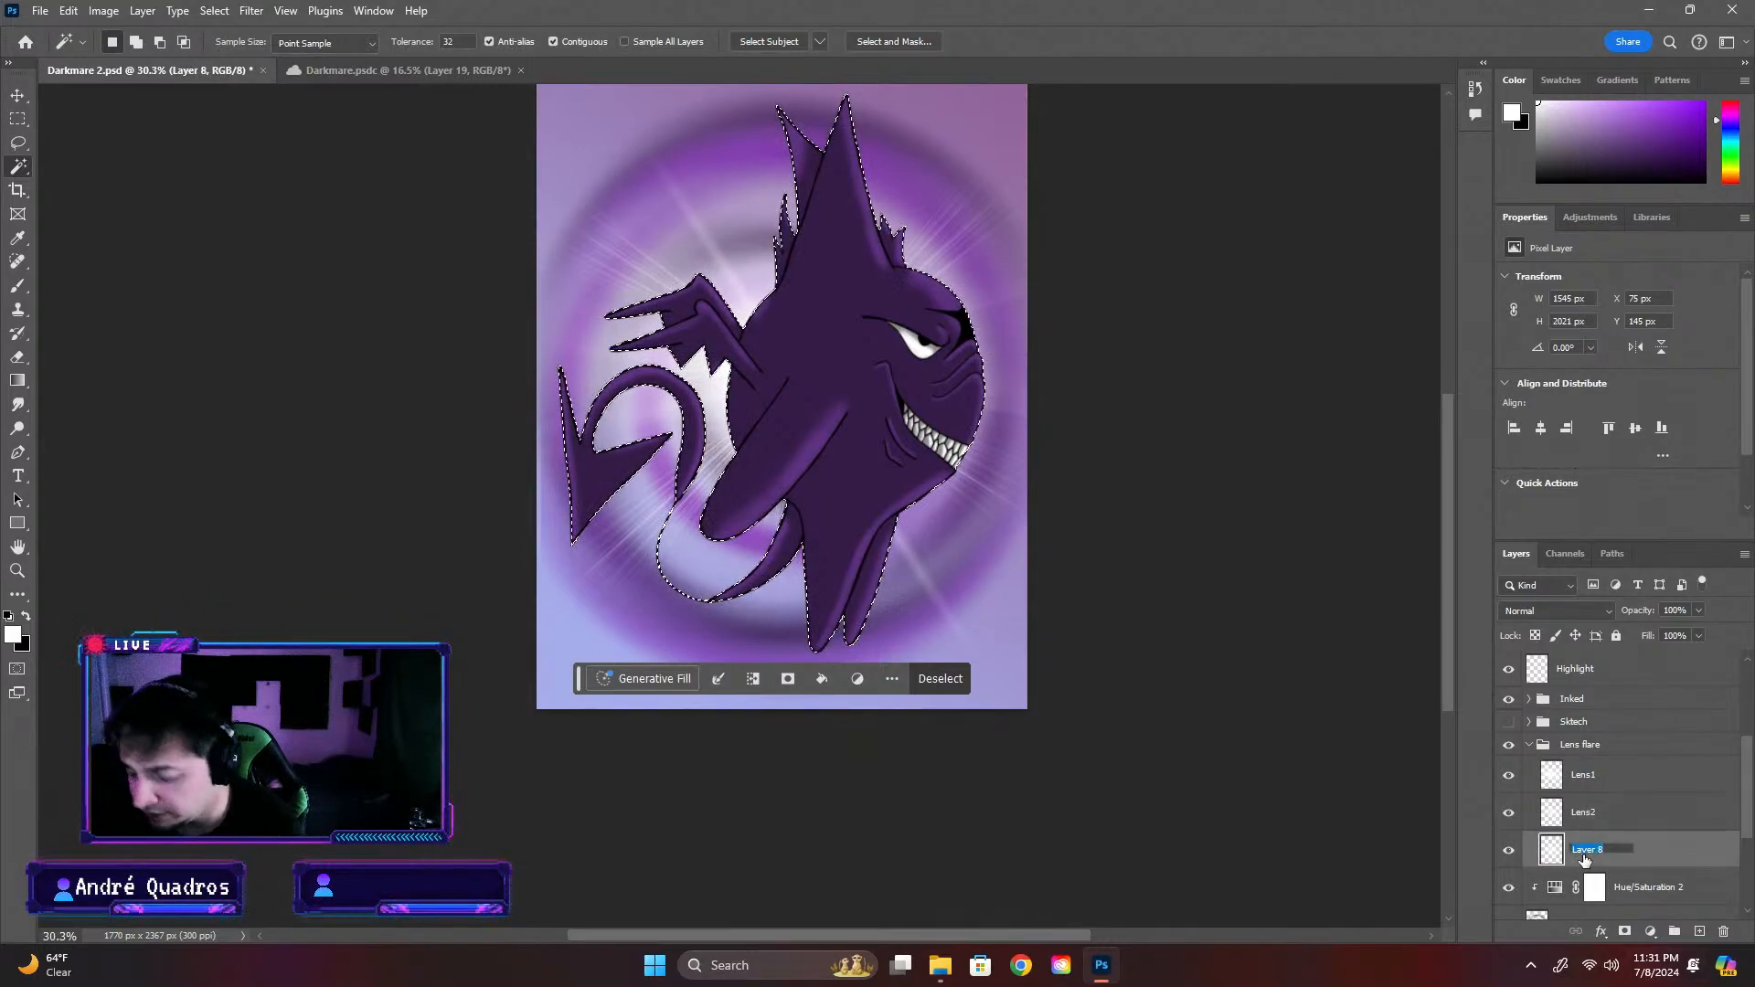
{"action": "type", "text": "Lens3"}
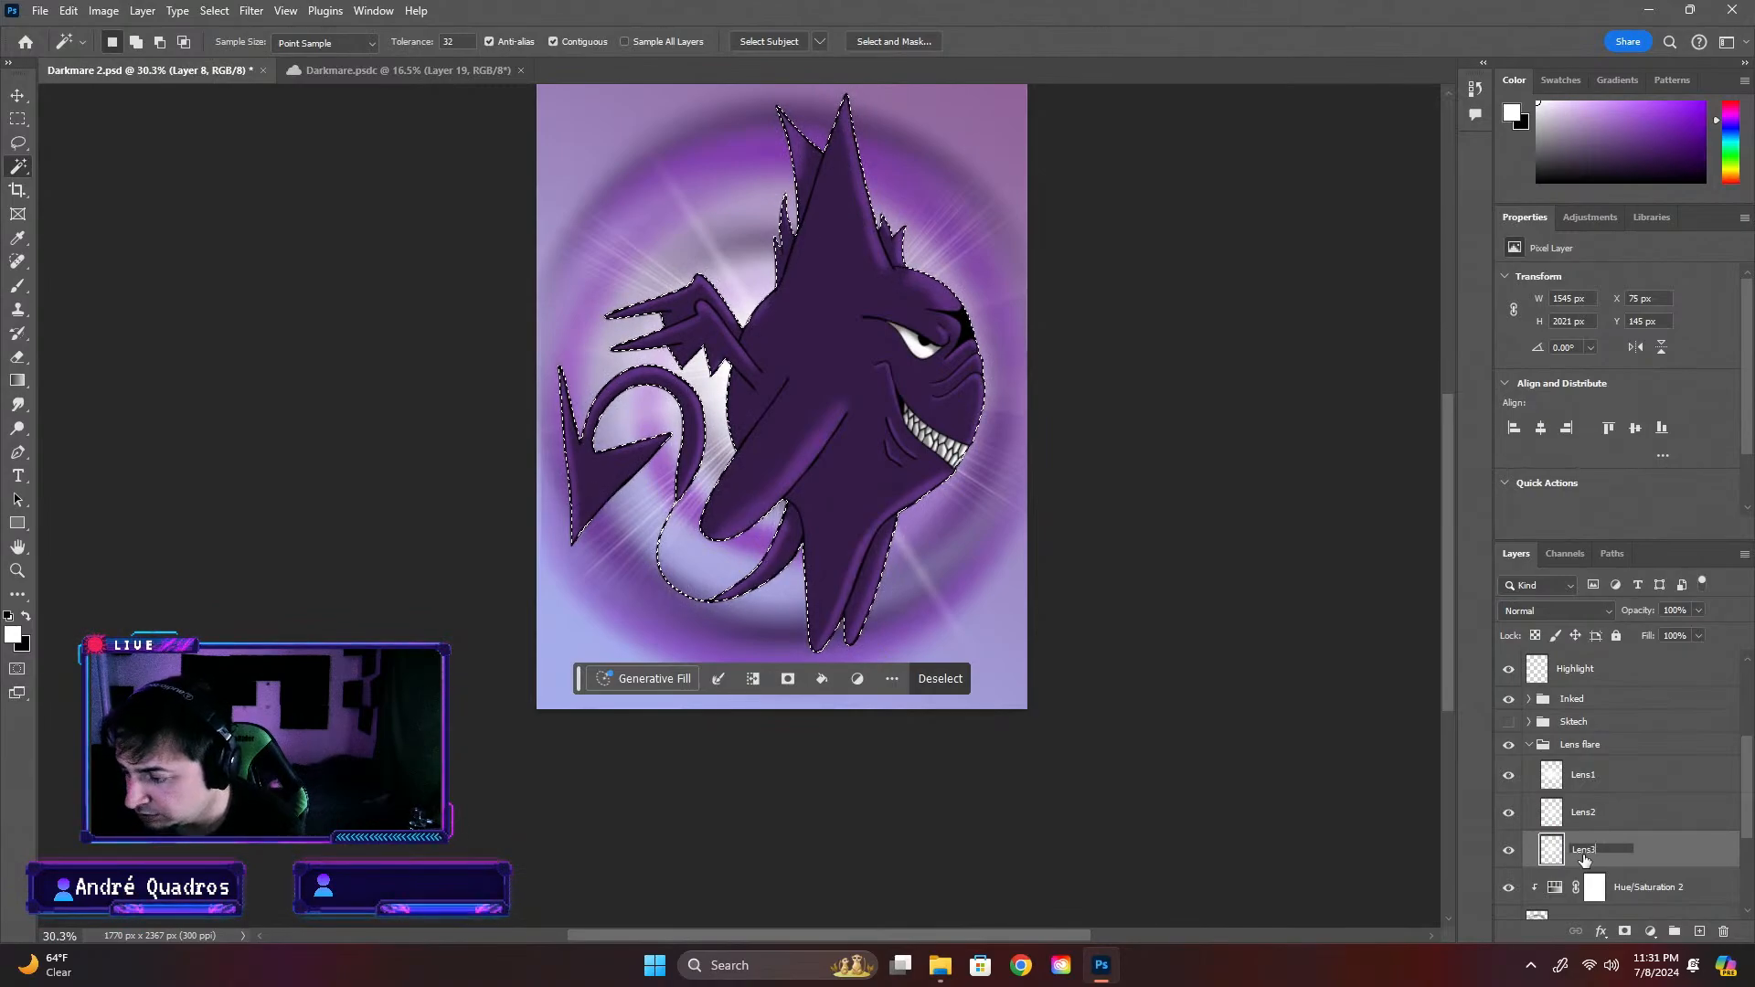
{"action": "key", "text": "Return"}
{"action": "key", "text": "ctrl+d"}
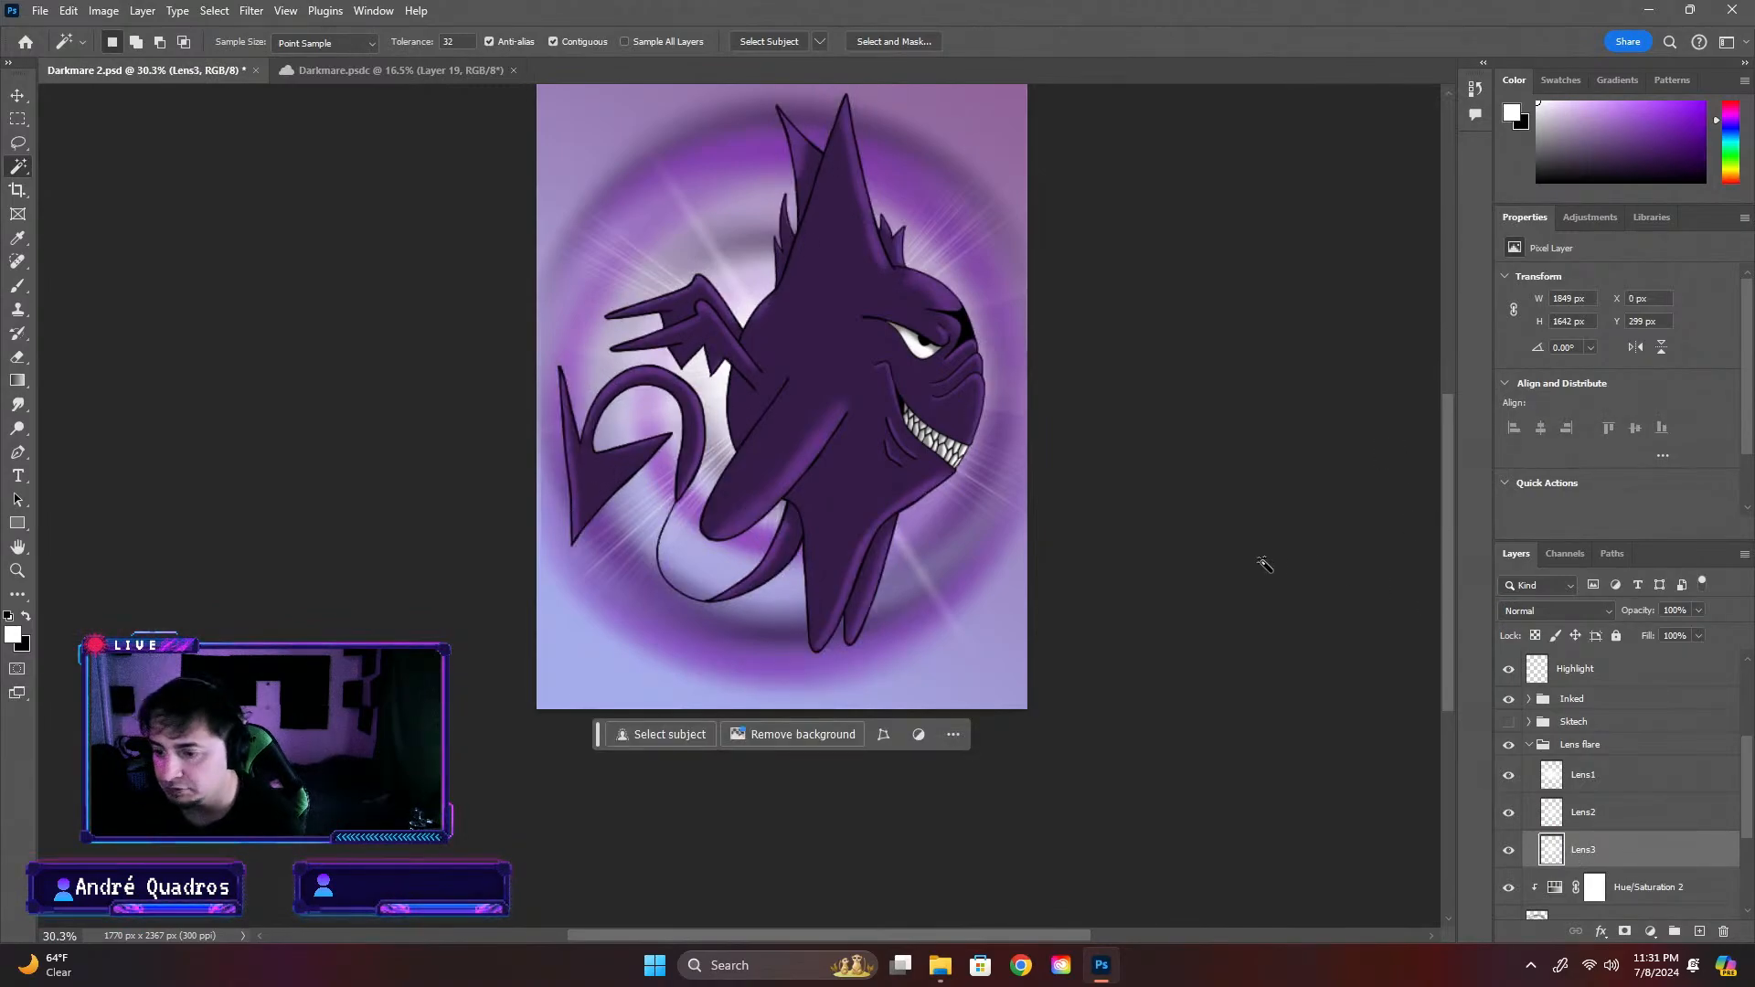
Select the creature's silhouette by picking the area around it on the Inked merged layer and inverting the selection
{"action": "scroll", "coordinate": [1595, 694], "scroll_direction": "up", "scroll_amount": 5}
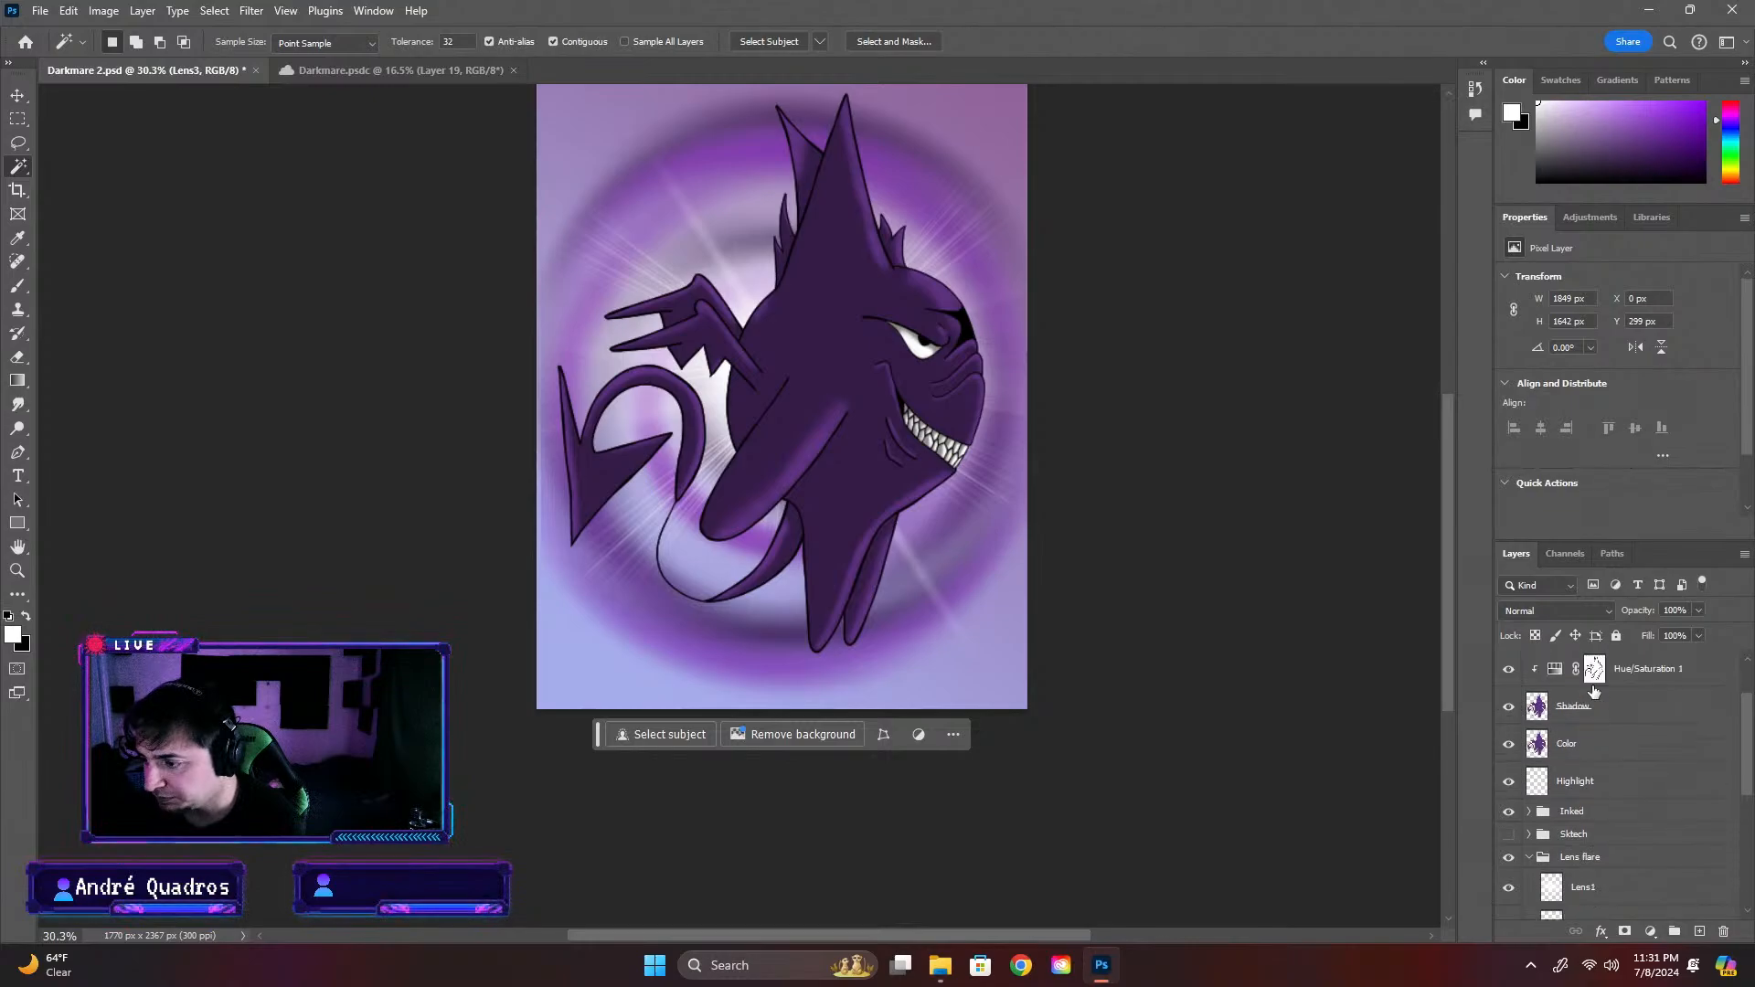
{"action": "left_click", "coordinate": [1634, 678]}
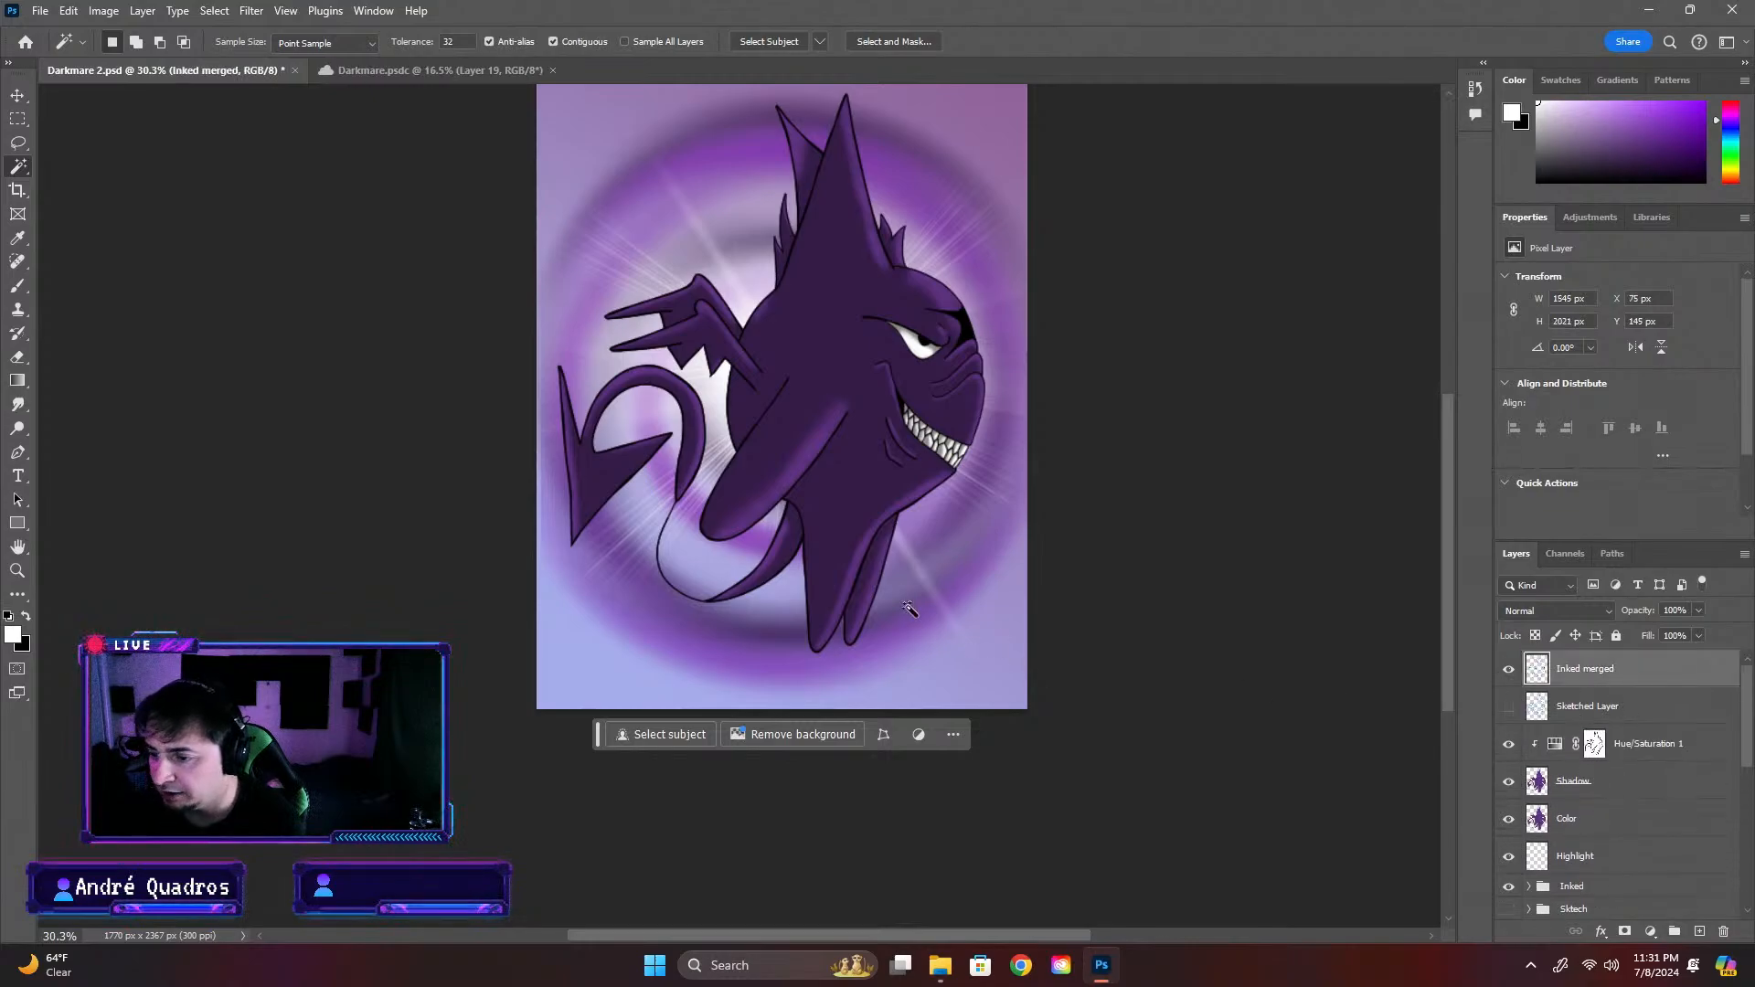
{"action": "left_click", "coordinate": [938, 601]}
{"action": "right_click", "coordinate": [1011, 629]}
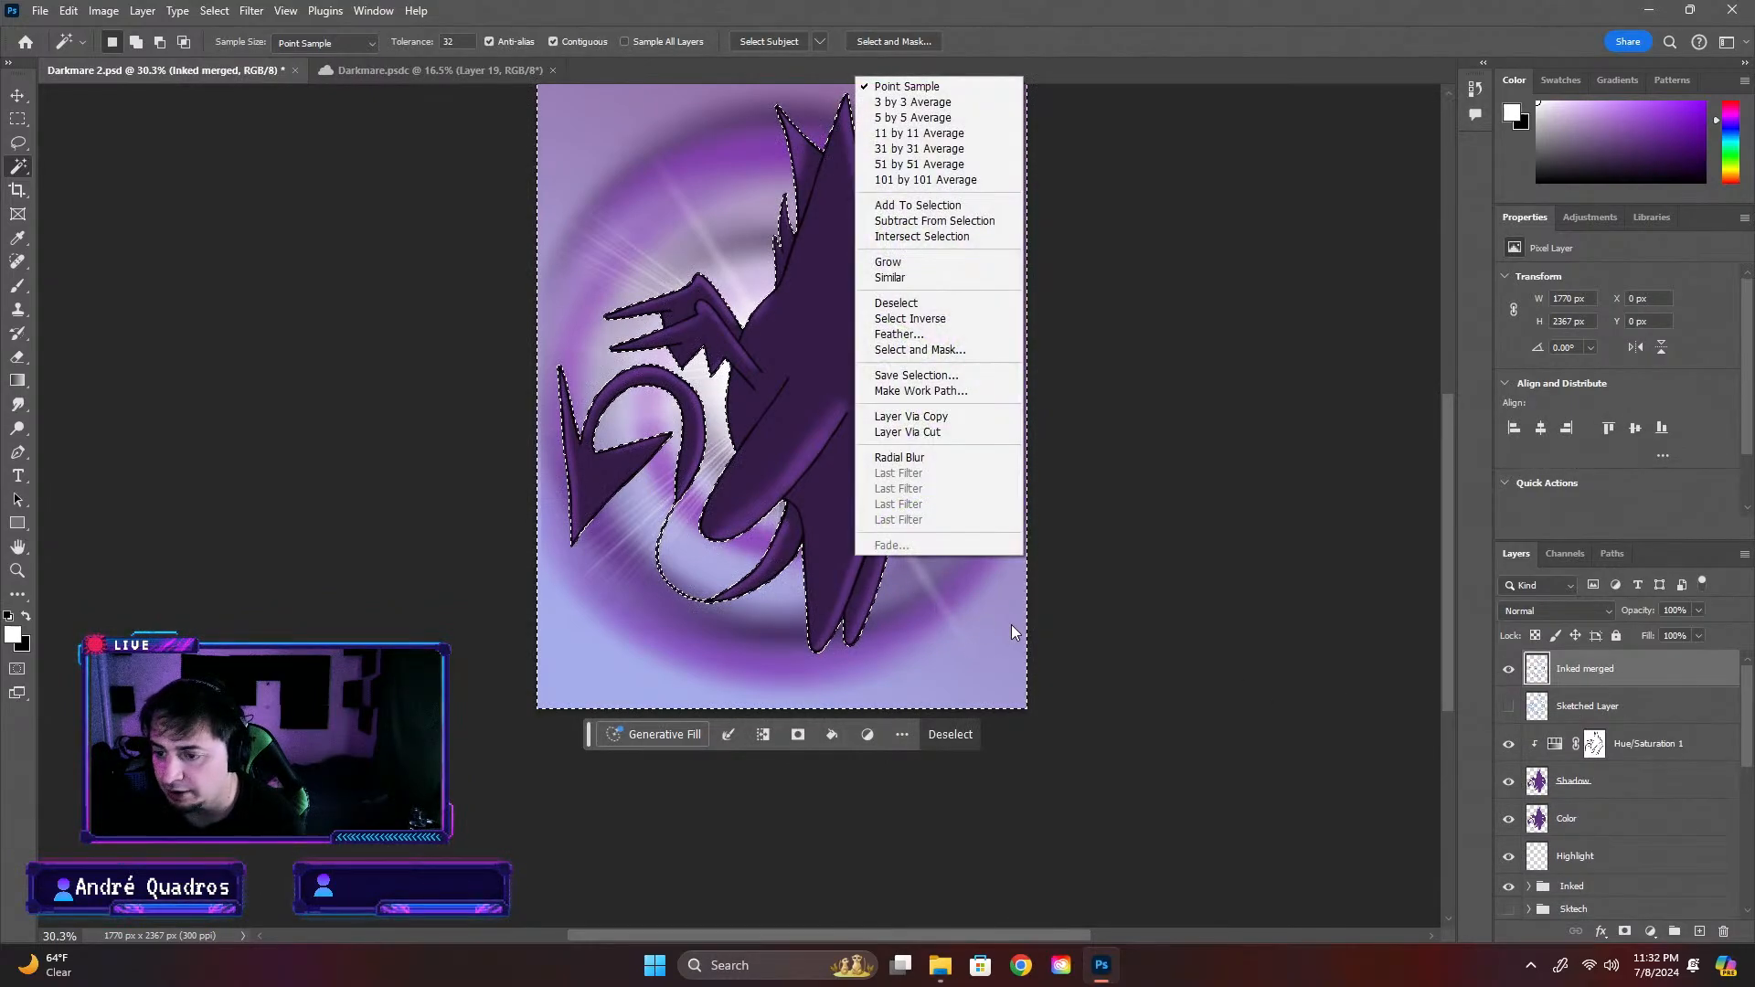
{"action": "left_click", "coordinate": [909, 318]}
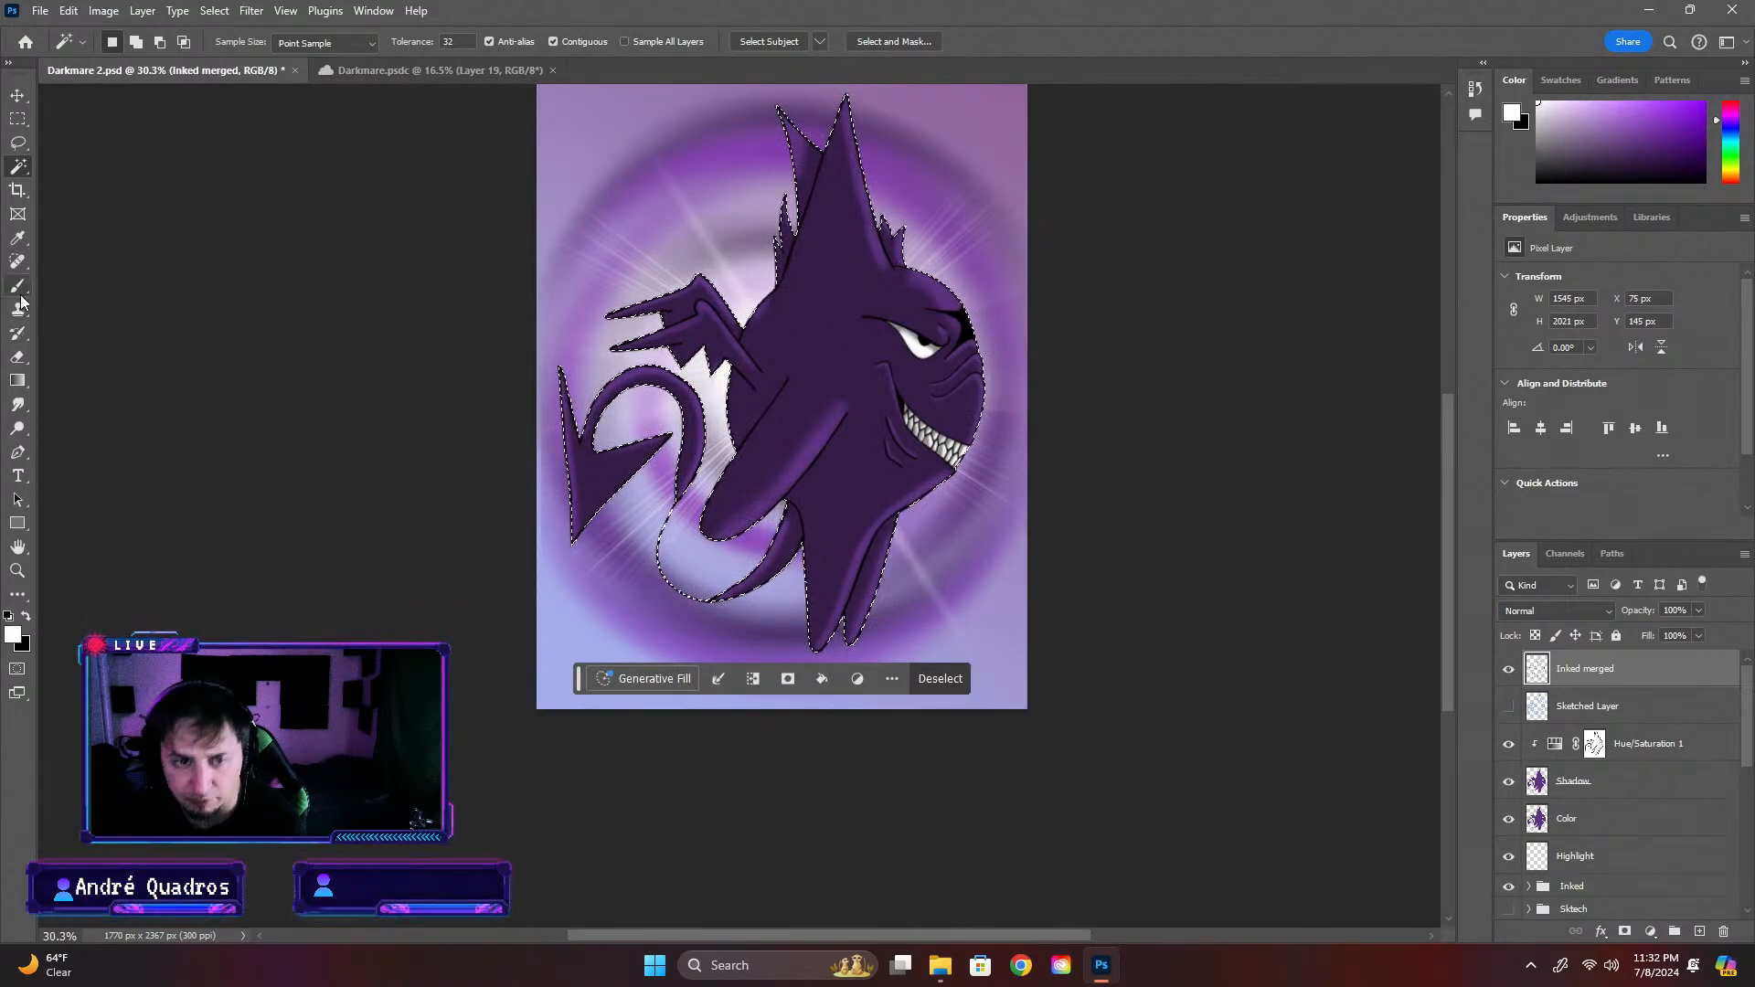
Fill the silhouette selection with white on the Highlight layer using the Paint Bucket tool, and deselect
{"action": "left_click", "coordinate": [23, 385]}
{"action": "right_click", "coordinate": [23, 385]}
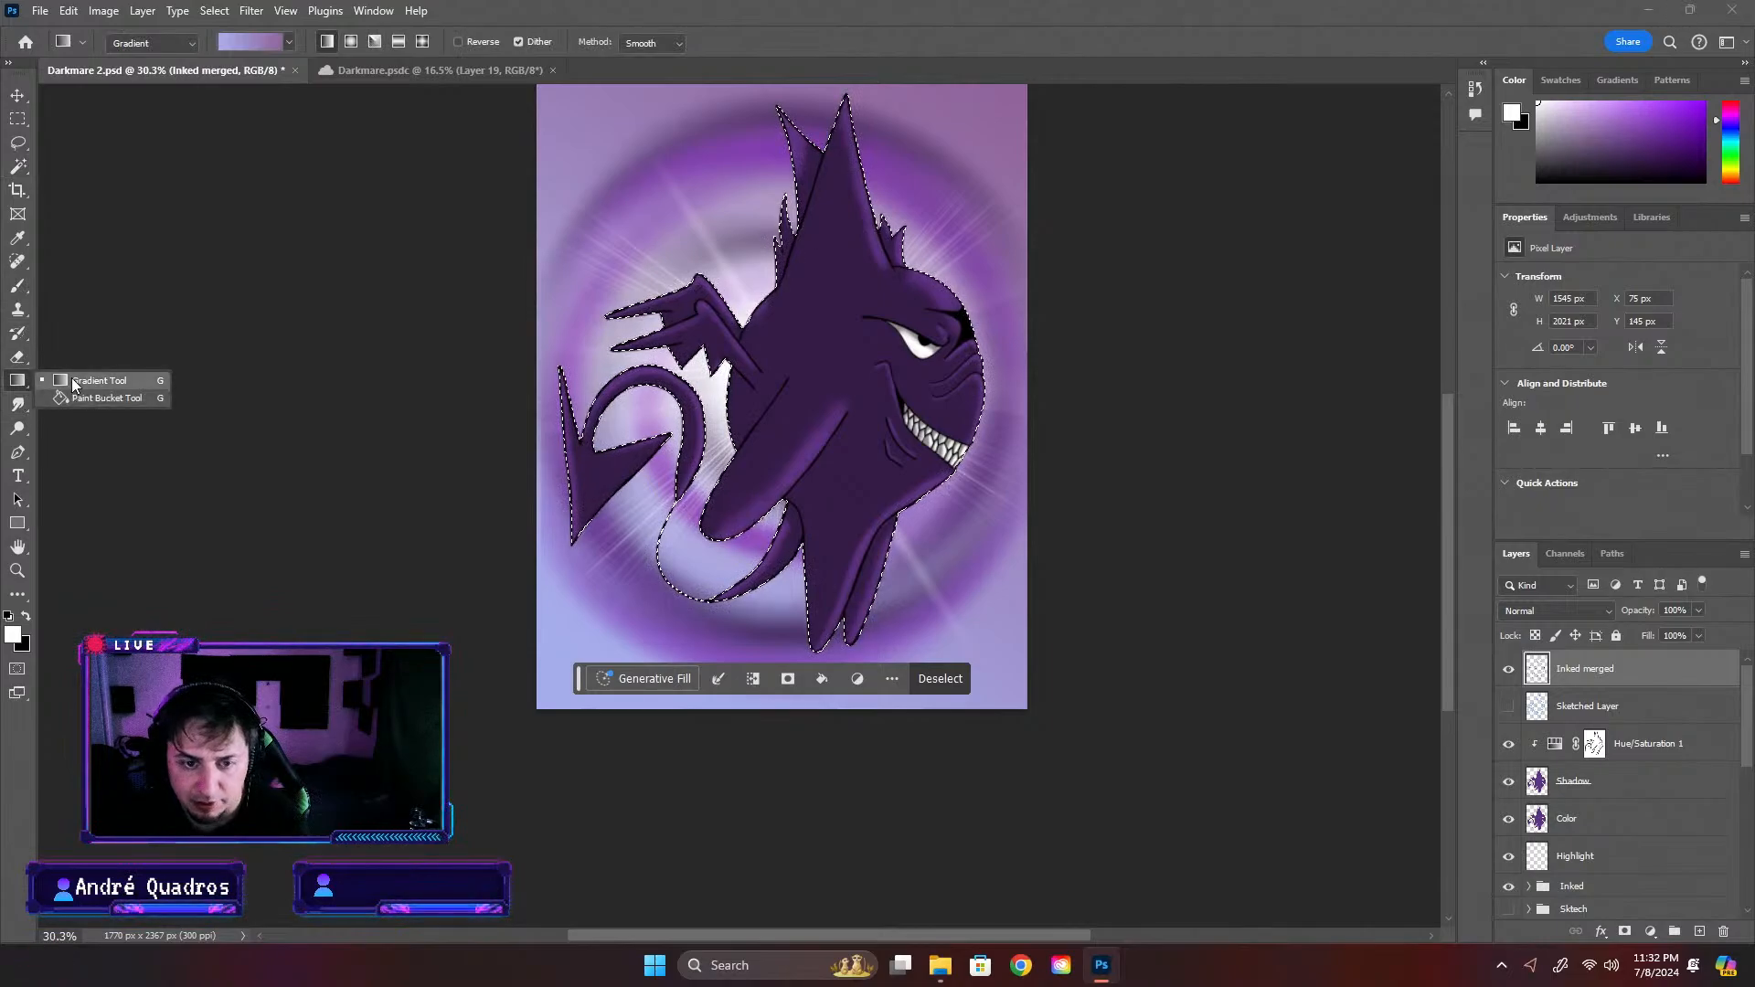
{"action": "left_click", "coordinate": [75, 403]}
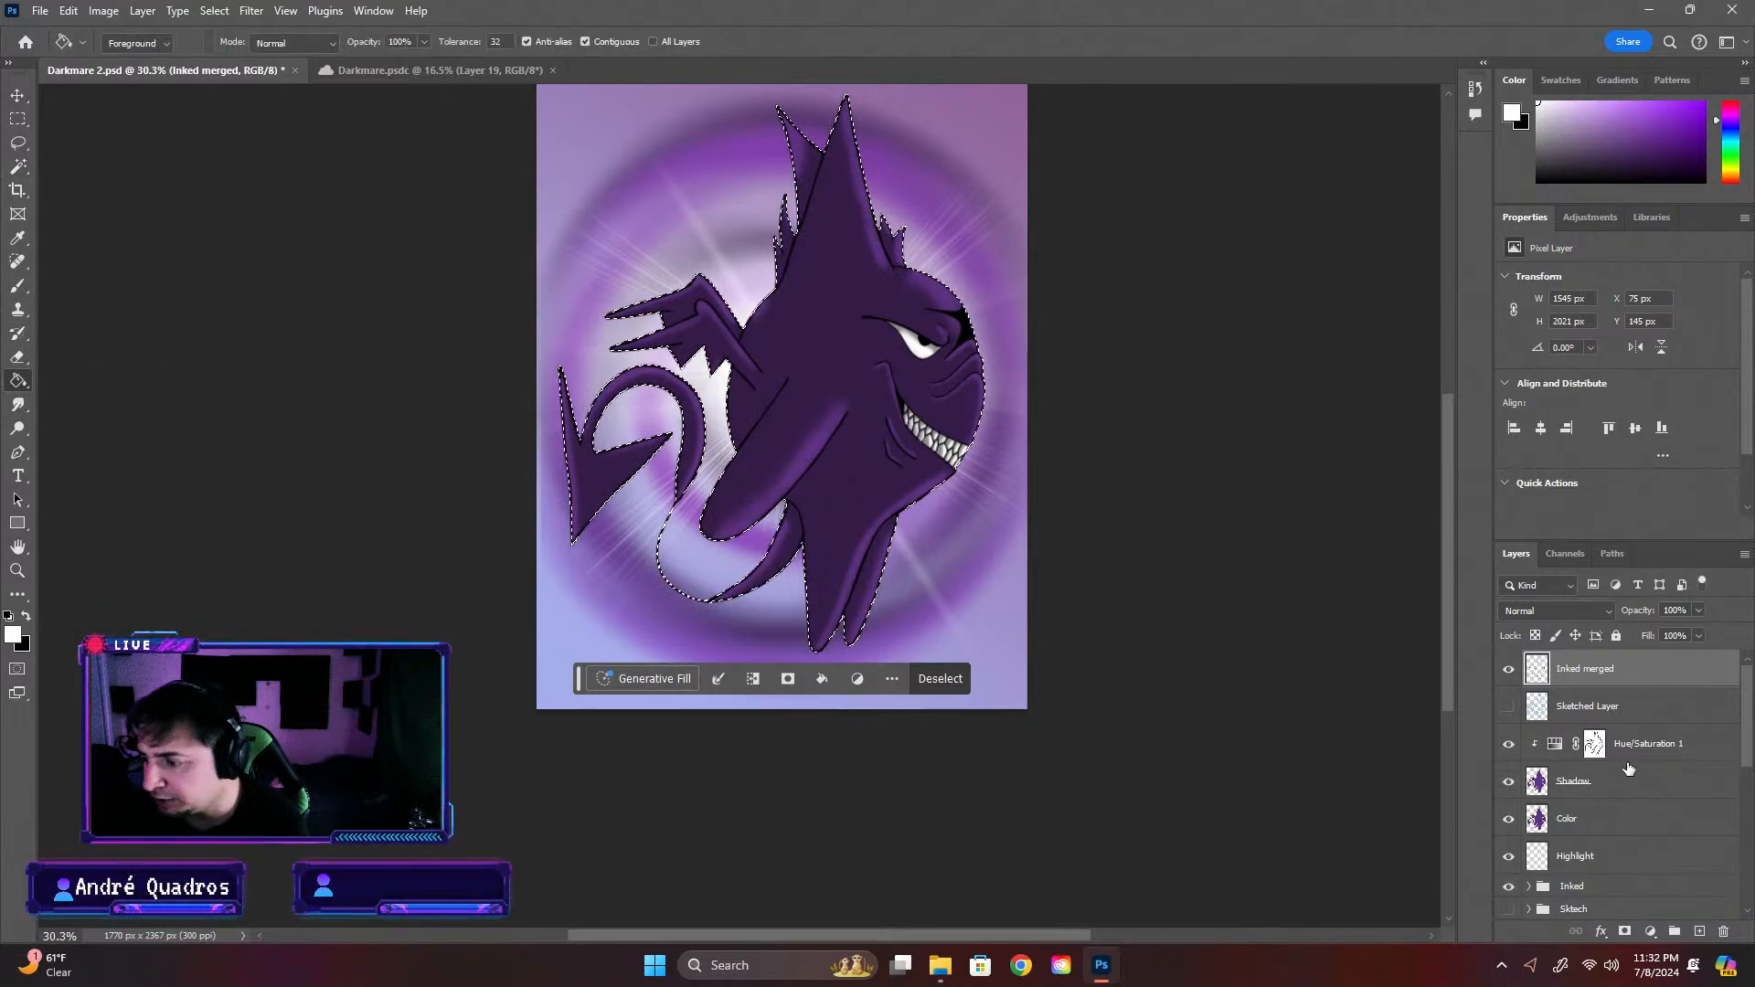
{"action": "scroll", "coordinate": [1657, 820], "scroll_direction": "down", "scroll_amount": 2}
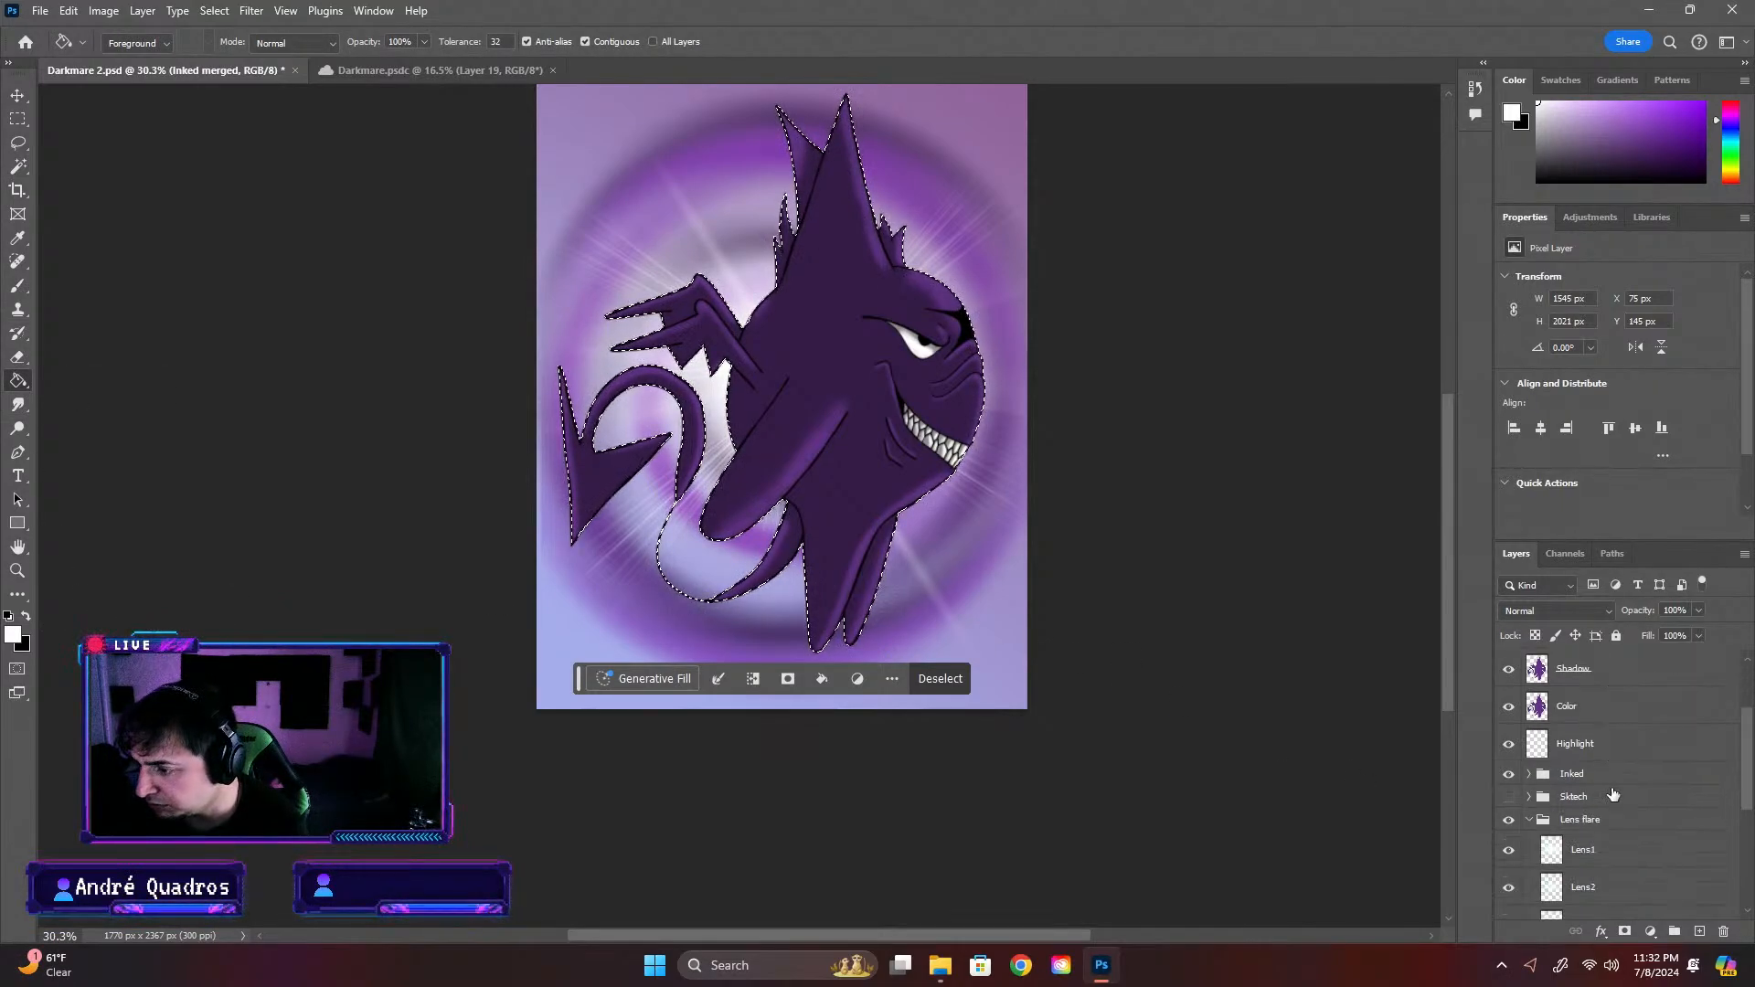
{"action": "left_click", "coordinate": [1581, 744]}
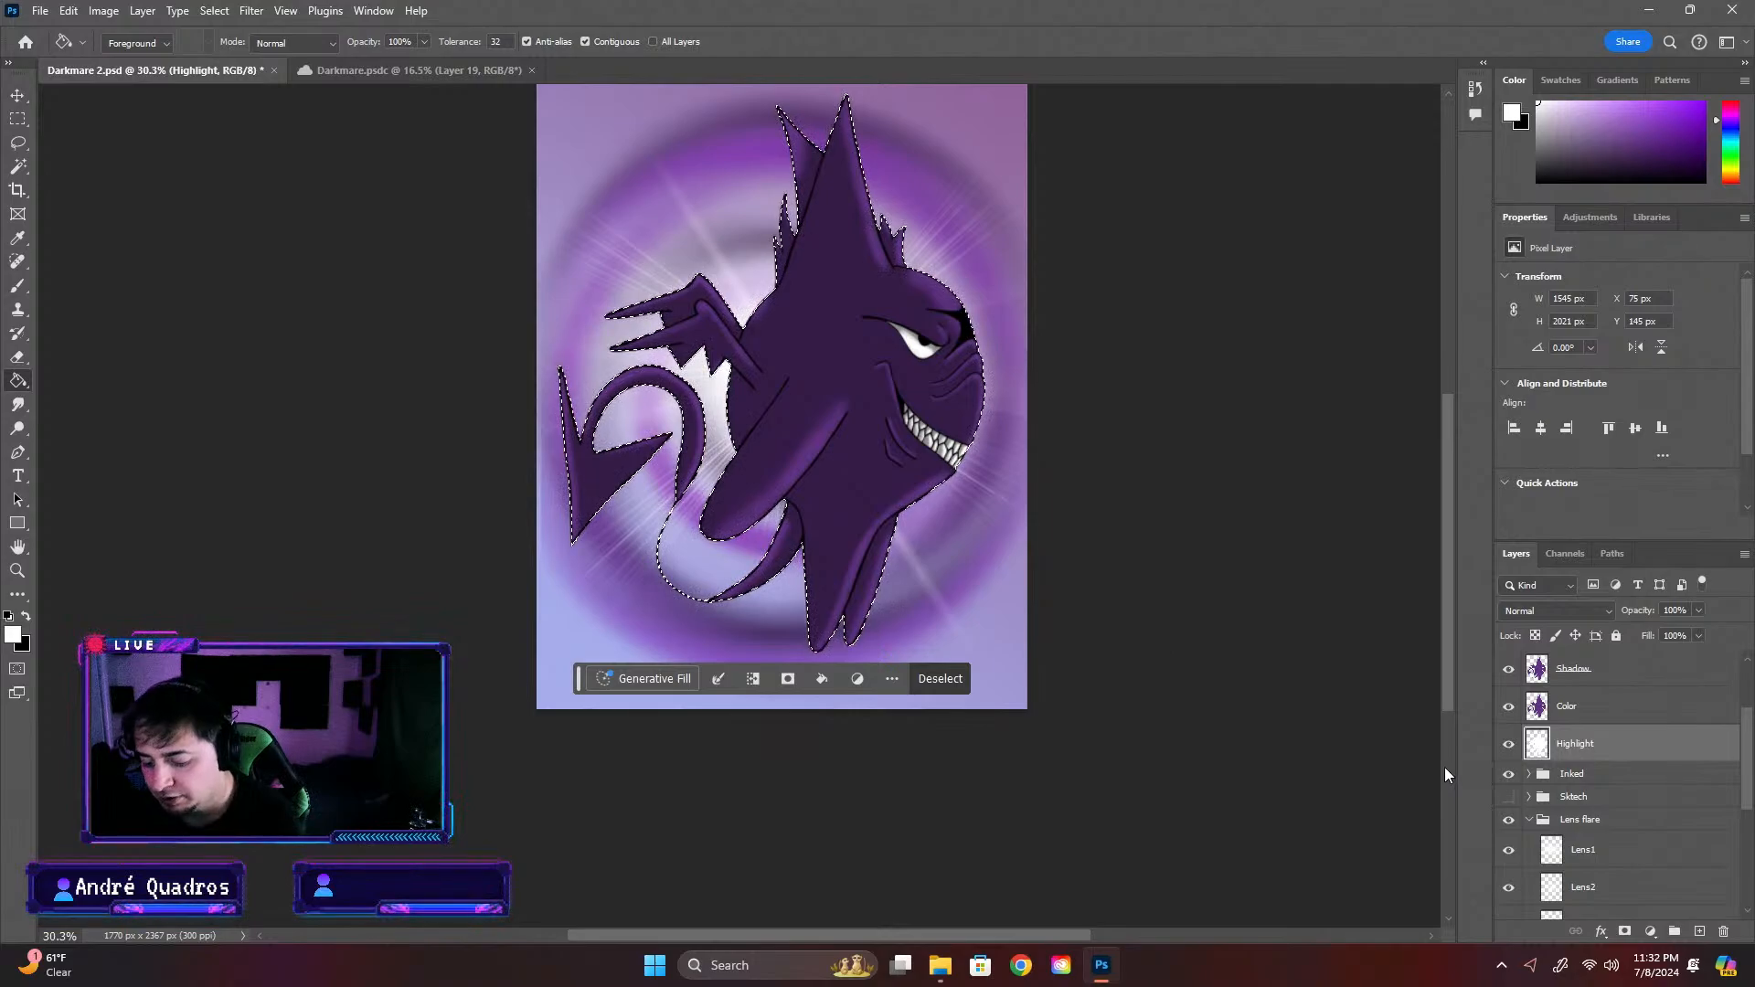
{"action": "key", "text": "ctrl+d"}
Free-transform the white silhouette on the Highlight layer to about 100.45% width and 102.03% height so it forms a rim around the creature
{"action": "key", "text": "ctrl+t"}
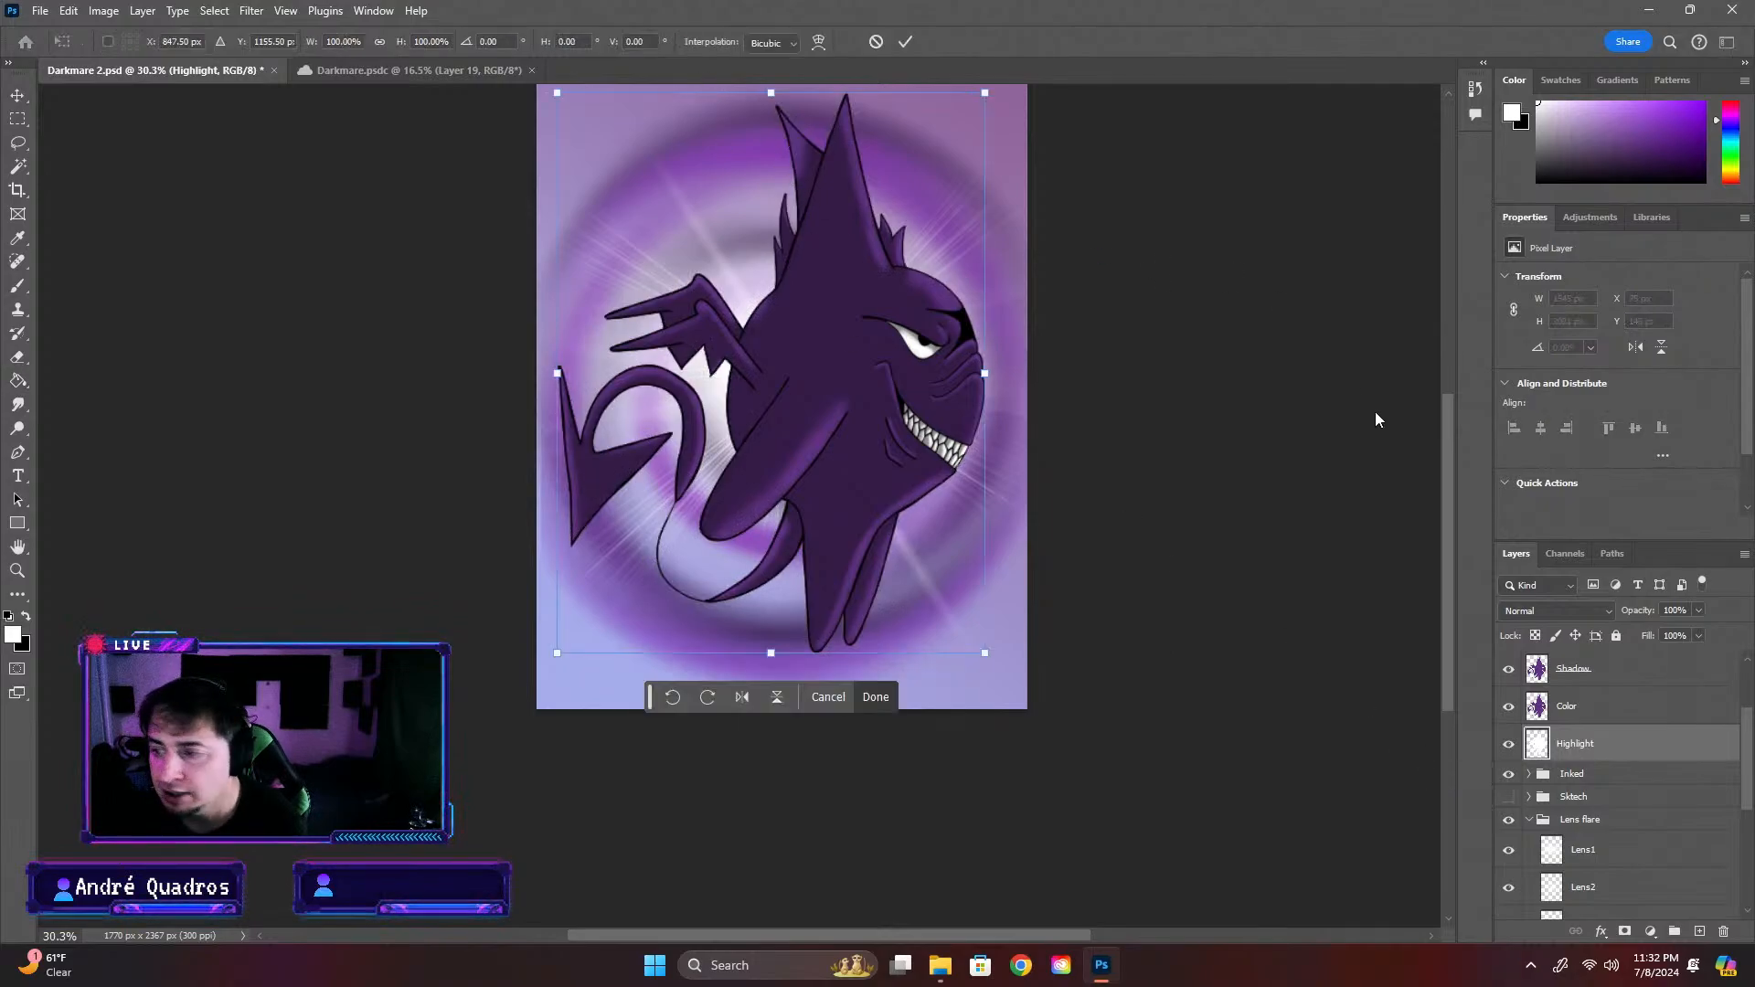
{"action": "scroll", "coordinate": [1446, 466], "scroll_direction": "up", "scroll_amount": 2}
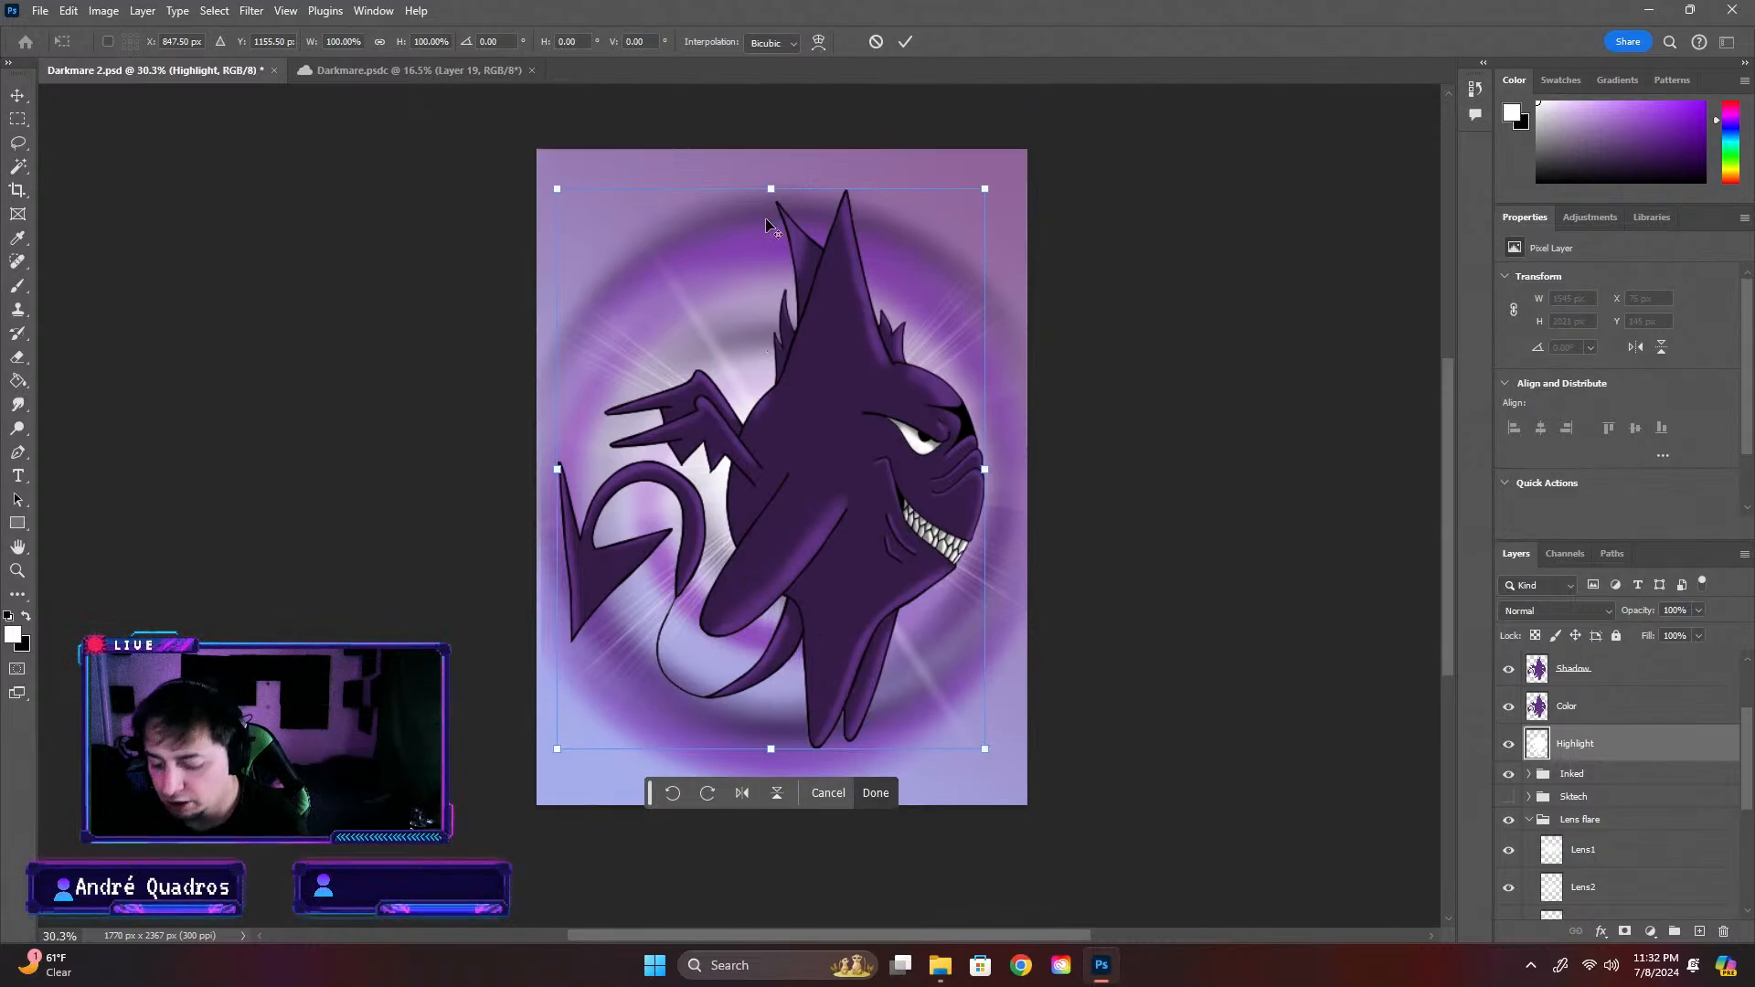
{"action": "scroll", "coordinate": [767, 224], "scroll_direction": "up", "scroll_amount": 2}
{"action": "left_click_drag", "start_coordinate": [774, 183], "coordinate": [773, 175]}
{"action": "left_click_drag", "start_coordinate": [773, 859], "coordinate": [771, 861]}
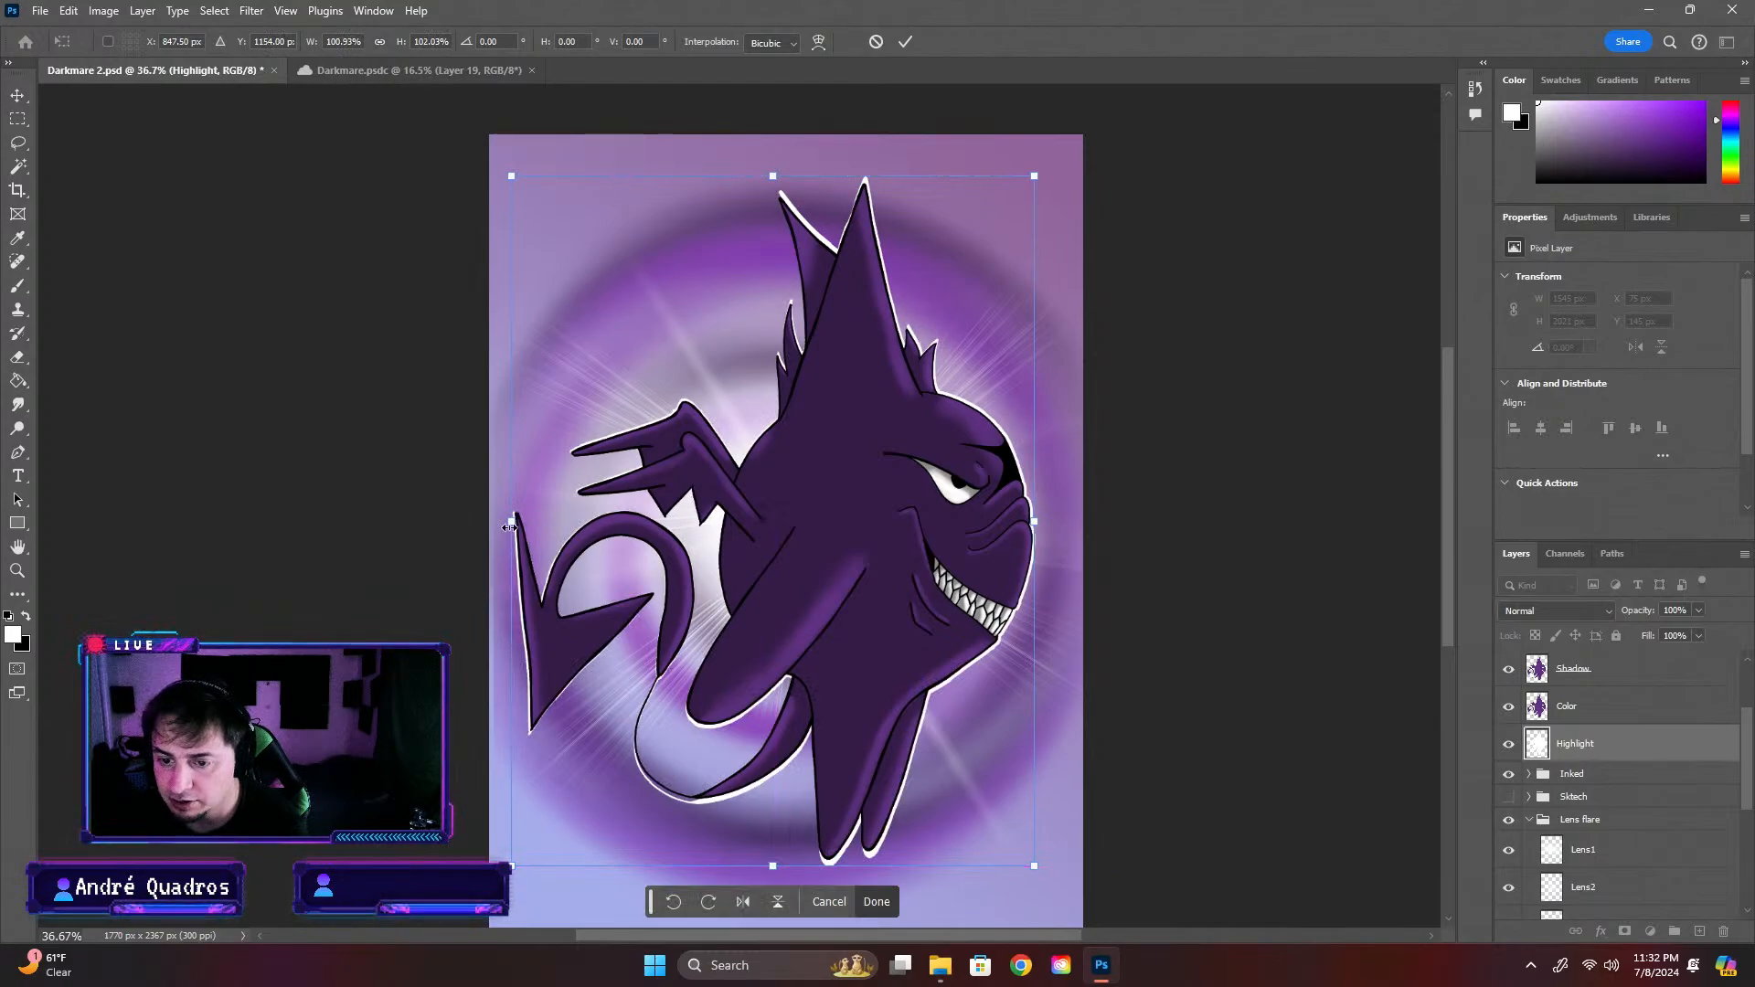
{"action": "left_click_drag", "start_coordinate": [509, 527], "coordinate": [513, 524]}
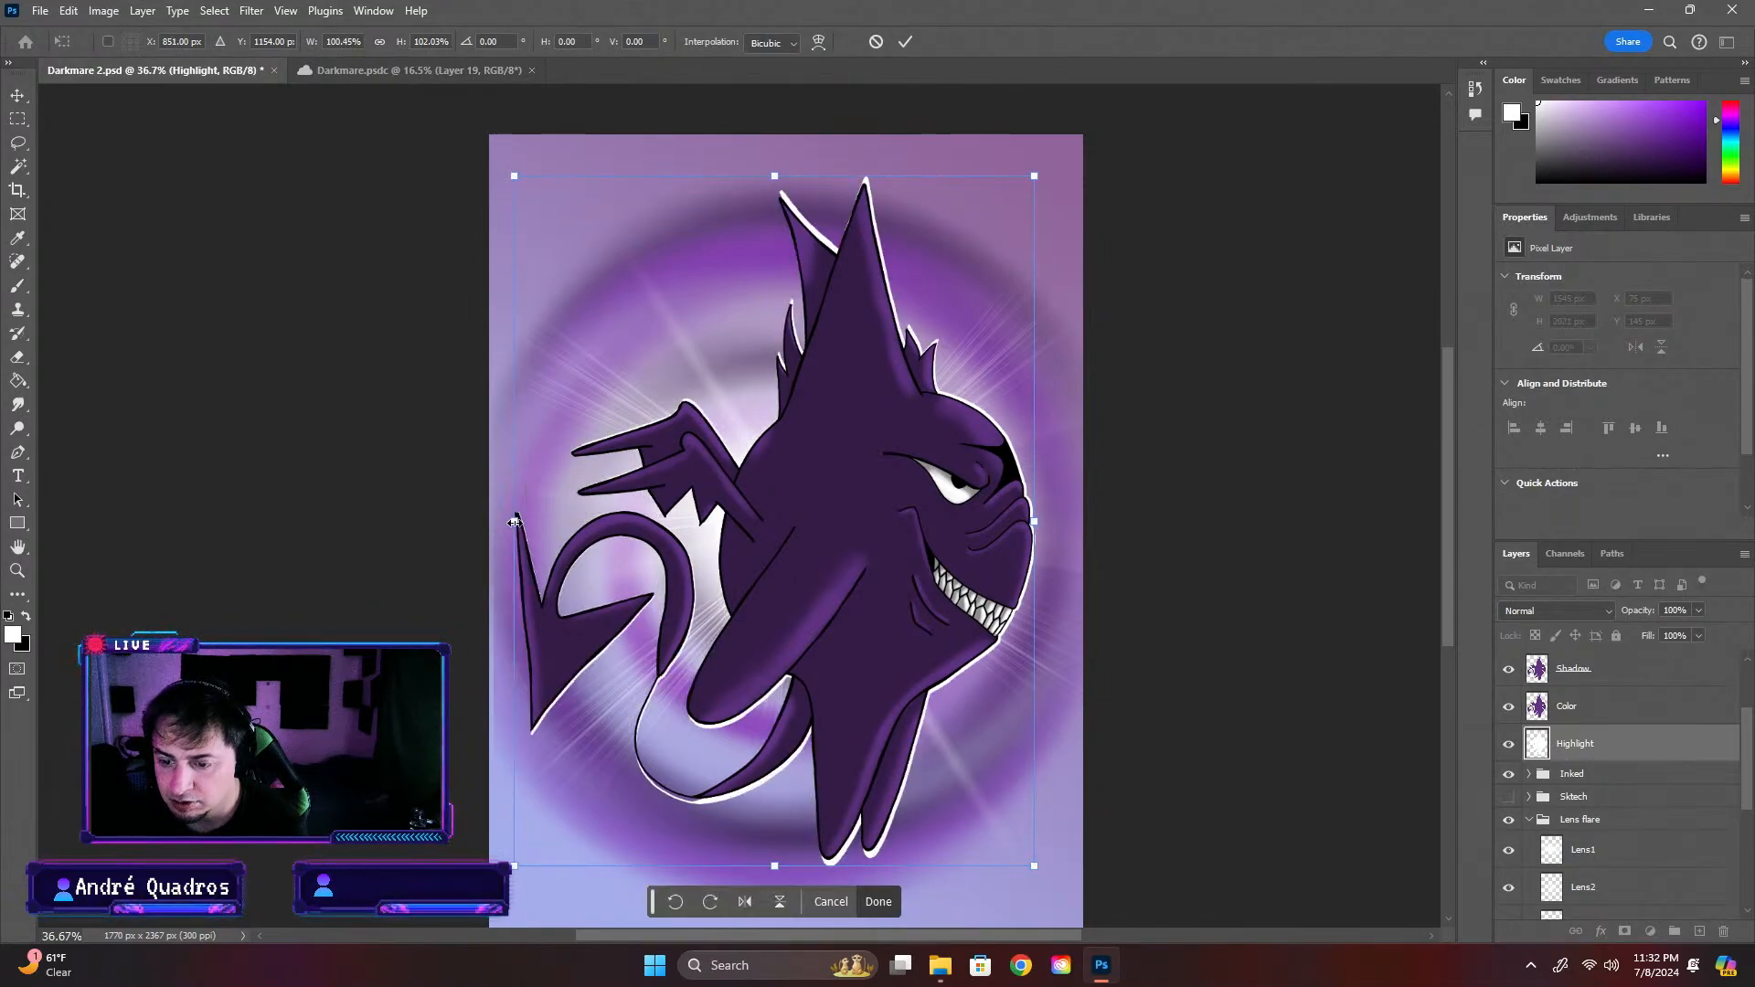
{"action": "scroll", "coordinate": [555, 537], "scroll_direction": "down", "scroll_amount": 2}
{"action": "key", "text": "alt+space"}
{"action": "left_click", "coordinate": [1058, 474]}
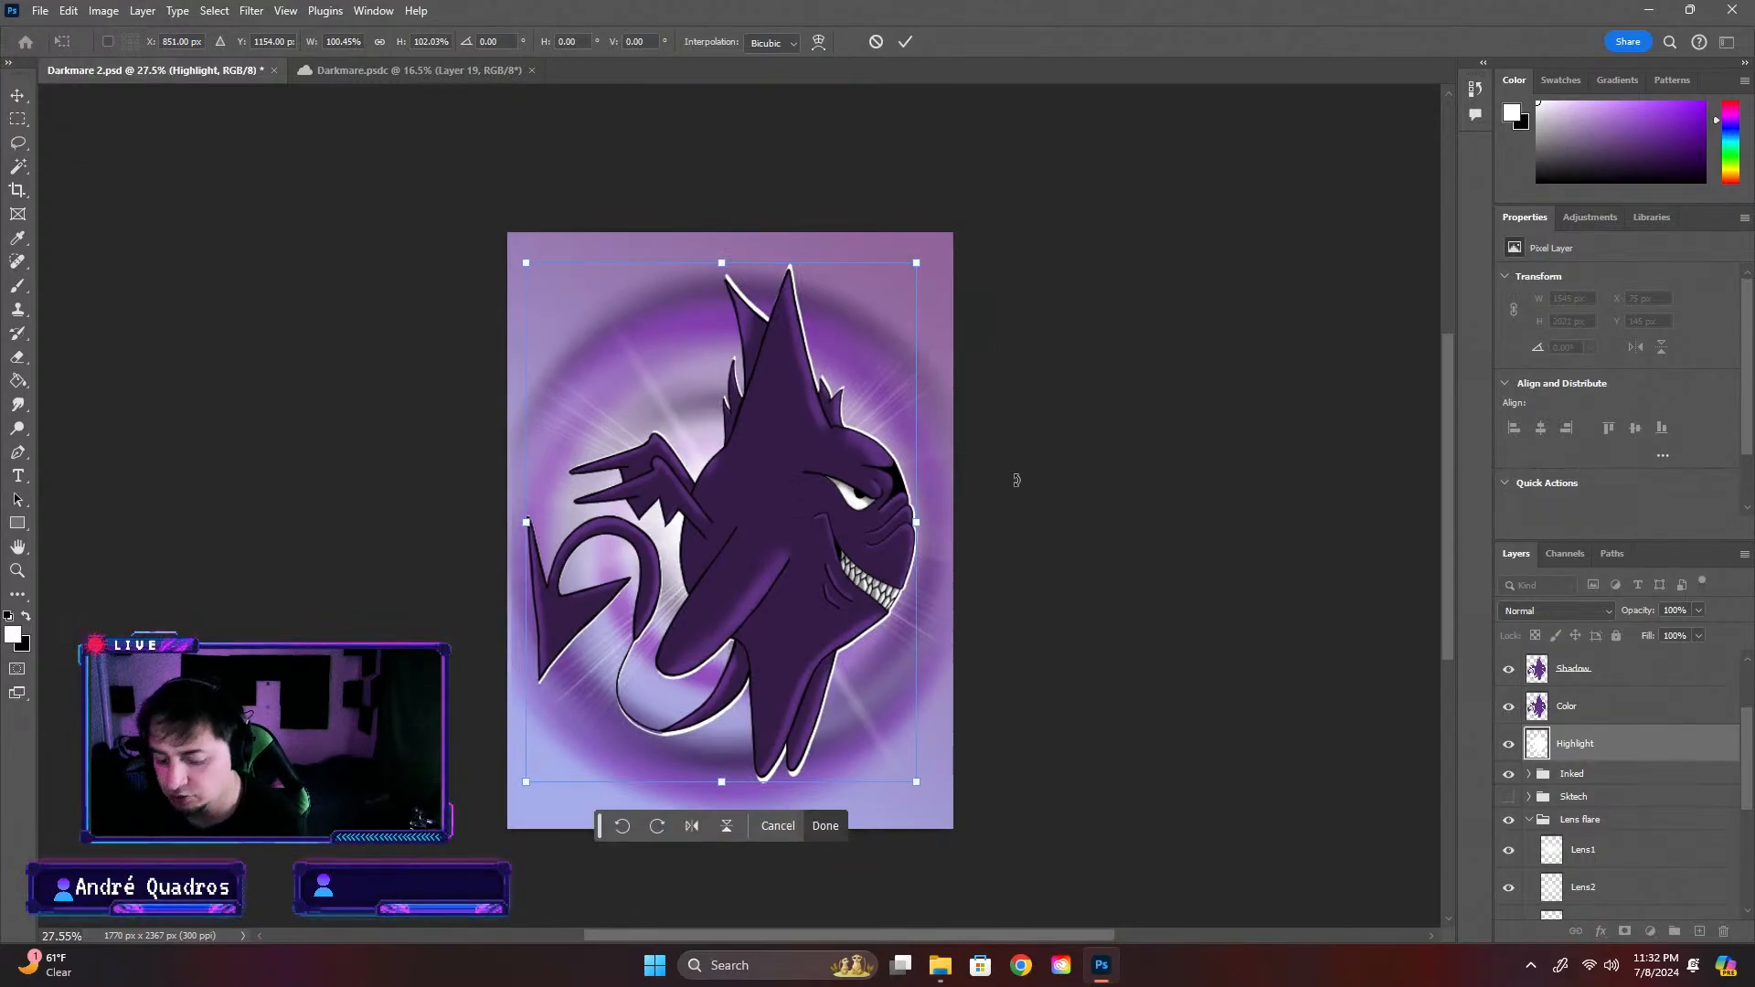
{"action": "key", "text": "Return"}
{"action": "key", "text": "g"}
{"action": "key", "text": "ctrl+minus"}
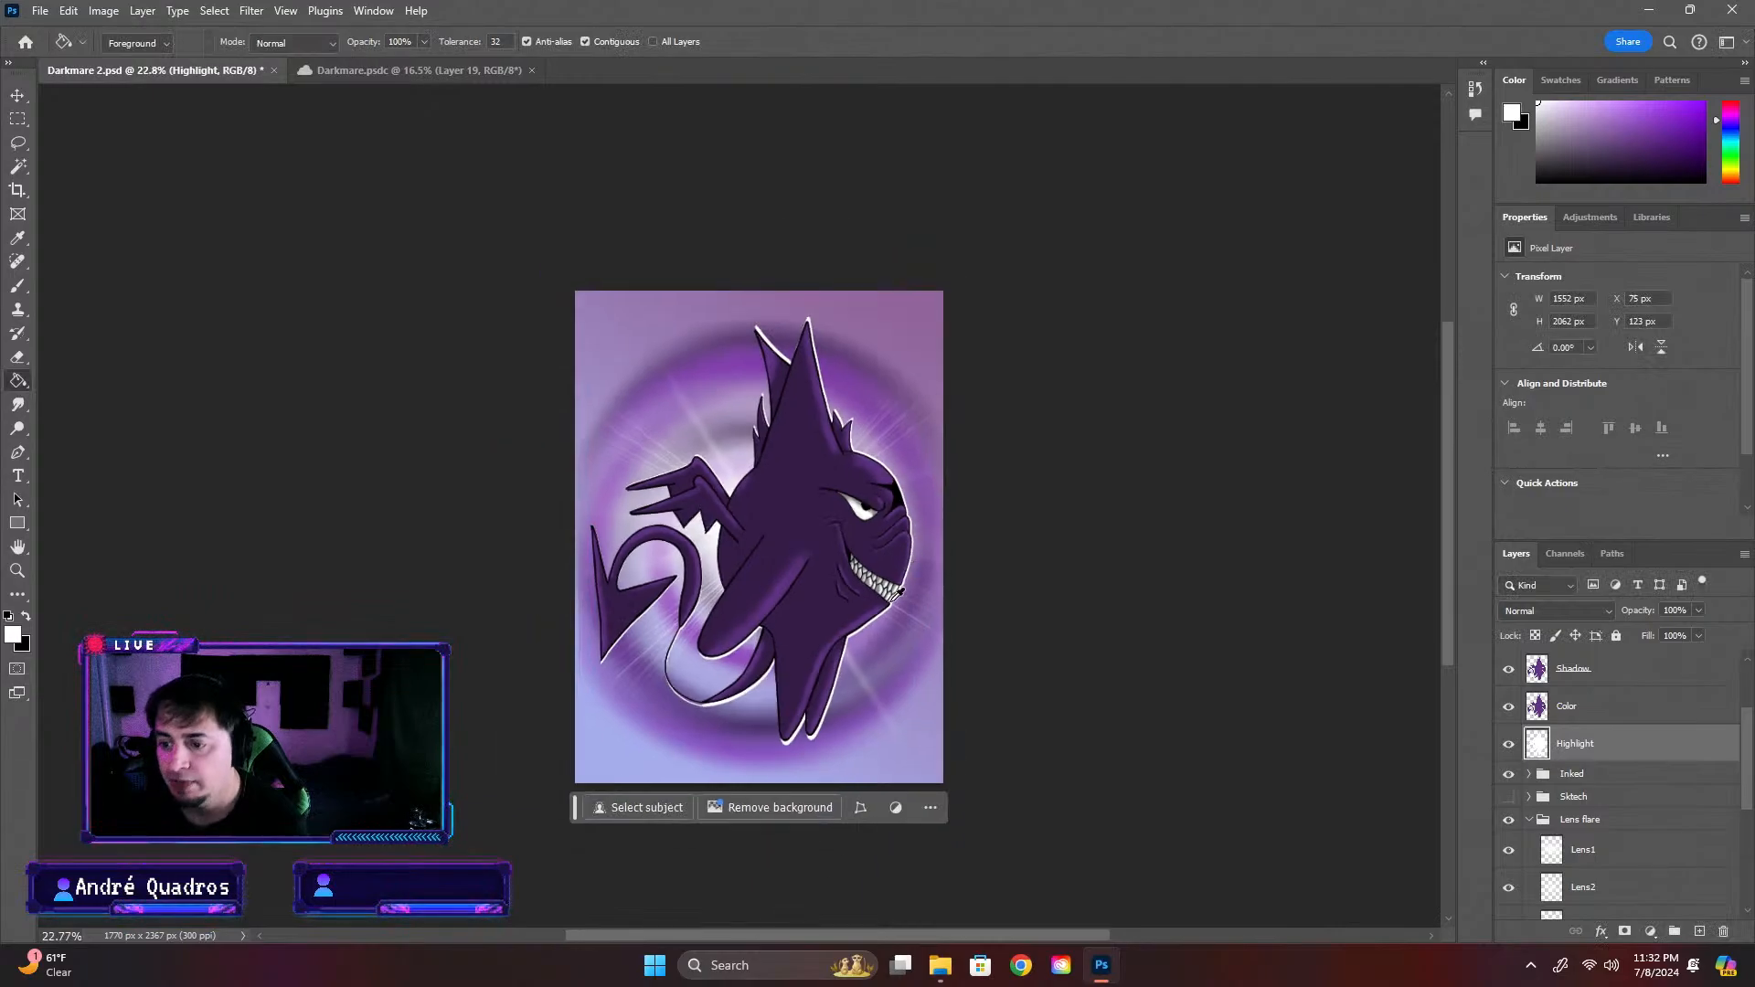
{"action": "key", "text": "ctrl+plus"}
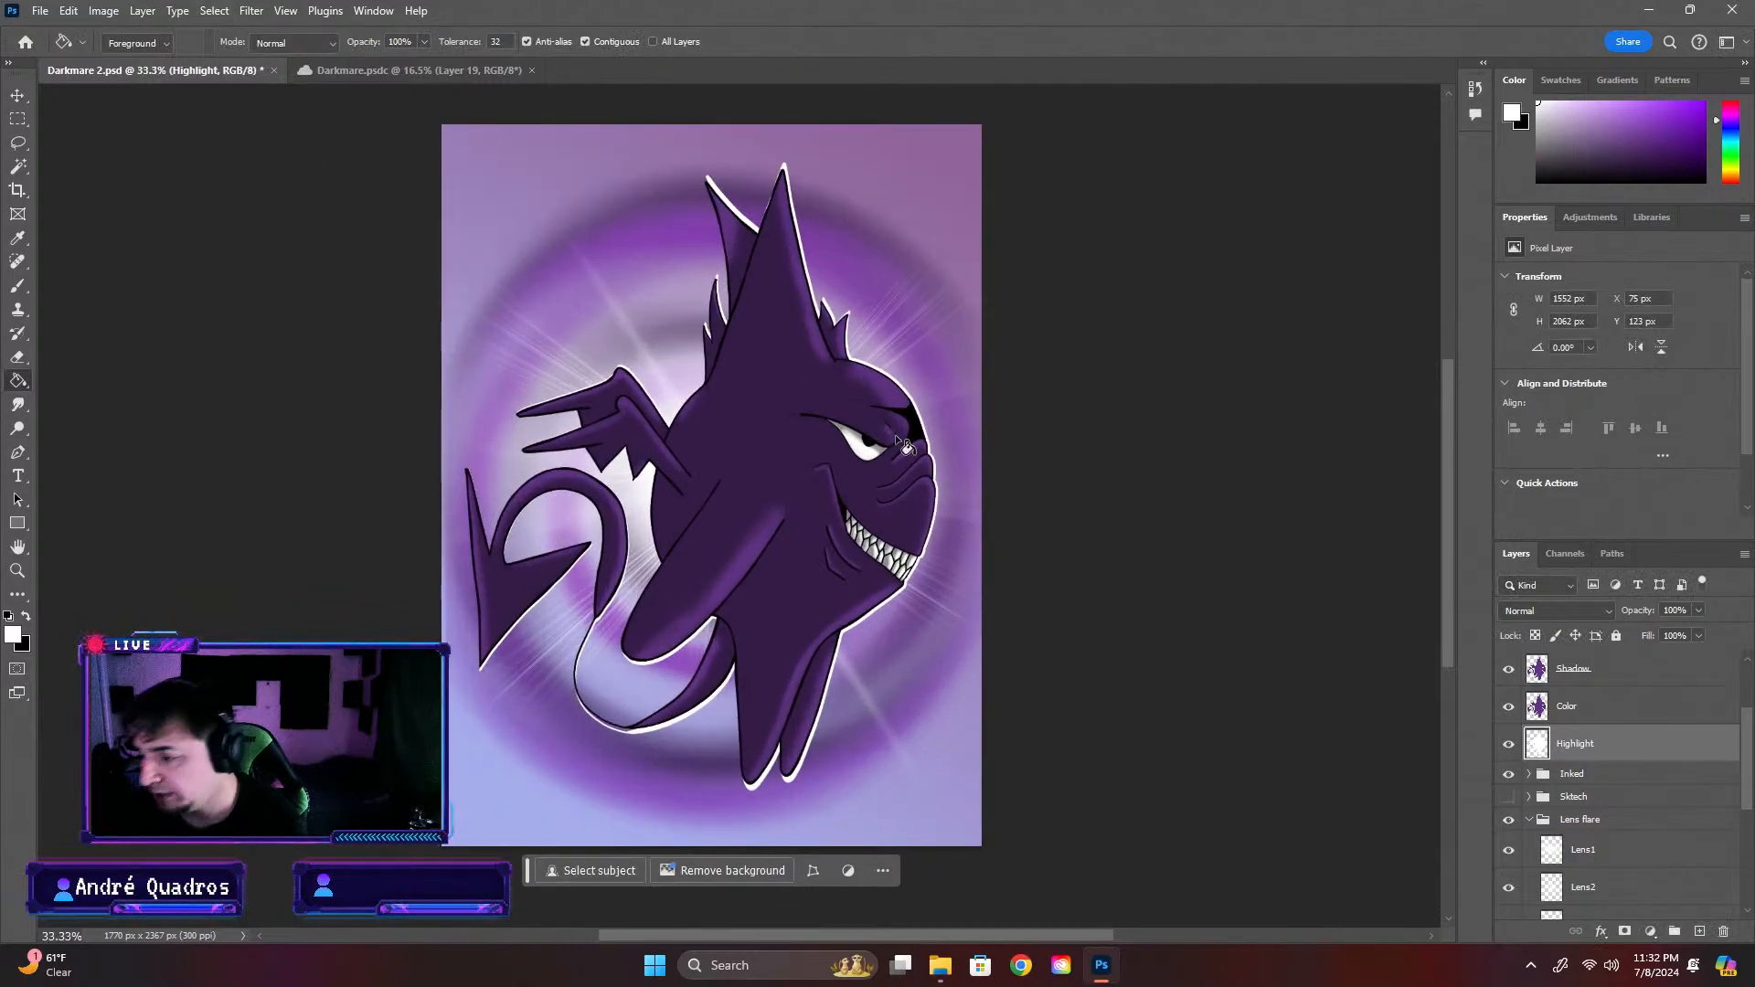
Apply a Gaussian Blur with a radius of 8.6 pixels to the Highlight layer
{"action": "left_click", "coordinate": [238, 11]}
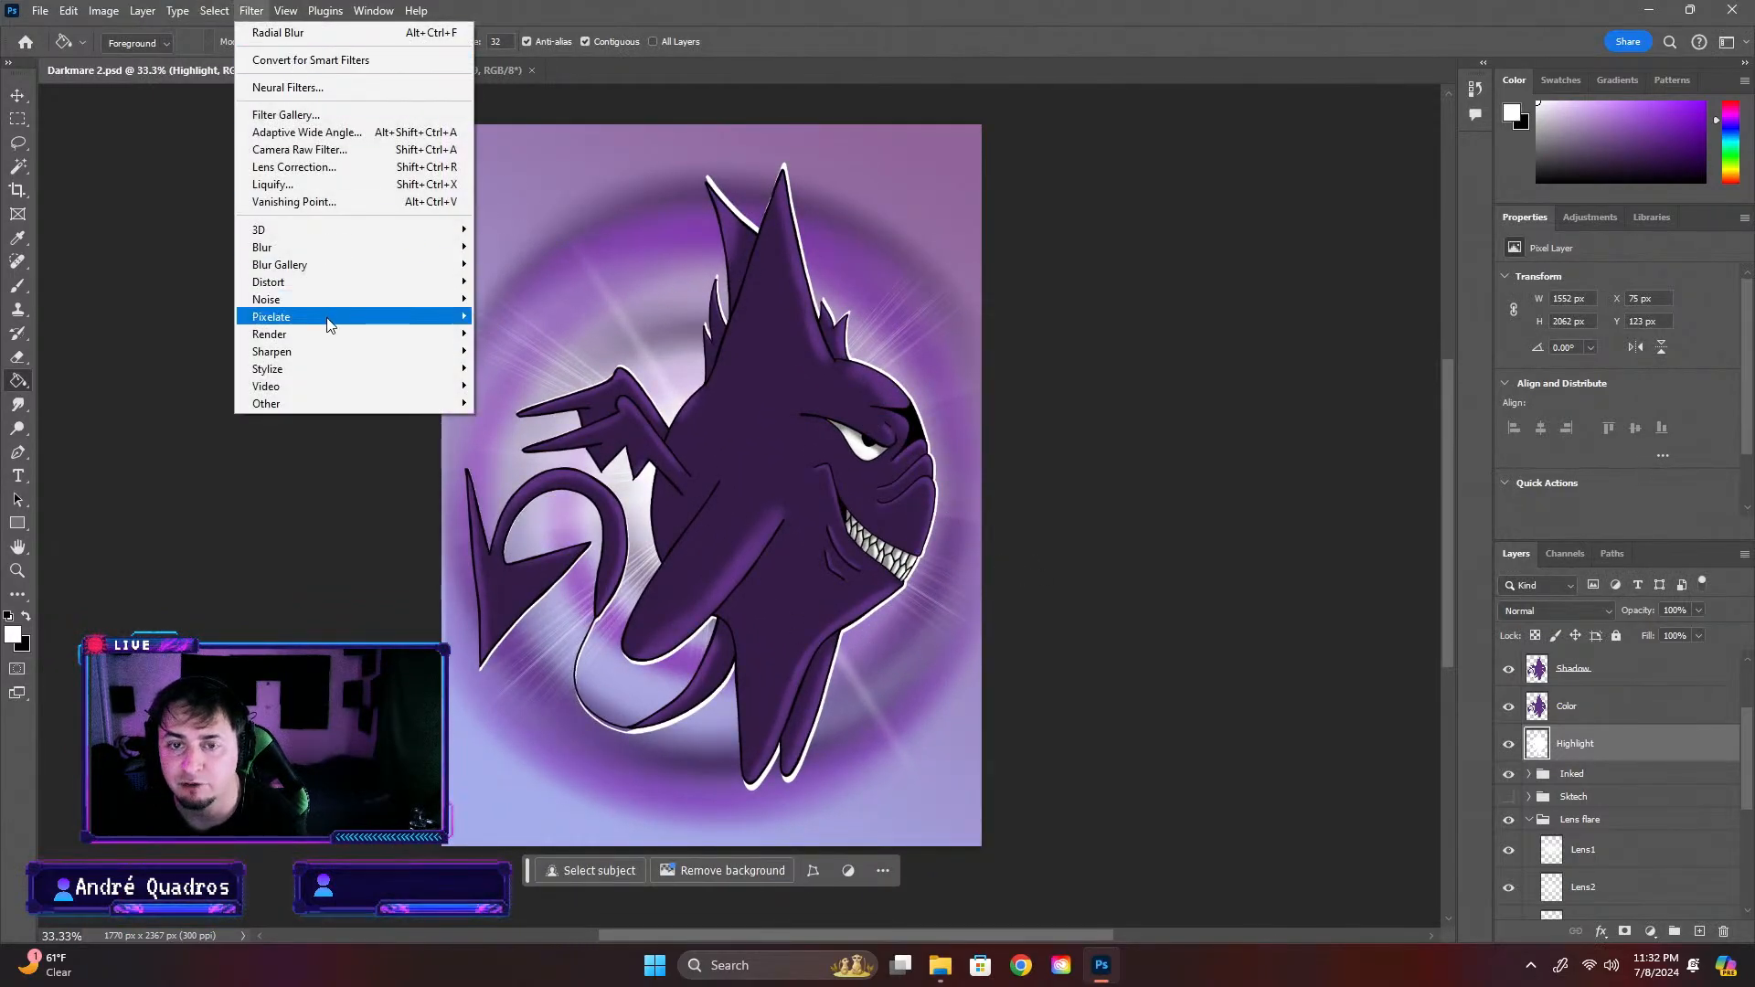
{"action": "mouse_move", "coordinate": [439, 246]}
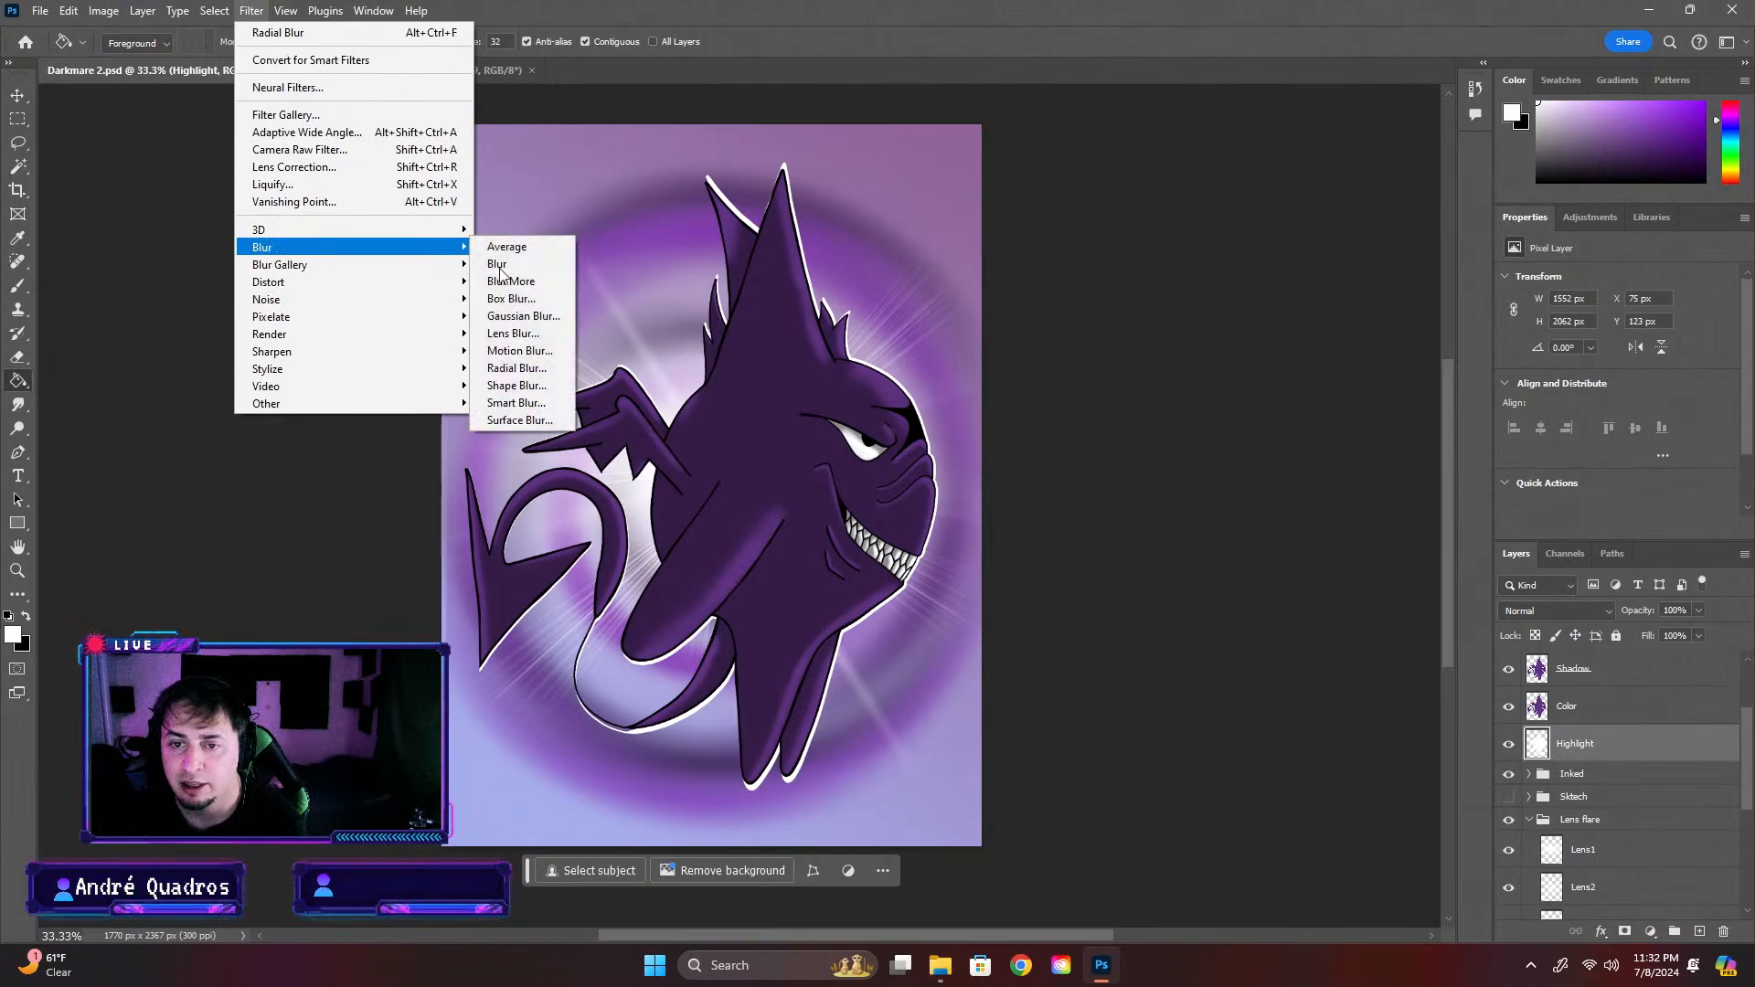
{"action": "left_click", "coordinate": [553, 322]}
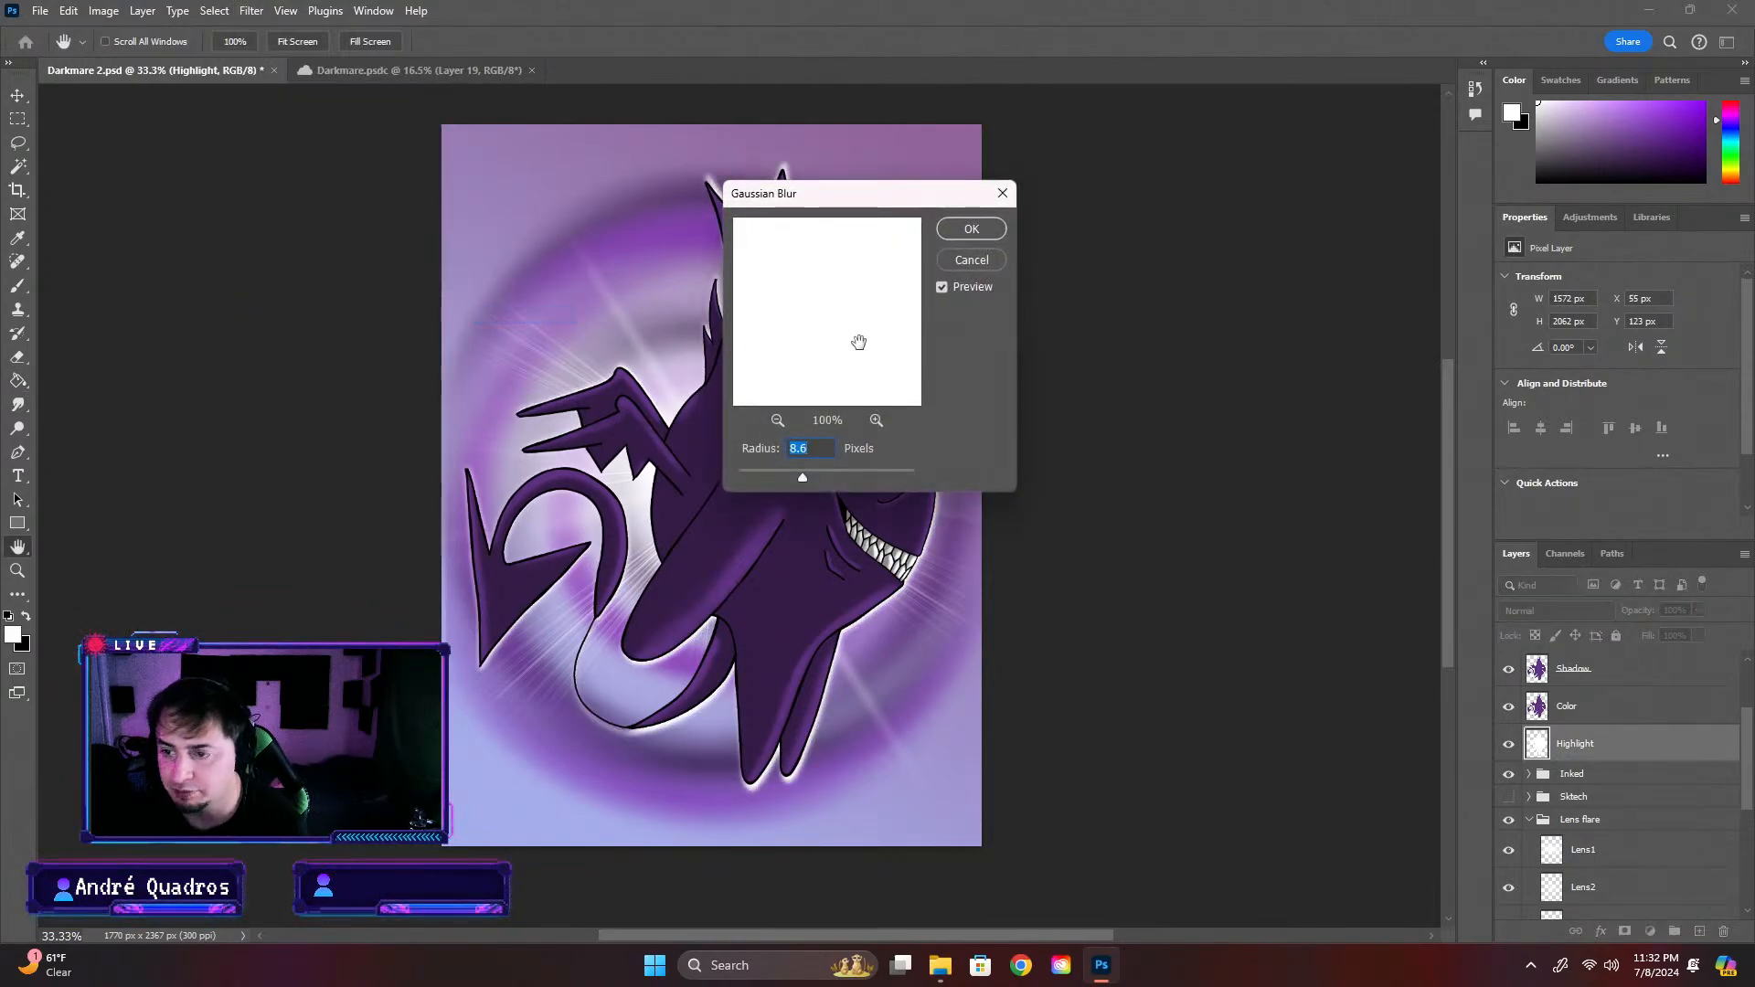
{"action": "left_click", "coordinate": [971, 228]}
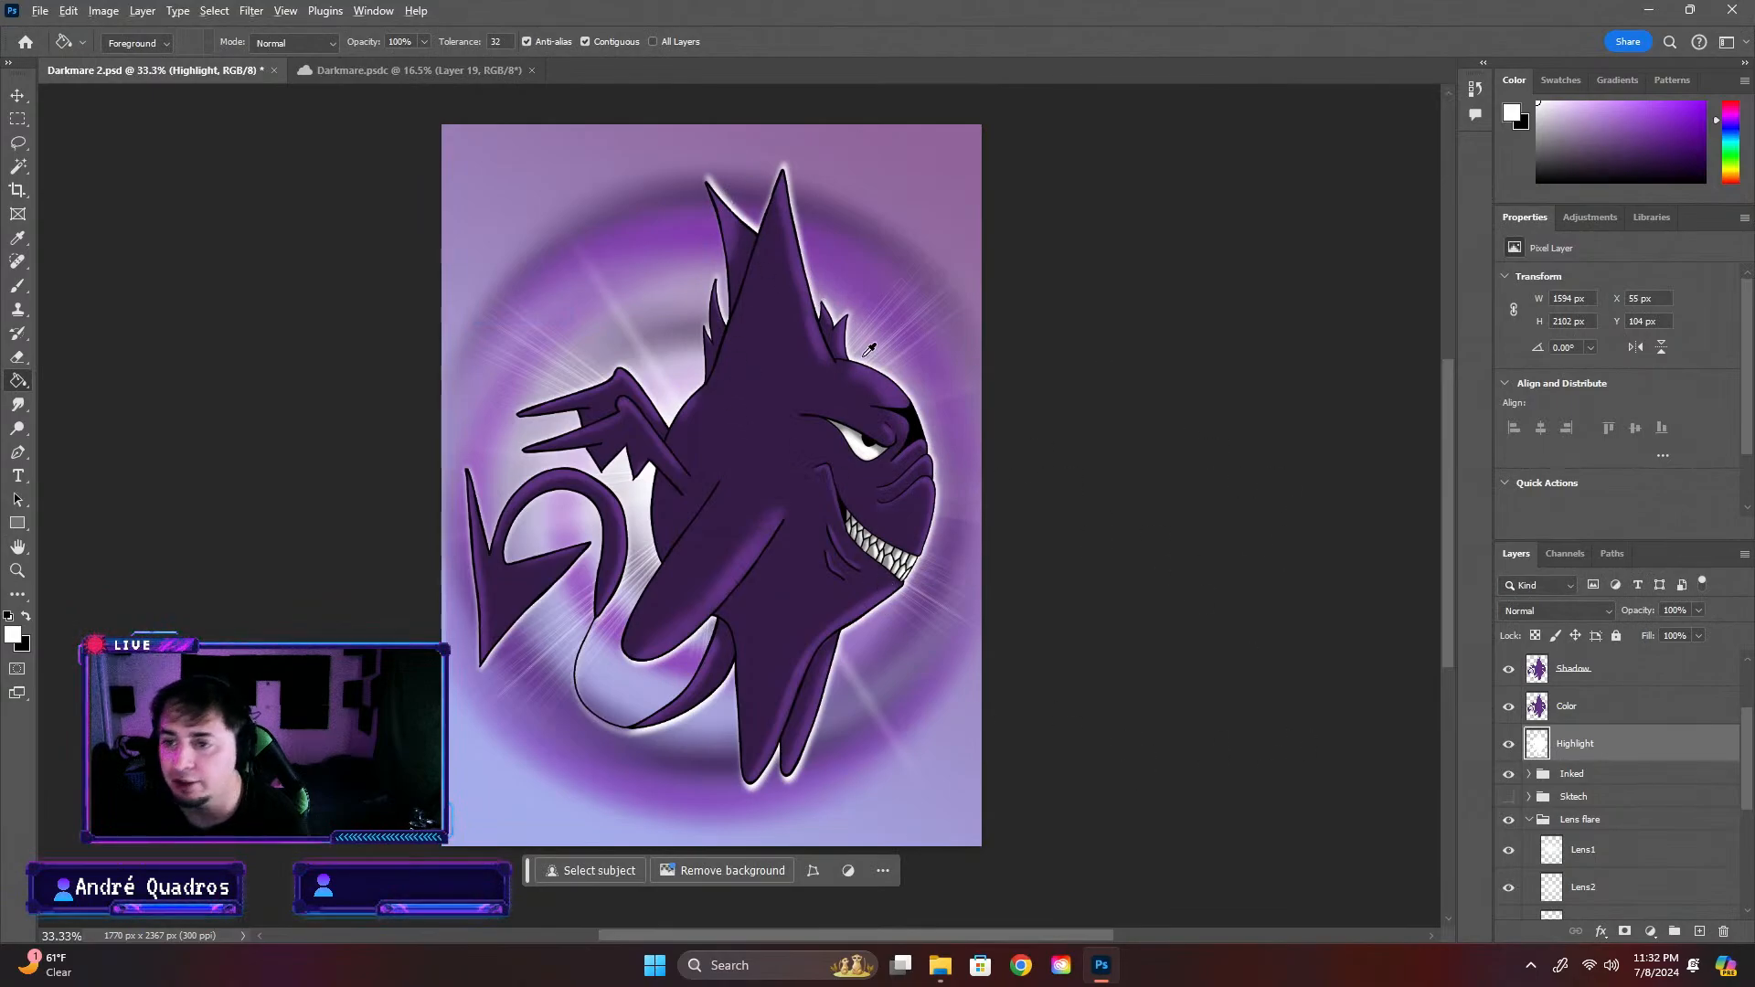
Rename the Highlight layer as Outline and save the document
{"action": "scroll", "coordinate": [751, 439], "scroll_direction": "down", "scroll_amount": 1}
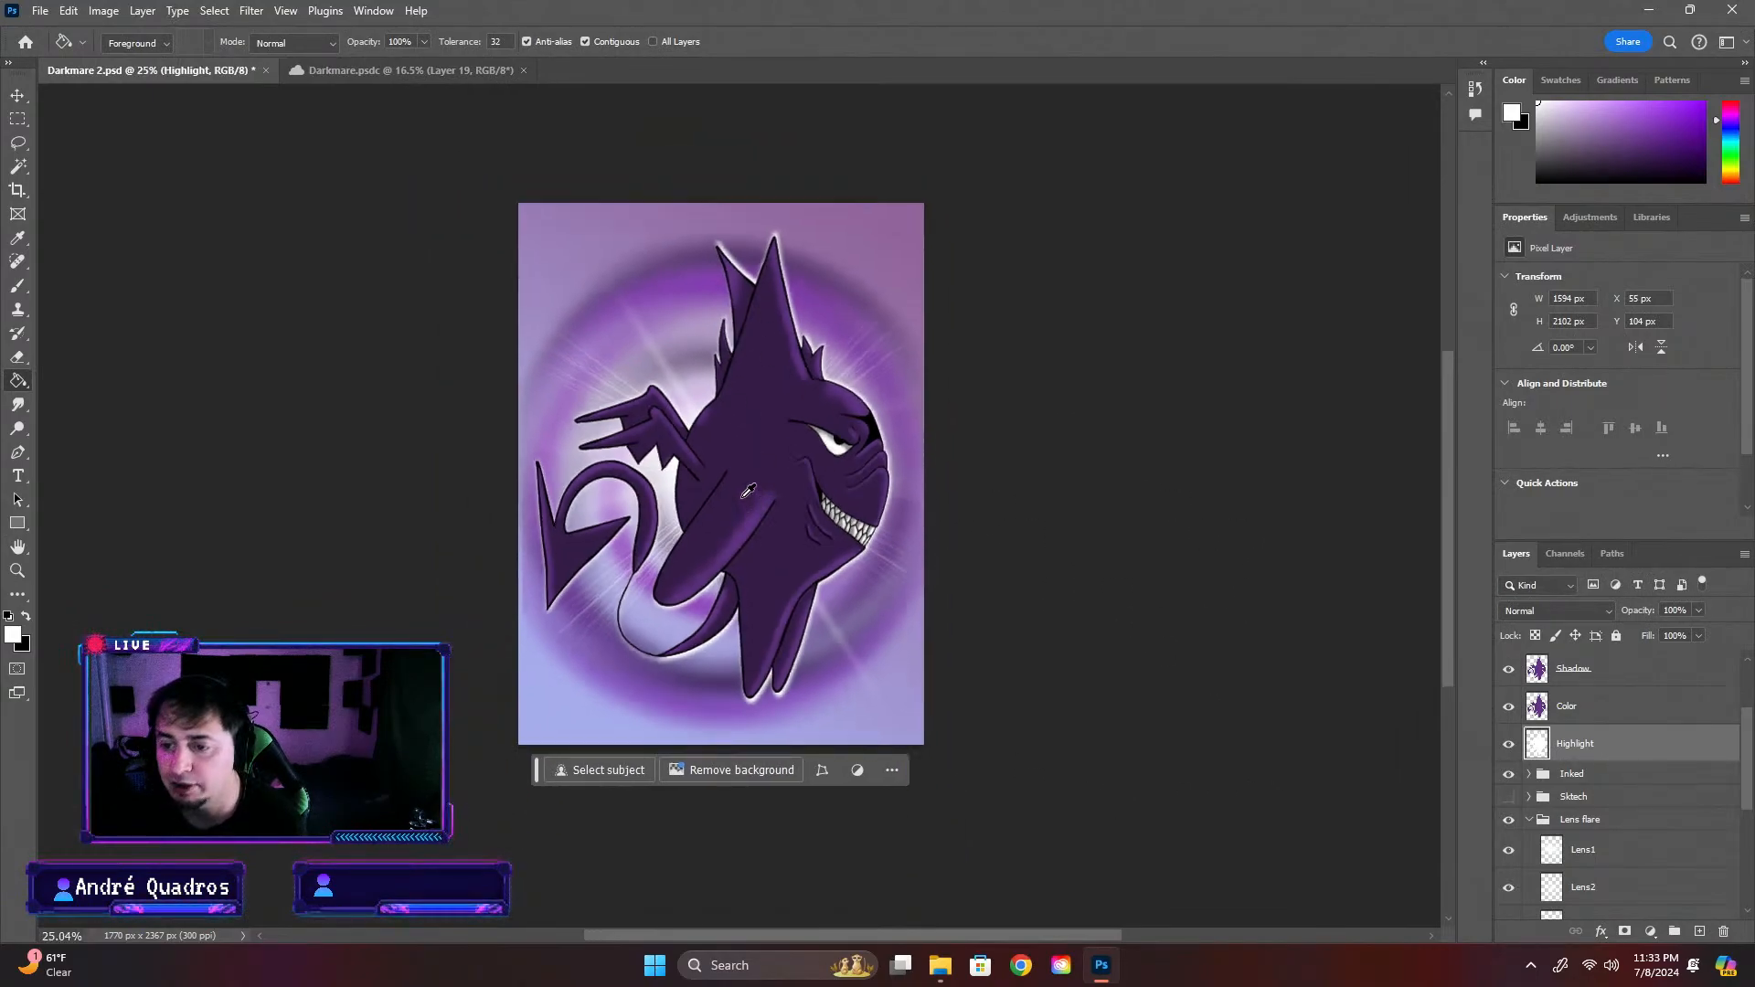
{"action": "scroll", "coordinate": [748, 491], "scroll_direction": "down", "scroll_amount": 1}
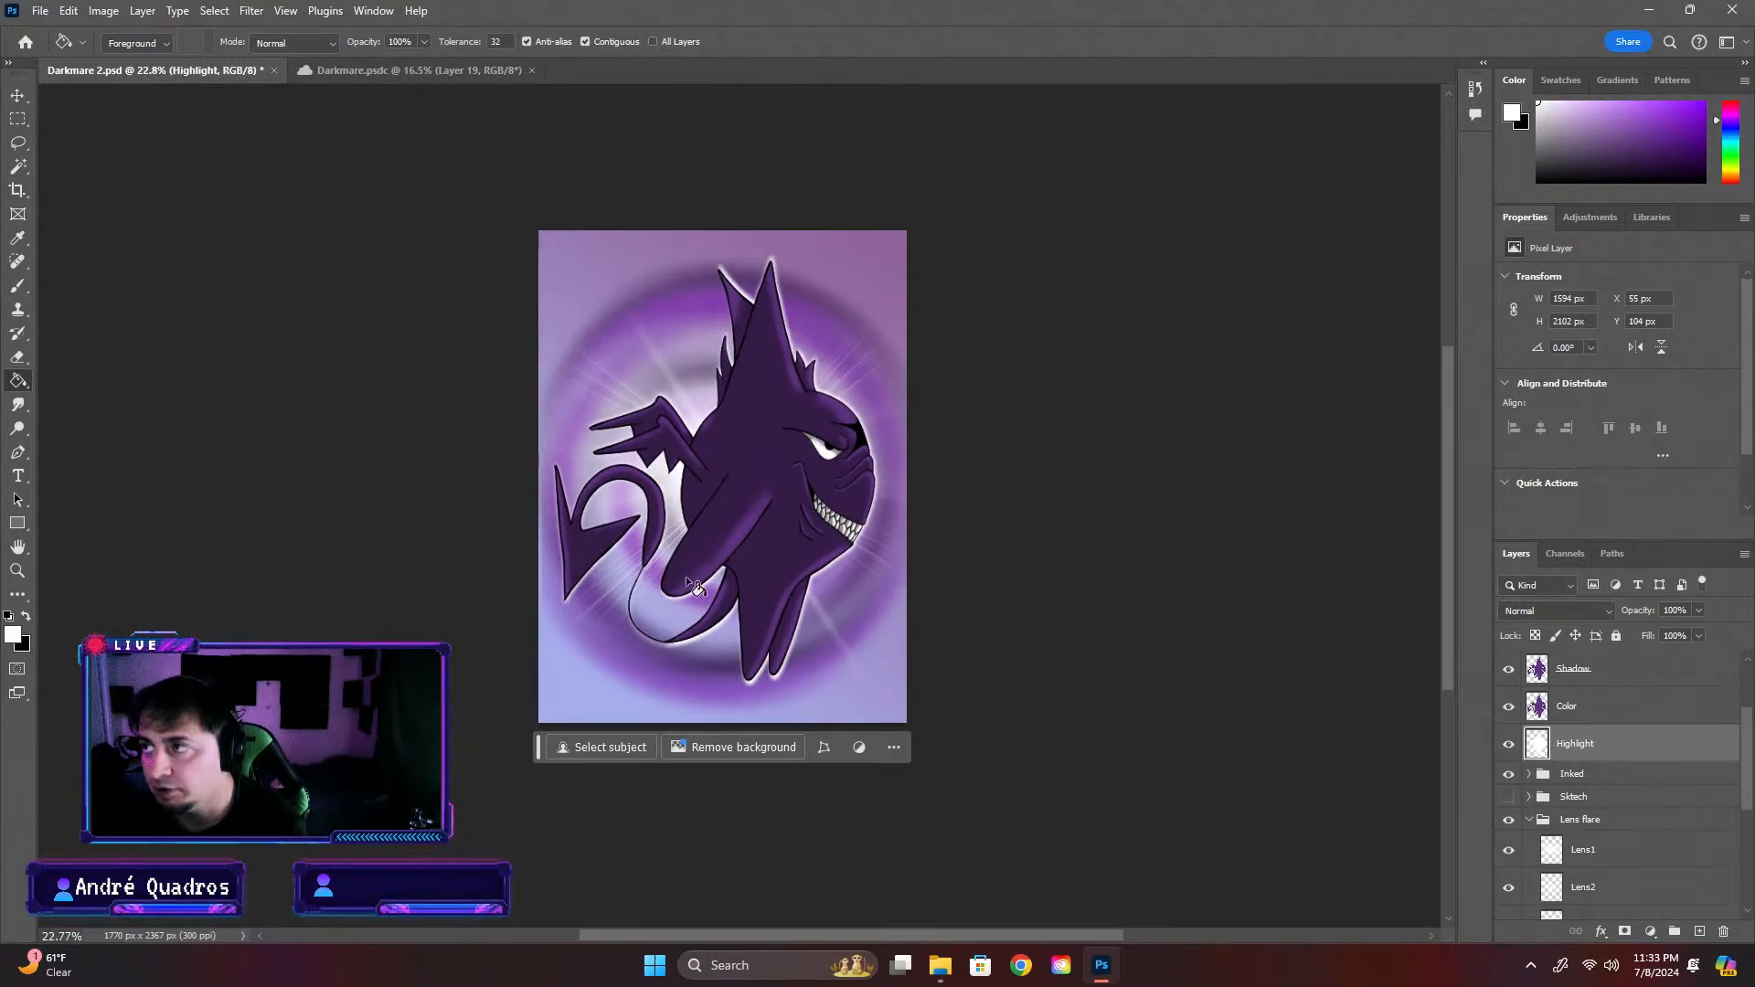
{"action": "scroll", "coordinate": [686, 576], "scroll_direction": "up", "scroll_amount": 5}
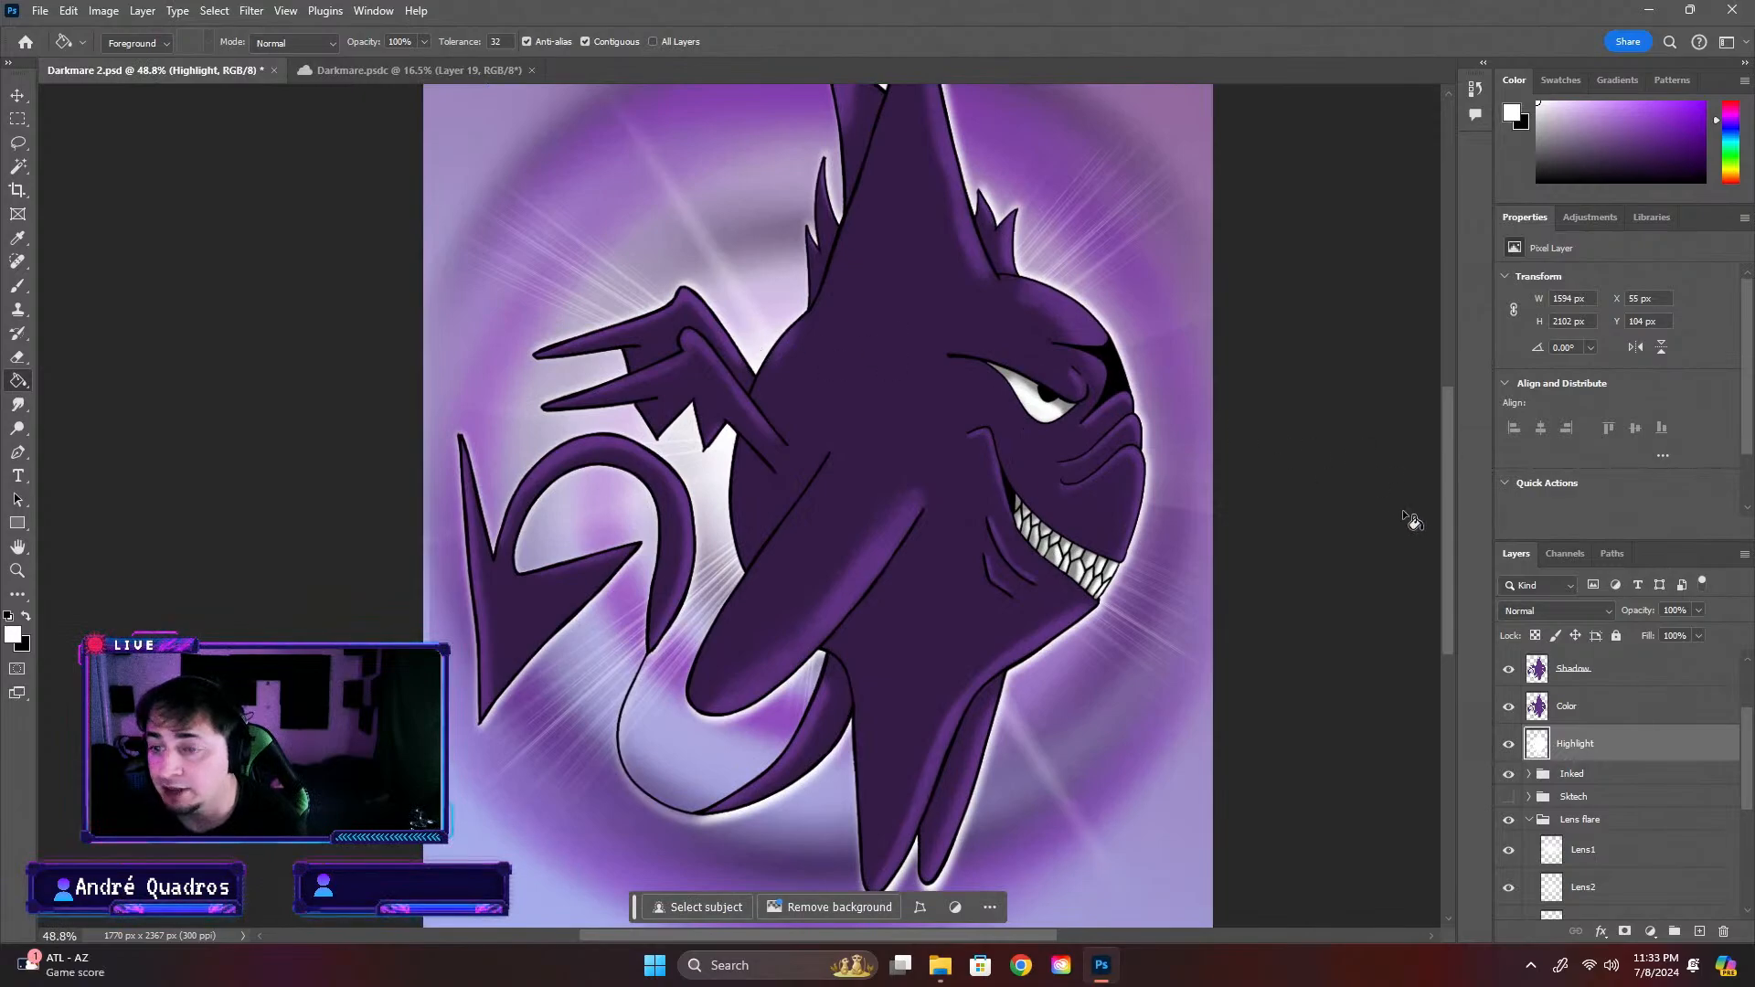
{"action": "left_click_drag", "start_coordinate": [1444, 498], "coordinate": [1448, 462]}
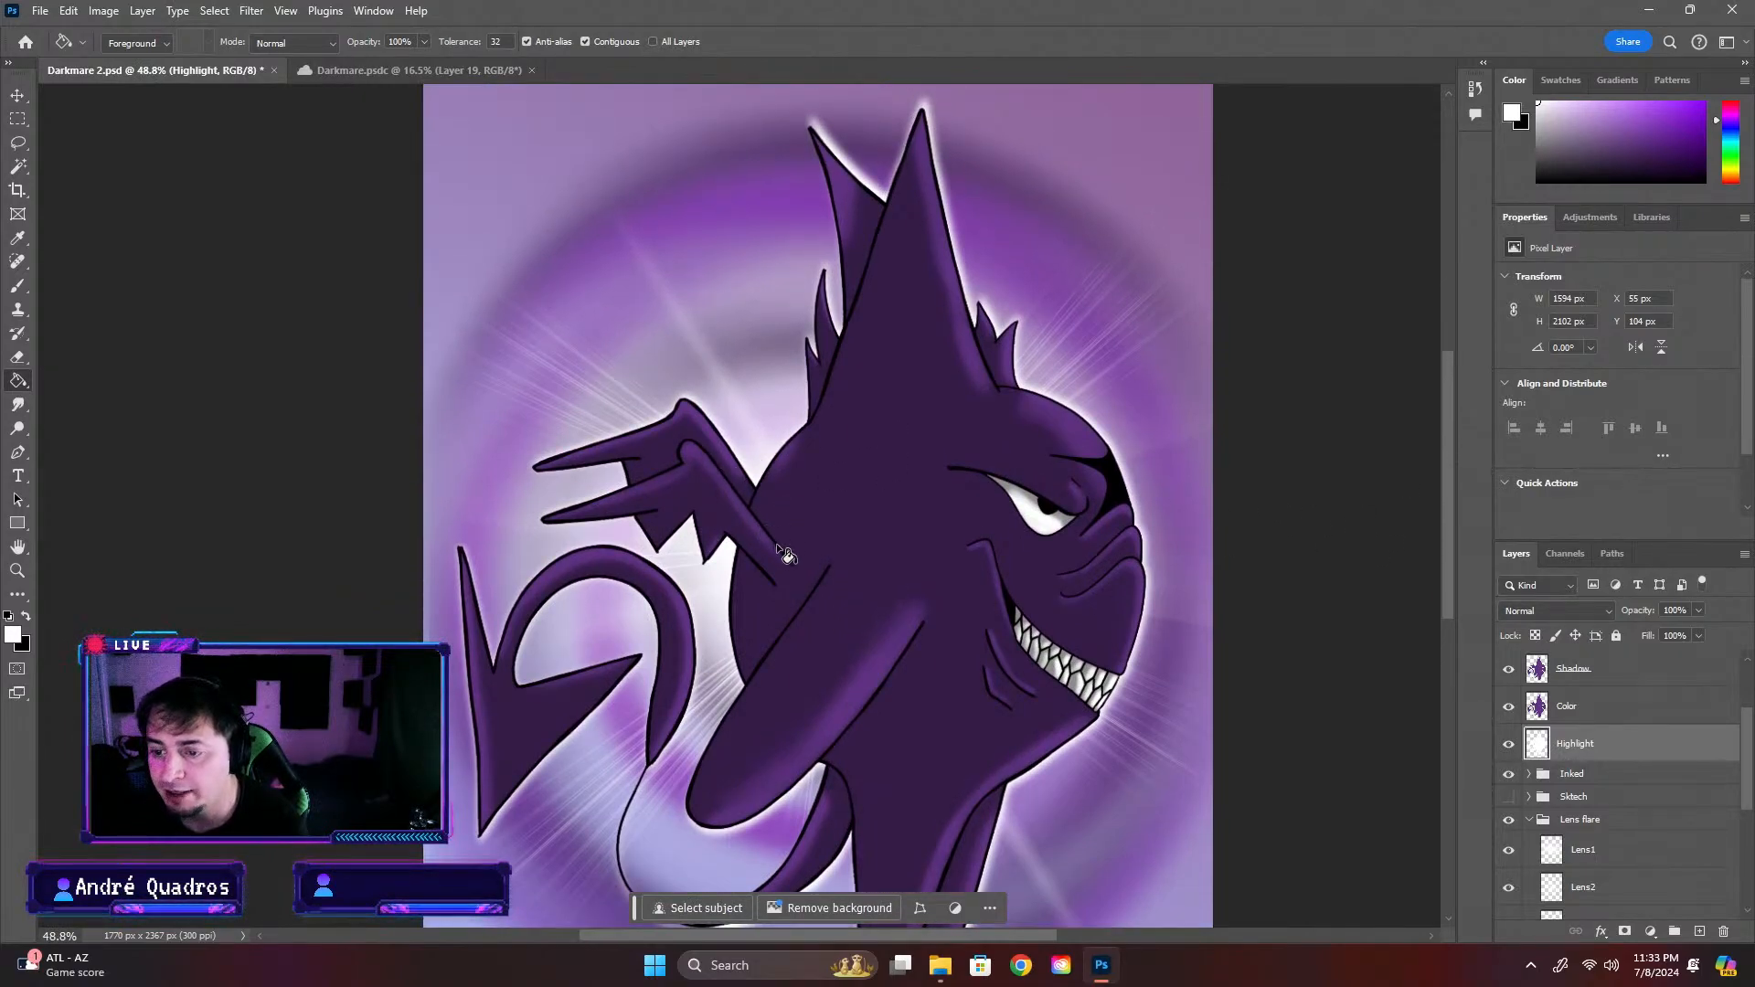
{"action": "scroll", "coordinate": [706, 455], "scroll_direction": "up", "scroll_amount": 5}
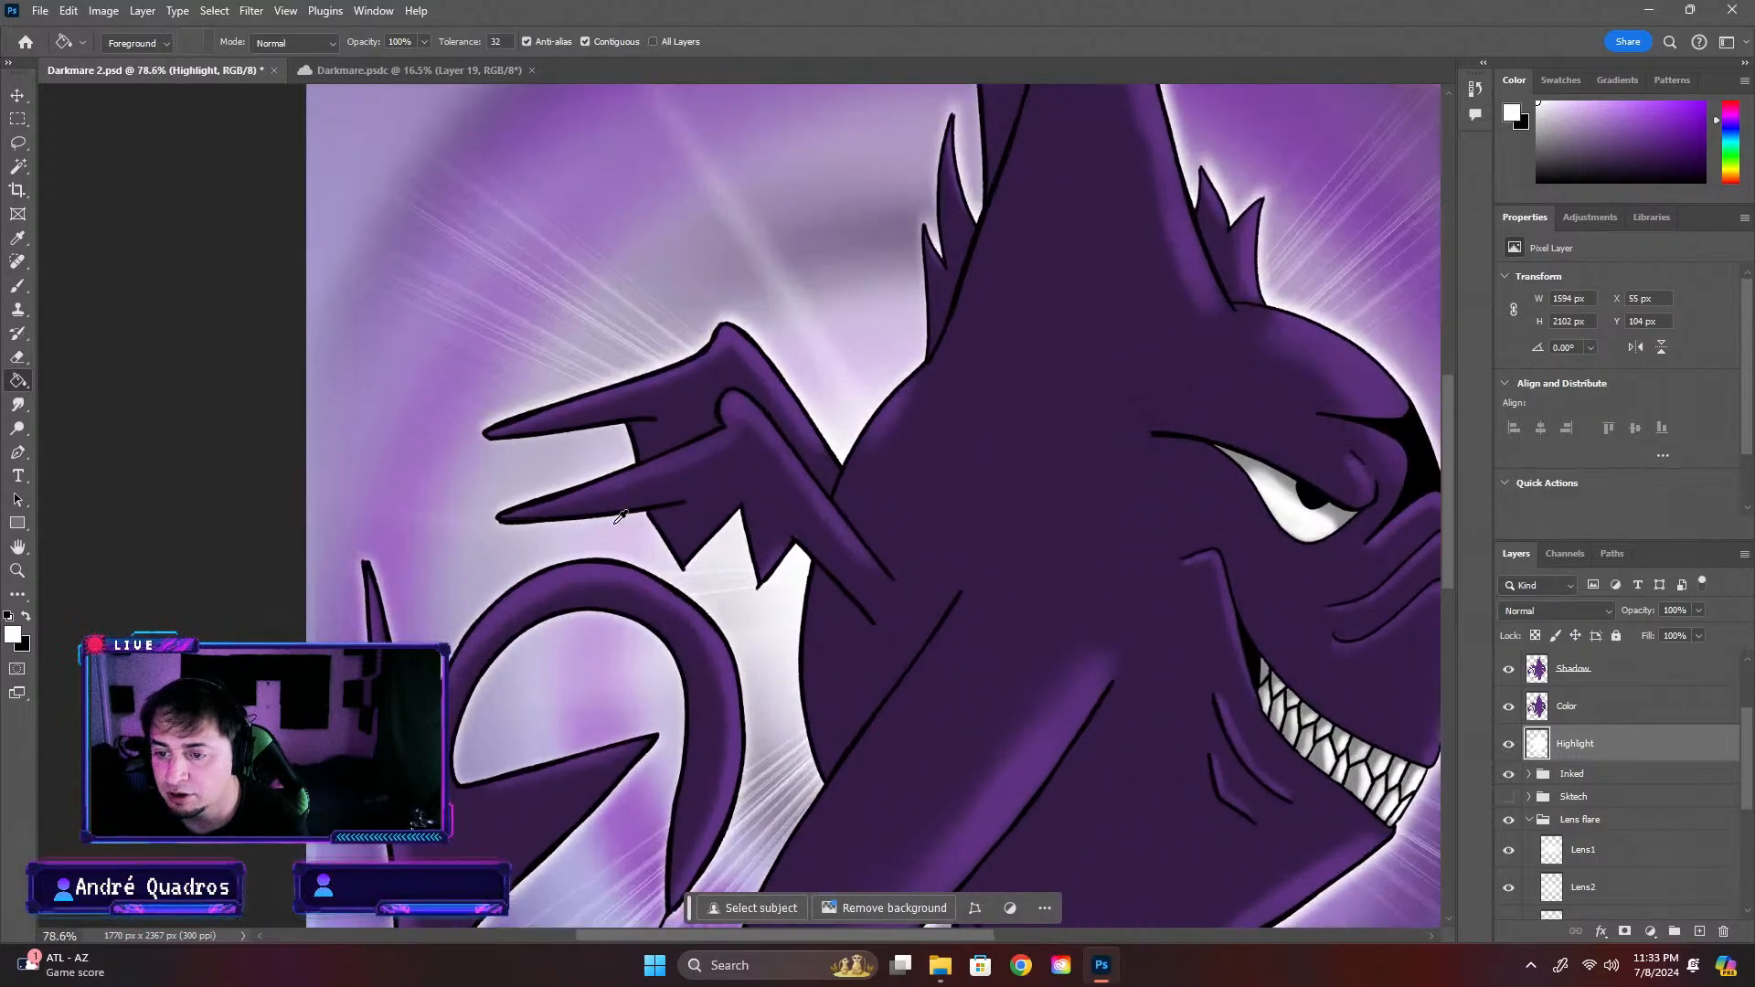
{"action": "scroll", "coordinate": [629, 514], "scroll_direction": "down", "scroll_amount": 5}
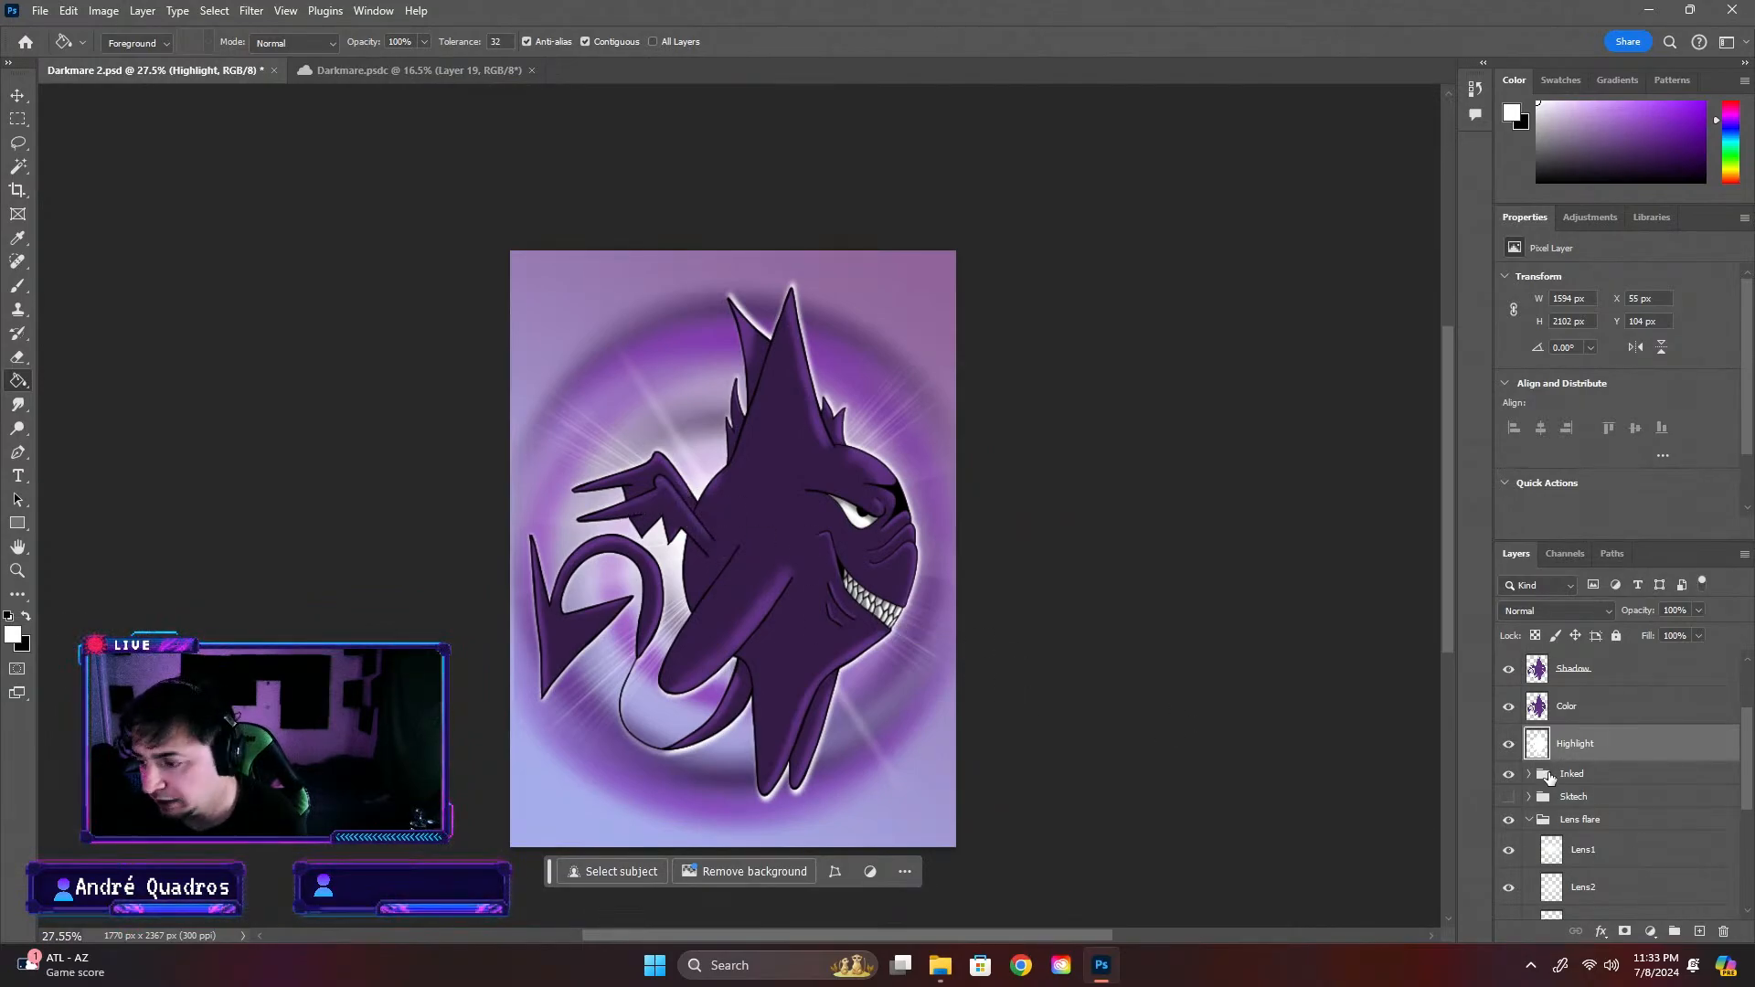
{"action": "double_click", "coordinate": [1601, 747]}
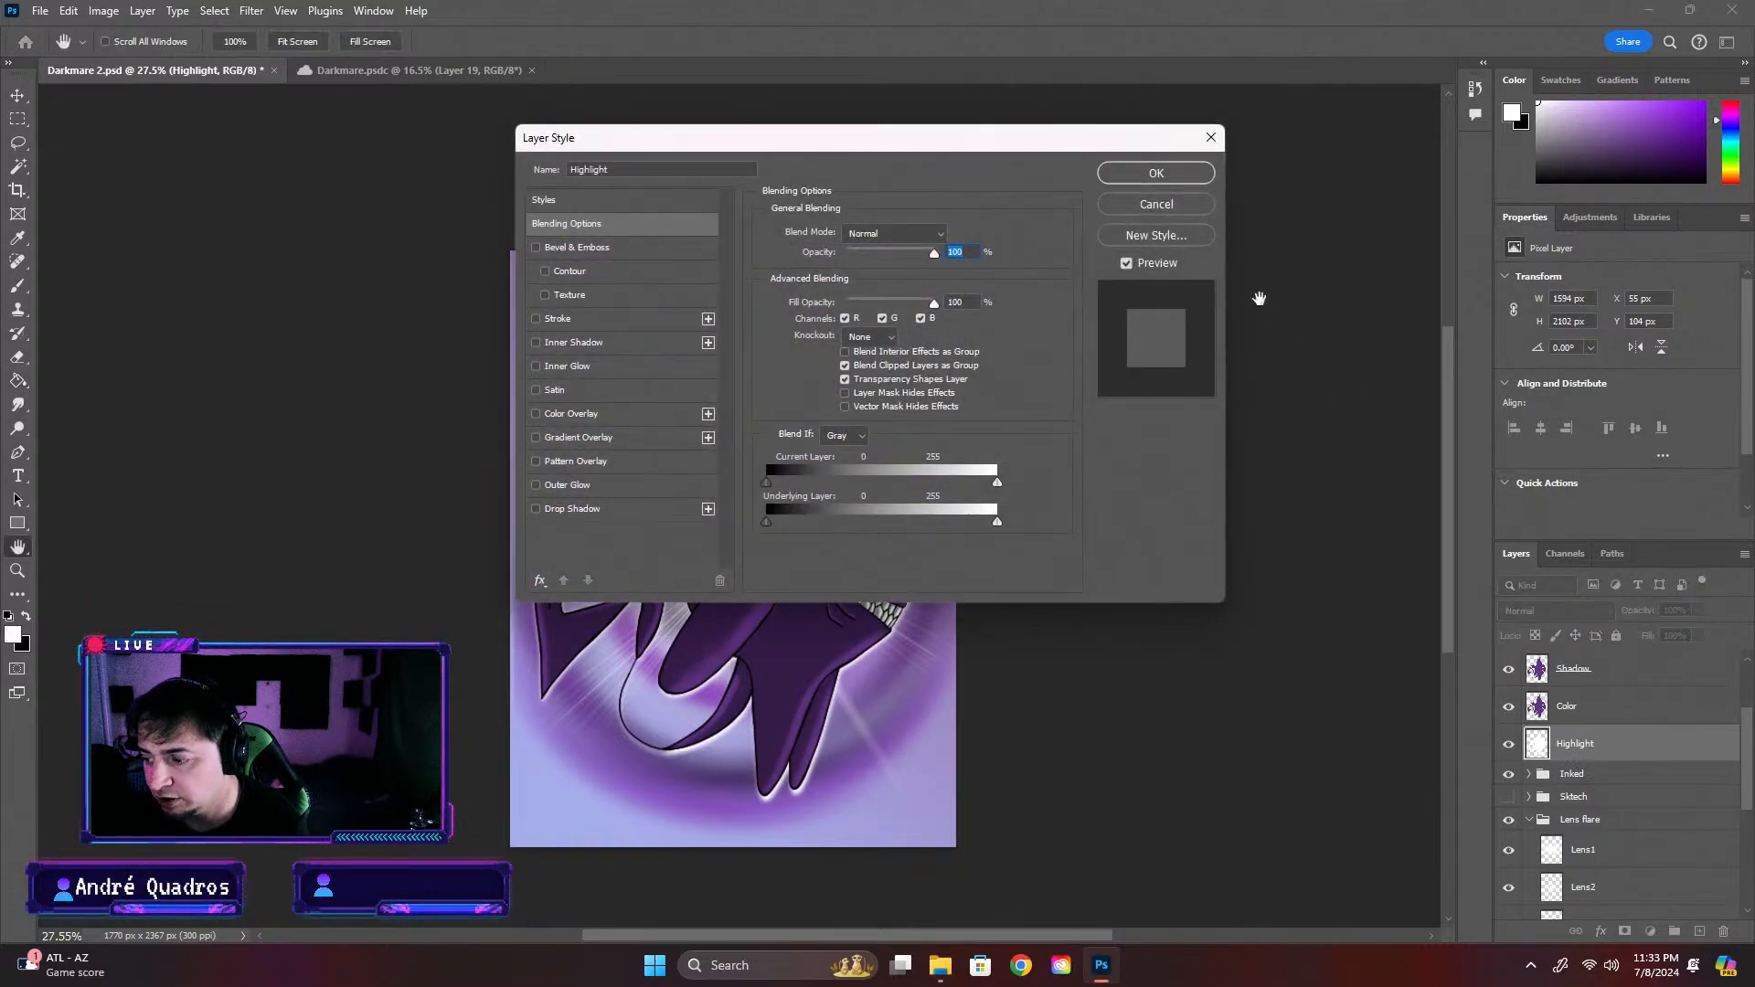
{"action": "left_click", "coordinate": [1191, 147]}
{"action": "double_click", "coordinate": [1575, 748]}
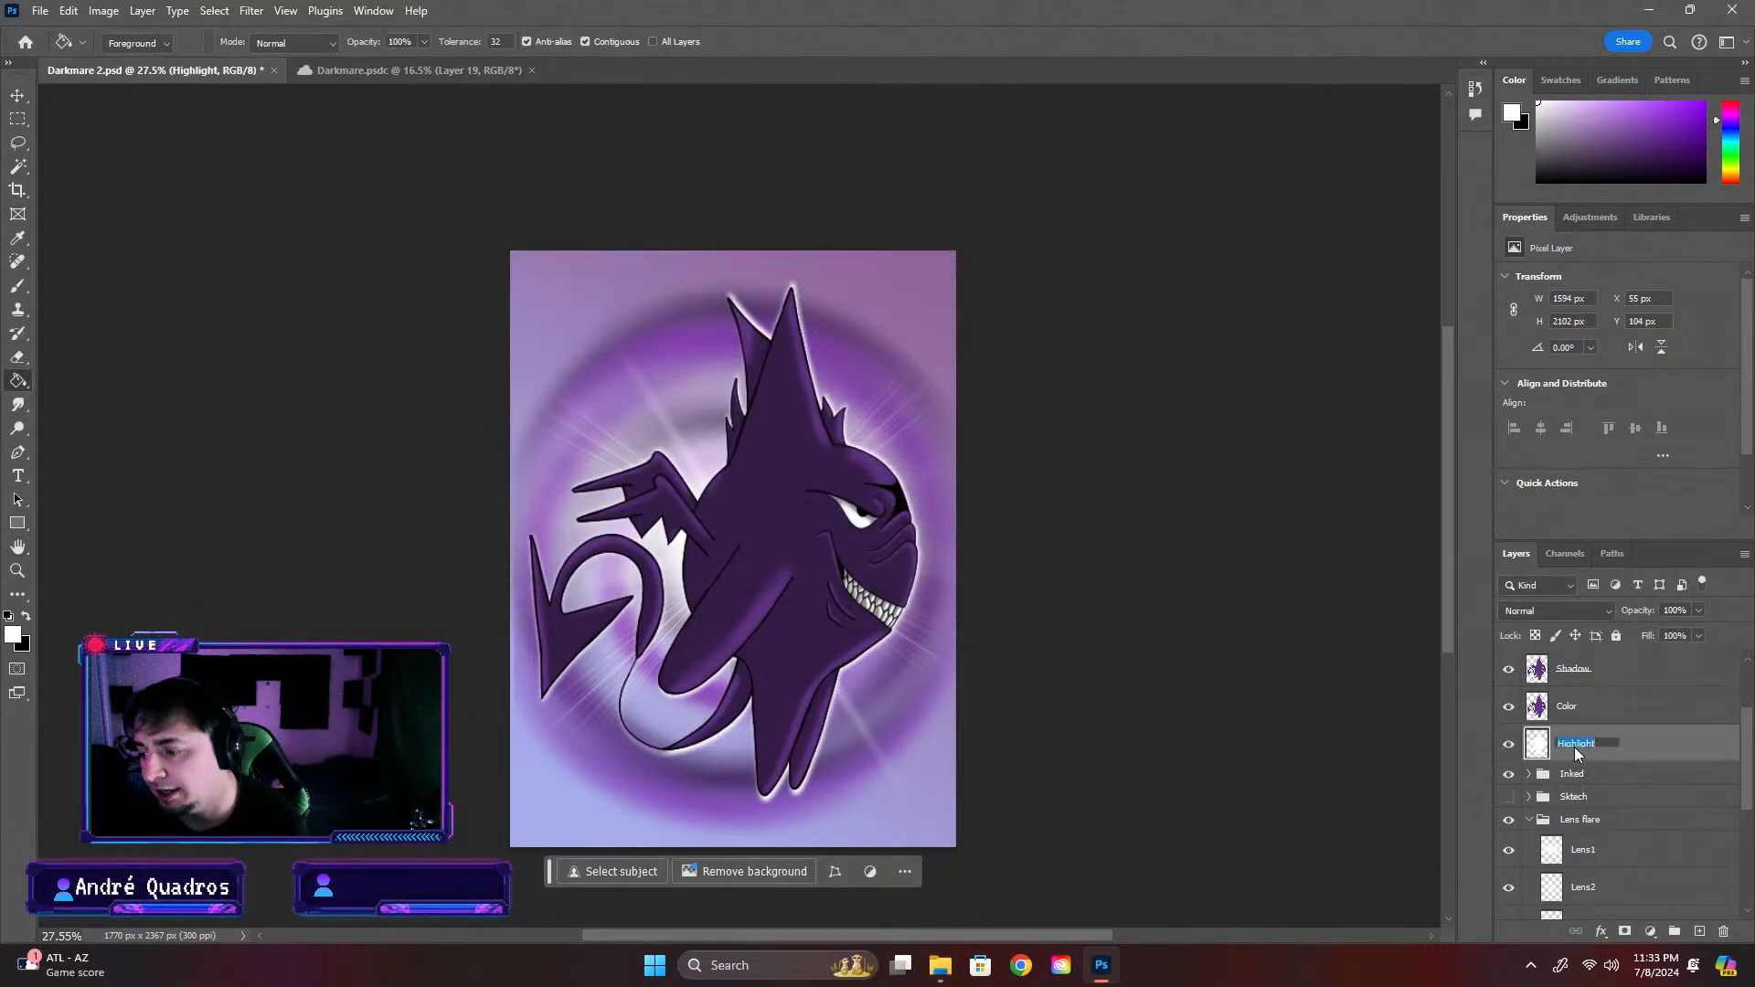
{"action": "type", "text": "Outline"}
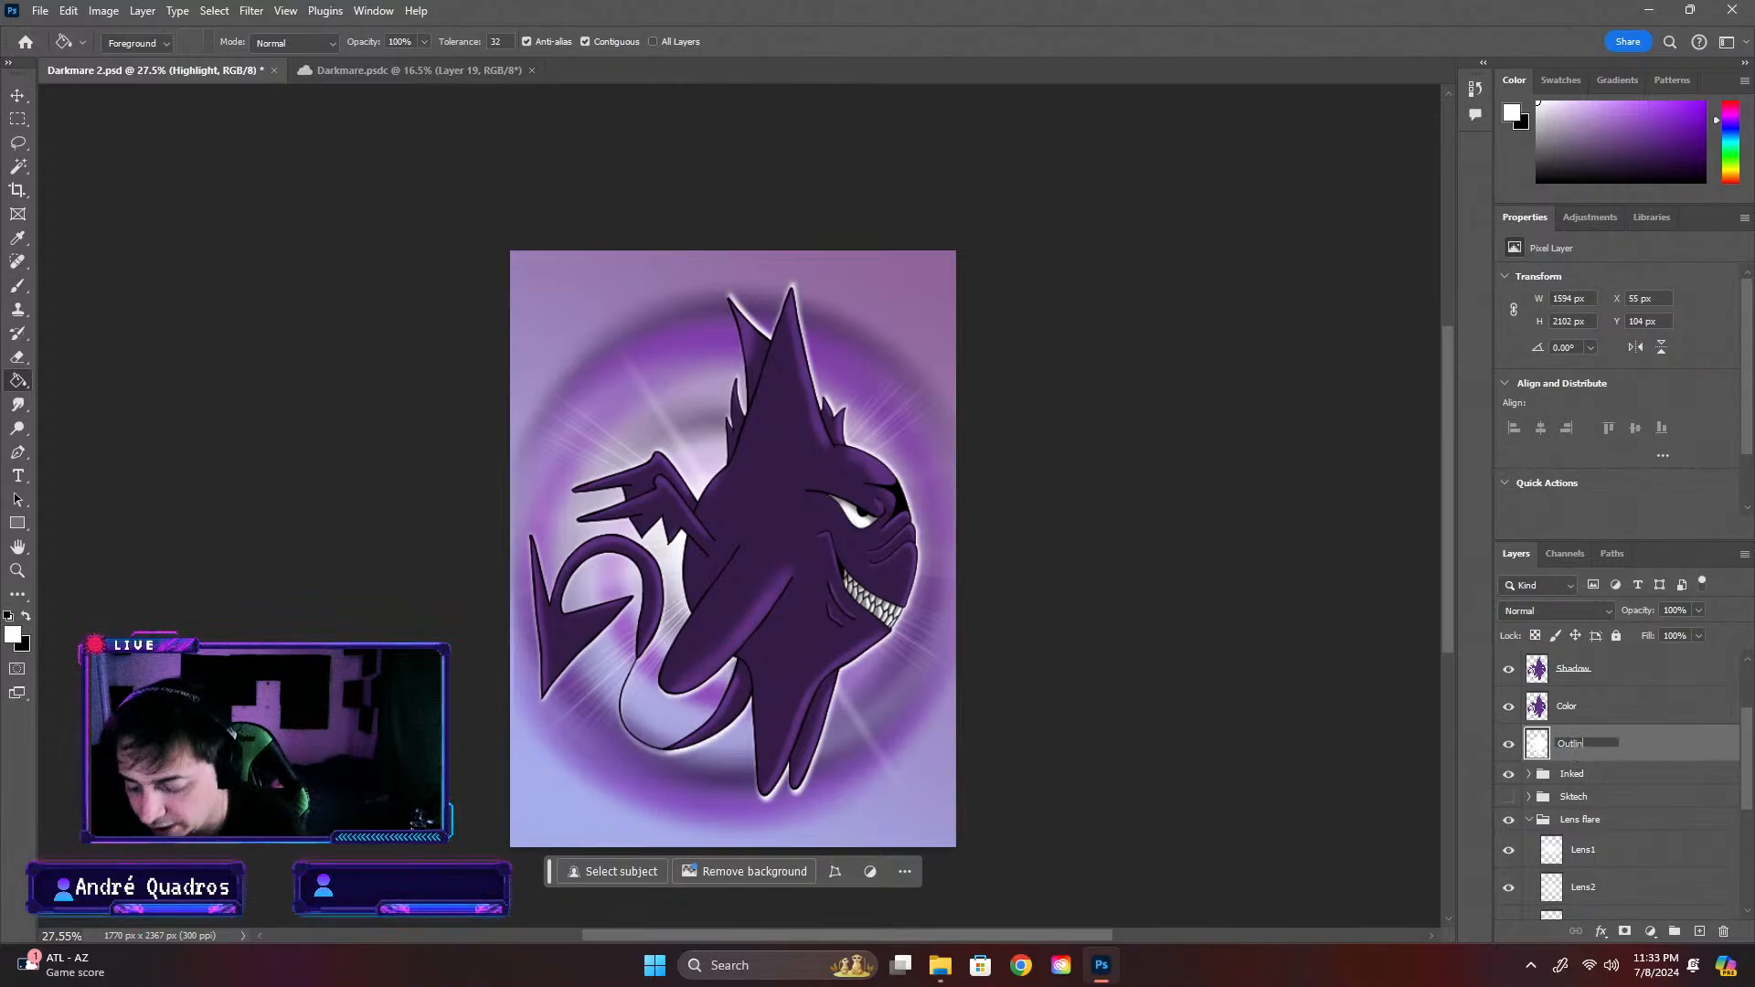
{"action": "key", "text": "Return"}
{"action": "key", "text": "ctrl+s"}
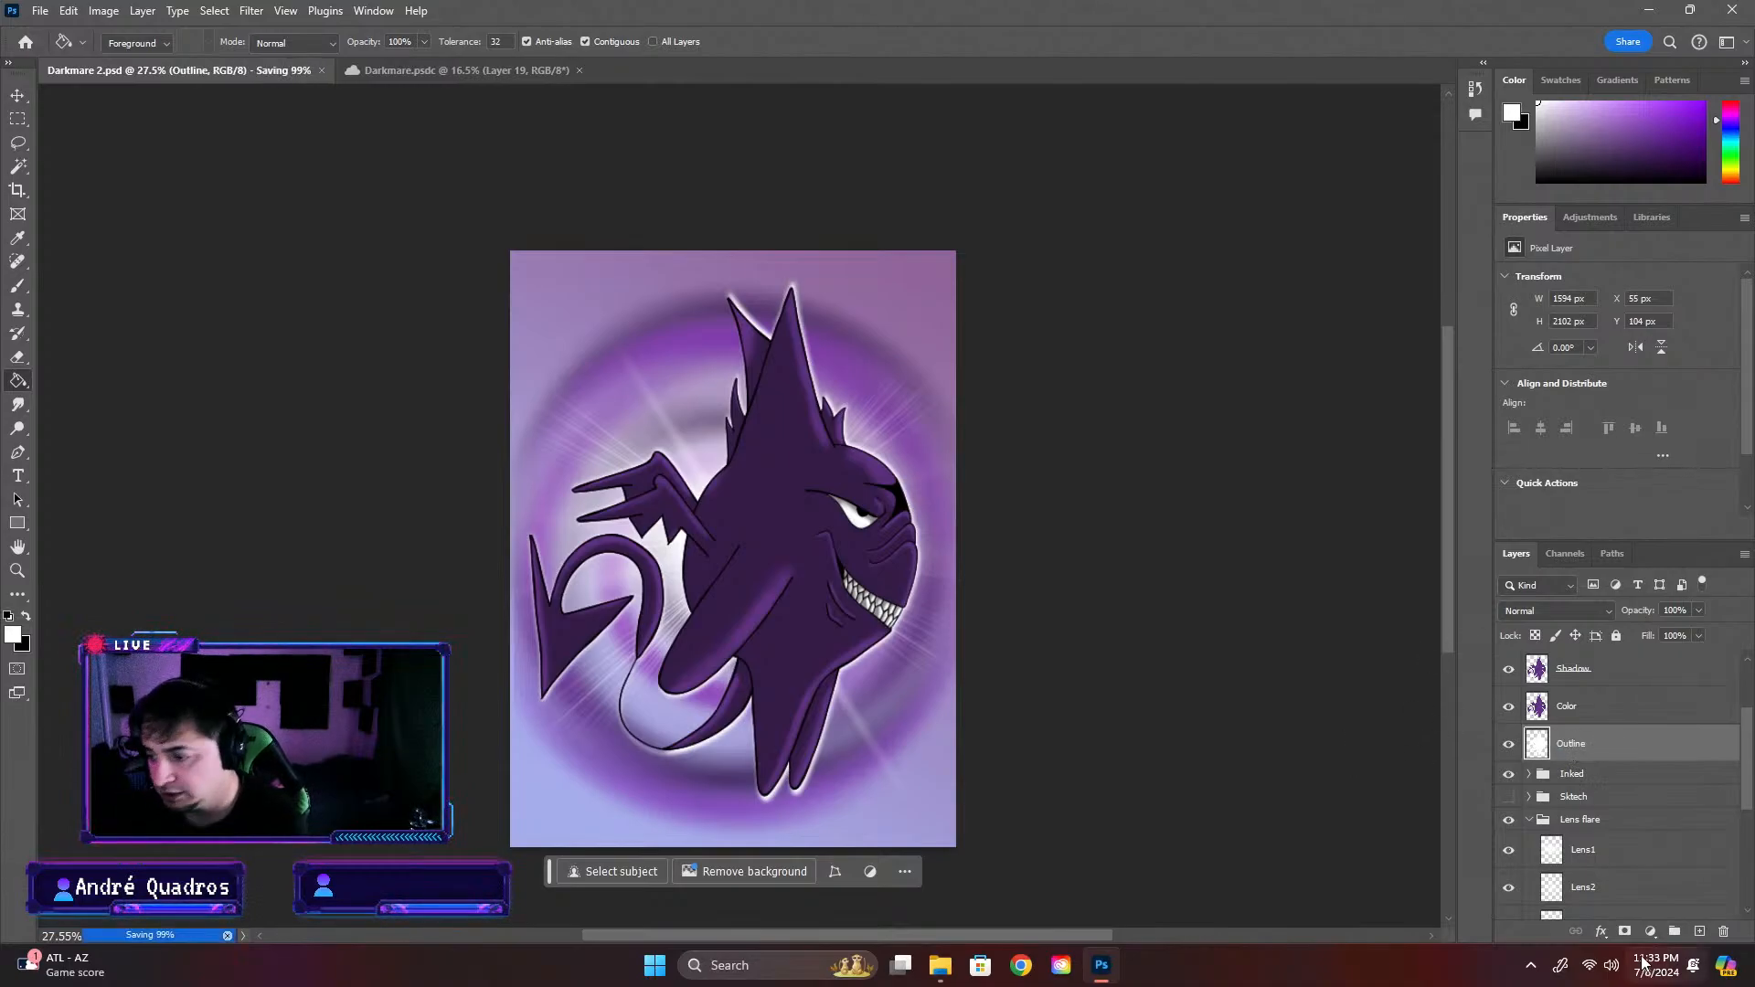
Collapse the Lens flare group and group the Hue/Saturation 2 adjustment with the two swirl layers directly below it
{"action": "scroll", "coordinate": [629, 535], "scroll_direction": "down", "scroll_amount": 2}
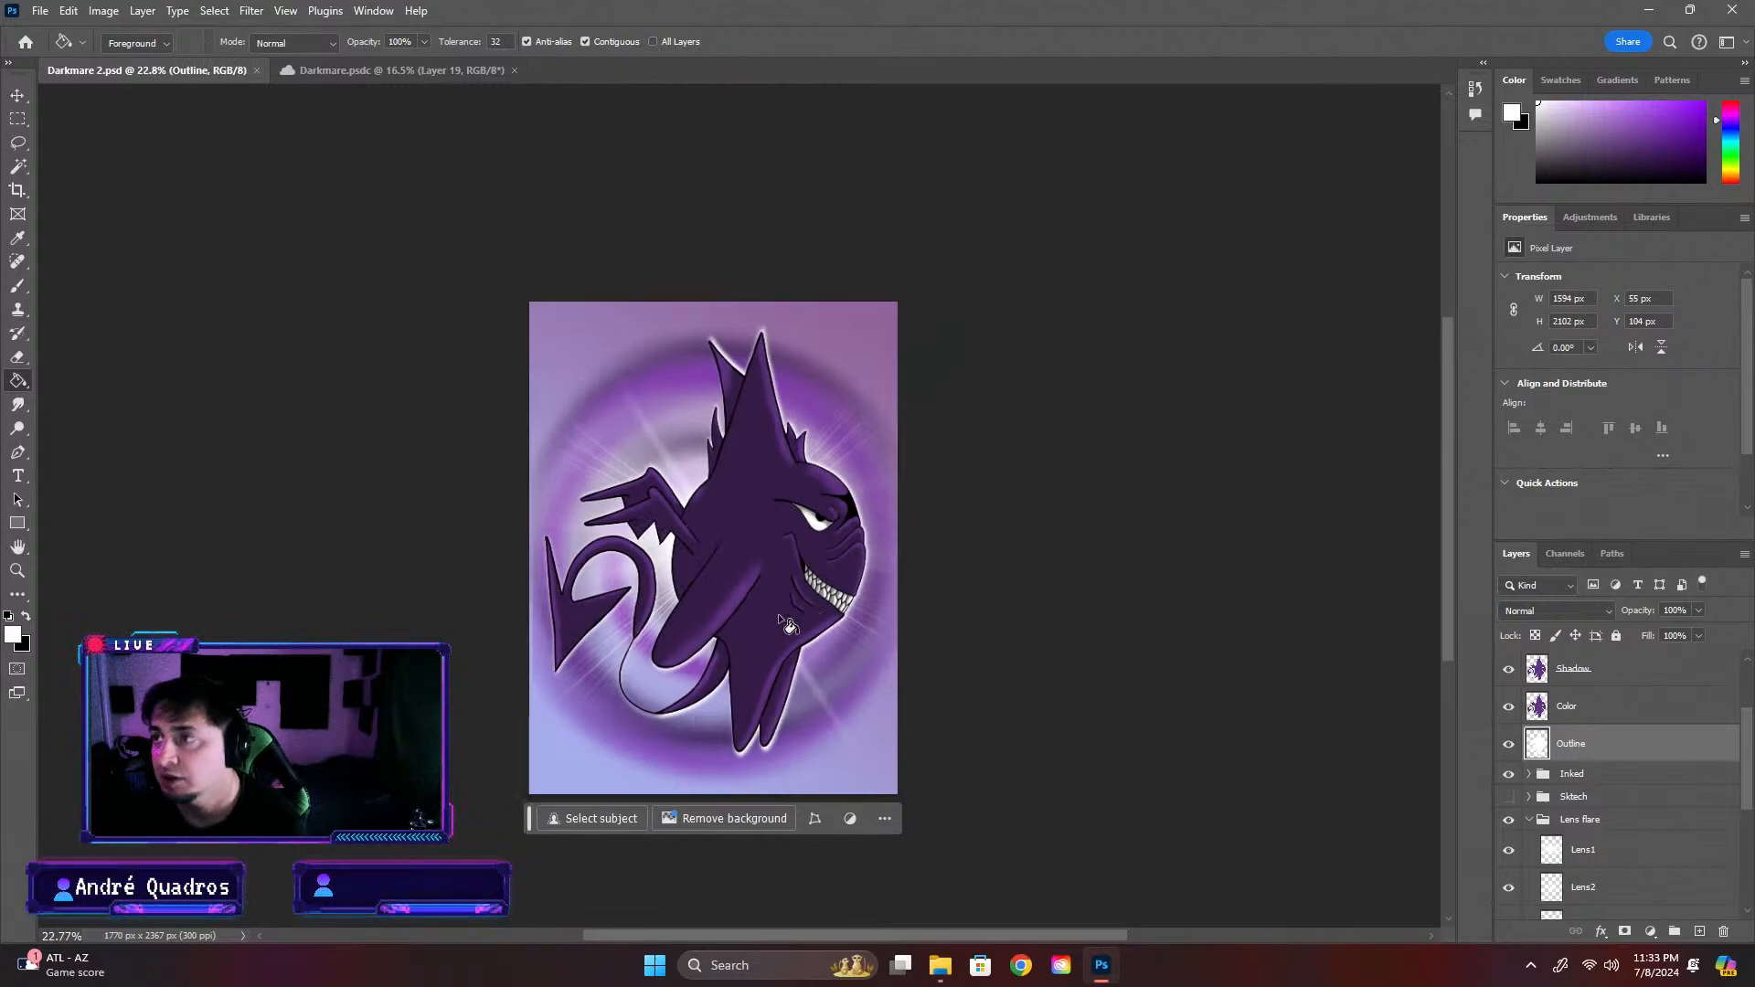
{"action": "scroll", "coordinate": [779, 610], "scroll_direction": "up", "scroll_amount": 2}
{"action": "scroll", "coordinate": [778, 611], "scroll_direction": "up", "scroll_amount": 1}
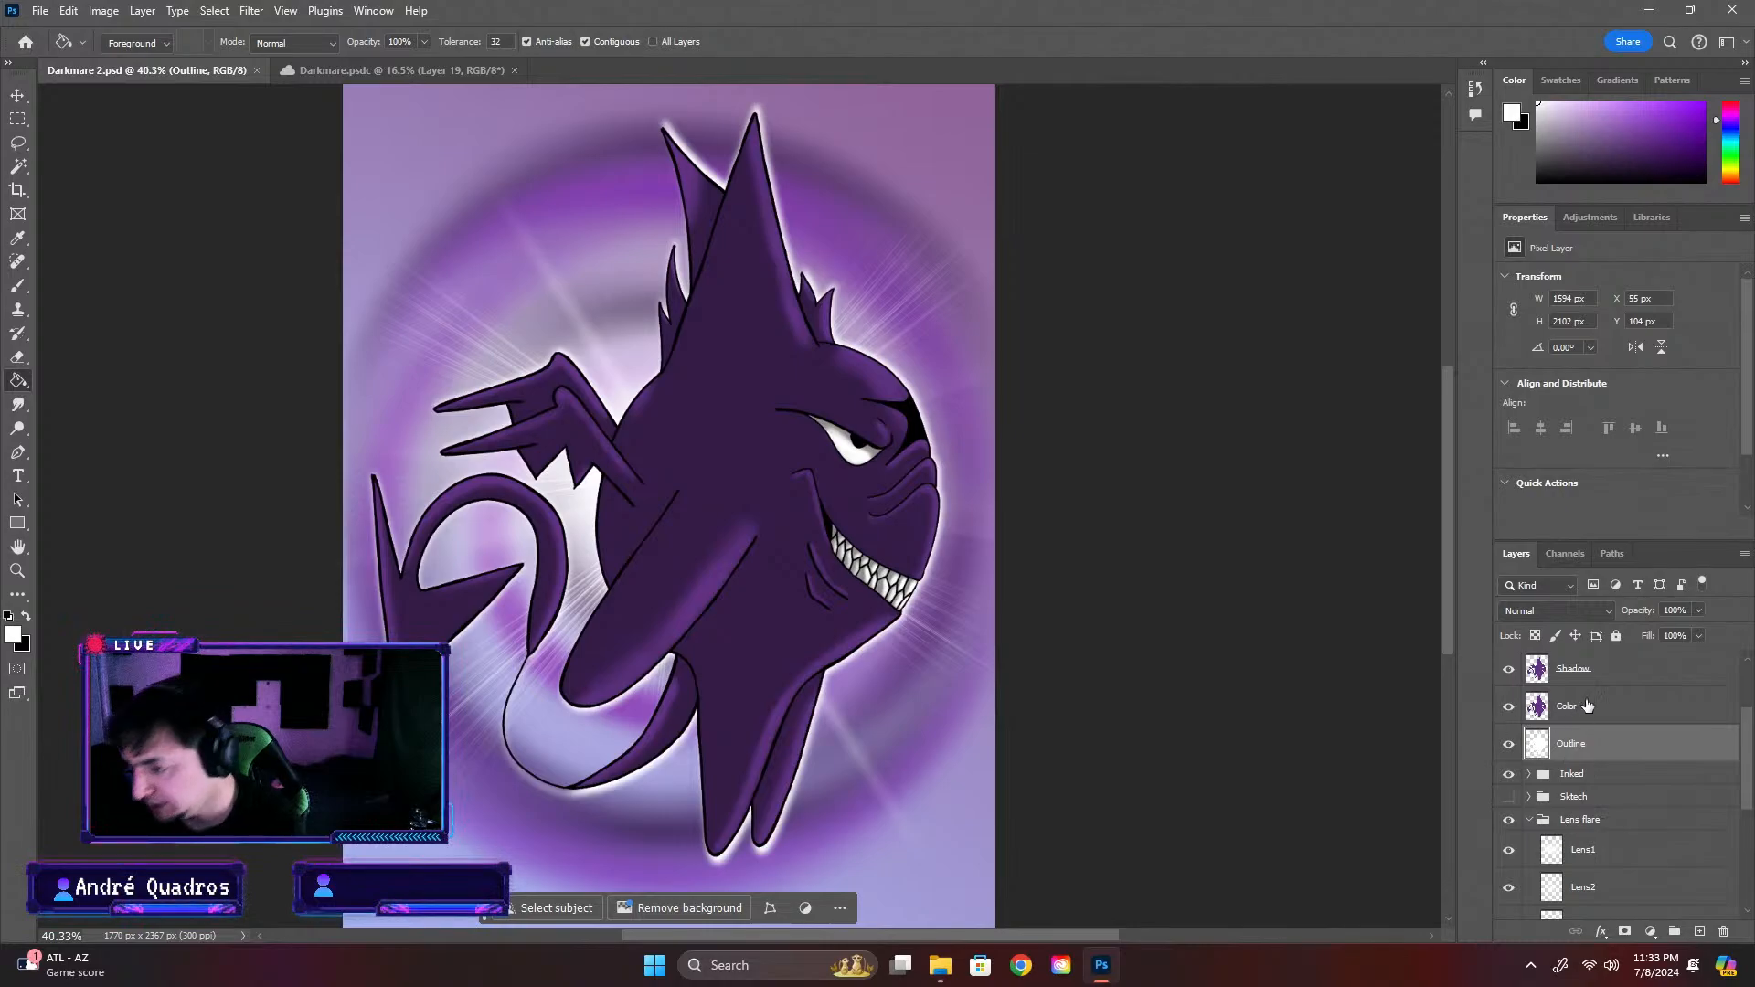
{"action": "scroll", "coordinate": [936, 613], "scroll_direction": "down", "scroll_amount": 4}
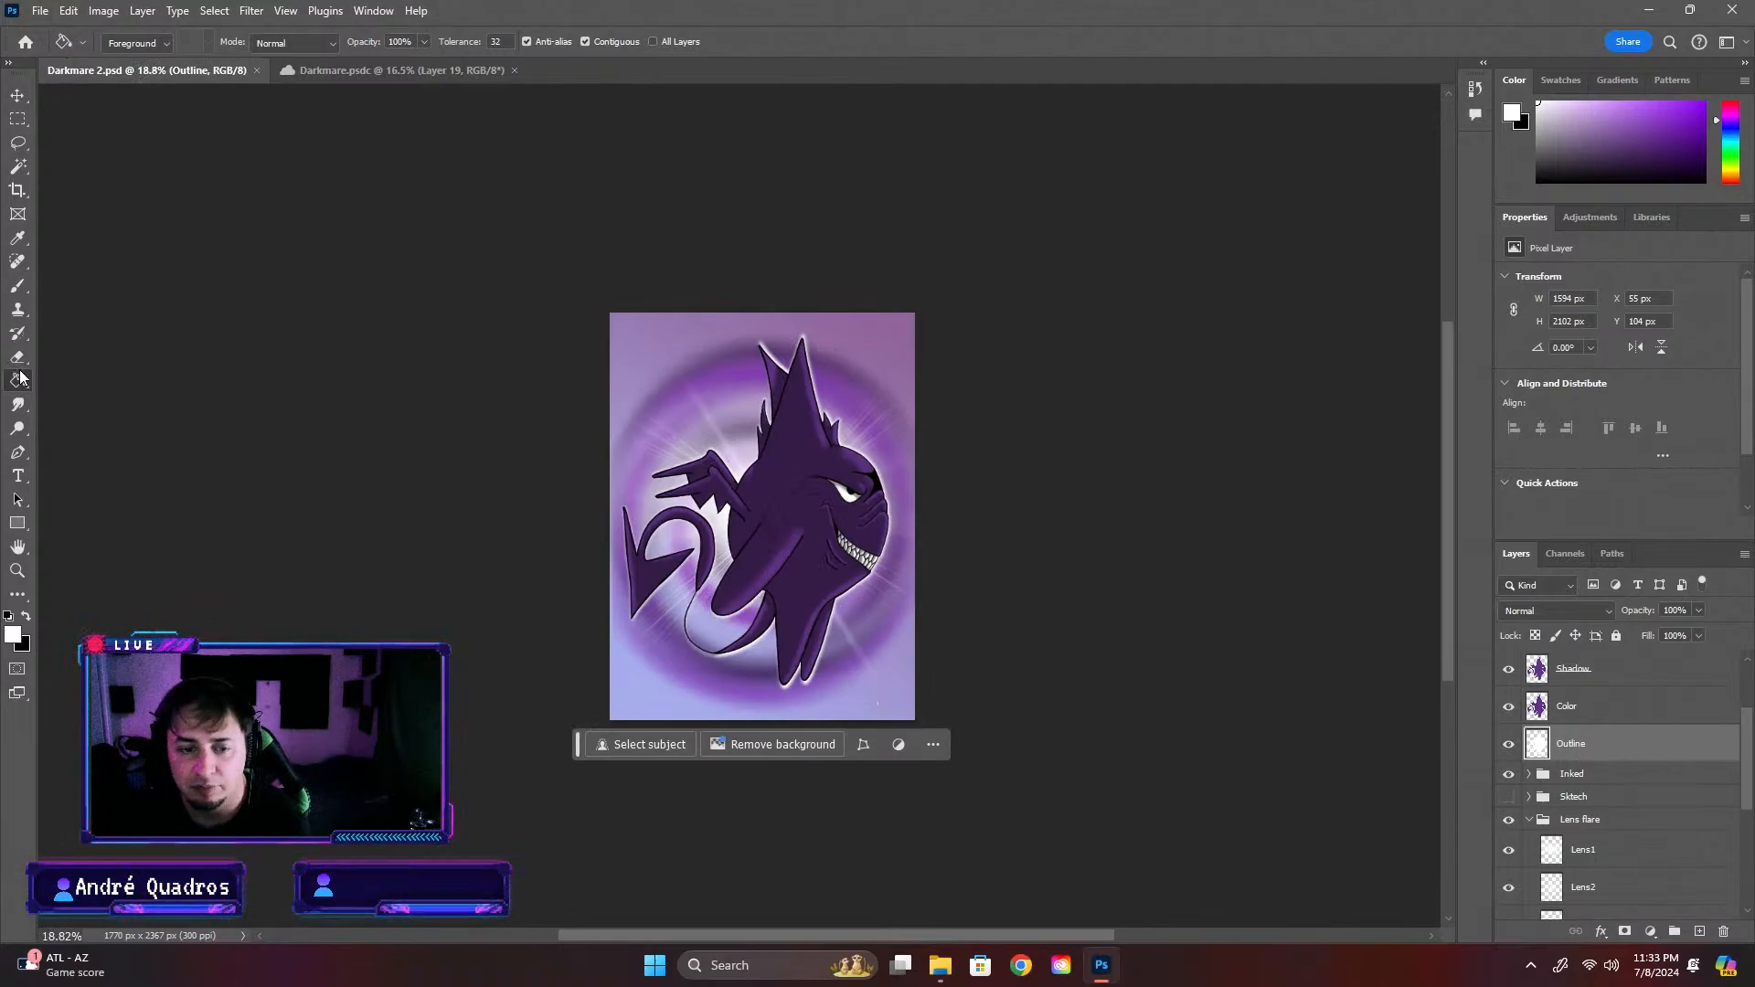
{"action": "scroll", "coordinate": [1636, 854], "scroll_direction": "down", "scroll_amount": 2}
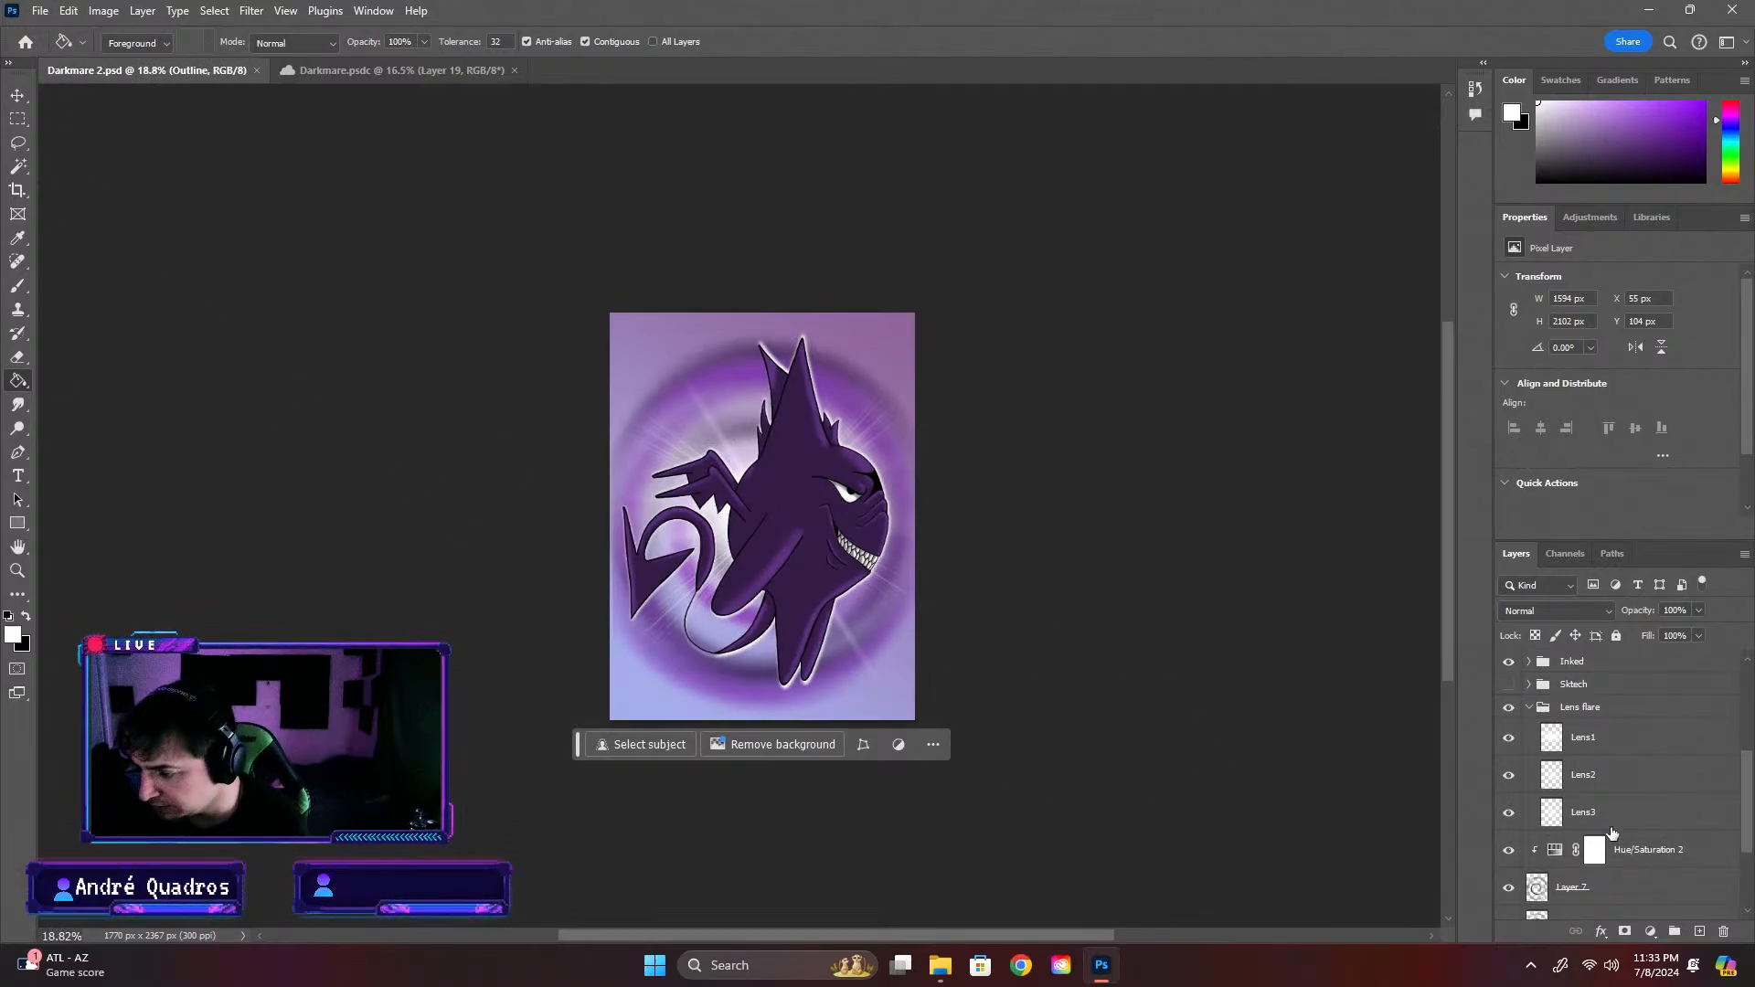
{"action": "left_click", "coordinate": [1529, 708]}
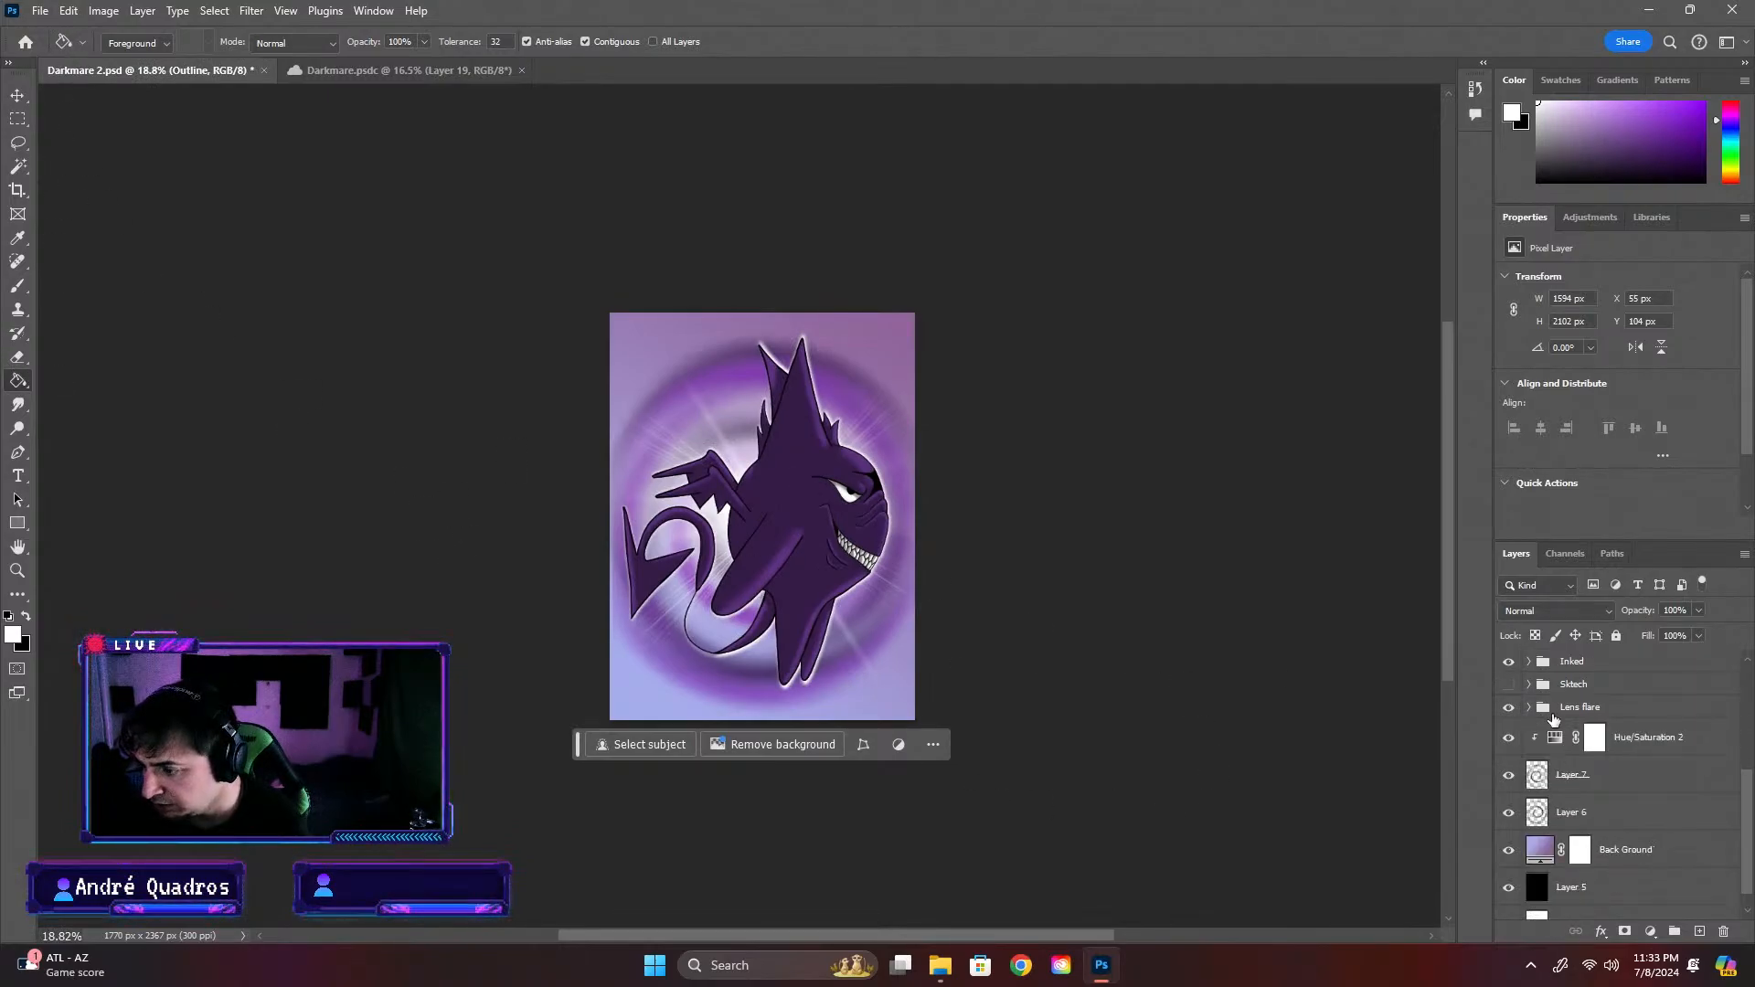
{"action": "left_click", "coordinate": [1659, 775]}
{"action": "left_click", "coordinate": [1638, 821], "text": "shift"}
{"action": "left_click", "coordinate": [1633, 736], "text": "shift"}
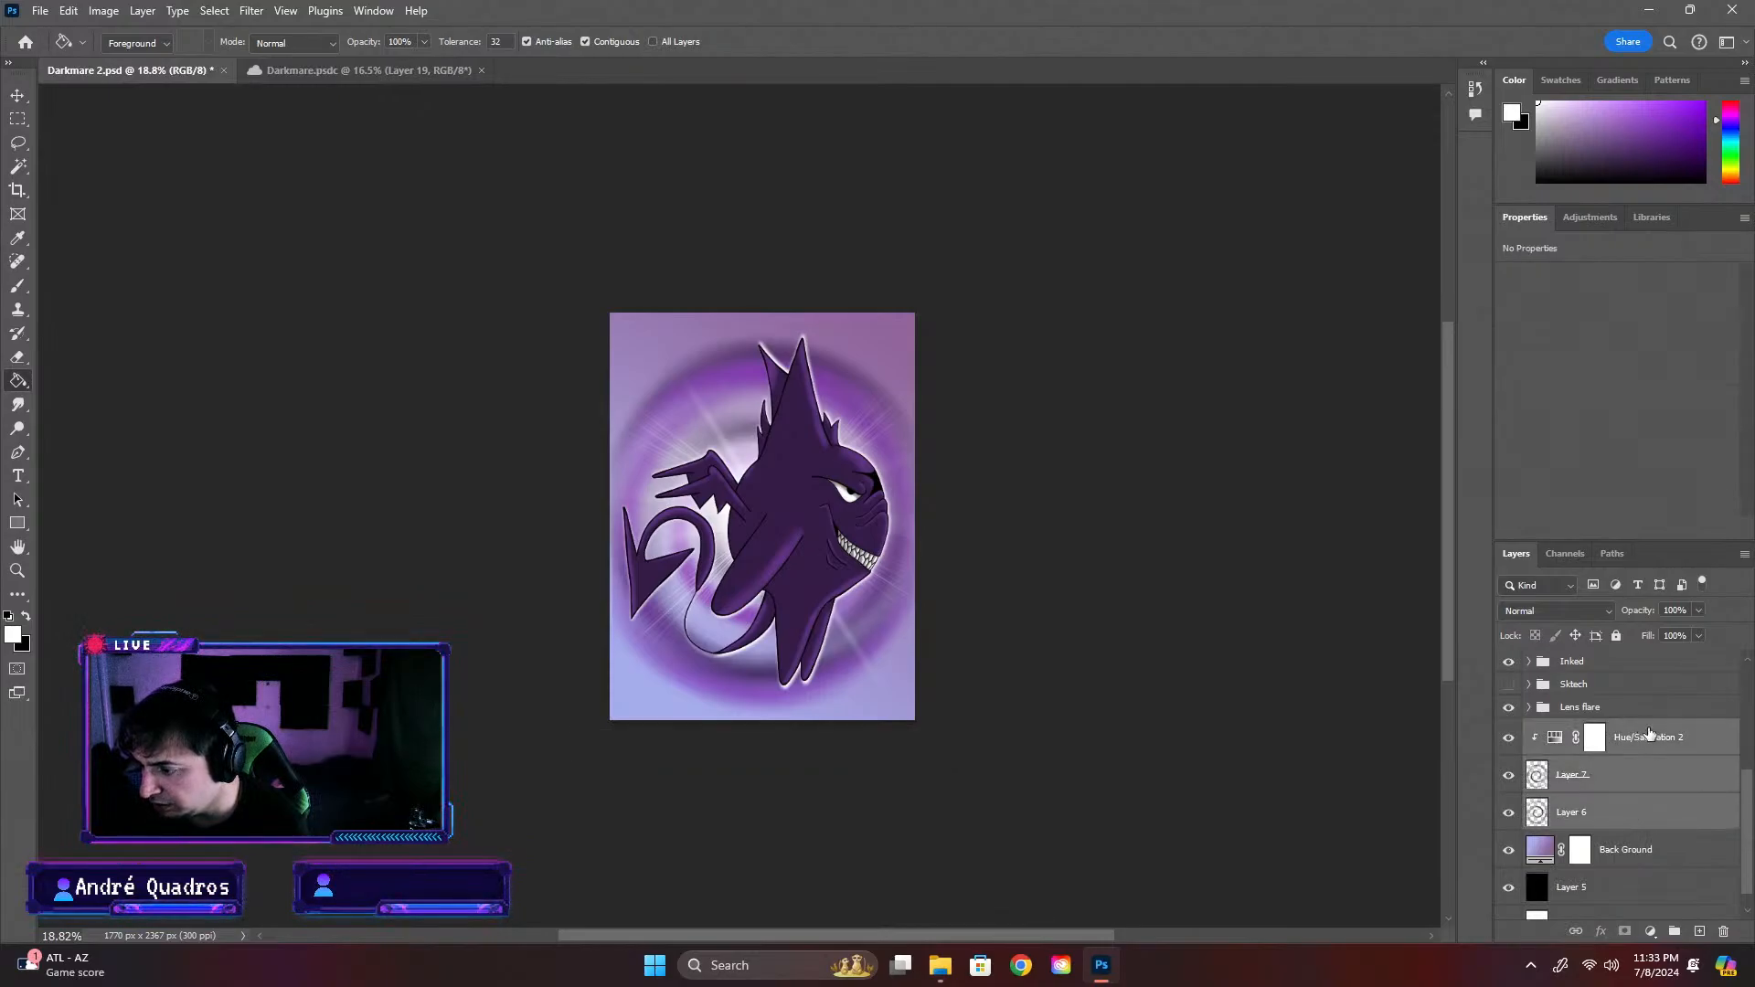
{"action": "key", "text": "ctrl+g"}
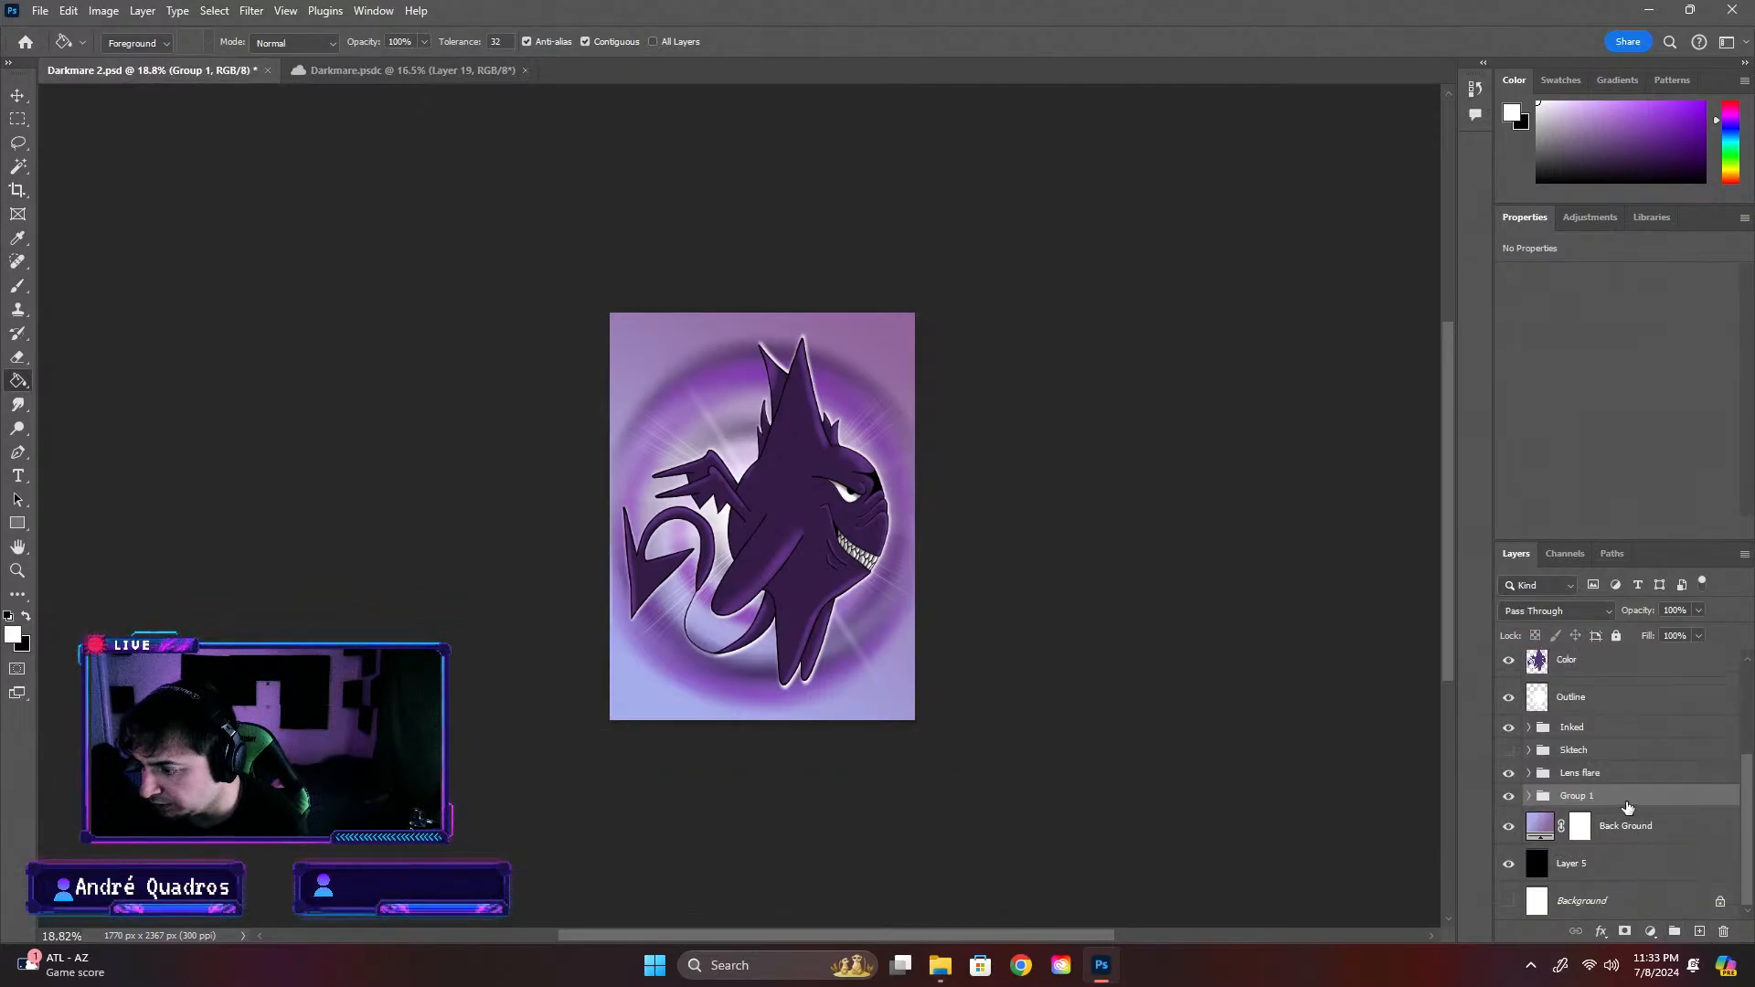
Rename the new group above the Back Ground layer as Swirl
{"action": "double_click", "coordinate": [1615, 800]}
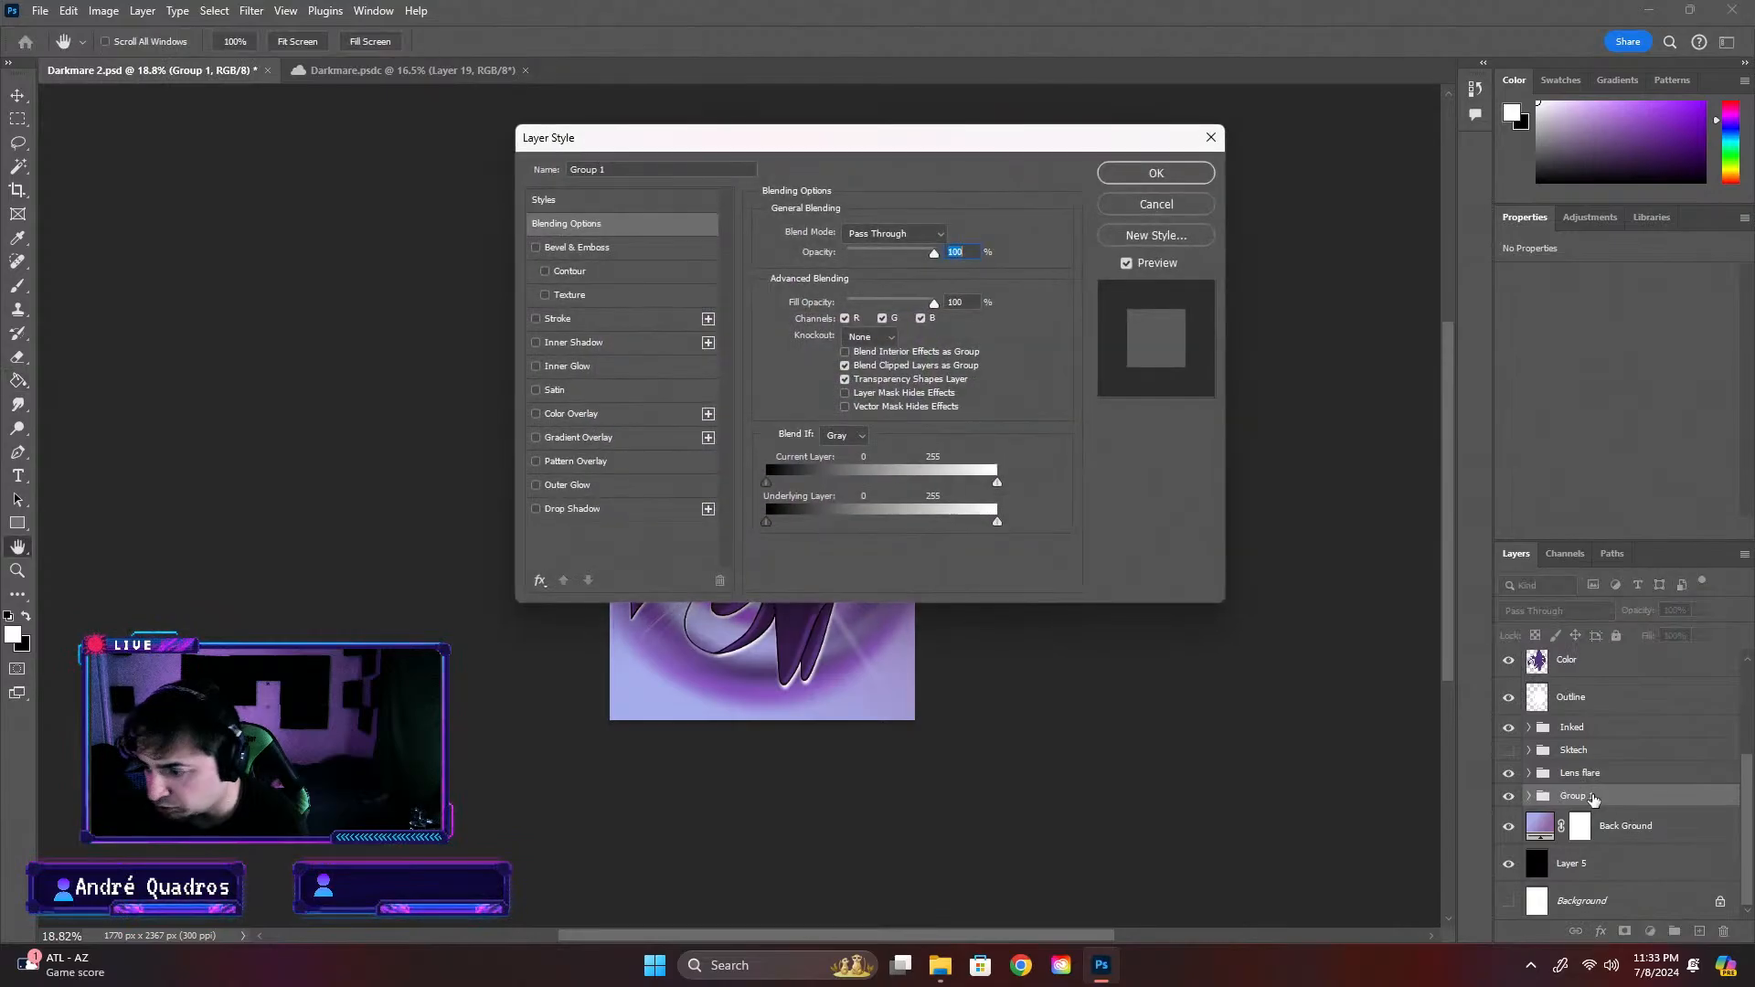
{"action": "left_click", "coordinate": [1221, 133]}
{"action": "double_click", "coordinate": [1576, 796]}
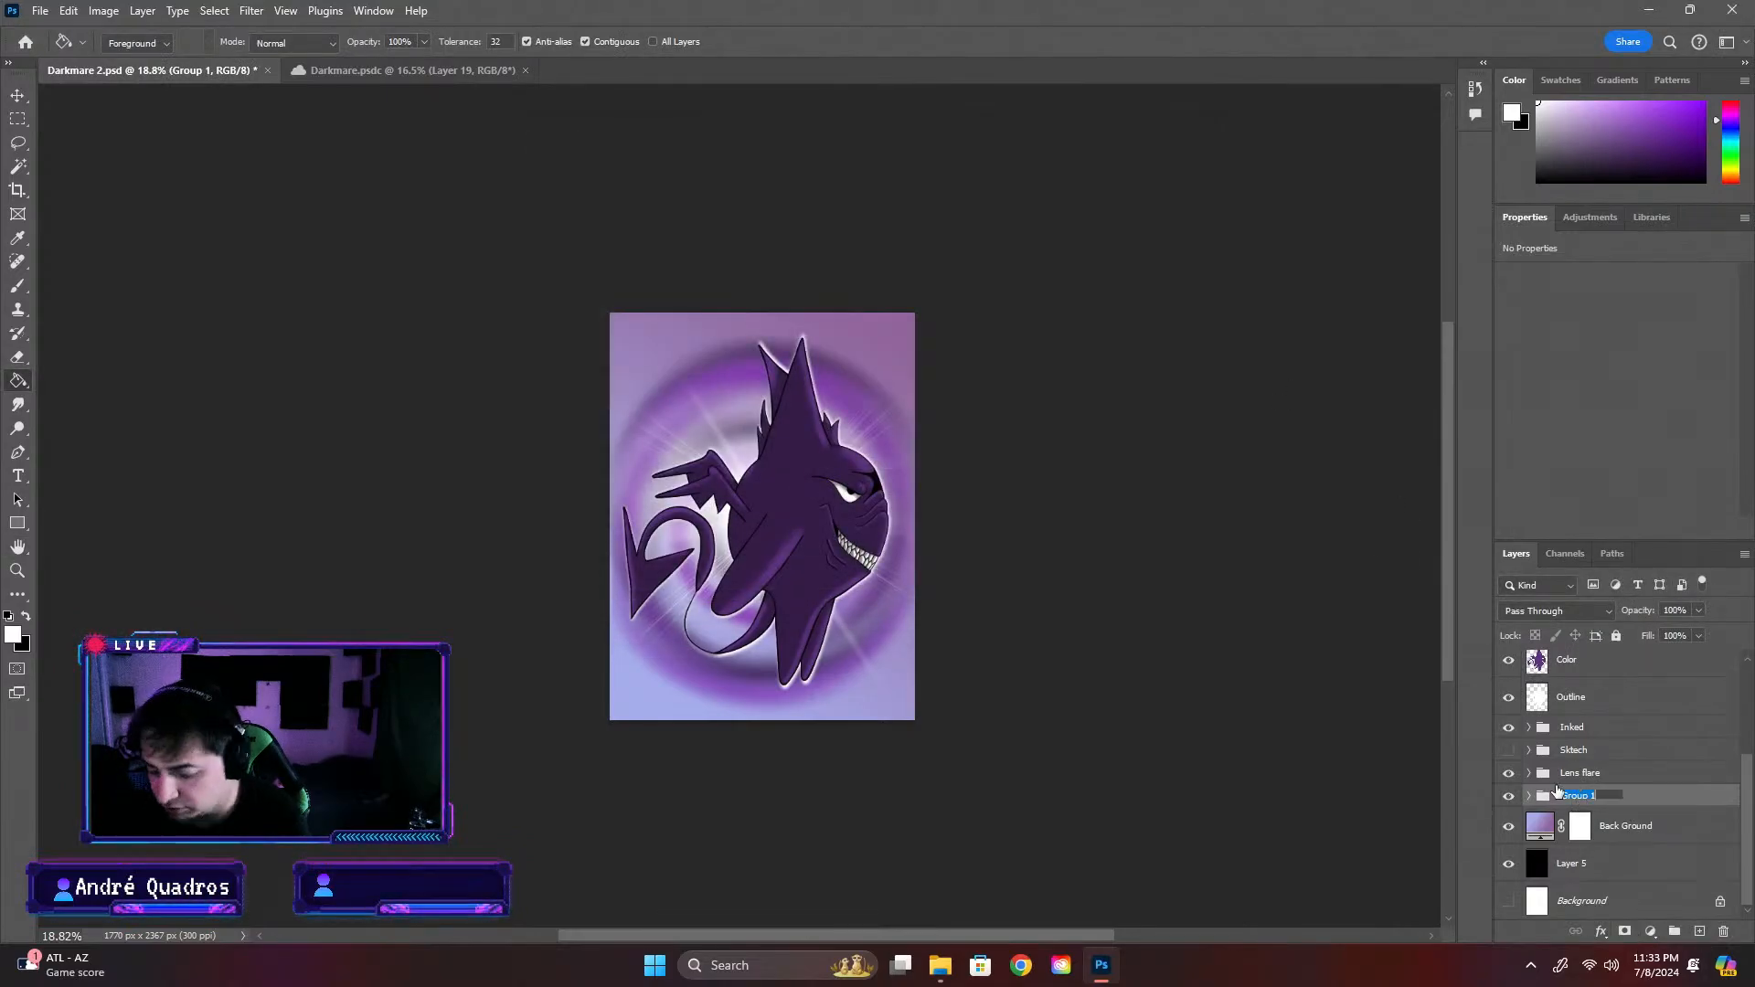
{"action": "type", "text": "Swirl"}
{"action": "key", "text": "Return"}
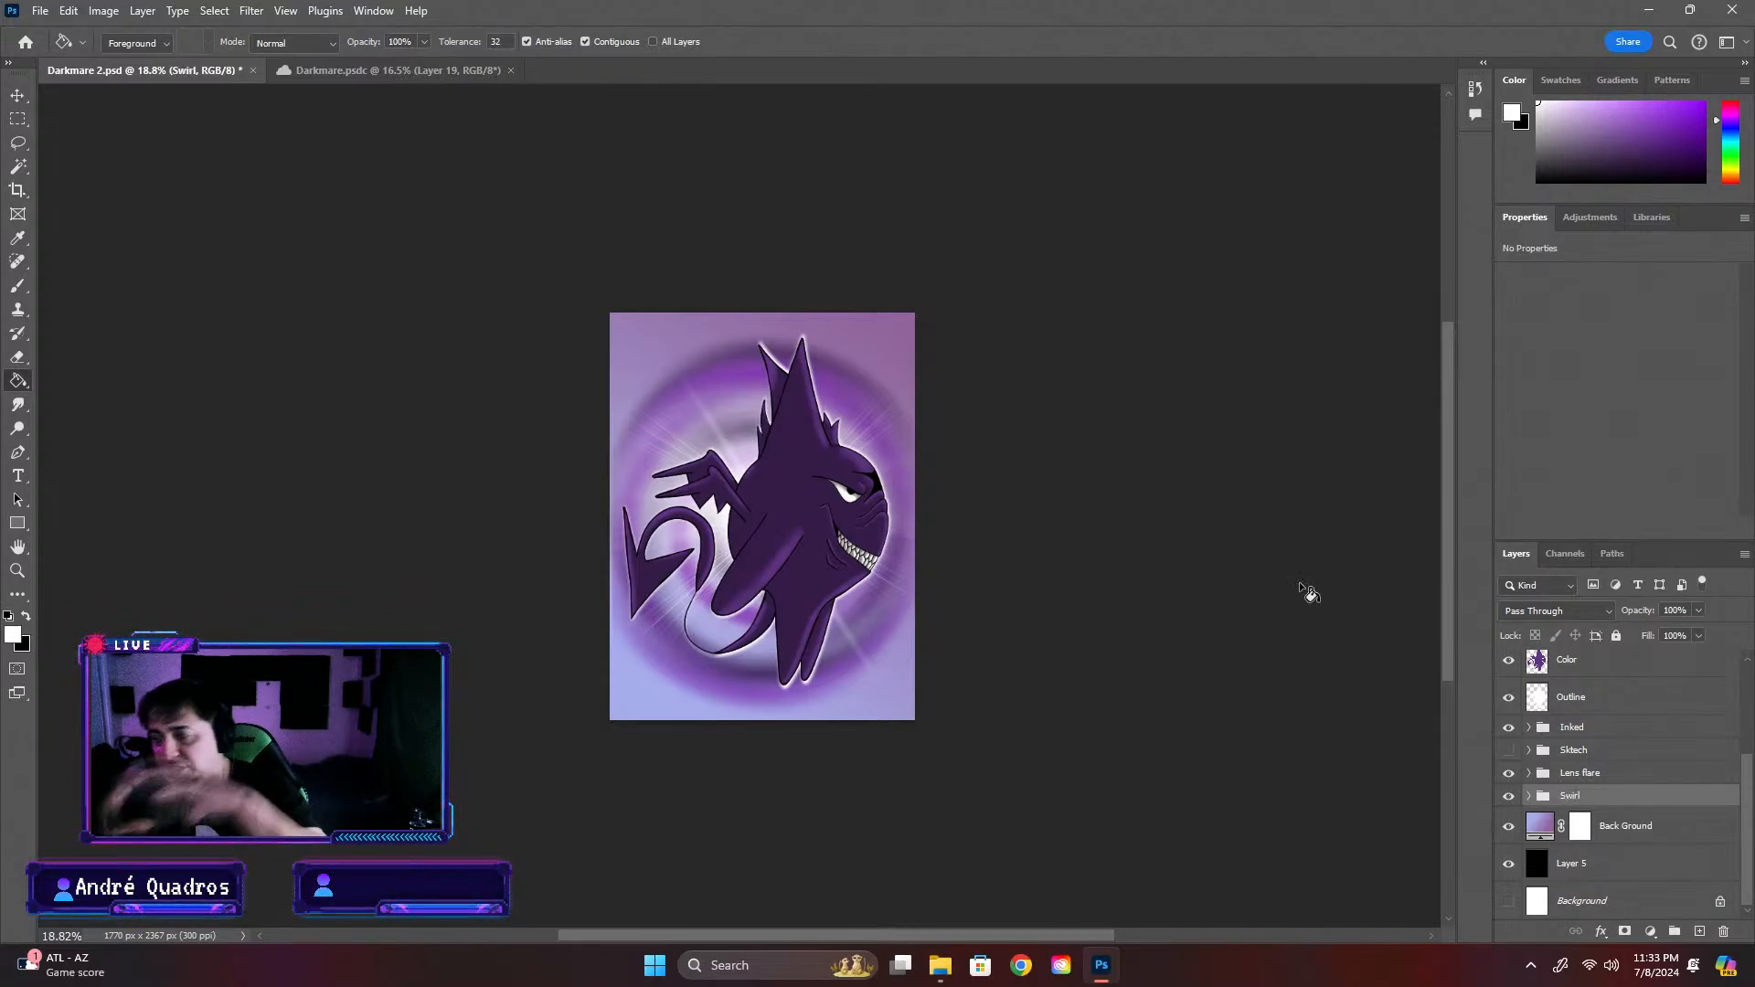
Switch to the Brush tool and look through the brush preset folders for a suitable effect brush
{"action": "left_click", "coordinate": [20, 285]}
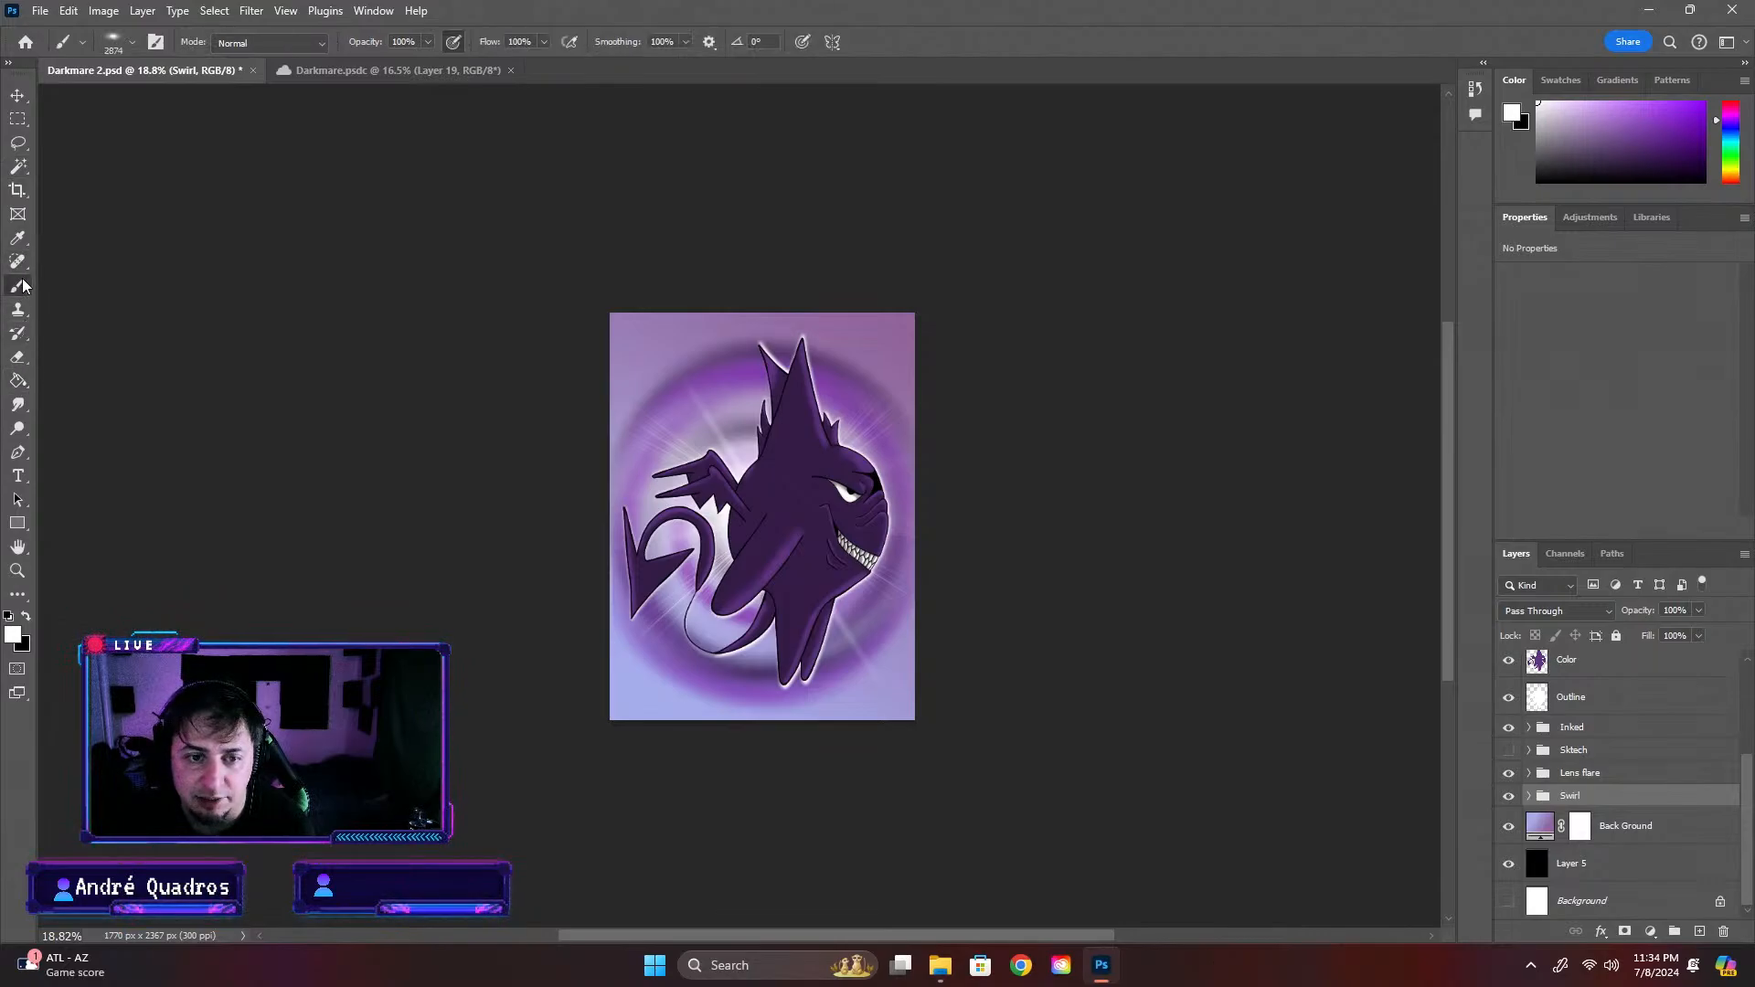
{"action": "left_click", "coordinate": [121, 42]}
{"action": "scroll", "coordinate": [137, 297], "scroll_direction": "up", "scroll_amount": 5}
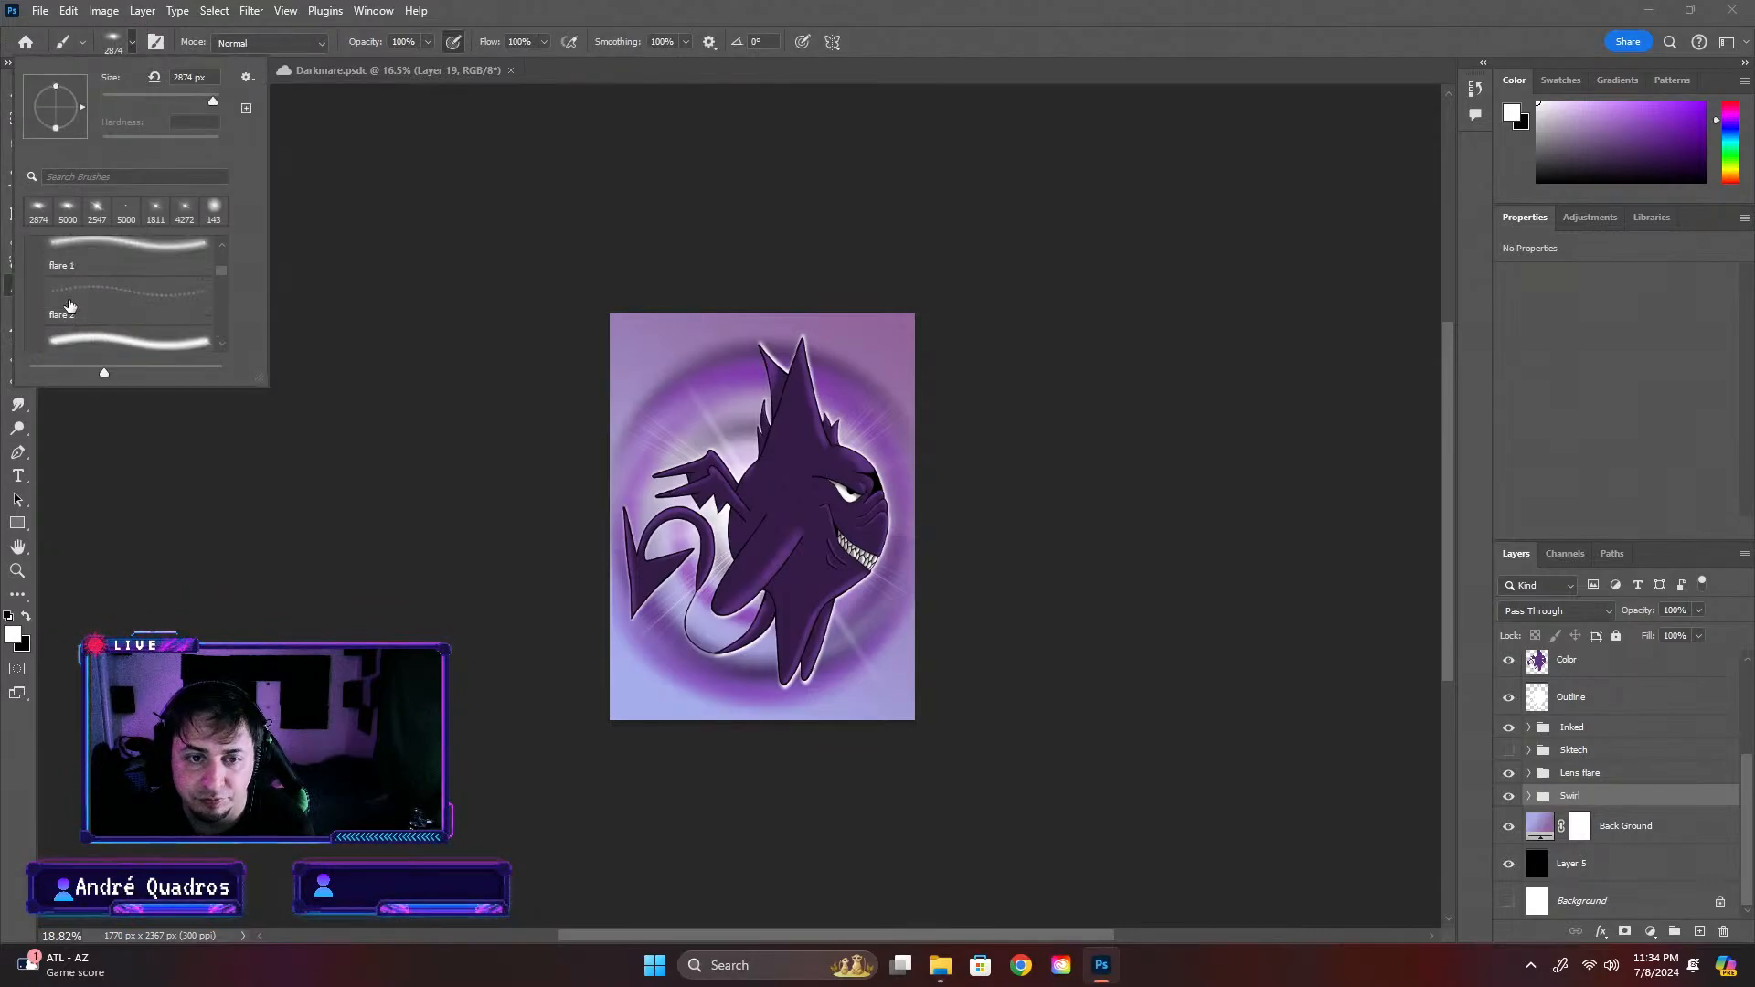
{"action": "left_click", "coordinate": [42, 303]}
{"action": "scroll", "coordinate": [55, 278], "scroll_direction": "up", "scroll_amount": 2}
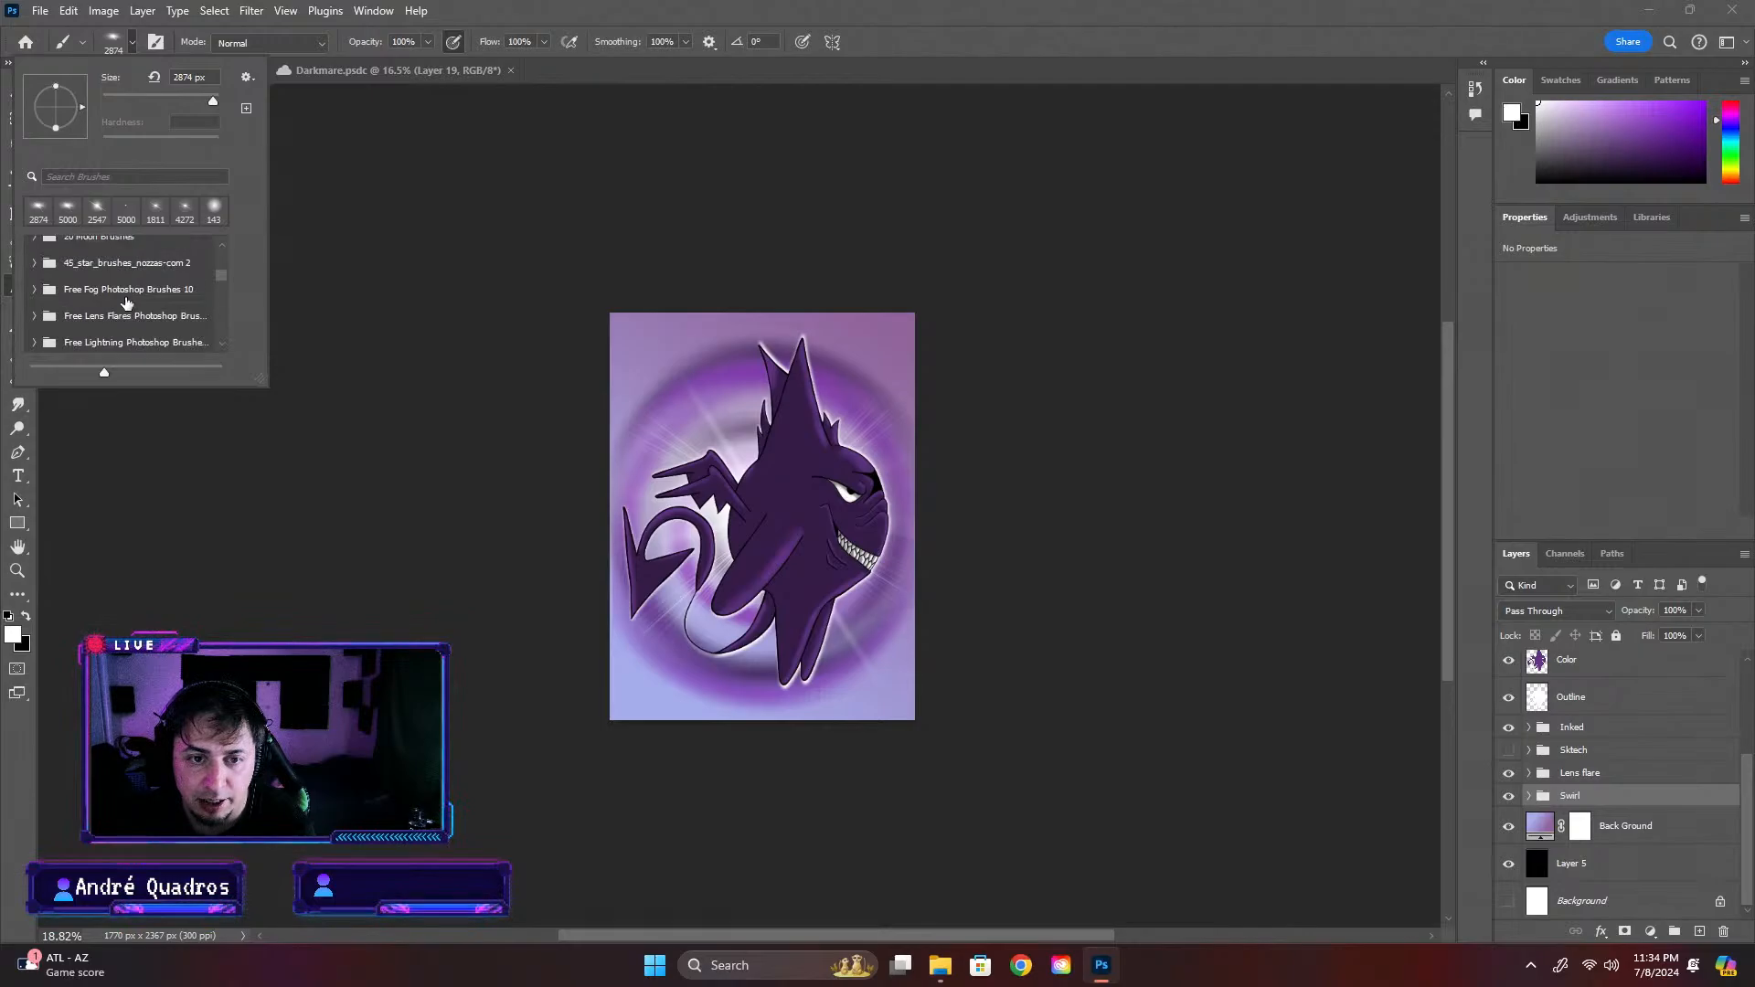
{"action": "scroll", "coordinate": [137, 292], "scroll_direction": "up", "scroll_amount": 3}
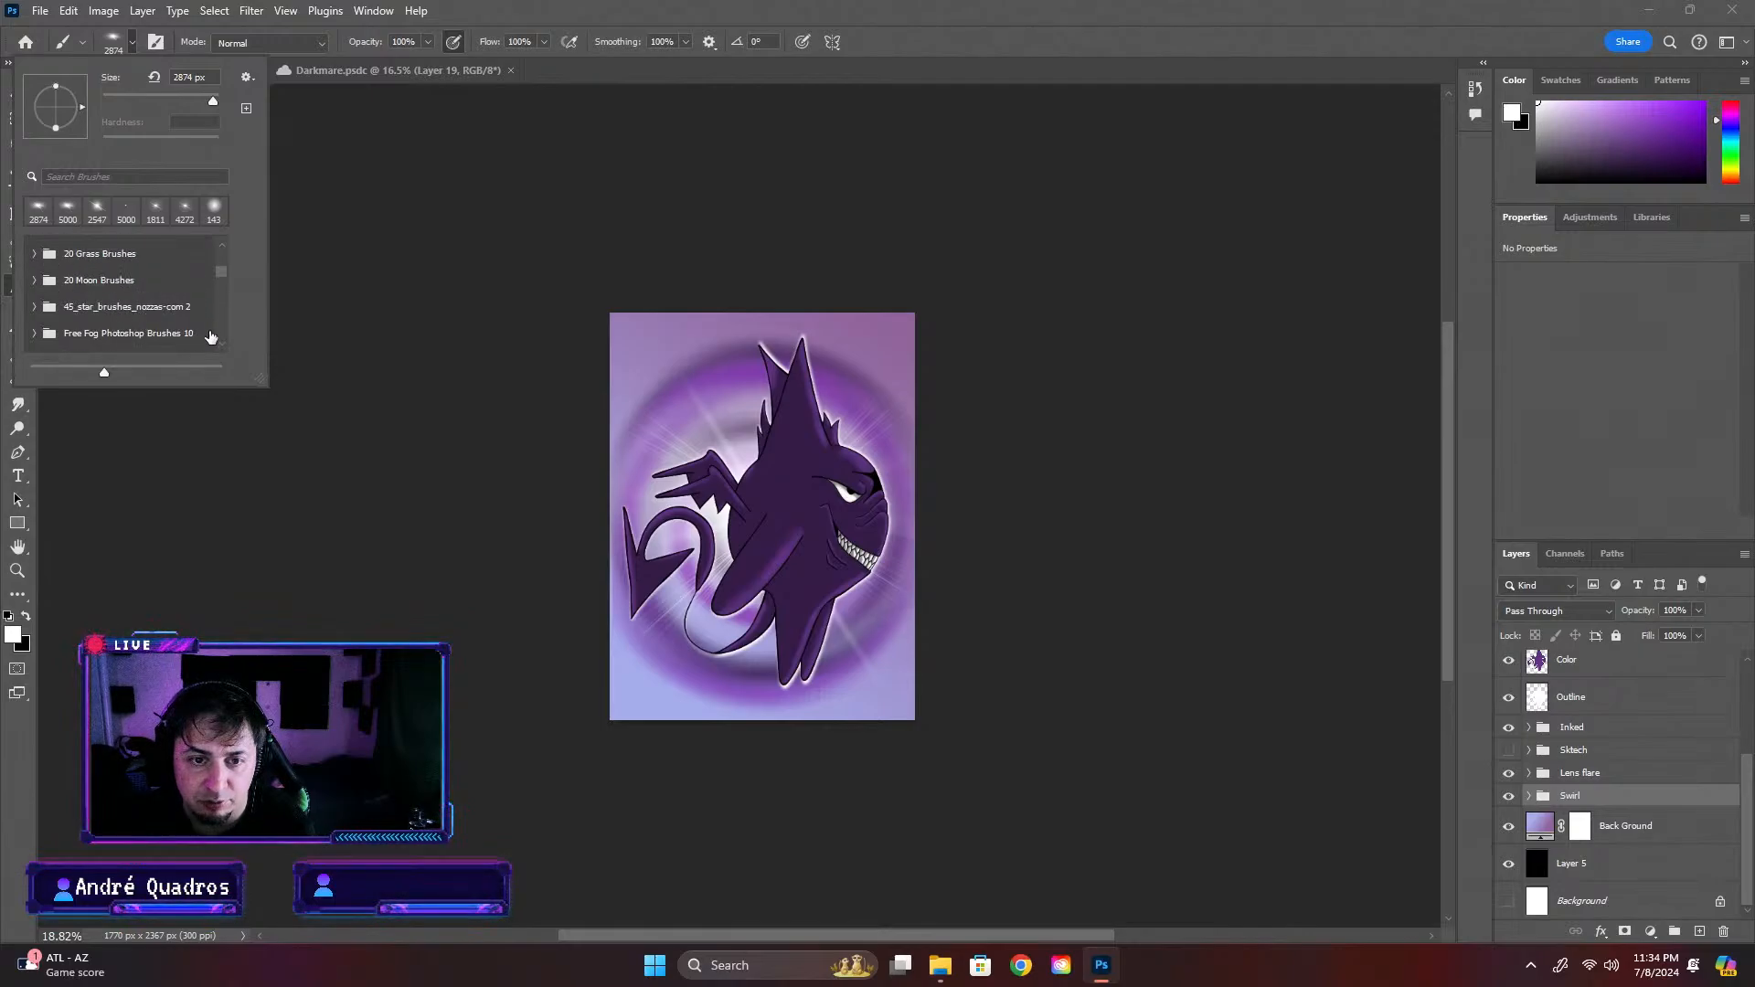
{"action": "scroll", "coordinate": [180, 316], "scroll_direction": "up", "scroll_amount": 5}
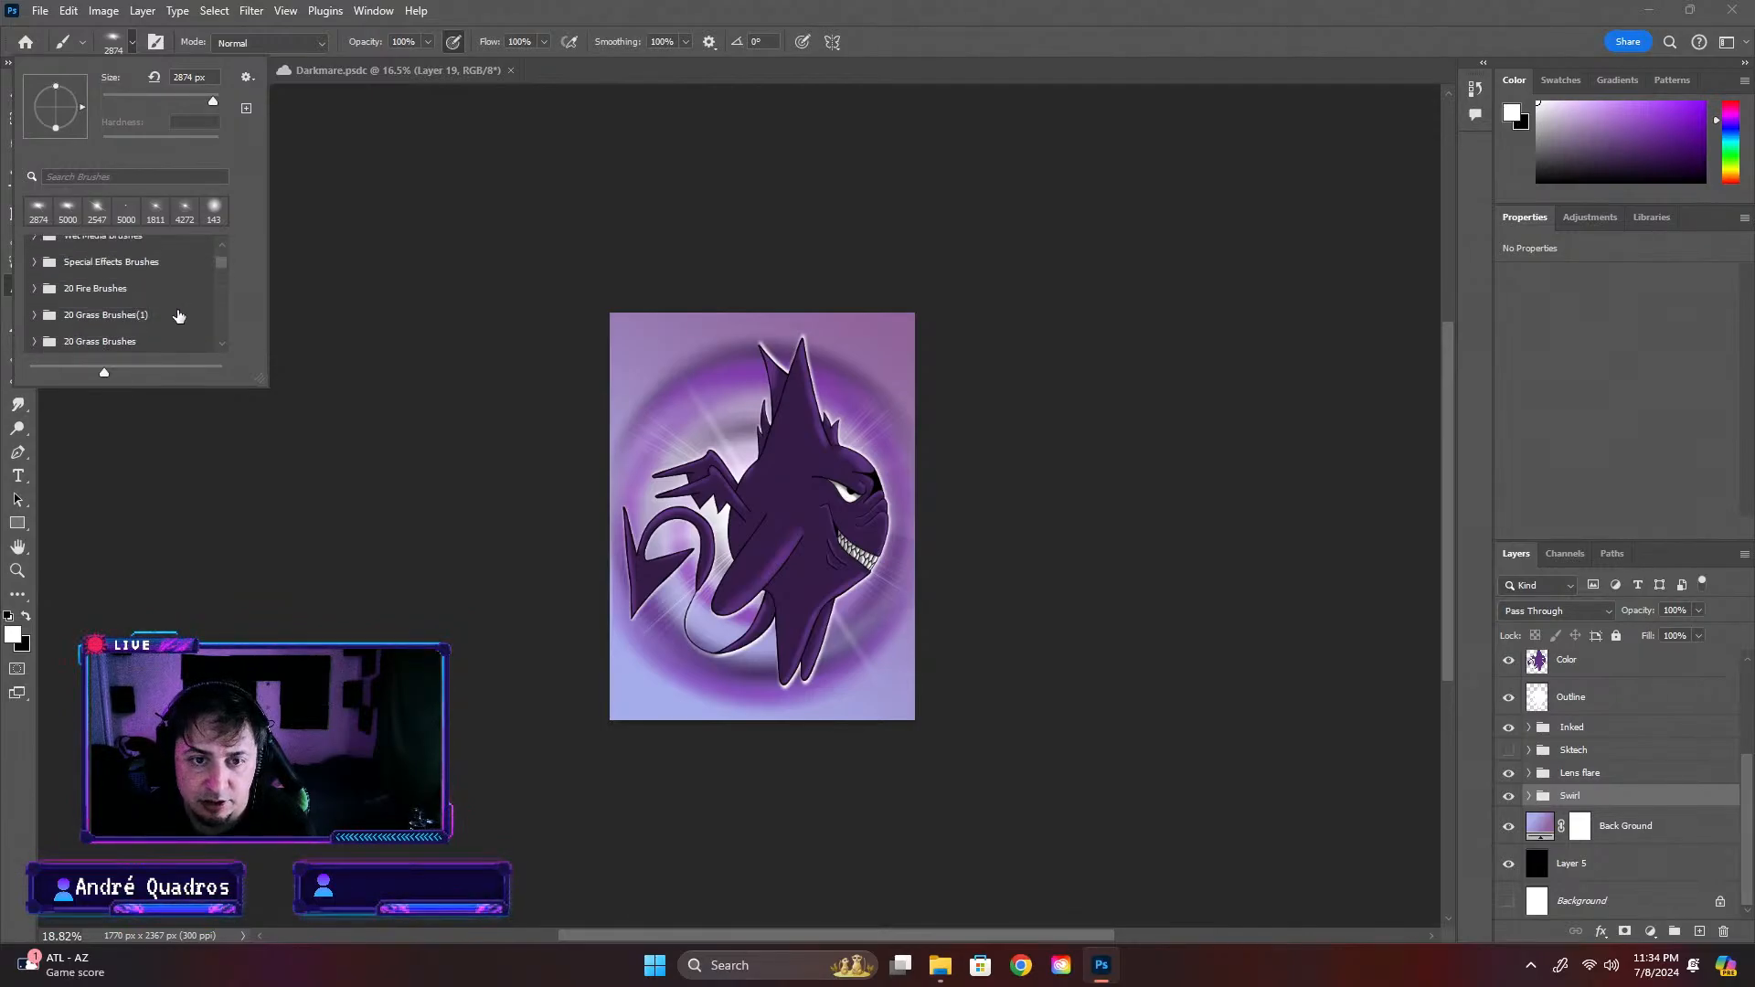
{"action": "scroll", "coordinate": [181, 315], "scroll_direction": "down", "scroll_amount": 1}
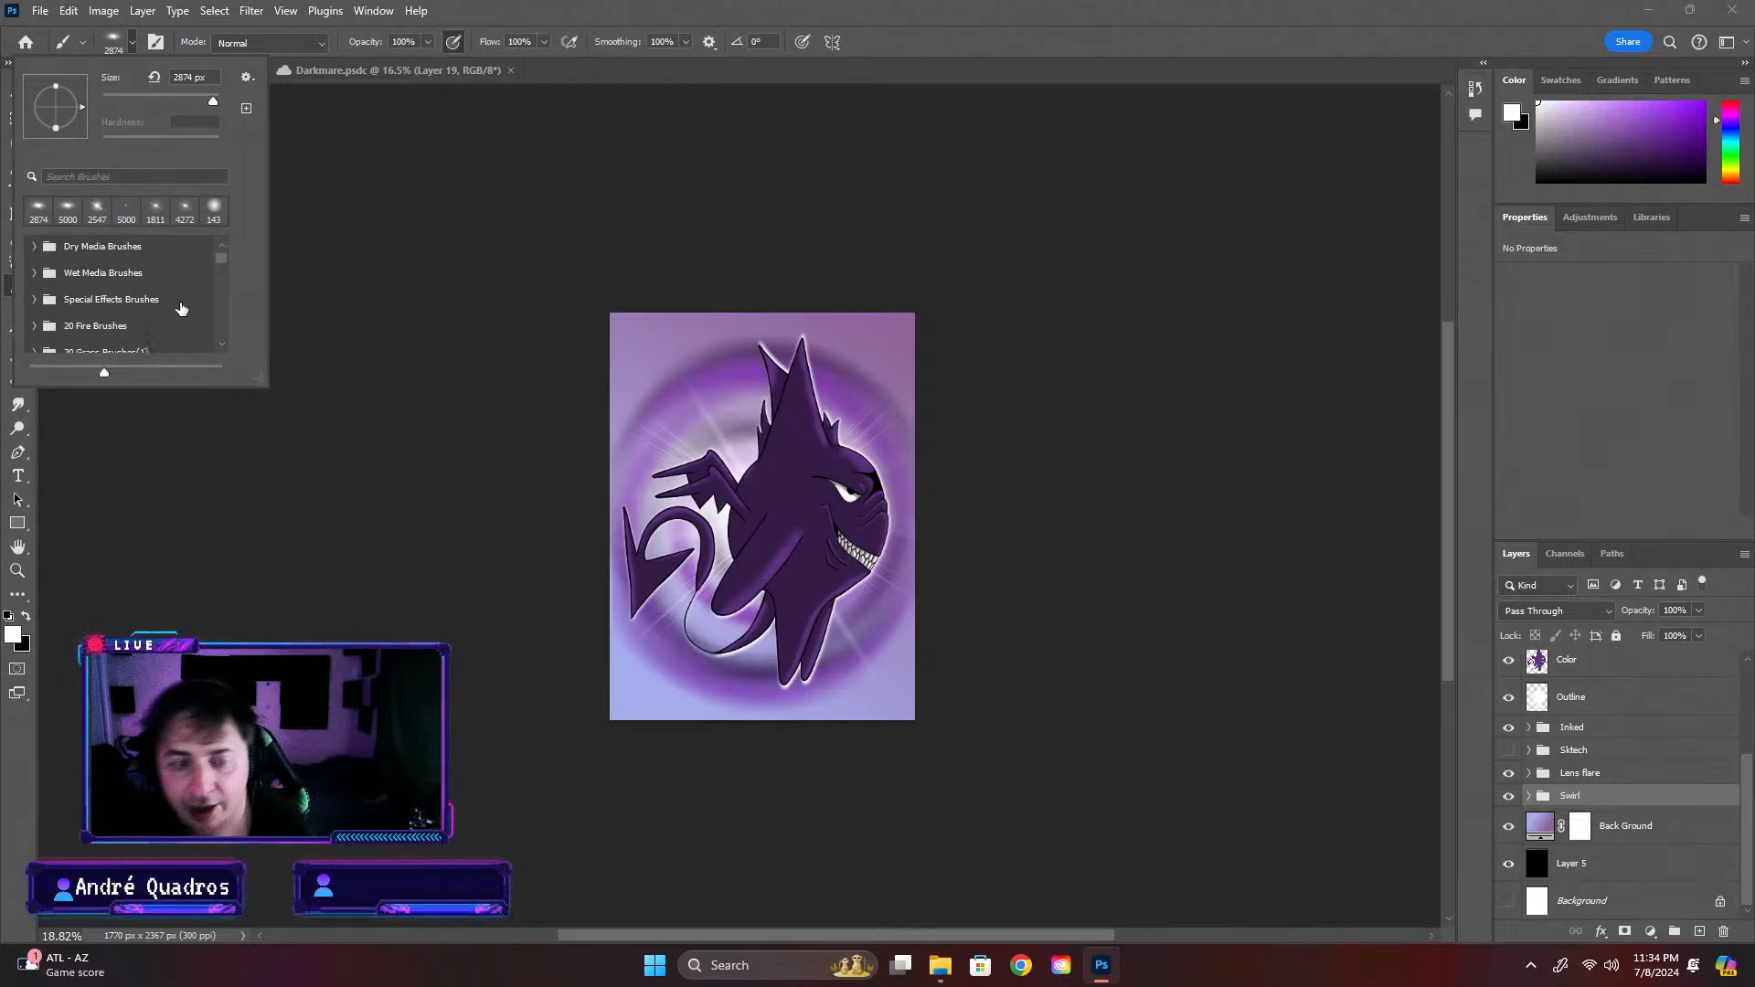
{"action": "scroll", "coordinate": [171, 278], "scroll_direction": "up", "scroll_amount": 1}
{"action": "scroll", "coordinate": [180, 275], "scroll_direction": "down", "scroll_amount": 3}
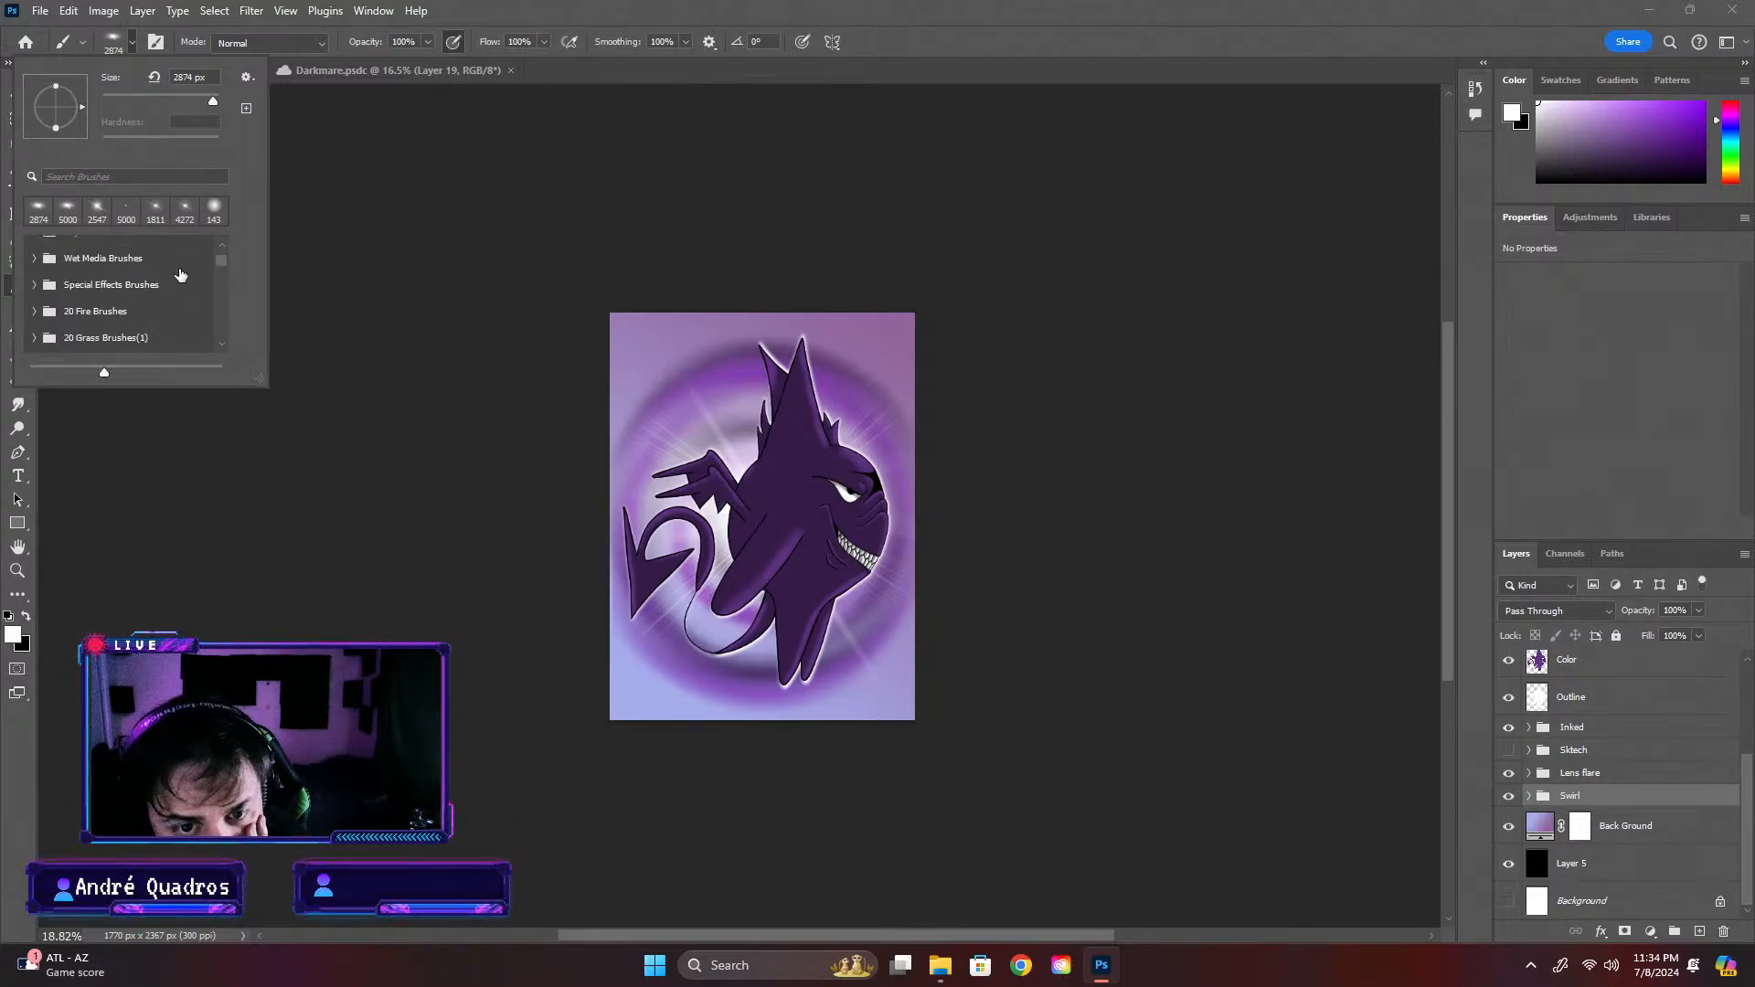
Search the brush presets for "star" and choose Kyle's Spatter Brushes - Stars 2
{"action": "left_click", "coordinate": [159, 174]}
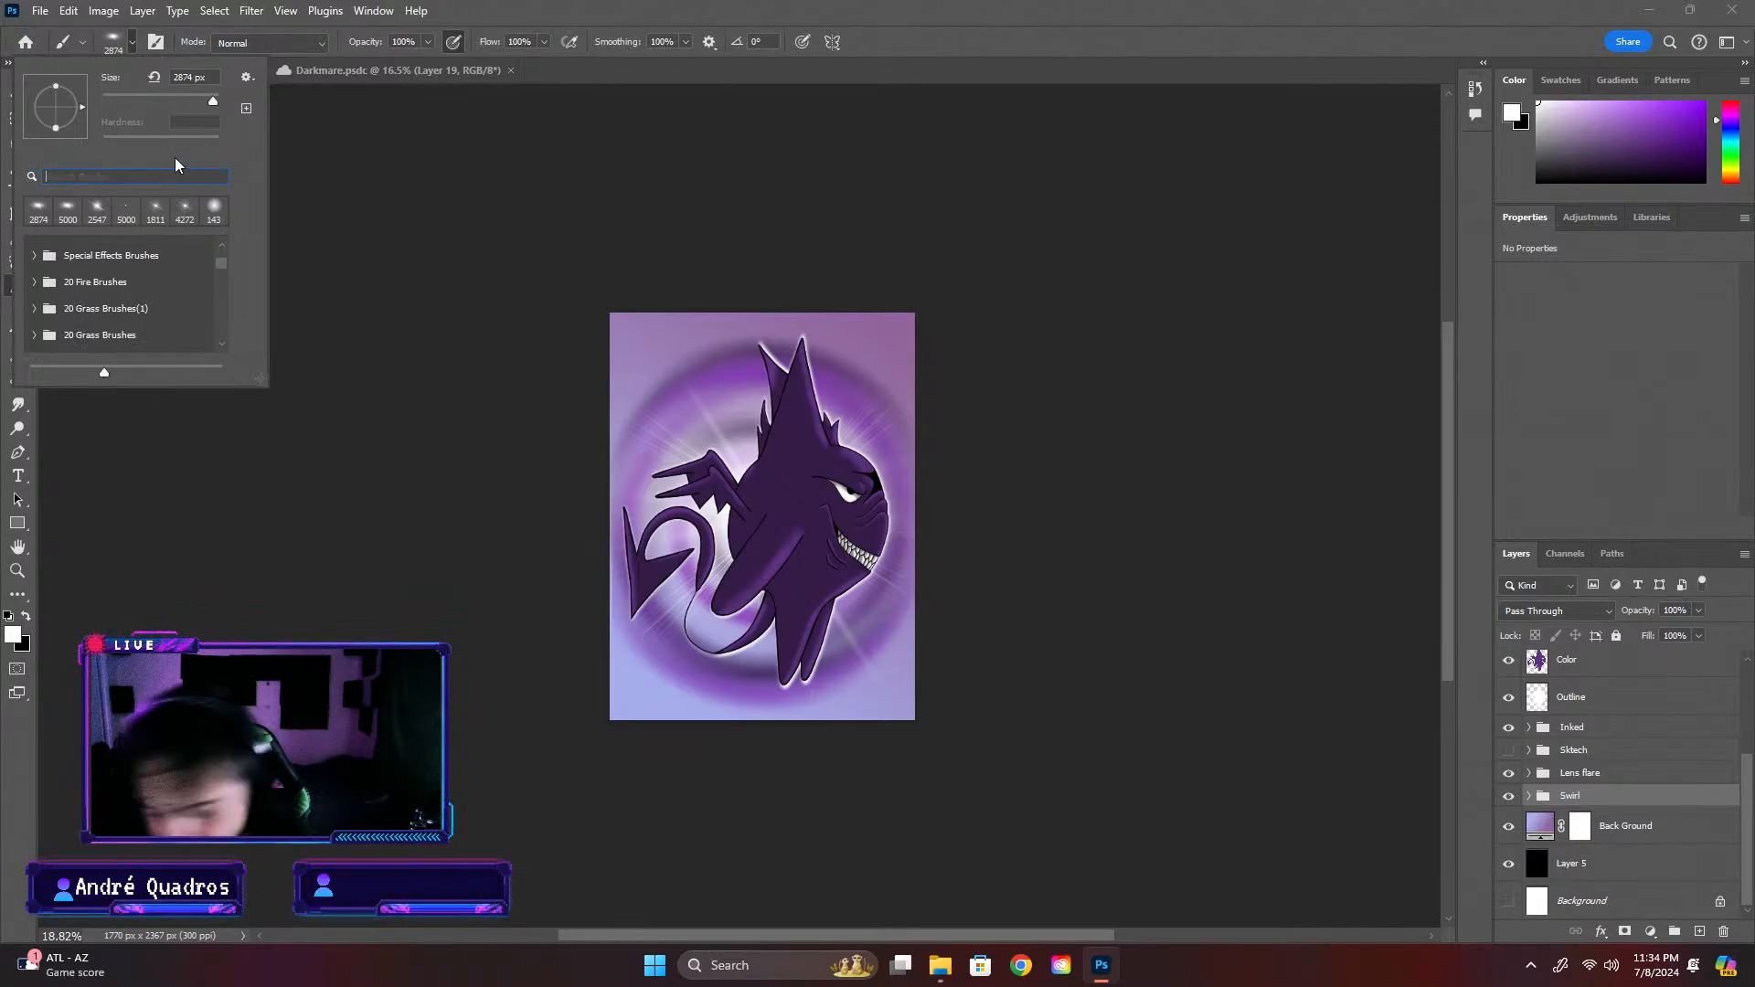
{"action": "type", "text": "star"}
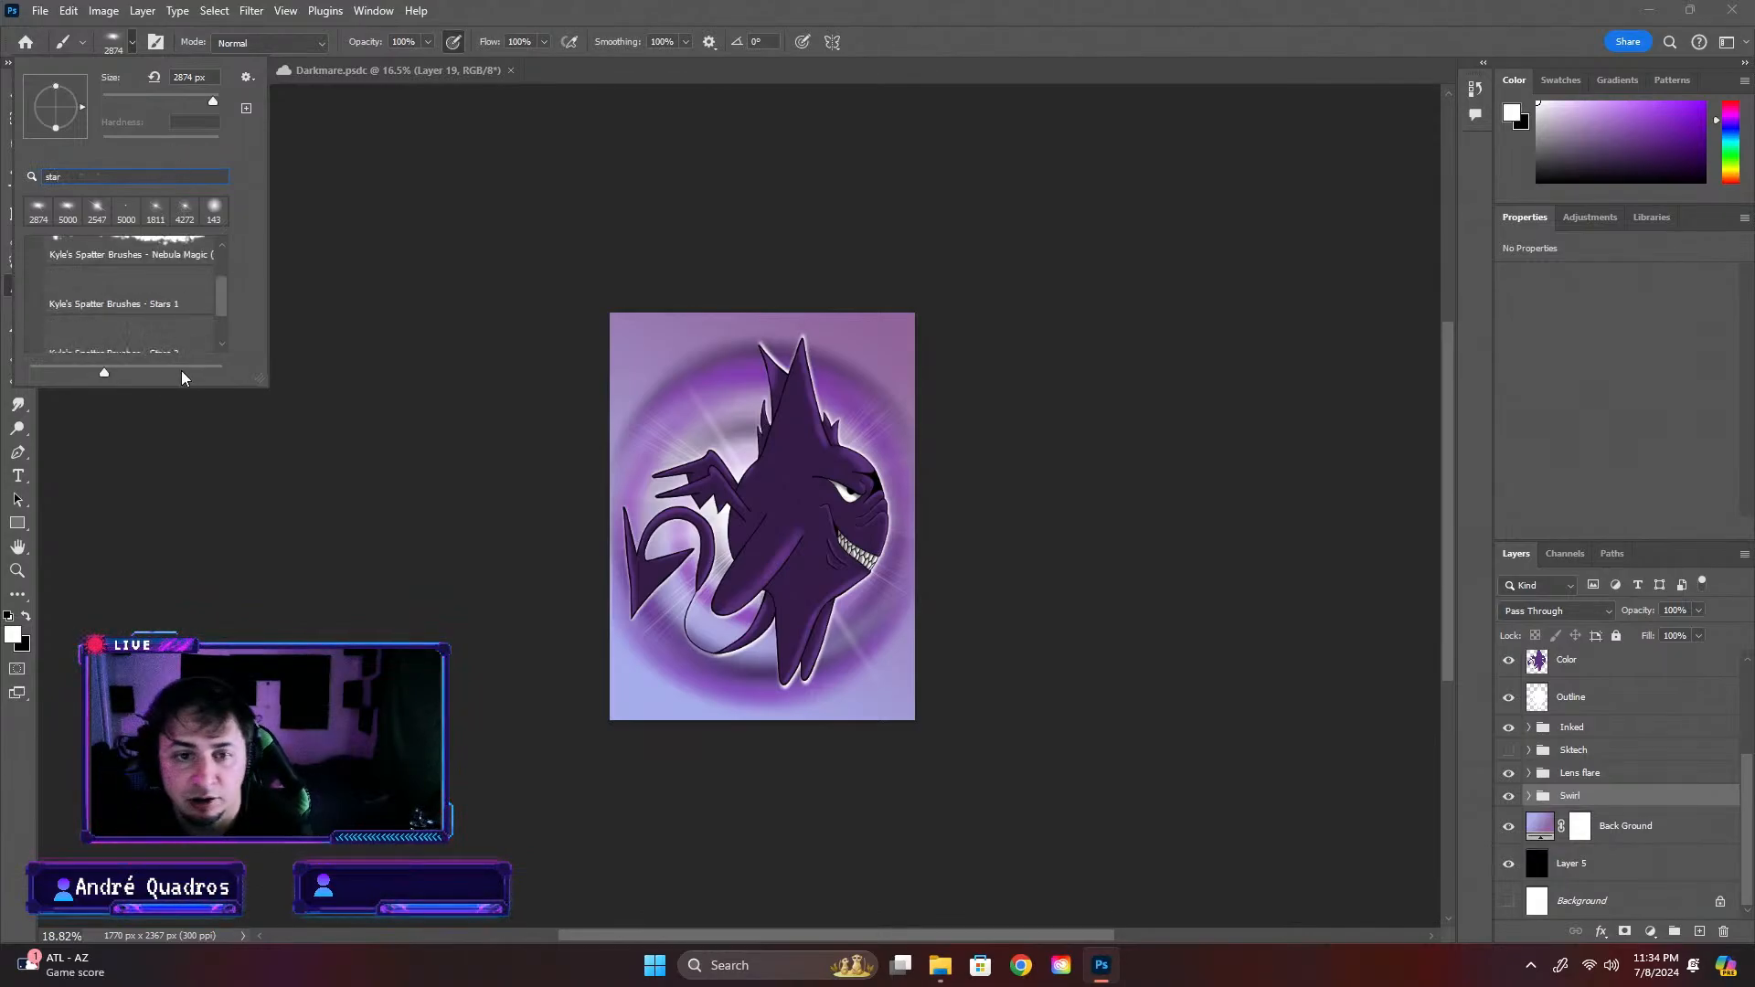
{"action": "scroll", "coordinate": [162, 290], "scroll_direction": "up", "scroll_amount": 1}
{"action": "scroll", "coordinate": [170, 298], "scroll_direction": "down", "scroll_amount": 2}
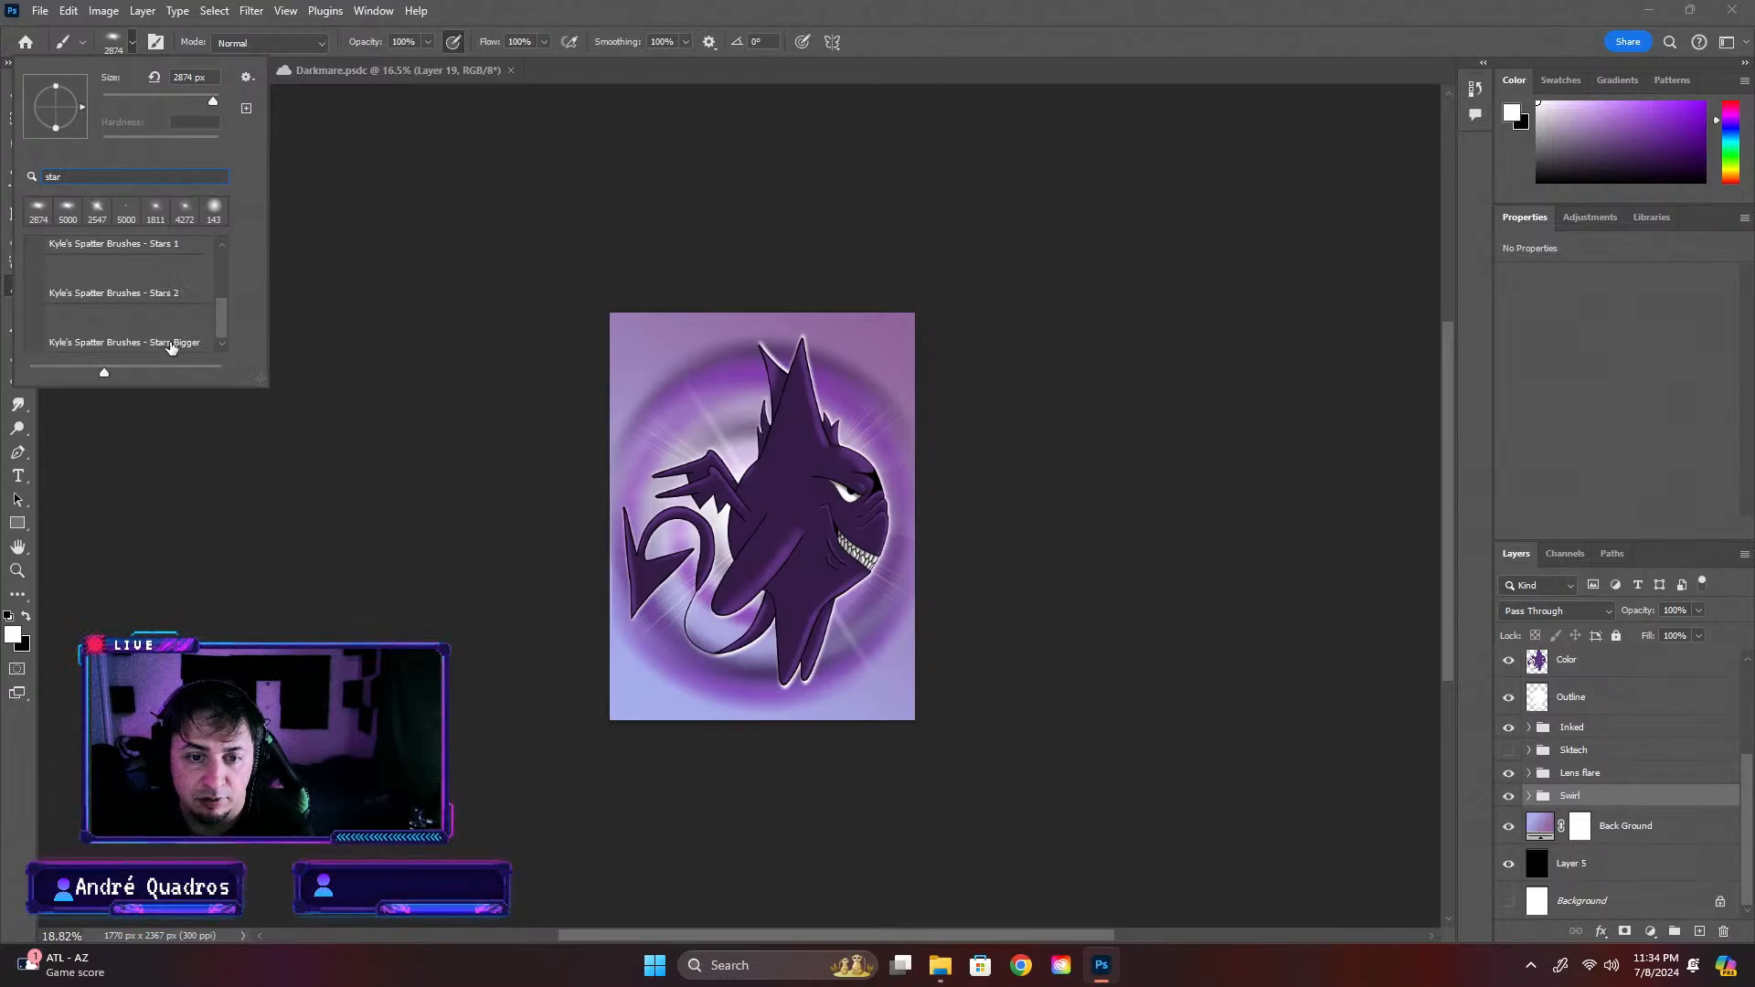
{"action": "left_click", "coordinate": [170, 343]}
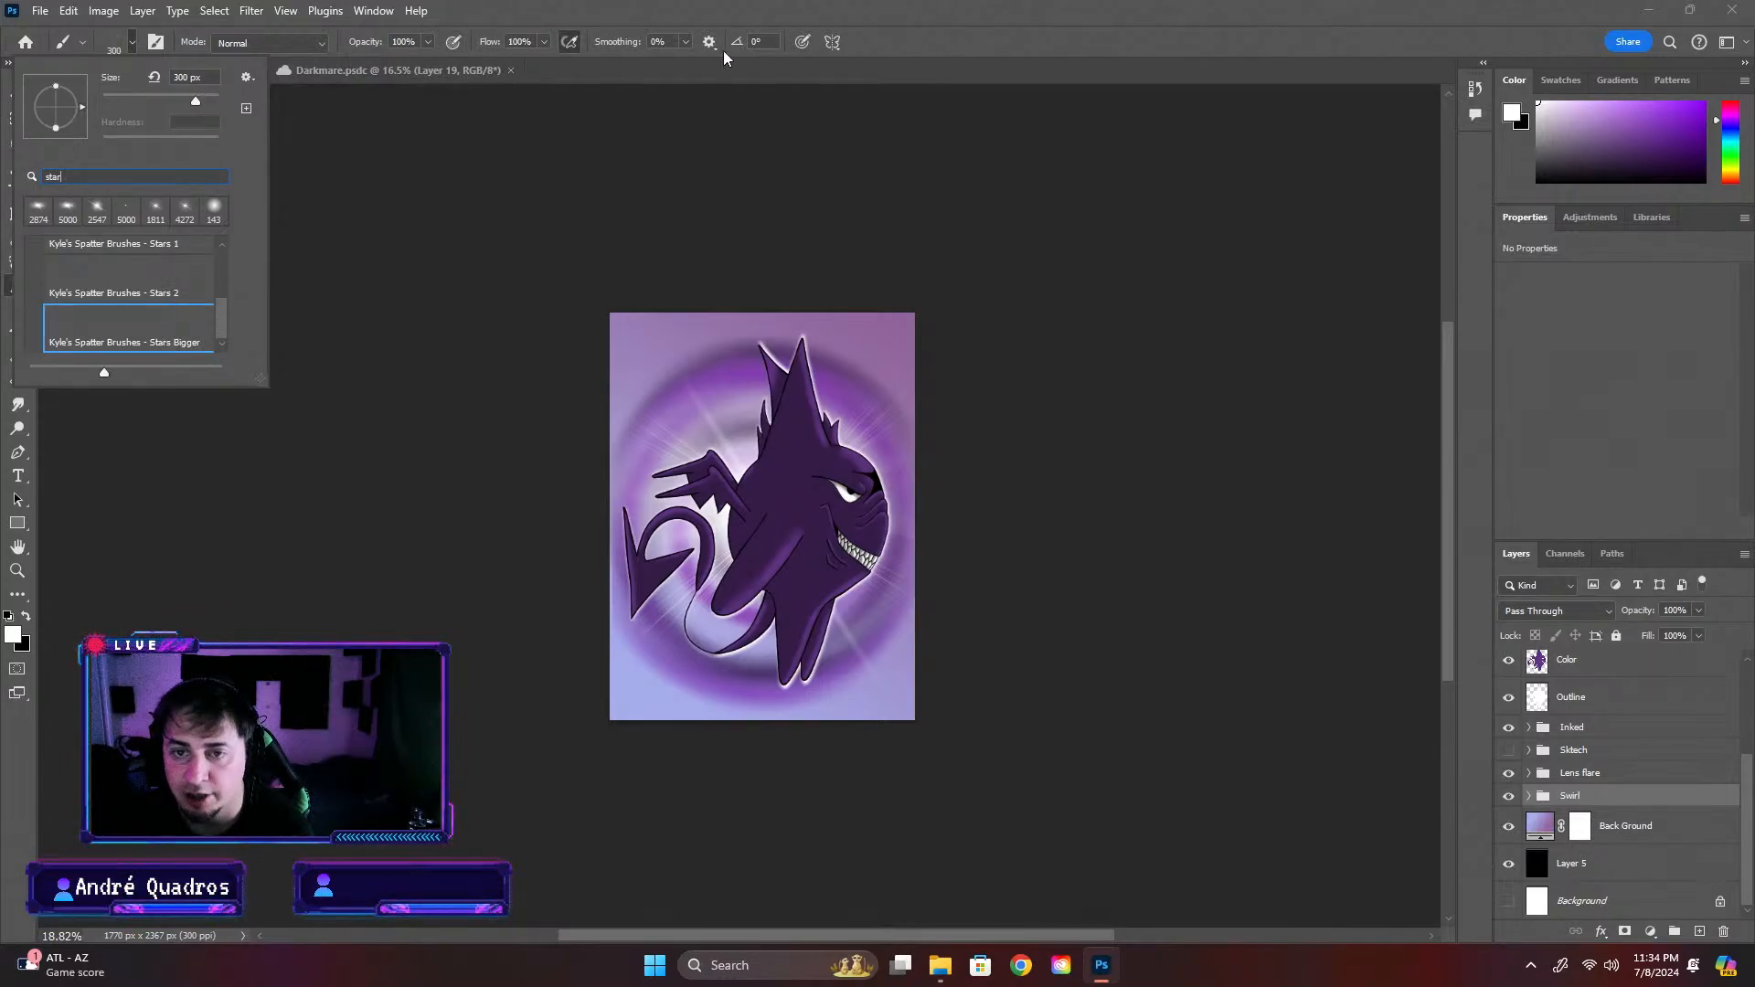
{"action": "left_click", "coordinate": [132, 291]}
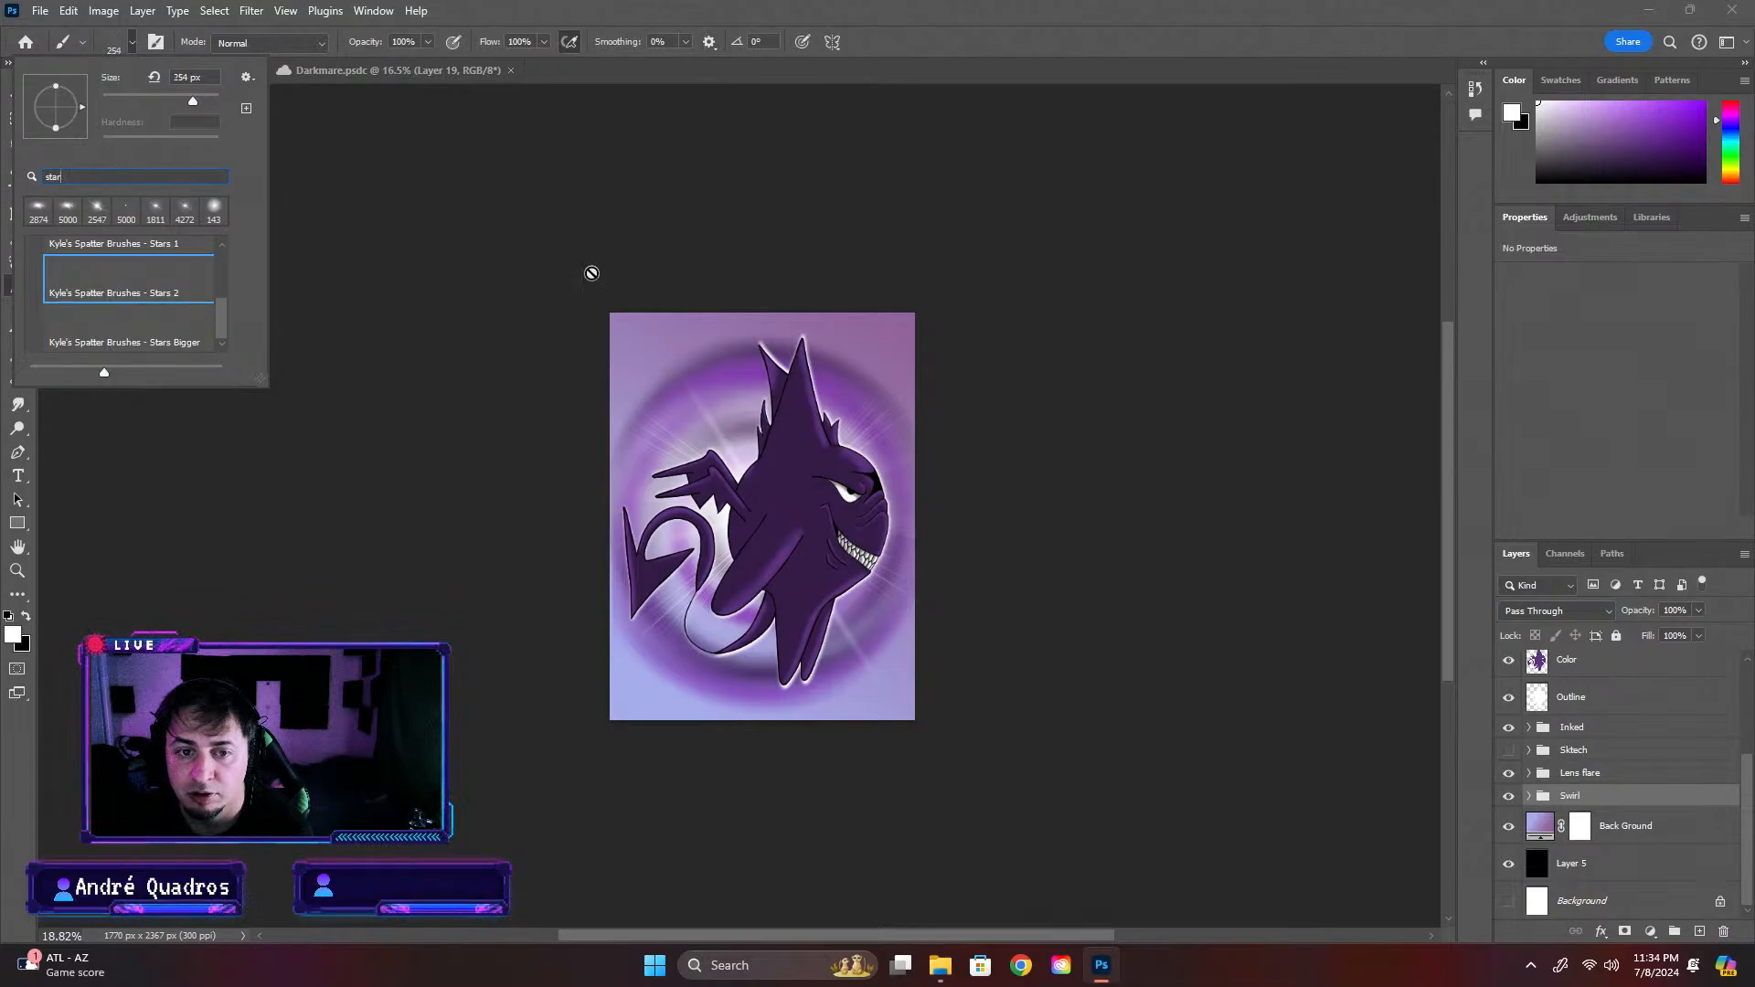
{"action": "left_click", "coordinate": [1050, 3]}
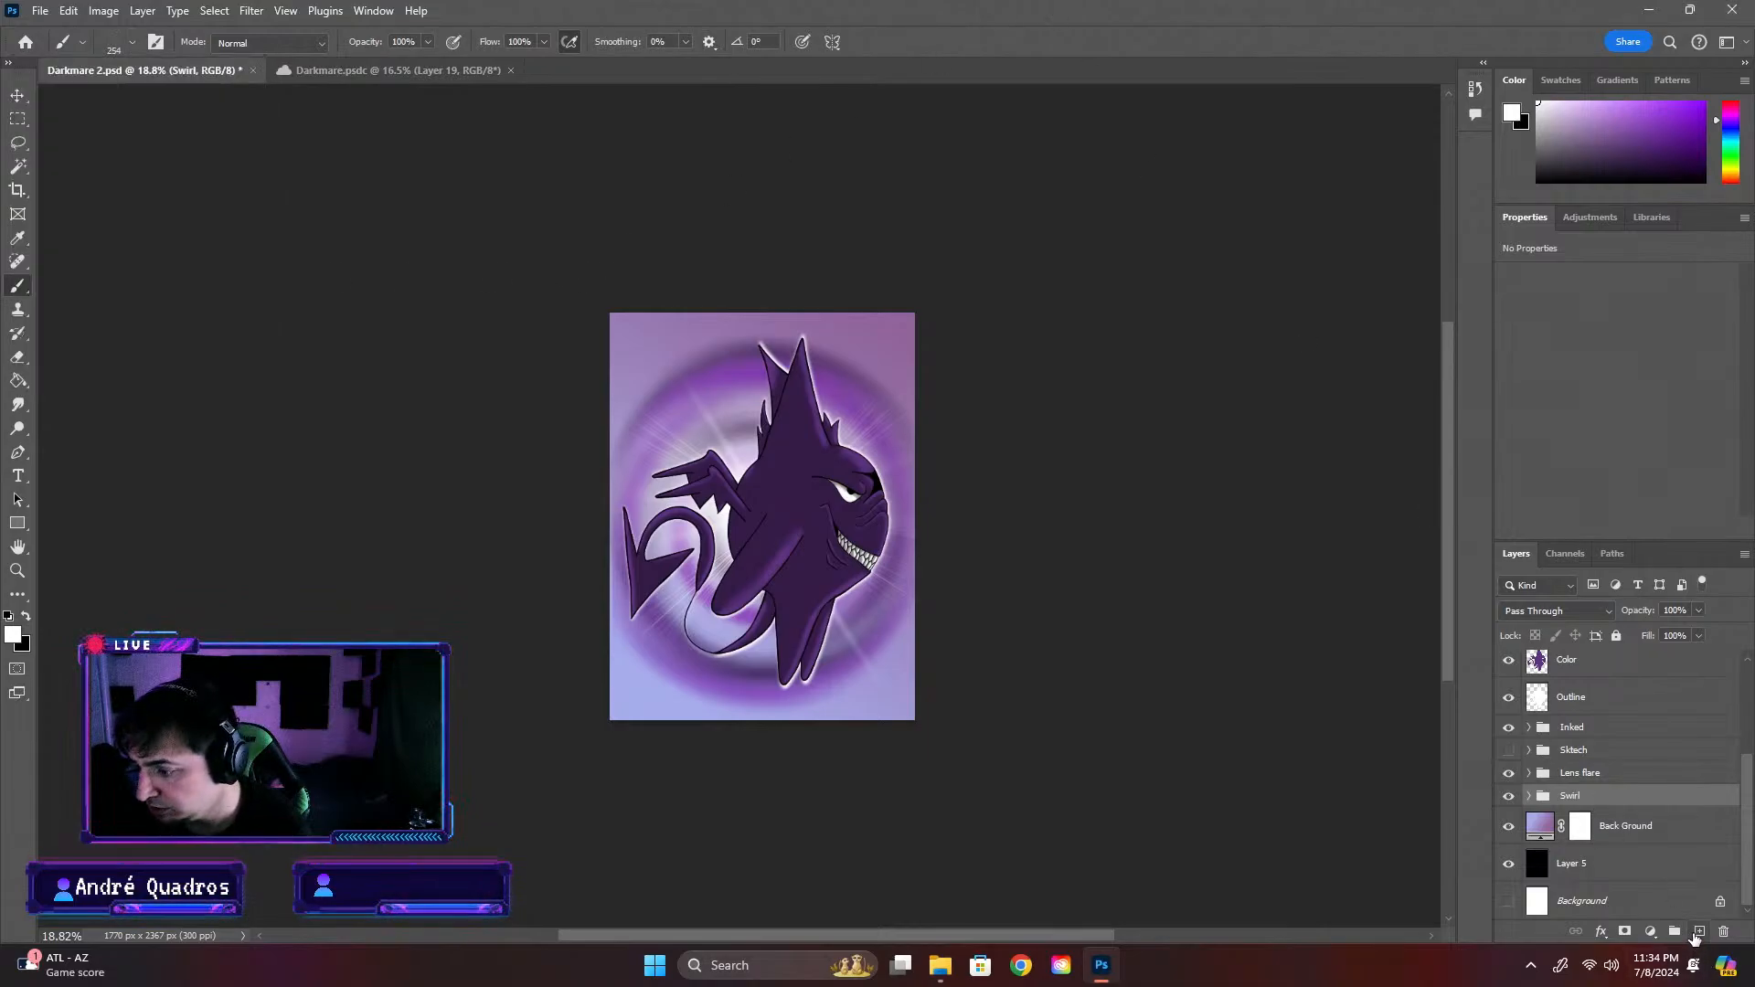
Add a new layer above the Swirl group and try stamping stars on it at brush sizes of 254 px and 5000 px
{"action": "left_click", "coordinate": [1699, 931]}
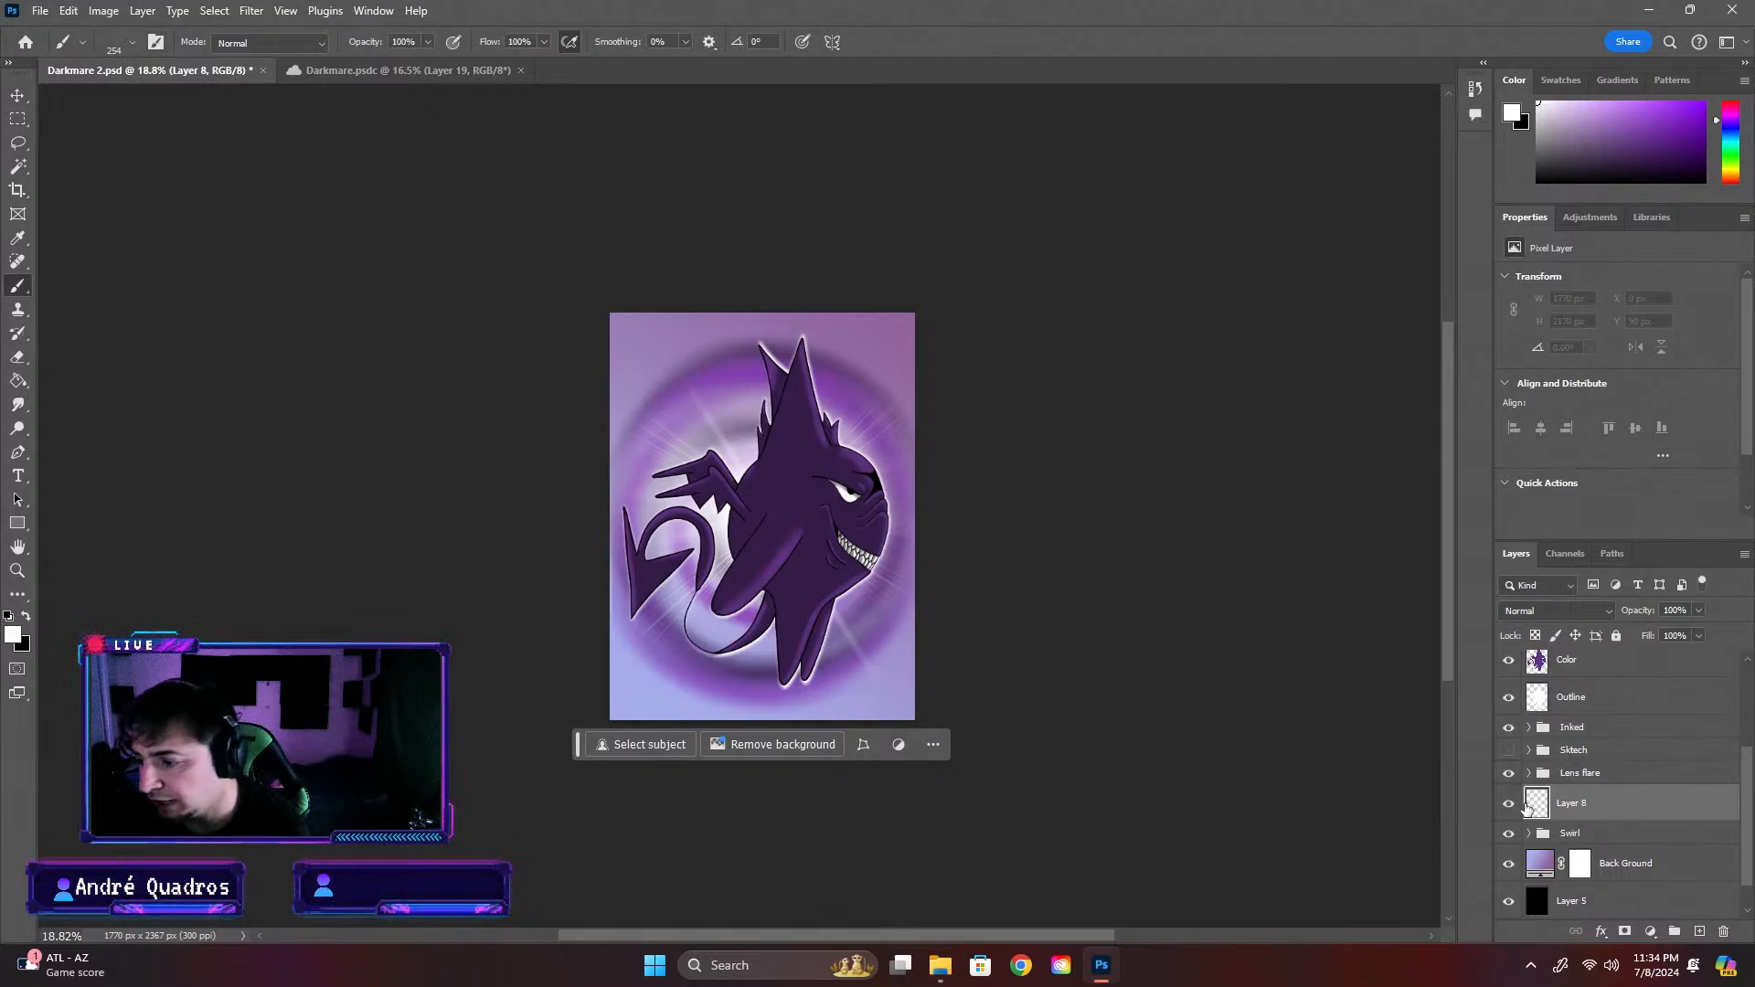
{"action": "left_click", "coordinate": [695, 674]}
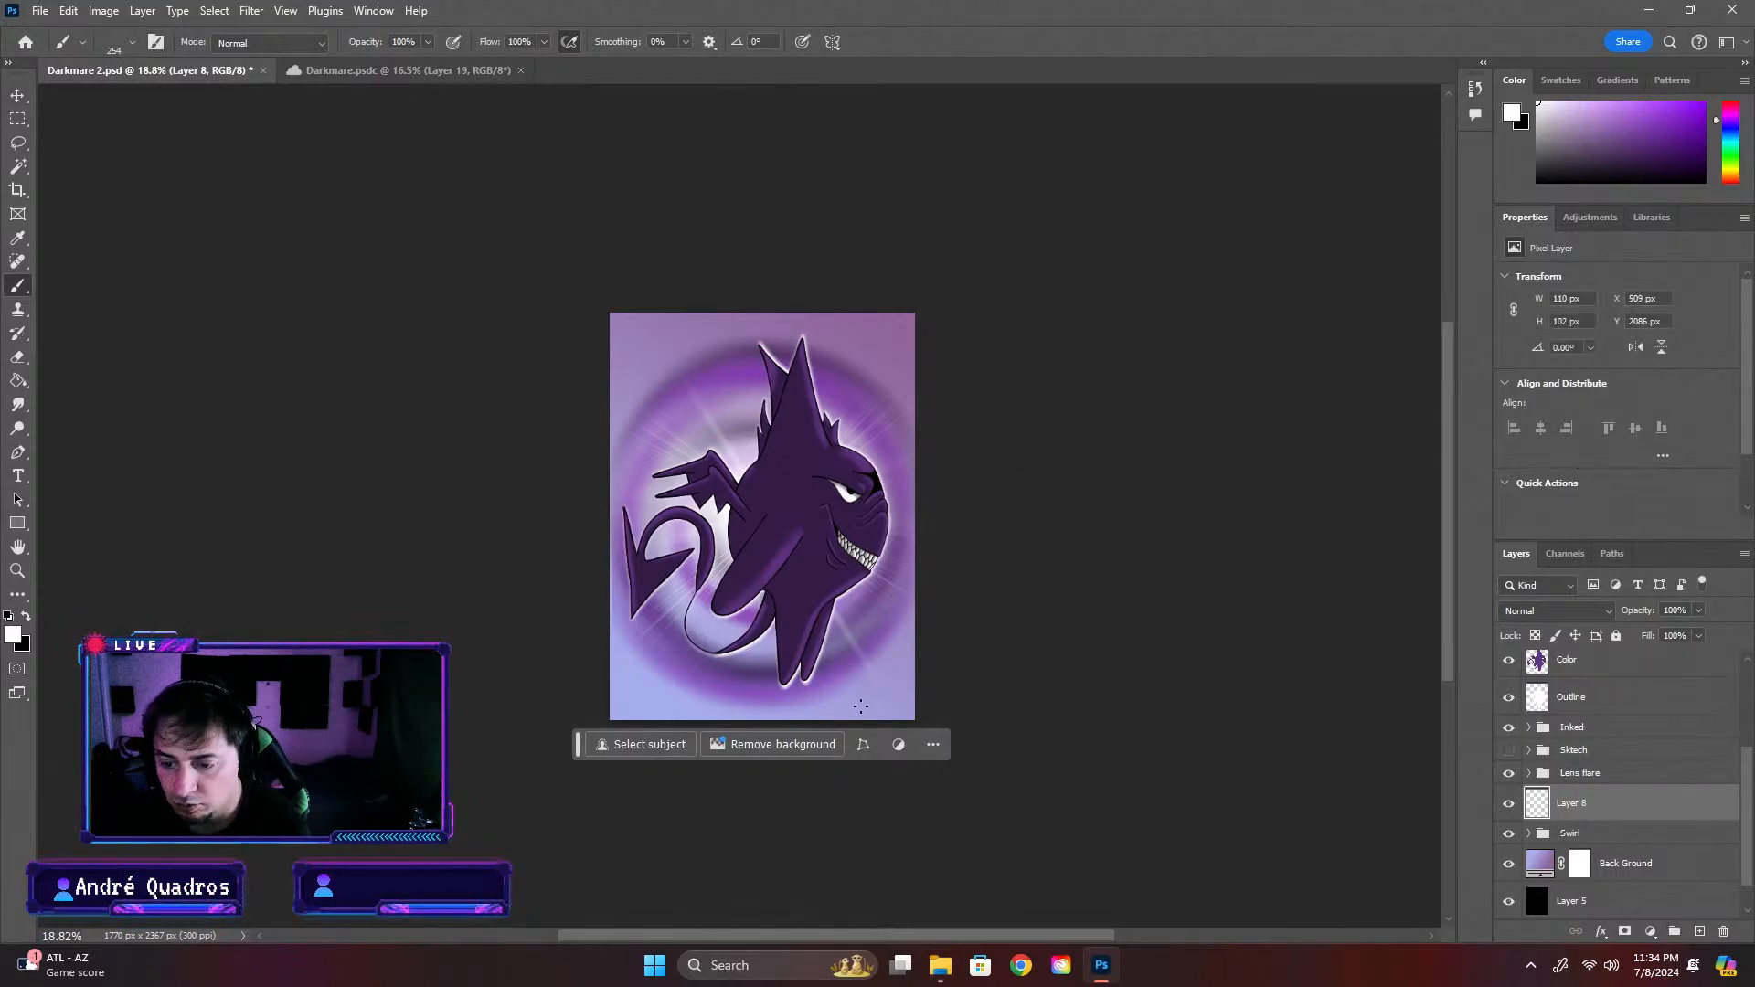
{"action": "left_click", "coordinate": [131, 43]}
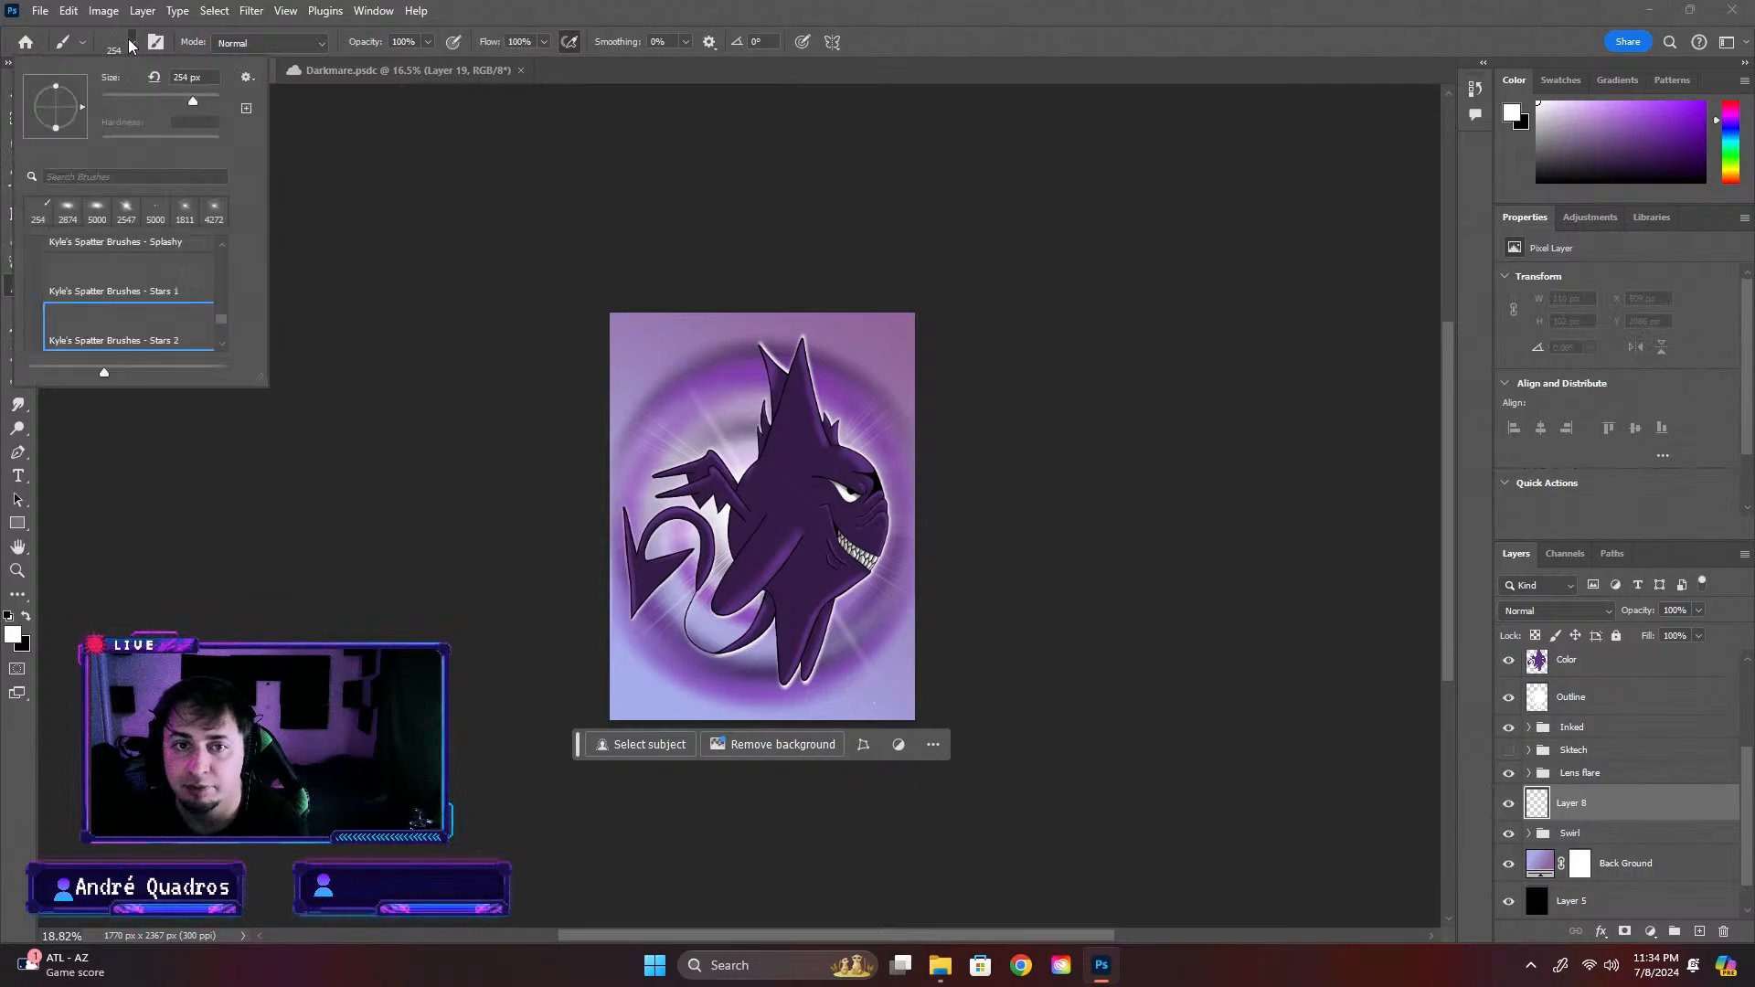
{"action": "left_click_drag", "start_coordinate": [222, 101], "coordinate": [224, 102]}
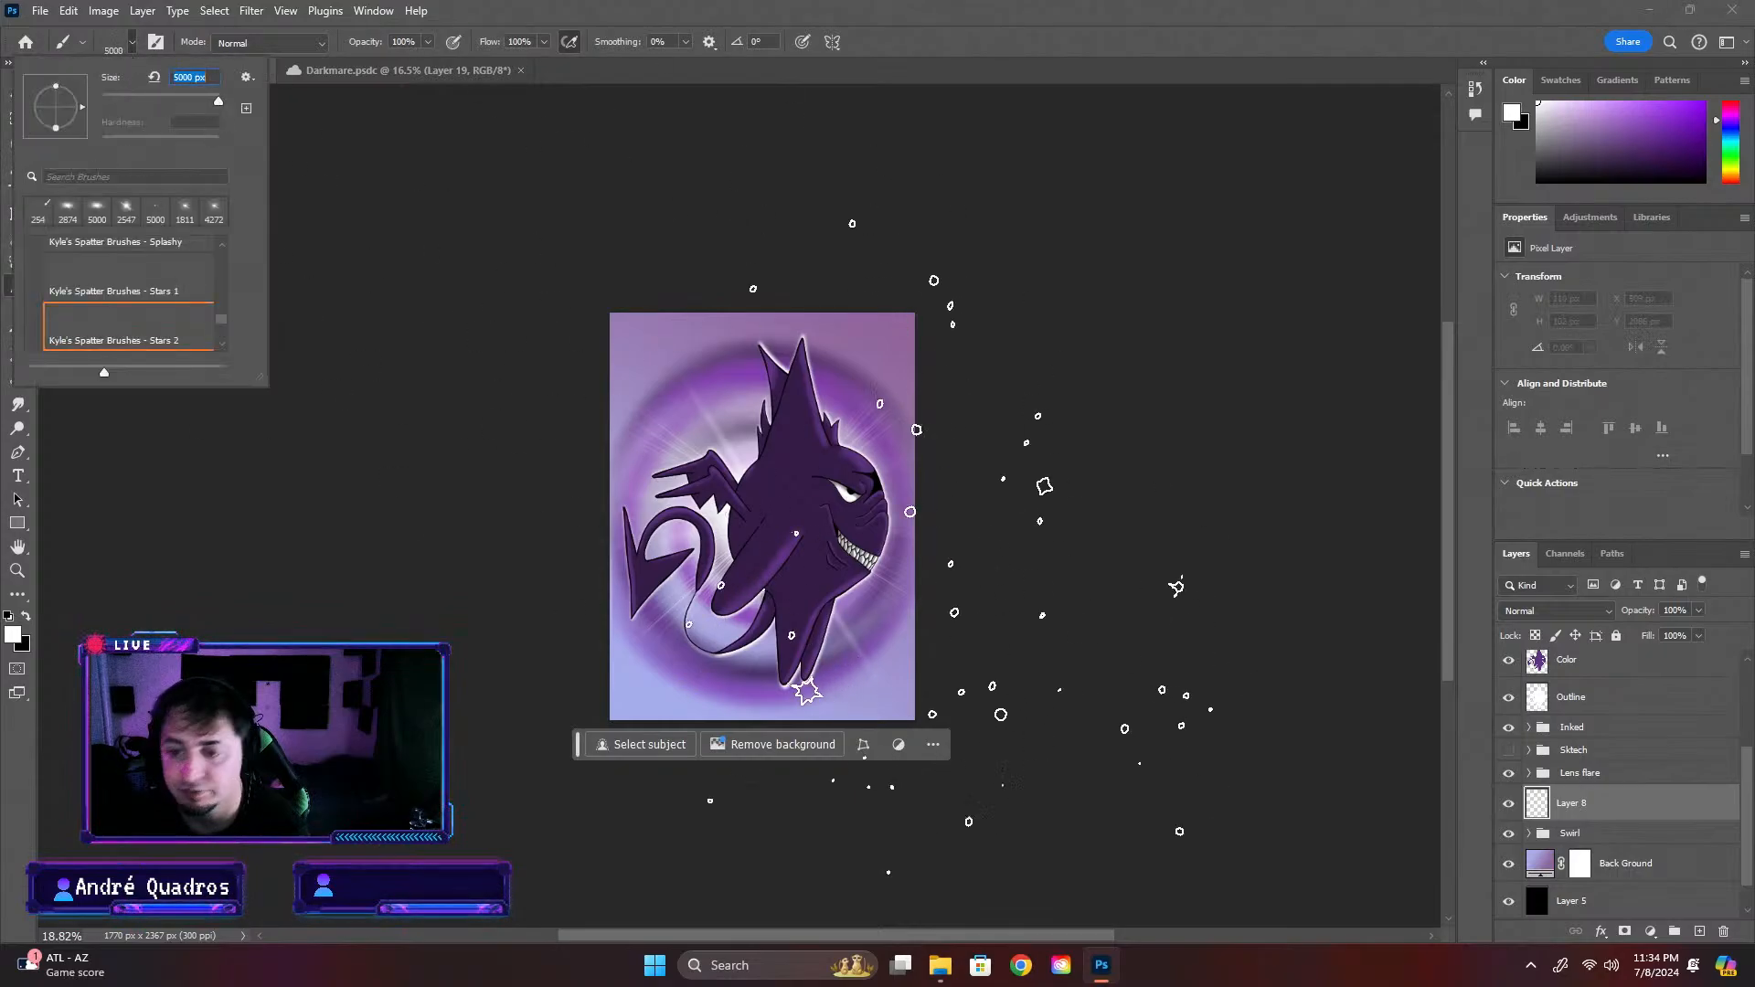
{"action": "left_click", "coordinate": [779, 532]}
{"action": "key", "text": "ctrl+z"}
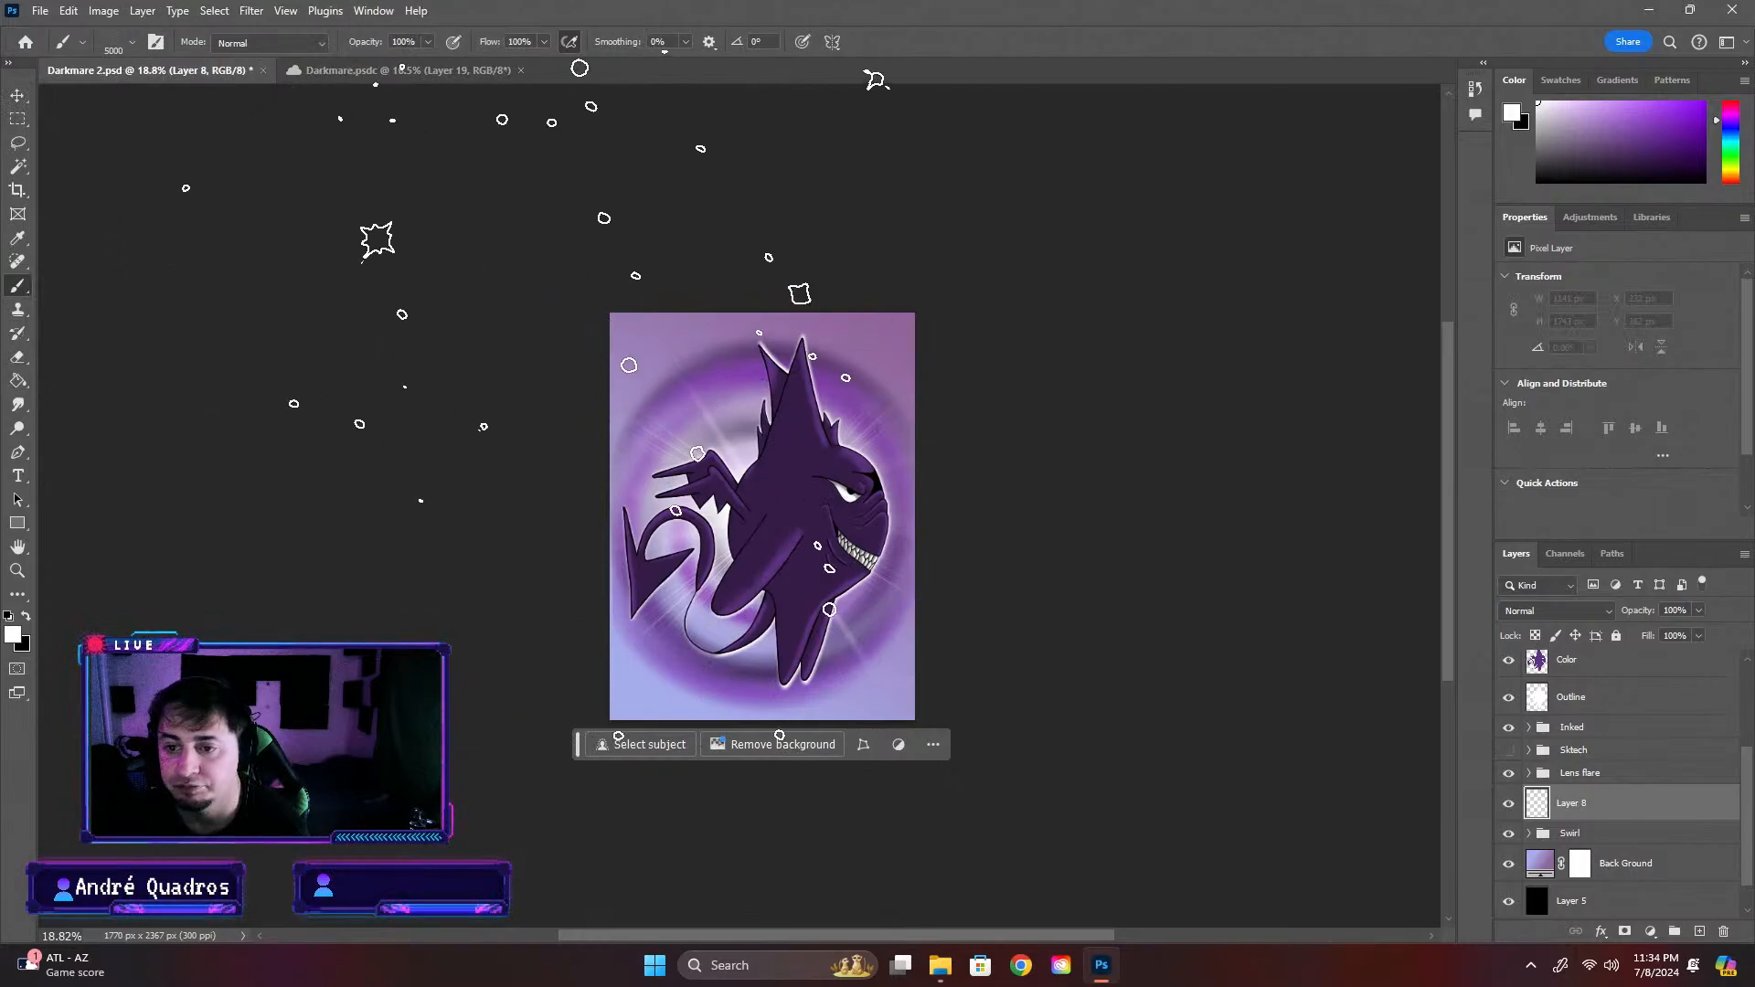
Set the Stars 2 brush size to 4291 px and try several star stamps across the artwork
{"action": "left_click", "coordinate": [134, 43]}
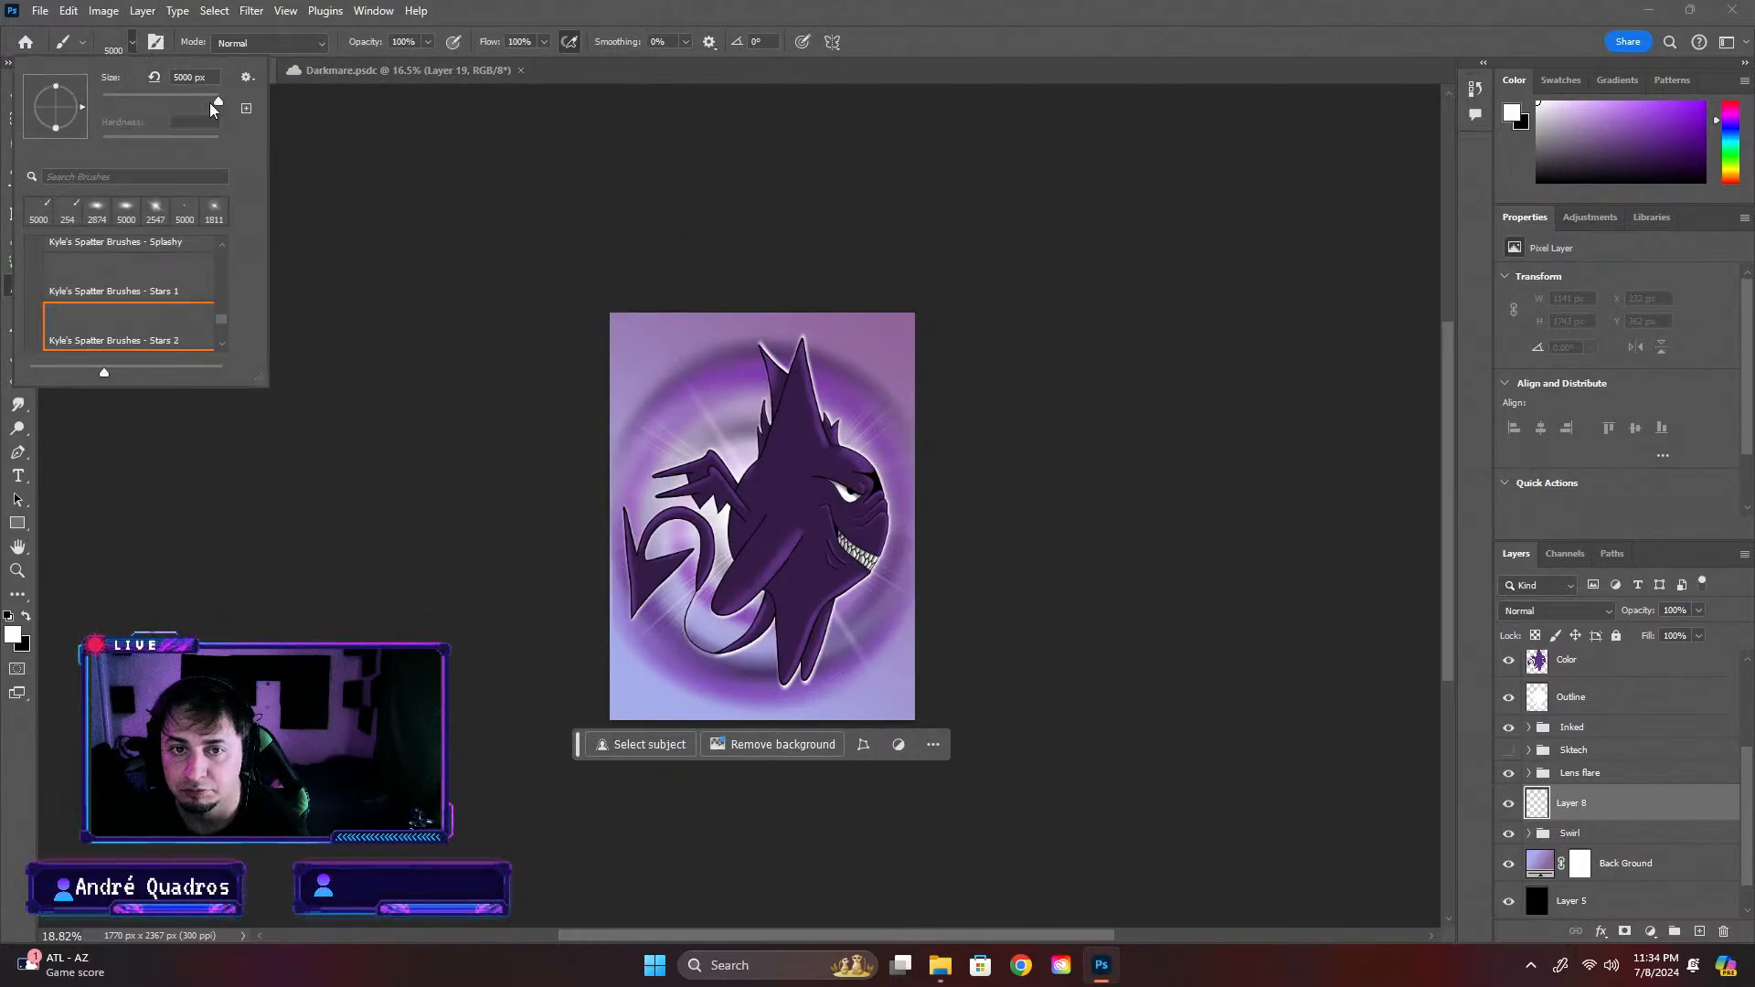
{"action": "left_click_drag", "start_coordinate": [217, 100], "coordinate": [217, 102]}
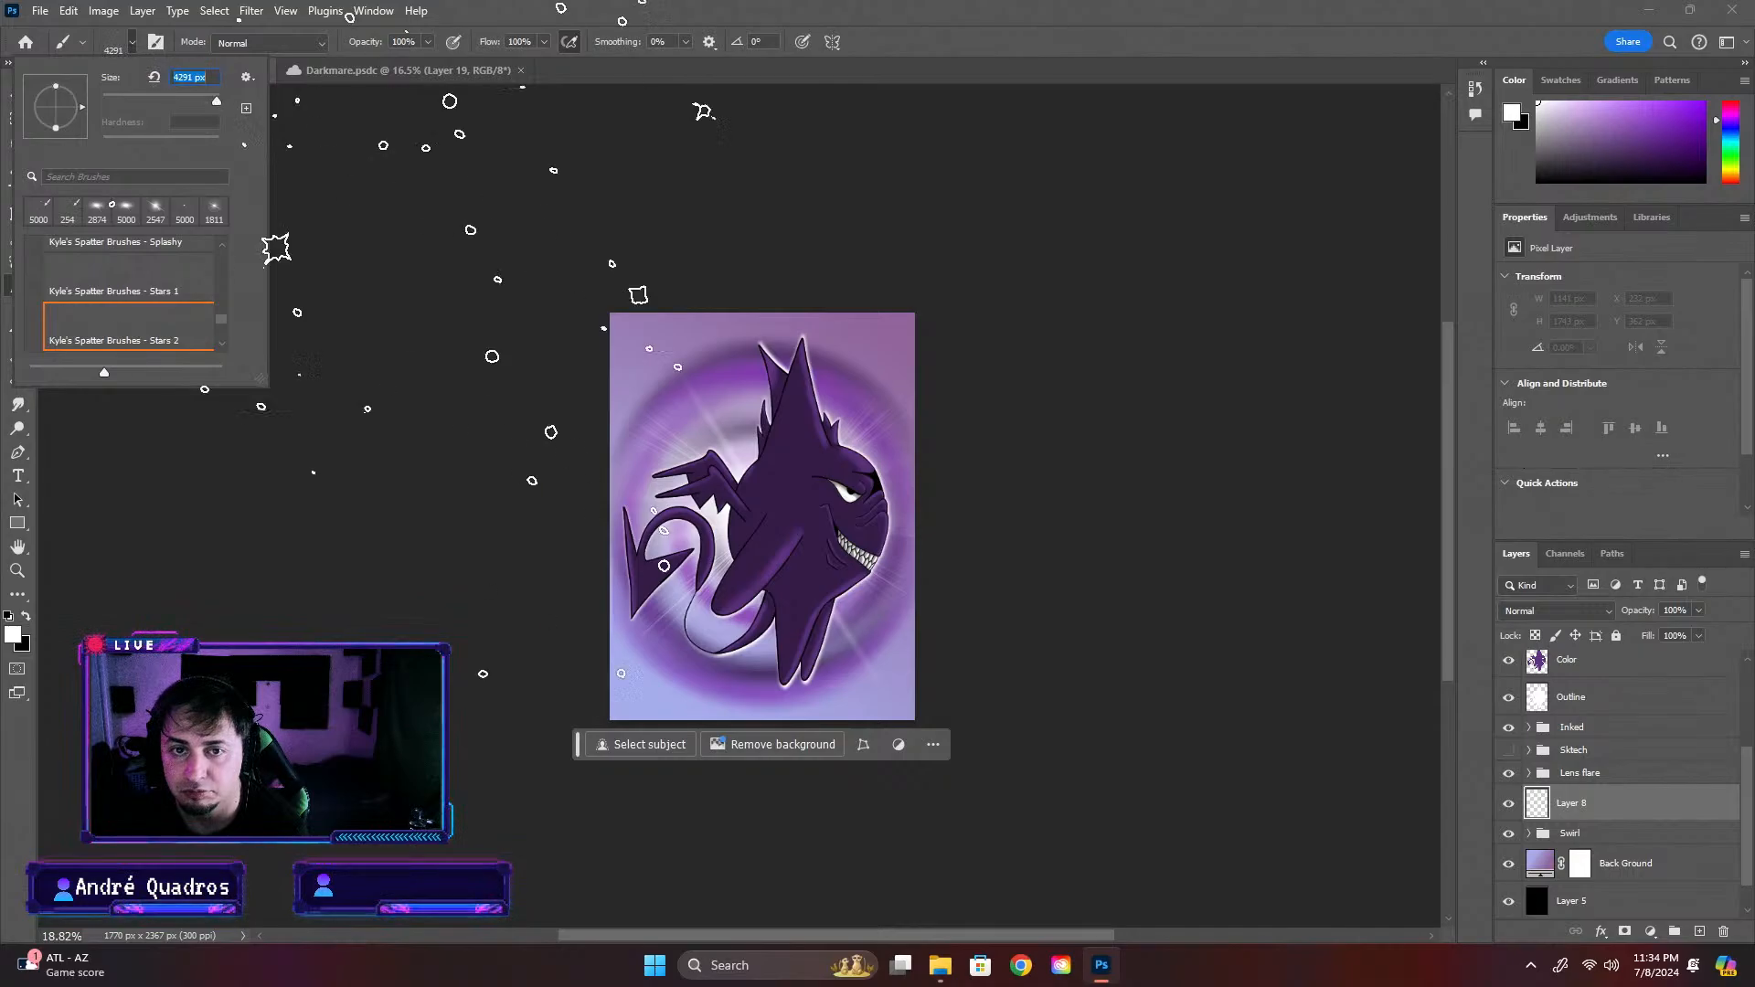
{"action": "left_click", "coordinate": [827, 530]}
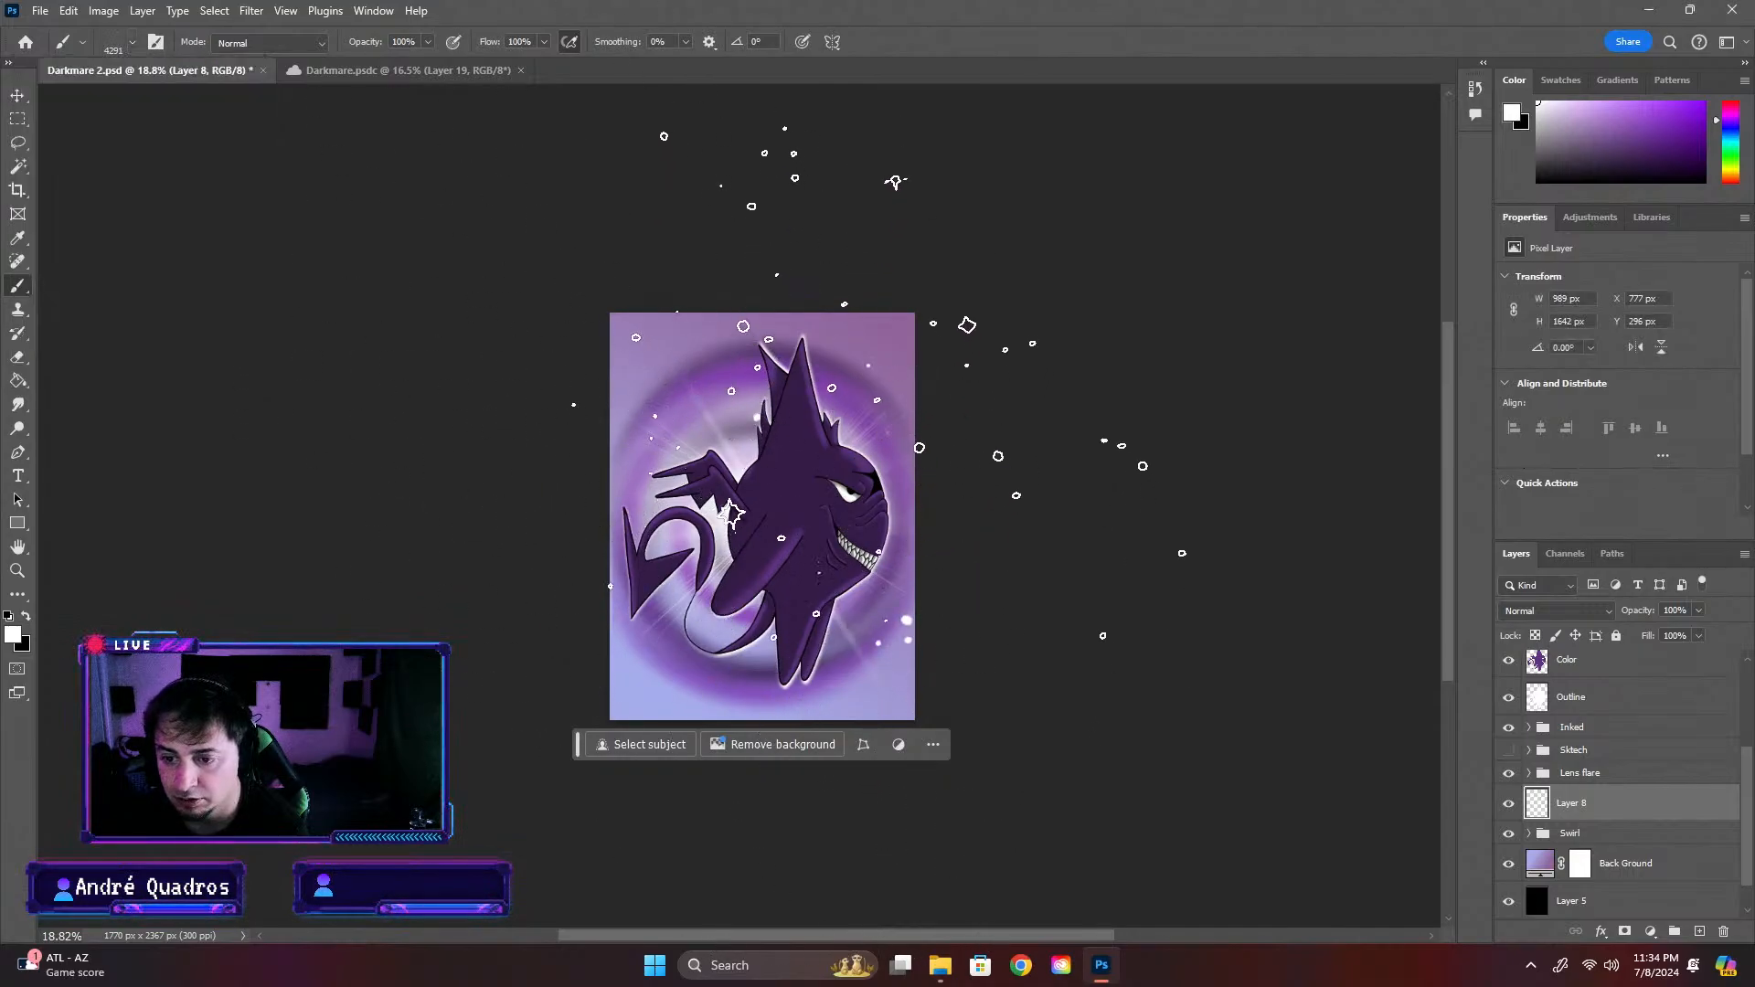
{"action": "key", "text": "ctrl+z"}
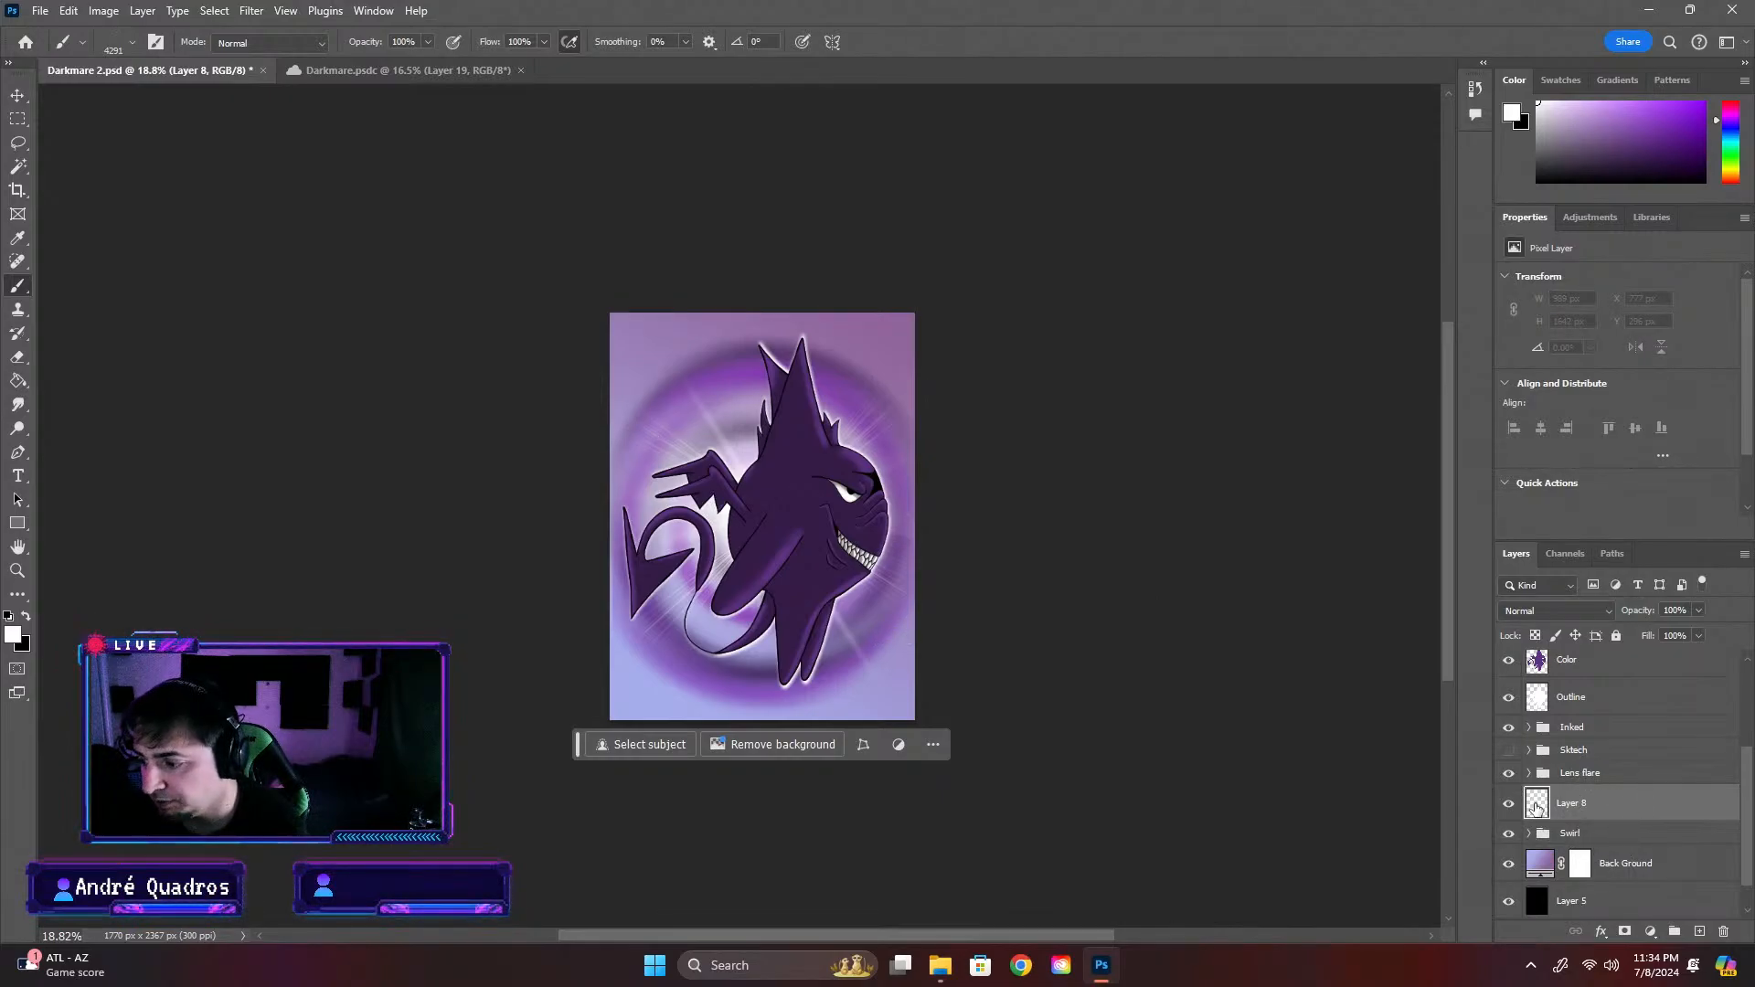
{"action": "left_click", "coordinate": [753, 498]}
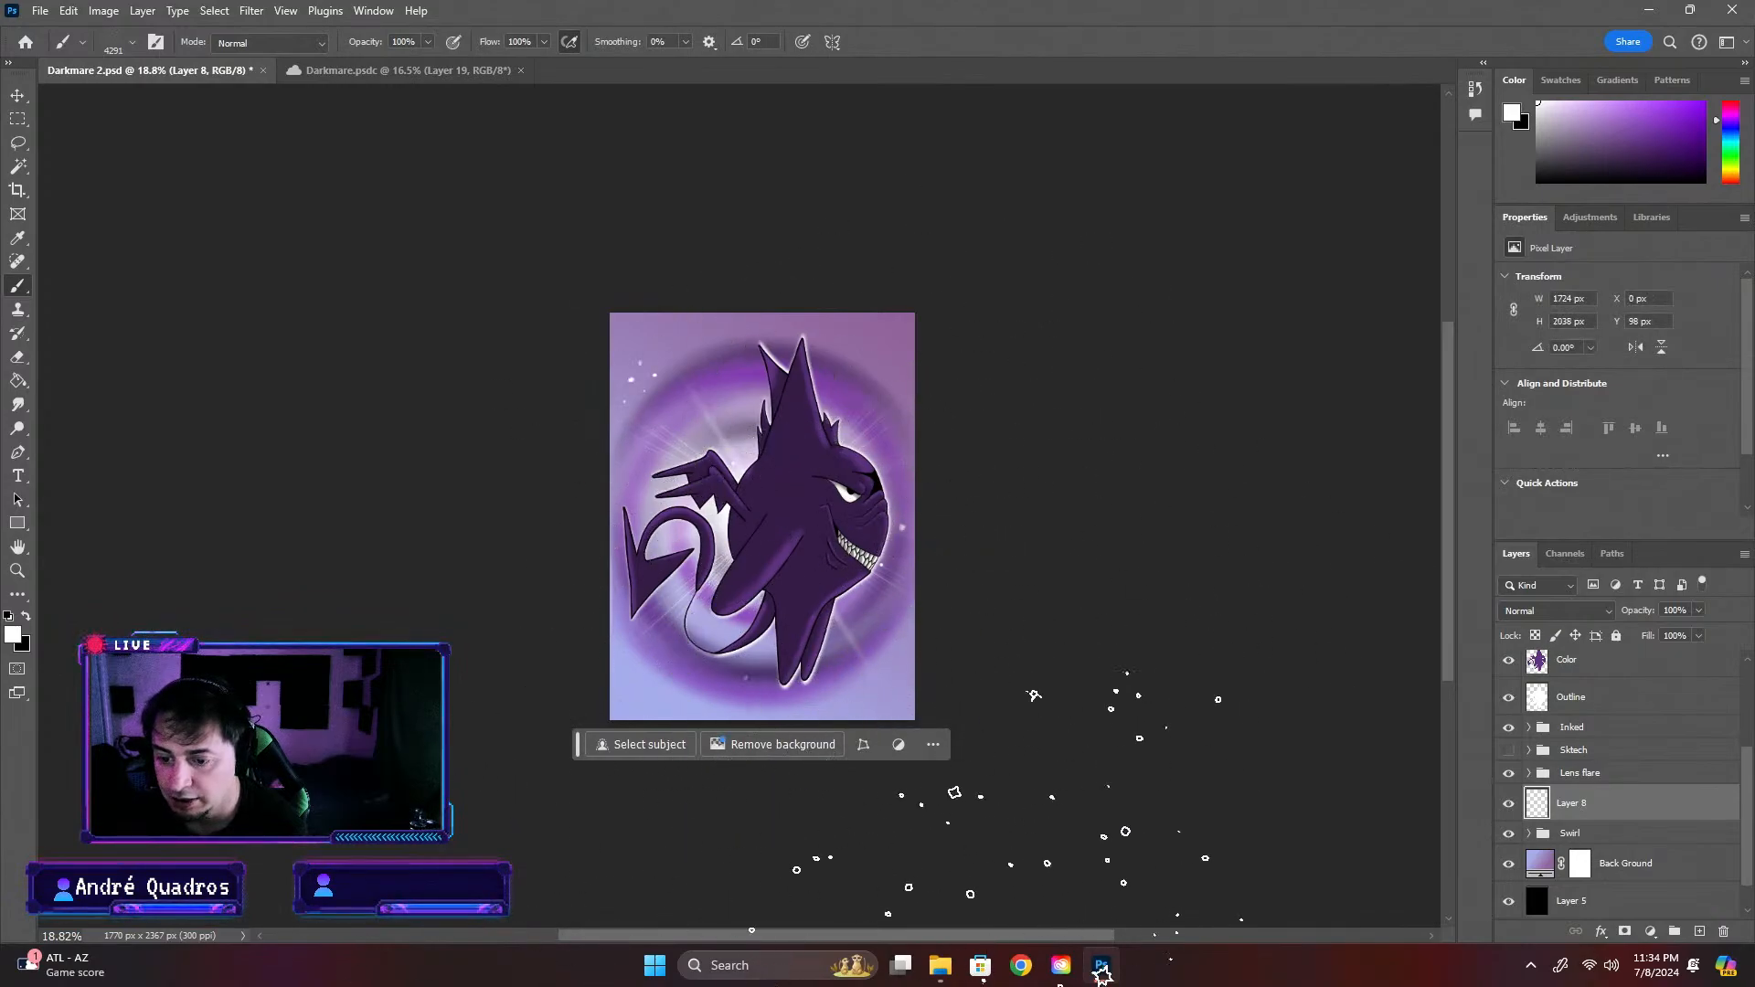
{"action": "left_click", "coordinate": [672, 585]}
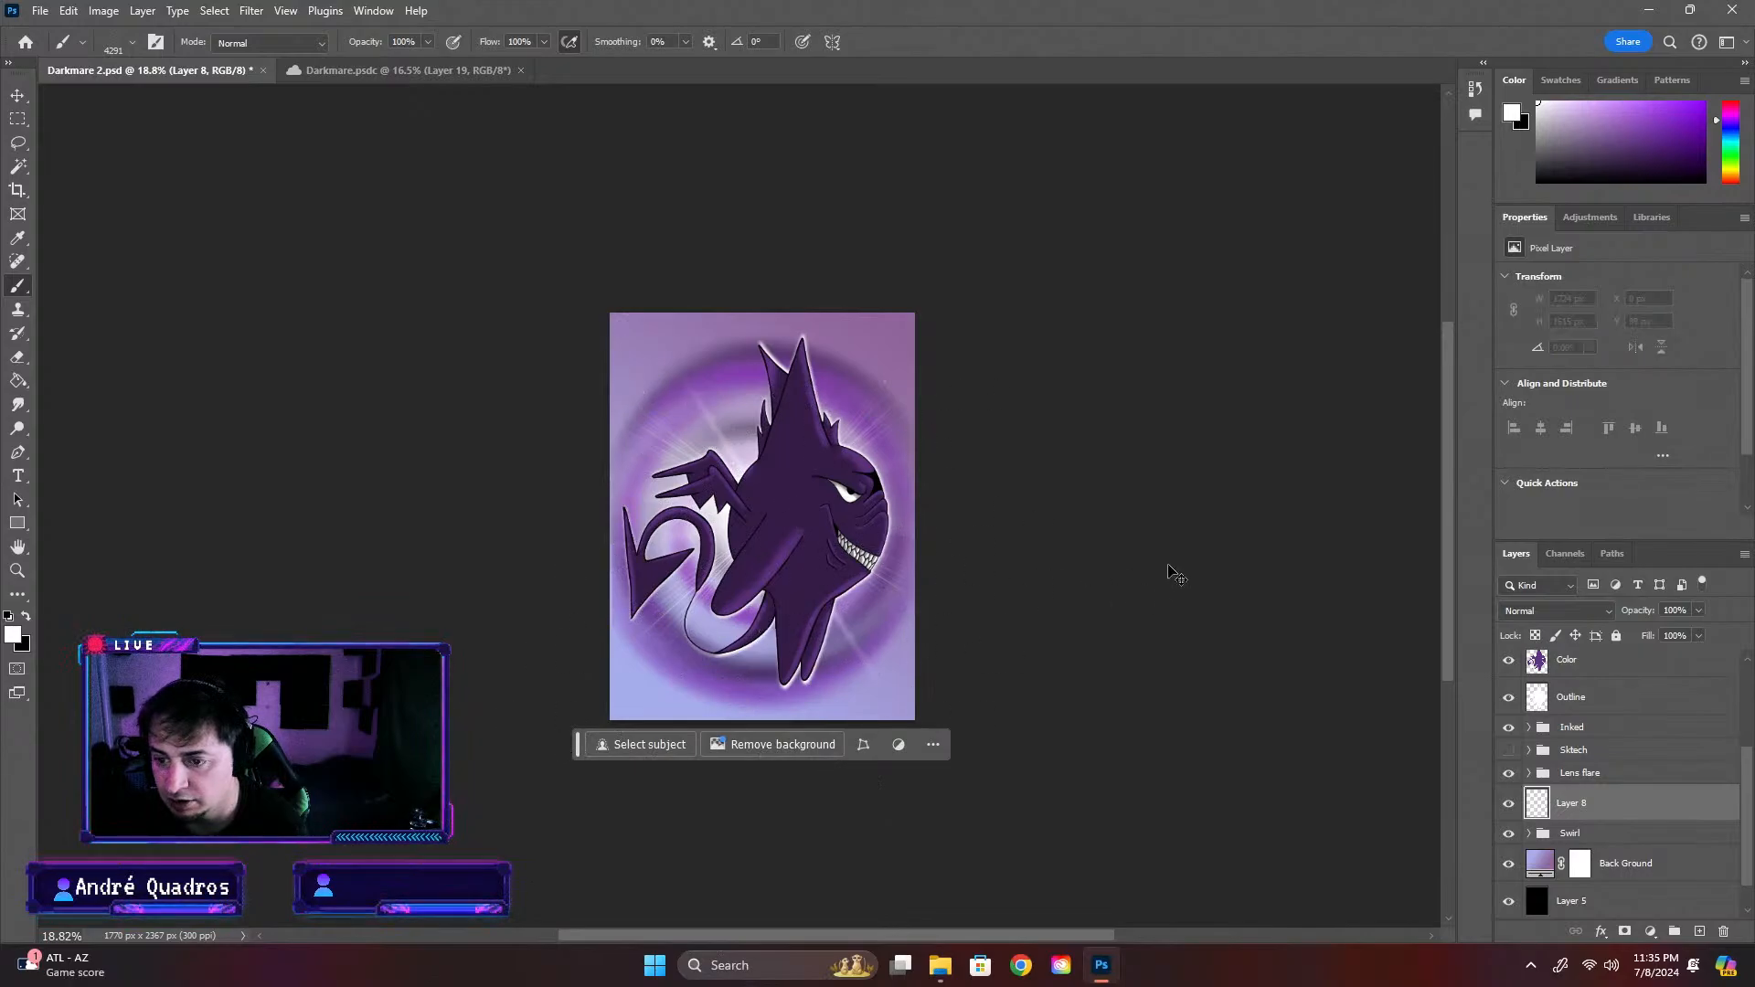
Move Layer 8 between the Outline layer and the Inked group
{"action": "scroll", "coordinate": [1591, 814], "scroll_direction": "up", "scroll_amount": 4}
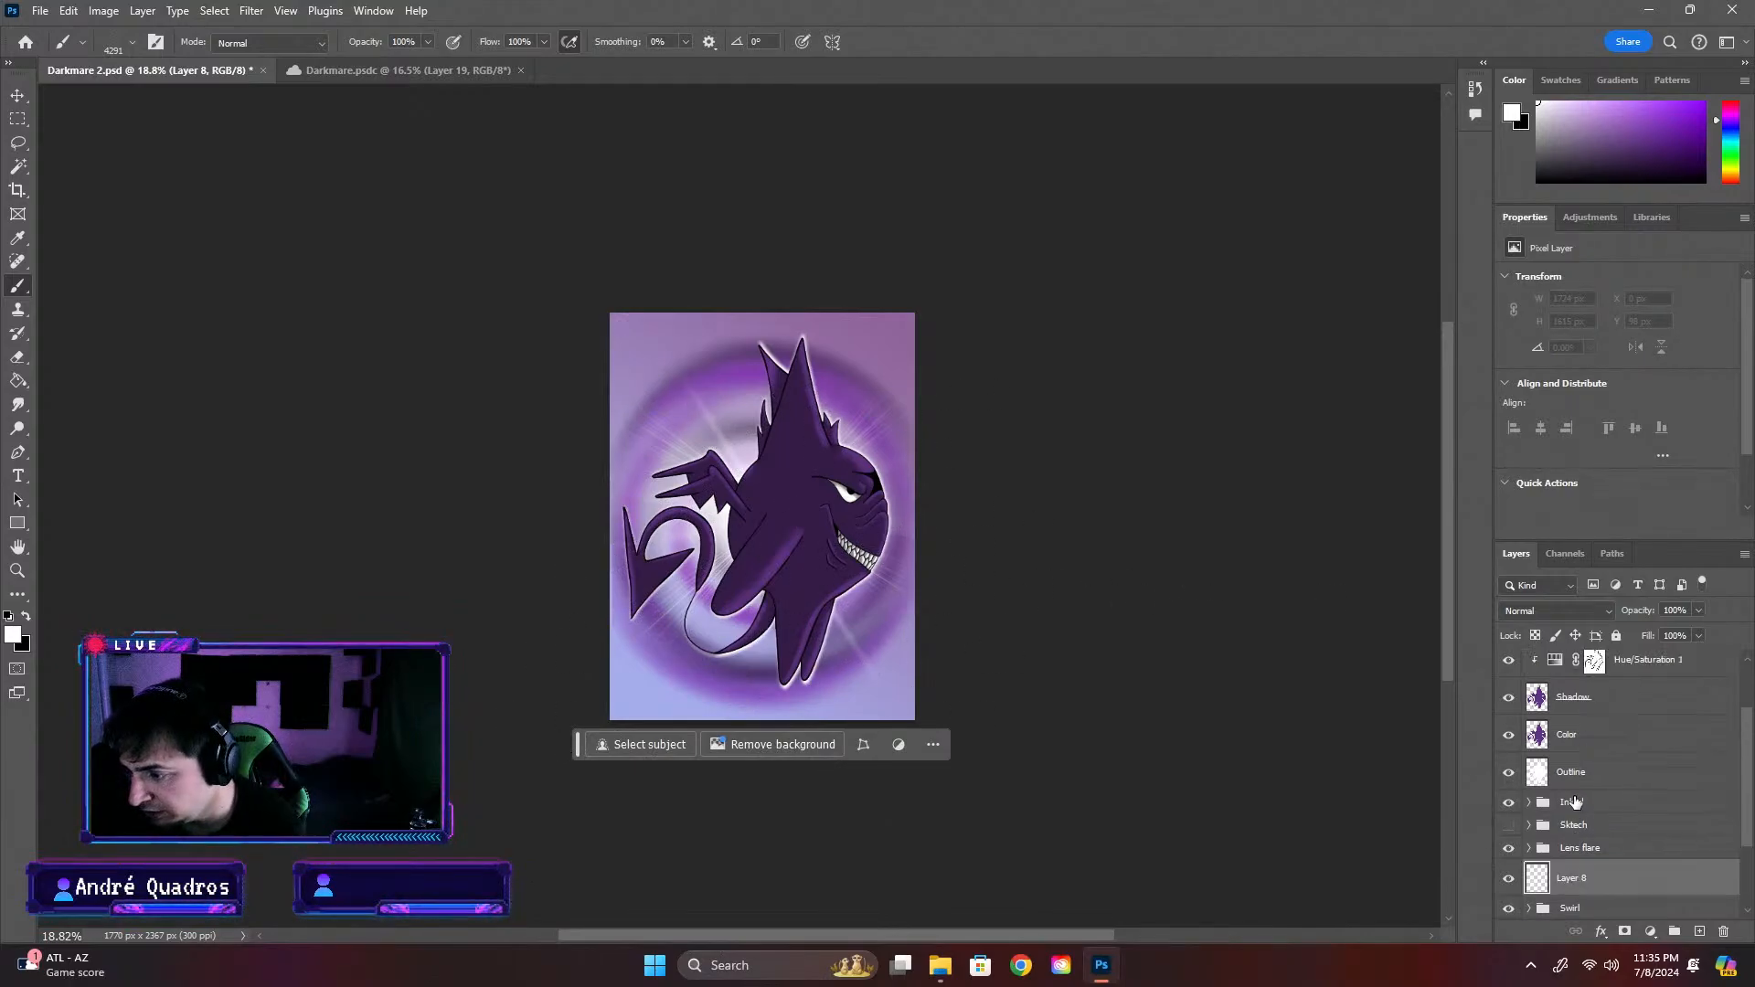
{"action": "scroll", "coordinate": [1585, 813], "scroll_direction": "down", "scroll_amount": 3}
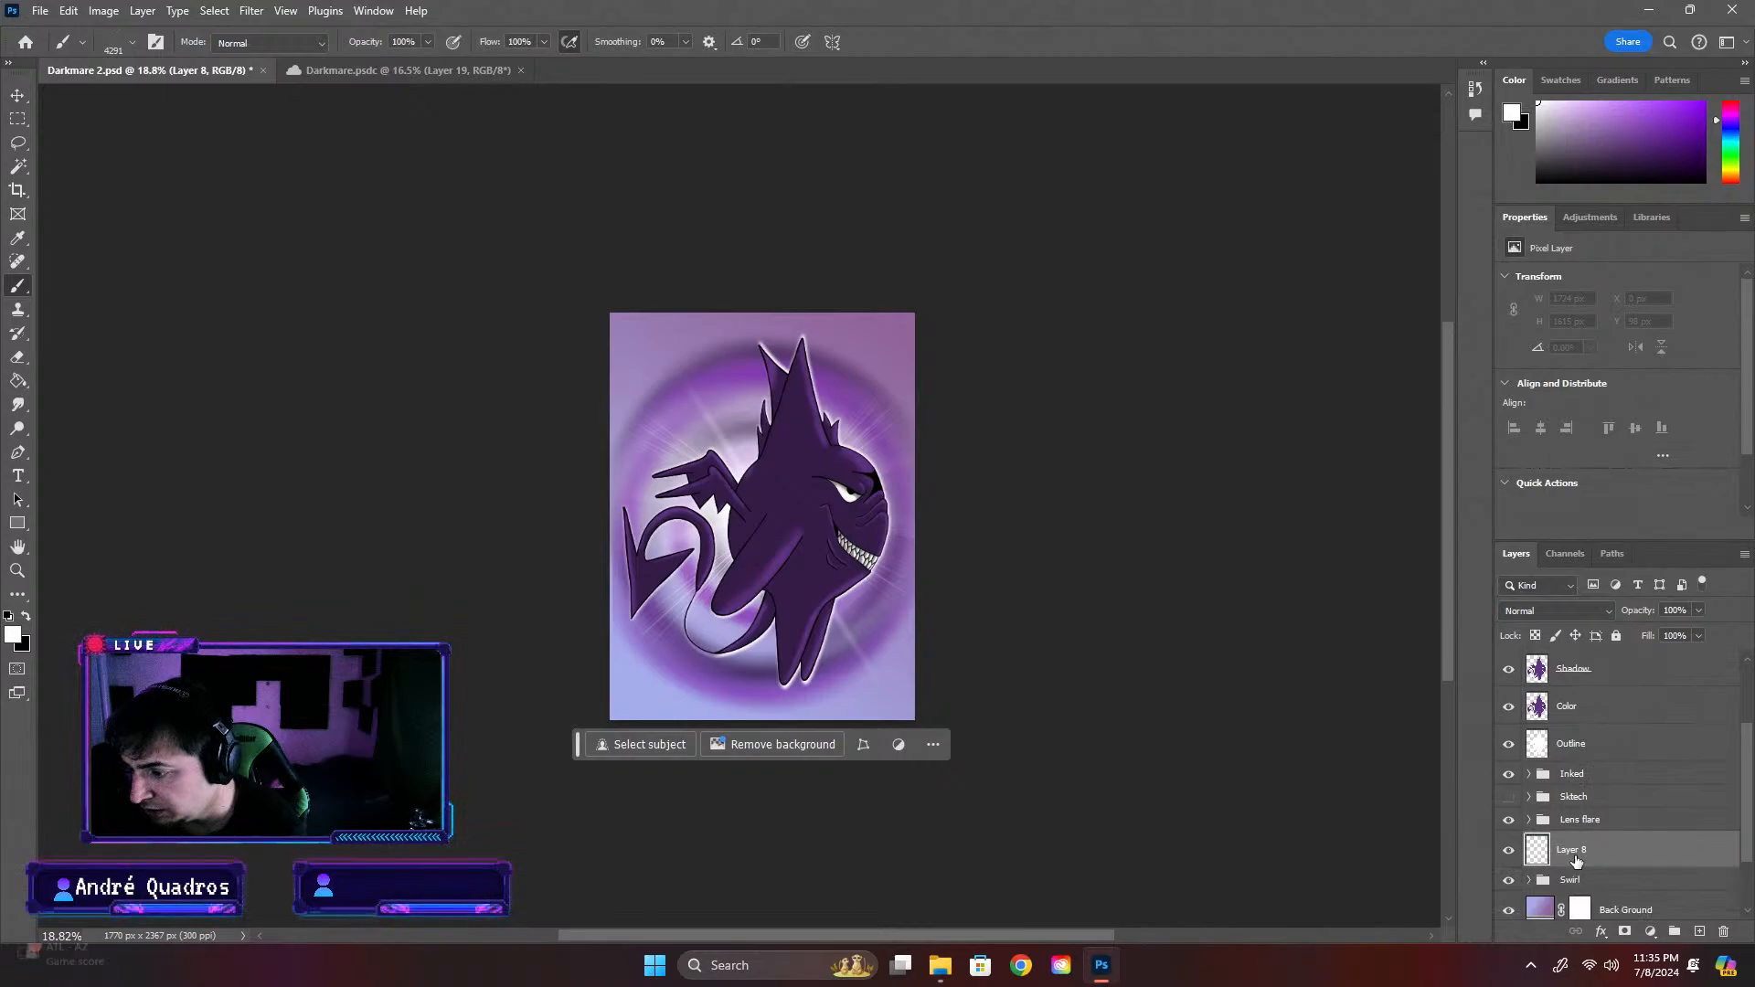
{"action": "mouse_move", "coordinate": [1586, 850]}
{"action": "left_mouse_down"}
{"action": "mouse_move", "coordinate": [1552, 748]}
{"action": "mouse_move", "coordinate": [1546, 834]}
{"action": "mouse_move", "coordinate": [1542, 757]}
{"action": "left_mouse_up"}
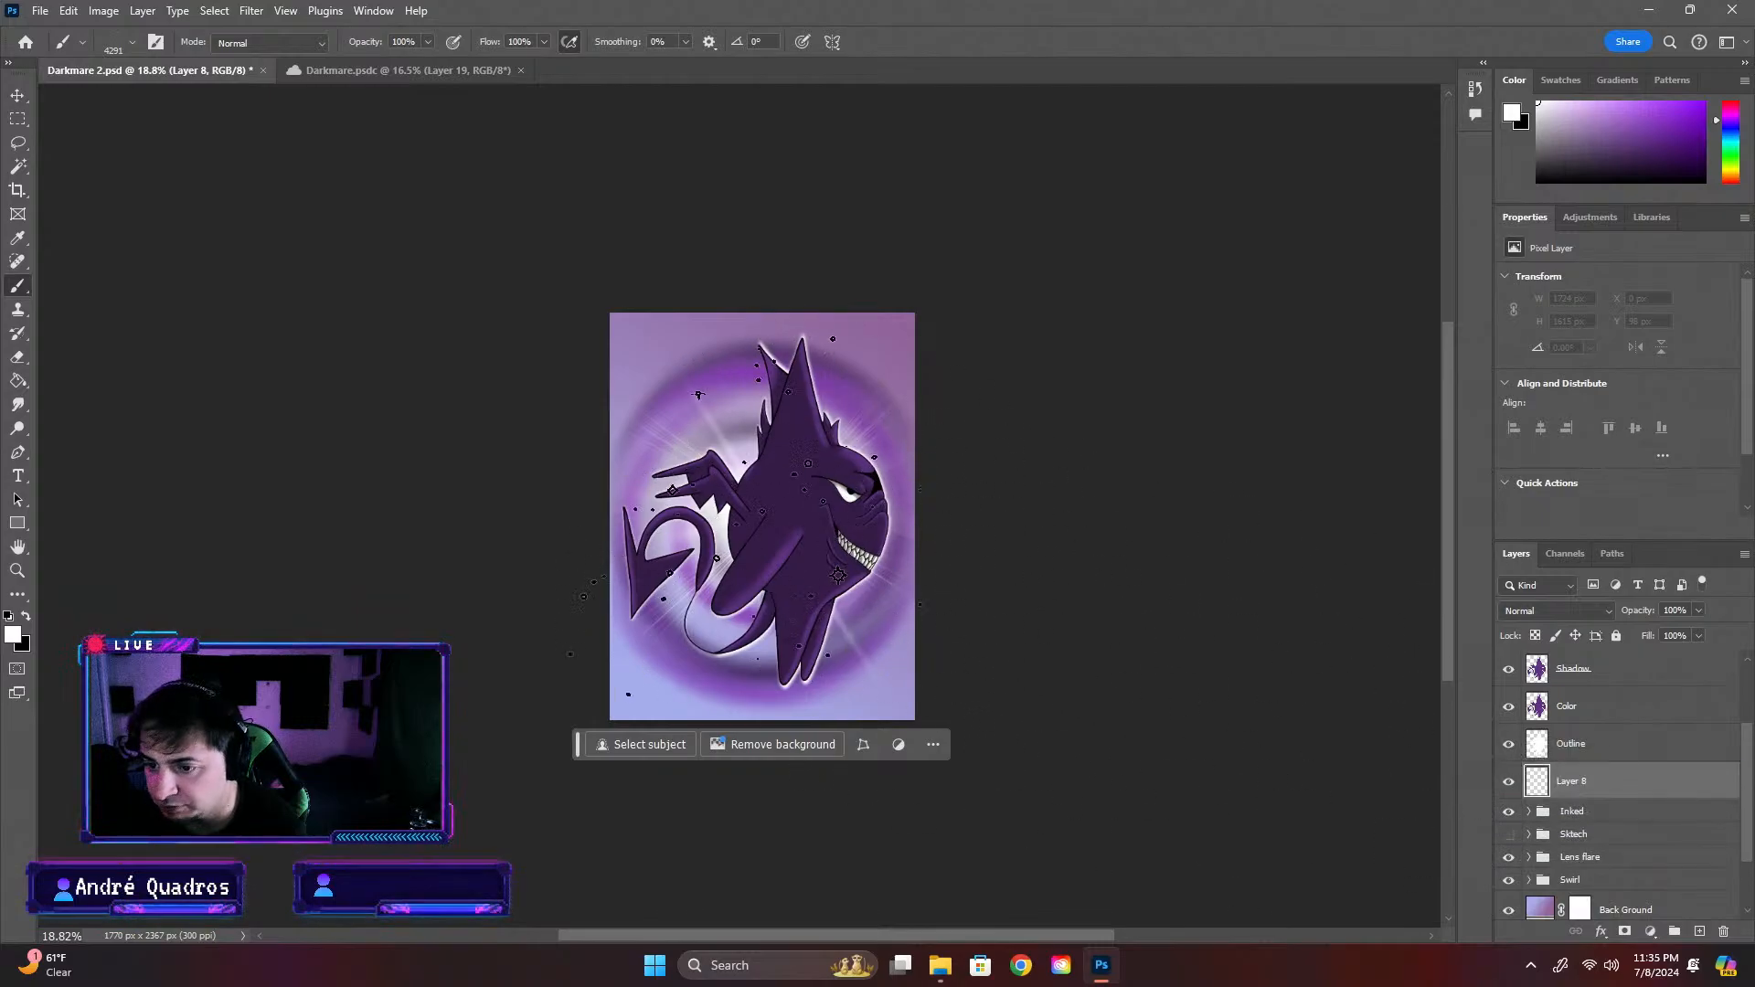
Try different Stars 2 stamps around the creature on the repositioned Layer 8, undoing each attempt
{"action": "key", "text": "ctrl+z"}
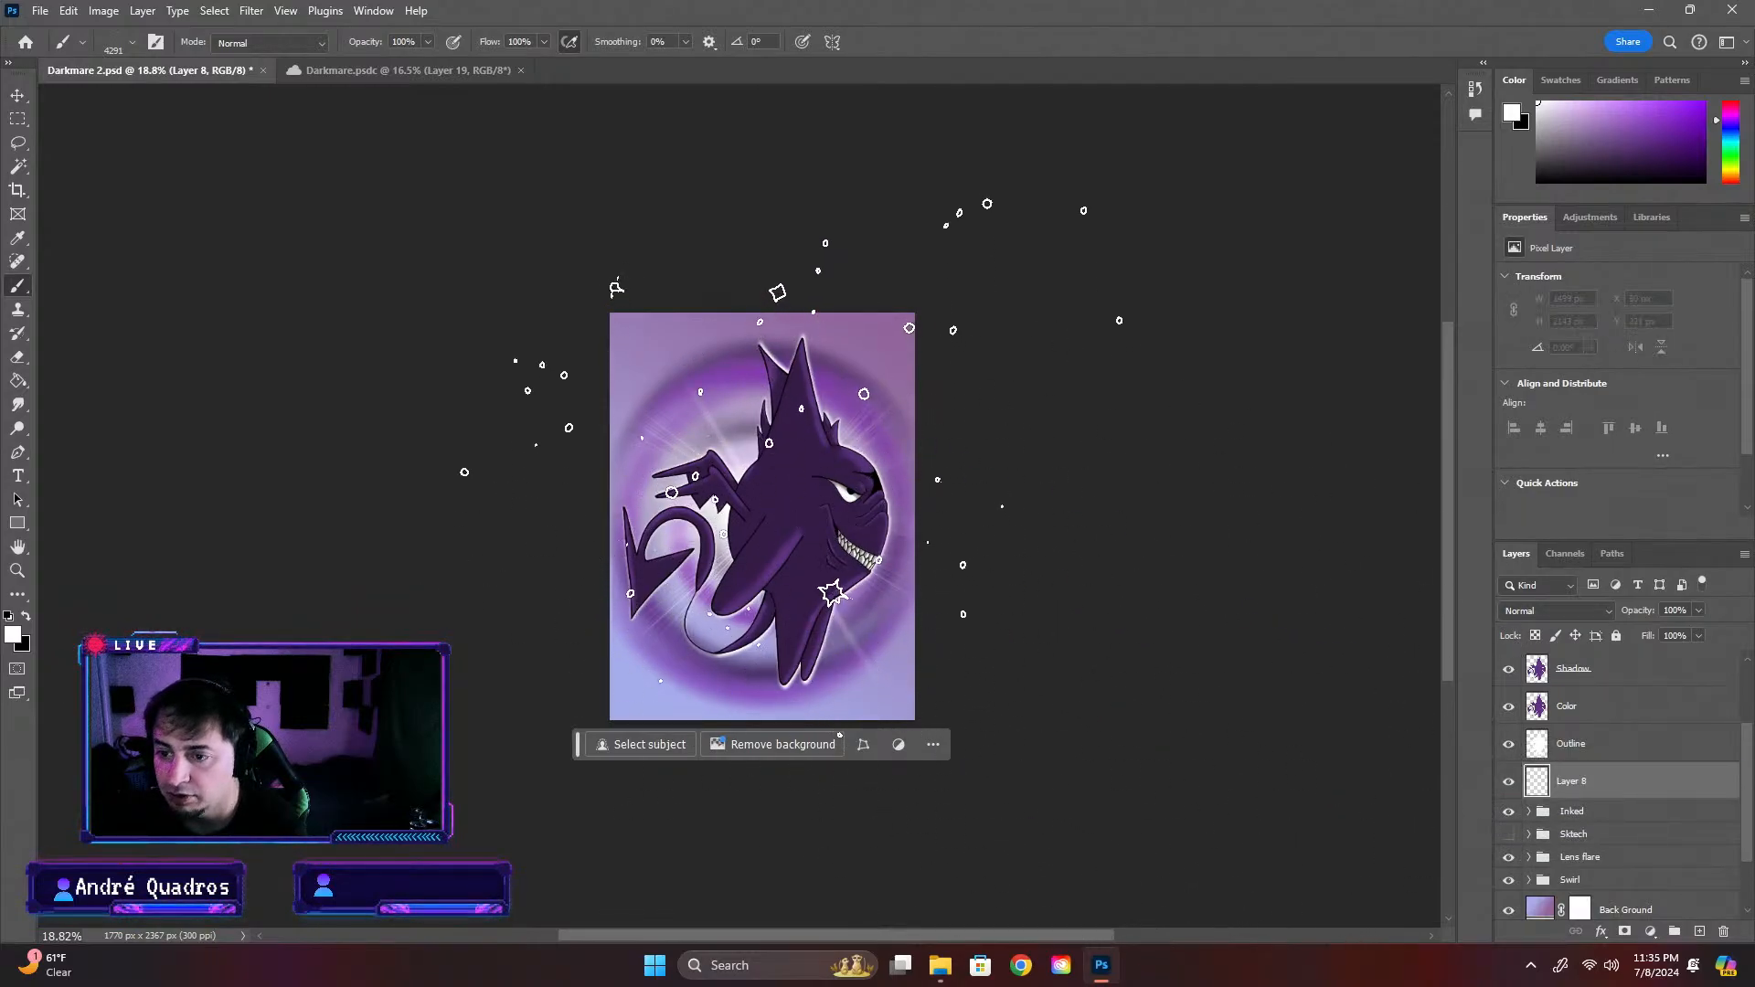
{"action": "left_click", "coordinate": [811, 487]}
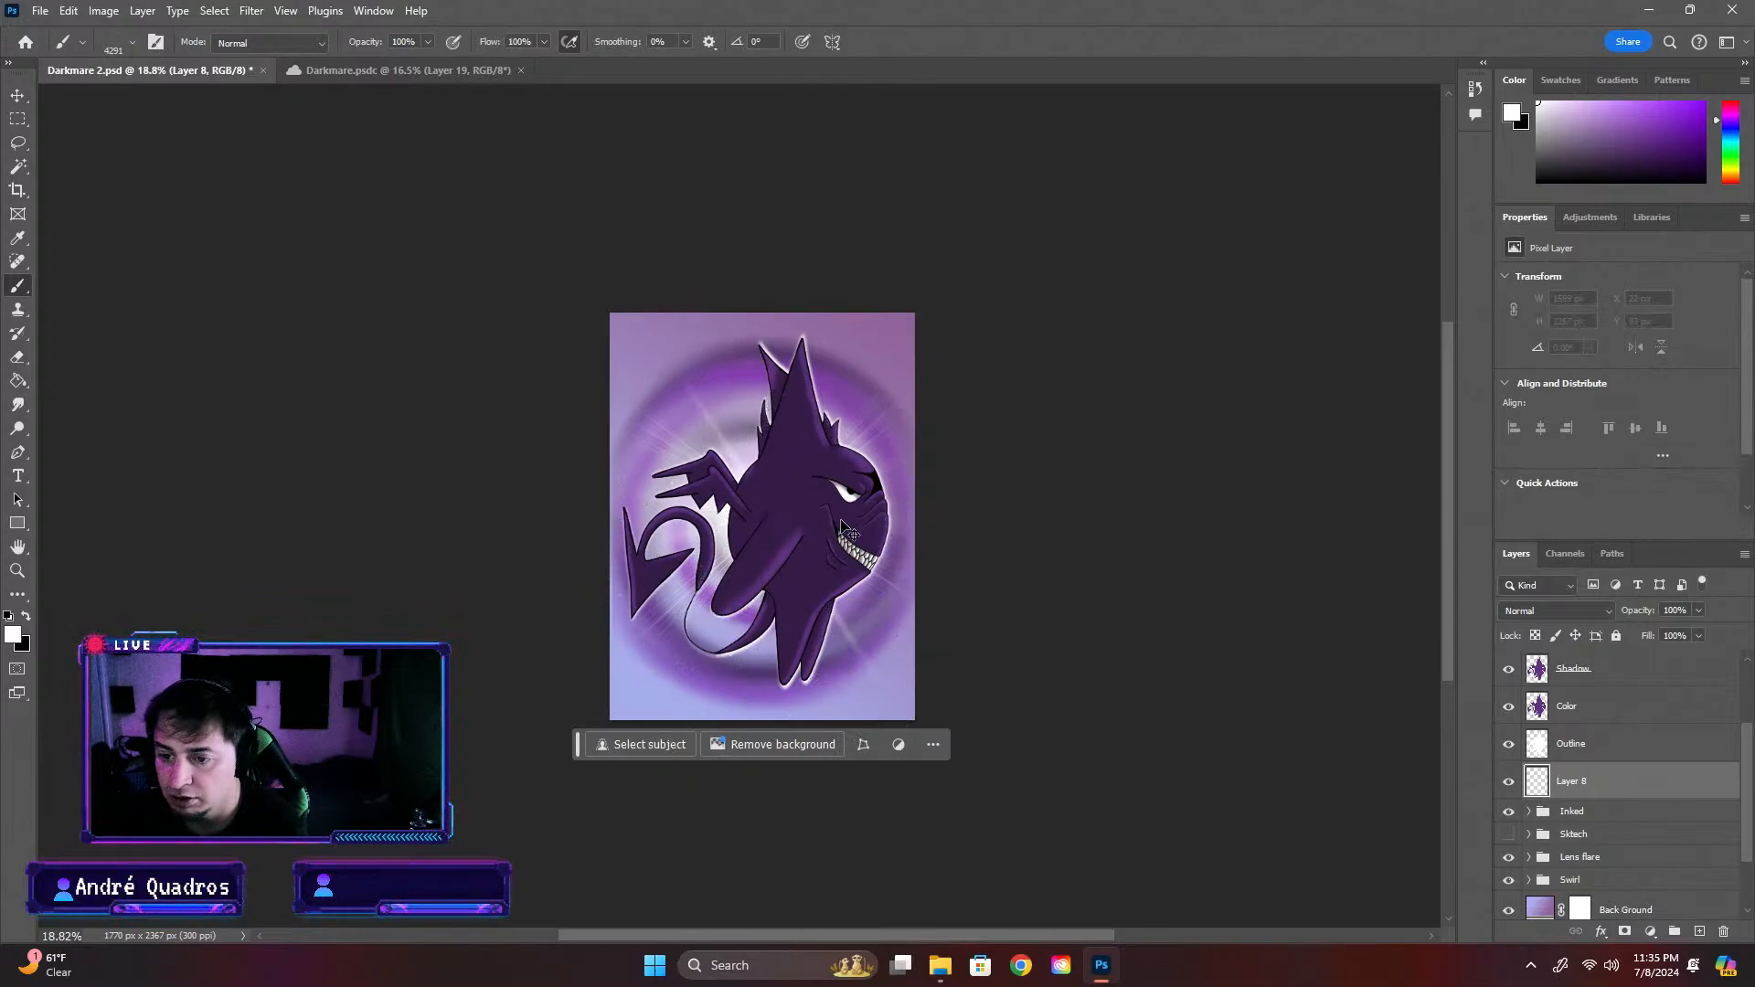
{"action": "left_click", "coordinate": [711, 435]}
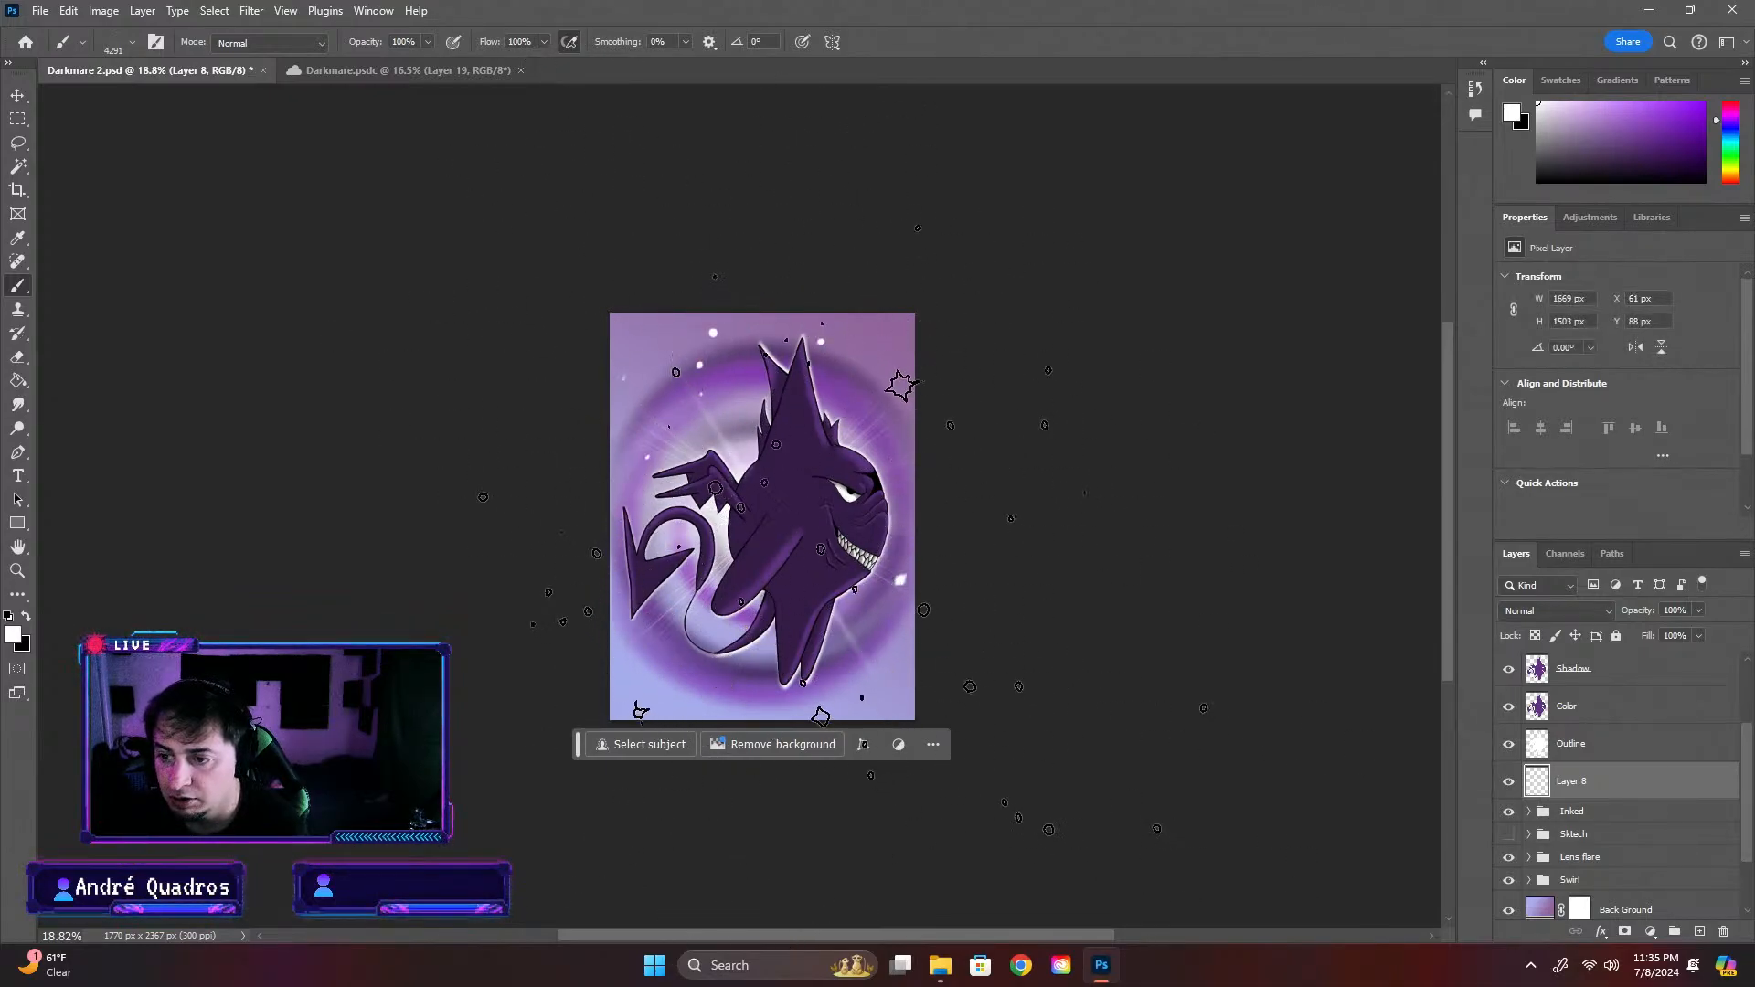
{"action": "key", "text": "ctrl+z"}
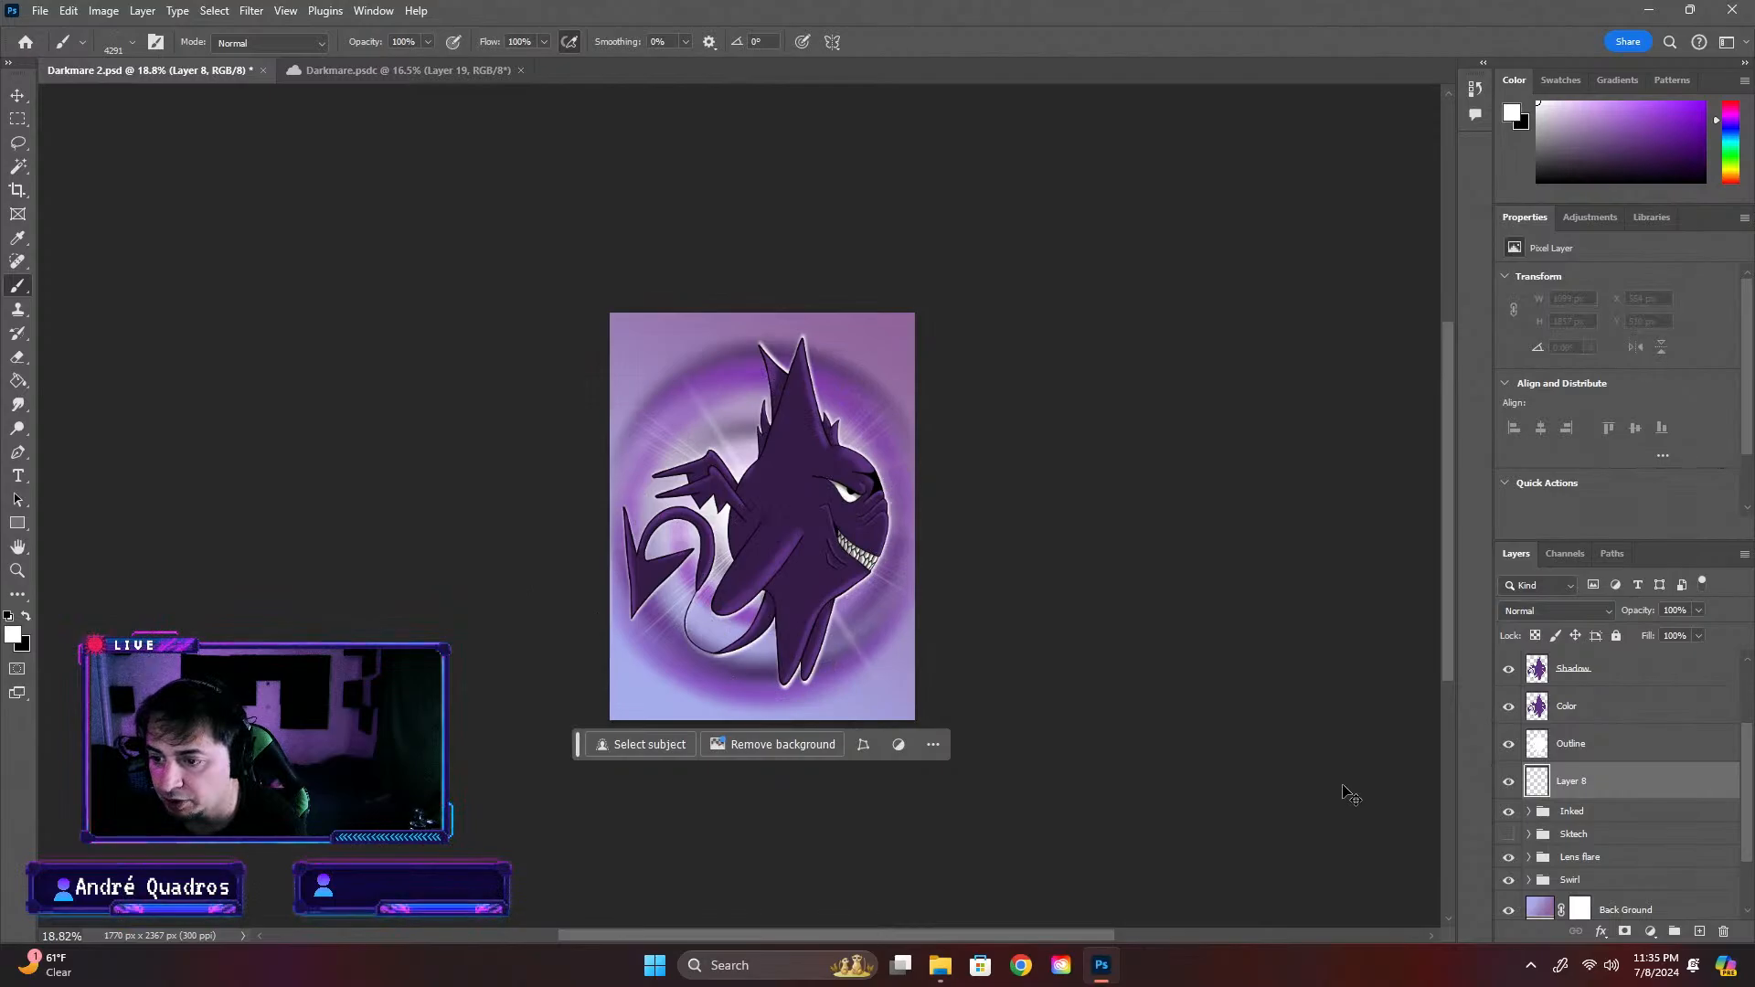
Choose the Kyle's Spatter Brushes - Stars 1 preset, test it in the artwork's upper-left corner, and undo the test stamp
{"action": "left_click", "coordinate": [133, 45]}
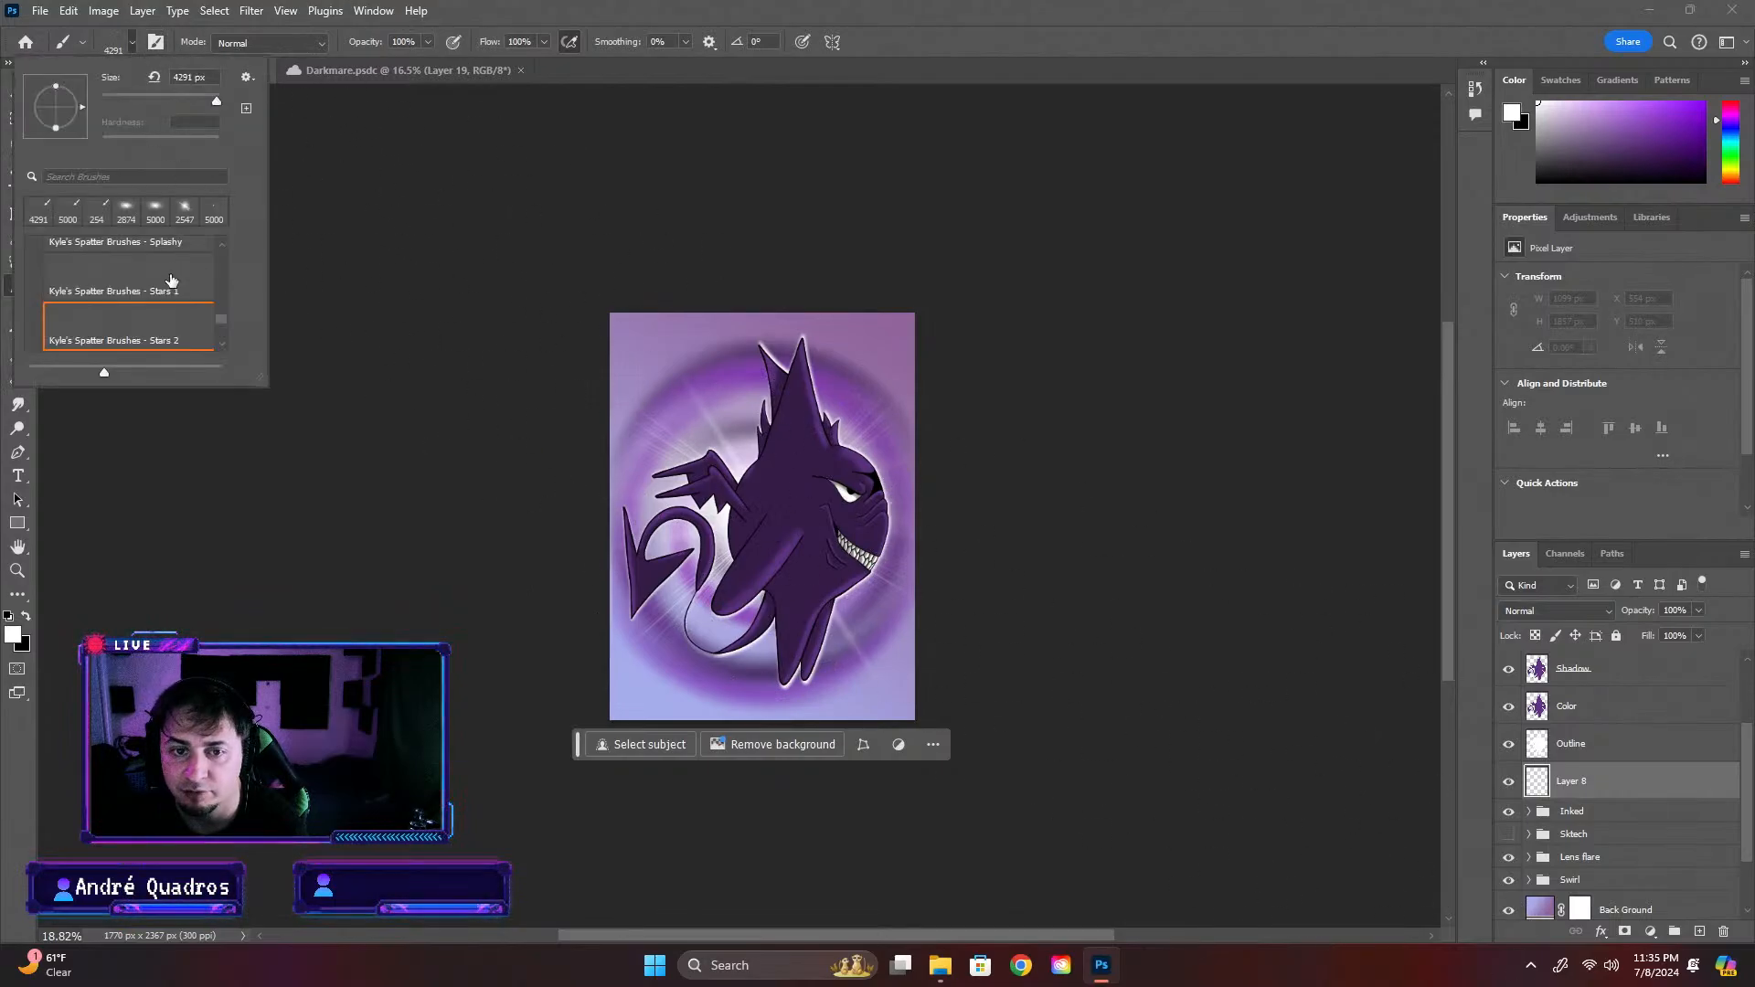
{"action": "left_click", "coordinate": [155, 290]}
{"action": "left_click", "coordinate": [1088, 14]}
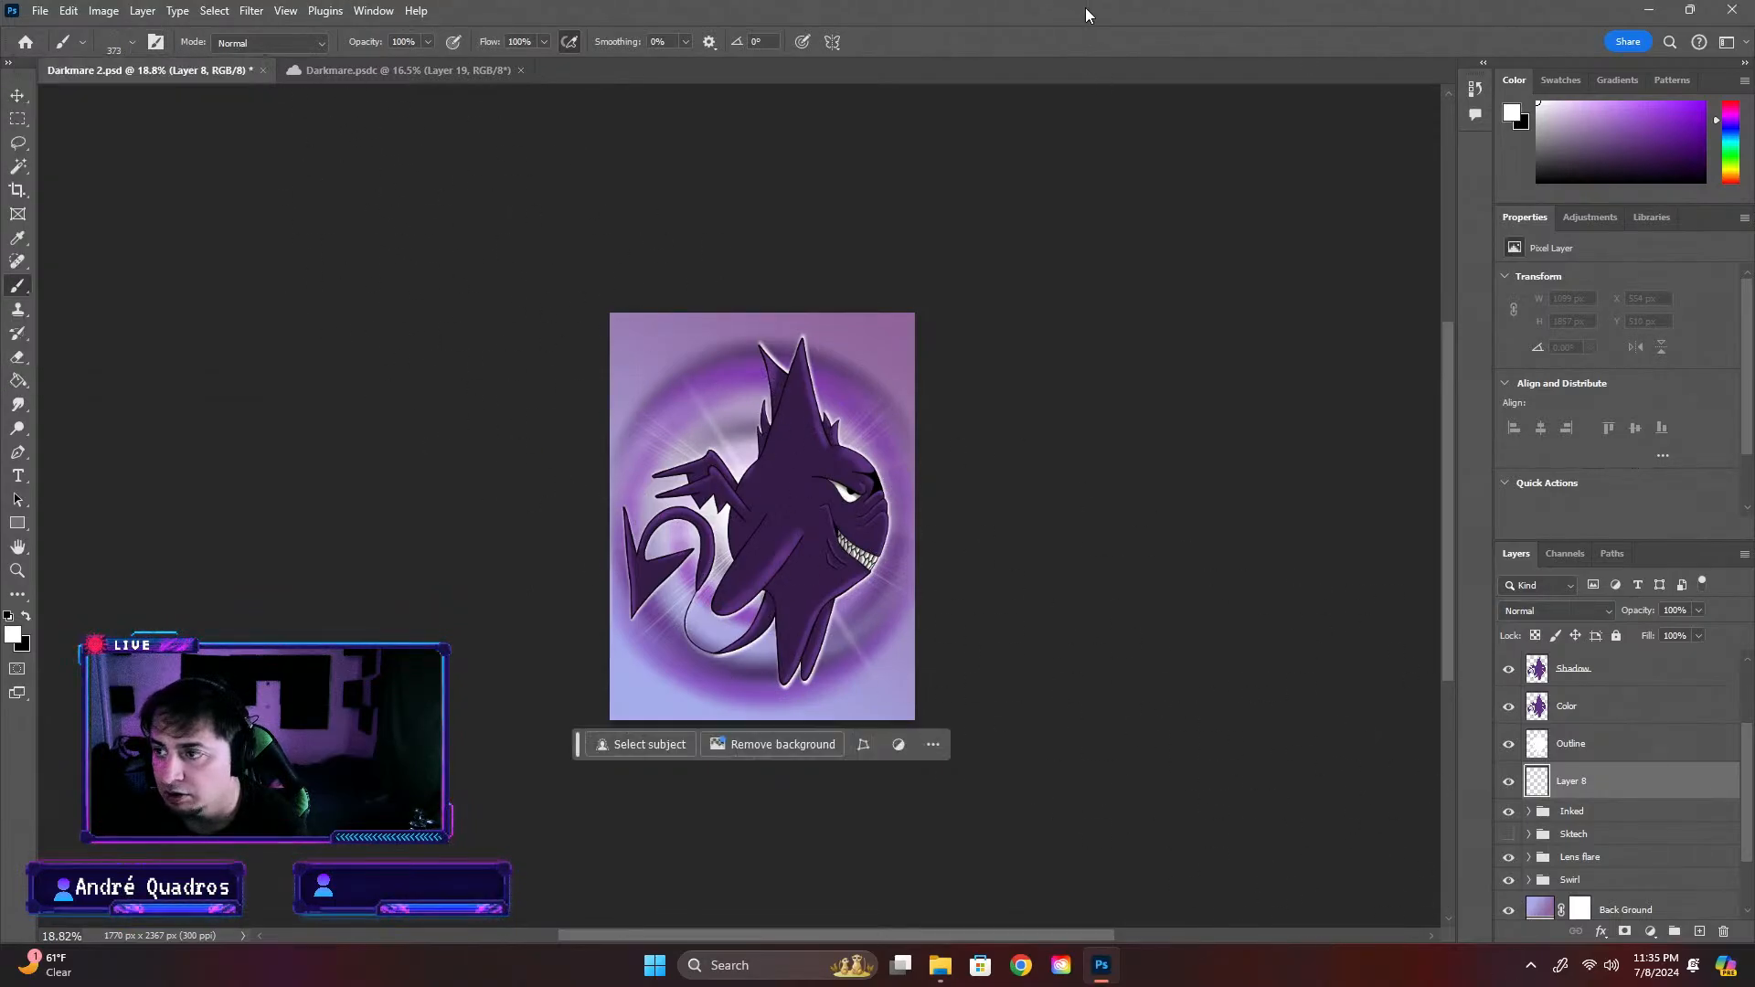
{"action": "left_click", "coordinate": [644, 341]}
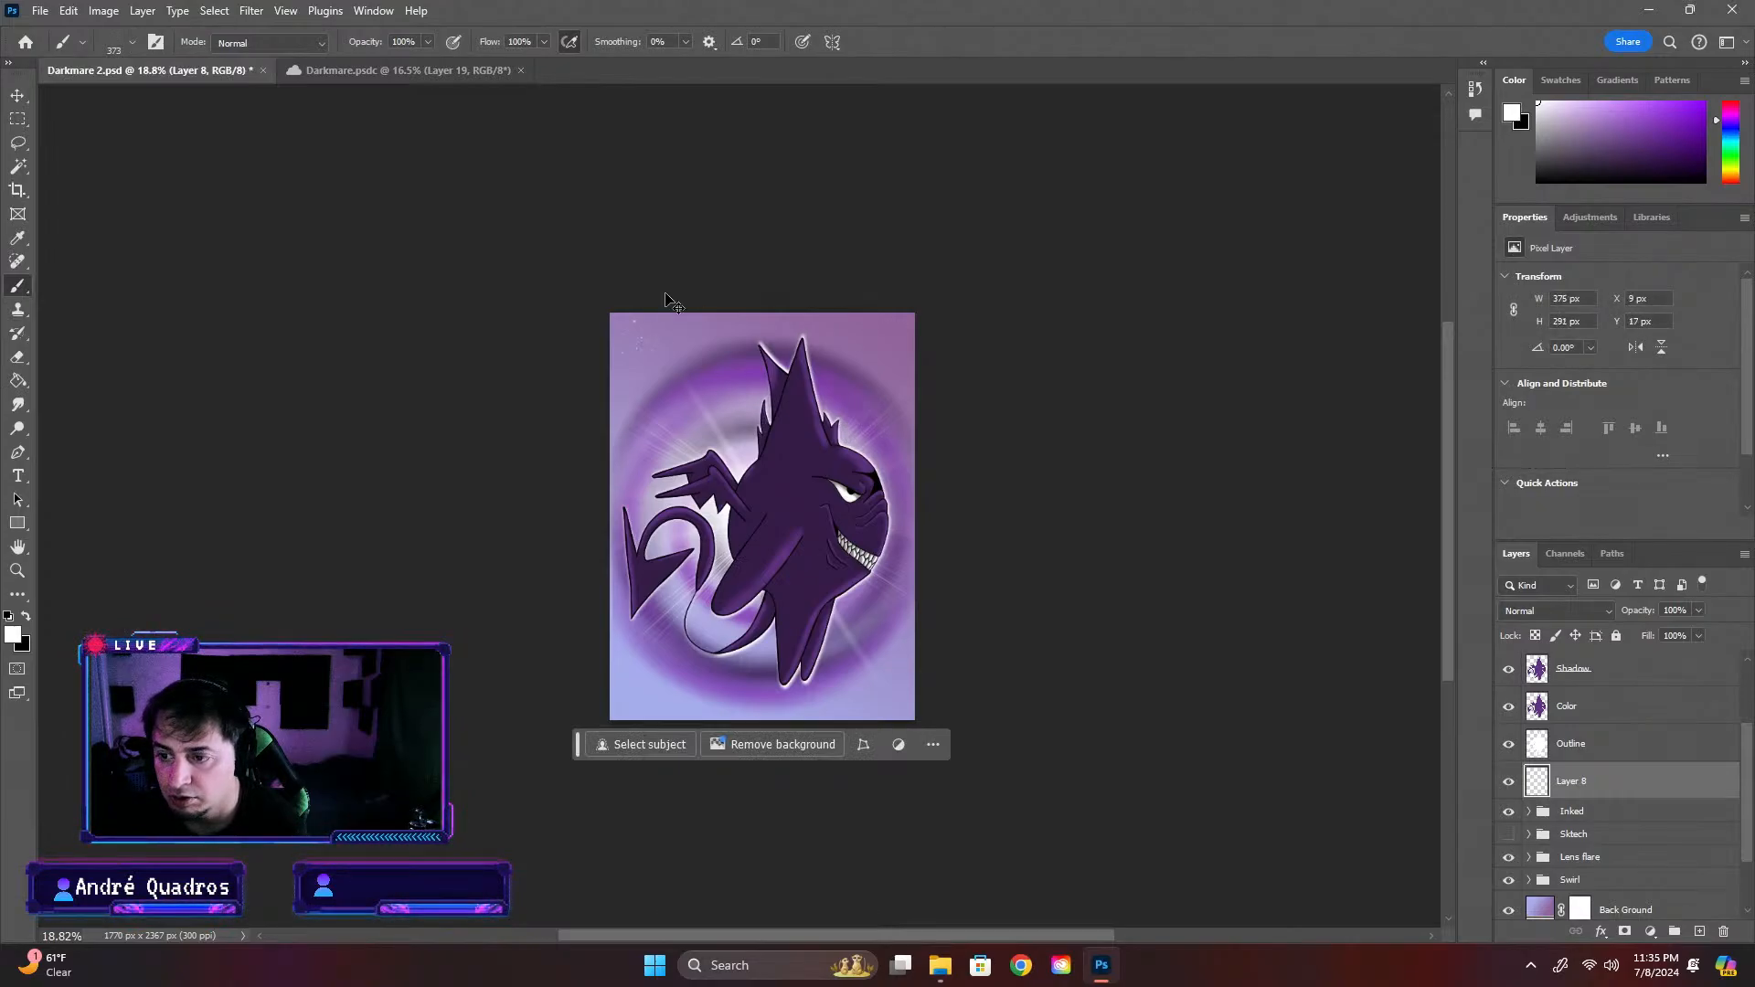
{"action": "key", "text": "ctrl+z"}
{"action": "key", "text": "ctrl+z"}
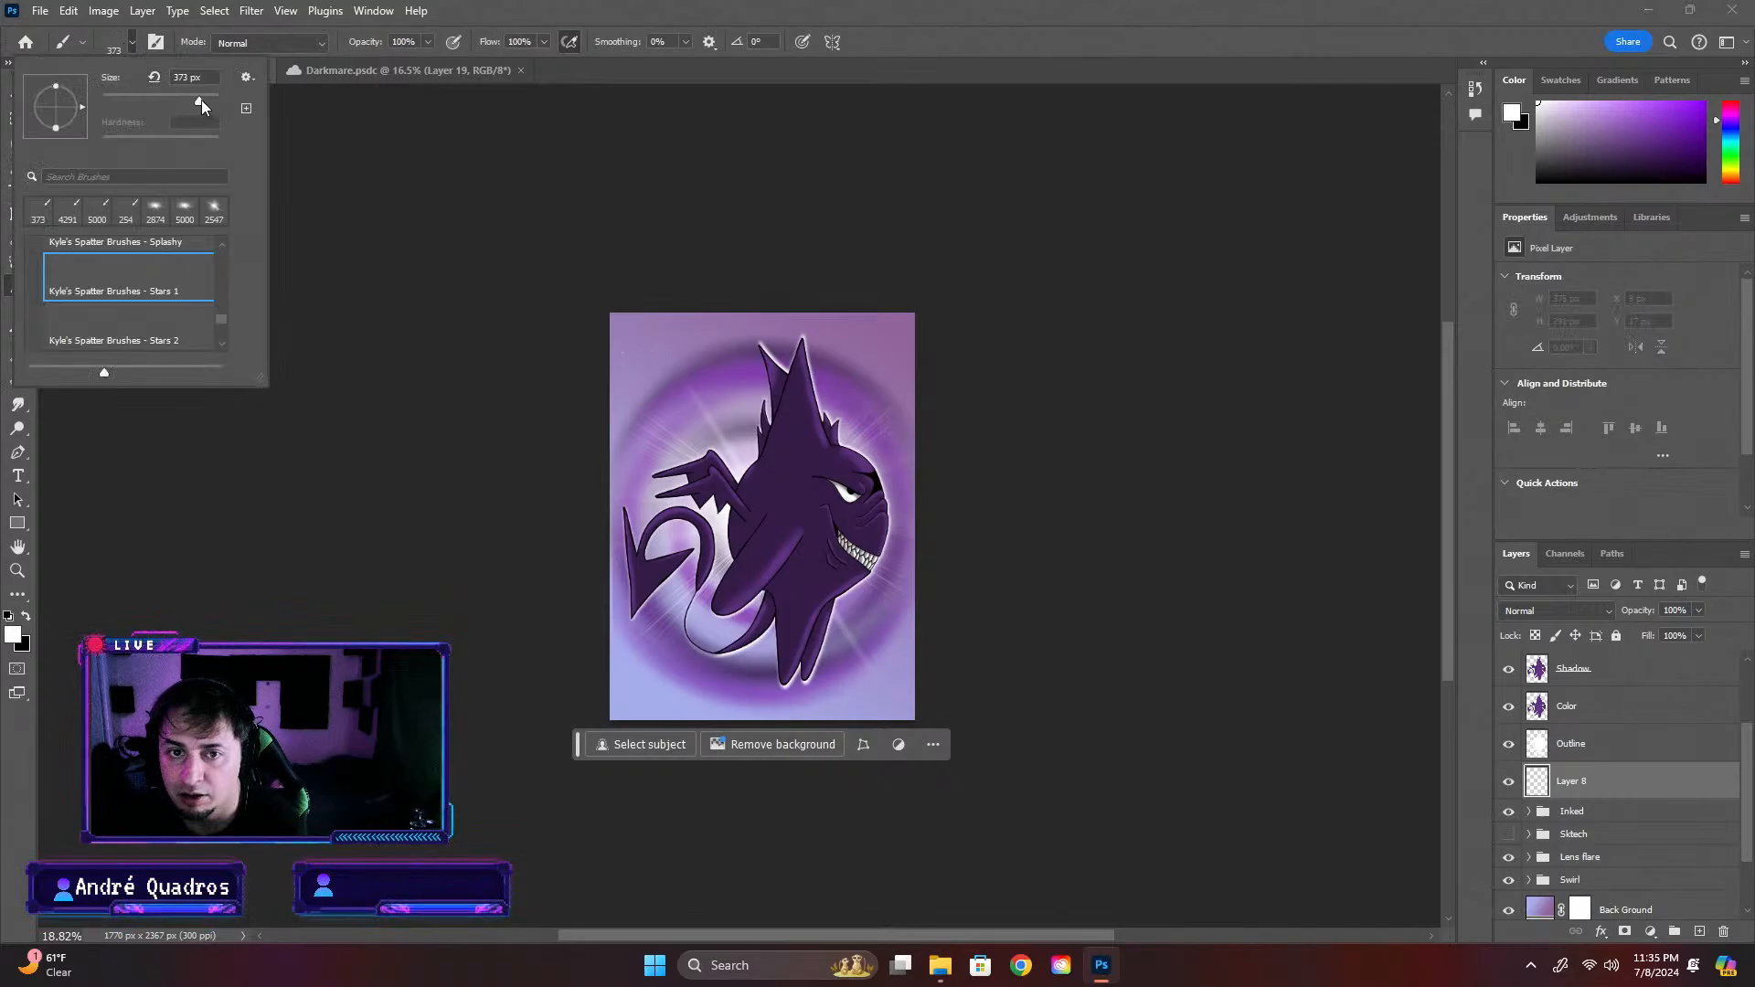
Set the Stars 1 brush size to 2165 px and stamp white stars across the artwork's upper and lower areas
{"action": "left_click_drag", "start_coordinate": [201, 101], "coordinate": [211, 101]}
{"action": "left_click", "coordinate": [640, 471]}
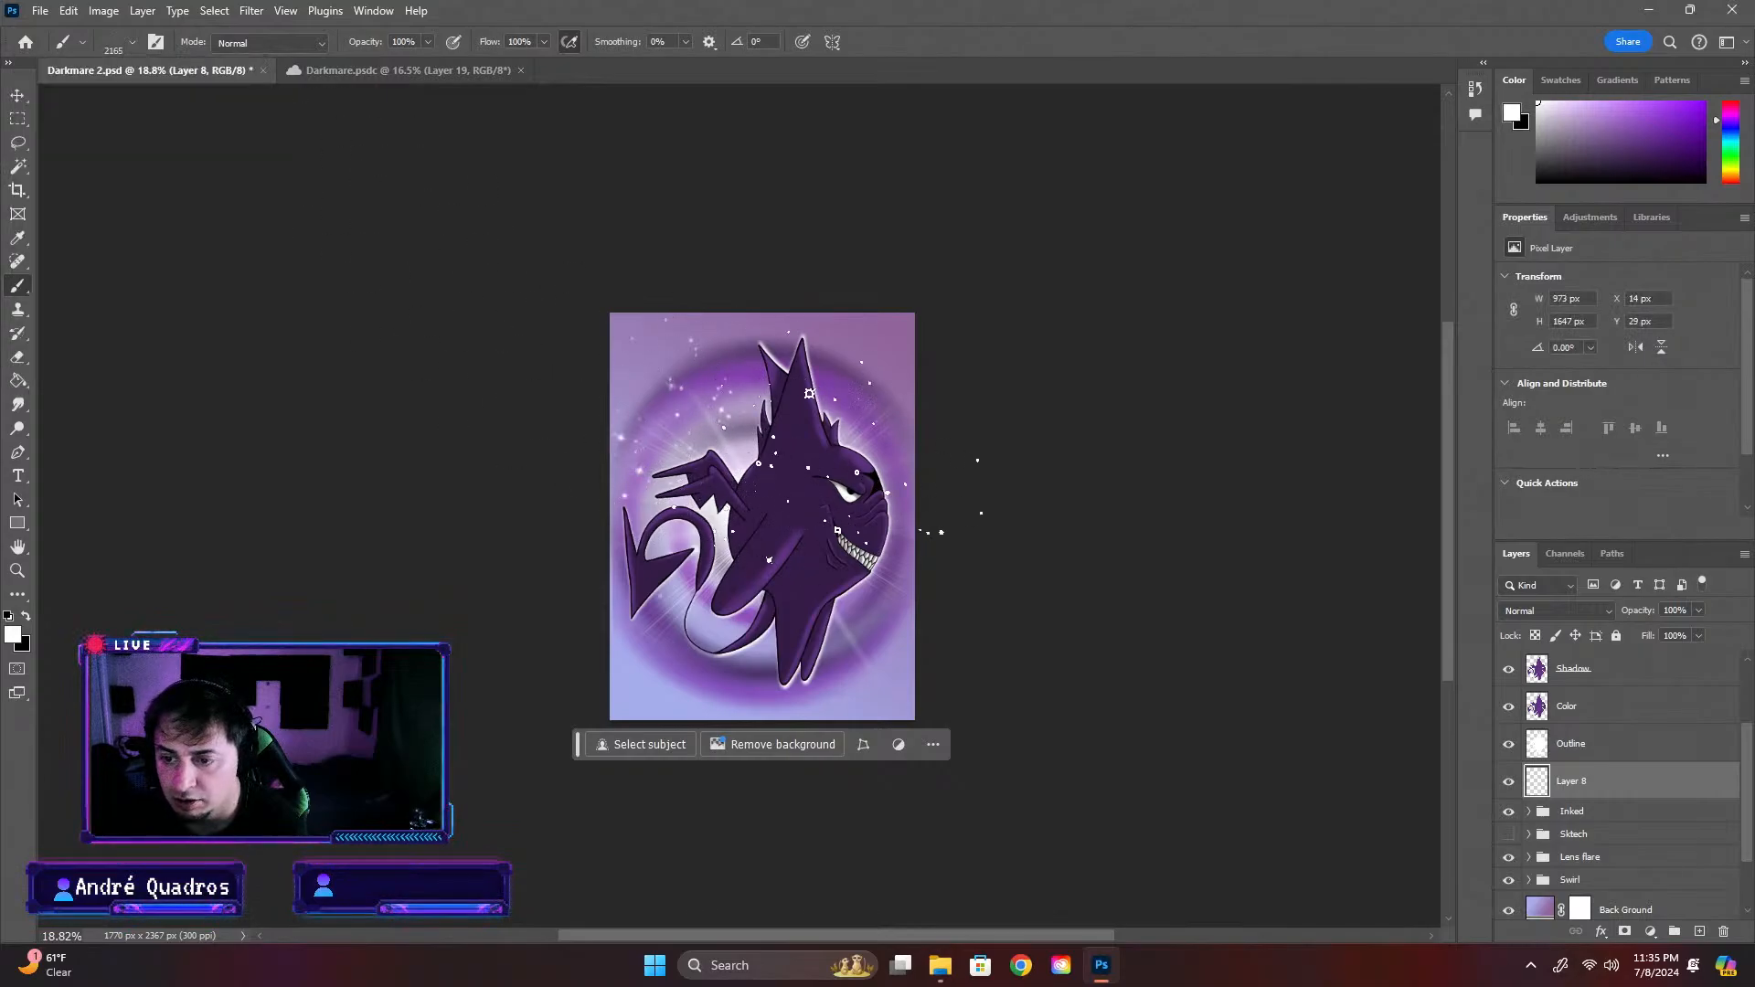
{"action": "scroll", "coordinate": [863, 585], "scroll_direction": "up", "scroll_amount": 2}
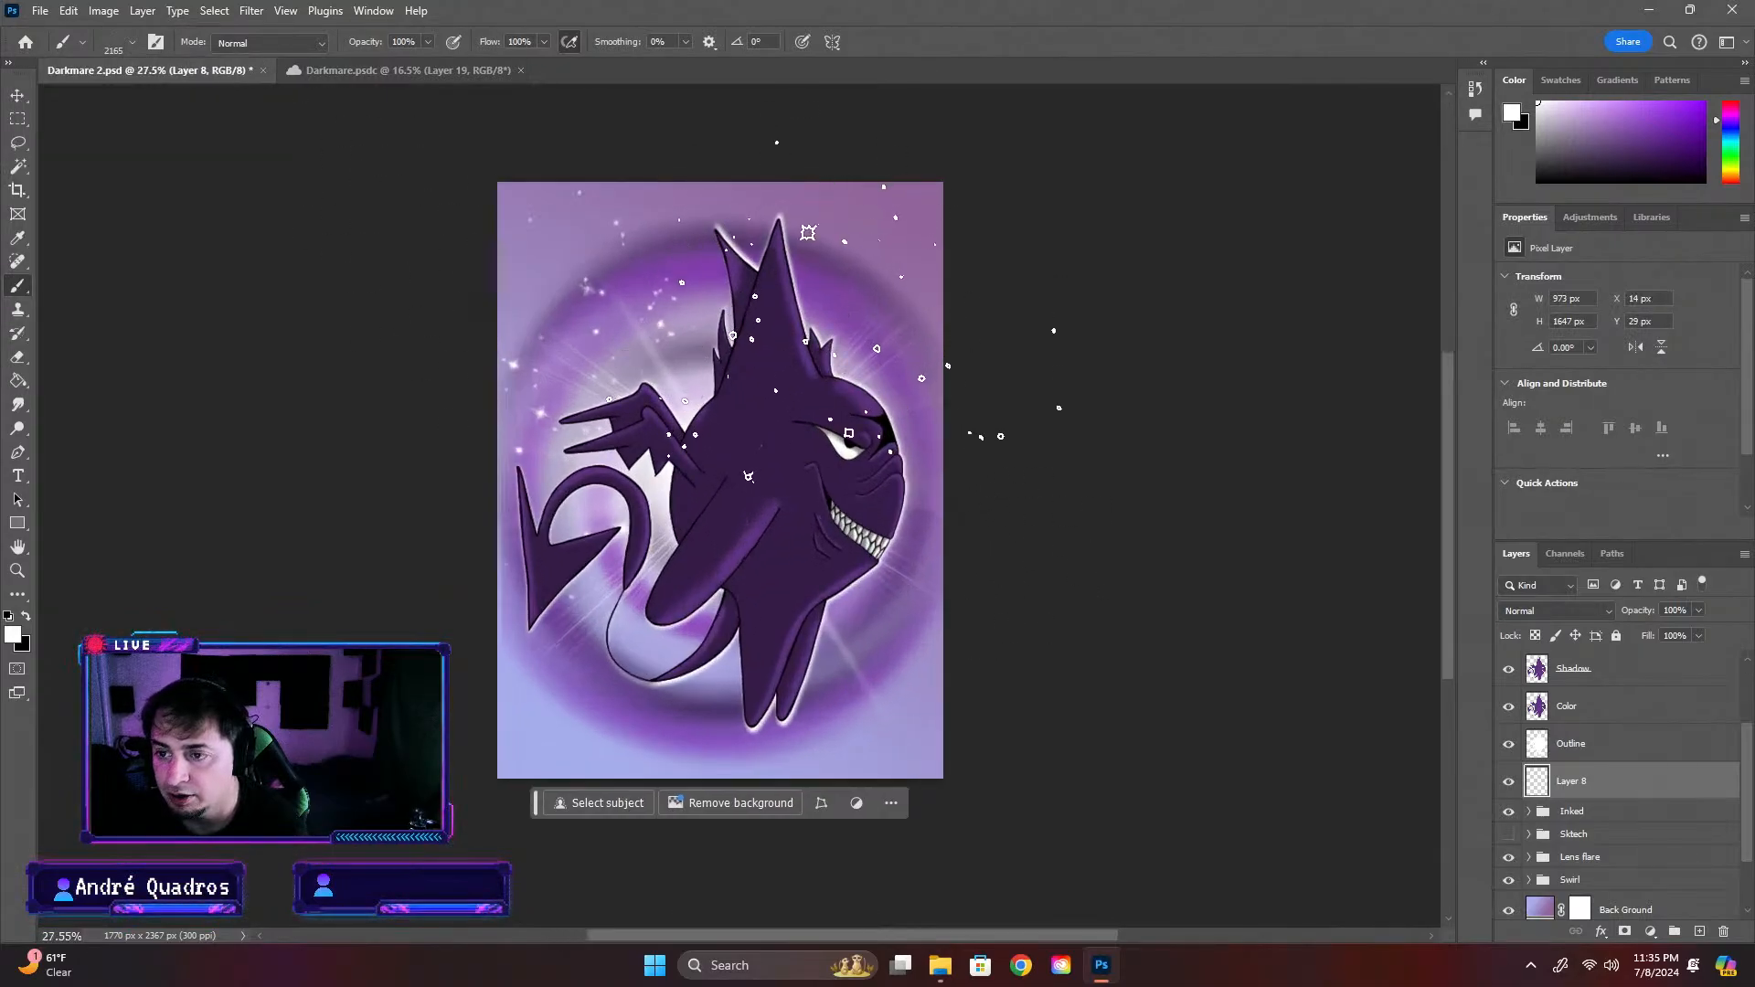
{"action": "left_click", "coordinate": [793, 398]}
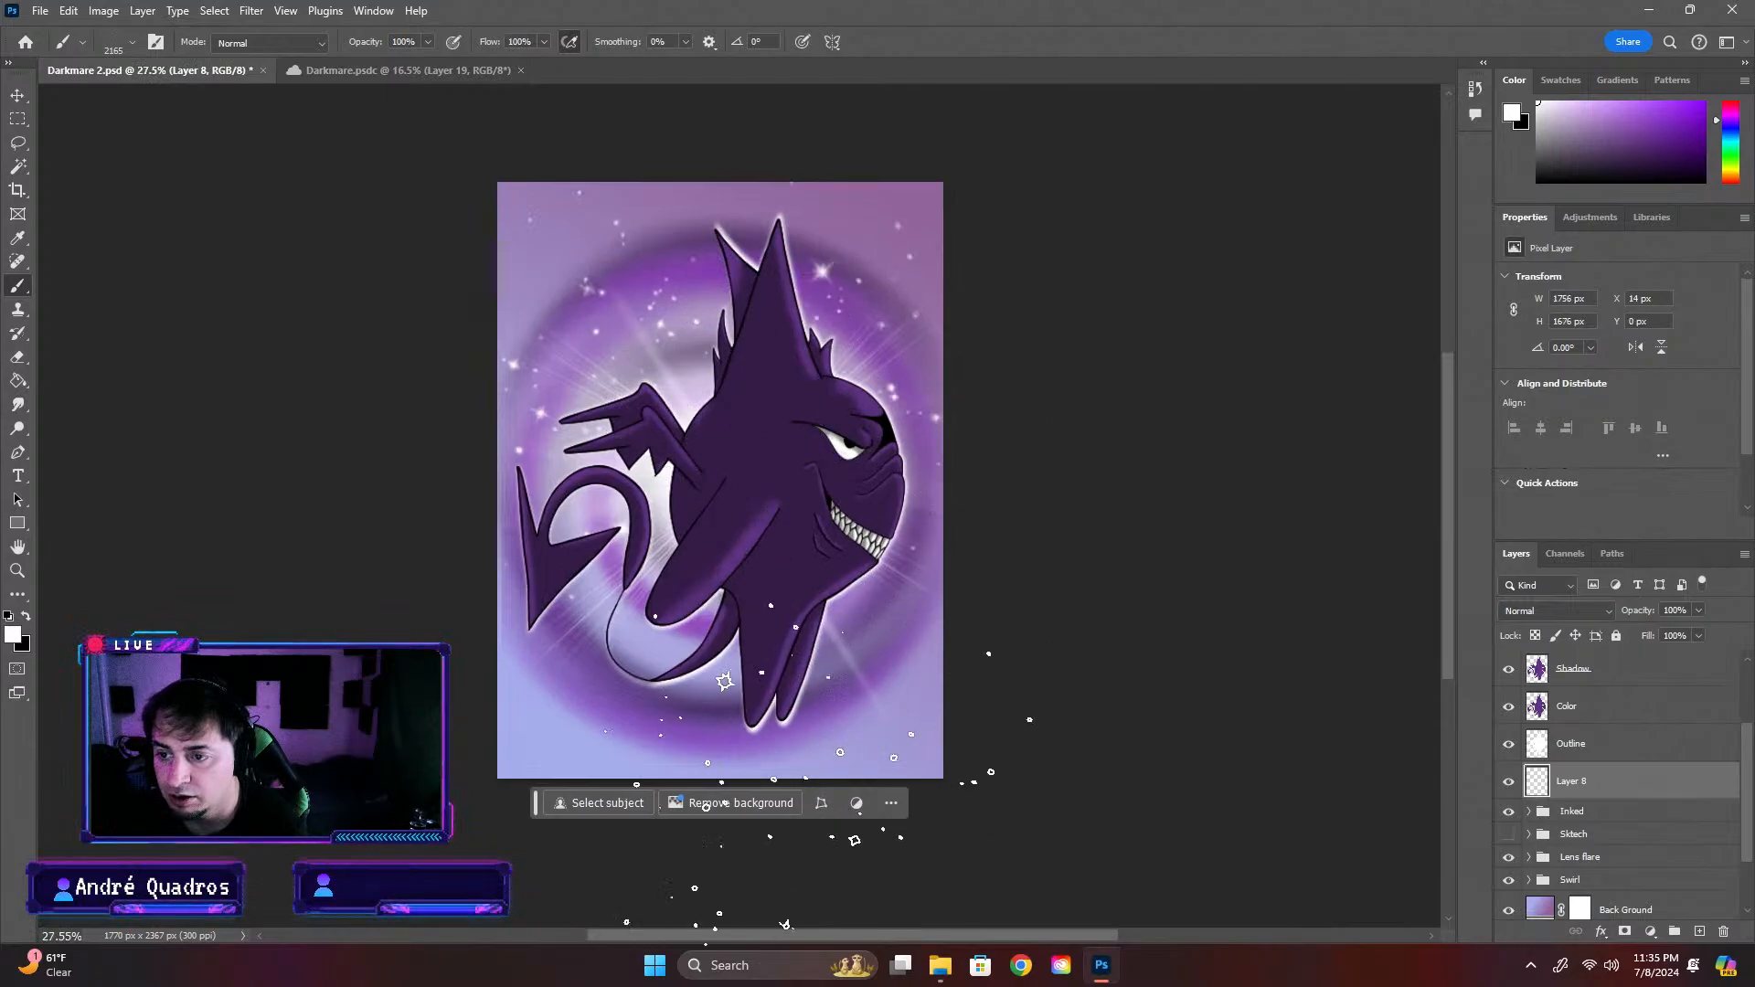
{"action": "left_click_drag", "start_coordinate": [594, 691], "coordinate": [805, 695]}
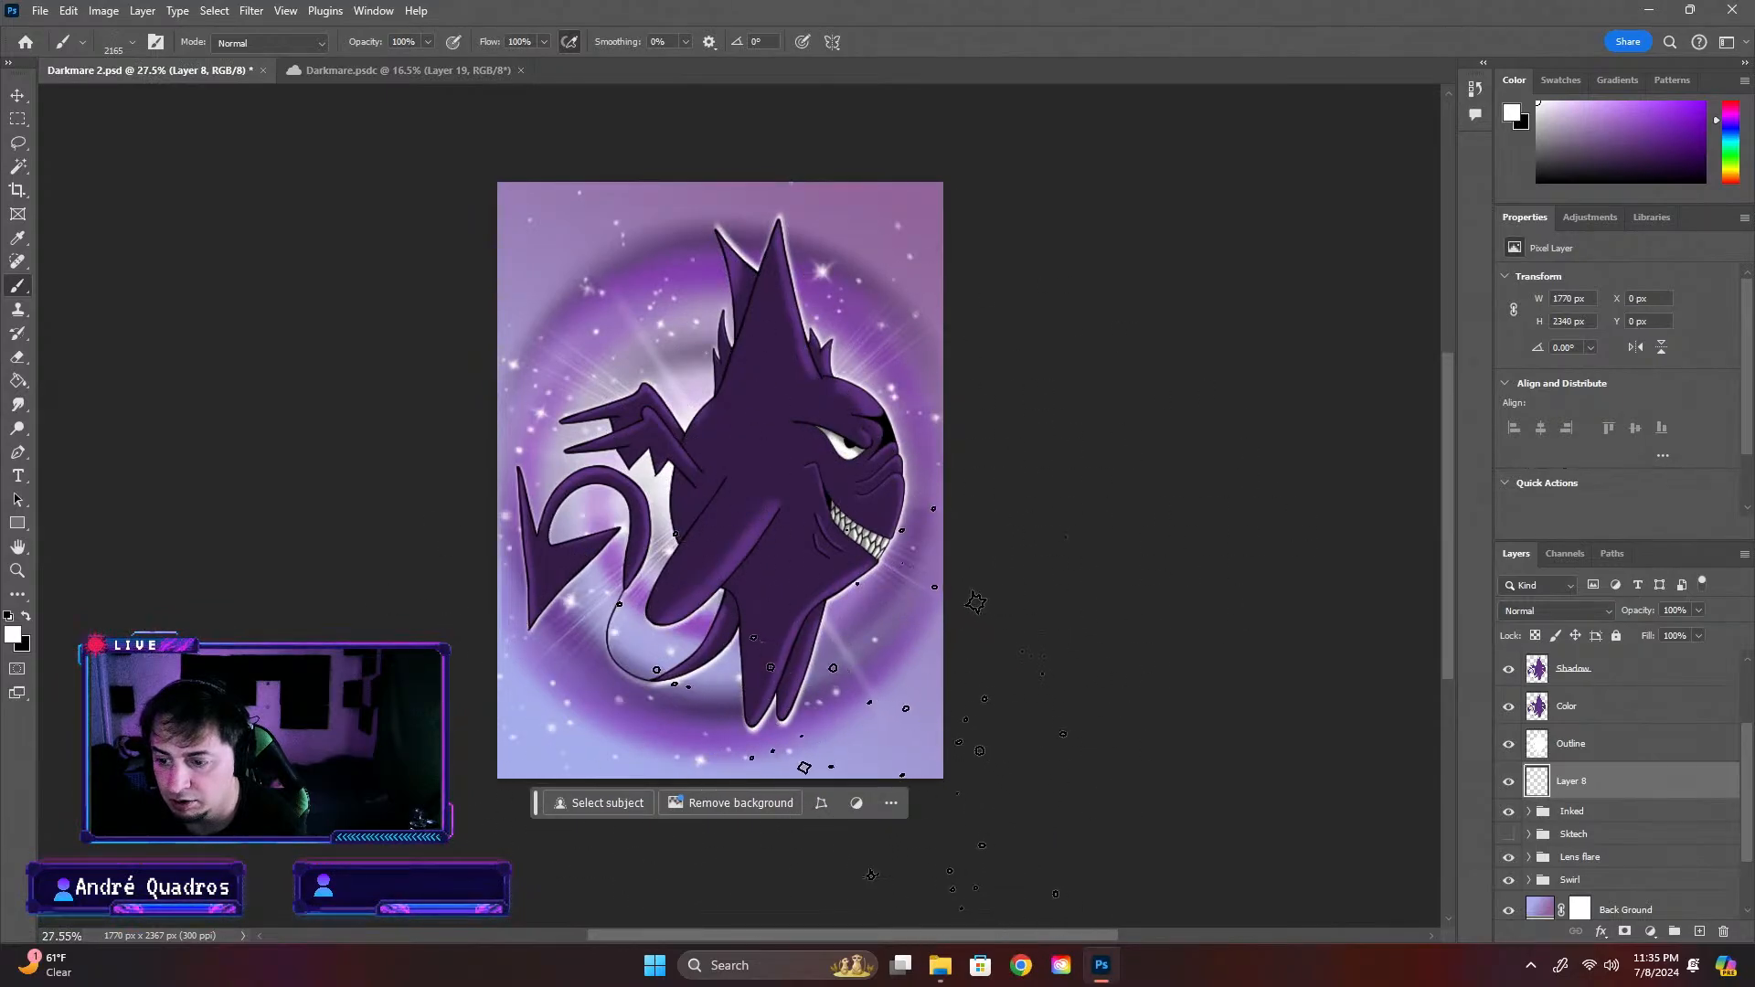
{"action": "scroll", "coordinate": [1344, 866], "scroll_direction": "down", "scroll_amount": 2}
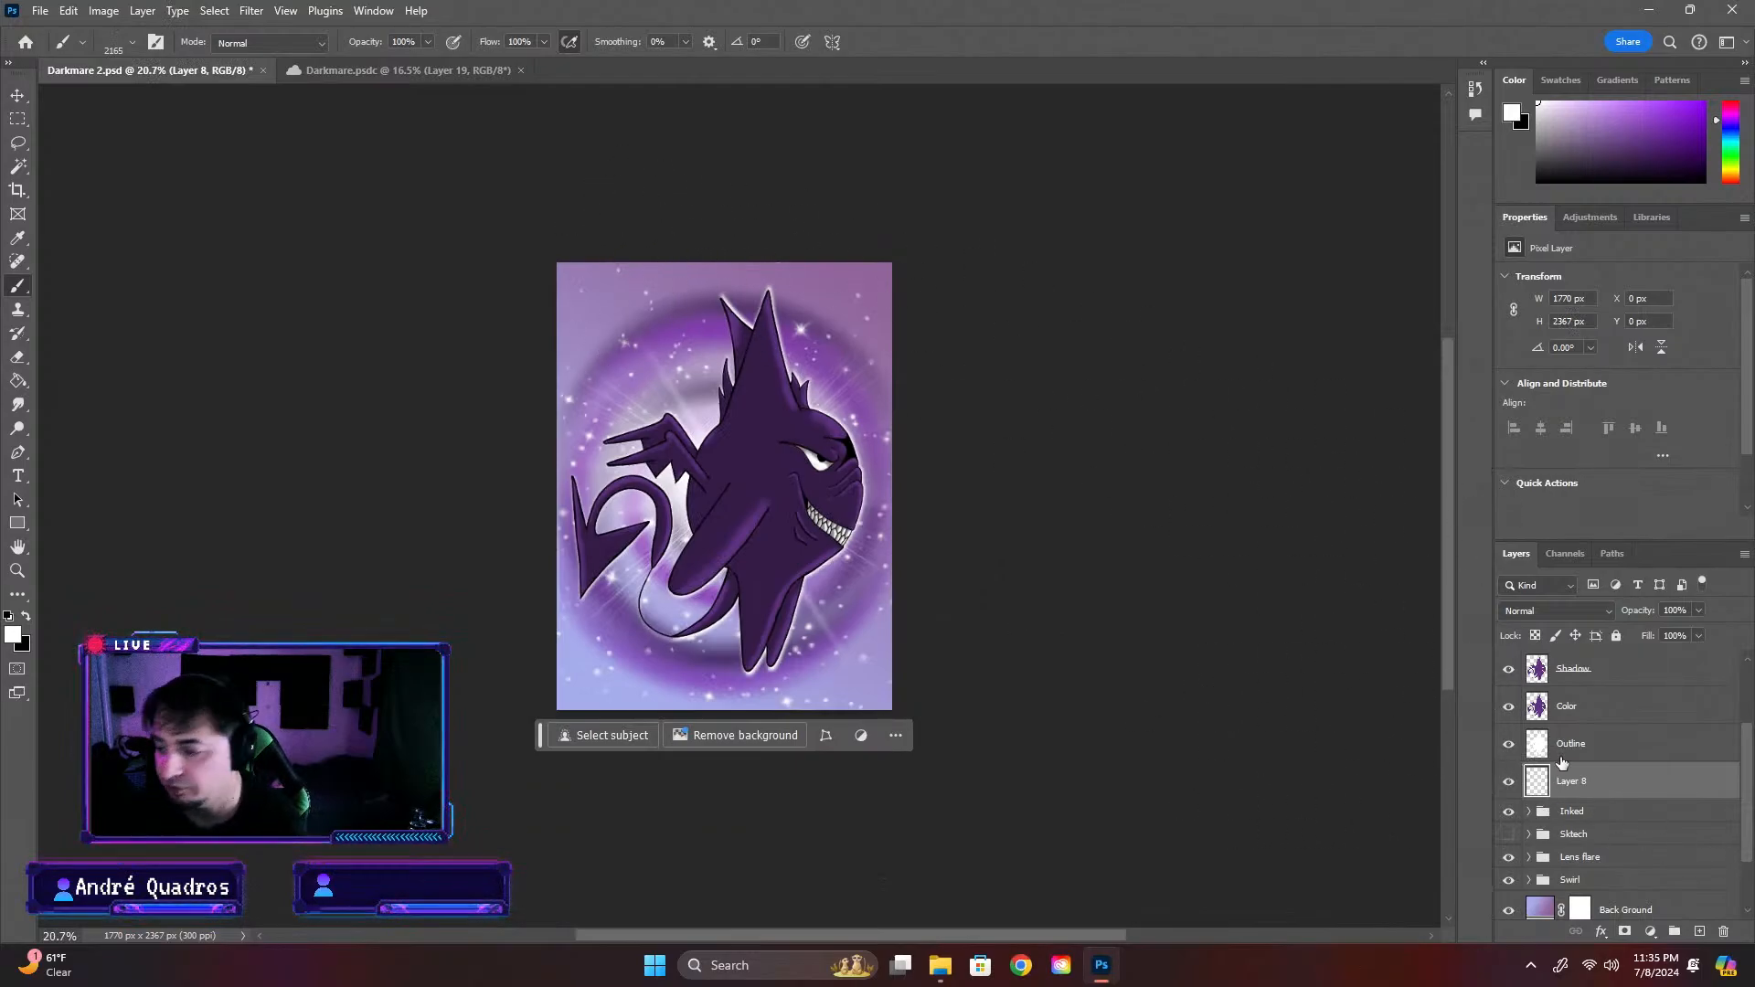
Rename Layer 8 as Stars and save the document
{"action": "double_click", "coordinate": [1590, 782]}
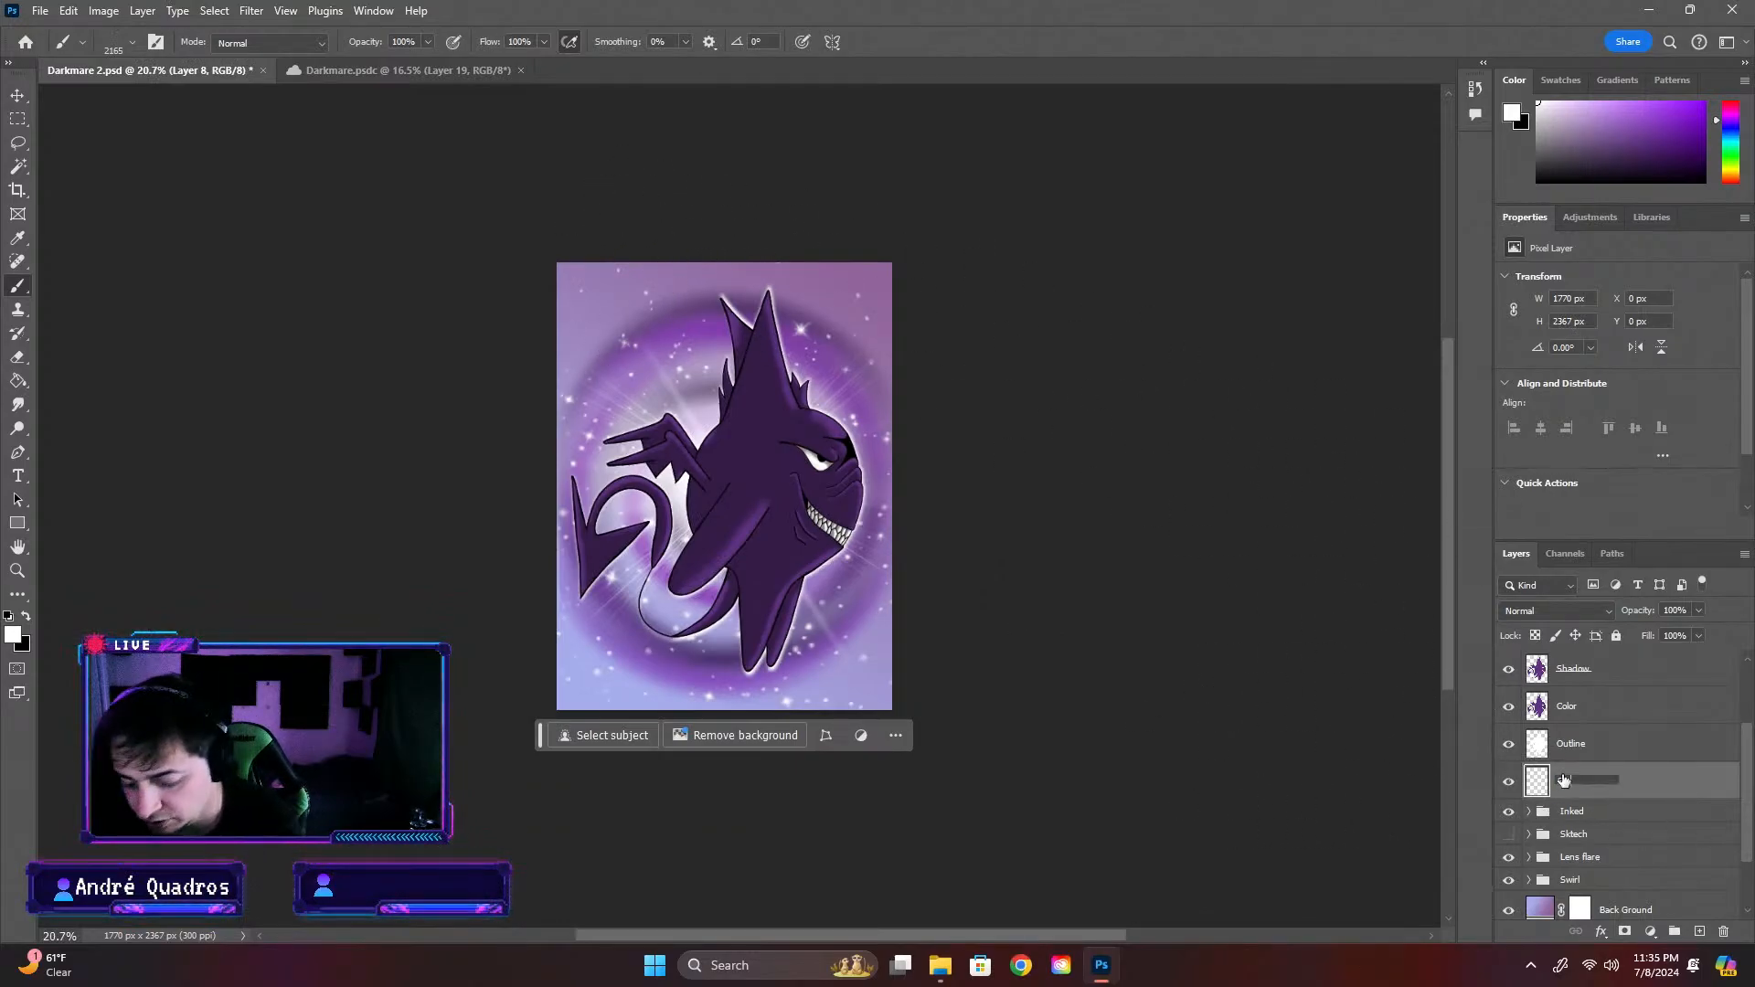
{"action": "key", "text": "Return"}
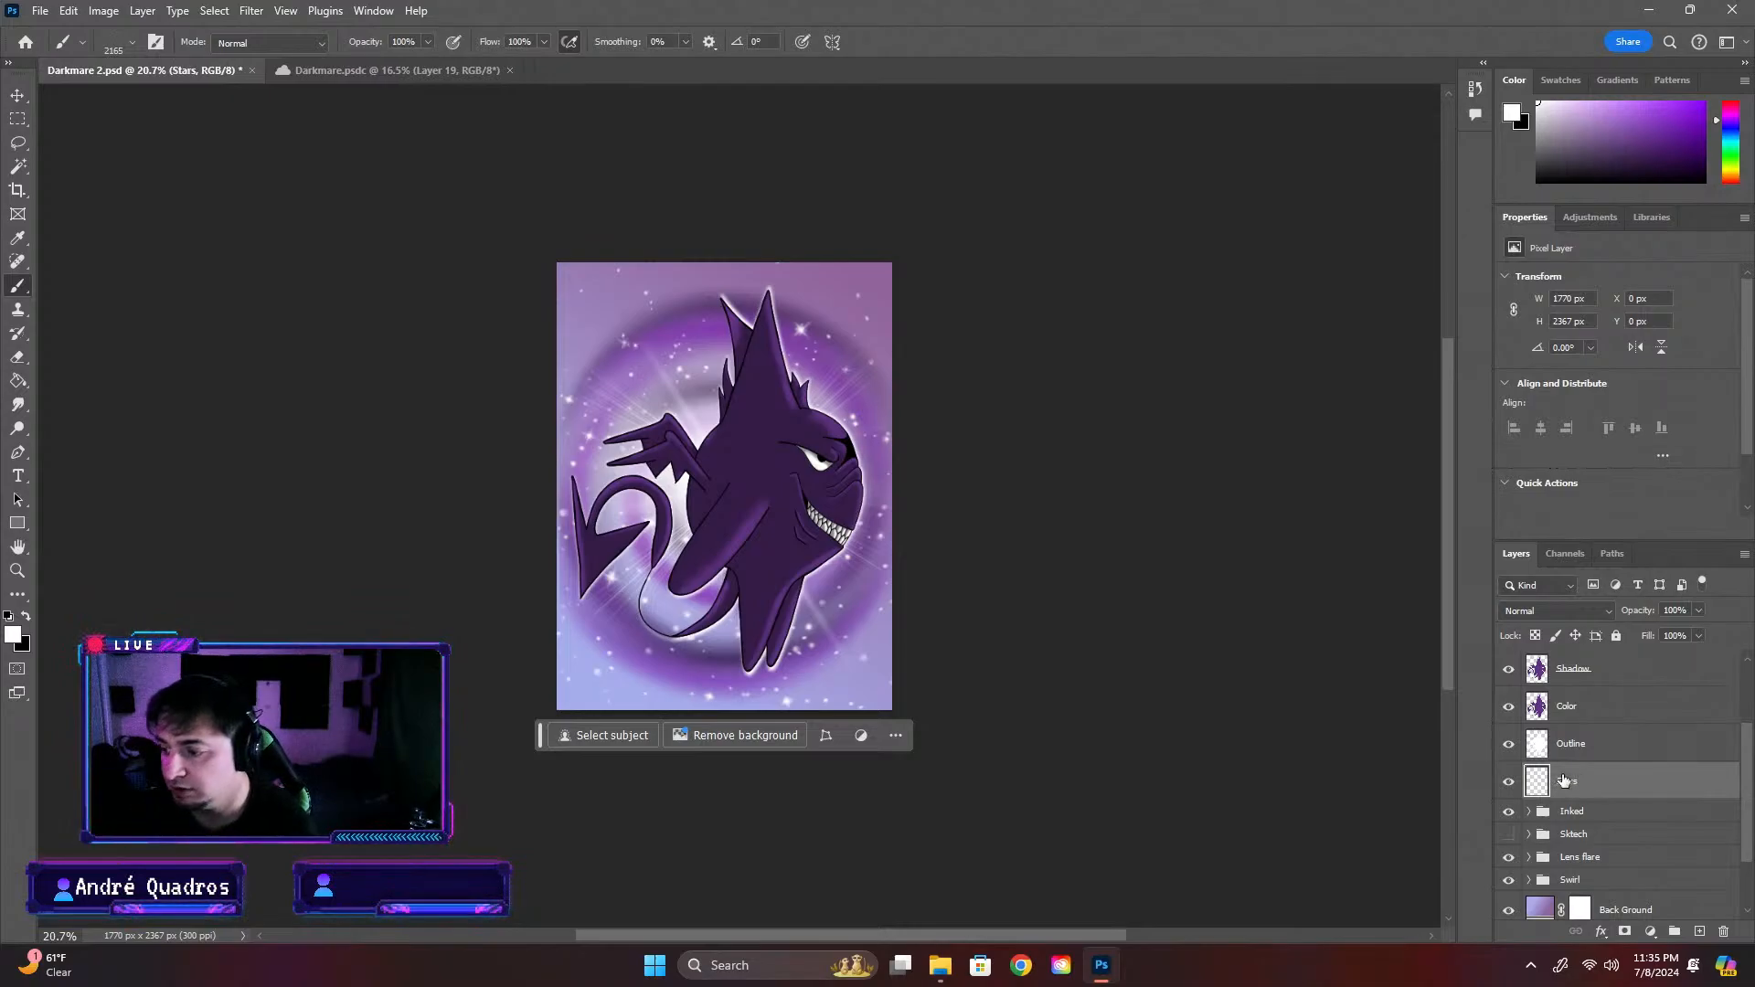
{"action": "scroll", "coordinate": [690, 587], "scroll_direction": "down", "scroll_amount": 1}
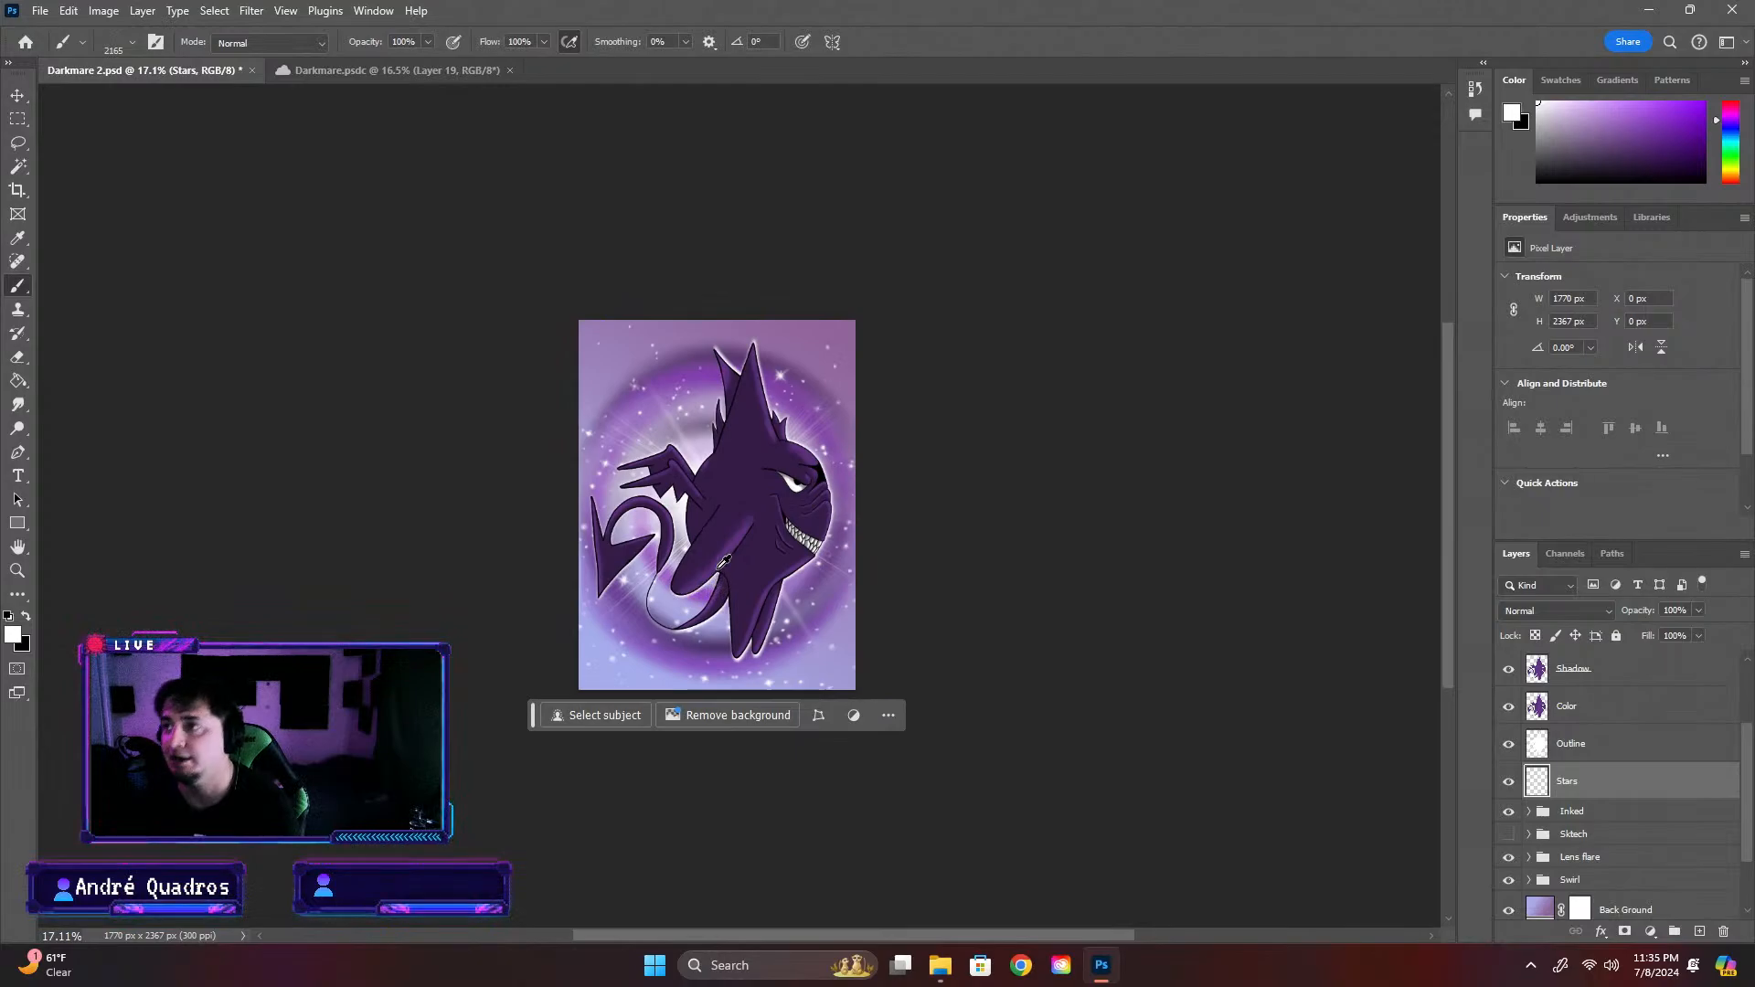
{"action": "key", "text": "ctrl+s"}
{"action": "scroll", "coordinate": [777, 548], "scroll_direction": "up", "scroll_amount": 2}
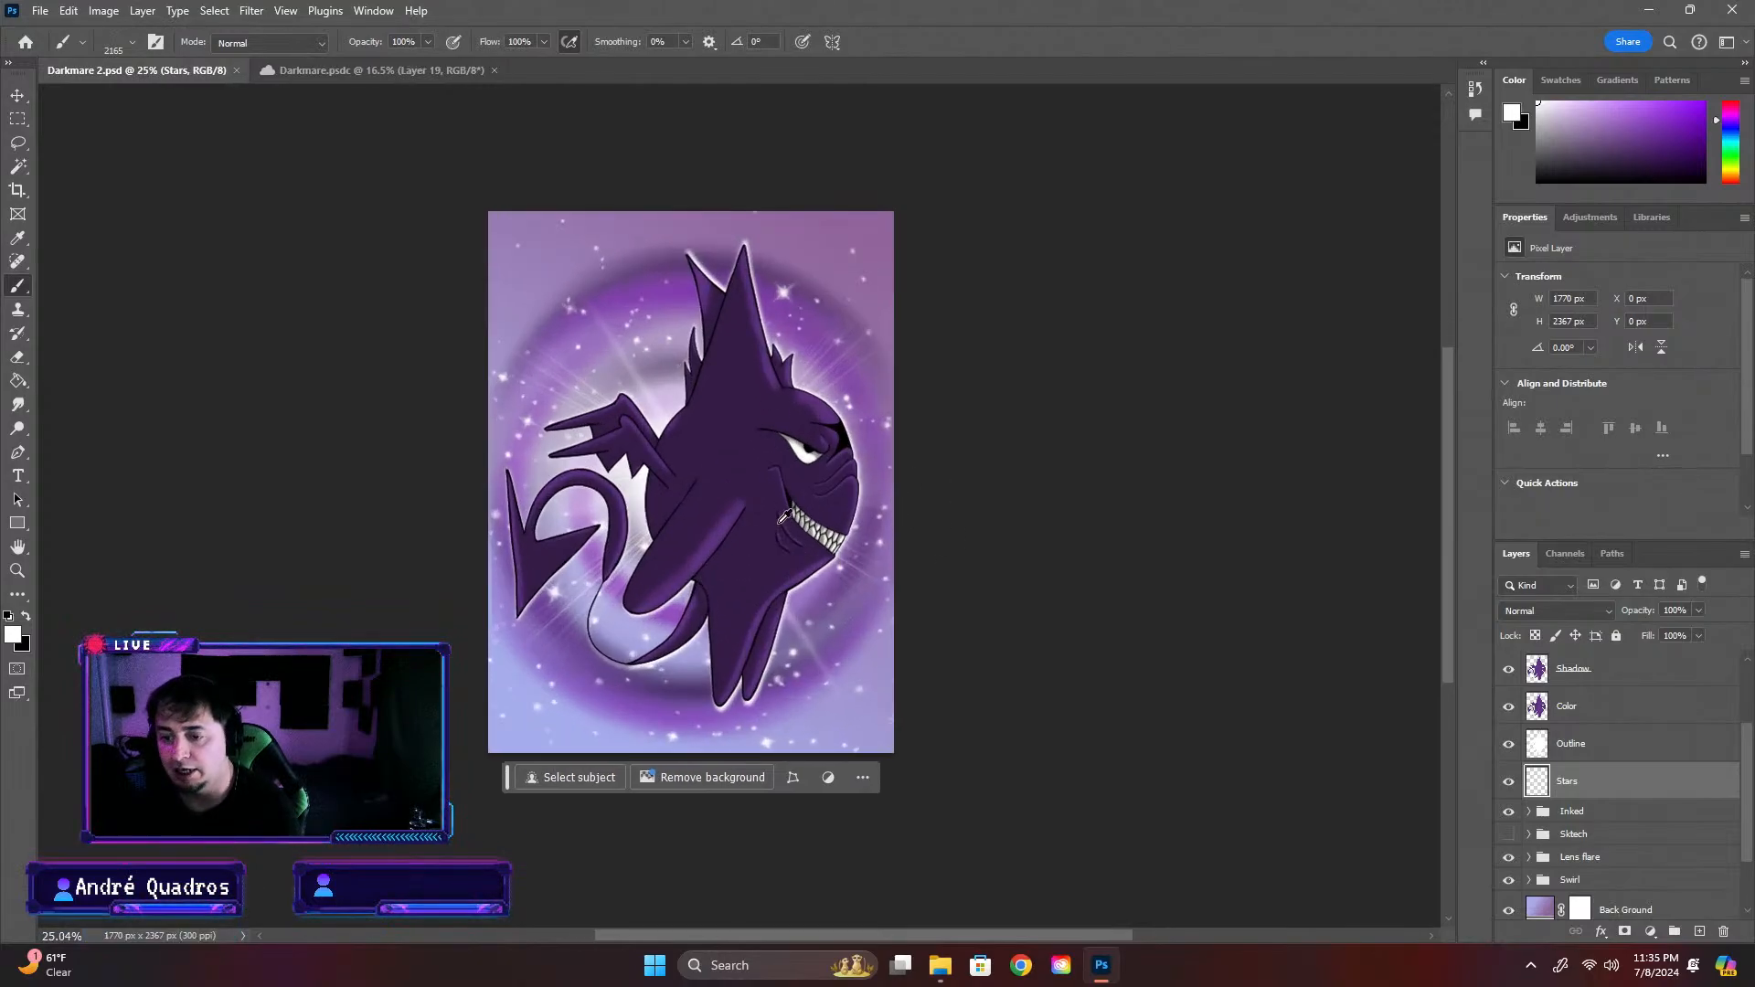
Compare the starry Darkmare 2 artwork with the Darkmare.psdc artwork, alternating between the two documents
{"action": "left_click", "coordinate": [432, 68]}
{"action": "scroll", "coordinate": [542, 373], "scroll_direction": "down", "scroll_amount": 2}
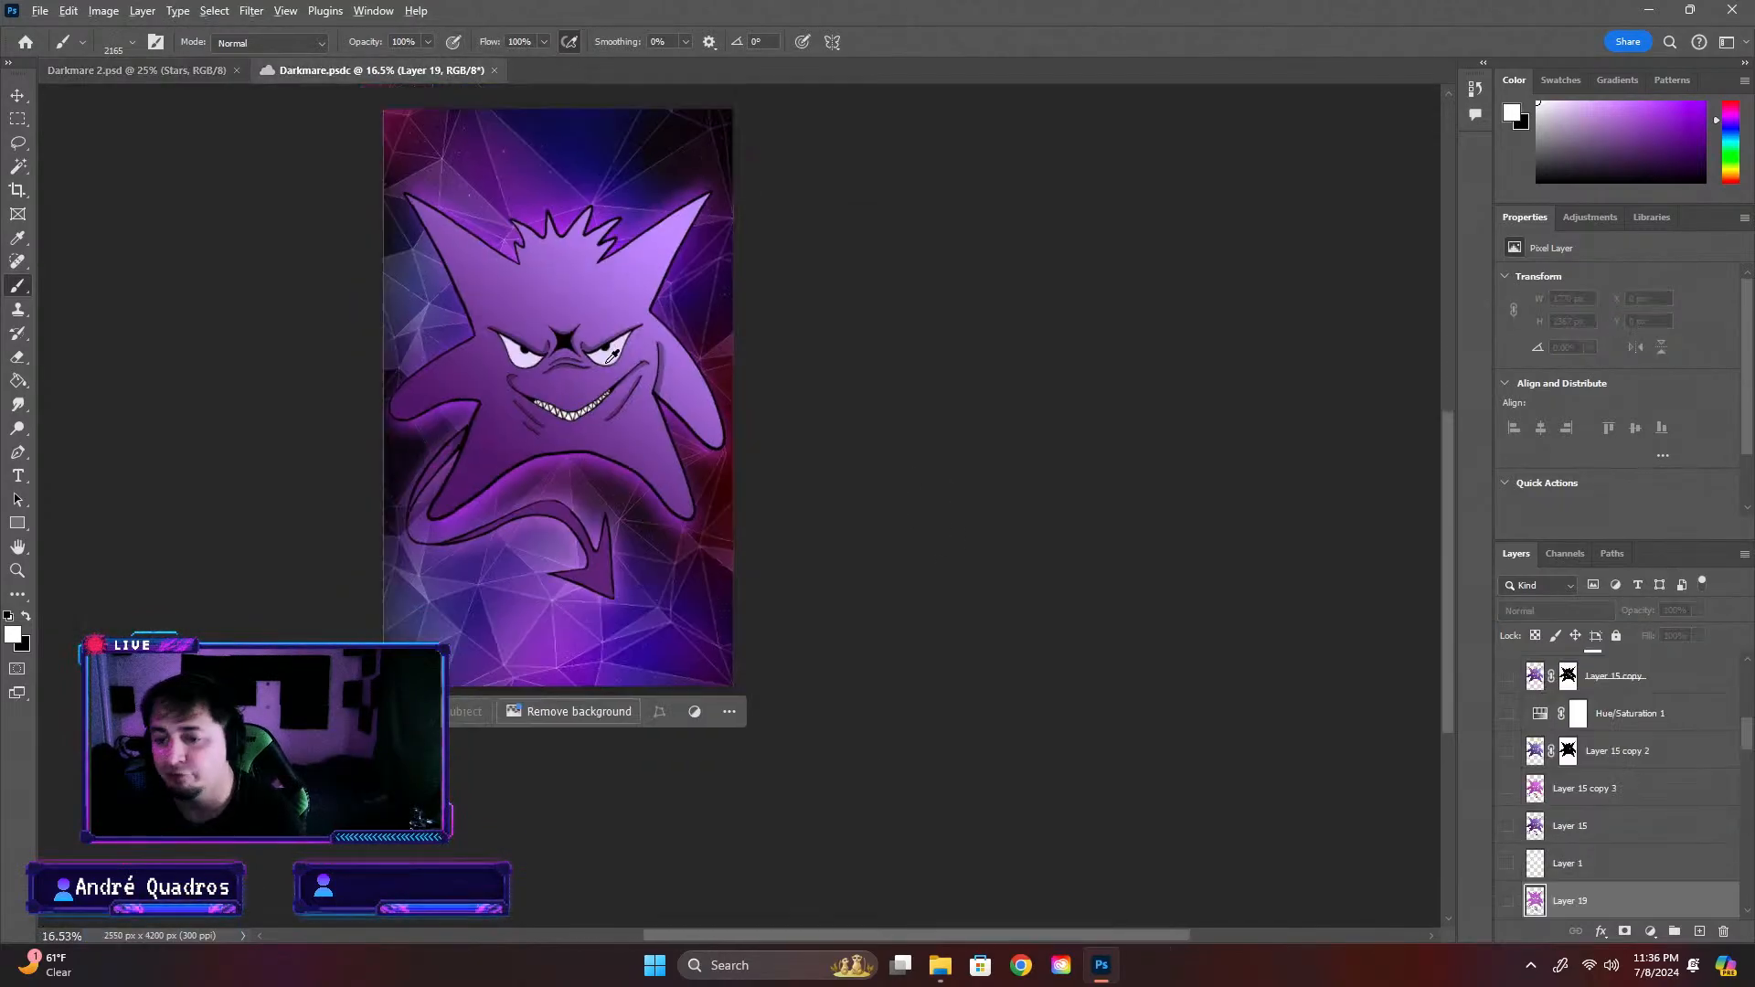
{"action": "left_click", "coordinate": [170, 68]}
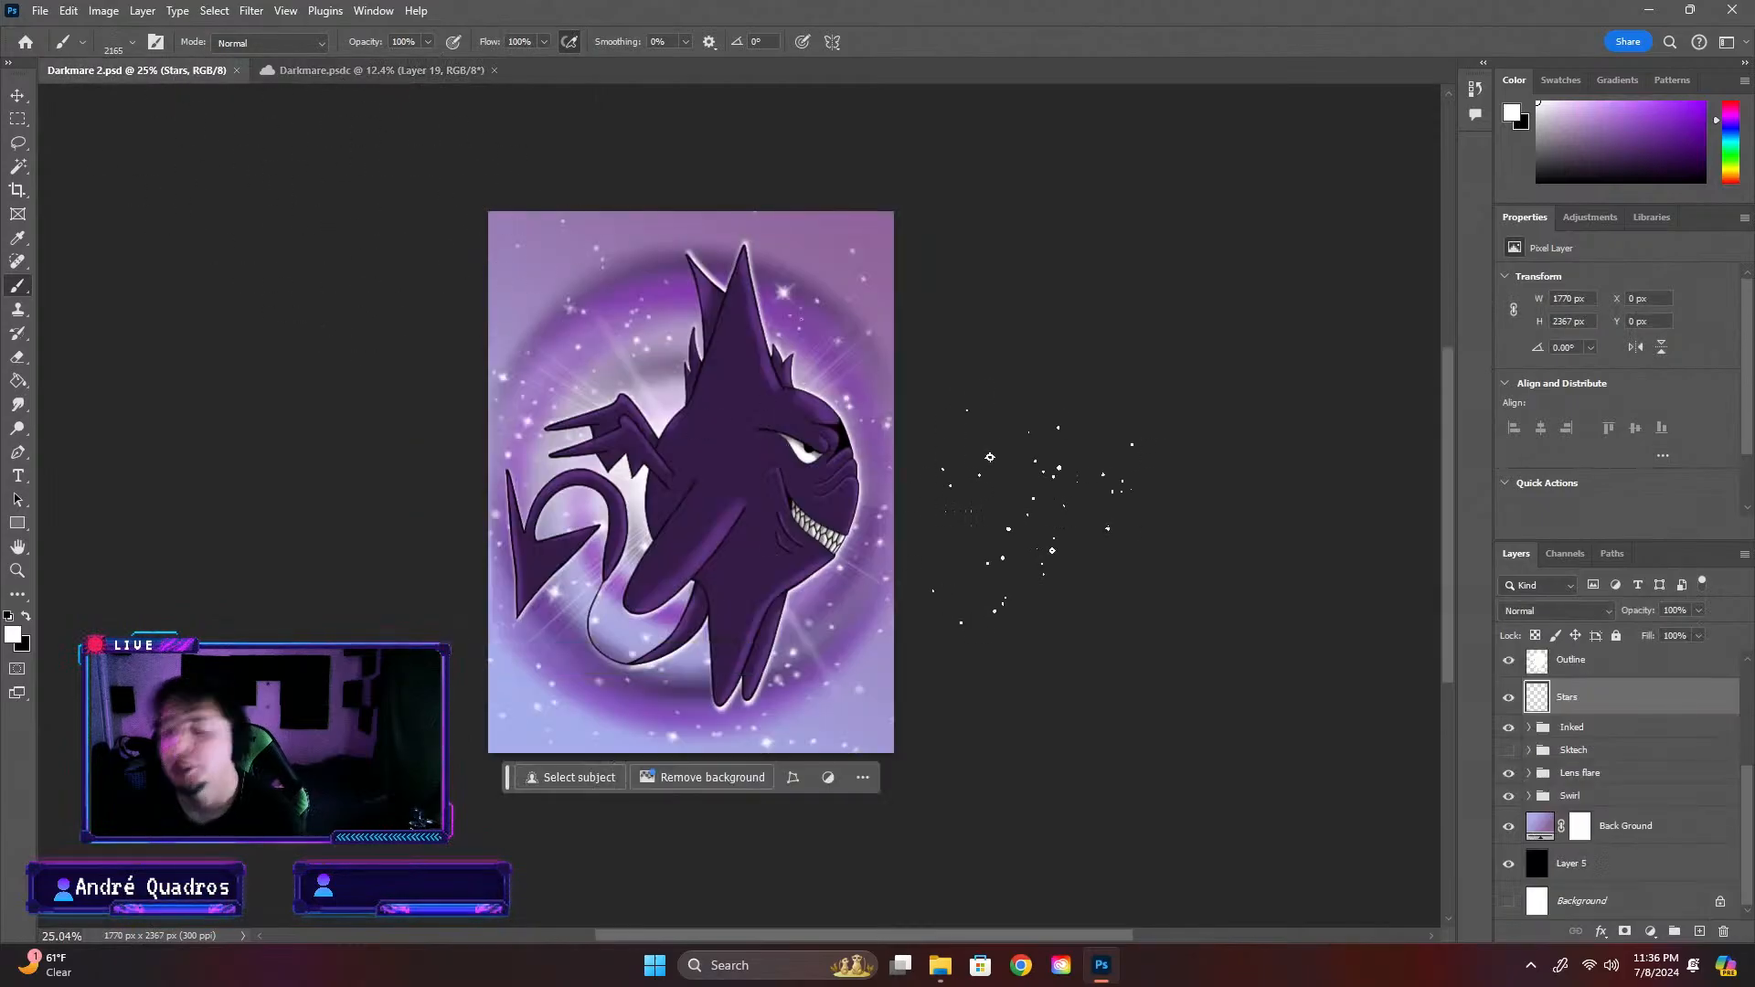
{"action": "left_click", "coordinate": [479, 72]}
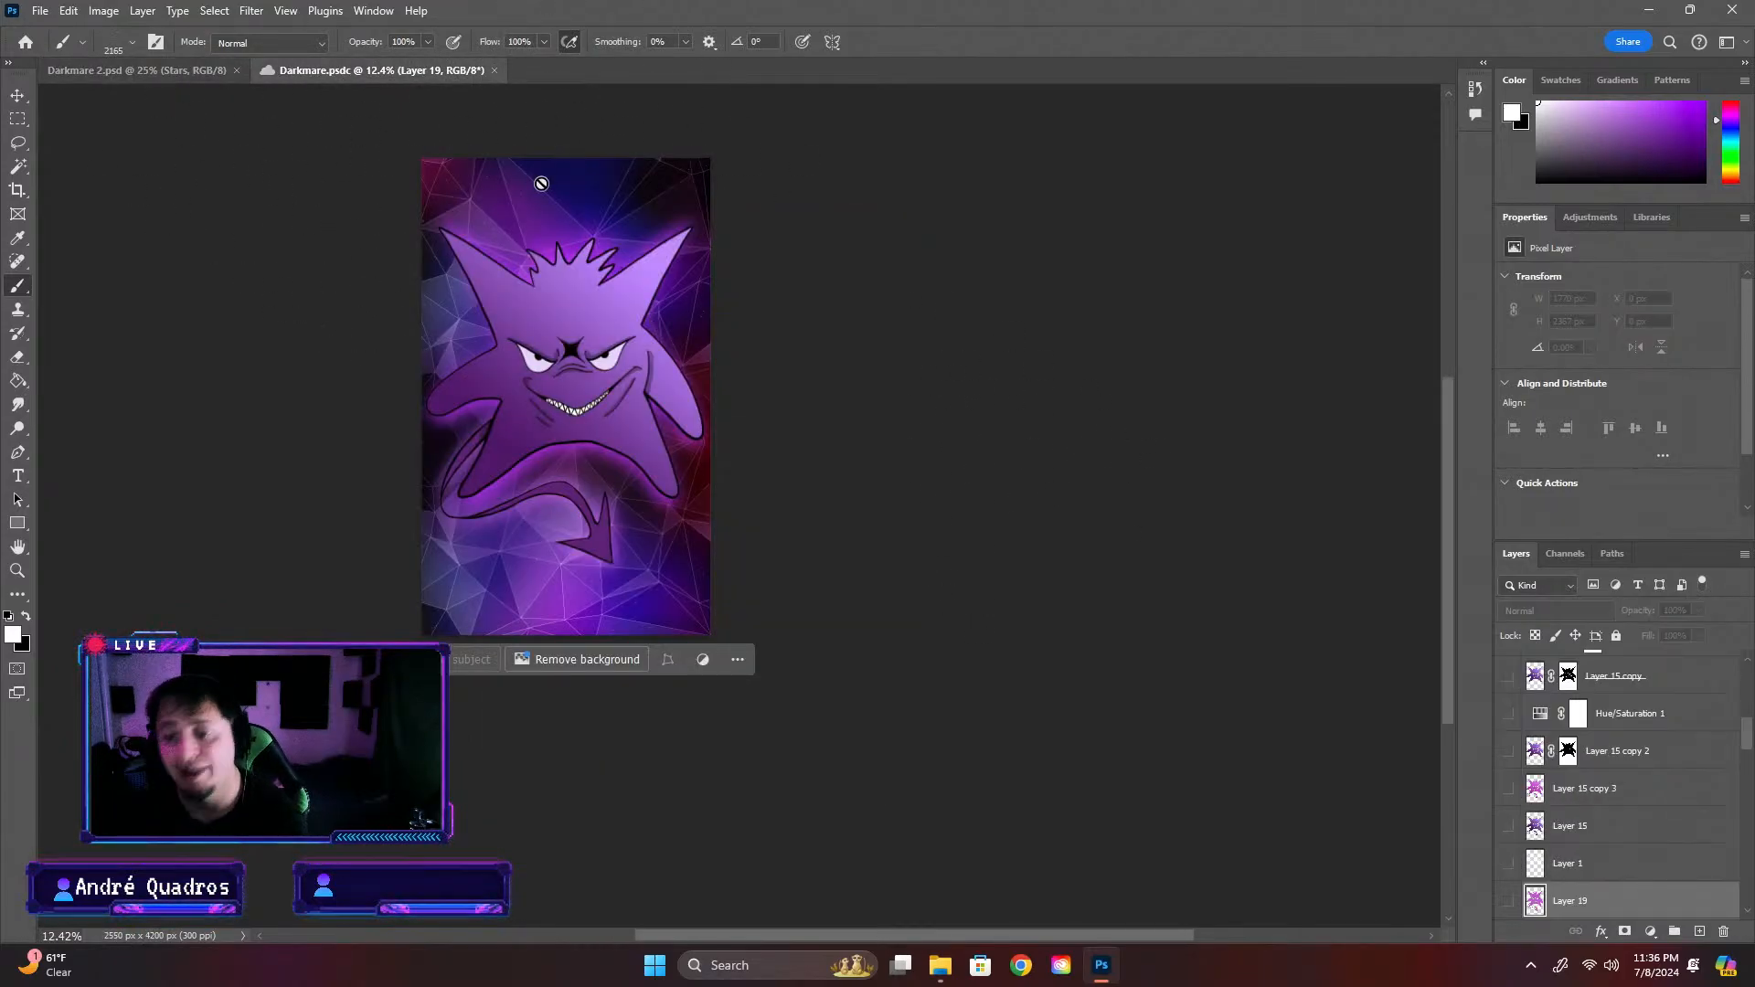
{"action": "left_click", "coordinate": [112, 70]}
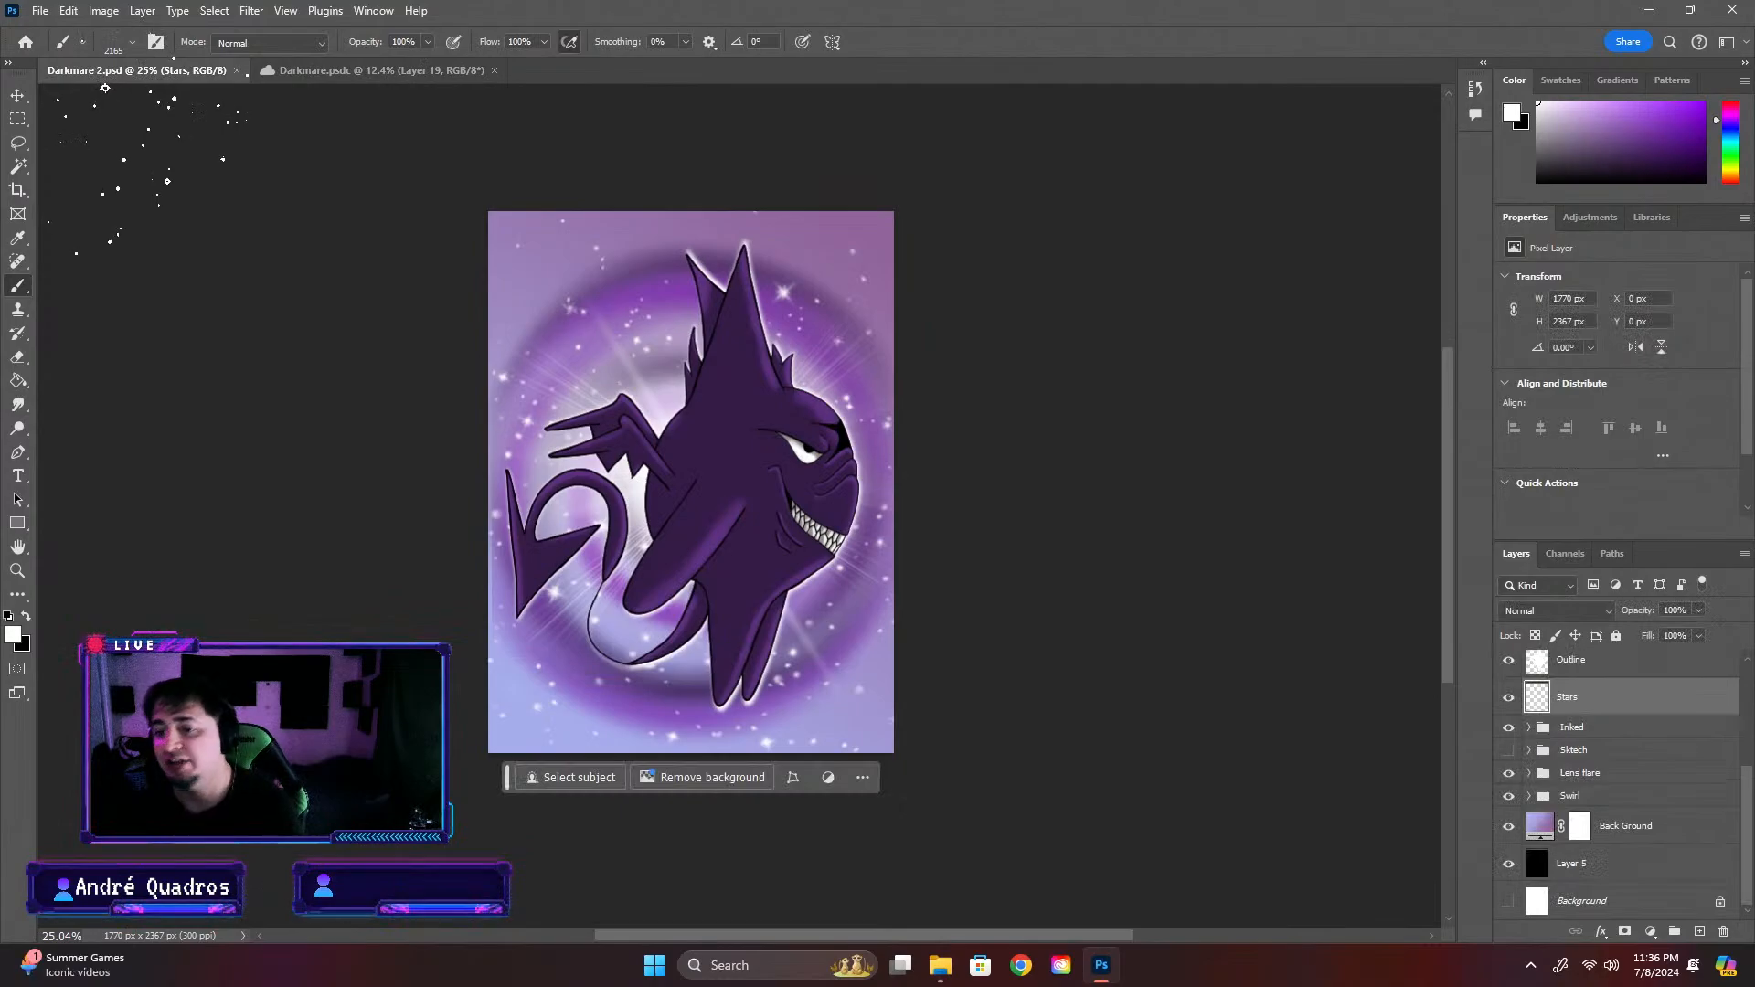
{"action": "left_click", "coordinate": [393, 70]}
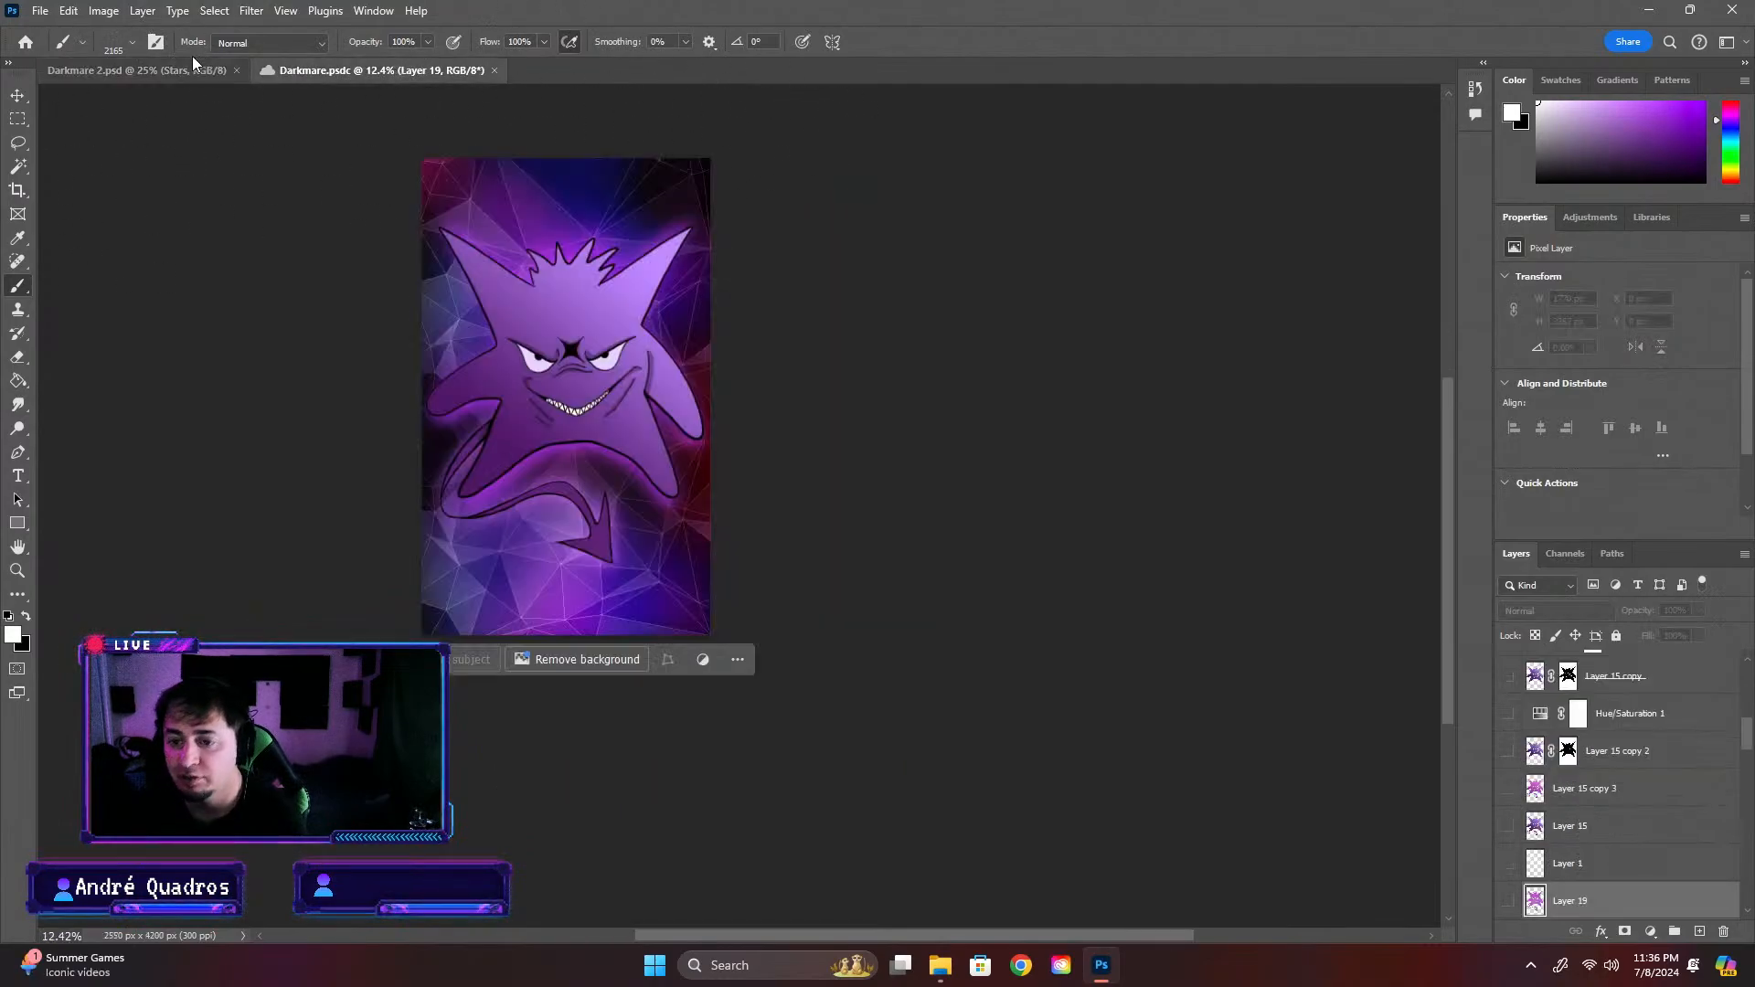
{"action": "left_click", "coordinate": [173, 68]}
{"action": "scroll", "coordinate": [771, 272], "scroll_direction": "up", "scroll_amount": 3}
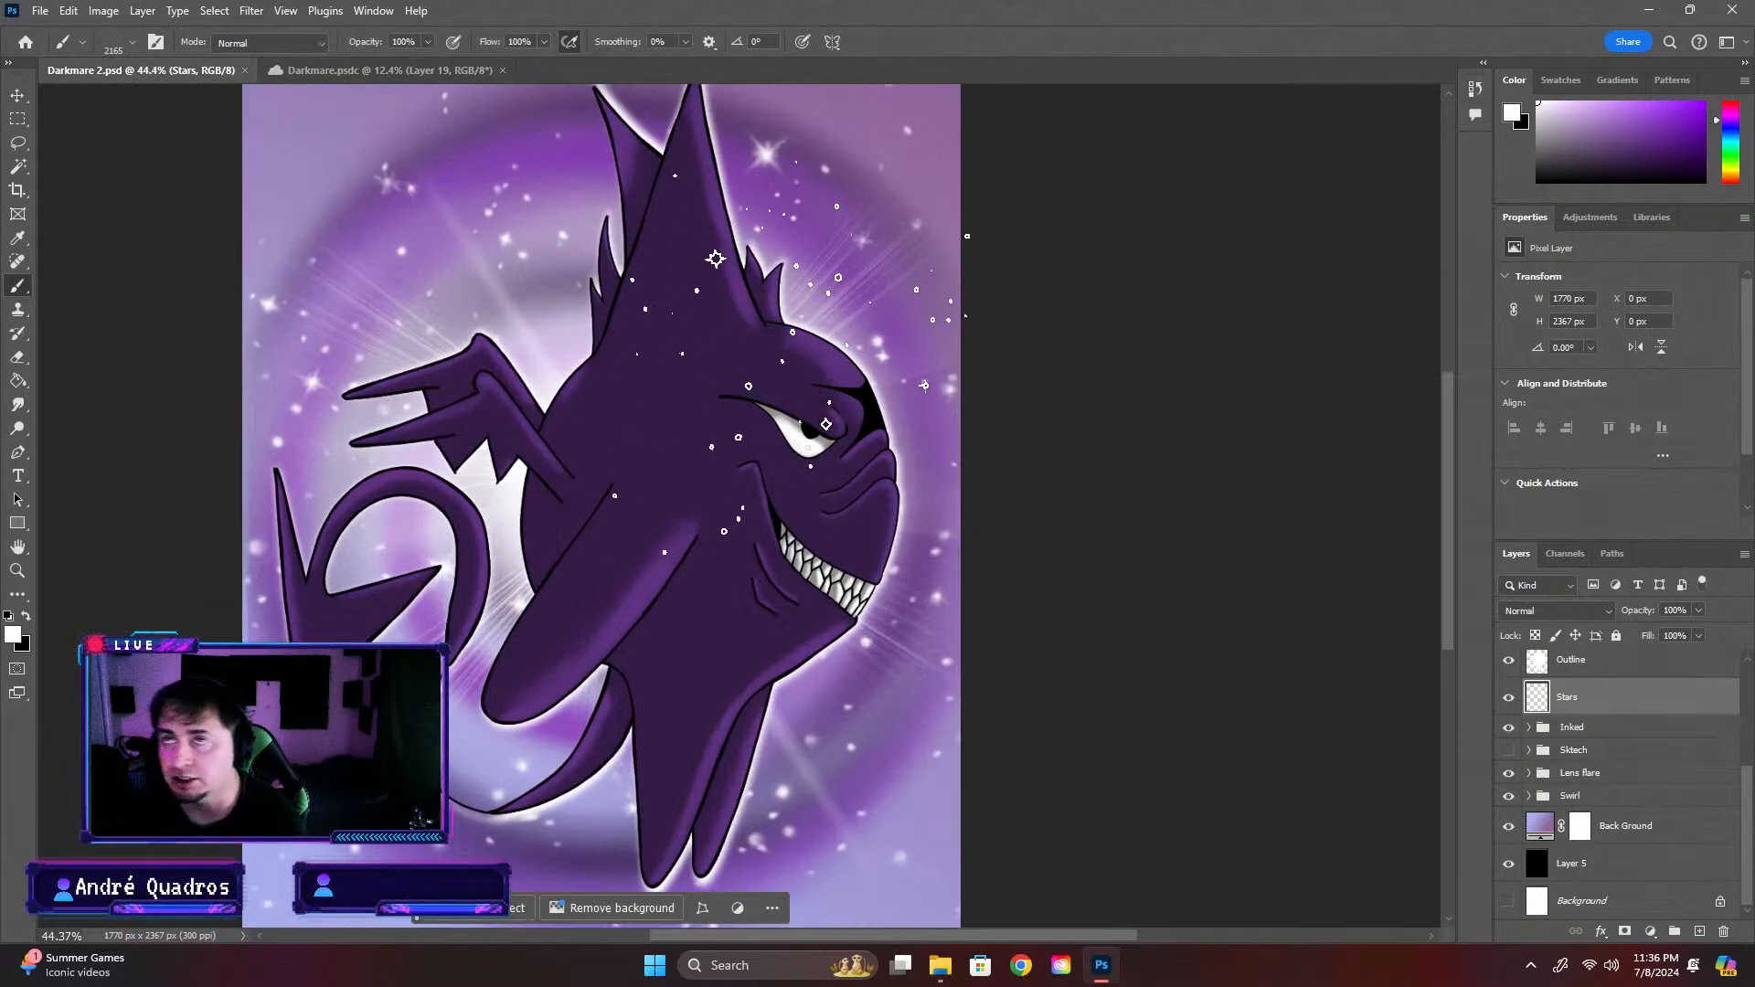
{"action": "left_click", "coordinate": [378, 66]}
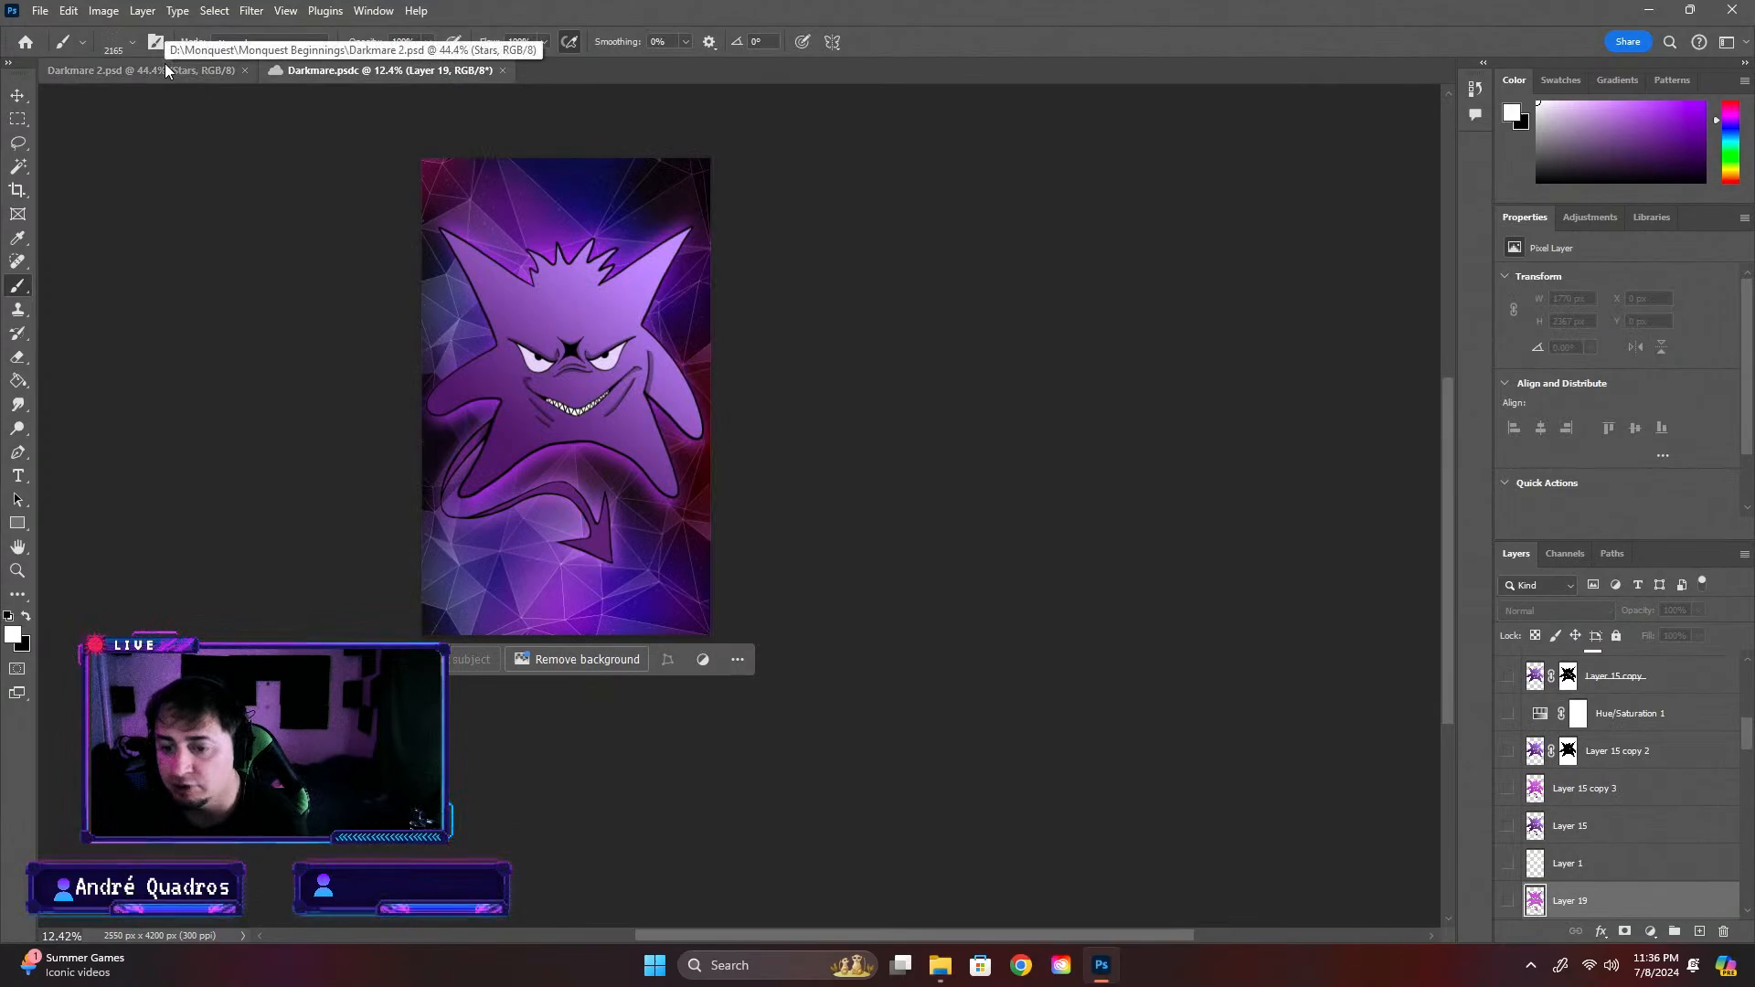
Examine the Darkmare.psdc creature and its background, toggling the visibility of Layer 17 copy 2 and Layer 17 copy
{"action": "scroll", "coordinate": [597, 524], "scroll_direction": "up", "scroll_amount": 5}
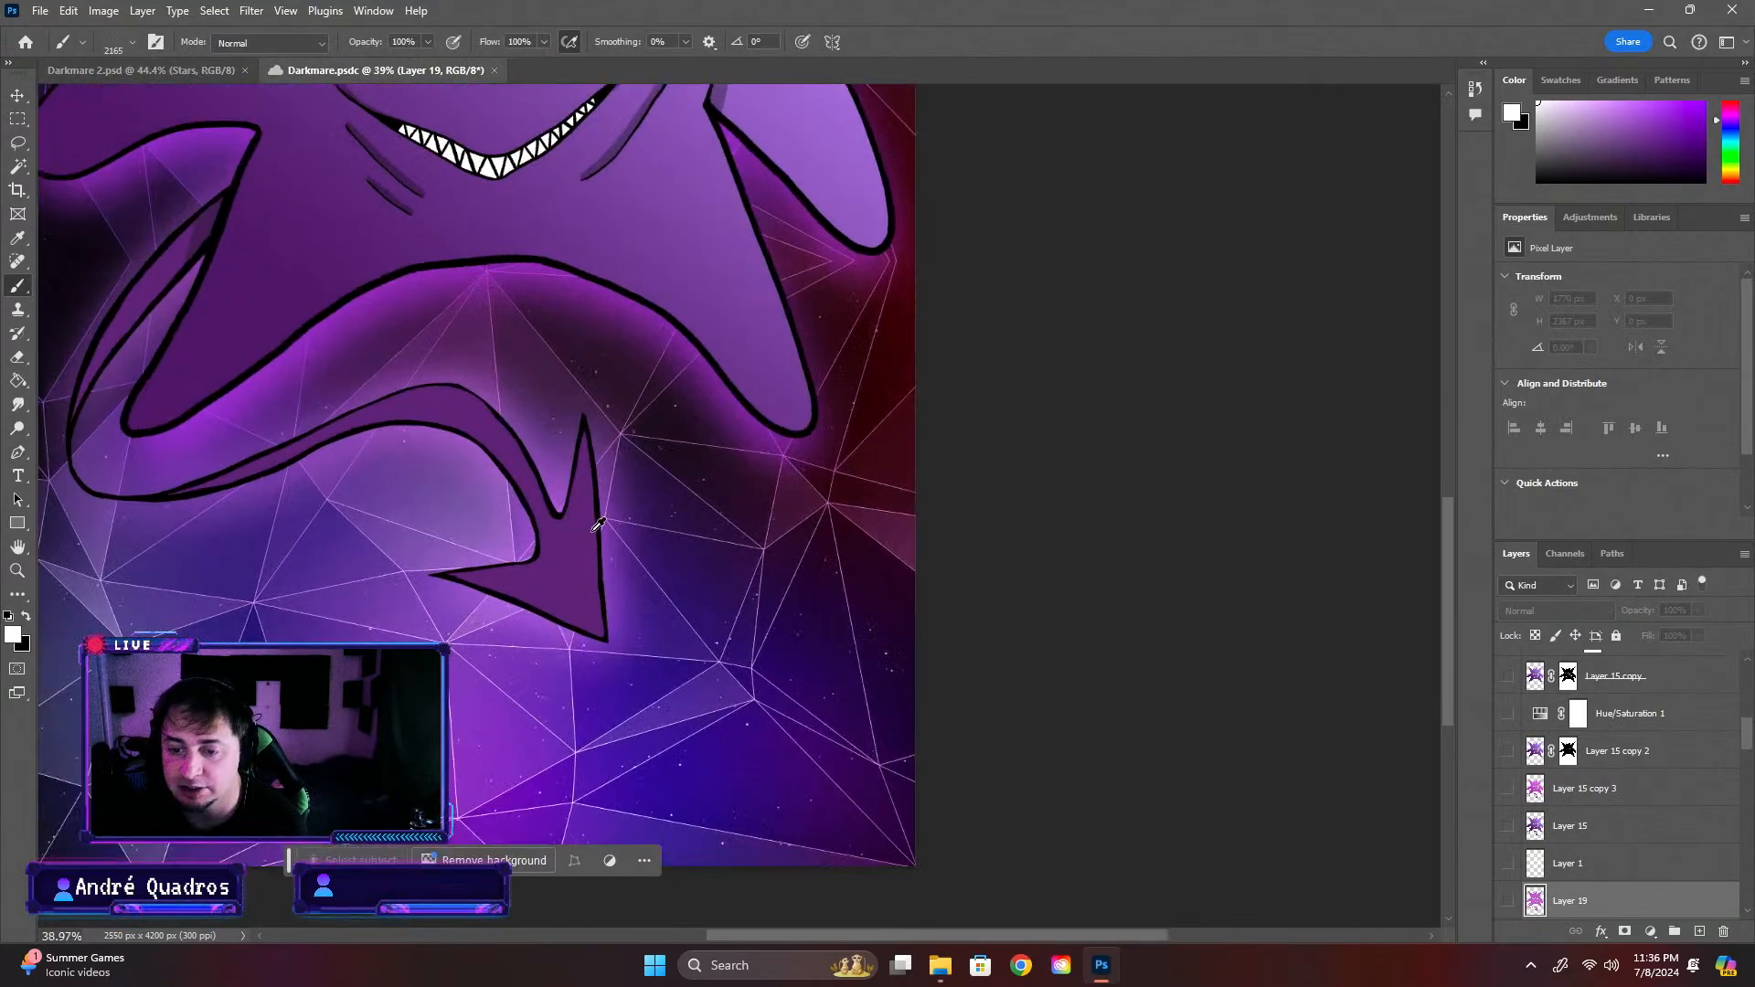
{"action": "scroll", "coordinate": [598, 524], "scroll_direction": "down", "scroll_amount": 4}
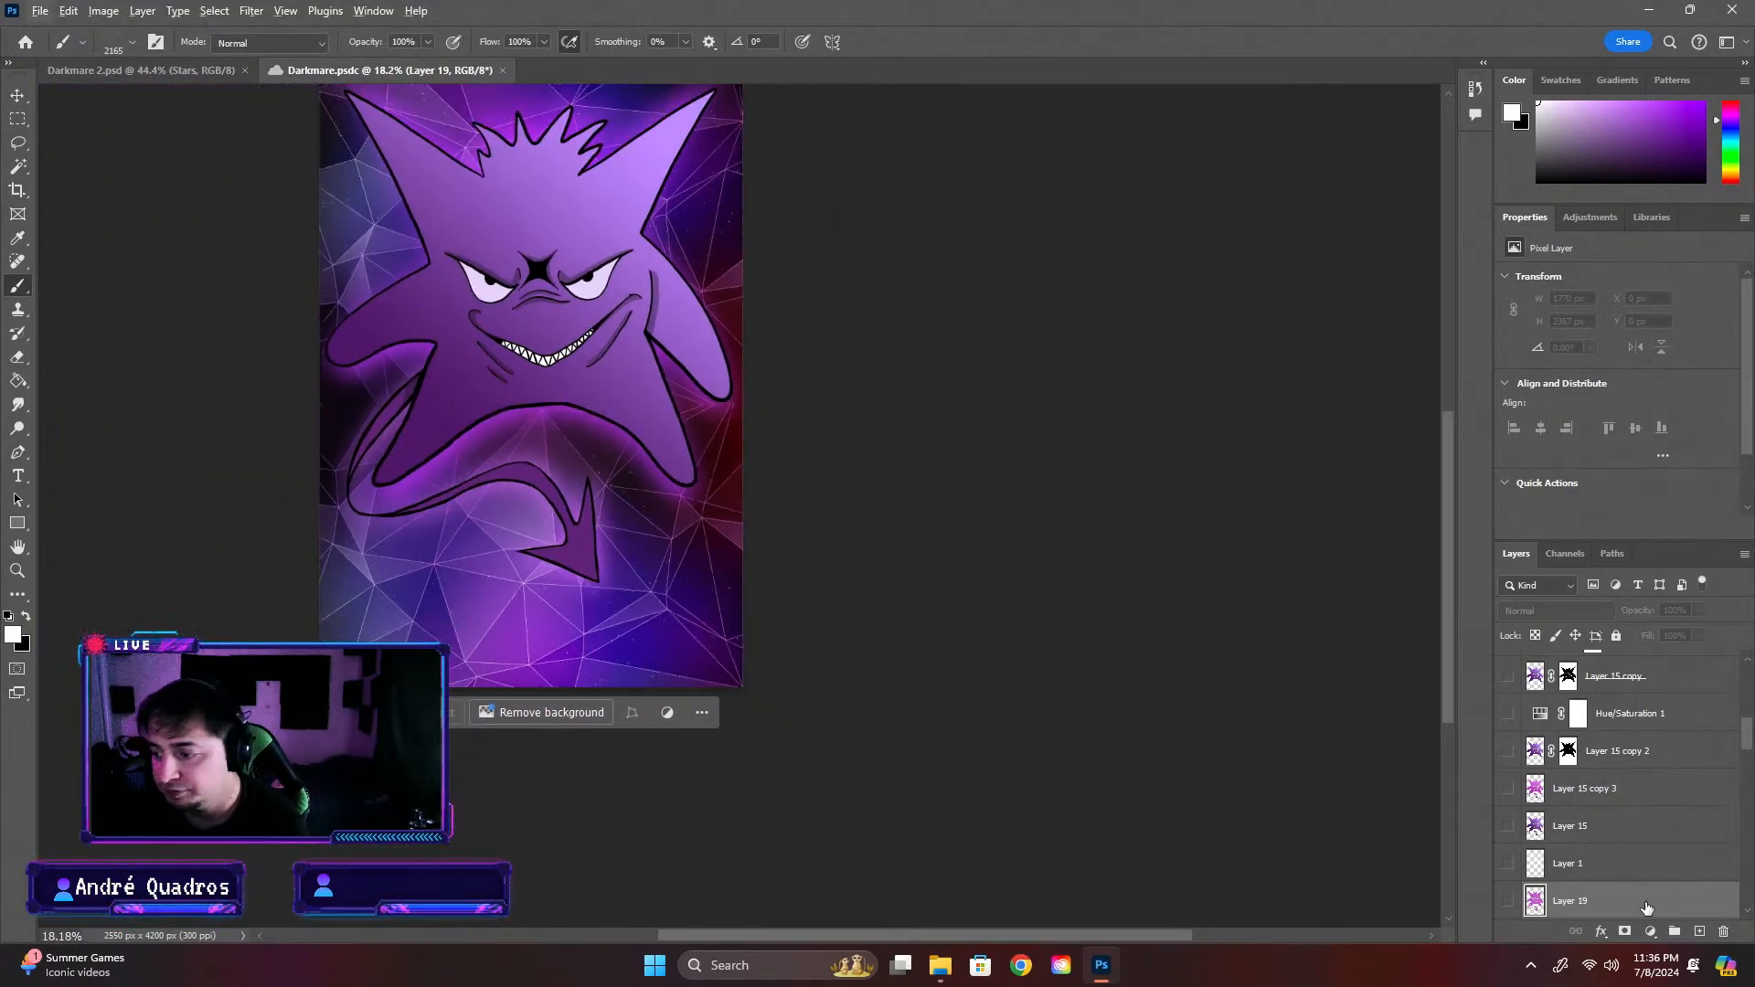
{"action": "scroll", "coordinate": [1517, 676], "scroll_direction": "up", "scroll_amount": 6}
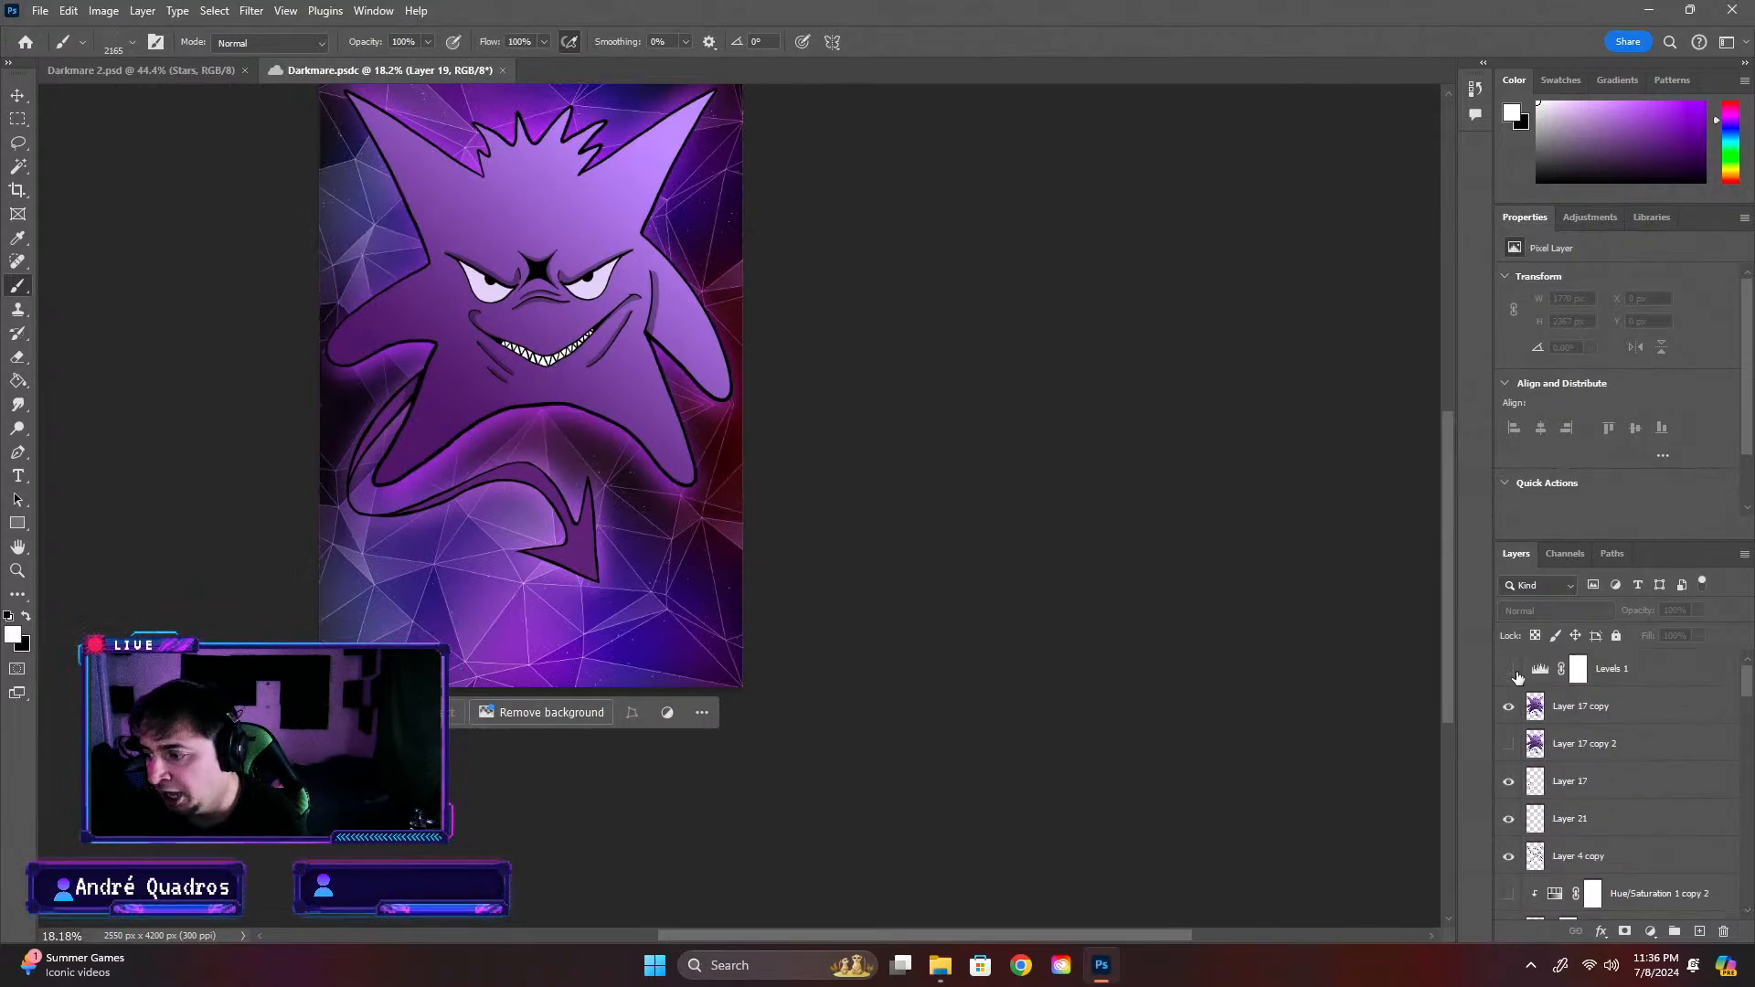
{"action": "left_click", "coordinate": [1510, 744]}
{"action": "left_click", "coordinate": [1505, 744]}
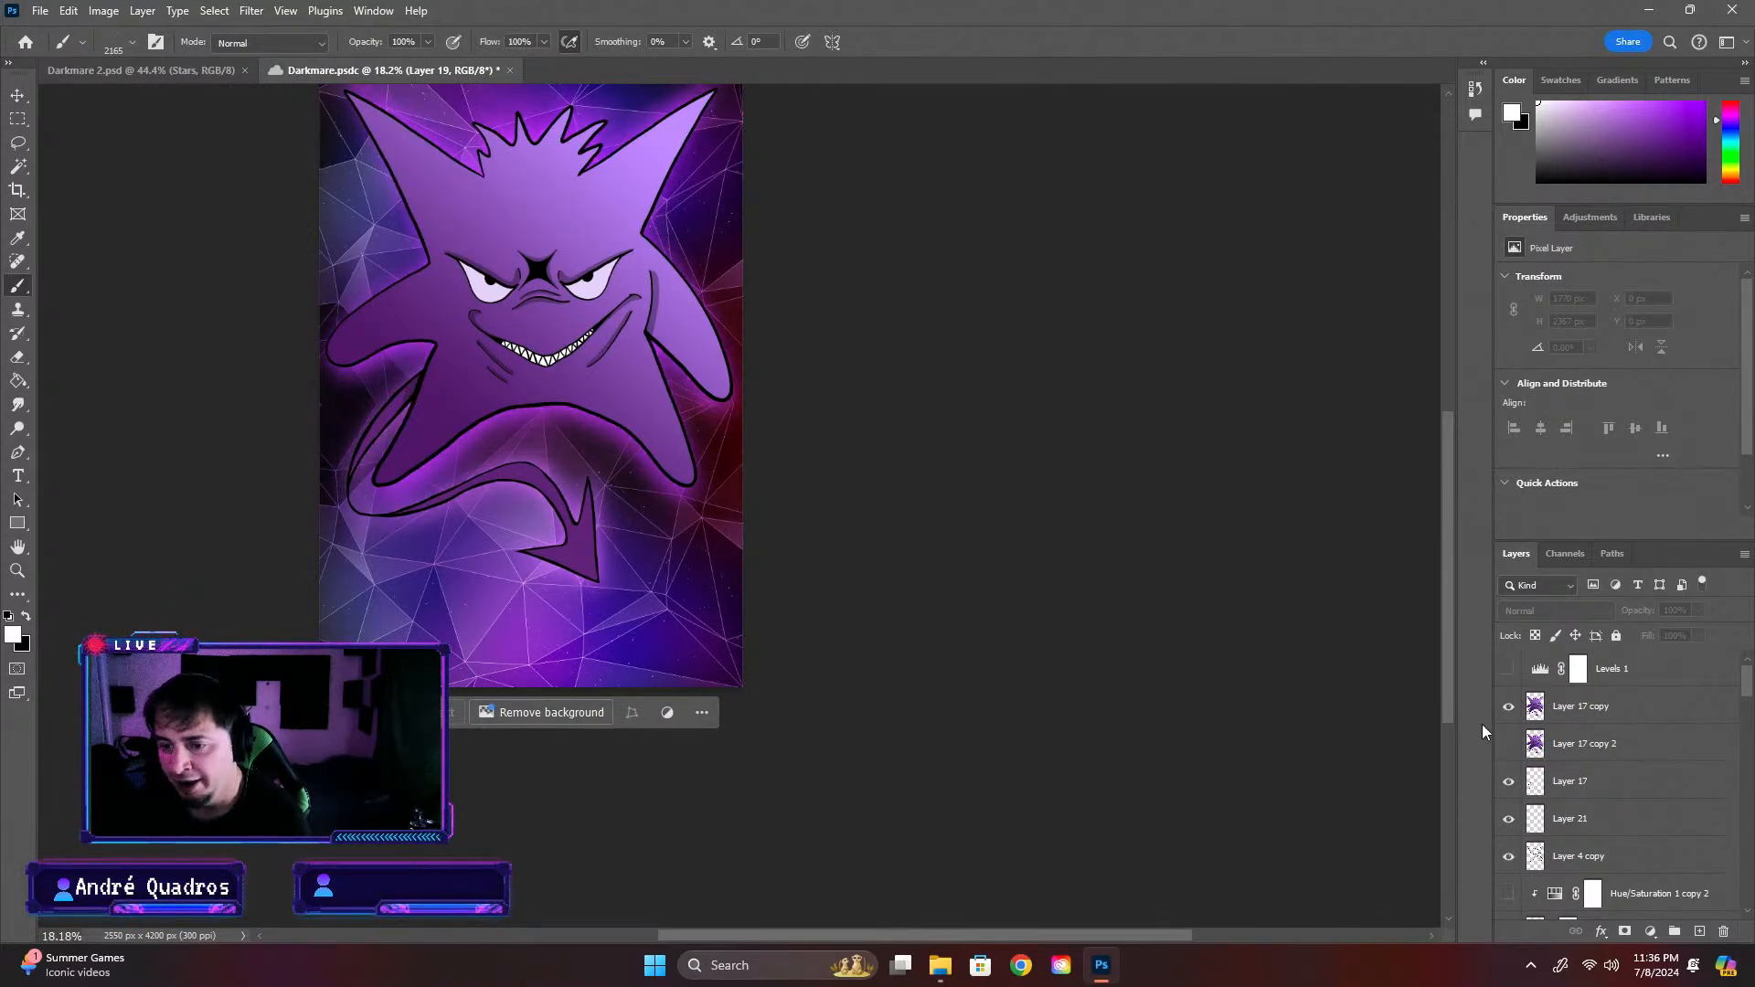
{"action": "left_click", "coordinate": [1509, 706]}
{"action": "left_click", "coordinate": [1509, 706]}
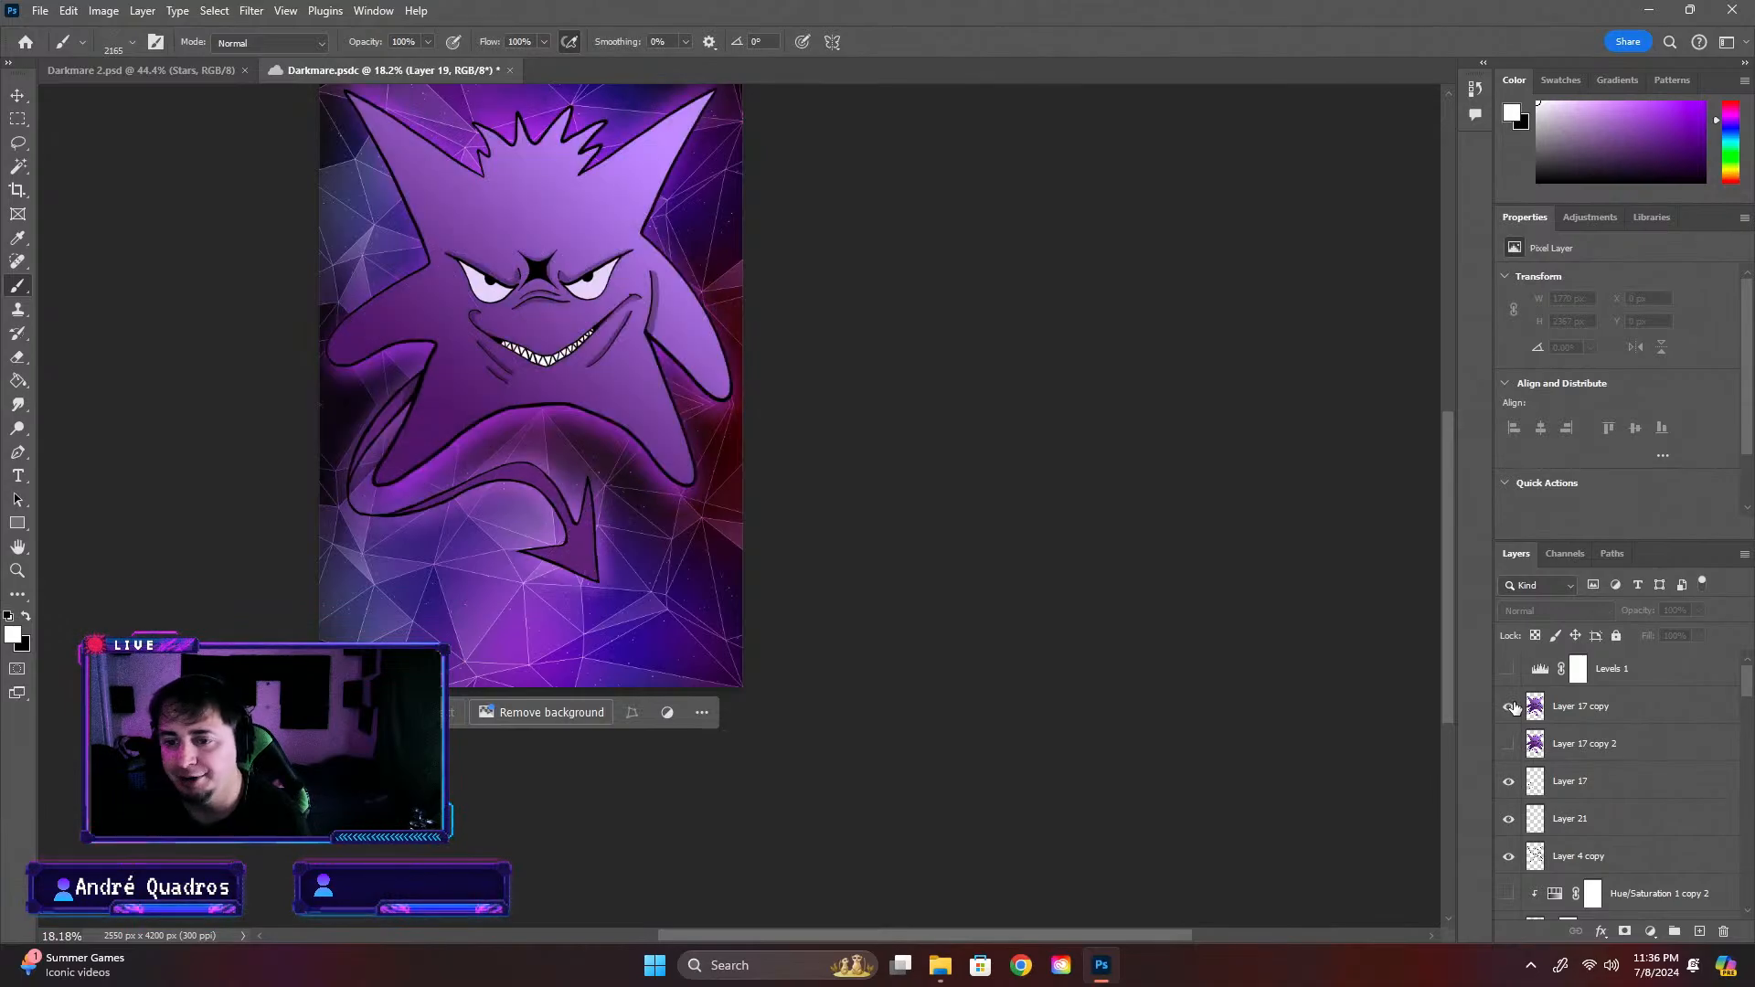
Return to the Darkmare 2 document and examine the creature against the starry background
{"action": "left_click", "coordinate": [144, 75]}
{"action": "scroll", "coordinate": [1054, 472], "scroll_direction": "down", "scroll_amount": 4}
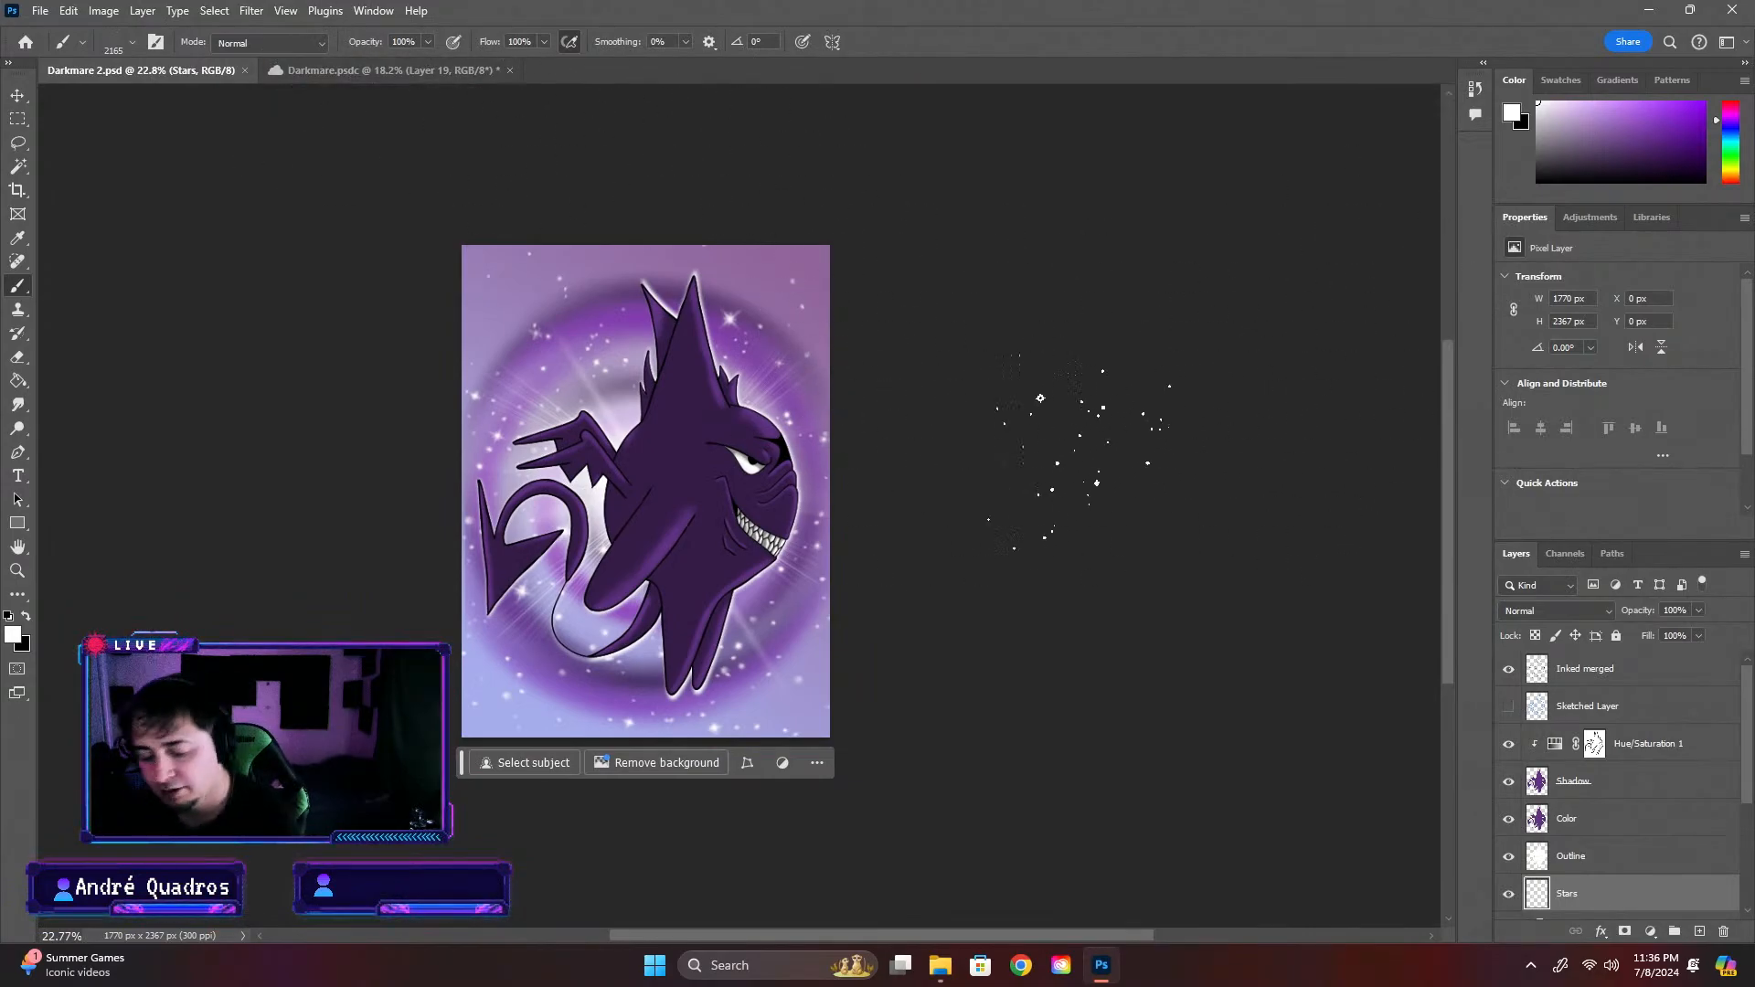
{"action": "scroll", "coordinate": [671, 503], "scroll_direction": "up", "scroll_amount": 3}
{"action": "scroll", "coordinate": [671, 503], "scroll_direction": "down", "scroll_amount": 1}
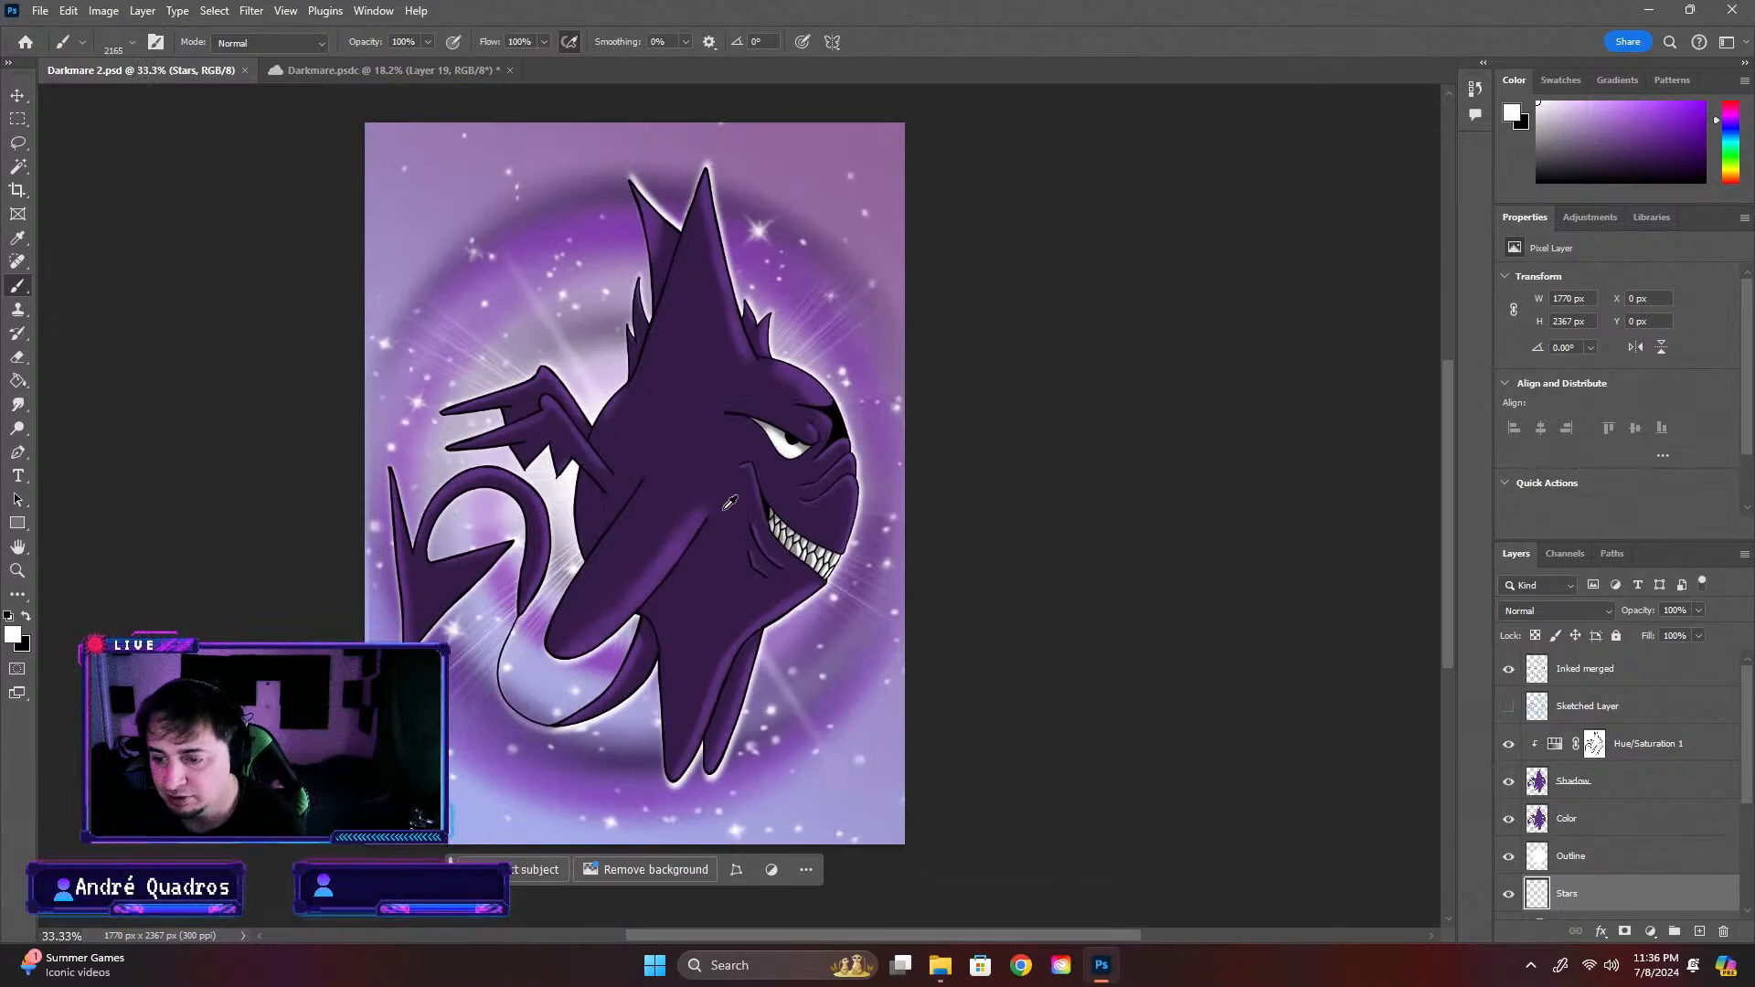
{"action": "scroll", "coordinate": [539, 444], "scroll_direction": "down", "scroll_amount": 1}
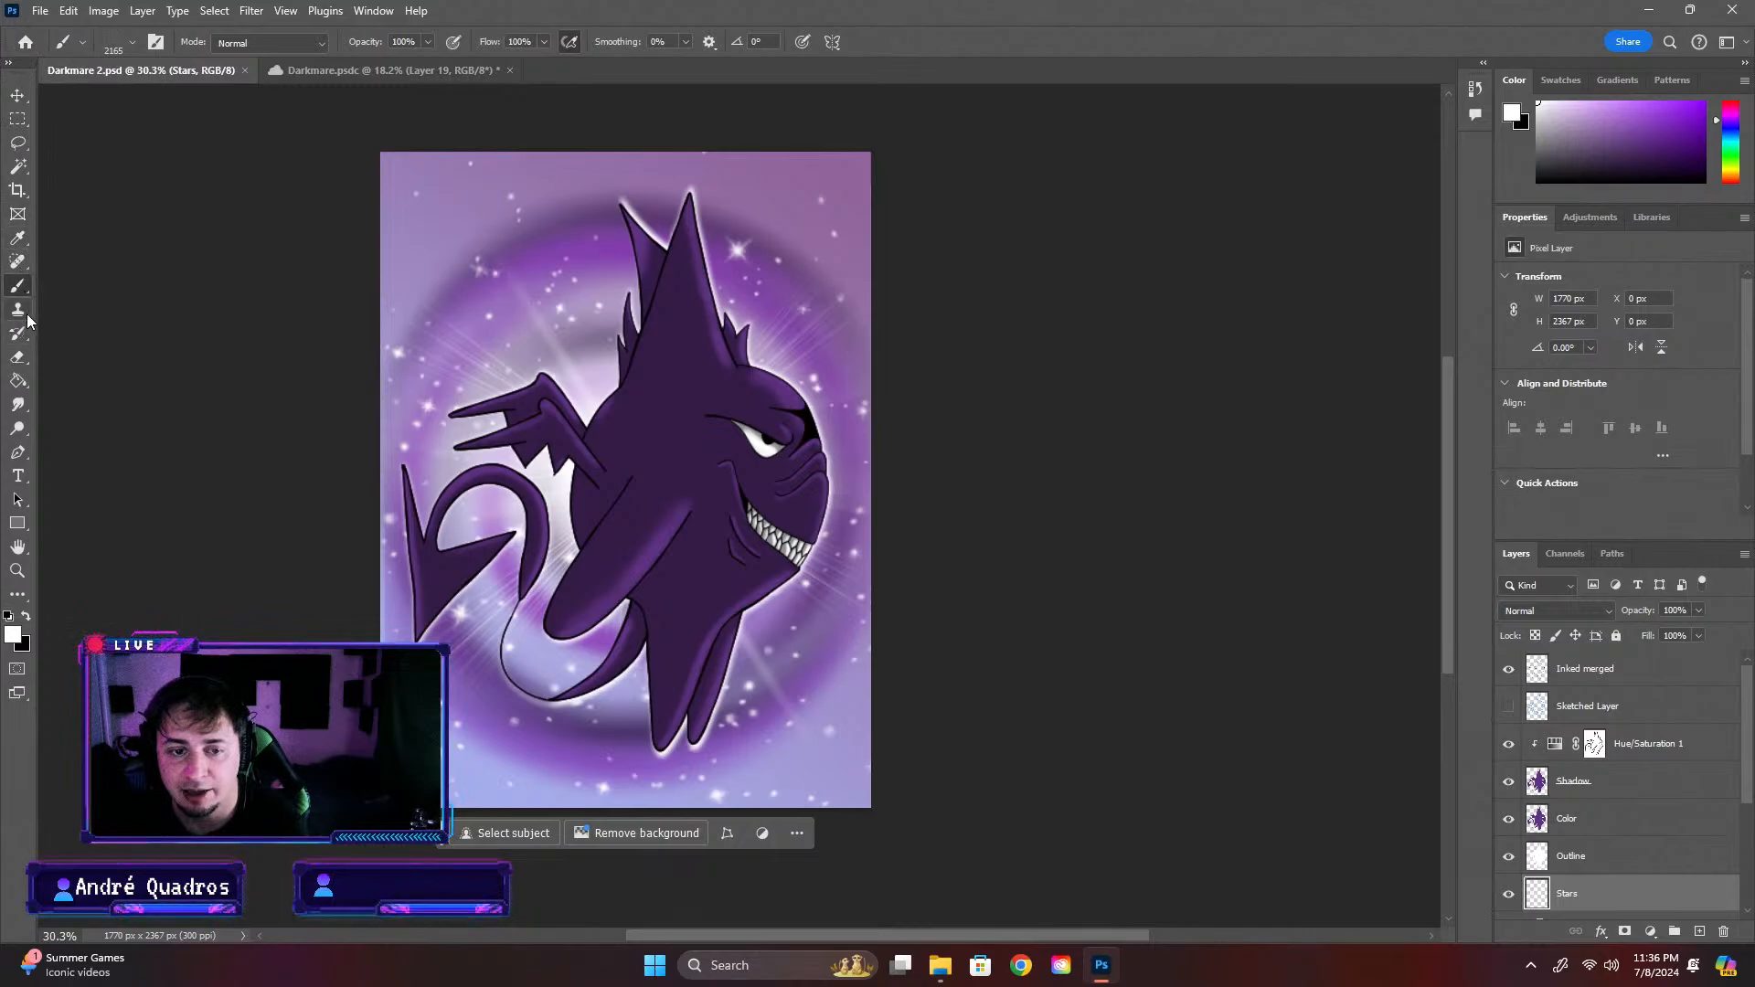
With the Brush tool active, collapse the 45_star_brushes_nozzas-com 2 group in the brush presets
{"action": "left_click", "coordinate": [30, 267]}
{"action": "left_click", "coordinate": [26, 285]}
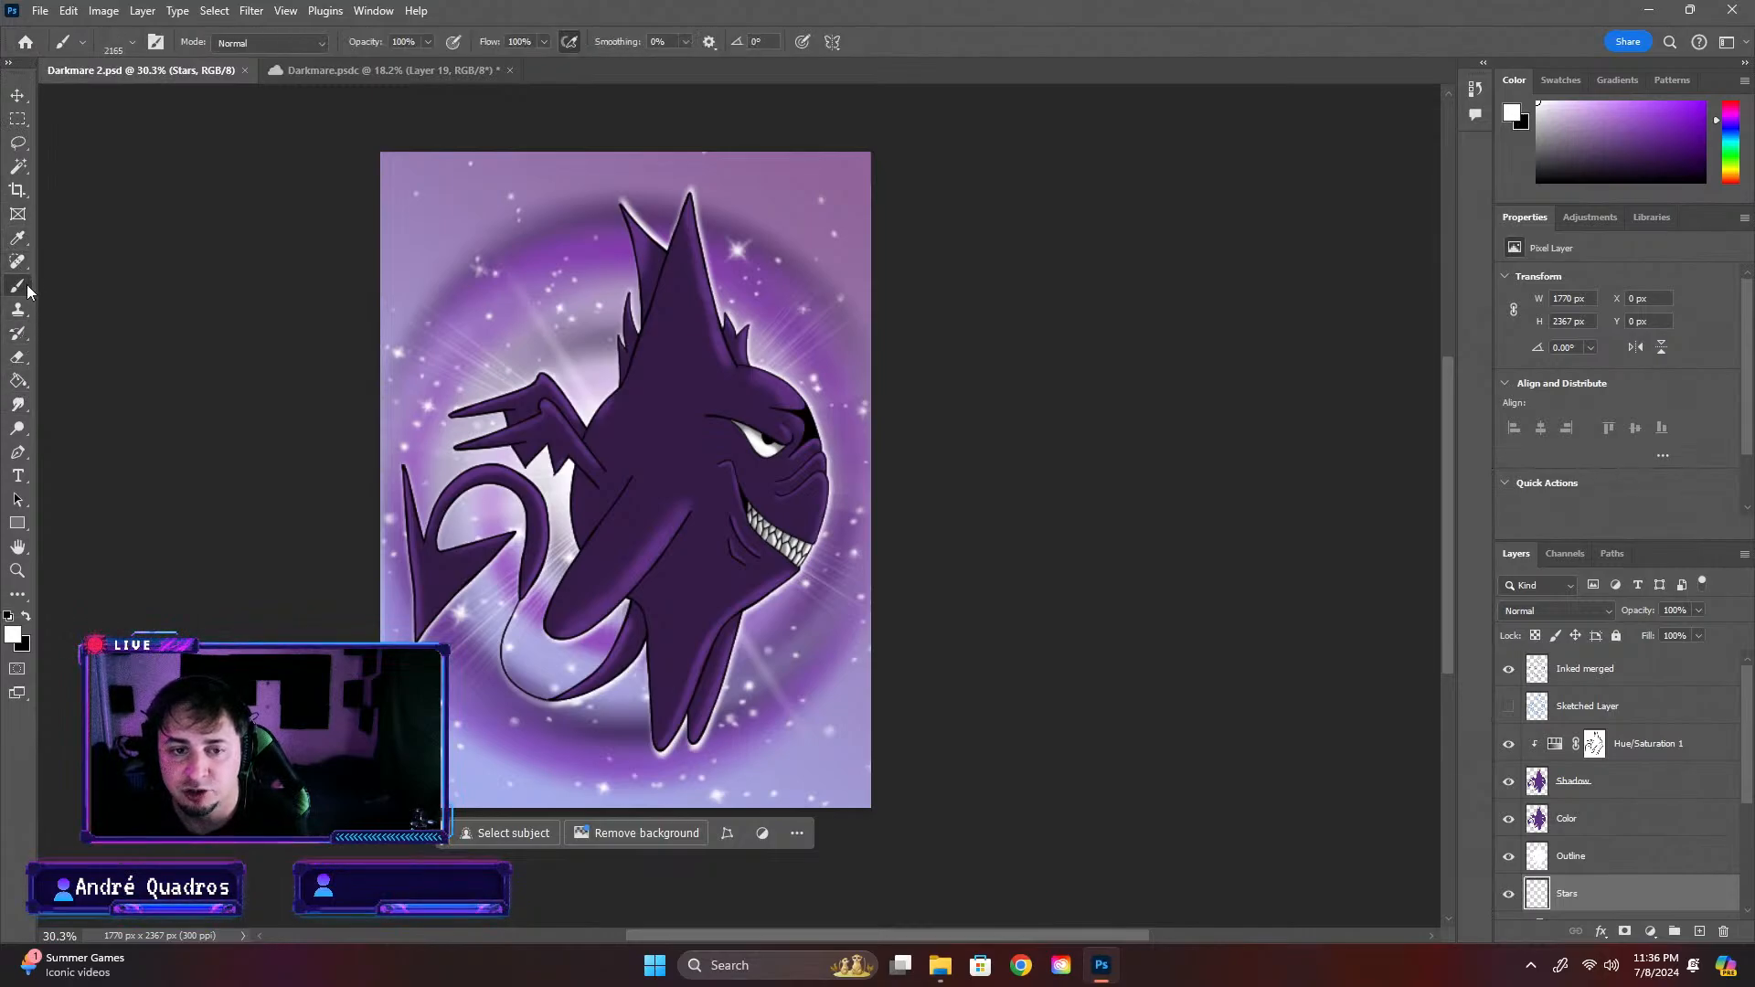
{"action": "left_click", "coordinate": [128, 43]}
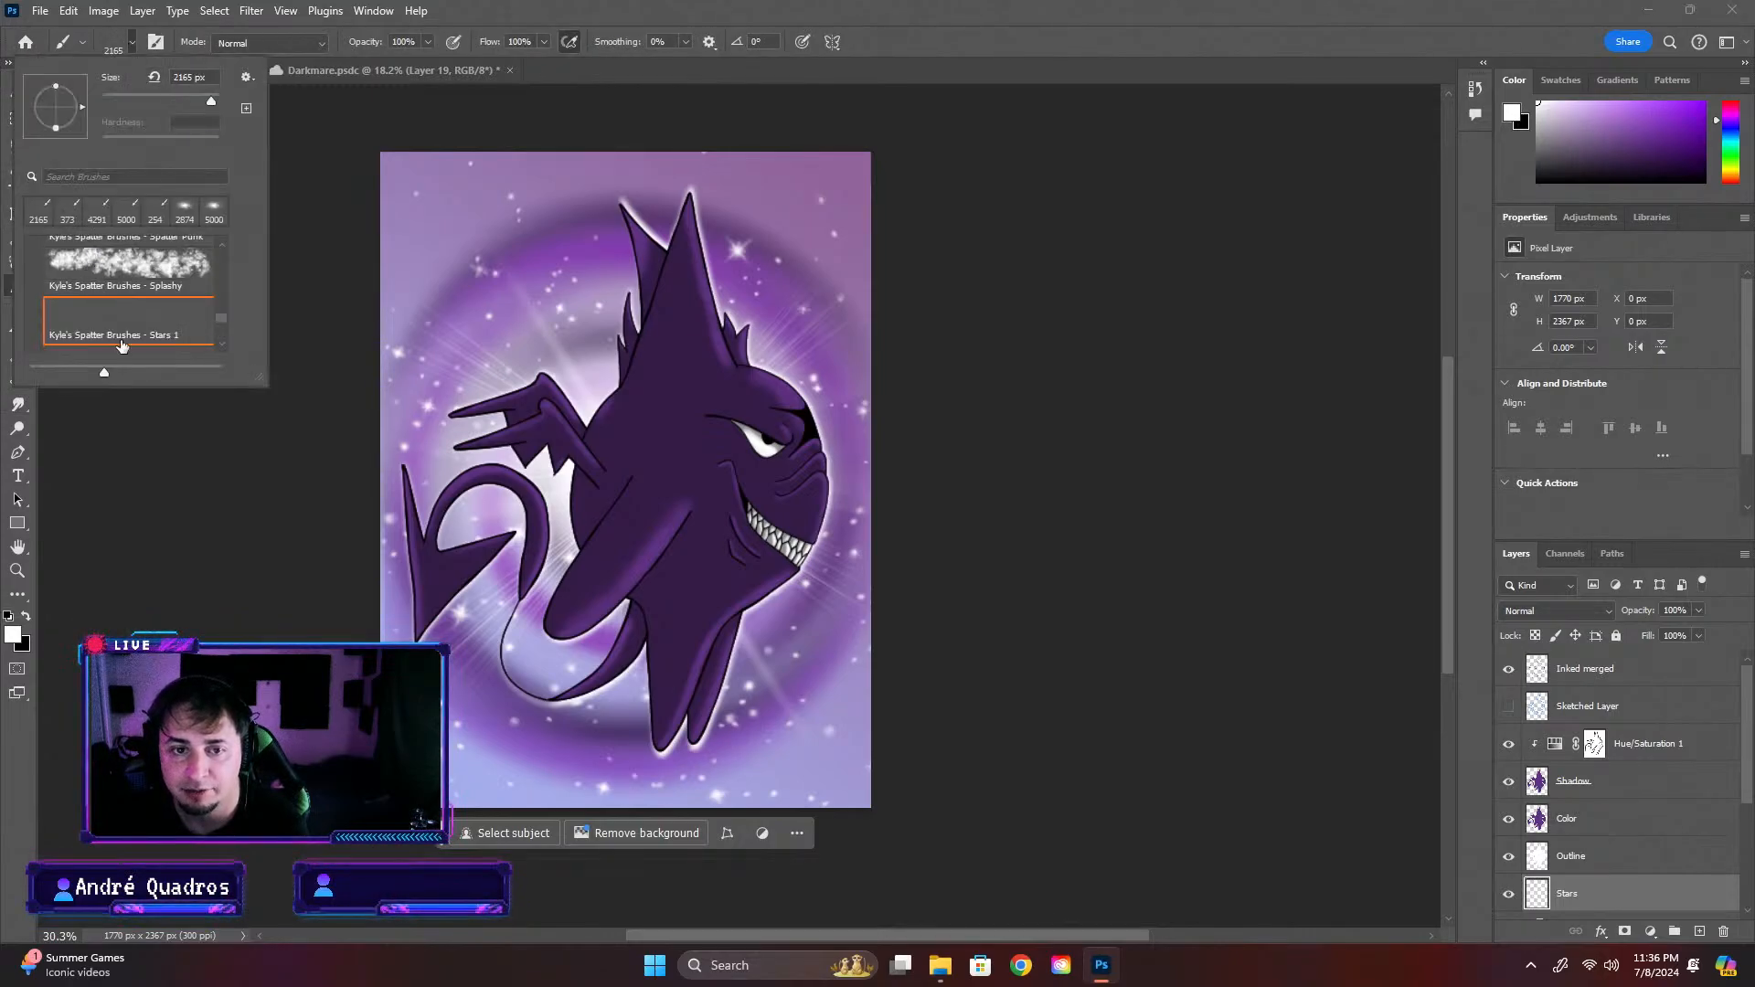
{"action": "scroll", "coordinate": [137, 329], "scroll_direction": "up", "scroll_amount": 4}
{"action": "left_click_drag", "start_coordinate": [223, 315], "coordinate": [221, 256]}
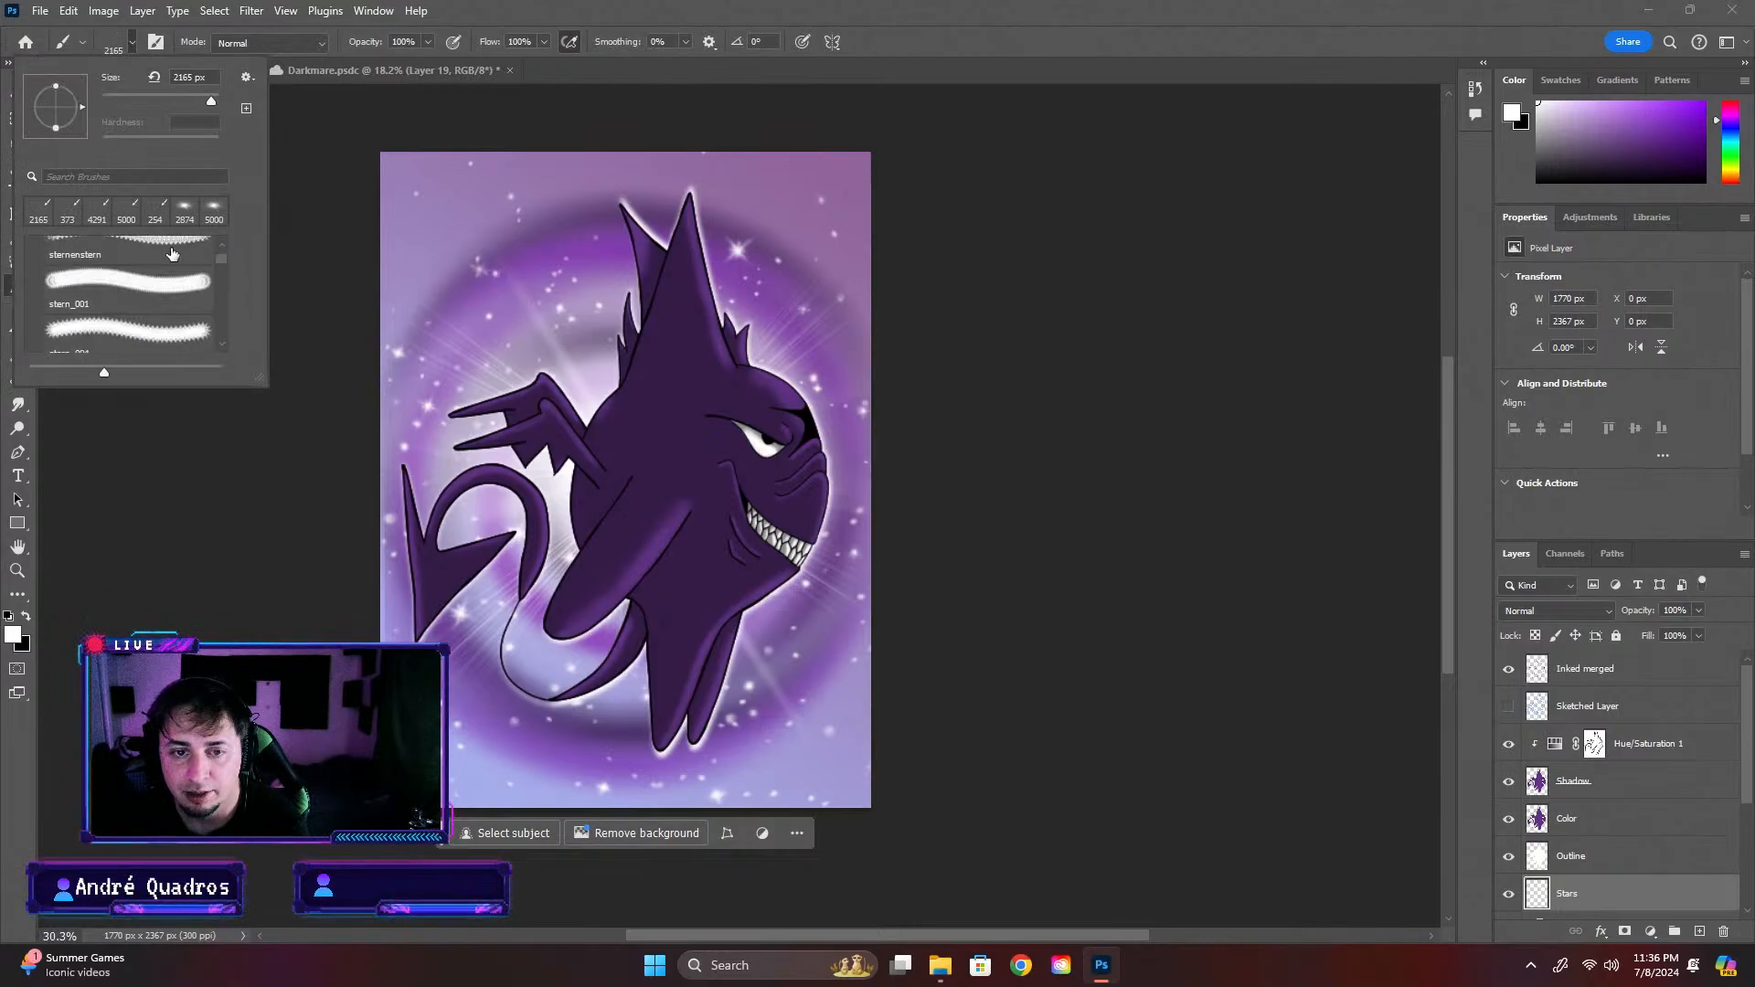
{"action": "scroll", "coordinate": [157, 302], "scroll_direction": "up", "scroll_amount": 5}
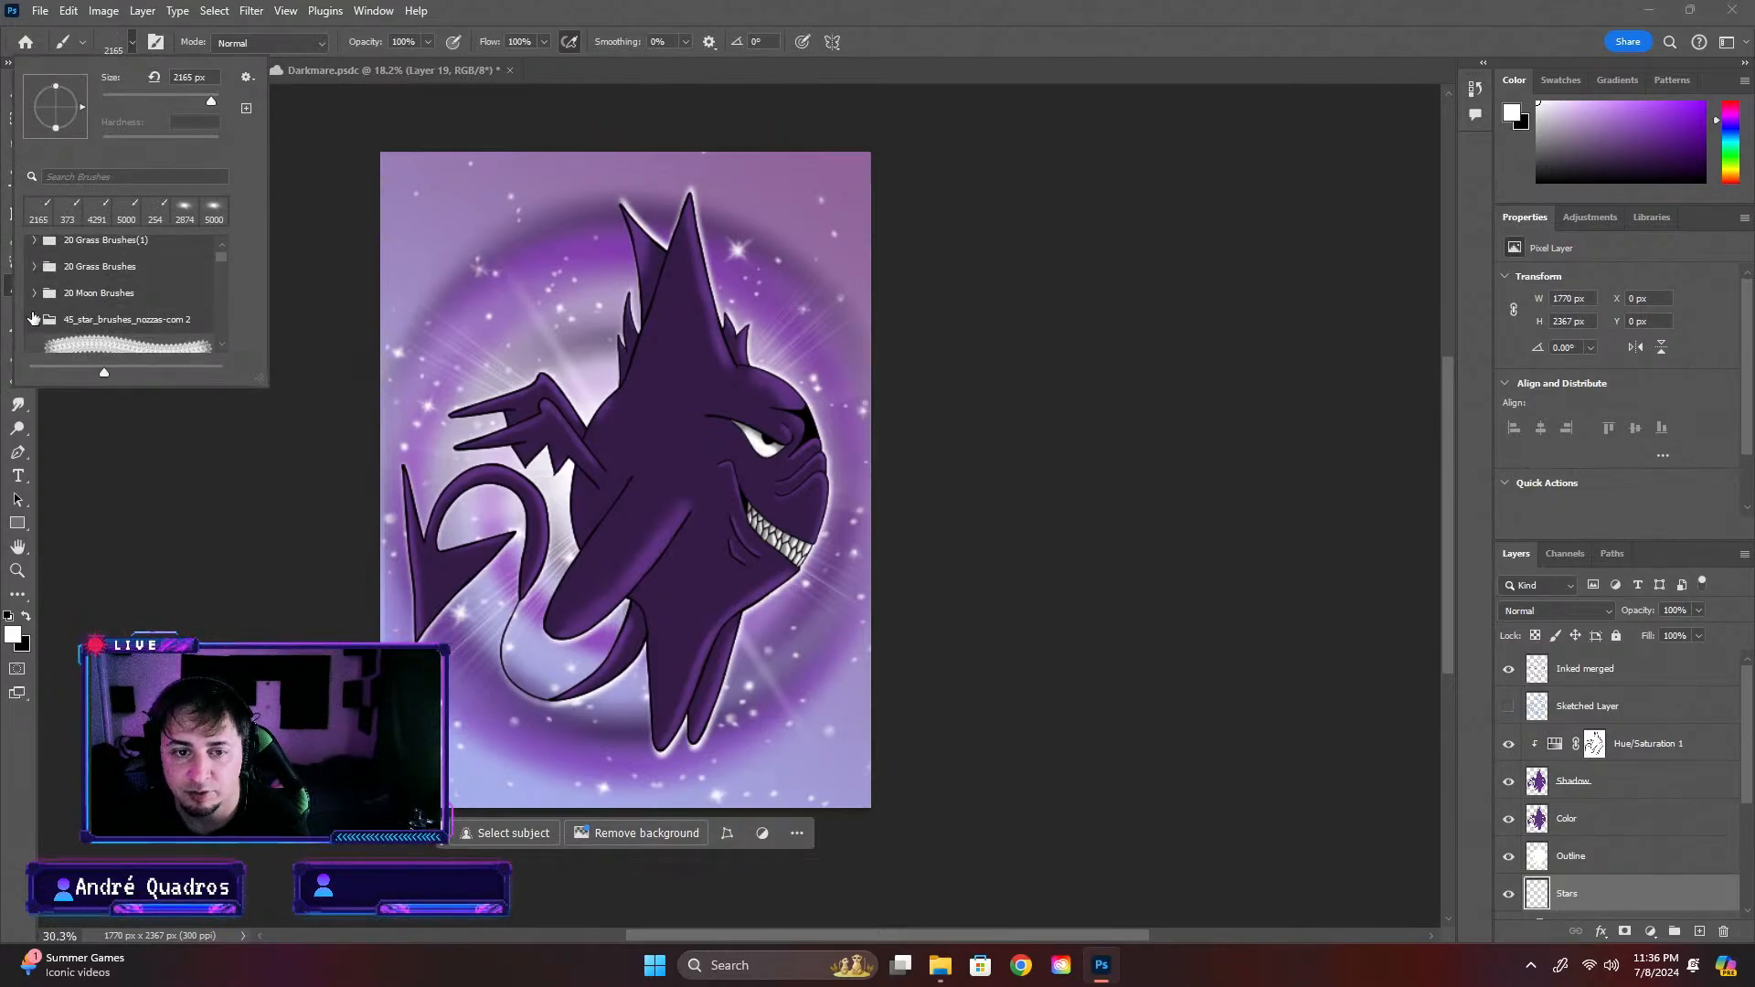
{"action": "scroll", "coordinate": [157, 311], "scroll_direction": "down", "scroll_amount": 4}
{"action": "left_click", "coordinate": [34, 260]}
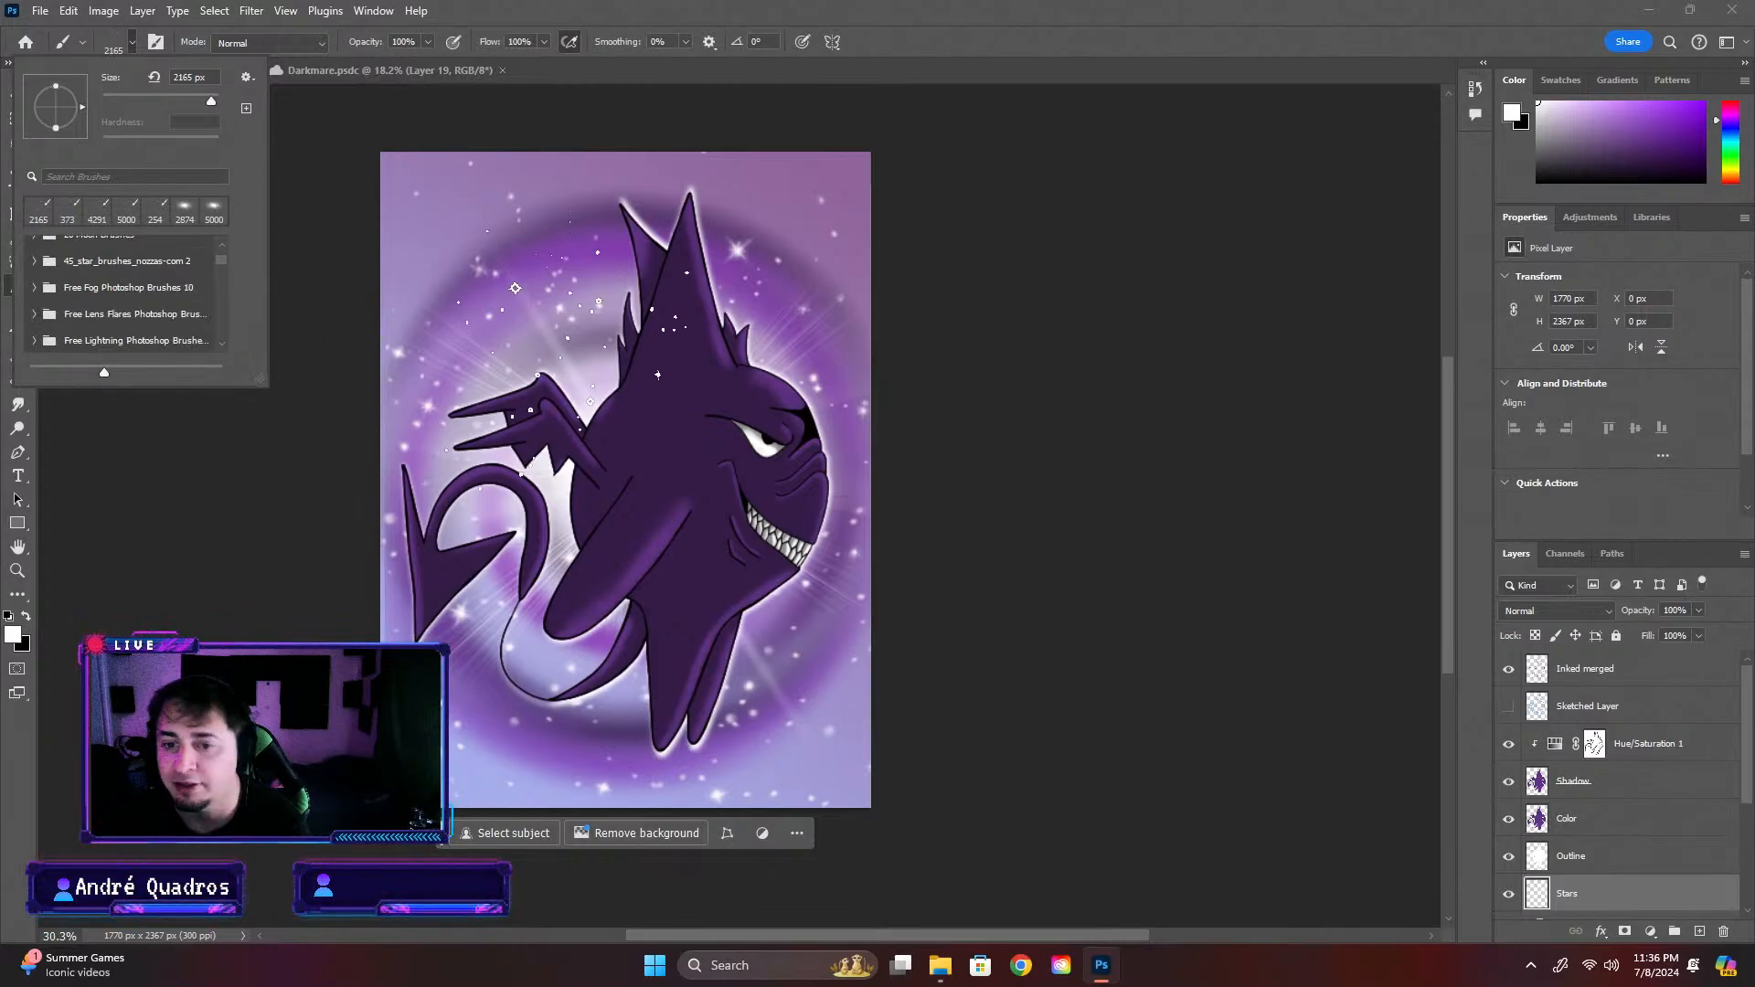
Expand the nested RossDraws Advanced Brush preset groups and choose the Air Brush preset
{"action": "scroll", "coordinate": [155, 293], "scroll_direction": "up", "scroll_amount": 6}
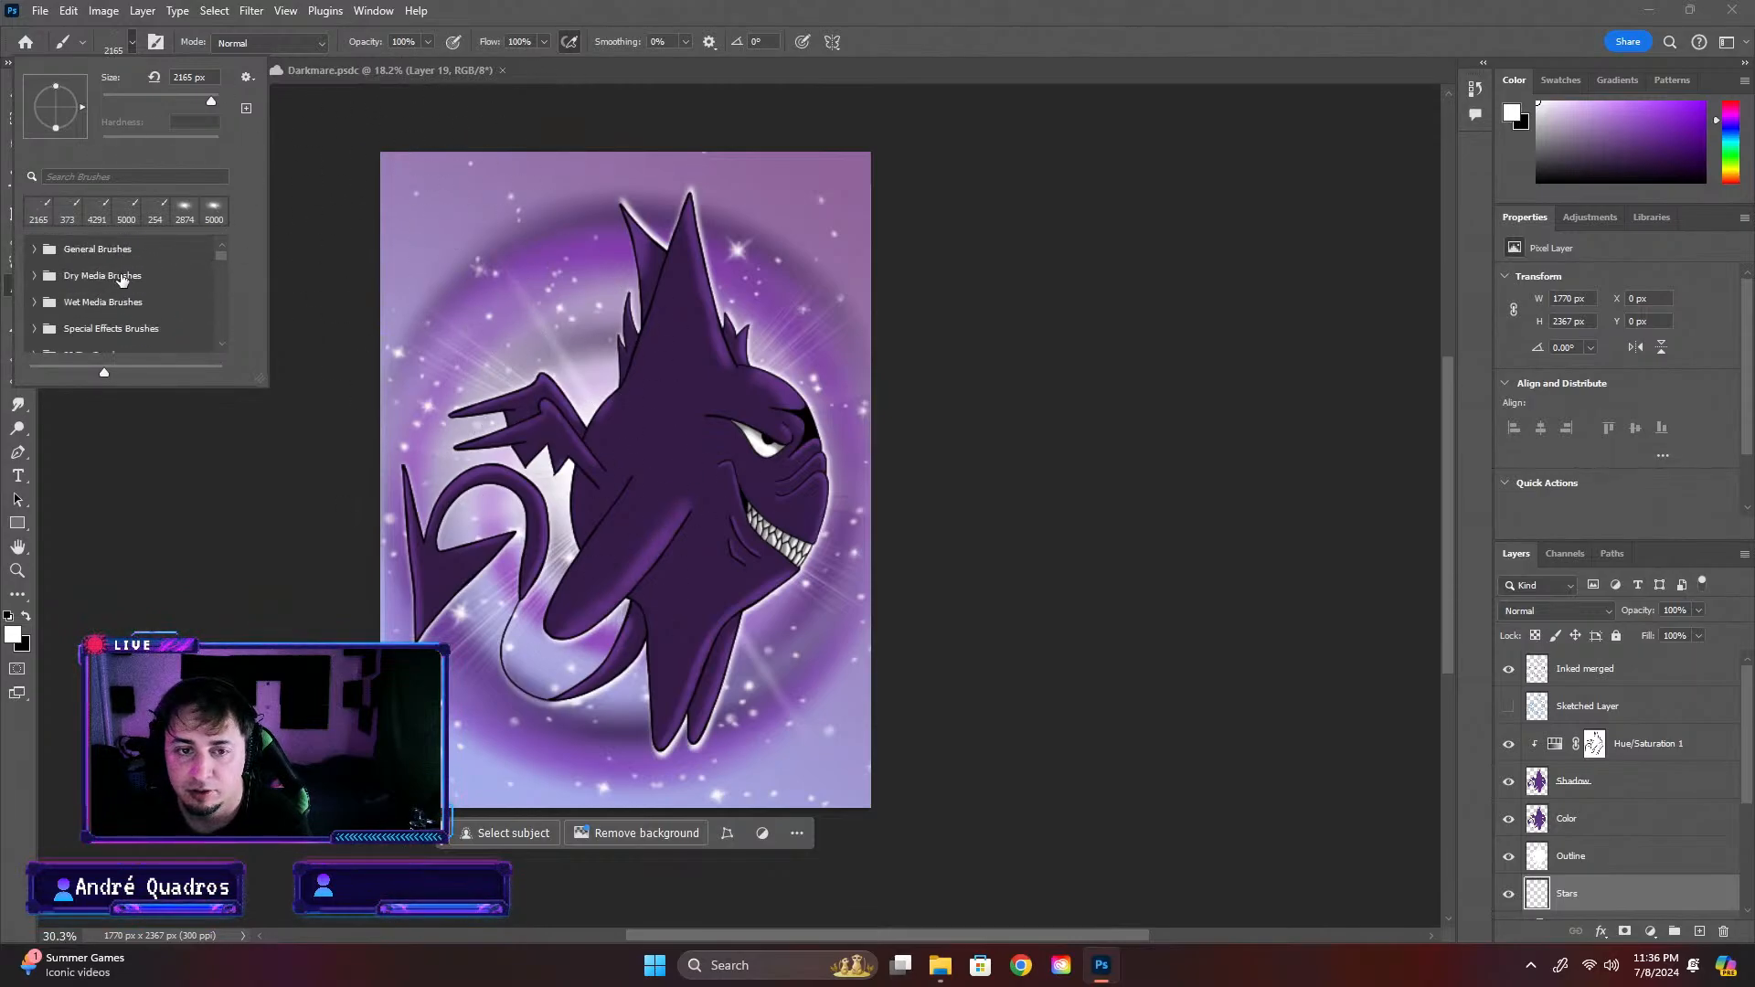
{"action": "scroll", "coordinate": [121, 284], "scroll_direction": "down", "scroll_amount": 8}
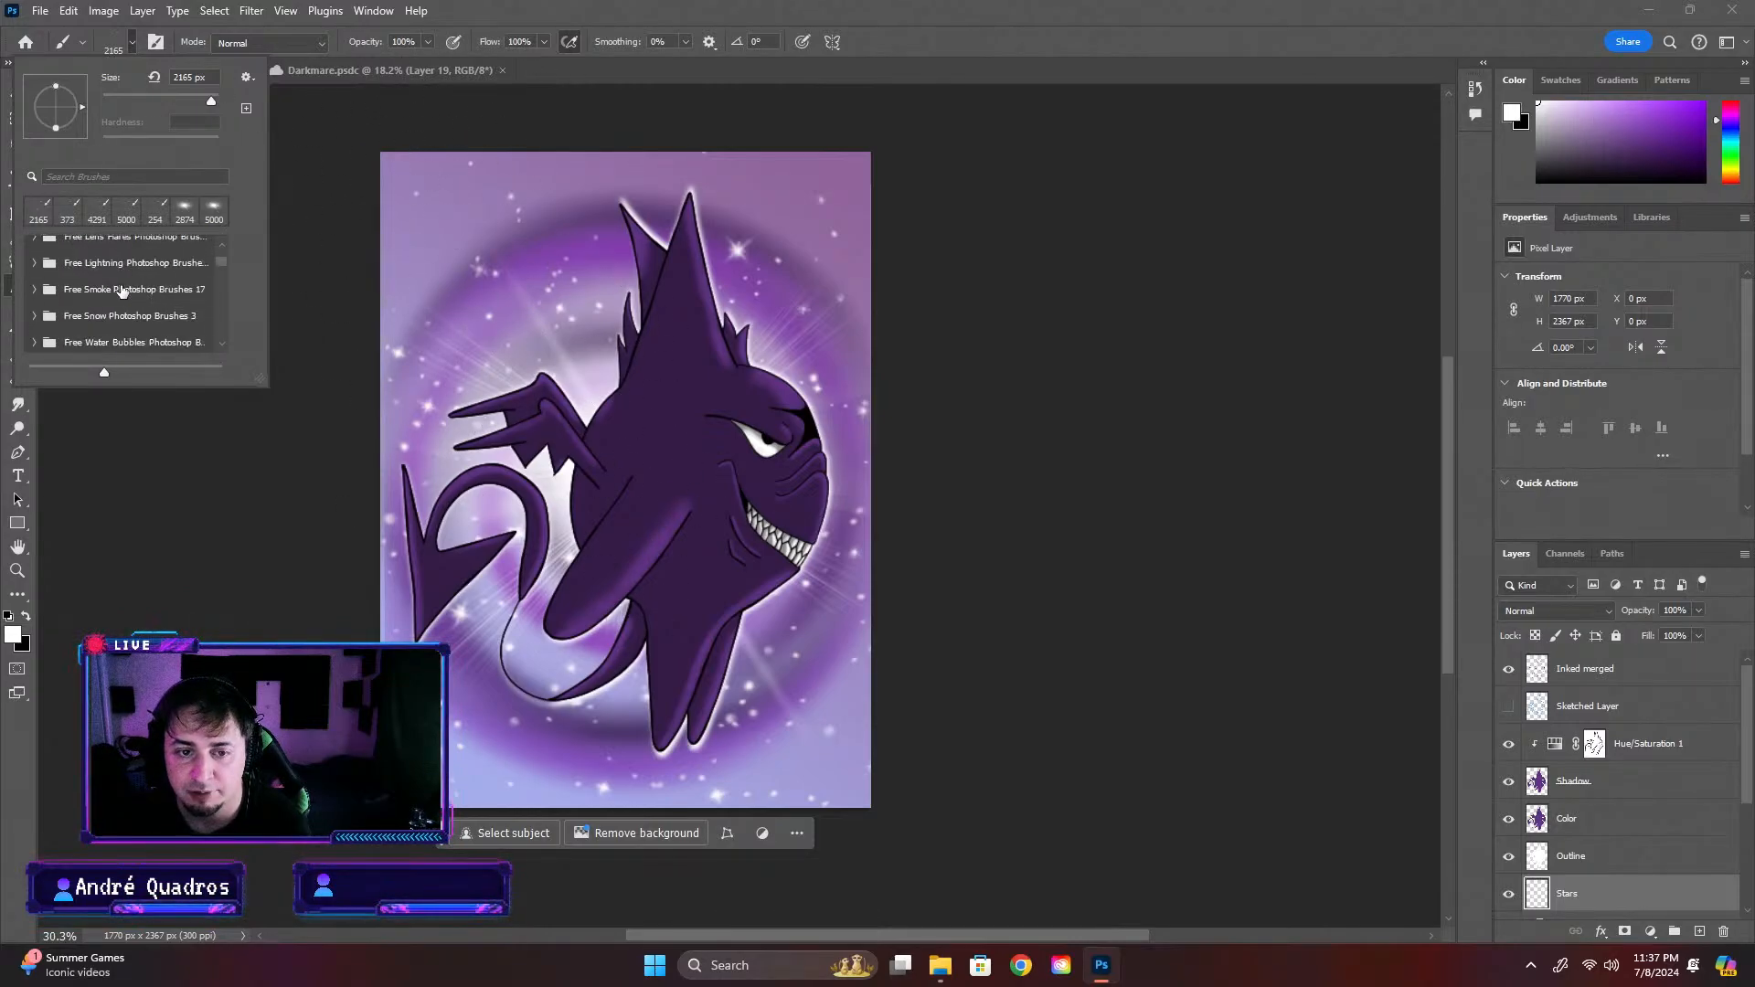
{"action": "scroll", "coordinate": [119, 292], "scroll_direction": "down", "scroll_amount": 8}
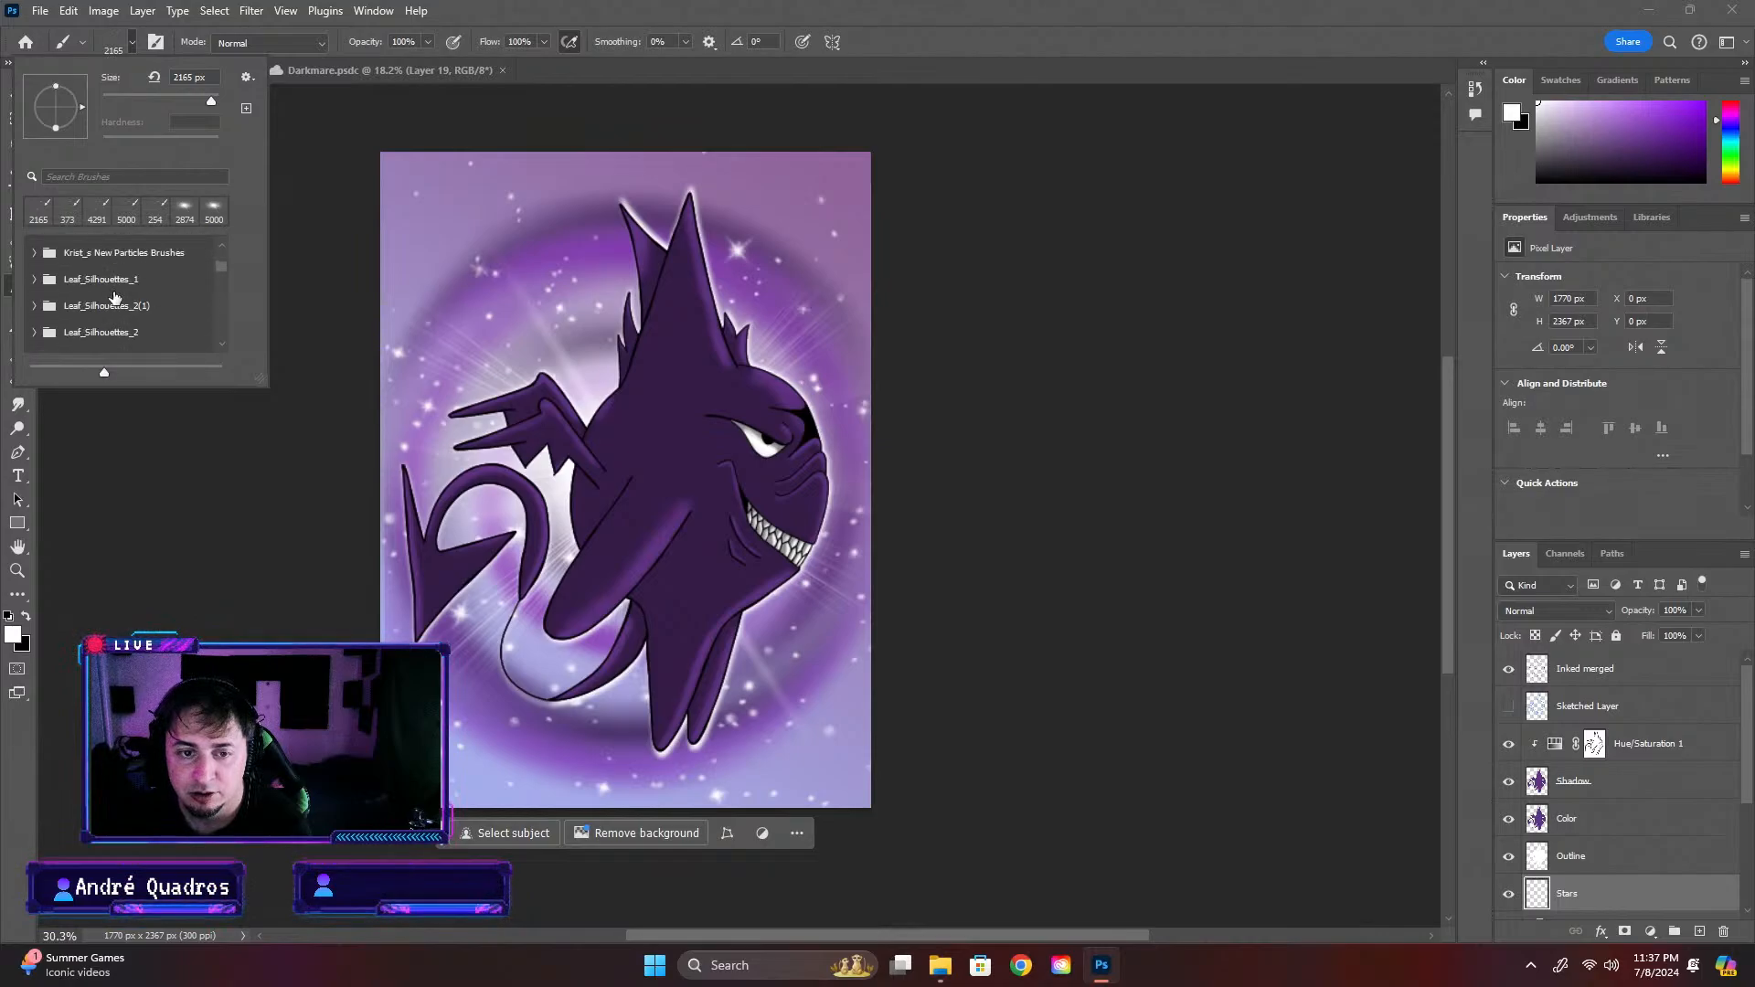
{"action": "scroll", "coordinate": [114, 297], "scroll_direction": "down", "scroll_amount": 2}
{"action": "left_click", "coordinate": [35, 282]}
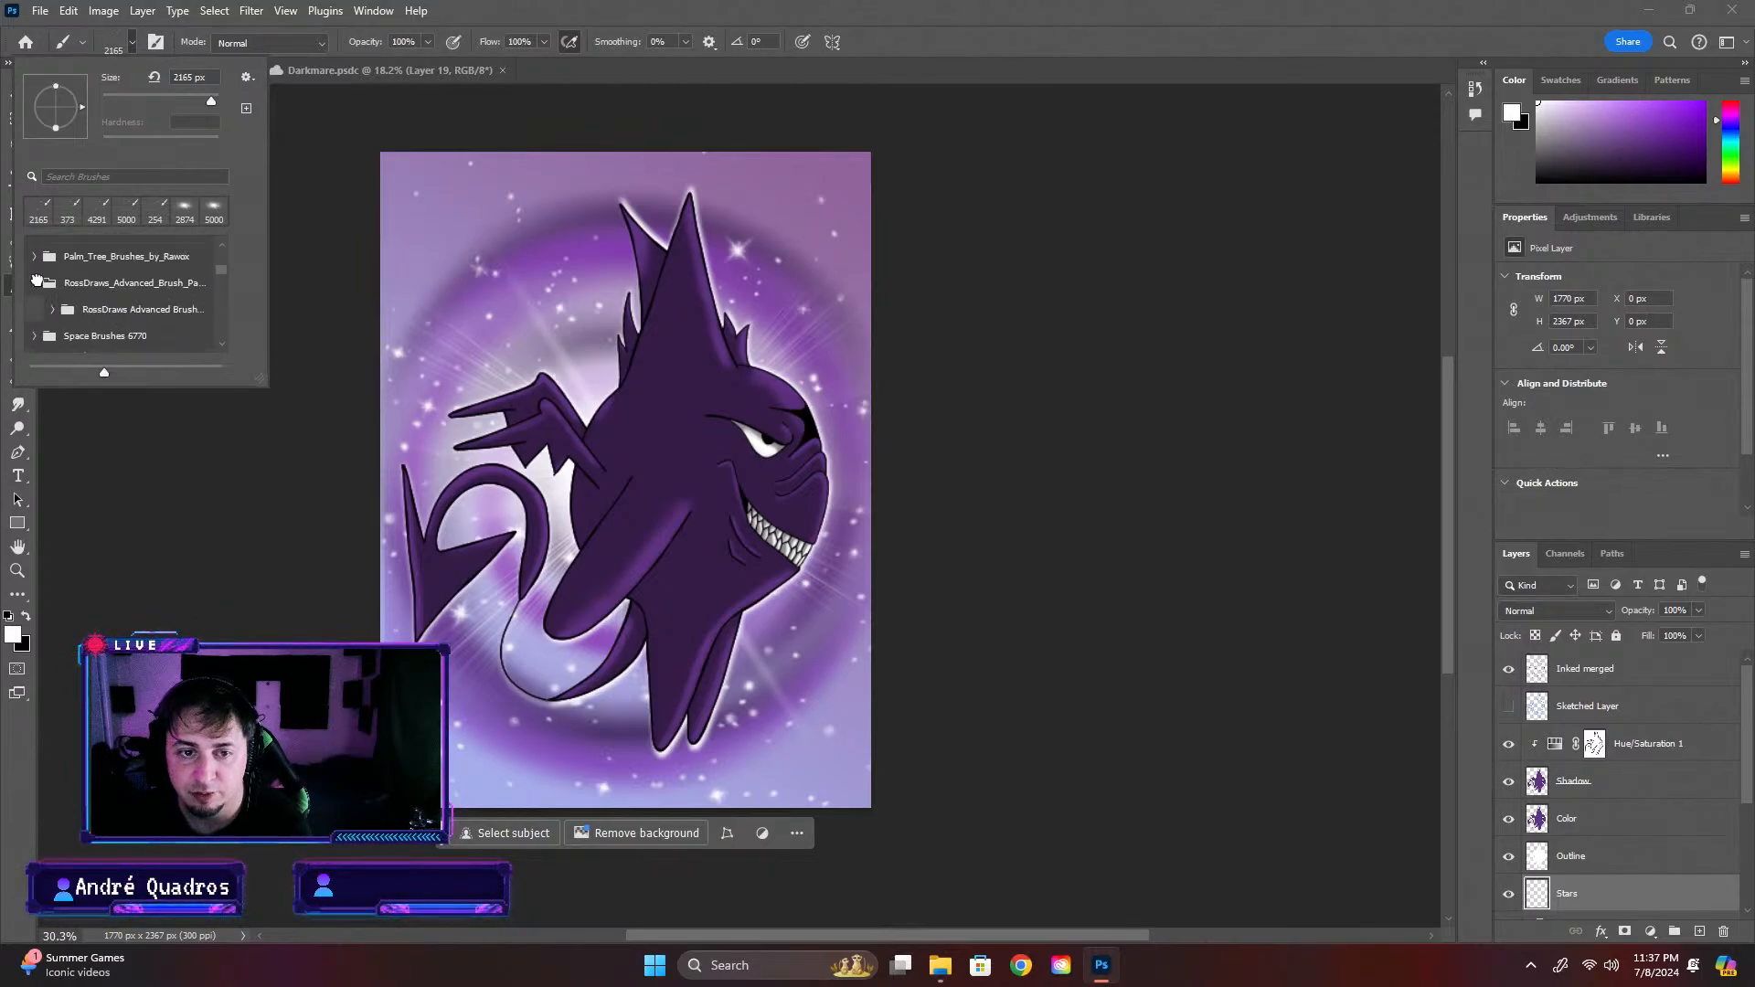
{"action": "left_click", "coordinate": [53, 309]}
{"action": "scroll", "coordinate": [234, 340], "scroll_direction": "down", "scroll_amount": 1}
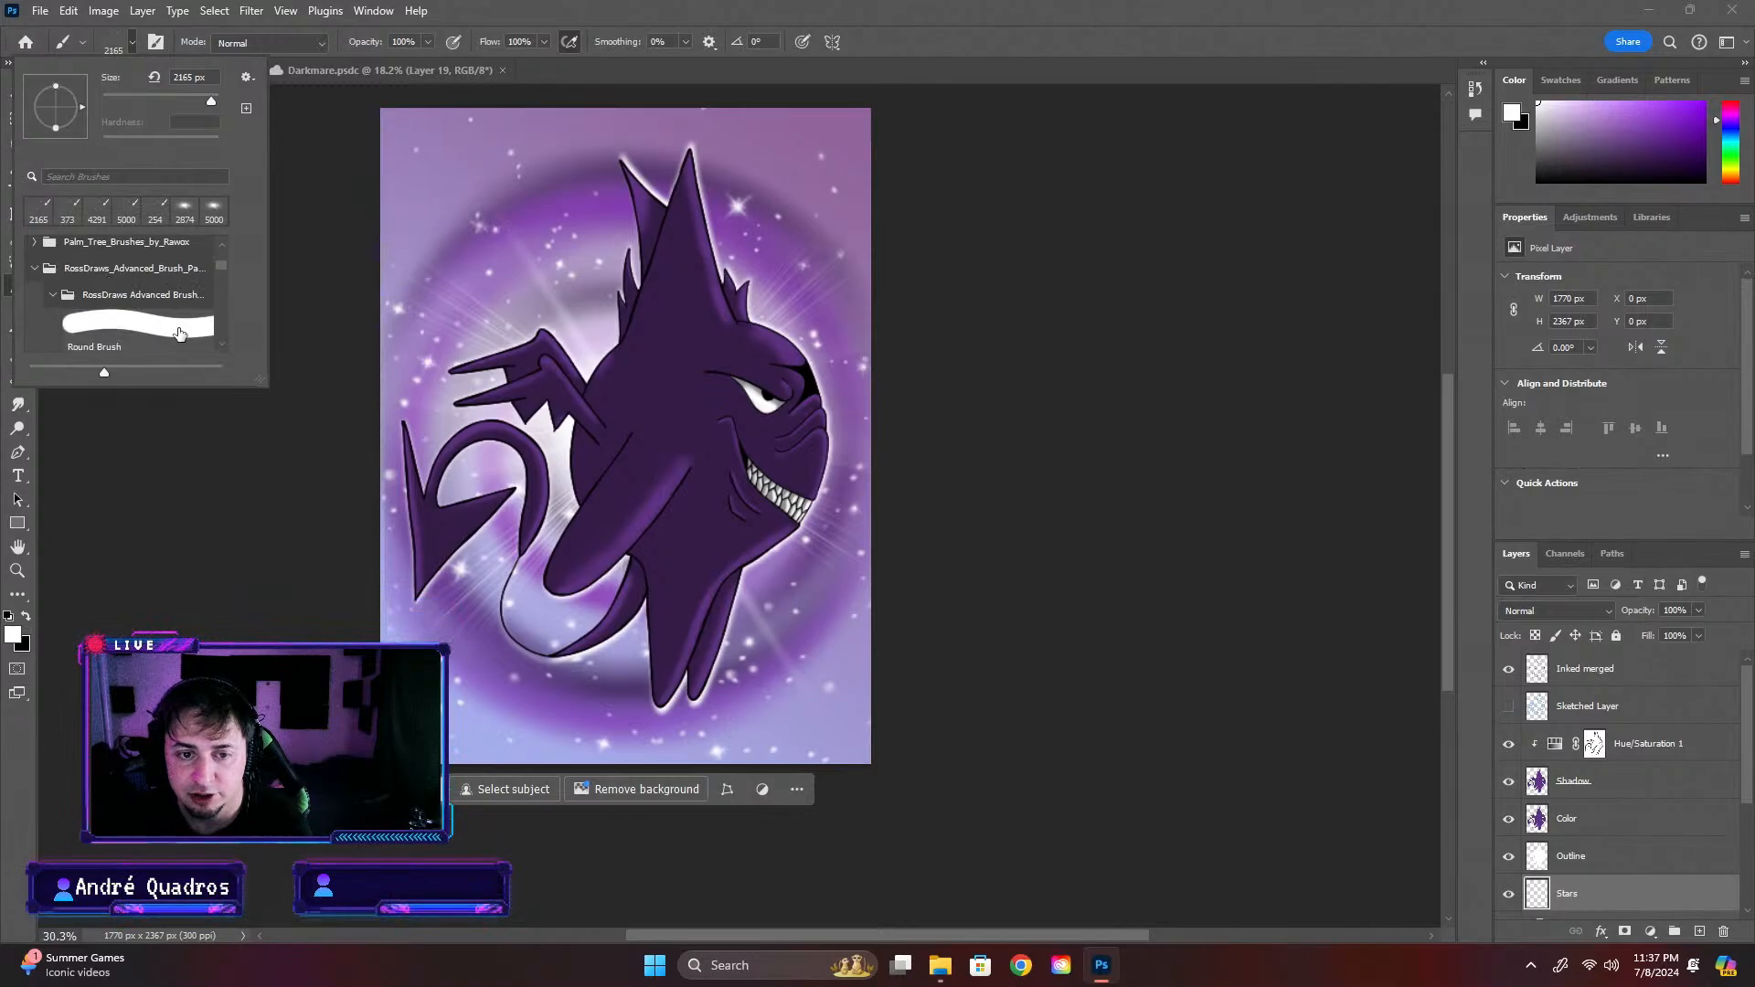
{"action": "scroll", "coordinate": [160, 331], "scroll_direction": "down", "scroll_amount": 2}
{"action": "left_click", "coordinate": [160, 331]}
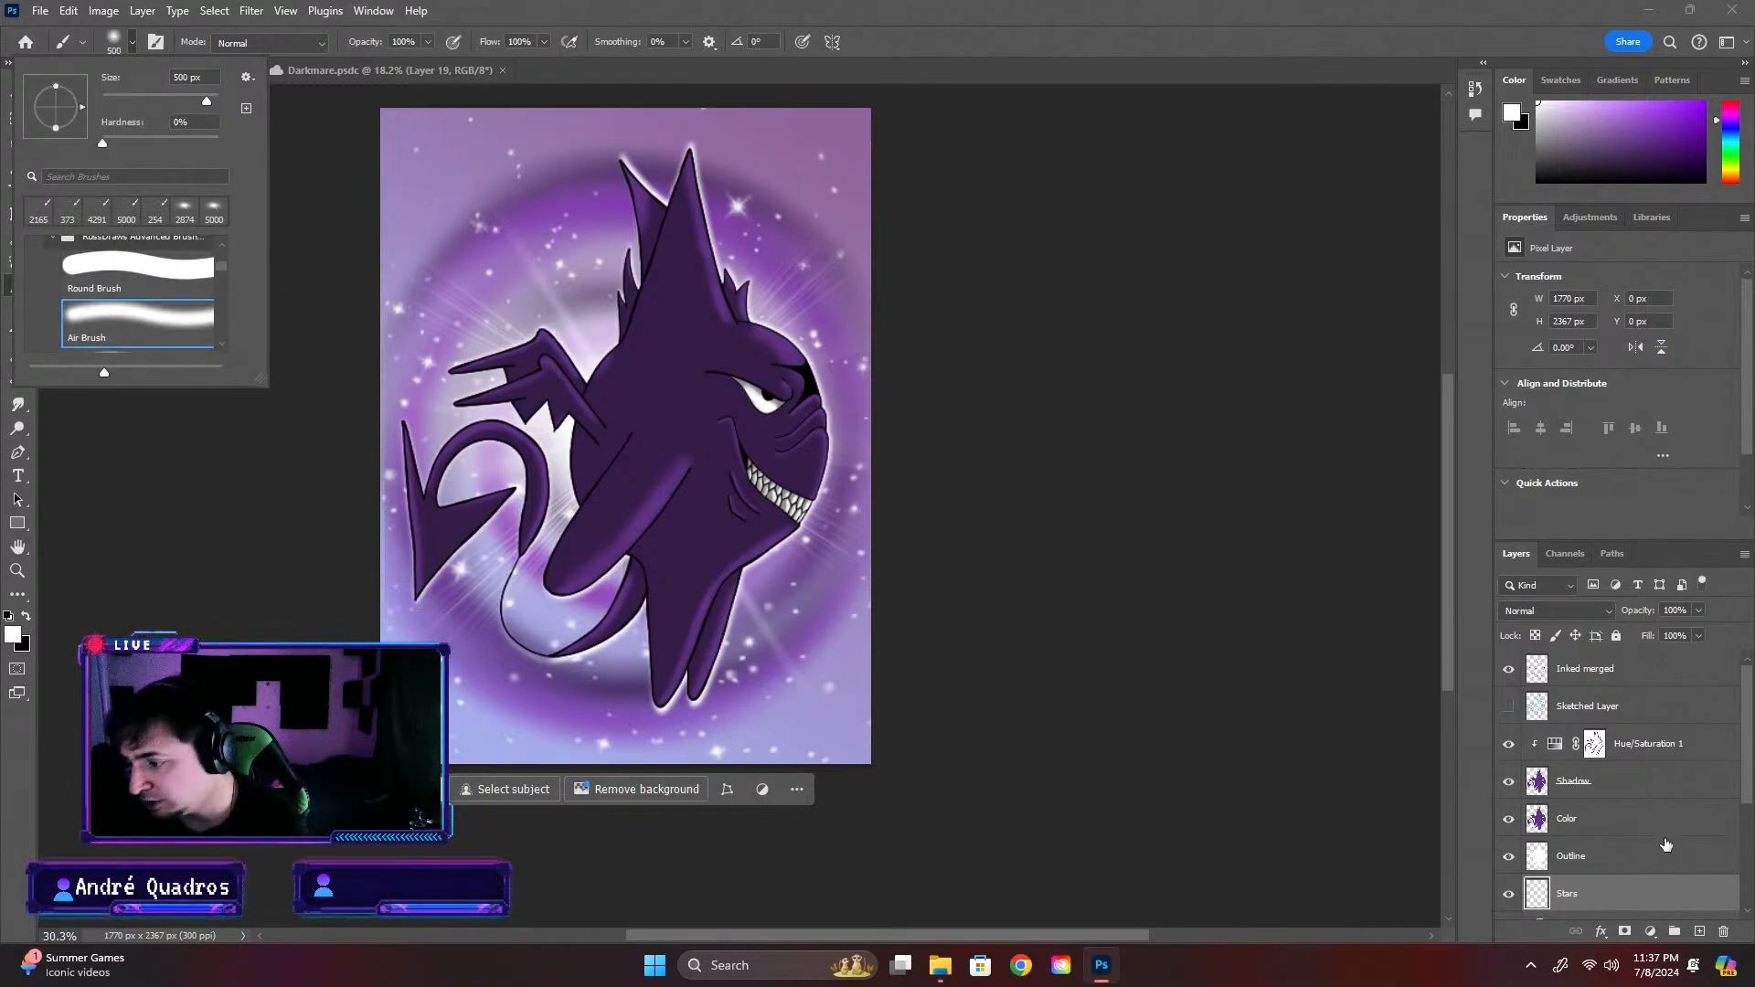
Add a new layer above the Hue/Saturation 1 adjustment and name it Highlights
{"action": "left_click", "coordinate": [1629, 779]}
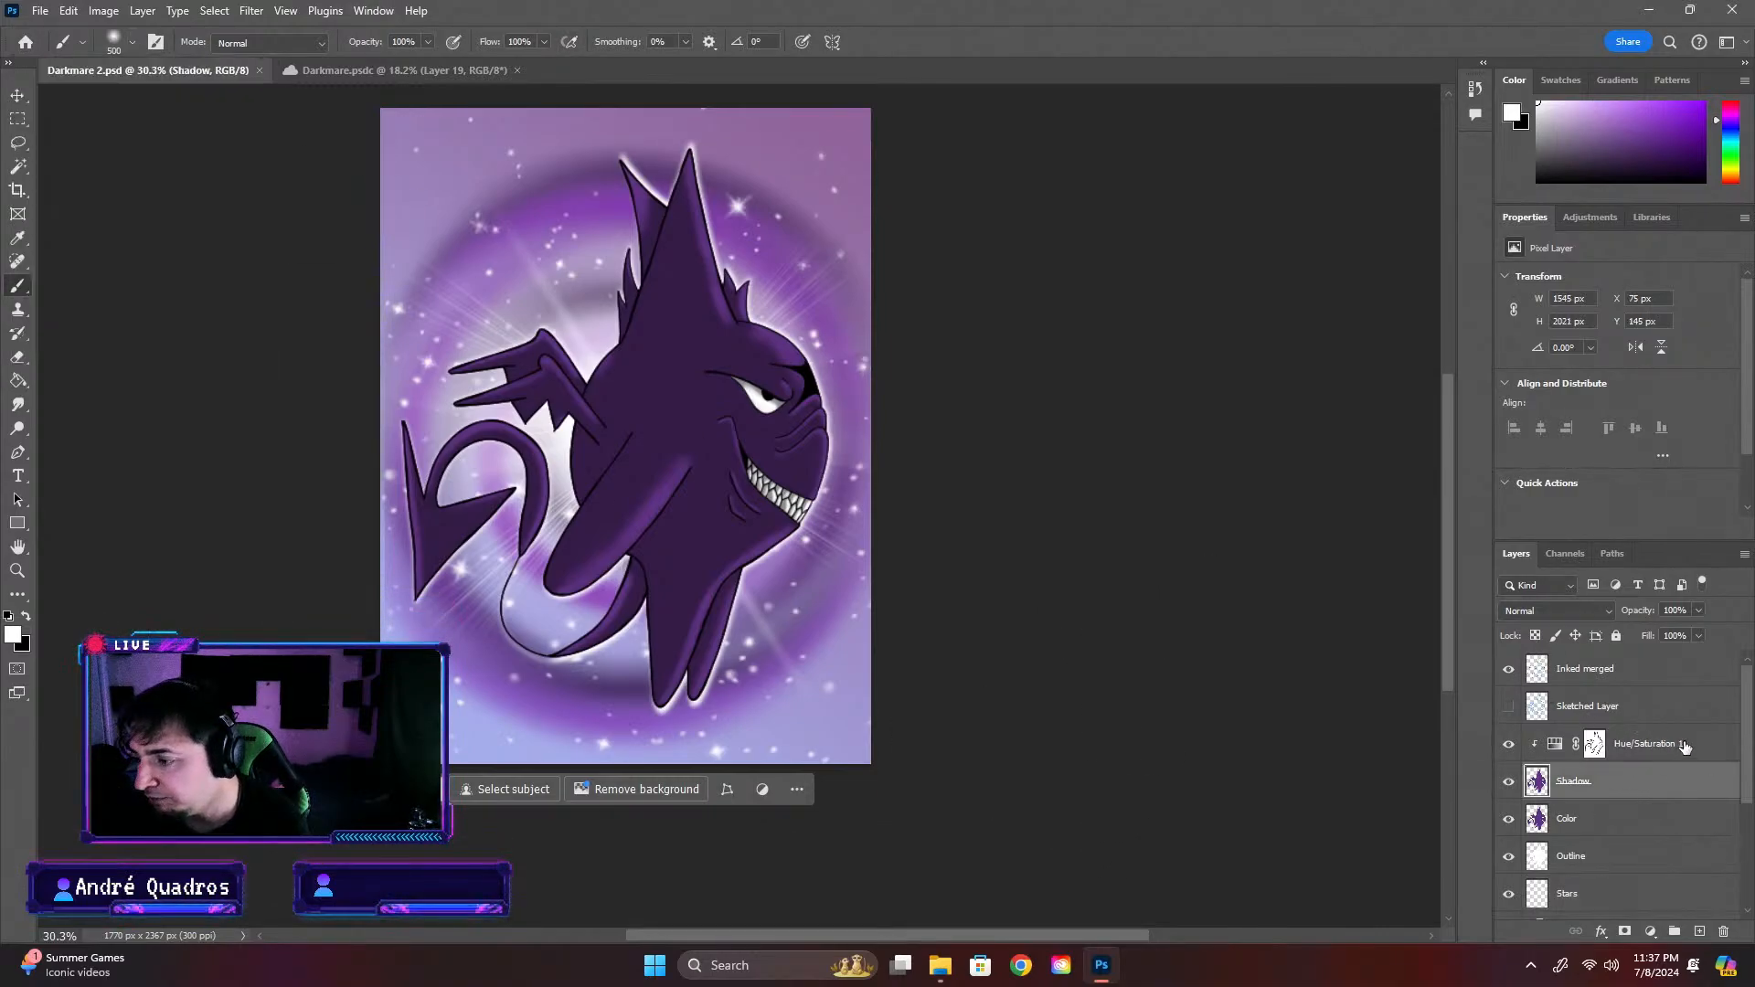
{"action": "left_click", "coordinate": [1684, 745]}
{"action": "left_click", "coordinate": [1699, 930]}
{"action": "key", "text": "x"}
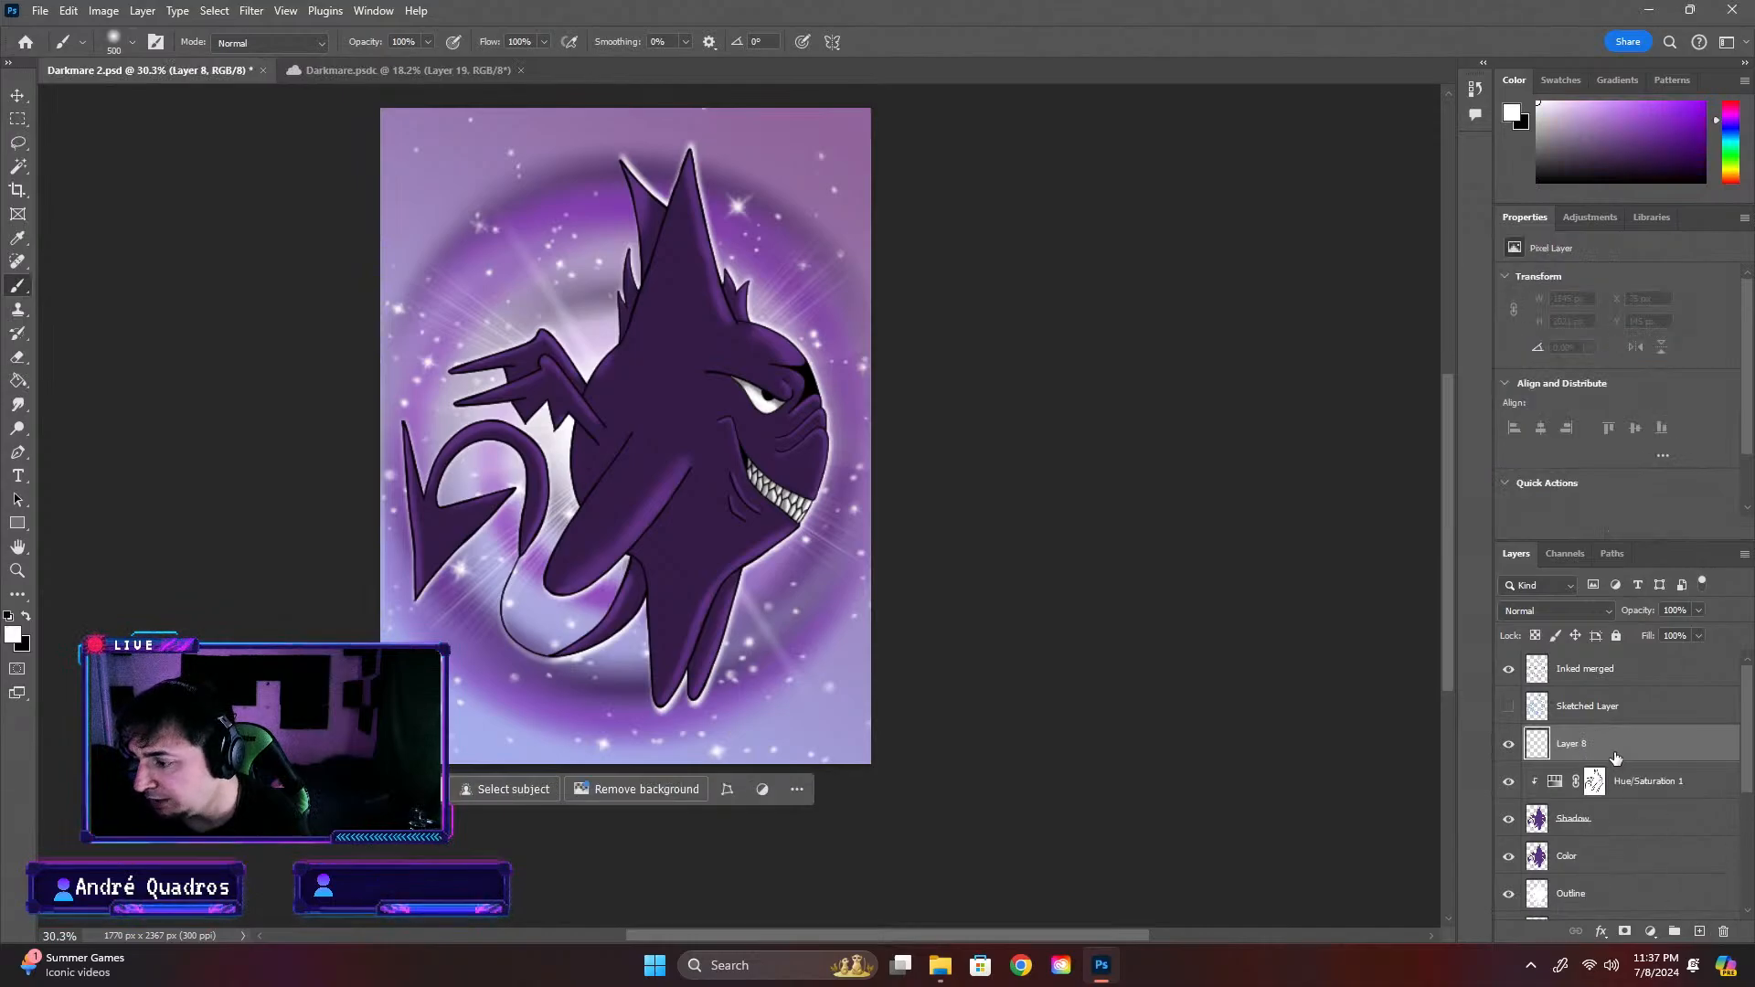
{"action": "double_click", "coordinate": [1572, 744]}
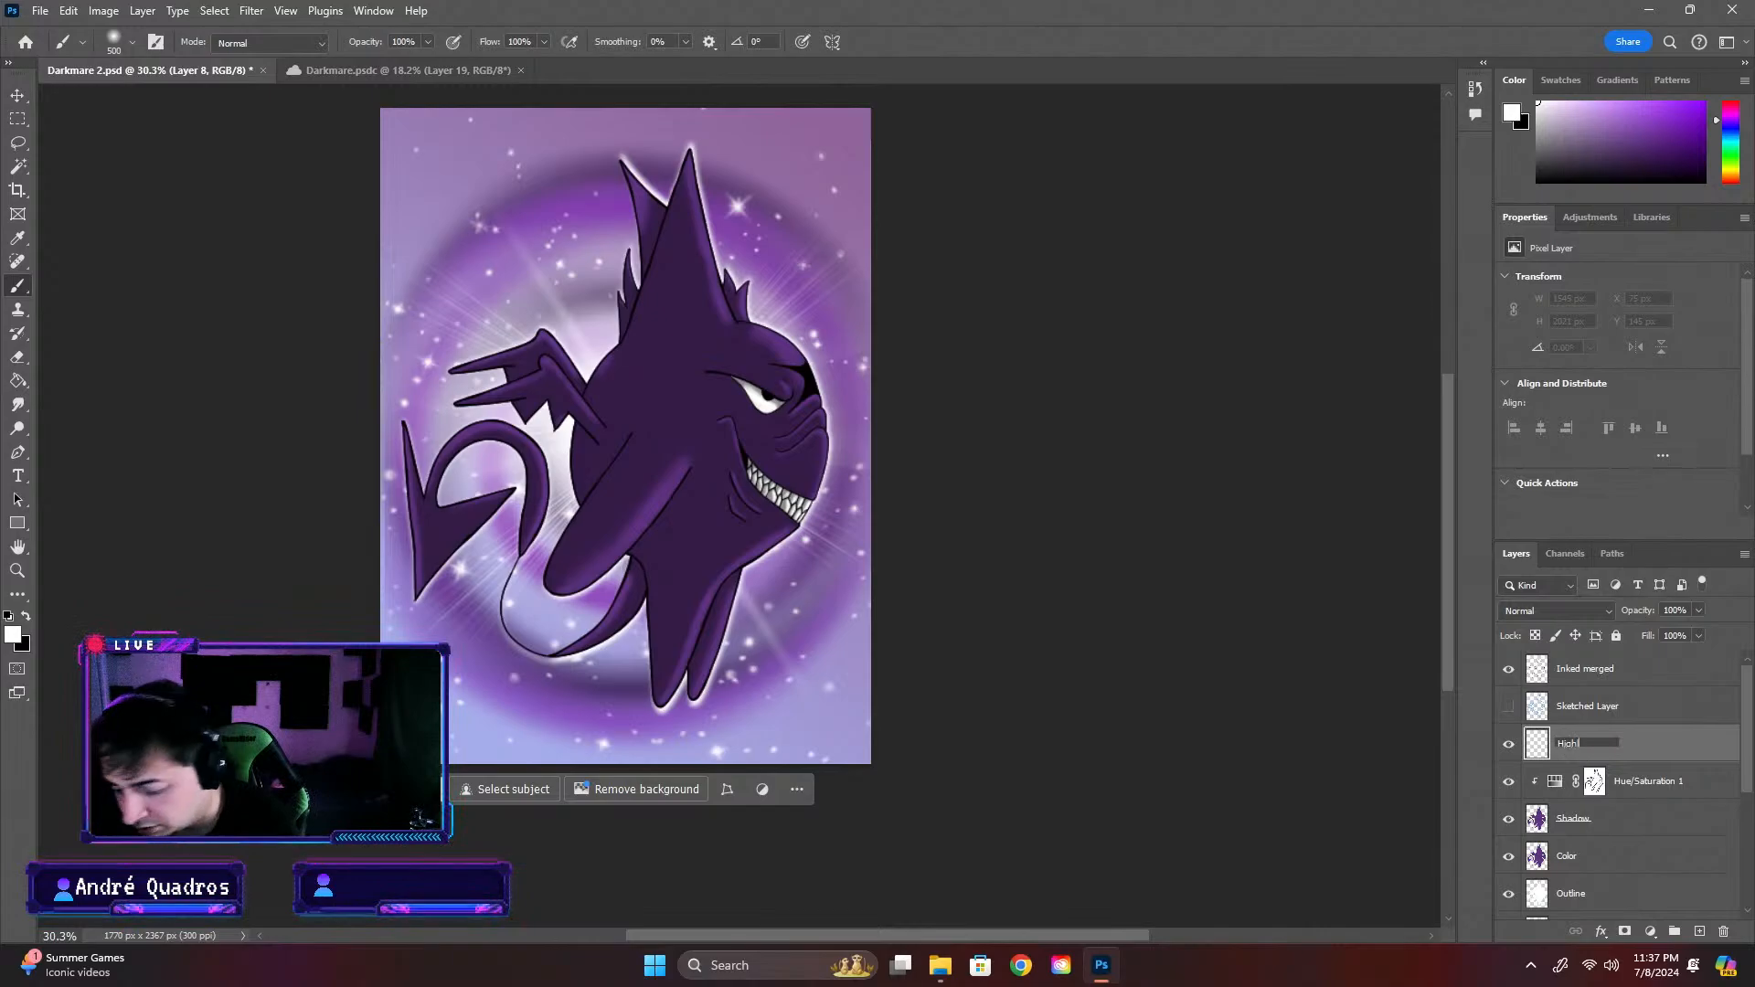
{"action": "key", "text": "Return"}
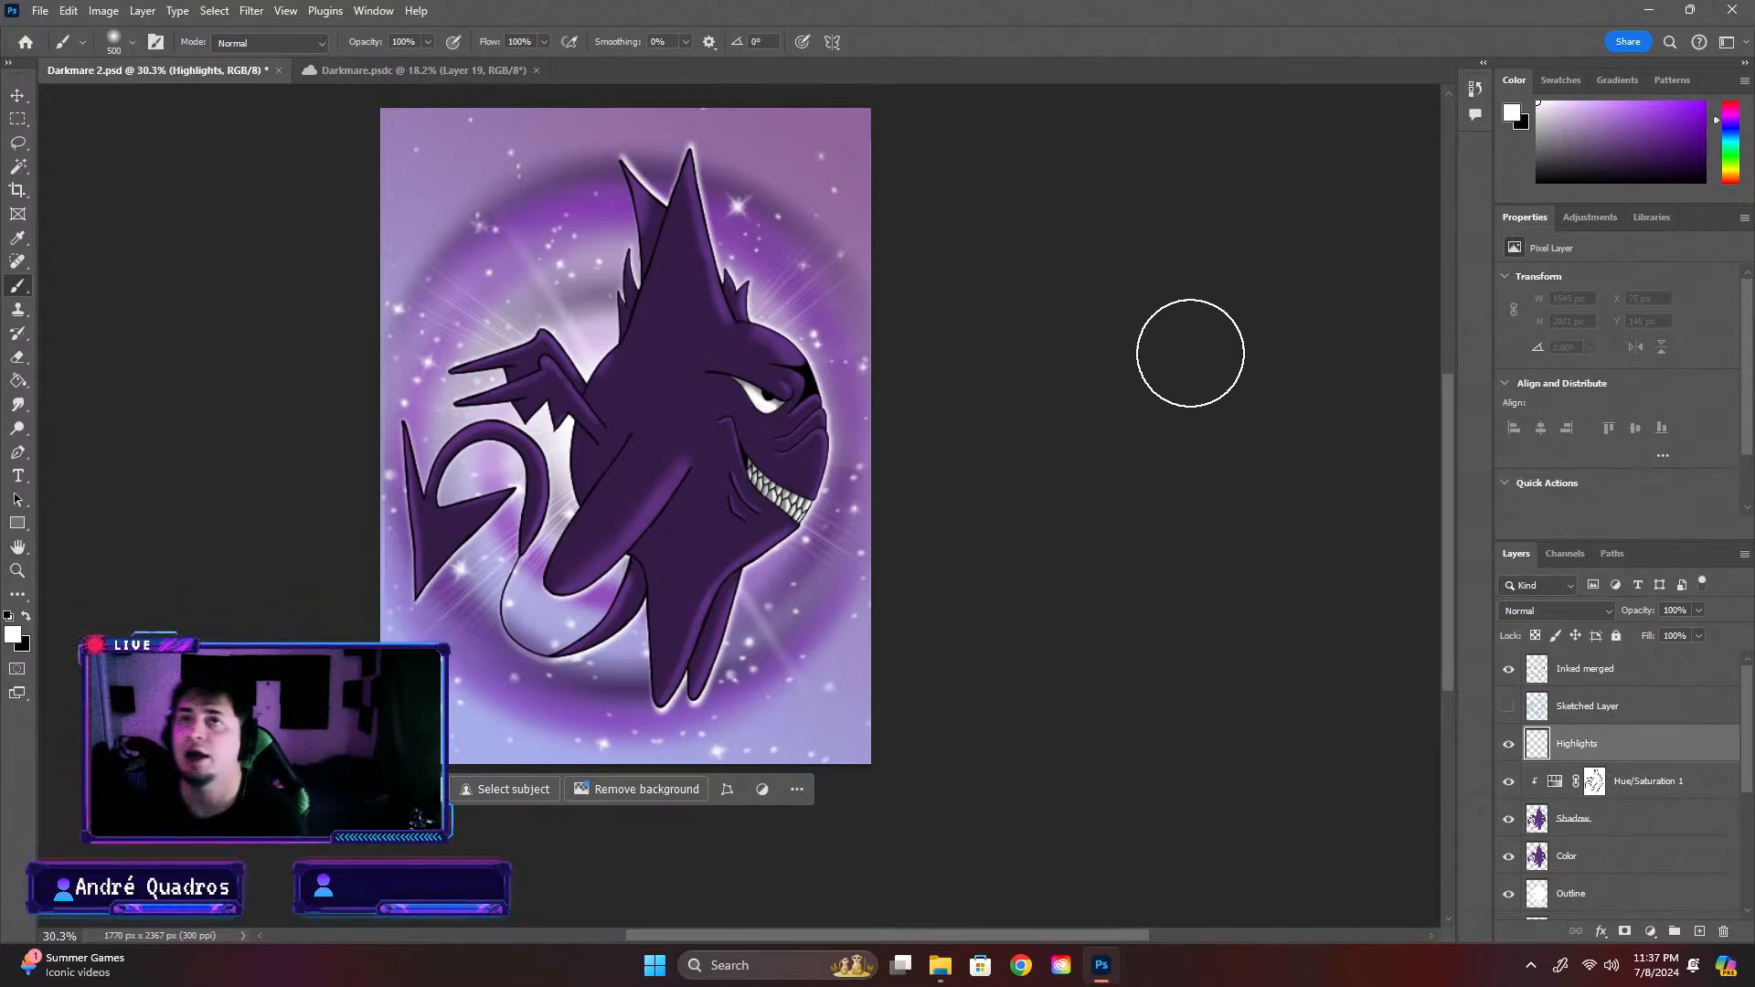
Set the Air Brush size to 39 px and paint a soft white highlight along the front edge of the tall horn
{"action": "scroll", "coordinate": [466, 282], "scroll_direction": "up", "scroll_amount": 6}
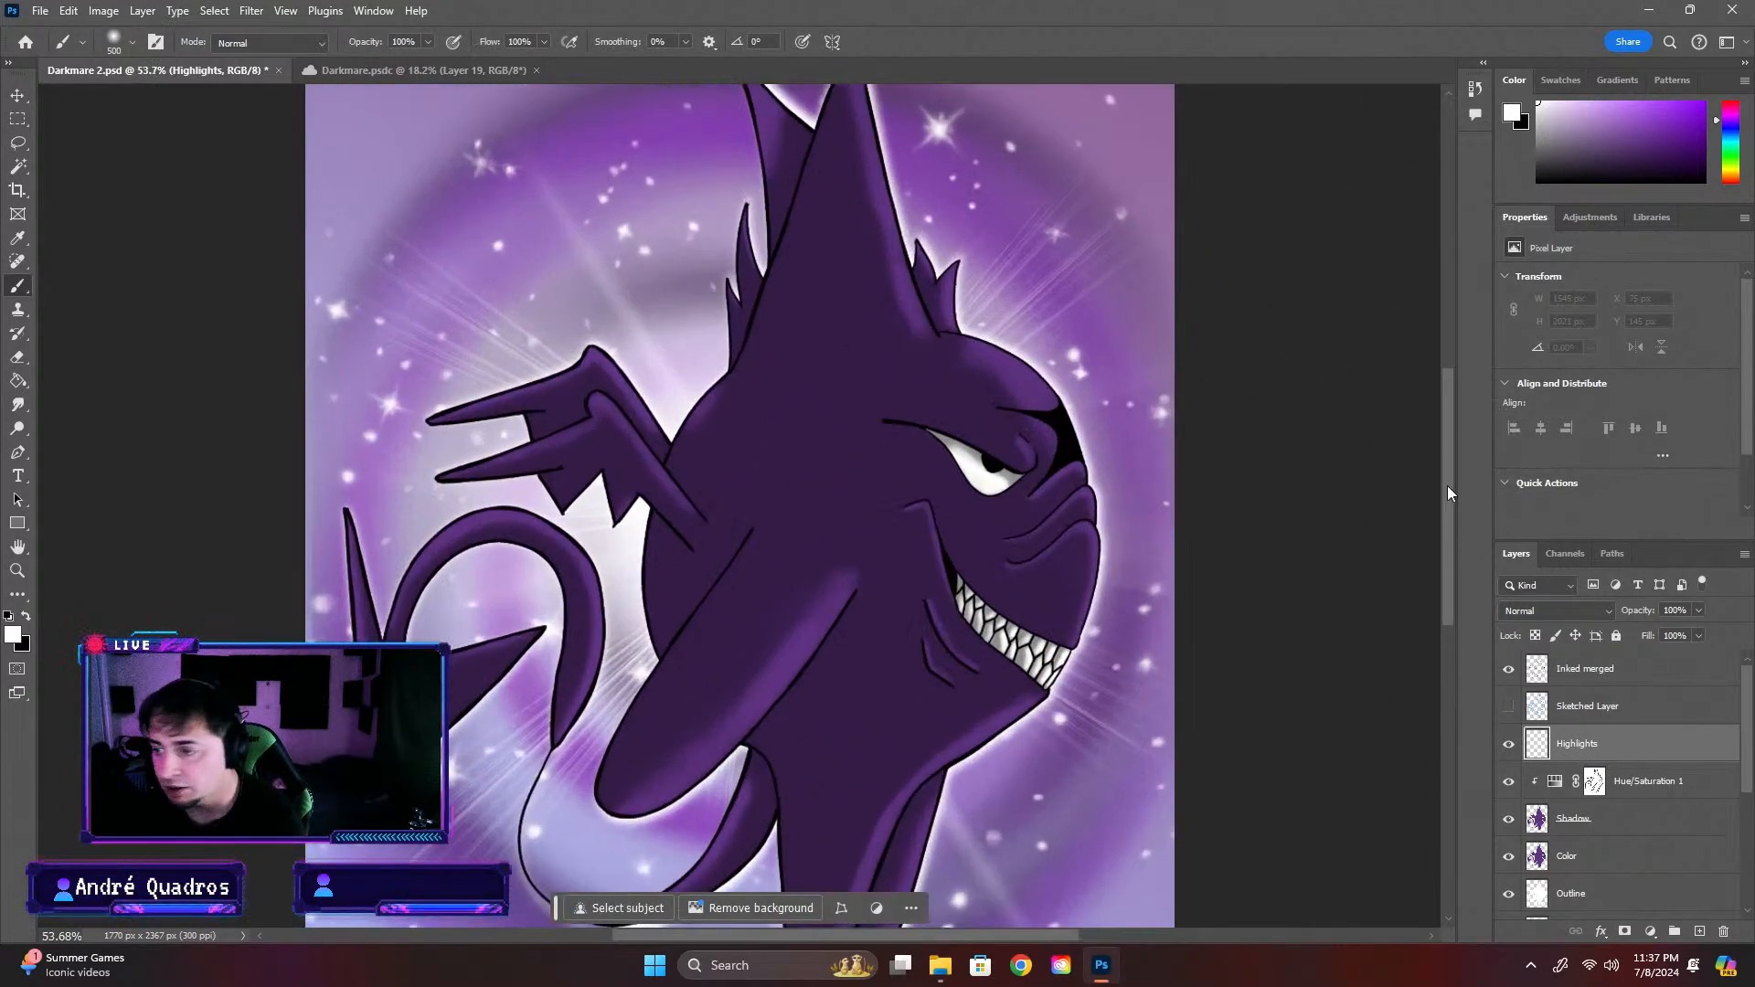
{"action": "left_click_drag", "start_coordinate": [1446, 485], "coordinate": [1431, 403]}
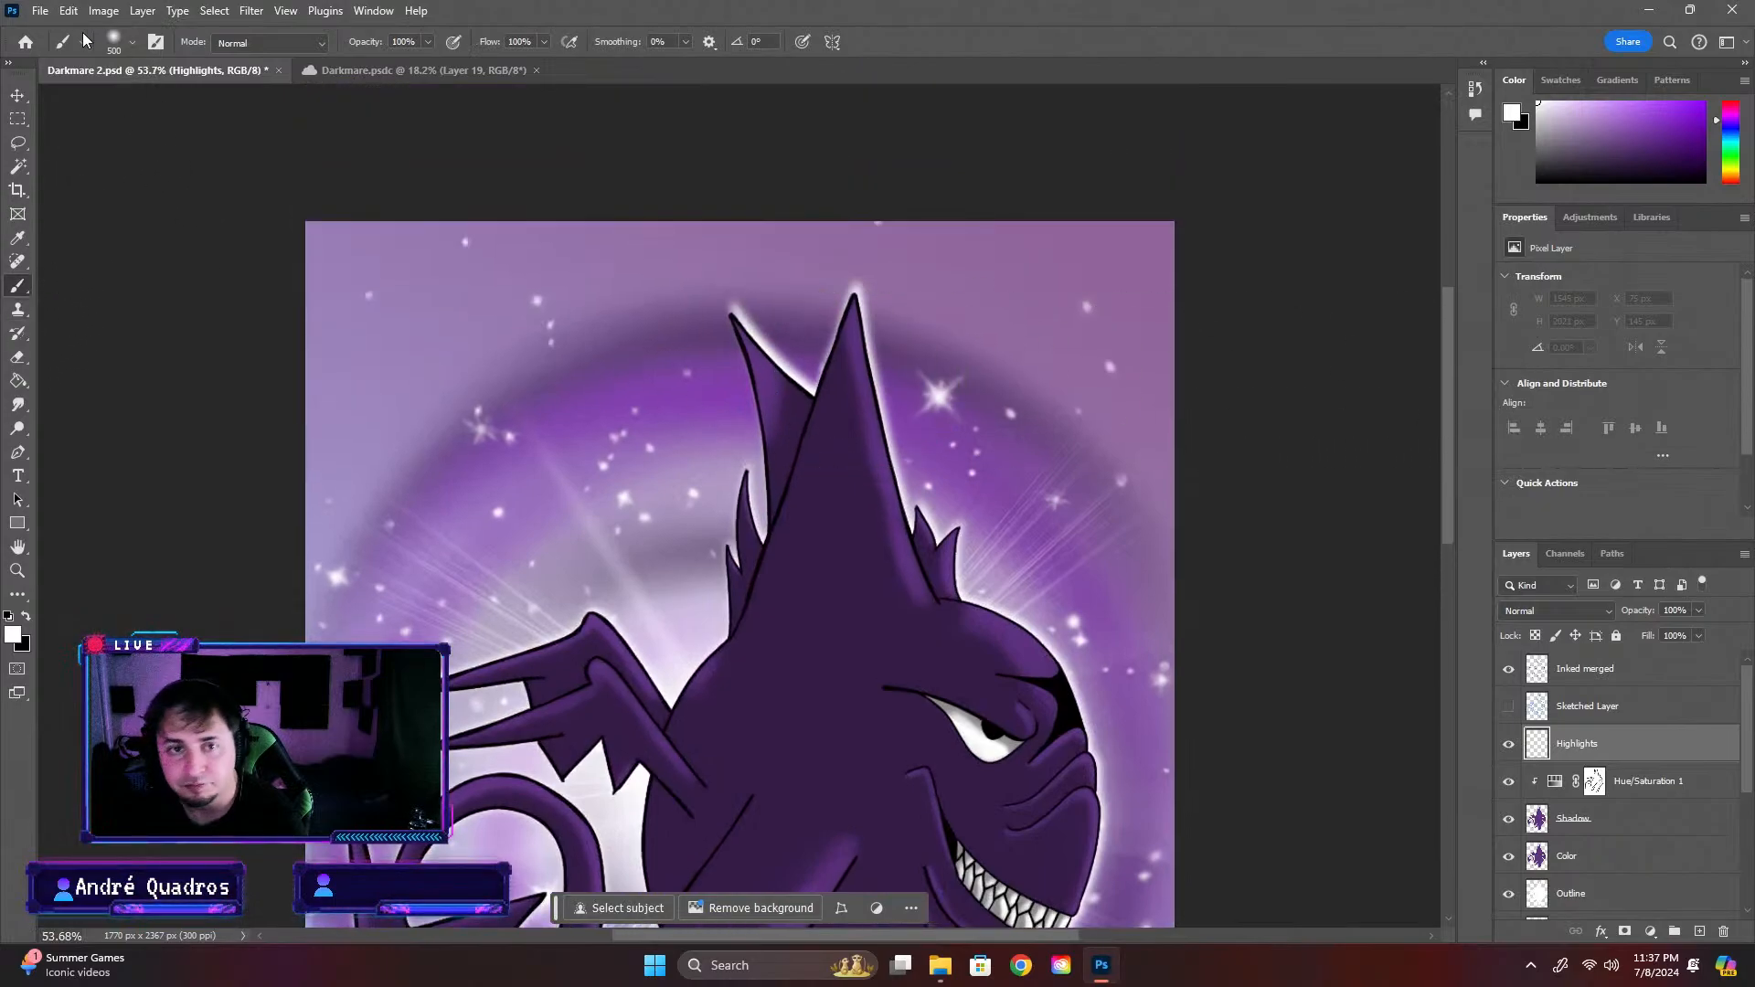
{"action": "left_click", "coordinate": [128, 42]}
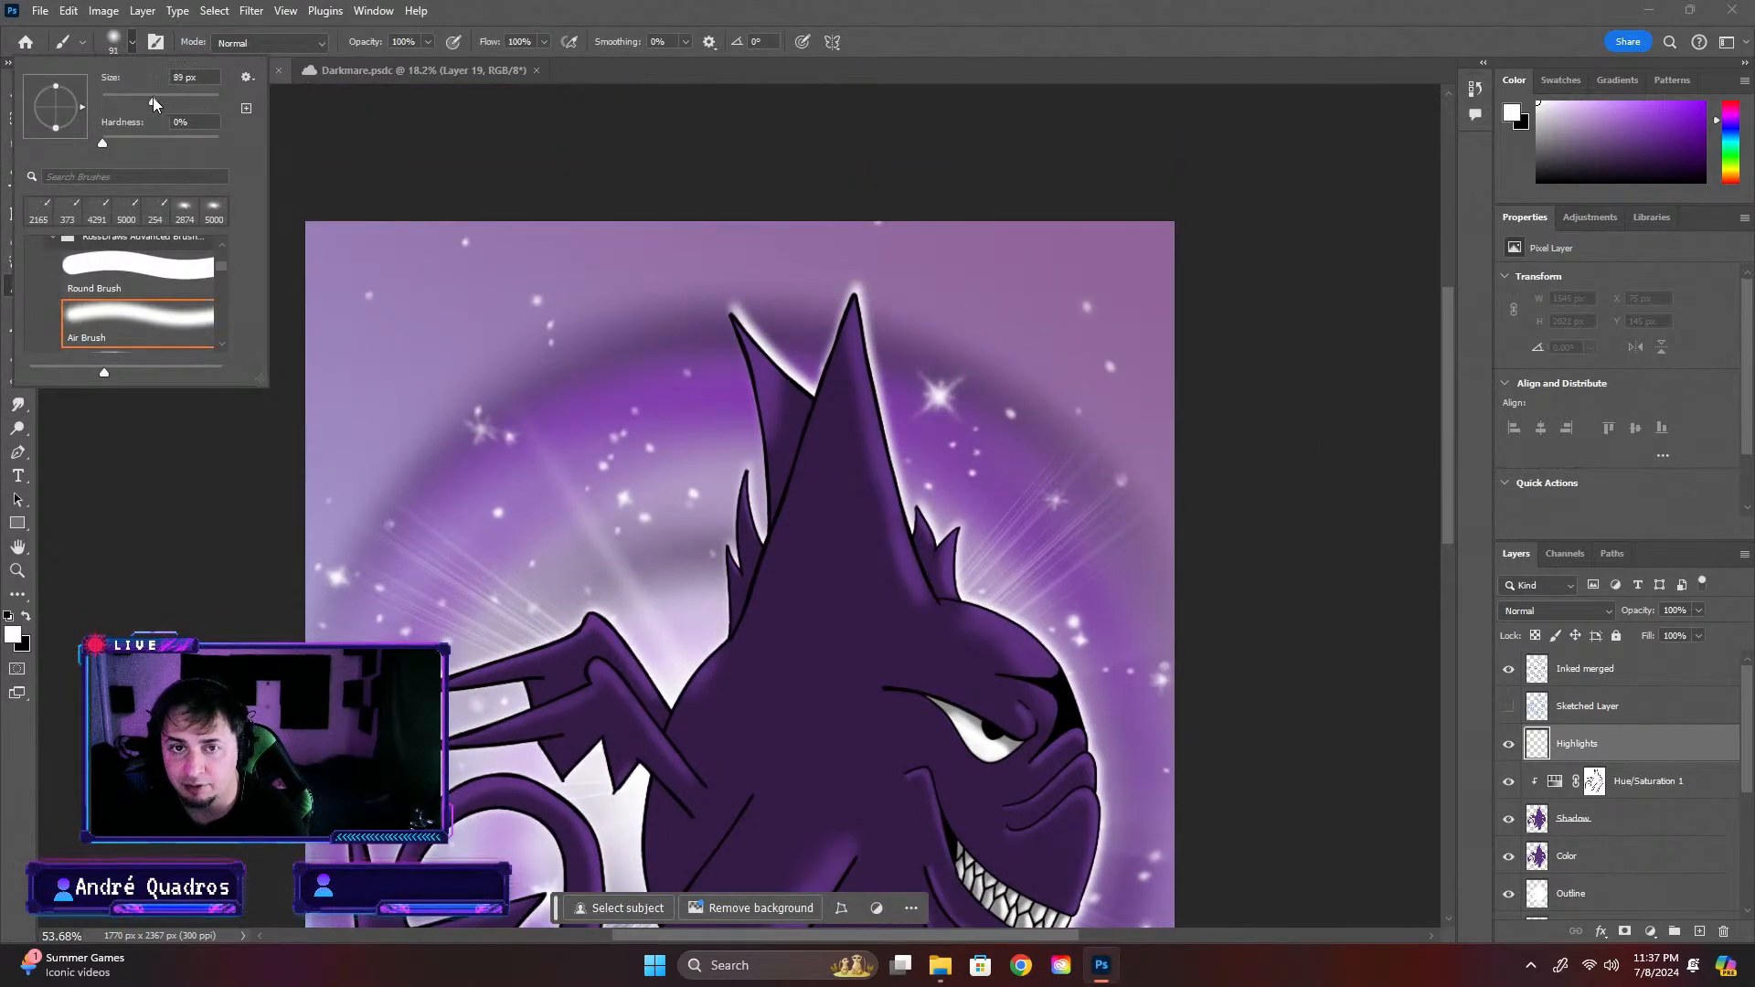
{"action": "left_click_drag", "start_coordinate": [114, 96], "coordinate": [124, 97]}
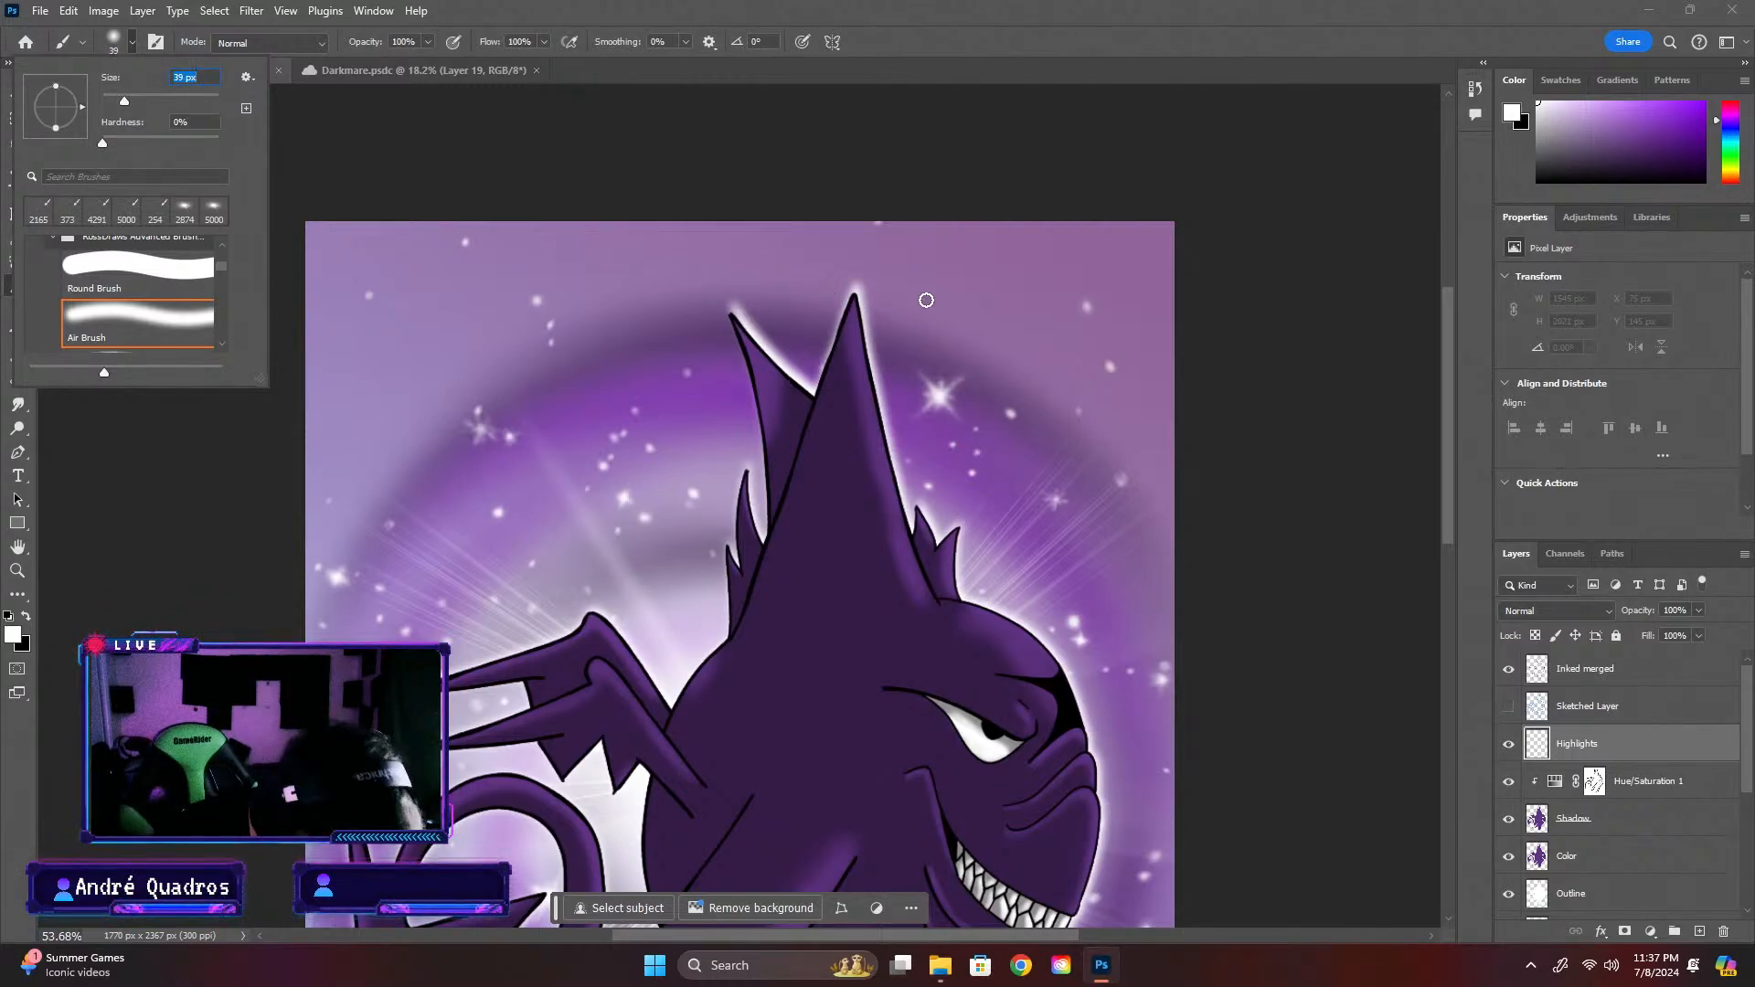
{"action": "left_click", "coordinate": [821, 24]}
{"action": "key", "text": "ctrl+plus"}
{"action": "key", "text": "ctrl+plus"}
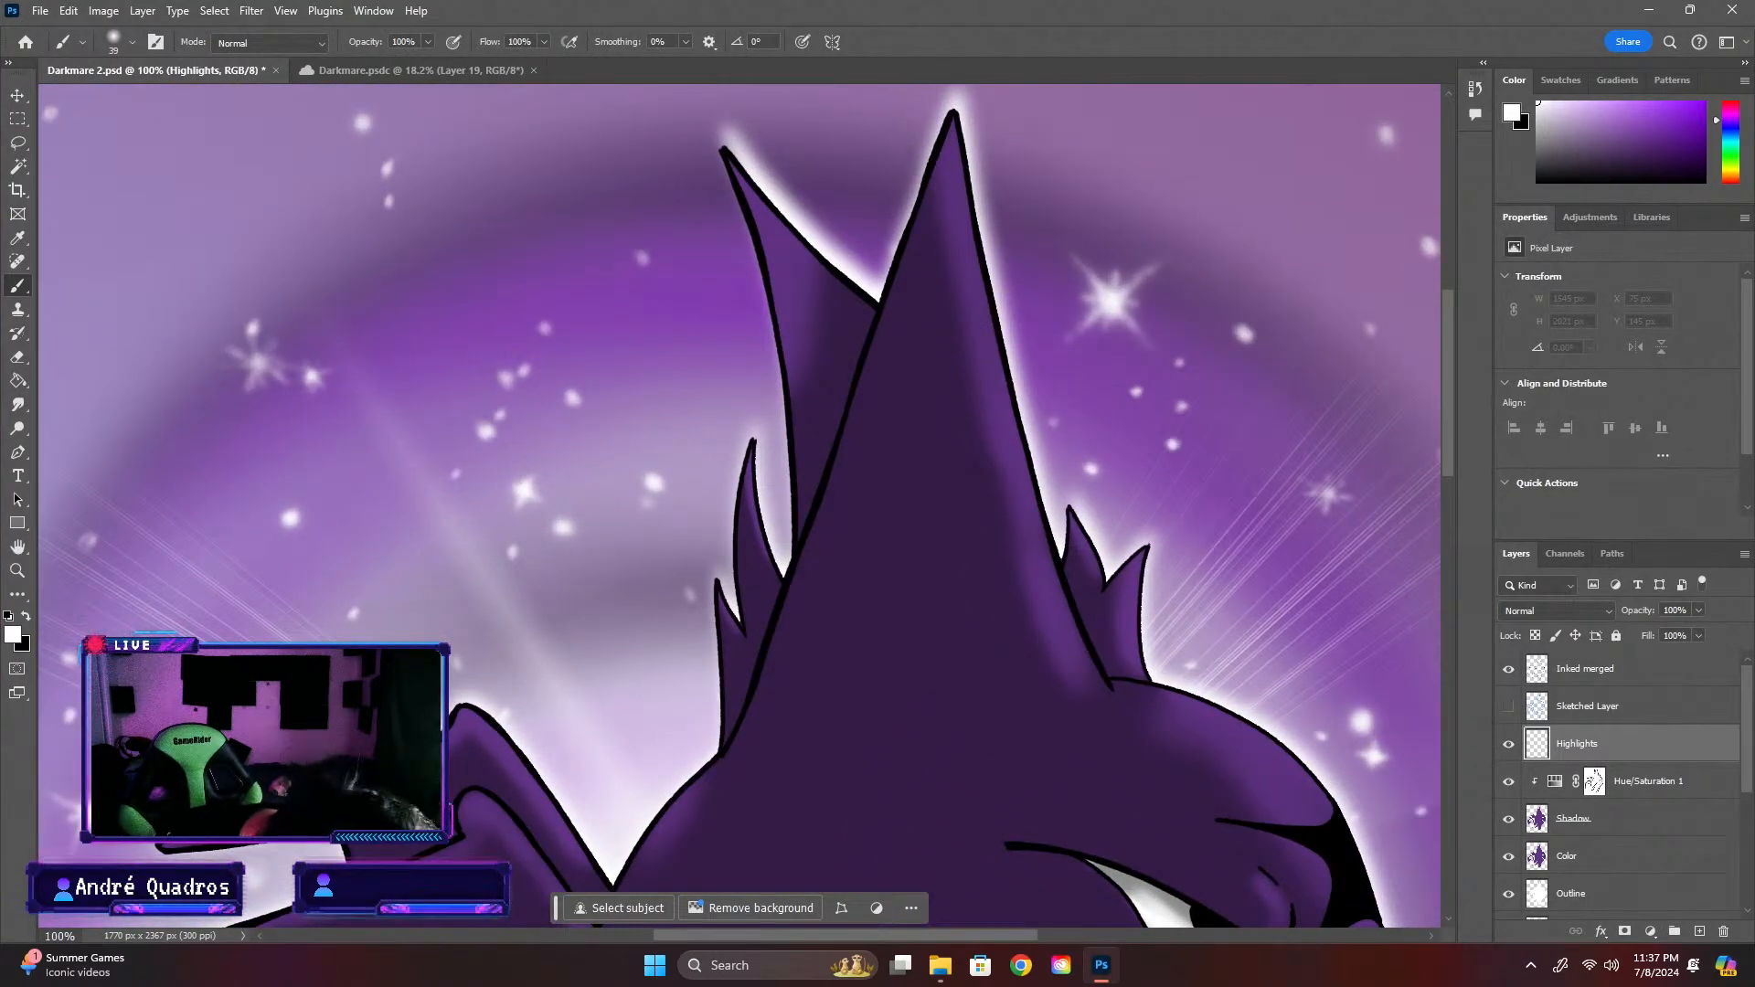
{"action": "mouse_move", "coordinate": [1076, 659]}
{"action": "left_mouse_down"}
{"action": "mouse_move", "coordinate": [998, 422]}
{"action": "mouse_move", "coordinate": [1000, 440]}
{"action": "mouse_move", "coordinate": [947, 137]}
{"action": "left_mouse_up"}
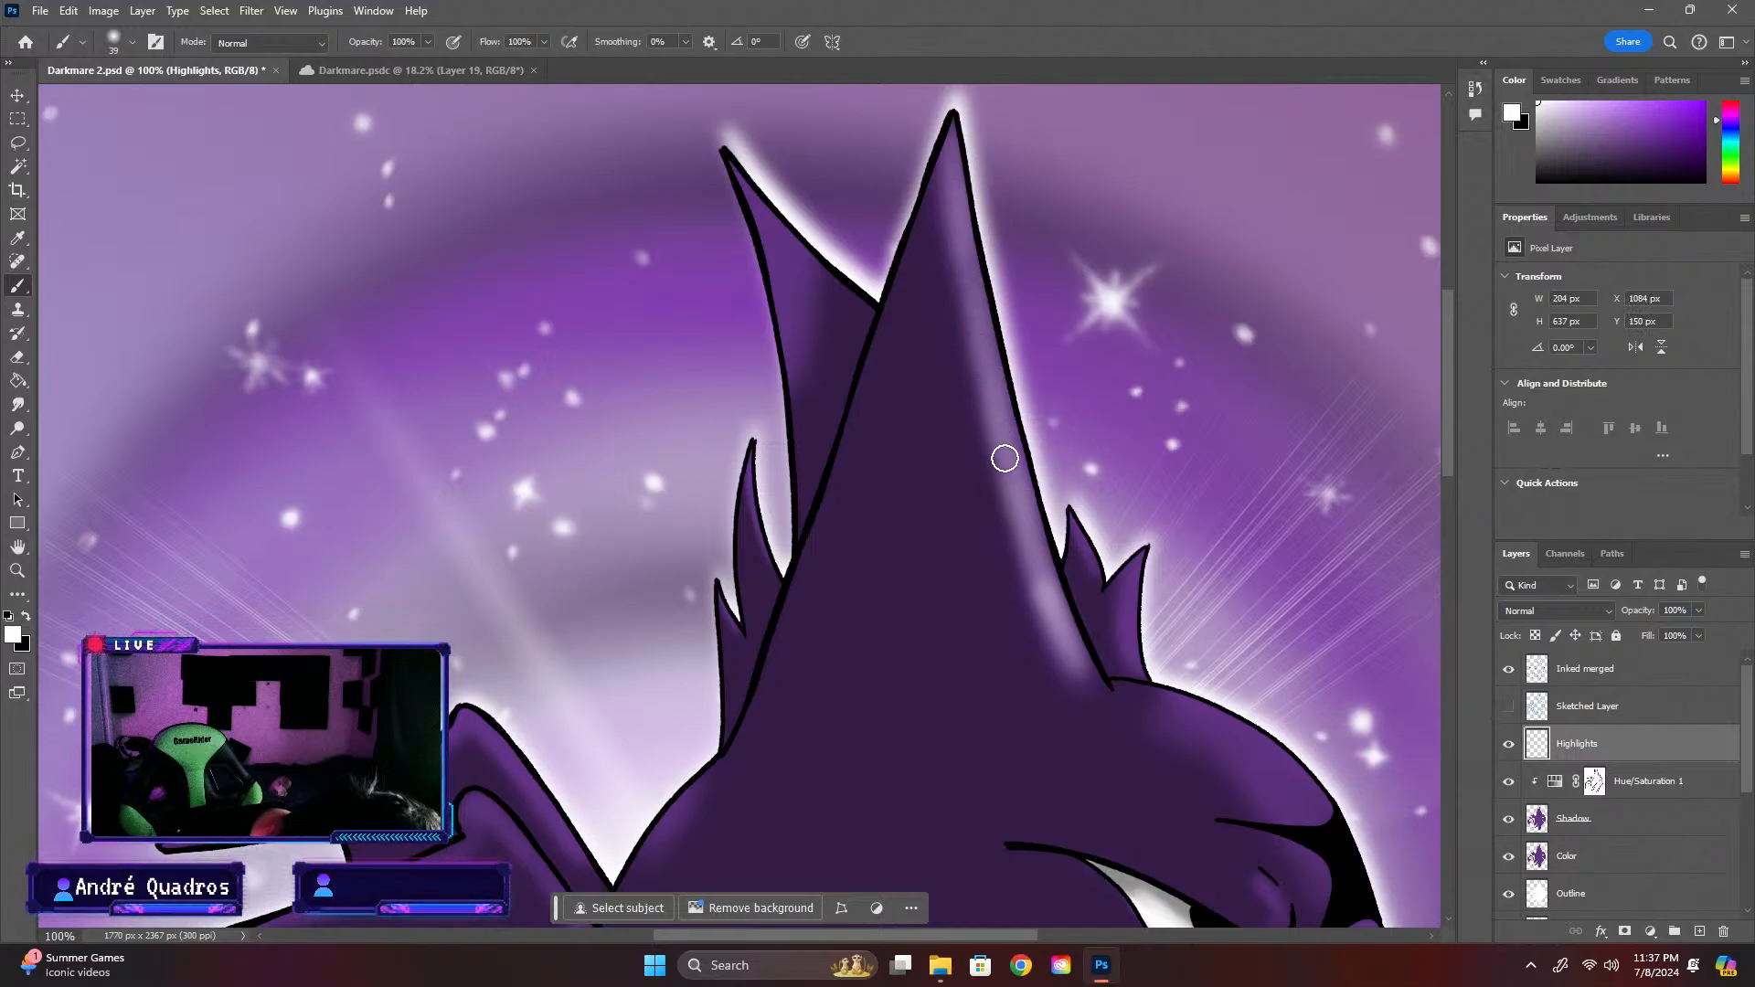
{"action": "left_click_drag", "start_coordinate": [1026, 502], "coordinate": [1050, 595]}
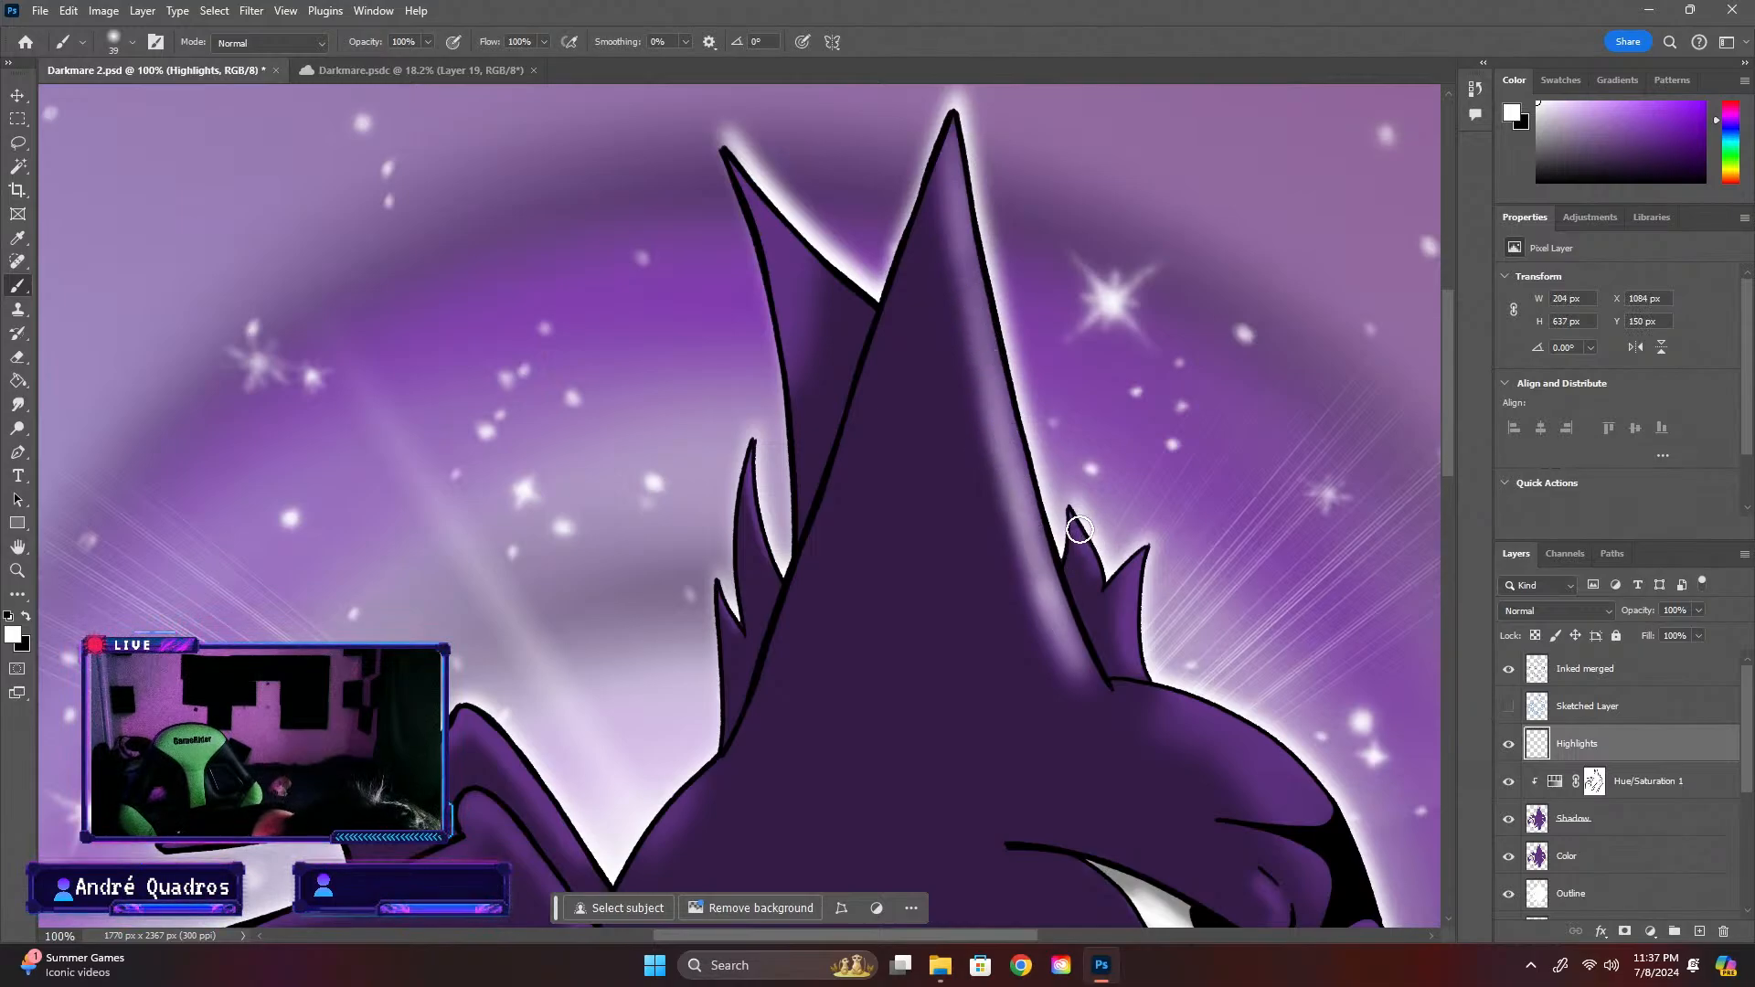
Airbrush soft white highlights onto the small pointed spikes on both sides of the tall horn
{"action": "mouse_move", "coordinate": [1075, 515]}
{"action": "left_mouse_down"}
{"action": "mouse_move", "coordinate": [1094, 560]}
{"action": "mouse_move", "coordinate": [1069, 509]}
{"action": "mouse_move", "coordinate": [1104, 576]}
{"action": "mouse_move", "coordinate": [1151, 552]}
{"action": "mouse_move", "coordinate": [1136, 634]}
{"action": "mouse_move", "coordinate": [1148, 666]}
{"action": "left_mouse_up"}
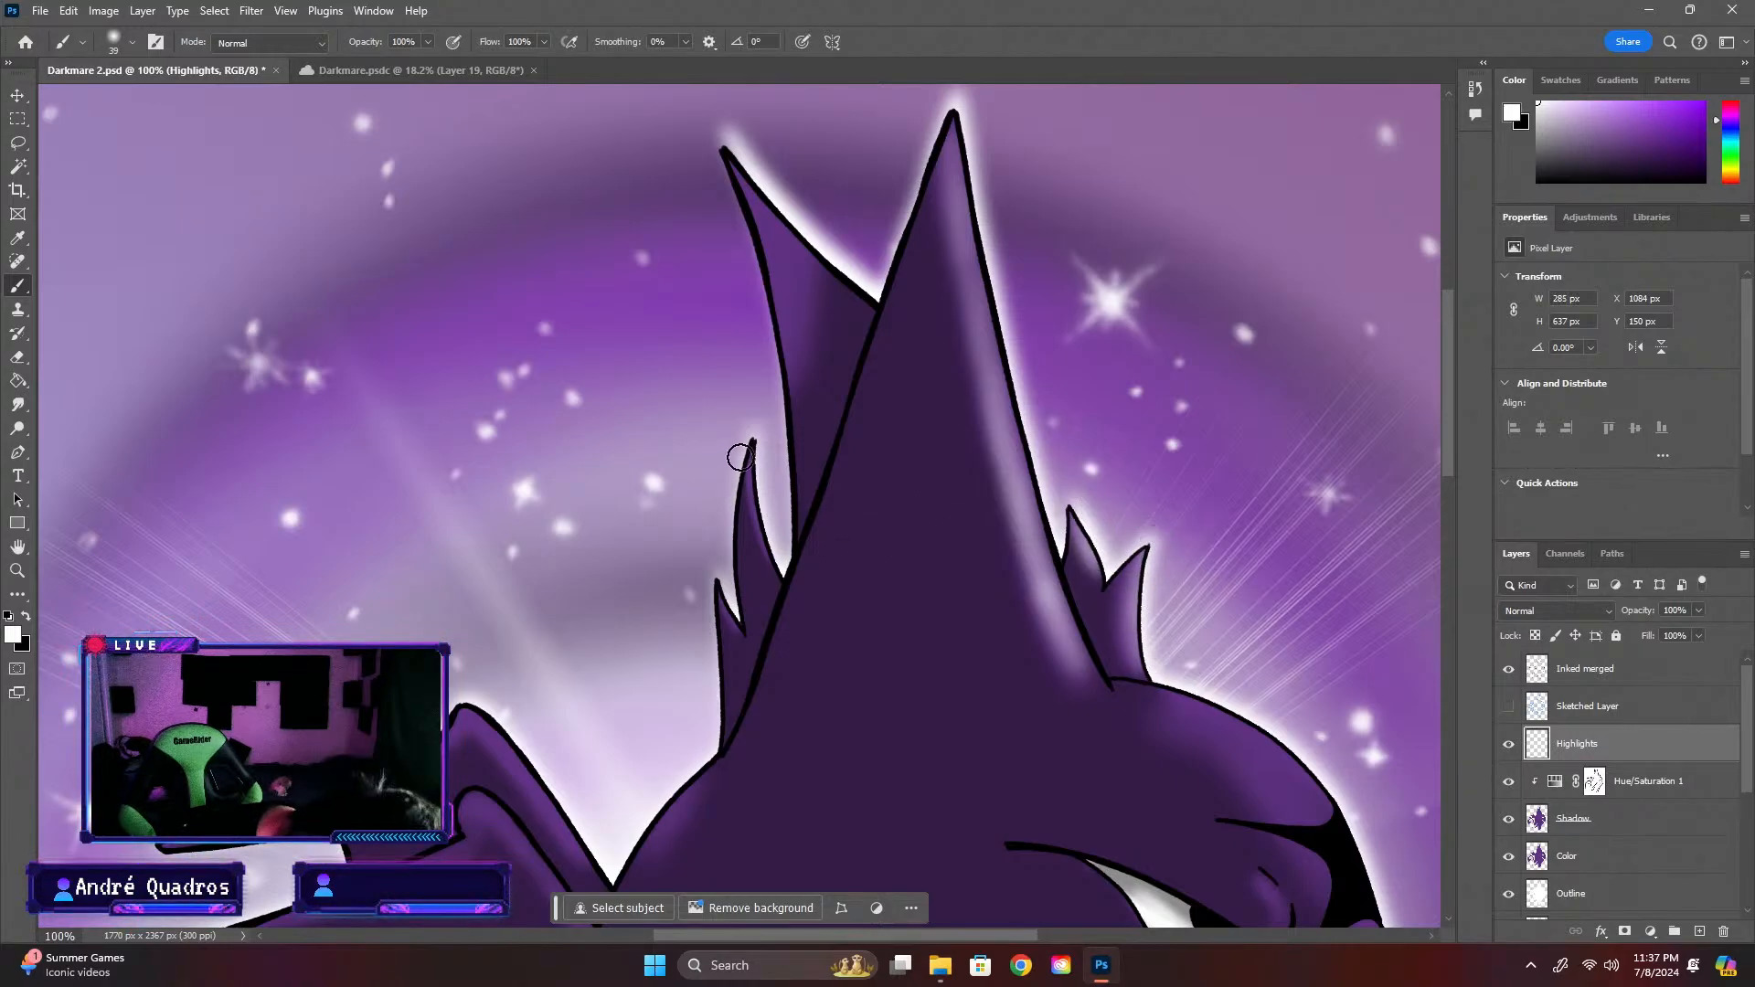
{"action": "left_click_drag", "start_coordinate": [740, 458], "coordinate": [761, 502]}
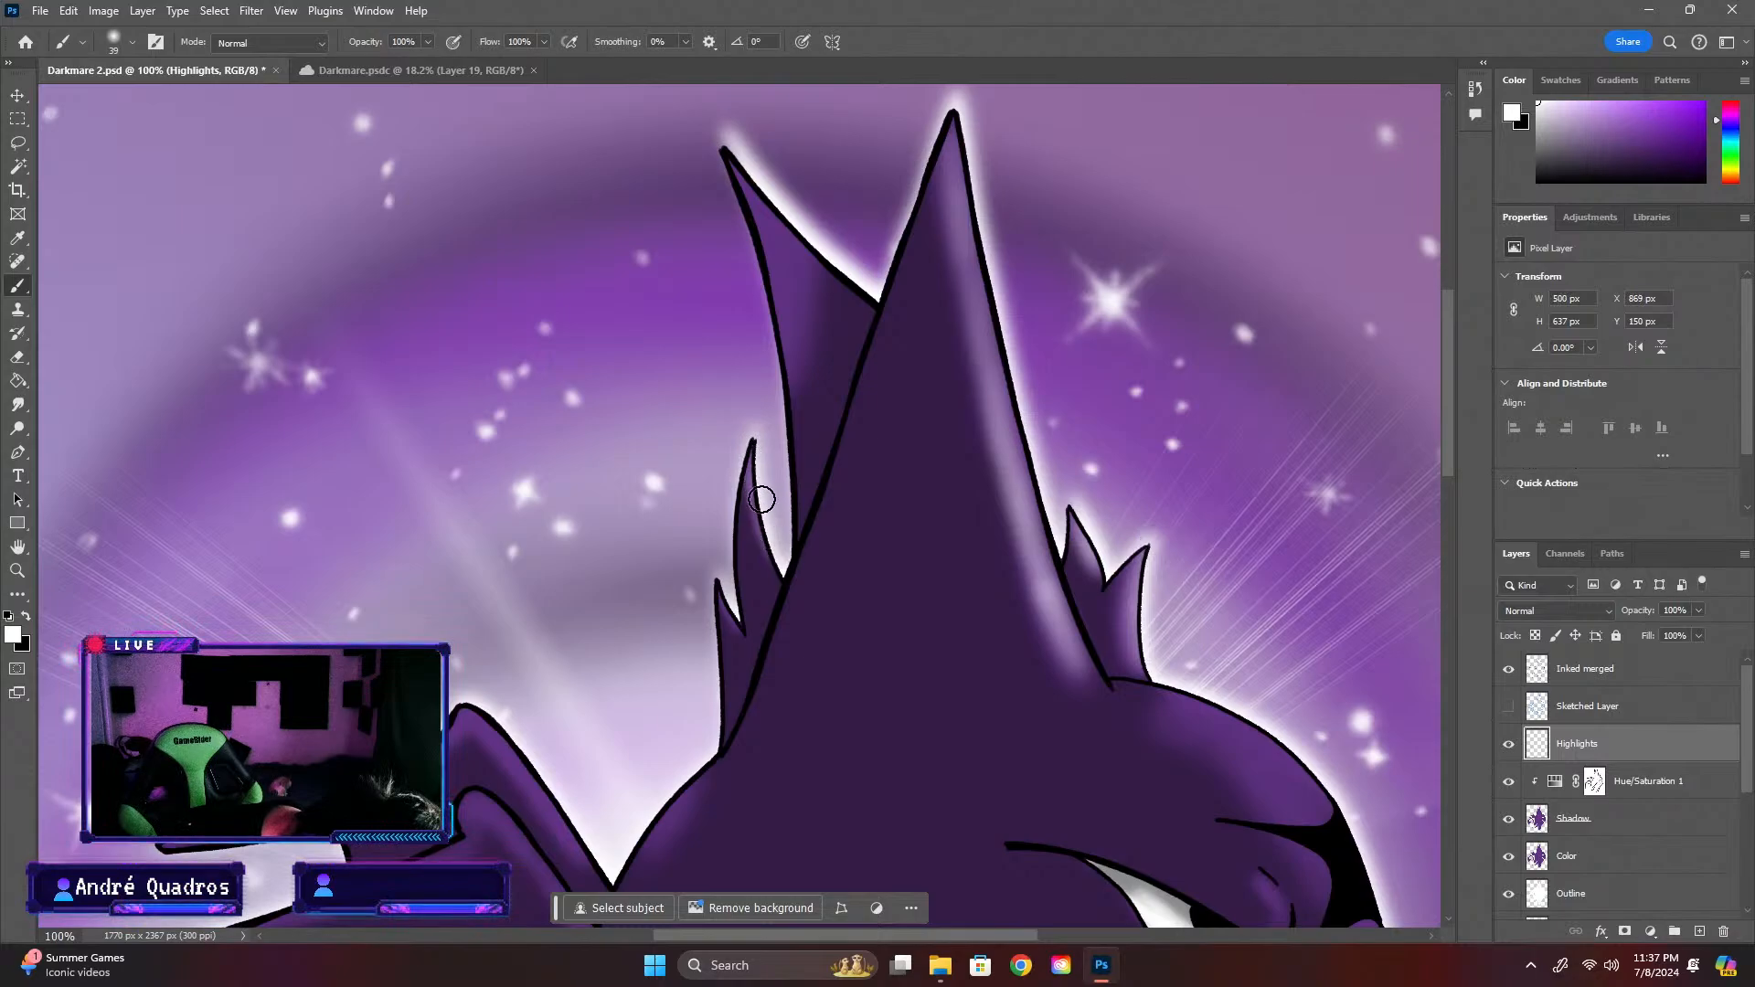
{"action": "left_click_drag", "start_coordinate": [759, 433], "coordinate": [765, 512]}
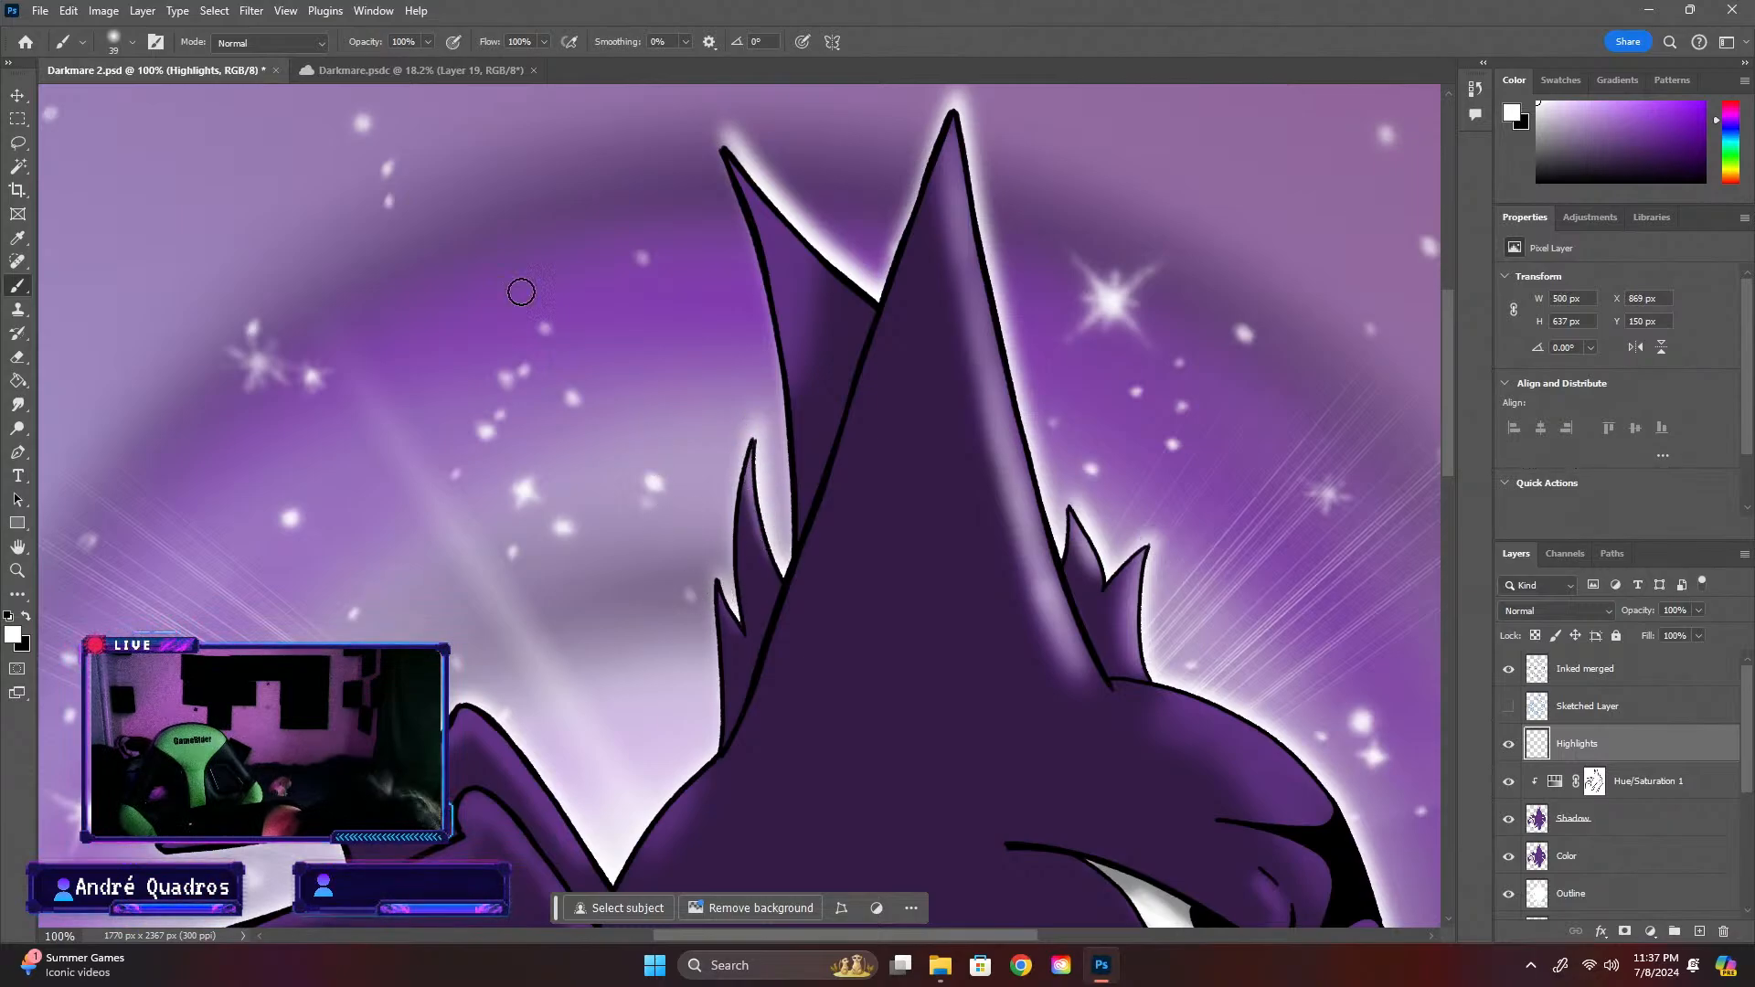
Airbrush white highlights along the rear horn's edge, the creature's upper back and the curve of its forehead
{"action": "mouse_move", "coordinate": [729, 164]}
{"action": "left_mouse_down"}
{"action": "mouse_move", "coordinate": [806, 262]}
{"action": "mouse_move", "coordinate": [758, 174]}
{"action": "mouse_move", "coordinate": [737, 167]}
{"action": "mouse_move", "coordinate": [804, 266]}
{"action": "left_mouse_up"}
{"action": "left_click_drag", "start_coordinate": [678, 797], "coordinate": [648, 841]}
{"action": "left_click_drag", "start_coordinate": [1191, 710], "coordinate": [1294, 785]}
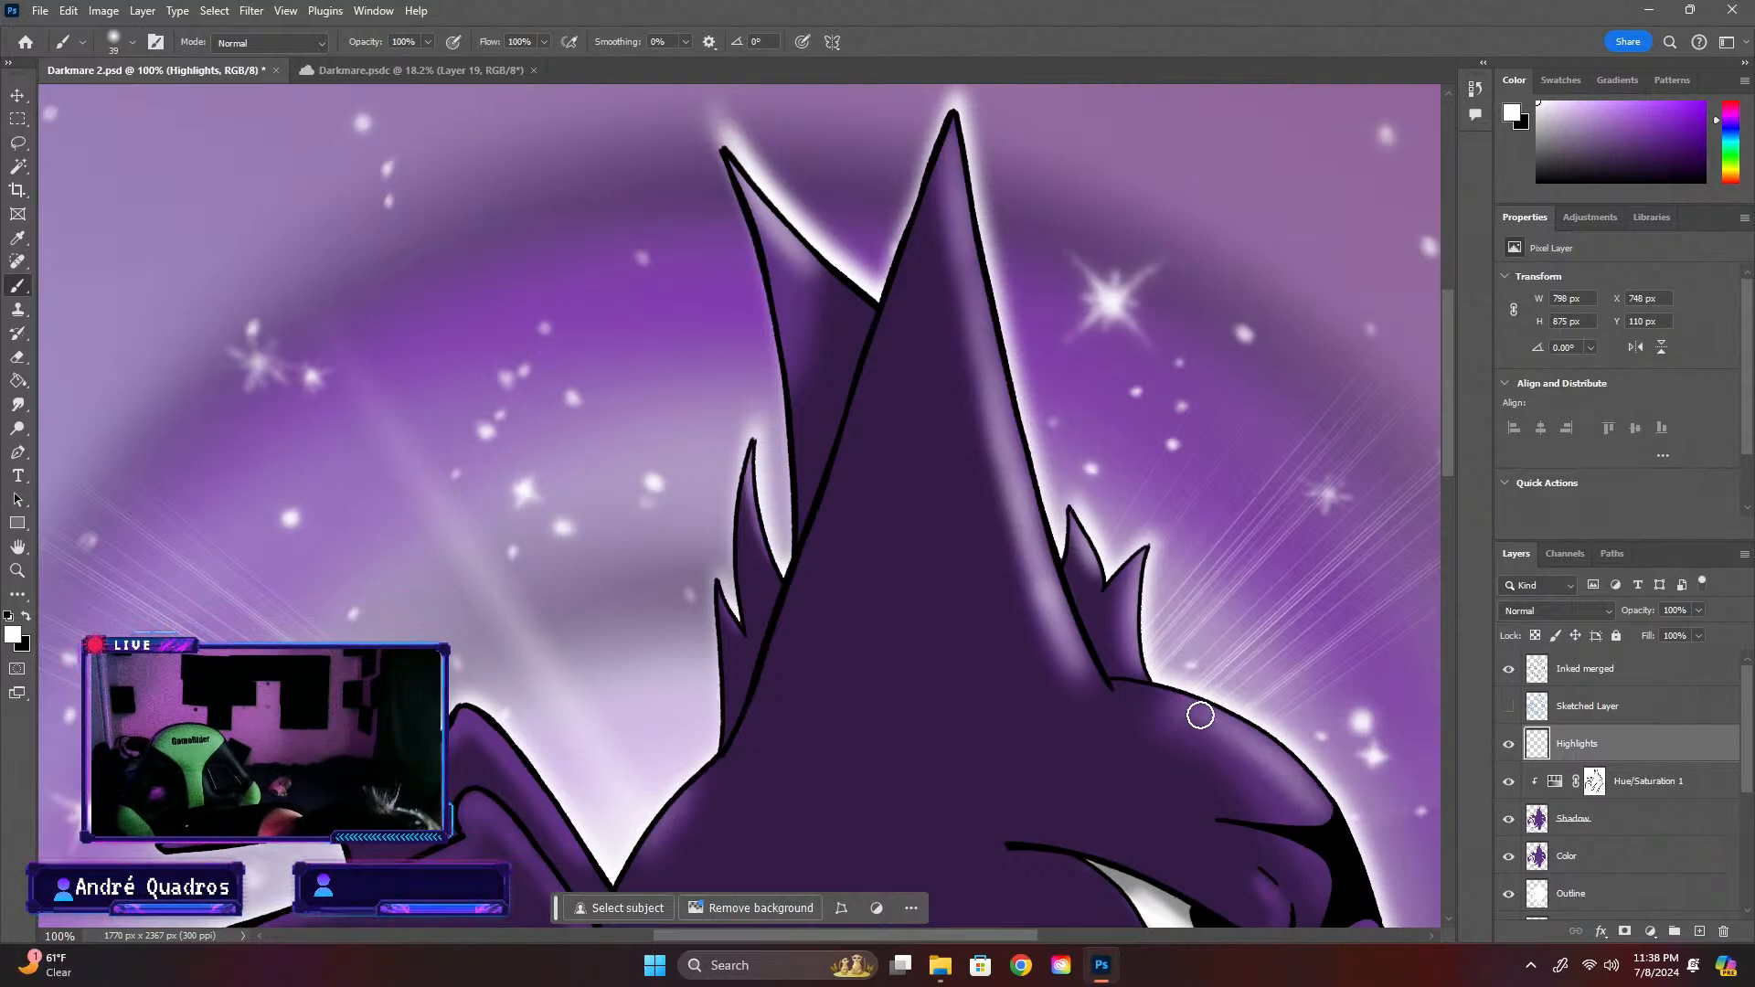
{"action": "left_click_drag", "start_coordinate": [1198, 717], "coordinate": [1319, 744]}
Set the brush size to 17 px and highlight the snout wrinkles, the front of the upper jaw and the fold beside the eye
{"action": "scroll", "coordinate": [1446, 467], "scroll_direction": "down", "scroll_amount": 4}
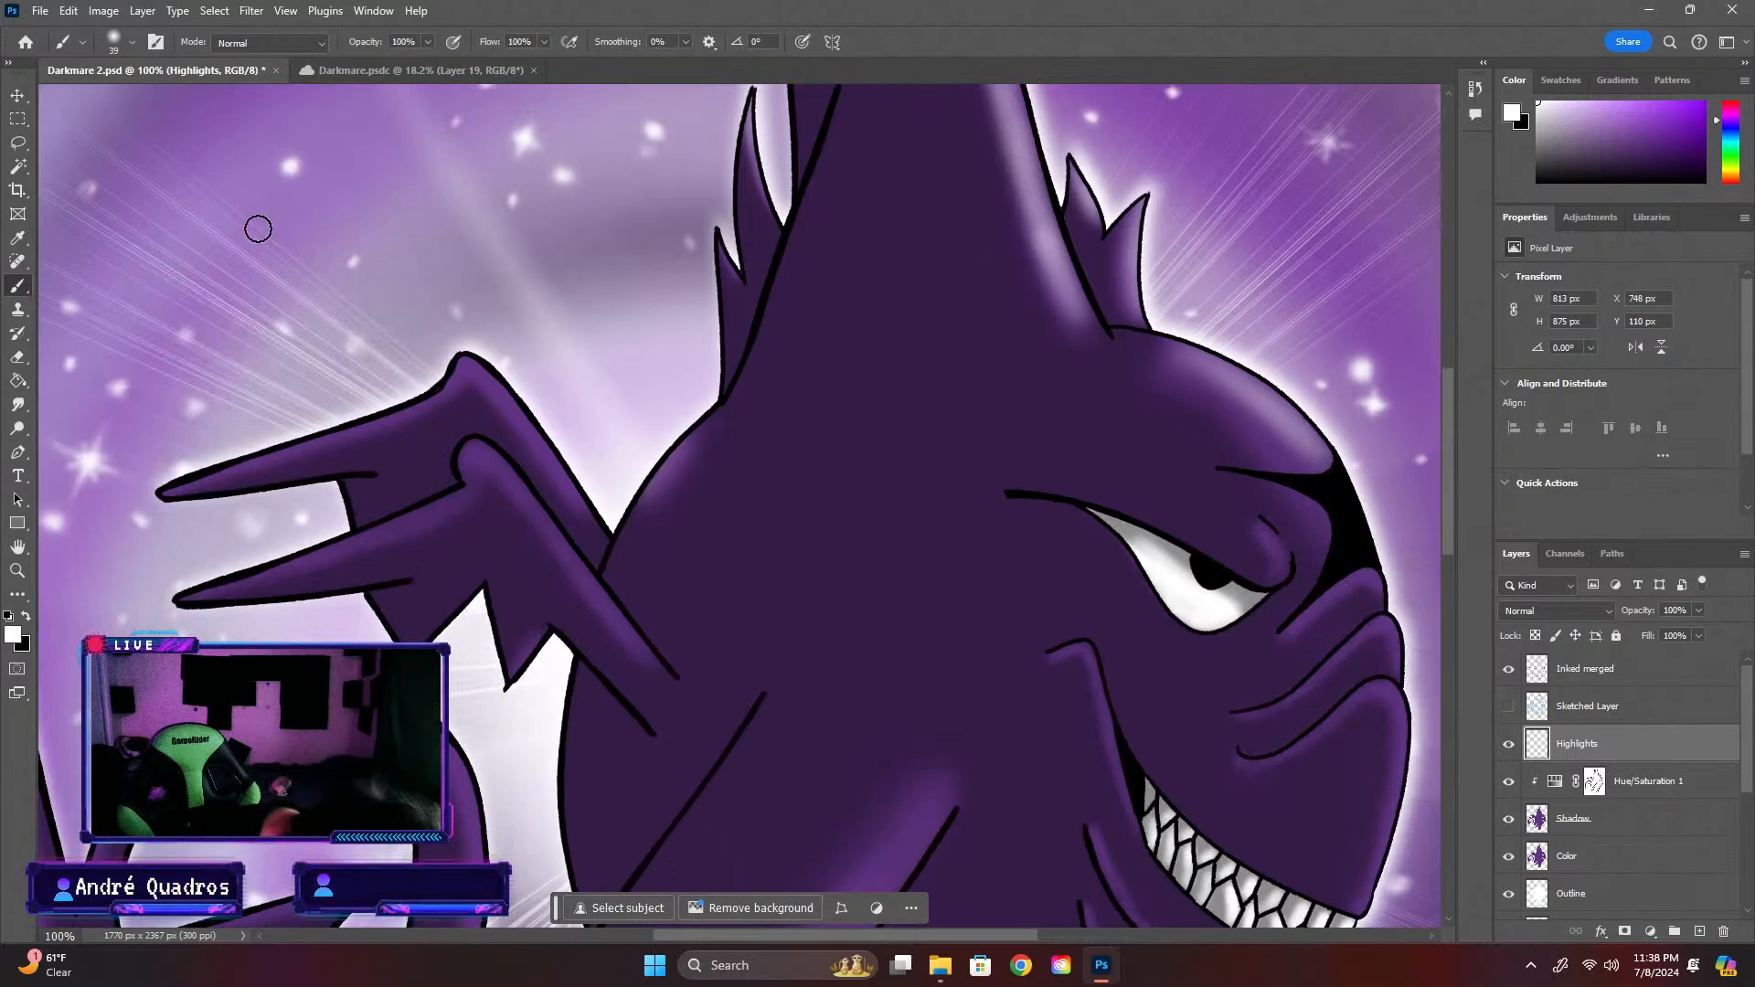
{"action": "left_click", "coordinate": [133, 41]}
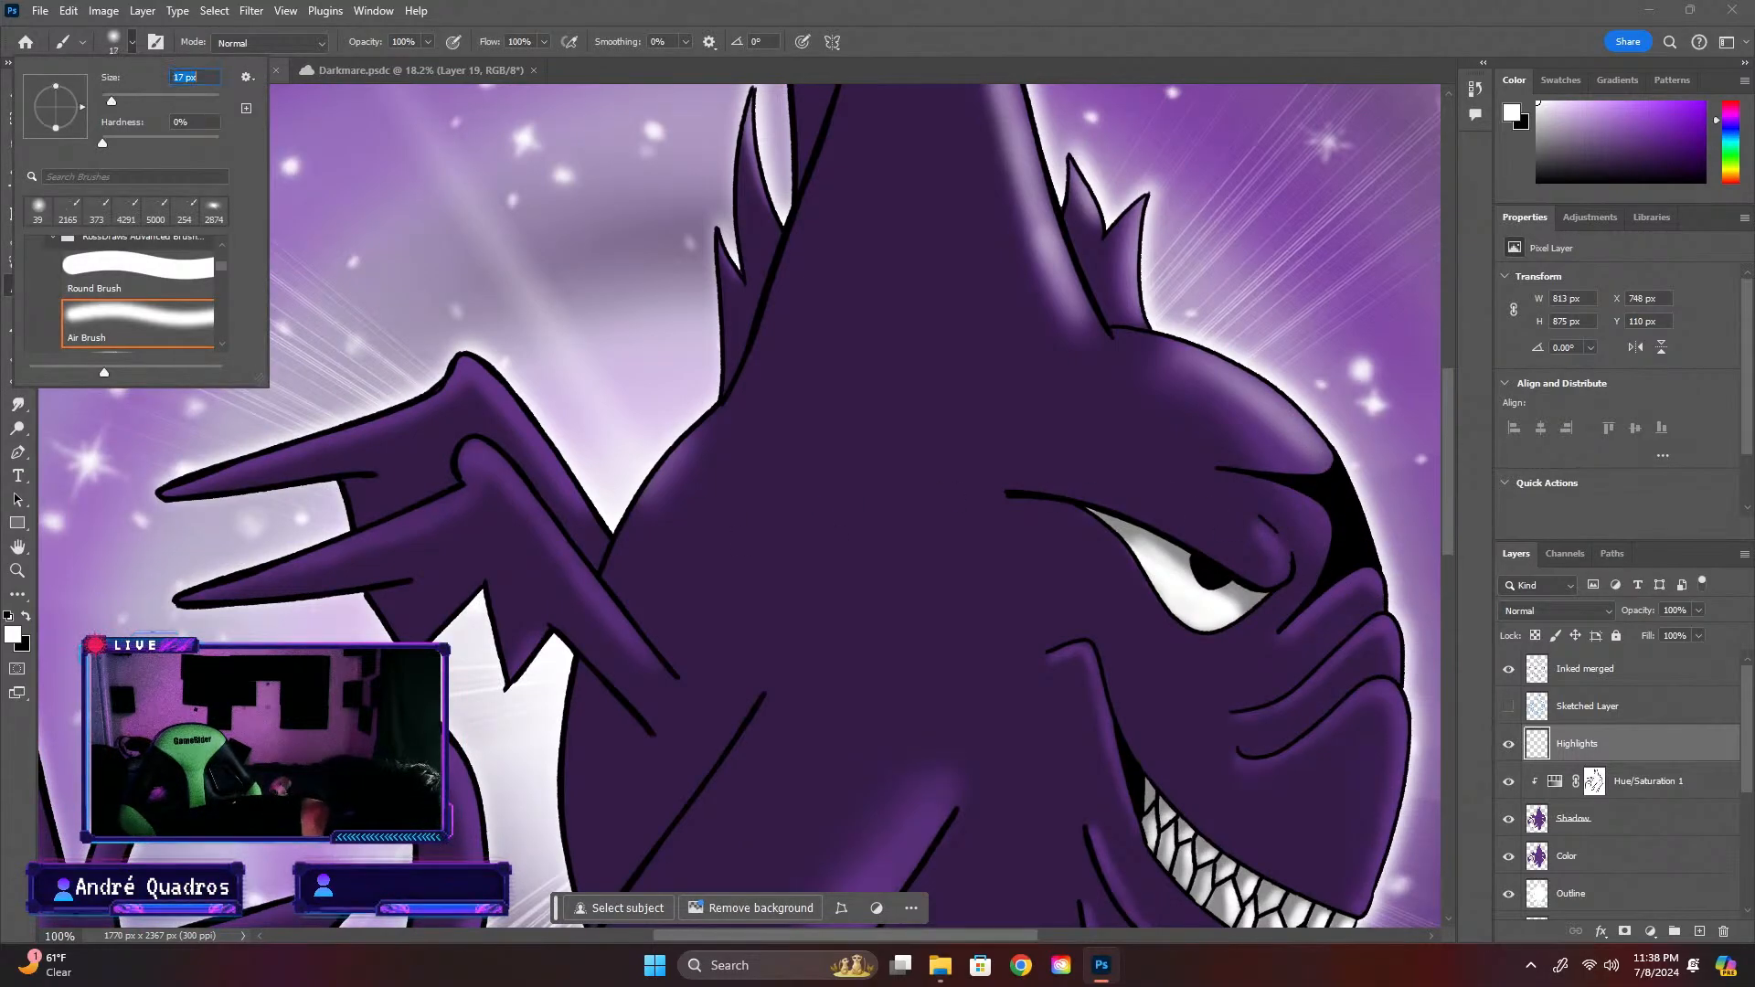
{"action": "left_click_drag", "start_coordinate": [1293, 625], "coordinate": [1317, 603]}
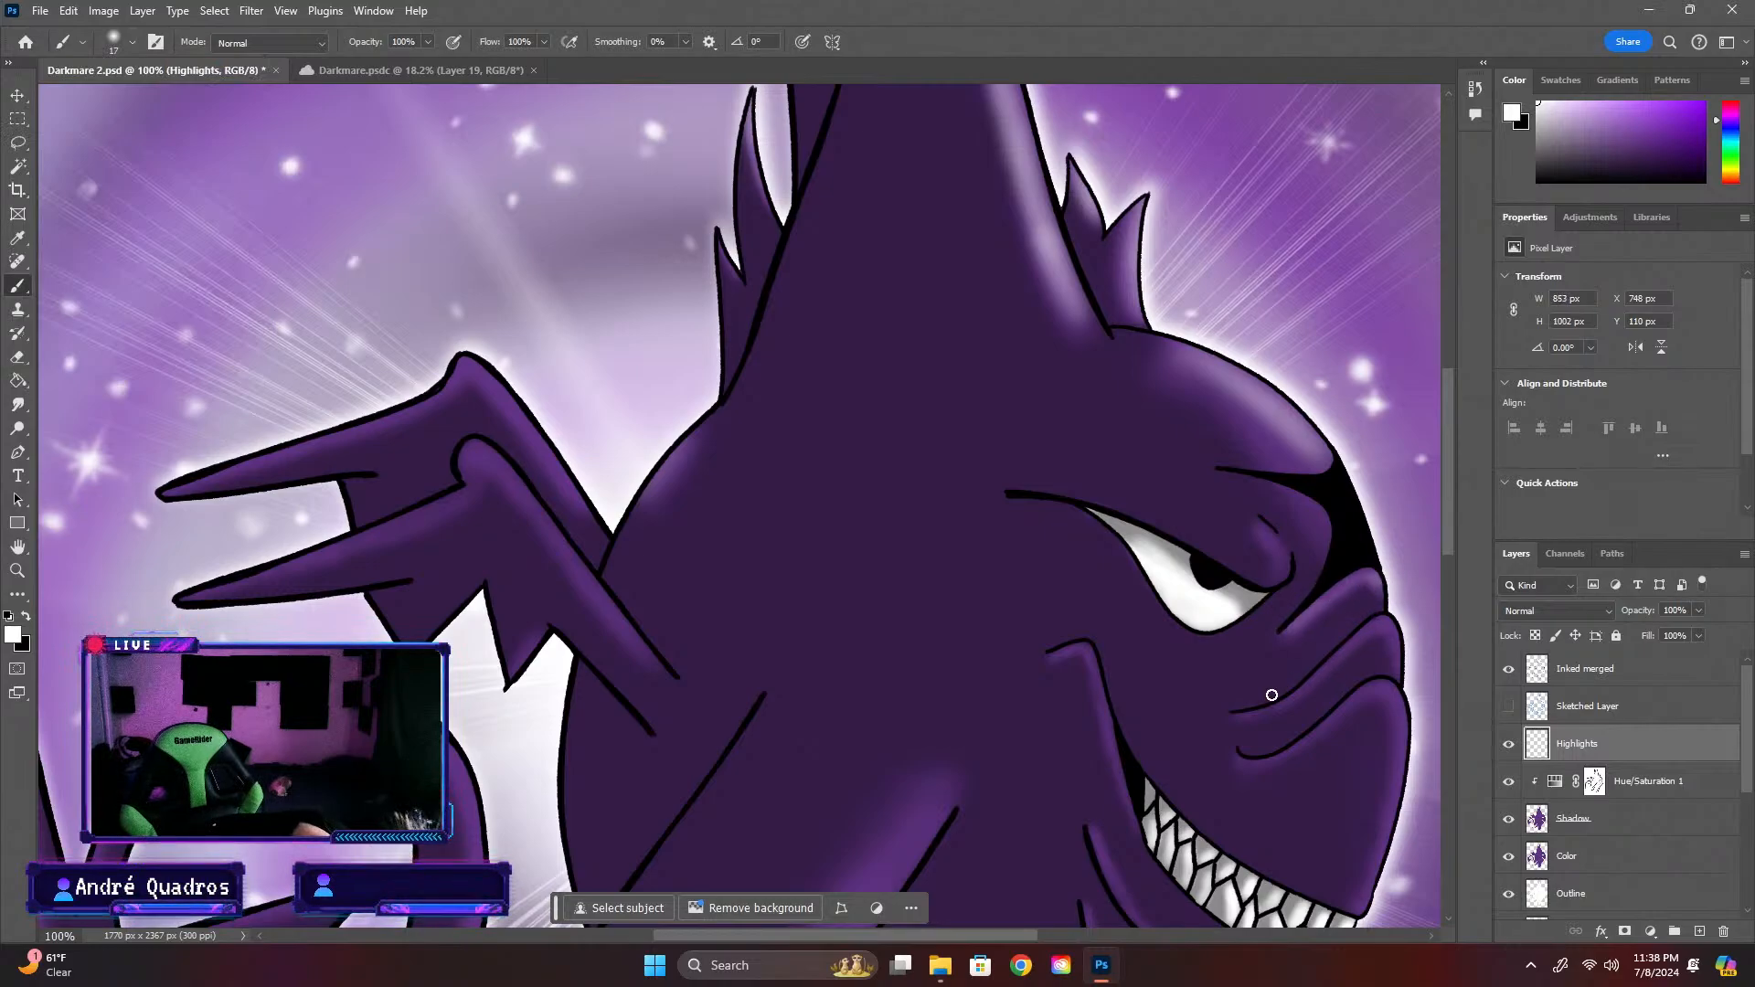
{"action": "left_click_drag", "start_coordinate": [1306, 691], "coordinate": [1377, 625]}
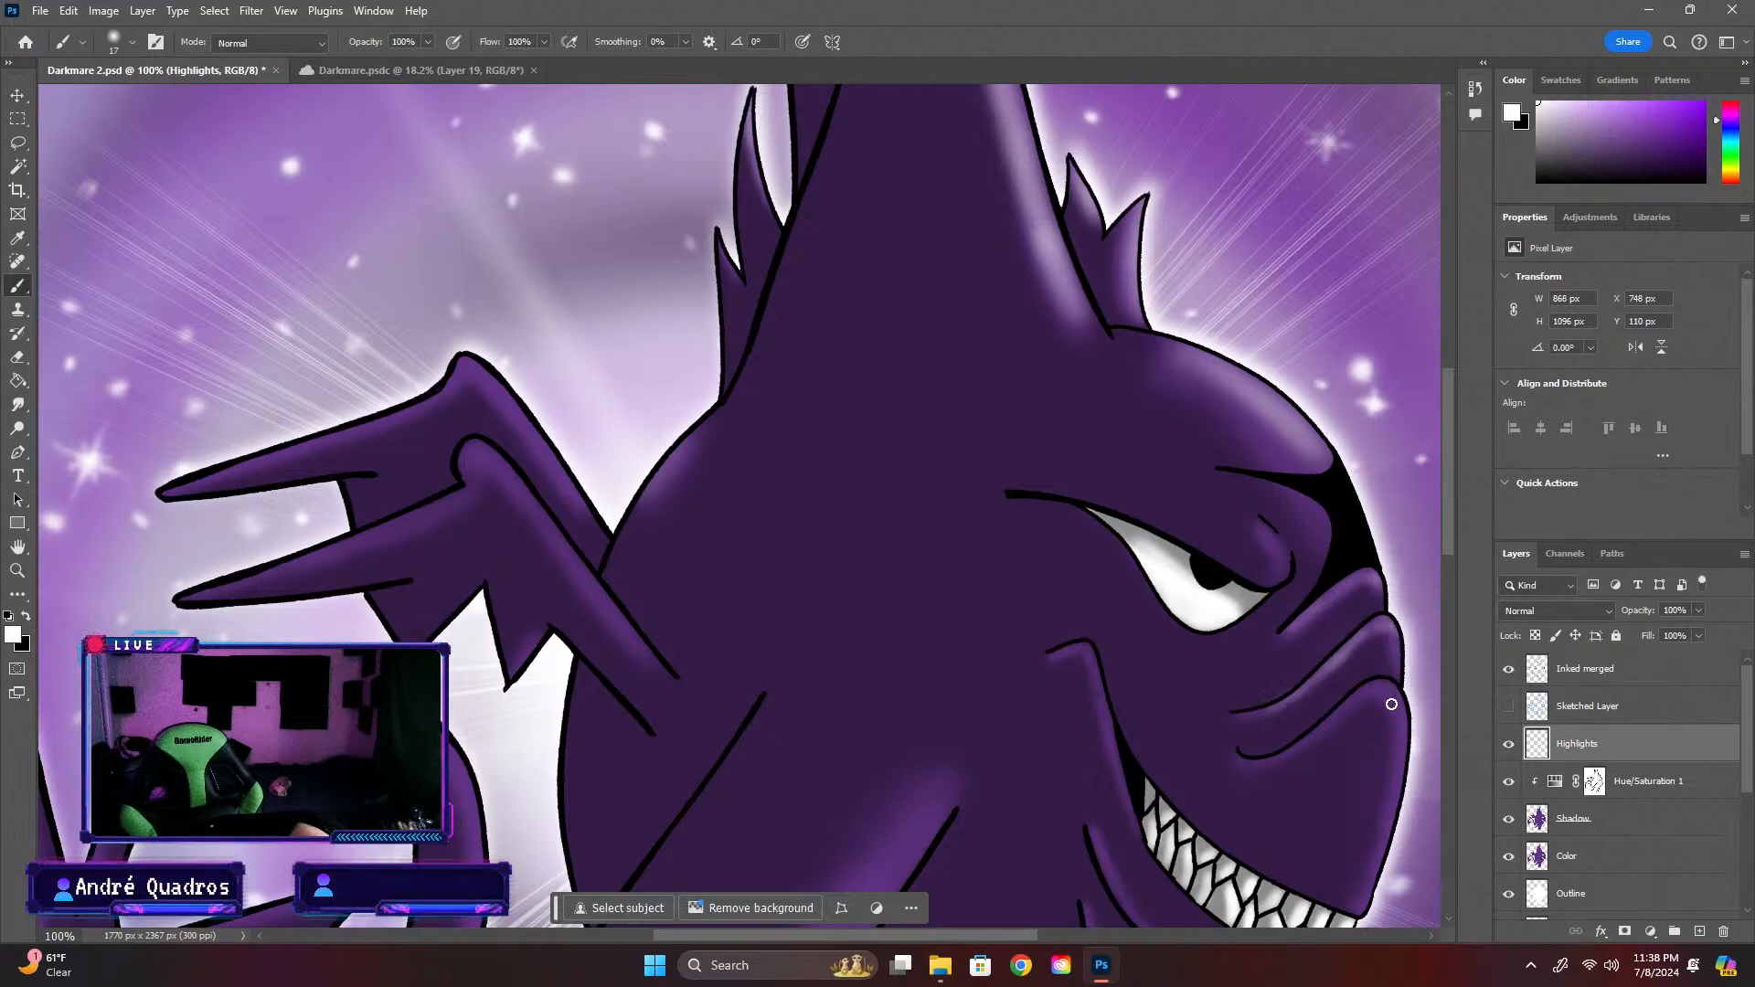
{"action": "mouse_move", "coordinate": [1401, 776]}
{"action": "left_mouse_down"}
{"action": "mouse_move", "coordinate": [1378, 879]}
{"action": "mouse_move", "coordinate": [1410, 744]}
{"action": "mouse_move", "coordinate": [1396, 698]}
{"action": "left_mouse_up"}
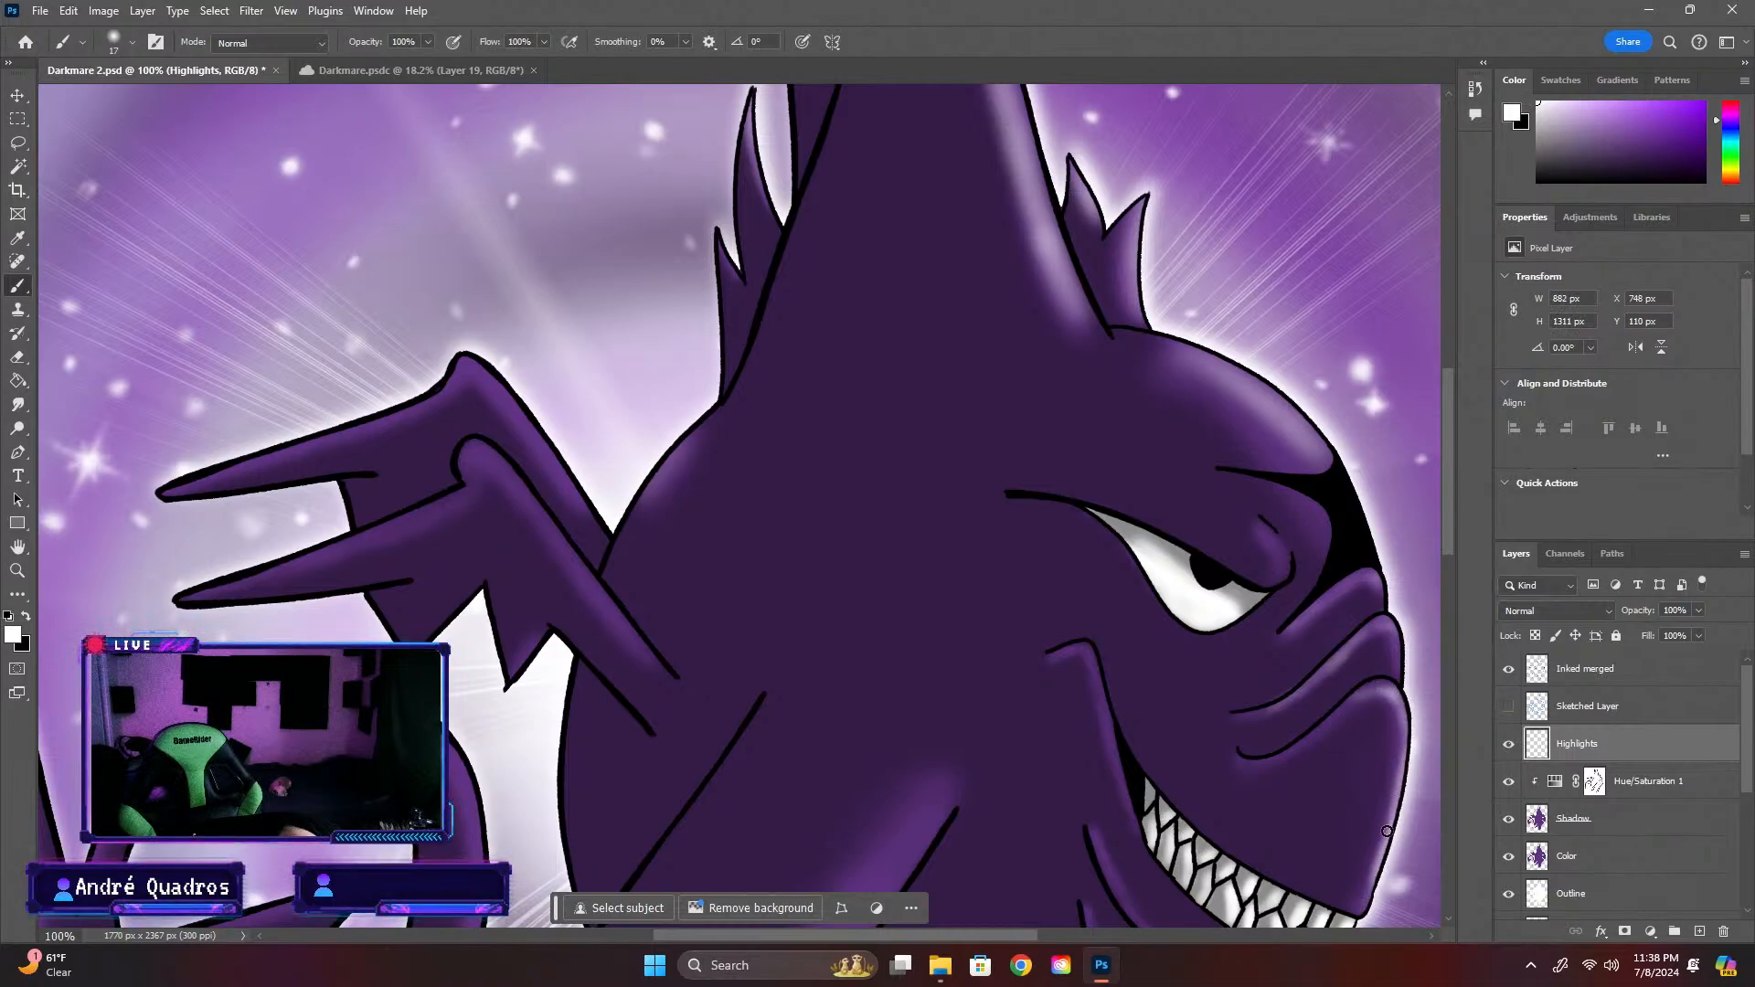
{"action": "left_click_drag", "start_coordinate": [1386, 831], "coordinate": [1366, 896]}
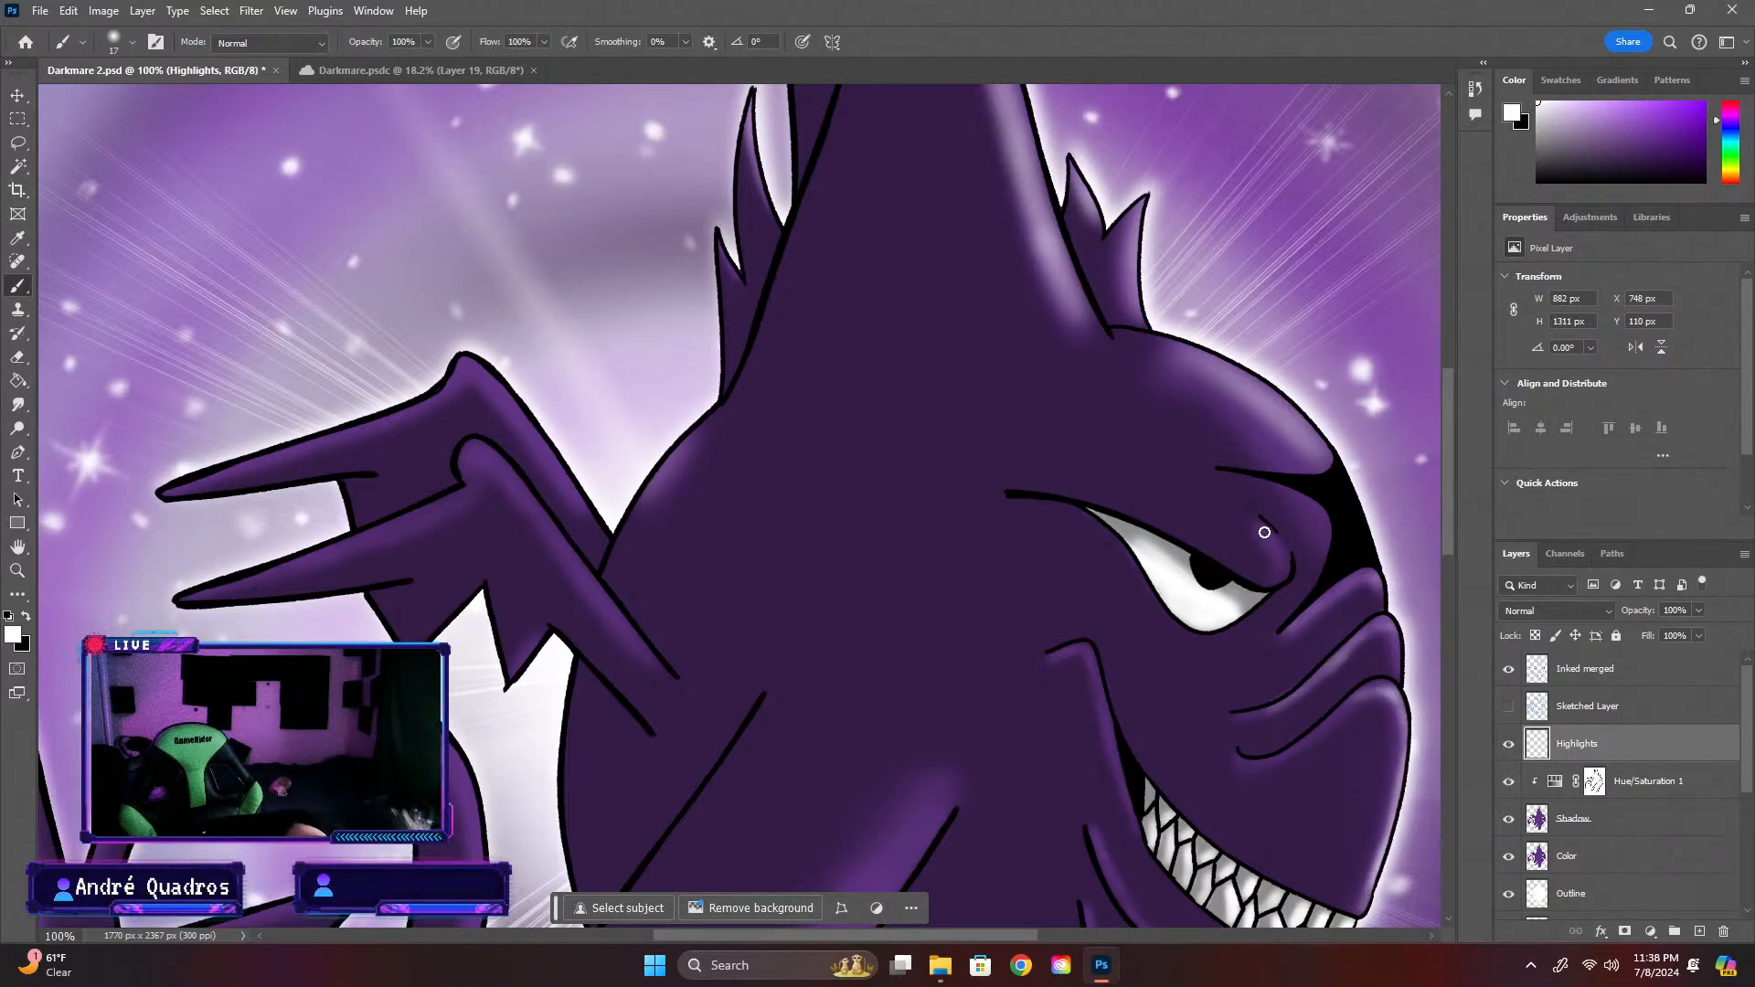
{"action": "left_click_drag", "start_coordinate": [1276, 569], "coordinate": [1280, 560]}
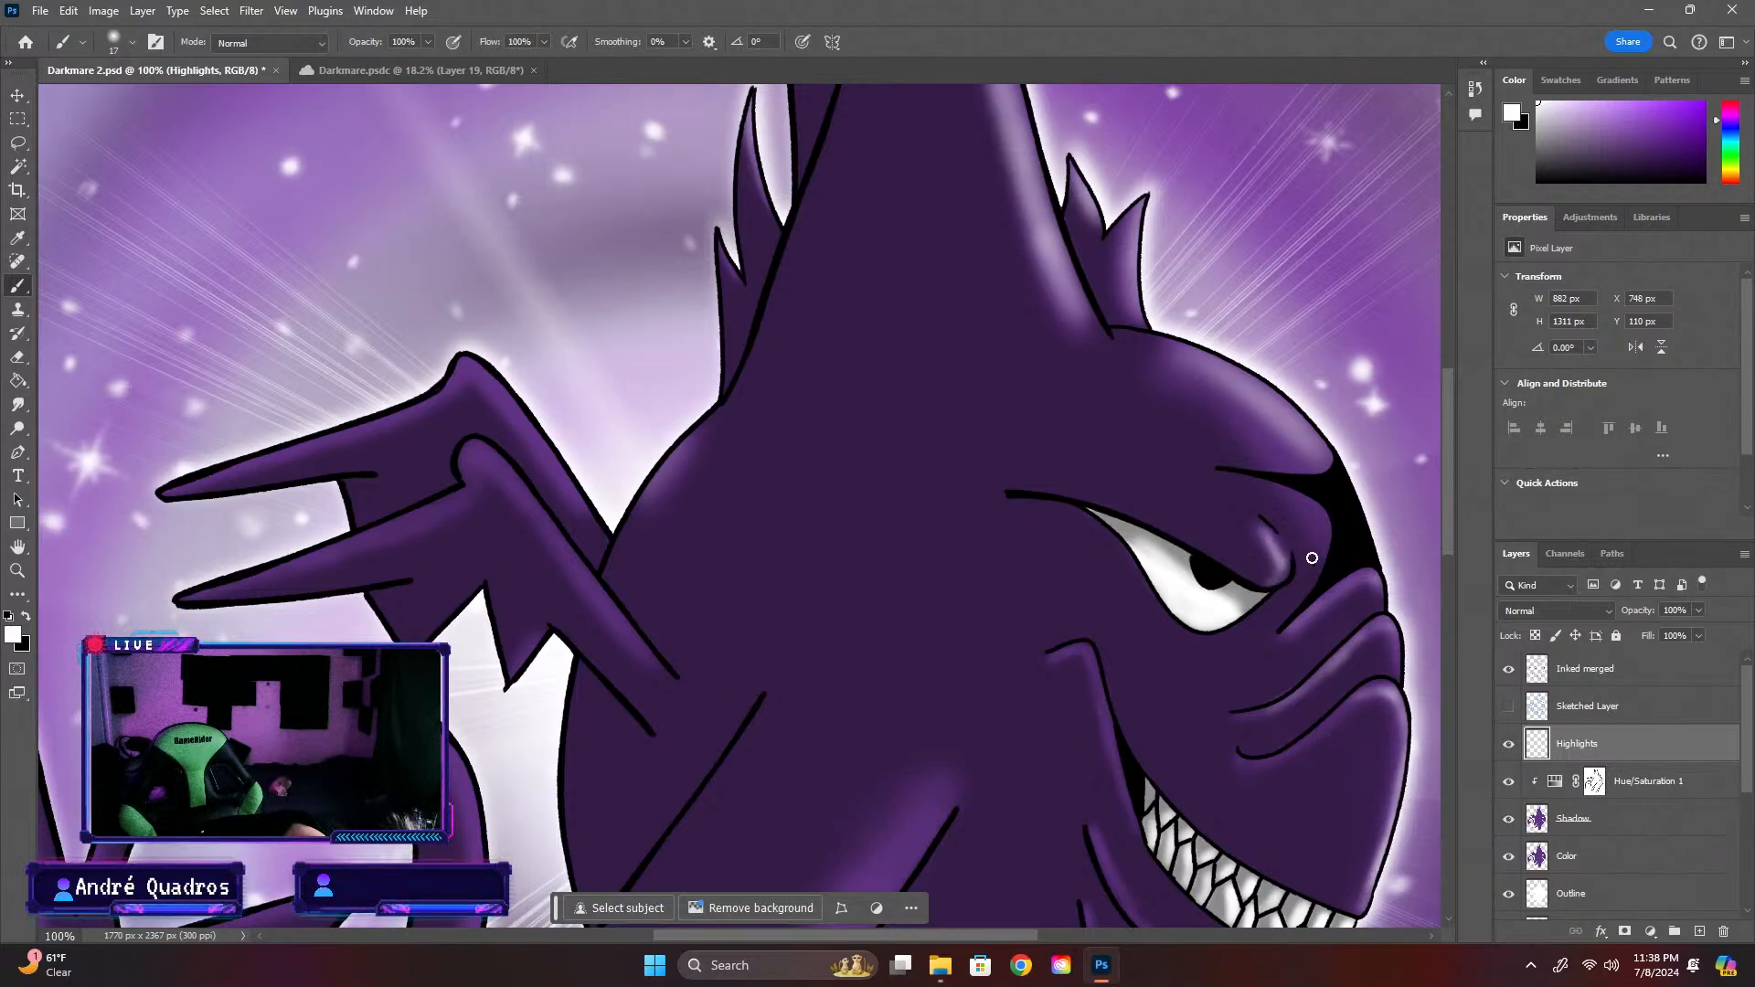
Paint thin white highlights at the mouth corner, the cheek creases and the underside of the lower jaw, undoing the stray stroke
{"action": "scroll", "coordinate": [1079, 466], "scroll_direction": "down", "scroll_amount": 3}
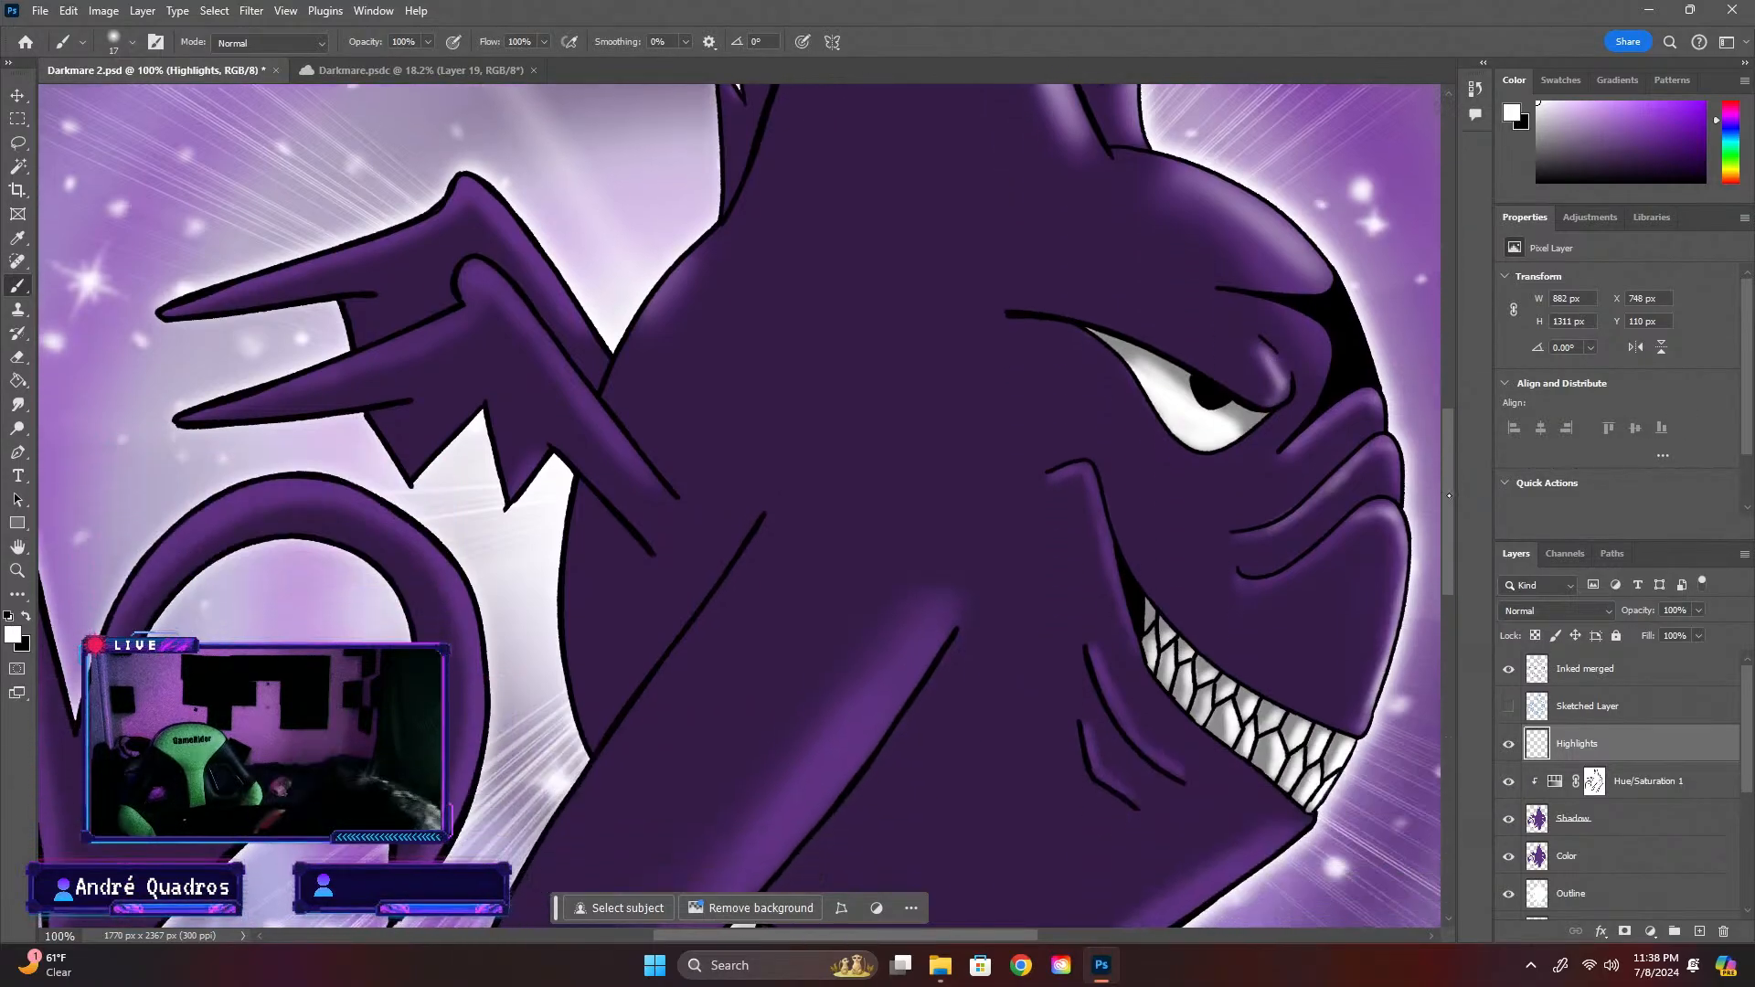
{"action": "mouse_move", "coordinate": [1091, 485]}
{"action": "left_mouse_down"}
{"action": "mouse_move", "coordinate": [1124, 611]}
{"action": "mouse_move", "coordinate": [1092, 479]}
{"action": "mouse_move", "coordinate": [1063, 475]}
{"action": "left_mouse_up"}
{"action": "mouse_move", "coordinate": [1088, 645]}
{"action": "left_mouse_down"}
{"action": "mouse_move", "coordinate": [1121, 724]}
{"action": "mouse_move", "coordinate": [1166, 763]}
{"action": "mouse_move", "coordinate": [1104, 779]}
{"action": "left_mouse_up"}
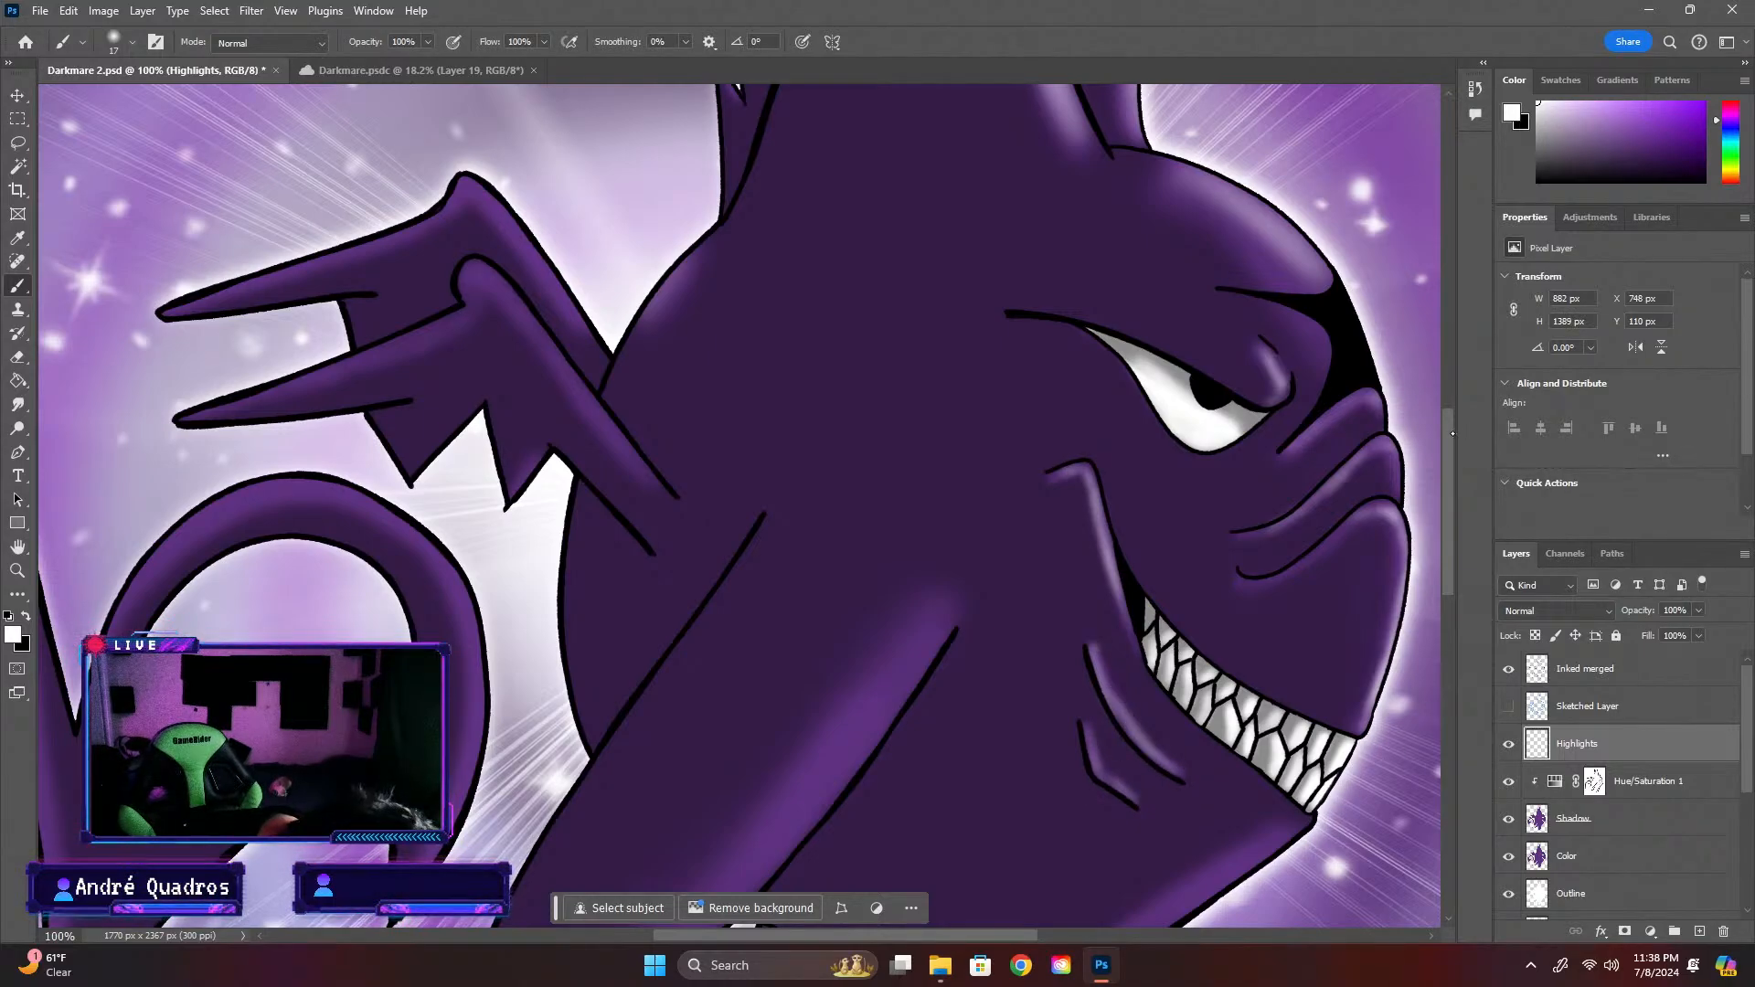
{"action": "left_click_drag", "start_coordinate": [1452, 434], "coordinate": [1446, 488]}
{"action": "mouse_move", "coordinate": [1147, 668]}
{"action": "left_mouse_down"}
{"action": "mouse_move", "coordinate": [1302, 567]}
{"action": "mouse_move", "coordinate": [1069, 717]}
{"action": "mouse_move", "coordinate": [1046, 754]}
{"action": "mouse_move", "coordinate": [1185, 646]}
{"action": "left_mouse_up"}
{"action": "key", "text": "ctrl+z"}
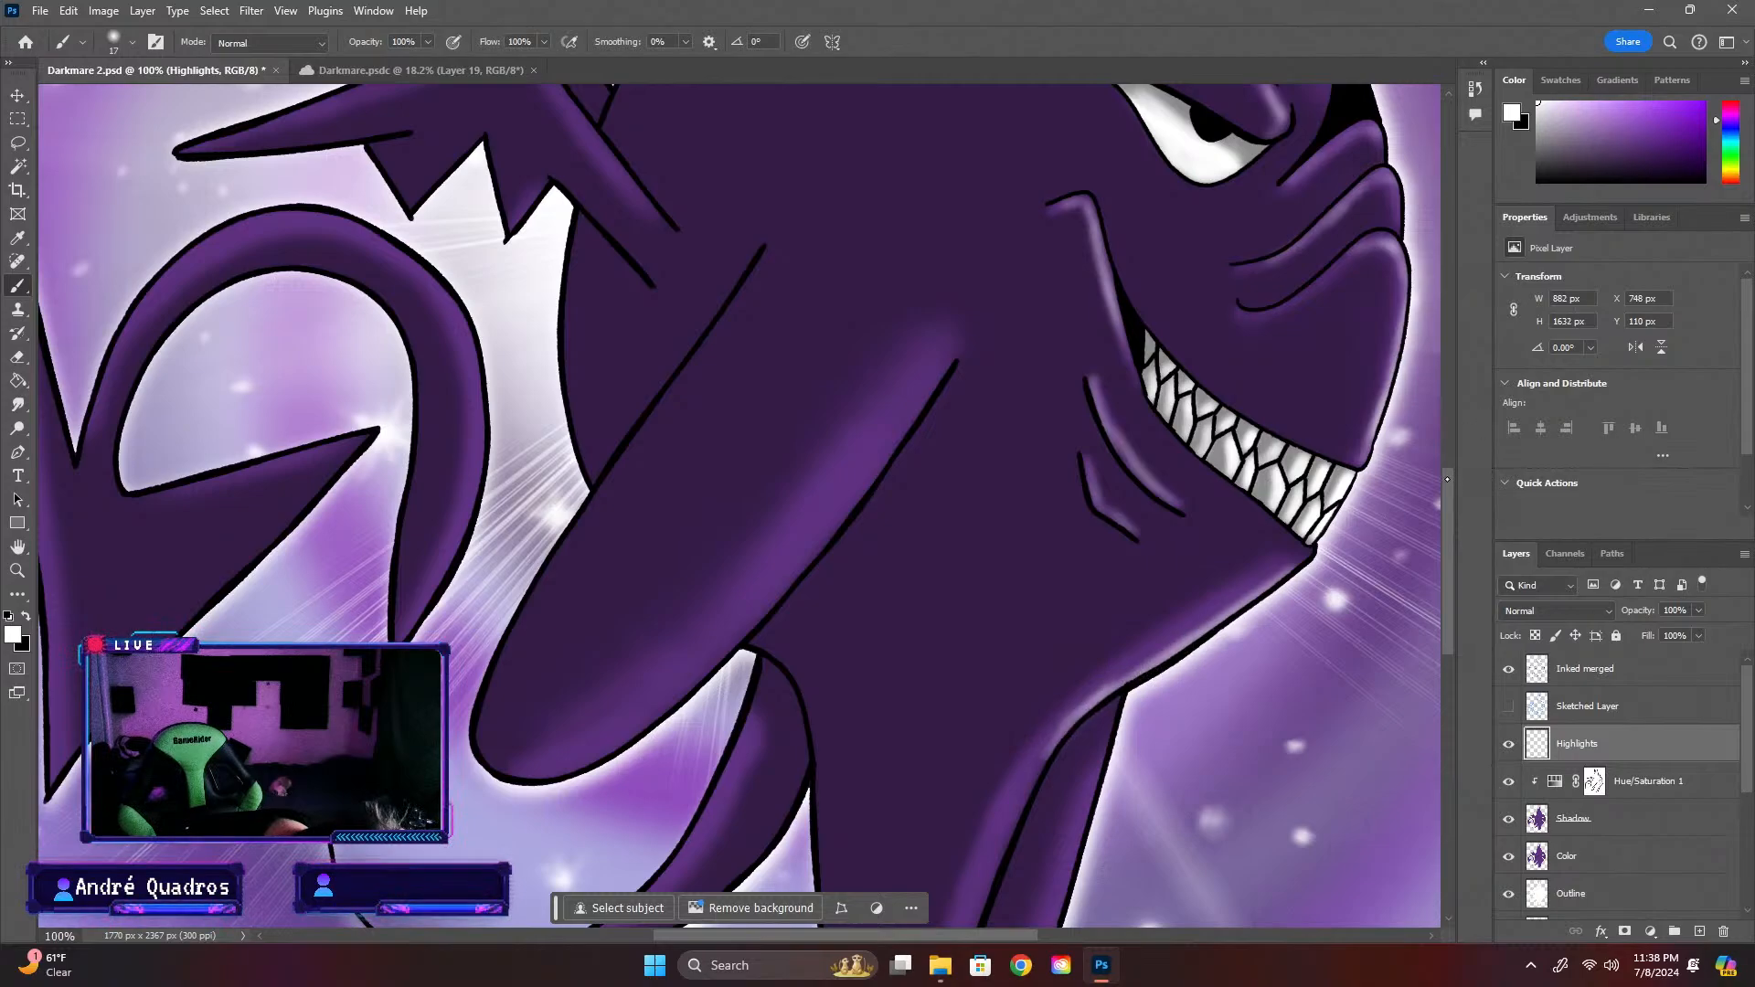
Paint thin white highlights along the front edges of both legs and the inner edge of the tail's base
{"action": "scroll", "coordinate": [1047, 605], "scroll_direction": "down", "scroll_amount": 4}
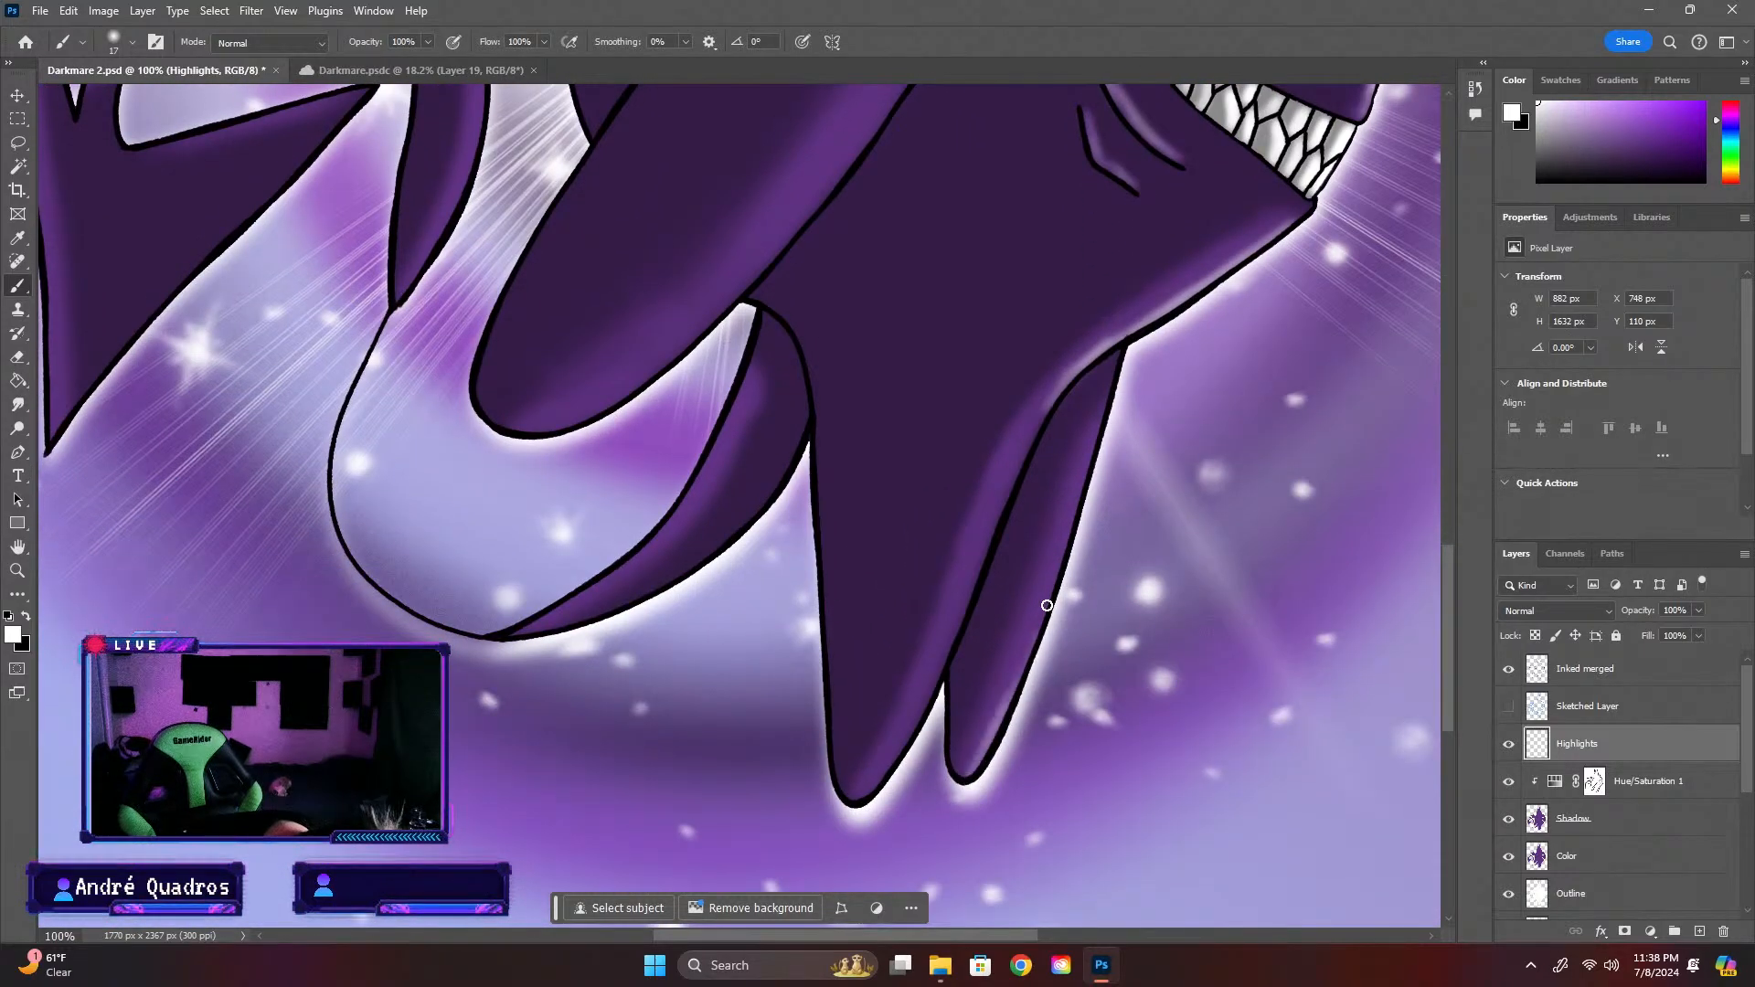
{"action": "left_click_drag", "start_coordinate": [1046, 605], "coordinate": [1070, 516]}
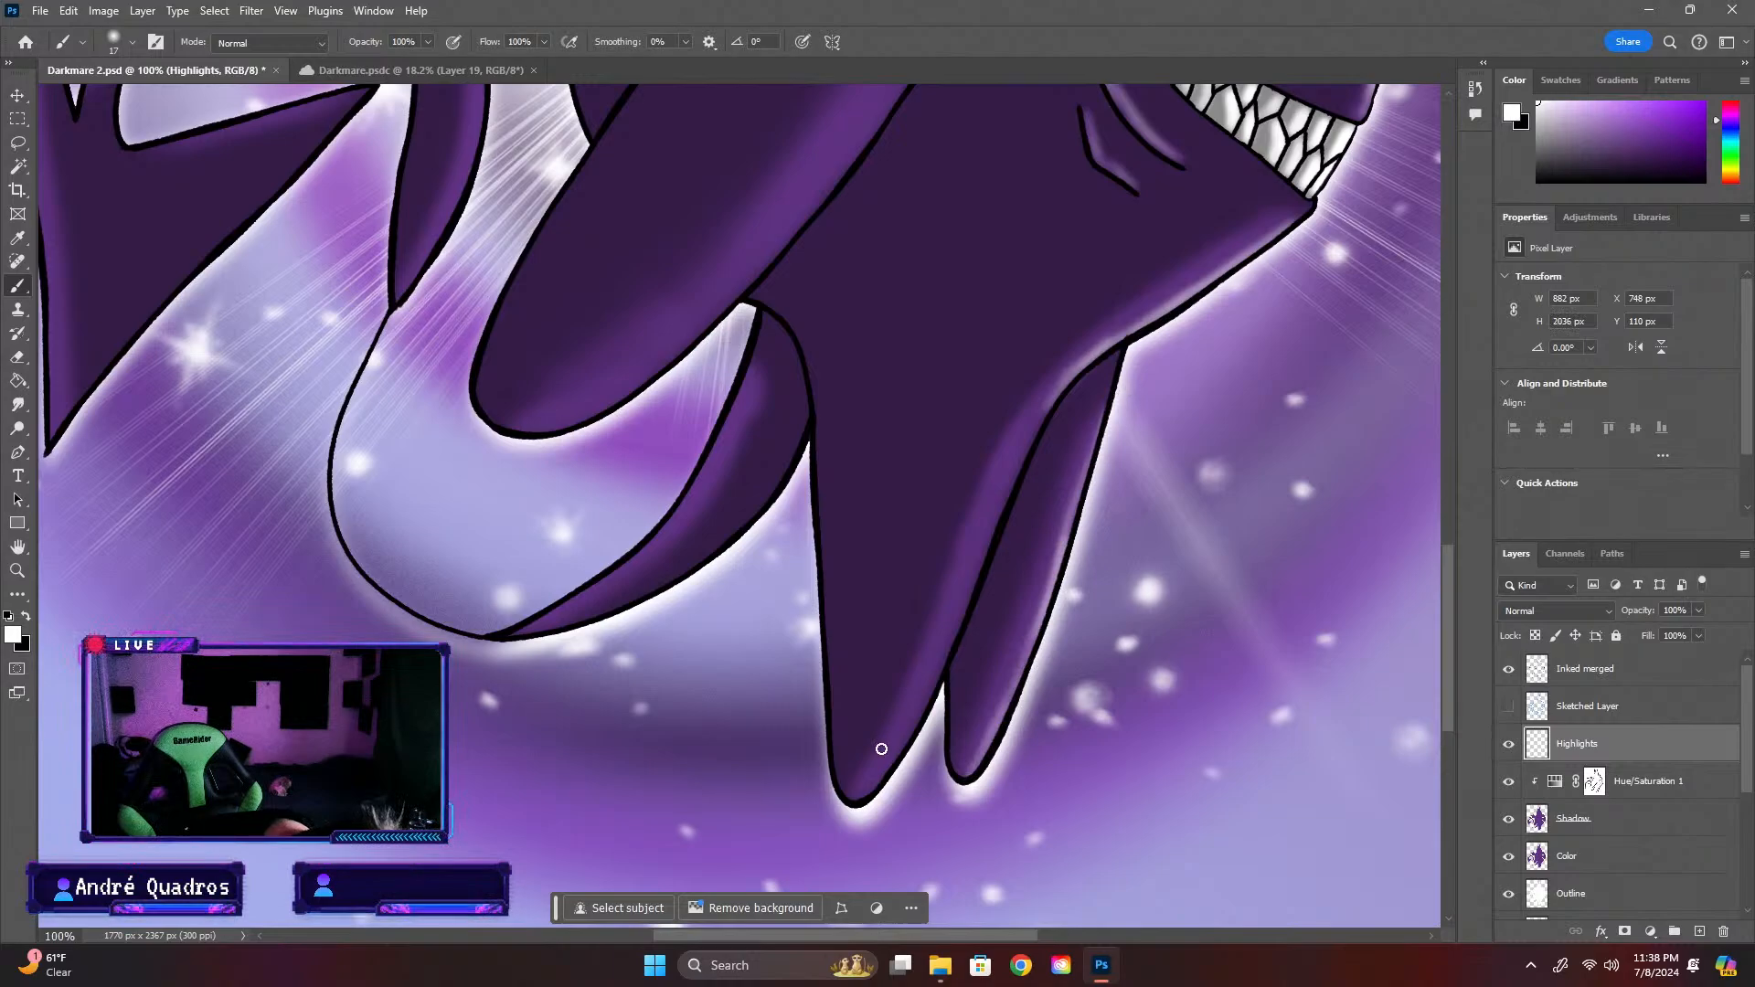
{"action": "mouse_move", "coordinate": [899, 751]}
{"action": "left_mouse_down"}
{"action": "mouse_move", "coordinate": [866, 784]}
{"action": "mouse_move", "coordinate": [944, 649]}
{"action": "left_mouse_up"}
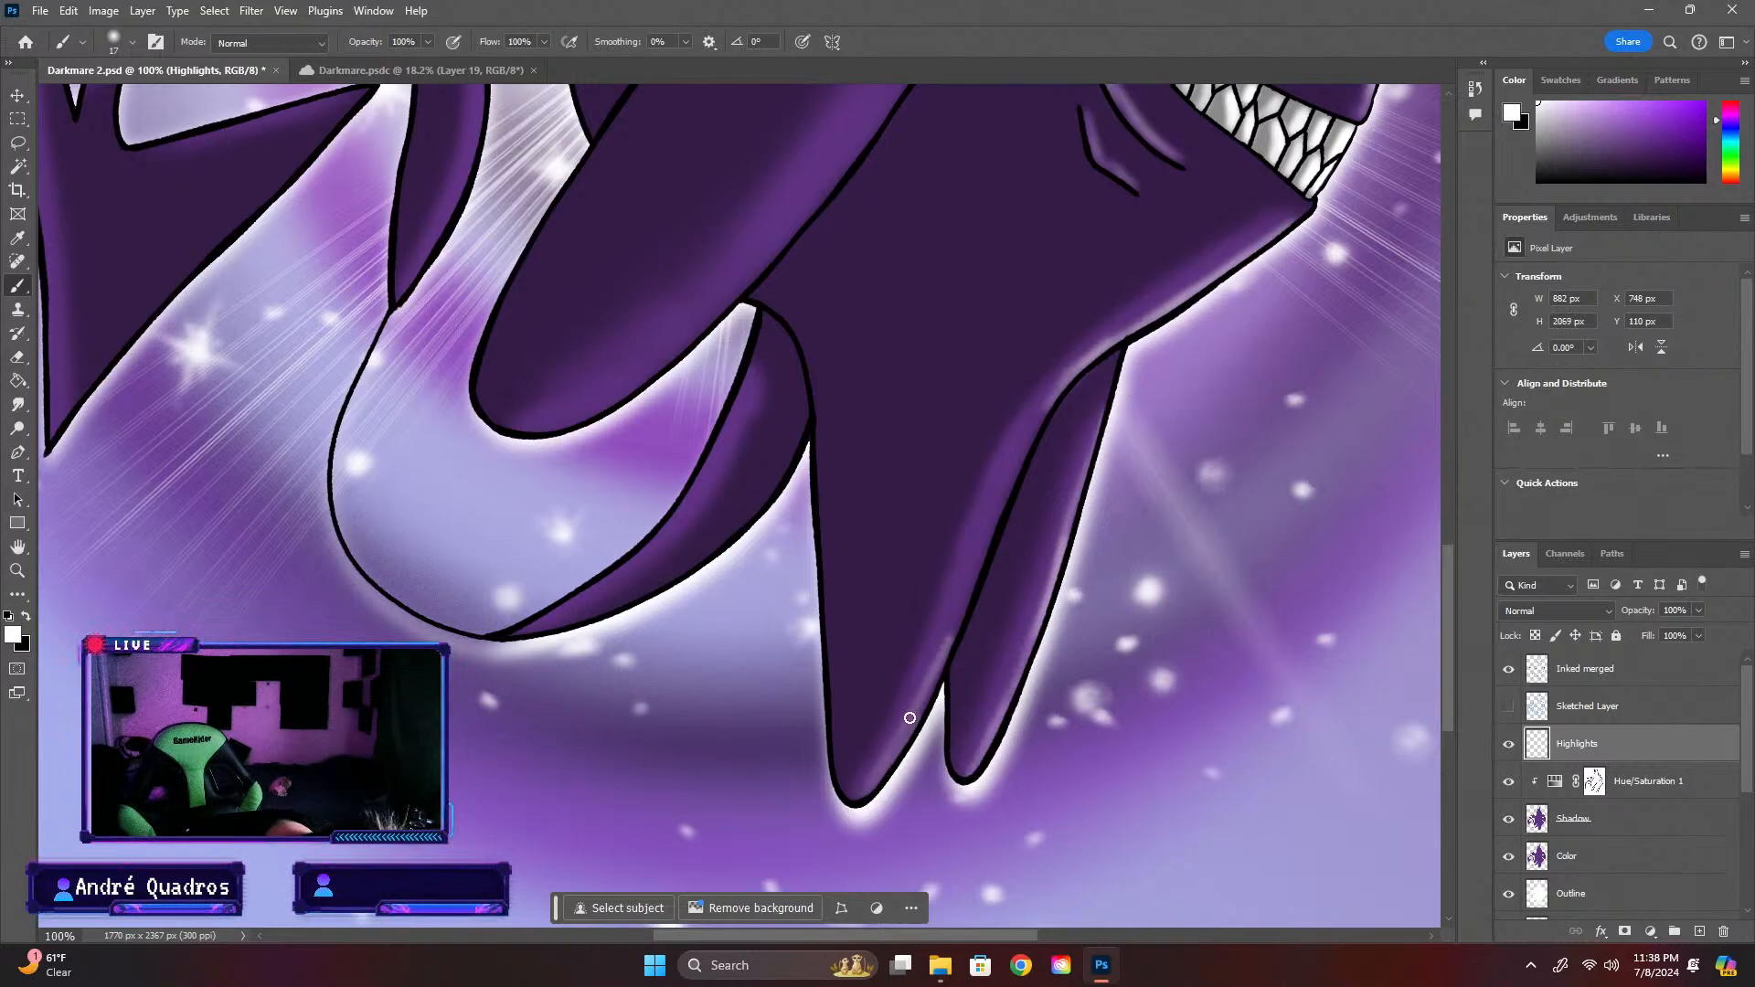
{"action": "left_click_drag", "start_coordinate": [909, 717], "coordinate": [1043, 408]}
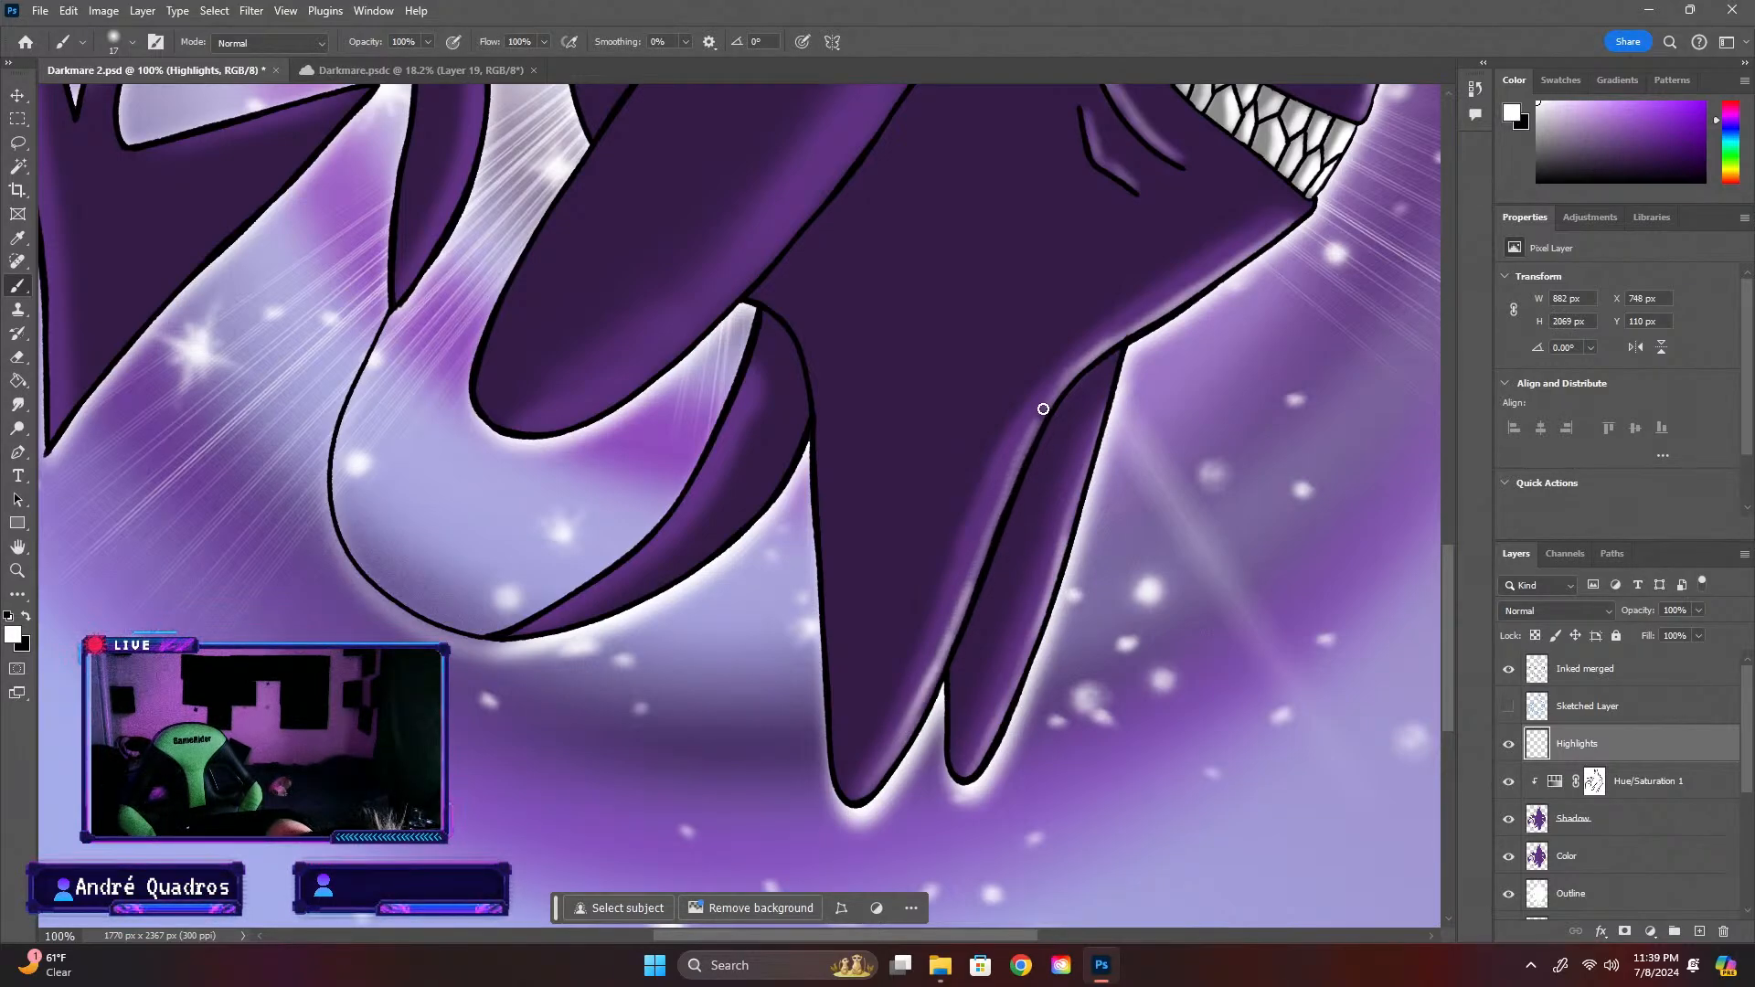
{"action": "mouse_move", "coordinate": [958, 614]}
{"action": "left_mouse_down"}
{"action": "mouse_move", "coordinate": [1069, 378]}
{"action": "mouse_move", "coordinate": [1104, 356]}
{"action": "left_mouse_up"}
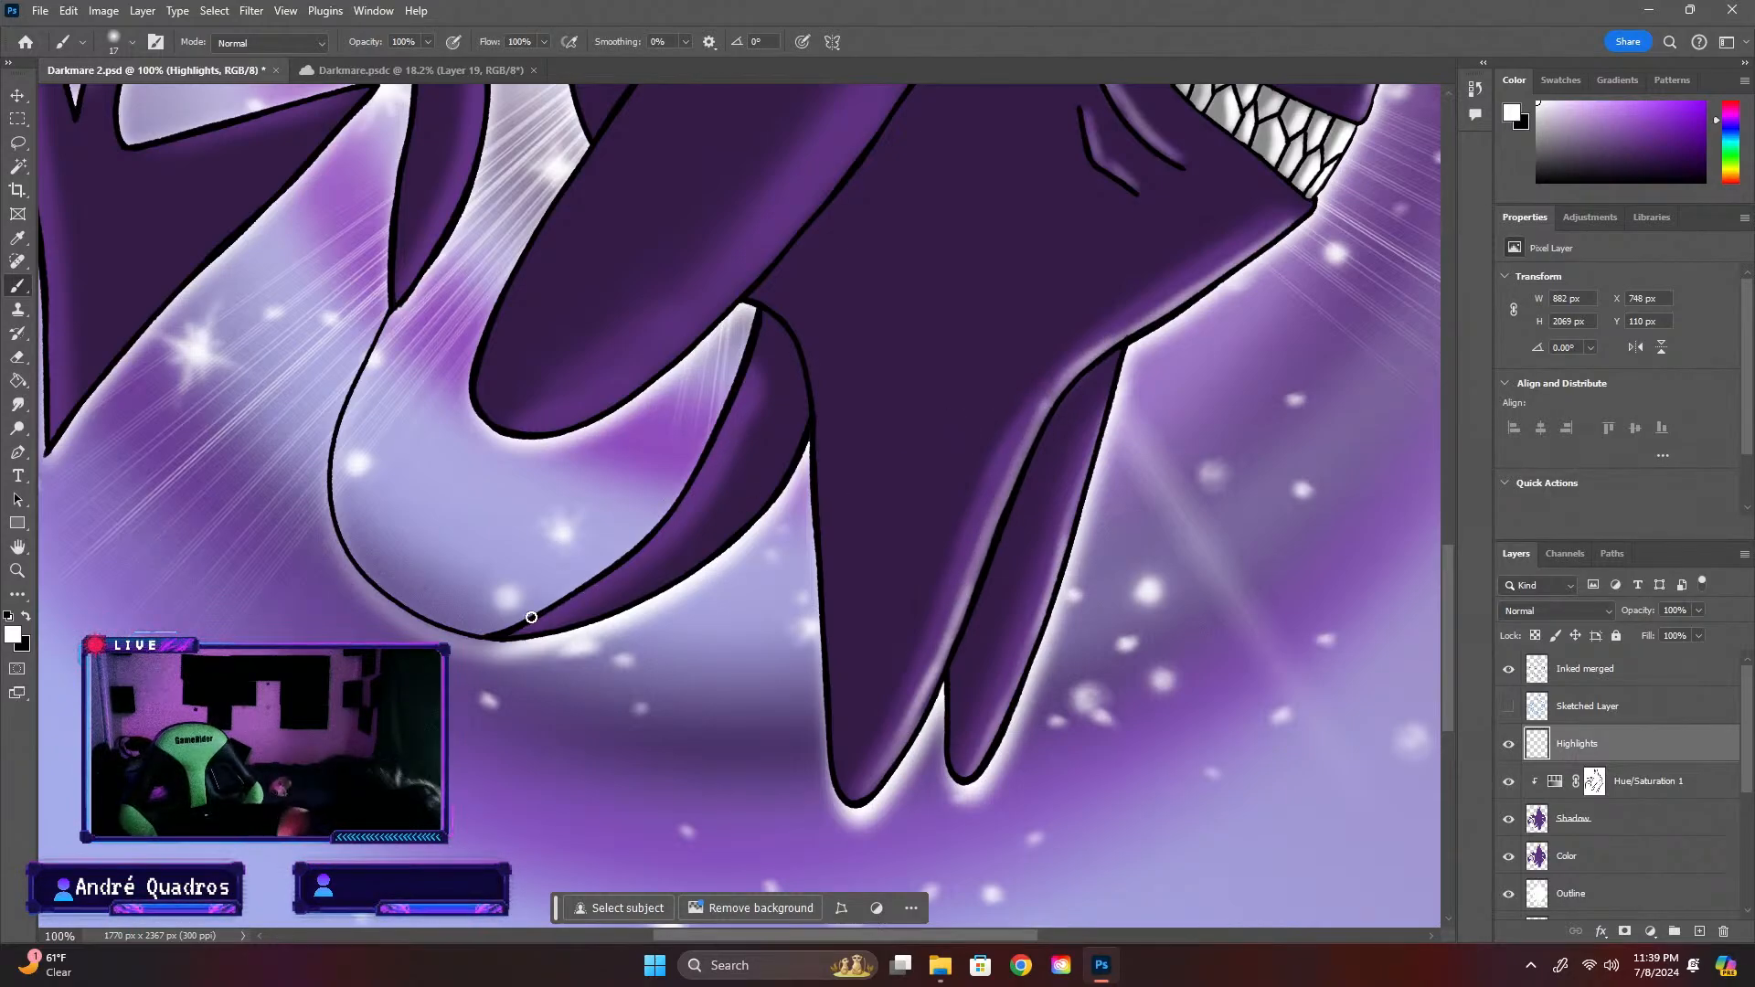
{"action": "mouse_move", "coordinate": [516, 629]}
{"action": "left_mouse_down"}
{"action": "mouse_move", "coordinate": [653, 525]}
{"action": "mouse_move", "coordinate": [745, 371]}
{"action": "left_mouse_up"}
{"action": "mouse_move", "coordinate": [627, 569]}
{"action": "left_mouse_down"}
{"action": "mouse_move", "coordinate": [698, 463]}
{"action": "mouse_move", "coordinate": [539, 625]}
{"action": "left_mouse_up"}
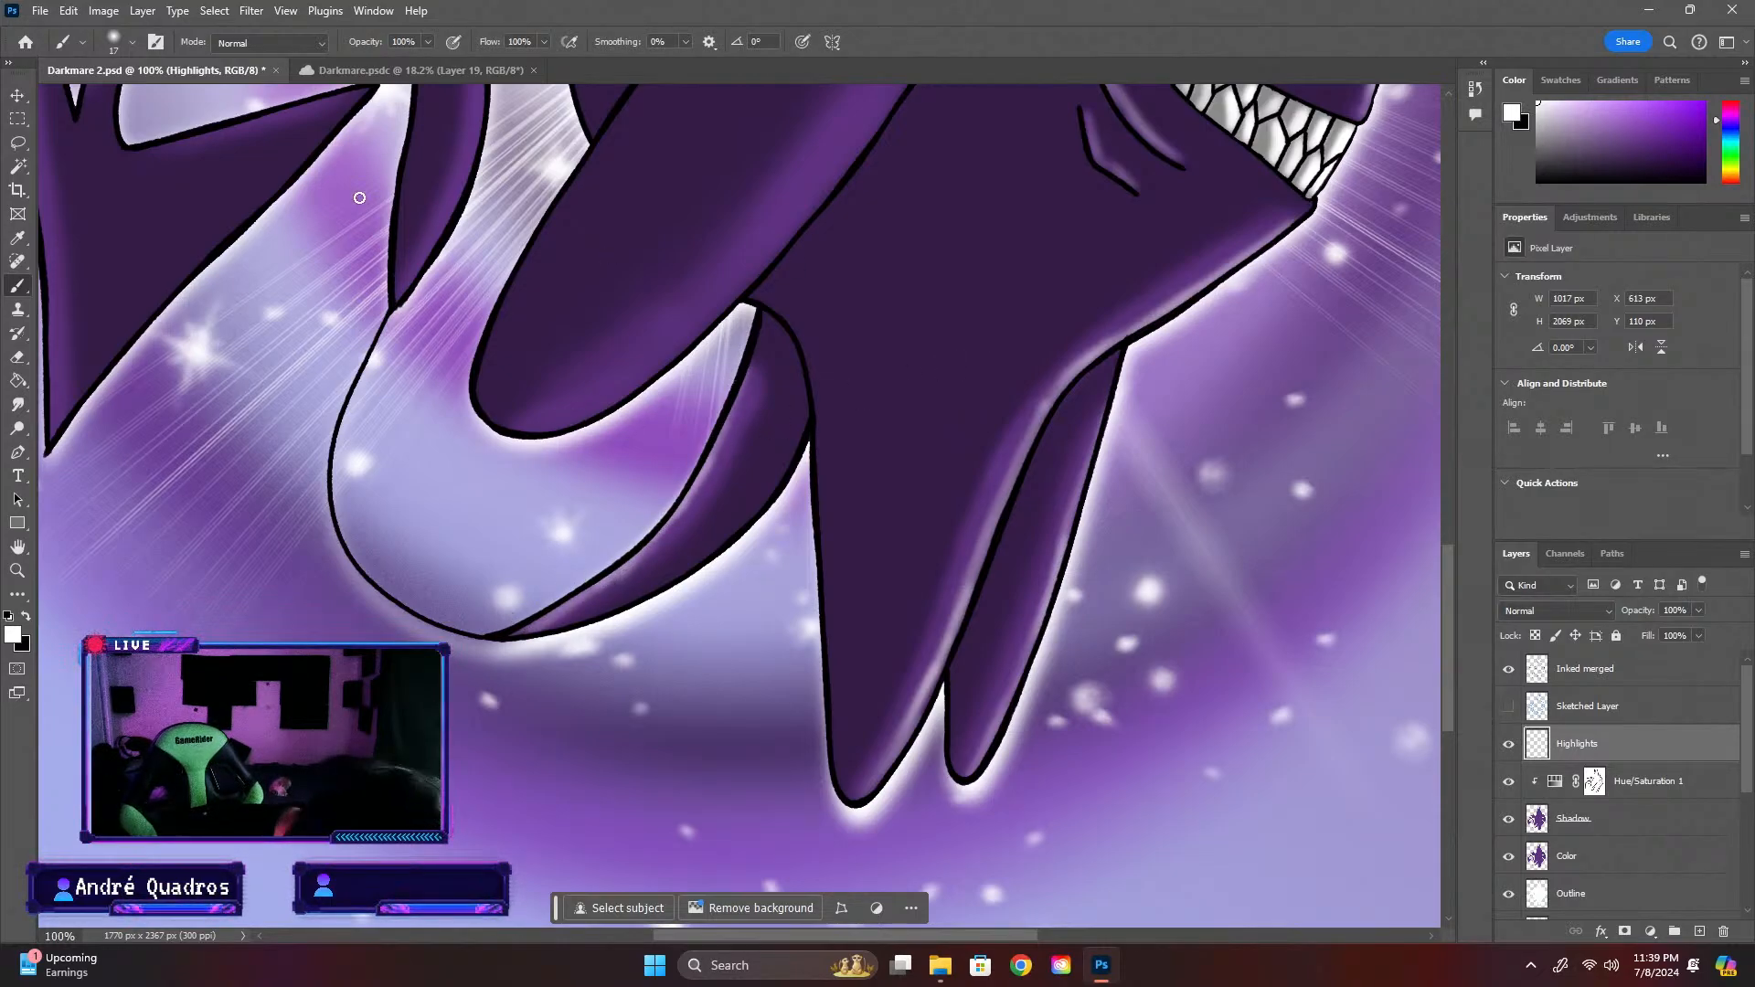
Set the brush size to 66 px and airbrush a soft white highlight along the lower end of the creature's arm
{"action": "left_click", "coordinate": [132, 42]}
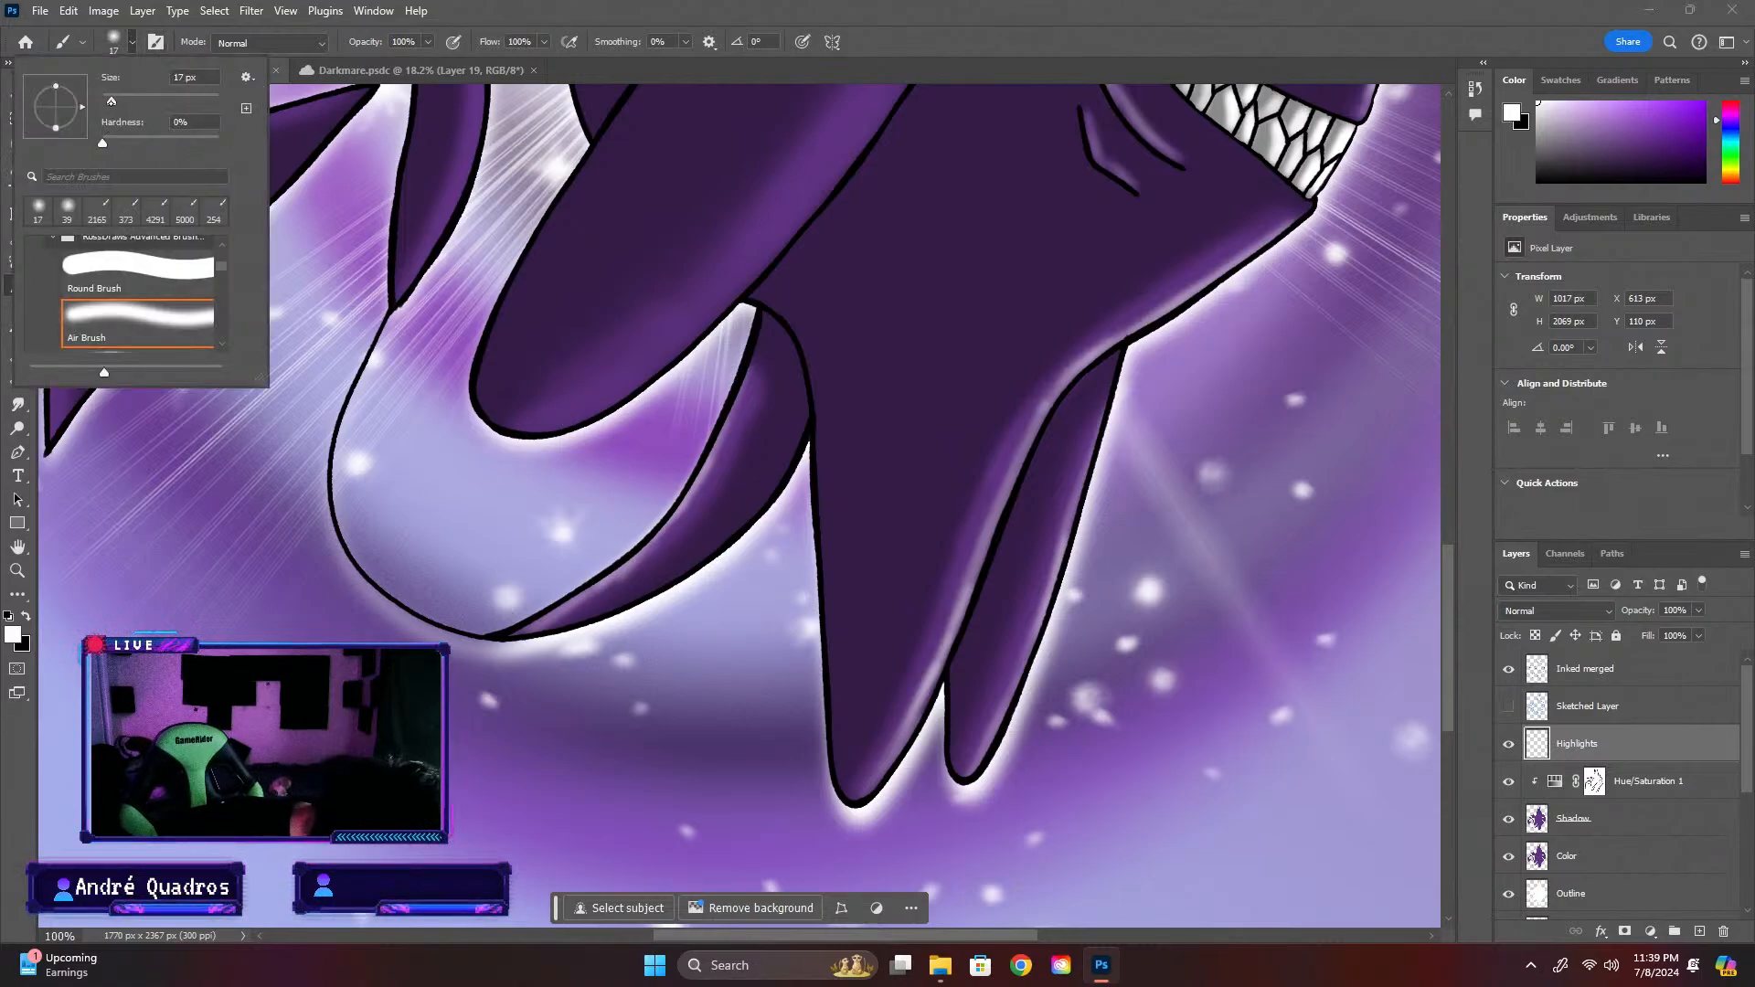
{"action": "left_click_drag", "start_coordinate": [139, 101], "coordinate": [142, 100]}
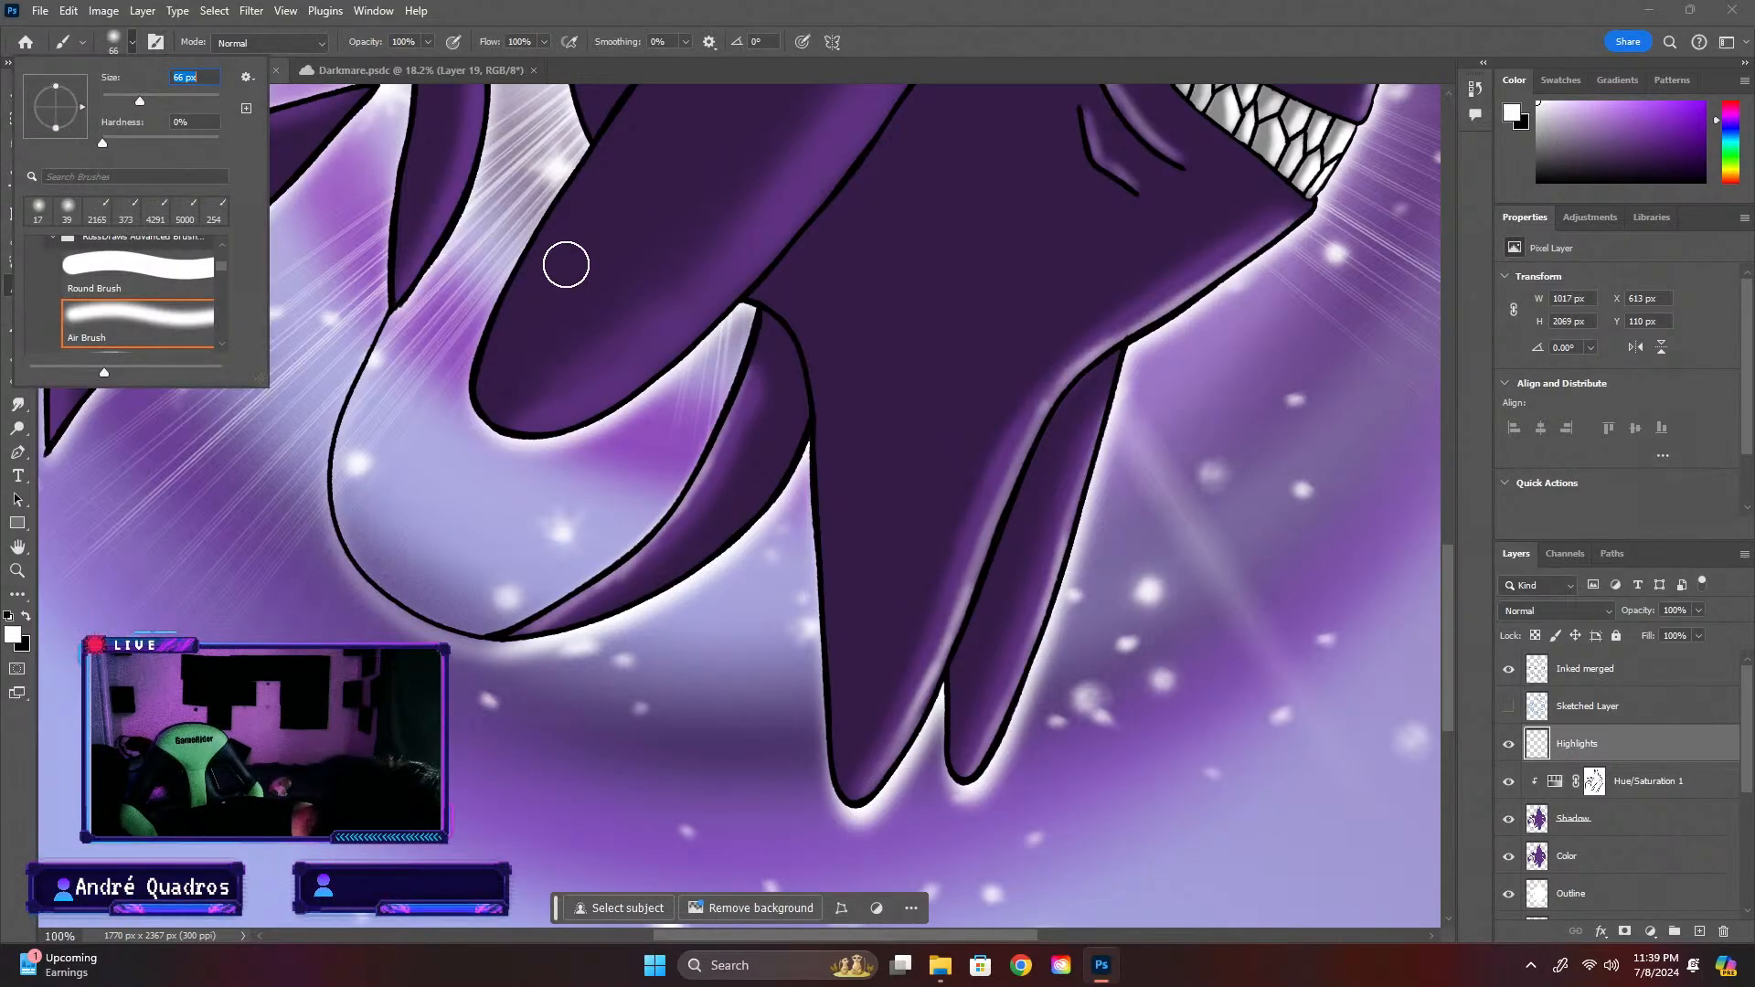
{"action": "left_click", "coordinate": [552, 412]}
{"action": "mouse_move", "coordinate": [642, 368]}
{"action": "left_mouse_down"}
{"action": "mouse_move", "coordinate": [672, 339]}
{"action": "mouse_move", "coordinate": [585, 417]}
{"action": "mouse_move", "coordinate": [647, 352]}
{"action": "left_mouse_up"}
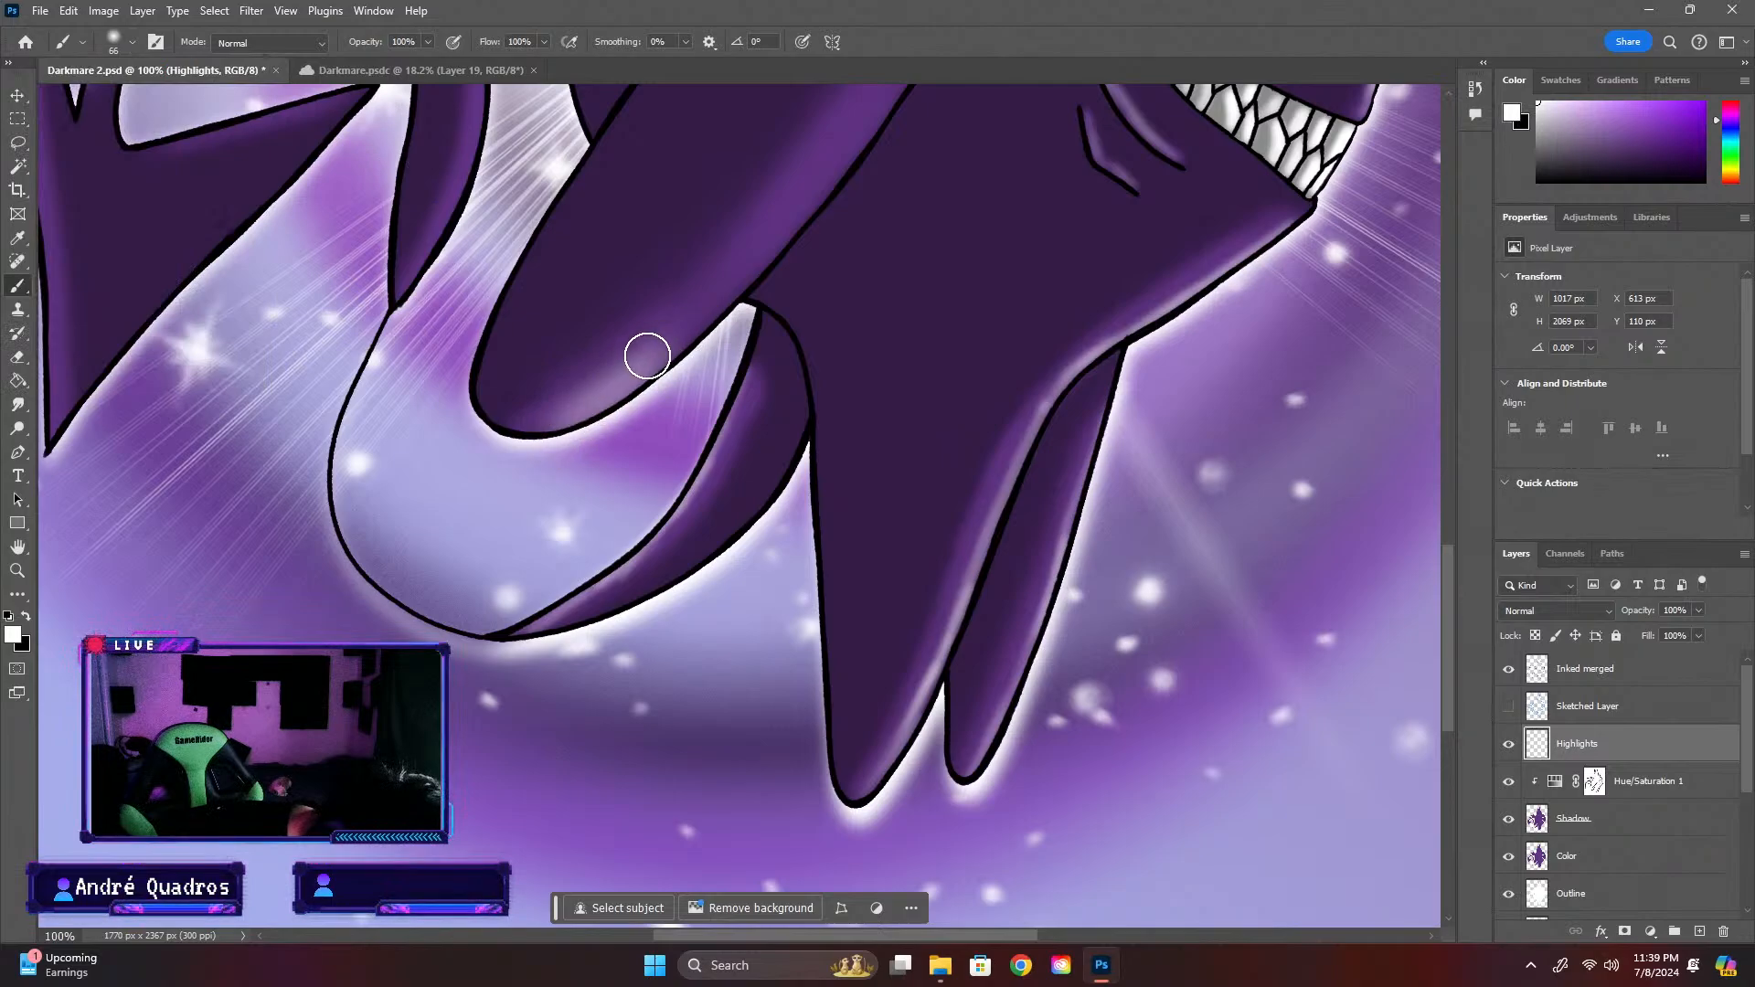
Set the brush size to 42 px and continue the white highlight up the front edge of the arm
{"action": "left_click", "coordinate": [133, 42]}
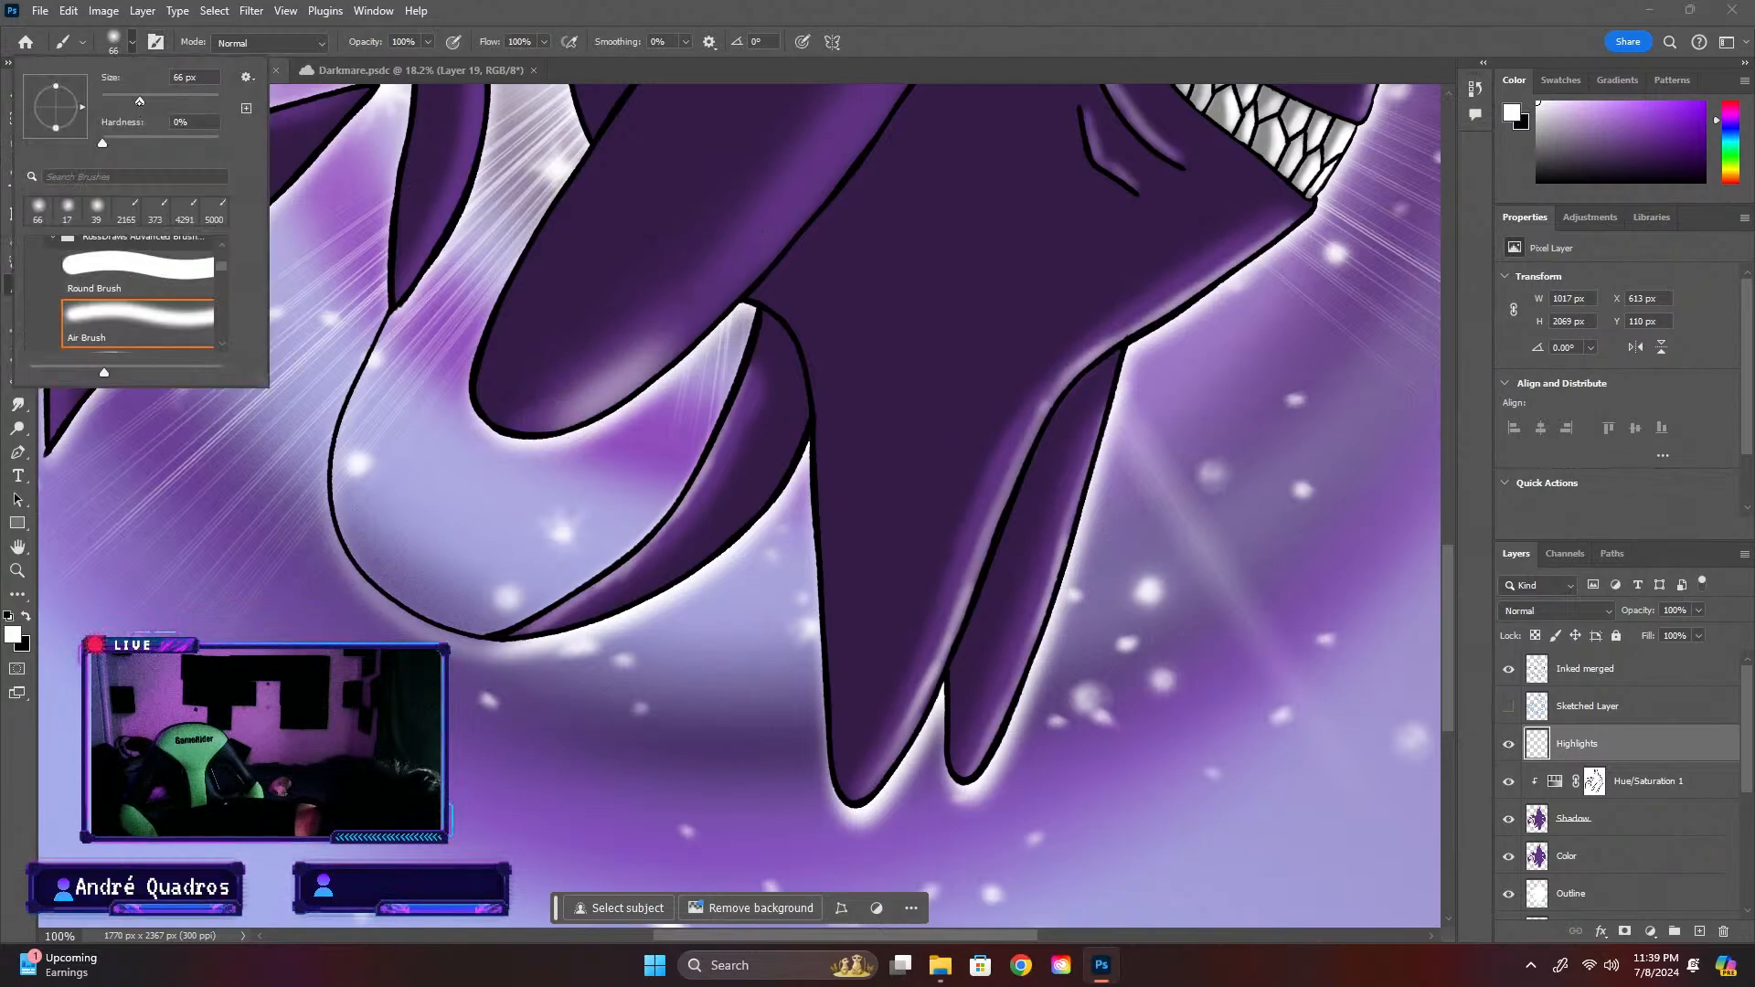
{"action": "left_click", "coordinate": [759, 236]}
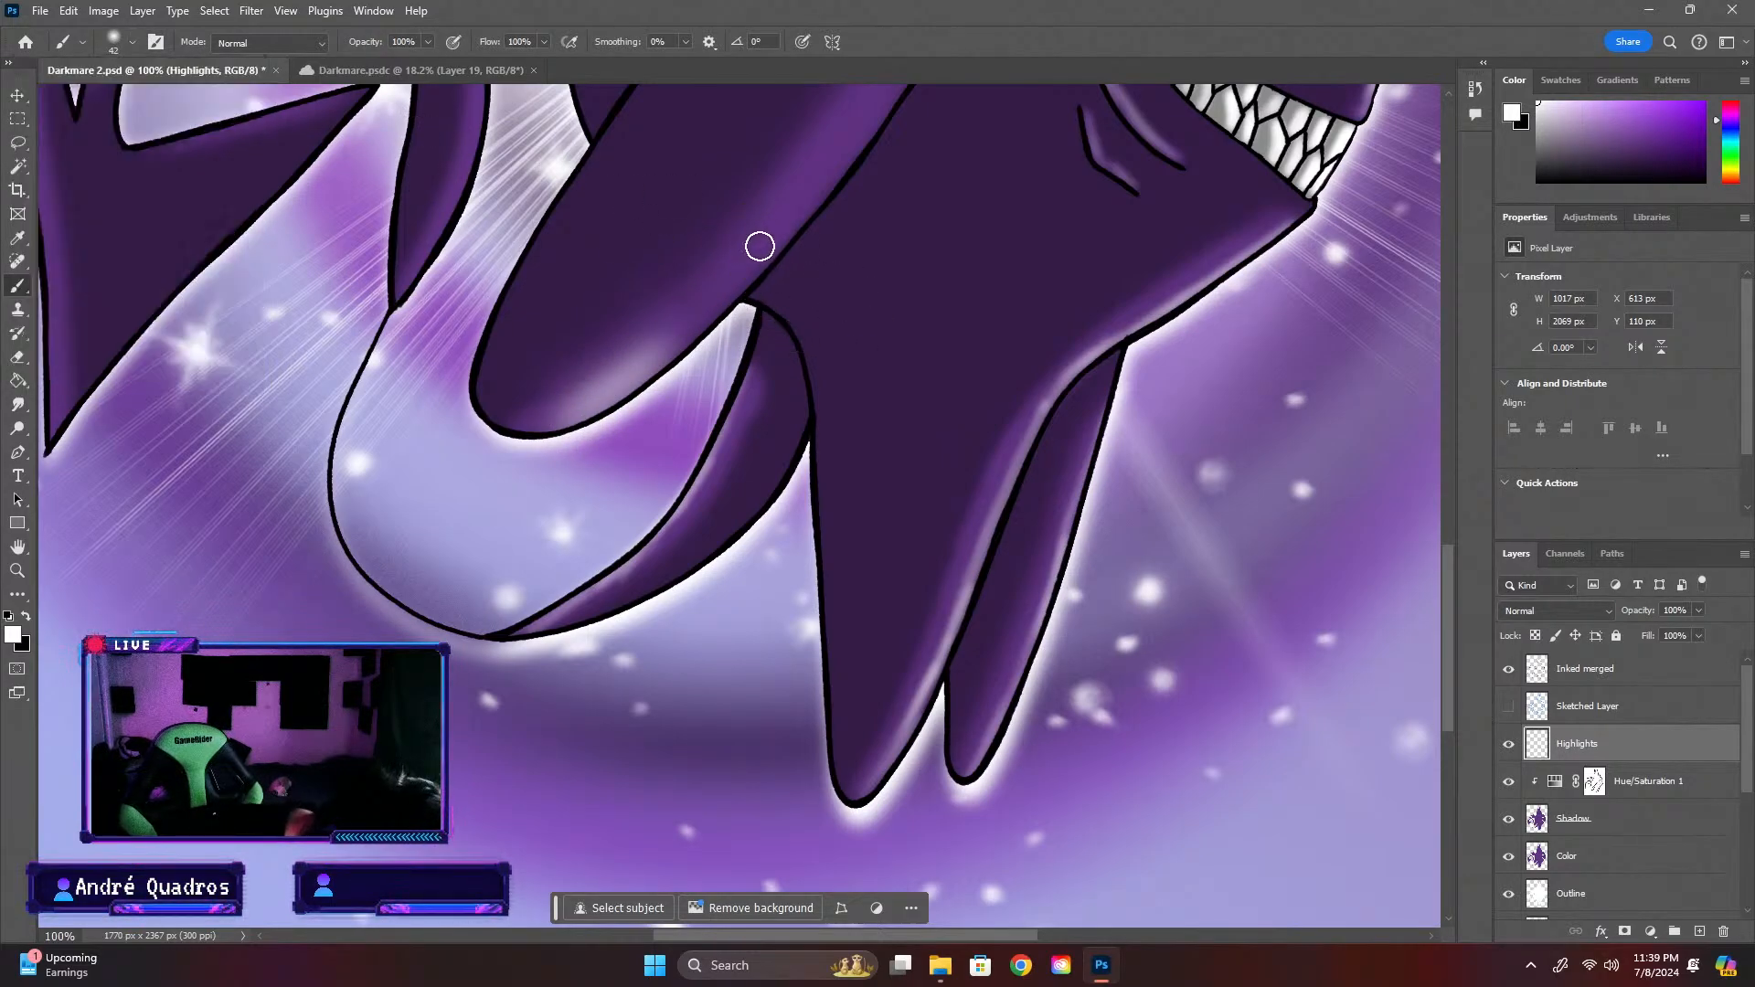
{"action": "mouse_move", "coordinate": [760, 246]}
{"action": "left_mouse_down"}
{"action": "mouse_move", "coordinate": [662, 343]}
{"action": "mouse_move", "coordinate": [786, 212]}
{"action": "left_mouse_up"}
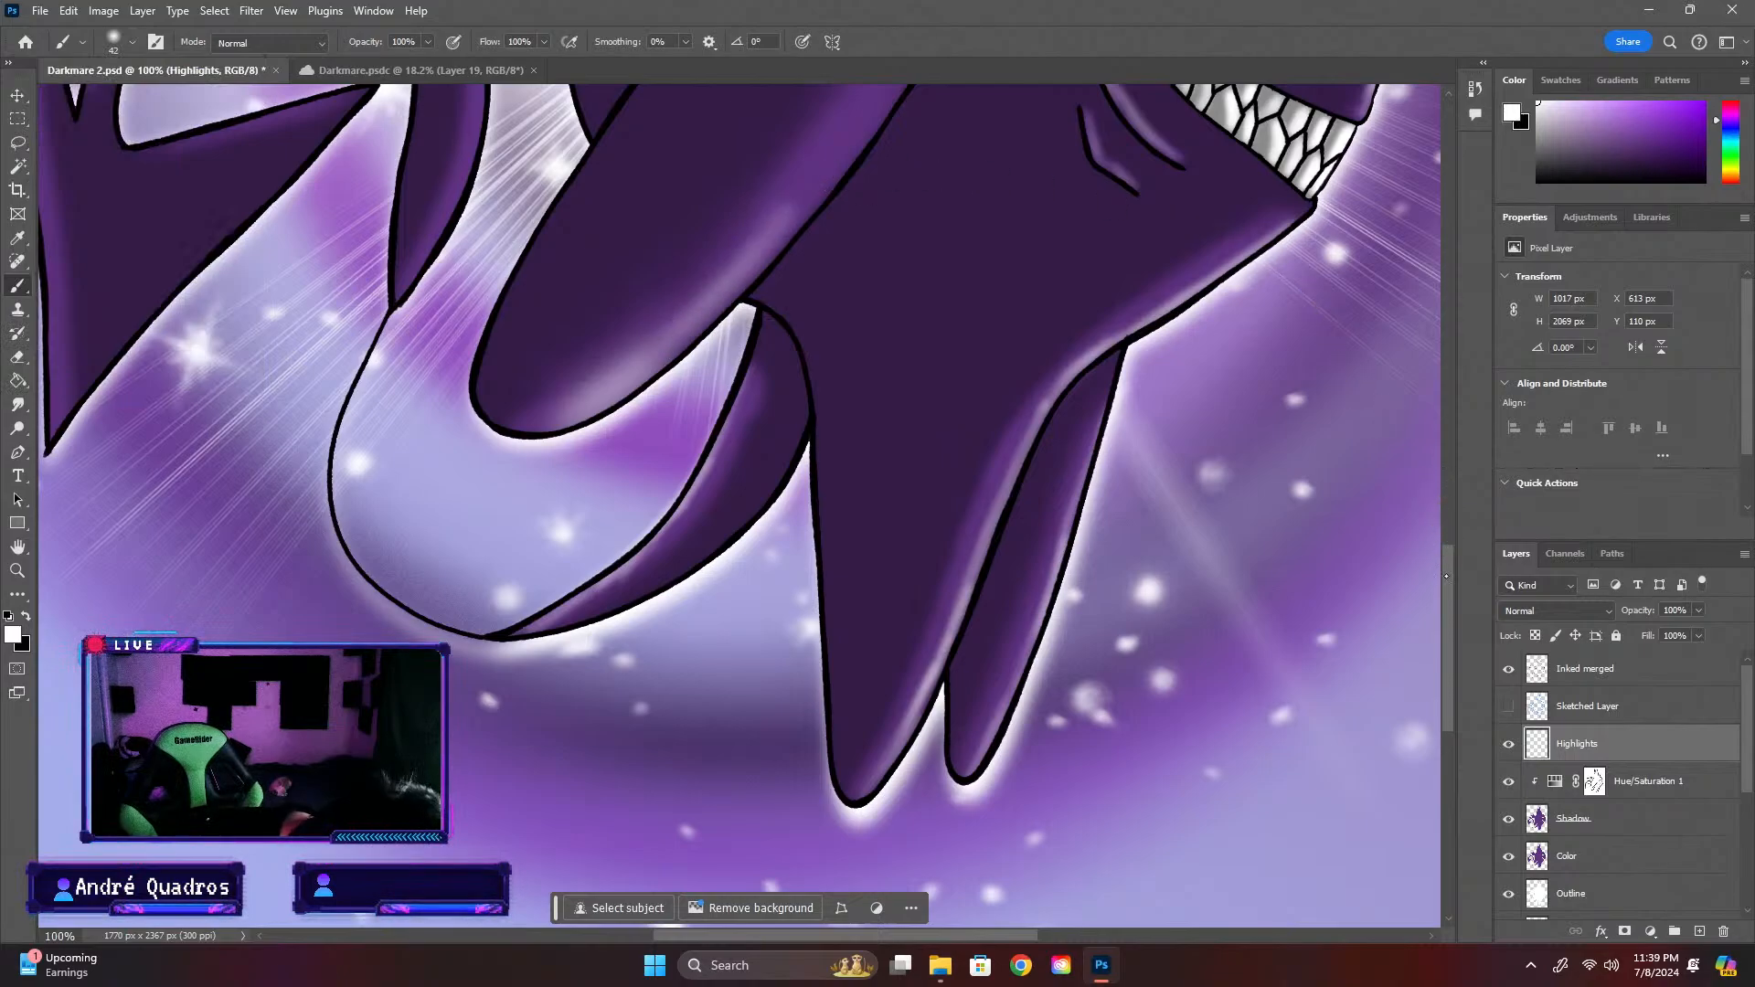
{"action": "scroll", "coordinate": [1042, 365], "scroll_direction": "up", "scroll_amount": 3}
{"action": "mouse_move", "coordinate": [921, 246]}
{"action": "left_mouse_down"}
{"action": "mouse_move", "coordinate": [799, 423]}
{"action": "mouse_move", "coordinate": [923, 259]}
{"action": "mouse_move", "coordinate": [880, 324]}
{"action": "left_mouse_up"}
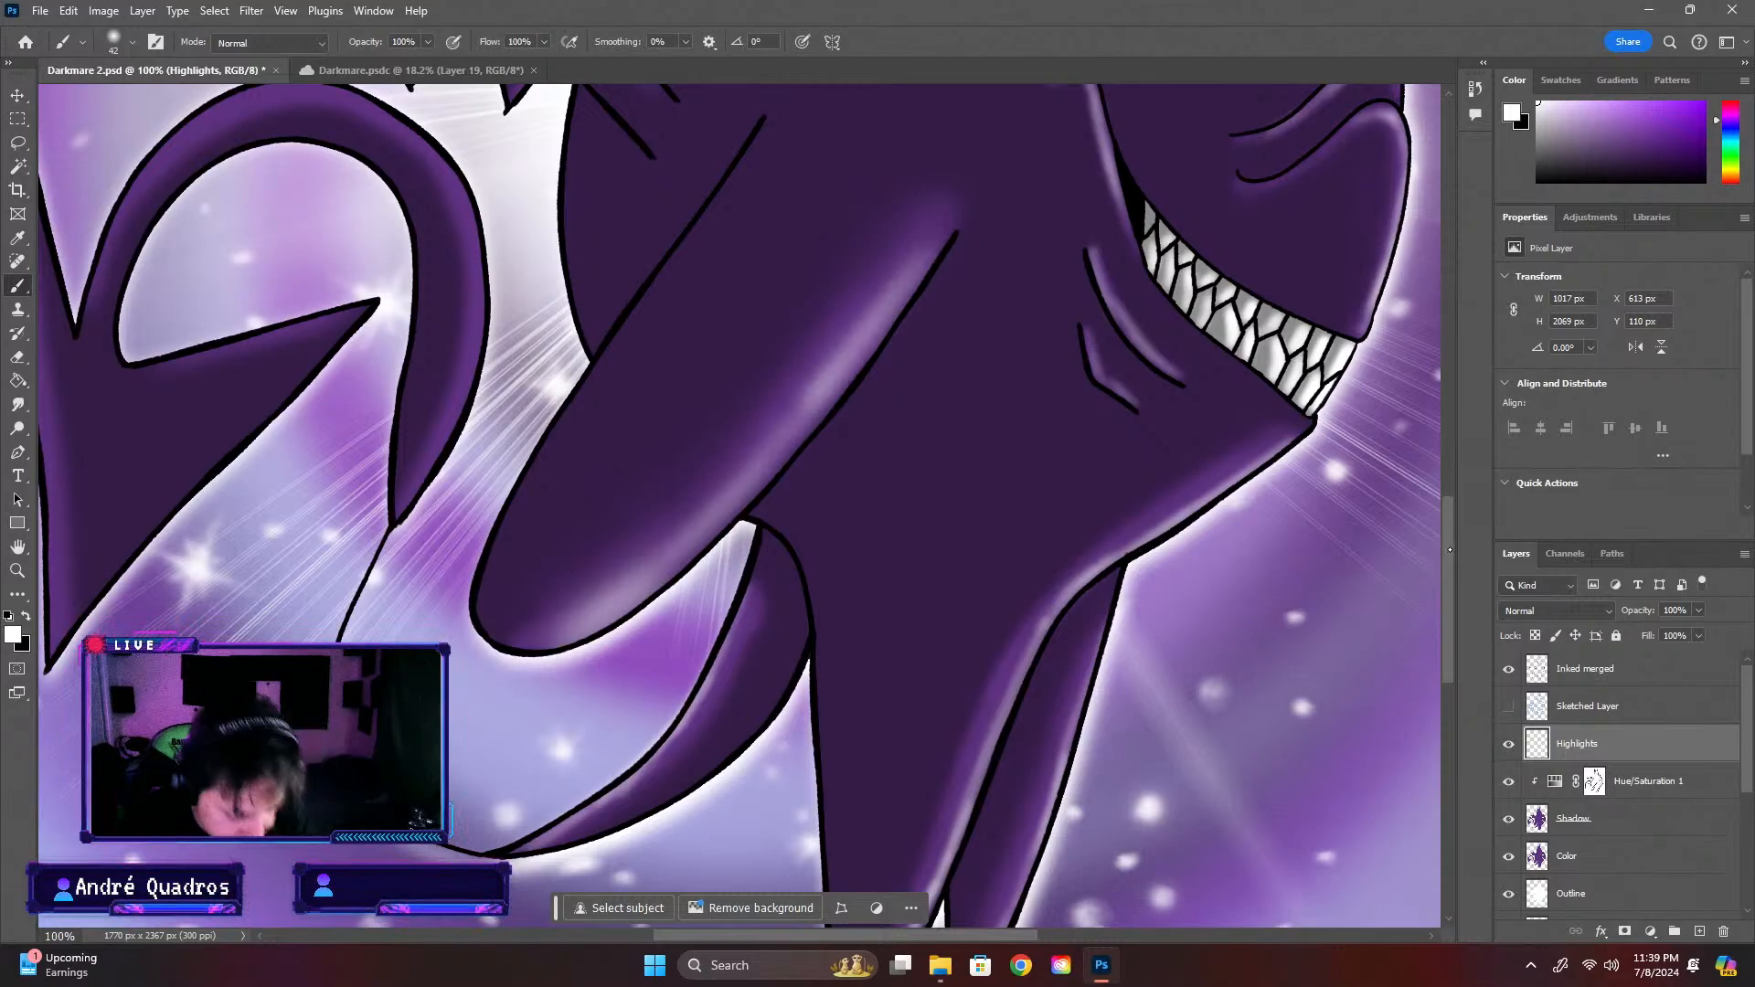
Airbrush a white highlight along the outer curve of the tail's loop on the side nearest the body
{"action": "scroll", "coordinate": [1450, 549], "scroll_direction": "up", "scroll_amount": 2}
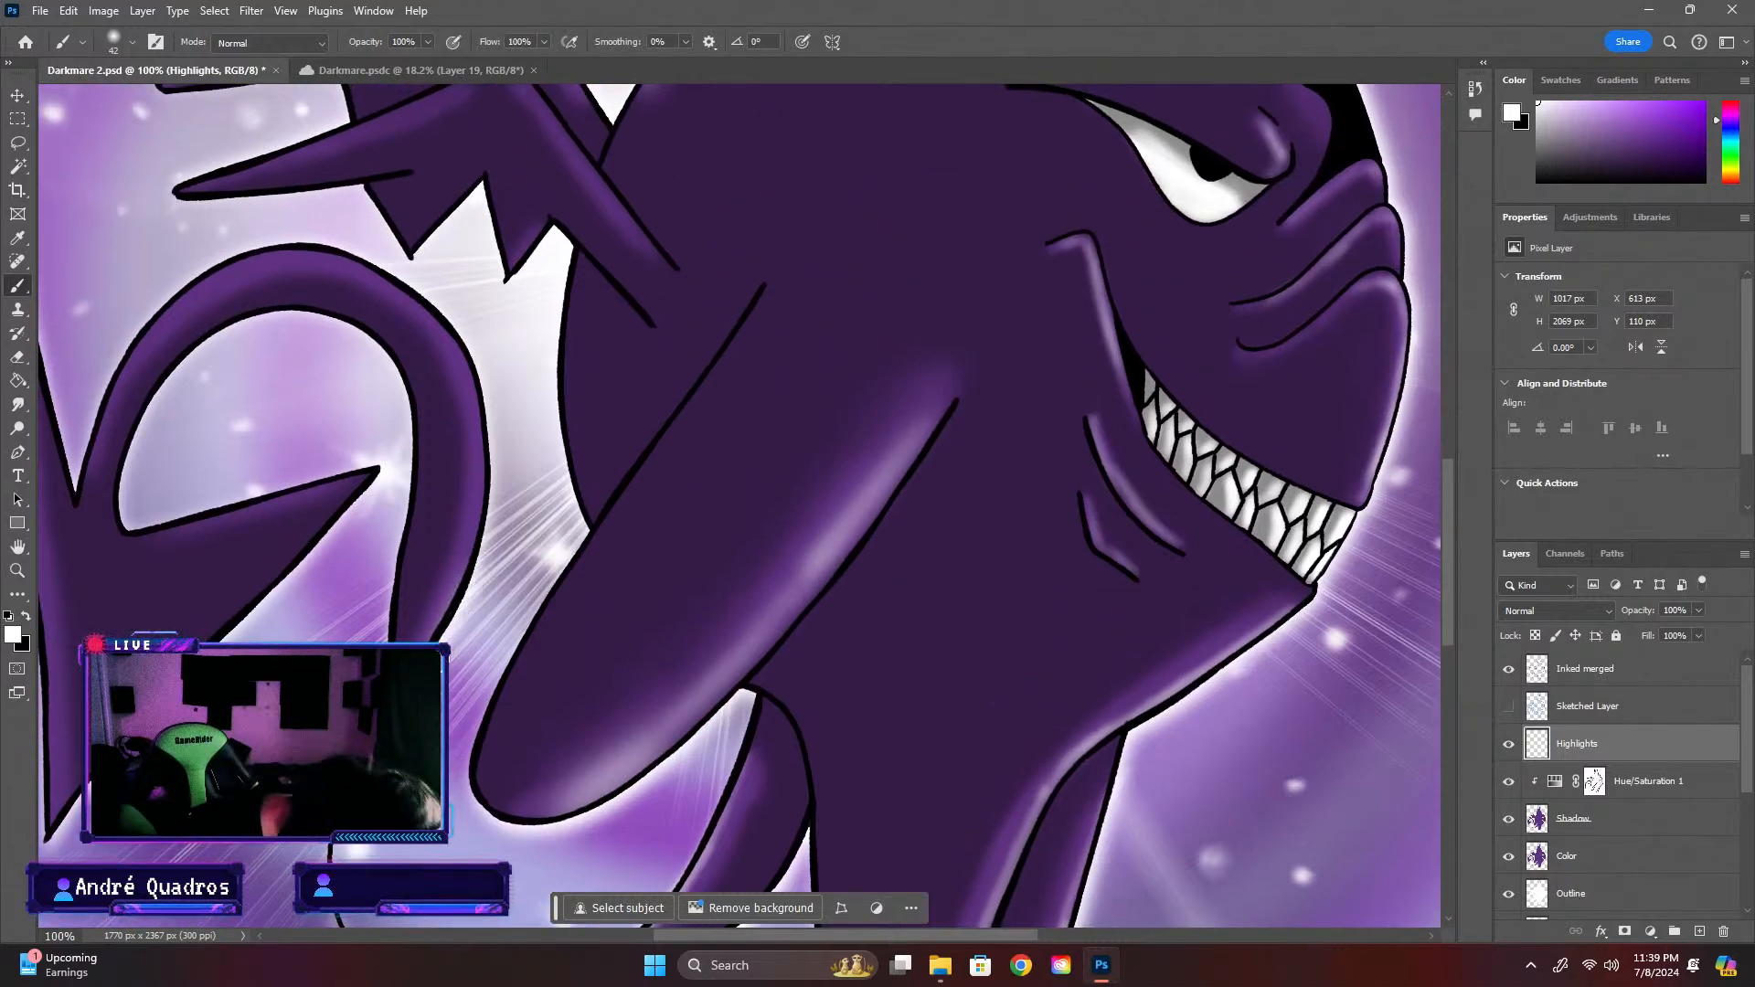
{"action": "mouse_move", "coordinate": [446, 630]}
{"action": "left_mouse_down"}
{"action": "mouse_move", "coordinate": [490, 485]}
{"action": "mouse_move", "coordinate": [468, 320]}
{"action": "left_mouse_up"}
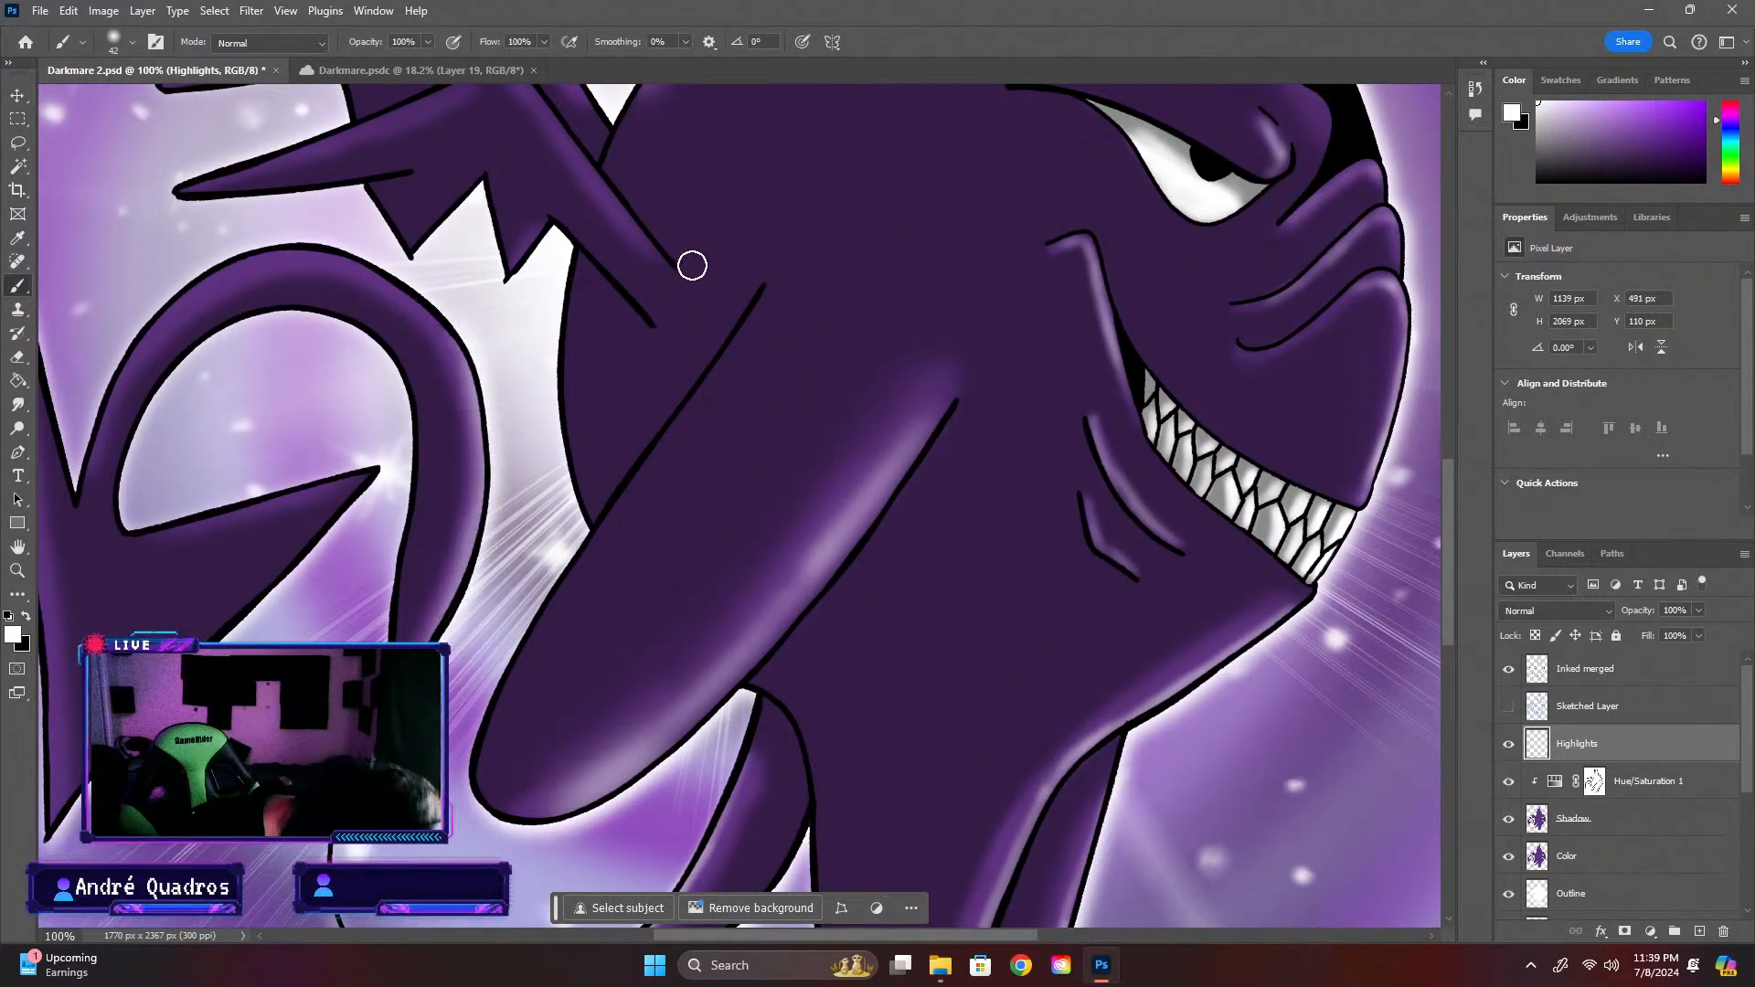
{"action": "scroll", "coordinate": [558, 621], "scroll_direction": "up", "scroll_amount": 2}
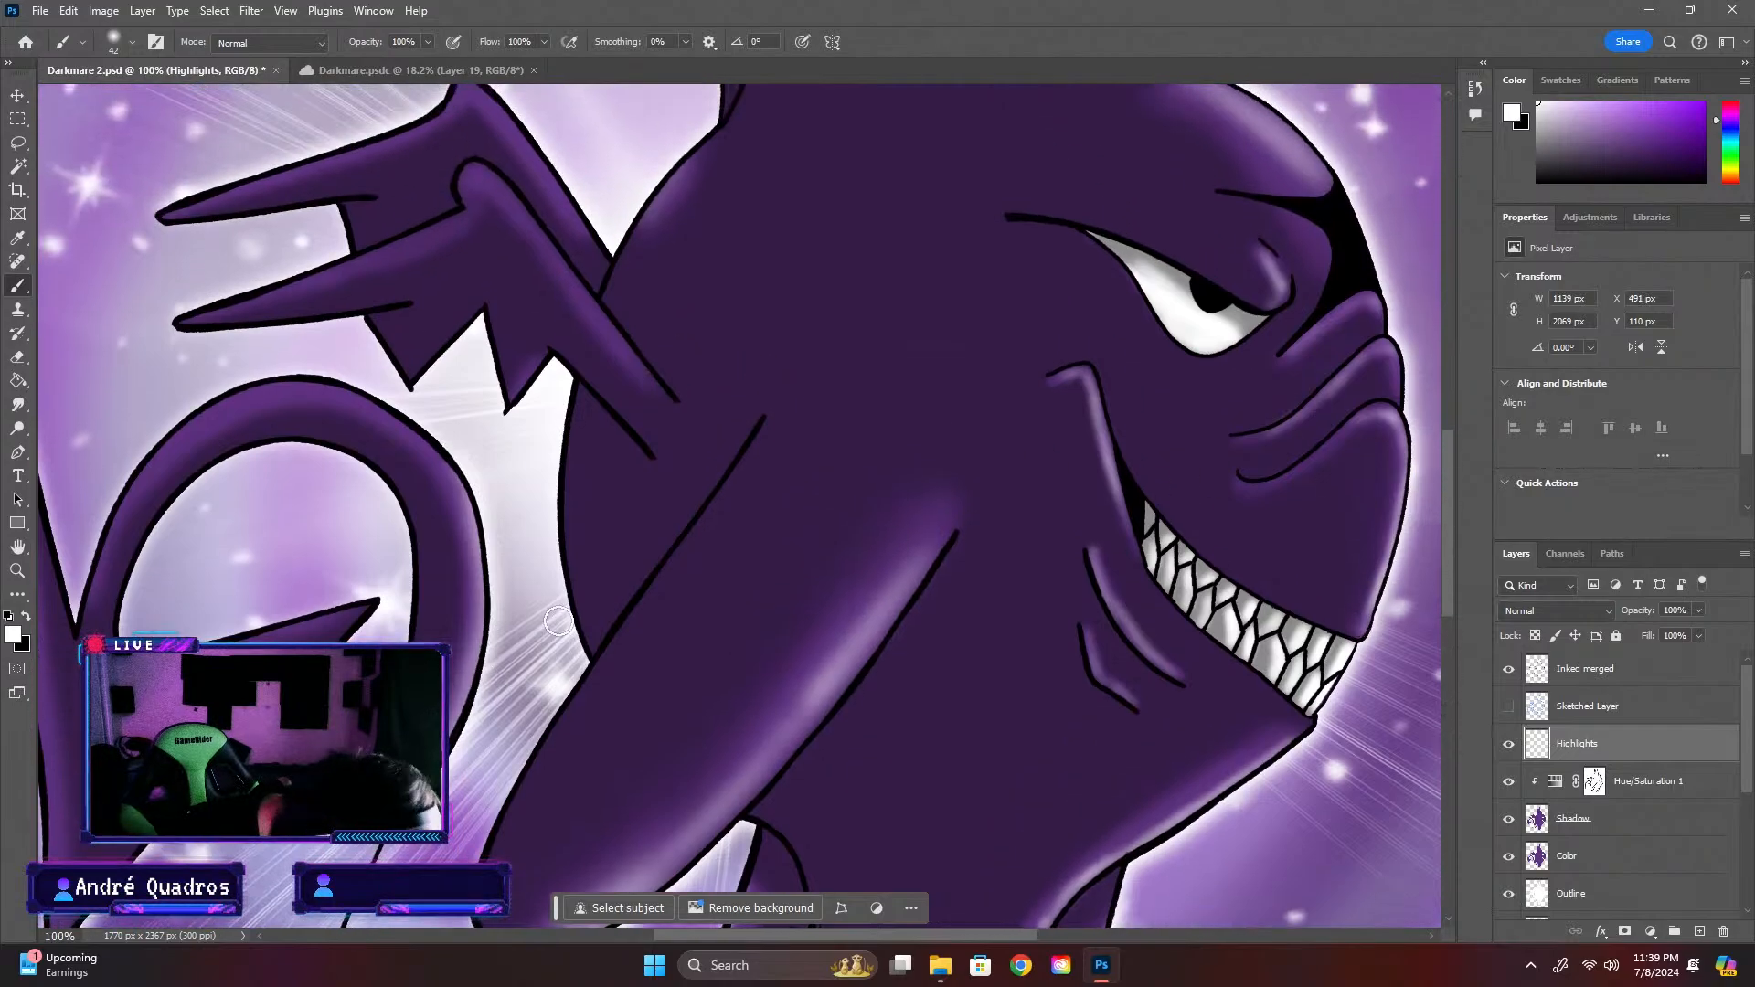
Set the brush size to 31 px and highlight the tail spade's outer edge, the tail's upper arch and the spade's inner barb
{"action": "key", "text": "ctrl+minus"}
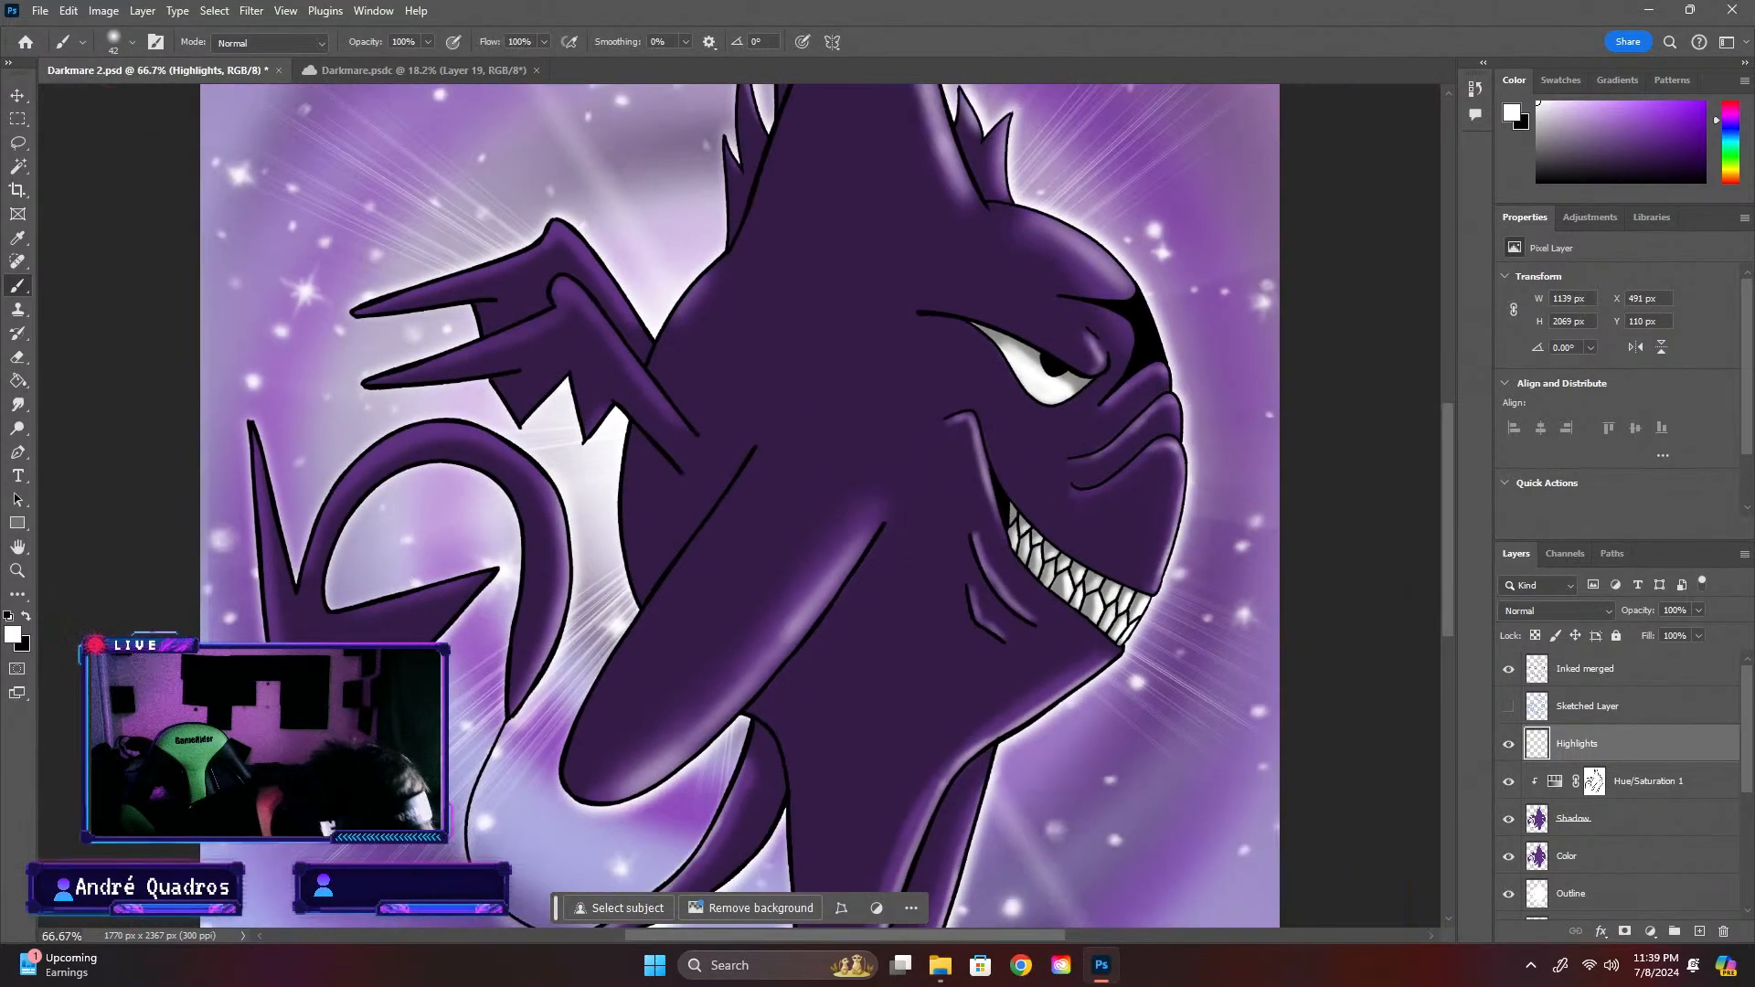
{"action": "left_click", "coordinate": [131, 41]}
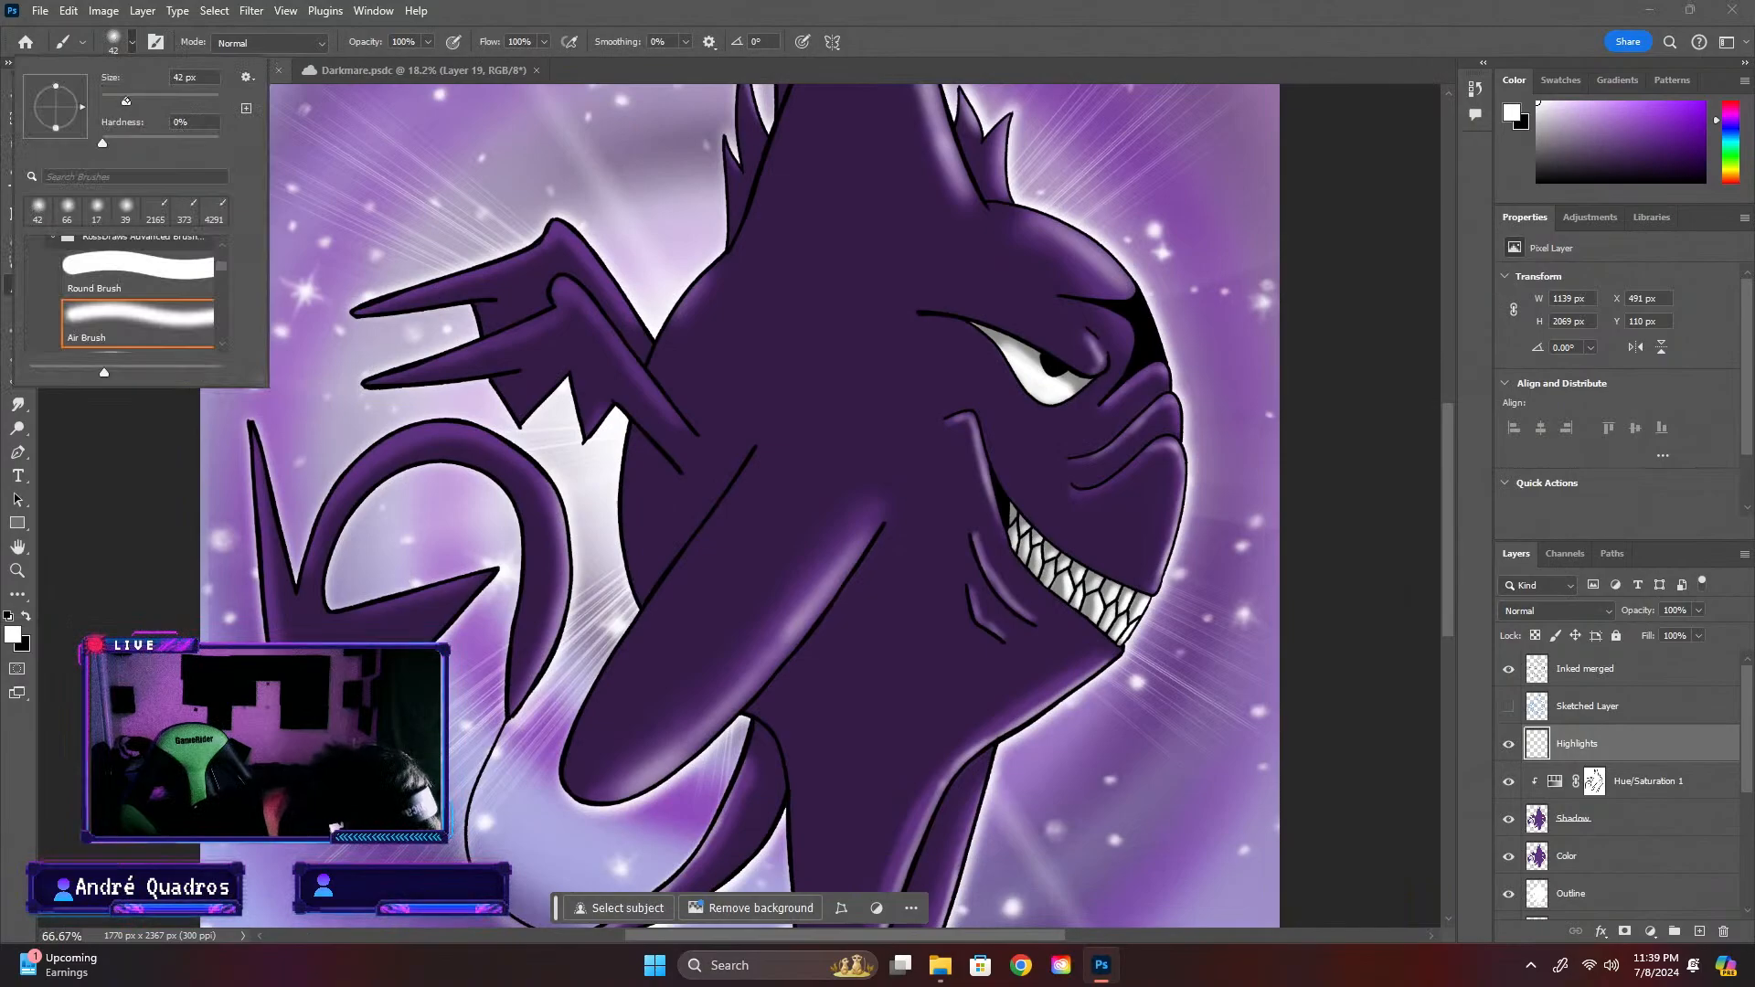
{"action": "key", "text": "Return"}
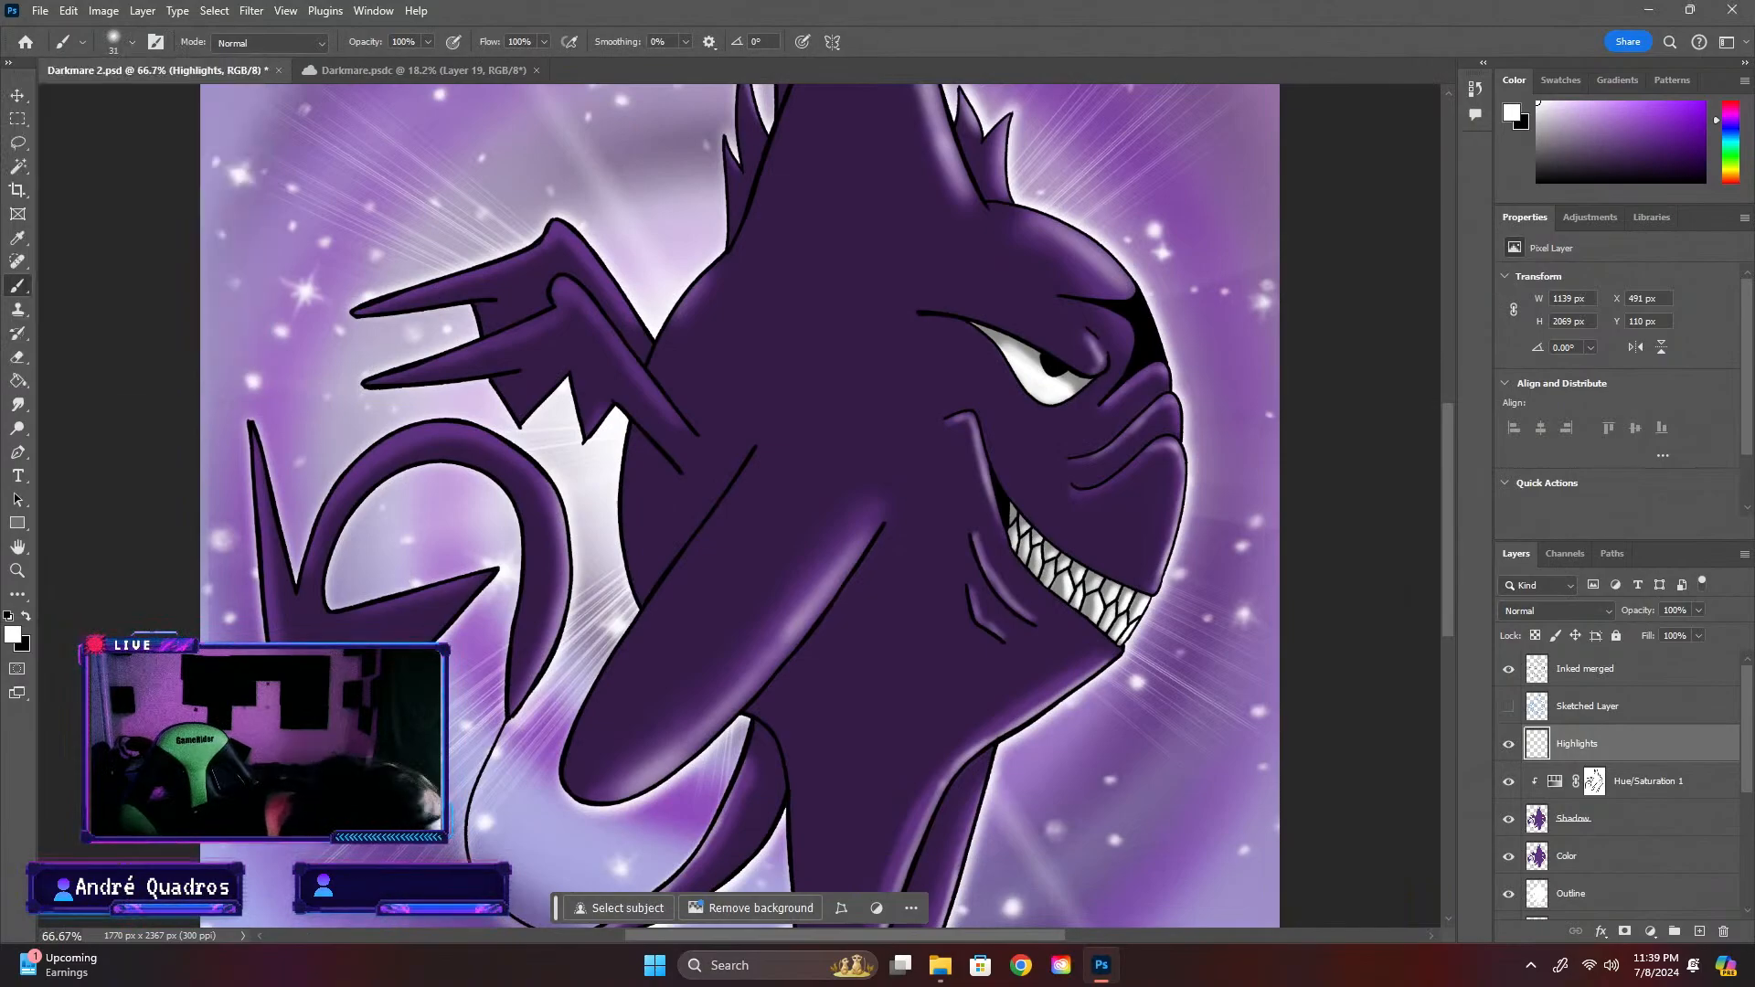
{"action": "key", "text": "ctrl+plus"}
{"action": "key", "text": "ctrl+minus"}
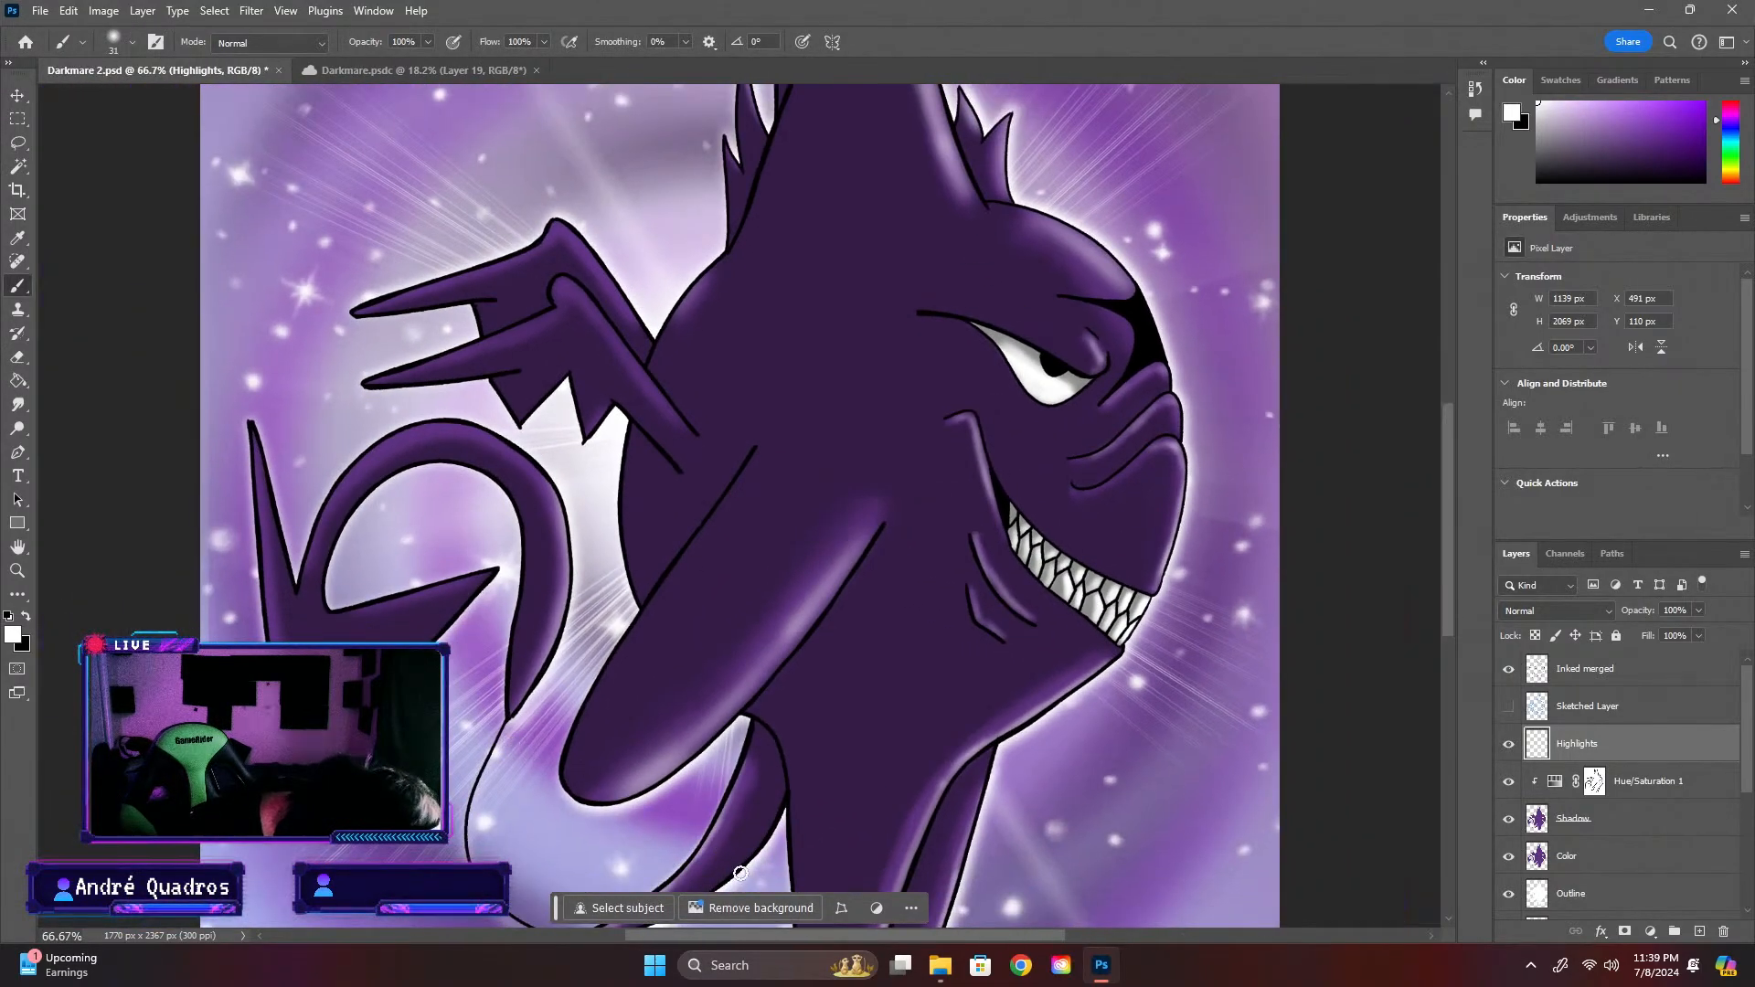
{"action": "left_click_drag", "start_coordinate": [778, 936], "coordinate": [735, 936]}
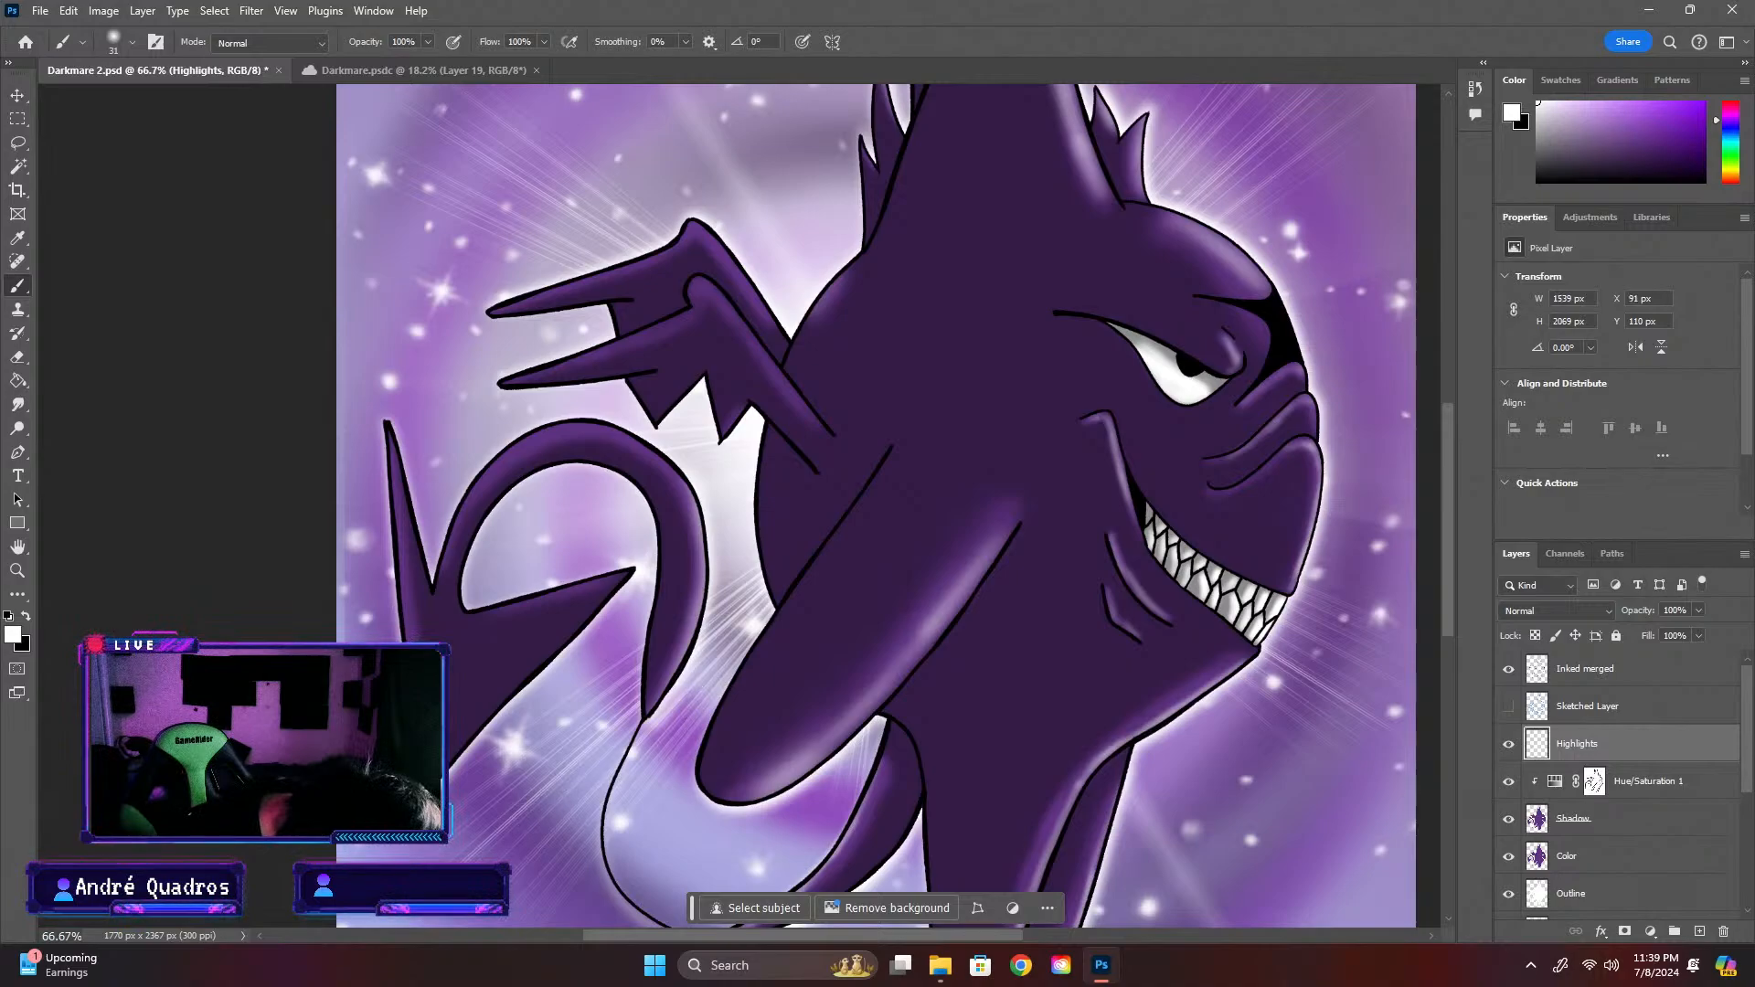
{"action": "left_click_drag", "start_coordinate": [394, 640], "coordinate": [386, 475]}
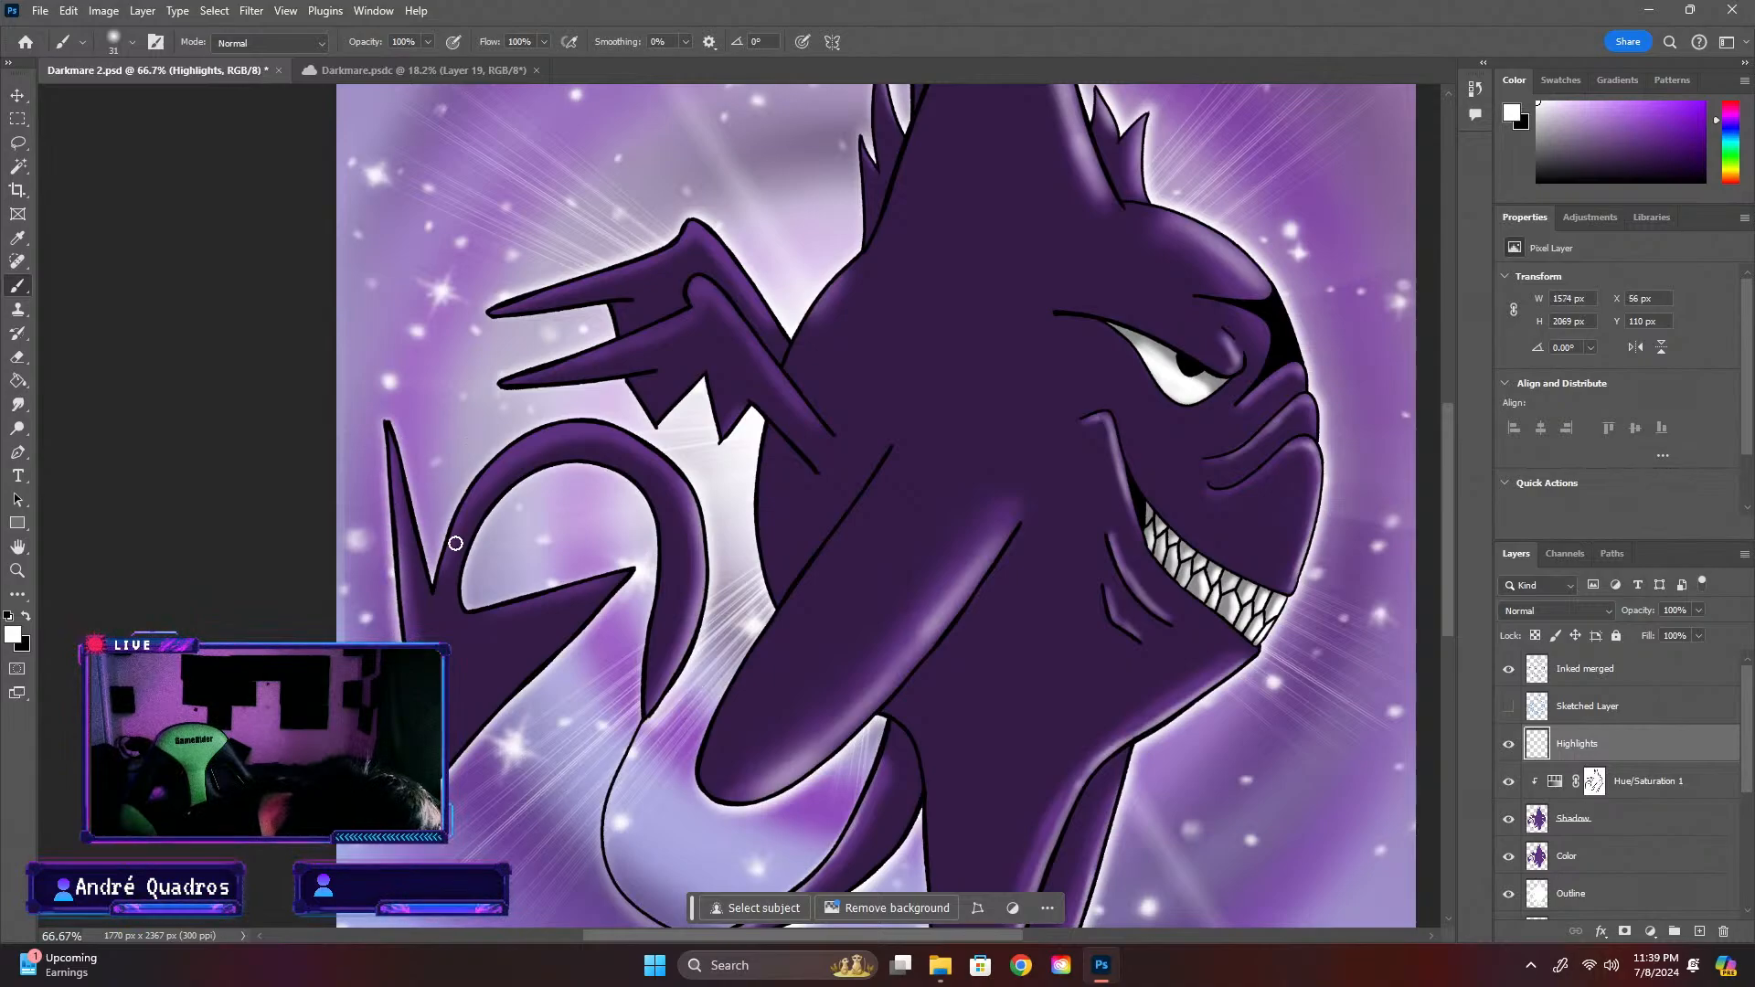
{"action": "mouse_move", "coordinate": [434, 551]}
{"action": "left_mouse_down"}
{"action": "mouse_move", "coordinate": [494, 452]}
{"action": "mouse_move", "coordinate": [576, 421]}
{"action": "left_mouse_up"}
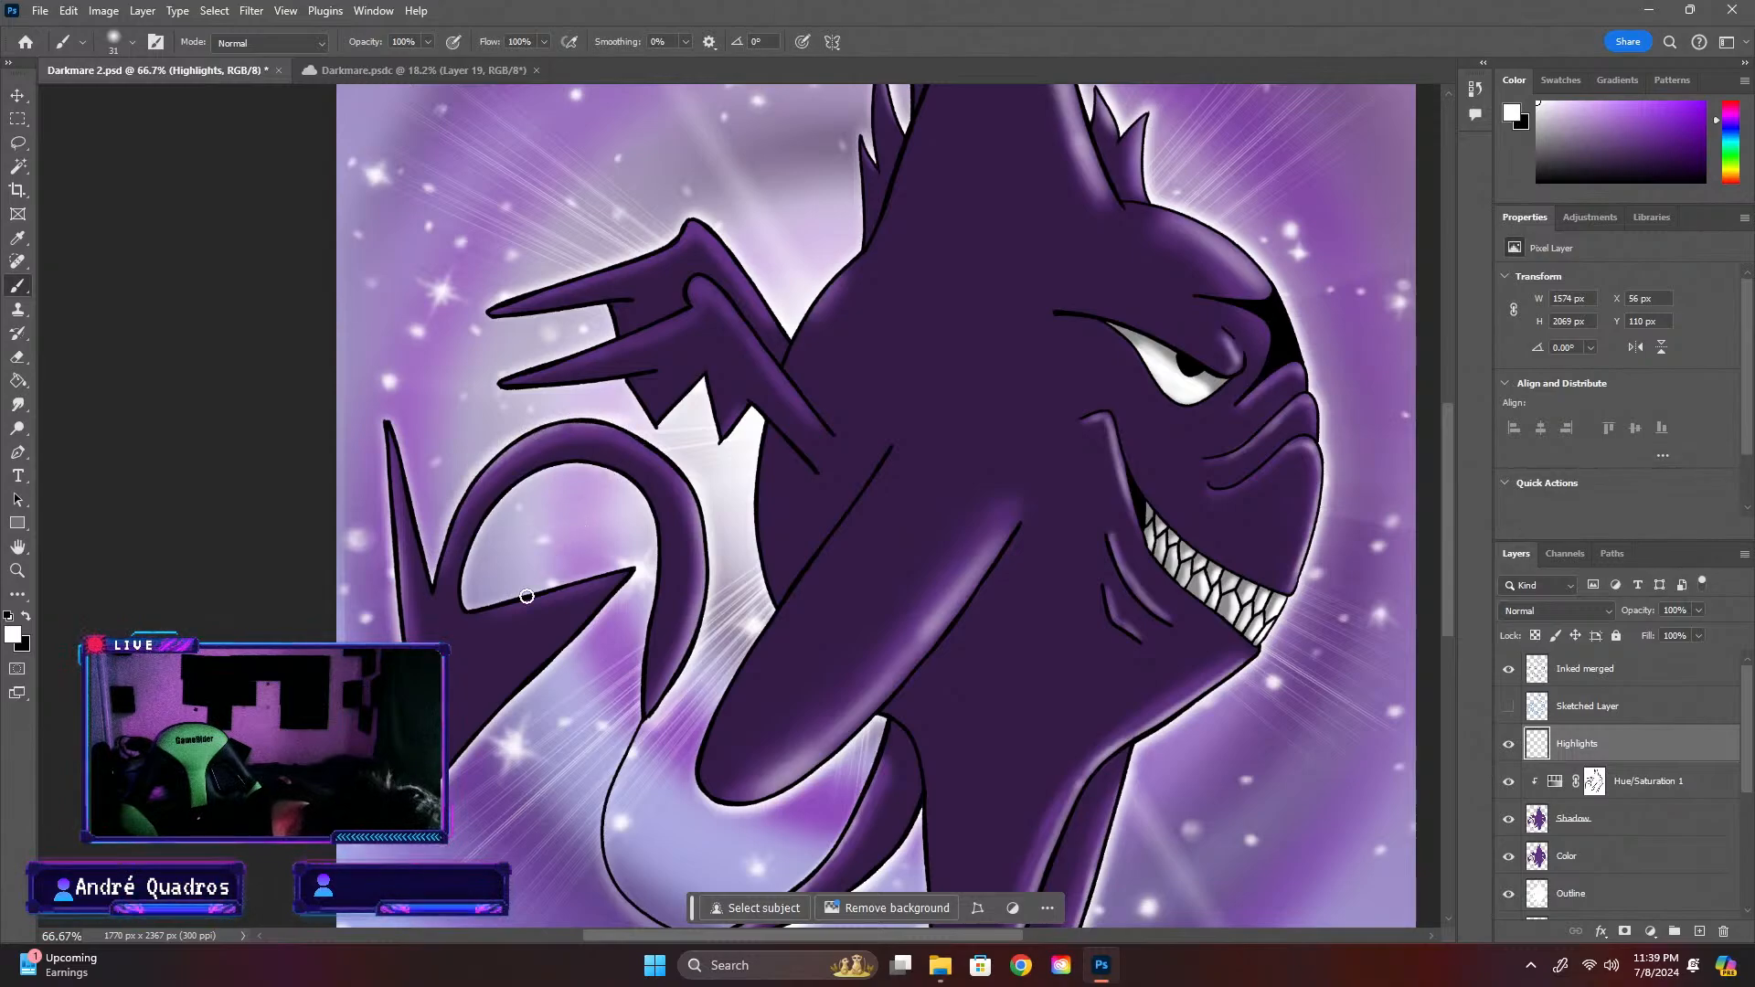
{"action": "left_click_drag", "start_coordinate": [566, 584], "coordinate": [664, 555]}
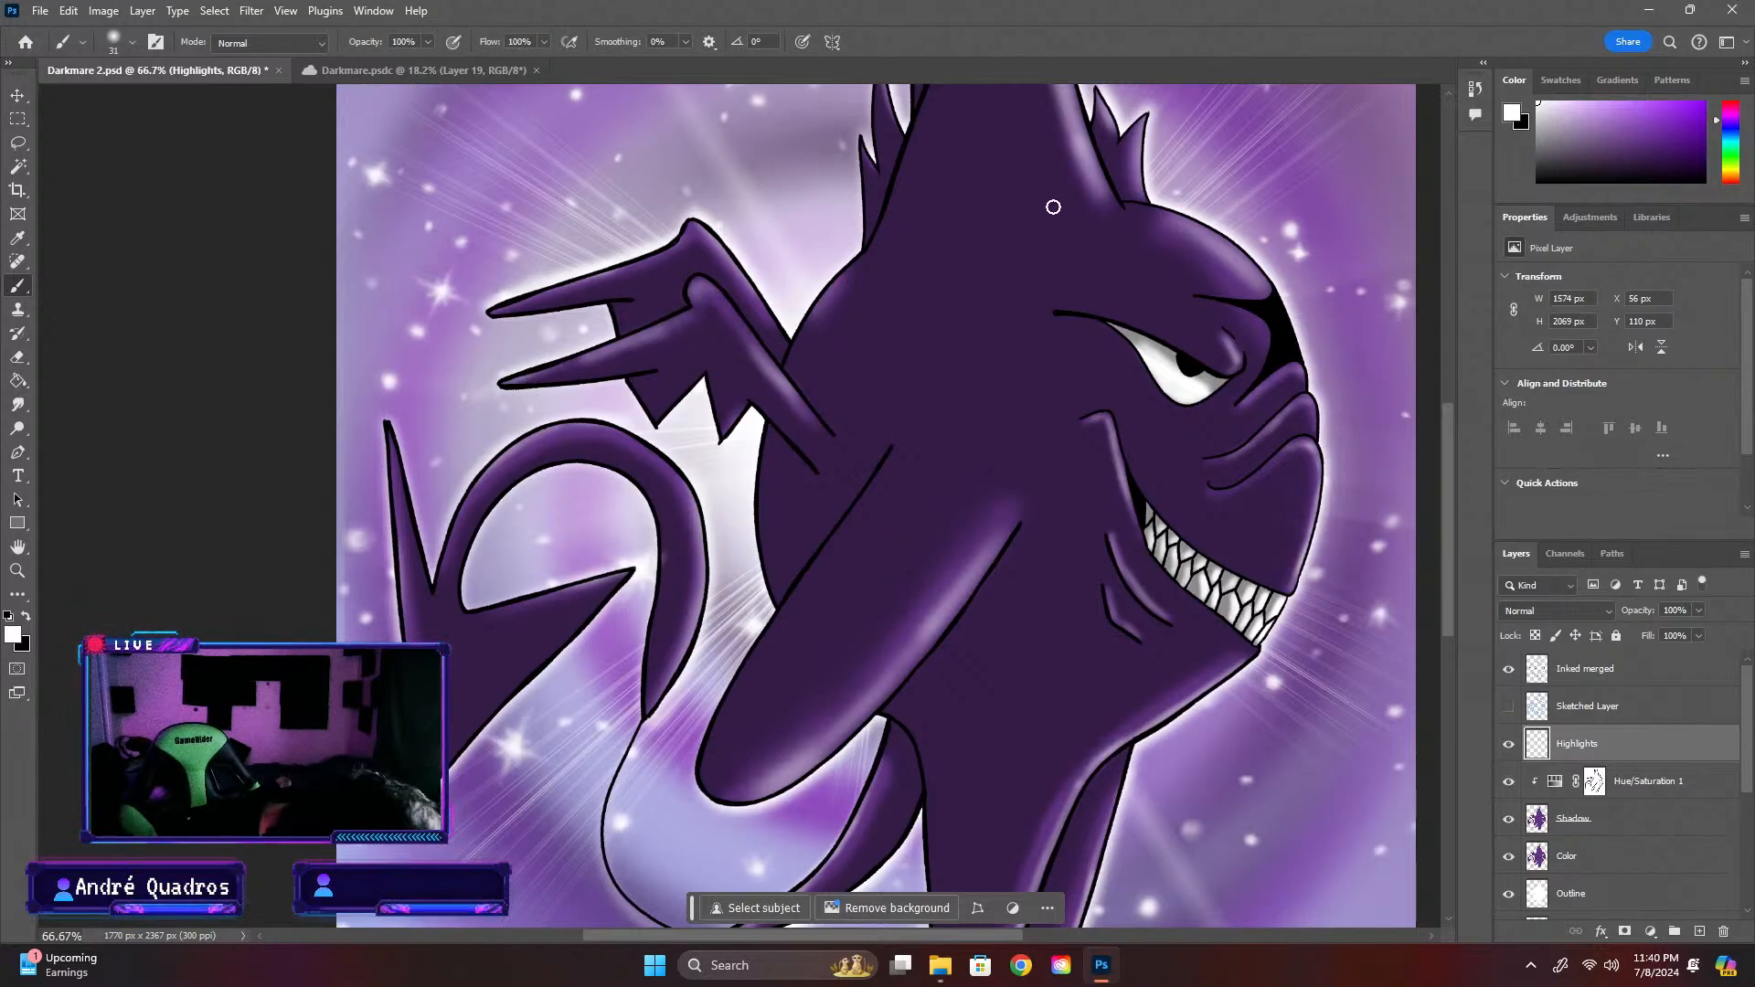
Examine the highlights across the whole creature against the starry background
{"action": "key", "text": "ctrl+minus"}
{"action": "key", "text": "ctrl+minus"}
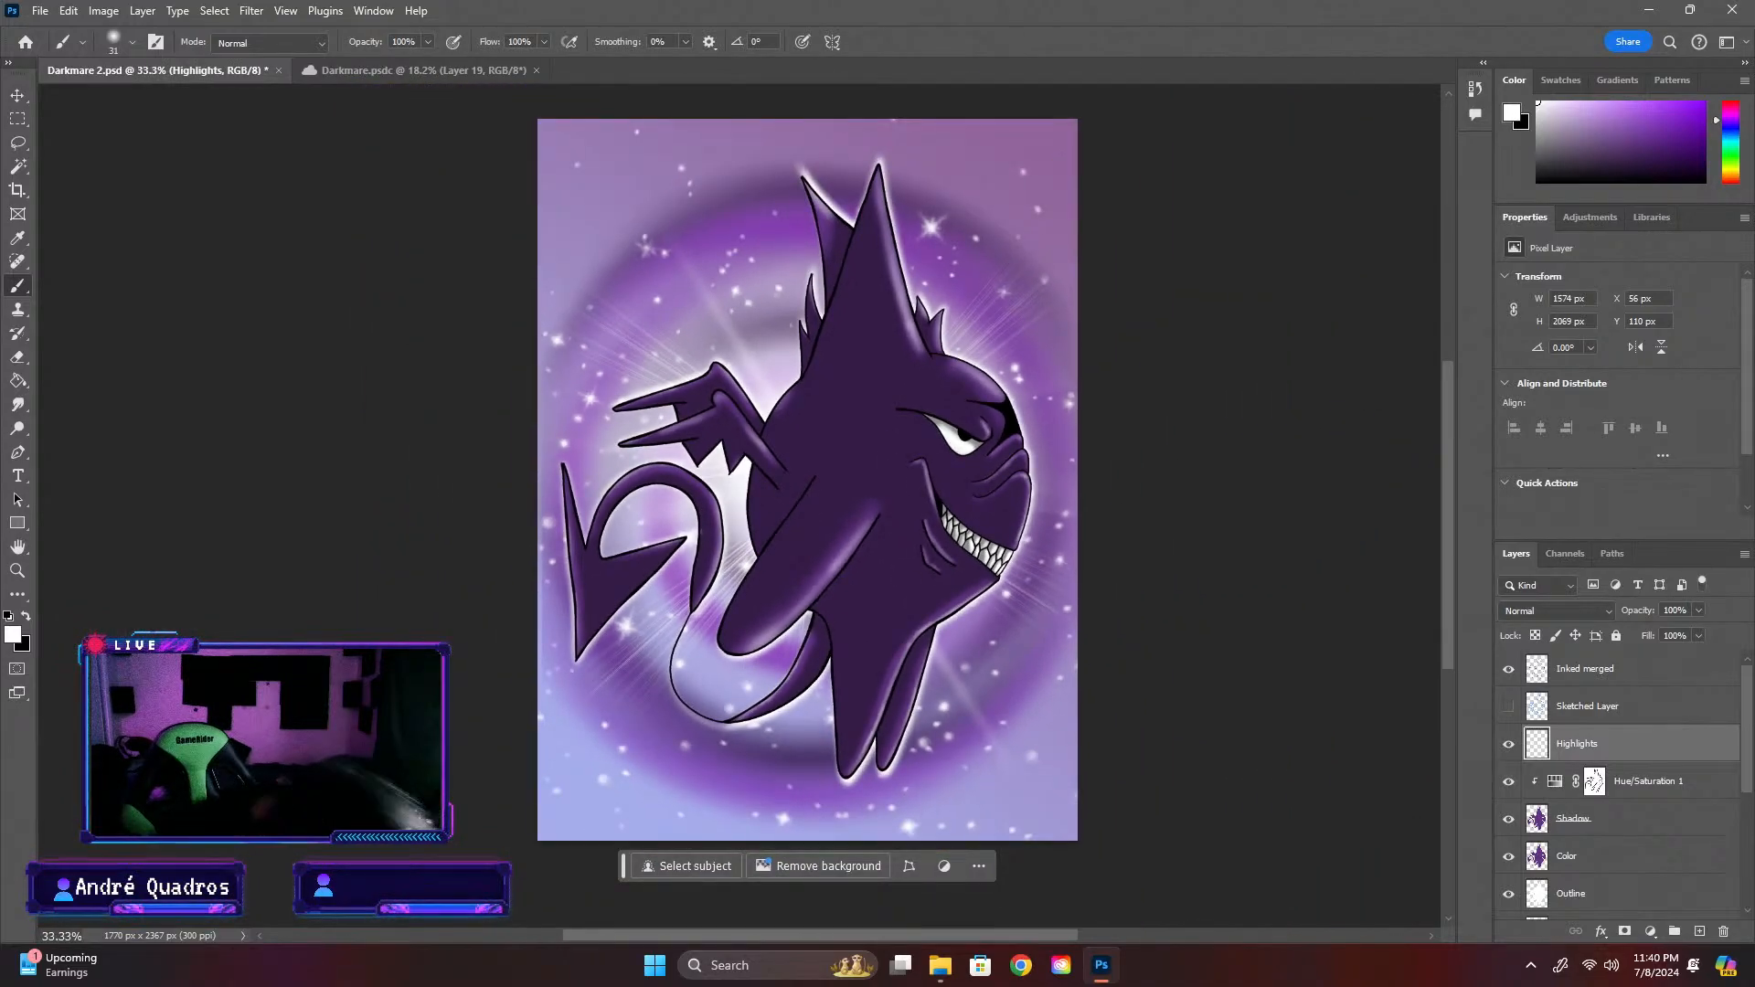
{"action": "key", "text": "ctrl+minus"}
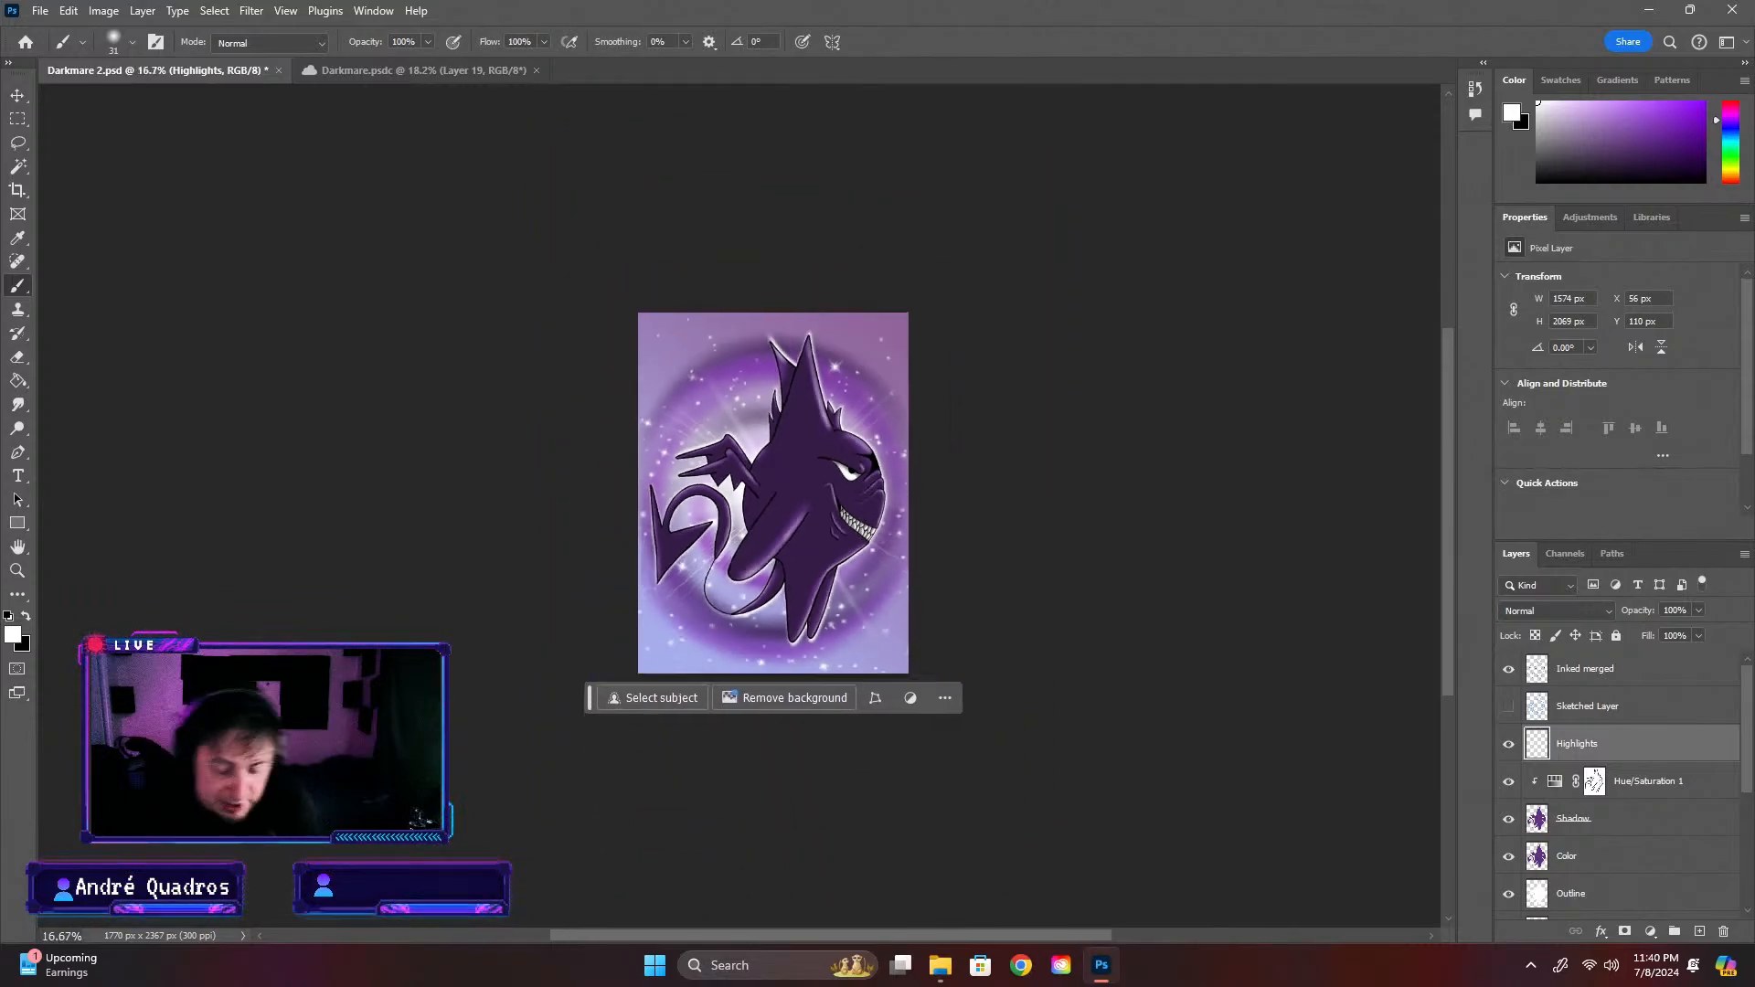
{"action": "key", "text": "ctrl+plus"}
{"action": "key", "text": "ctrl+plus"}
{"action": "key", "text": "ctrl+plus"}
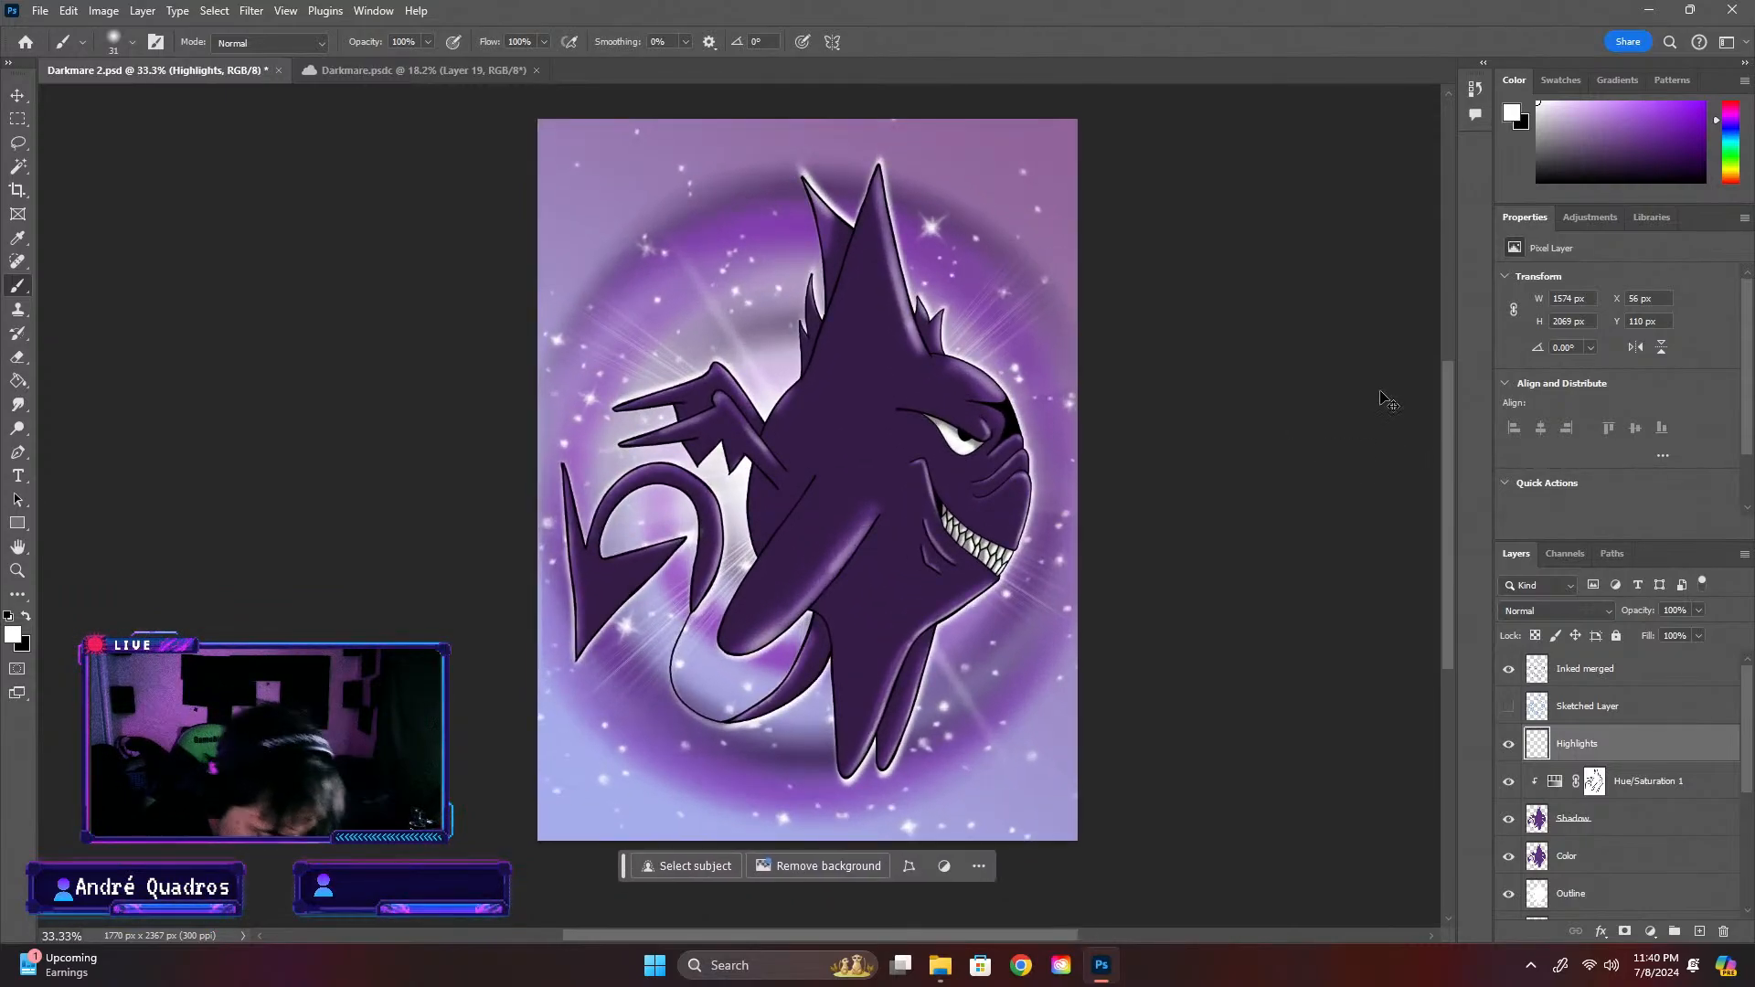
{"action": "key", "text": "ctrl+plus"}
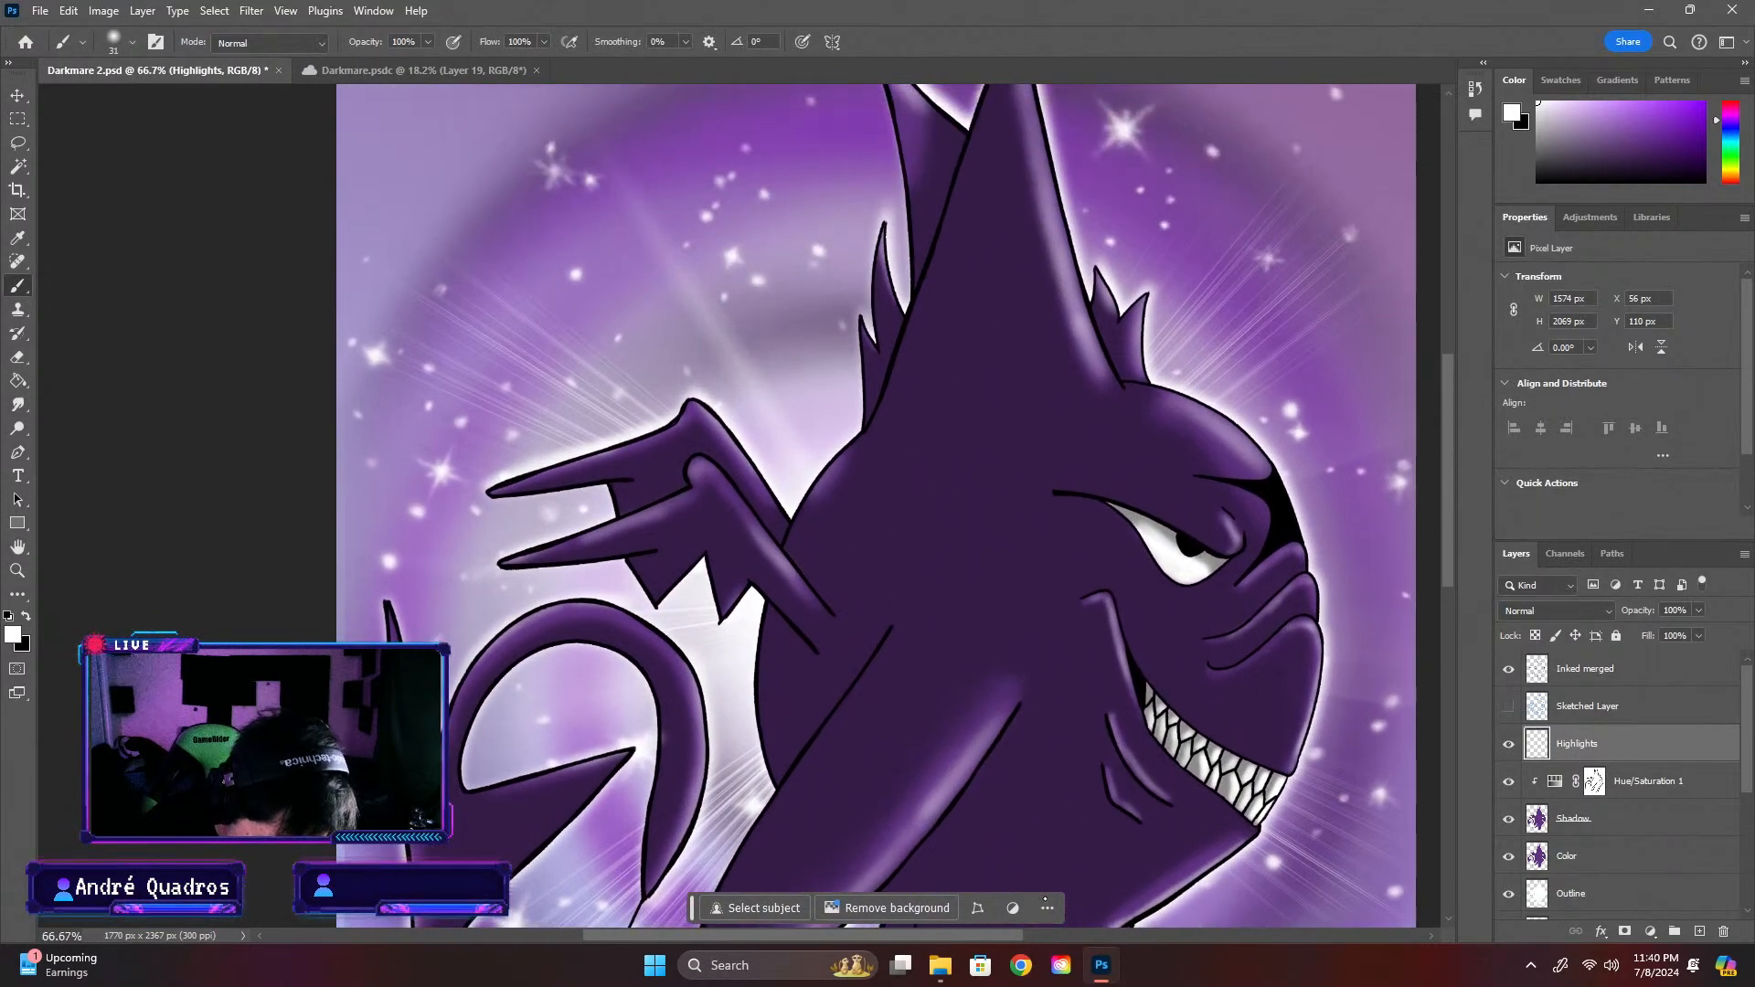
Set the brush size to 15 px and paint small white highlights on the creature's teeth
{"action": "left_click_drag", "start_coordinate": [1001, 937], "coordinate": [1079, 937]}
{"action": "key", "text": "ctrl+plus"}
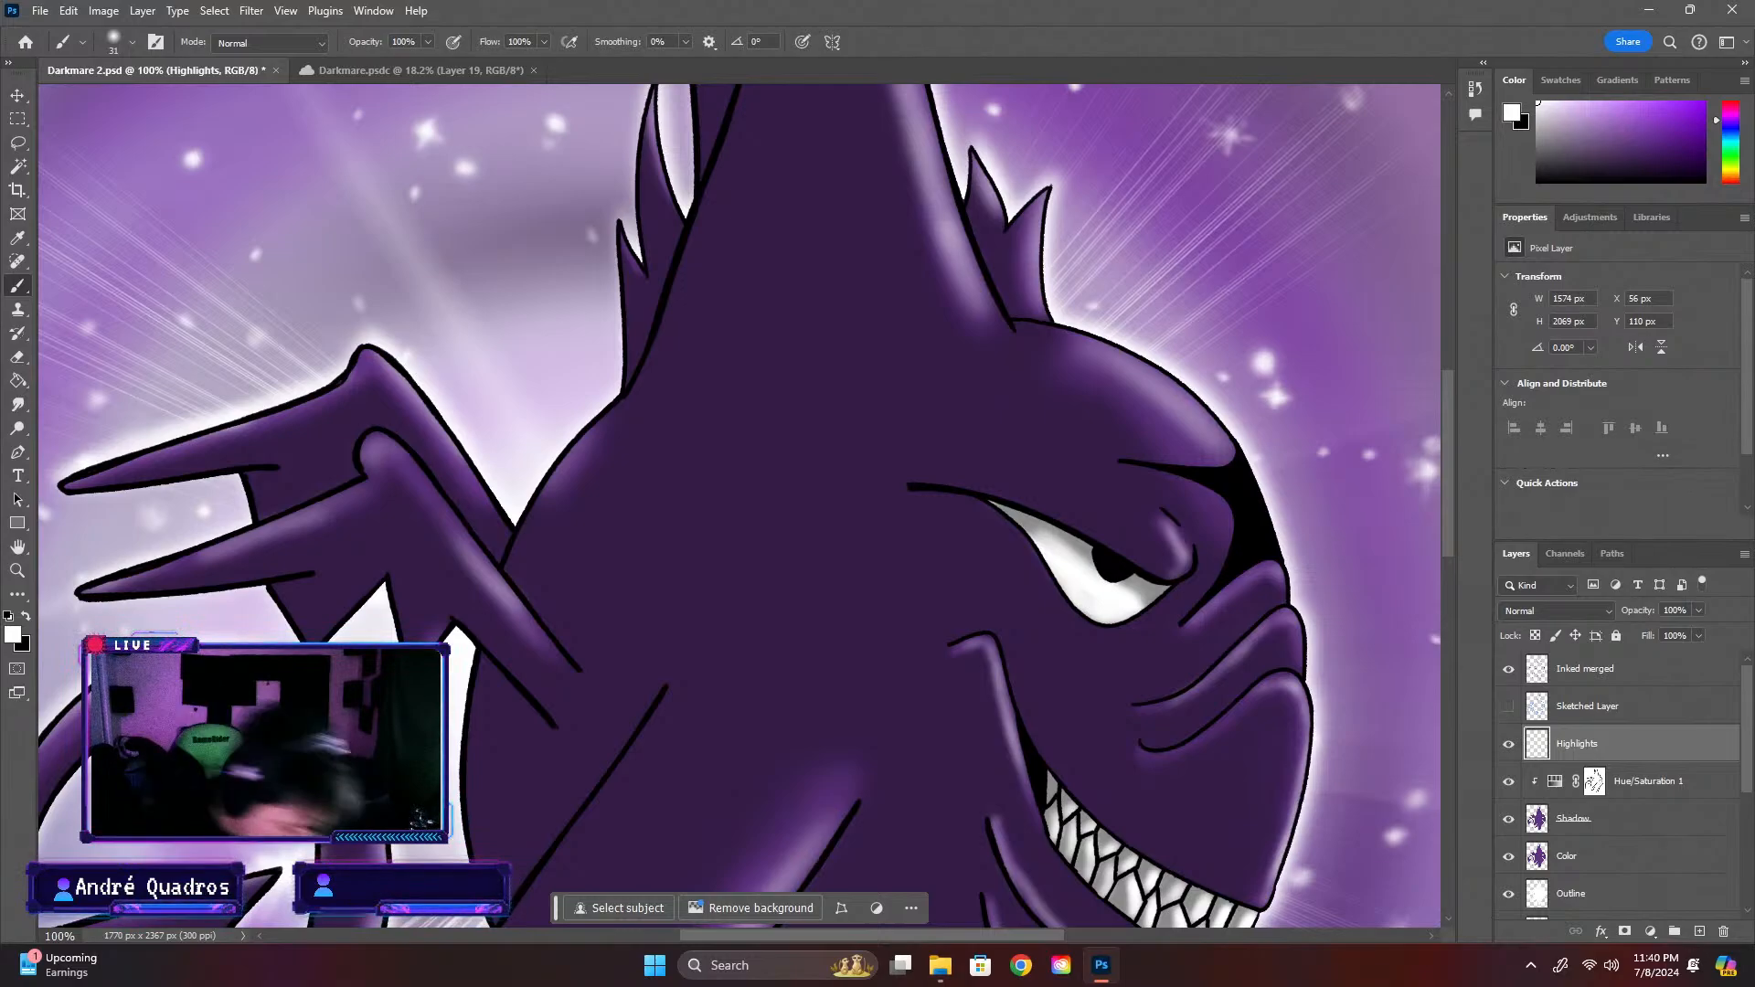
{"action": "left_click", "coordinate": [132, 41]}
{"action": "left_click_drag", "start_coordinate": [118, 100], "coordinate": [111, 100]}
{"action": "left_click", "coordinate": [186, 78]}
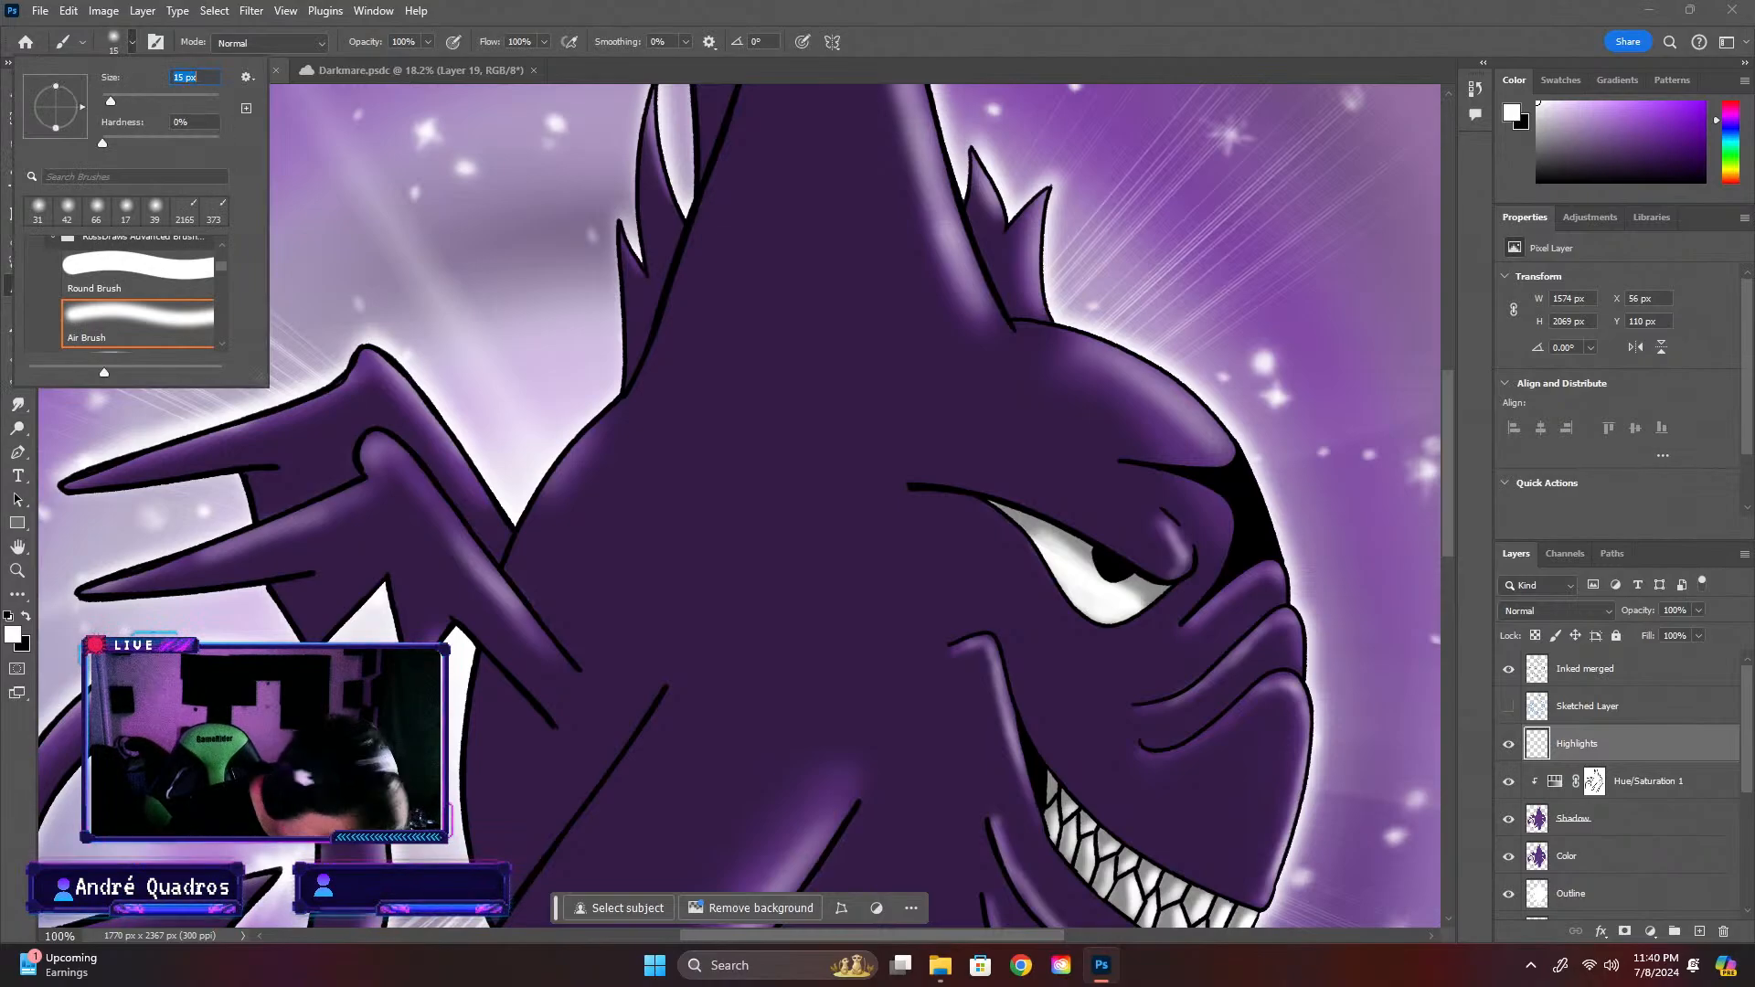
{"action": "mouse_move", "coordinate": [1443, 538]}
{"action": "left_mouse_down"}
{"action": "mouse_move", "coordinate": [1444, 497]}
{"action": "mouse_move", "coordinate": [1444, 581]}
{"action": "left_mouse_up"}
{"action": "key", "text": "ctrl+plus"}
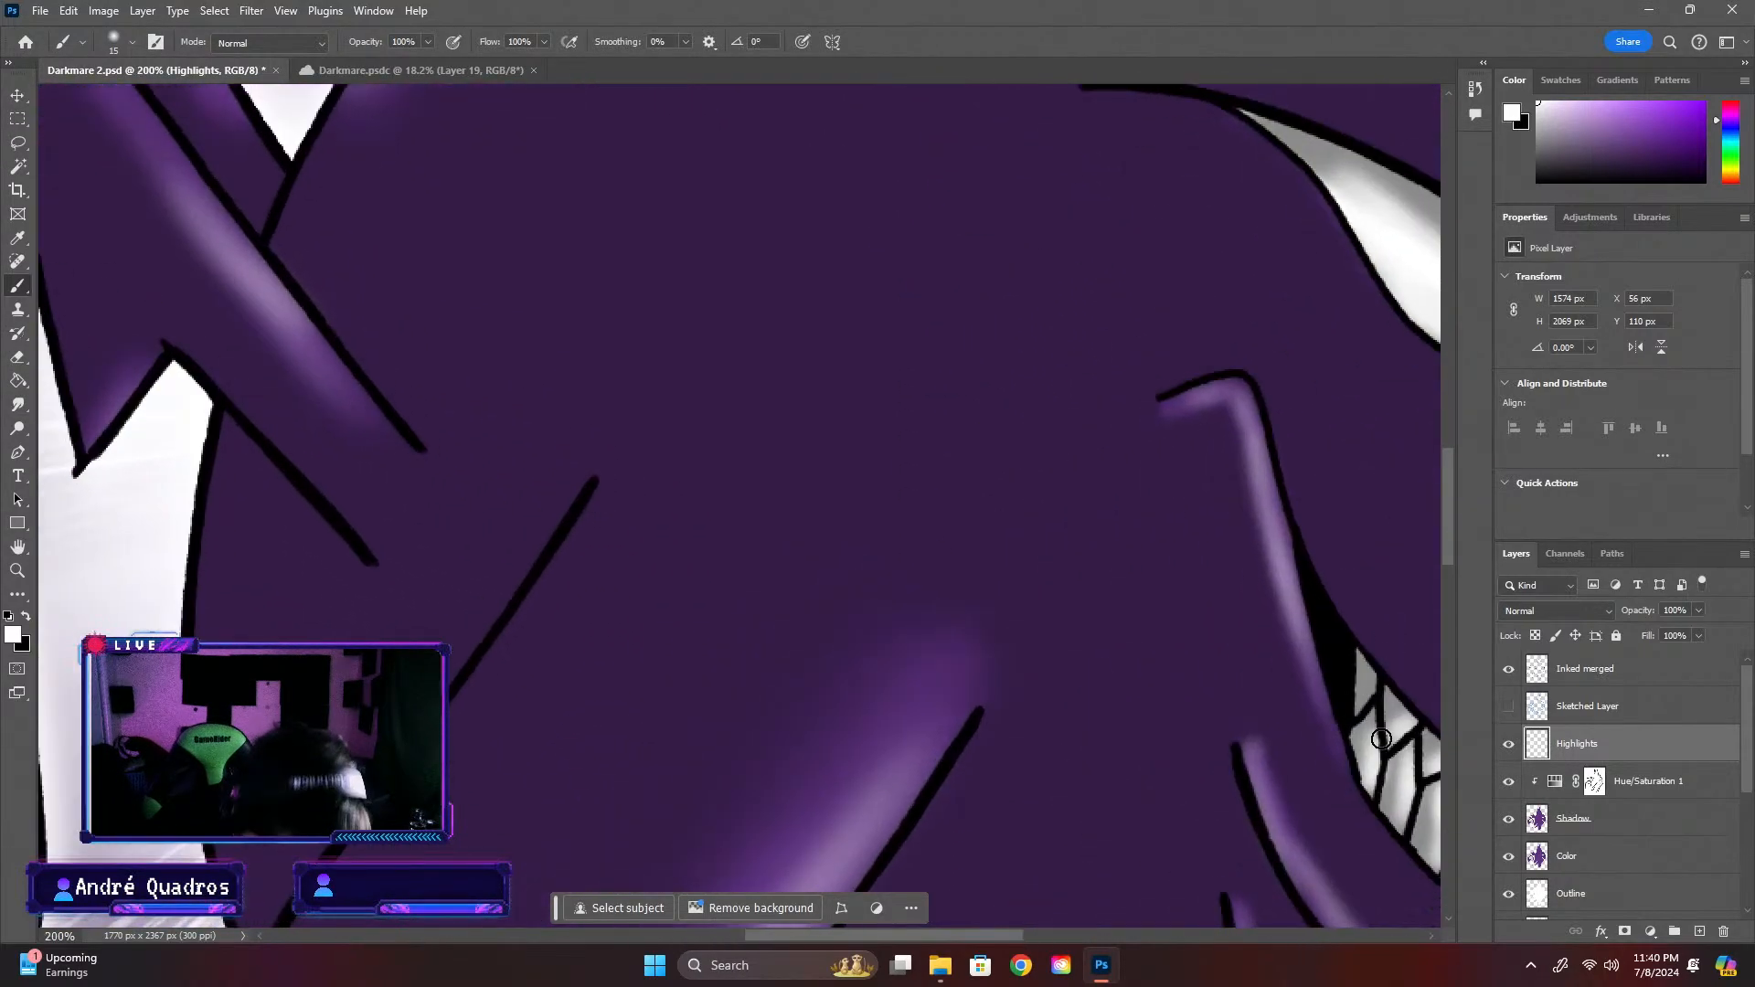
{"action": "left_click_drag", "start_coordinate": [899, 937], "coordinate": [1033, 937]}
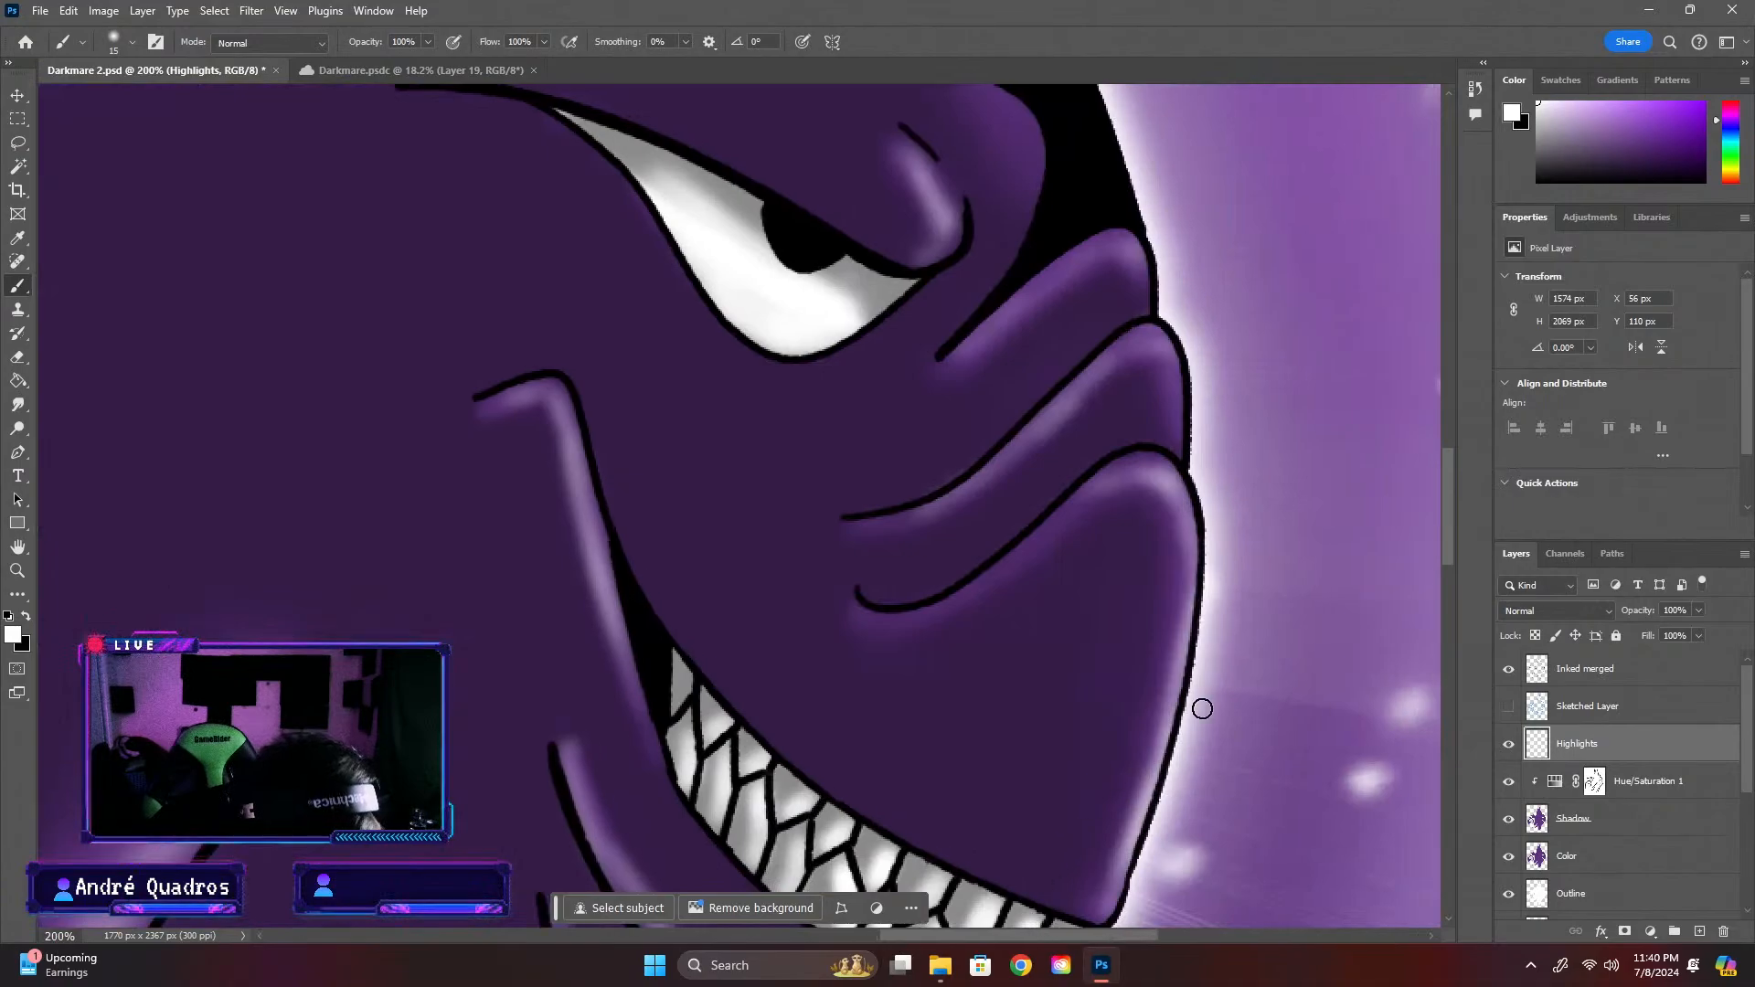
{"action": "left_click_drag", "start_coordinate": [1447, 473], "coordinate": [1447, 523]}
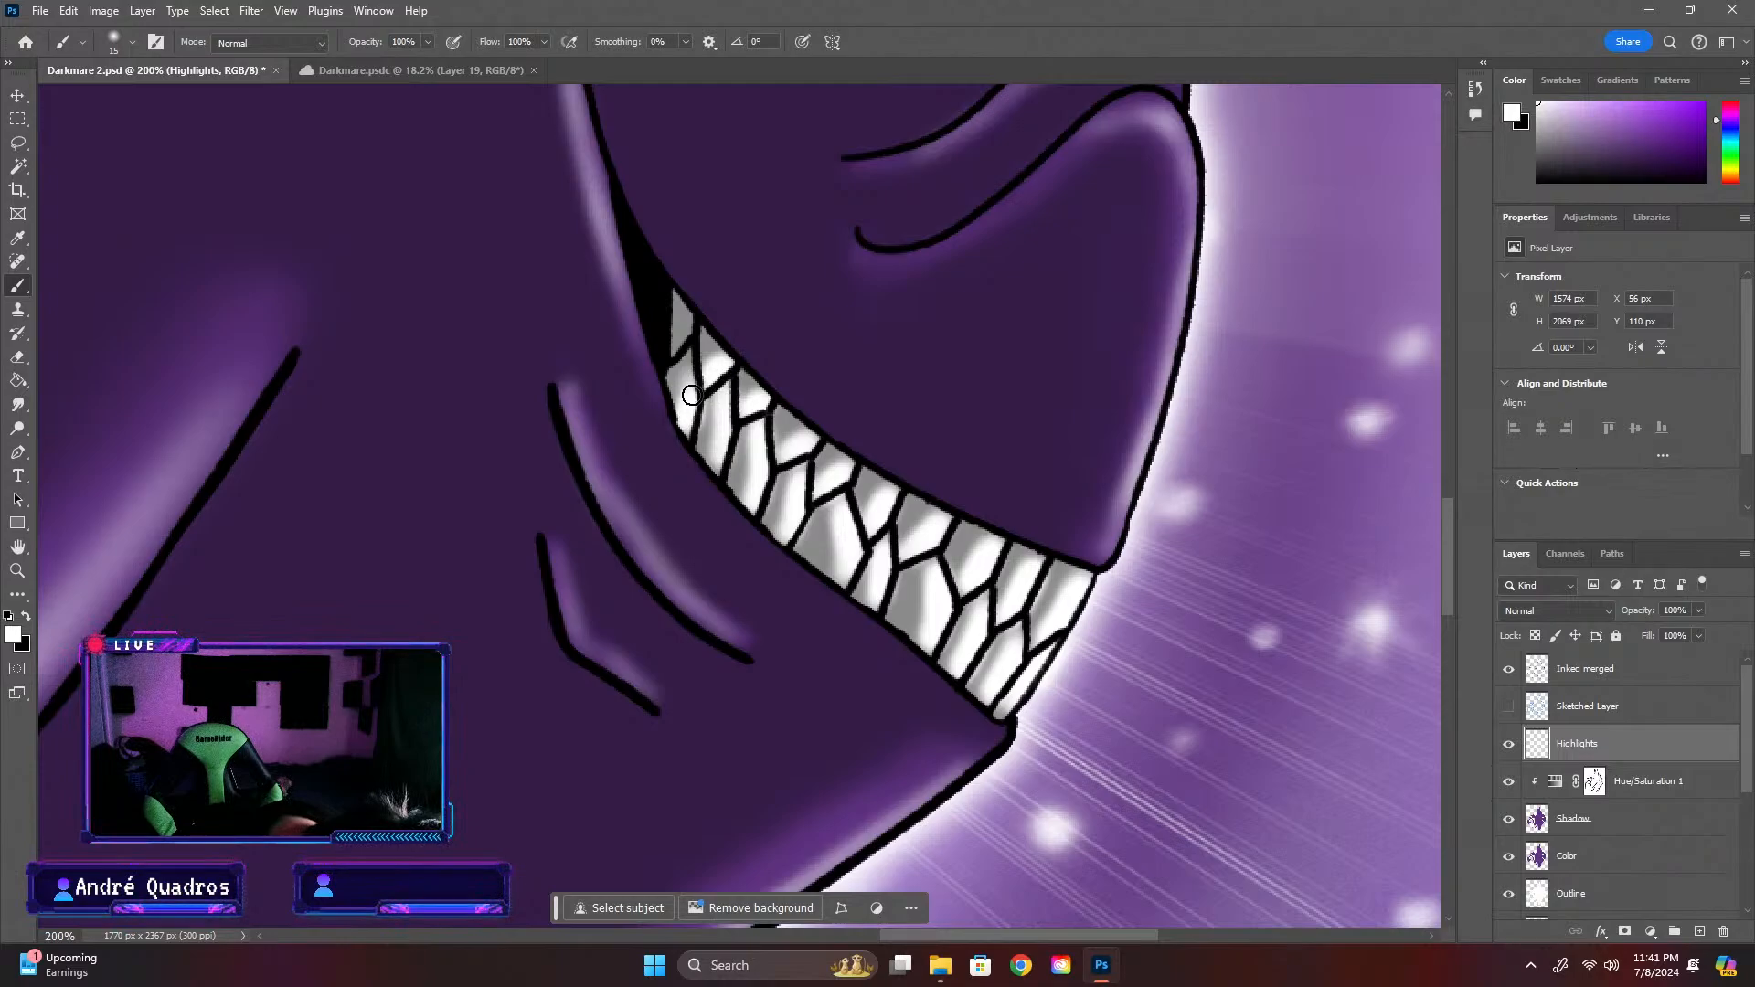
Reduce the Highlights layer's opacity to 60%
{"action": "scroll", "coordinate": [838, 489], "scroll_direction": "down", "scroll_amount": 5}
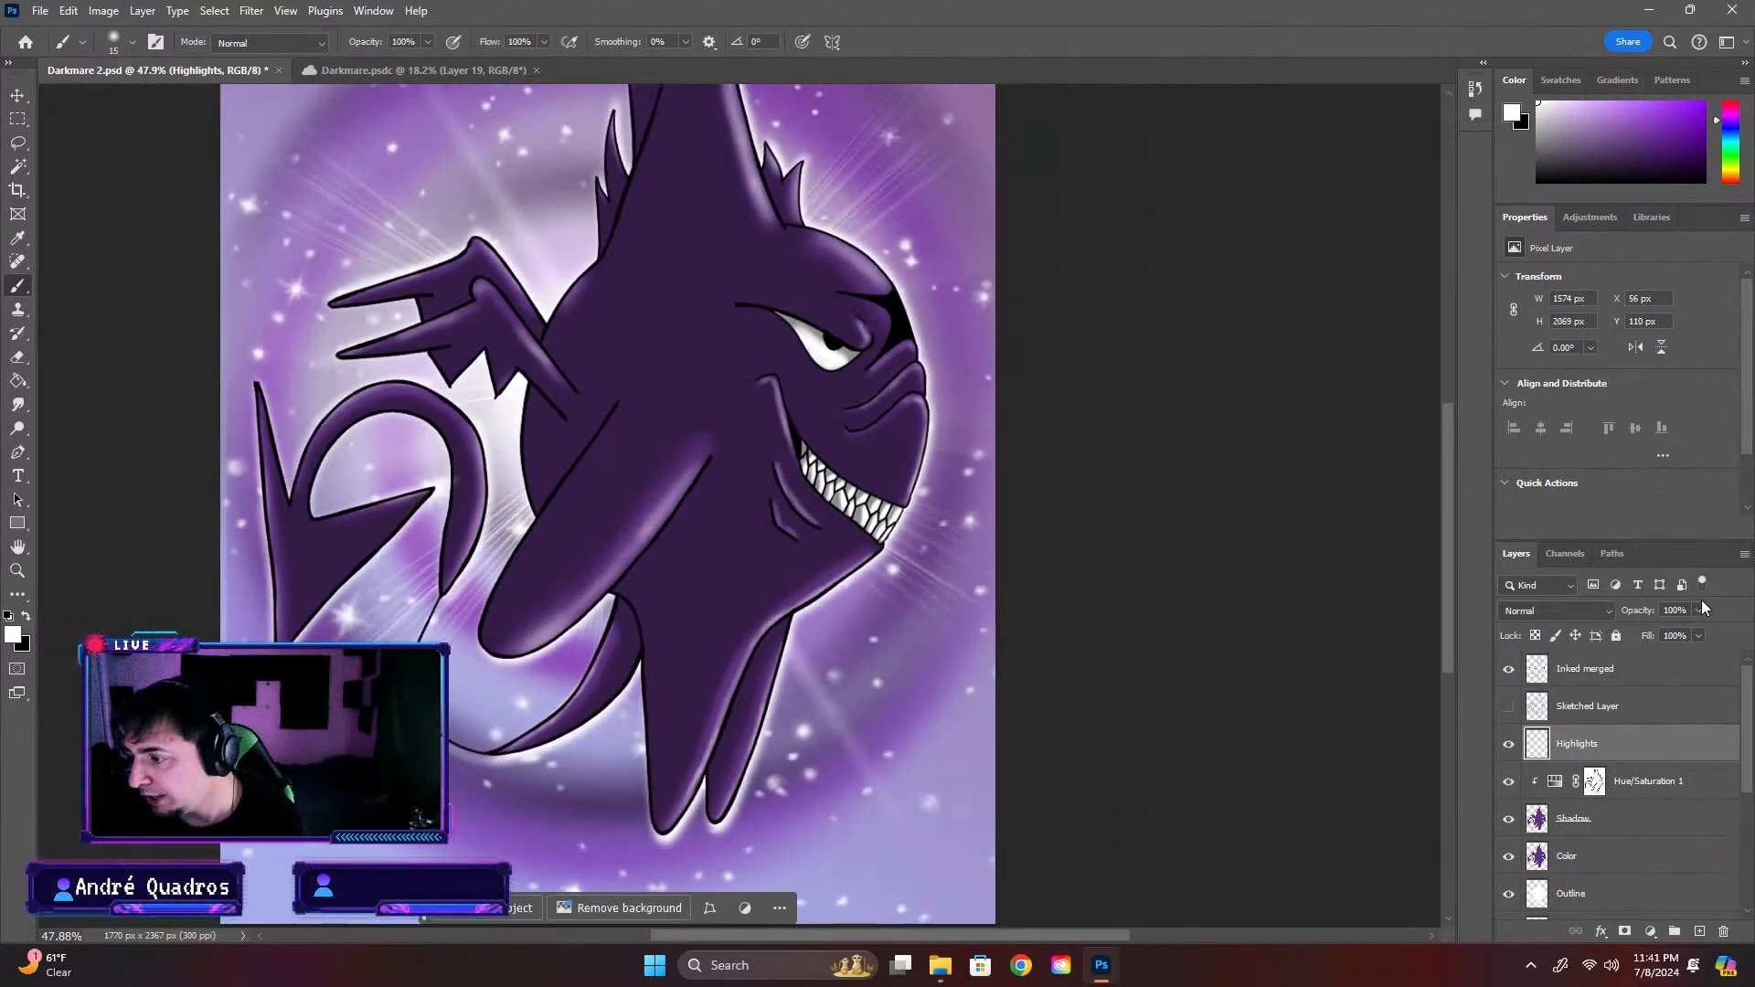
{"action": "left_click", "coordinate": [1697, 610]}
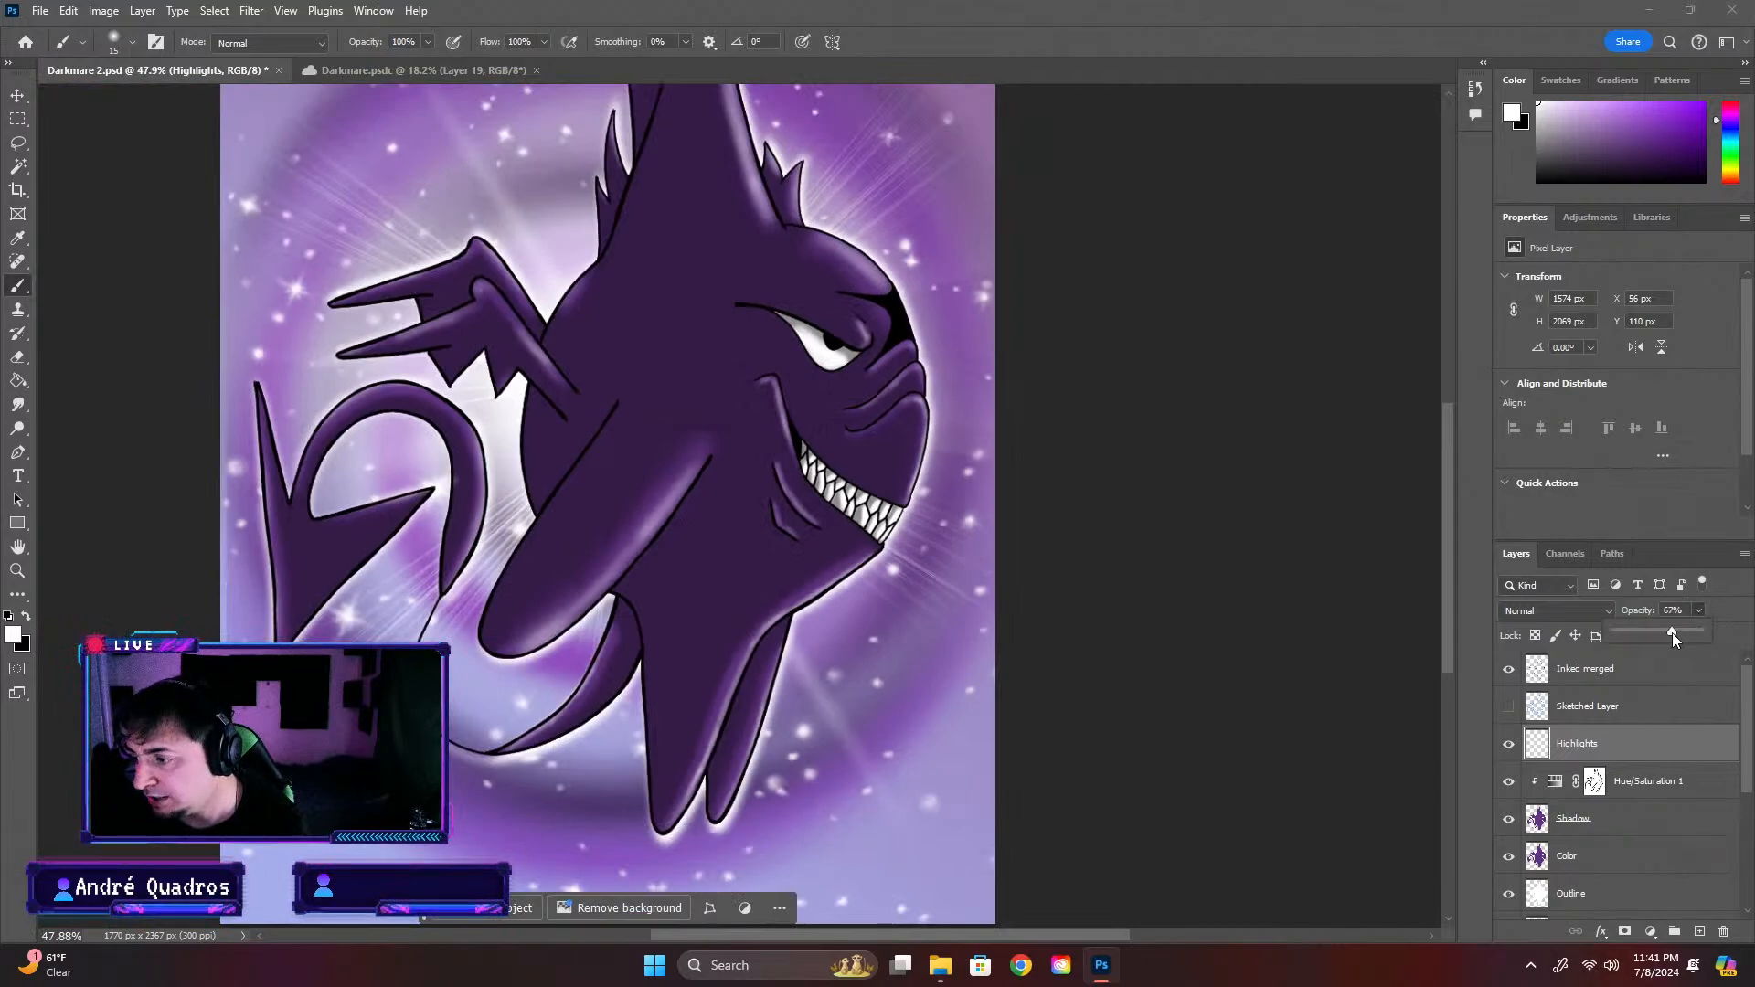
{"action": "left_click_drag", "start_coordinate": [1671, 633], "coordinate": [1658, 634]}
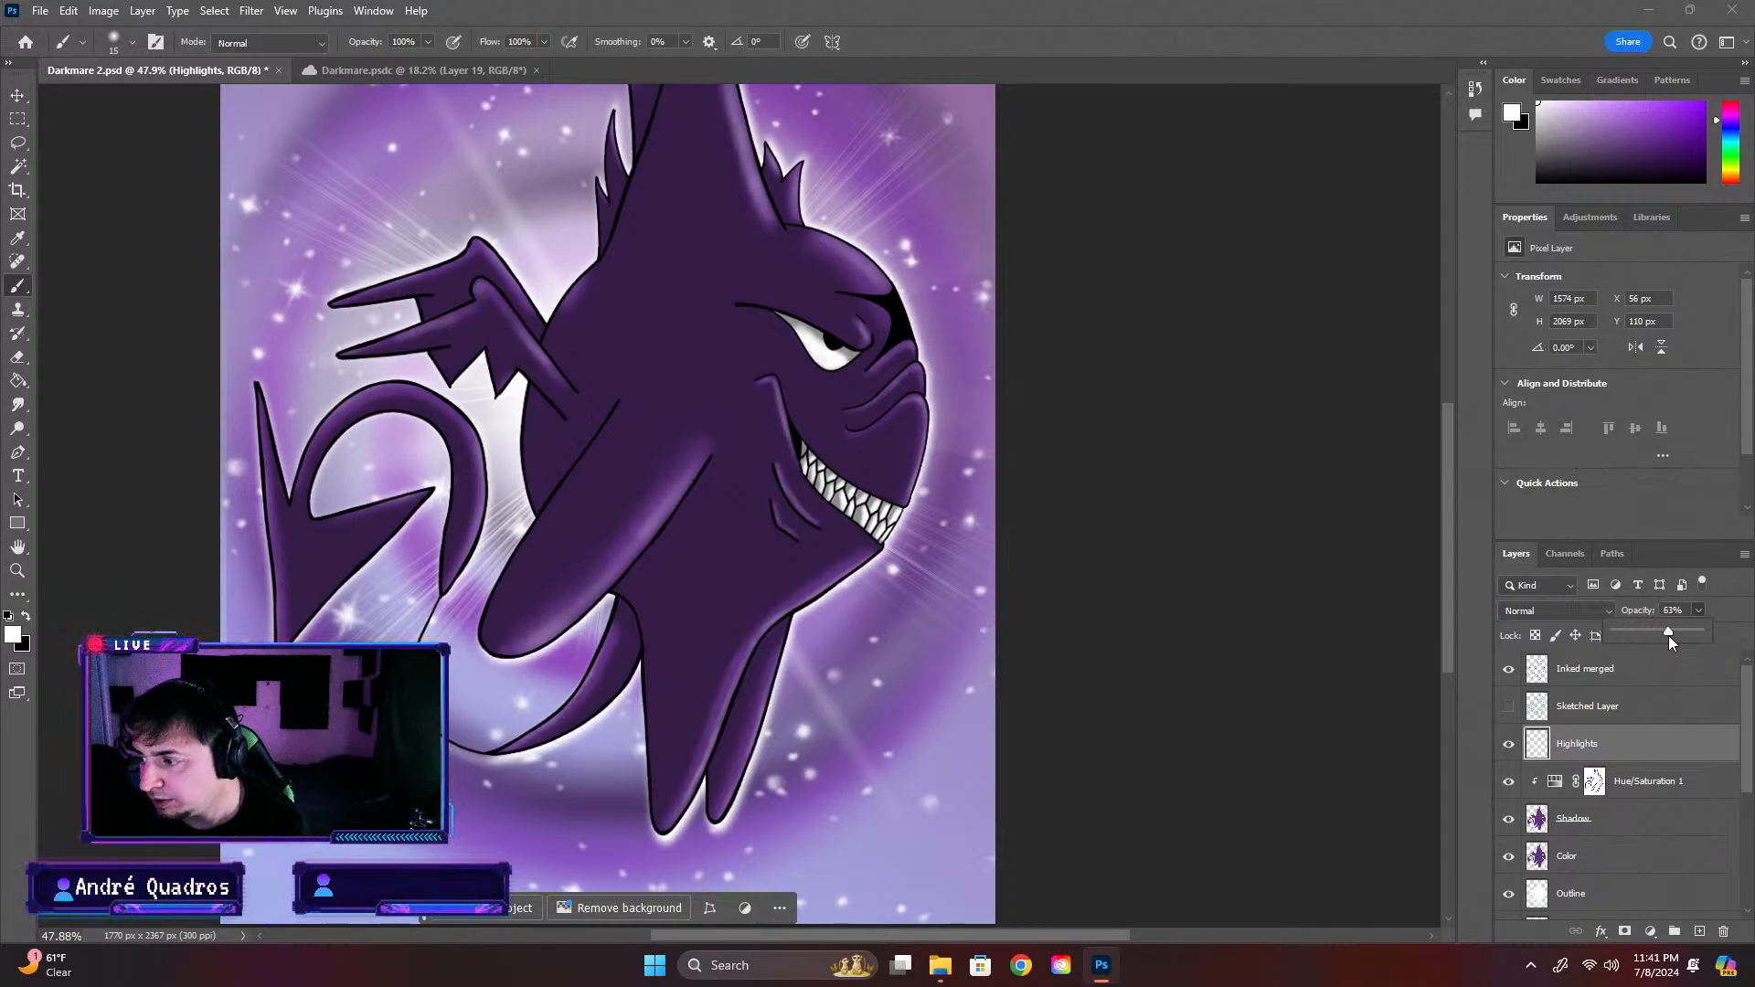
{"action": "scroll", "coordinate": [302, 463], "scroll_direction": "down", "scroll_amount": 3}
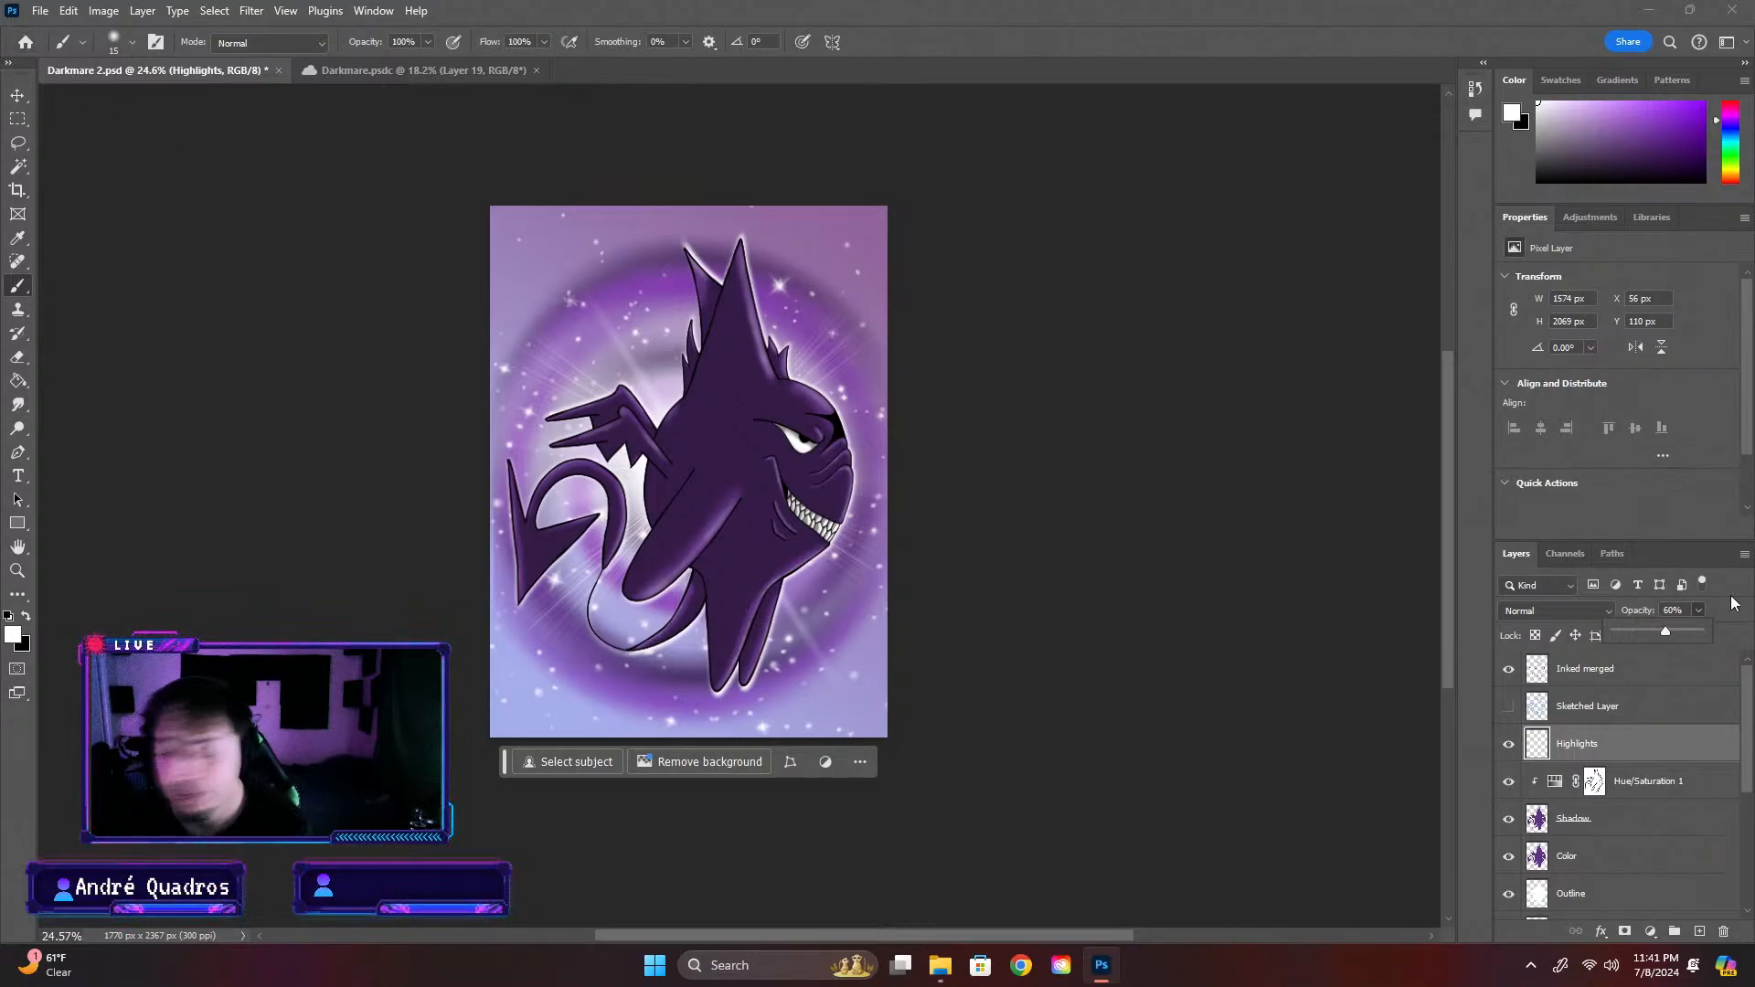
{"action": "left_click", "coordinate": [1747, 721]}
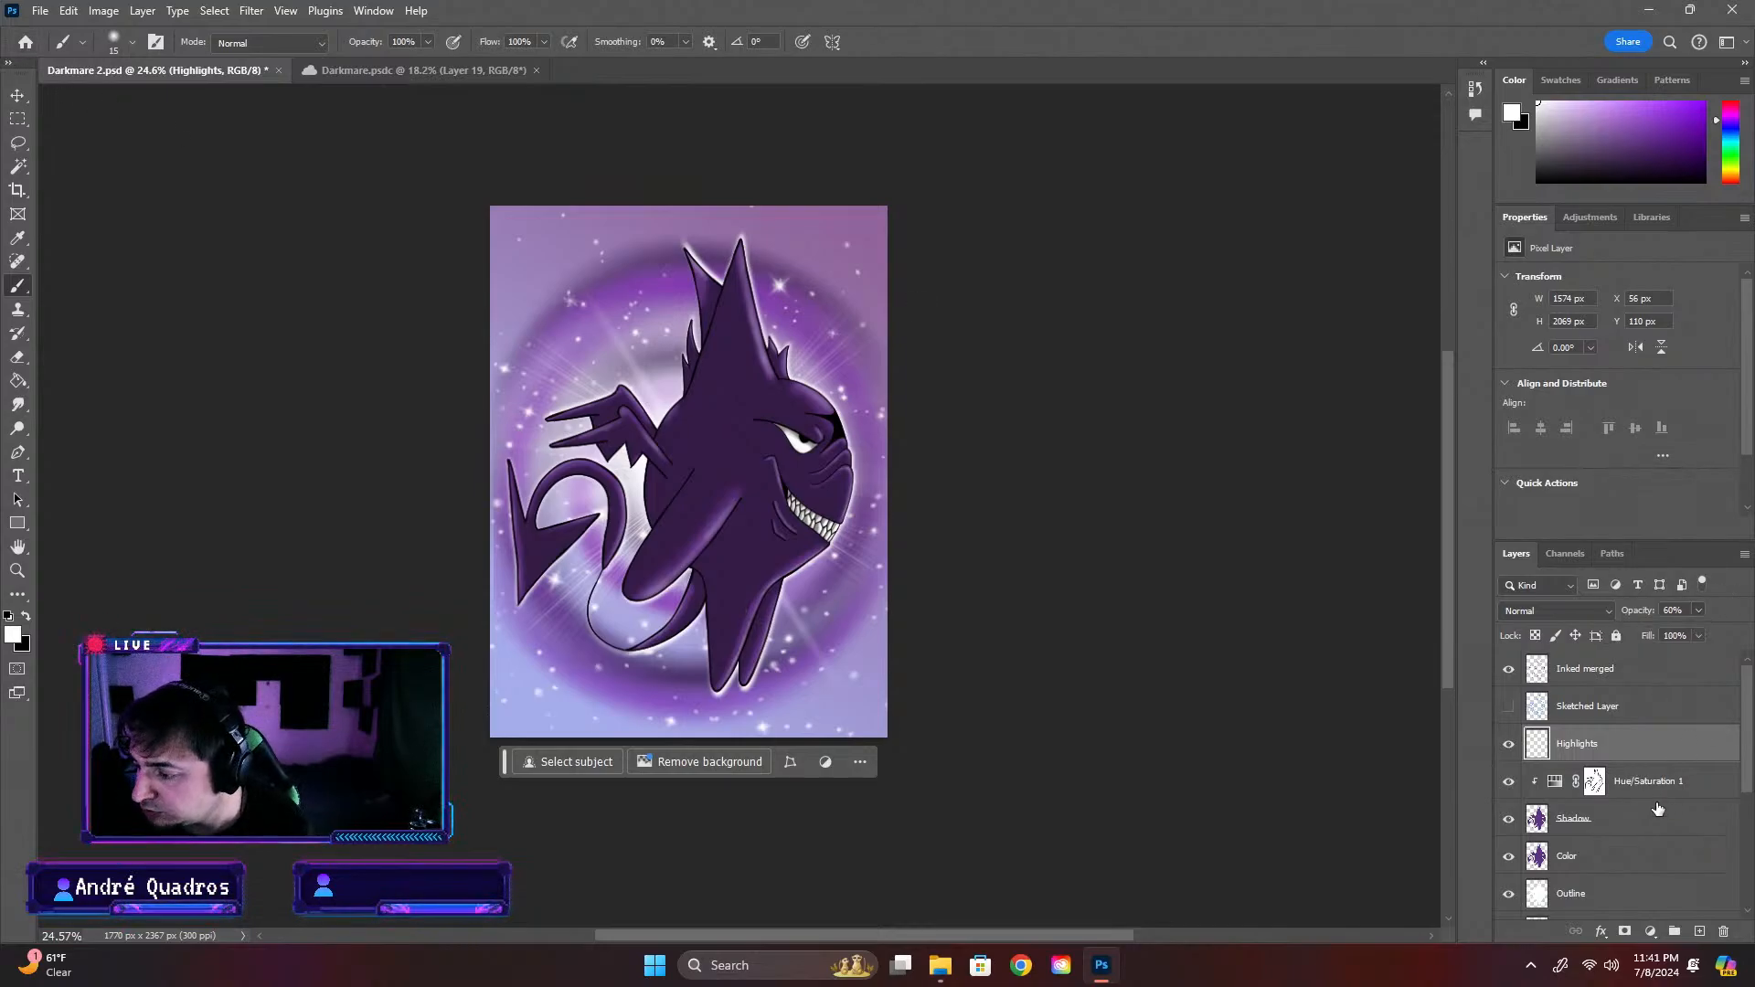
Select the empty area outside the creature's outline on the Inked merged layer with the Magic Wand
{"action": "left_click", "coordinate": [1597, 681]}
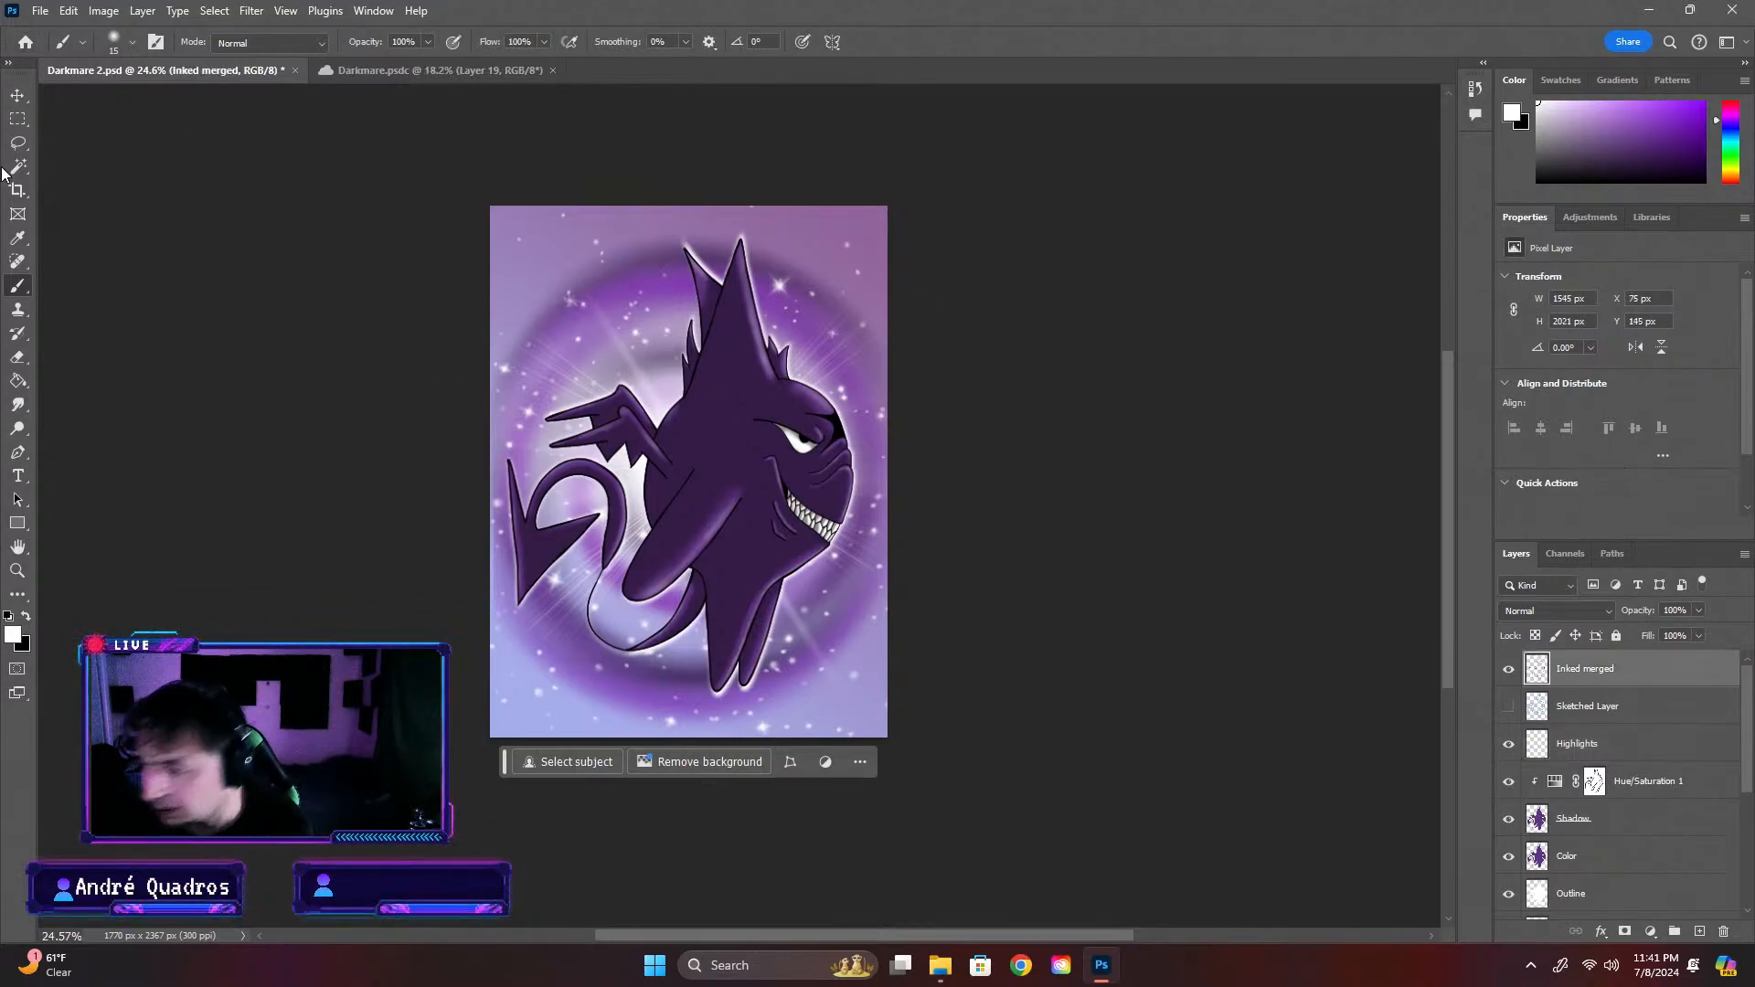
{"action": "left_click", "coordinate": [12, 165]}
{"action": "left_click", "coordinate": [636, 344]}
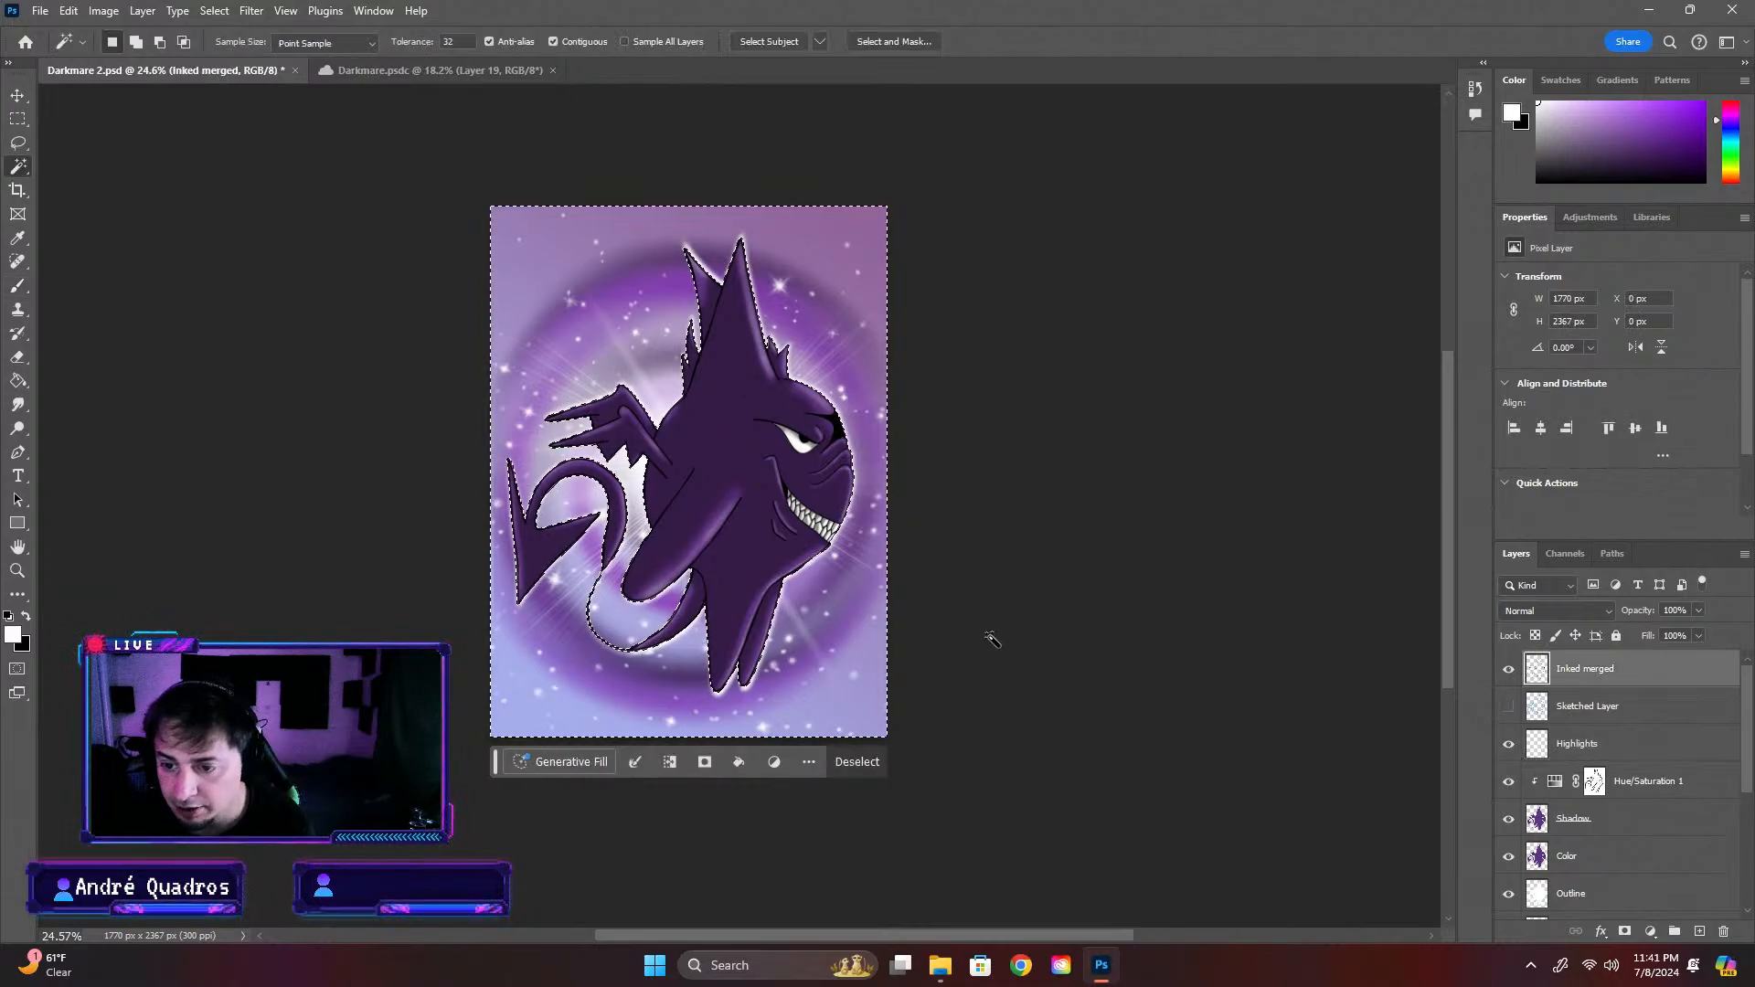
{"action": "scroll", "coordinate": [841, 580], "scroll_direction": "up", "scroll_amount": 2}
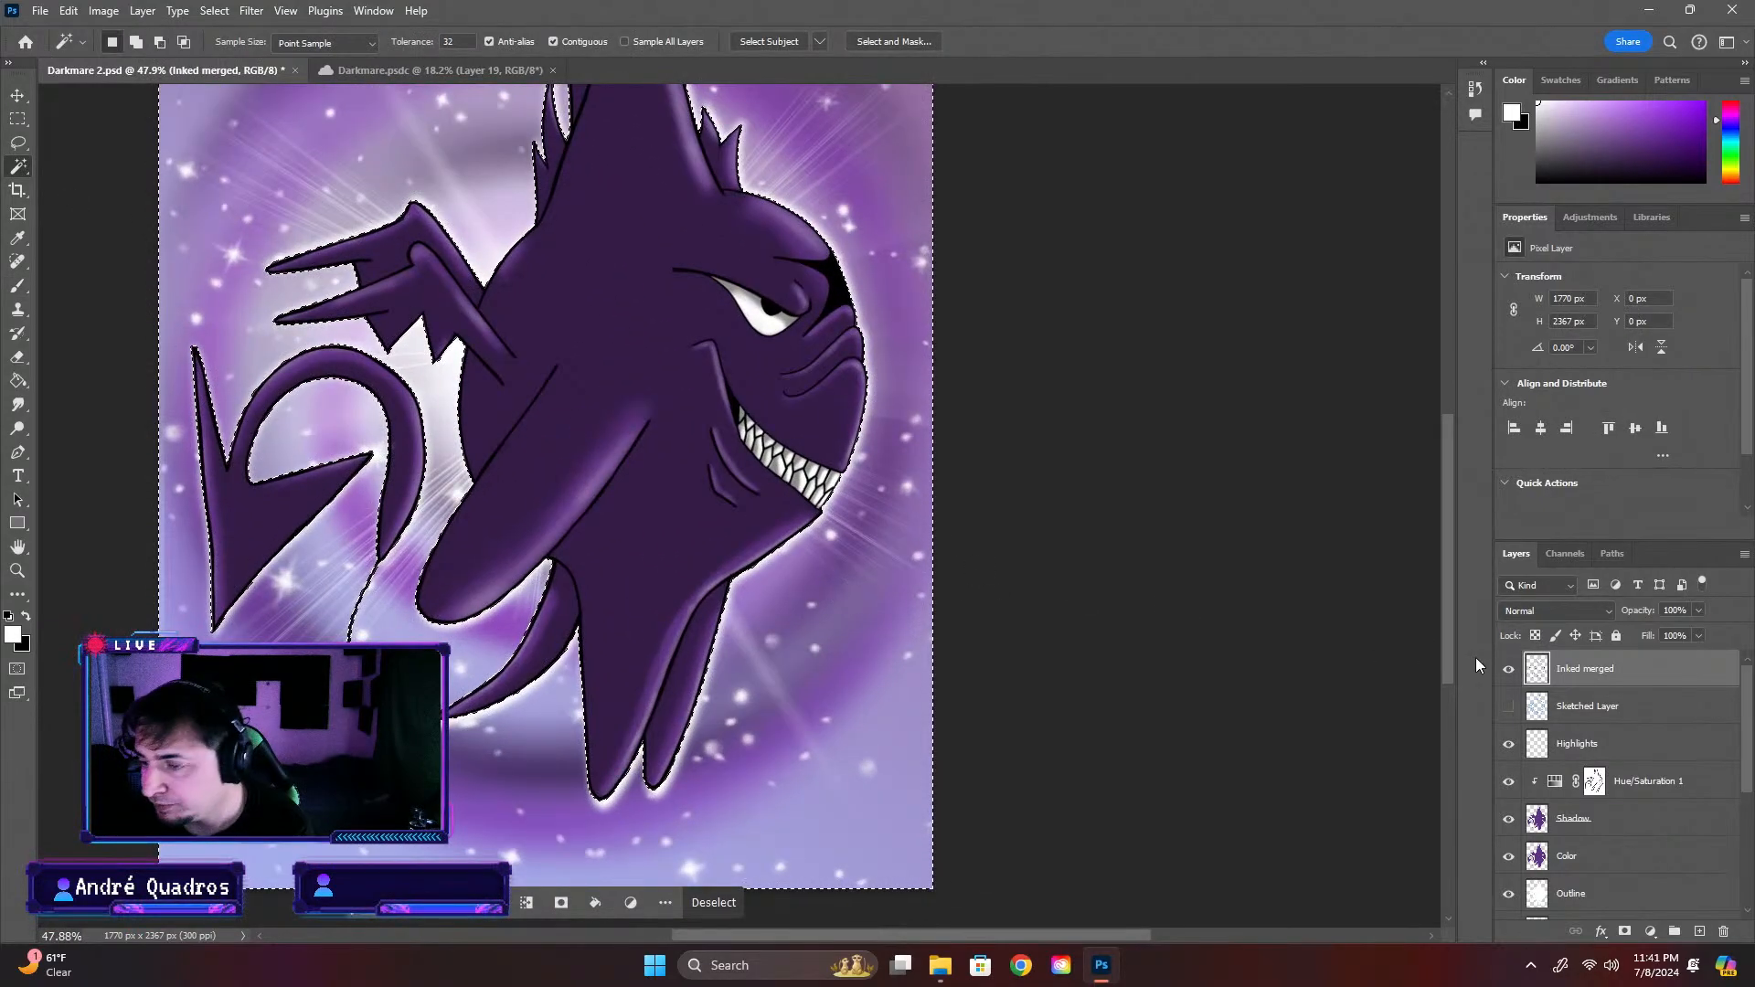
Make the Highlights layer active, clear the selection around the creature and save the document
{"action": "left_click", "coordinate": [1595, 748]}
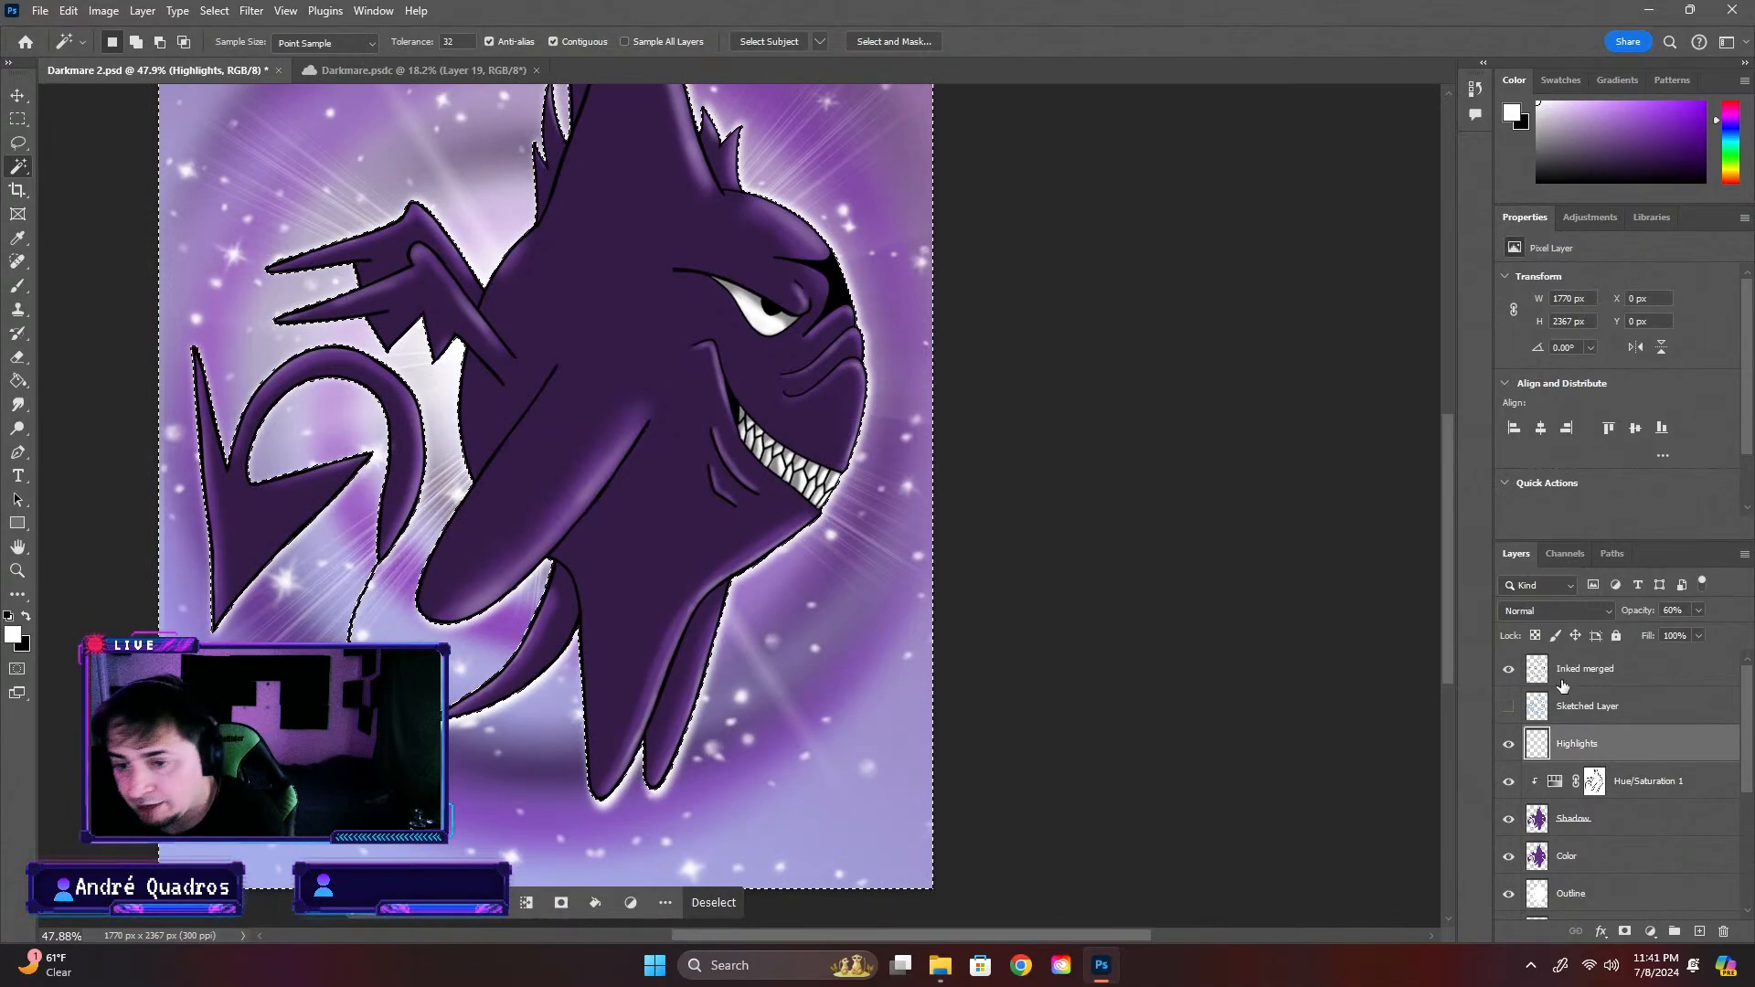
{"action": "key", "text": "ctrl+d"}
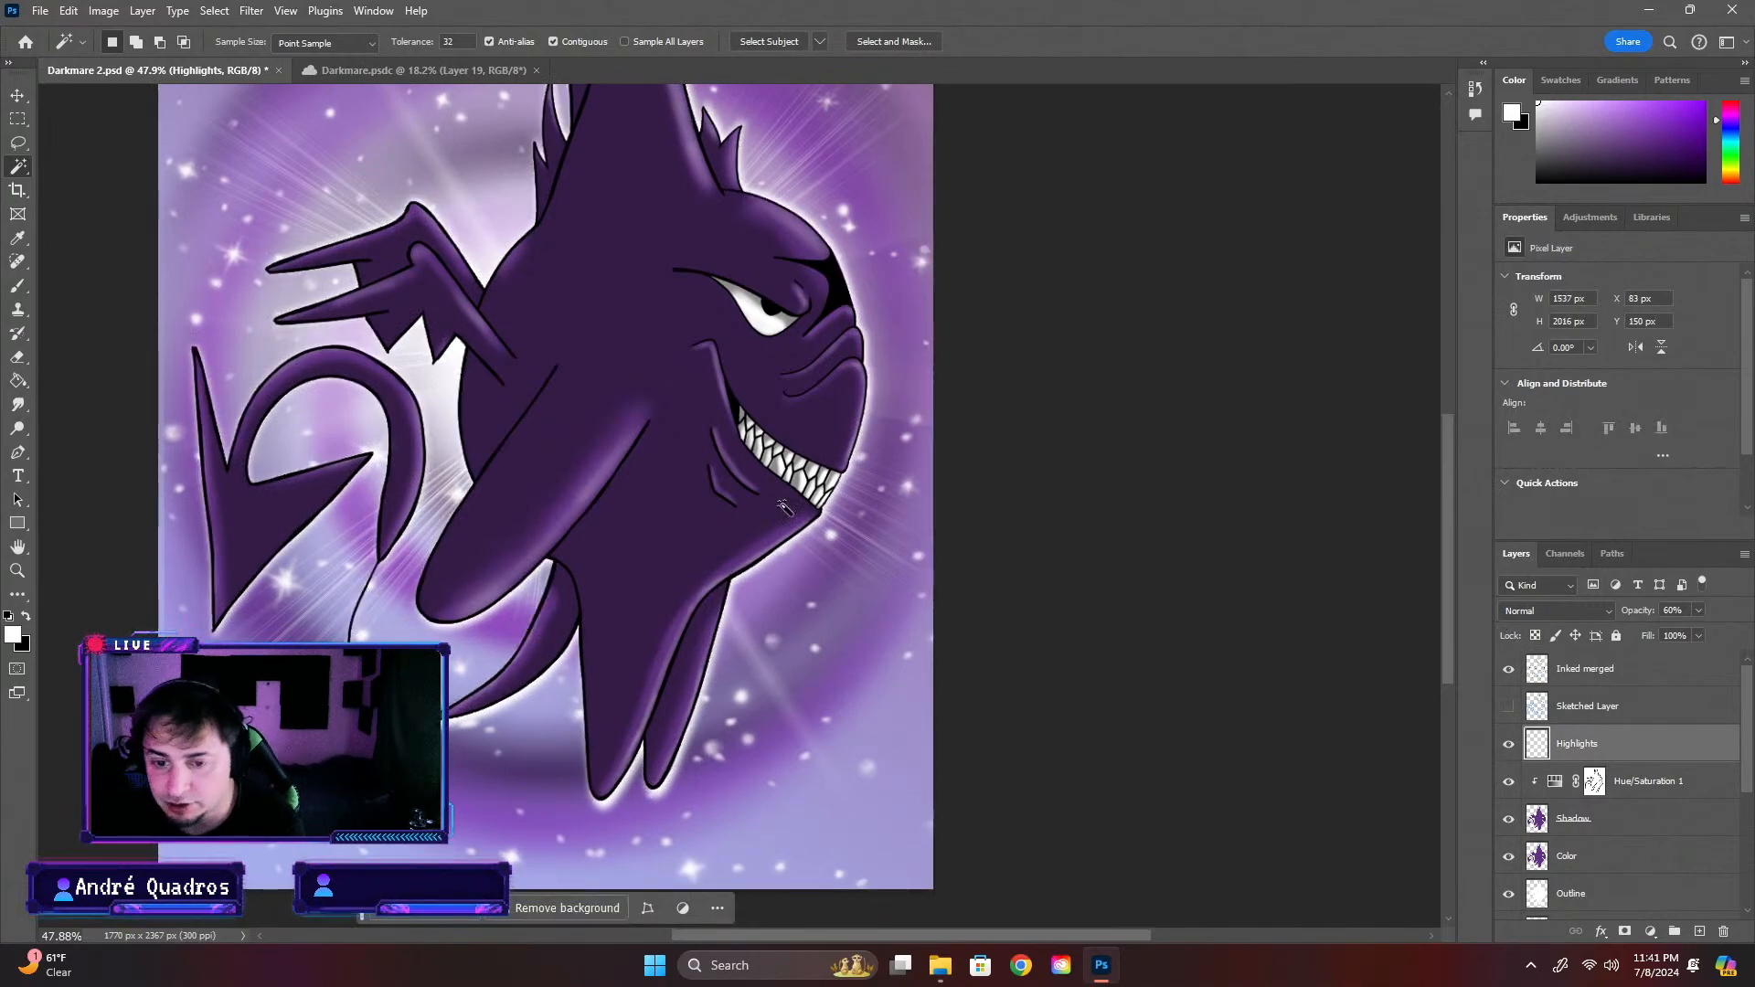
{"action": "scroll", "coordinate": [368, 483], "scroll_direction": "down", "scroll_amount": 1}
{"action": "scroll", "coordinate": [368, 483], "scroll_direction": "down", "scroll_amount": 2}
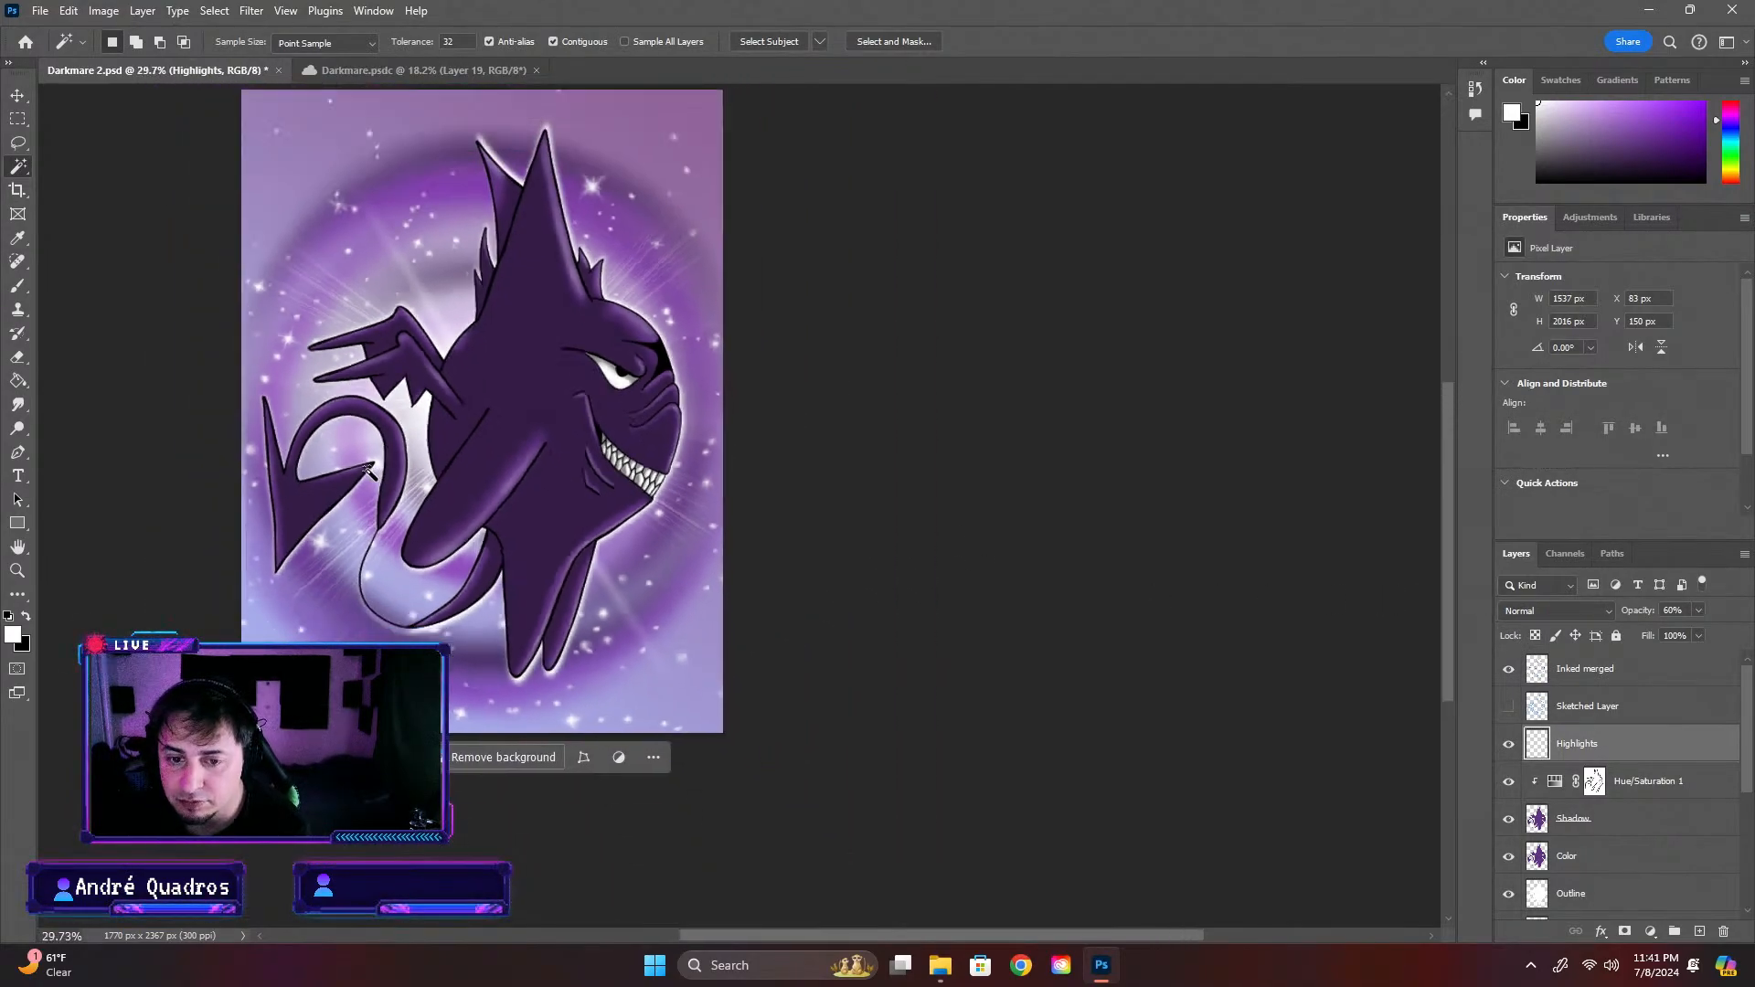
{"action": "scroll", "coordinate": [368, 469], "scroll_direction": "down", "scroll_amount": 1}
{"action": "scroll", "coordinate": [585, 416], "scroll_direction": "up", "scroll_amount": 1}
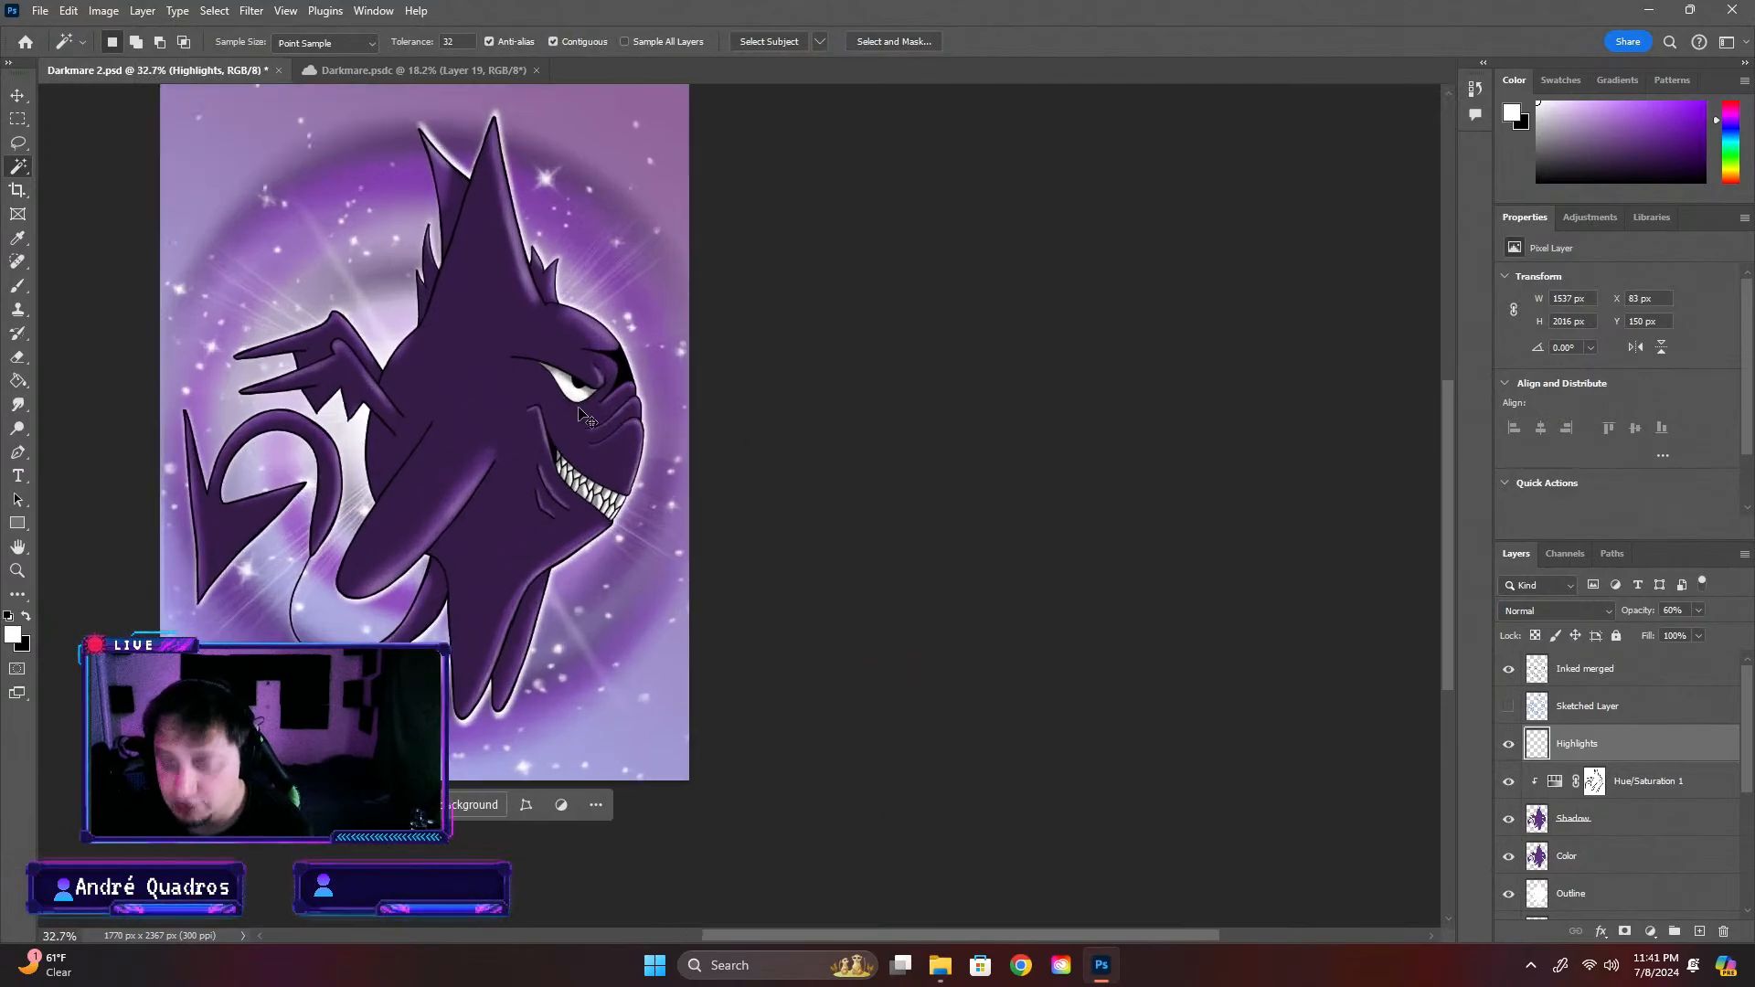
{"action": "key", "text": "ctrl+s"}
Examine the creature's wing outline and highlights up close and within the whole artwork
{"action": "scroll", "coordinate": [695, 457], "scroll_direction": "down", "scroll_amount": 1}
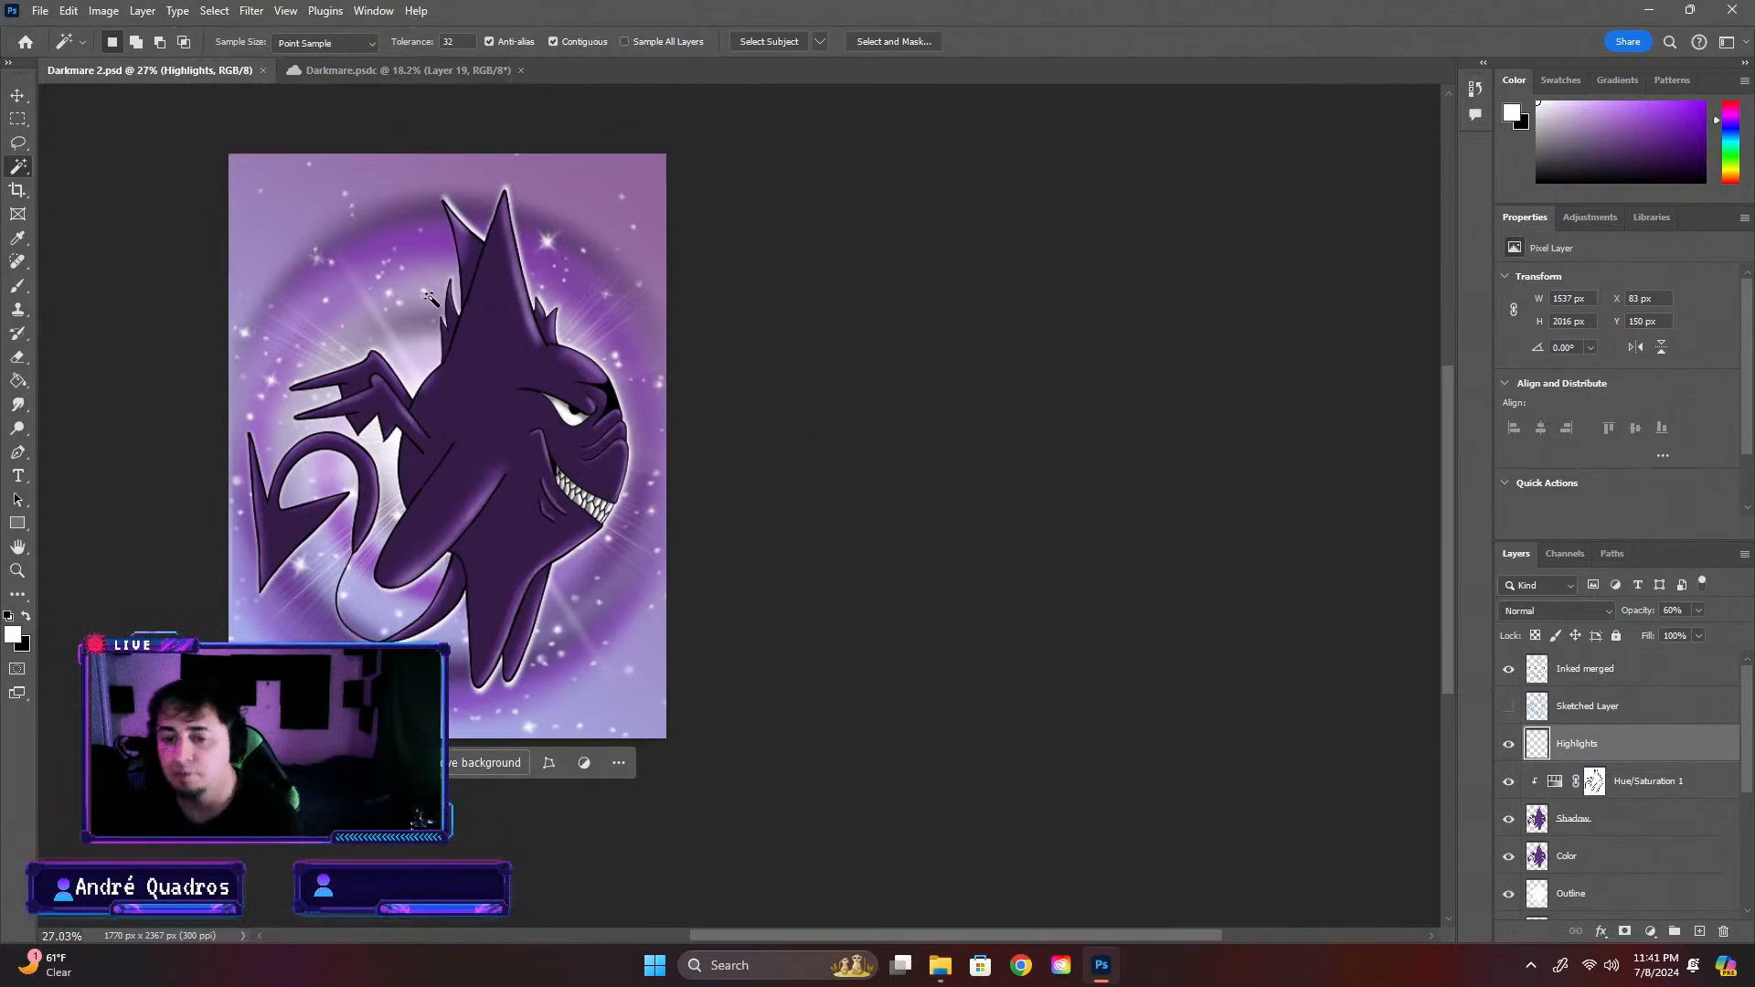
{"action": "scroll", "coordinate": [434, 366], "scroll_direction": "up", "scroll_amount": 3}
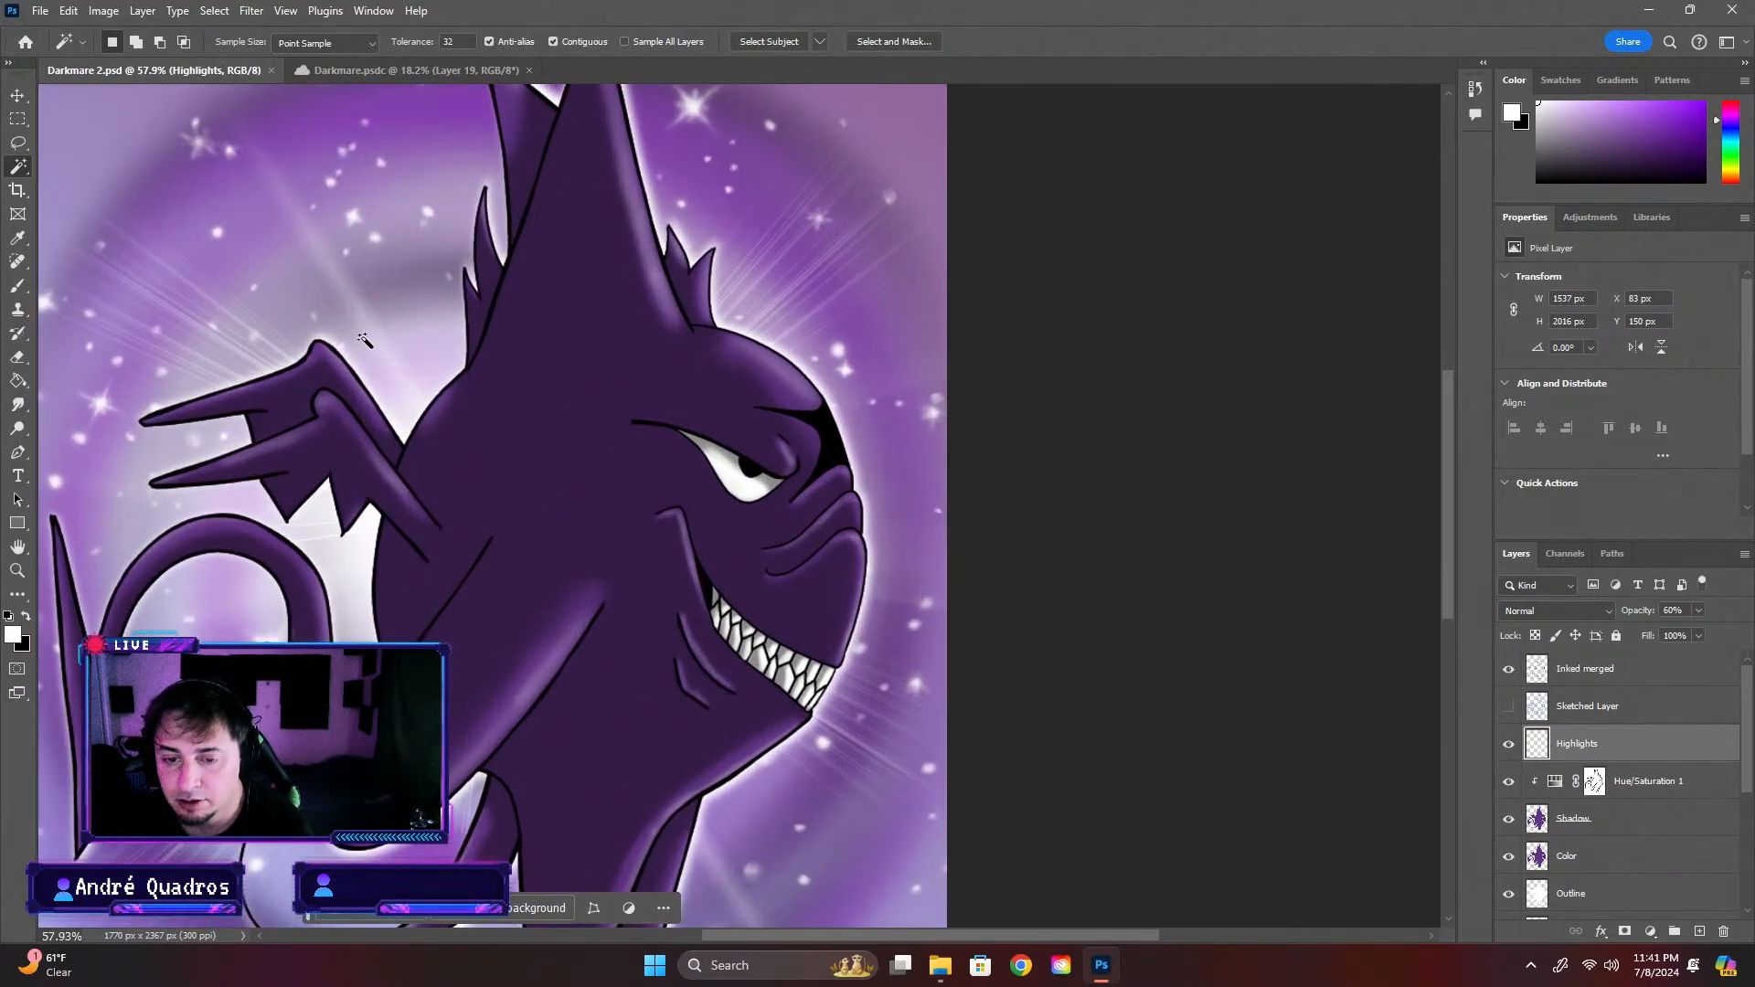
{"action": "scroll", "coordinate": [363, 340], "scroll_direction": "up", "scroll_amount": 4}
{"action": "scroll", "coordinate": [265, 363], "scroll_direction": "down", "scroll_amount": 4}
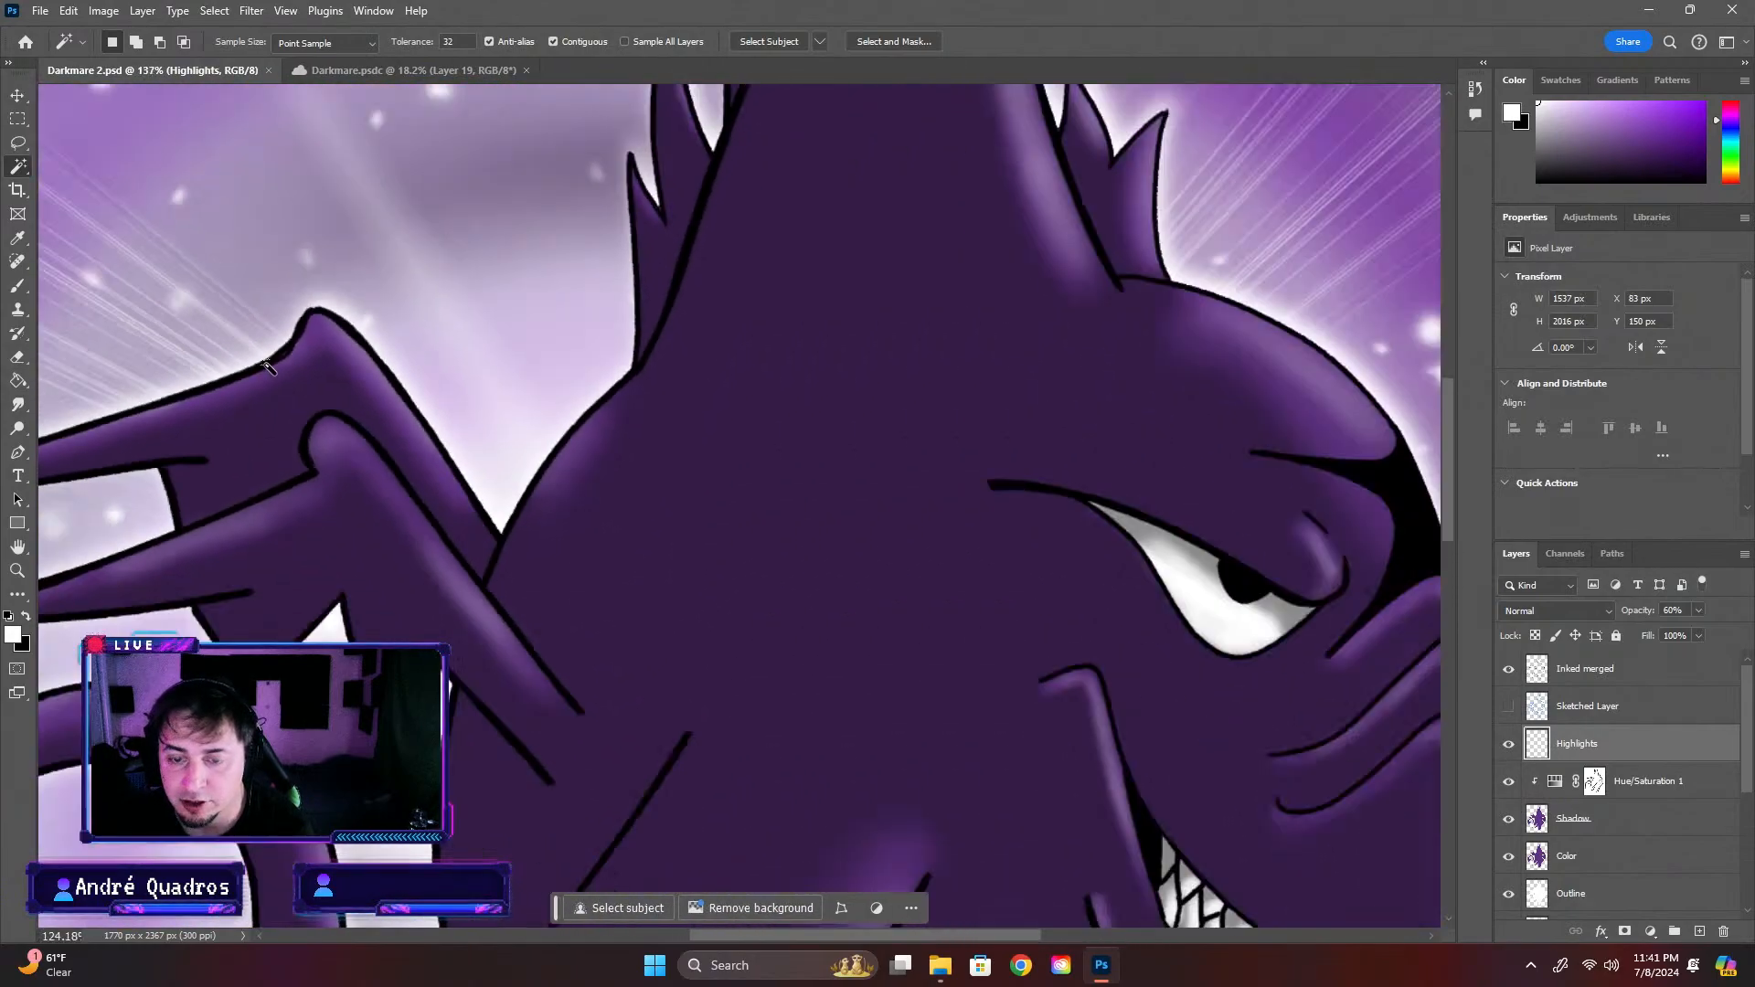
{"action": "scroll", "coordinate": [265, 363], "scroll_direction": "down", "scroll_amount": 3}
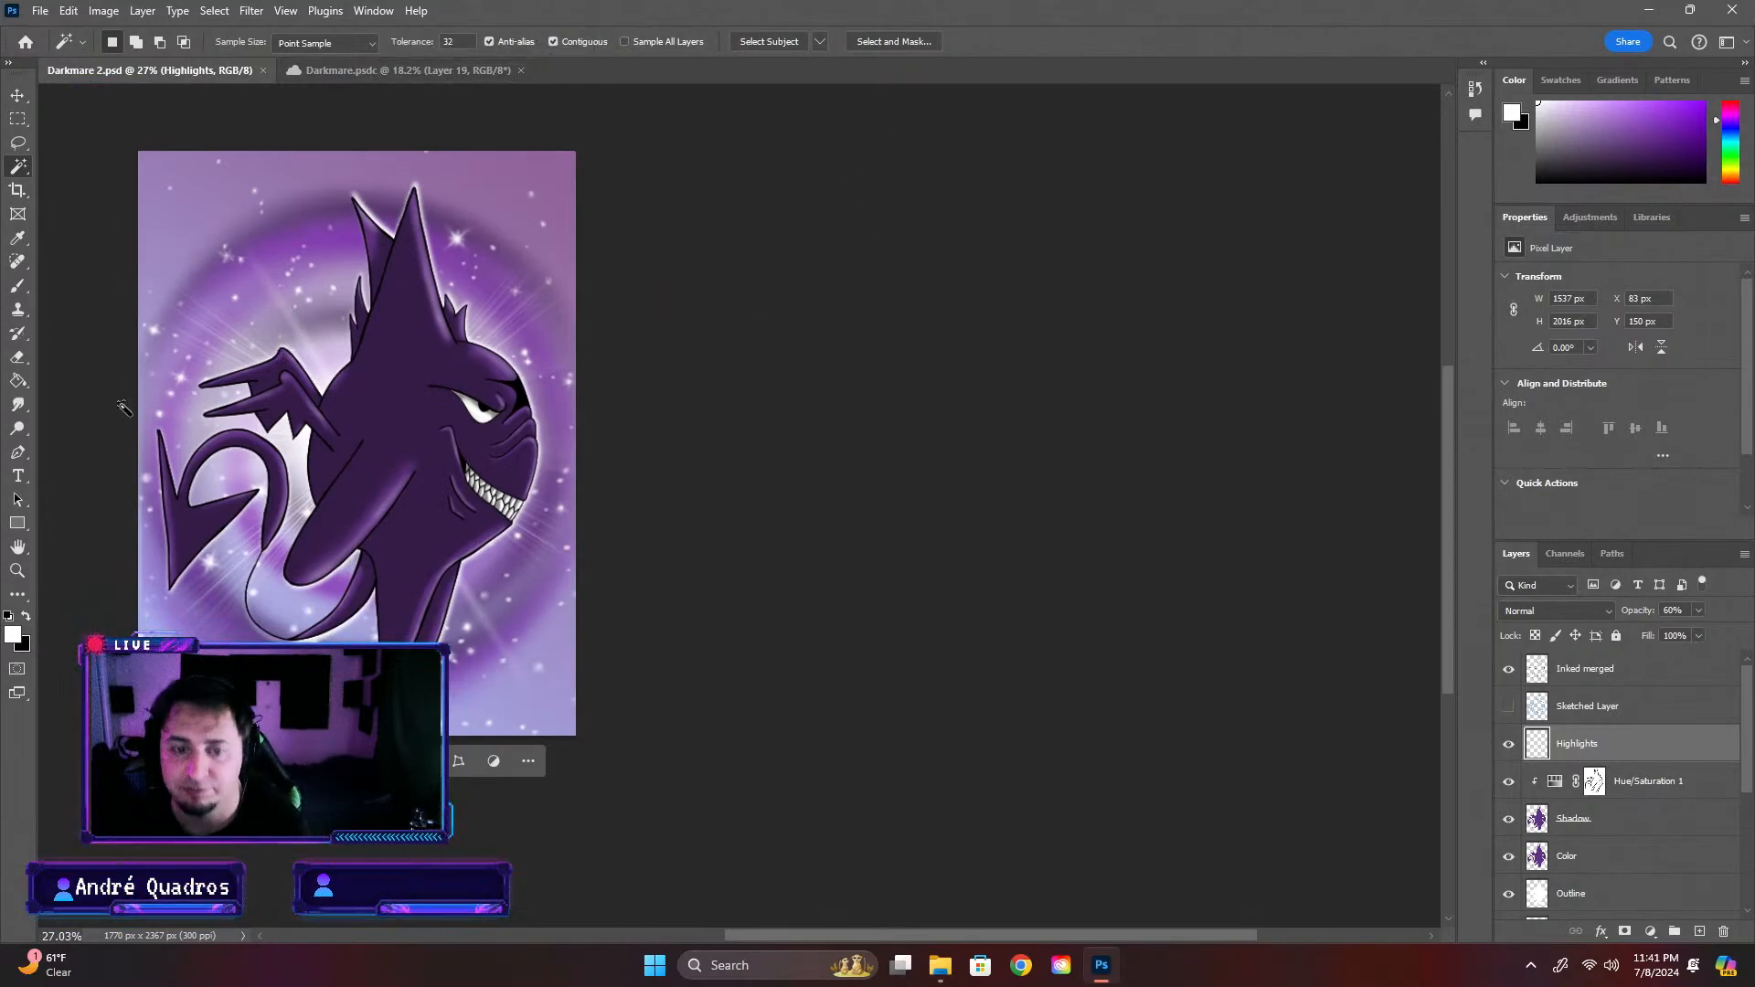
{"action": "scroll", "coordinate": [241, 443], "scroll_direction": "up", "scroll_amount": 3}
{"action": "left_click_drag", "start_coordinate": [736, 935], "coordinate": [624, 935]}
Identify the background elements by temporarily hiding the Lens1 and Back Ground layers and showing them again
{"action": "left_click", "coordinate": [11, 95]}
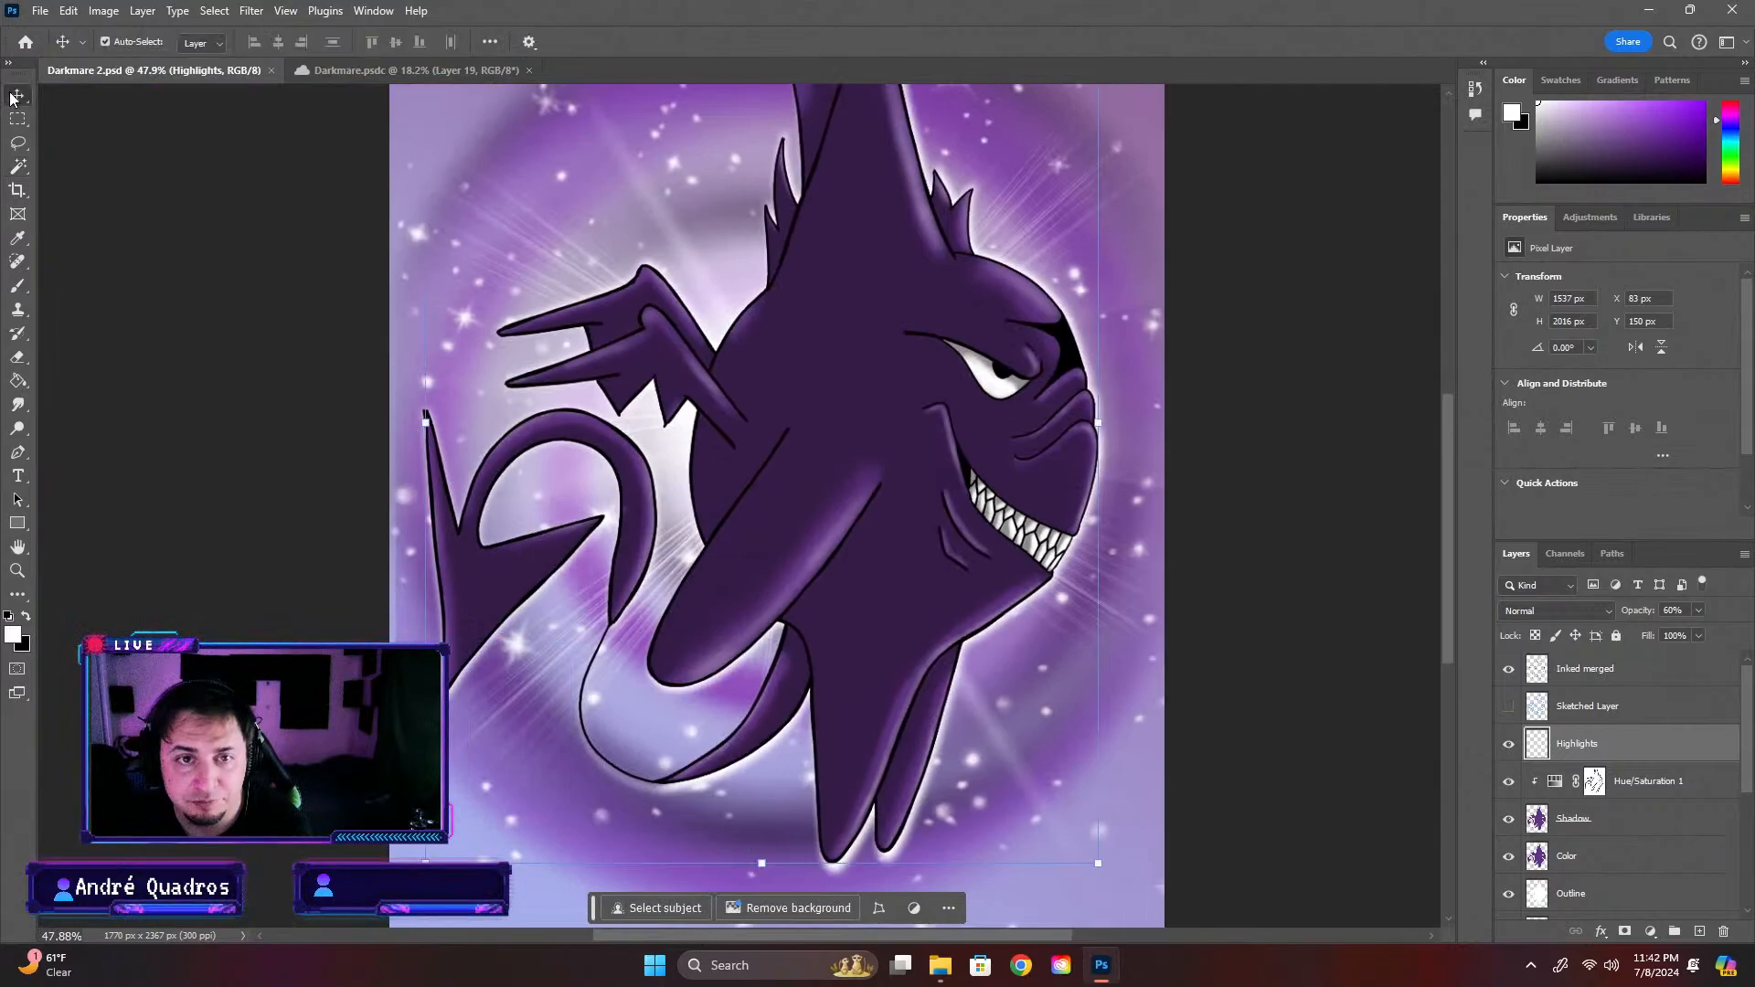
{"action": "left_click", "coordinate": [474, 414]}
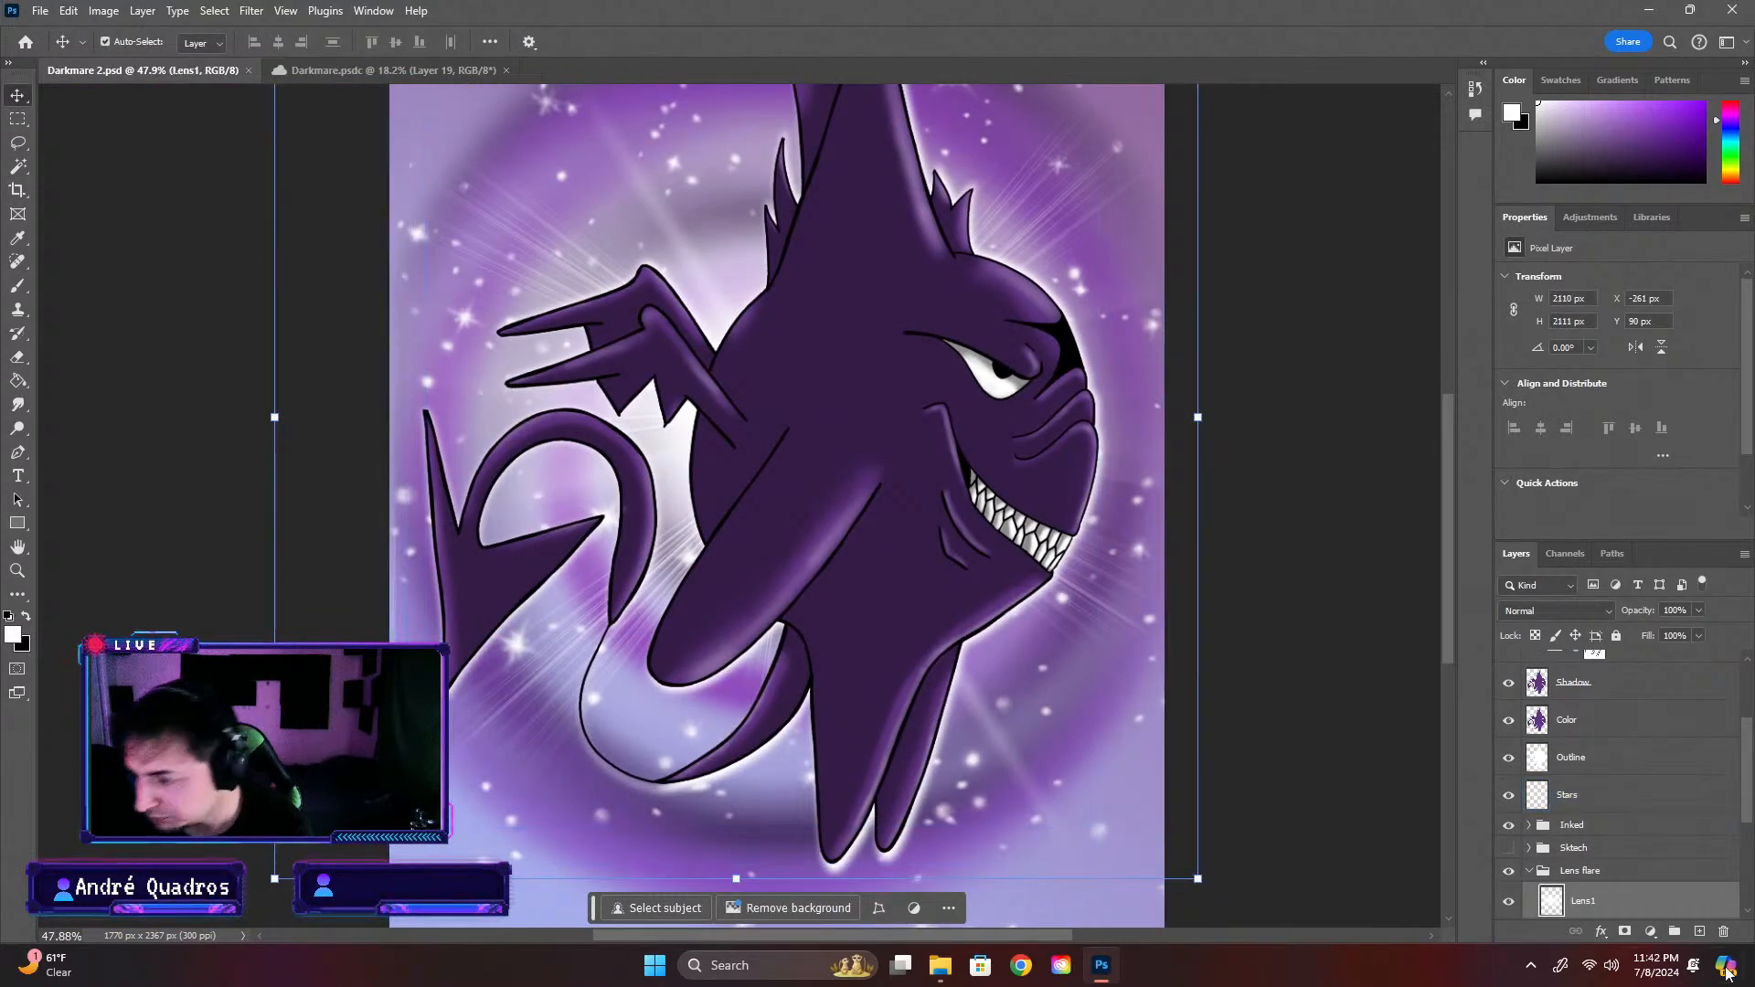
{"action": "left_click", "coordinate": [1509, 901]}
{"action": "left_click", "coordinate": [1508, 902]}
{"action": "scroll", "coordinate": [1508, 877], "scroll_direction": "down", "scroll_amount": 5}
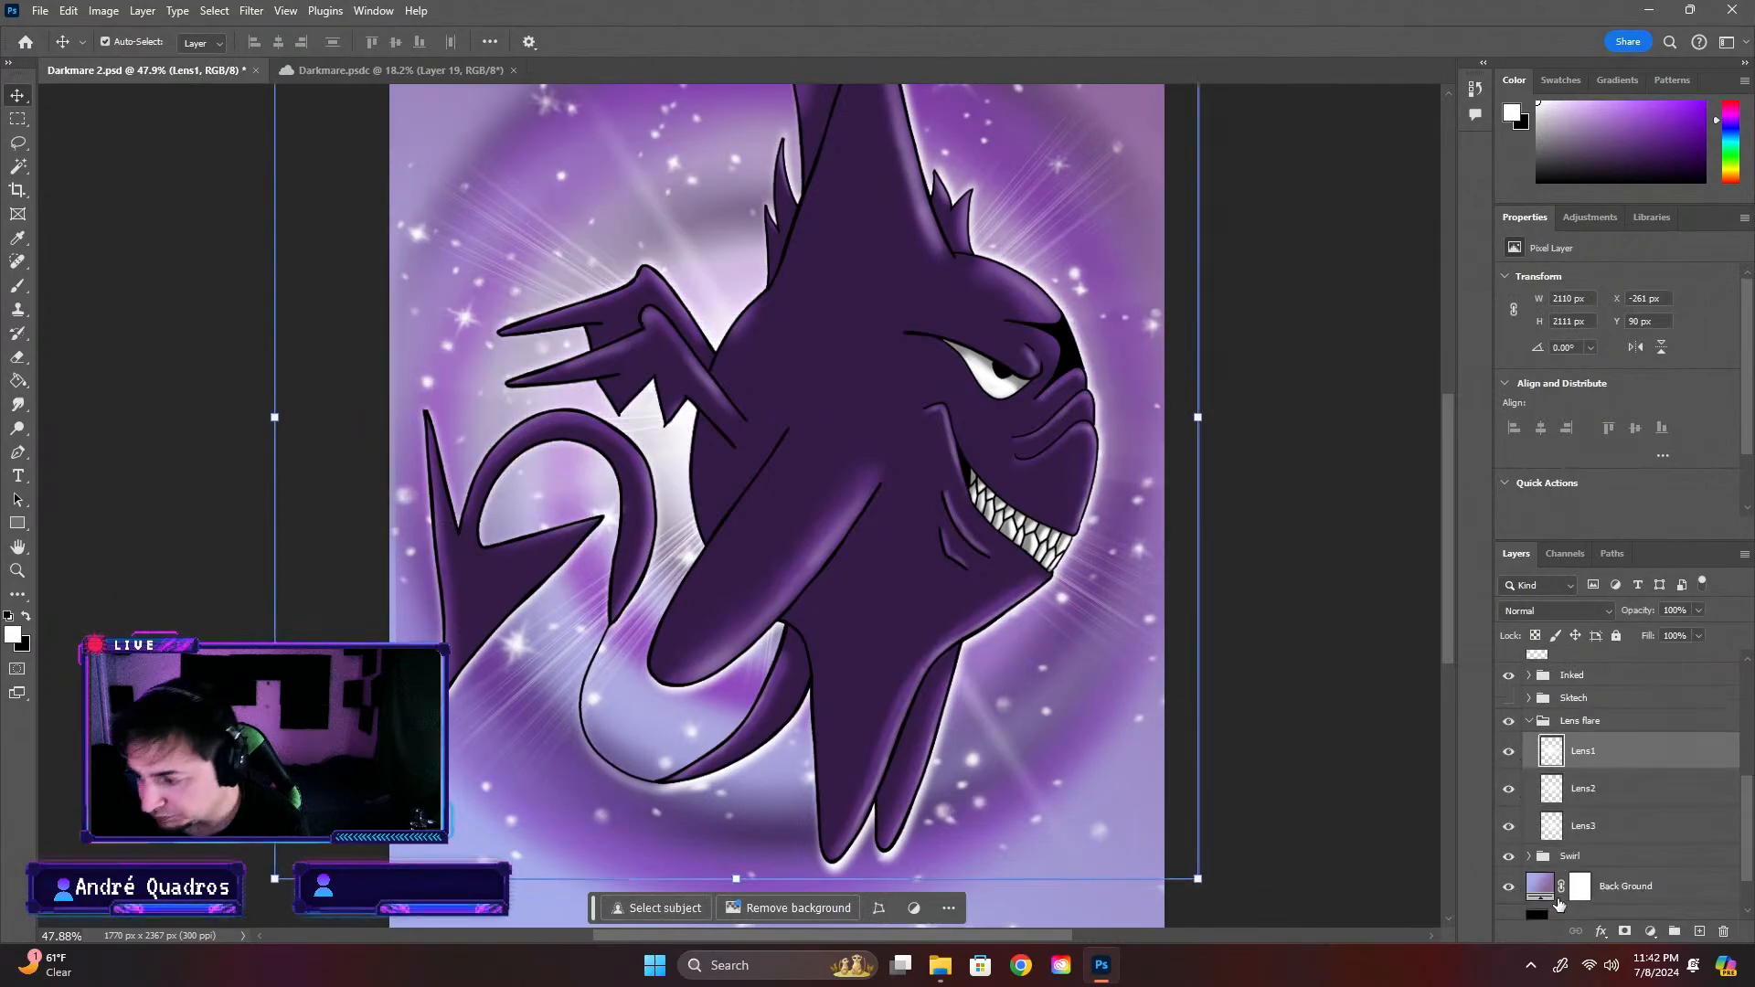
{"action": "left_click", "coordinate": [1508, 848]}
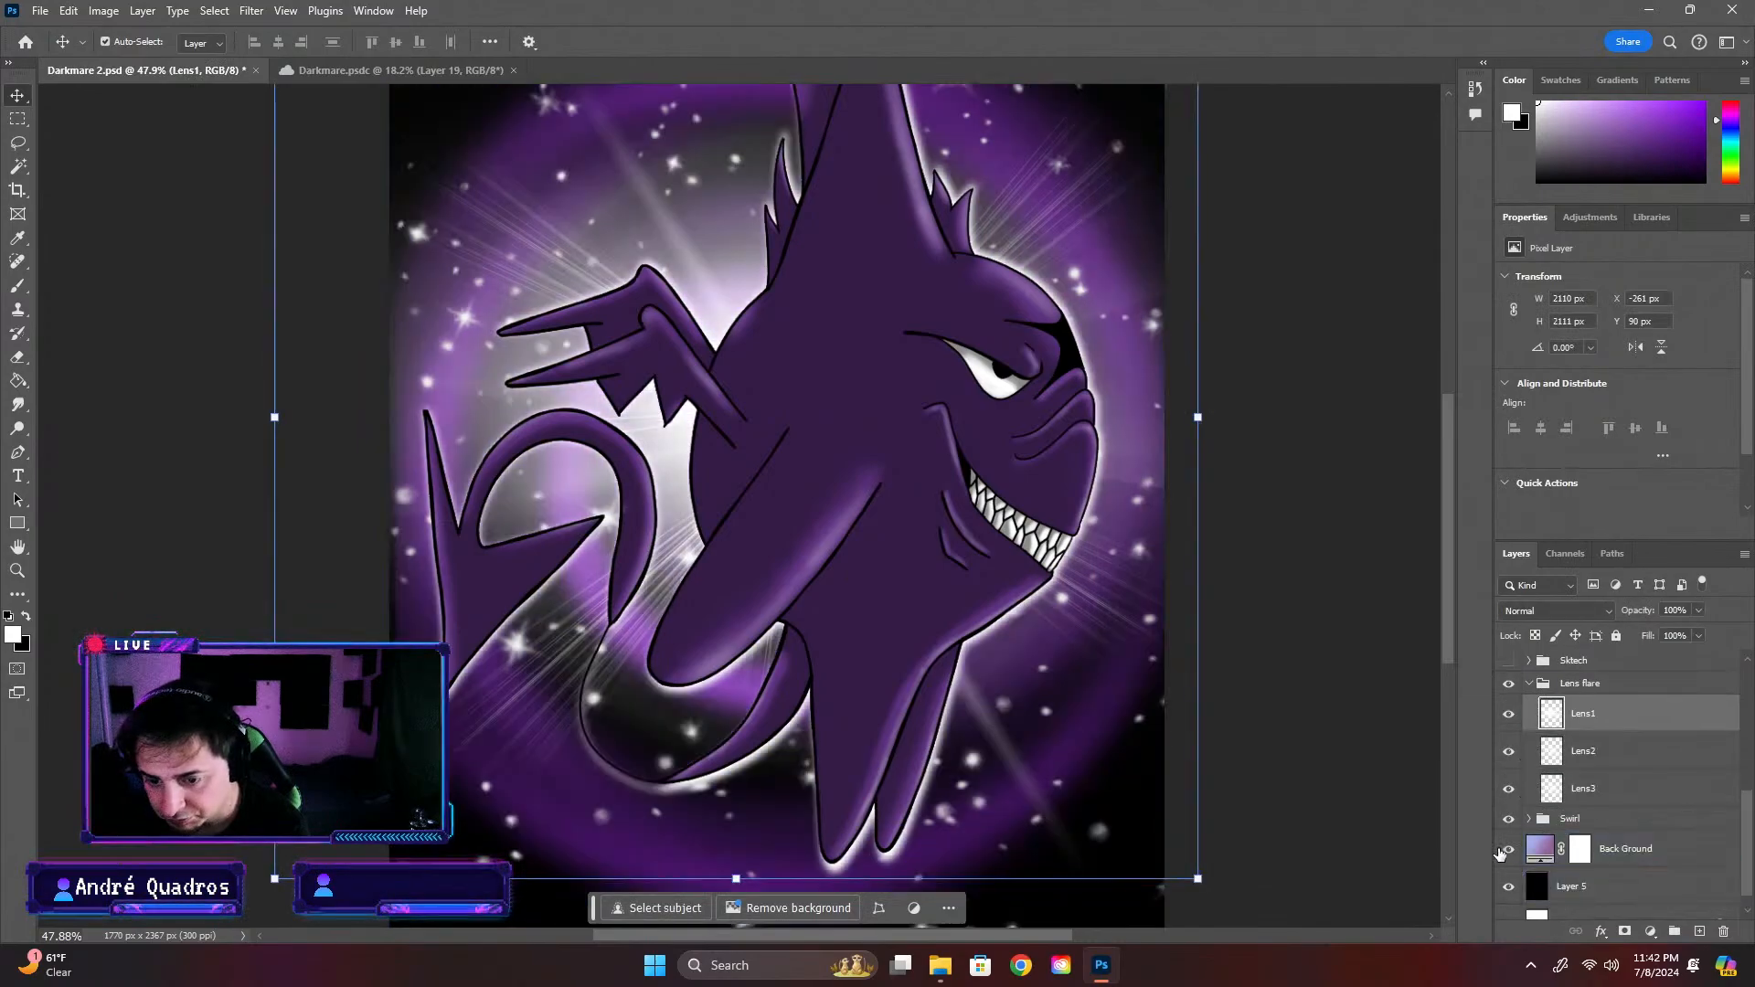
{"action": "left_click", "coordinate": [1508, 849]}
{"action": "scroll", "coordinate": [1535, 814], "scroll_direction": "down", "scroll_amount": 1}
Stretch the Swirl group slightly beyond the canvas's left edge and save the document
{"action": "left_click", "coordinate": [1579, 795]}
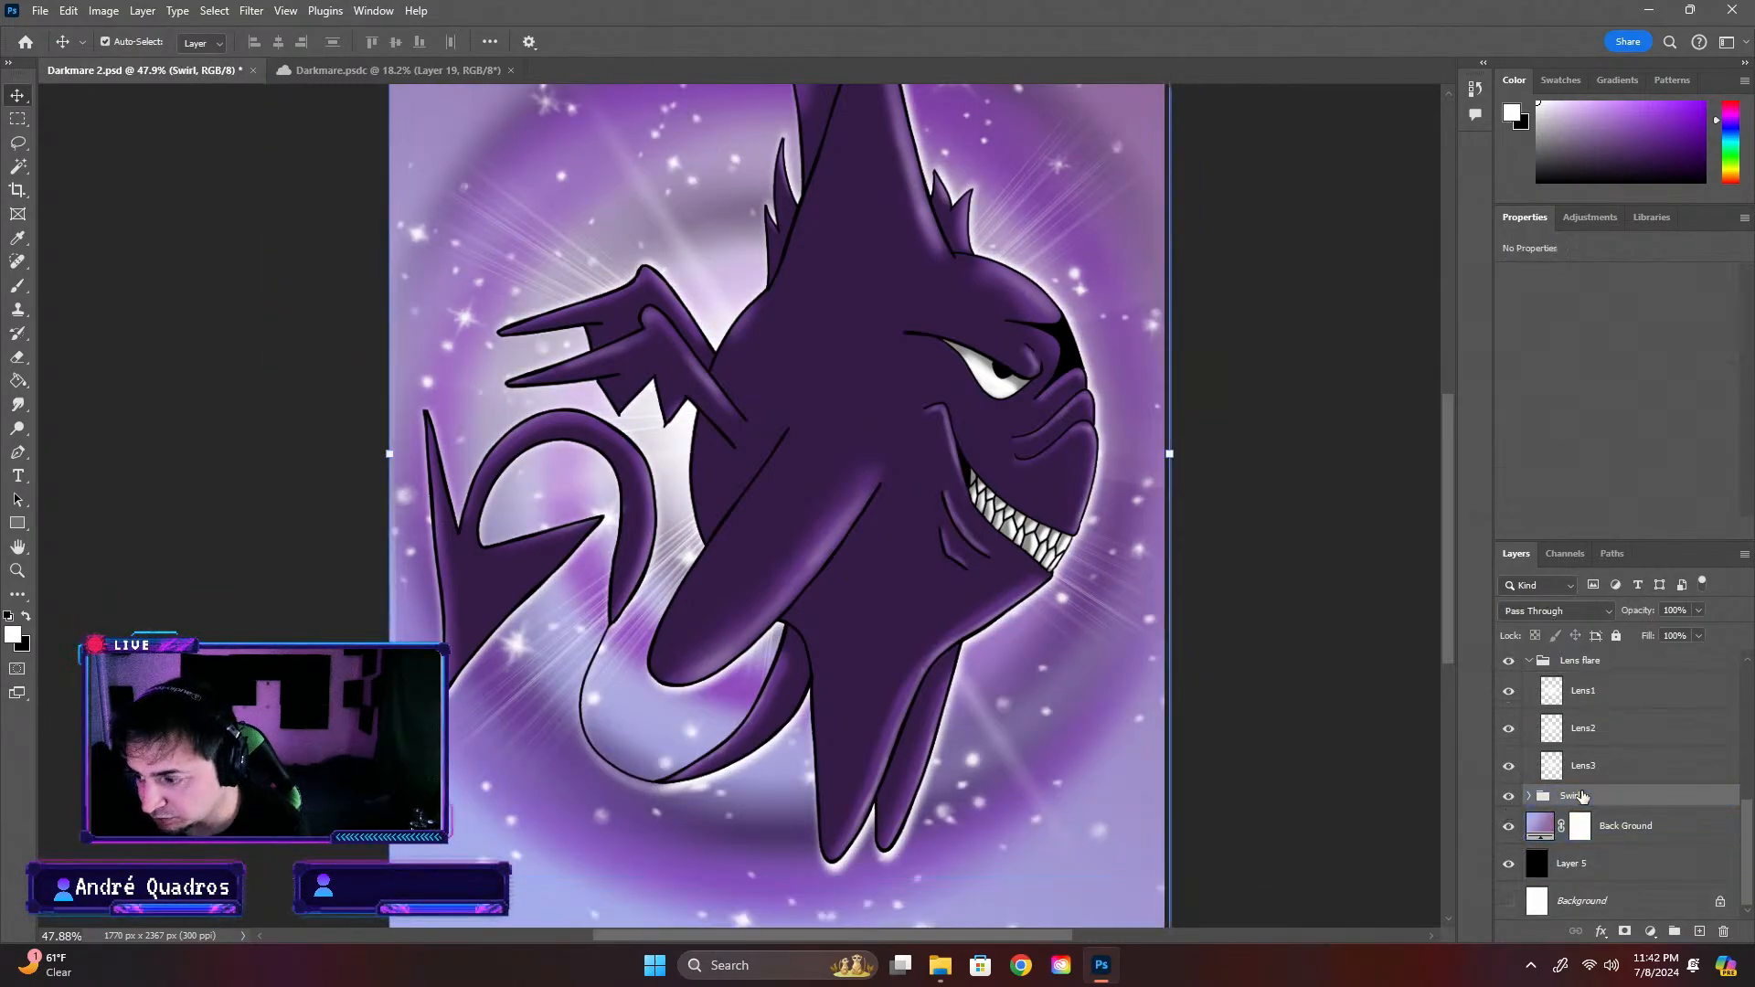
{"action": "key", "text": "ctrl+t"}
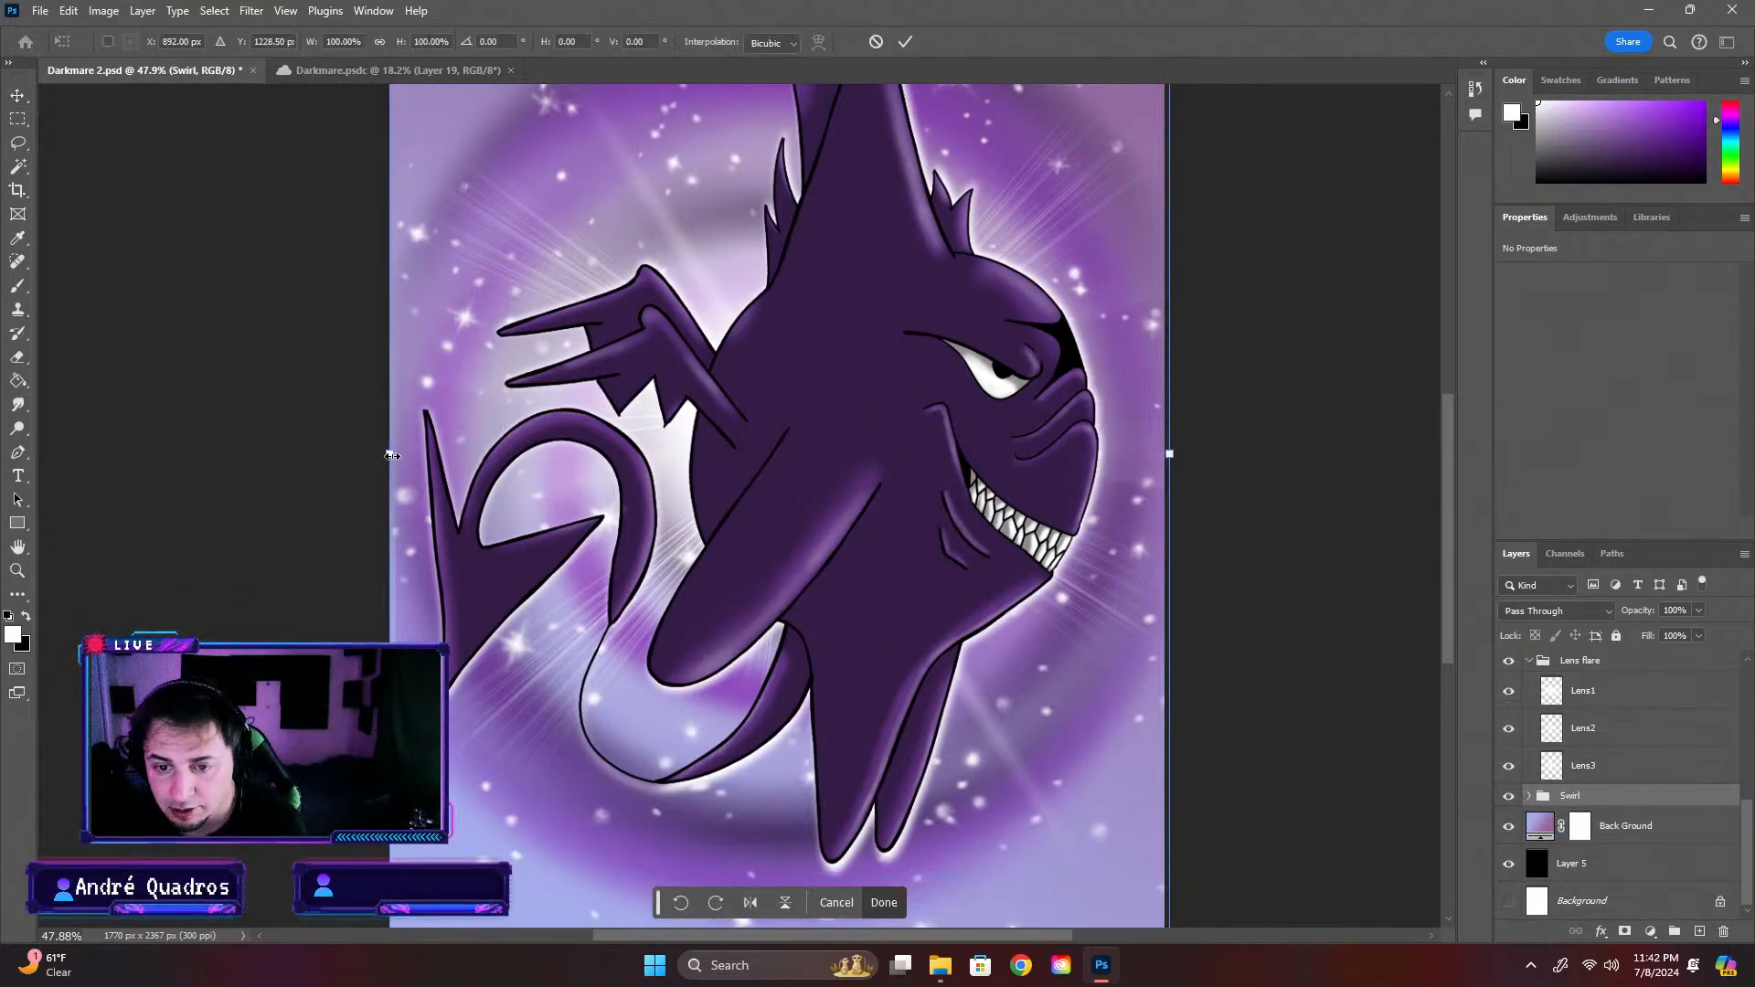
{"action": "left_click_drag", "start_coordinate": [391, 455], "coordinate": [375, 456]}
{"action": "key", "text": "Return"}
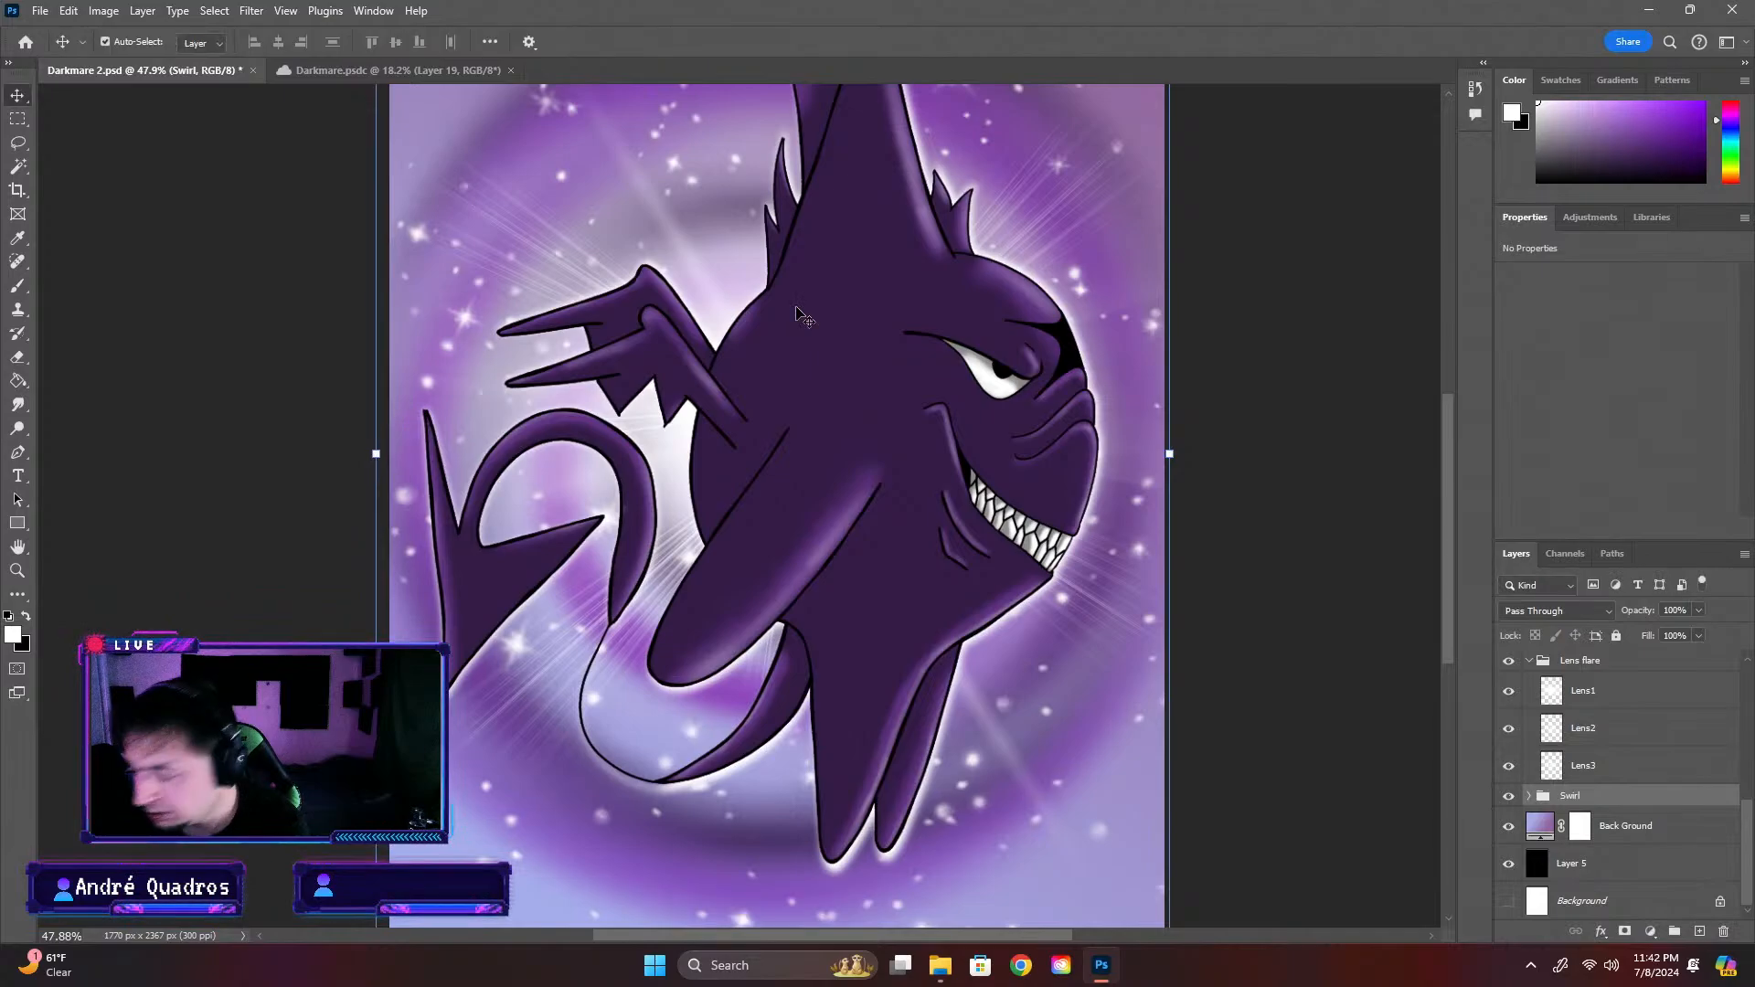
{"action": "left_click", "coordinate": [1168, 413]}
{"action": "left_click", "coordinate": [1314, 431]}
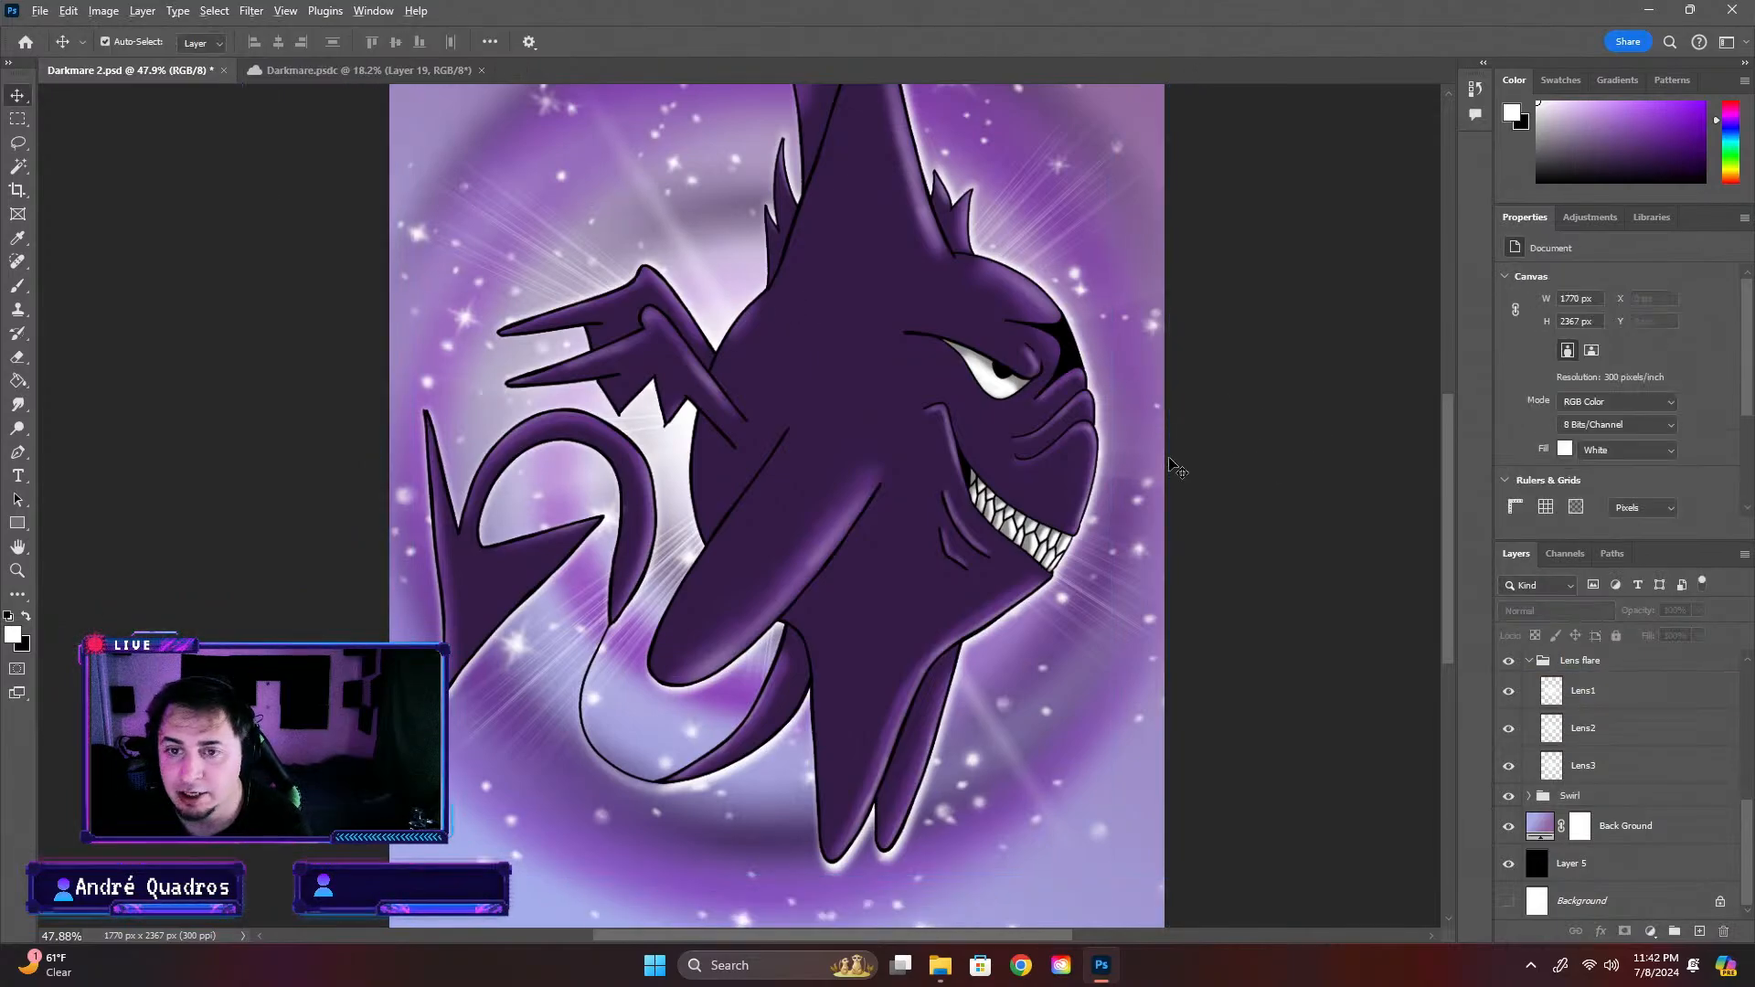
{"action": "scroll", "coordinate": [969, 462], "scroll_direction": "down", "scroll_amount": 3}
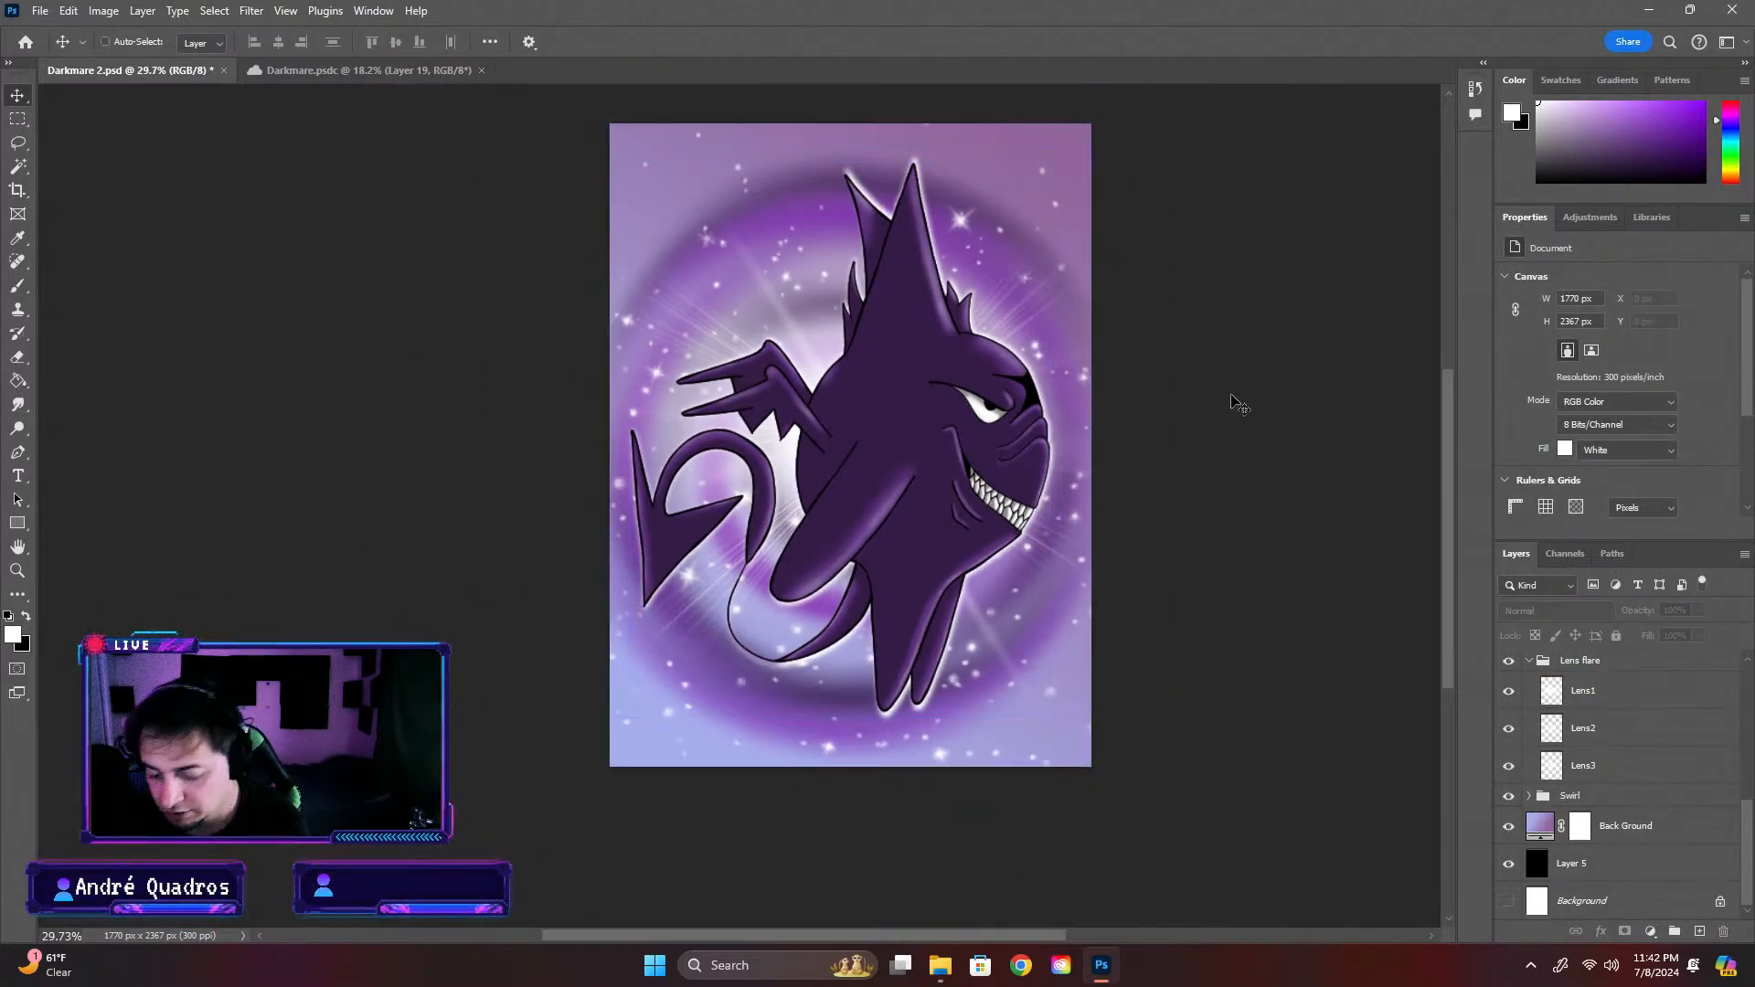
{"action": "key", "text": "ctrl+s"}
Compare the Darkmare 2 artwork with the earlier Darkmare.psdc design
{"action": "scroll", "coordinate": [968, 551], "scroll_direction": "down", "scroll_amount": 1}
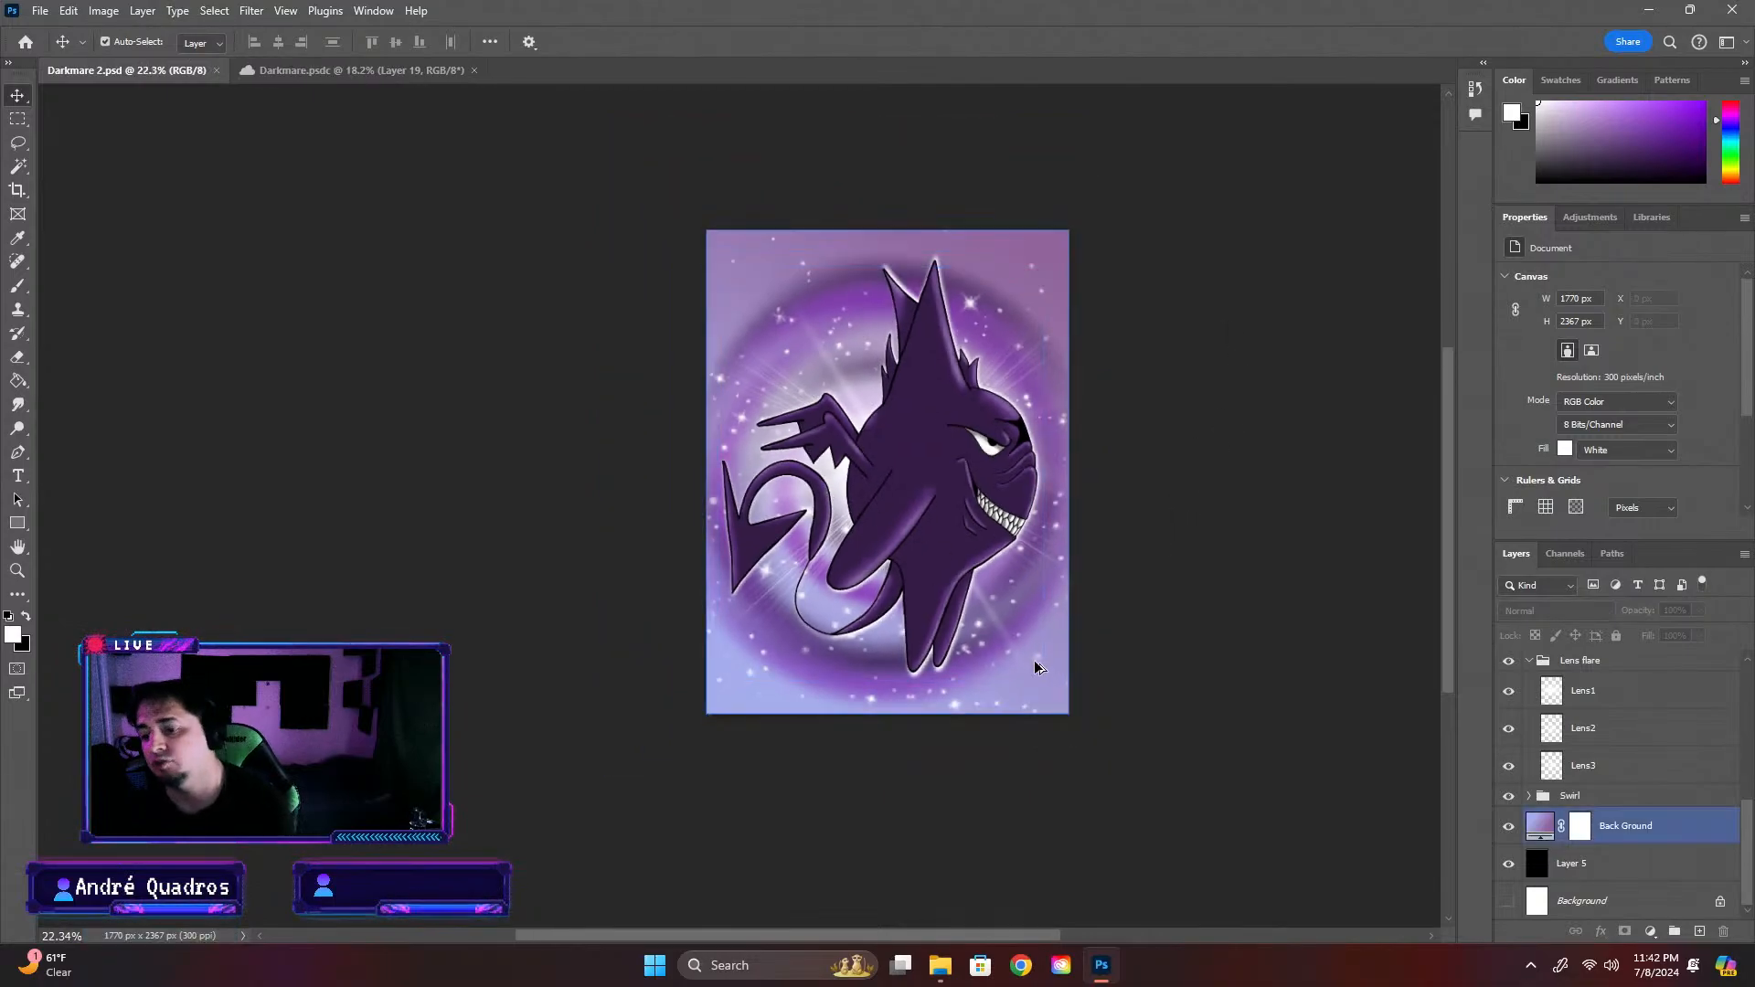
{"action": "scroll", "coordinate": [1027, 662], "scroll_direction": "up", "scroll_amount": 2}
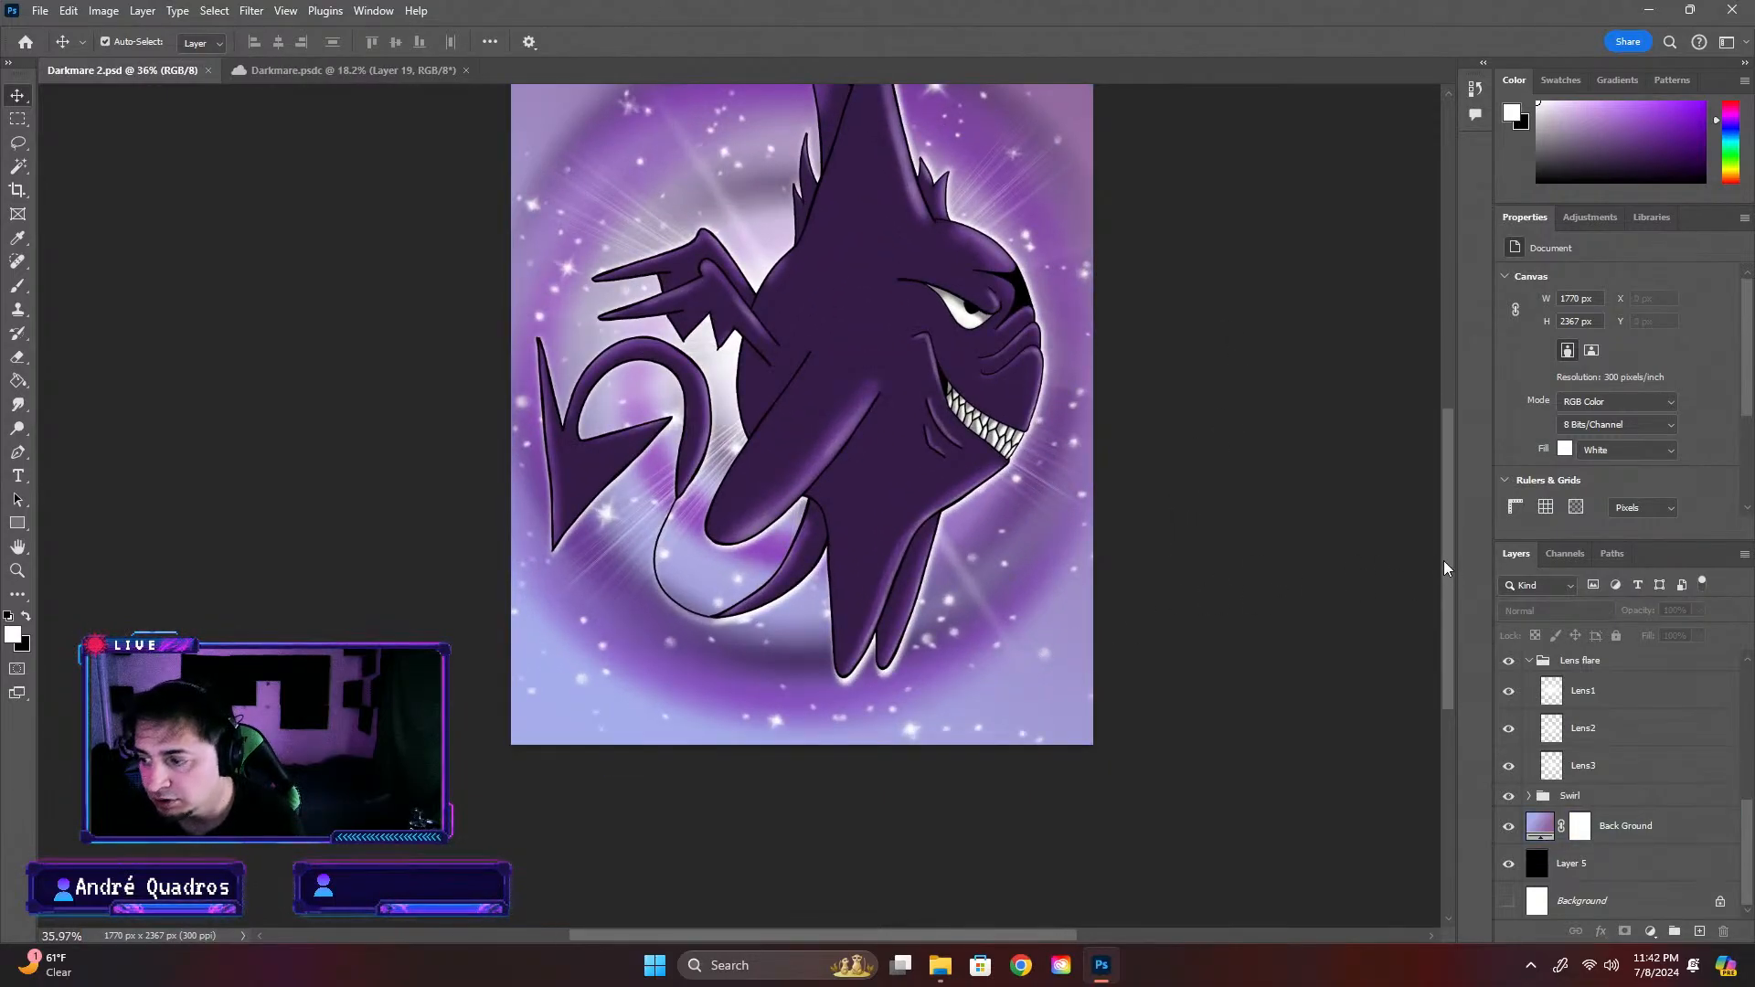
{"action": "scroll", "coordinate": [1445, 568], "scroll_direction": "up", "scroll_amount": 2}
{"action": "left_click", "coordinate": [400, 73]}
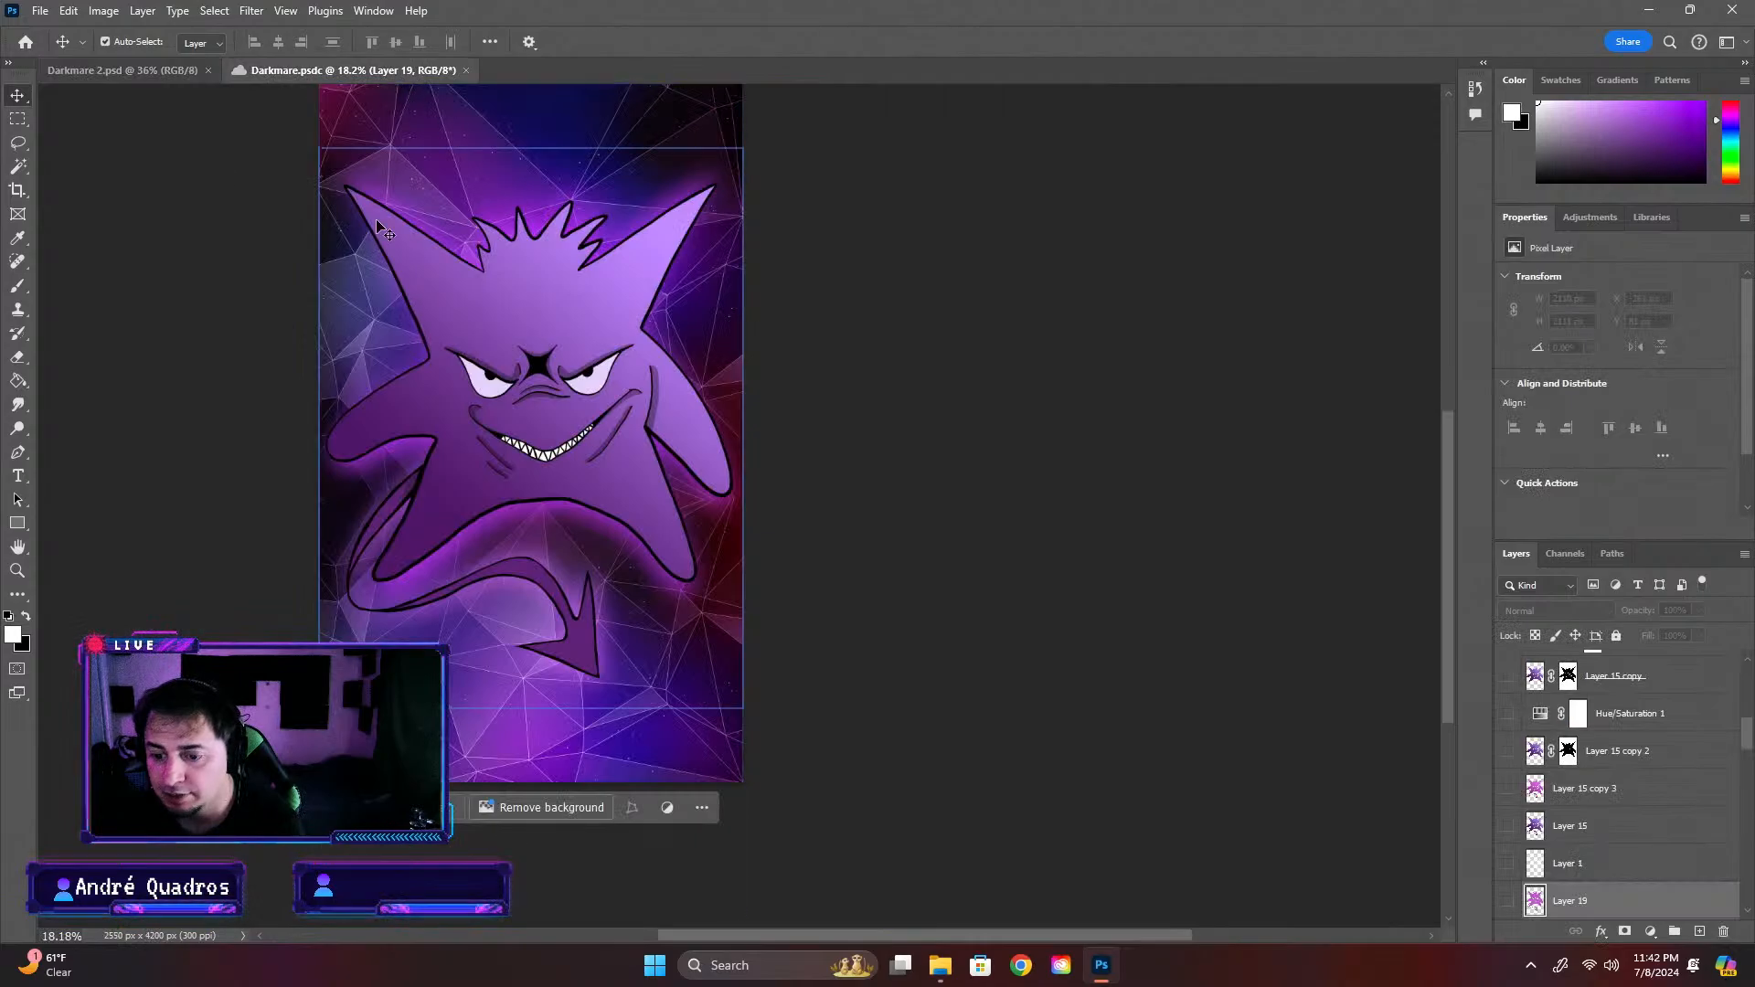
{"action": "left_click", "coordinate": [91, 71]}
{"action": "key", "text": "ctrl+minus"}
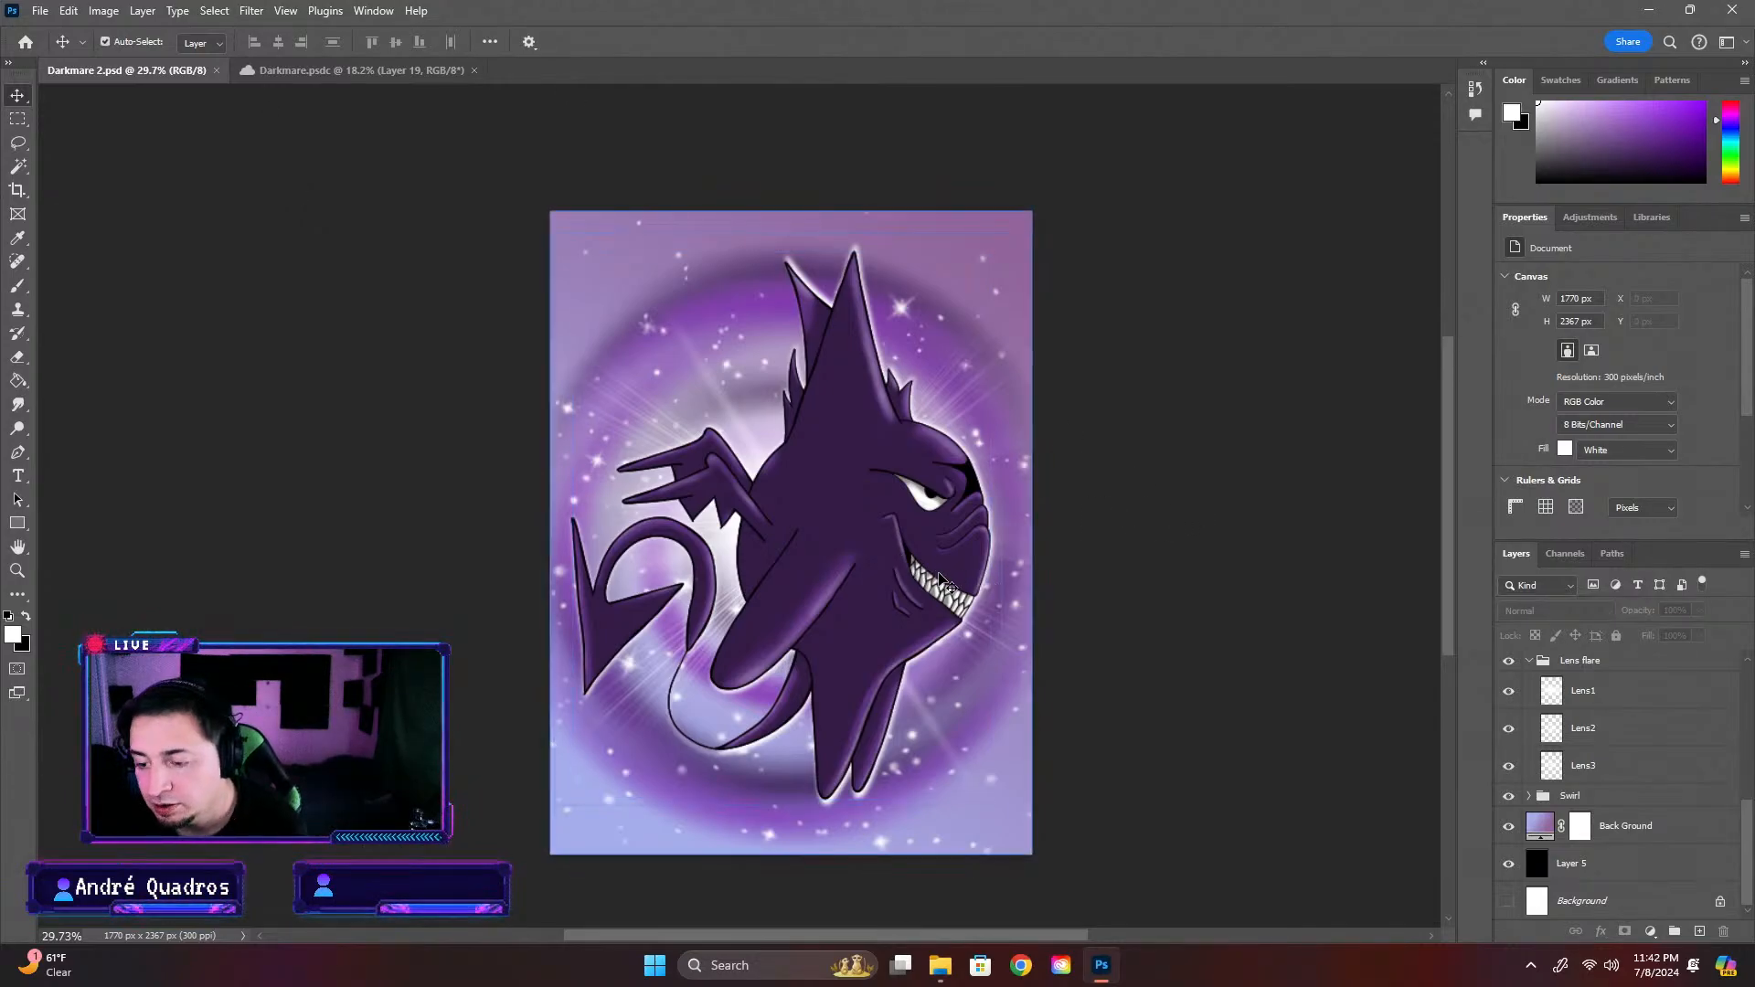
Examine the whole Darkmare 2 composition, including the creature, the swirl and the starry background
{"action": "scroll", "coordinate": [749, 598], "scroll_direction": "down", "scroll_amount": 2}
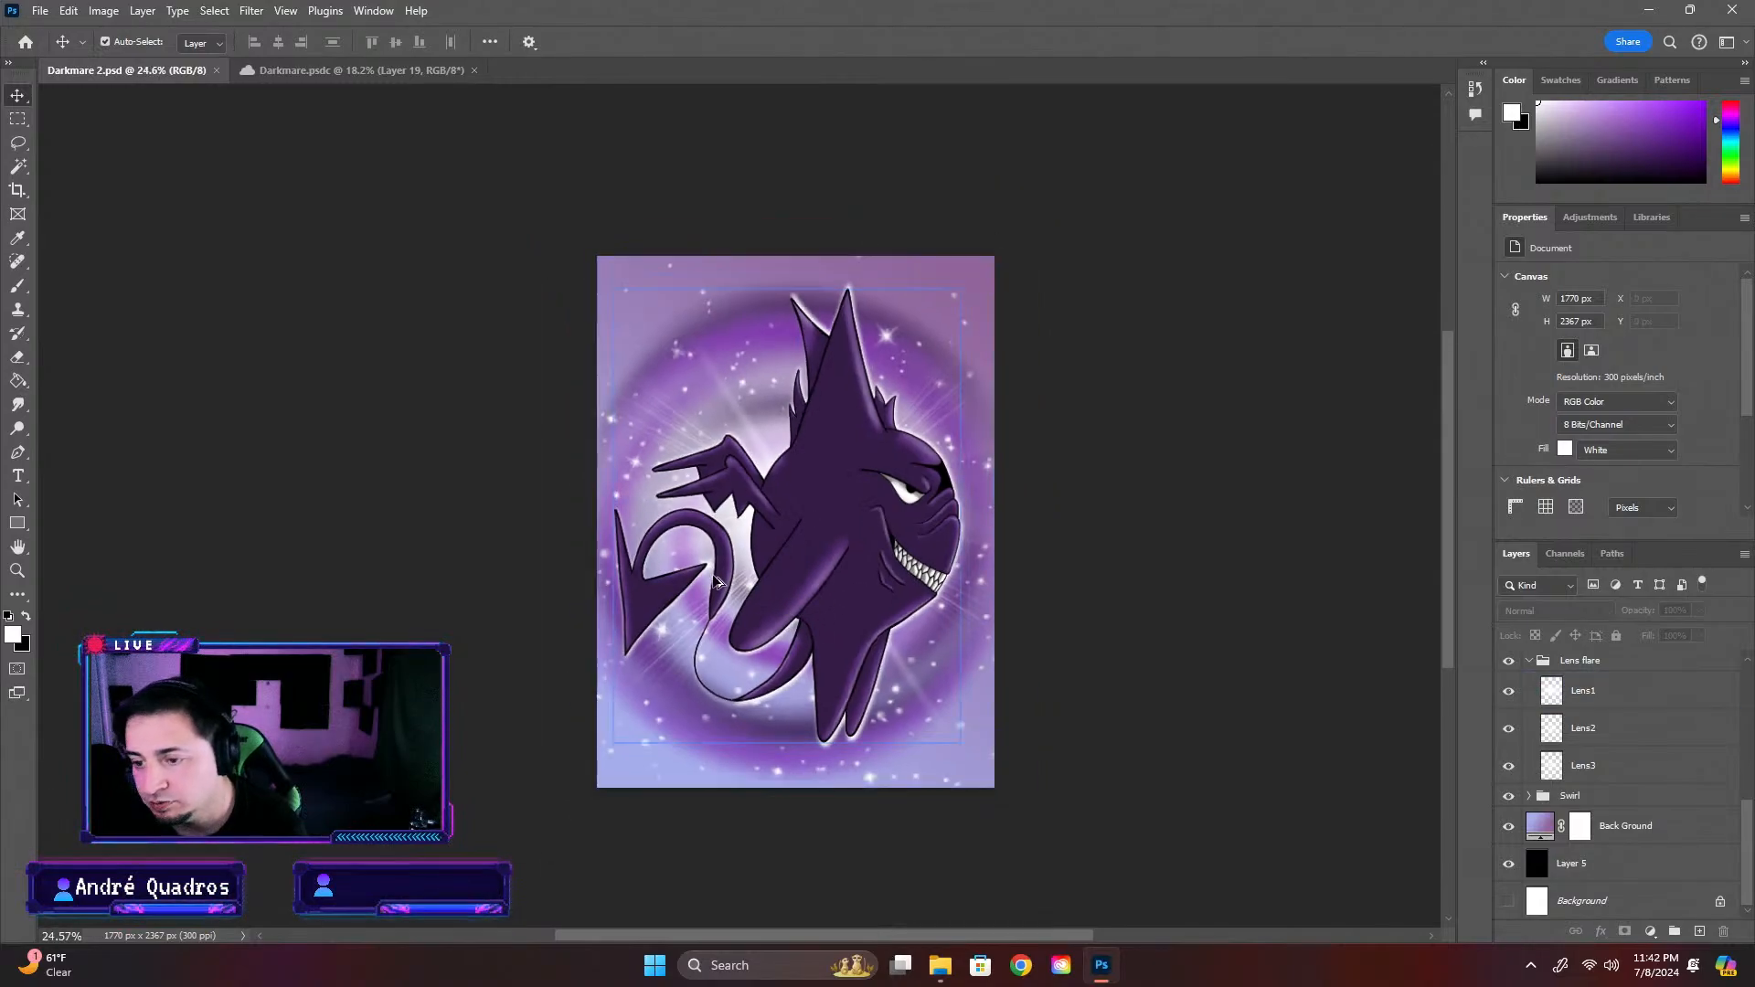
{"action": "scroll", "coordinate": [718, 567], "scroll_direction": "up", "scroll_amount": 2}
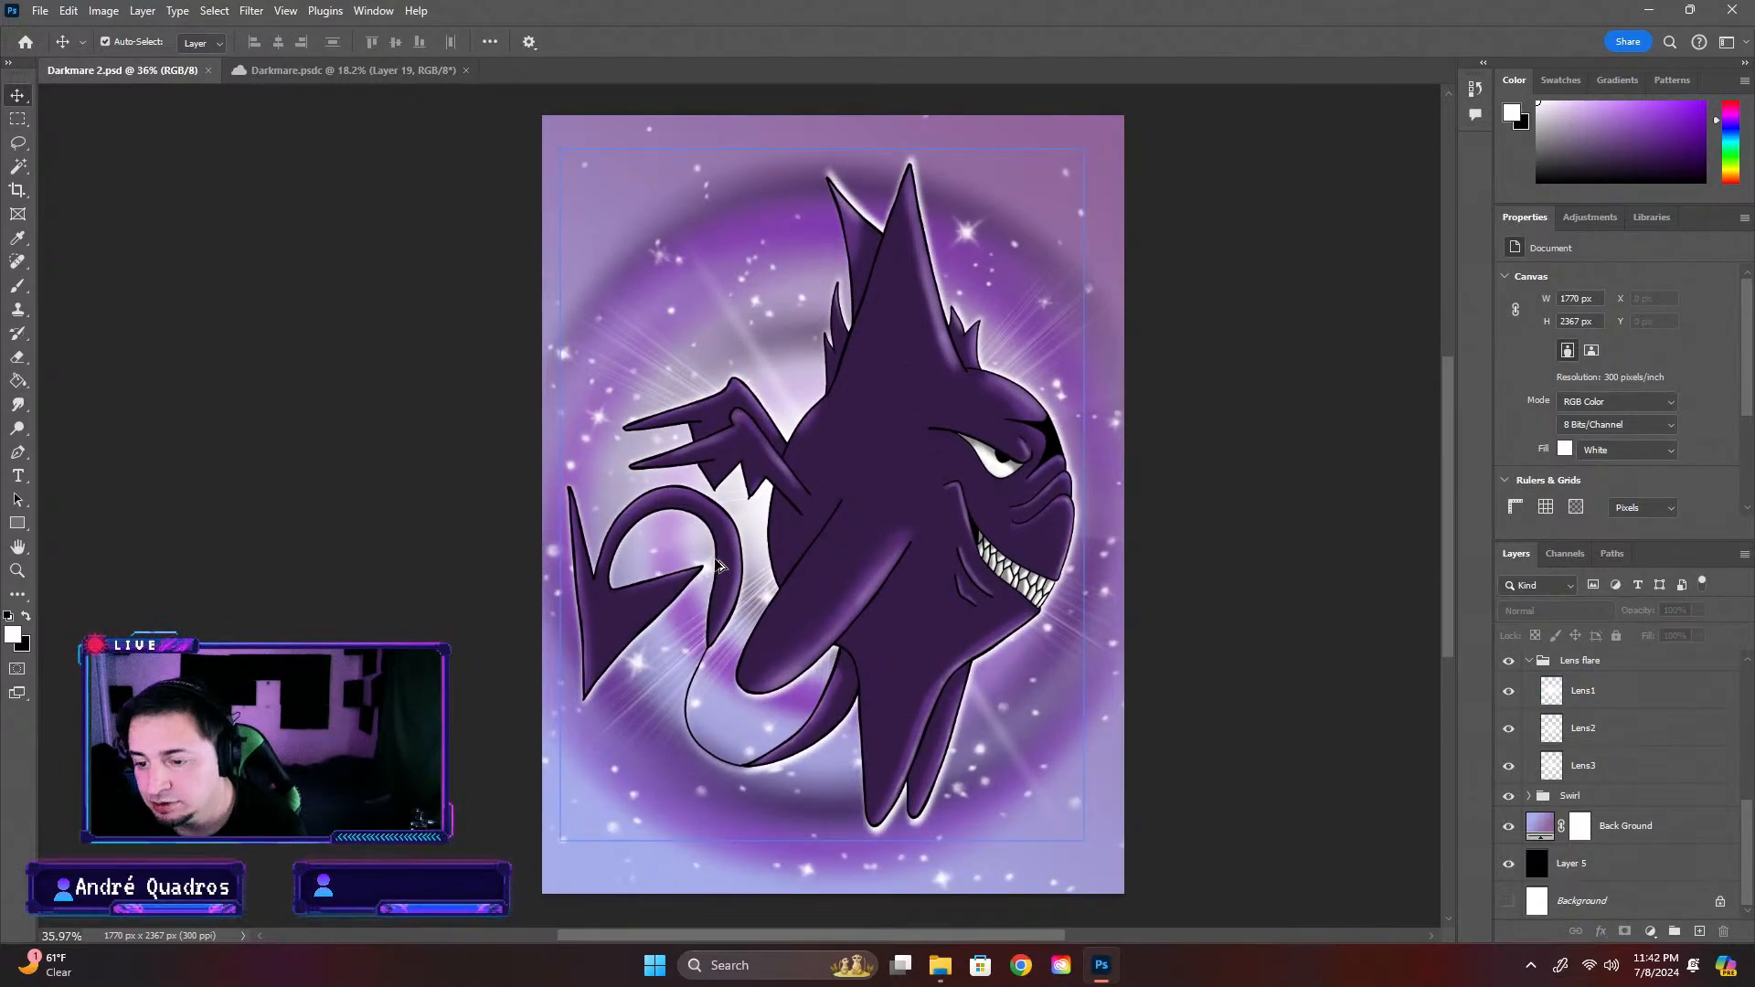
{"action": "scroll", "coordinate": [718, 565], "scroll_direction": "up", "scroll_amount": 1}
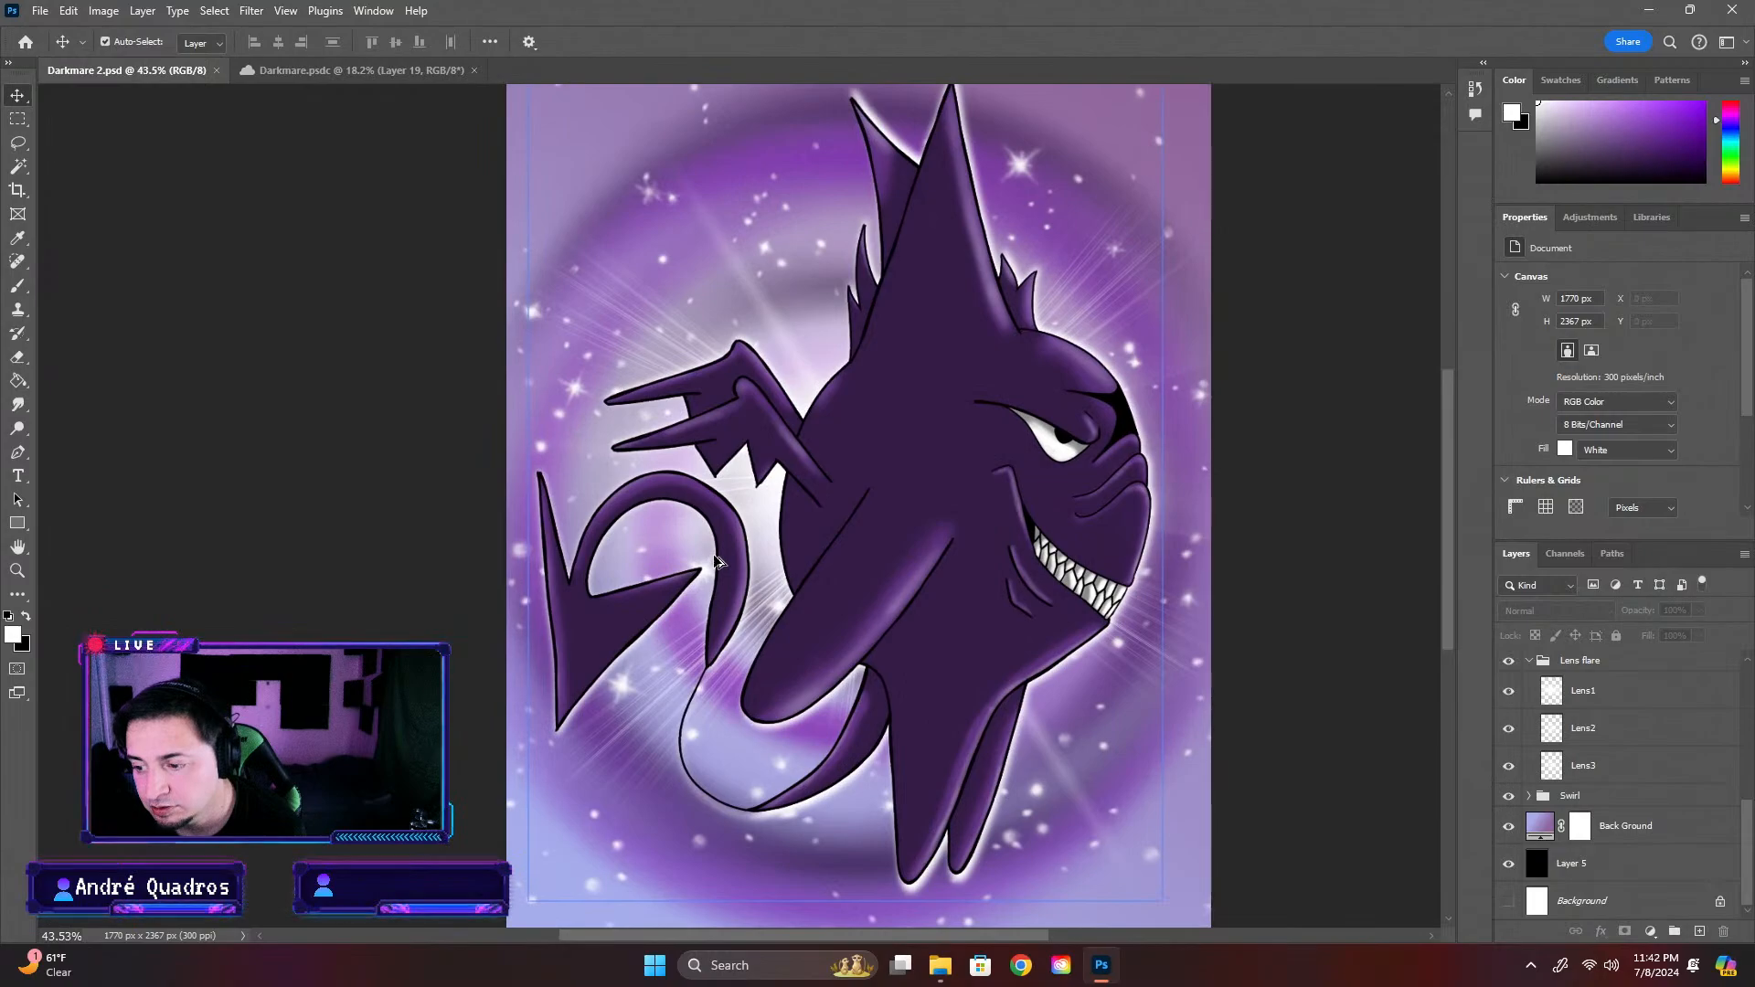
{"action": "scroll", "coordinate": [718, 563], "scroll_direction": "down", "scroll_amount": 1}
{"action": "scroll", "coordinate": [718, 563], "scroll_direction": "down", "scroll_amount": 1}
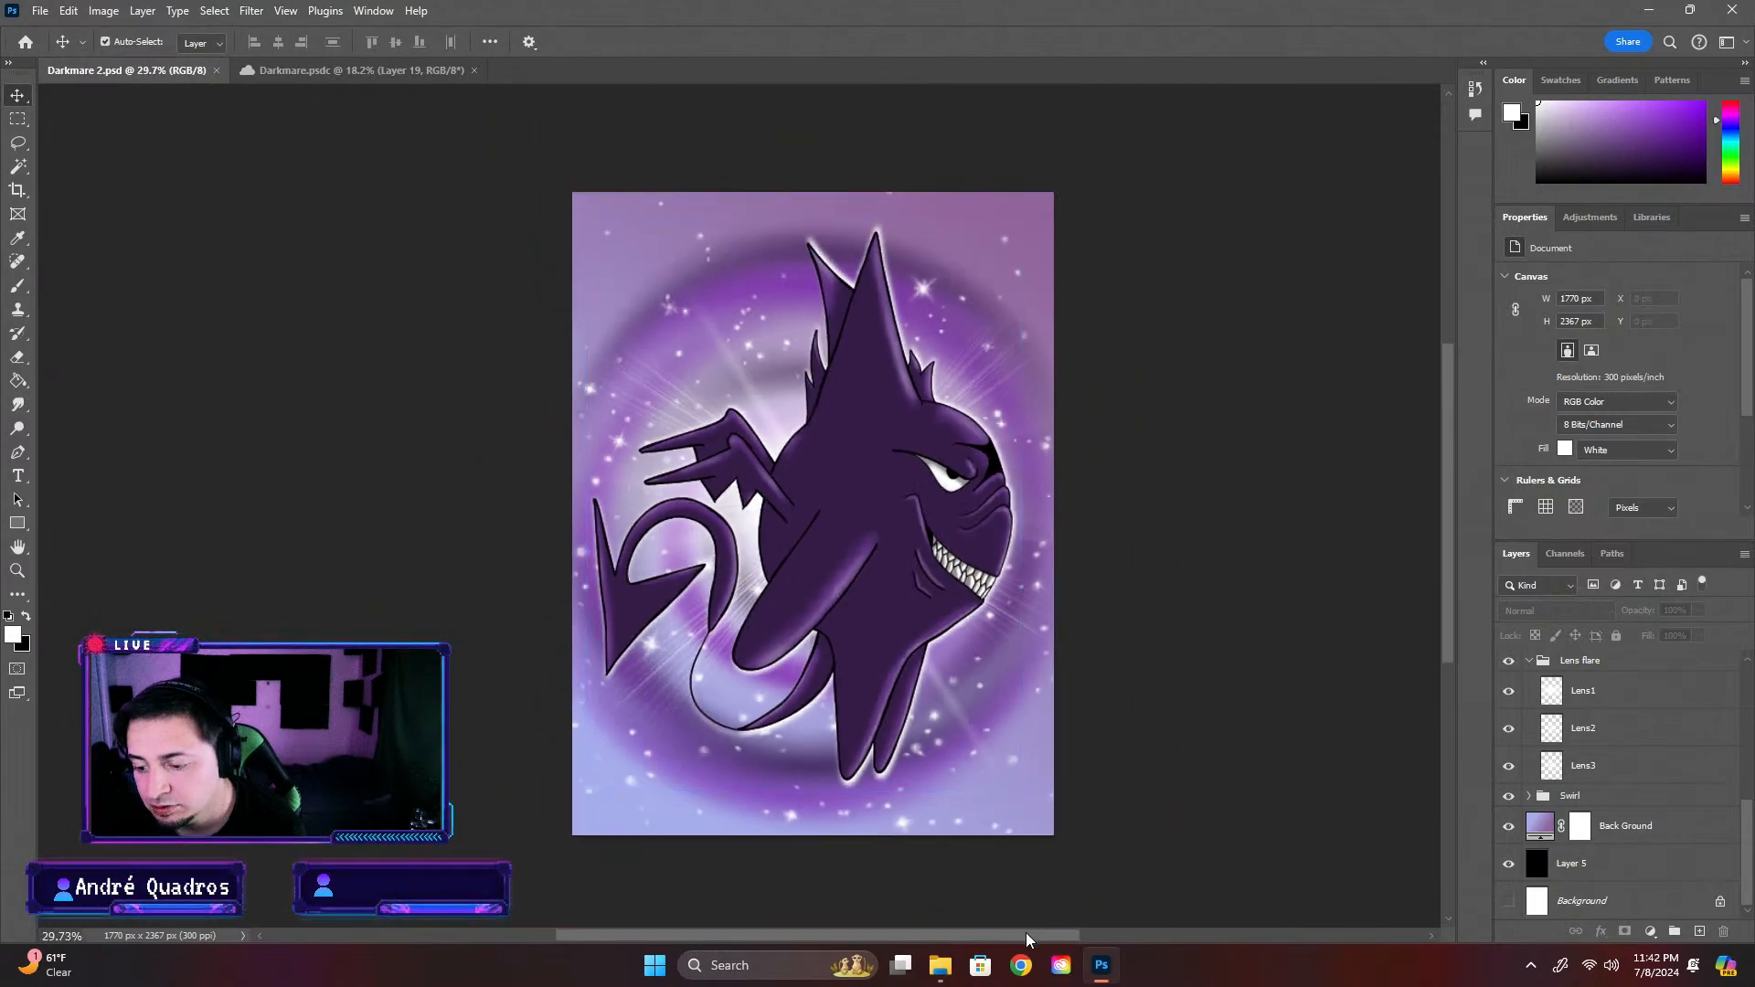
{"action": "left_click_drag", "start_coordinate": [1033, 939], "coordinate": [1110, 940]}
{"action": "scroll", "coordinate": [484, 593], "scroll_direction": "down", "scroll_amount": 2}
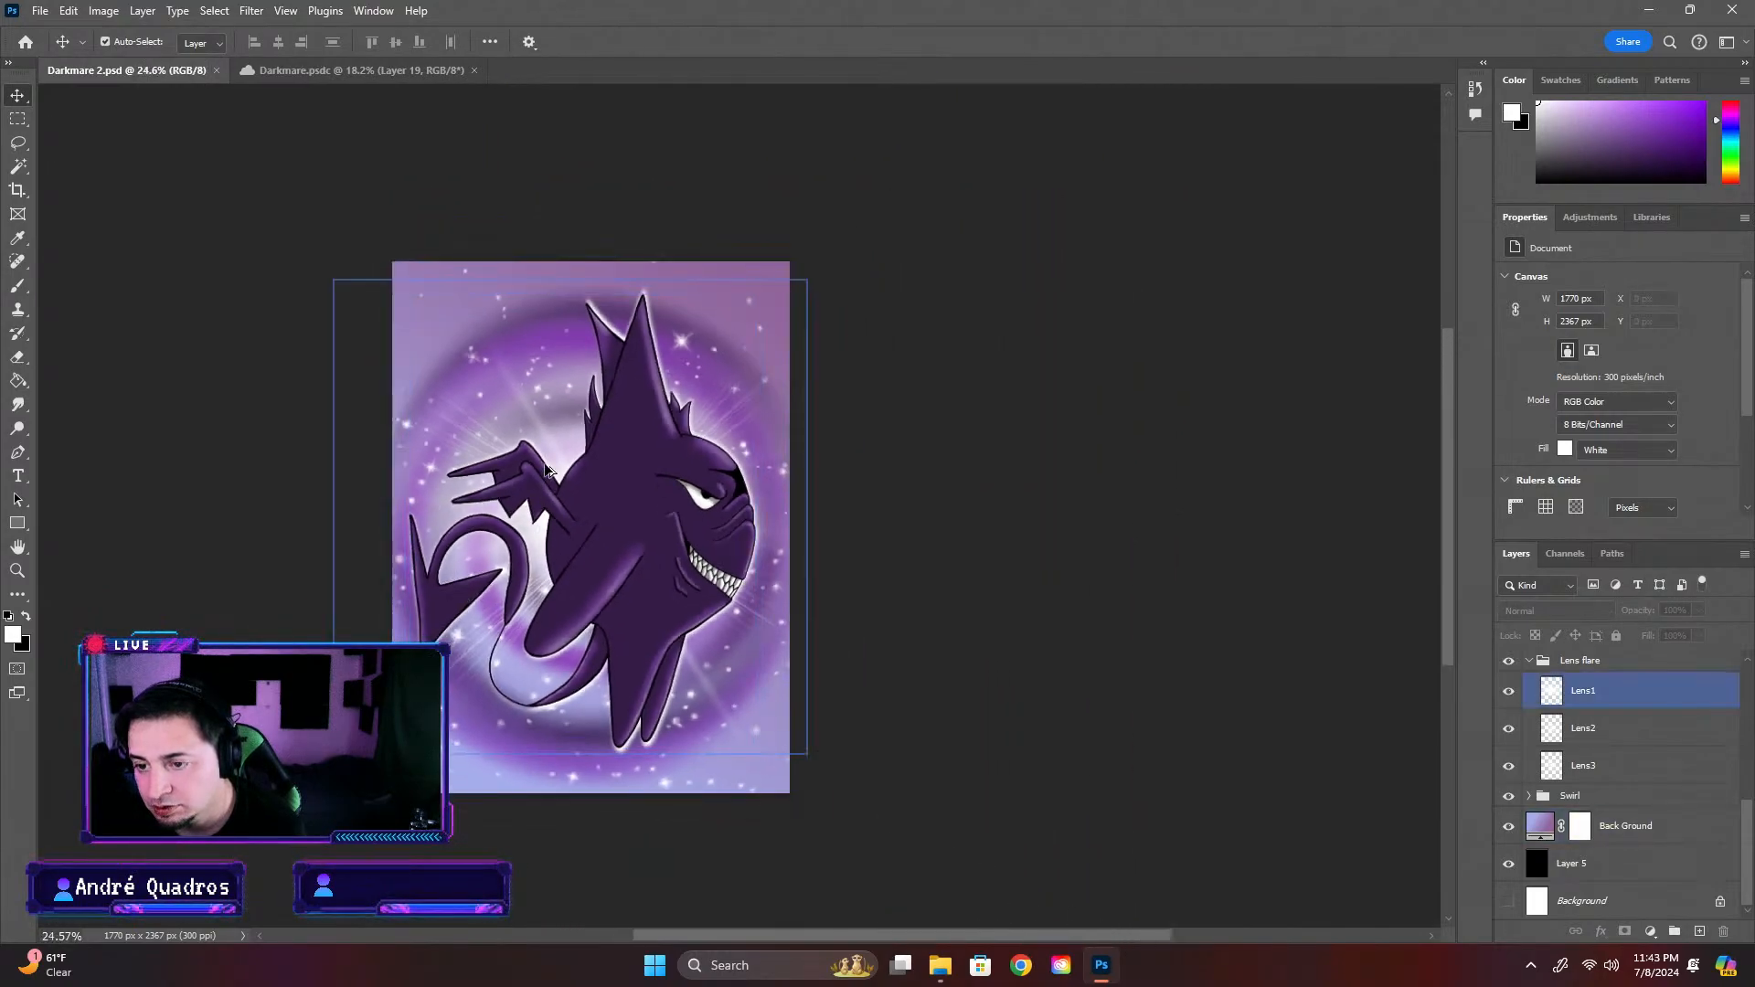
{"action": "left_click", "coordinate": [932, 281]}
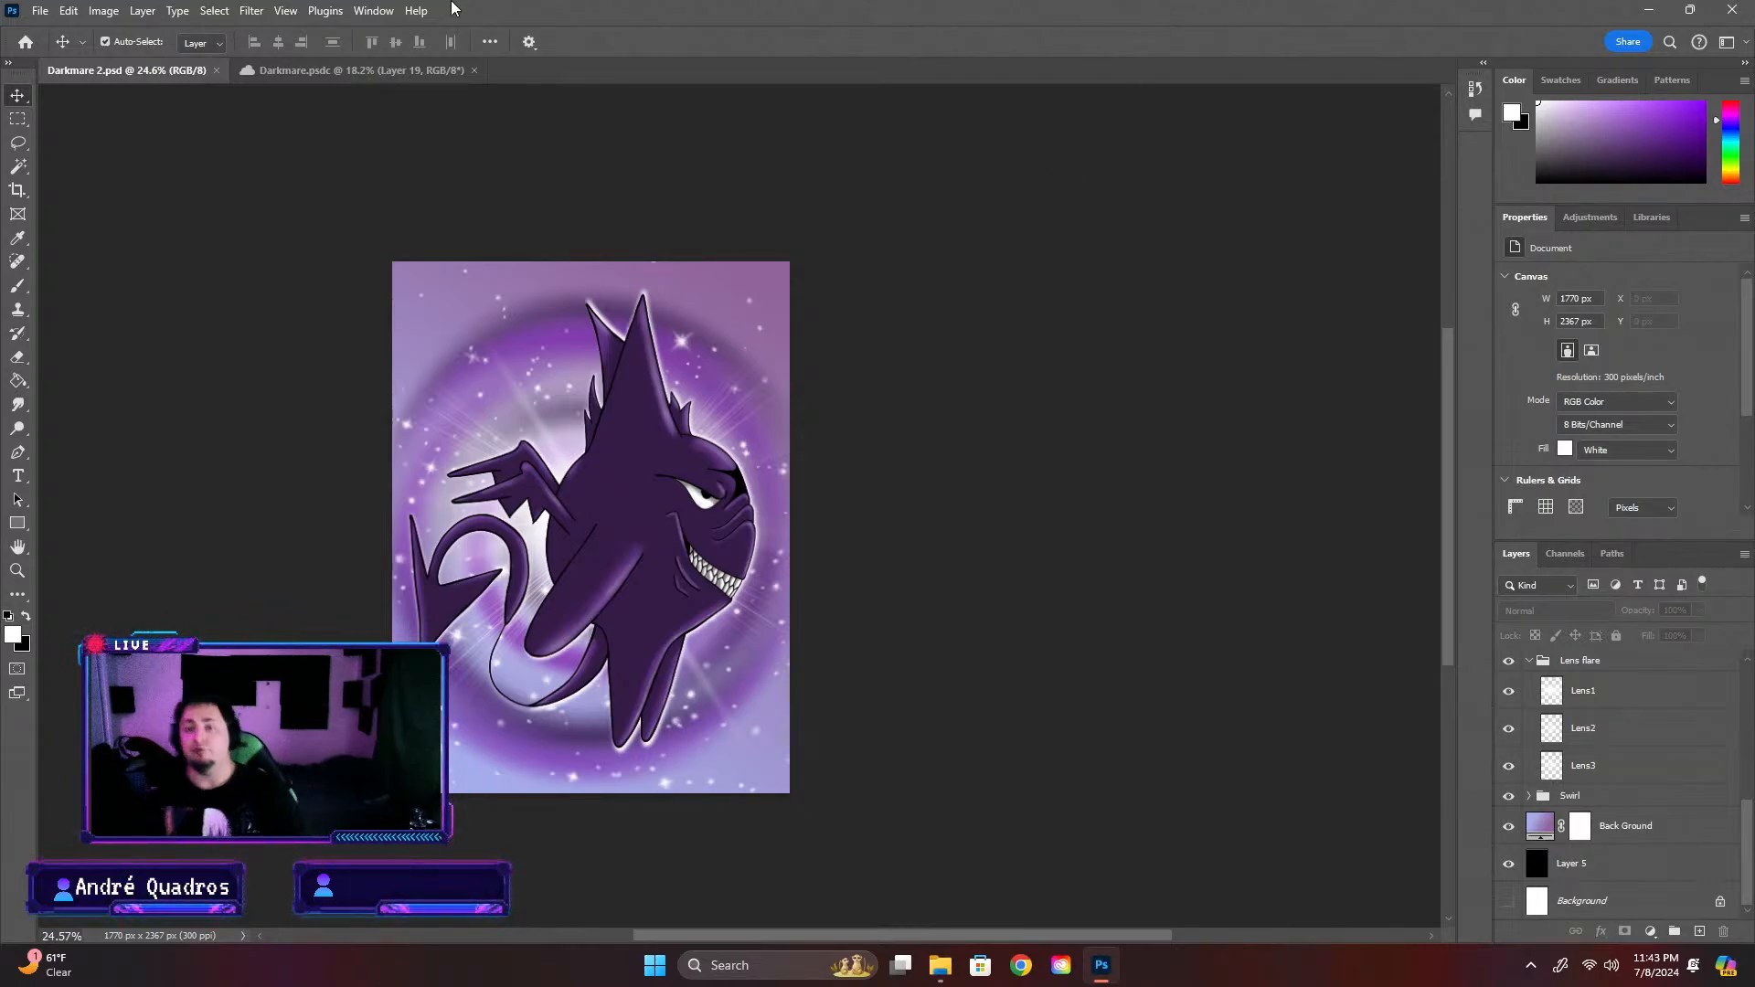
Alternate between the Darkmare.psdc and Darkmare 2.psd documents to compare the style and shading of the two creatures
{"action": "left_click", "coordinate": [344, 72]}
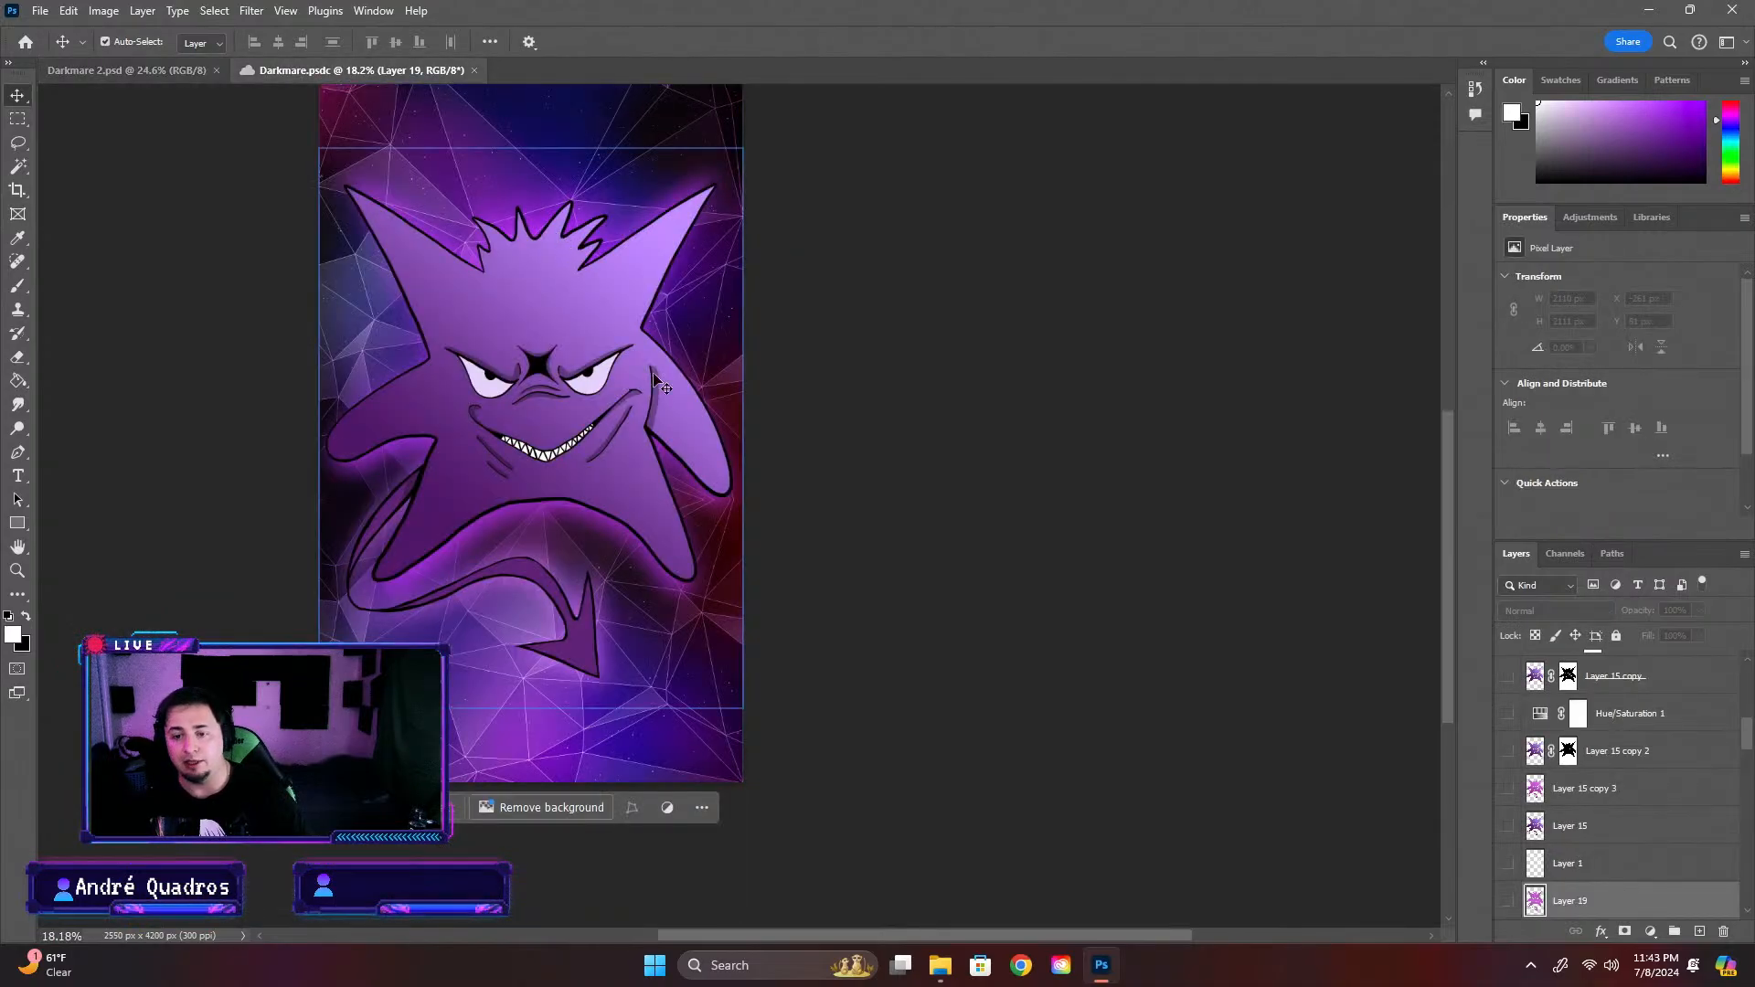
{"action": "scroll", "coordinate": [654, 376], "scroll_direction": "up", "scroll_amount": 1}
{"action": "left_click", "coordinate": [148, 64]}
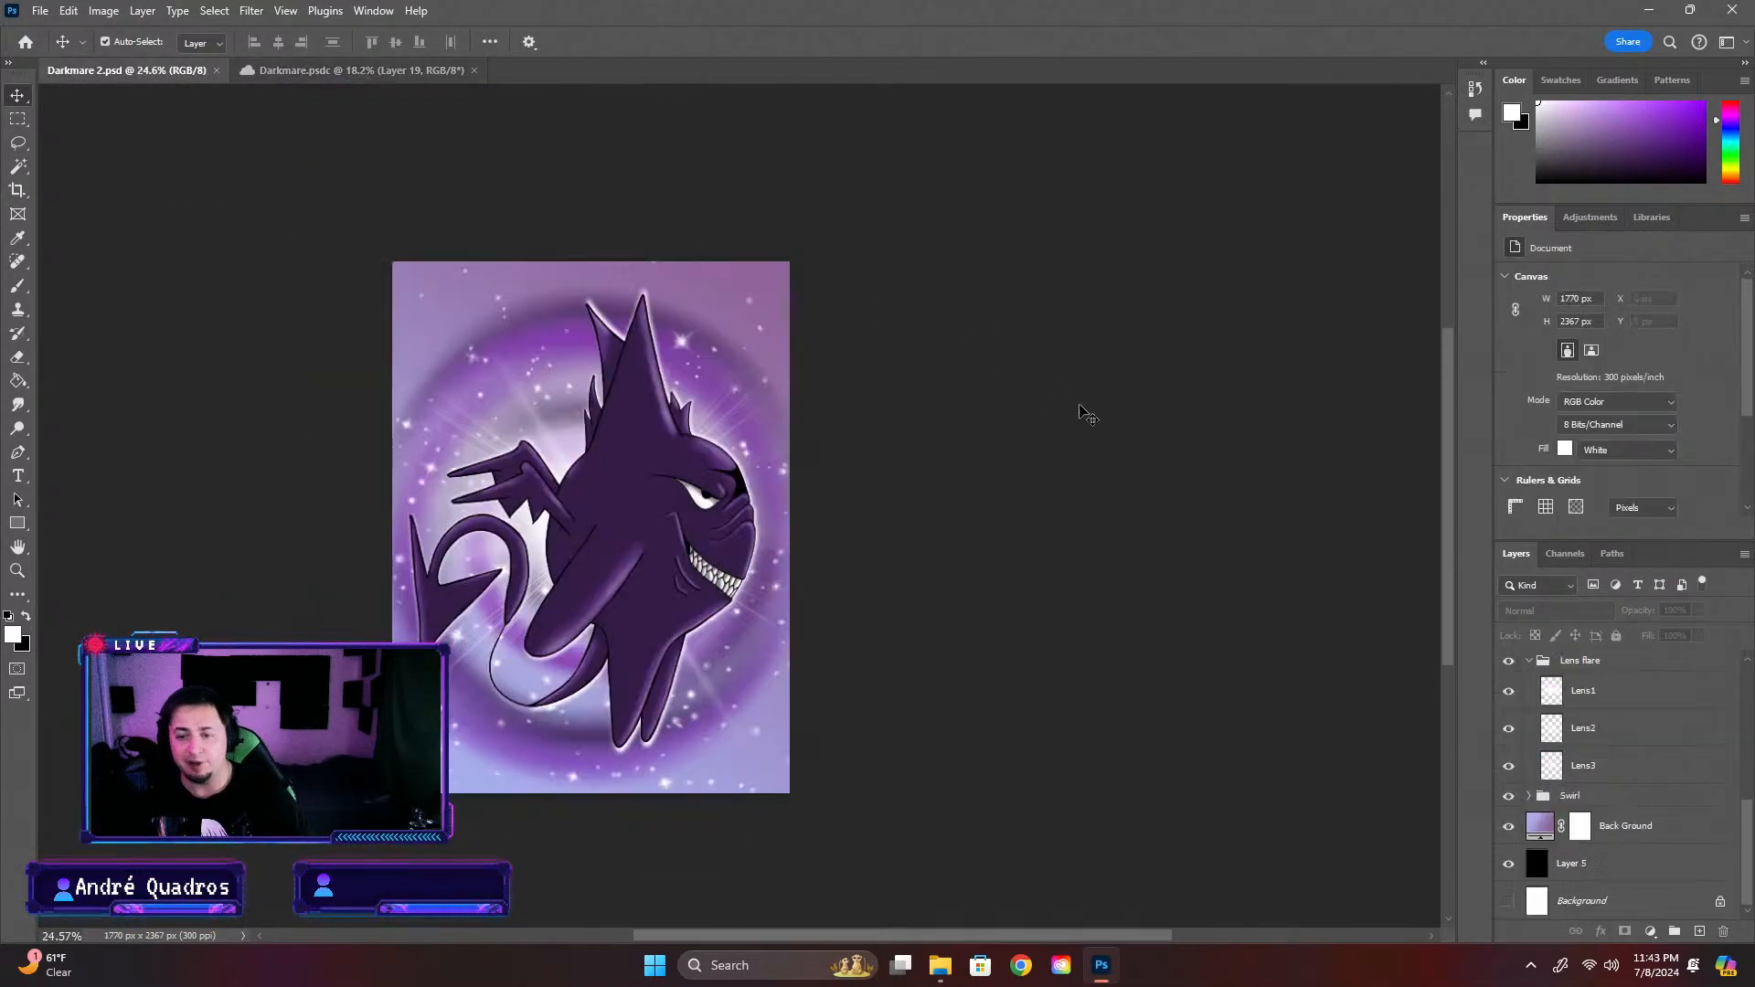
{"action": "left_click", "coordinate": [417, 73]}
{"action": "left_click", "coordinate": [90, 64]}
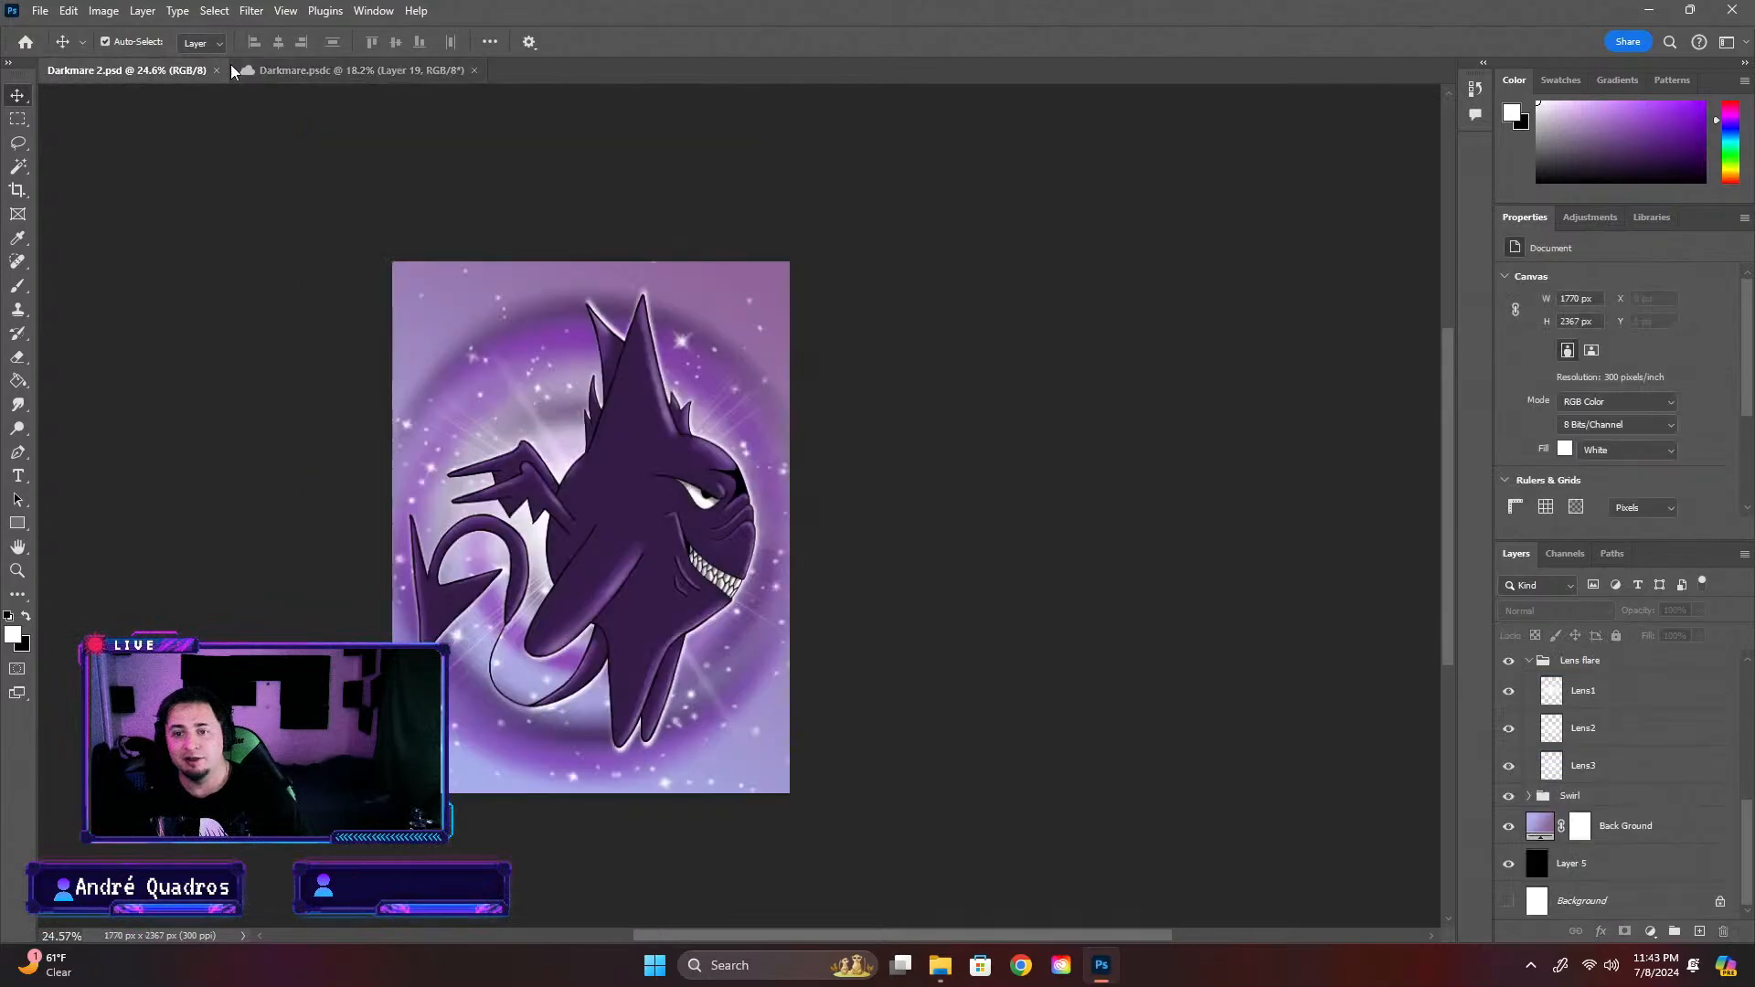
{"action": "left_click", "coordinate": [284, 64]}
{"action": "left_click", "coordinate": [194, 68]}
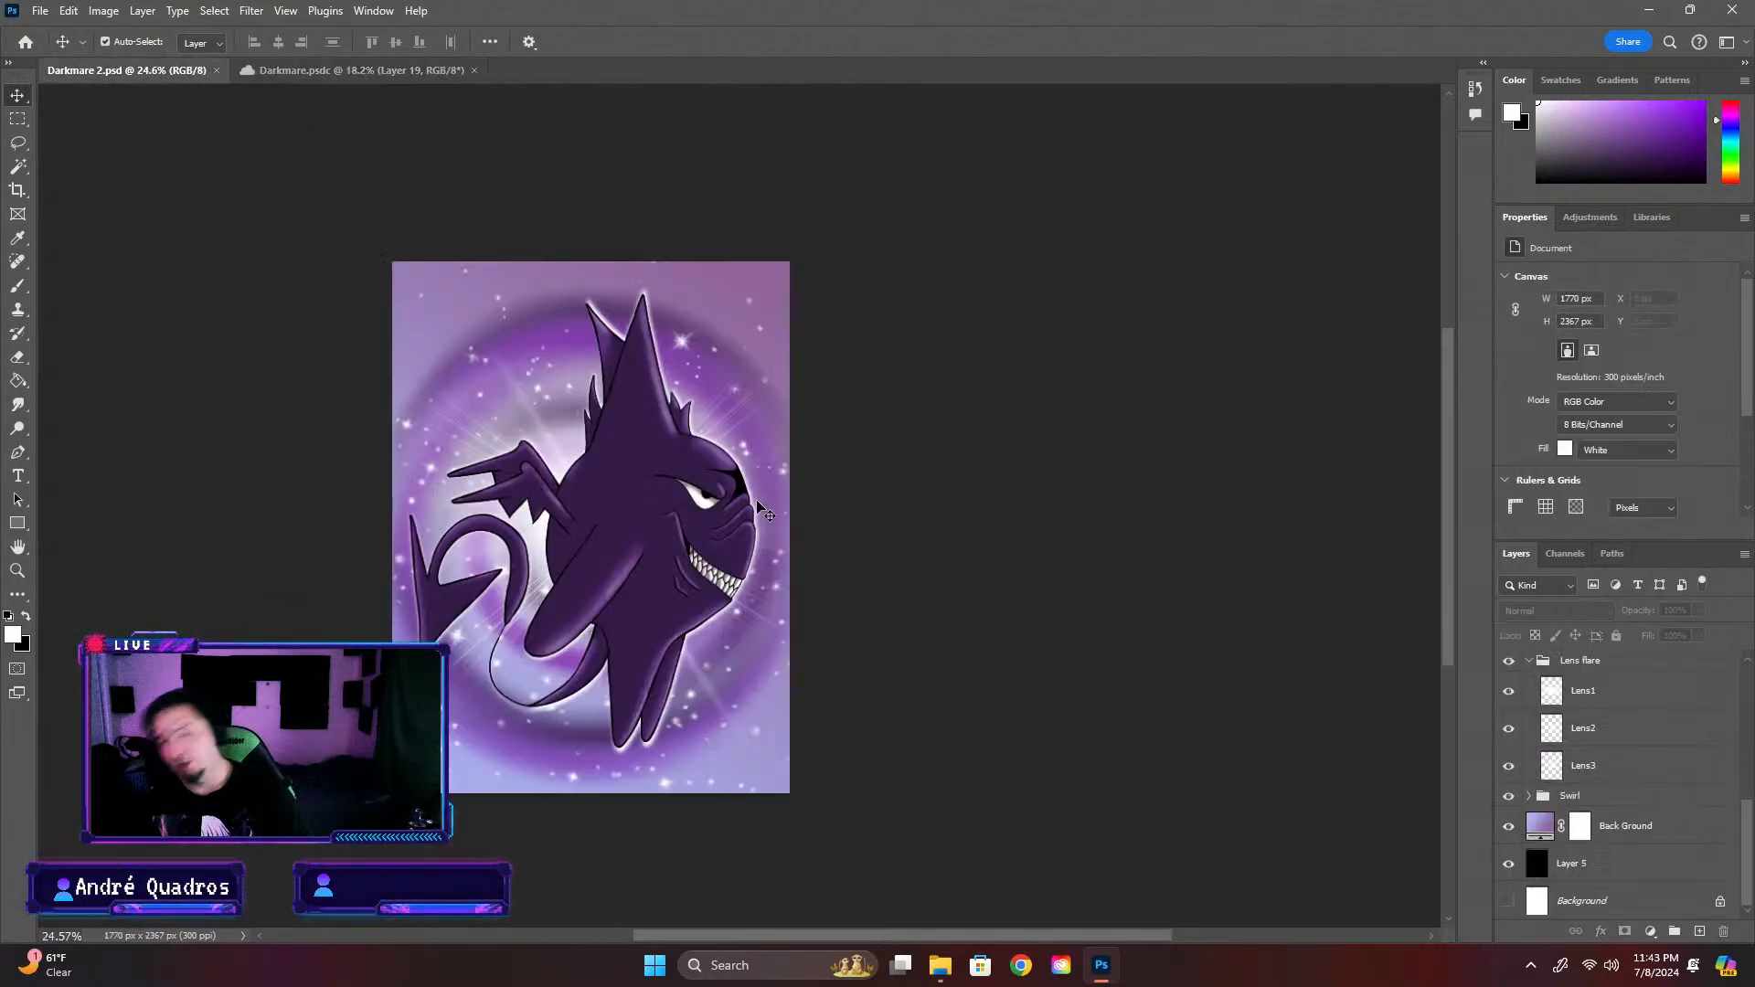
{"action": "left_click", "coordinate": [410, 71]}
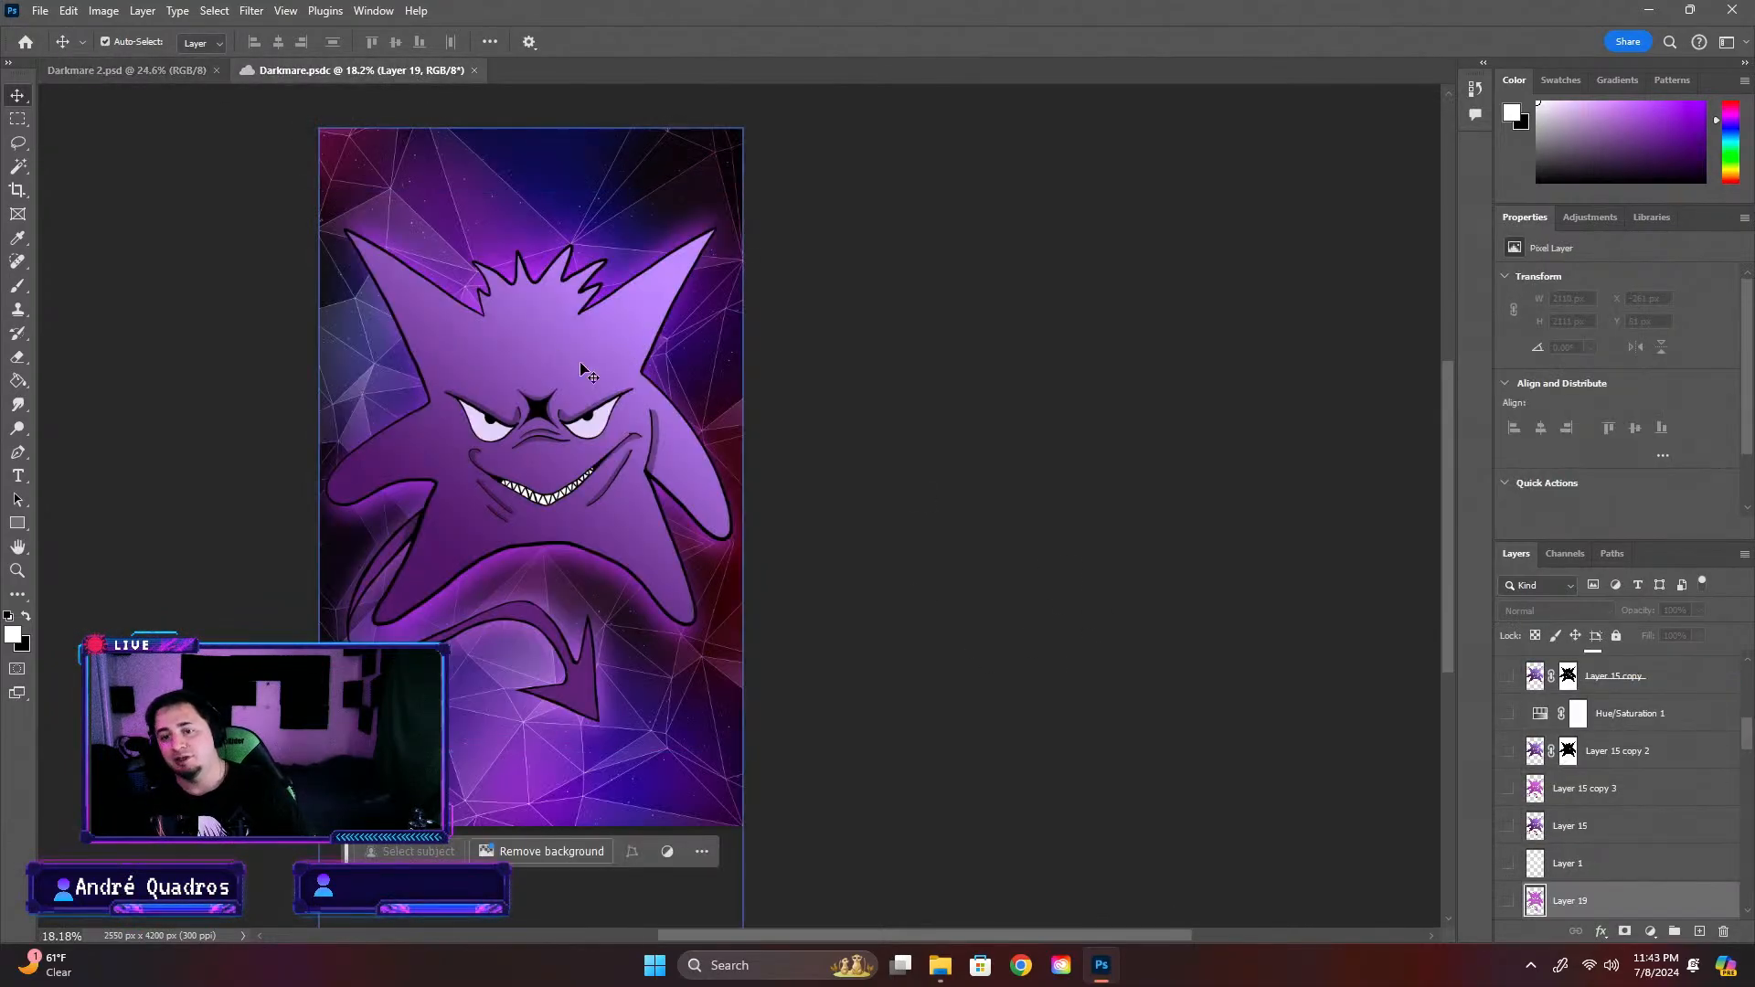
{"action": "left_click", "coordinate": [68, 62]}
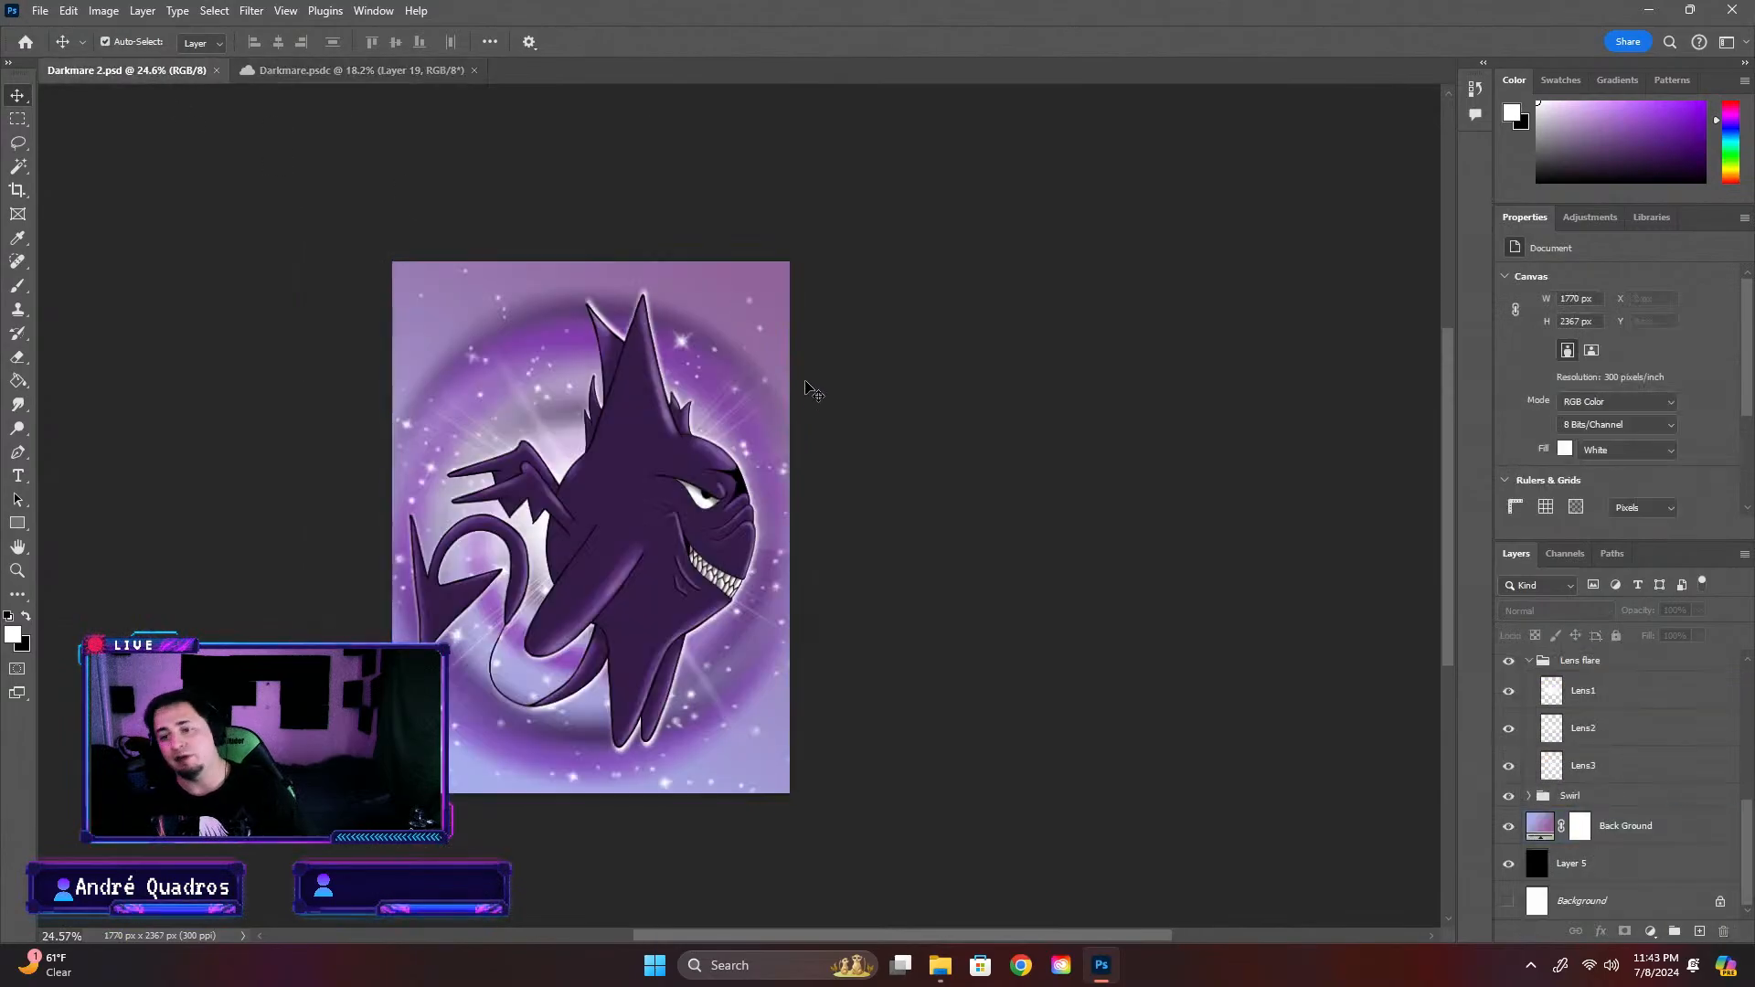
Review the finished Darkmare 2 artwork once more against the first Darkmare version
{"action": "left_click", "coordinate": [783, 327]}
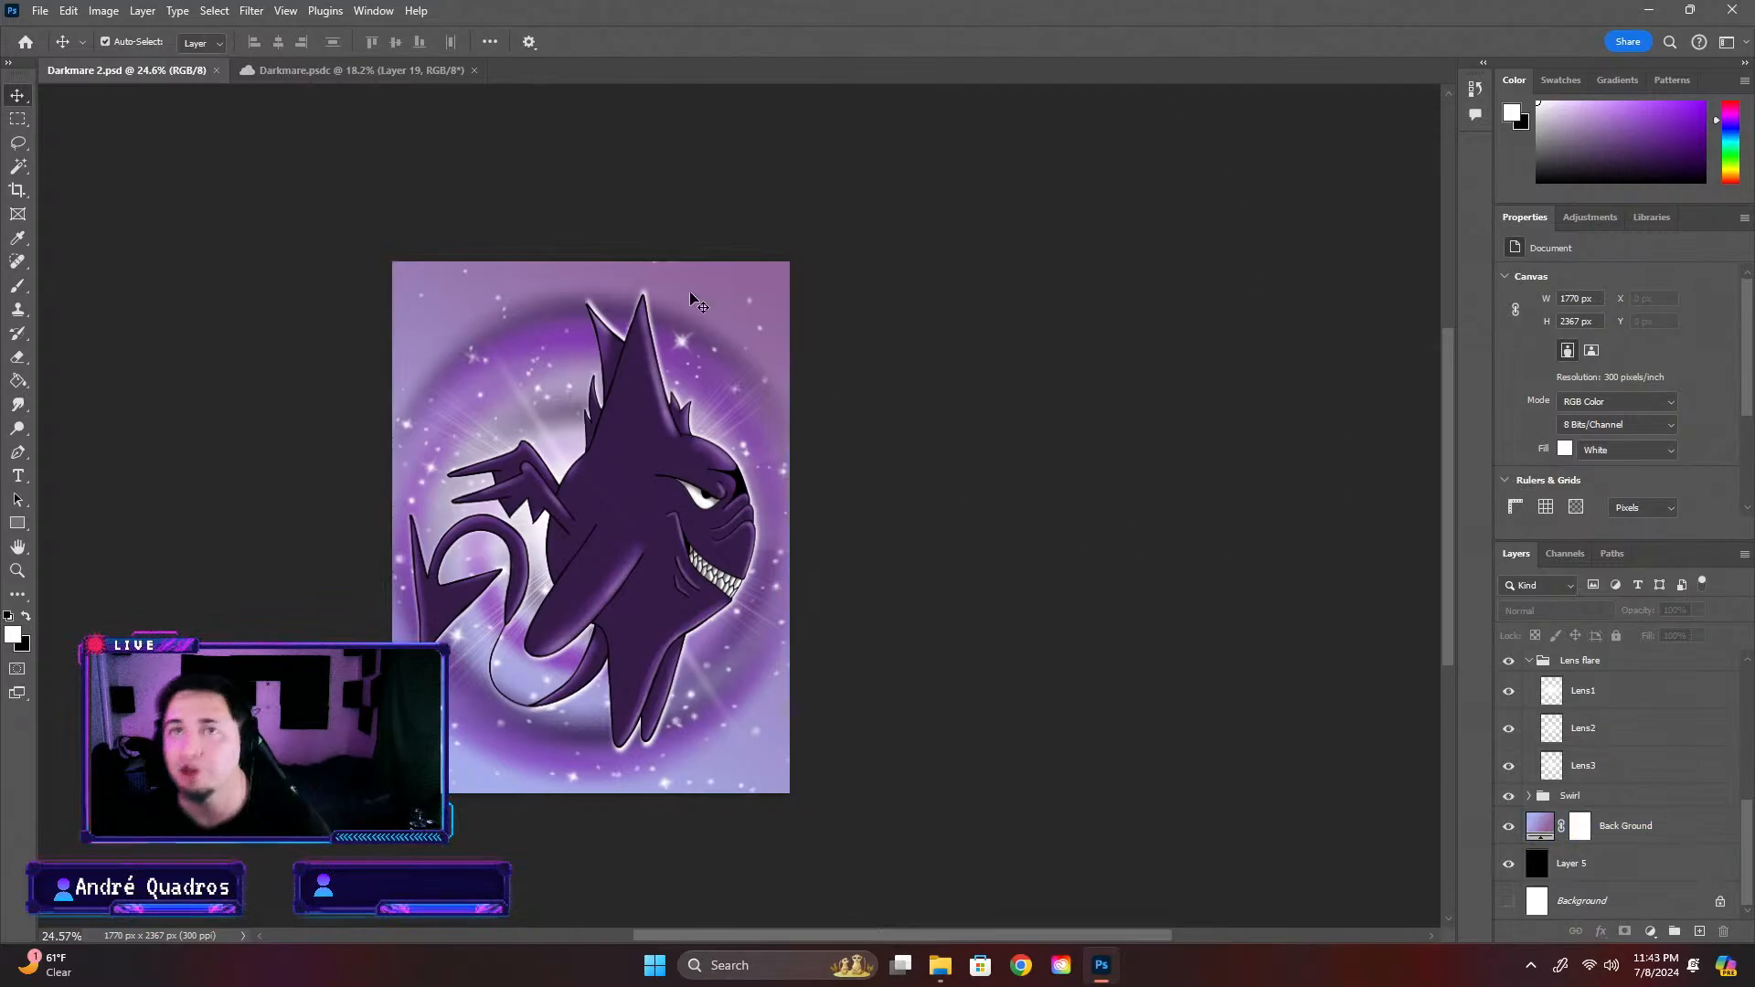
{"action": "left_click", "coordinate": [1061, 596]}
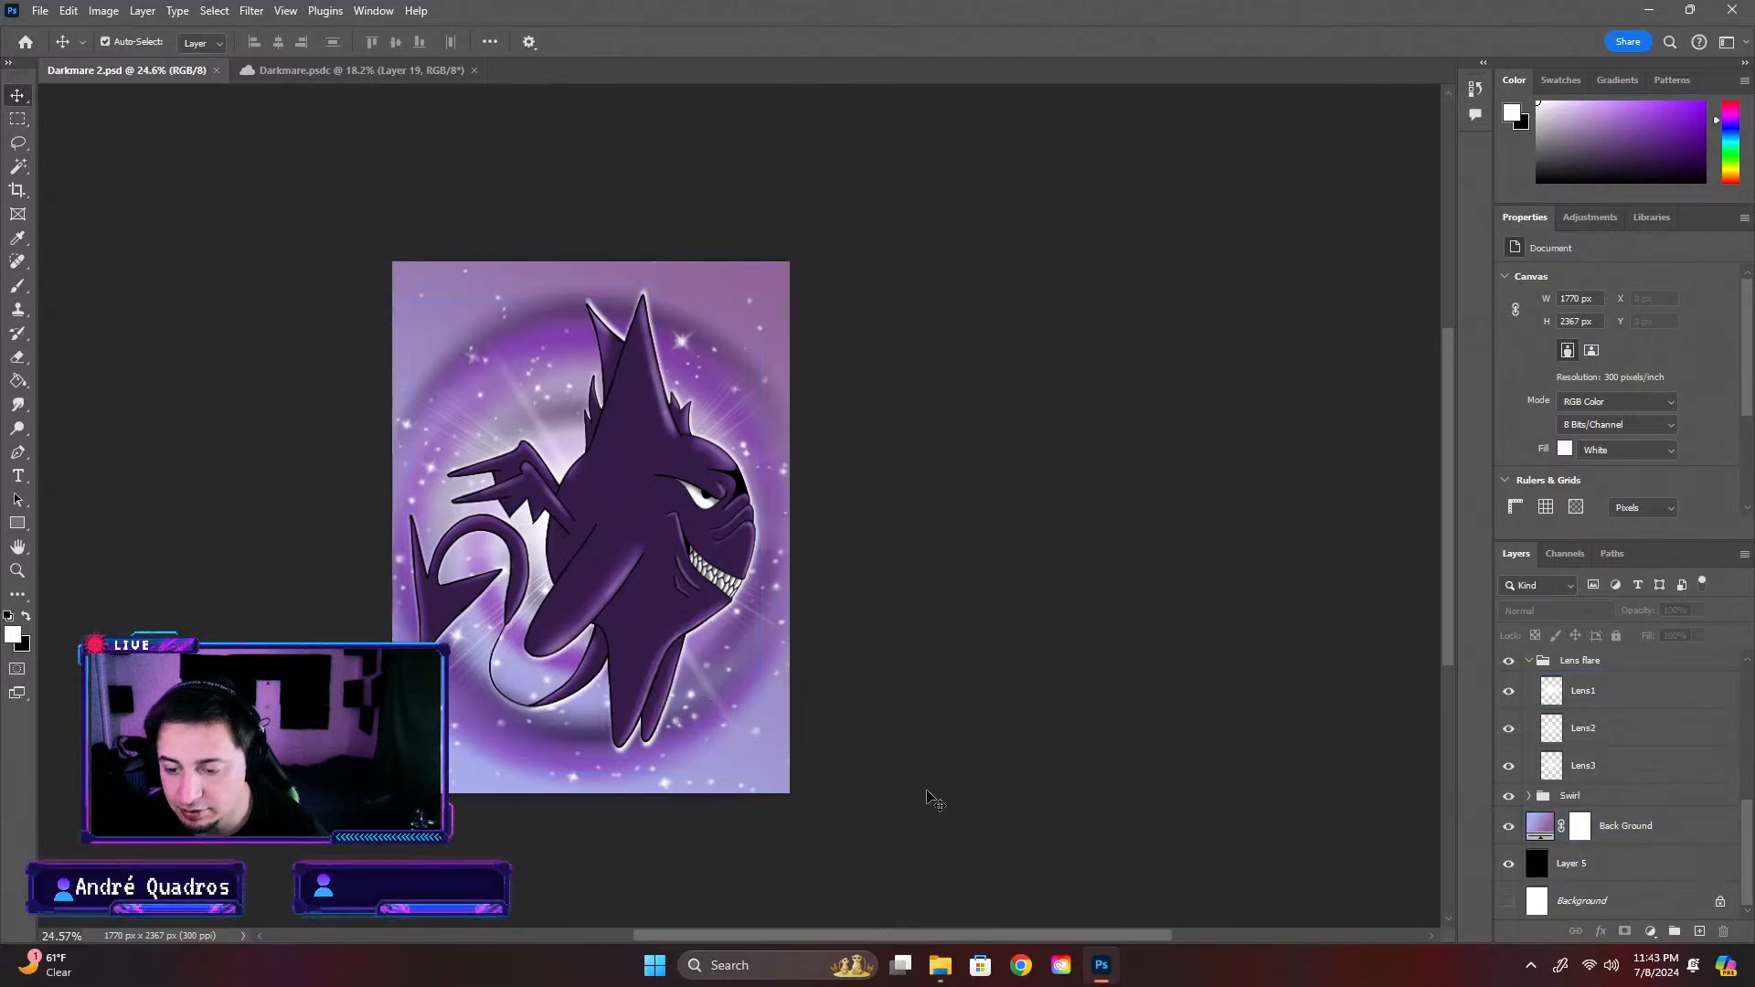
{"action": "scroll", "coordinate": [722, 507], "scroll_direction": "down", "scroll_amount": 5}
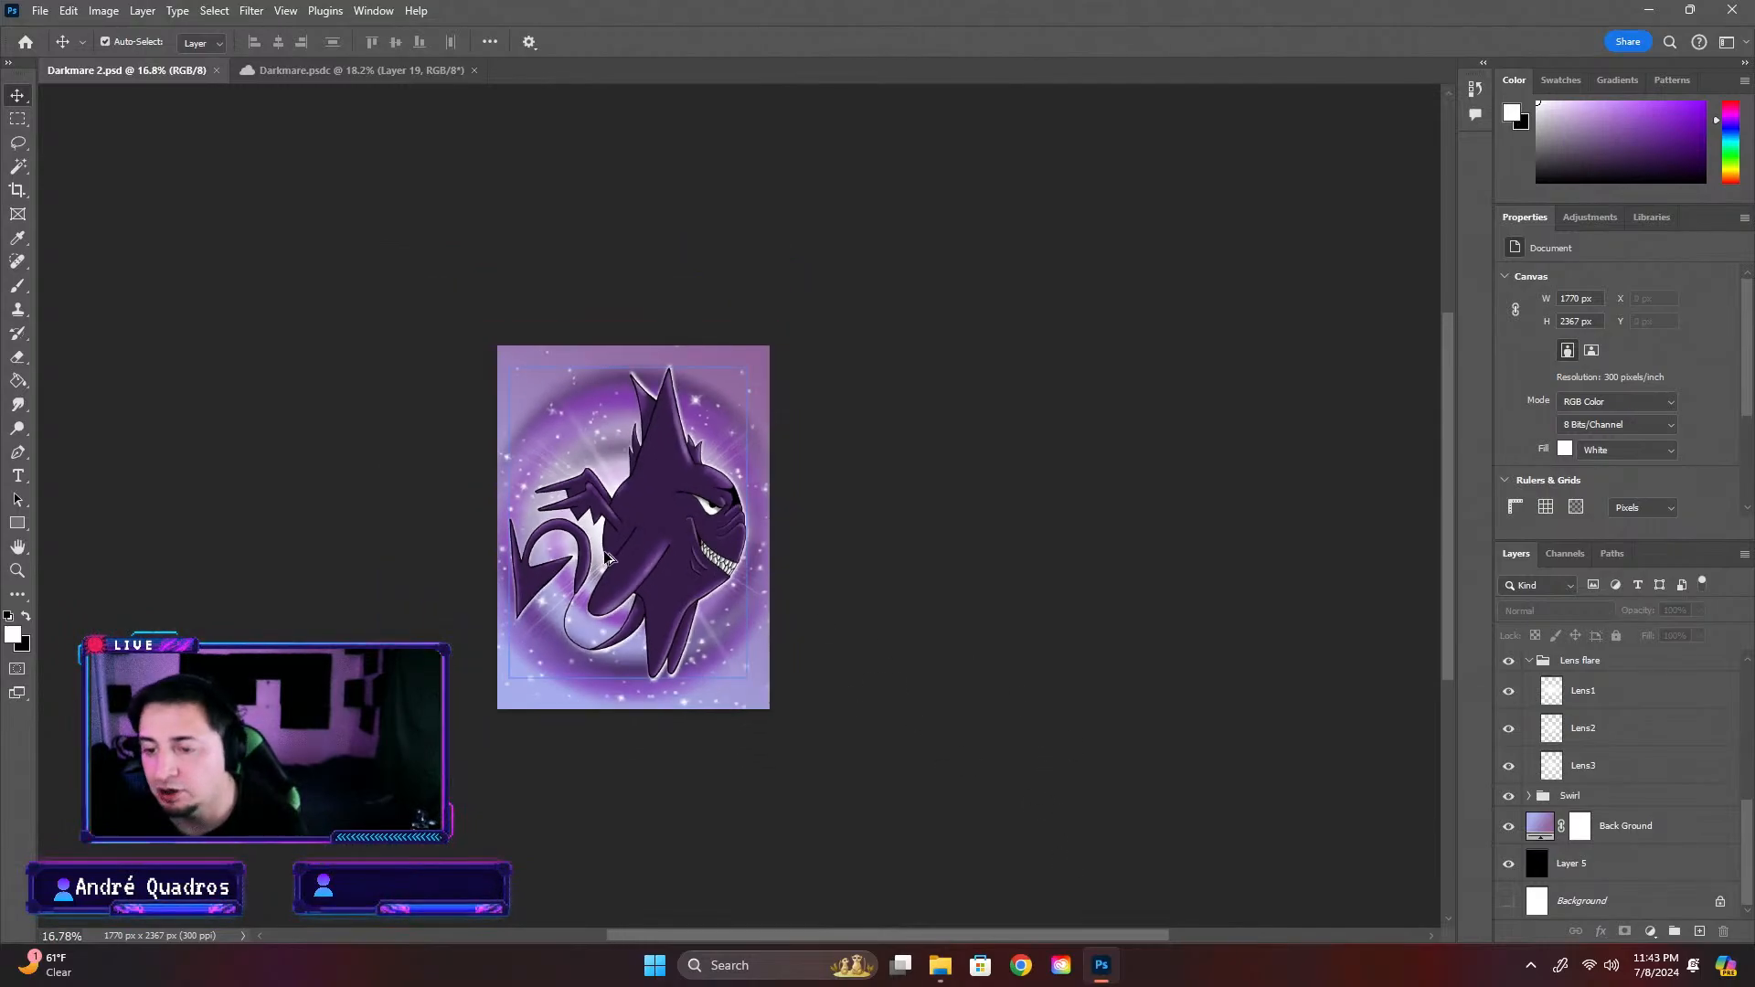
{"action": "scroll", "coordinate": [720, 501], "scroll_direction": "up", "scroll_amount": 9}
{"action": "left_click", "coordinate": [451, 72]}
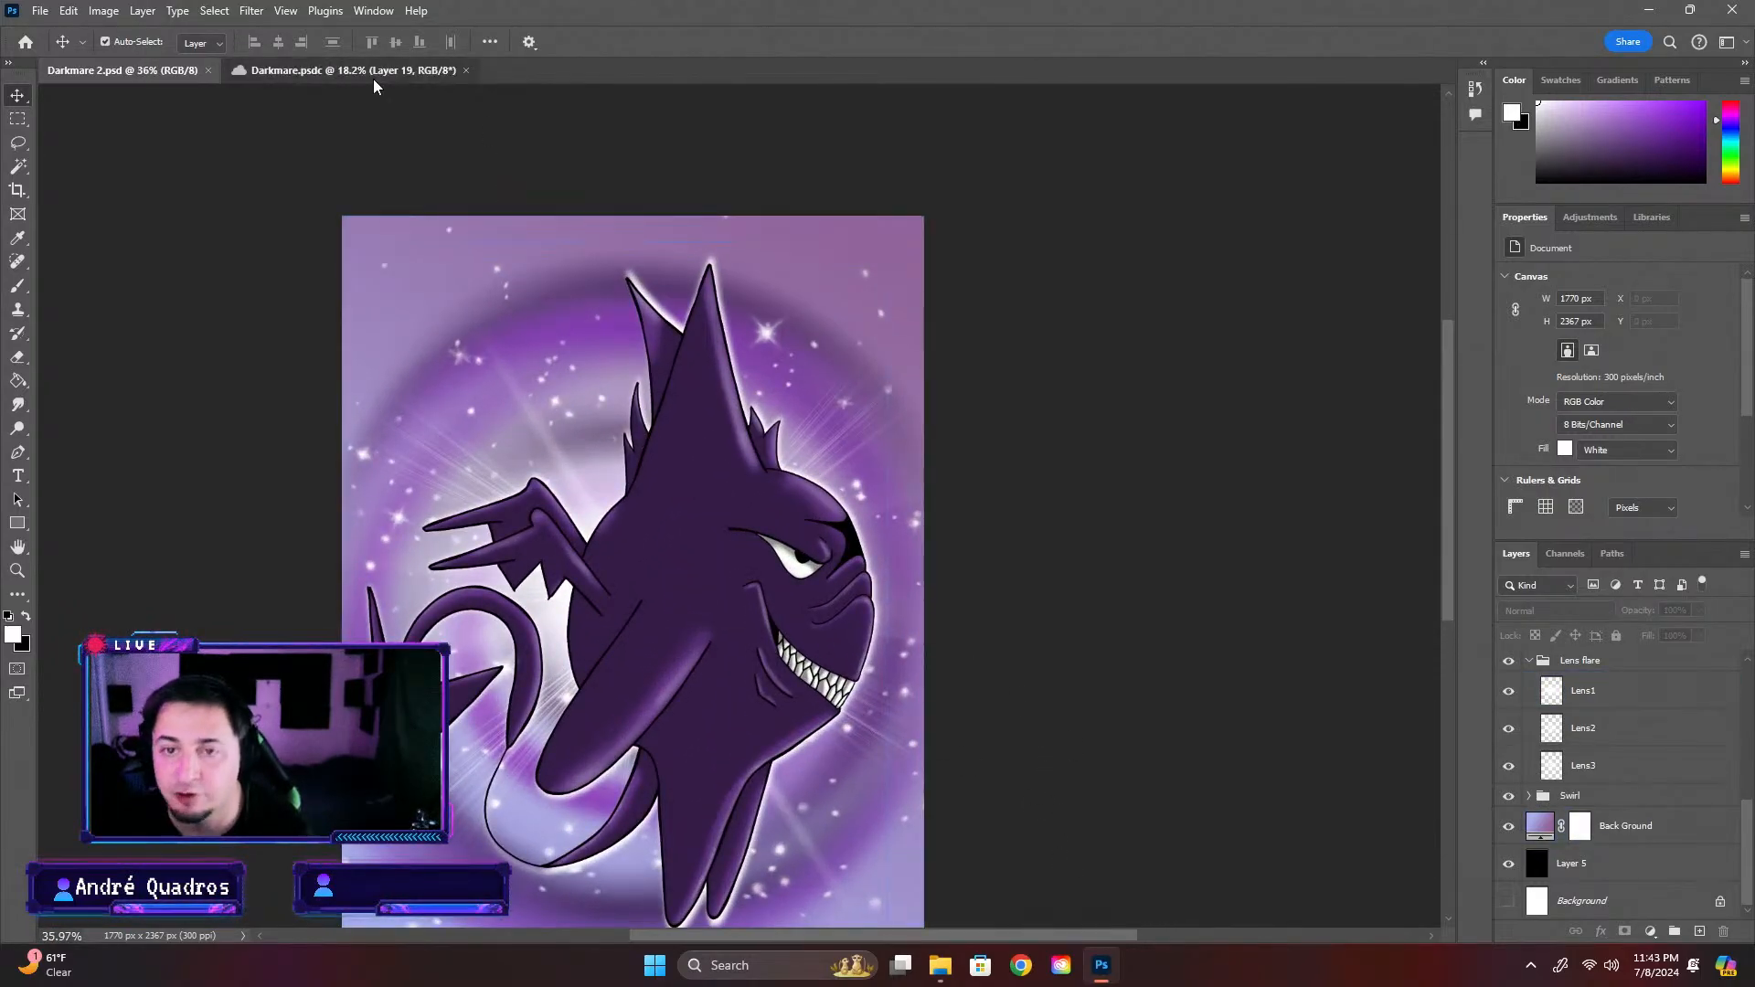
{"action": "left_click", "coordinate": [71, 77]}
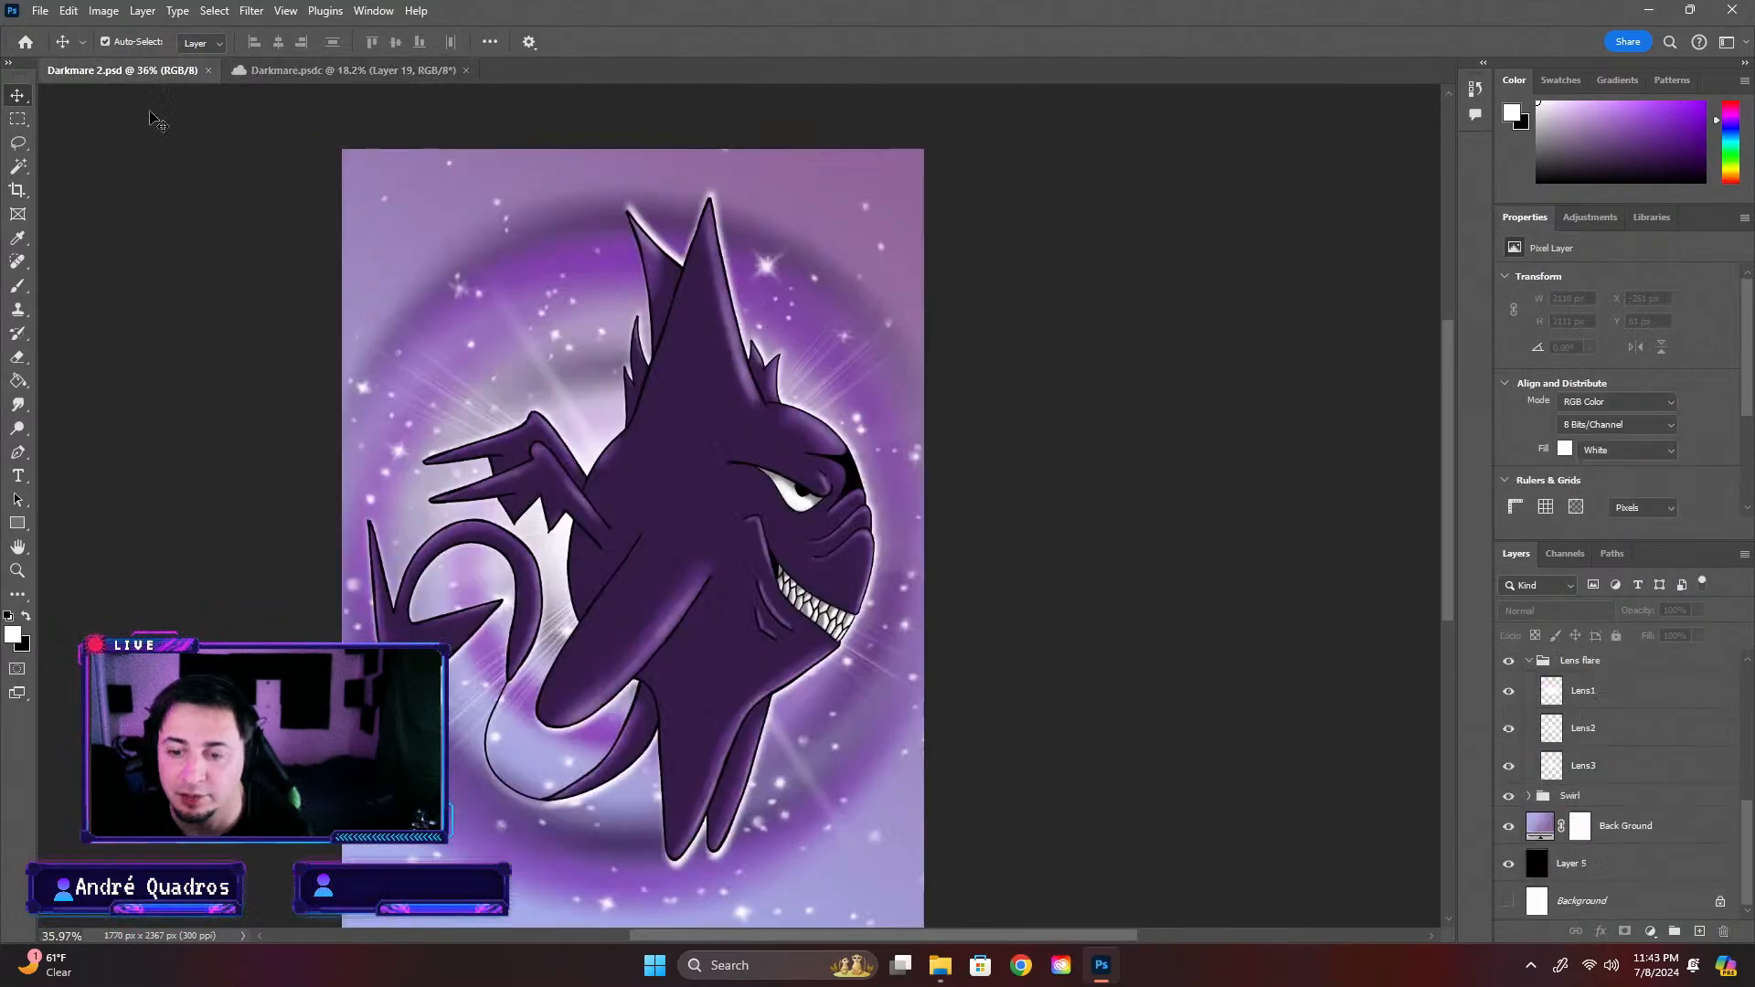
{"action": "scroll", "coordinate": [832, 585], "scroll_direction": "down", "scroll_amount": 2}
{"action": "left_click", "coordinate": [809, 506]}
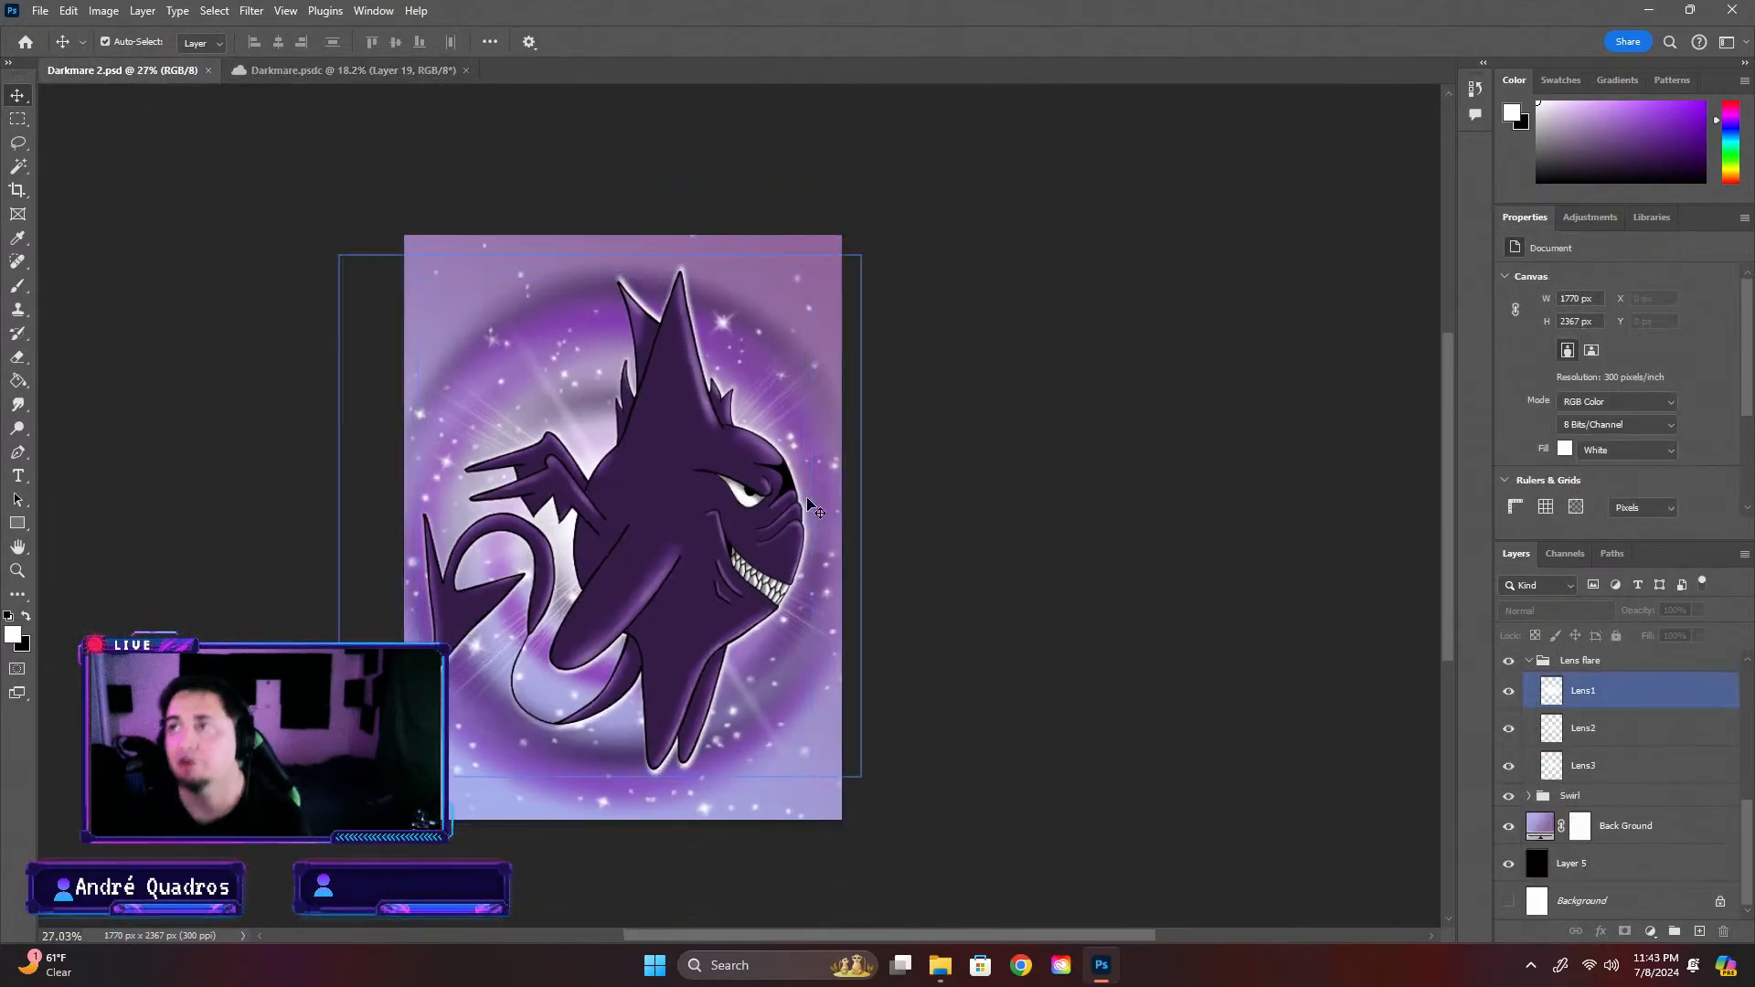
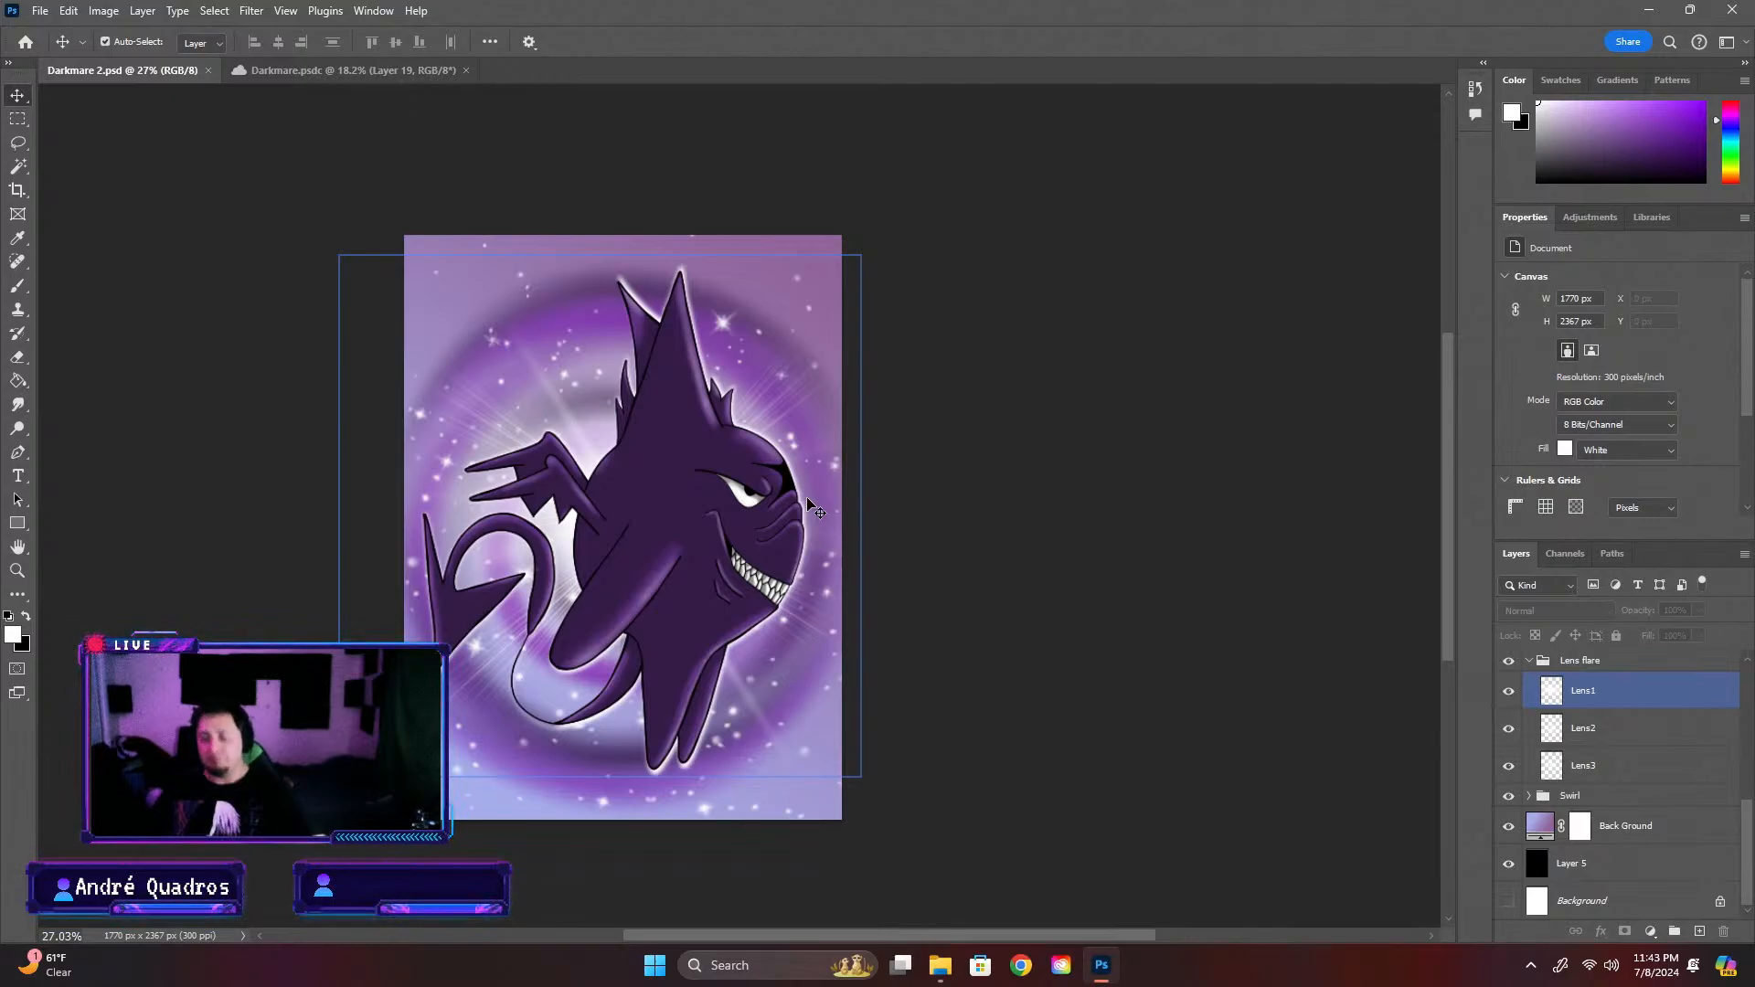
Compare Darkmare 2 with the Darkmare.psdc document a final time and close Darkmare.psdc
{"action": "scroll", "coordinate": [707, 560], "scroll_direction": "up", "scroll_amount": 4}
{"action": "scroll", "coordinate": [706, 536], "scroll_direction": "down", "scroll_amount": 3}
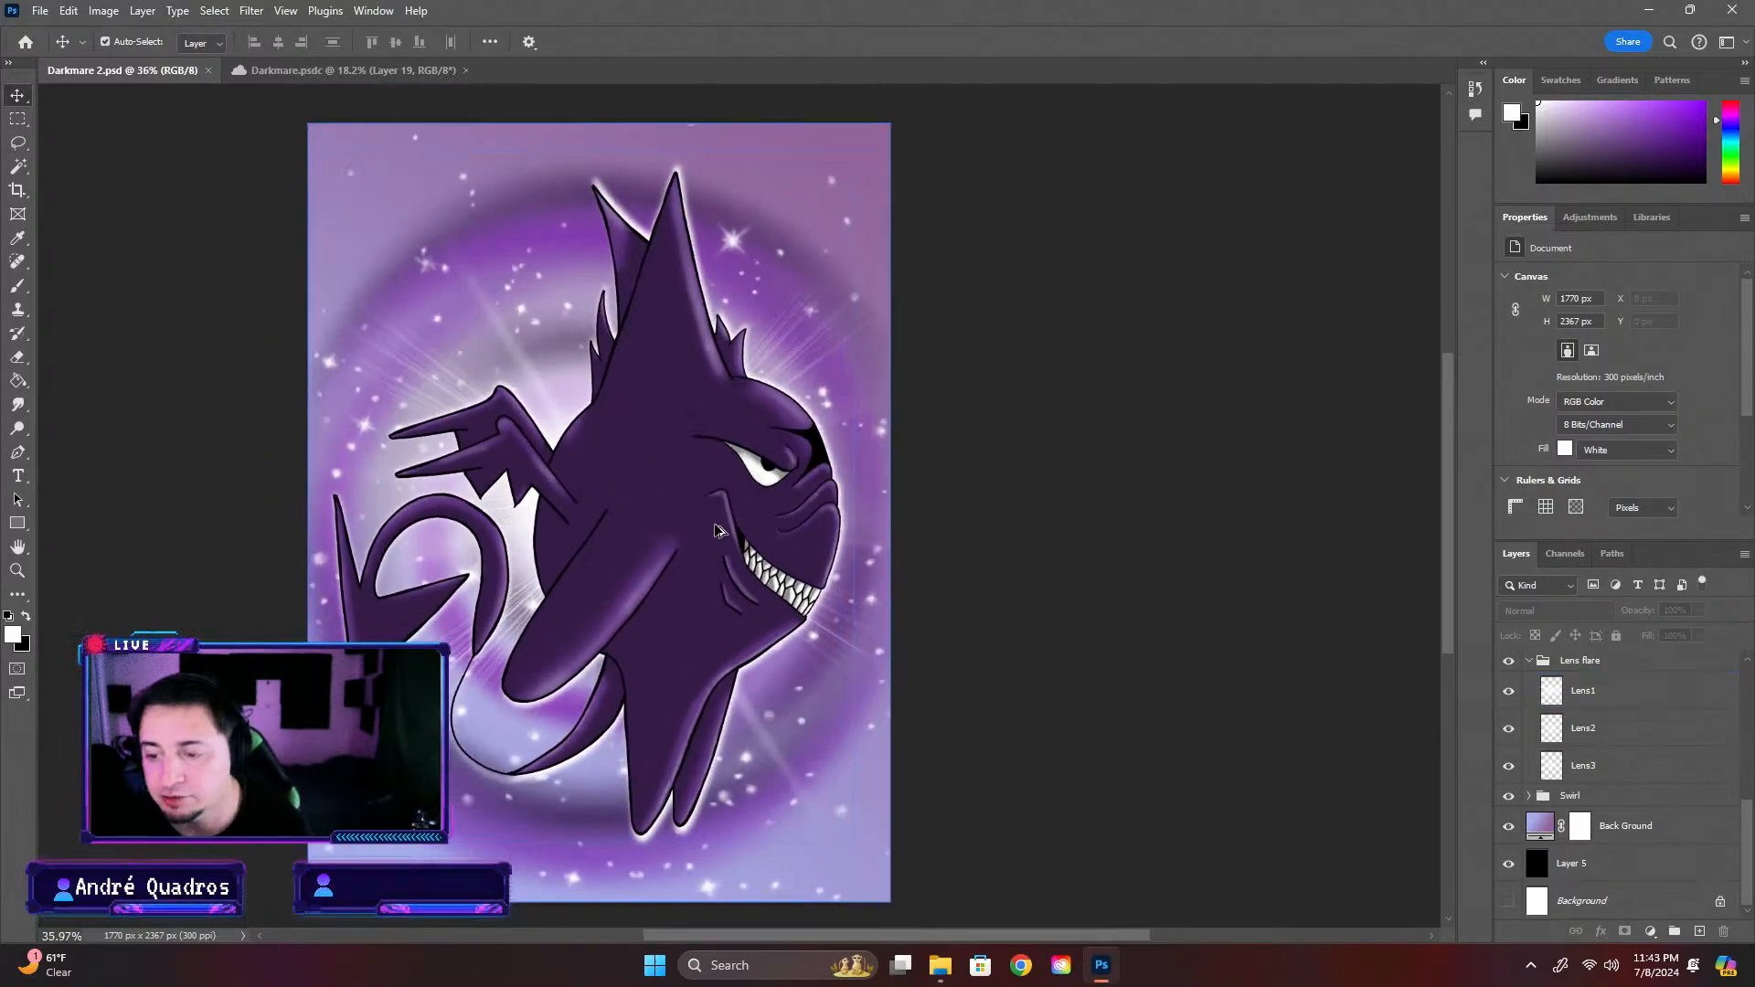
{"action": "left_click", "coordinate": [332, 73]}
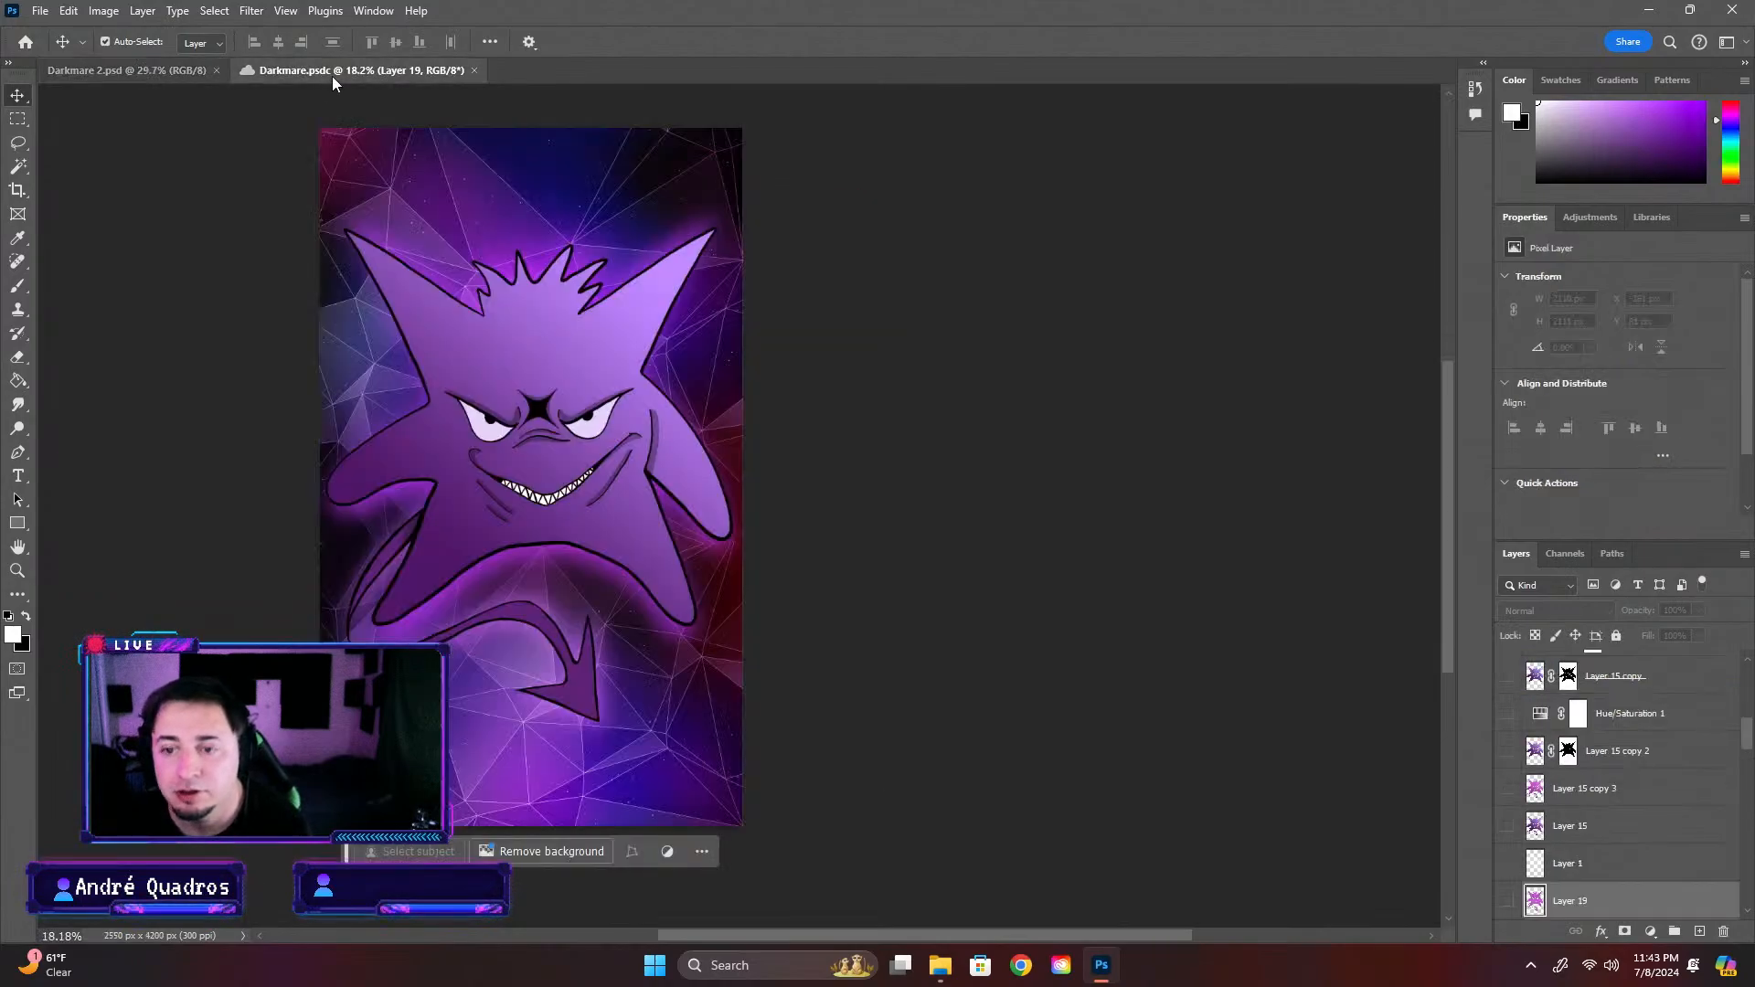
{"action": "left_click", "coordinate": [174, 73]}
{"action": "left_click", "coordinate": [433, 72]}
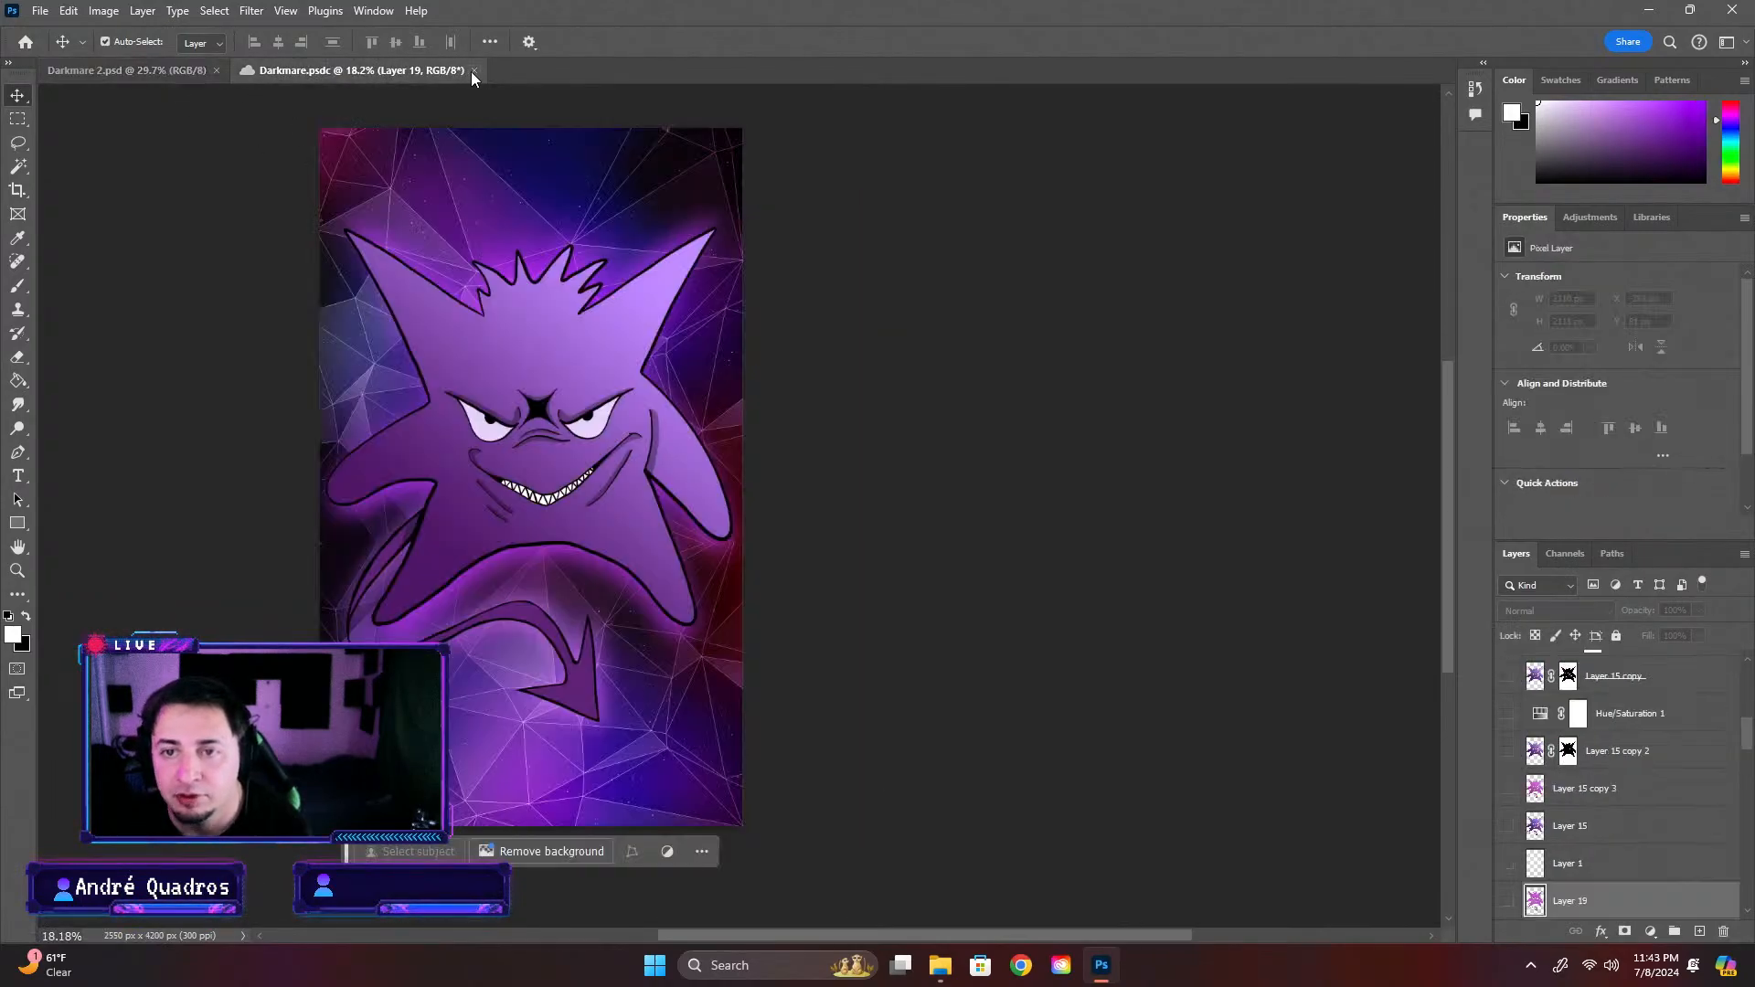
{"action": "left_click", "coordinate": [473, 71]}
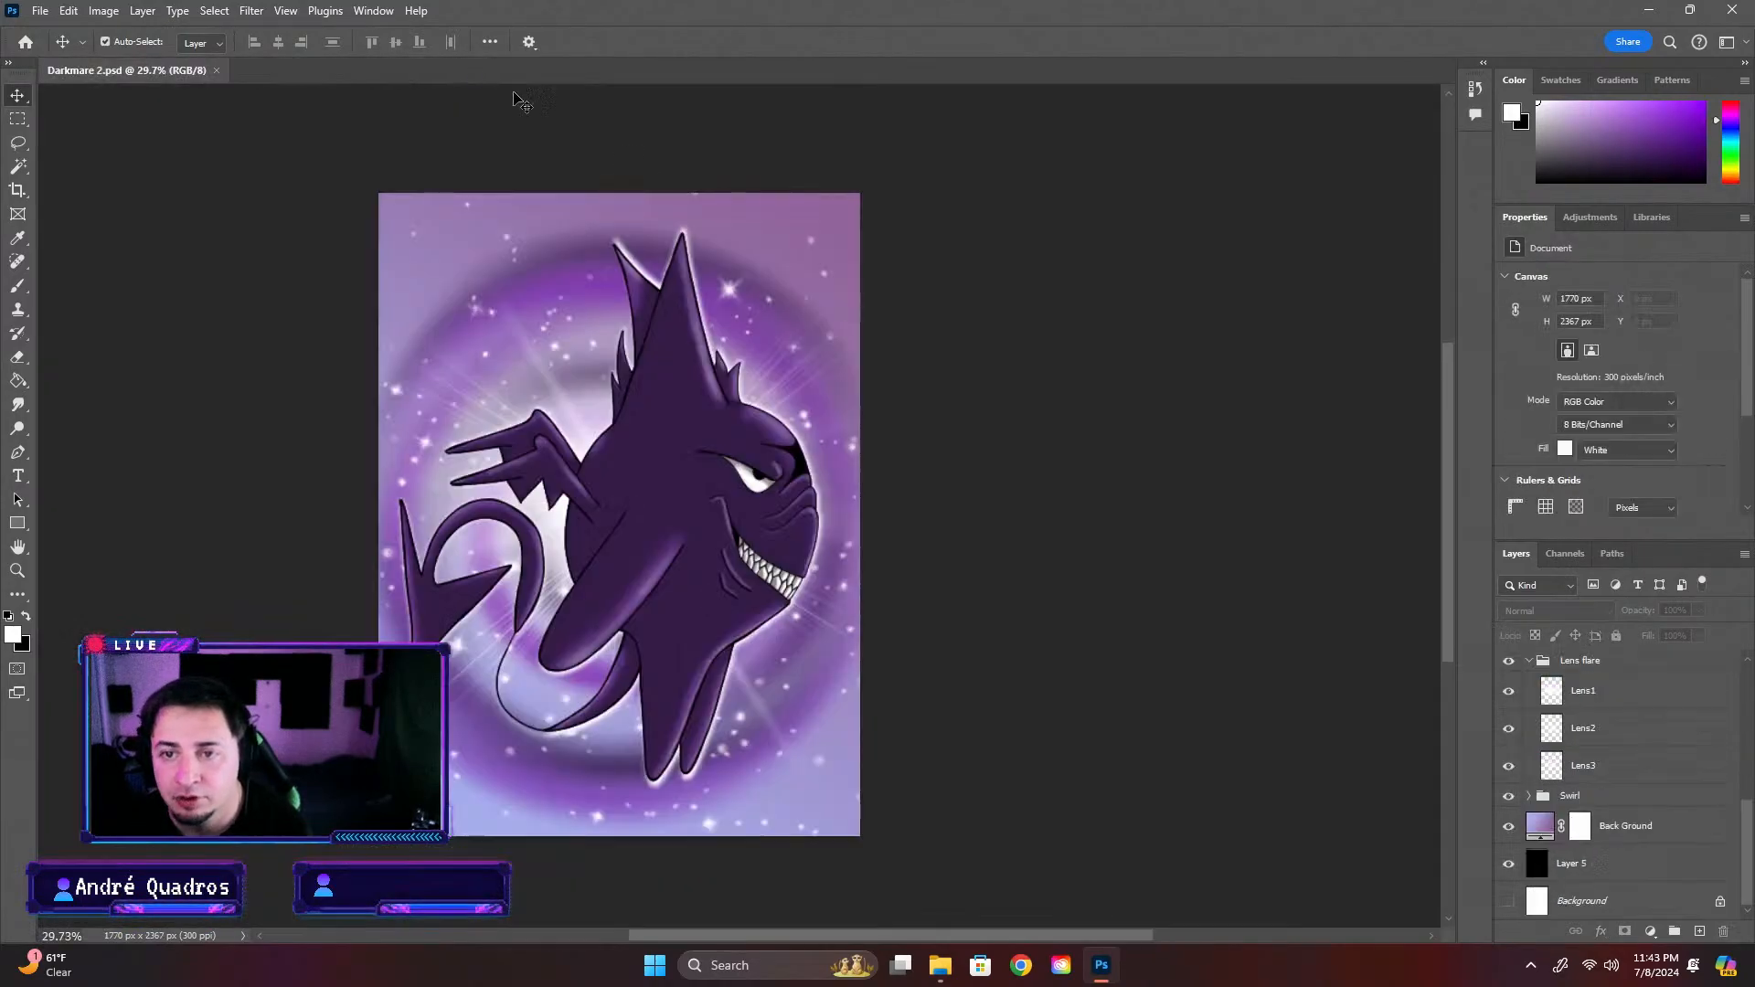
Save Darkmare 2 as a cloud document in the Mons folder of Creative Cloud
{"action": "left_click", "coordinate": [40, 10]}
{"action": "left_click", "coordinate": [65, 236]}
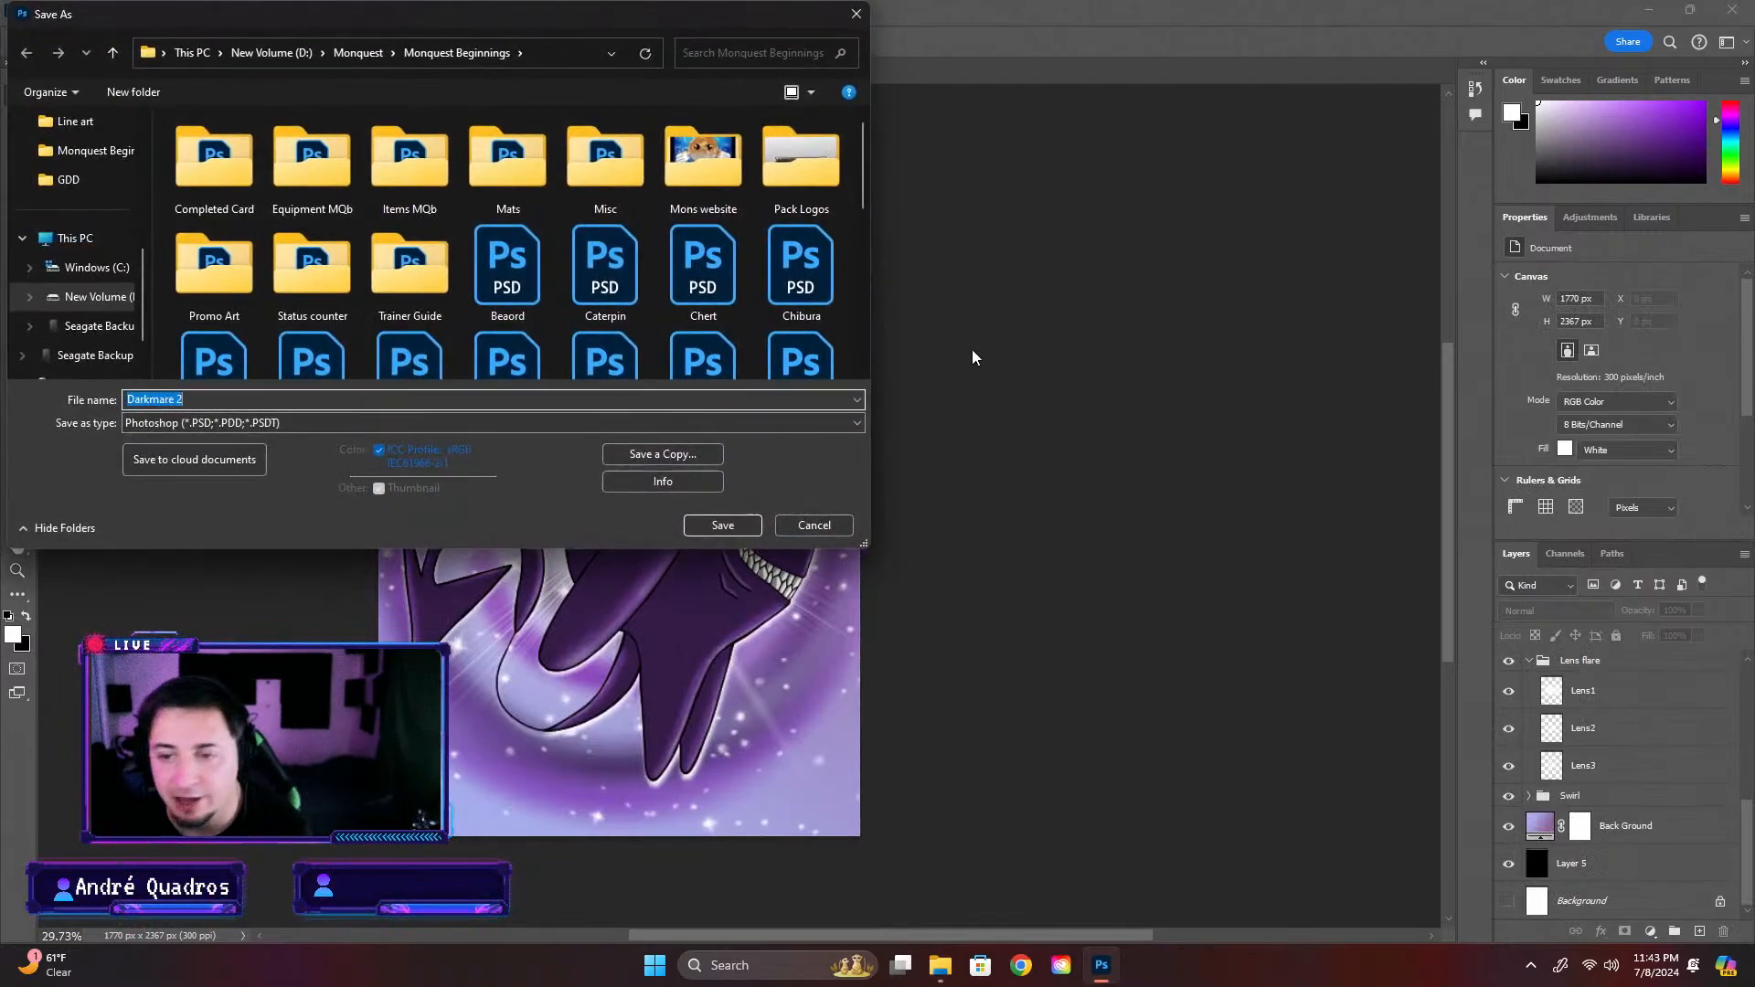
{"action": "left_click", "coordinate": [240, 457]}
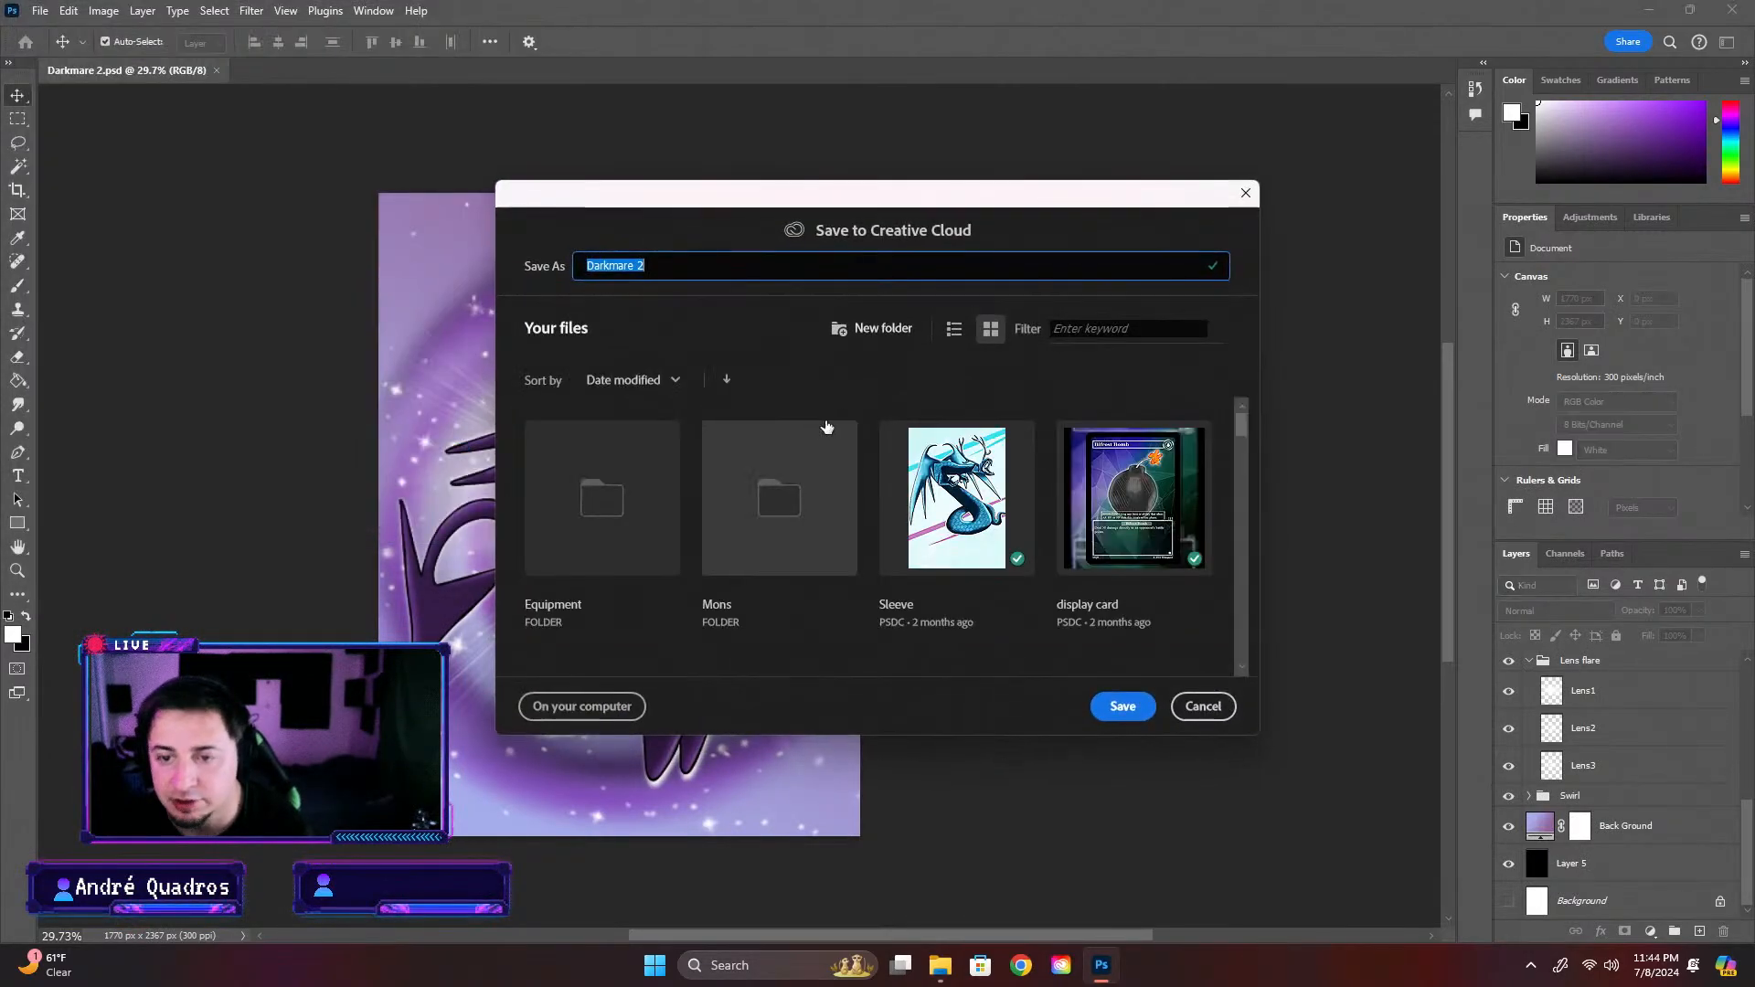
{"action": "left_click", "coordinate": [773, 497]}
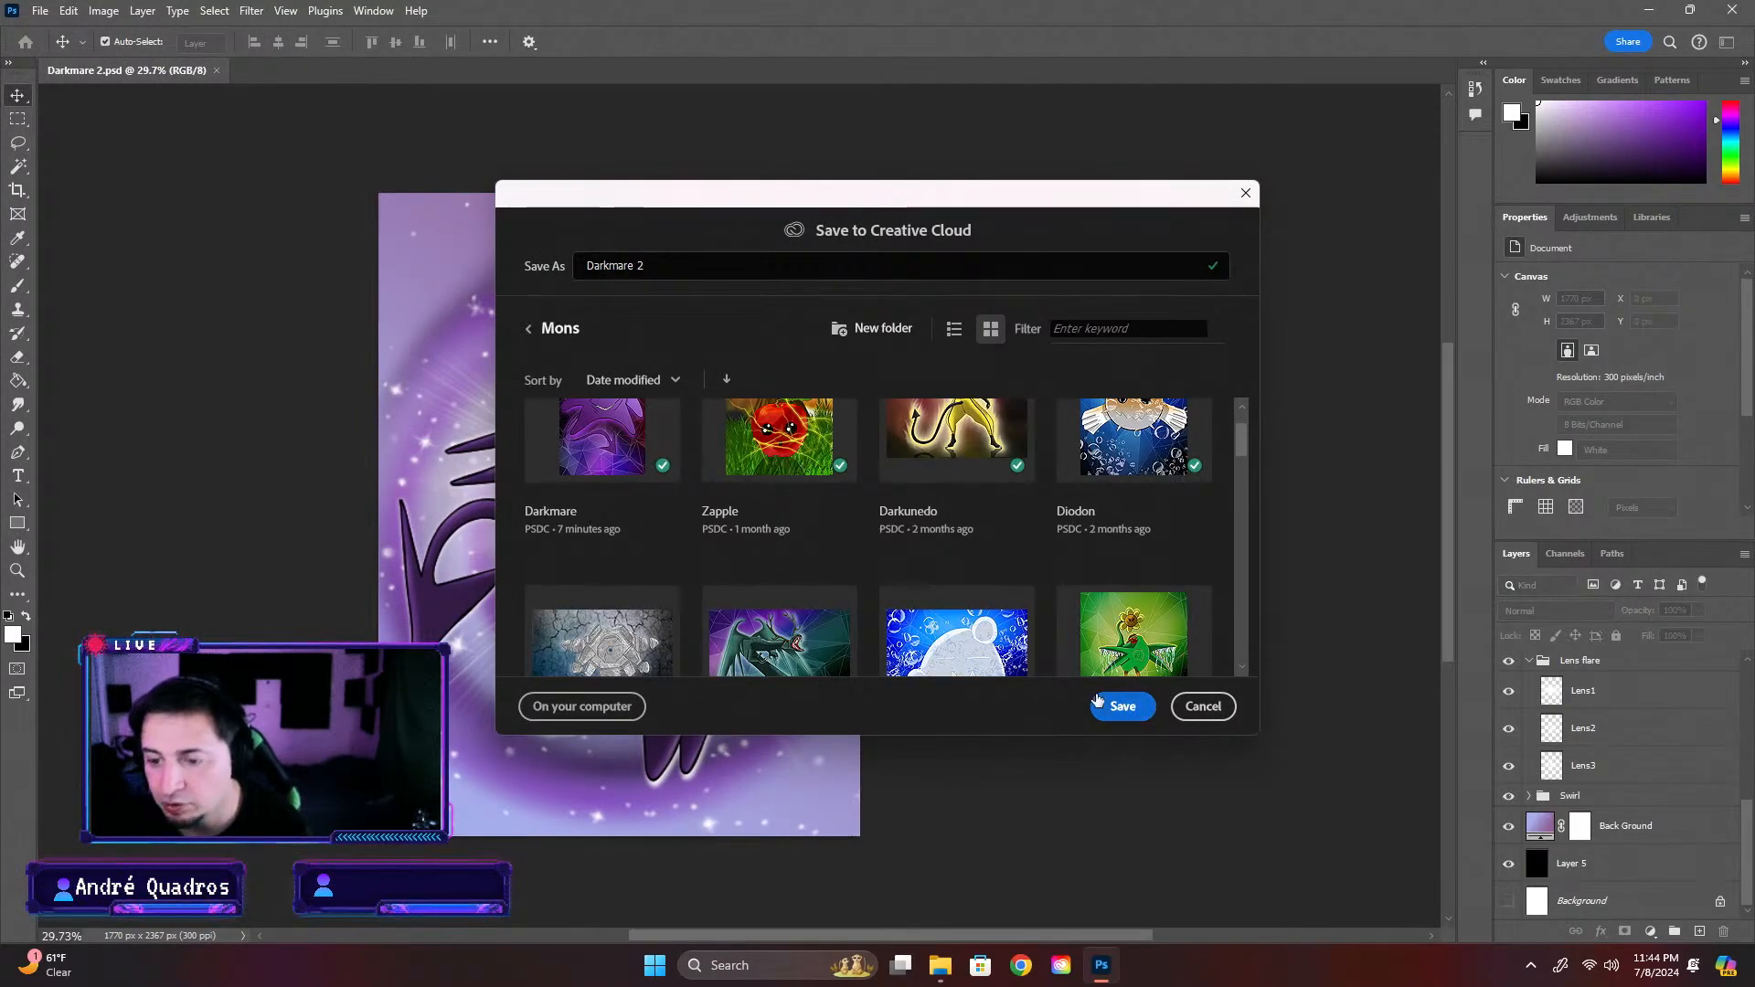
{"action": "scroll", "coordinate": [1001, 562], "scroll_direction": "down", "scroll_amount": 10}
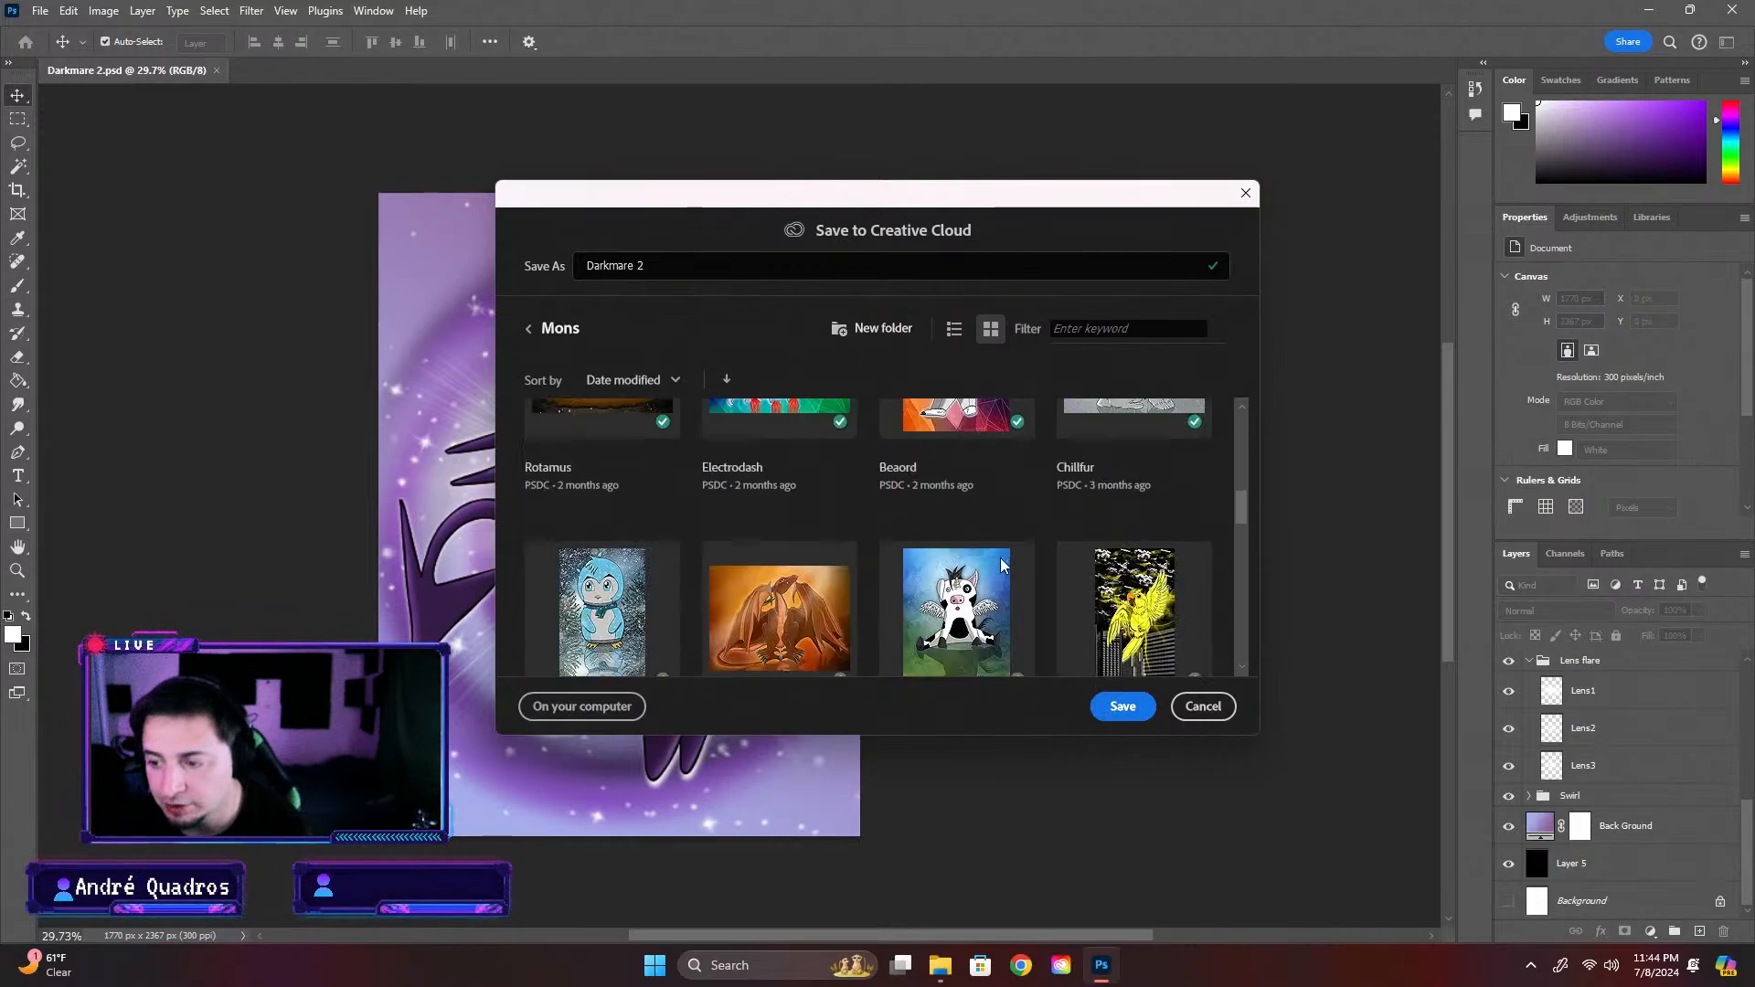
{"action": "scroll", "coordinate": [1001, 563], "scroll_direction": "down", "scroll_amount": 3}
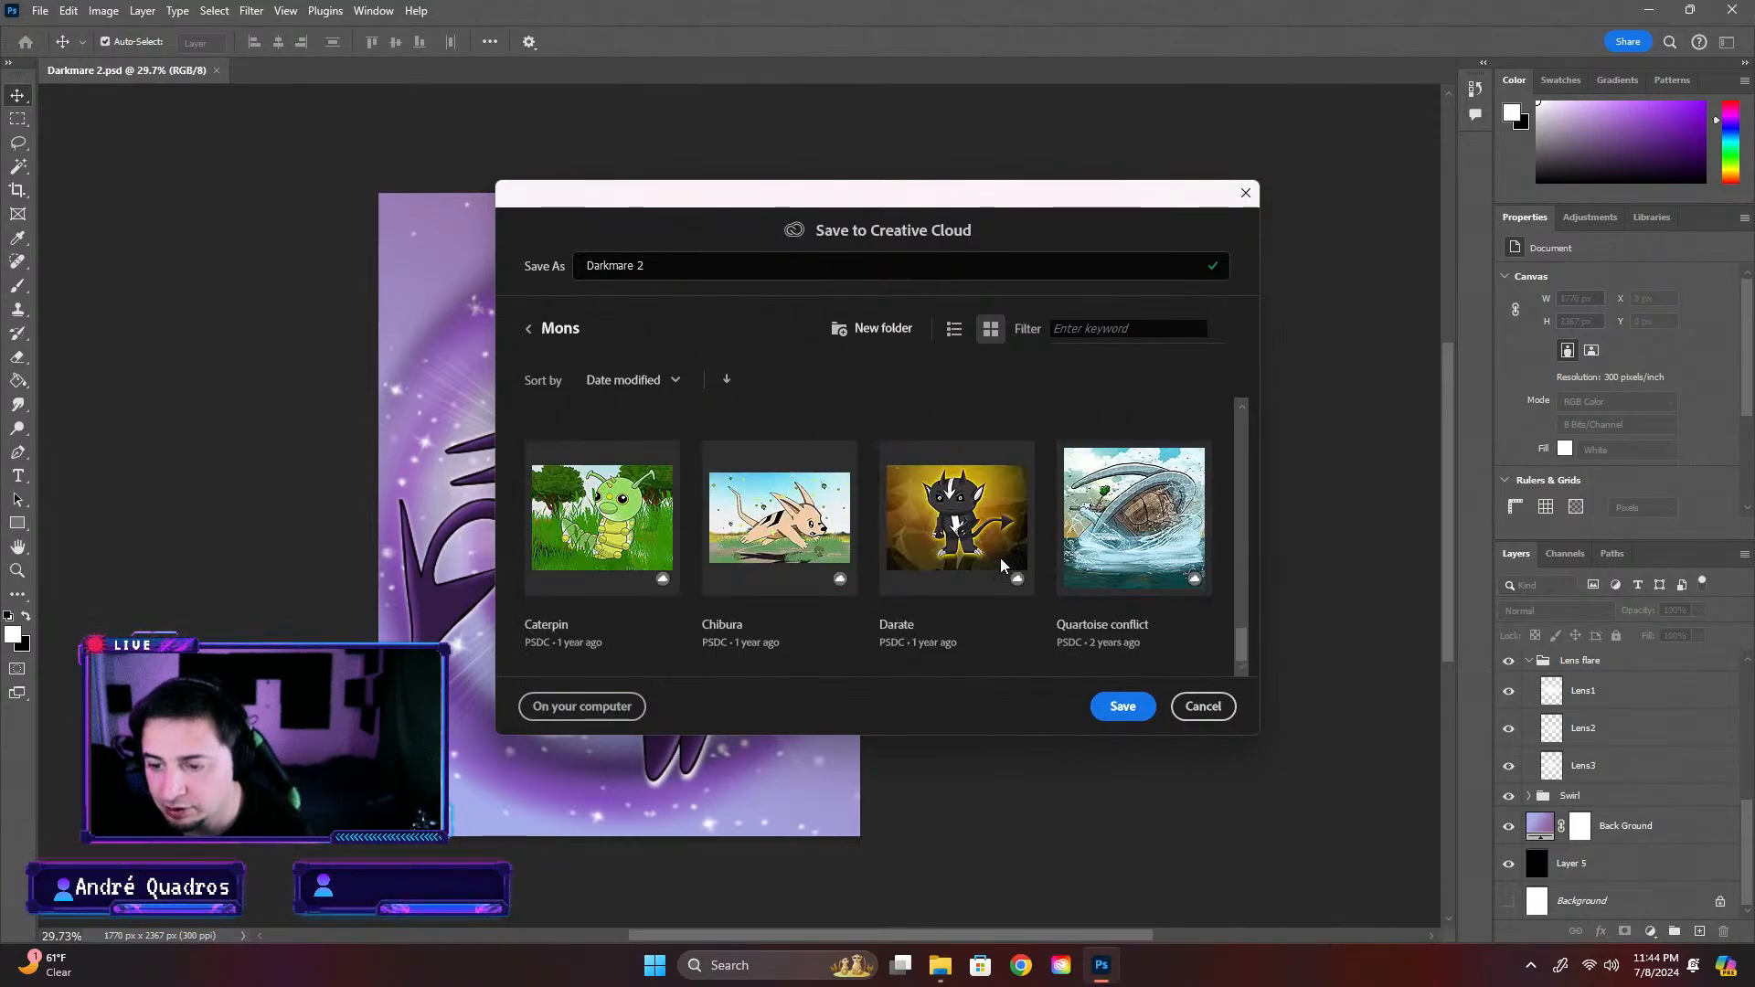
{"action": "scroll", "coordinate": [1001, 564], "scroll_direction": "up", "scroll_amount": 10}
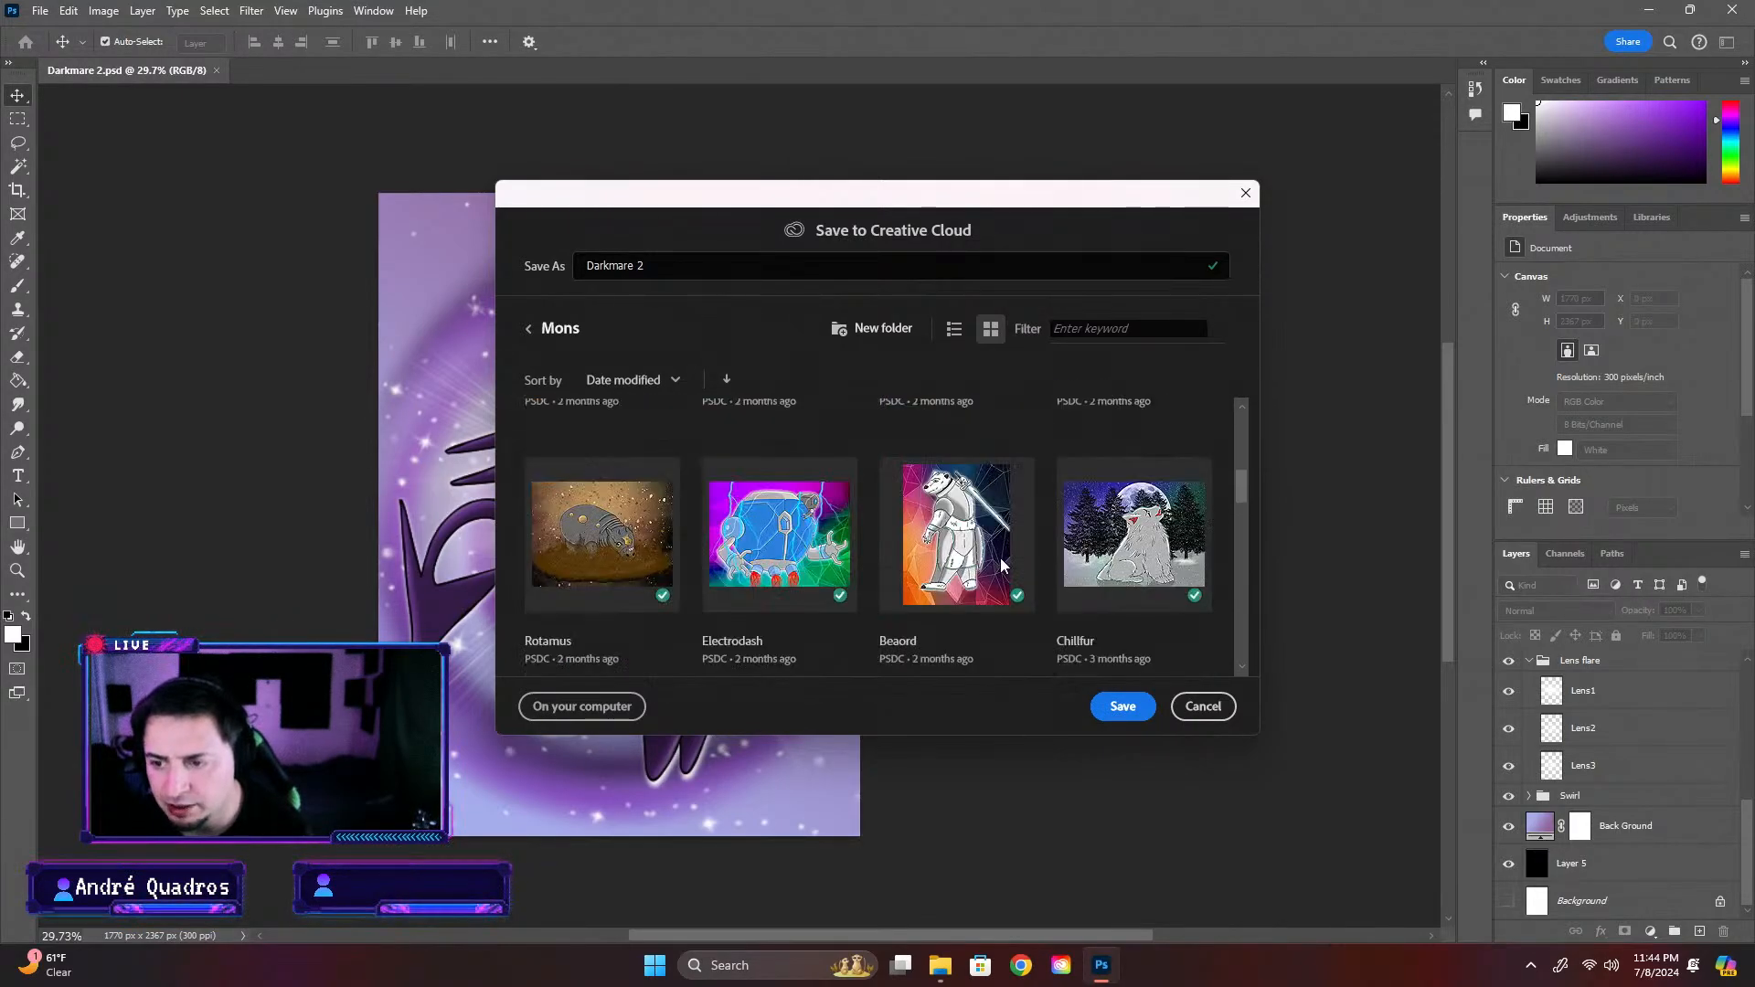
{"action": "scroll", "coordinate": [1001, 564], "scroll_direction": "up", "scroll_amount": 5}
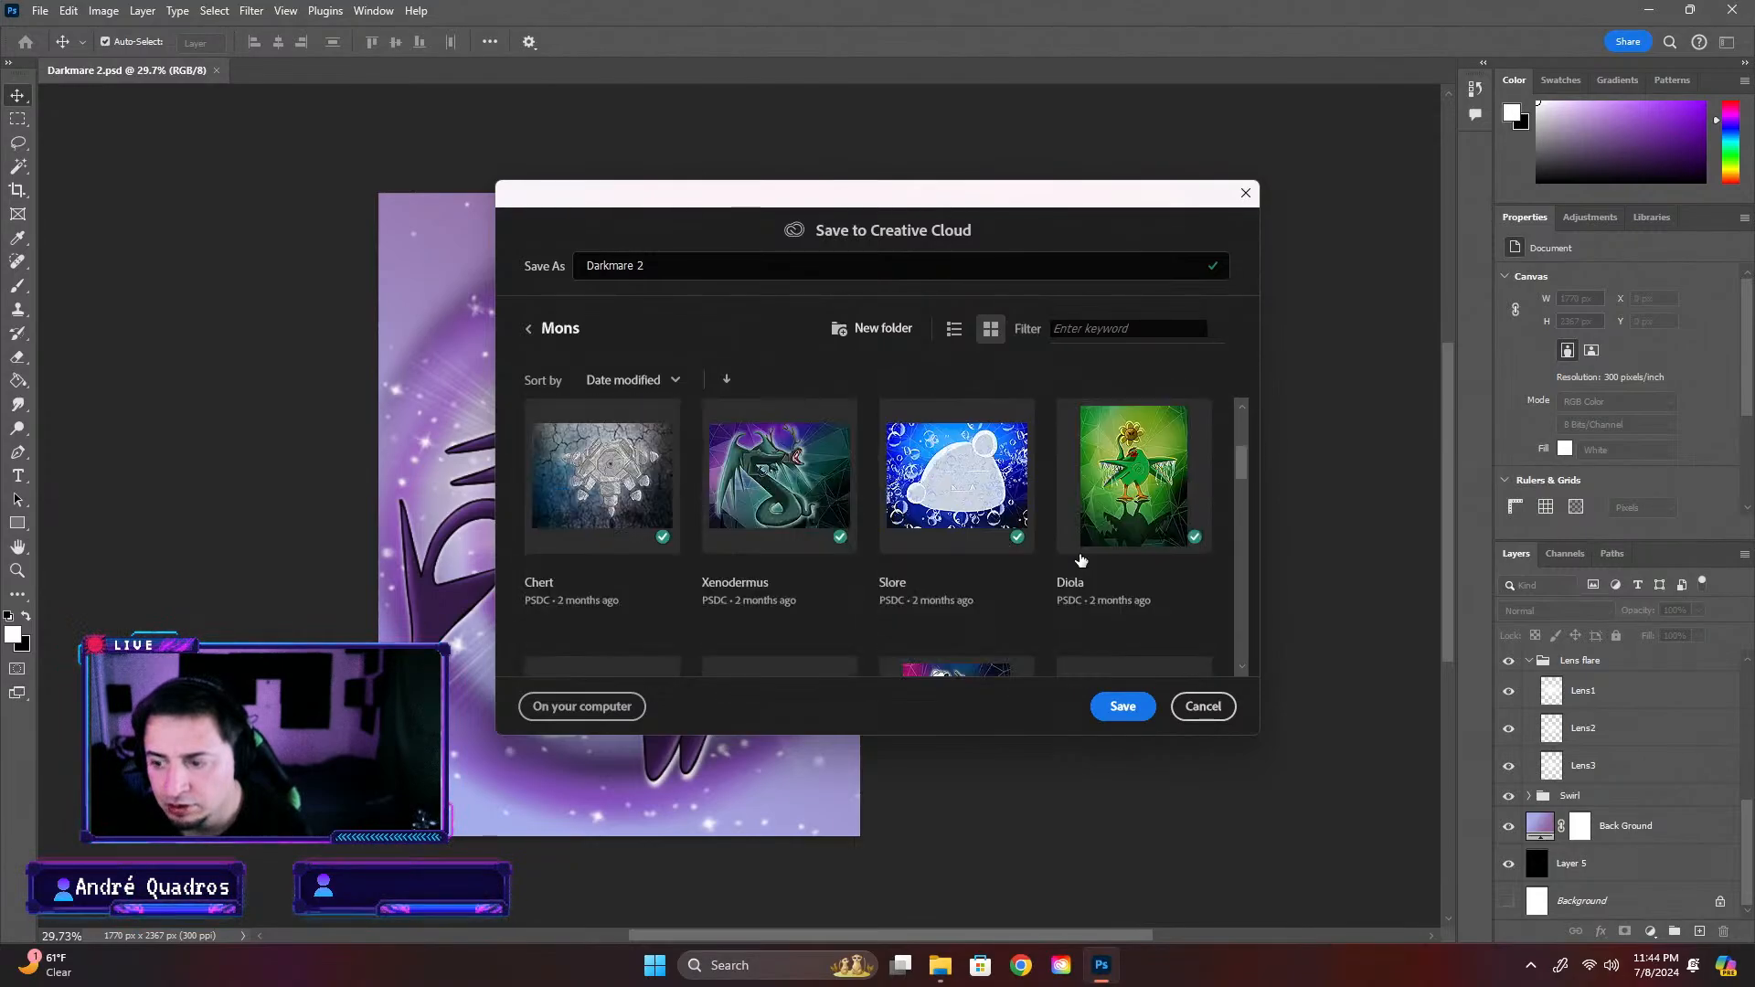
{"action": "scroll", "coordinate": [1080, 560], "scroll_direction": "up", "scroll_amount": 3}
{"action": "scroll", "coordinate": [1080, 560], "scroll_direction": "down", "scroll_amount": 4}
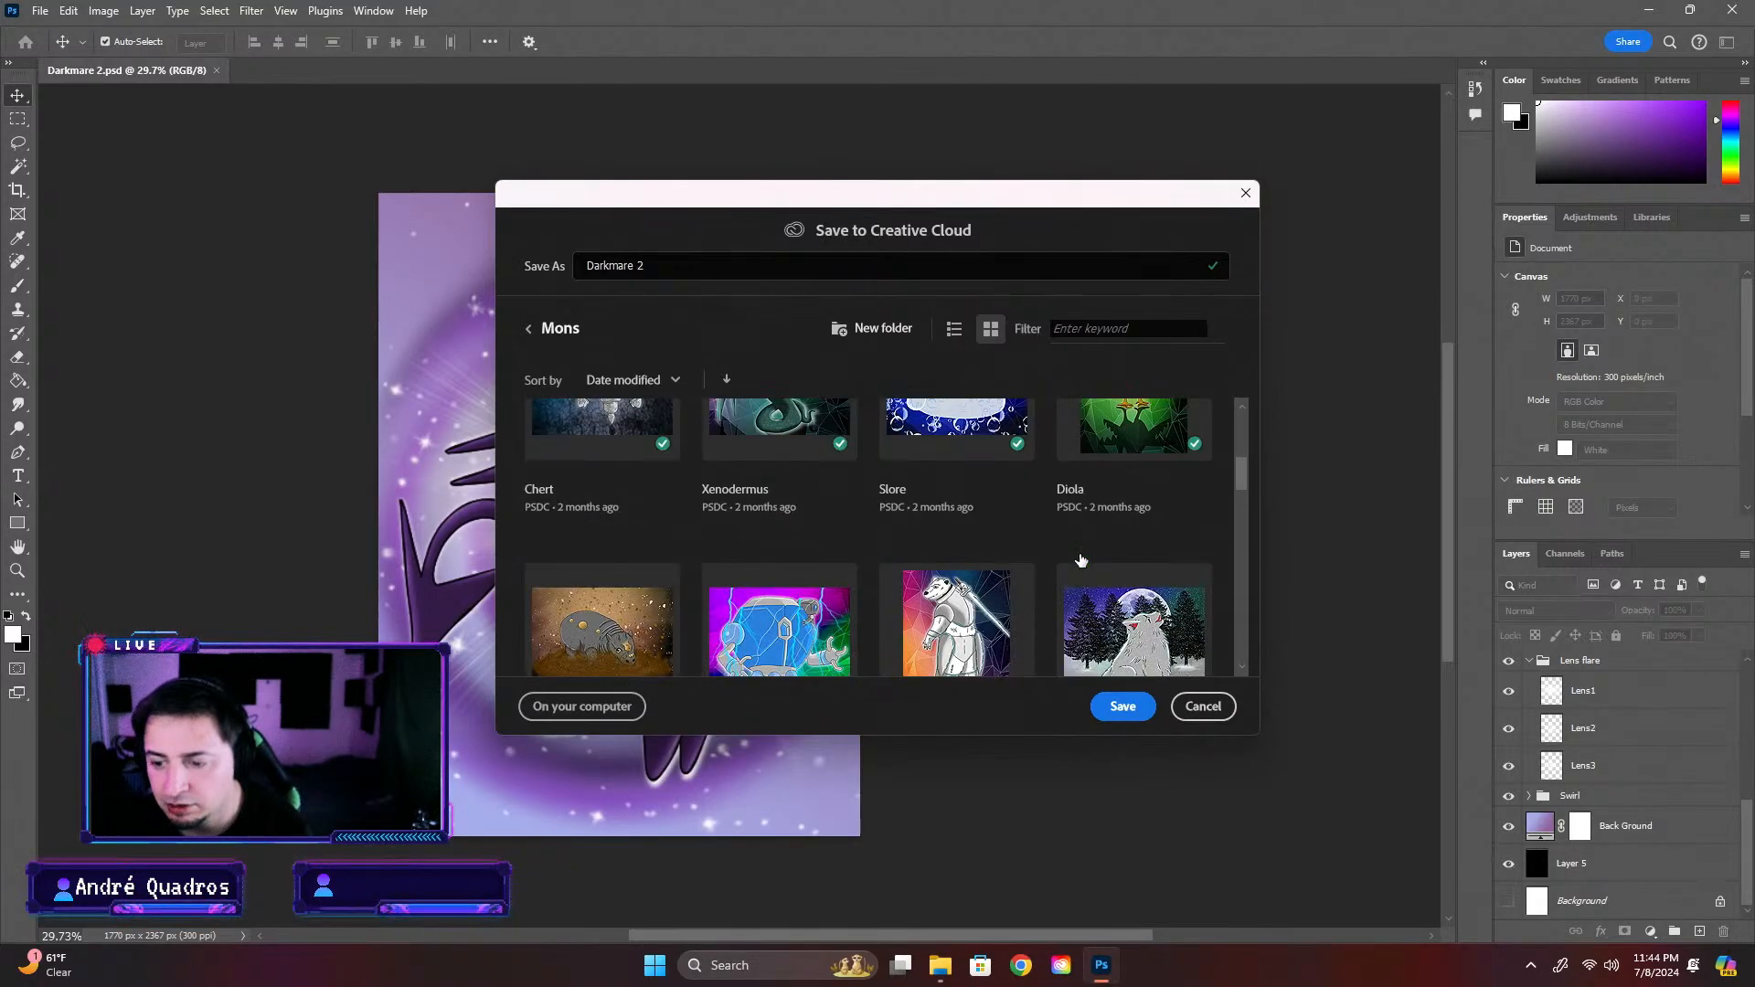
{"action": "scroll", "coordinate": [1081, 560], "scroll_direction": "down", "scroll_amount": 10}
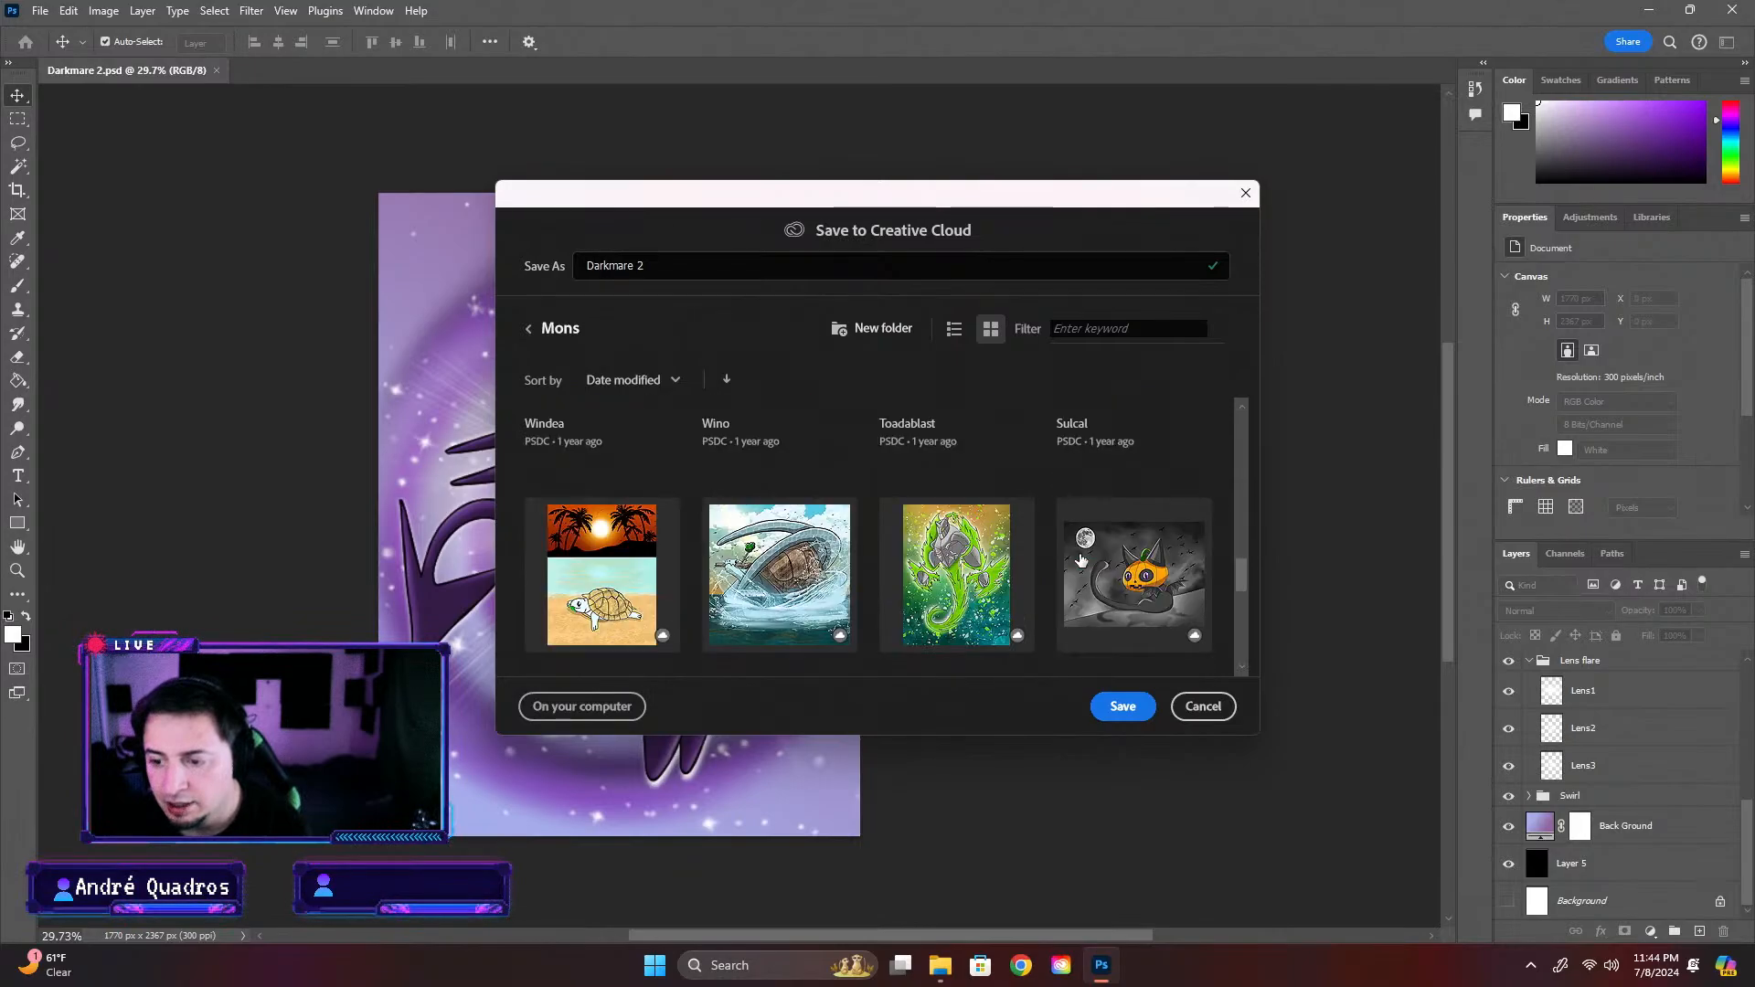
{"action": "scroll", "coordinate": [1080, 560], "scroll_direction": "down", "scroll_amount": 8}
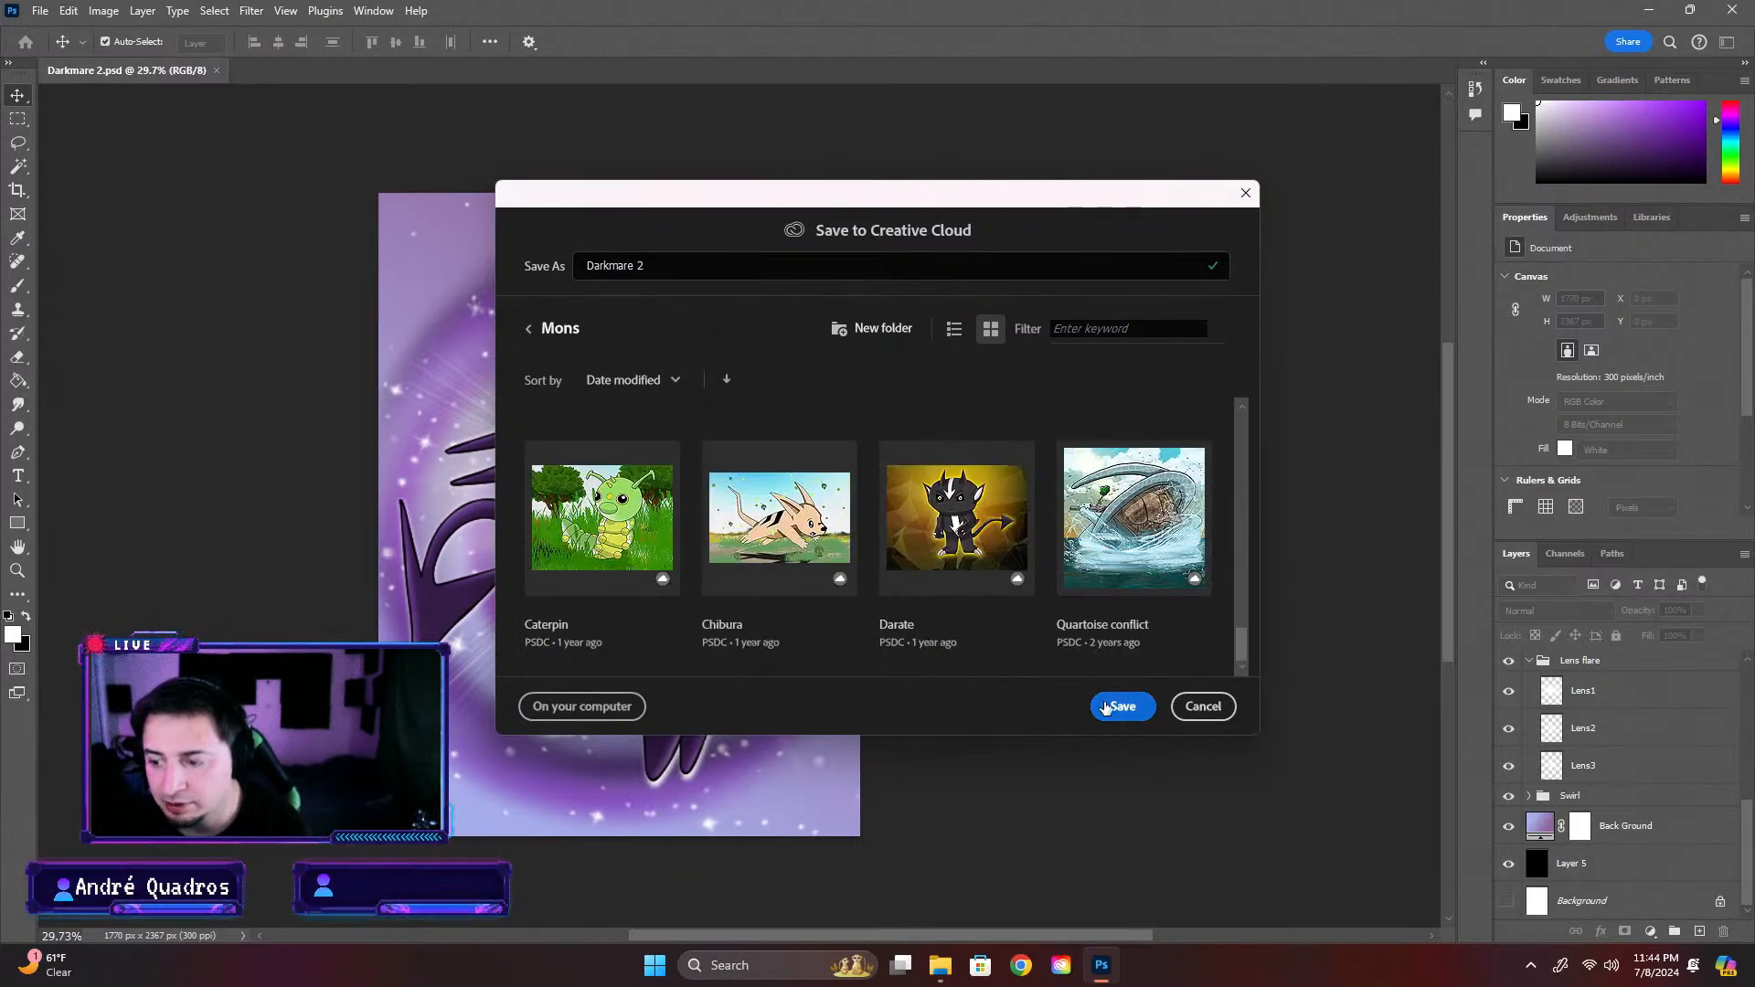
{"action": "left_click", "coordinate": [1123, 706]}
Look through the creature artworks stored in the Mons cloud folder
{"action": "left_click", "coordinate": [25, 42]}
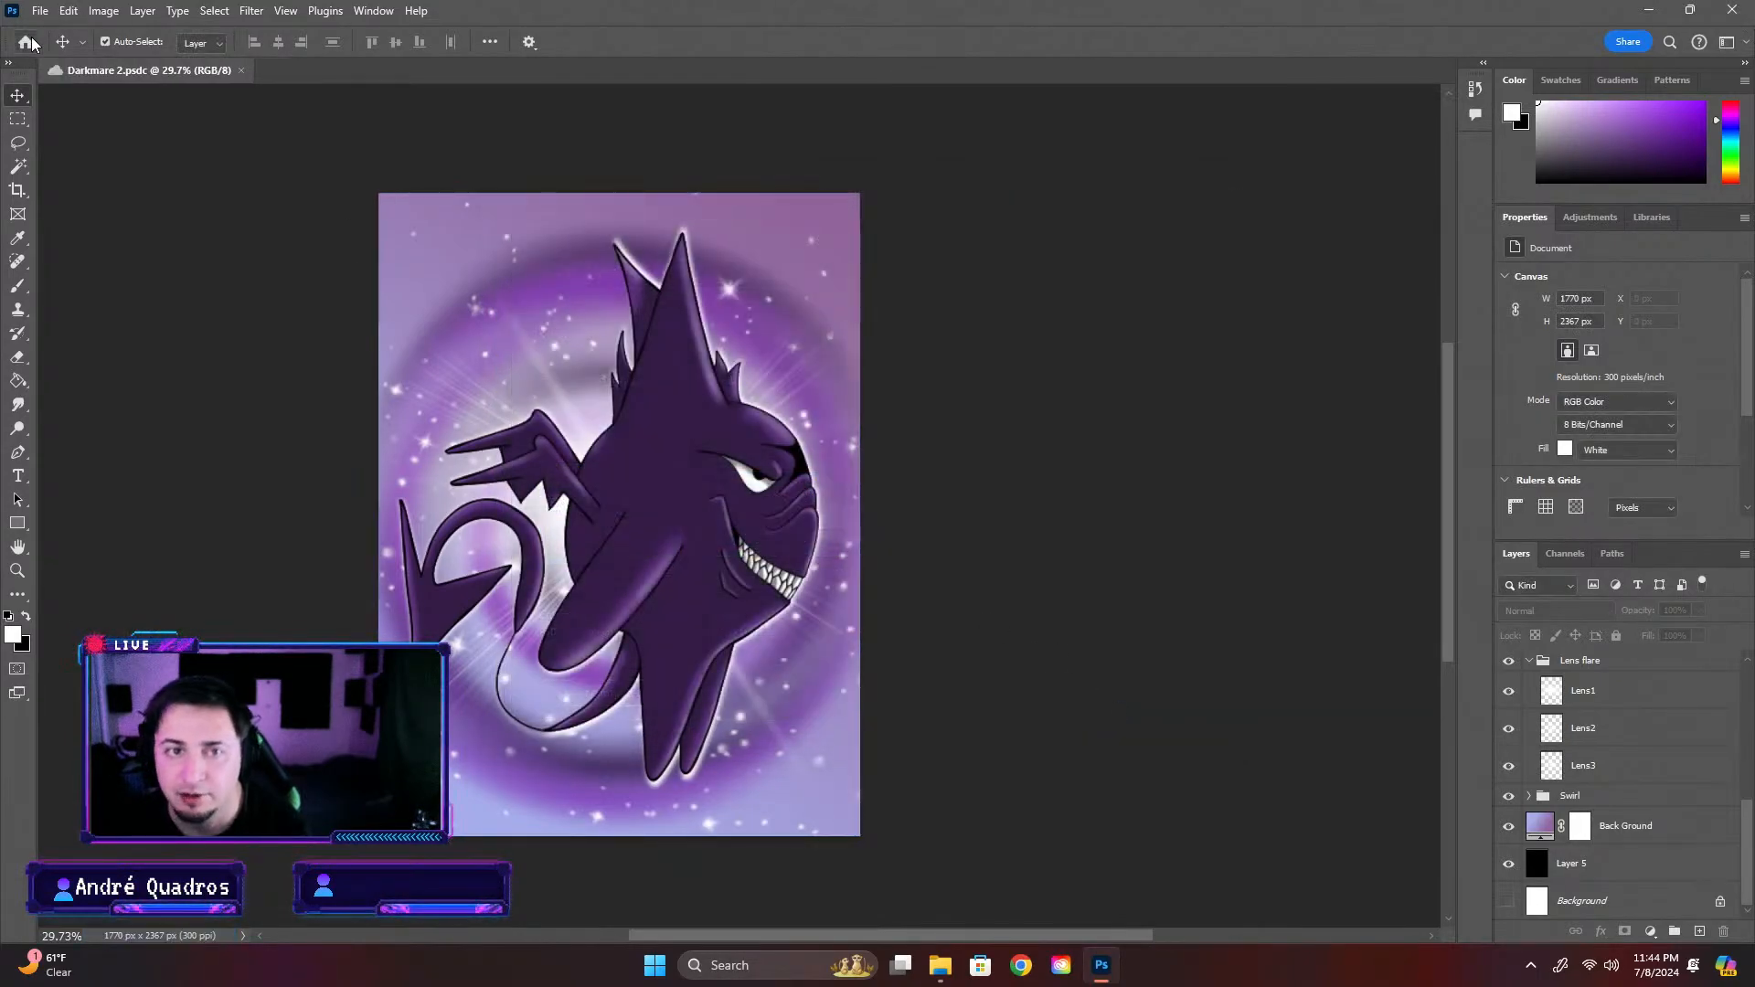
{"action": "scroll", "coordinate": [951, 565], "scroll_direction": "down", "scroll_amount": 5}
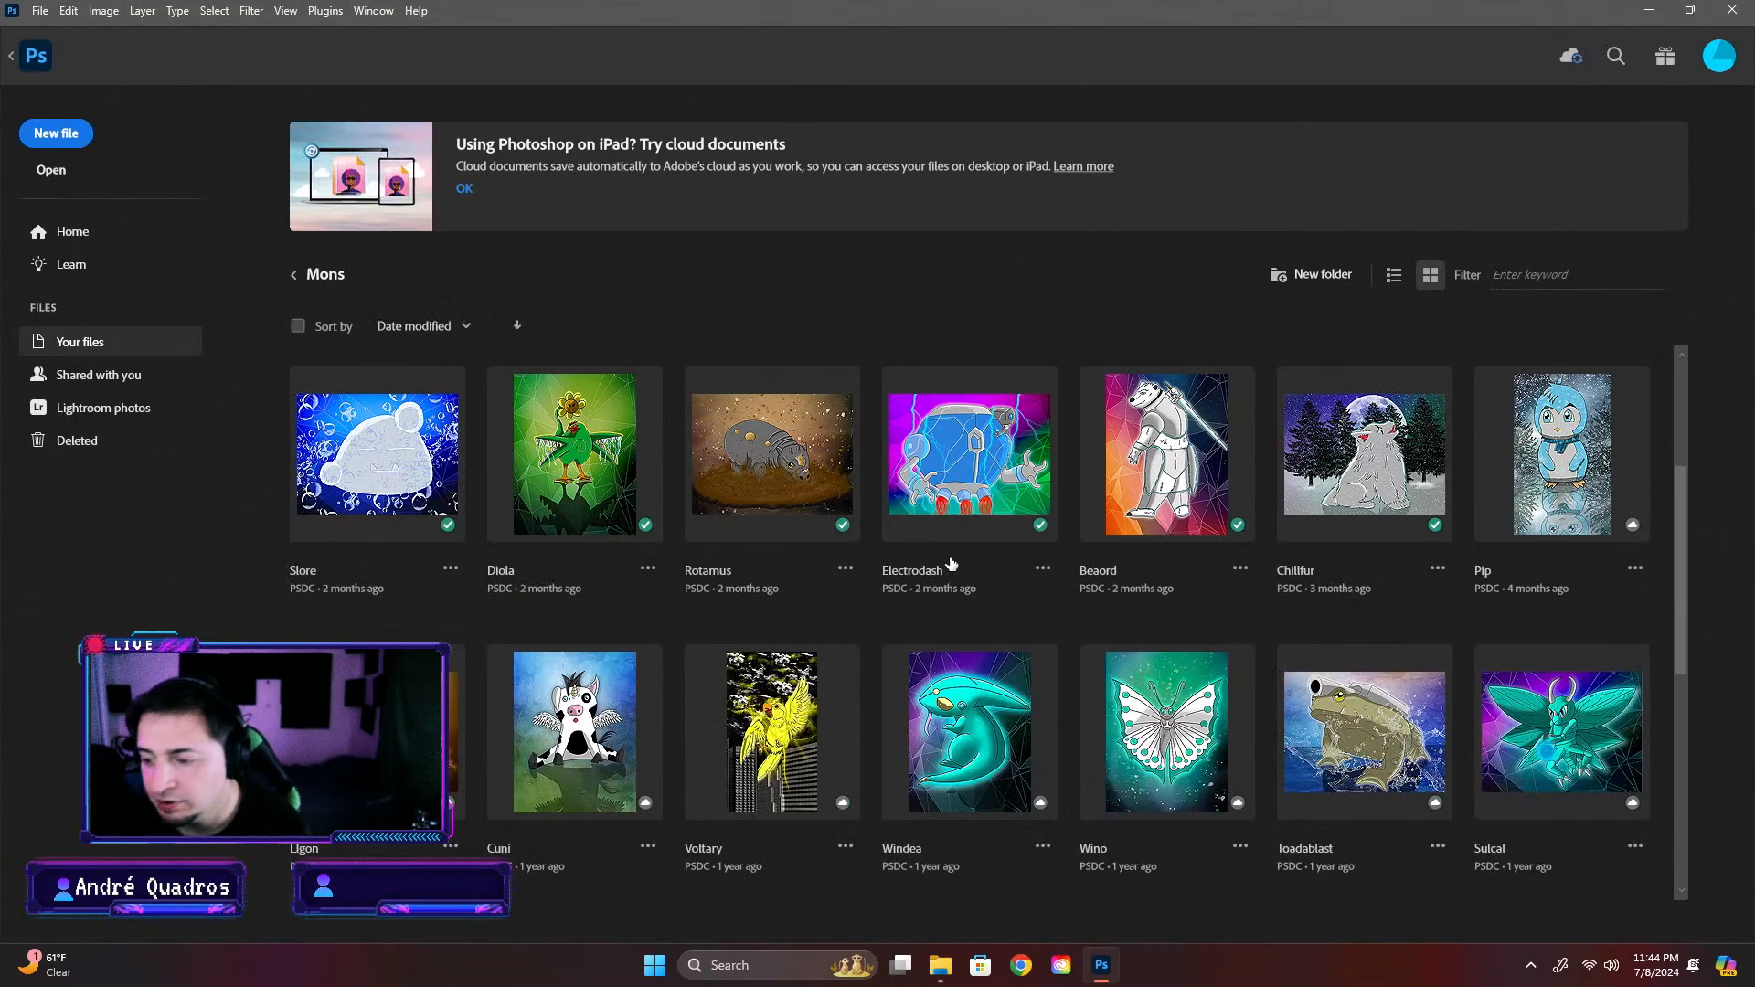
{"action": "scroll", "coordinate": [950, 565], "scroll_direction": "down", "scroll_amount": 3}
{"action": "scroll", "coordinate": [950, 564], "scroll_direction": "up", "scroll_amount": 10}
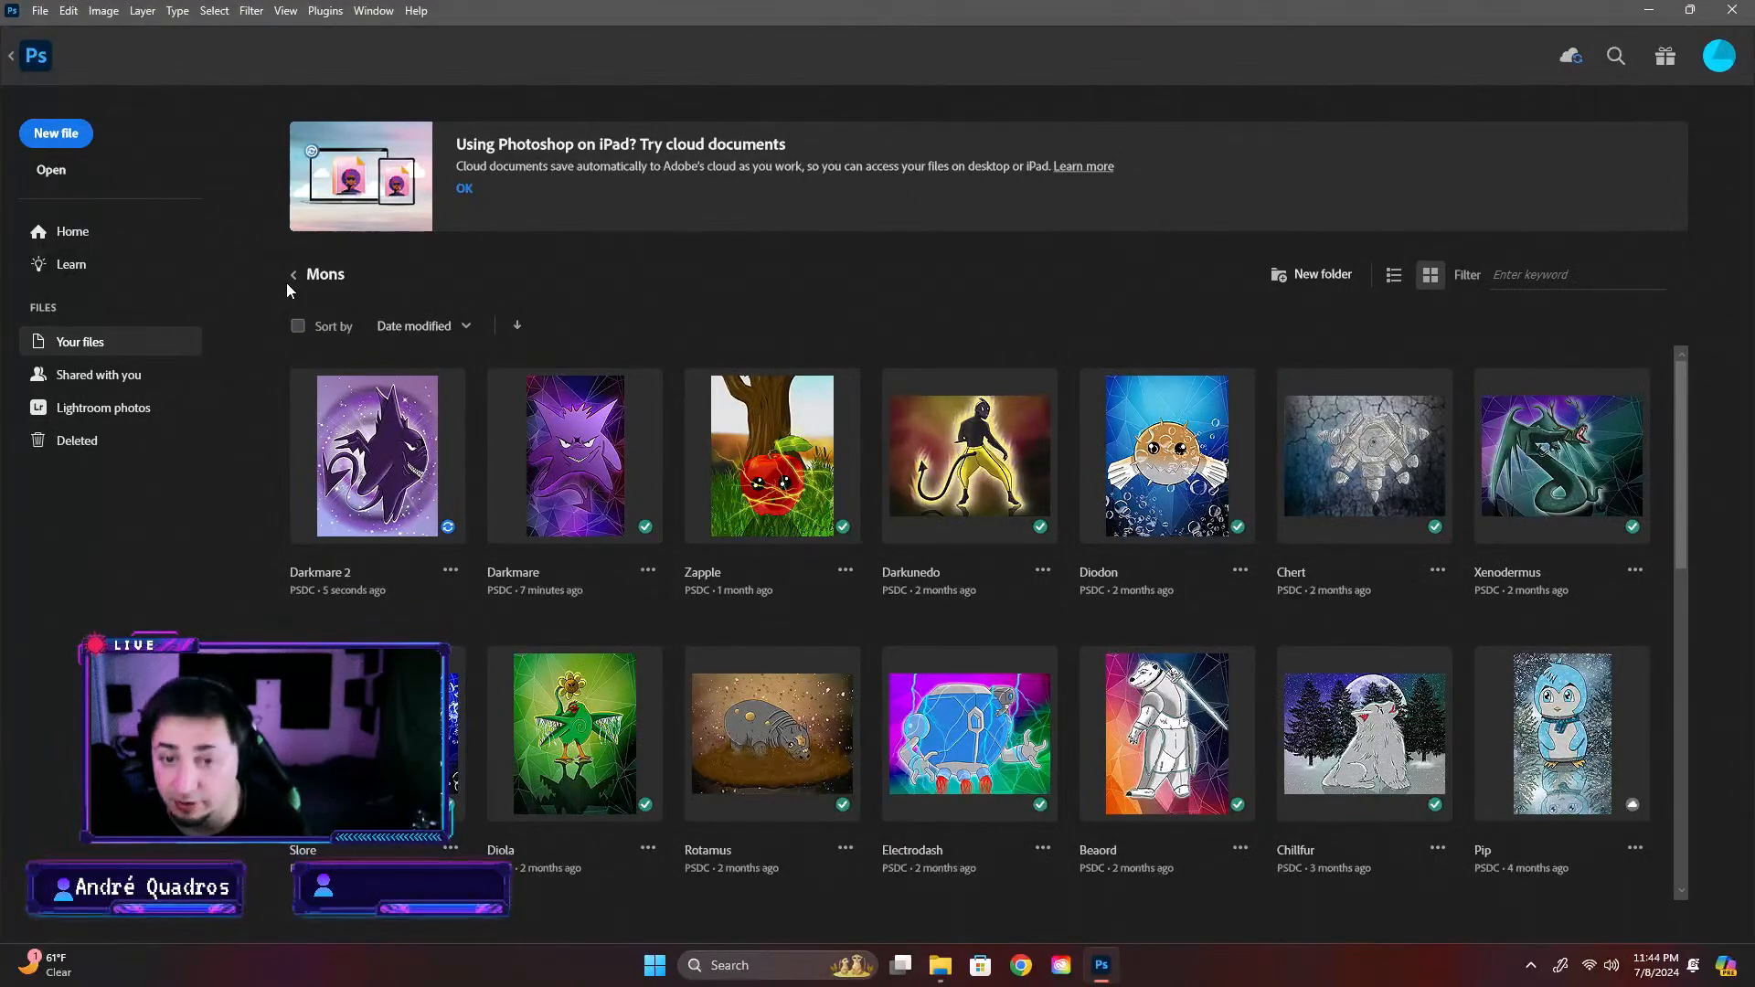
Open the Voltary Alt Art Promo document from the top level of the cloud files, view it and close it
{"action": "left_click", "coordinate": [293, 274]}
{"action": "scroll", "coordinate": [782, 620], "scroll_direction": "down", "scroll_amount": 5}
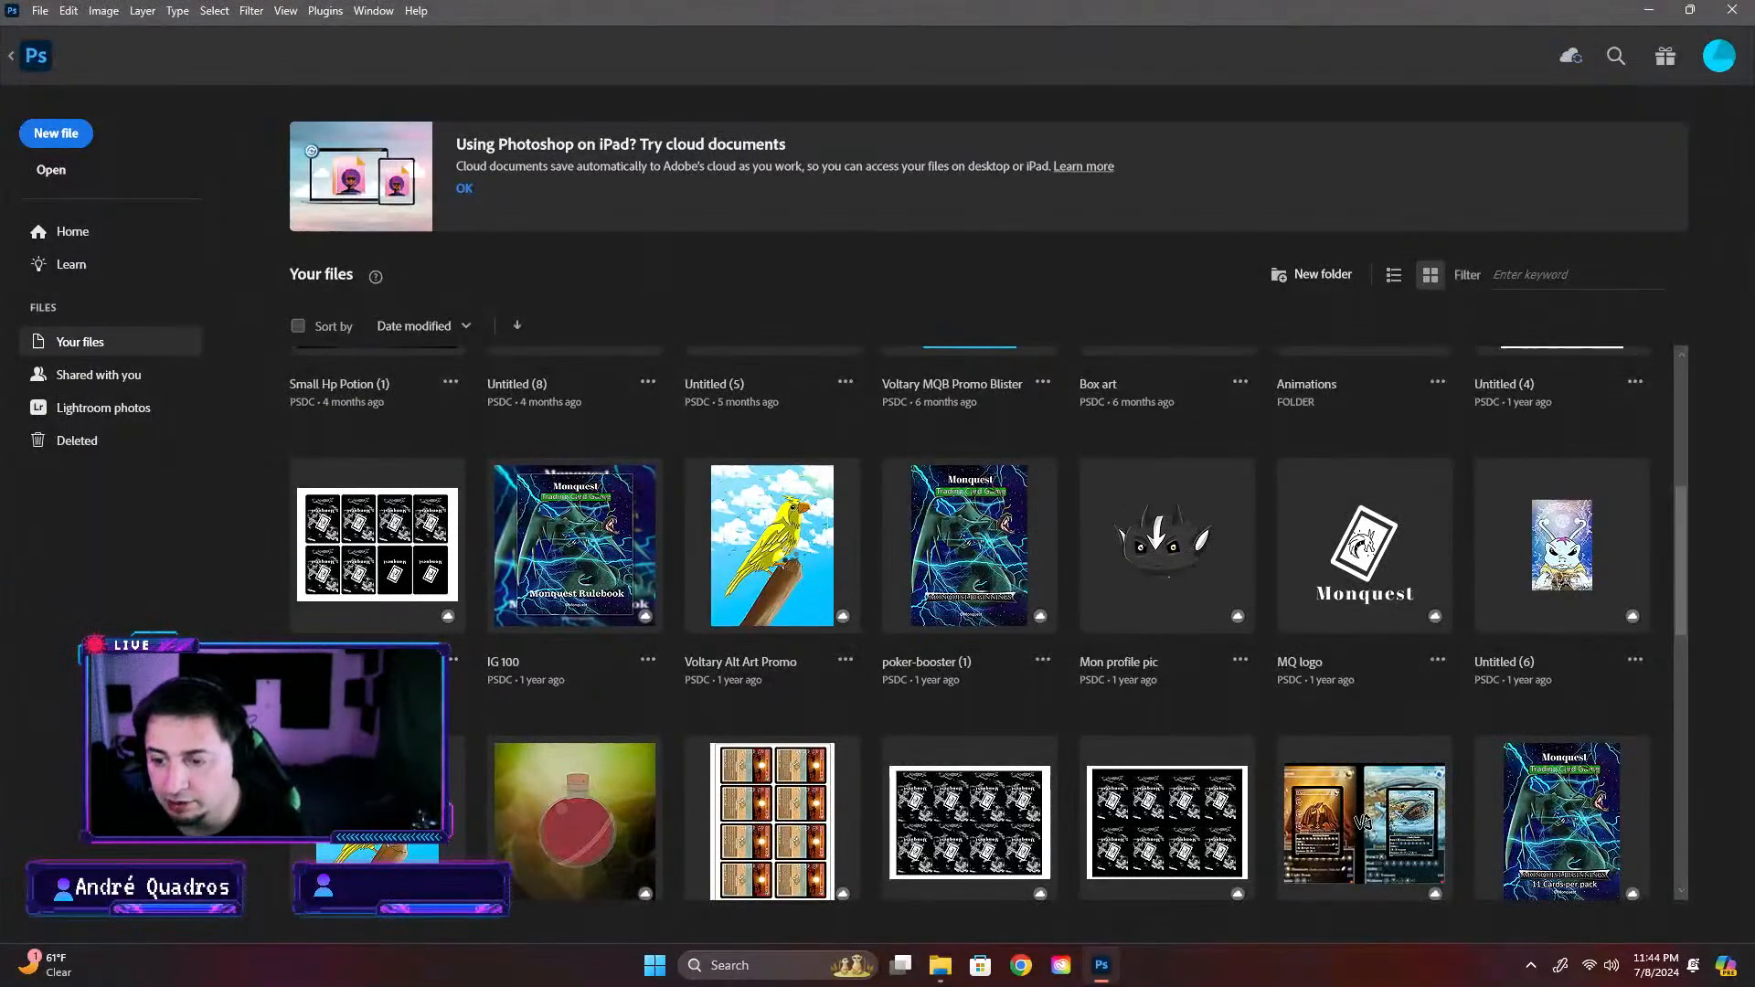
{"action": "left_click", "coordinate": [802, 549]}
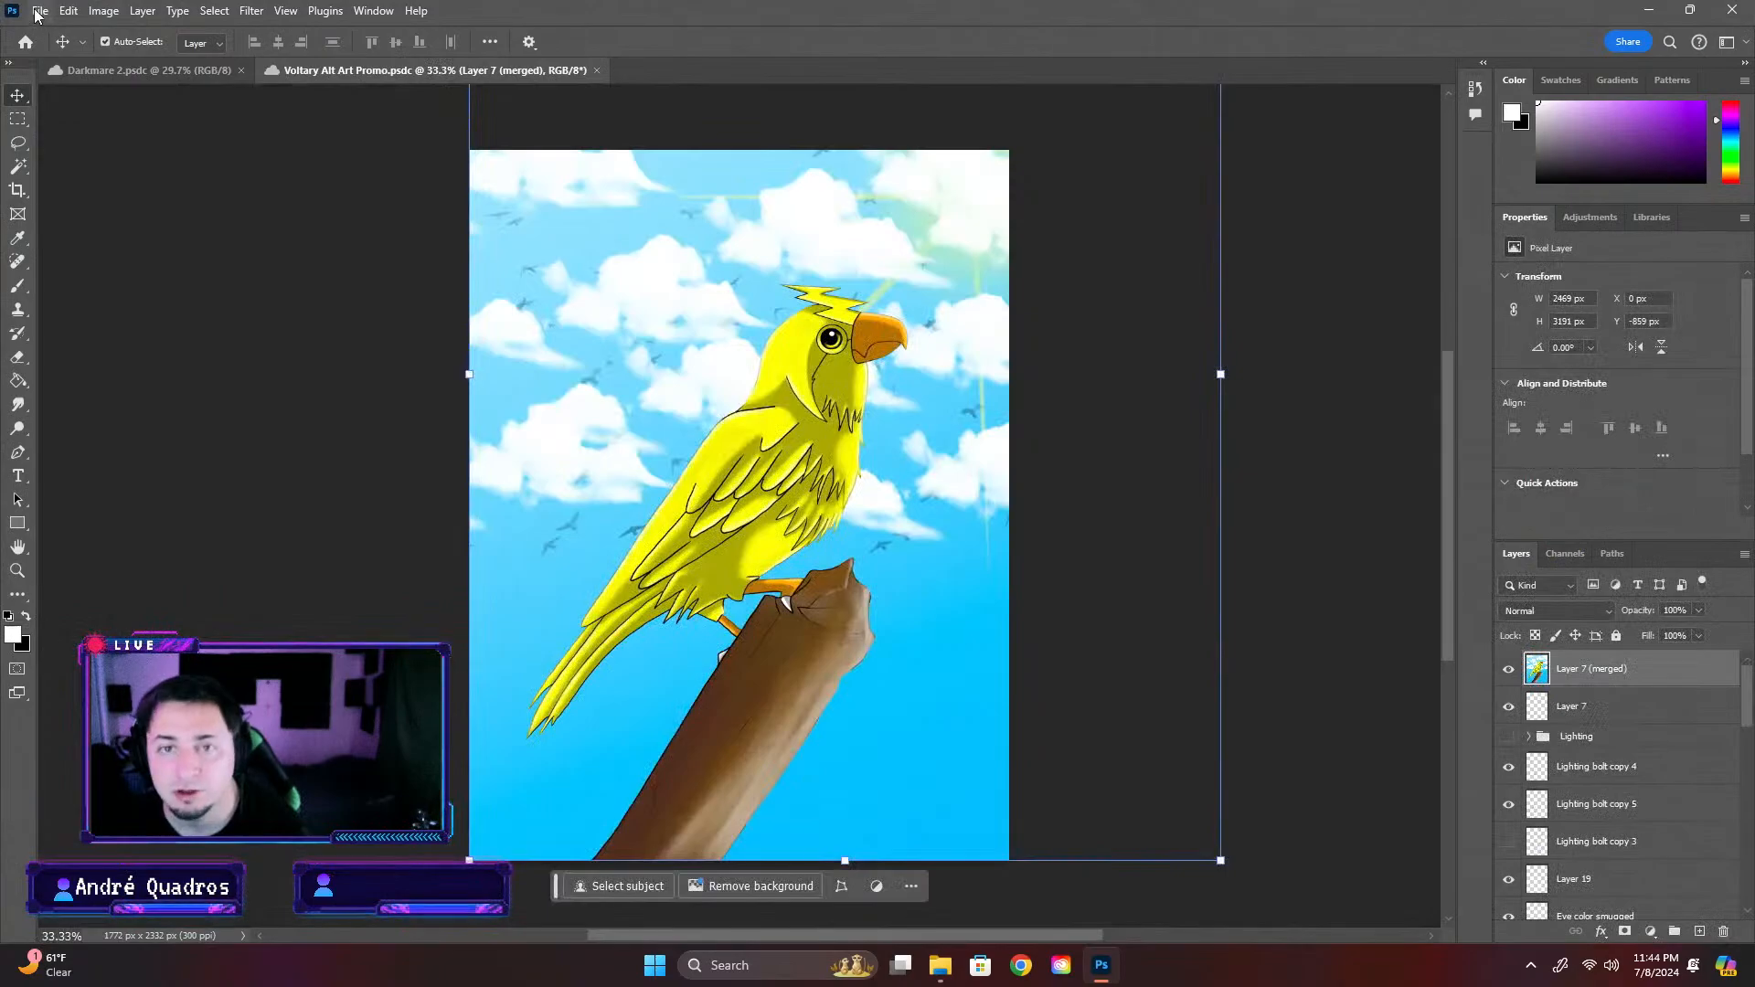
{"action": "left_click", "coordinate": [36, 11]}
{"action": "left_click", "coordinate": [14, 20]}
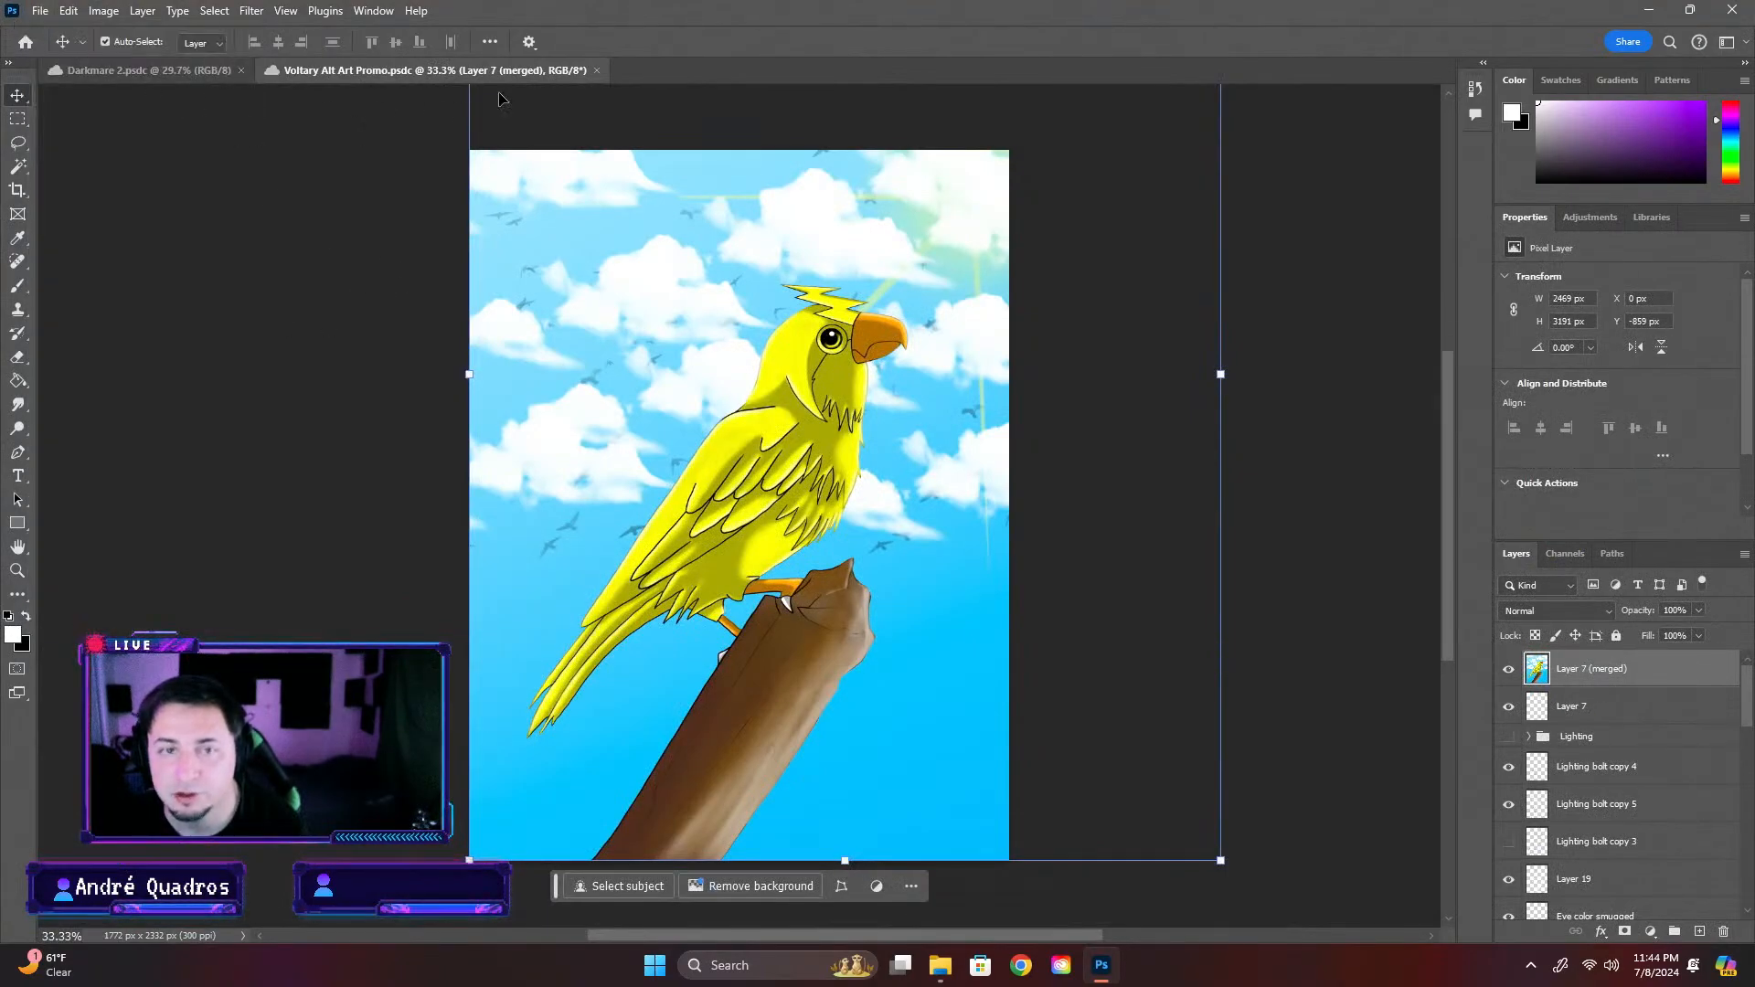
{"action": "left_click", "coordinate": [593, 70]}
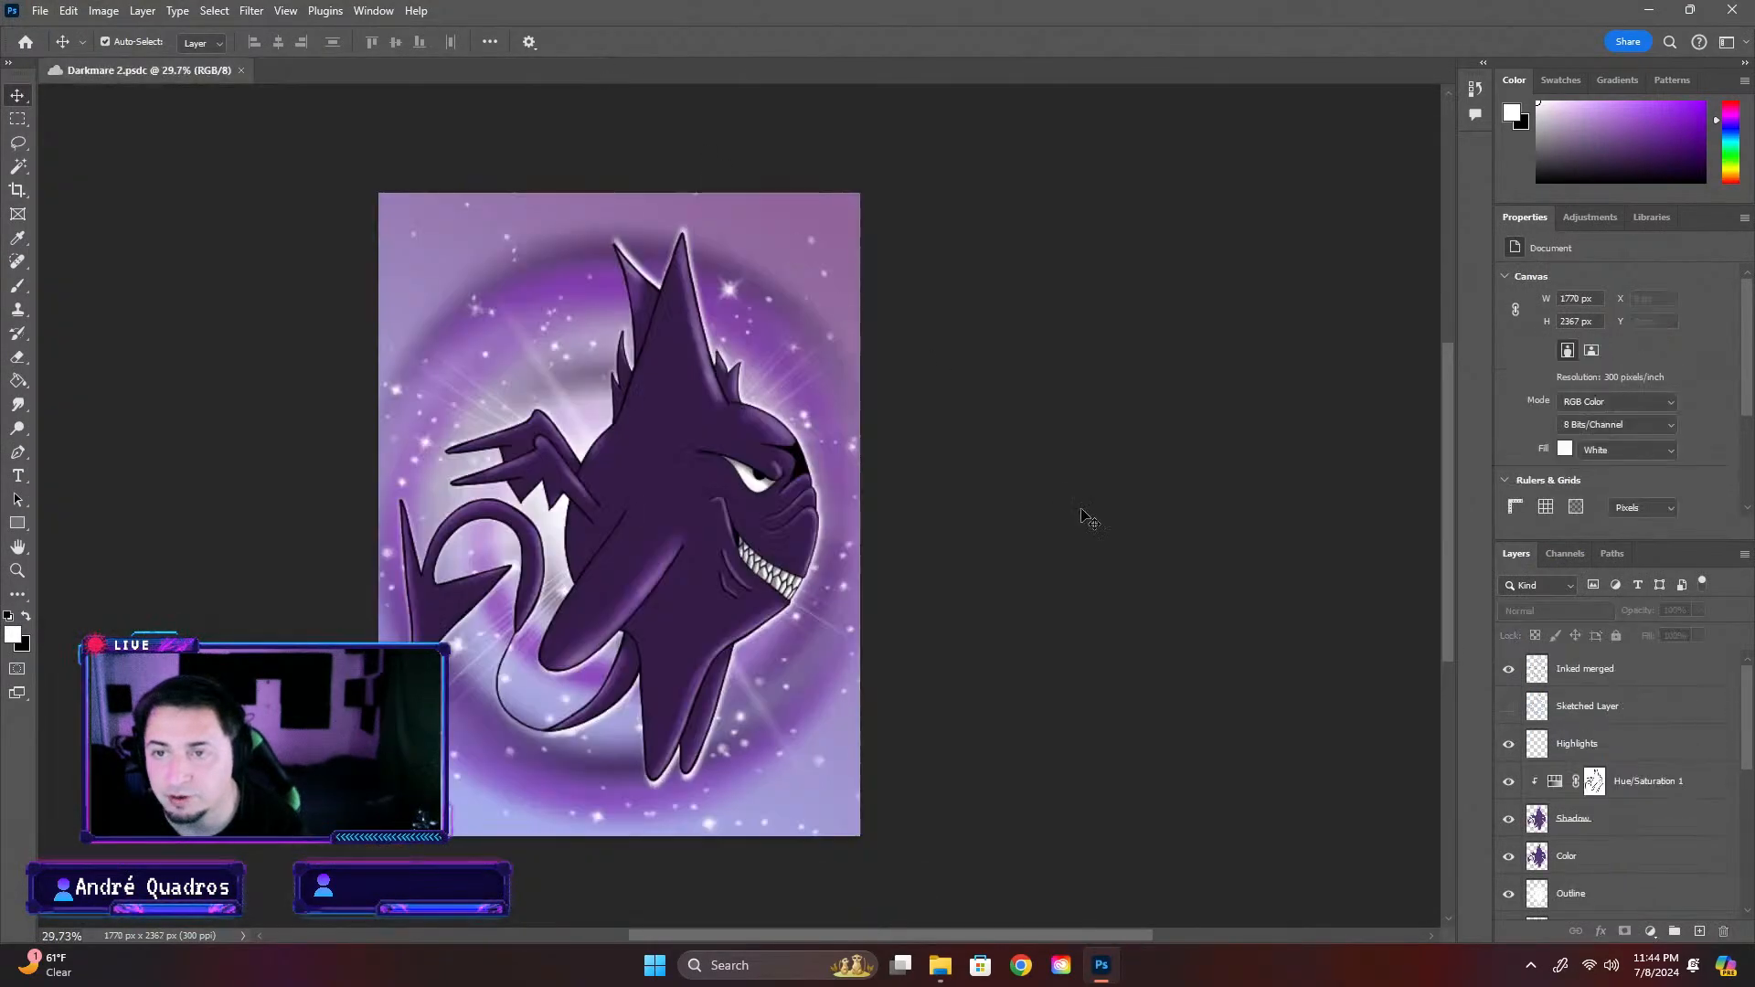
Move the Voltary Alt Art Promo cloud document into the Mons folder
{"action": "left_click", "coordinate": [27, 42]}
{"action": "scroll", "coordinate": [822, 581], "scroll_direction": "up", "scroll_amount": 4}
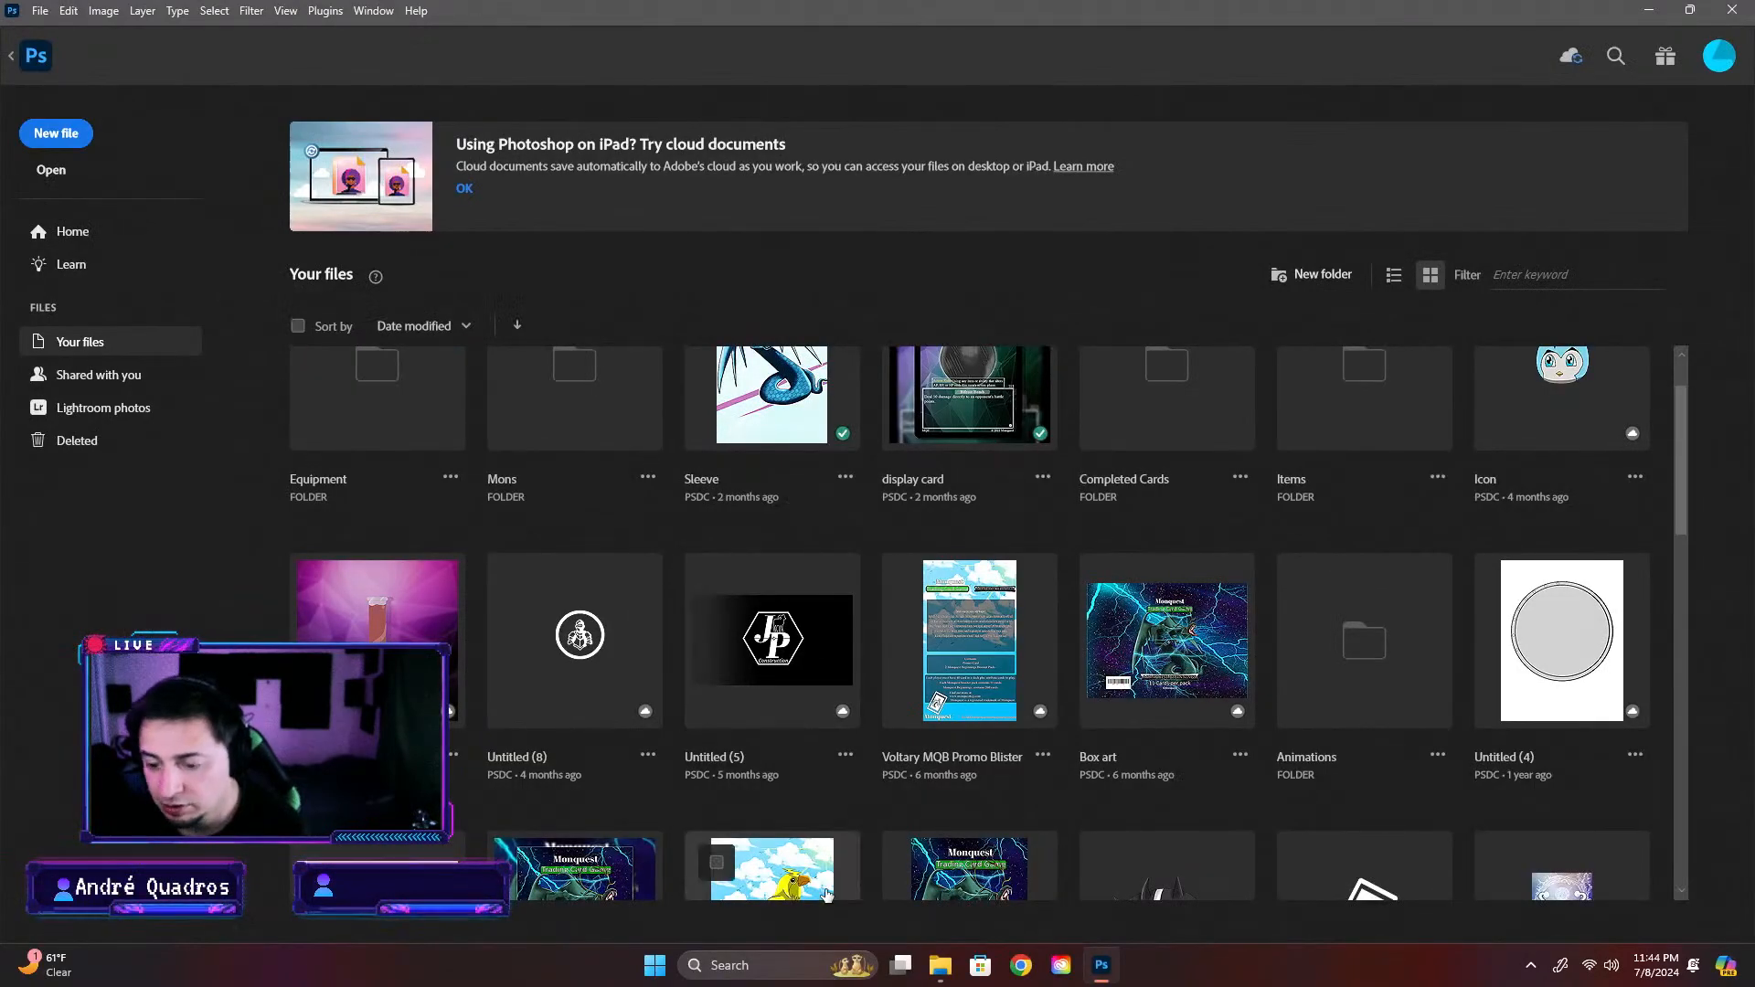
{"action": "scroll", "coordinate": [776, 745], "scroll_direction": "down", "scroll_amount": 4}
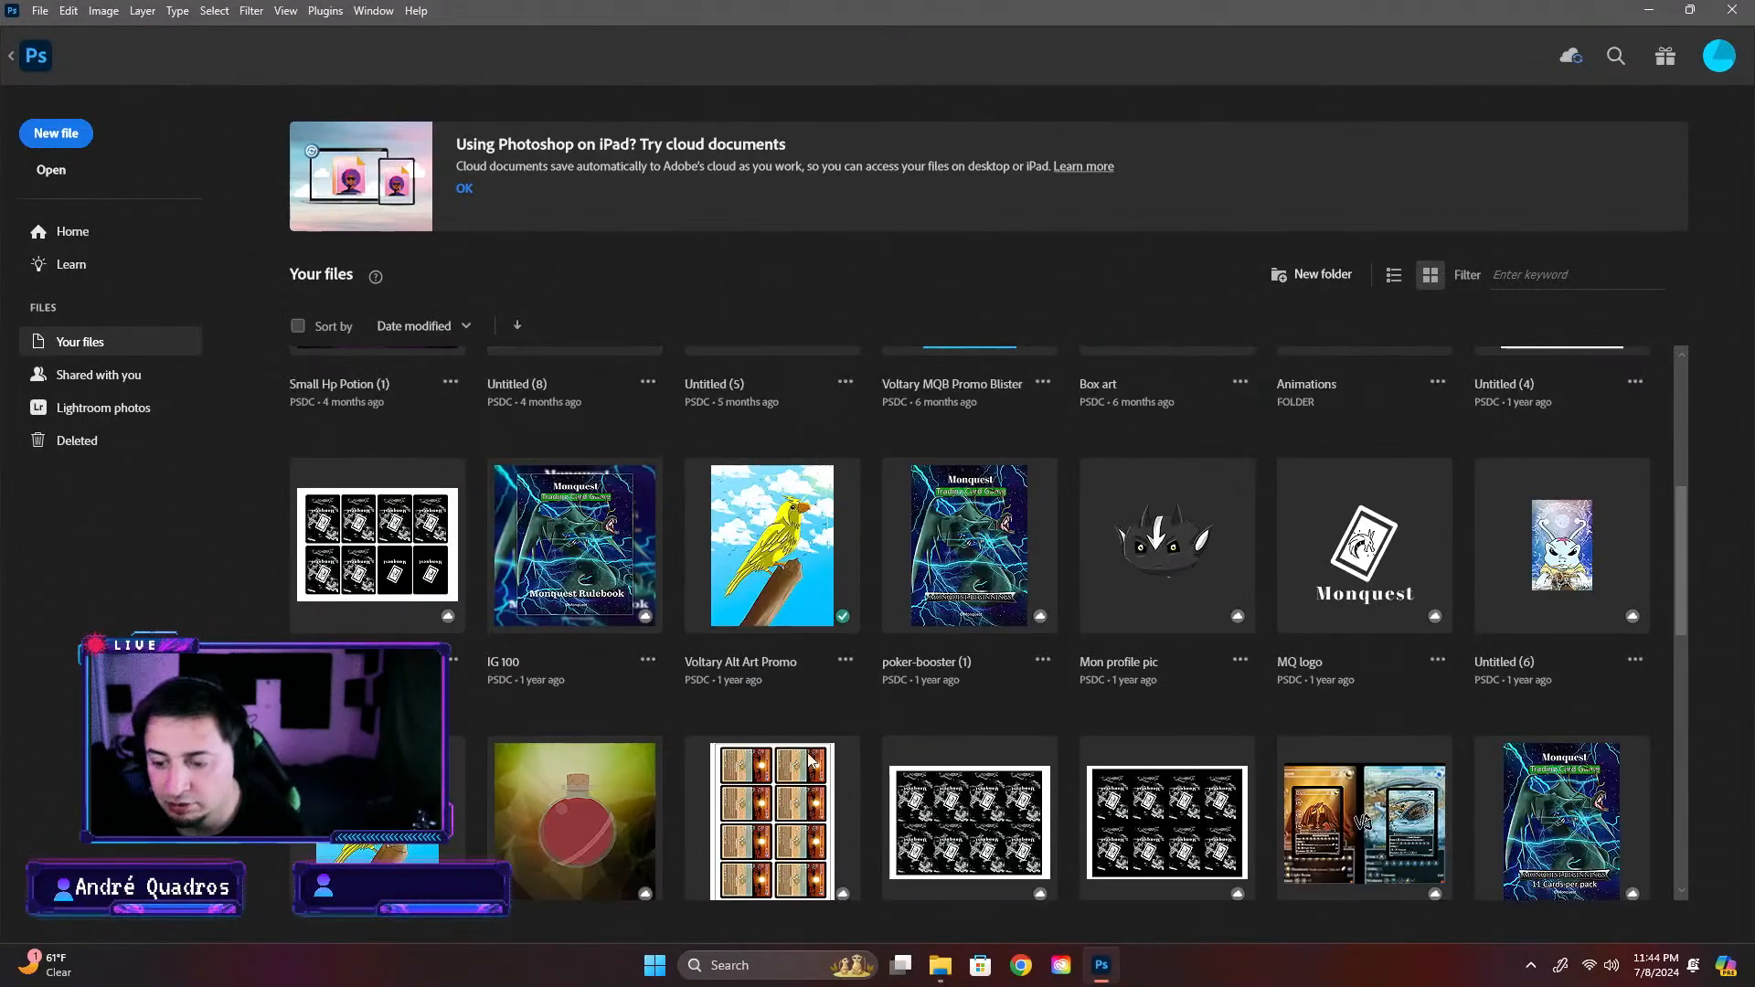
{"action": "left_click", "coordinate": [846, 661]}
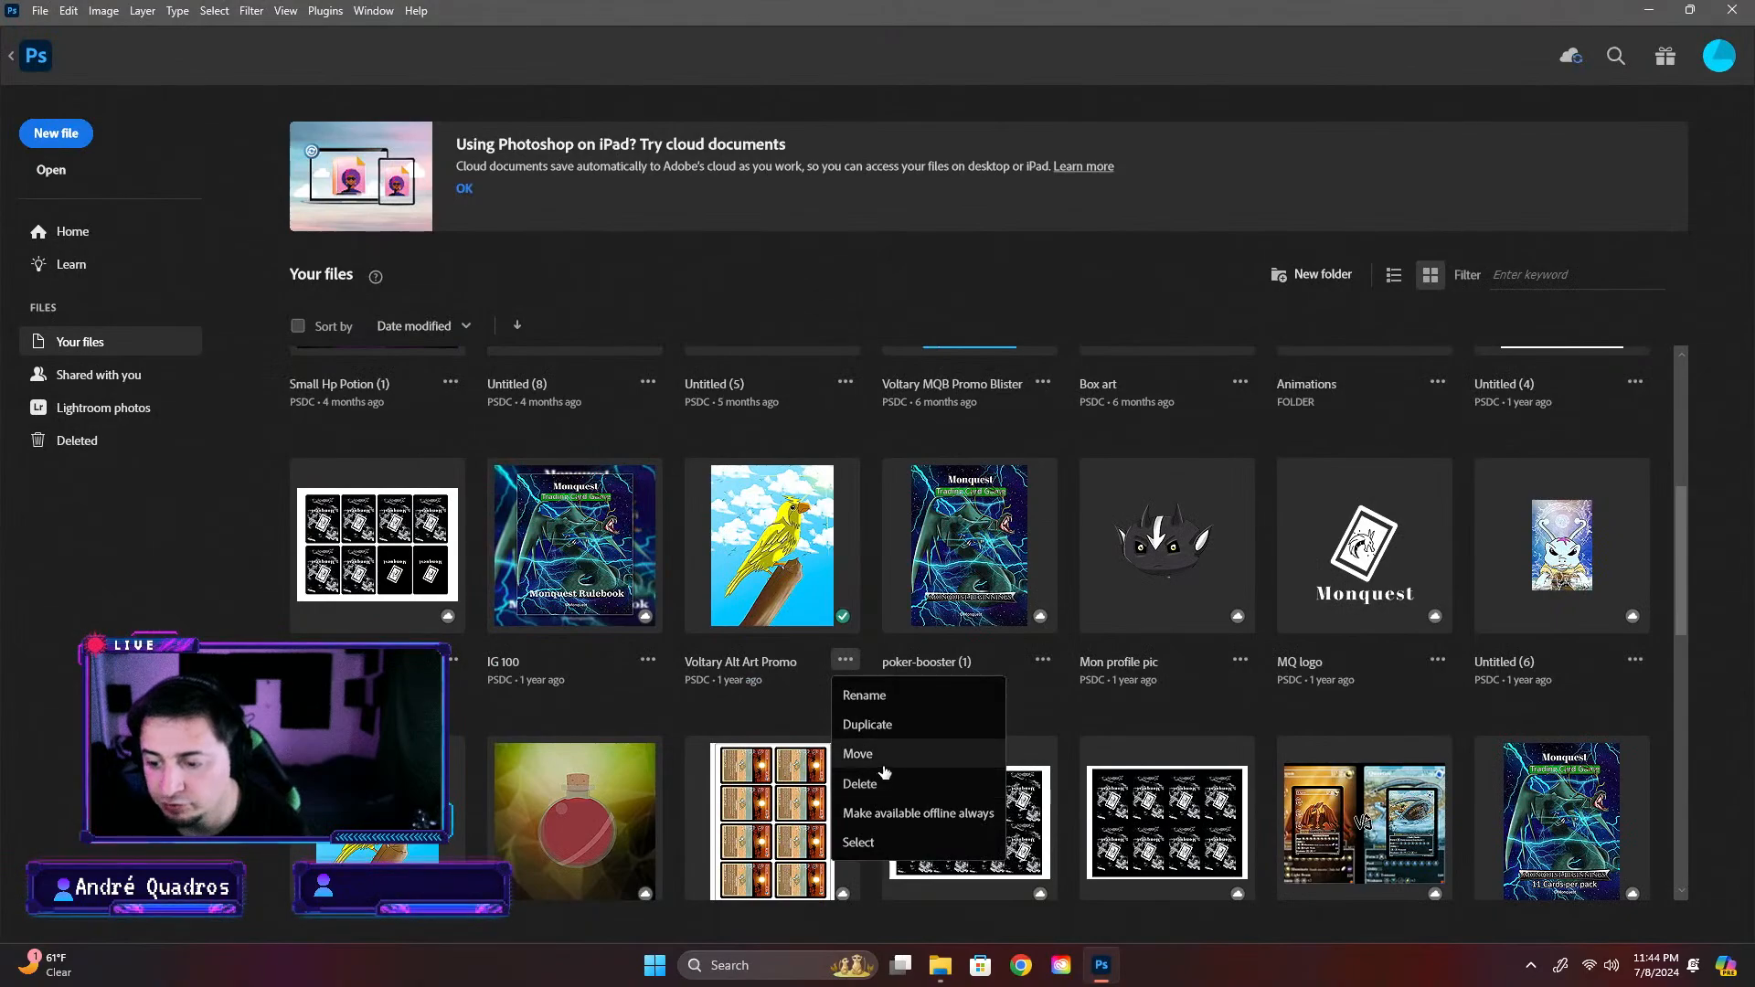
{"action": "left_click", "coordinate": [858, 753]}
{"action": "left_click", "coordinate": [779, 457]}
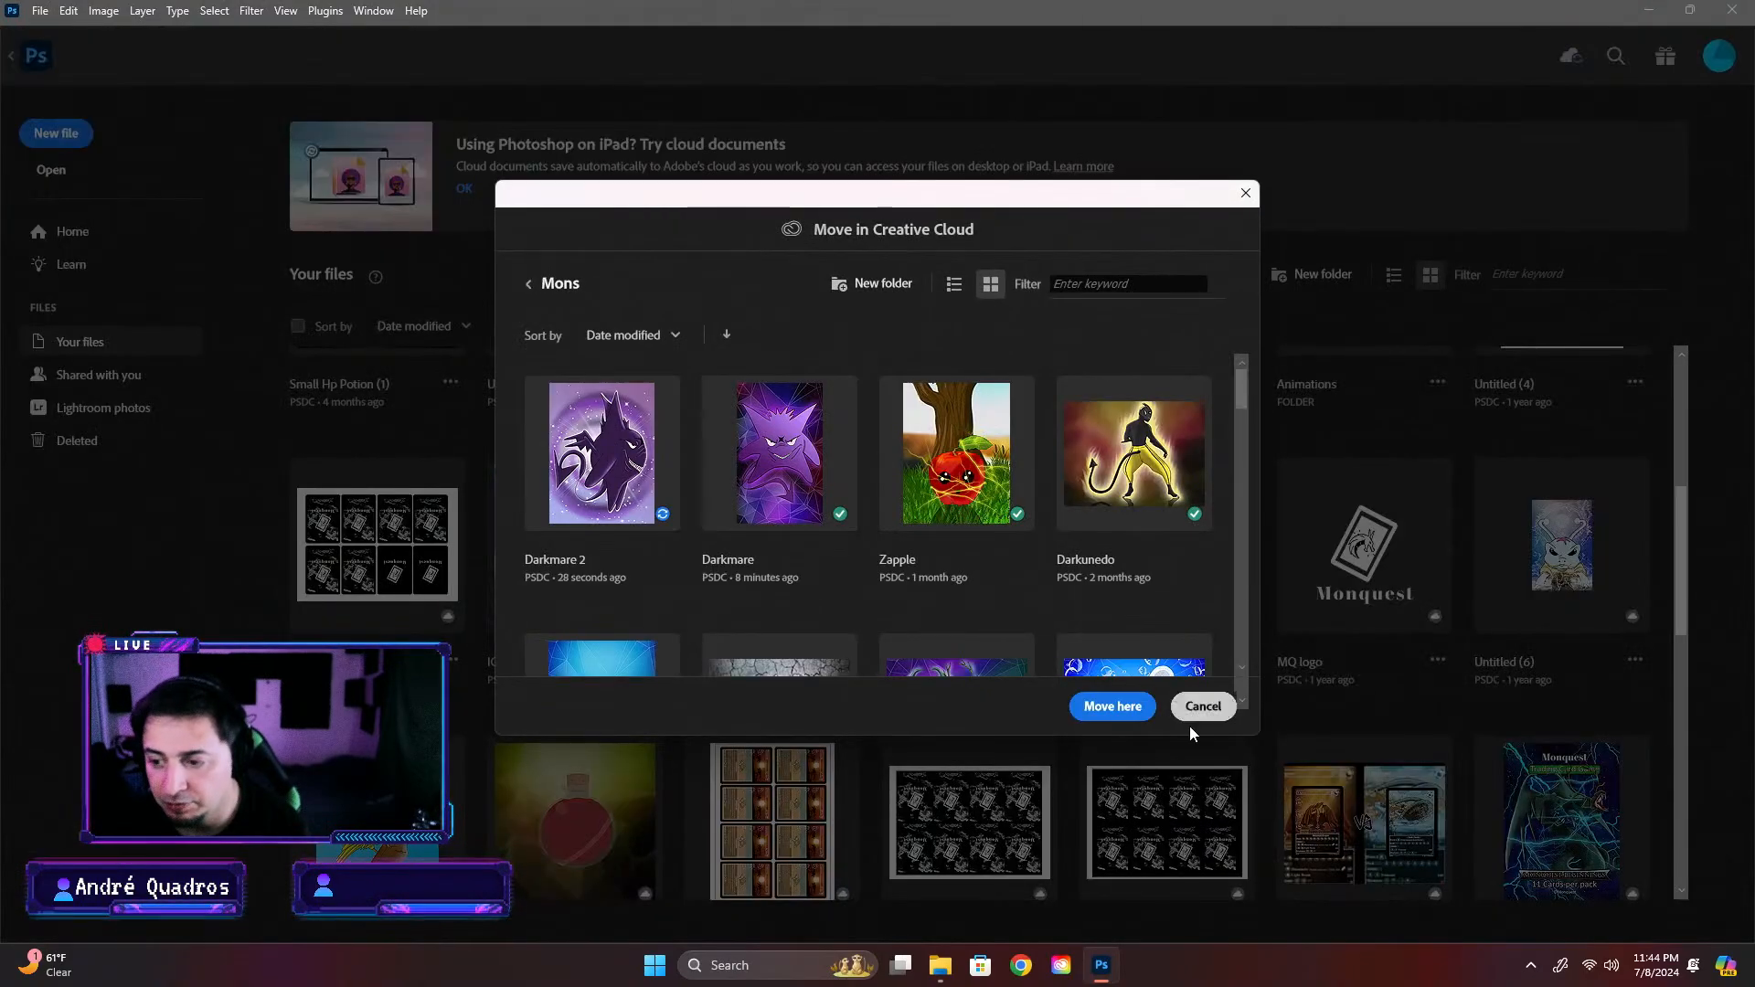
{"action": "left_click", "coordinate": [1143, 708]}
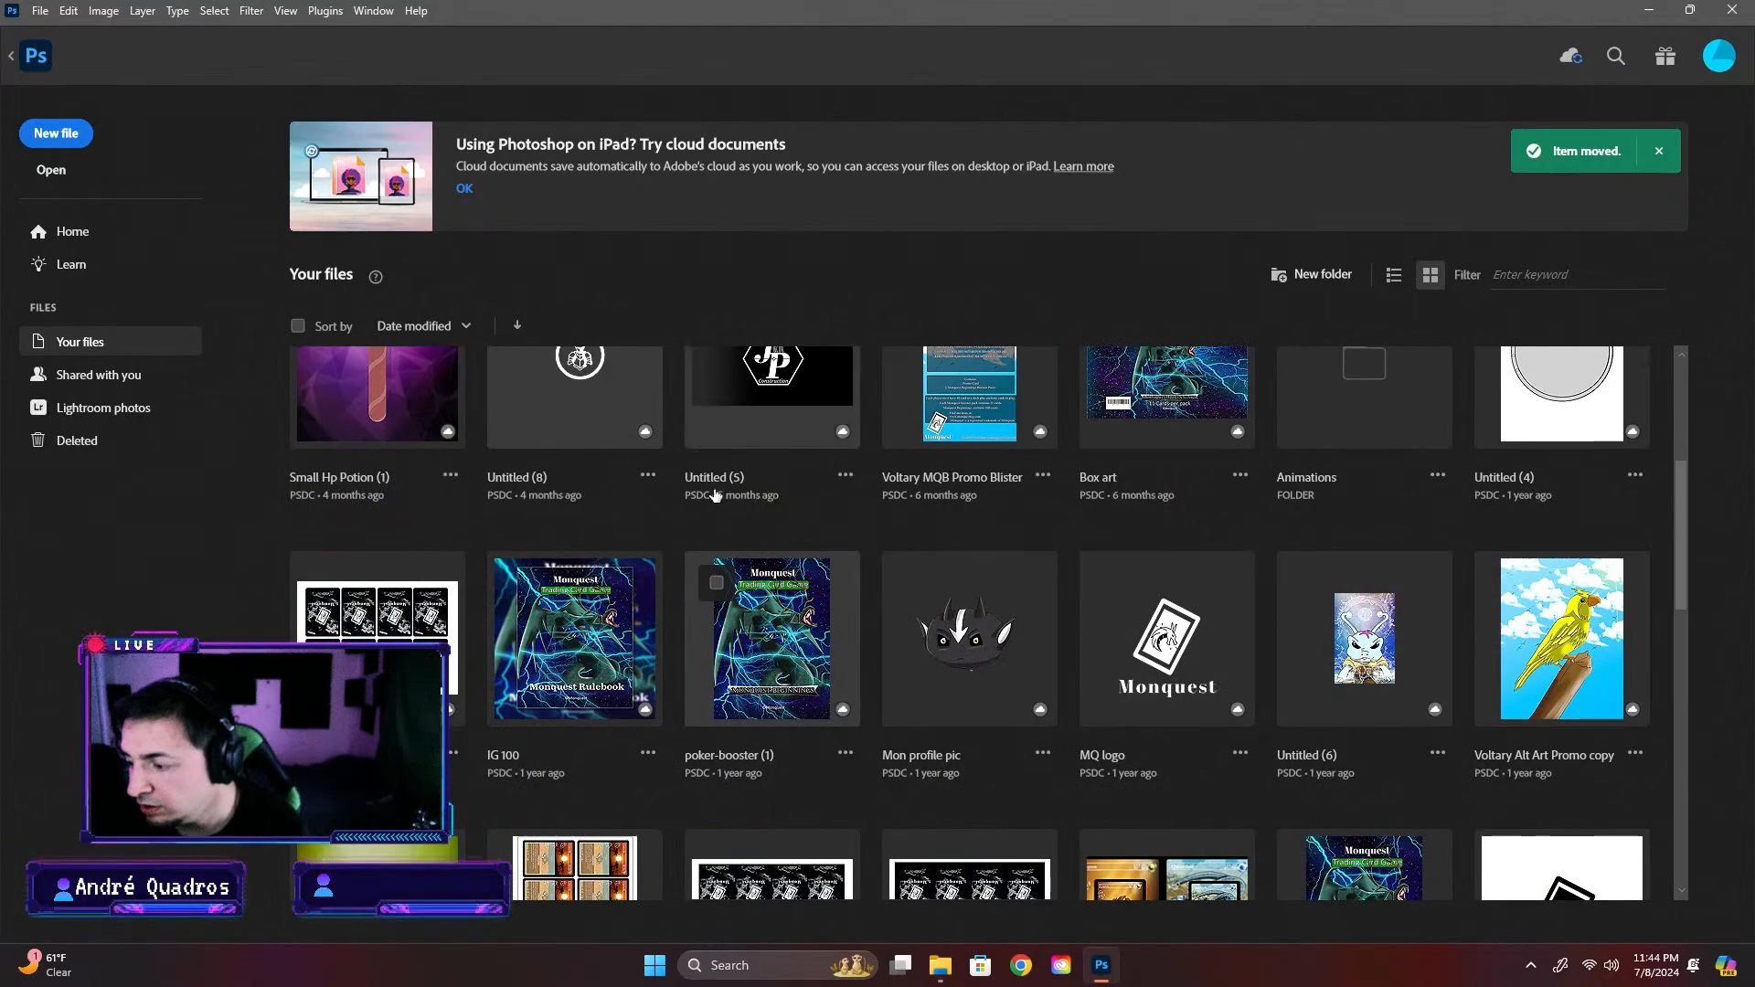
Check the Mons cloud folder for the moved Voltary Alt Art Promo document
{"action": "left_click", "coordinate": [640, 457]}
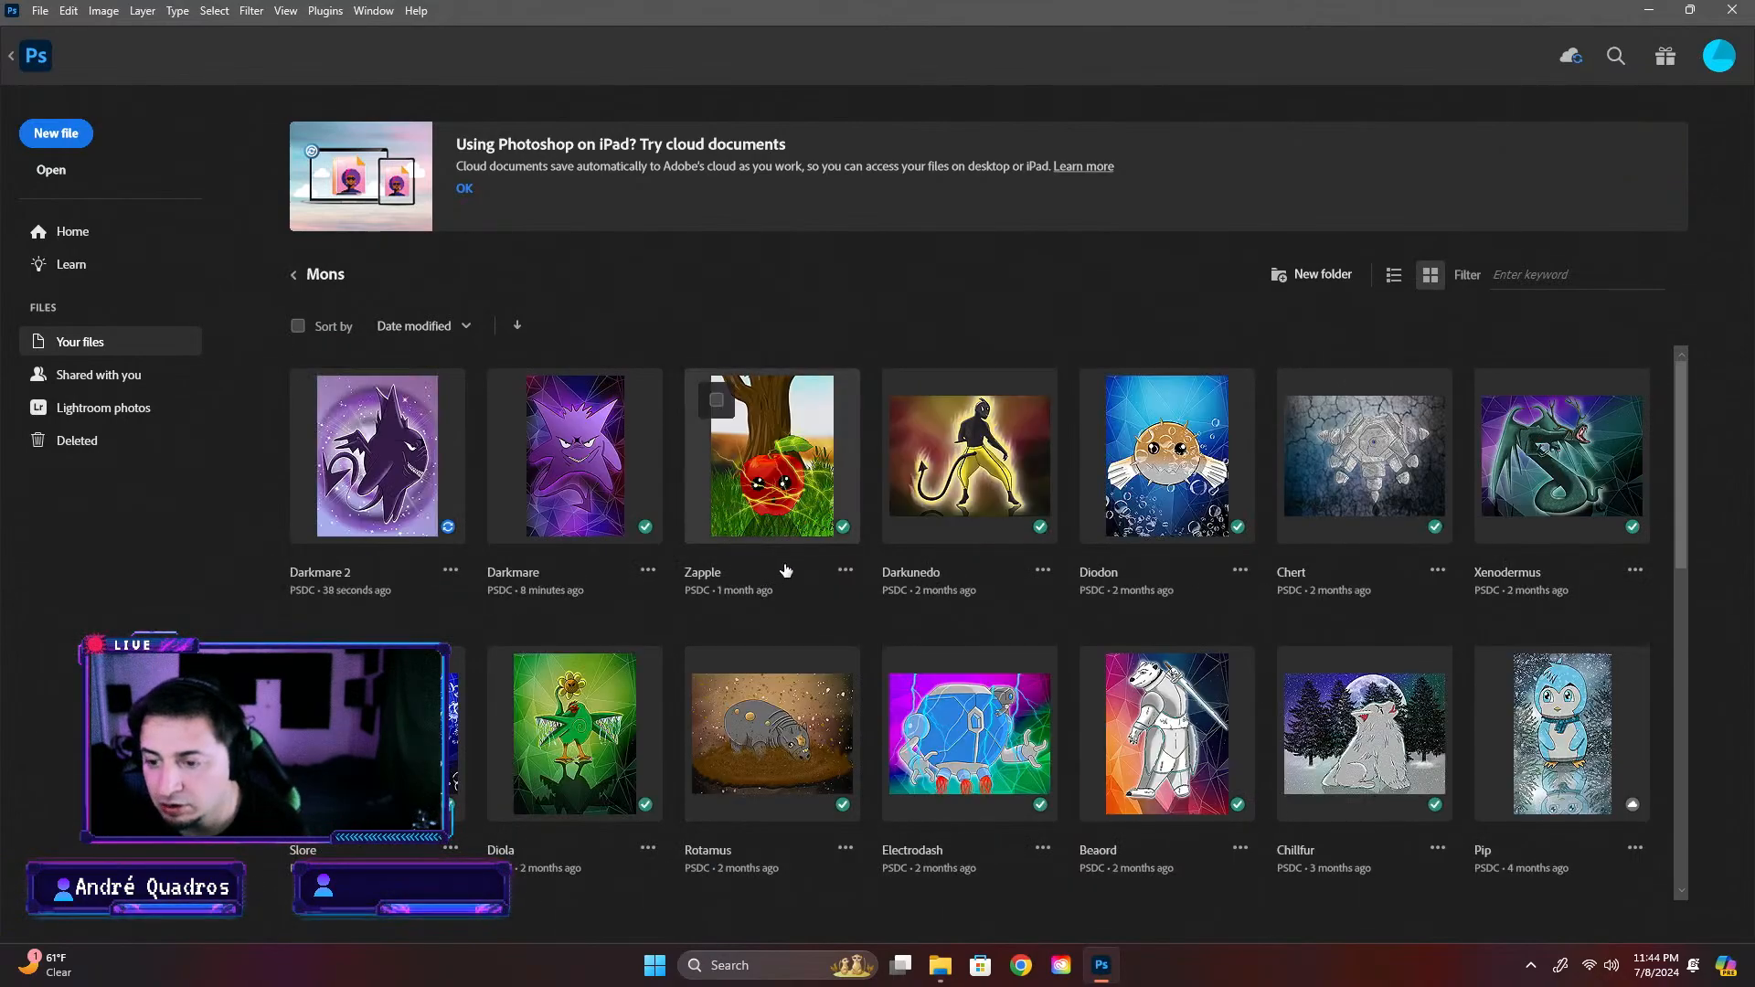
{"action": "scroll", "coordinate": [776, 578], "scroll_direction": "down", "scroll_amount": 8}
{"action": "scroll", "coordinate": [1038, 627], "scroll_direction": "up", "scroll_amount": 3}
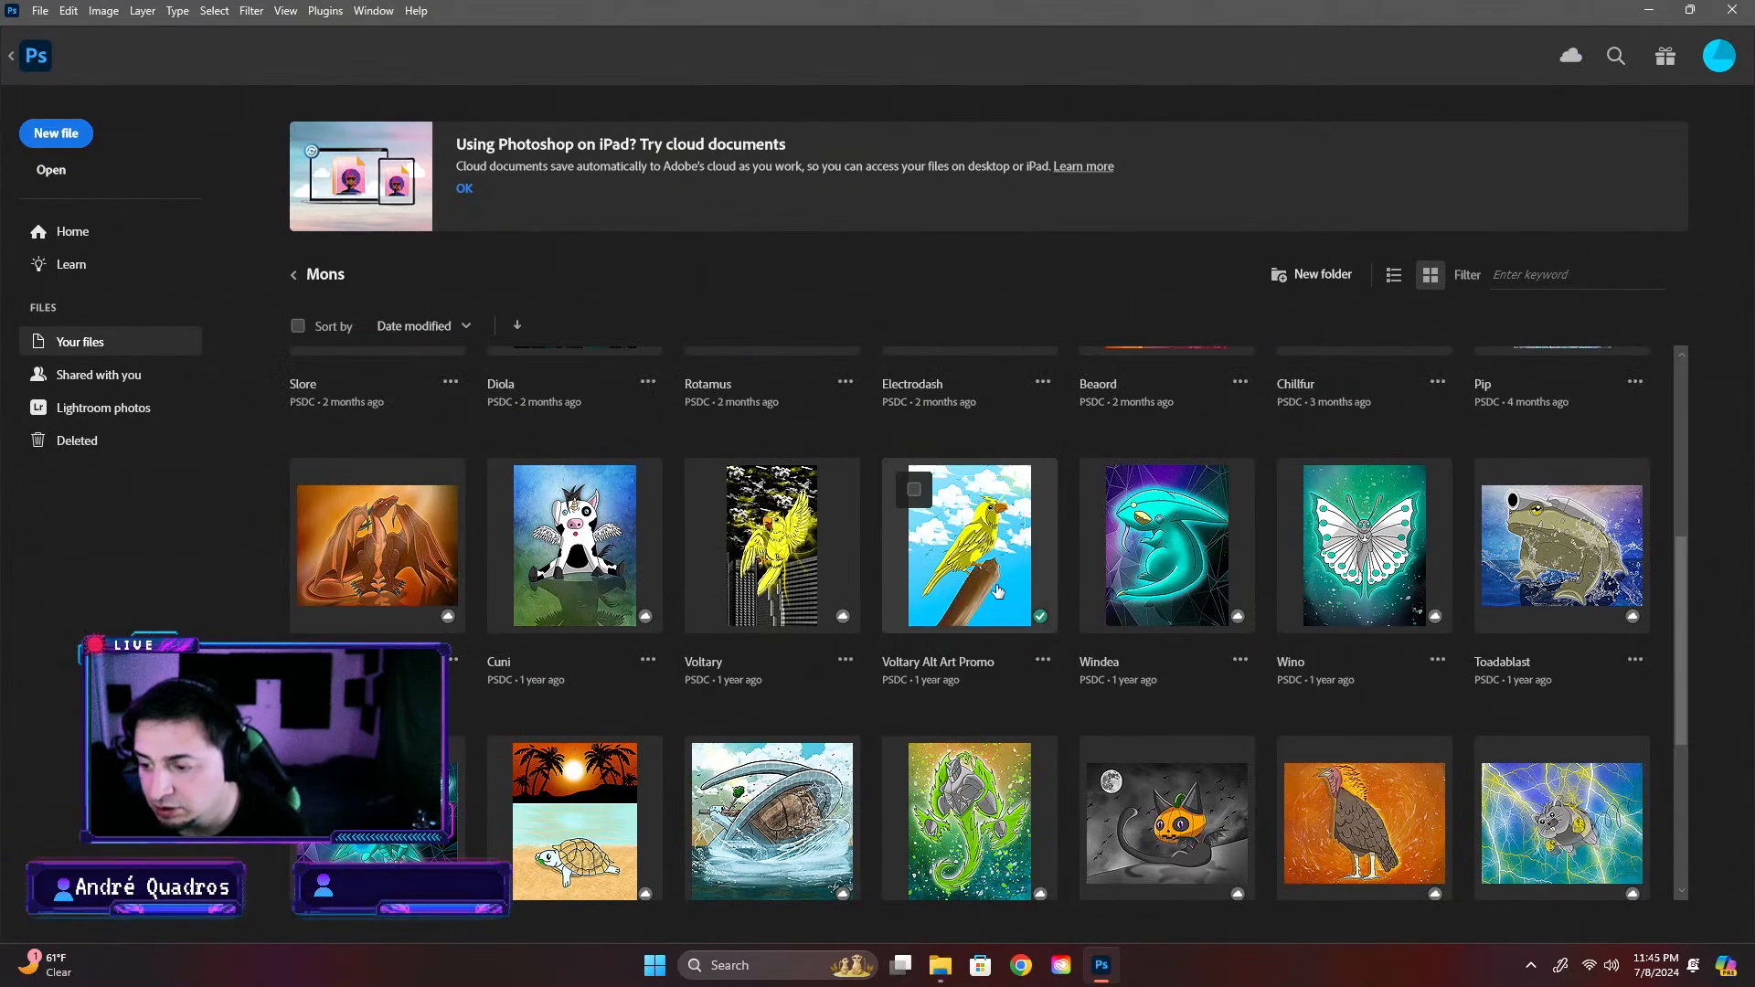
{"action": "scroll", "coordinate": [996, 591], "scroll_direction": "up", "scroll_amount": 5}
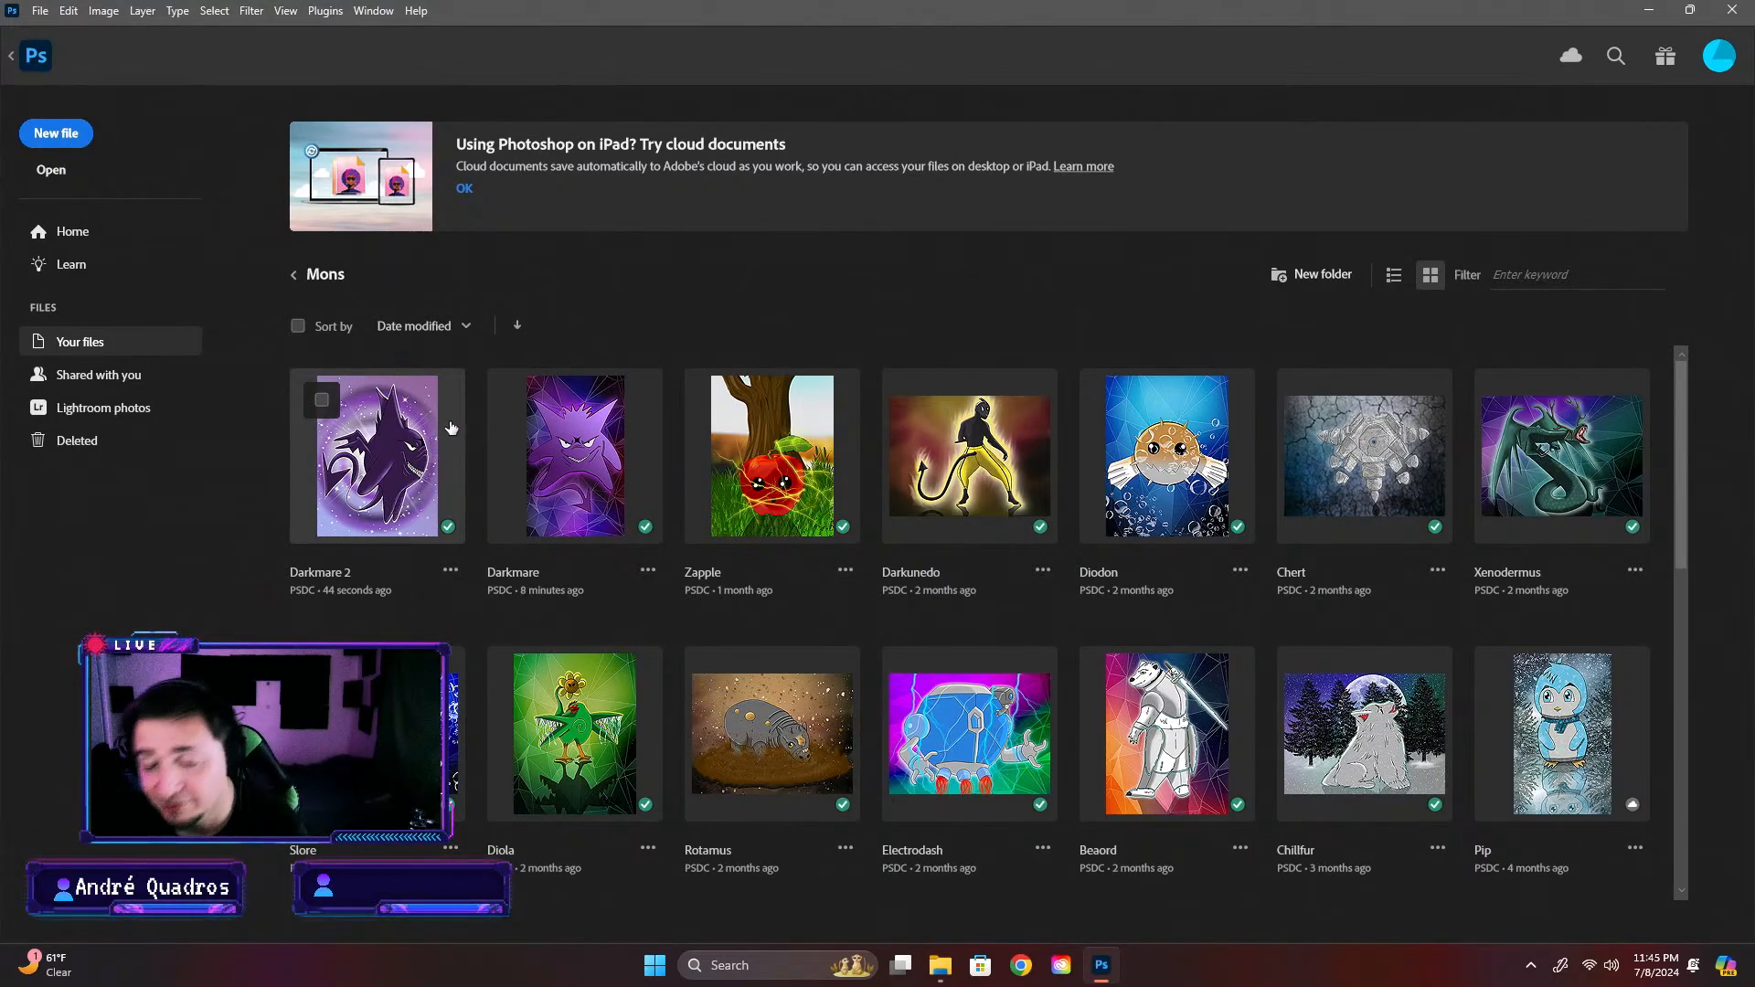
Duplicate the Darkmare card in the Darkmare folder under Completed Cards and Dark mons, and open Darkmare.psdc
{"action": "left_click", "coordinate": [294, 274]}
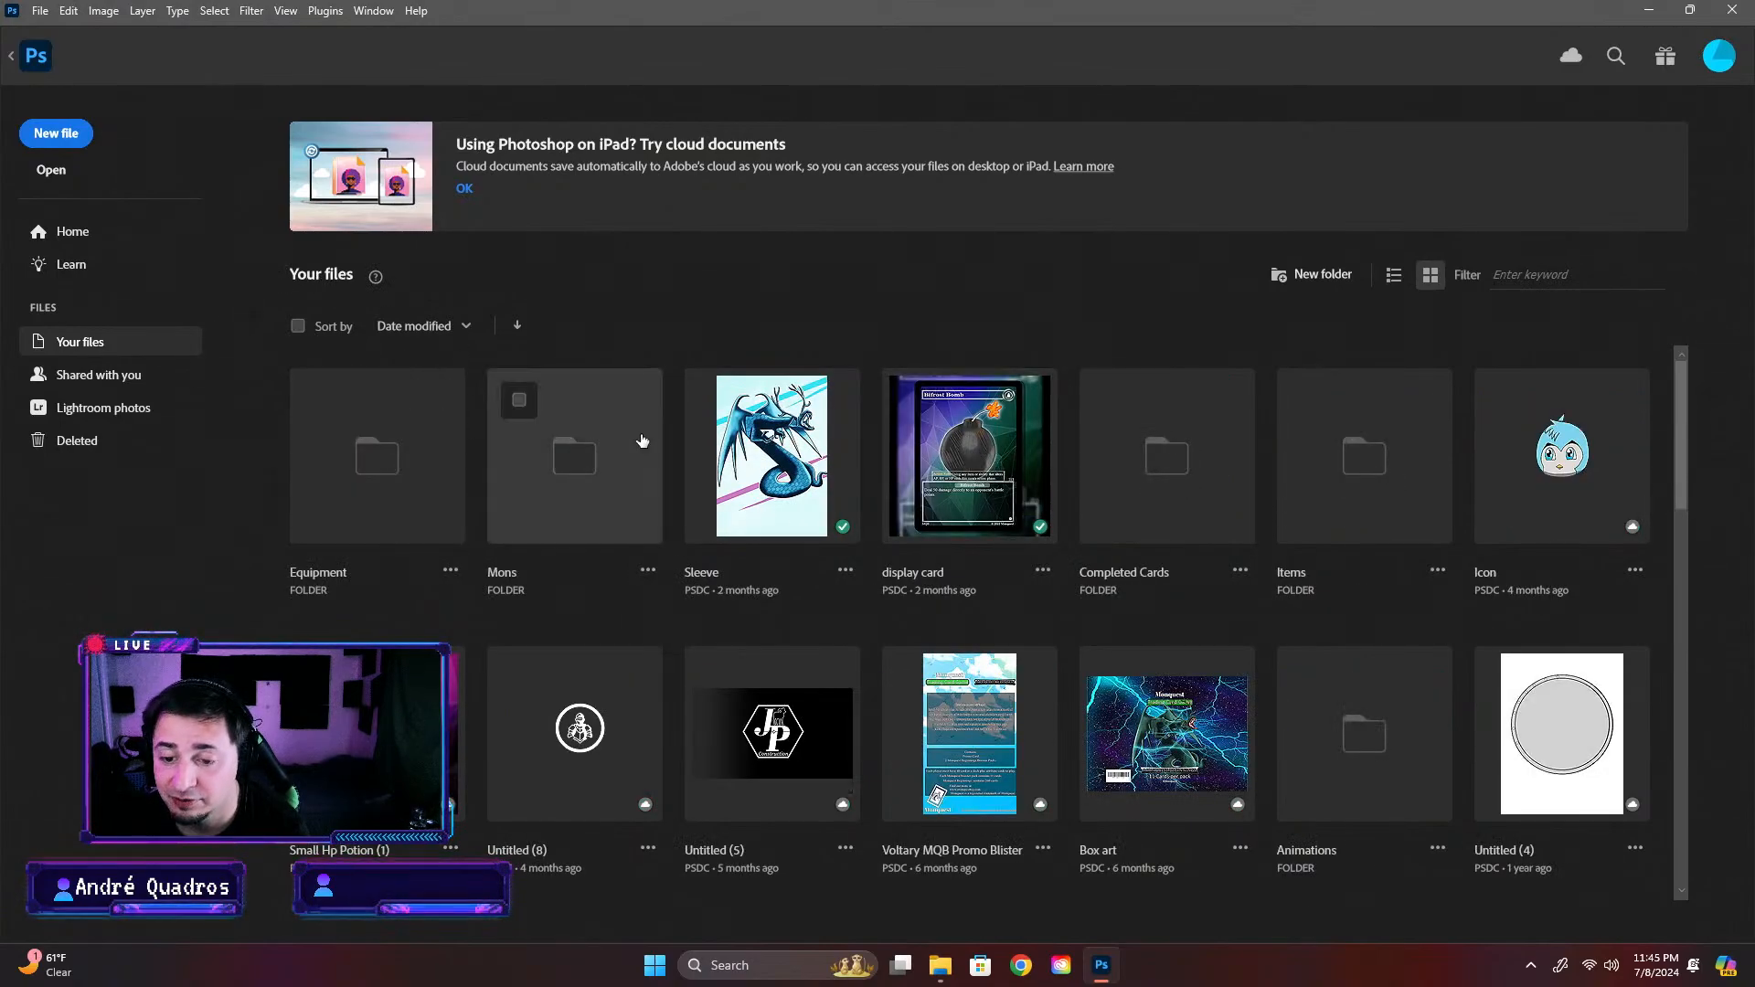
{"action": "left_click", "coordinate": [1179, 484]}
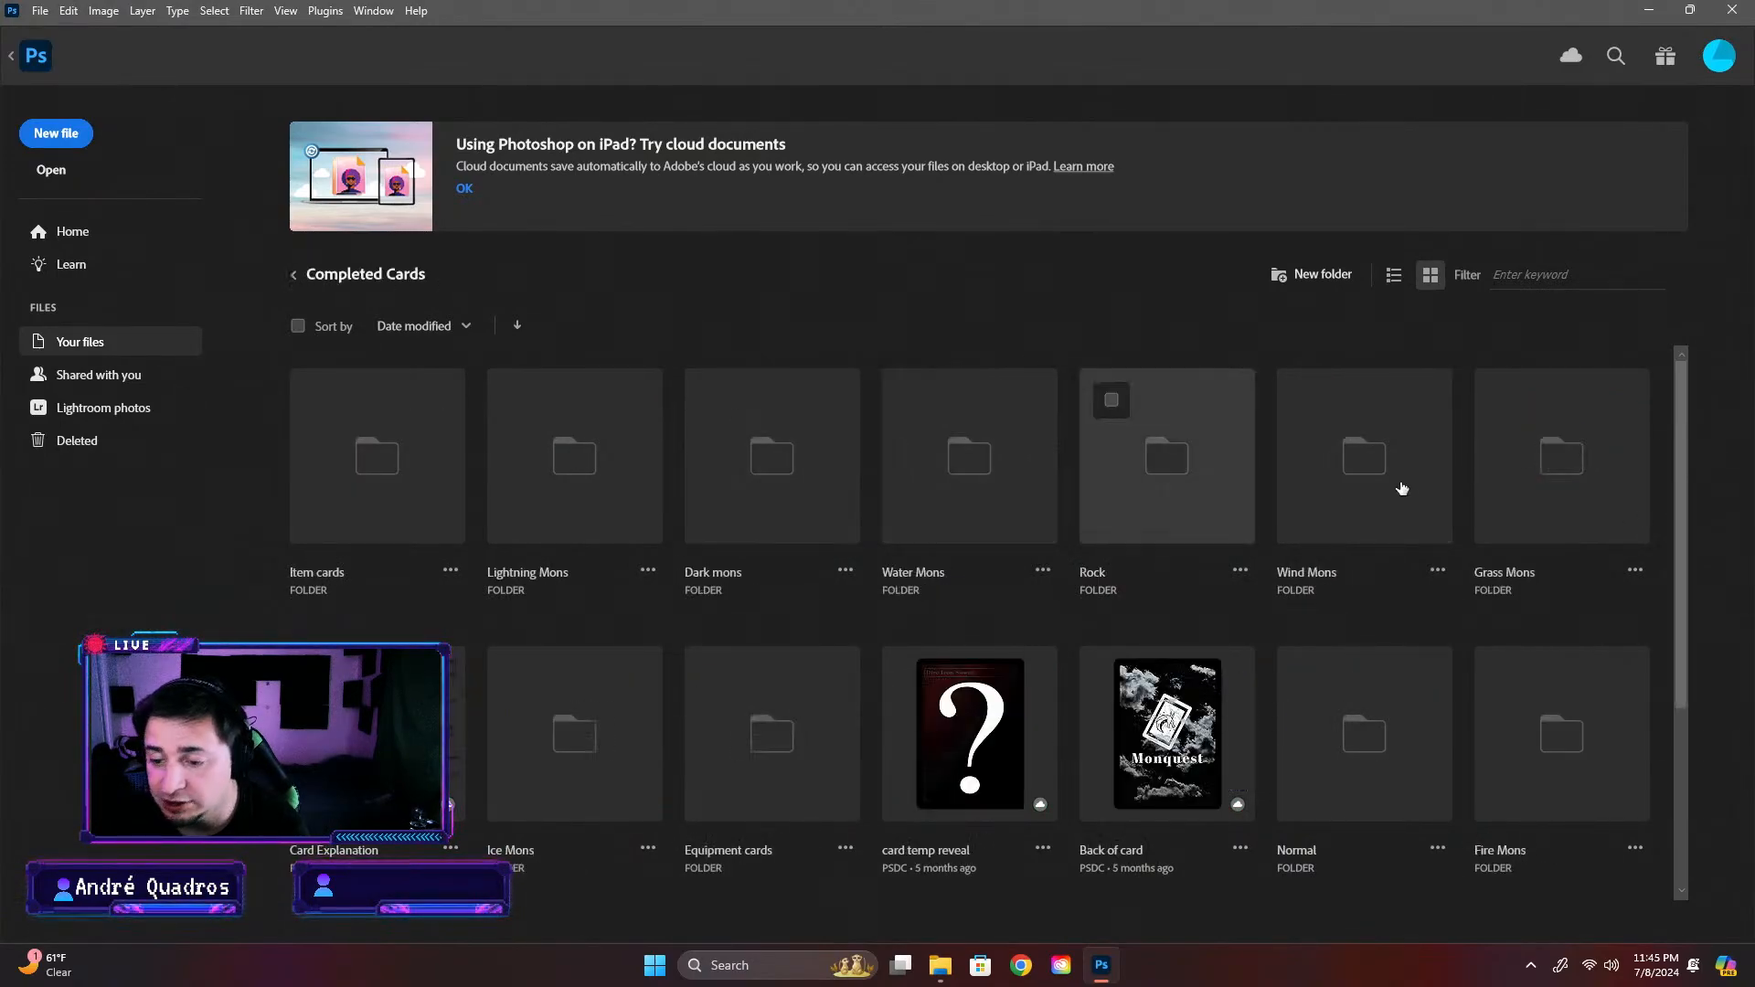
{"action": "left_click", "coordinate": [772, 462]}
{"action": "left_click", "coordinate": [776, 513]}
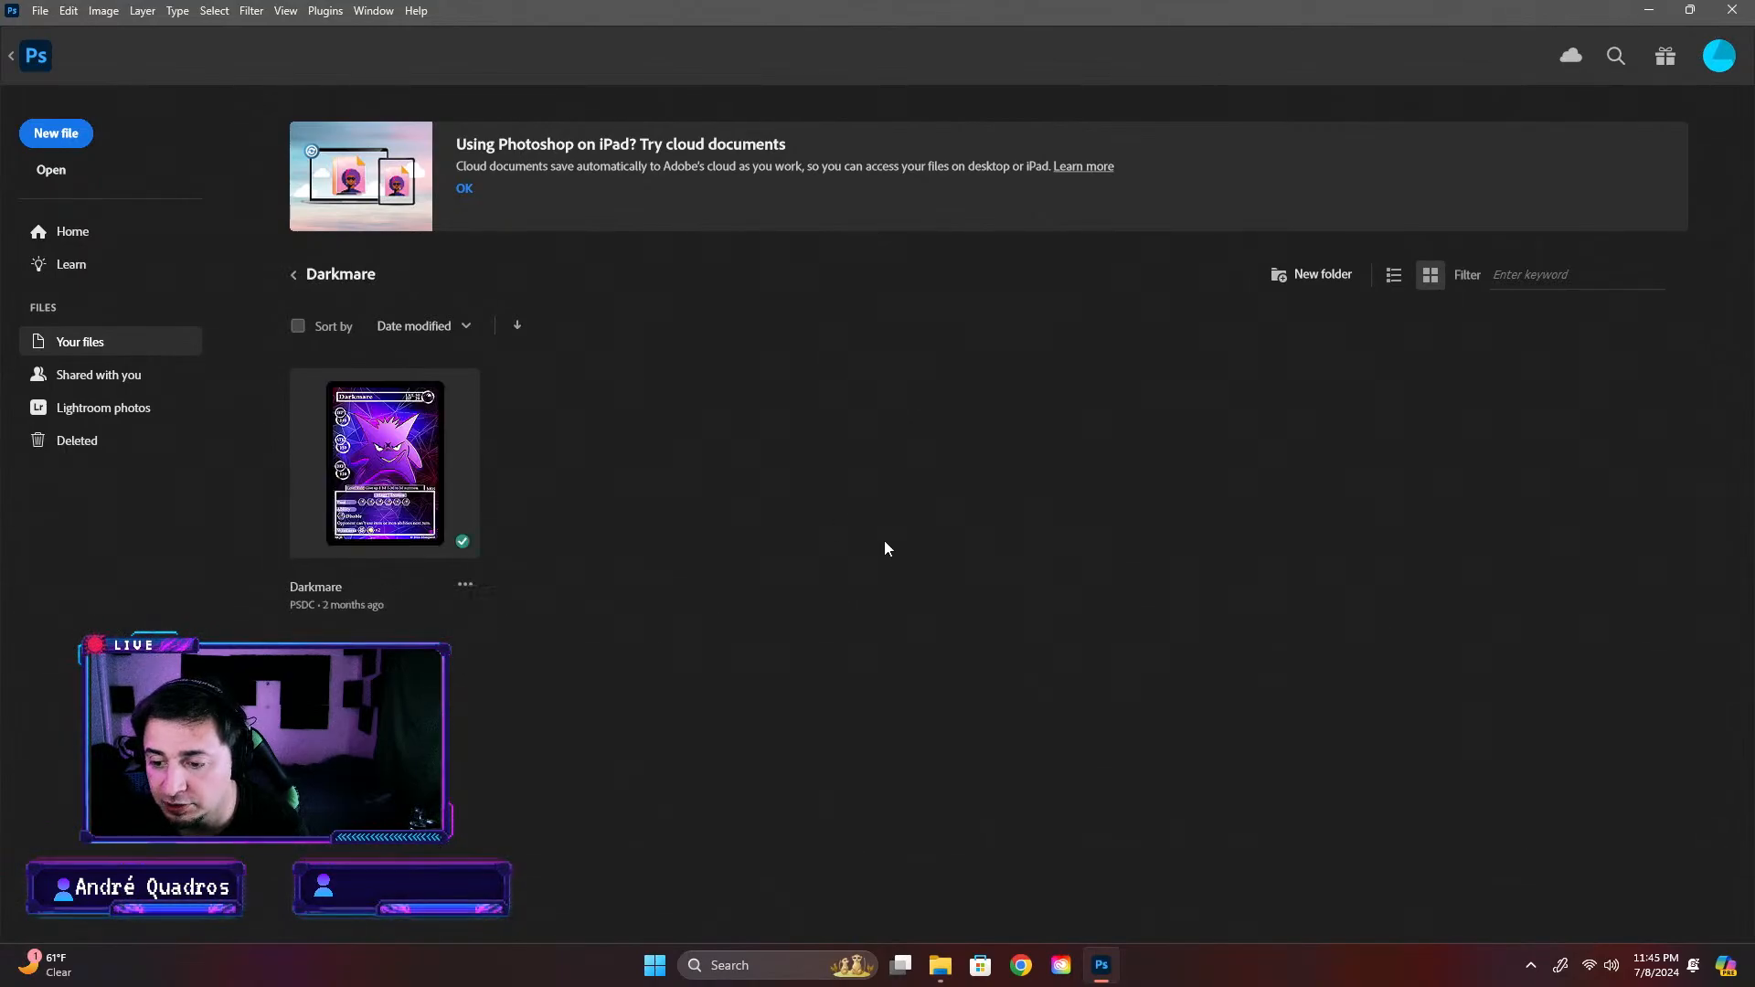
{"action": "left_click", "coordinate": [465, 584]}
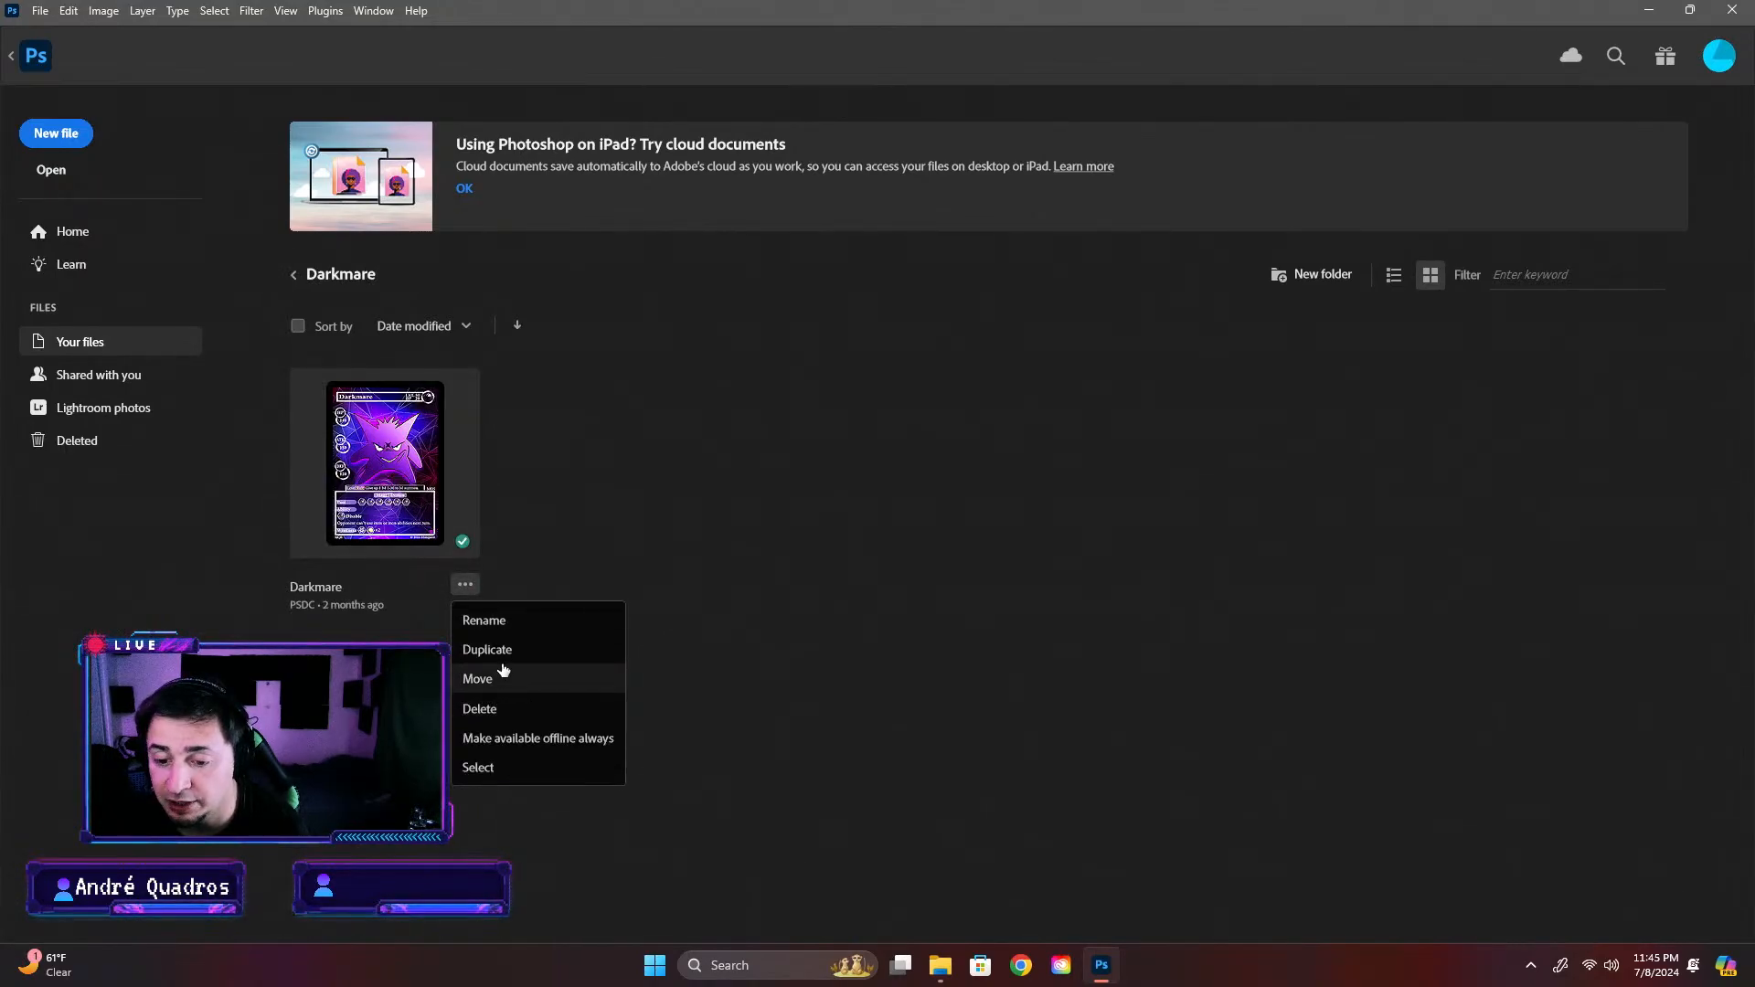
{"action": "left_click", "coordinate": [502, 651]}
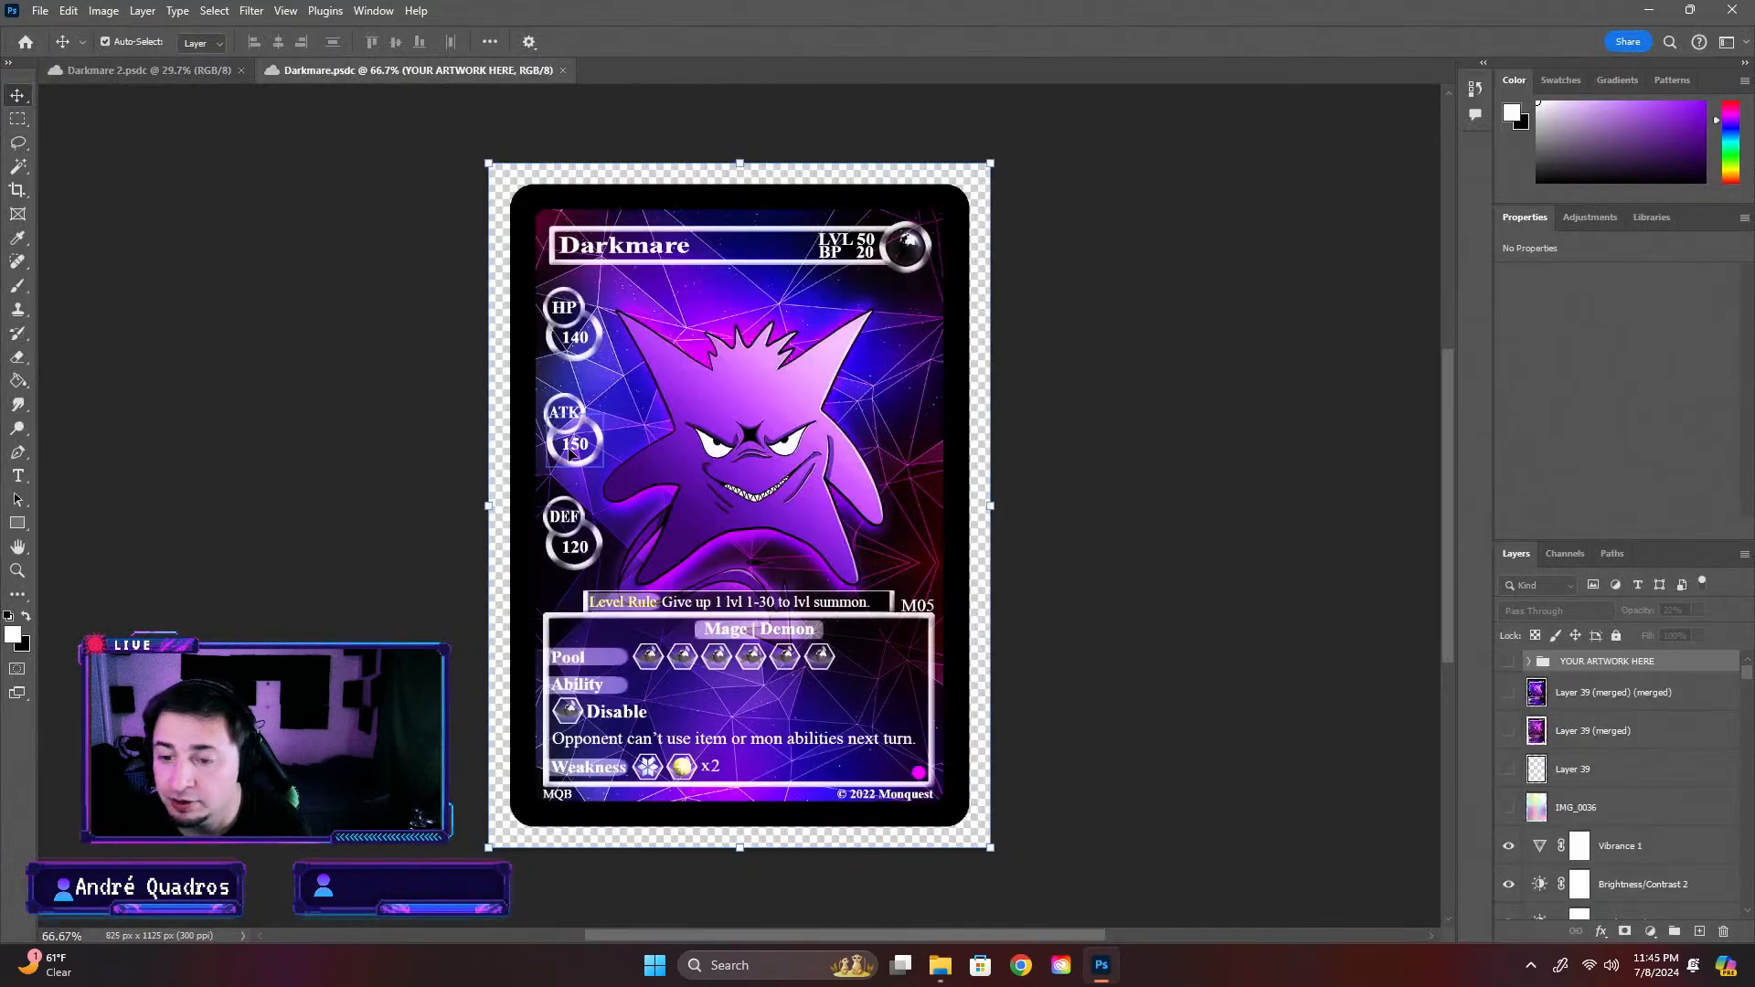
Delete the old character, the hidden IMG_0023 layer and the geometric background from the Darkmare card
{"action": "left_click", "coordinate": [815, 467]}
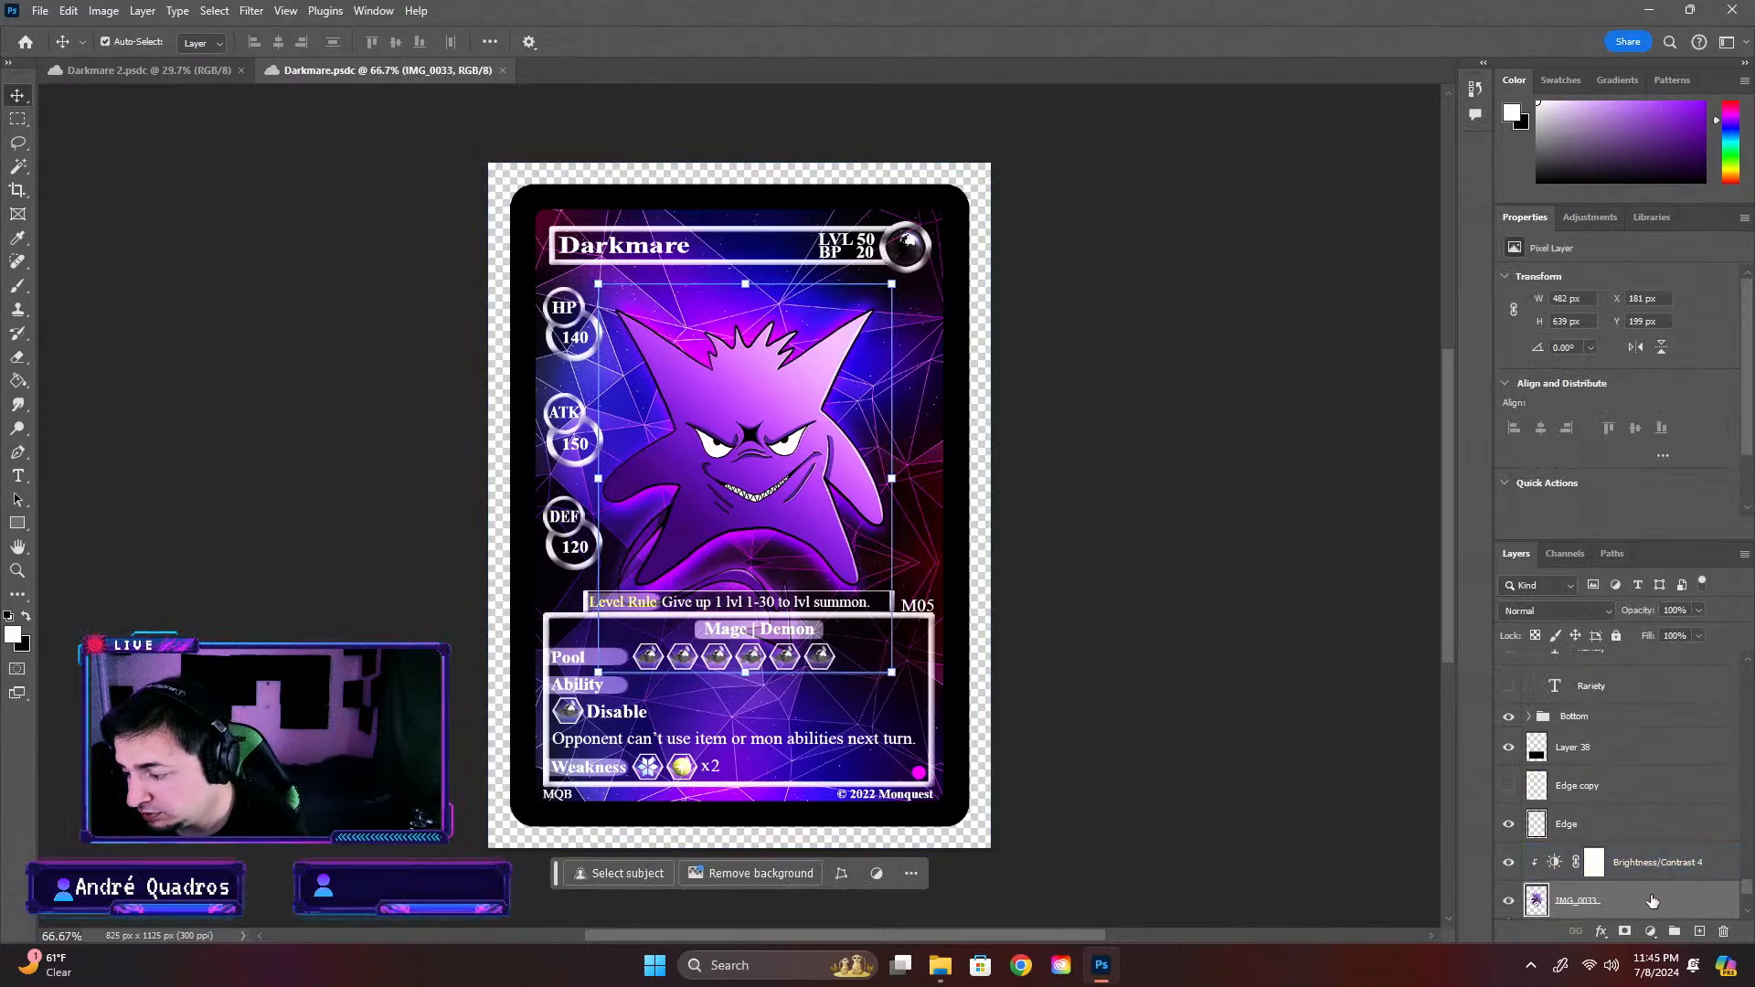
{"action": "key", "text": "Delete"}
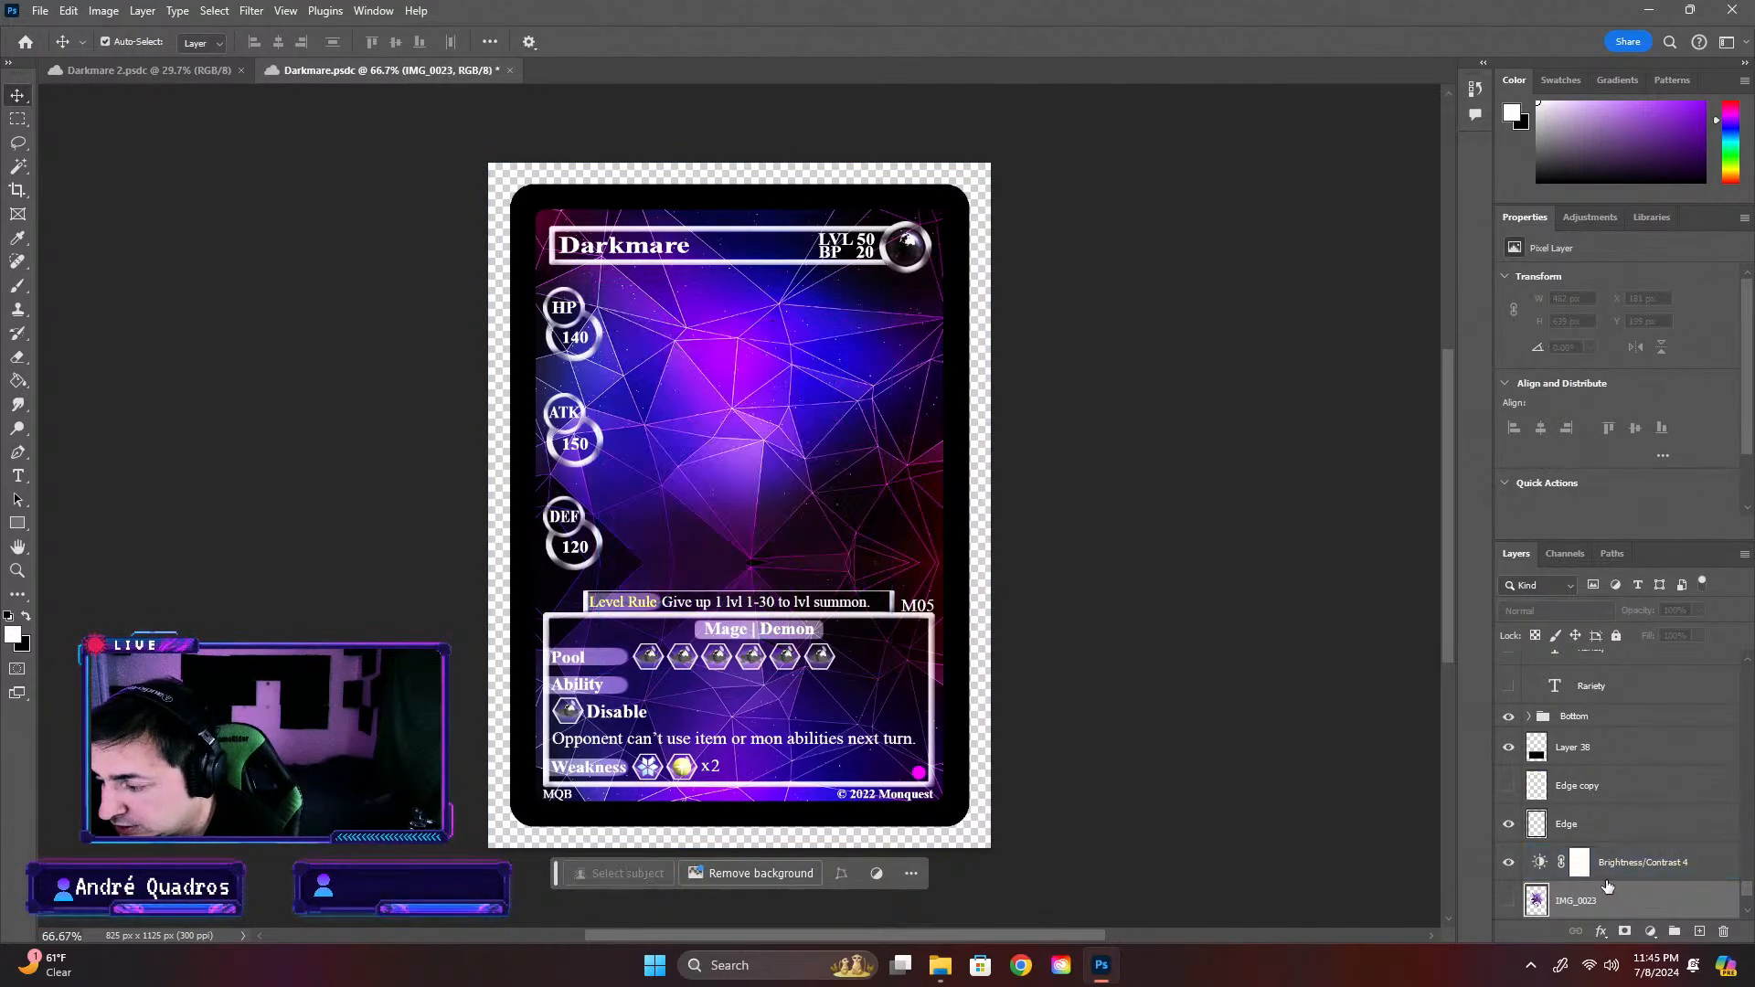
{"action": "left_click", "coordinate": [1623, 875]}
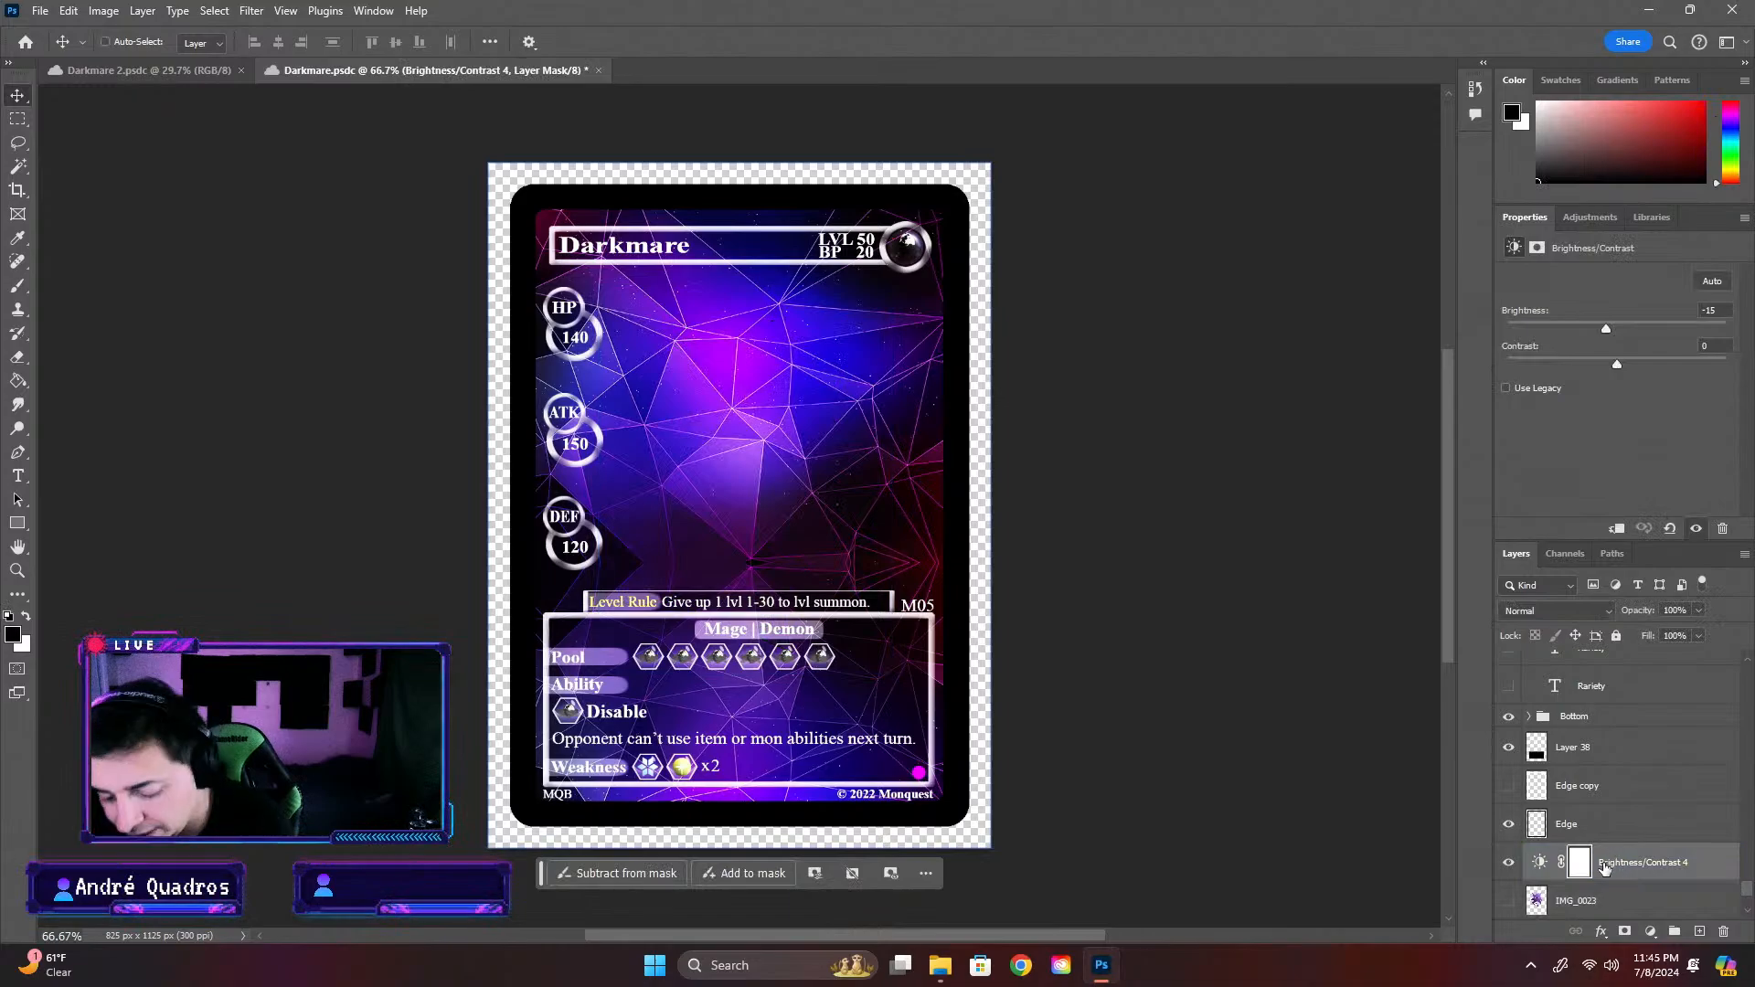
{"action": "key", "text": "ctrl+z"}
{"action": "key", "text": "ctrl+z"}
{"action": "key", "text": "ctrl+z"}
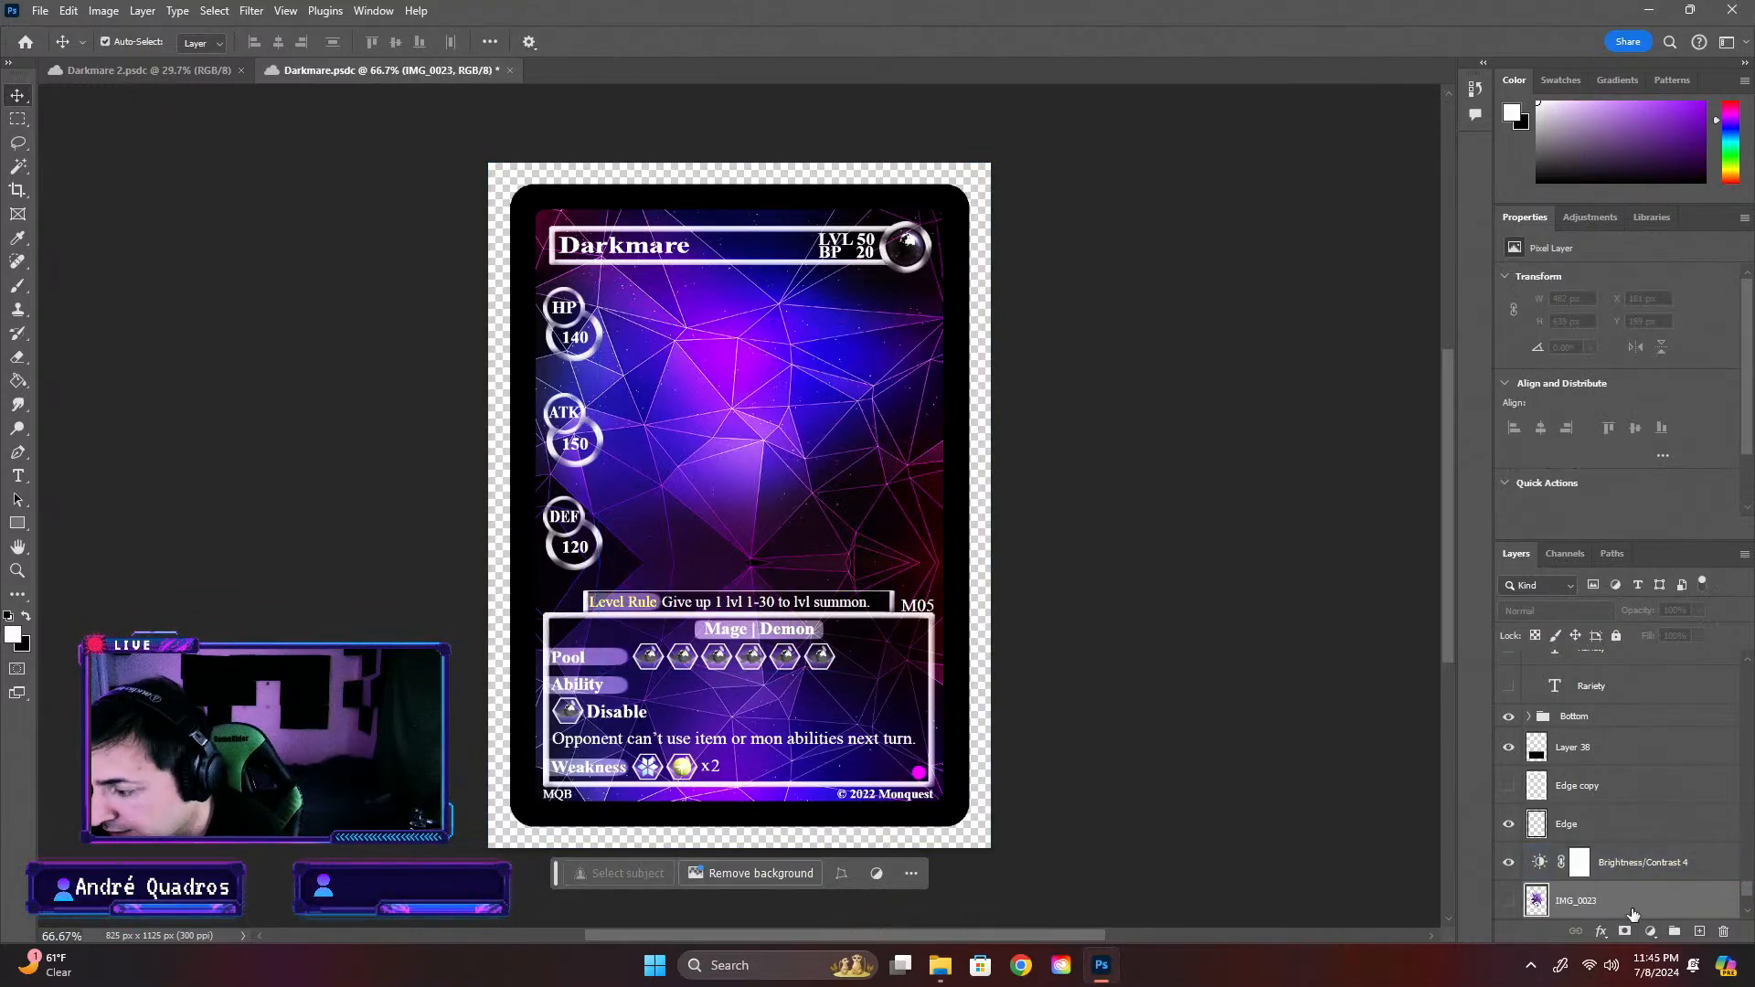
{"action": "key", "text": "ctrl+z"}
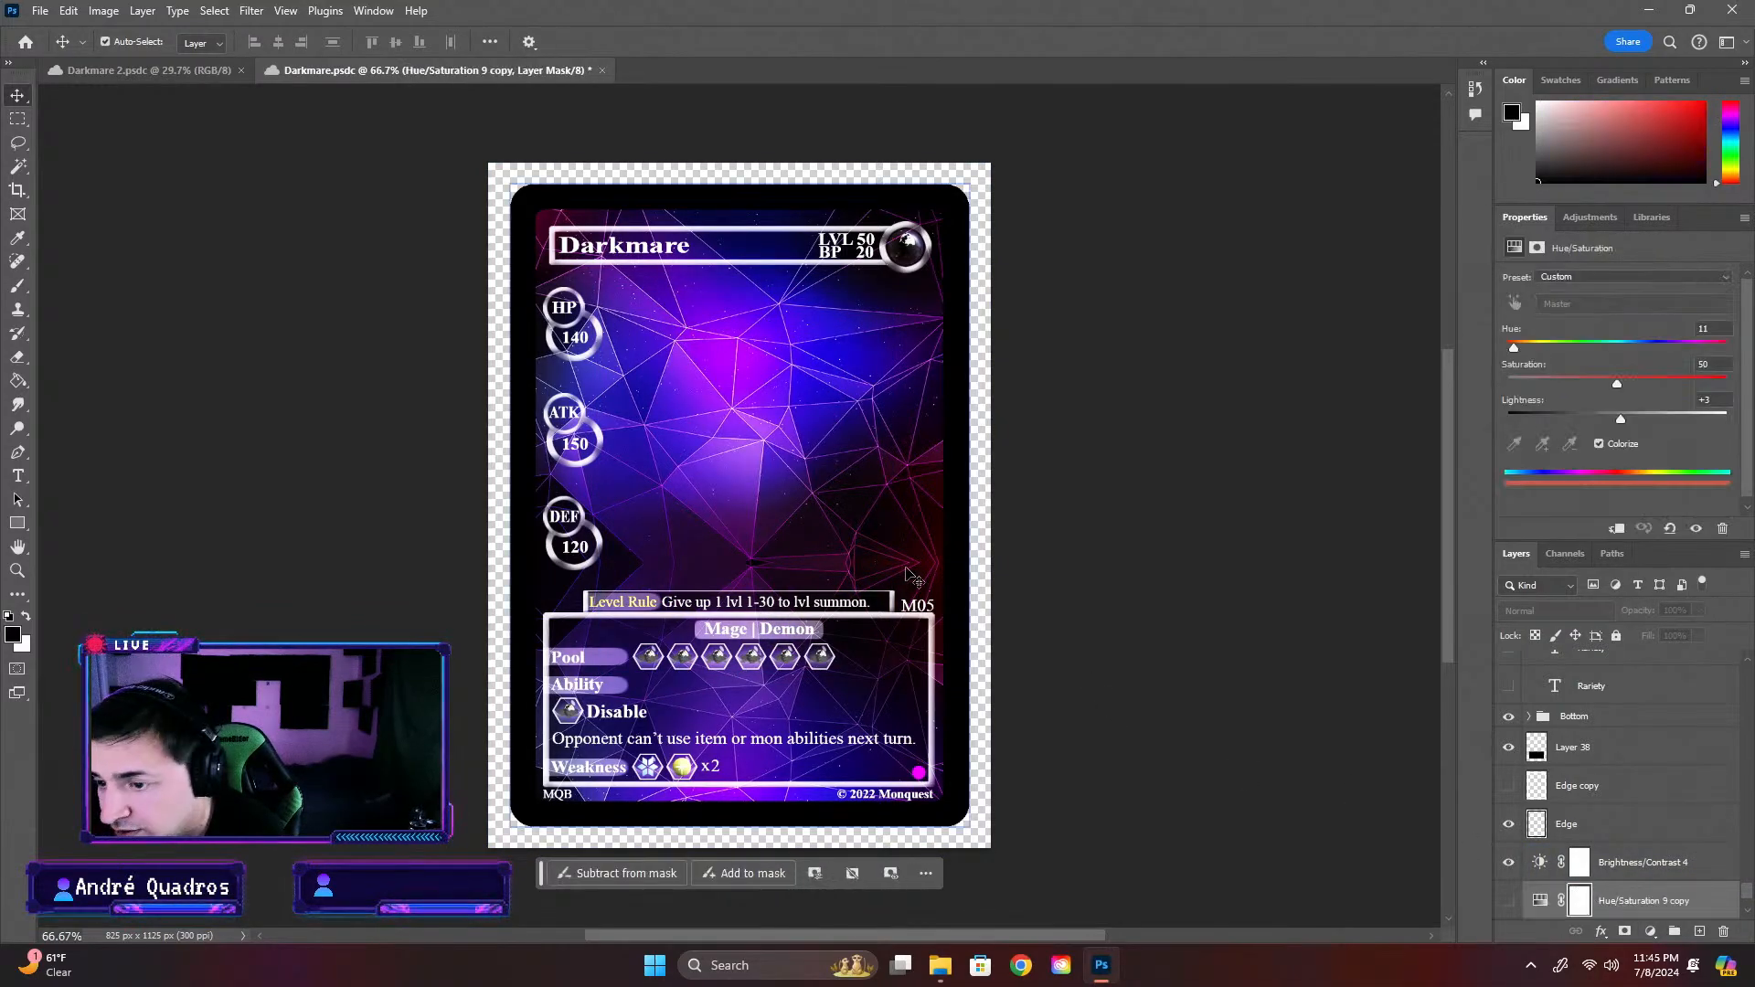
{"action": "left_click", "coordinate": [859, 540]}
{"action": "key", "text": "Delete"}
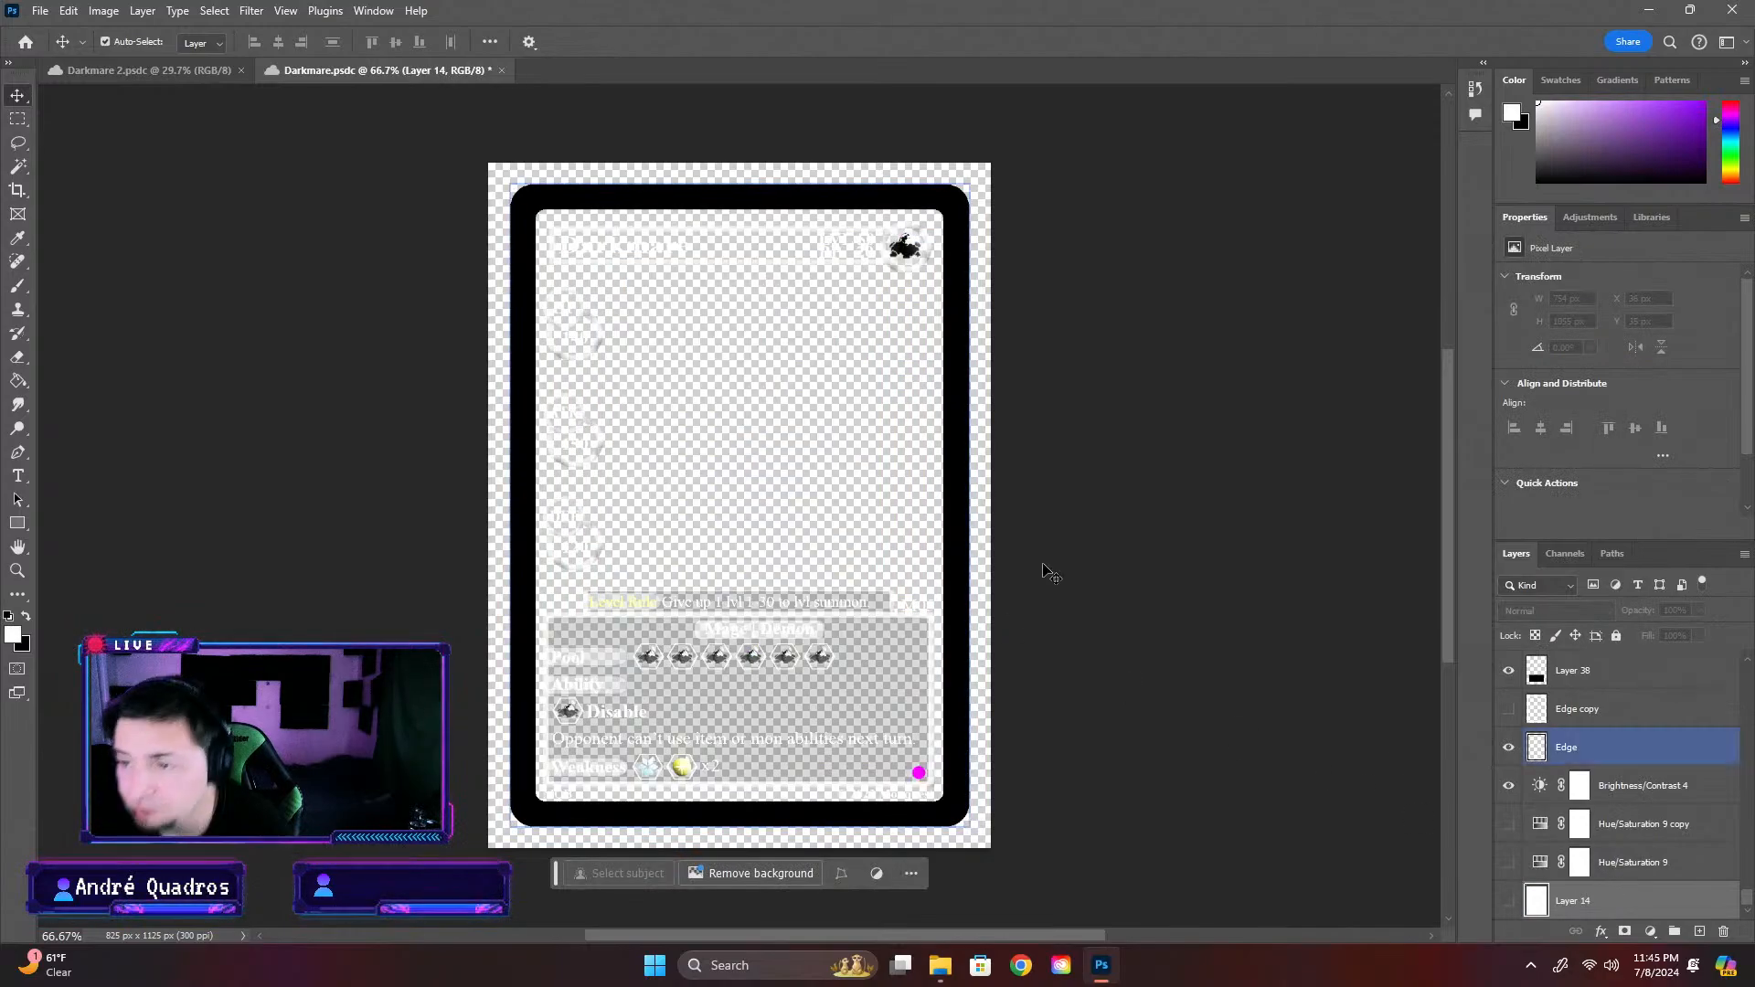
In Darkmare 2, stamp the character layers from Inked merged down to Outline into a new merged layer
{"action": "left_click", "coordinate": [110, 71]}
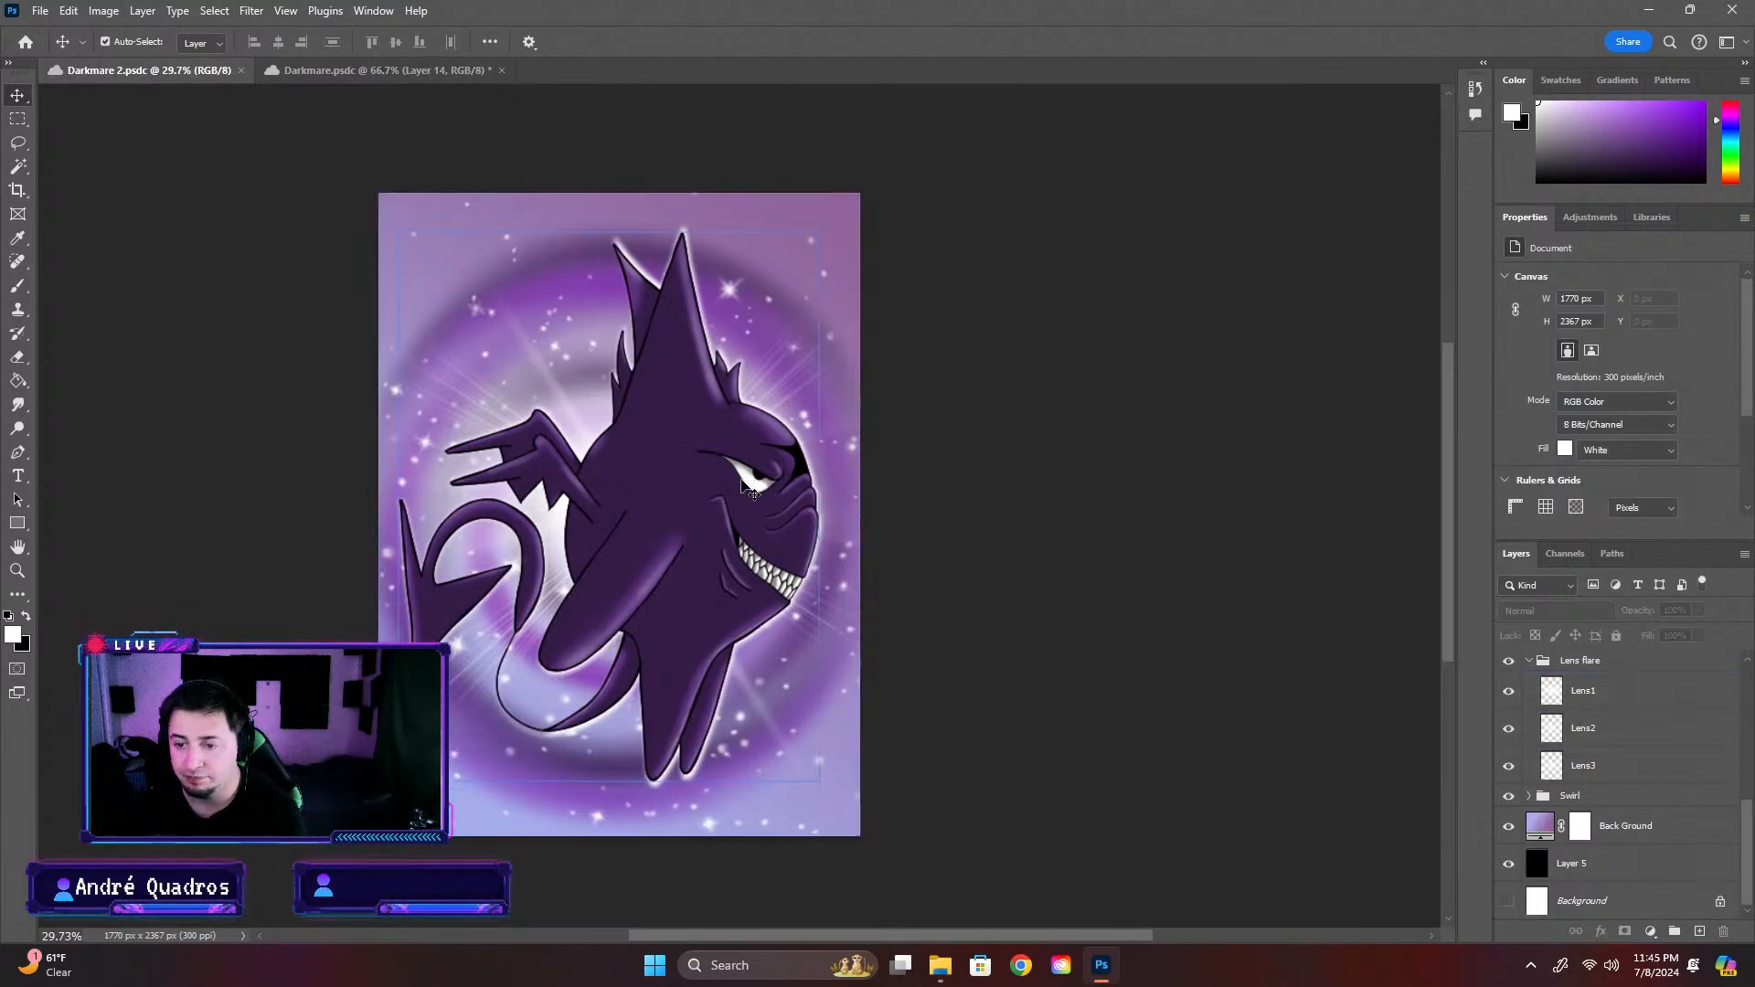
{"action": "scroll", "coordinate": [1748, 729], "scroll_direction": "up", "scroll_amount": 5}
{"action": "scroll", "coordinate": [1748, 728], "scroll_direction": "up", "scroll_amount": 3}
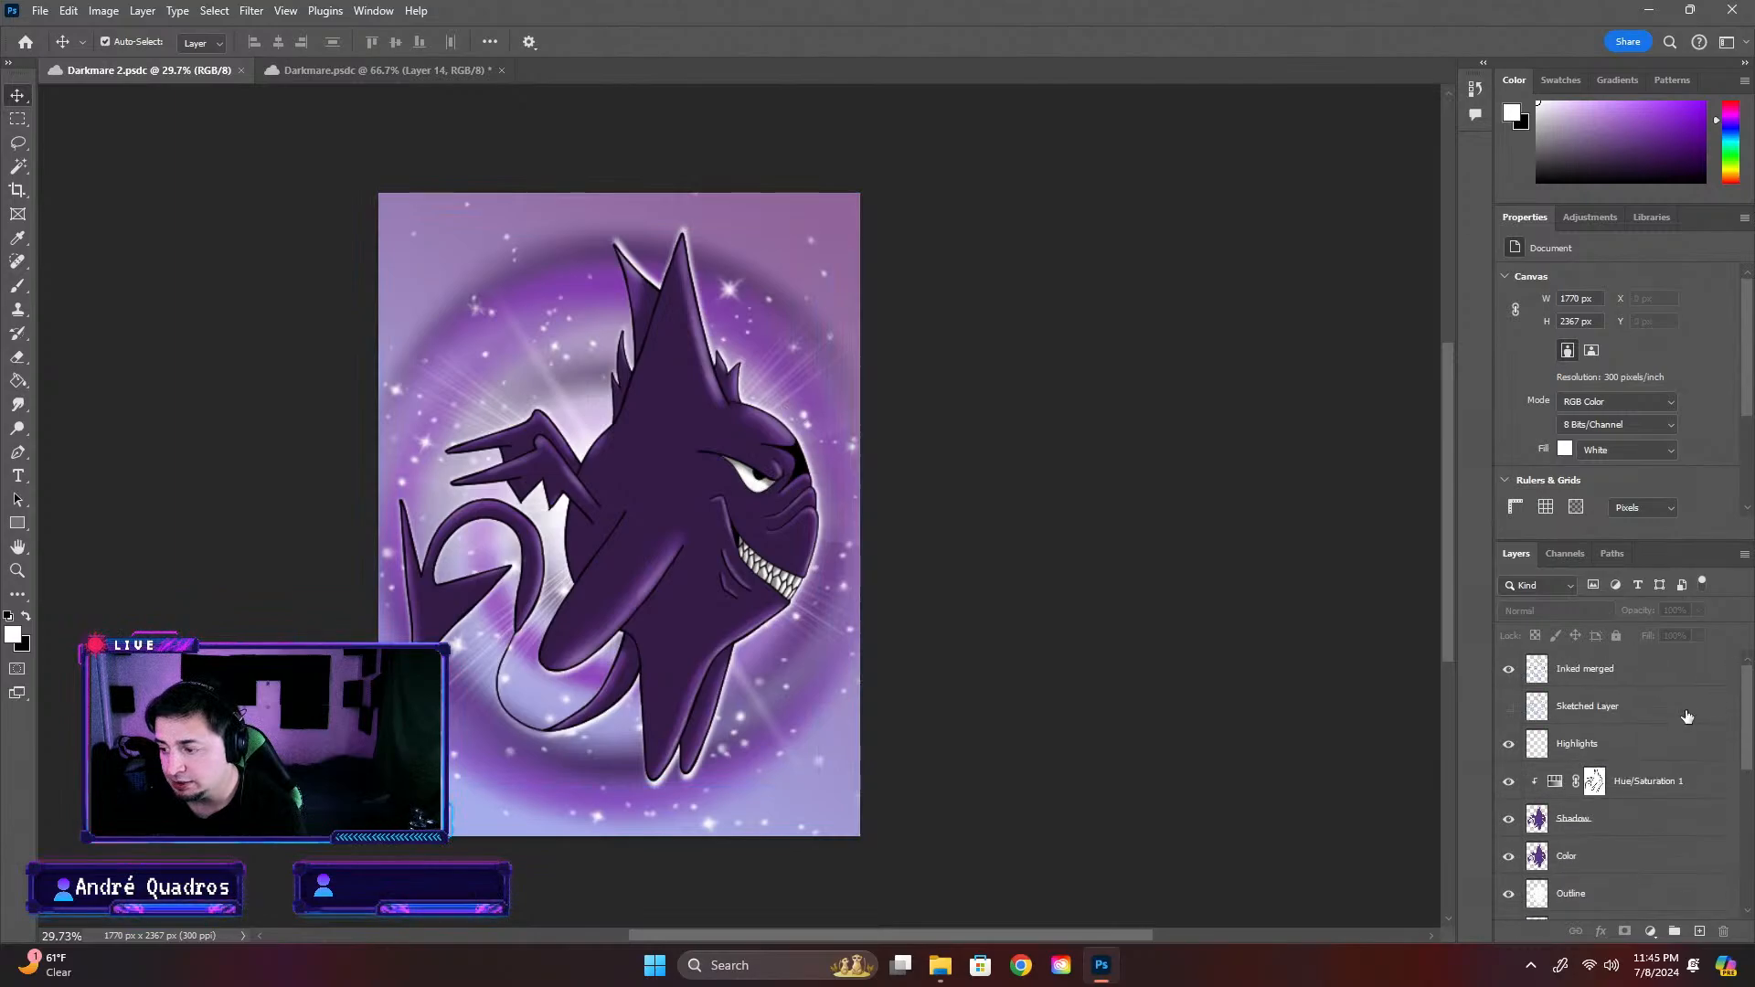
{"action": "left_click", "coordinate": [1672, 785]}
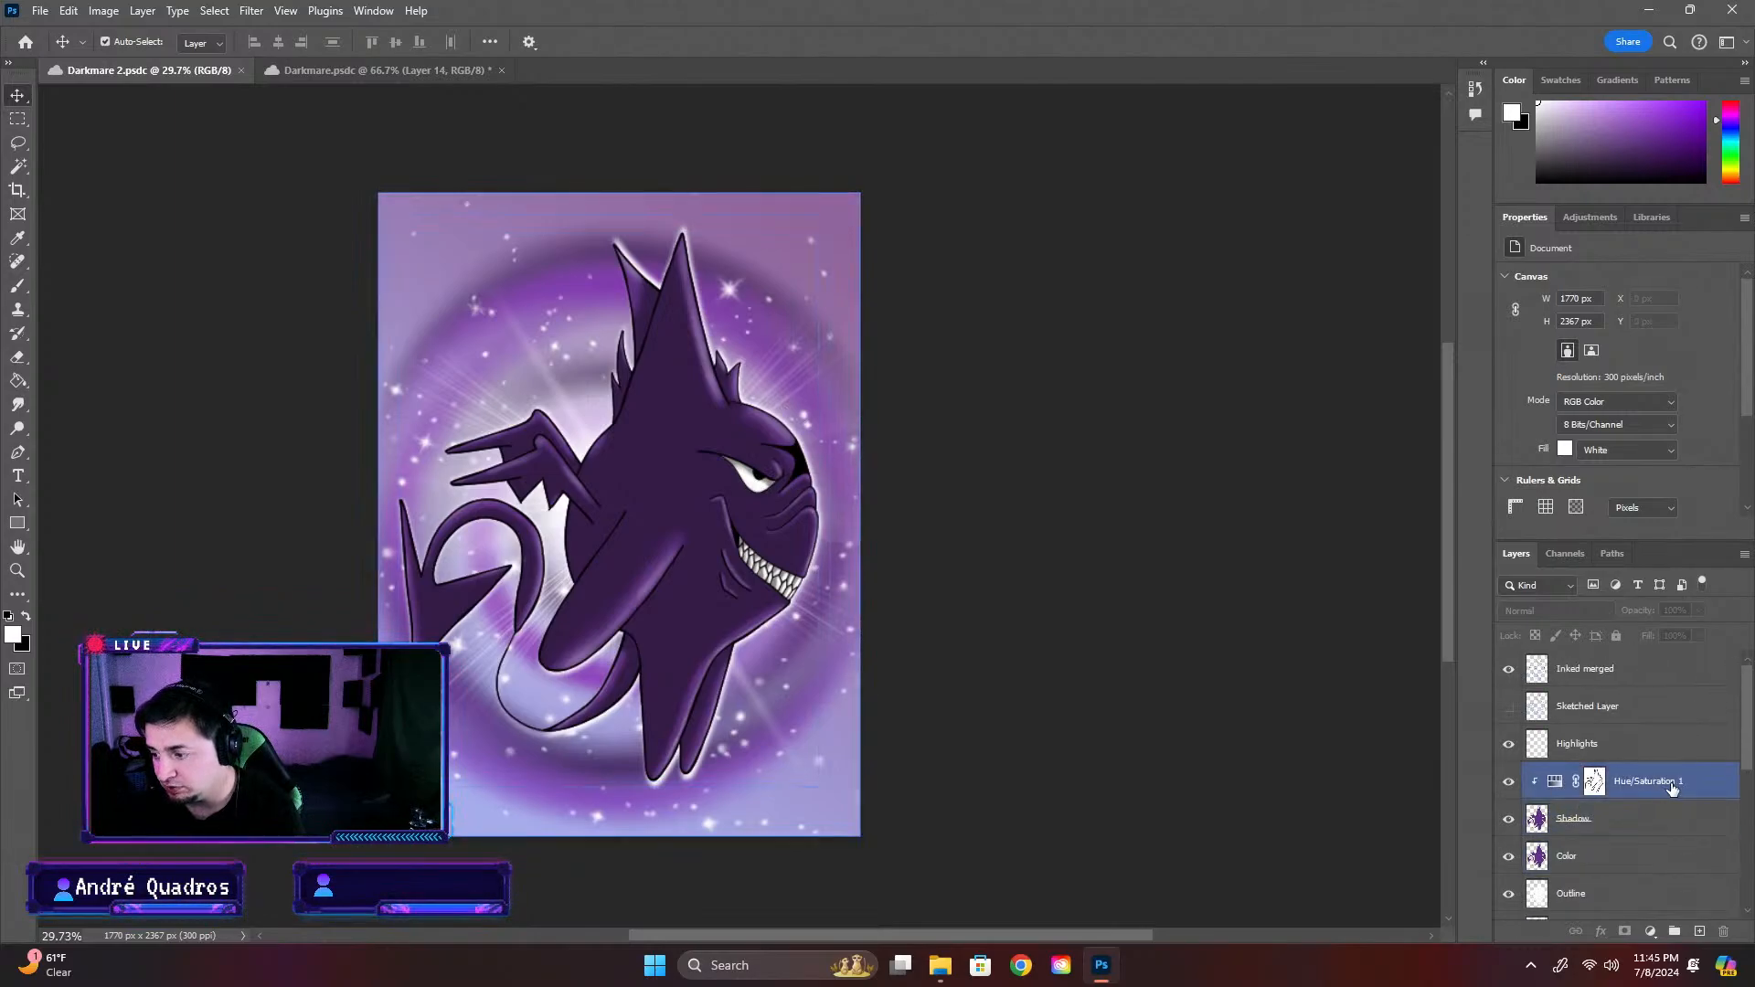
{"action": "left_click", "coordinate": [1637, 675]}
{"action": "scroll", "coordinate": [1669, 797], "scroll_direction": "down", "scroll_amount": 3}
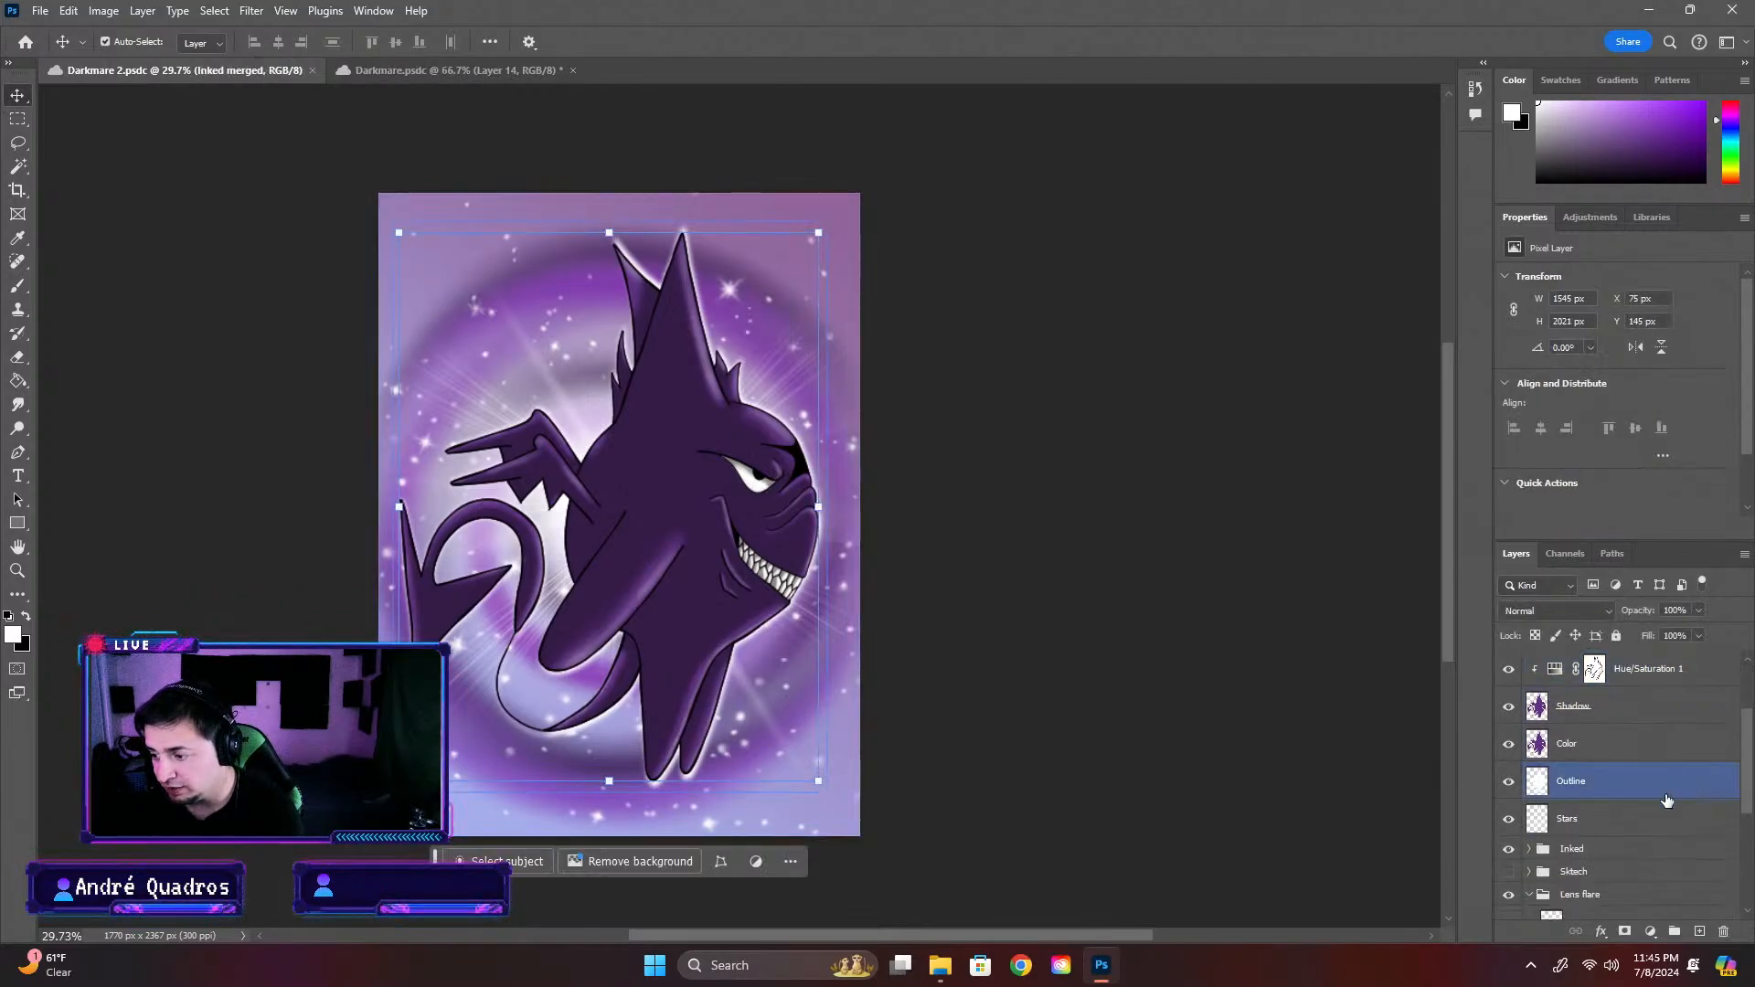
{"action": "left_click", "coordinate": [1593, 791], "text": "shift"}
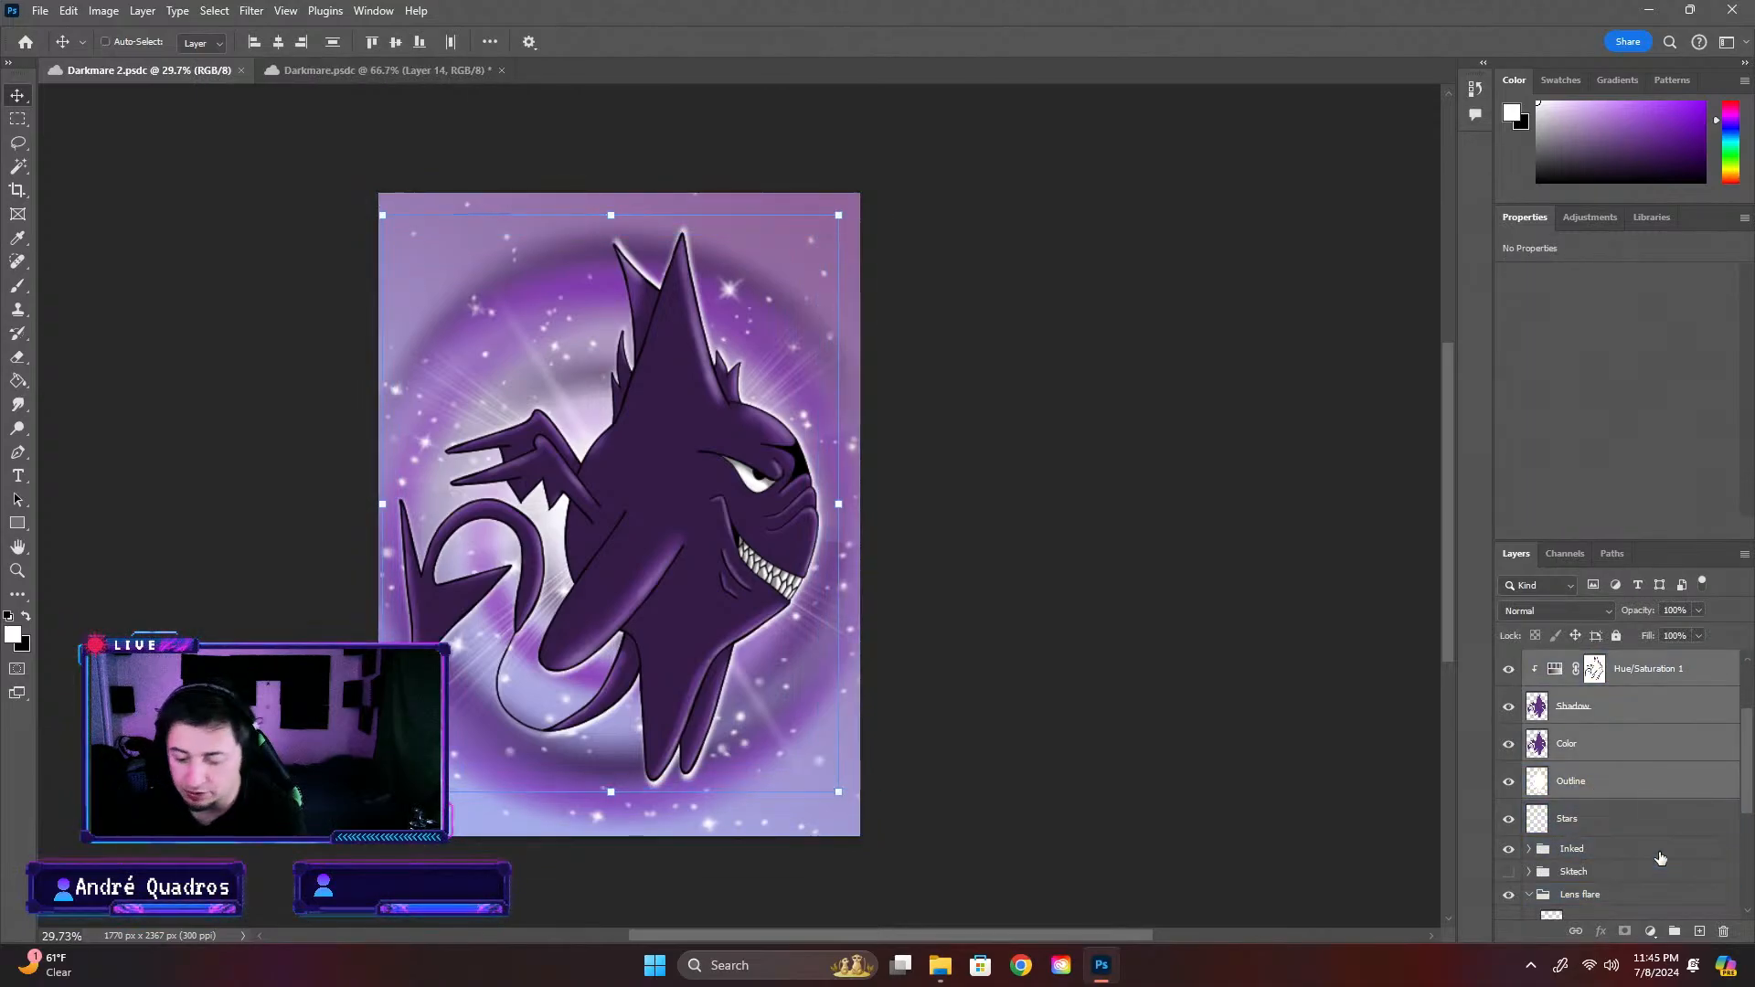
{"action": "key", "text": "ctrl+alt+e"}
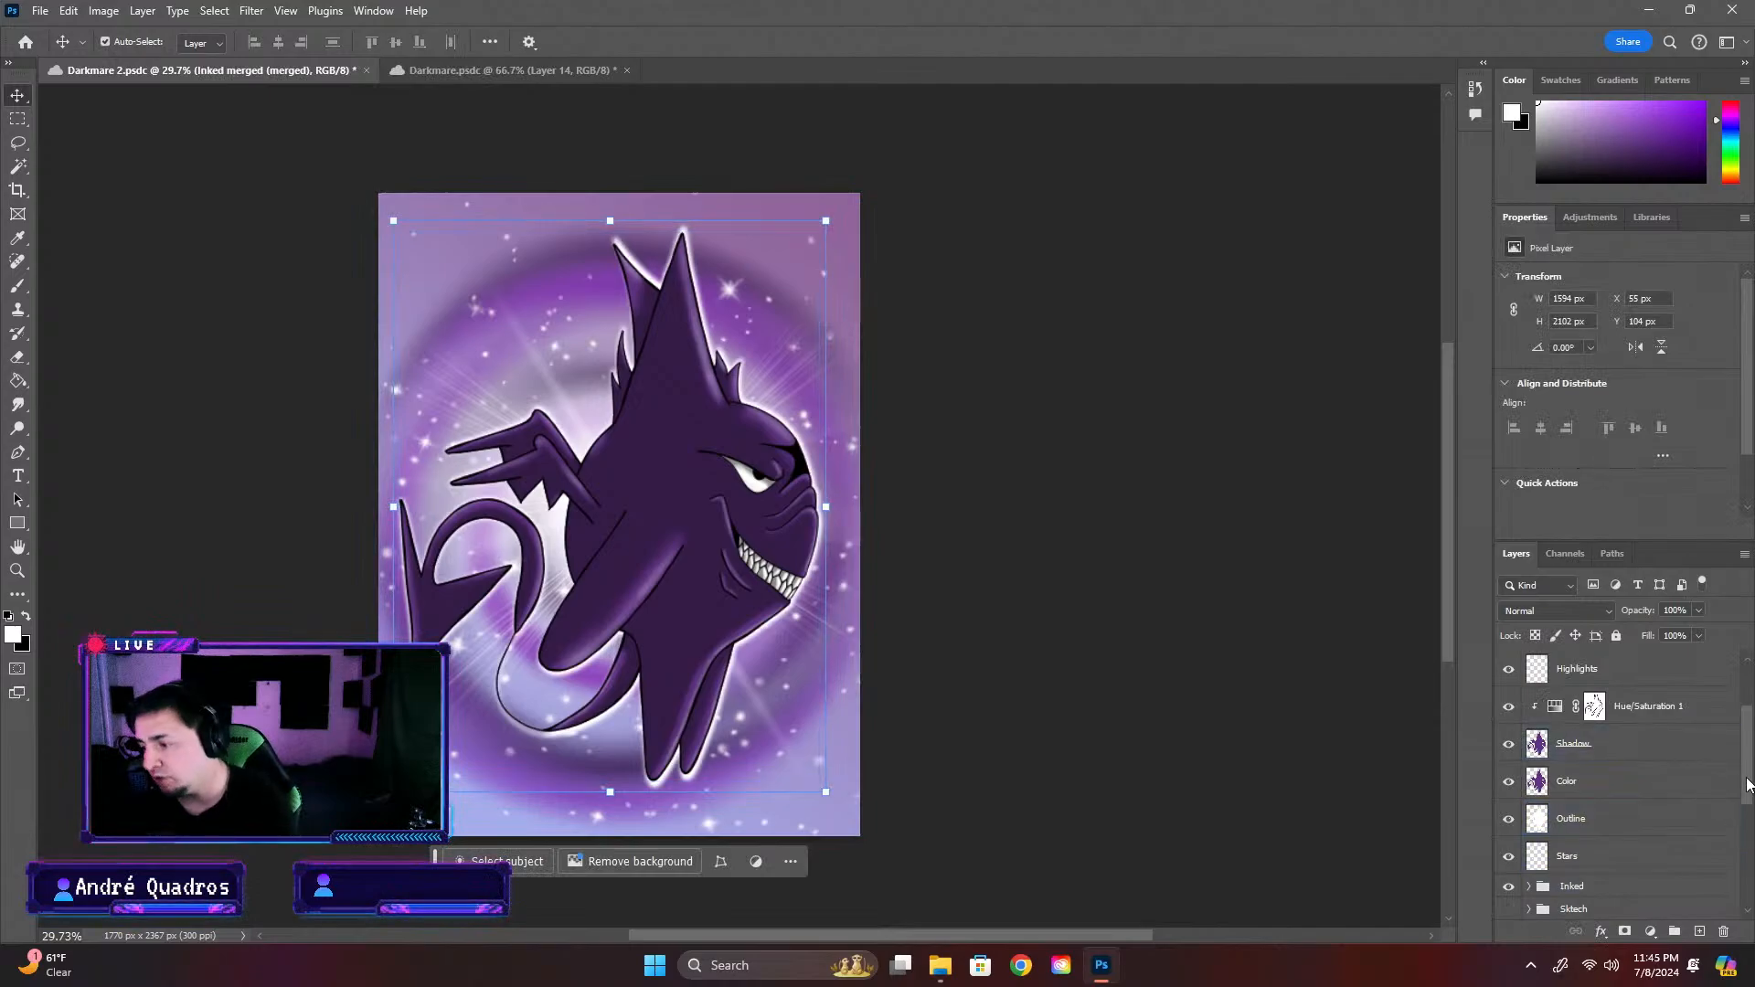
{"action": "left_click_drag", "start_coordinate": [1746, 785], "coordinate": [1748, 651]}
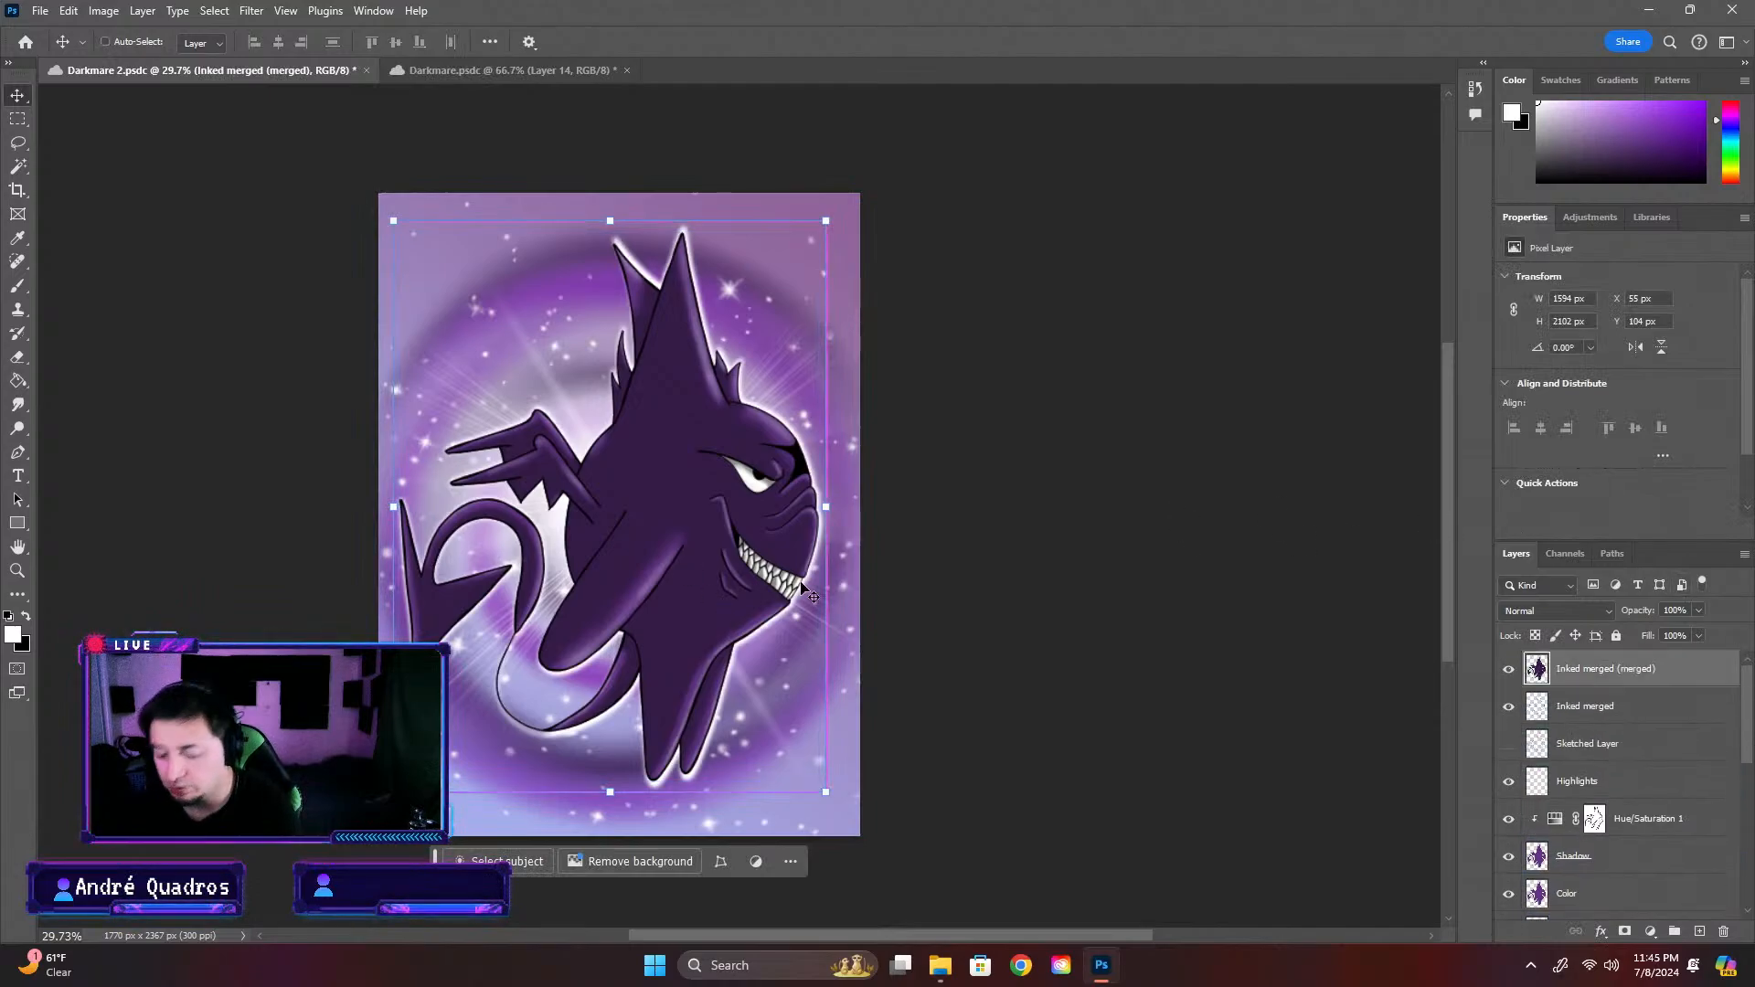
Paste the merged character into the Darkmare card and scale it down to about 36.5%
{"action": "left_click", "coordinate": [501, 72]}
{"action": "key", "text": "ctrl+v"}
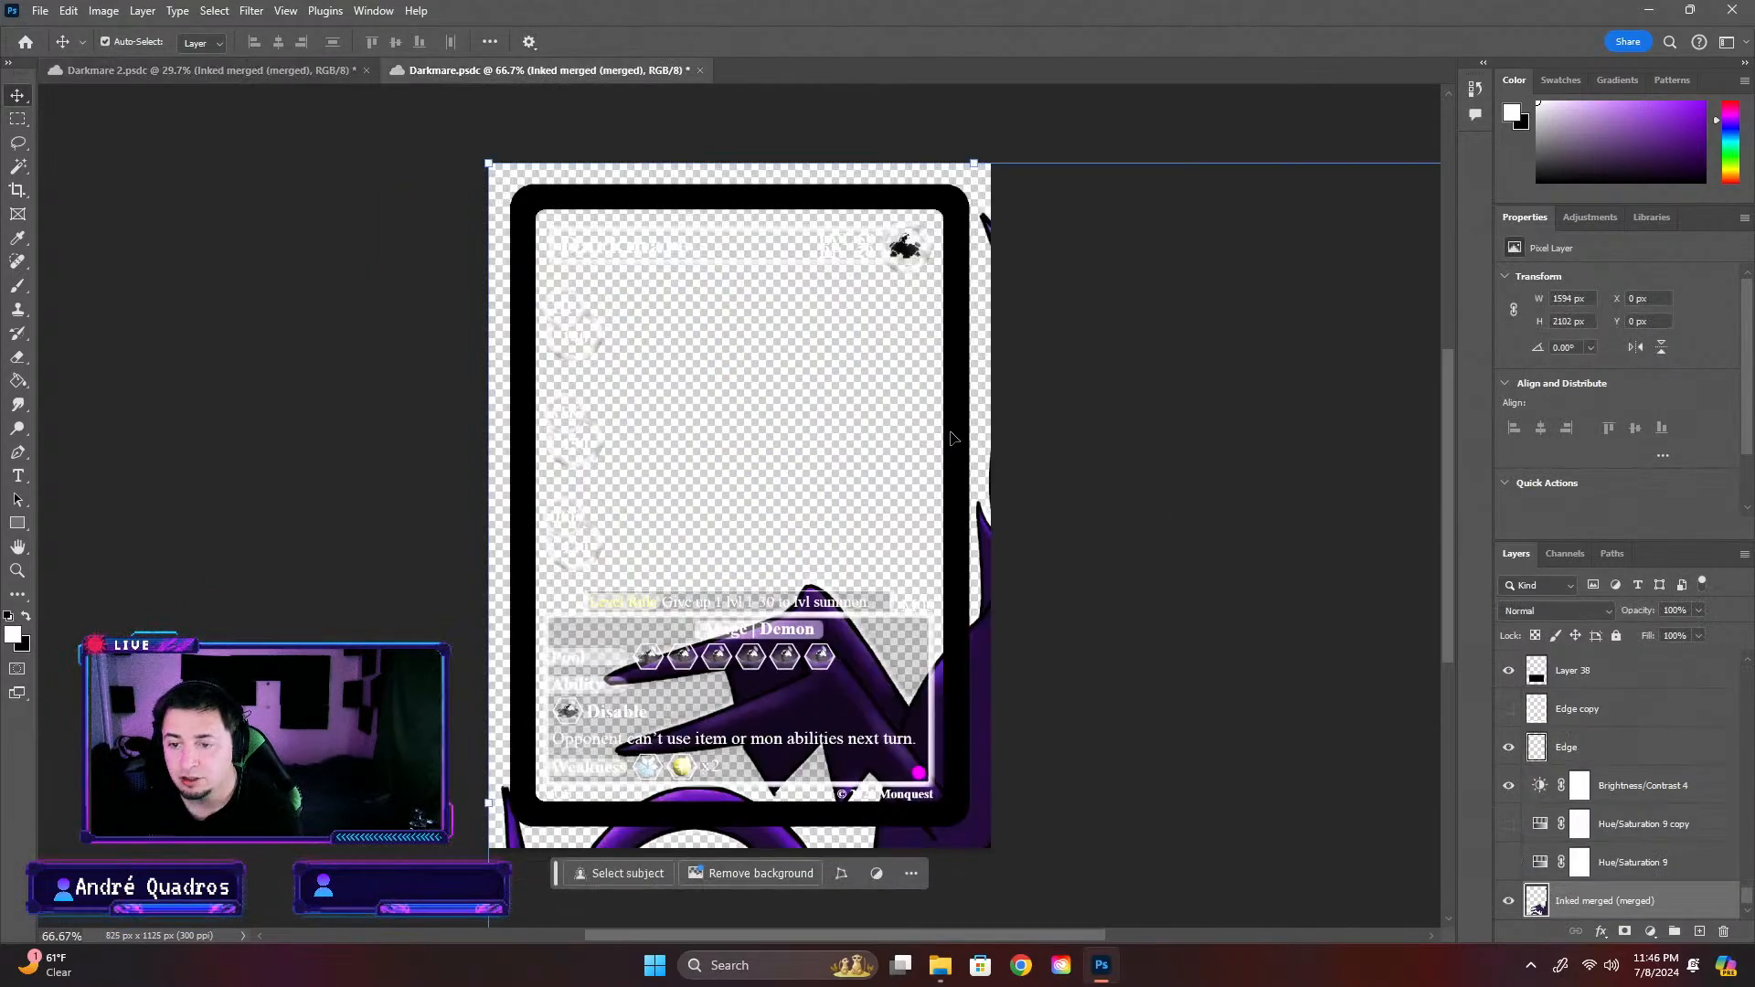
{"action": "scroll", "coordinate": [677, 383], "scroll_direction": "down", "scroll_amount": 3}
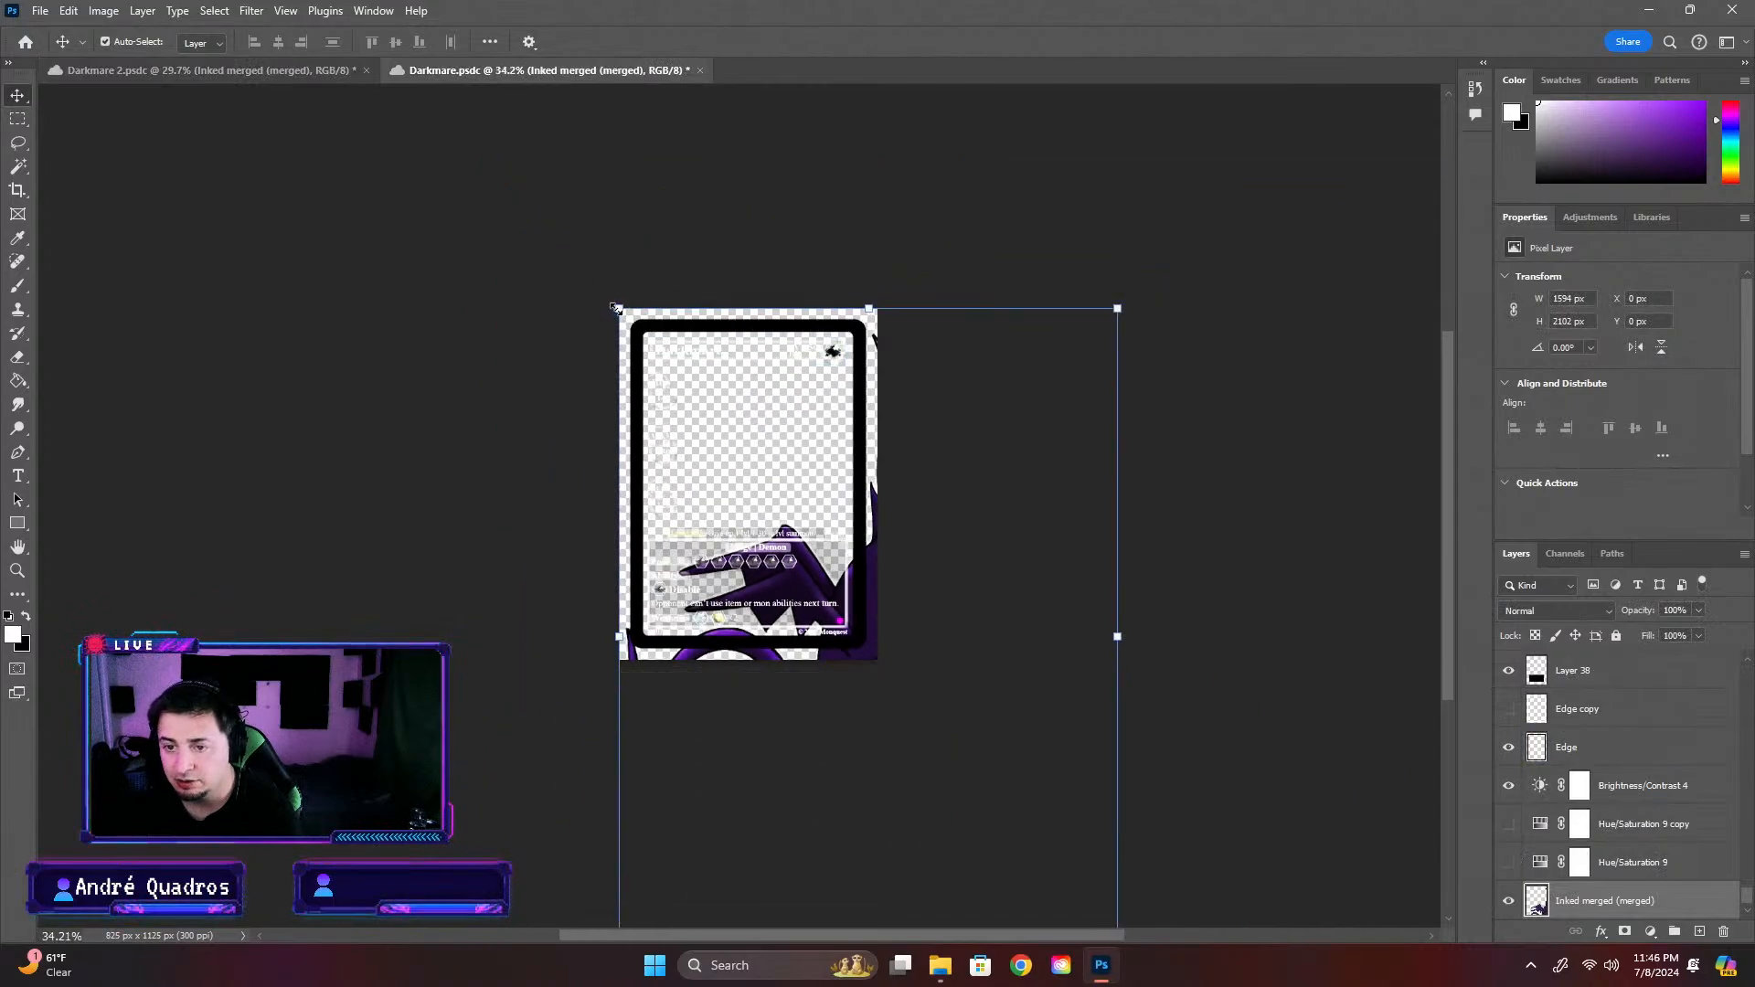
{"action": "left_click_drag", "start_coordinate": [622, 303], "coordinate": [866, 596]}
{"action": "left_click_drag", "start_coordinate": [1000, 706], "coordinate": [763, 411]}
{"action": "left_click_drag", "start_coordinate": [881, 294], "coordinate": [814, 382]}
{"action": "left_click_drag", "start_coordinate": [747, 485], "coordinate": [789, 437]}
{"action": "left_click_drag", "start_coordinate": [640, 620], "coordinate": [675, 576]}
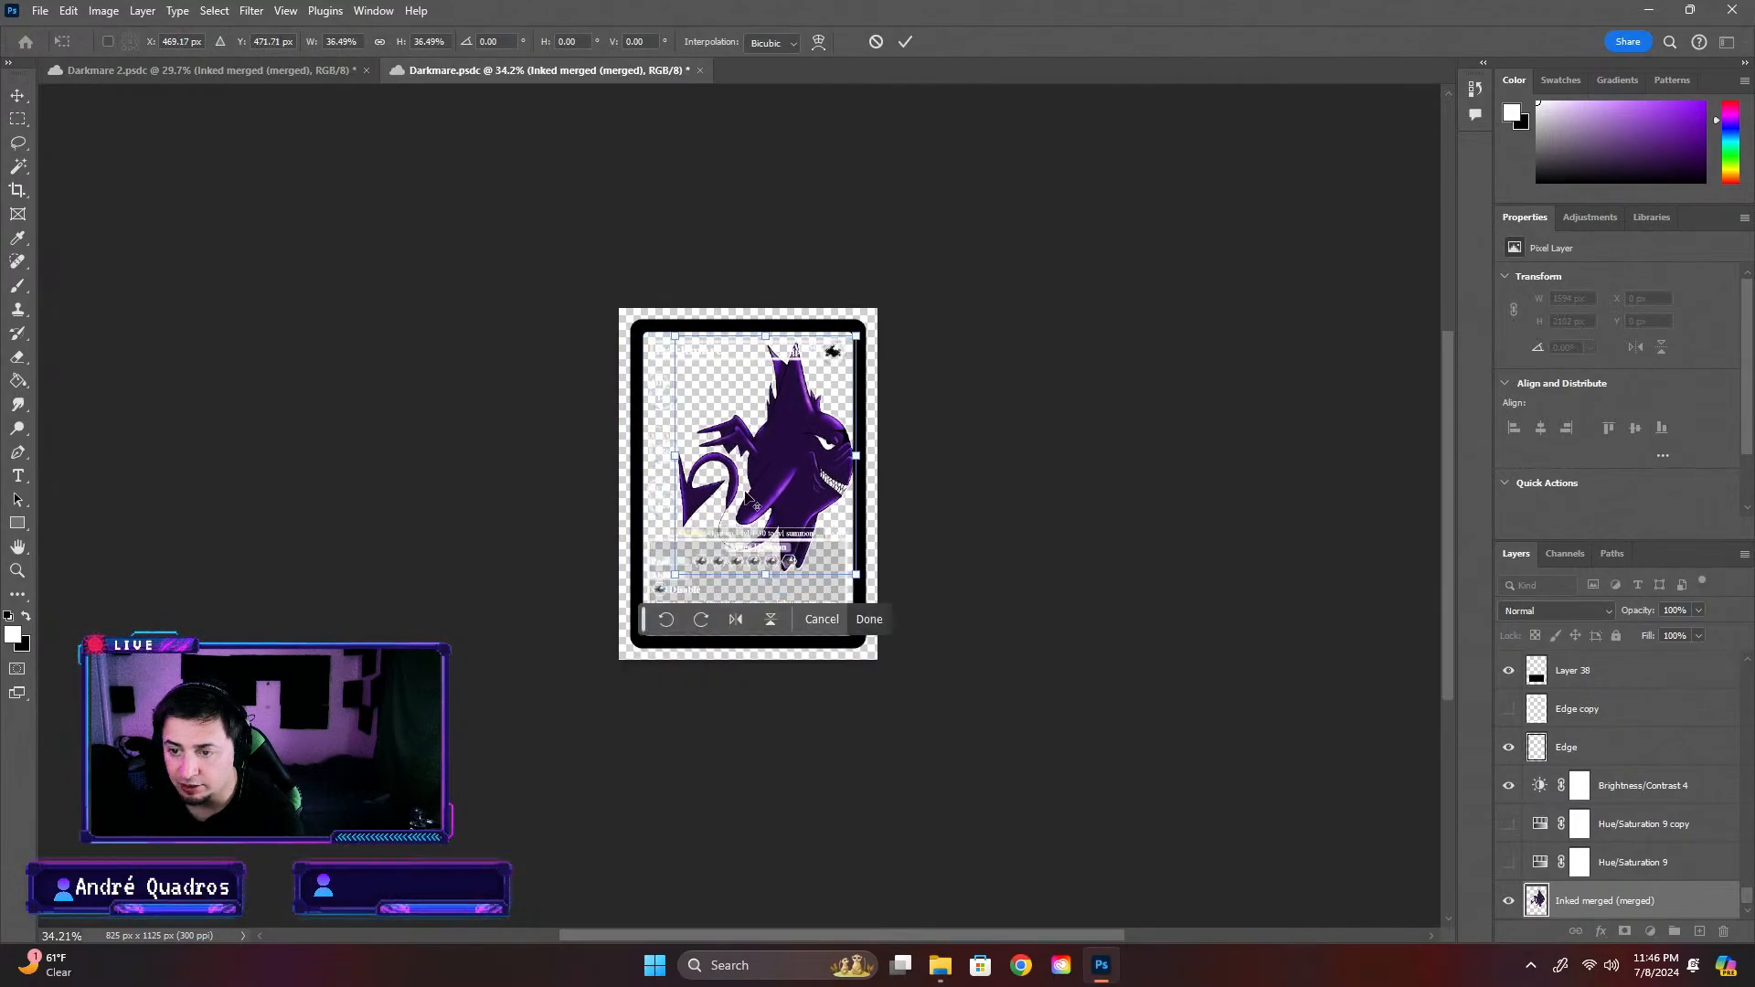
Scale the pasted character to about 31%, position it in the middle of the card and apply the transform
{"action": "scroll", "coordinate": [763, 447], "scroll_direction": "up", "scroll_amount": 3}
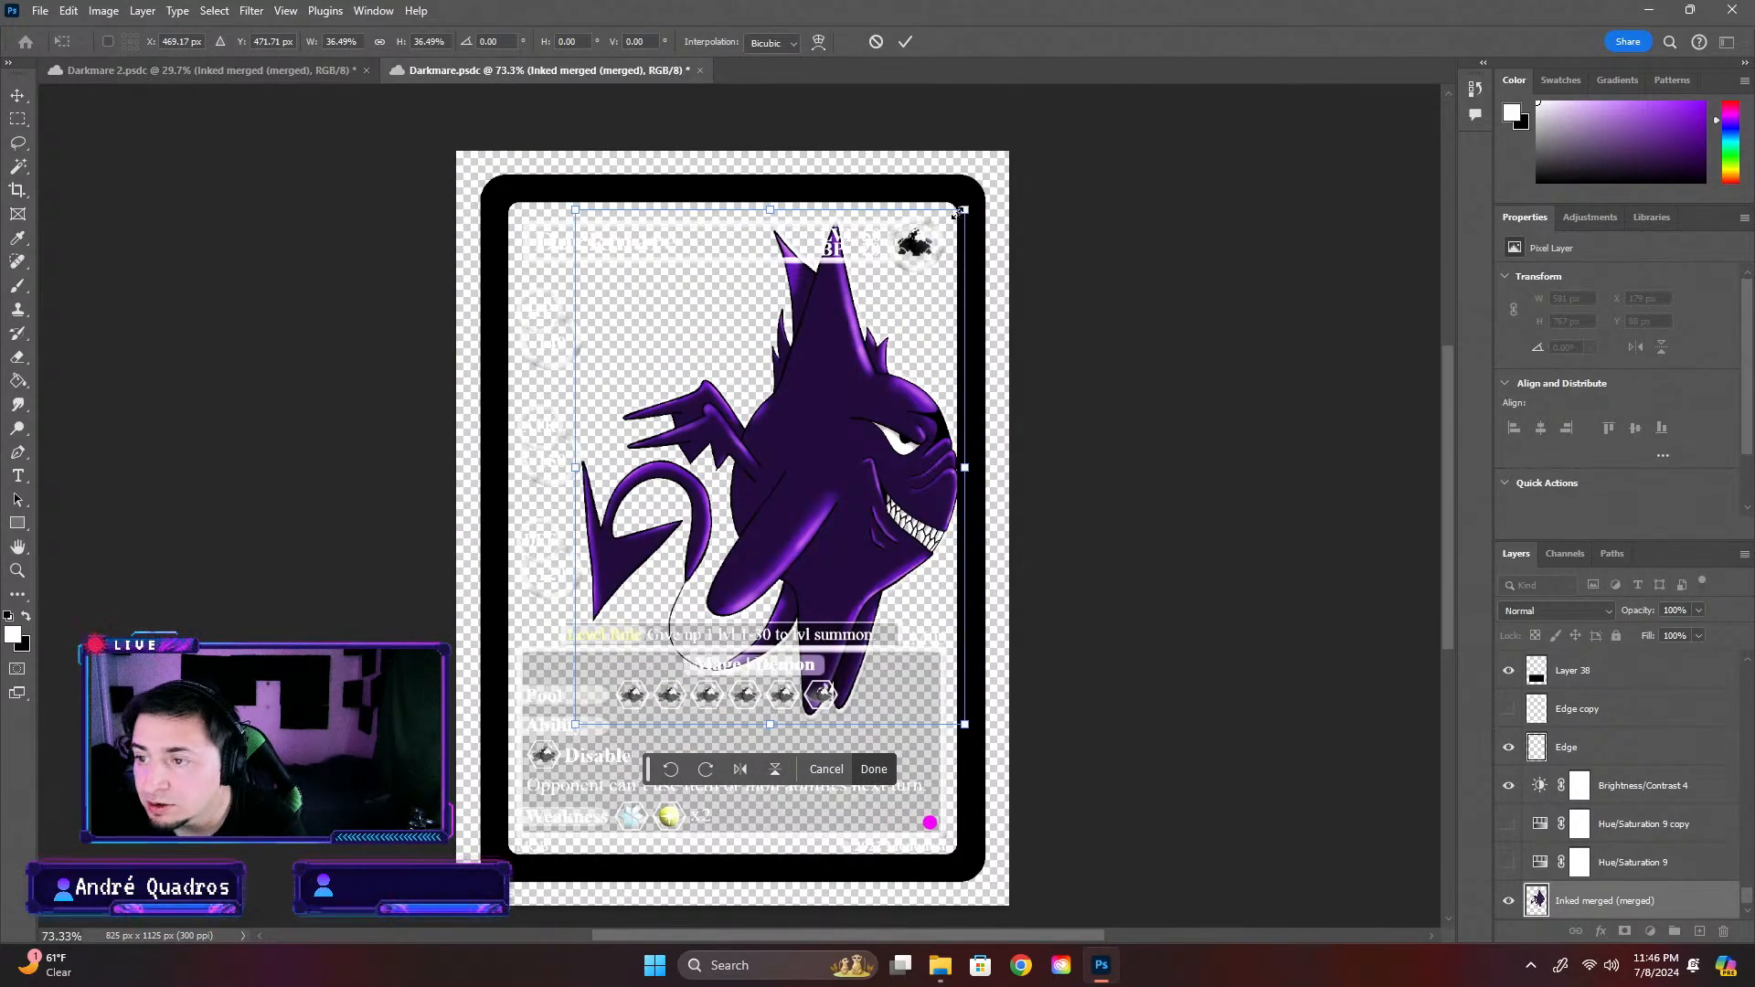
{"action": "left_click_drag", "start_coordinate": [965, 211], "coordinate": [906, 285]}
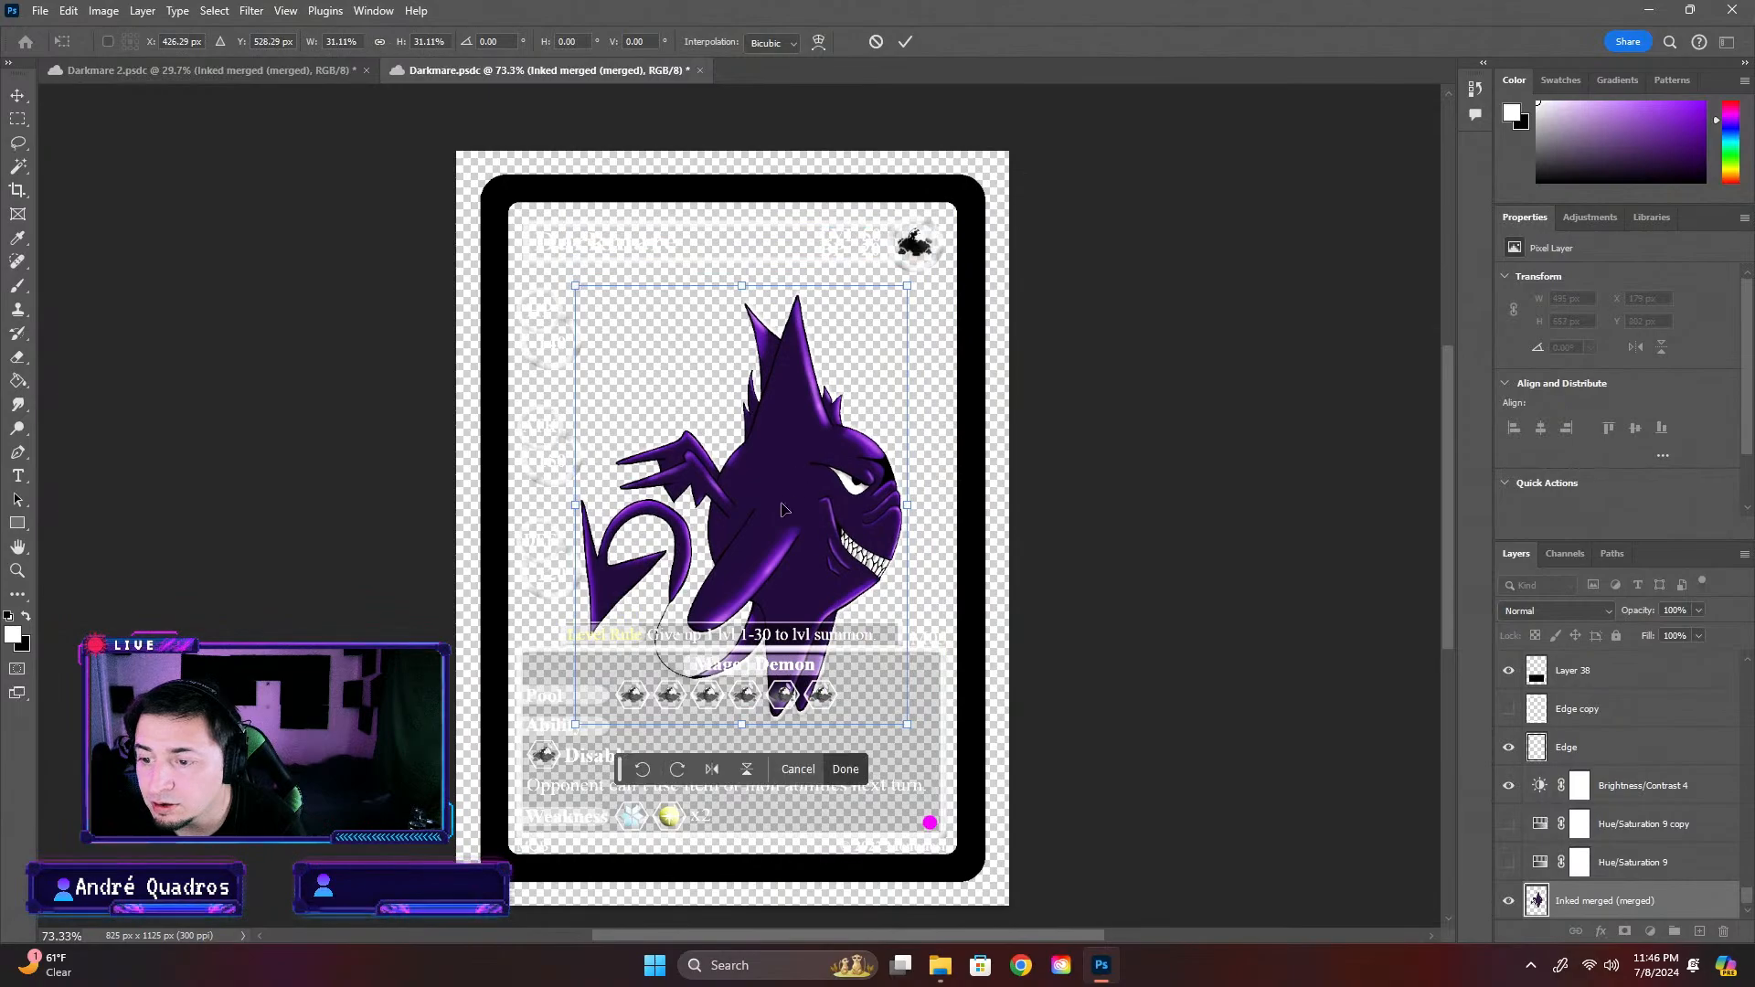
{"action": "left_click_drag", "start_coordinate": [783, 509], "coordinate": [749, 474]}
{"action": "key", "text": "Return"}
{"action": "left_click", "coordinate": [1352, 595]}
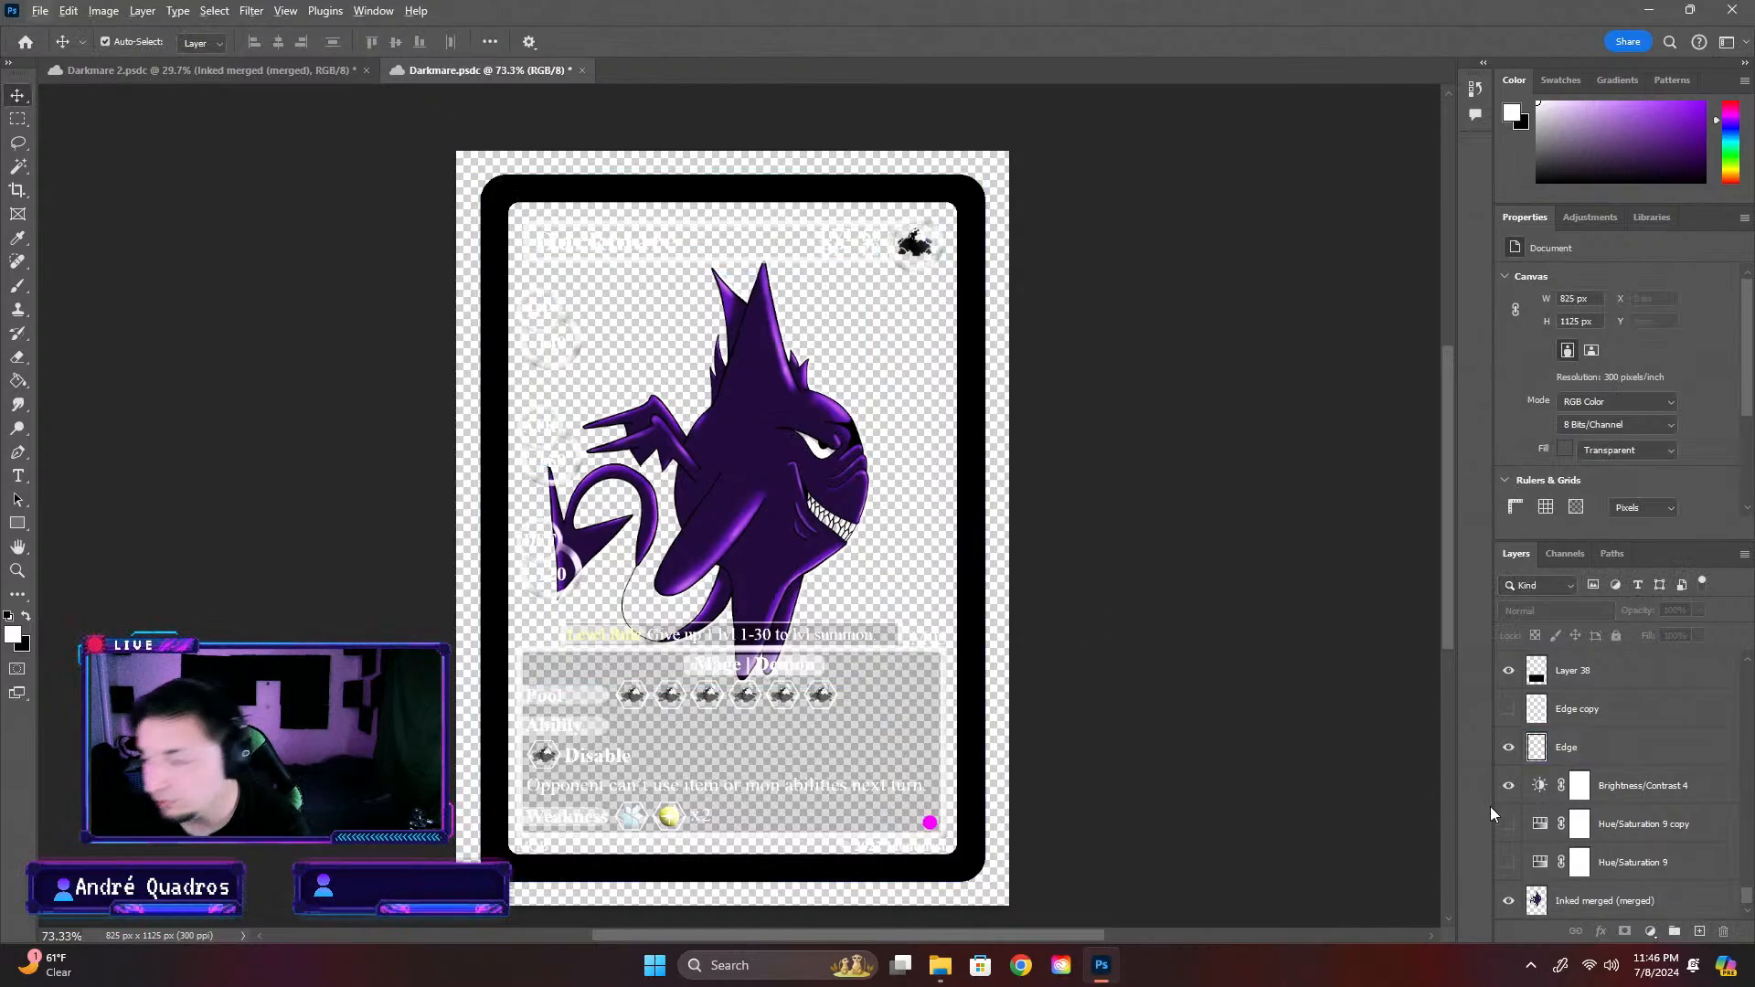
Copy the Back Ground gradient layer from Darkmare 2 into the Darkmare card, then delete it from the card
{"action": "left_click", "coordinate": [206, 70]}
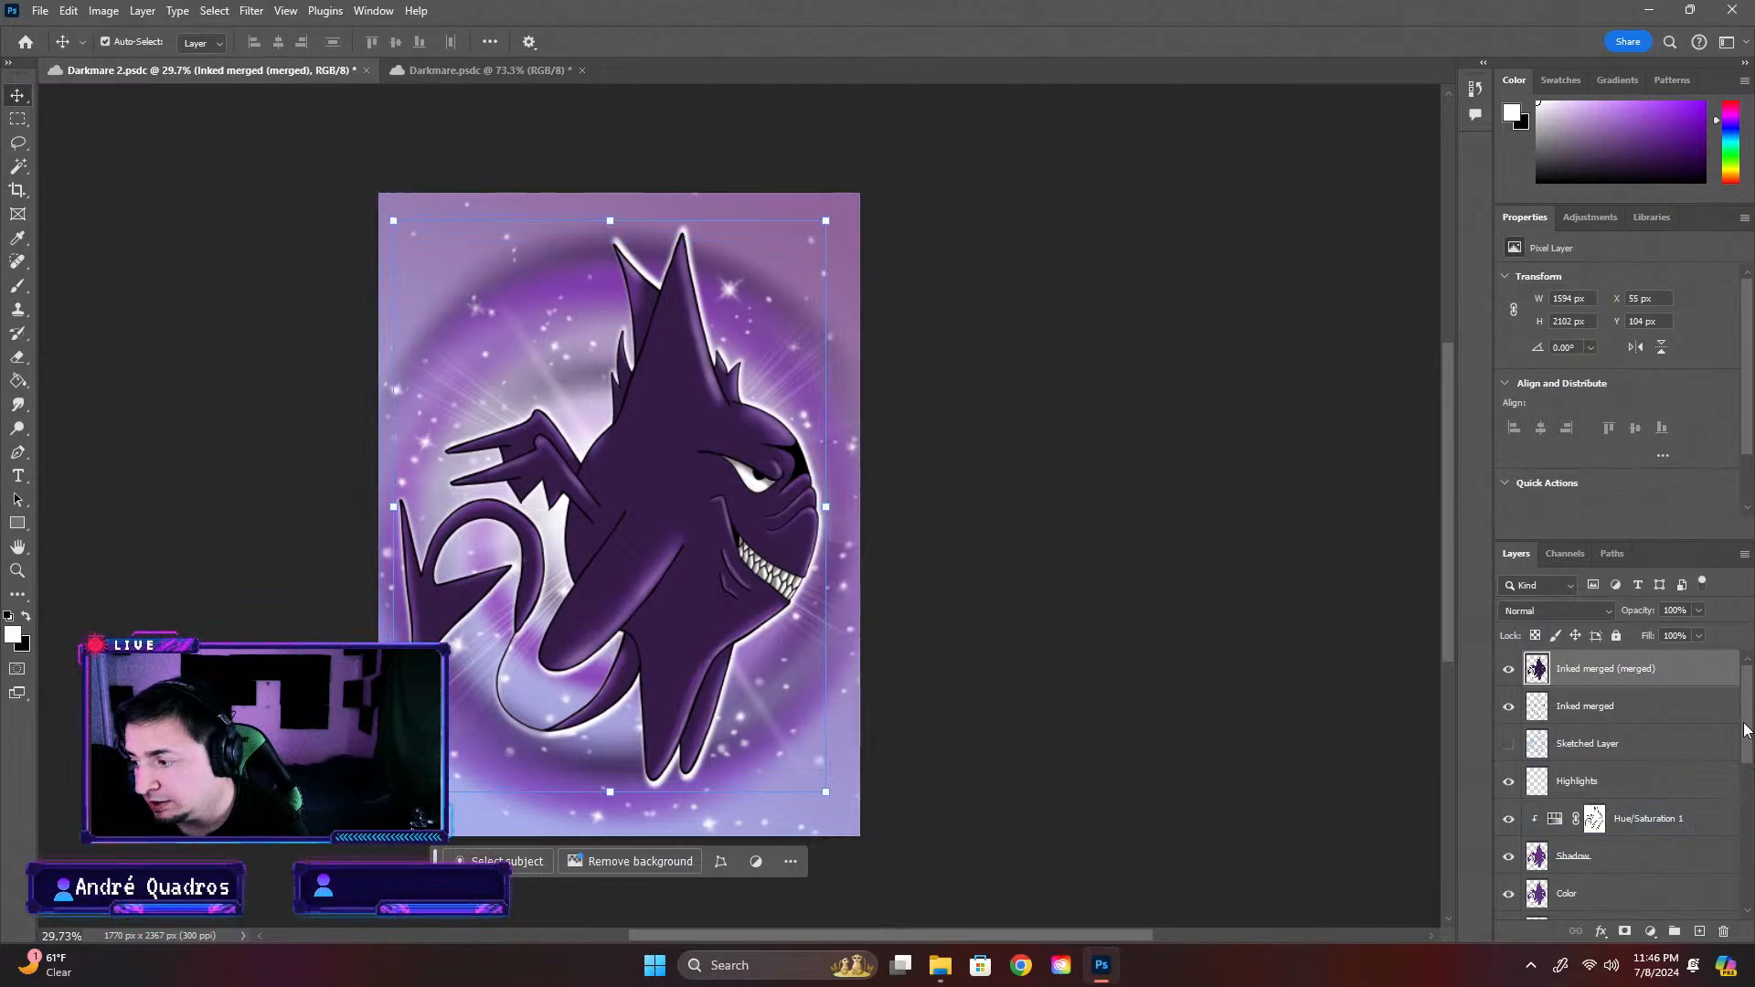
{"action": "mouse_move", "coordinate": [1746, 730]}
{"action": "left_mouse_down"}
{"action": "mouse_move", "coordinate": [1751, 757]}
{"action": "mouse_move", "coordinate": [1750, 729]}
{"action": "left_mouse_up"}
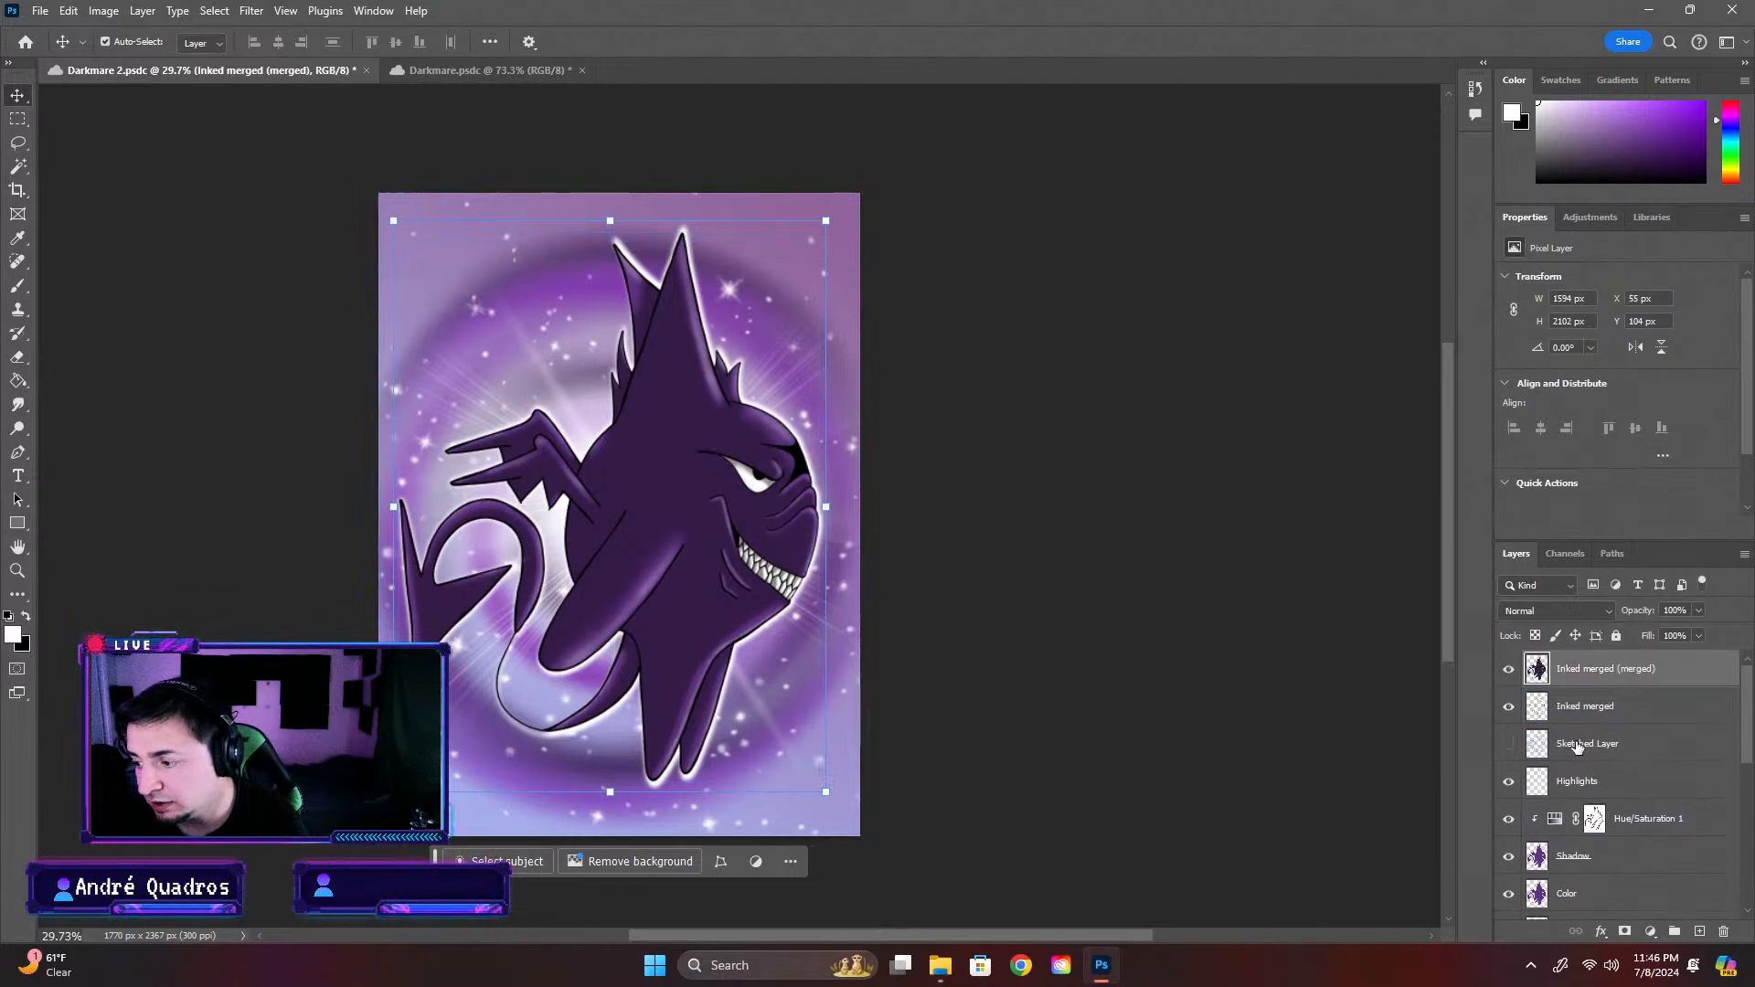
{"action": "scroll", "coordinate": [1658, 791], "scroll_direction": "down", "scroll_amount": 6}
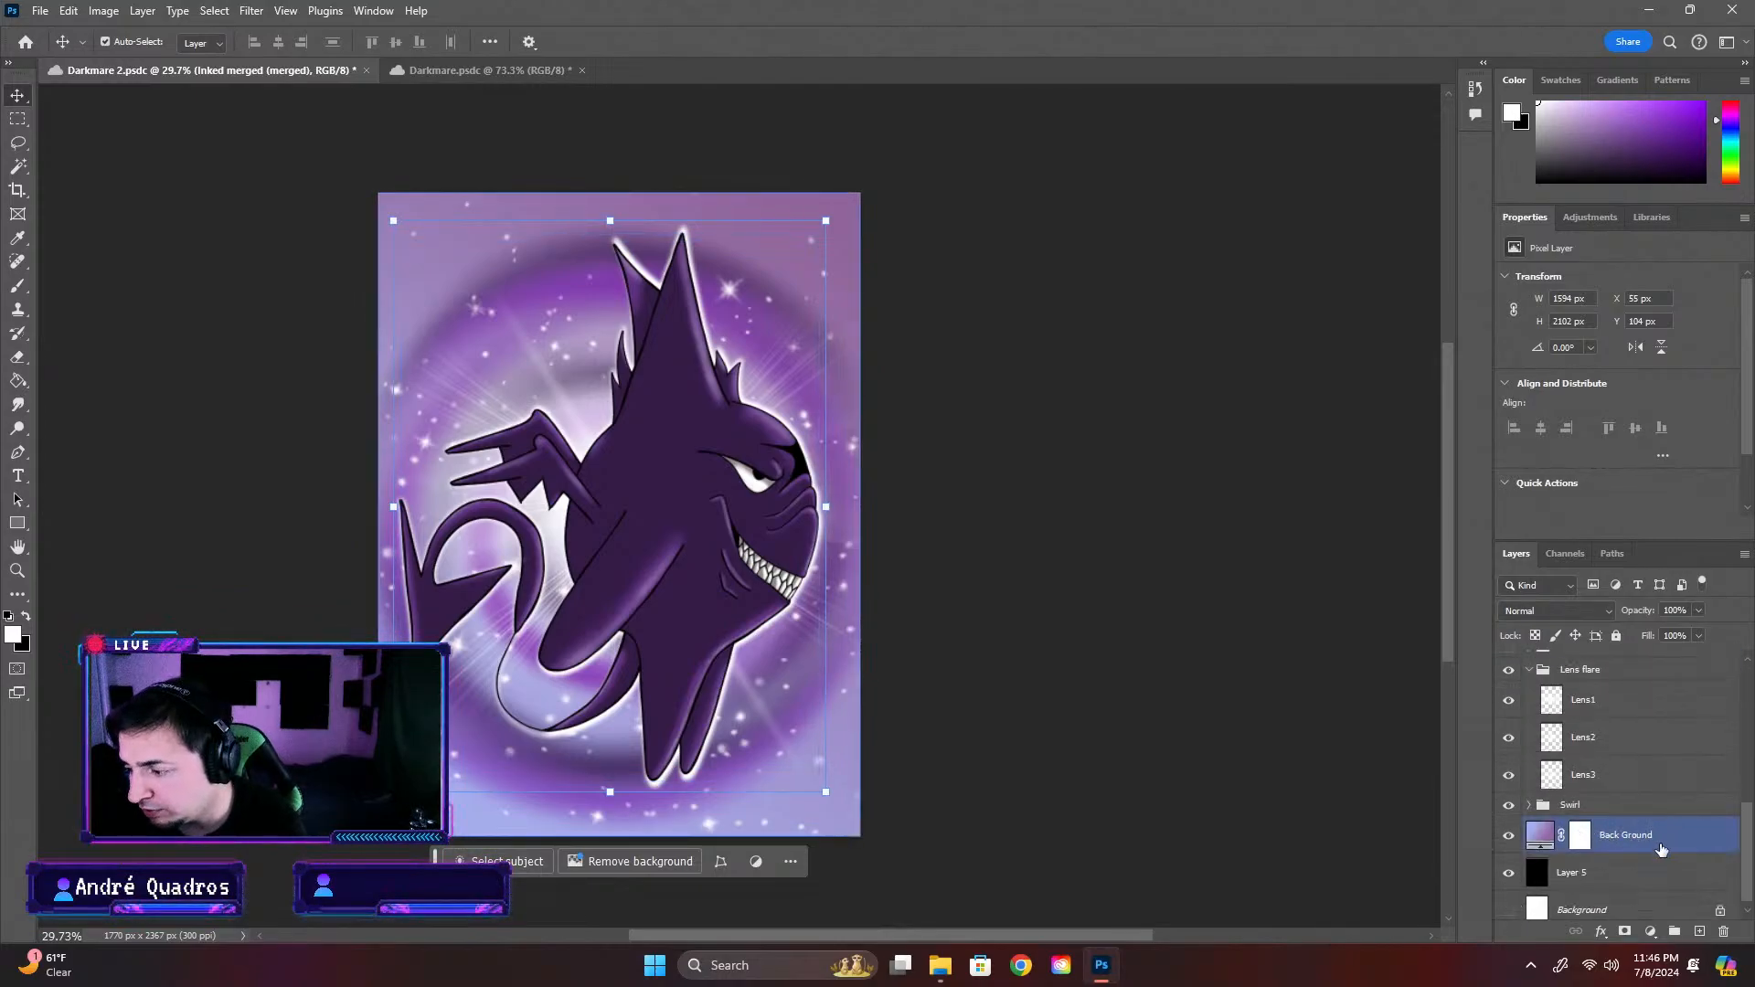
{"action": "left_click", "coordinate": [1661, 850]}
{"action": "left_click", "coordinate": [370, 70]}
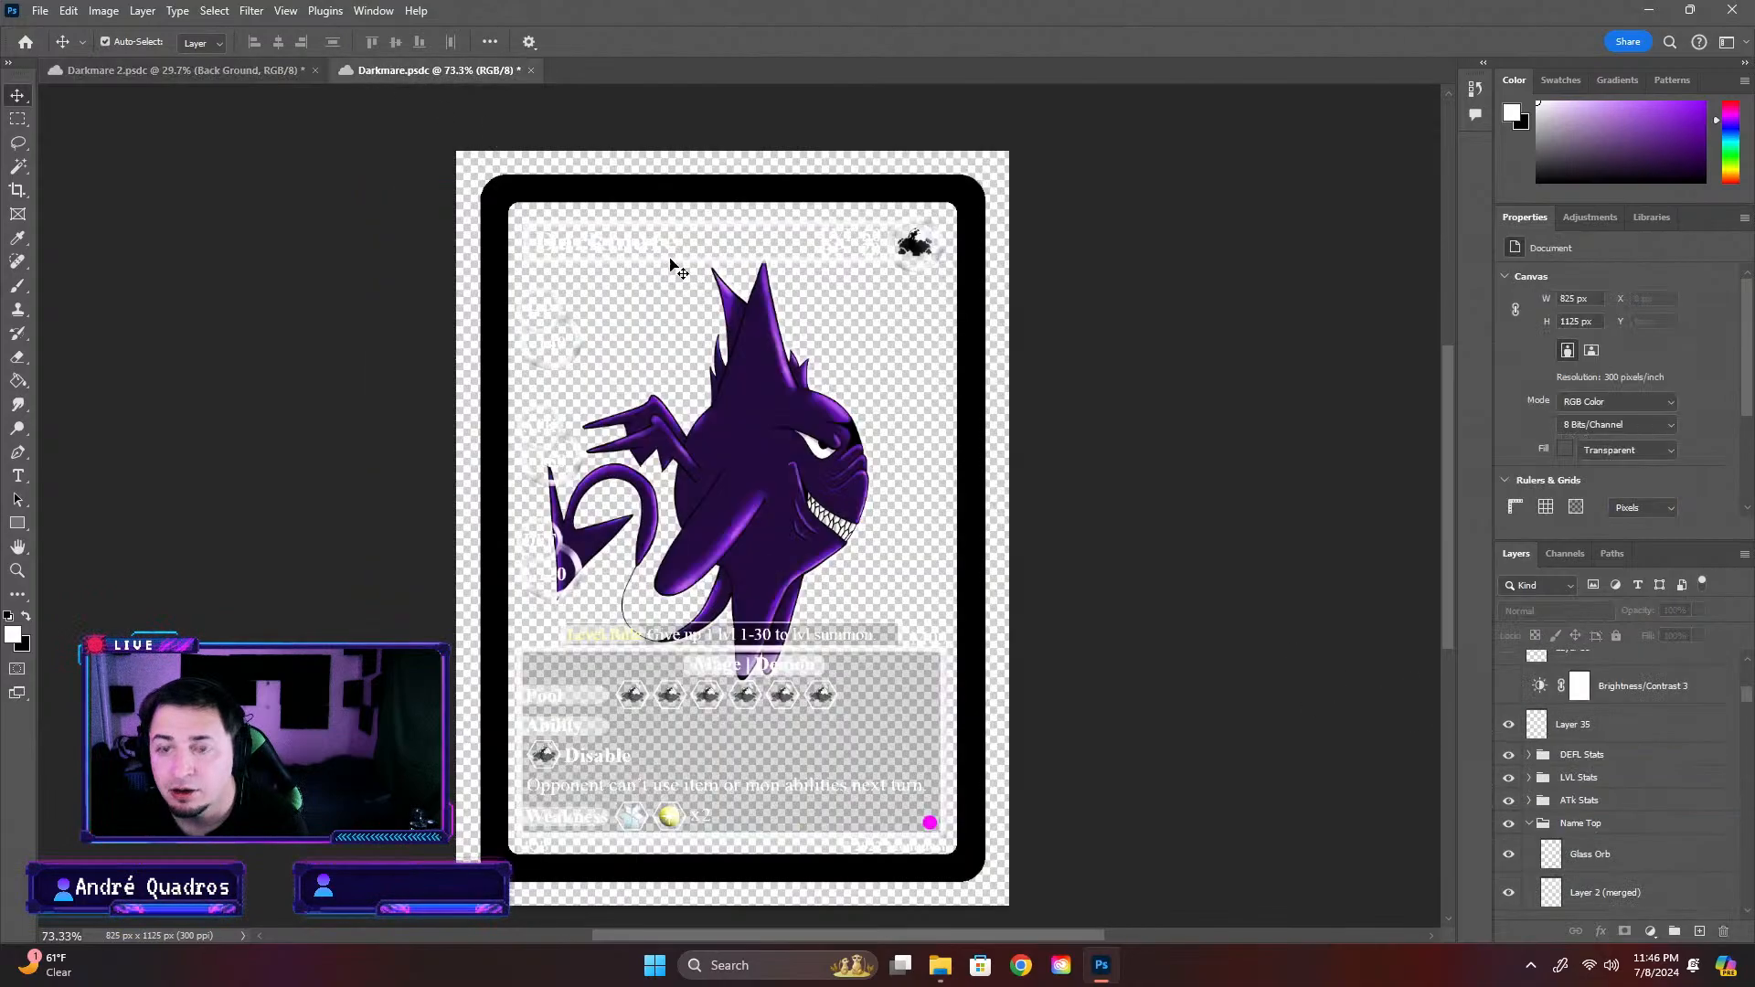
{"action": "key", "text": "ctrl+v"}
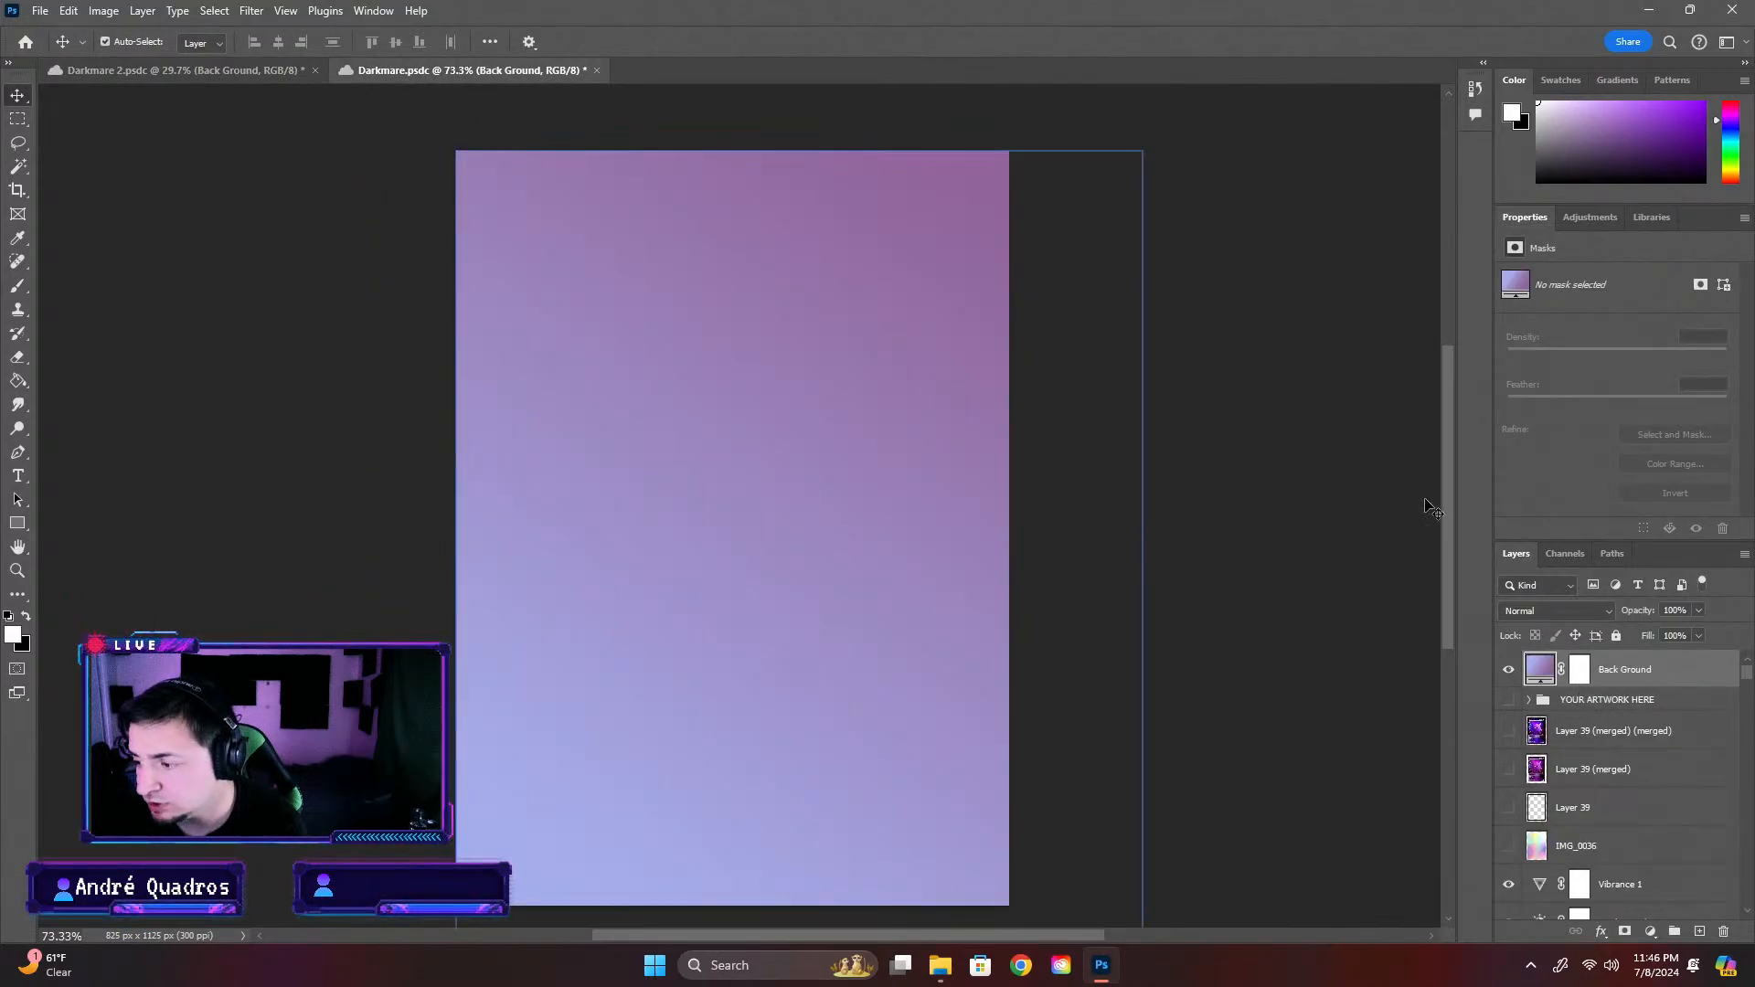
{"action": "key", "text": "Delete"}
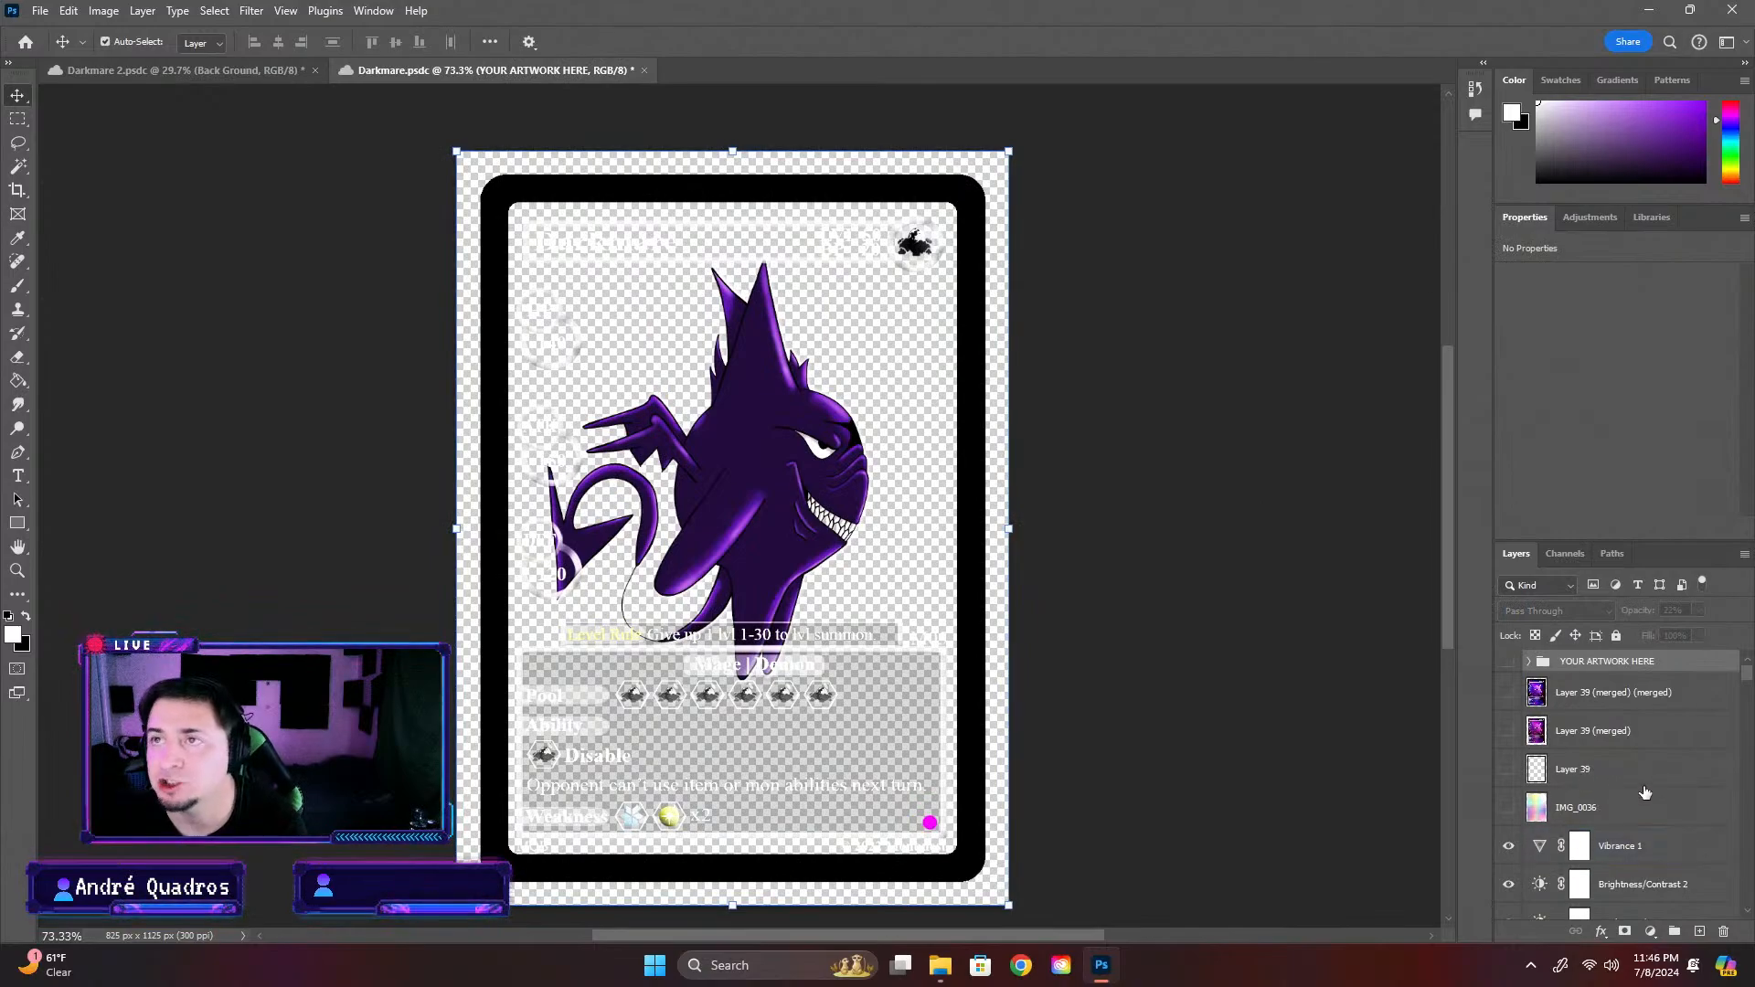
Delete the hidden Layer 39 (merged) layer from the Darkmare card
{"action": "left_click", "coordinate": [1661, 742]}
{"action": "key", "text": "Delete"}
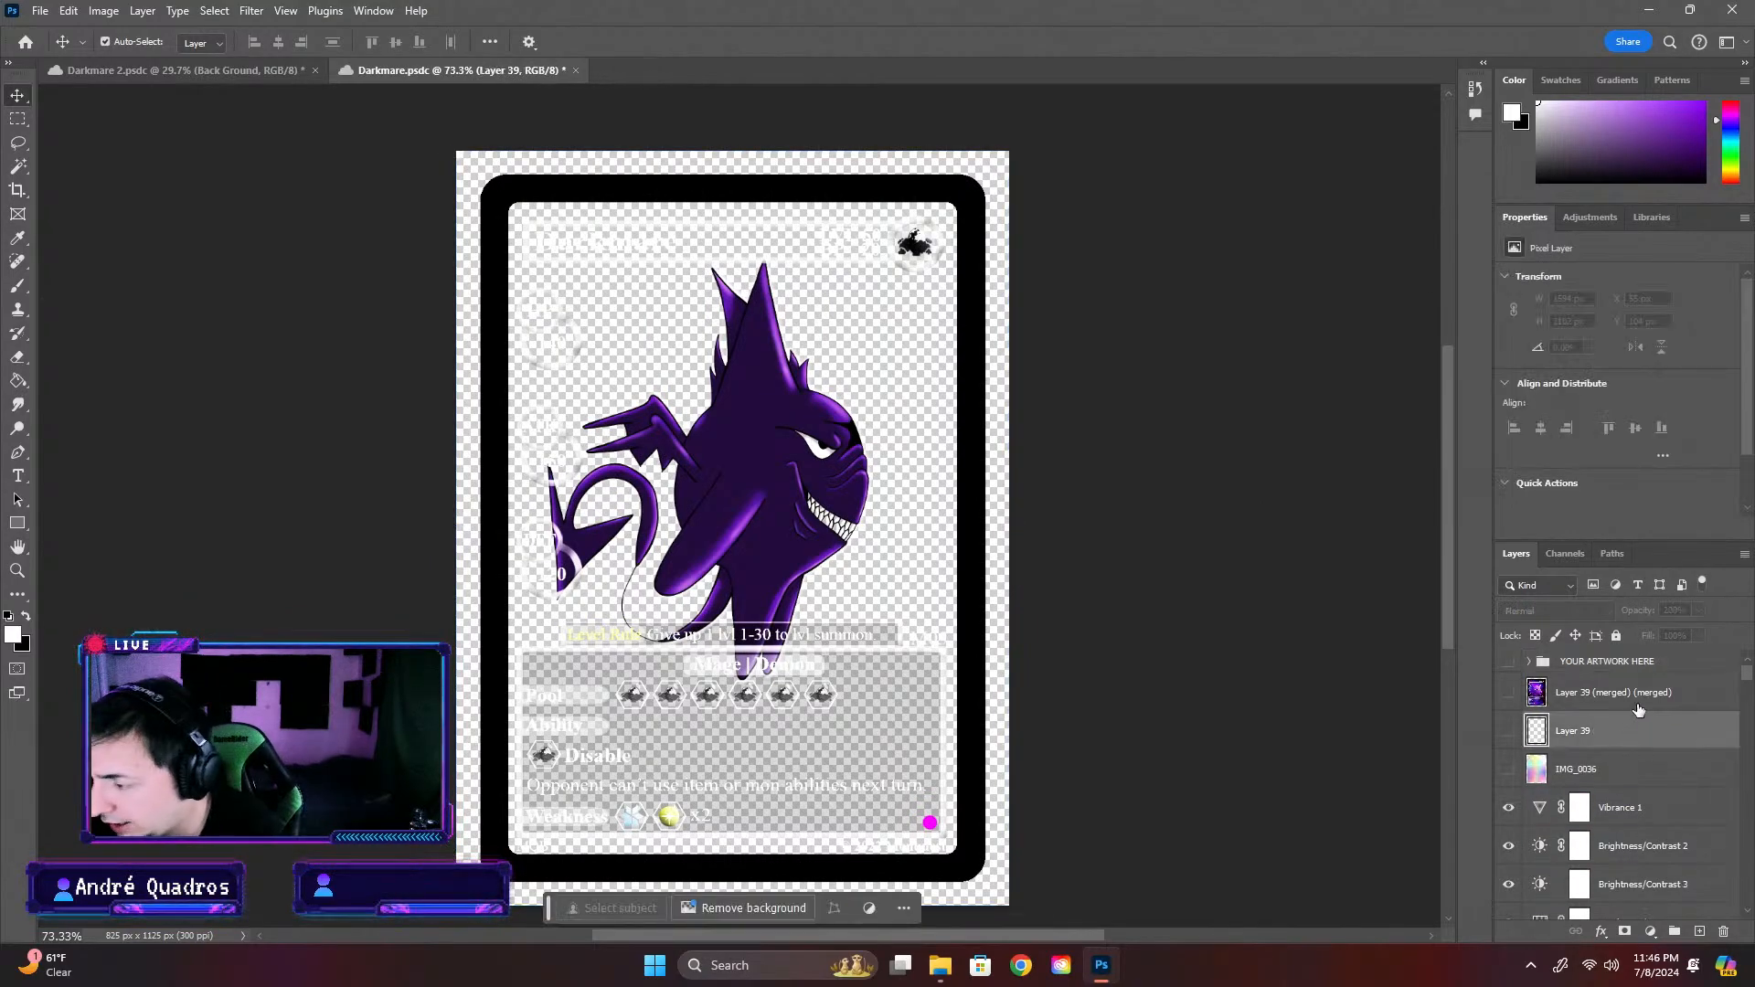
{"action": "scroll", "coordinate": [1619, 834], "scroll_direction": "down", "scroll_amount": 3}
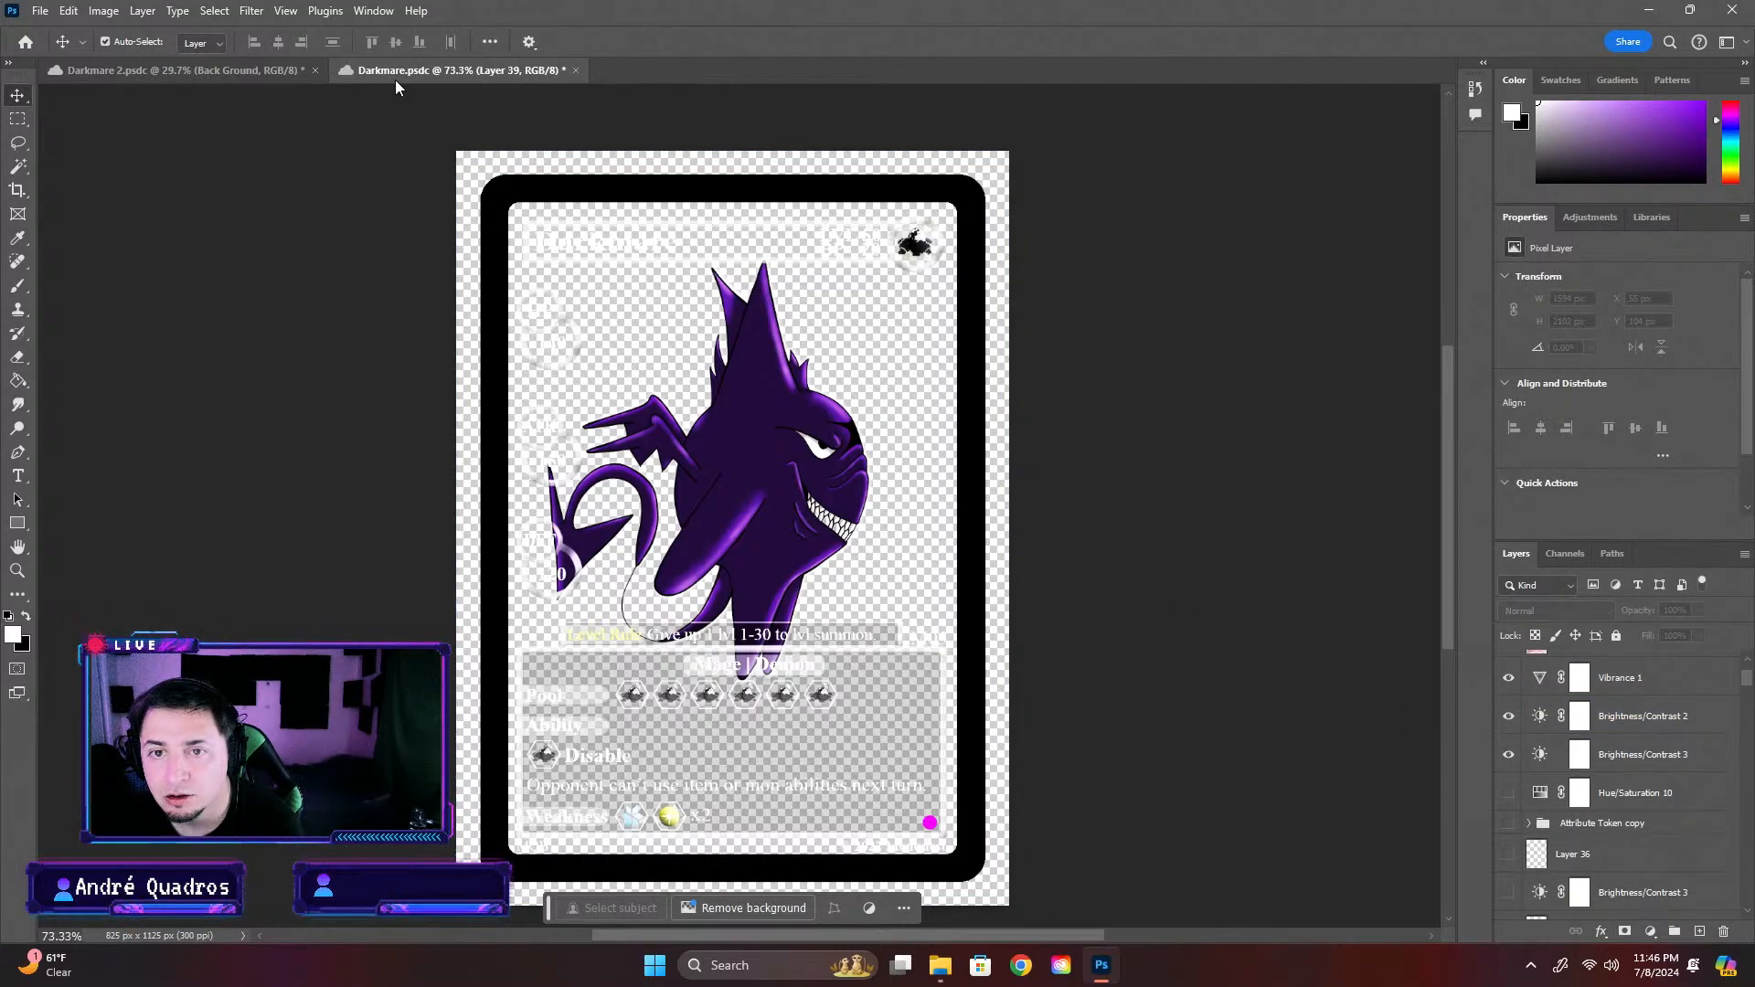
Undo all the edits in the Darkmare card to restore the original design, save the document and close it
{"action": "left_click", "coordinate": [20, 42]}
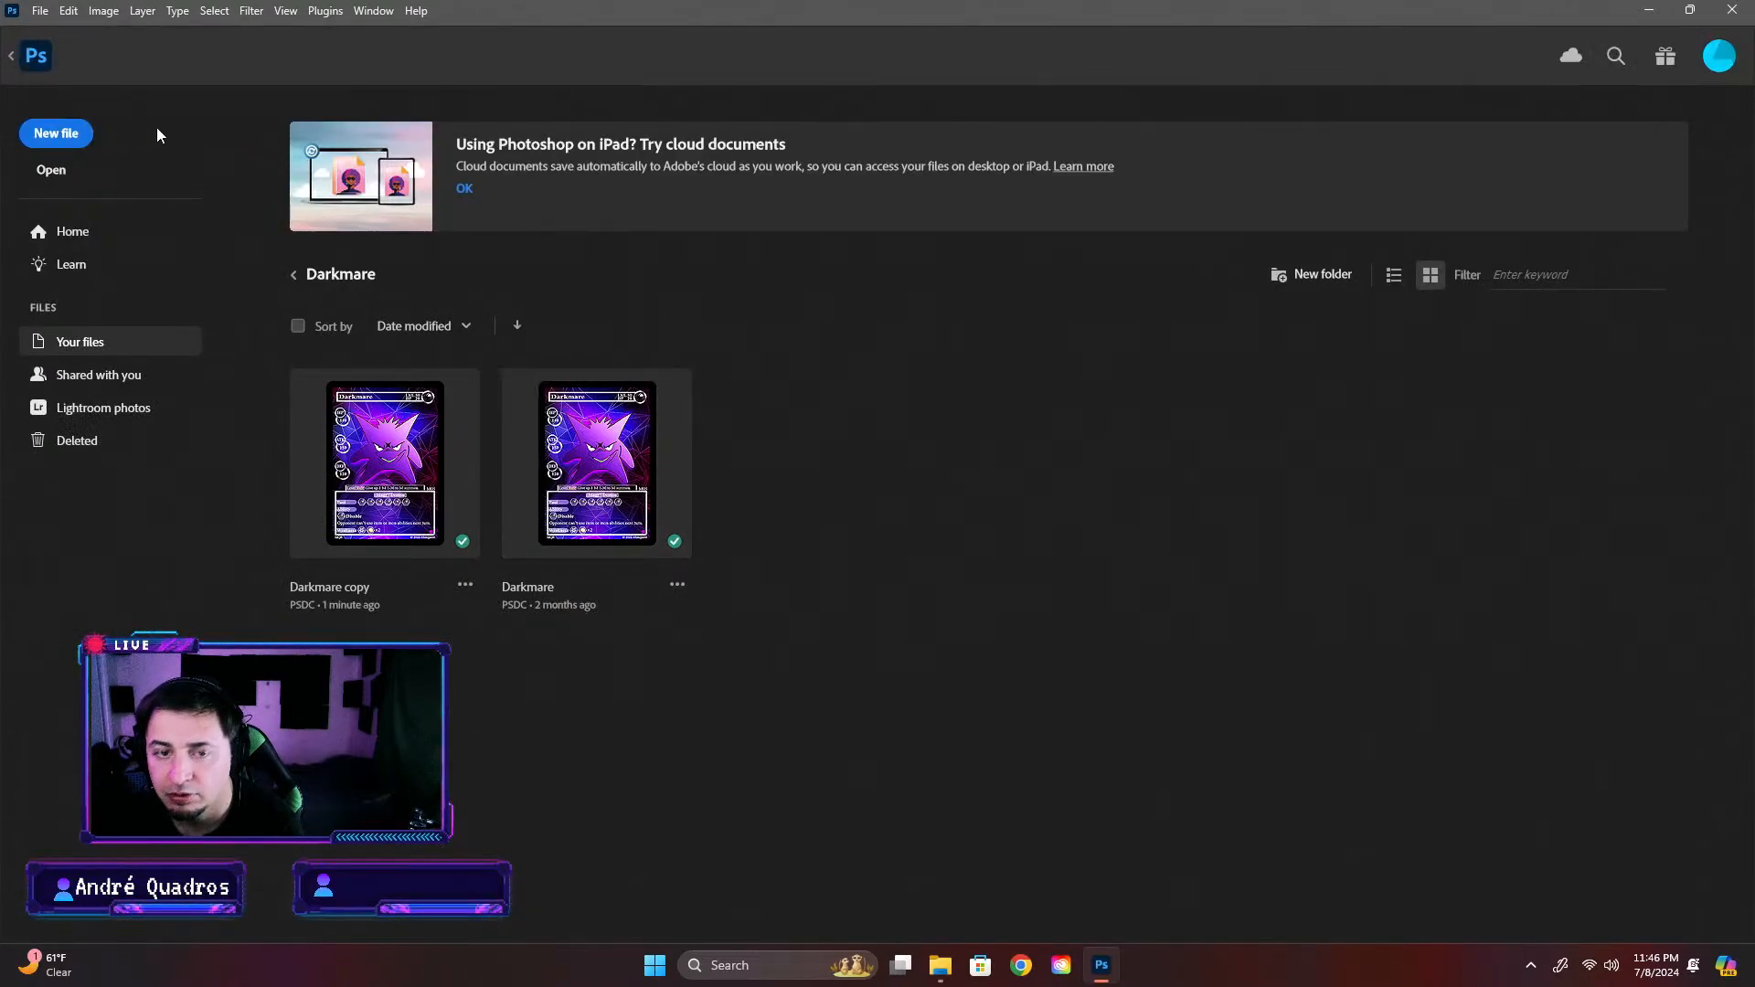
{"action": "left_click", "coordinate": [570, 494]}
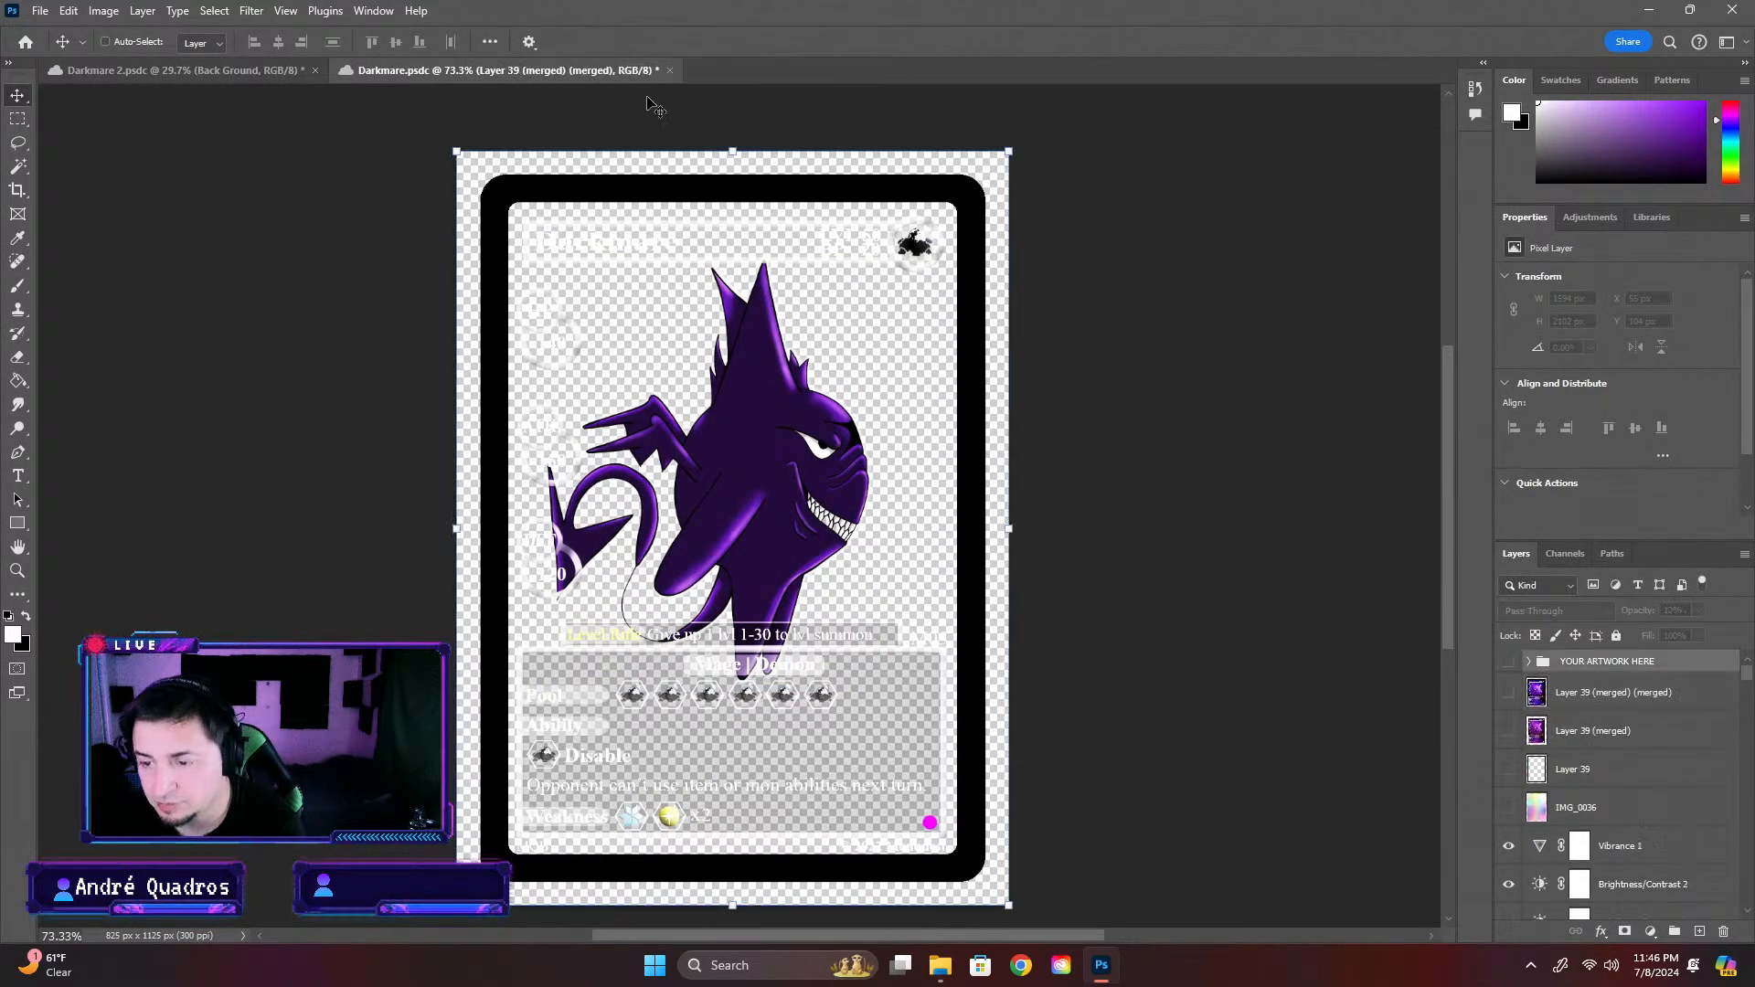
{"action": "key", "text": "ctrl+z"}
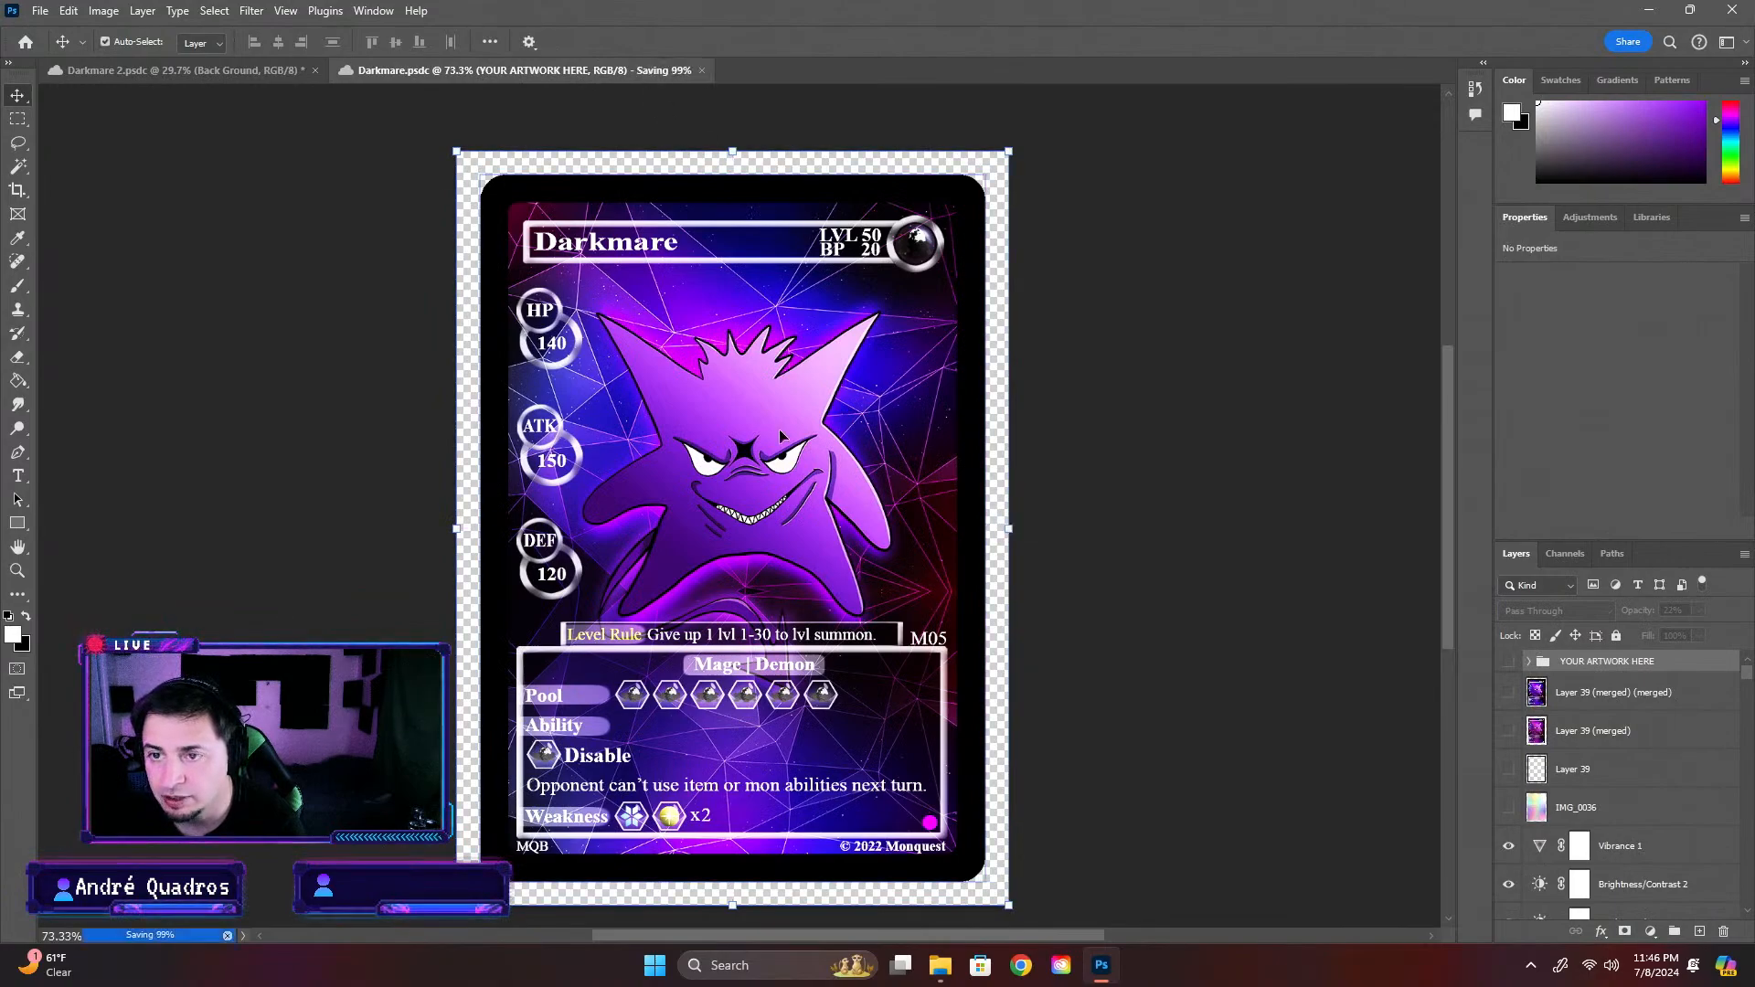
{"action": "left_click", "coordinate": [643, 71]}
Reopen the Darkmare cloud document to check the restored card, close it and open Darkmare copy instead
{"action": "left_click", "coordinate": [33, 42]}
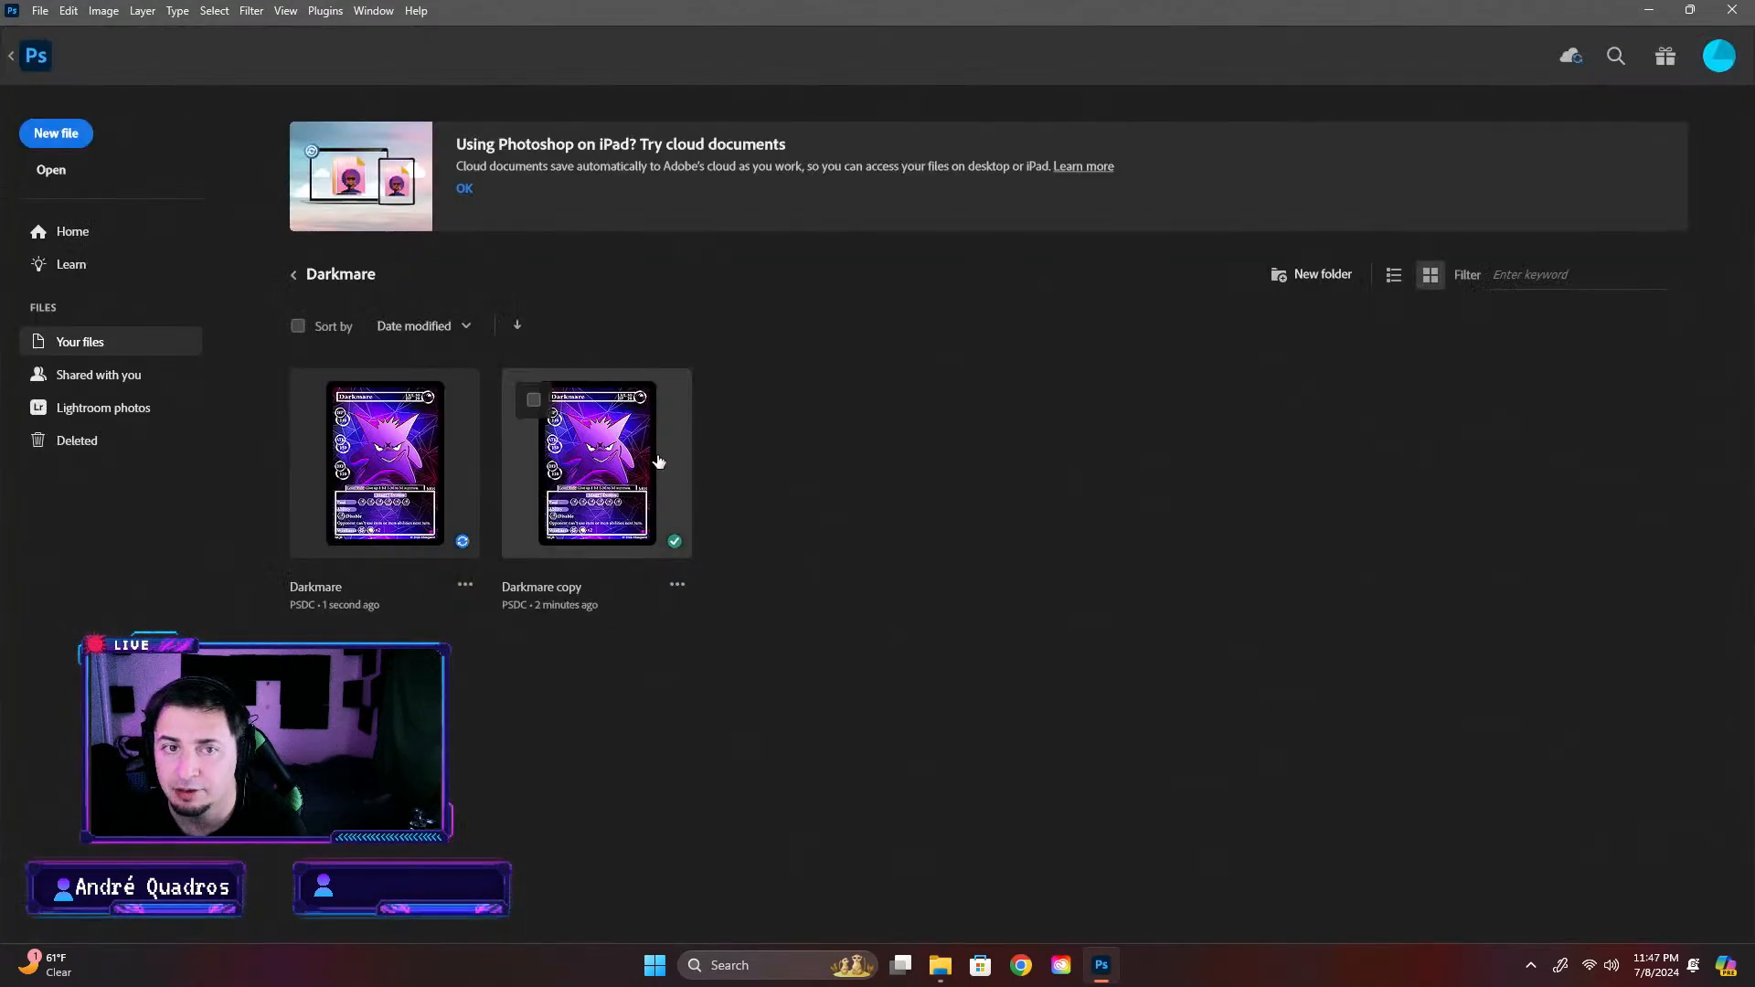
{"action": "left_click", "coordinate": [471, 455]}
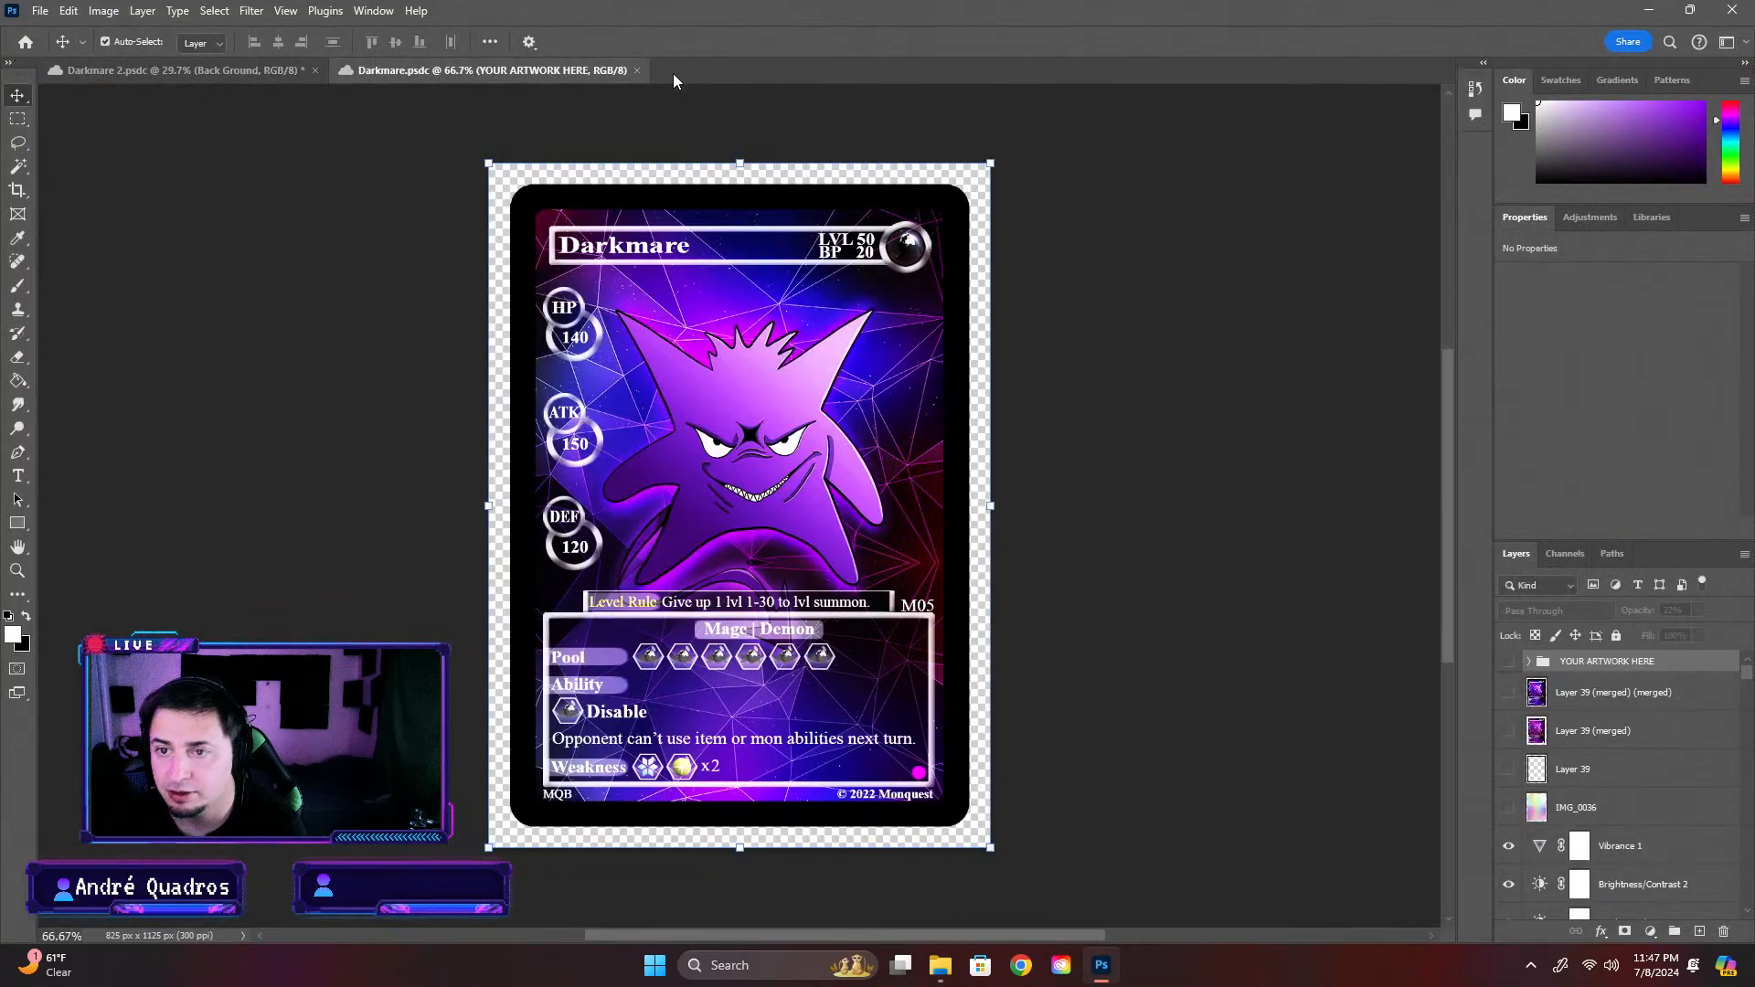
{"action": "left_click", "coordinate": [639, 70]}
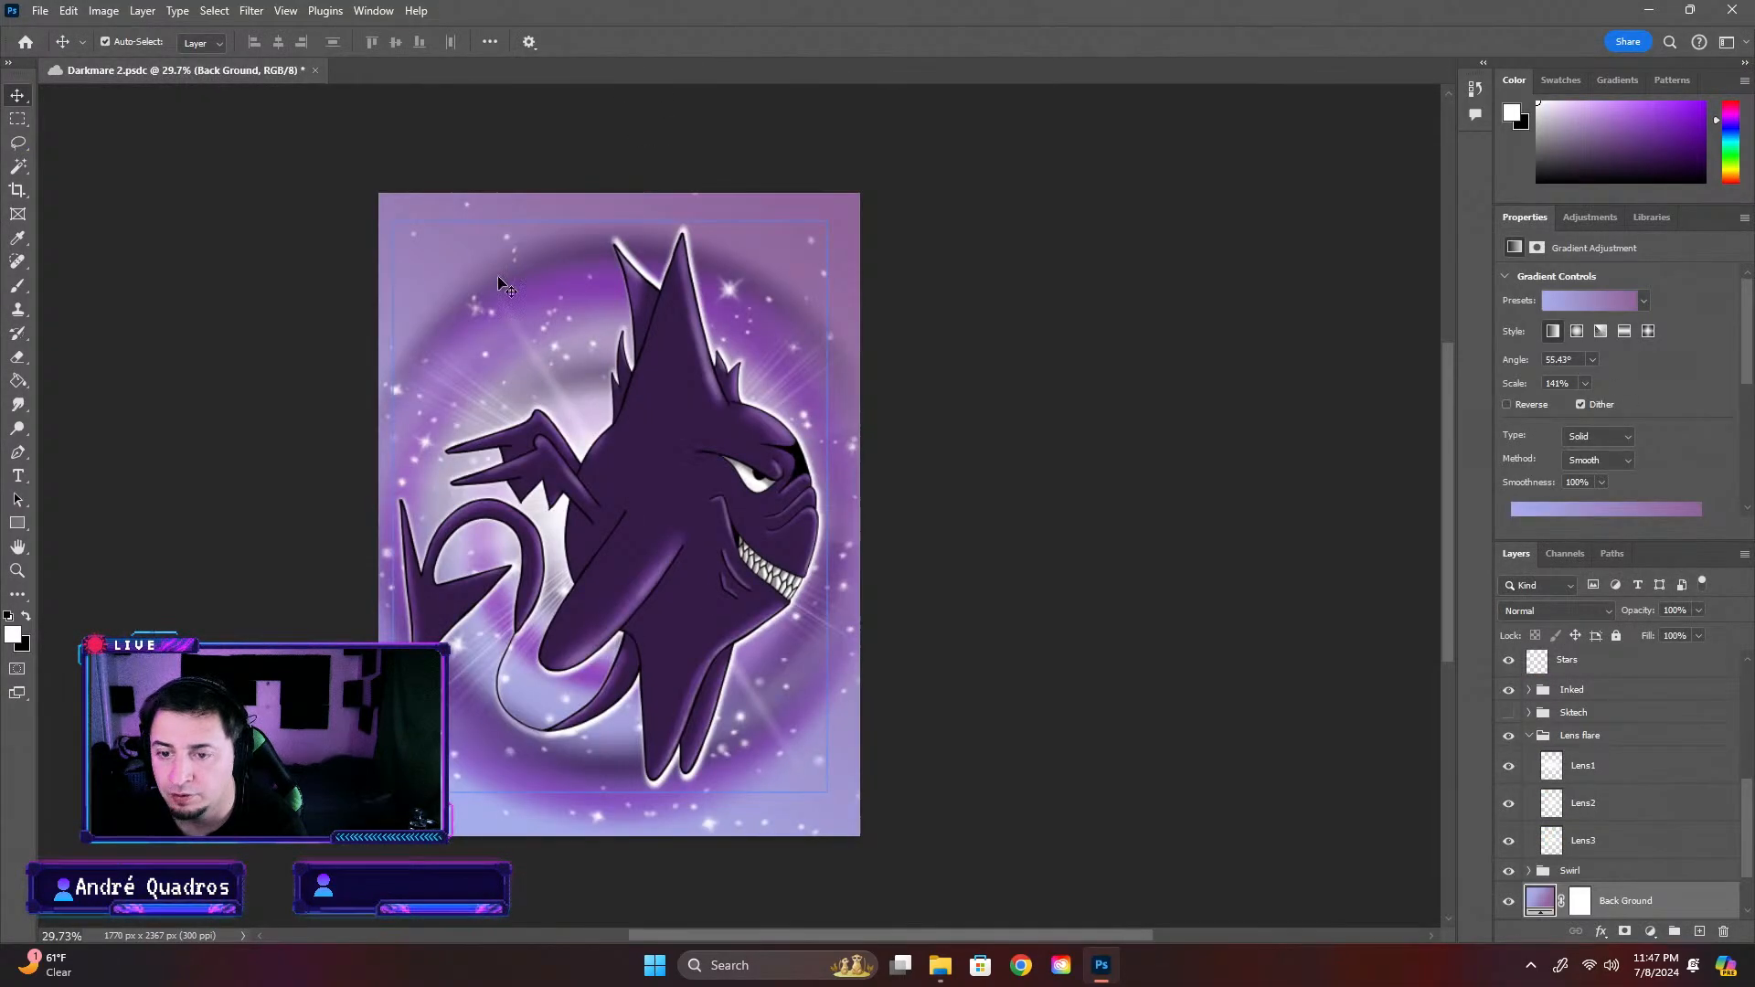
{"action": "left_click", "coordinate": [25, 43]}
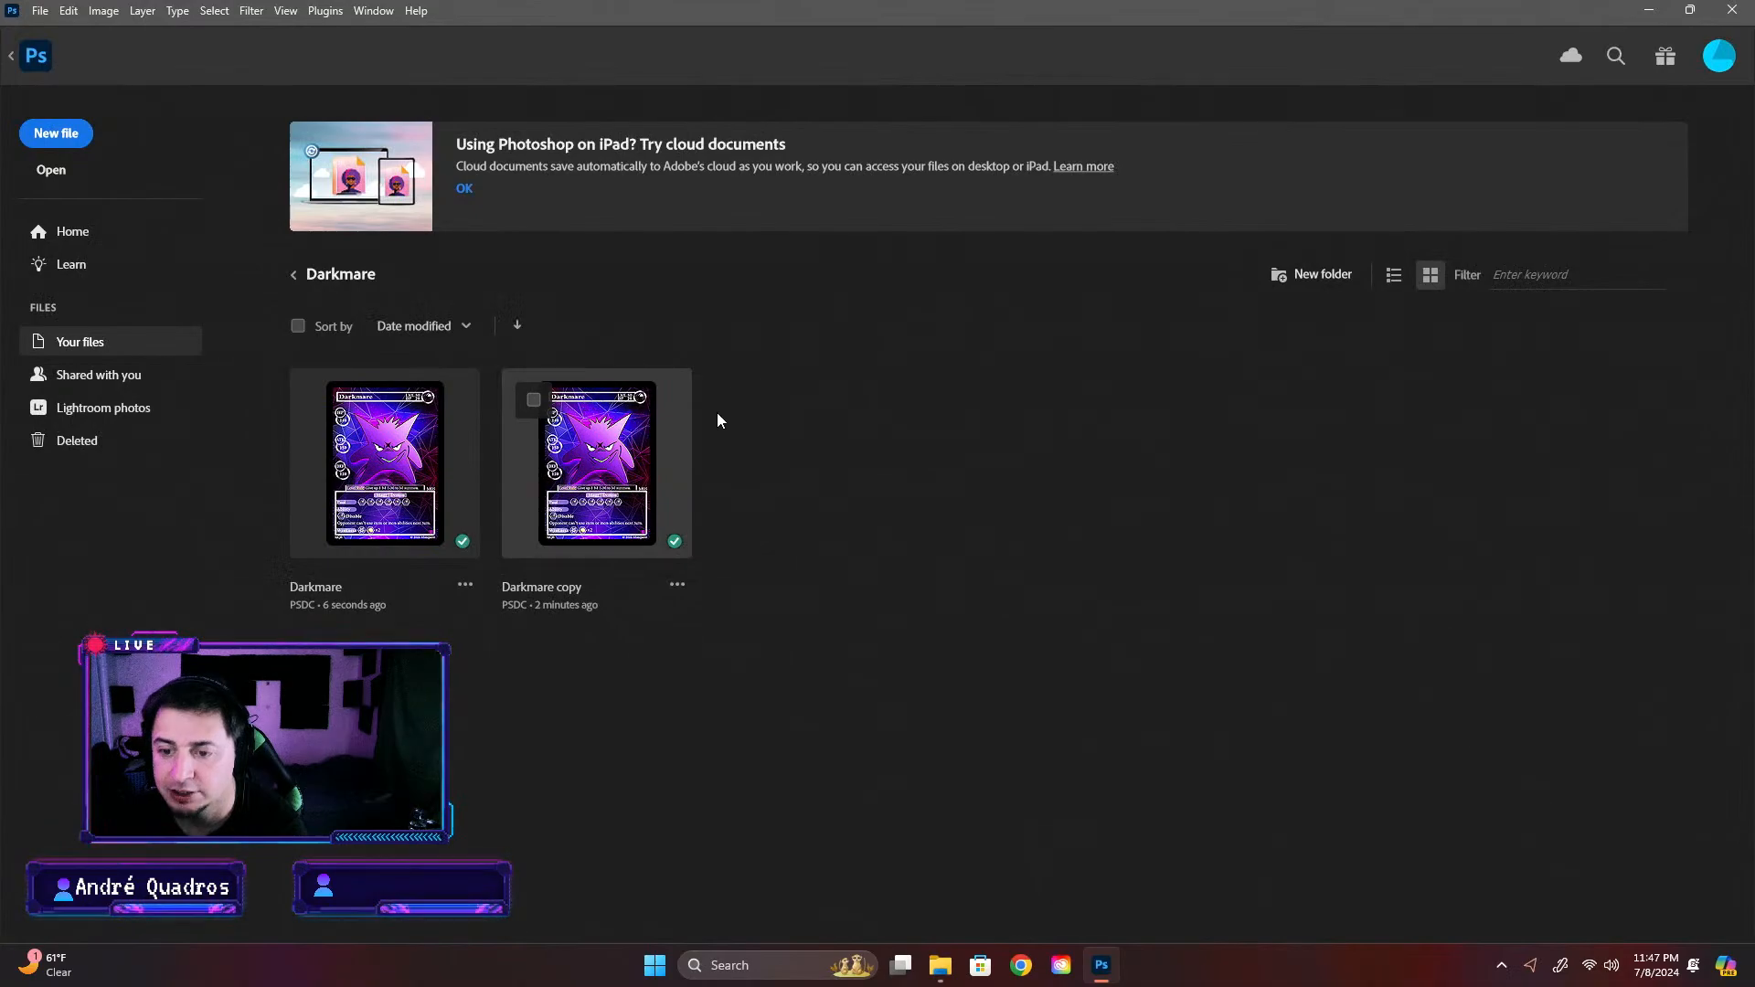
{"action": "left_click", "coordinate": [686, 420]}
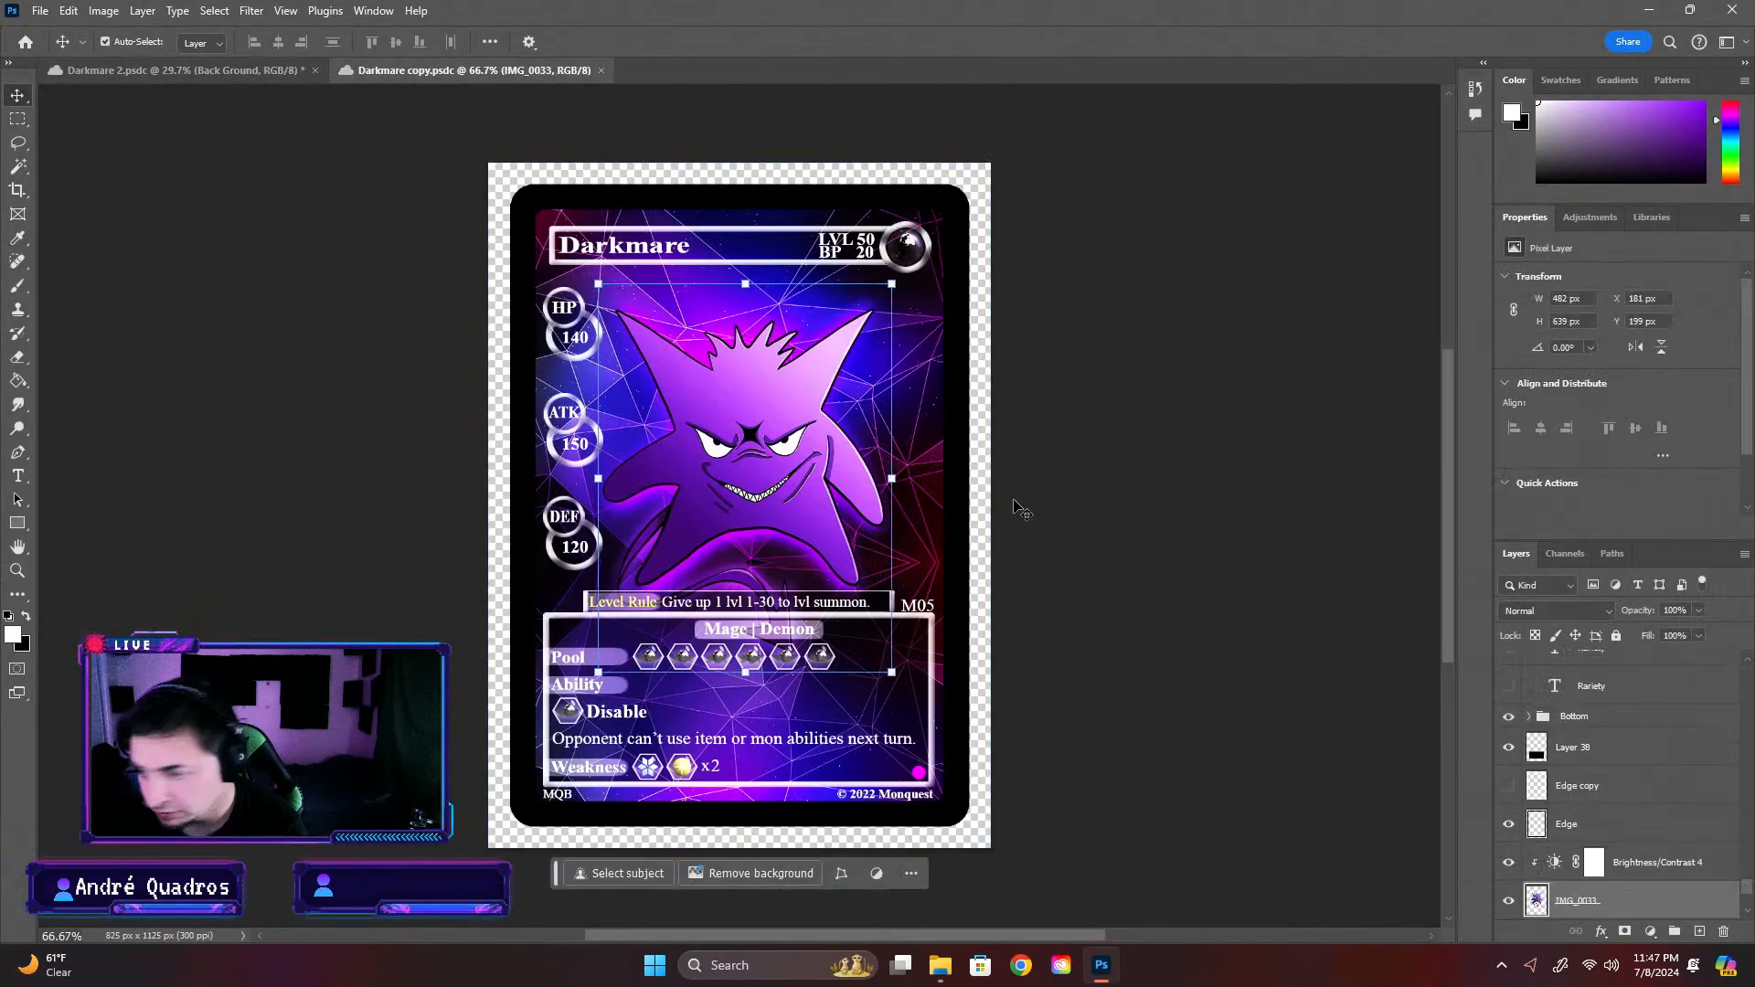
Delete the old character artwork and the polygon background image from the card, and paste in the Back Ground gradient layer
{"action": "key", "text": "Delete"}
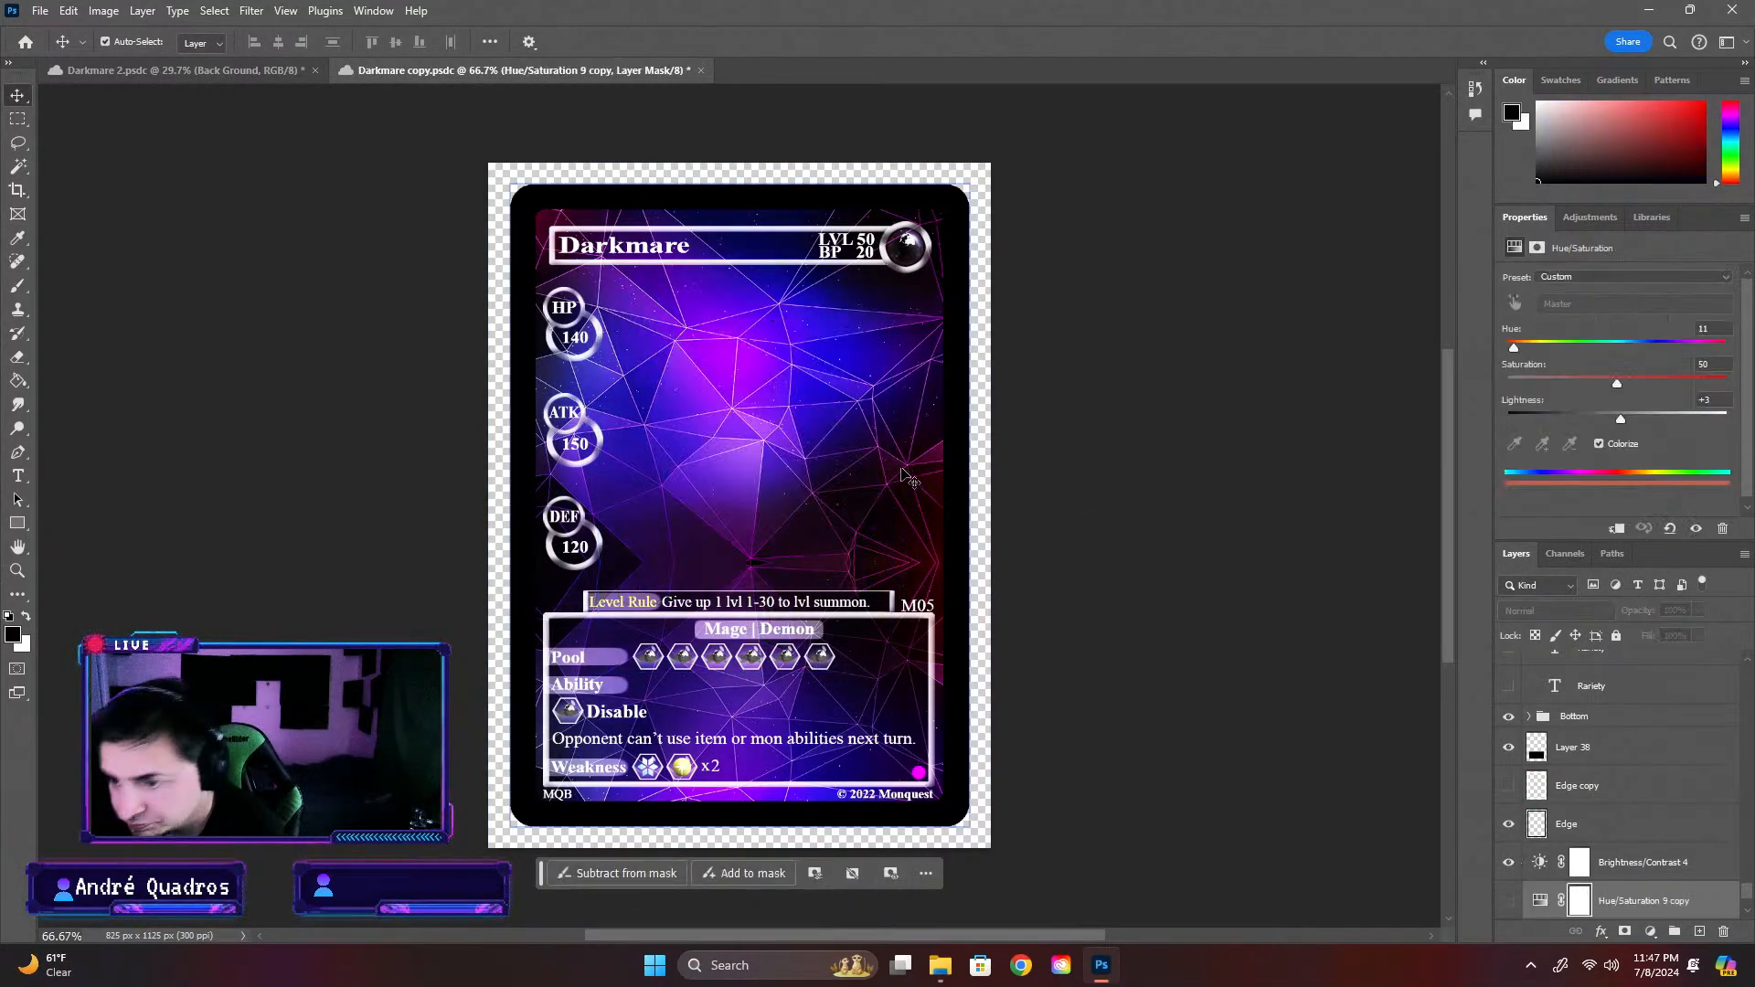
{"action": "left_click", "coordinate": [867, 448]}
{"action": "key", "text": "Delete"}
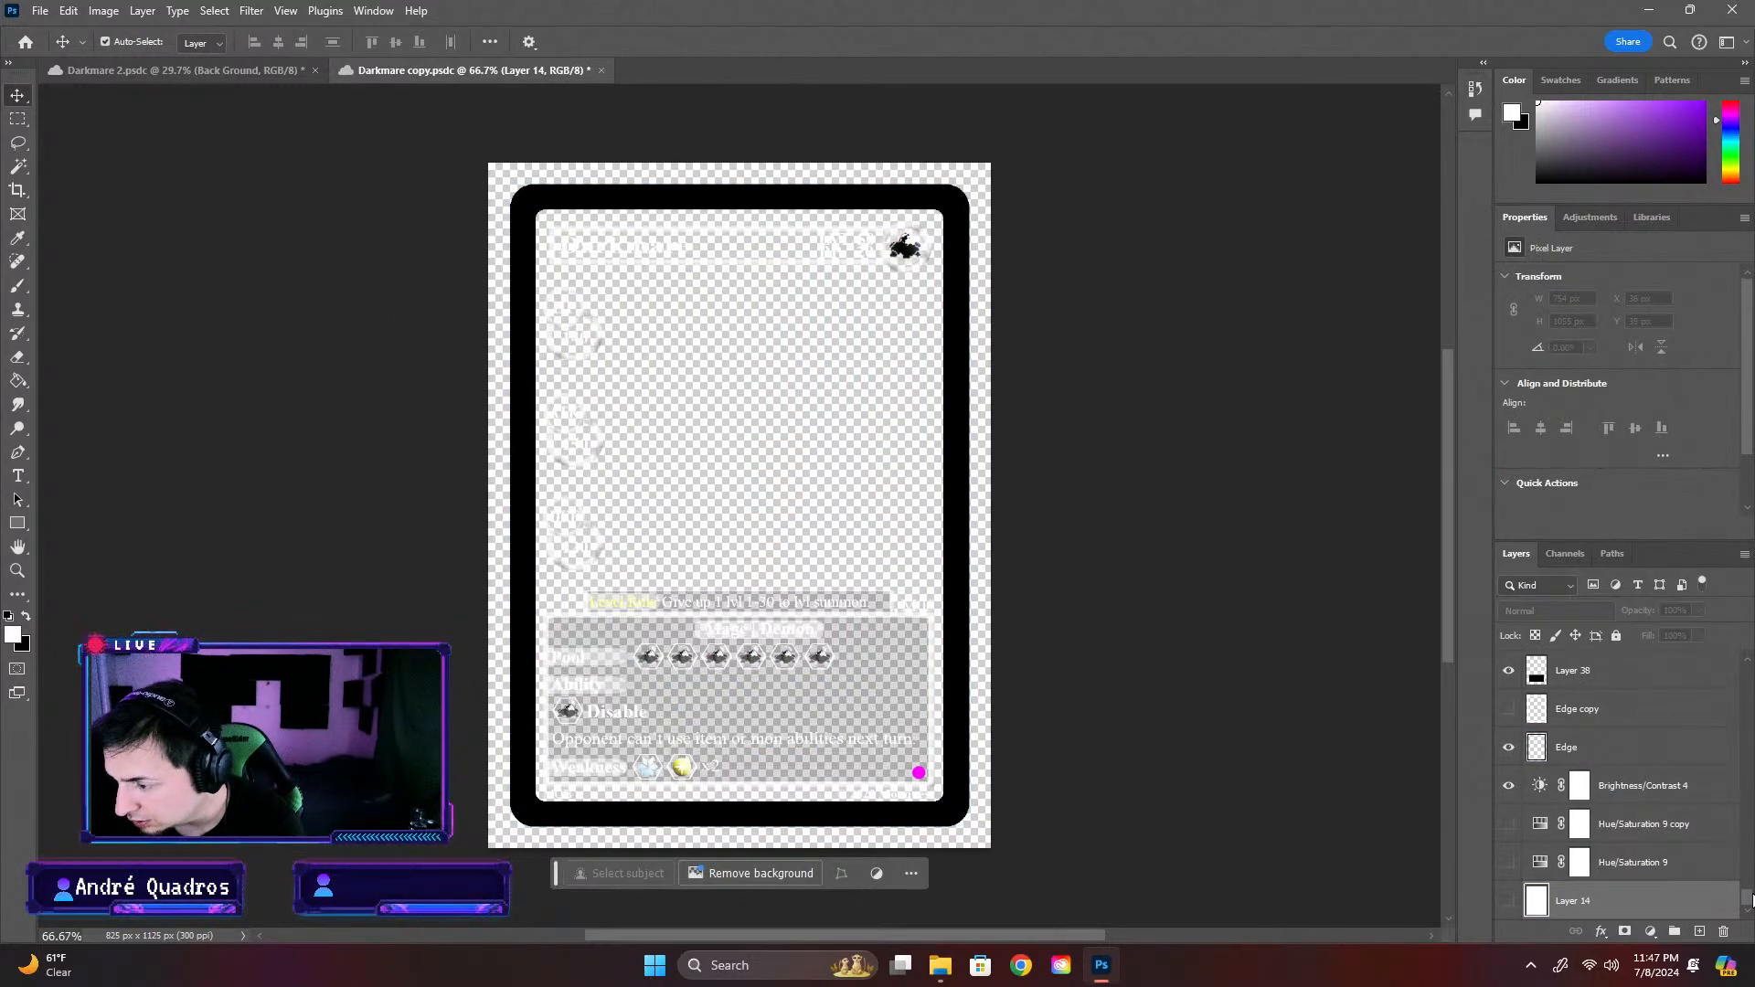
{"action": "key", "text": "ctrl+z"}
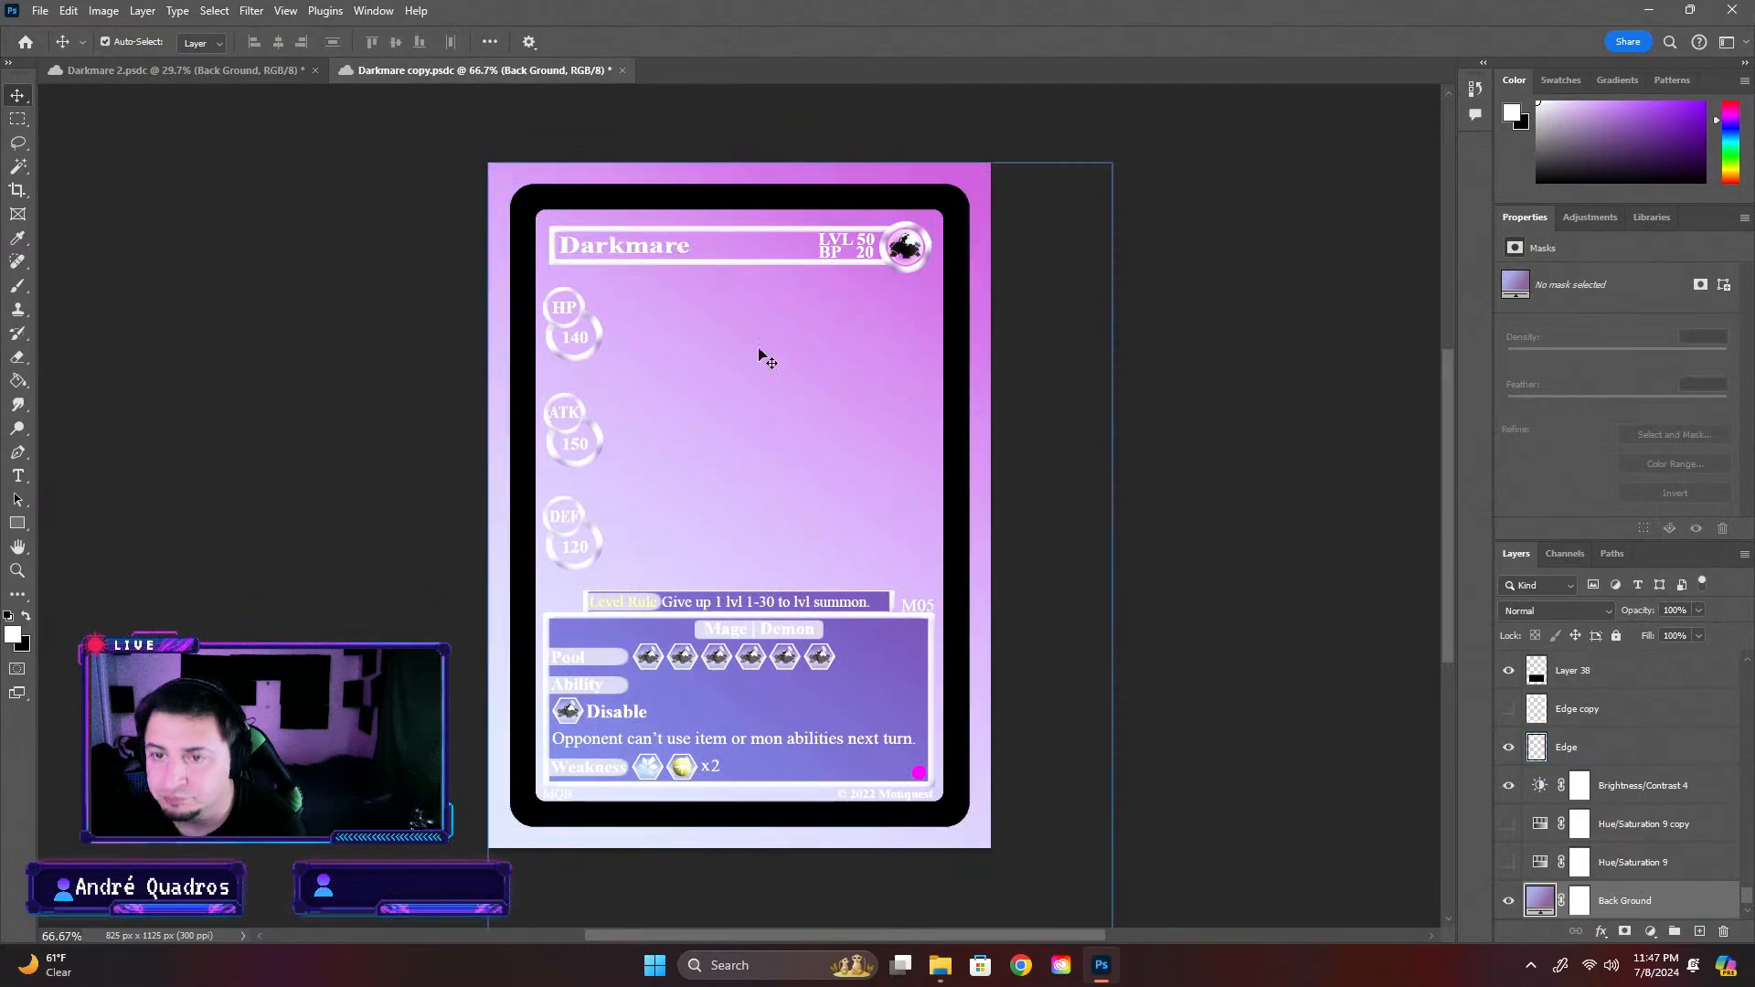
Try to free-transform the pasted Back Ground gradient layer
{"action": "key", "text": "ctrl+t"}
{"action": "left_click", "coordinate": [876, 360]}
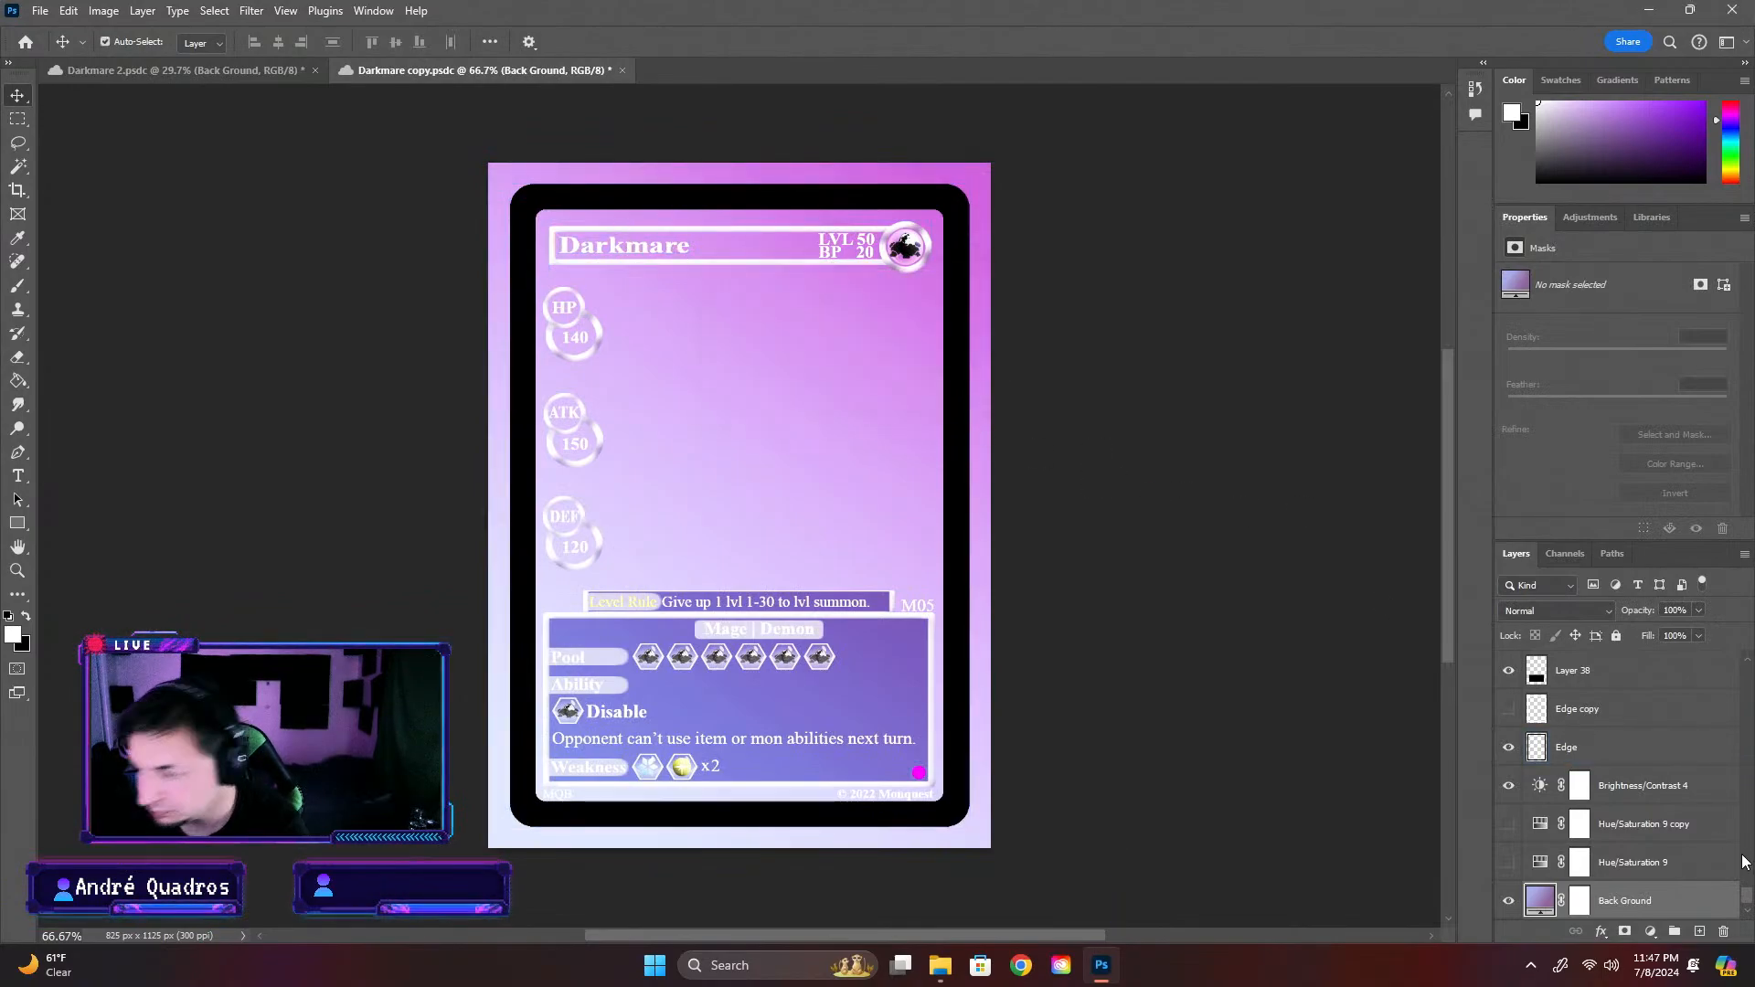
{"action": "key", "text": "ctrl+t"}
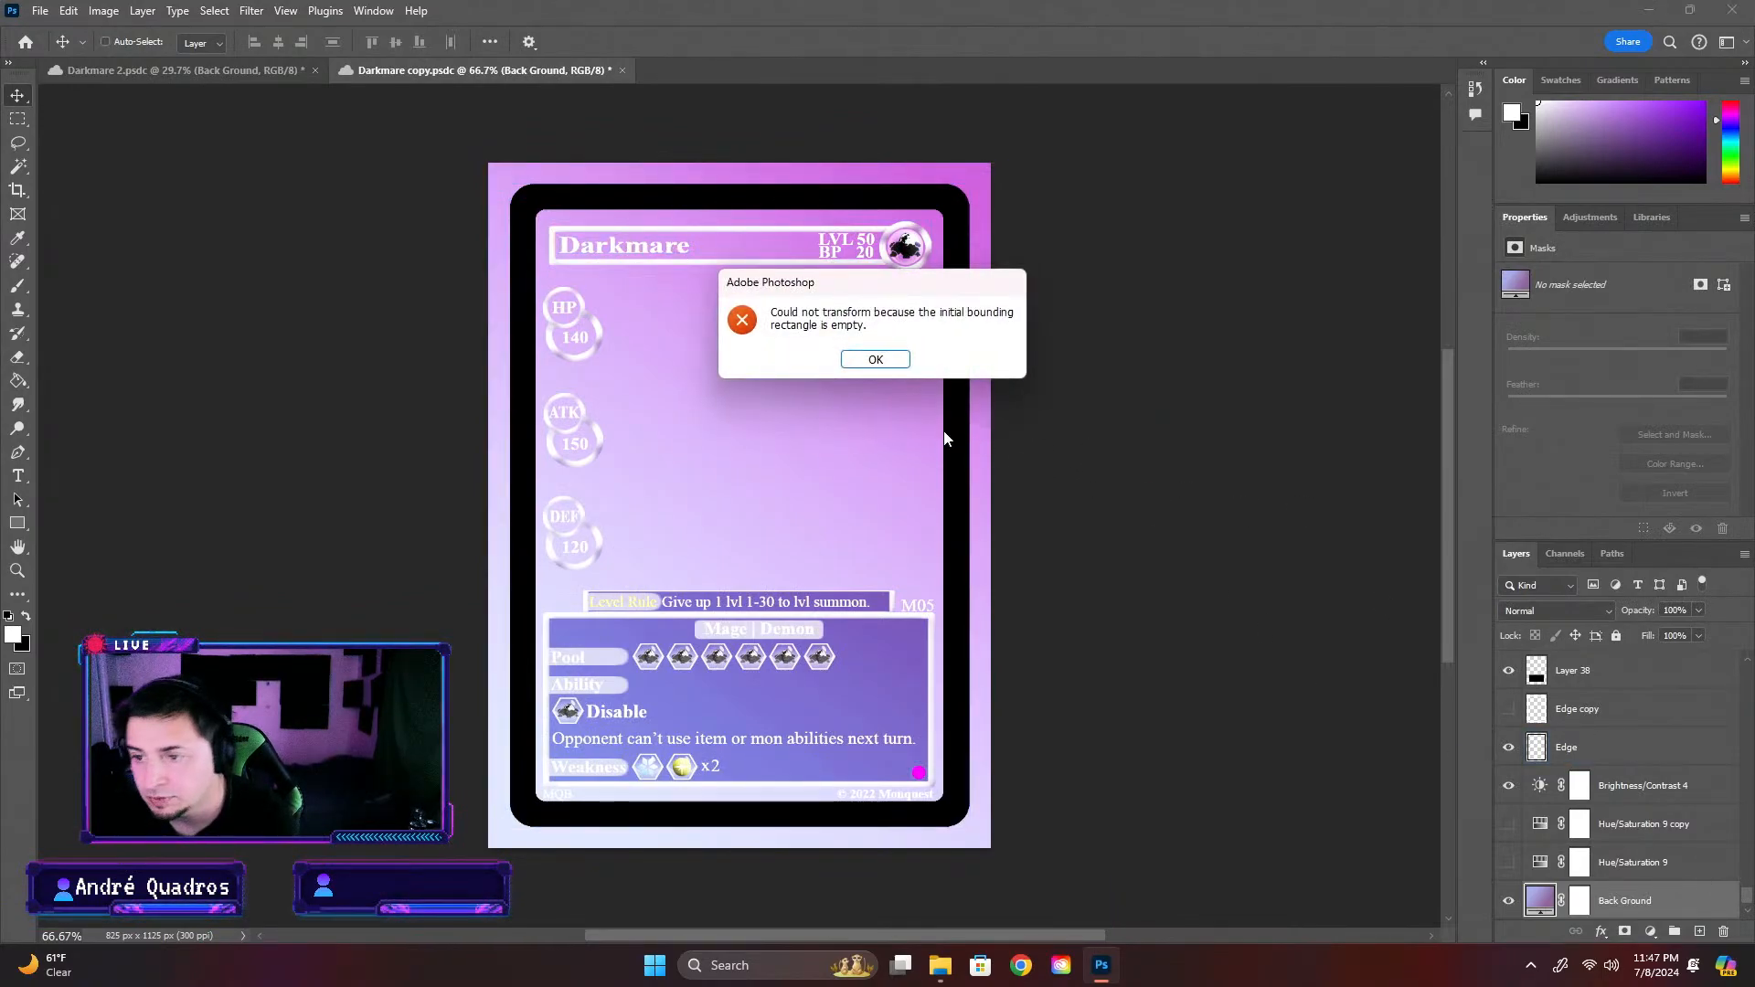
{"action": "left_click", "coordinate": [886, 357]}
{"action": "scroll", "coordinate": [1672, 920], "scroll_direction": "down", "scroll_amount": 1}
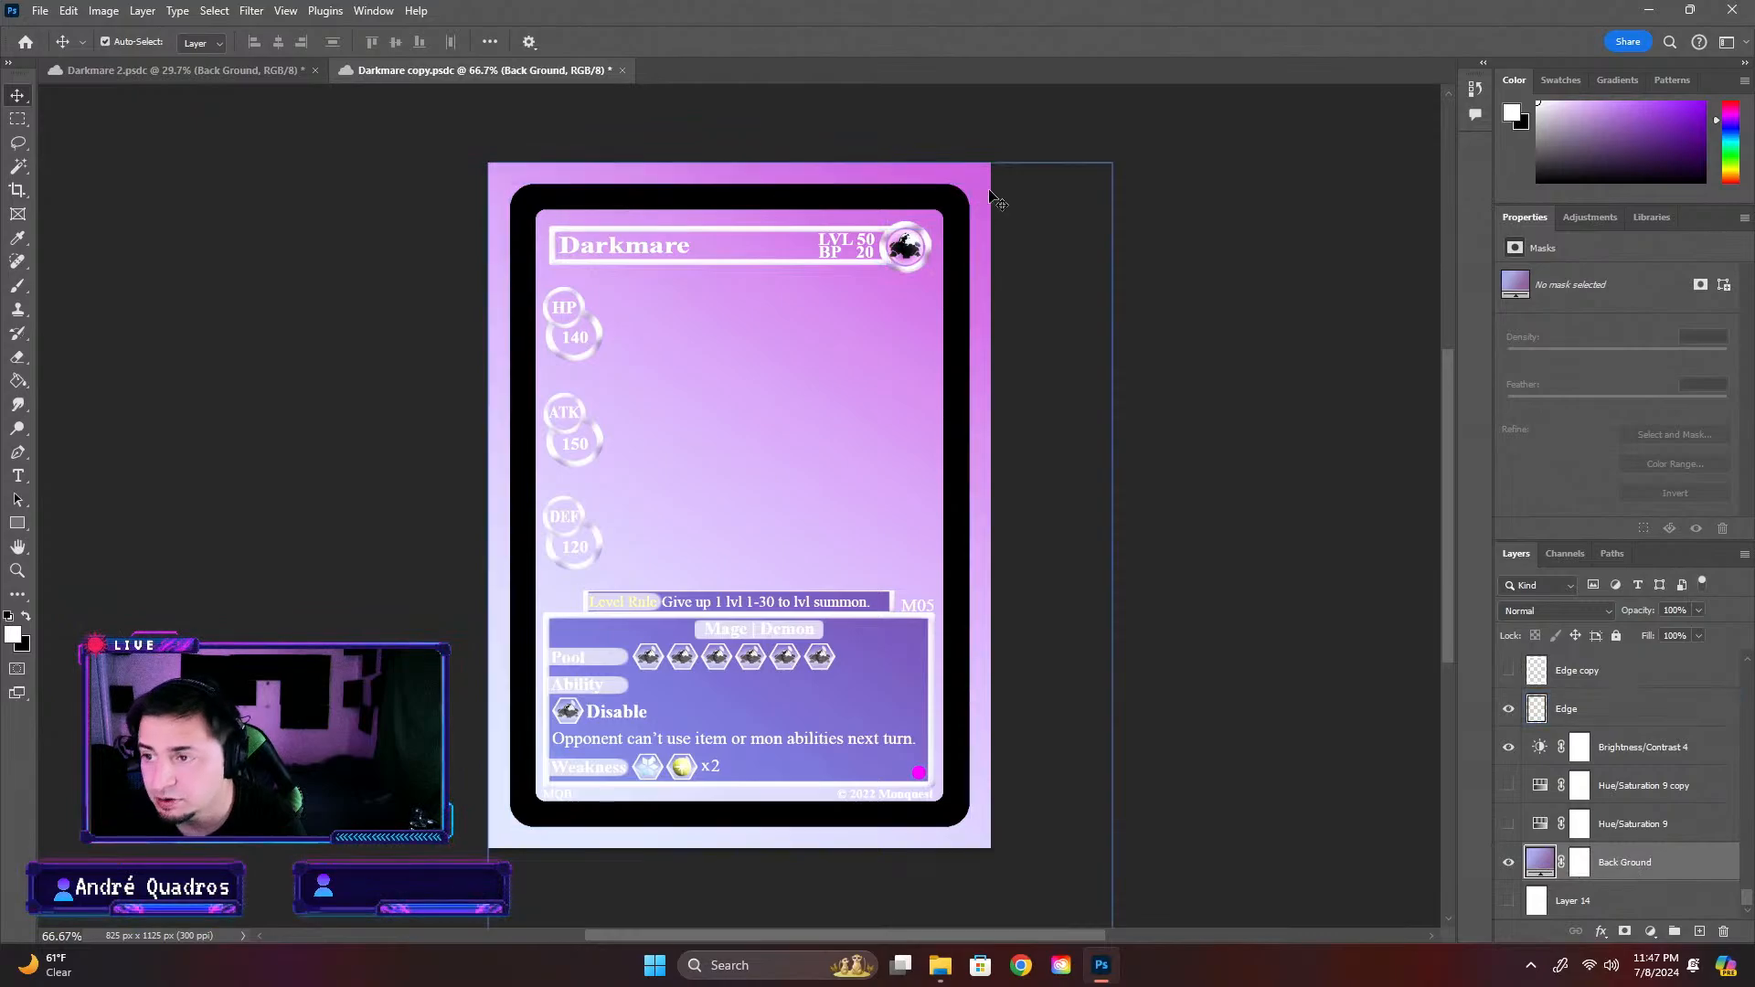
{"action": "key", "text": "ctrl+t"}
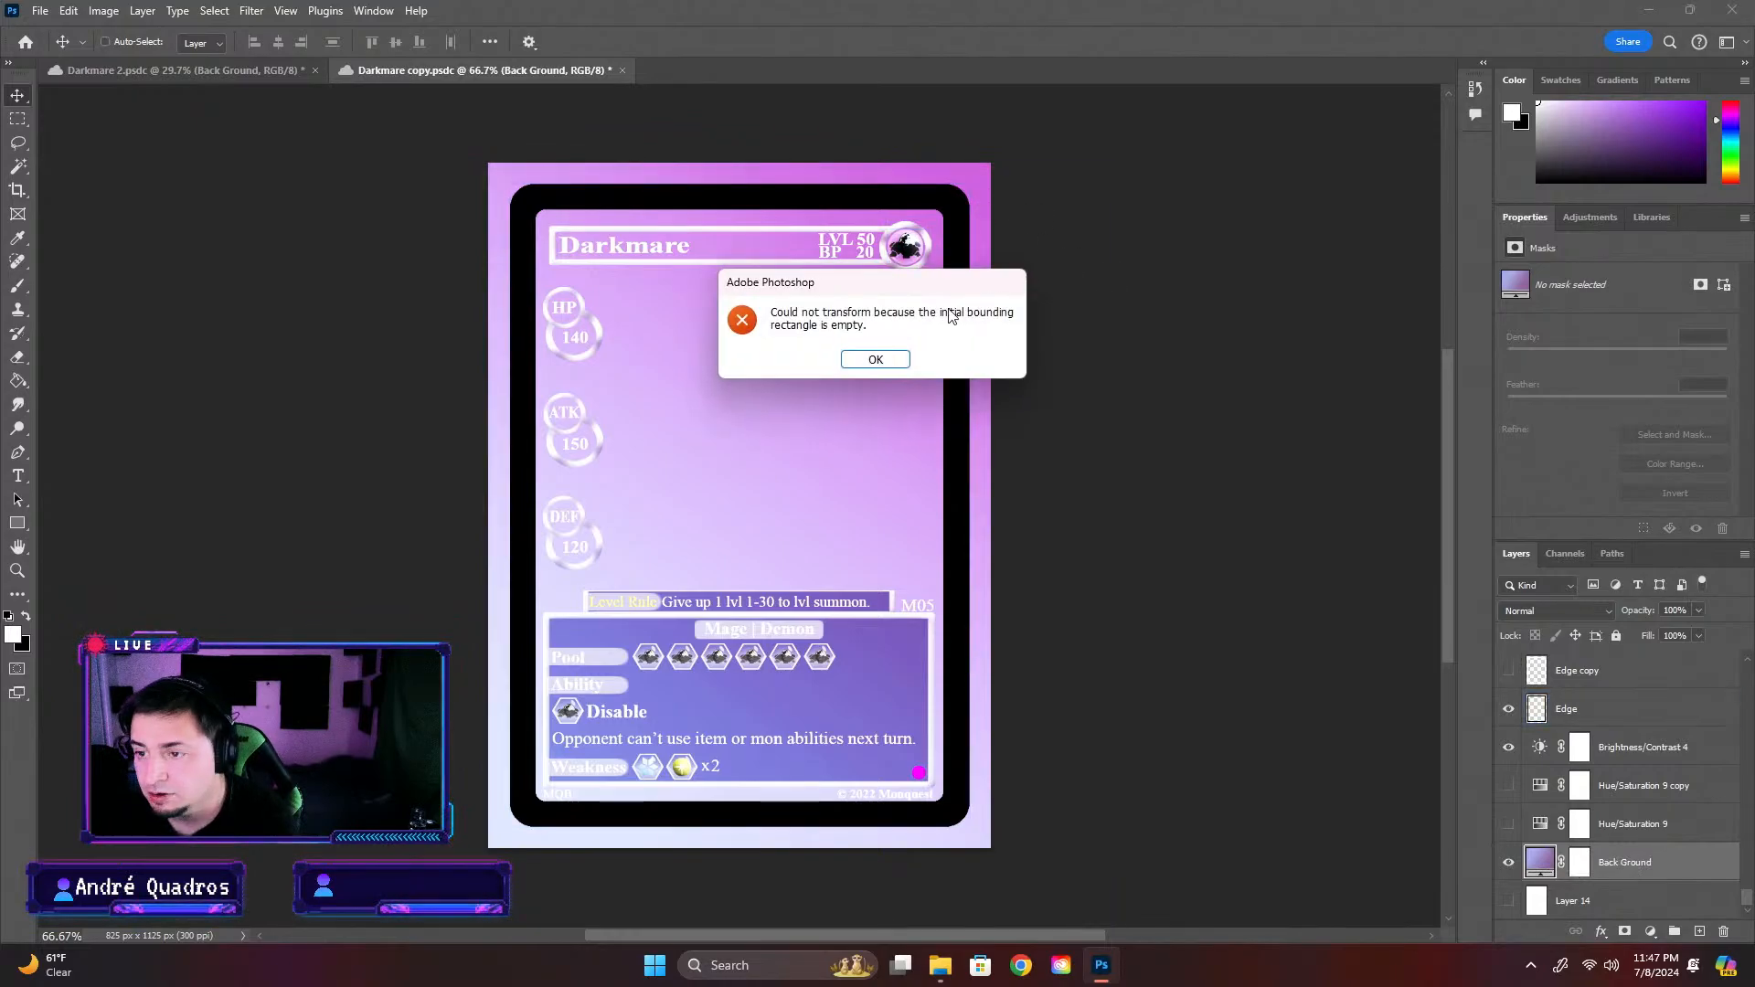
{"action": "left_click", "coordinate": [875, 358]}
Rasterize the Back Ground layer and scale it to about 86% width and 89% height, fitting within the black card frame
{"action": "right_click", "coordinate": [1693, 859]}
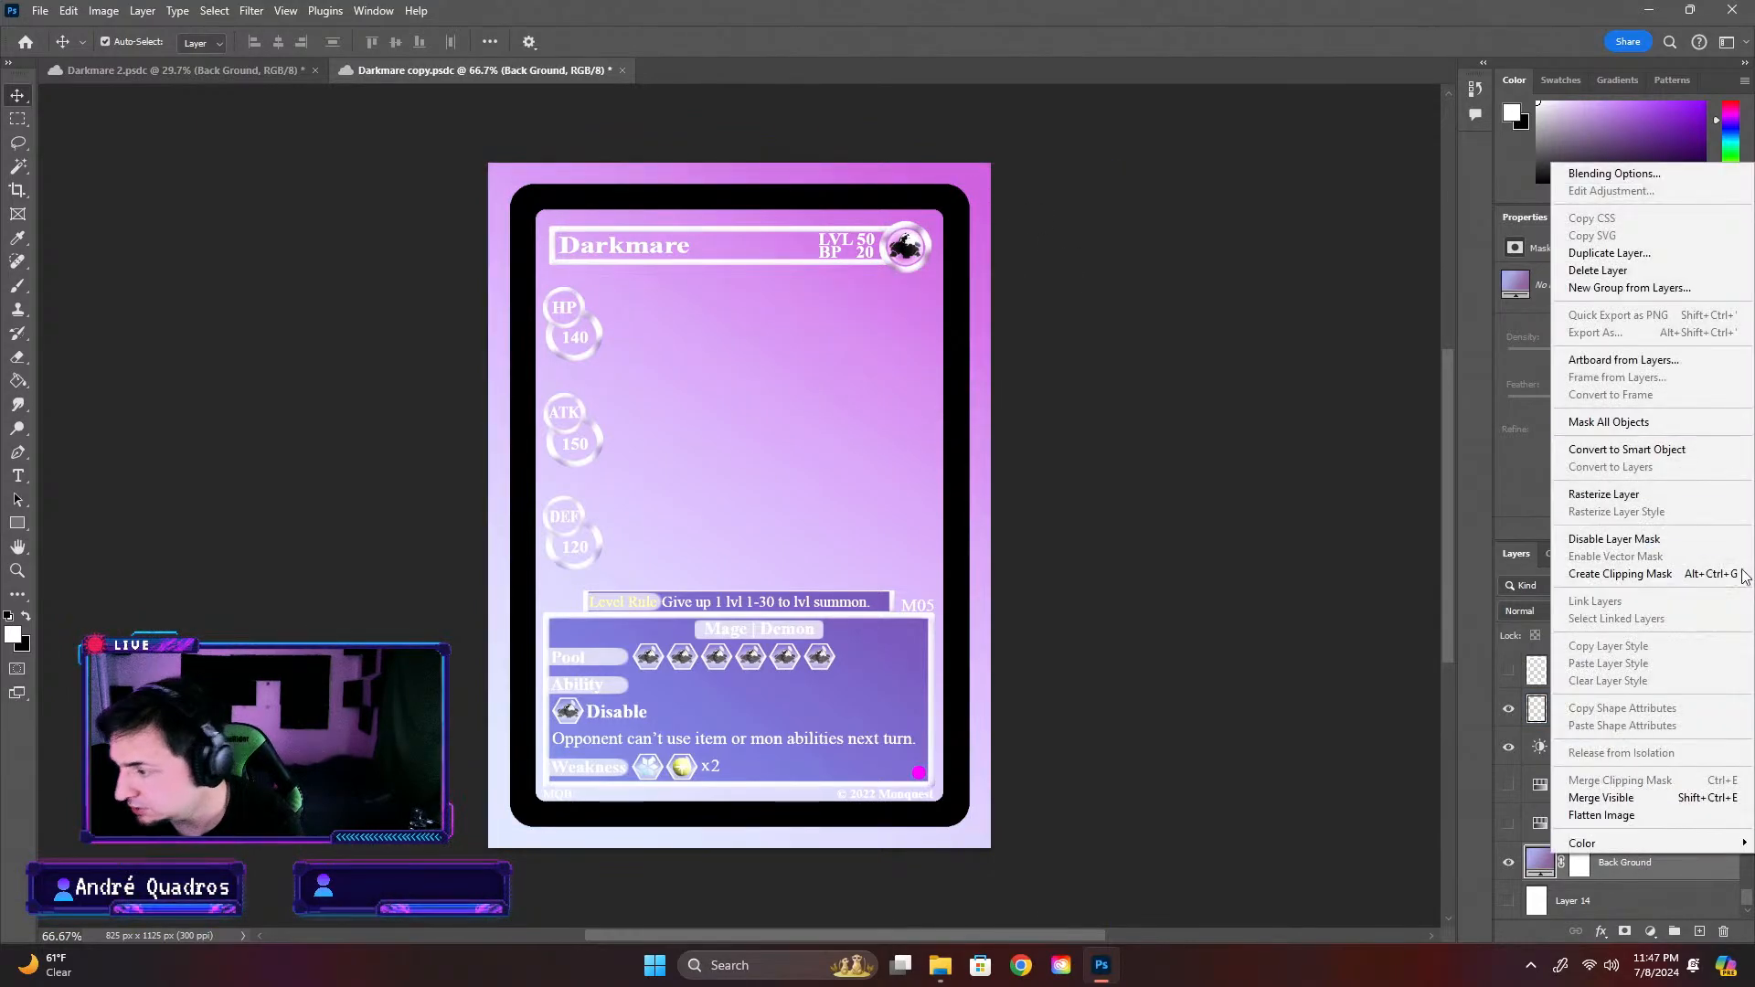
{"action": "left_click", "coordinate": [1675, 500]}
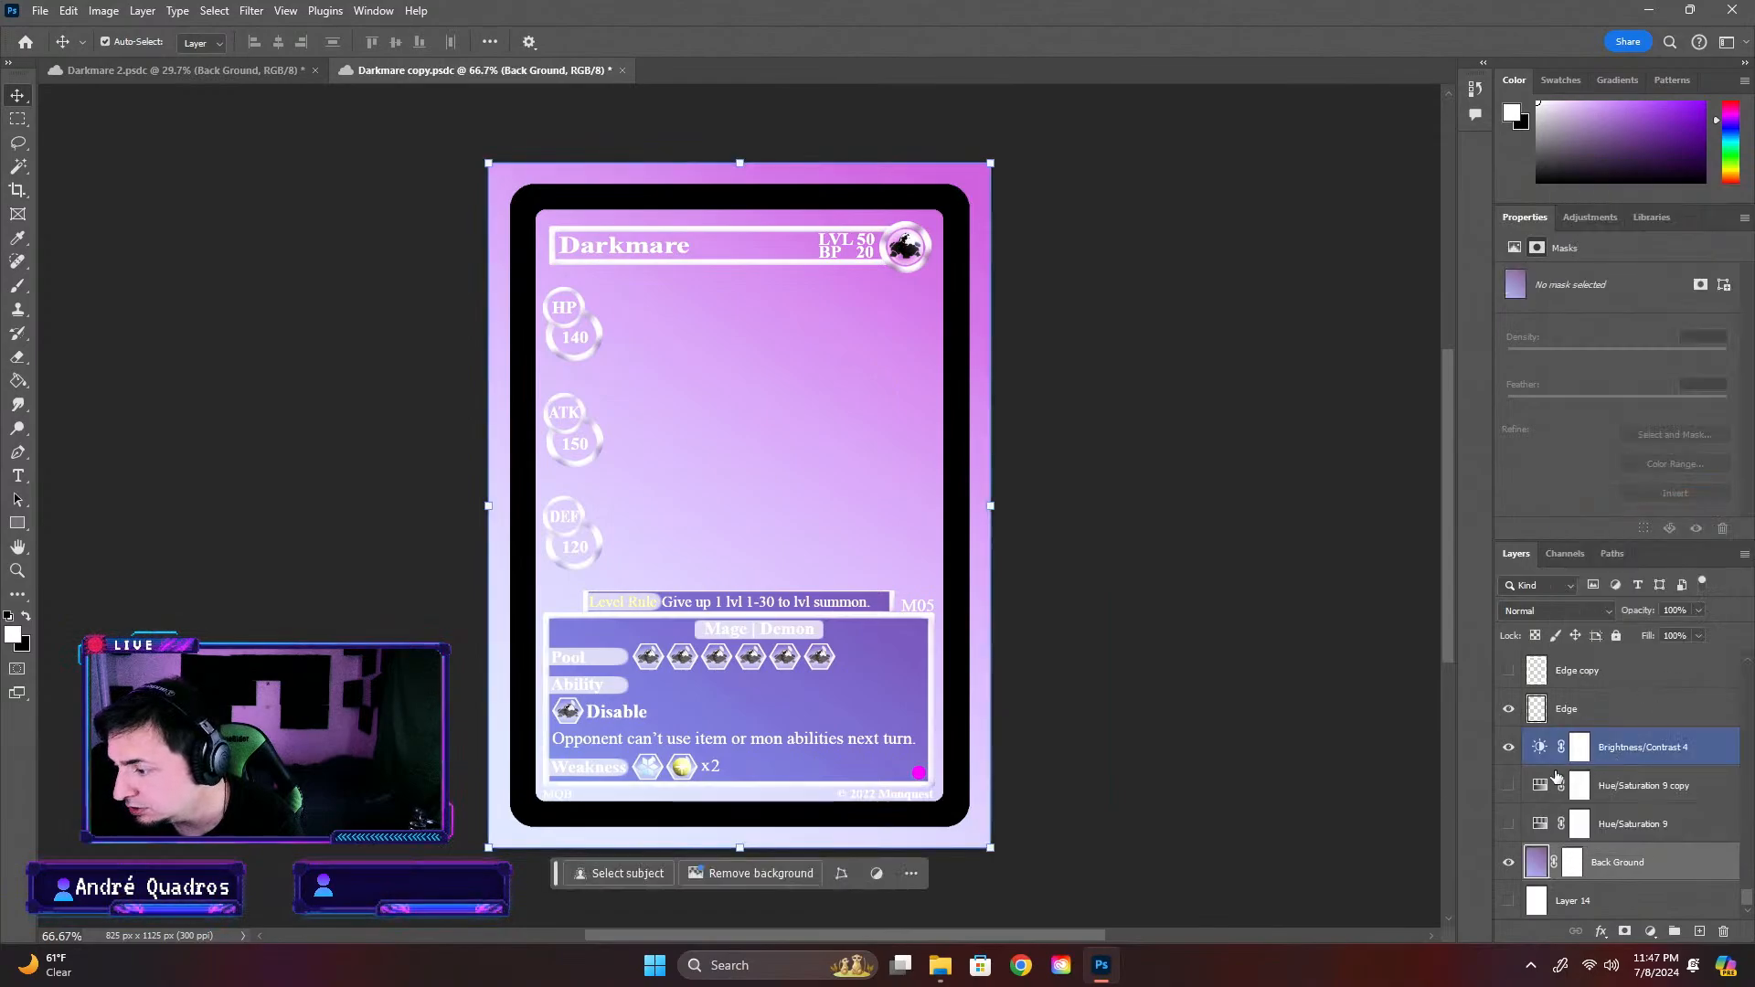
{"action": "key", "text": "ctrl+t"}
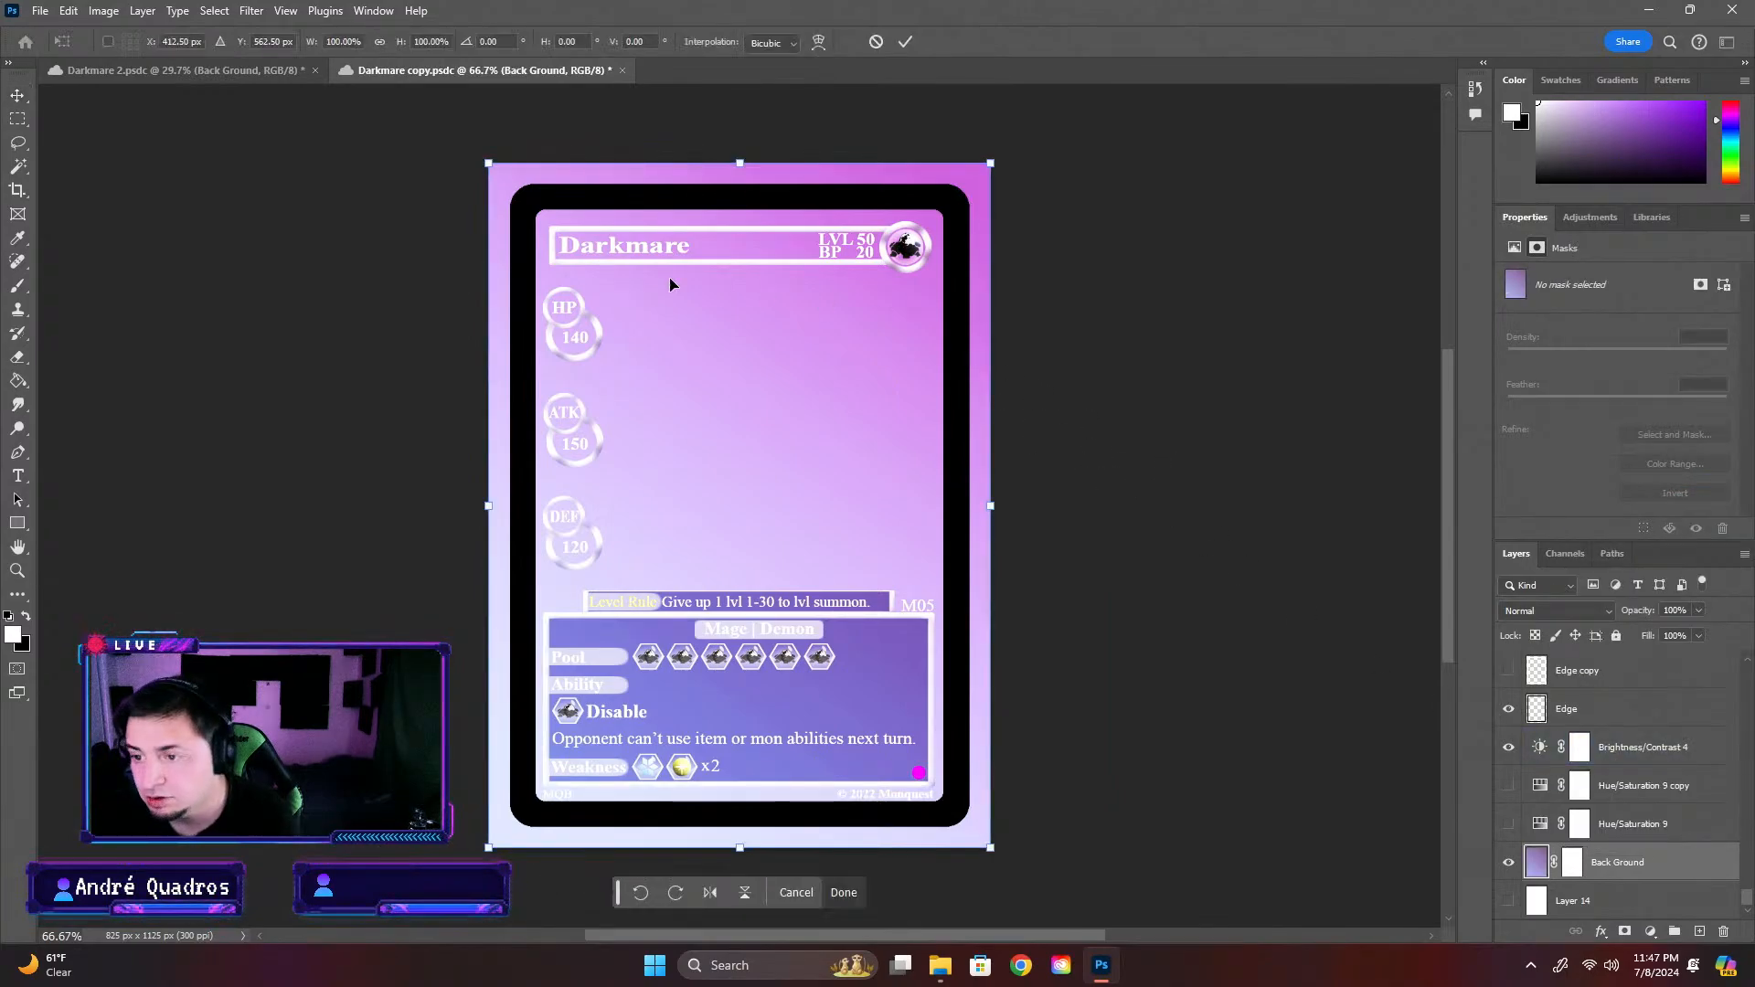
{"action": "left_click_drag", "start_coordinate": [479, 168], "coordinate": [510, 207]}
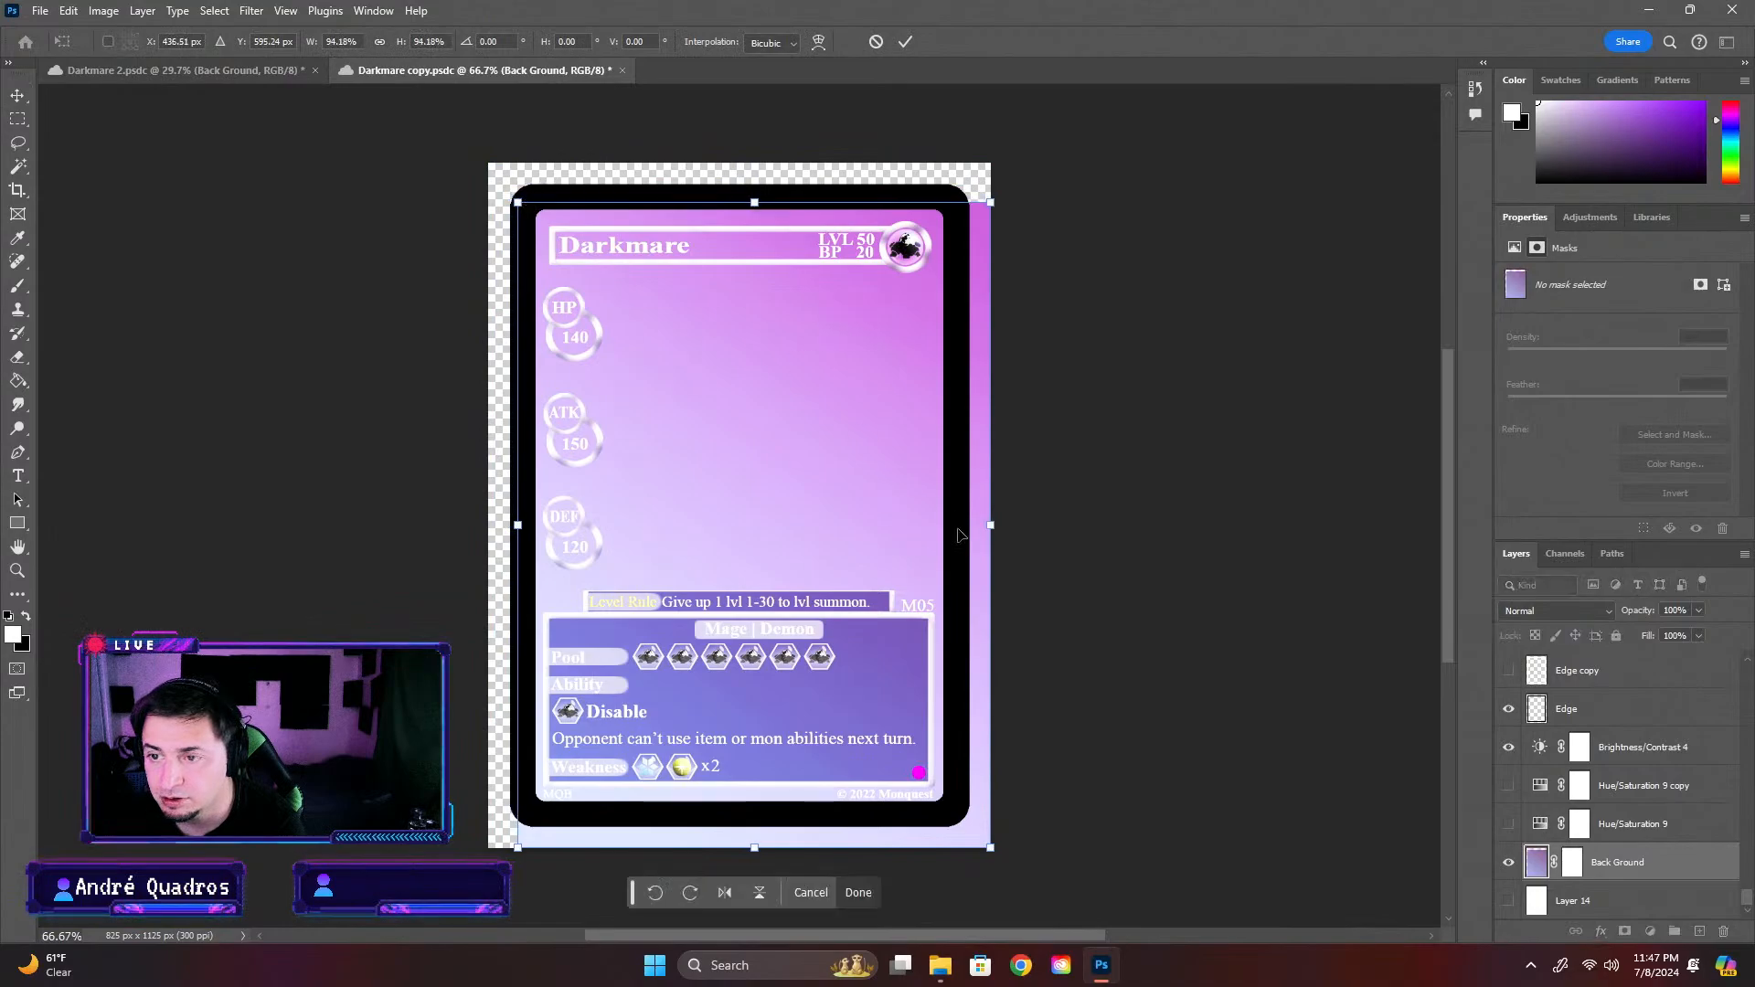
{"action": "left_click_drag", "start_coordinate": [786, 850], "coordinate": [751, 810]}
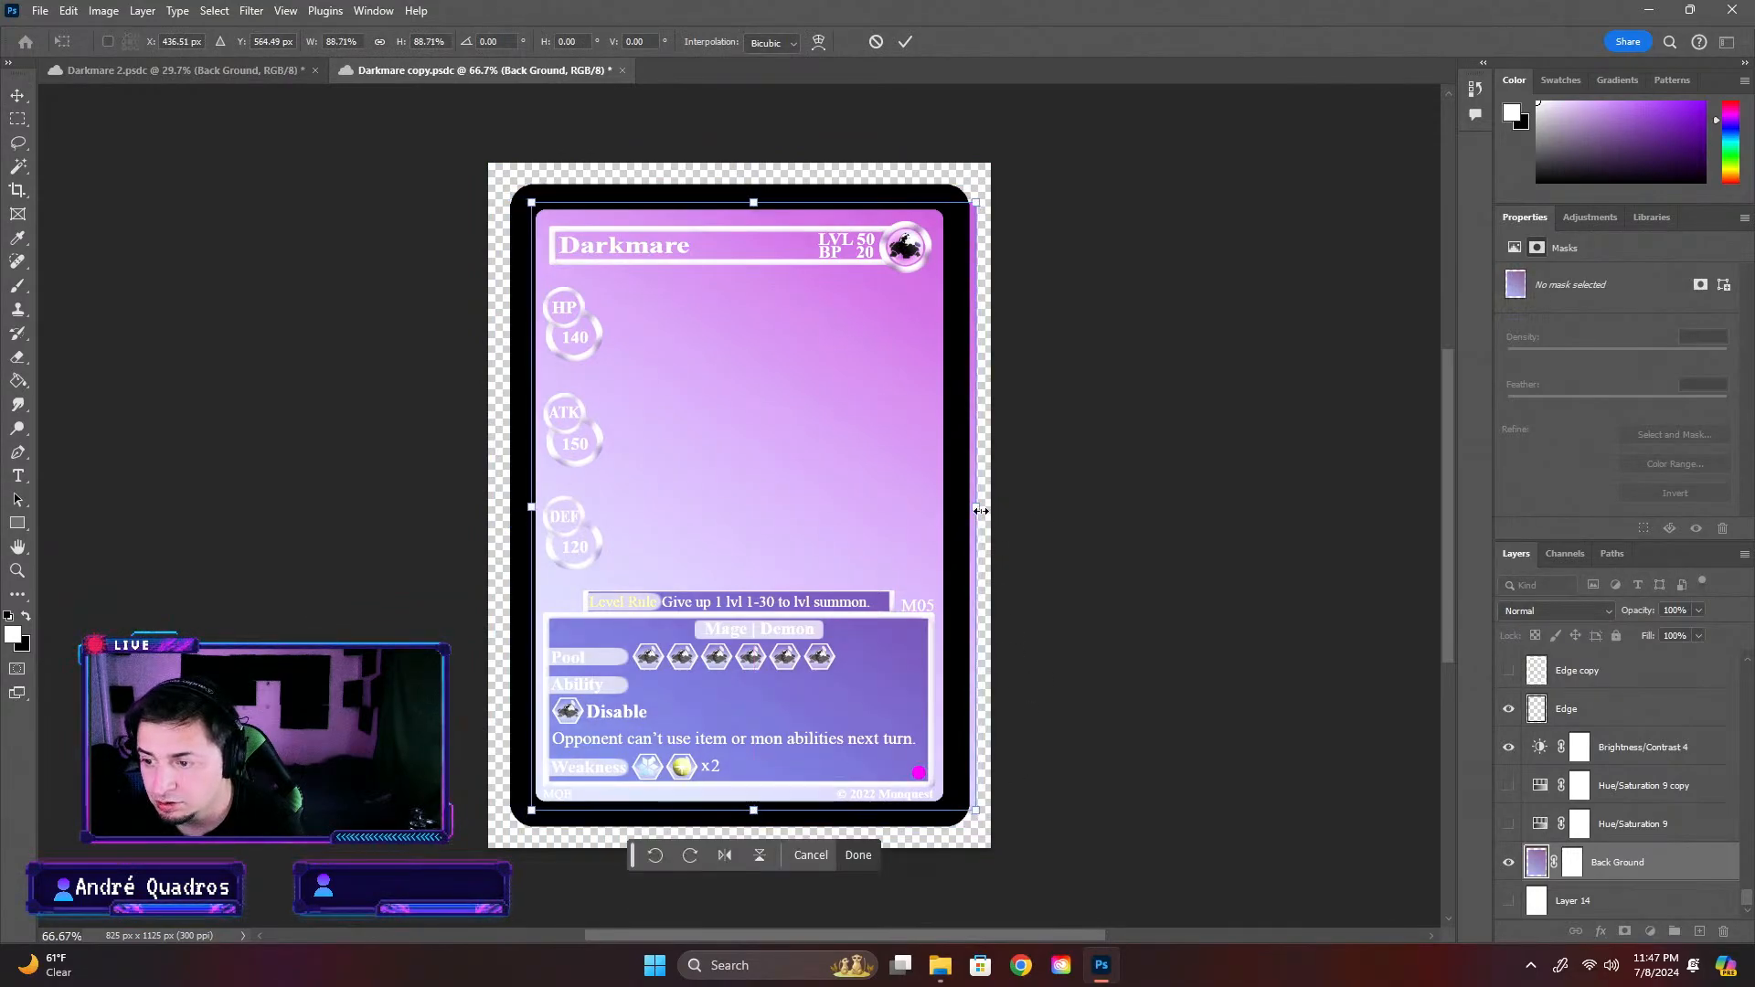
{"action": "left_click_drag", "start_coordinate": [979, 511], "coordinate": [958, 498]}
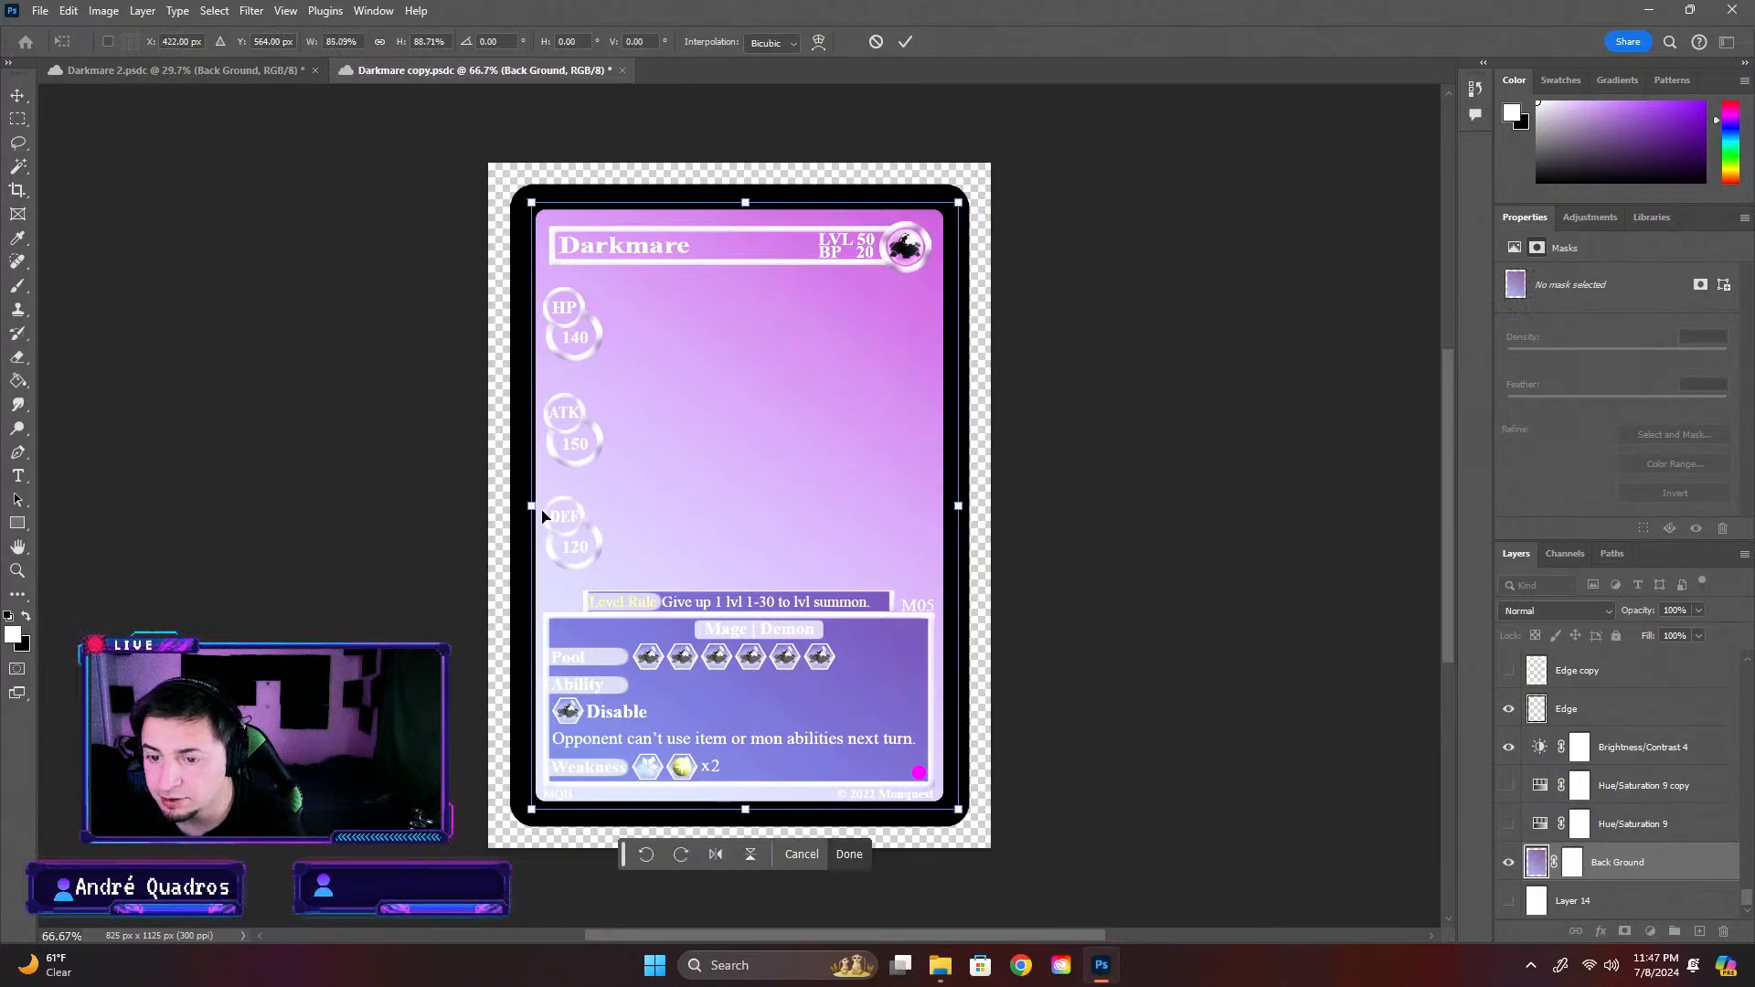
{"action": "left_click_drag", "start_coordinate": [533, 506], "coordinate": [524, 505]}
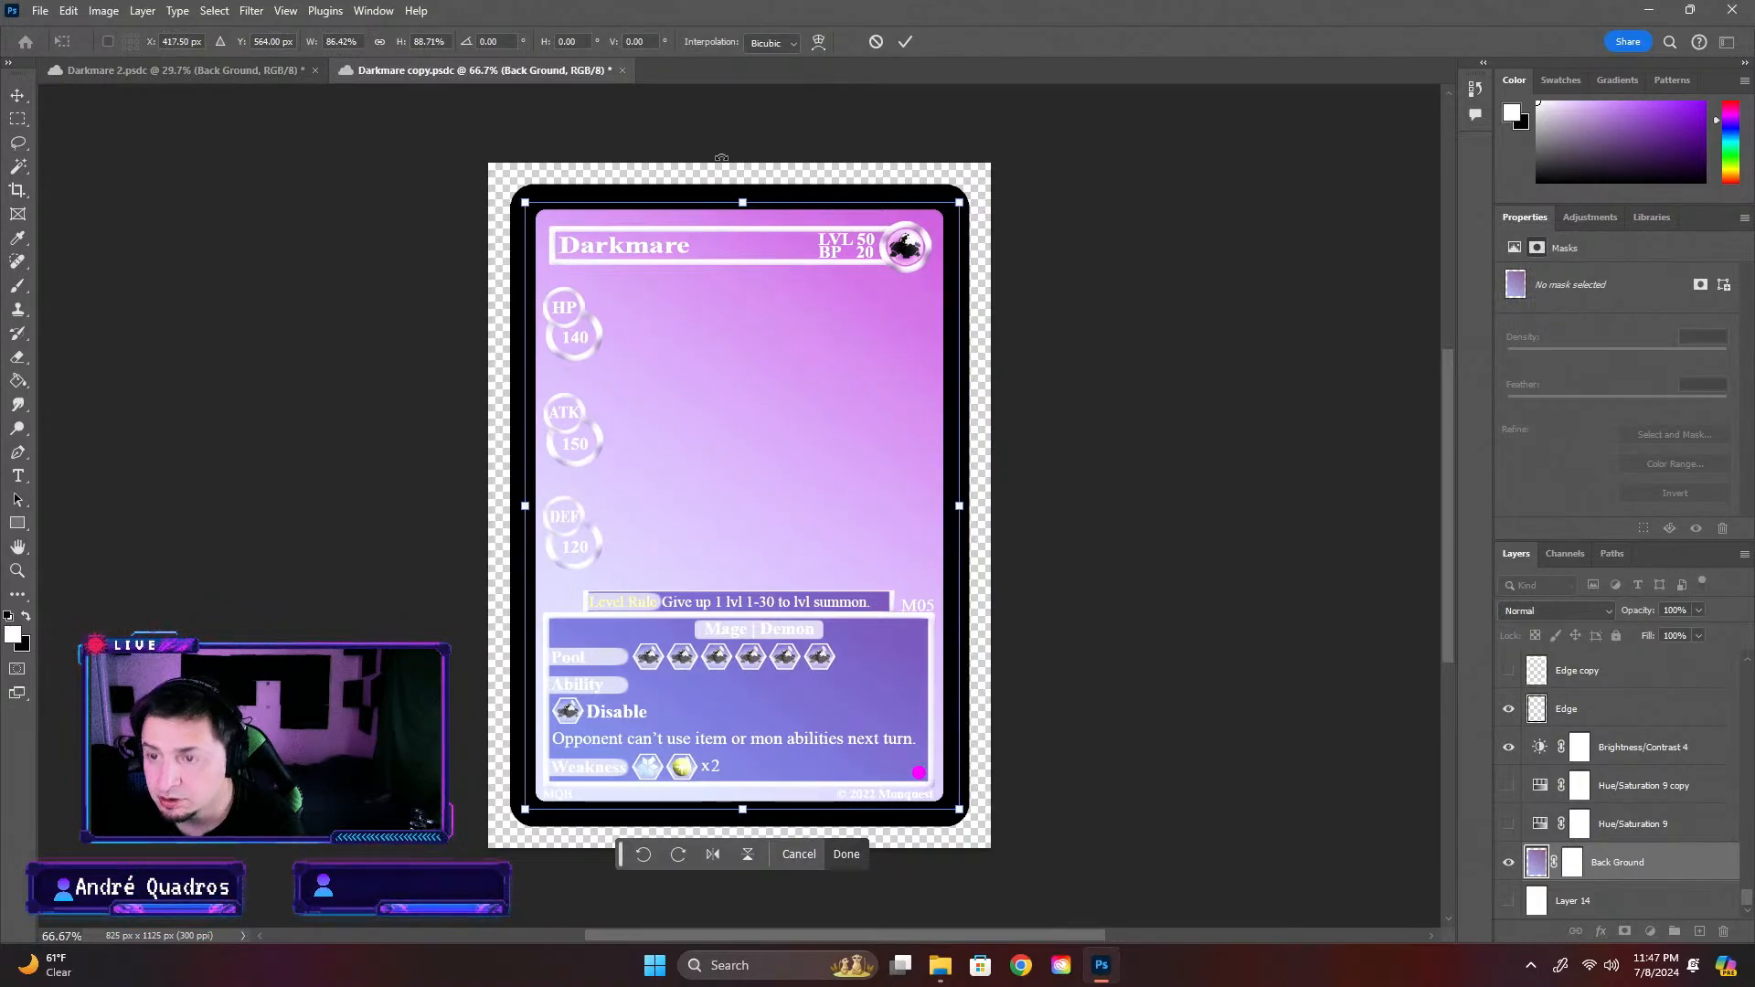
{"action": "key", "text": "Return"}
{"action": "left_click", "coordinate": [1261, 595]}
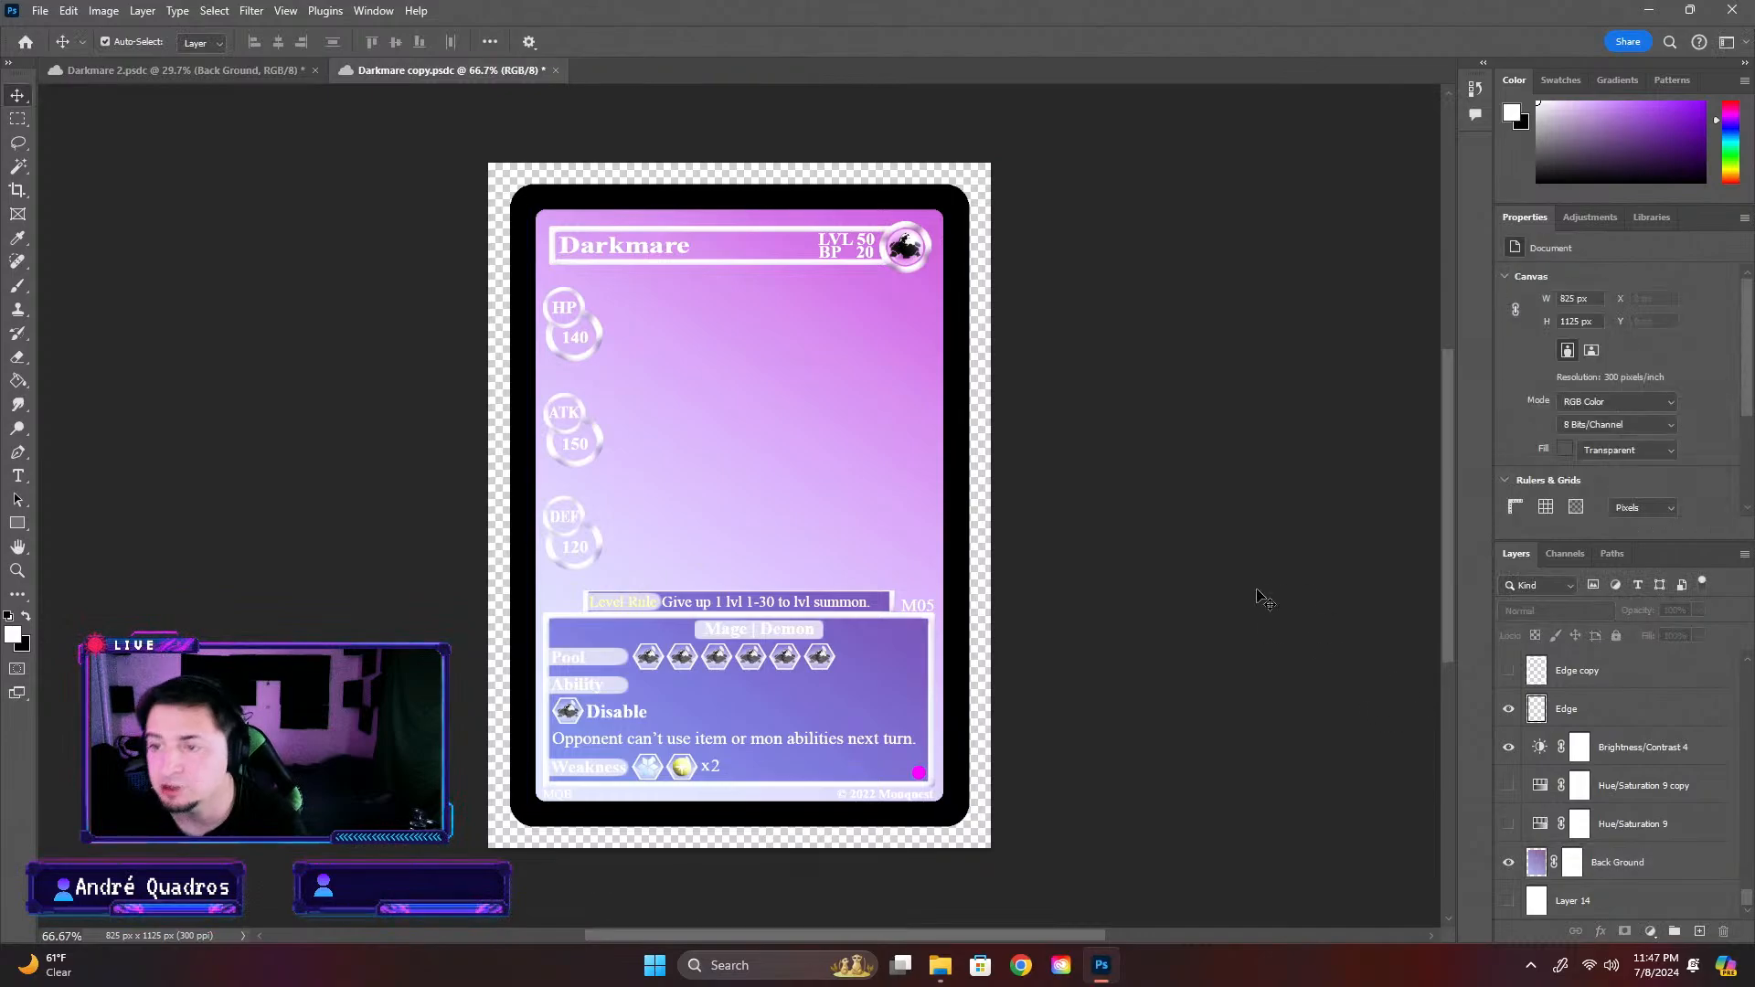
Copy the Inked merged (merged) layer from Darkmare 2 into Darkmare copy and scale it to about 625 × 824 px over the card
{"action": "left_click", "coordinate": [180, 72]}
{"action": "left_click", "coordinate": [1590, 668]}
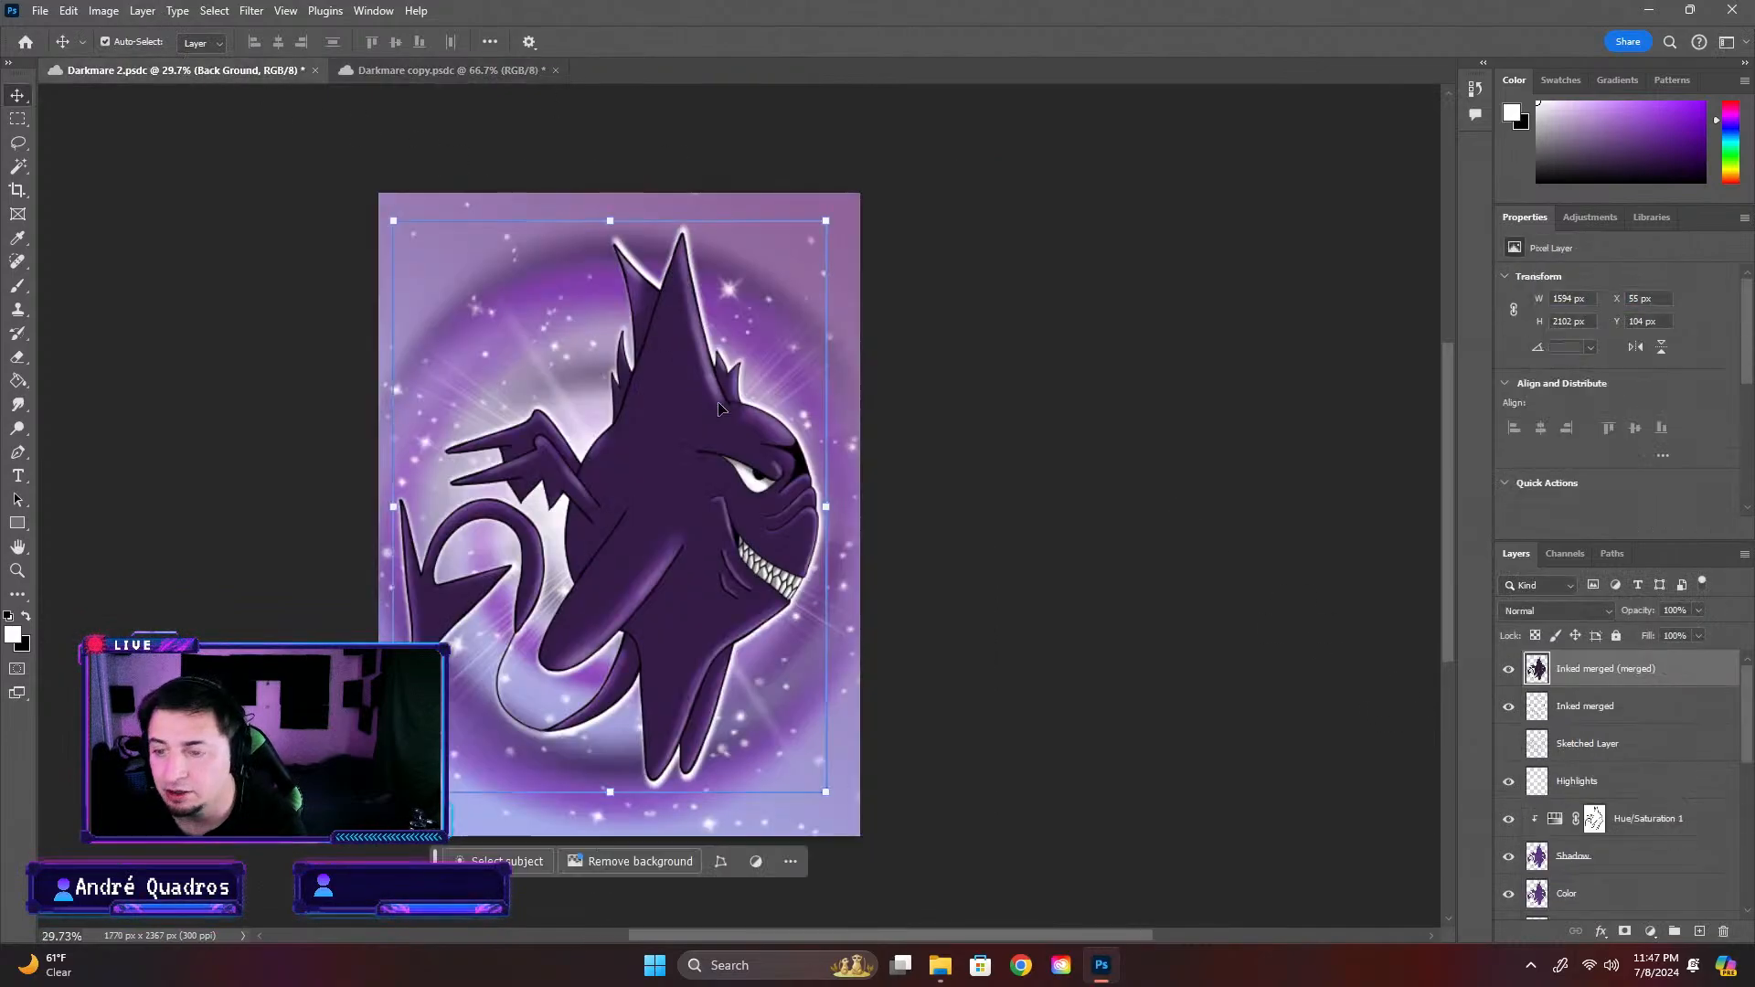
{"action": "left_click_drag", "start_coordinate": [519, 57], "coordinate": [814, 396]}
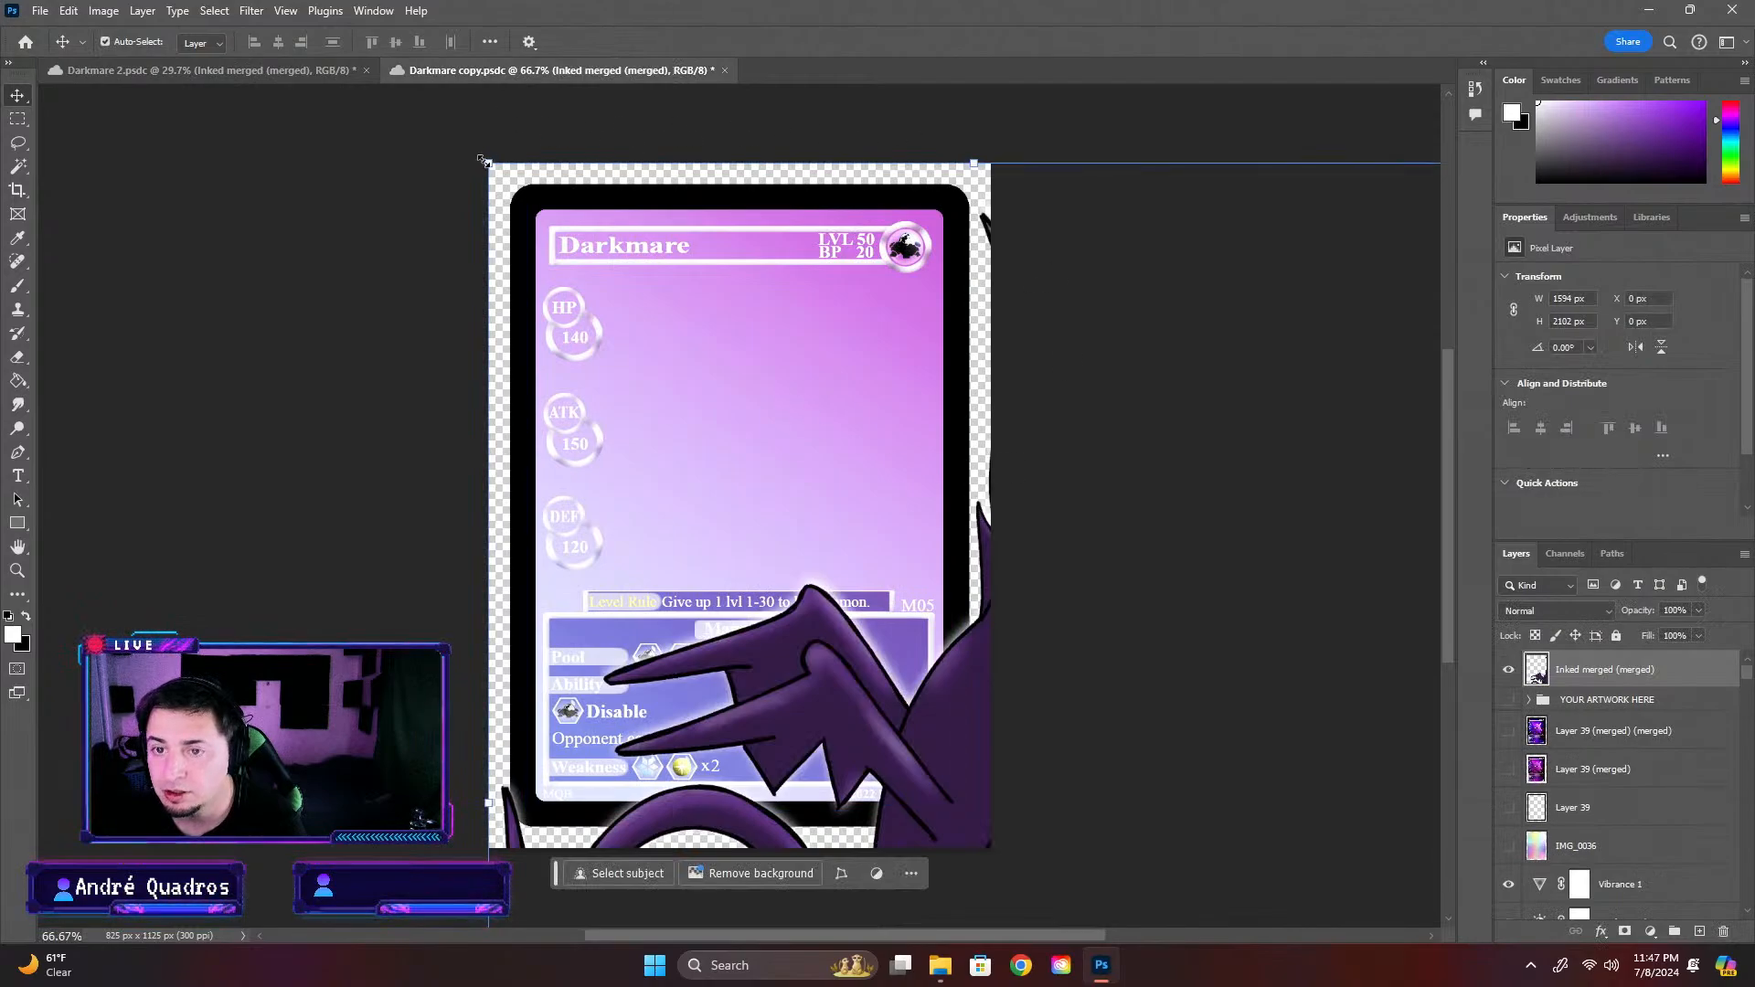
{"action": "left_click_drag", "start_coordinate": [483, 160], "coordinate": [1057, 588]}
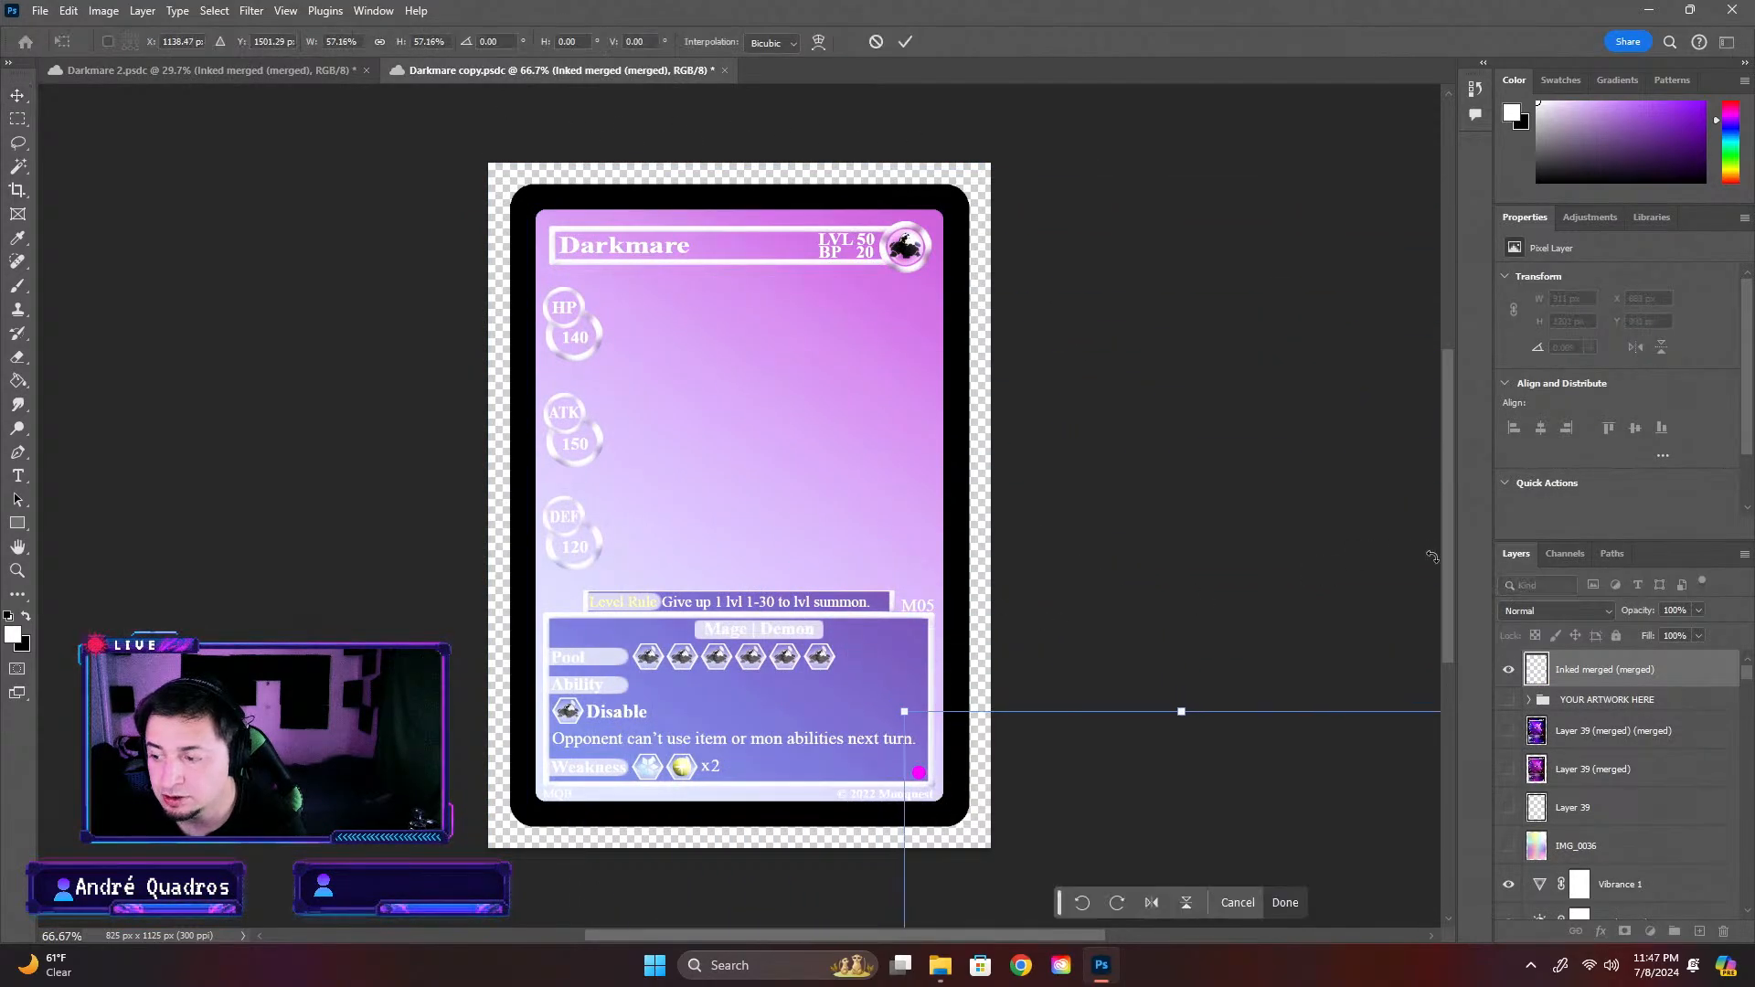
{"action": "left_click_drag", "start_coordinate": [1187, 870], "coordinate": [755, 363]}
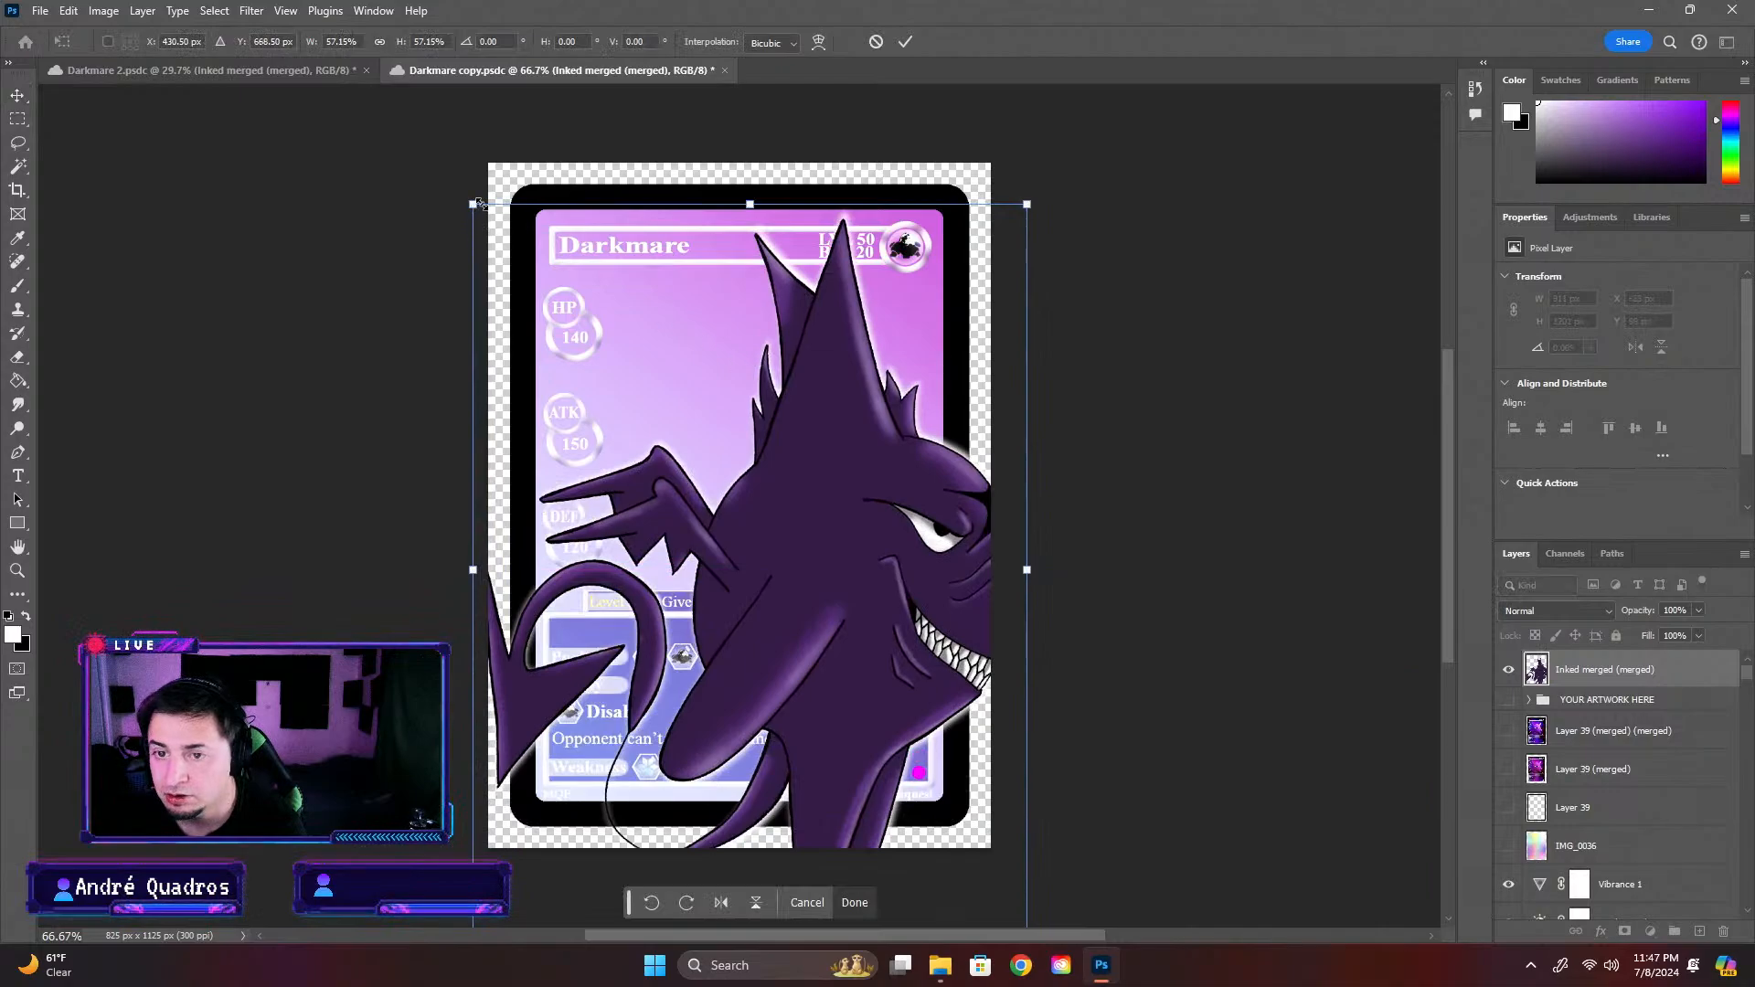
{"action": "left_click_drag", "start_coordinate": [477, 203], "coordinate": [646, 430]}
{"action": "left_click_drag", "start_coordinate": [898, 590], "coordinate": [786, 429]}
Move the Inked merged (merged) layer down the layer stack to directly above the Back Ground layer
{"action": "left_click_drag", "start_coordinate": [1593, 673], "coordinate": [1641, 867]}
{"action": "scroll", "coordinate": [1637, 856], "scroll_direction": "down", "scroll_amount": 5}
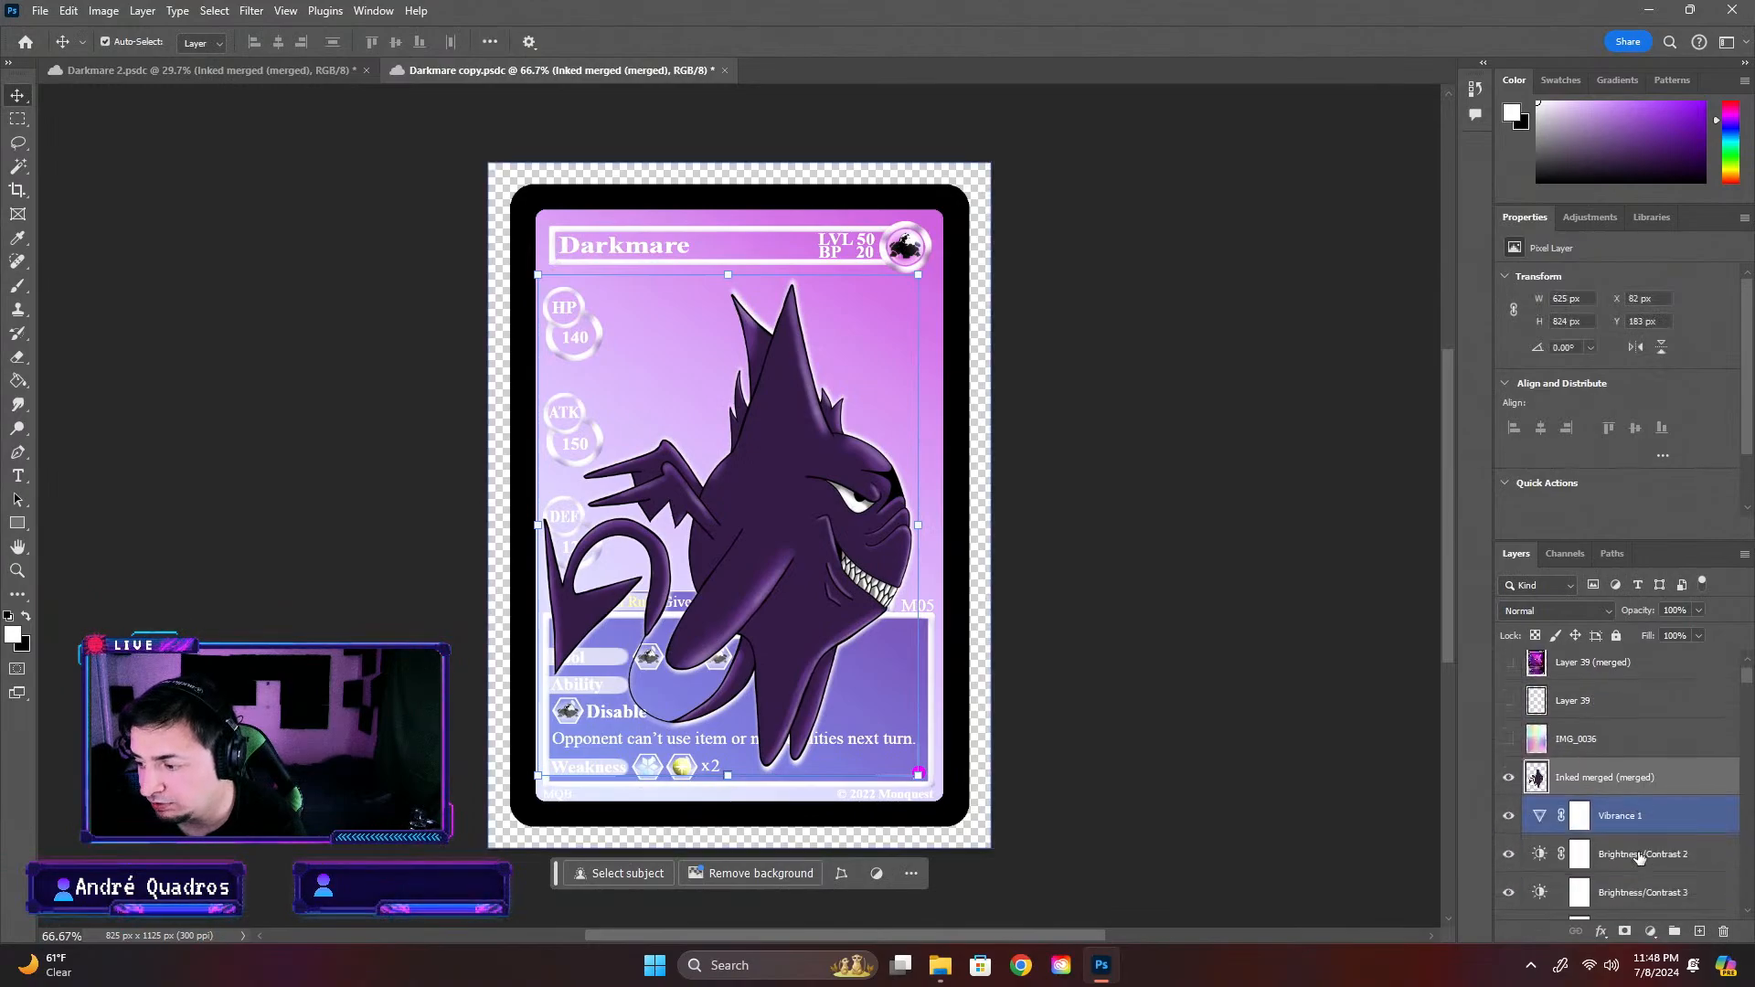
{"action": "left_click_drag", "start_coordinate": [1611, 720], "coordinate": [1623, 879]}
{"action": "scroll", "coordinate": [1623, 822], "scroll_direction": "down", "scroll_amount": 2}
{"action": "scroll", "coordinate": [1624, 777], "scroll_direction": "down", "scroll_amount": 2}
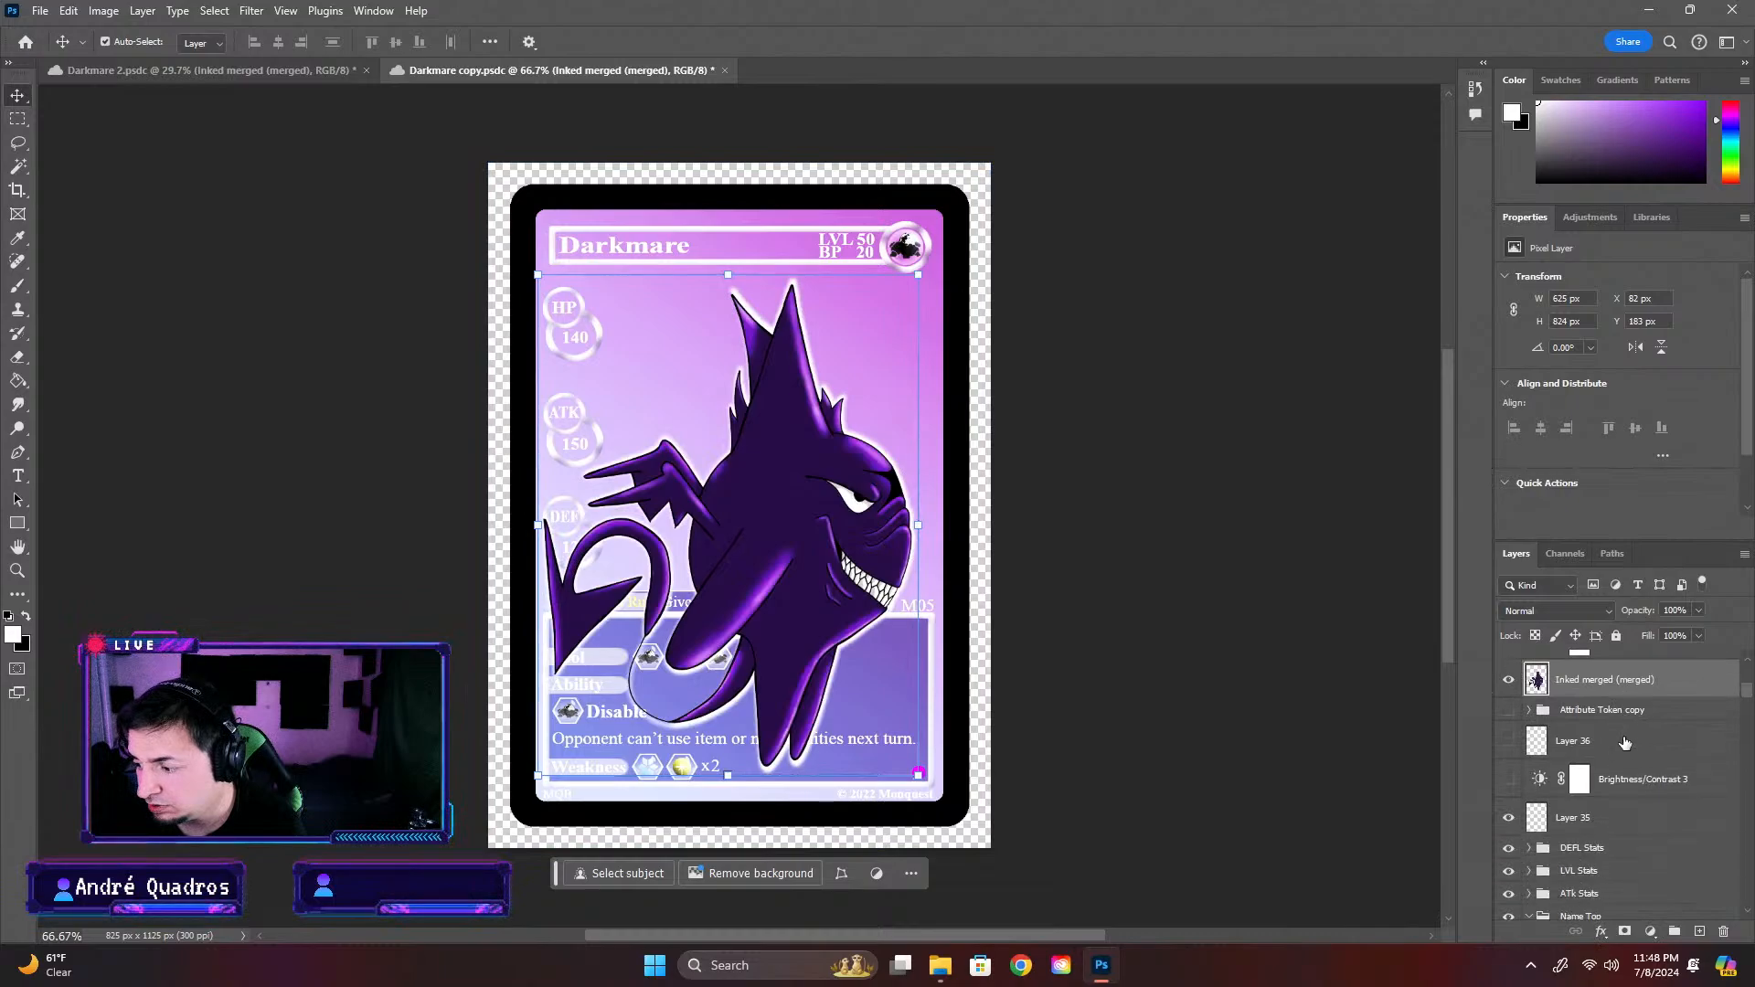
{"action": "left_click_drag", "start_coordinate": [1611, 681], "coordinate": [1620, 830]}
{"action": "scroll", "coordinate": [1621, 828], "scroll_direction": "down", "scroll_amount": 2}
{"action": "scroll", "coordinate": [1620, 827], "scroll_direction": "down", "scroll_amount": 2}
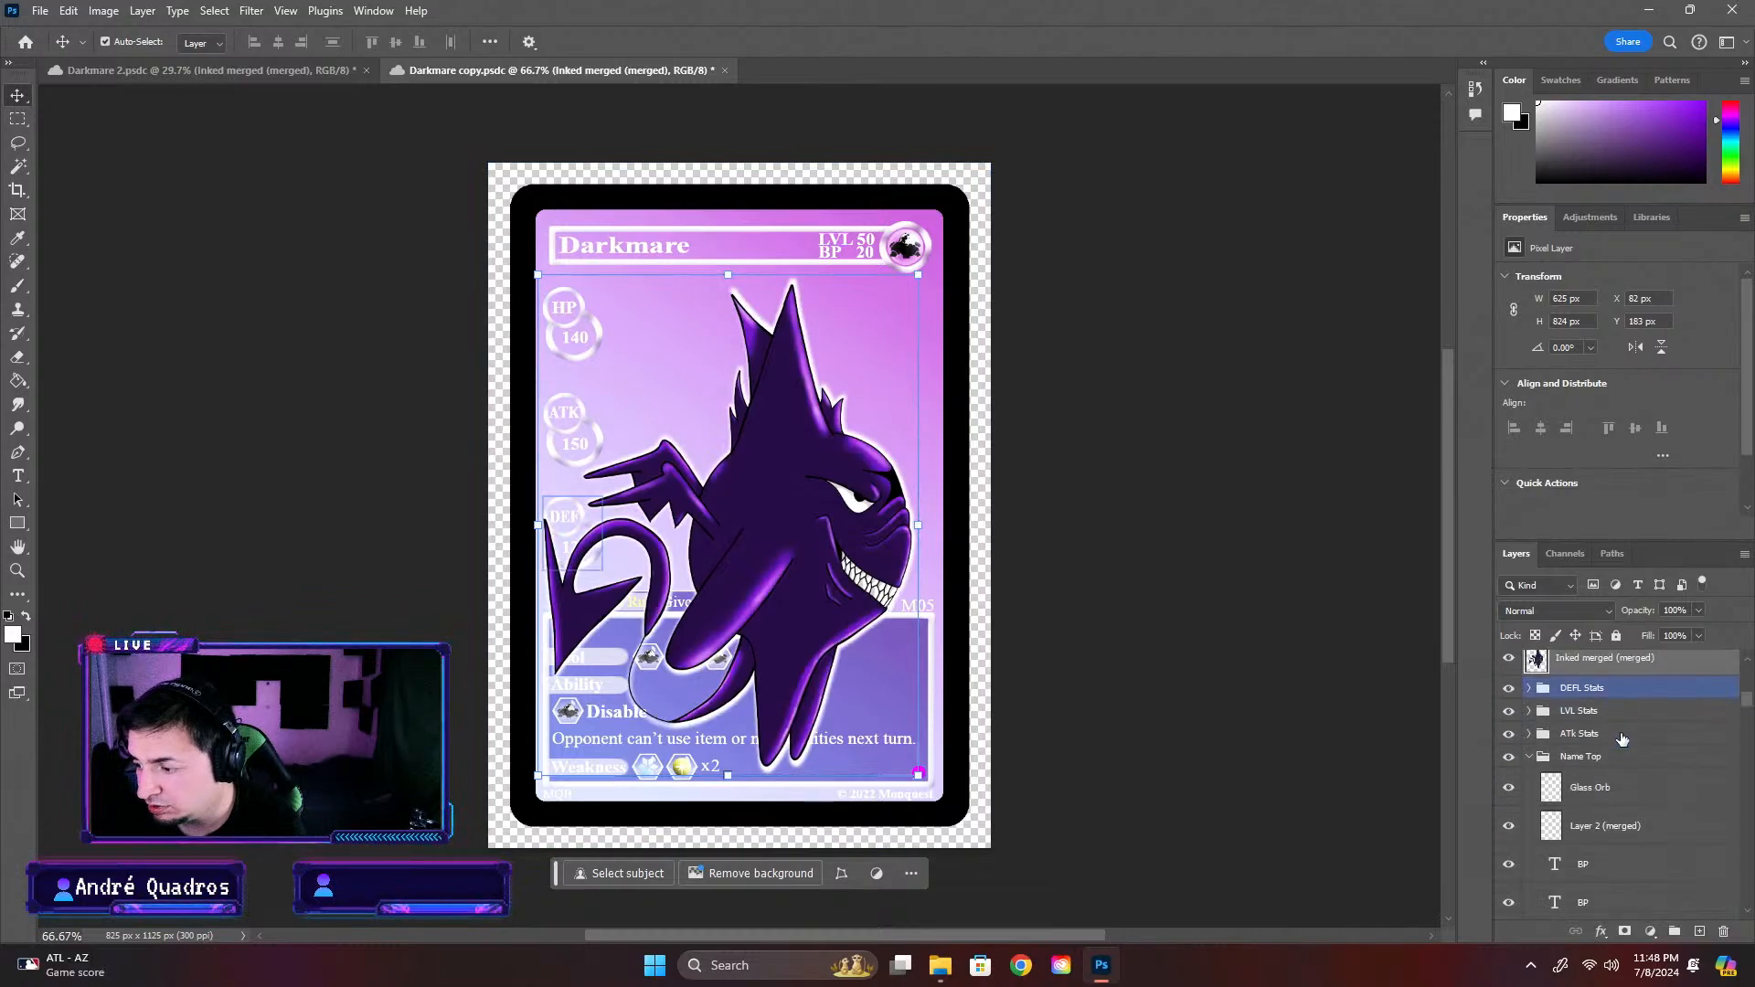
{"action": "left_click_drag", "start_coordinate": [1614, 659], "coordinate": [1633, 867]}
{"action": "scroll", "coordinate": [1633, 867], "scroll_direction": "down", "scroll_amount": 3}
{"action": "mouse_move", "coordinate": [1631, 715]}
{"action": "left_mouse_down"}
{"action": "mouse_move", "coordinate": [1648, 944]}
{"action": "mouse_move", "coordinate": [1617, 923]}
{"action": "mouse_move", "coordinate": [1626, 974]}
{"action": "left_mouse_up"}
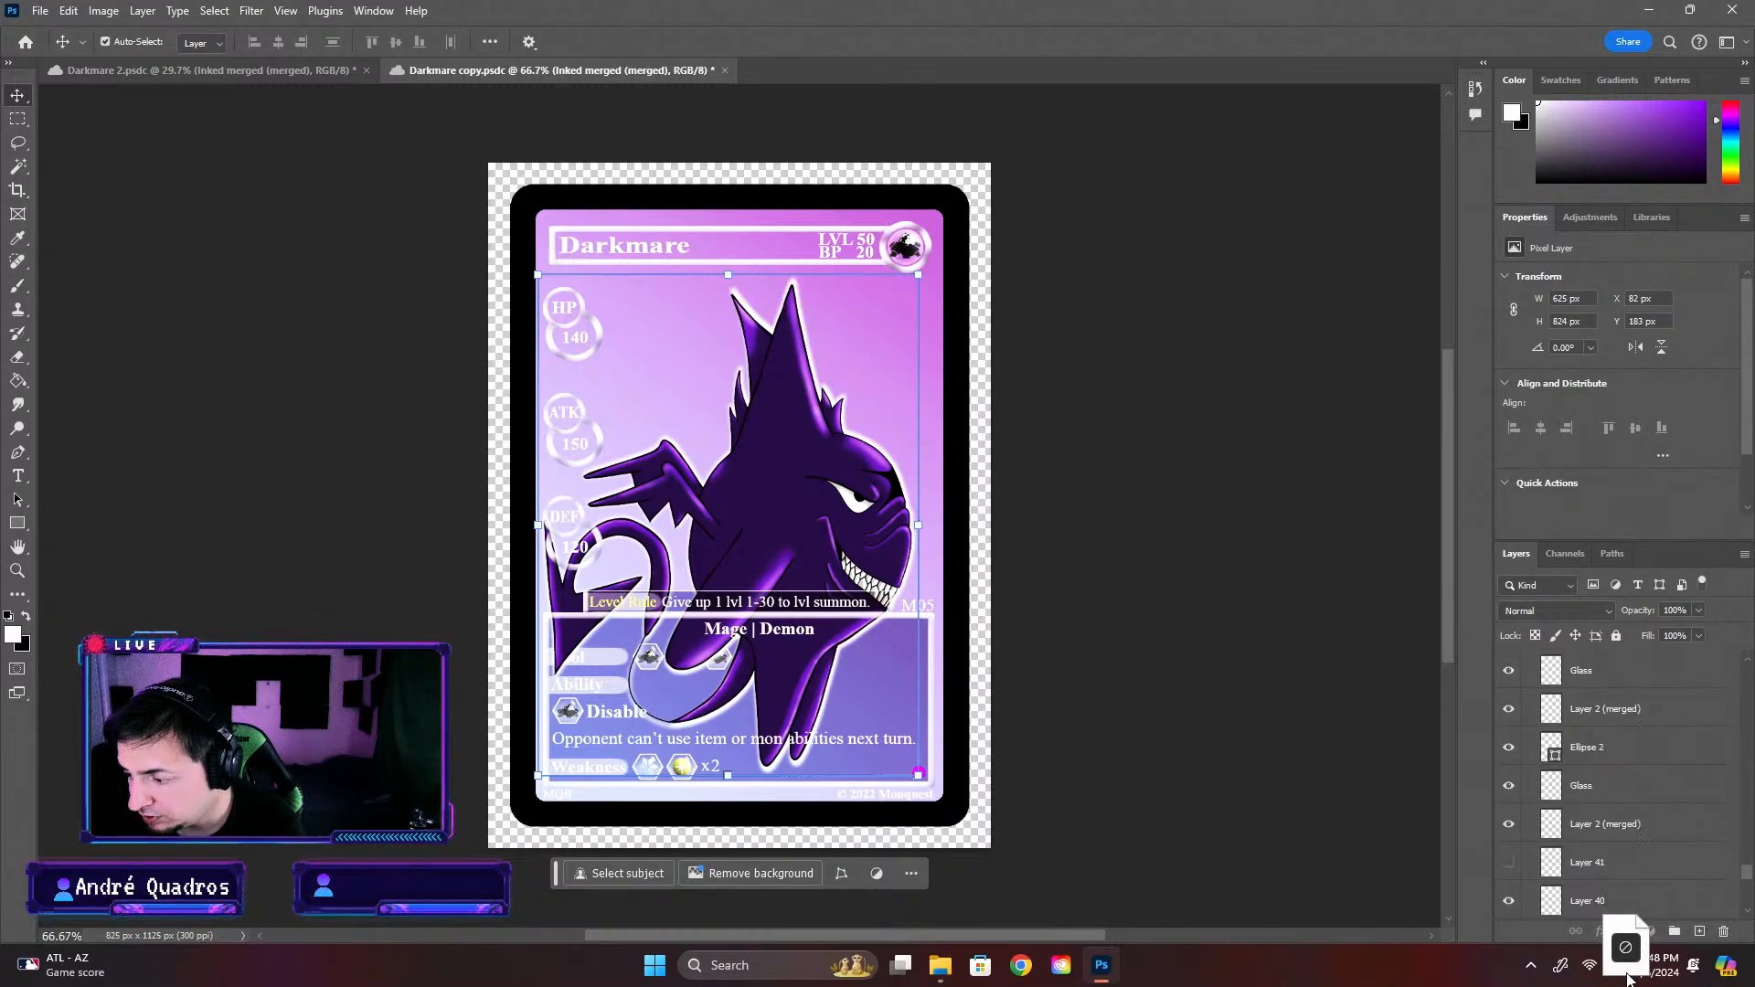
{"action": "mouse_move", "coordinate": [1627, 978]}
{"action": "left_mouse_down"}
{"action": "mouse_move", "coordinate": [1591, 850]}
{"action": "mouse_move", "coordinate": [1603, 673]}
{"action": "mouse_move", "coordinate": [1605, 967]}
{"action": "mouse_move", "coordinate": [1591, 838]}
{"action": "left_mouse_up"}
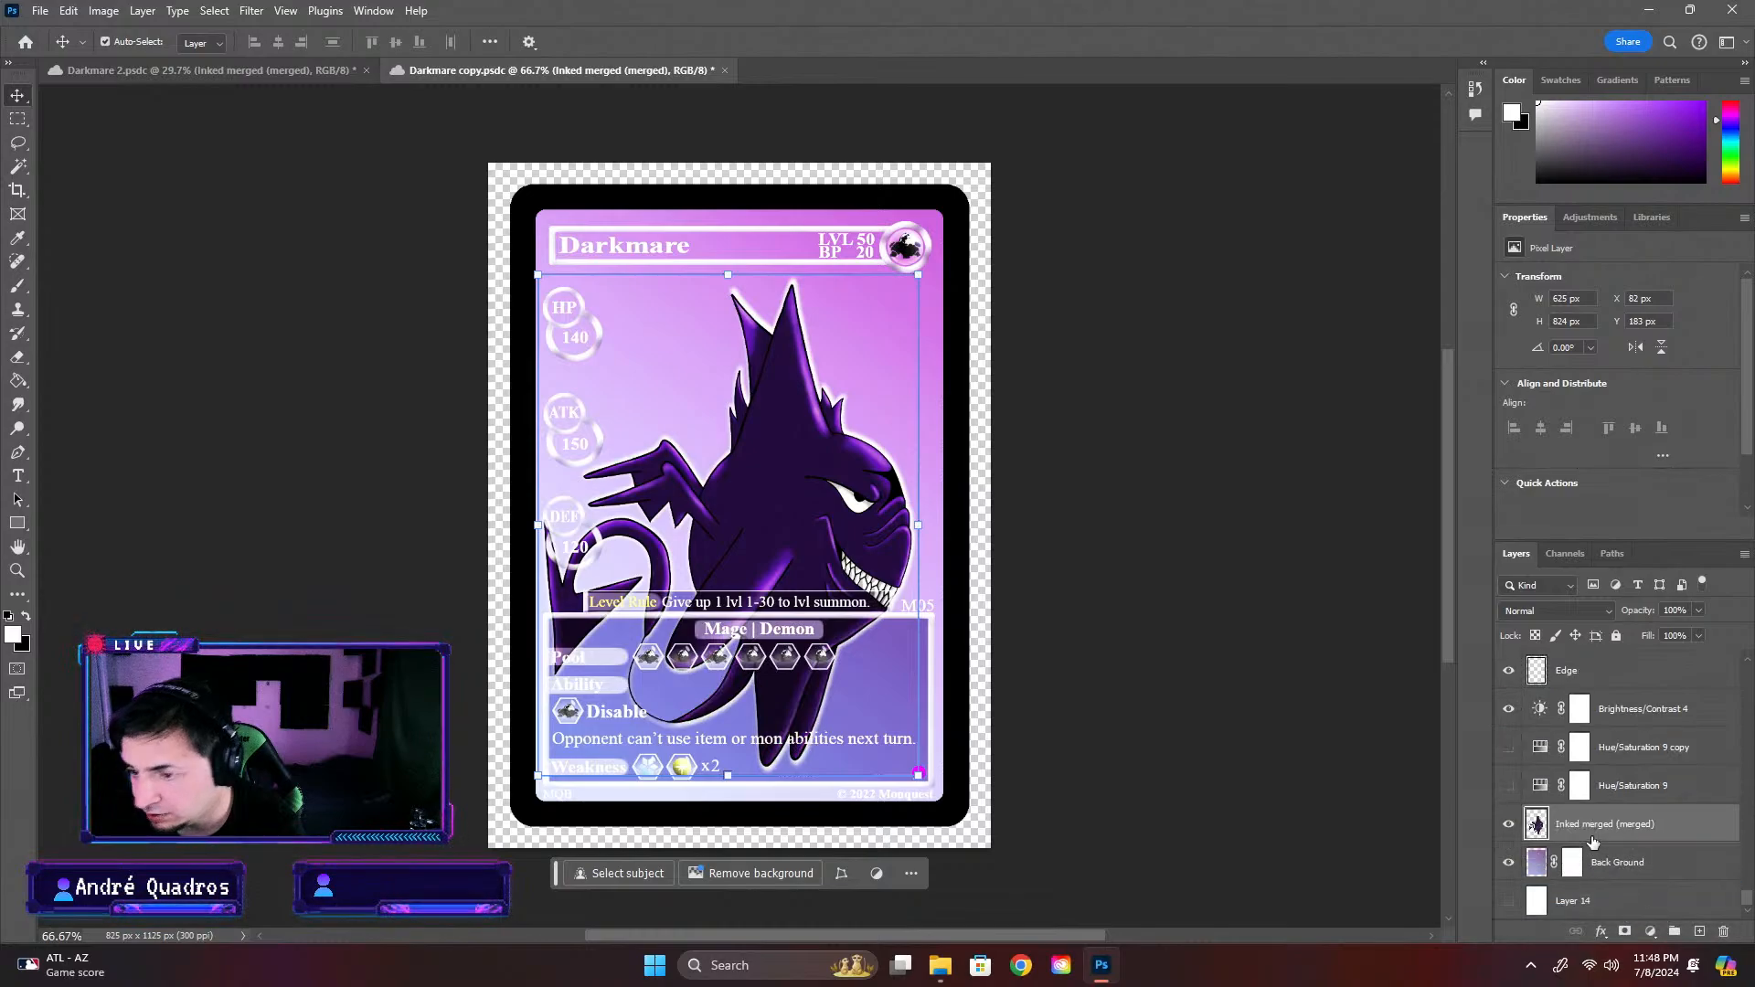
Compare the card with the Brightness/Contrast 4 adjustment layer hidden and shown
{"action": "left_click", "coordinate": [1509, 709]}
{"action": "left_click", "coordinate": [1509, 709]}
{"action": "left_click", "coordinate": [1509, 709]}
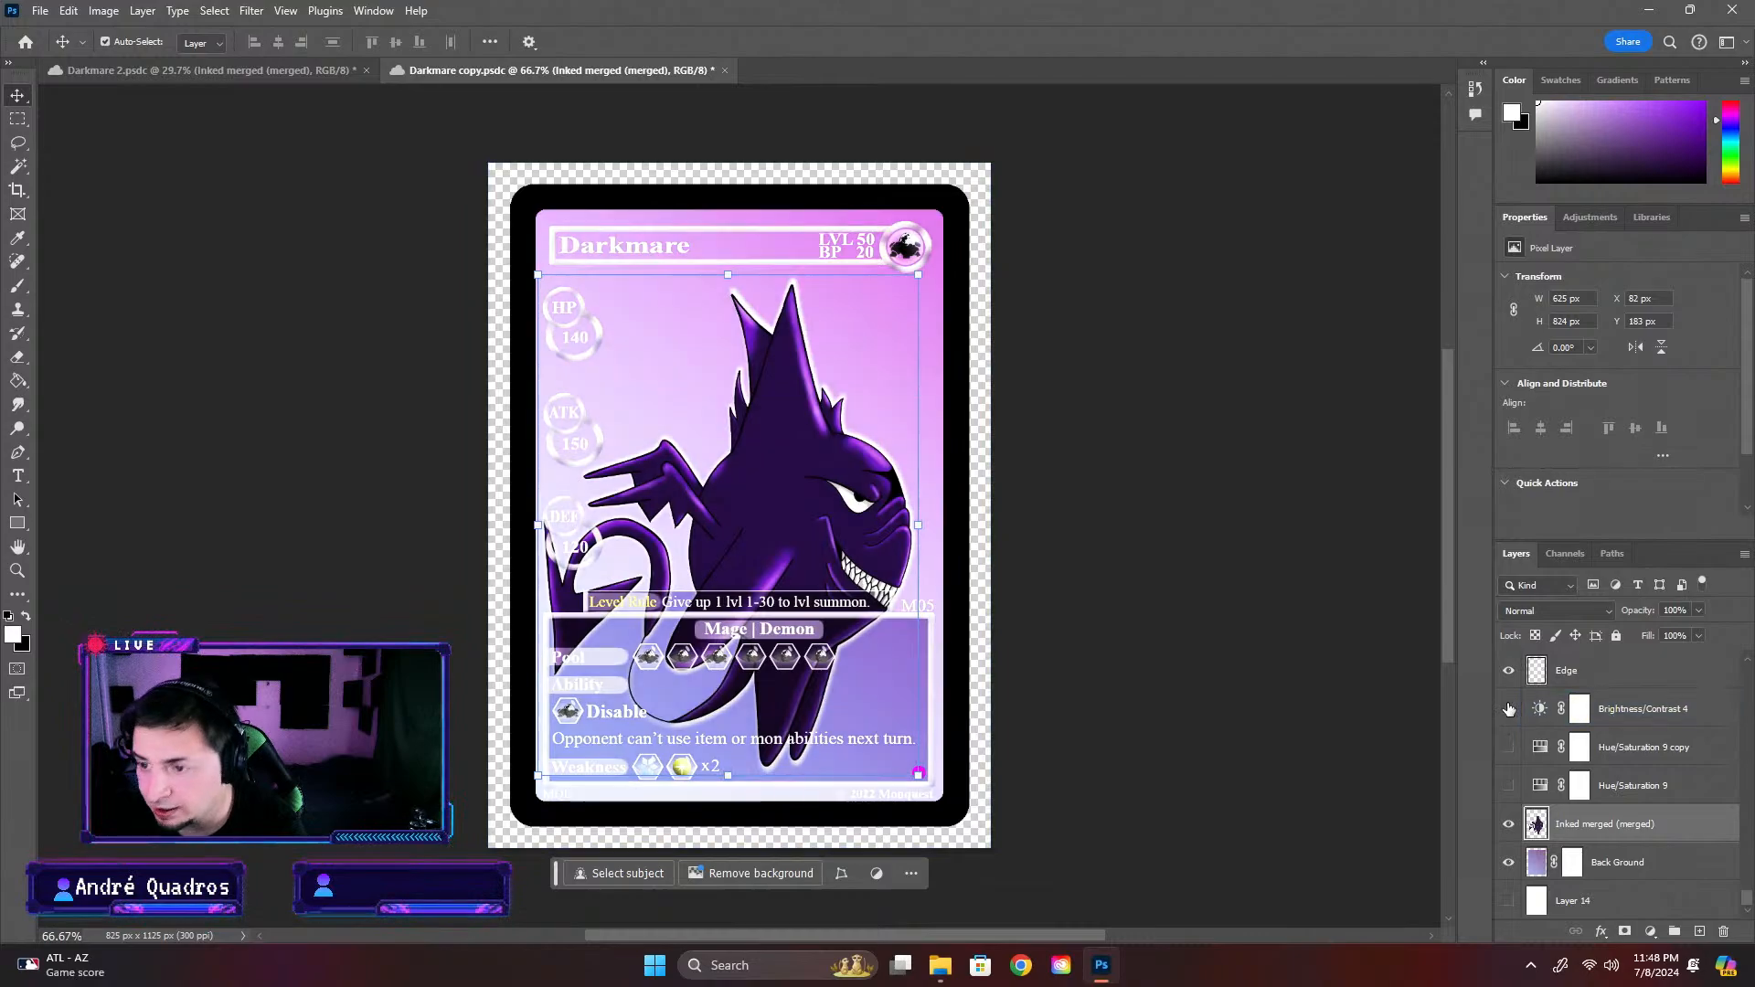
{"action": "left_click", "coordinate": [1509, 709]}
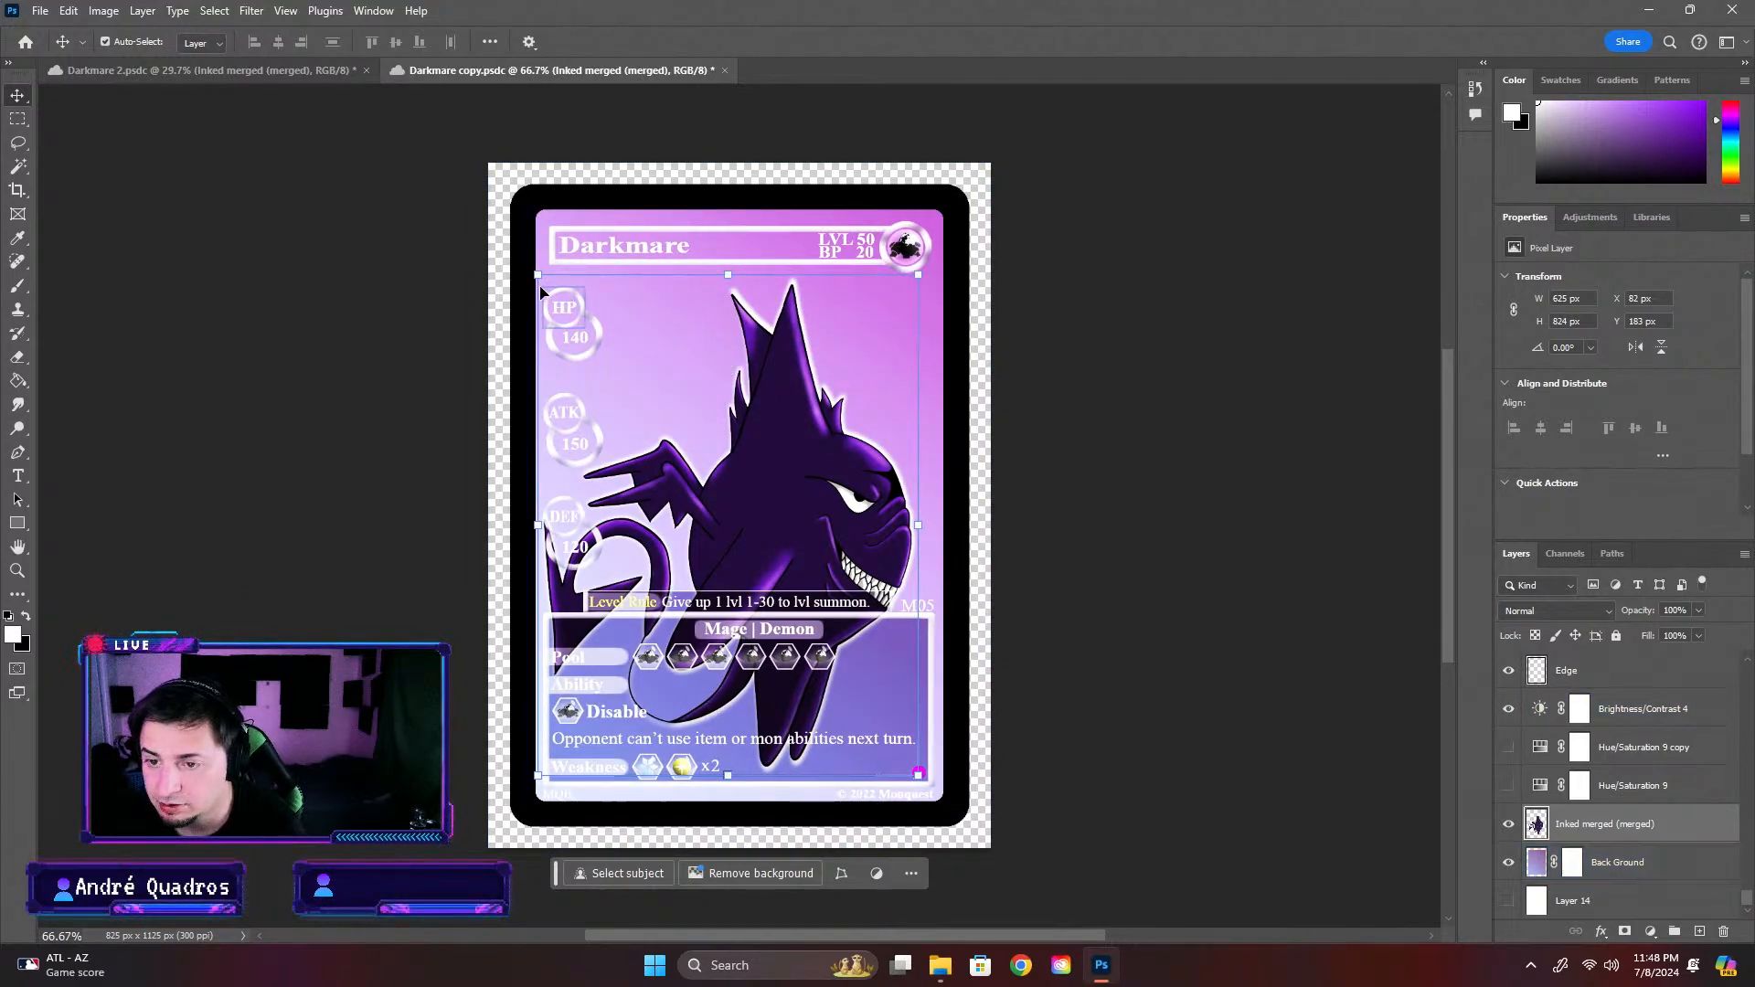
Scale the Inked merged (merged) character to about 509 × 672 px and move it up into the card's picture area
{"action": "left_click_drag", "start_coordinate": [538, 274], "coordinate": [614, 378]}
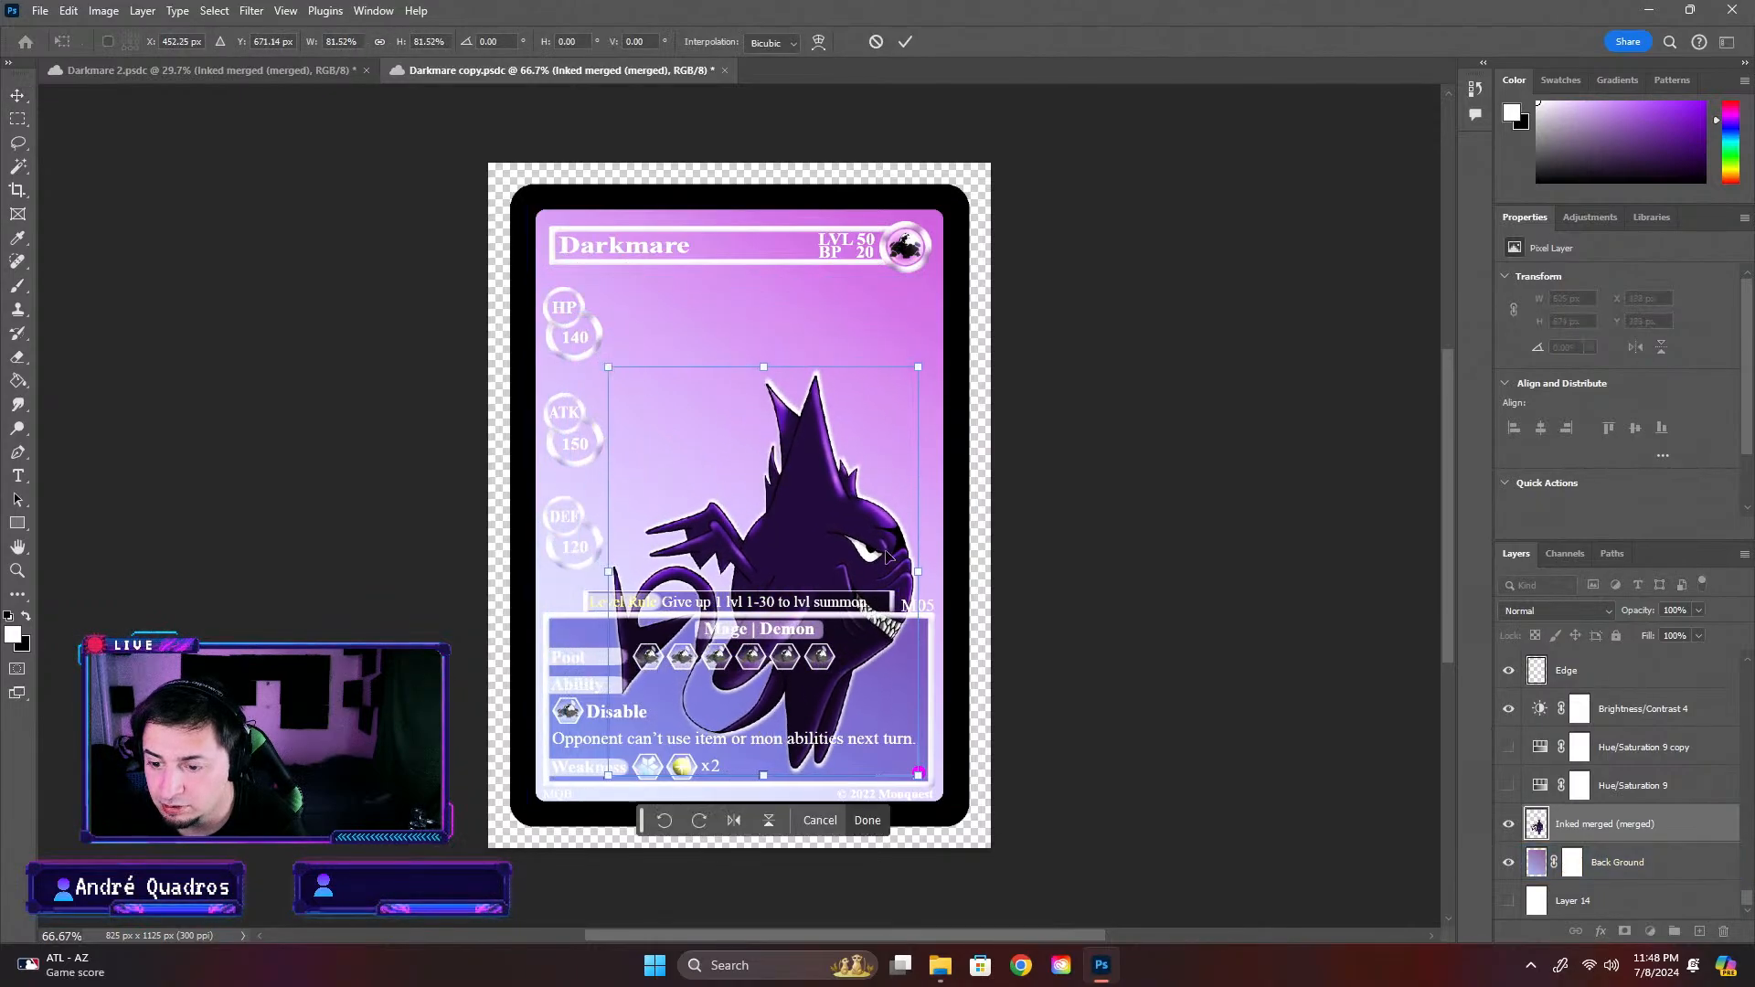
{"action": "left_click_drag", "start_coordinate": [873, 547], "coordinate": [829, 411]}
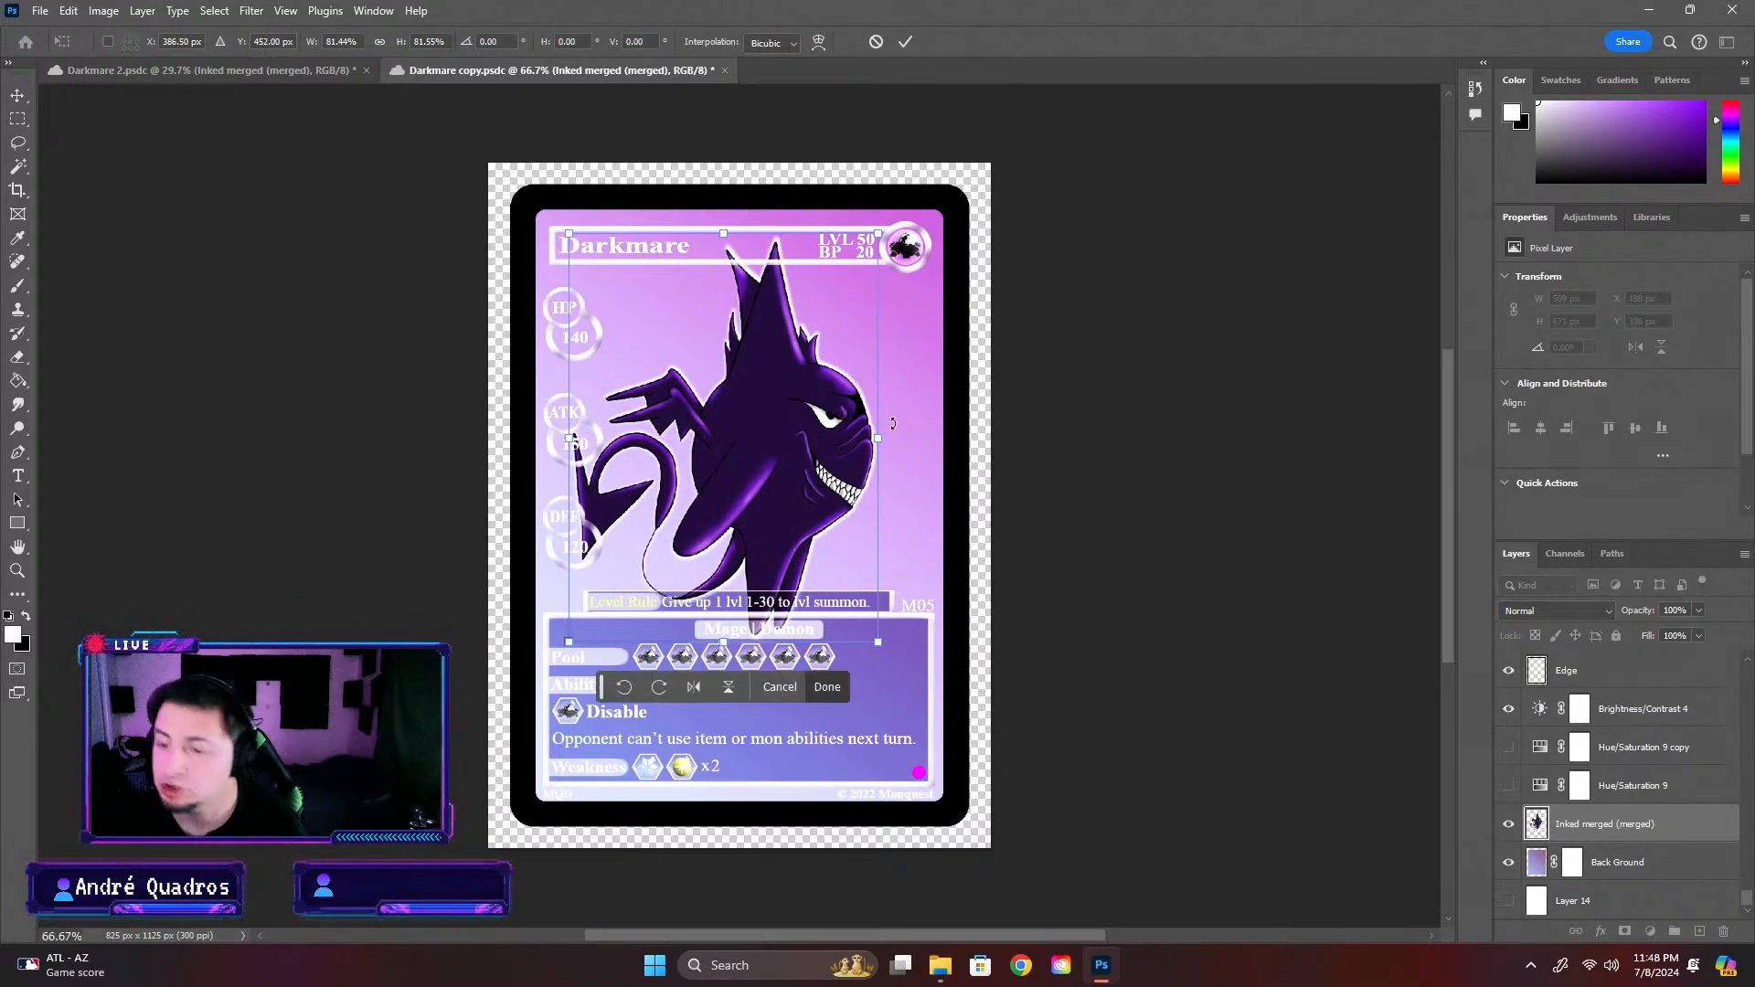
{"action": "left_click", "coordinate": [1241, 504]}
Copy the Swirl group from Darkmare 2 and paste it directly above the Back Ground layer in Darkmare copy
{"action": "left_click", "coordinate": [294, 73]}
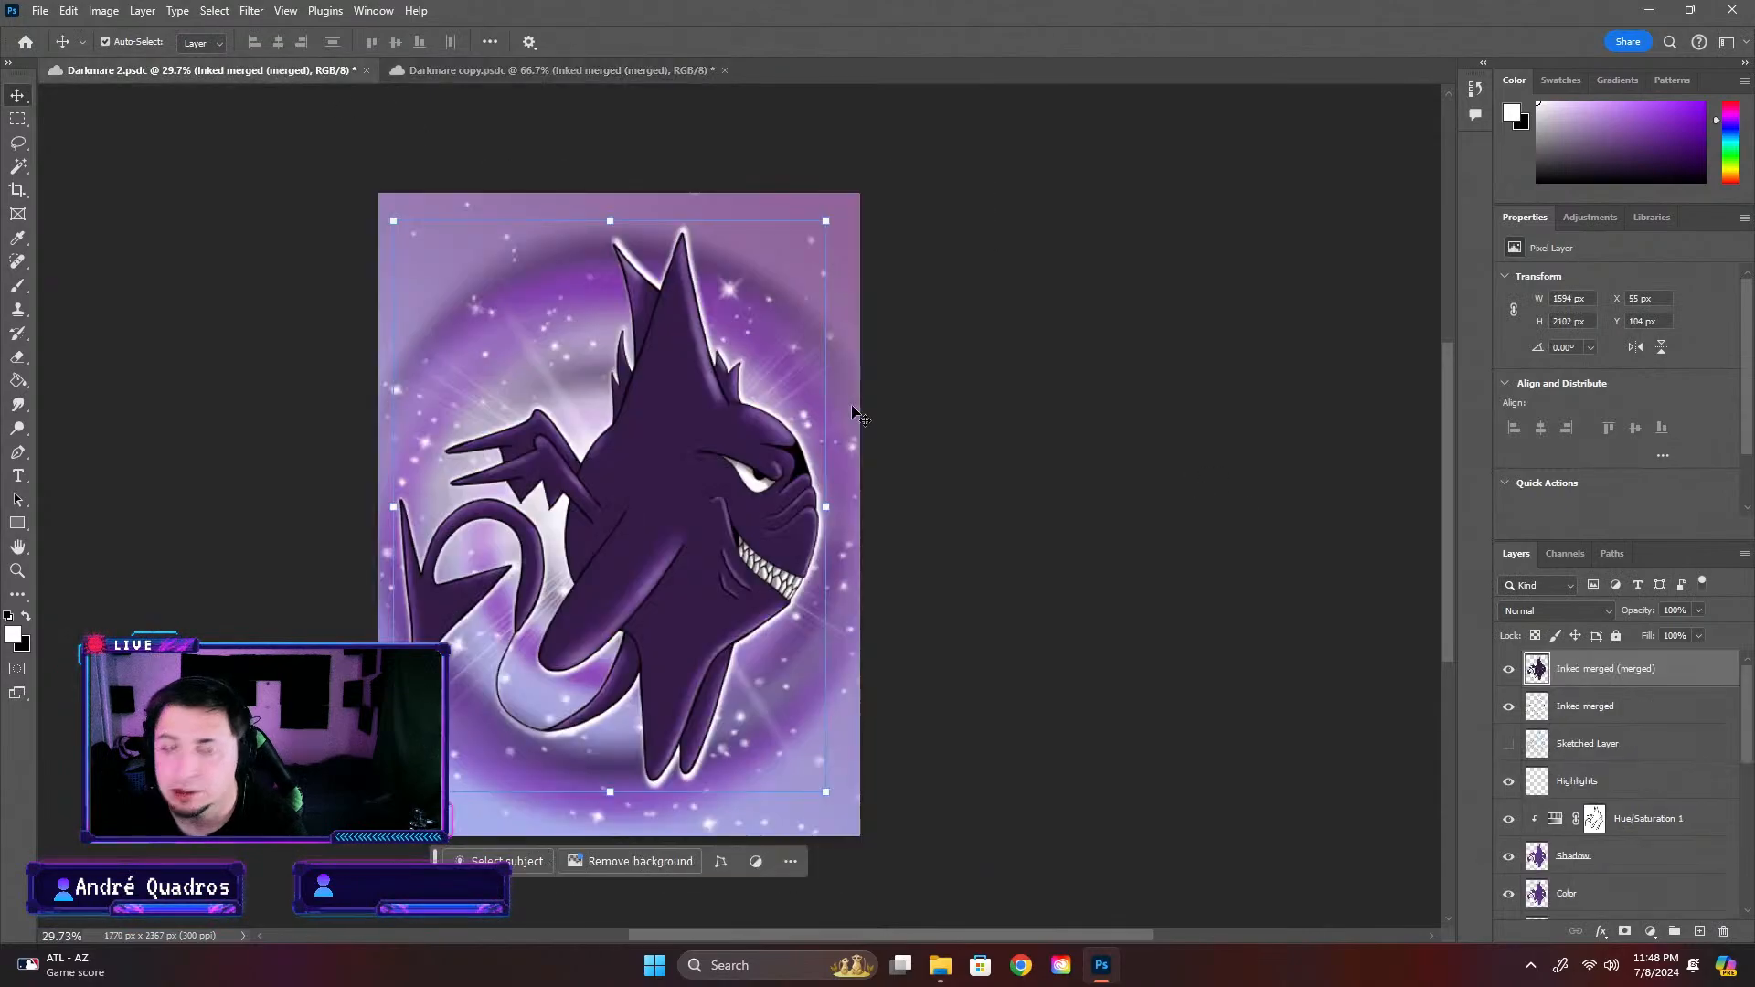
{"action": "left_click", "coordinate": [793, 380]}
{"action": "scroll", "coordinate": [1664, 866], "scroll_direction": "down", "scroll_amount": 2}
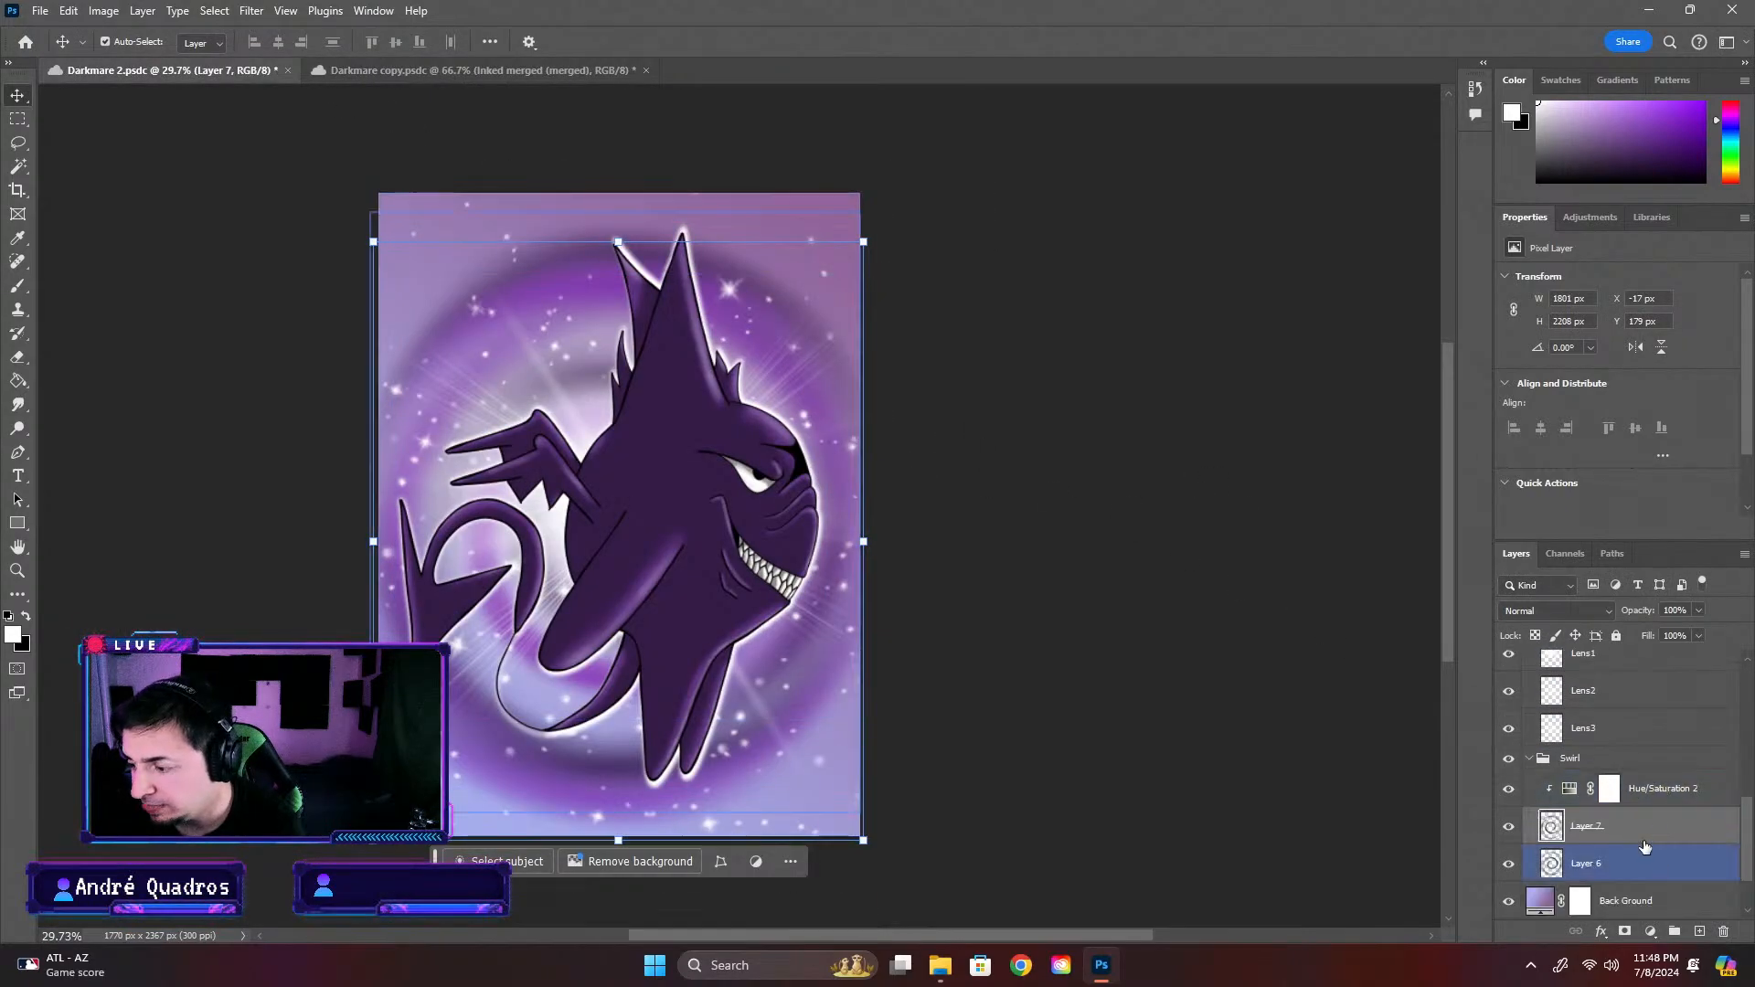
{"action": "left_click", "coordinate": [1650, 760]}
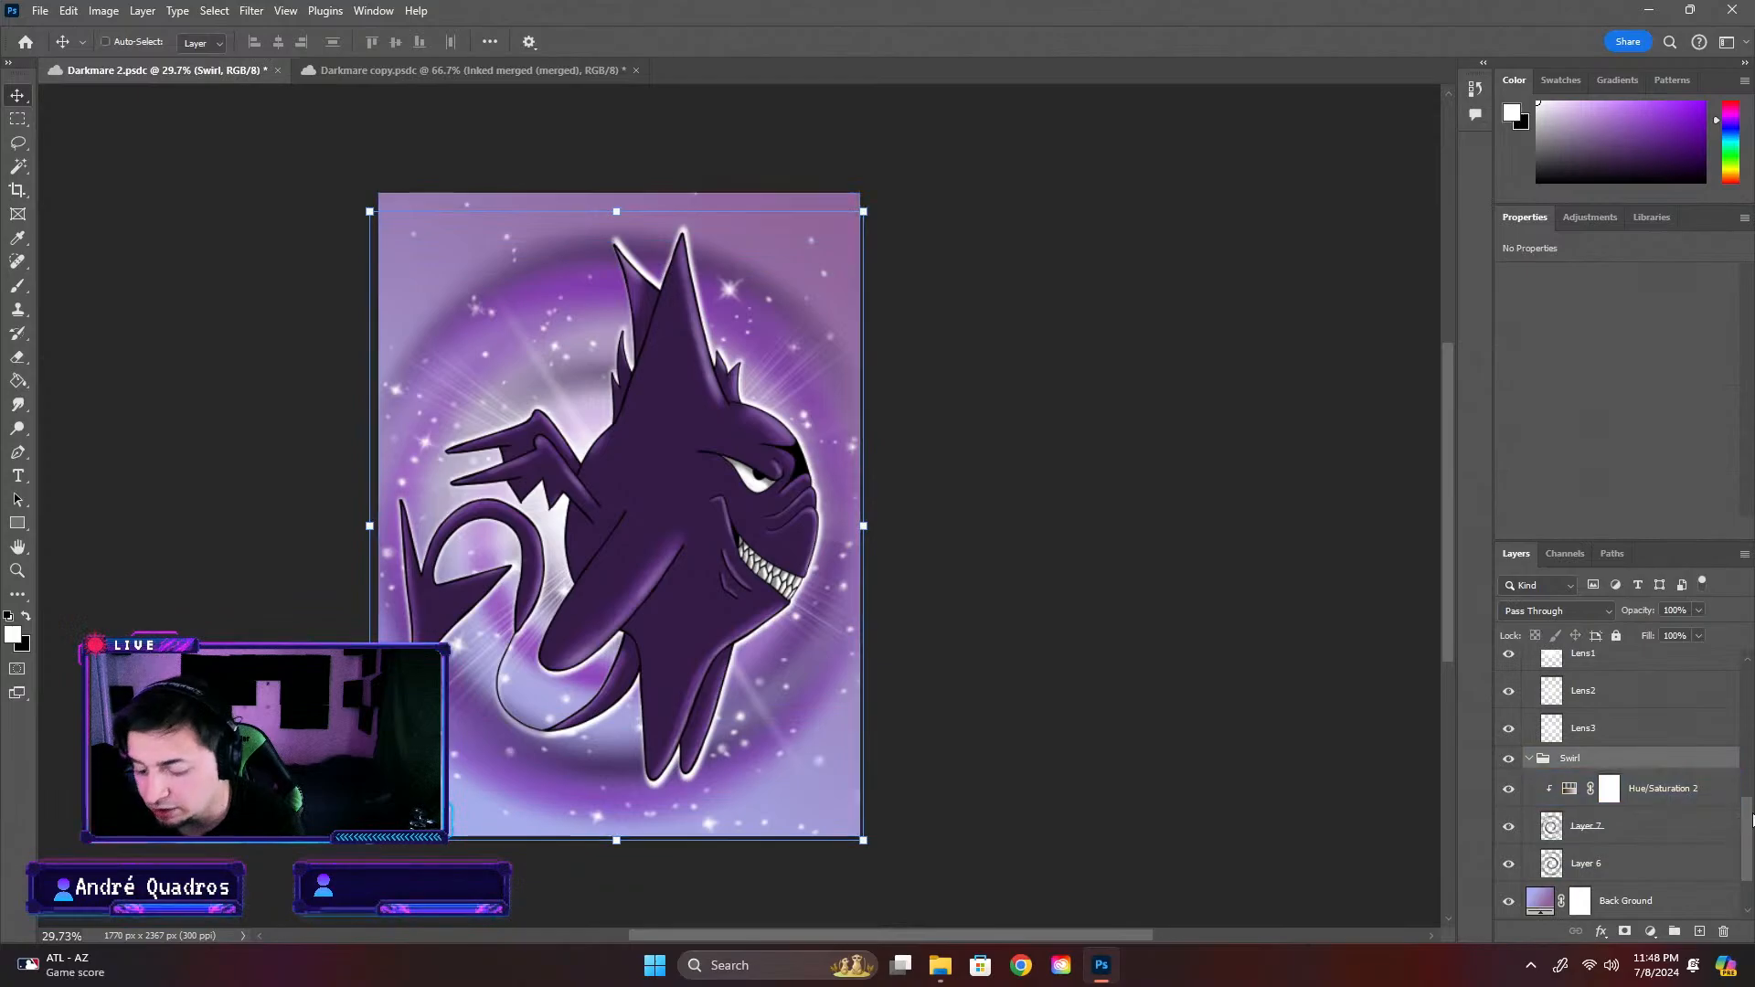
{"action": "left_click", "coordinate": [442, 62]}
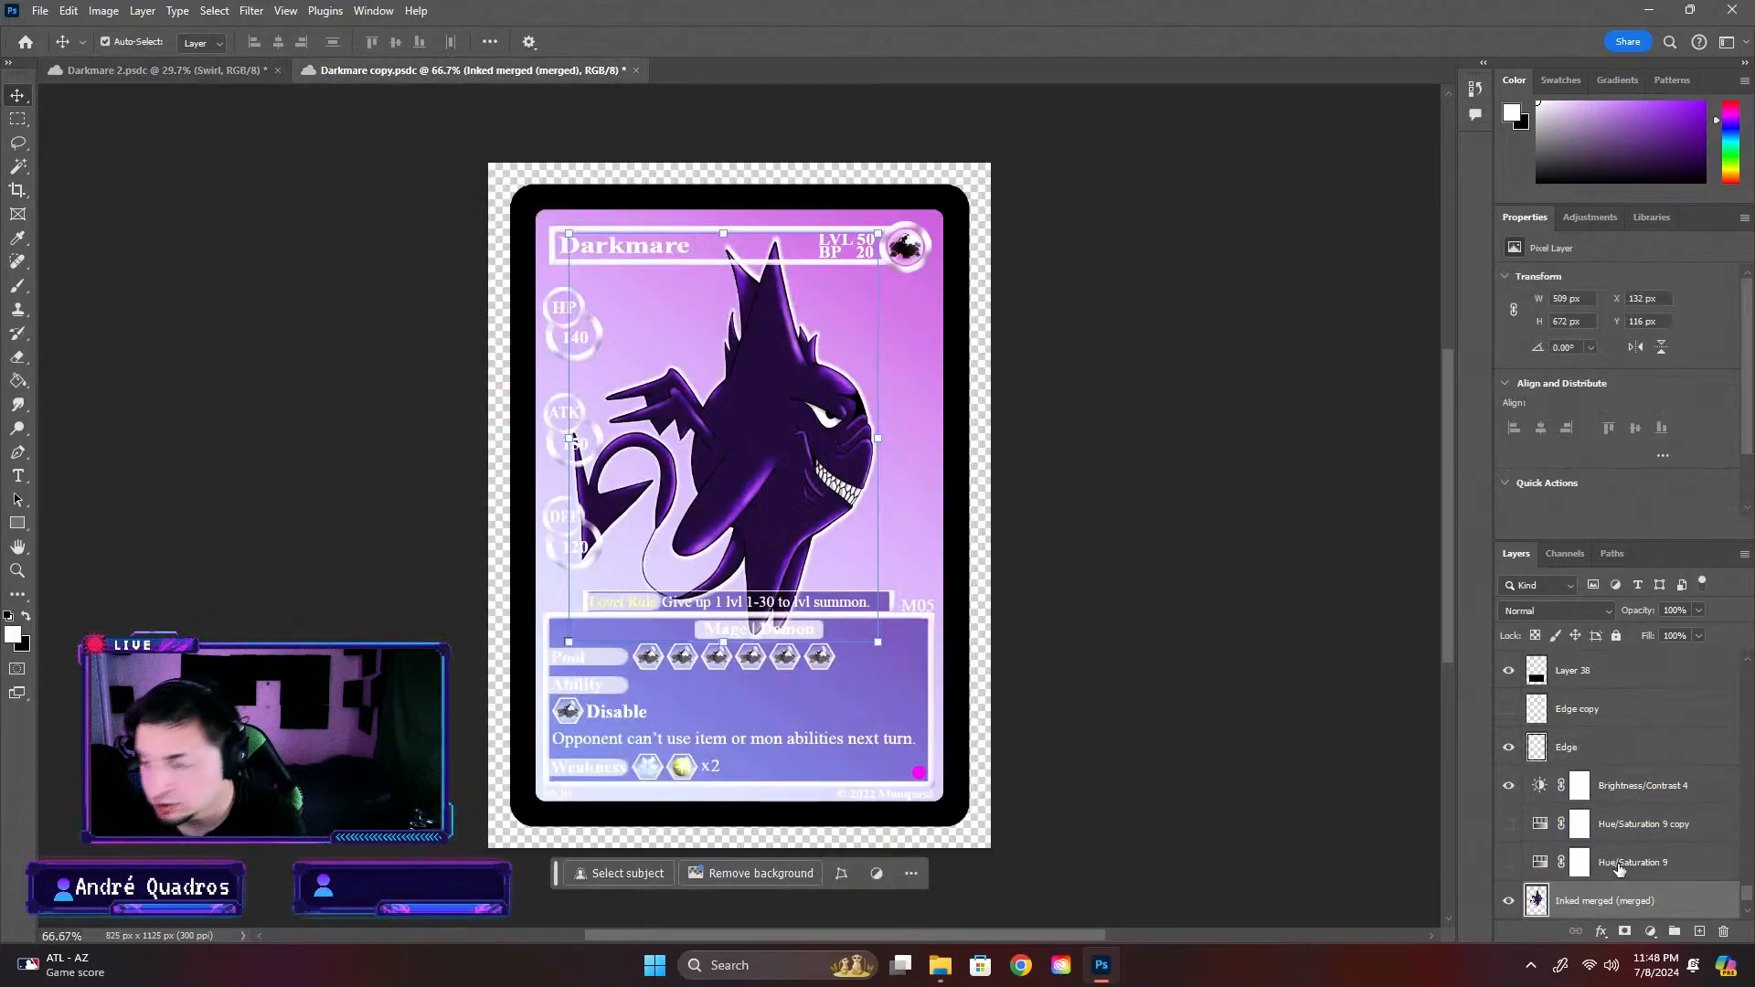
{"action": "scroll", "coordinate": [1655, 903], "scroll_direction": "down", "scroll_amount": 1}
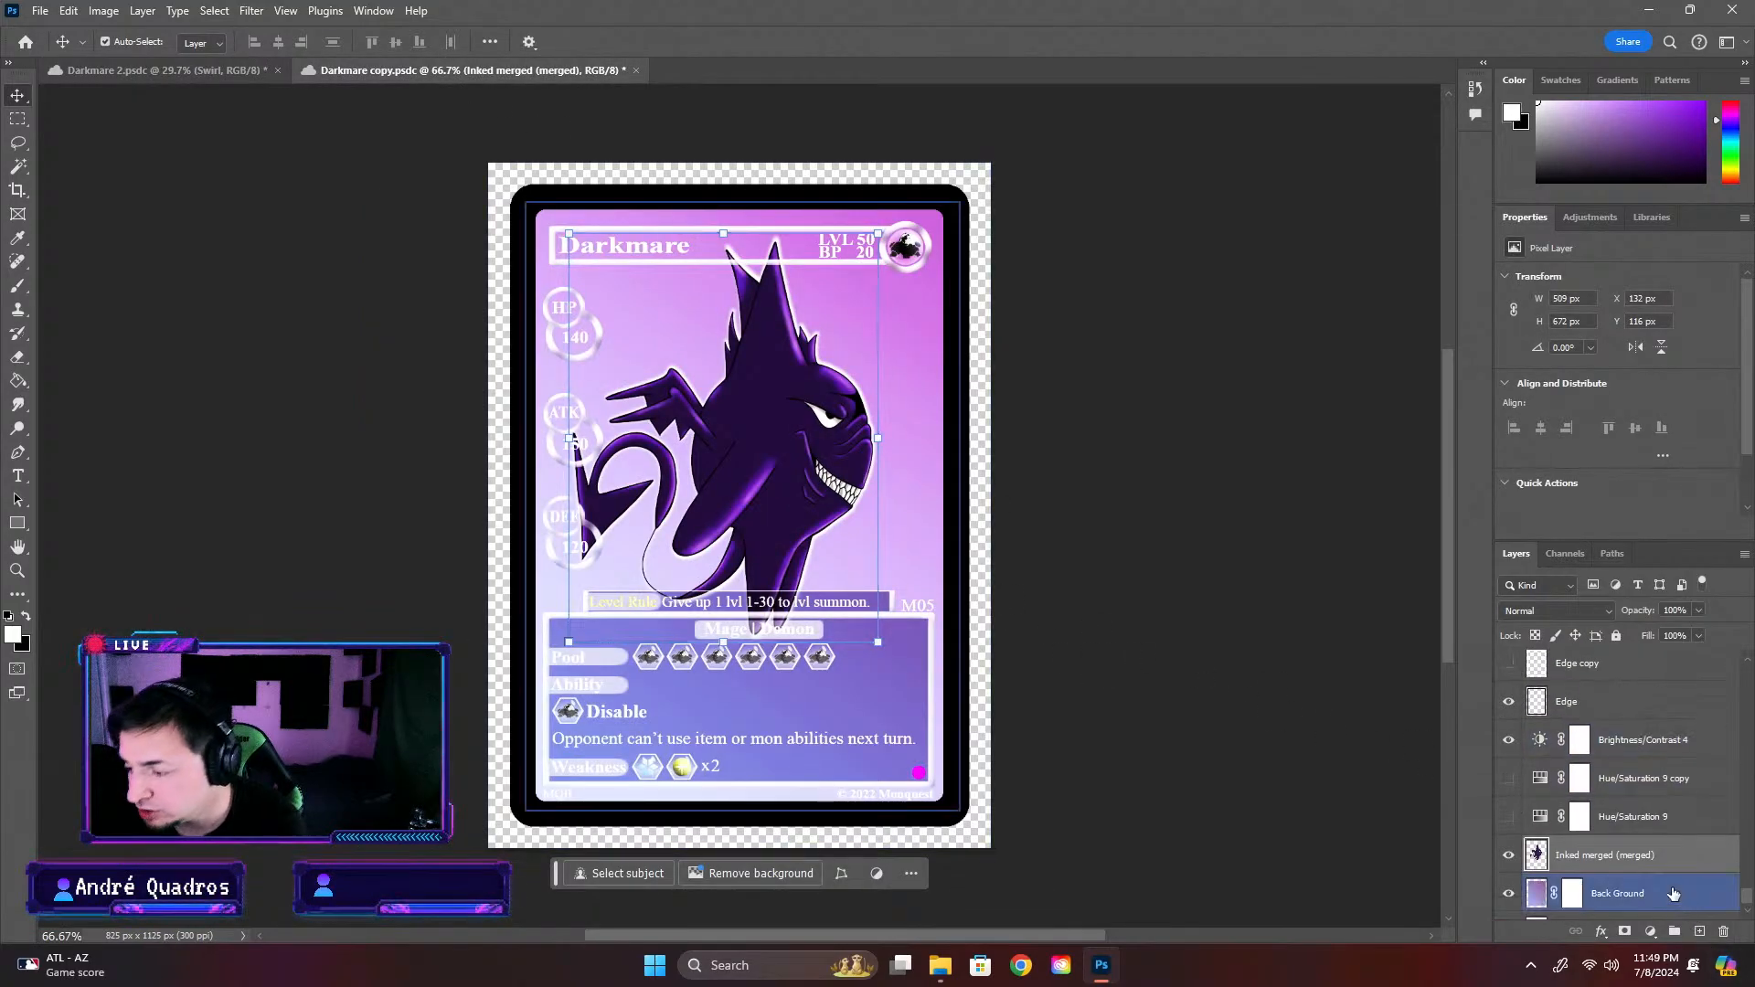
{"action": "left_click", "coordinate": [1655, 903]}
{"action": "key", "text": "ctrl+v"}
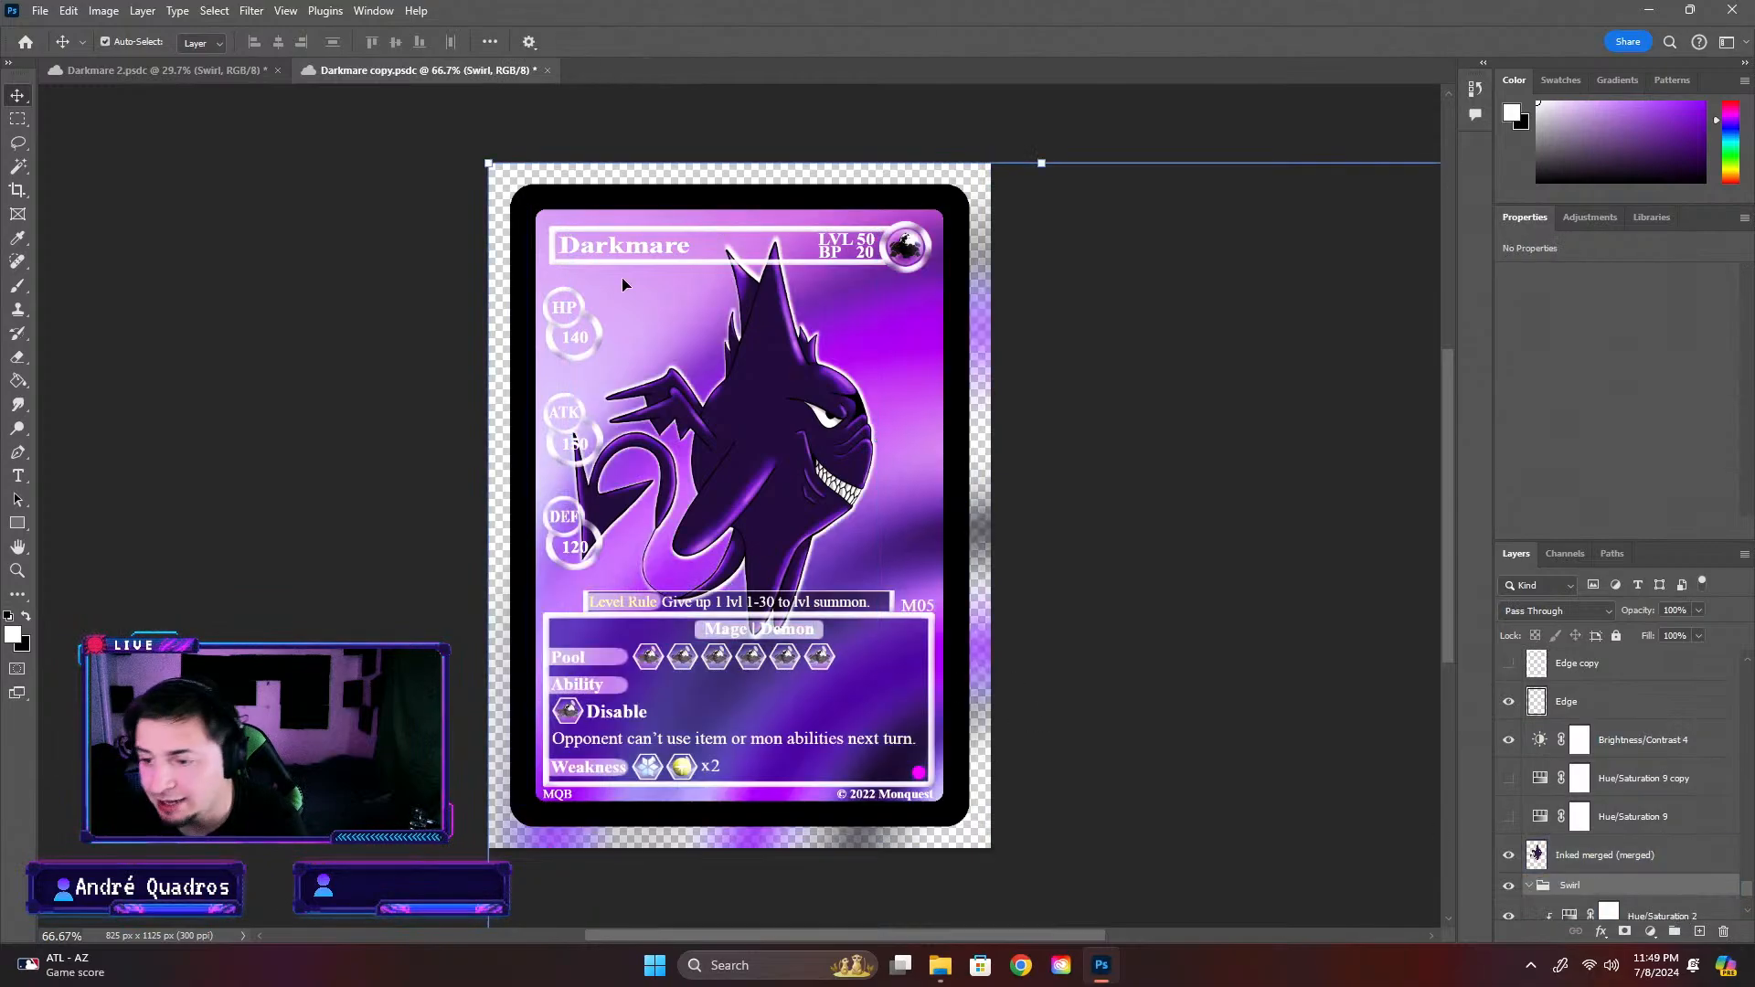
Scale the Swirl group down to about 38%, fit it behind the character in the card's picture area, and save the card
{"action": "left_click_drag", "start_coordinate": [489, 163], "coordinate": [1015, 550]}
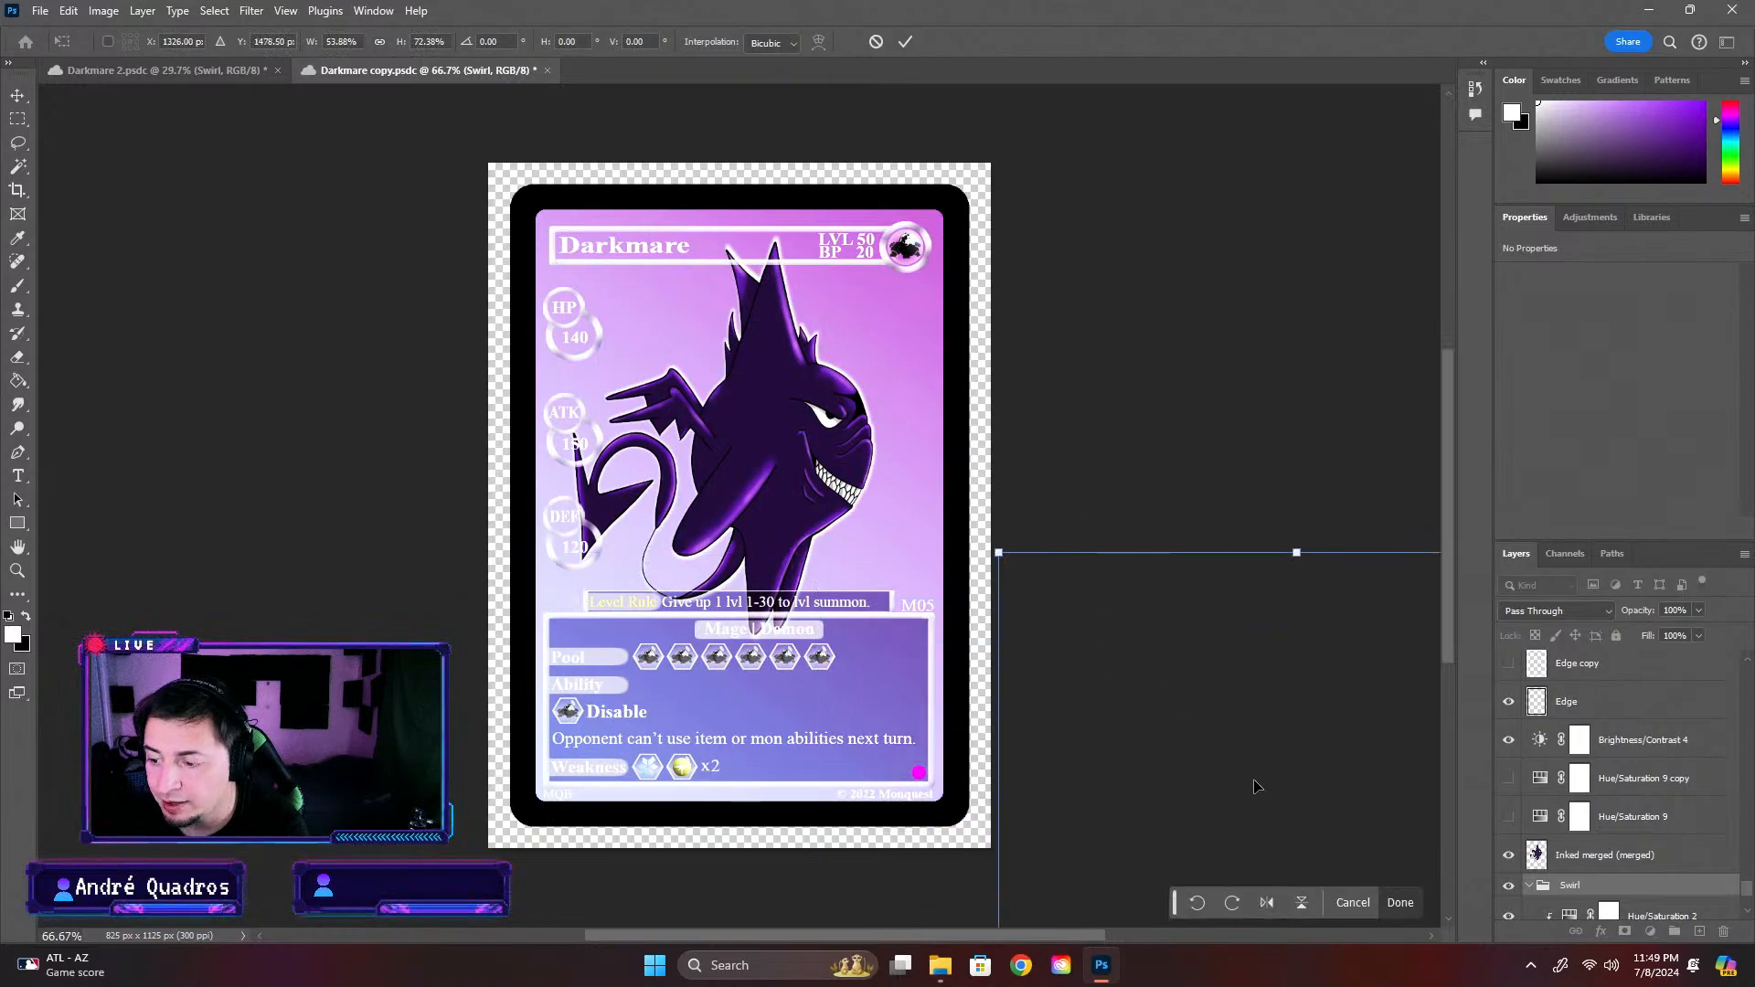
{"action": "key", "text": "ctrl+z"}
{"action": "left_click_drag", "start_coordinate": [479, 161], "coordinate": [807, 571]}
{"action": "left_click_drag", "start_coordinate": [823, 699], "coordinate": [378, 278]}
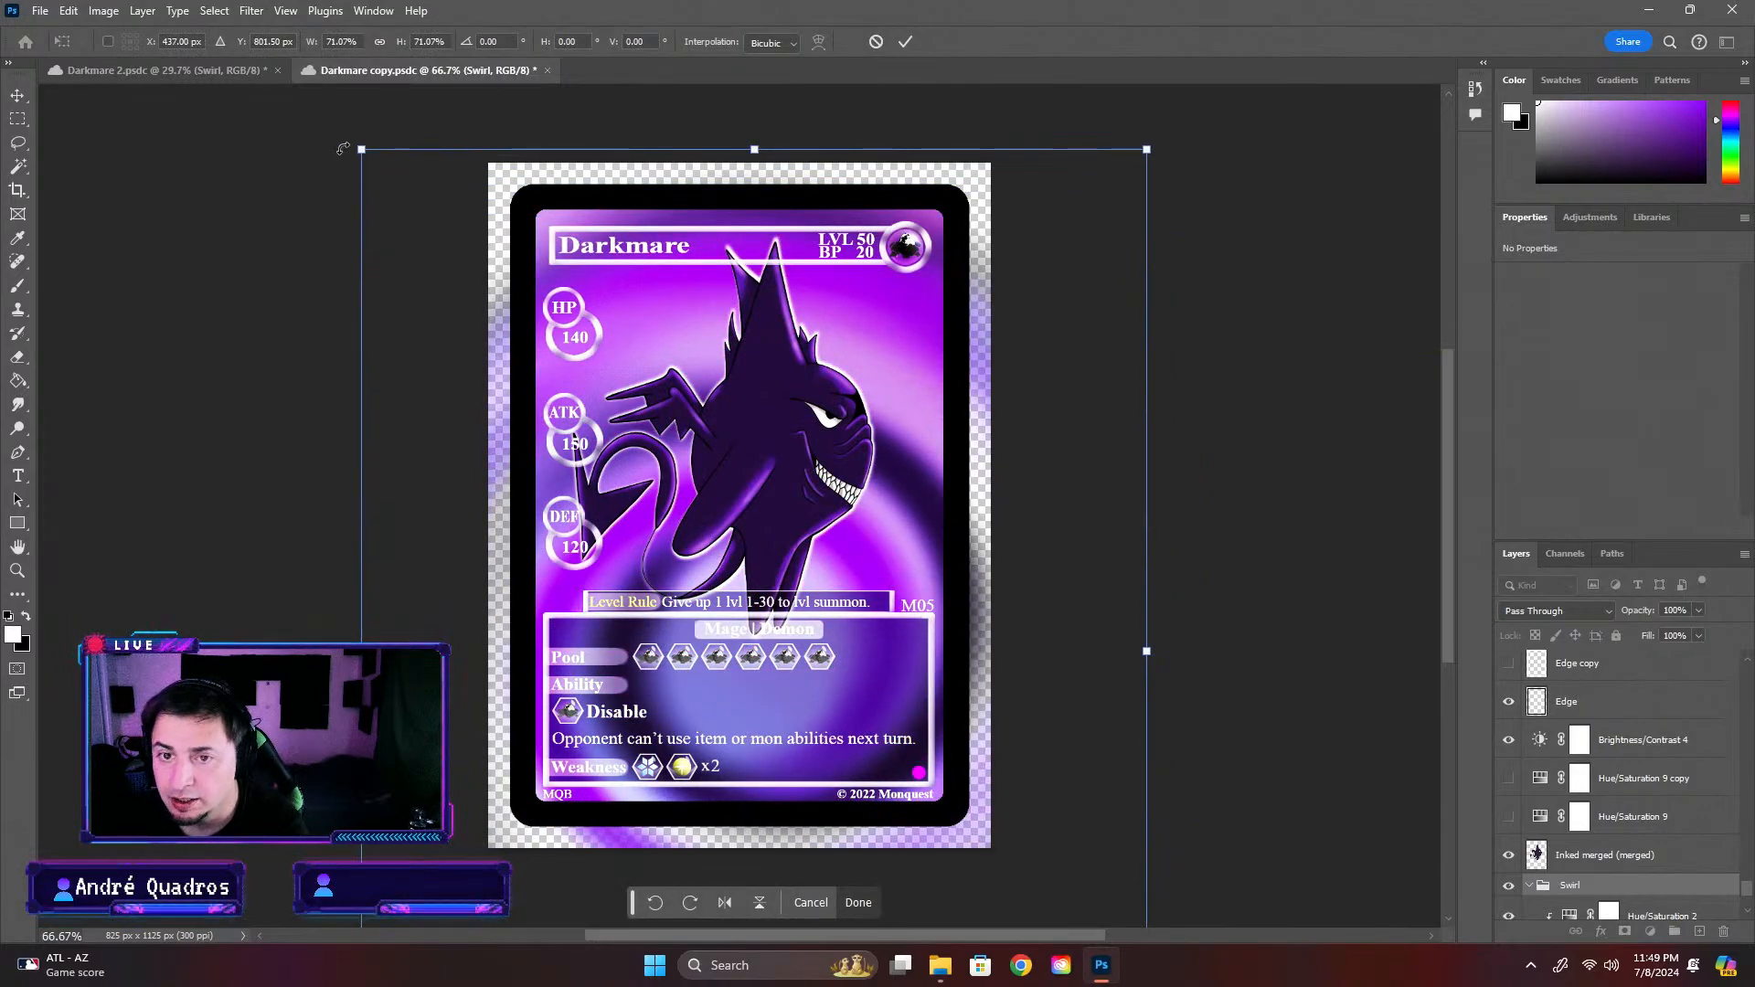
{"action": "left_click_drag", "start_coordinate": [343, 148], "coordinate": [689, 469]}
{"action": "left_click_drag", "start_coordinate": [896, 549], "coordinate": [774, 242]}
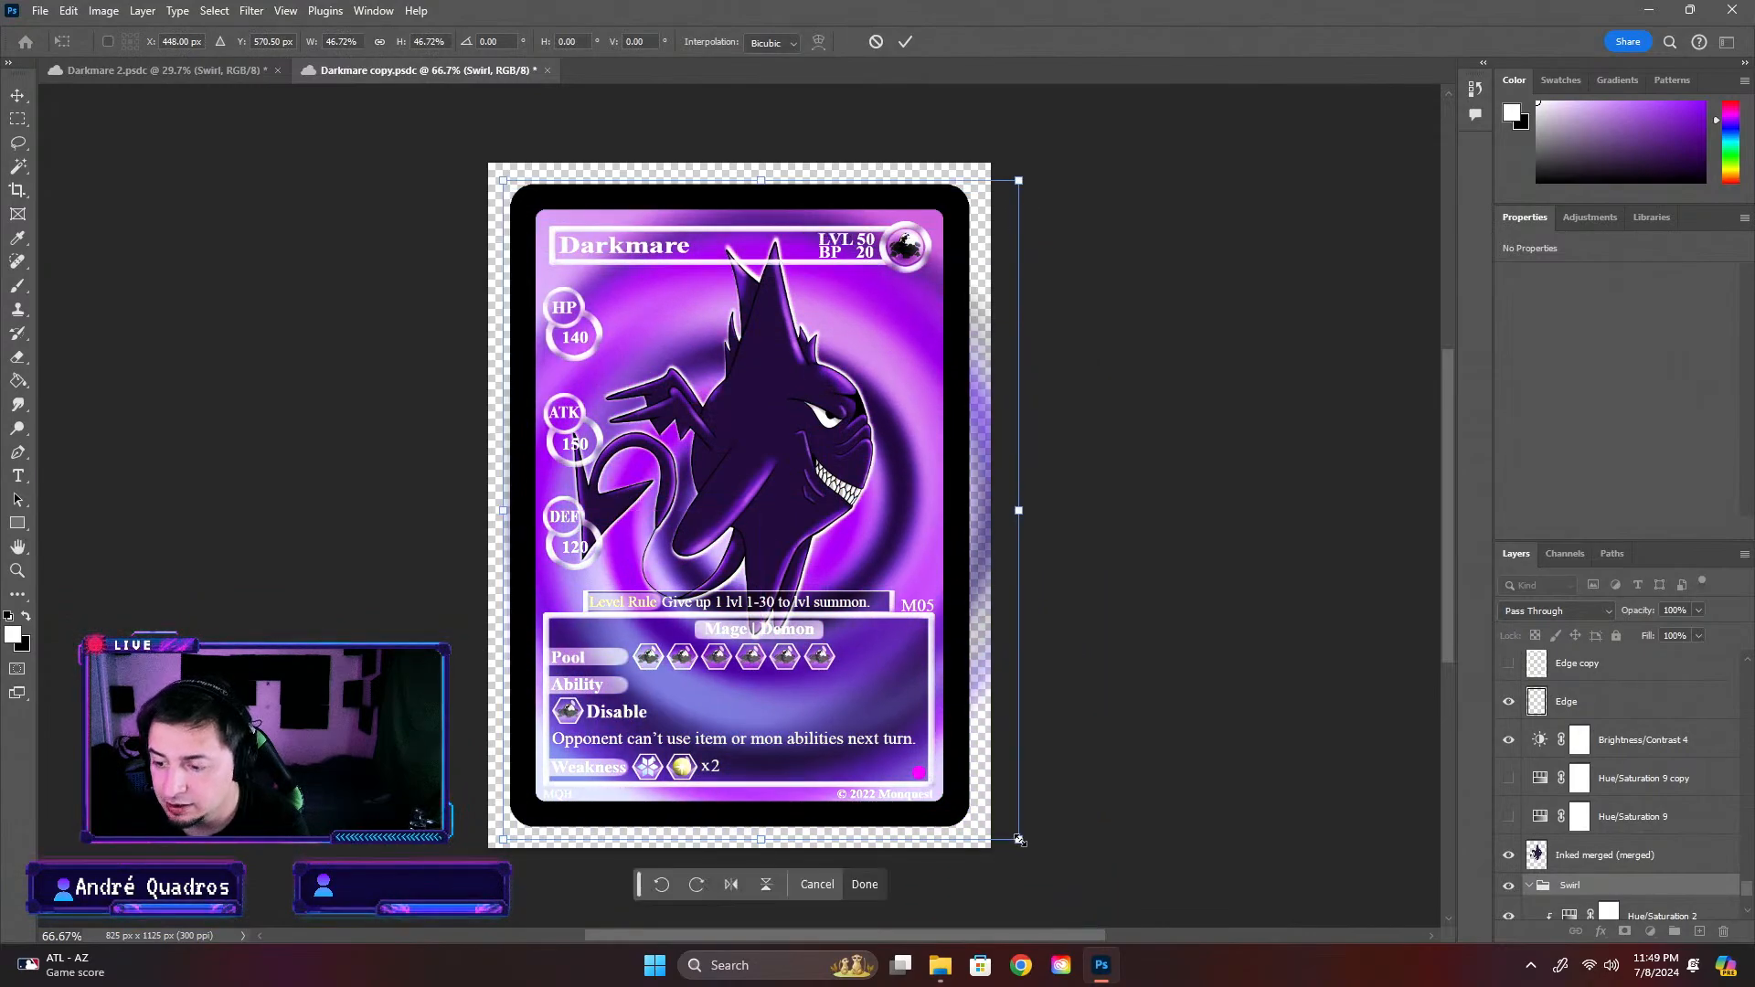
{"action": "left_click_drag", "start_coordinate": [1019, 839], "coordinate": [890, 693]}
{"action": "left_click_drag", "start_coordinate": [869, 370], "coordinate": [905, 426]}
{"action": "left_click_drag", "start_coordinate": [539, 247], "coordinate": [527, 232]}
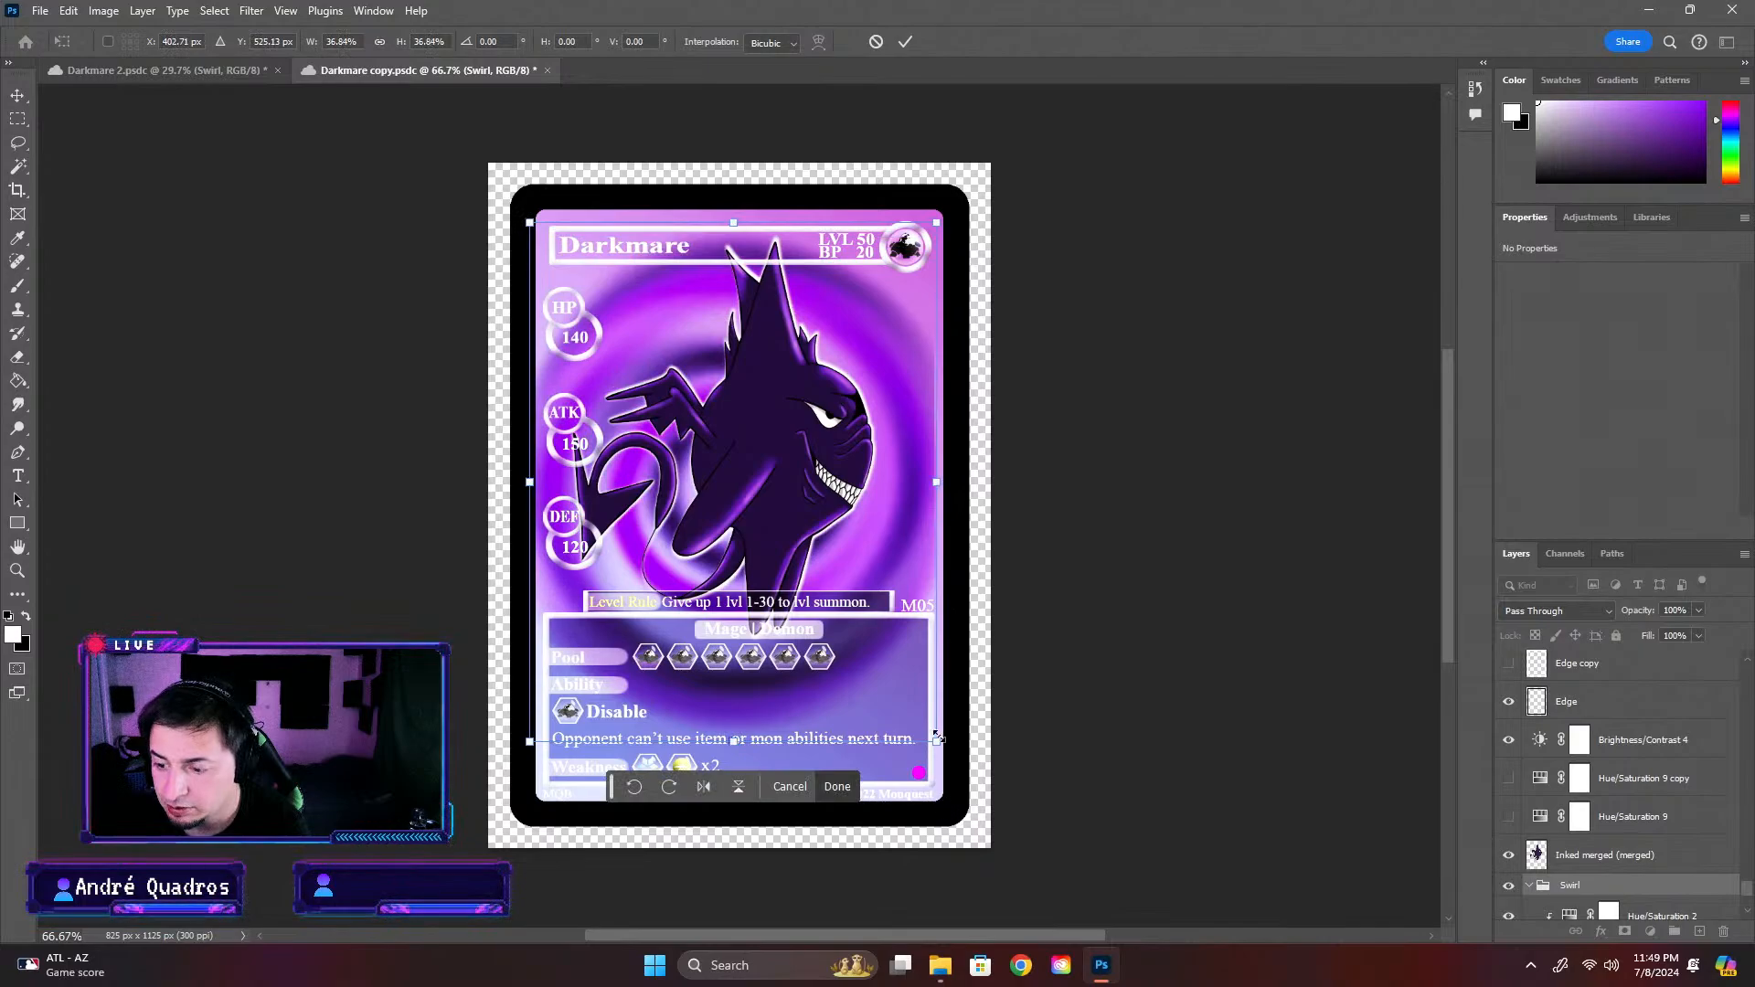
{"action": "left_click_drag", "start_coordinate": [934, 743], "coordinate": [947, 757]}
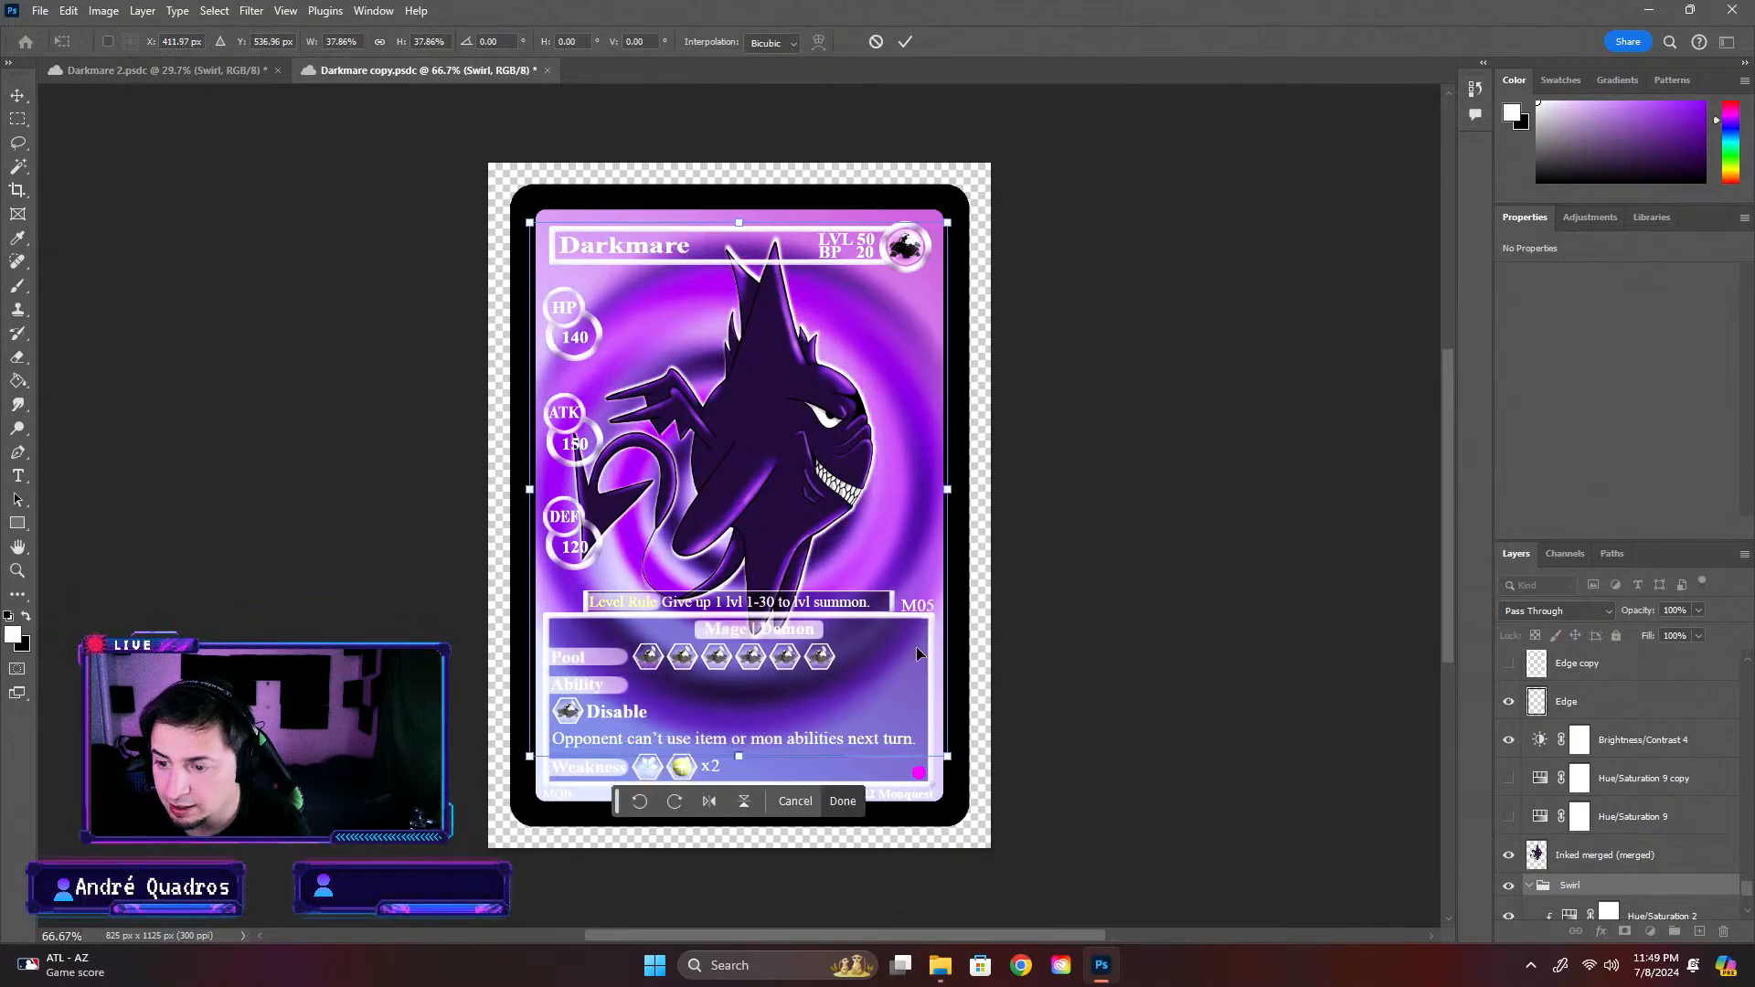
{"action": "key", "text": "Return"}
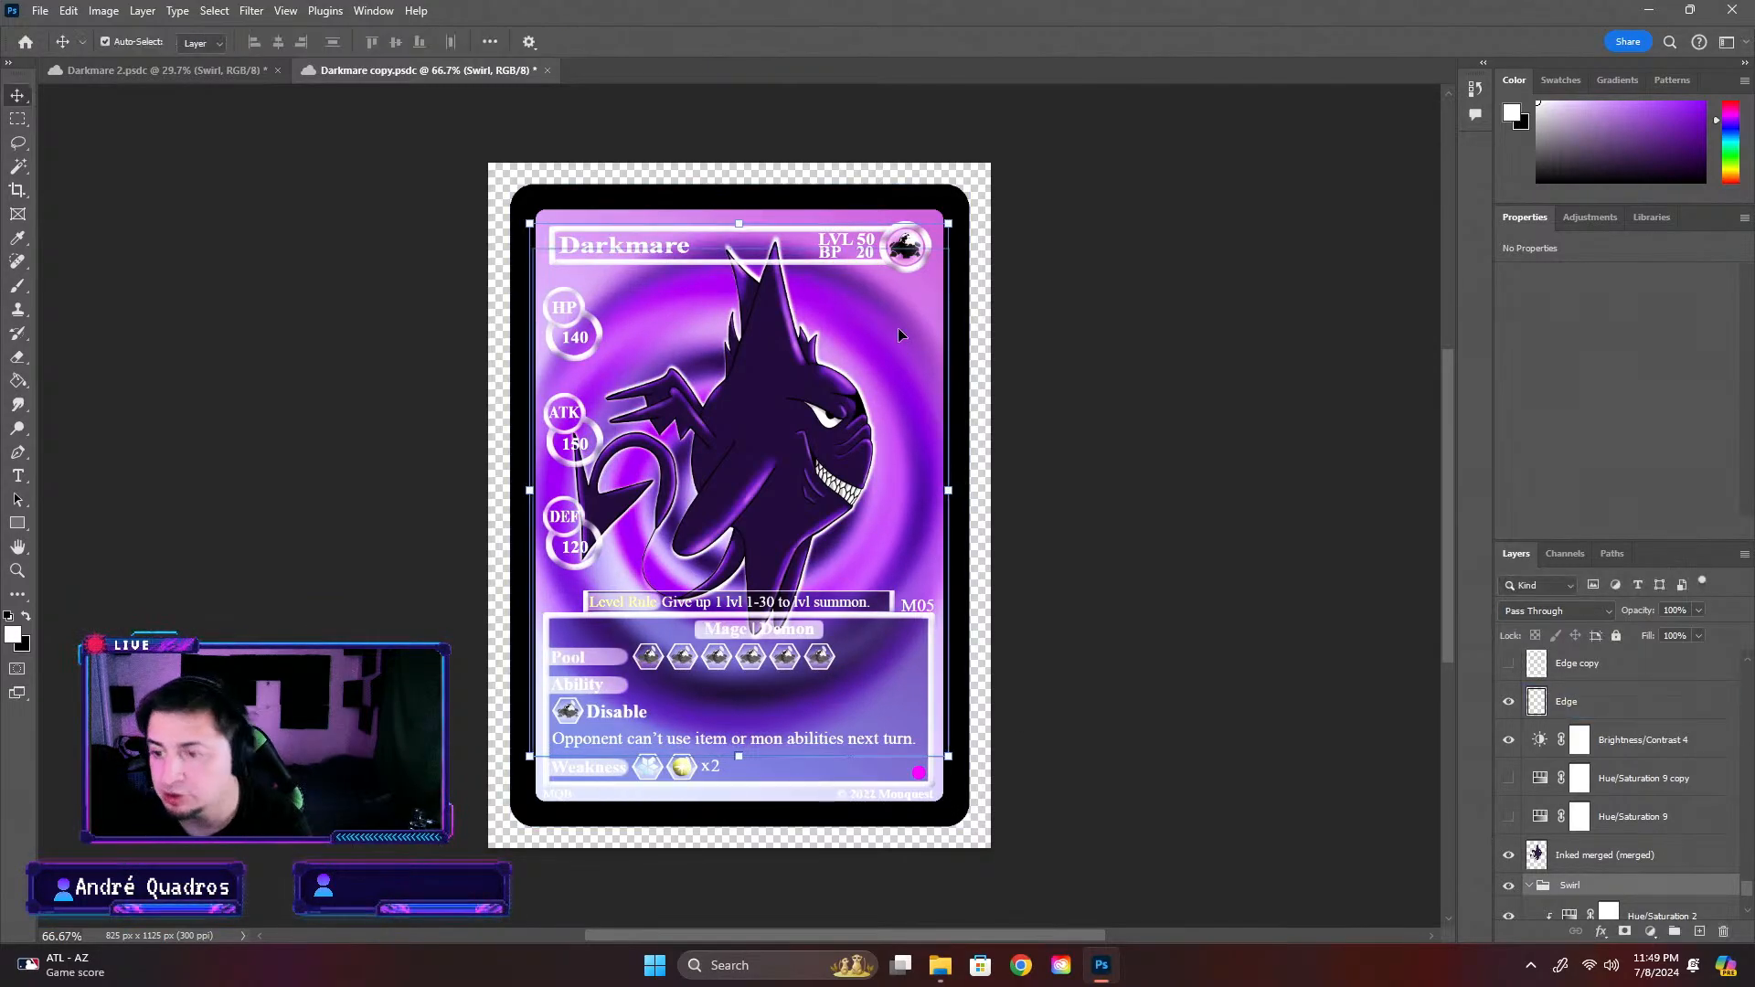
{"action": "left_click", "coordinate": [1156, 352]}
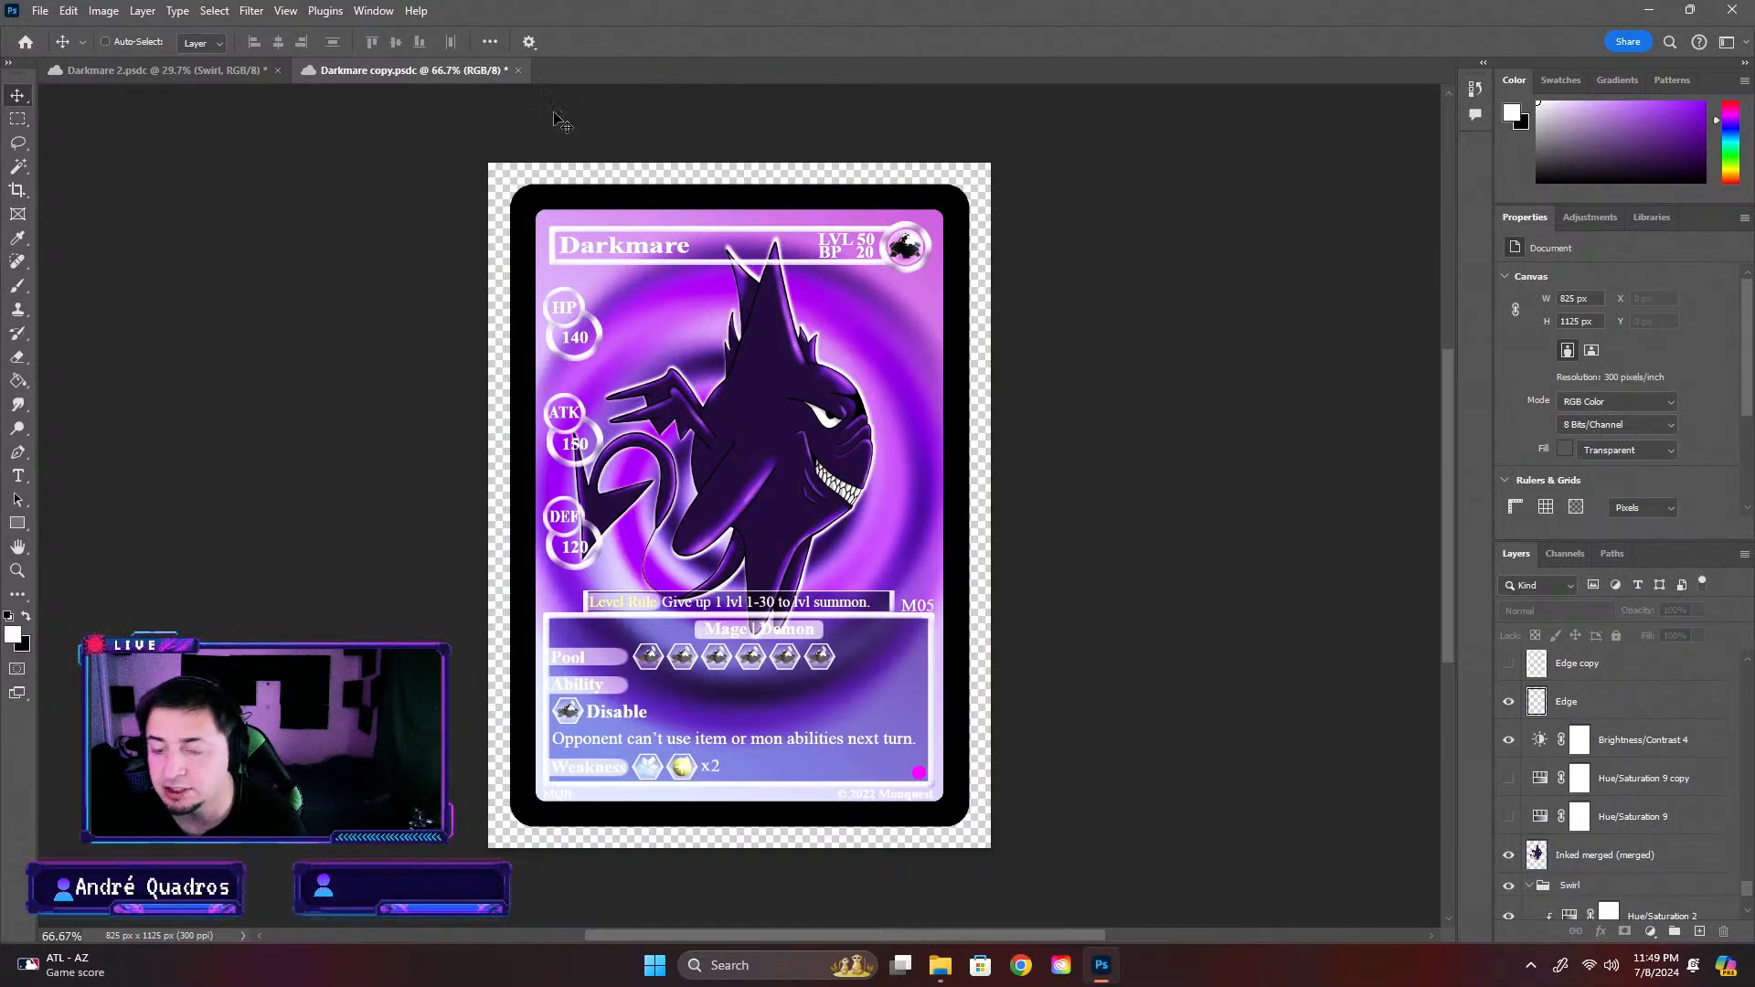
{"action": "key", "text": "ctrl+s"}
Copy the Lens flare group from Darkmare 2 into Darkmare copy and place it directly above the Swirl group
{"action": "key", "text": "ctrl+Tab"}
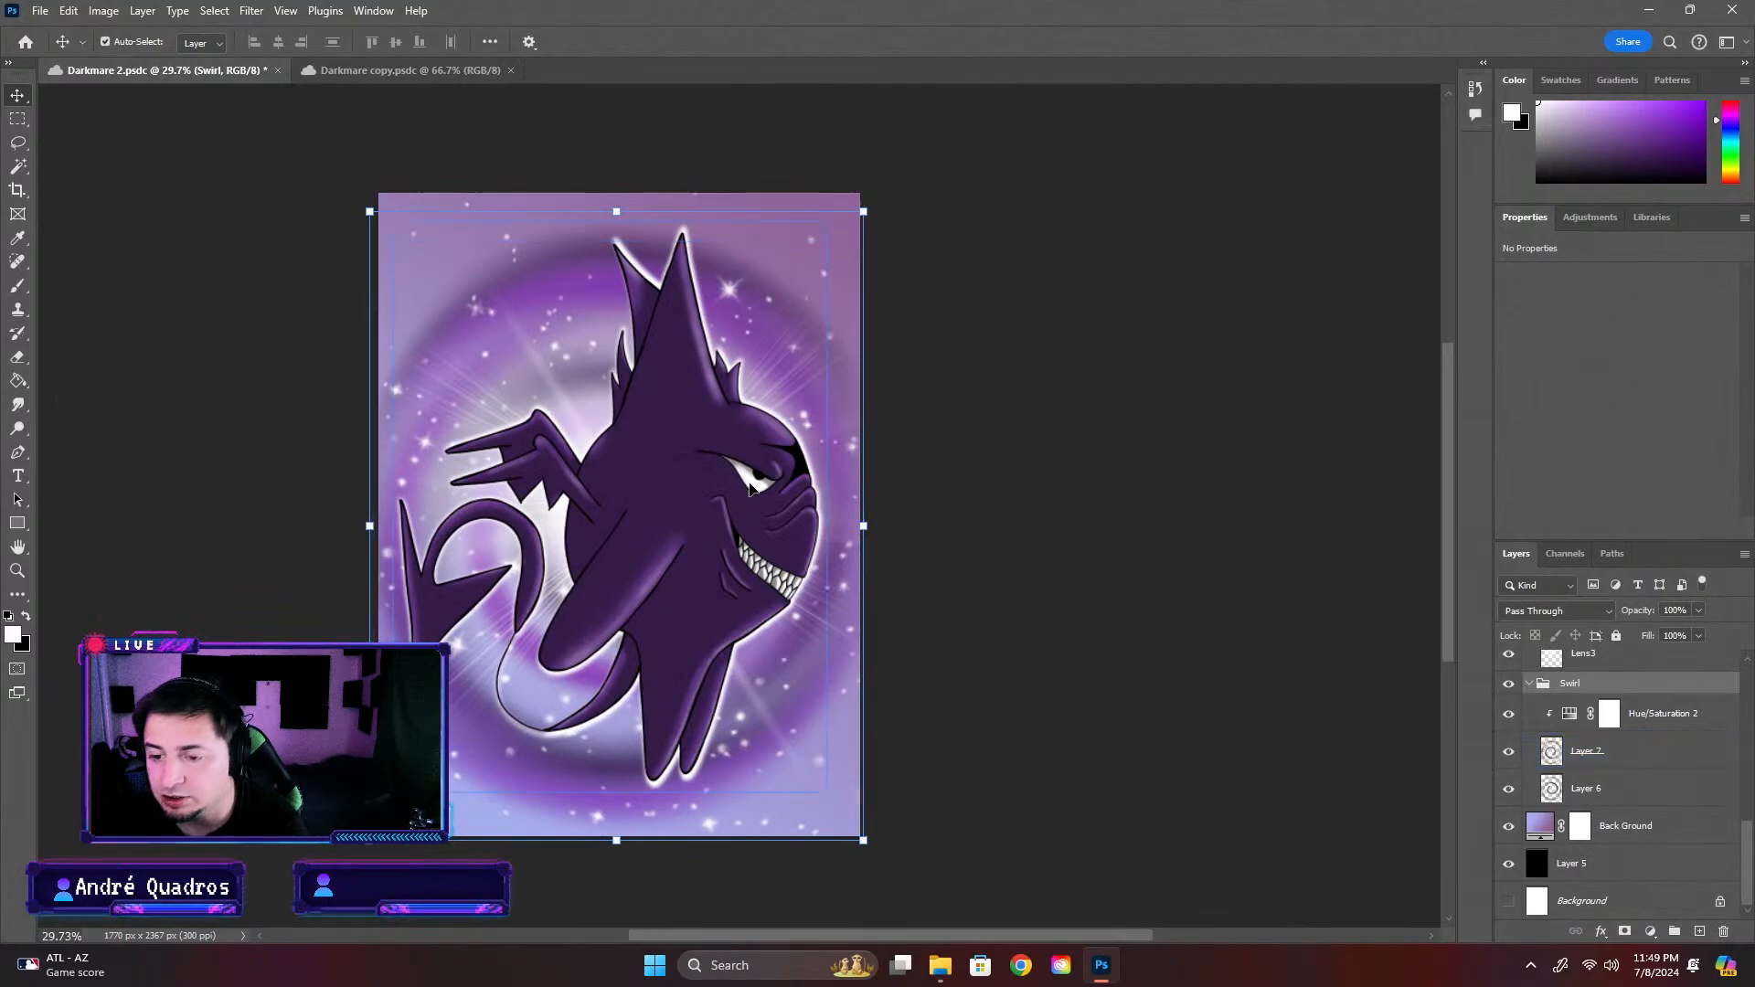
{"action": "left_click", "coordinate": [733, 375]}
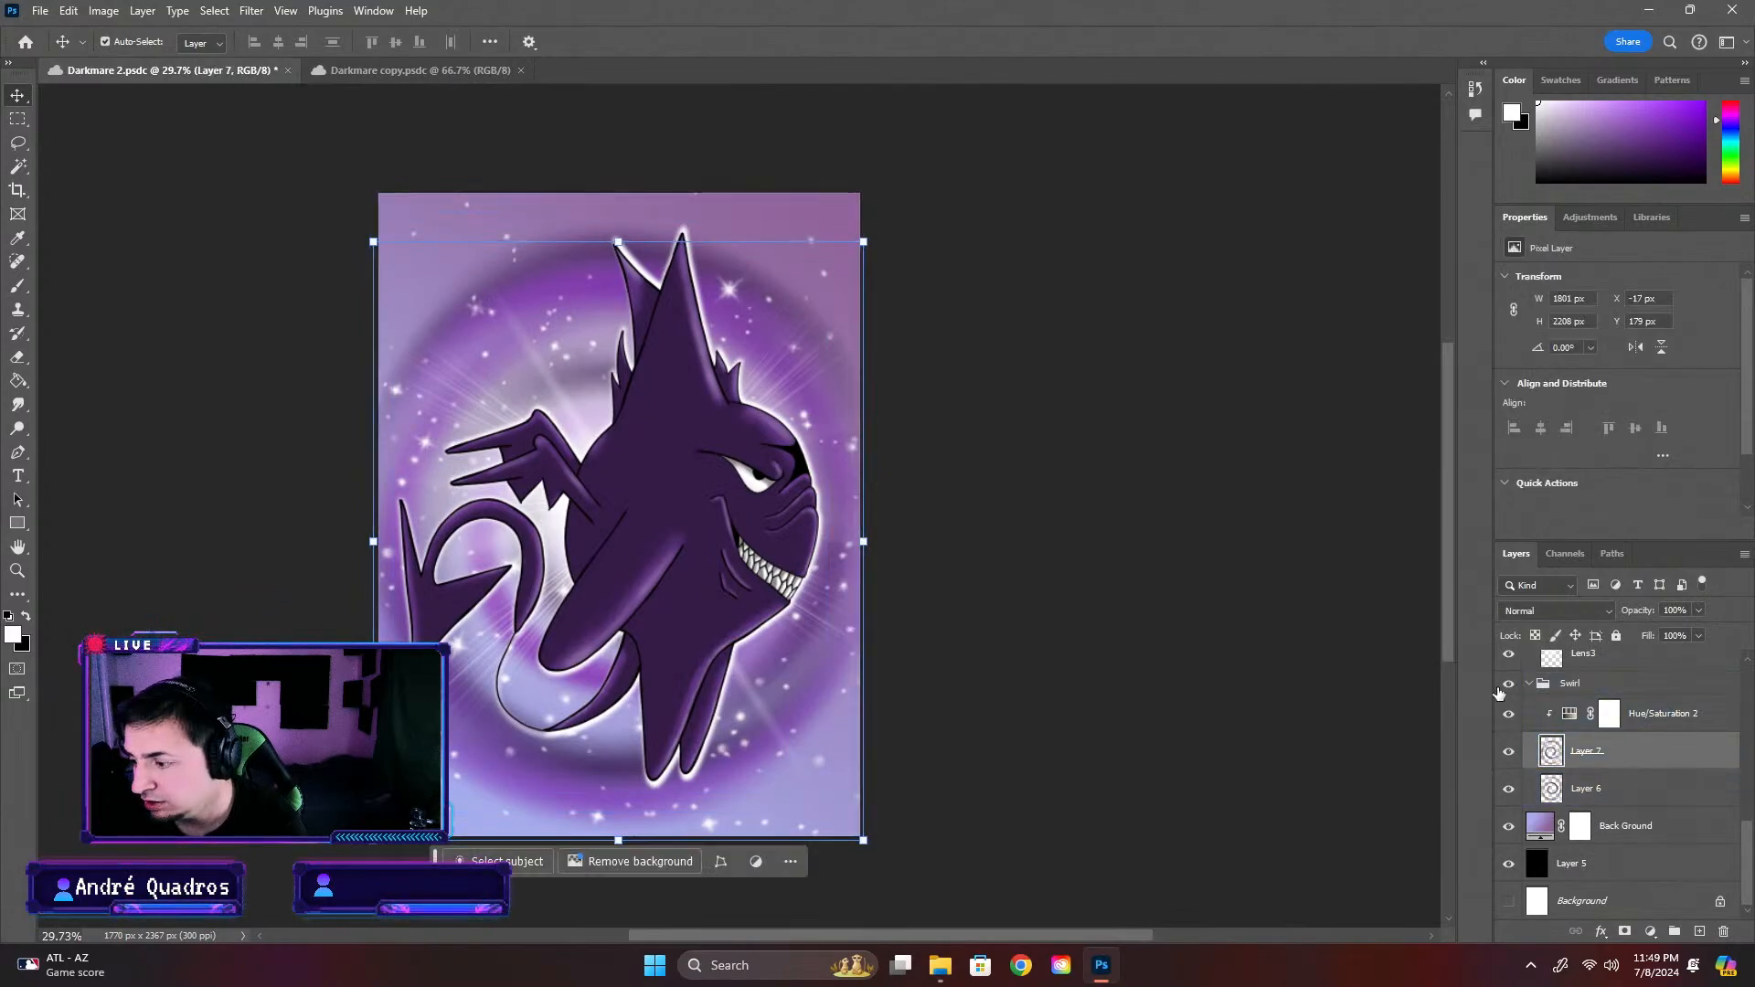
{"action": "left_click", "coordinate": [1525, 691]}
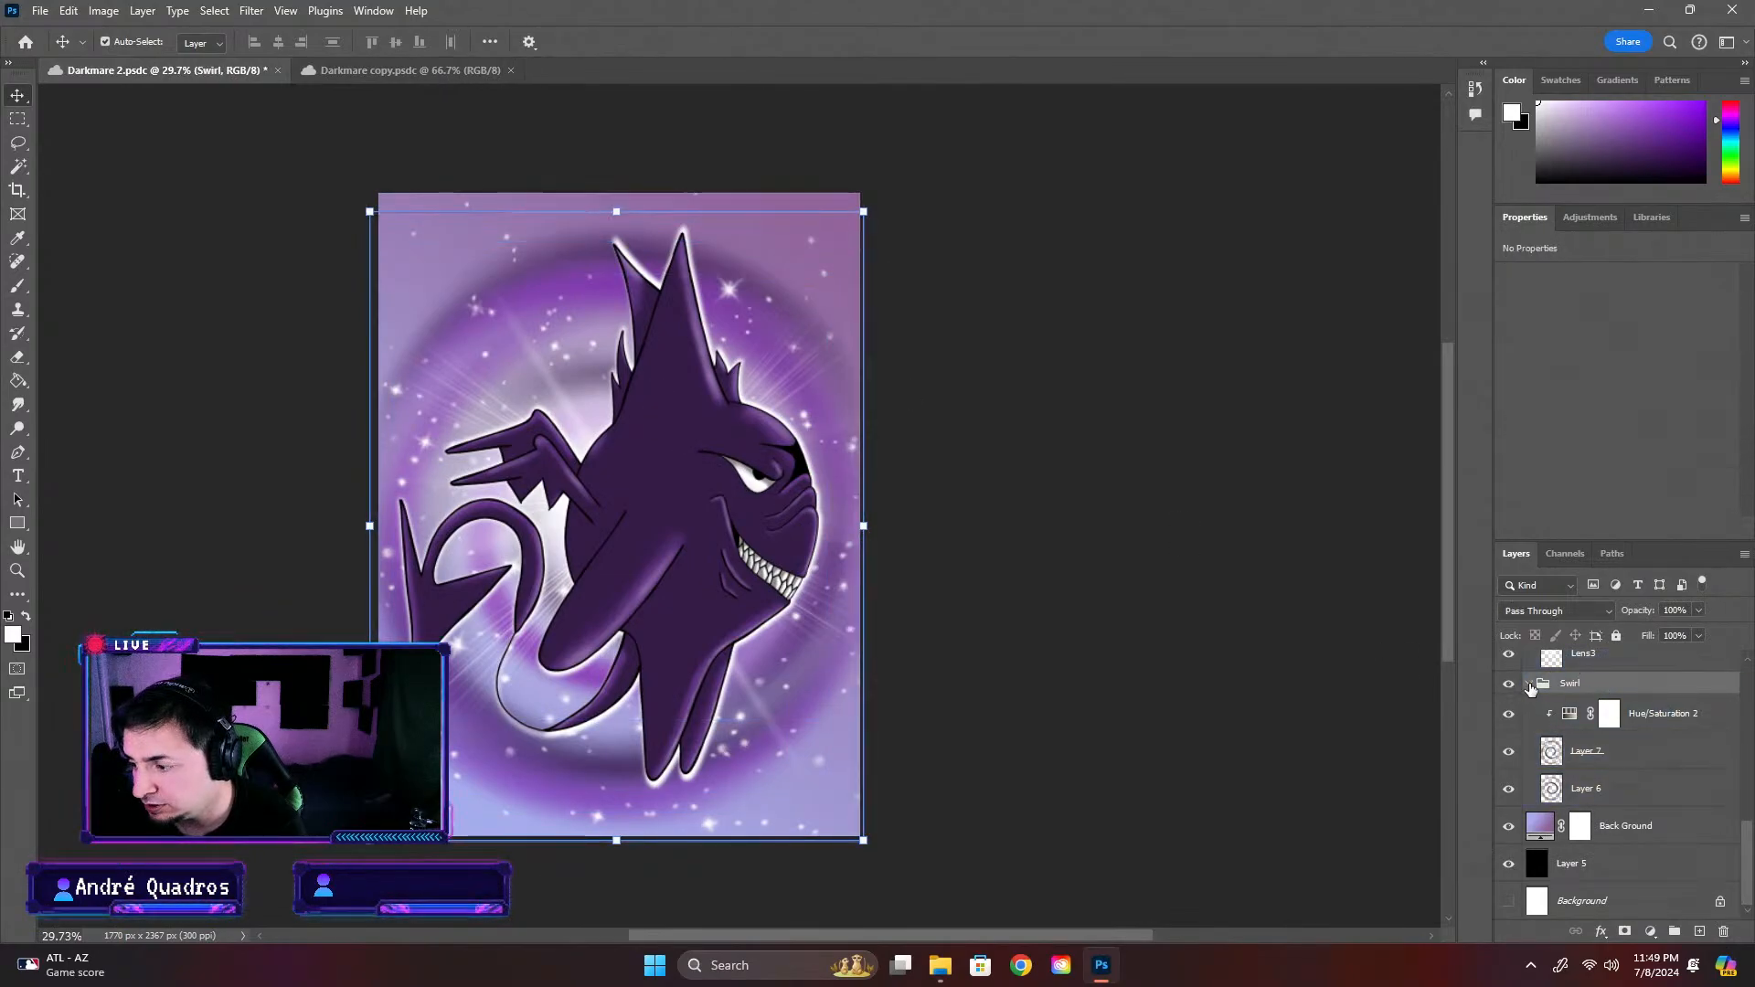
{"action": "left_click", "coordinate": [1530, 687]}
{"action": "scroll", "coordinate": [1580, 701], "scroll_direction": "up", "scroll_amount": 1}
{"action": "left_click", "coordinate": [1589, 705]}
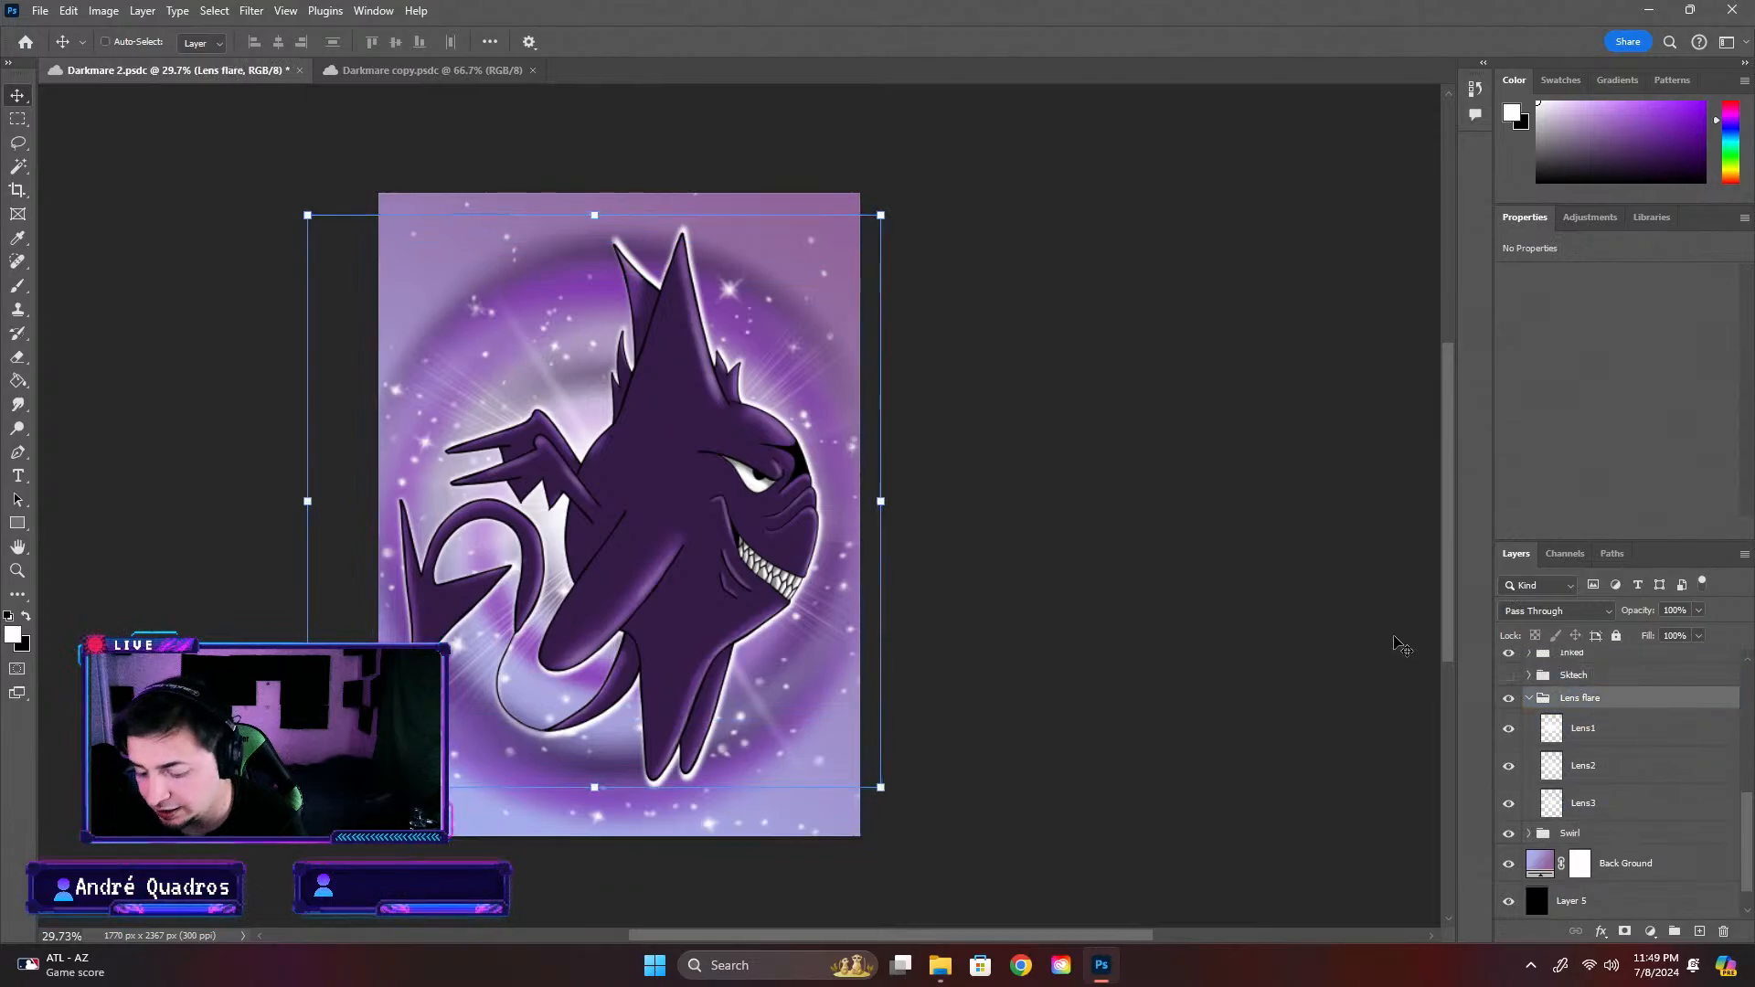
{"action": "left_click_drag", "start_coordinate": [406, 79], "coordinate": [951, 442]}
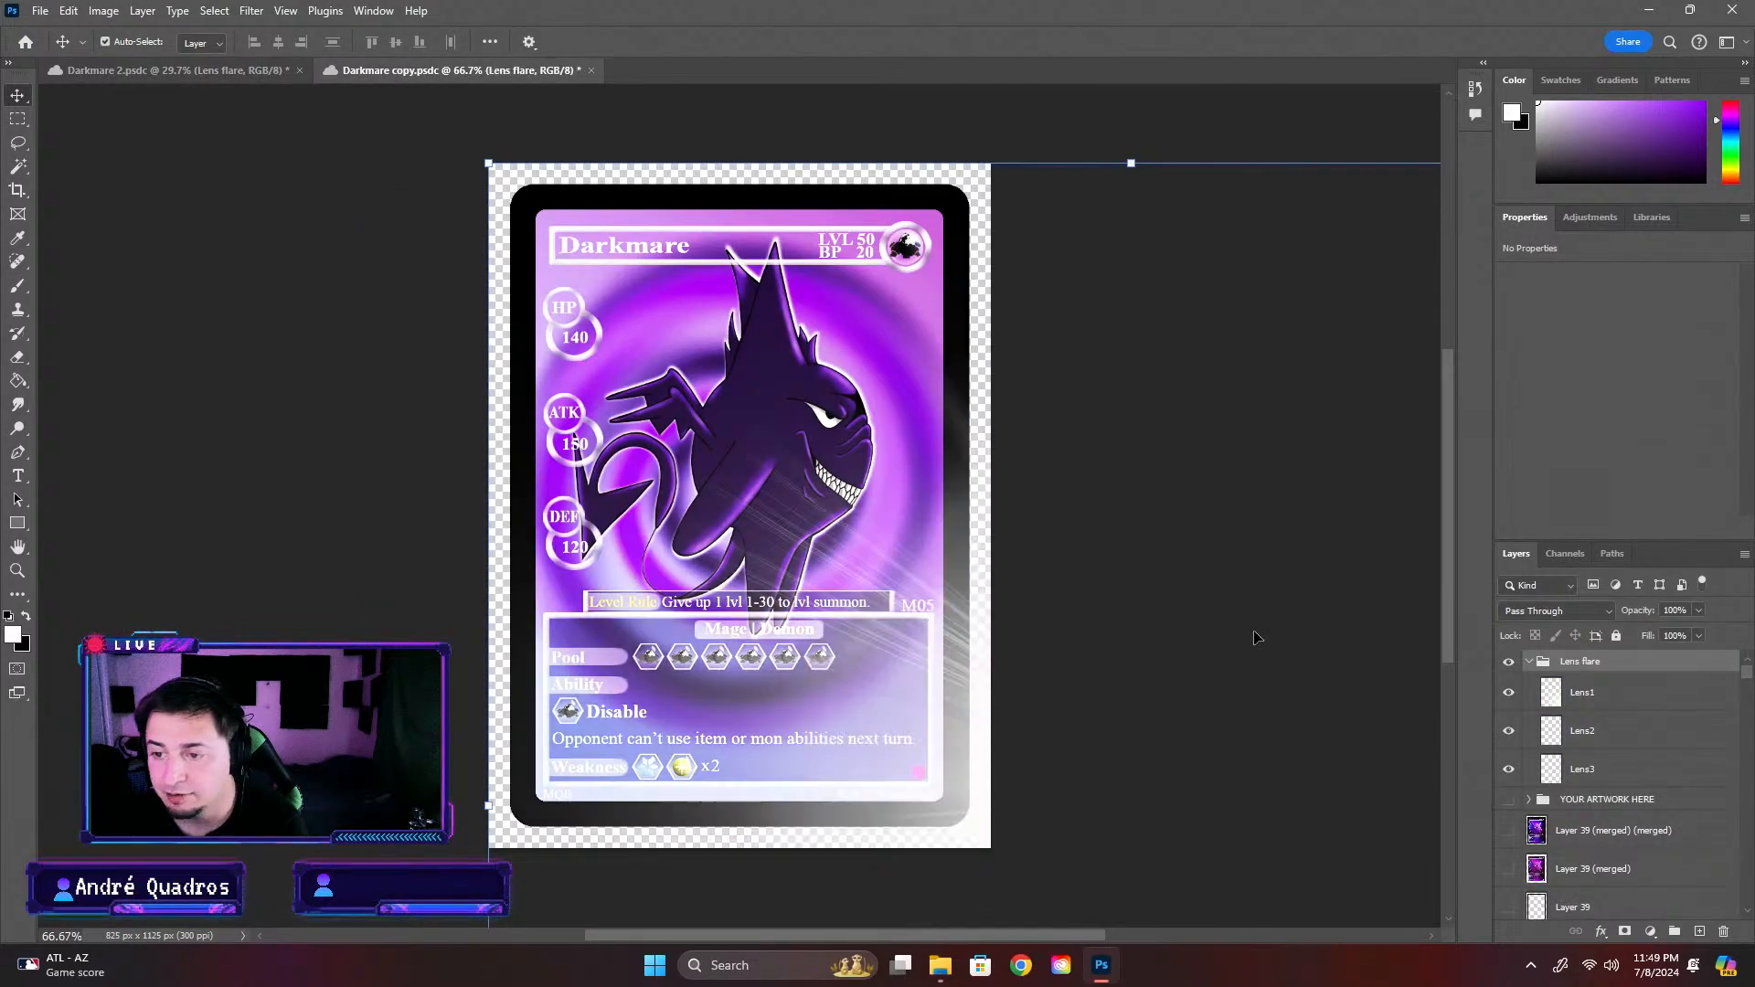
{"action": "key", "text": "ctrl+z"}
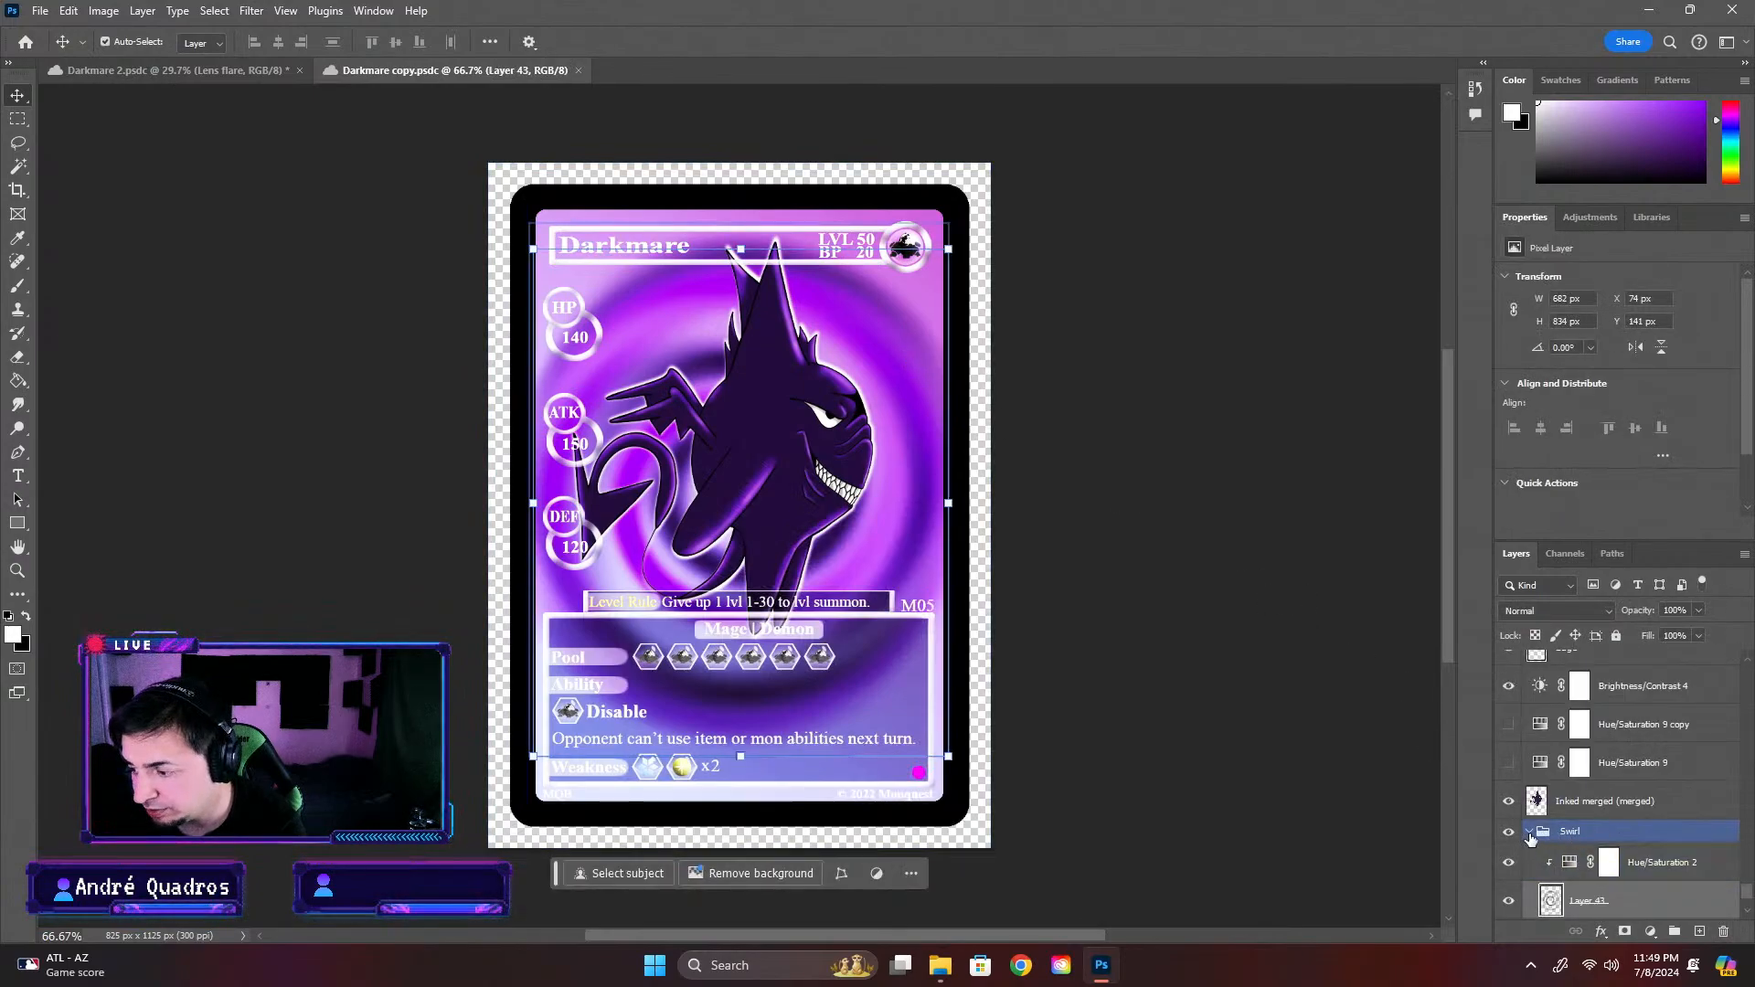
{"action": "key", "text": "ctrl+shift+z"}
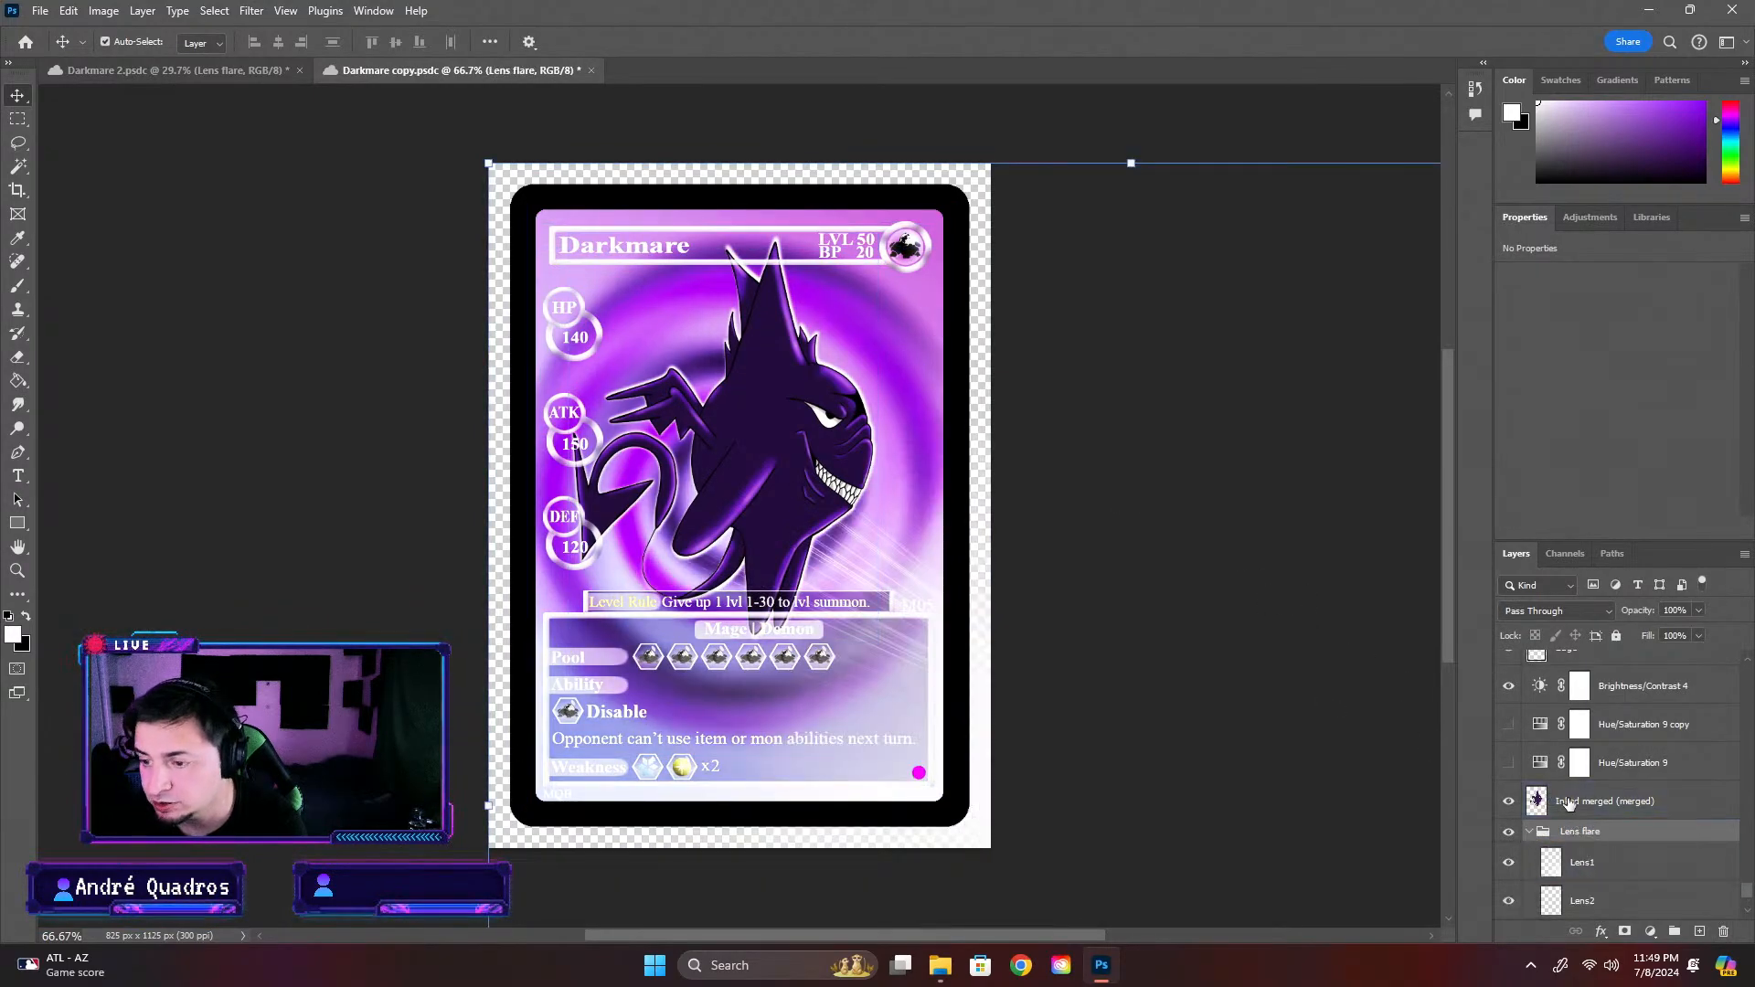
{"action": "left_click", "coordinate": [1529, 832]}
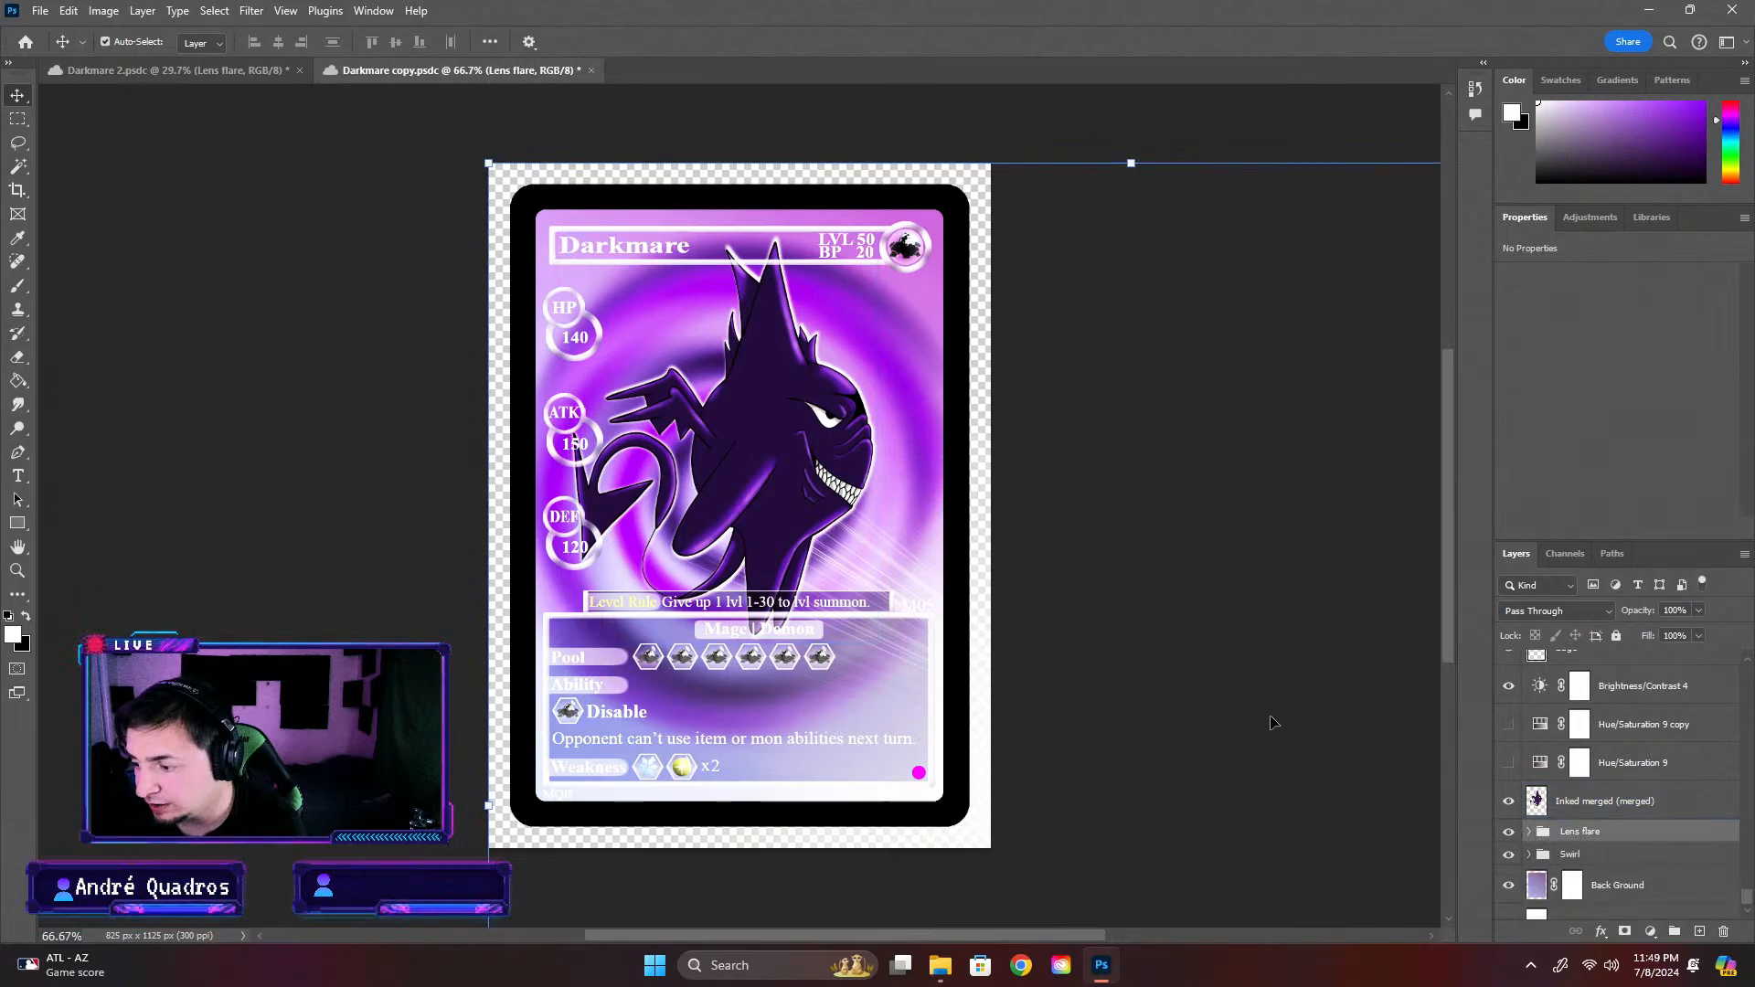
{"action": "left_click_drag", "start_coordinate": [481, 162], "coordinate": [1086, 610]}
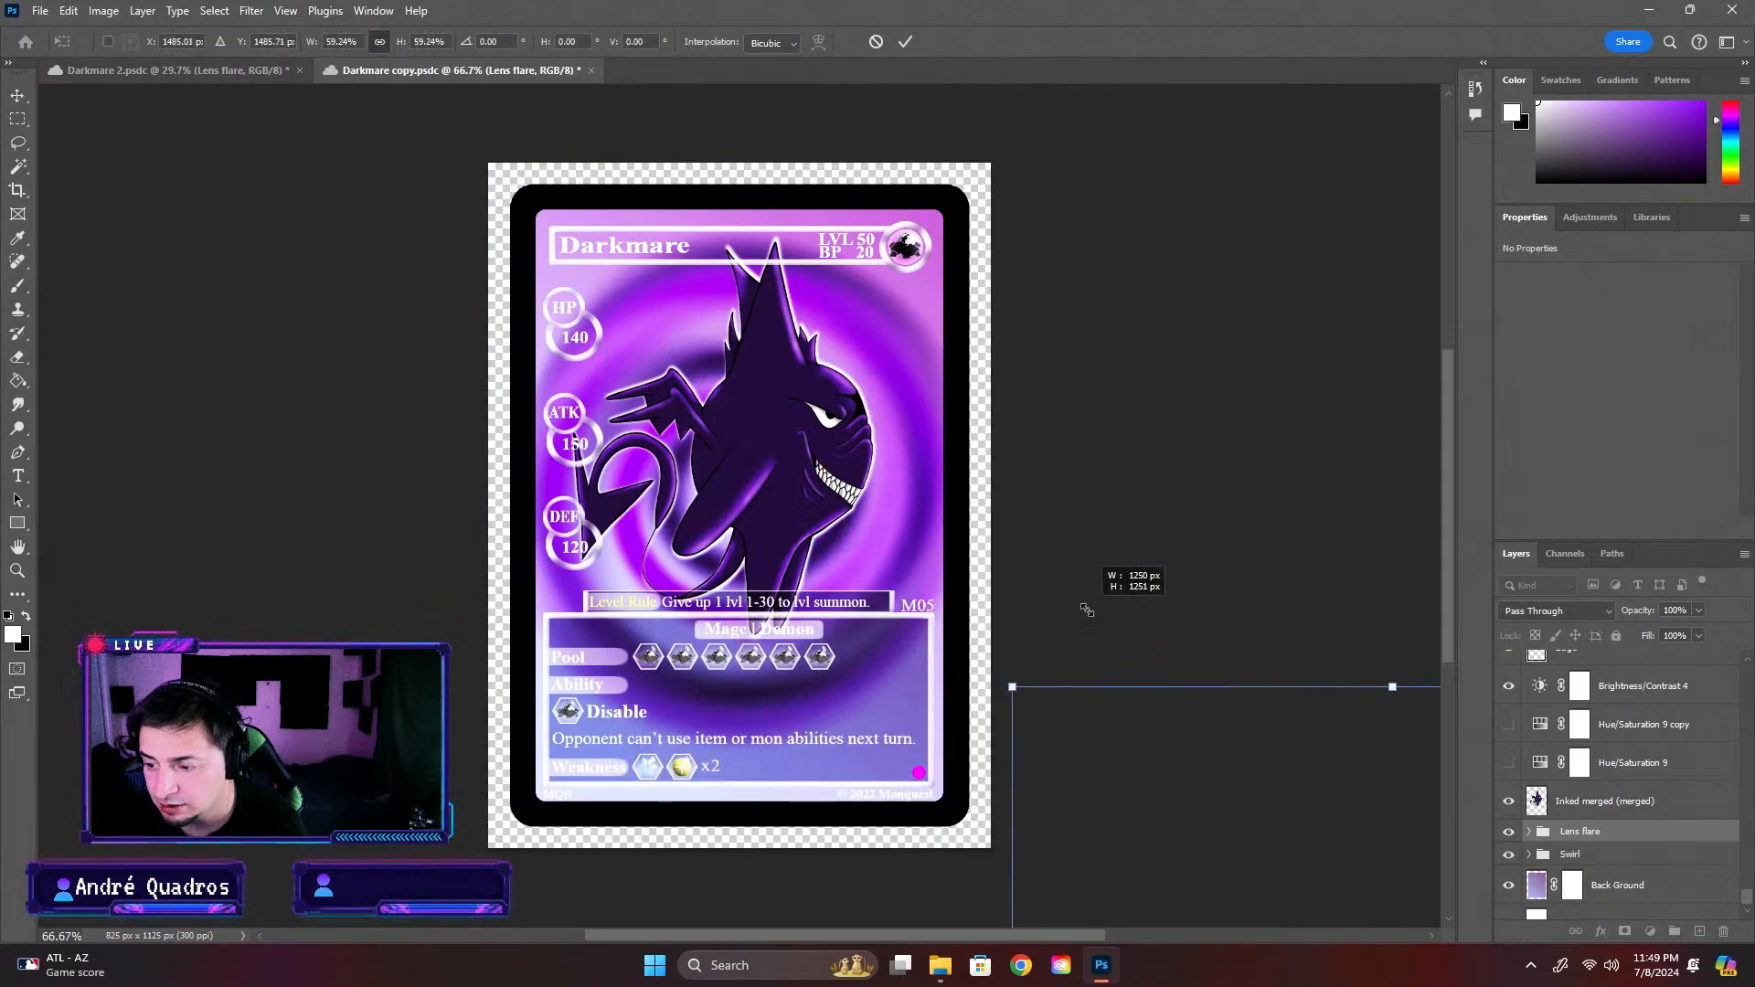
{"action": "left_click_drag", "start_coordinate": [1175, 731], "coordinate": [521, 141]}
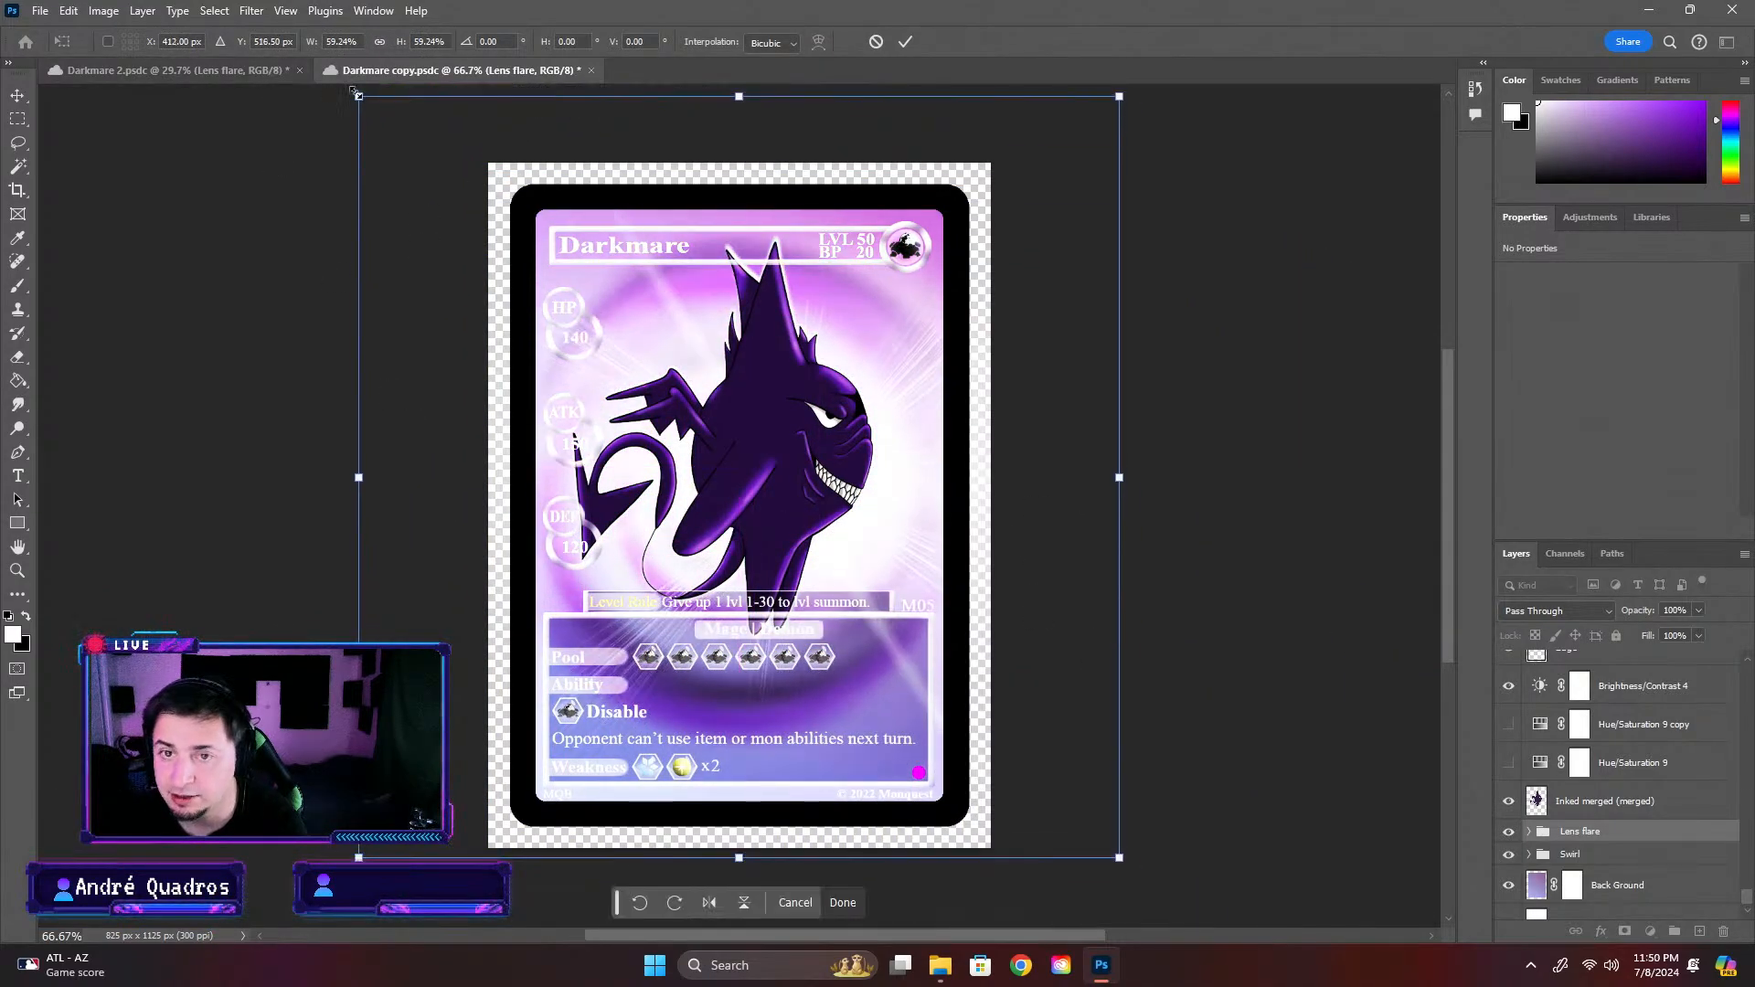
{"action": "left_click_drag", "start_coordinate": [357, 96], "coordinate": [658, 342]}
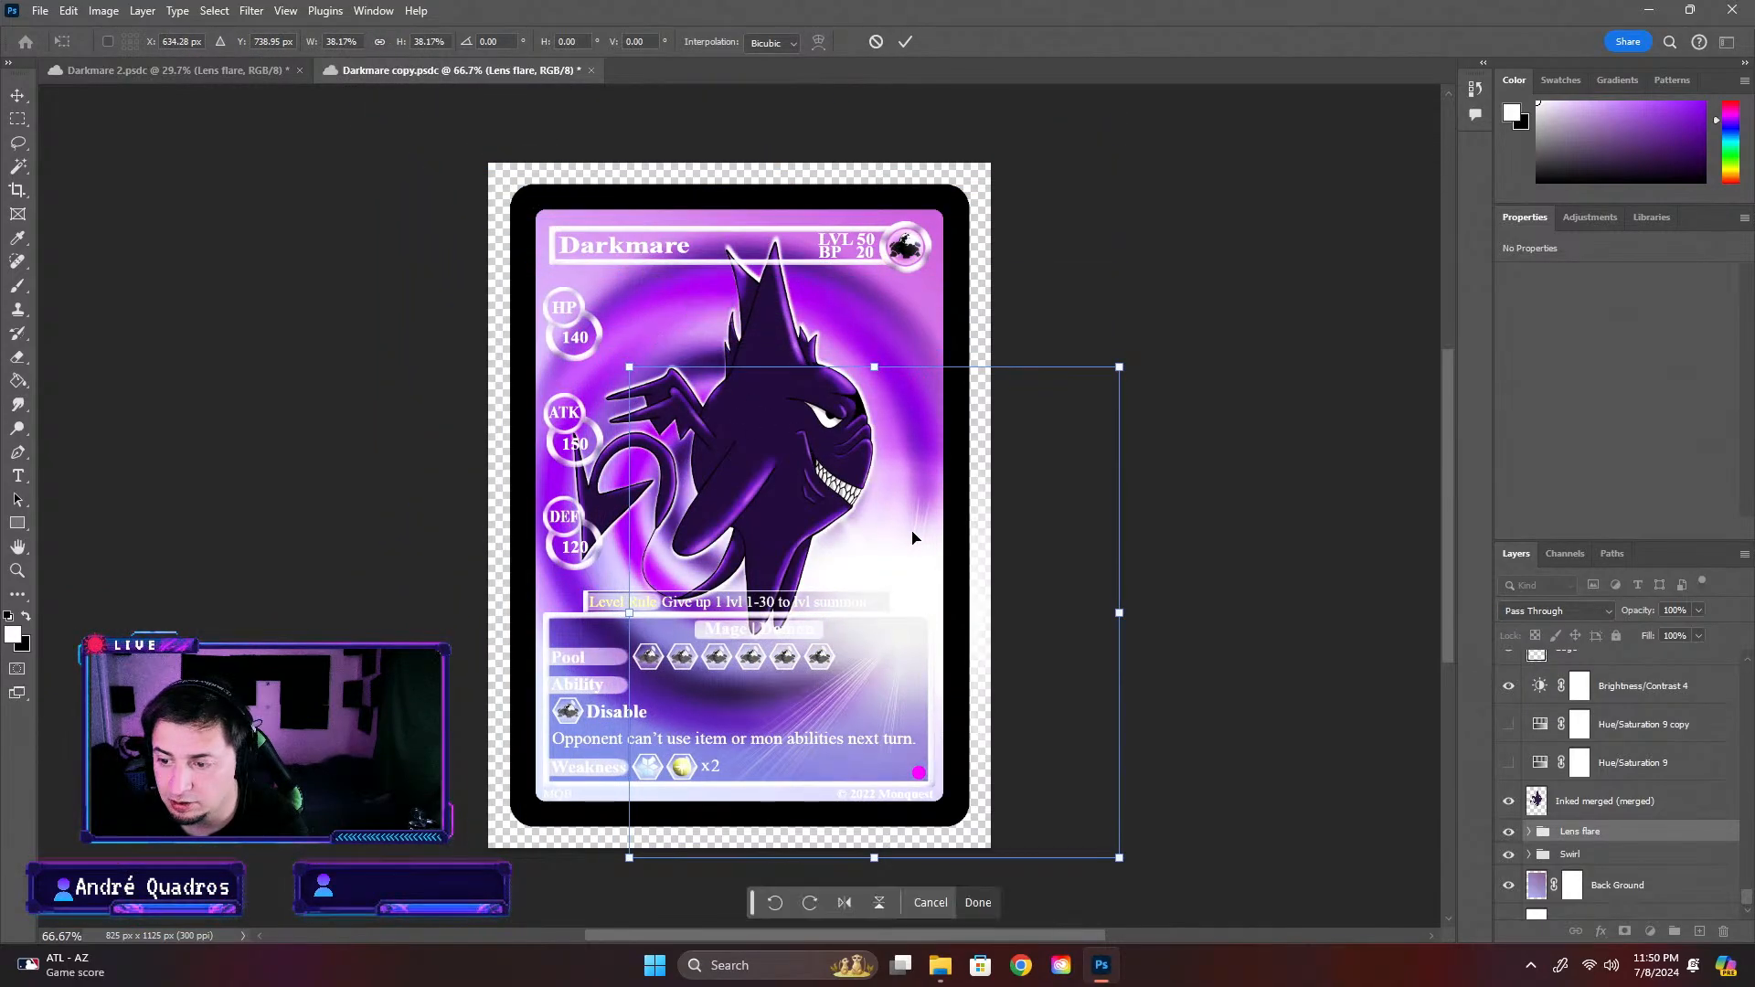
{"action": "left_click_drag", "start_coordinate": [912, 537], "coordinate": [797, 398]}
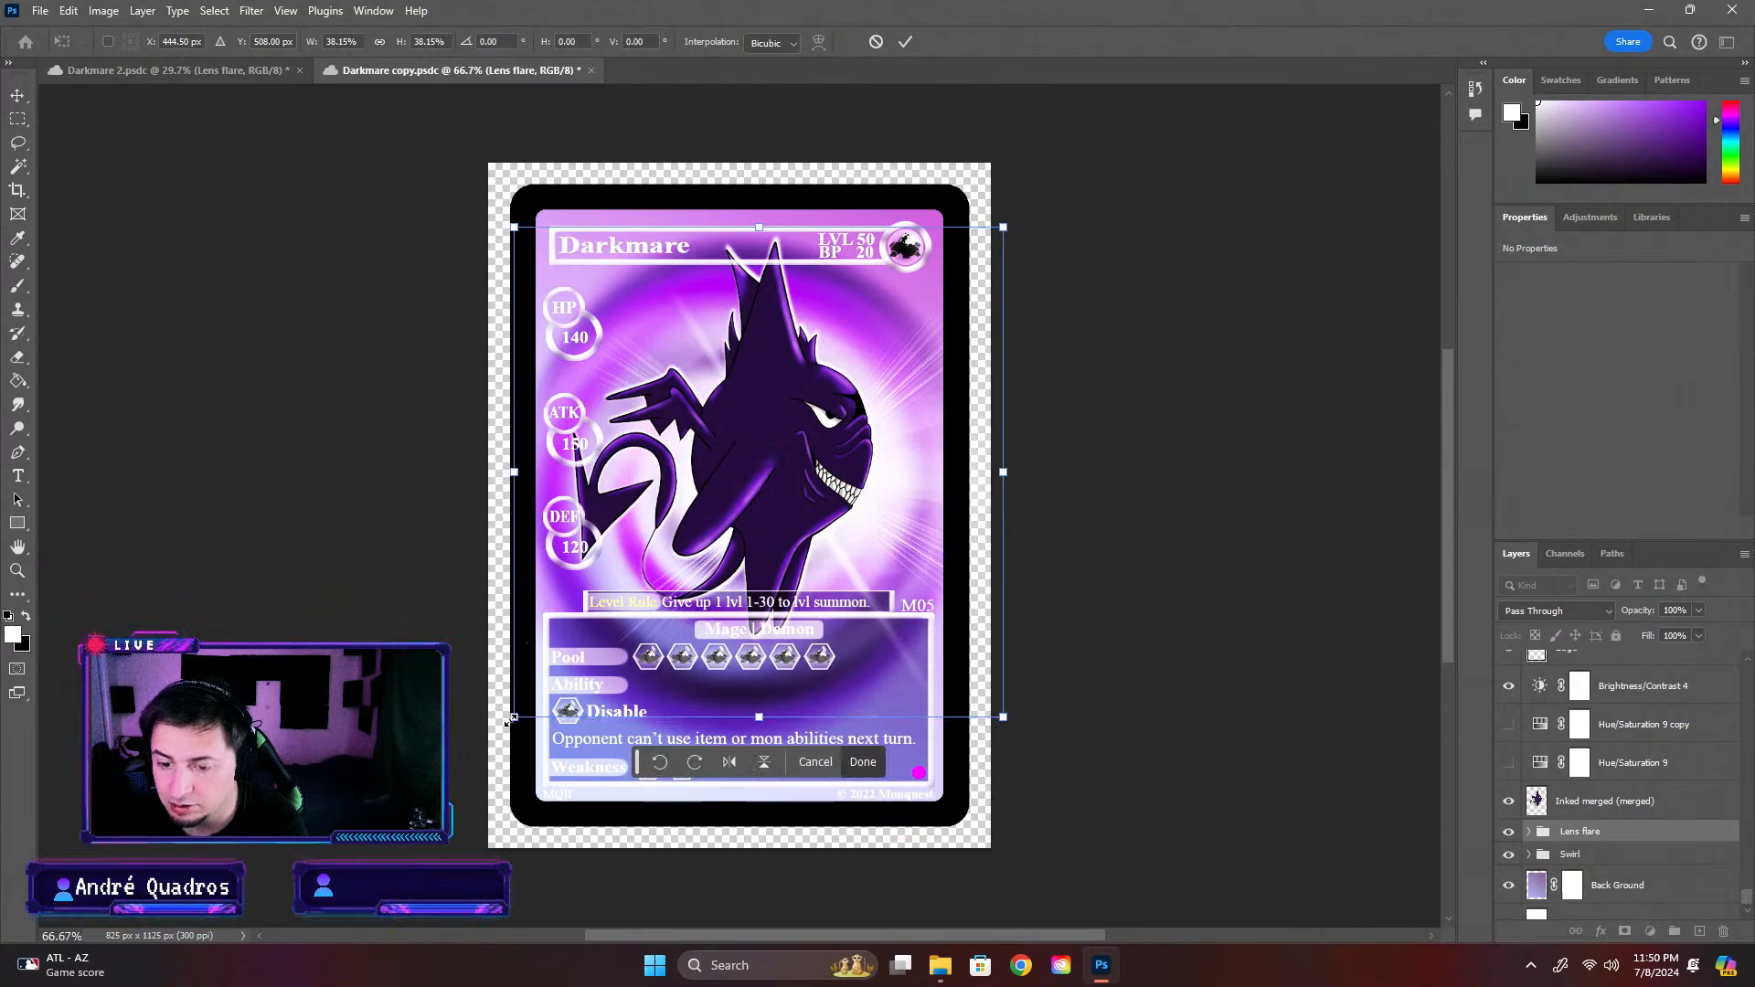
{"action": "left_click_drag", "start_coordinate": [508, 723], "coordinate": [596, 647]}
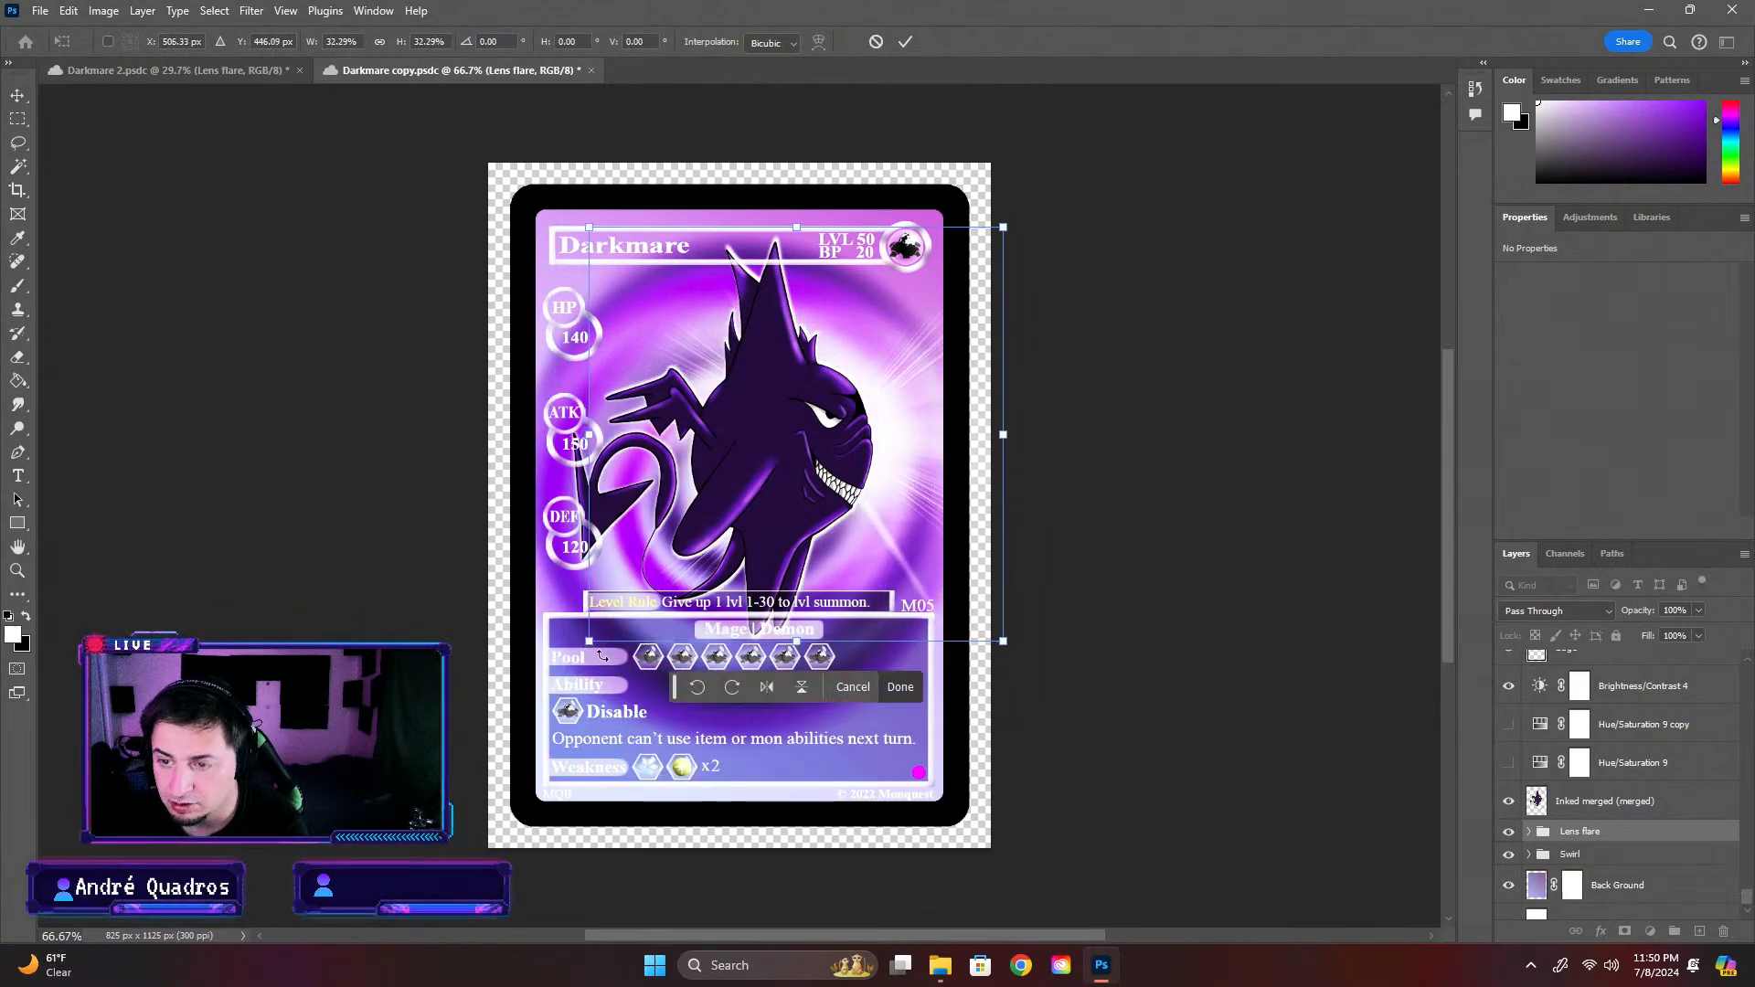
{"action": "left_click", "coordinate": [188, 68]}
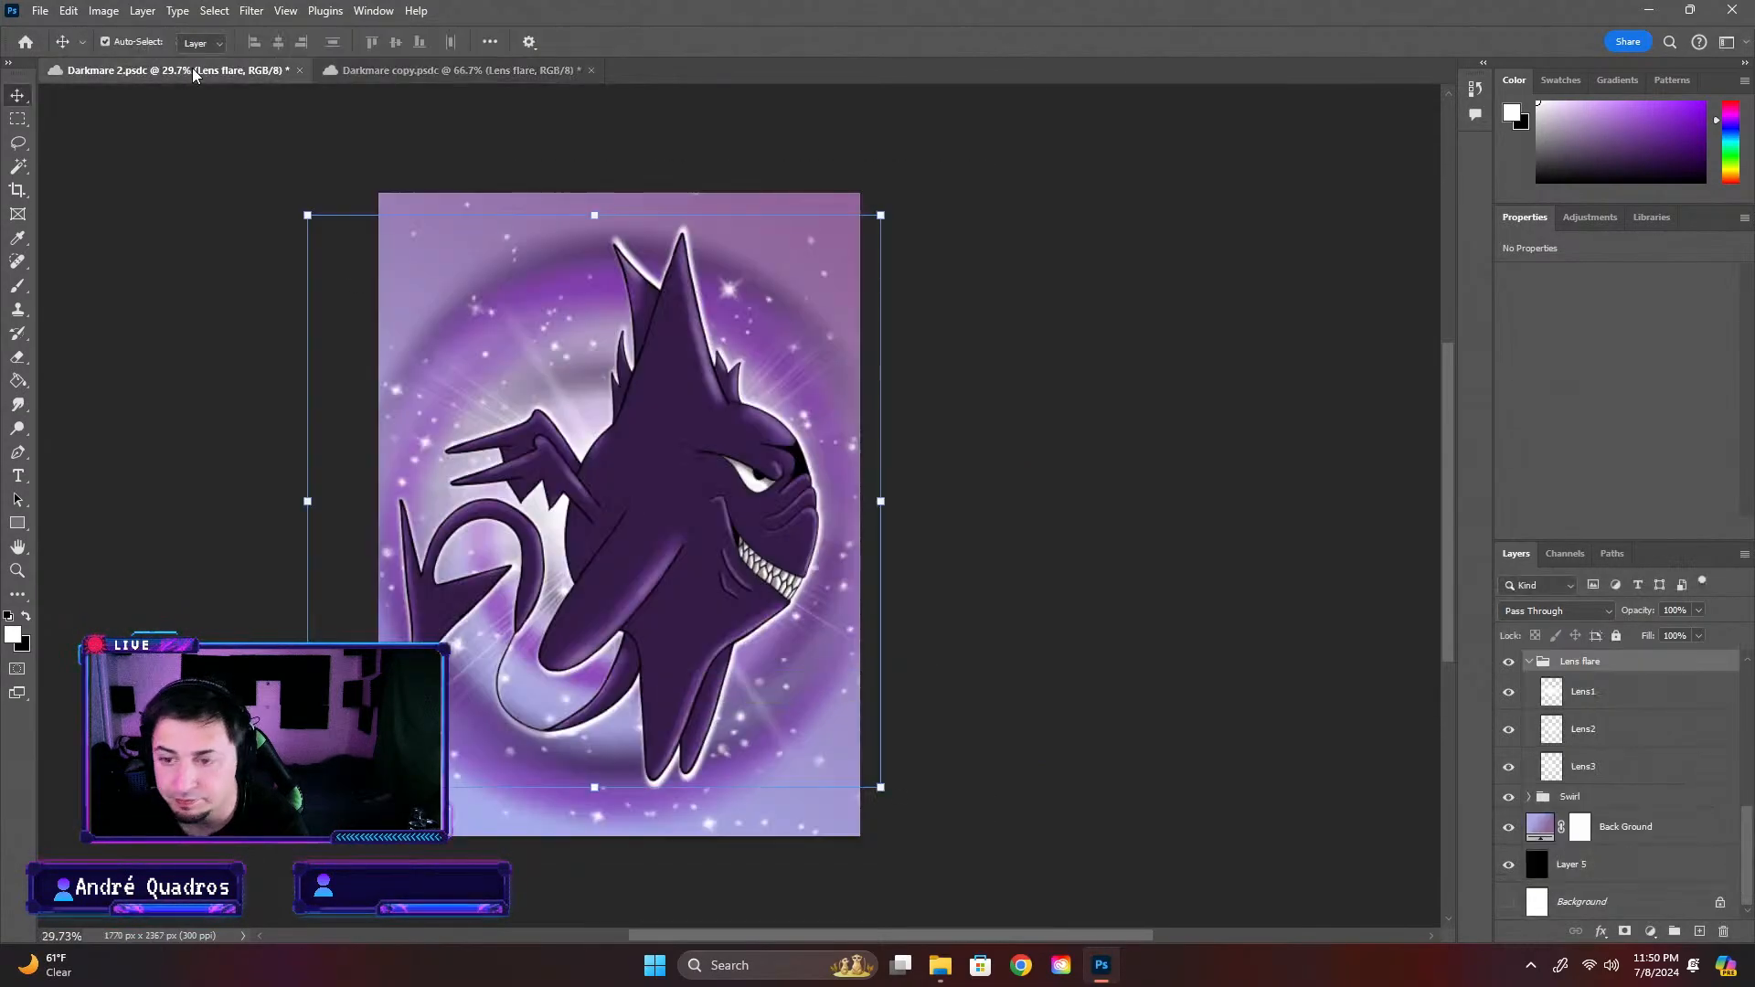
{"action": "left_click", "coordinate": [357, 72]}
{"action": "left_click", "coordinate": [1039, 493]}
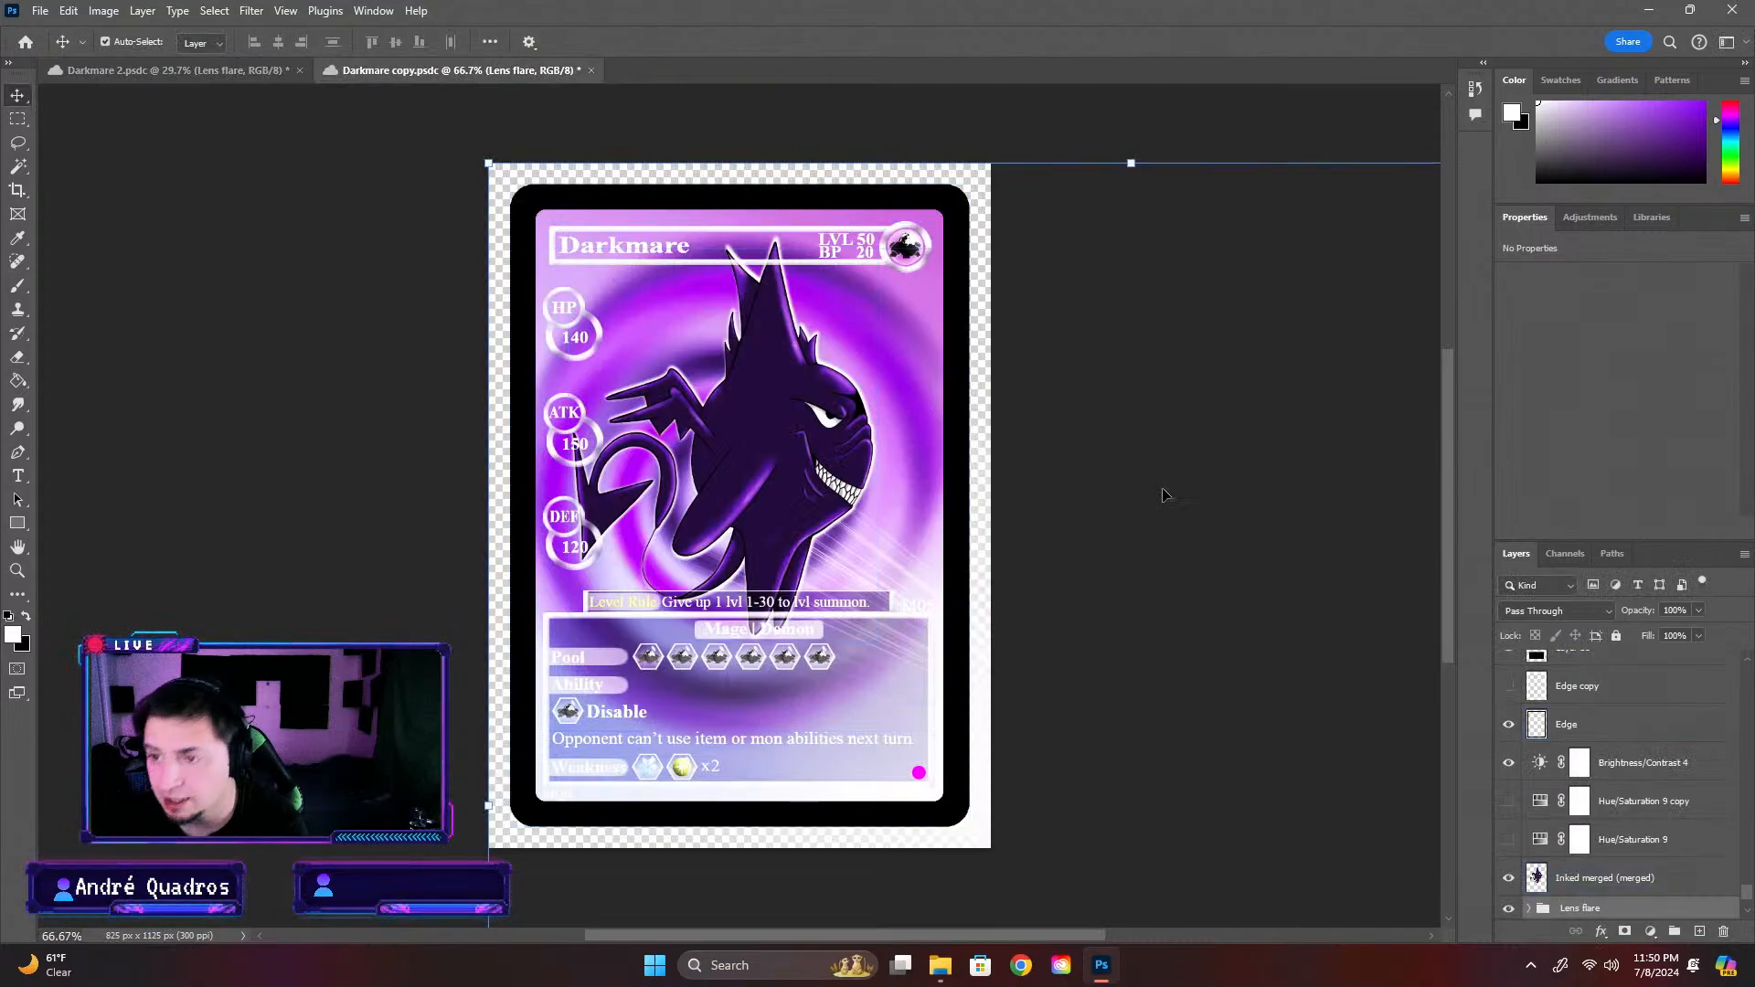
Scale the Lens flare group down to about 33% and centre its glow behind the character
{"action": "left_click_drag", "start_coordinate": [489, 167], "coordinate": [1229, 738]}
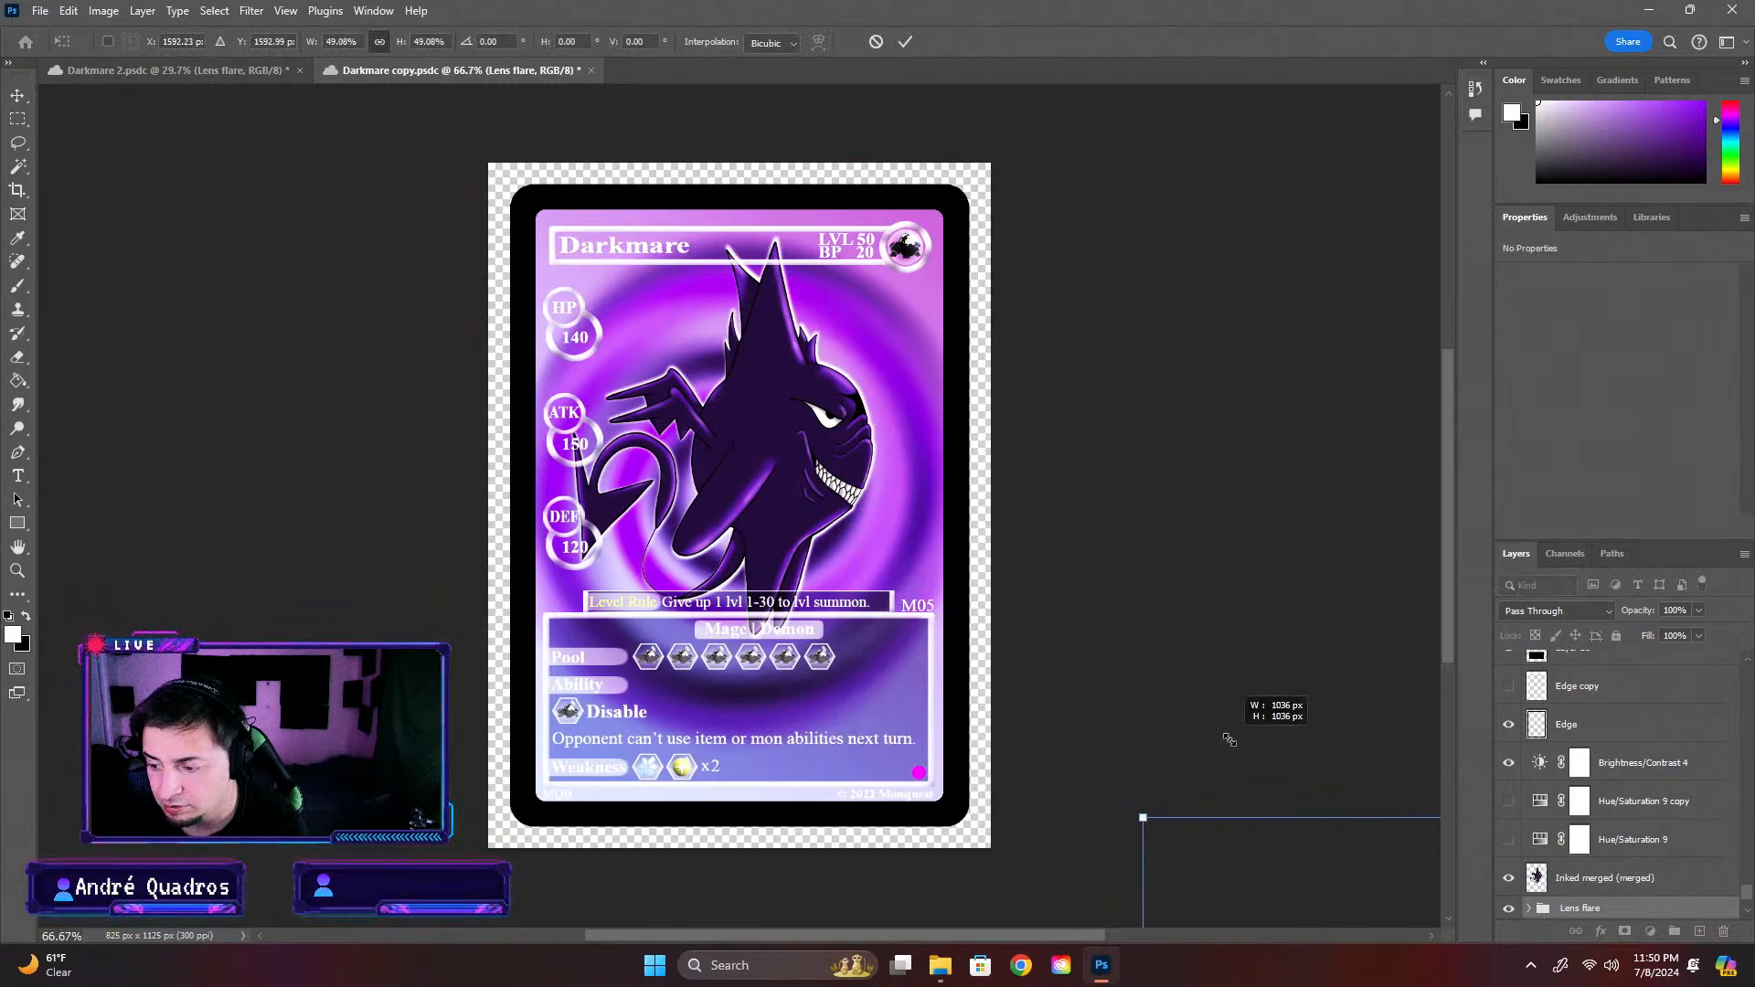
{"action": "left_click_drag", "start_coordinate": [1282, 845], "coordinate": [578, 168]}
{"action": "left_click_drag", "start_coordinate": [437, 770], "coordinate": [592, 616]}
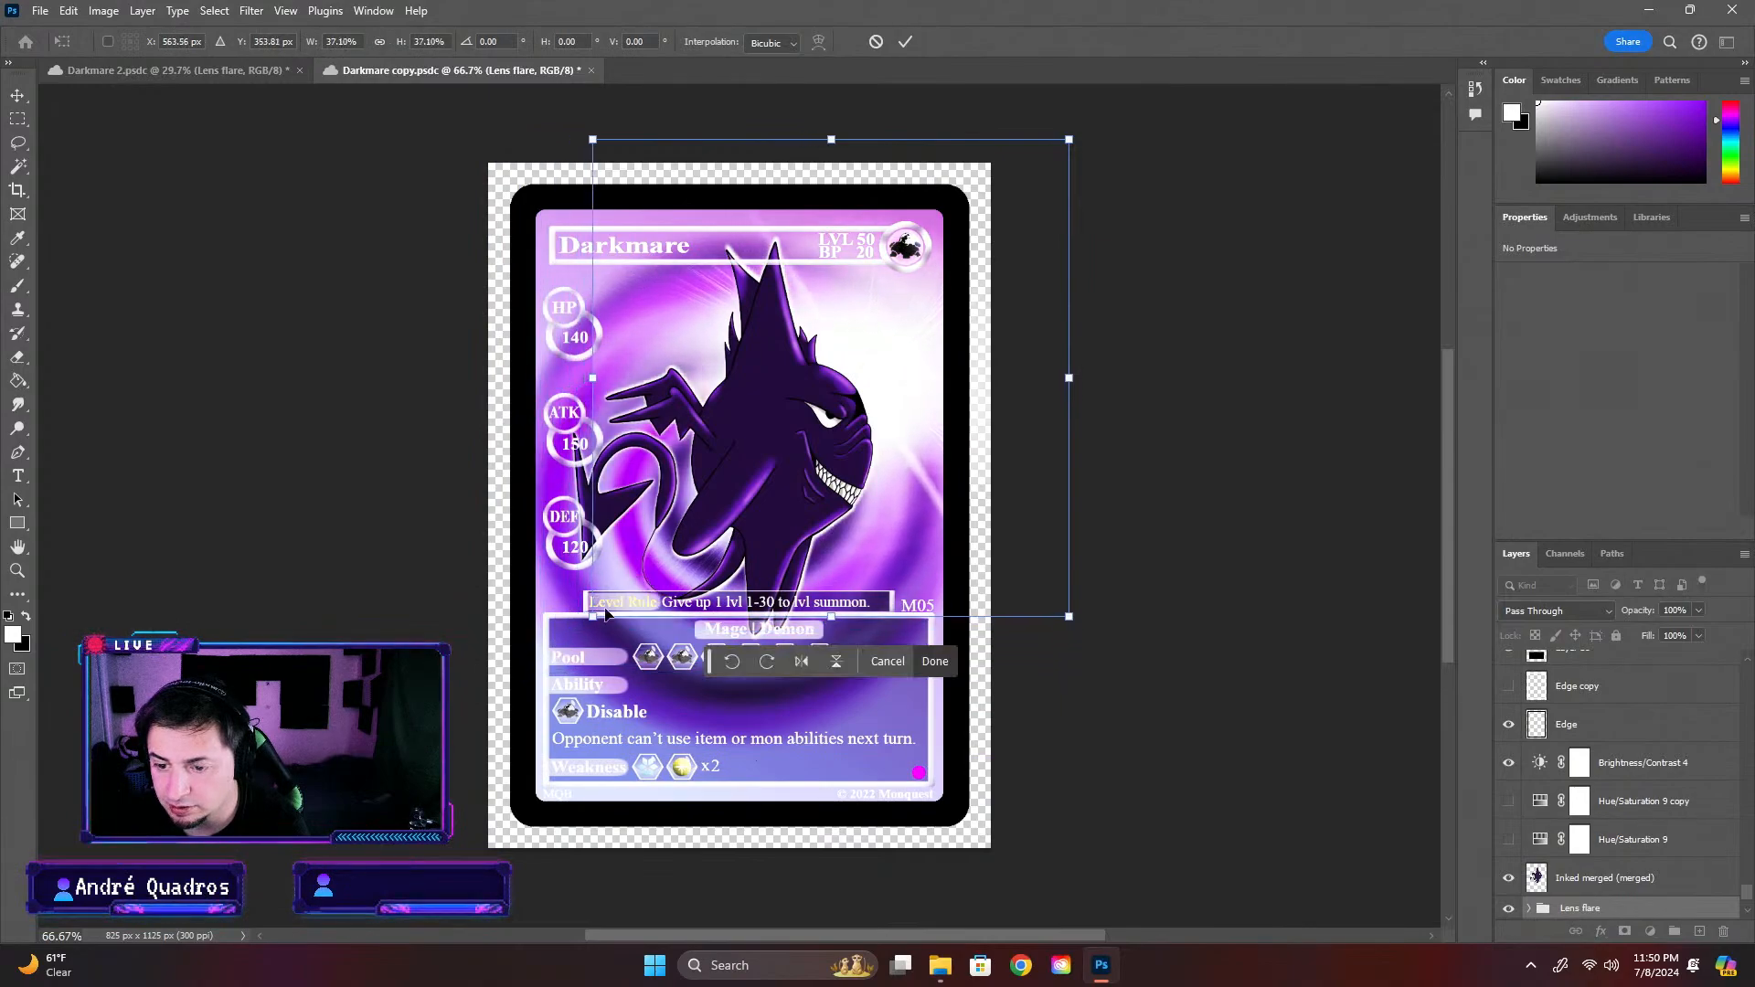
{"action": "left_click_drag", "start_coordinate": [891, 360], "coordinate": [786, 435]}
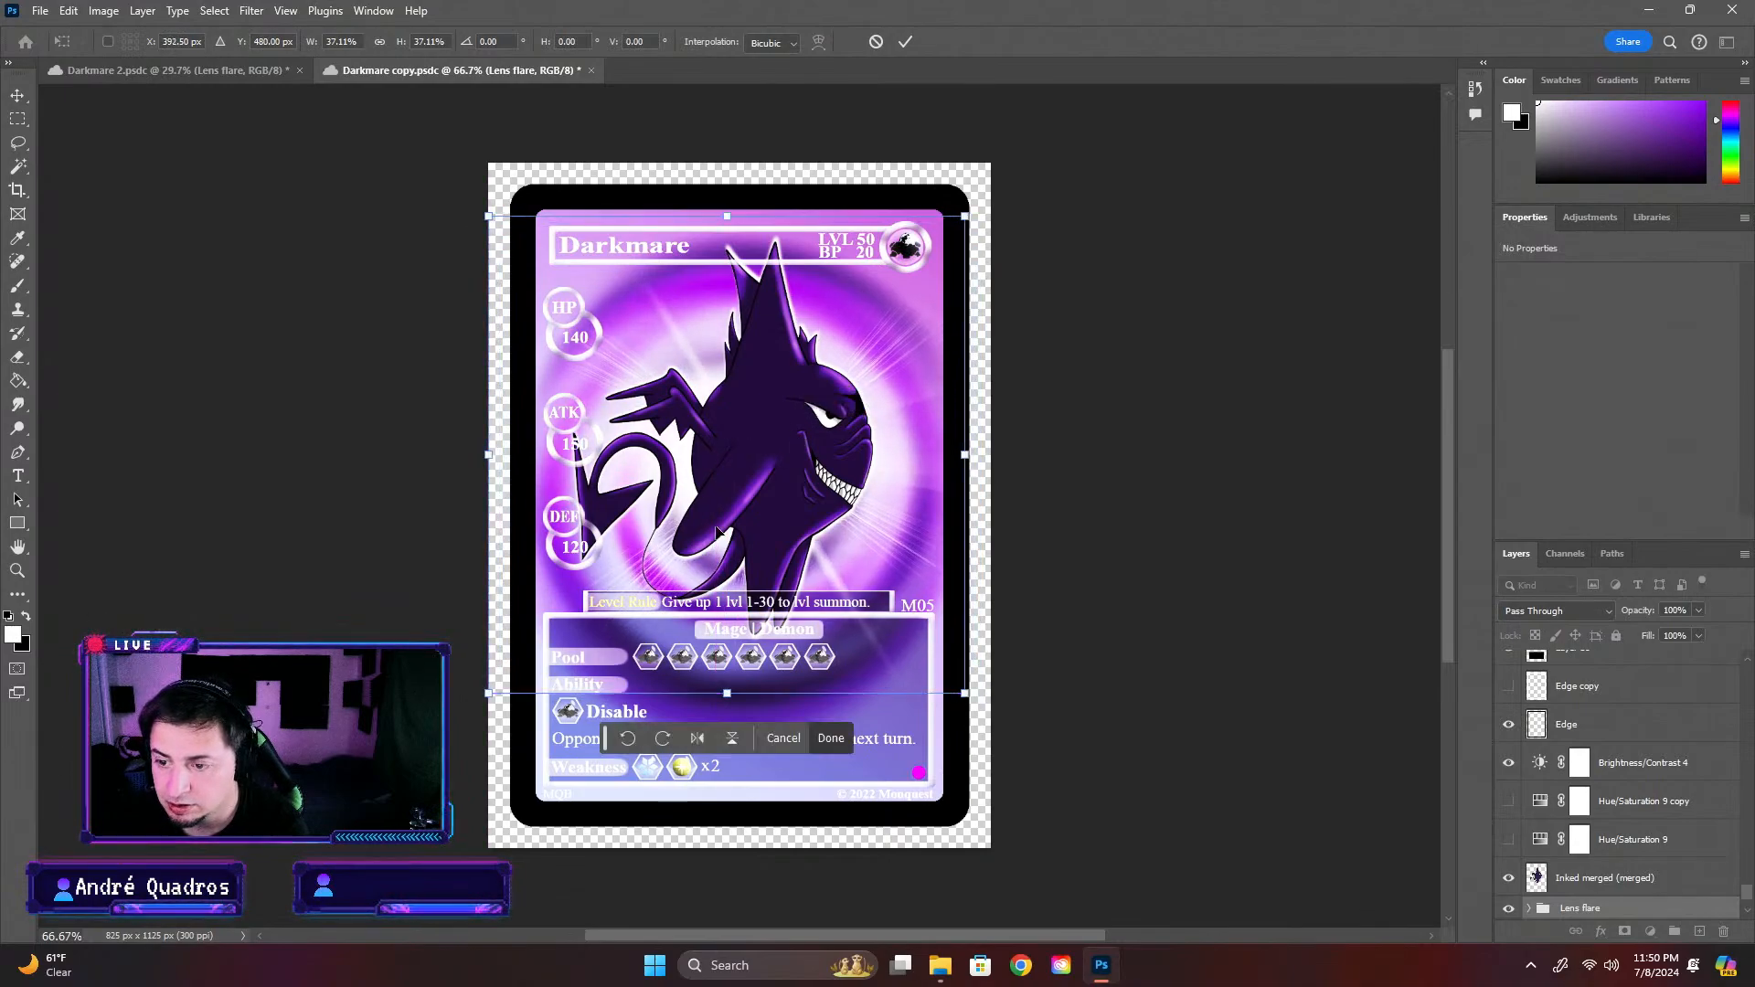
{"action": "left_click_drag", "start_coordinate": [491, 704], "coordinate": [539, 643]}
{"action": "left_click_drag", "start_coordinate": [851, 387], "coordinate": [830, 415]}
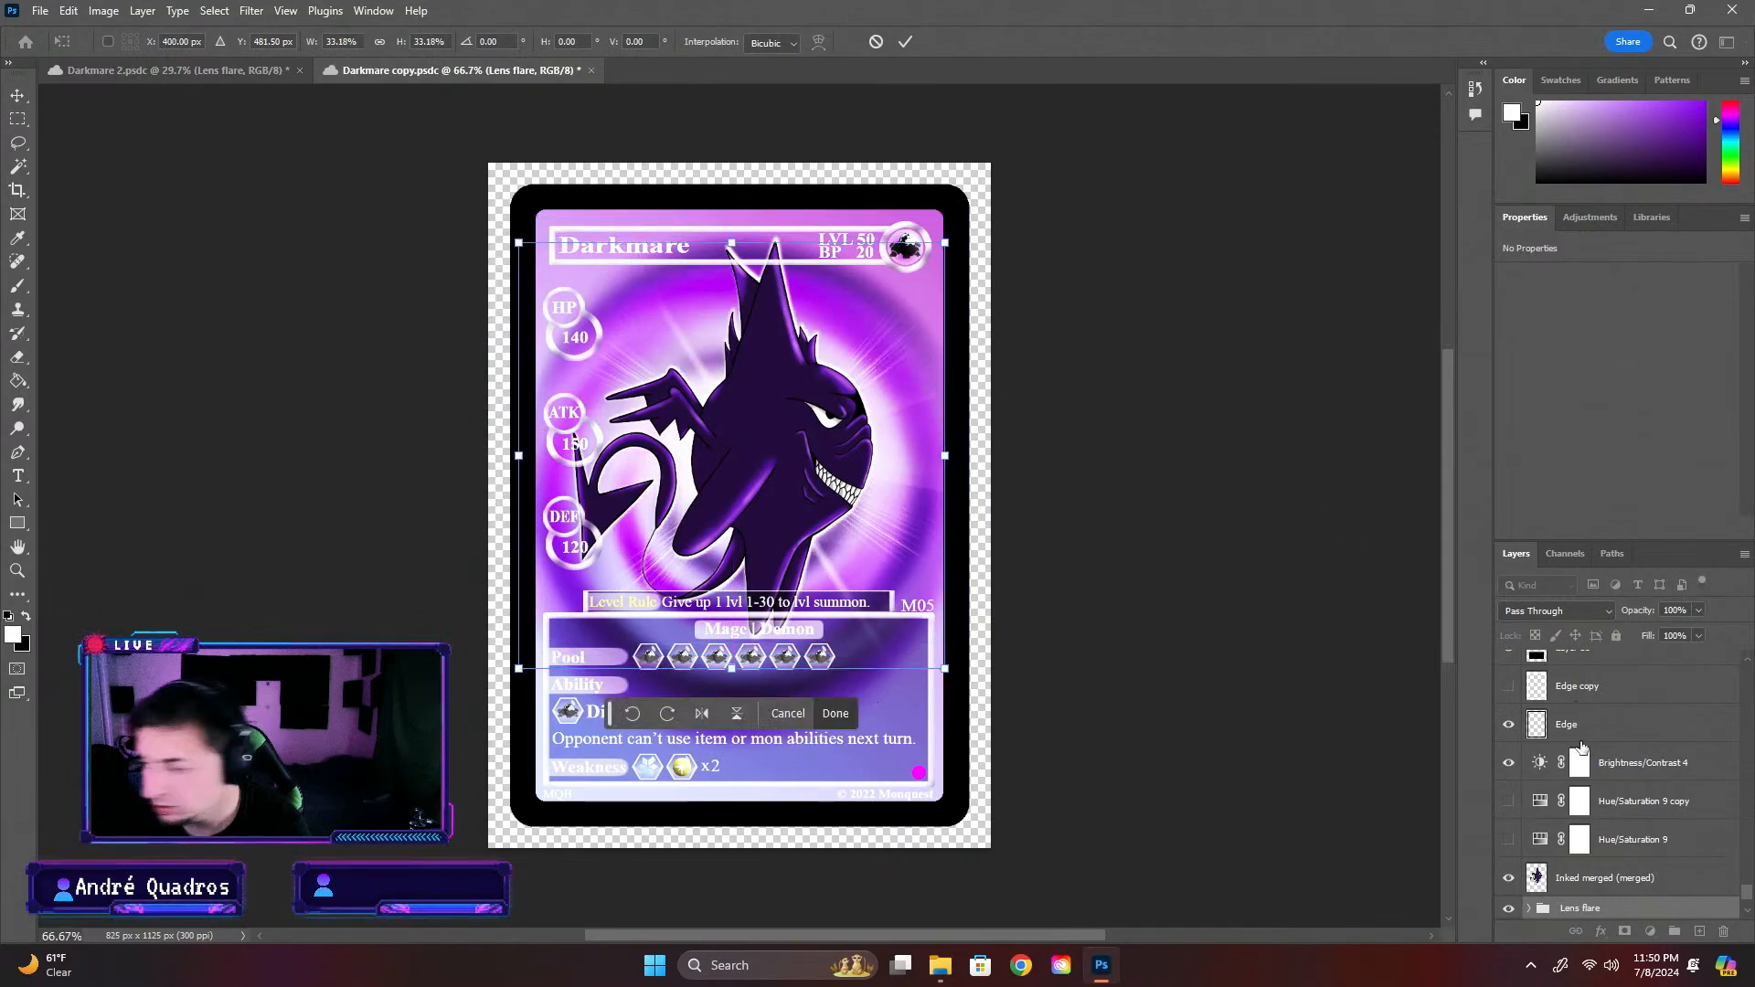
{"action": "key", "text": "Return"}
Hide the Vibrance 1 and Brightness/Contrast 2 adjustment layers near the top of the layer stack
{"action": "scroll", "coordinate": [1554, 773], "scroll_direction": "up", "scroll_amount": 3}
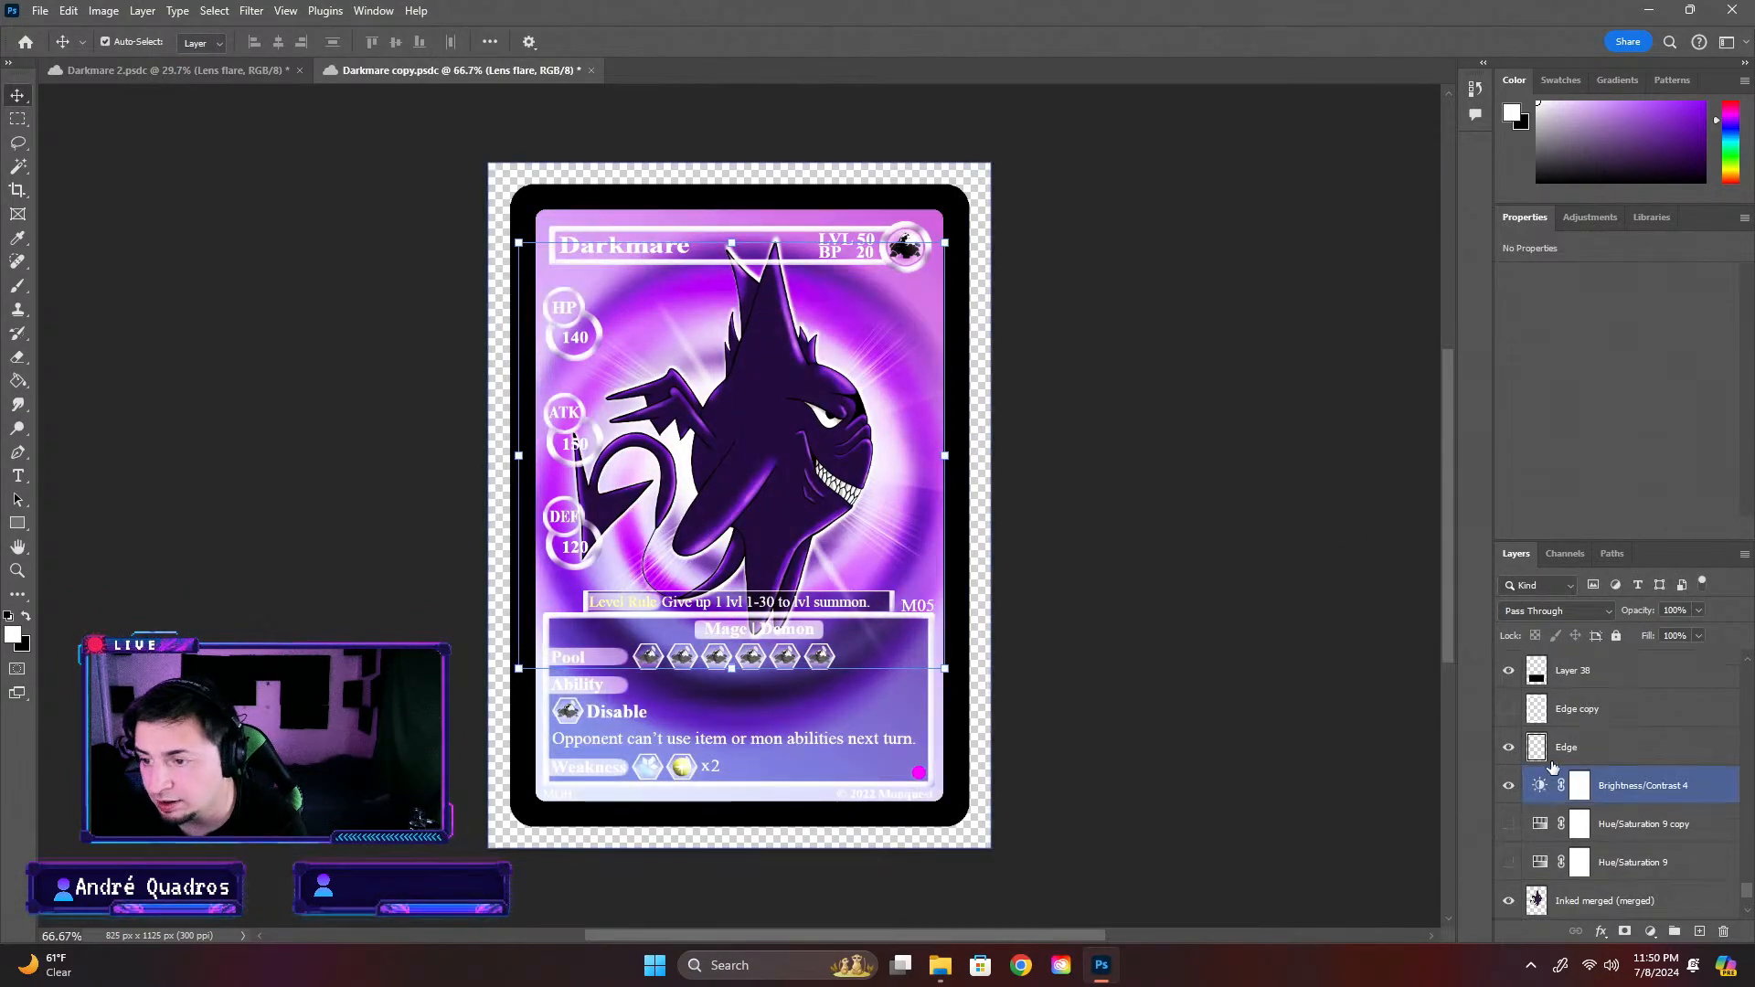
{"action": "scroll", "coordinate": [1560, 766], "scroll_direction": "up", "scroll_amount": 2}
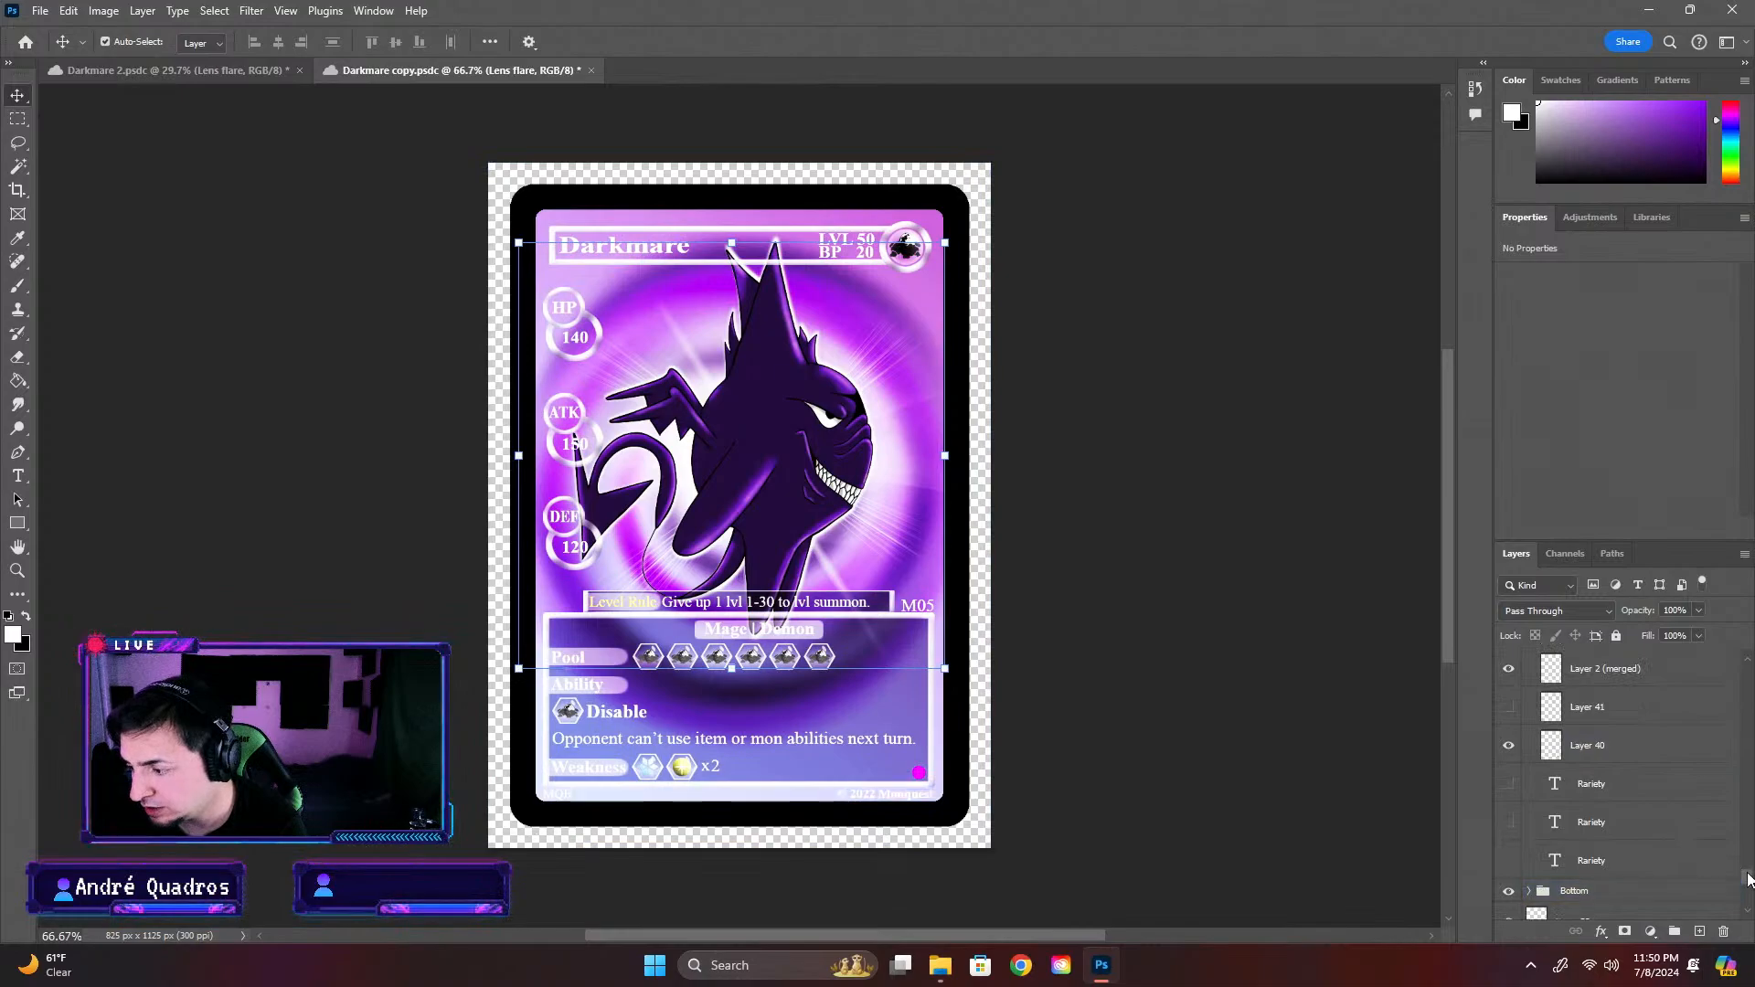
{"action": "scroll", "coordinate": [1560, 766], "scroll_direction": "up", "scroll_amount": 3}
{"action": "left_click", "coordinate": [1544, 883]}
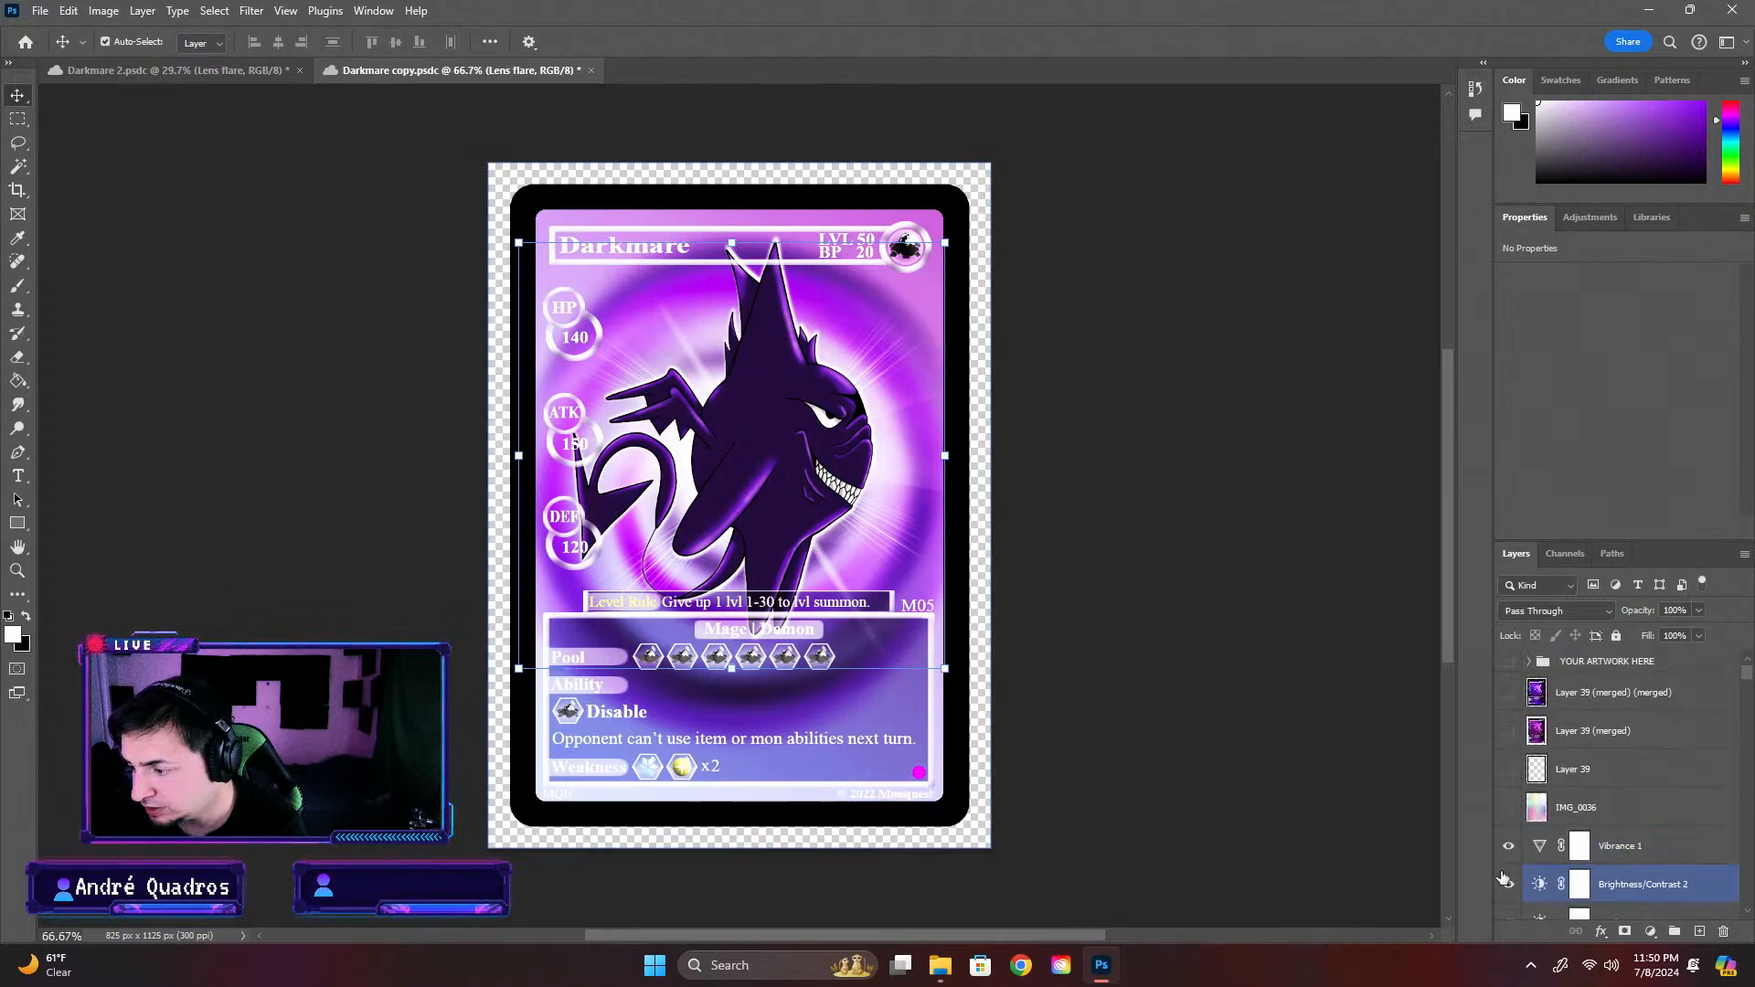
{"action": "left_click", "coordinate": [1520, 851]}
{"action": "left_click", "coordinate": [1510, 853]}
{"action": "left_click", "coordinate": [1510, 885]}
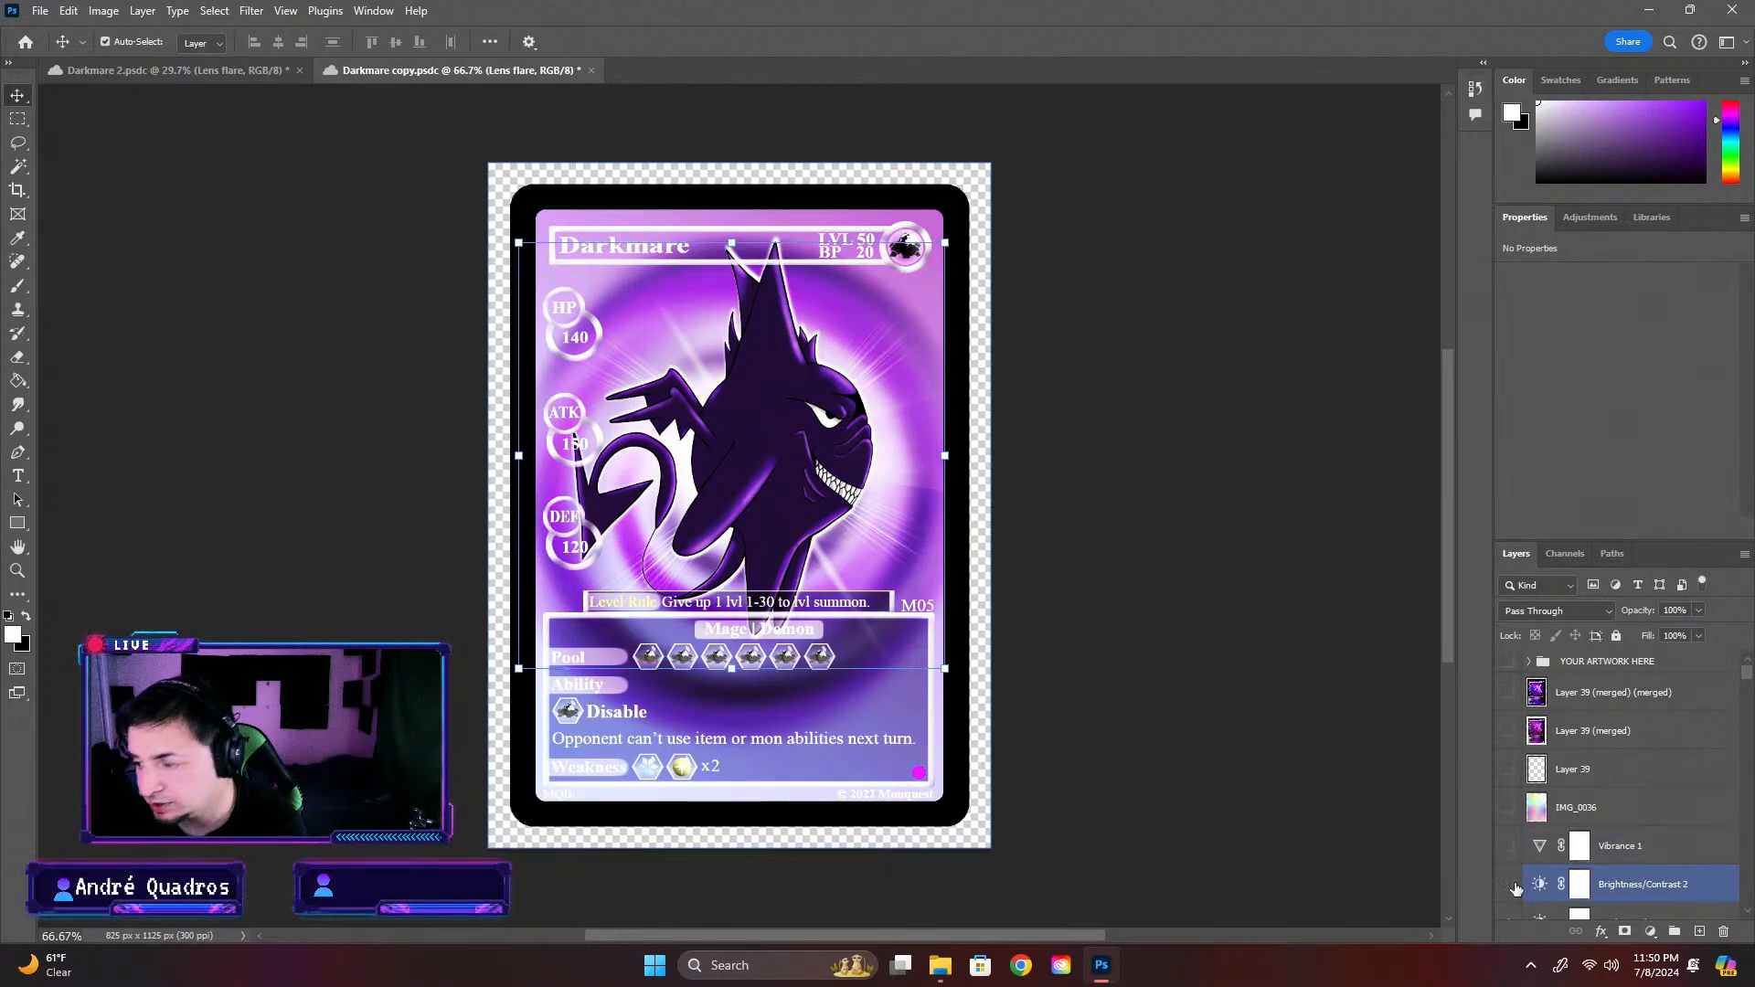
Compare the card with the Brightness/Contrast 2 and Vibrance 1 adjustment layers shown and hidden
{"action": "scroll", "coordinate": [946, 647], "scroll_direction": "down", "scroll_amount": 3}
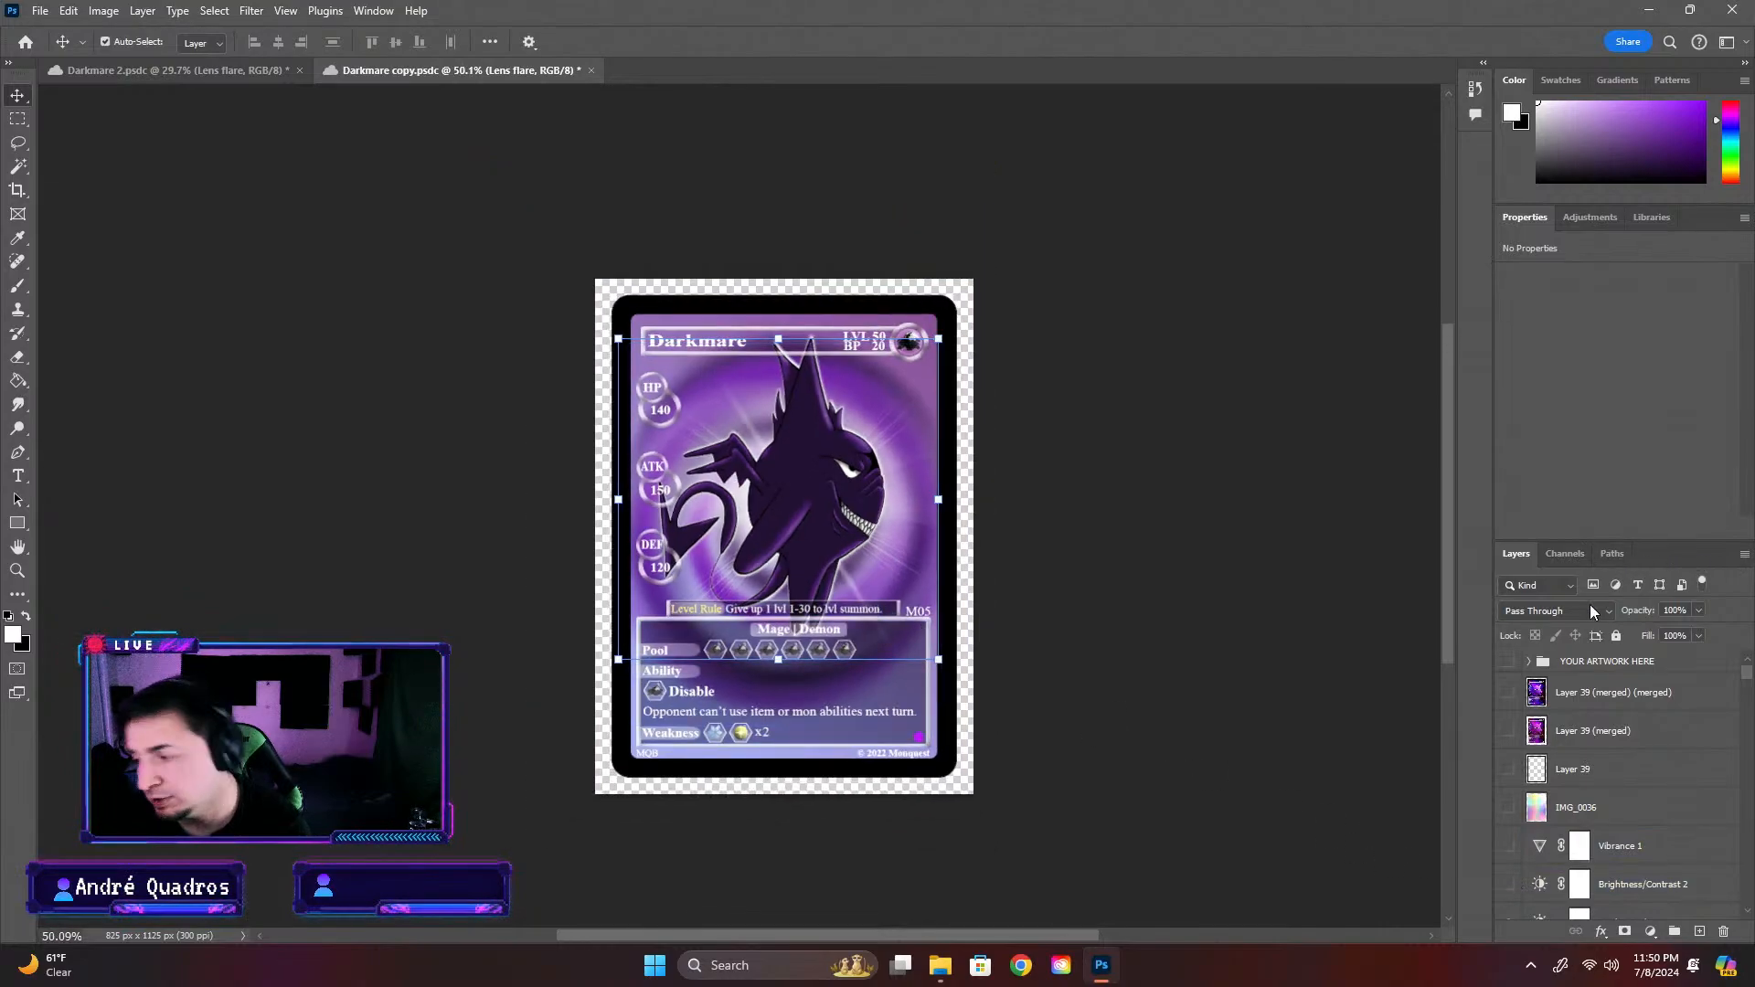
{"action": "left_click", "coordinate": [1509, 886]}
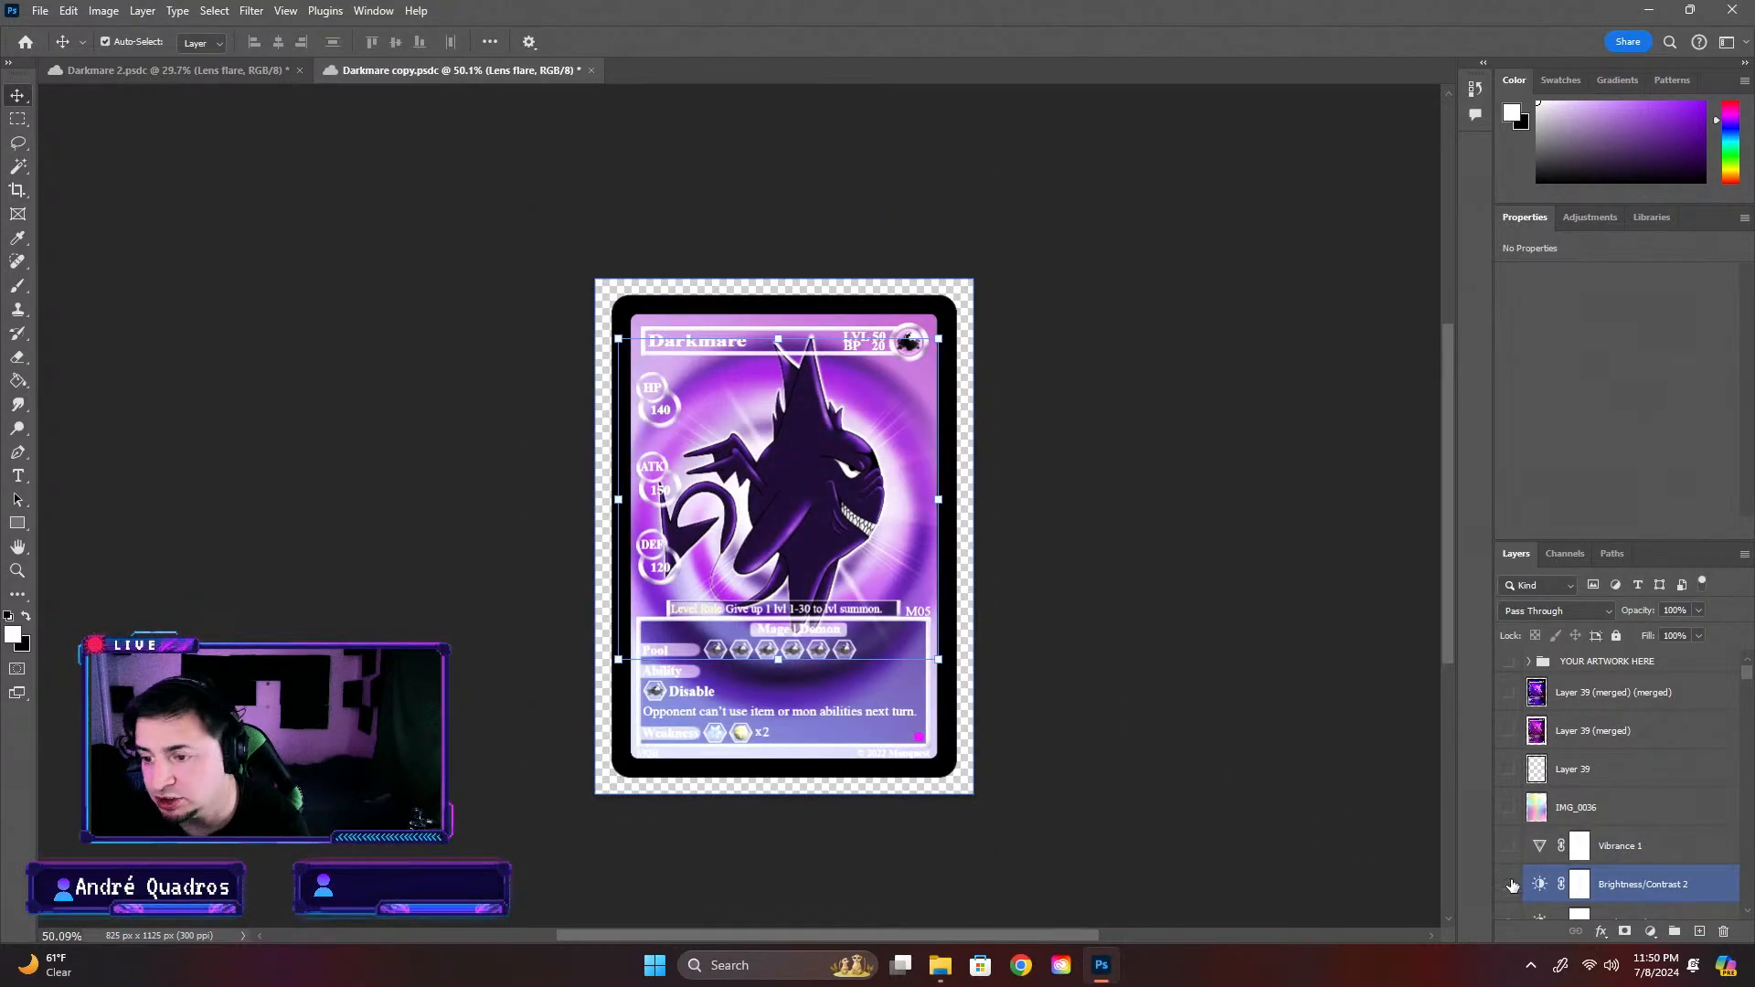
{"action": "left_click", "coordinate": [1511, 884]}
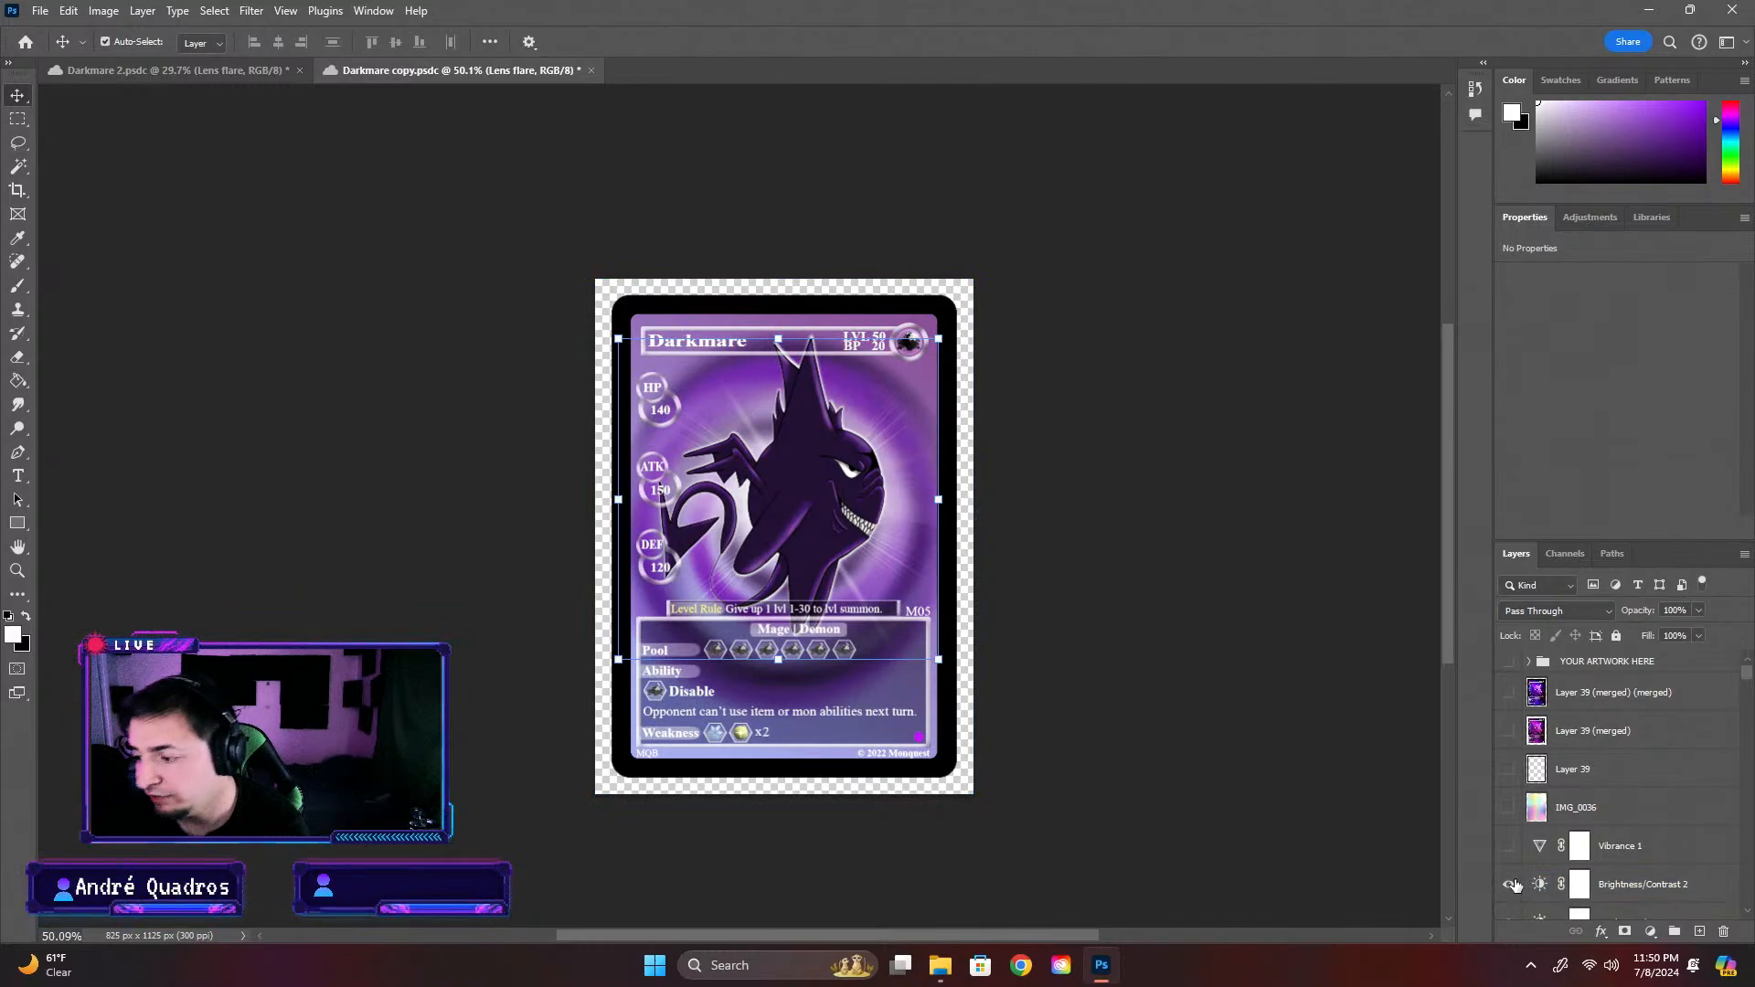
{"action": "left_click", "coordinate": [1511, 885]}
{"action": "left_click", "coordinate": [1511, 885]}
{"action": "left_click", "coordinate": [1513, 848]}
{"action": "left_click", "coordinate": [1514, 849]}
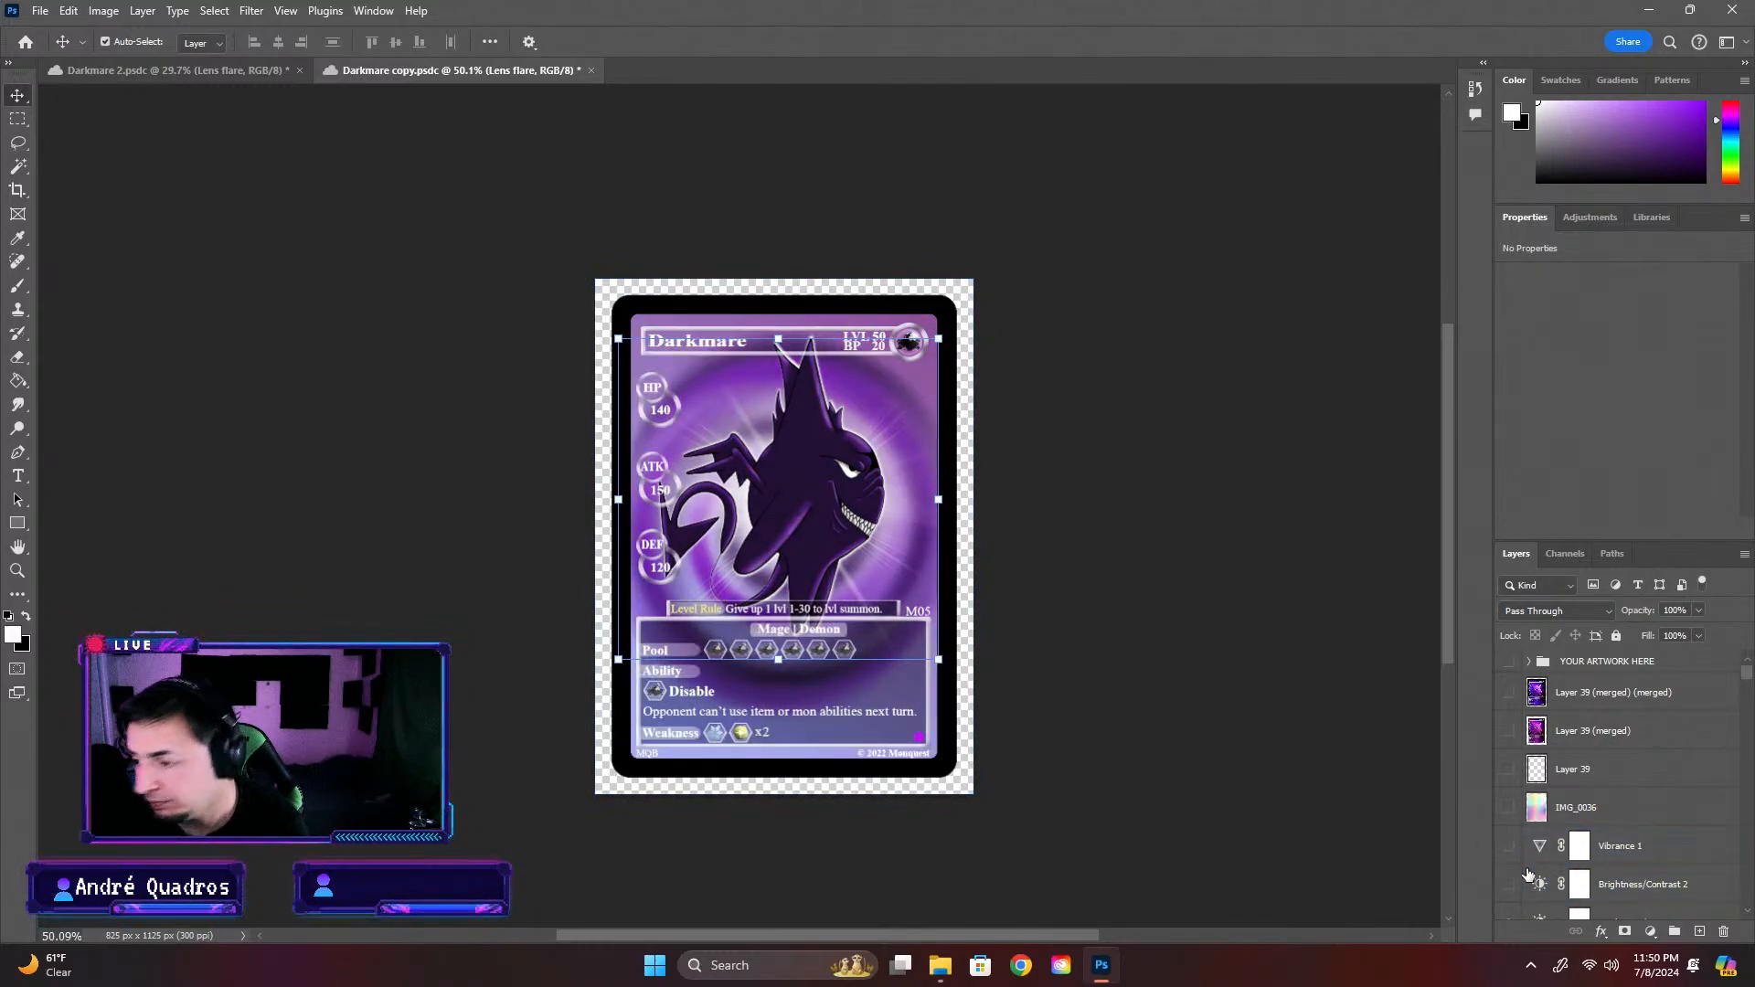
Hide the Brightness/Contrast 3 adjustment layer
{"action": "scroll", "coordinate": [1527, 875], "scroll_direction": "down", "scroll_amount": 1}
{"action": "left_click", "coordinate": [1511, 881]}
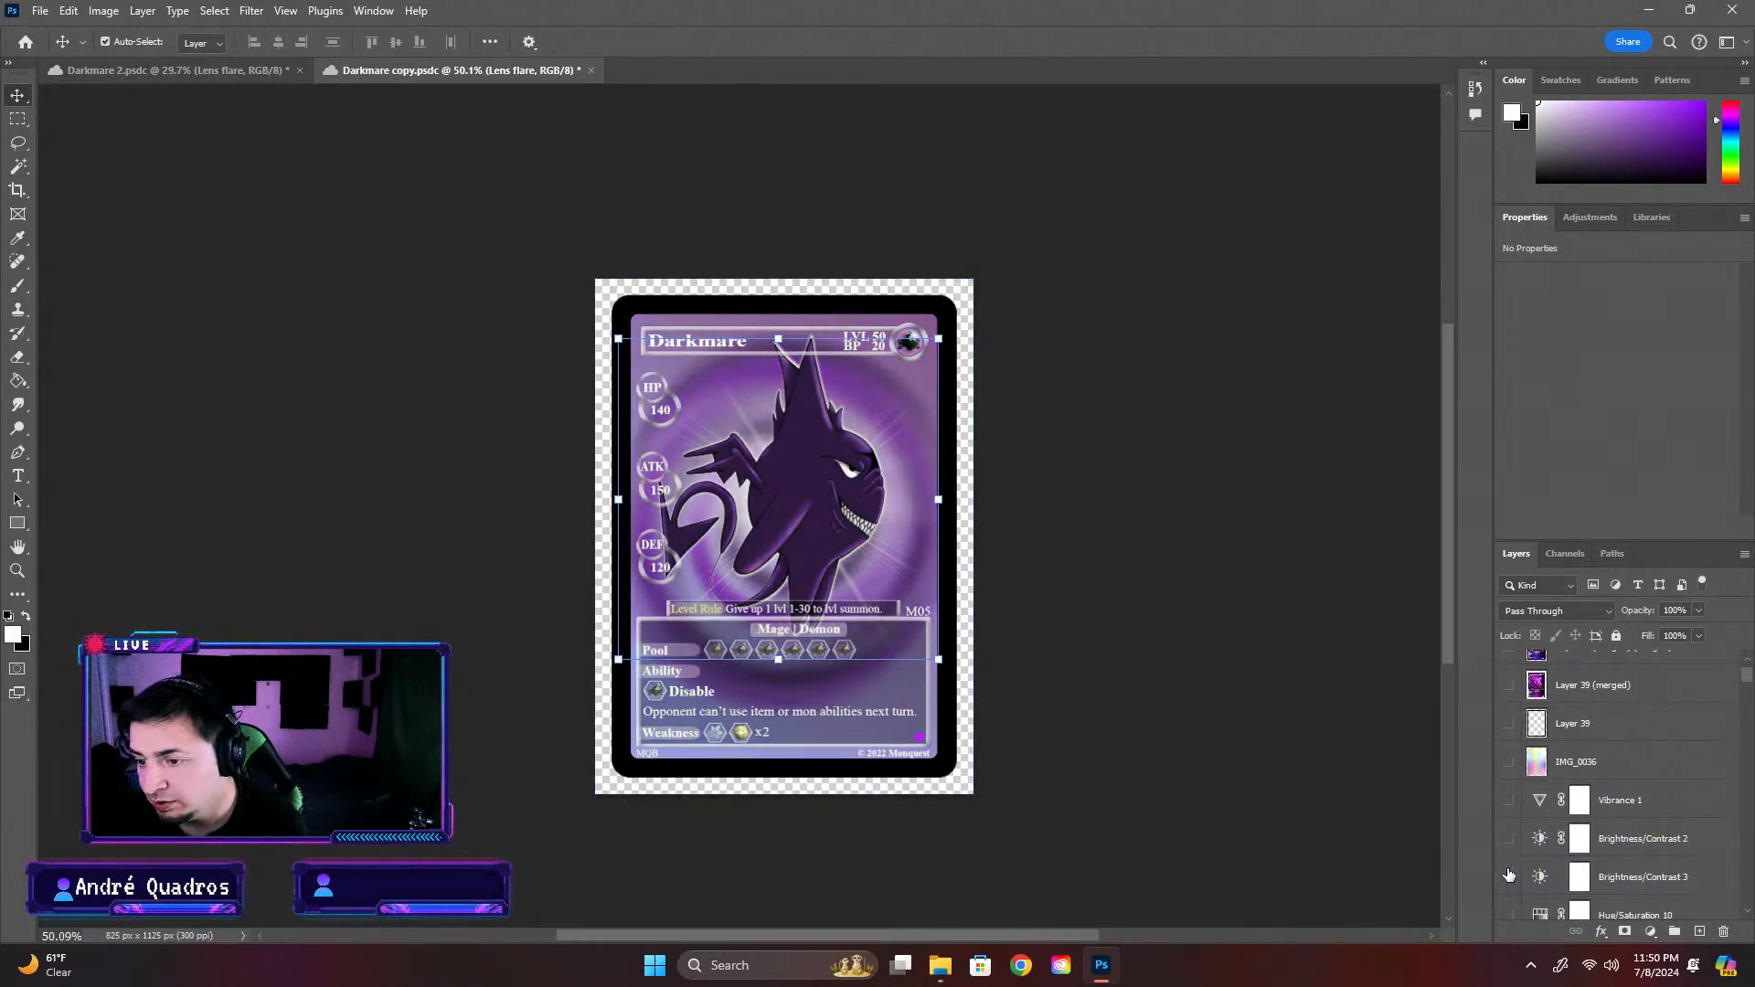
Compare the card with the Brightness/Contrast 3 and Brightness/Contrast 2 adjustment layers shown and hidden, leaving only Brightness/Contrast 3 visible
{"action": "left_click", "coordinate": [1509, 875]}
{"action": "left_click", "coordinate": [1509, 876]}
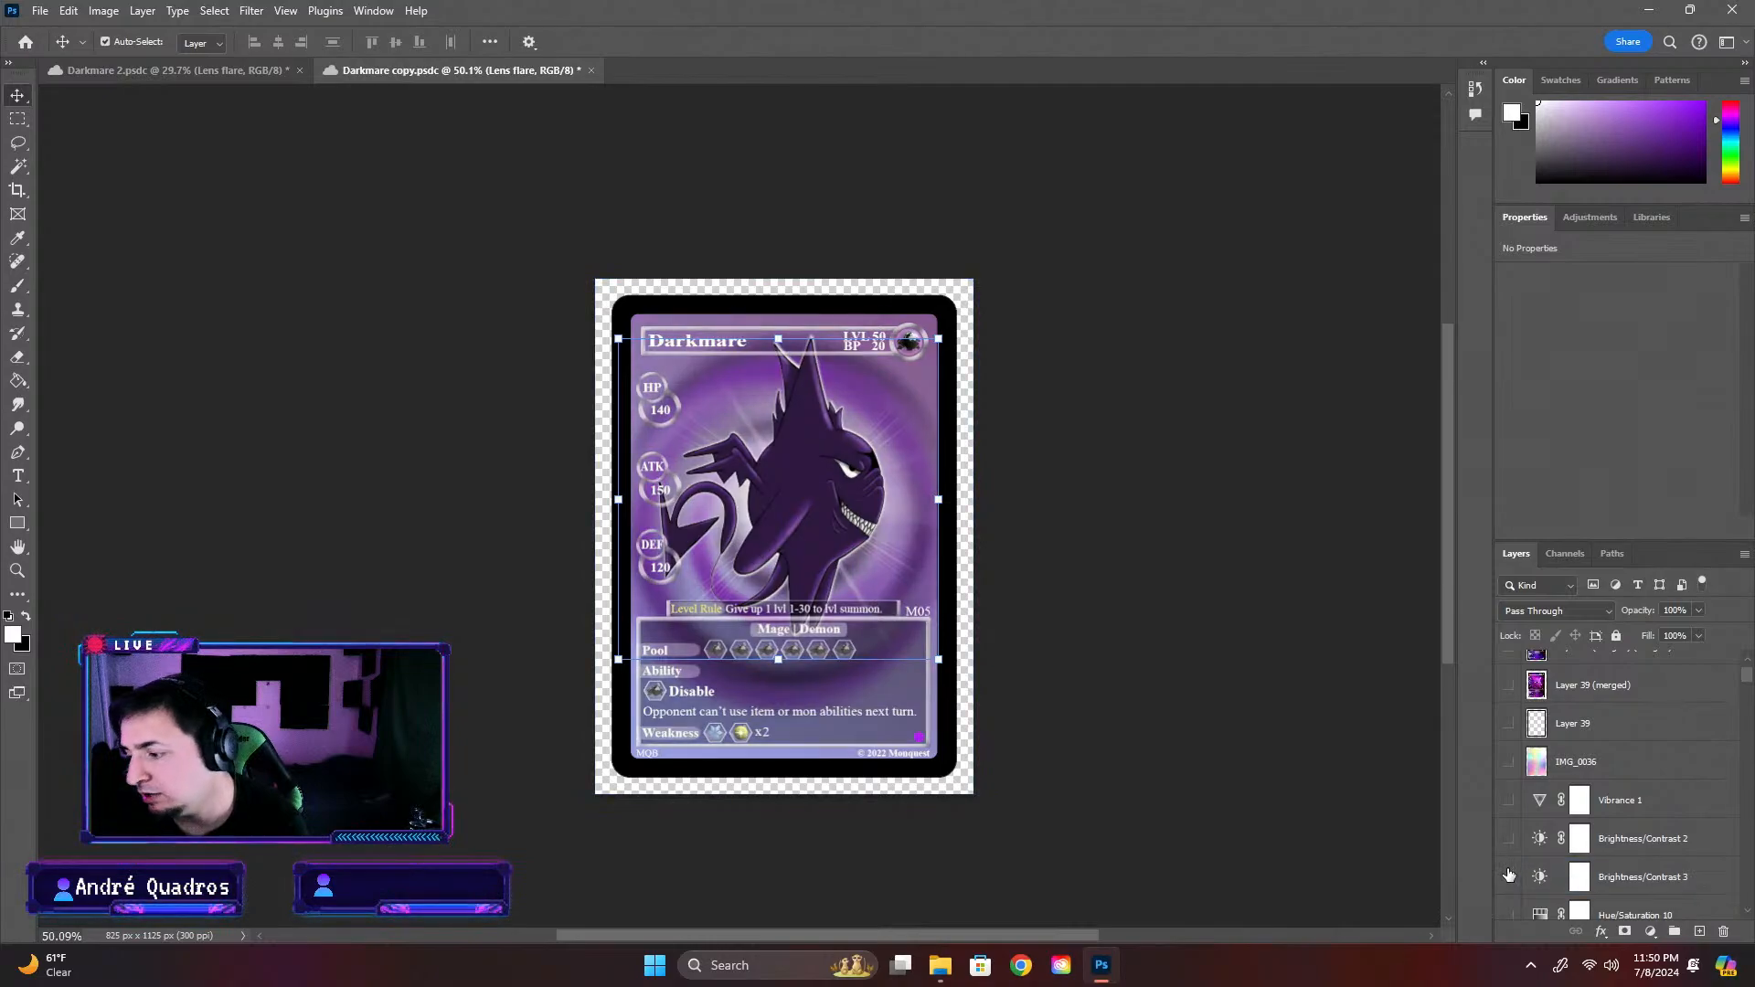
{"action": "left_click", "coordinate": [1509, 873]}
{"action": "left_click", "coordinate": [1509, 869]}
{"action": "left_click", "coordinate": [1509, 840]}
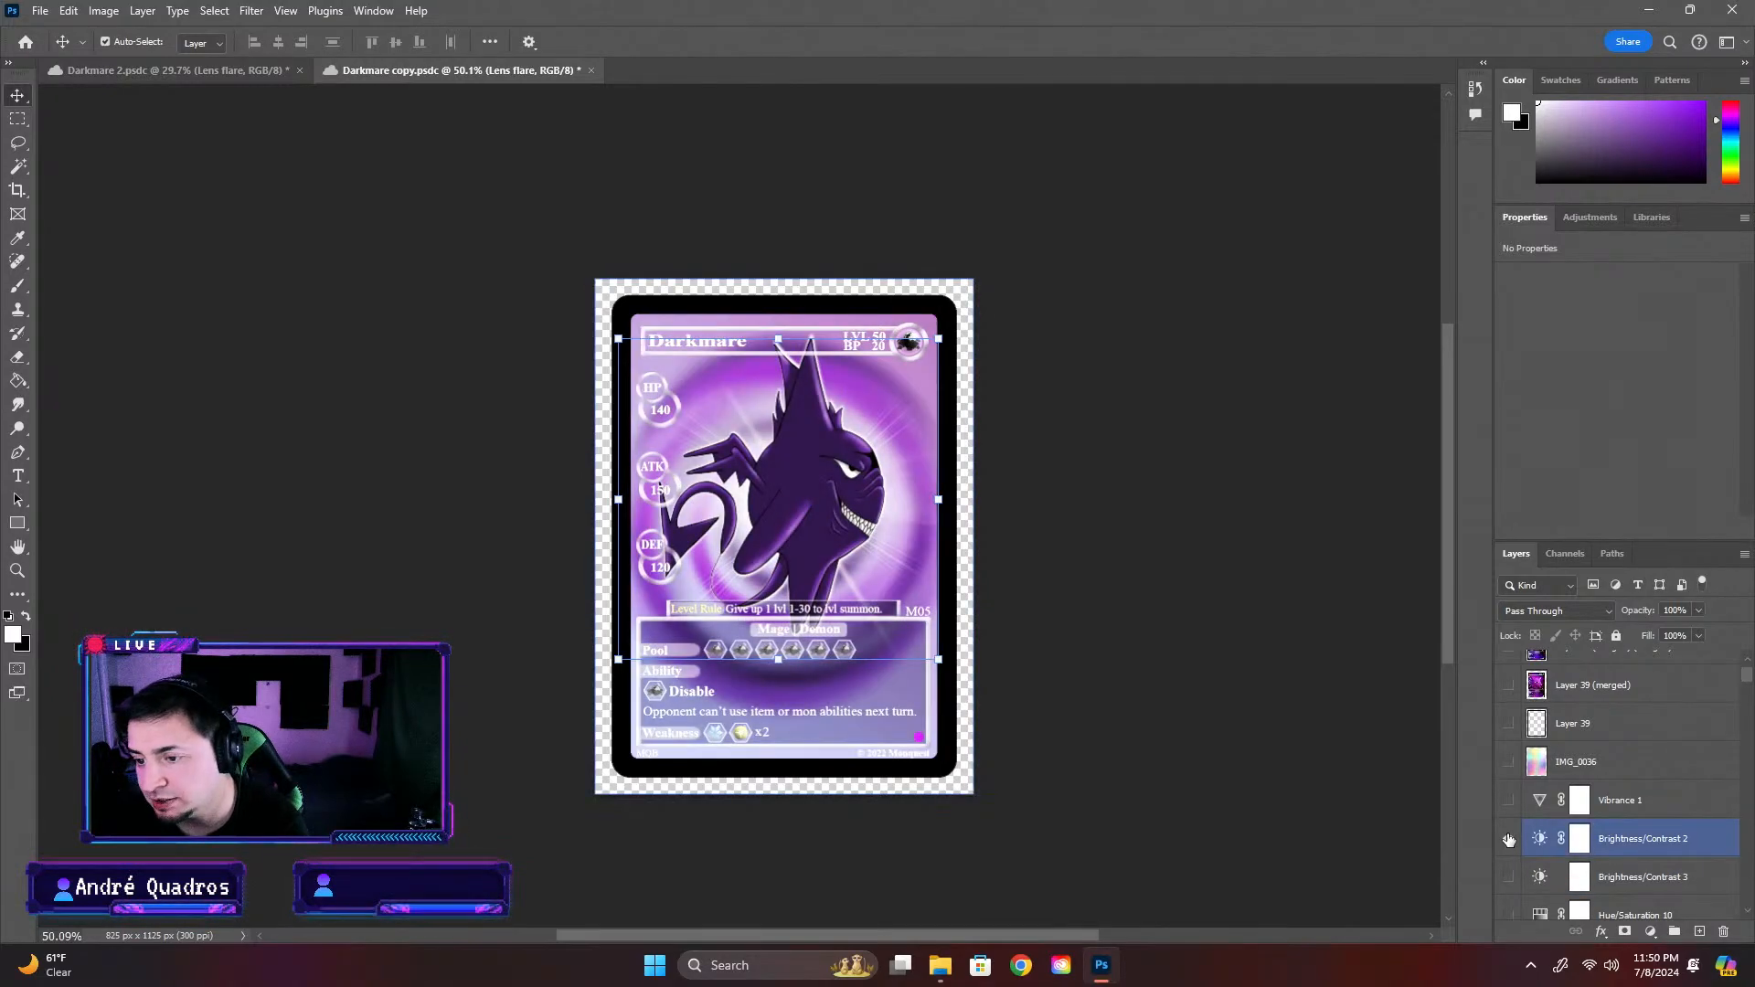
{"action": "left_click", "coordinate": [1509, 840]}
{"action": "left_click", "coordinate": [1509, 878]}
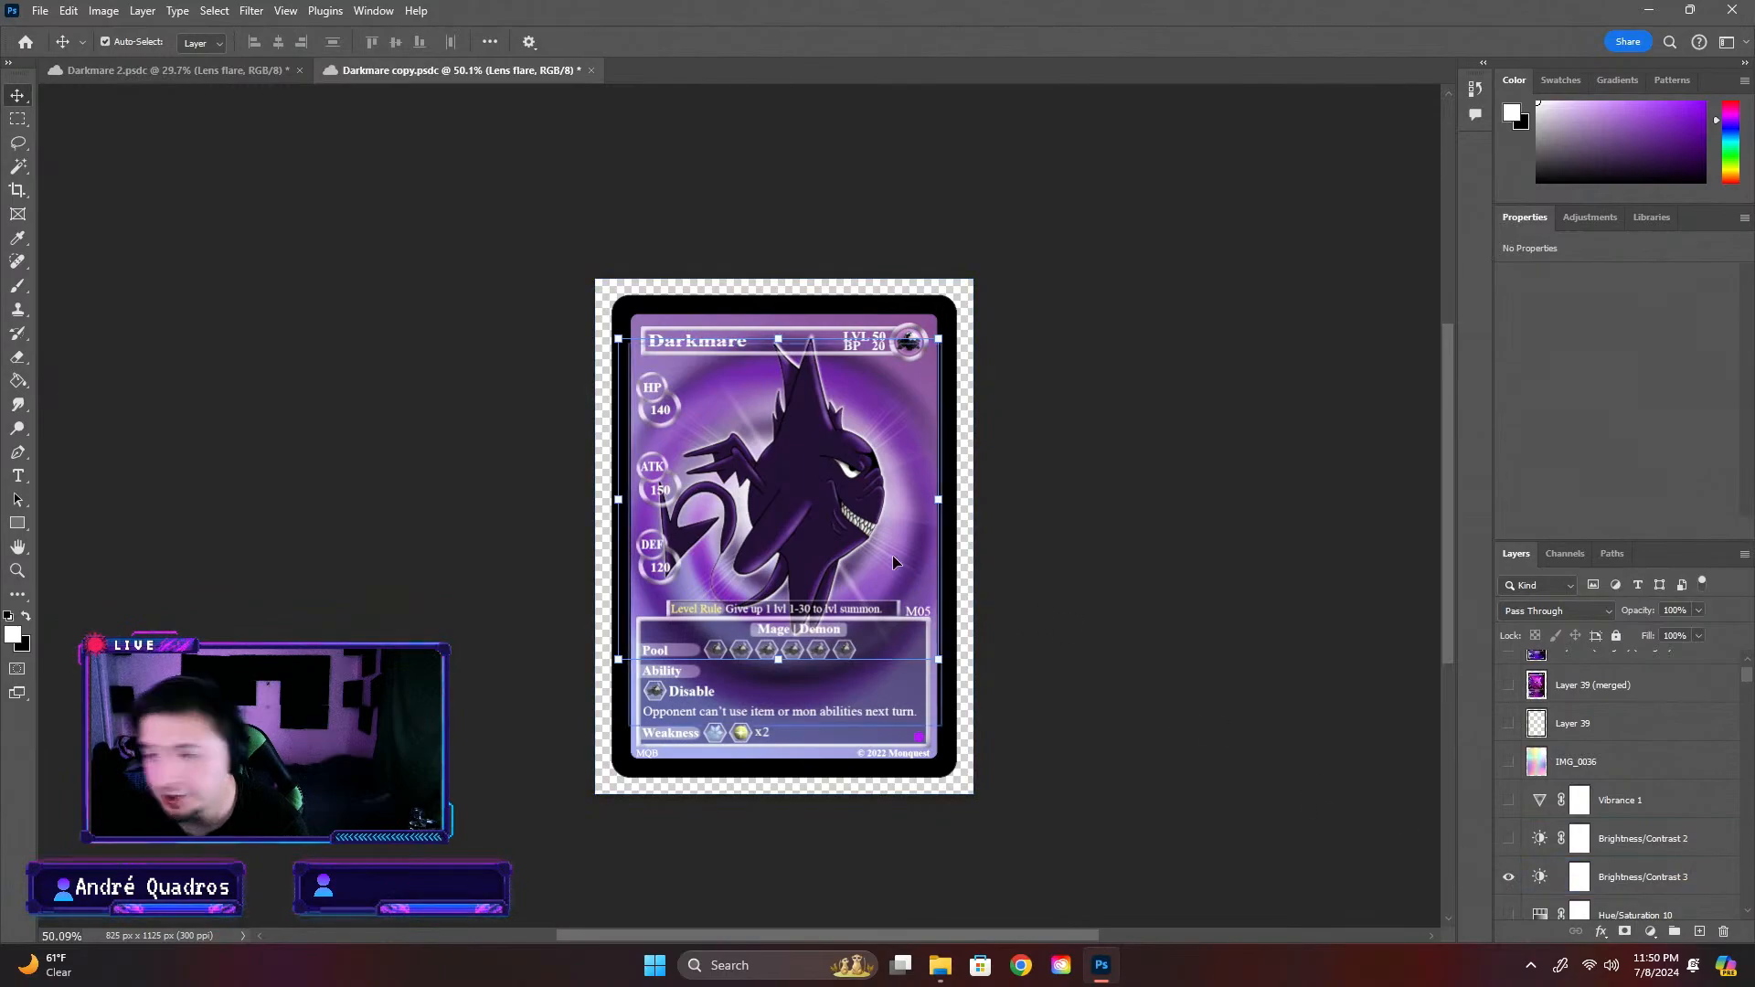
{"action": "left_click", "coordinate": [1266, 582]}
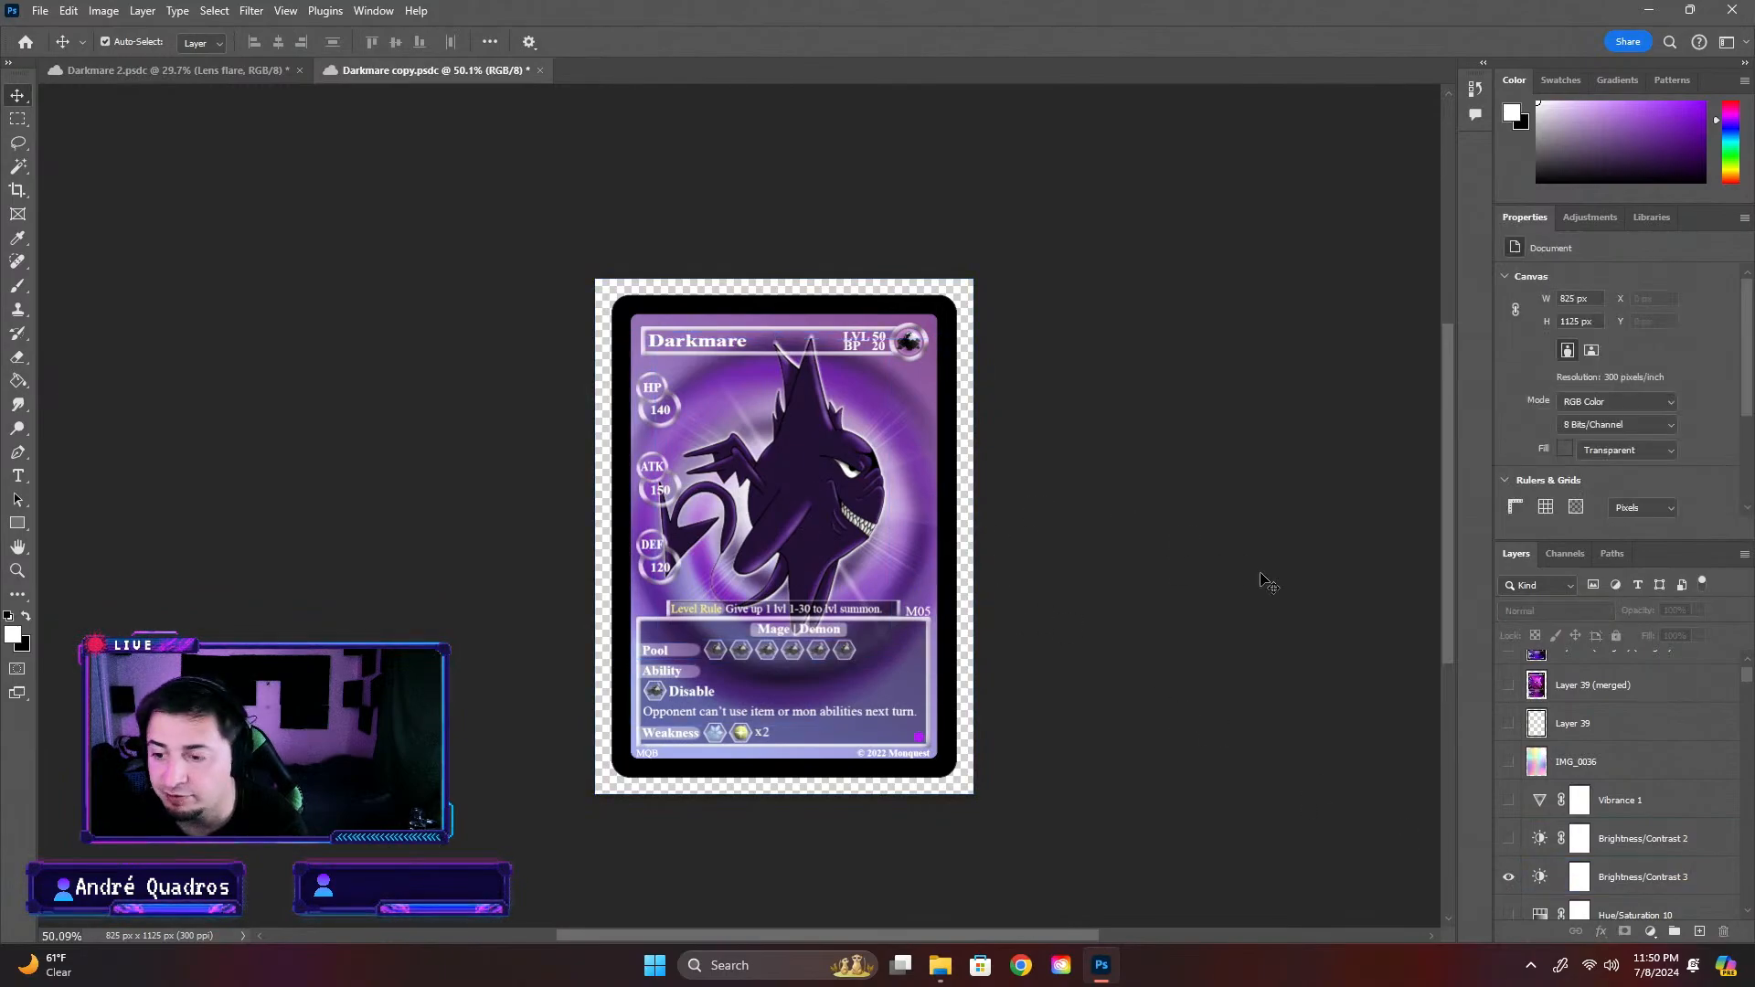
Try the Brightness/Contrast 2 adjustment layer with brightness lowered to about -29, then undo the change and hide the layer
{"action": "left_click", "coordinate": [1509, 840]}
{"action": "left_click", "coordinate": [1645, 840]}
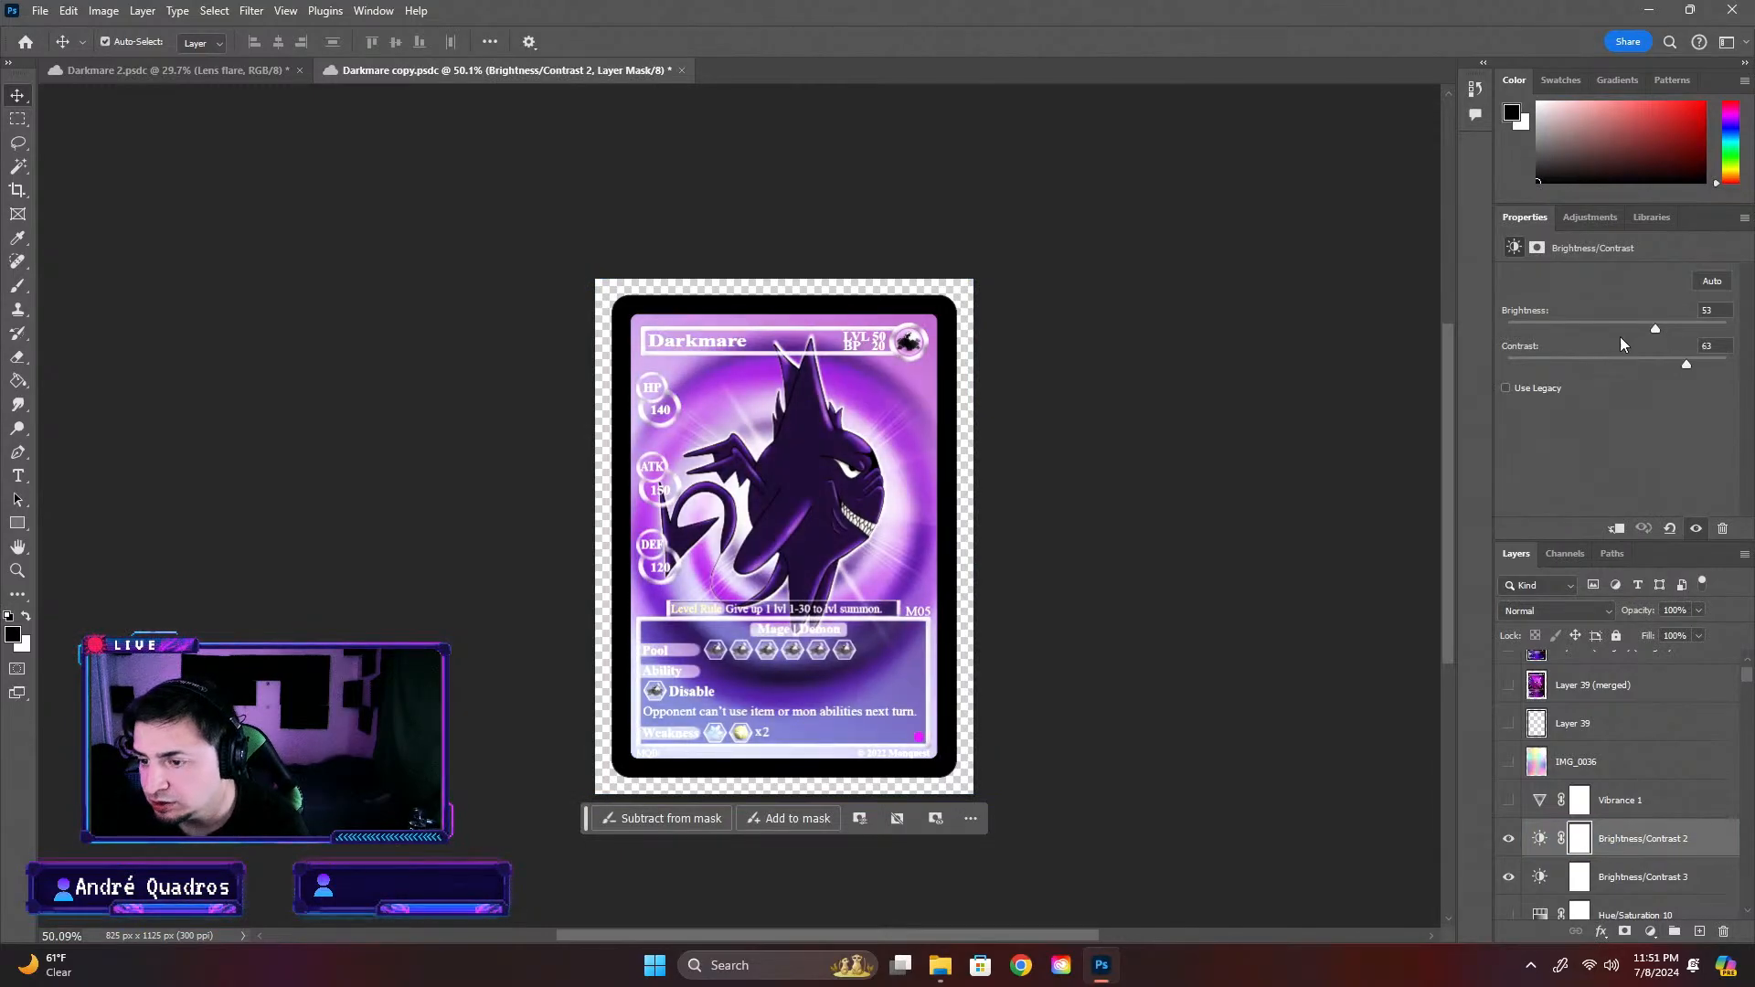
{"action": "left_click_drag", "start_coordinate": [1656, 331], "coordinate": [1600, 334]}
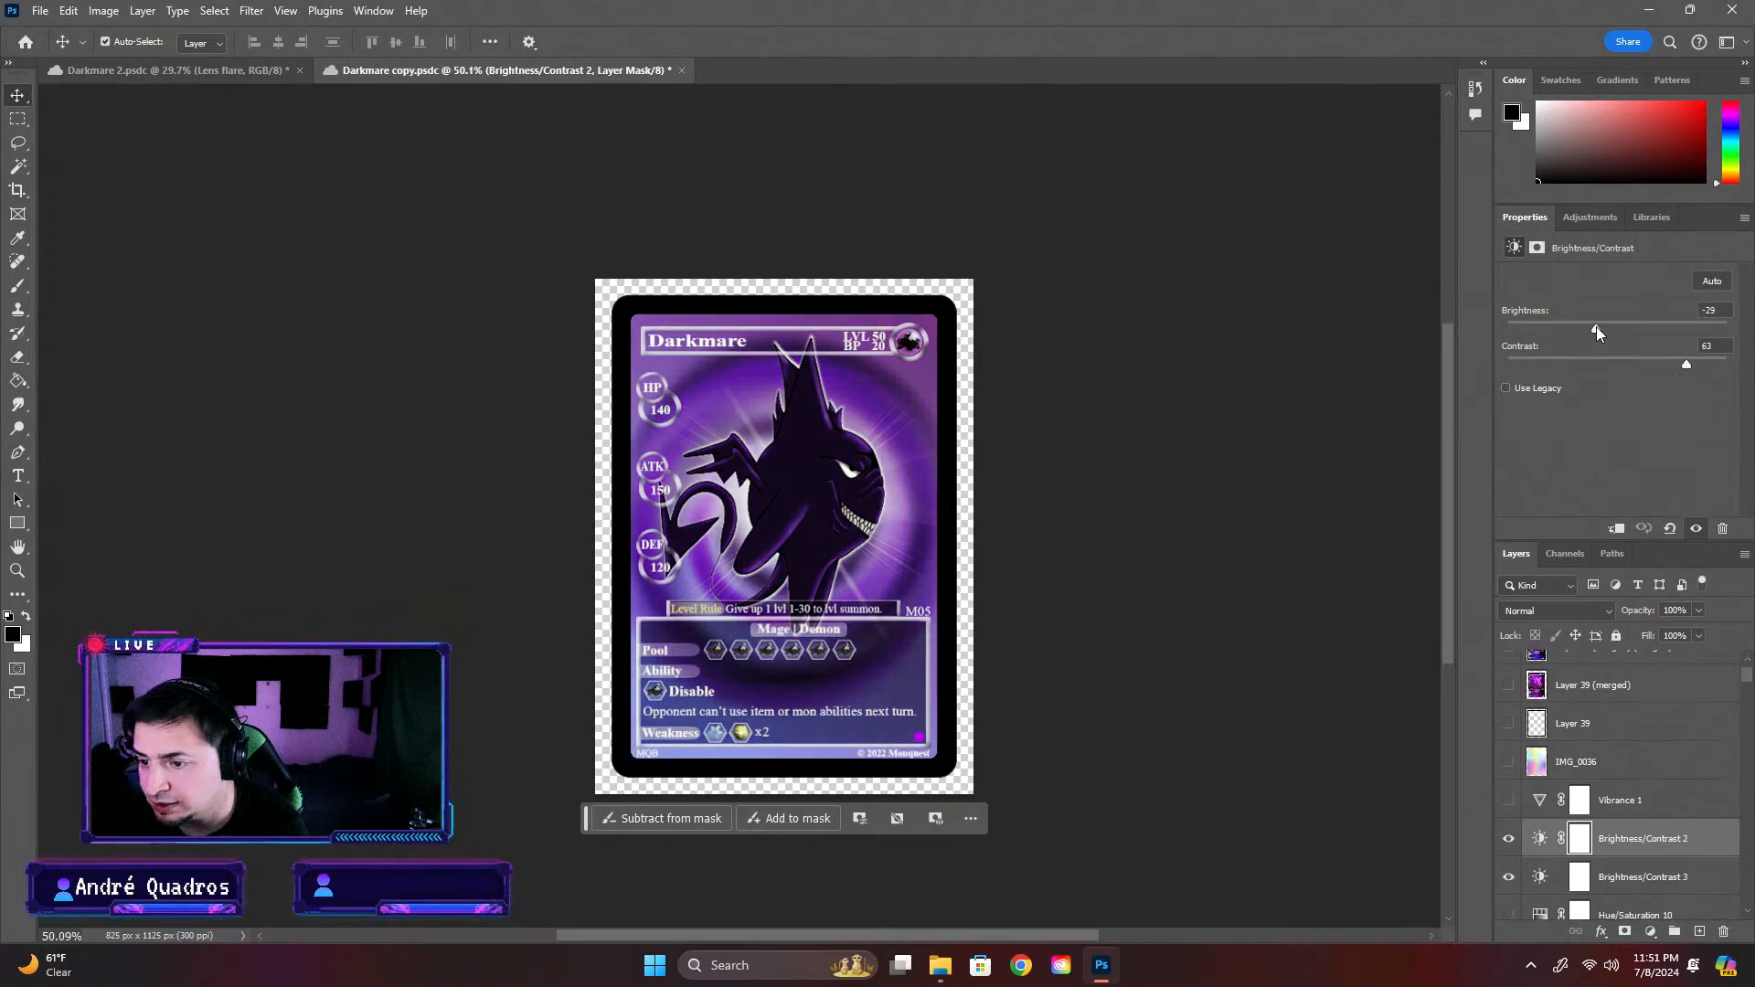
{"action": "key", "text": "ctrl+z"}
{"action": "left_click", "coordinate": [1508, 838]}
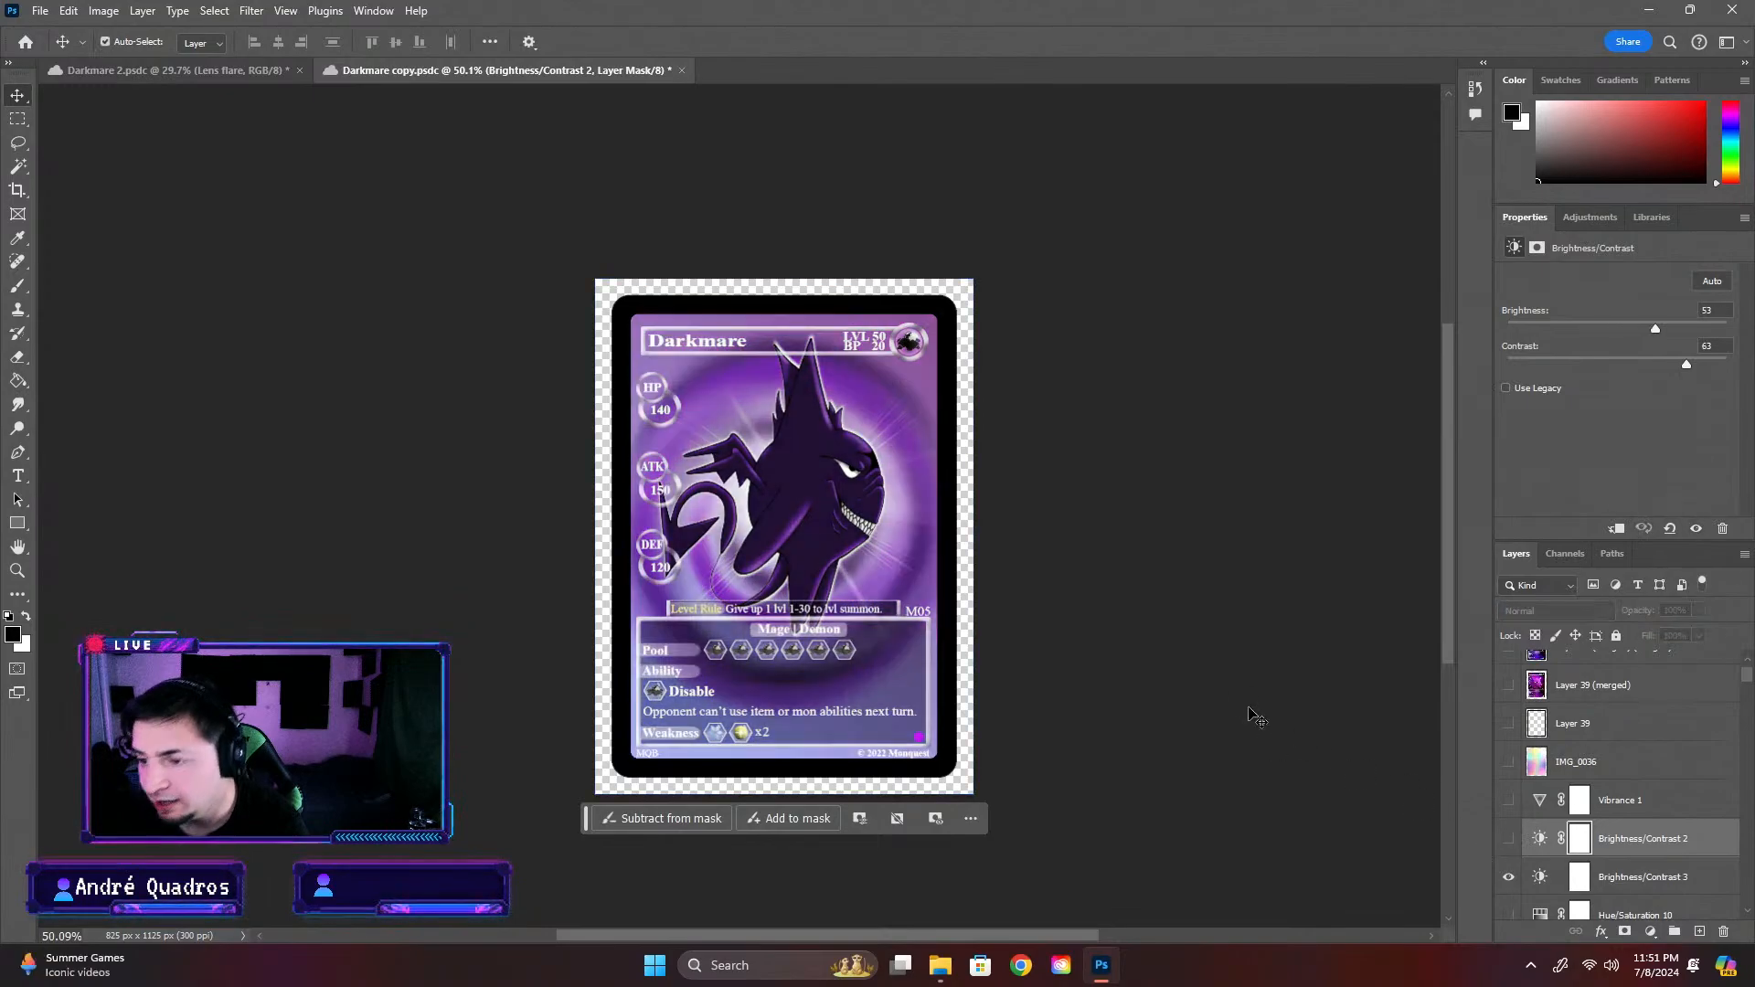
Inspect the Brightness/Contrast 3 settings on the card and look through the upper layers of the Darkmare 2 document
{"action": "scroll", "coordinate": [896, 579], "scroll_direction": "up", "scroll_amount": 3}
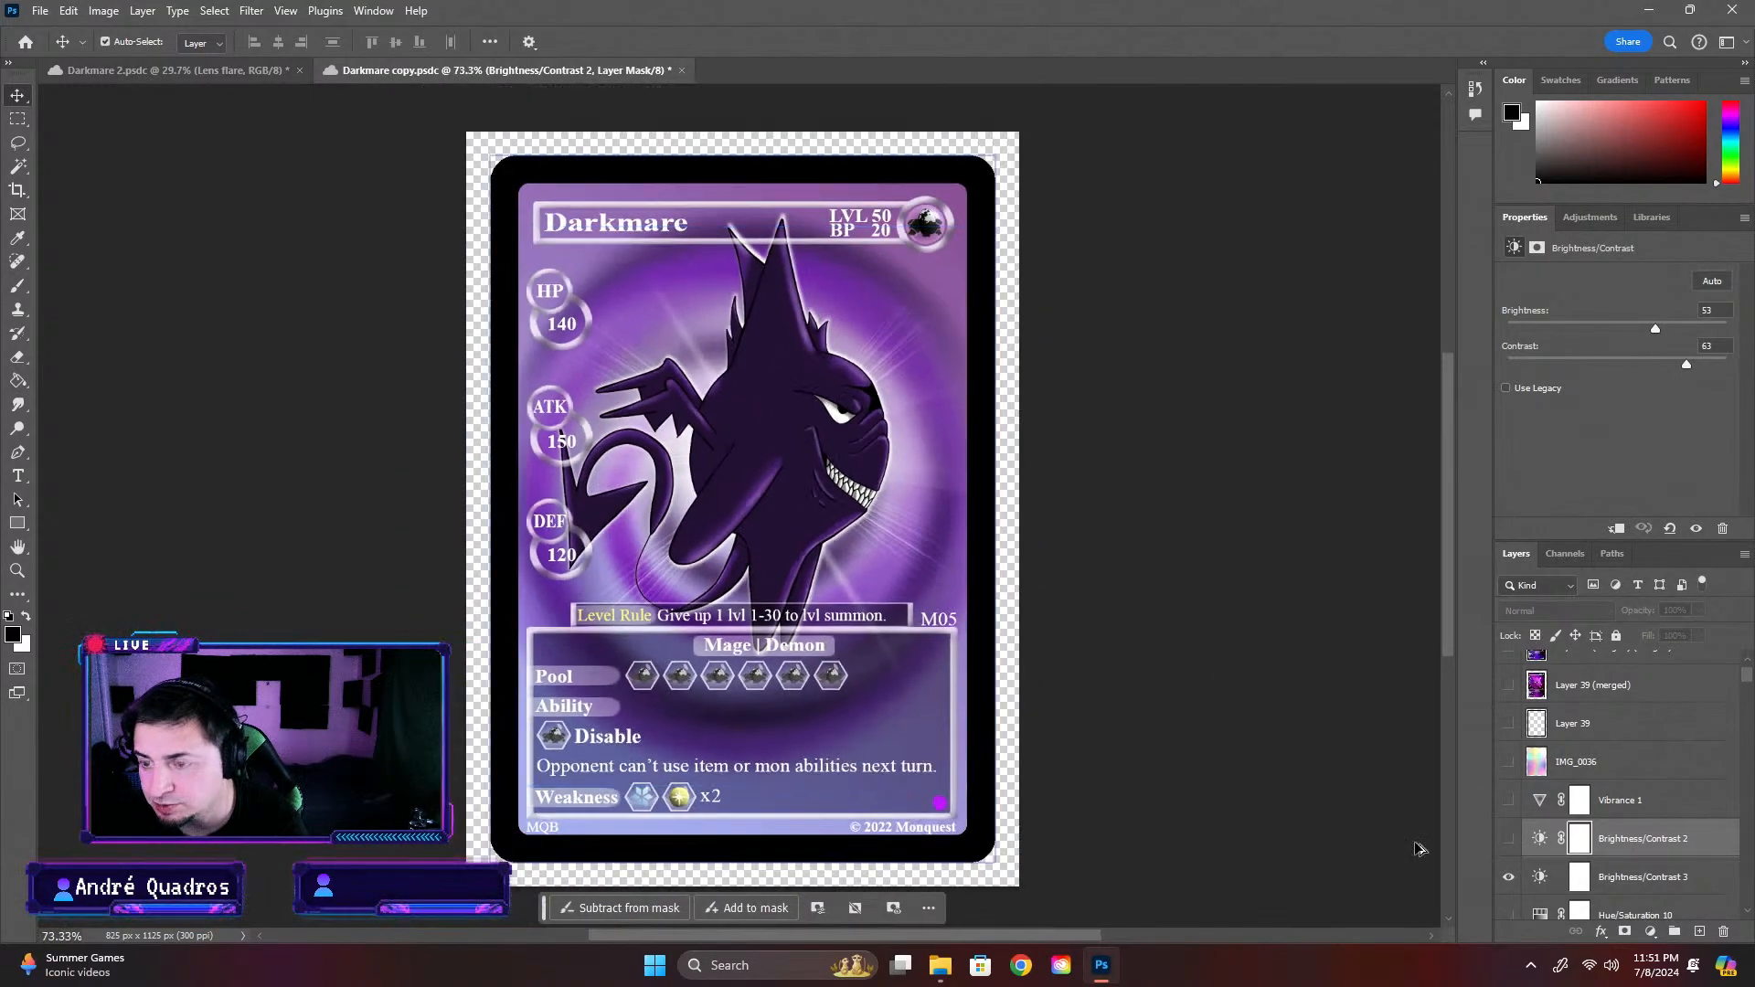
{"action": "left_click", "coordinate": [1663, 881]}
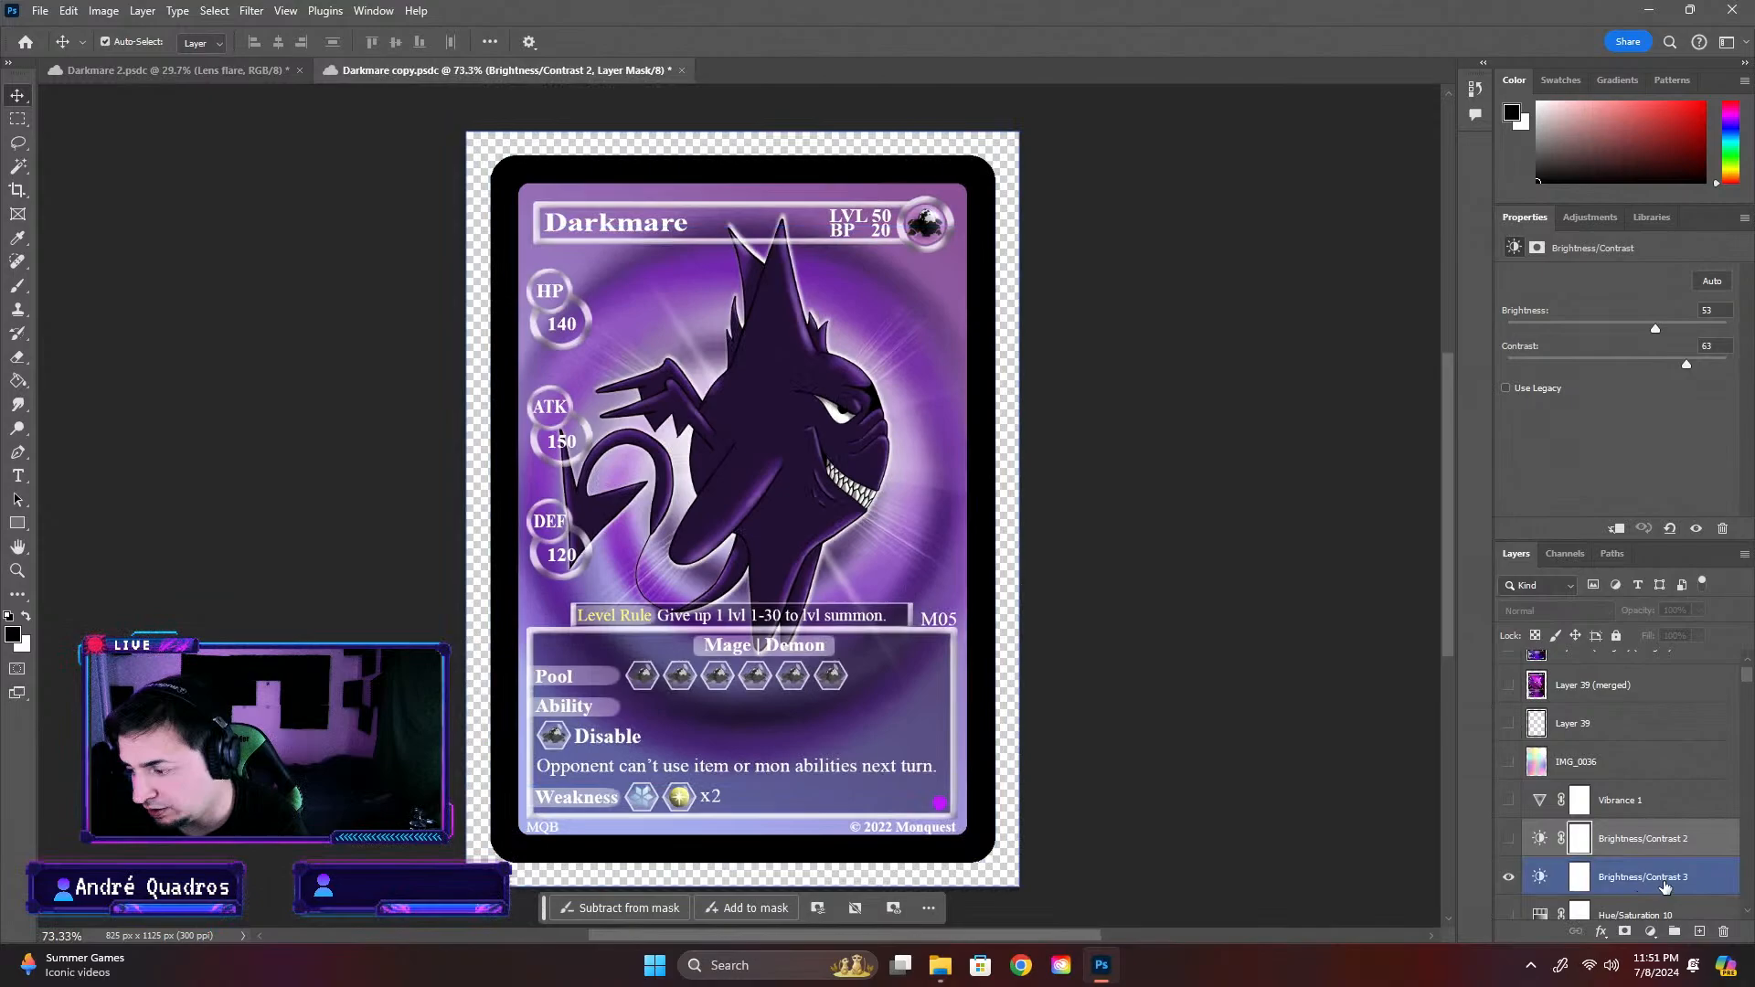
{"action": "left_click", "coordinate": [174, 71]}
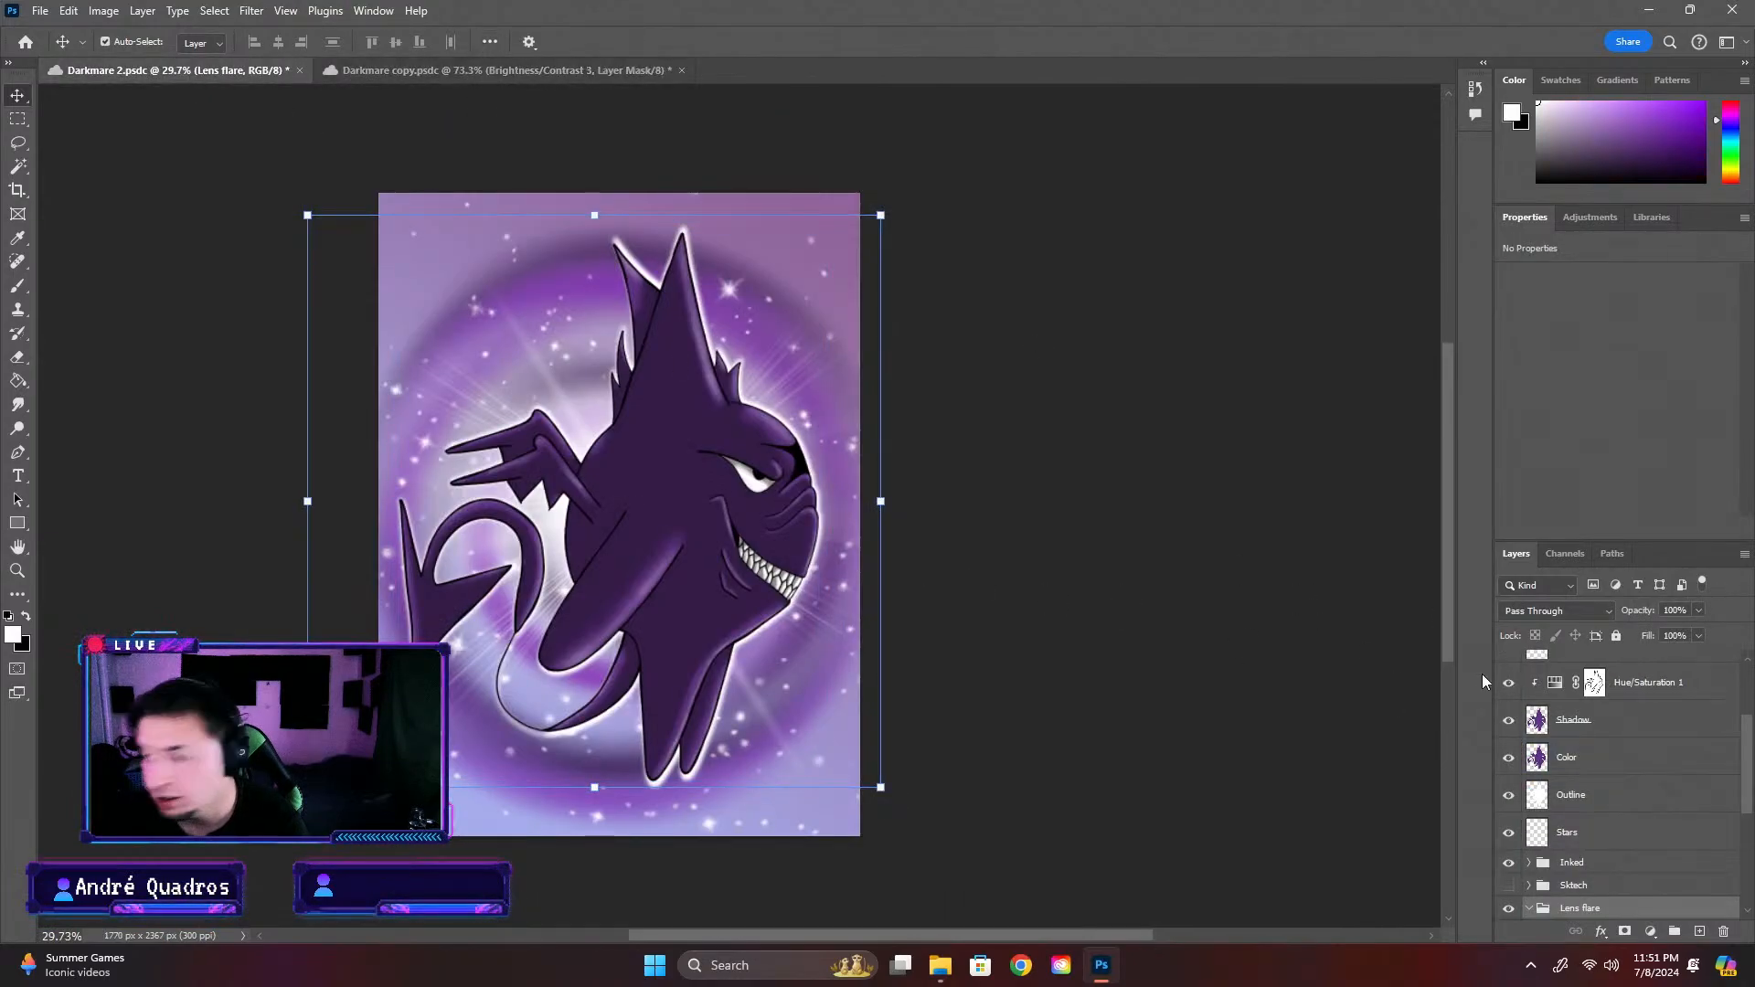
{"action": "scroll", "coordinate": [1616, 782], "scroll_direction": "up", "scroll_amount": 3}
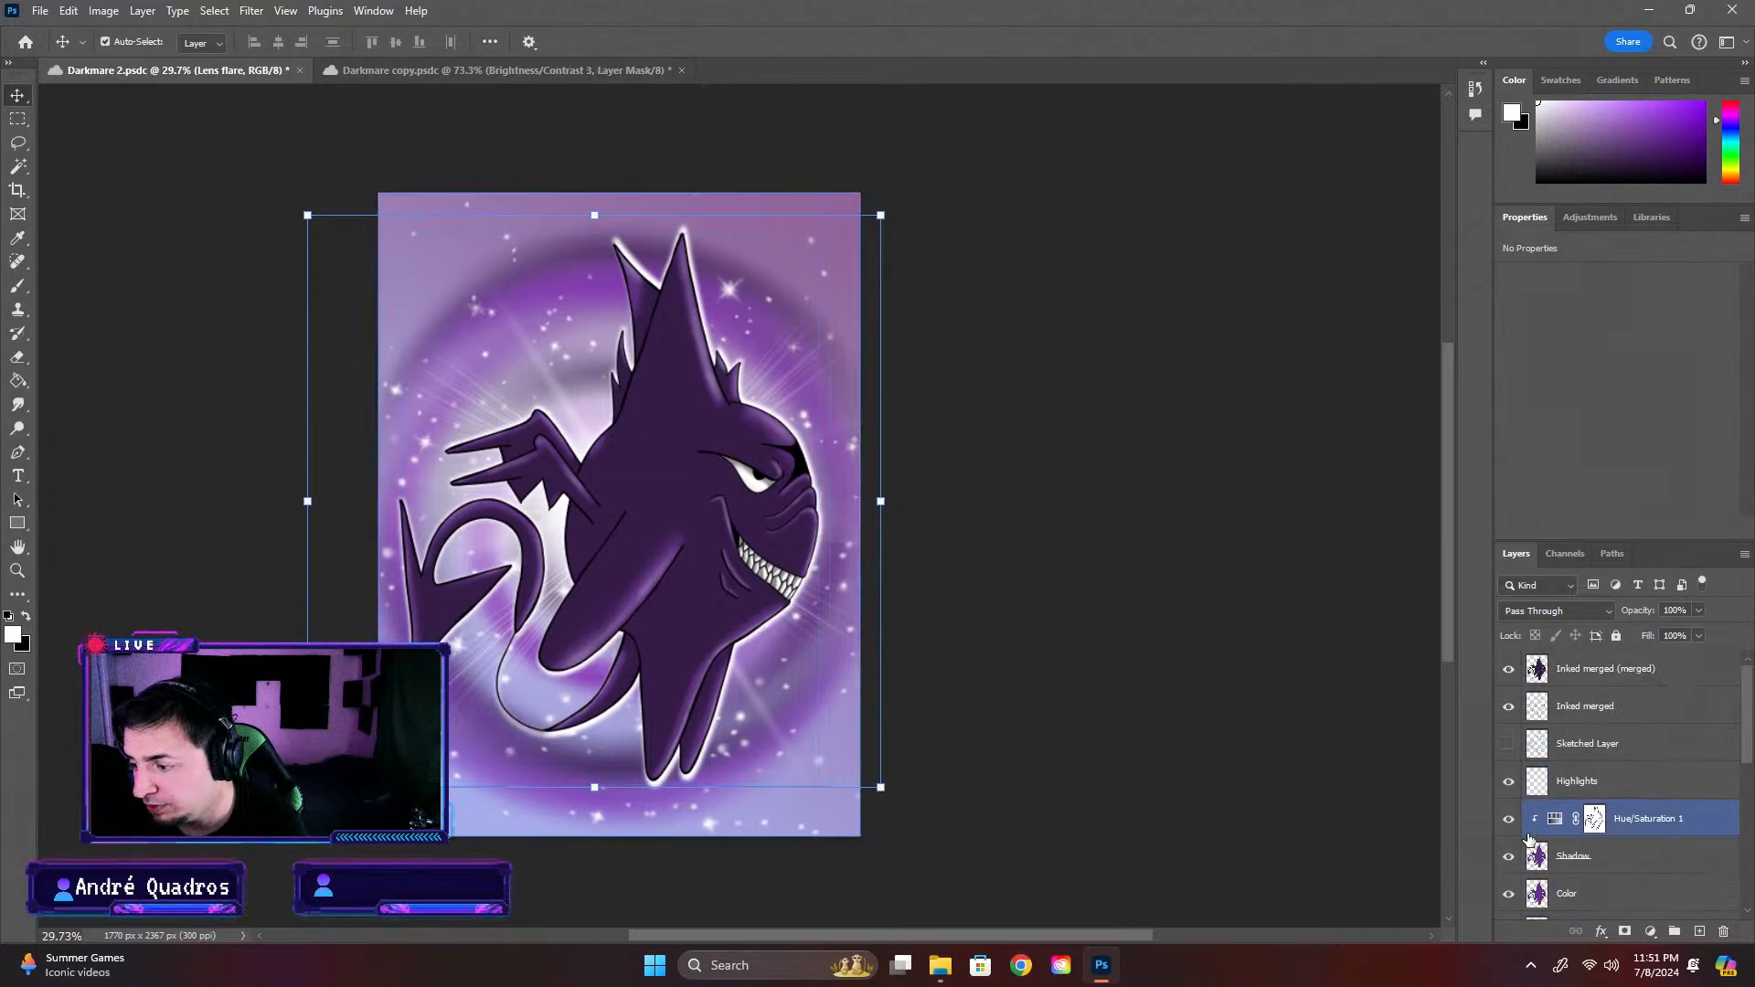
{"action": "scroll", "coordinate": [1545, 817], "scroll_direction": "down", "scroll_amount": 1}
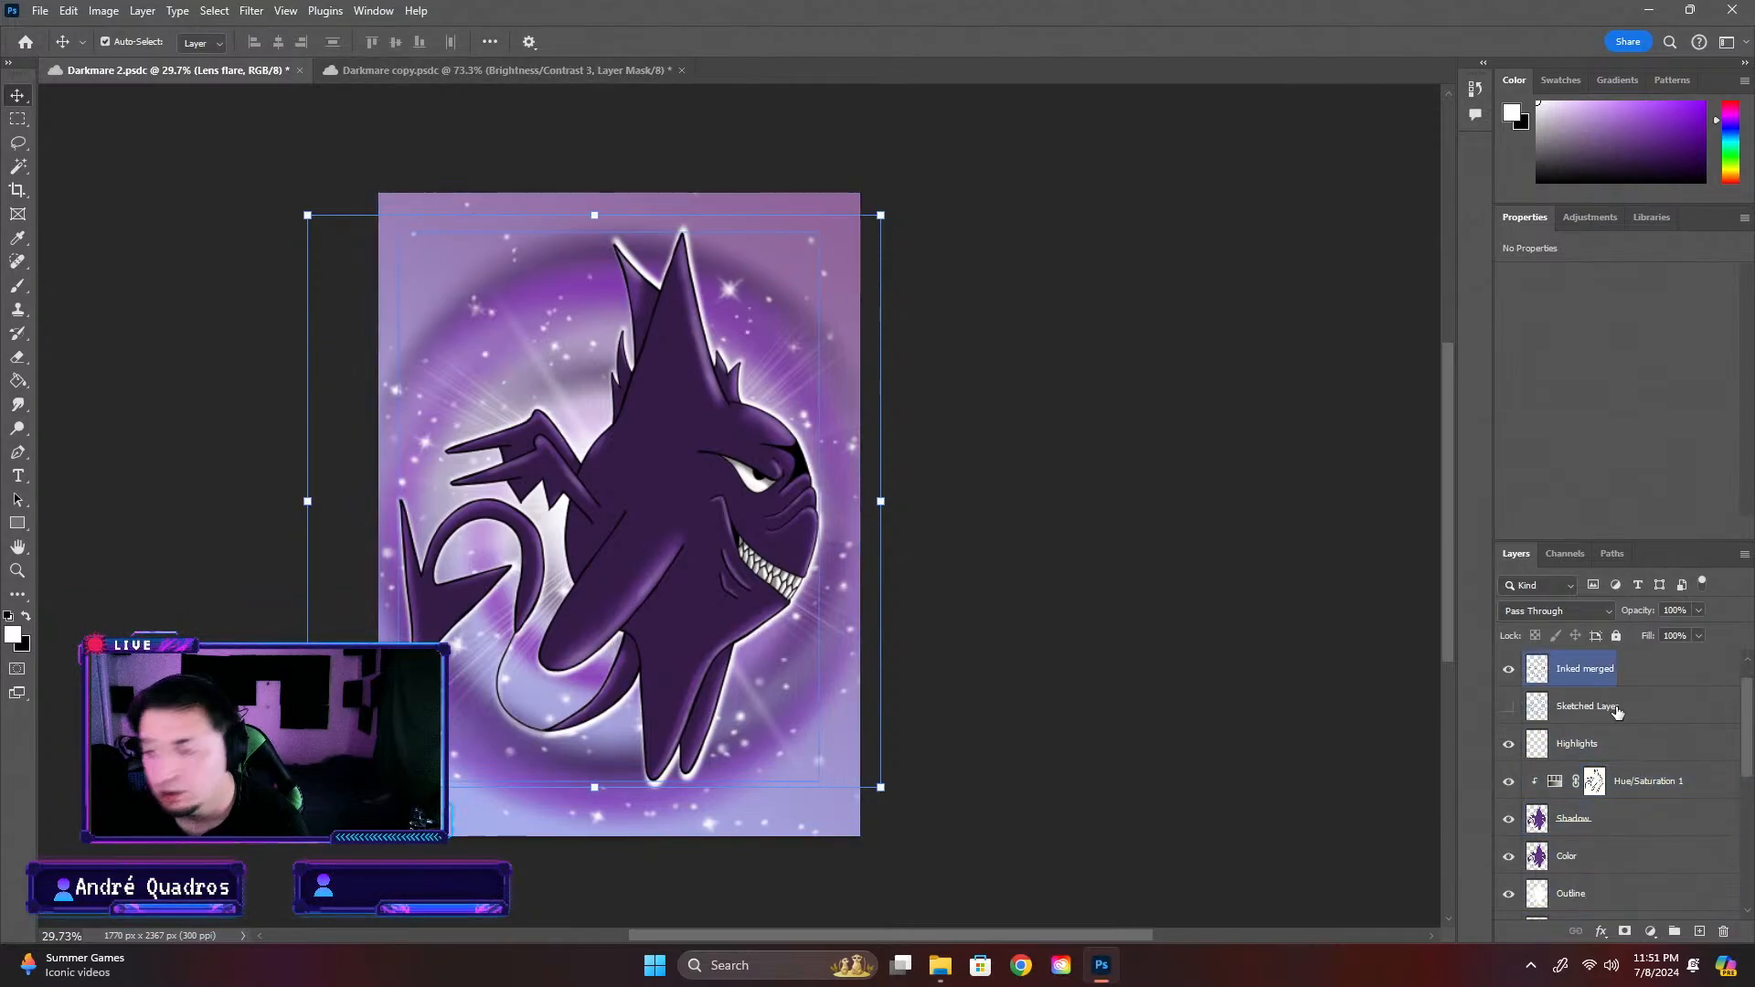
{"action": "left_click", "coordinate": [579, 71]}
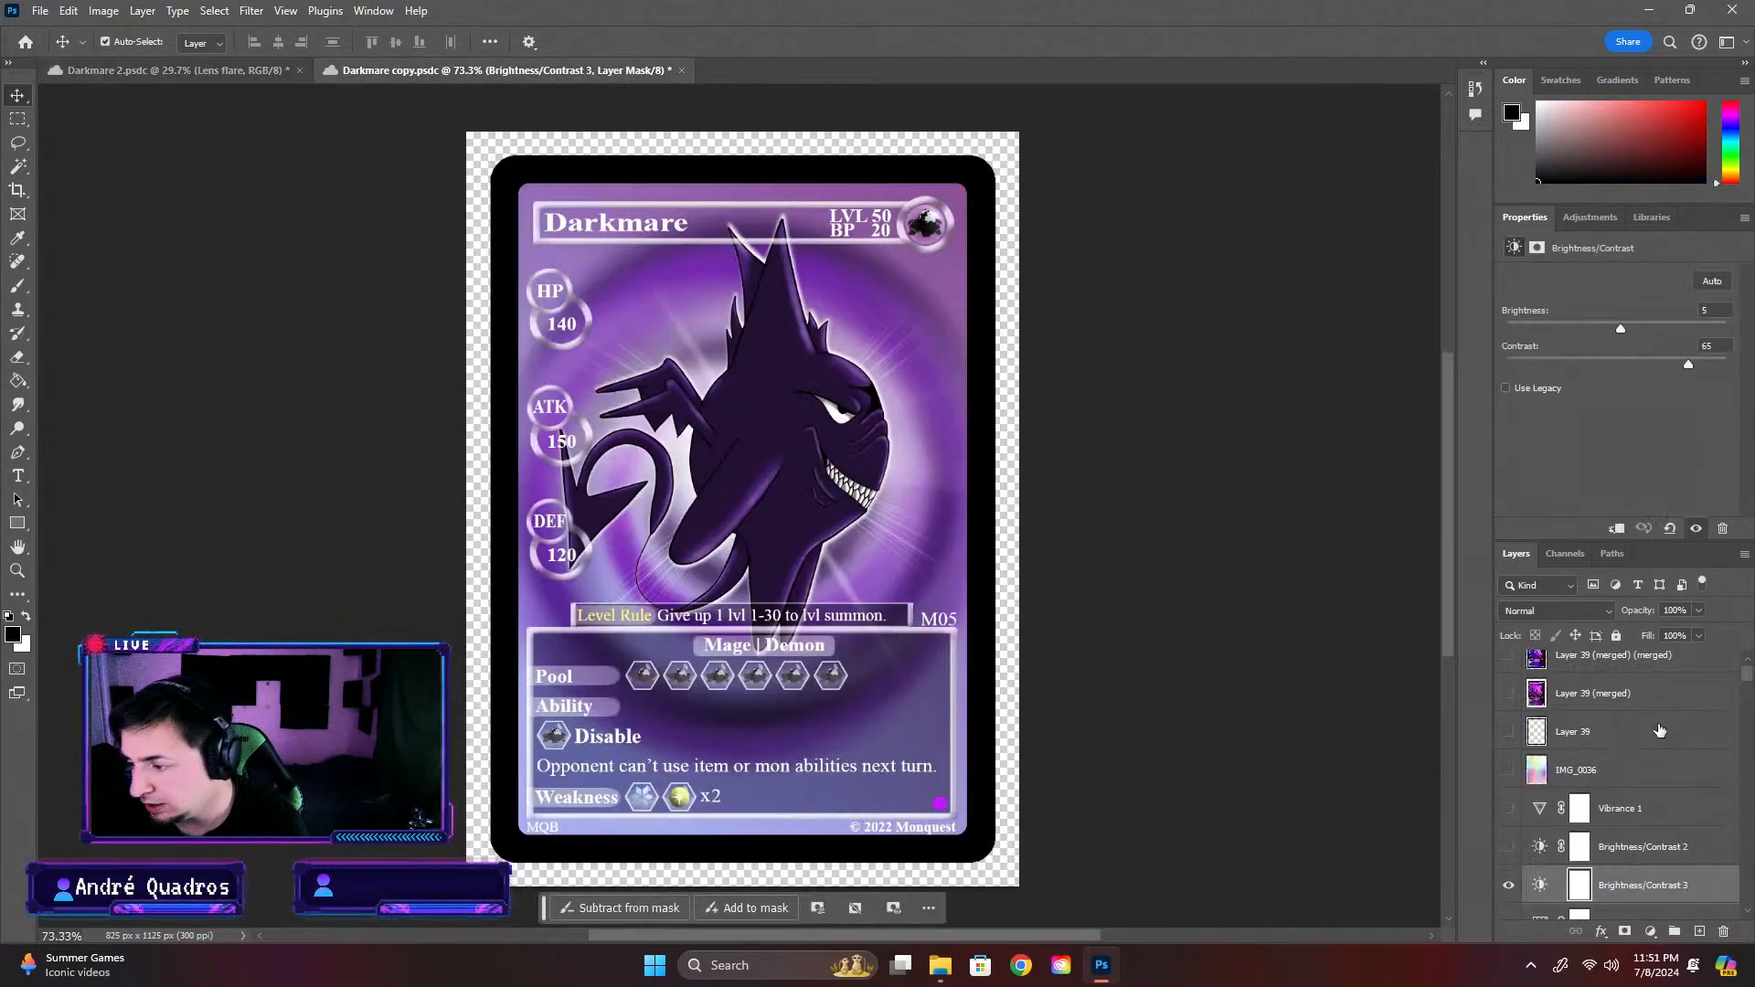
In Darkmare 2, hide the Inked merged (merged) layer and add a Brightness/Contrast adjustment above it with brightness 30 and contrast 10
{"action": "left_click", "coordinate": [173, 70]}
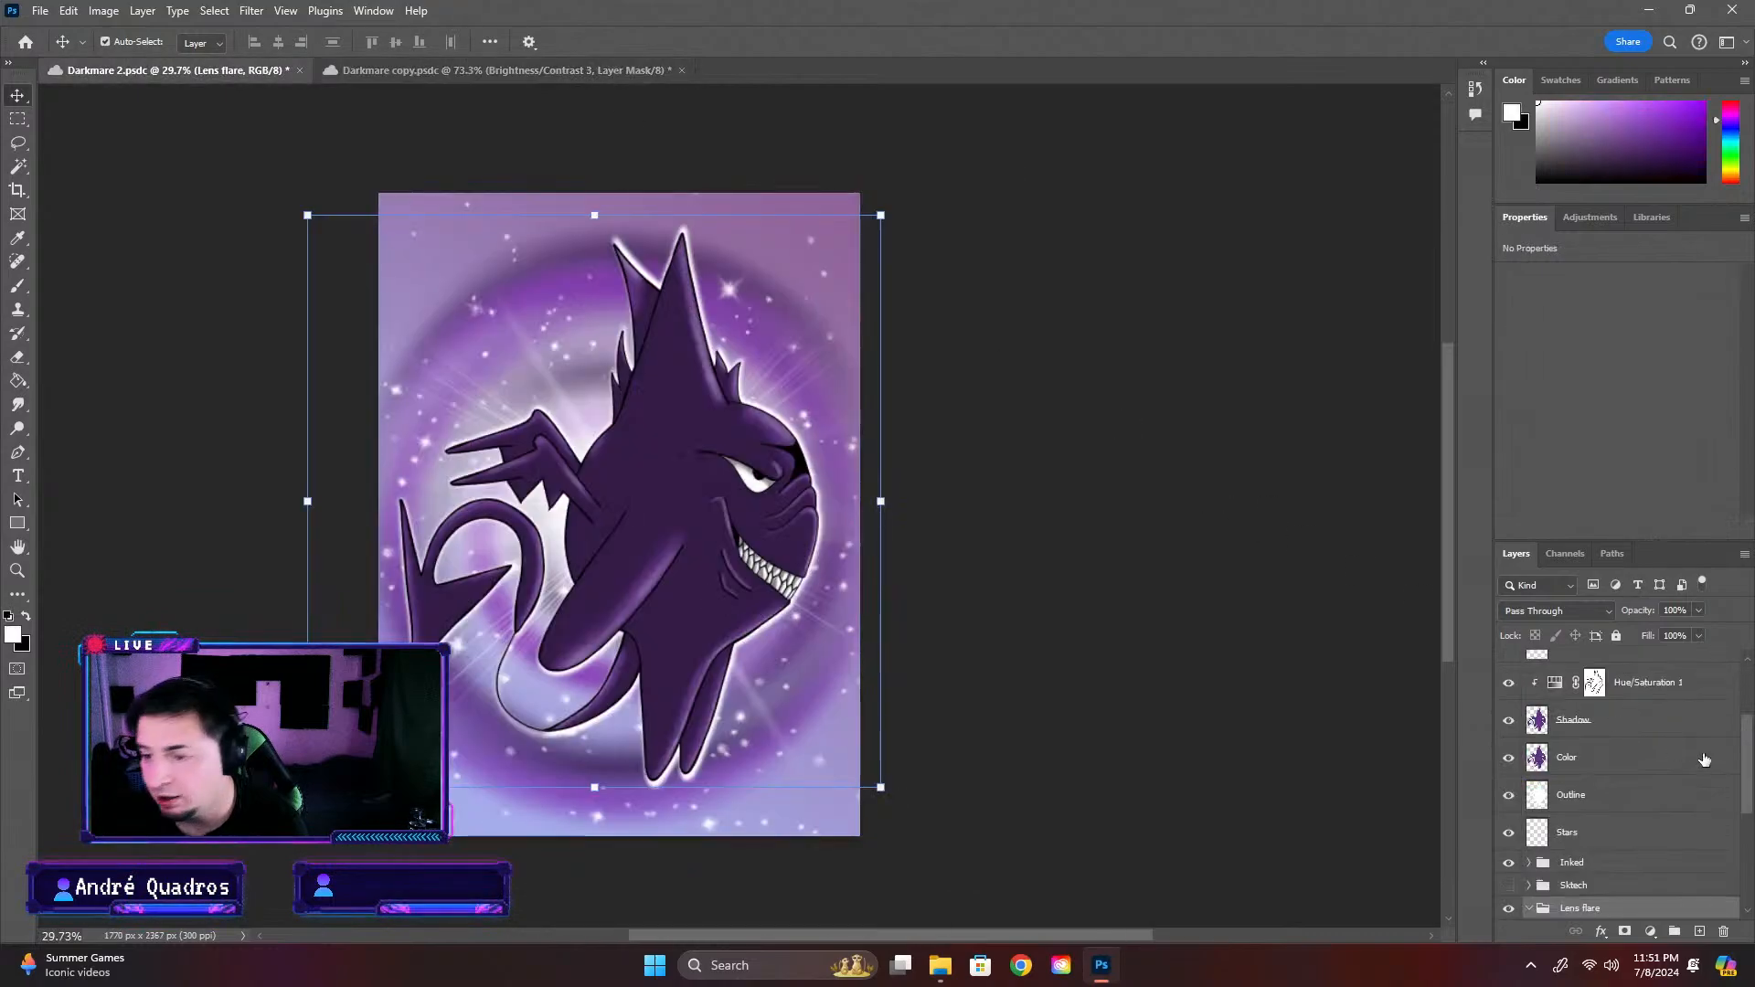
{"action": "left_click", "coordinate": [1644, 670]}
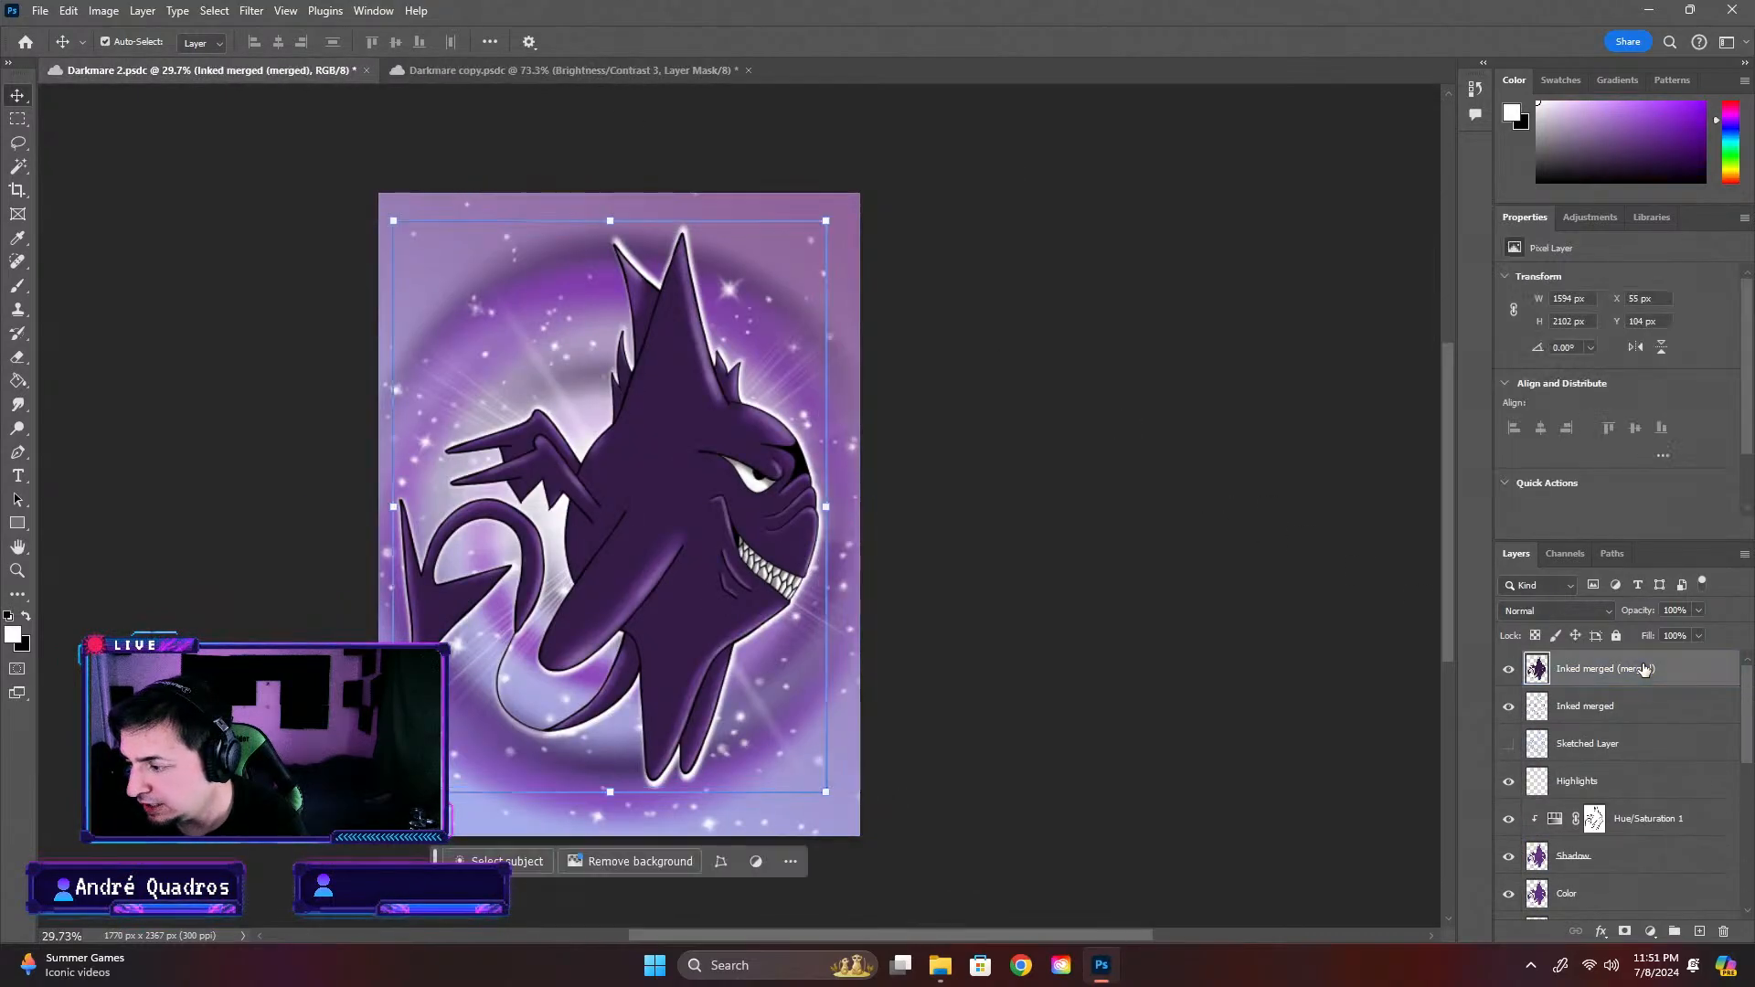
{"action": "left_click", "coordinate": [1509, 672]}
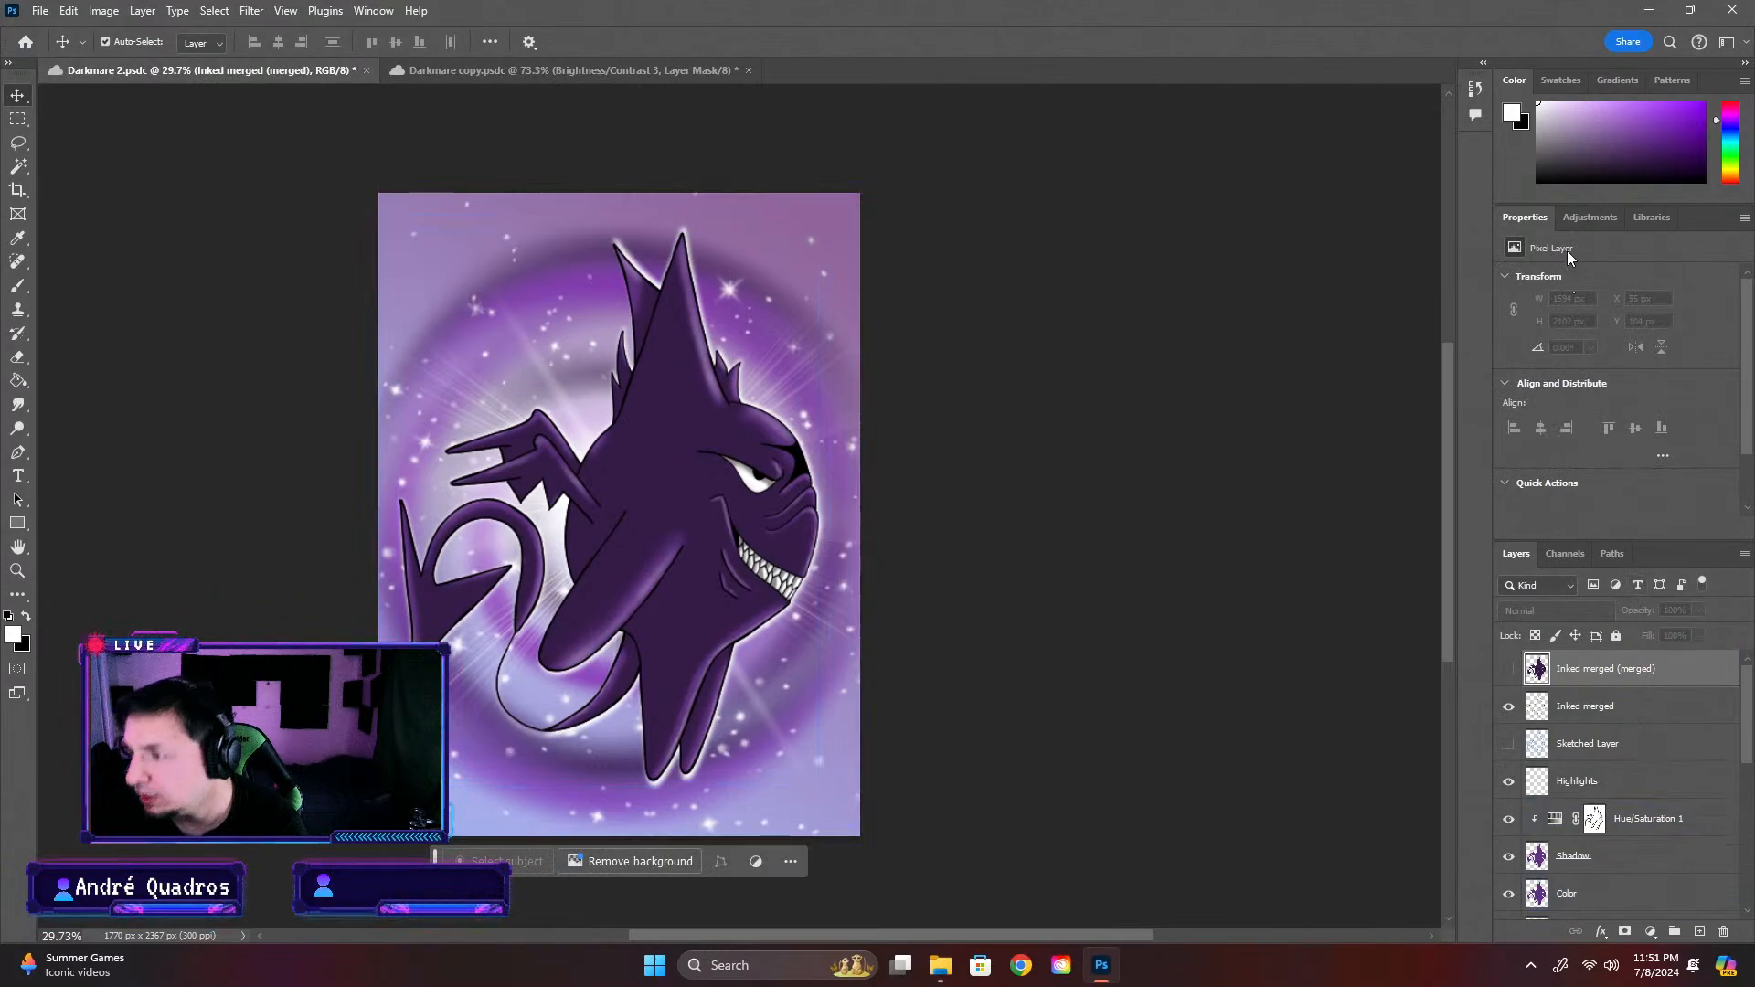
{"action": "left_click", "coordinate": [1595, 218]}
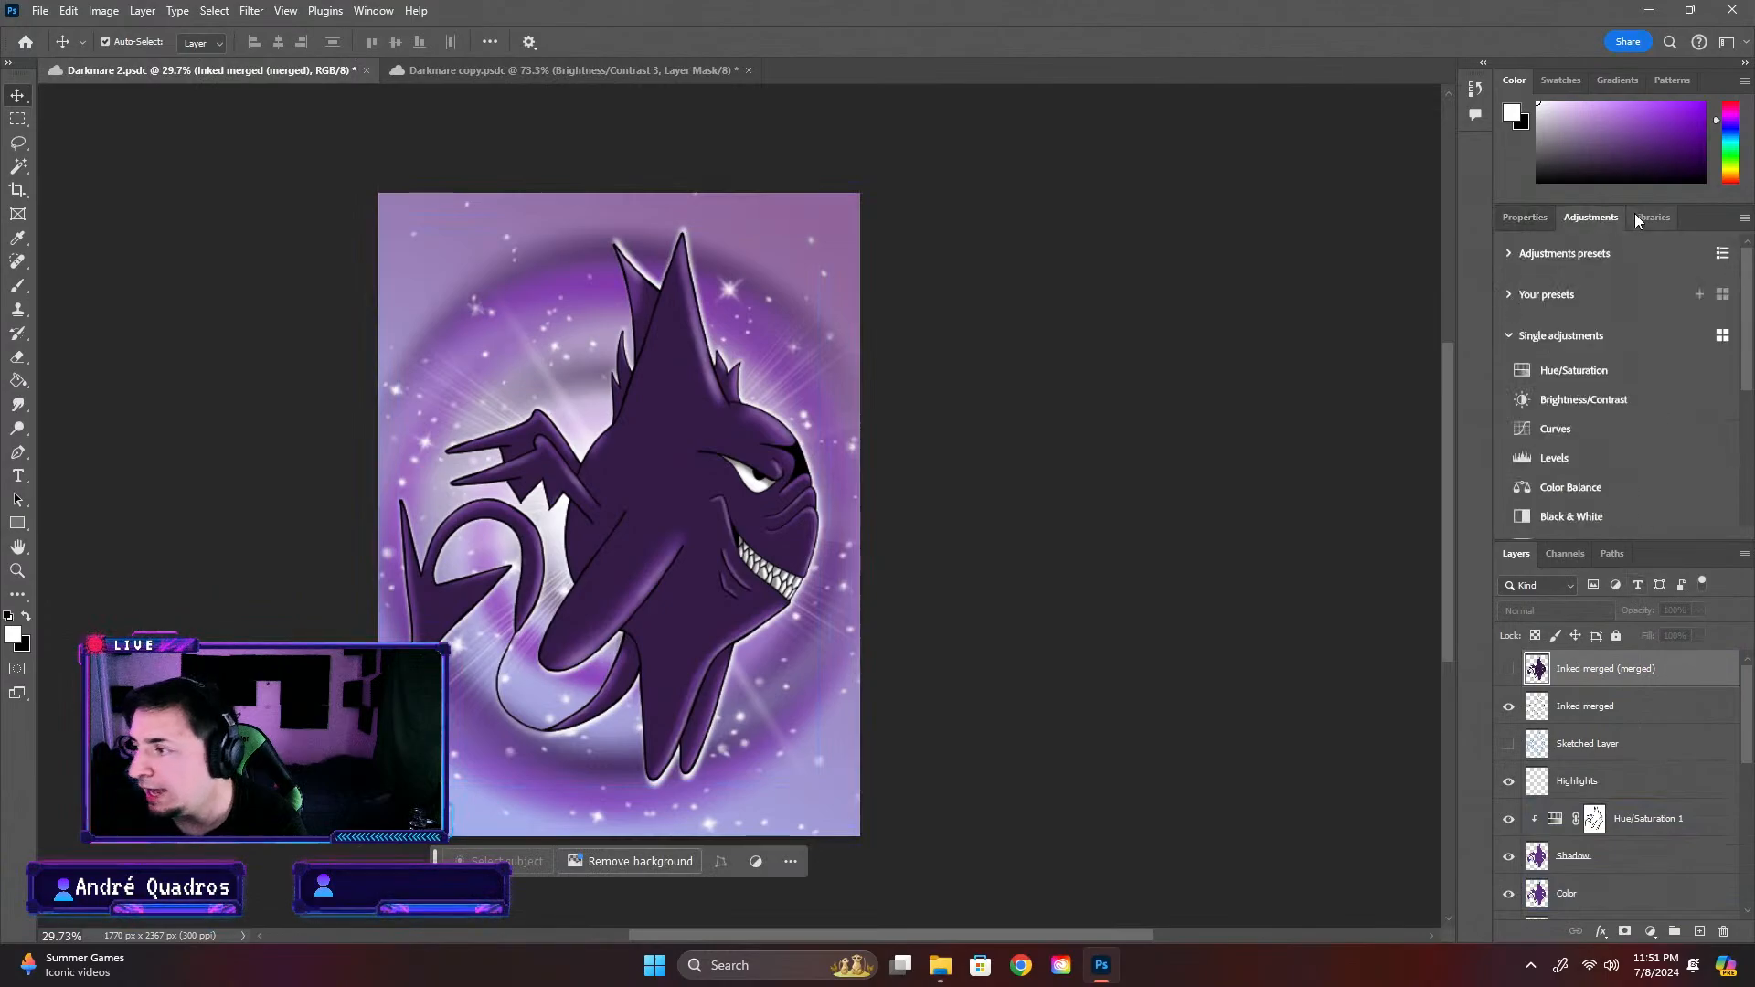
{"action": "left_click", "coordinate": [1554, 400]}
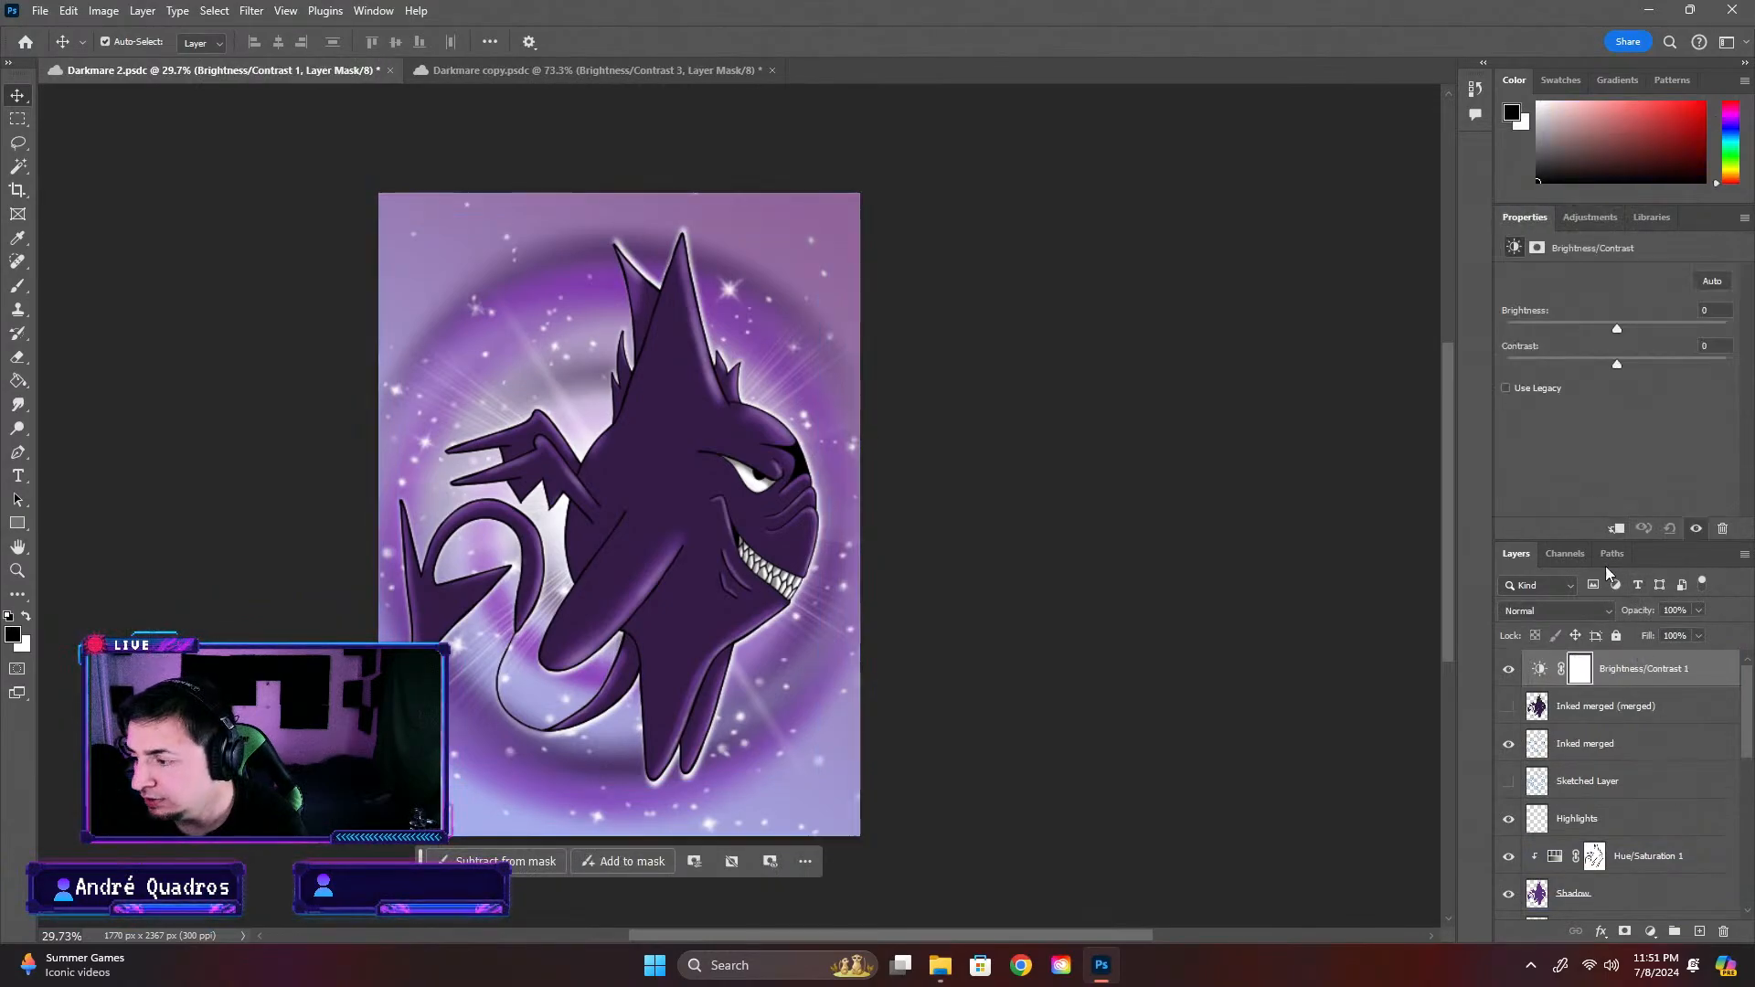
{"action": "left_click_drag", "start_coordinate": [1615, 327], "coordinate": [1638, 326]}
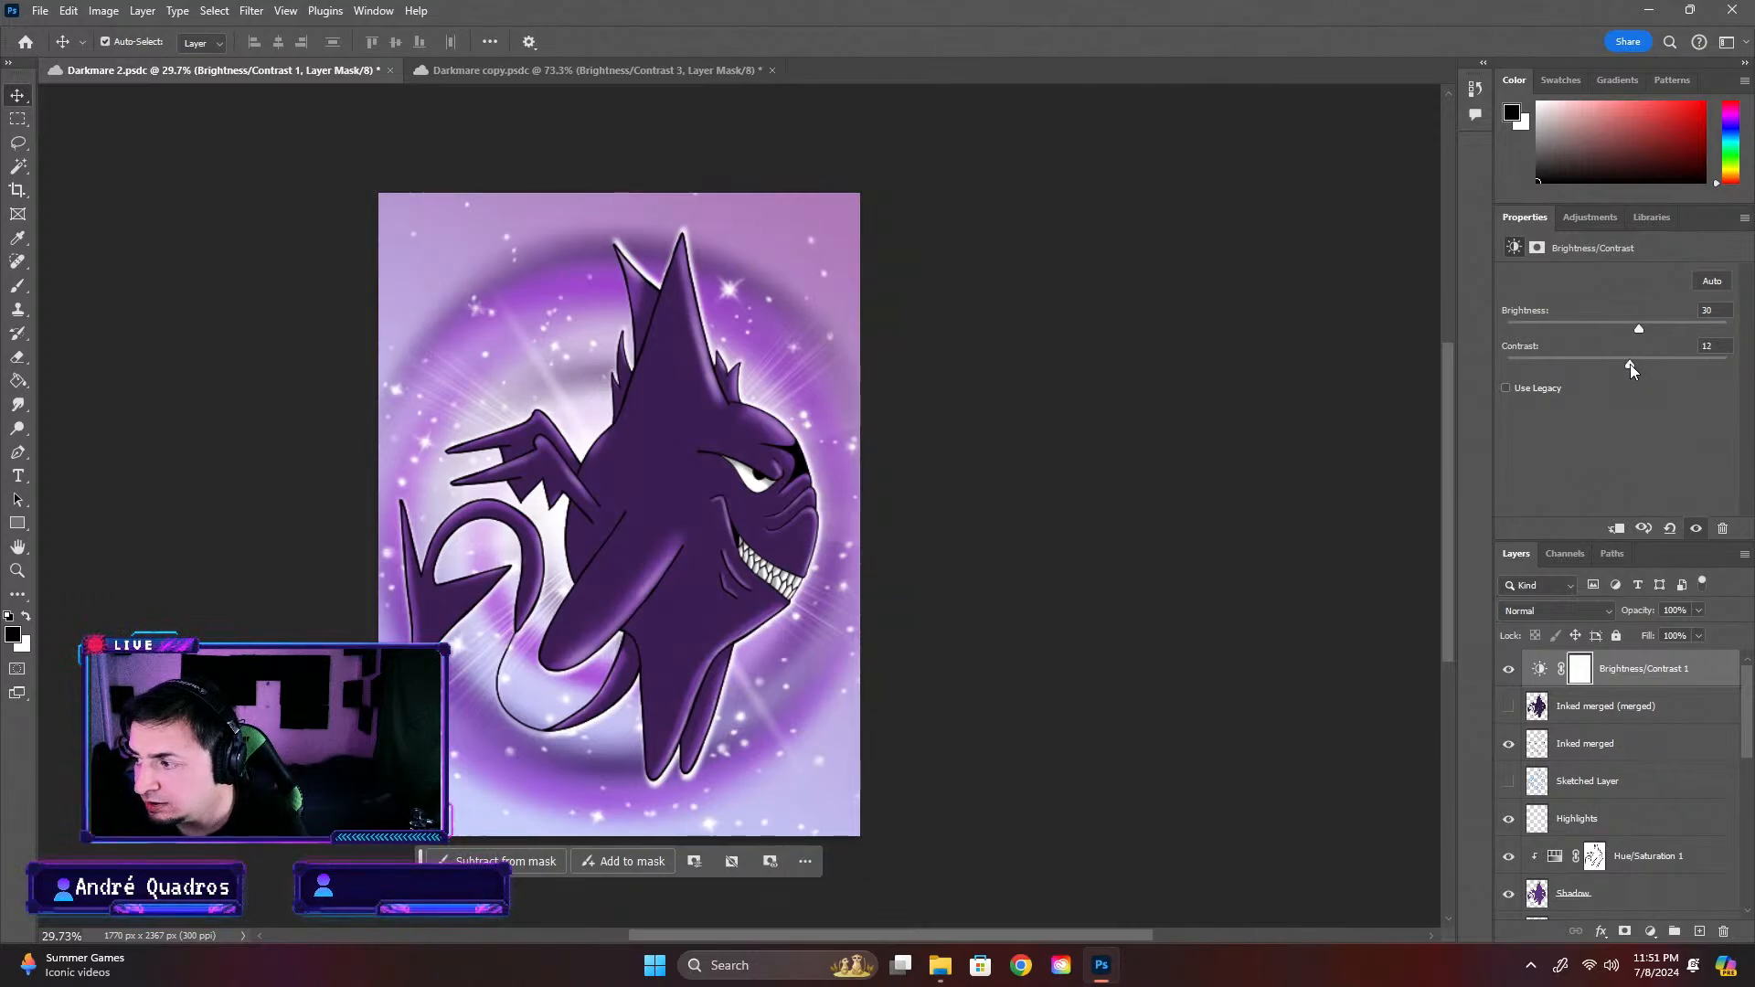
In Darkmare copy, hide the Brightness/Contrast 3 adjustment layer and the Brightness/Contrast 4 layer below Edge
{"action": "left_click", "coordinate": [512, 71]}
{"action": "left_click", "coordinate": [1509, 901]}
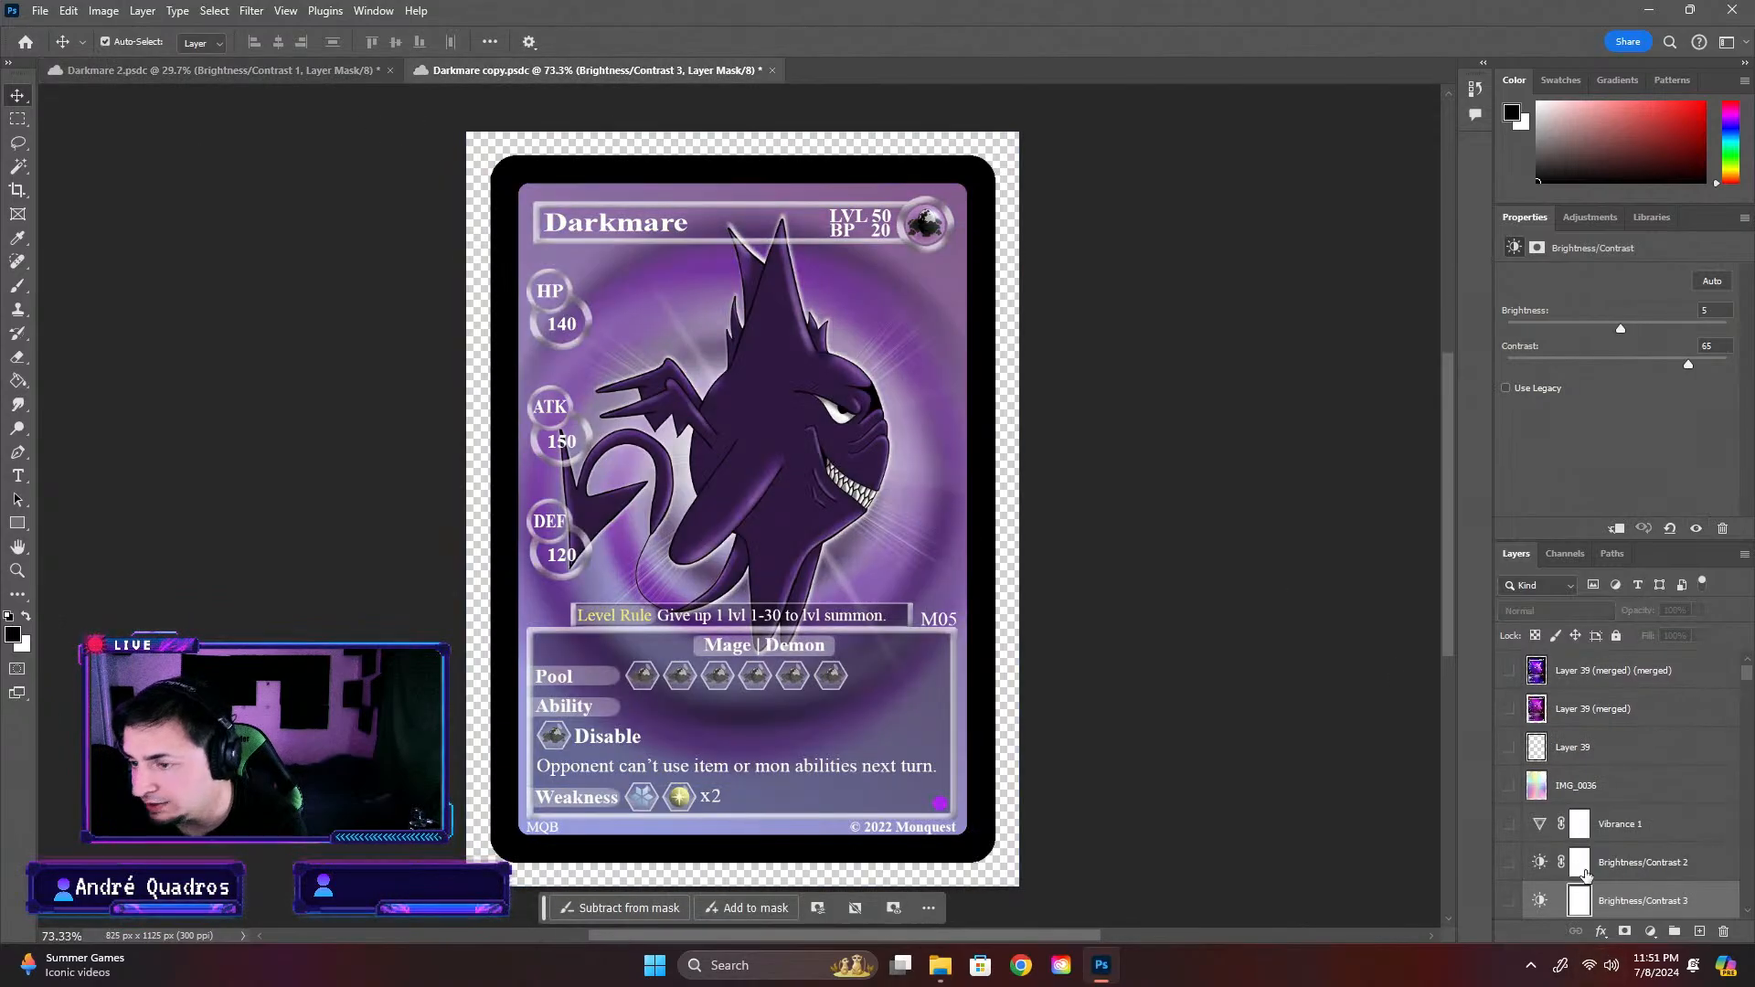
{"action": "scroll", "coordinate": [1590, 868], "scroll_direction": "down", "scroll_amount": 5}
{"action": "left_click", "coordinate": [1585, 855]}
{"action": "scroll", "coordinate": [1586, 857], "scroll_direction": "down", "scroll_amount": 8}
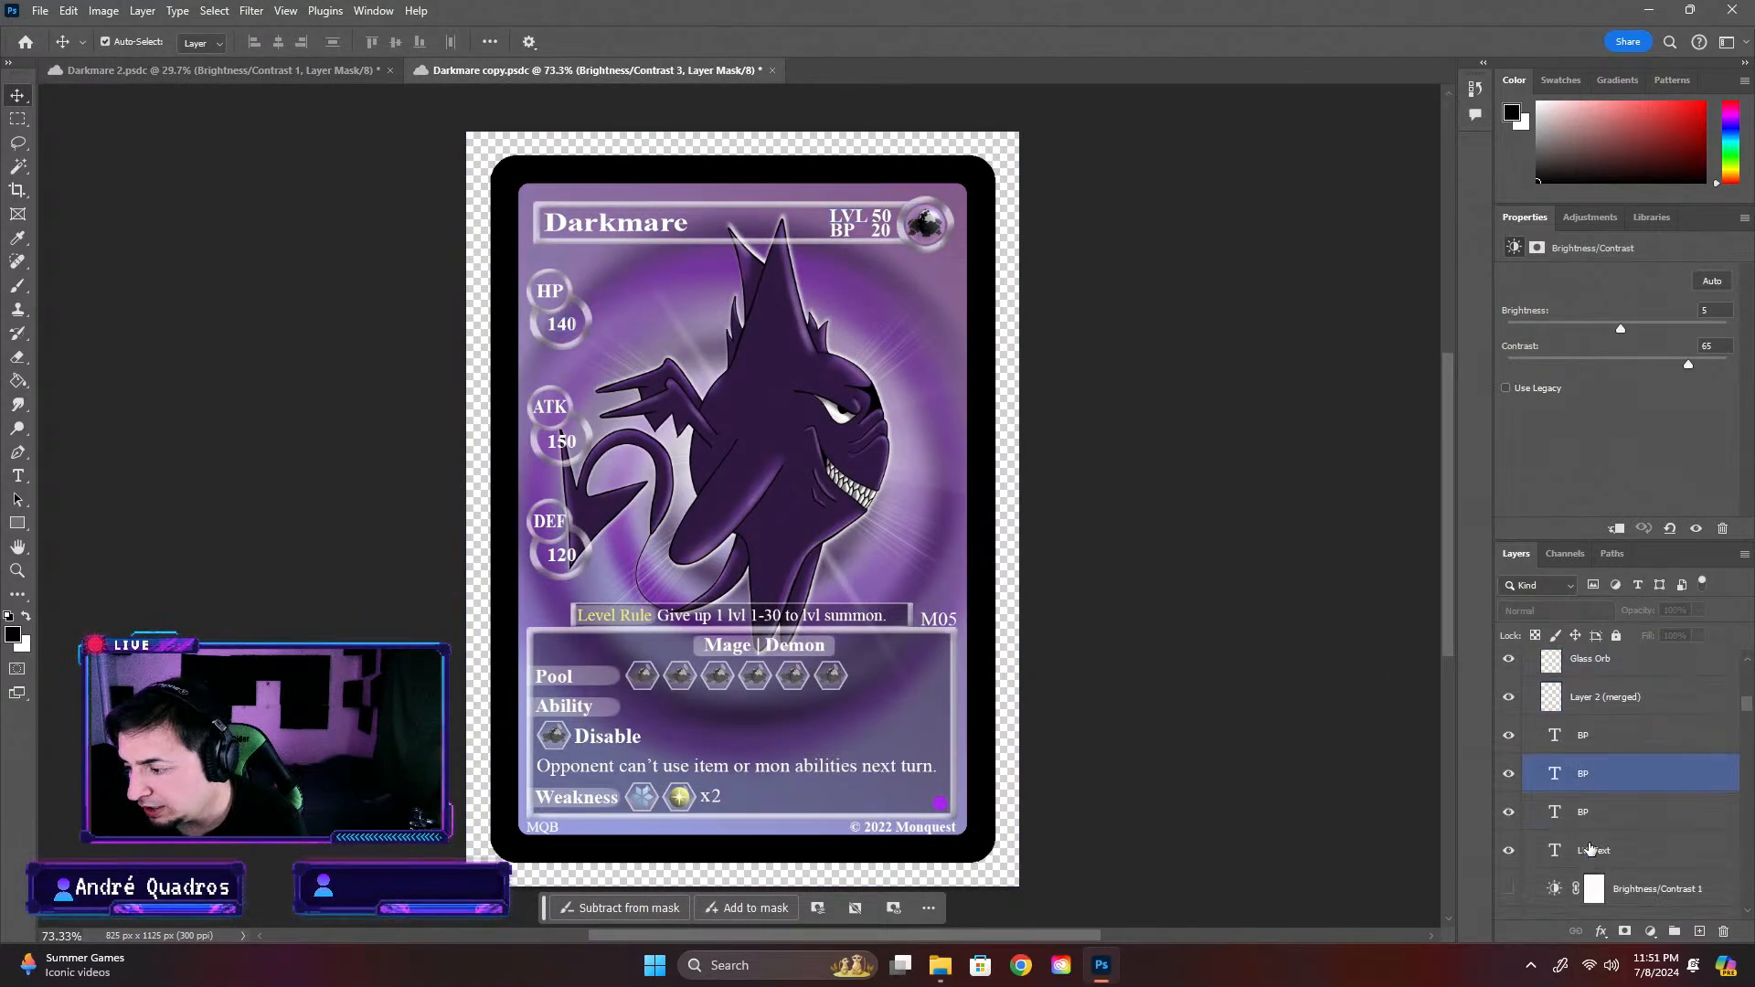
{"action": "scroll", "coordinate": [1669, 813], "scroll_direction": "down", "scroll_amount": 10}
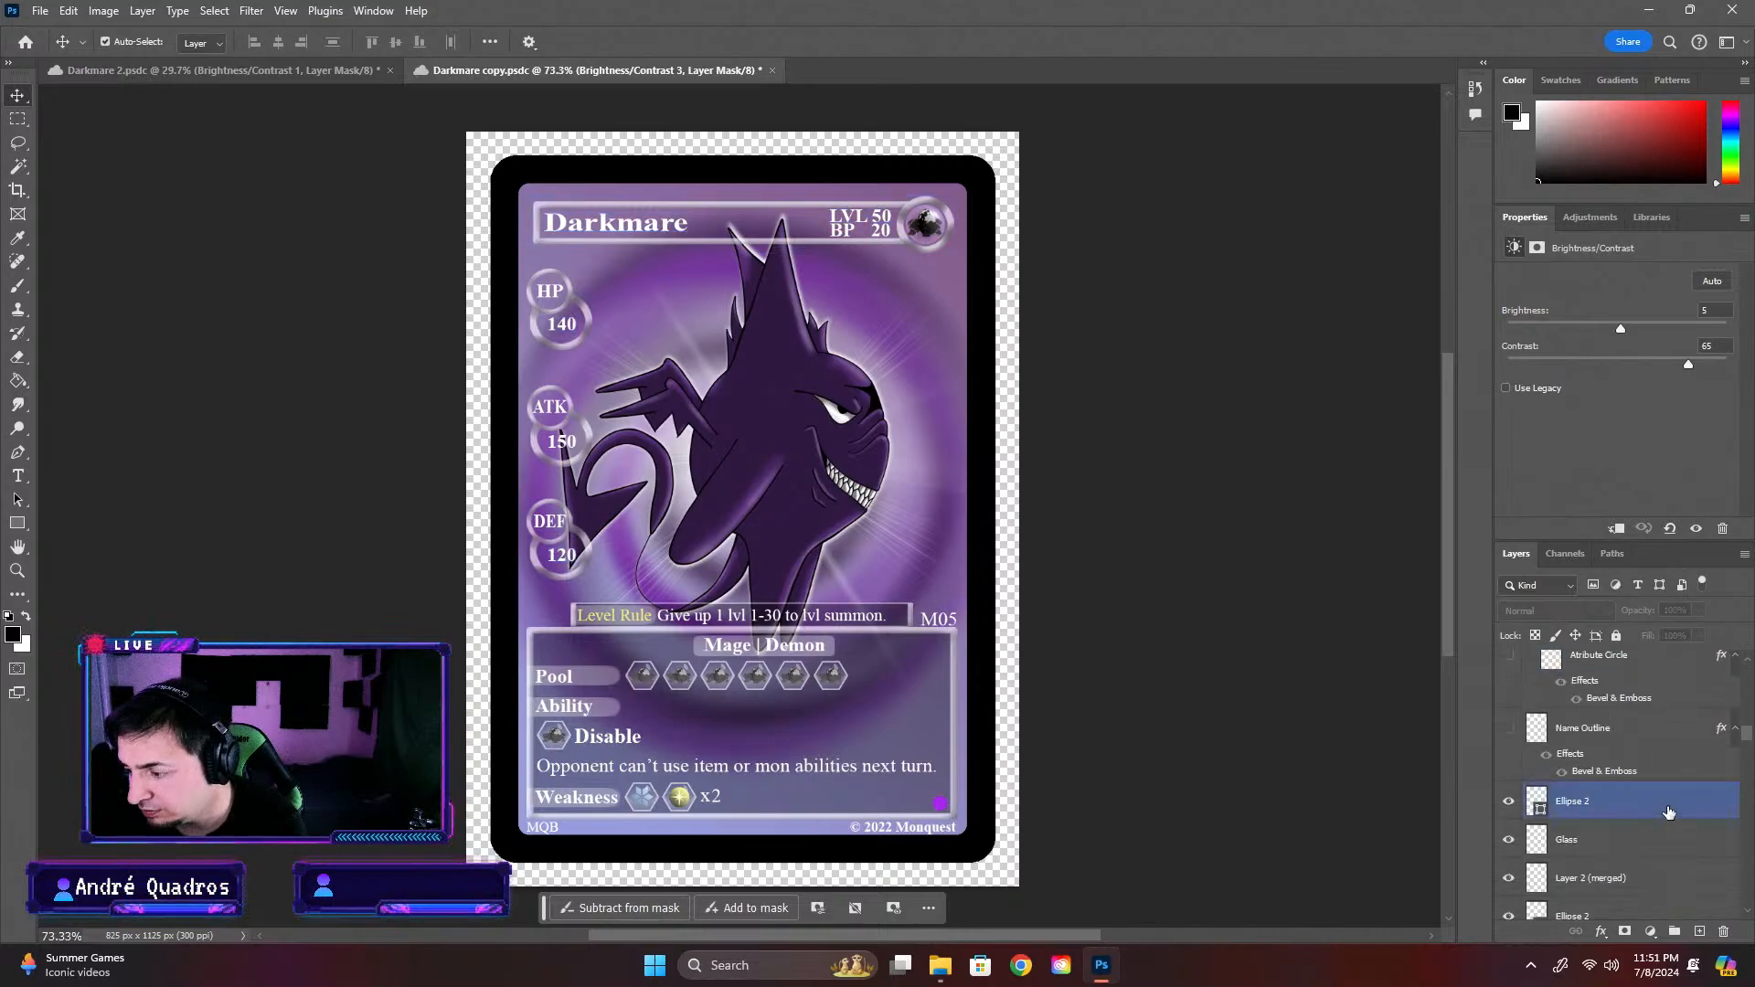
{"action": "scroll", "coordinate": [1750, 798], "scroll_direction": "down", "scroll_amount": 10}
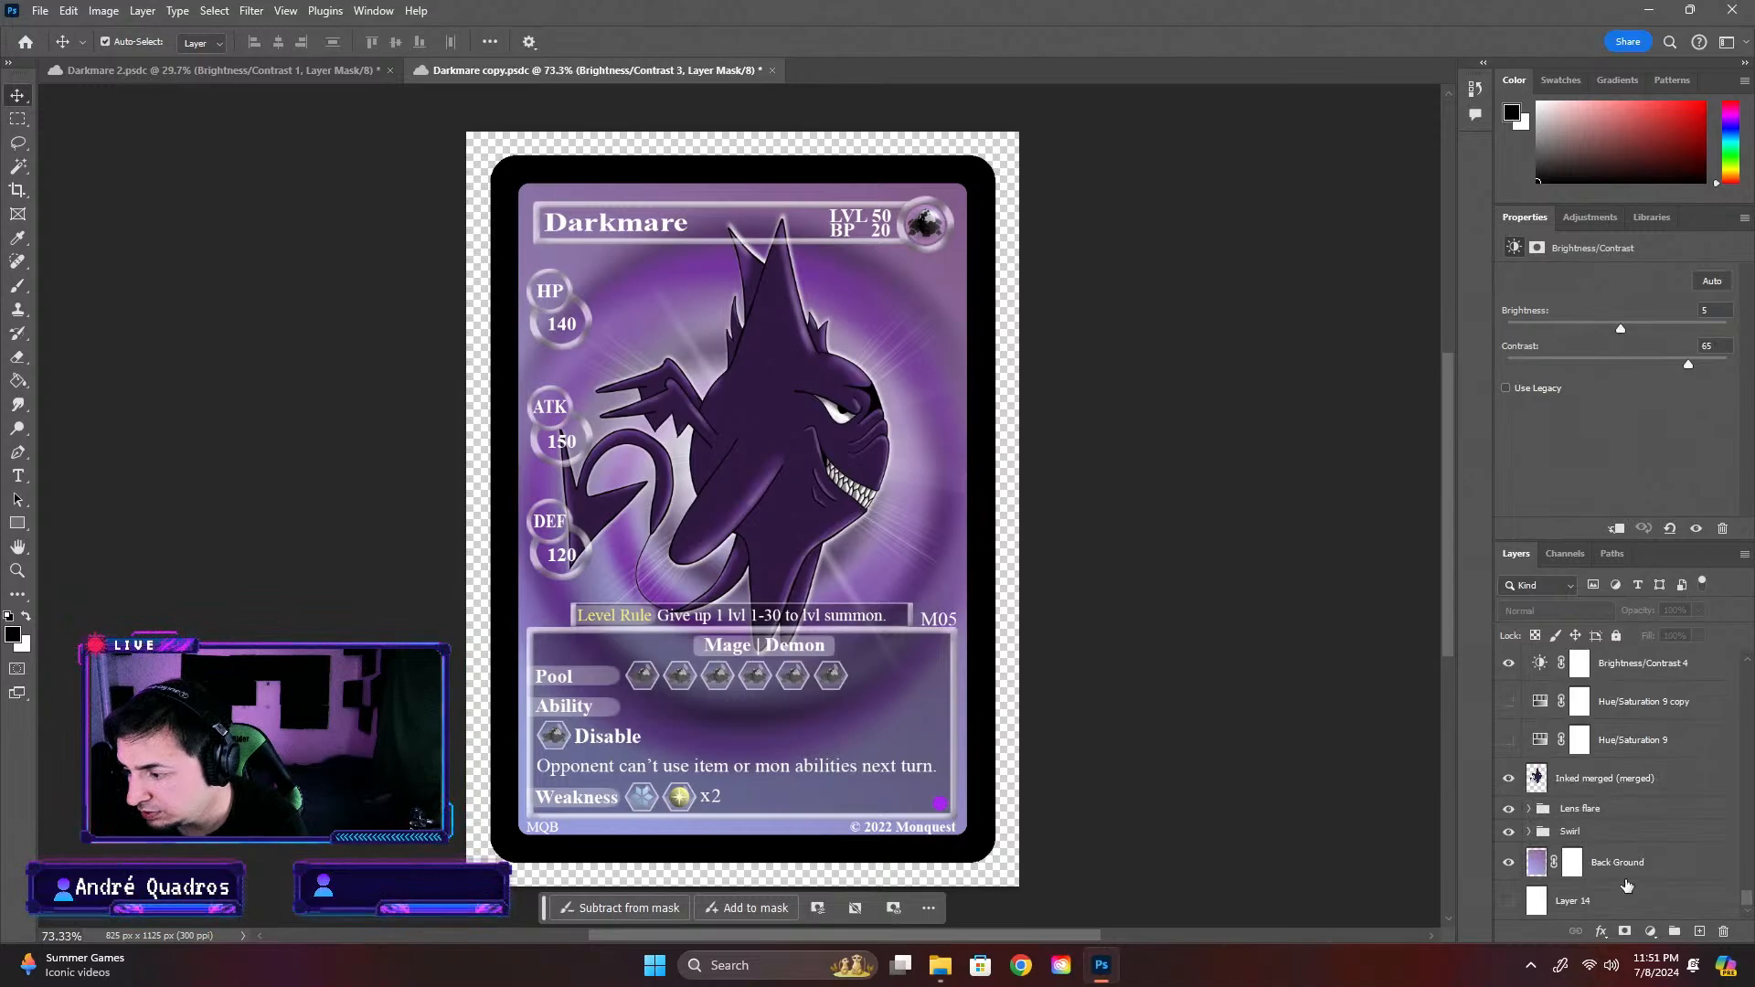
{"action": "scroll", "coordinate": [1627, 886], "scroll_direction": "up", "scroll_amount": 3}
{"action": "left_click", "coordinate": [1509, 755]}
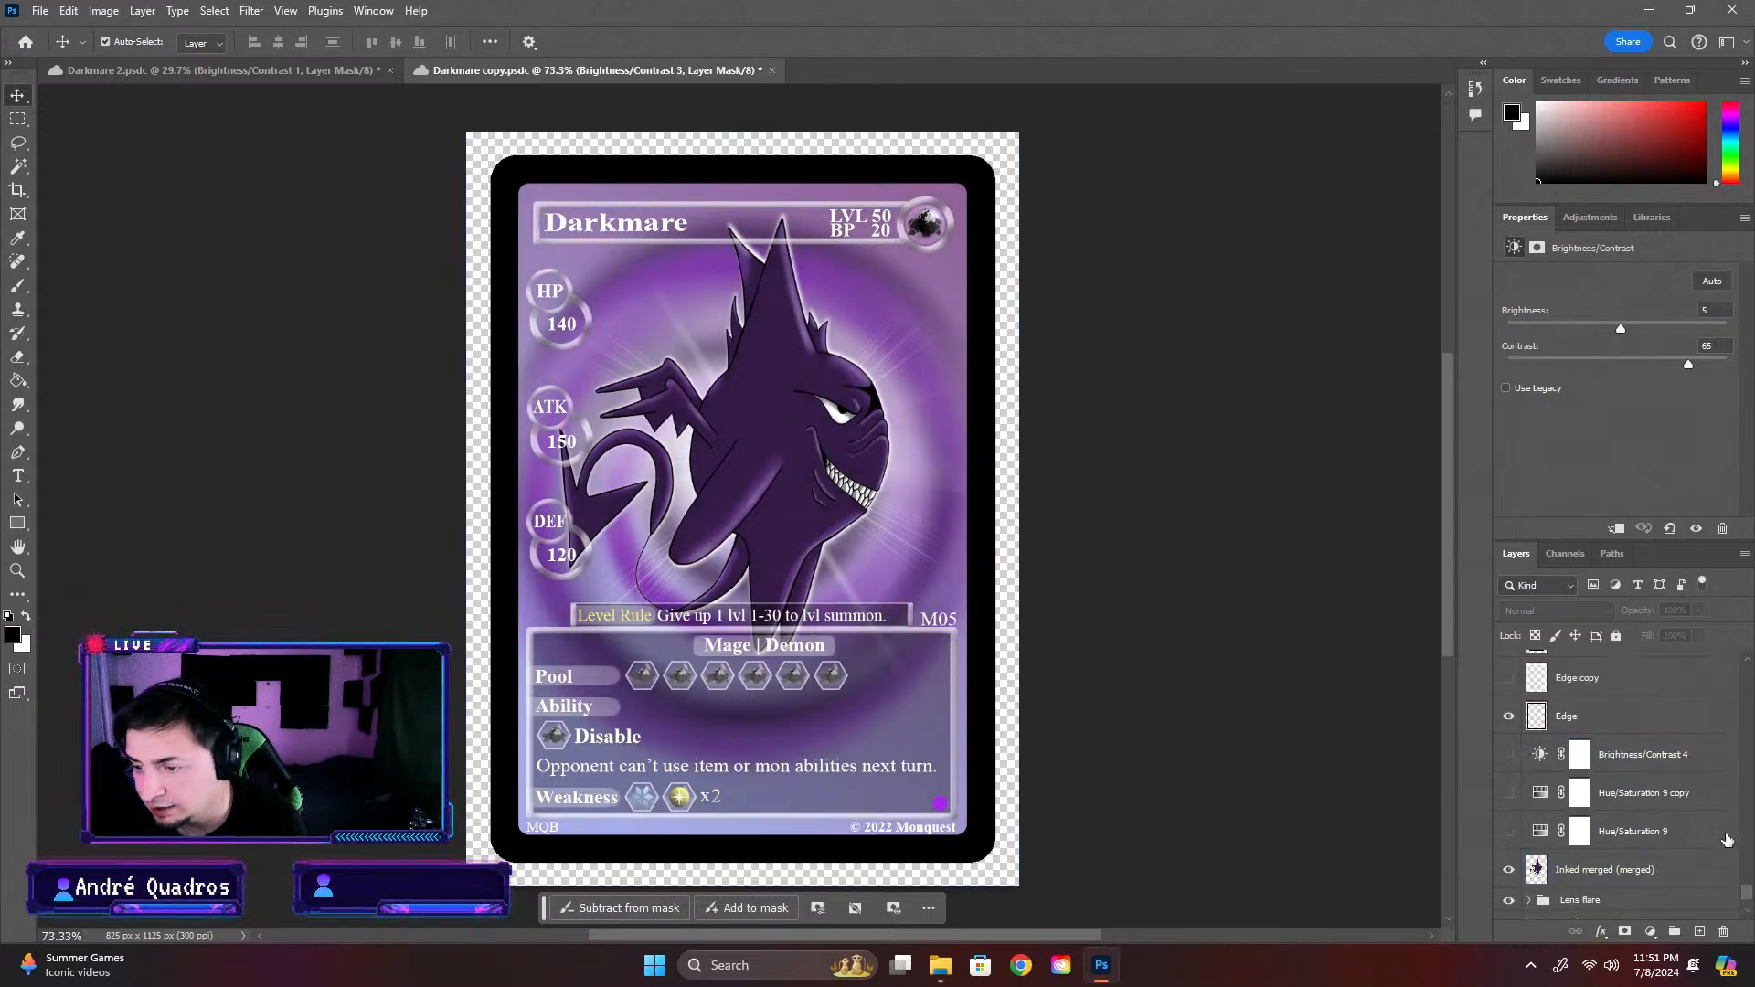
Place Darkmare 2's Brightness/Contrast 1 adjustment between IMG_0036 and Vibrance 1 in Darkmare copy, and compare the card without and with it
{"action": "left_click_drag", "start_coordinate": [1750, 896], "coordinate": [1705, 692]}
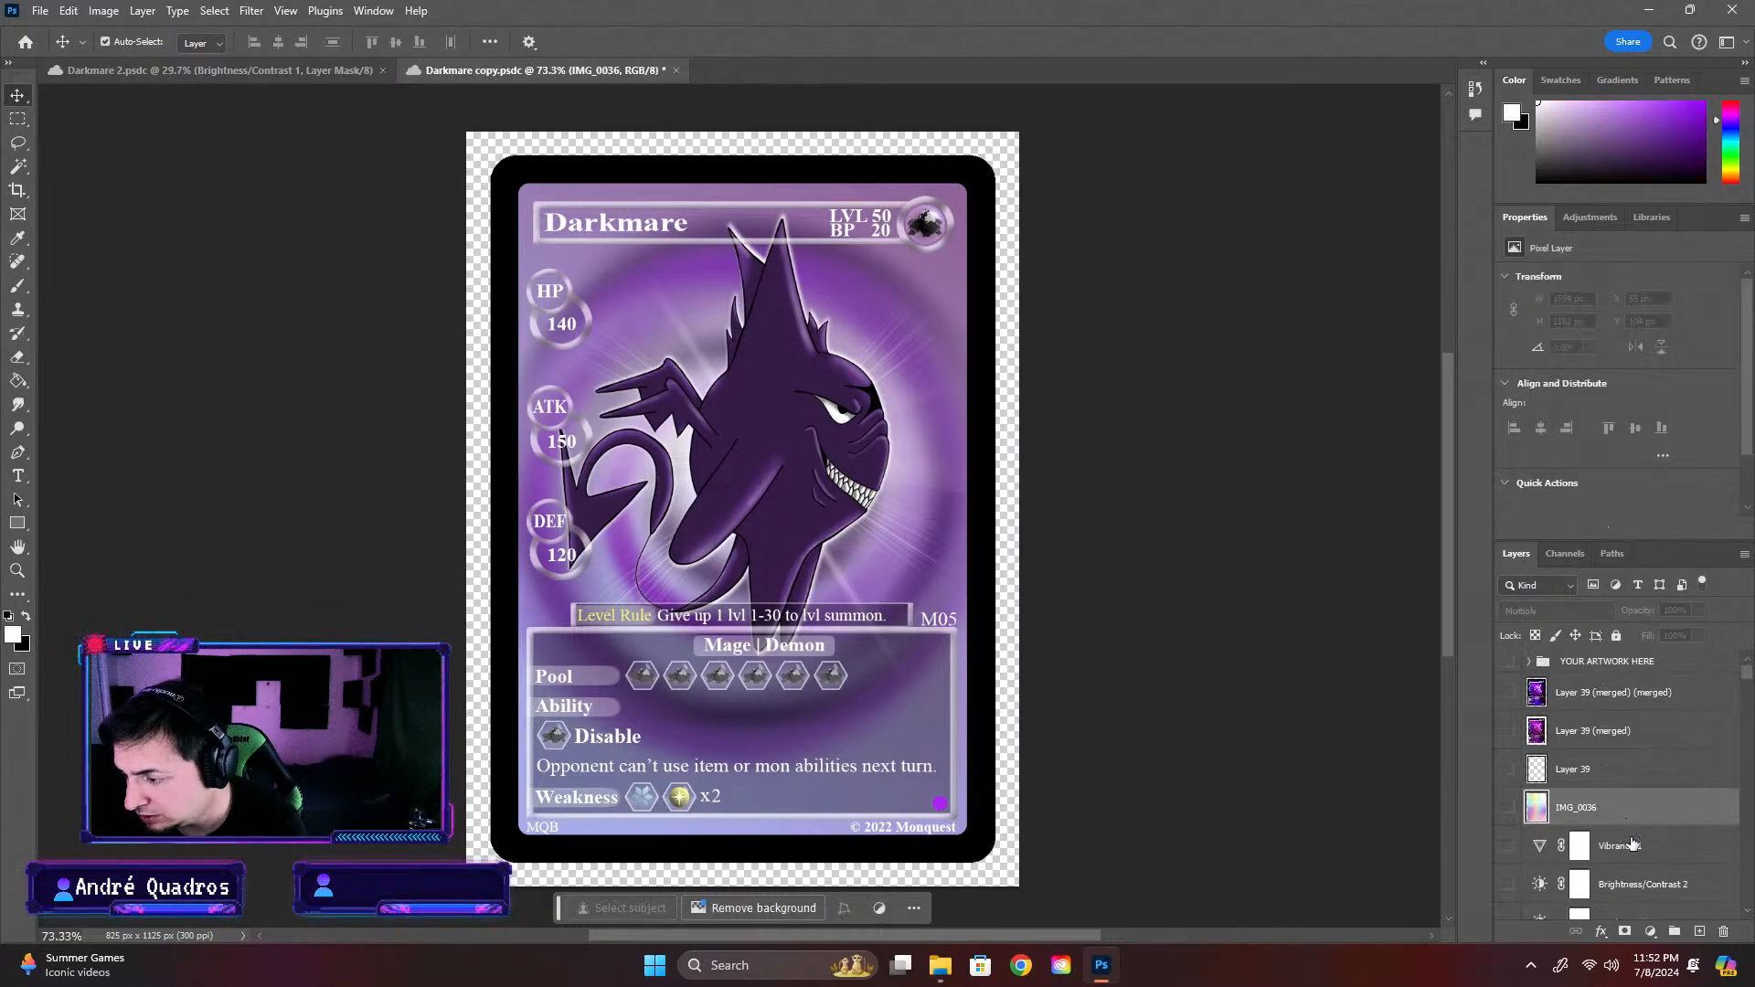
{"action": "left_click", "coordinate": [1662, 861]}
{"action": "key", "text": "ctrl+z"}
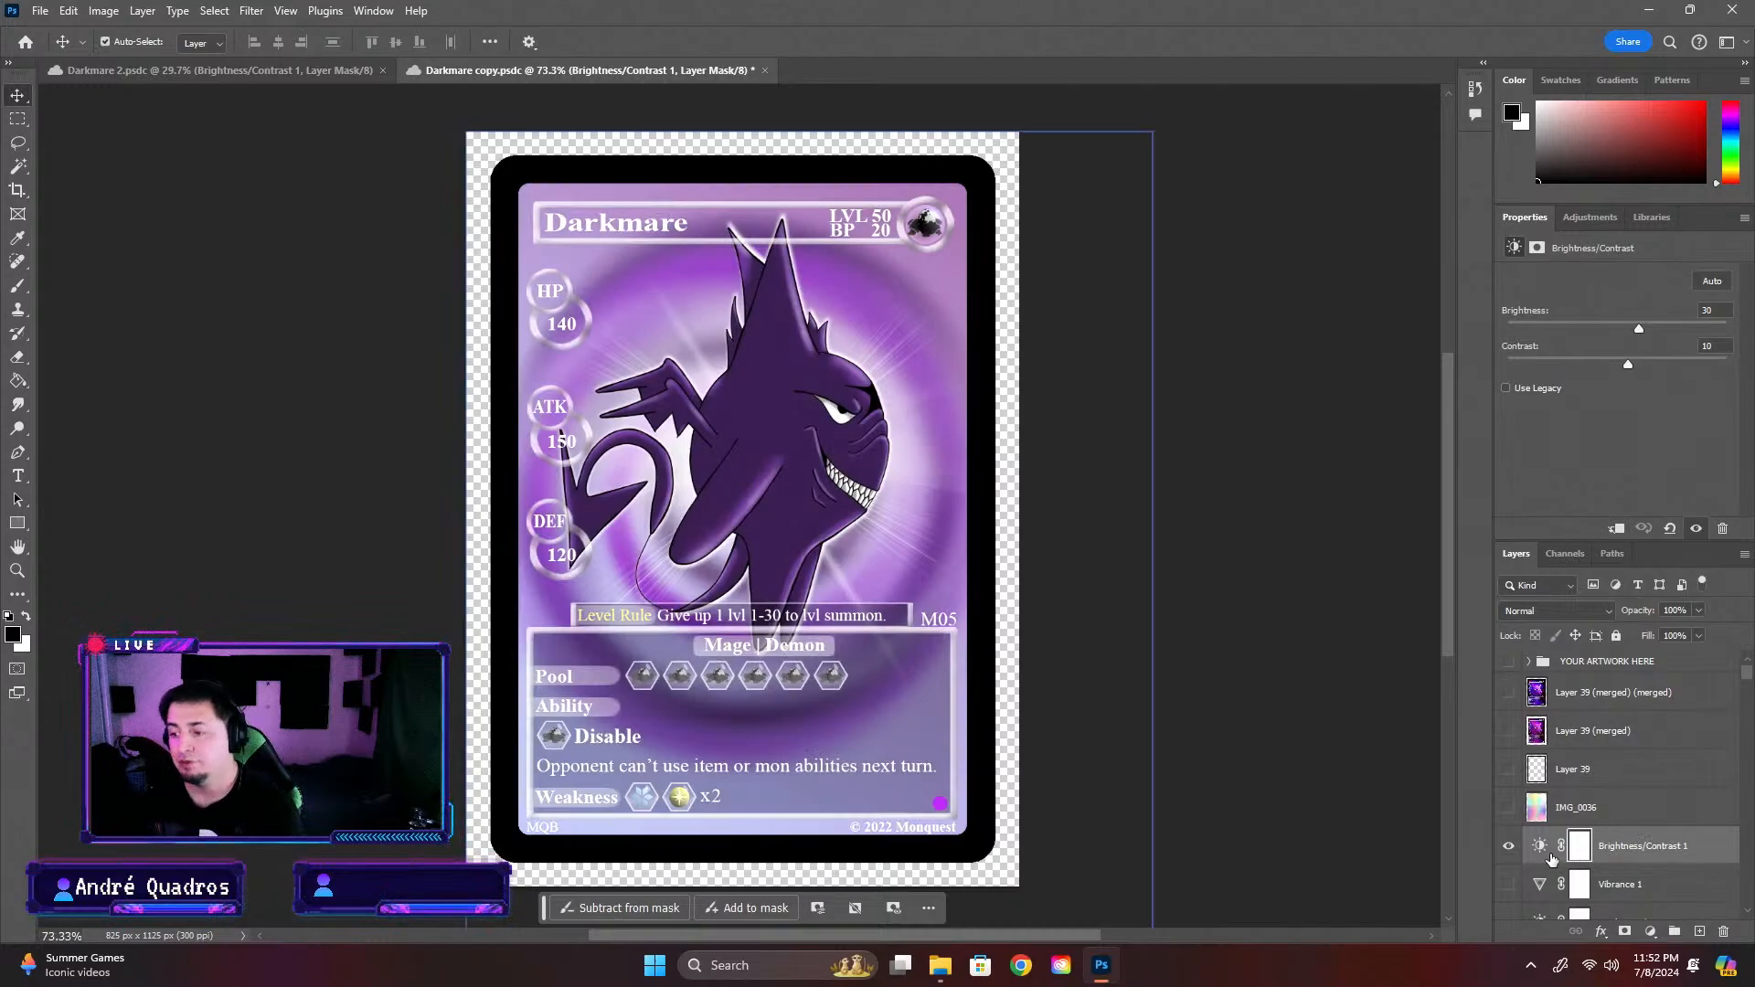
{"action": "left_click", "coordinate": [1509, 849]}
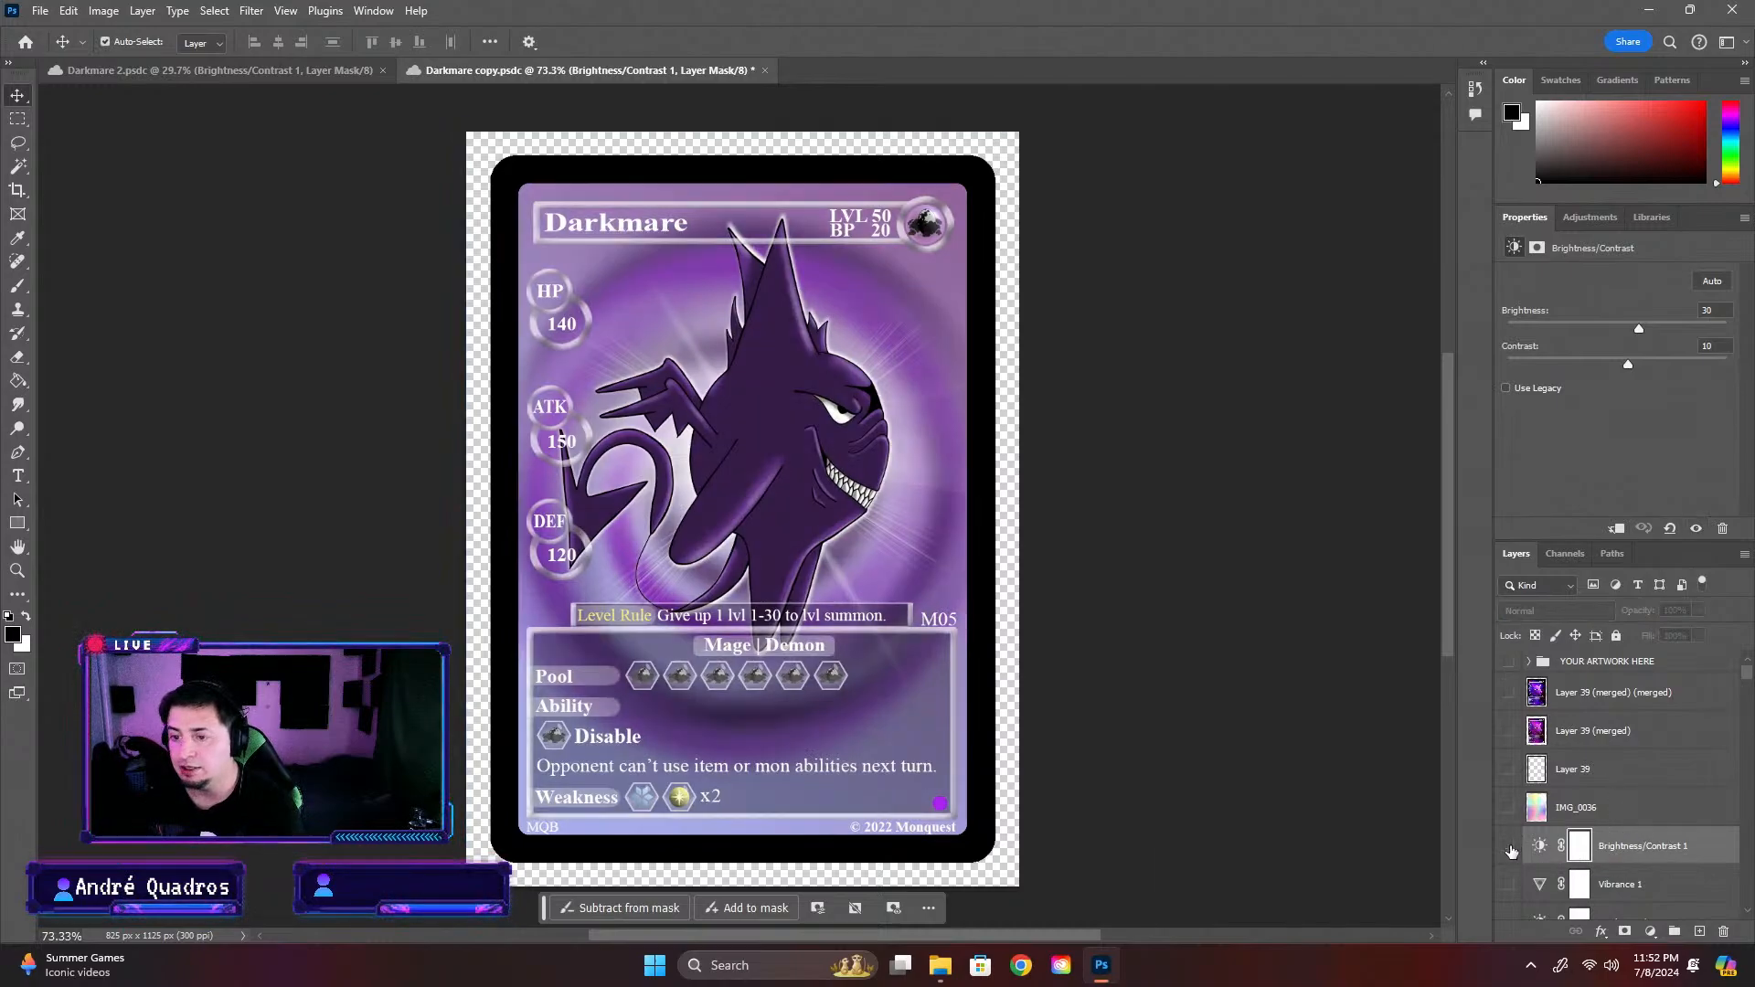
{"action": "left_click", "coordinate": [1509, 848]}
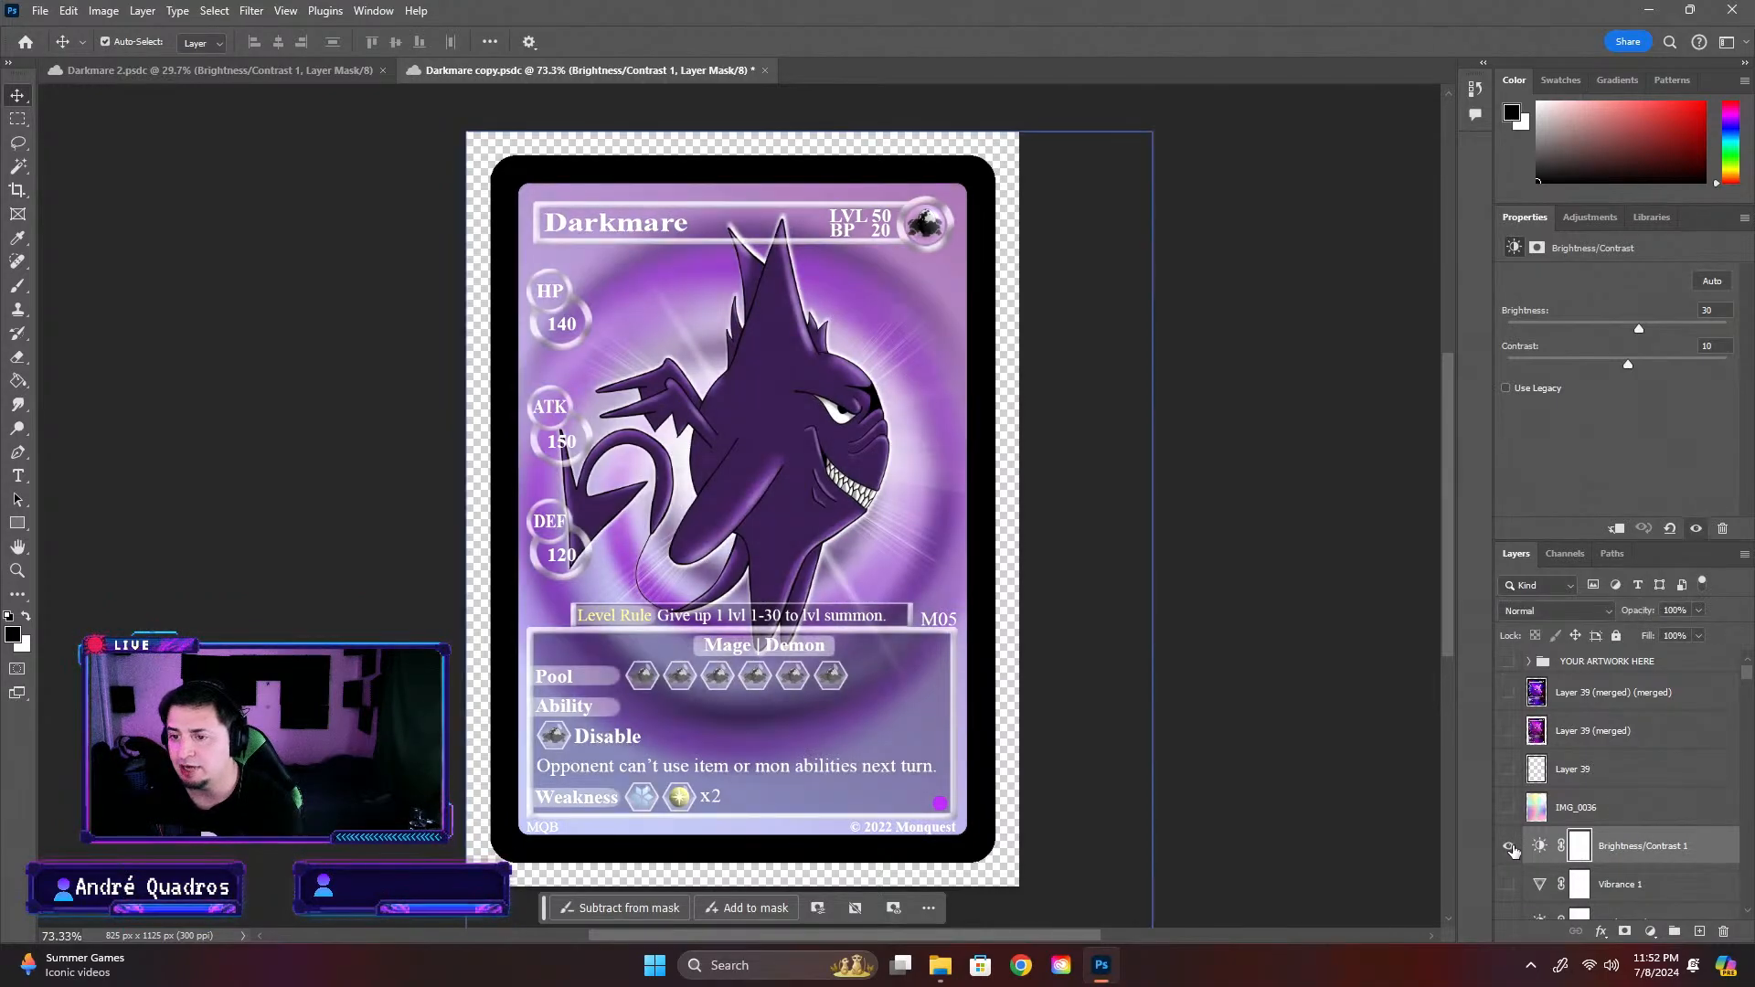
Check the card against the Darkmare 2 artwork and set the brightness of its Brightness/Contrast 1 layer to 15
{"action": "left_click", "coordinate": [278, 71]}
{"action": "left_click", "coordinate": [480, 72]}
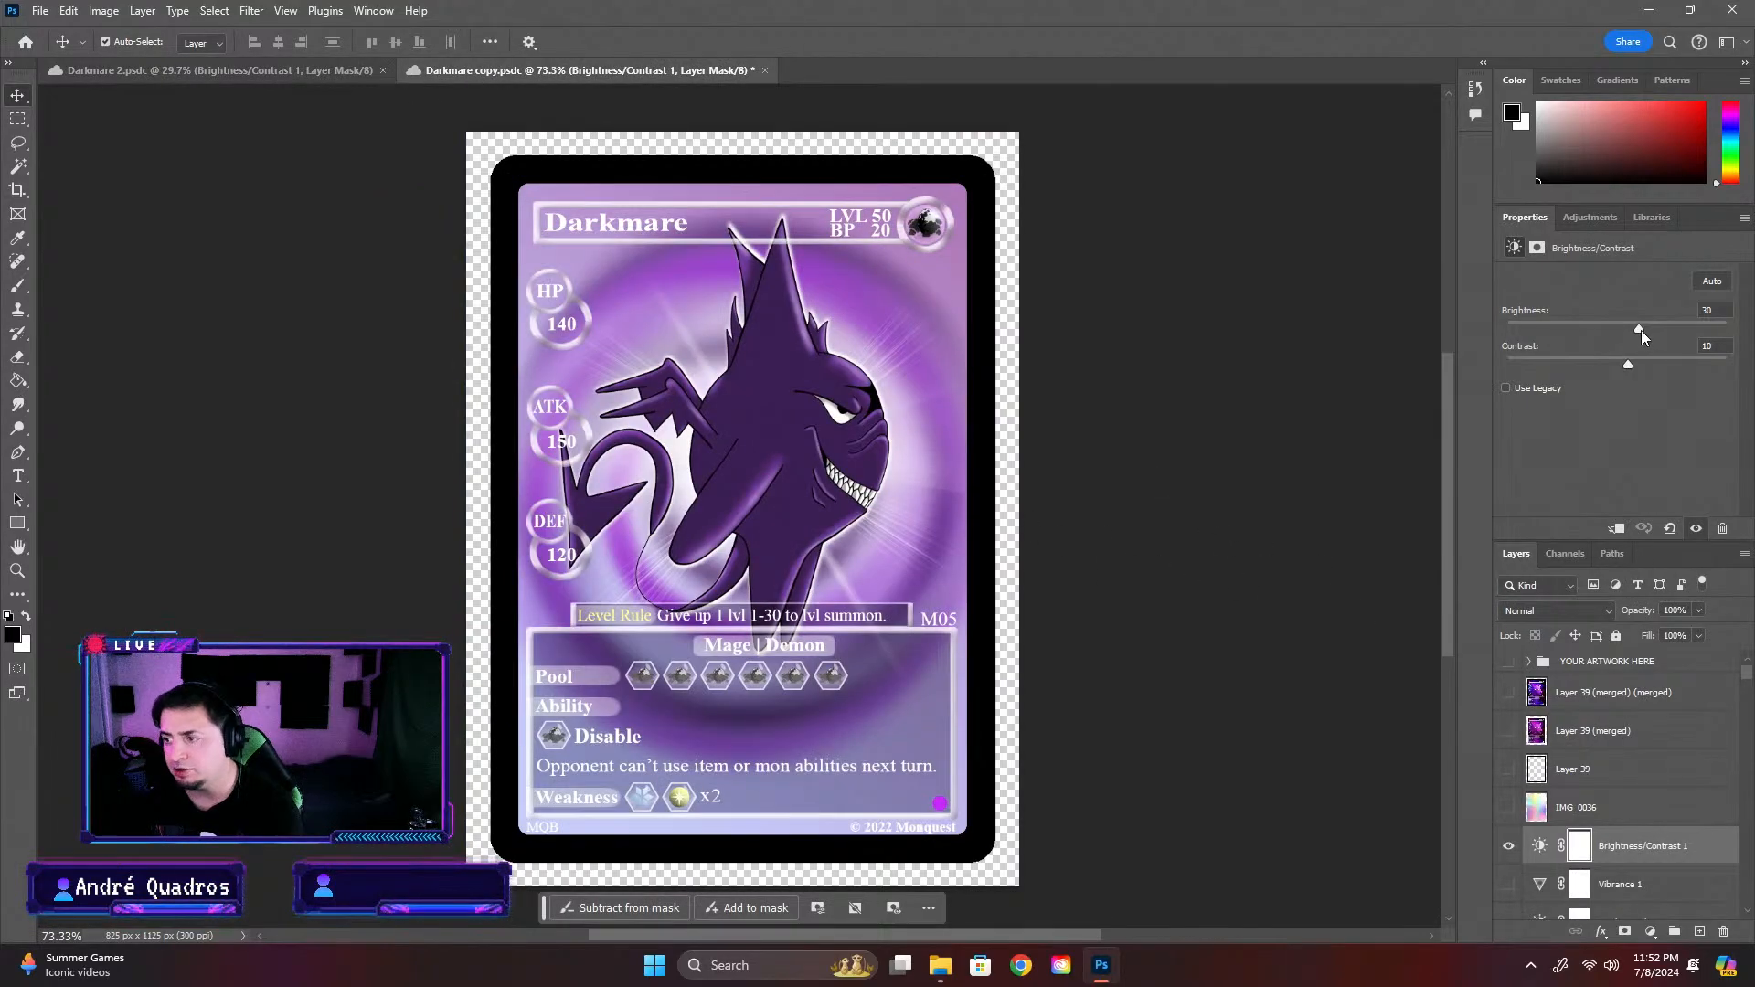
{"action": "left_click_drag", "start_coordinate": [1641, 332], "coordinate": [1621, 332]}
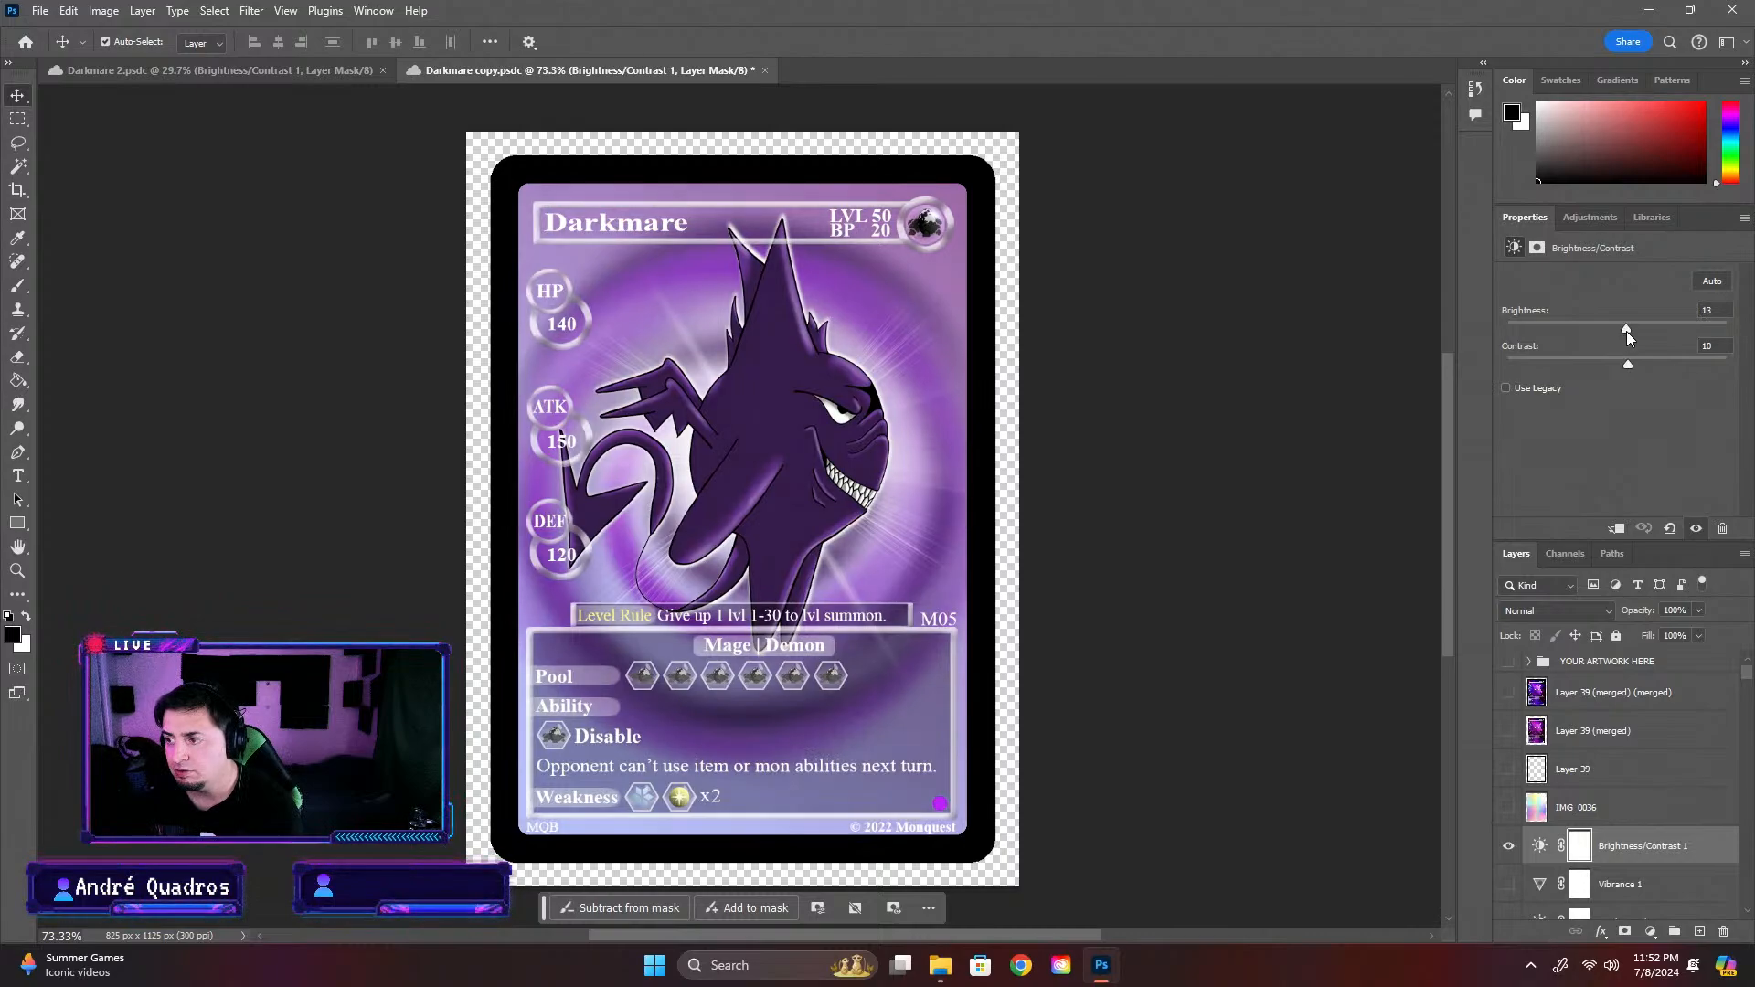
{"action": "left_click_drag", "start_coordinate": [1627, 334], "coordinate": [1621, 338]}
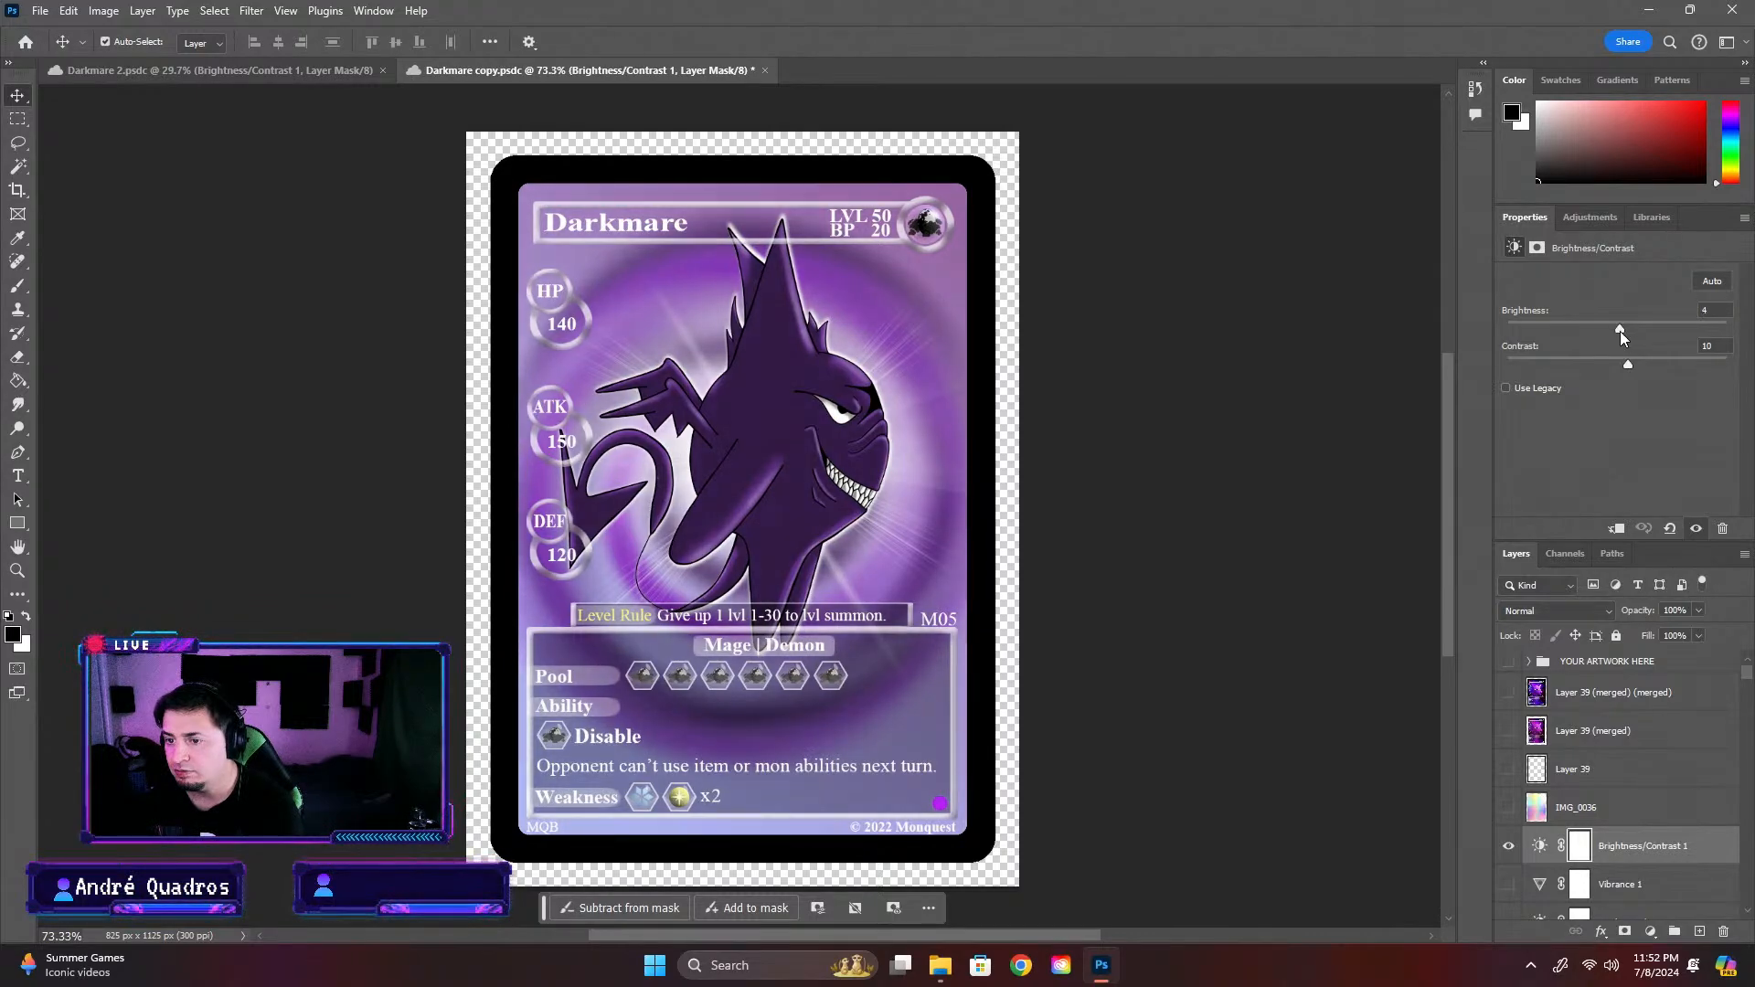
{"action": "left_click", "coordinate": [1706, 312]}
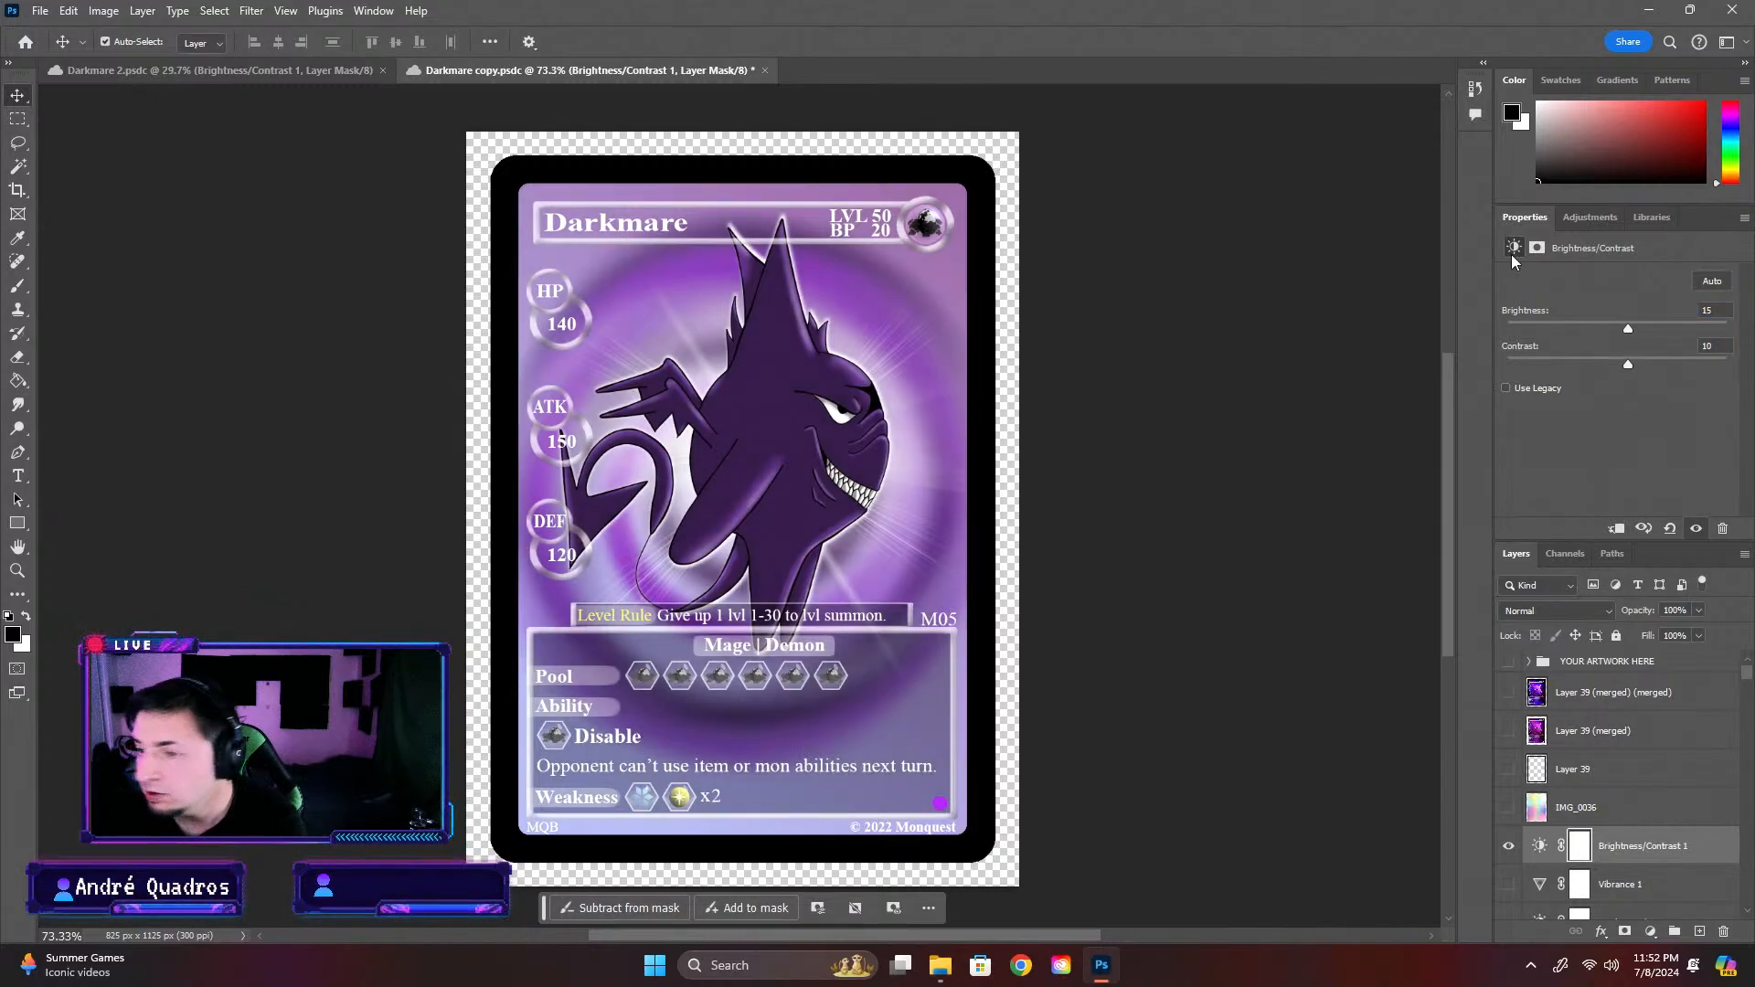
{"action": "left_click", "coordinate": [1166, 439]}
Find the Stars layer in the Darkmare 2 artwork and copy it
{"action": "scroll", "coordinate": [1166, 438], "scroll_direction": "down", "scroll_amount": 4}
{"action": "scroll", "coordinate": [1097, 471], "scroll_direction": "down", "scroll_amount": 2}
{"action": "scroll", "coordinate": [842, 497], "scroll_direction": "up", "scroll_amount": 3}
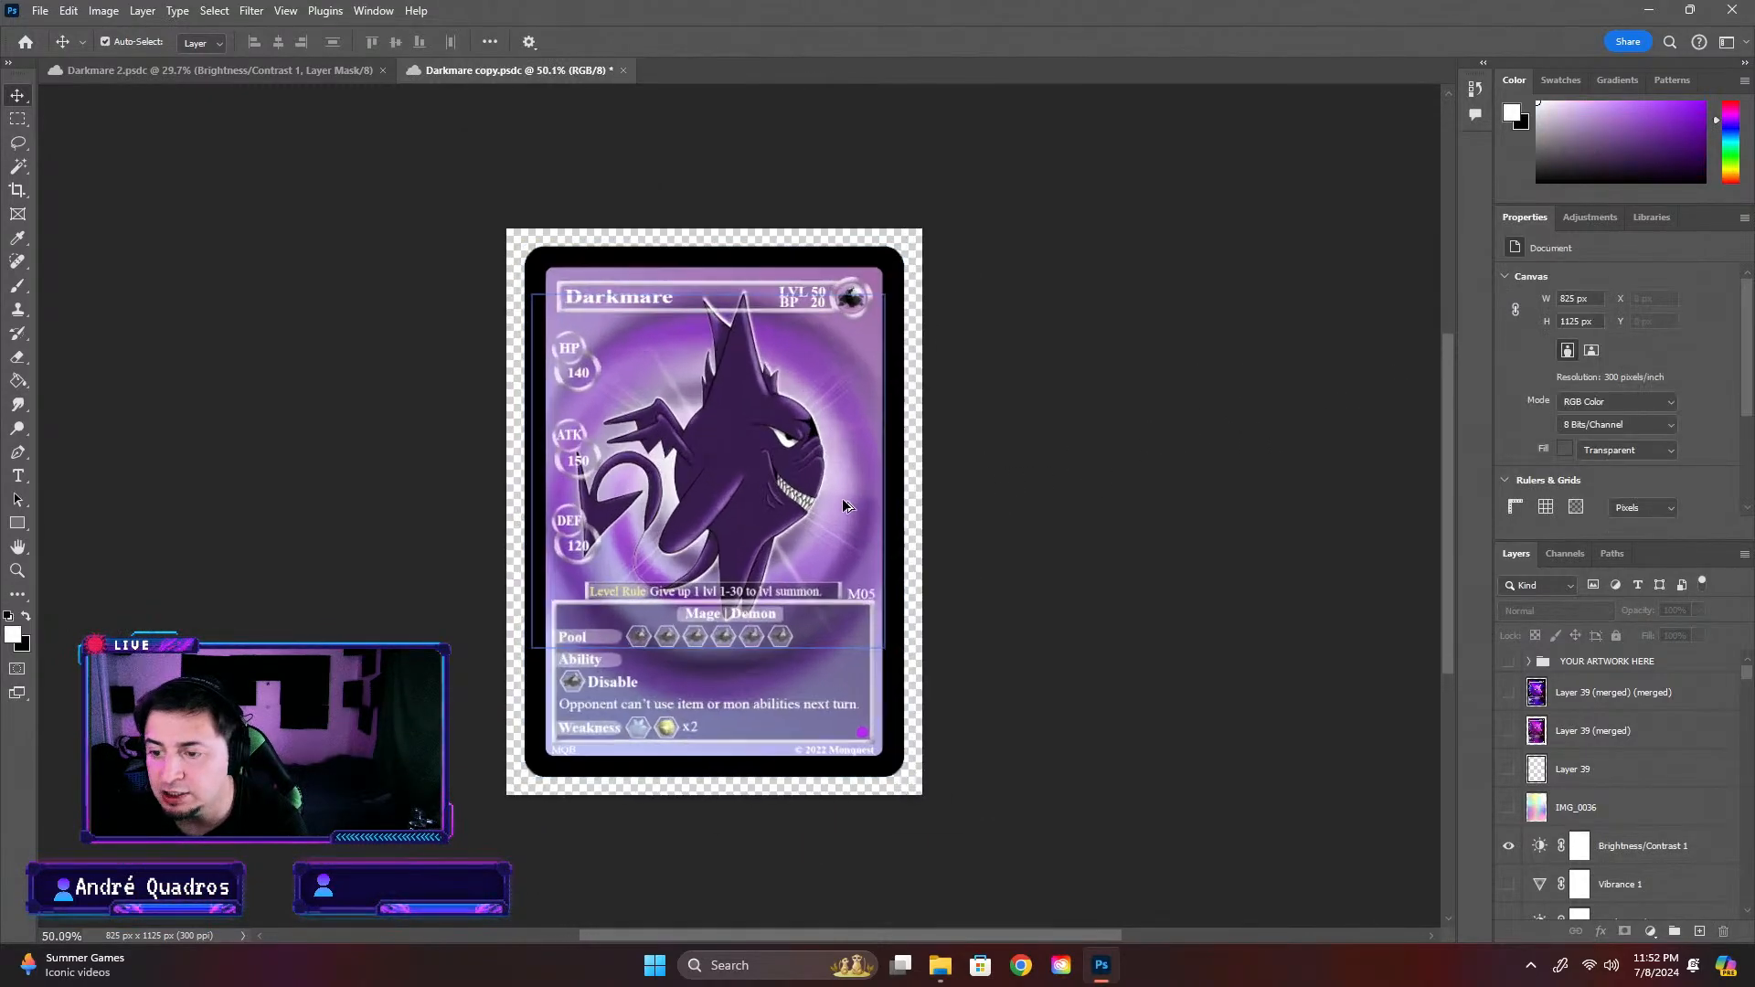
{"action": "left_click", "coordinate": [222, 66]}
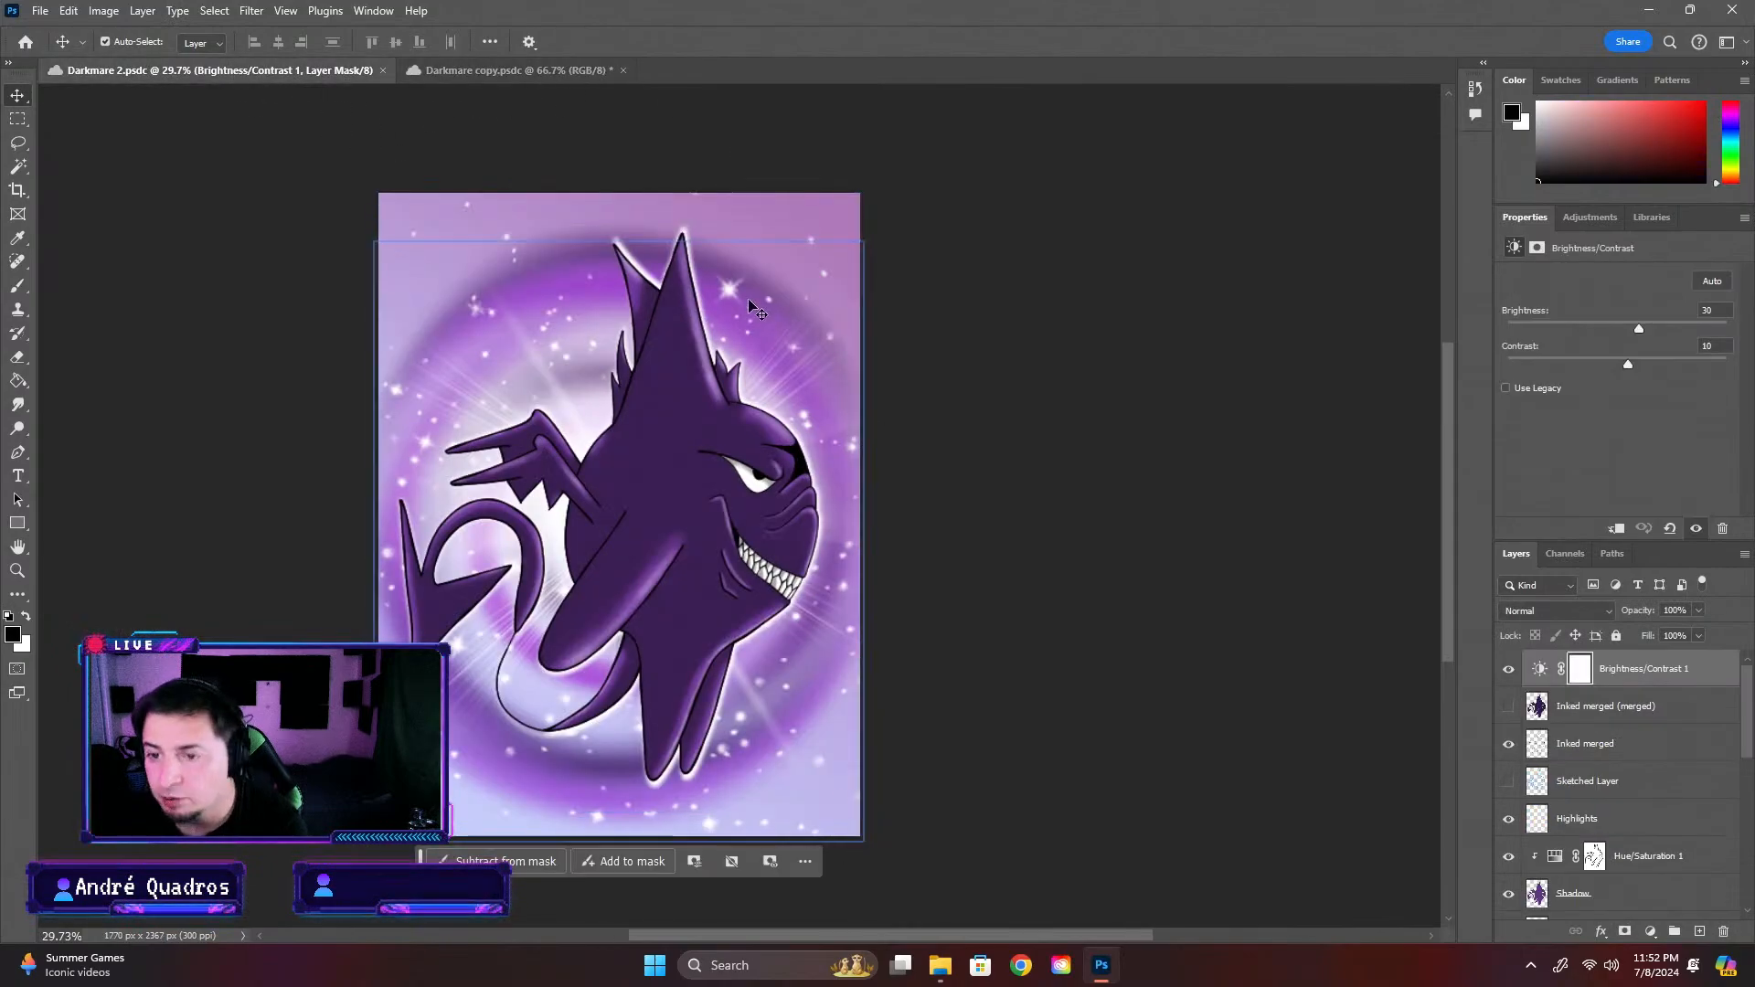
{"action": "left_click", "coordinate": [715, 293]}
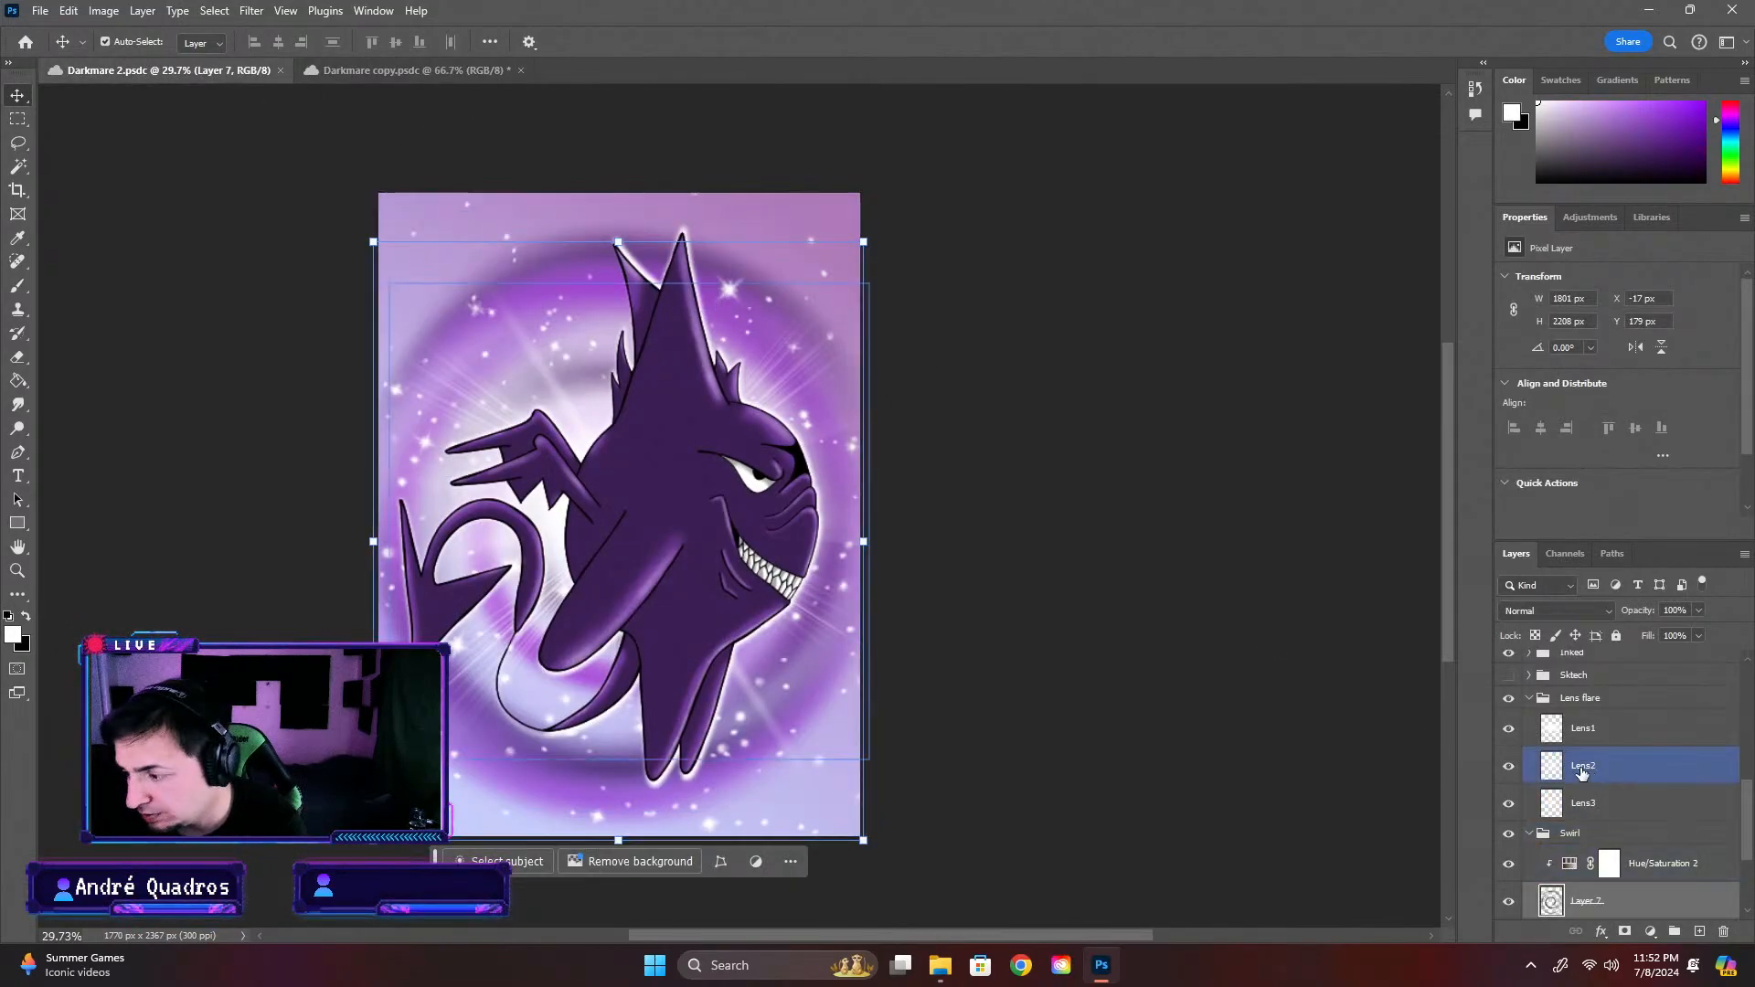
{"action": "left_click", "coordinate": [1078, 527]}
{"action": "left_click", "coordinate": [678, 834]}
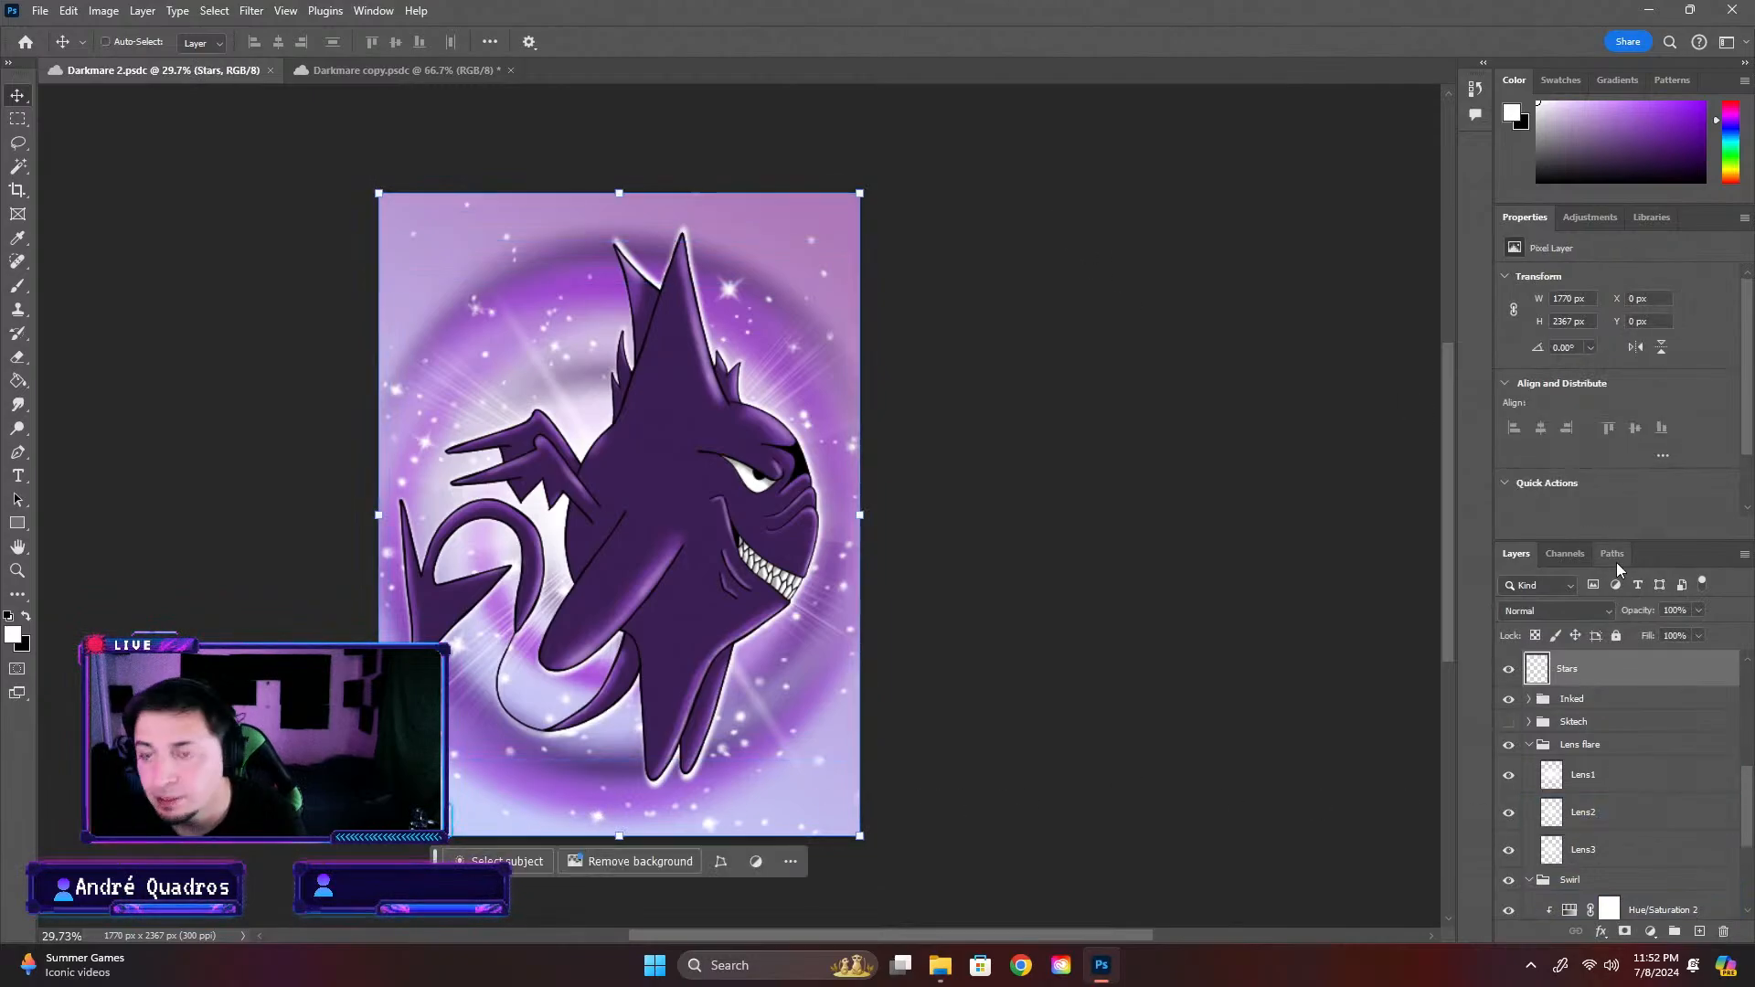
Paste the Stars layer into Darkmare copy between the Inked merged (merged) layer and the collapsed Lens flare group
{"action": "left_click", "coordinate": [433, 78]}
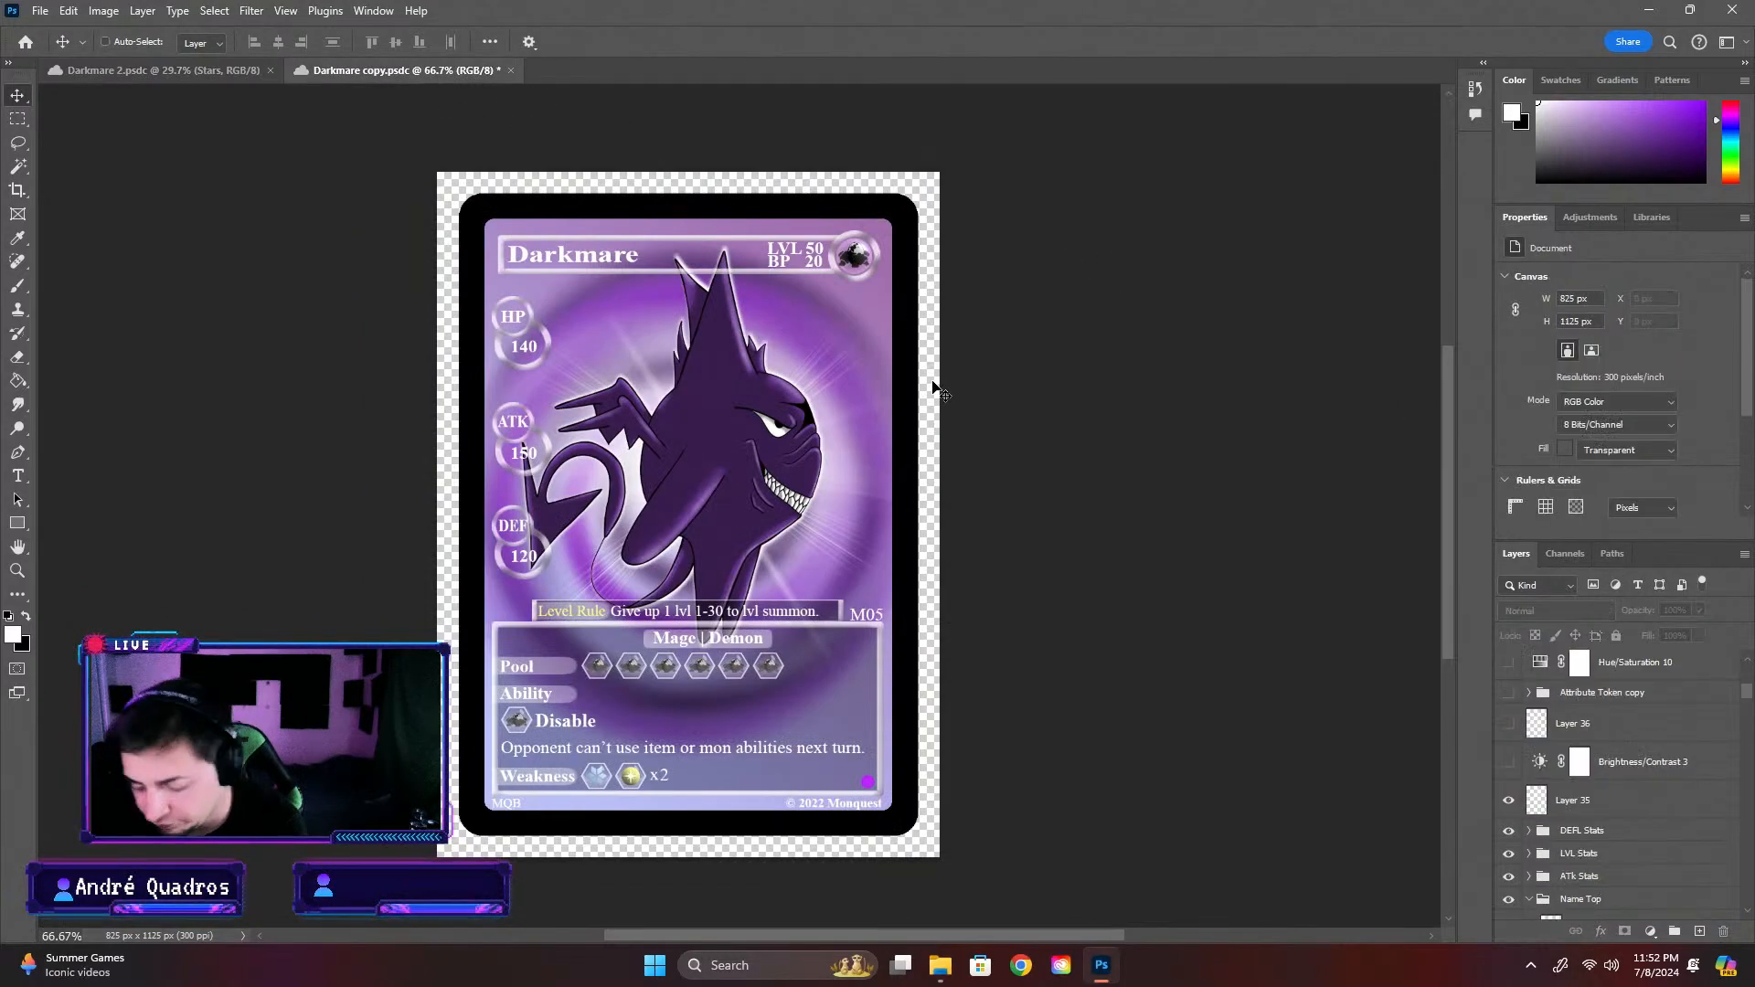
{"action": "key", "text": "ctrl+v"}
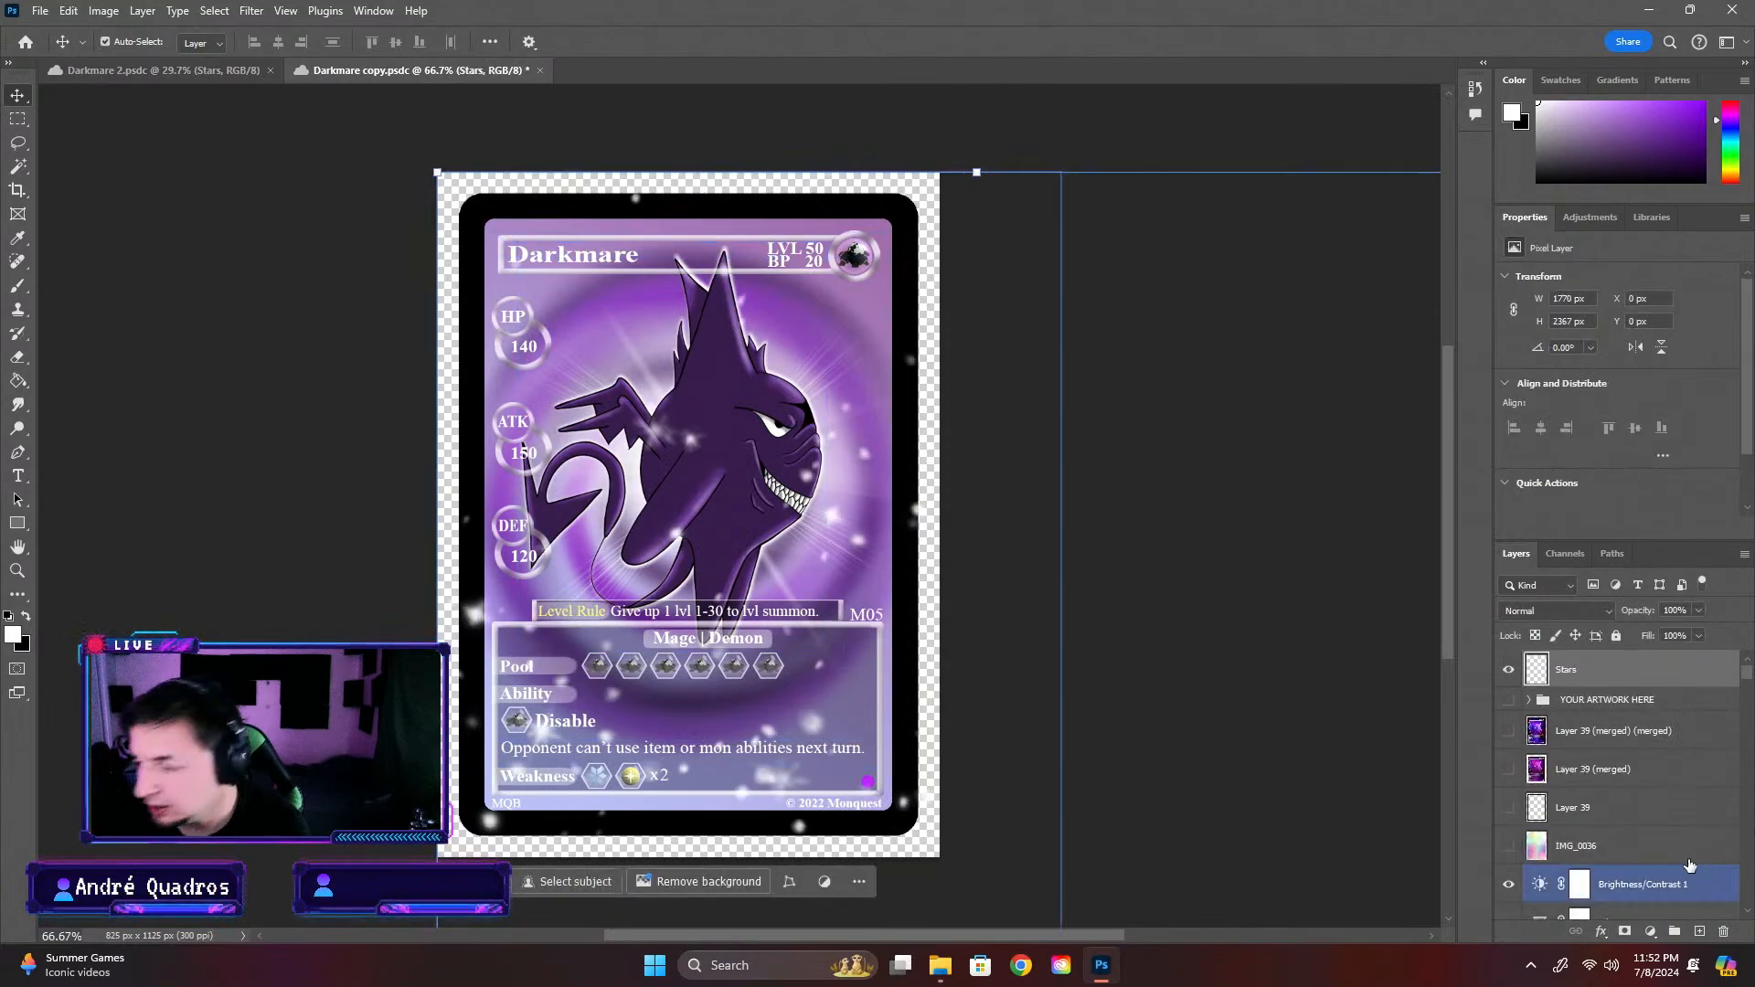
{"action": "key", "text": "ctrl+z"}
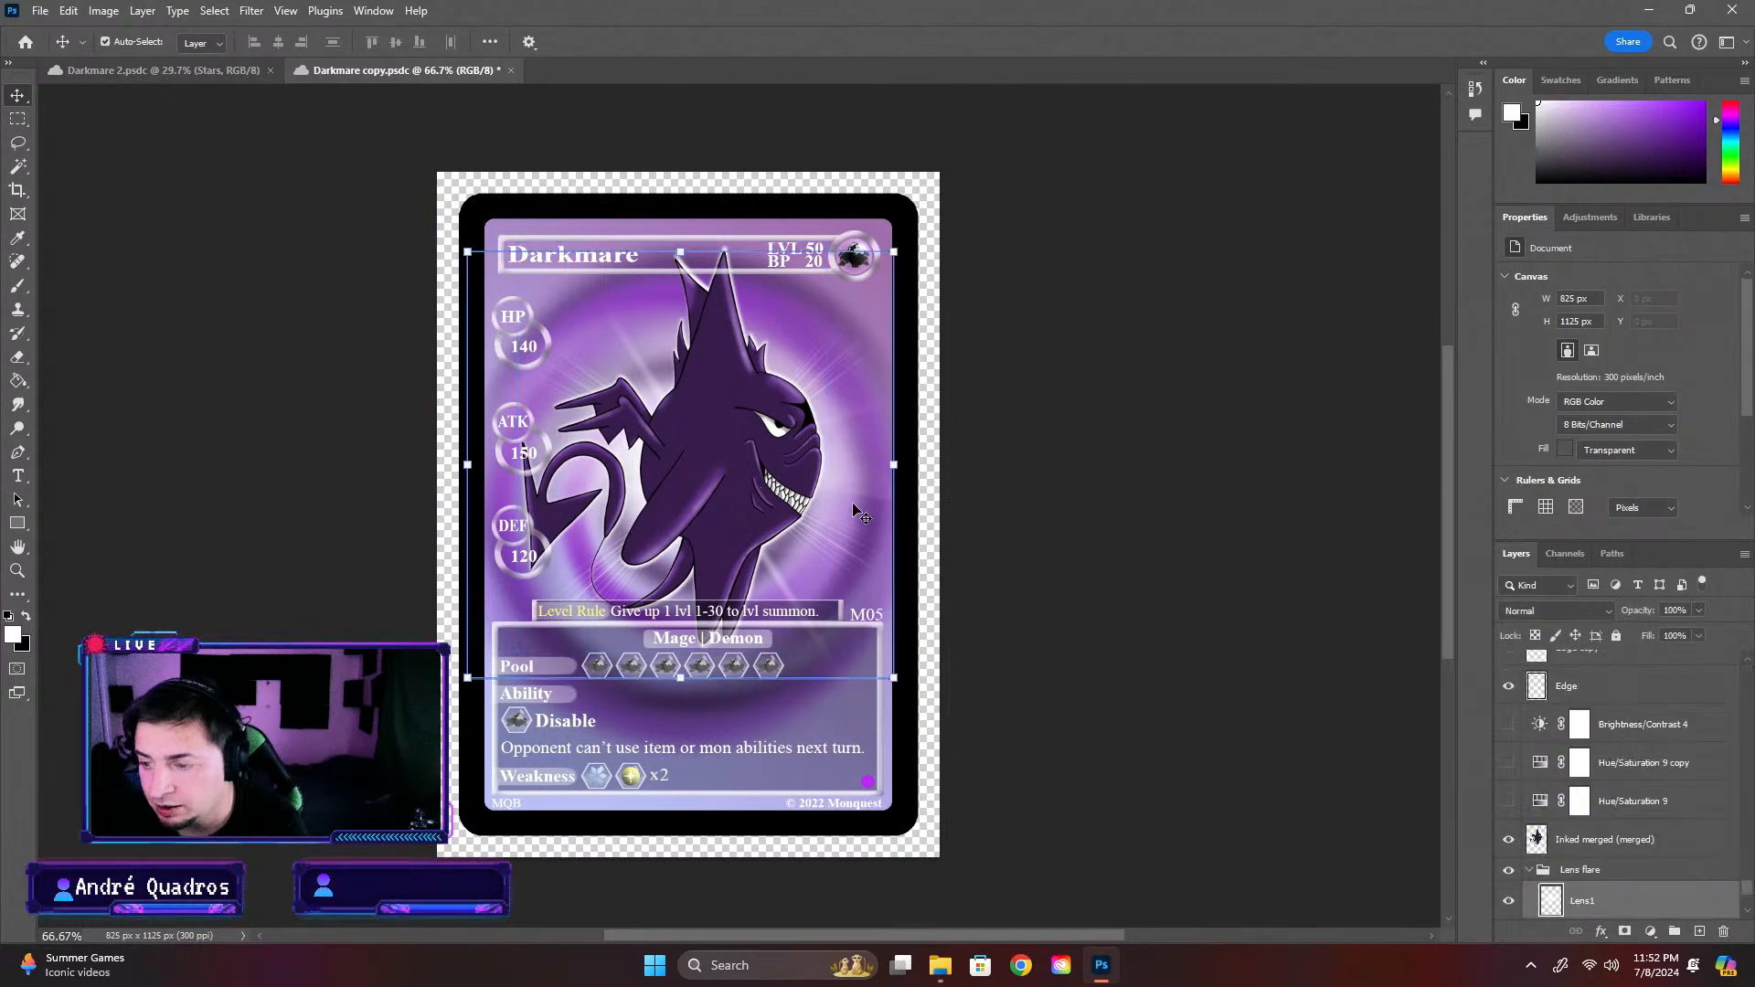
{"action": "left_click", "coordinate": [1723, 871]}
{"action": "left_click", "coordinate": [1529, 871]}
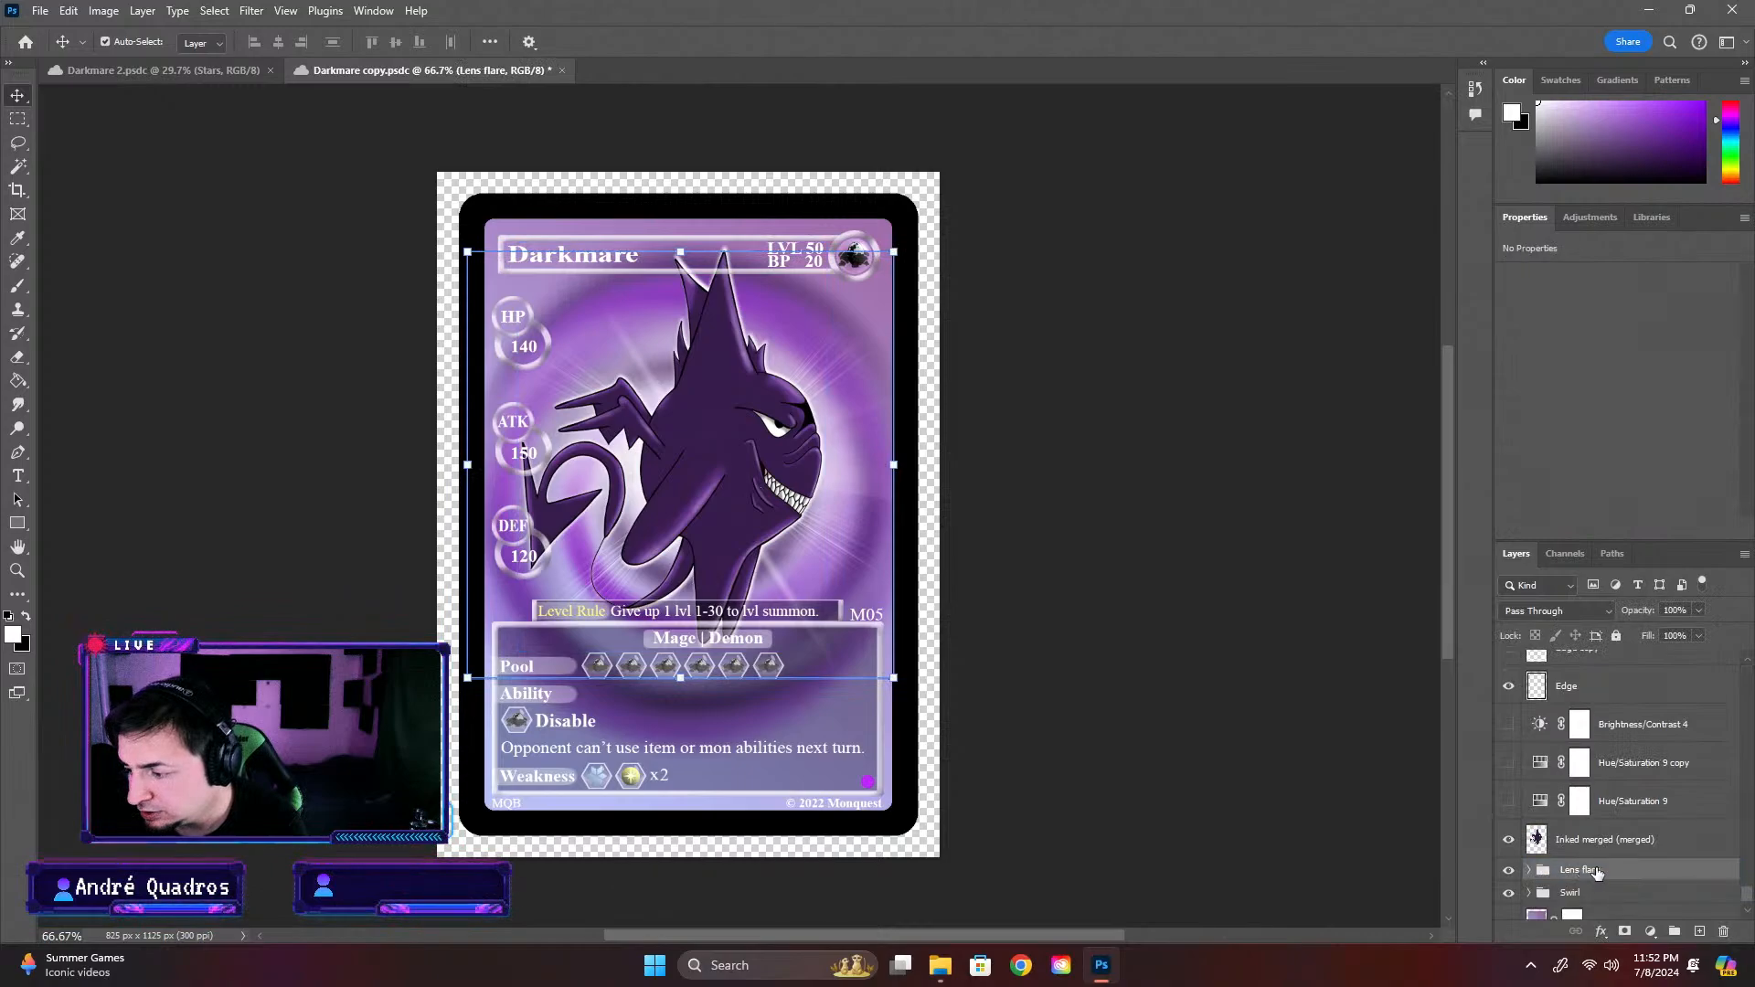
{"action": "key", "text": "ctrl+v"}
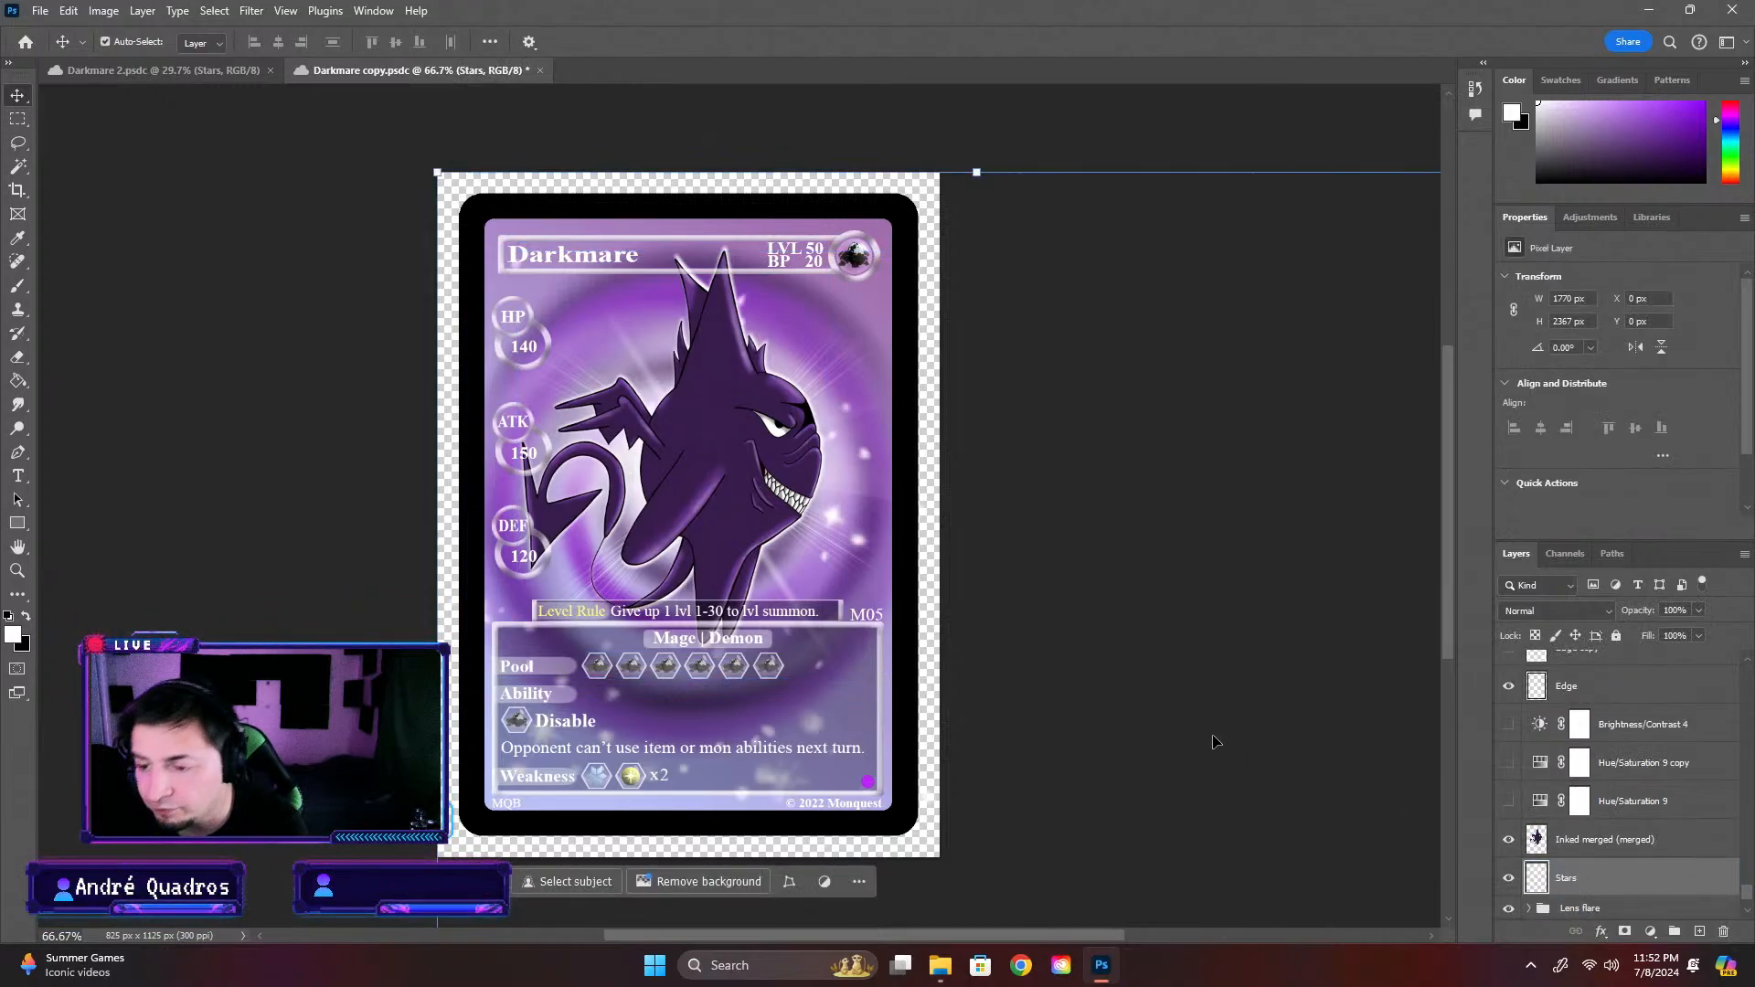
Scale the Stars layer to about 713 × 998 px so its edges lie within the card's black border, and save Darkmare copy
{"action": "left_click_drag", "start_coordinate": [436, 171], "coordinate": [978, 610]}
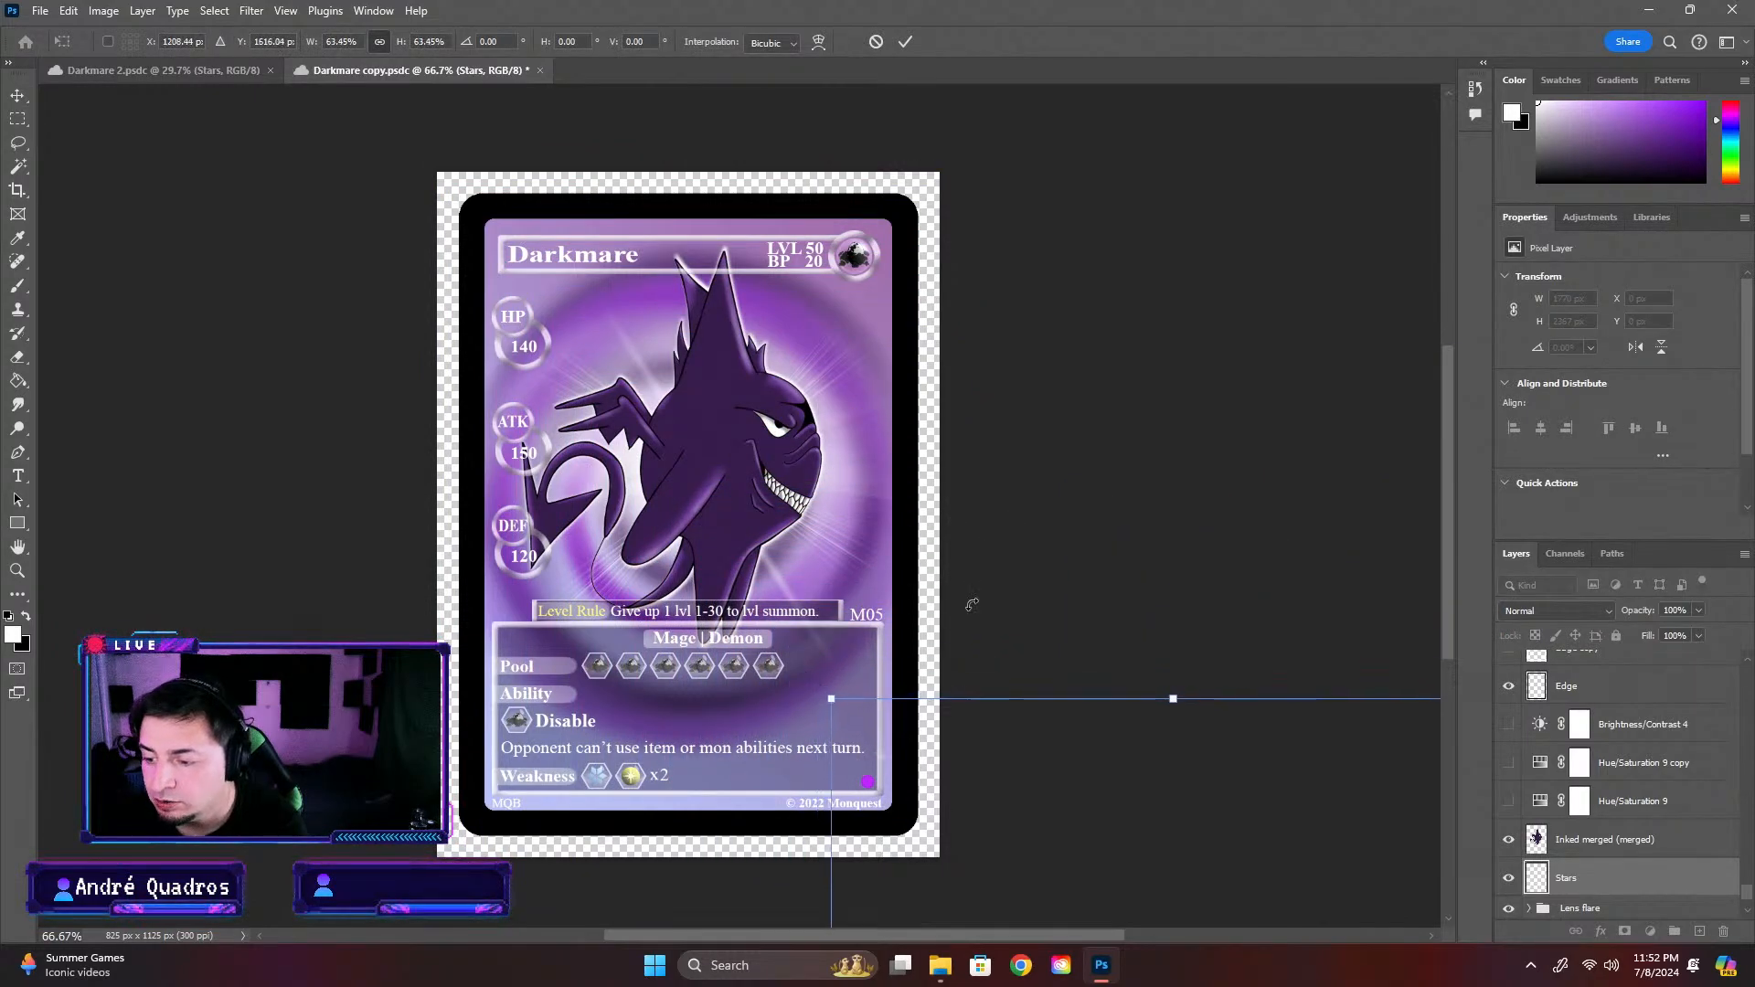
{"action": "left_click_drag", "start_coordinate": [1248, 823], "coordinate": [814, 275]}
{"action": "left_click_drag", "start_coordinate": [393, 165], "coordinate": [718, 388]}
{"action": "left_click_drag", "start_coordinate": [993, 603], "coordinate": [854, 341]}
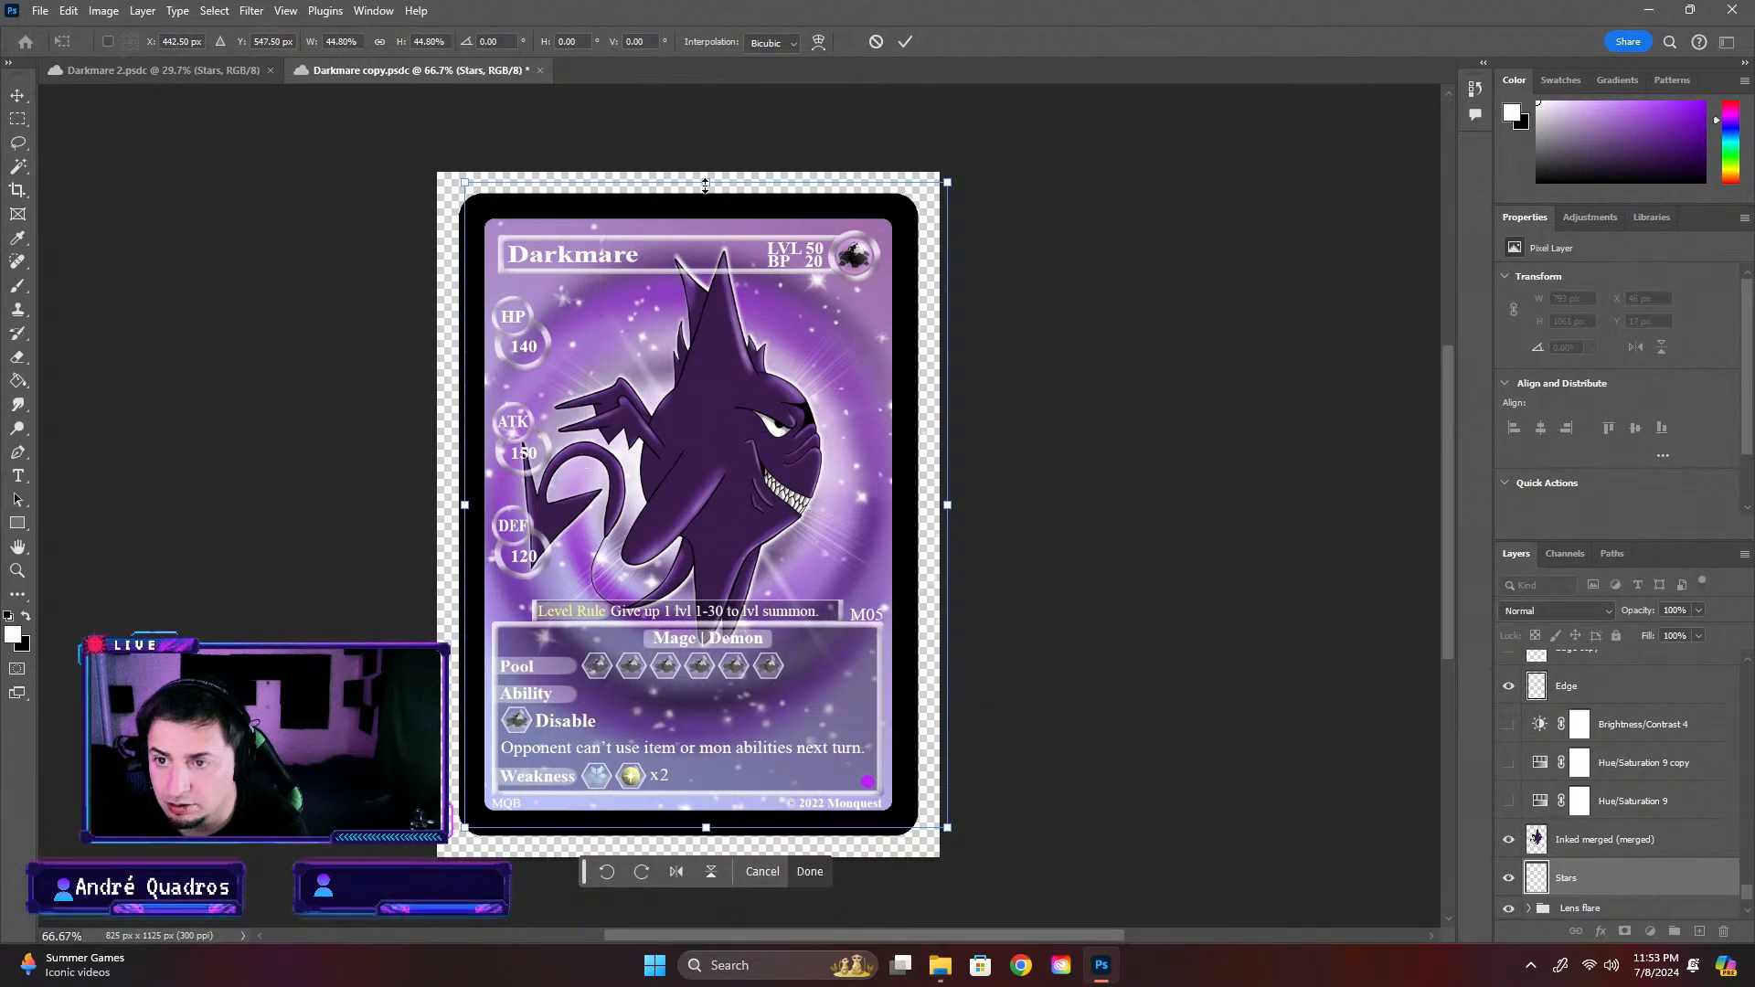
{"action": "left_click_drag", "start_coordinate": [704, 186], "coordinate": [704, 215]}
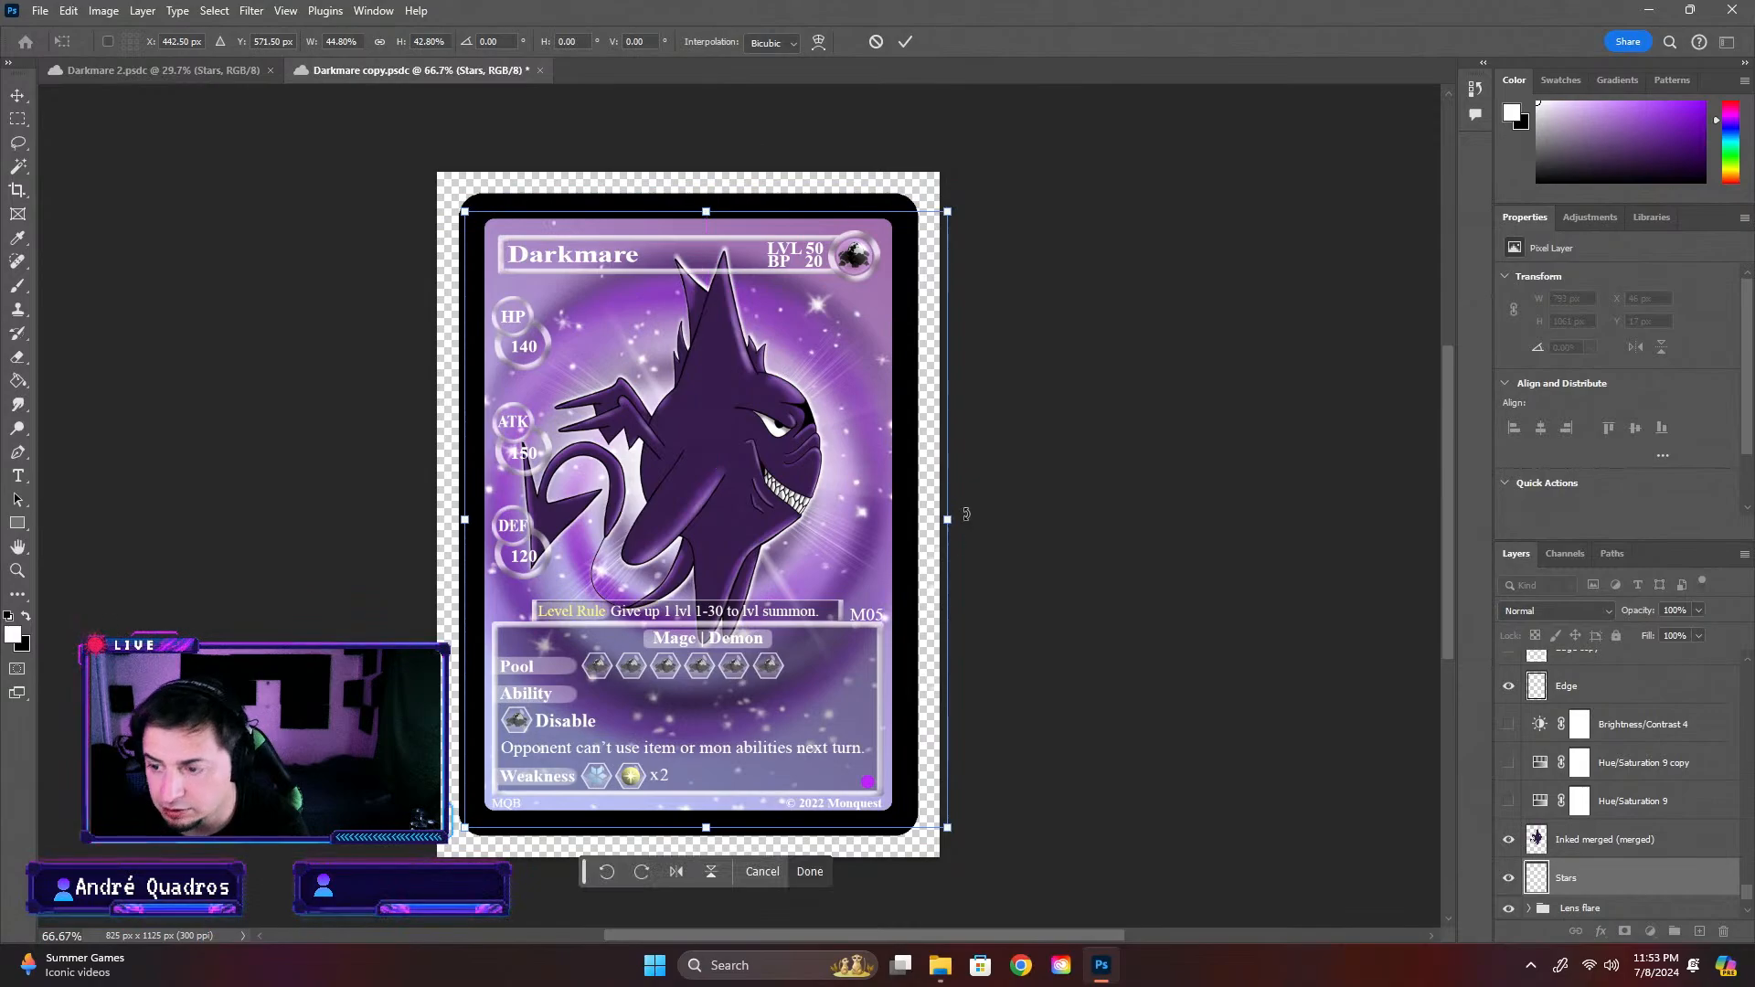
{"action": "left_click_drag", "start_coordinate": [966, 514], "coordinate": [927, 514]}
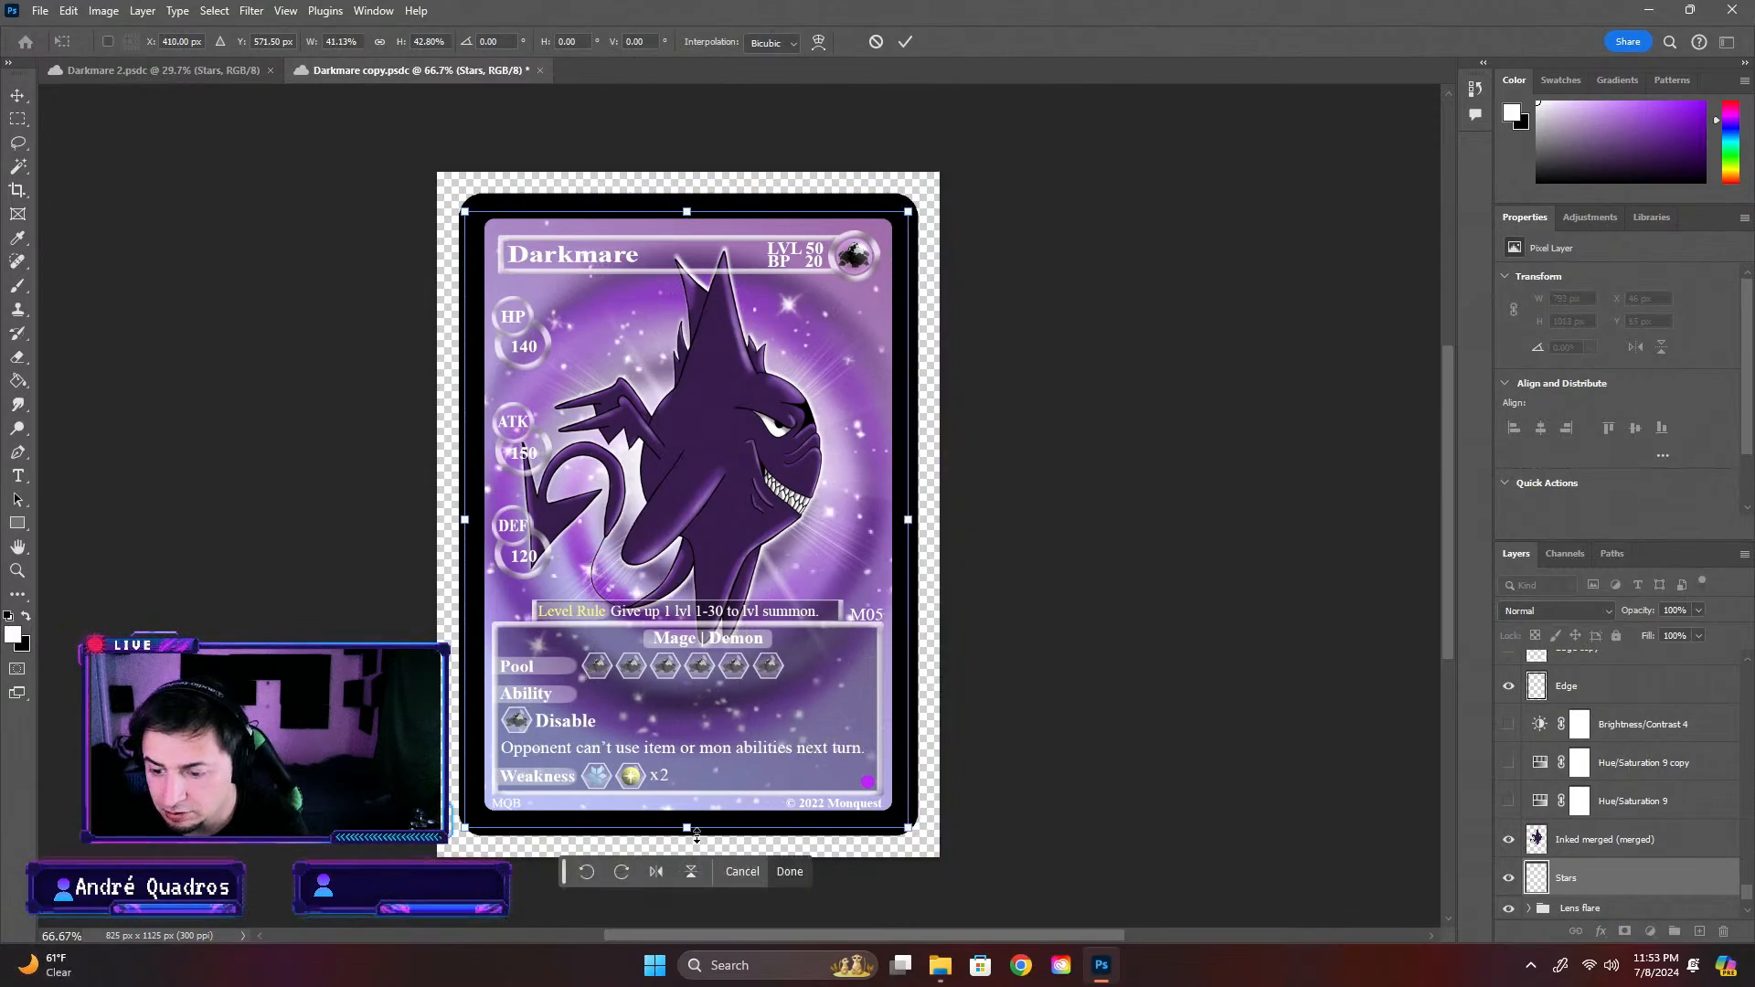
{"action": "left_click_drag", "start_coordinate": [697, 836], "coordinate": [697, 826]}
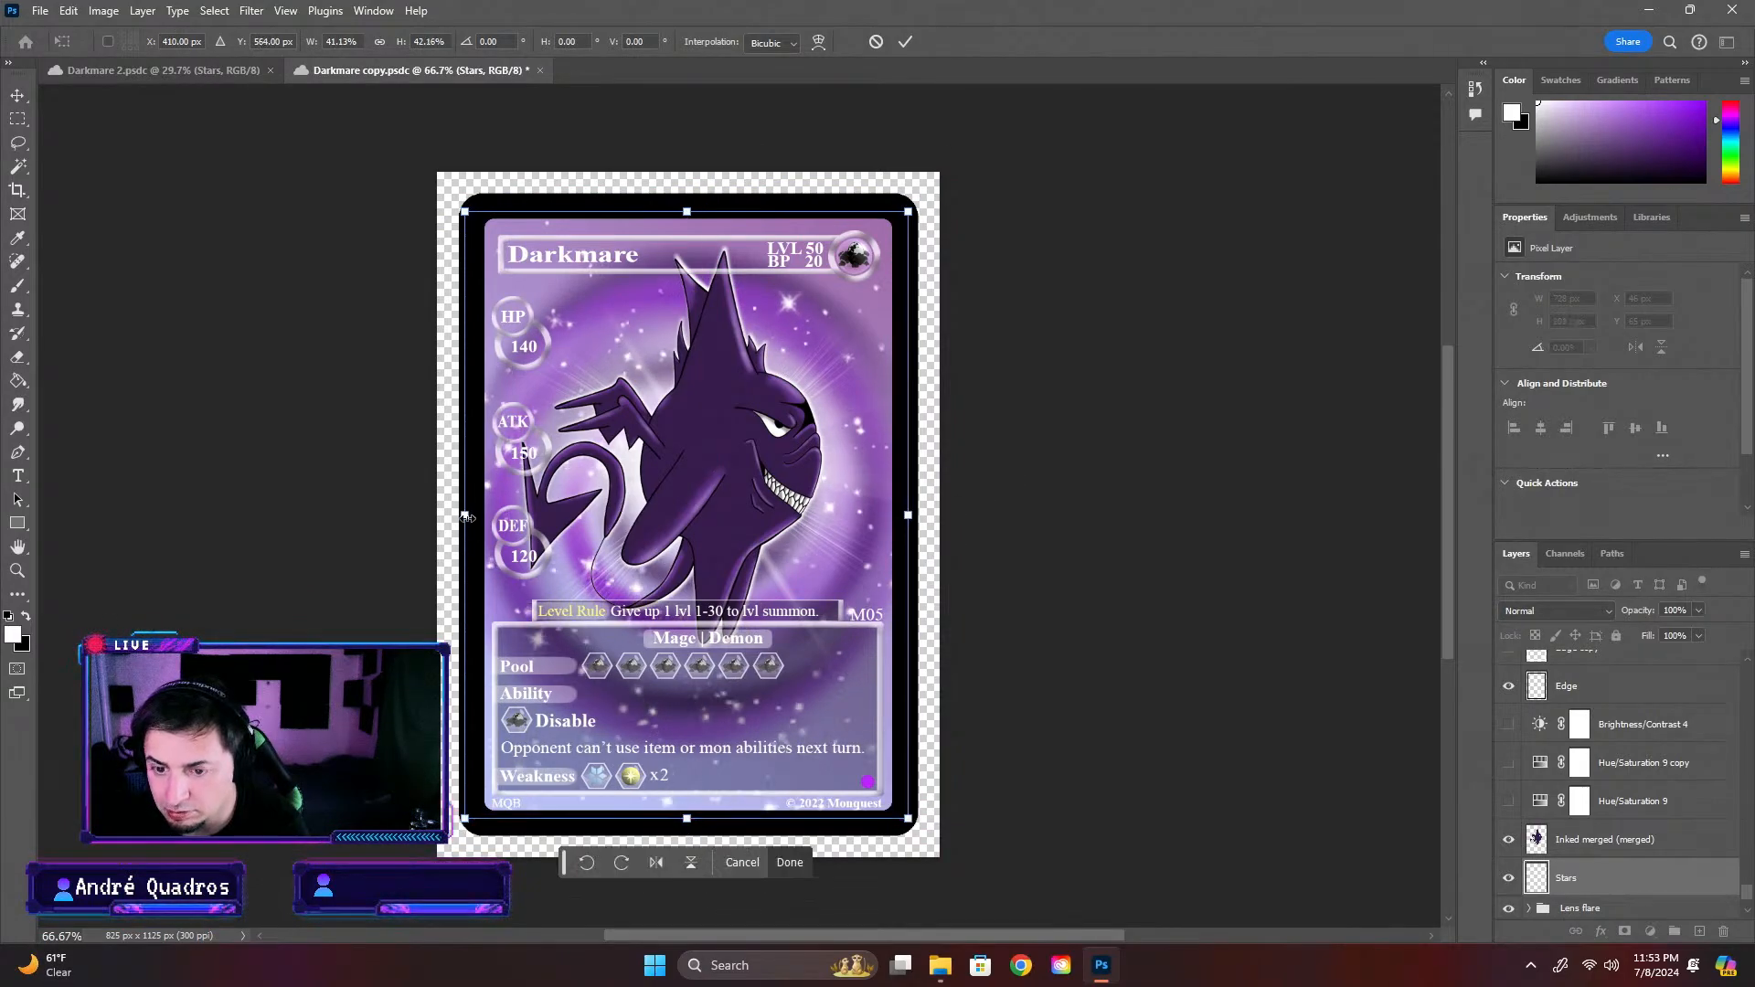
{"action": "left_click_drag", "start_coordinate": [465, 517], "coordinate": [473, 517]}
{"action": "key", "text": "Return"}
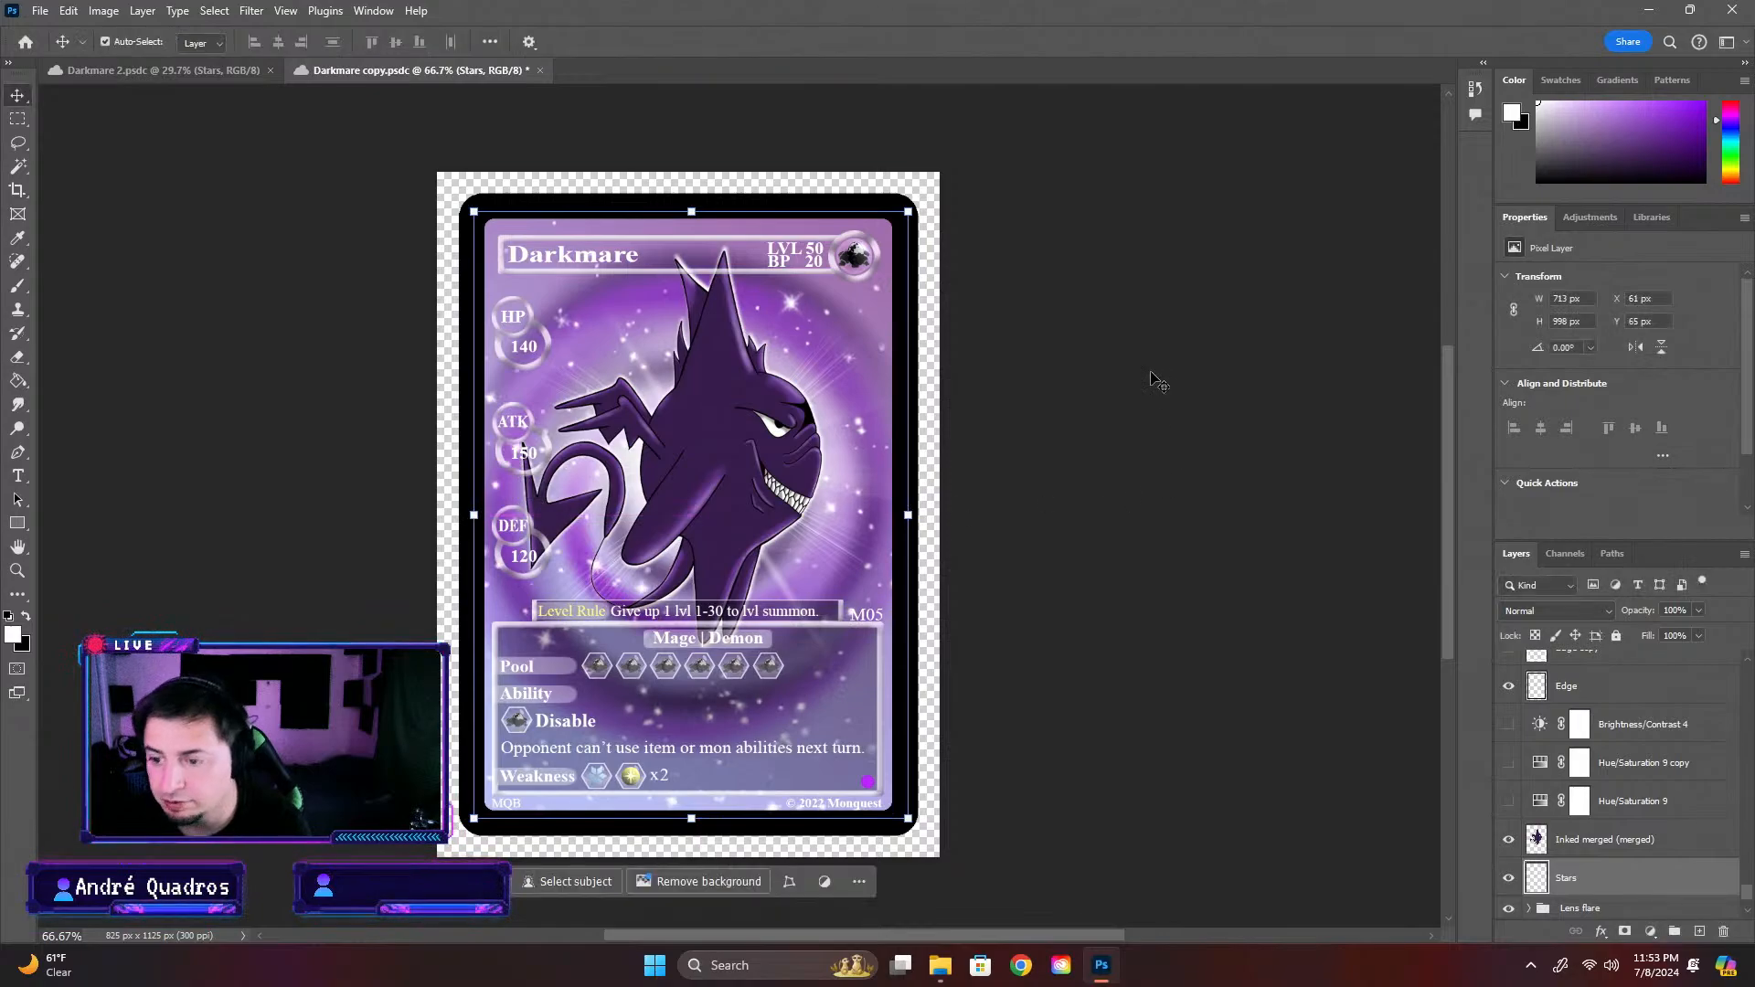
{"action": "key", "text": "ctrl+minus"}
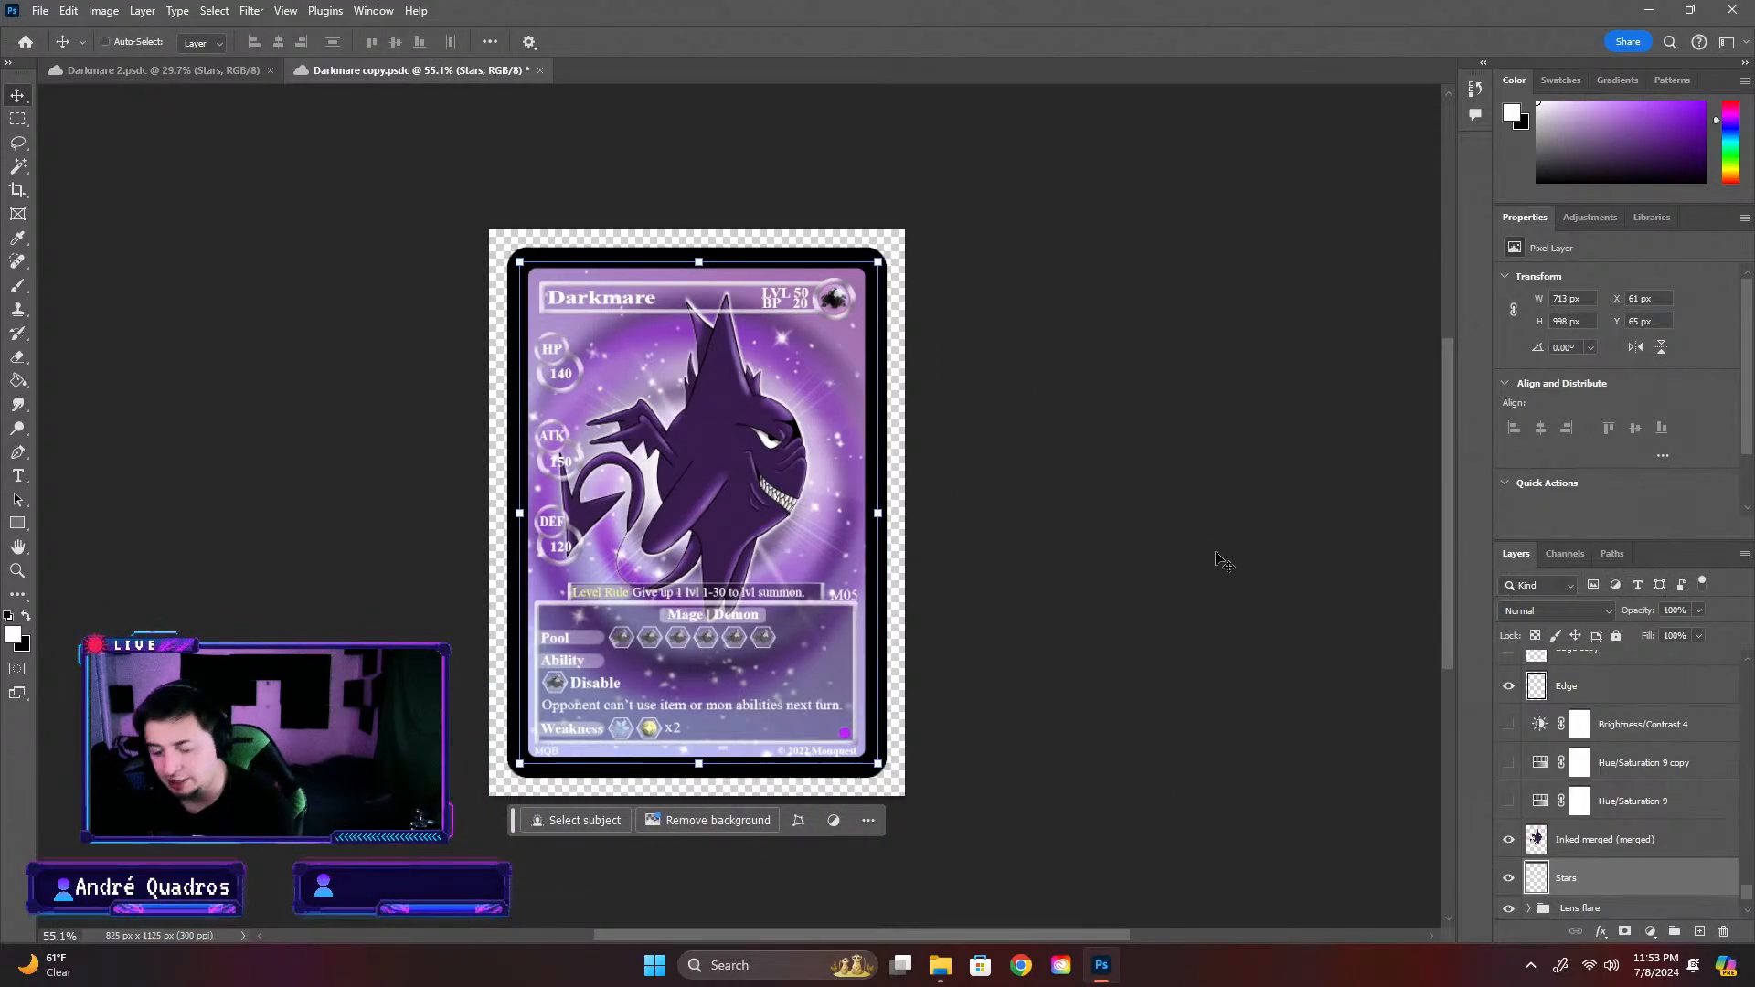
{"action": "key", "text": "ctrl+s"}
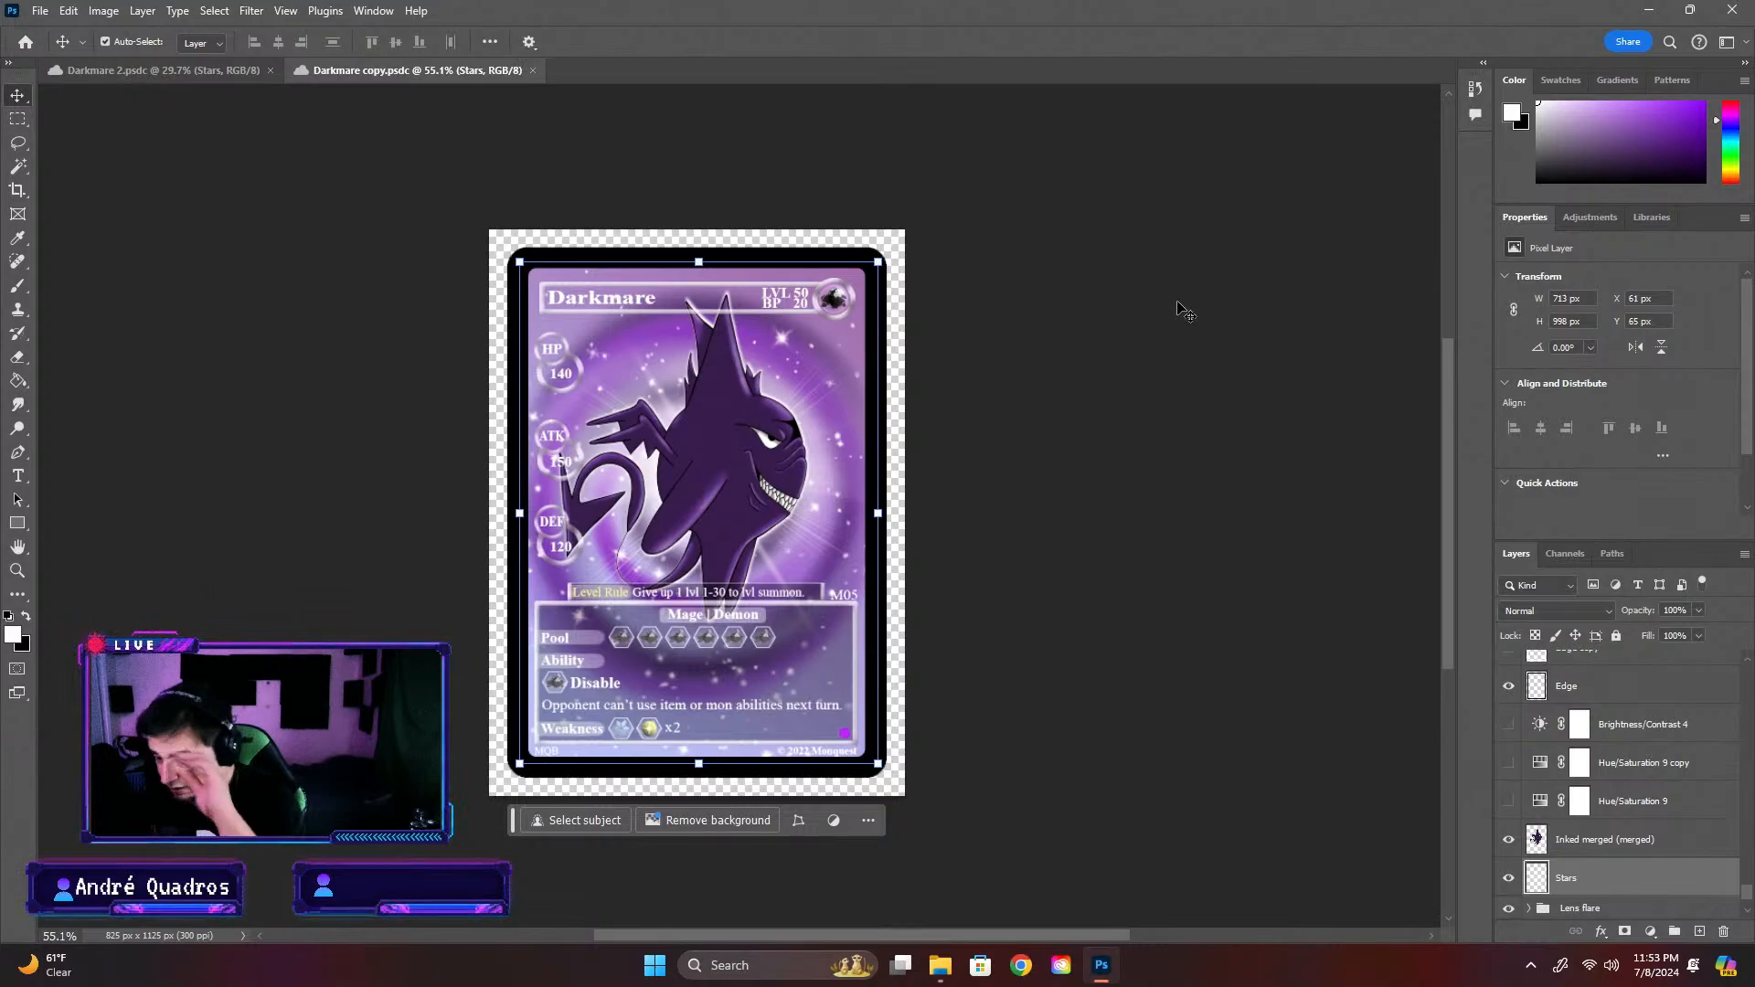
Locate the rarity mark's Layer 40 and check how Layer 41 and the uppermost Rariety text layer look in its place
{"action": "scroll", "coordinate": [932, 536], "scroll_direction": "down", "scroll_amount": 2}
{"action": "scroll", "coordinate": [932, 535], "scroll_direction": "up", "scroll_amount": 3}
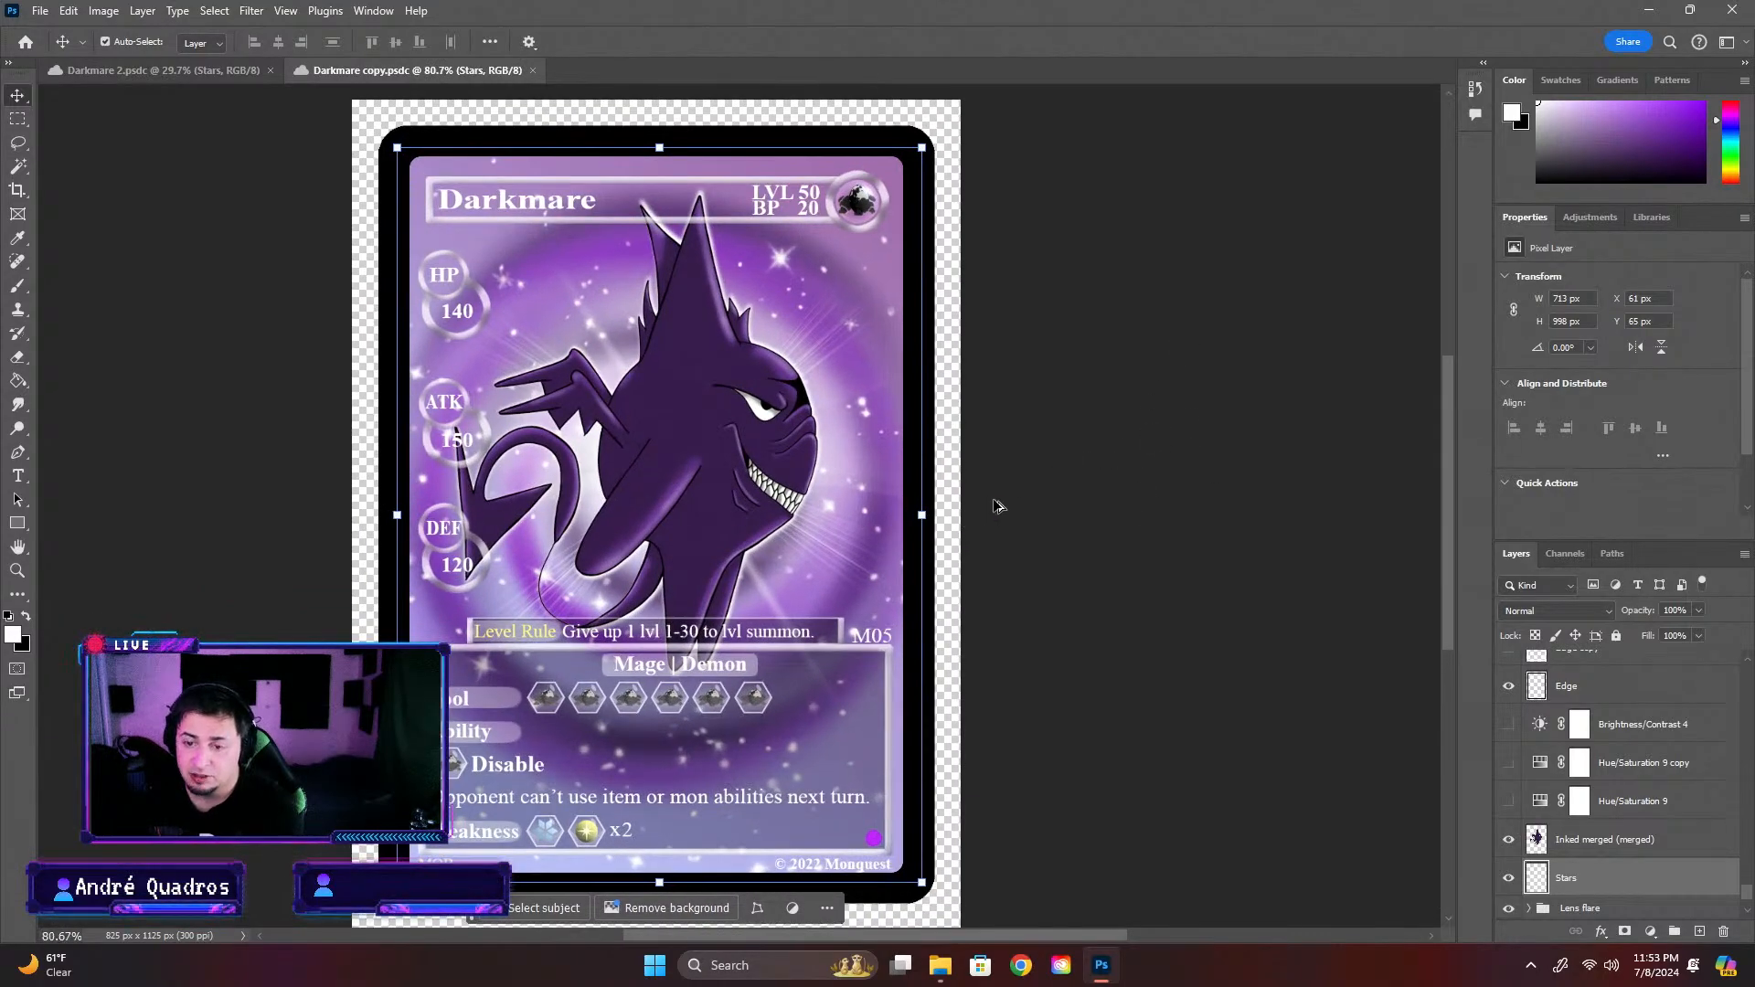
{"action": "key", "text": "ctrl+v"}
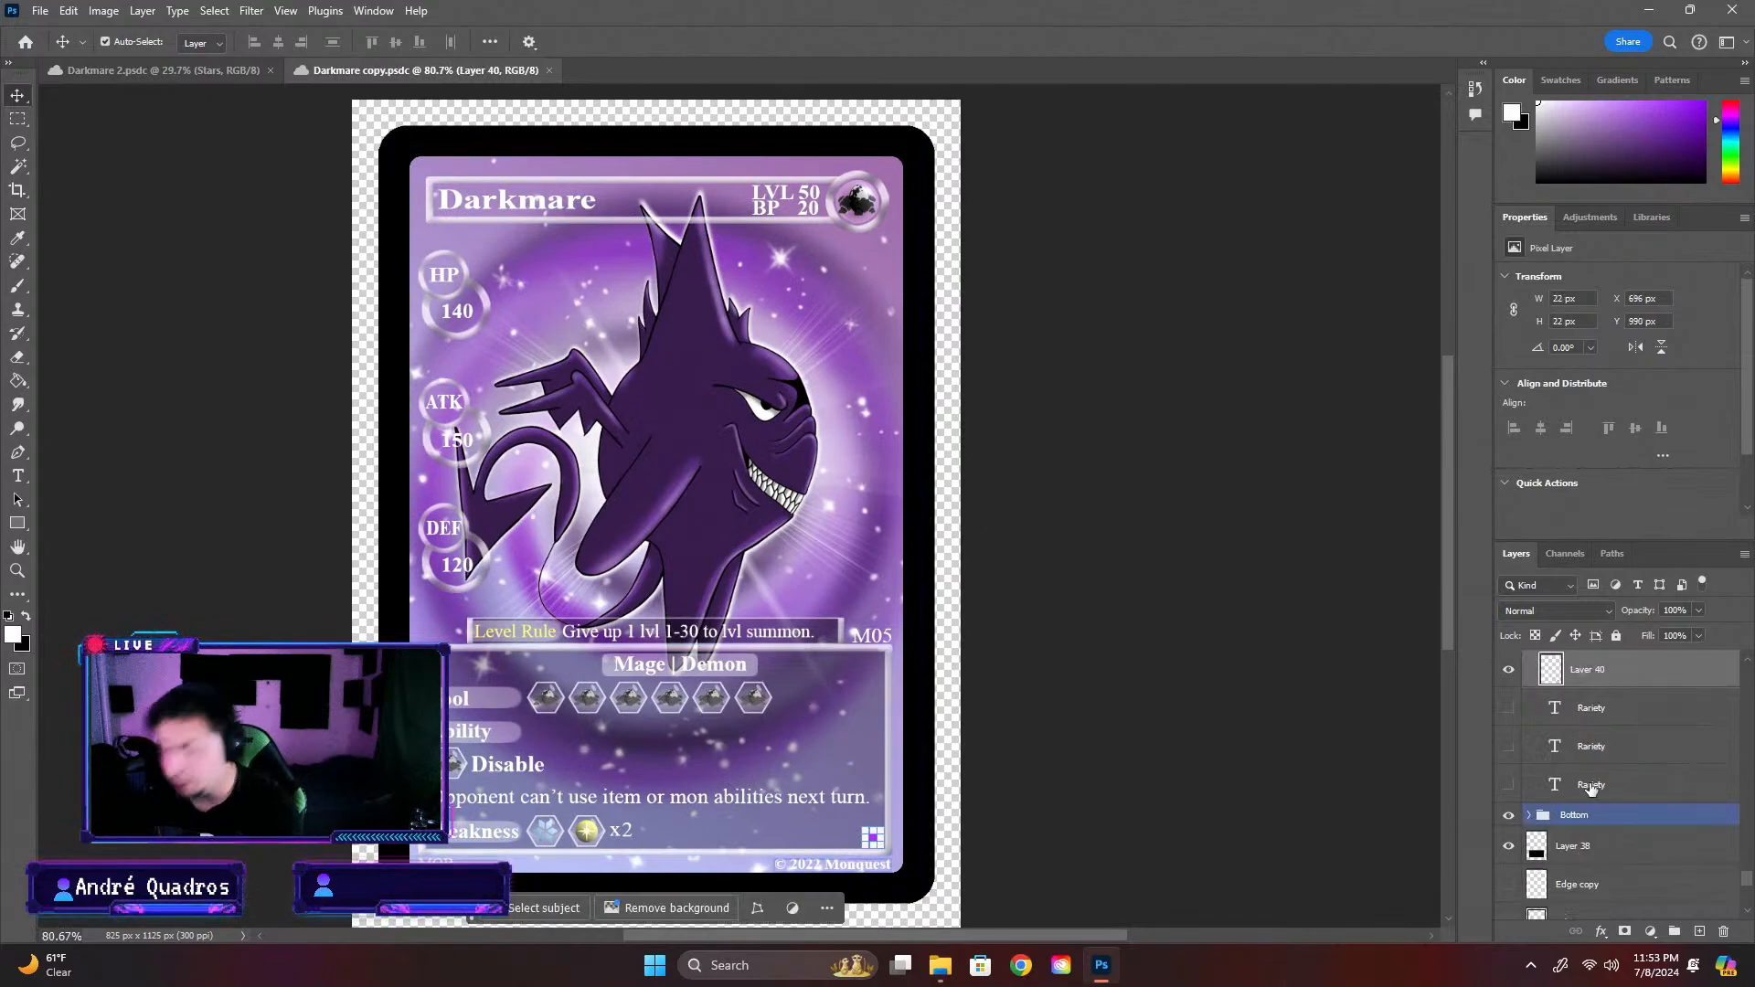
{"action": "left_click", "coordinate": [1069, 827]}
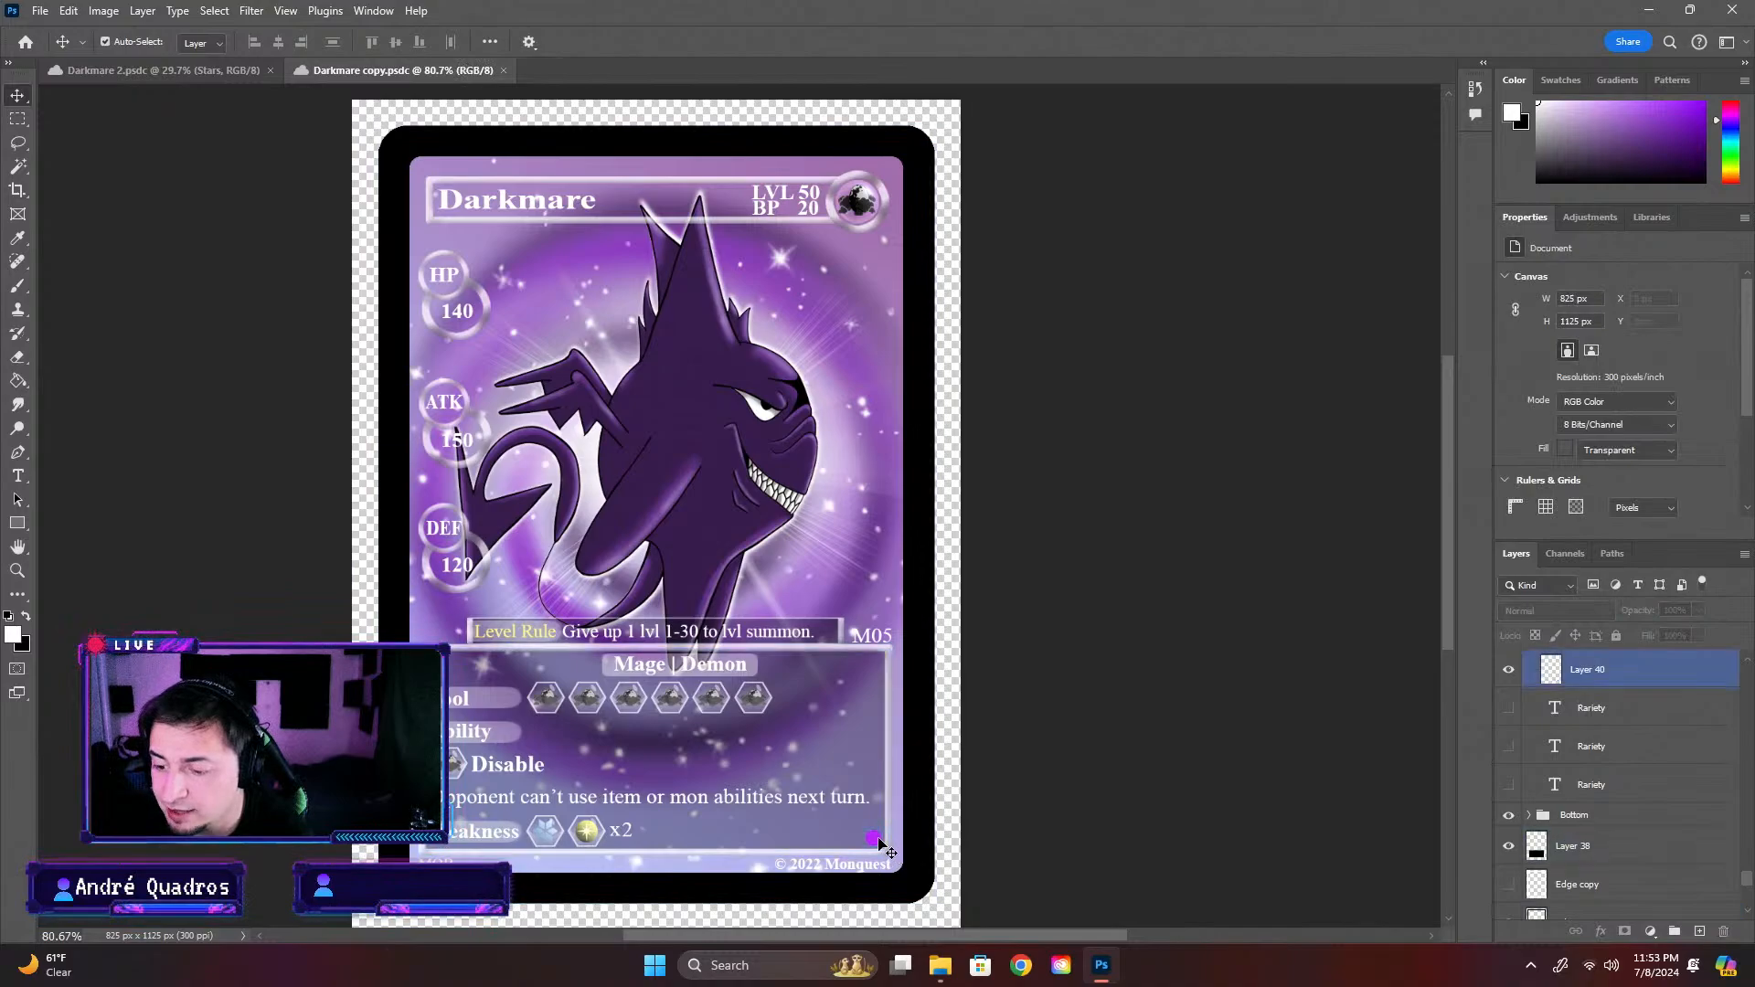
{"action": "left_click", "coordinate": [1632, 670]}
{"action": "scroll", "coordinate": [1509, 688], "scroll_direction": "up", "scroll_amount": 2}
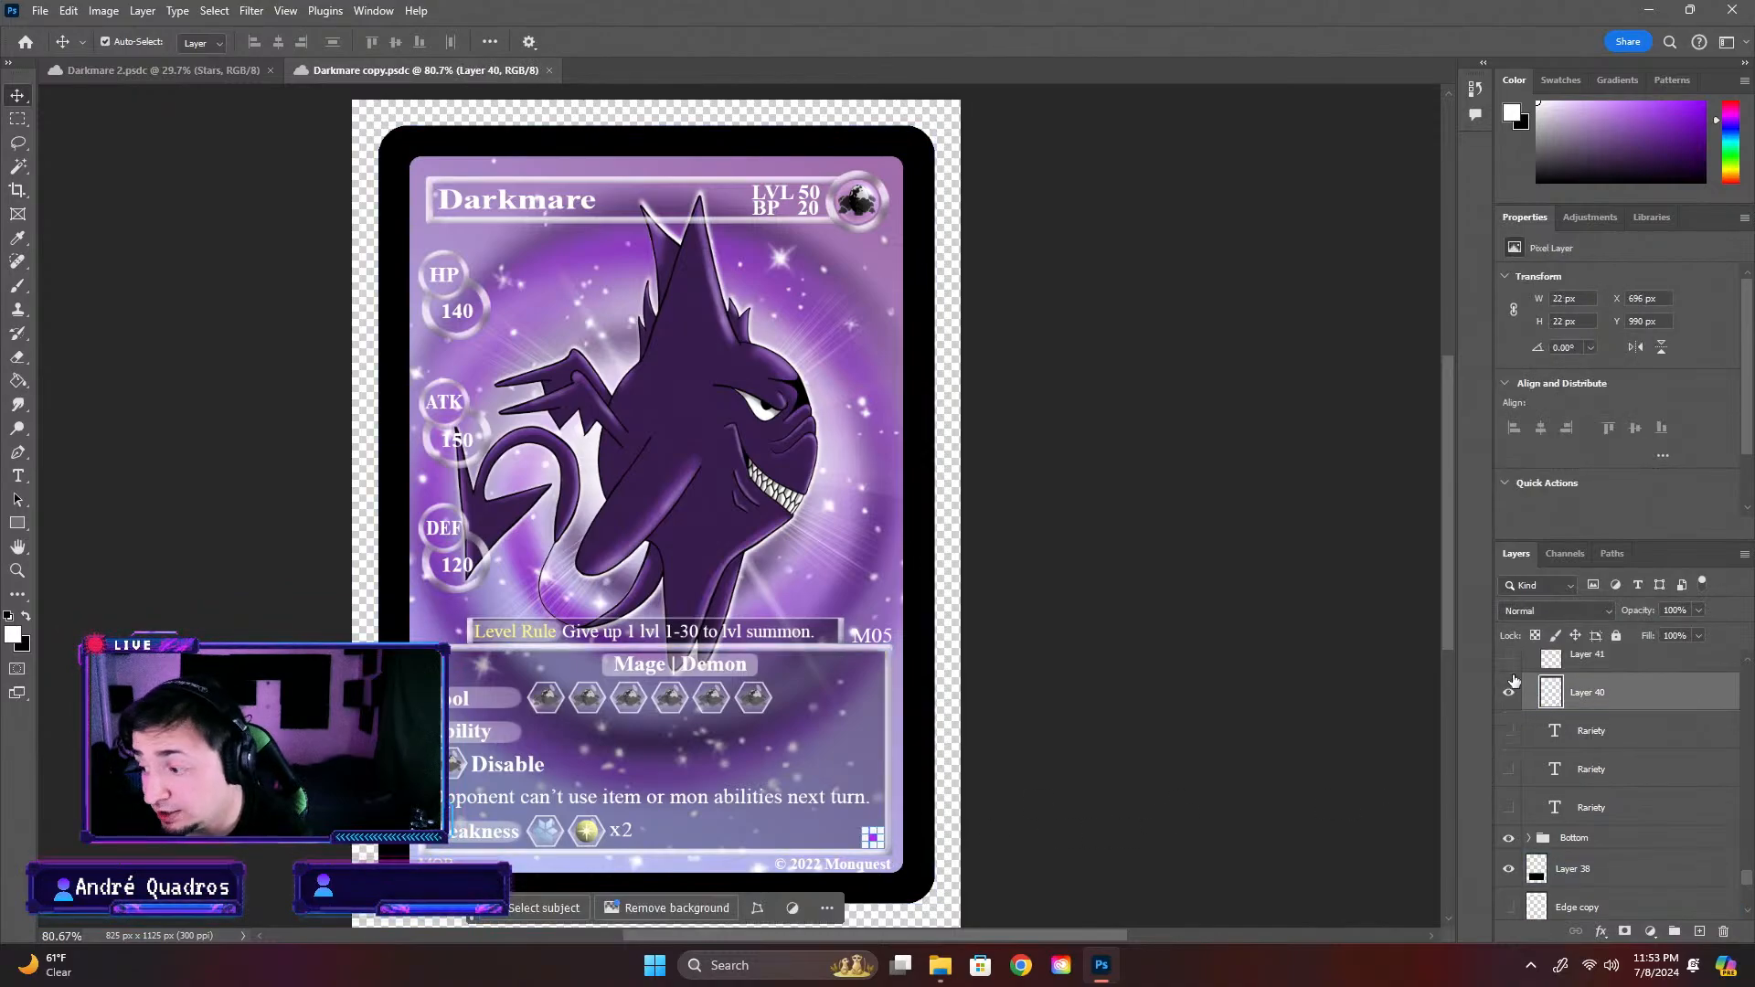
{"action": "left_click", "coordinate": [1509, 679]}
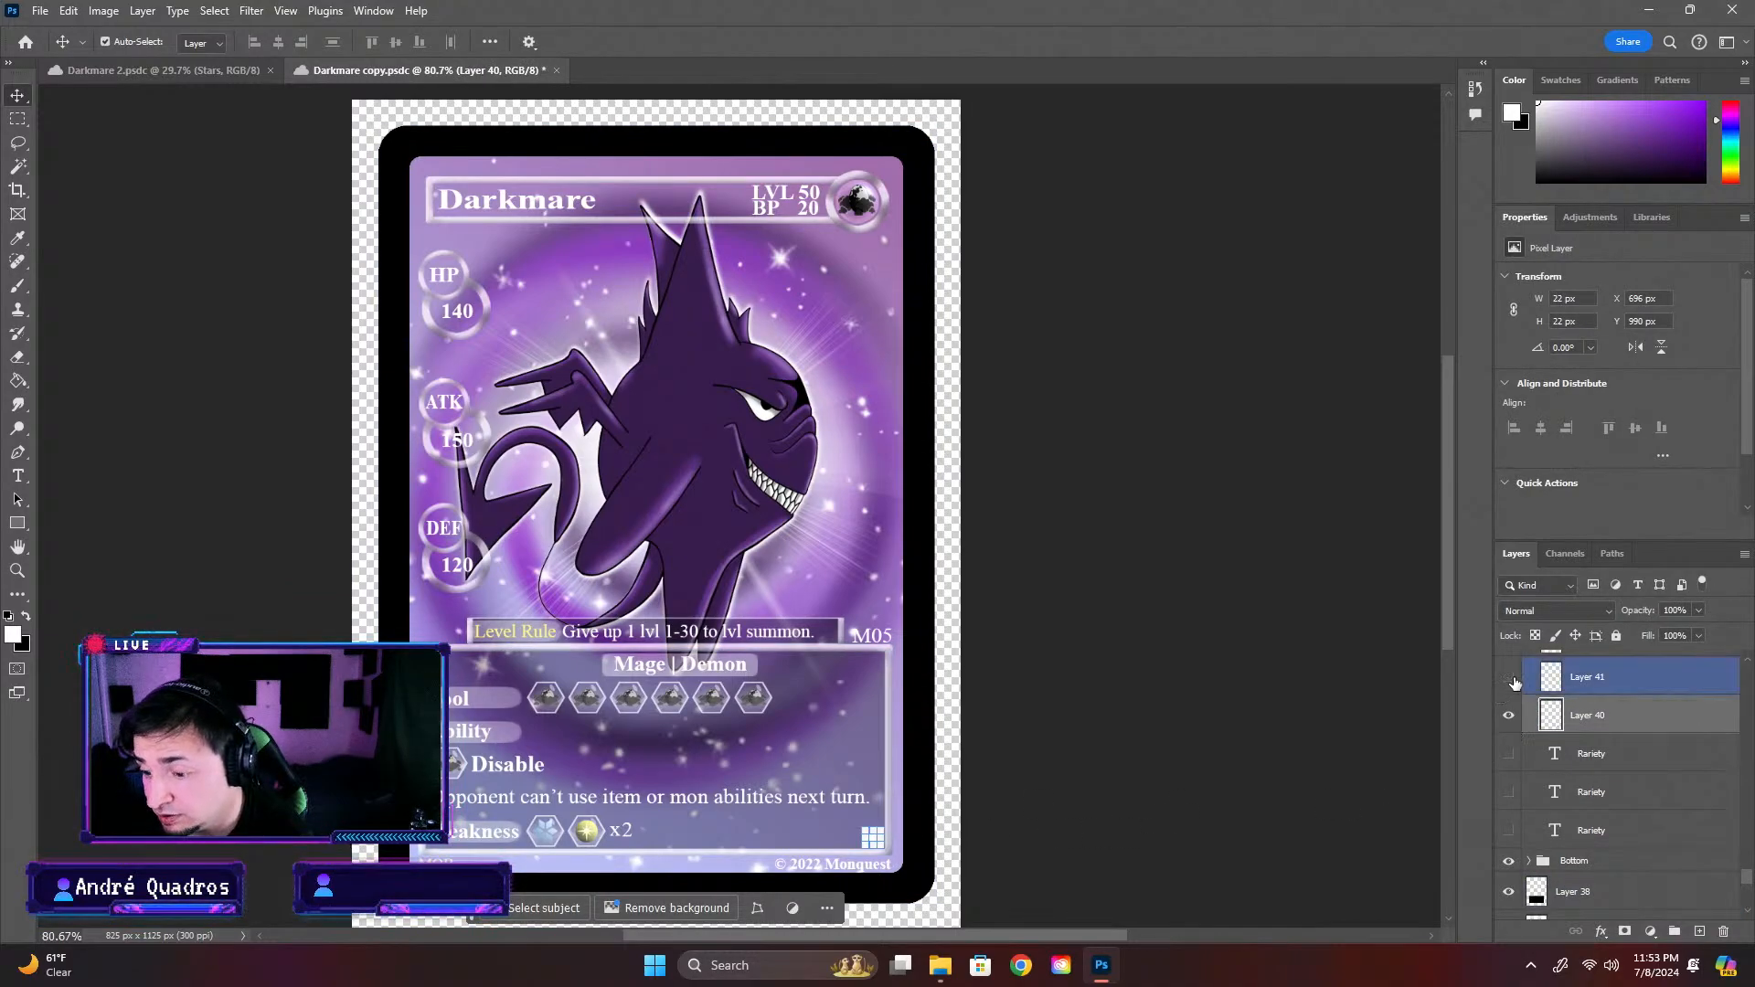
{"action": "left_click", "coordinate": [1509, 679]}
{"action": "left_click", "coordinate": [1509, 715]}
{"action": "left_click", "coordinate": [1509, 754]}
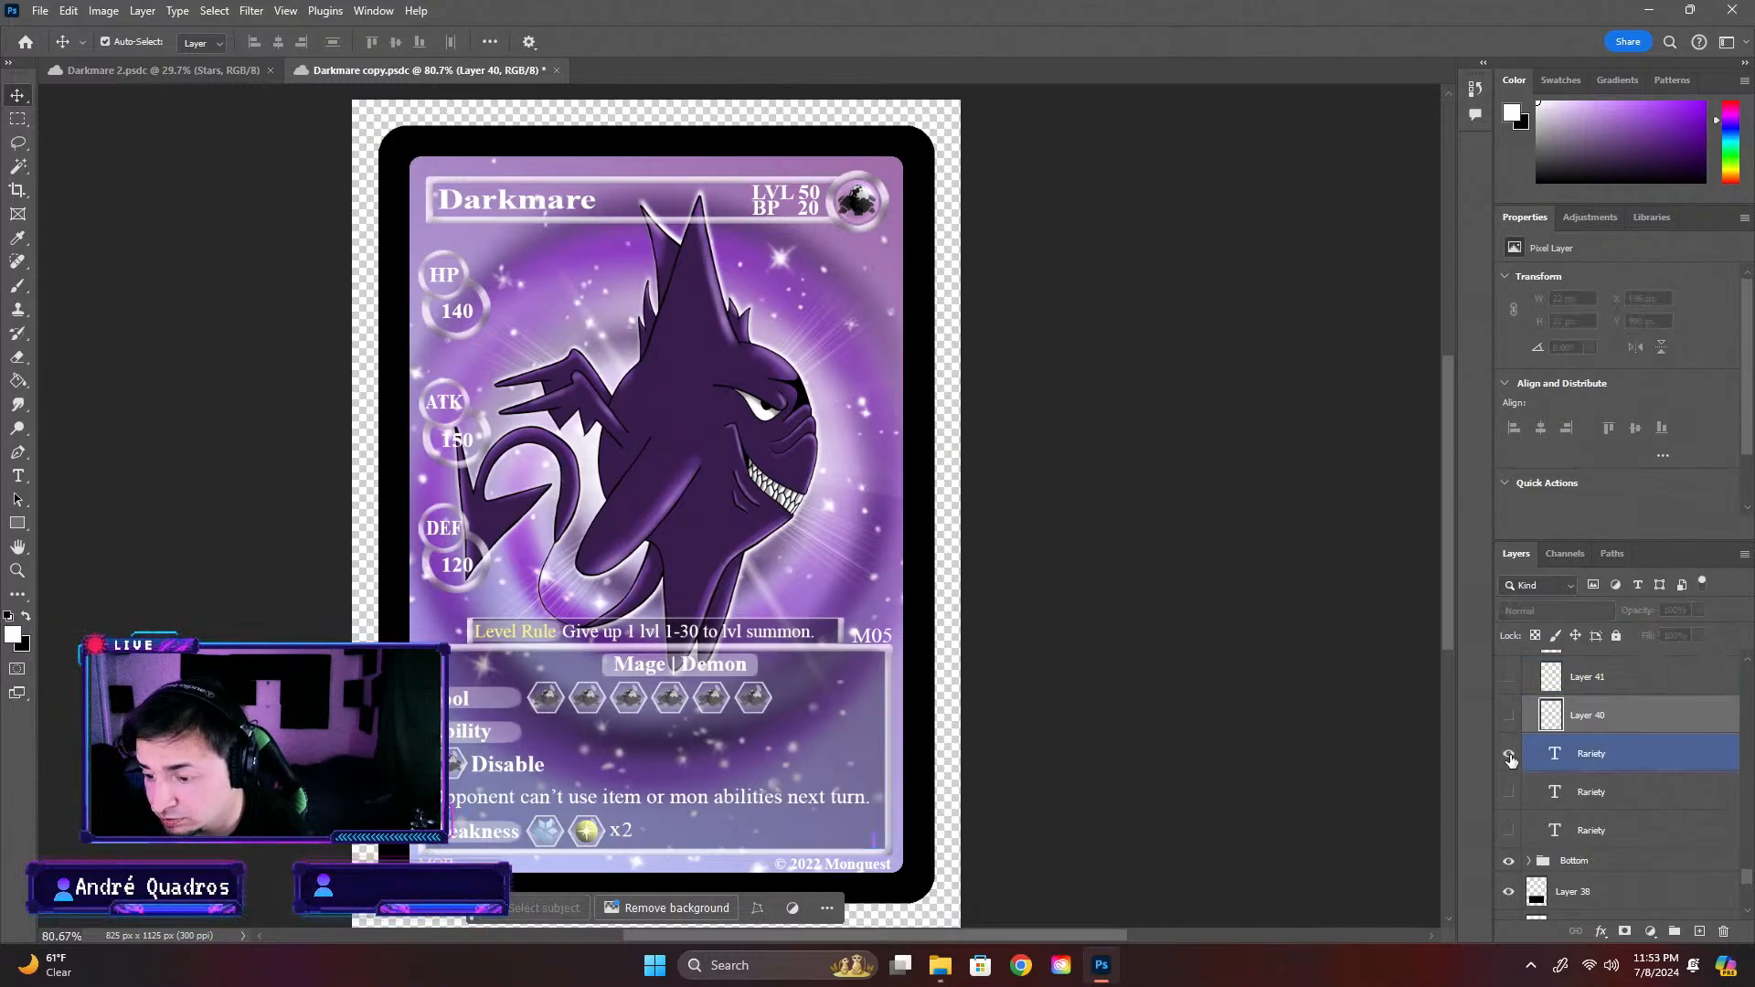
{"action": "left_click", "coordinate": [1509, 754]}
Compare Layer 40 with Layer 41 as the card's rarity mark, leaving only Layer 40 of the two shown
{"action": "scroll", "coordinate": [1510, 722], "scroll_direction": "up", "scroll_amount": 3}
{"action": "left_click", "coordinate": [1509, 706]}
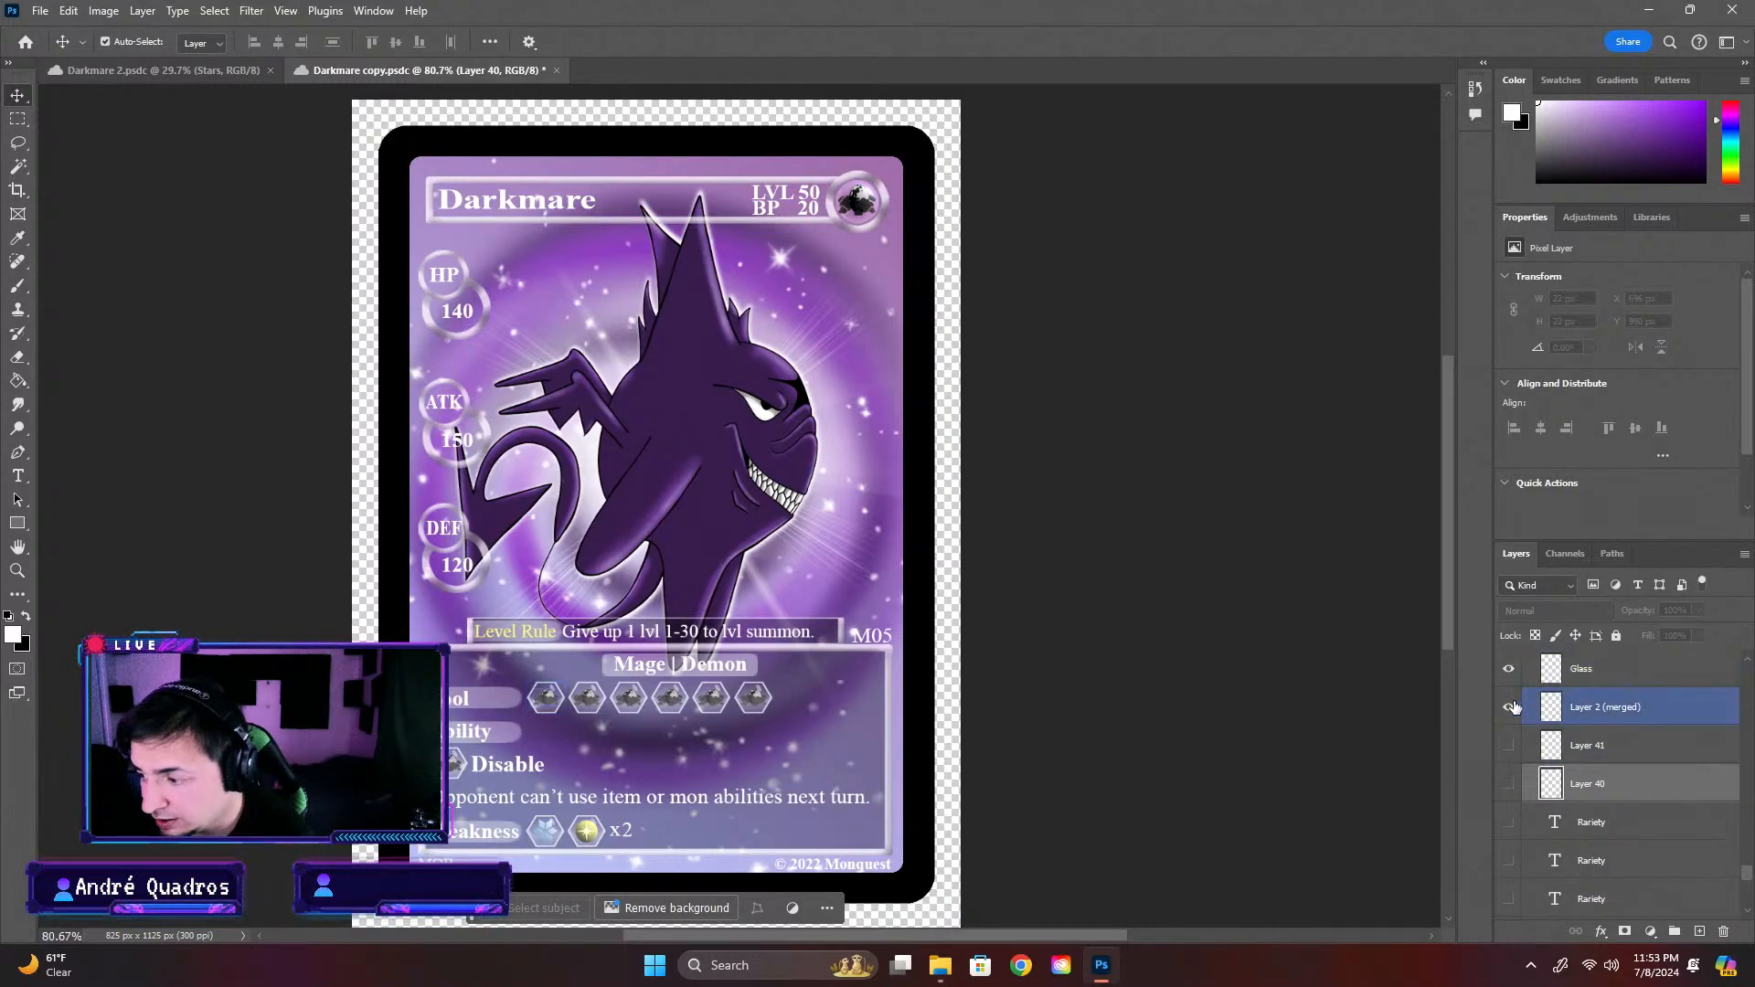
{"action": "left_click", "coordinate": [1509, 783]}
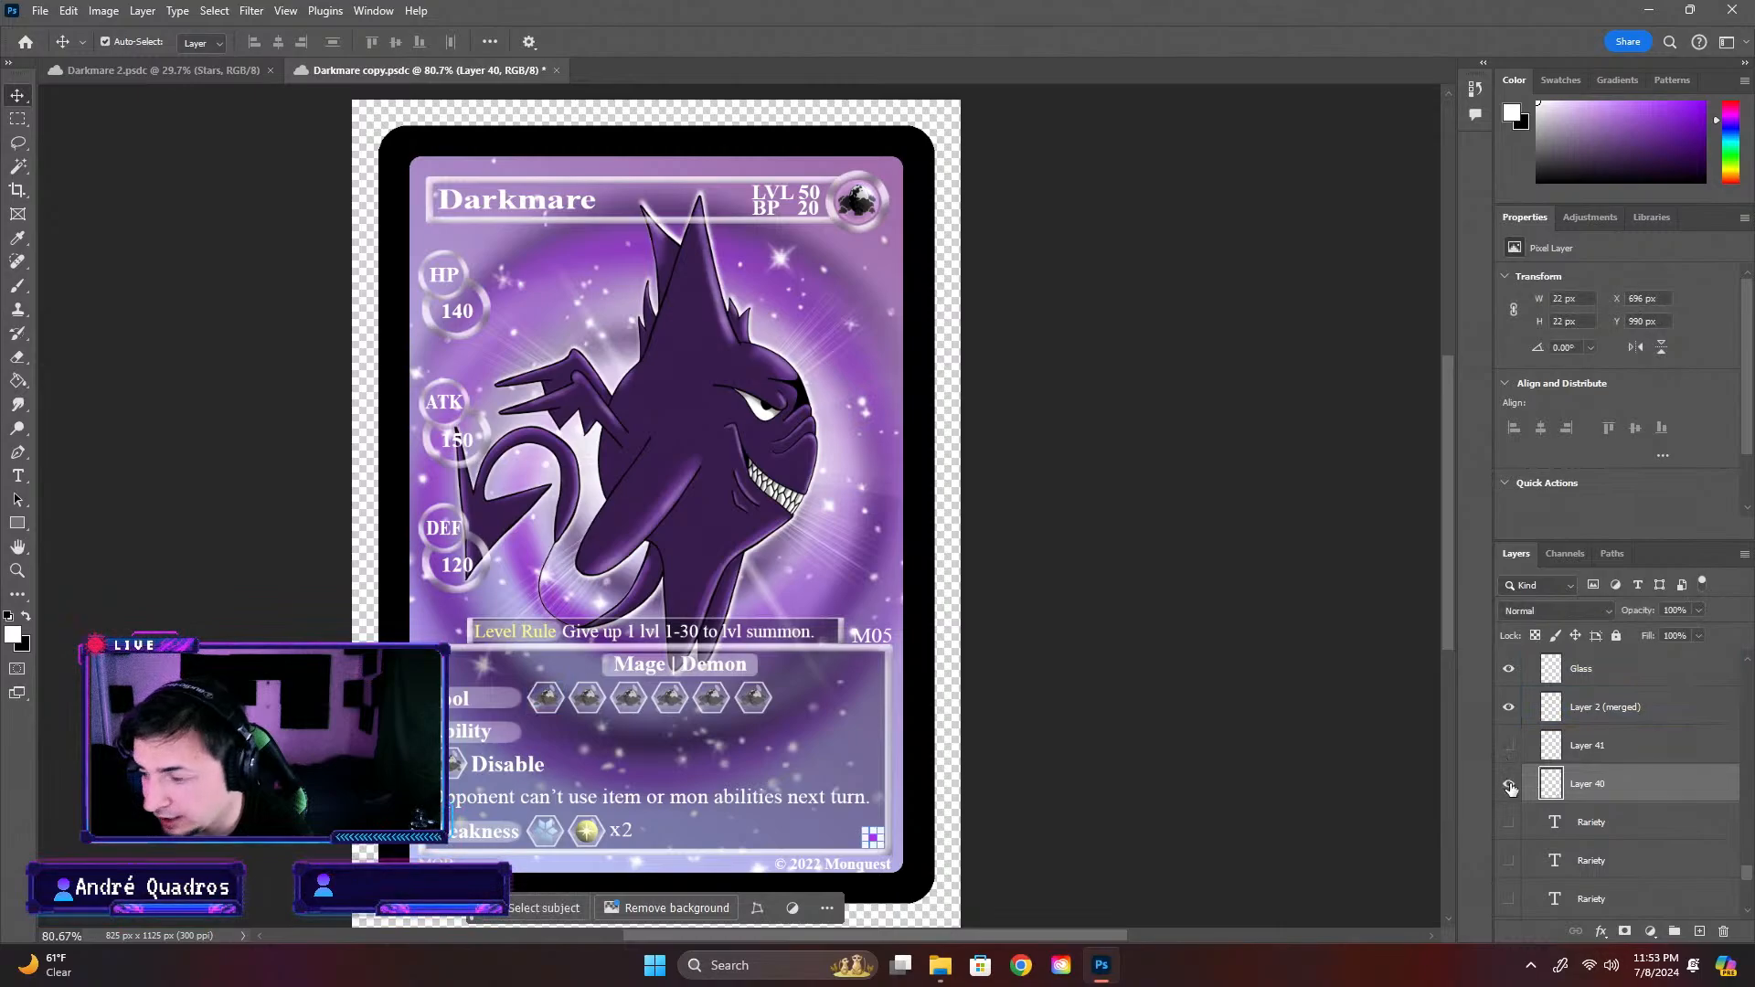
{"action": "left_click", "coordinate": [1510, 748]}
{"action": "left_click", "coordinate": [1509, 784]}
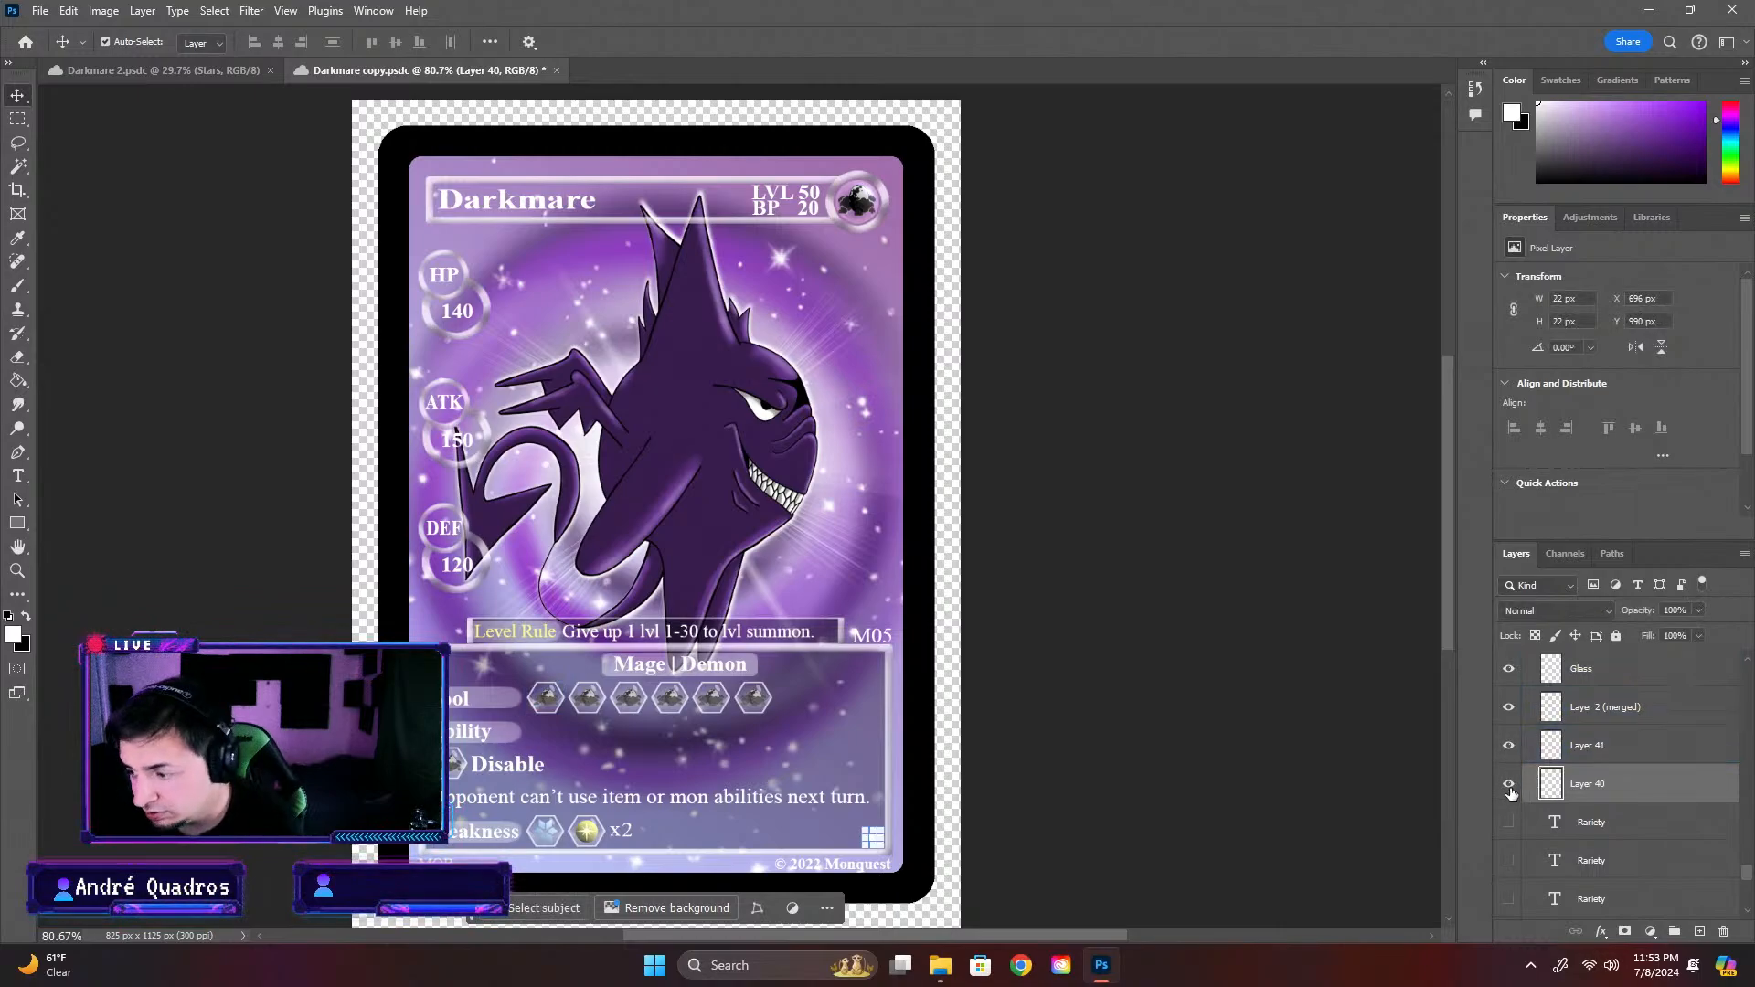
{"action": "left_click", "coordinate": [1509, 785]}
{"action": "left_click", "coordinate": [1511, 747]}
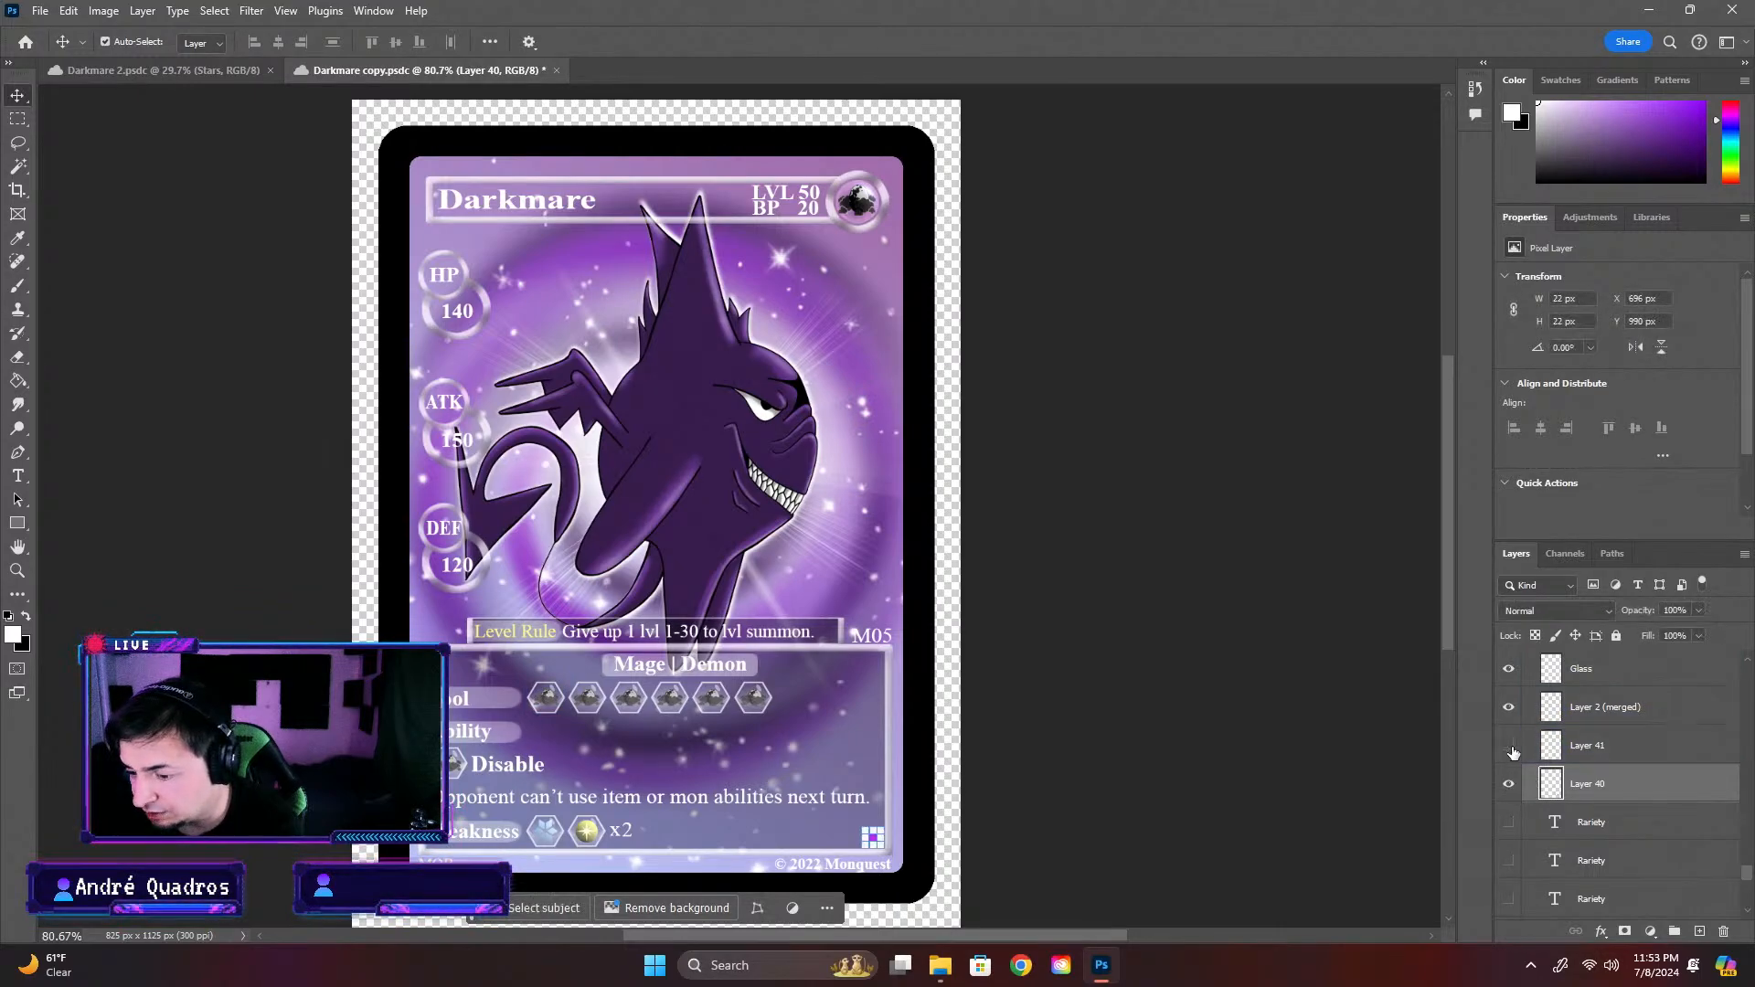
{"action": "left_click", "coordinate": [1365, 755]}
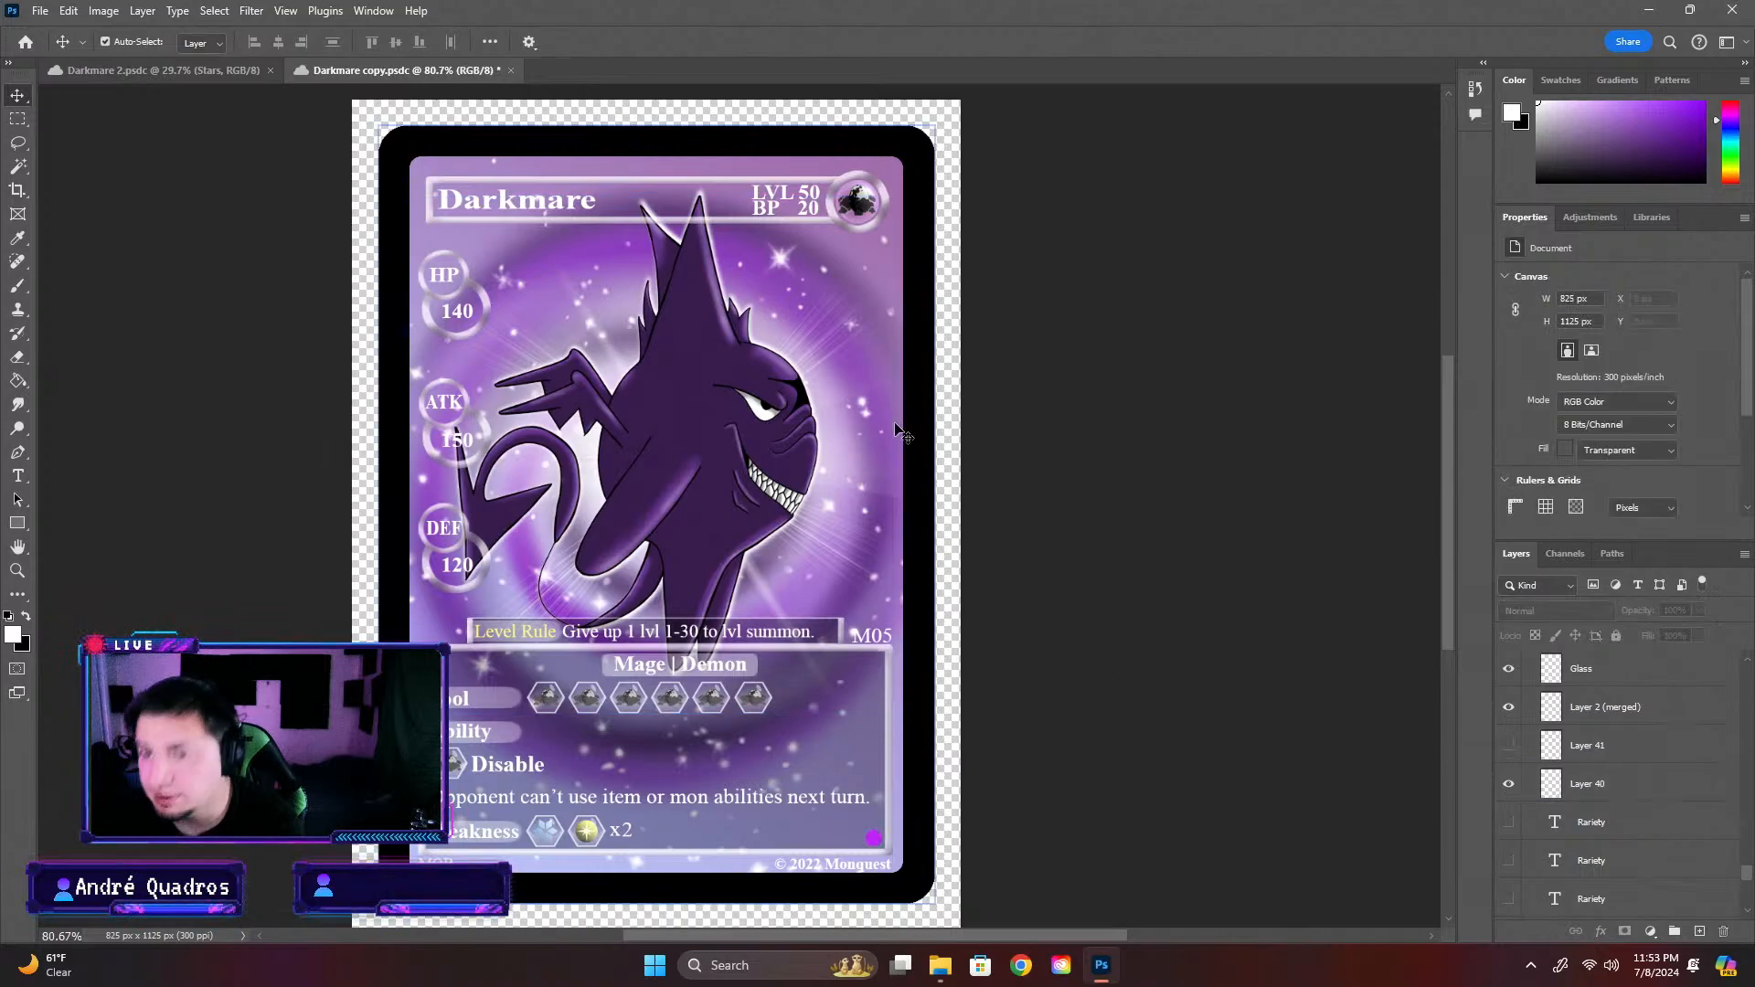
Delete the three hidden Rariety text layers between Layer 40 and the Bottom group
{"action": "scroll", "coordinate": [1518, 692], "scroll_direction": "down", "scroll_amount": 2}
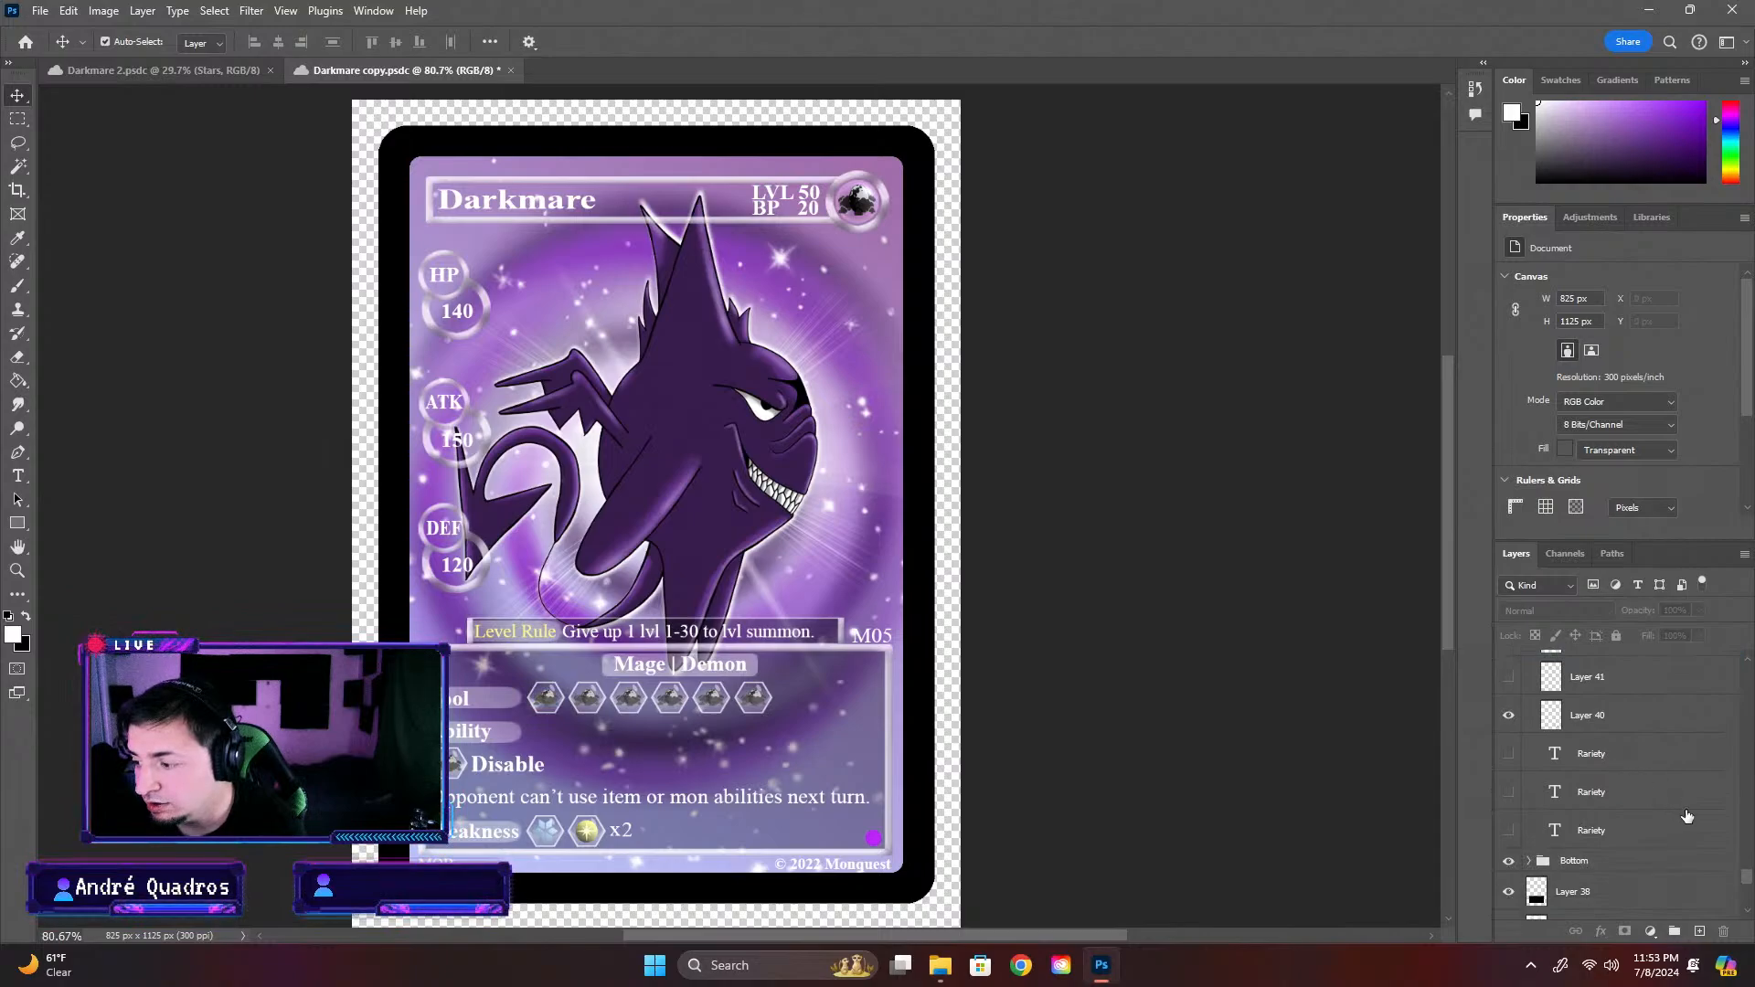
{"action": "left_click", "coordinate": [1636, 832]}
{"action": "key", "text": "Delete"}
{"action": "key", "text": "Delete"}
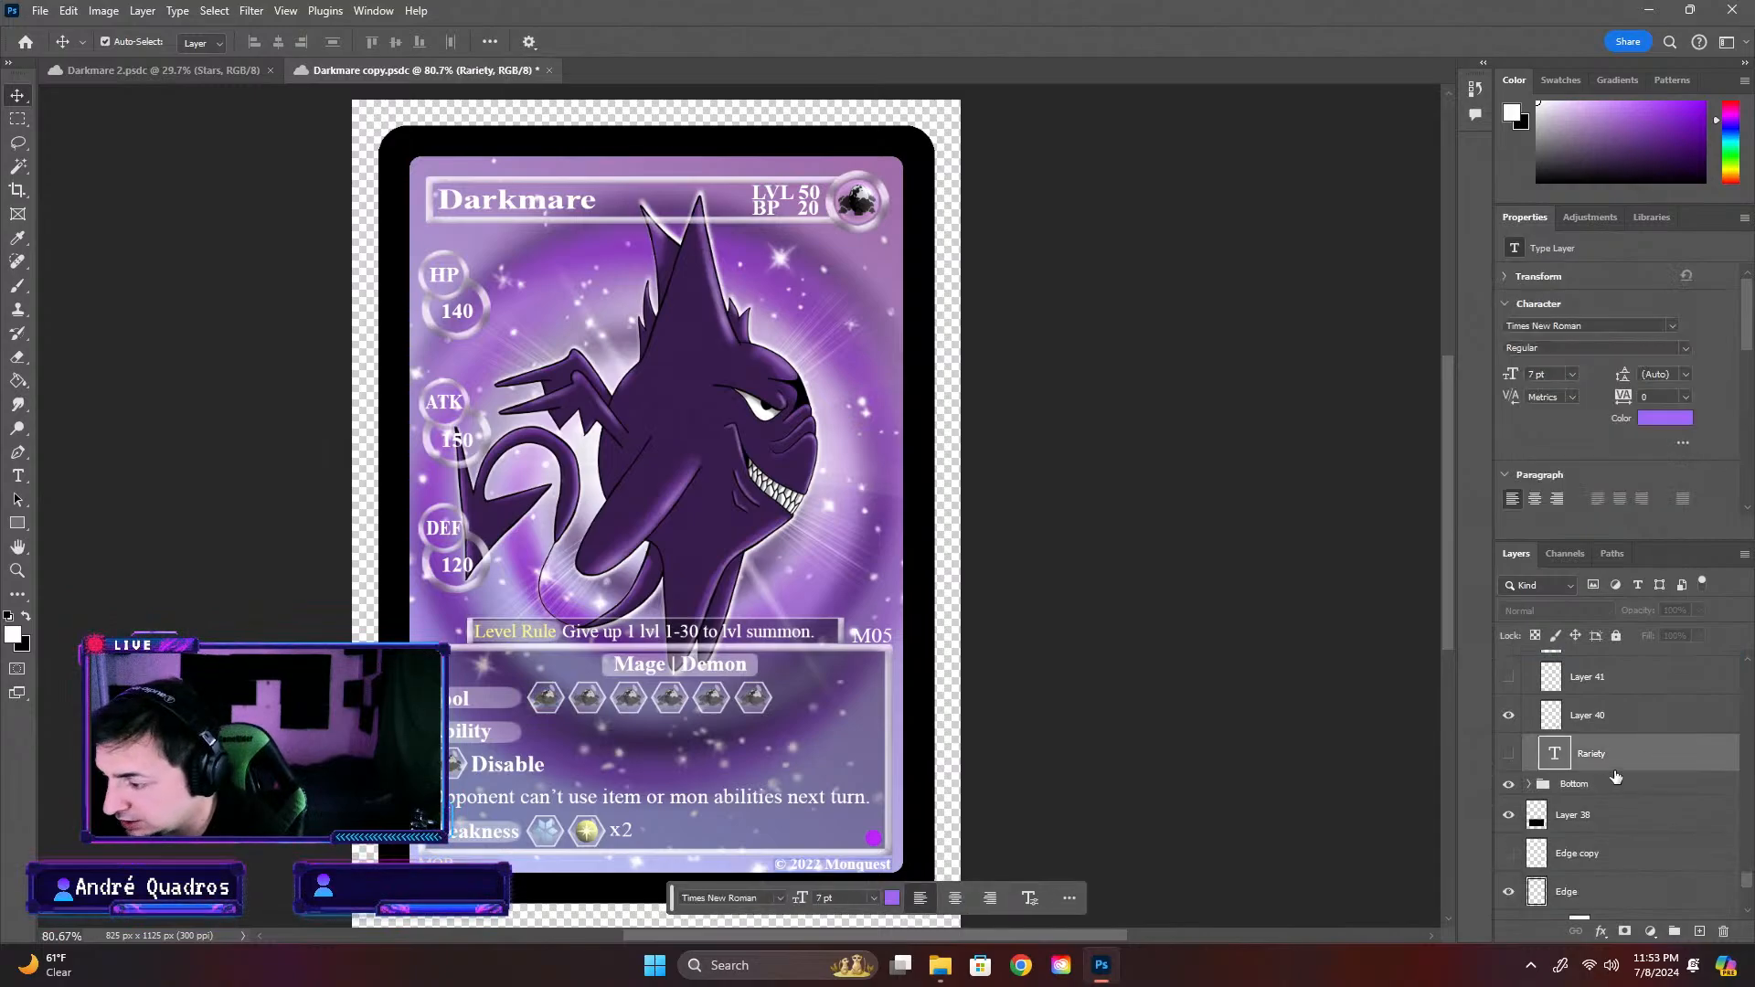
{"action": "key", "text": "Delete"}
{"action": "scroll", "coordinate": [1636, 795], "scroll_direction": "up", "scroll_amount": 4}
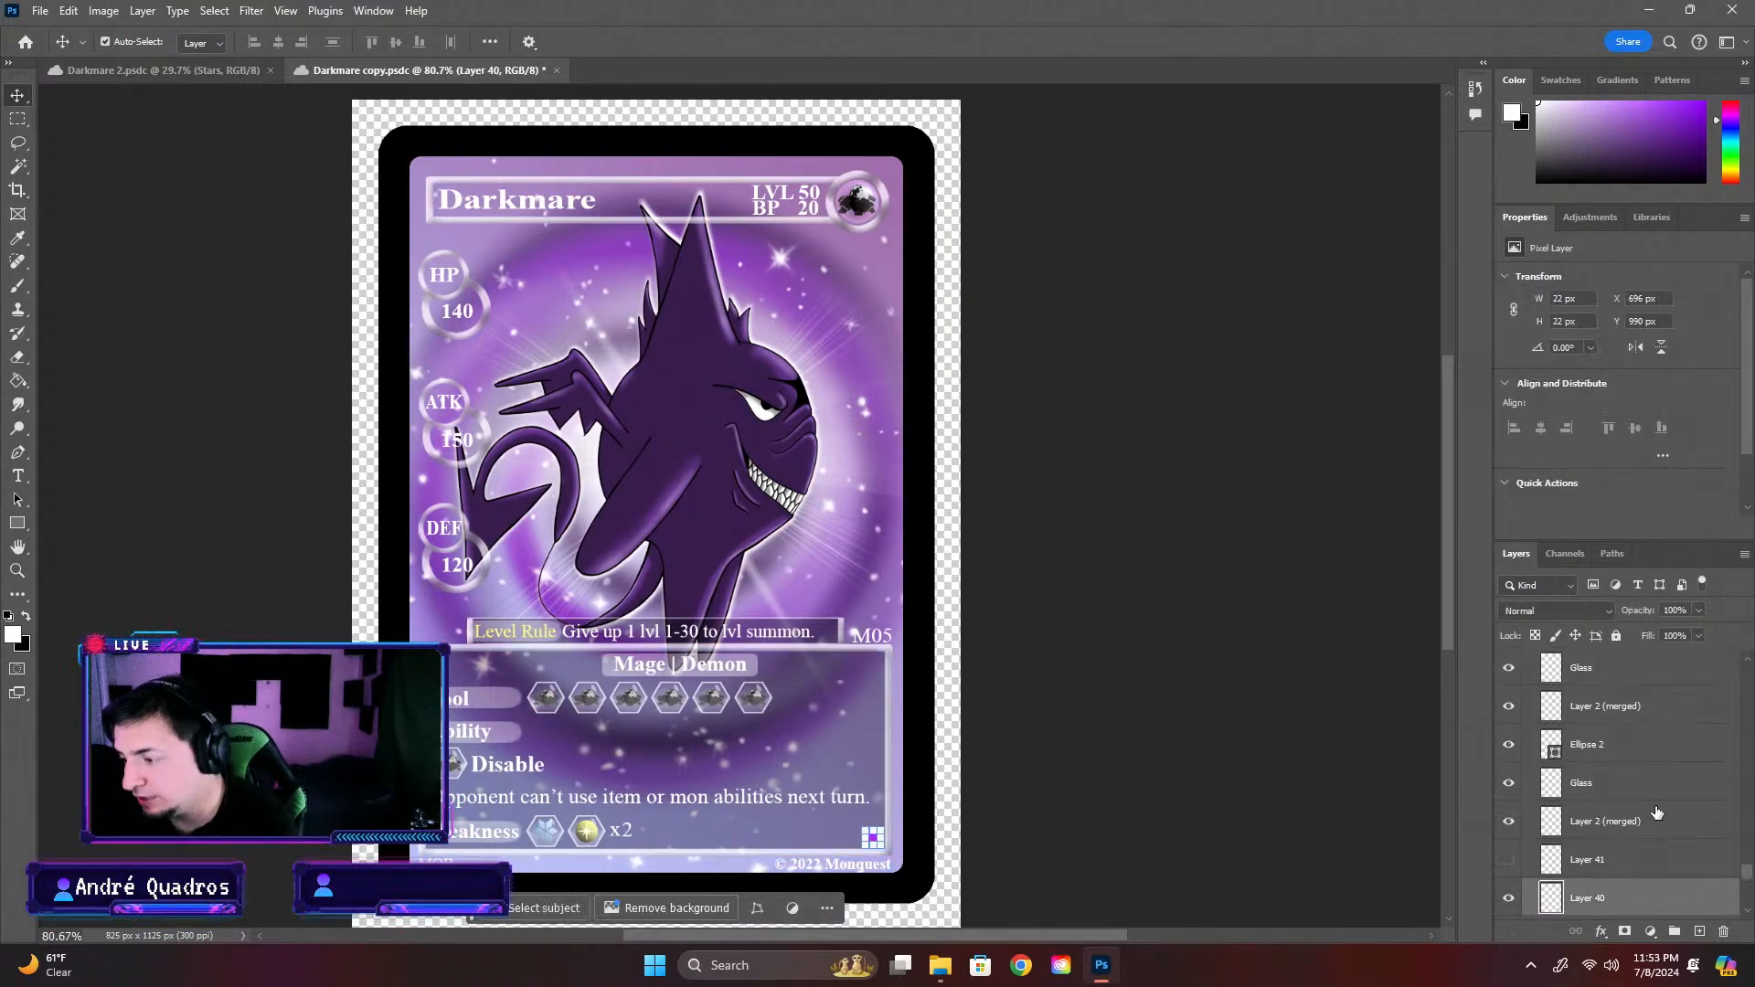
{"action": "scroll", "coordinate": [1657, 812], "scroll_direction": "down", "scroll_amount": 4}
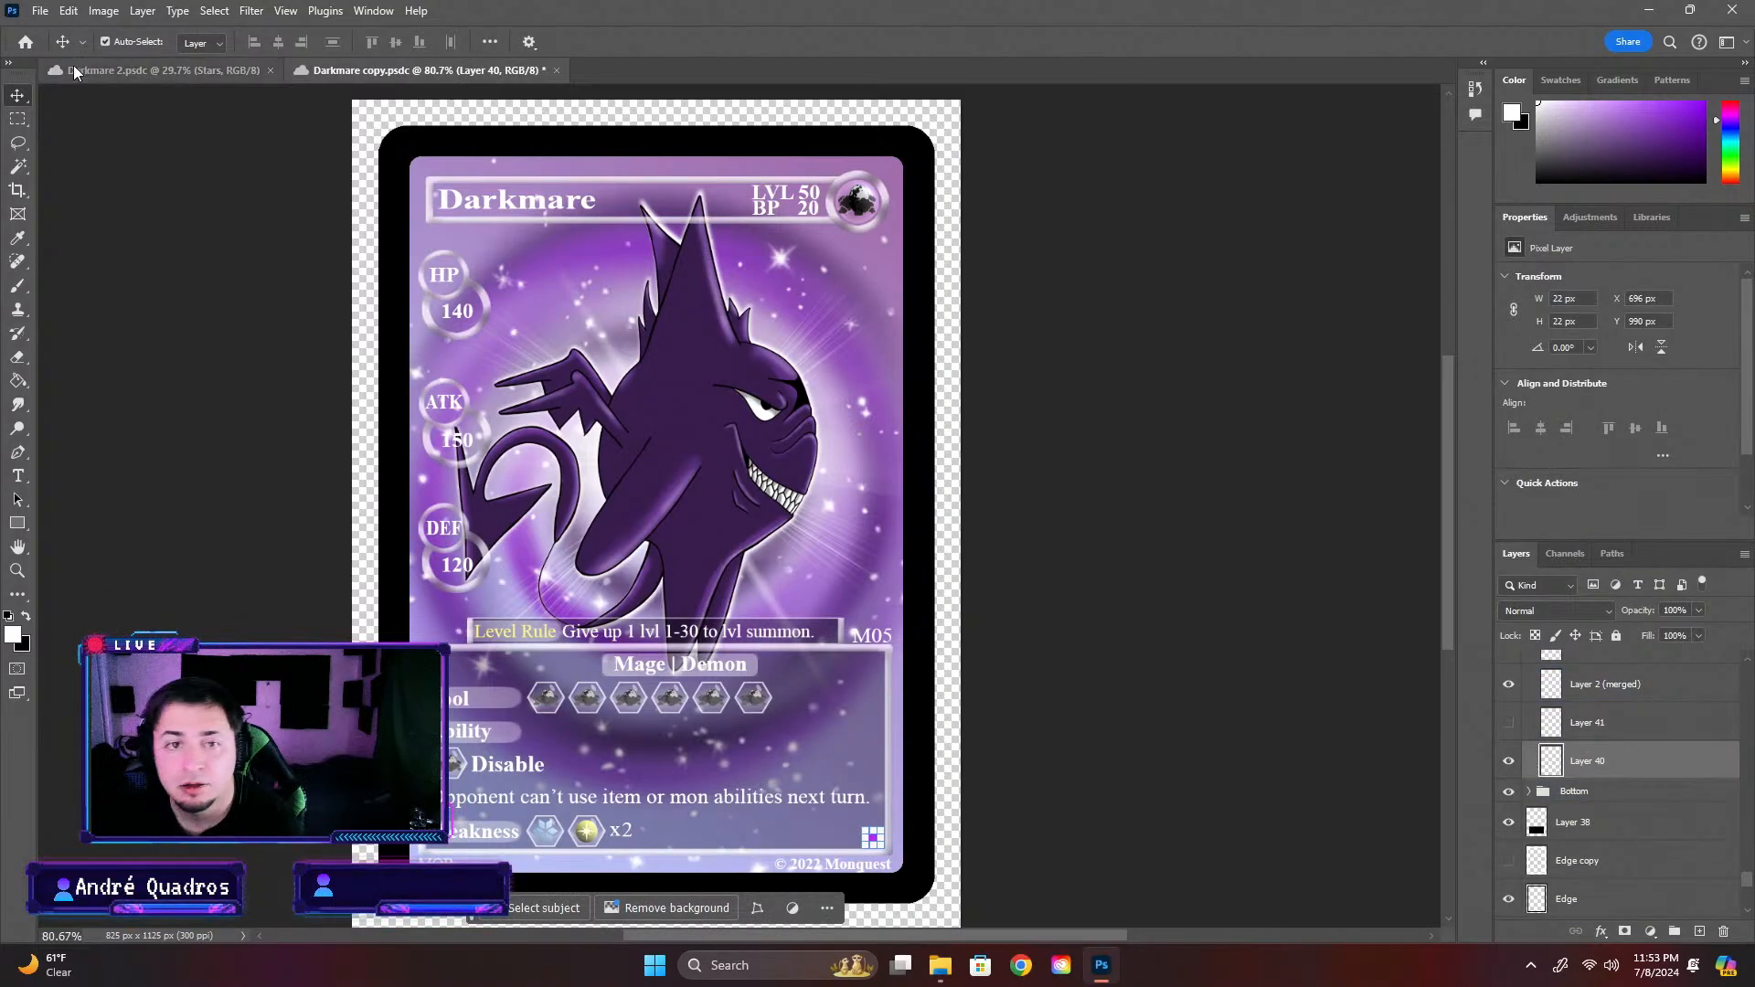
Go to the cloud files and move up from the Darkmare folder to the Completed Cards folder
{"action": "left_click", "coordinate": [26, 41]}
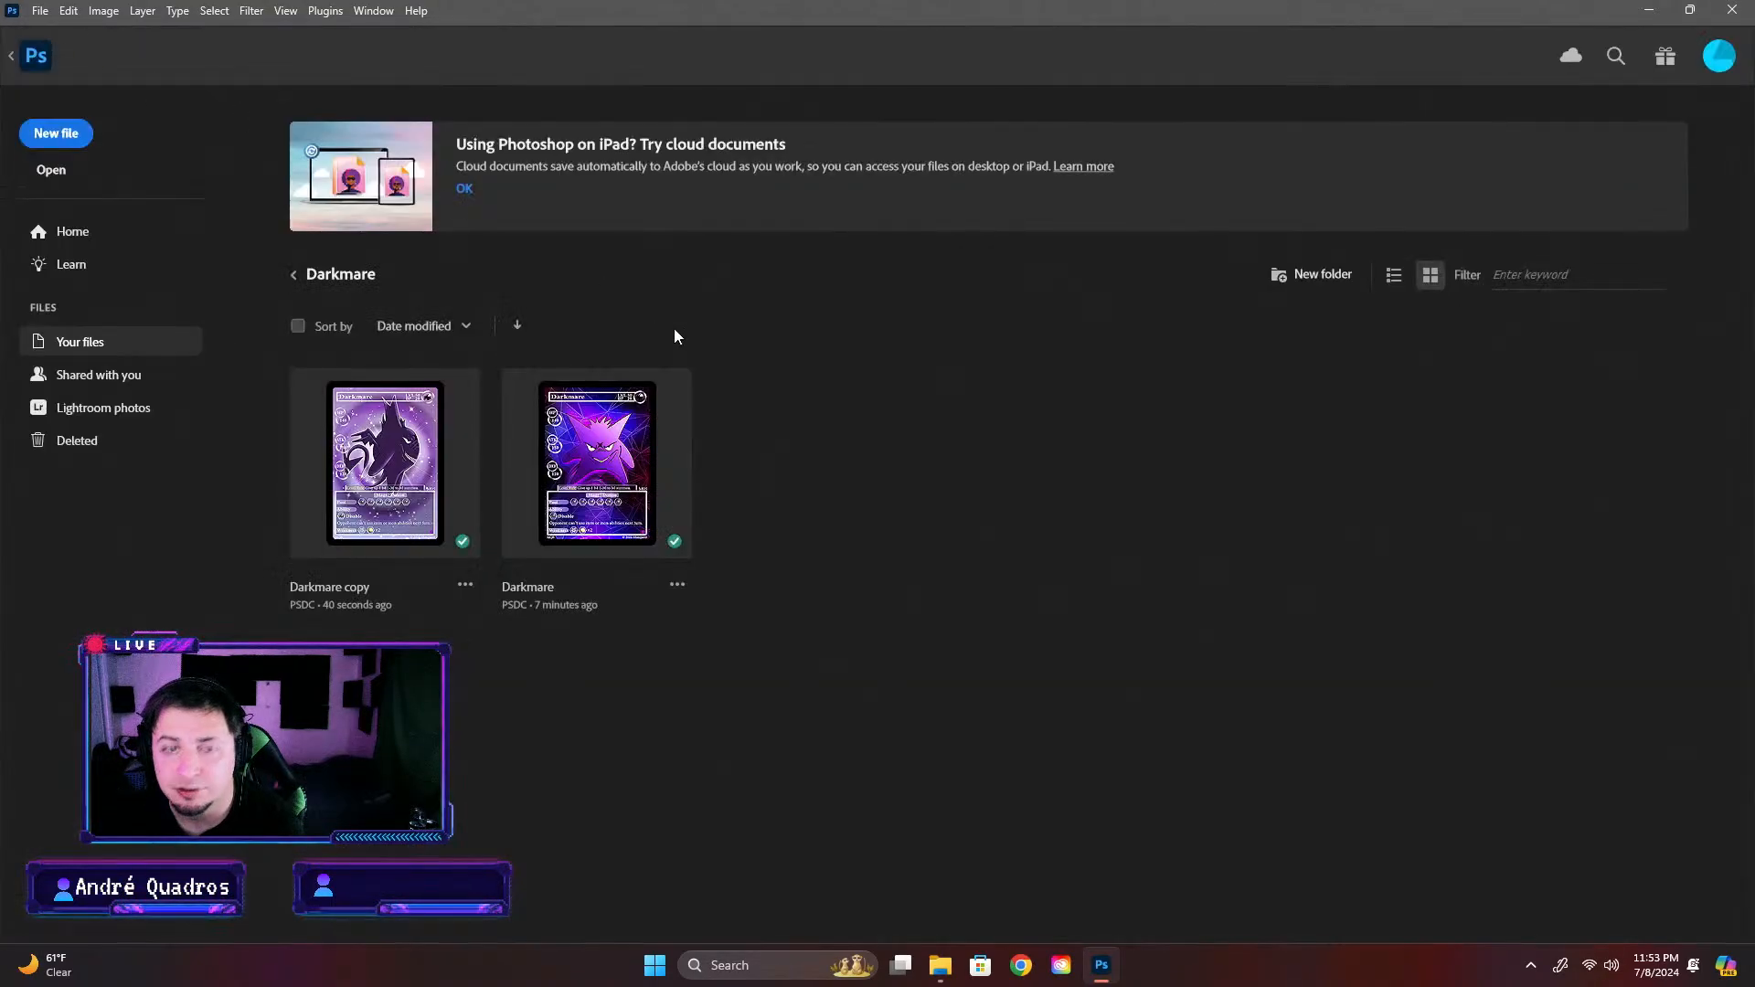
{"action": "left_click", "coordinate": [295, 275]}
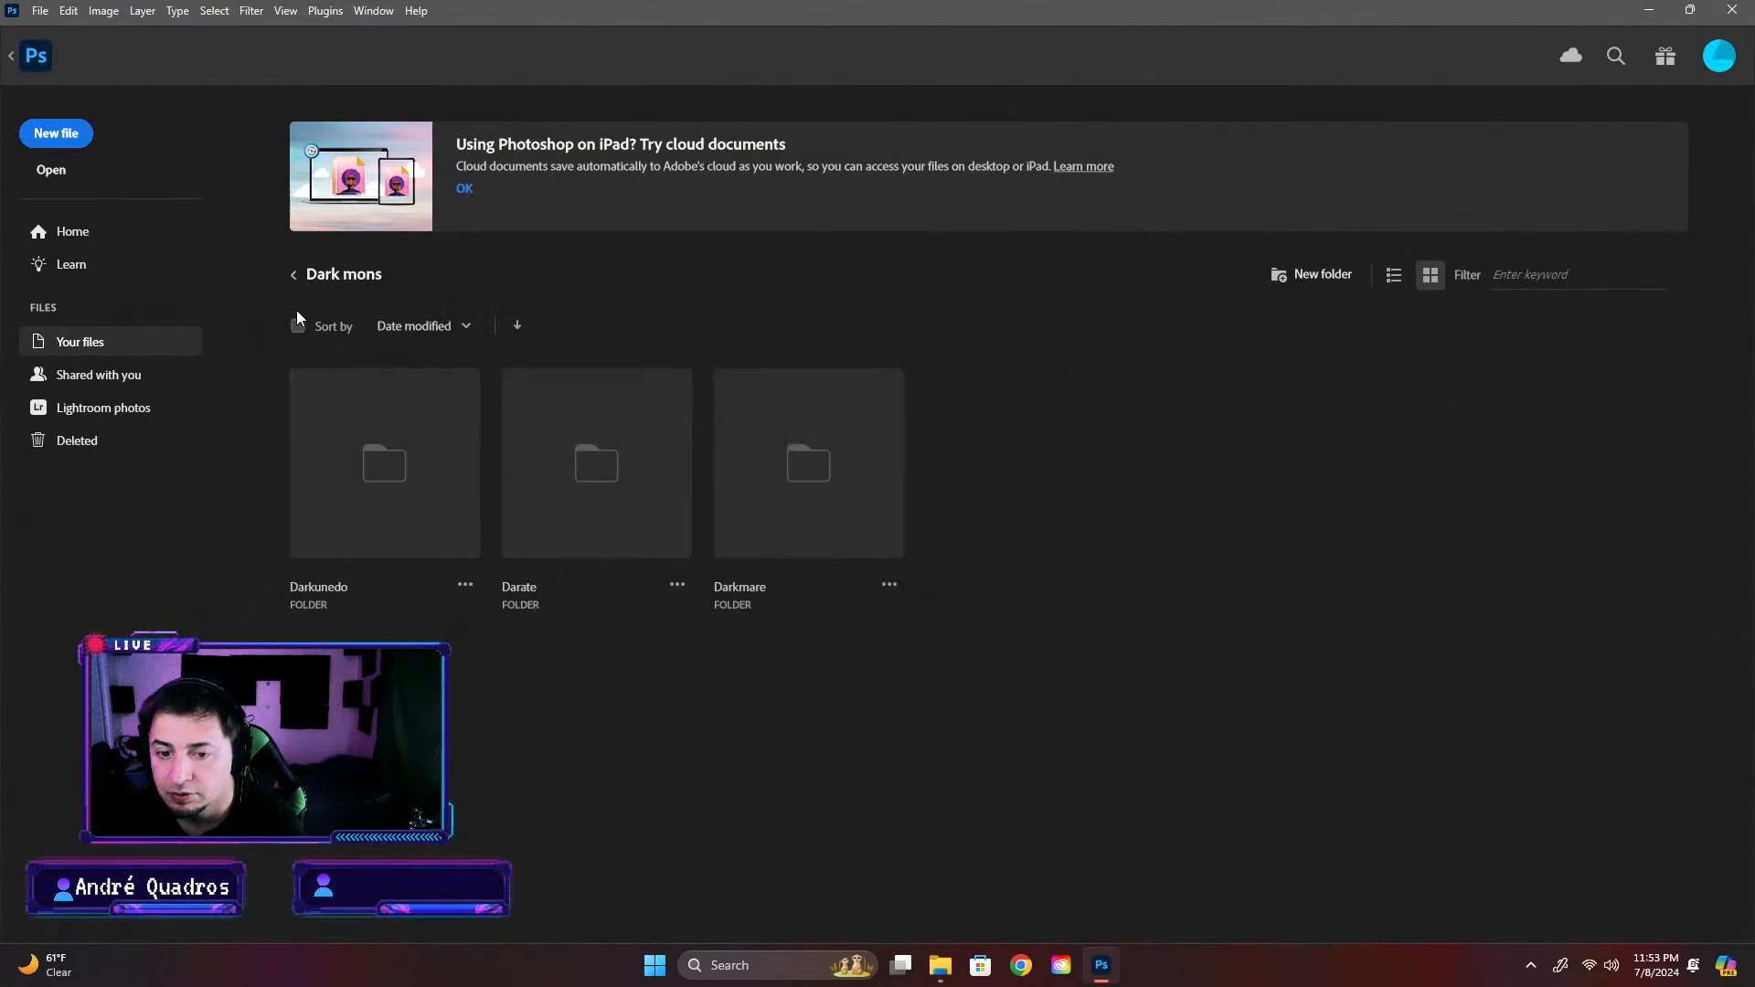
{"action": "left_click", "coordinate": [295, 277]}
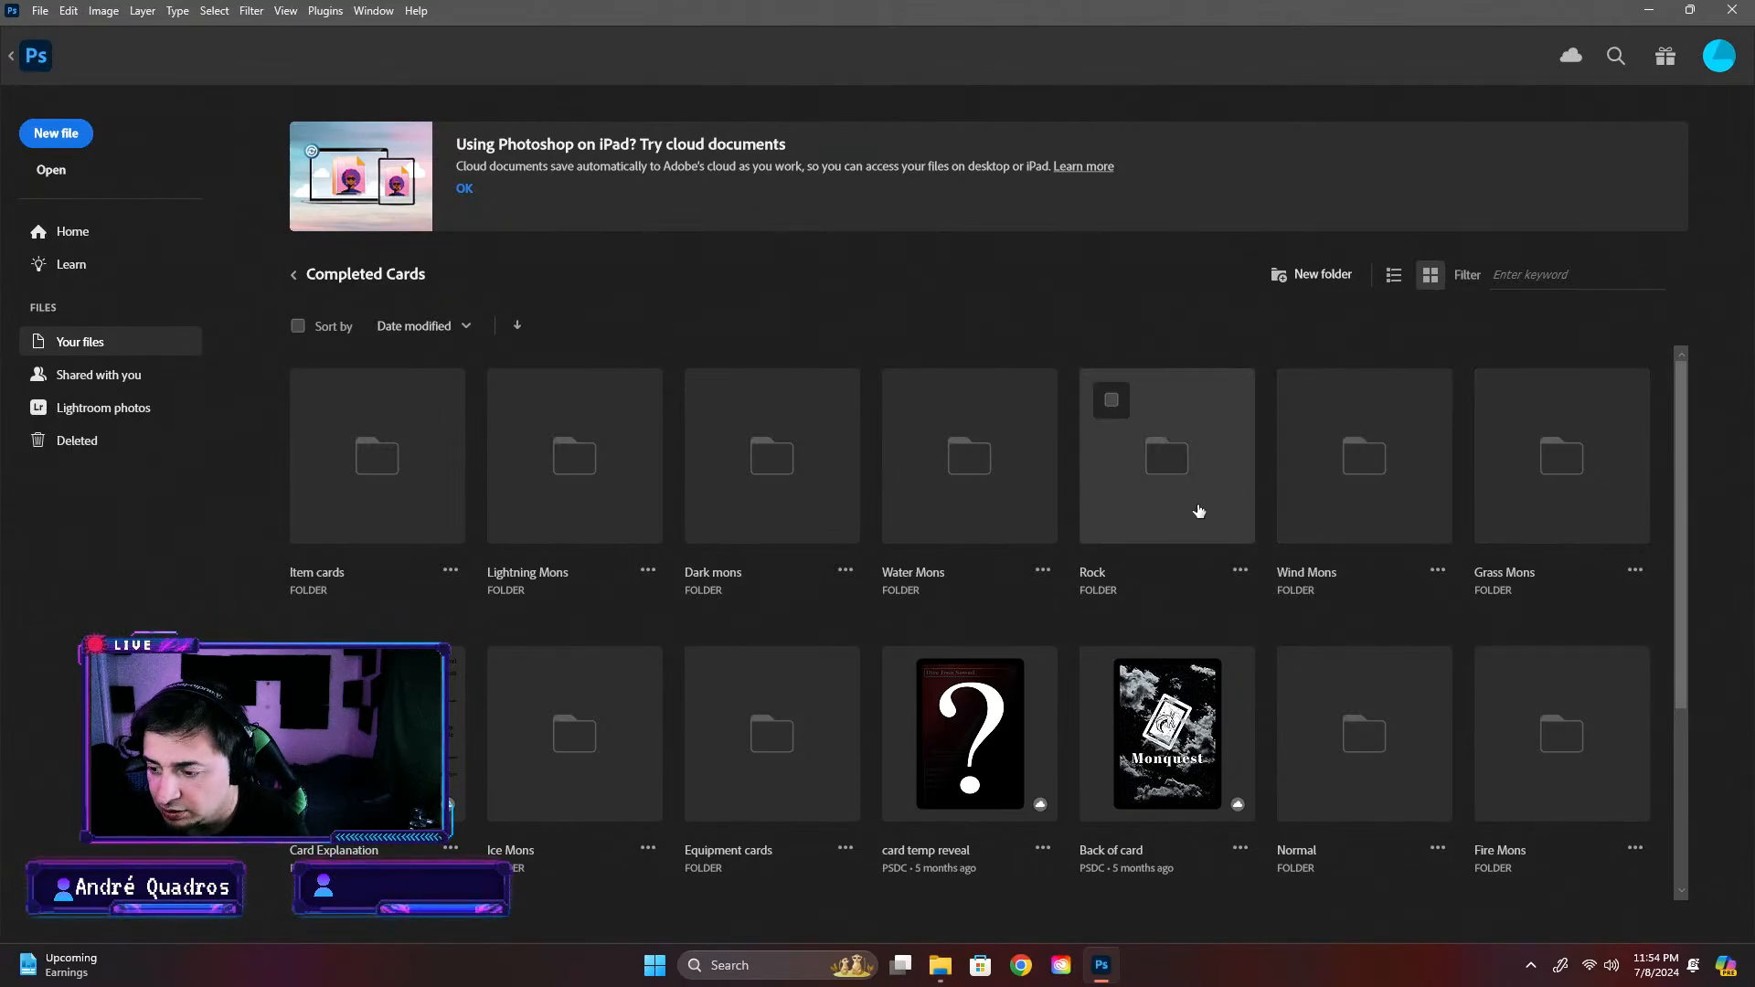
Open the Quartise Legendary card from the Quartise folder in Water Mons and hide its IMG_0036 (merged) layer
{"action": "left_click", "coordinate": [1042, 475]}
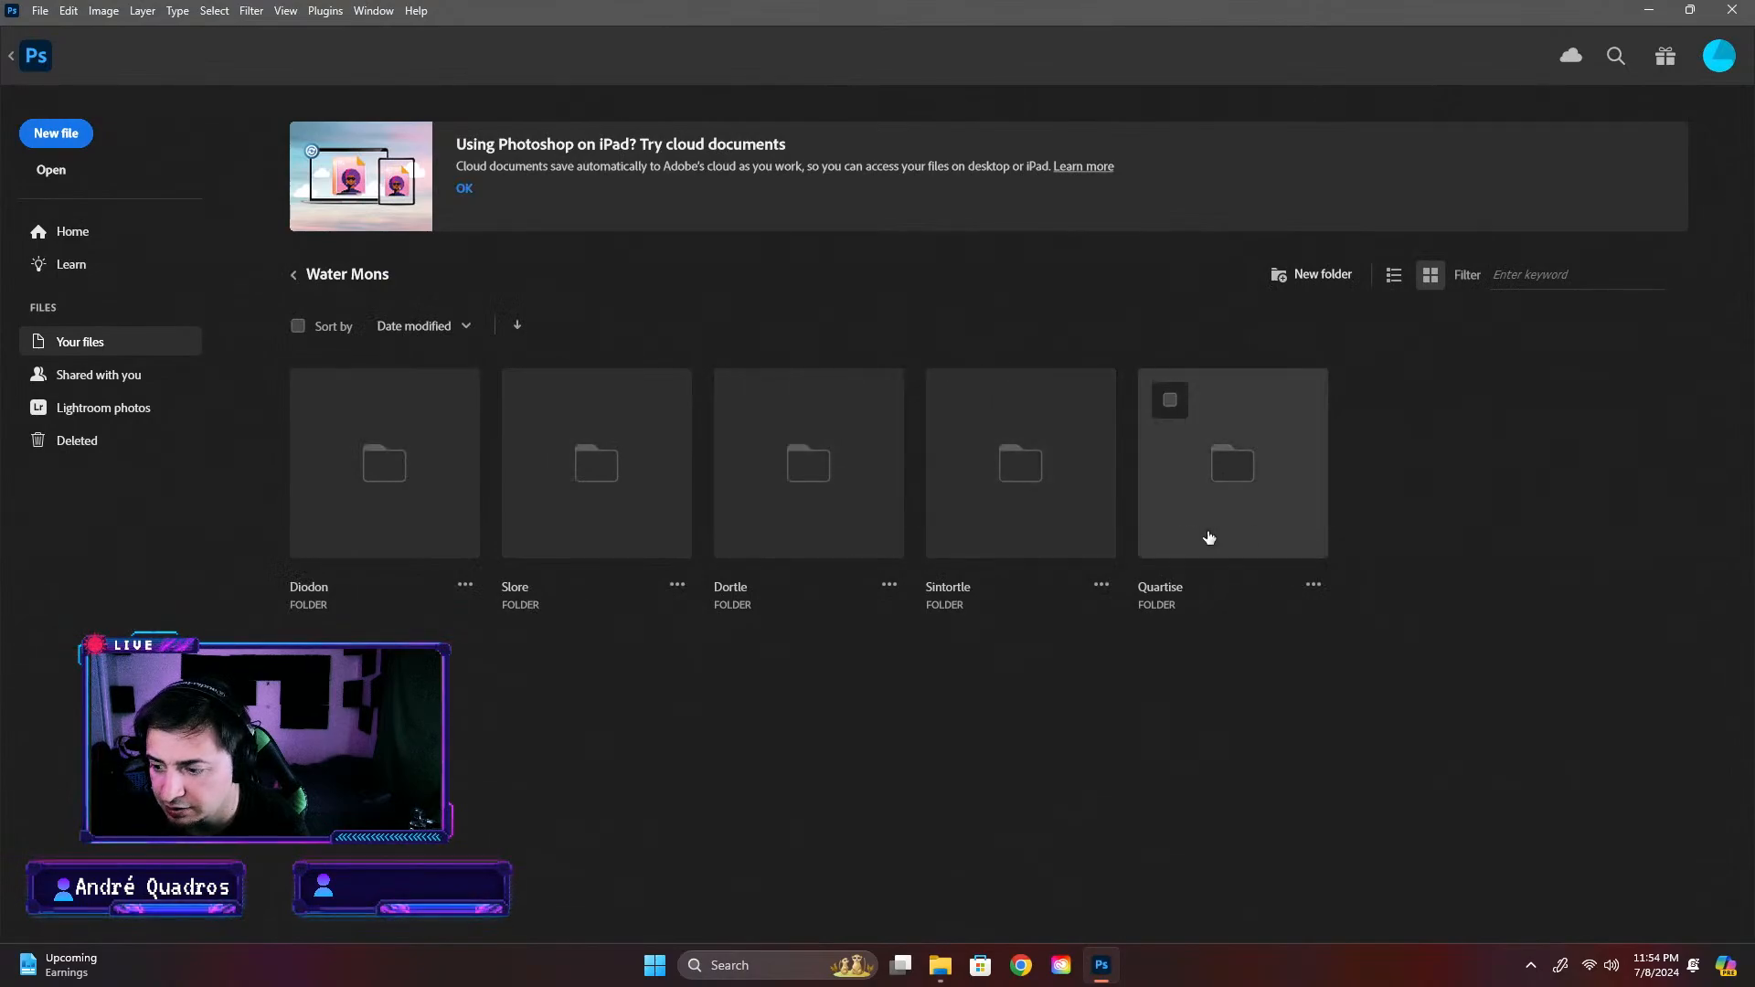
{"action": "left_click", "coordinate": [1262, 530]}
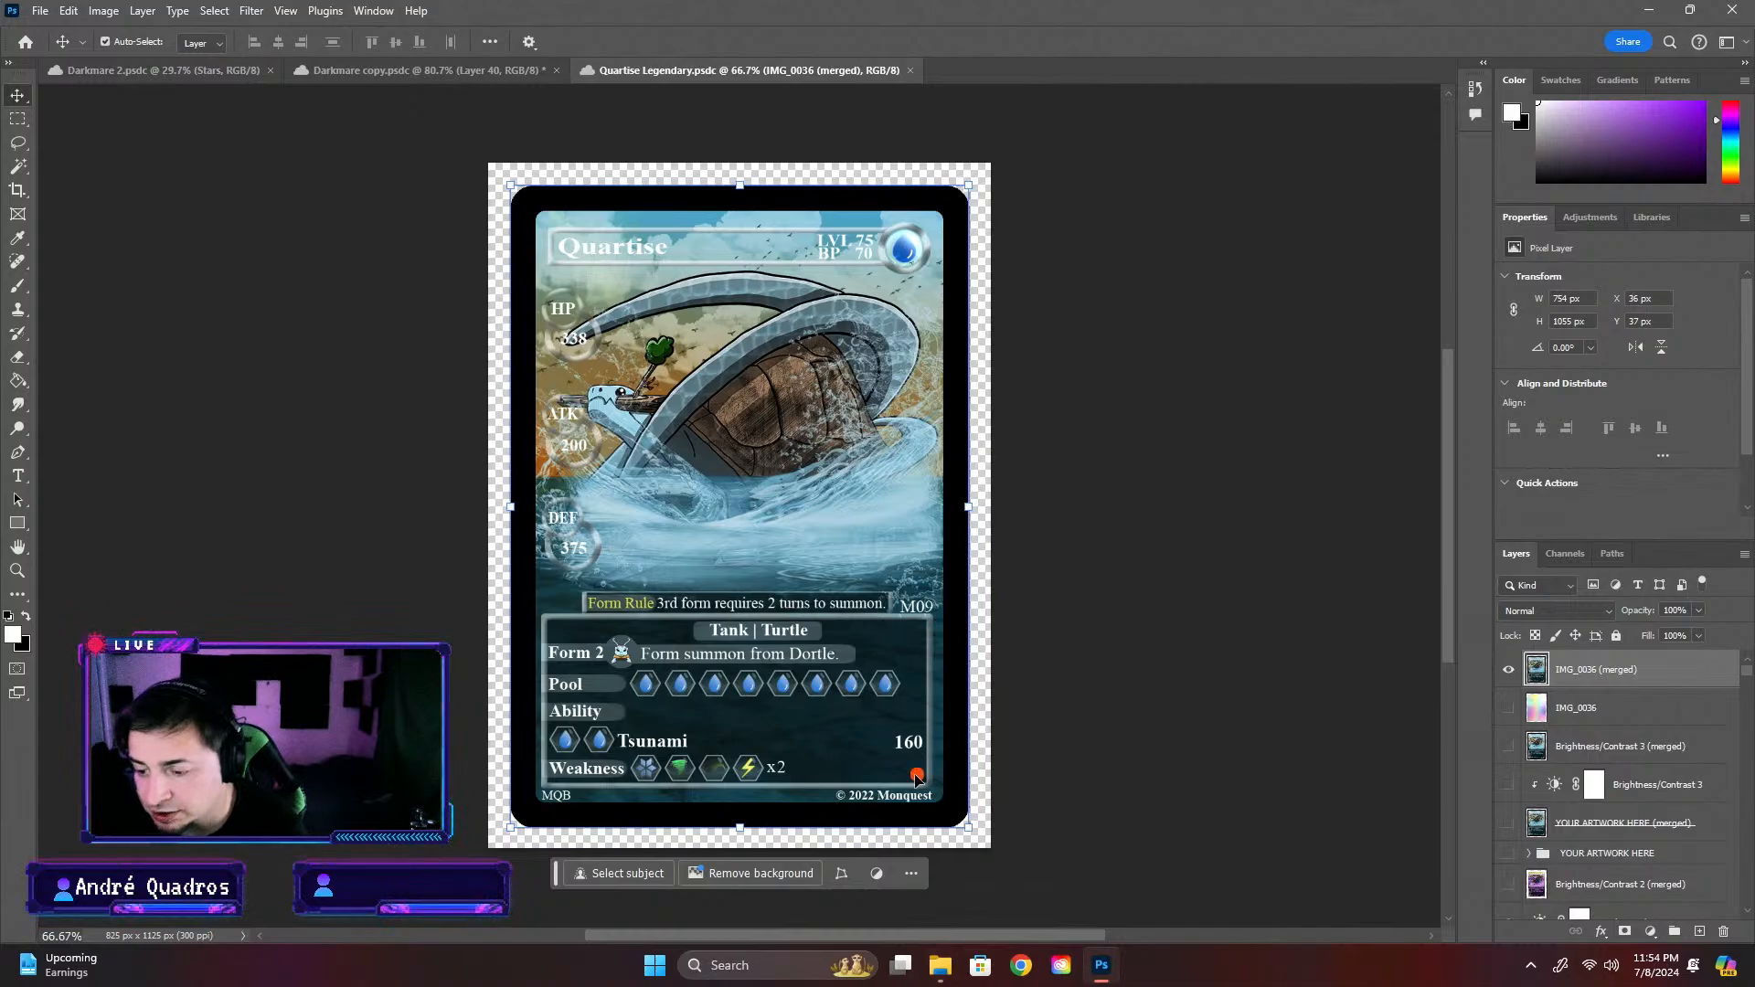
{"action": "left_click", "coordinate": [1049, 792]}
{"action": "left_click", "coordinate": [1508, 671]}
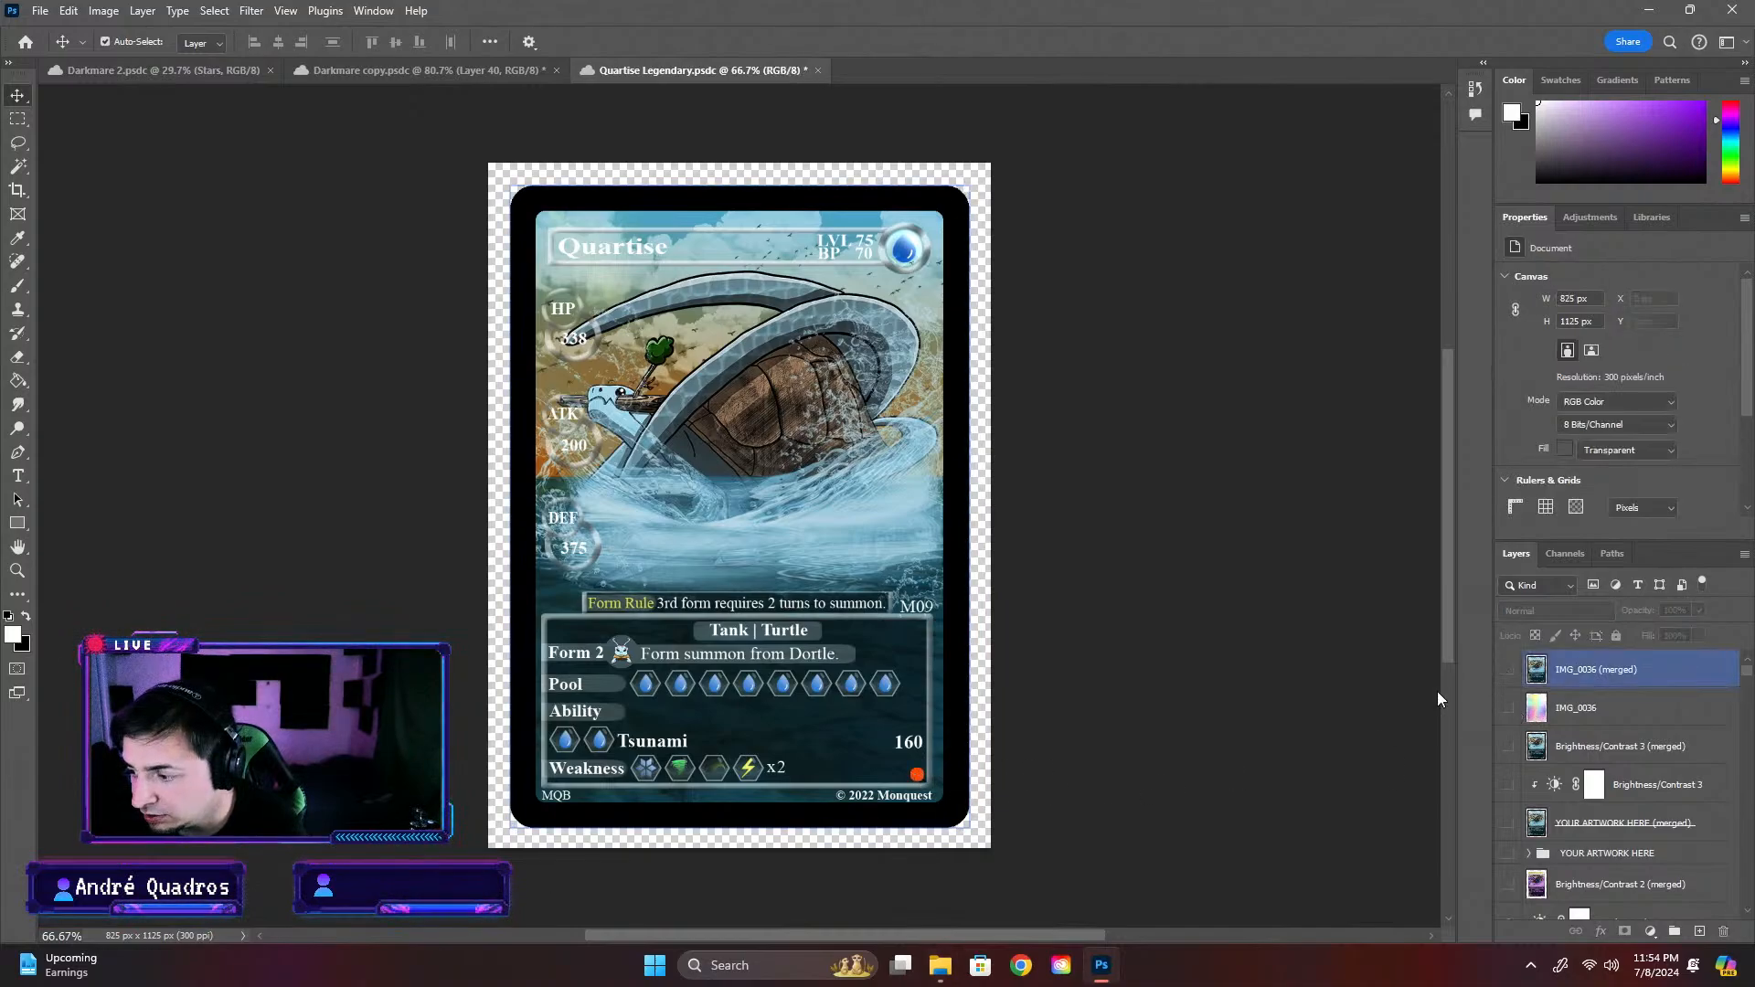
Copy the rarity mark on Layer 69 of Quartise Legendary and paste it above Layer 40 in Darkmare copy
{"action": "key", "text": "ctrl+j"}
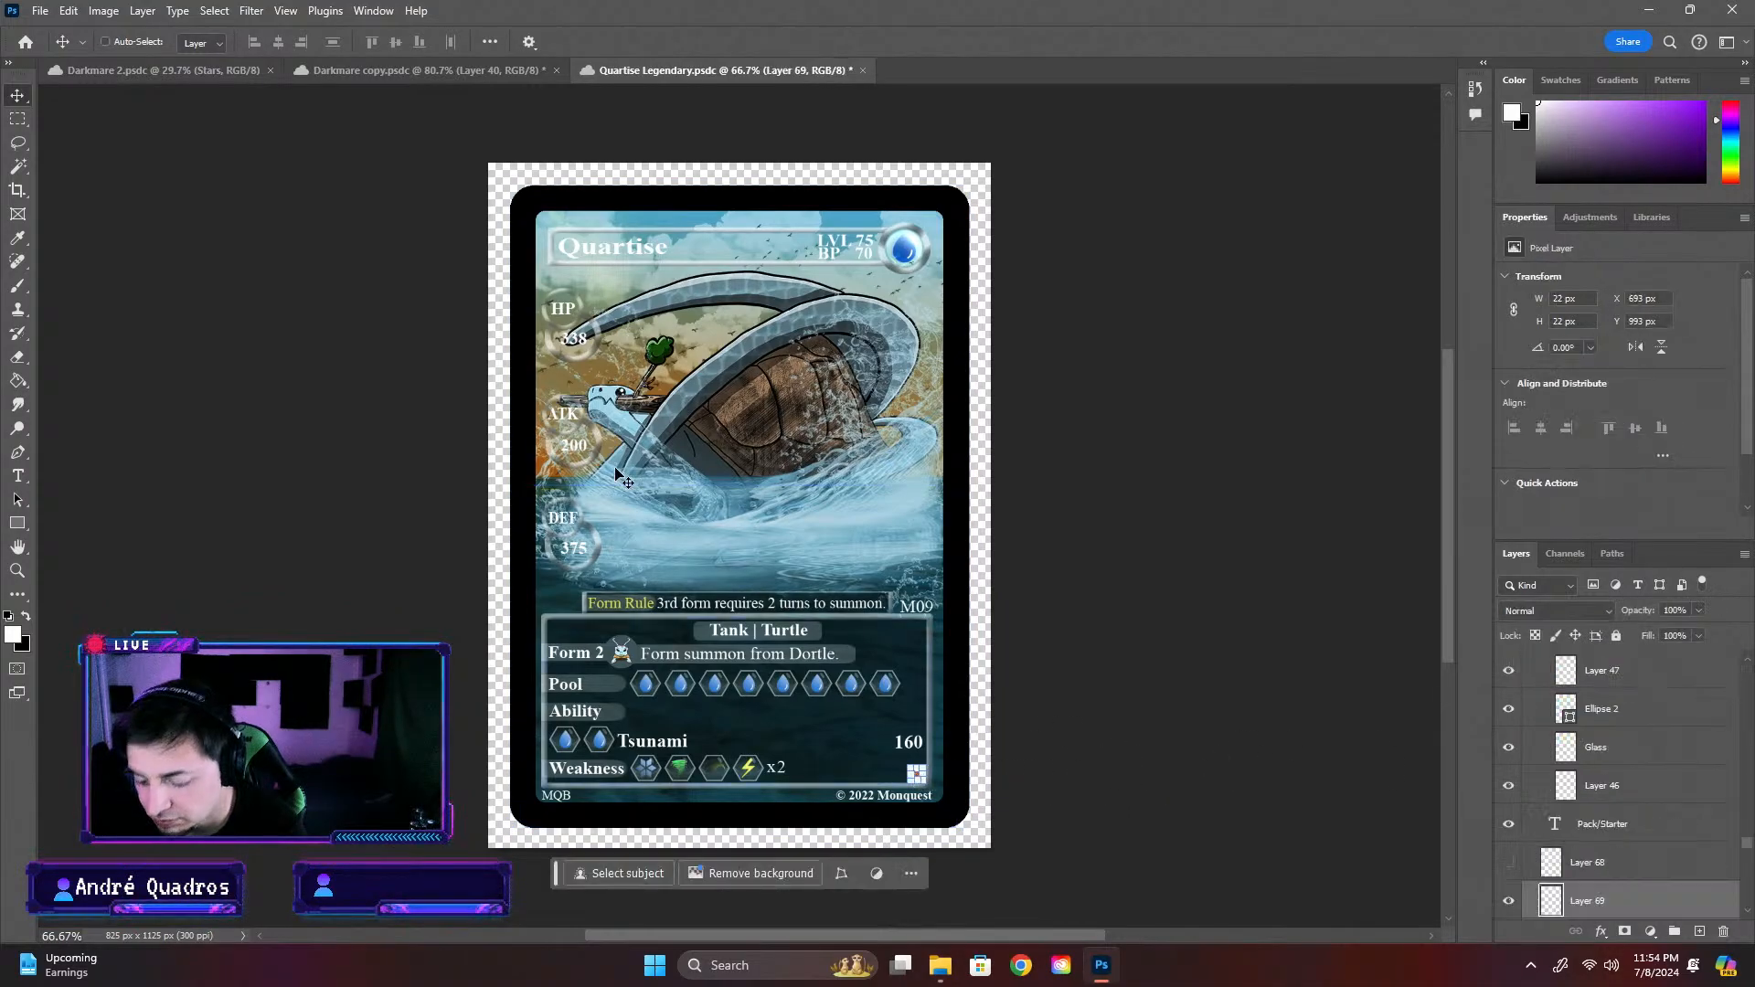
{"action": "left_click", "coordinate": [421, 71]}
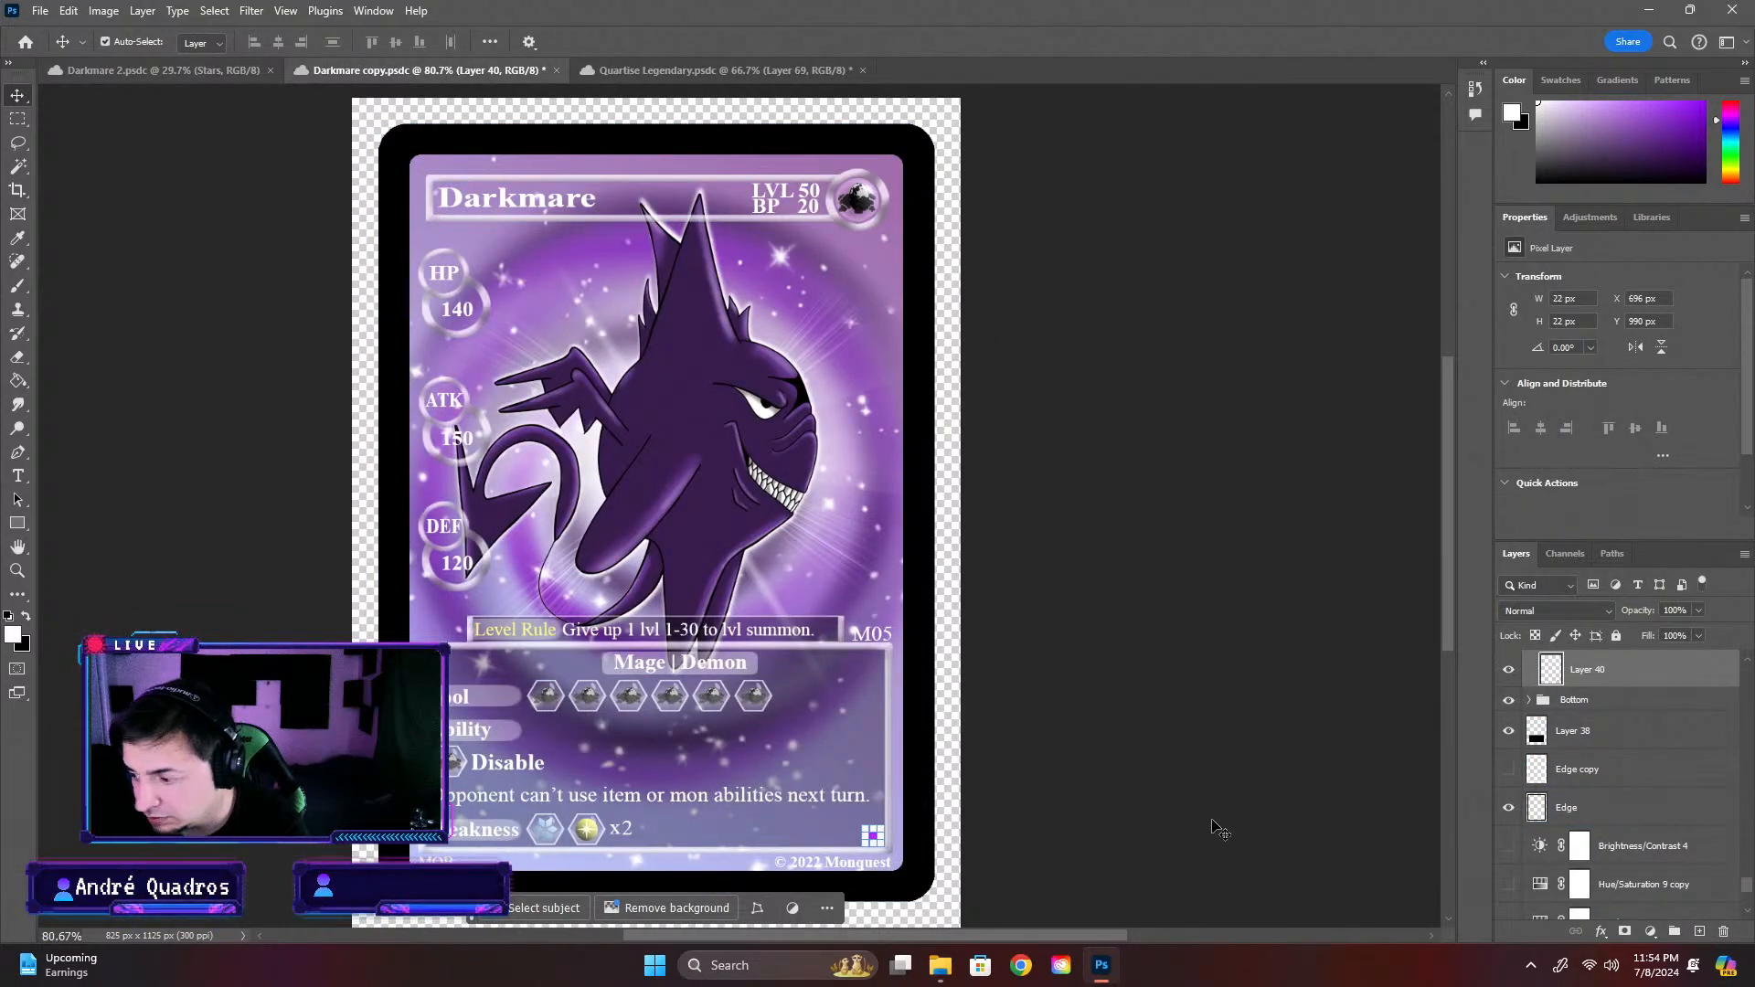
{"action": "key", "text": "ctrl+v"}
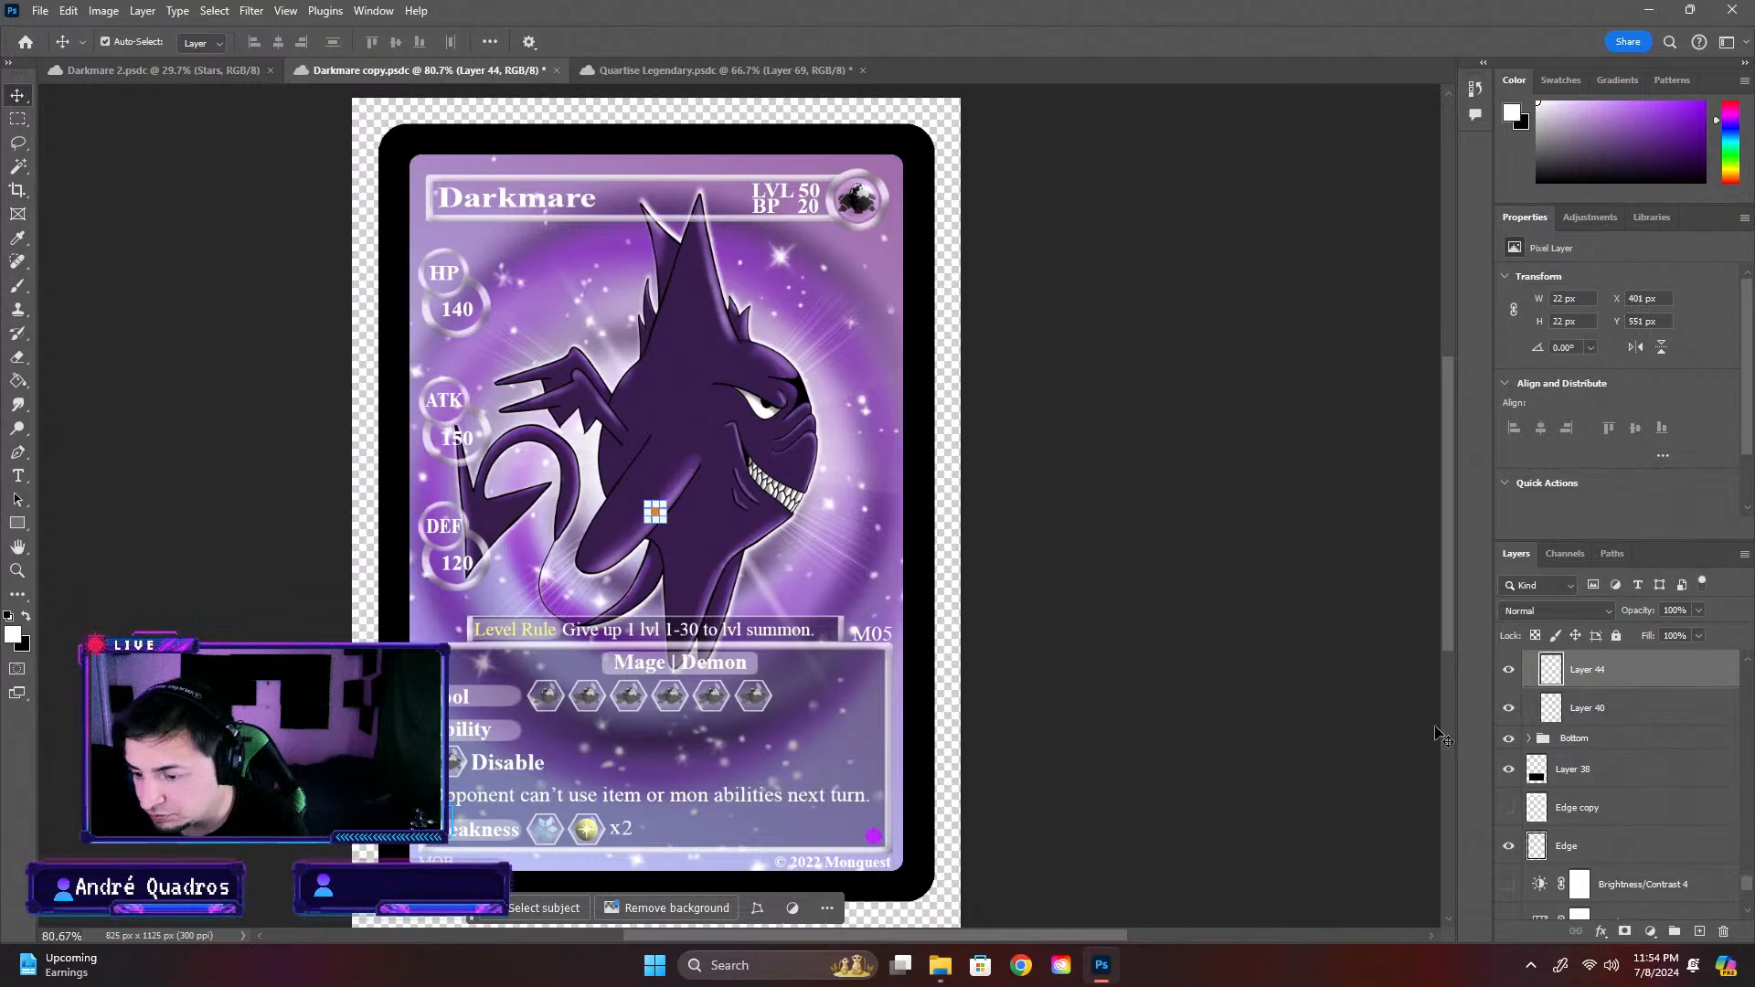
Compare the card with Layer 40 and the pasted Layer 44 hidden and shown in turn
{"action": "scroll", "coordinate": [1576, 712], "scroll_direction": "up", "scroll_amount": 1}
{"action": "left_click", "coordinate": [1508, 731]}
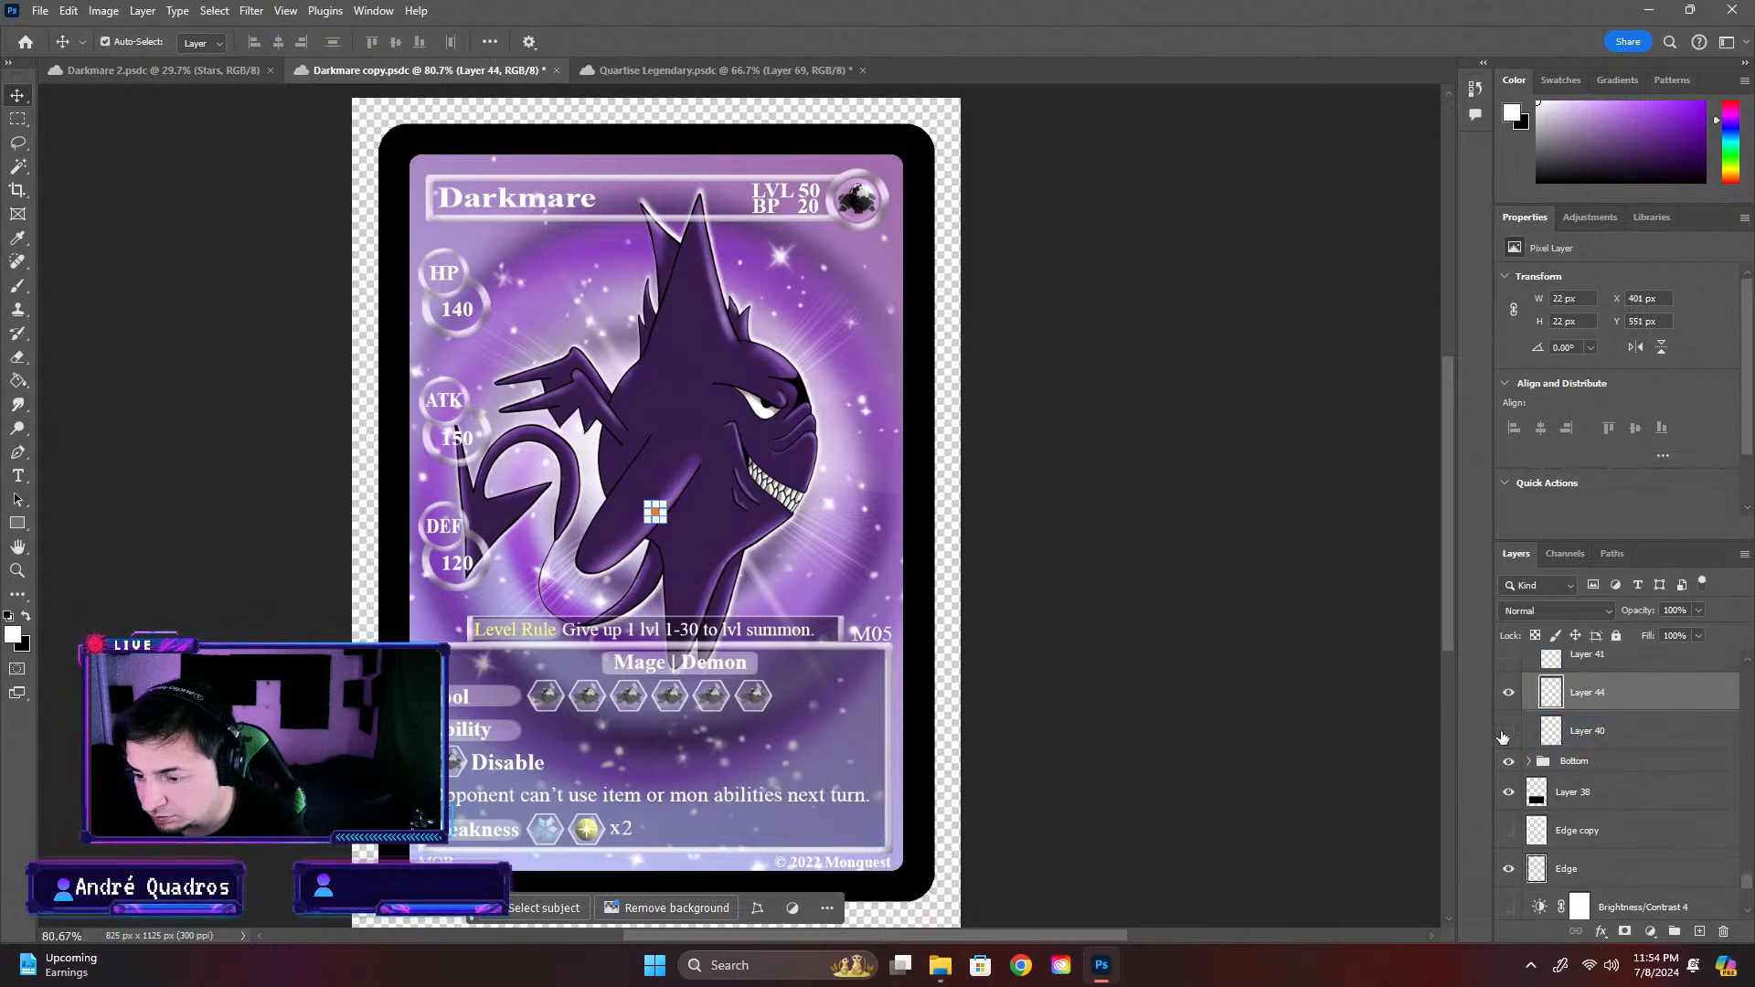
{"action": "left_click", "coordinate": [1508, 692]}
{"action": "left_click", "coordinate": [1508, 693]}
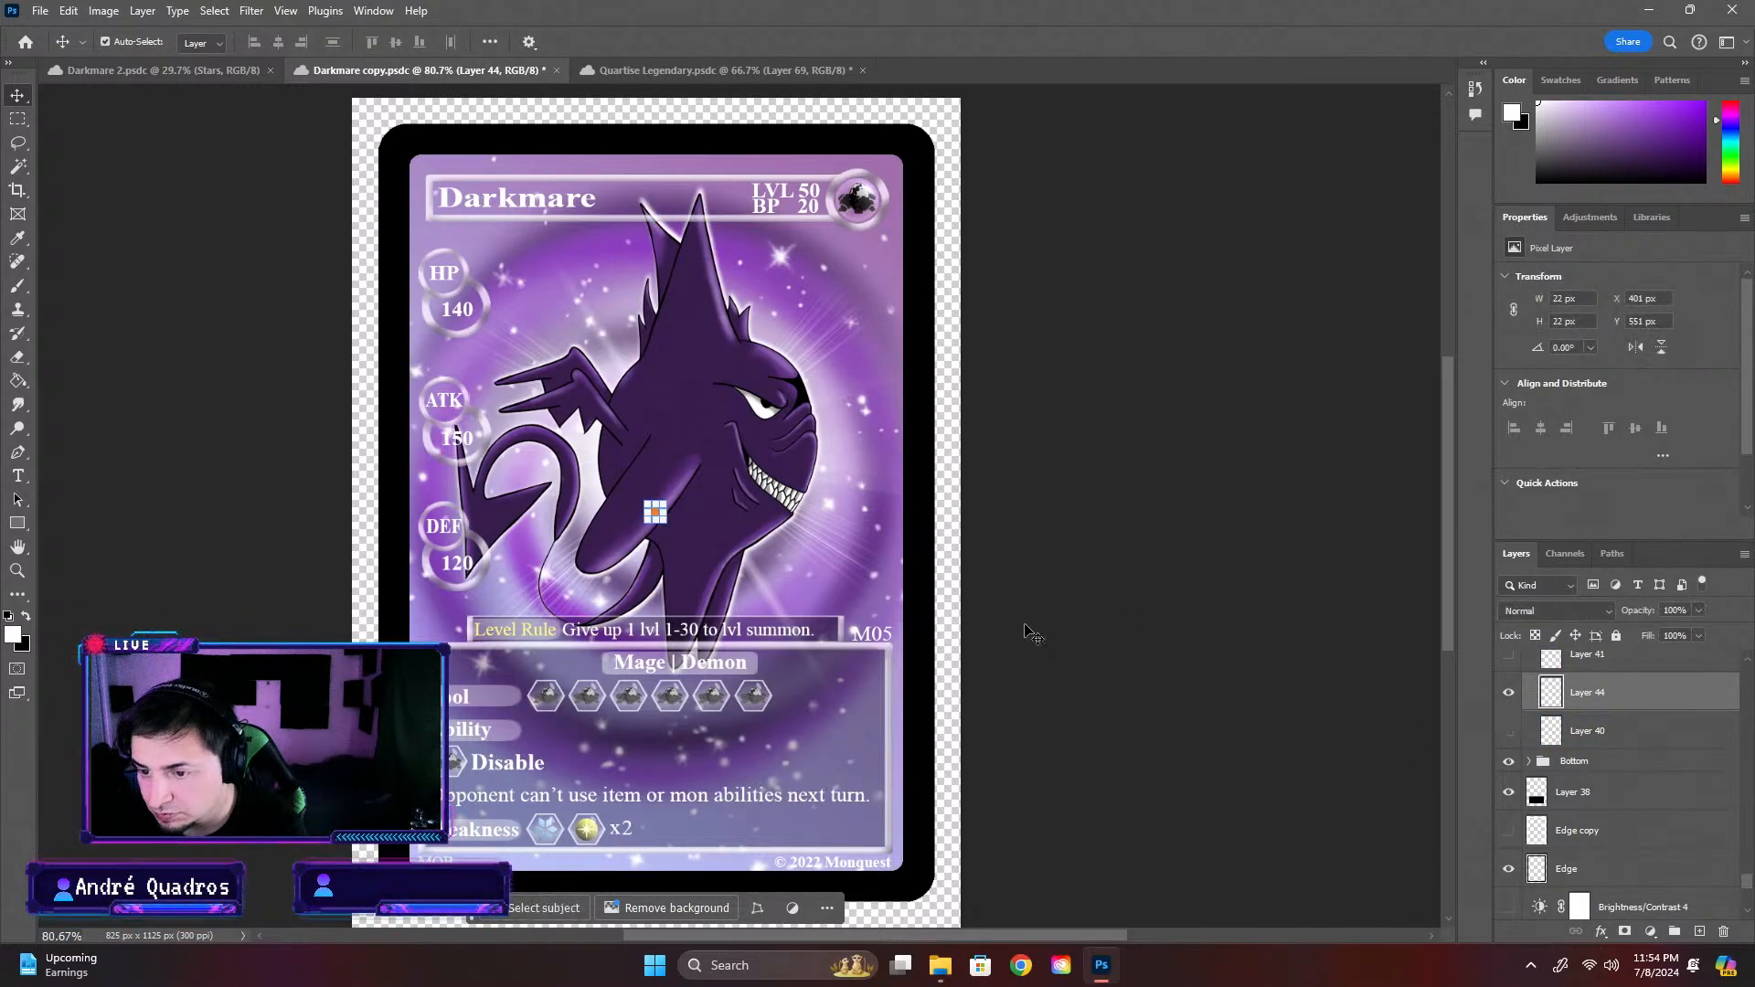
{"action": "left_click", "coordinate": [1509, 734]}
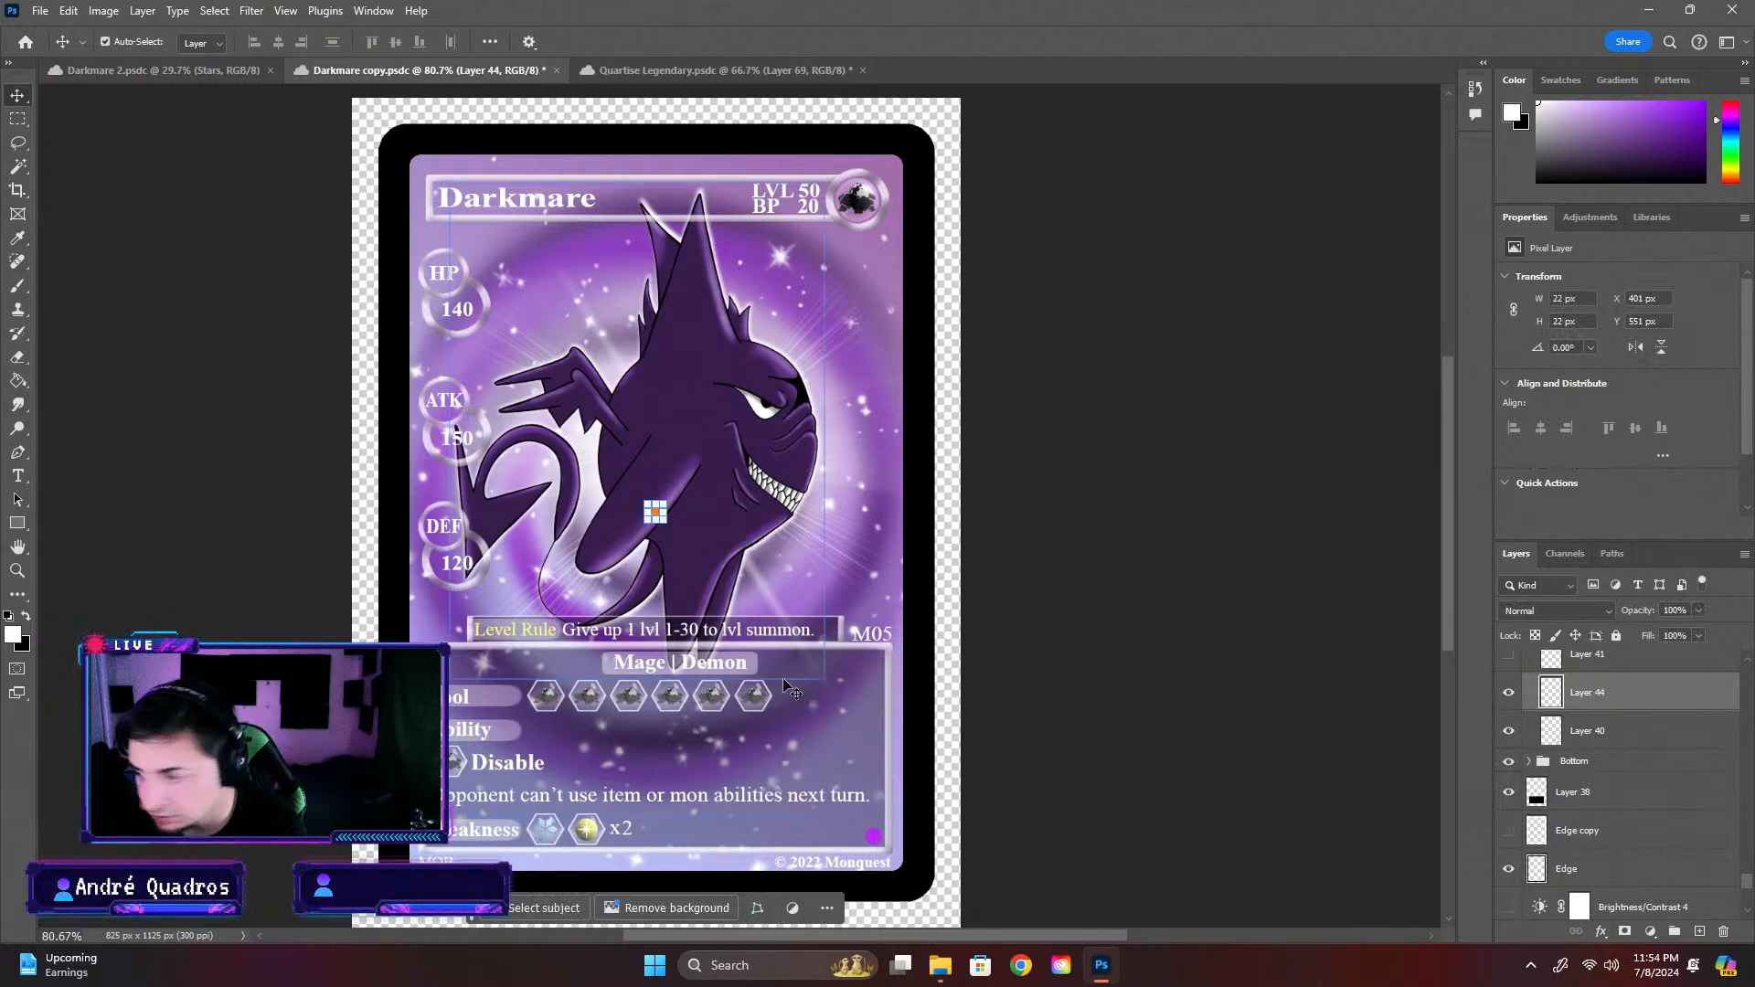
Move the orange mark on Layer 44 over the purple rarity mark, at X 696 px and Y 990 px, and hide Layer 40
{"action": "left_click_drag", "start_coordinate": [646, 511], "coordinate": [890, 835]}
{"action": "scroll", "coordinate": [873, 839], "scroll_direction": "up", "scroll_amount": 5}
{"action": "left_click", "coordinate": [1509, 732]}
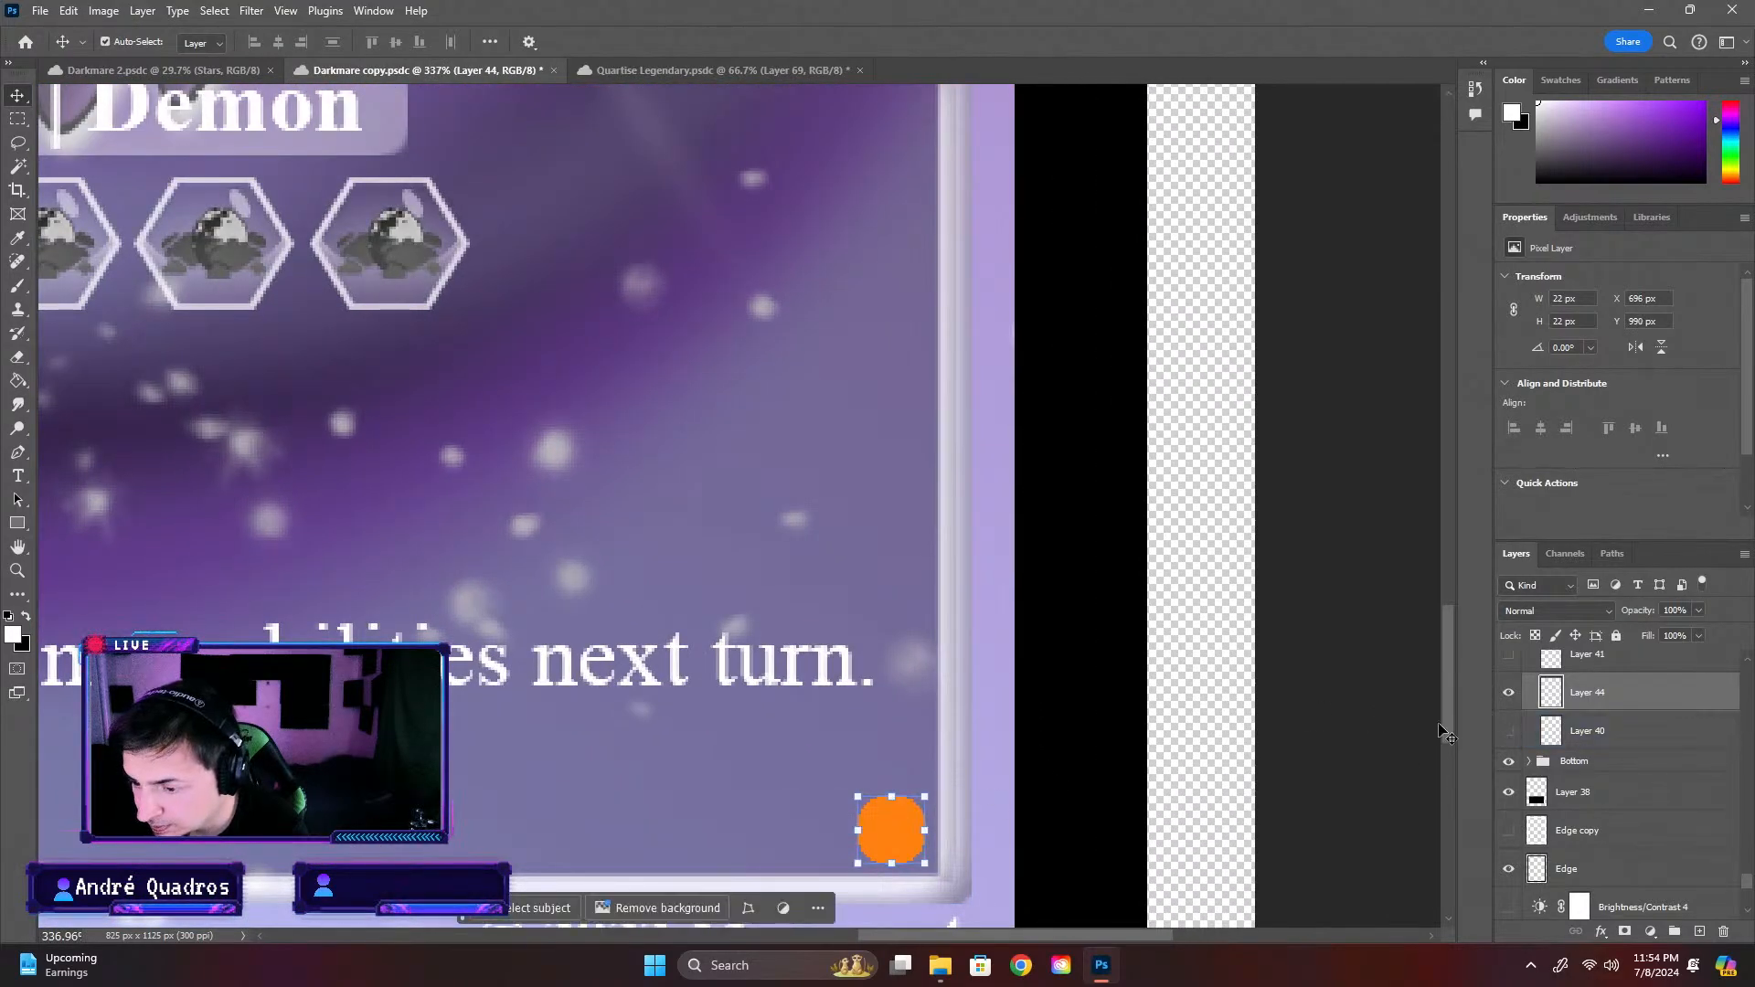
{"action": "left_click", "coordinate": [1340, 738]}
{"action": "scroll", "coordinate": [1061, 764], "scroll_direction": "down", "scroll_amount": 4}
{"action": "scroll", "coordinate": [783, 744], "scroll_direction": "down", "scroll_amount": 5}
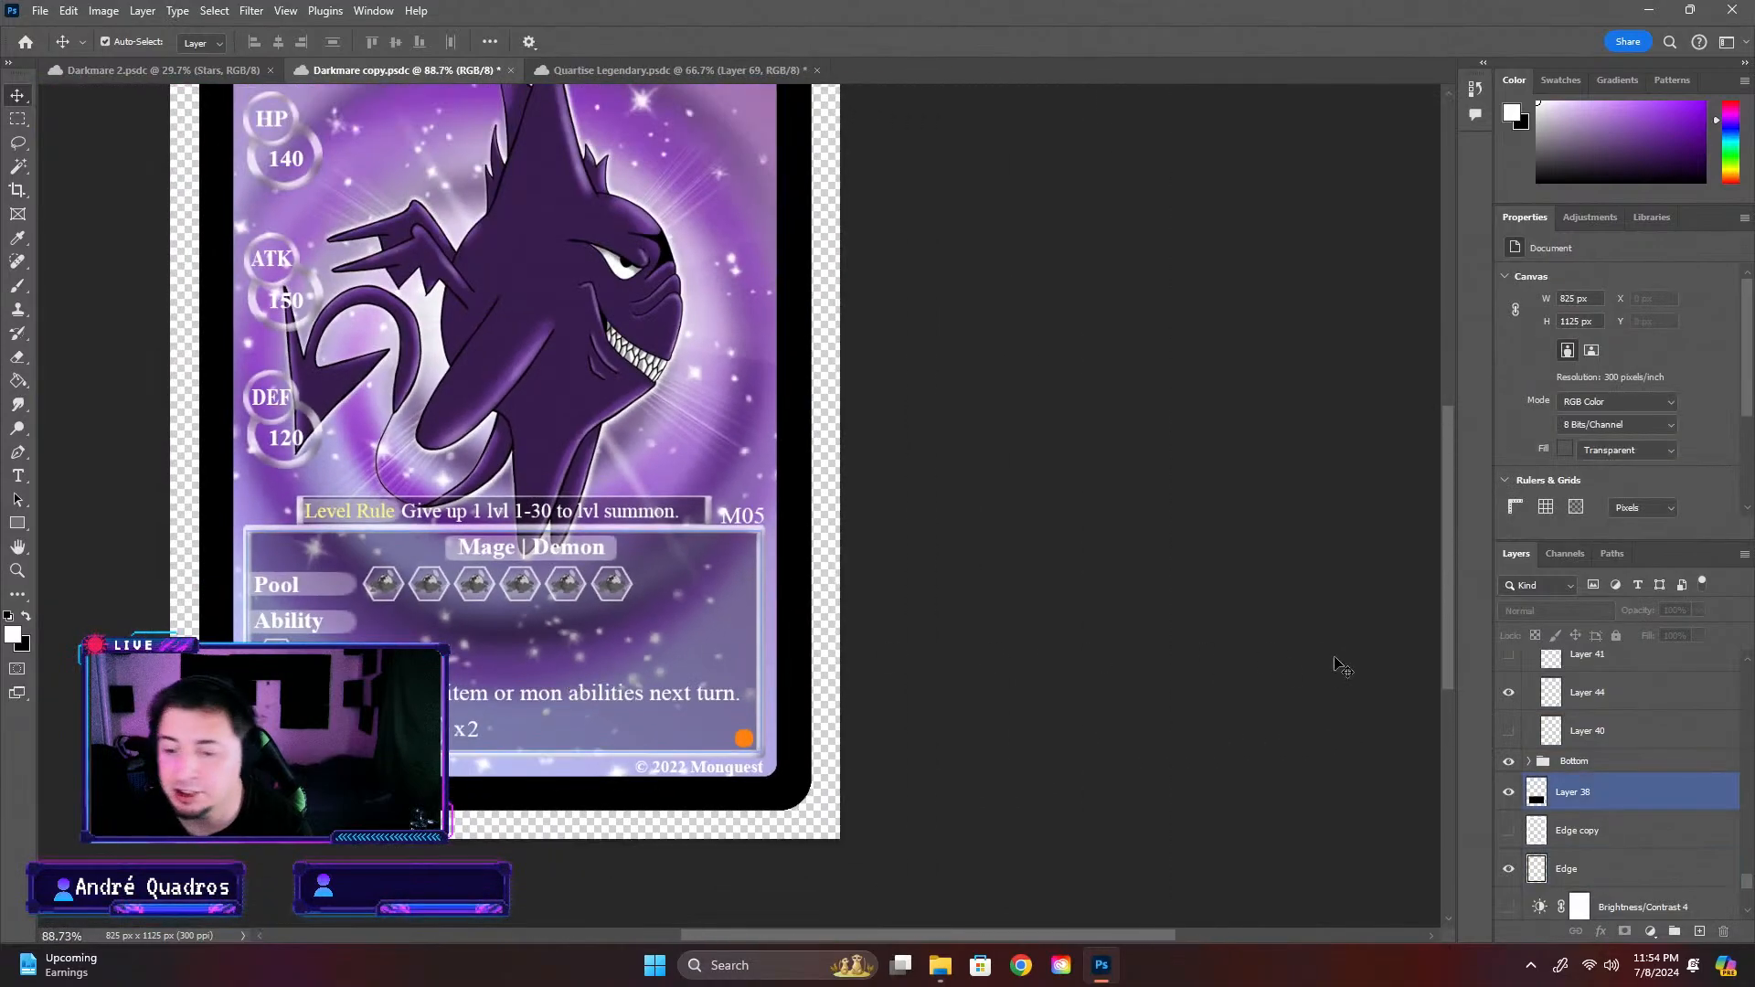
{"action": "left_click_drag", "start_coordinate": [1457, 616], "coordinate": [1452, 577]}
{"action": "scroll", "coordinate": [838, 610], "scroll_direction": "down", "scroll_amount": 1}
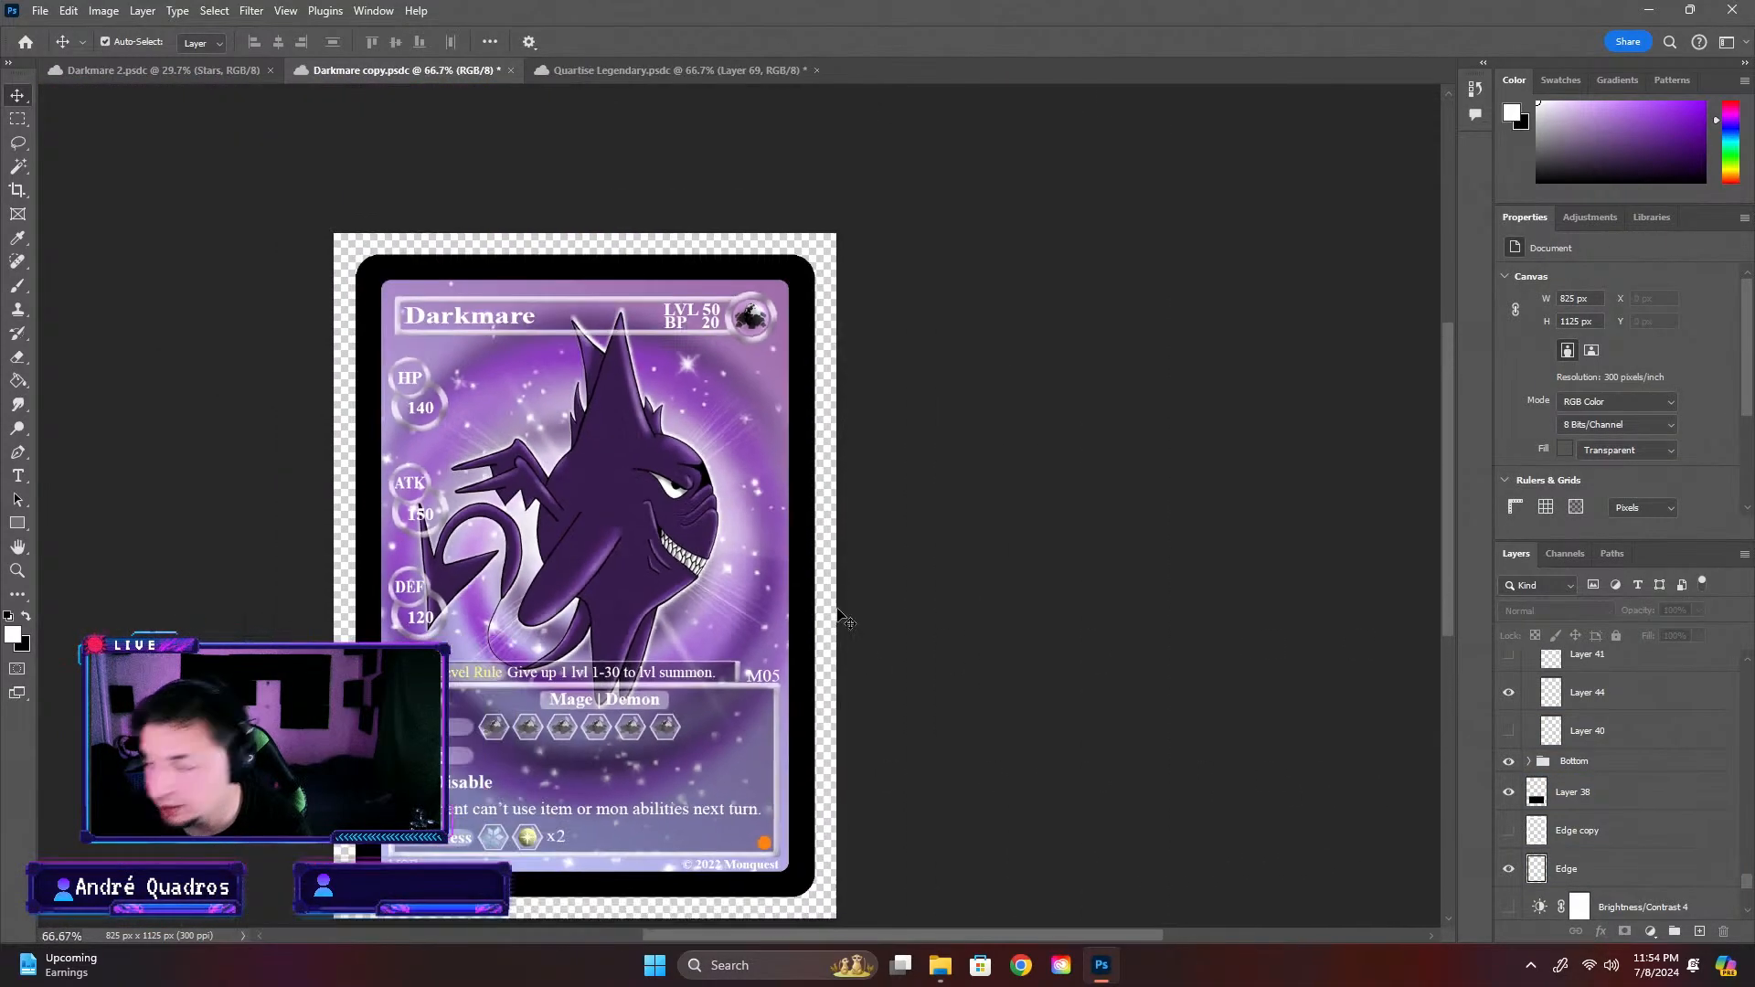
Delete the hidden Vibrance 1, Brightness/Contrast 2 and Brightness/Contrast 3 adjustment layers below Brightness/Contrast 1
{"action": "left_click_drag", "start_coordinate": [1746, 895], "coordinate": [1747, 670]}
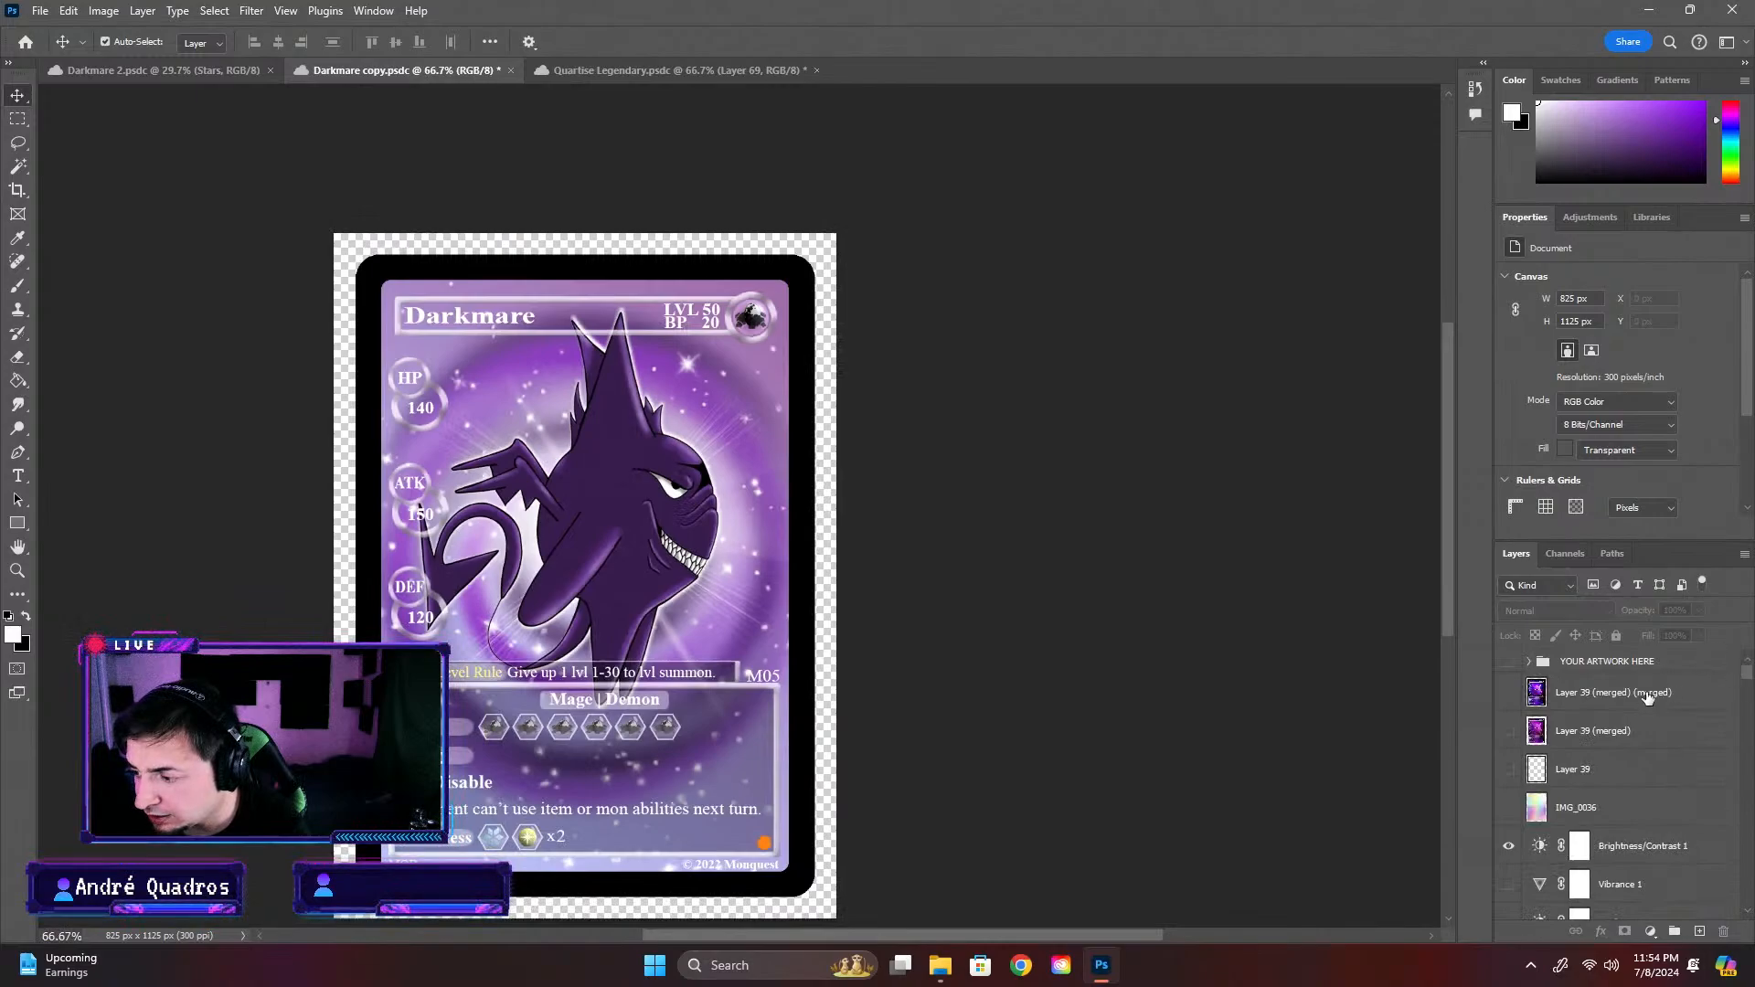
{"action": "left_click", "coordinate": [1635, 860]}
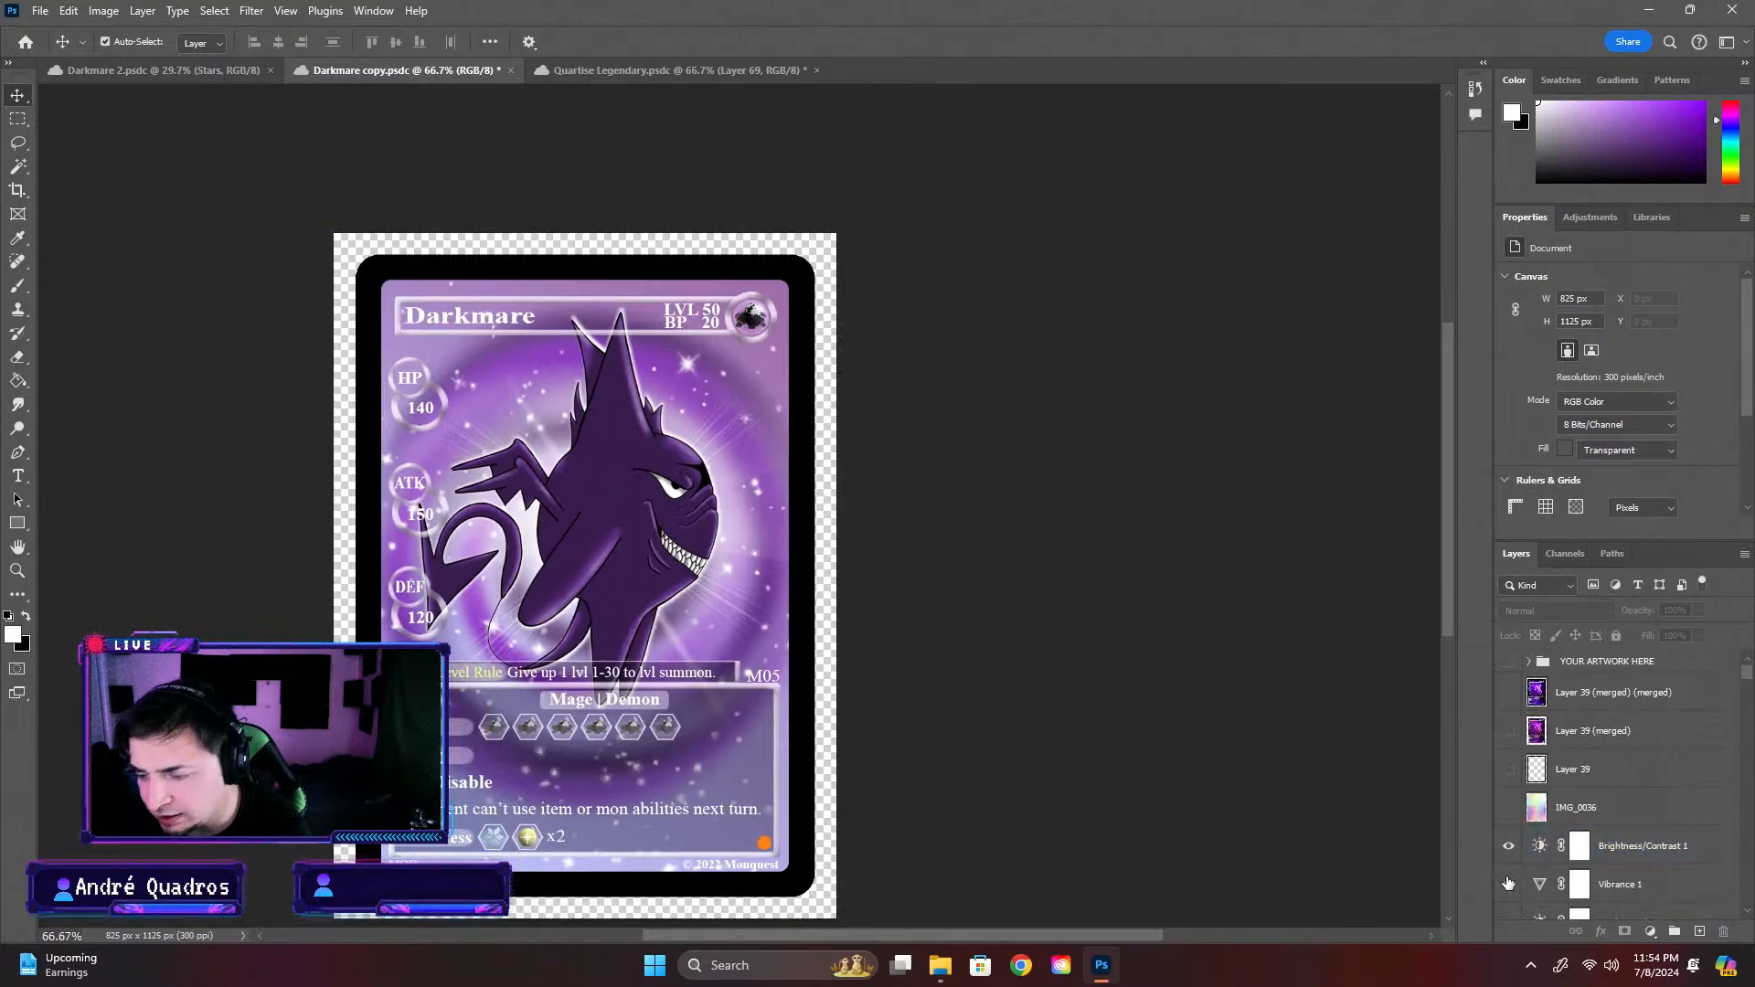
{"action": "left_click", "coordinate": [1614, 888]}
{"action": "key", "text": "Delete"}
{"action": "key", "text": "Delete"}
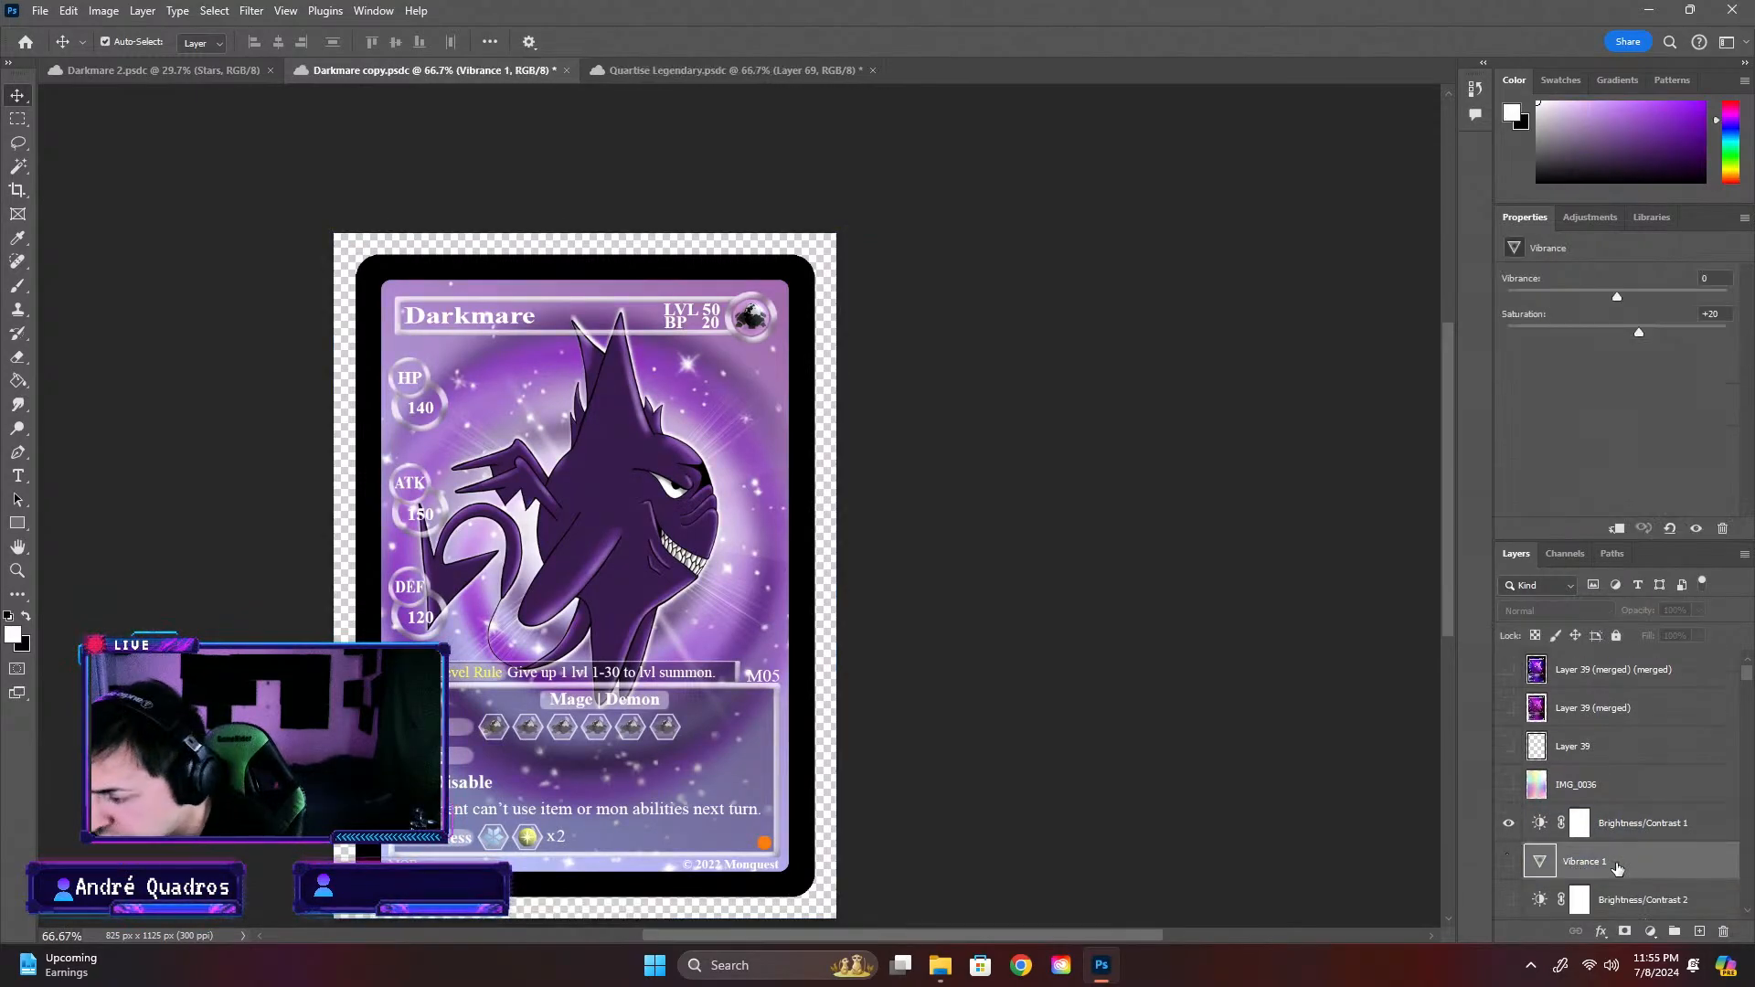
{"action": "key", "text": "Delete"}
{"action": "key", "text": "Delete"}
{"action": "key", "text": "Delete"}
{"action": "key", "text": "Delete"}
{"action": "key", "text": "Delete"}
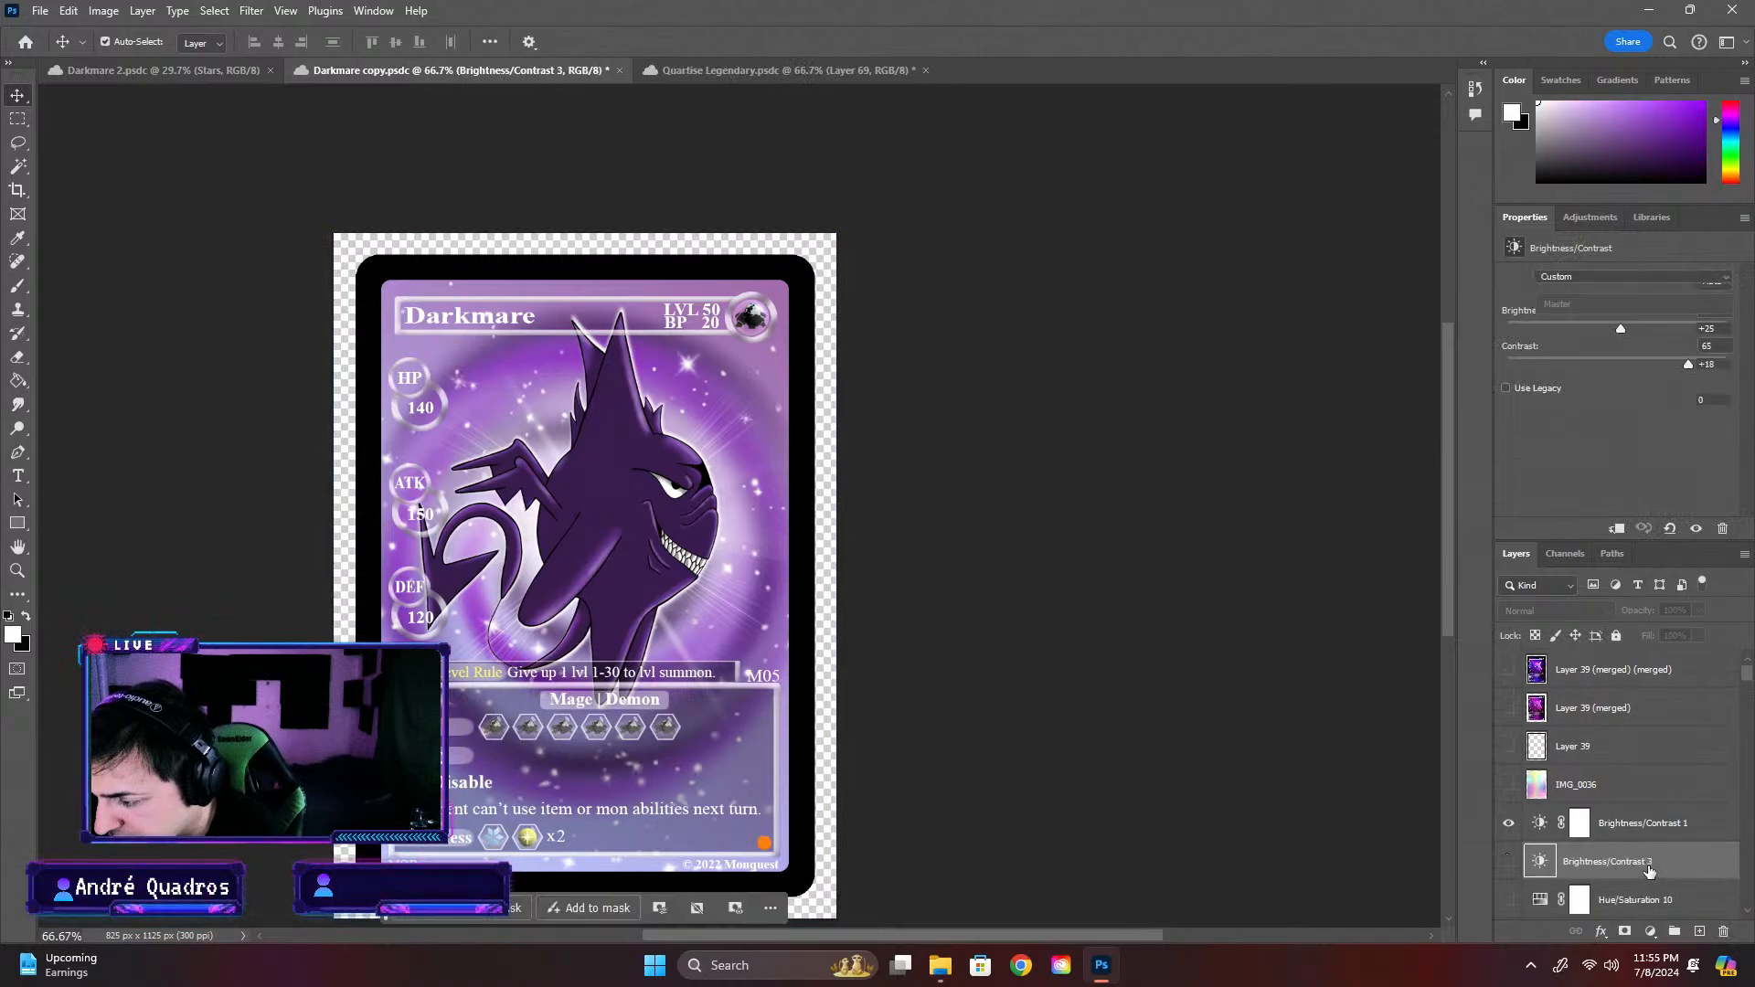
{"action": "key", "text": "Delete"}
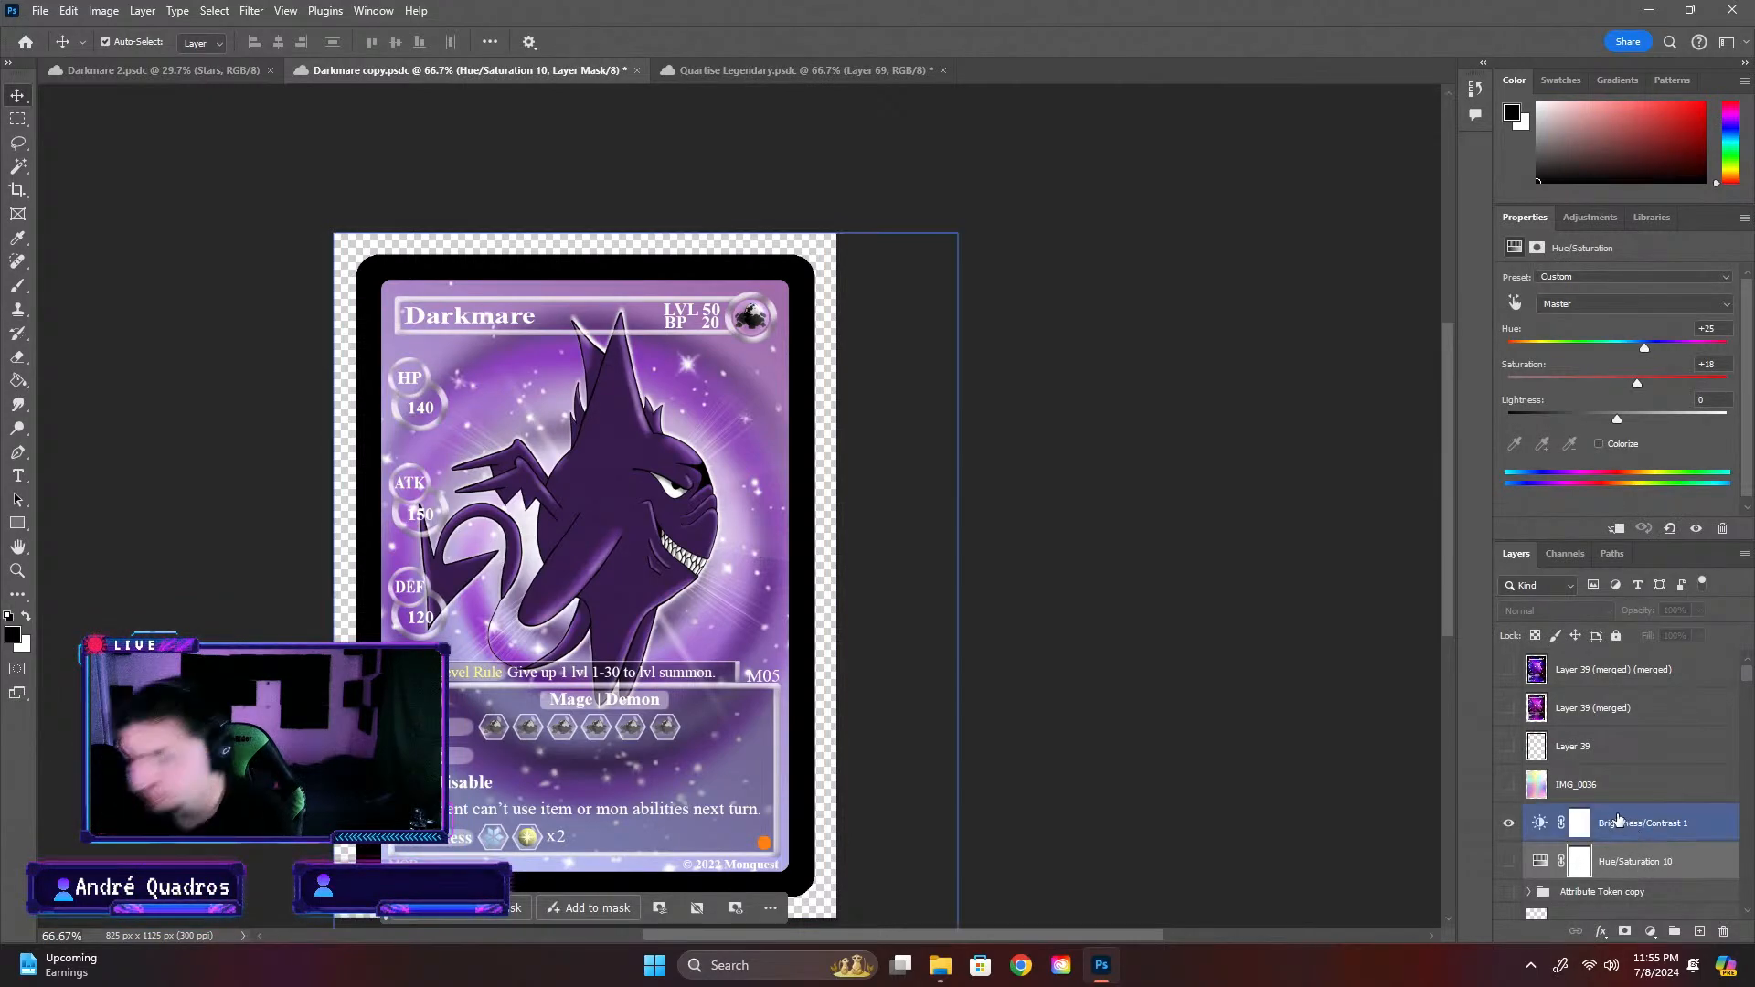
Add a Hue/Saturation adjustment layer directly above Brightness/Contrast 1
{"action": "left_click", "coordinate": [1616, 822]}
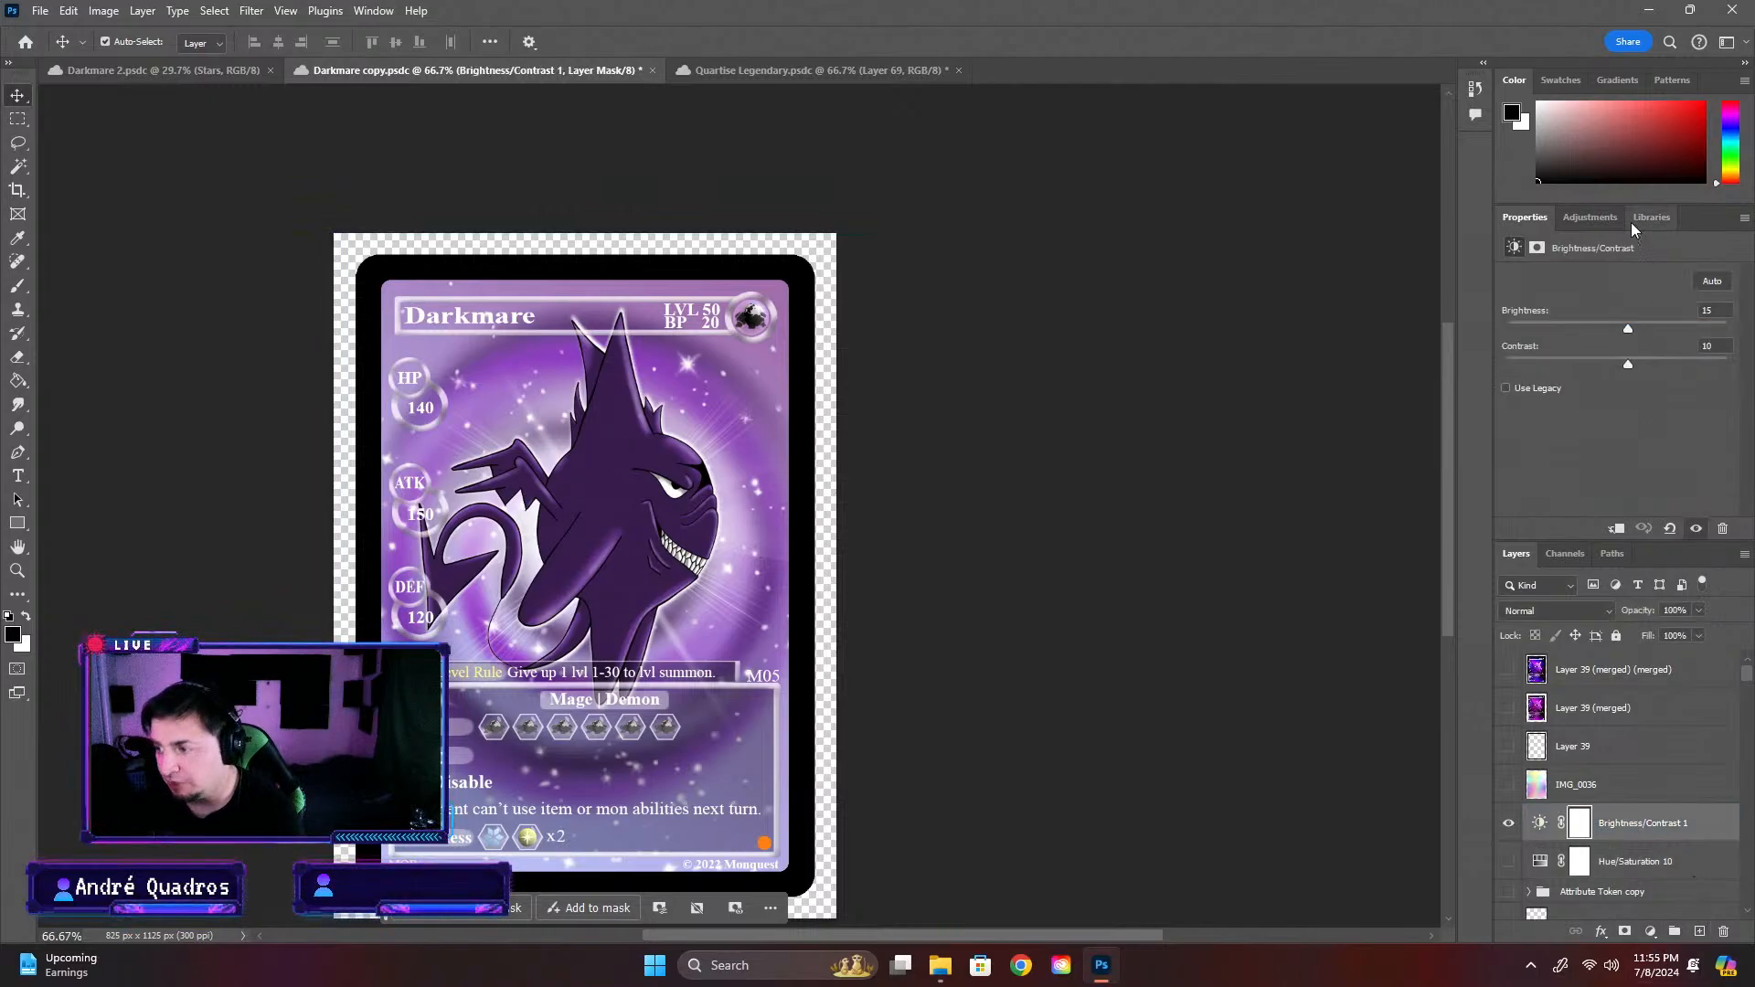
{"action": "left_click", "coordinate": [1590, 220]}
{"action": "scroll", "coordinate": [1568, 438], "scroll_direction": "down", "scroll_amount": 3}
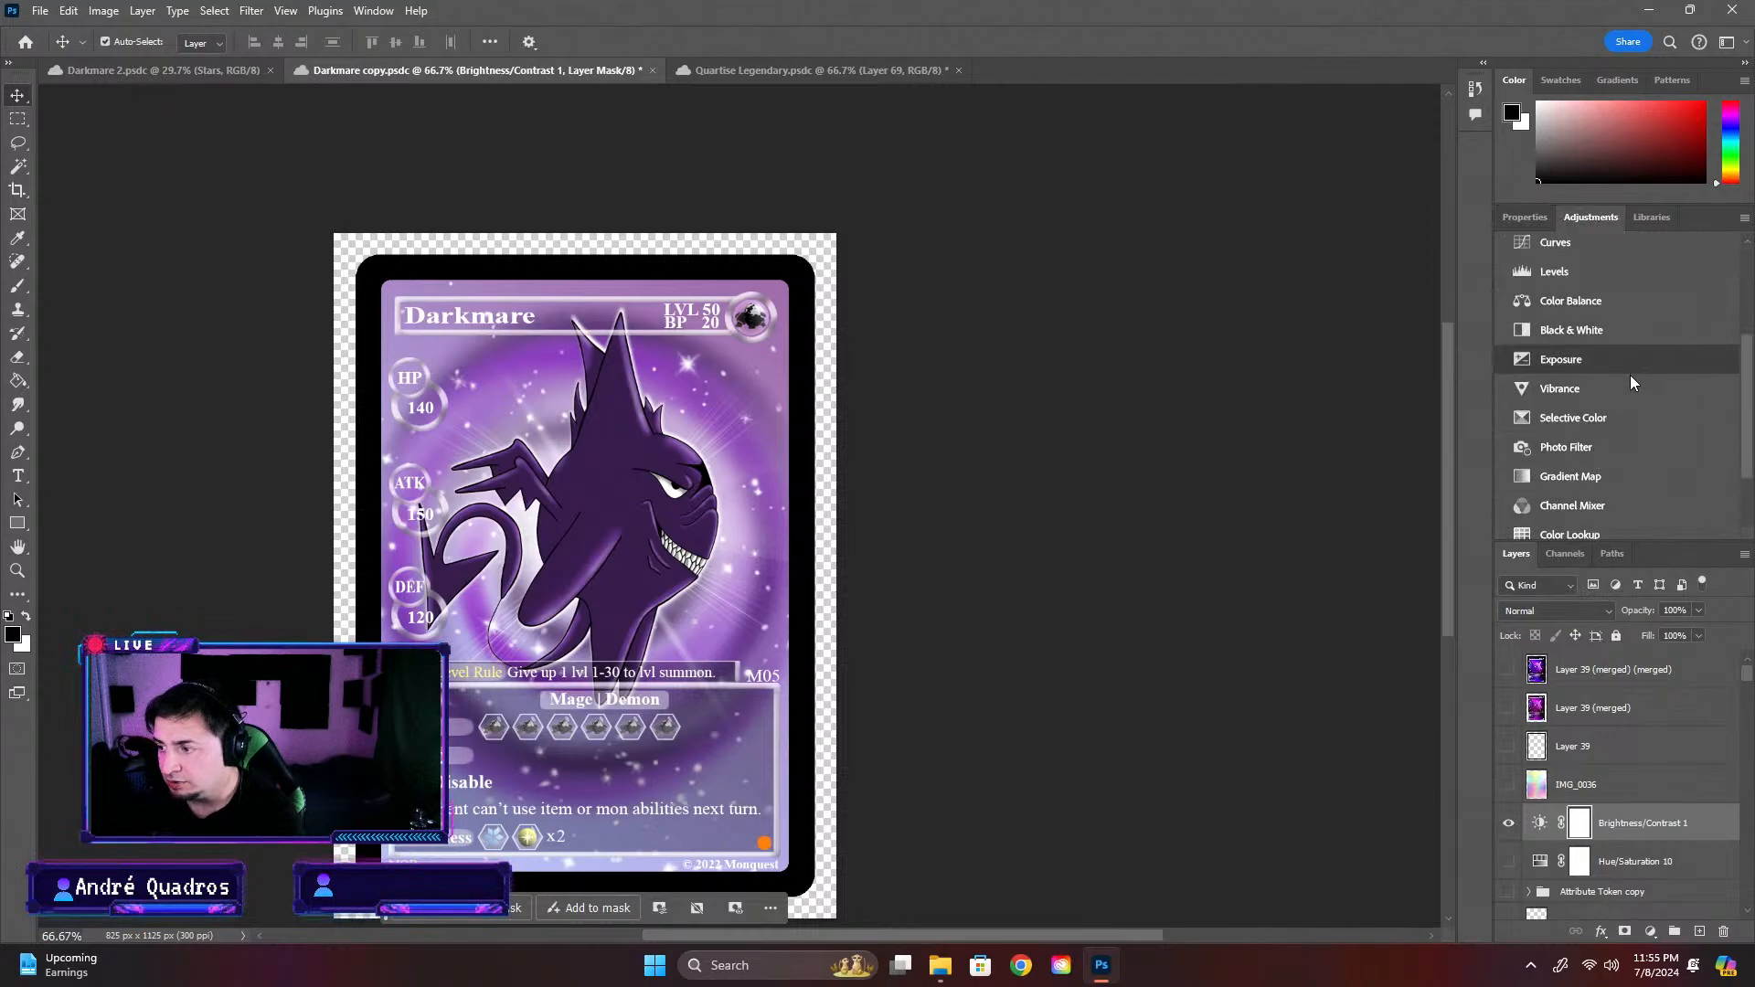
{"action": "scroll", "coordinate": [1614, 393], "scroll_direction": "down", "scroll_amount": 1}
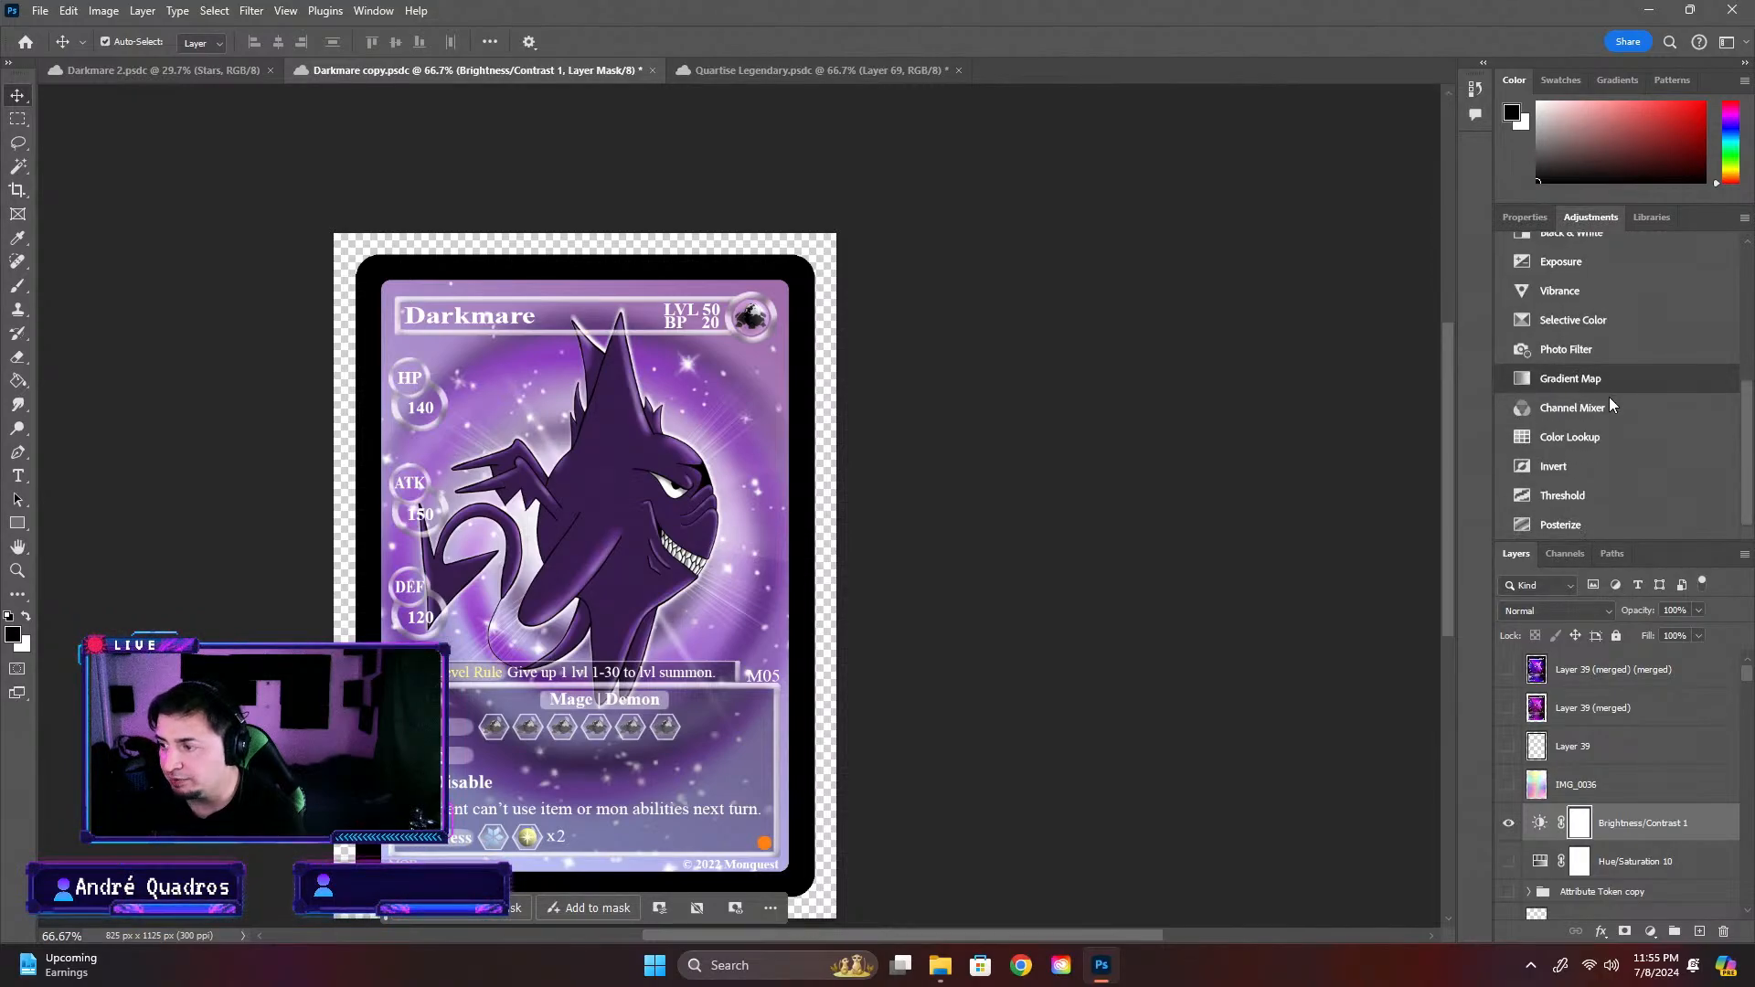
{"action": "scroll", "coordinate": [1611, 399], "scroll_direction": "up", "scroll_amount": 3}
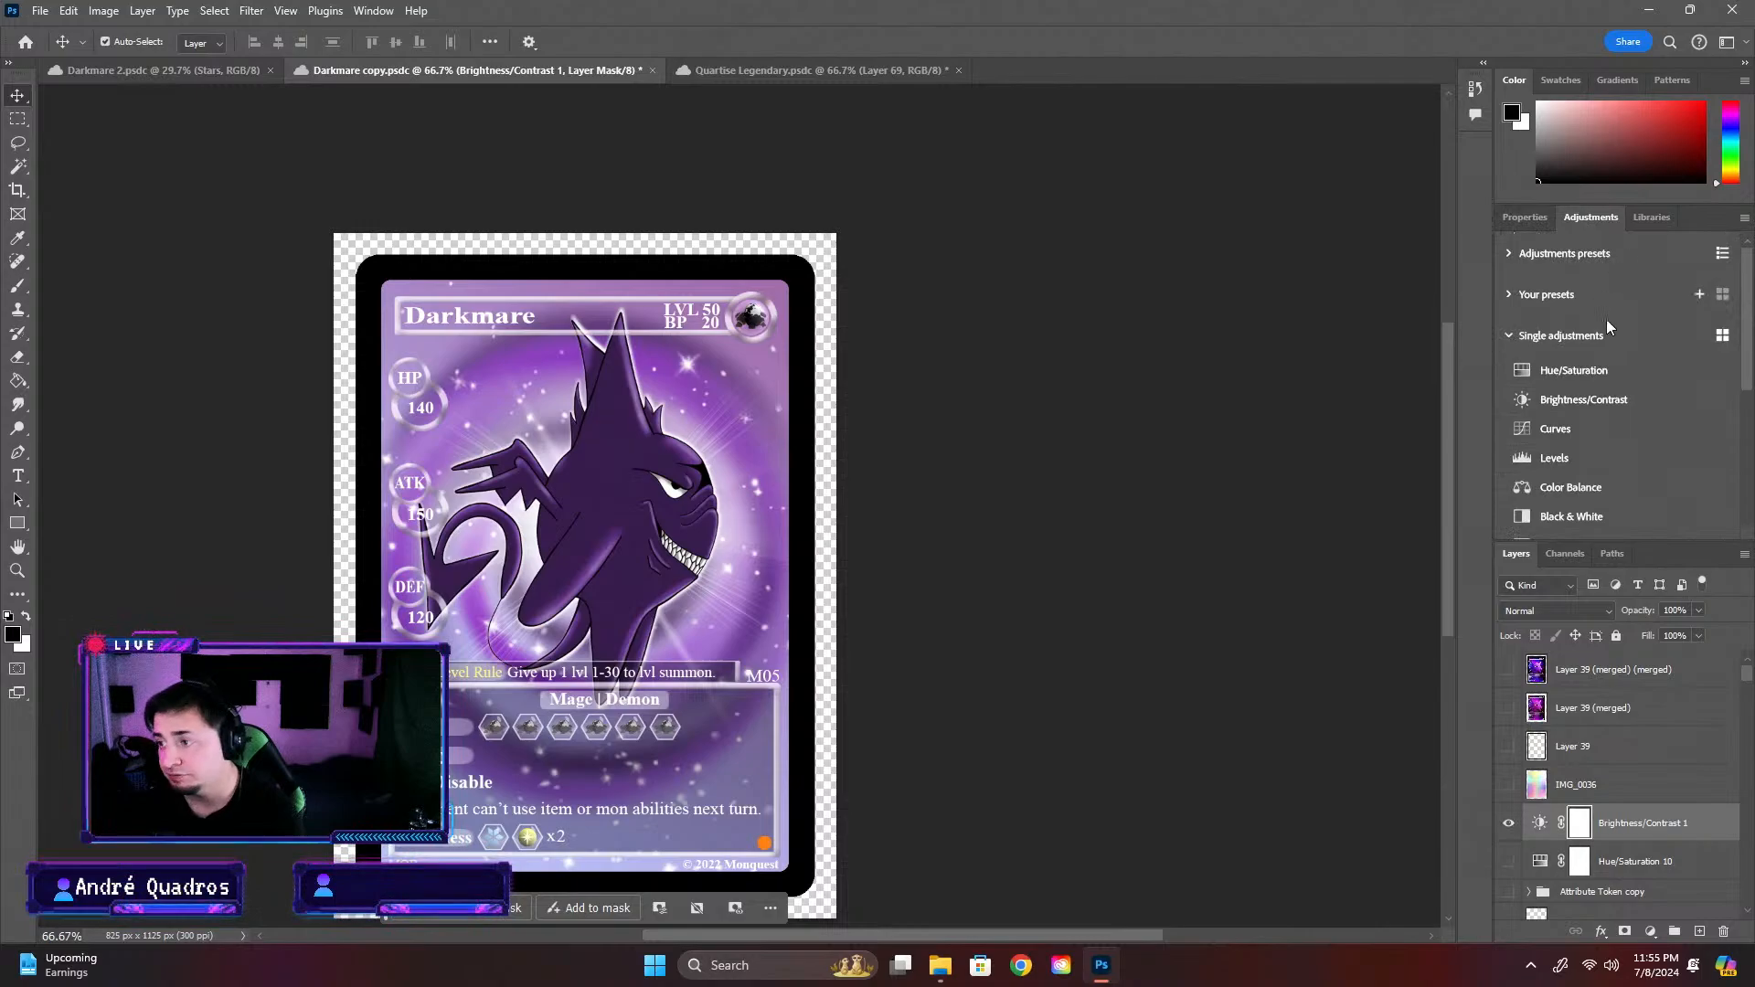
{"action": "left_click", "coordinate": [1572, 372]}
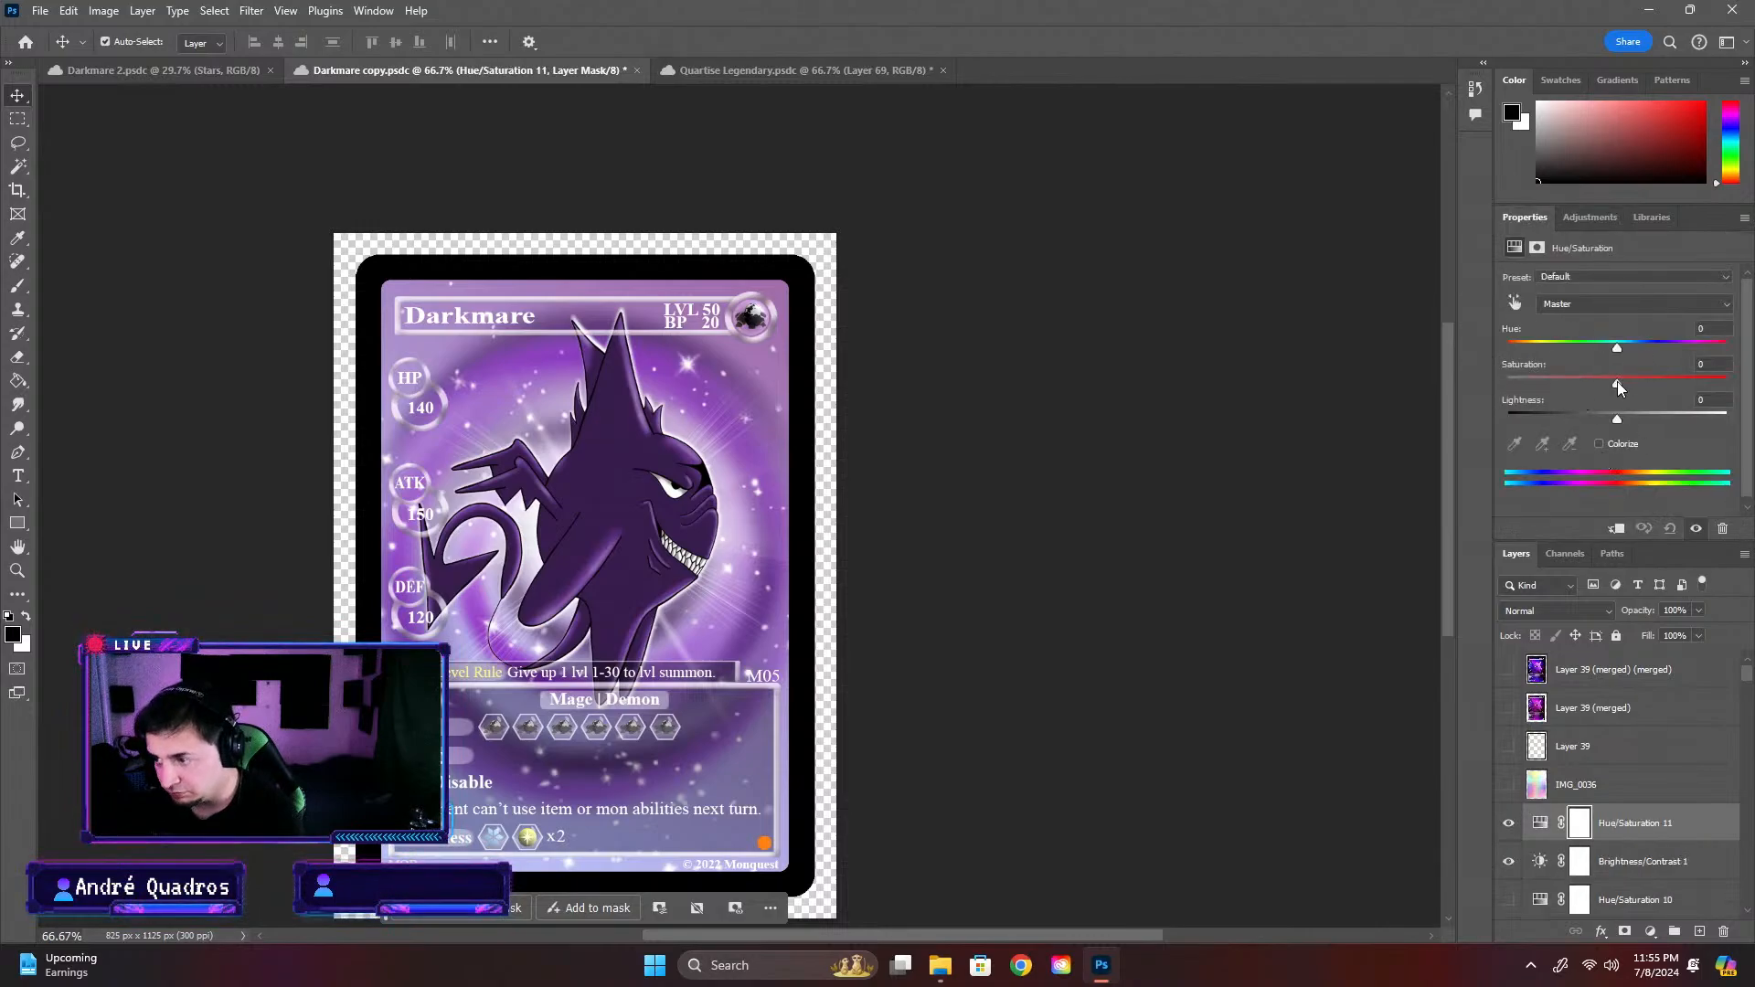
Set the new Hue/Saturation layer's saturation to +24, keeping its lightness at 0
{"action": "left_click_drag", "start_coordinate": [1616, 381], "coordinate": [1657, 384]}
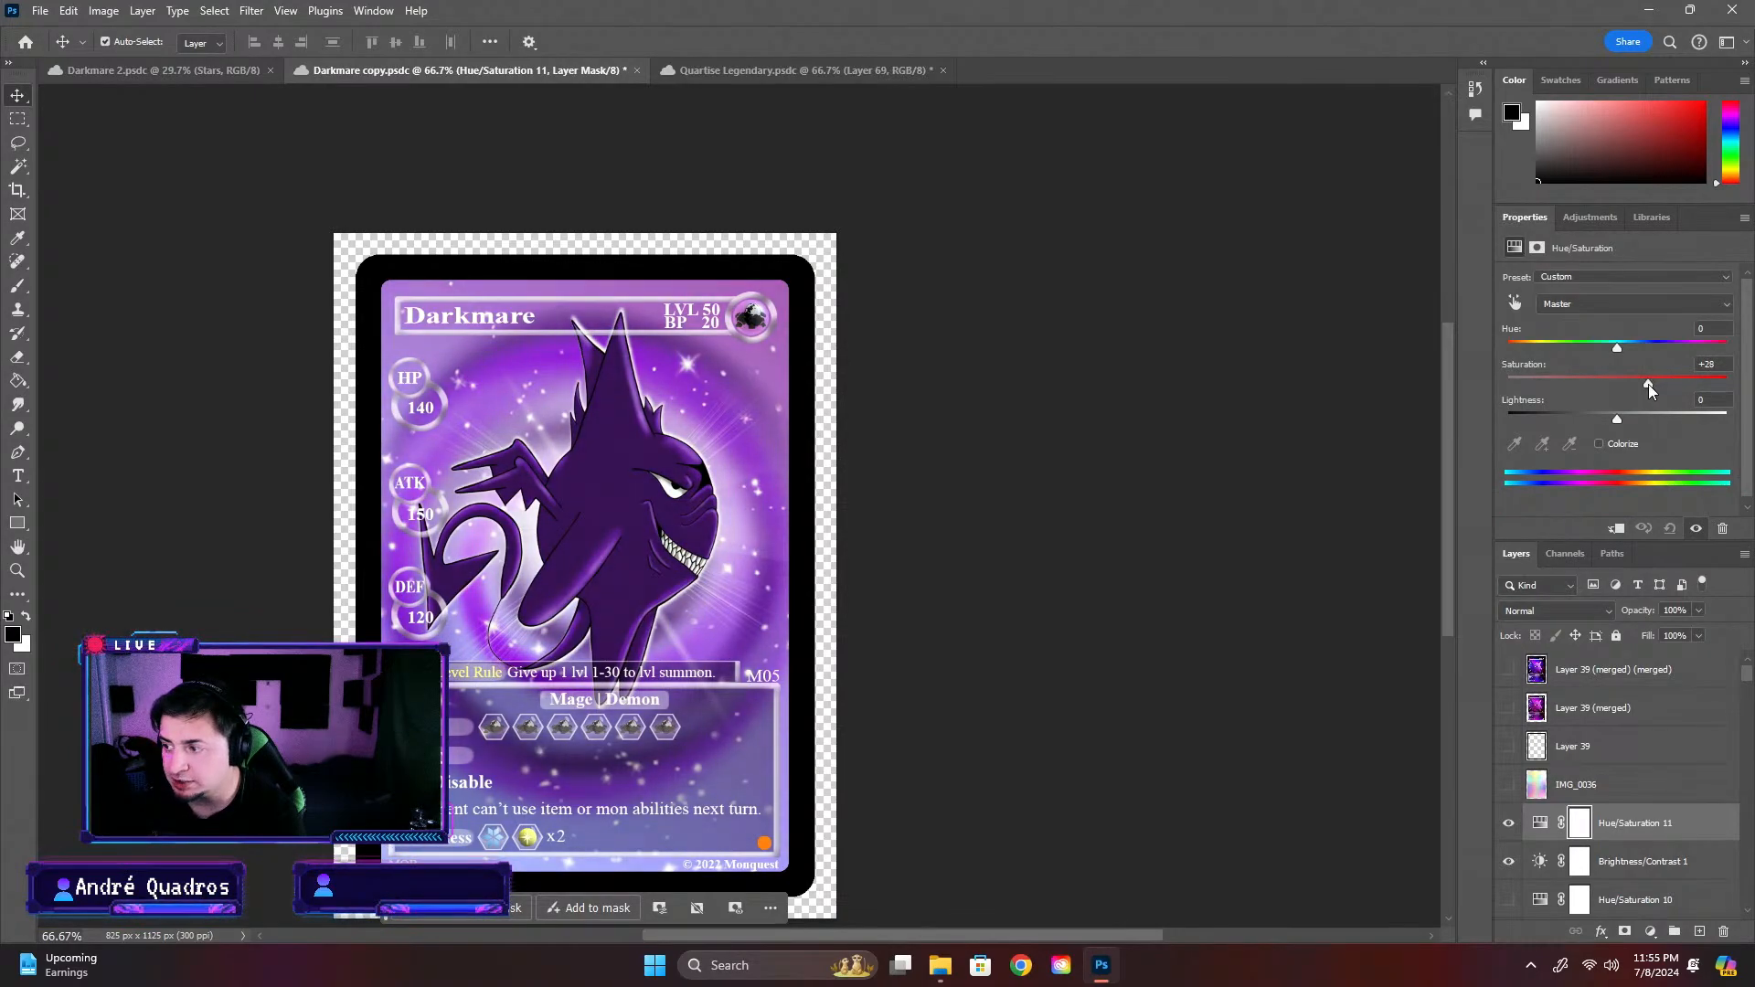
{"action": "left_click_drag", "start_coordinate": [1648, 384], "coordinate": [1615, 414]}
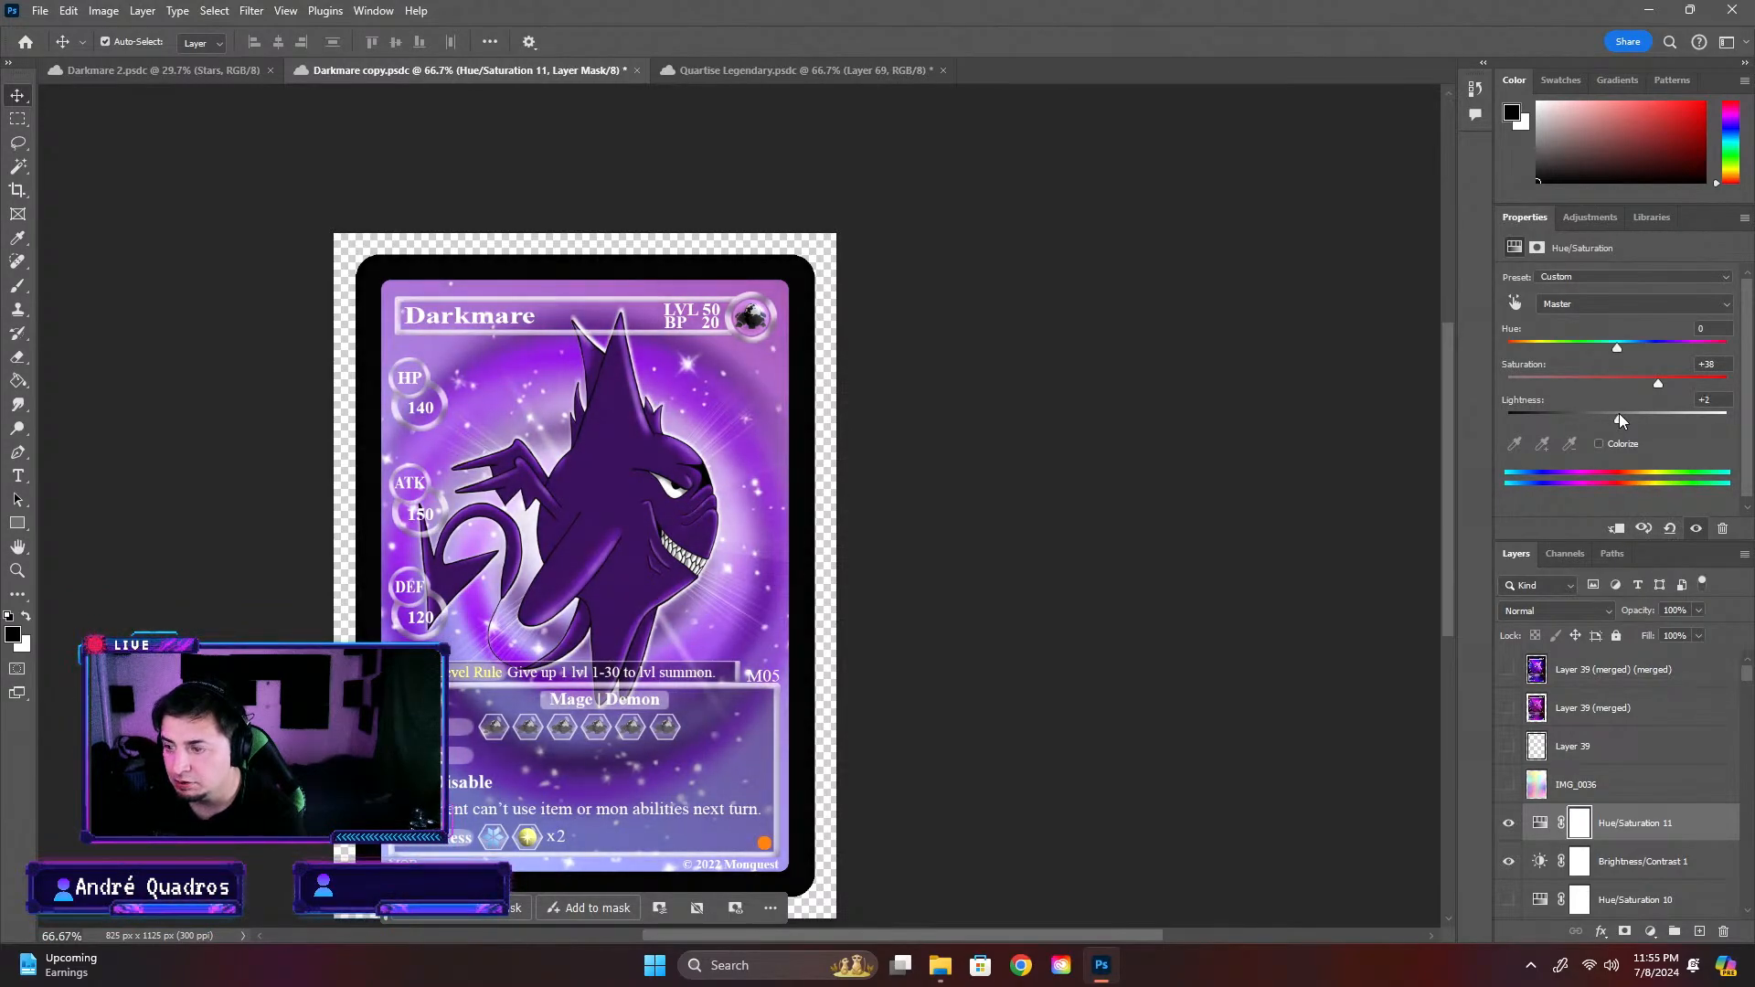
{"action": "key", "text": "ctrl+z"}
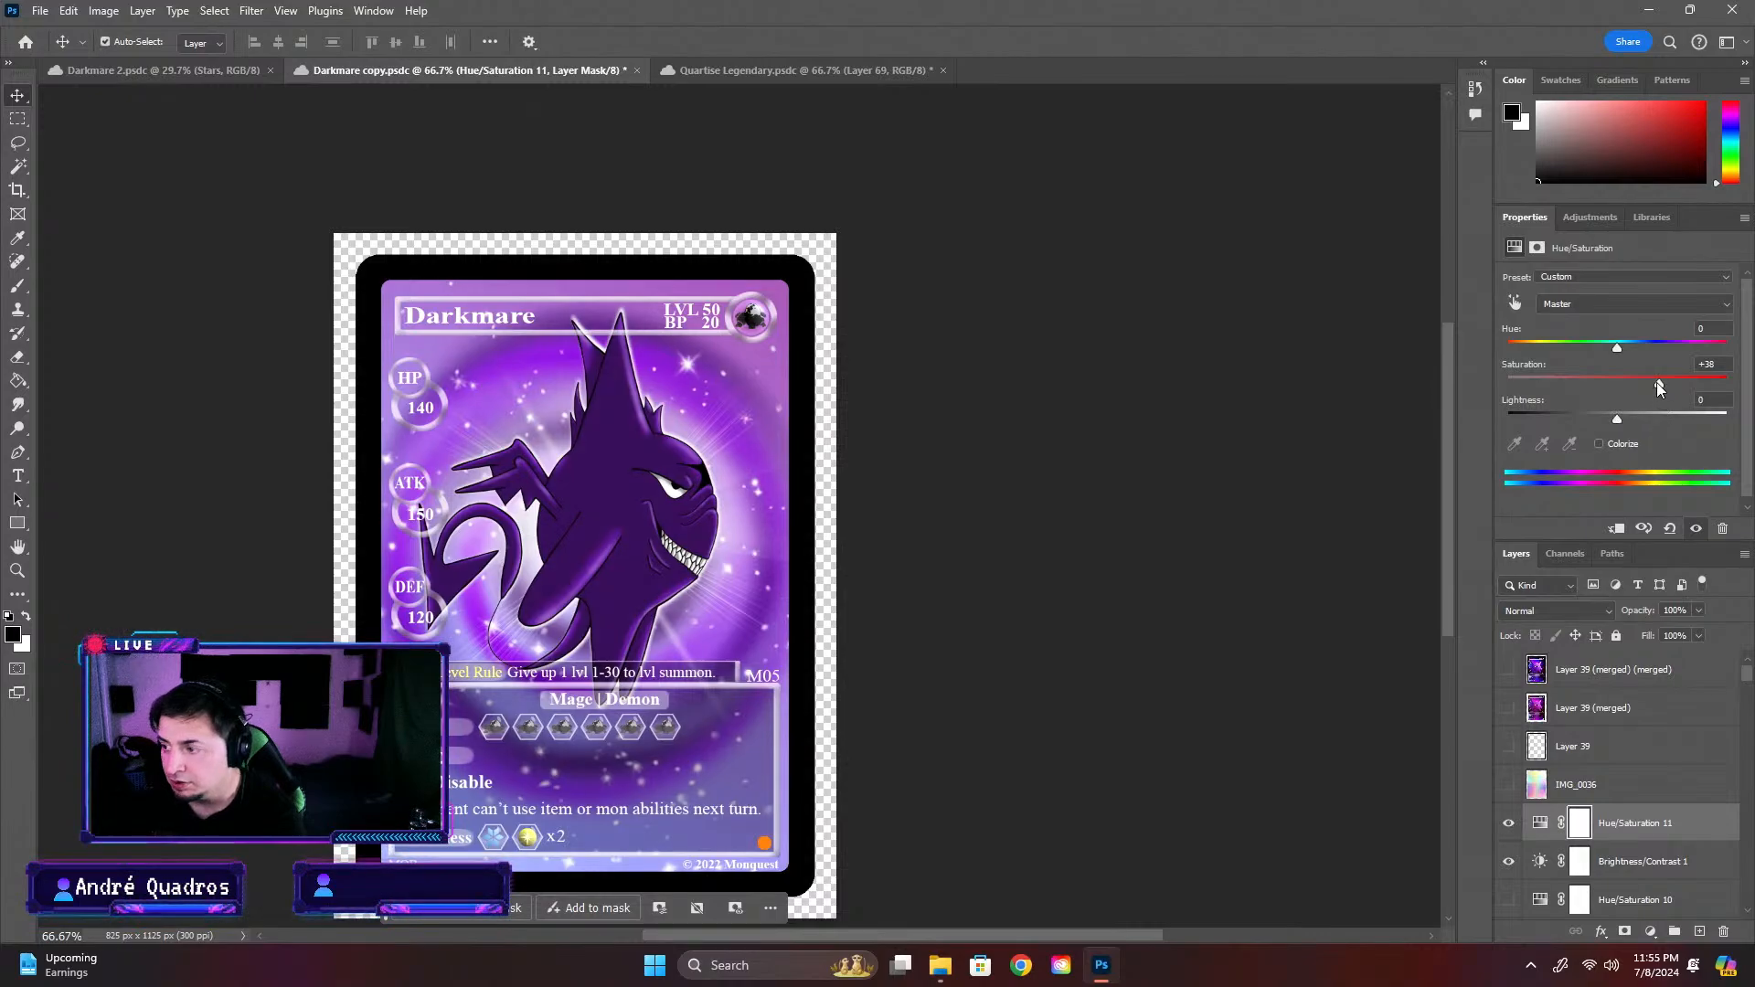
{"action": "left_click_drag", "start_coordinate": [1665, 382], "coordinate": [1675, 383]}
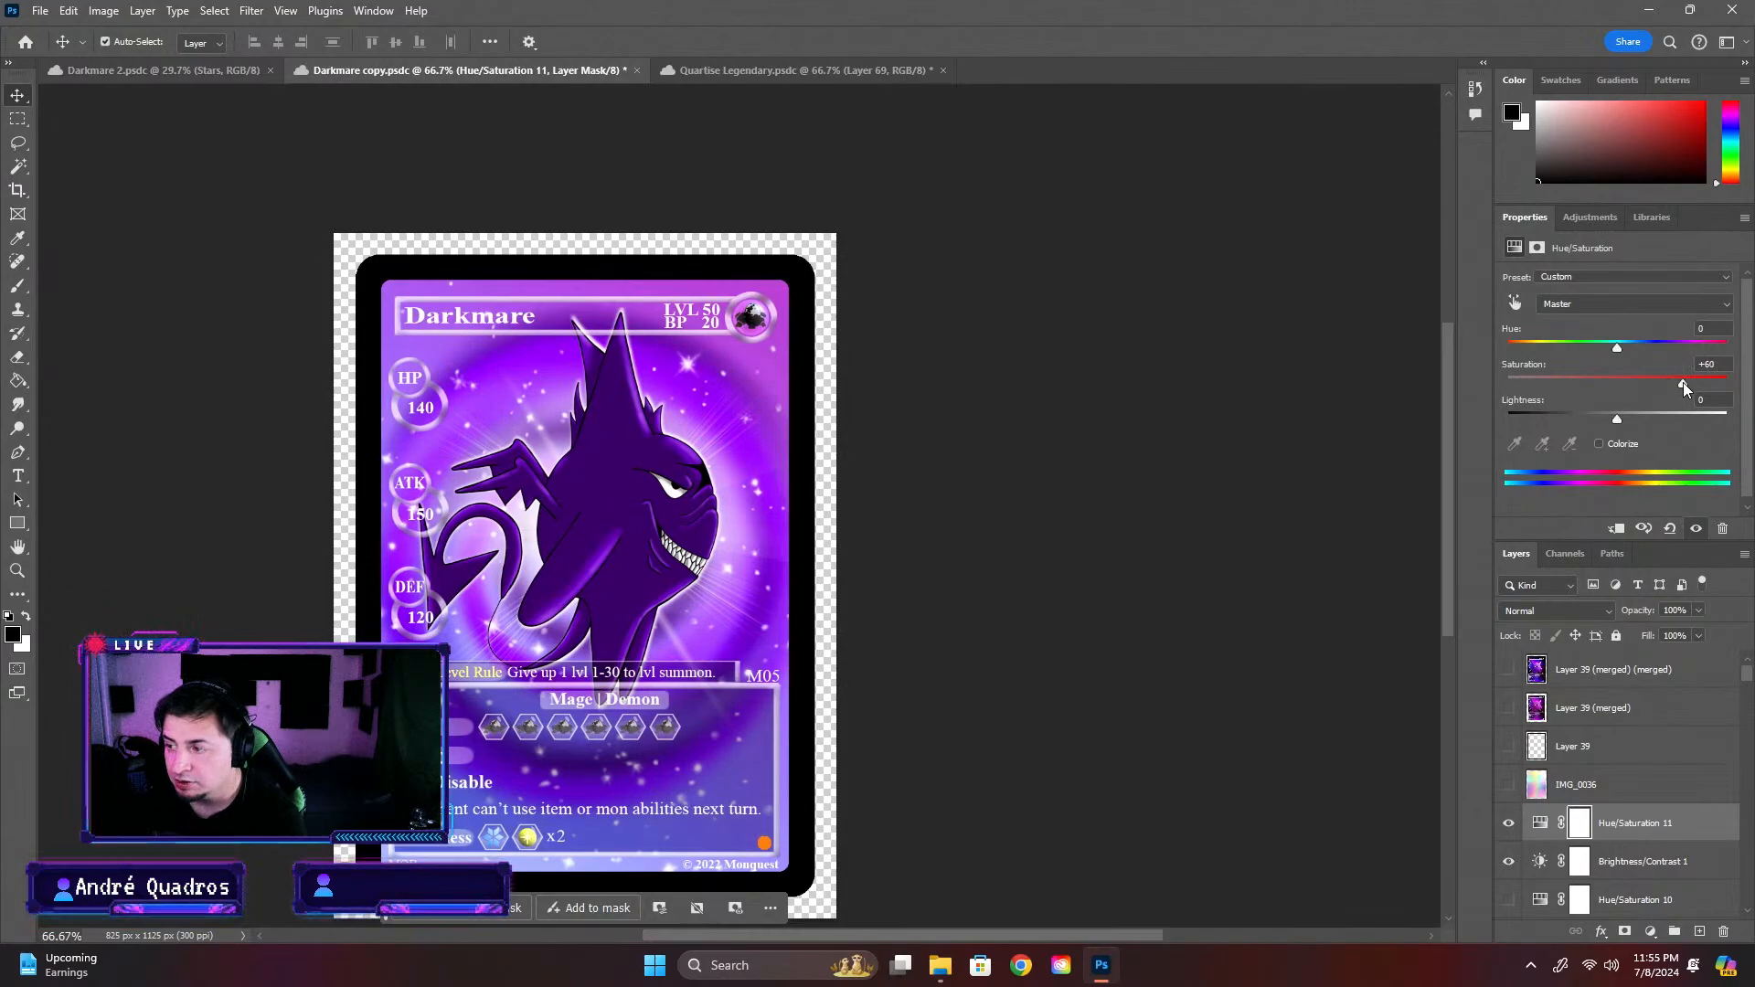
{"action": "left_click_drag", "start_coordinate": [1682, 382], "coordinate": [1664, 382]}
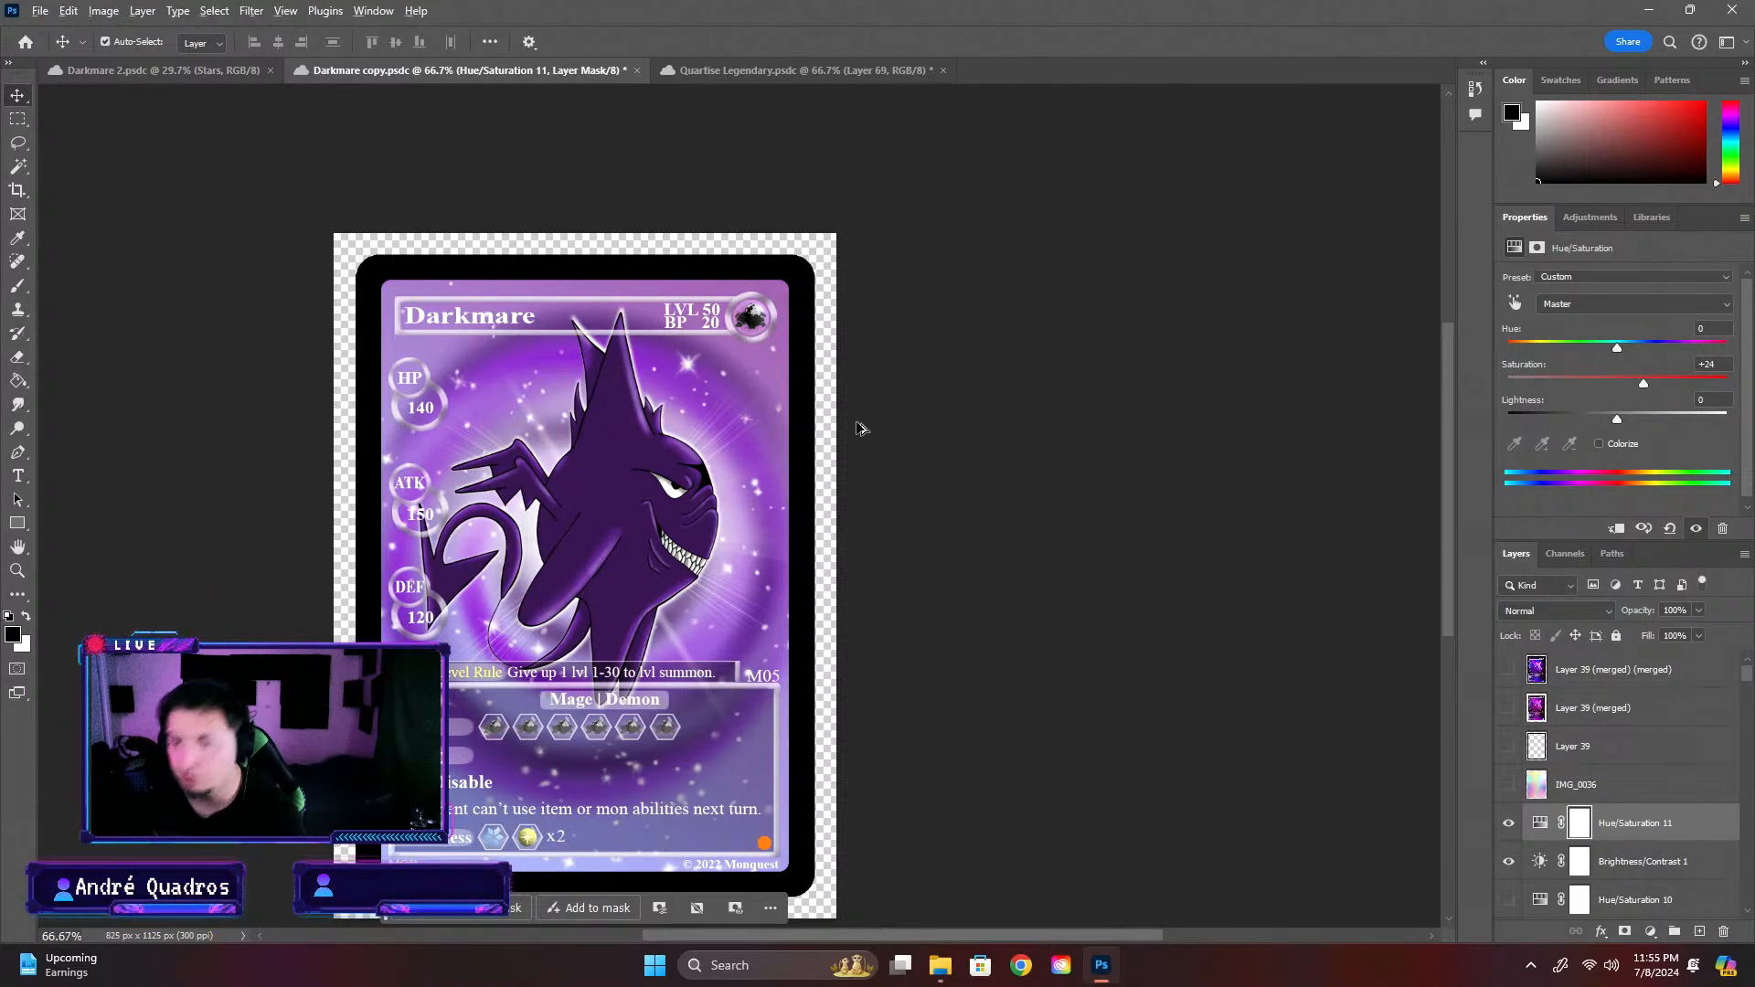
Deselect the adjustment layer, save Darkmare copy and look over the whole card
{"action": "scroll", "coordinate": [864, 427], "scroll_direction": "down", "scroll_amount": 3}
{"action": "left_click", "coordinate": [964, 535]}
{"action": "key", "text": "ctrl+s"}
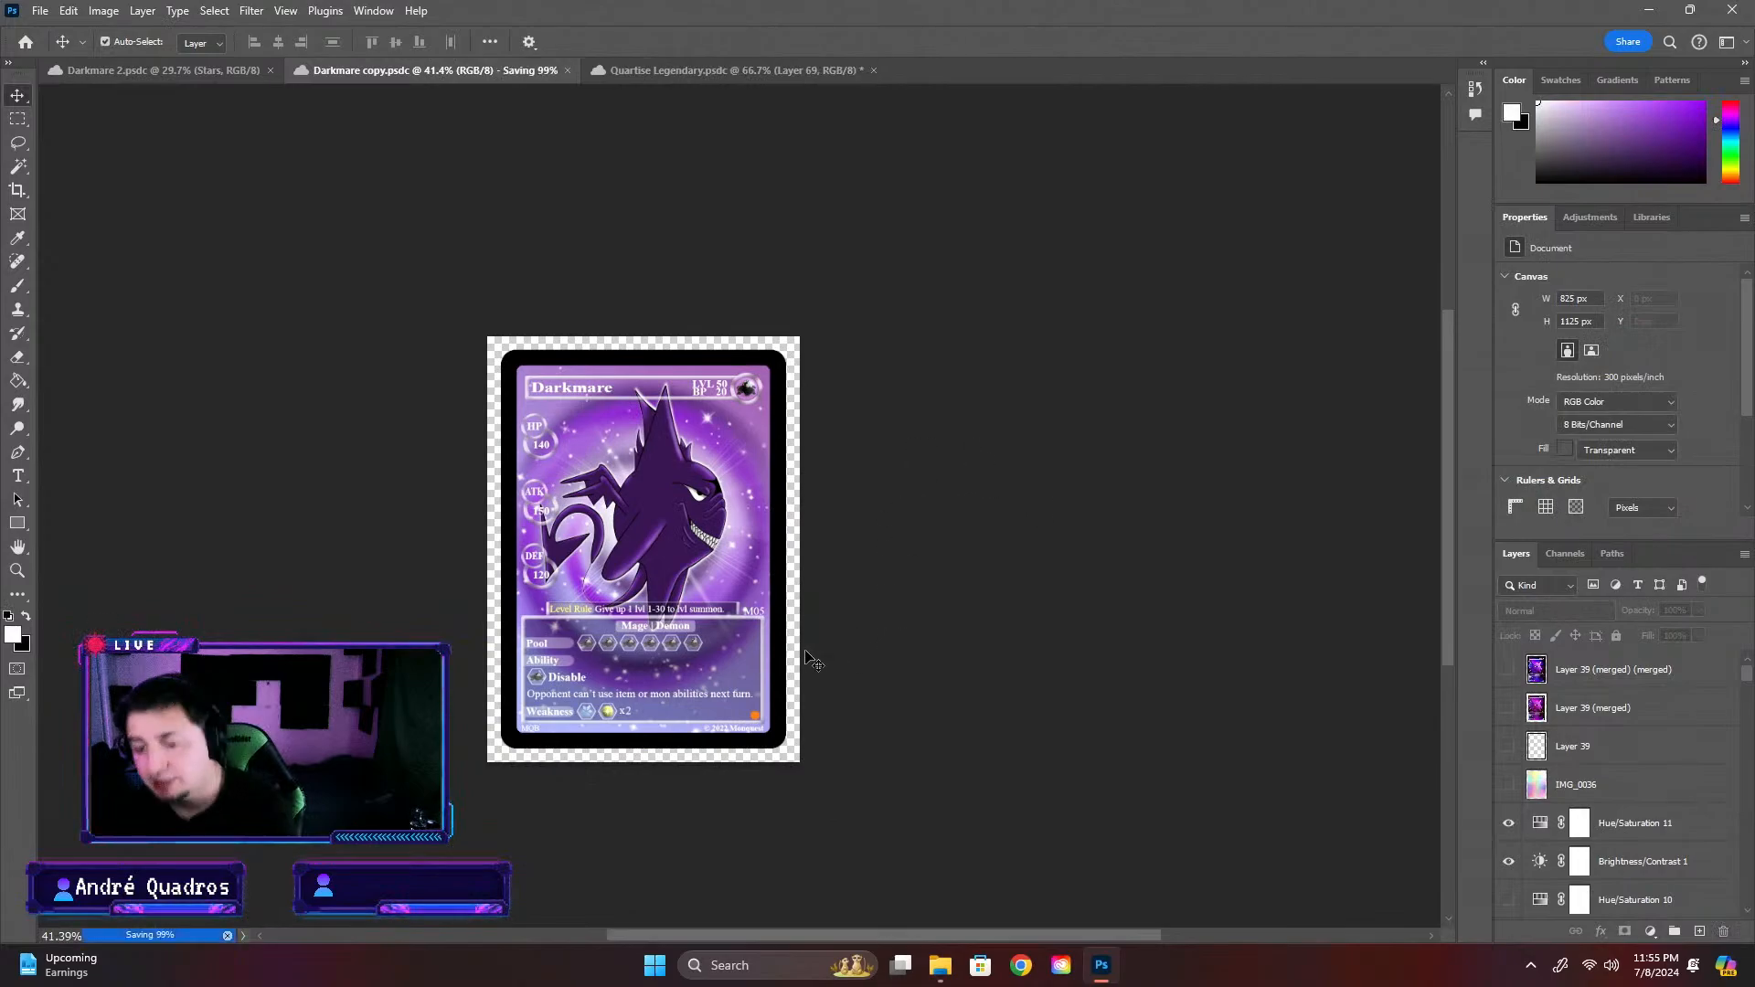
{"action": "scroll", "coordinate": [642, 496], "scroll_direction": "up", "scroll_amount": 3}
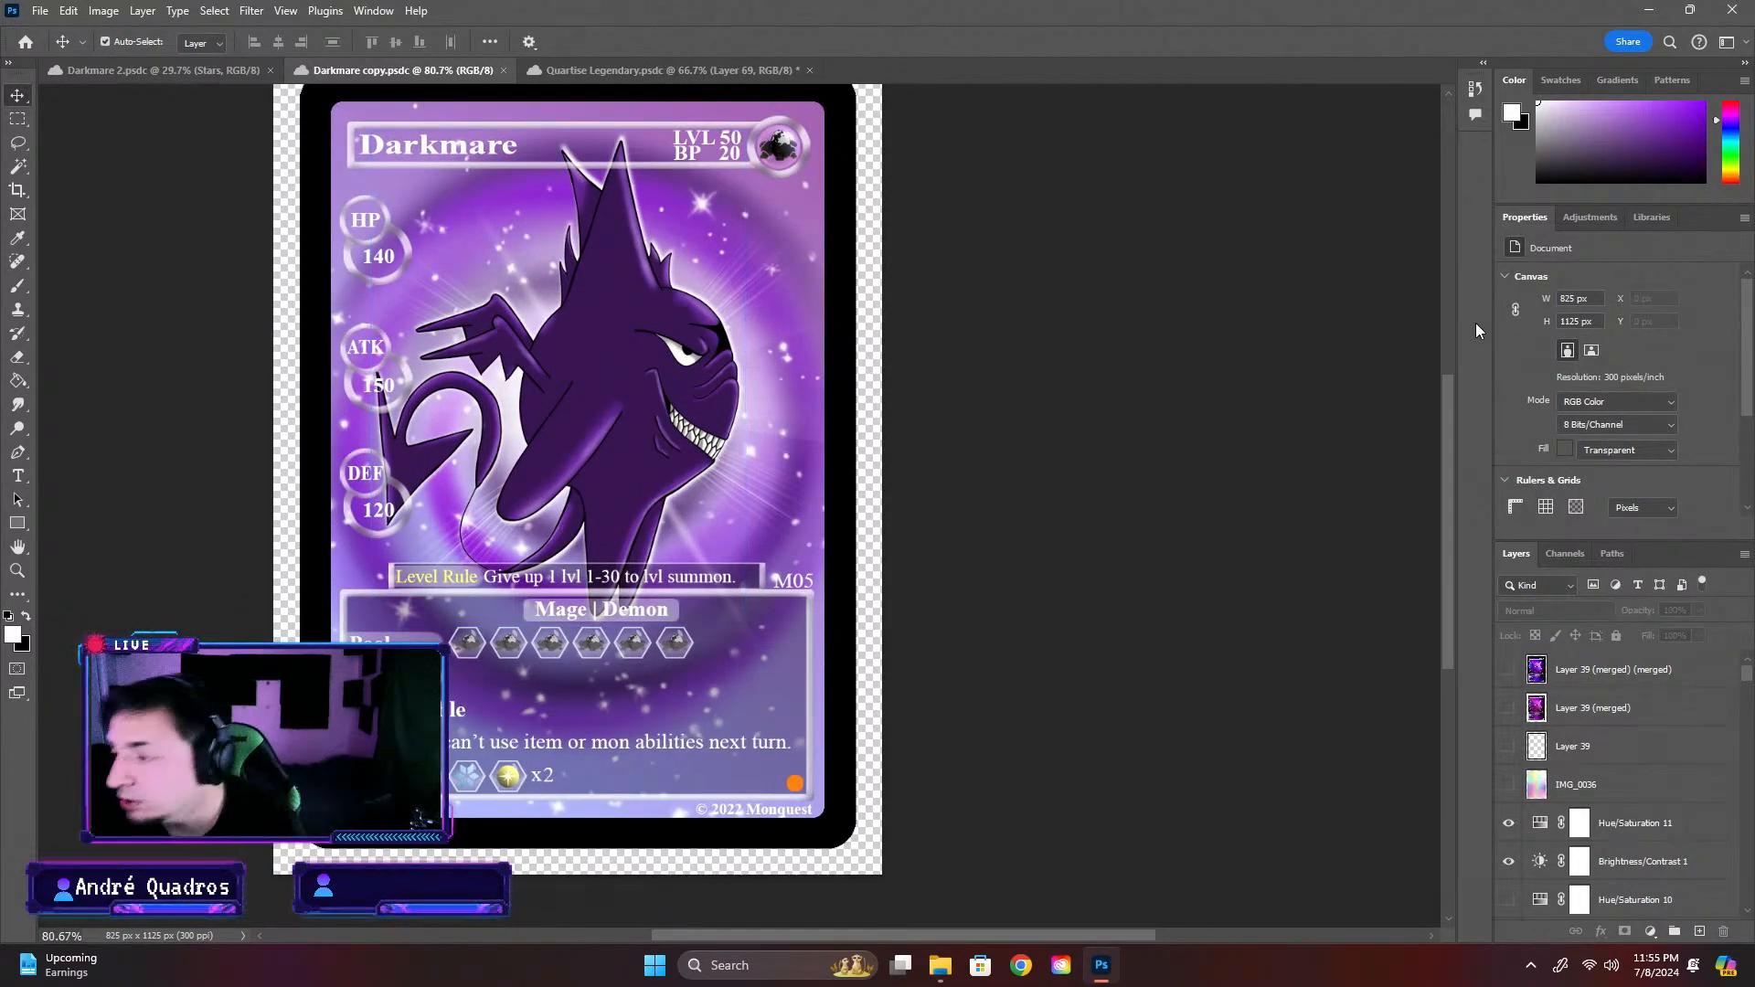
{"action": "scroll", "coordinate": [1052, 420], "scroll_direction": "down", "scroll_amount": 3}
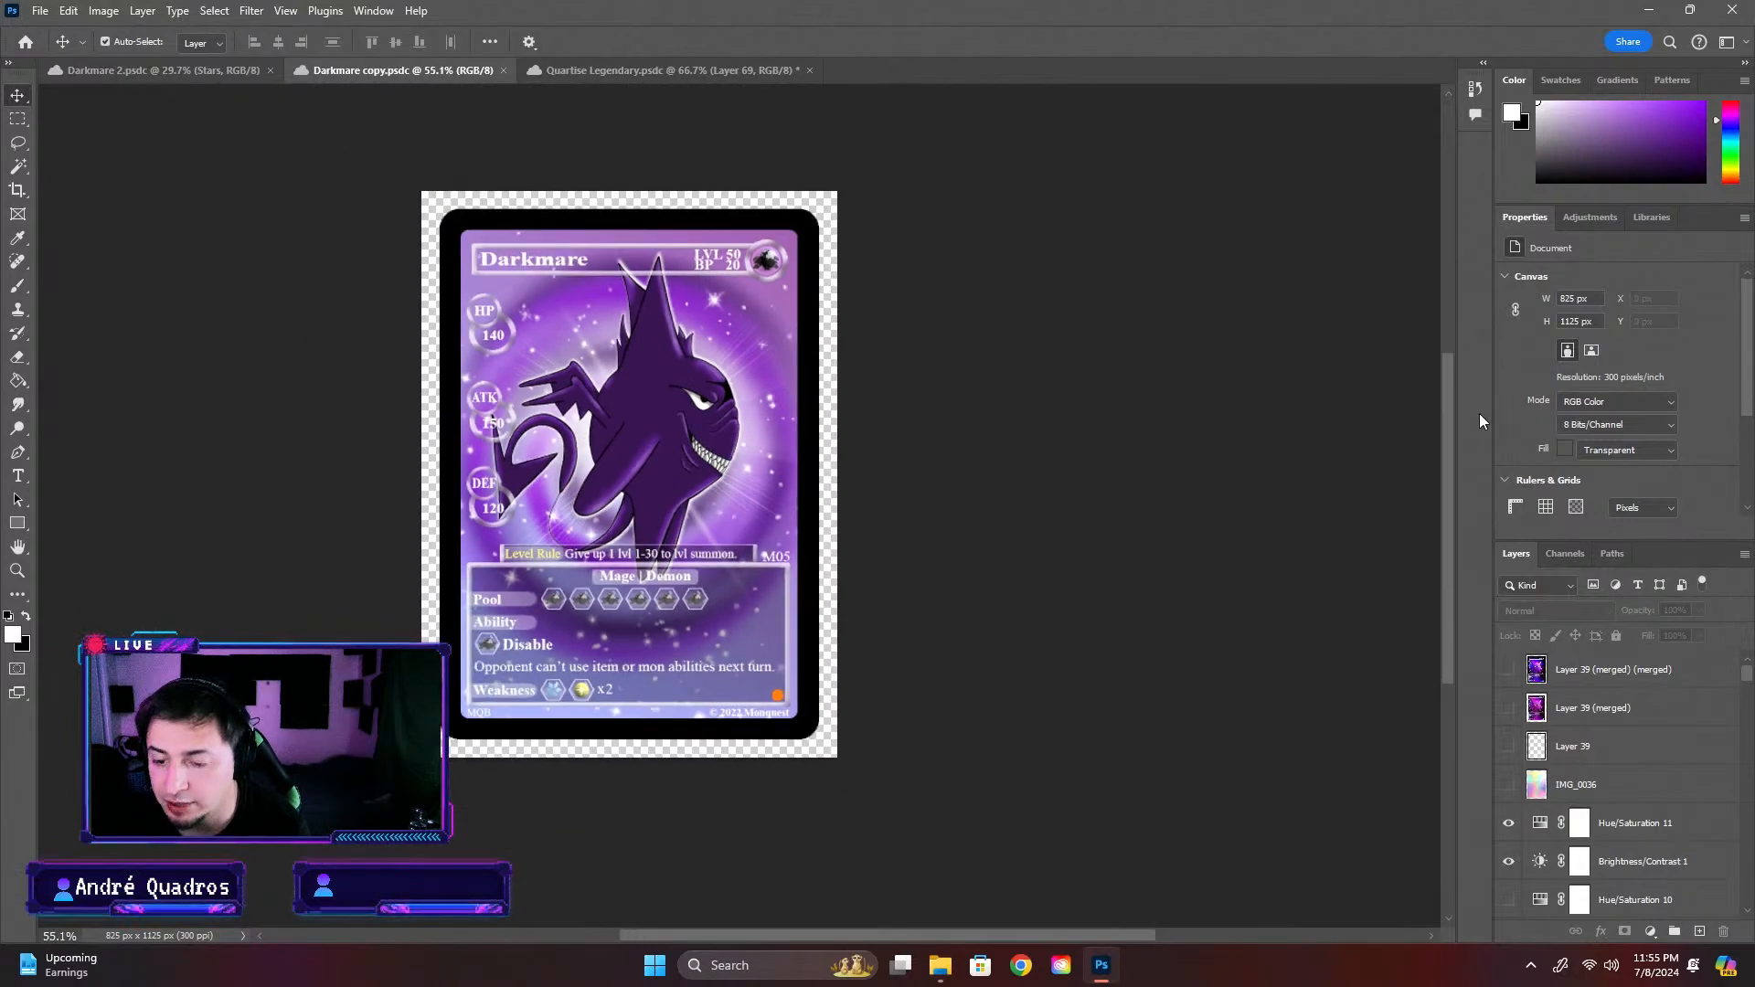
Compare the Darkmare card with the Hue/Saturation 11 adjustment layer hidden and shown
{"action": "left_click", "coordinate": [1641, 861]}
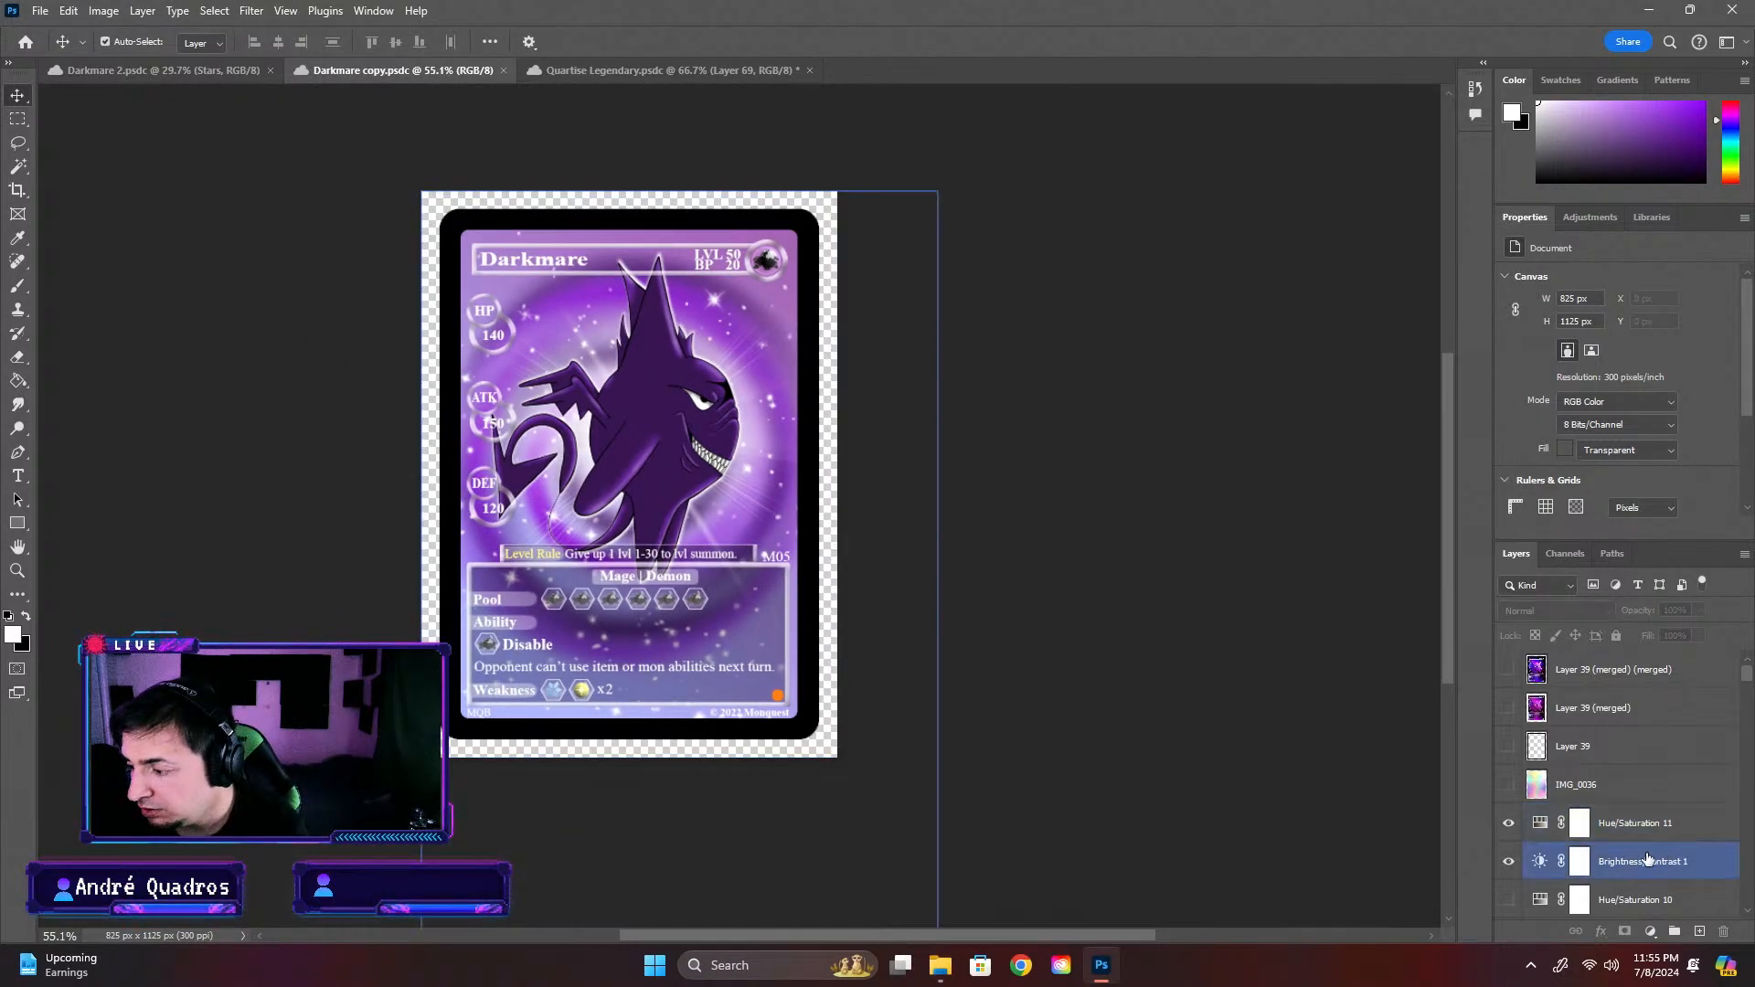
{"action": "left_click", "coordinate": [1636, 823]}
{"action": "left_click", "coordinate": [1509, 823]}
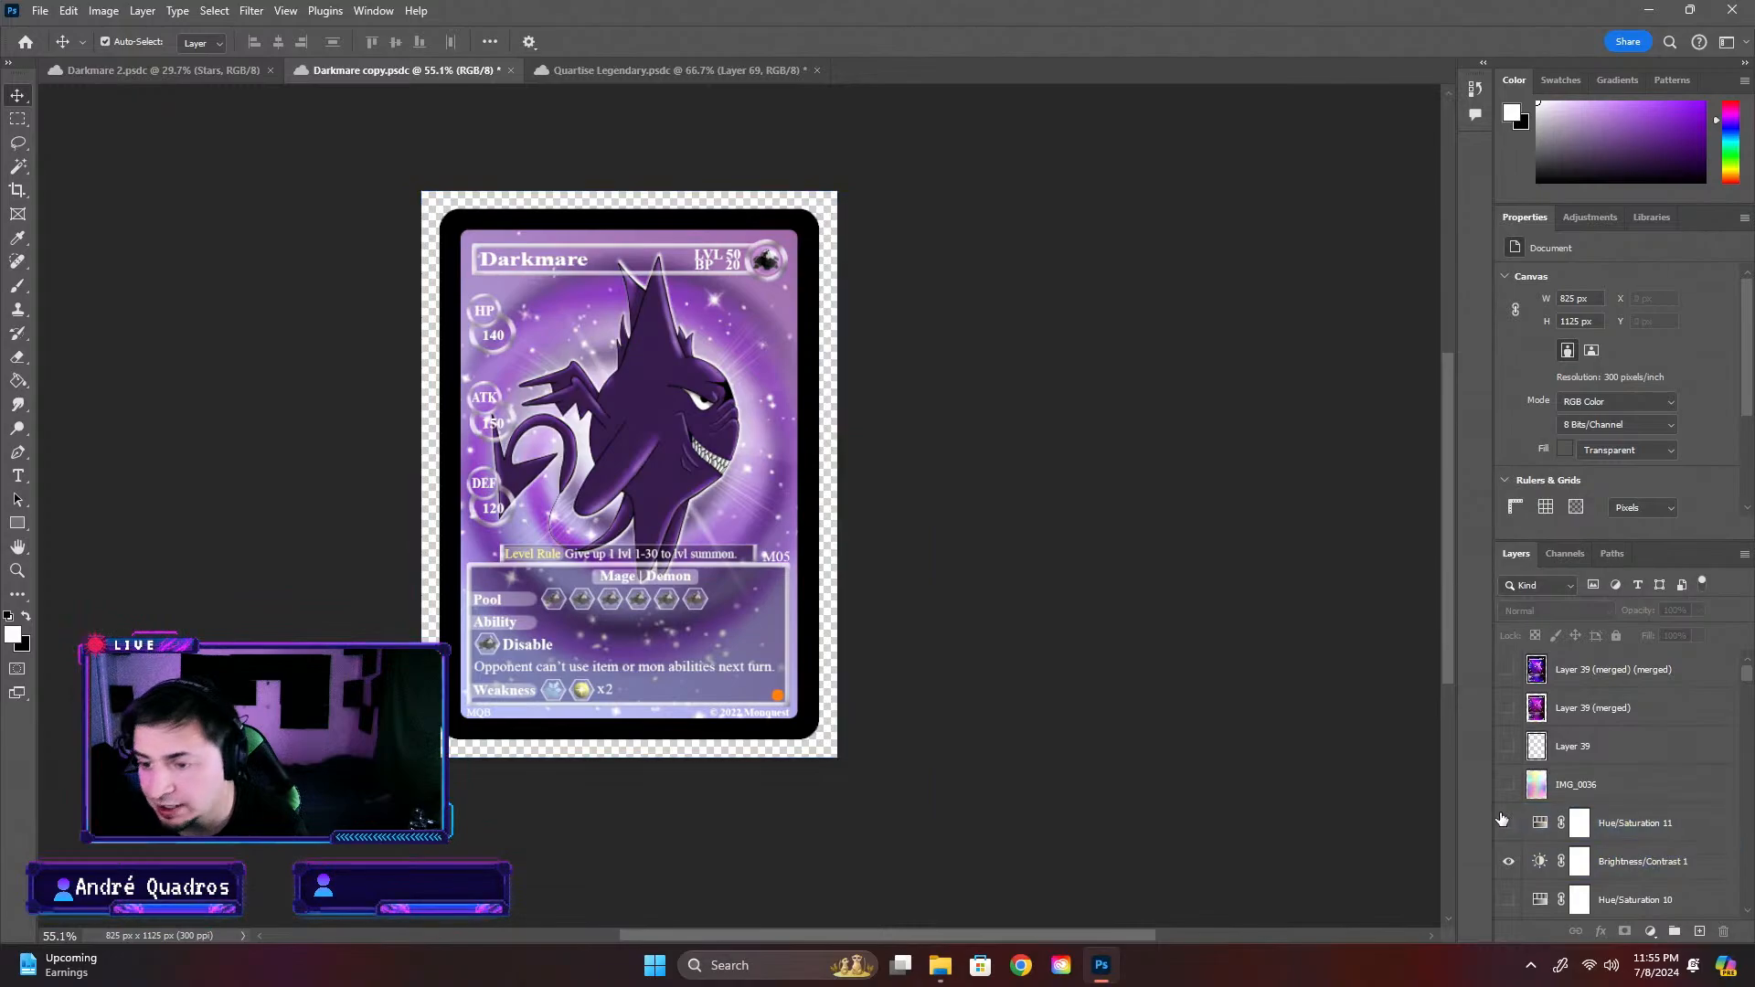
{"action": "left_click", "coordinate": [1508, 823]}
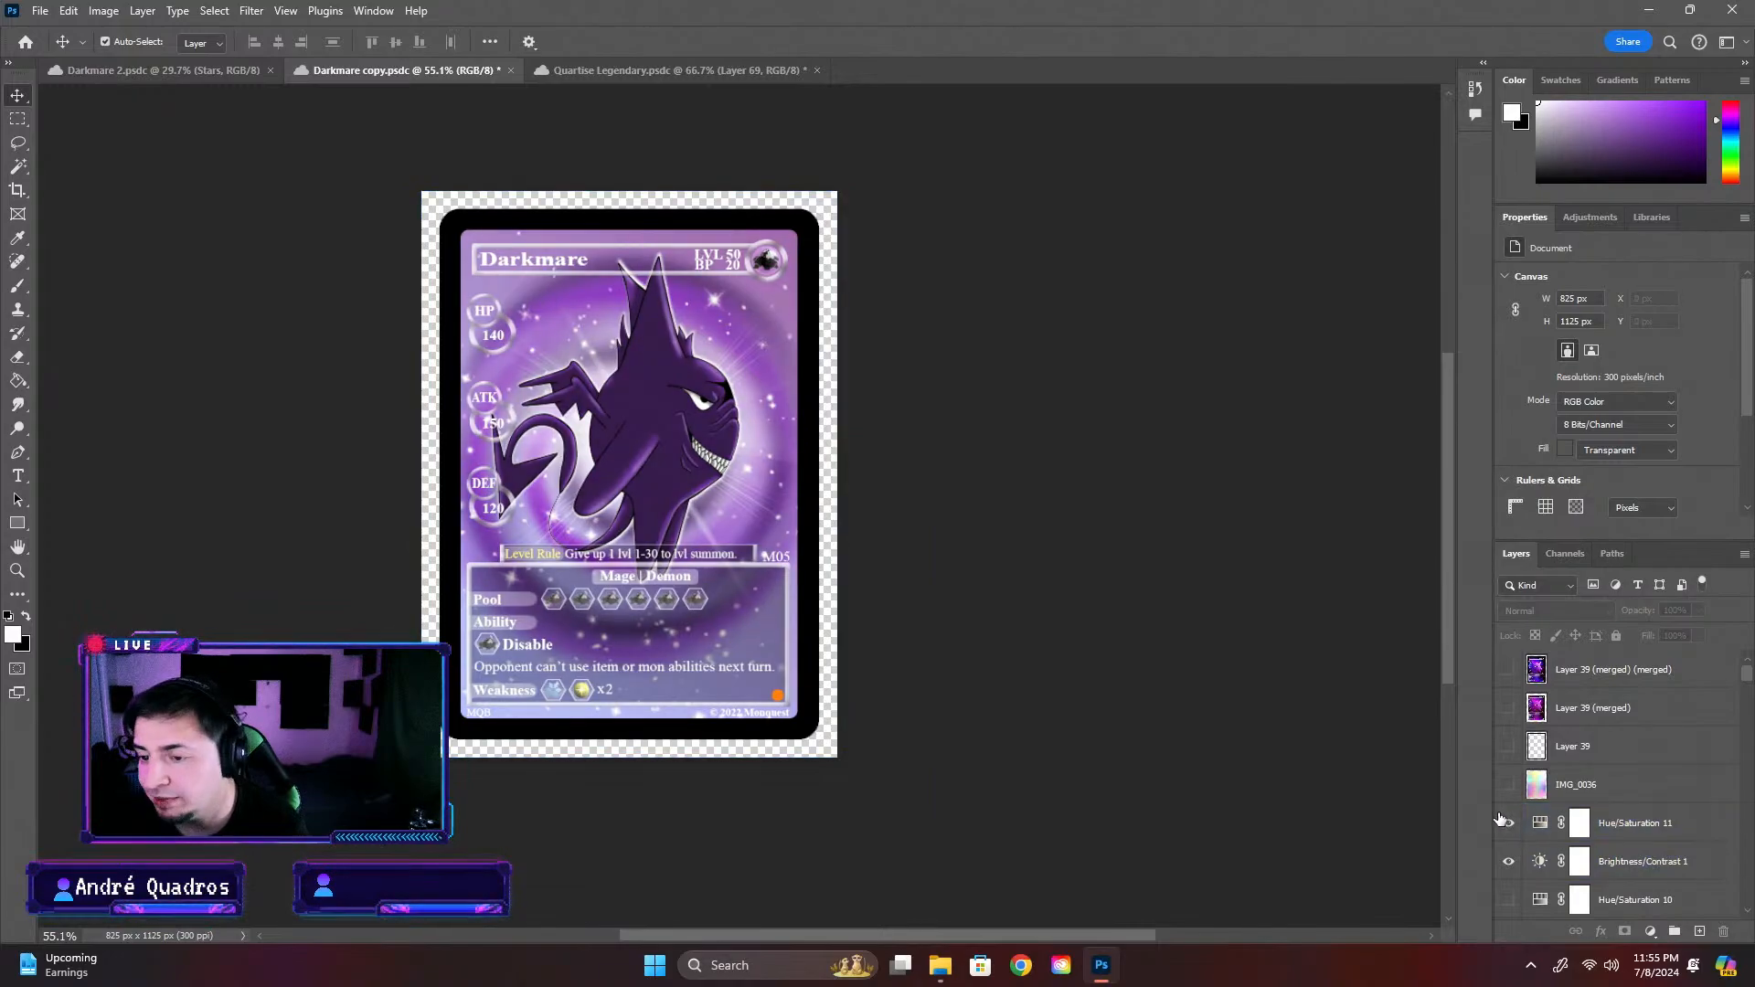
{"action": "left_click", "coordinate": [1588, 856]}
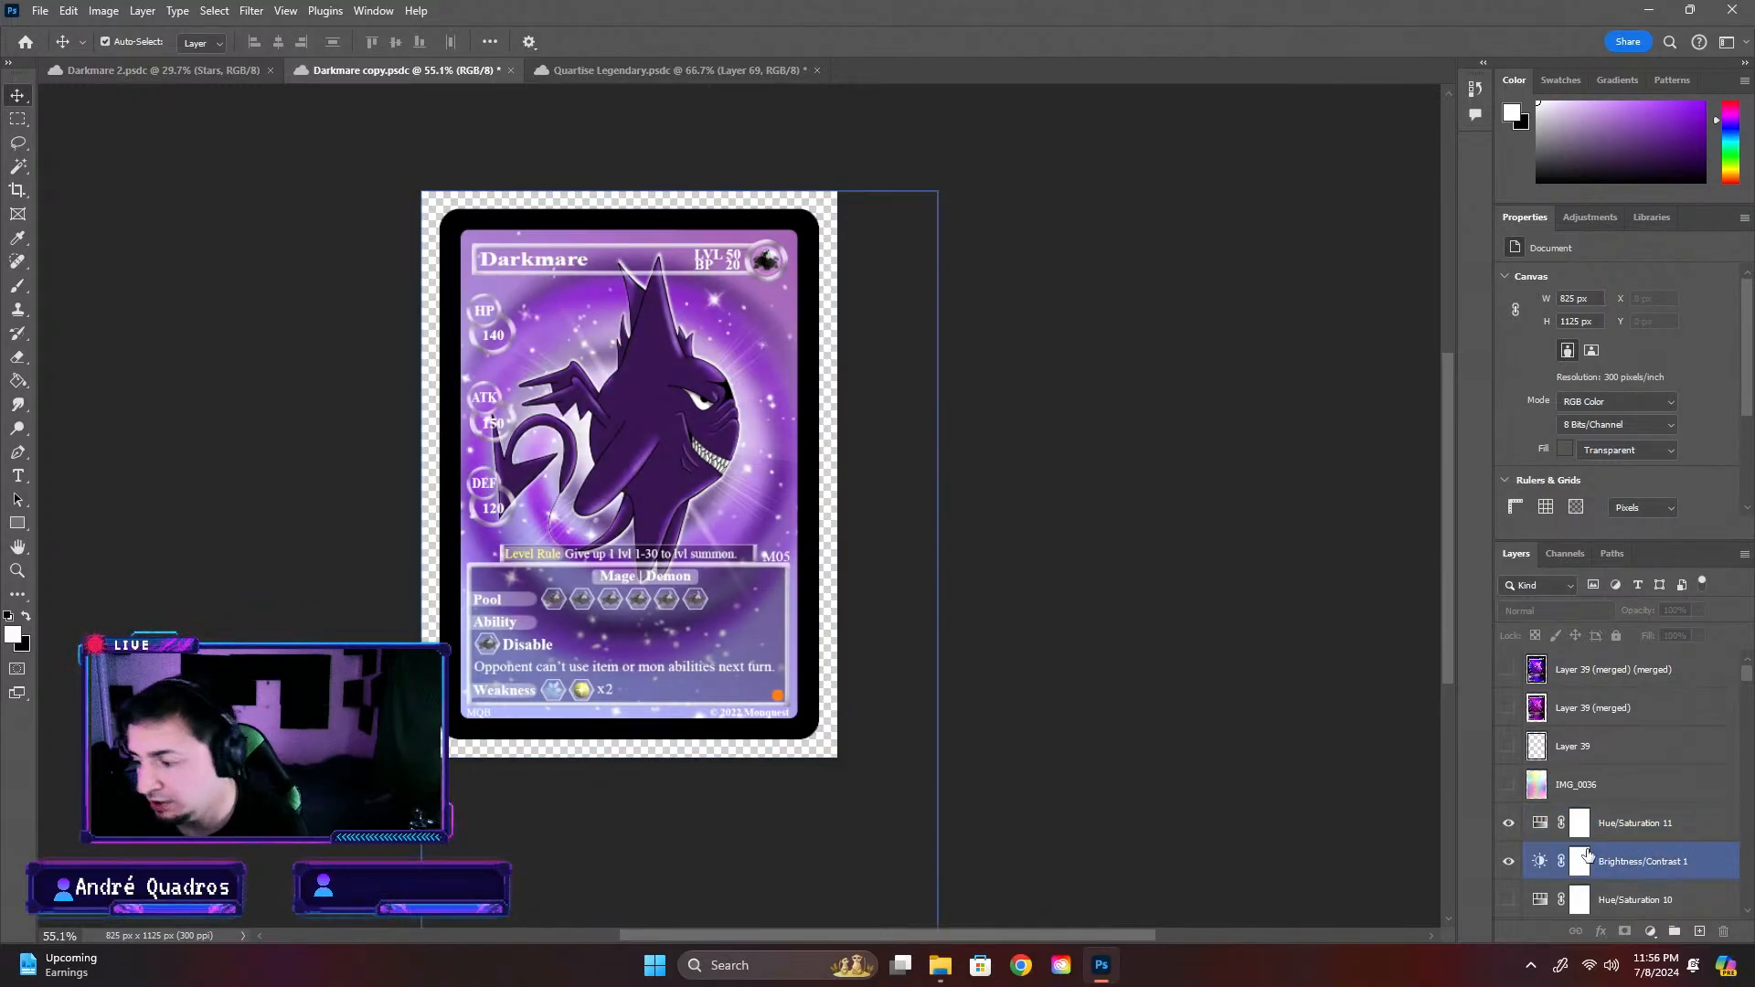
Fine-tune the saturation of Hue/Saturation 11 to +24, deselect the layer and look over the whole card
{"action": "left_click", "coordinate": [1648, 828]}
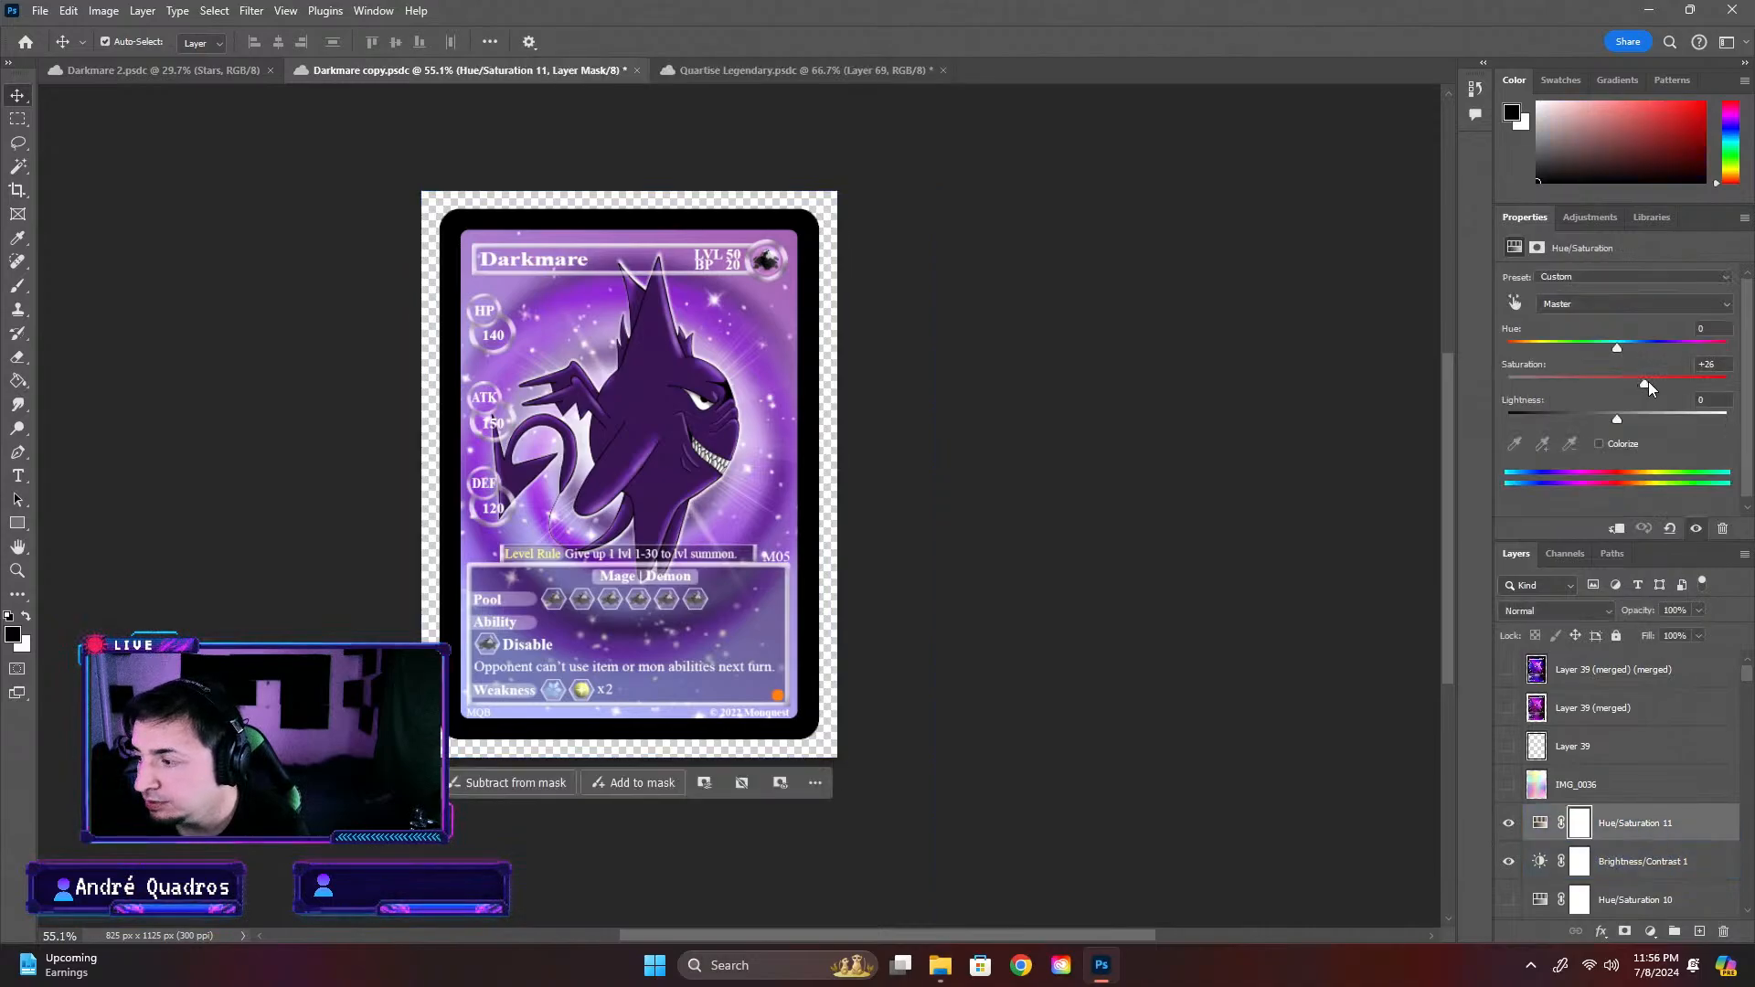
{"action": "left_click_drag", "start_coordinate": [1648, 382], "coordinate": [1646, 383]}
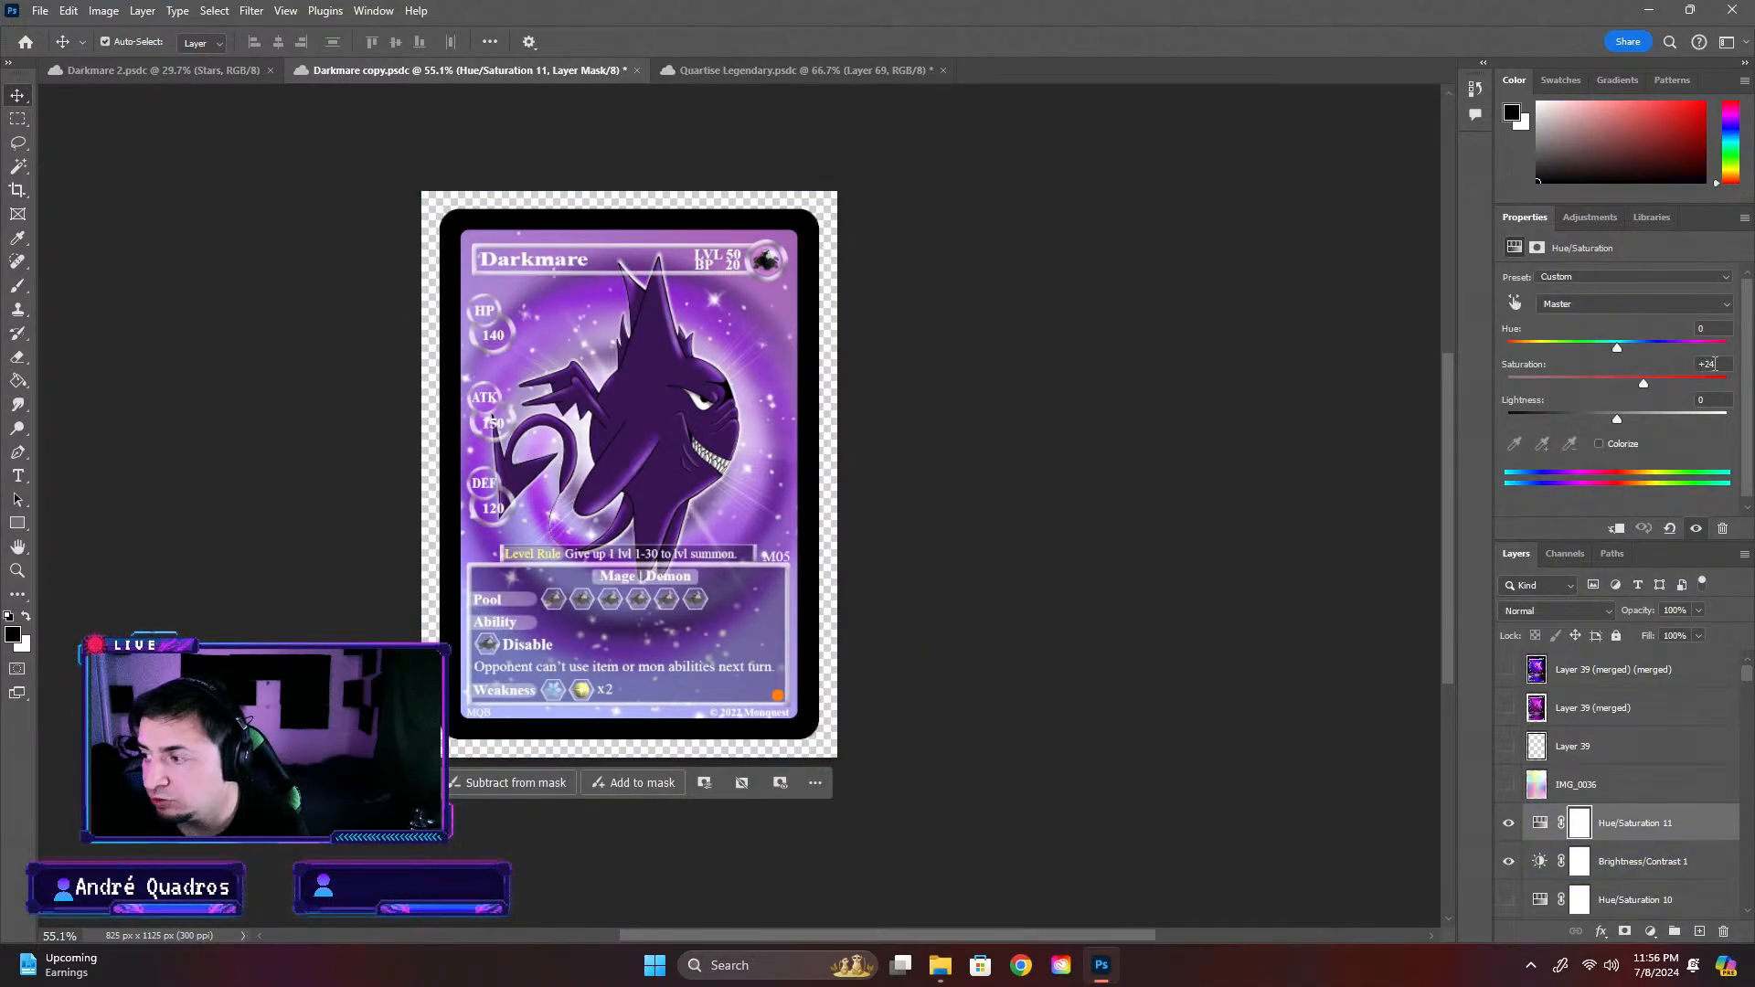
{"action": "left_click", "coordinate": [1298, 405]}
{"action": "scroll", "coordinate": [784, 666], "scroll_direction": "up", "scroll_amount": 2}
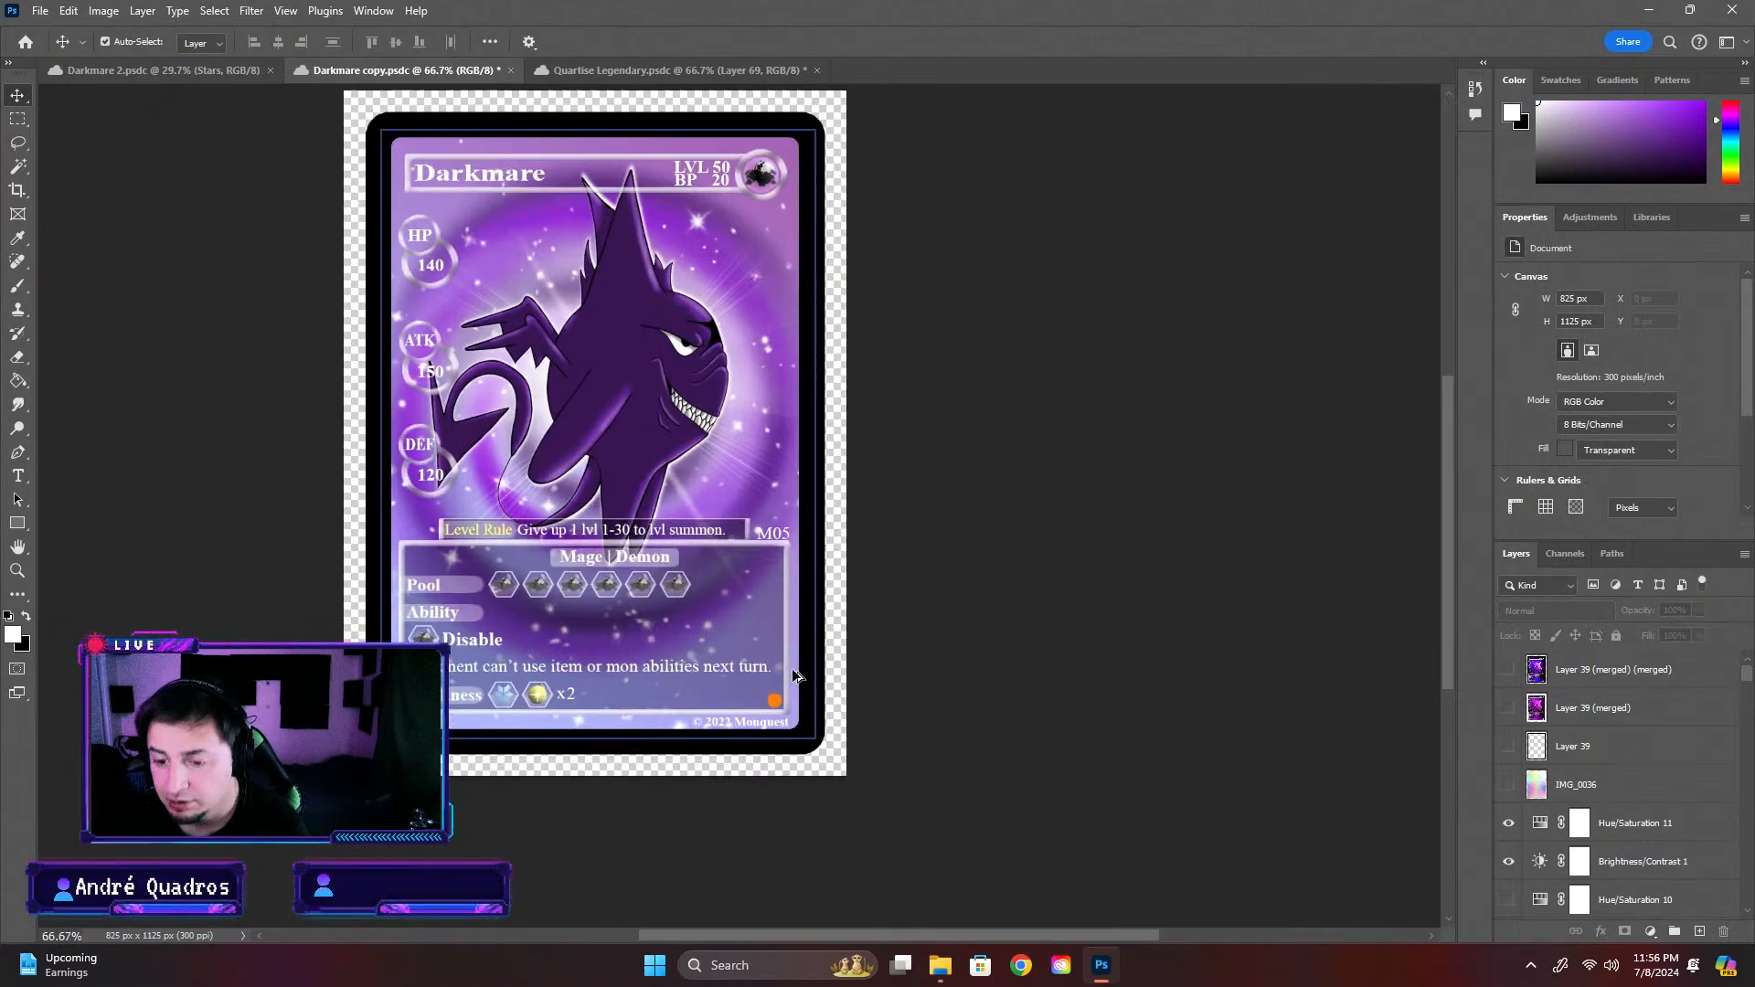
{"action": "scroll", "coordinate": [755, 617], "scroll_direction": "down", "scroll_amount": 1}
{"action": "scroll", "coordinate": [749, 583], "scroll_direction": "up", "scroll_amount": 1}
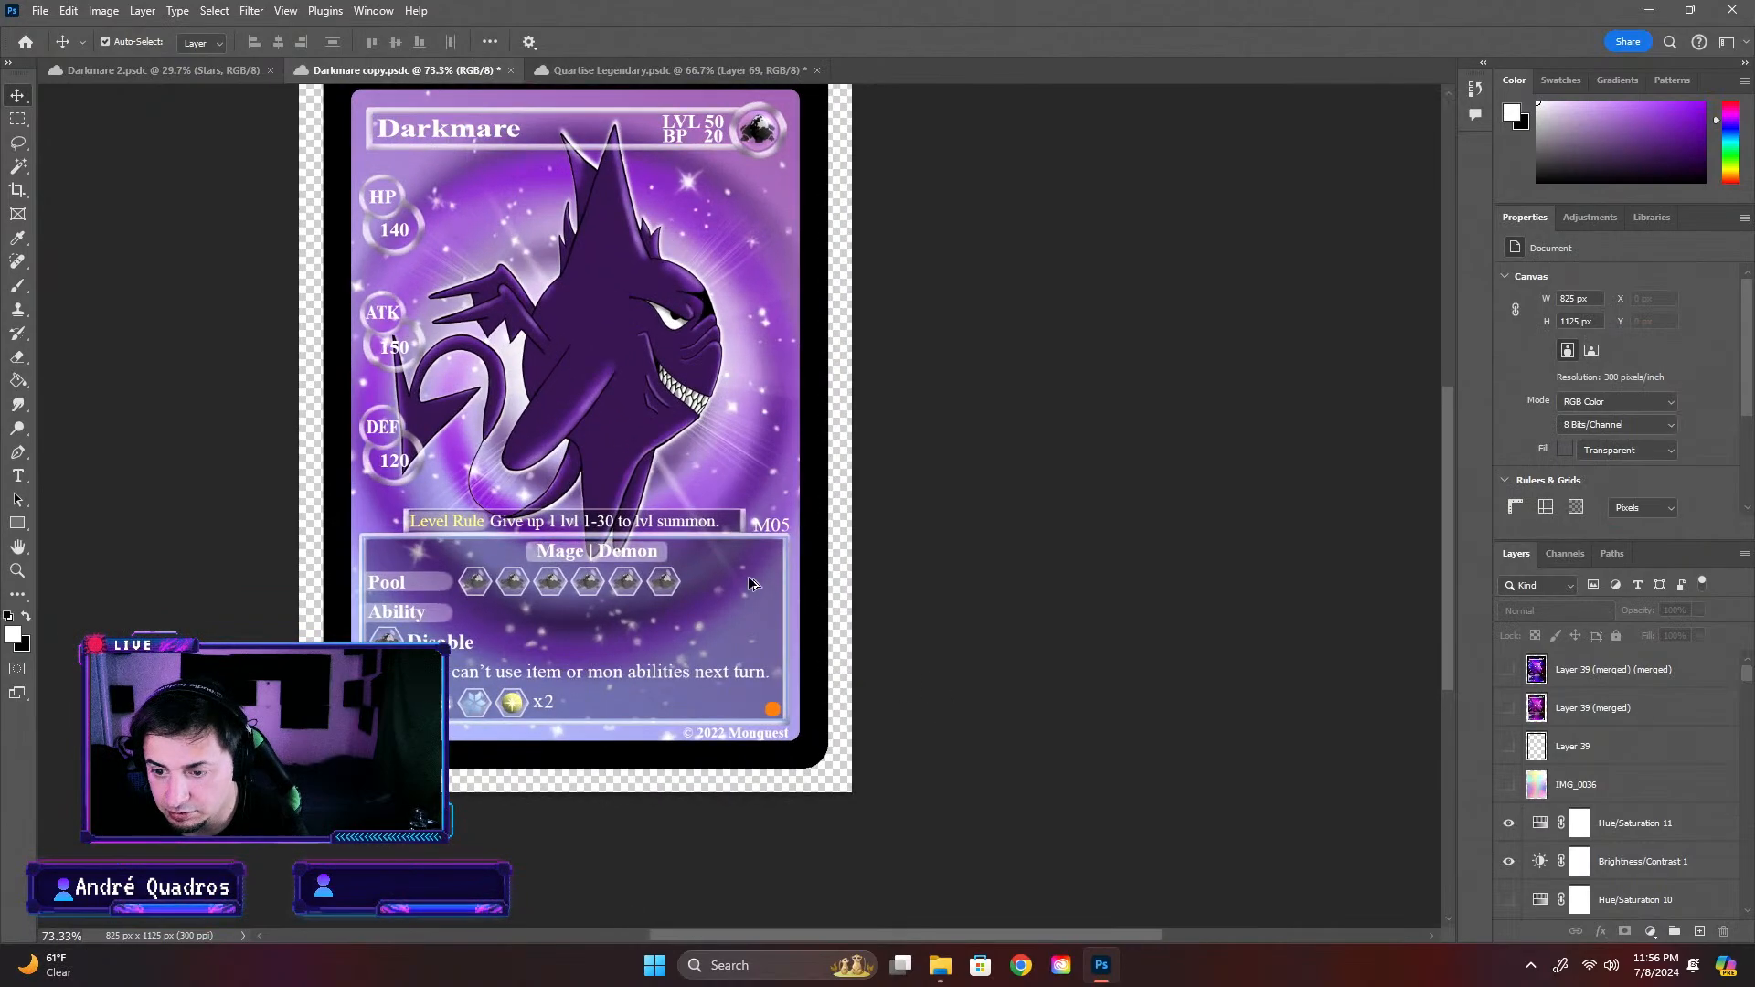
{"action": "scroll", "coordinate": [849, 555], "scroll_direction": "down", "scroll_amount": 1}
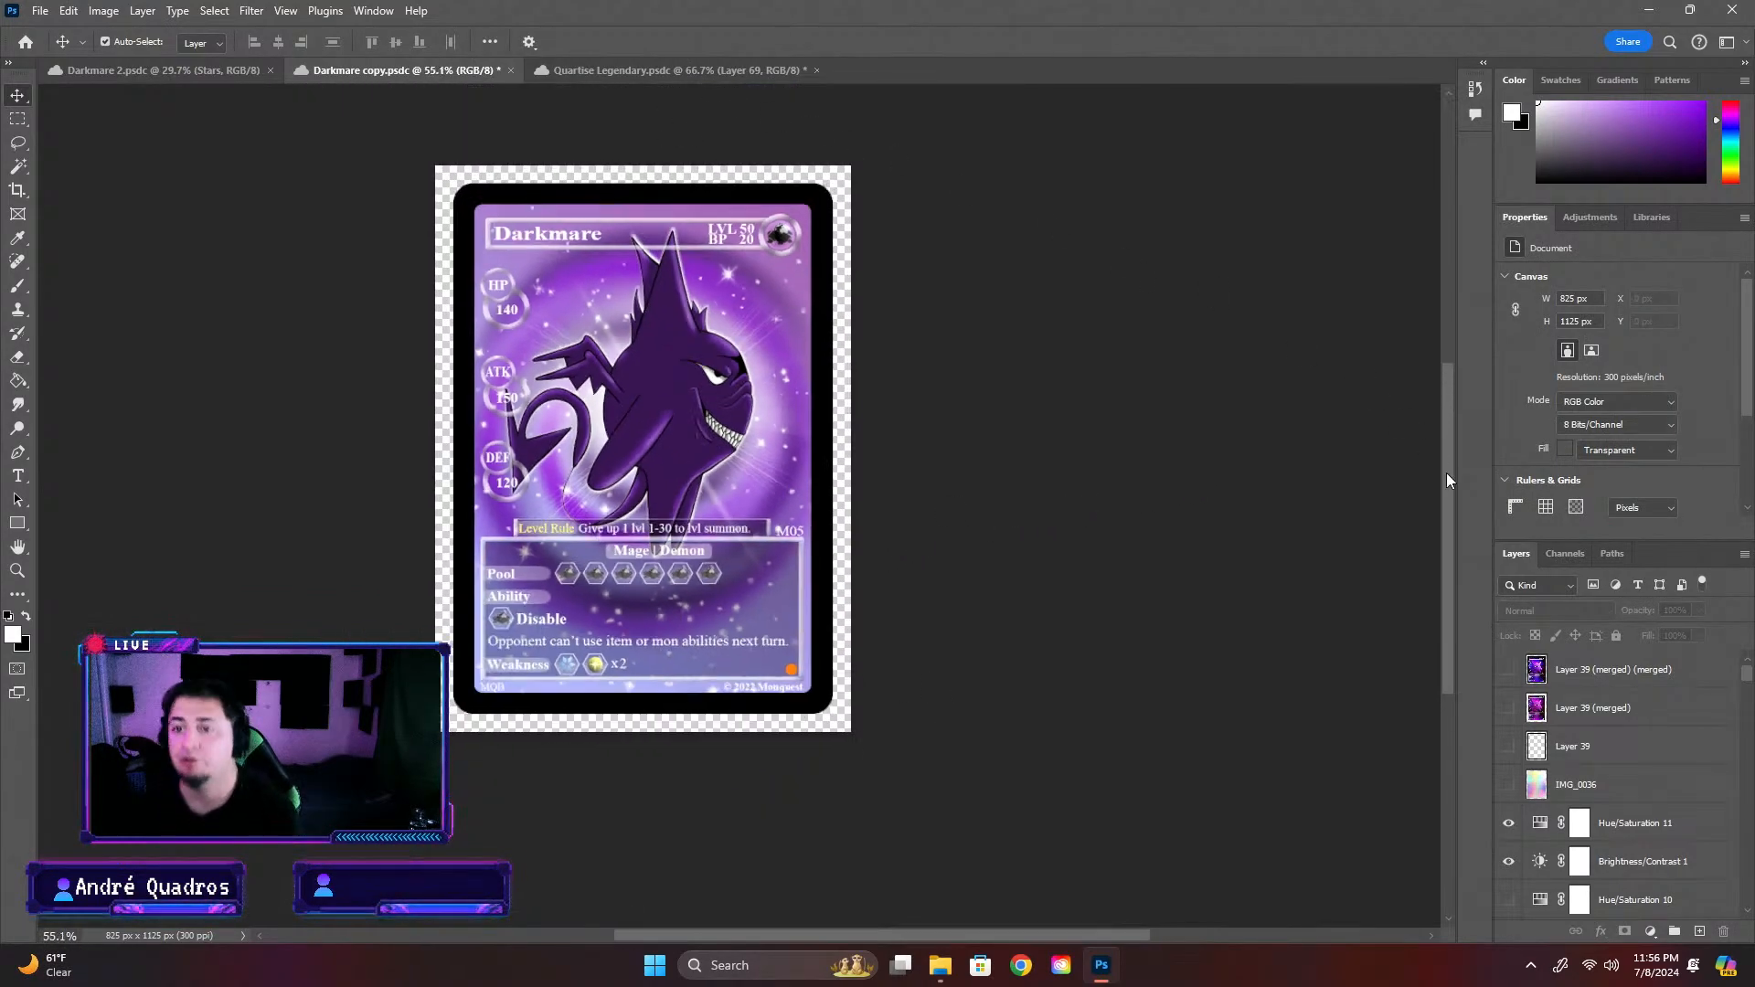
{"action": "scroll", "coordinate": [1455, 560], "scroll_direction": "up", "scroll_amount": 2}
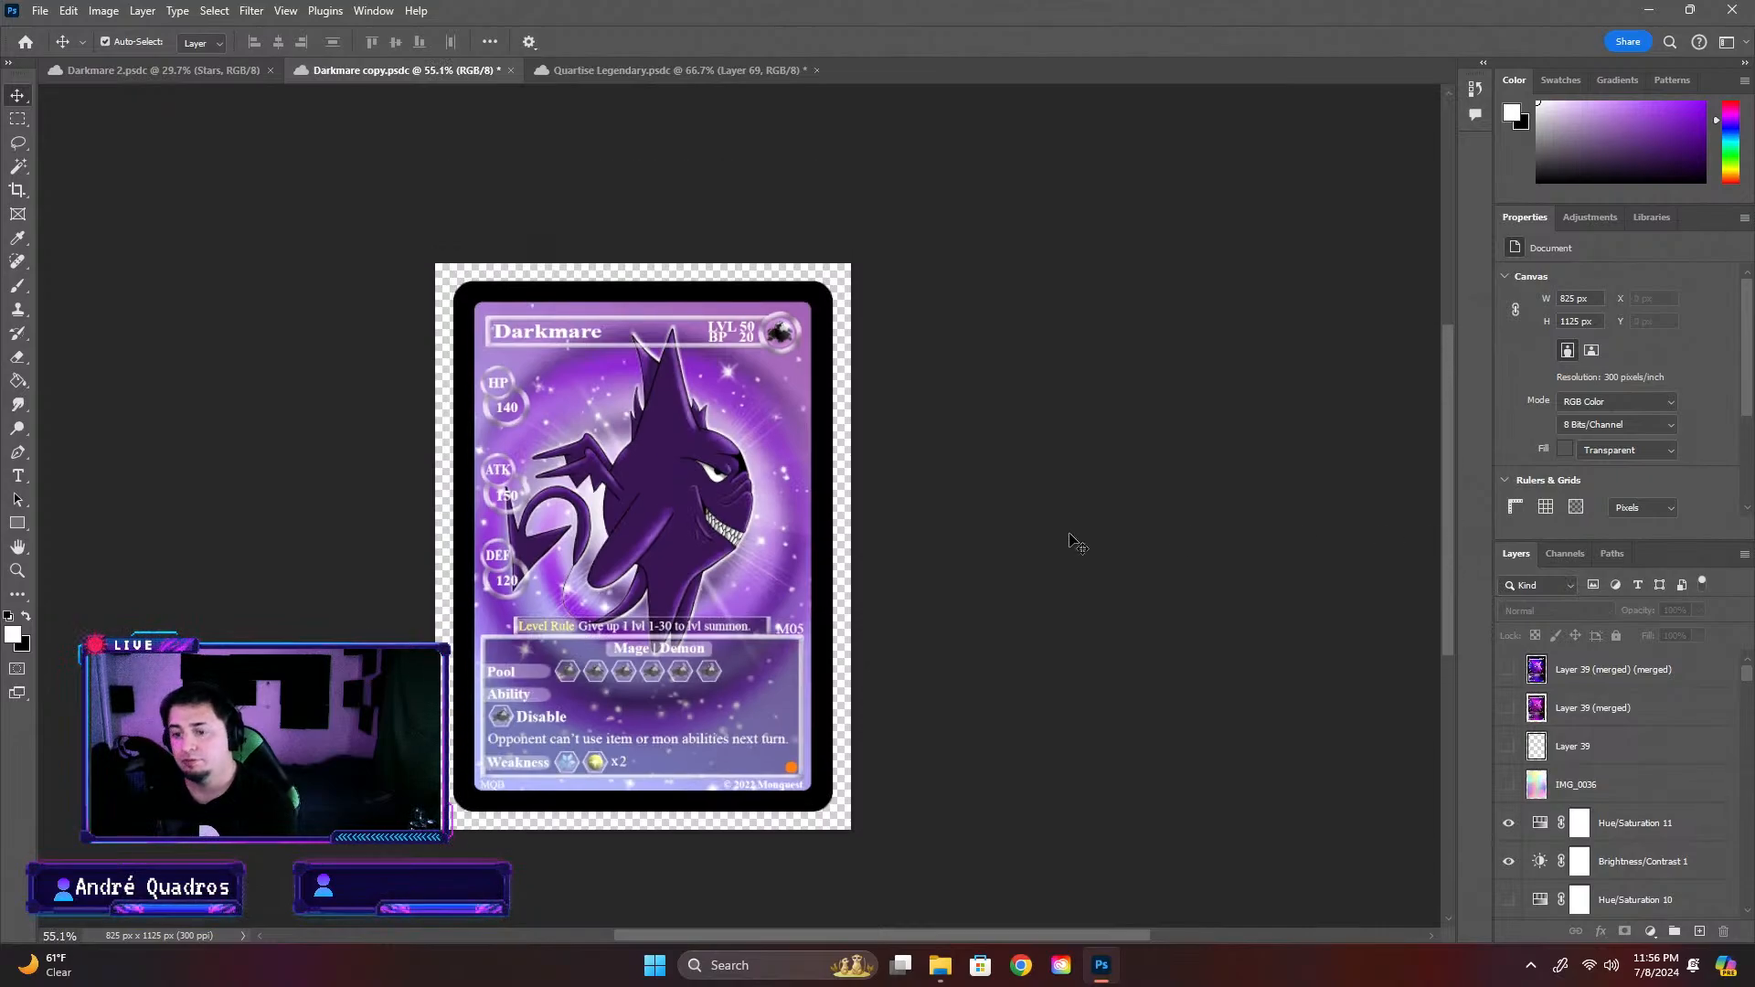
Close Quartise Legendary and open Voltary copy from the Voltary folder under Lightning Mons in Completed Cards
{"action": "left_click", "coordinate": [667, 75]}
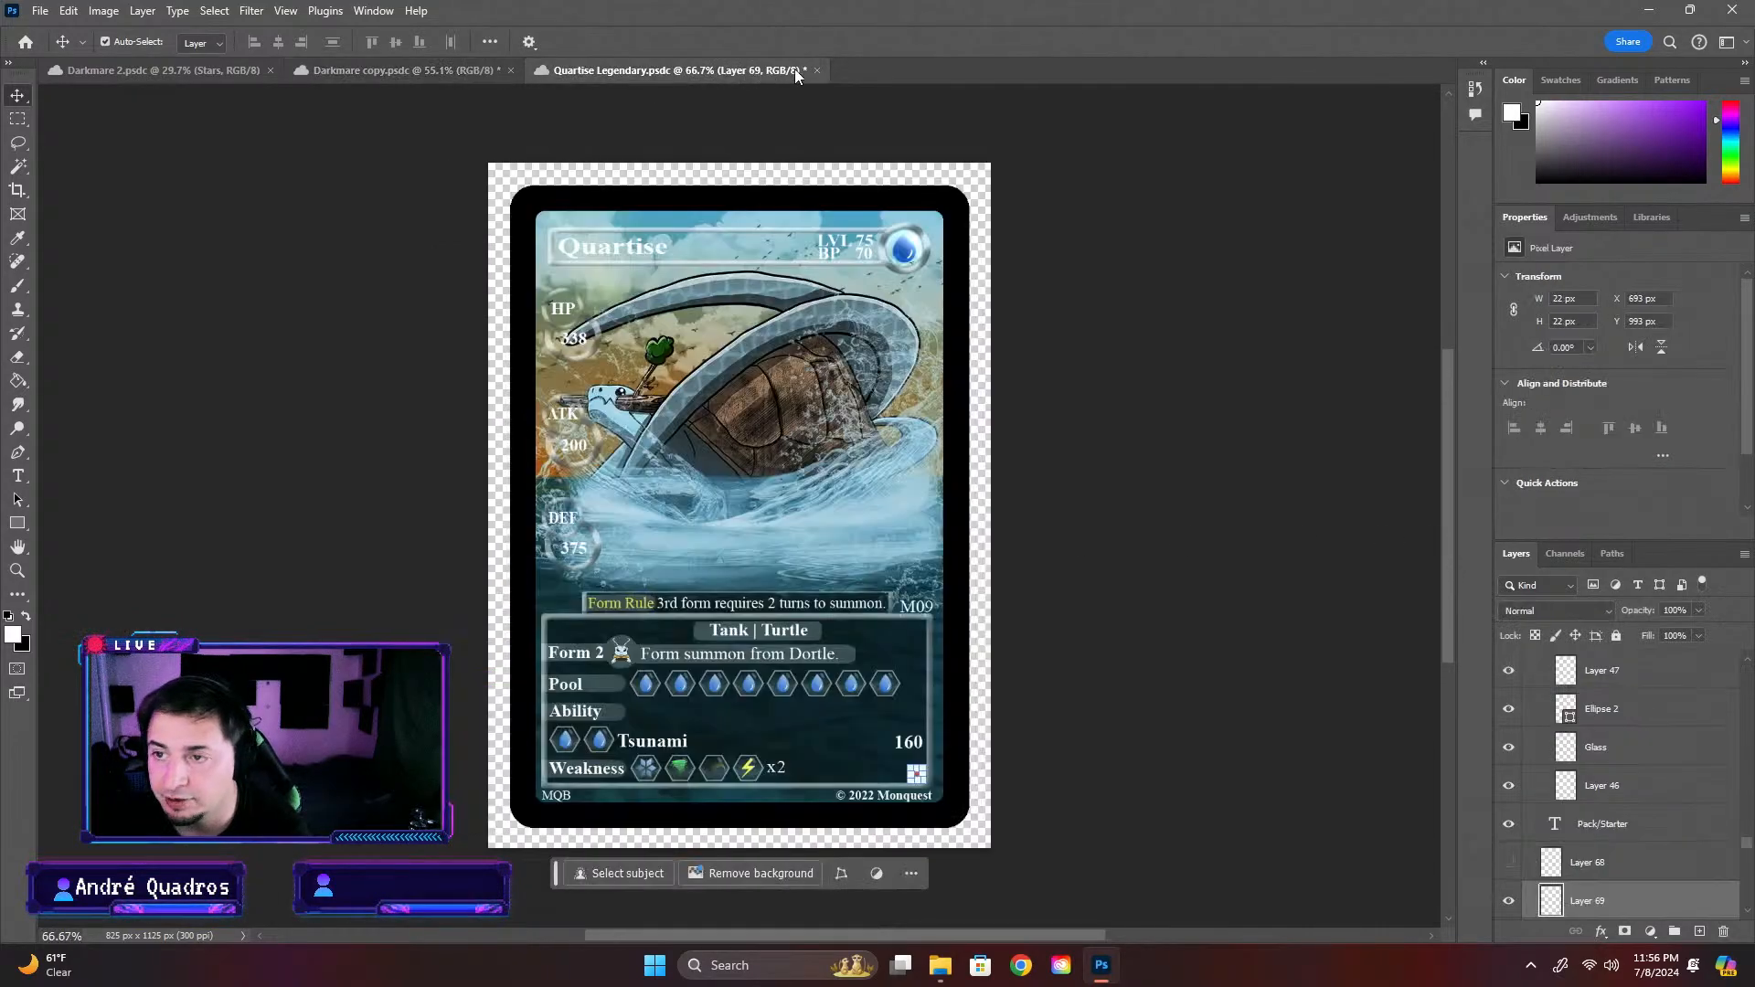
{"action": "left_click", "coordinate": [817, 69]}
{"action": "left_click", "coordinate": [25, 42]}
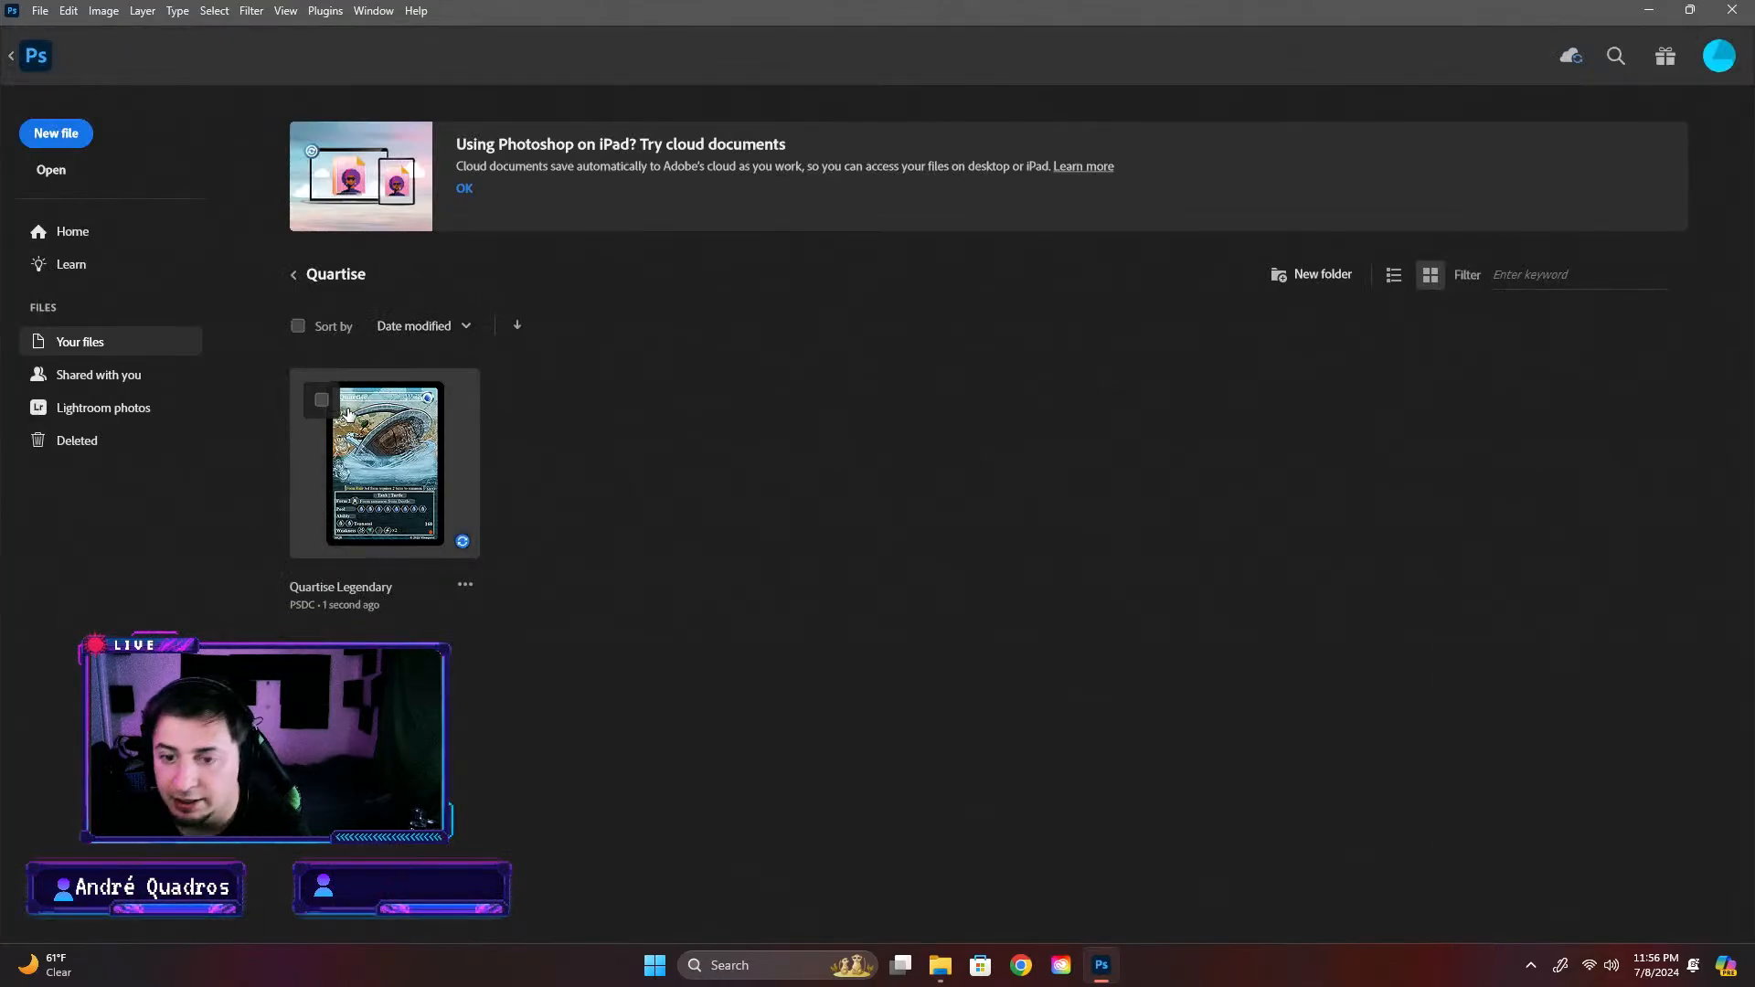
{"action": "left_click", "coordinate": [293, 274]}
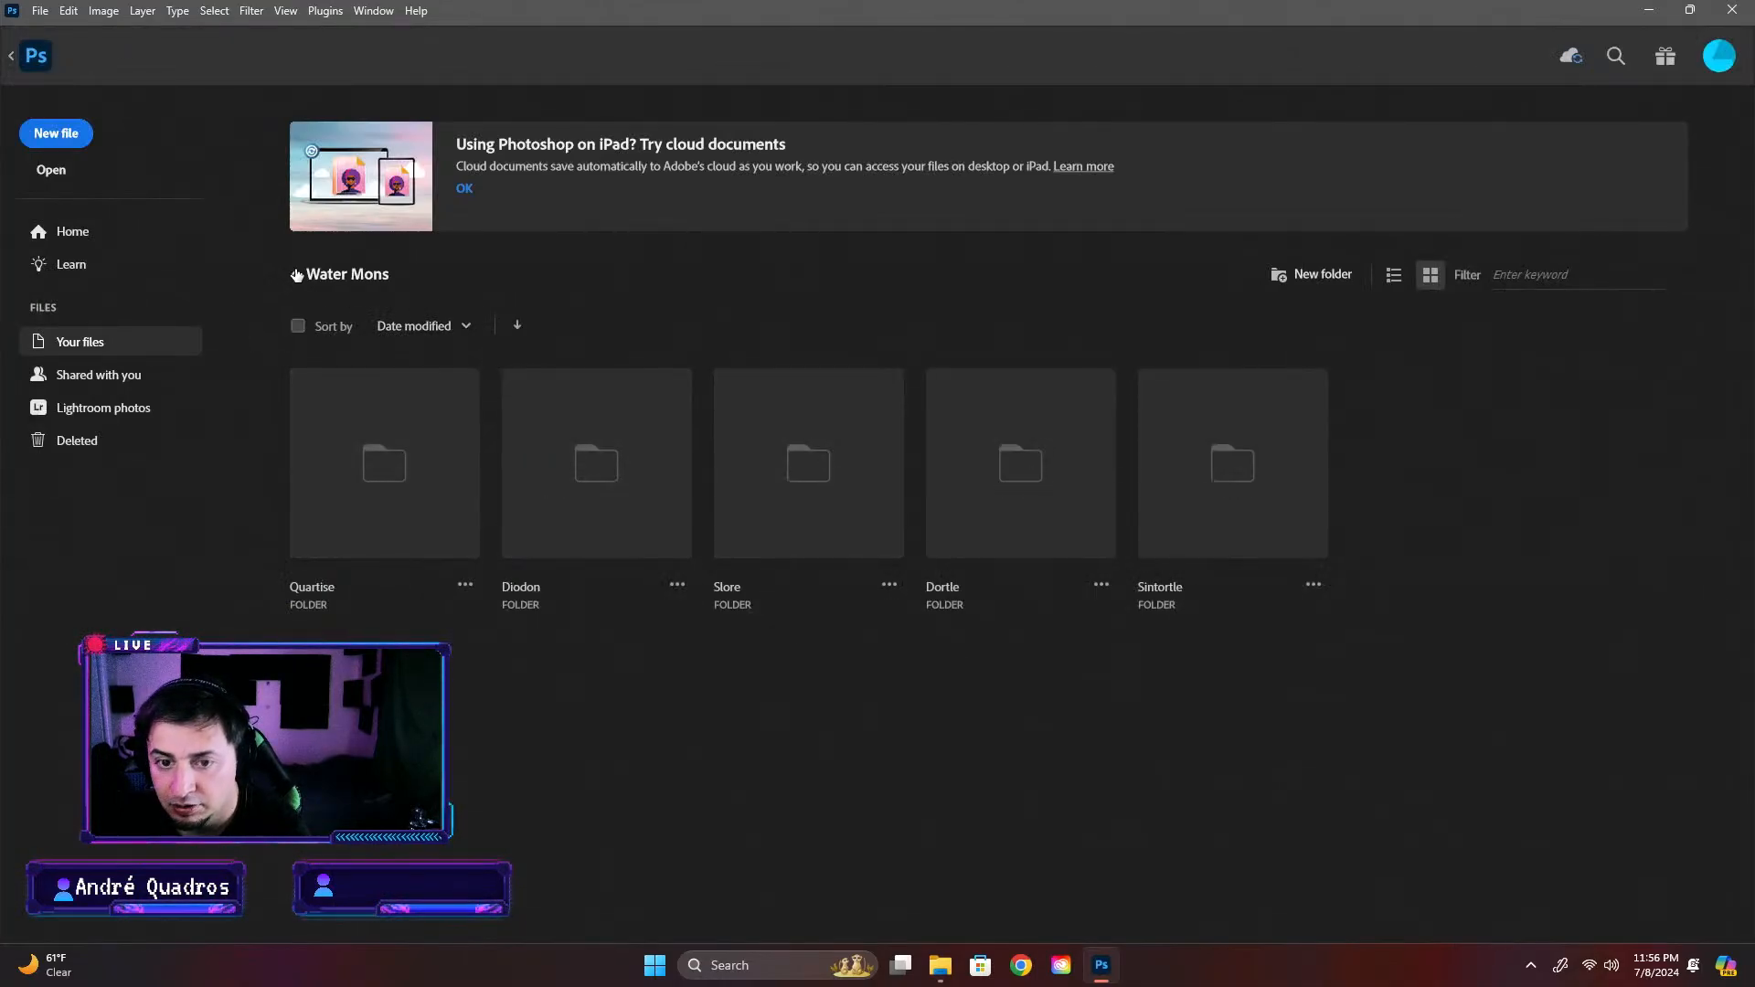
{"action": "left_click", "coordinate": [293, 274]}
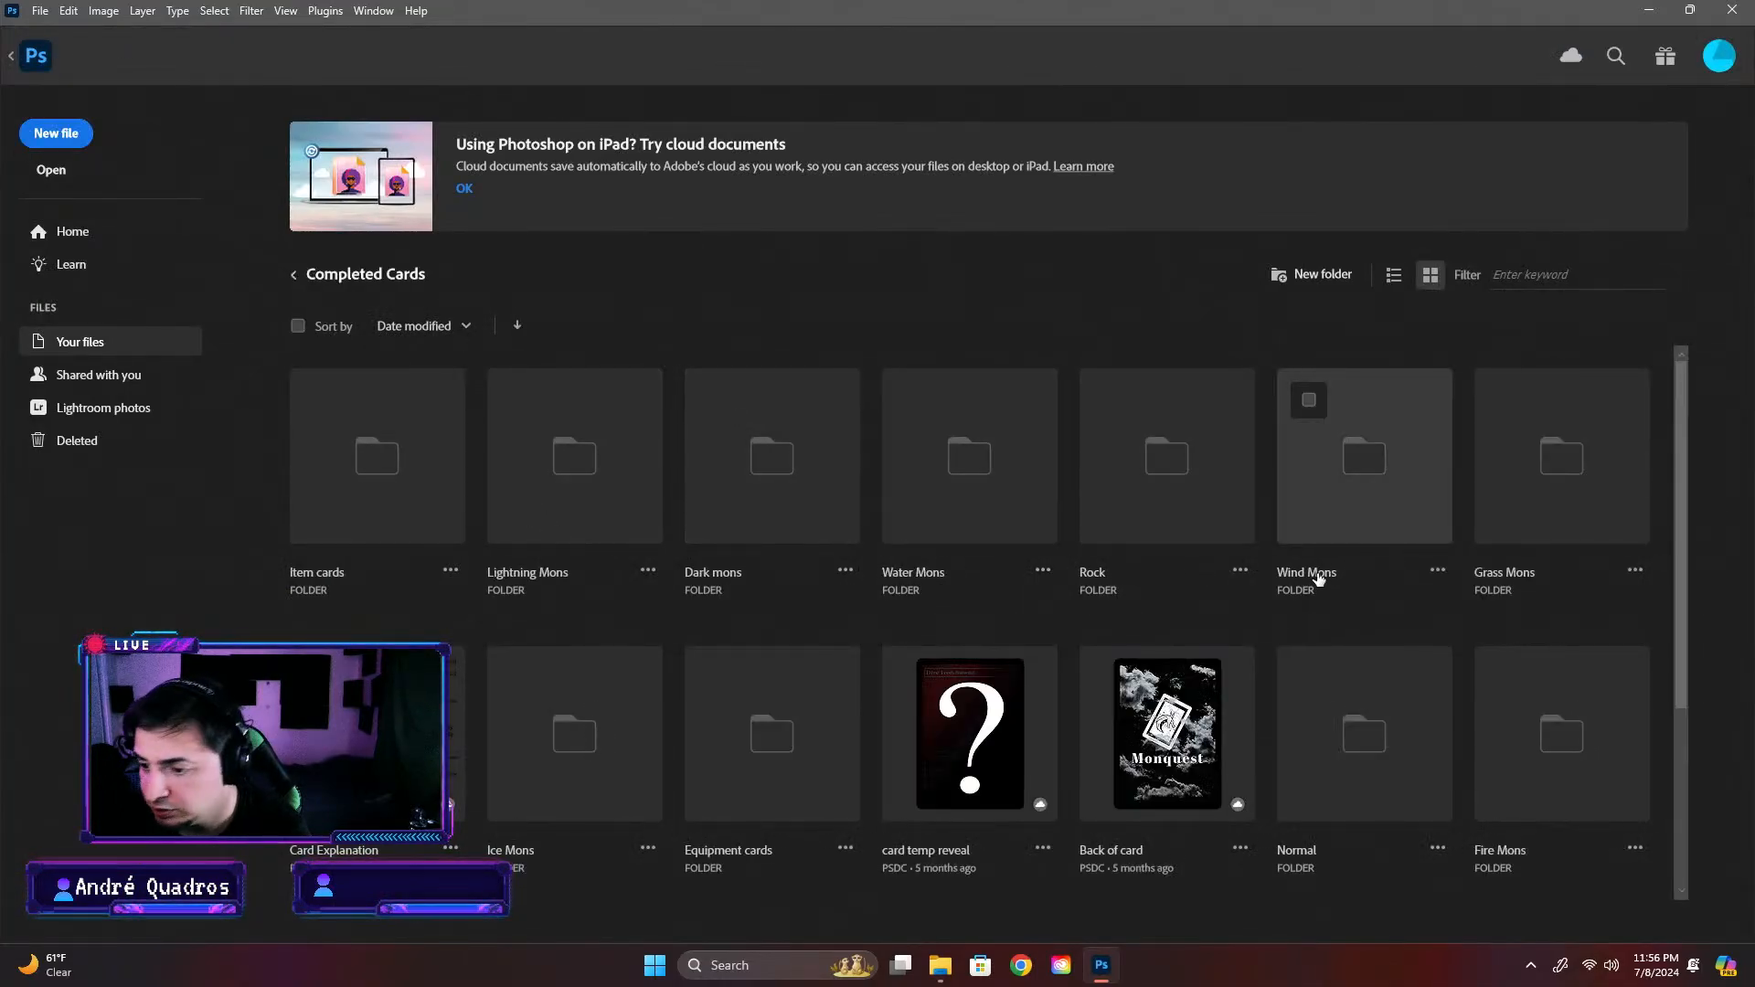
{"action": "left_click", "coordinate": [616, 470]}
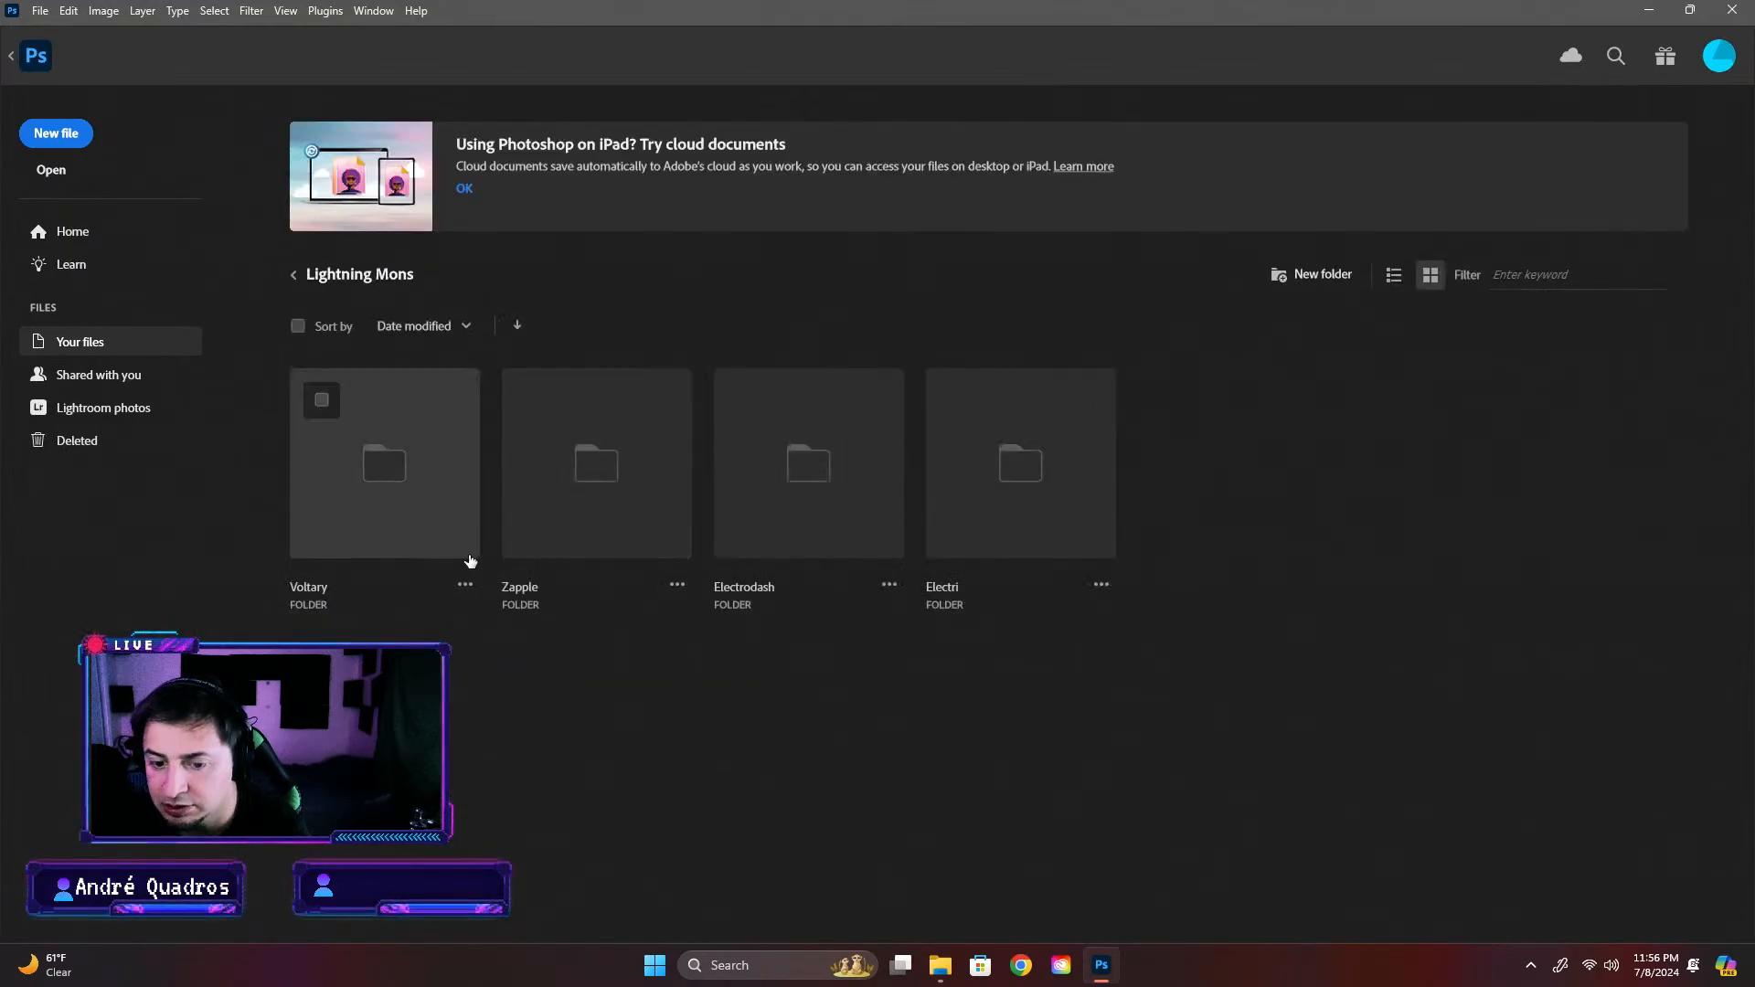
{"action": "left_click", "coordinate": [388, 526]}
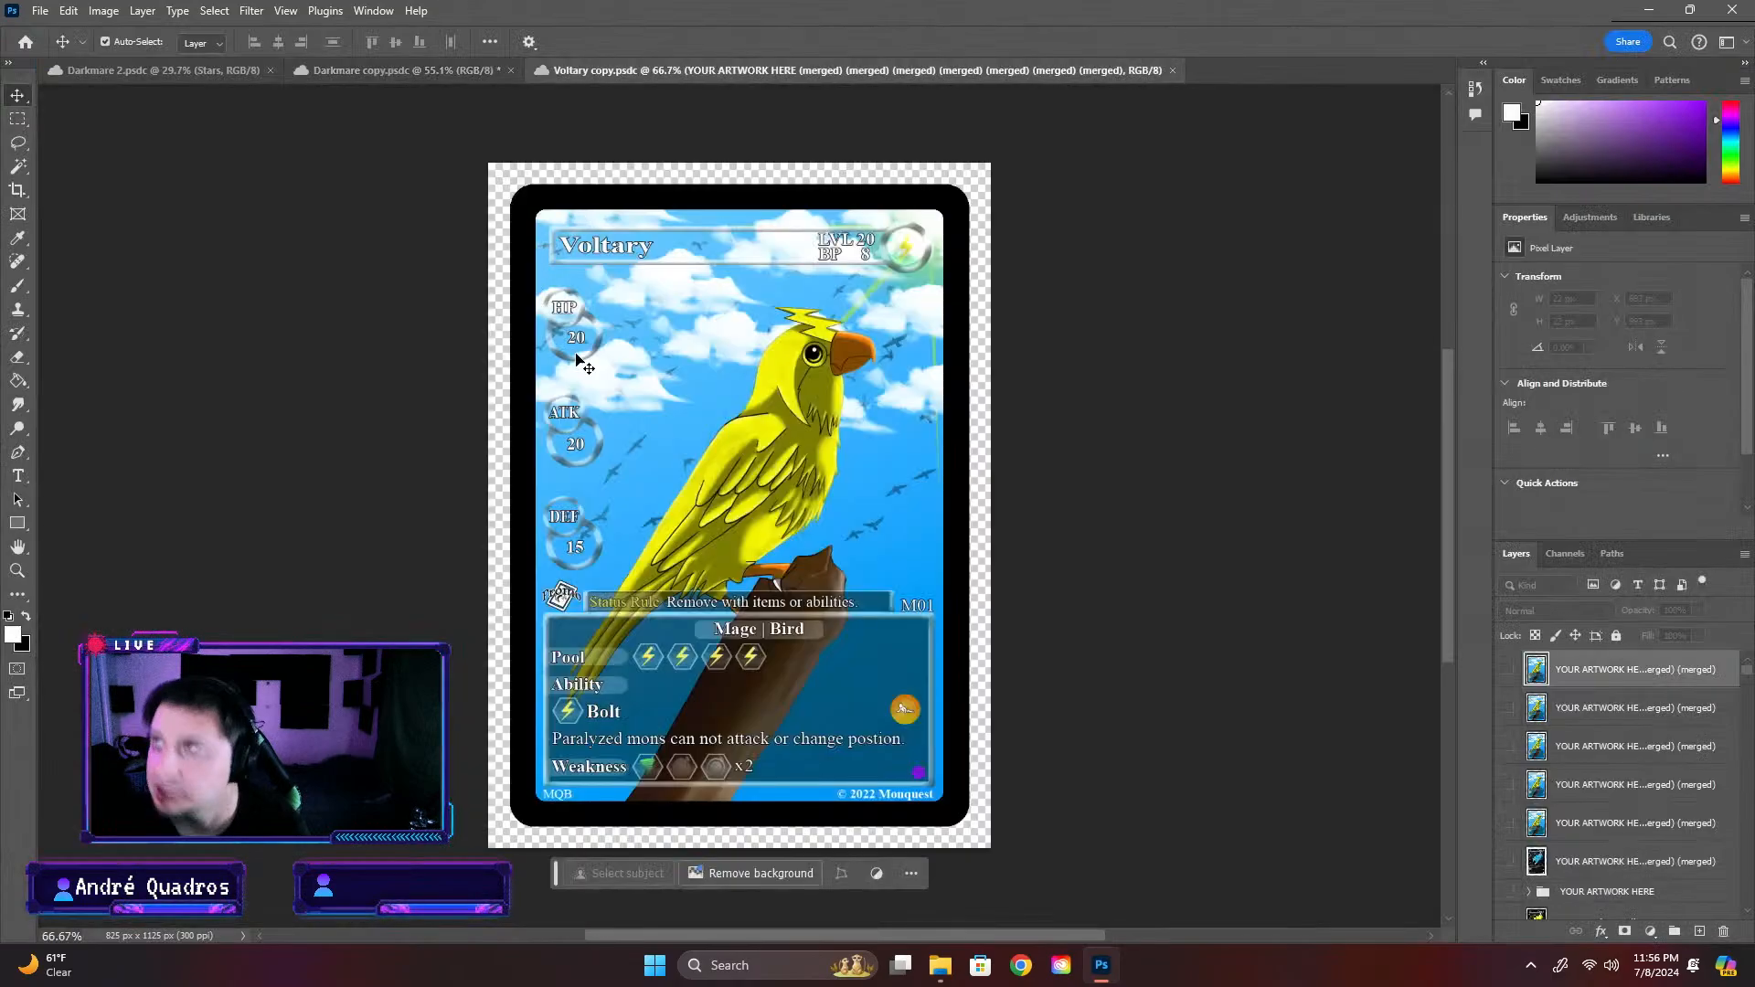
Copy the Promo mark's Edition and Layer 48 layers from the Voltary card and return to Darkmare copy
{"action": "left_click", "coordinate": [594, 589]}
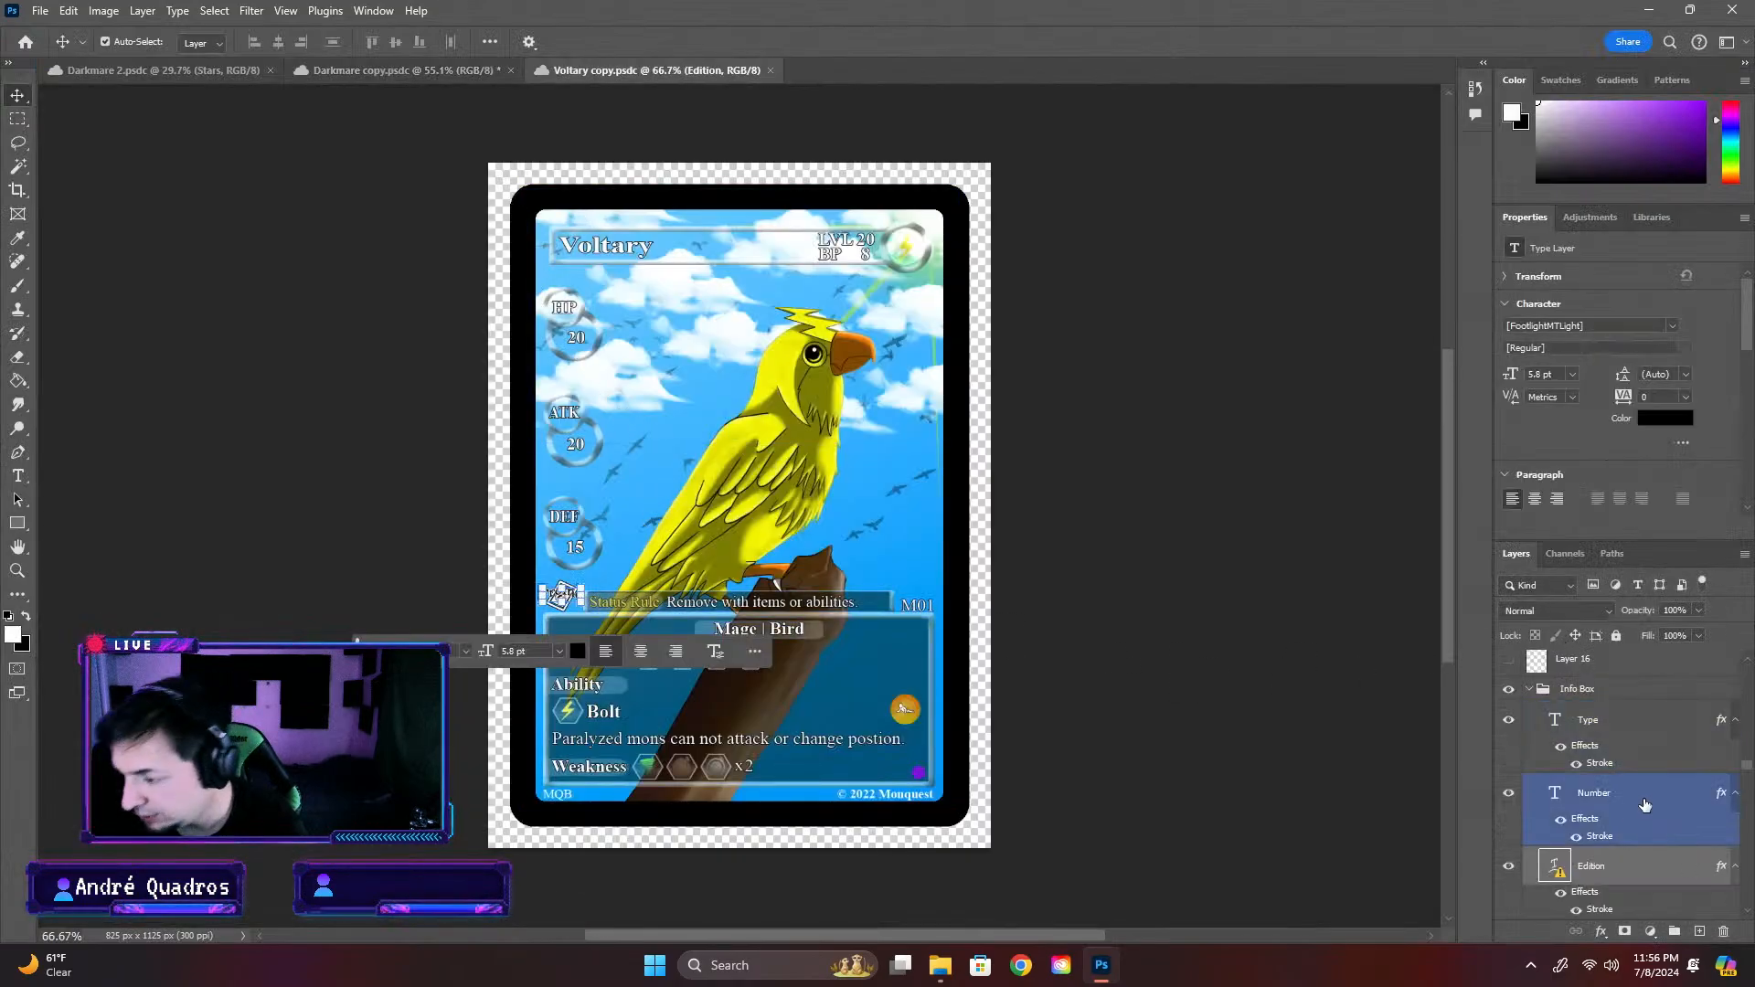
{"action": "scroll", "coordinate": [1646, 871], "scroll_direction": "down", "scroll_amount": 3}
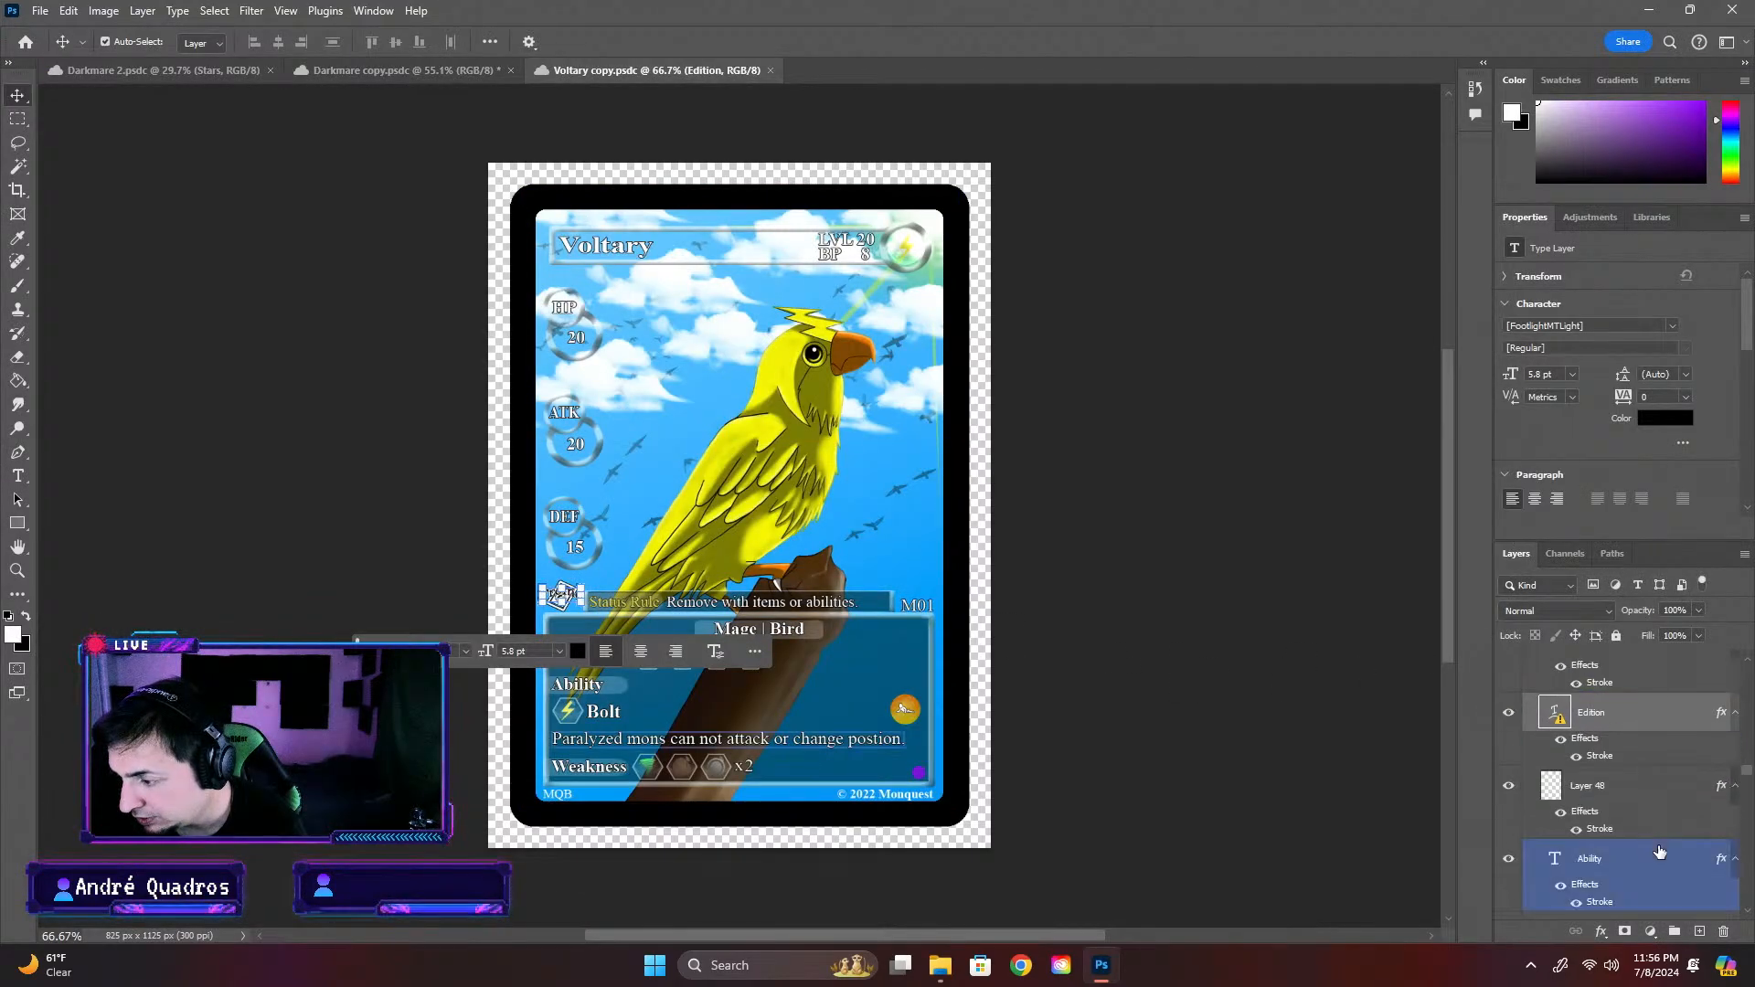
{"action": "left_click", "coordinate": [1506, 788]}
{"action": "left_click", "coordinate": [1646, 794], "text": "ctrl"}
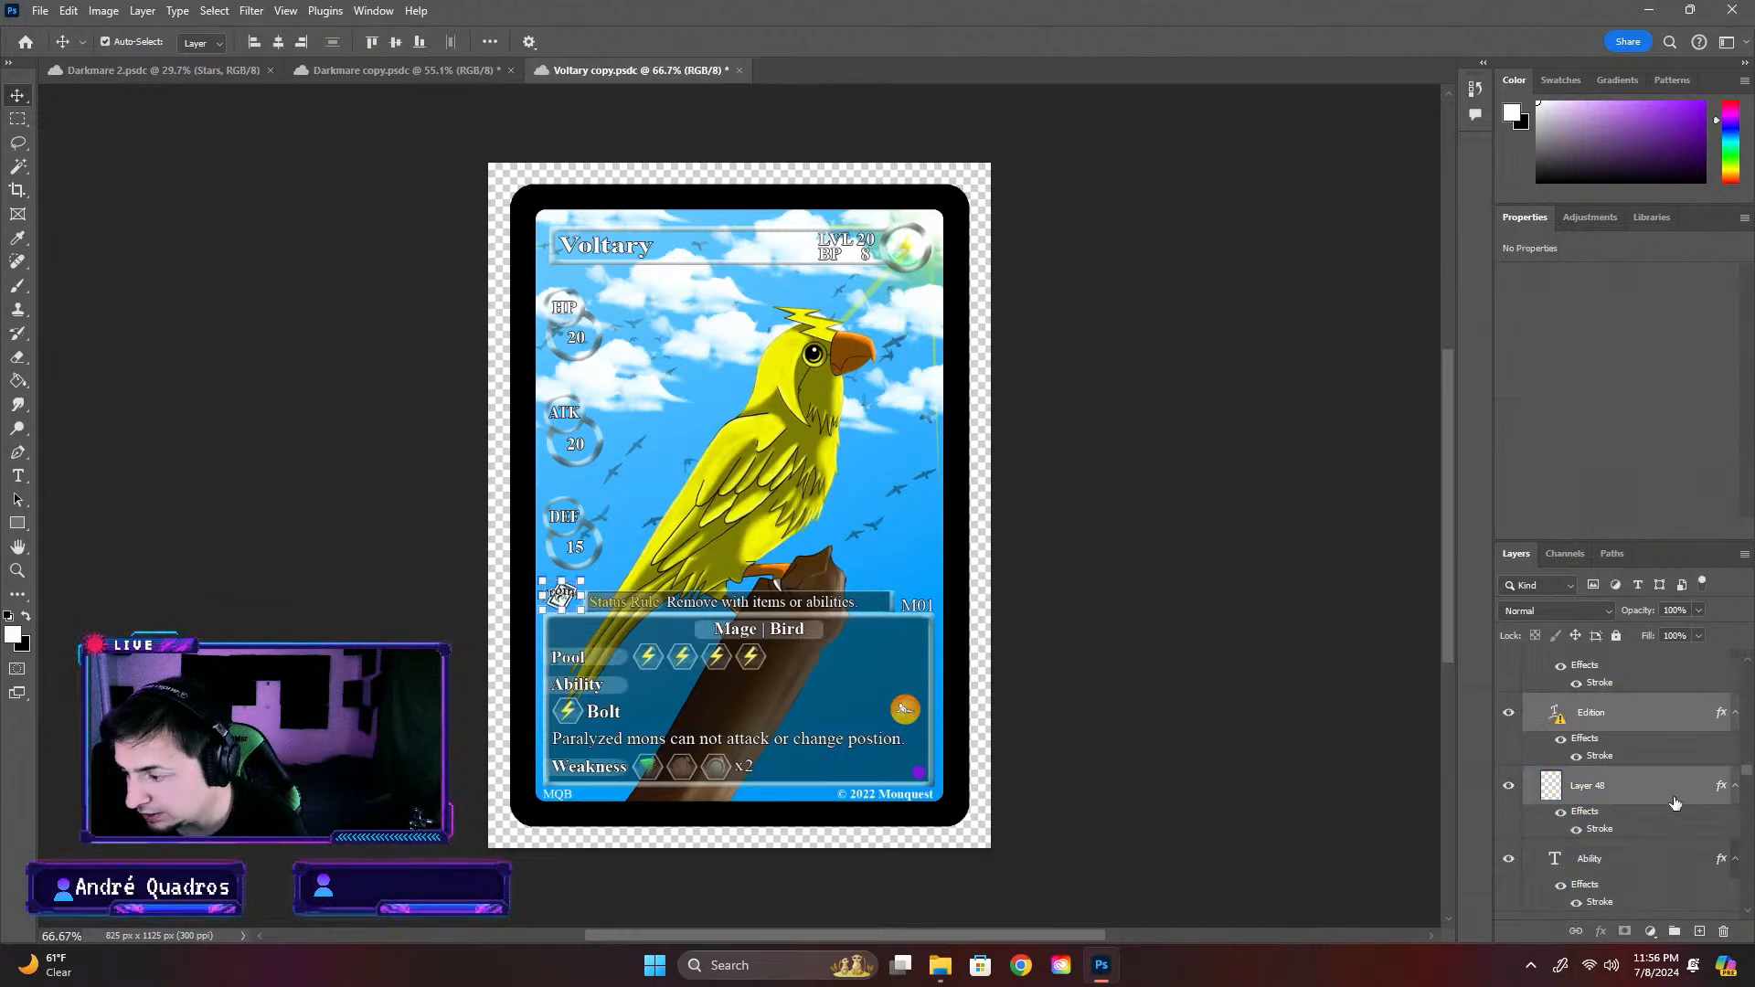
{"action": "left_click", "coordinate": [447, 68]}
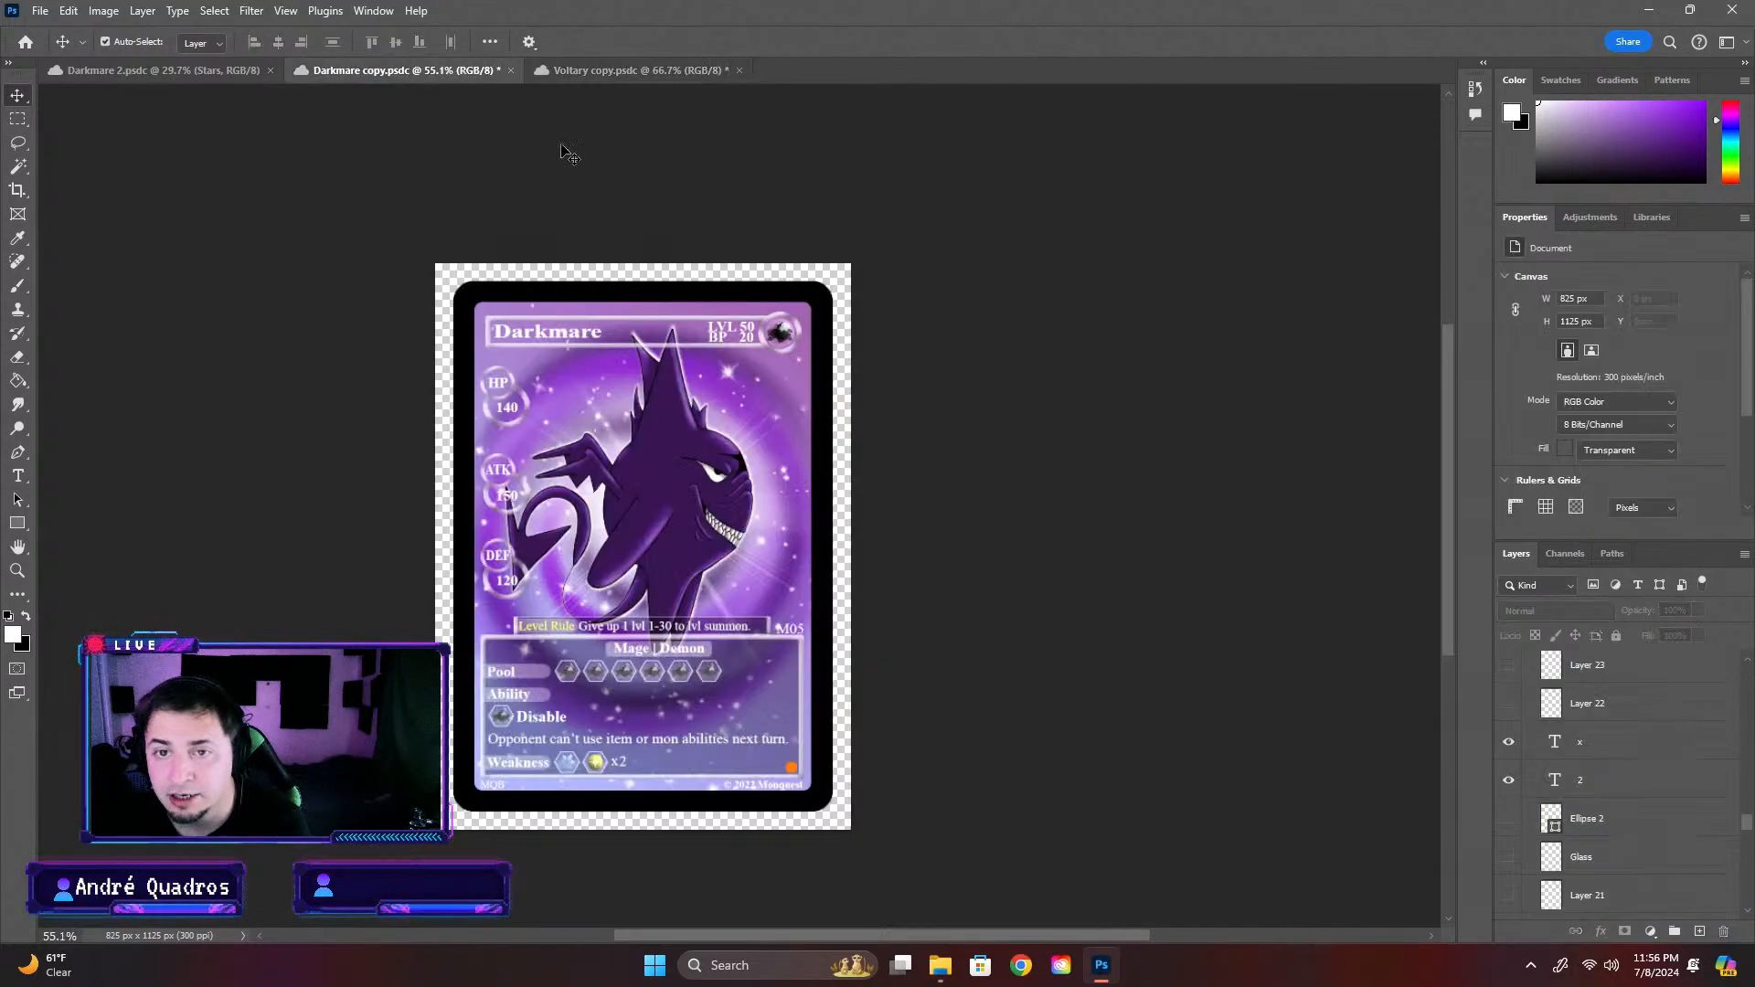
{"action": "key", "text": "ctrl+v"}
{"action": "scroll", "coordinate": [633, 570], "scroll_direction": "up", "scroll_amount": 3}
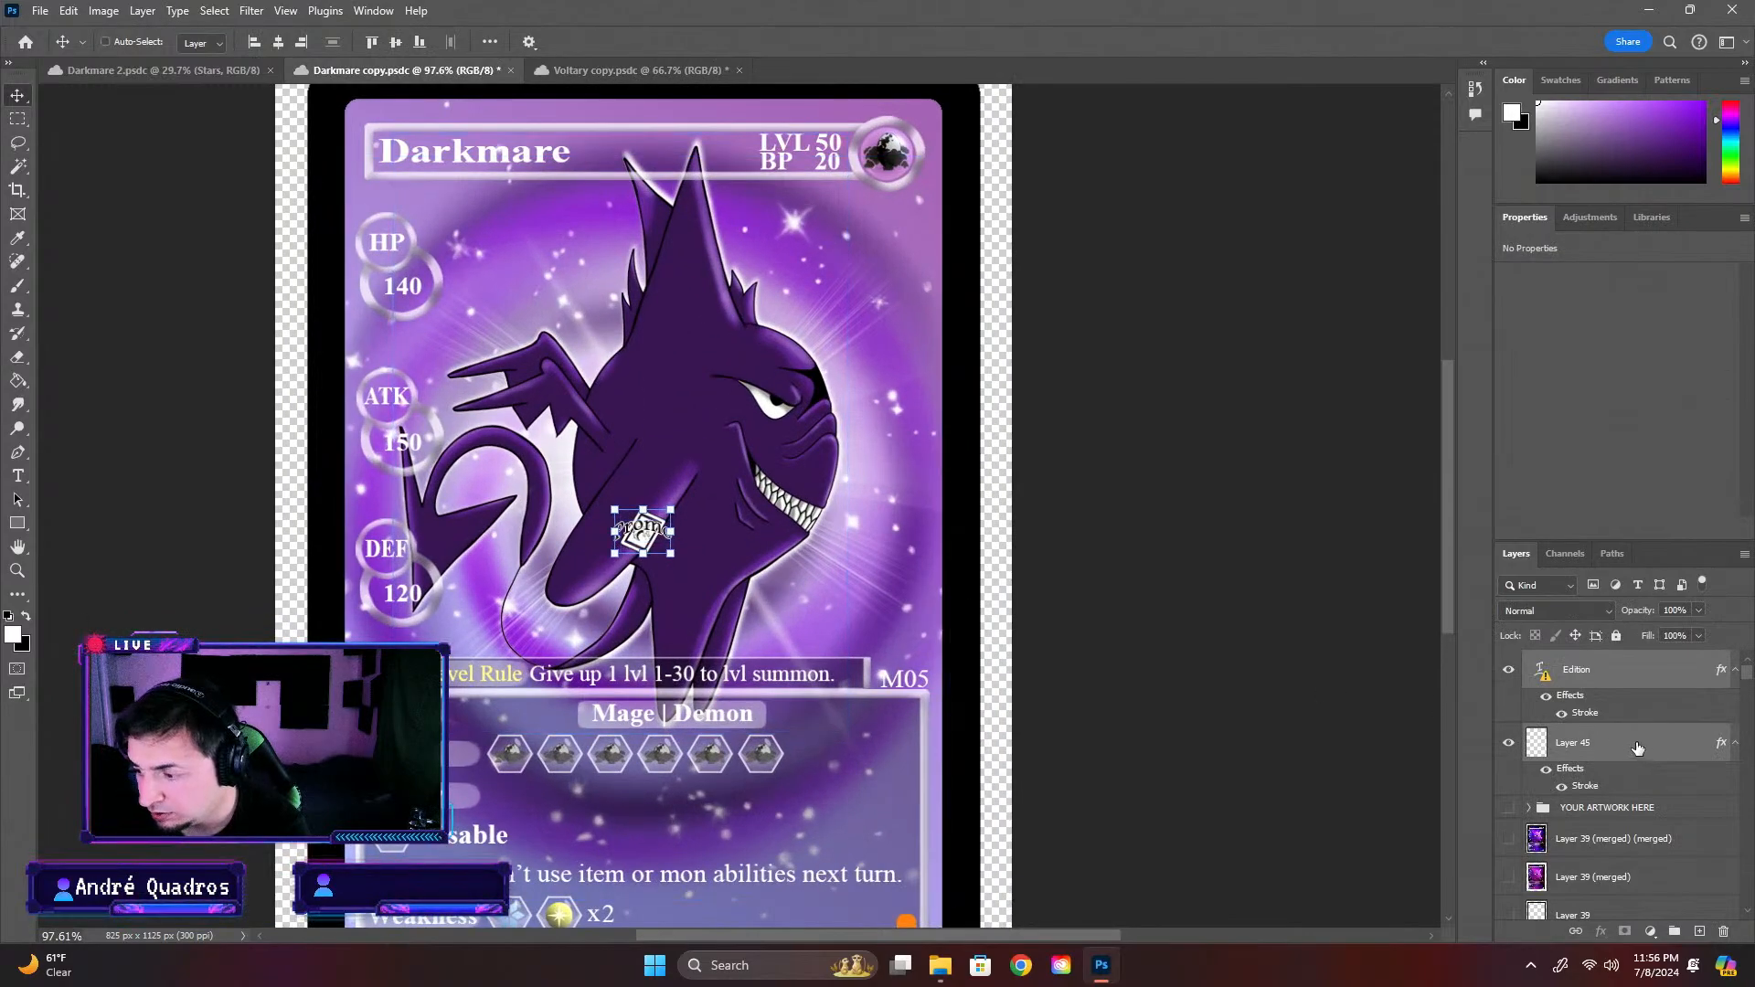
{"action": "key", "text": "ctrl+z"}
Paste the Promo mark layers directly above Info Box copy and move the mark just left of the card's Level Rule box
{"action": "scroll", "coordinate": [1649, 745], "scroll_direction": "down", "scroll_amount": 4}
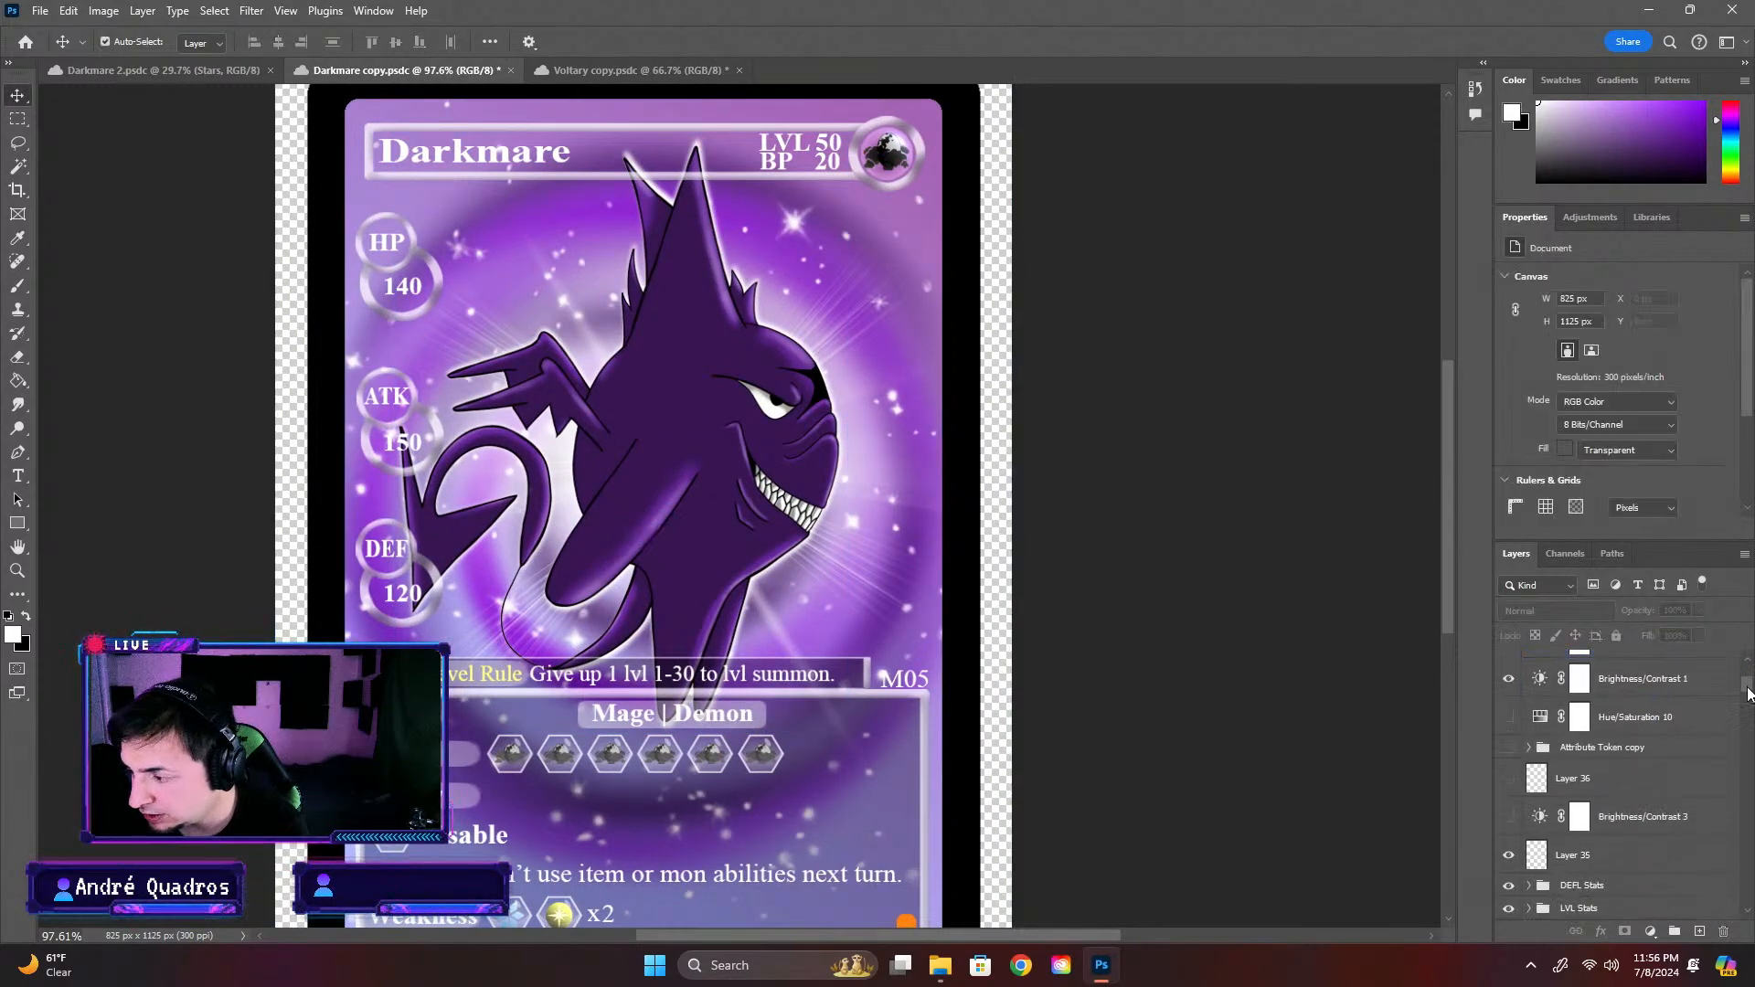
{"action": "left_click_drag", "start_coordinate": [1746, 688], "coordinate": [1747, 775]}
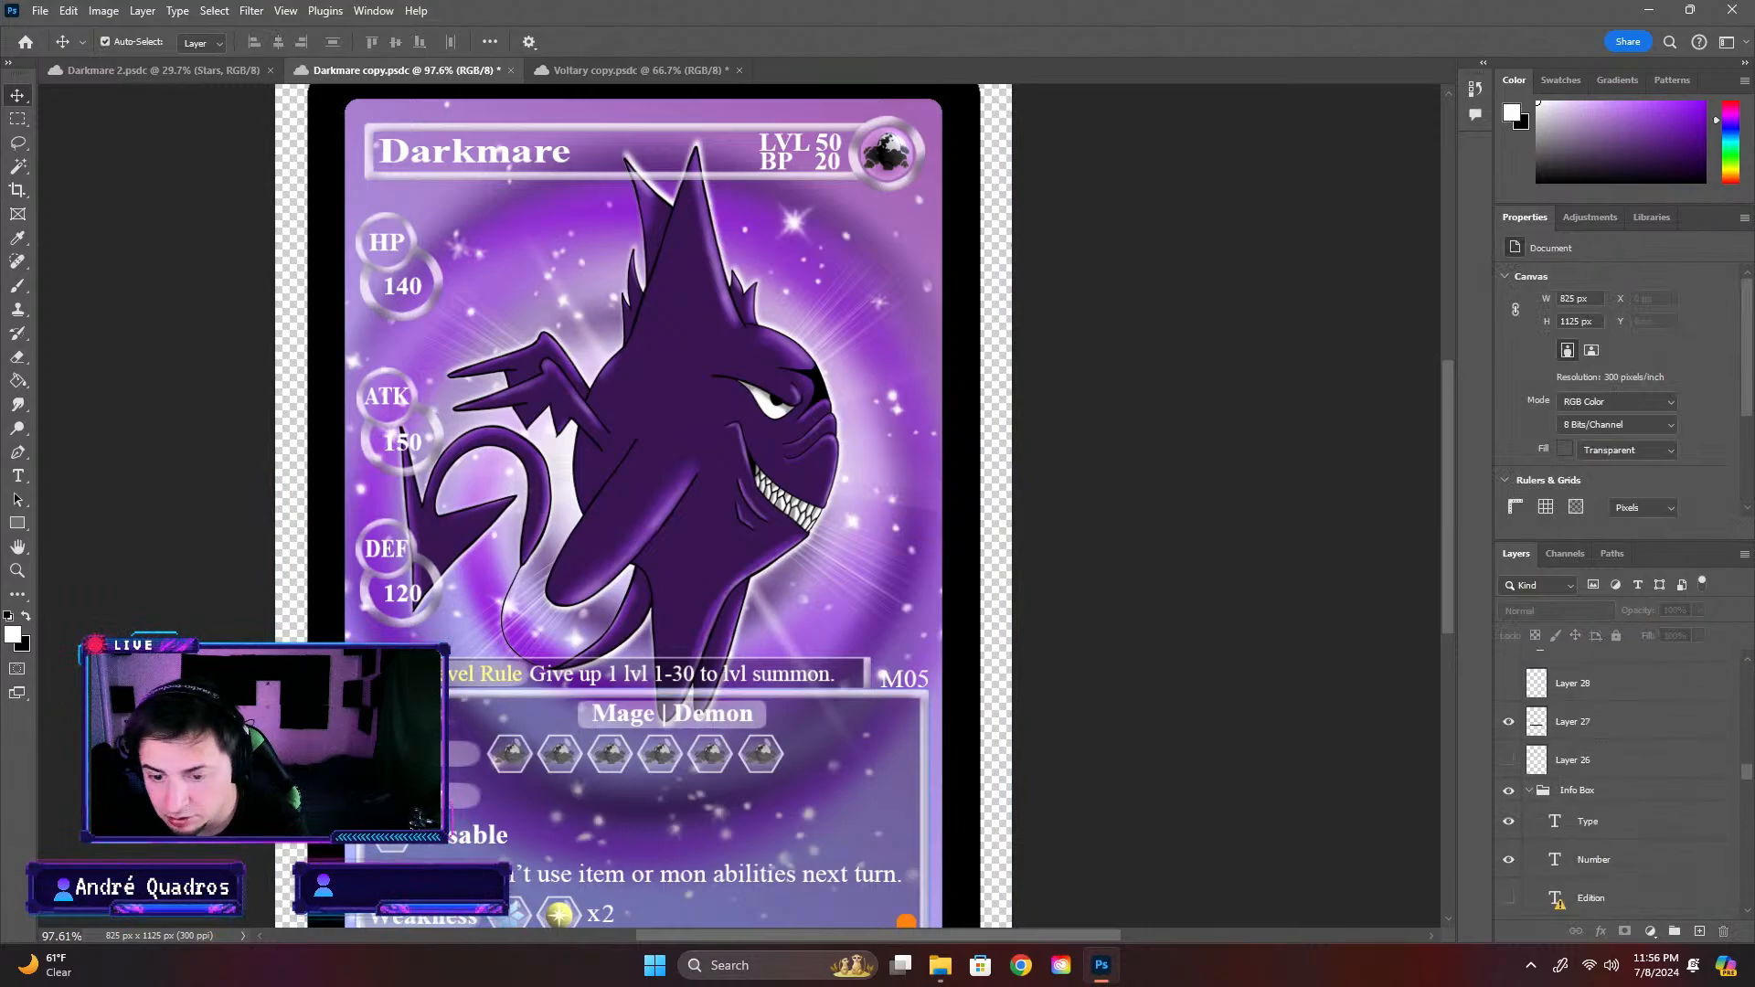
{"action": "left_click", "coordinate": [630, 674]}
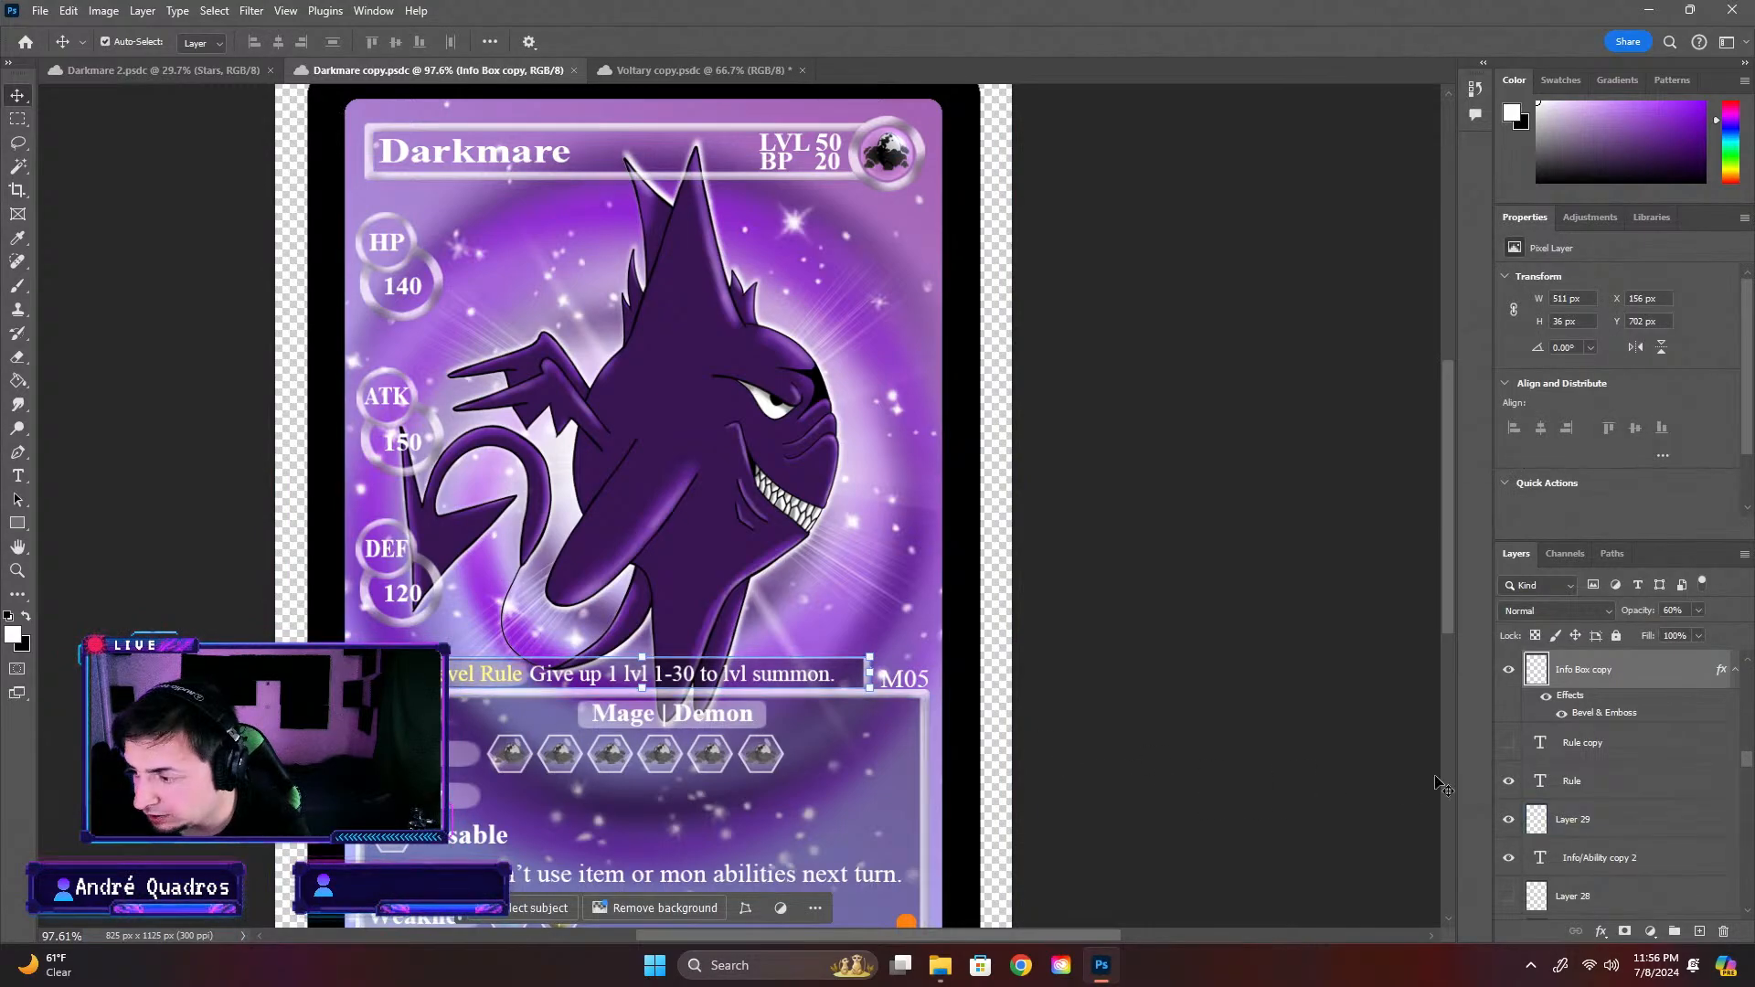
{"action": "scroll", "coordinate": [1560, 745], "scroll_direction": "up", "scroll_amount": 2}
{"action": "left_click", "coordinate": [1629, 736]}
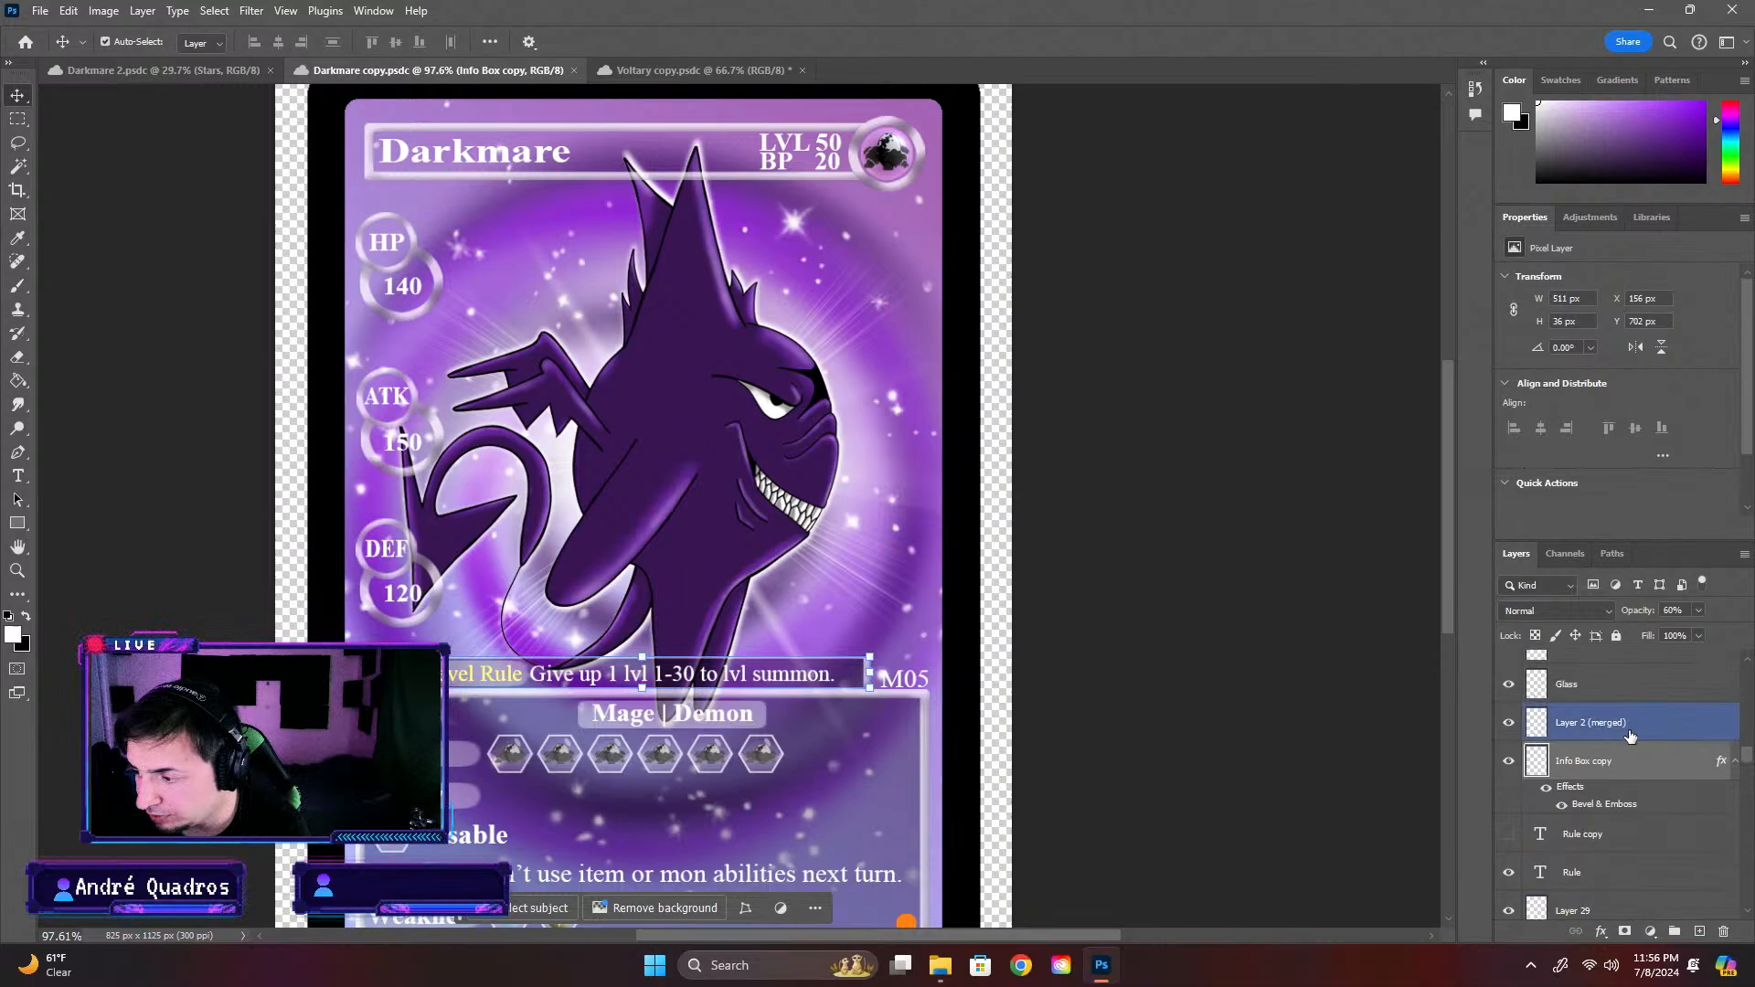
{"action": "left_click", "coordinate": [1511, 728]}
{"action": "left_click", "coordinate": [1511, 727]}
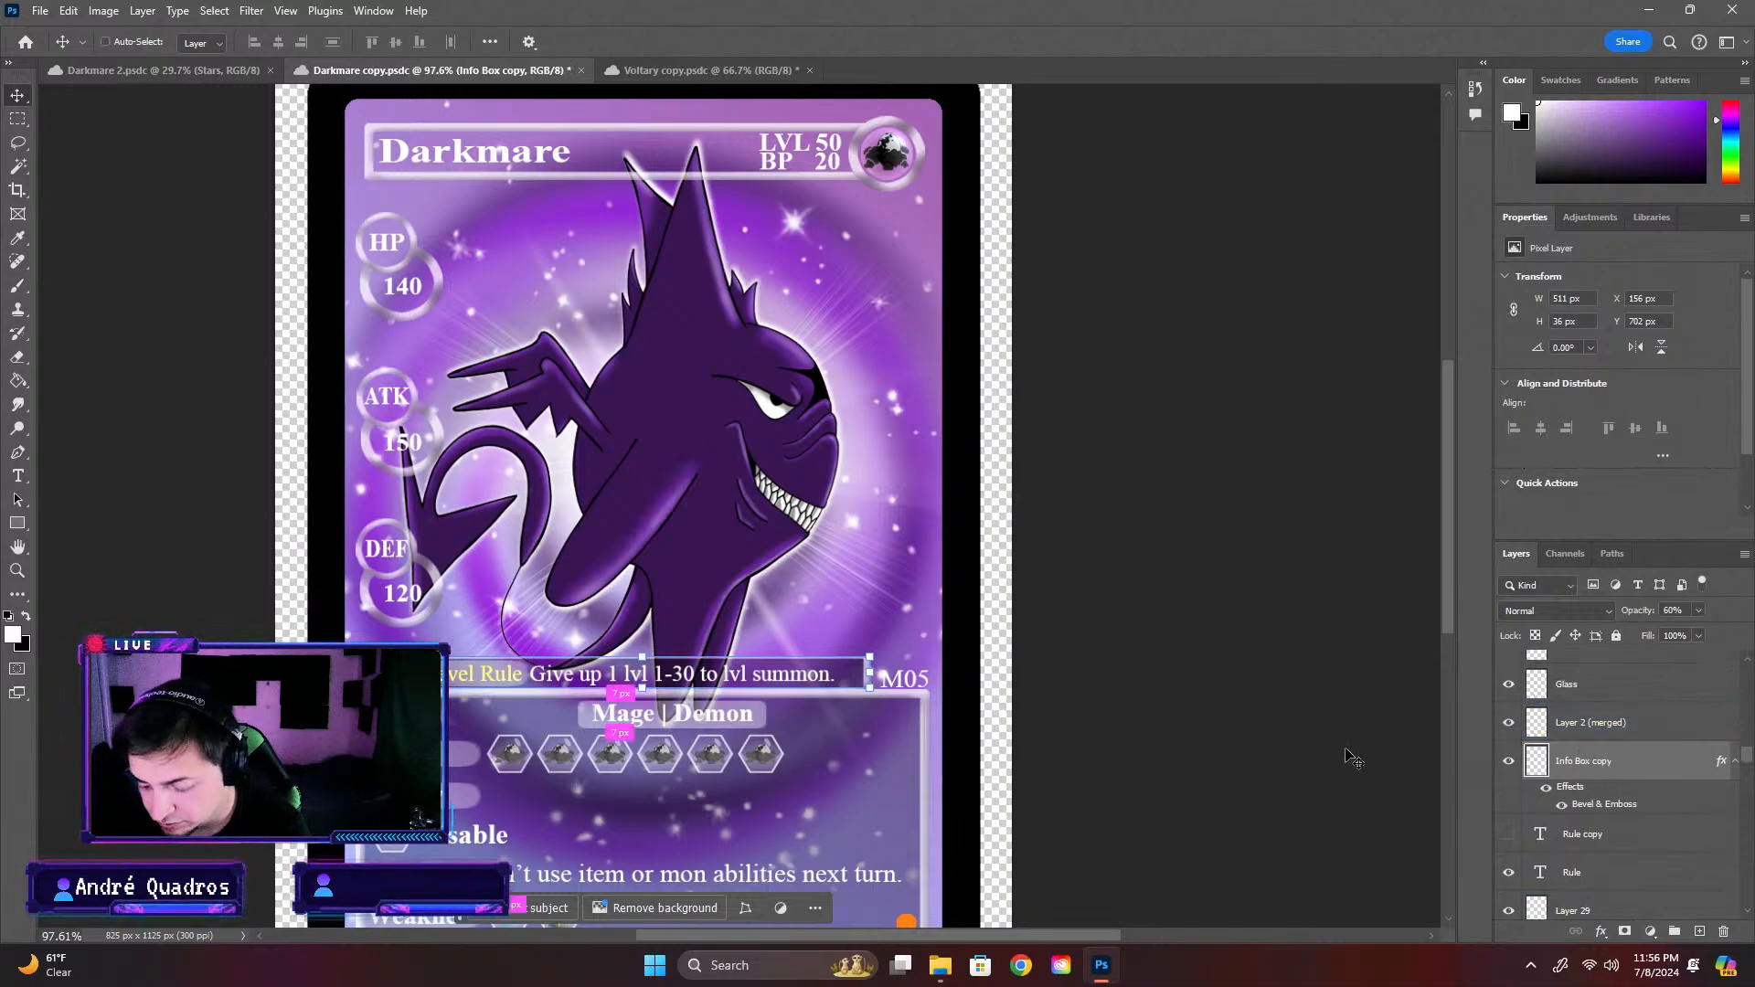
{"action": "key", "text": "ctrl+v"}
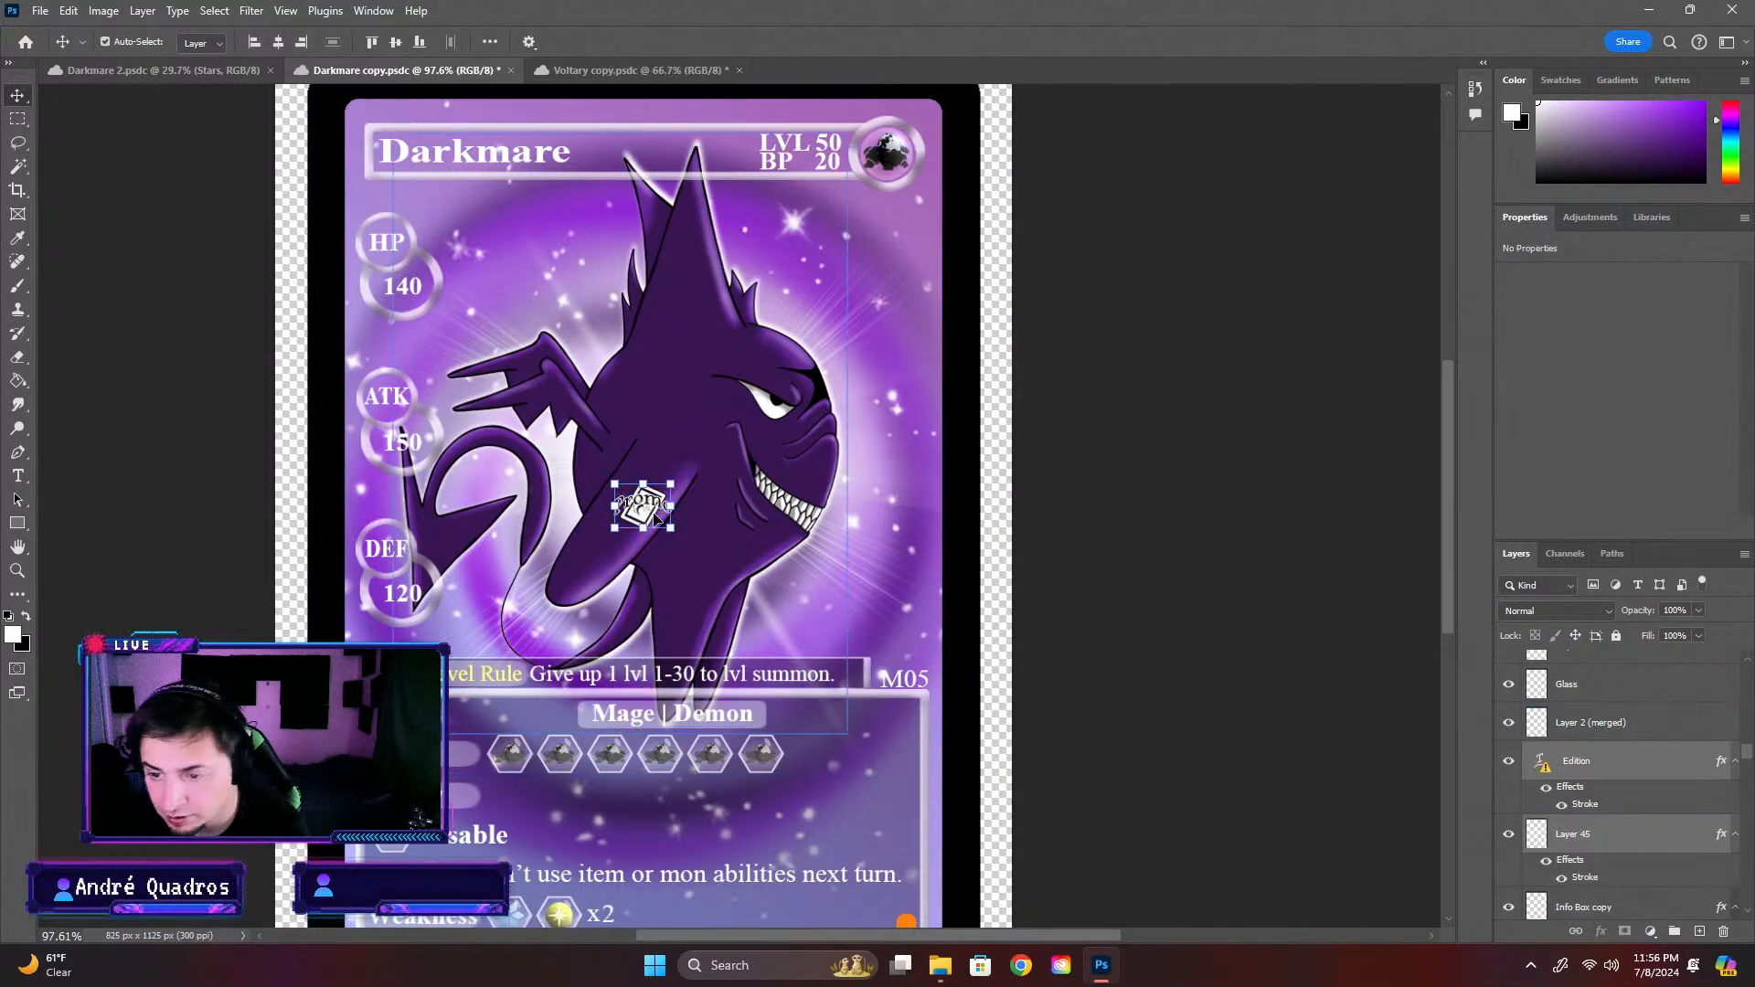
{"action": "left_click_drag", "start_coordinate": [654, 517], "coordinate": [388, 639]}
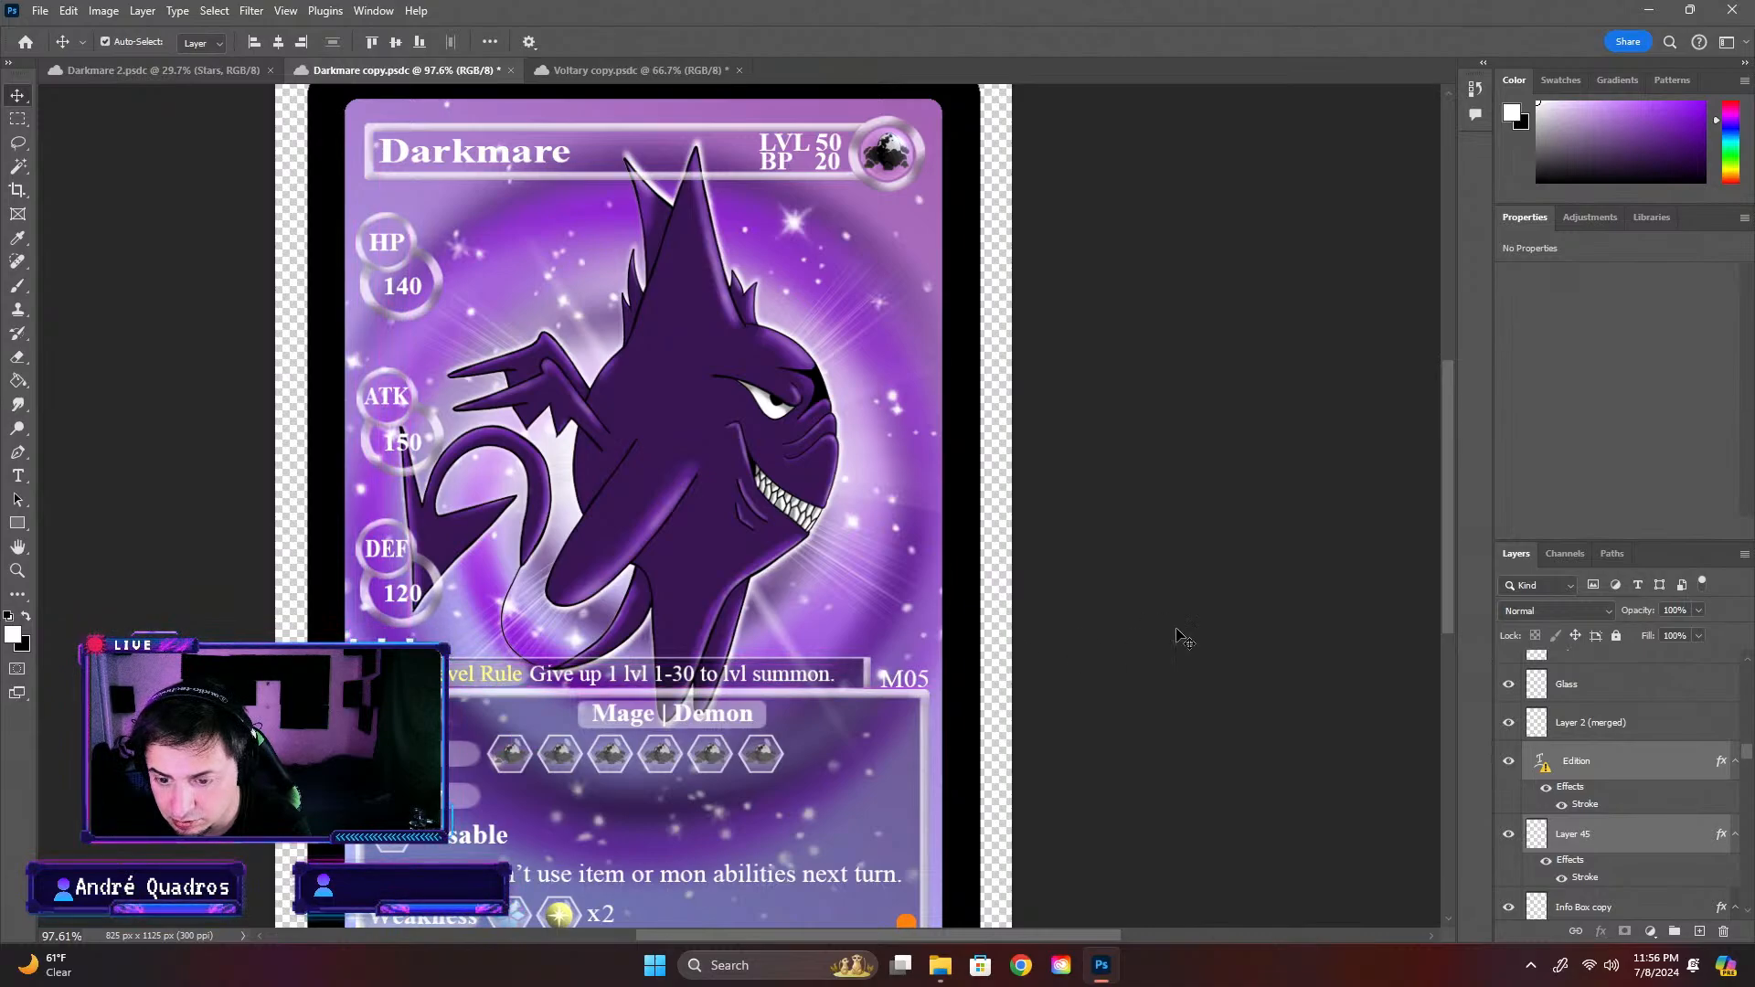
{"action": "left_click", "coordinate": [1230, 639]}
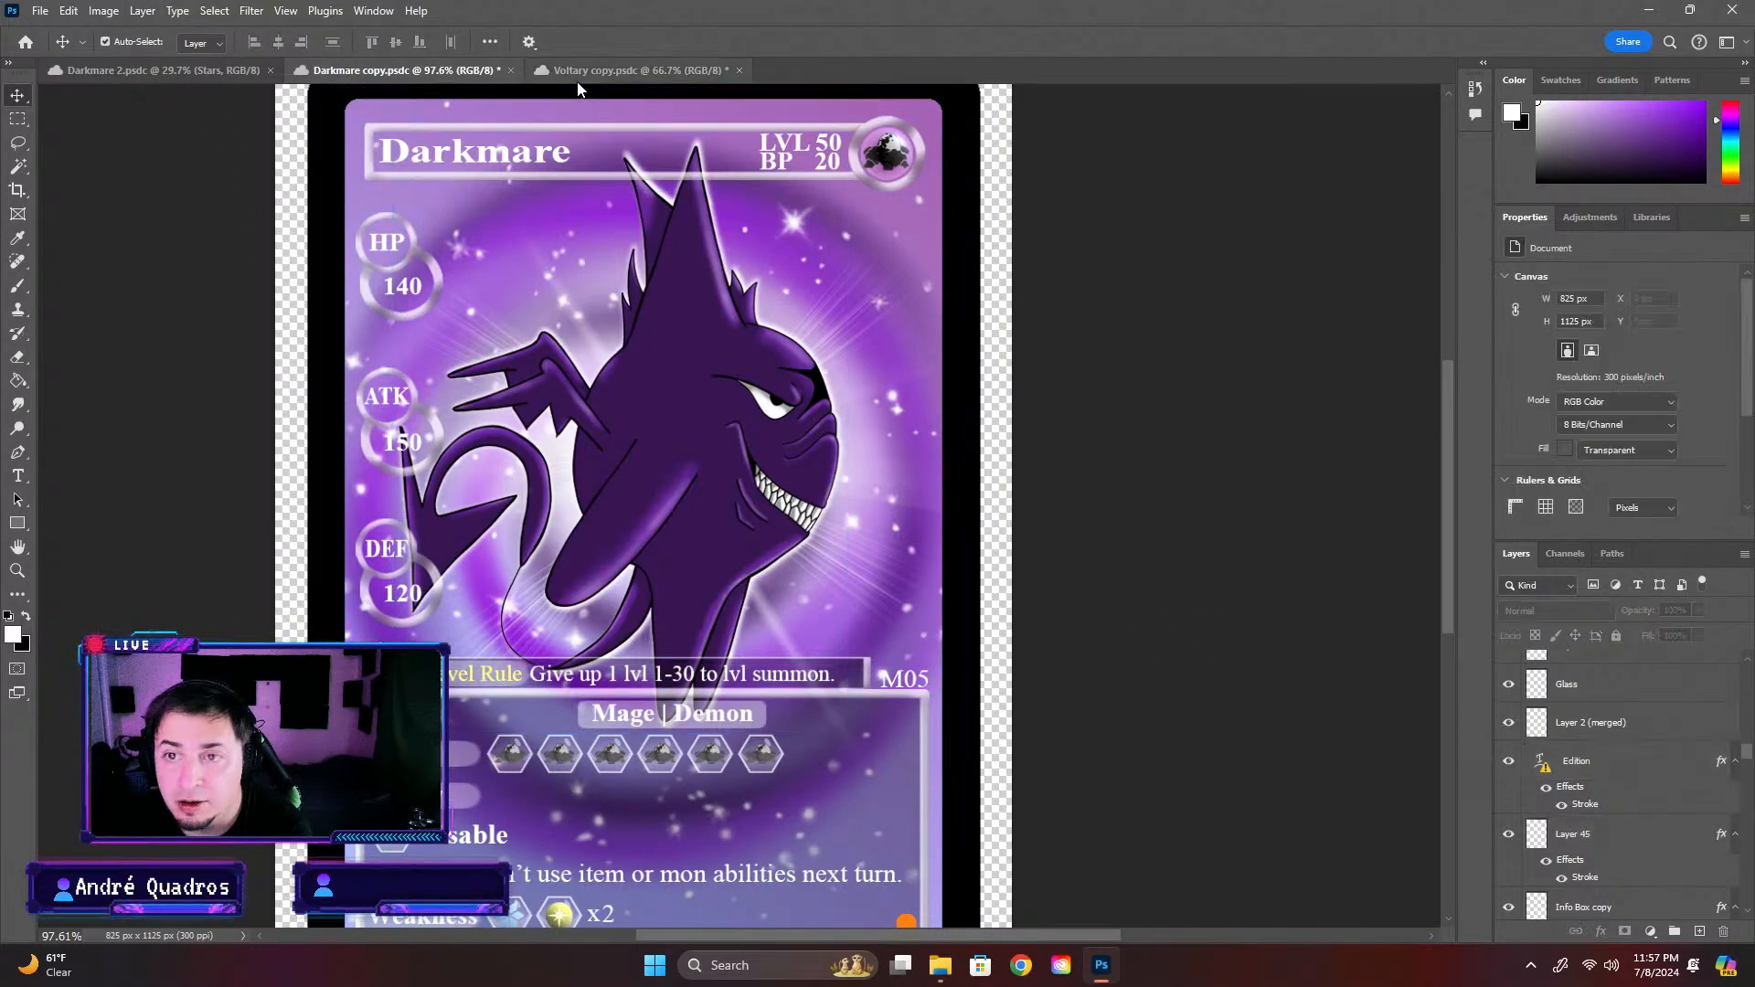
Check the Promo mark's placement against the Voltary card, and save Darkmare copy
{"action": "left_click", "coordinate": [635, 71]}
{"action": "scroll", "coordinate": [608, 572], "scroll_direction": "up", "scroll_amount": 6}
{"action": "left_click", "coordinate": [102, 406]}
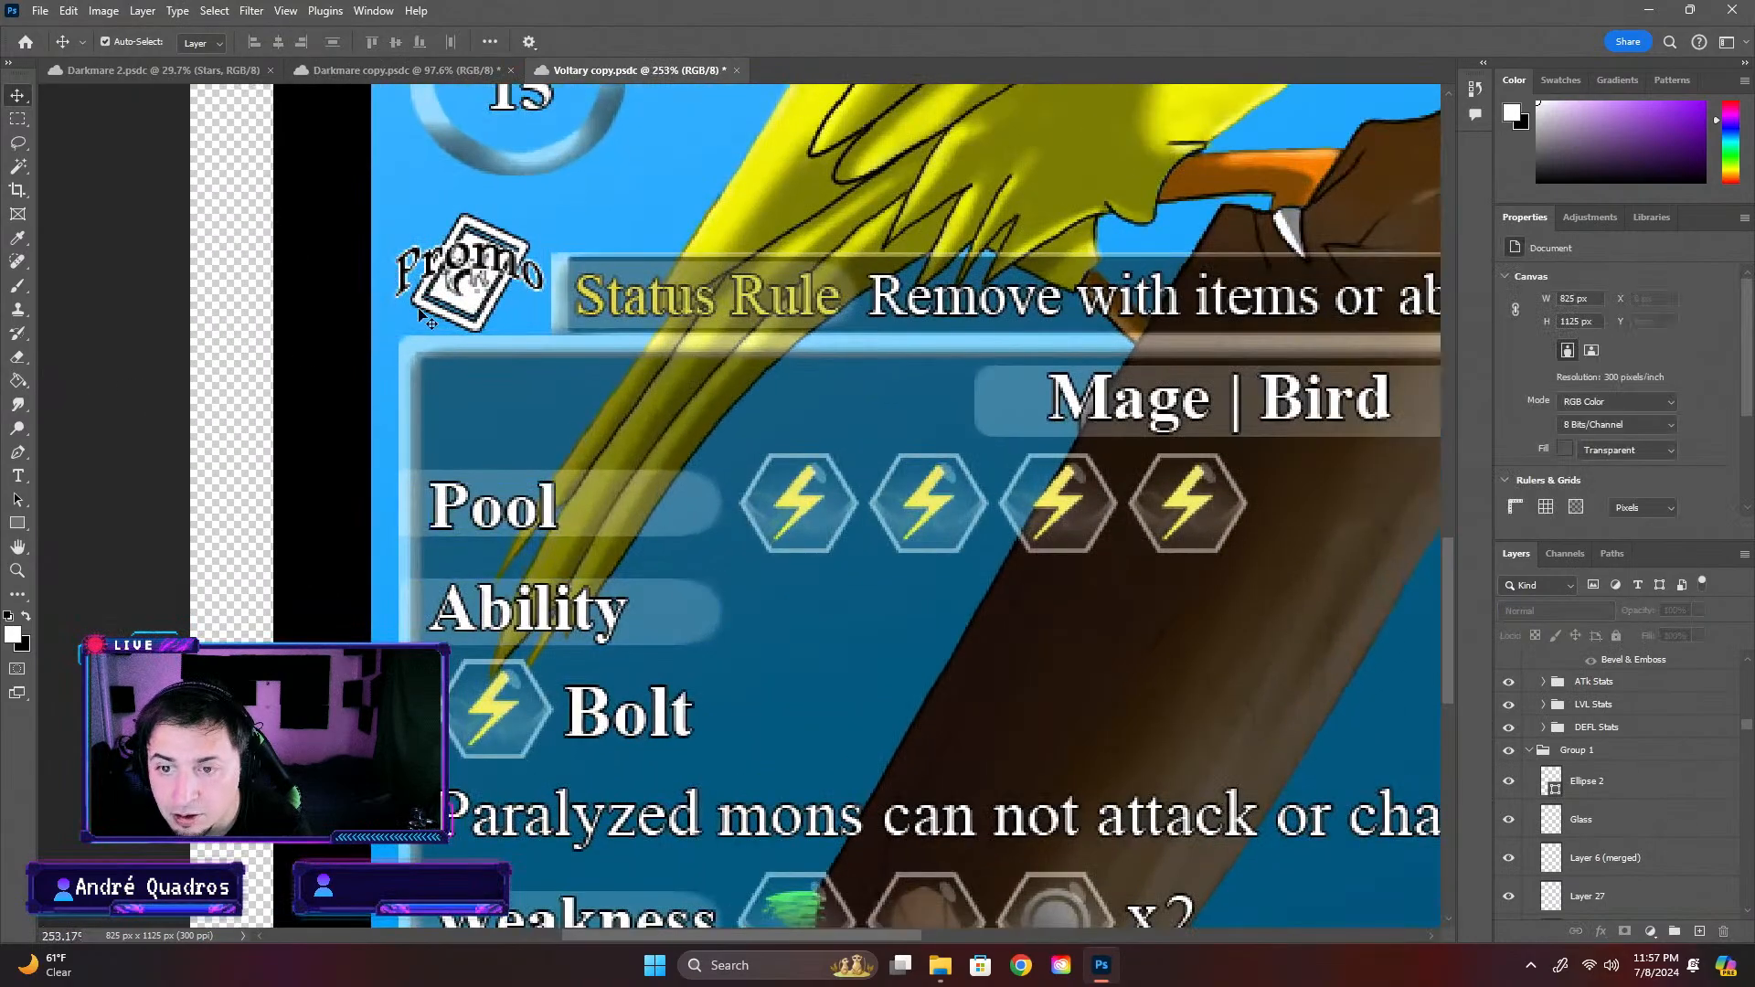
{"action": "scroll", "coordinate": [528, 312], "scroll_direction": "down", "scroll_amount": 2}
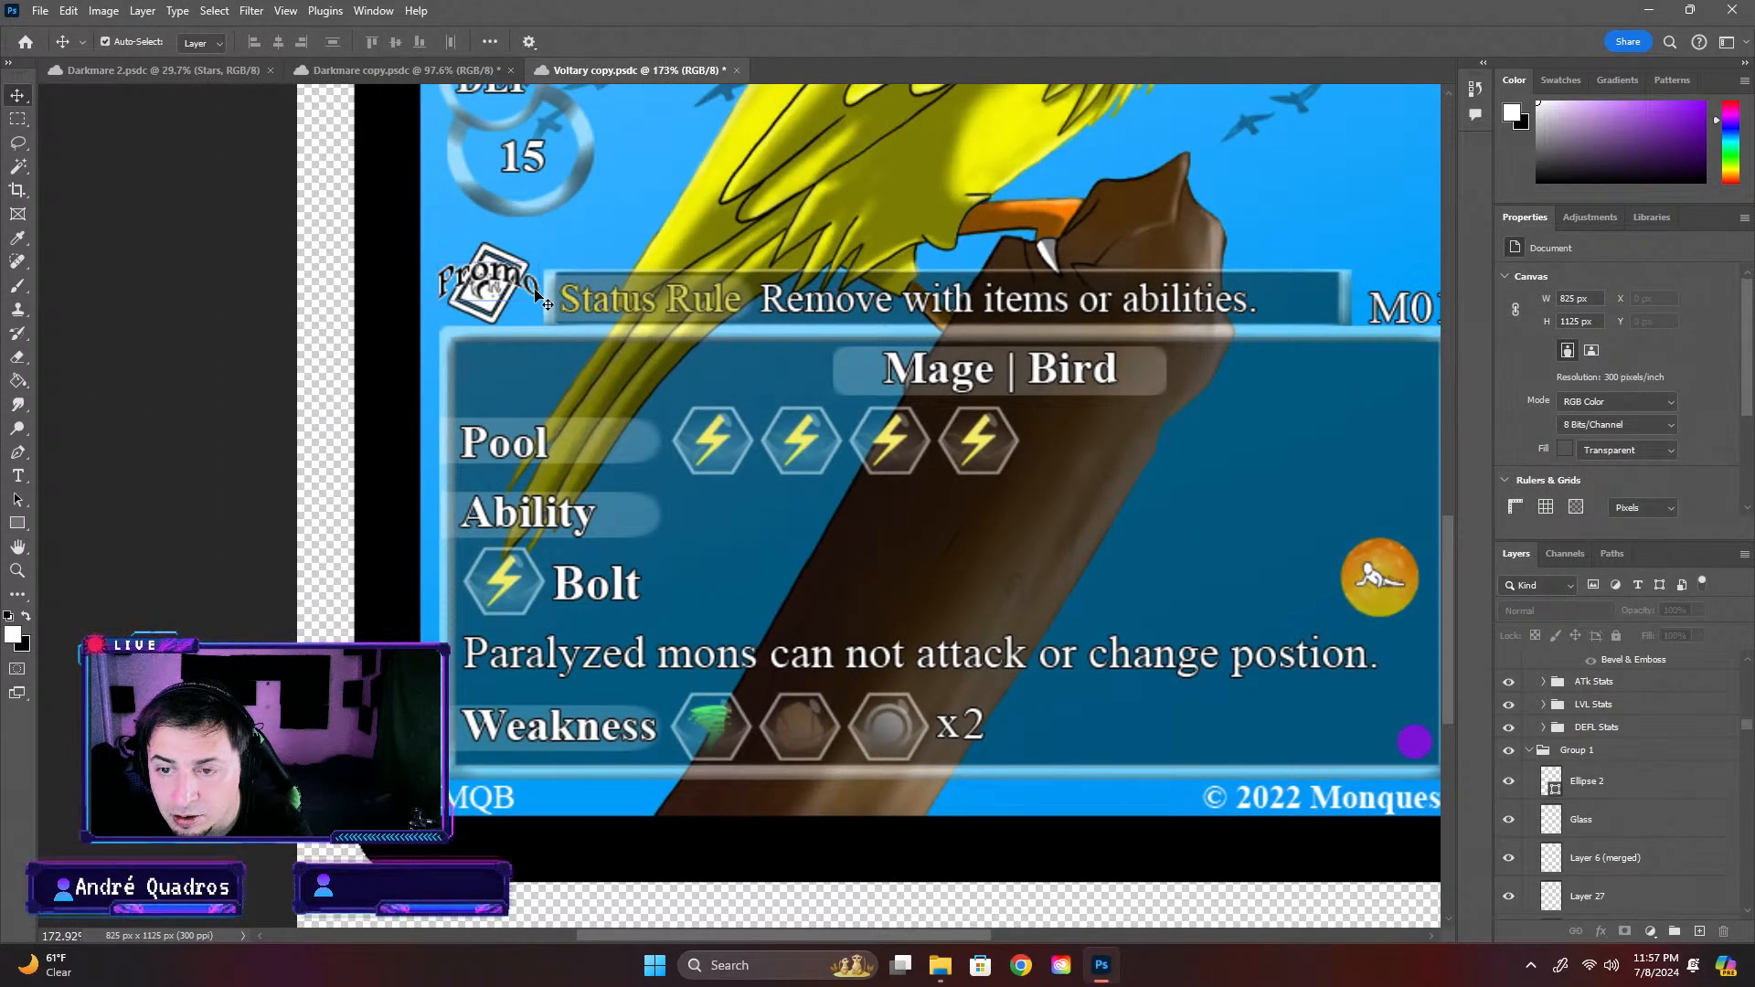
{"action": "left_click", "coordinate": [402, 71]}
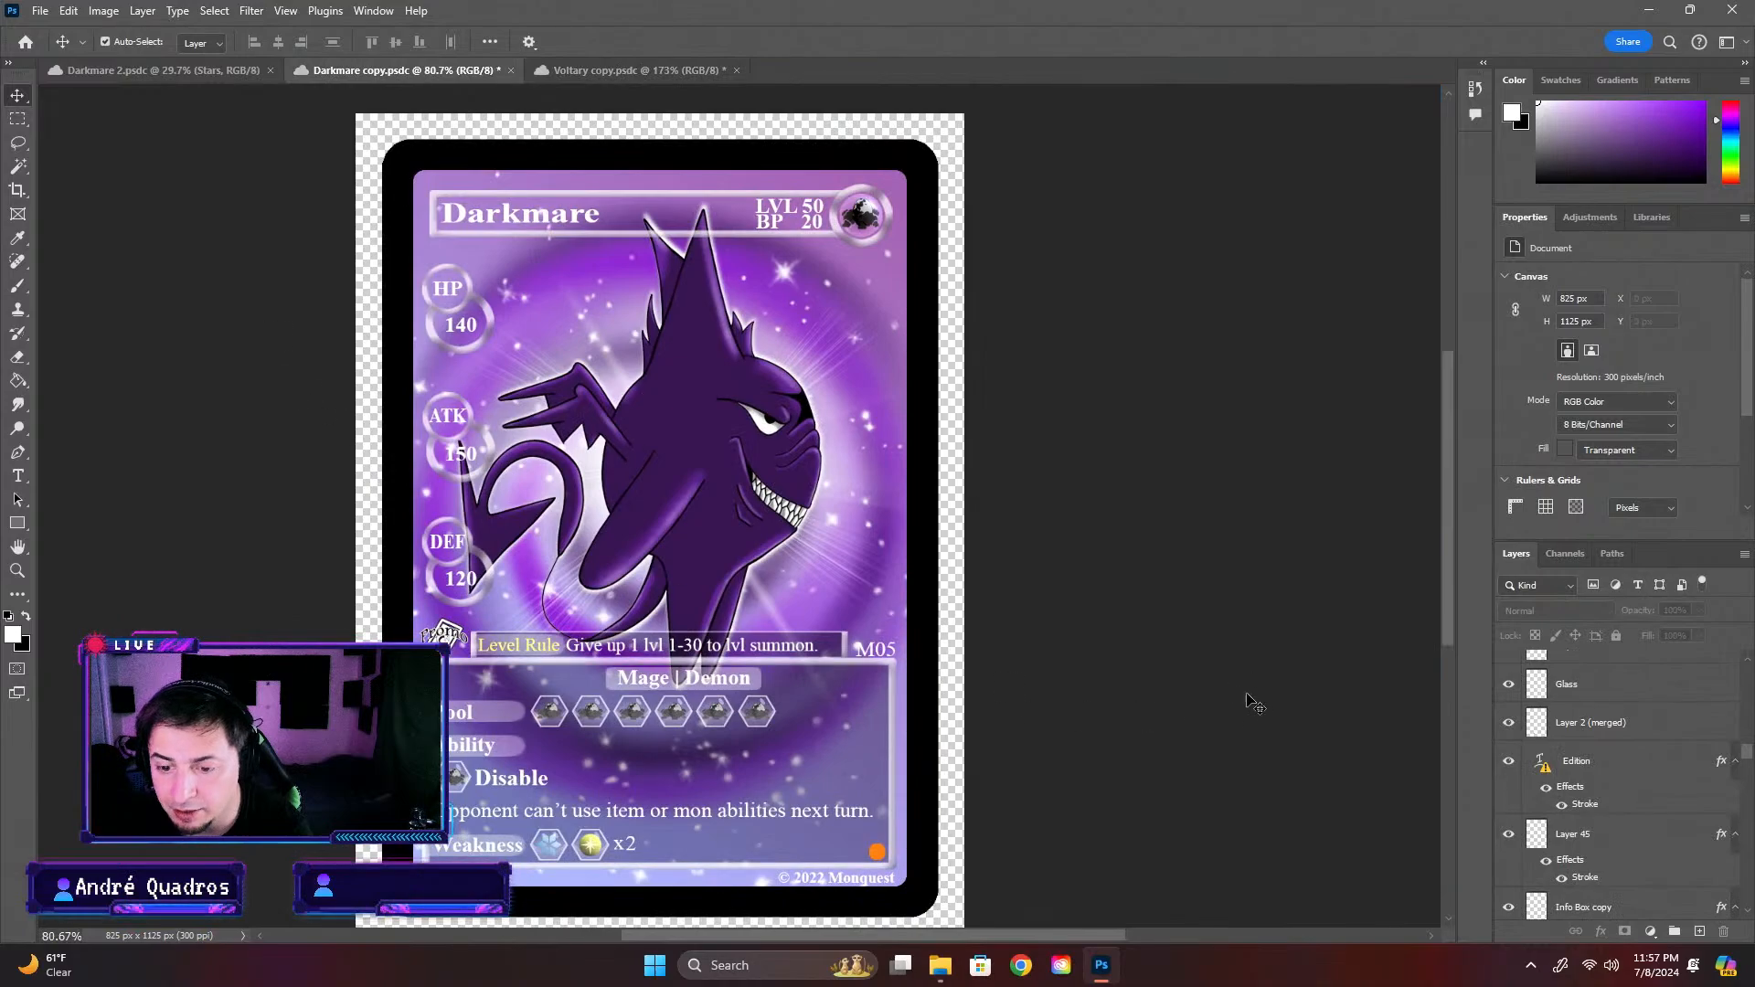
{"action": "key", "text": "ctrl+s"}
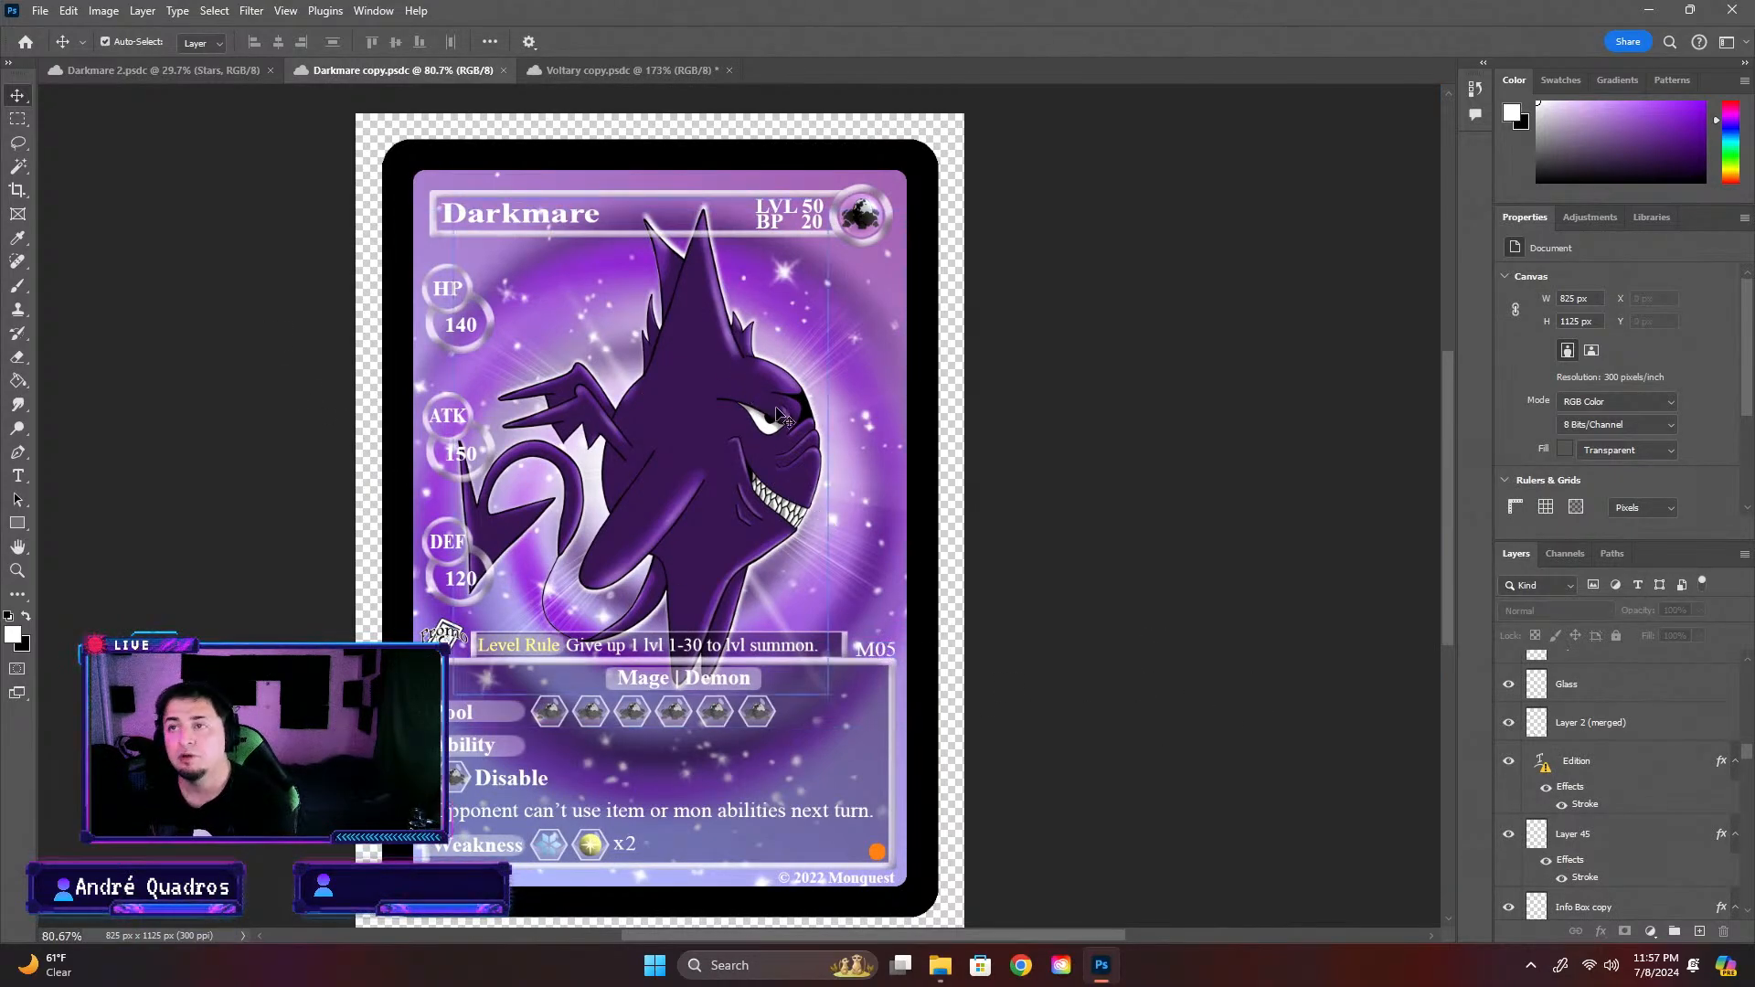
{"action": "scroll", "coordinate": [1049, 359], "scroll_direction": "down", "scroll_amount": 1}
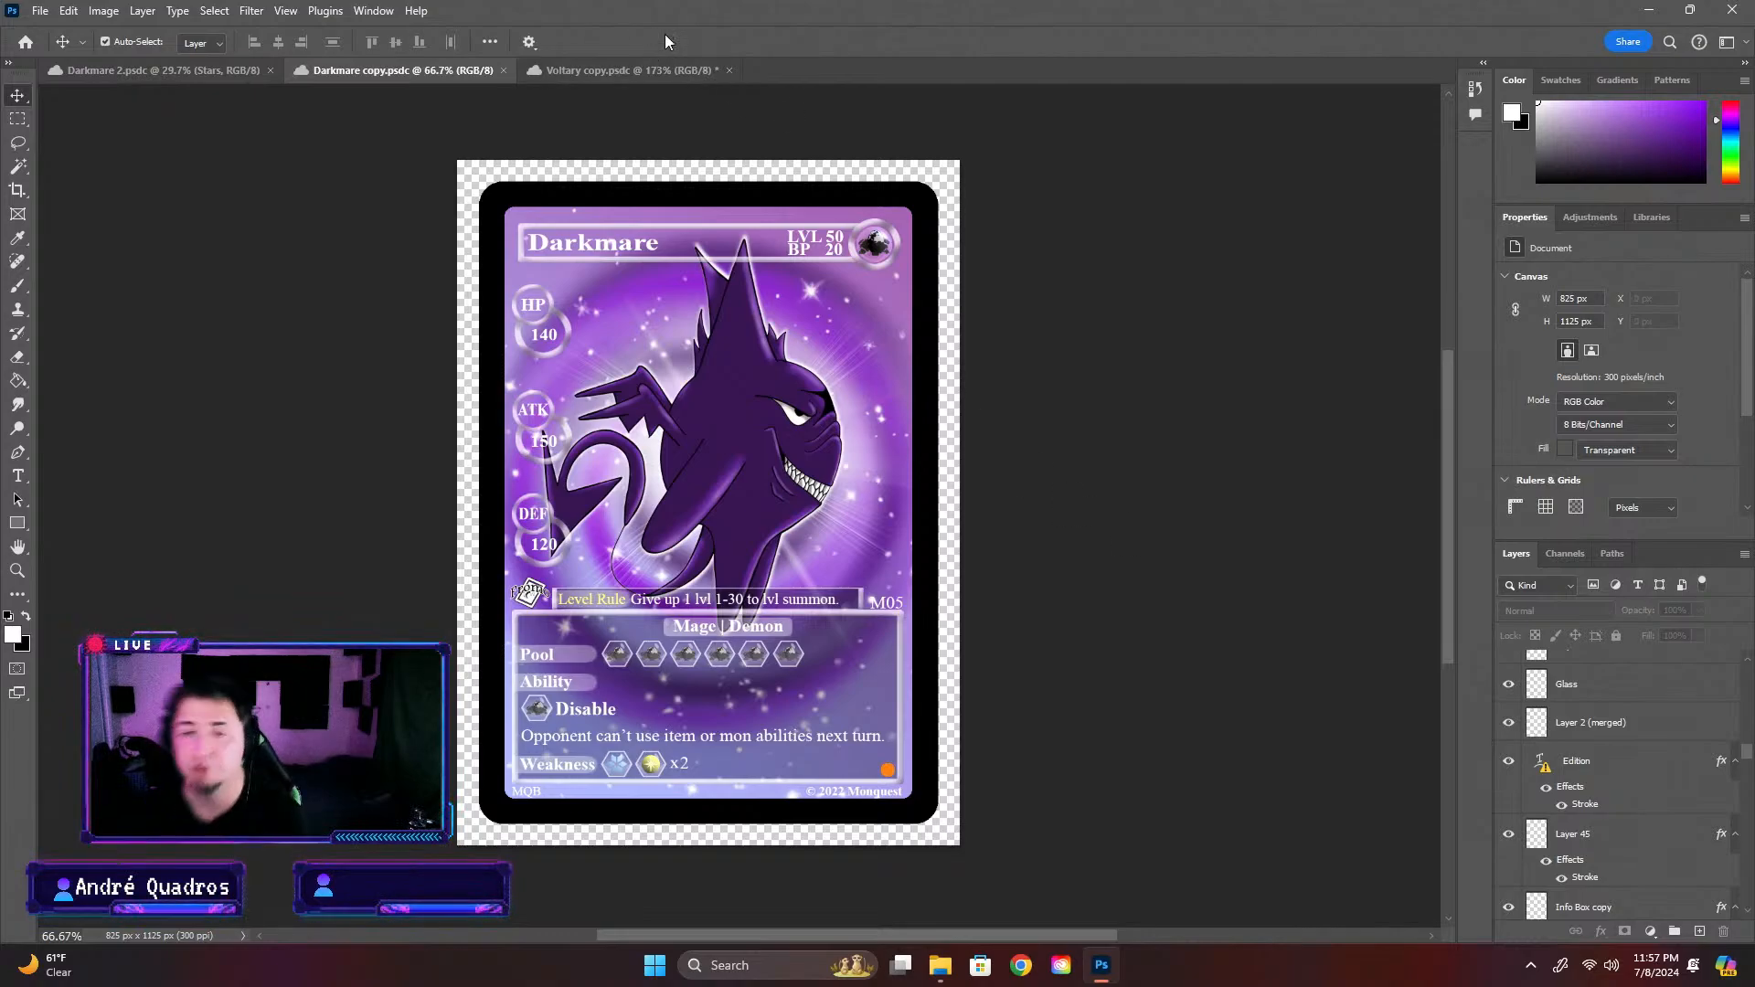
Save the card as Darkmare Promo in the Darkmare cloud folder and close Voltary copy
{"action": "left_click", "coordinate": [41, 10]}
{"action": "left_click", "coordinate": [110, 236]}
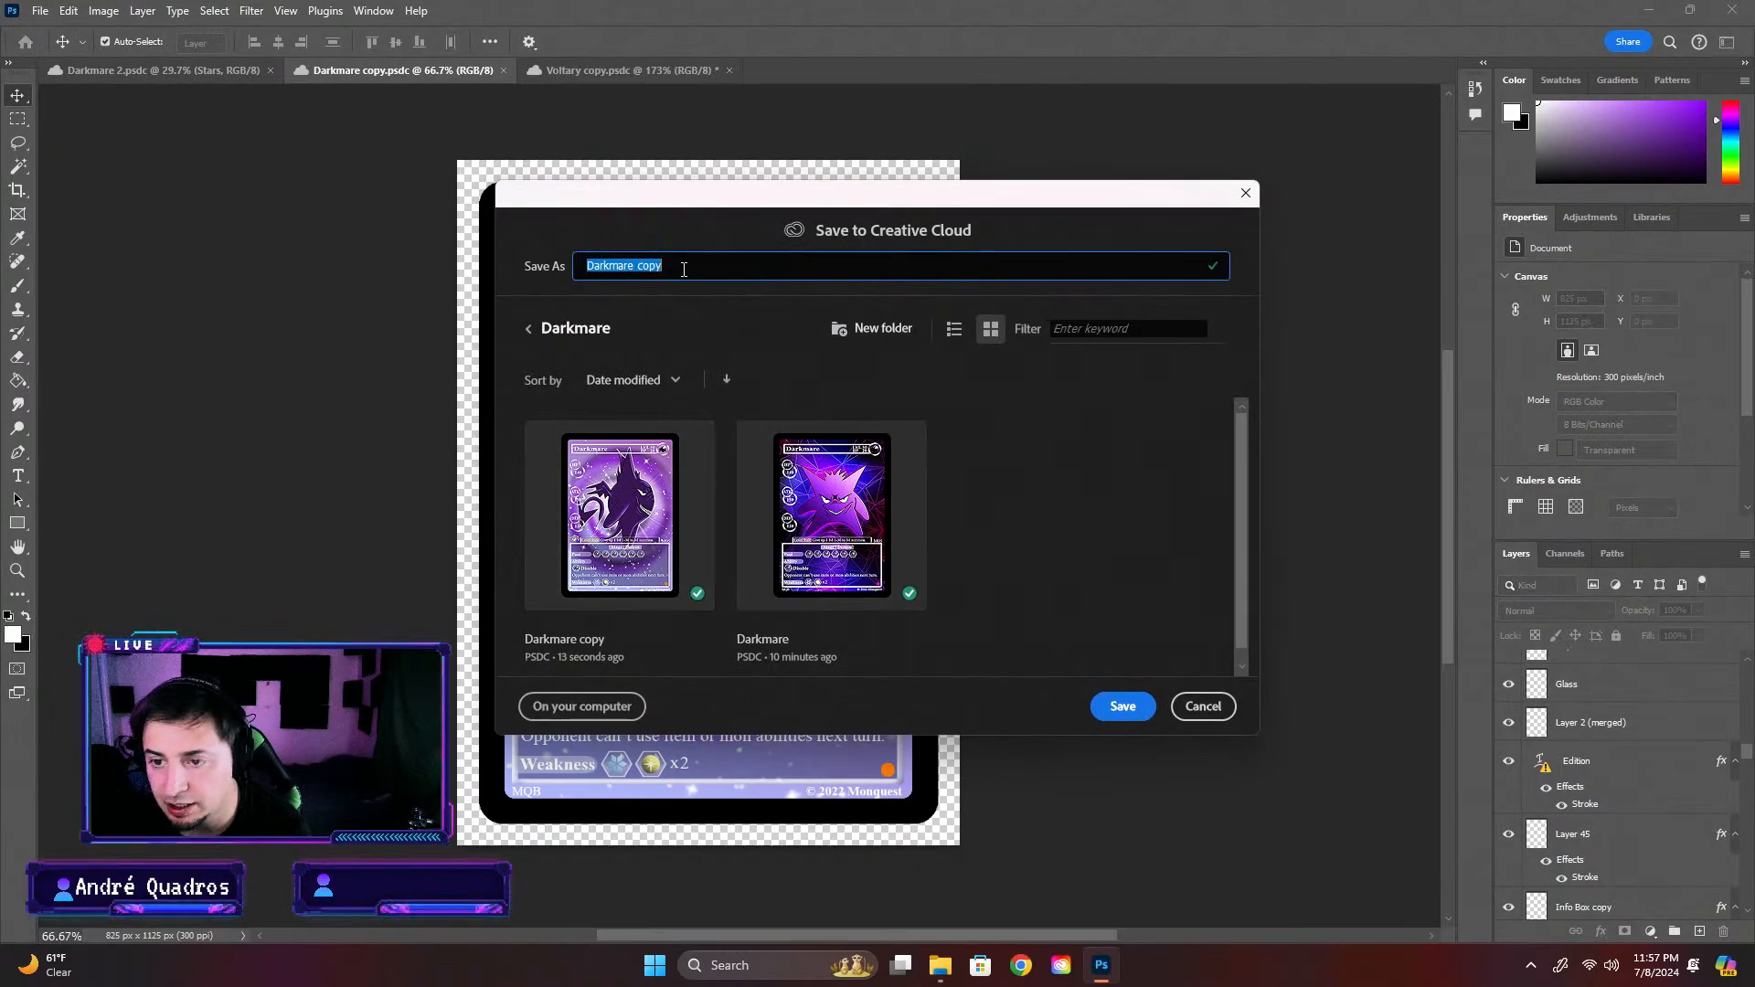
{"action": "left_click_drag", "start_coordinate": [684, 269], "coordinate": [632, 274]}
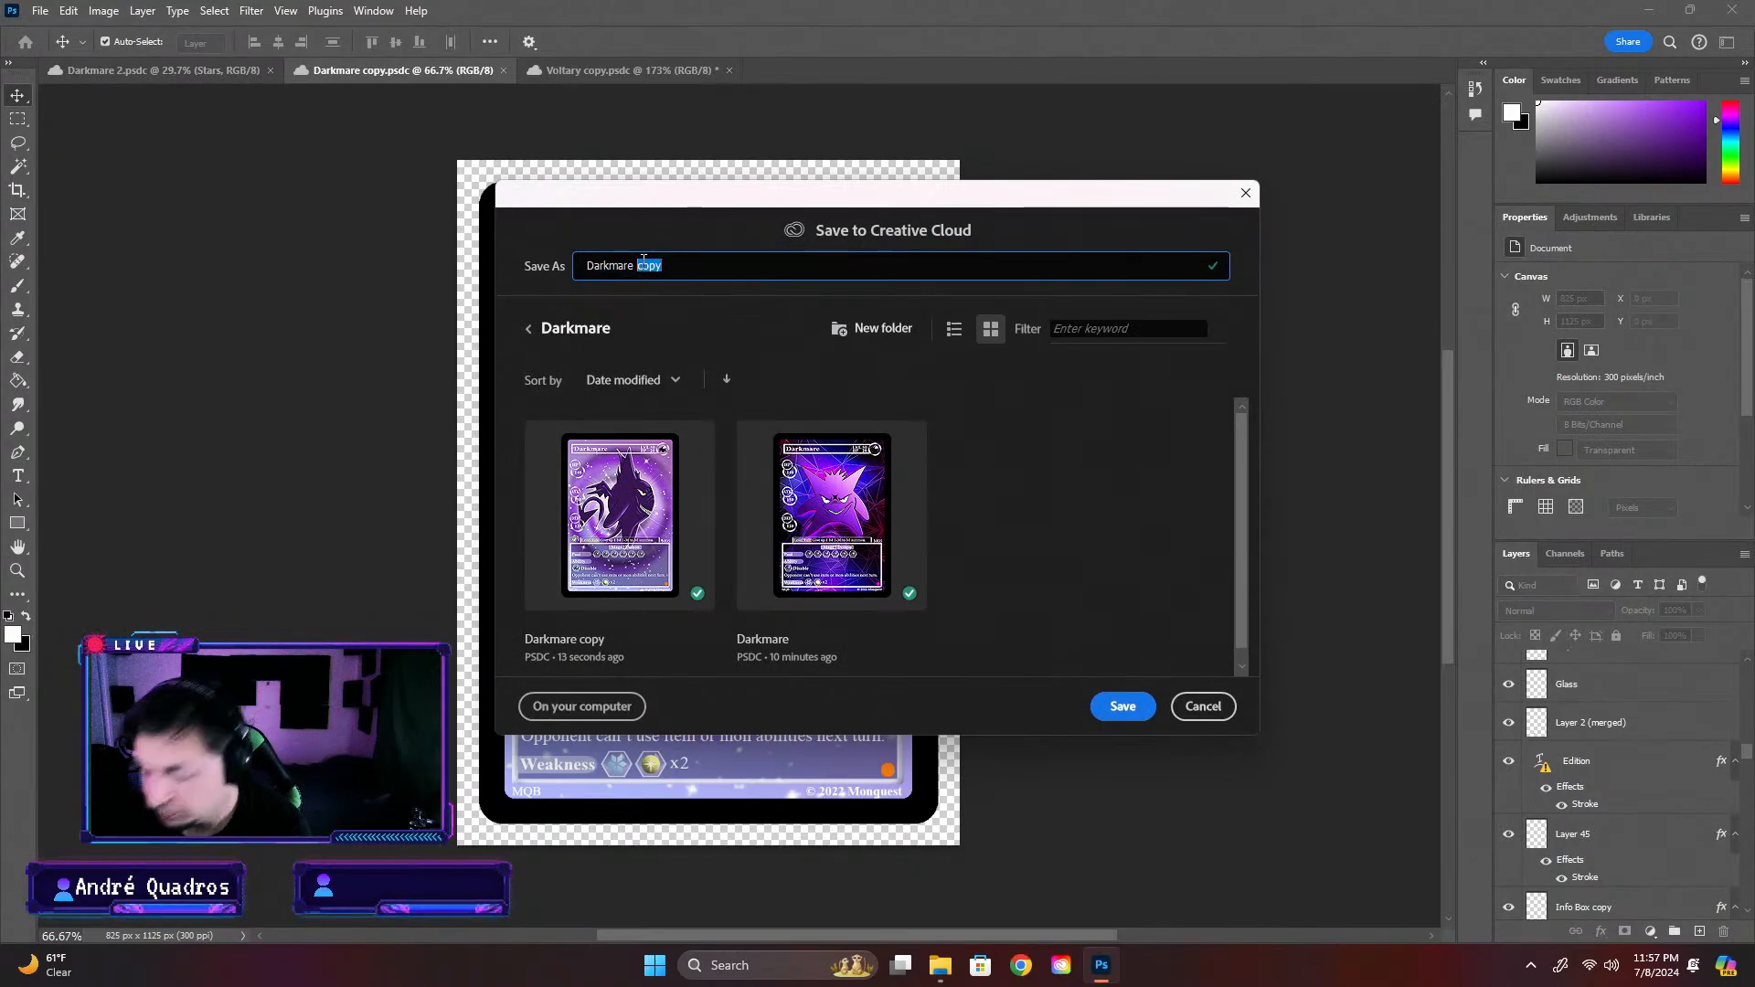
{"action": "type", "text": "Promo"}
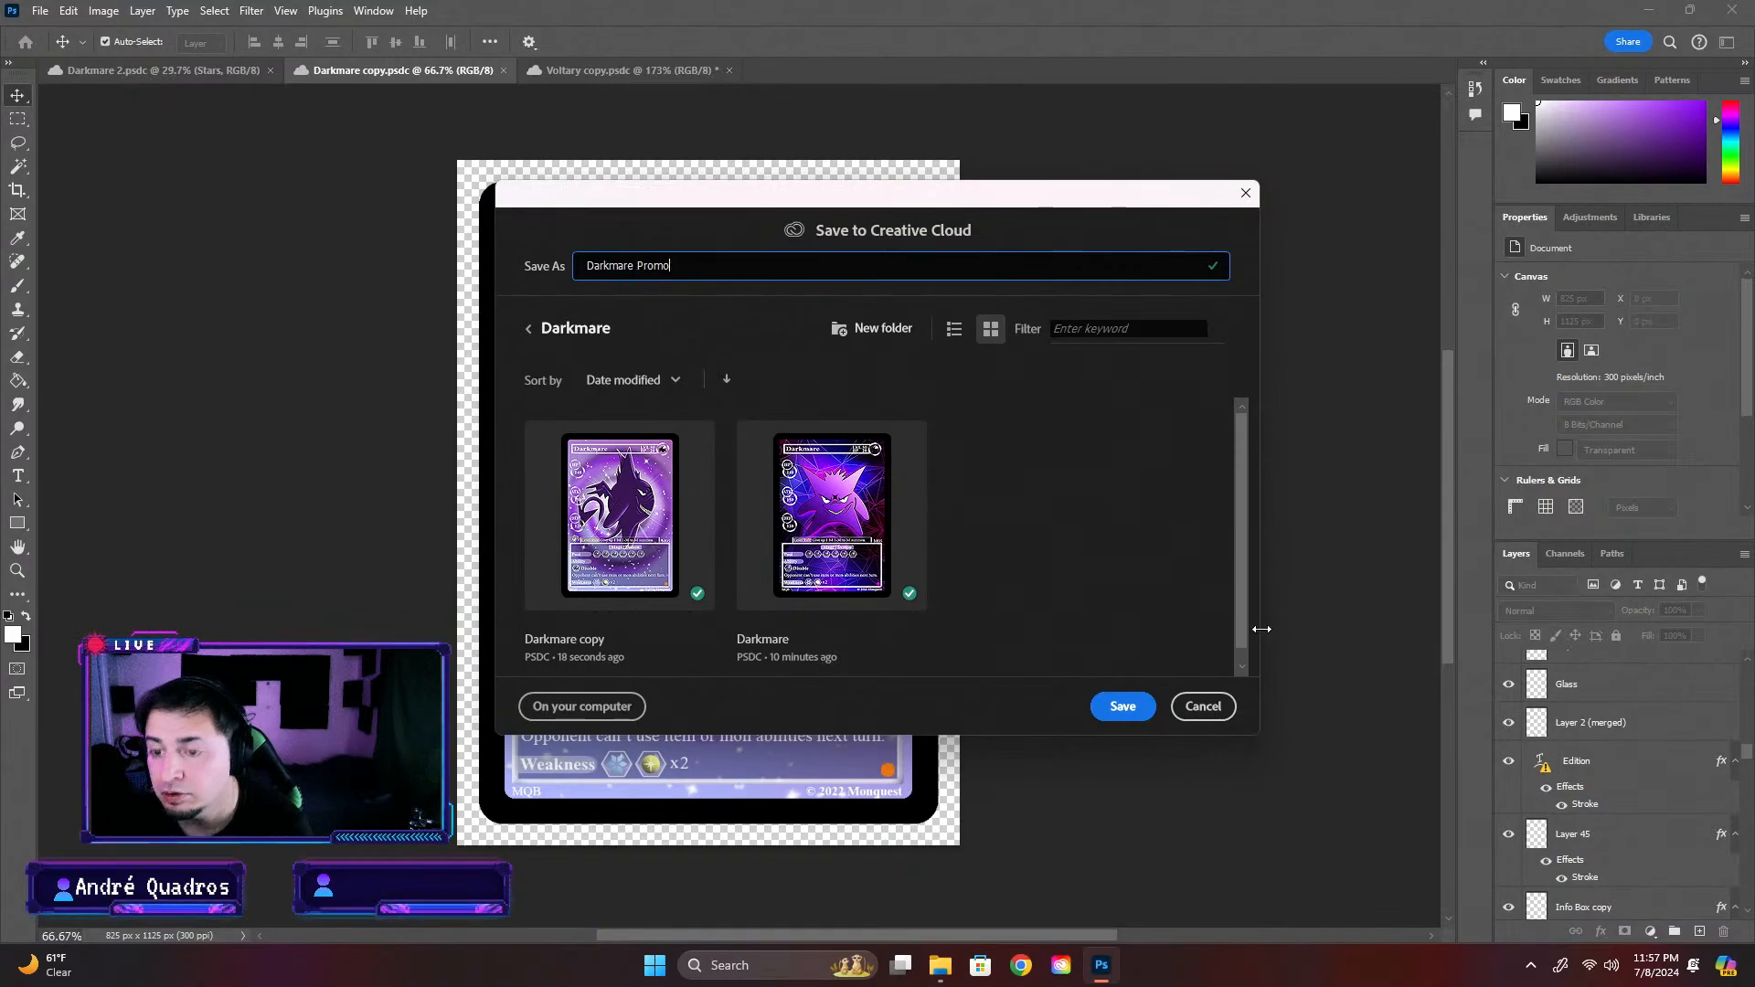
{"action": "left_click", "coordinate": [1123, 713]}
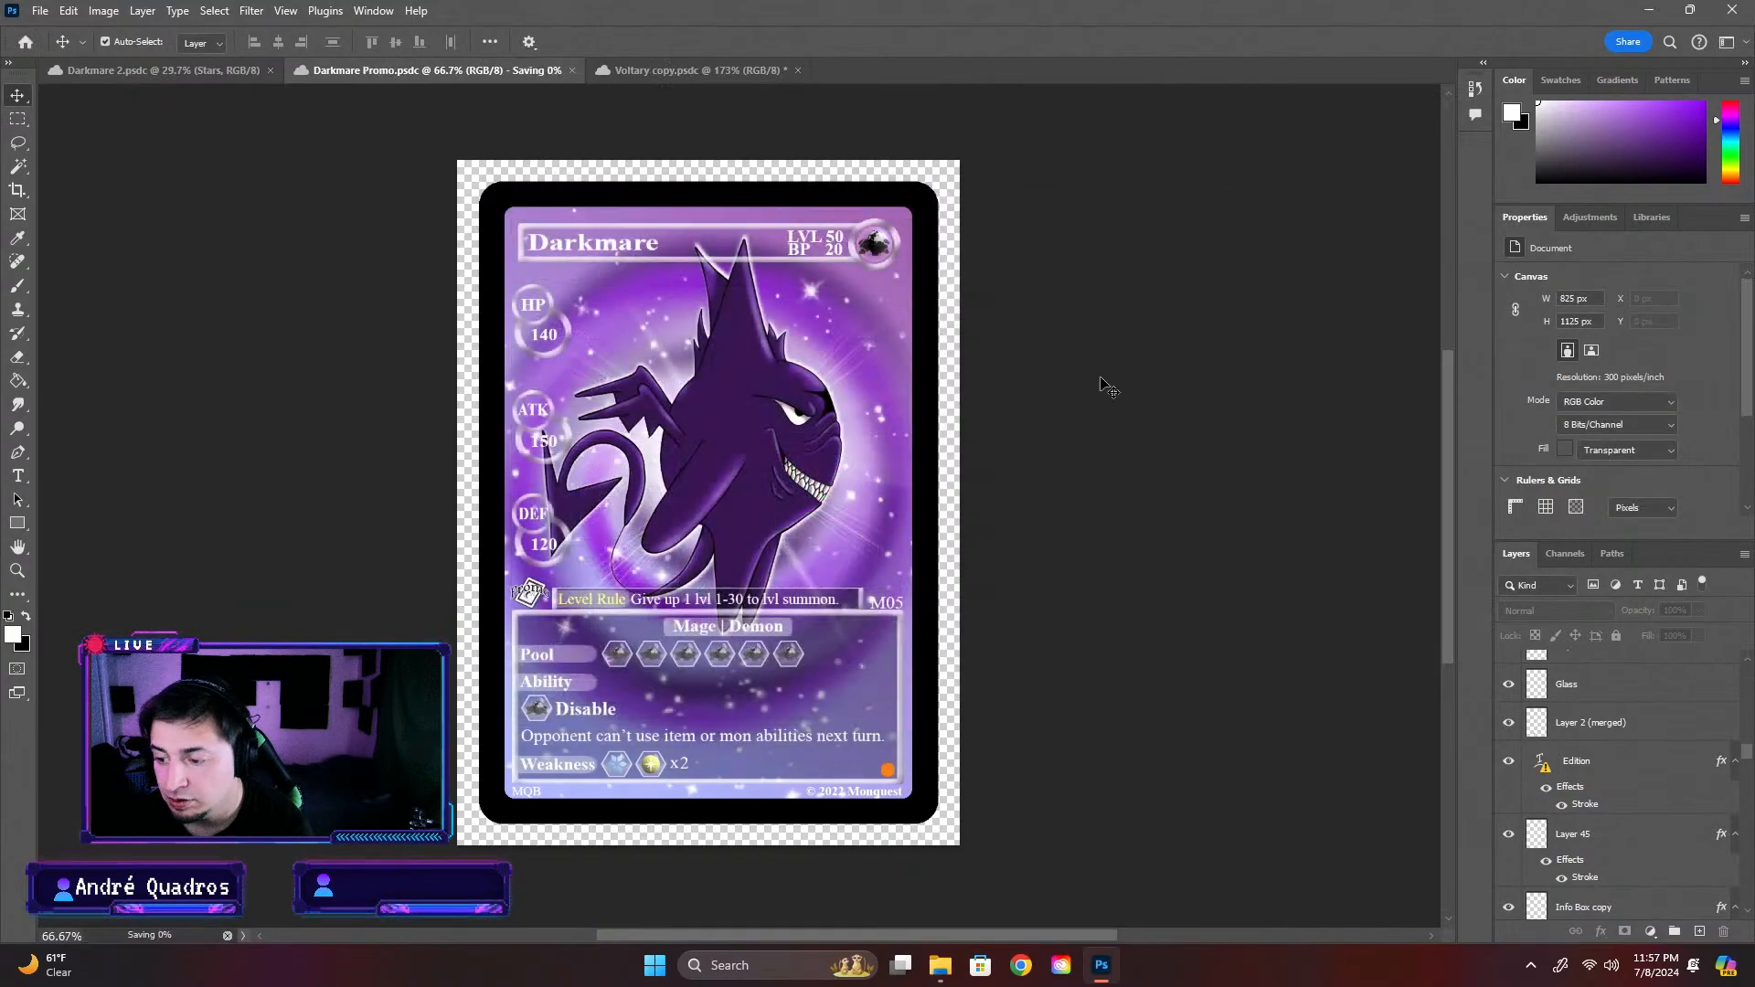
{"action": "left_click", "coordinate": [673, 70]}
{"action": "left_click", "coordinate": [739, 70]}
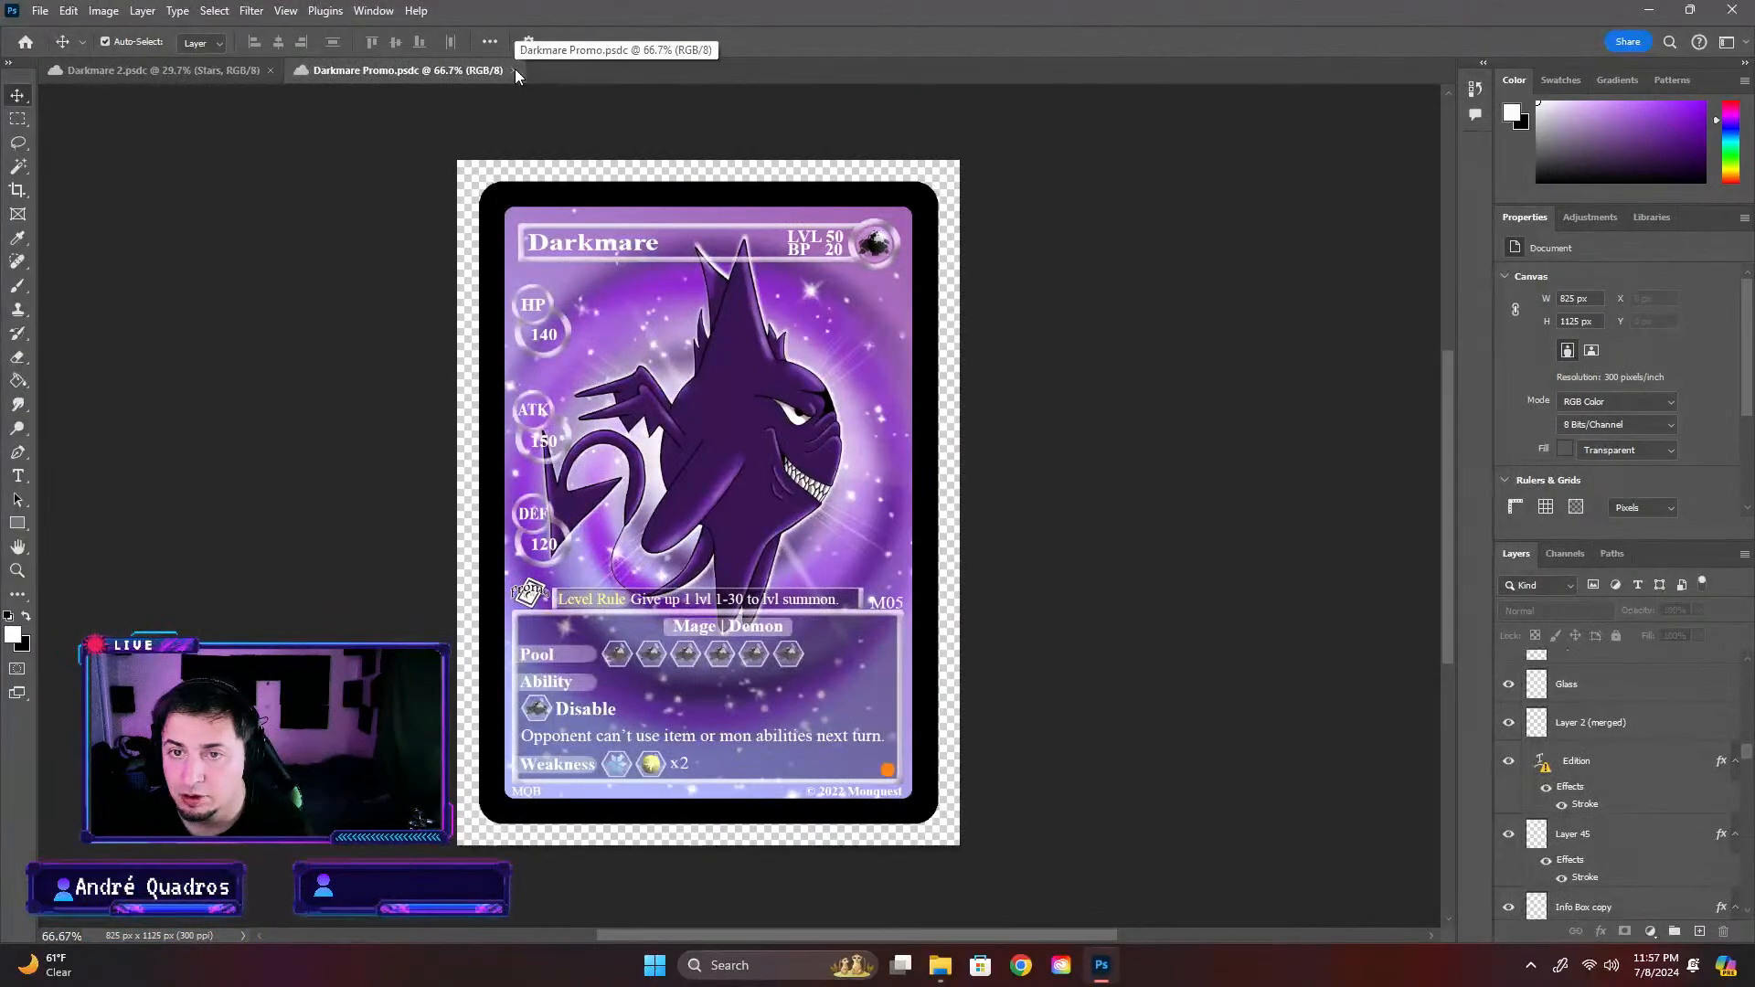
Delete the Darkmare copy file from the Darkmare folder under Dark mons in the Completed Cards cloud files
{"action": "left_click", "coordinate": [26, 41]}
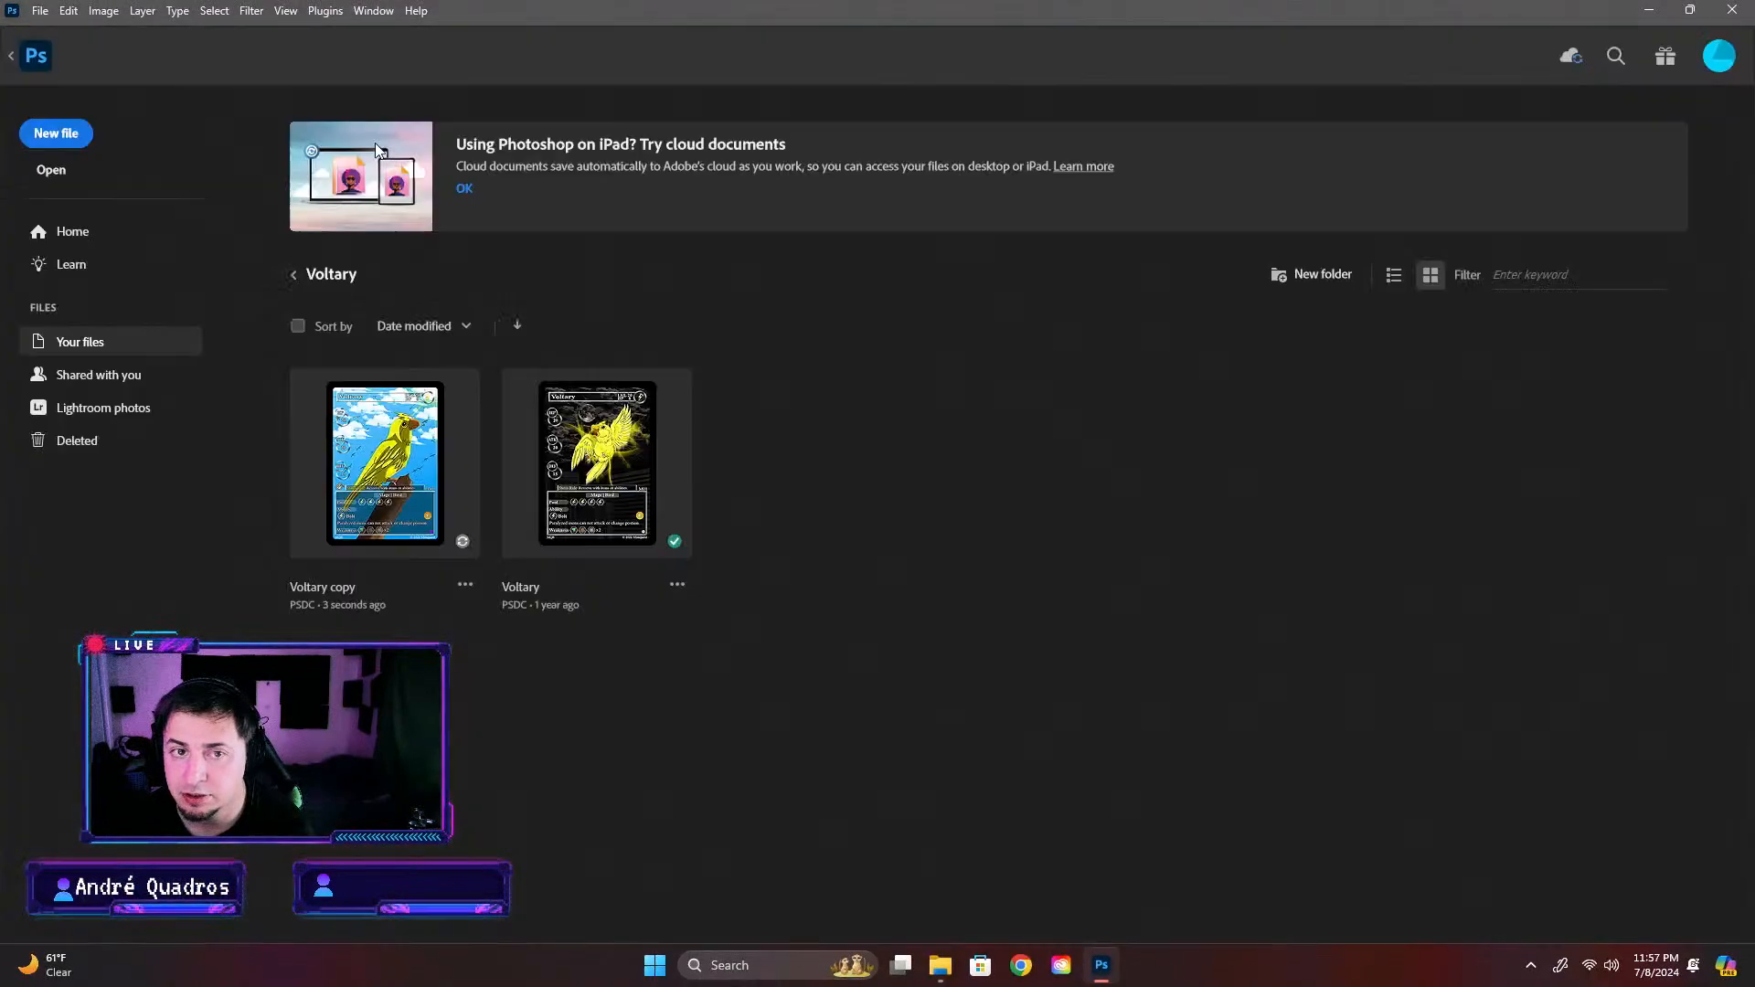
{"action": "left_click", "coordinate": [291, 276]}
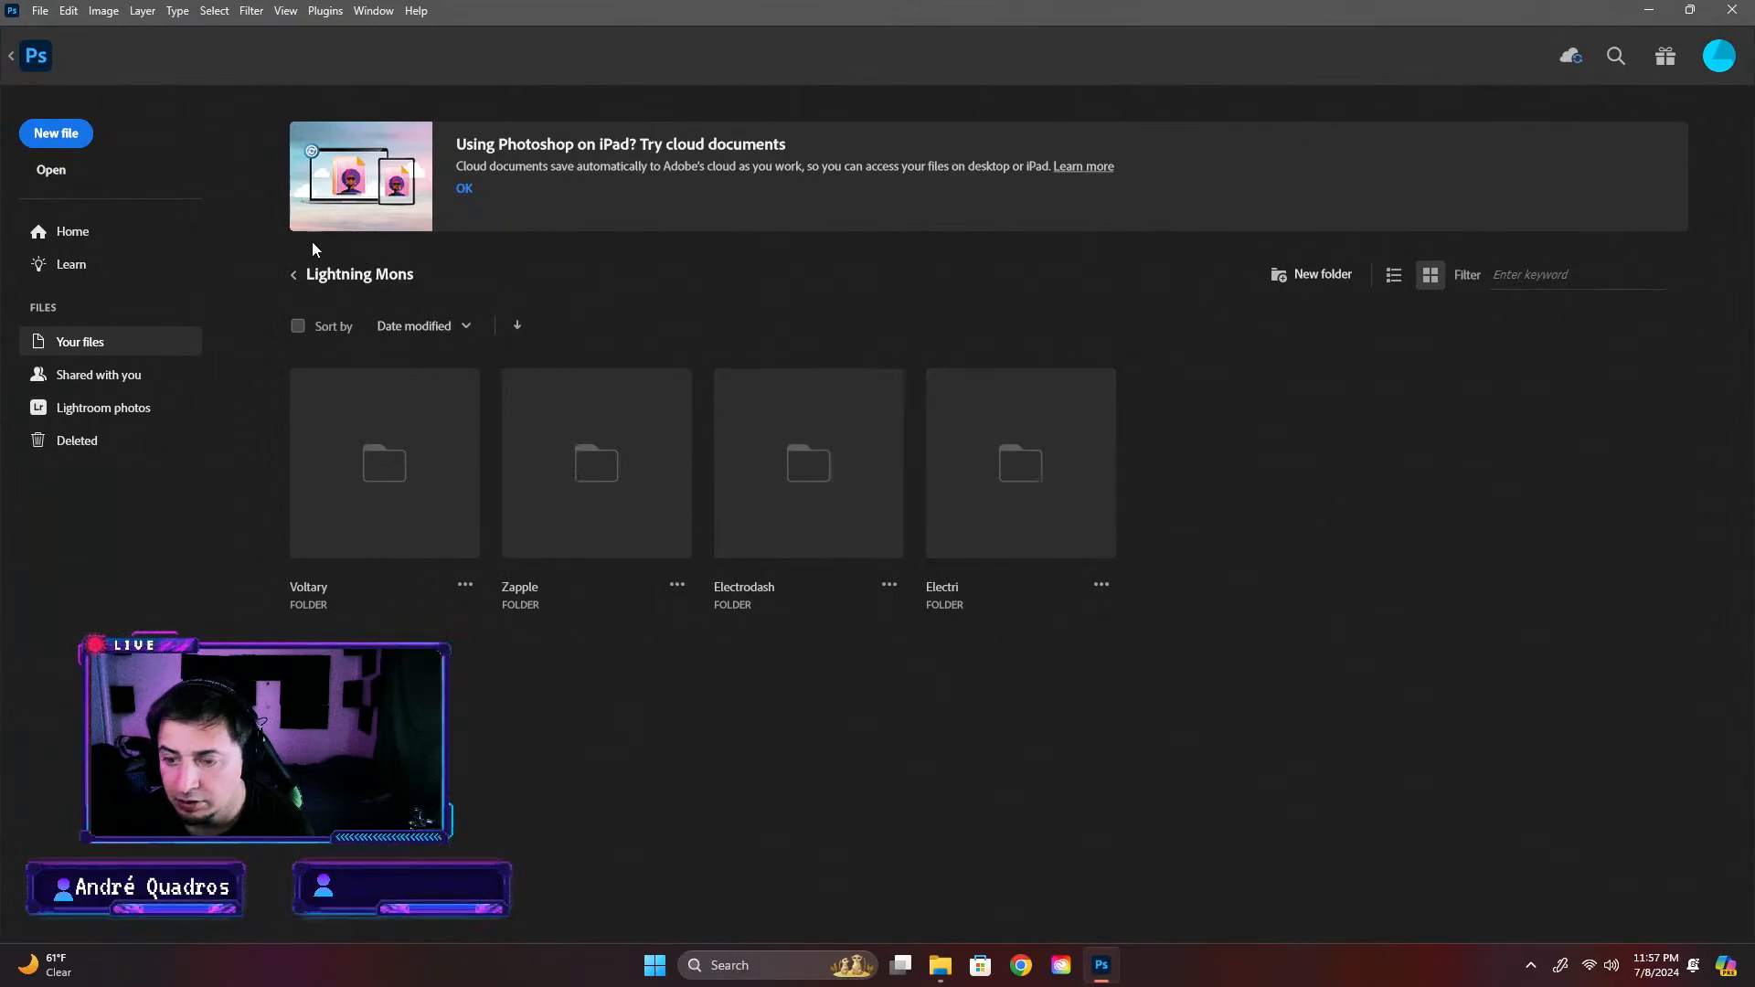
{"action": "left_click", "coordinate": [295, 275]}
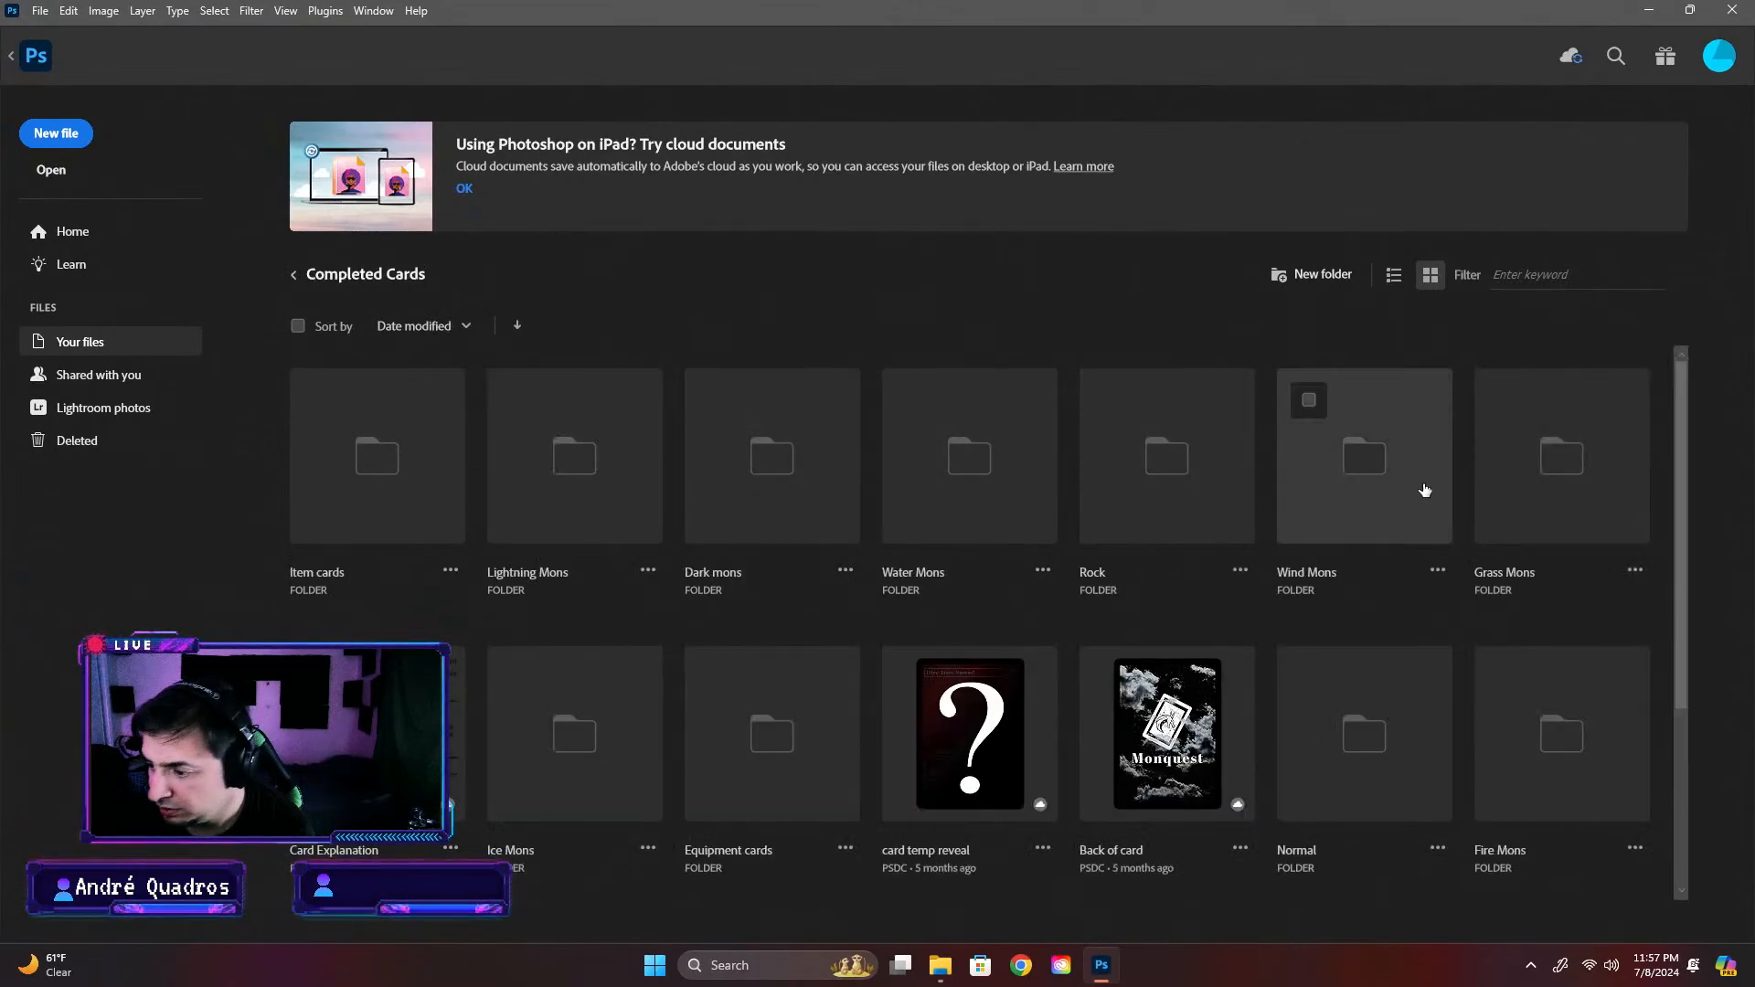
{"action": "left_click", "coordinate": [781, 524]}
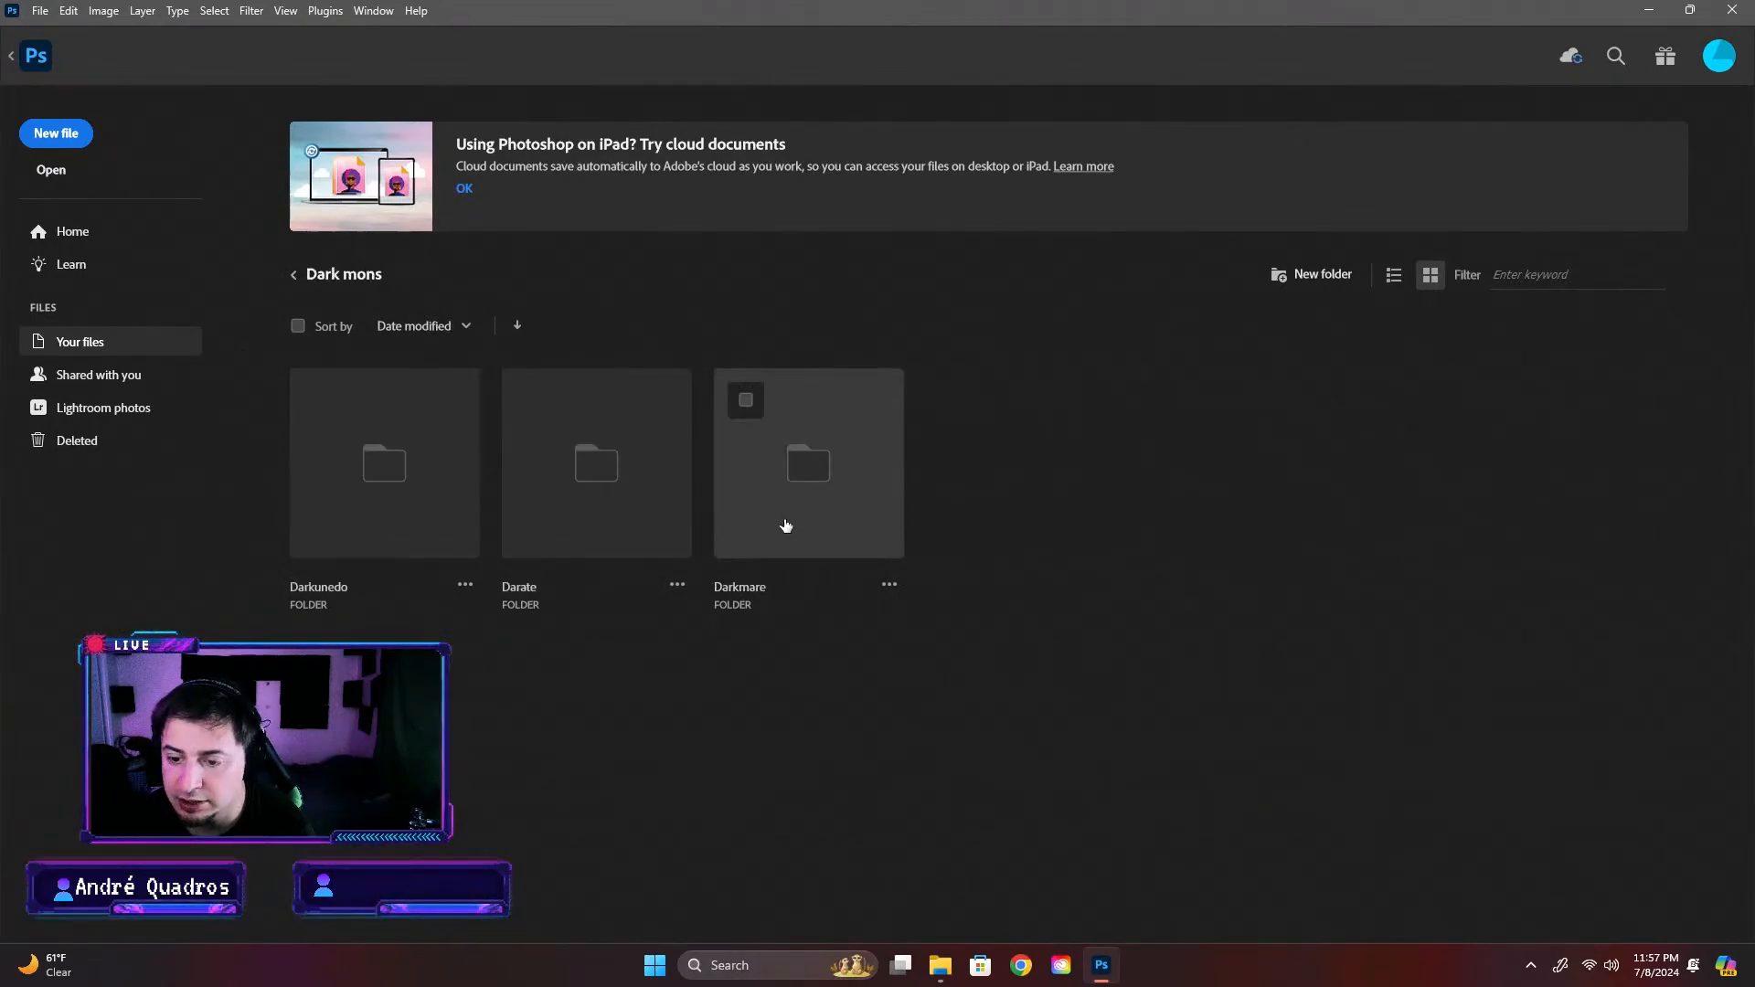
{"action": "left_click", "coordinate": [778, 524]}
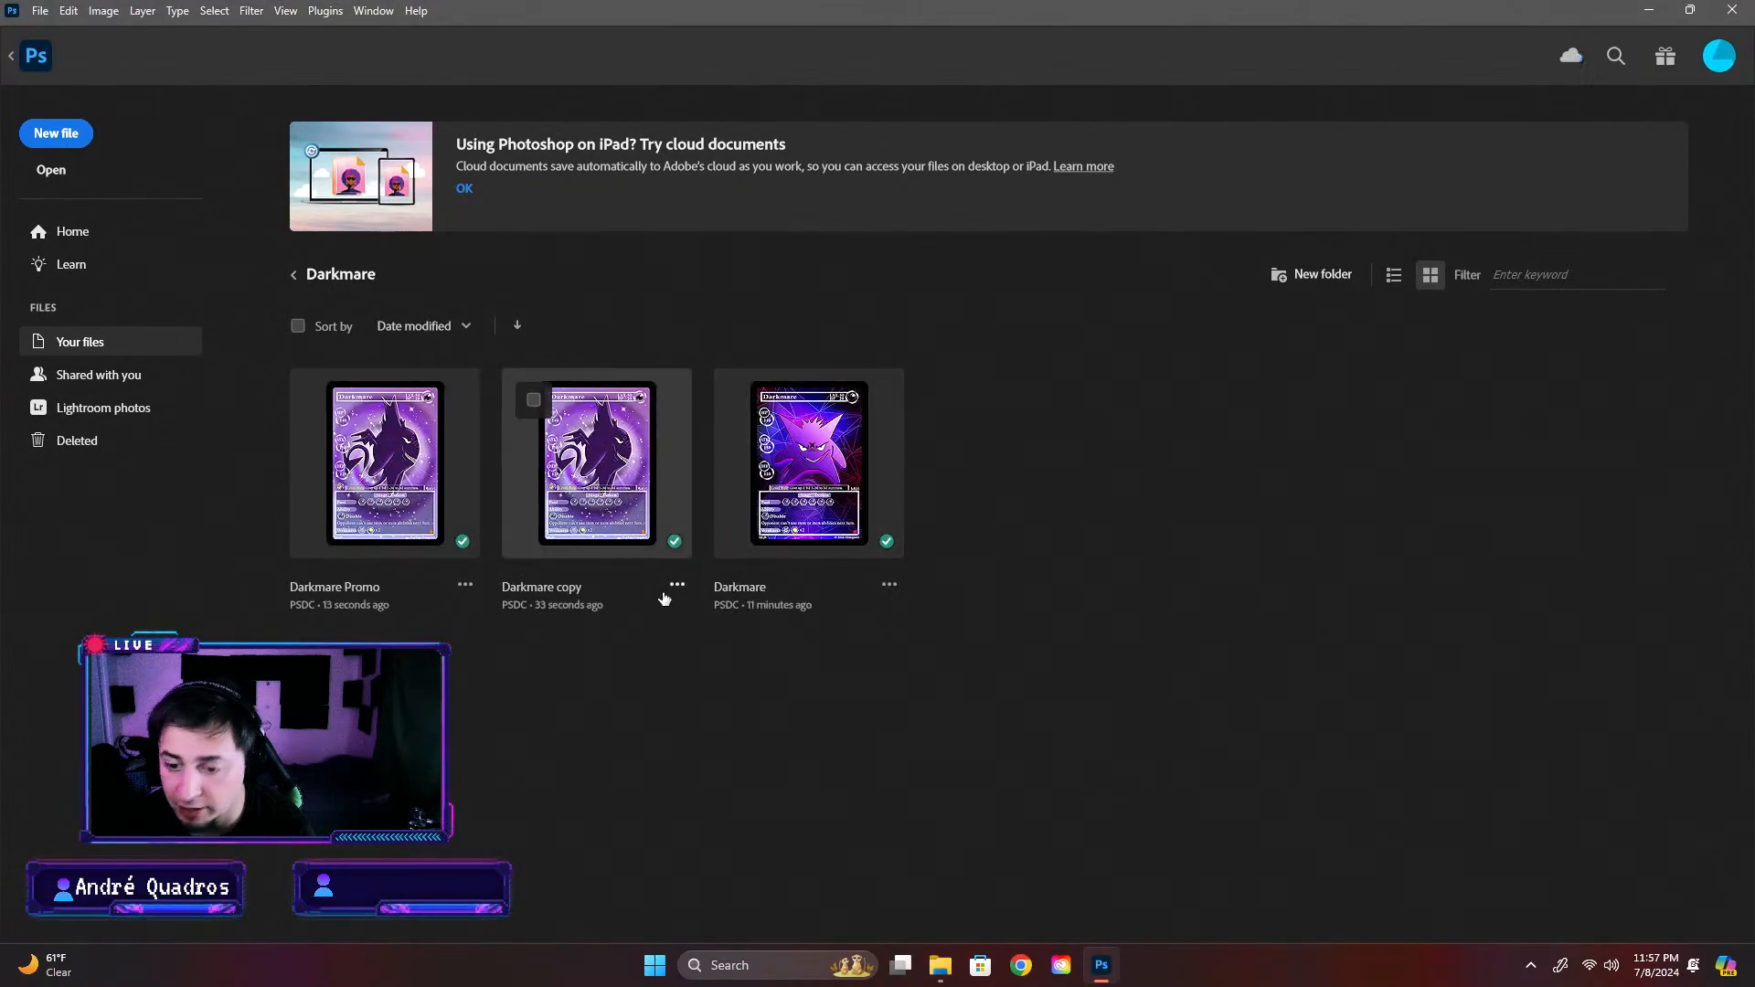
{"action": "left_click", "coordinate": [676, 586]}
{"action": "left_click", "coordinate": [692, 708]}
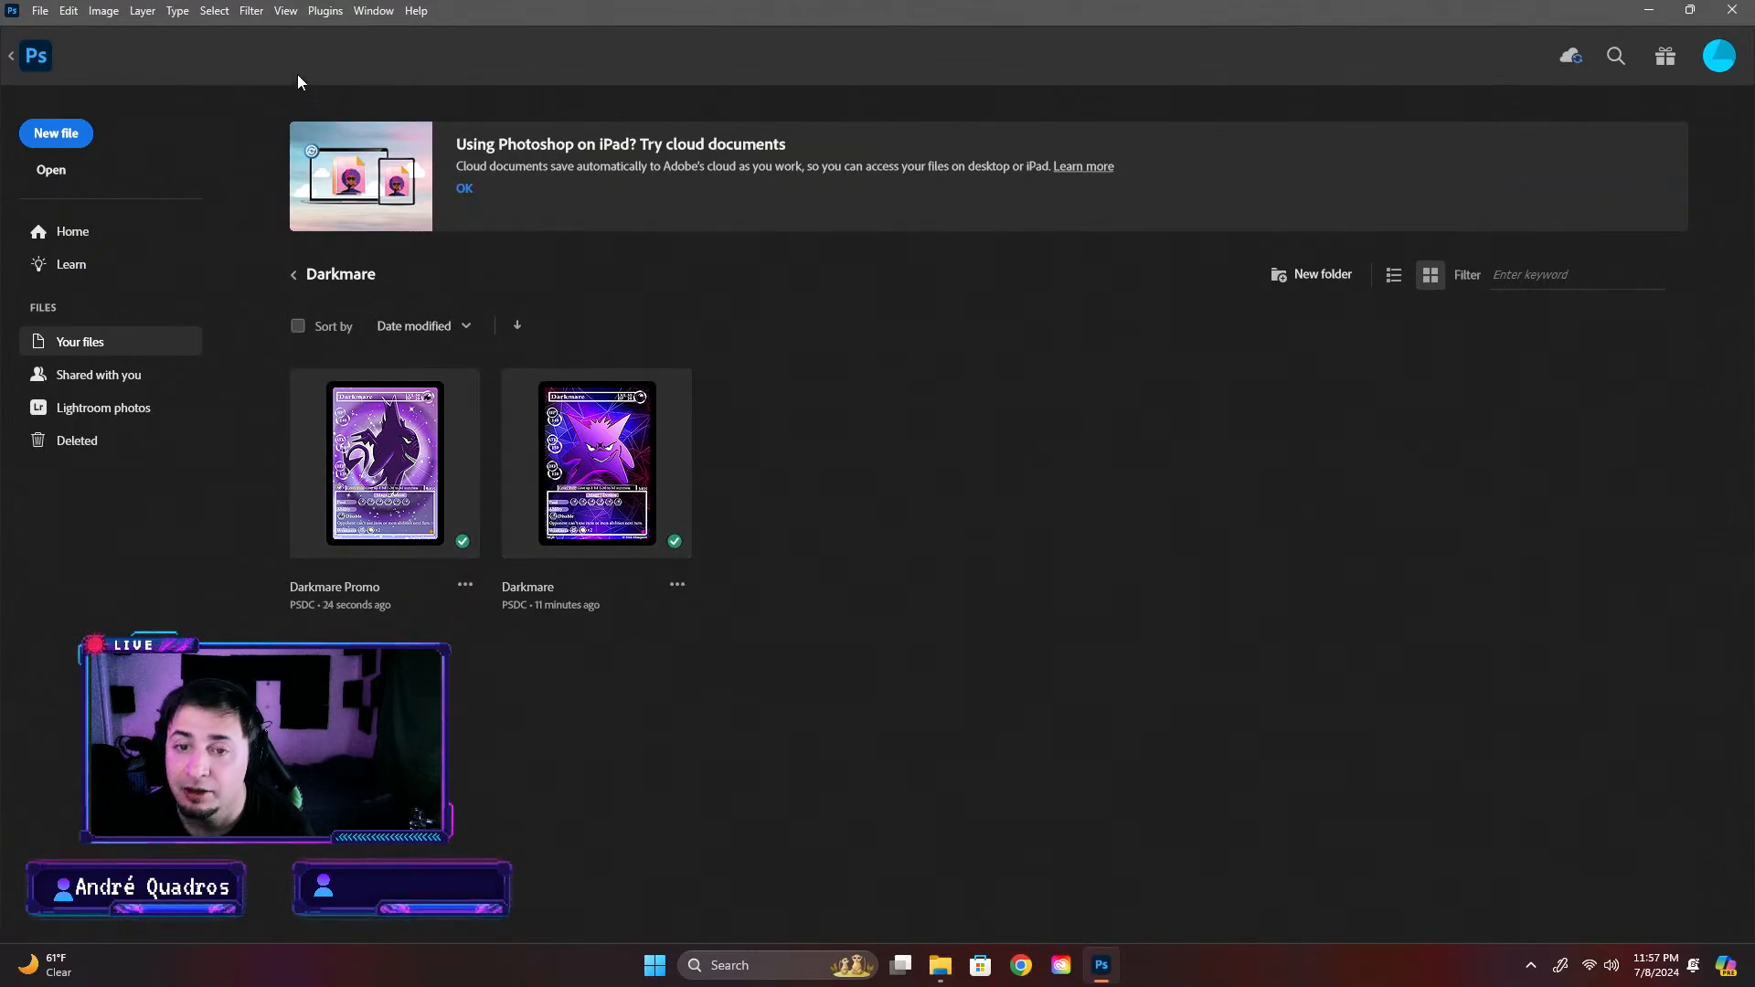
Save Darkmare Promo as a Photoshop PSD on the computer in Completed Card > Dark > Darkmare
{"action": "left_click", "coordinate": [11, 56]}
{"action": "left_click", "coordinate": [40, 11]}
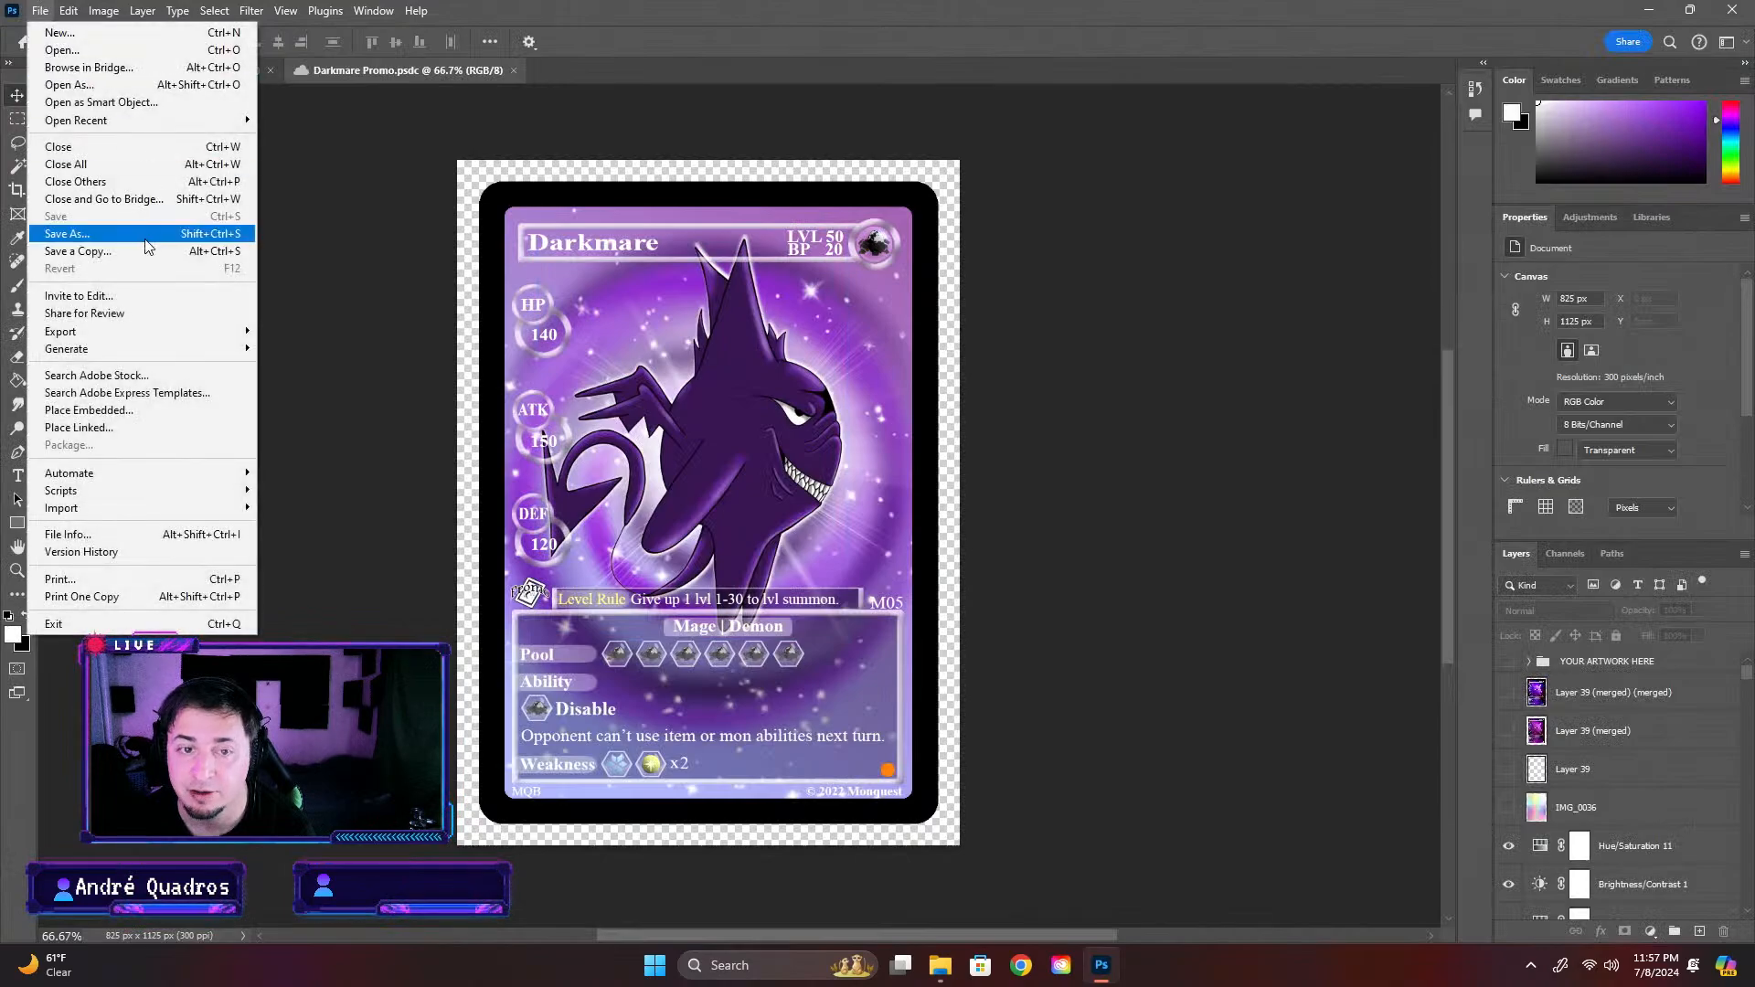
{"action": "left_click", "coordinate": [137, 236]}
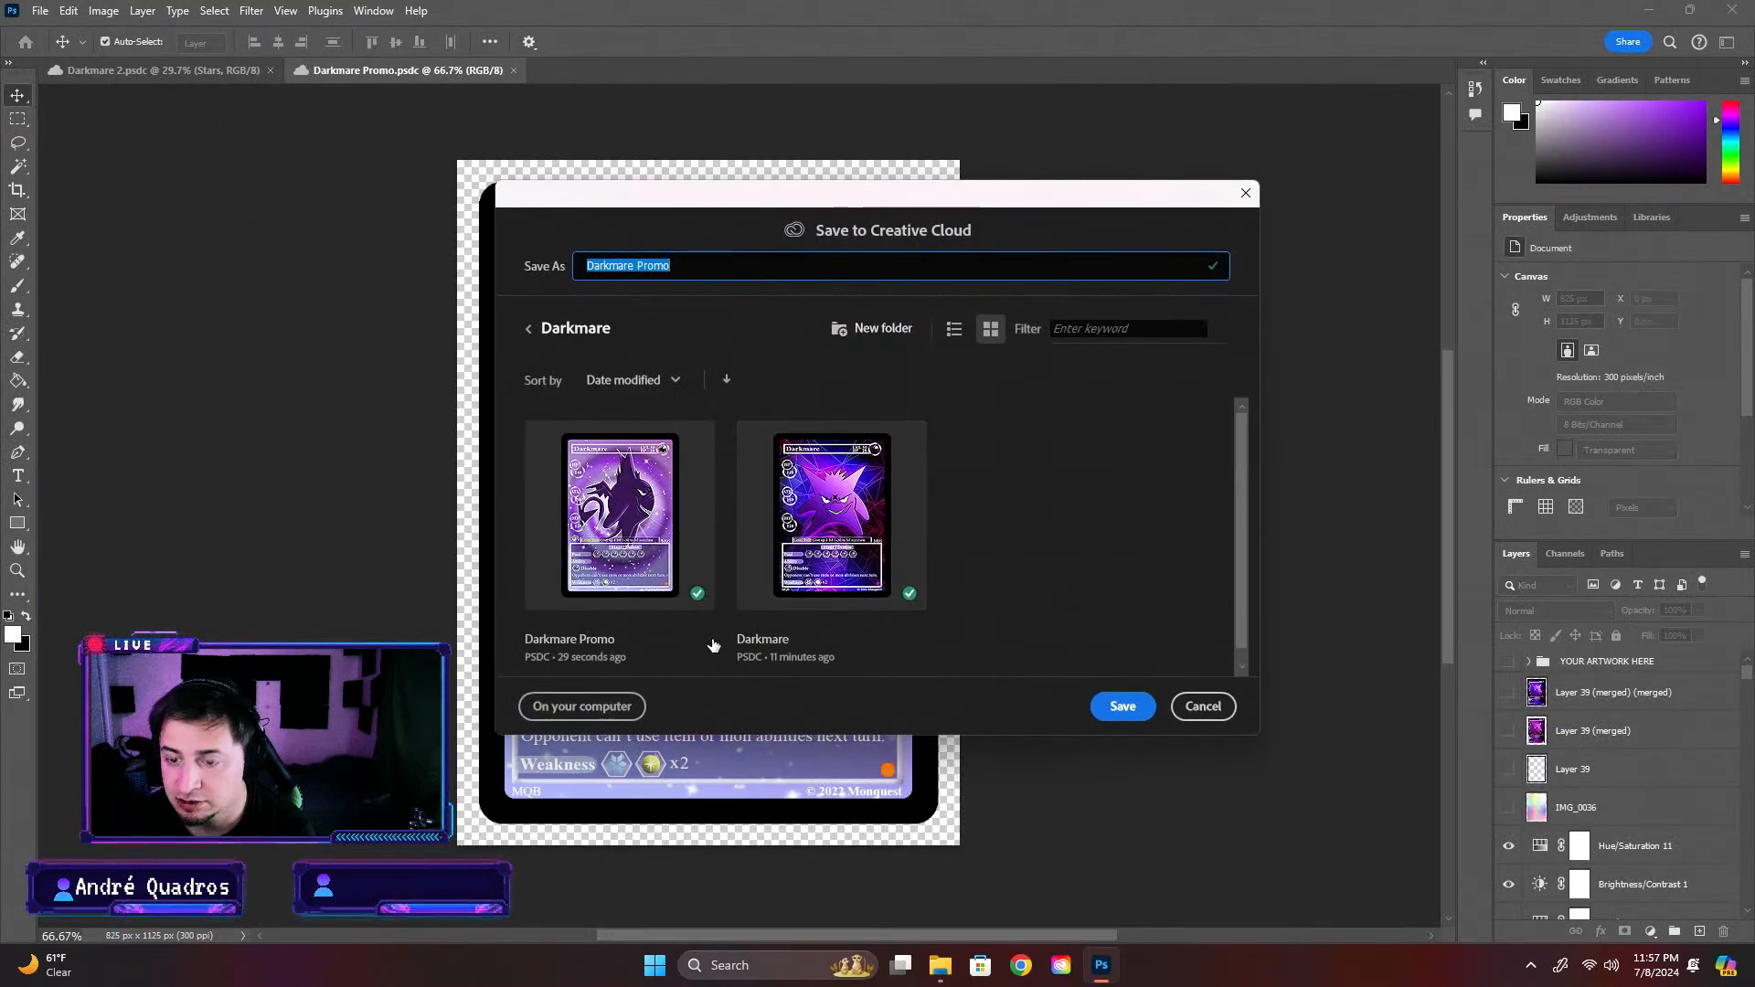
{"action": "left_click", "coordinate": [581, 706]}
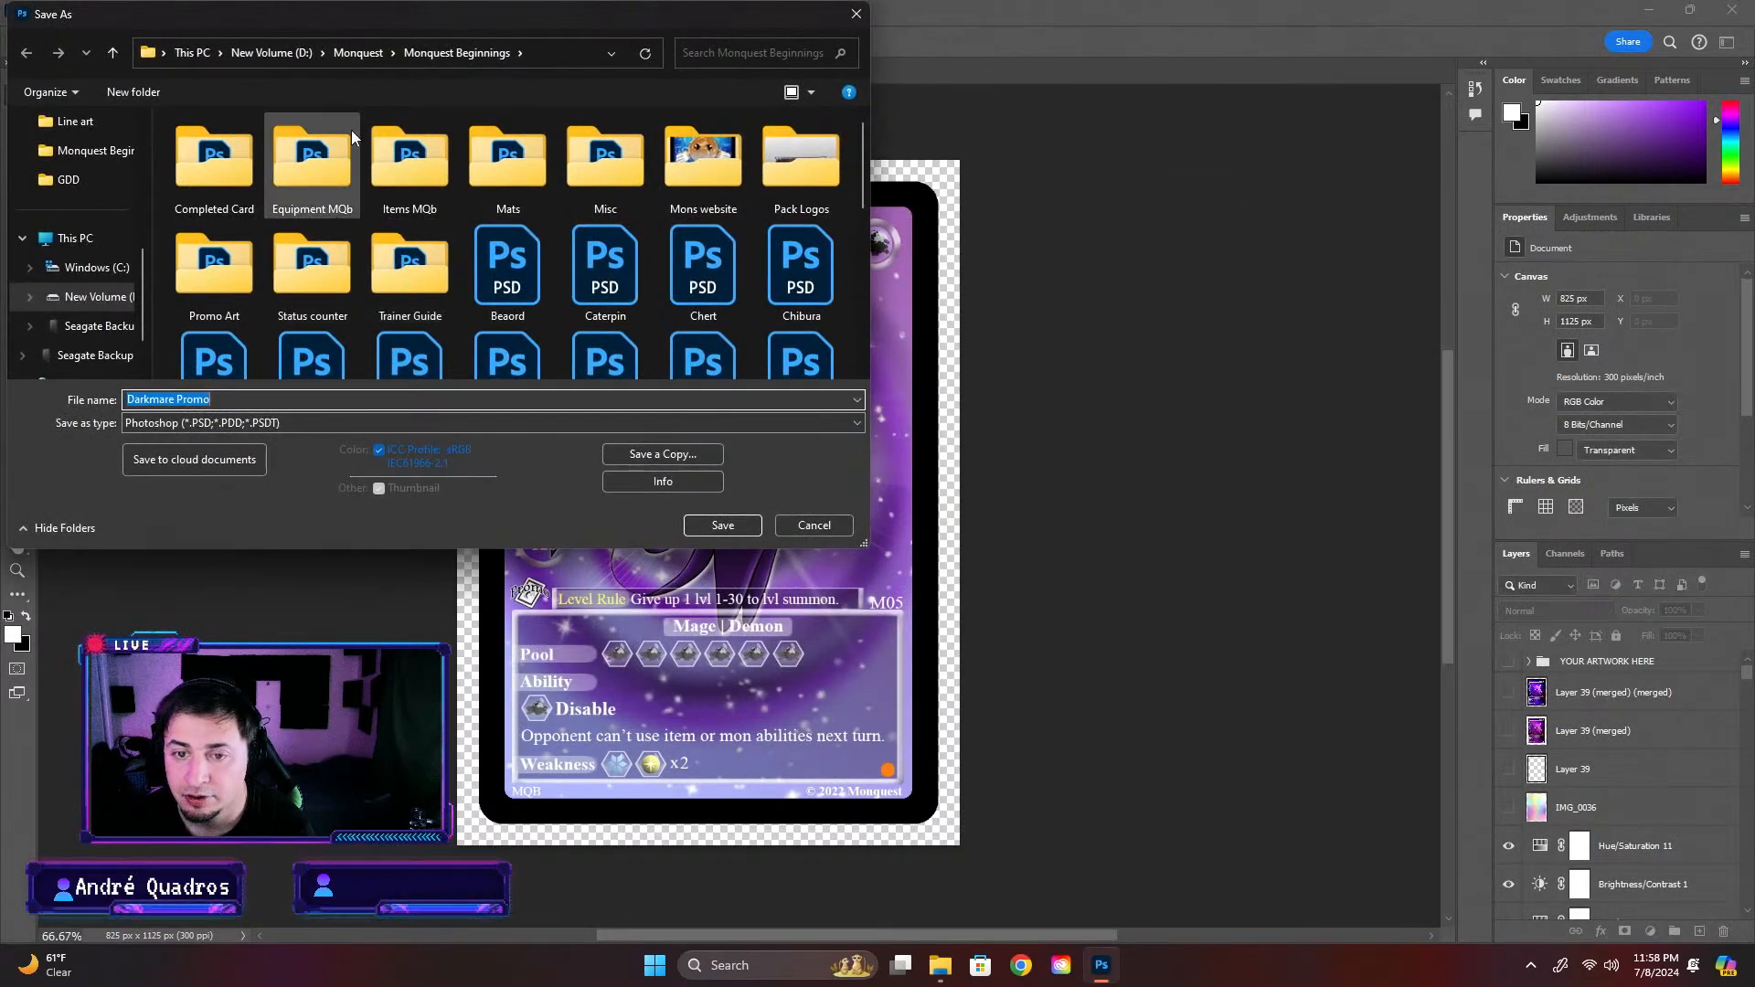
{"action": "double_click", "coordinate": [212, 178]}
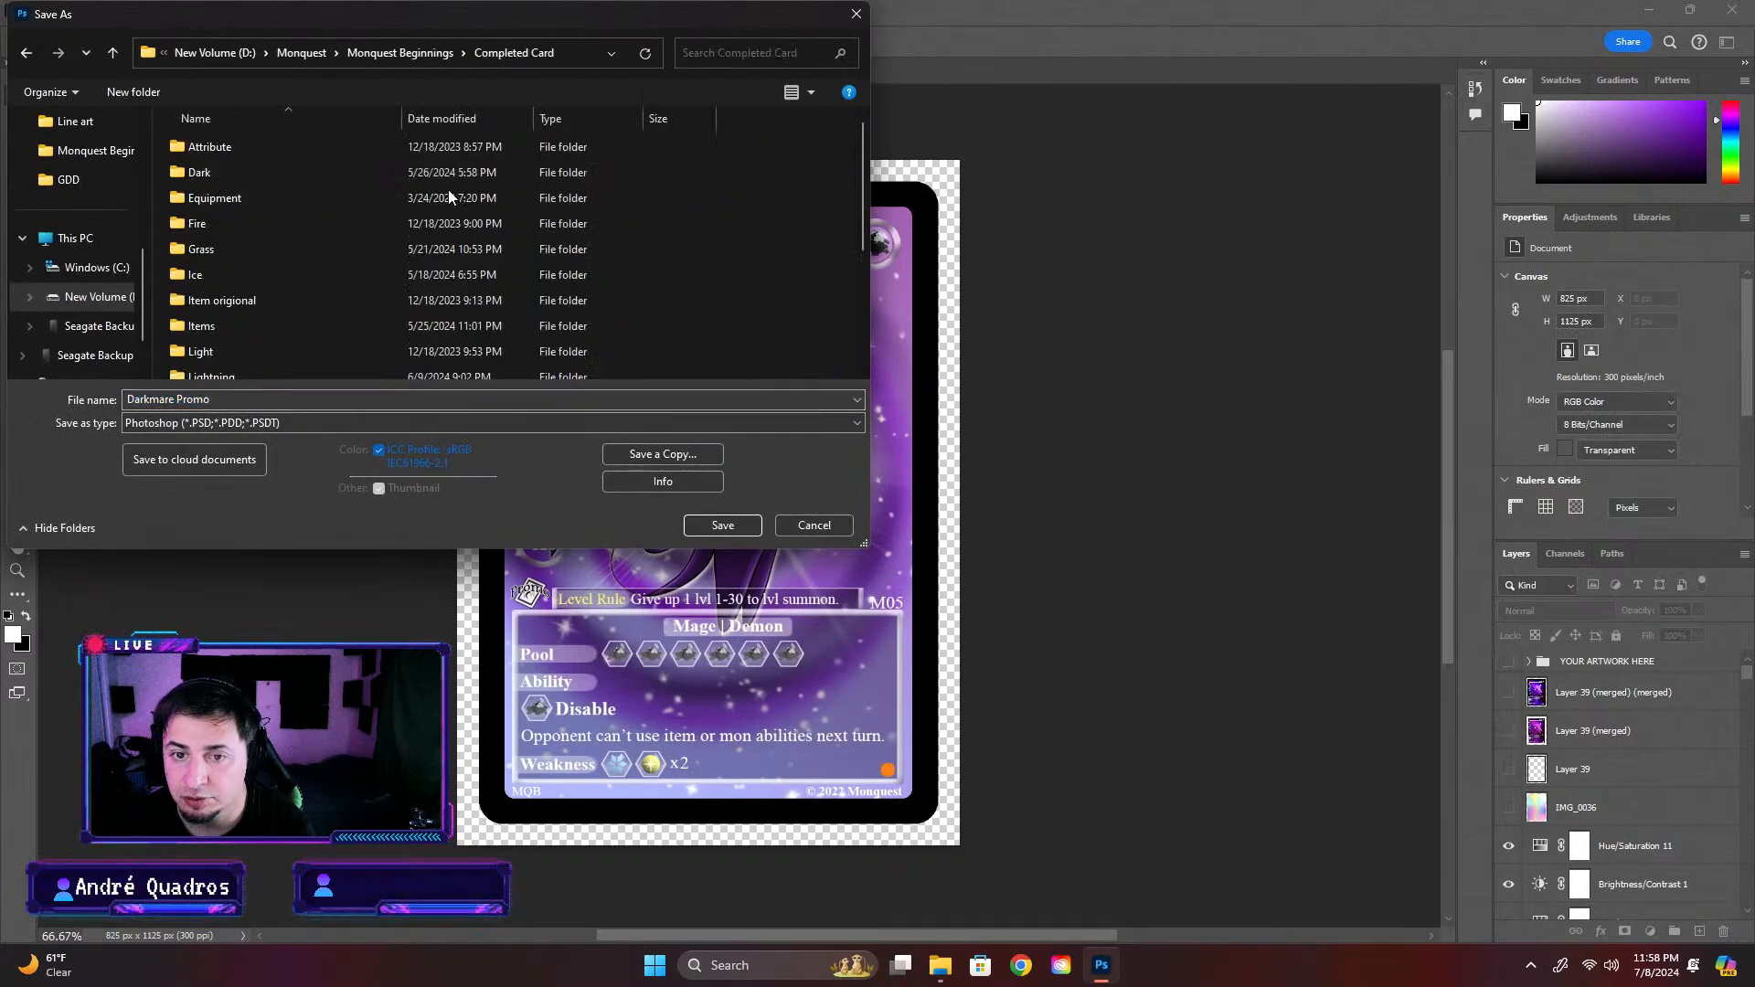
{"action": "double_click", "coordinate": [243, 190]}
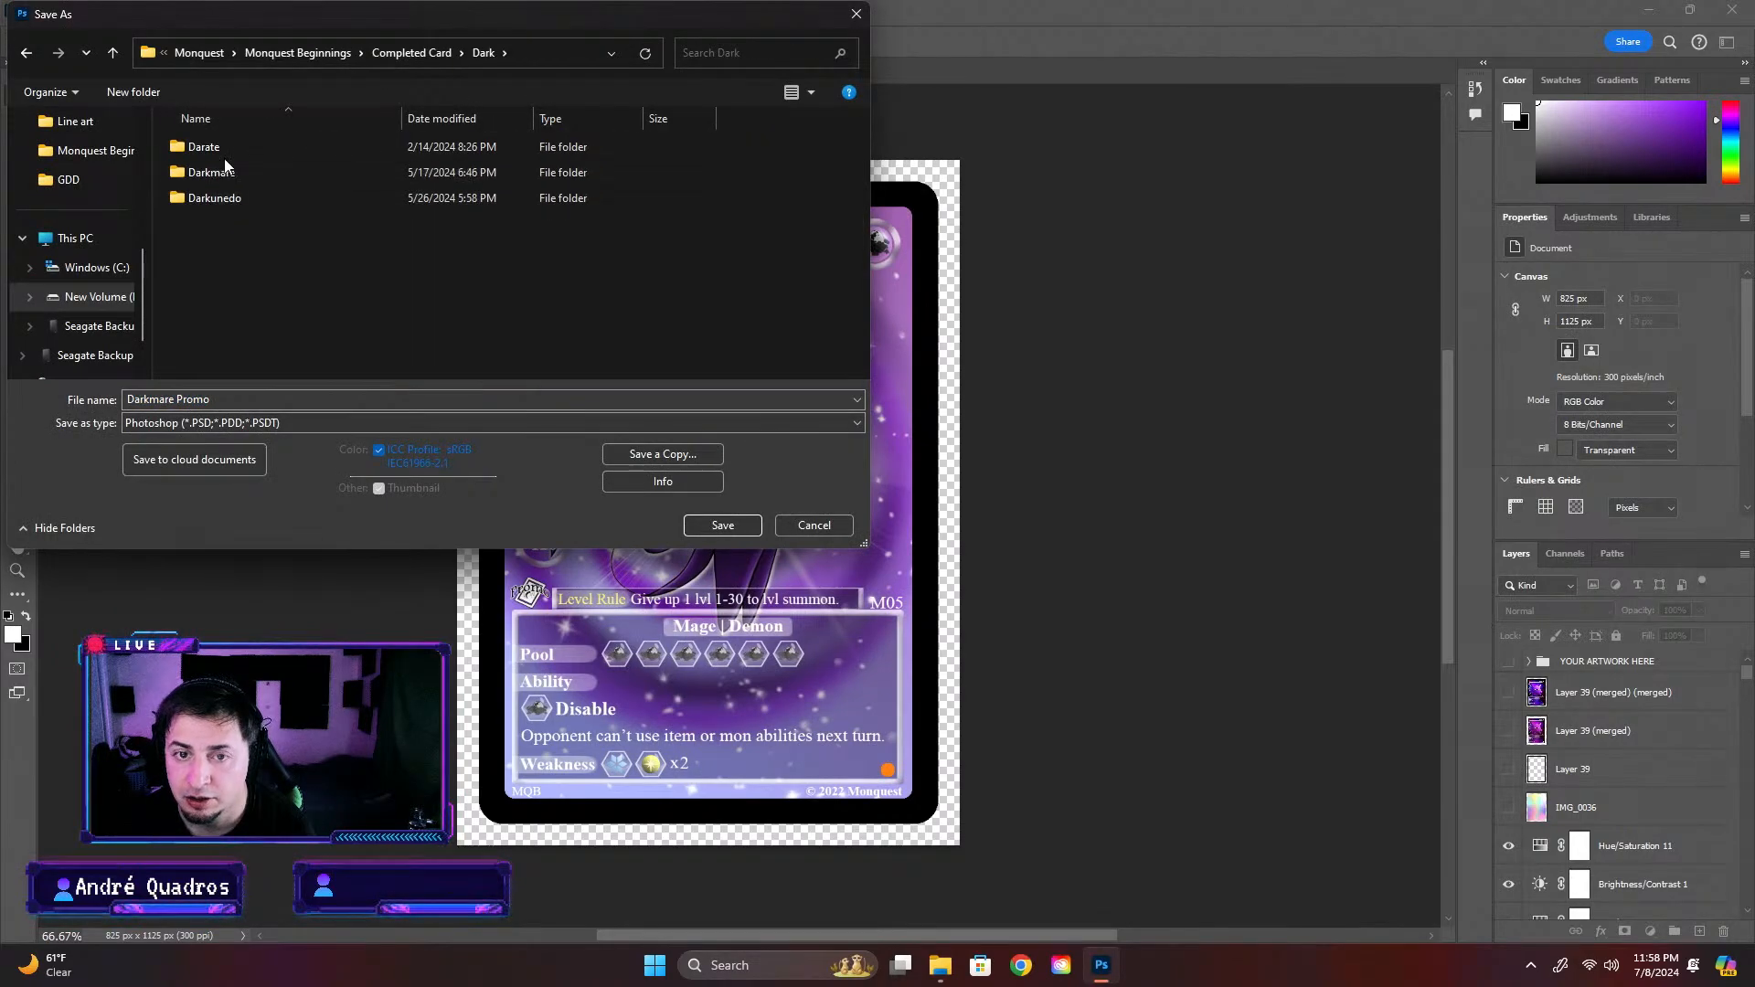
{"action": "double_click", "coordinate": [250, 172]}
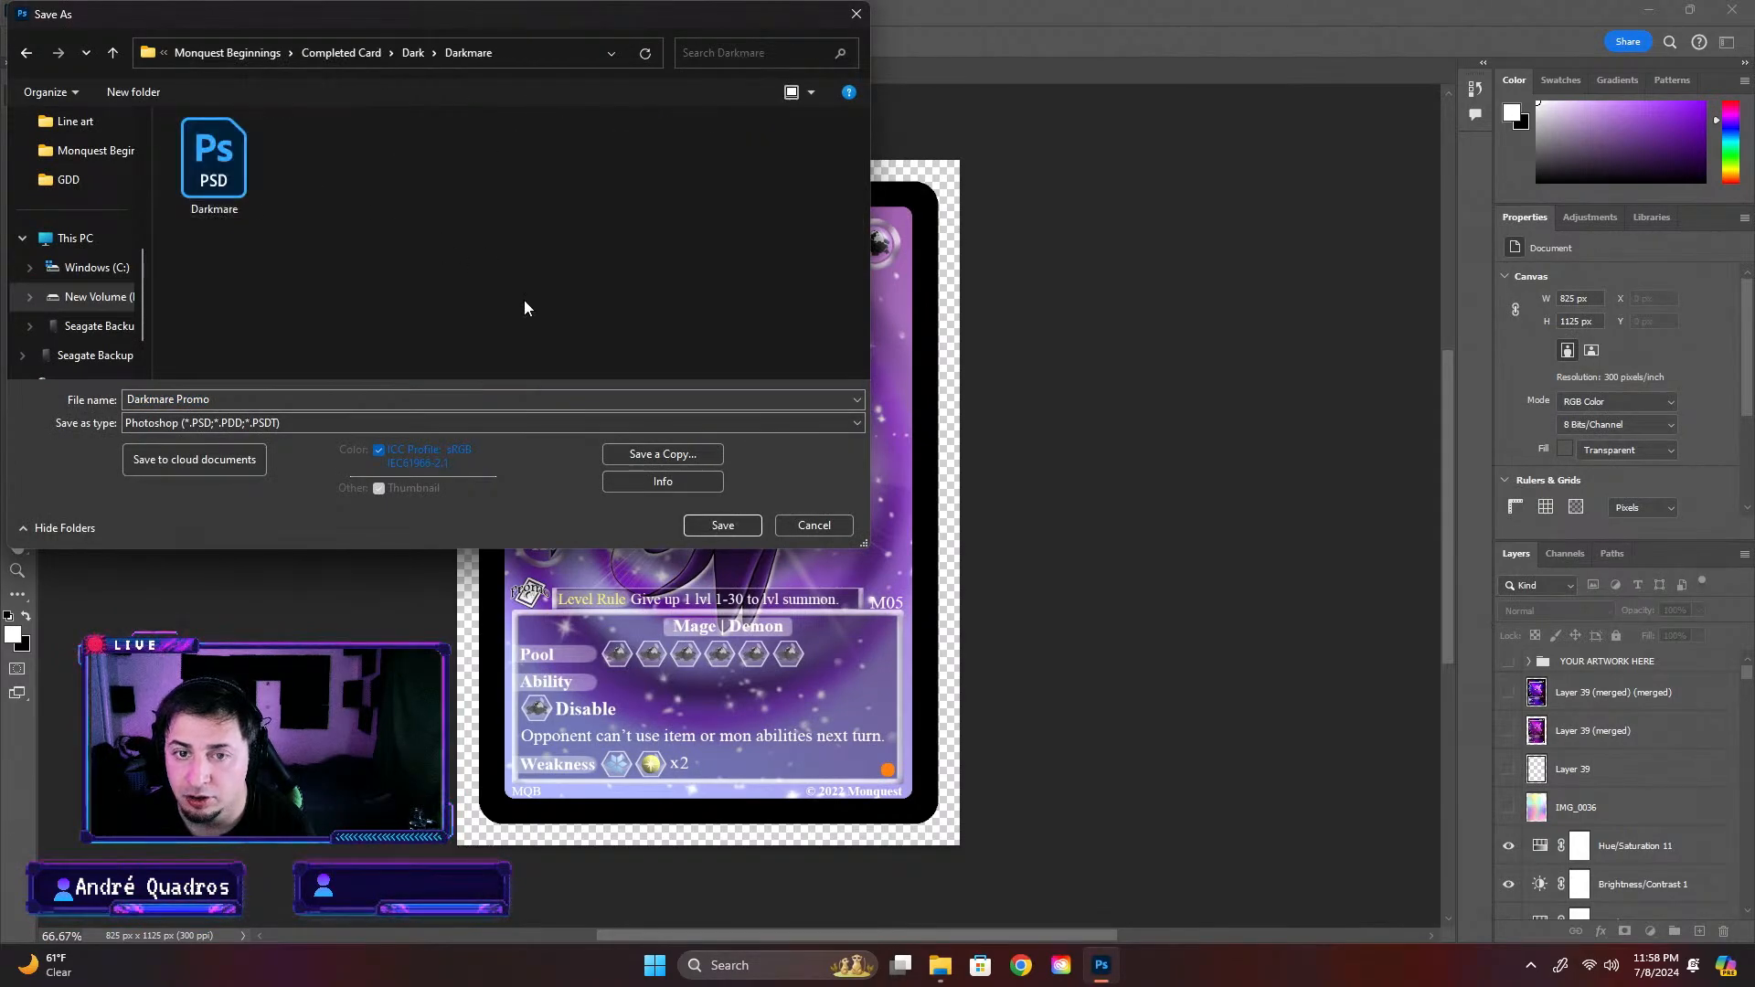
{"action": "left_click", "coordinate": [722, 526]}
{"action": "left_click", "coordinate": [1077, 271]}
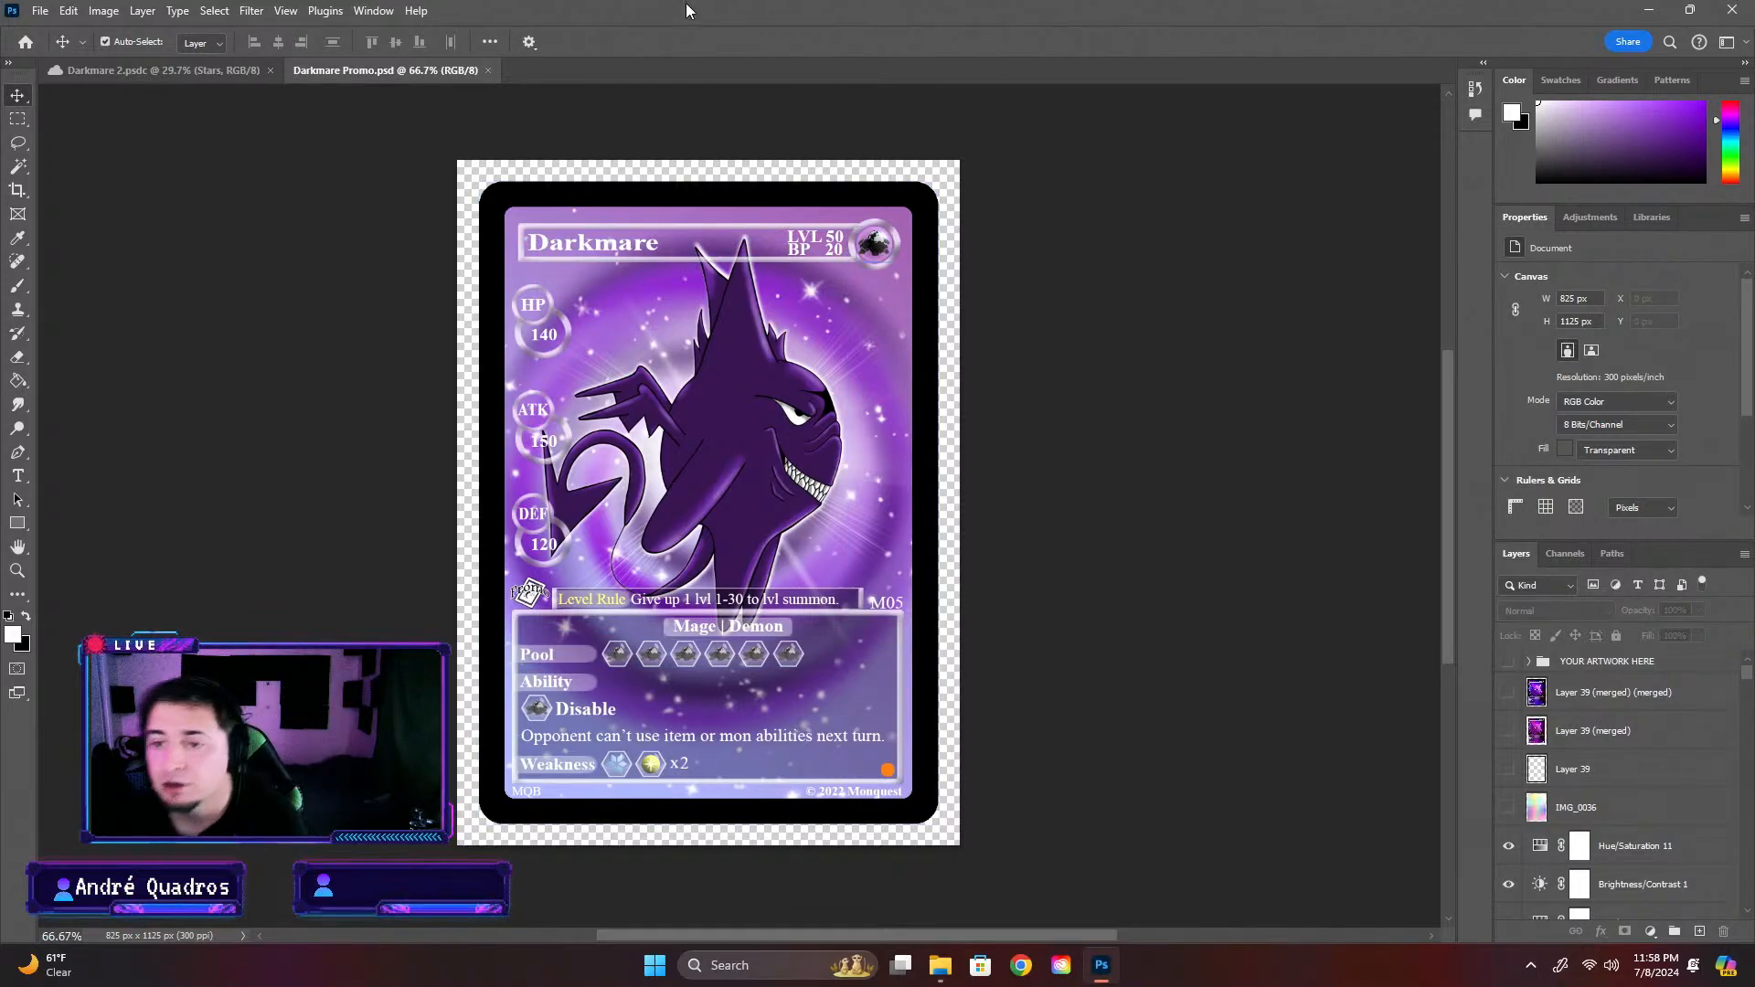
Copy the Hue/Saturation 11 layer from Darkmare Promo into Darkmare 2, directly above Brightness/Contrast 1
{"action": "left_click", "coordinate": [124, 76]}
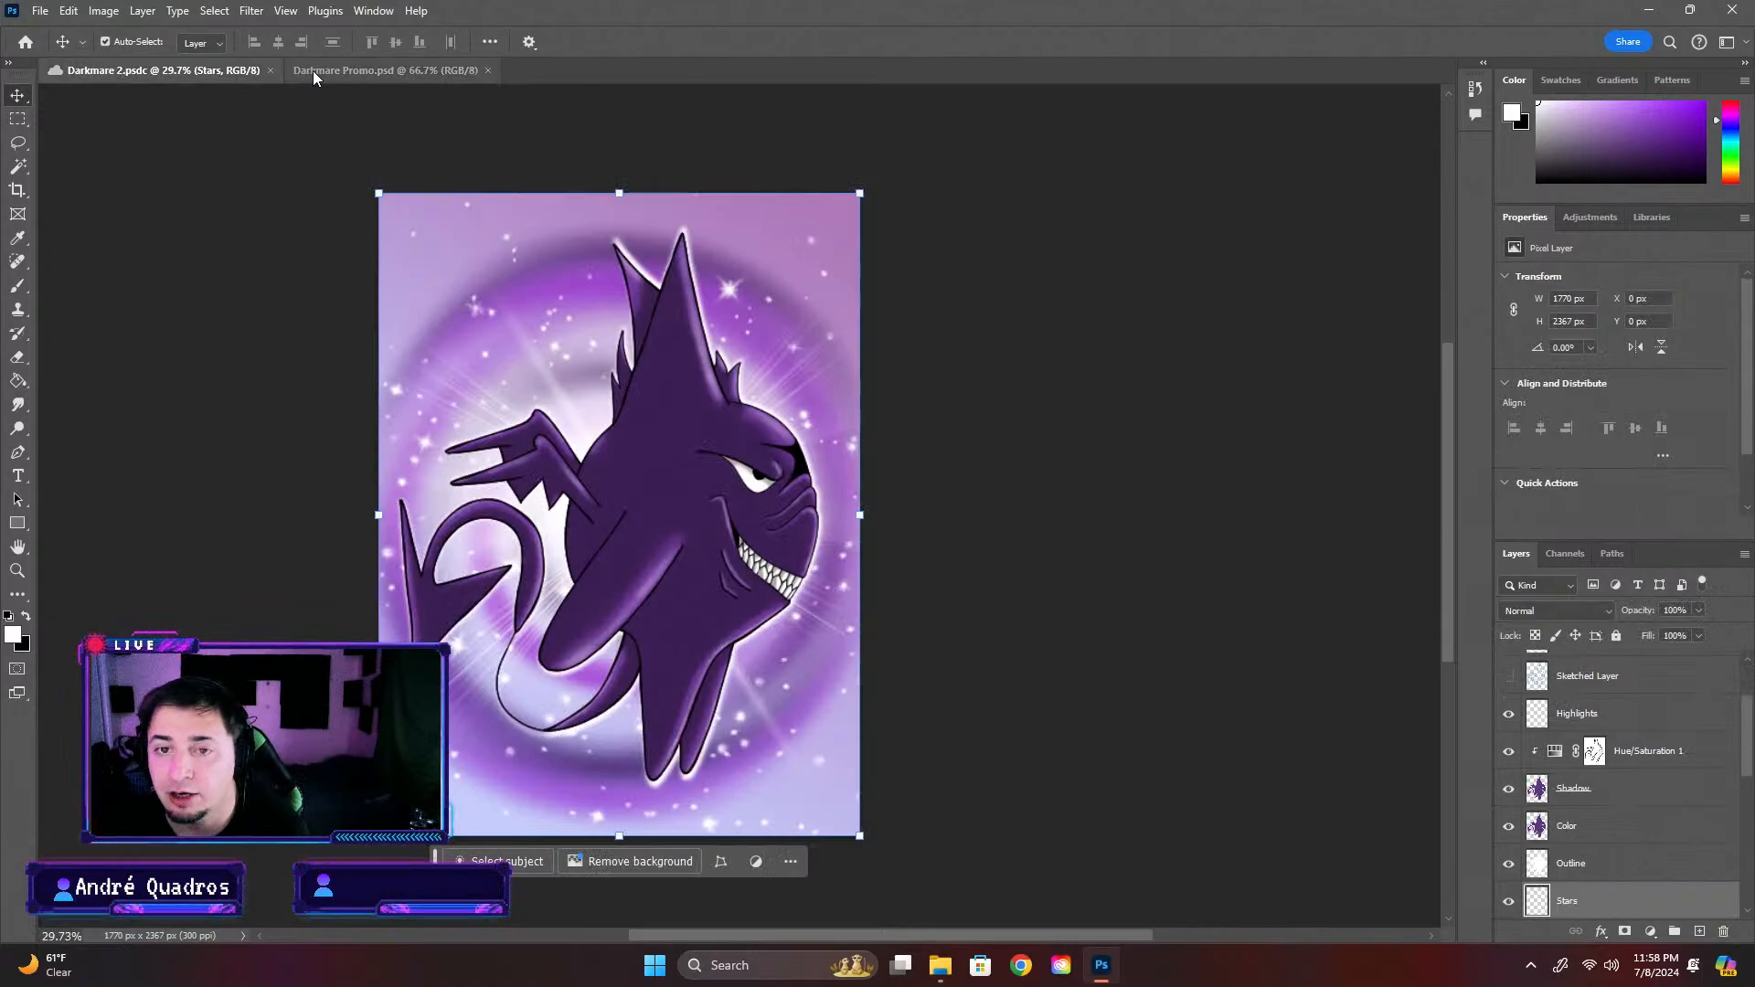
{"action": "key", "text": "ctrl"}
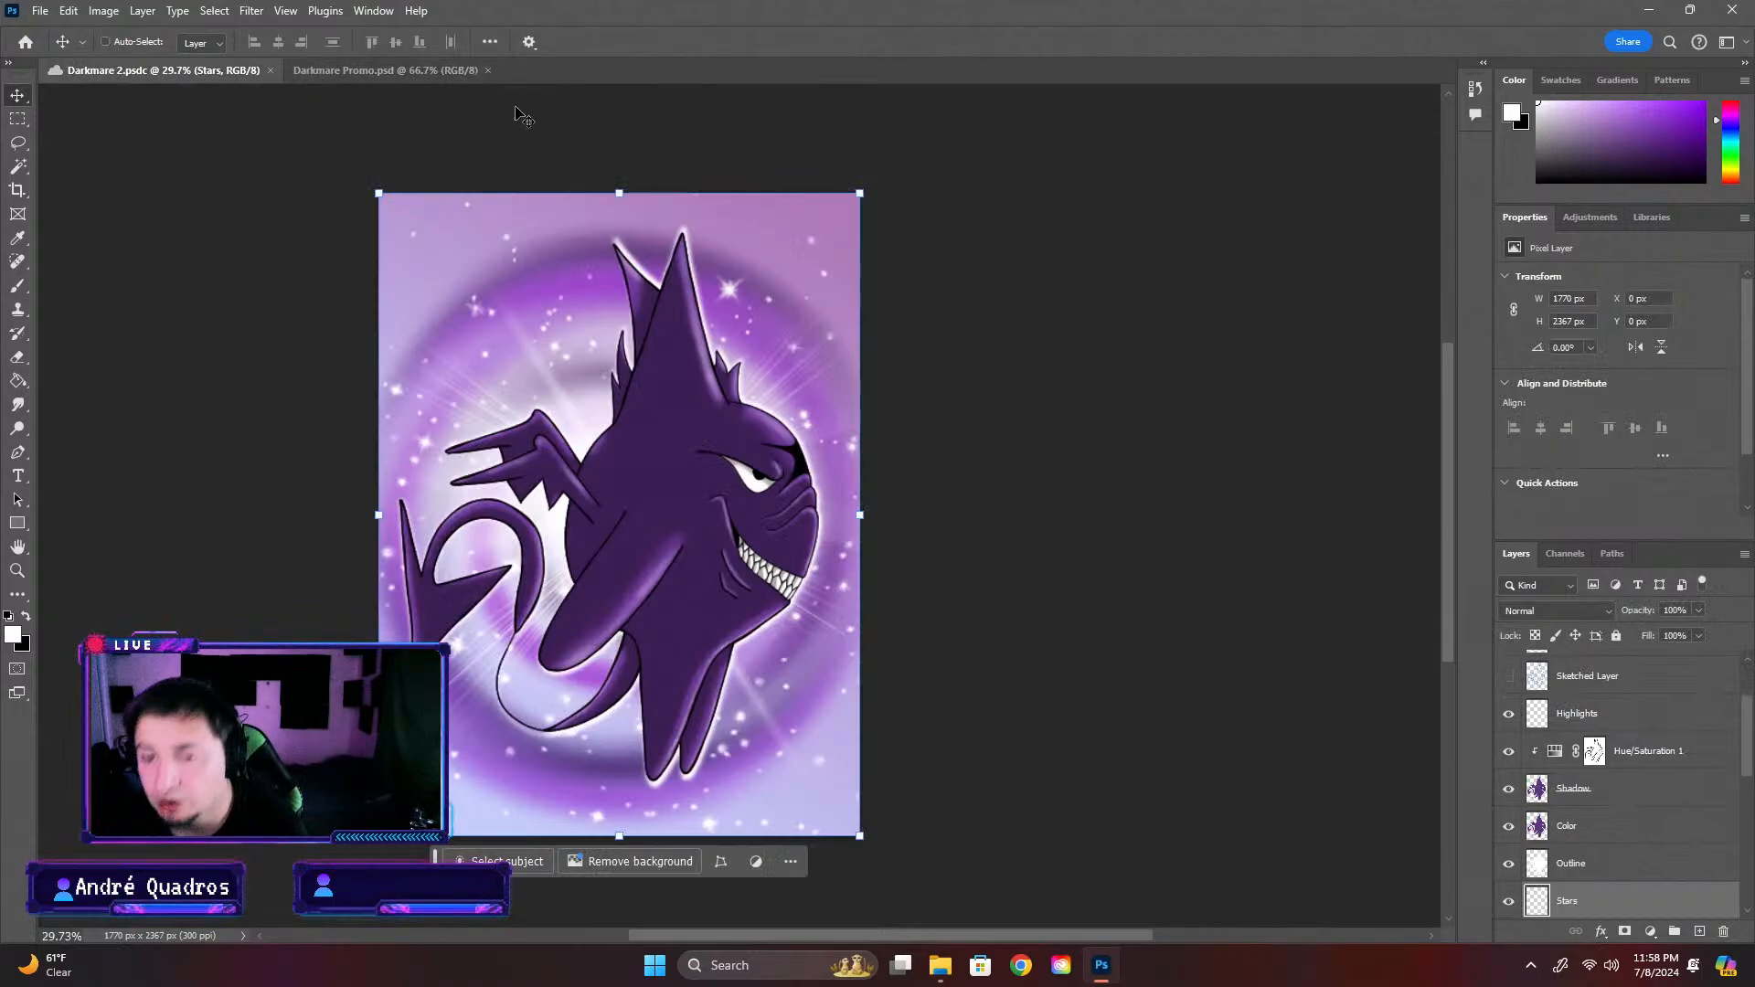
{"action": "left_click", "coordinate": [420, 71]}
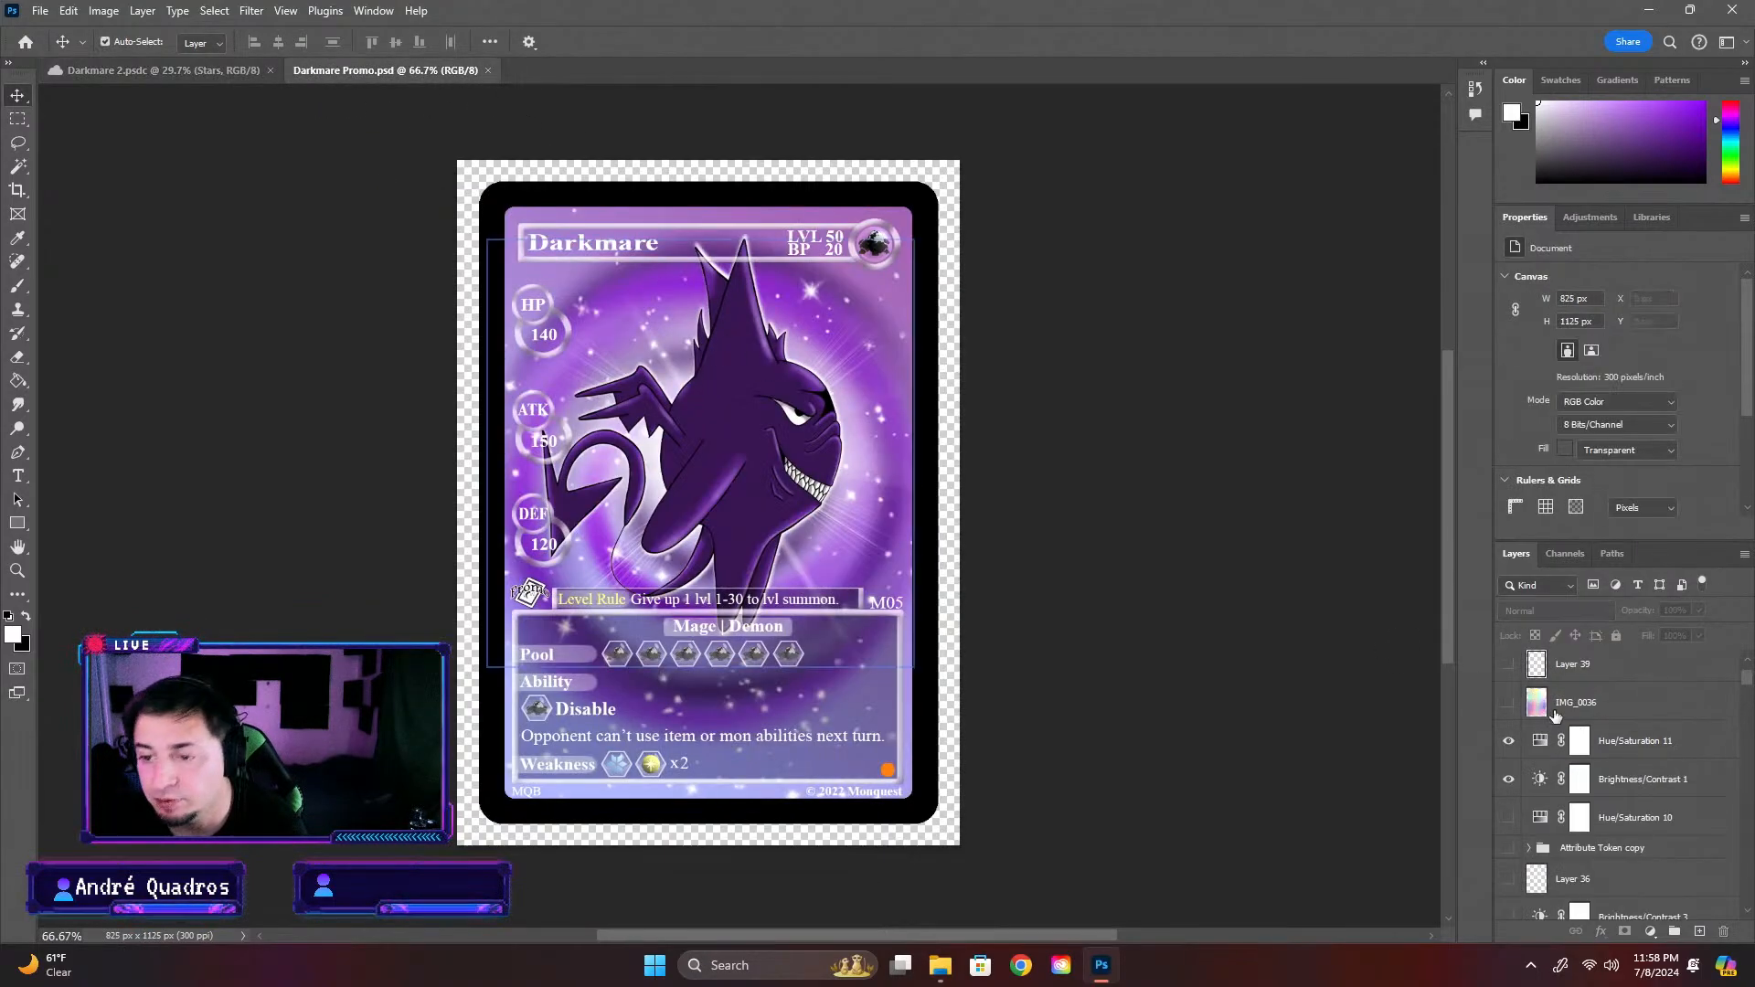
{"action": "left_click", "coordinate": [1640, 743]}
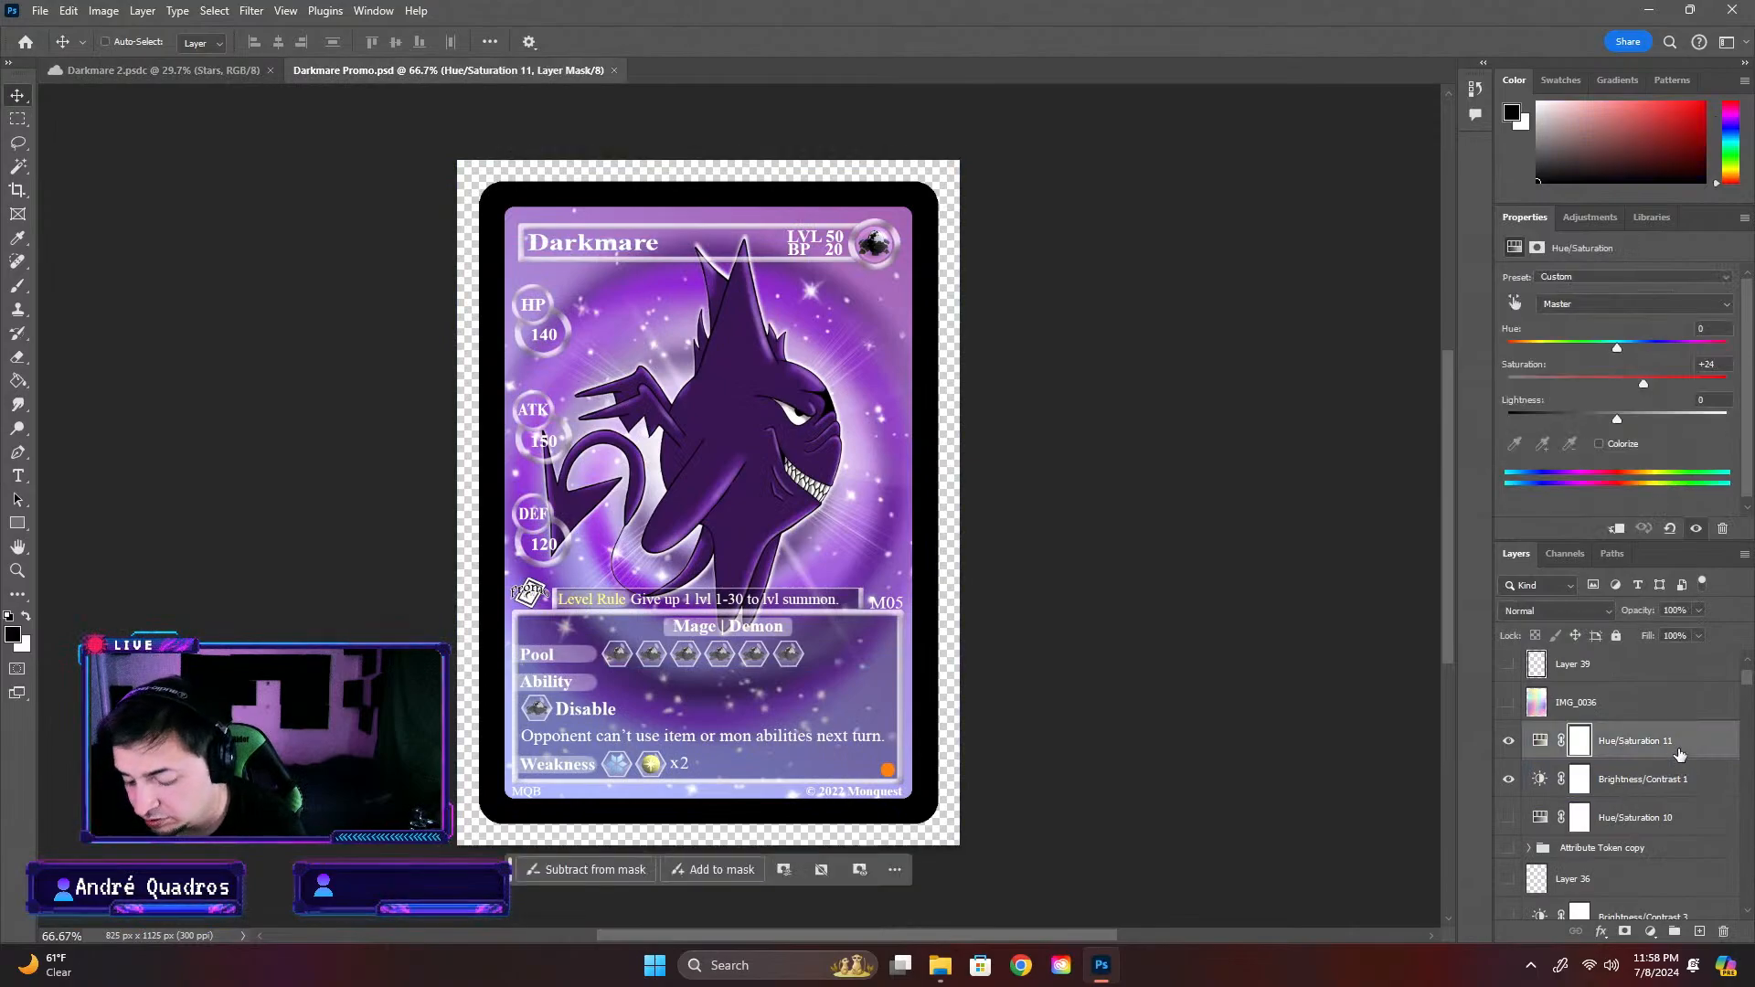
{"action": "left_click", "coordinate": [223, 73]}
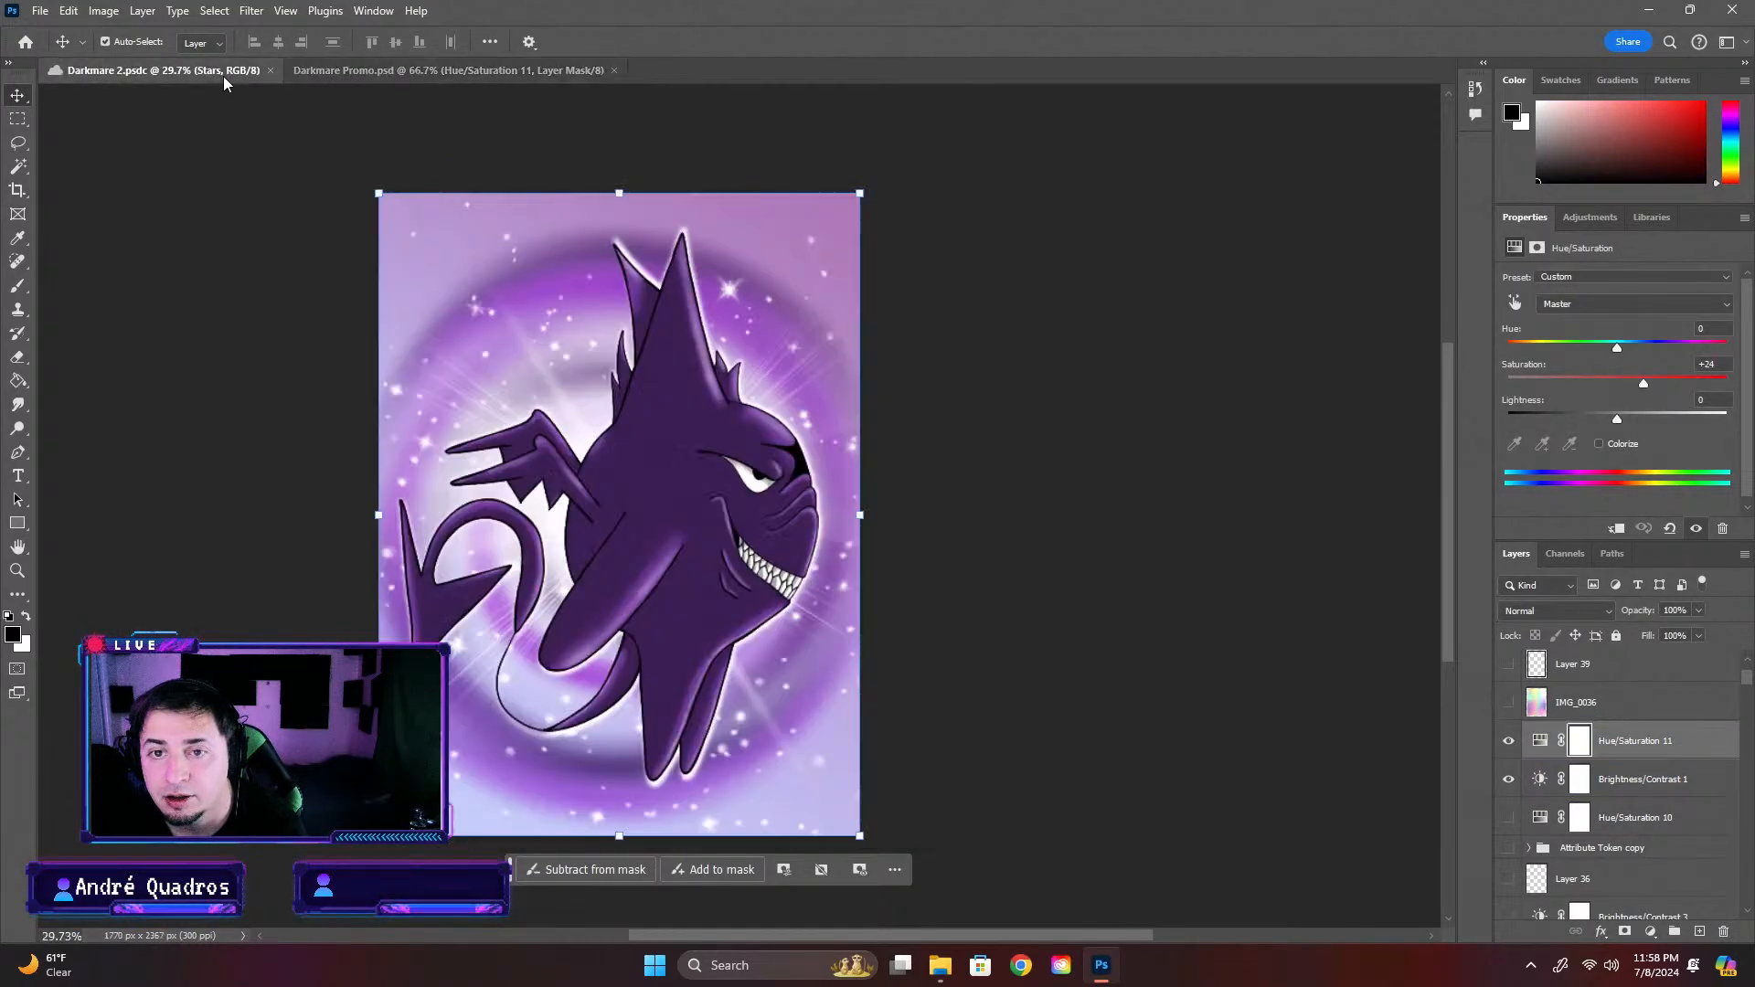
{"action": "scroll", "coordinate": [1734, 786], "scroll_direction": "up", "scroll_amount": 4}
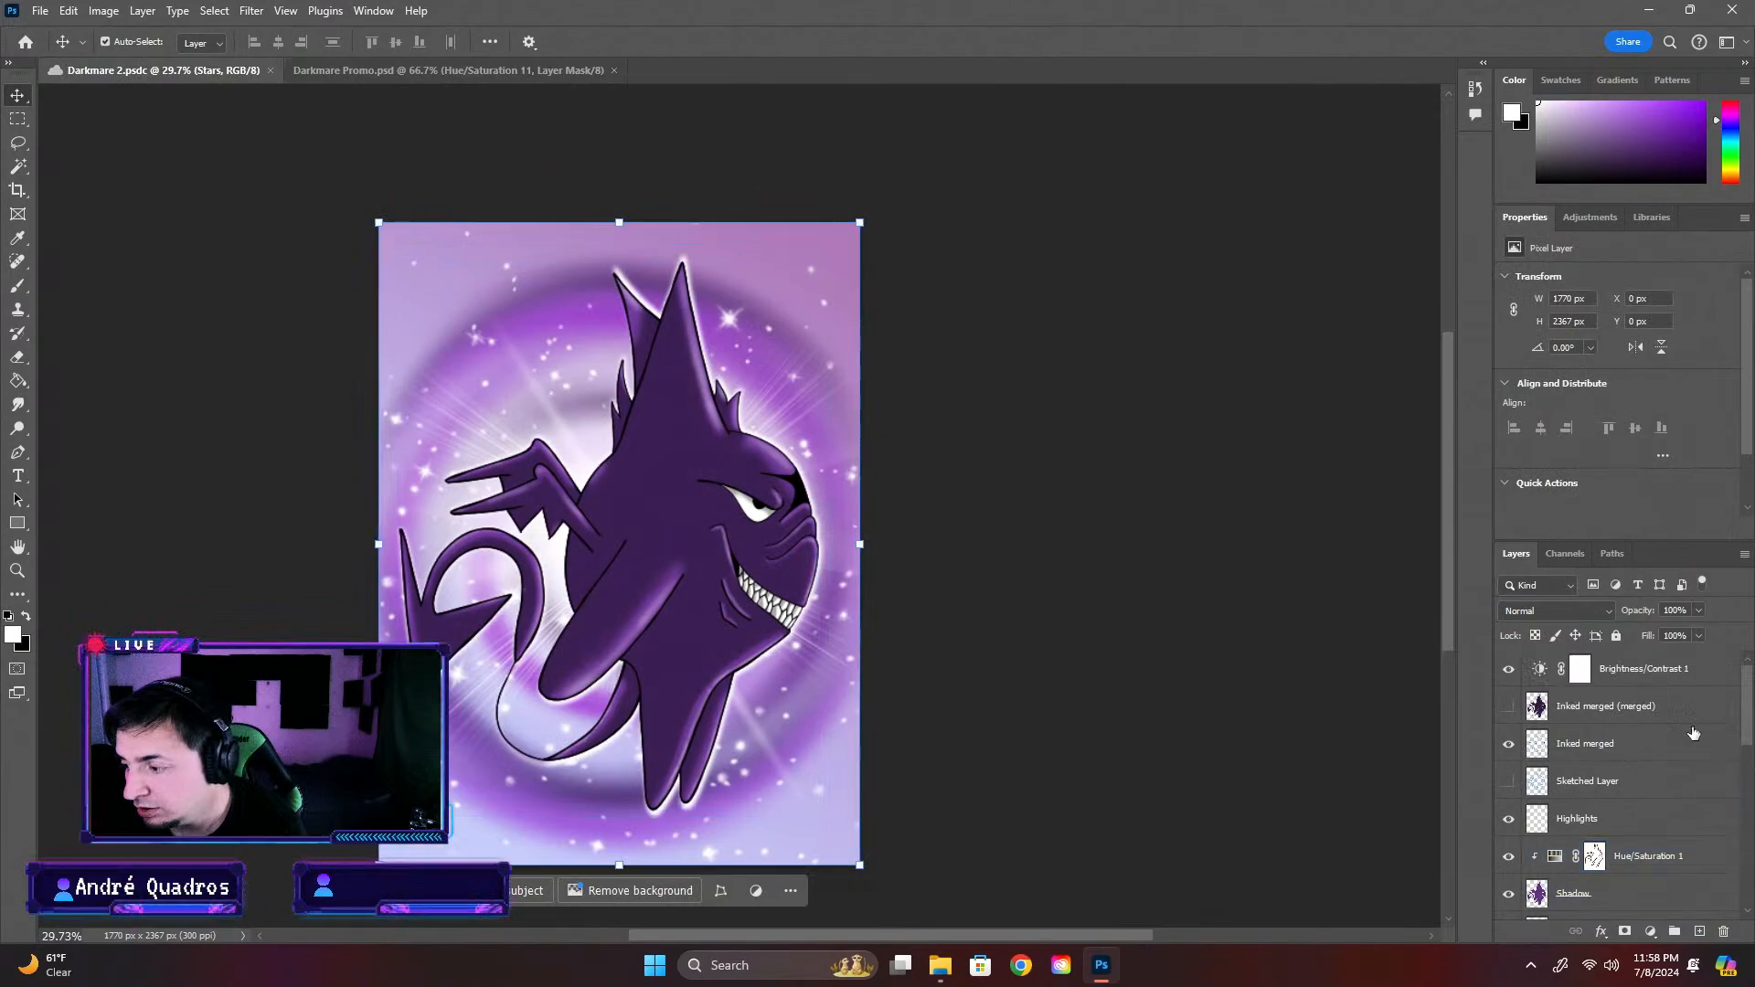
{"action": "left_click", "coordinate": [1645, 678]}
{"action": "key", "text": "ctrl+v"}
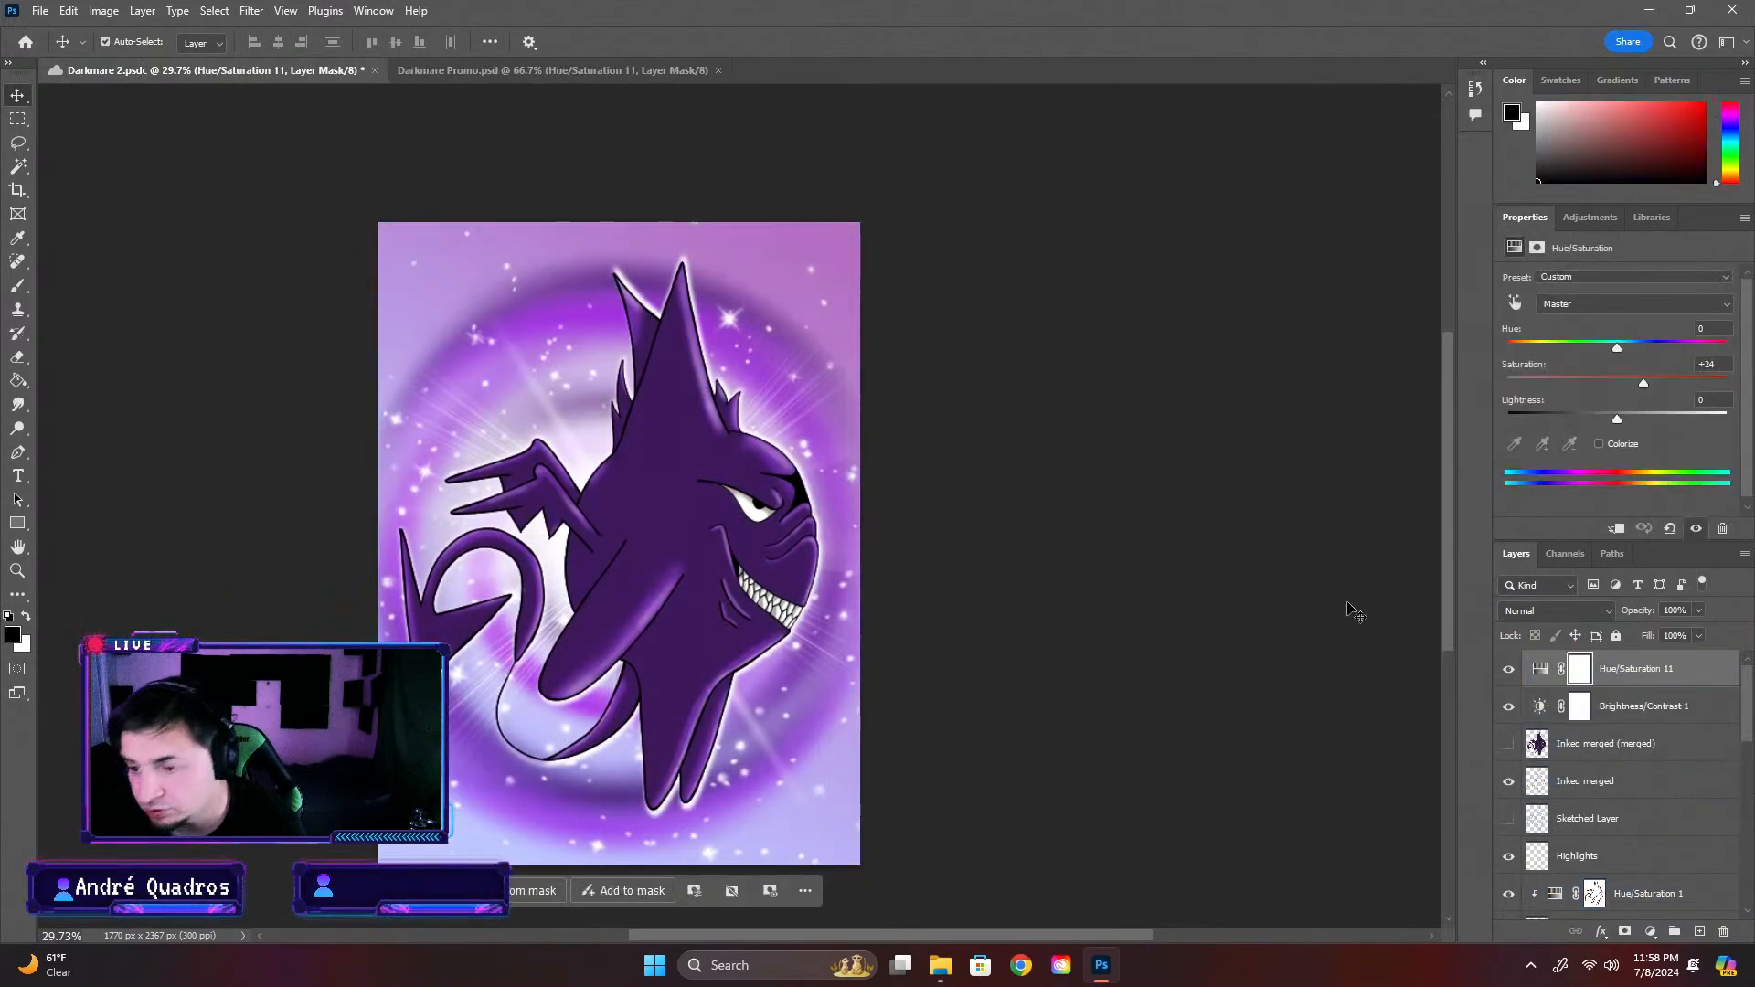
Deselect the pasted adjustment layer, then save and close Darkmare 2
{"action": "left_click", "coordinate": [1257, 617]}
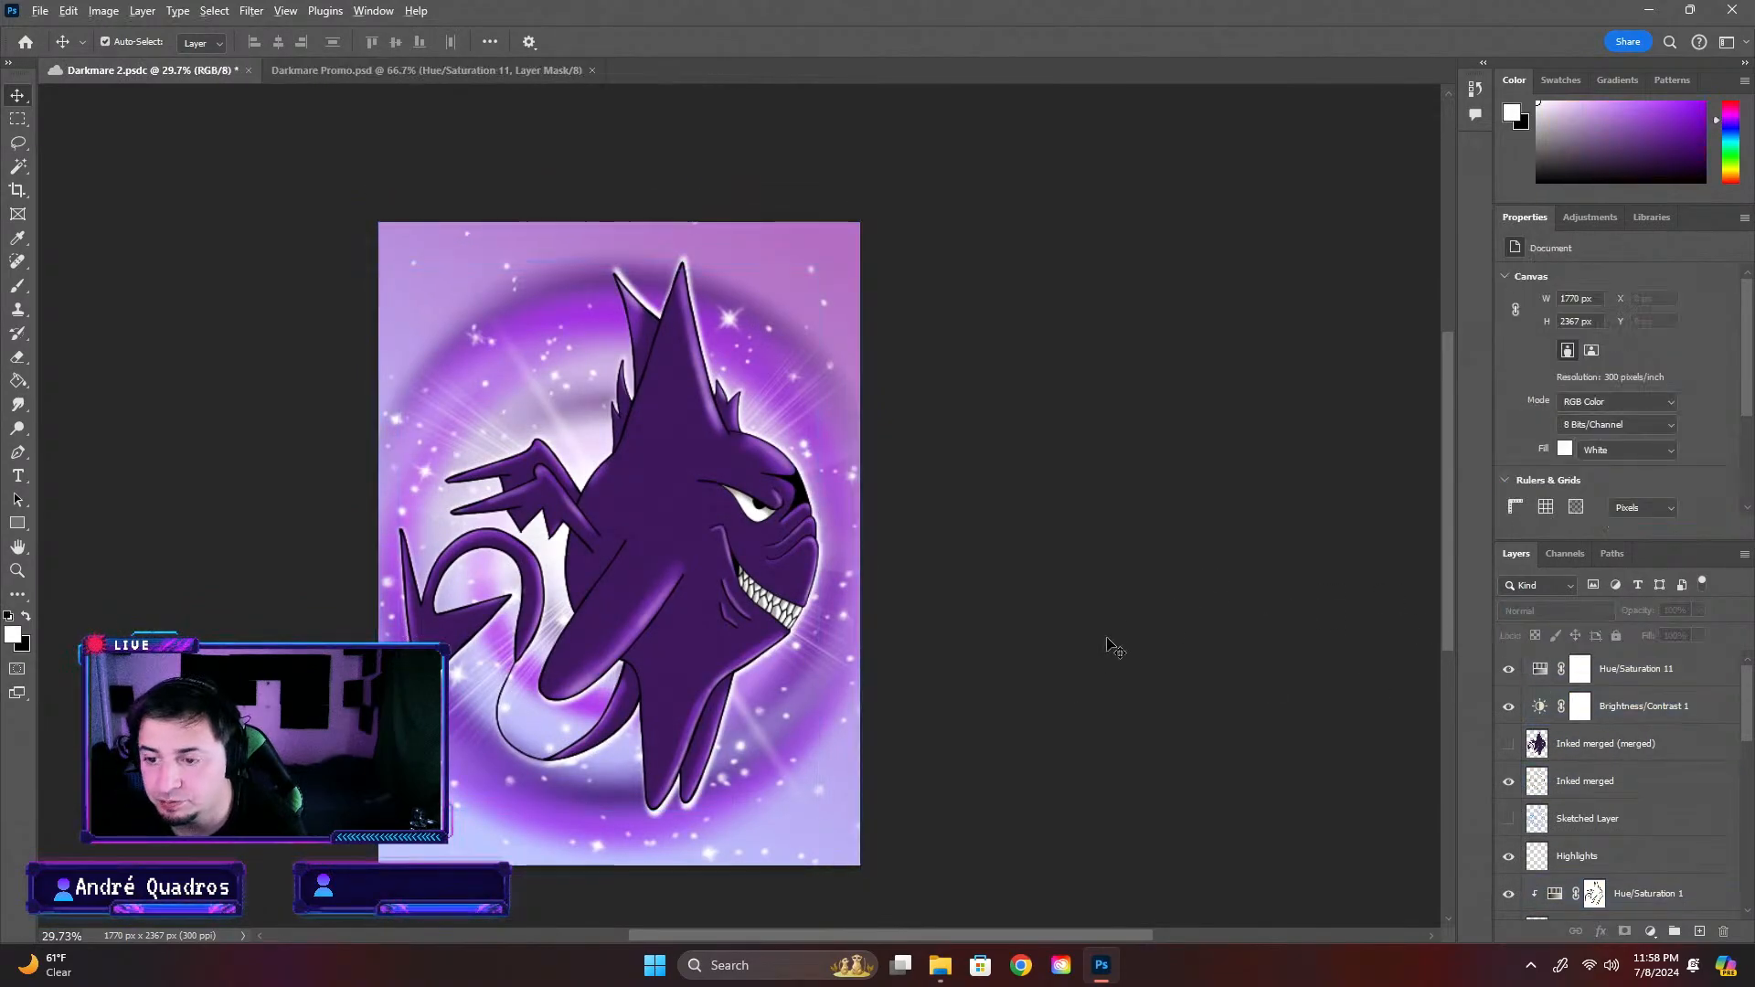
{"action": "scroll", "coordinate": [1061, 651], "scroll_direction": "down", "scroll_amount": 5}
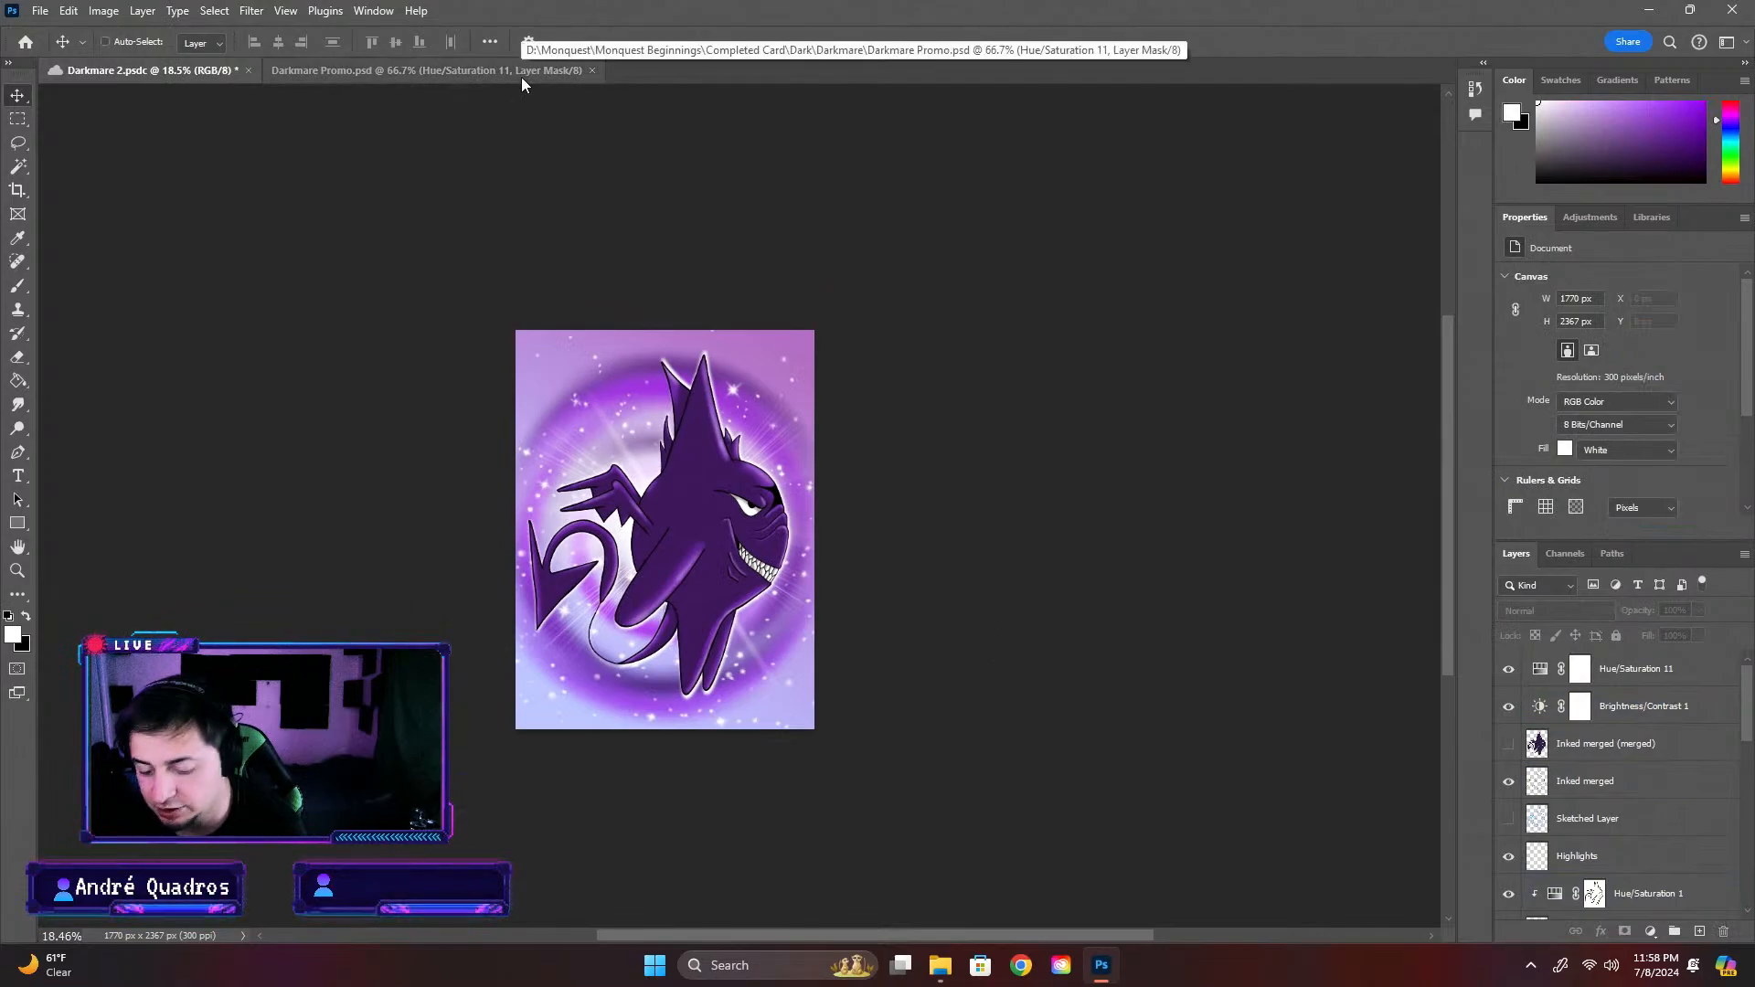
{"action": "key", "text": "ctrl+s"}
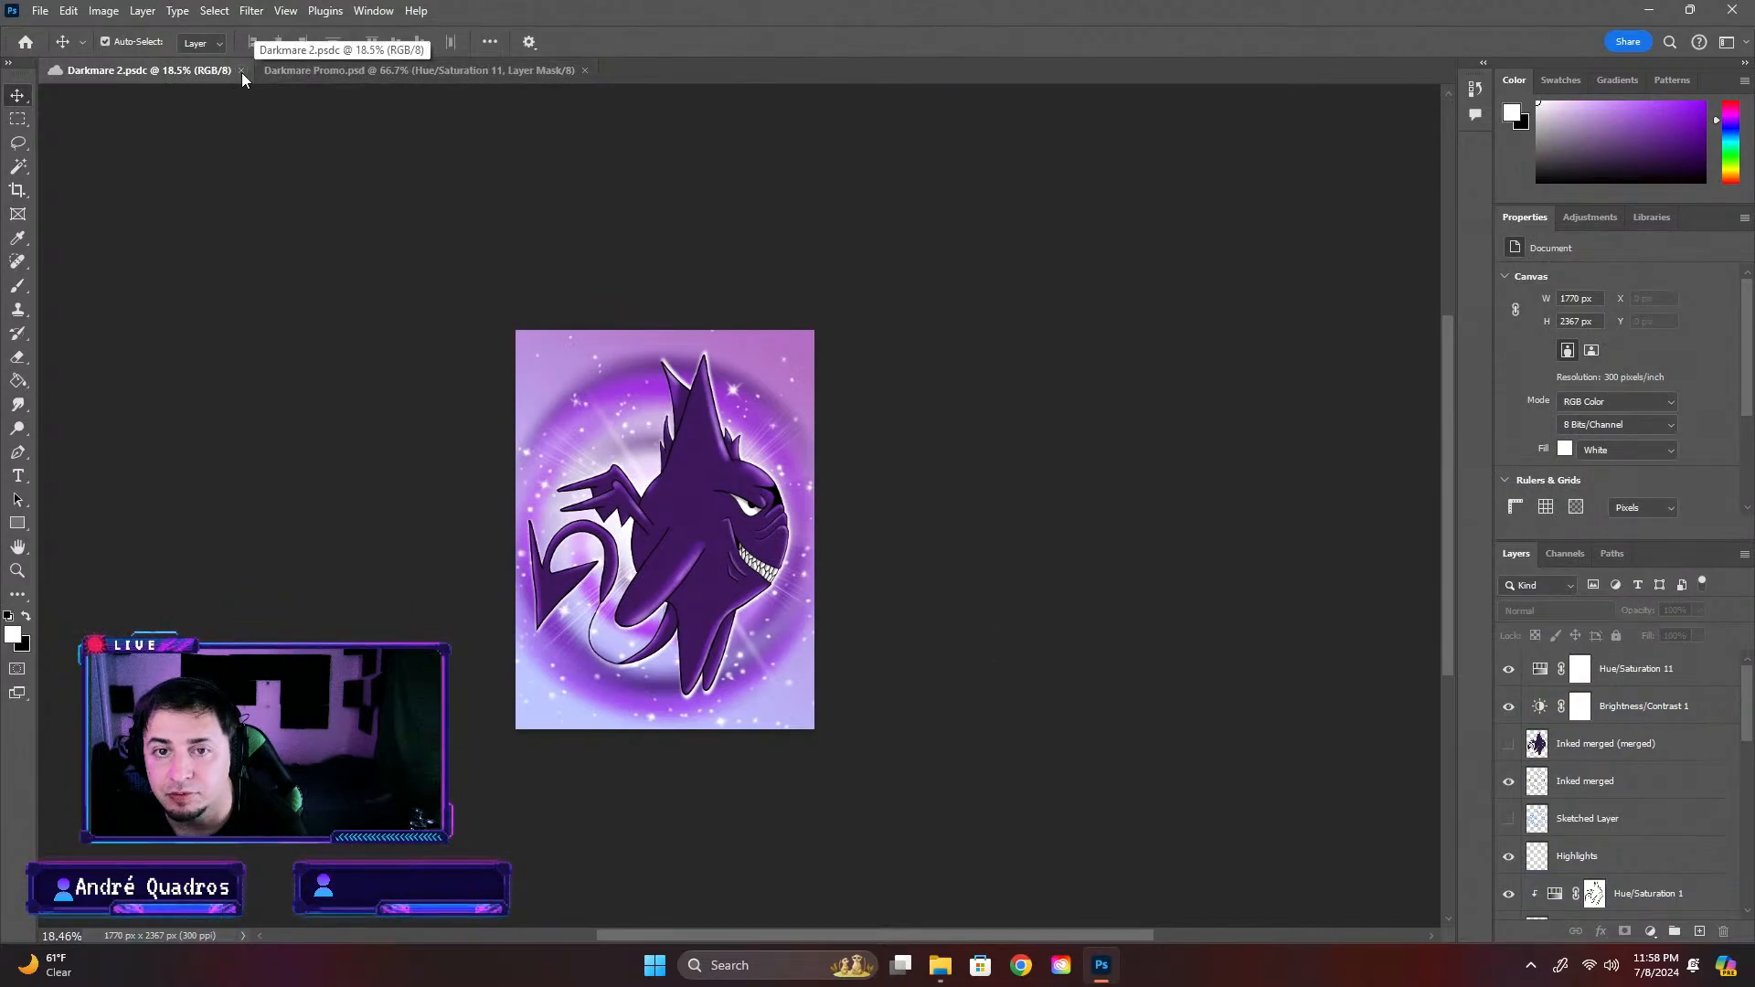
{"action": "left_click", "coordinate": [242, 71]}
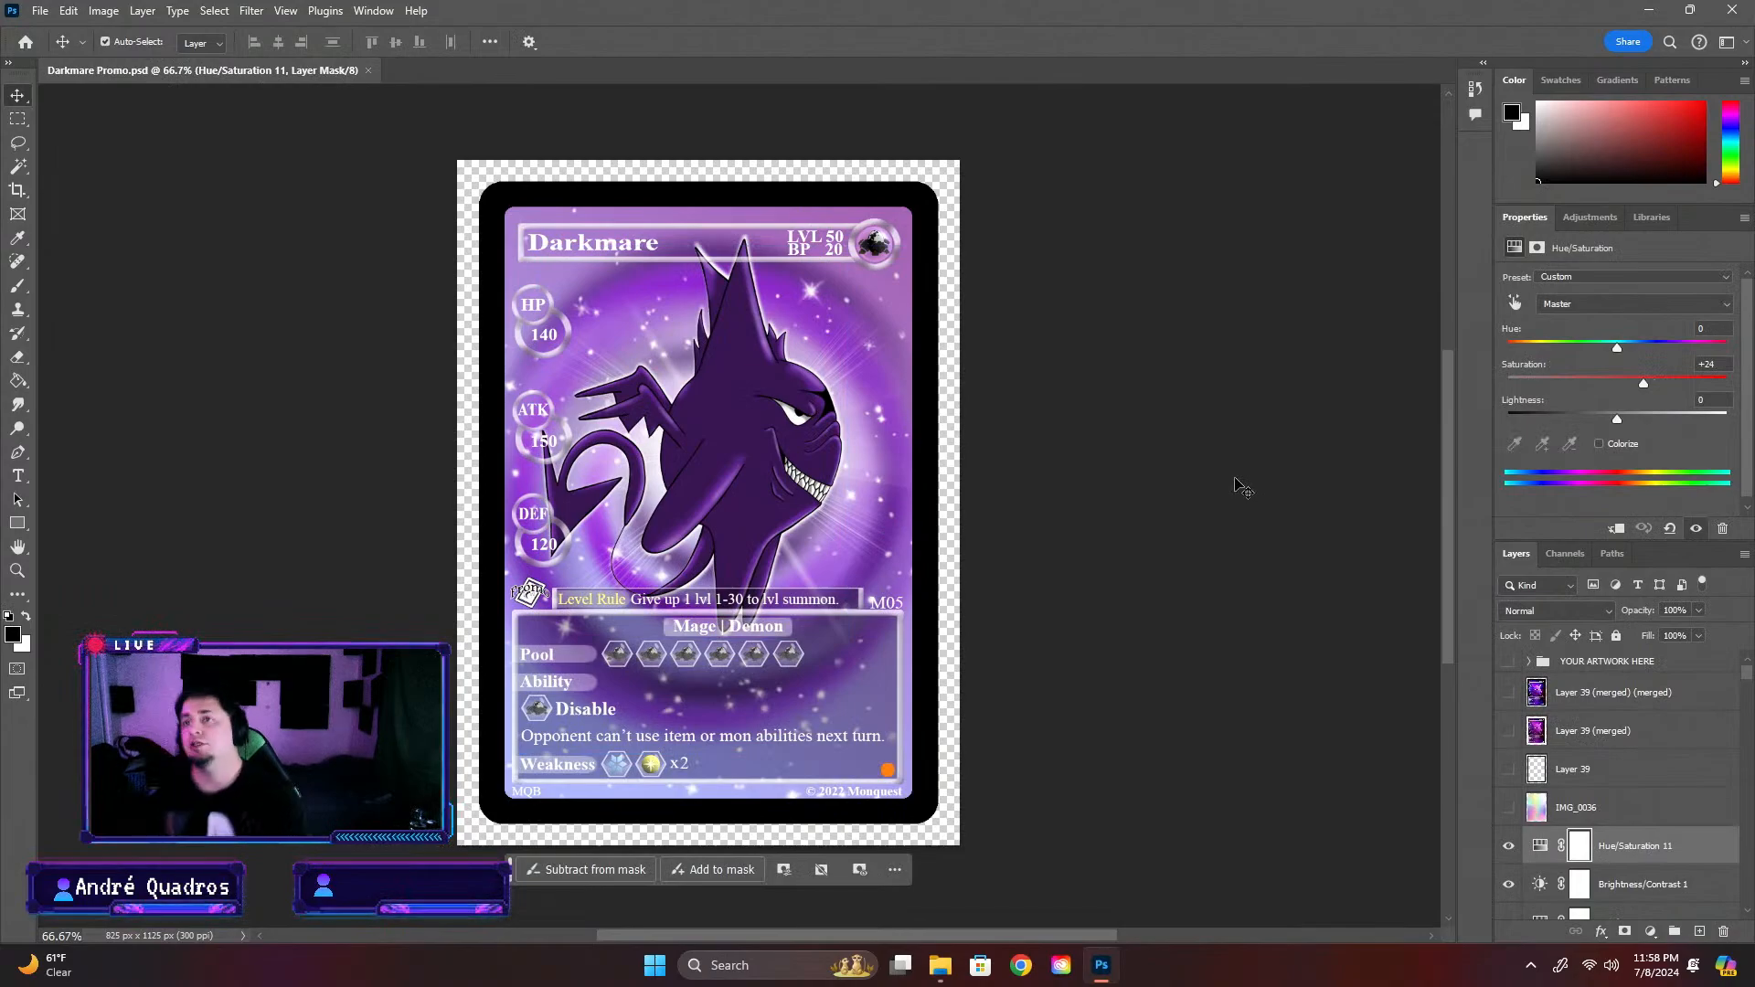
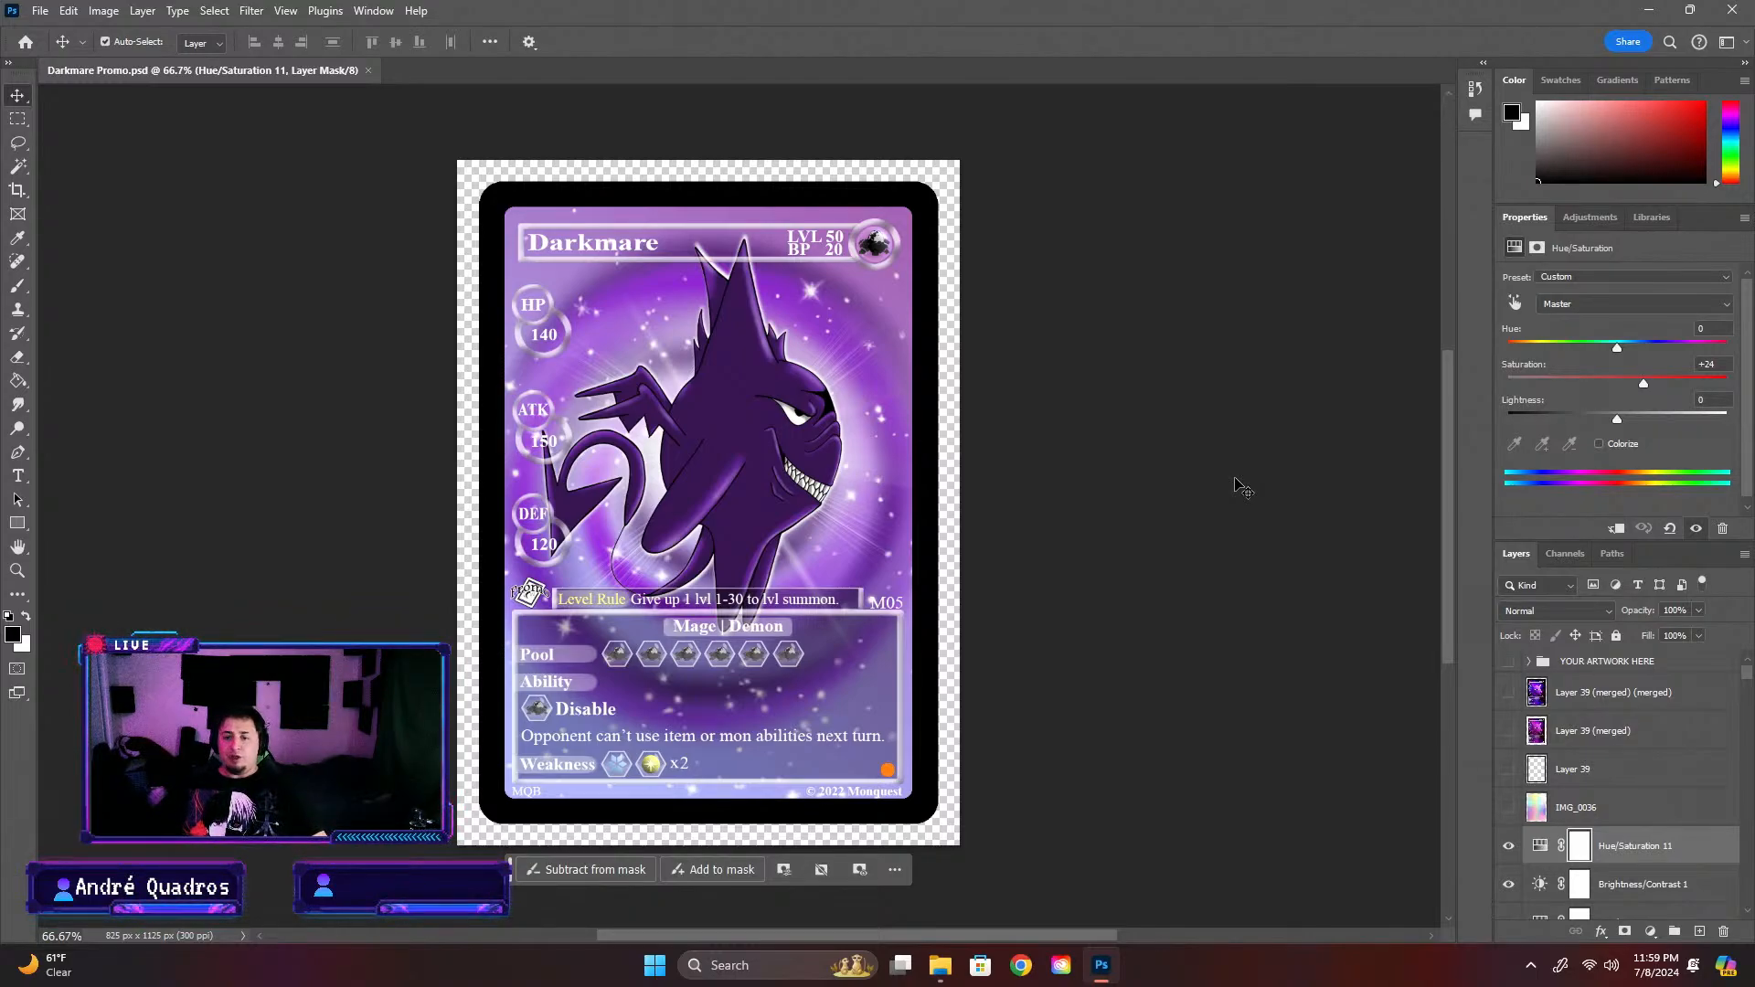
{"action": "scroll", "coordinate": [837, 597], "scroll_direction": "up", "scroll_amount": 2}
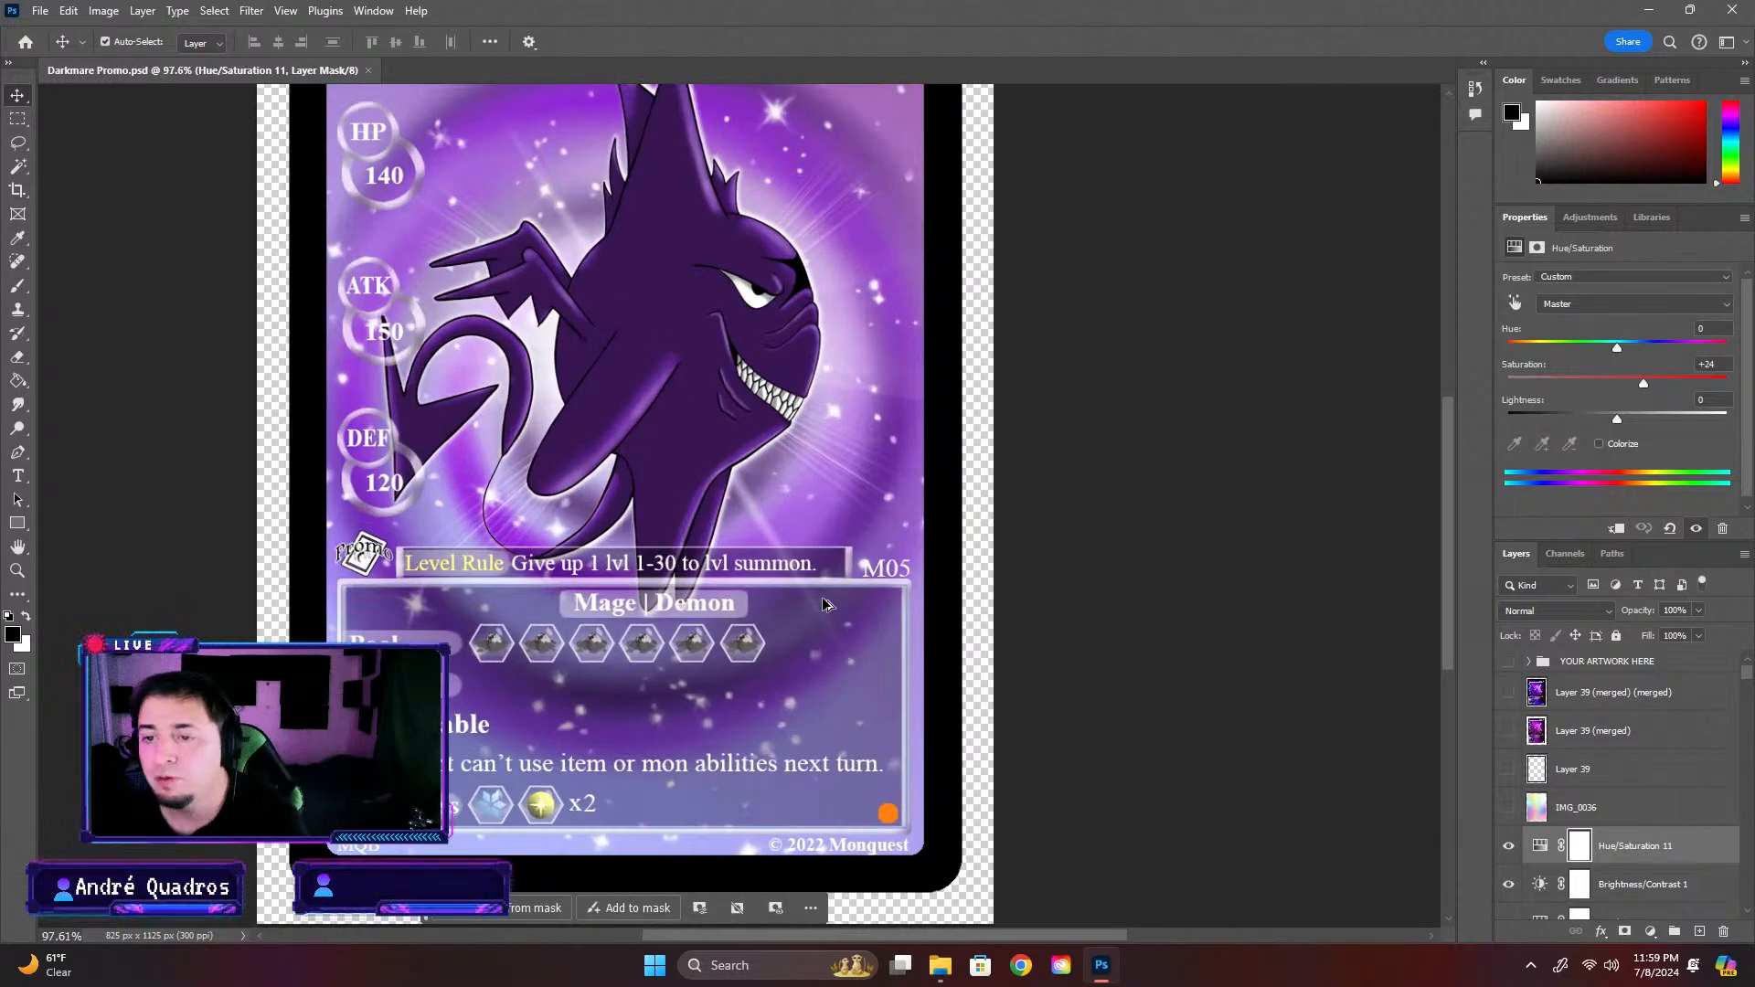
{"action": "scroll", "coordinate": [837, 596], "scroll_direction": "down", "scroll_amount": 2}
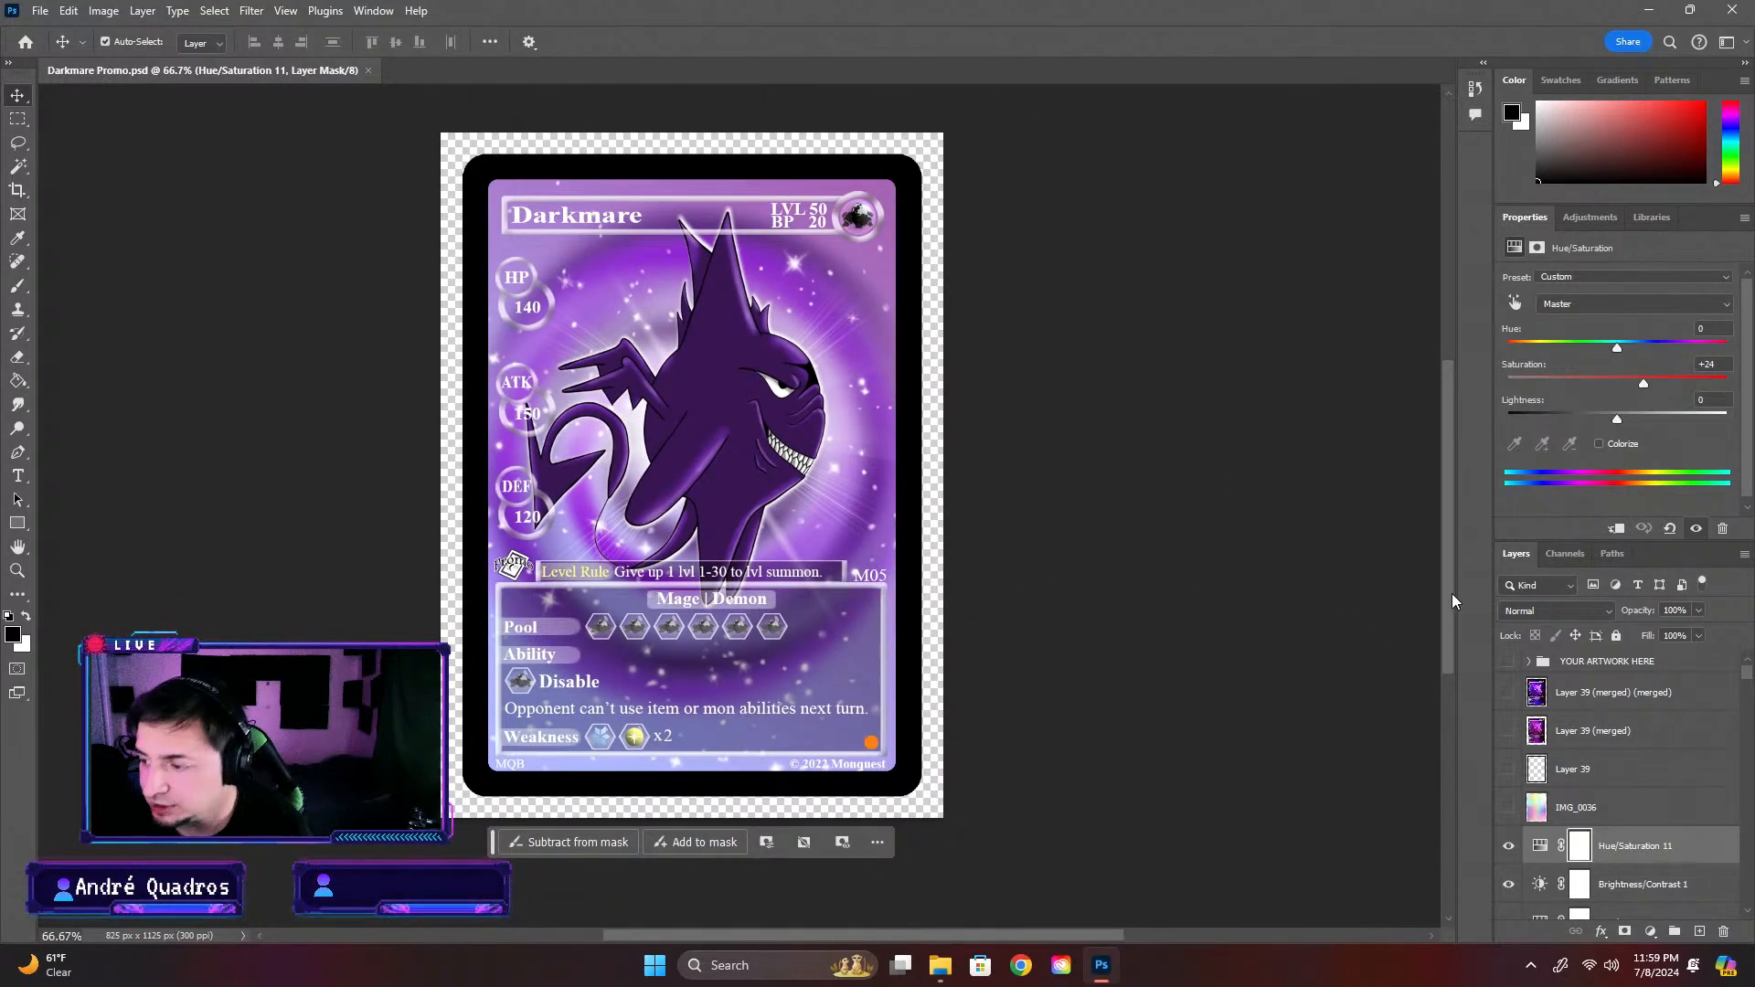
{"action": "mouse_move", "coordinate": [1452, 594]}
{"action": "left_mouse_down"}
{"action": "mouse_move", "coordinate": [1452, 546]}
{"action": "mouse_move", "coordinate": [1444, 584]}
{"action": "left_mouse_up"}
{"action": "scroll", "coordinate": [734, 611], "scroll_direction": "down", "scroll_amount": 1}
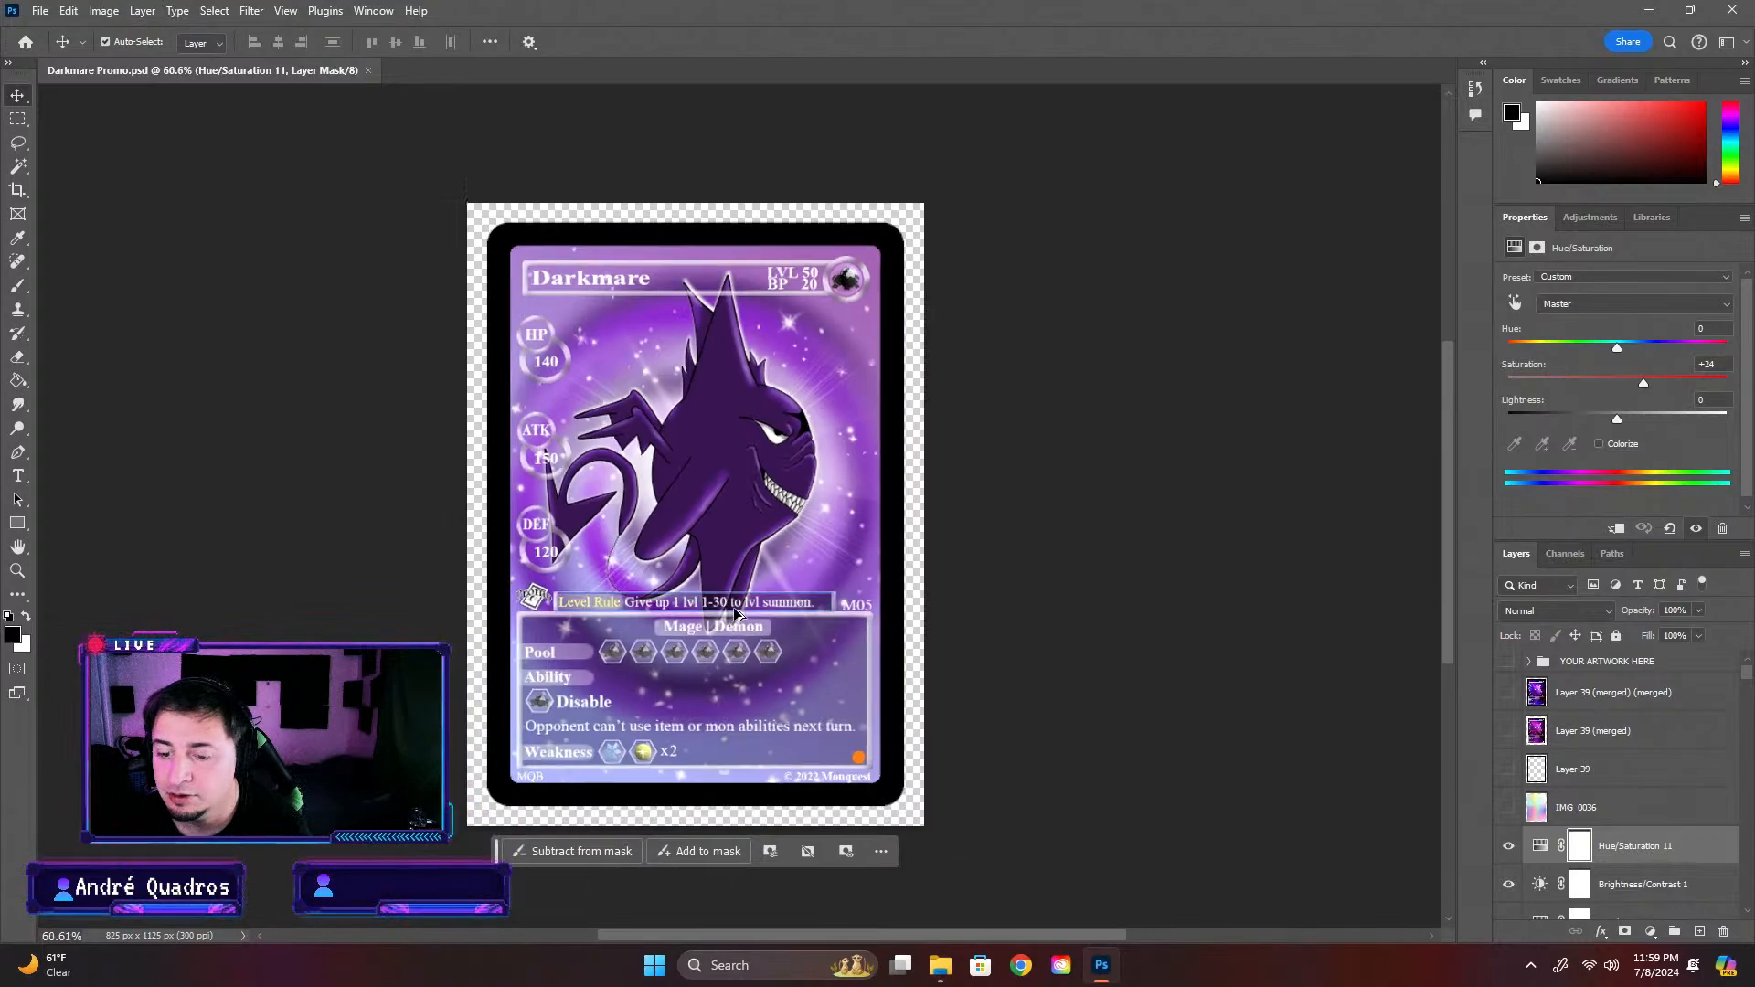
{"action": "scroll", "coordinate": [736, 612], "scroll_direction": "up", "scroll_amount": 3}
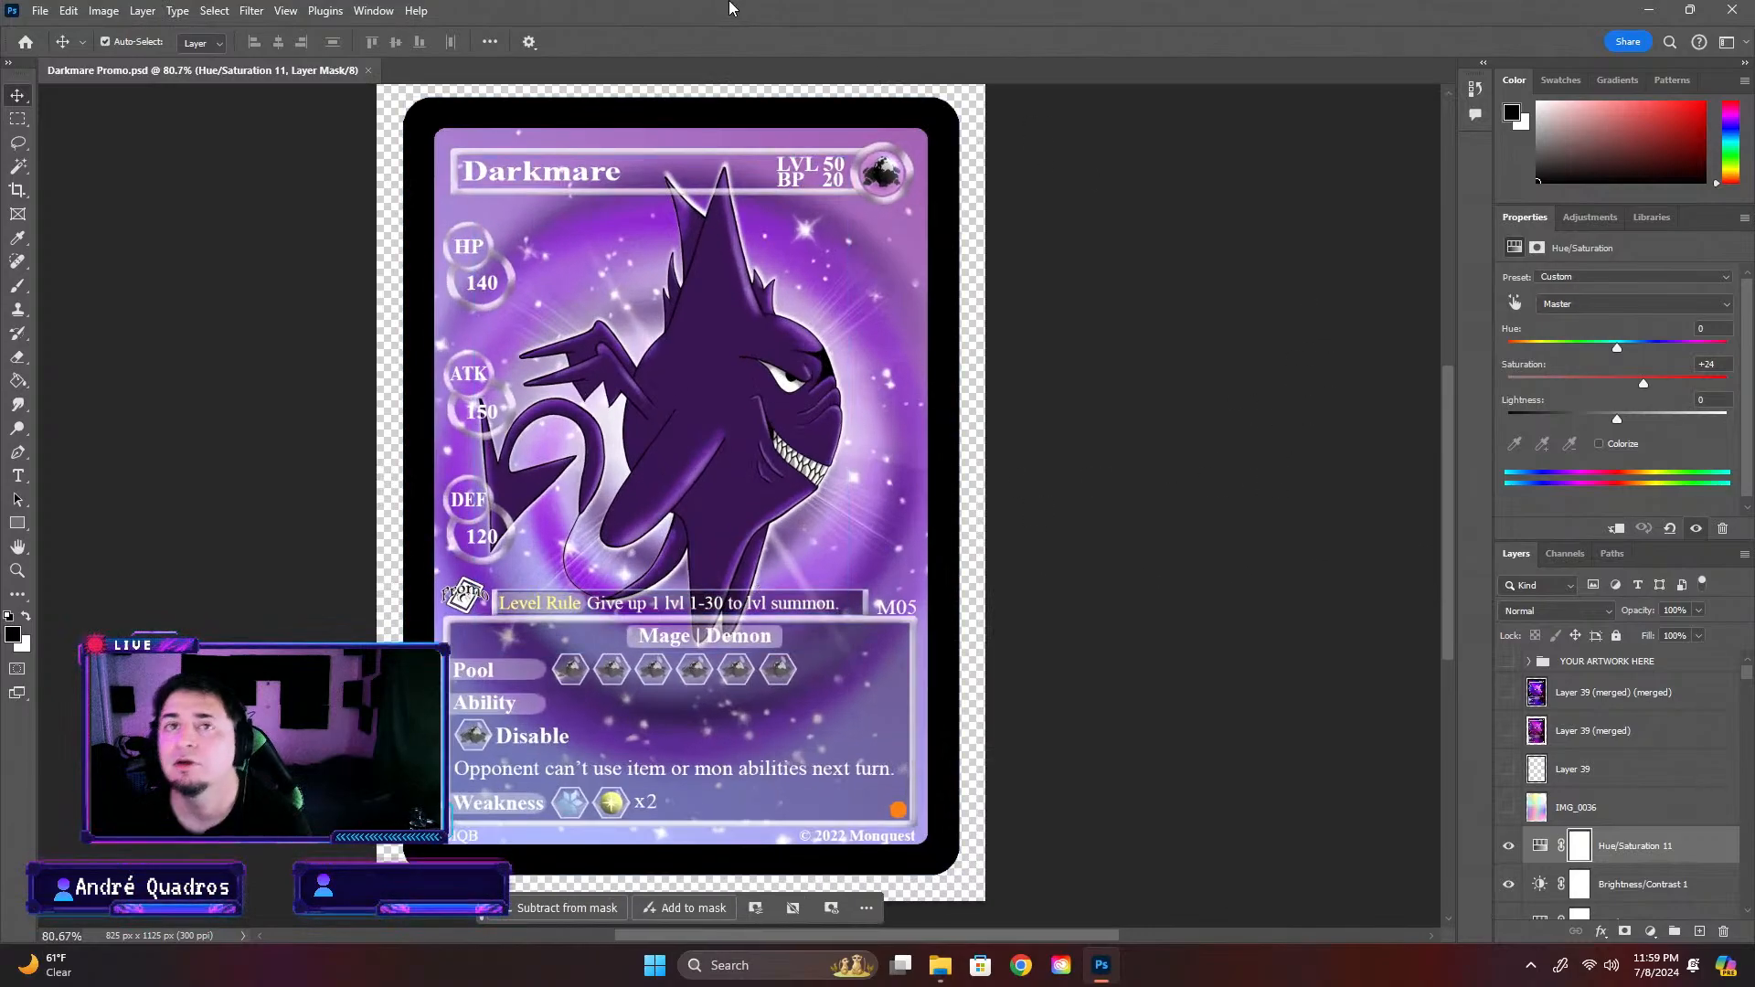